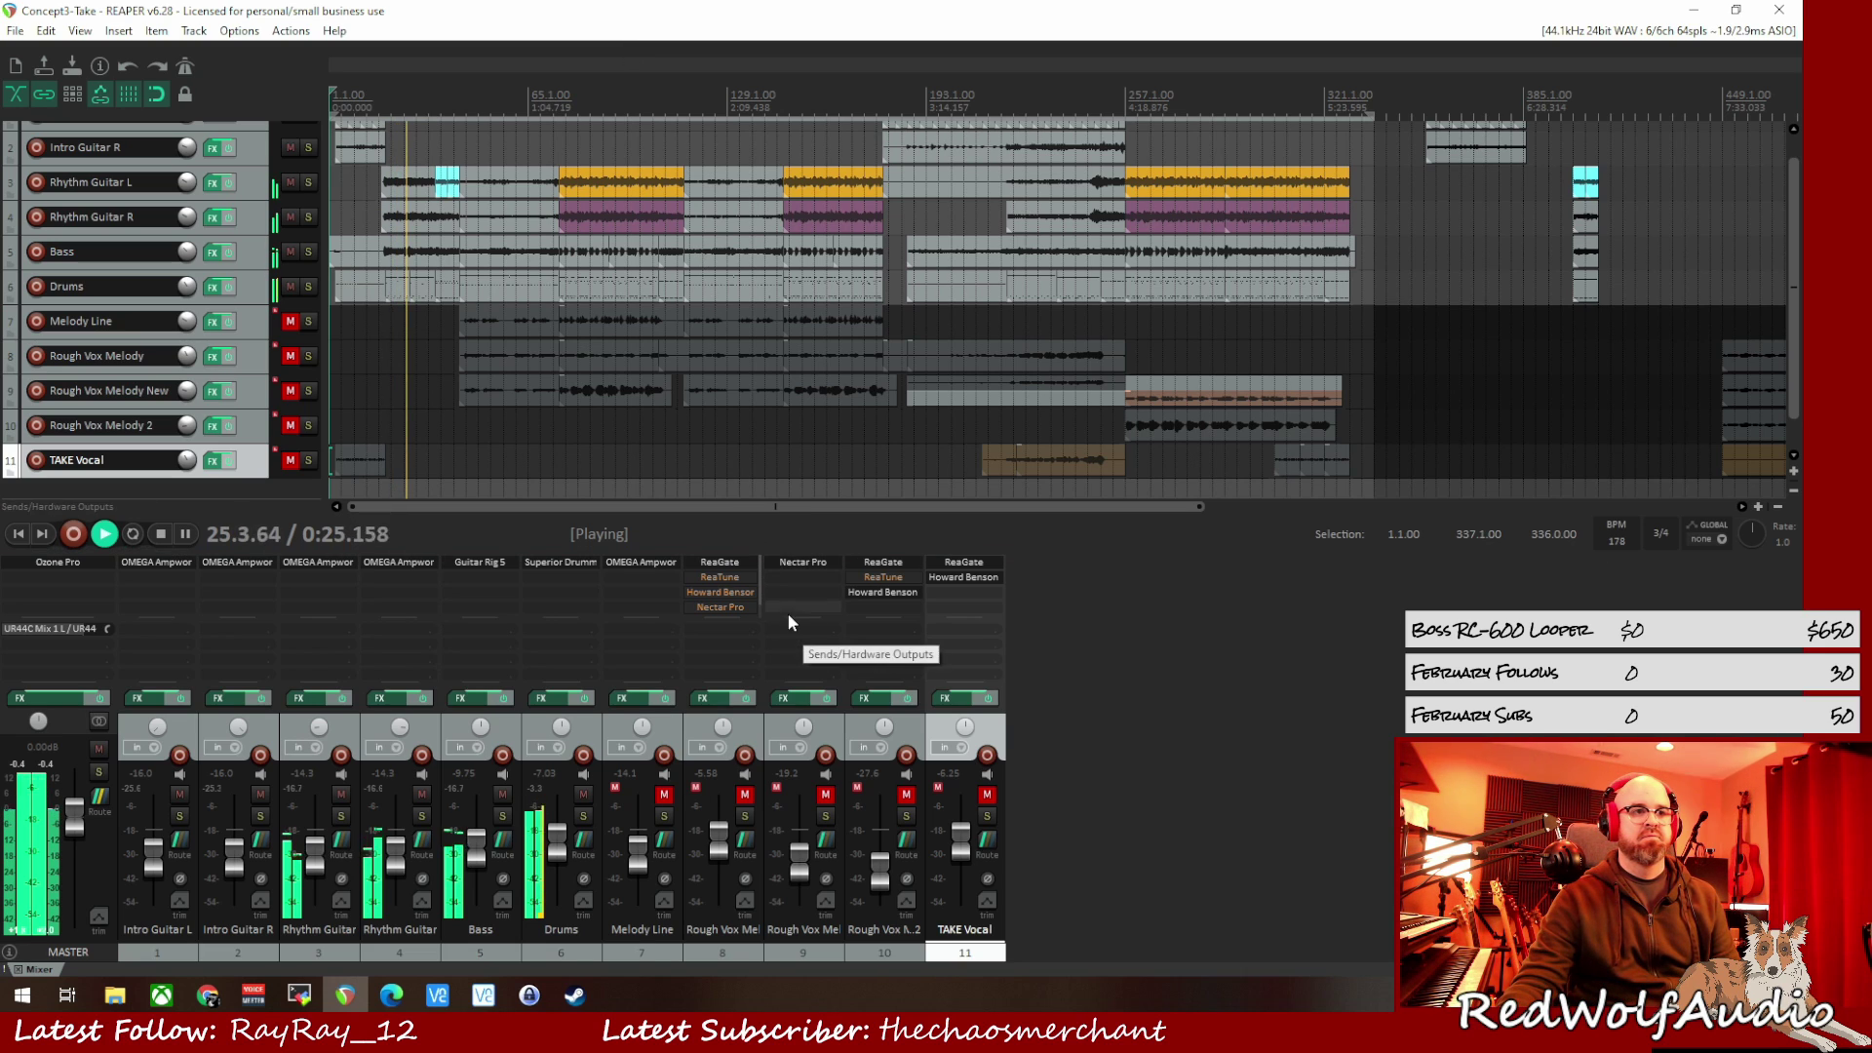
Play the song from the start and review the mixer page of the Drums track's Superior Drummer instrument.
{"action": "key", "text": "space"}
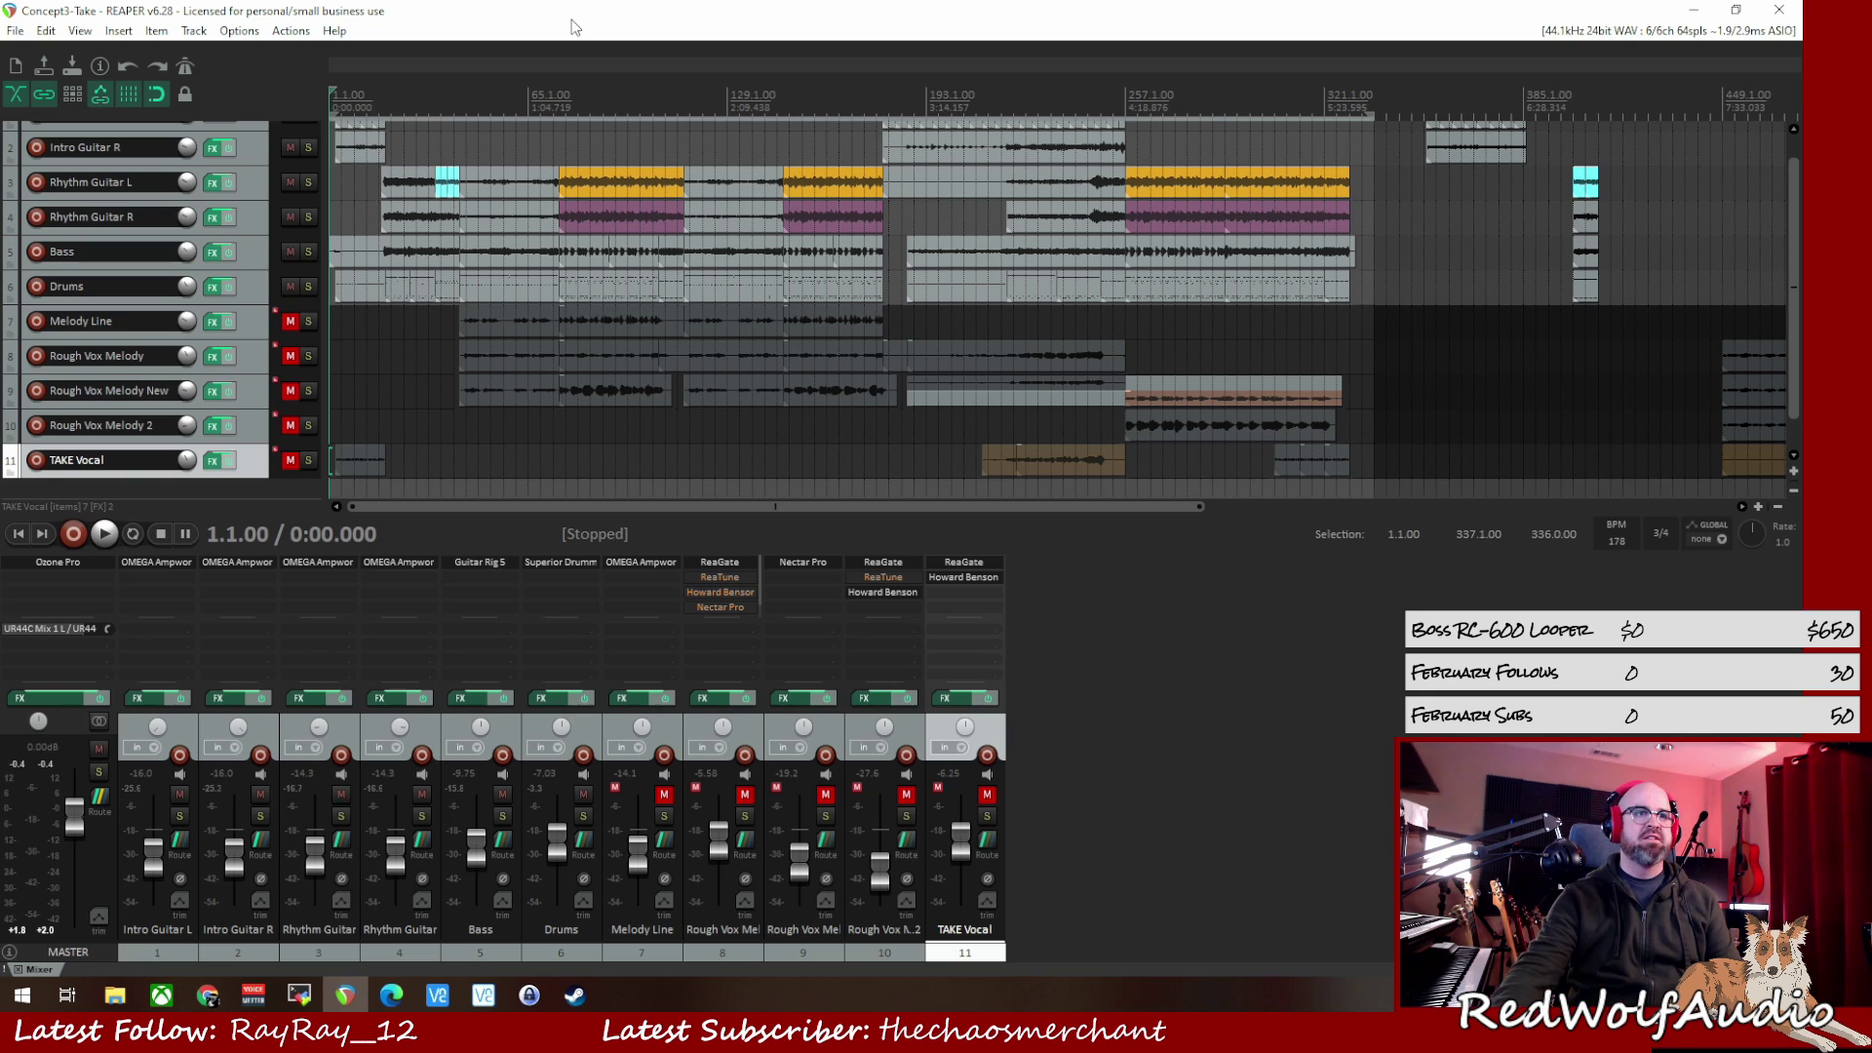
{"action": "key", "text": "space"}
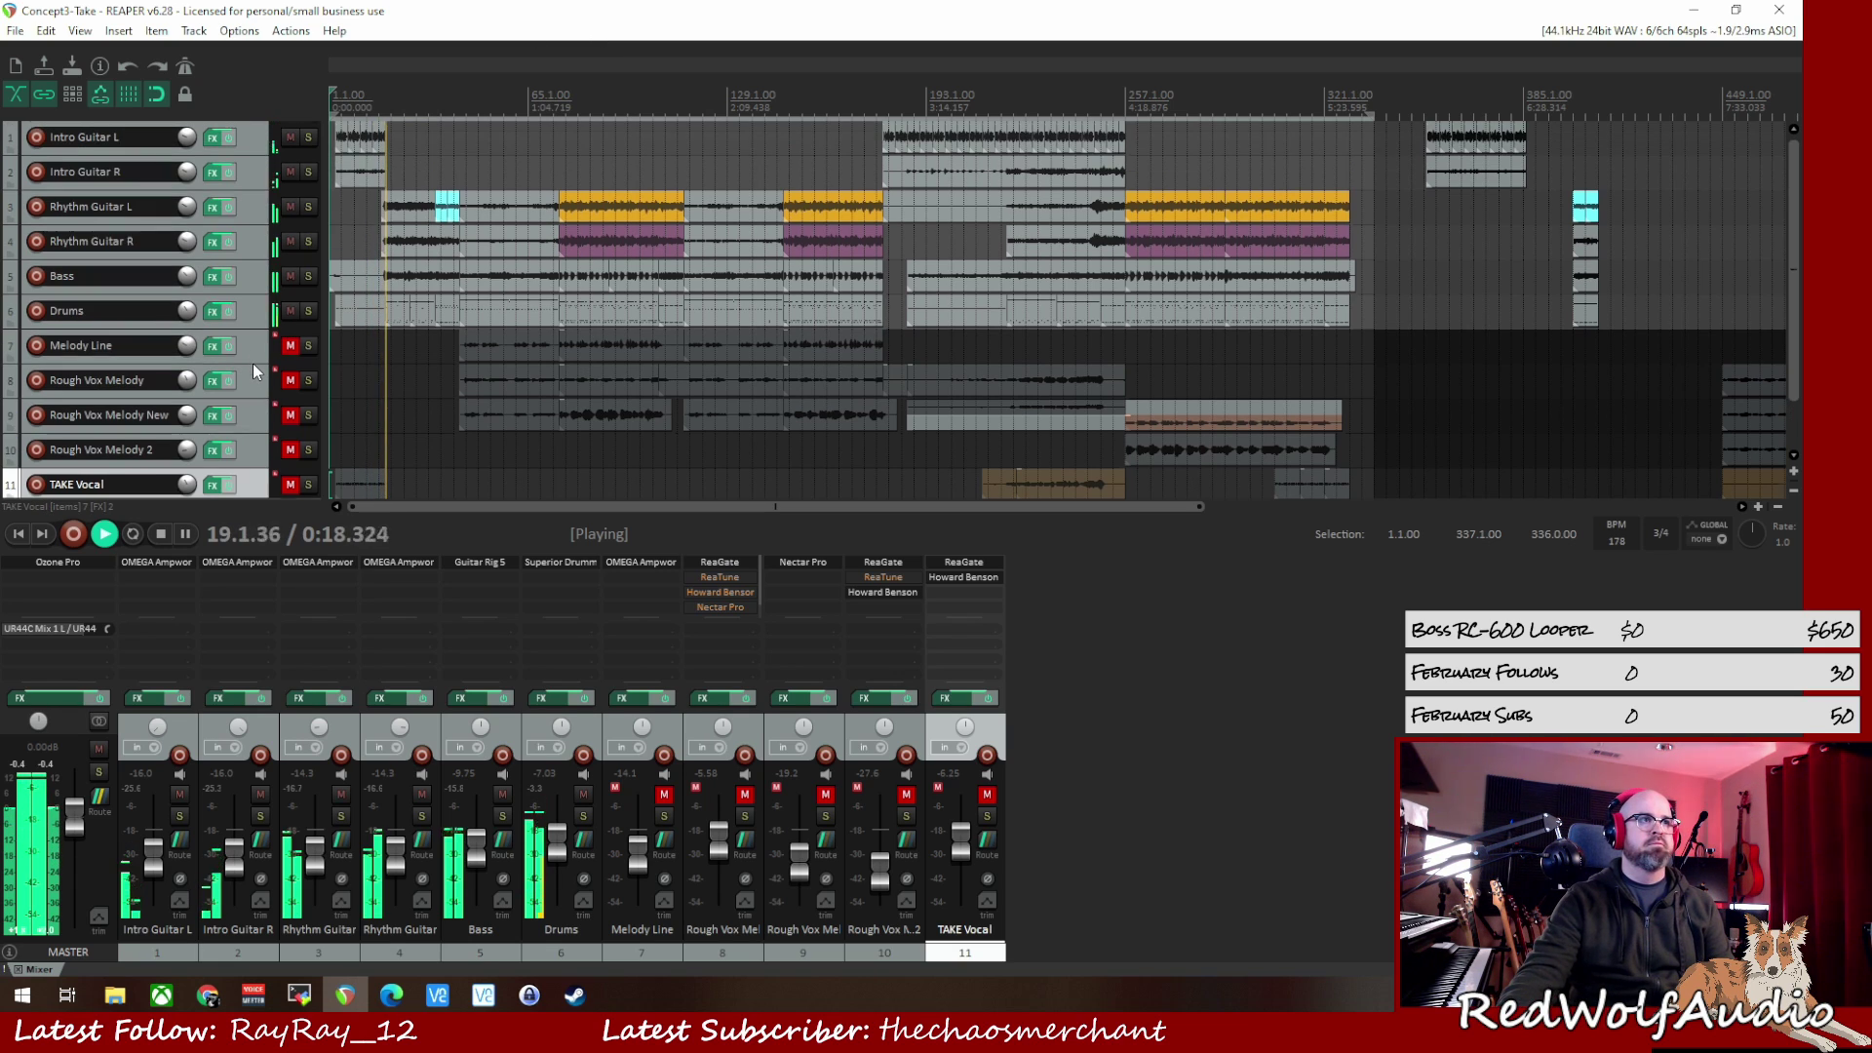
{"action": "scroll", "coordinate": [253, 363], "scroll_direction": "up", "scroll_amount": 1}
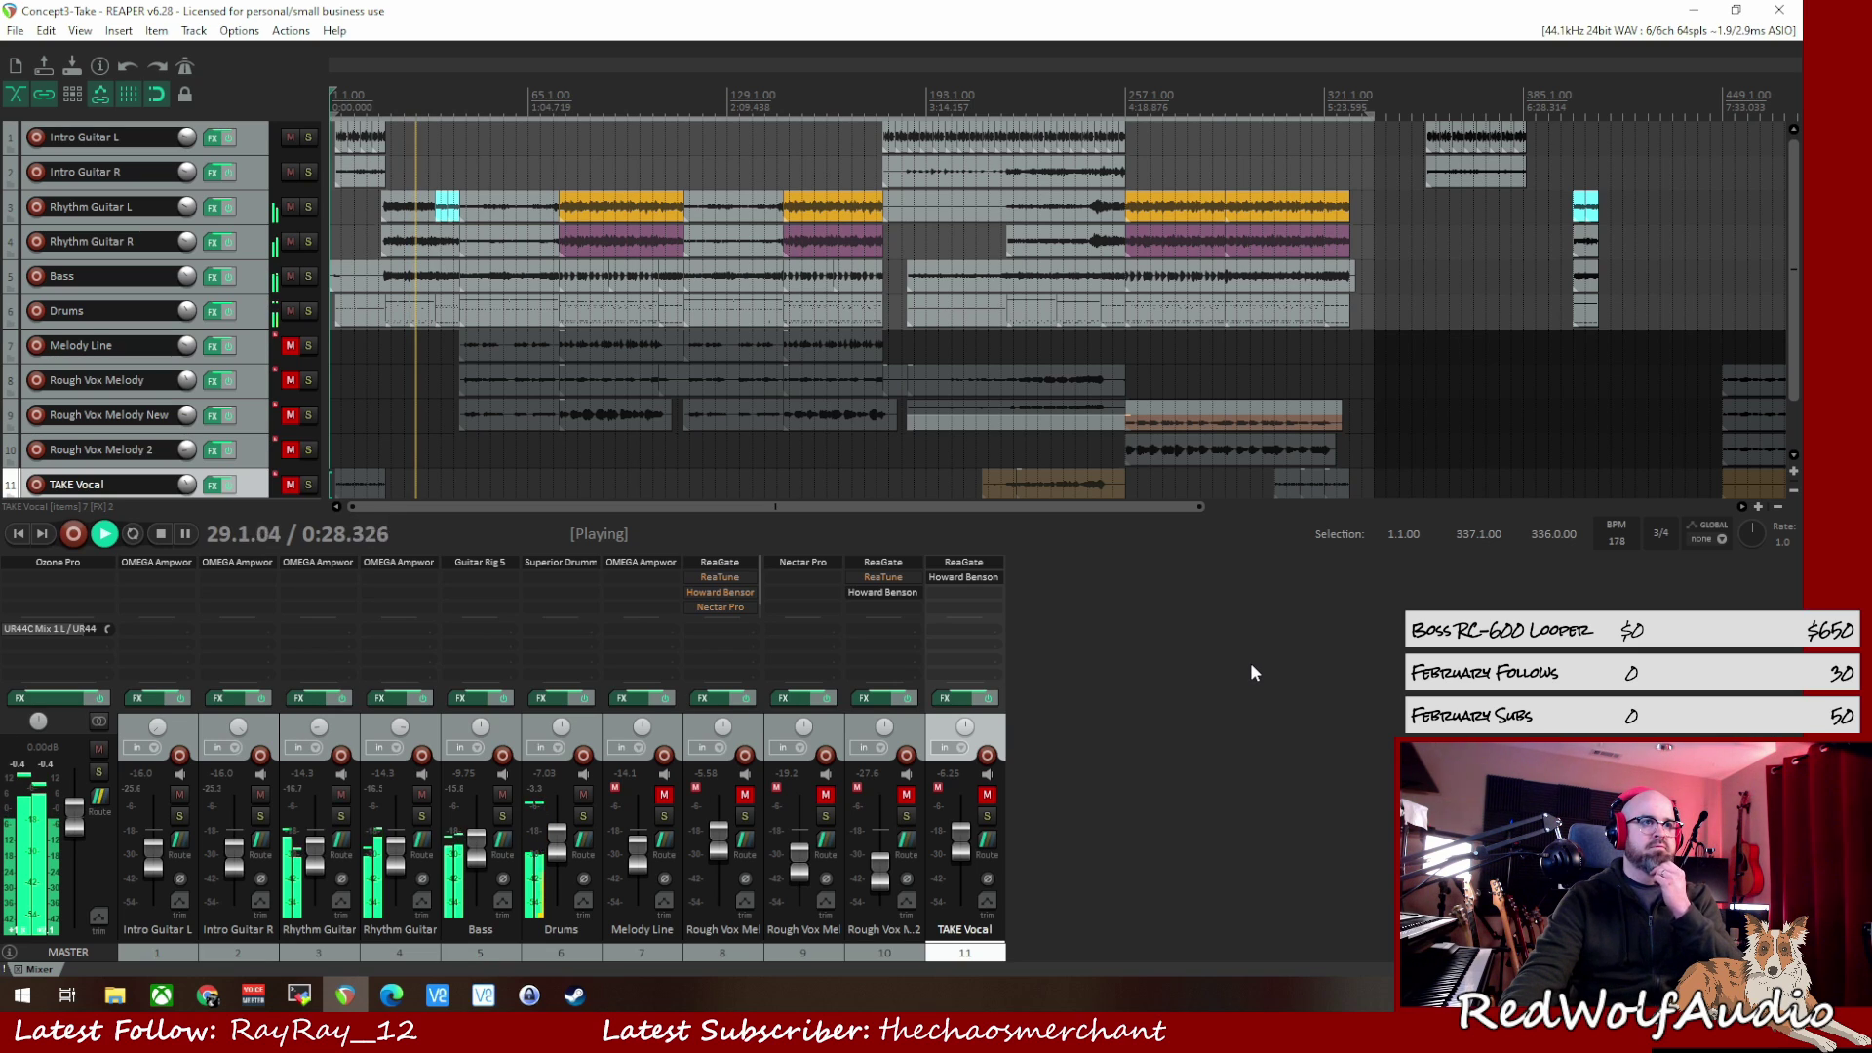
{"action": "left_click", "coordinate": [550, 561]}
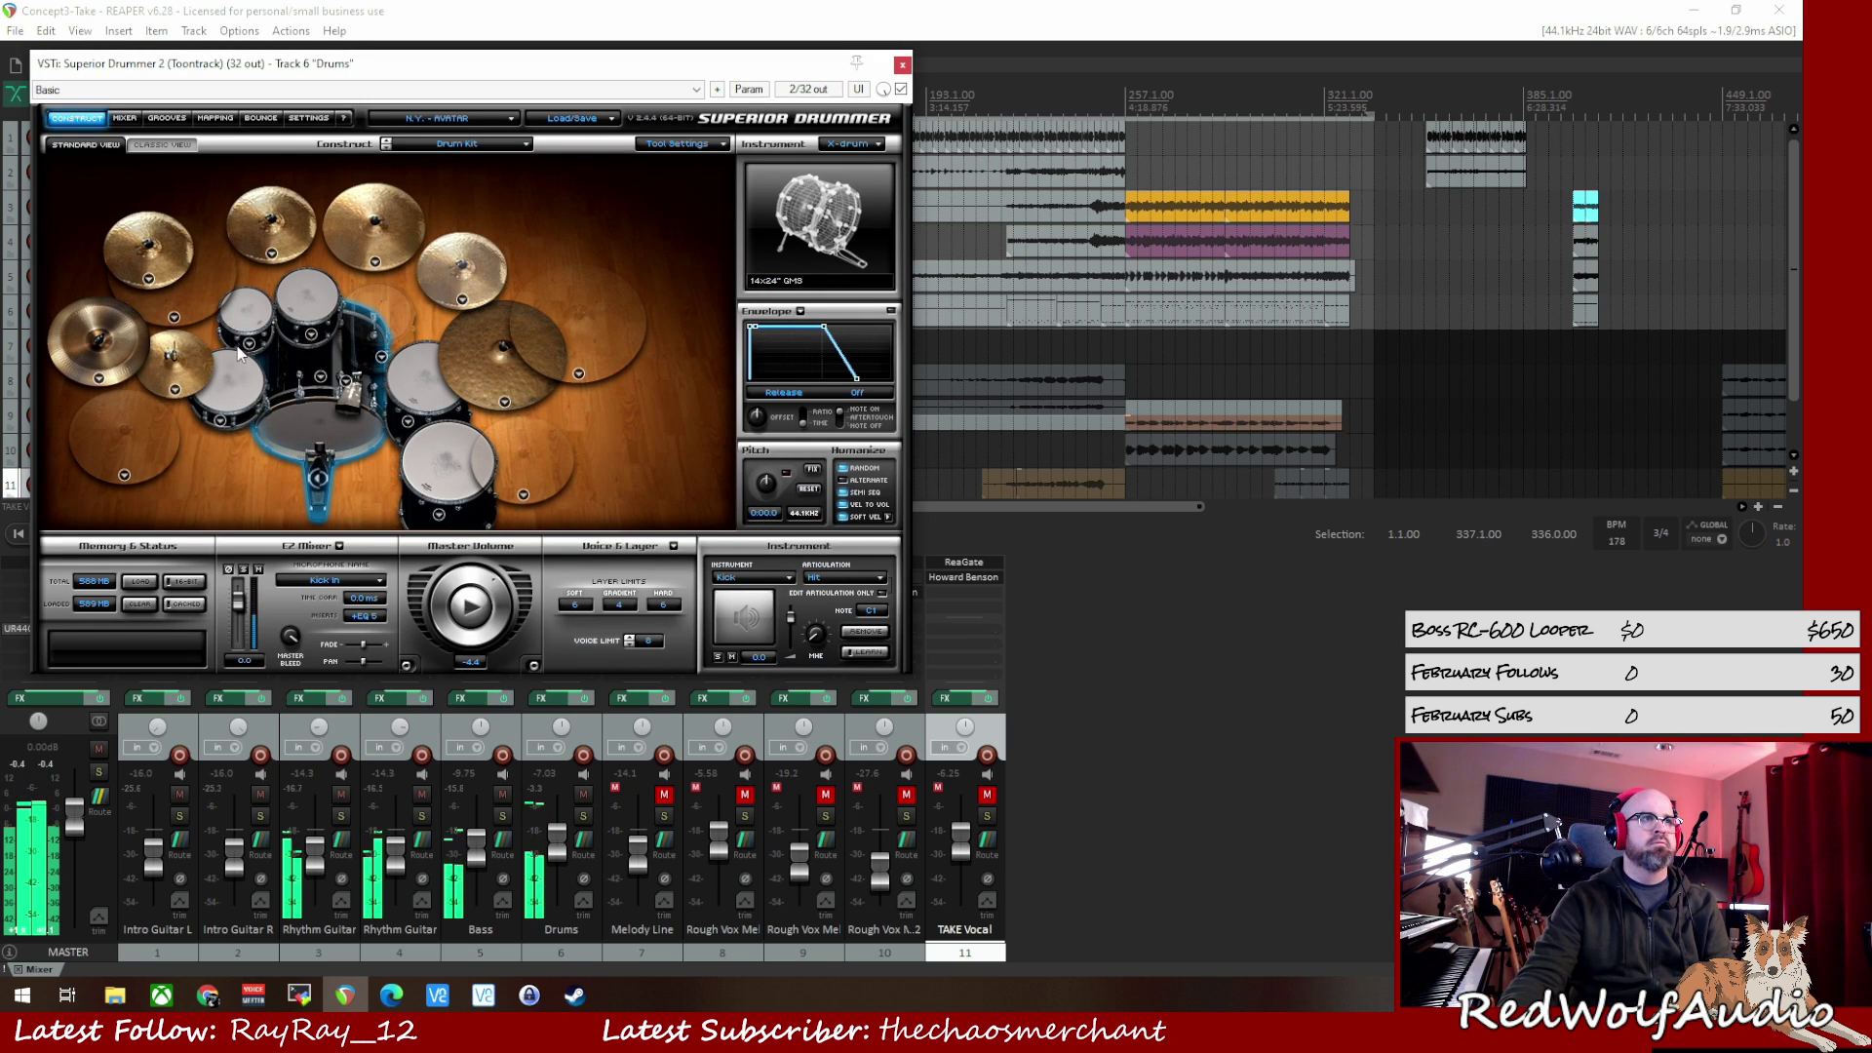
{"action": "left_click", "coordinate": [125, 118]}
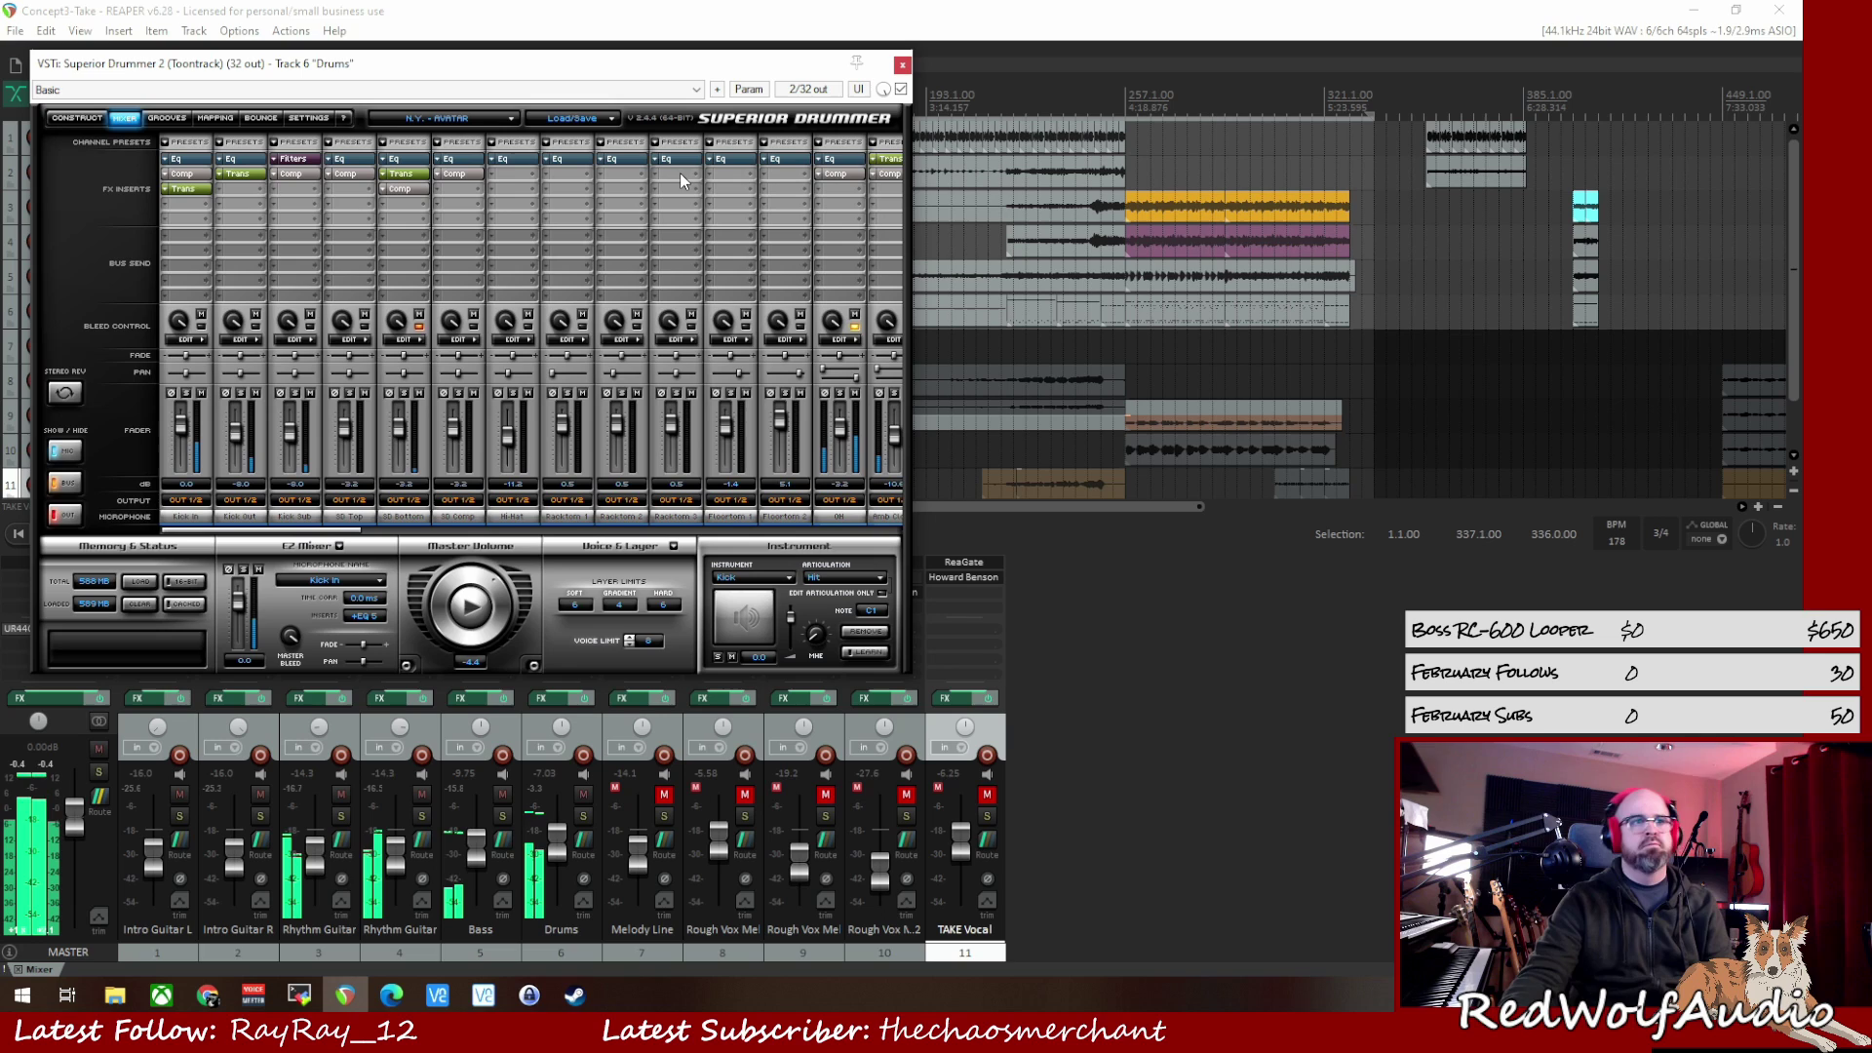
{"action": "left_click", "coordinate": [903, 64]}
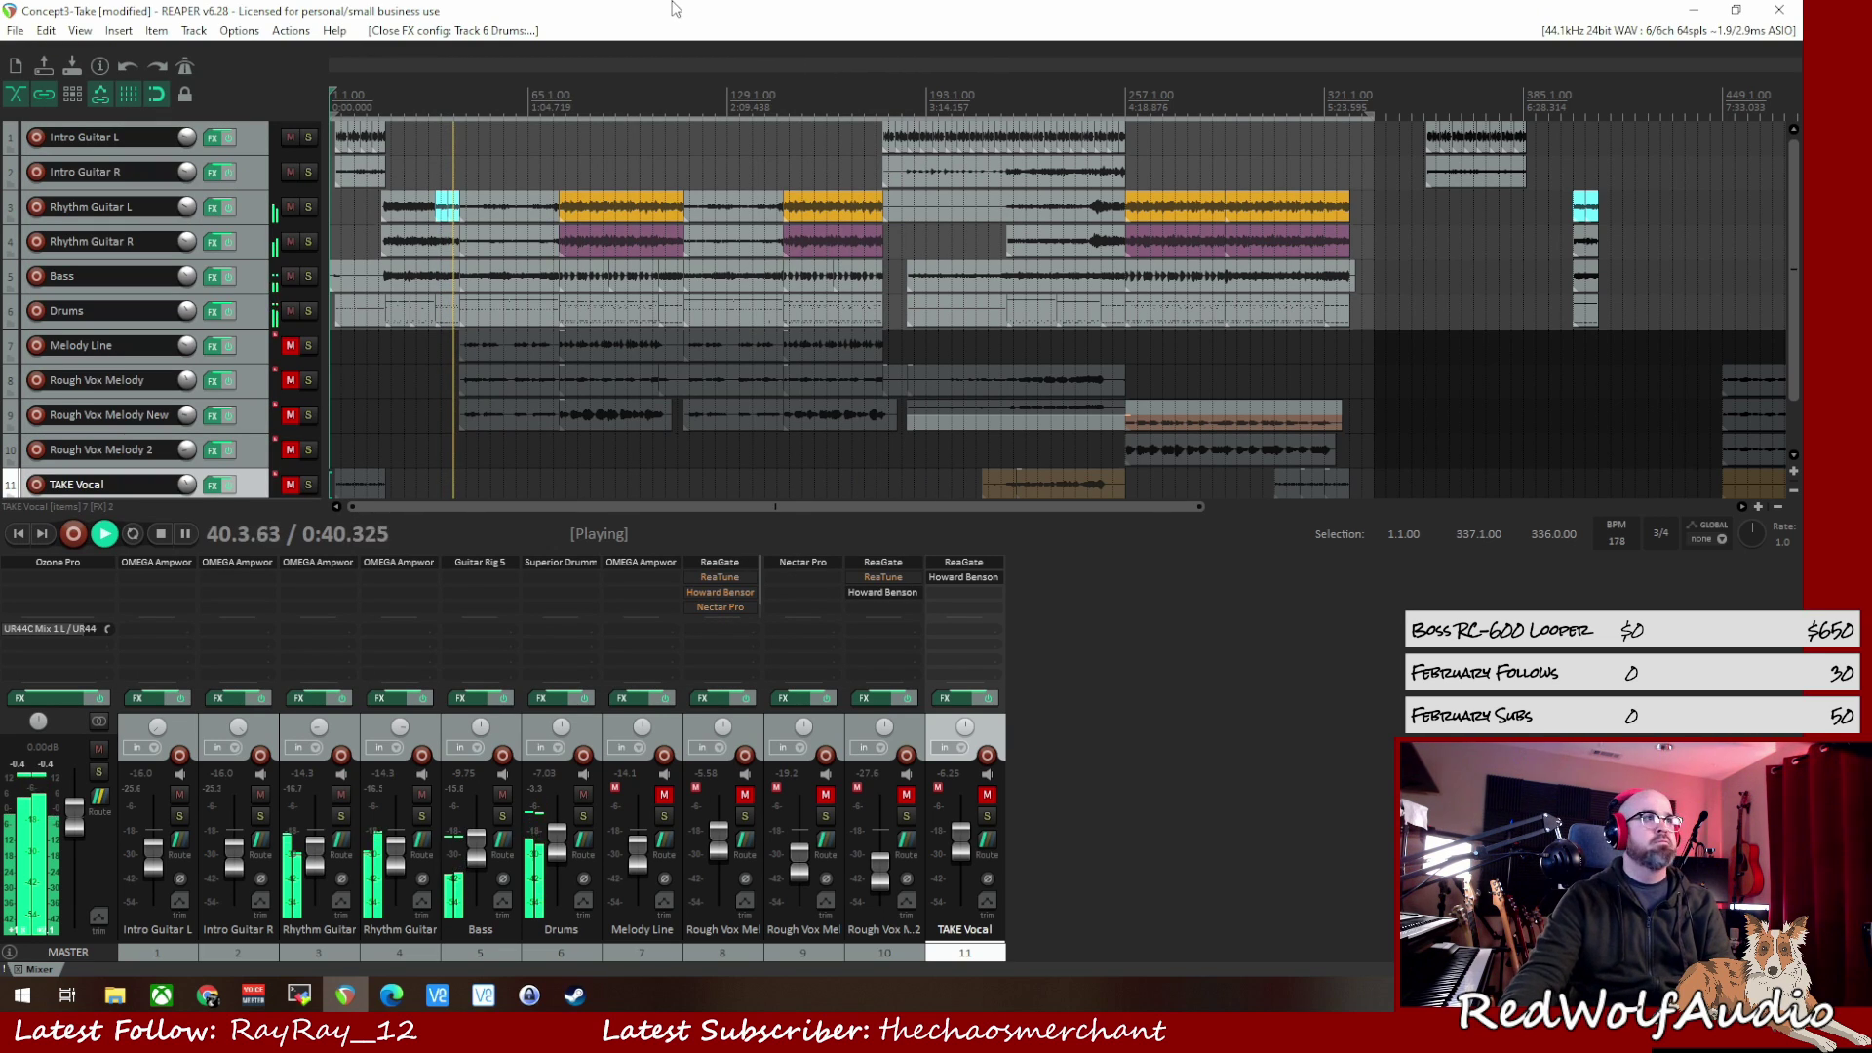
{"action": "key", "text": "space"}
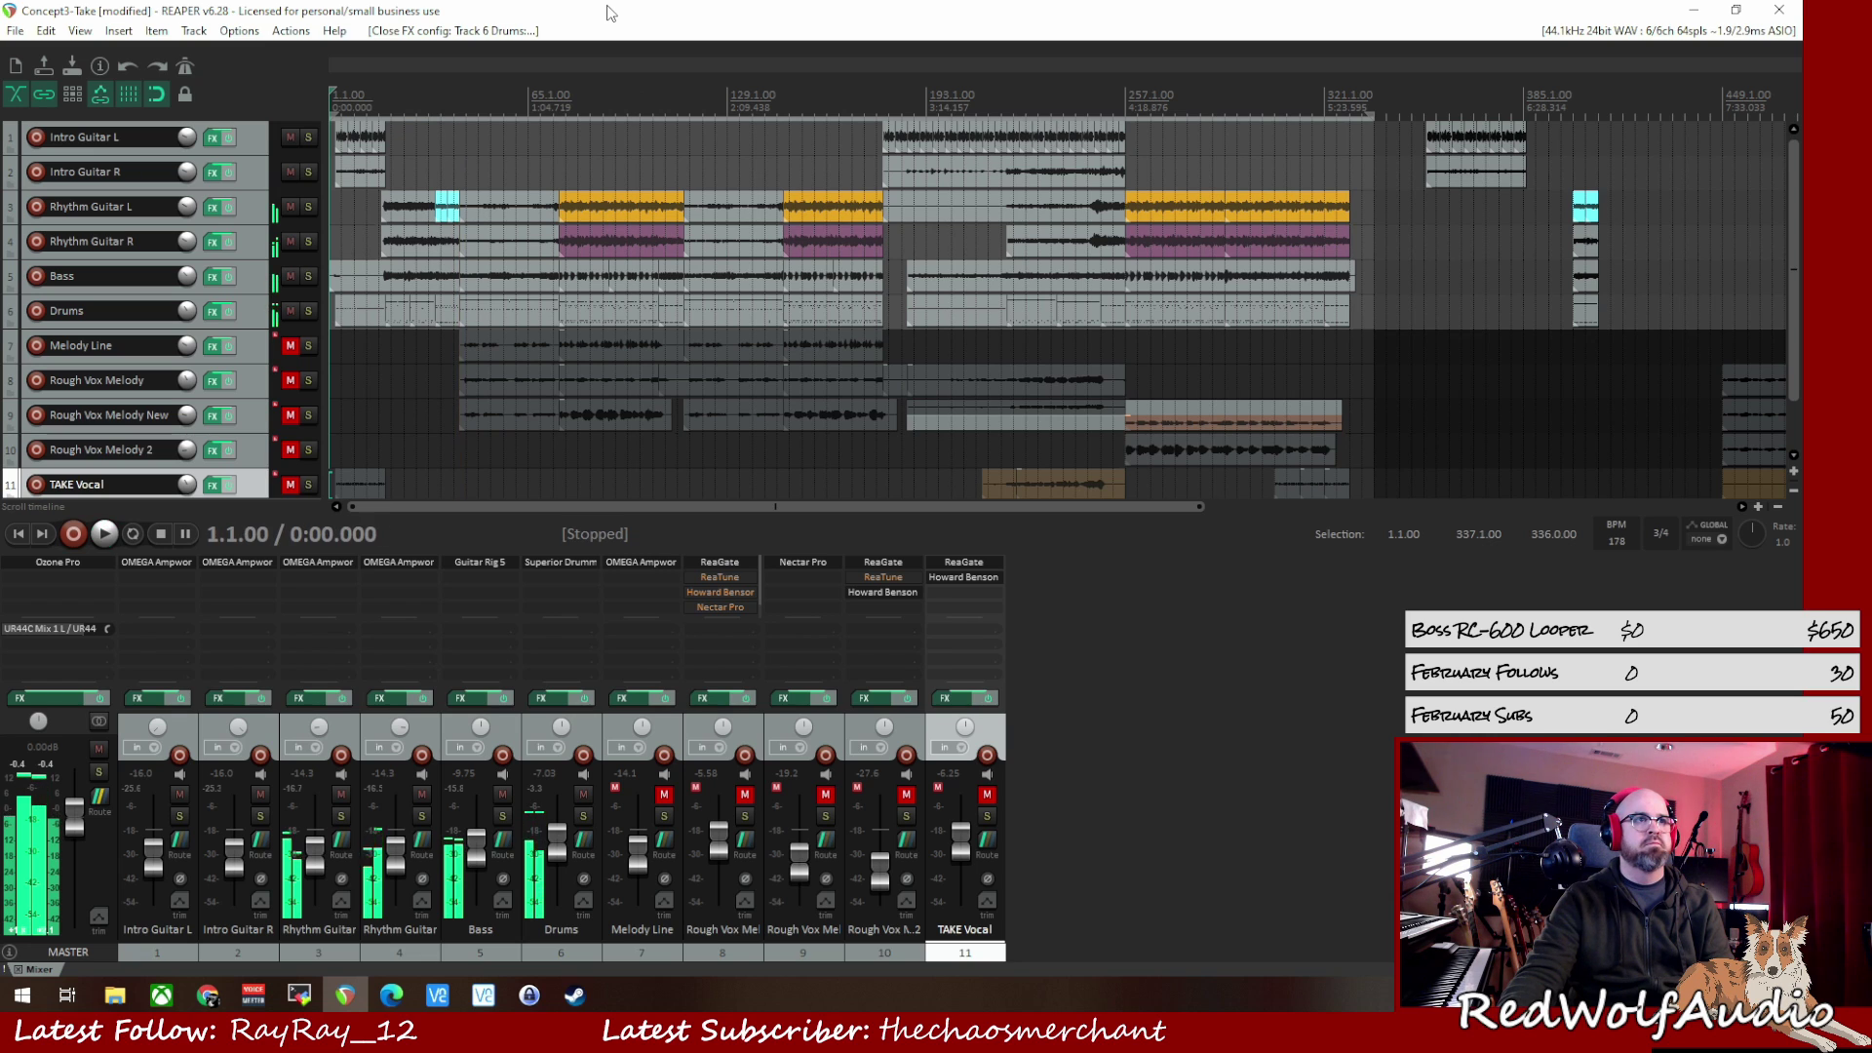
In the drum MIDI item spanning bars 35 to 43, align the early G3 note in bar 41 with the C2 hit below it.
{"action": "left_click", "coordinate": [452, 307]}
{"action": "double_click", "coordinate": [452, 307]}
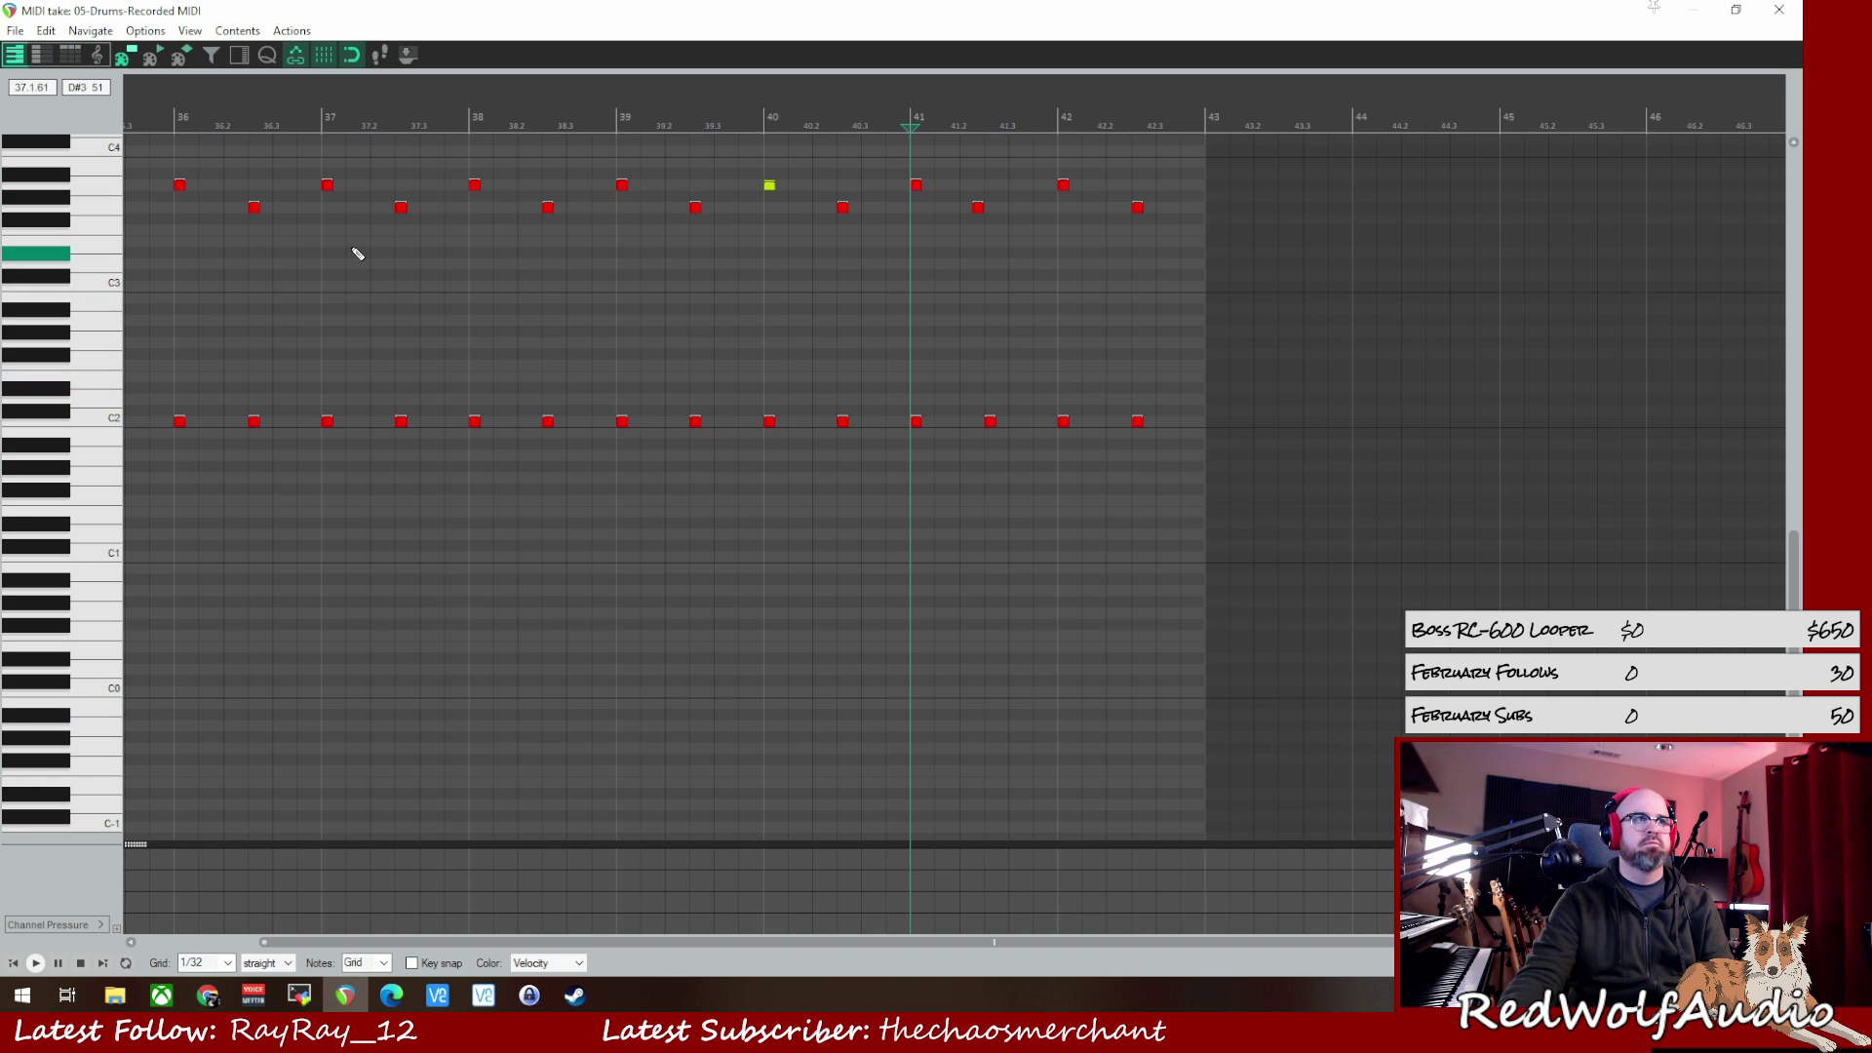
{"action": "key", "text": "space"}
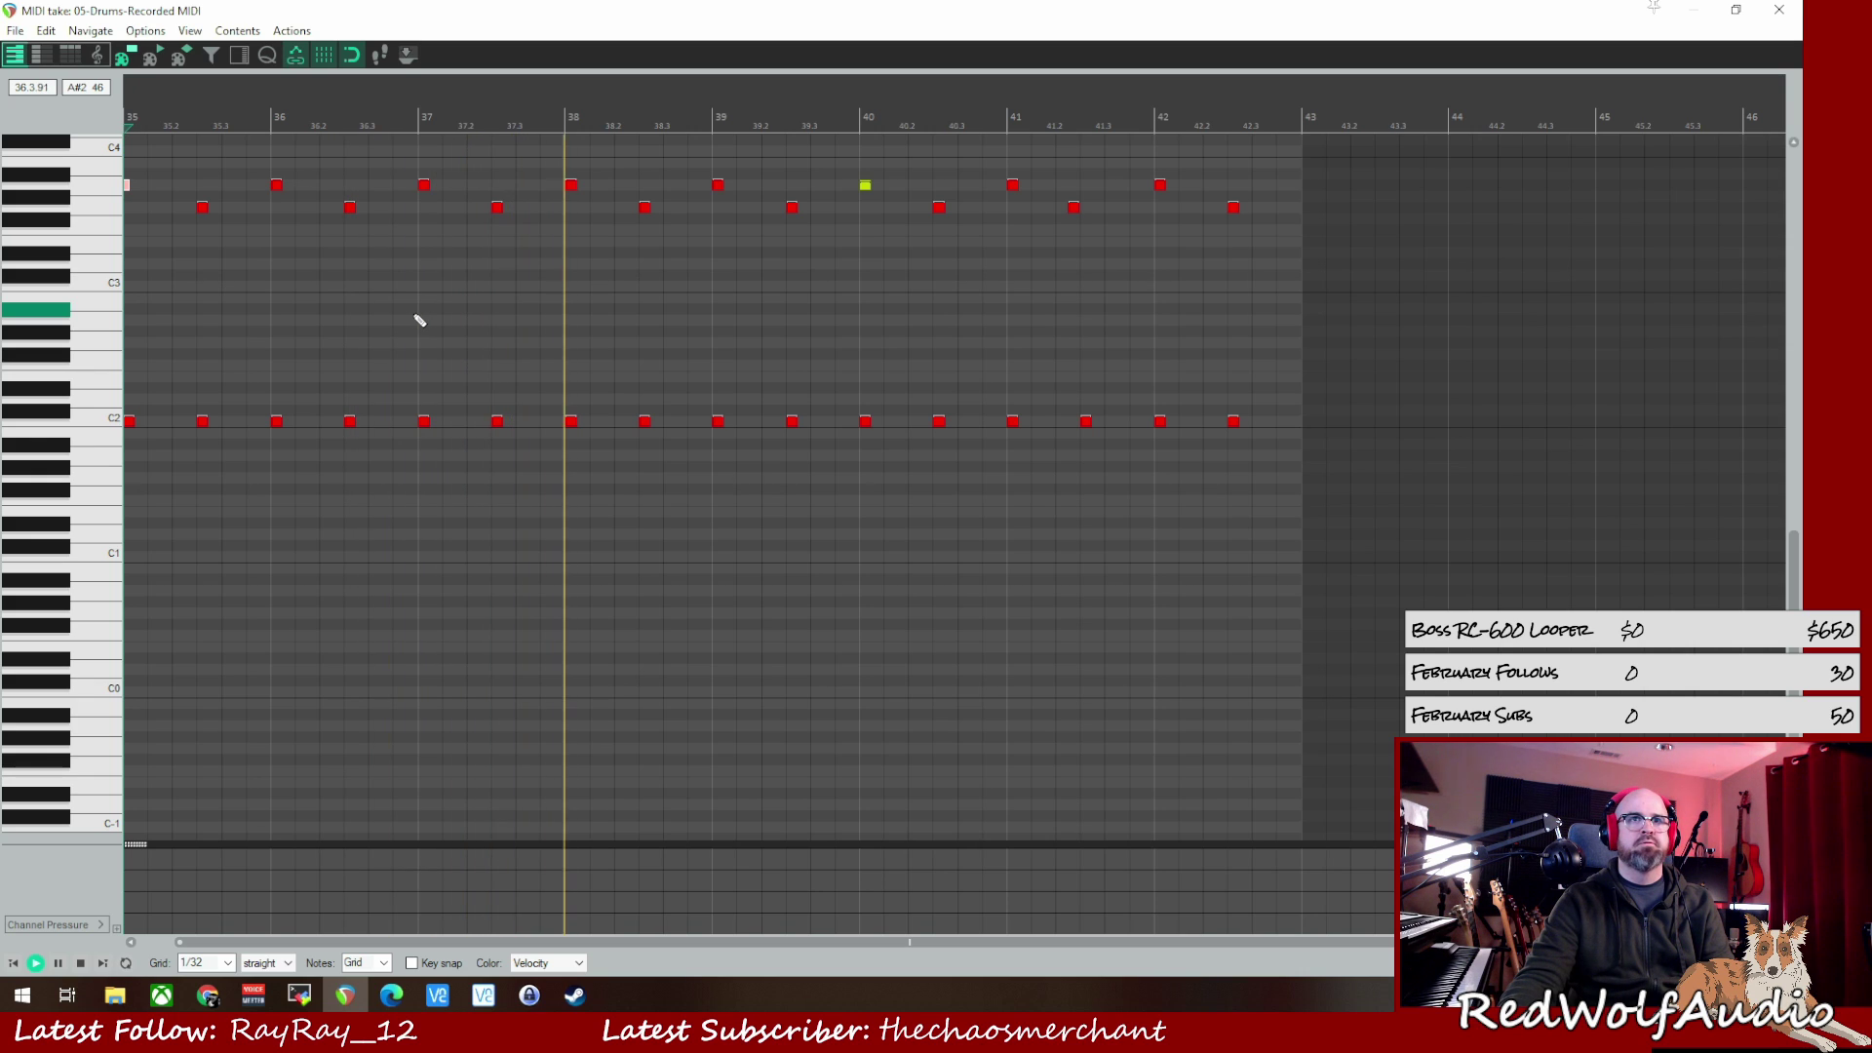
{"action": "key", "text": "space"}
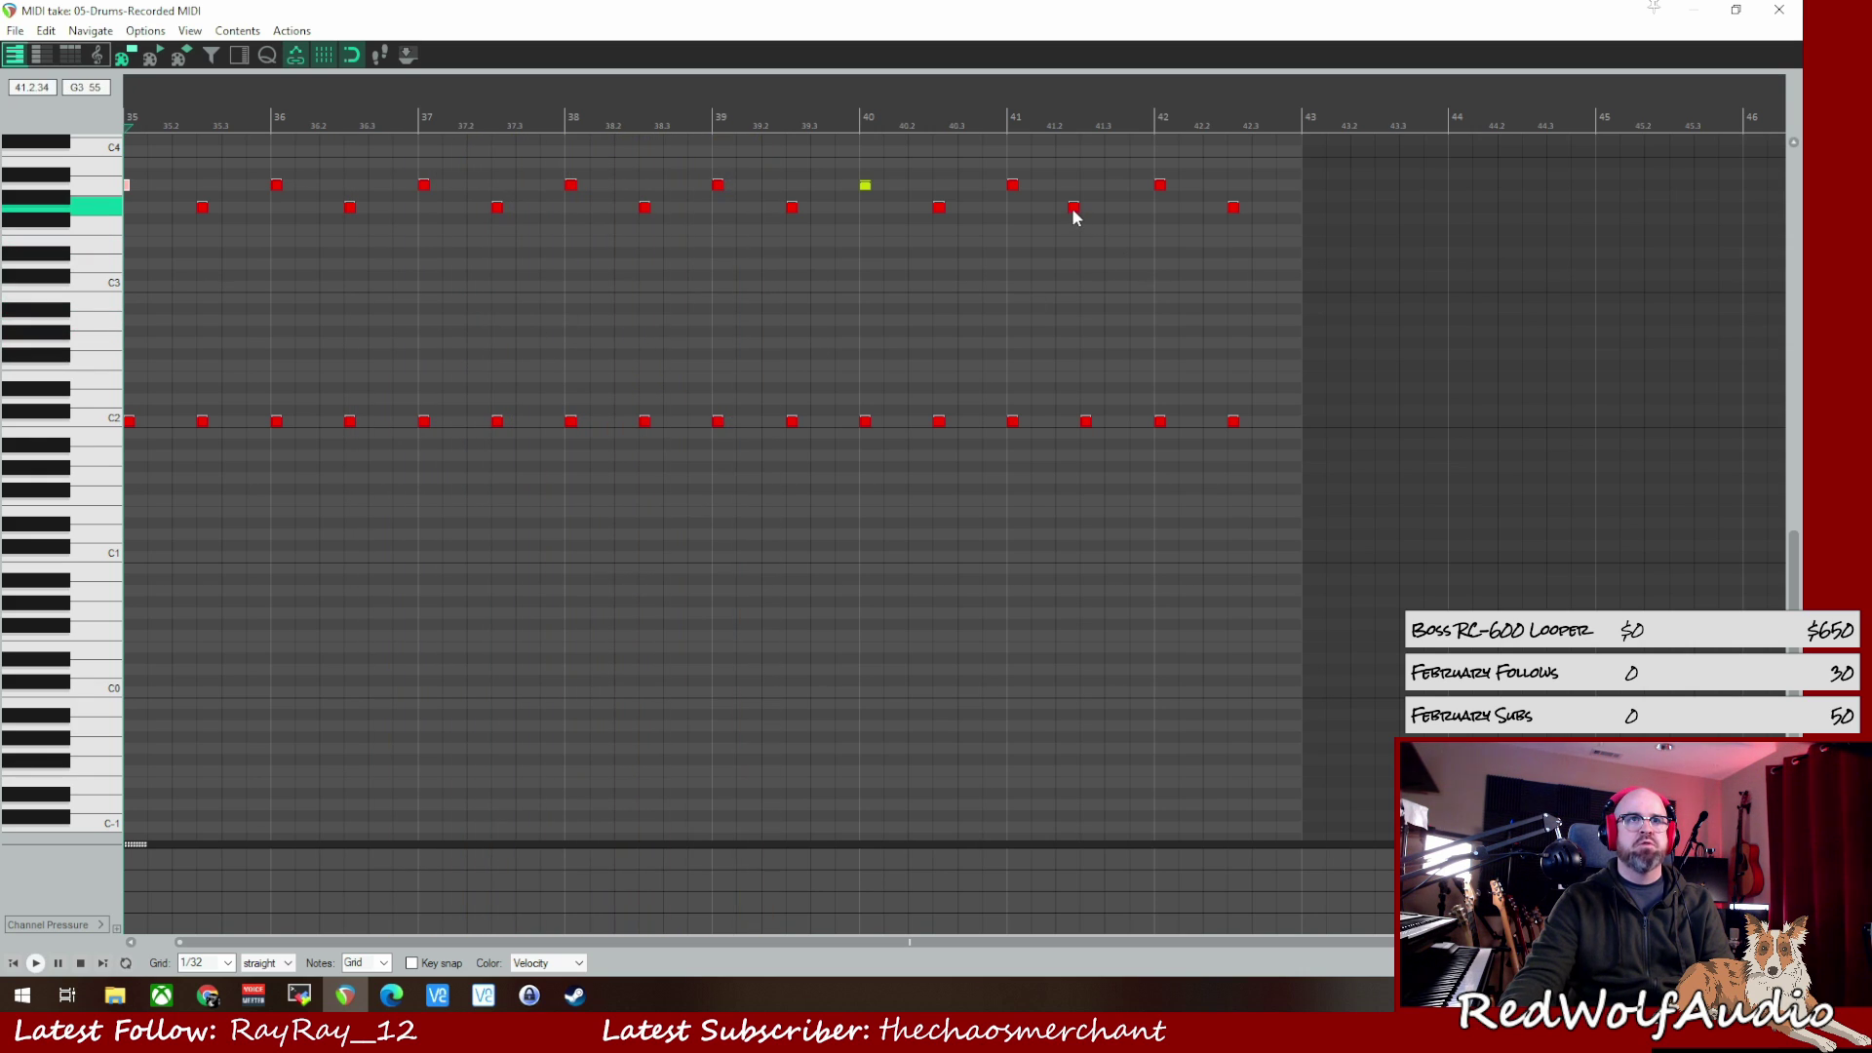
{"action": "left_click", "coordinate": [1073, 209]}
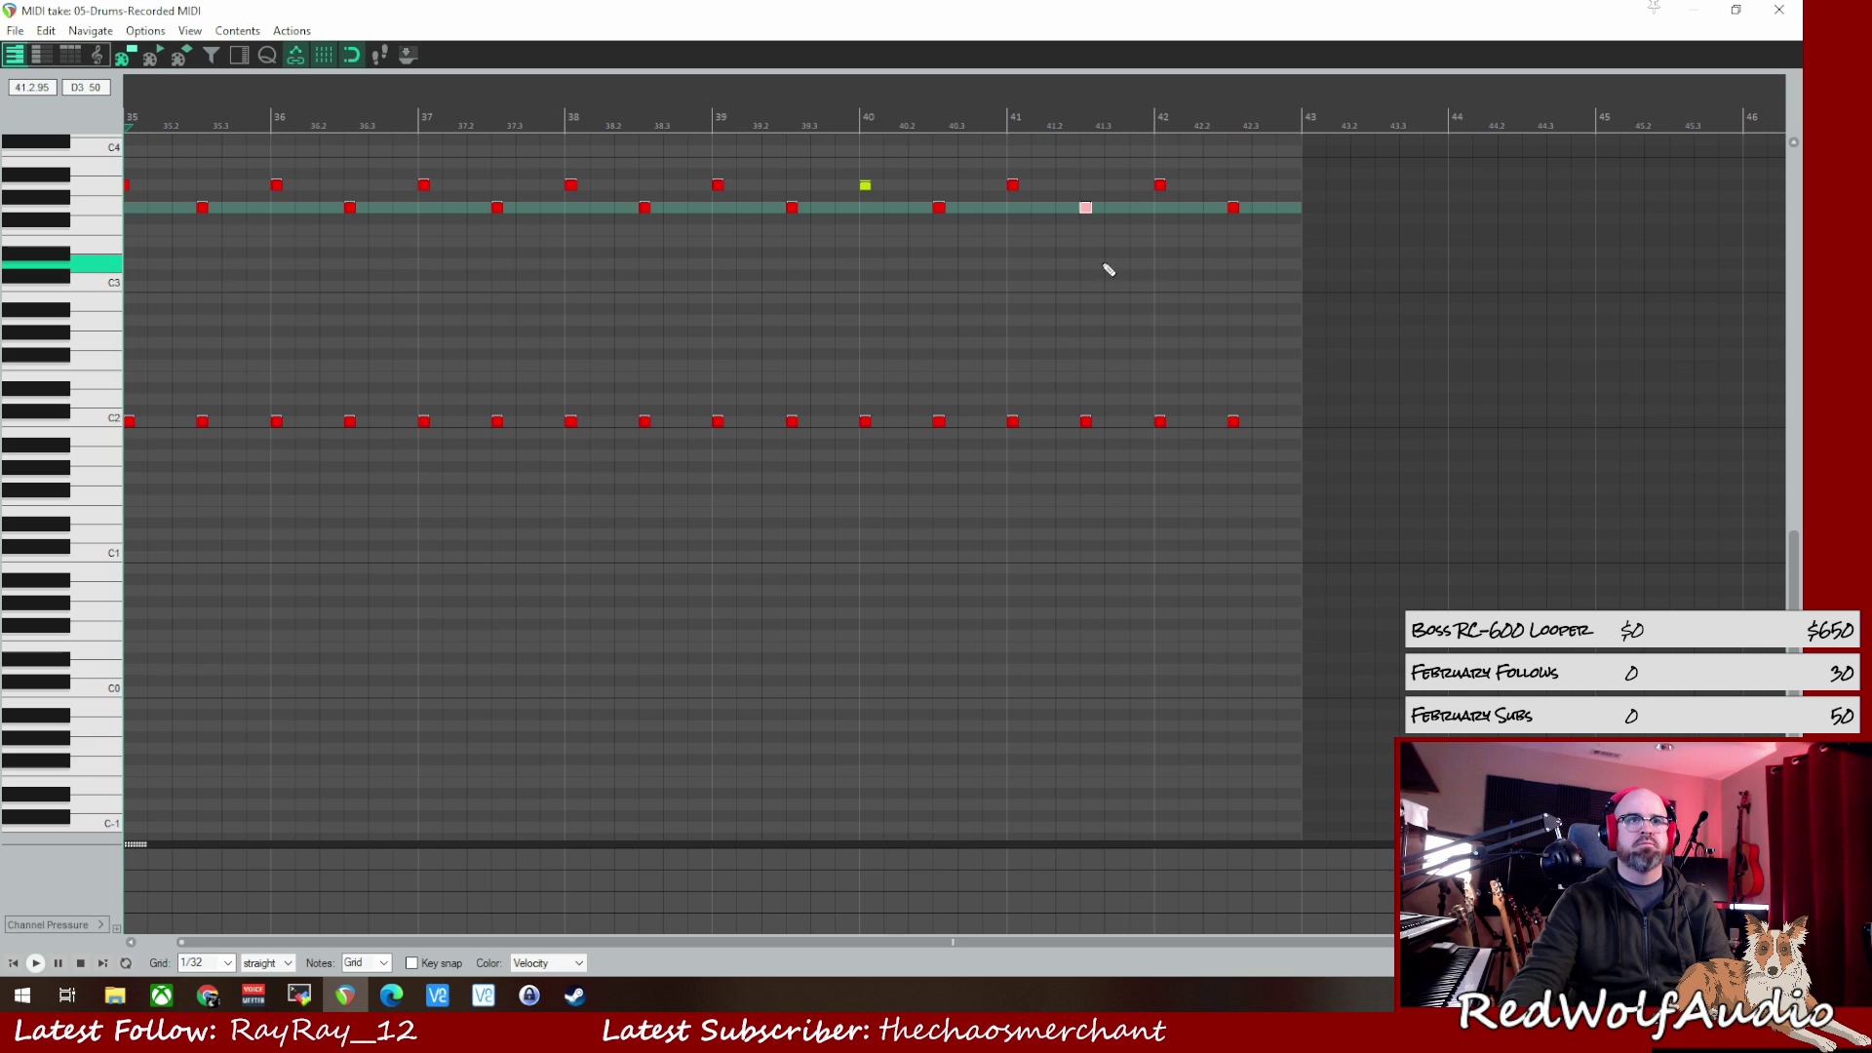
{"action": "key", "text": "space"}
{"action": "key", "text": "Escape"}
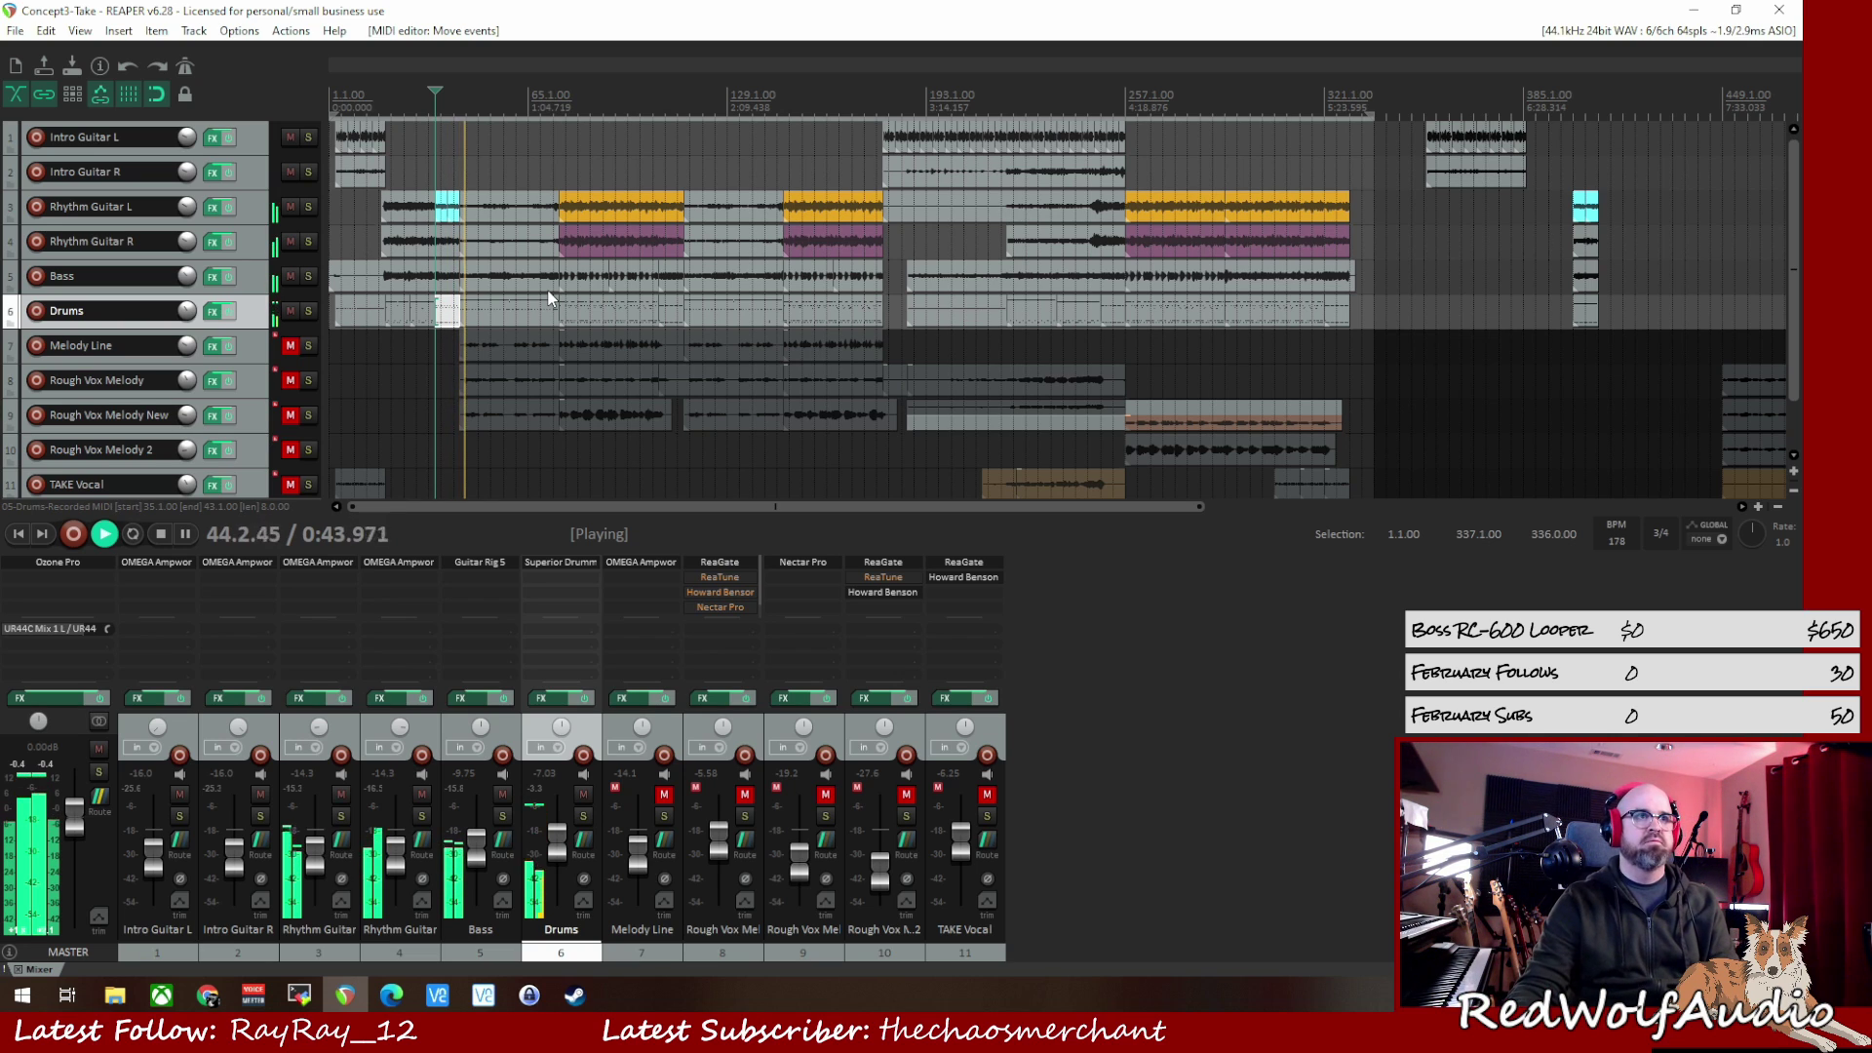
{"action": "key", "text": "space"}
{"action": "key", "text": "Home"}
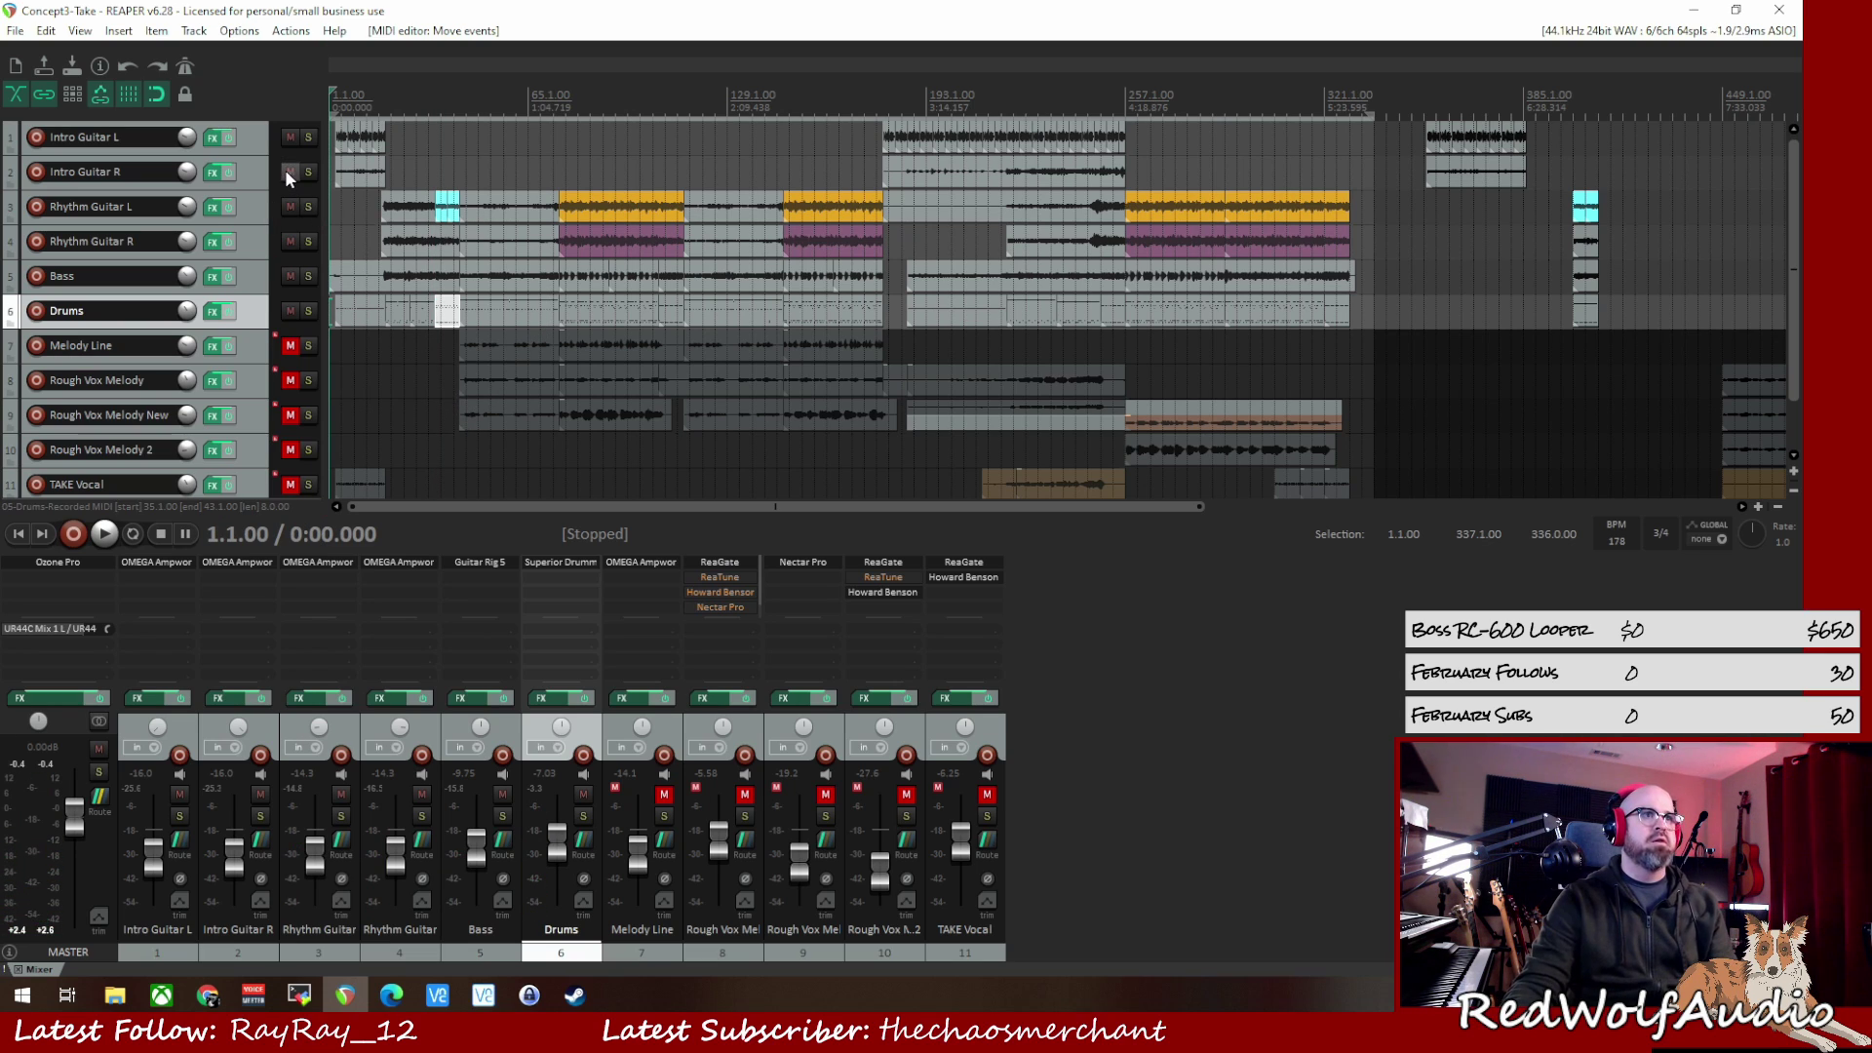
Audition Intro Guitar L alone and together with Intro Guitar R, check the left guitar's amp plugin, and clear both solos.
{"action": "left_click", "coordinate": [308, 138]}
{"action": "key", "text": "space"}
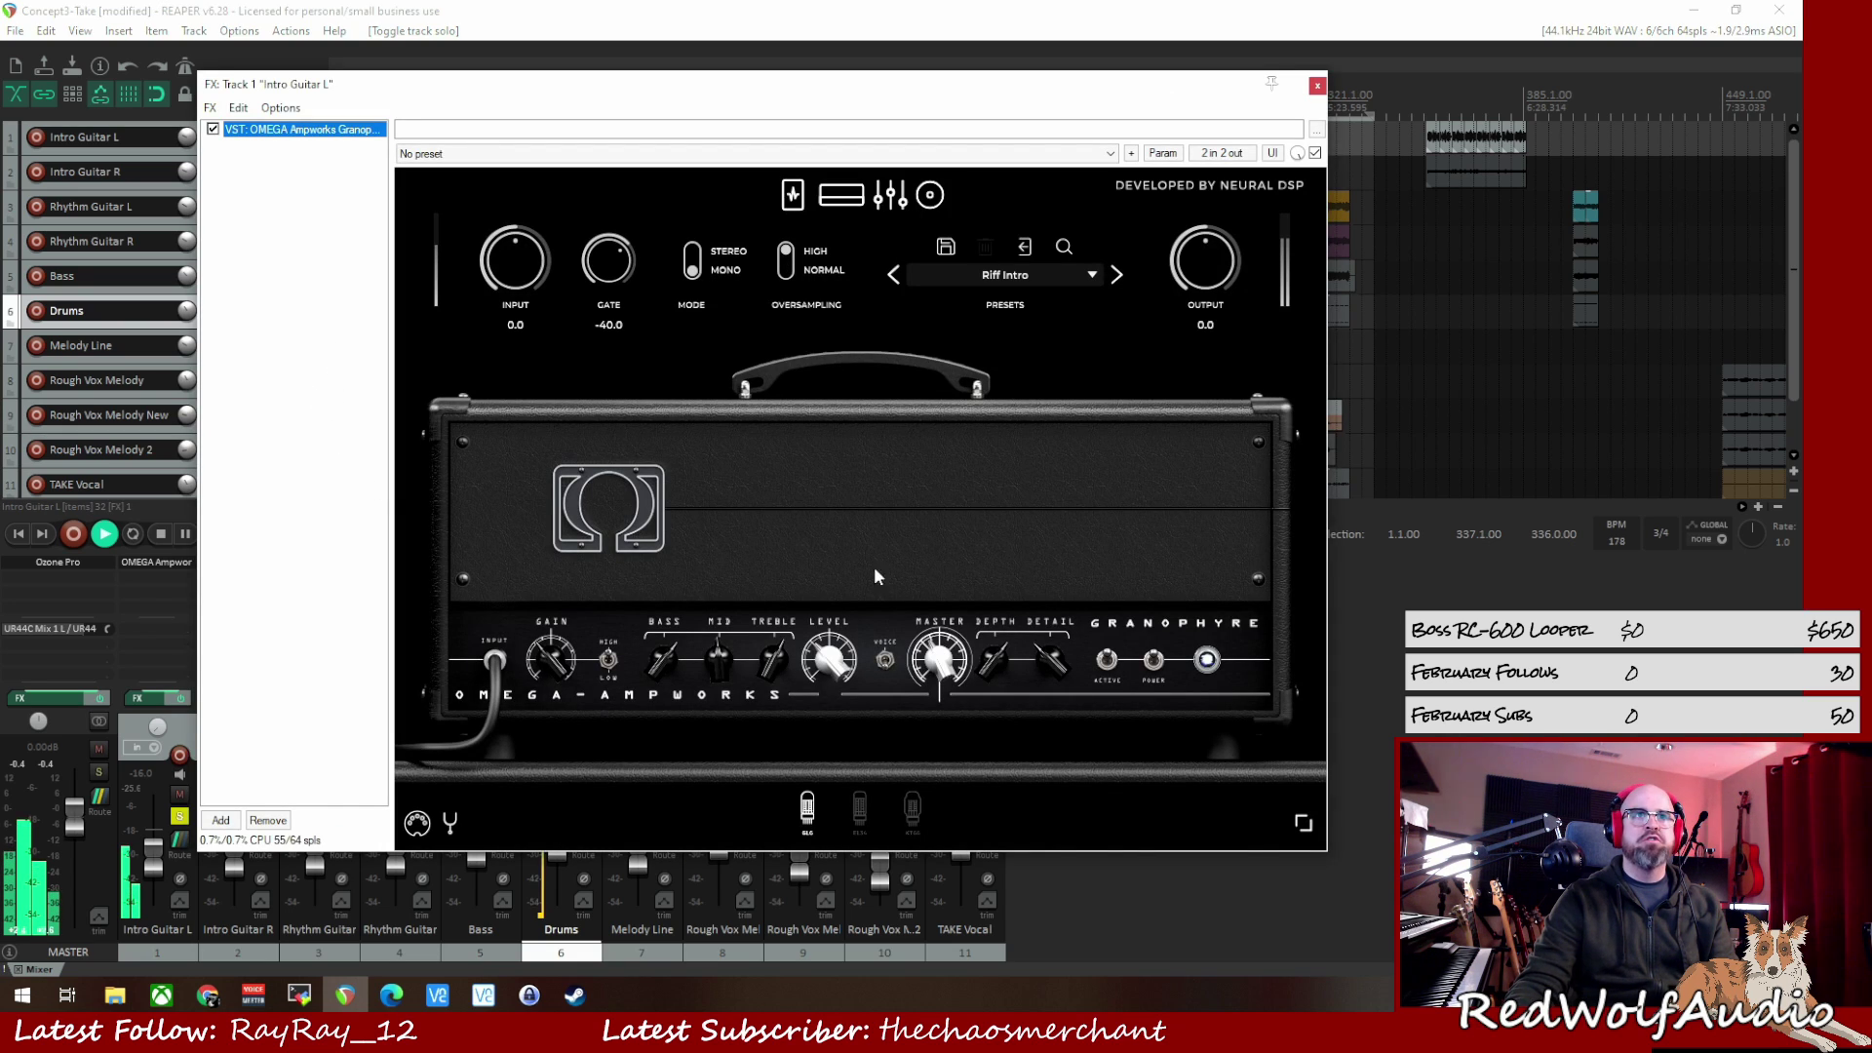
{"action": "left_click", "coordinate": [1317, 87]}
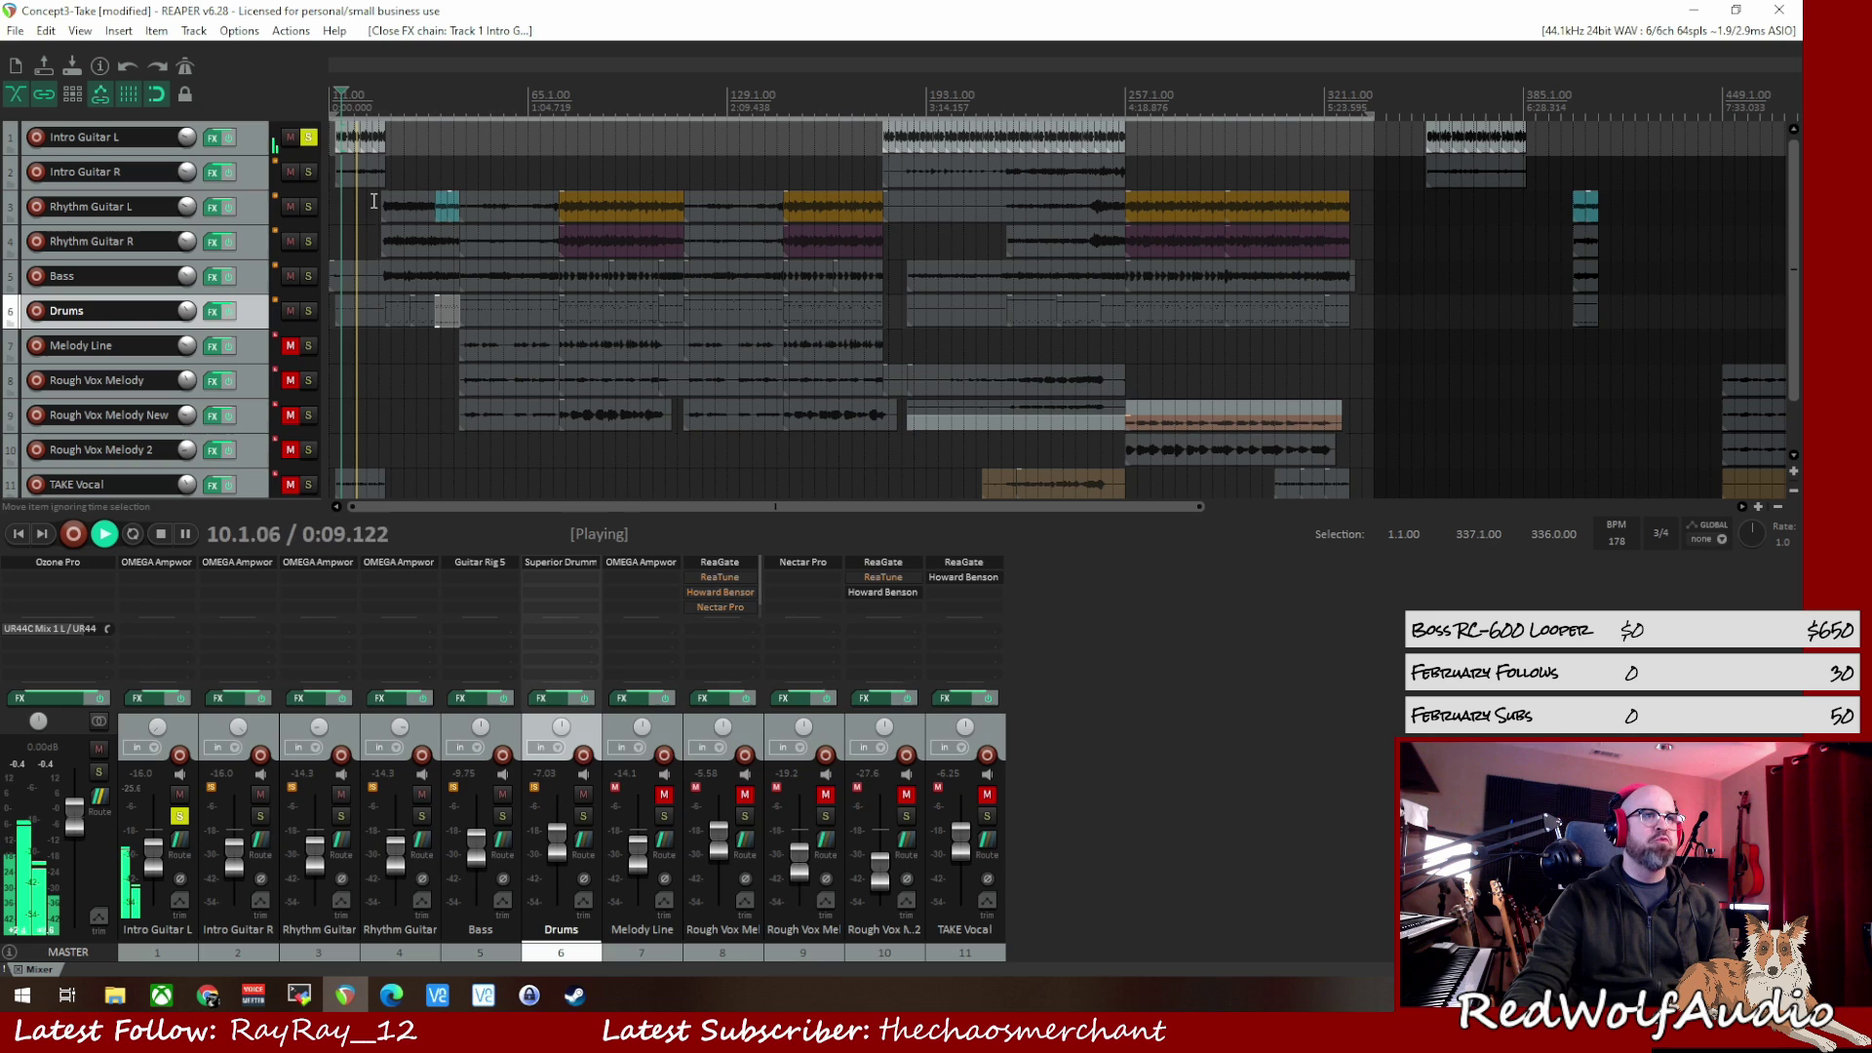
{"action": "left_click", "coordinate": [318, 178]}
{"action": "left_click", "coordinate": [310, 172]}
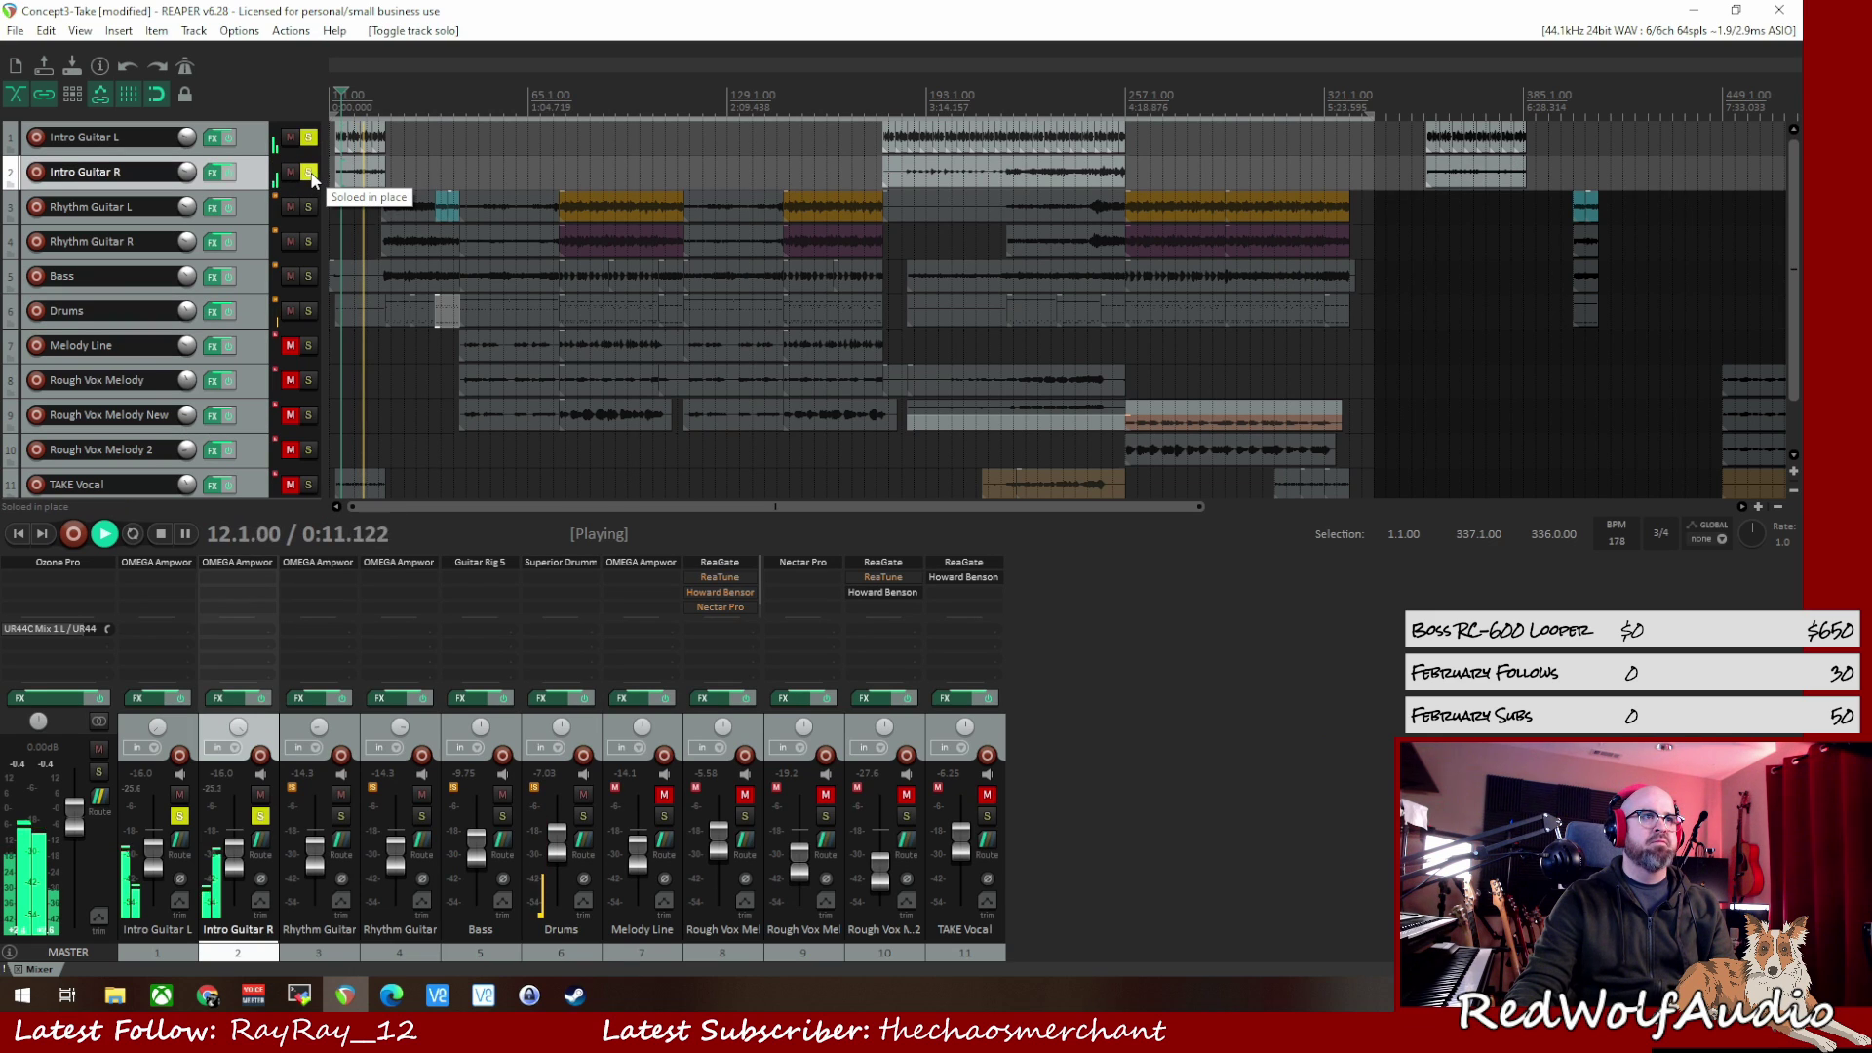
{"action": "left_click", "coordinate": [309, 173]}
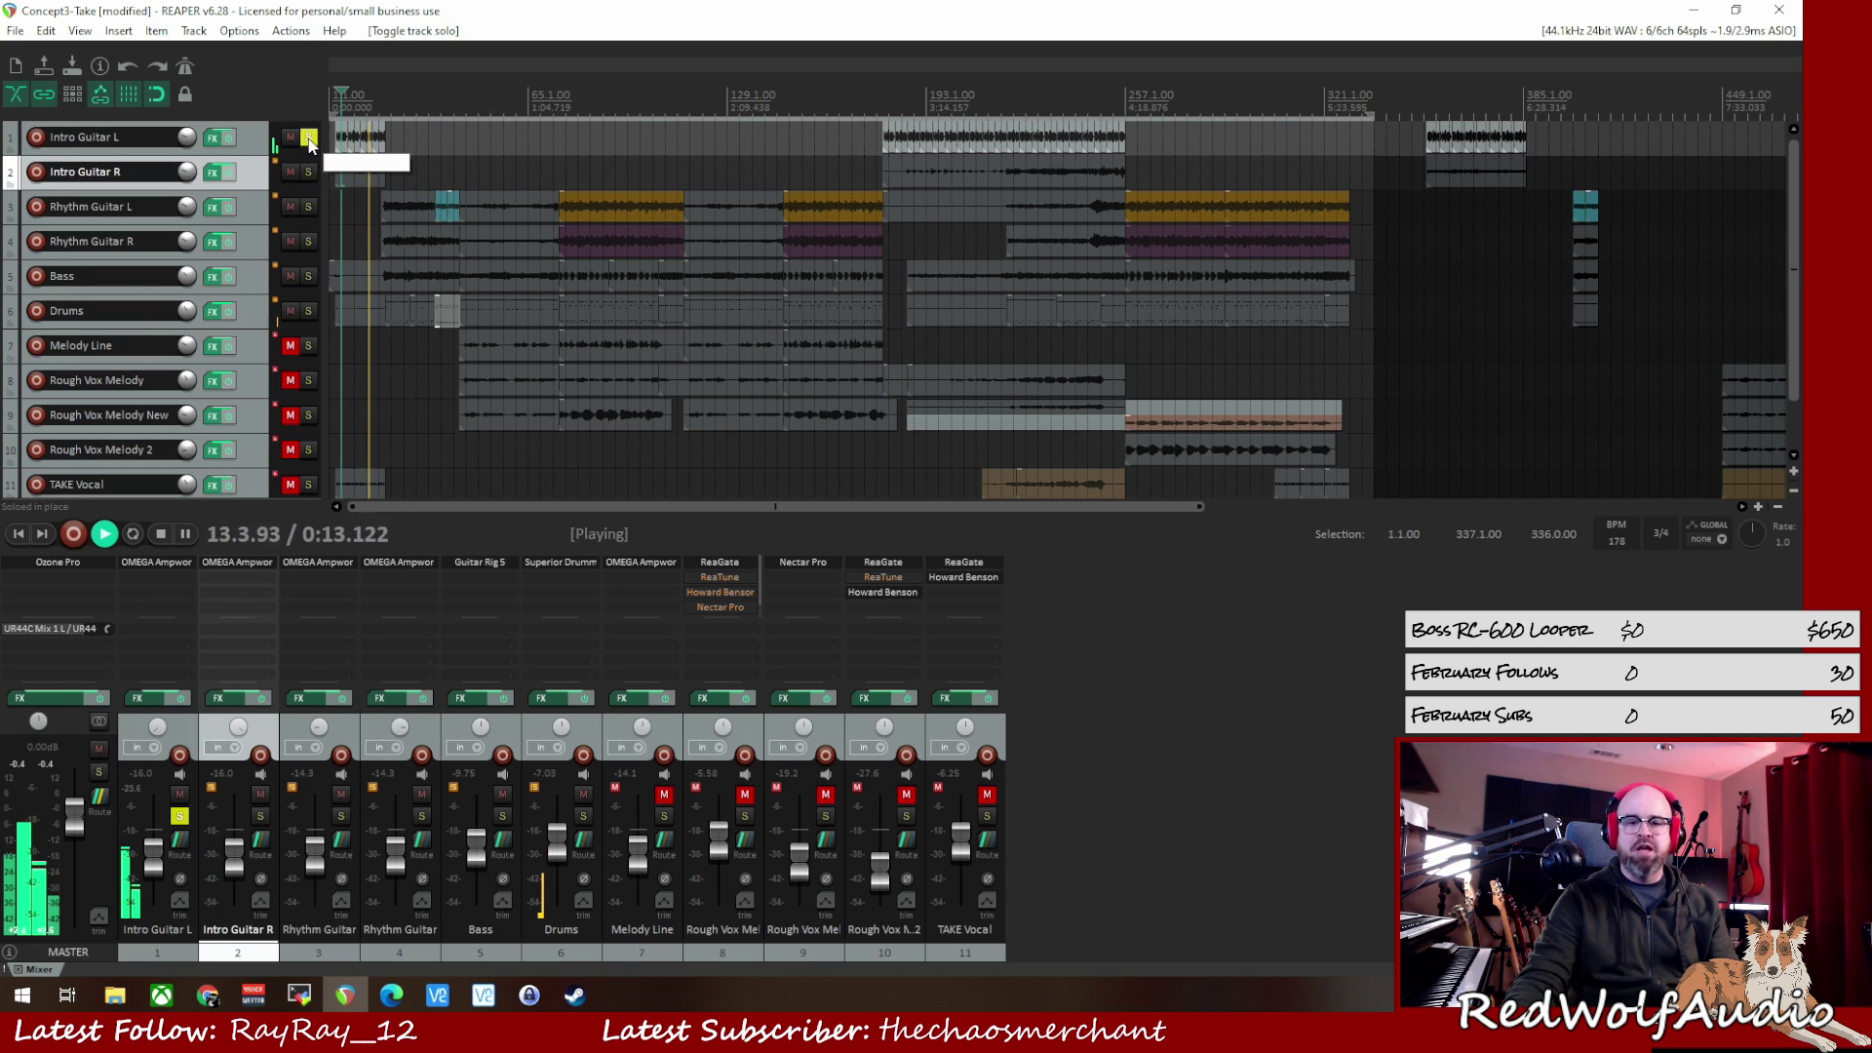
{"action": "left_click", "coordinate": [308, 138]}
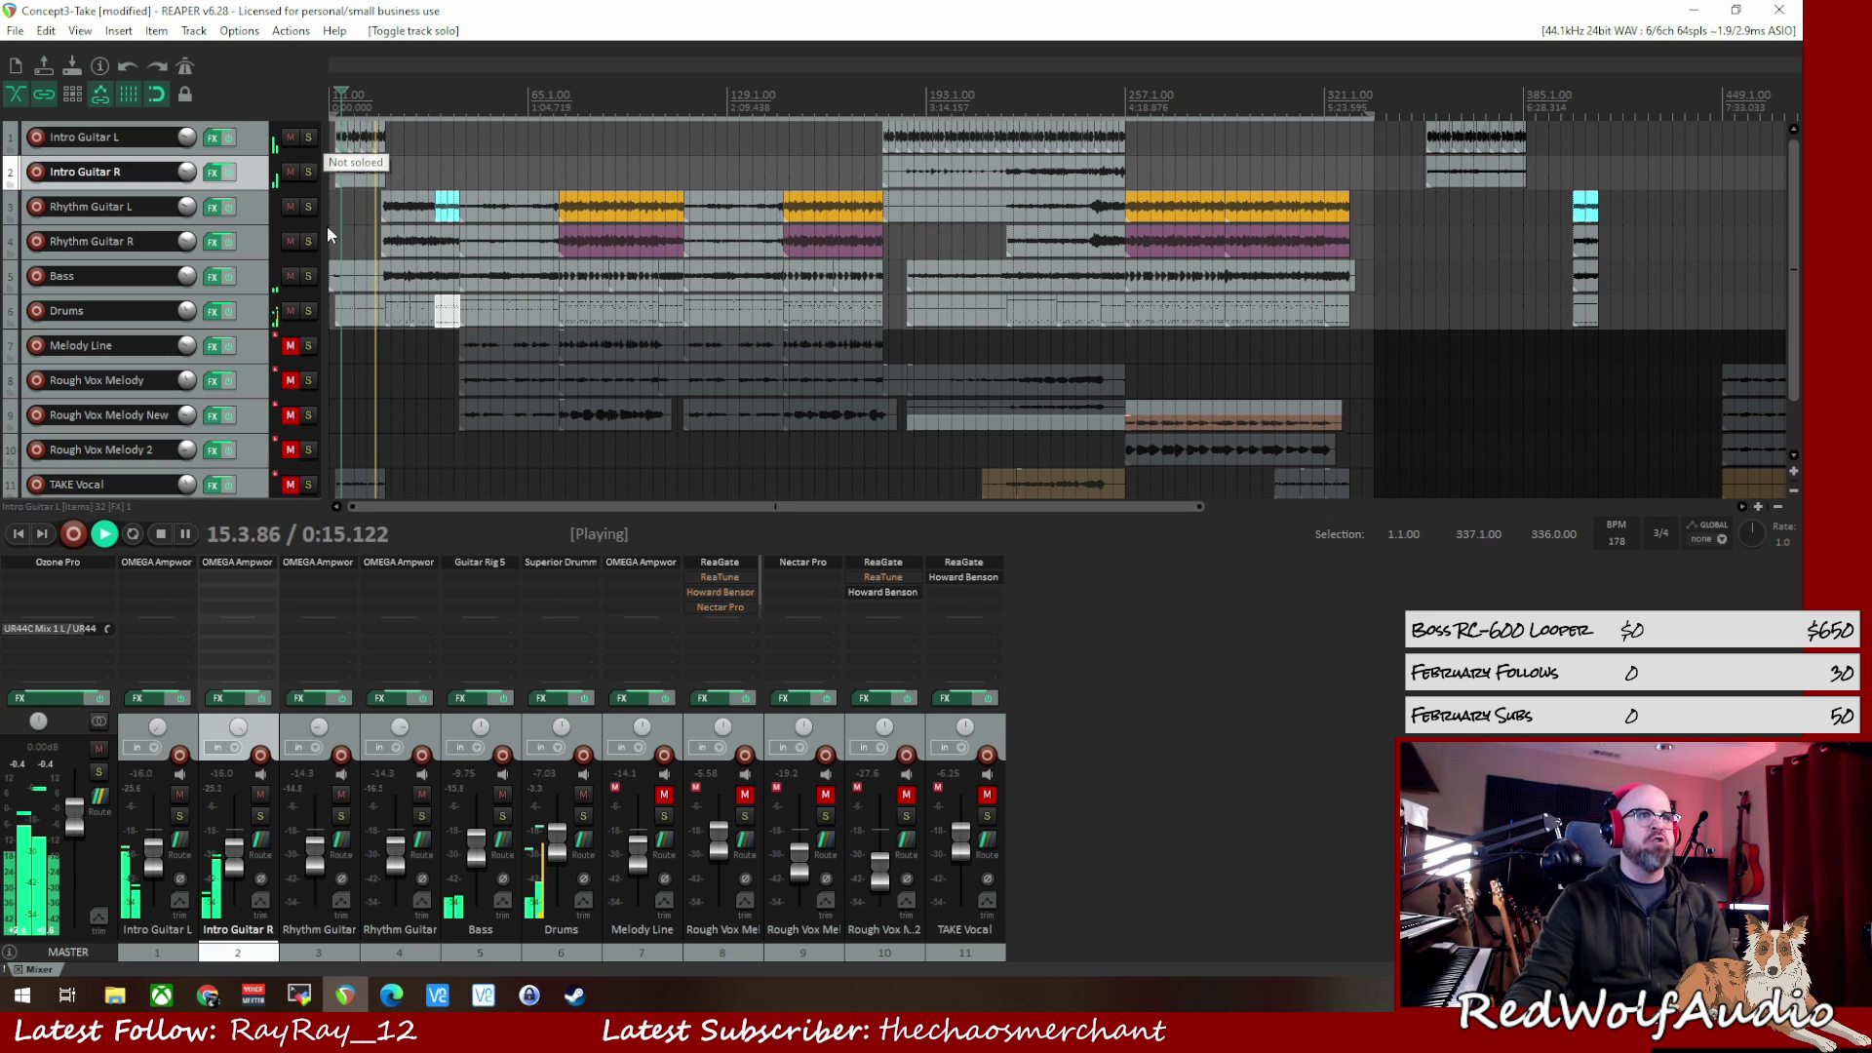
{"action": "key", "text": "space"}
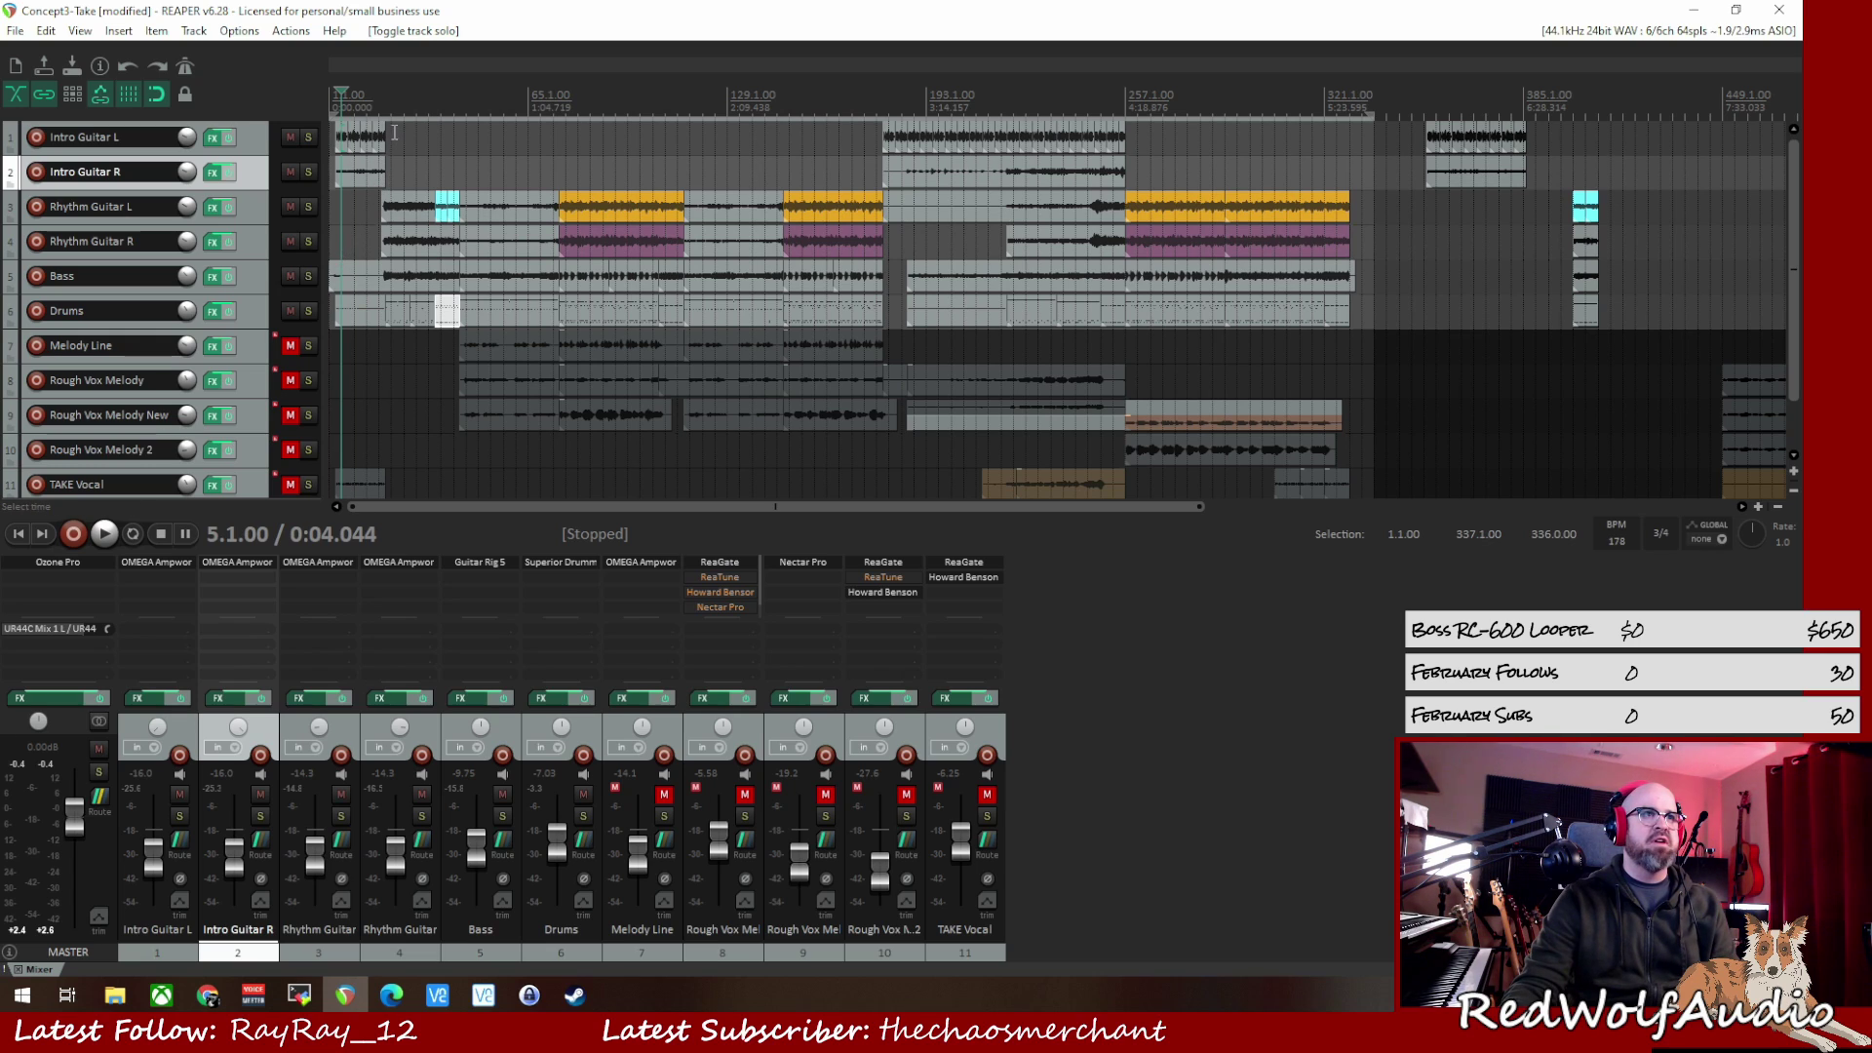
Play the full mix from bar 21 to audition the rhythm guitars with bass and drums.
{"action": "left_click", "coordinate": [379, 107]}
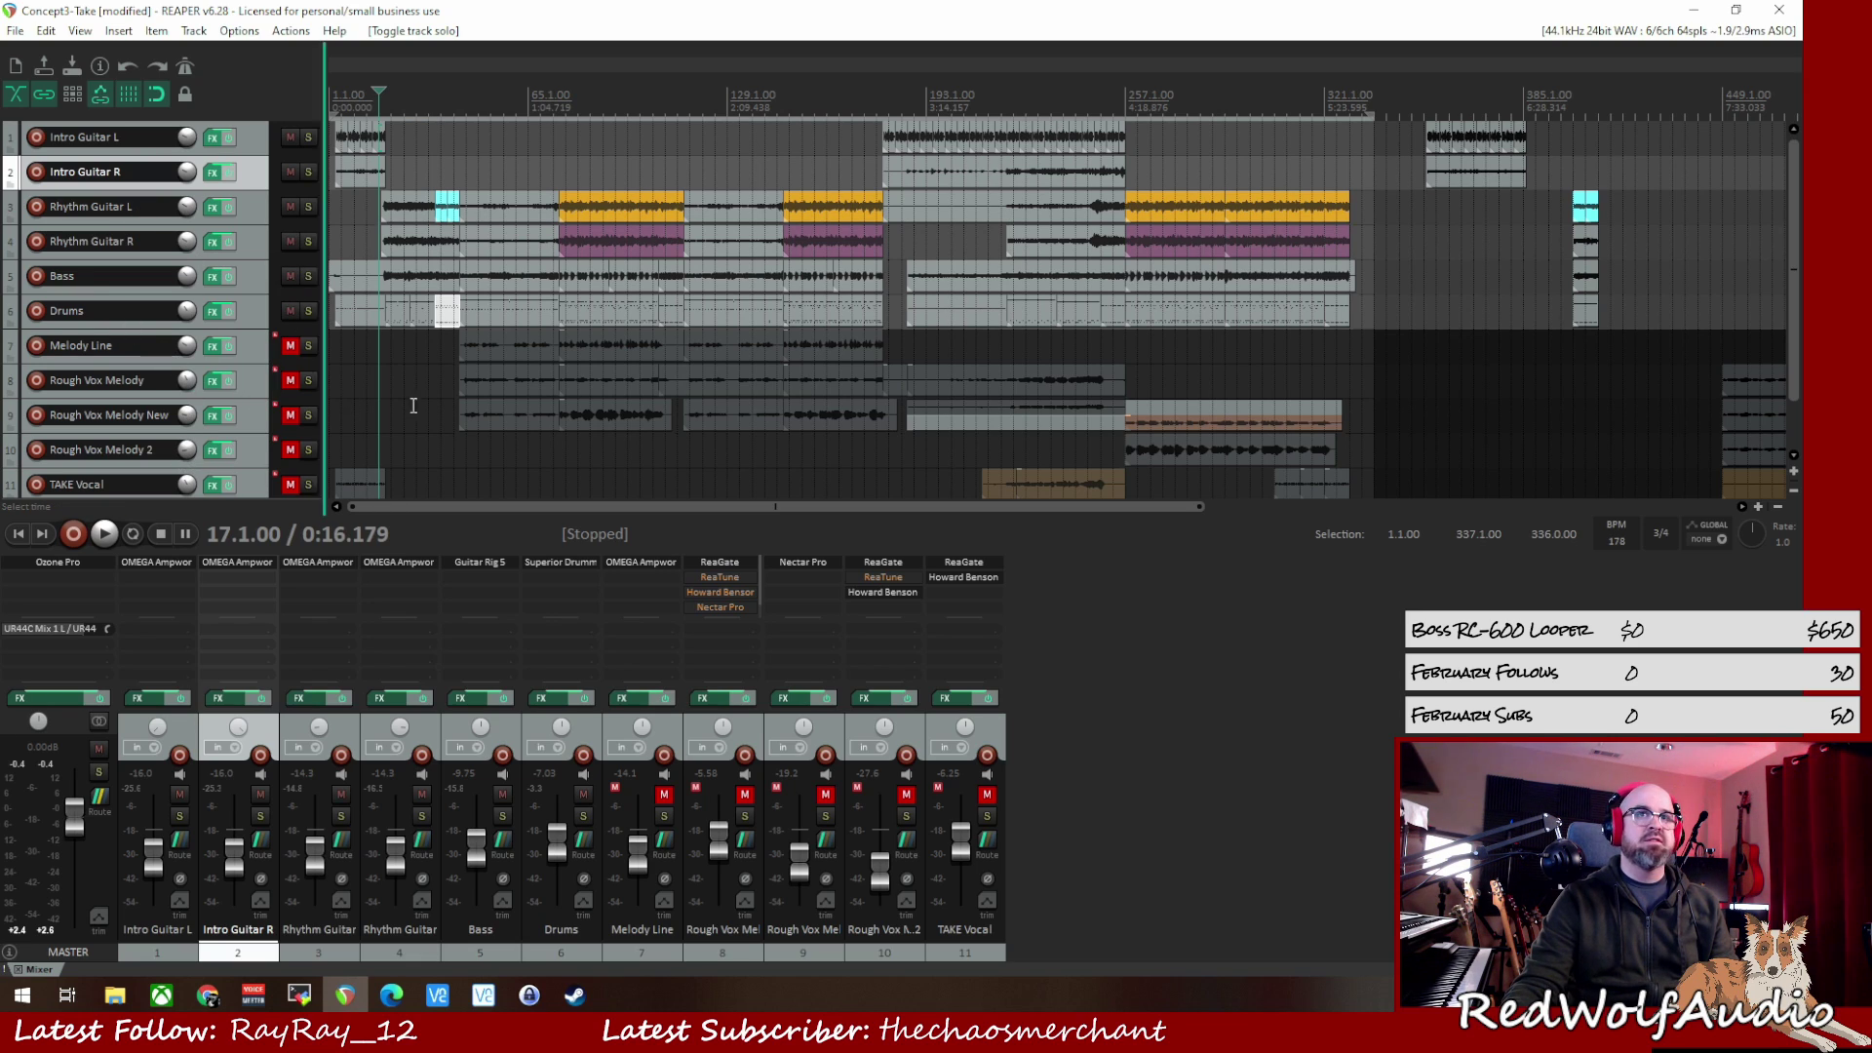
{"action": "left_click", "coordinate": [389, 93]}
{"action": "key", "text": "space"}
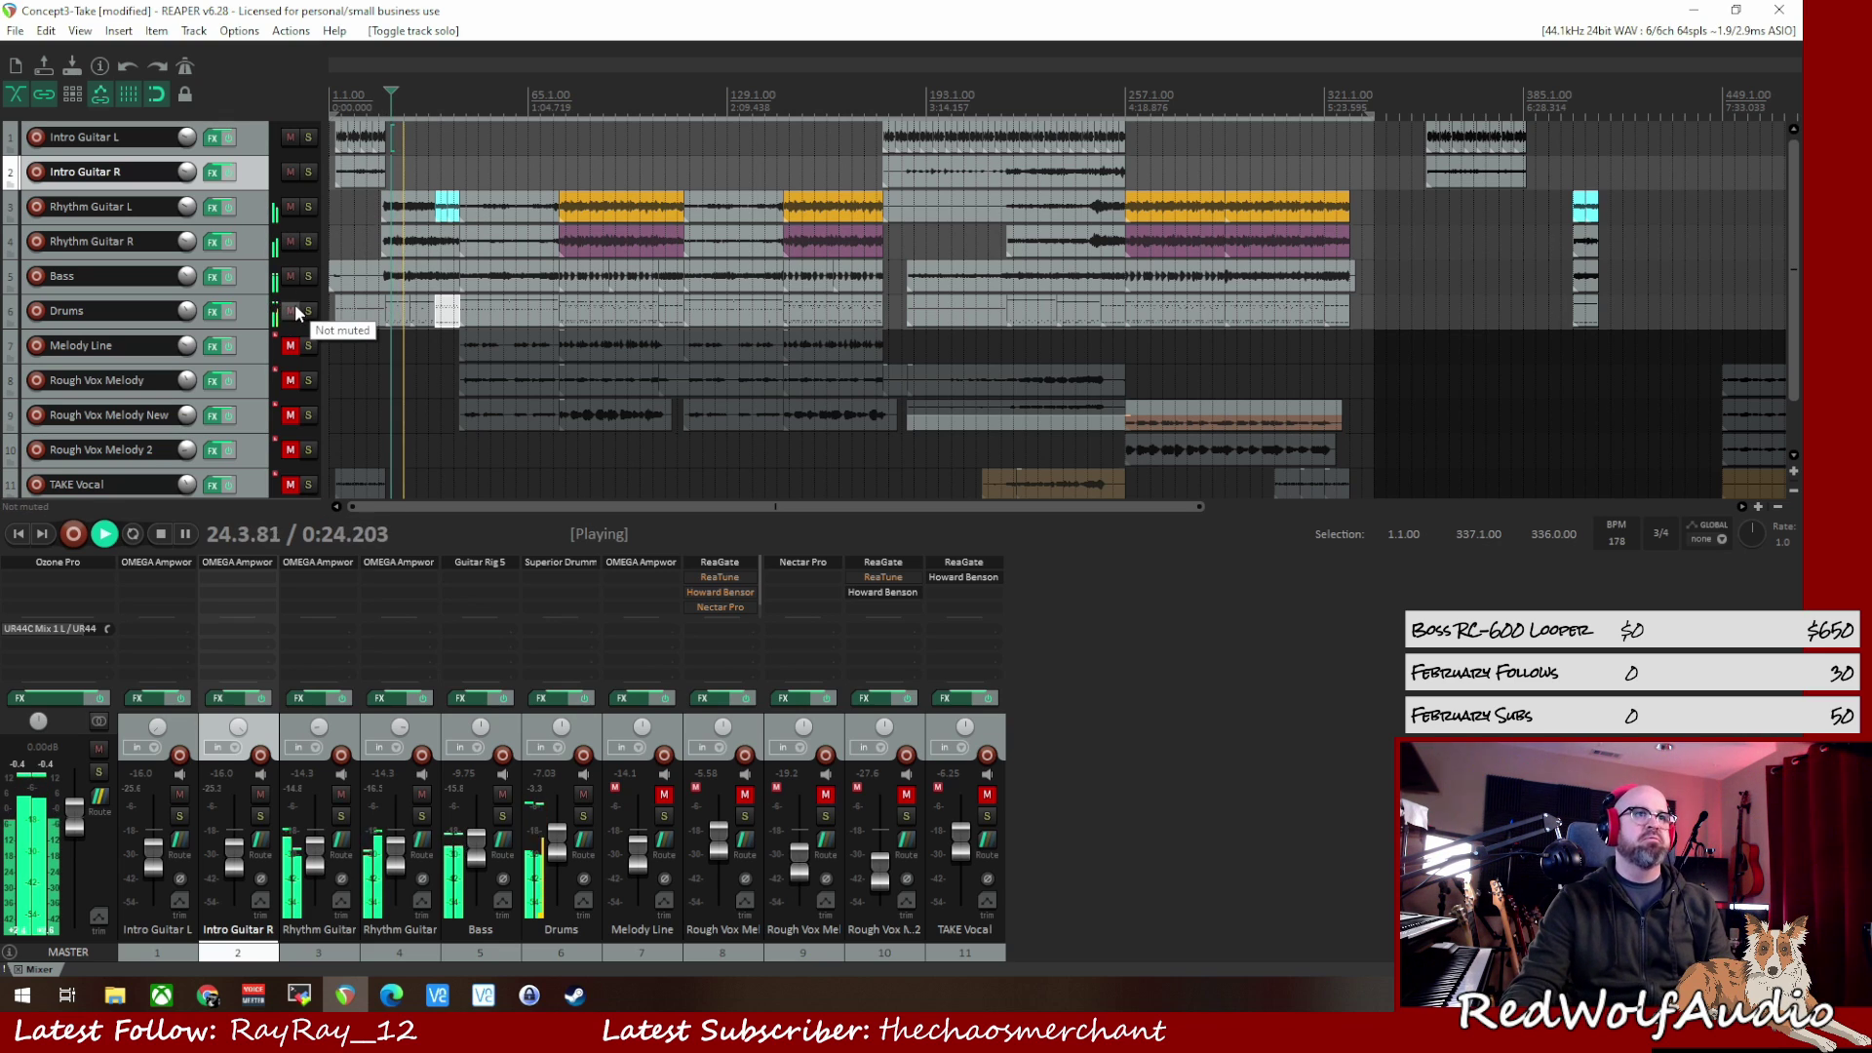
{"action": "key", "text": "space"}
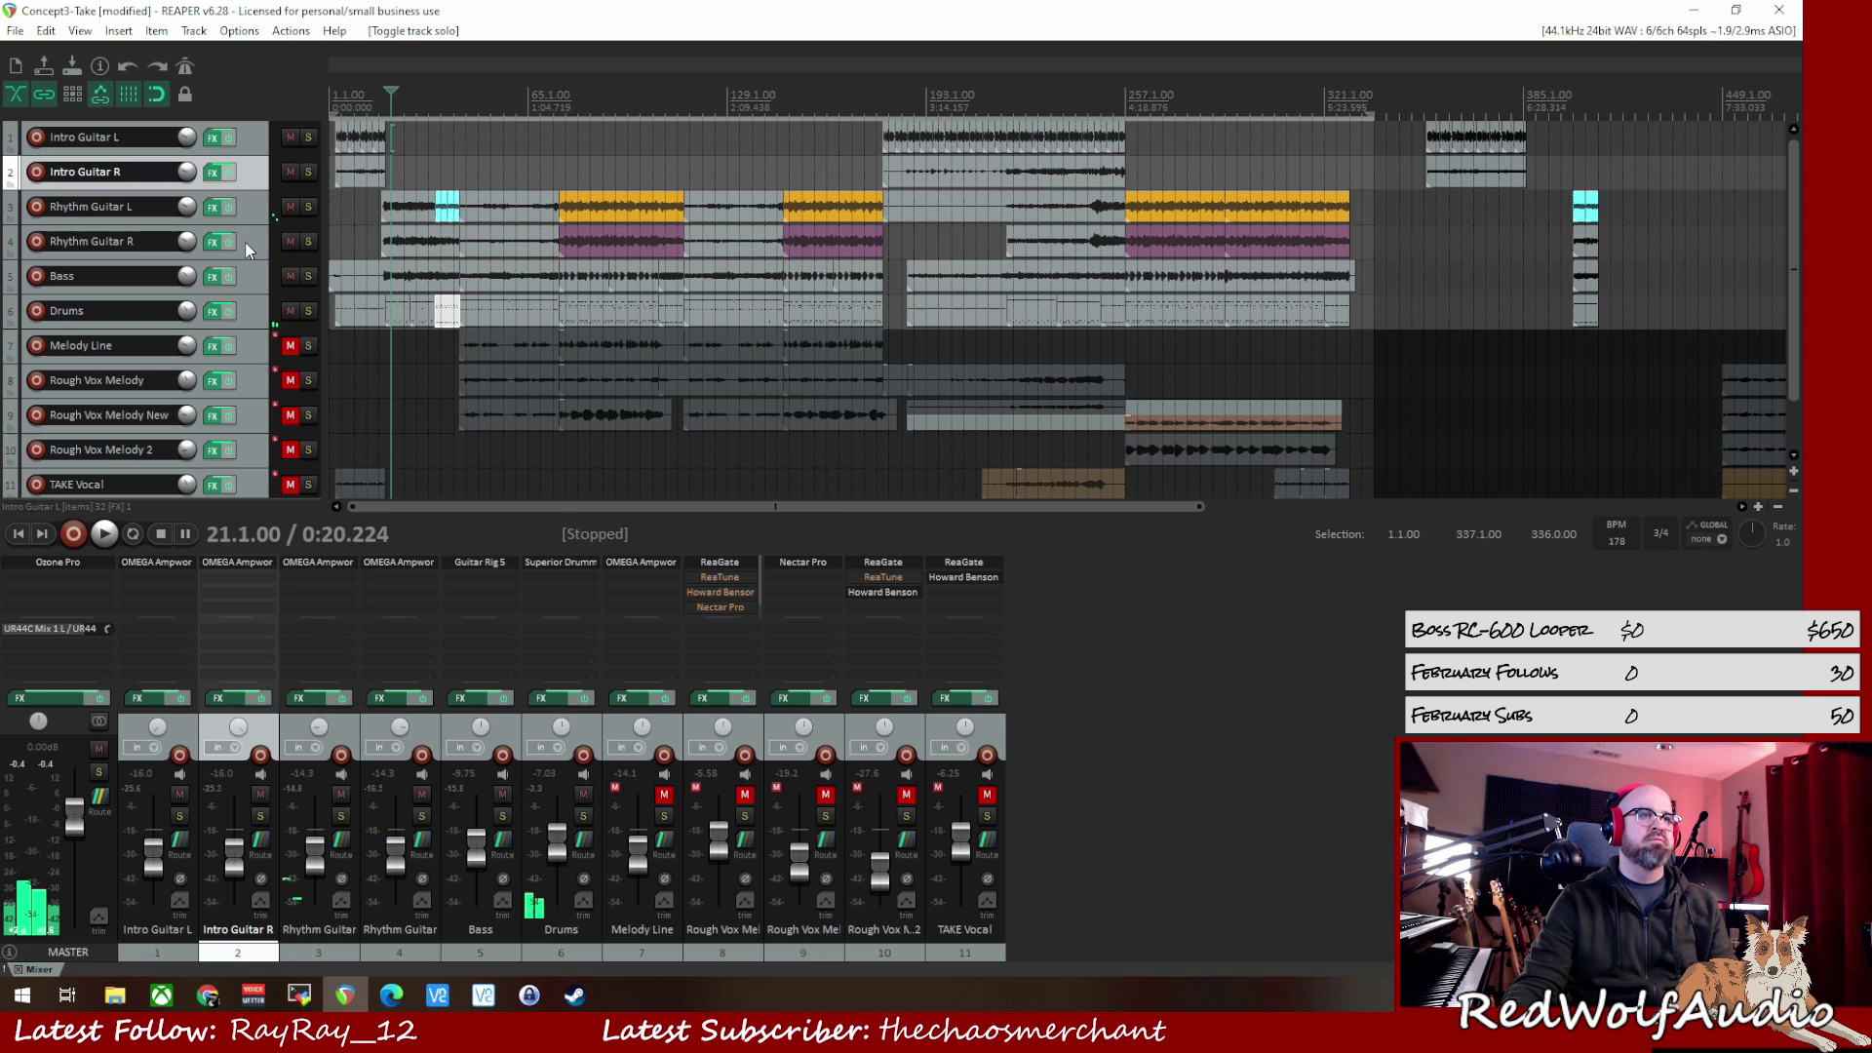
Solo Rhythm Guitar L, loop playback over bars 19 to 35, and compare the master output in mono and stereo.
{"action": "left_click", "coordinate": [308, 206]}
{"action": "left_click_drag", "start_coordinate": [384, 107], "coordinate": [434, 108]}
{"action": "scroll", "coordinate": [629, 219], "scroll_direction": "up", "scroll_amount": 5}
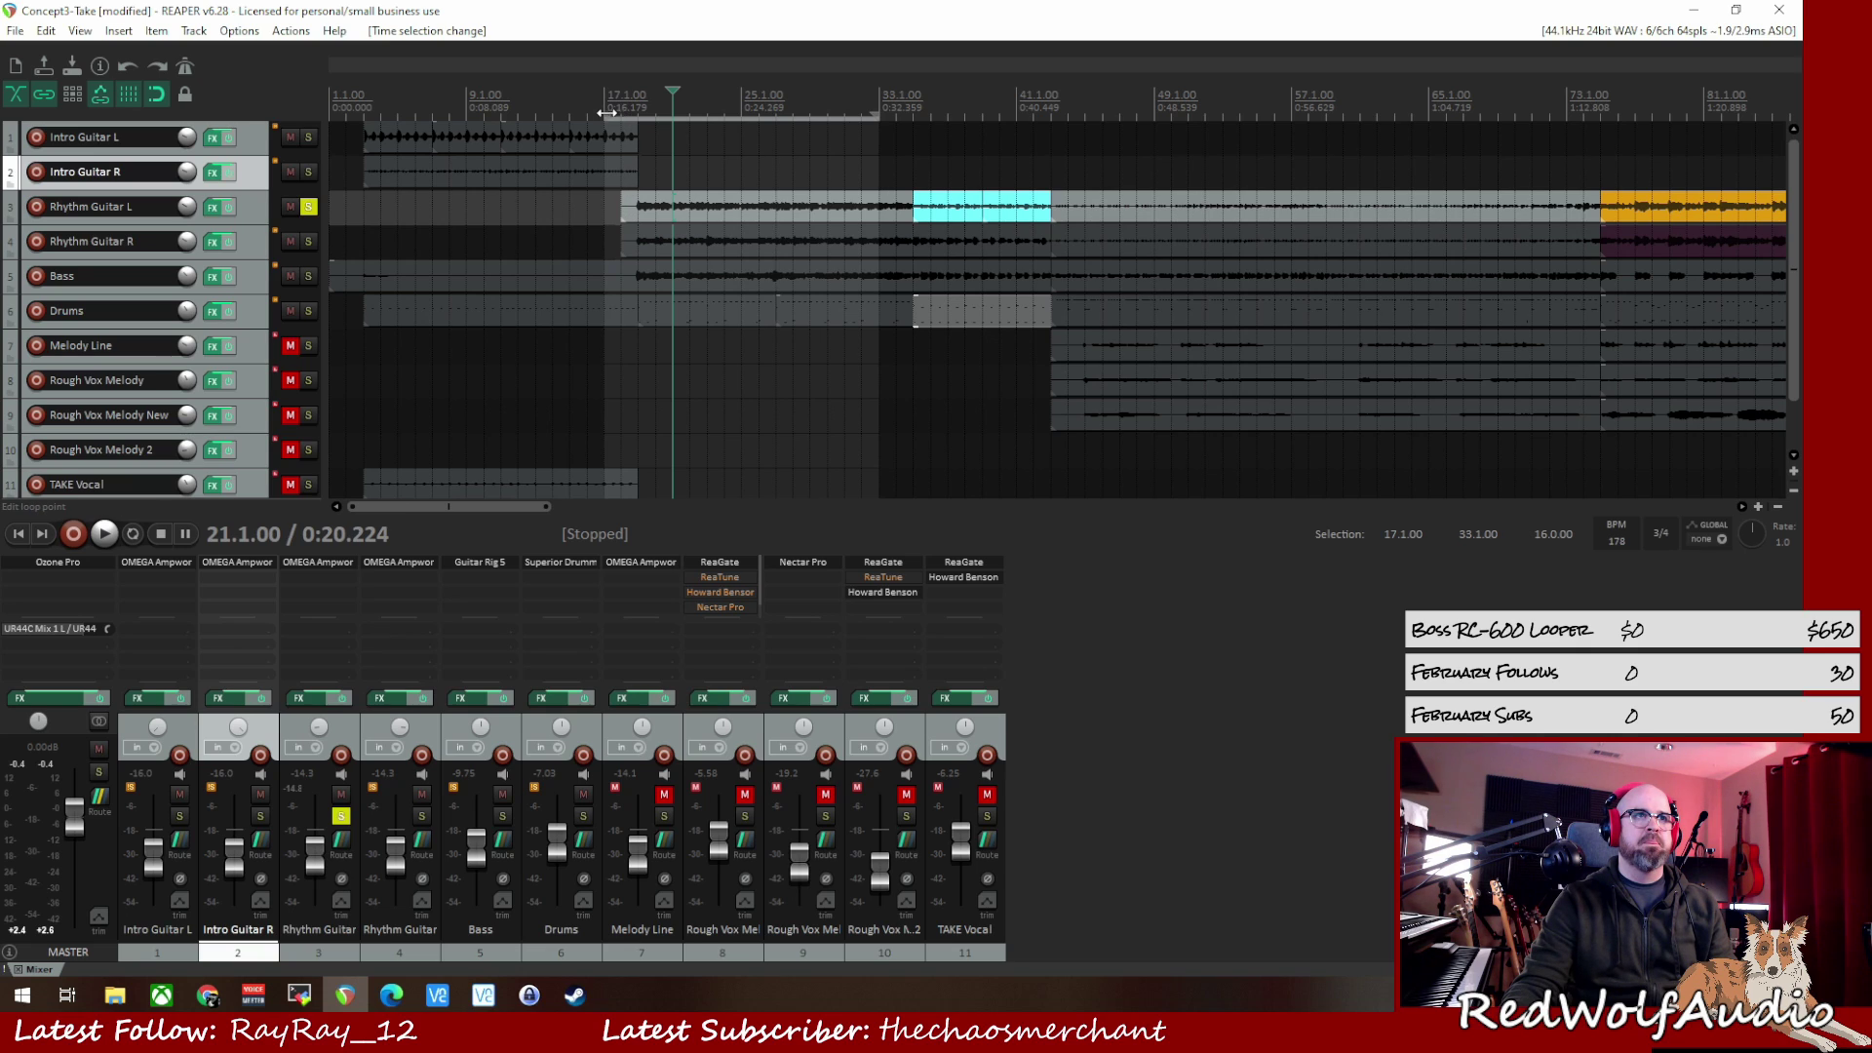
{"action": "left_click_drag", "start_coordinate": [606, 113], "coordinate": [640, 116]}
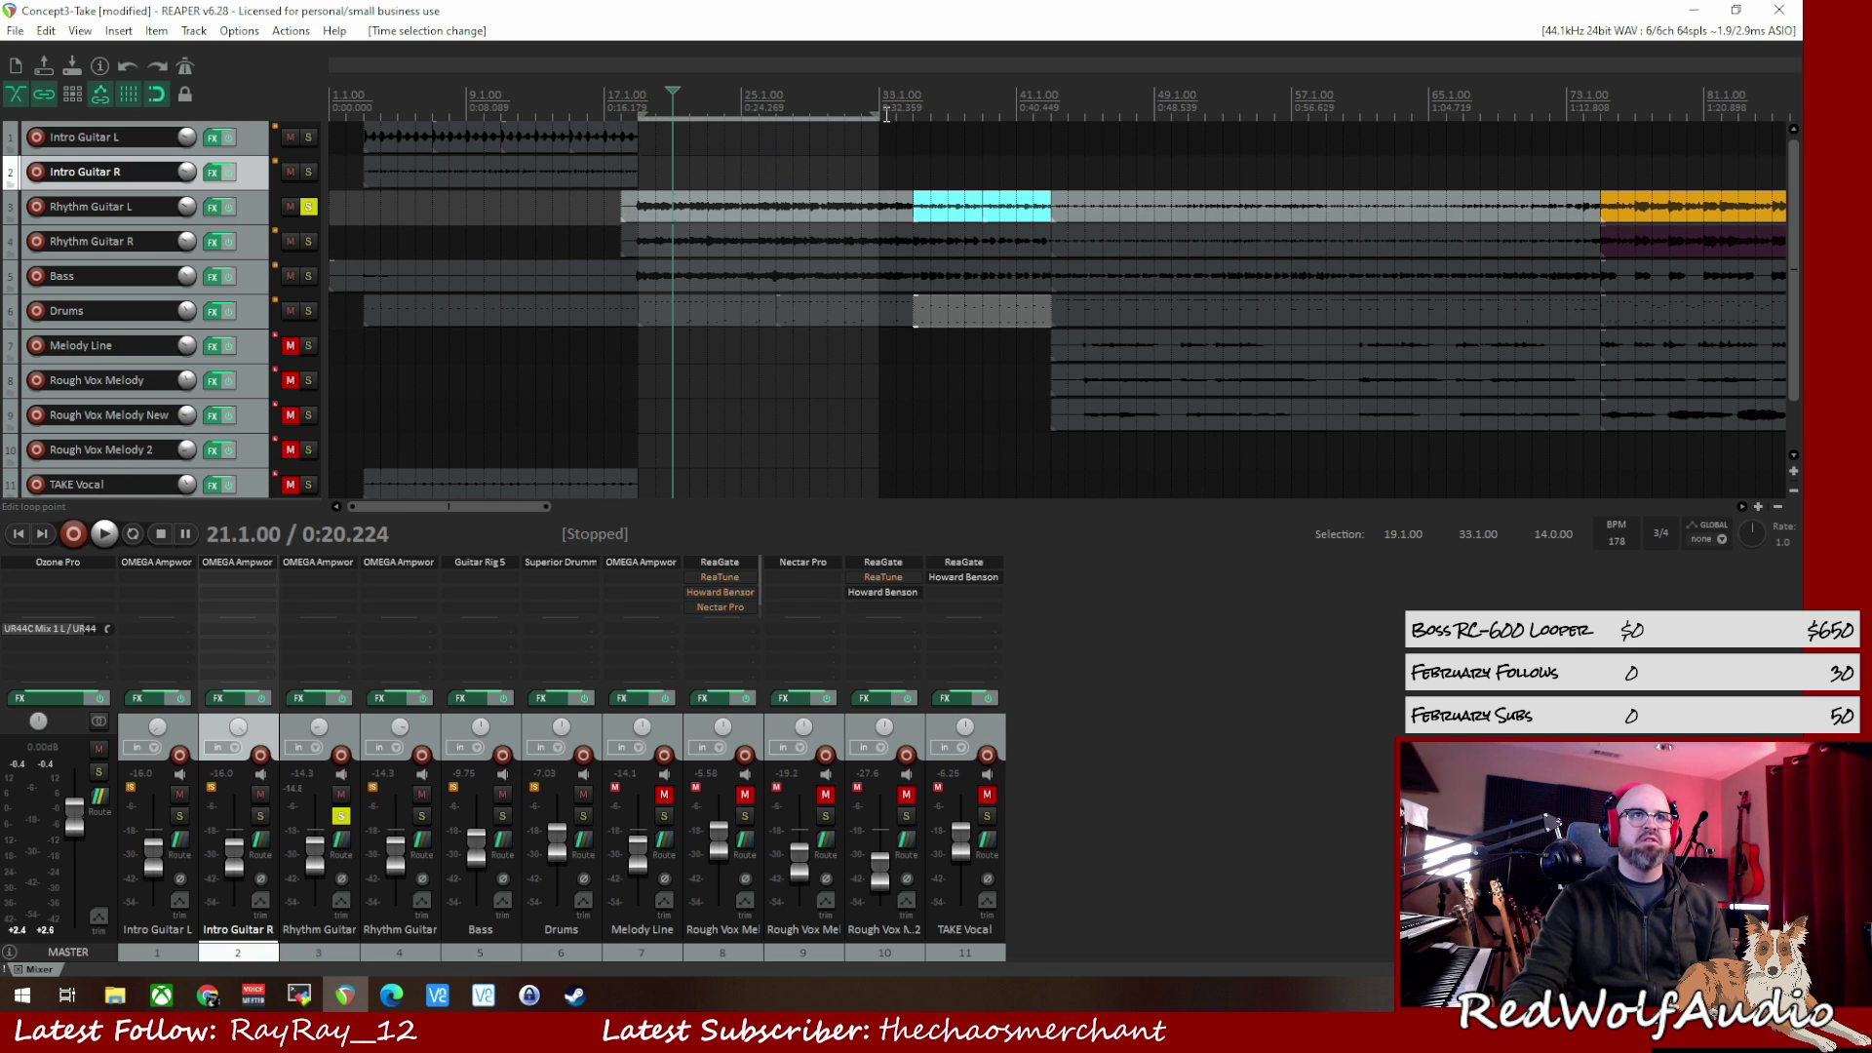
{"action": "left_click_drag", "start_coordinate": [873, 112], "coordinate": [913, 114]}
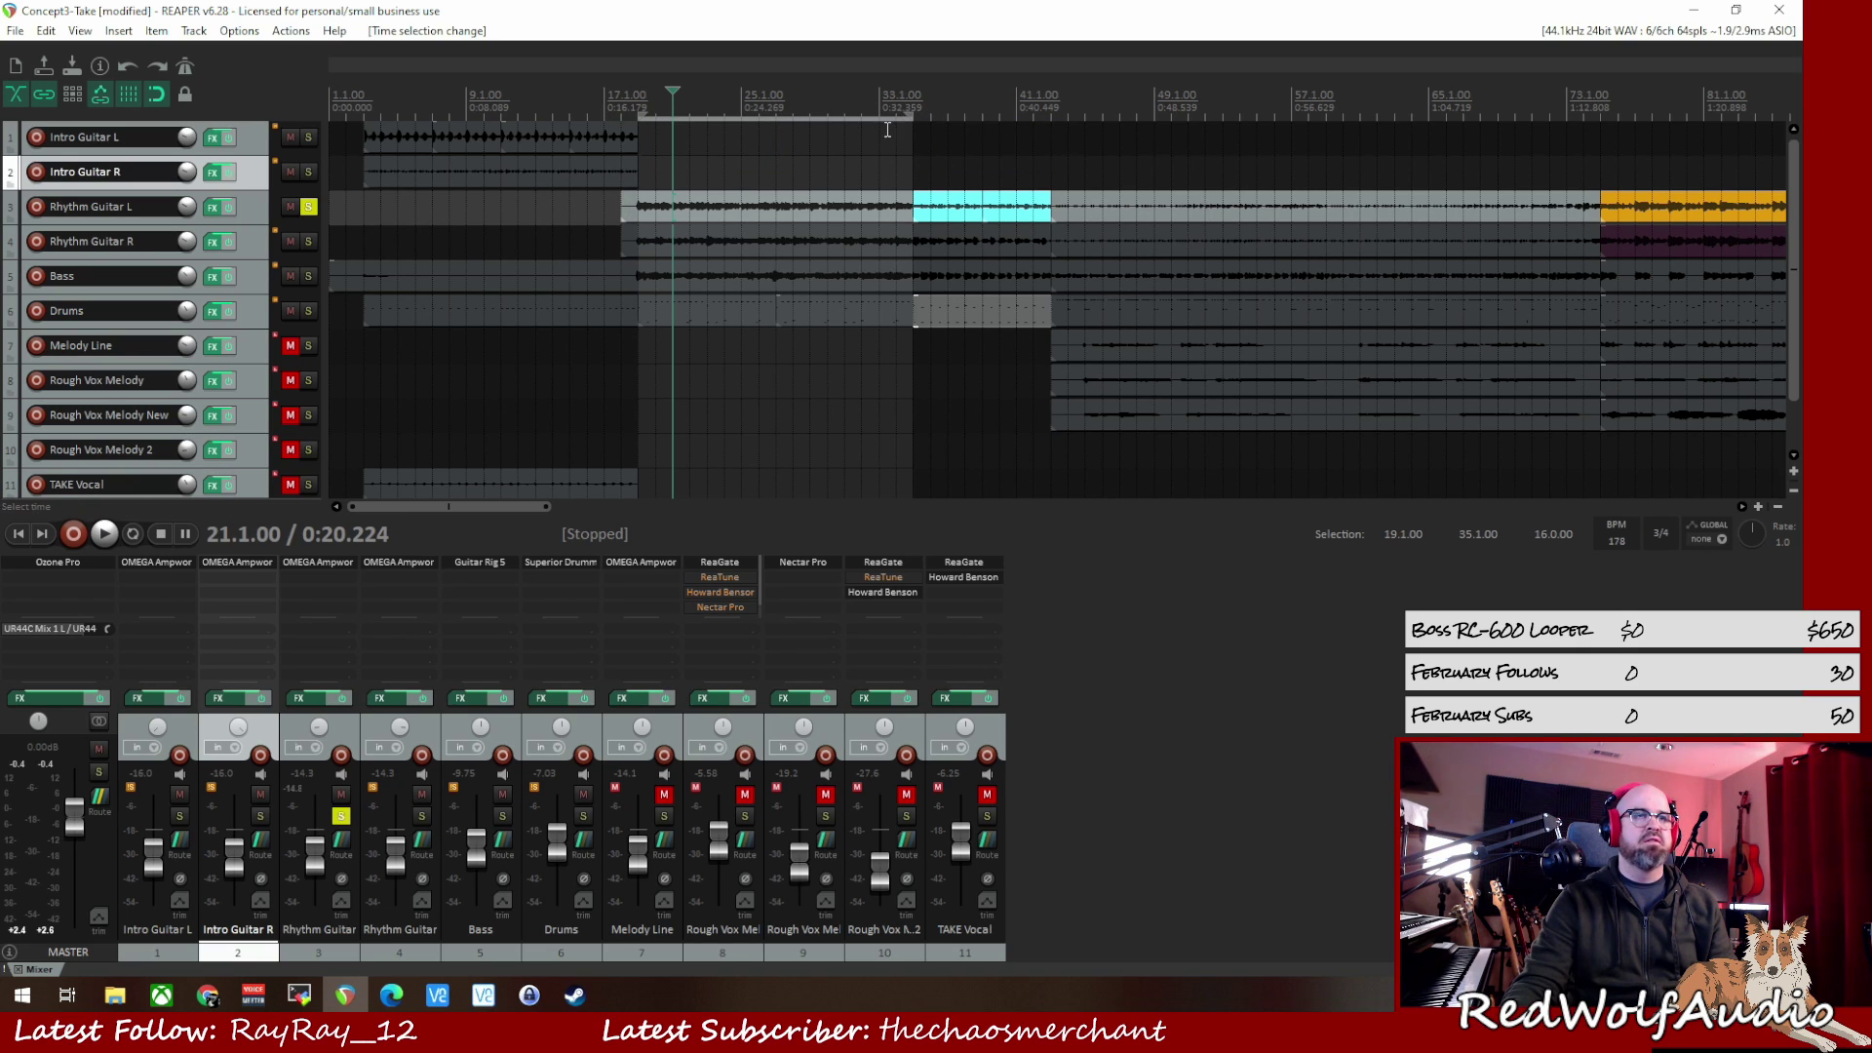
{"action": "key", "text": "space"}
{"action": "key", "text": "r"}
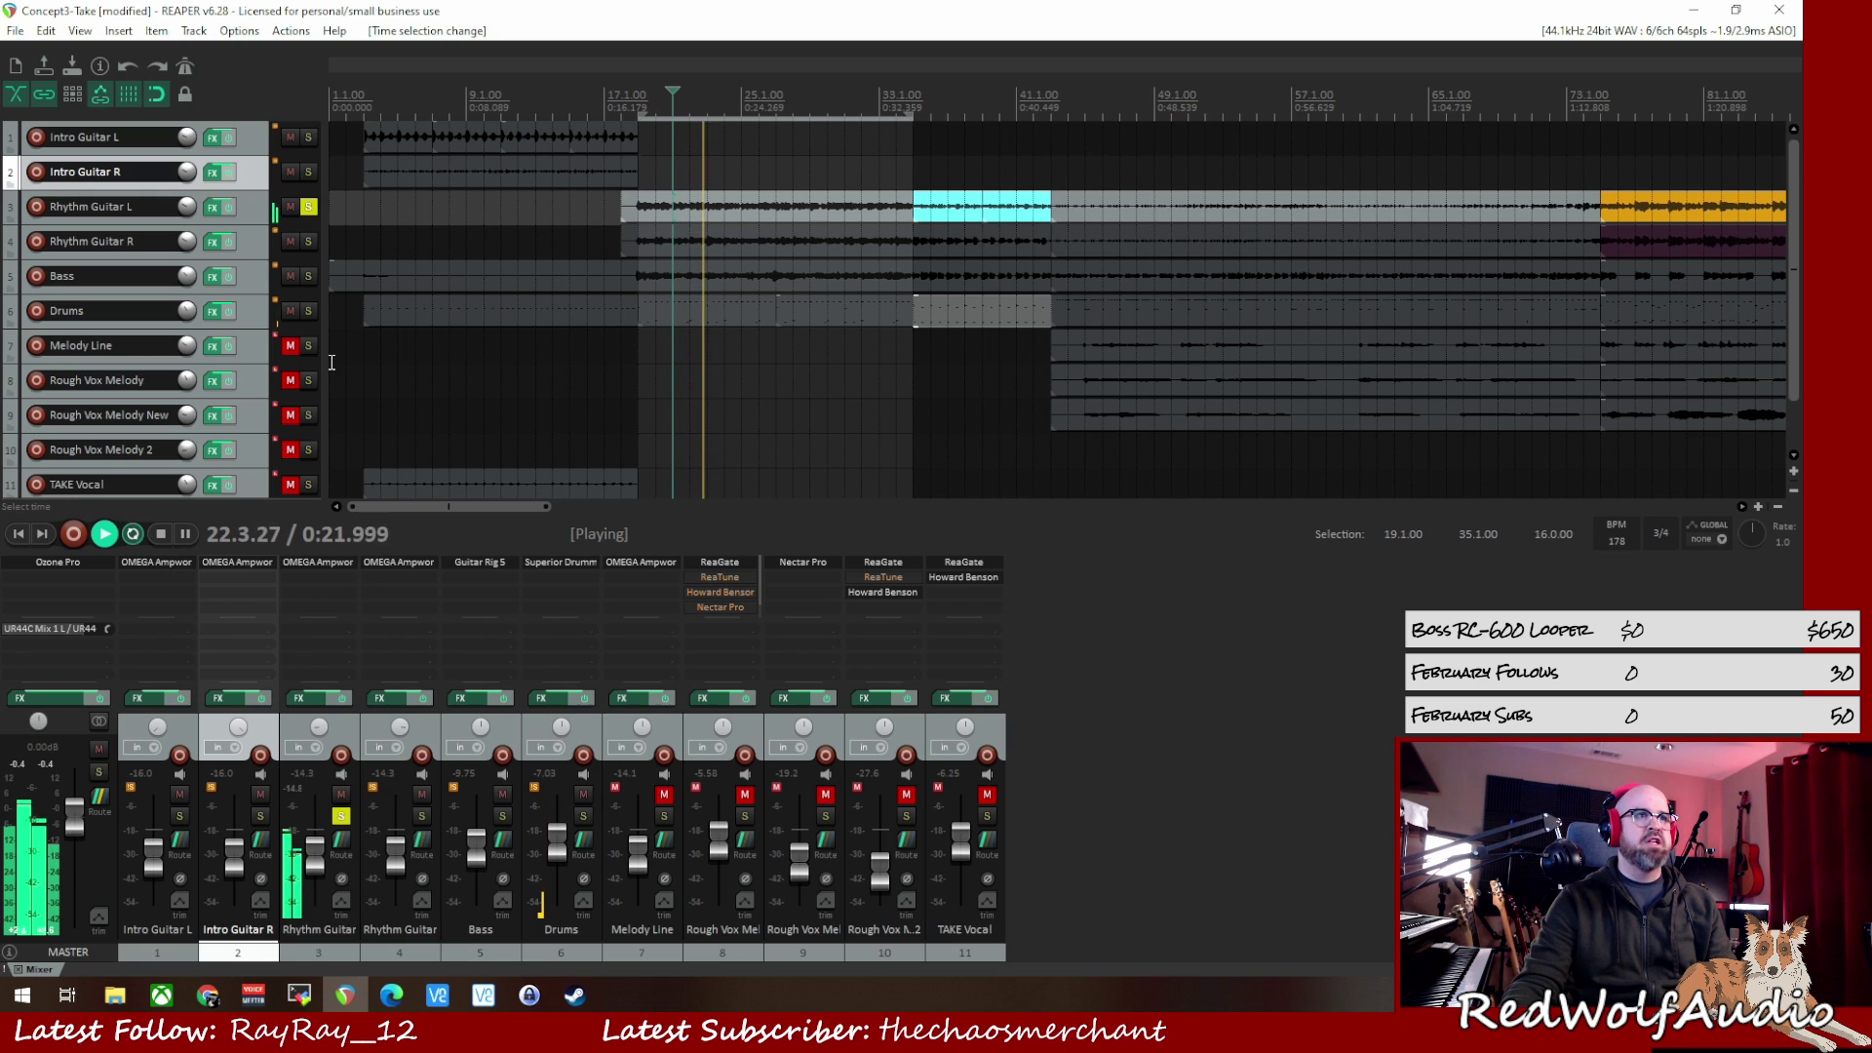
{"action": "left_click", "coordinate": [98, 721]}
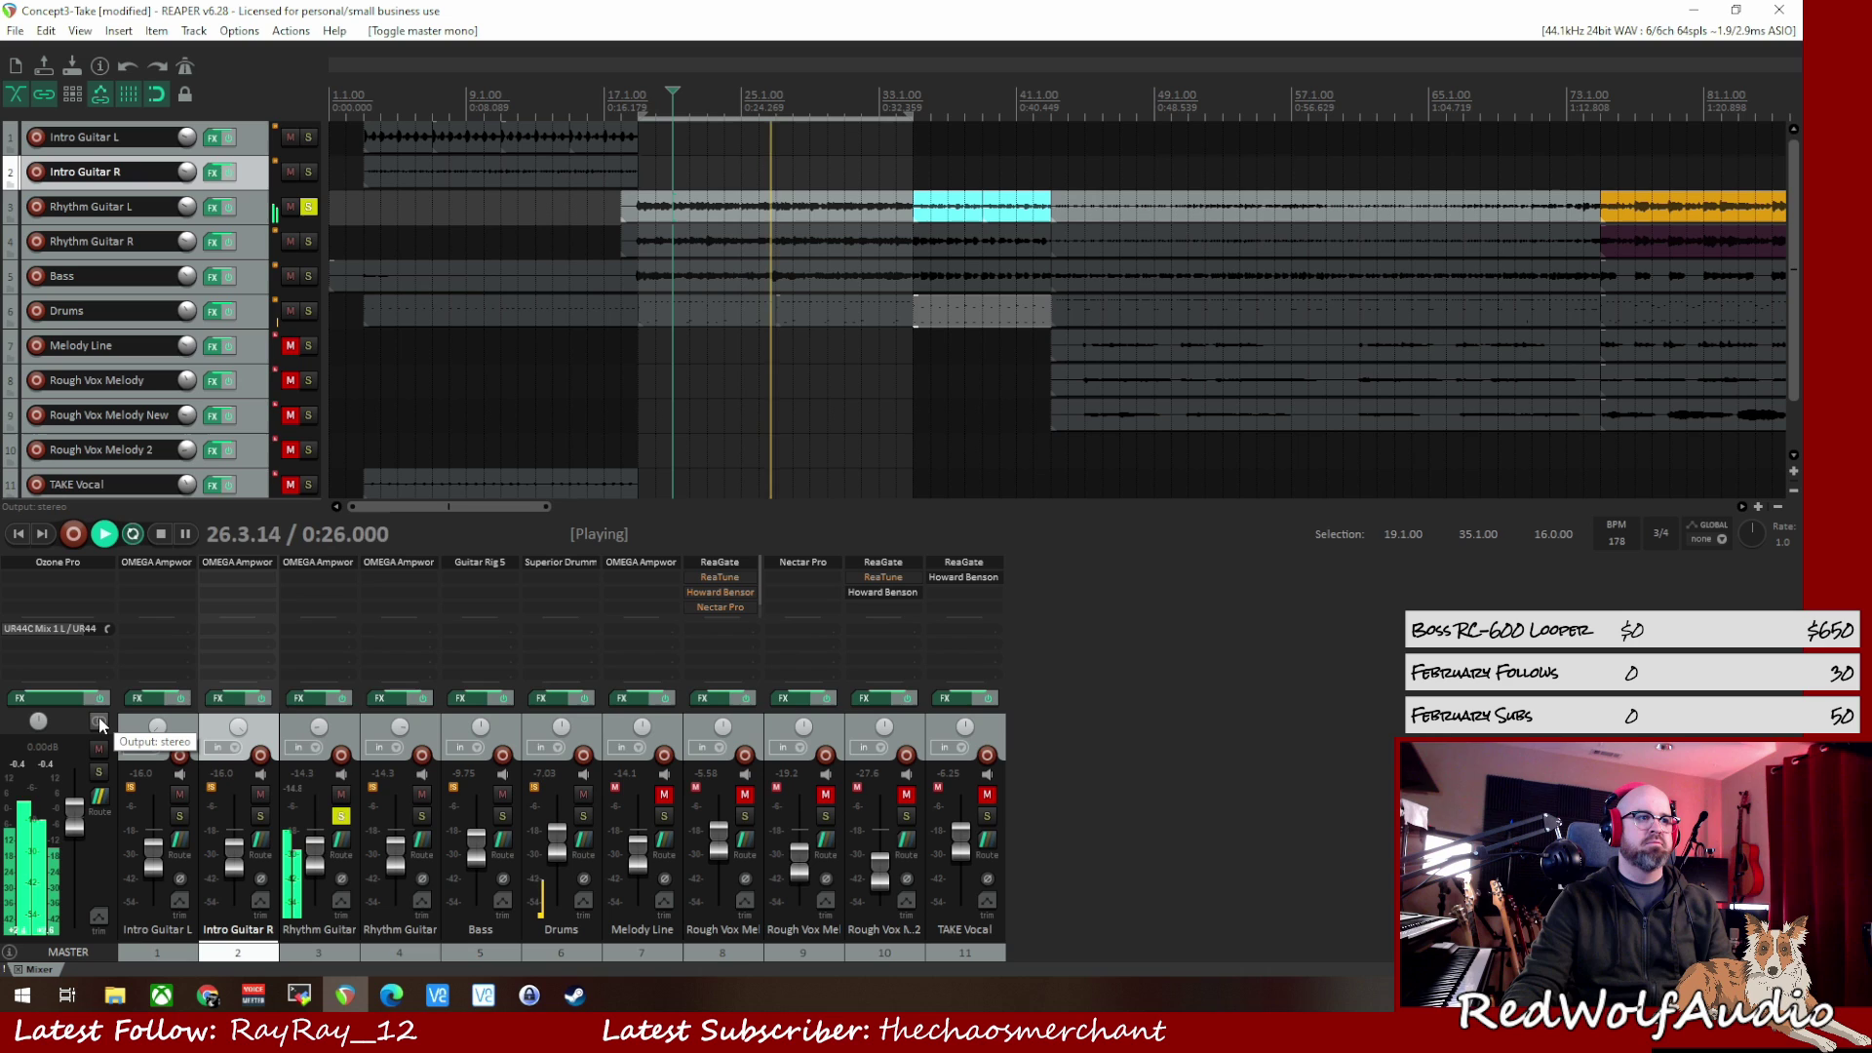
{"action": "left_click", "coordinate": [99, 721]}
Add the Waves CLA Guitars Mono/Stereo plugin after the amp in the Rhythm Guitar L effects chain.
{"action": "left_click", "coordinate": [211, 207]}
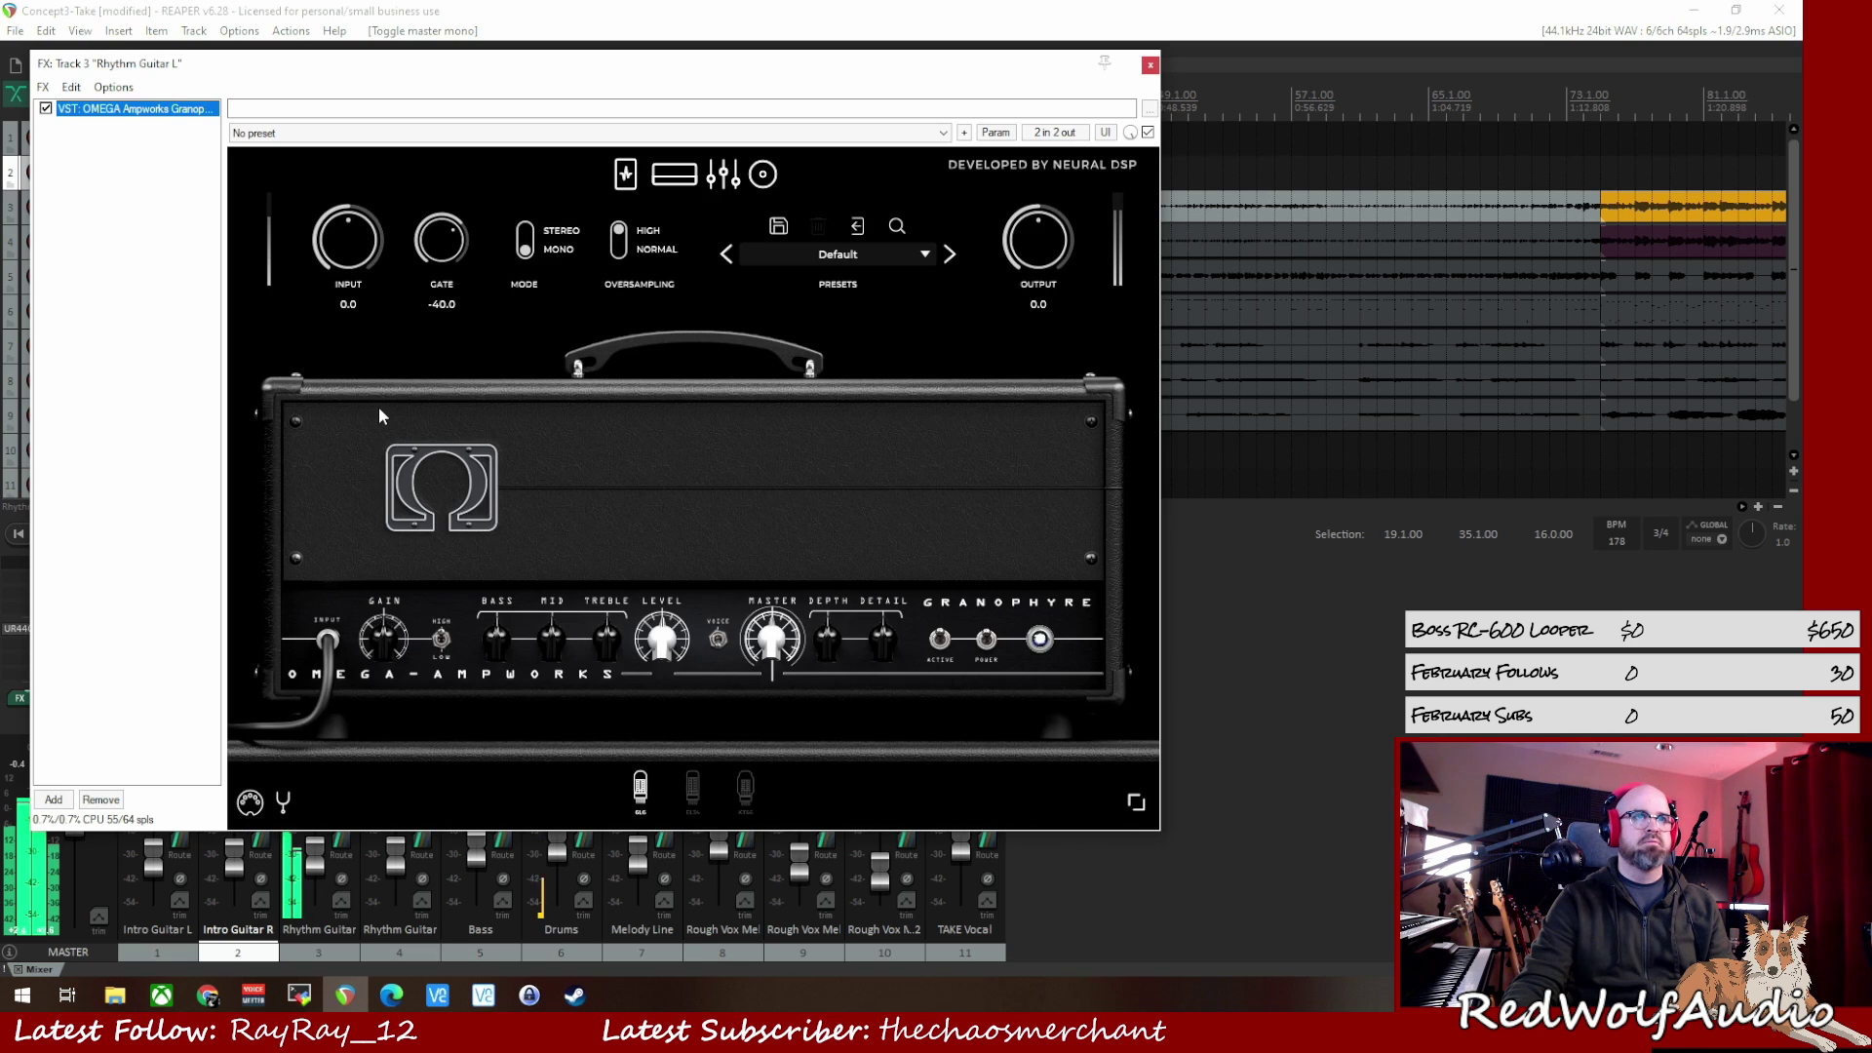
{"action": "double_click", "coordinate": [151, 290]}
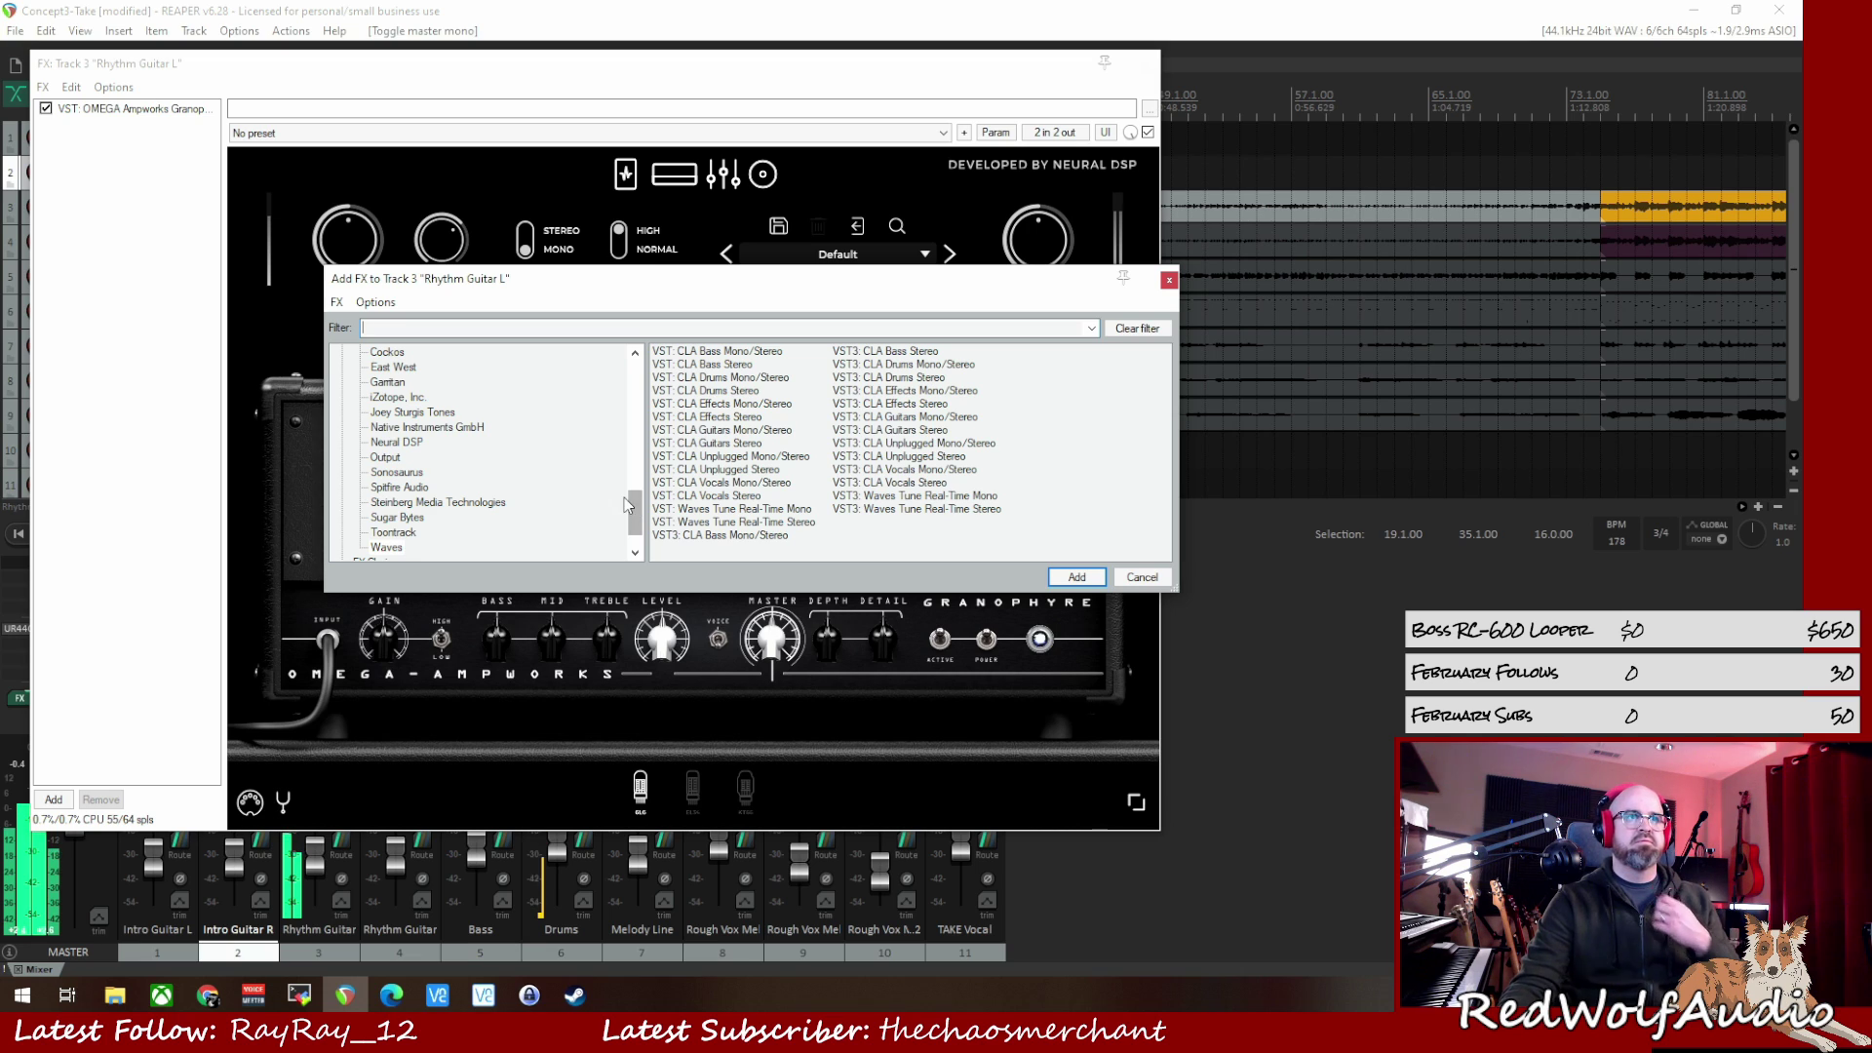
{"action": "double_click", "coordinate": [780, 431]}
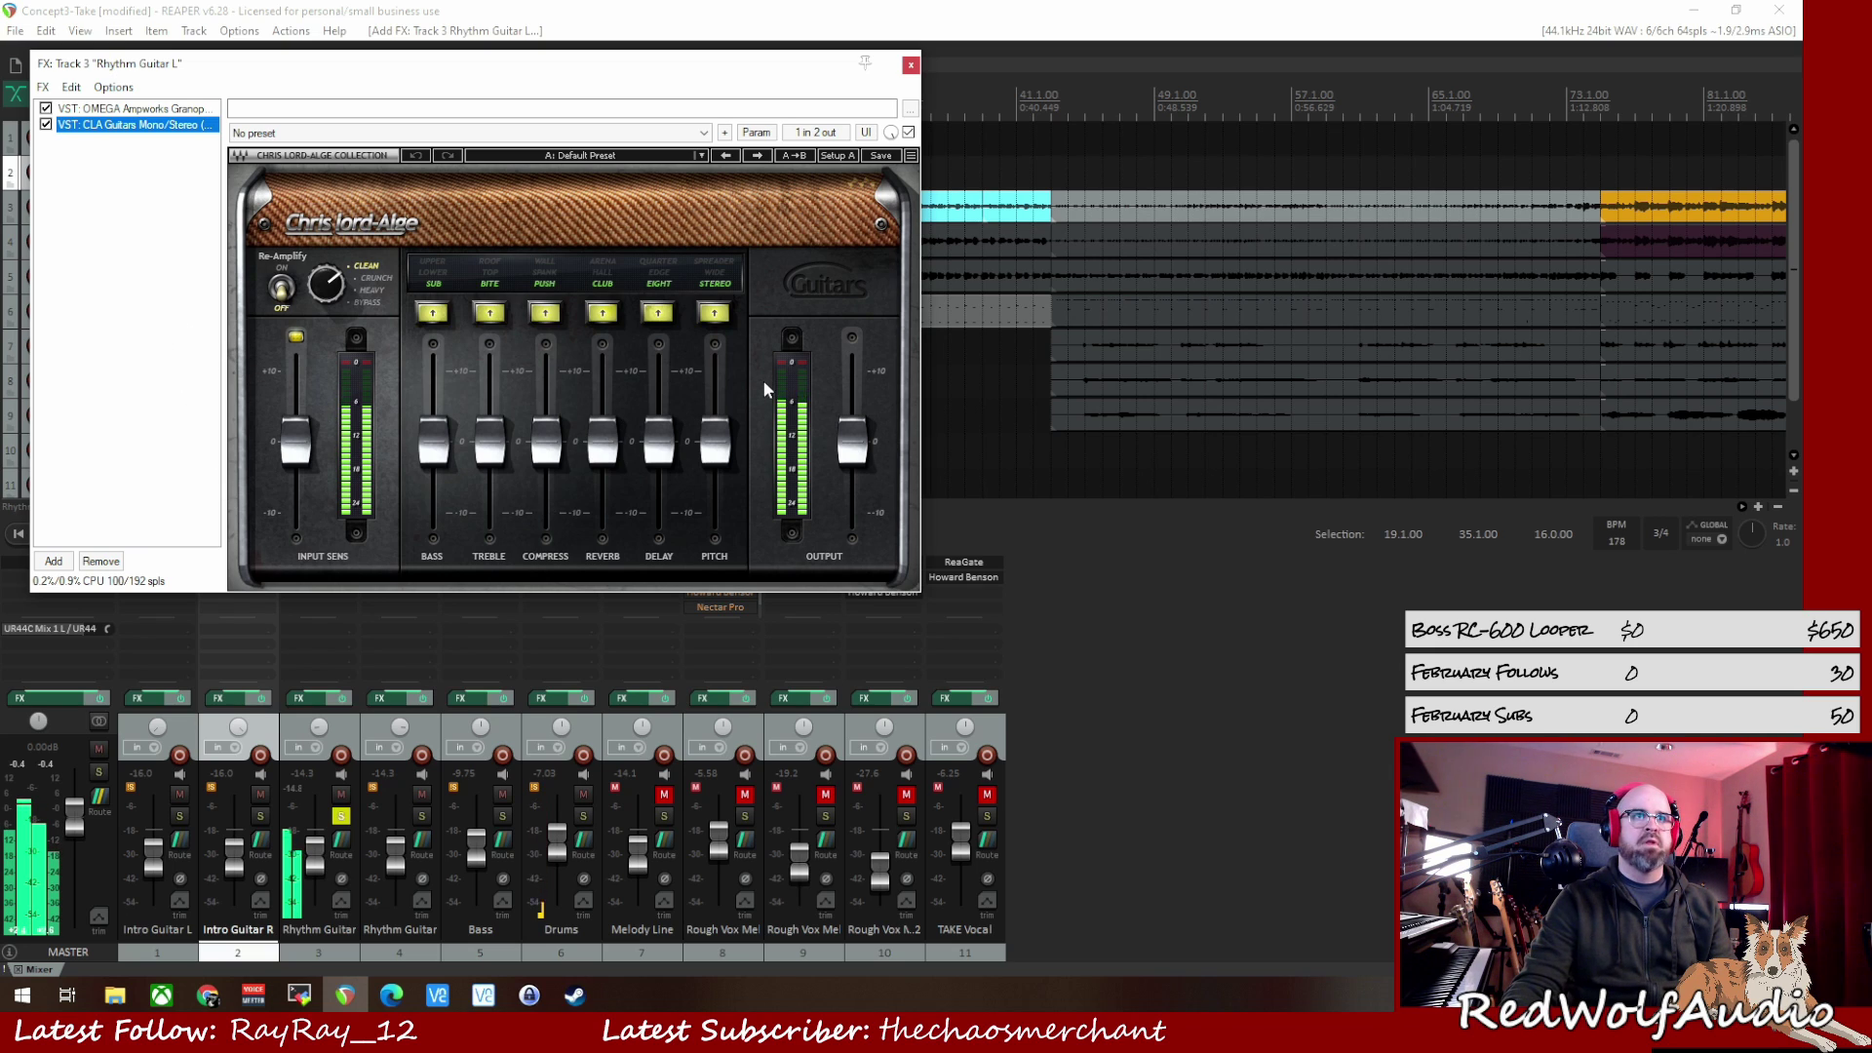
In CLA Guitars, switch off the pitch and delay sections and slightly raise the compress, treble and bass faders.
{"action": "left_click", "coordinate": [714, 312]}
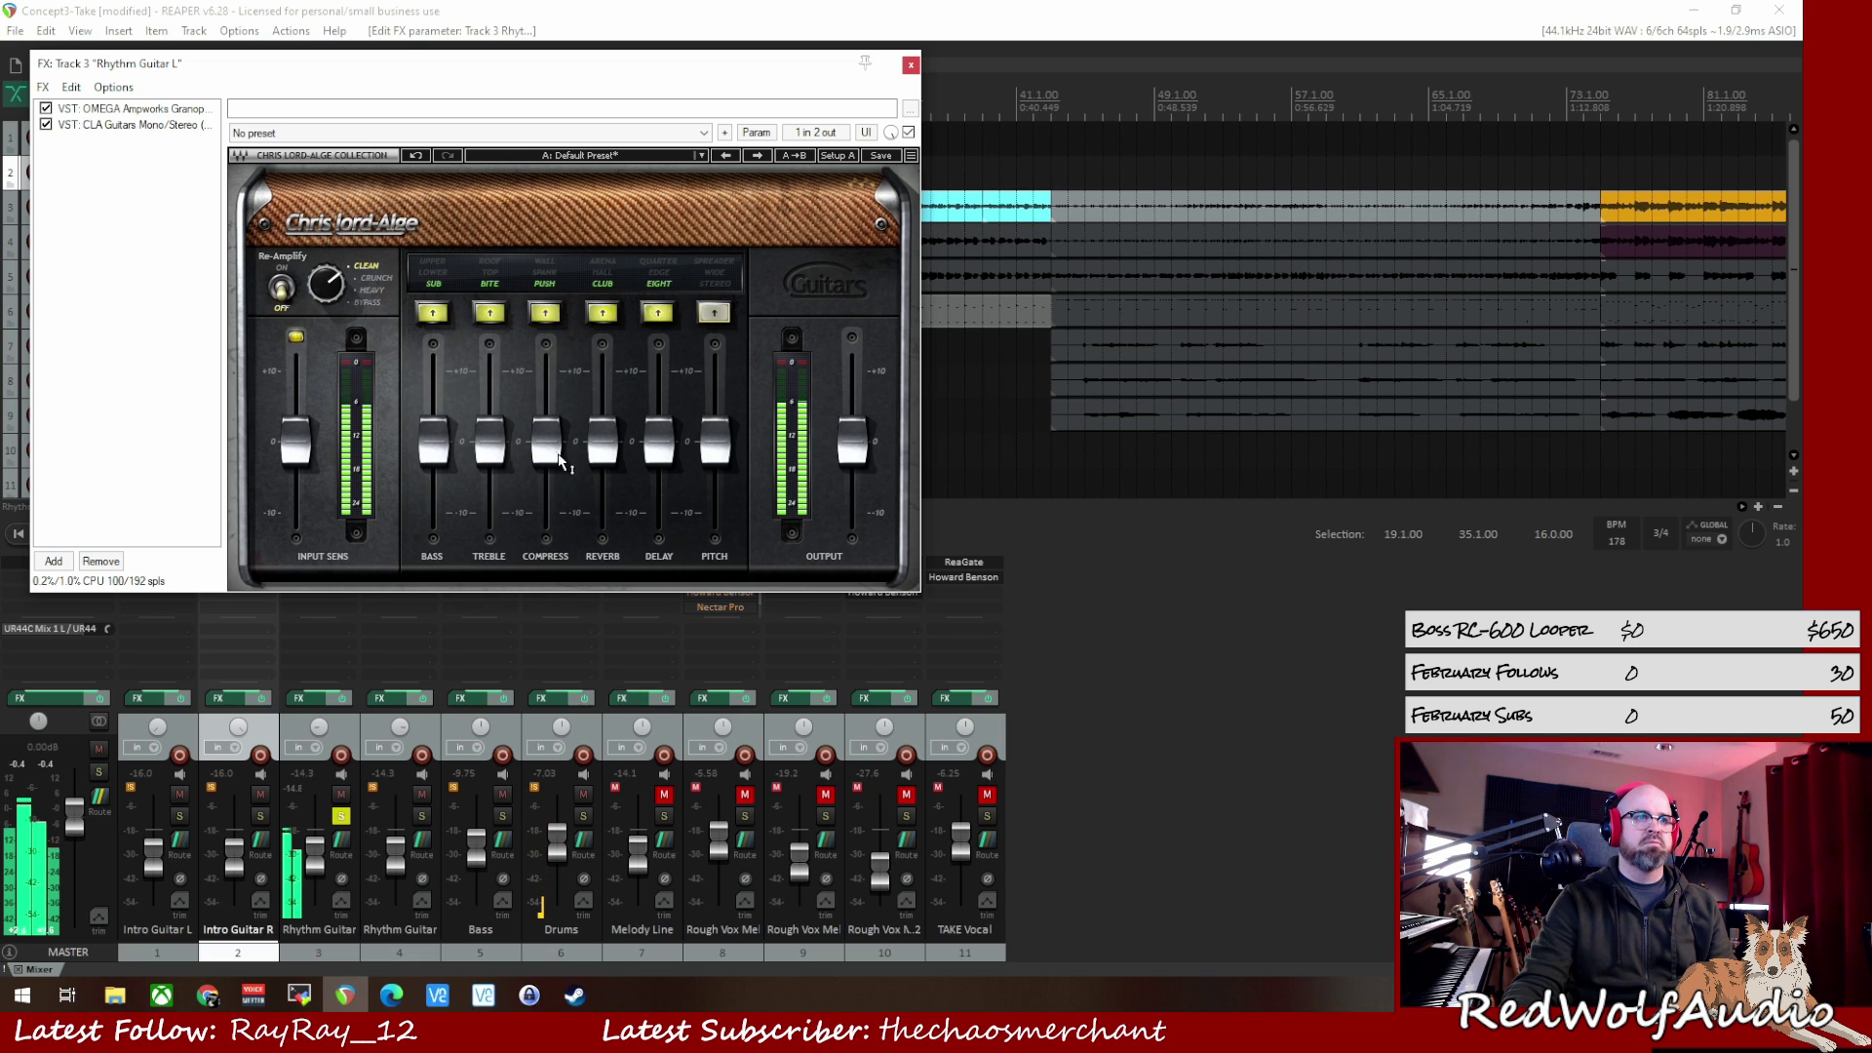
{"action": "mouse_move", "coordinate": [543, 452]}
{"action": "left_mouse_down"}
{"action": "mouse_move", "coordinate": [543, 404]}
{"action": "mouse_move", "coordinate": [543, 422]}
{"action": "left_mouse_up"}
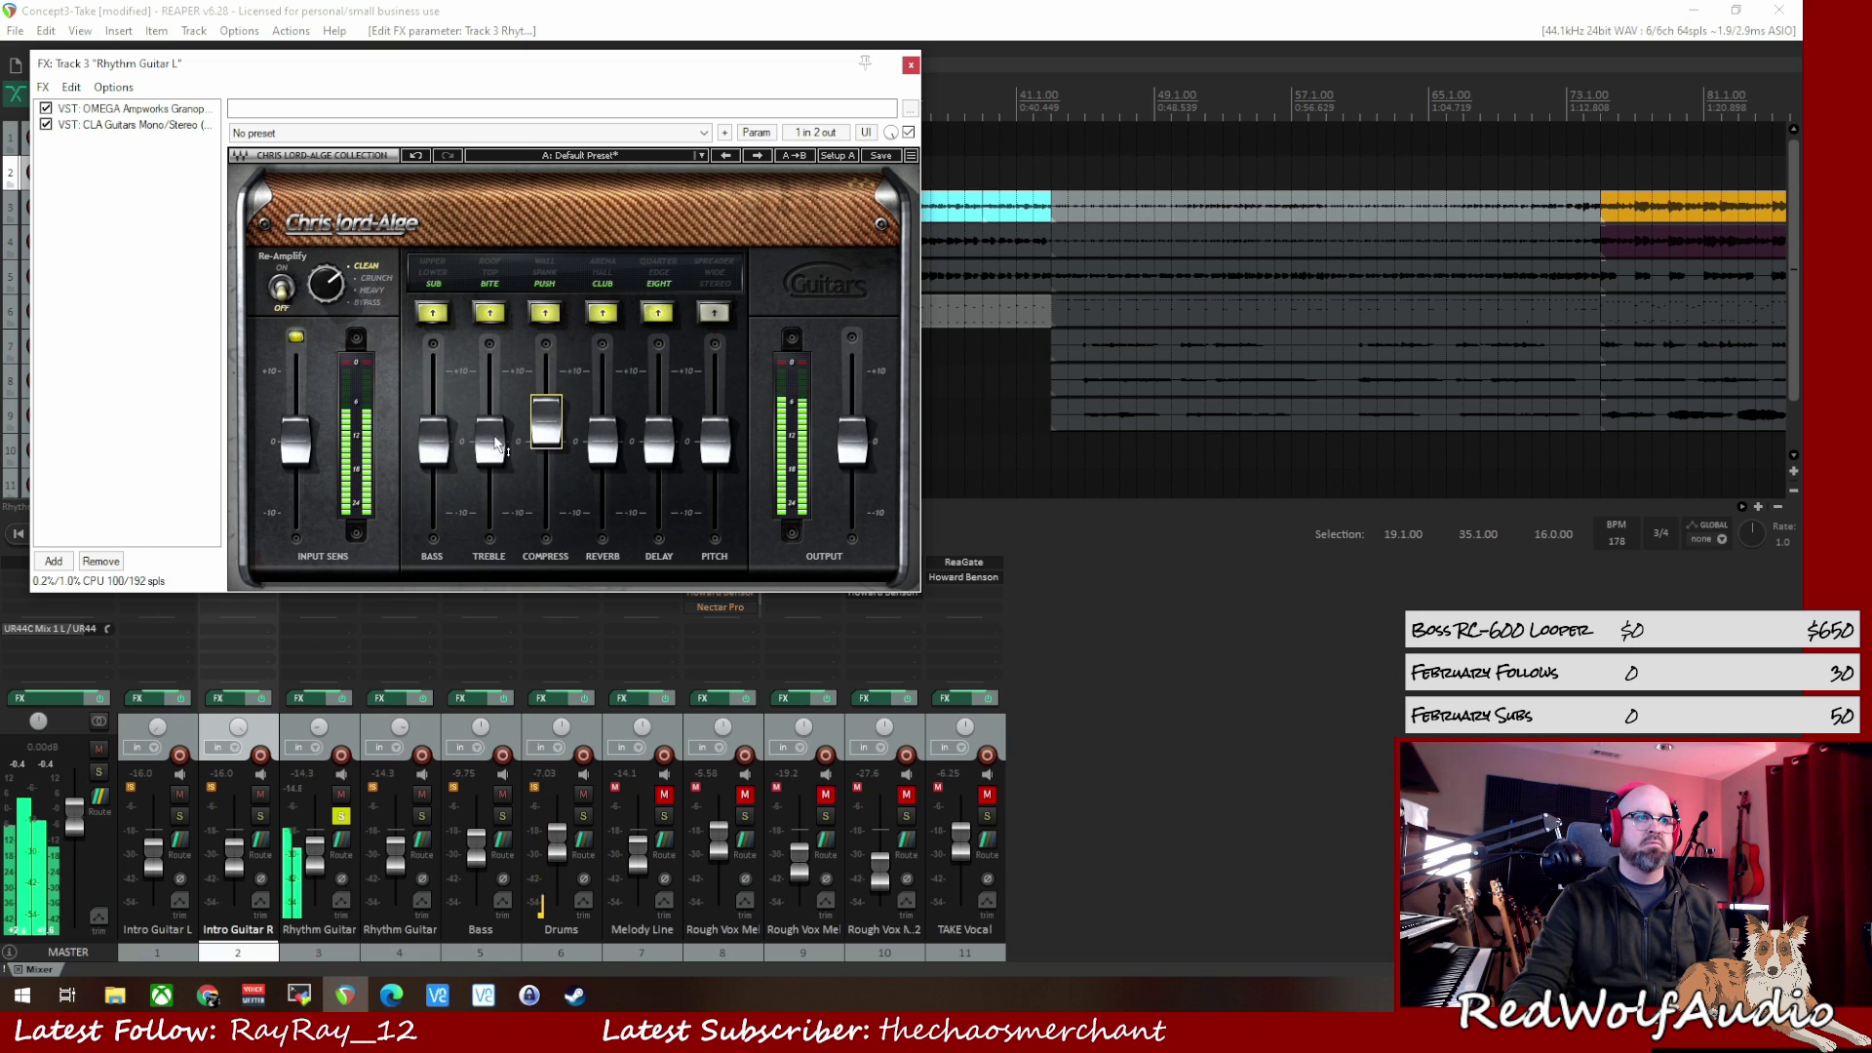
{"action": "scroll", "coordinate": [491, 441], "scroll_direction": "up", "scroll_amount": 4}
{"action": "scroll", "coordinate": [430, 449], "scroll_direction": "up", "scroll_amount": 5}
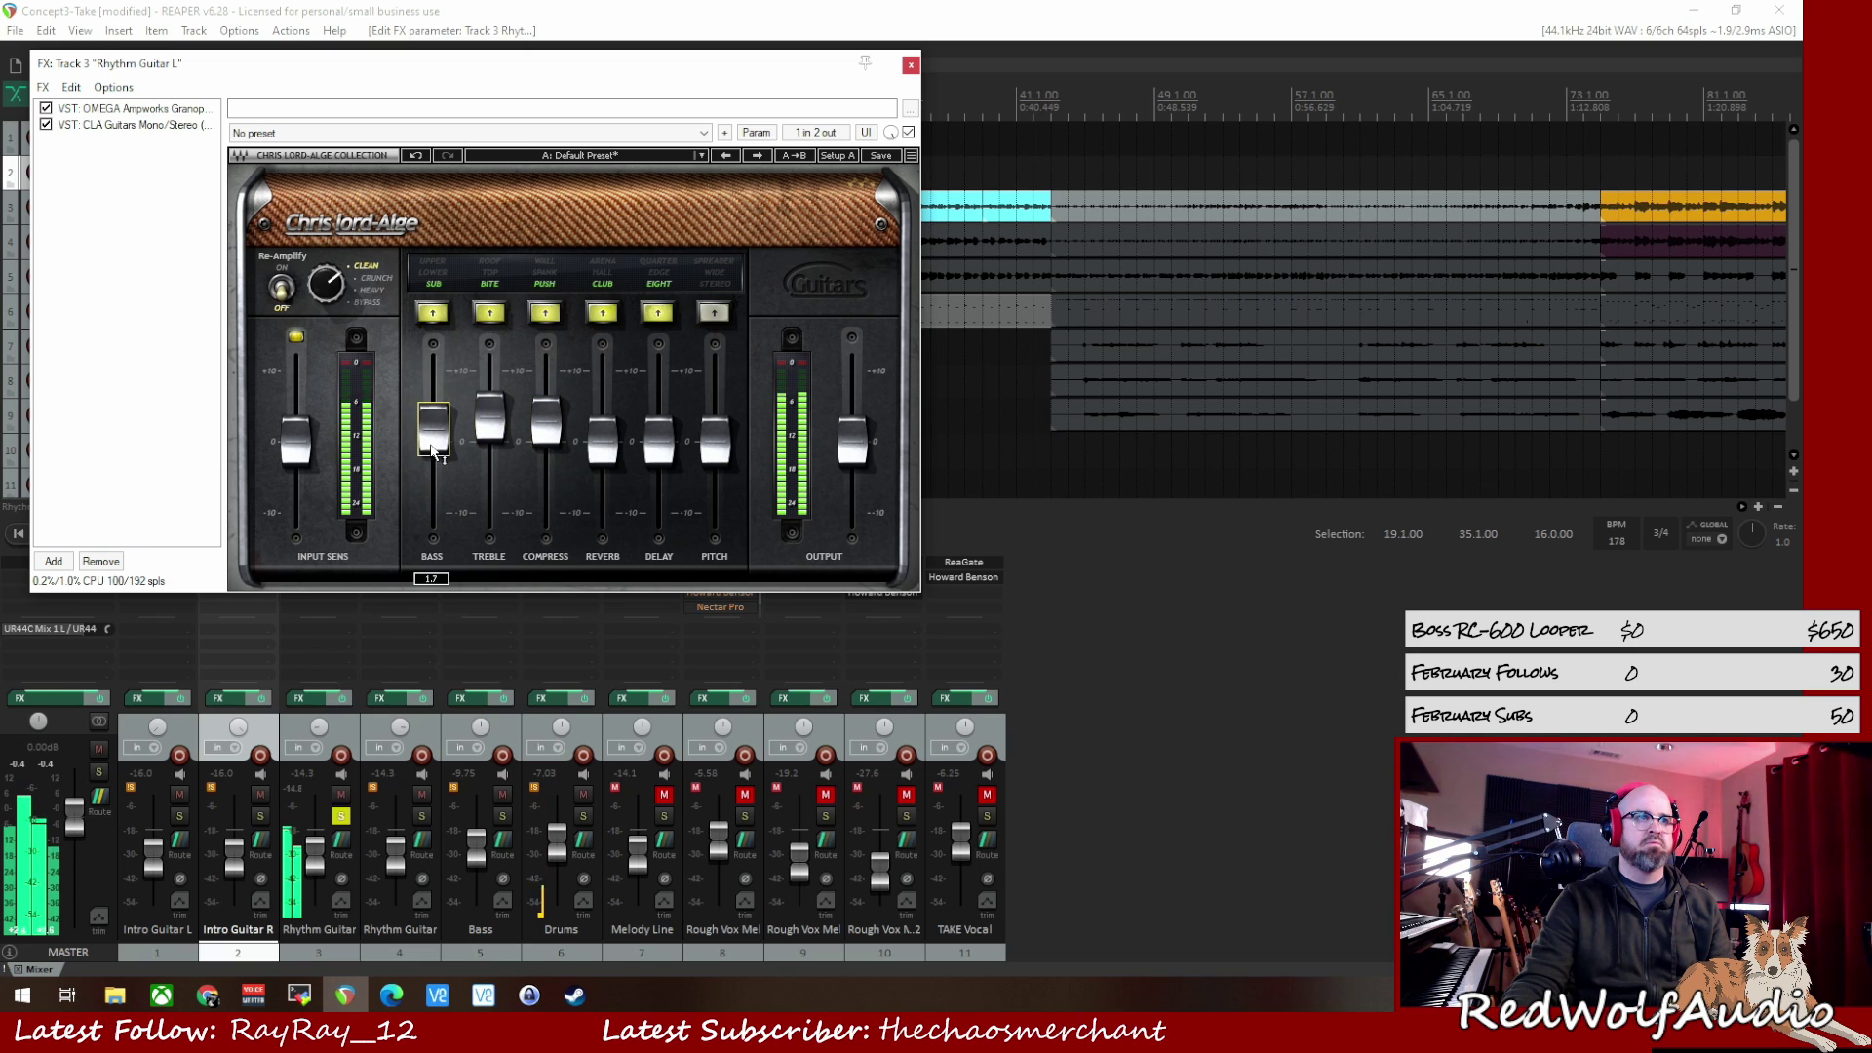
{"action": "scroll", "coordinate": [430, 442], "scroll_direction": "down", "scroll_amount": 2}
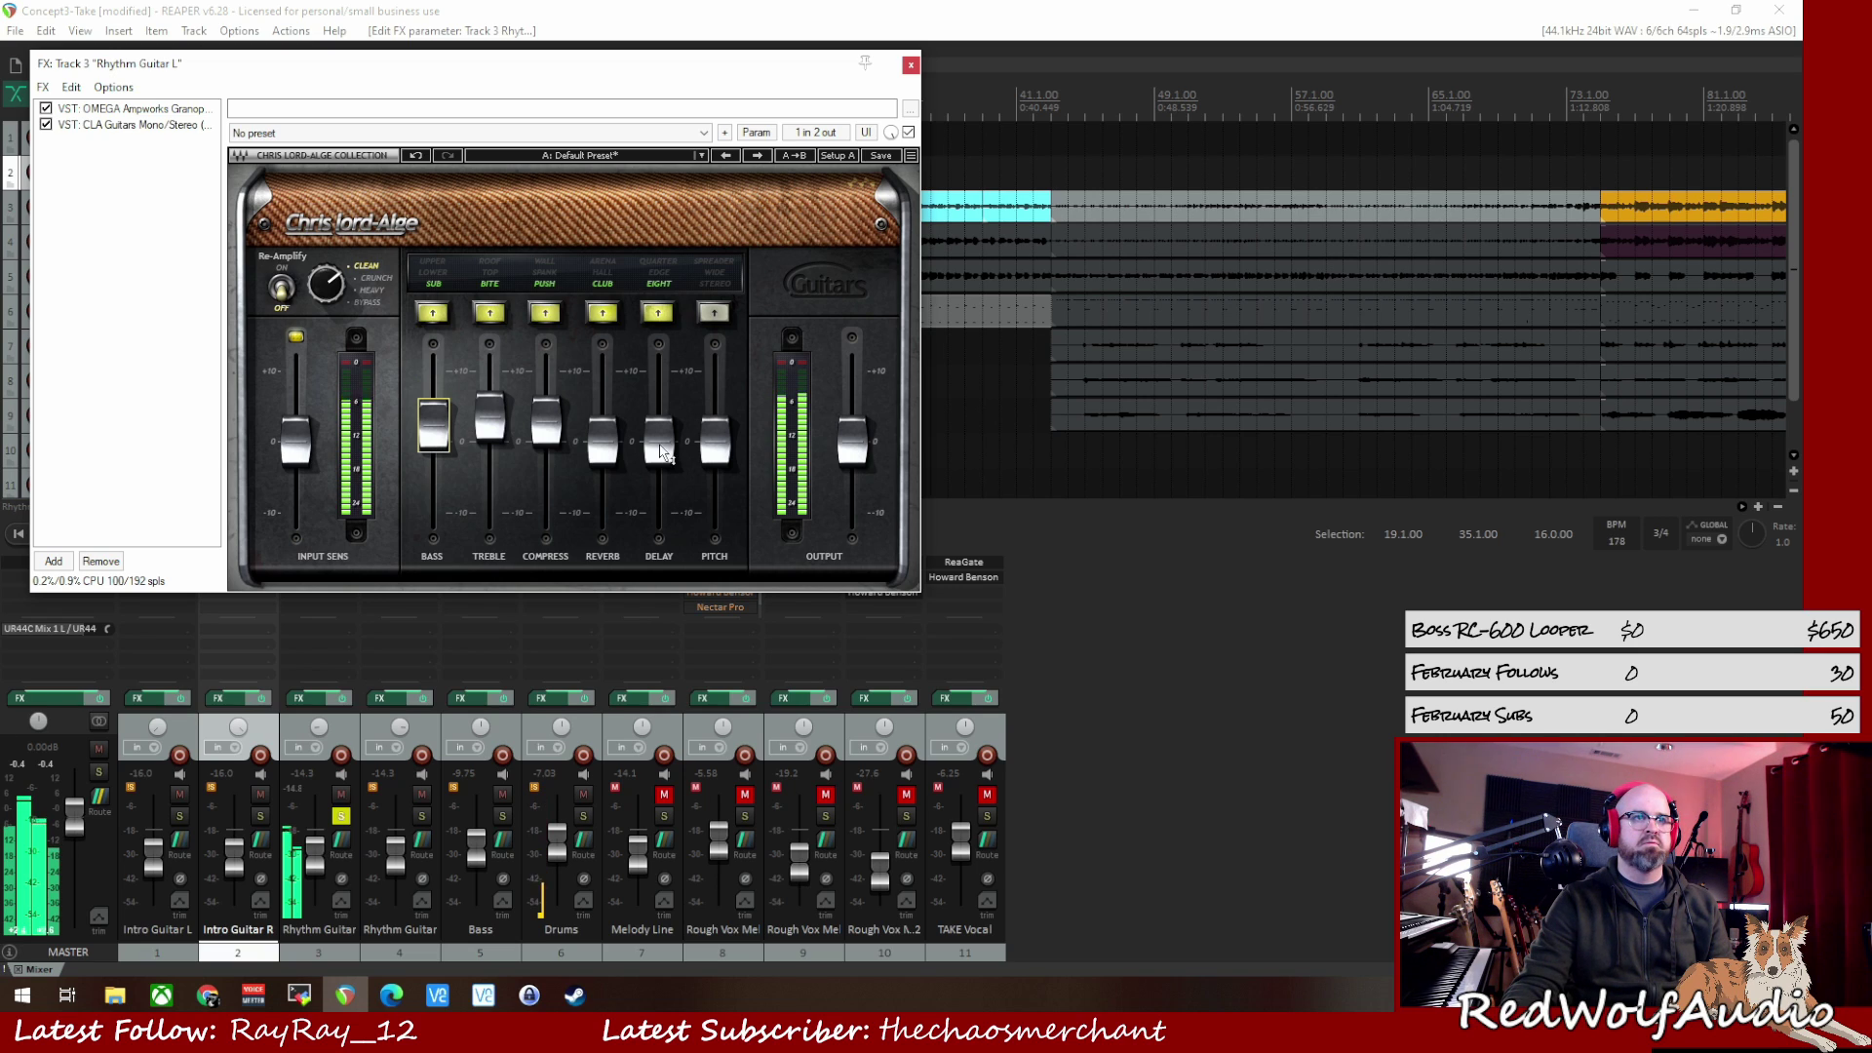
{"action": "left_click", "coordinate": [658, 313]}
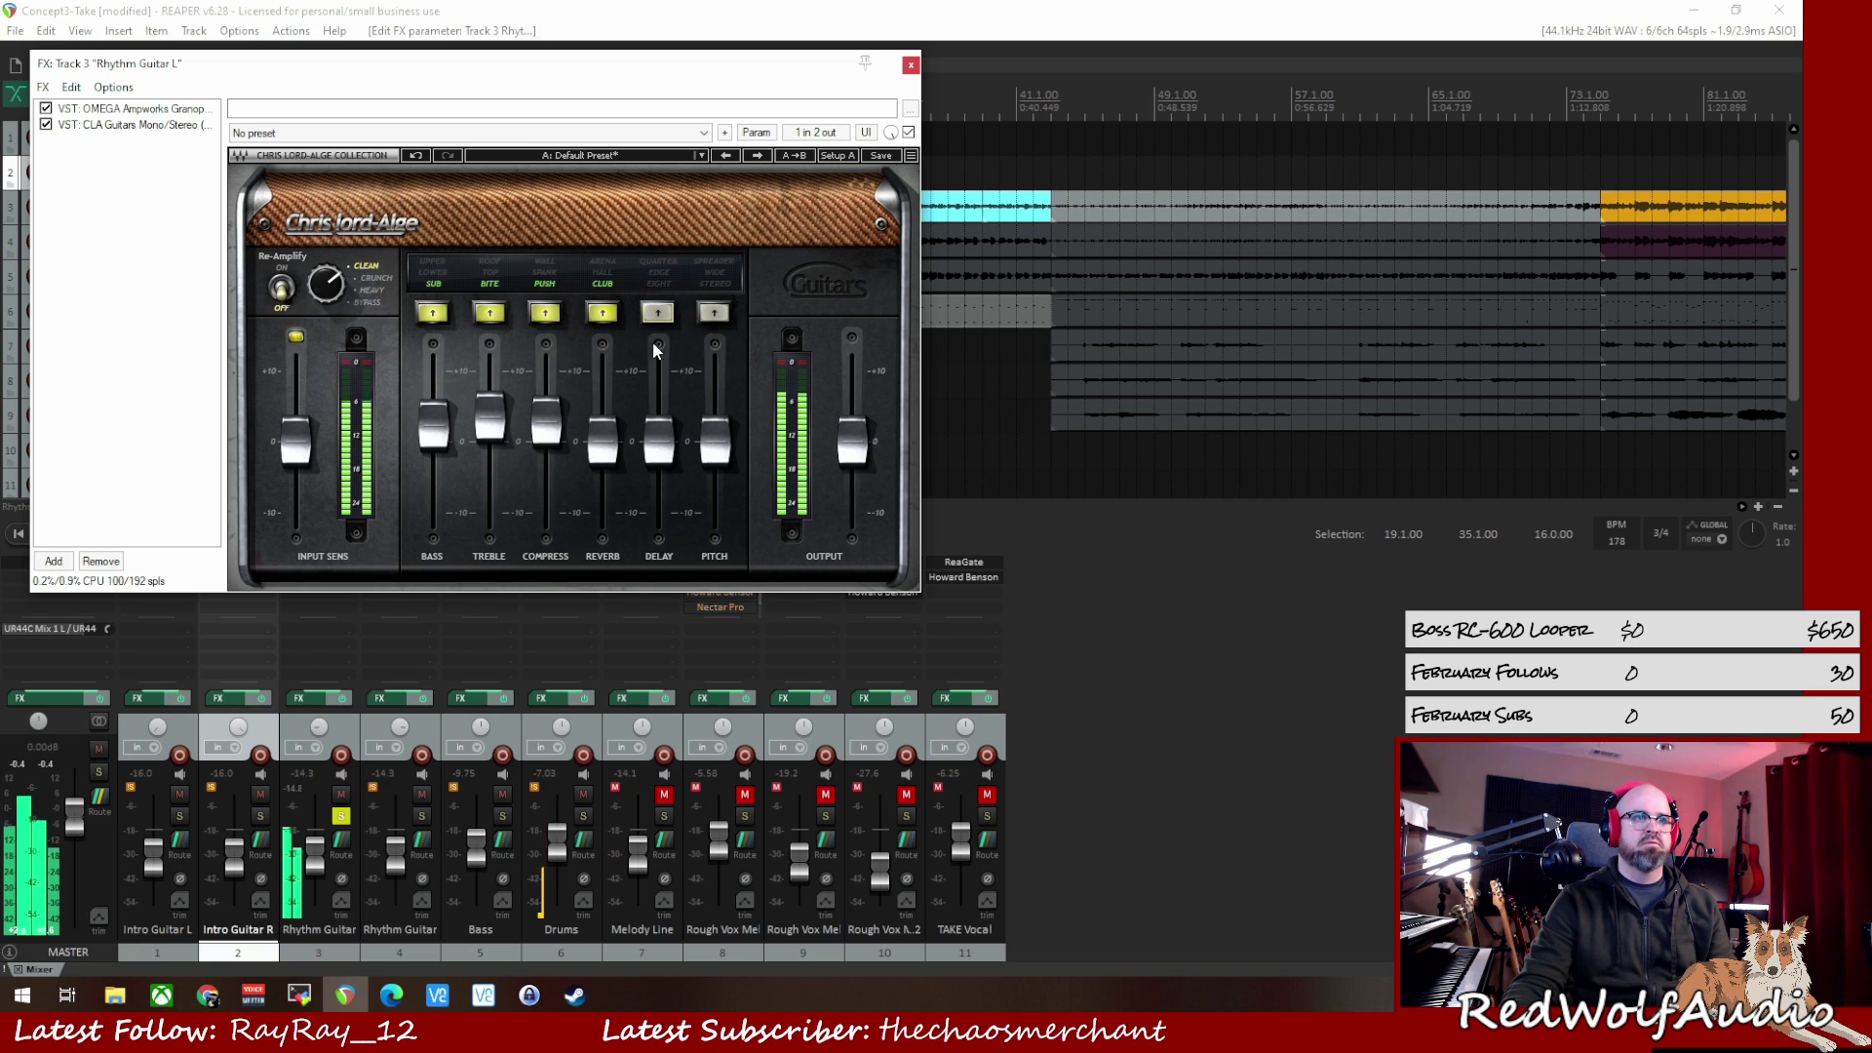
Audition Rhythm Guitar L with the Club reverb, comparing it in the full mix and soloed.
{"action": "left_click", "coordinate": [603, 313]}
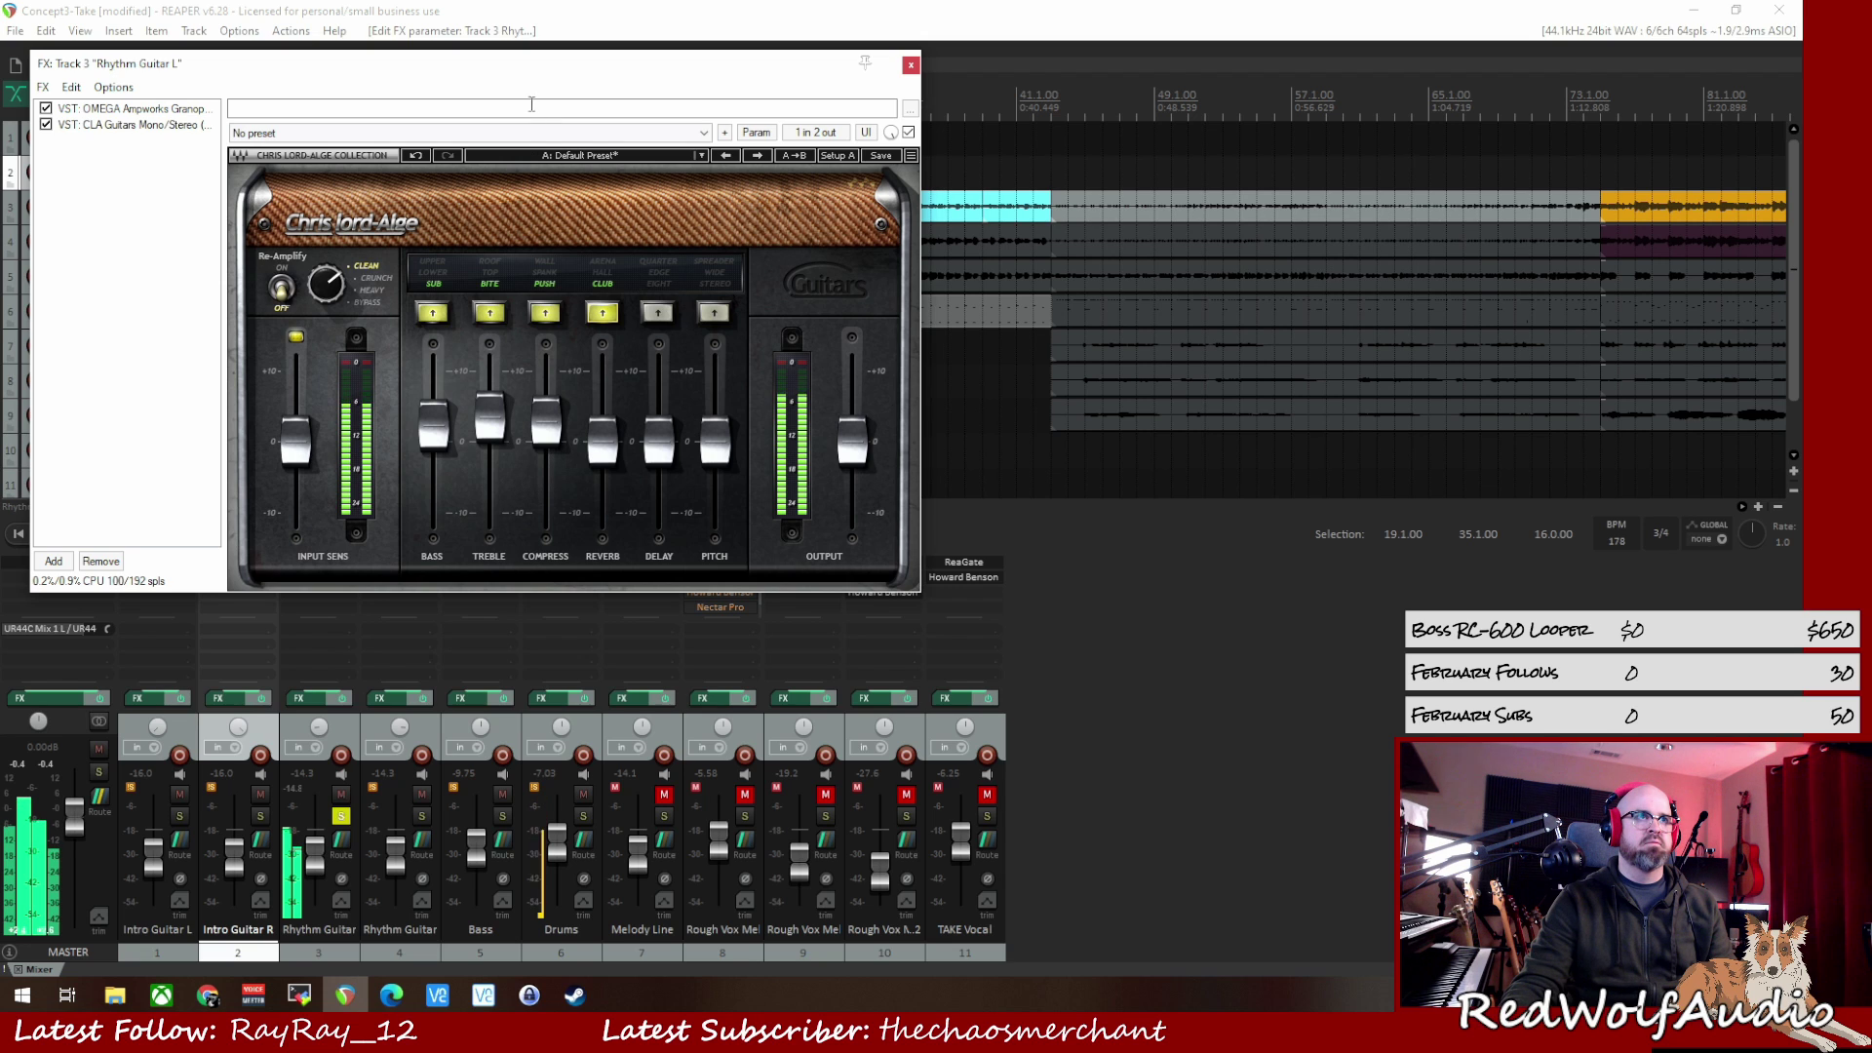
{"action": "left_click_drag", "start_coordinate": [536, 64], "coordinate": [944, 159]}
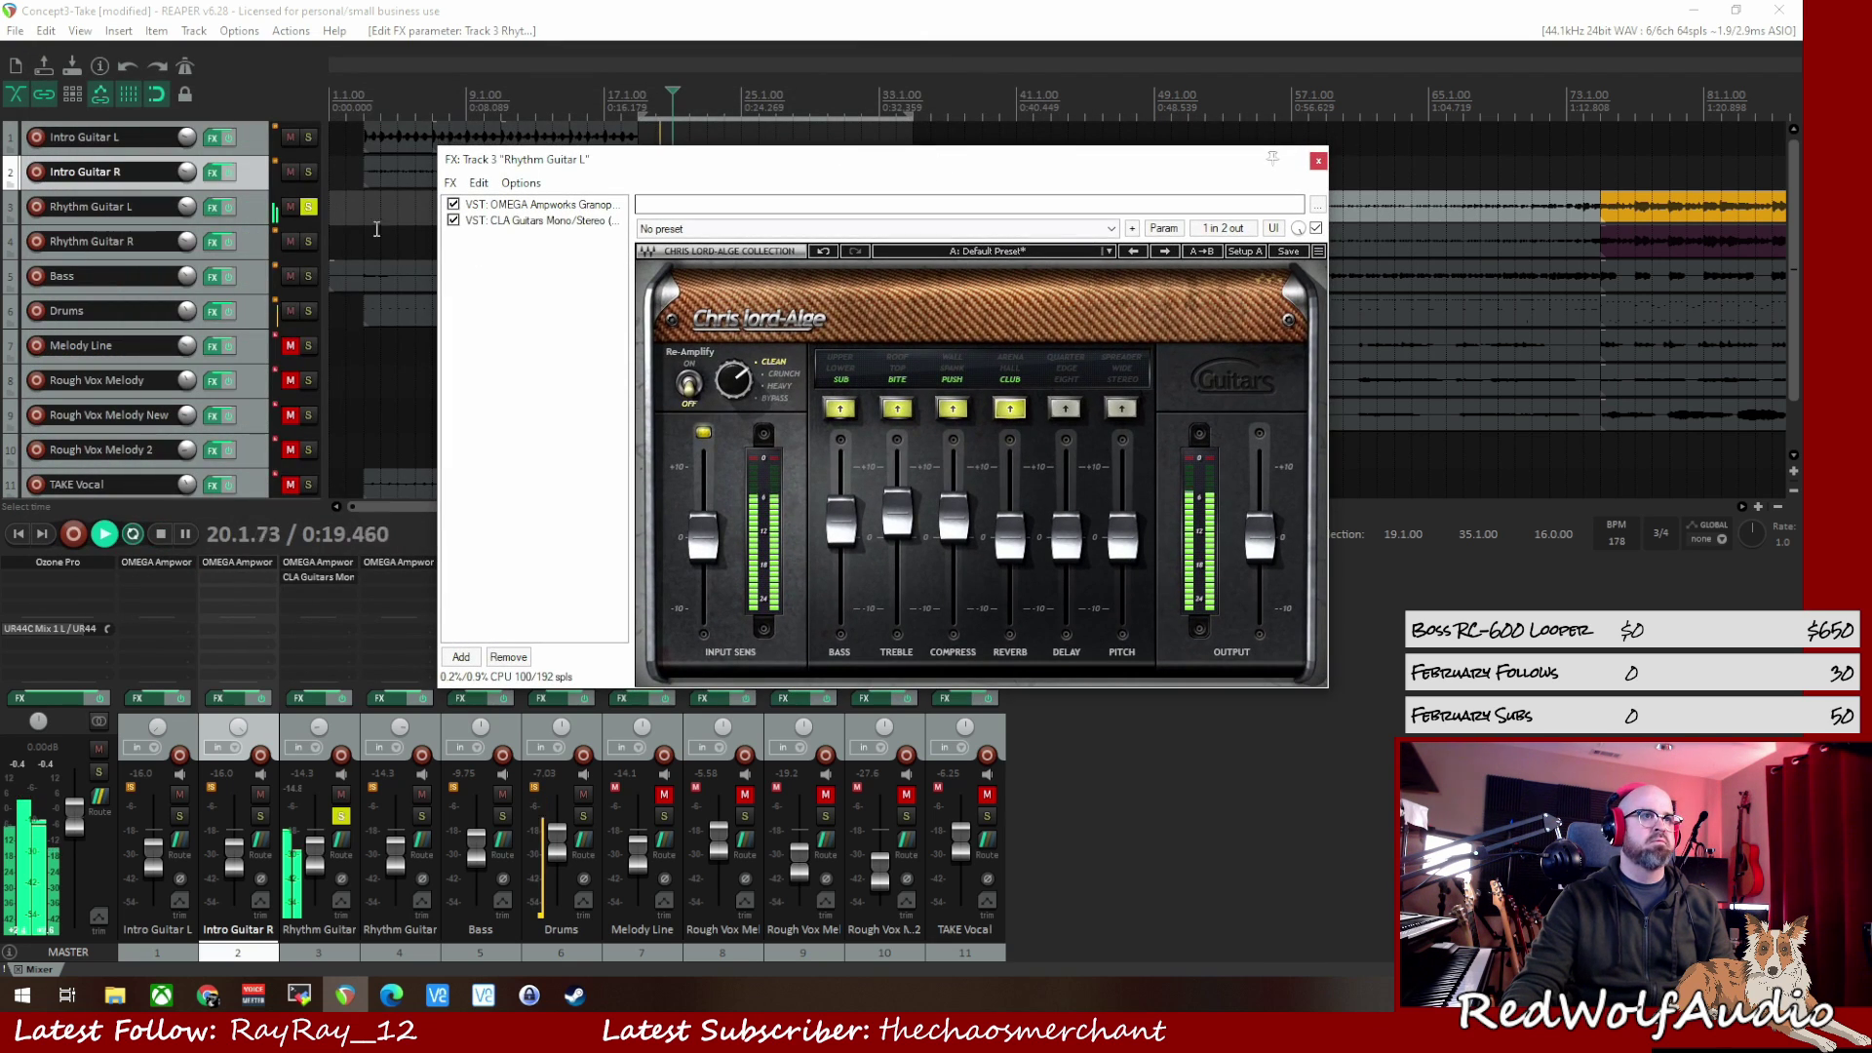
{"action": "left_click", "coordinate": [309, 206]}
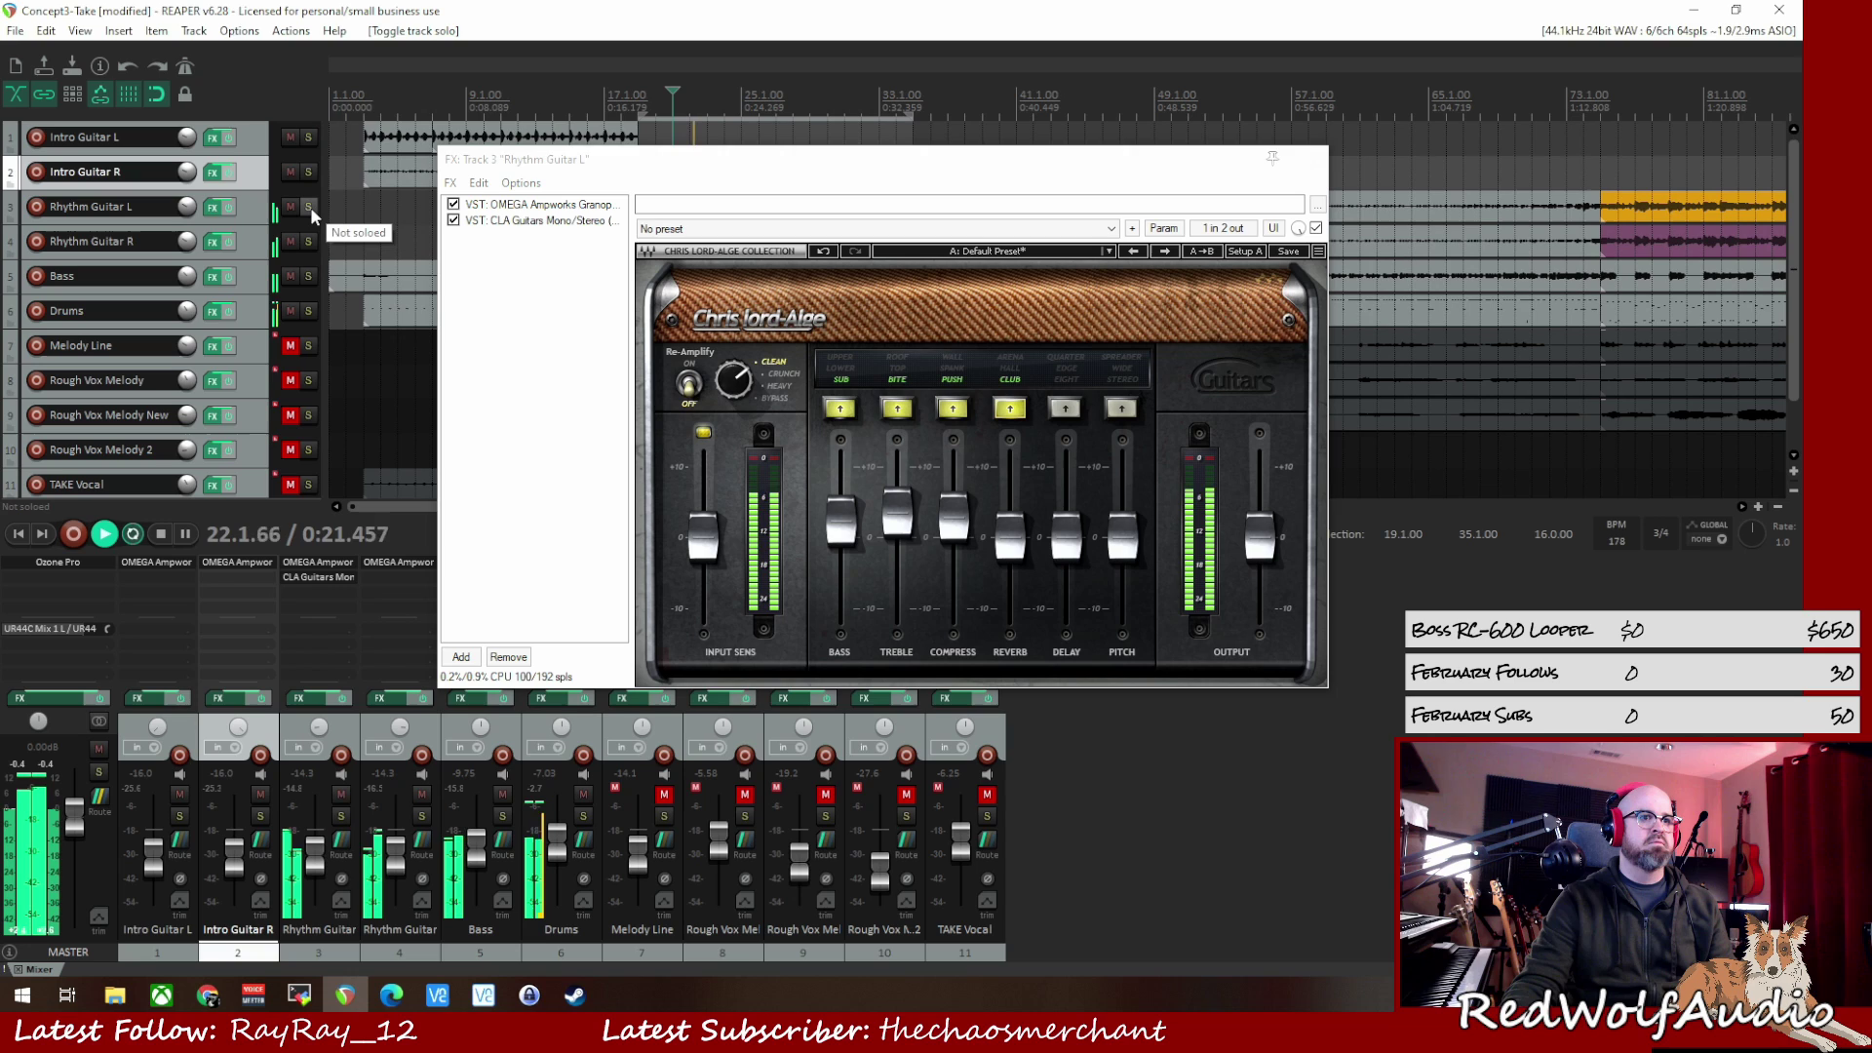
{"action": "left_click", "coordinate": [309, 207]}
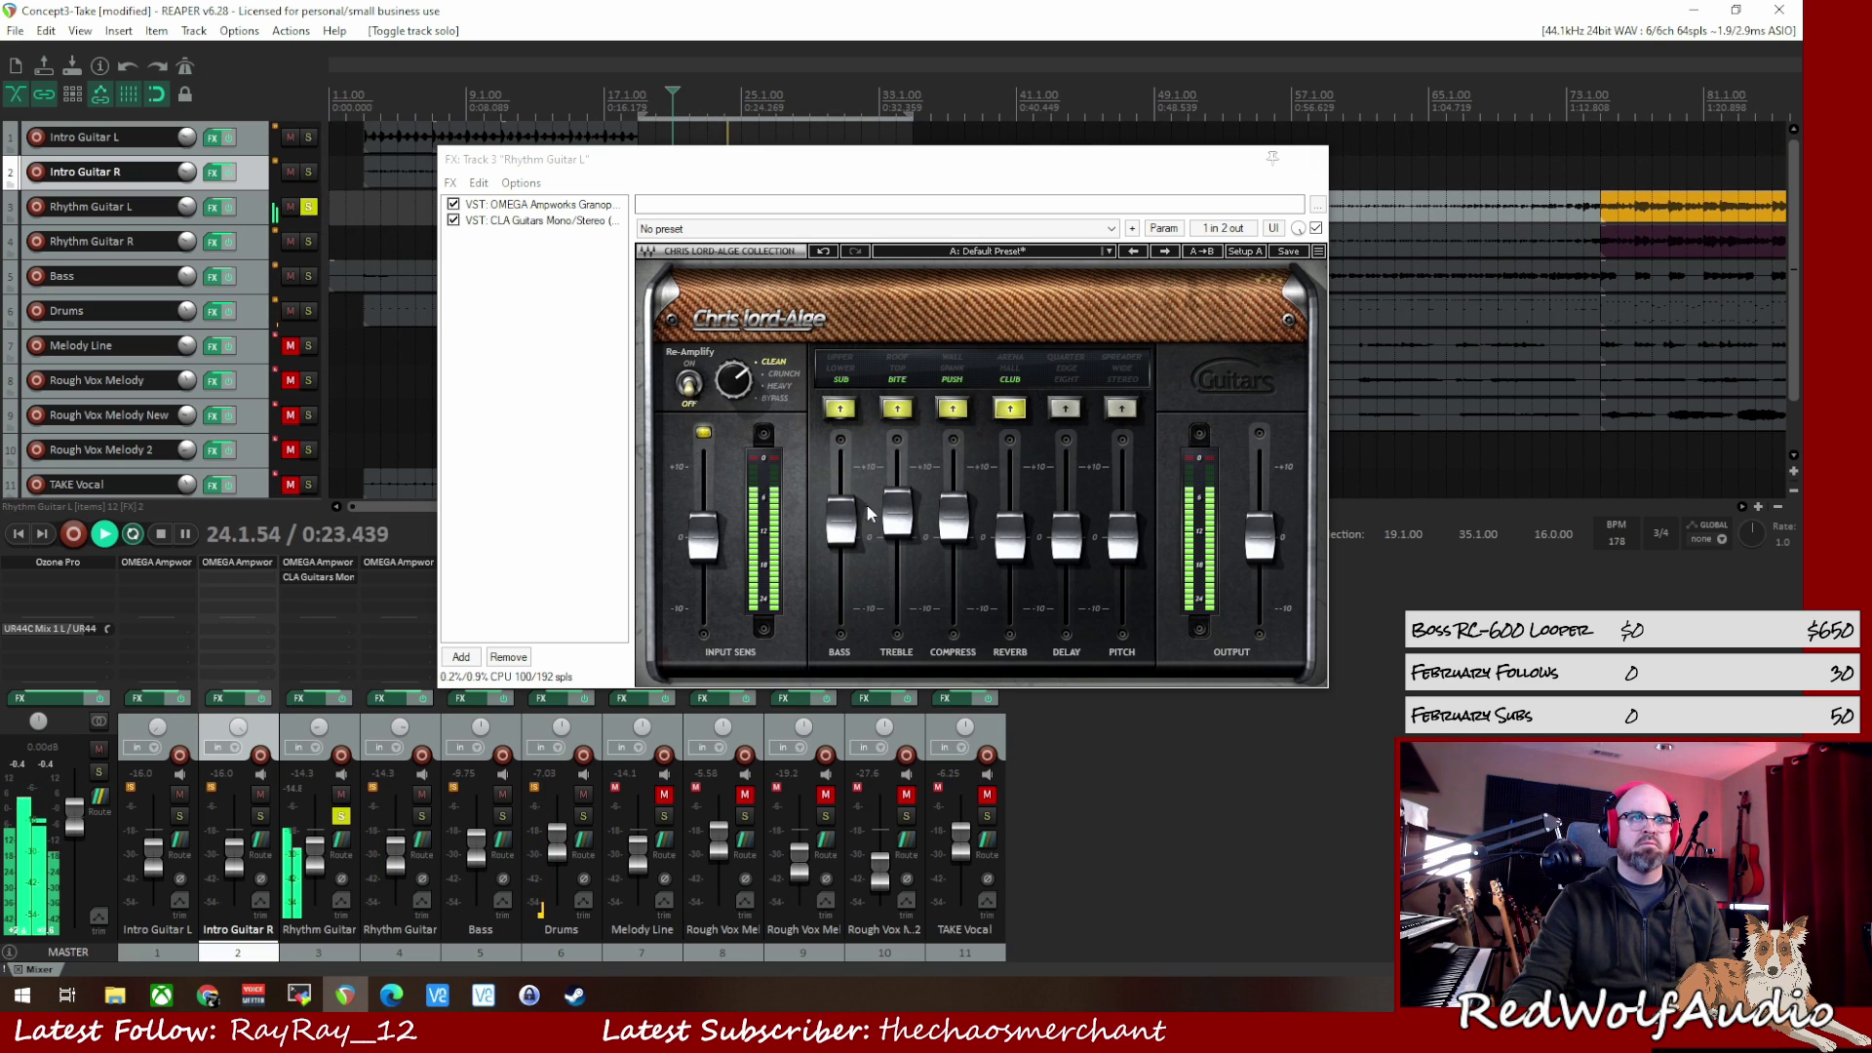
Raise the treble and bass faders slightly in CLA Guitars and switch the bass mode to Lower.
{"action": "left_click_drag", "start_coordinate": [897, 515], "coordinate": [847, 525]}
{"action": "left_click", "coordinate": [842, 411]}
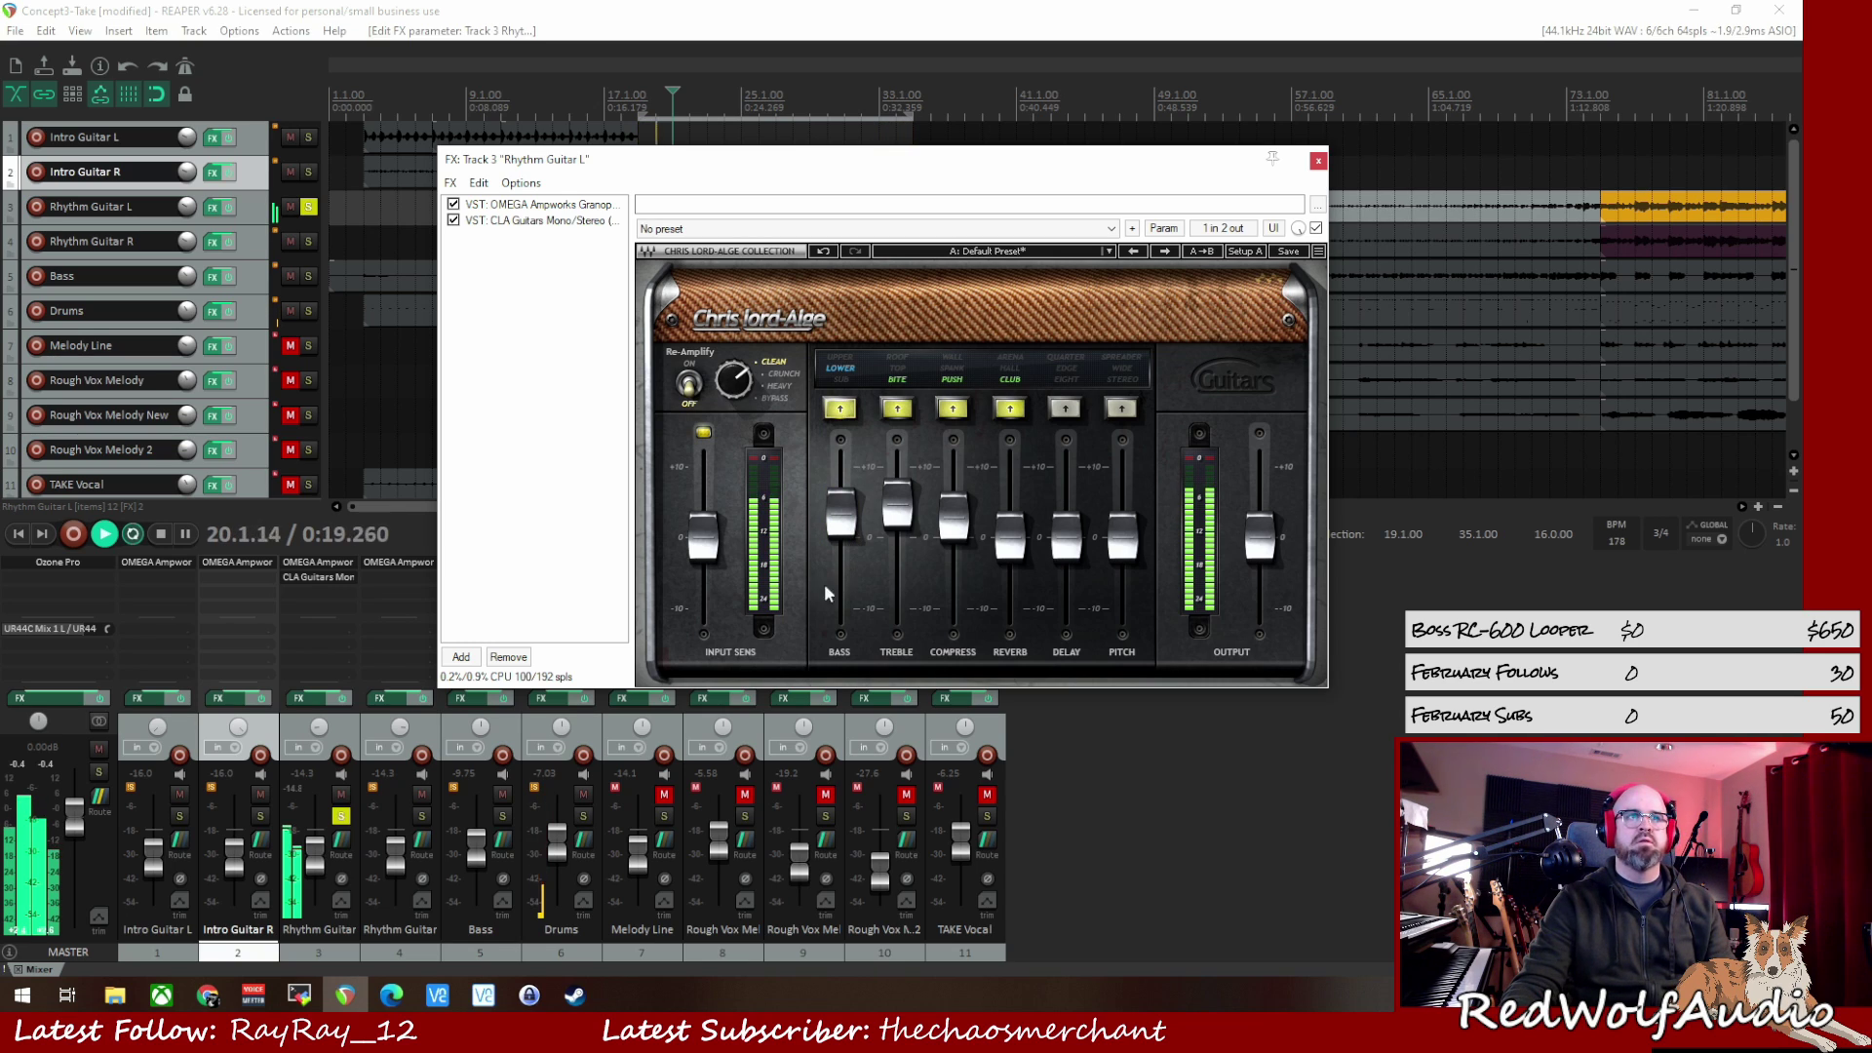
Switch the master output to mono and compare the soloed guitar with CLA Guitars bypassed and active.
{"action": "left_click", "coordinate": [101, 724]}
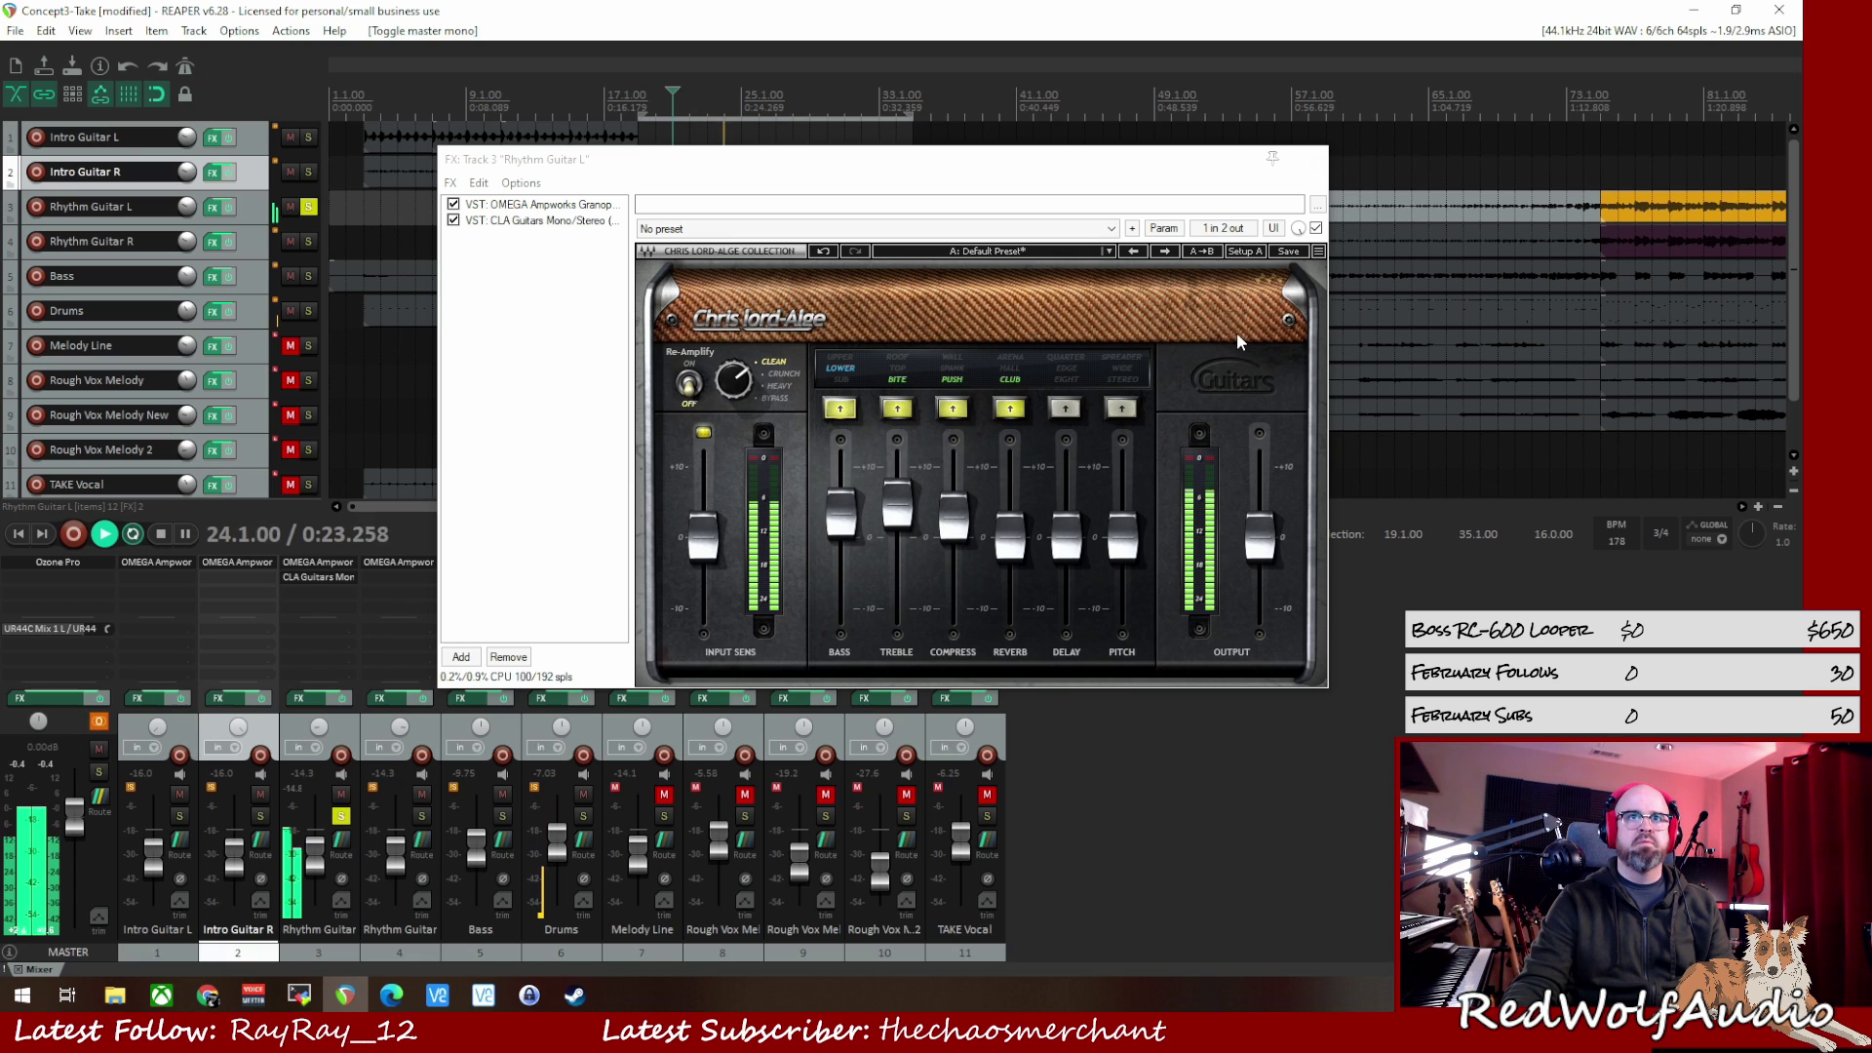
{"action": "left_click", "coordinate": [1318, 229]}
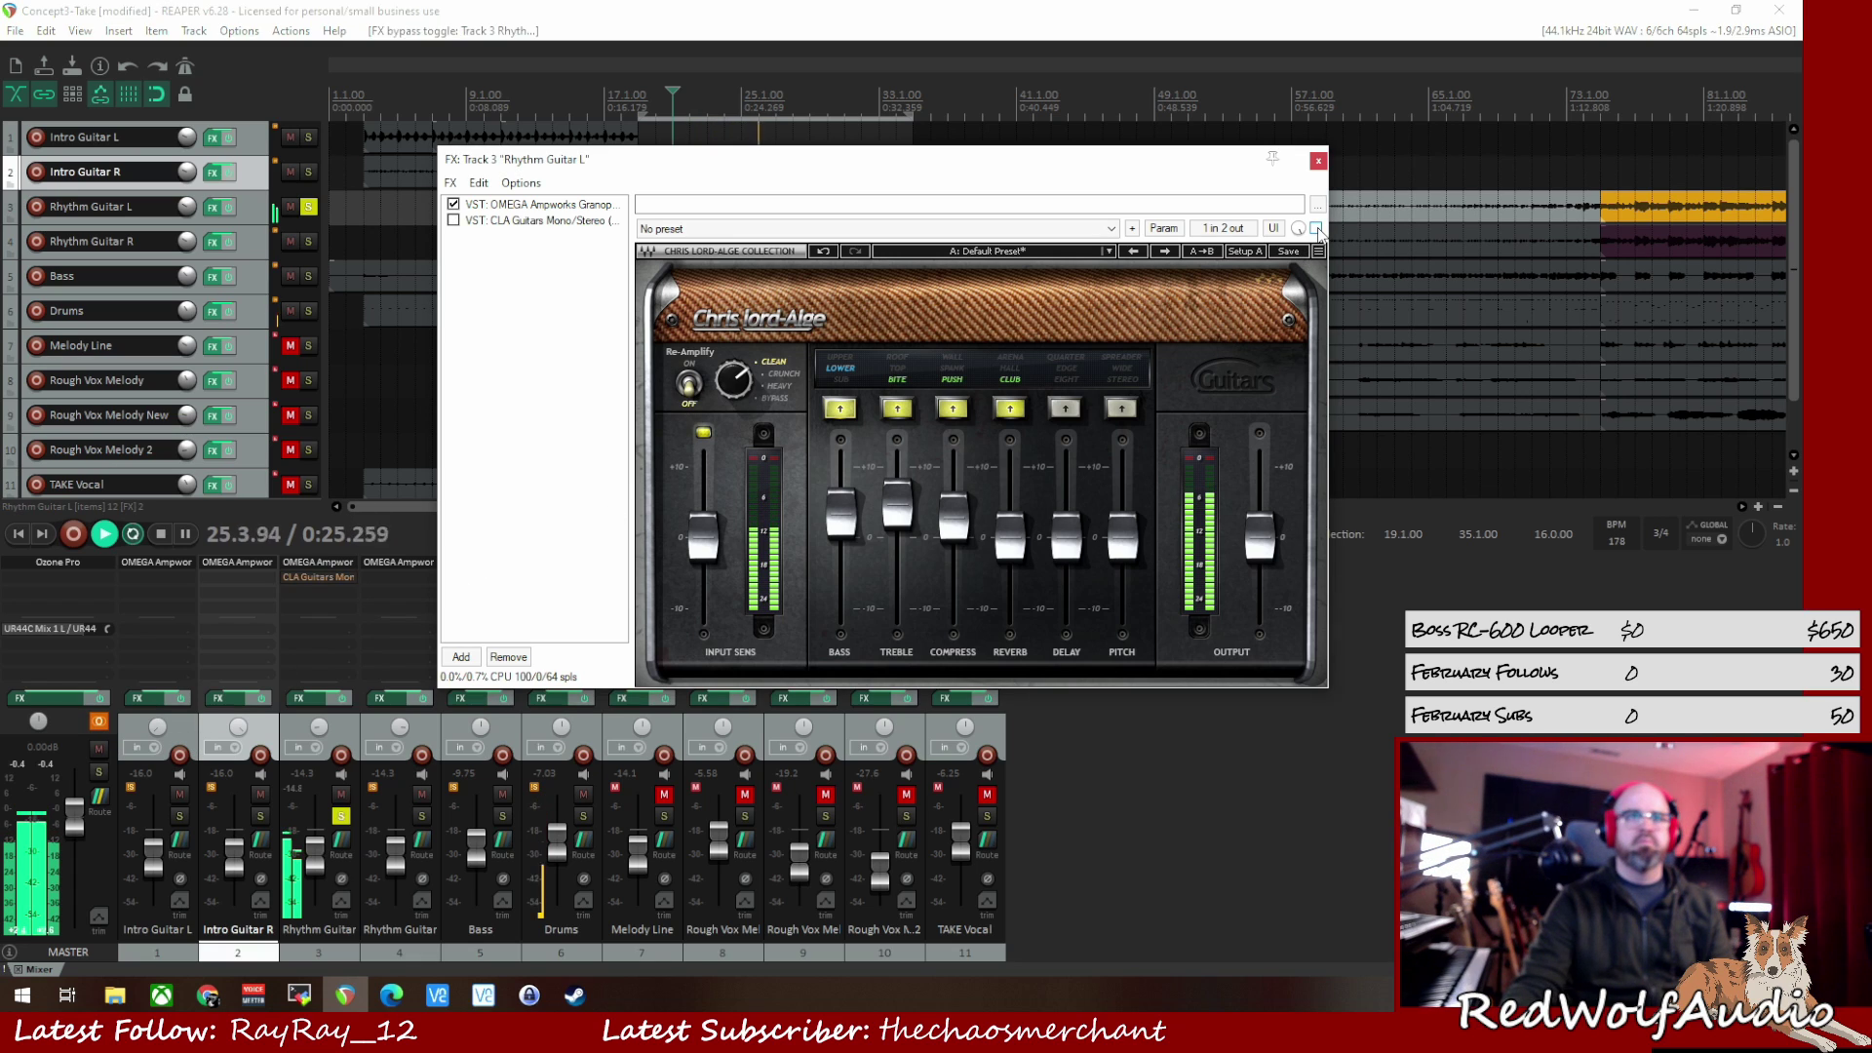
{"action": "left_click", "coordinate": [1318, 229]}
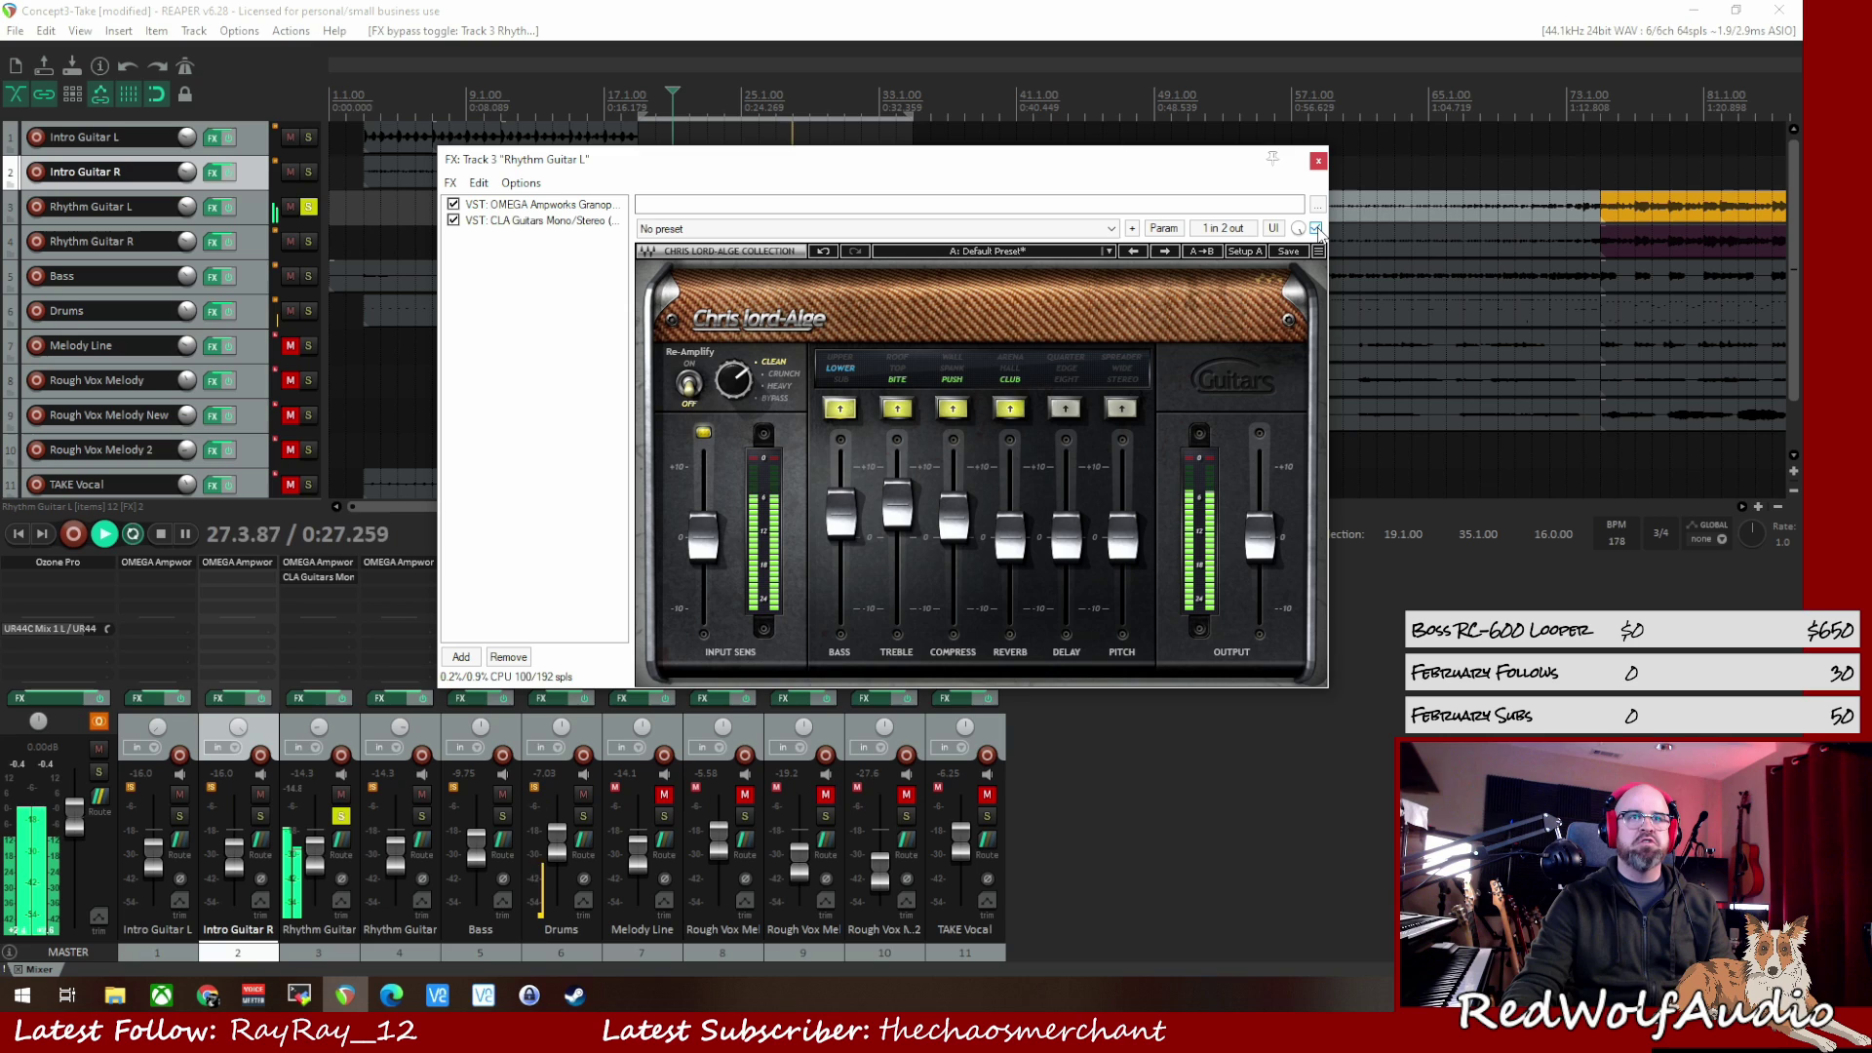
{"action": "left_click", "coordinate": [1318, 229]}
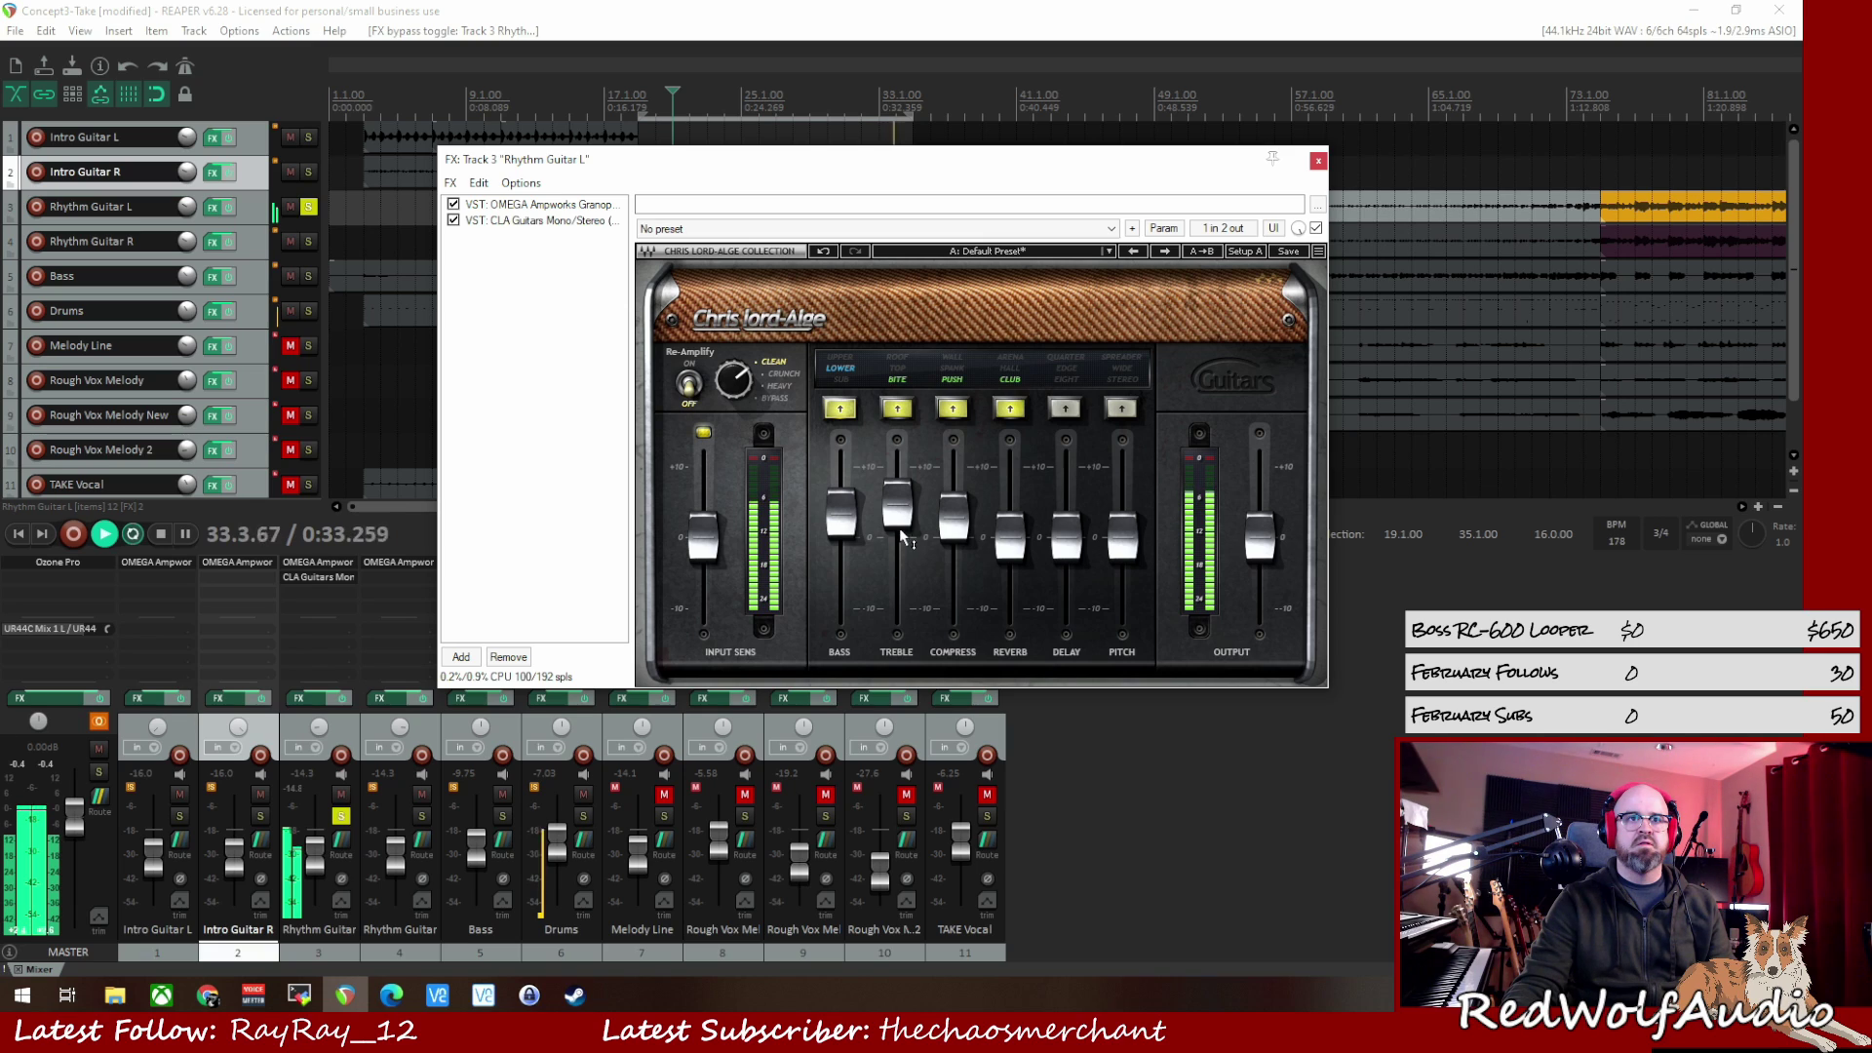
Raise the compress fader further, try the Spank and Wall modes, and compare the guitar in the full mix and soloed.
{"action": "mouse_move", "coordinate": [955, 528]}
{"action": "left_mouse_down"}
{"action": "mouse_move", "coordinate": [954, 484]}
{"action": "mouse_move", "coordinate": [954, 504]}
{"action": "left_mouse_up"}
{"action": "left_click", "coordinate": [955, 409]}
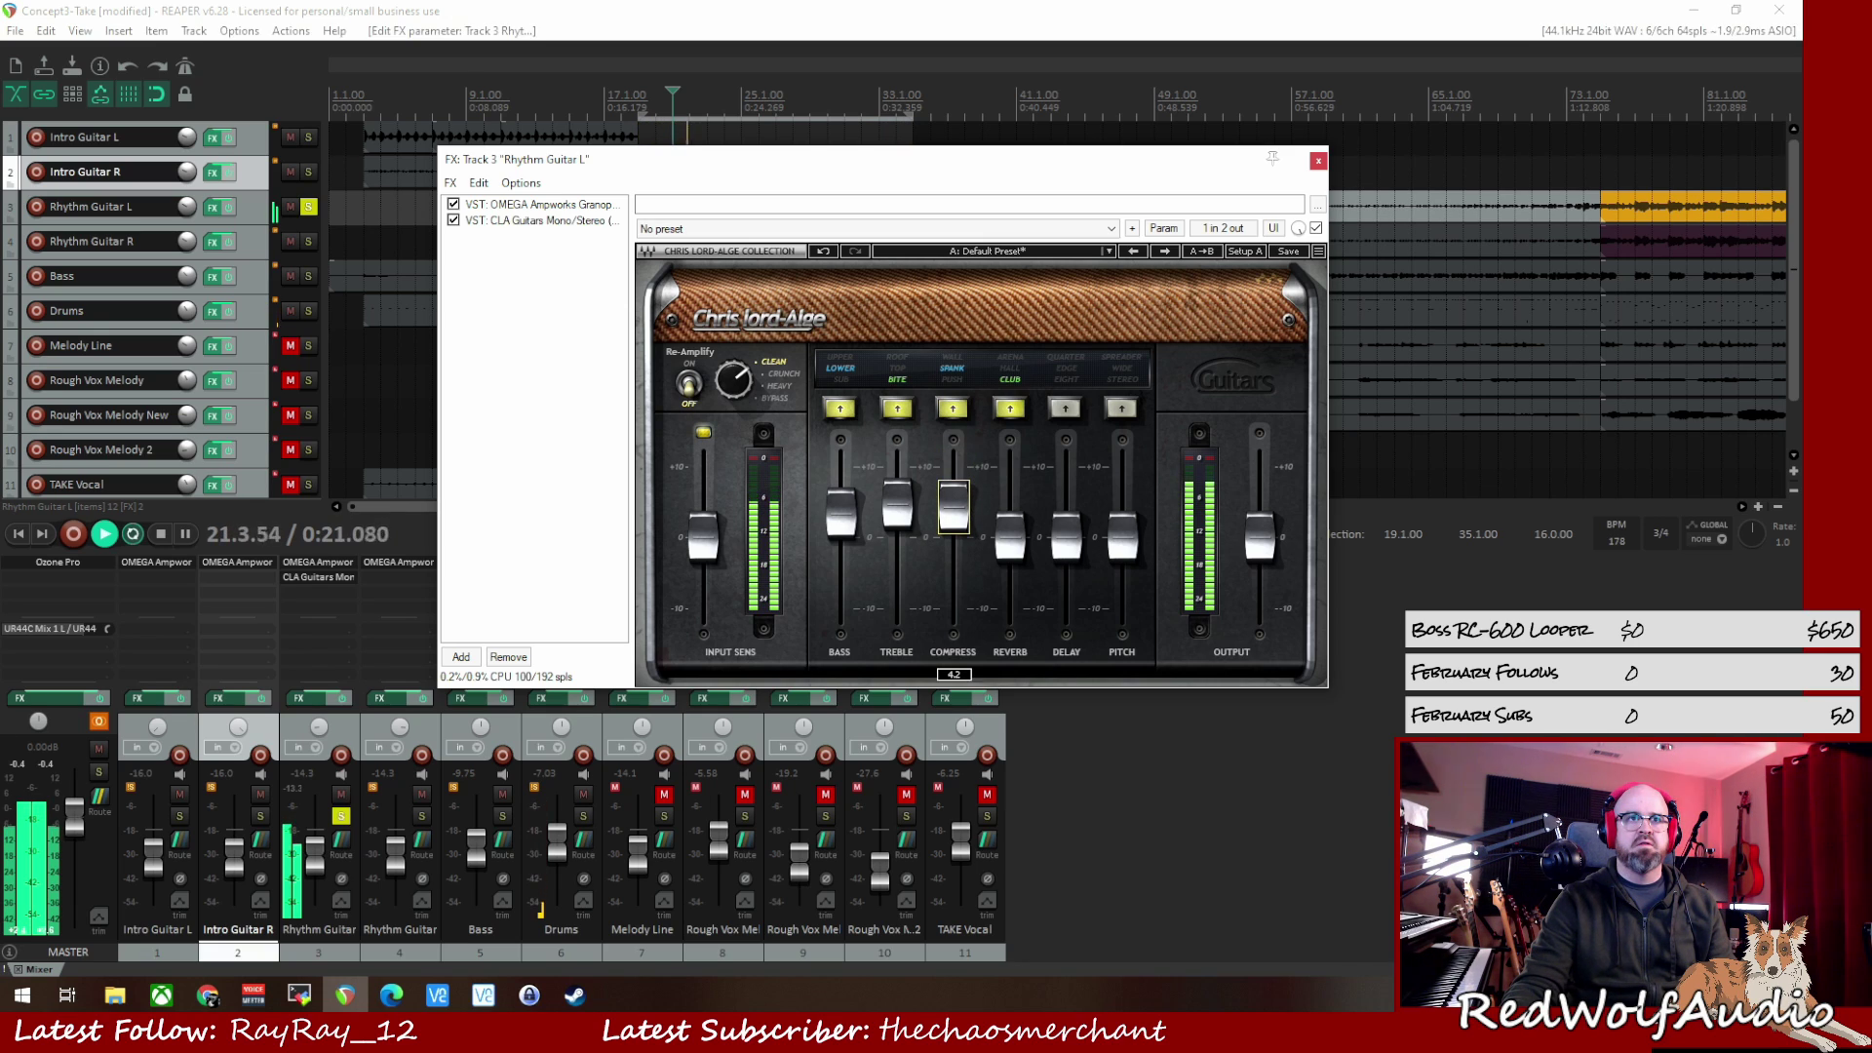
{"action": "left_click", "coordinate": [952, 412]}
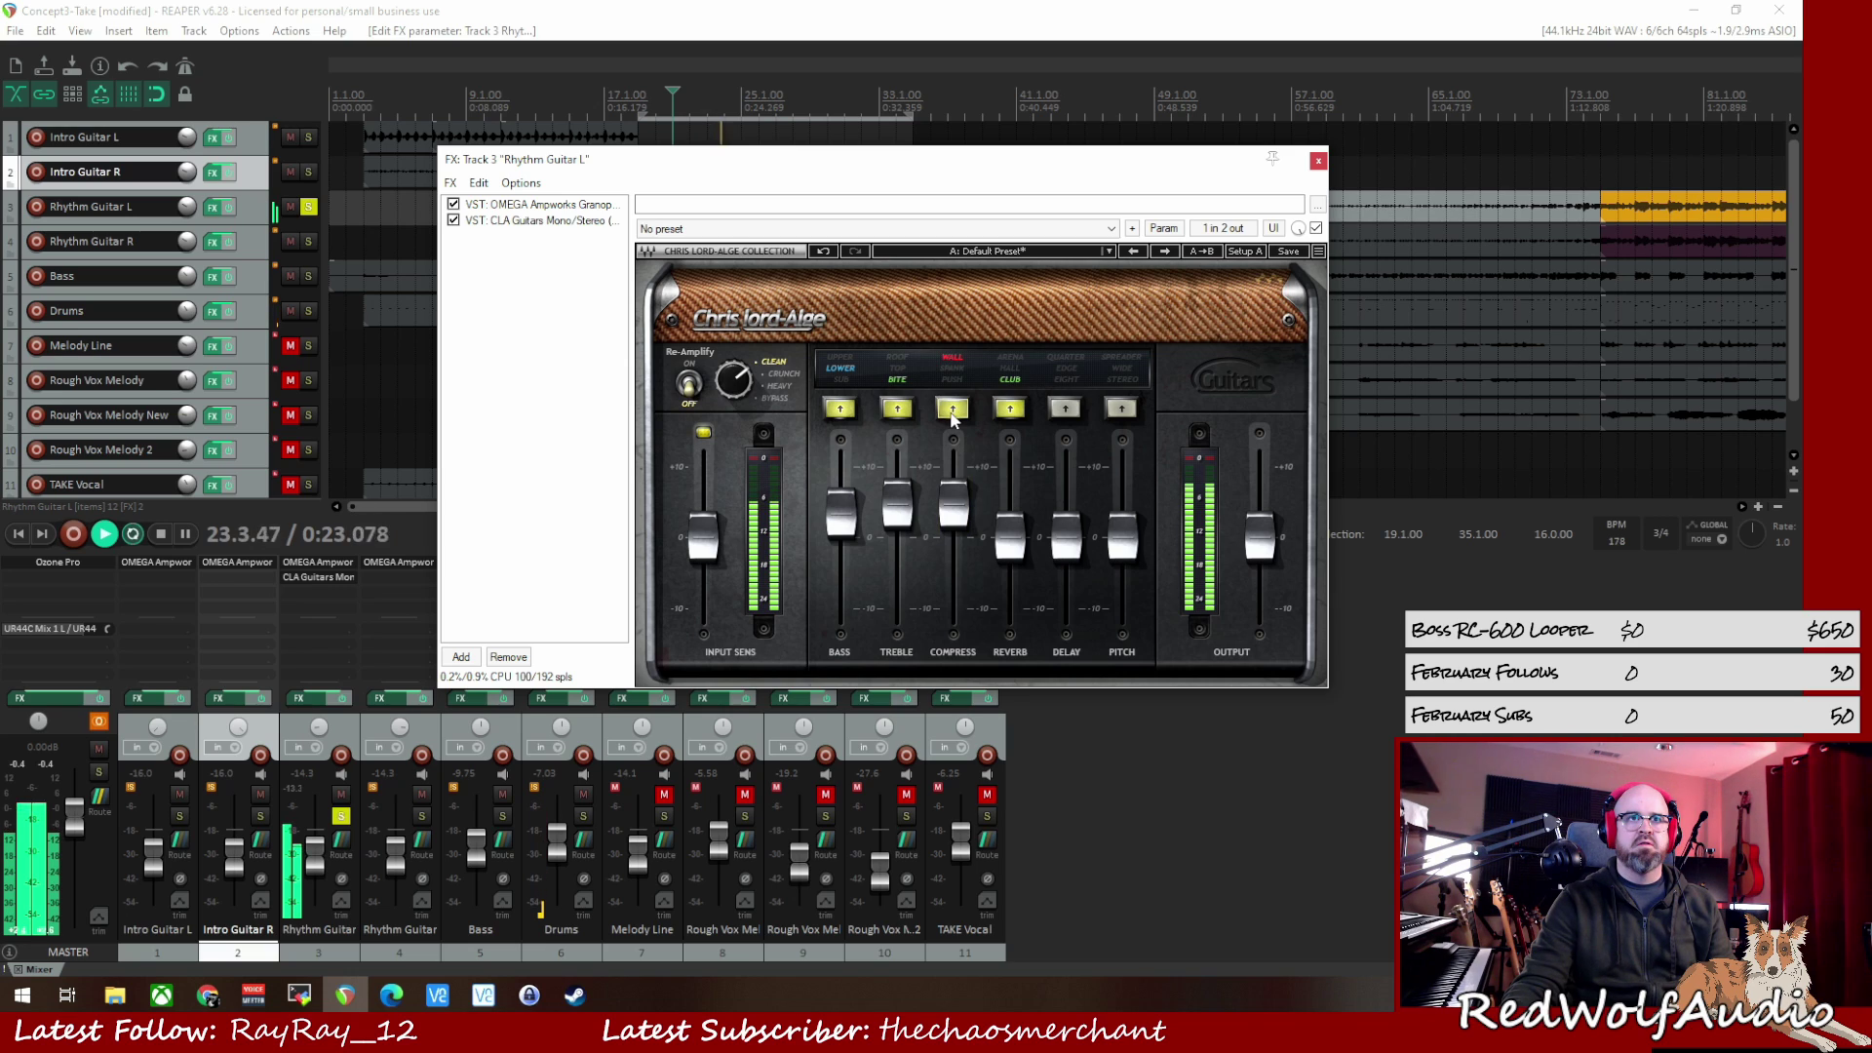
{"action": "mouse_move", "coordinate": [953, 504]}
{"action": "left_mouse_down"}
{"action": "mouse_move", "coordinate": [953, 468]}
{"action": "mouse_move", "coordinate": [953, 605]}
{"action": "mouse_move", "coordinate": [956, 478]}
{"action": "mouse_move", "coordinate": [951, 508]}
{"action": "left_mouse_up"}
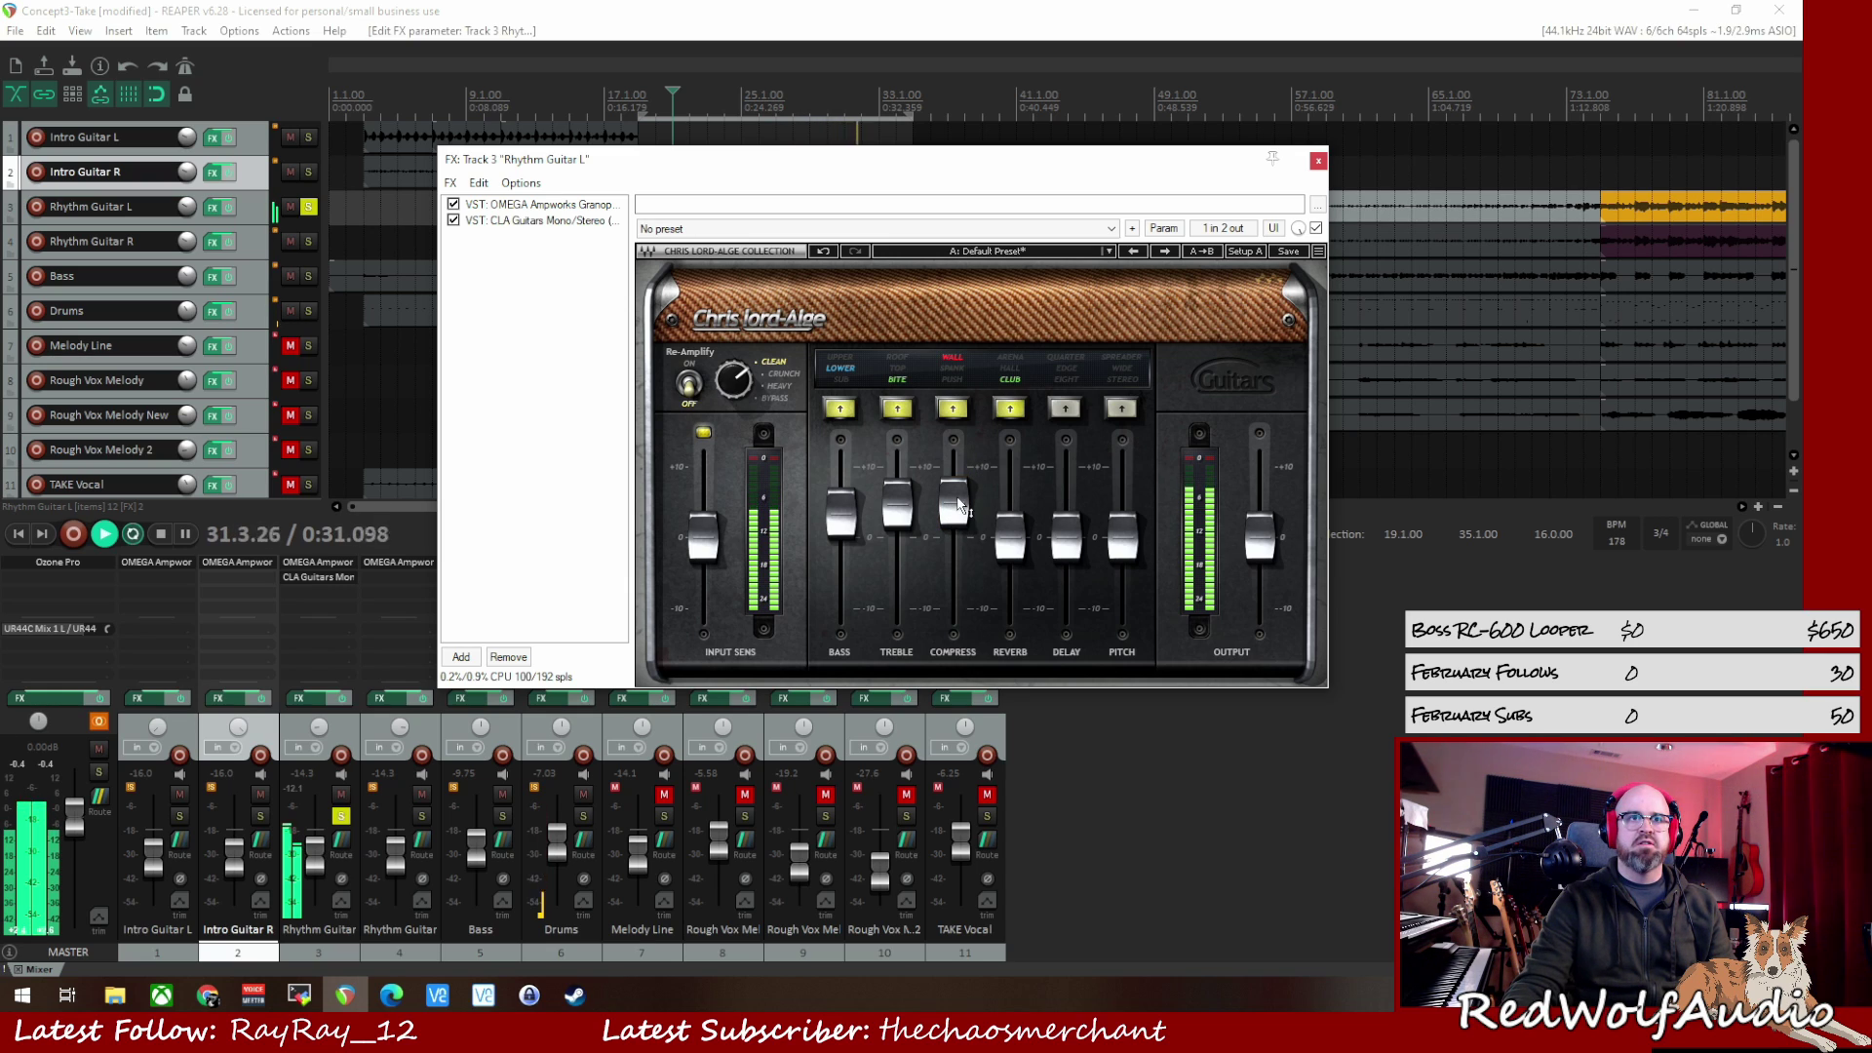
{"action": "left_click", "coordinate": [958, 504]}
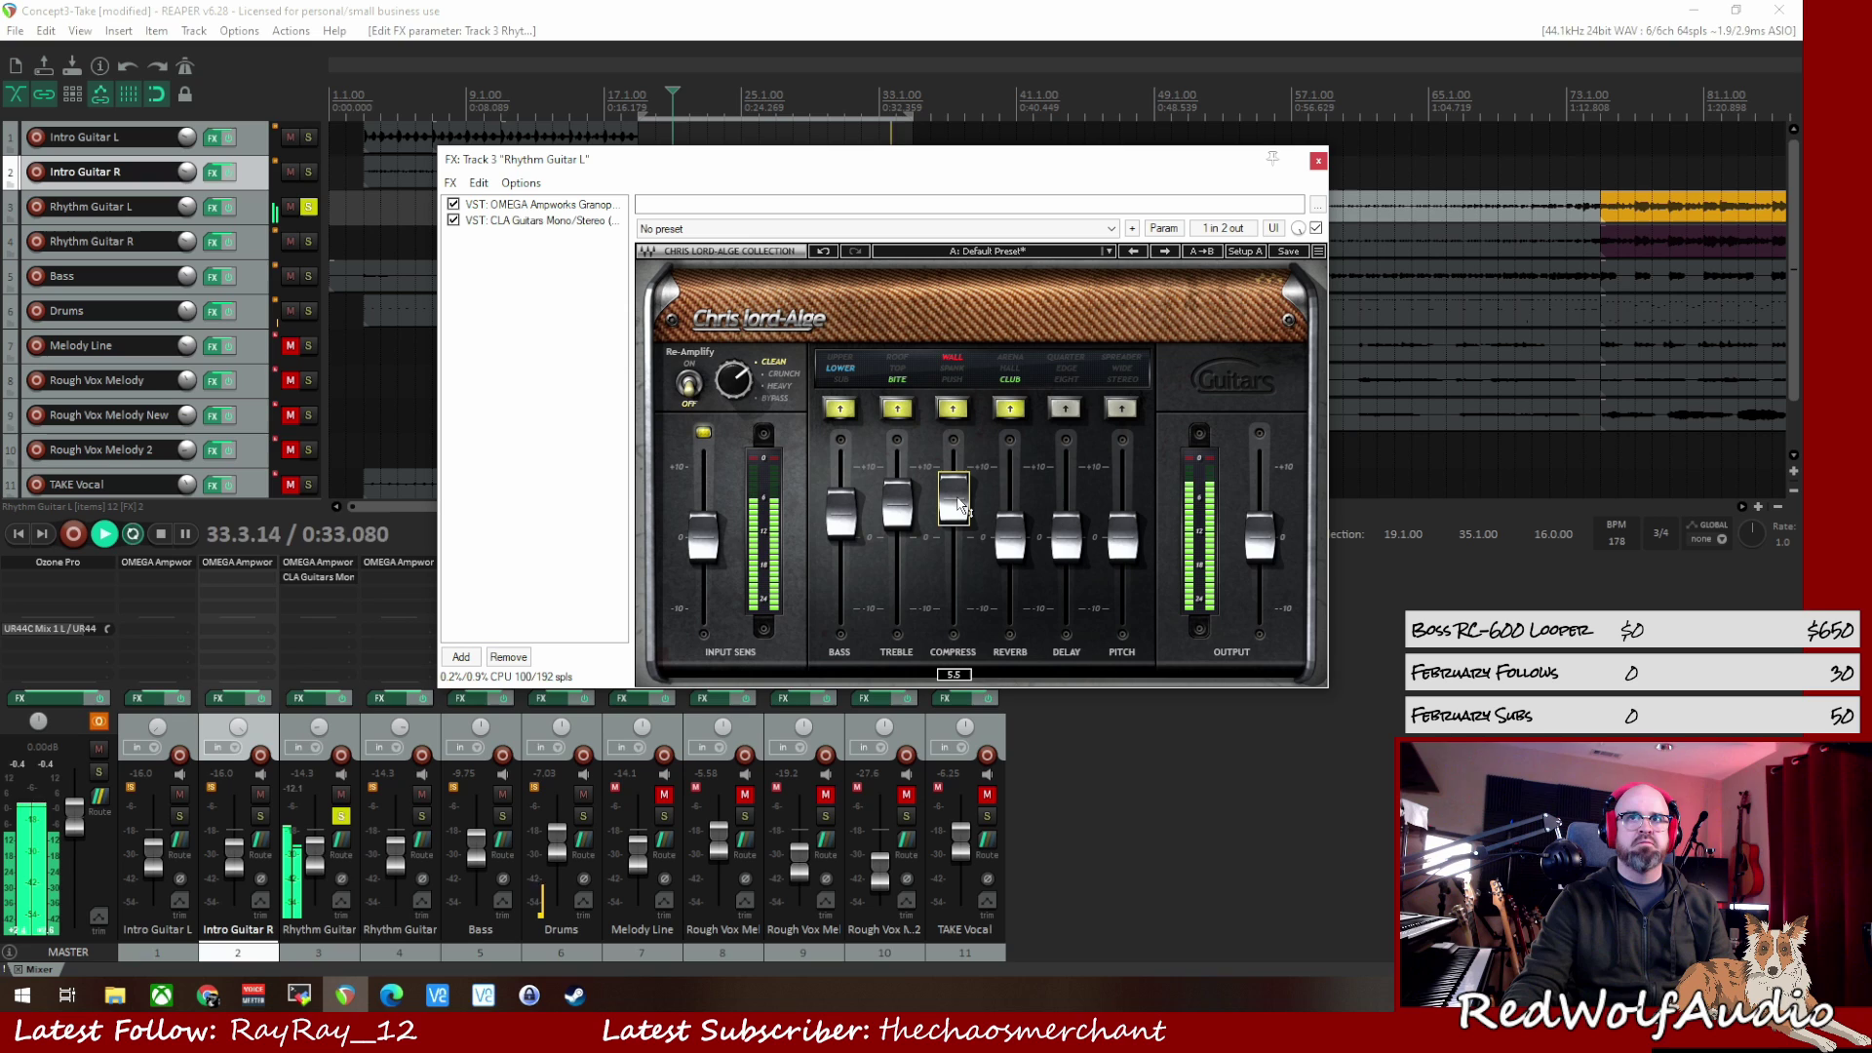
{"action": "left_click", "coordinate": [308, 207]}
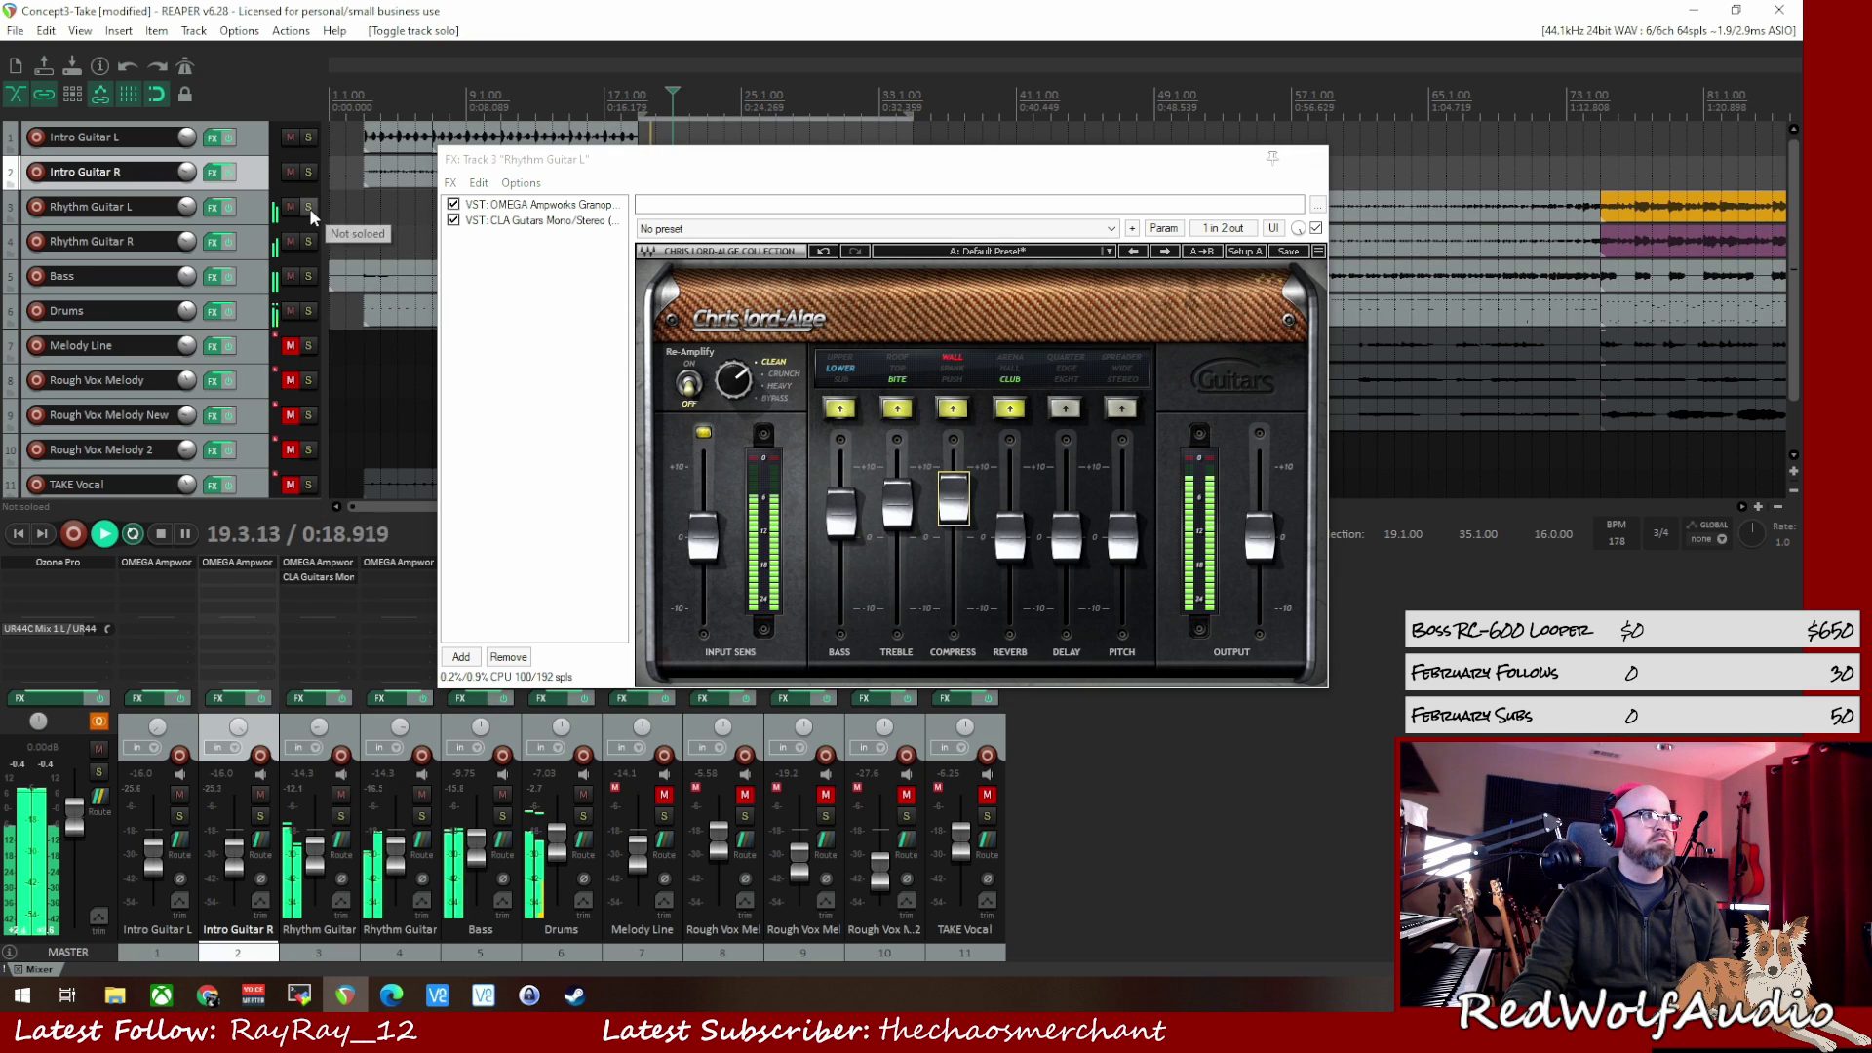
{"action": "left_click", "coordinate": [308, 207]}
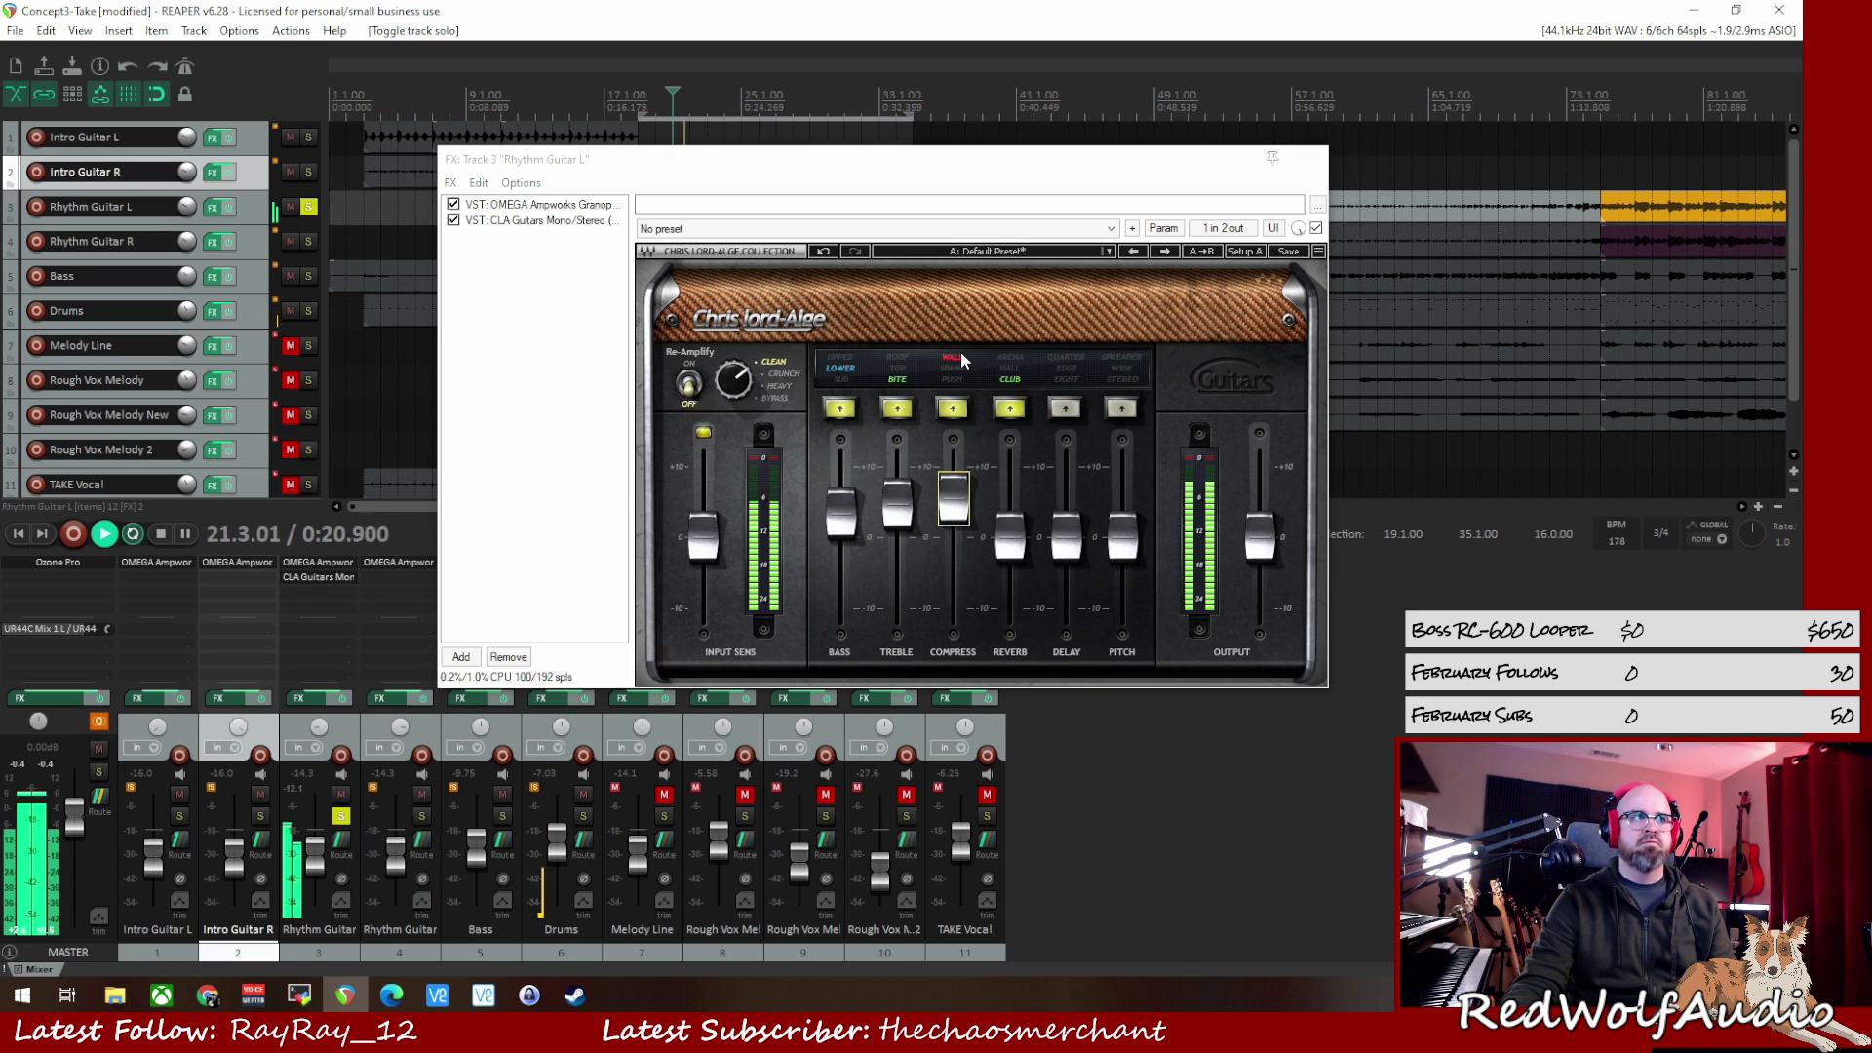
Compare the sound with compression off, set the compress mode to Push, and fine-tune its fader.
{"action": "left_click", "coordinate": [958, 417]}
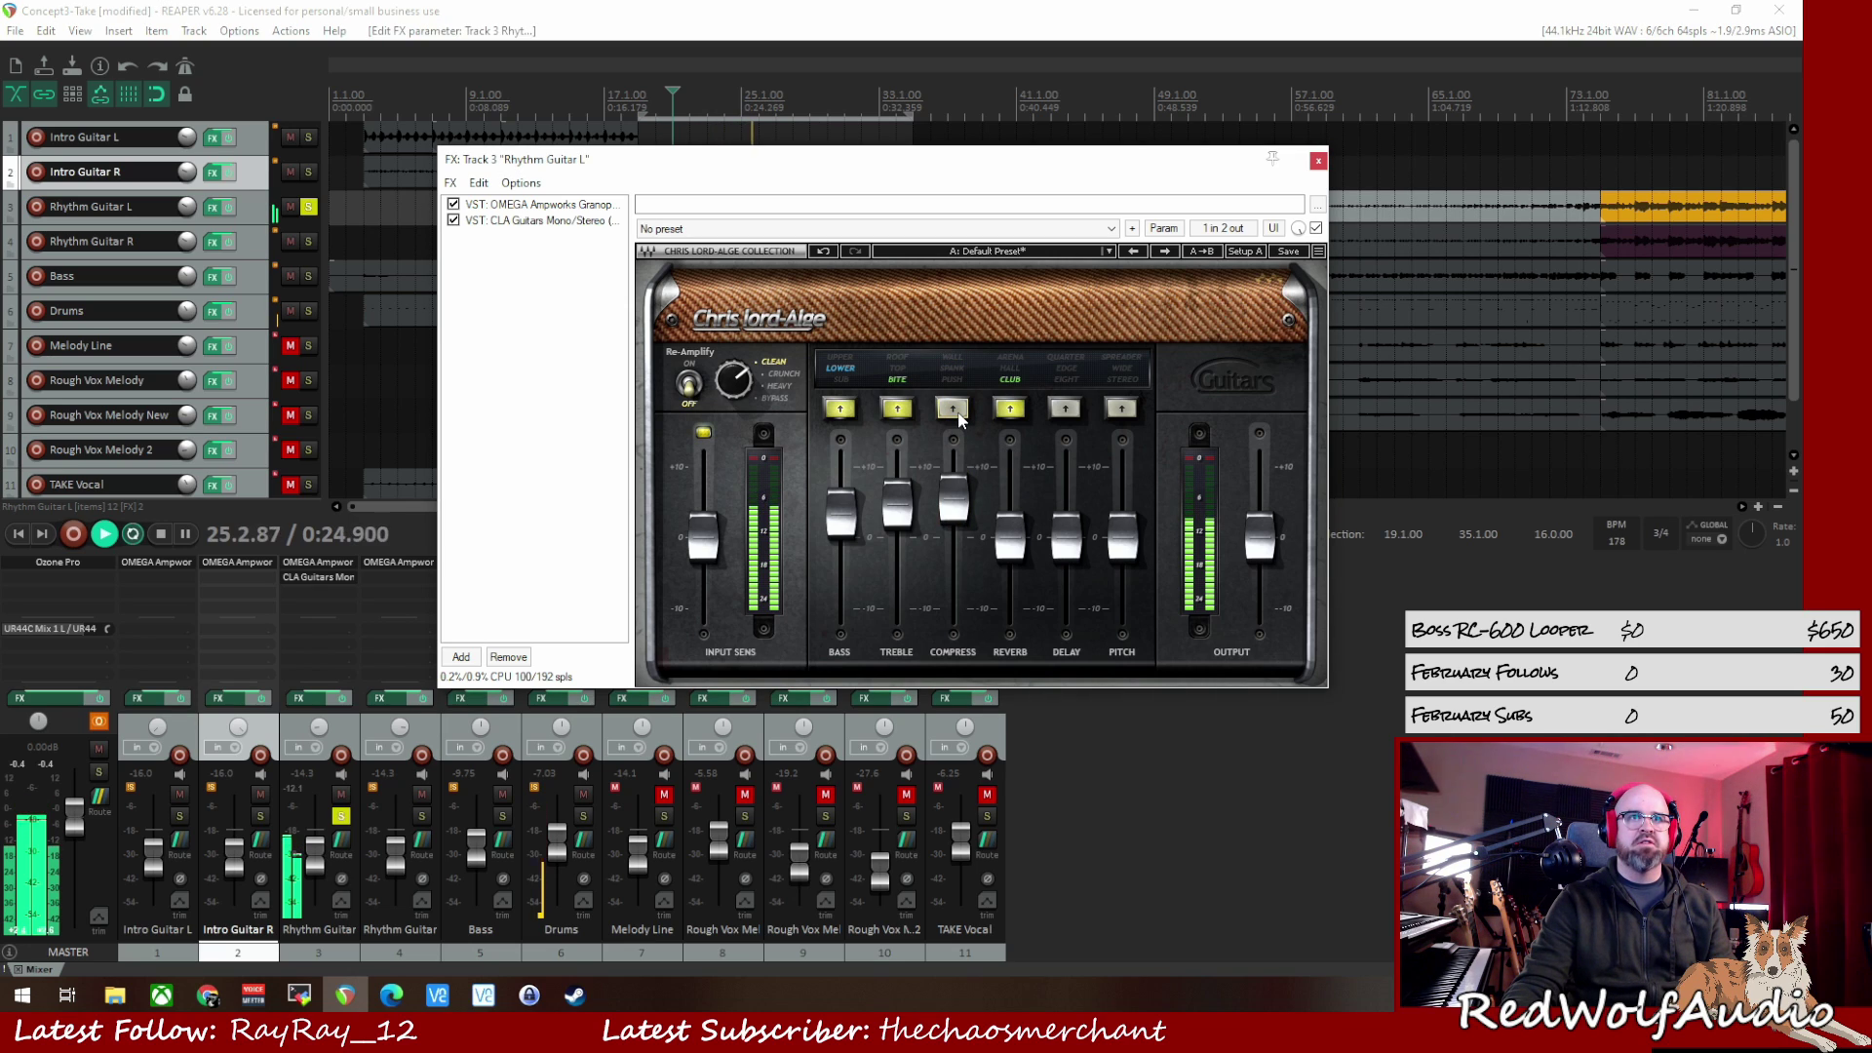
{"action": "left_click", "coordinate": [958, 417]}
{"action": "left_click_drag", "start_coordinate": [963, 517], "coordinate": [963, 511]}
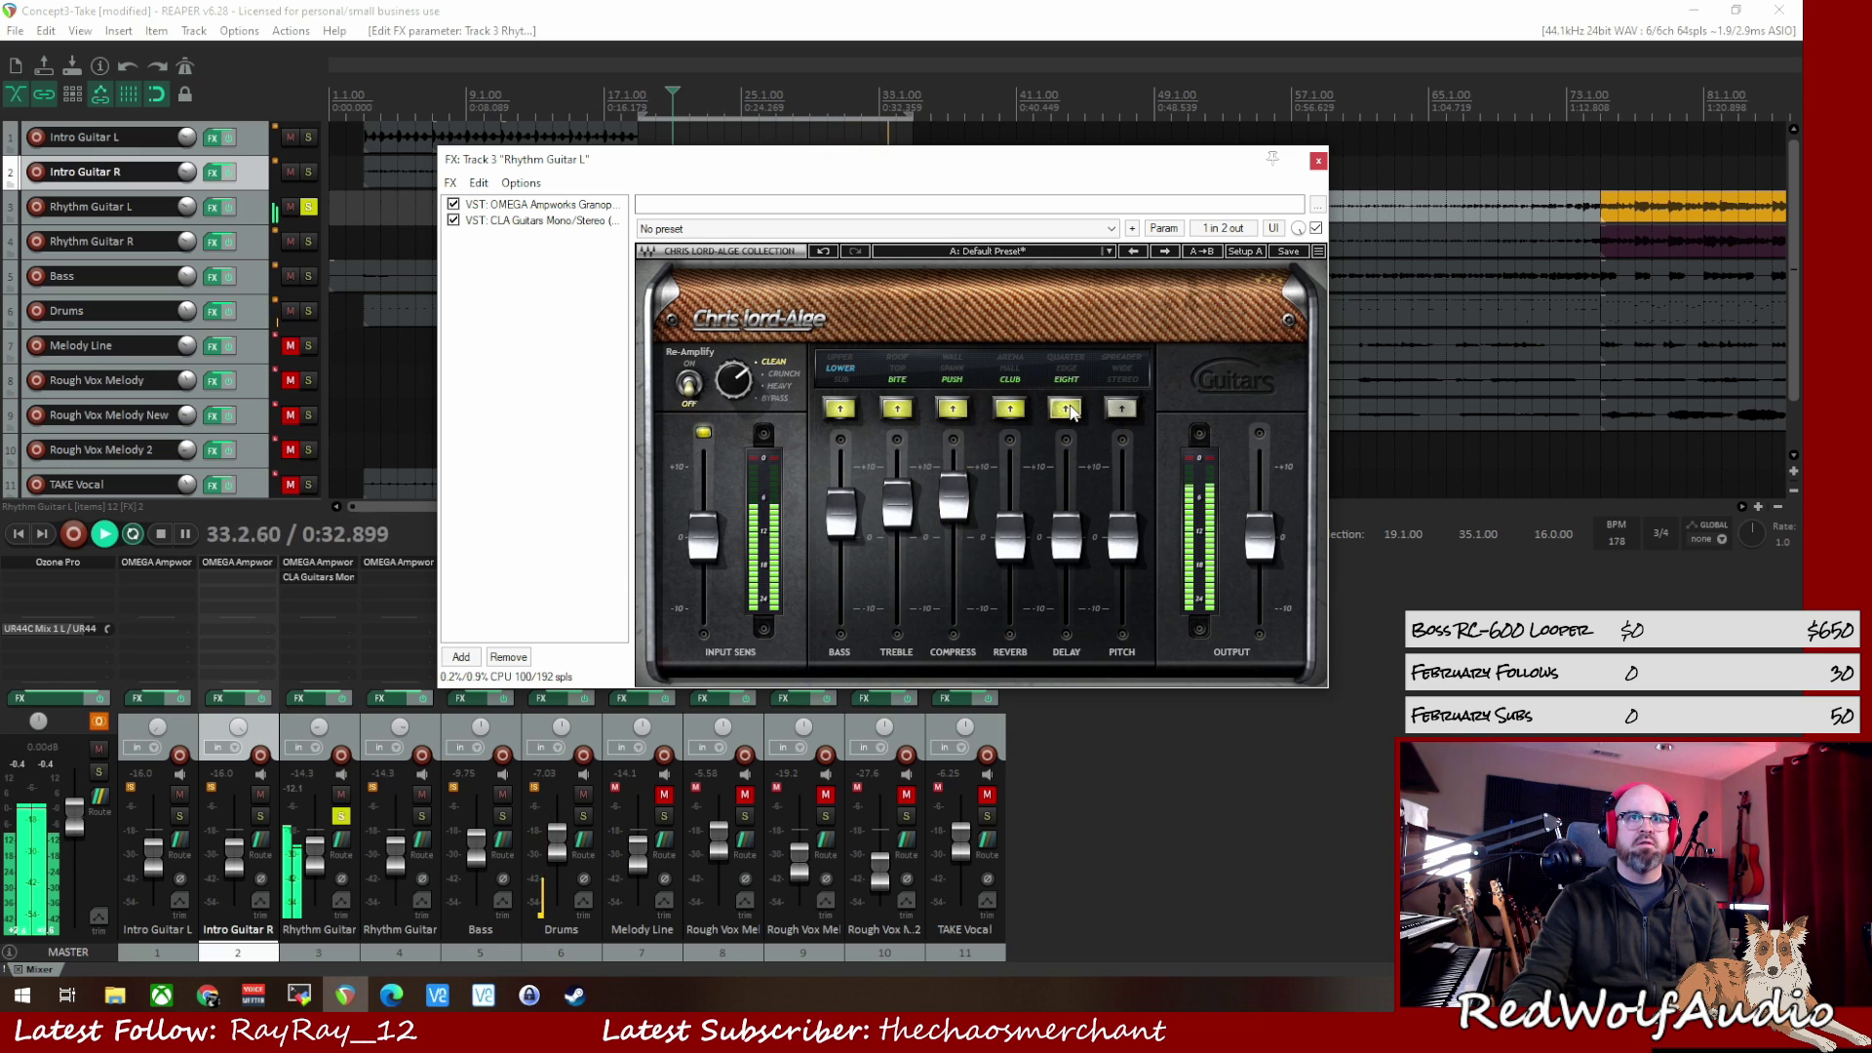
Set the delay to Edge mode with its fader at about -4.1, and try the pitch modes before leaving pitch off.
{"action": "mouse_move", "coordinate": [1076, 550]}
{"action": "left_mouse_down"}
{"action": "mouse_move", "coordinate": [1066, 466]}
{"action": "mouse_move", "coordinate": [1066, 609]}
{"action": "mouse_move", "coordinate": [1066, 542]}
{"action": "mouse_move", "coordinate": [1066, 566]}
{"action": "left_mouse_up"}
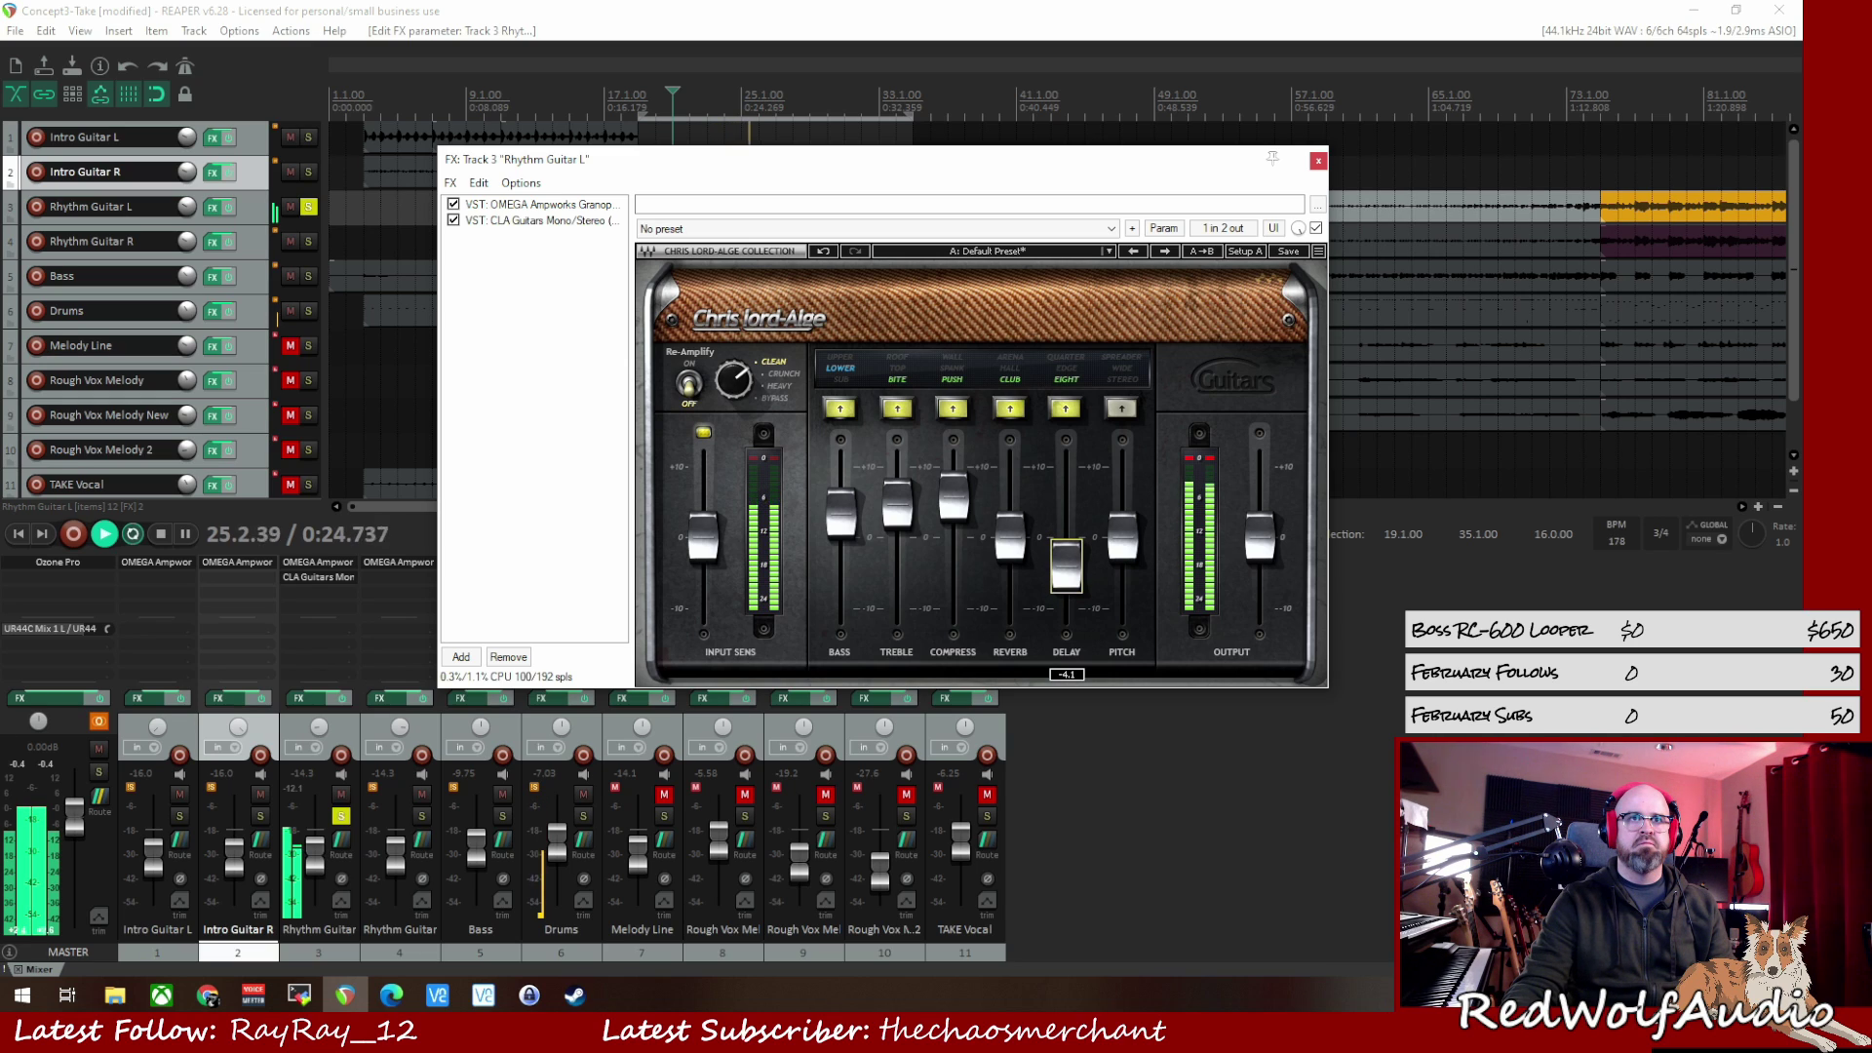
{"action": "left_click", "coordinate": [1066, 410]}
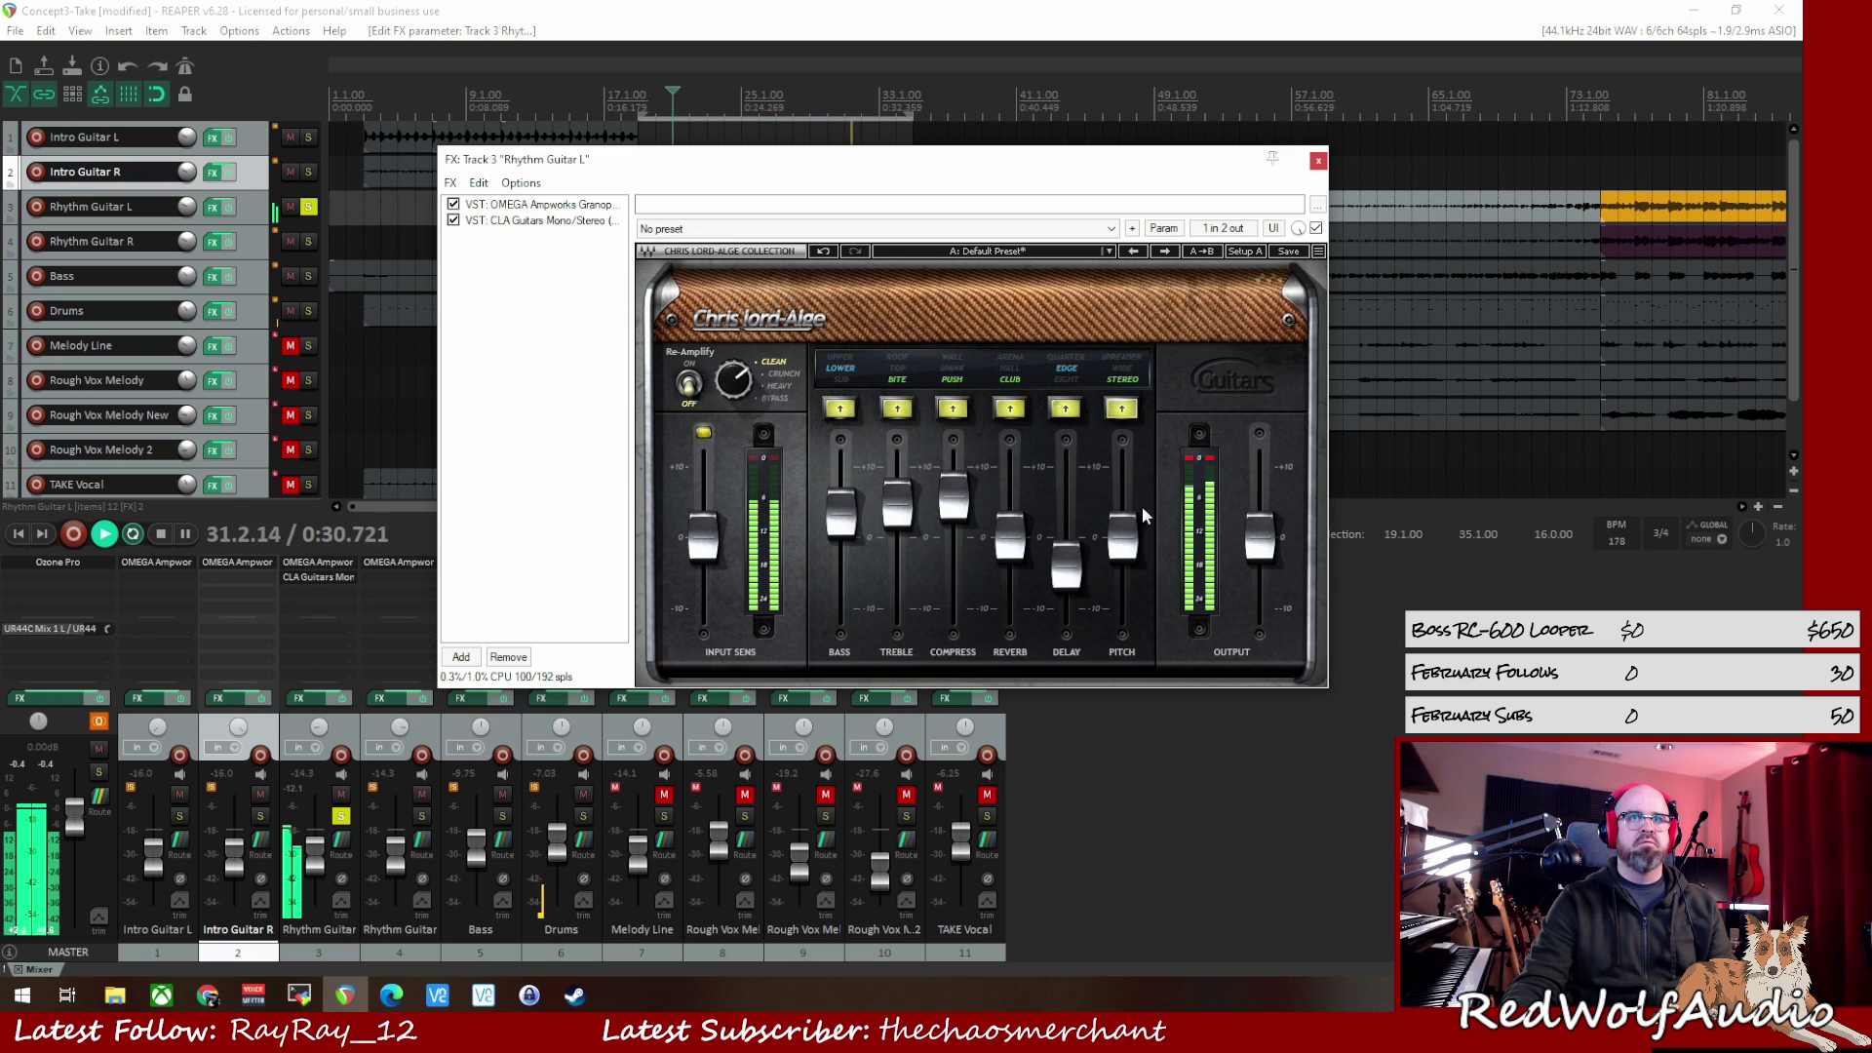
{"action": "left_click", "coordinate": [1122, 410]}
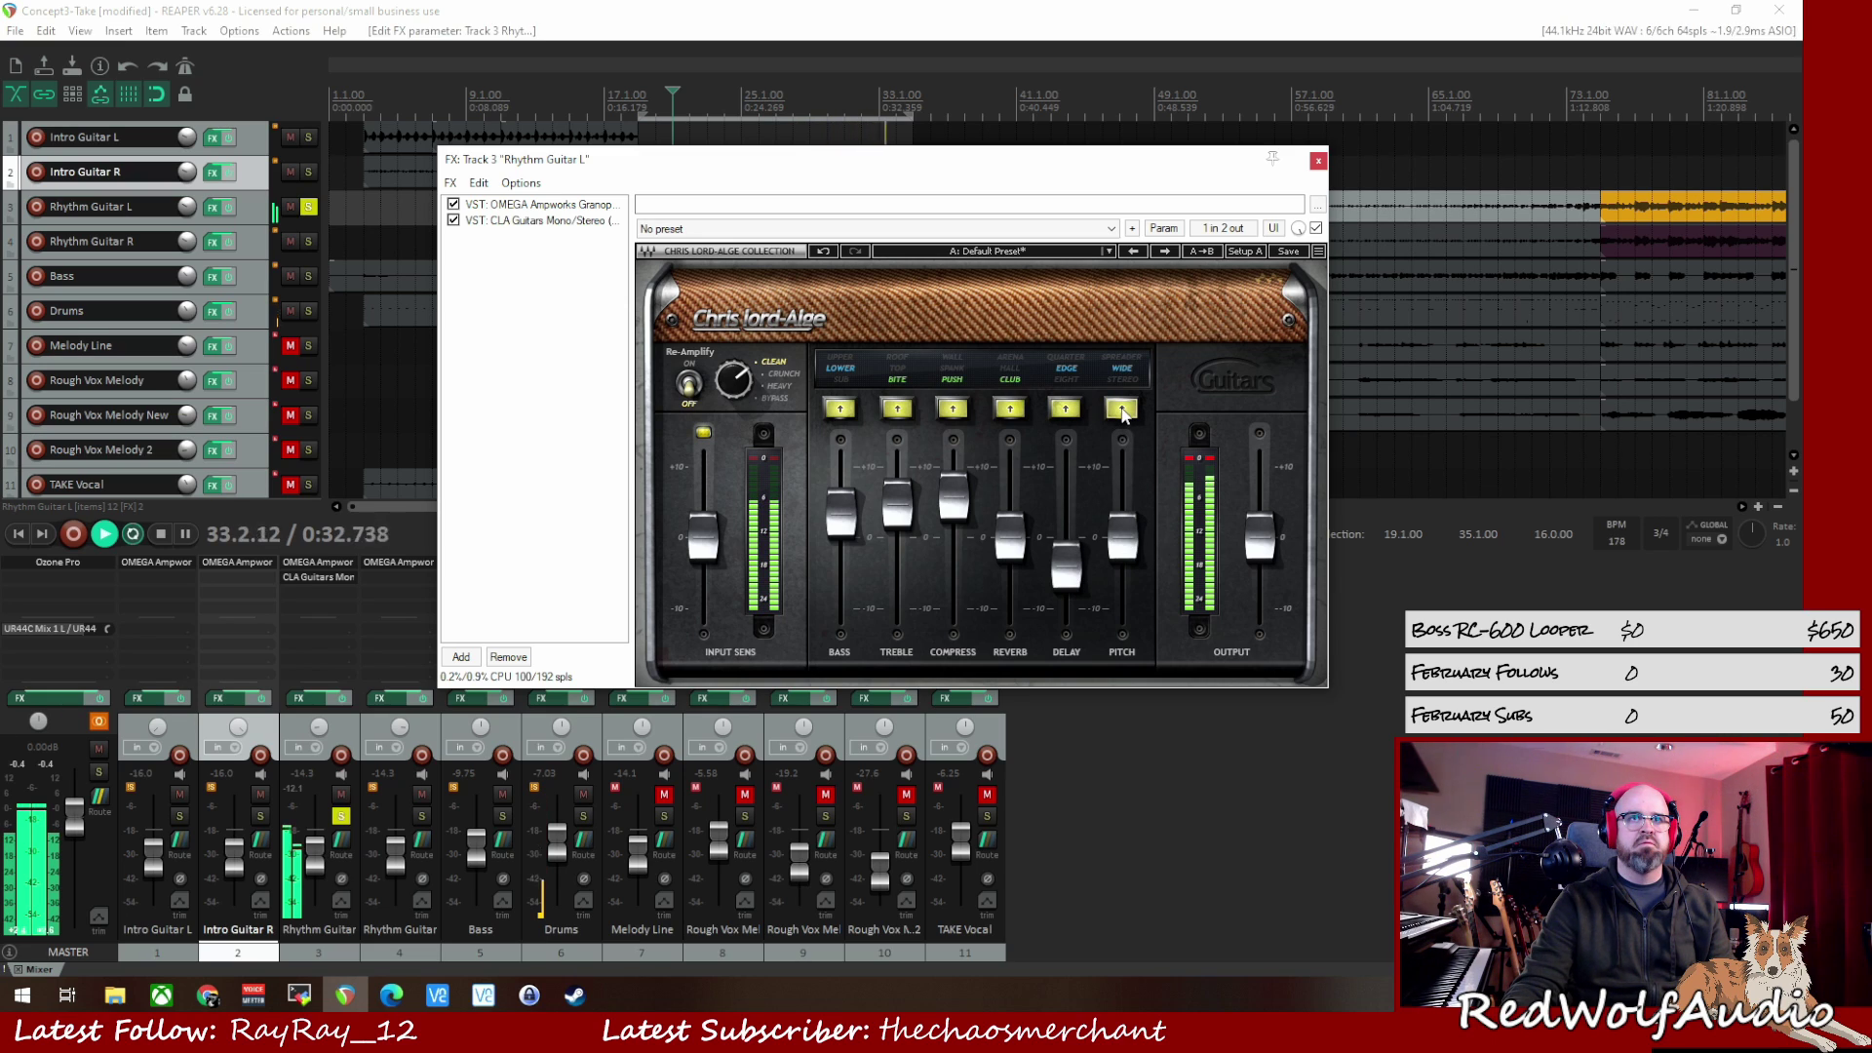
{"action": "left_click", "coordinate": [1122, 409]}
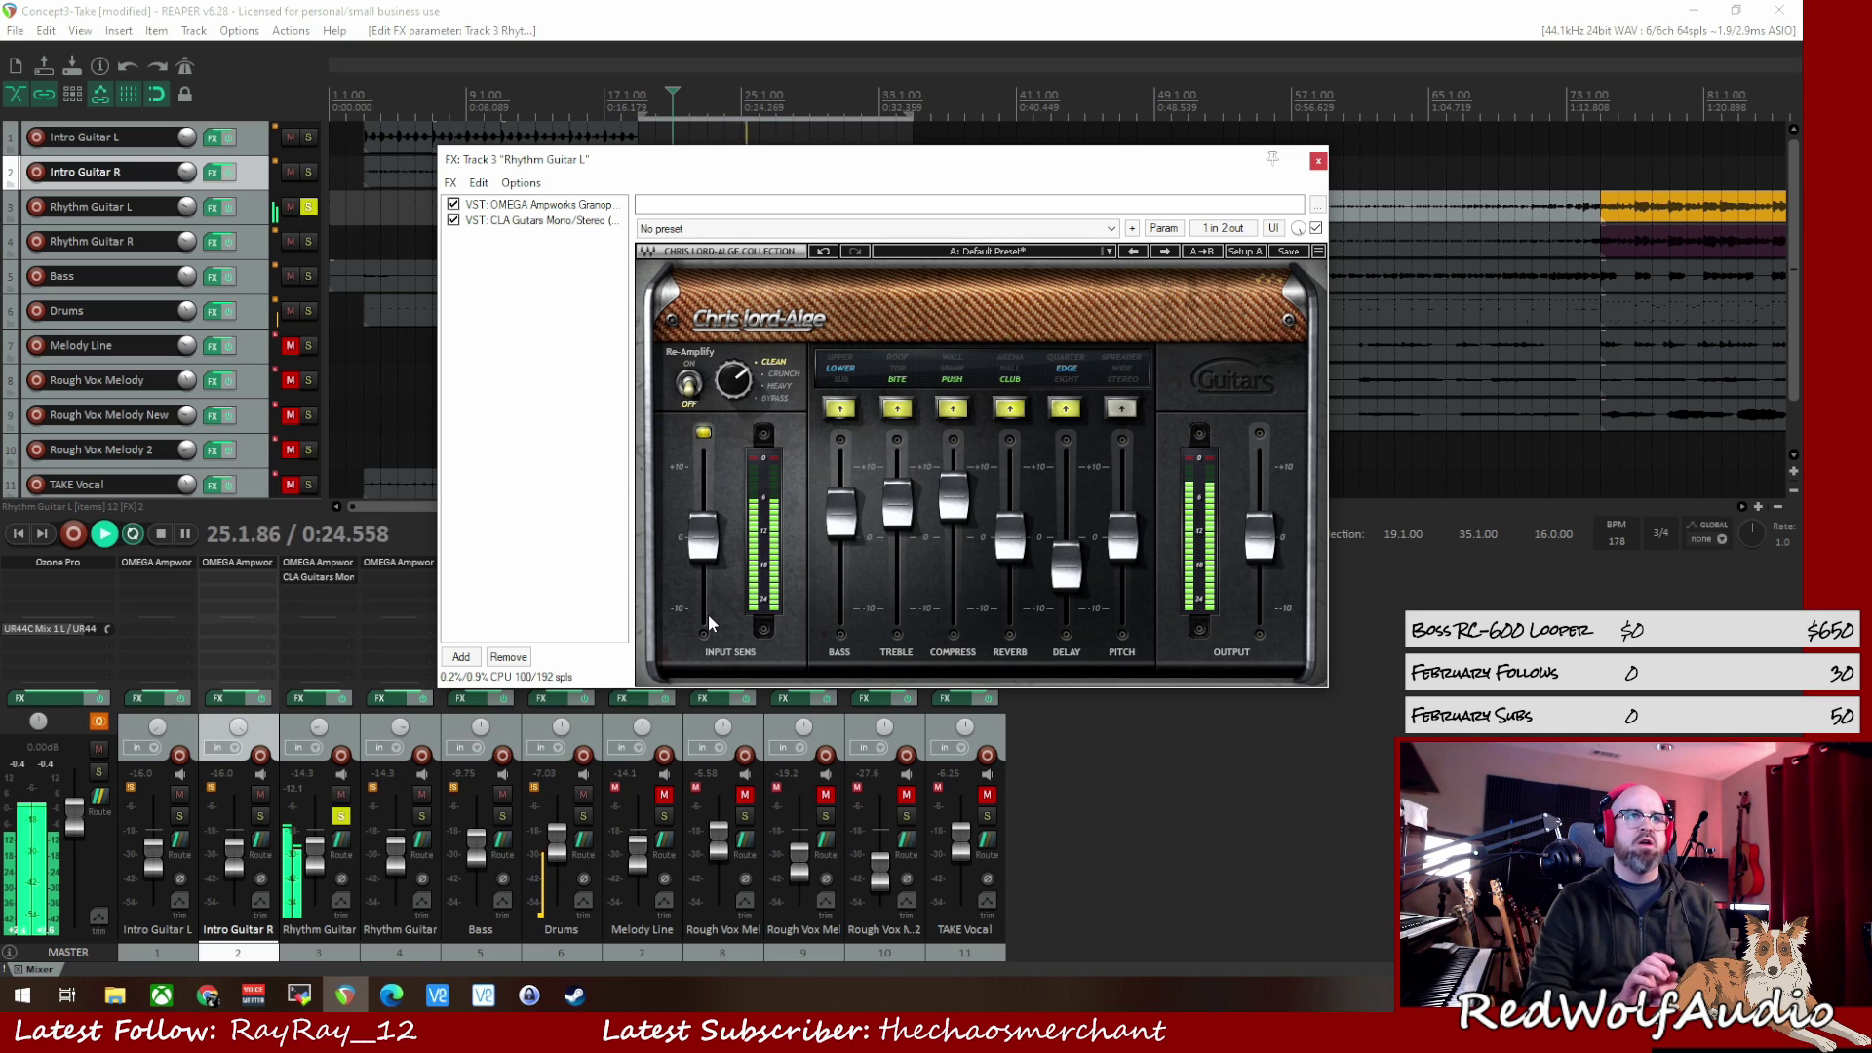
Copy CLA Guitars from Rhythm Guitar L into the Rhythm Guitar R effects chain, soloing both tracks, and close both effects windows.
{"action": "right_click", "coordinate": [527, 221]}
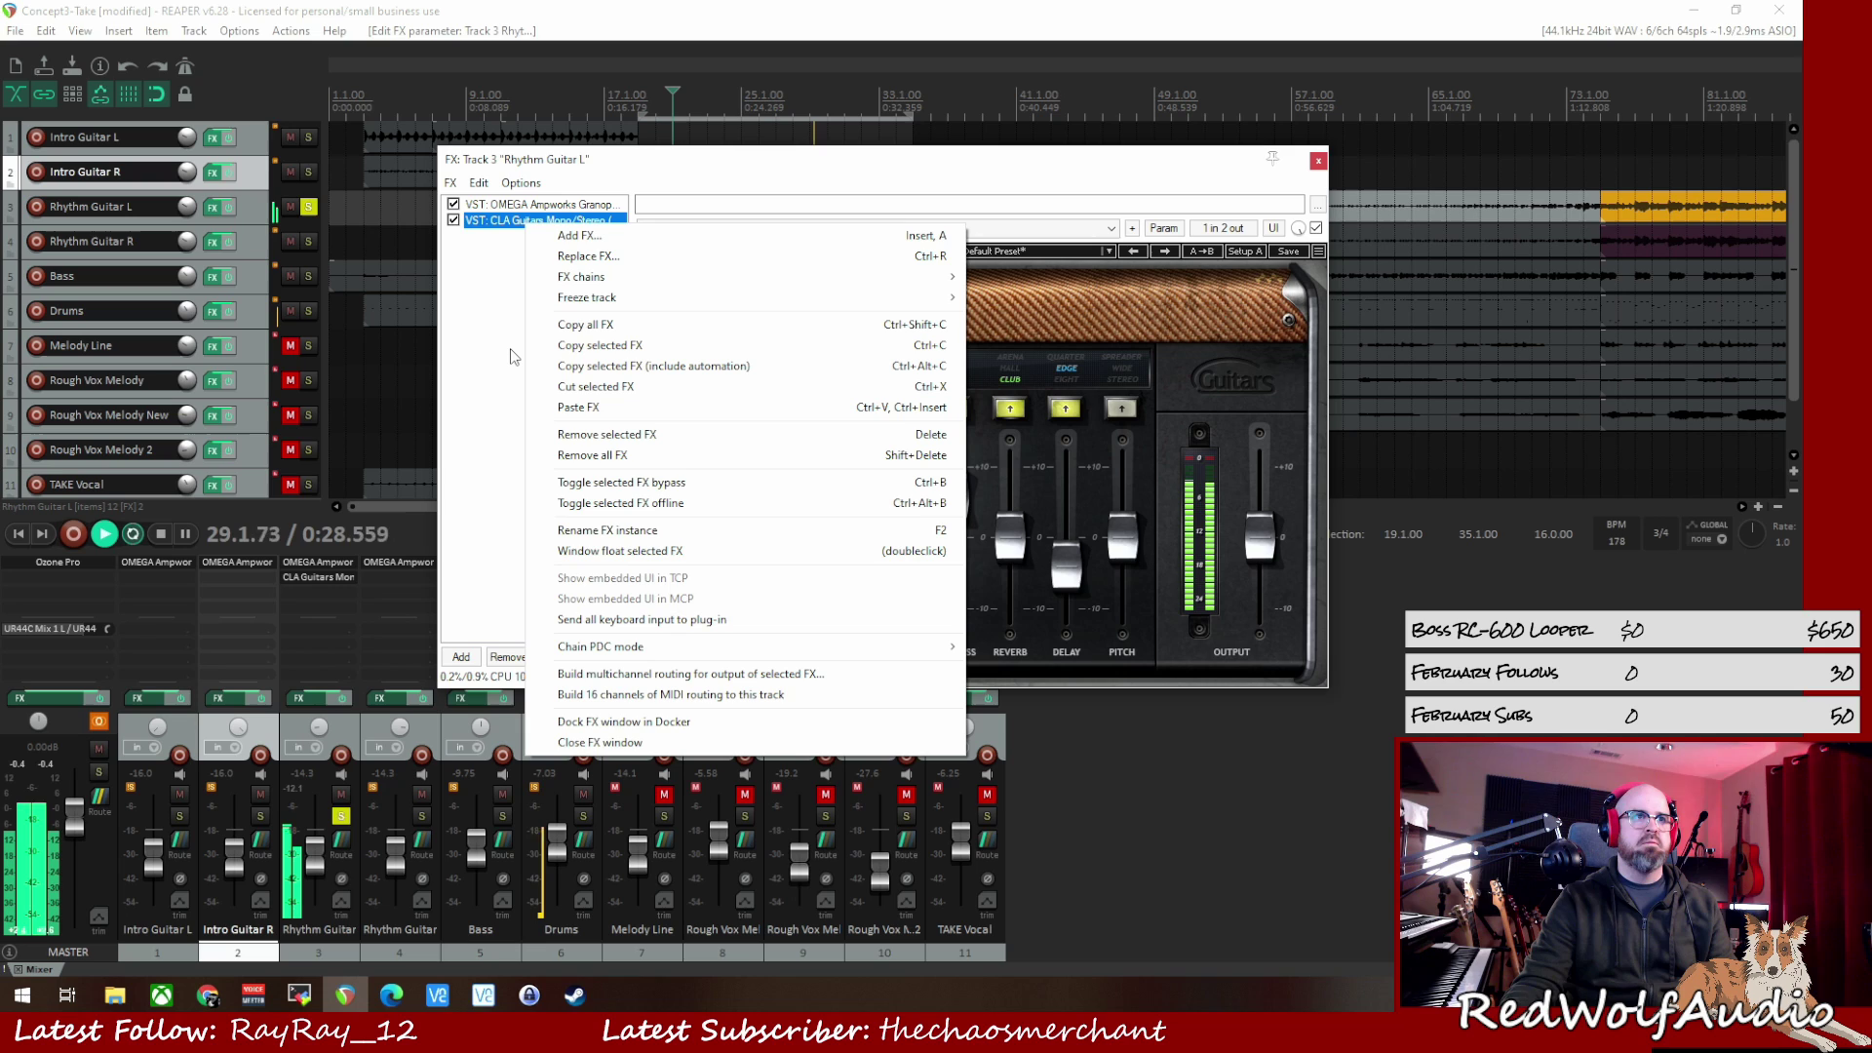
{"action": "left_click", "coordinate": [578, 346]}
{"action": "left_click", "coordinate": [308, 242]}
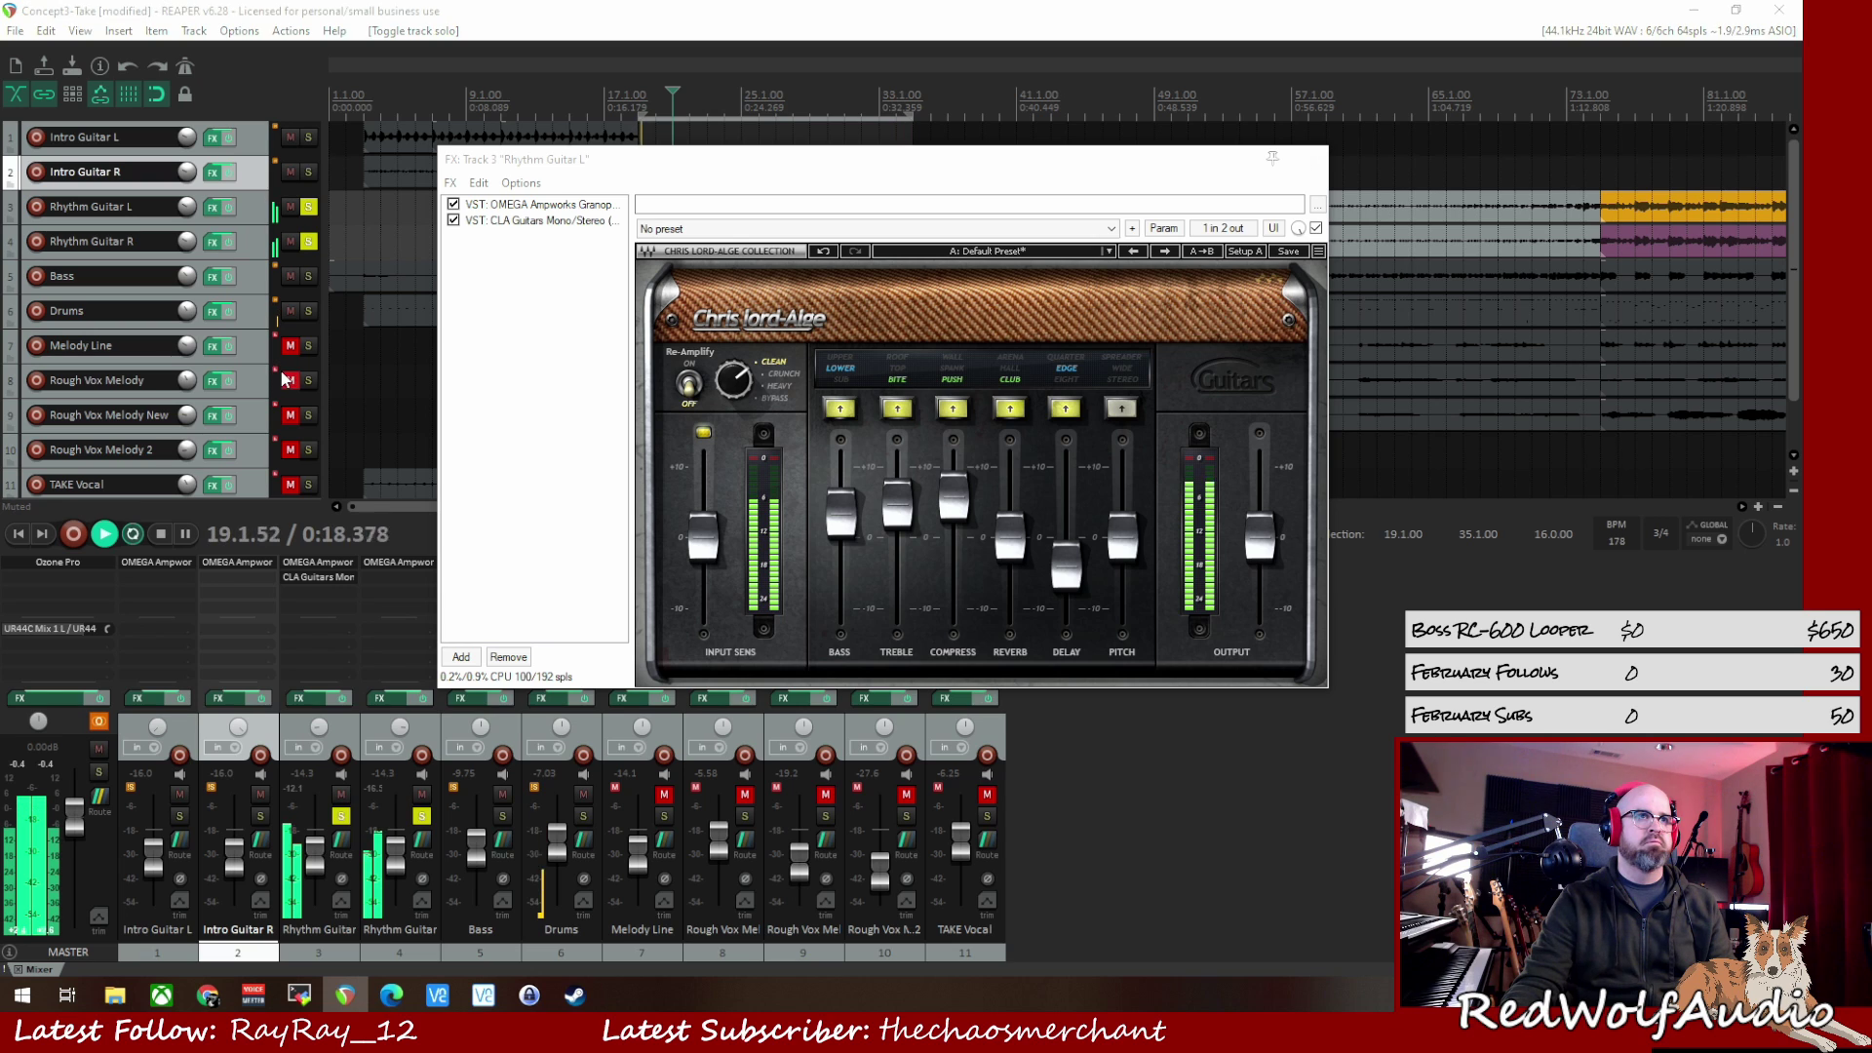
{"action": "left_click", "coordinate": [210, 241]}
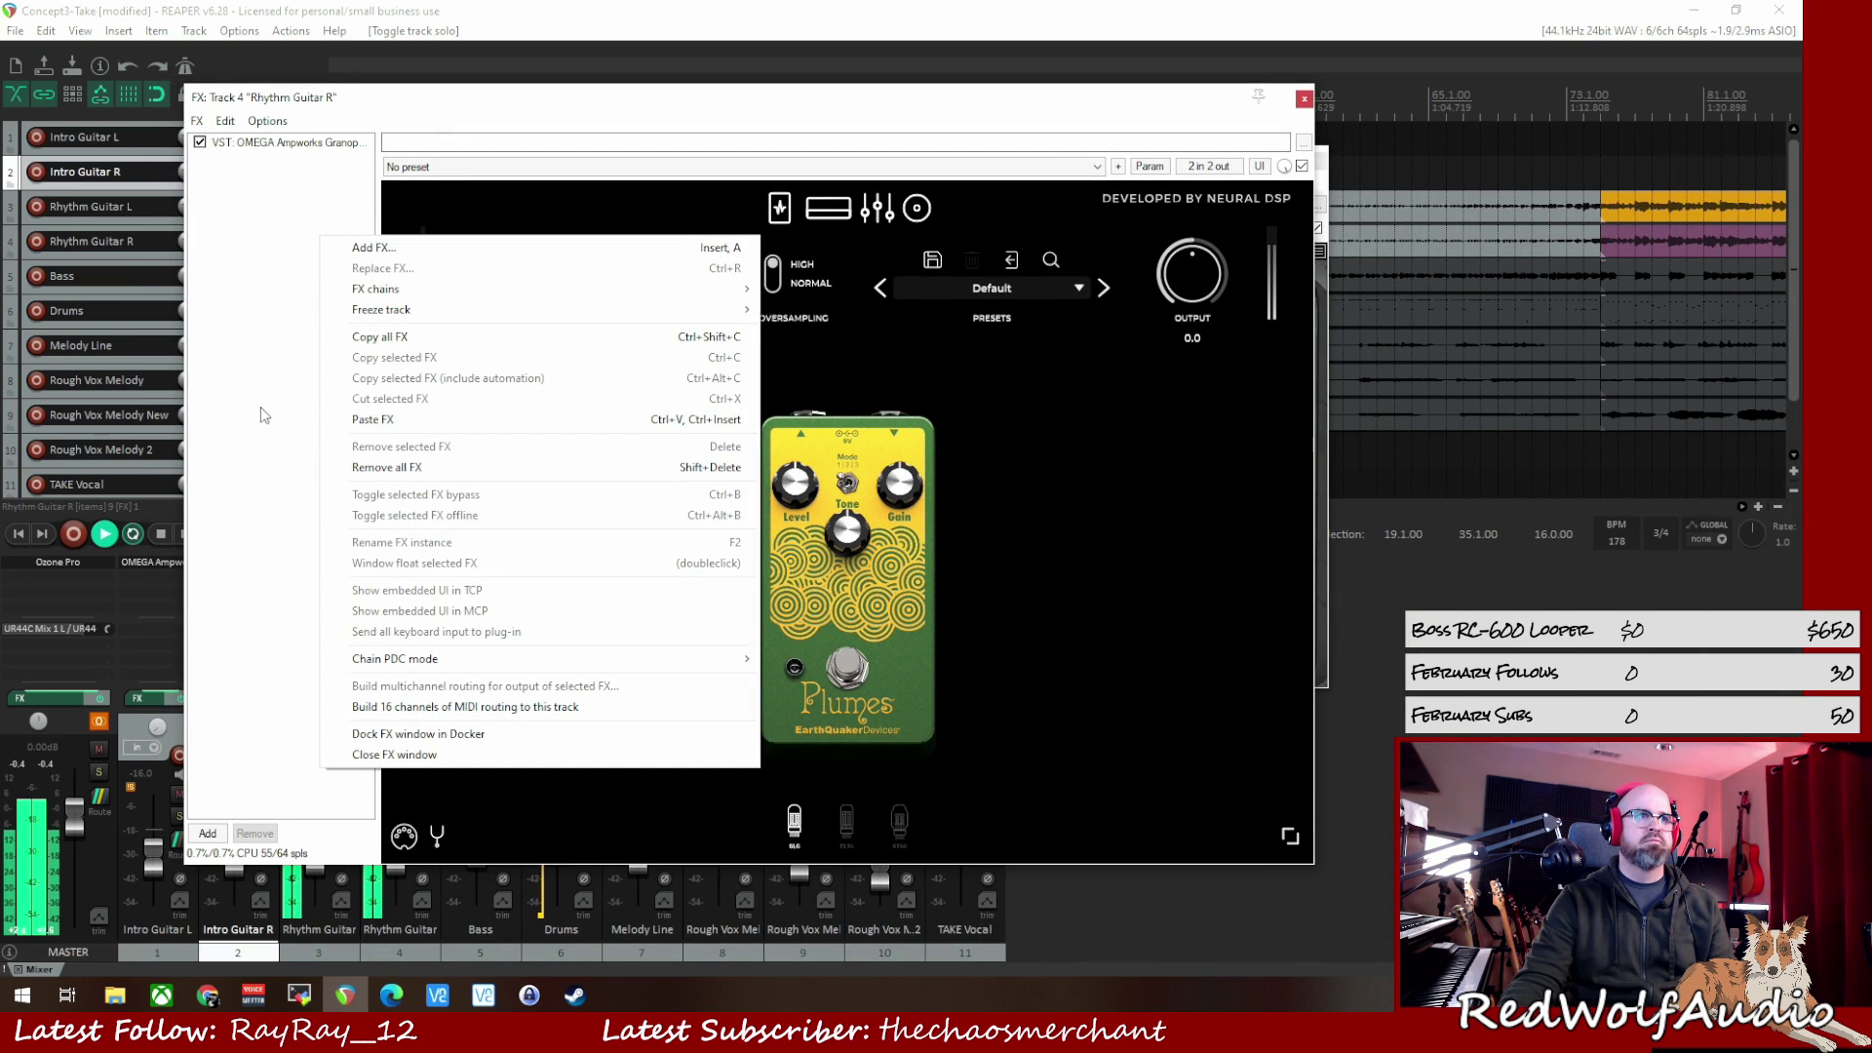
{"action": "left_click", "coordinate": [347, 420]}
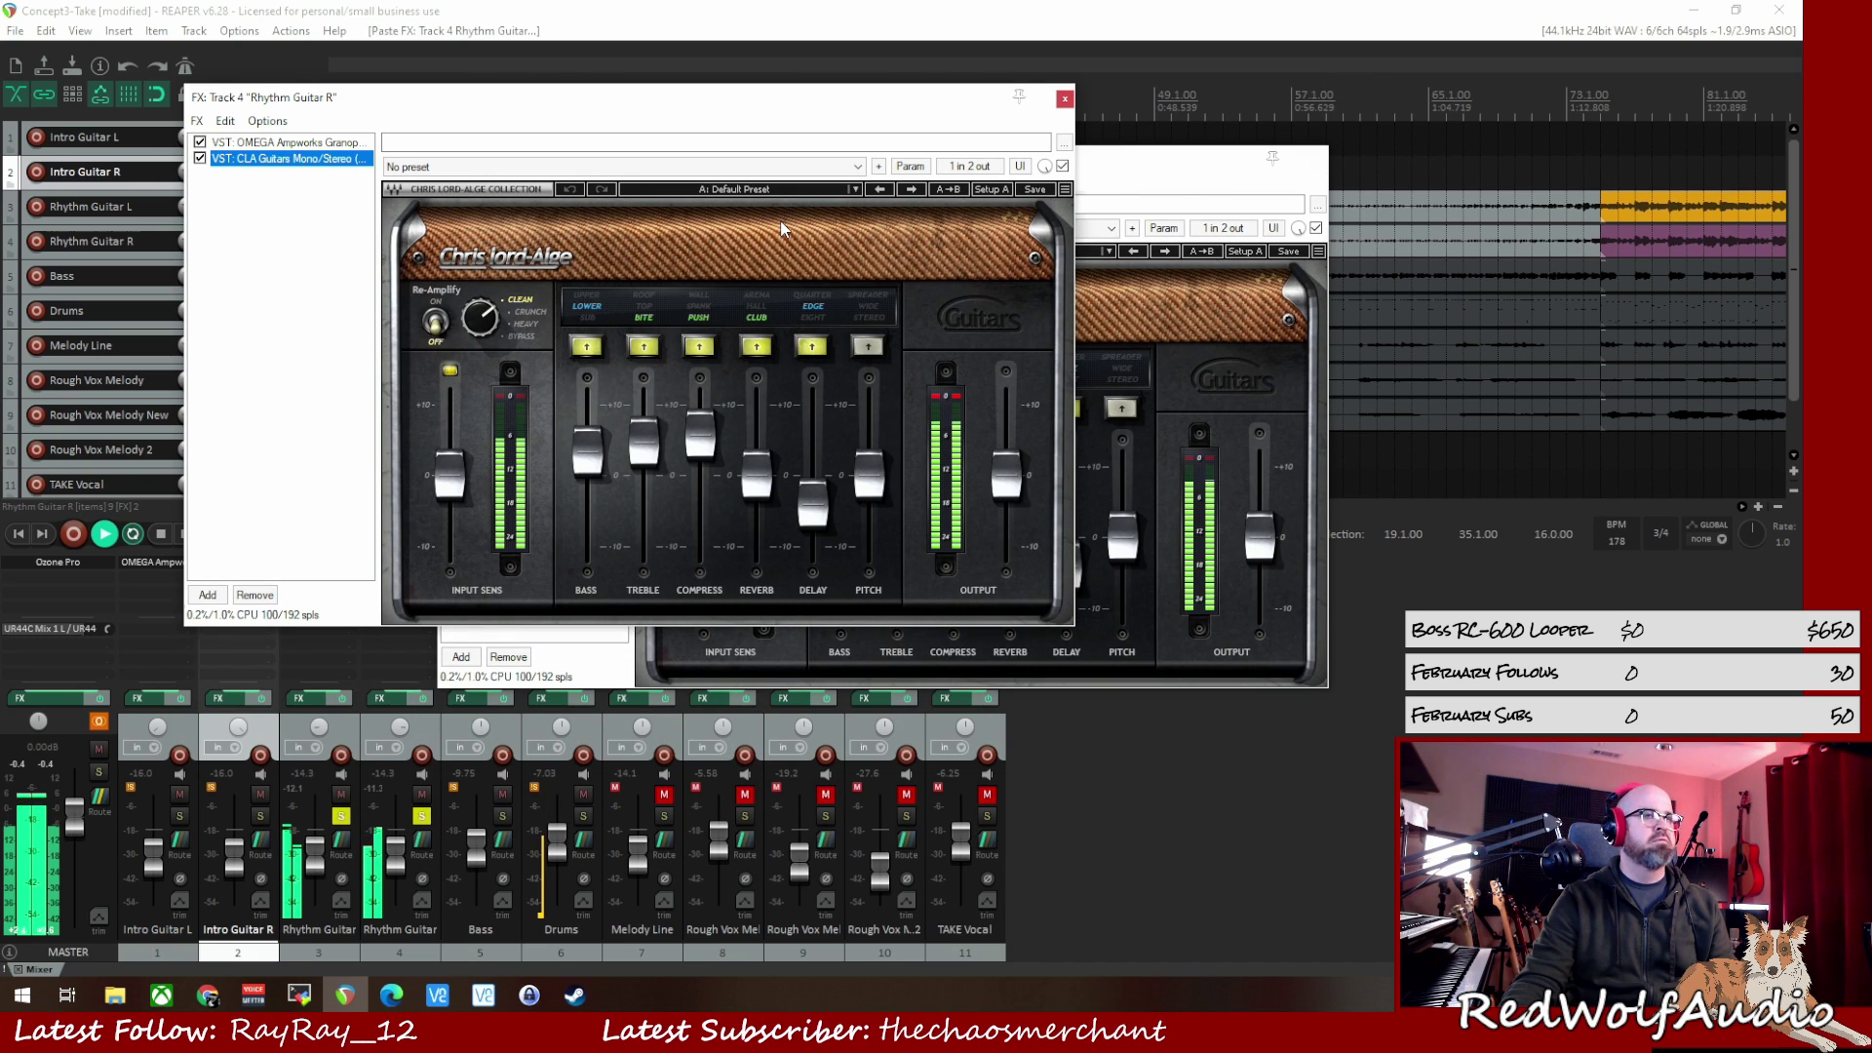
{"action": "left_click", "coordinate": [1066, 98]}
{"action": "left_click", "coordinate": [1318, 158]}
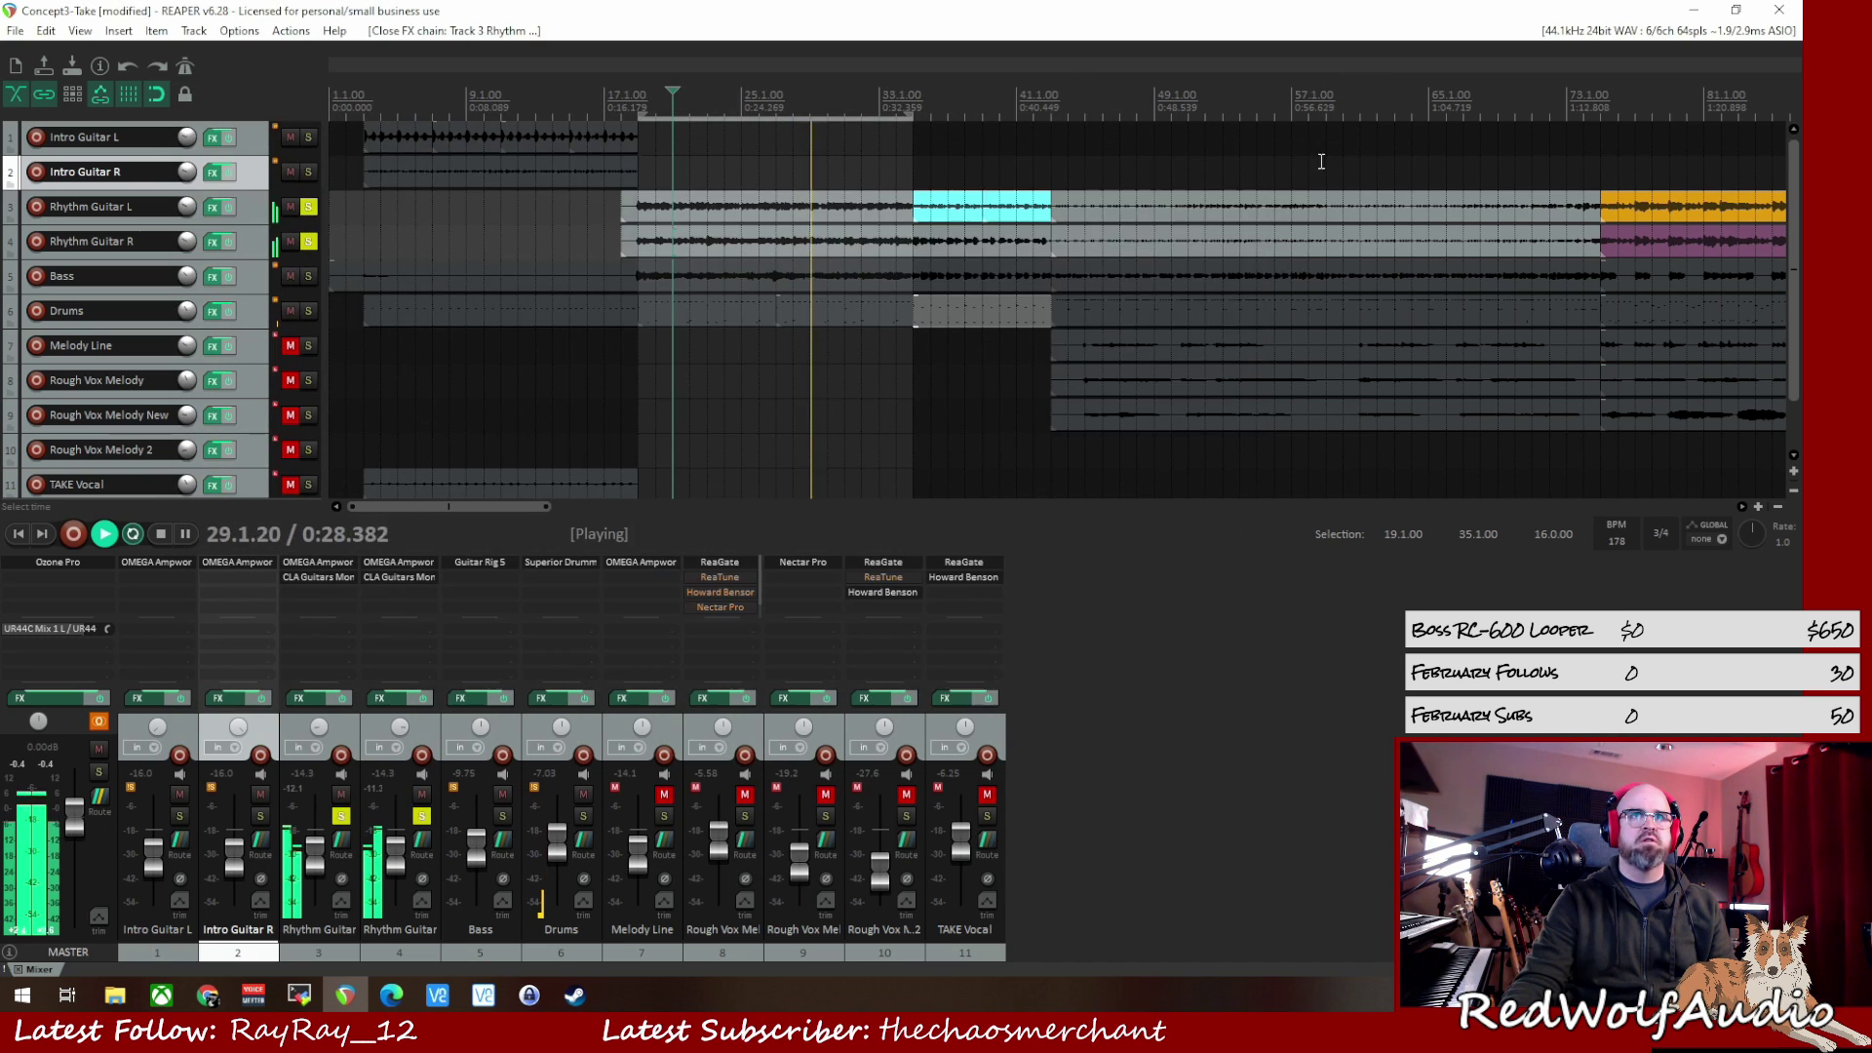
Unsolo both rhythm guitars and play the full mix from the start of the song.
{"action": "left_click", "coordinate": [308, 240]}
{"action": "left_click", "coordinate": [308, 207]}
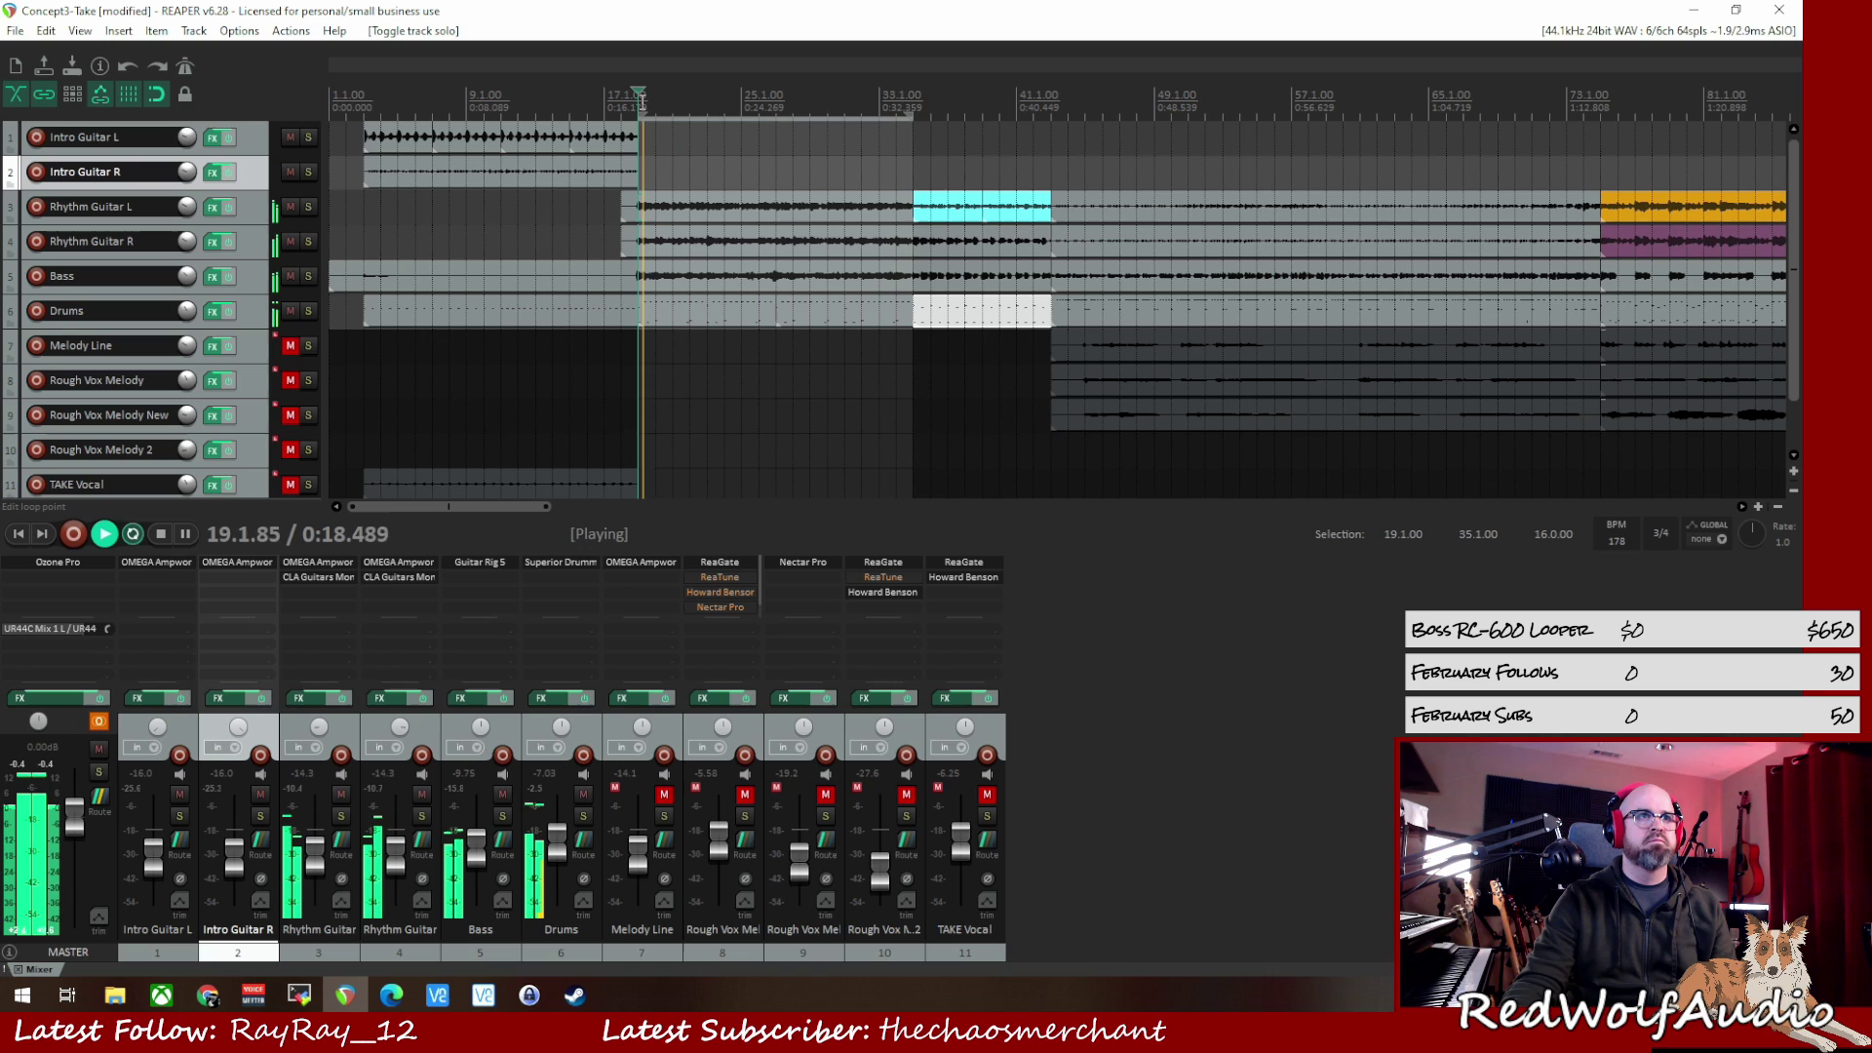
{"action": "key", "text": "Home"}
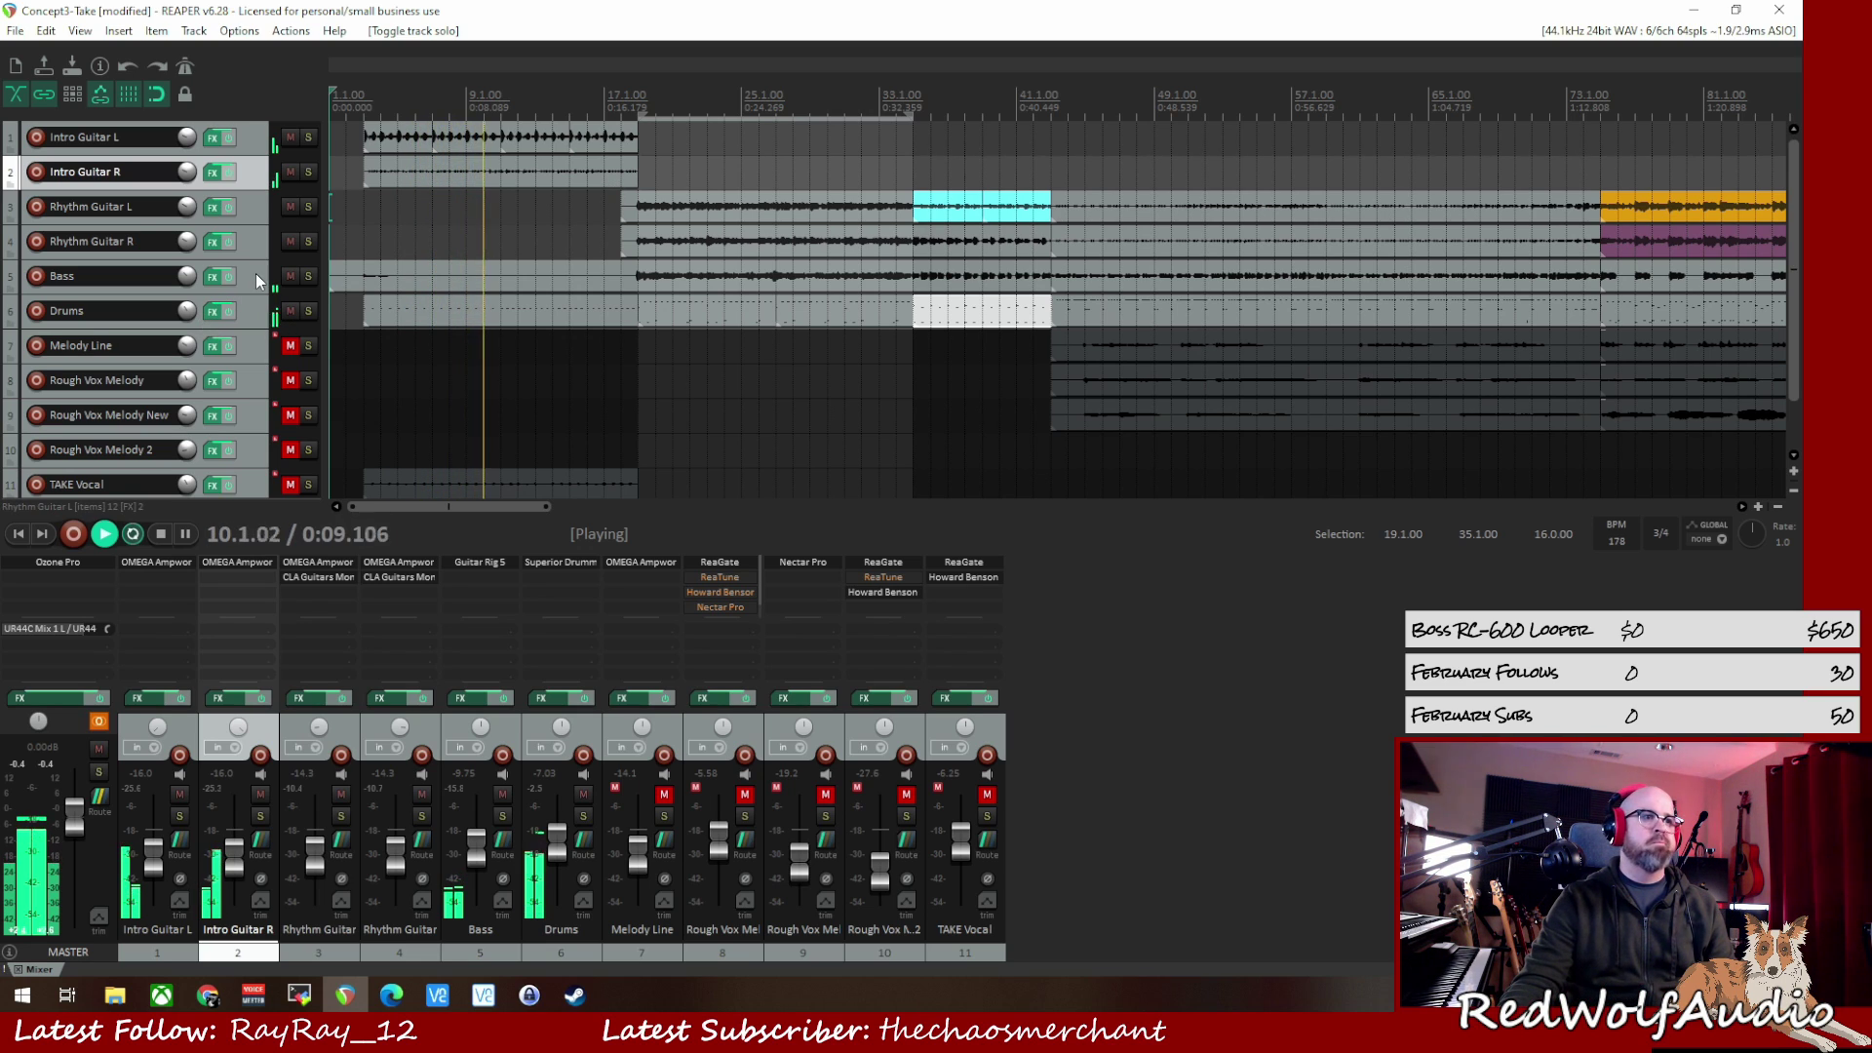
Reopen CLA Guitars on Rhythm Guitar L and move its window clear of the track list while the mix plays.
{"action": "left_click", "coordinate": [253, 217]}
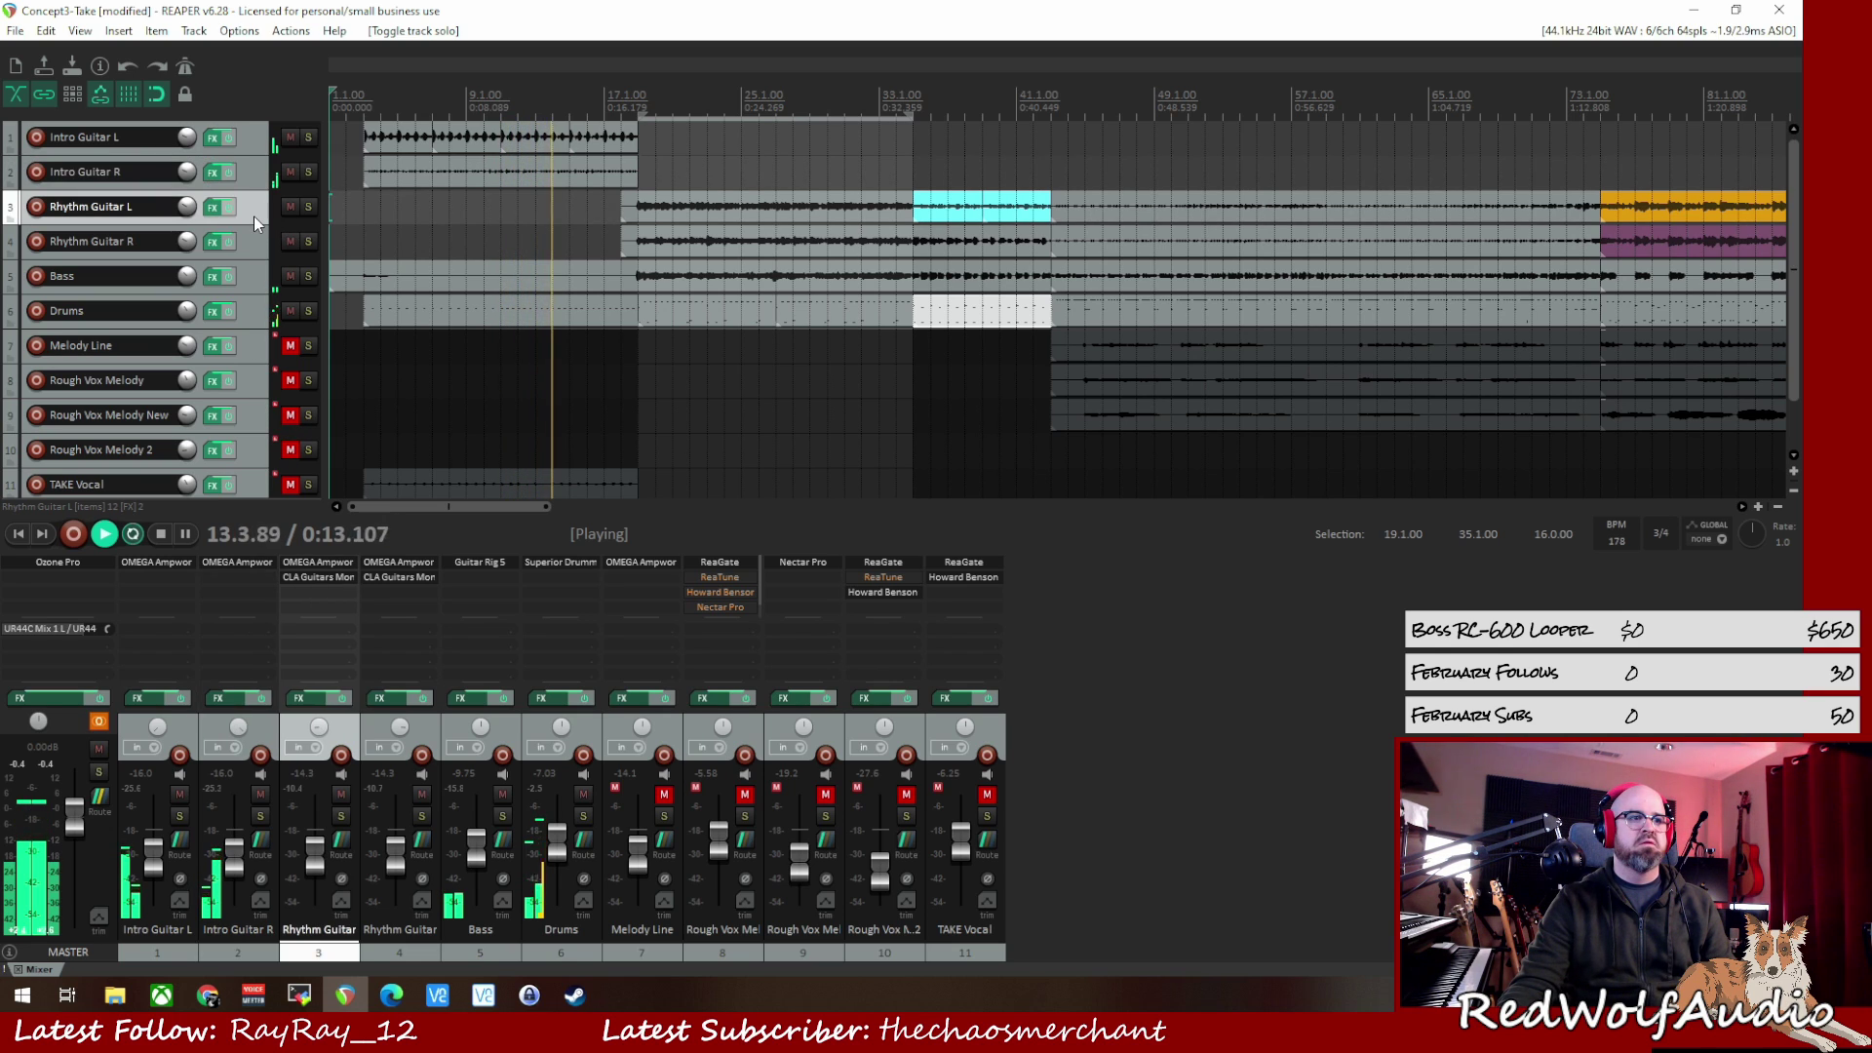
{"action": "left_click", "coordinate": [214, 208]}
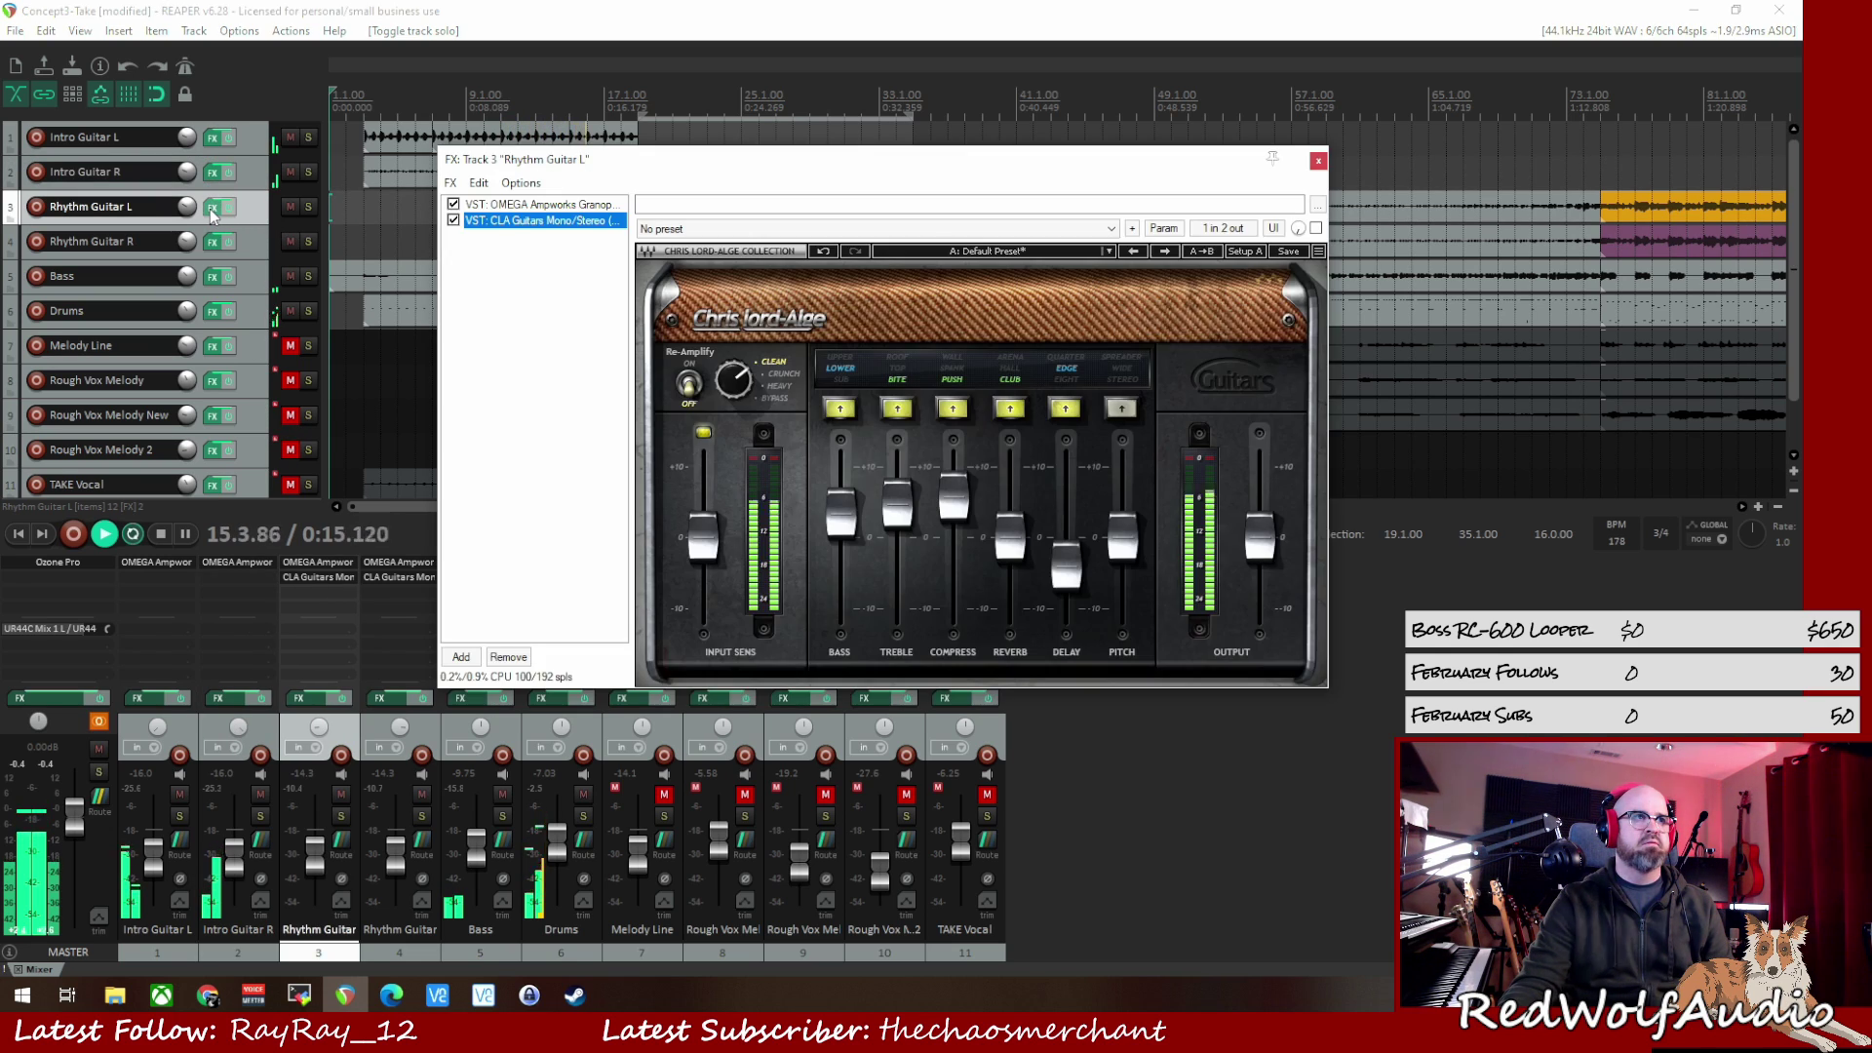
{"action": "left_click_drag", "start_coordinate": [746, 163], "coordinate": [1106, 303]}
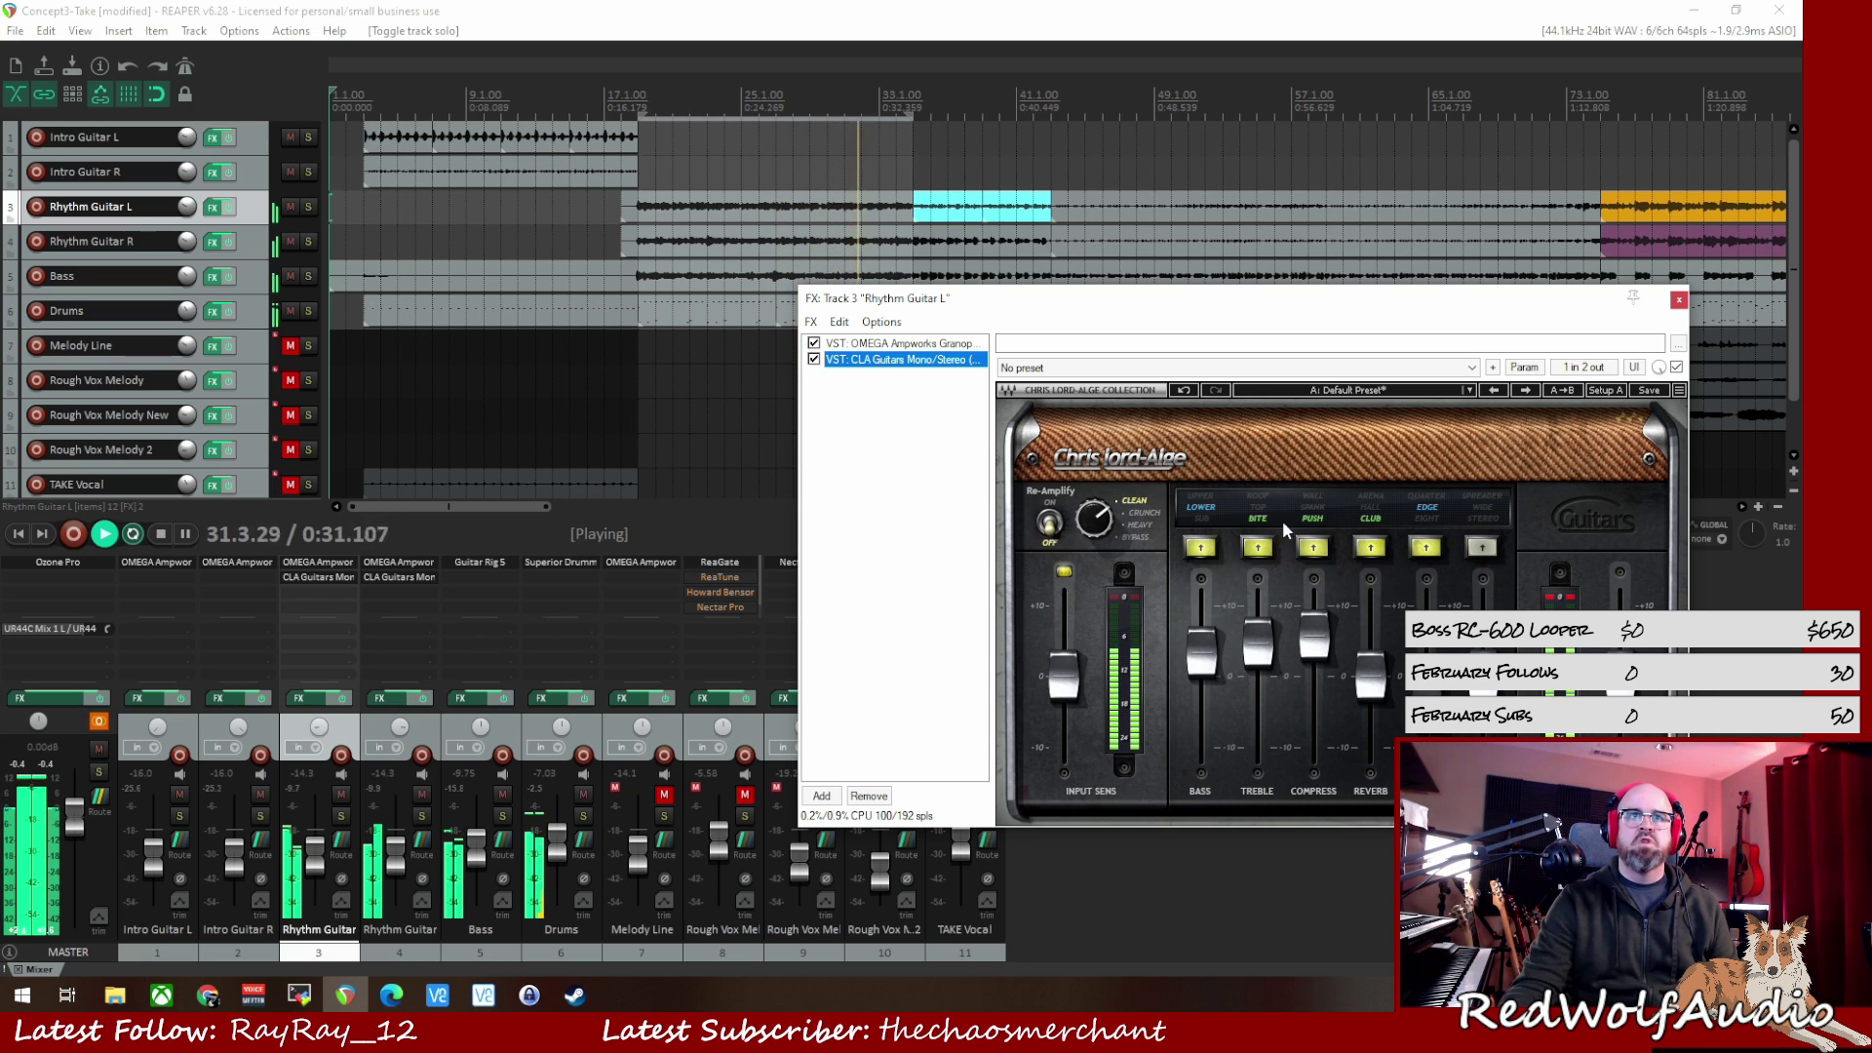
{"action": "left_click_drag", "start_coordinate": [1181, 305], "coordinate": [1102, 335]}
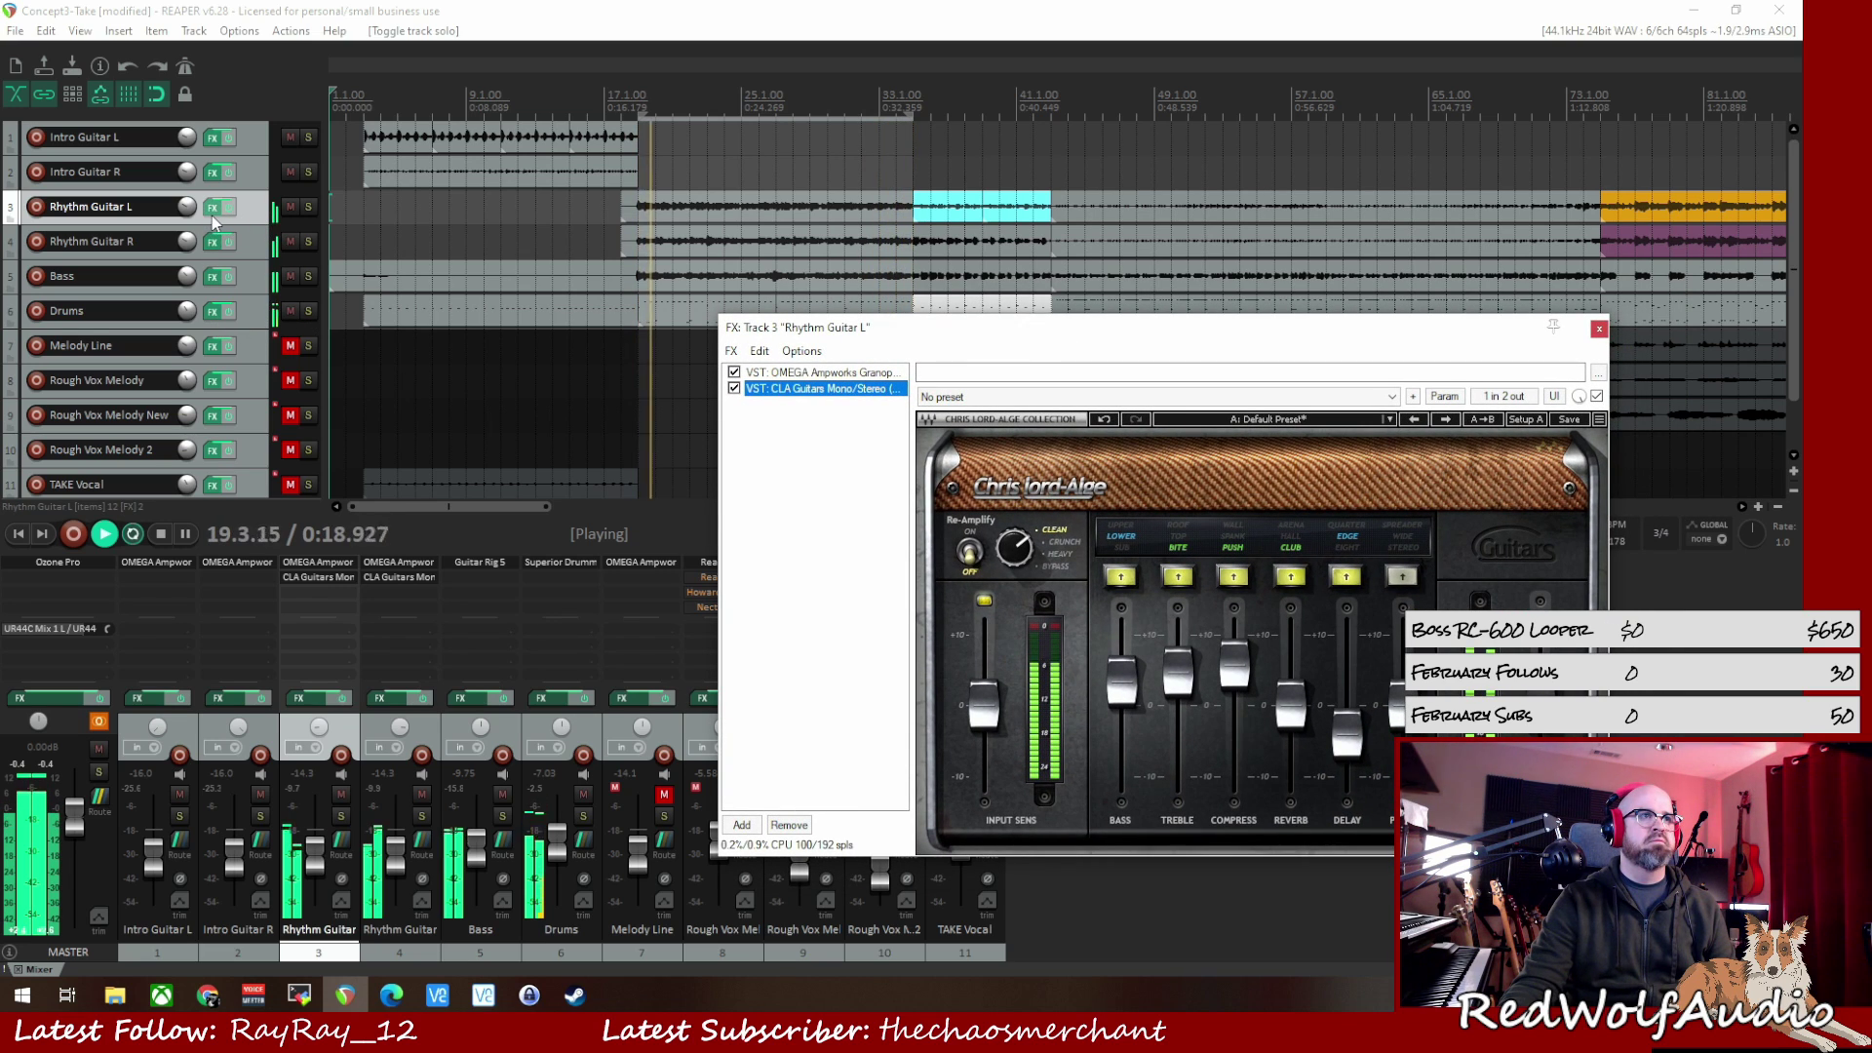
Solo Rhythm Guitar L, set the CLA Guitars bass mode to Sub, and lower the bass fader below zero.
{"action": "left_click", "coordinate": [308, 209]}
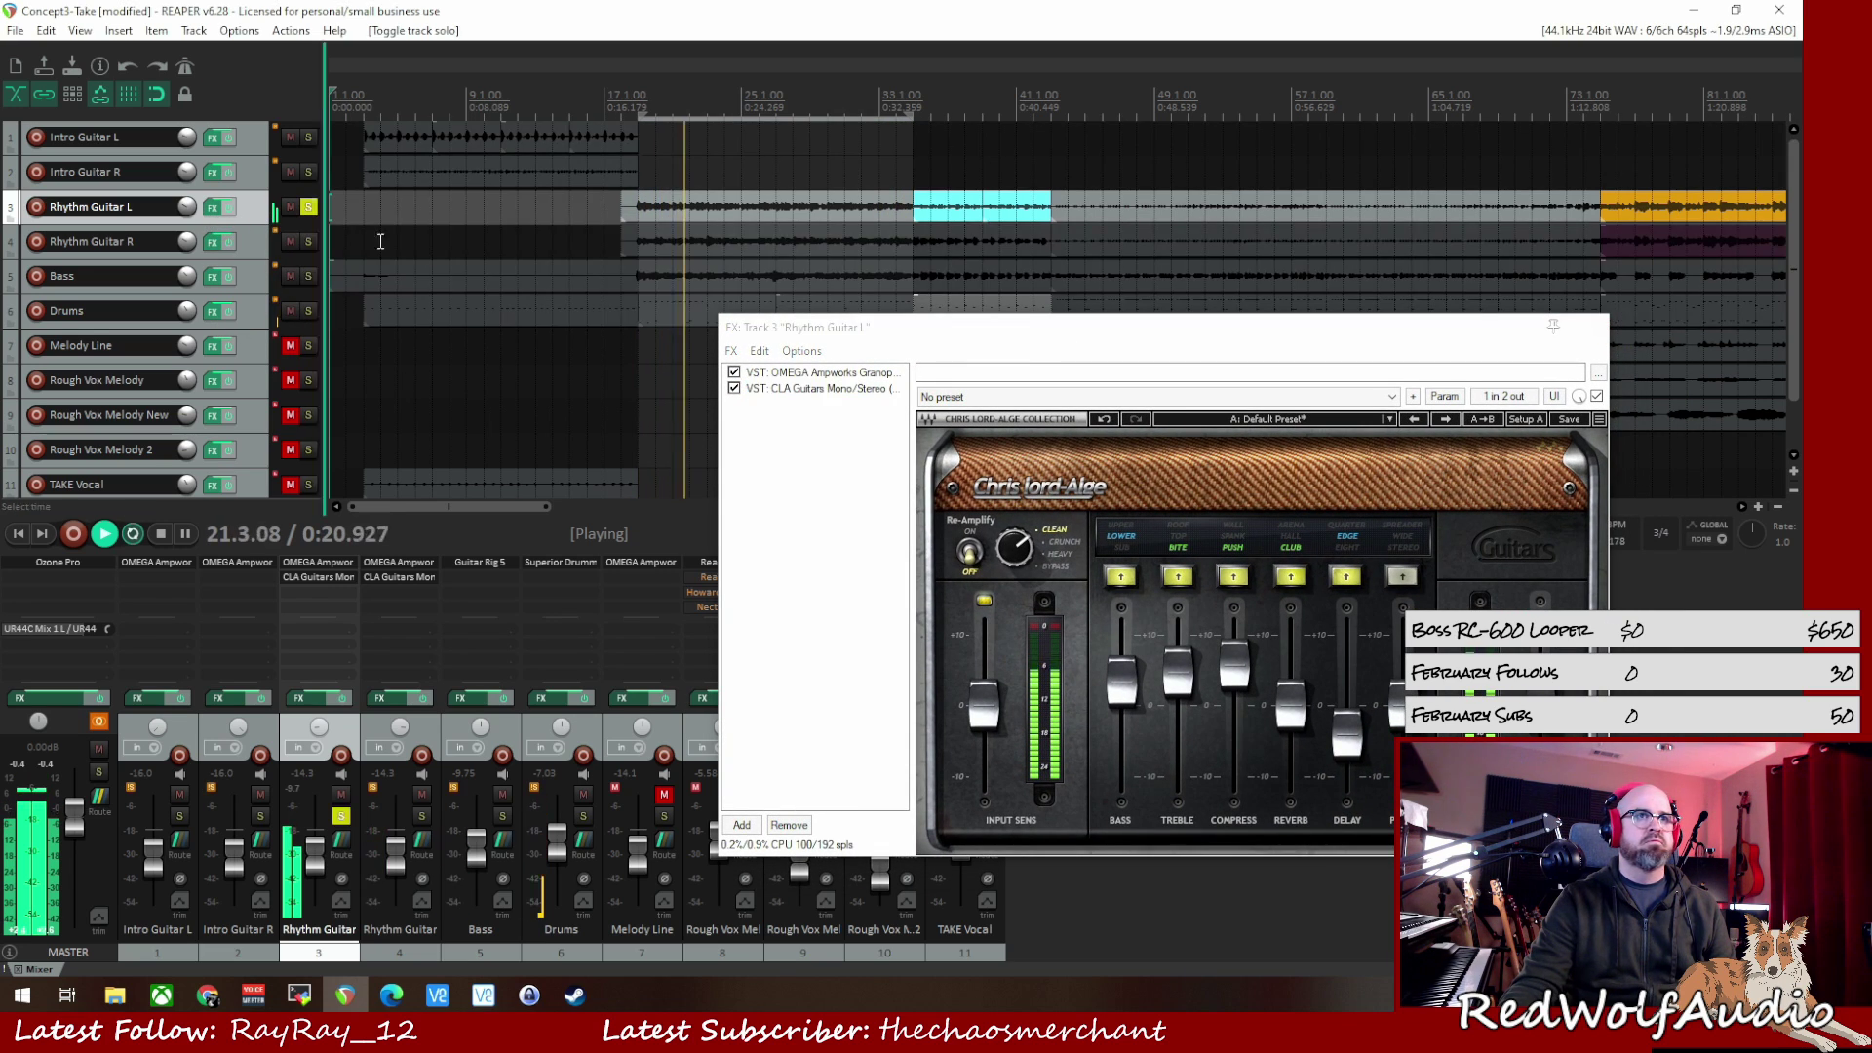
{"action": "left_click", "coordinate": [1131, 576]}
{"action": "left_click", "coordinate": [1121, 576]}
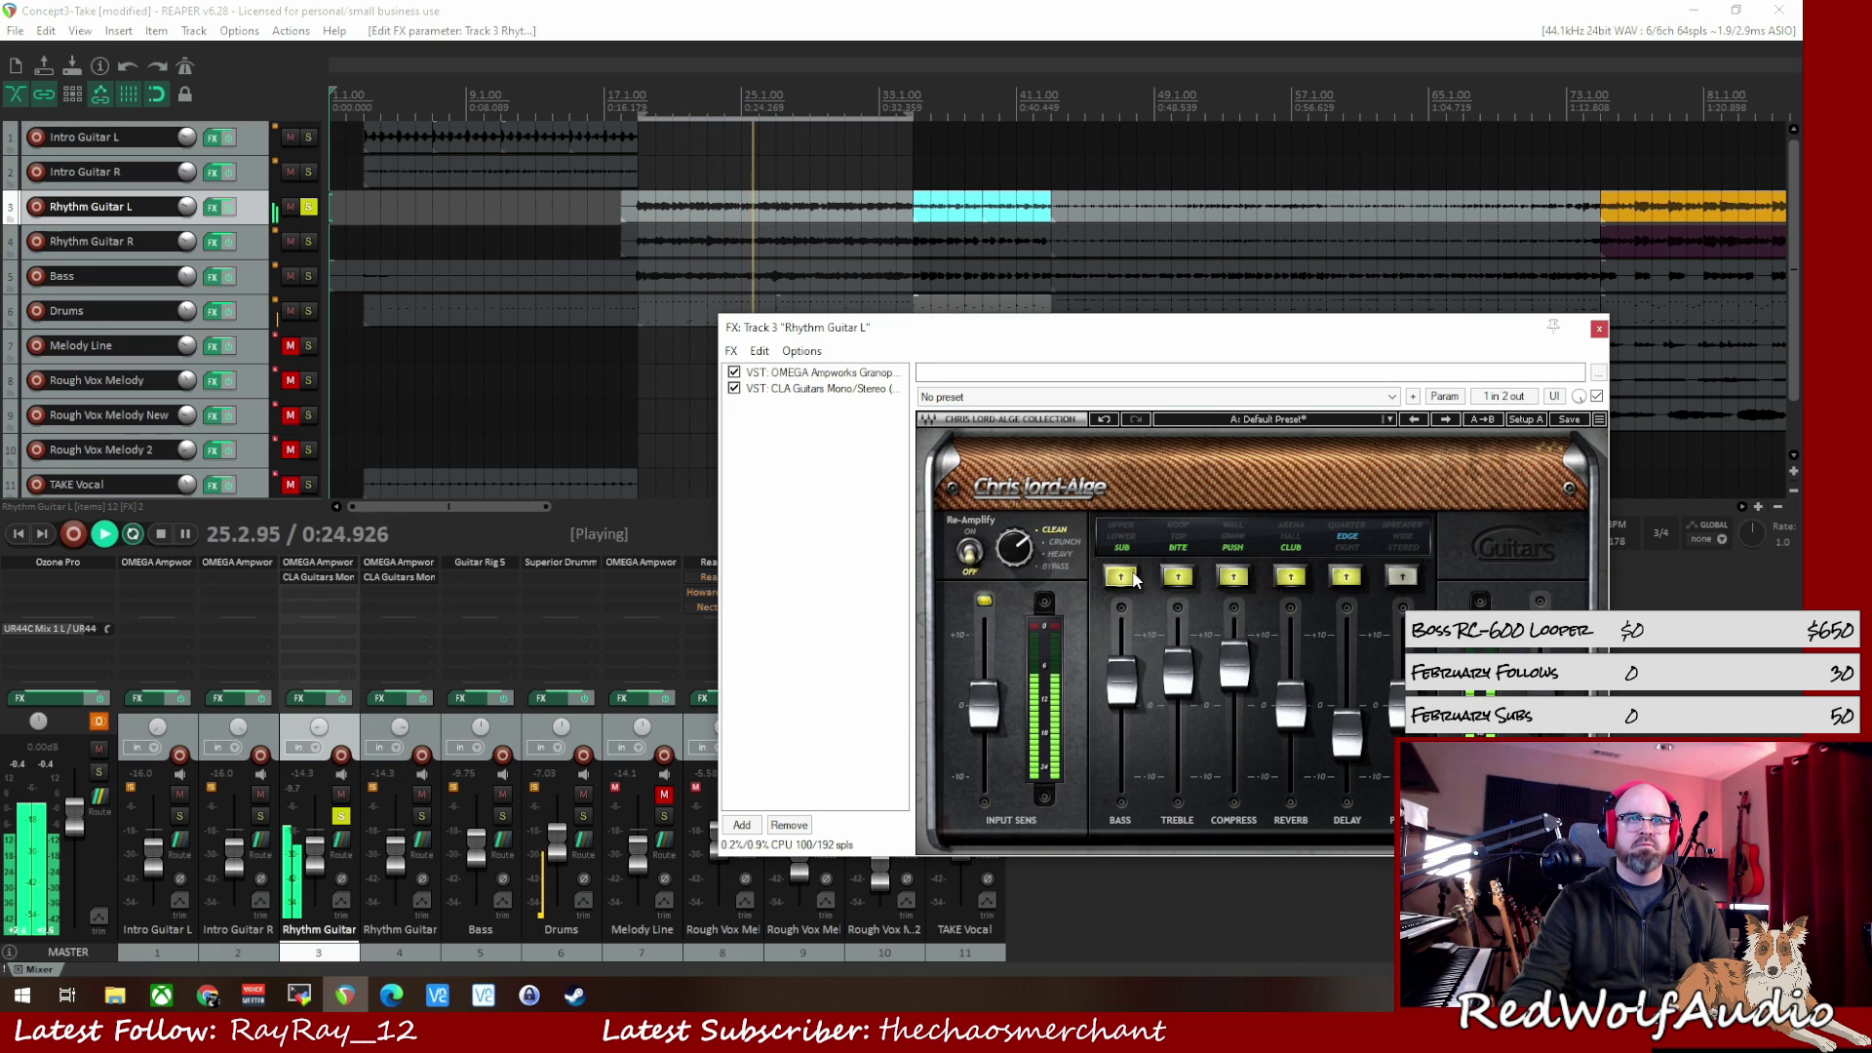
{"action": "left_click_drag", "start_coordinate": [1121, 682], "coordinate": [1121, 731]}
{"action": "mouse_move", "coordinate": [1116, 733]}
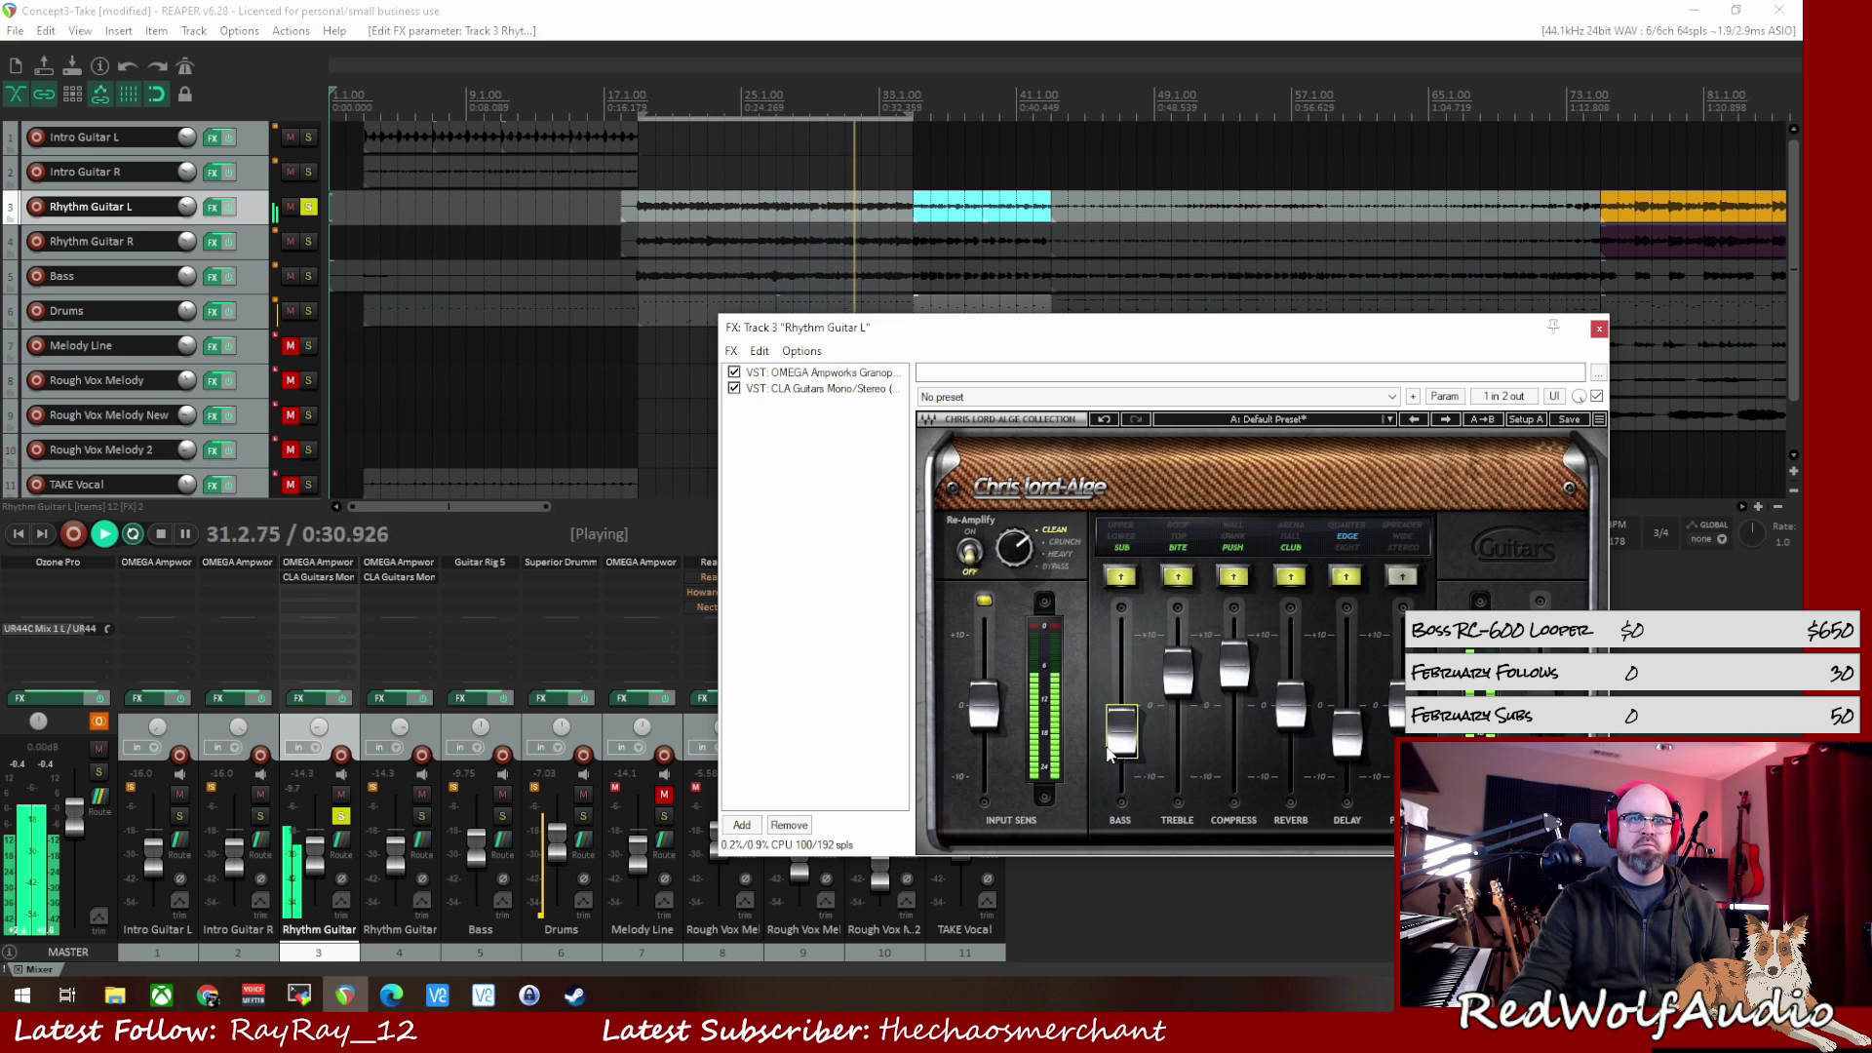
Return the CLA Guitars bass fader to about zero in Lower mode, and turn off the delay and pitch effects after auditioning Wide pitch.
{"action": "left_click_drag", "start_coordinate": [1119, 741], "coordinate": [1119, 717]}
{"action": "left_click", "coordinate": [1136, 578]}
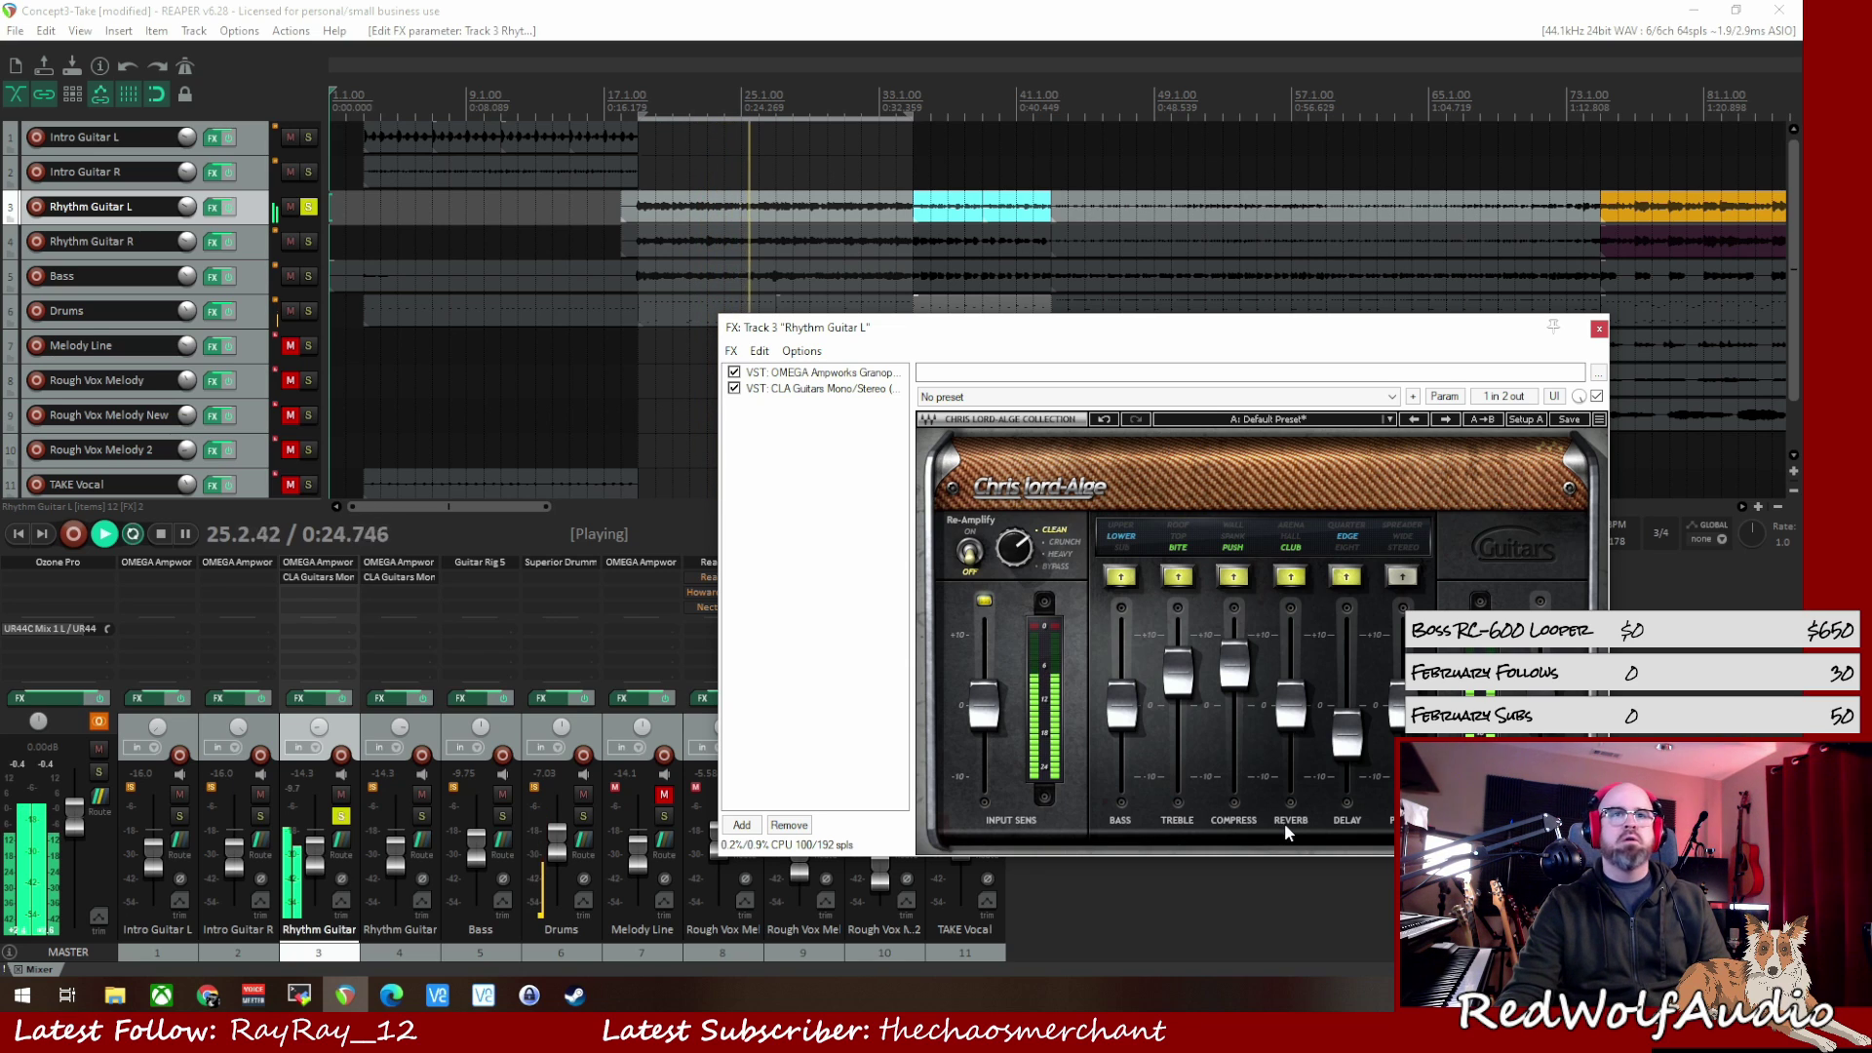
{"action": "left_click", "coordinate": [1404, 577]}
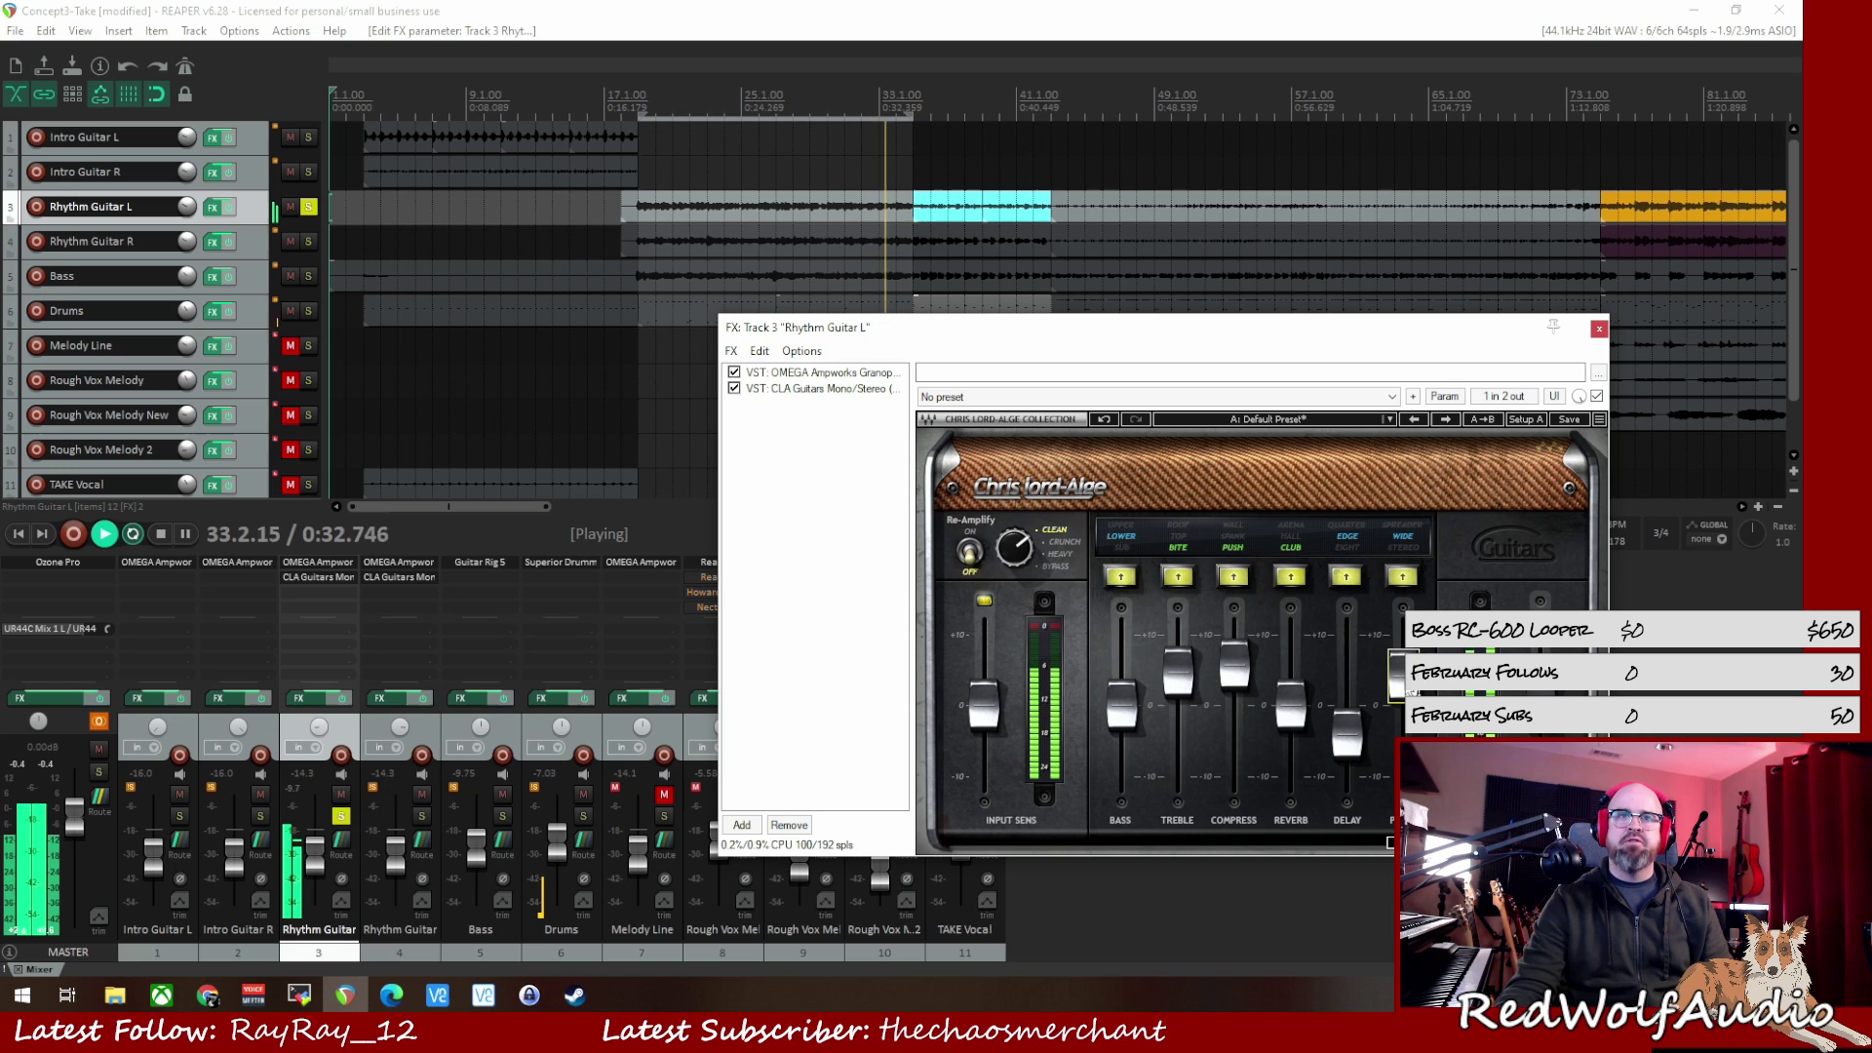
{"action": "left_click", "coordinate": [1402, 576]}
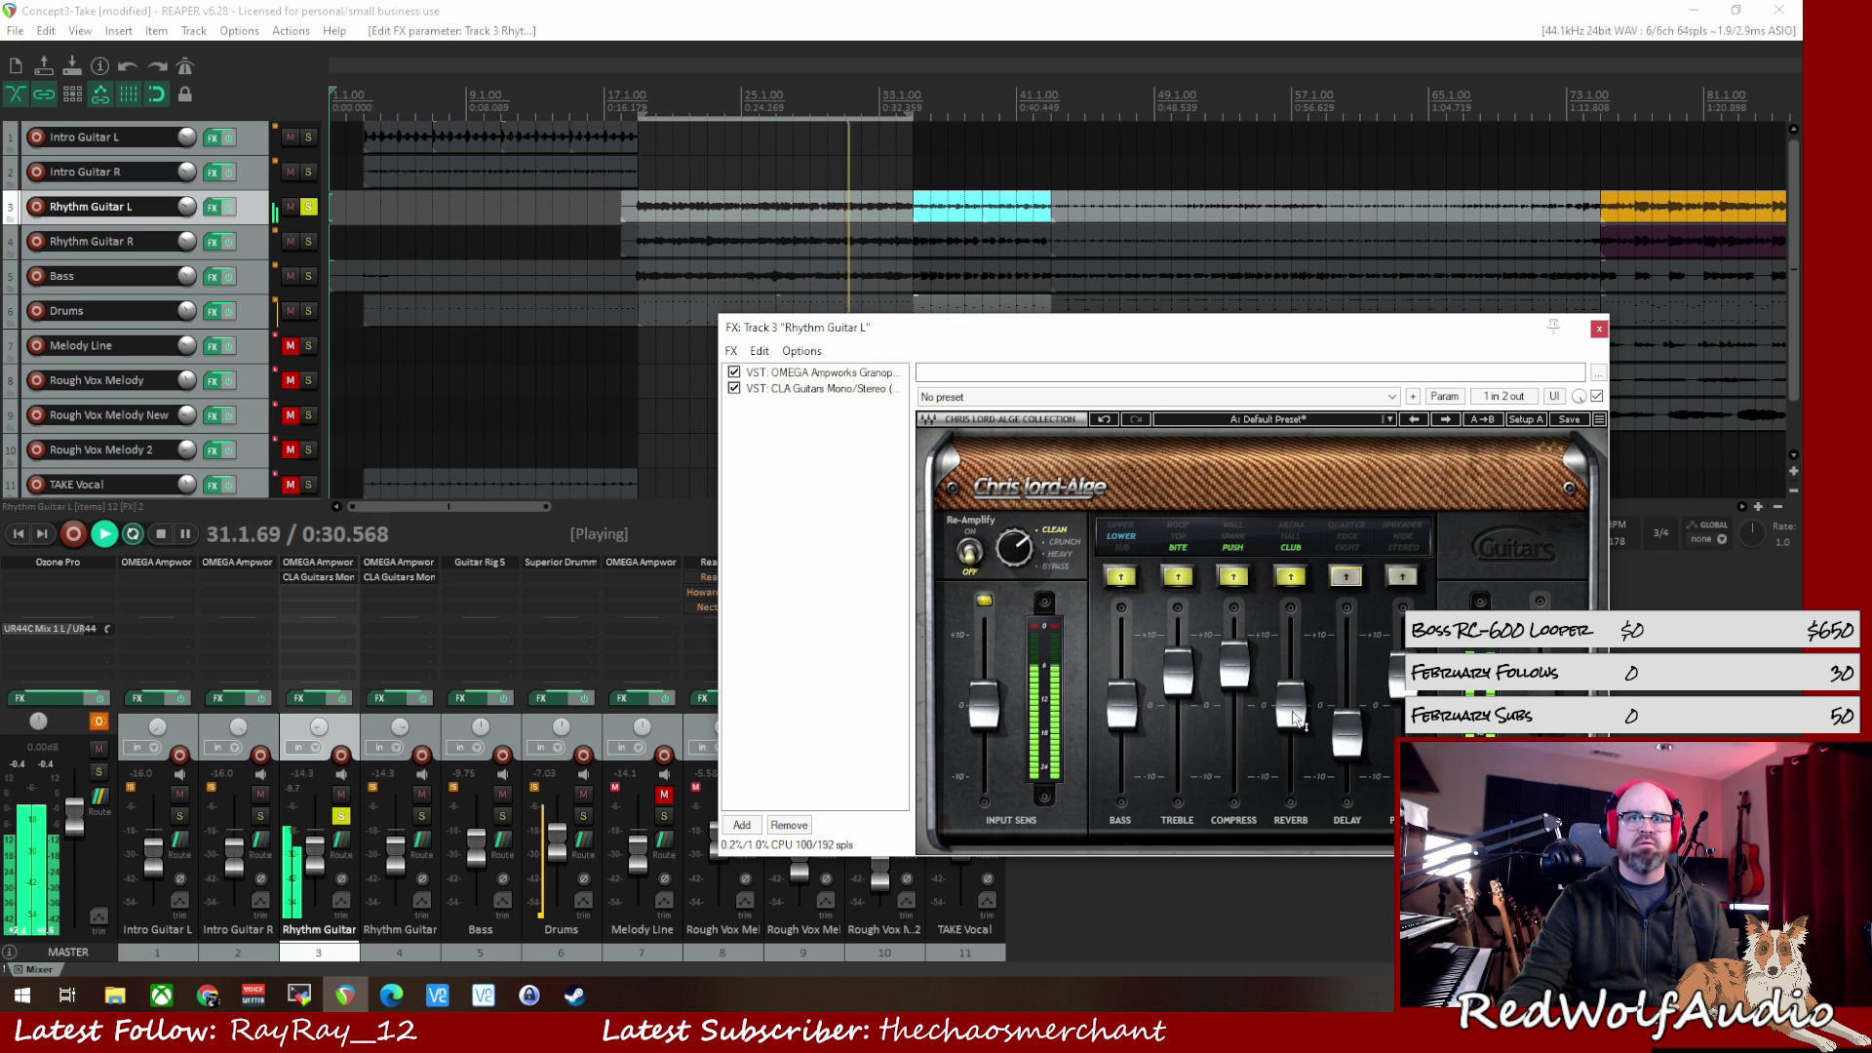
Set the compress, bass, treble and delay faders in CLA Guitars to 0.
{"action": "mouse_move", "coordinate": [1235, 692]}
{"action": "left_click_drag", "start_coordinate": [1235, 692], "coordinate": [1235, 710]}
{"action": "double_click", "coordinate": [1235, 693]}
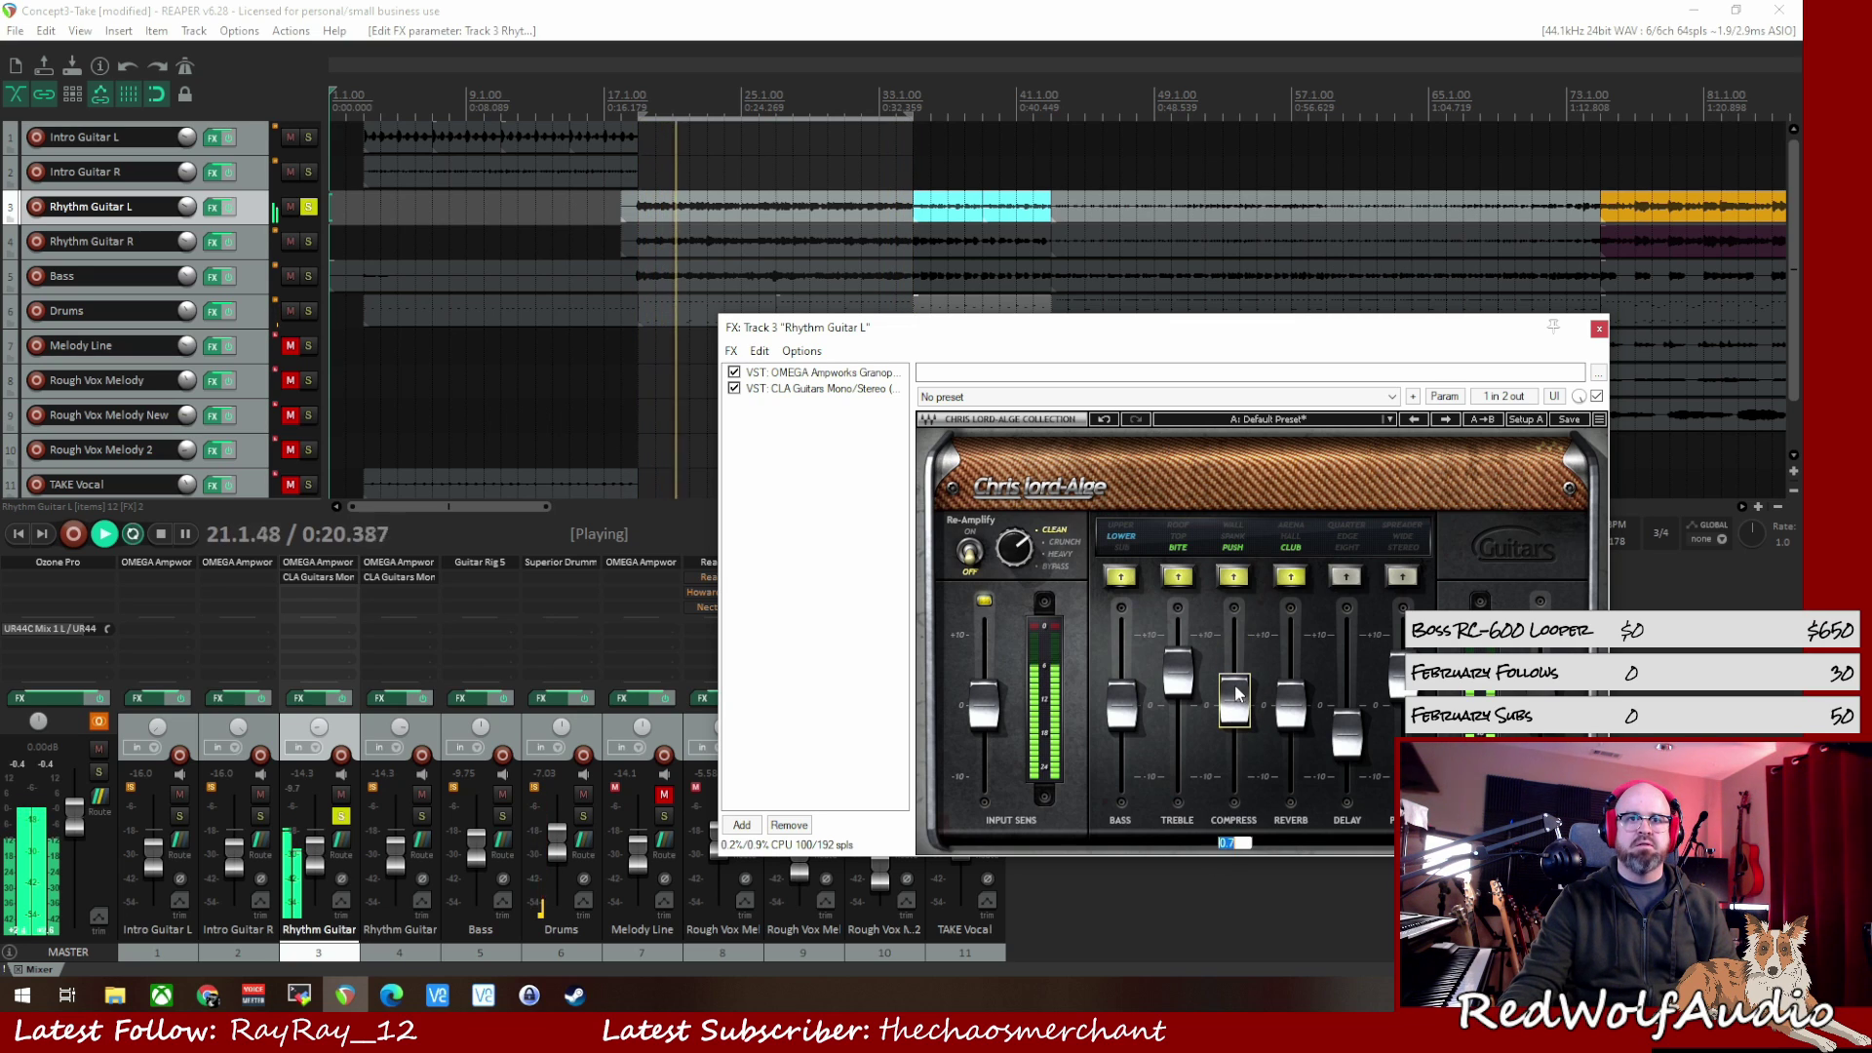
{"action": "type", "text": "0"}
{"action": "key", "text": "Return"}
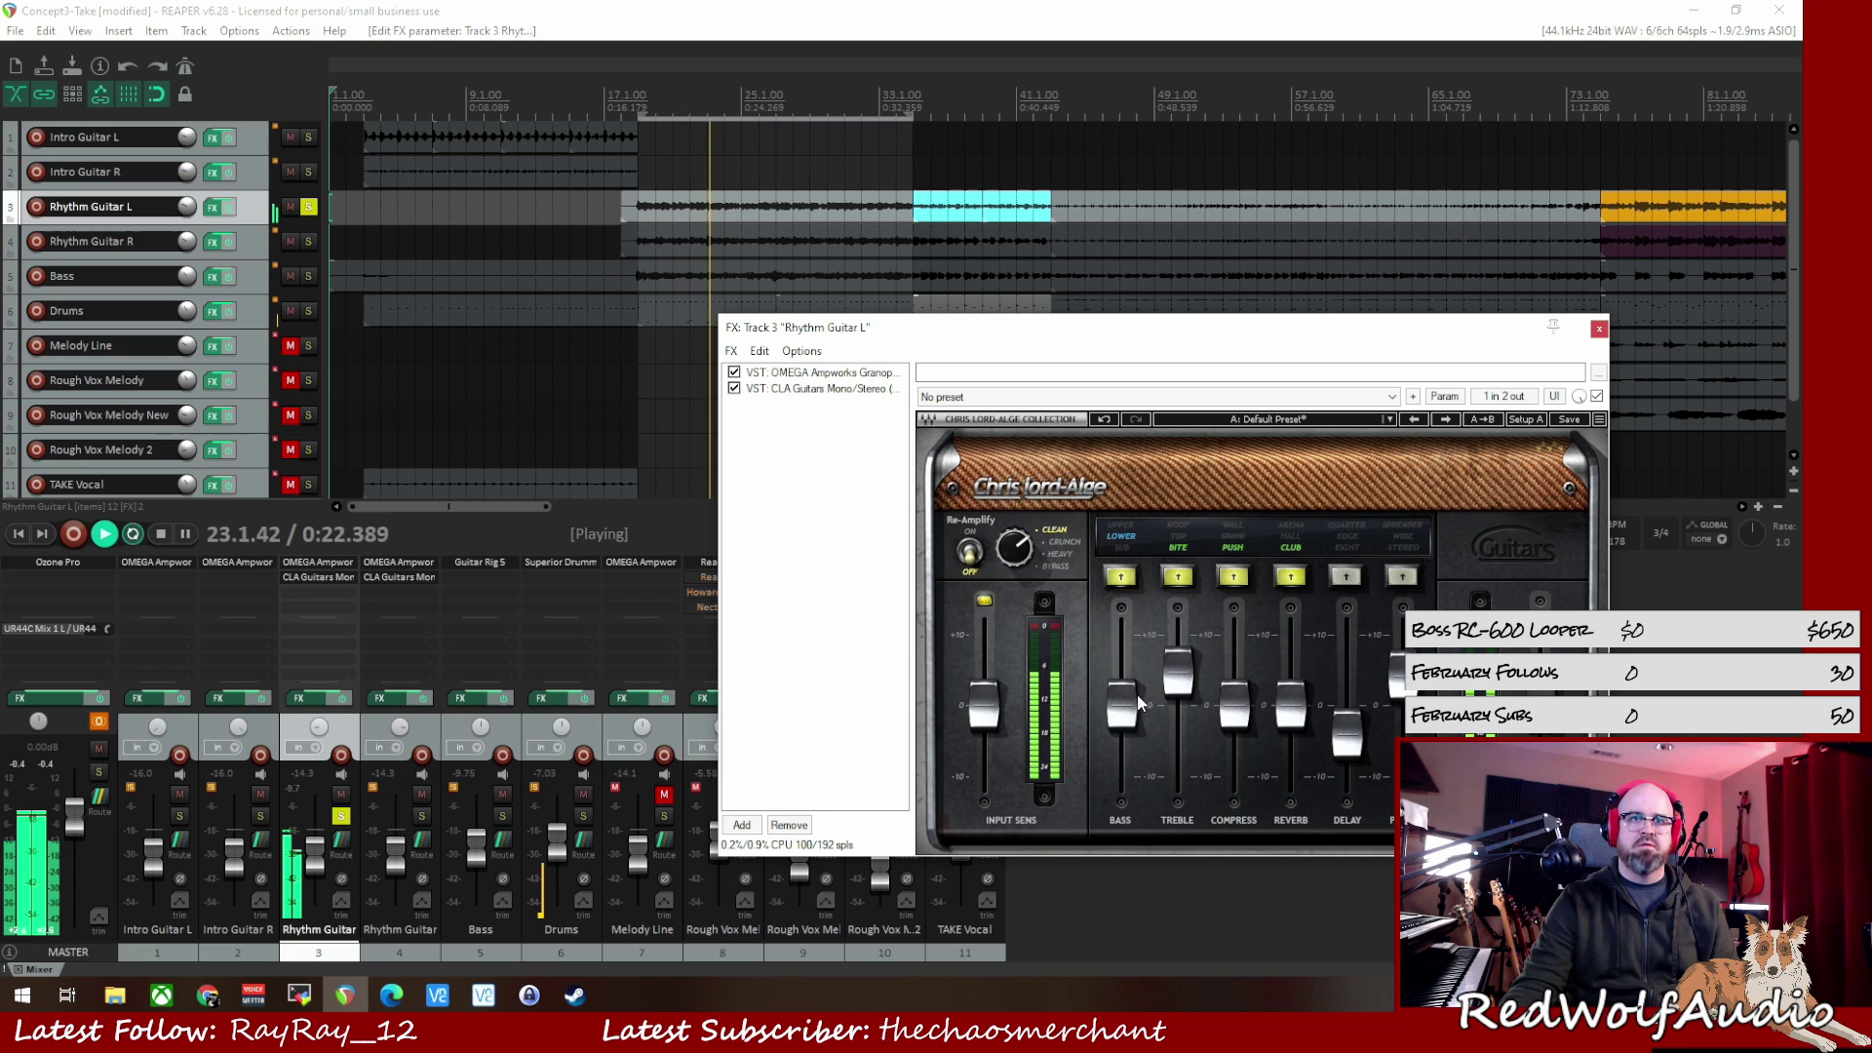
{"action": "double_click", "coordinate": [1113, 717]}
{"action": "type", "text": "0"}
{"action": "key", "text": "Return"}
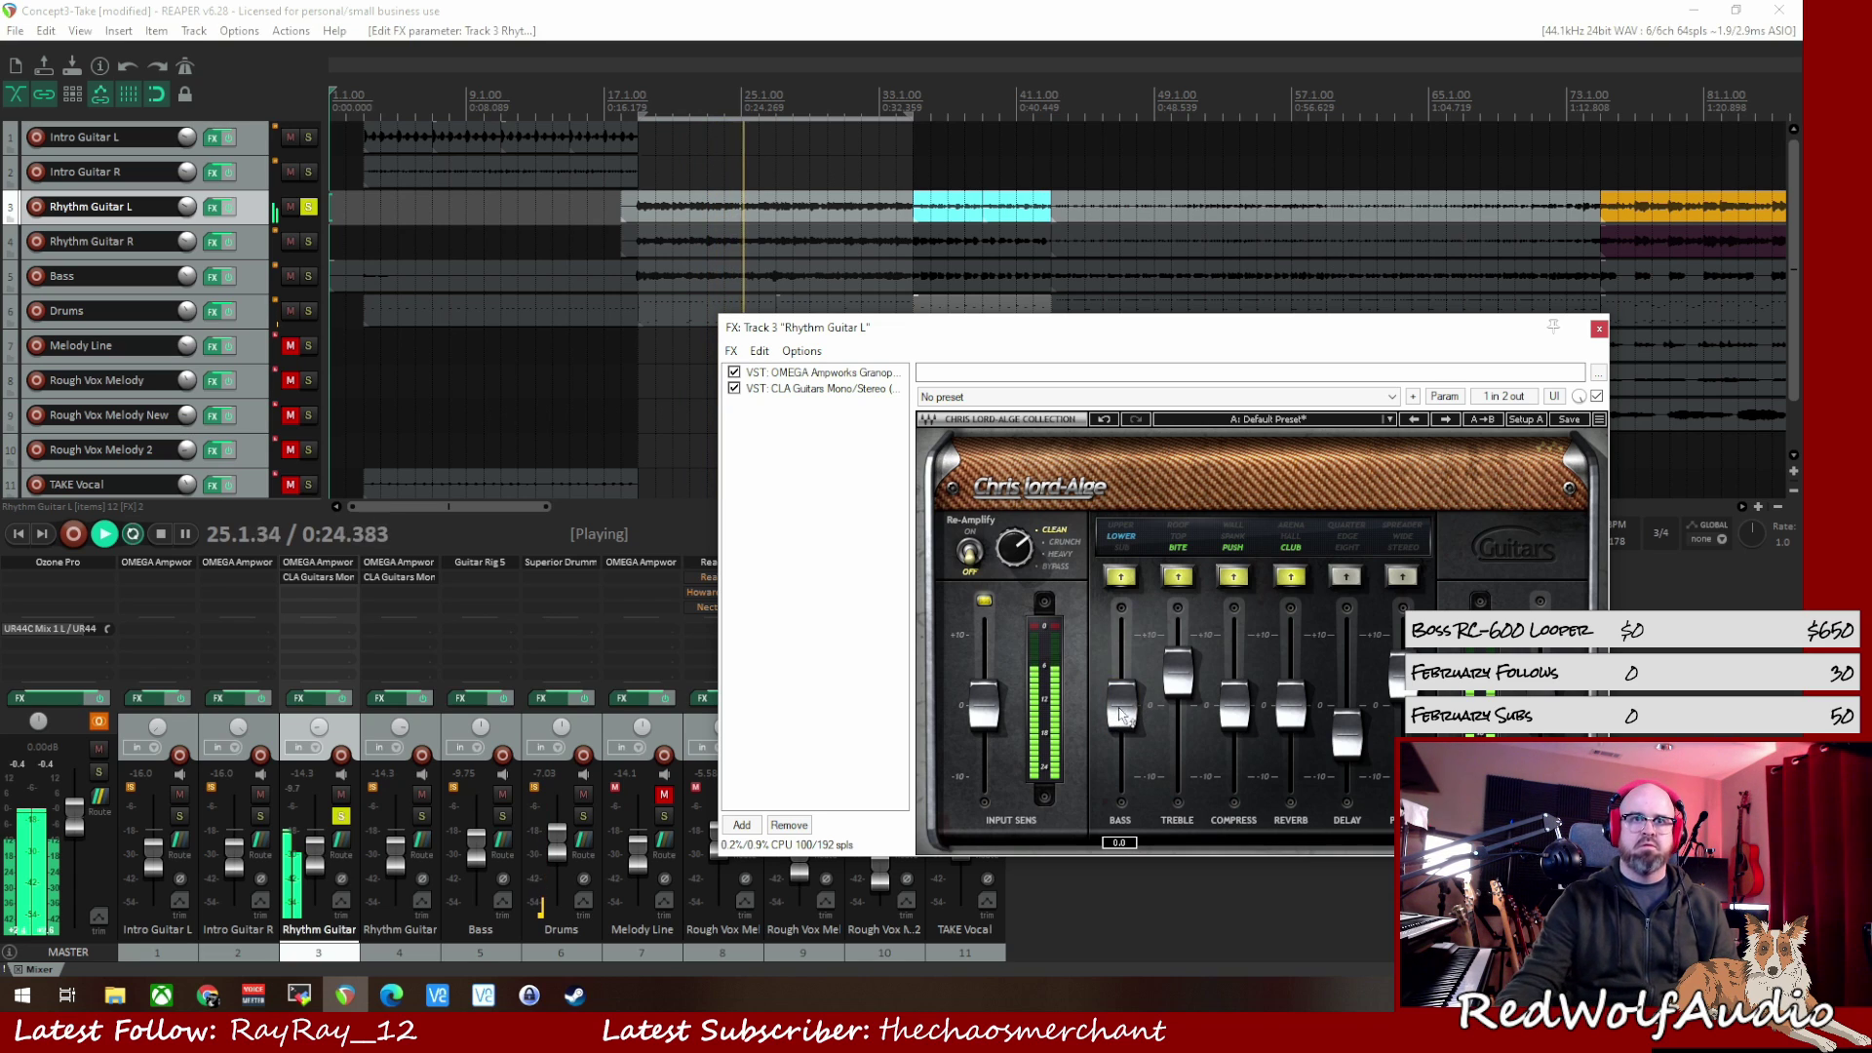
{"action": "type", "text": "0"}
{"action": "key", "text": "Return"}
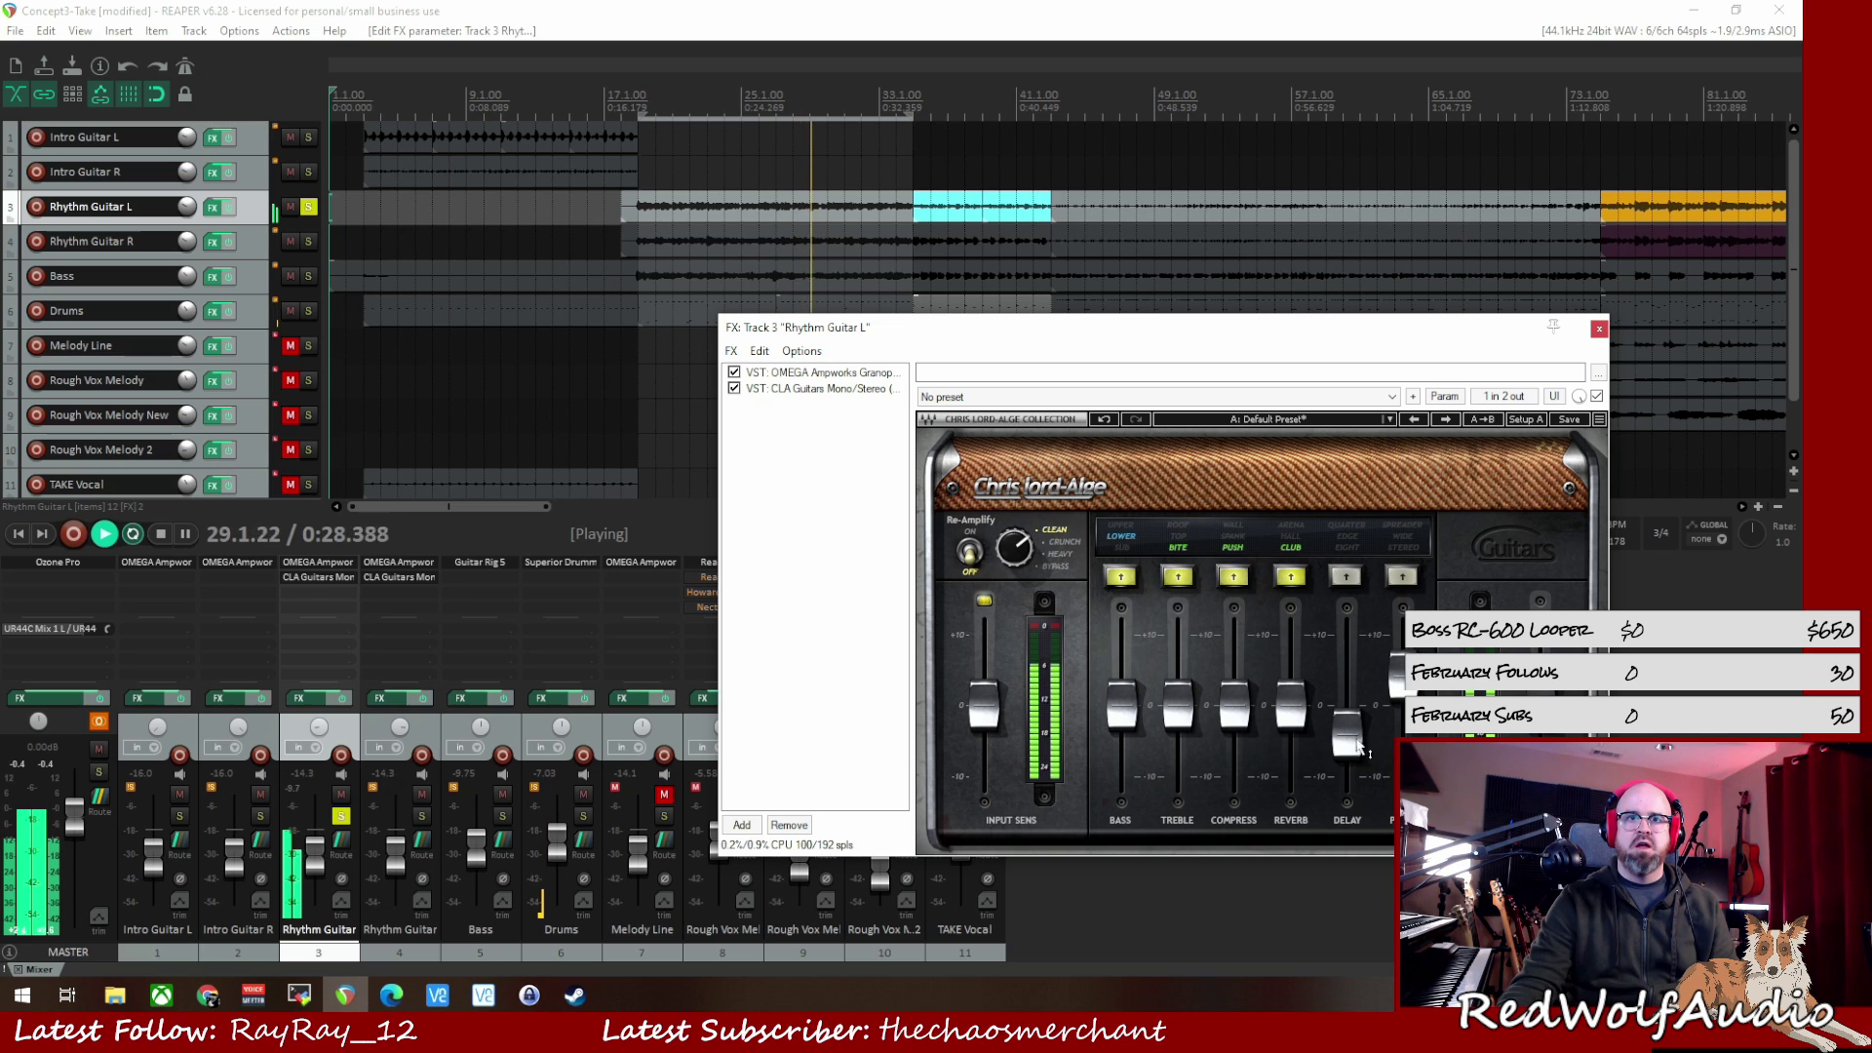
{"action": "left_click_drag", "start_coordinate": [1363, 751], "coordinate": [1355, 726]}
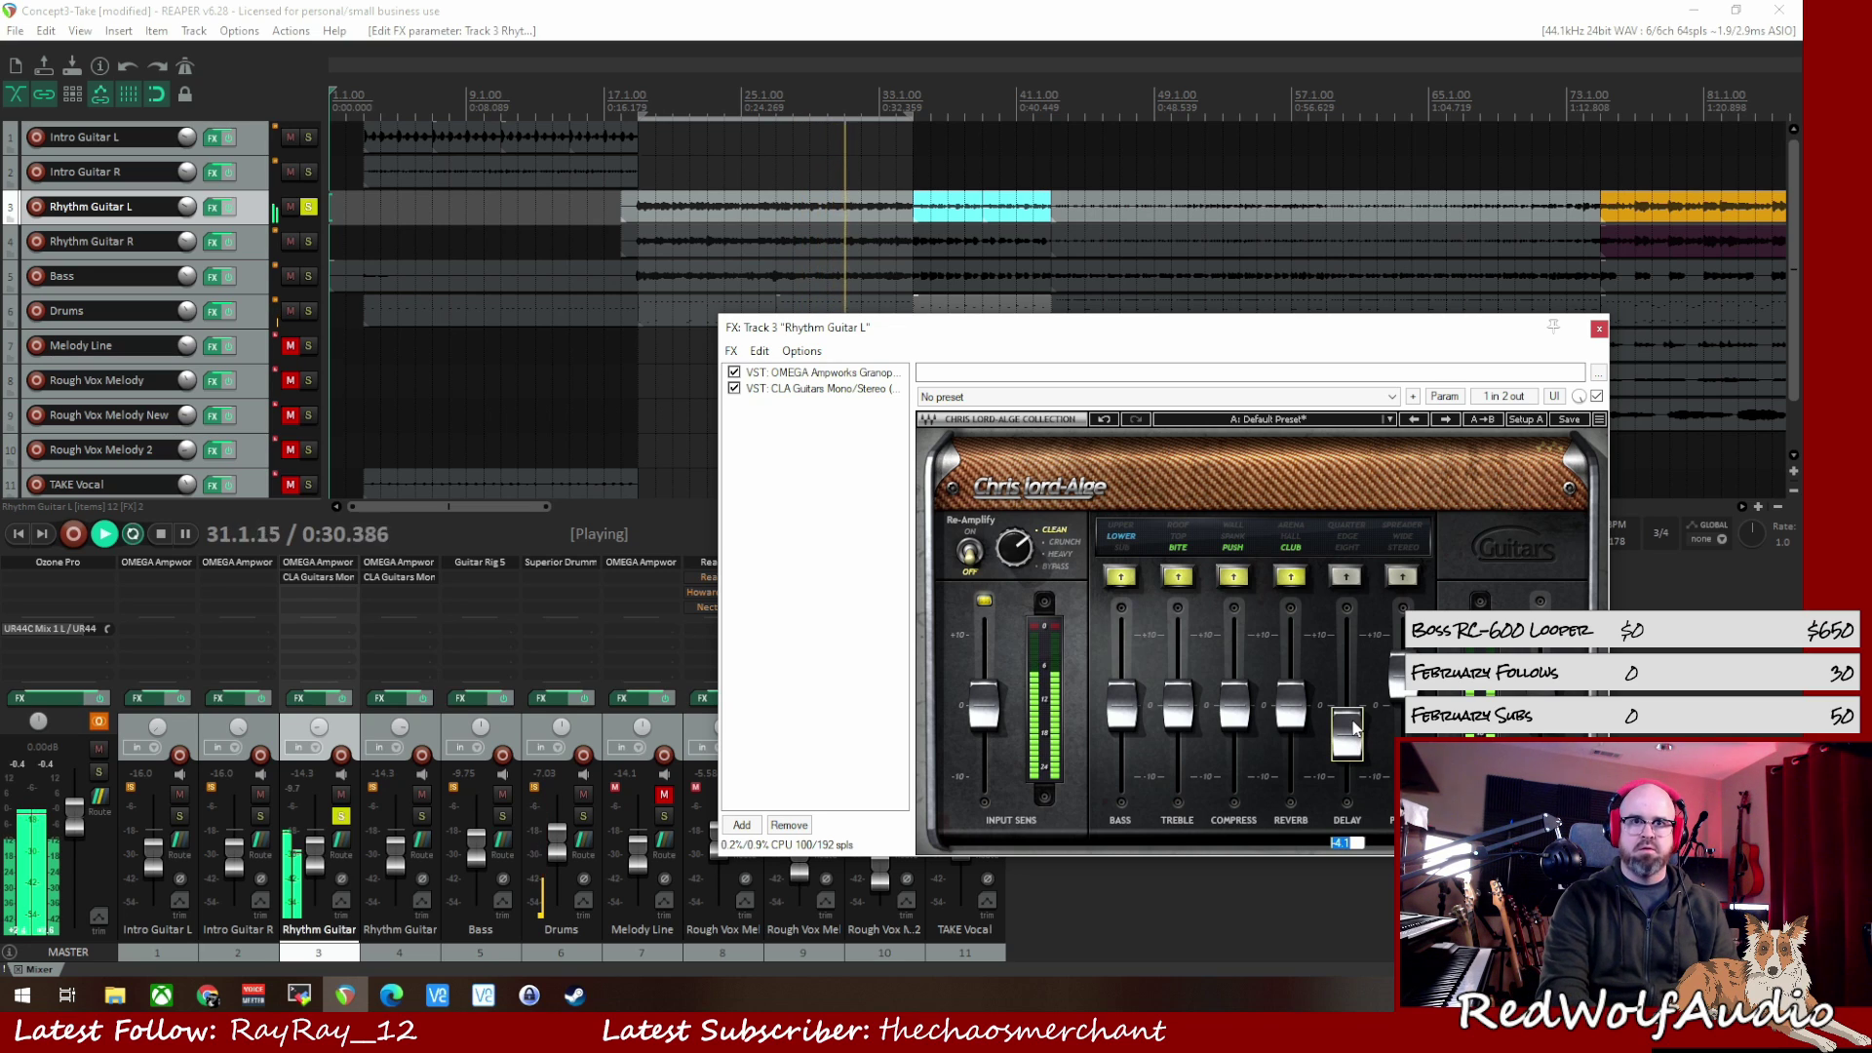
{"action": "type", "text": "0"}
{"action": "key", "text": "Return"}
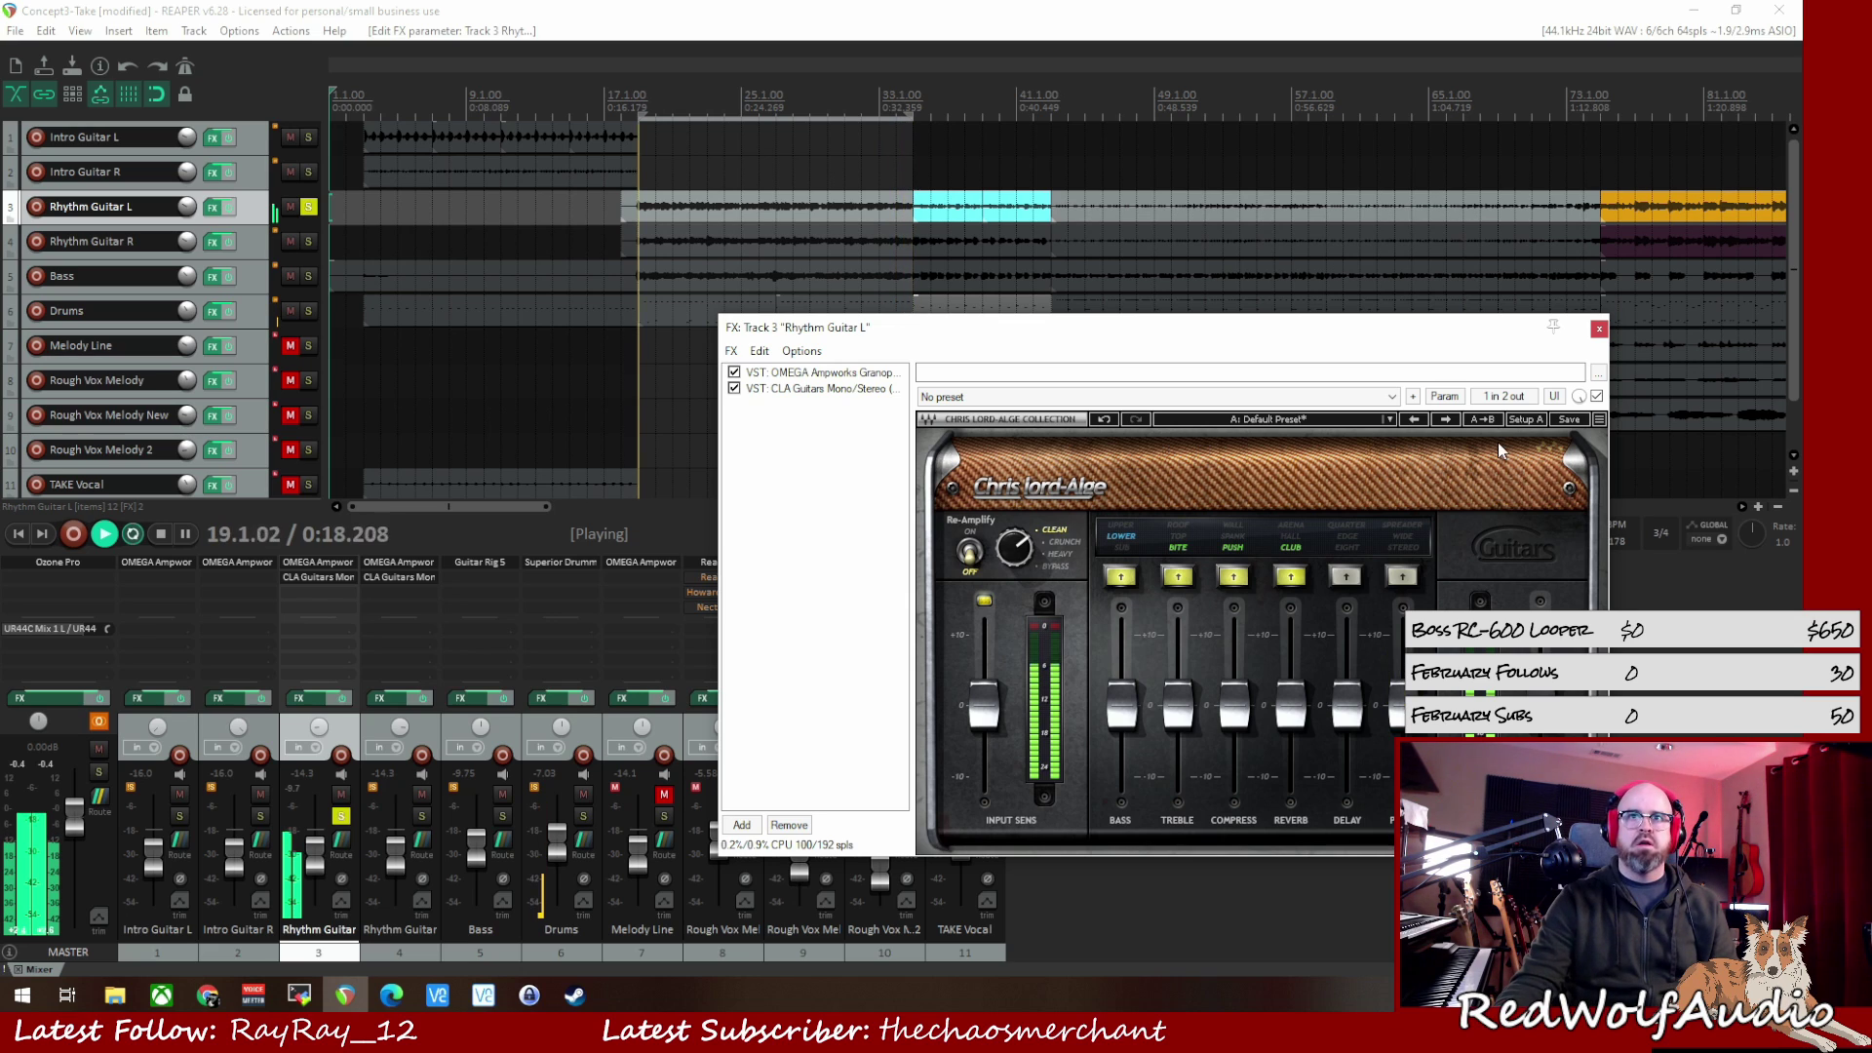
Compare the tone with CLA Guitars bypassed, and try Upper bass at about 1.4 with Roof treble below zero.
{"action": "left_click", "coordinate": [1596, 396]}
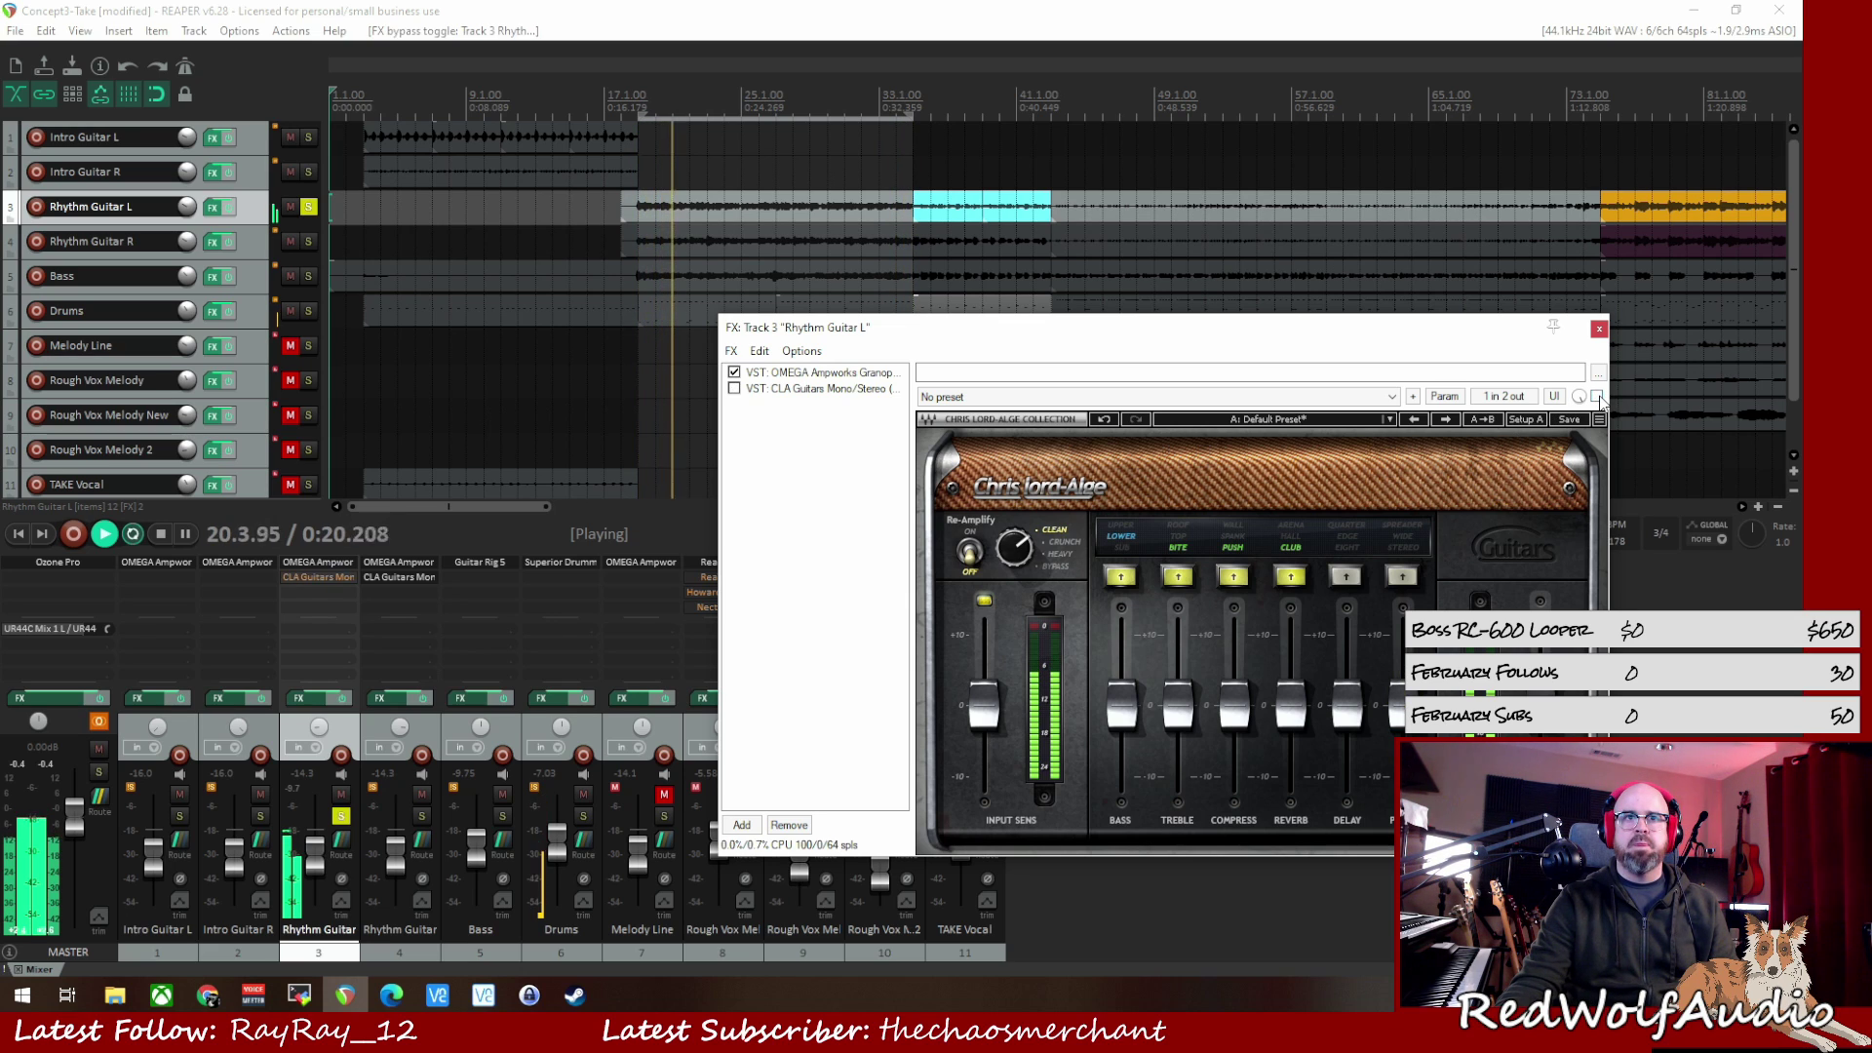
{"action": "left_click", "coordinate": [1596, 396]}
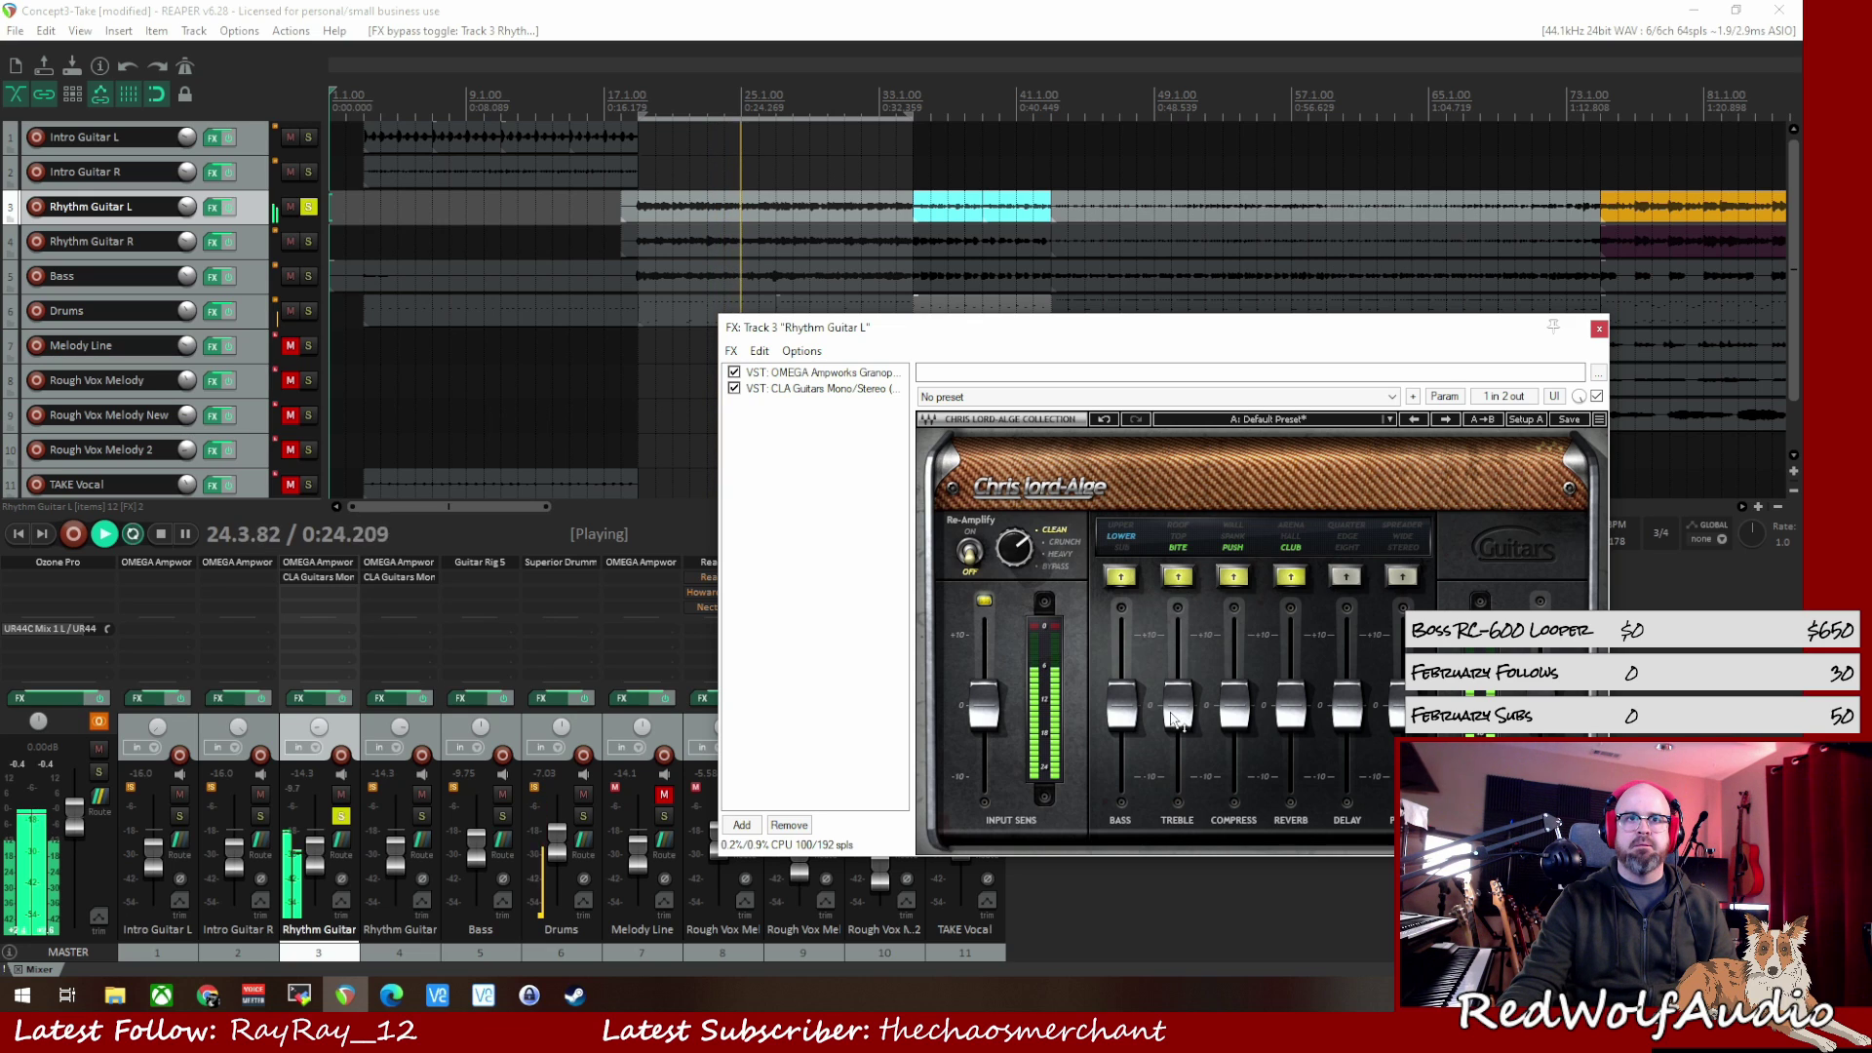
{"action": "left_click_drag", "start_coordinate": [1178, 704], "coordinate": [1173, 790]}
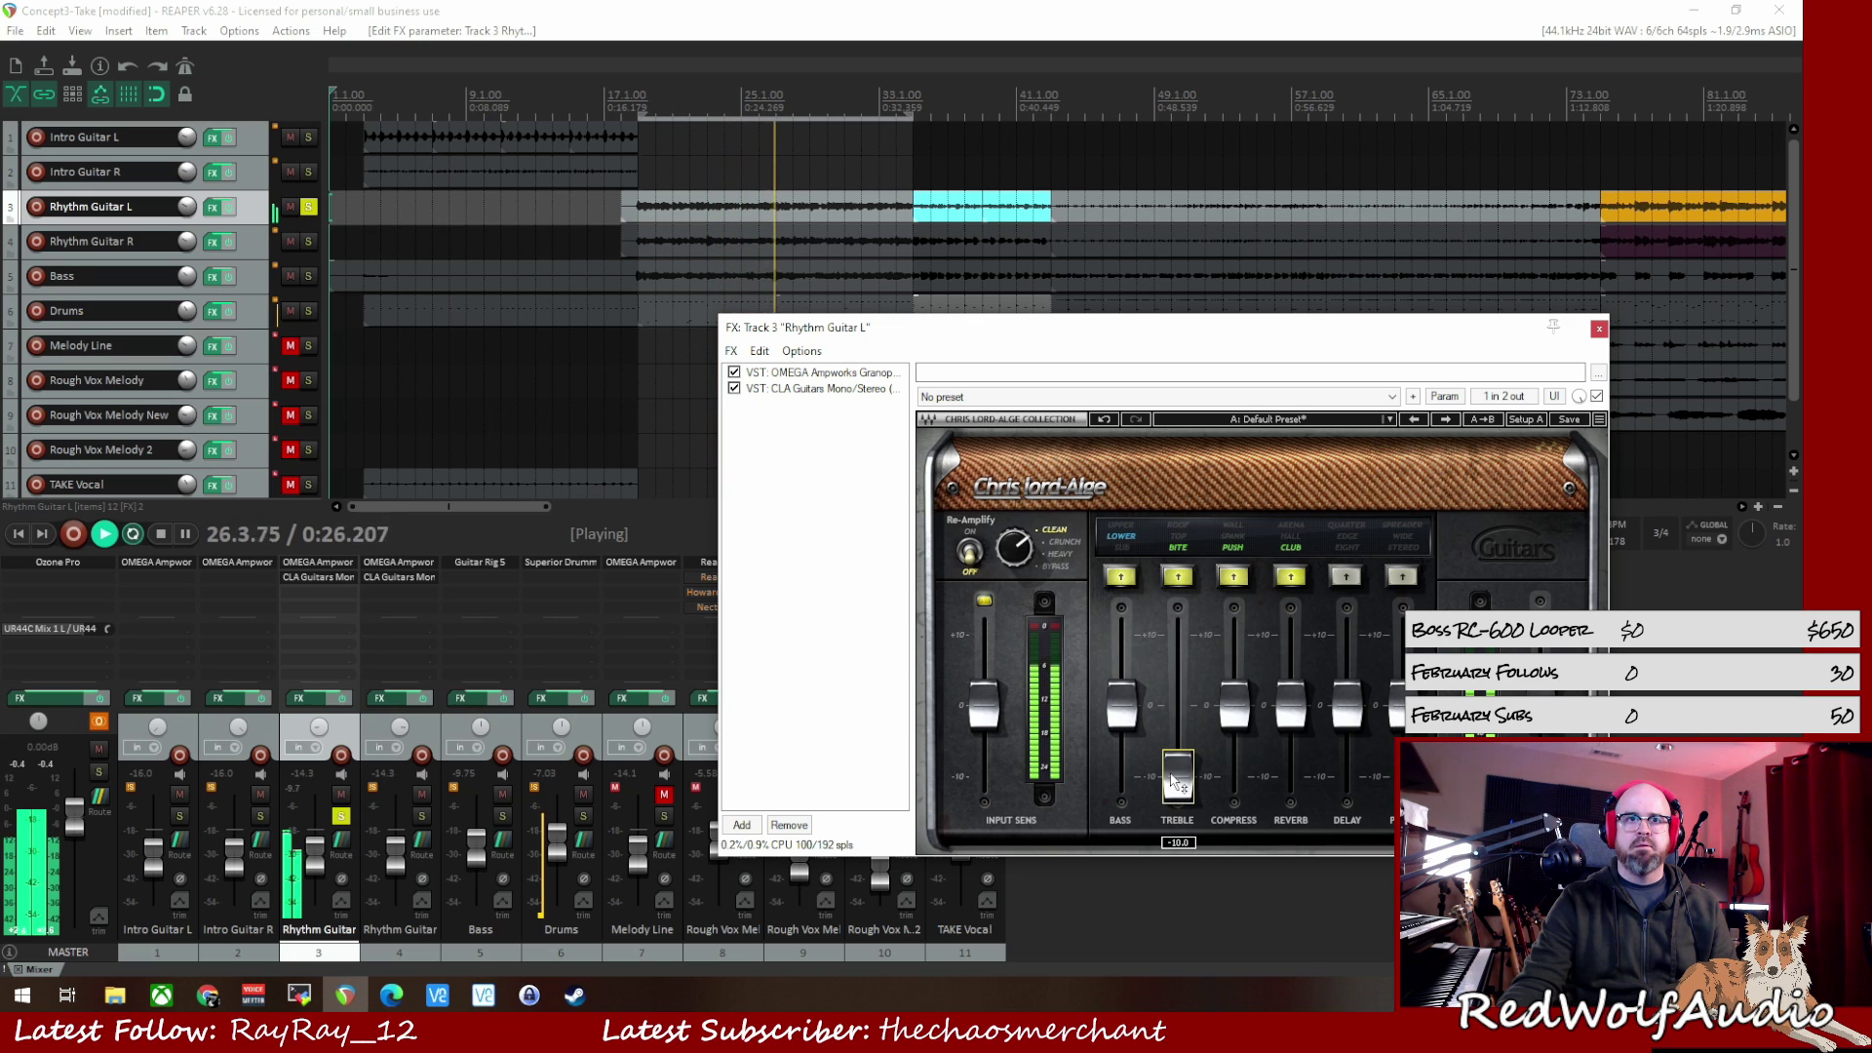
{"action": "mouse_move", "coordinate": [1121, 704]}
{"action": "left_mouse_down"}
{"action": "mouse_move", "coordinate": [1121, 659]}
{"action": "mouse_move", "coordinate": [1123, 705]}
{"action": "left_mouse_up"}
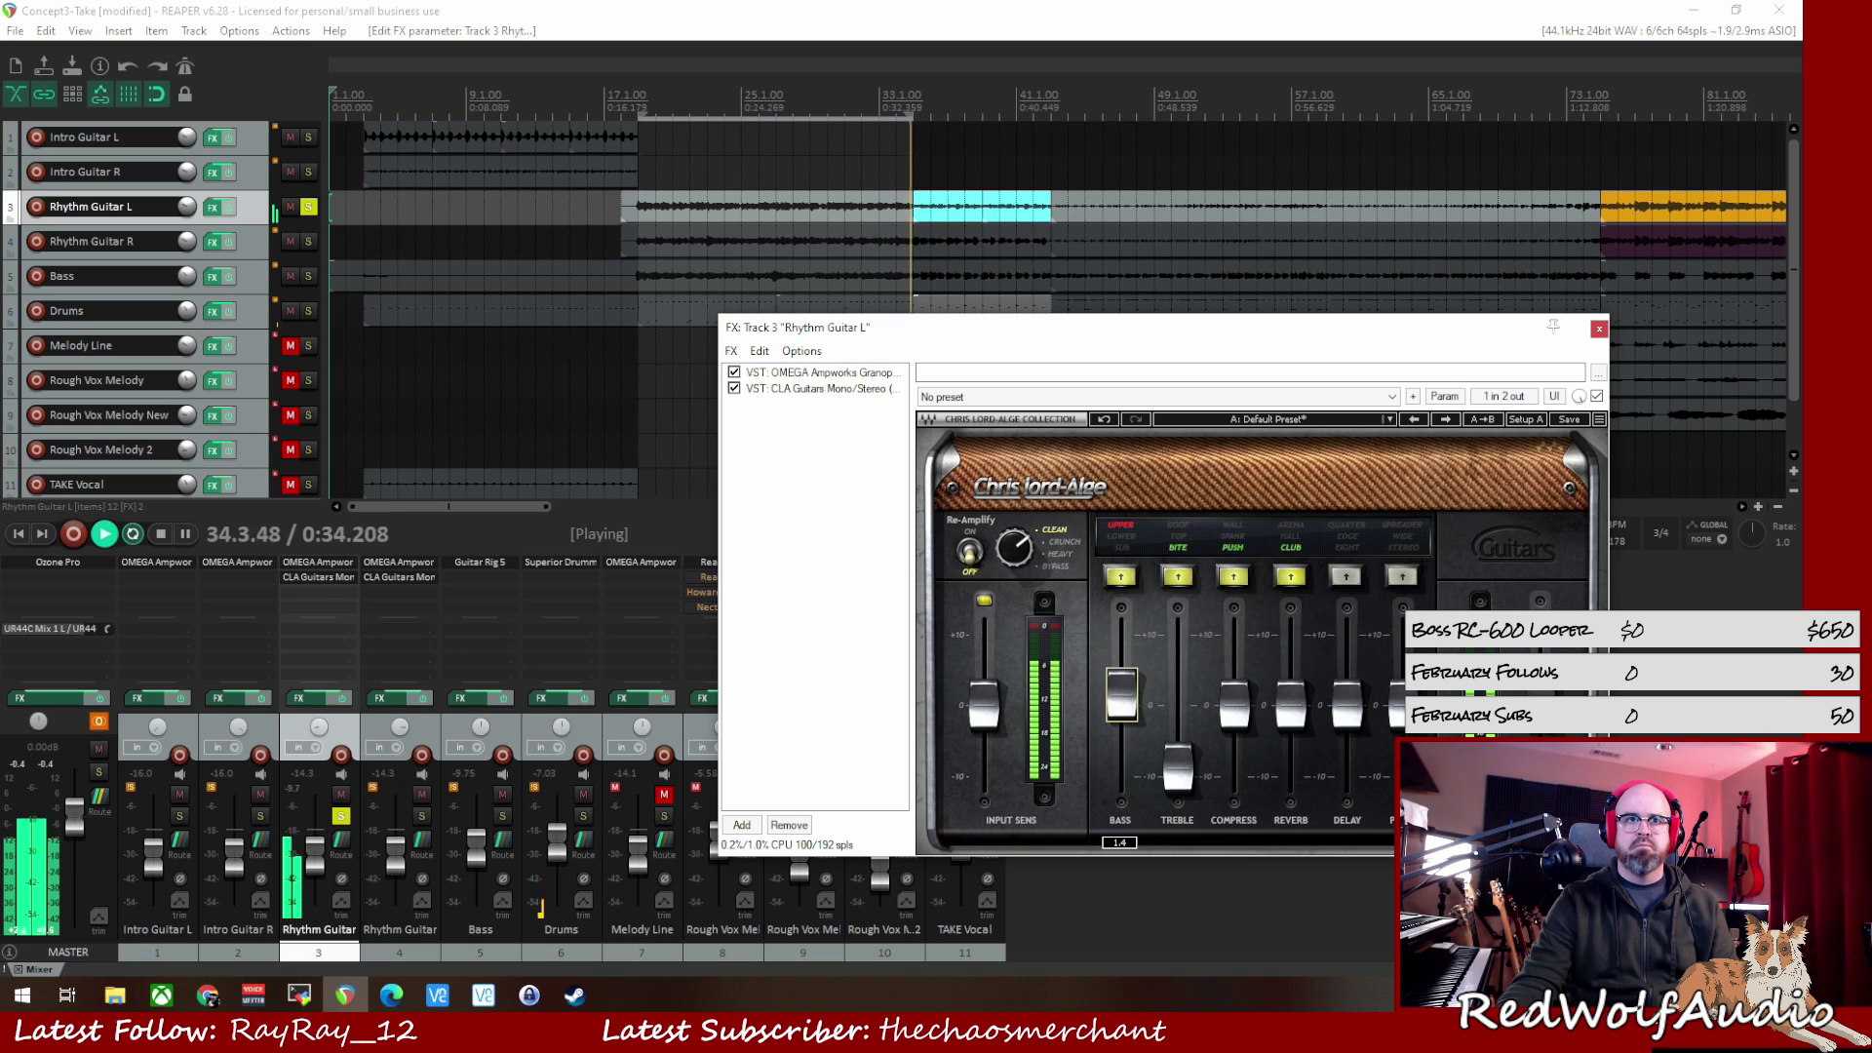
{"action": "left_click", "coordinate": [1180, 578]}
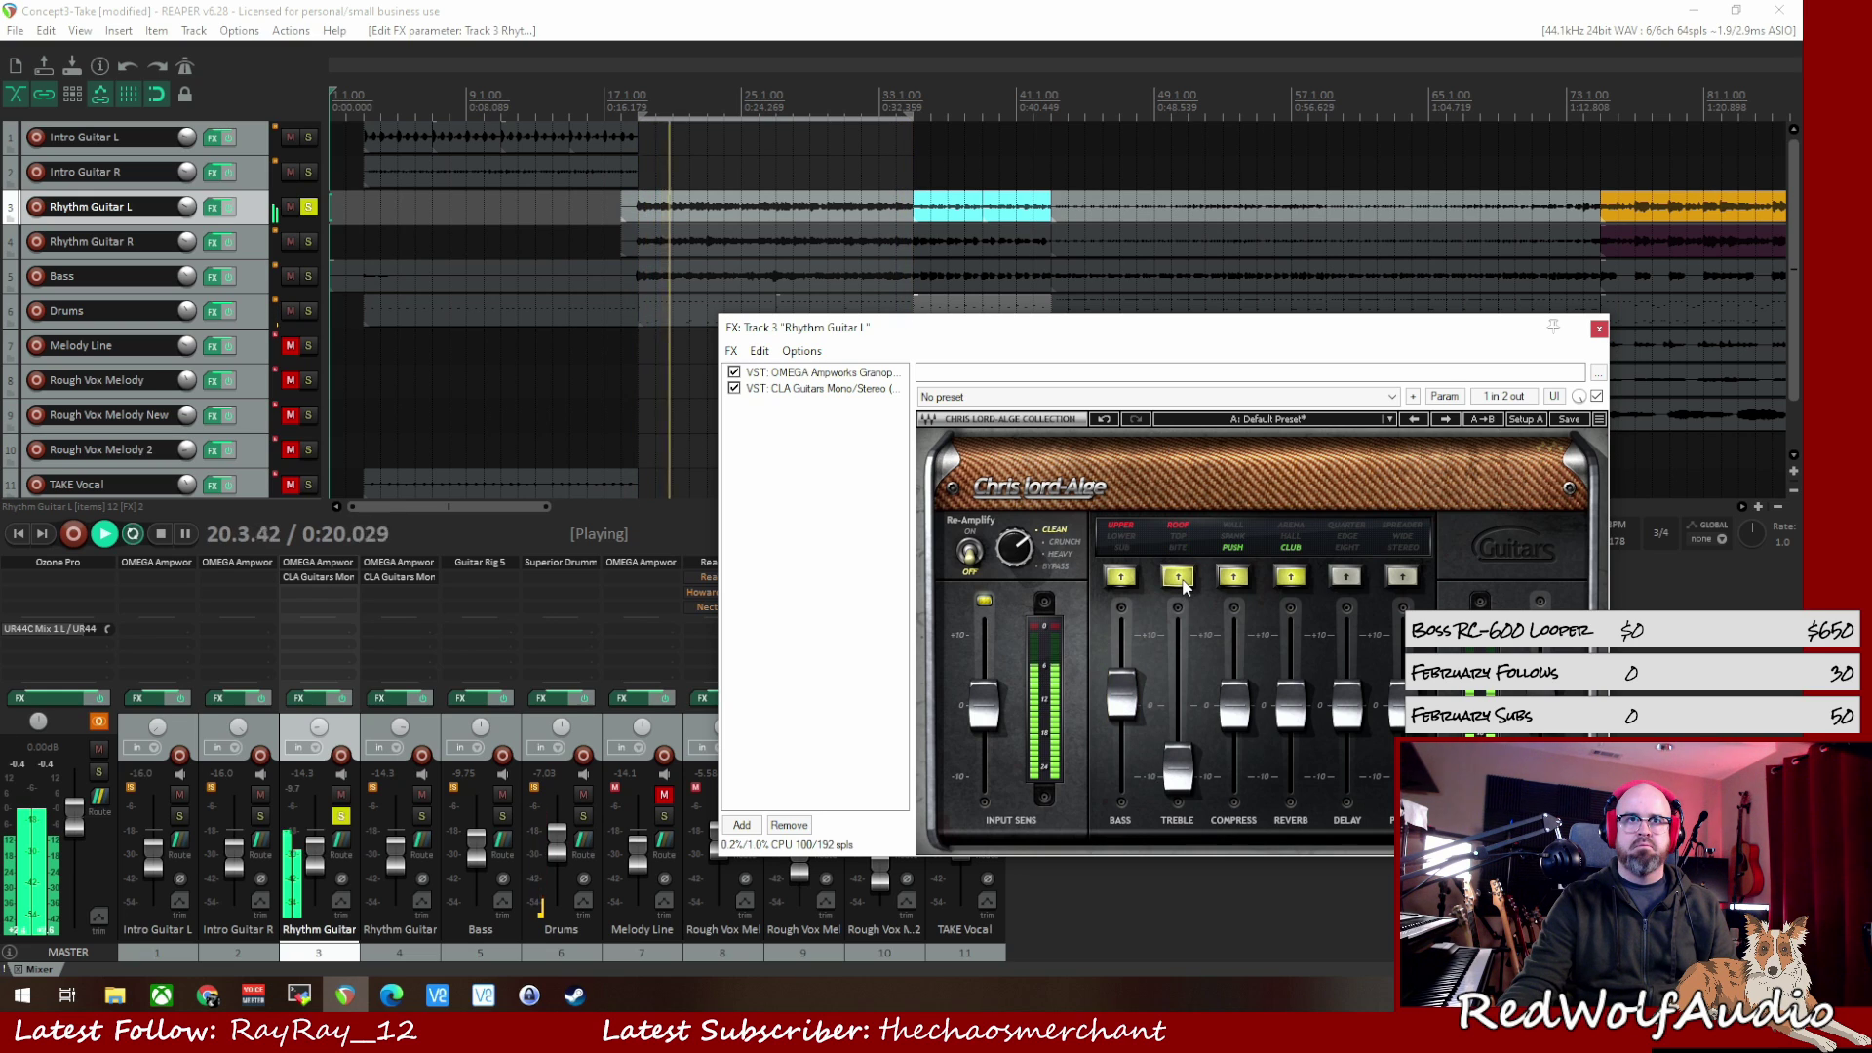
{"action": "left_click_drag", "start_coordinate": [1178, 771], "coordinate": [1186, 725]}
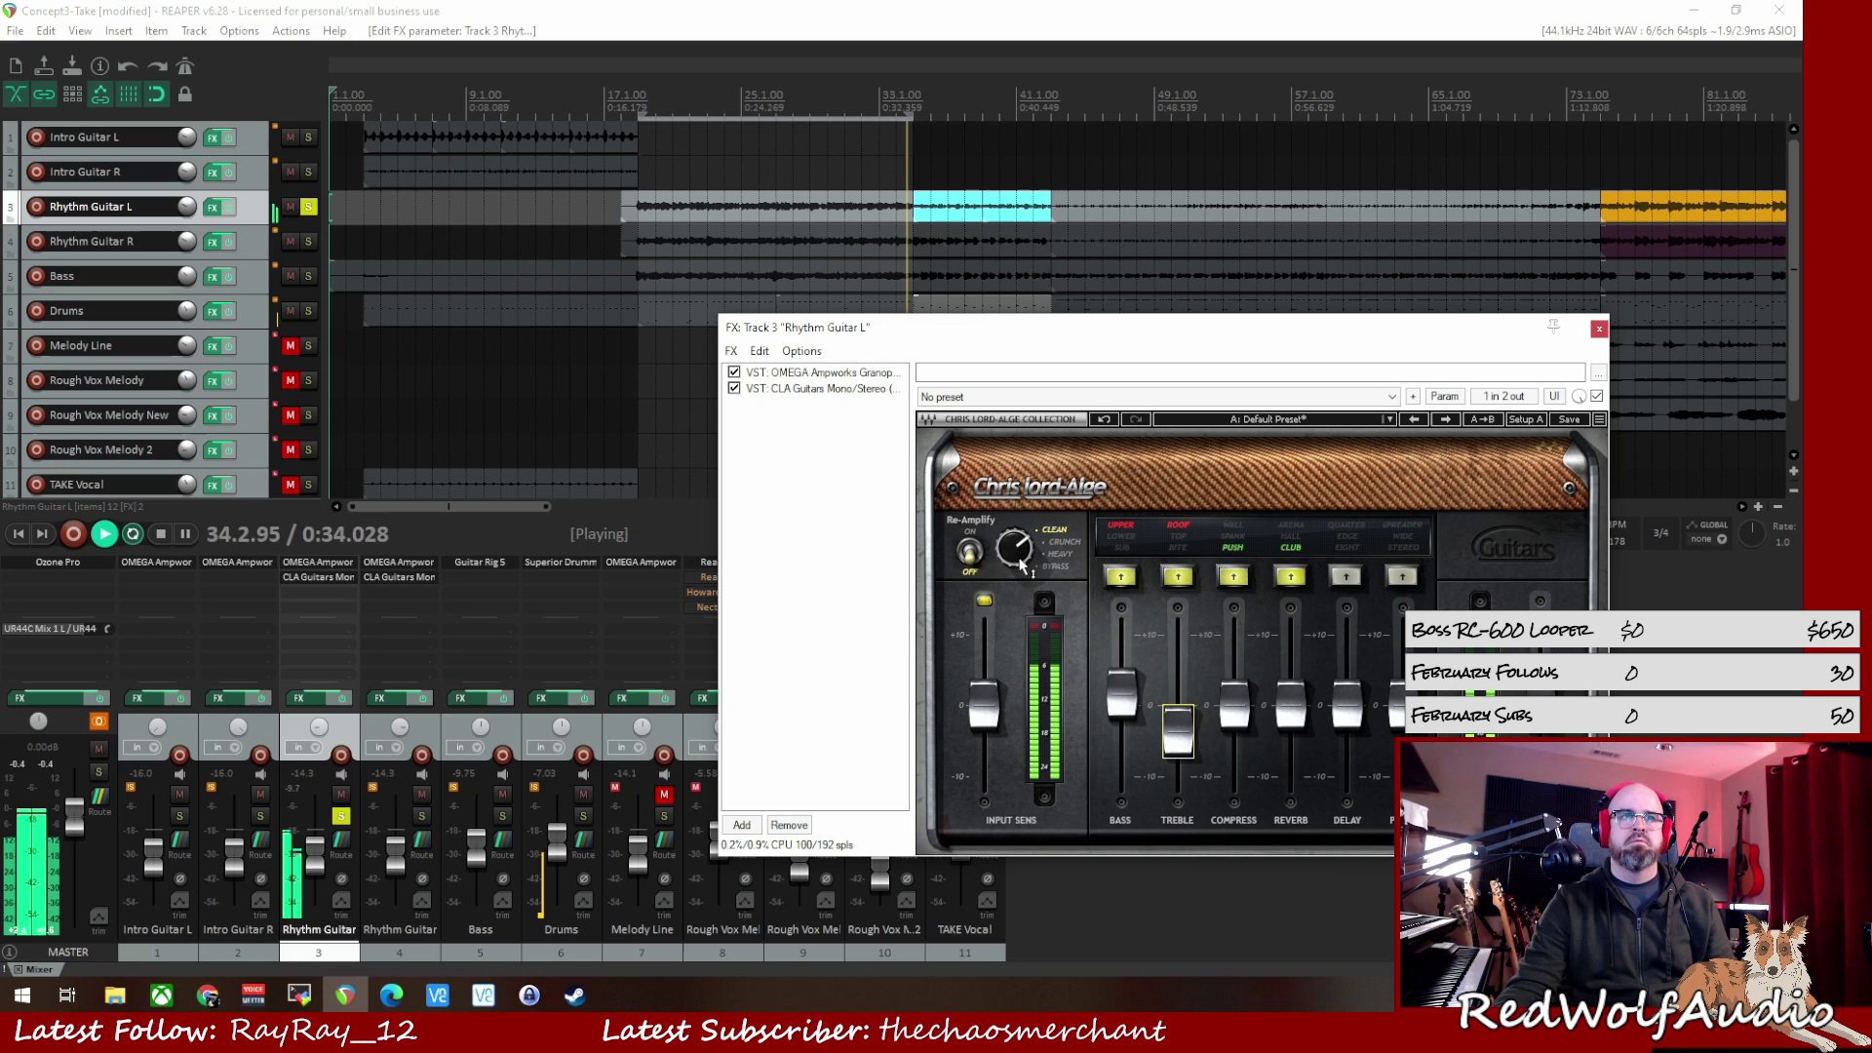
Set the Re-Amplify amp to Heavy, bass to Sub and treble to Bite, and raise the bass, treble and compress faders above zero.
{"action": "left_click_drag", "start_coordinate": [1021, 564], "coordinate": [1021, 604]}
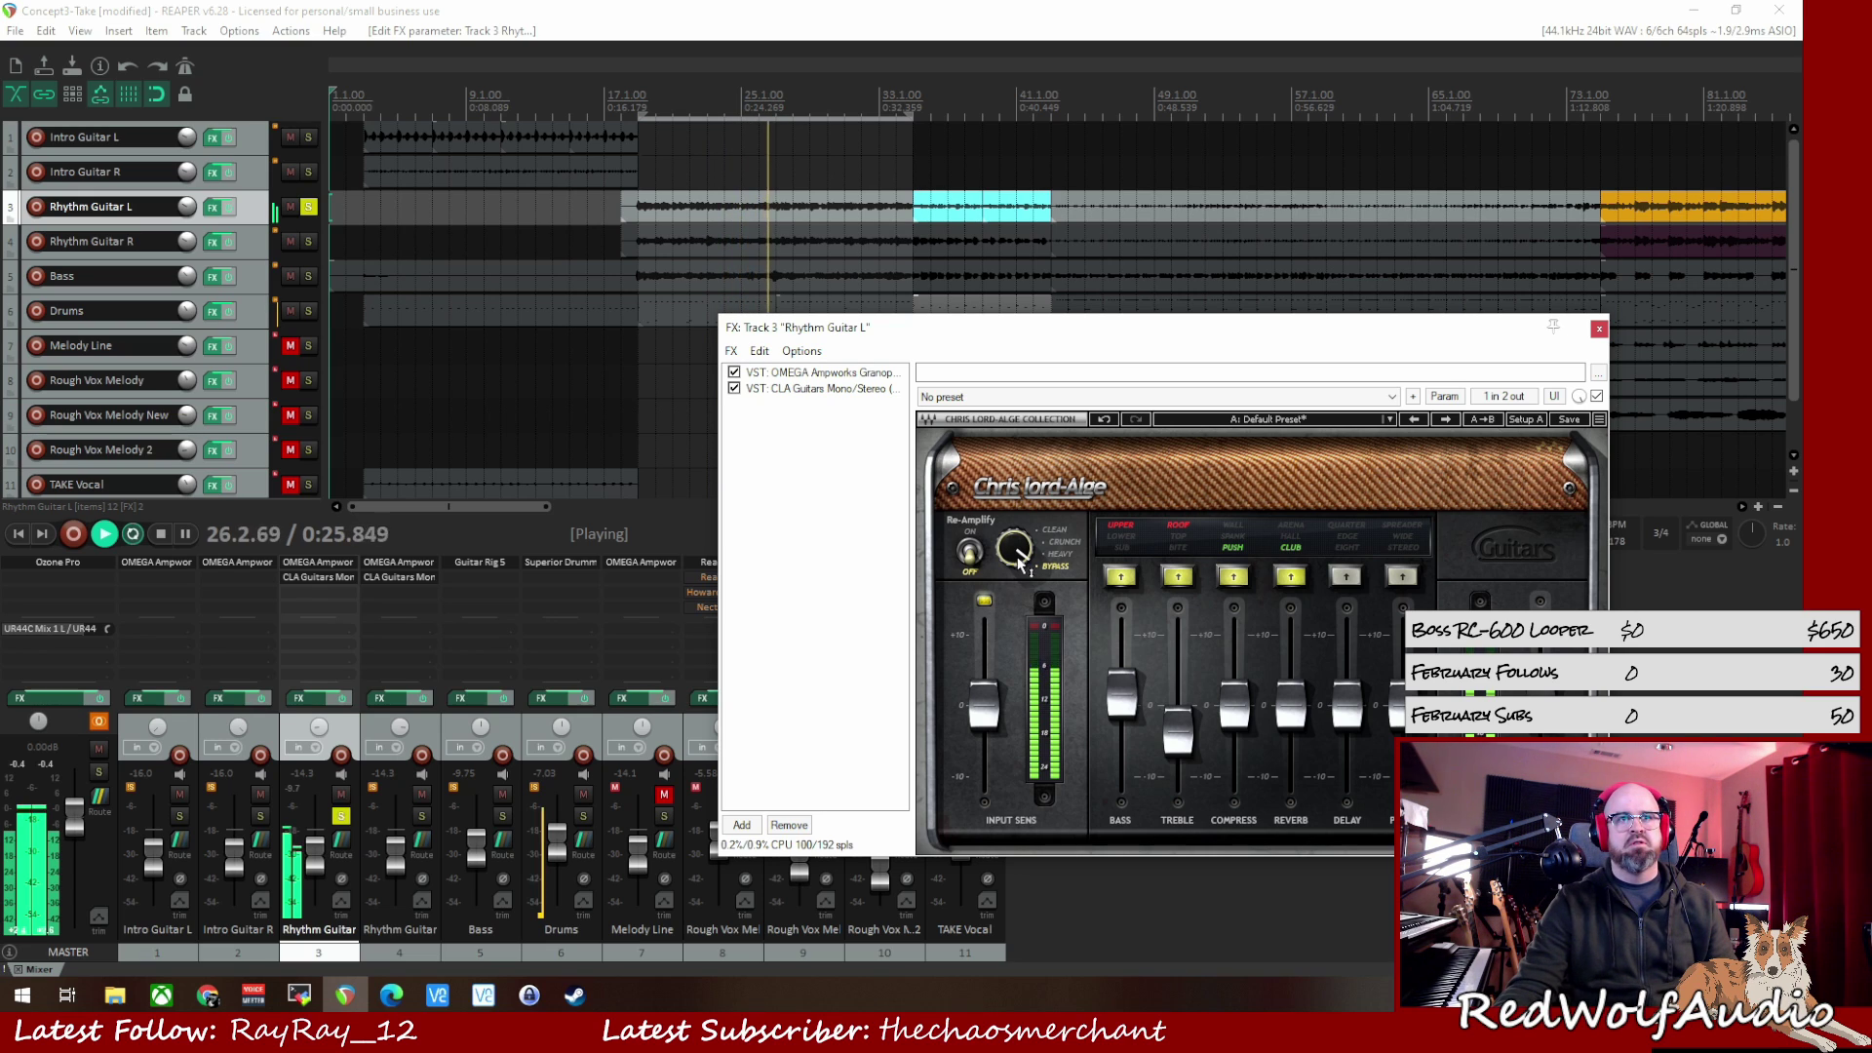
{"action": "left_click_drag", "start_coordinate": [1019, 563], "coordinate": [1014, 558]}
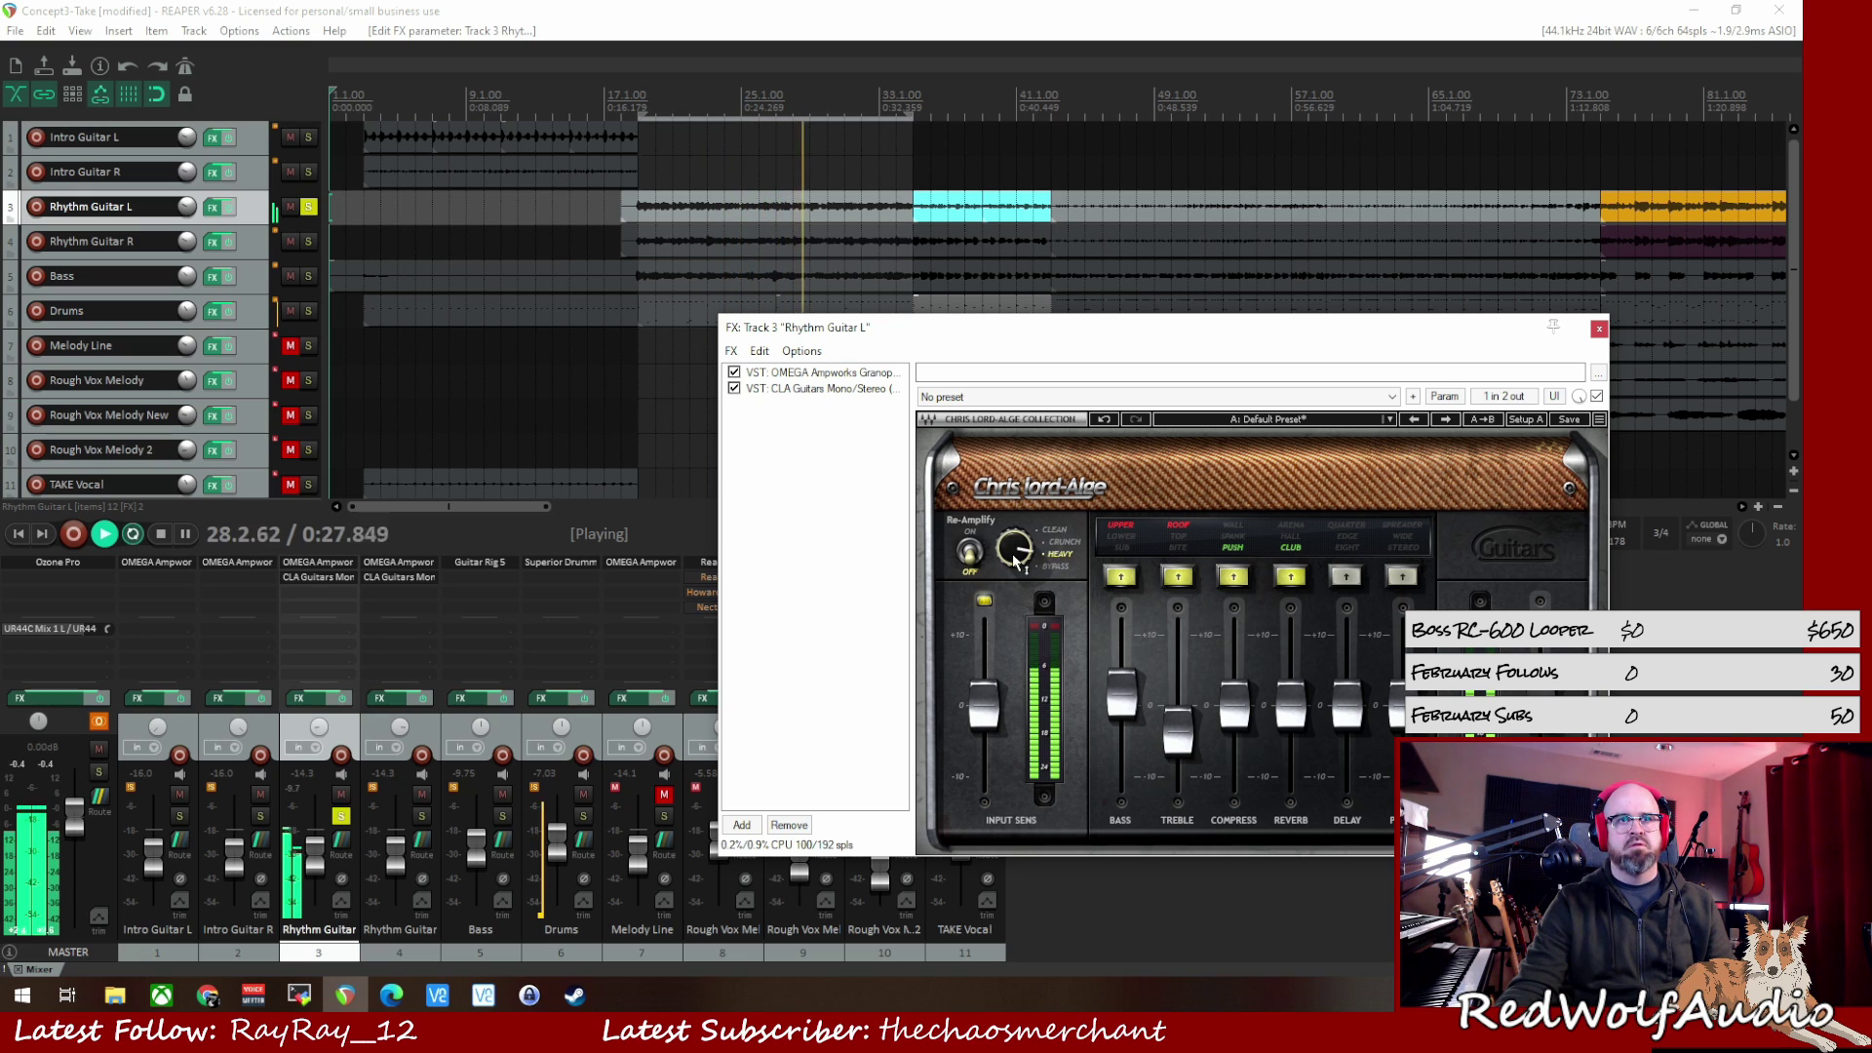
{"action": "left_click_drag", "start_coordinate": [1178, 729], "coordinate": [1178, 698]}
{"action": "left_click", "coordinate": [1177, 577]}
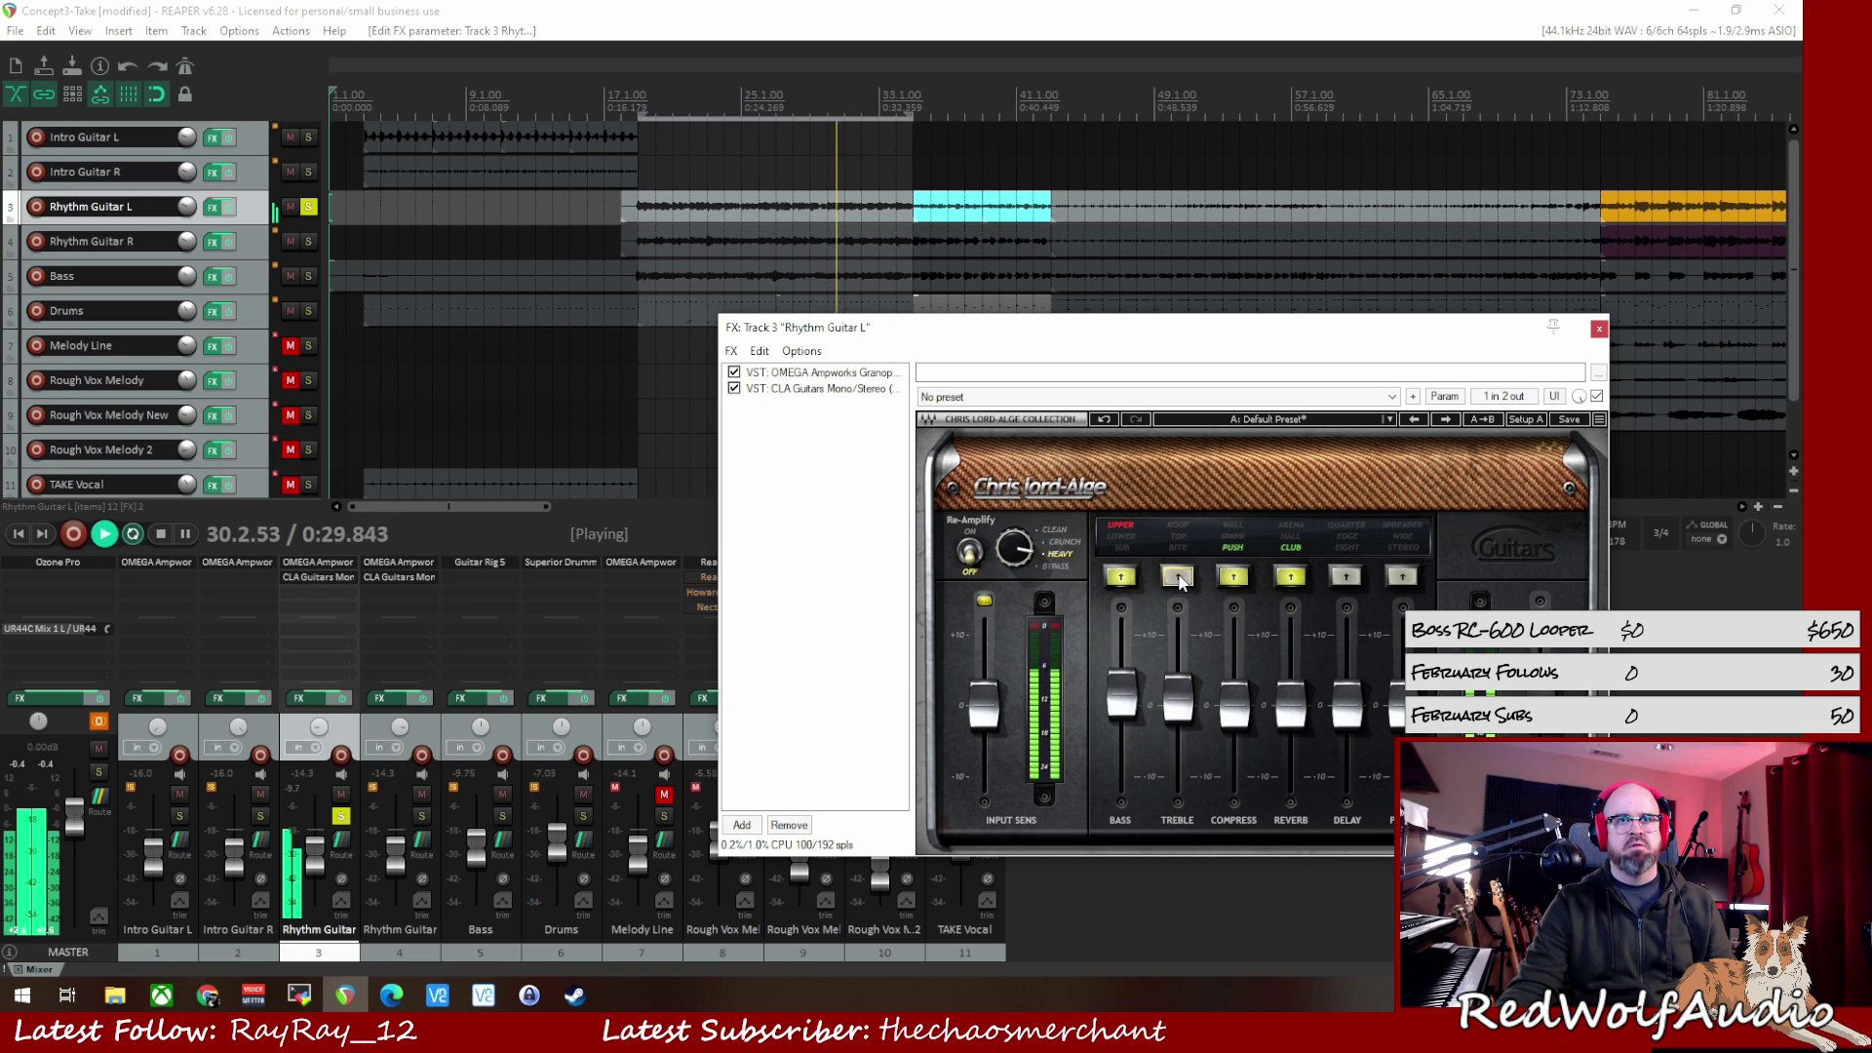
{"action": "left_click", "coordinate": [1177, 577]}
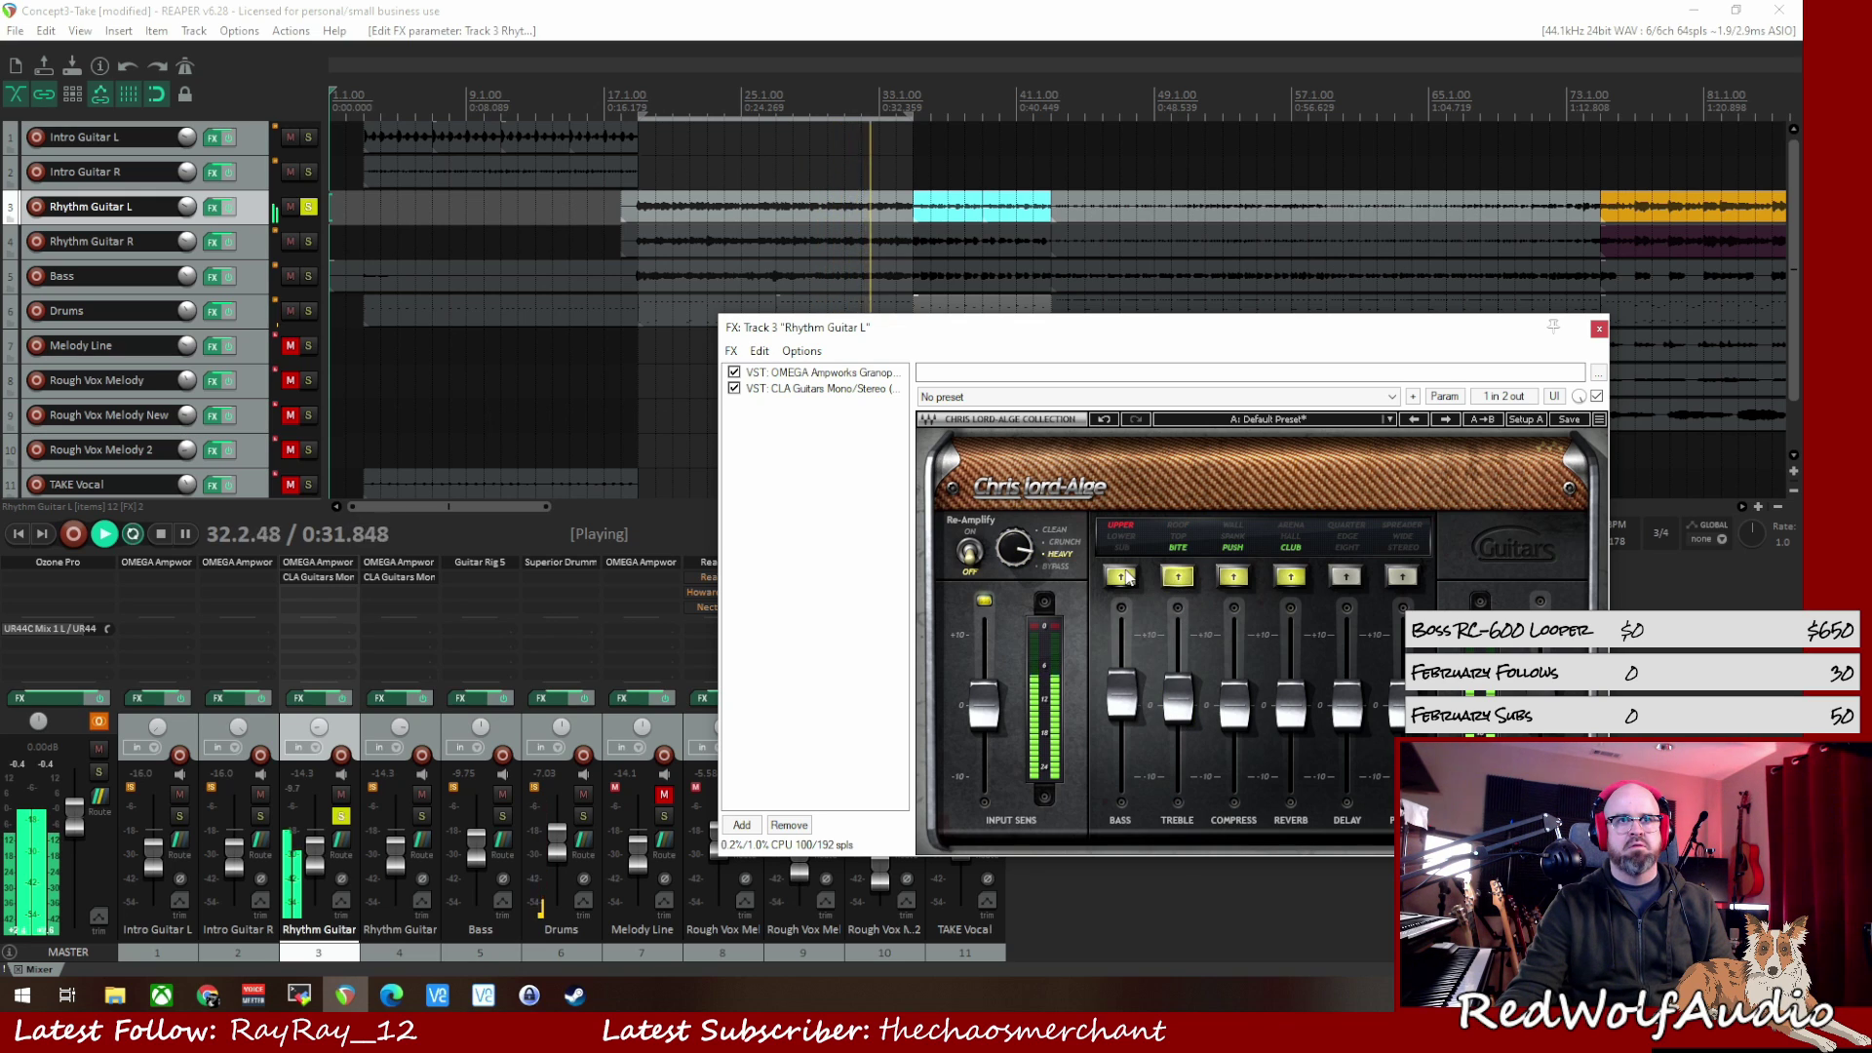
{"action": "left_click", "coordinate": [1121, 577]}
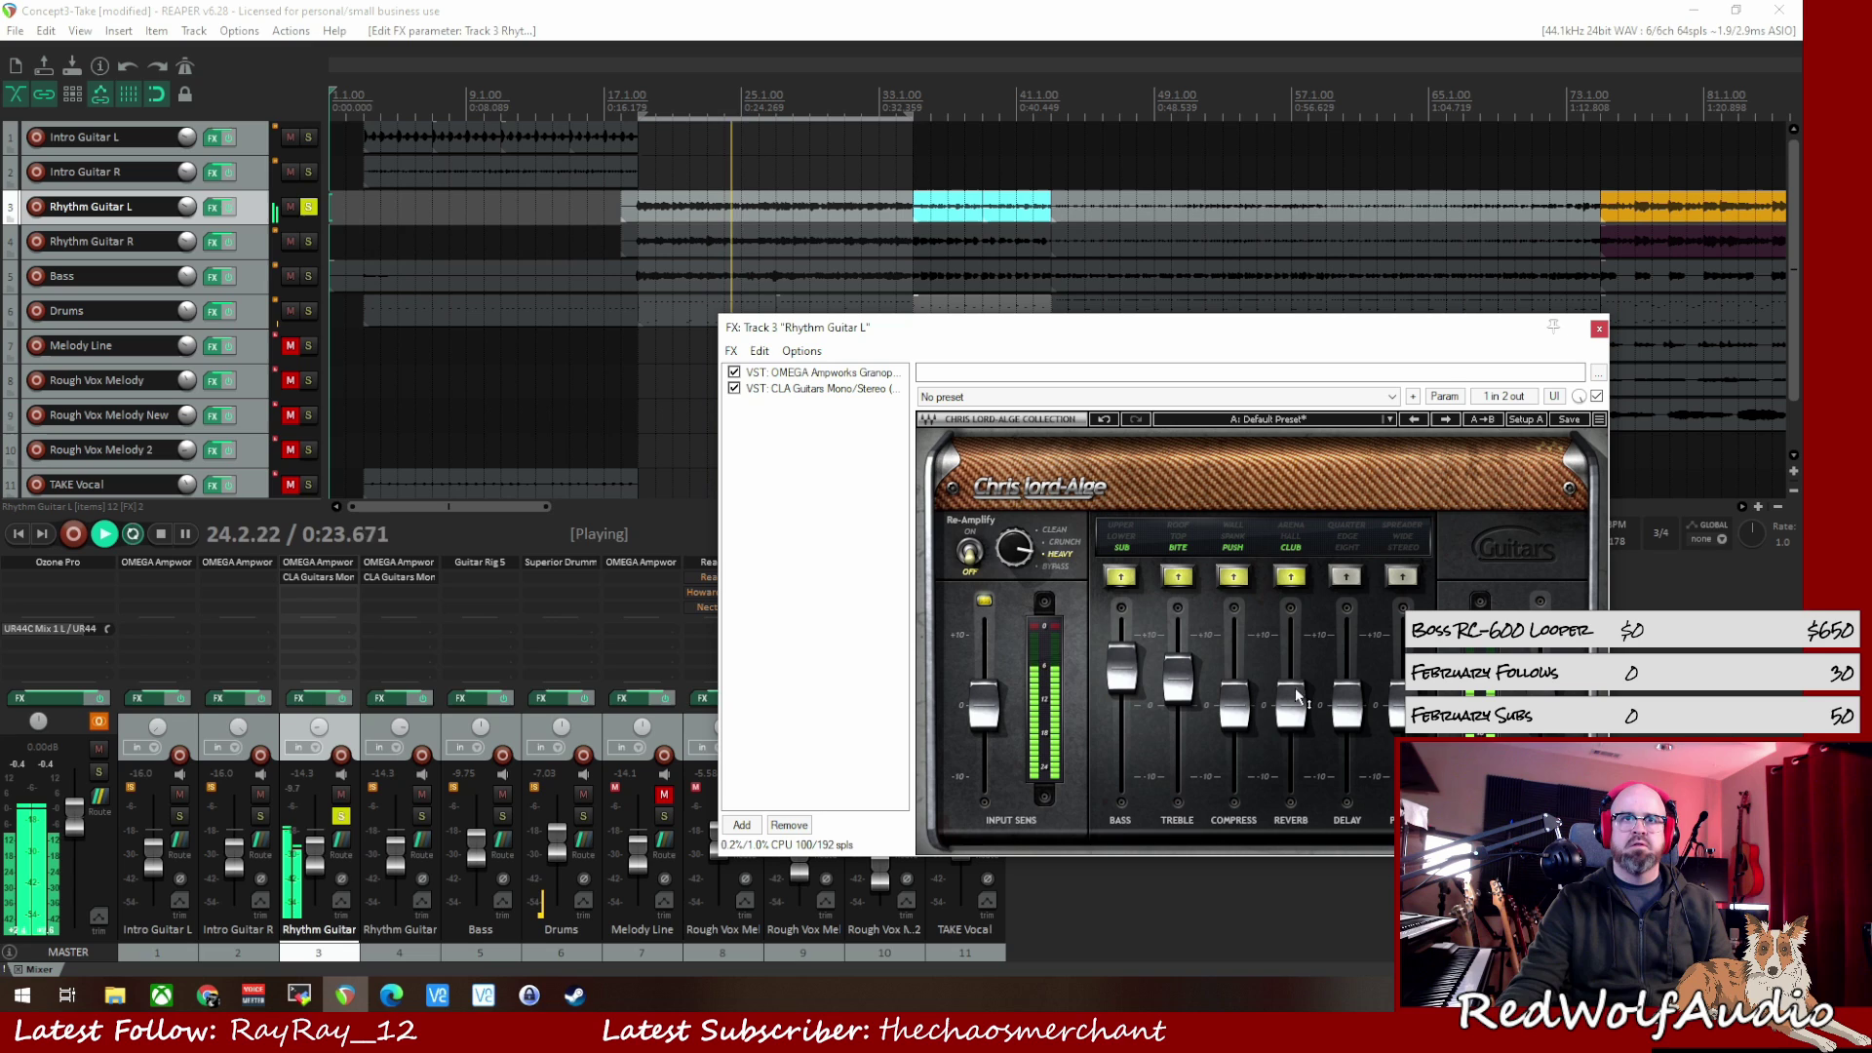
{"action": "left_click_drag", "start_coordinate": [1236, 714], "coordinate": [1239, 703]}
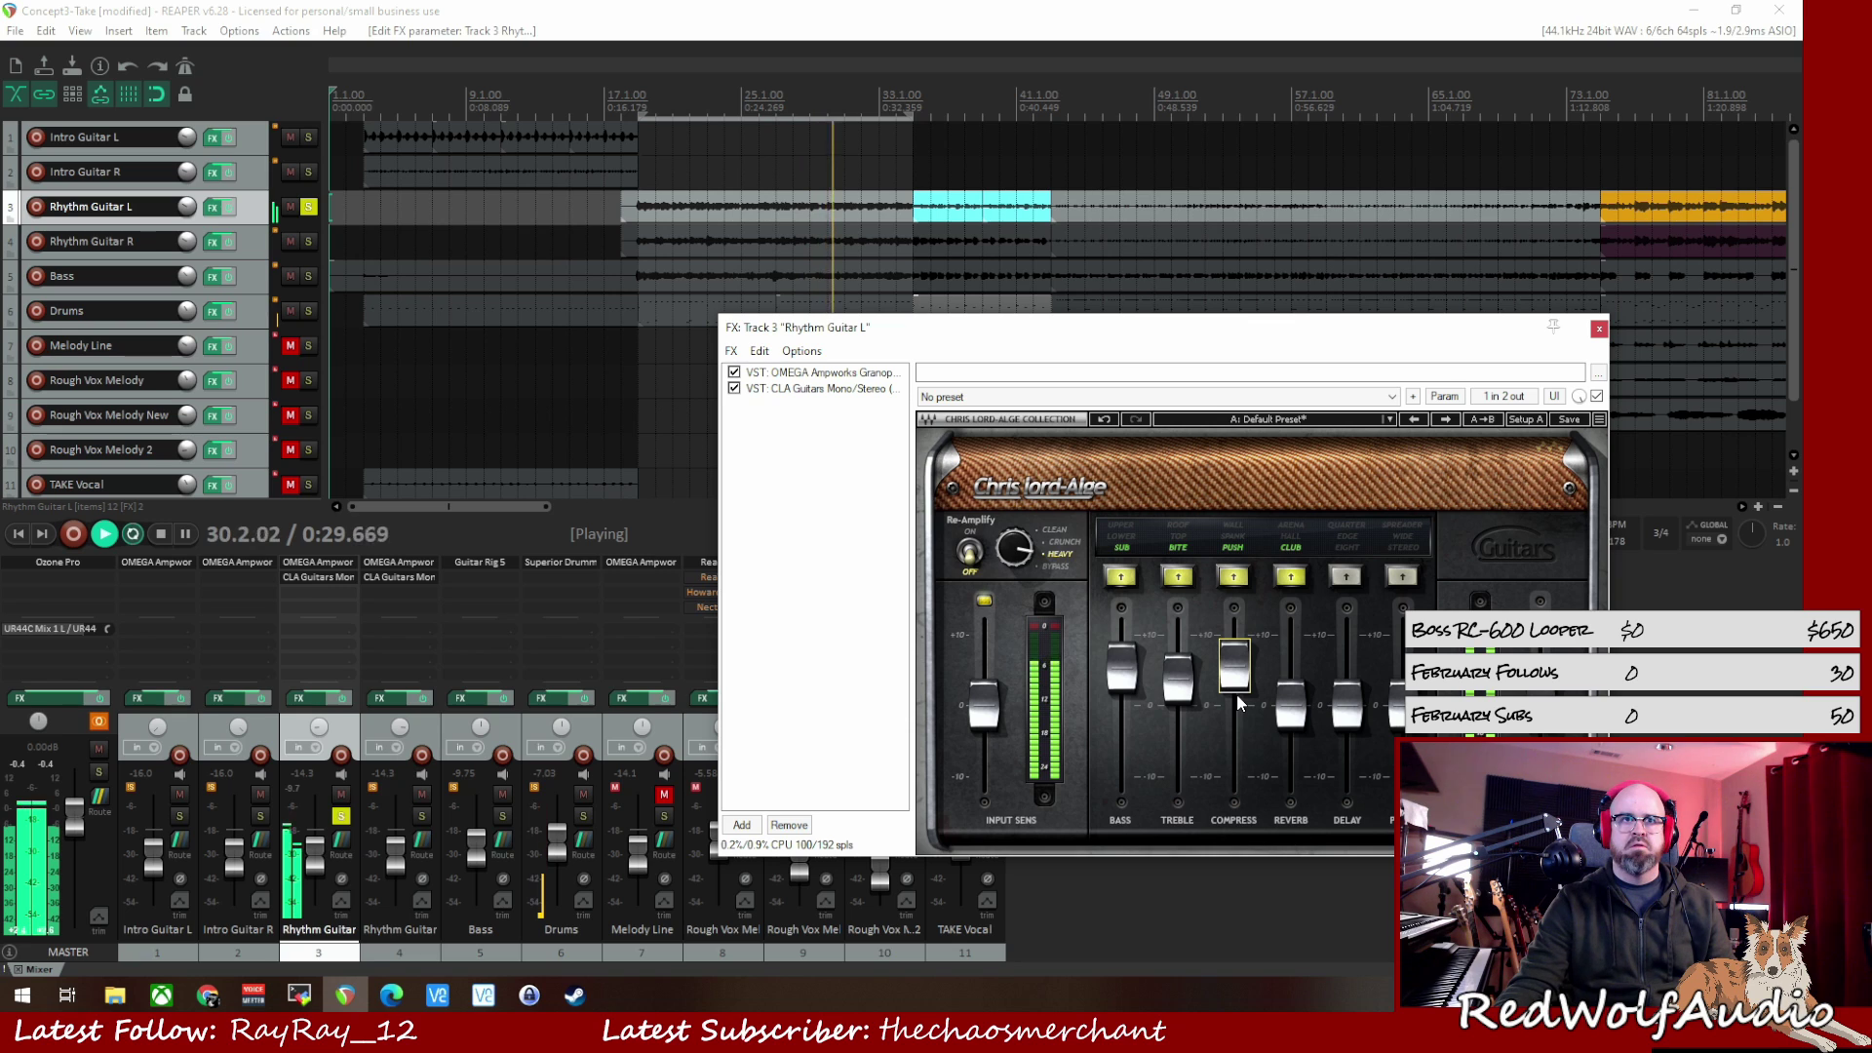
Replace CLA Guitars on Rhythm Guitar R with a copy from Rhythm Guitar L, and close both effects windows.
{"action": "right_click", "coordinate": [850, 389]}
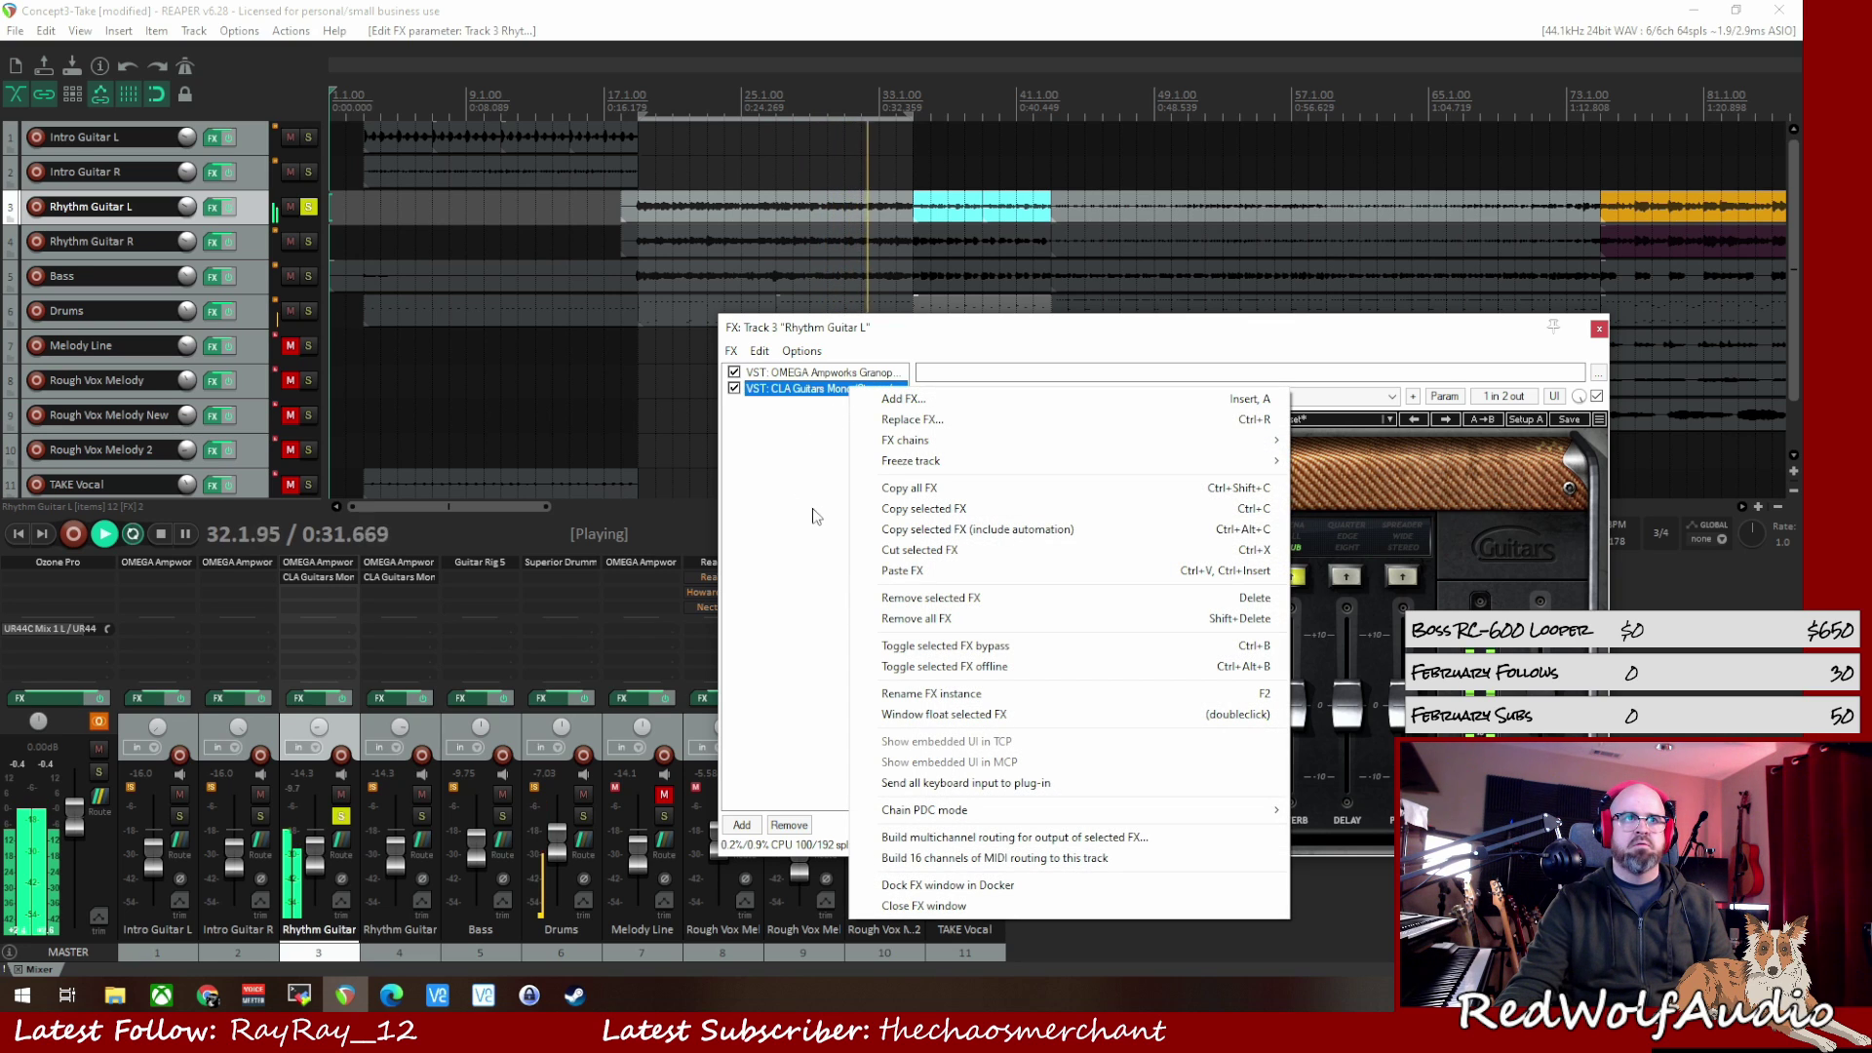
{"action": "left_click", "coordinate": [890, 508]}
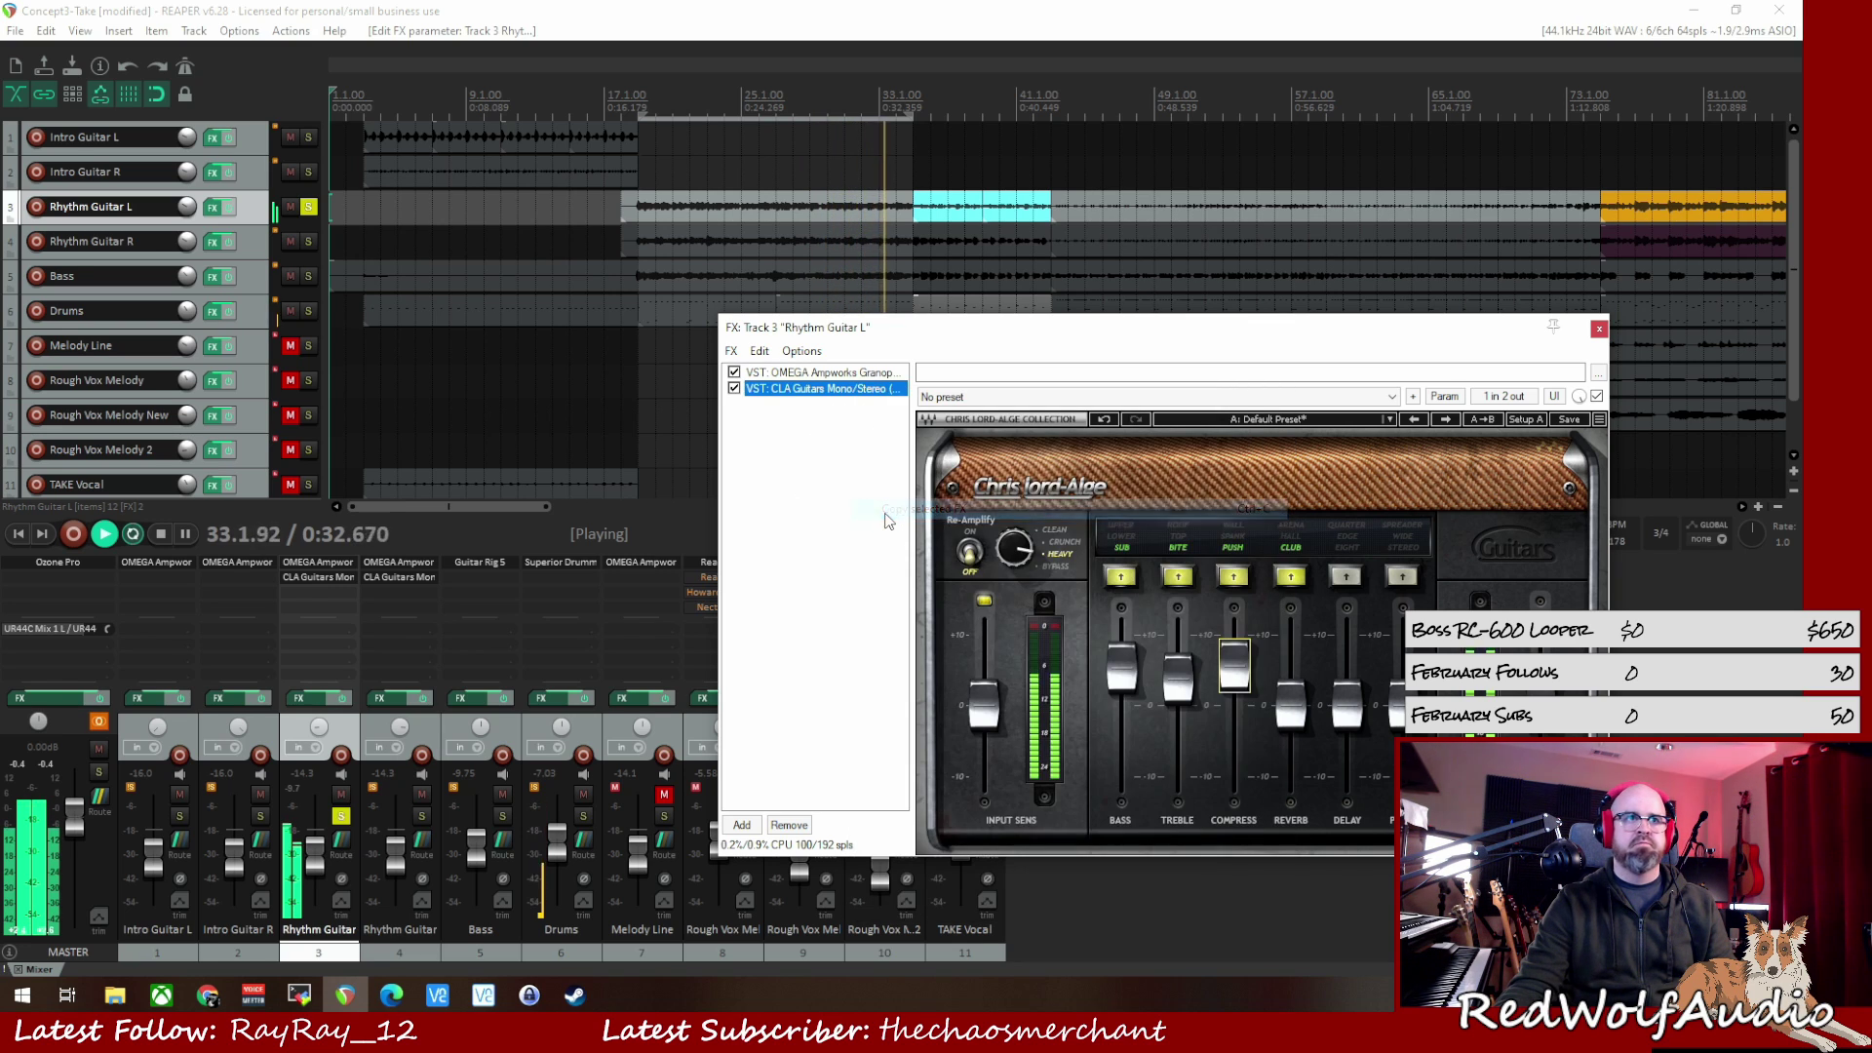
{"action": "left_click", "coordinate": [211, 242]}
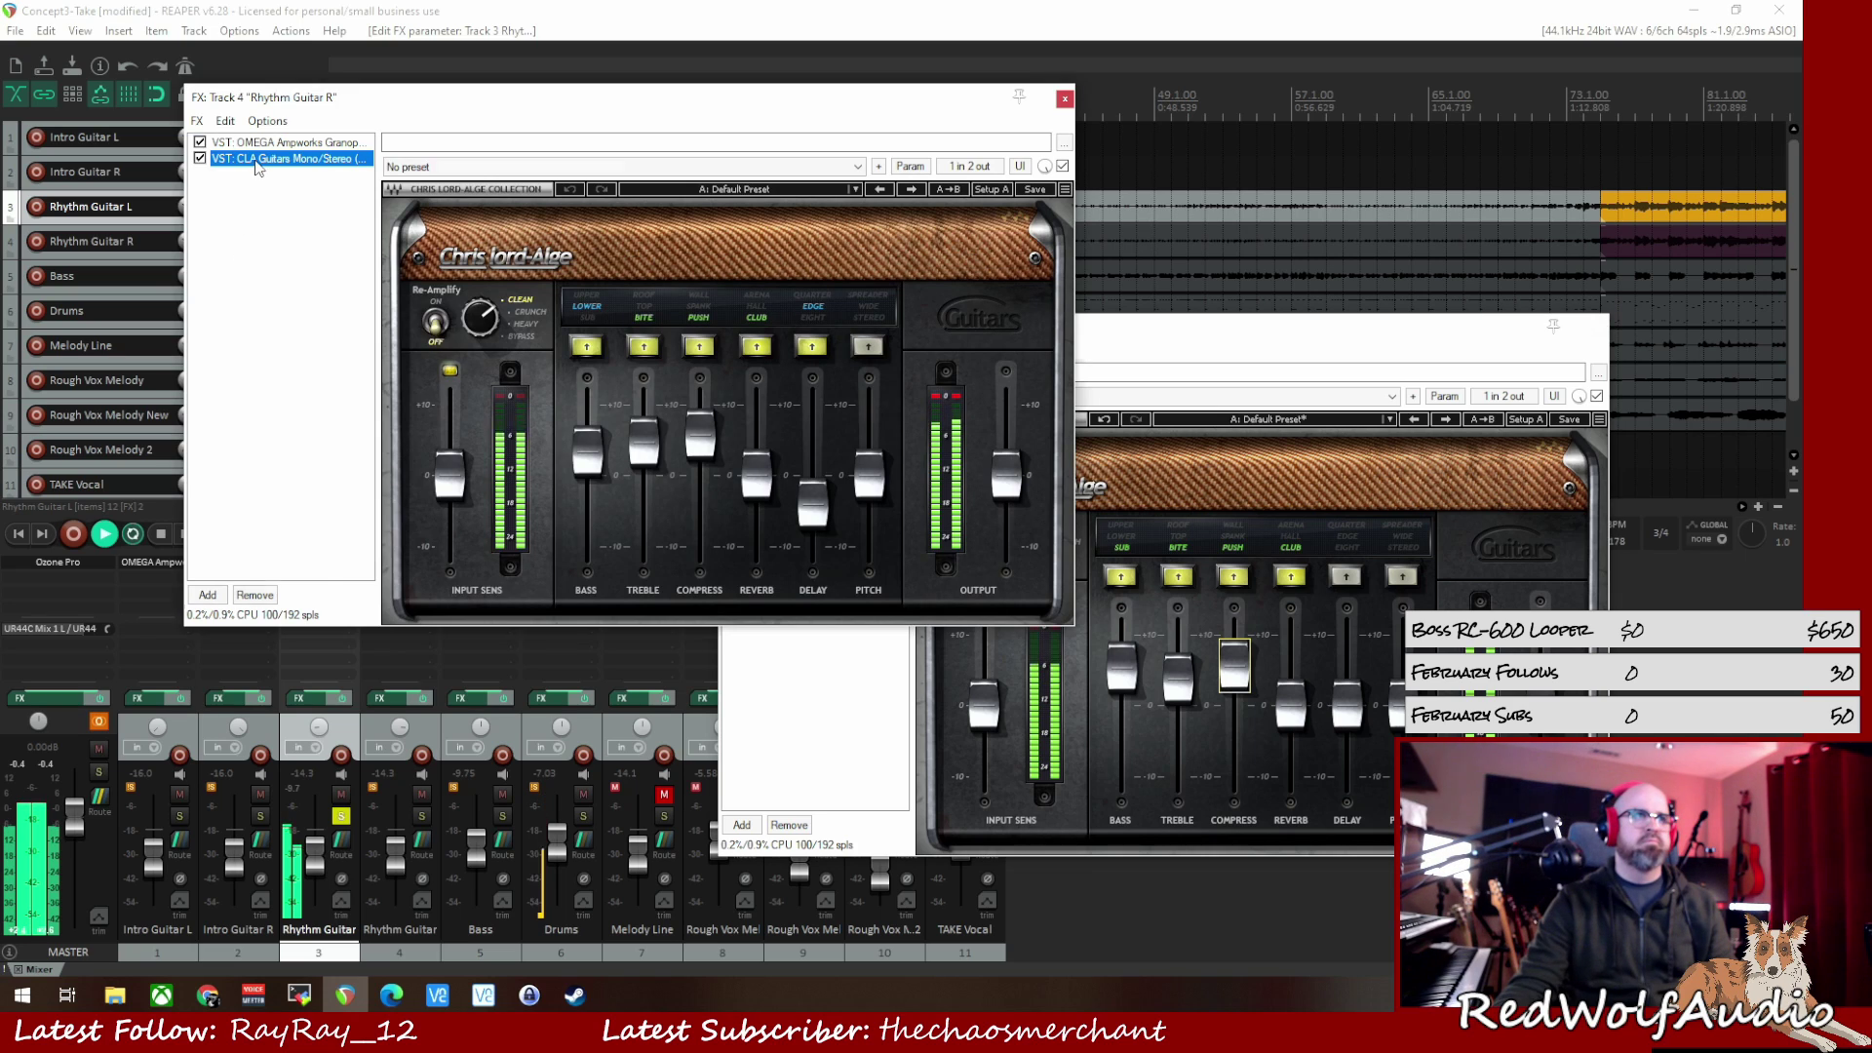
{"action": "right_click", "coordinate": [256, 160]}
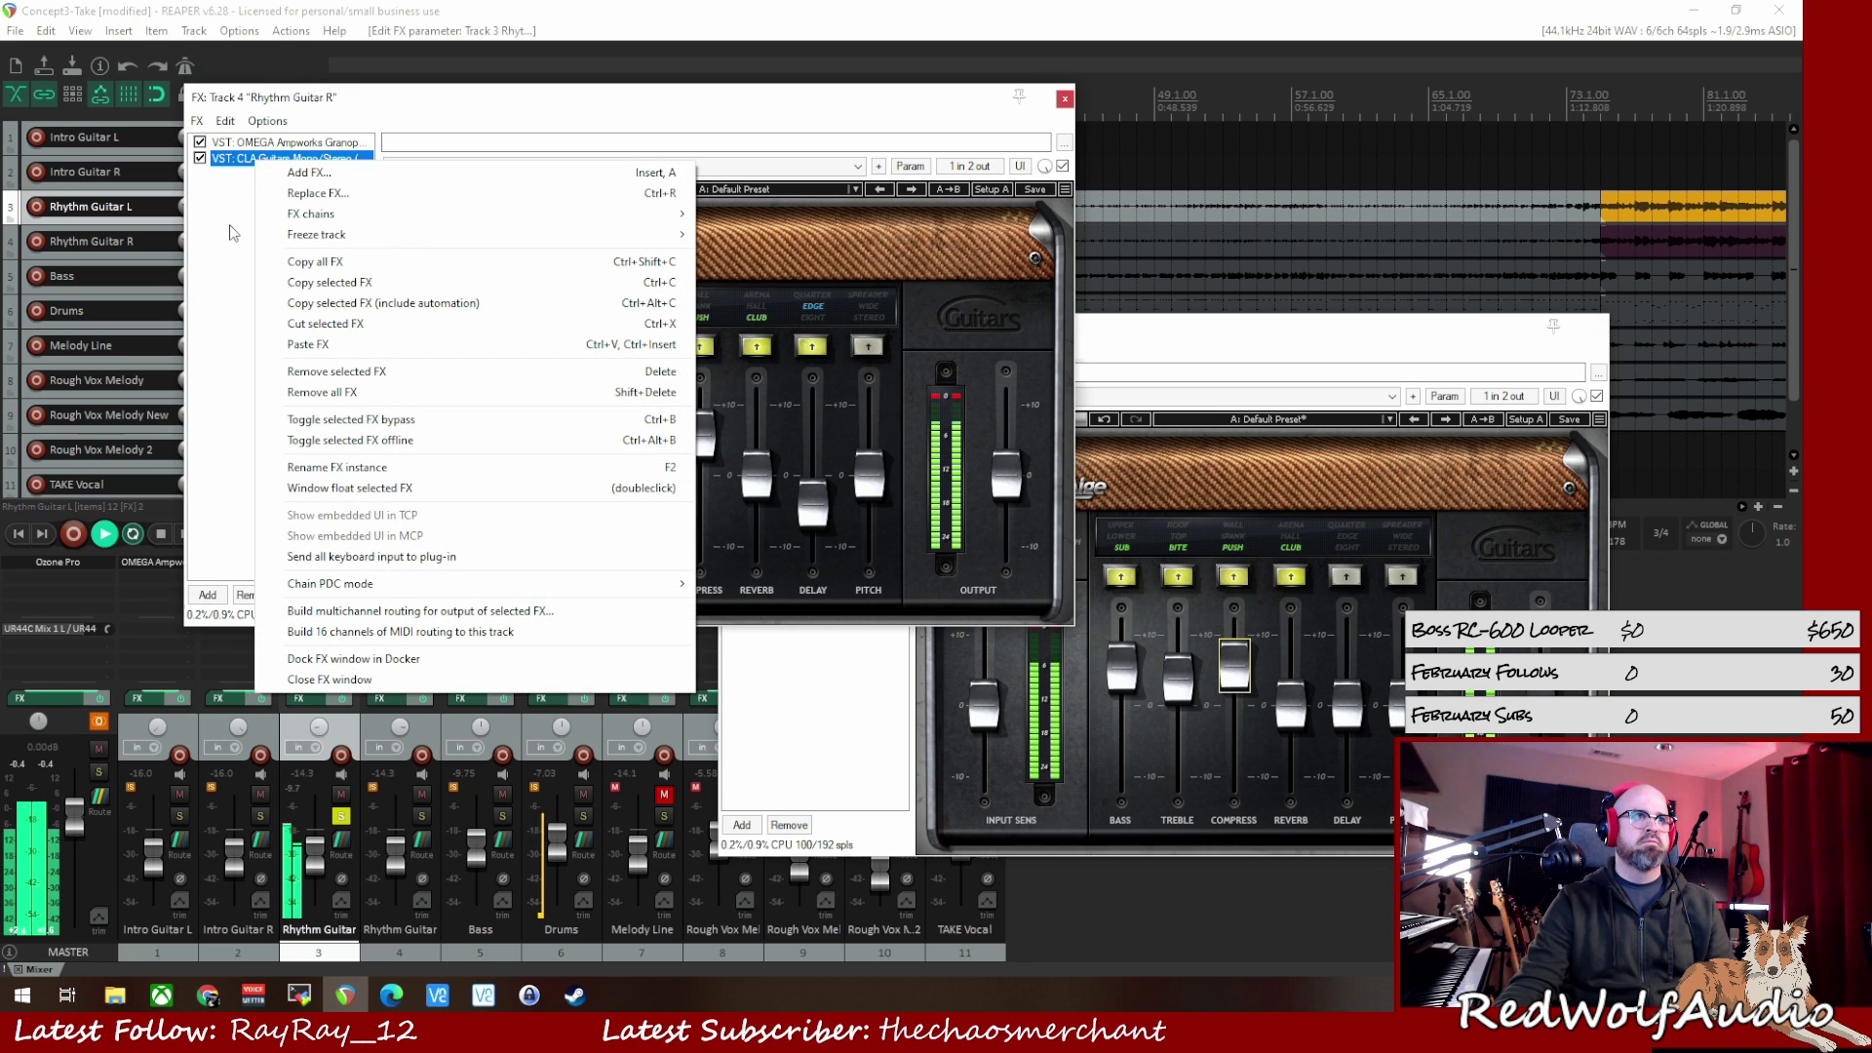
{"action": "left_click", "coordinate": [262, 372]}
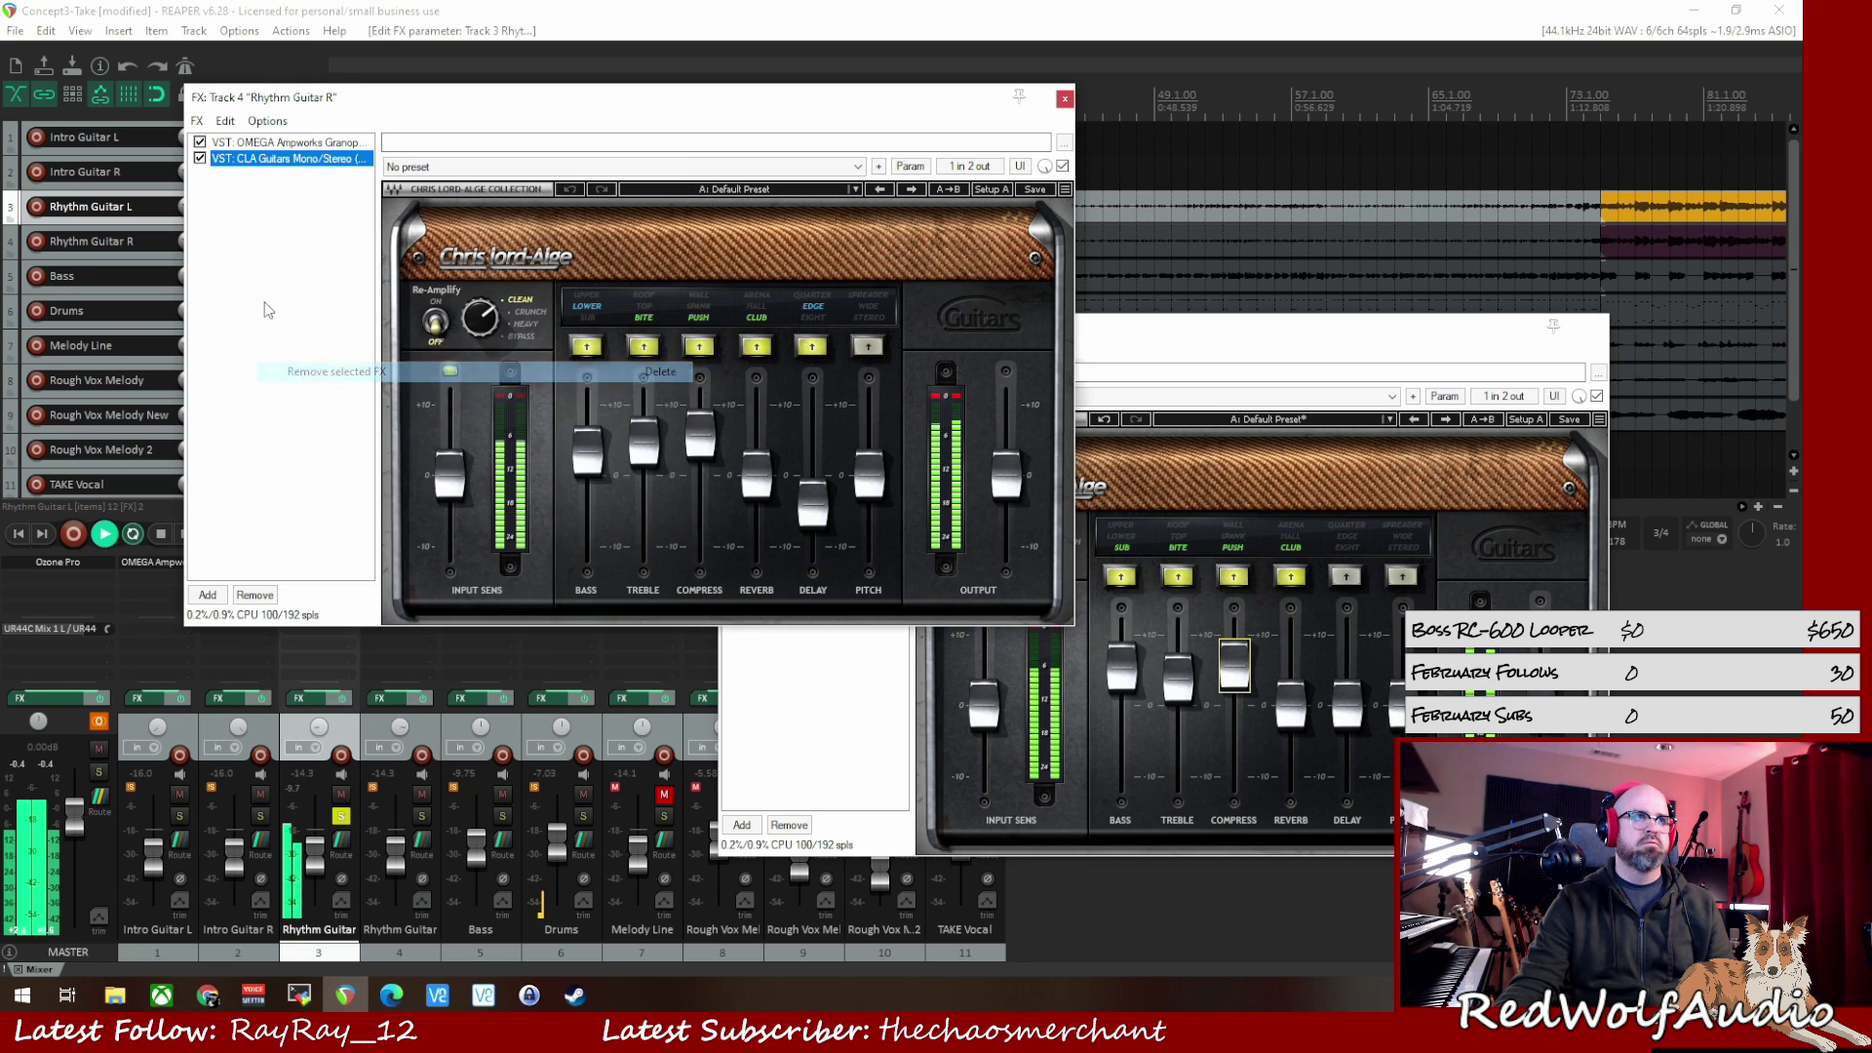
{"action": "right_click", "coordinate": [265, 297]}
{"action": "left_click", "coordinate": [283, 481]}
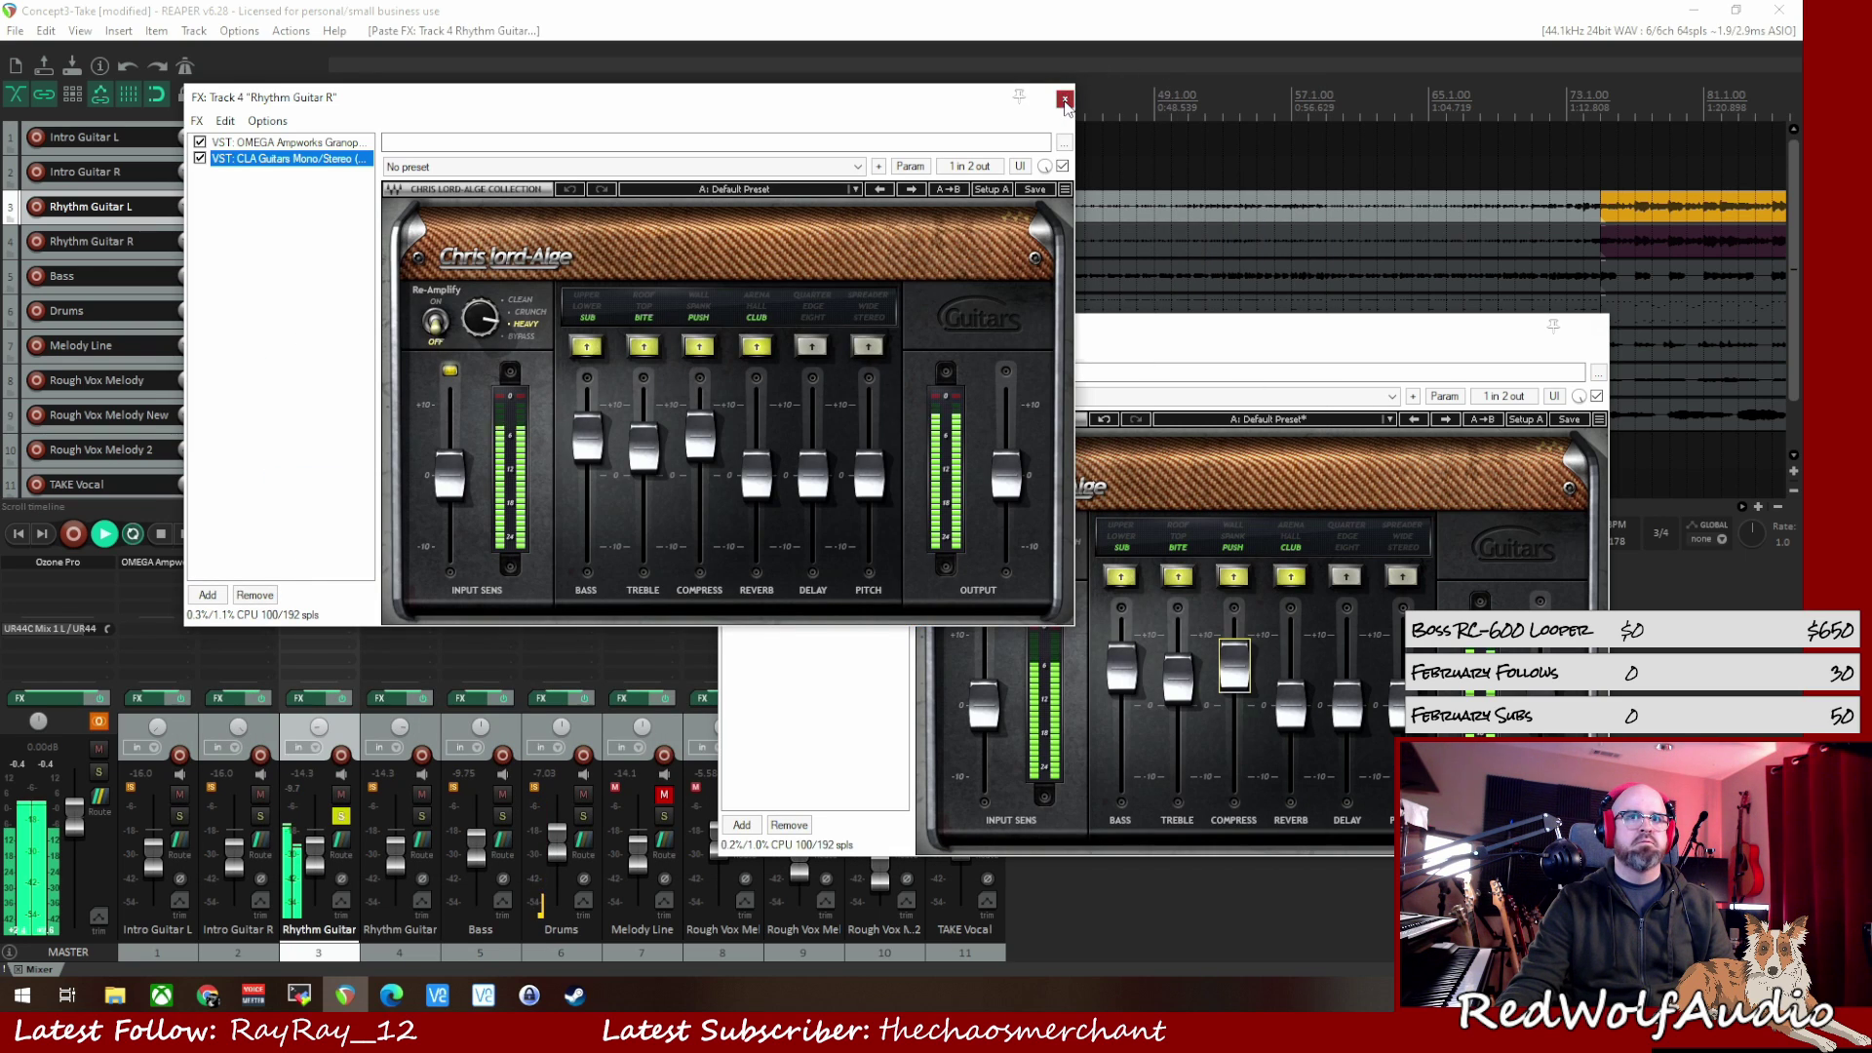
{"action": "left_click", "coordinate": [1065, 101]}
{"action": "left_click", "coordinate": [1599, 329]}
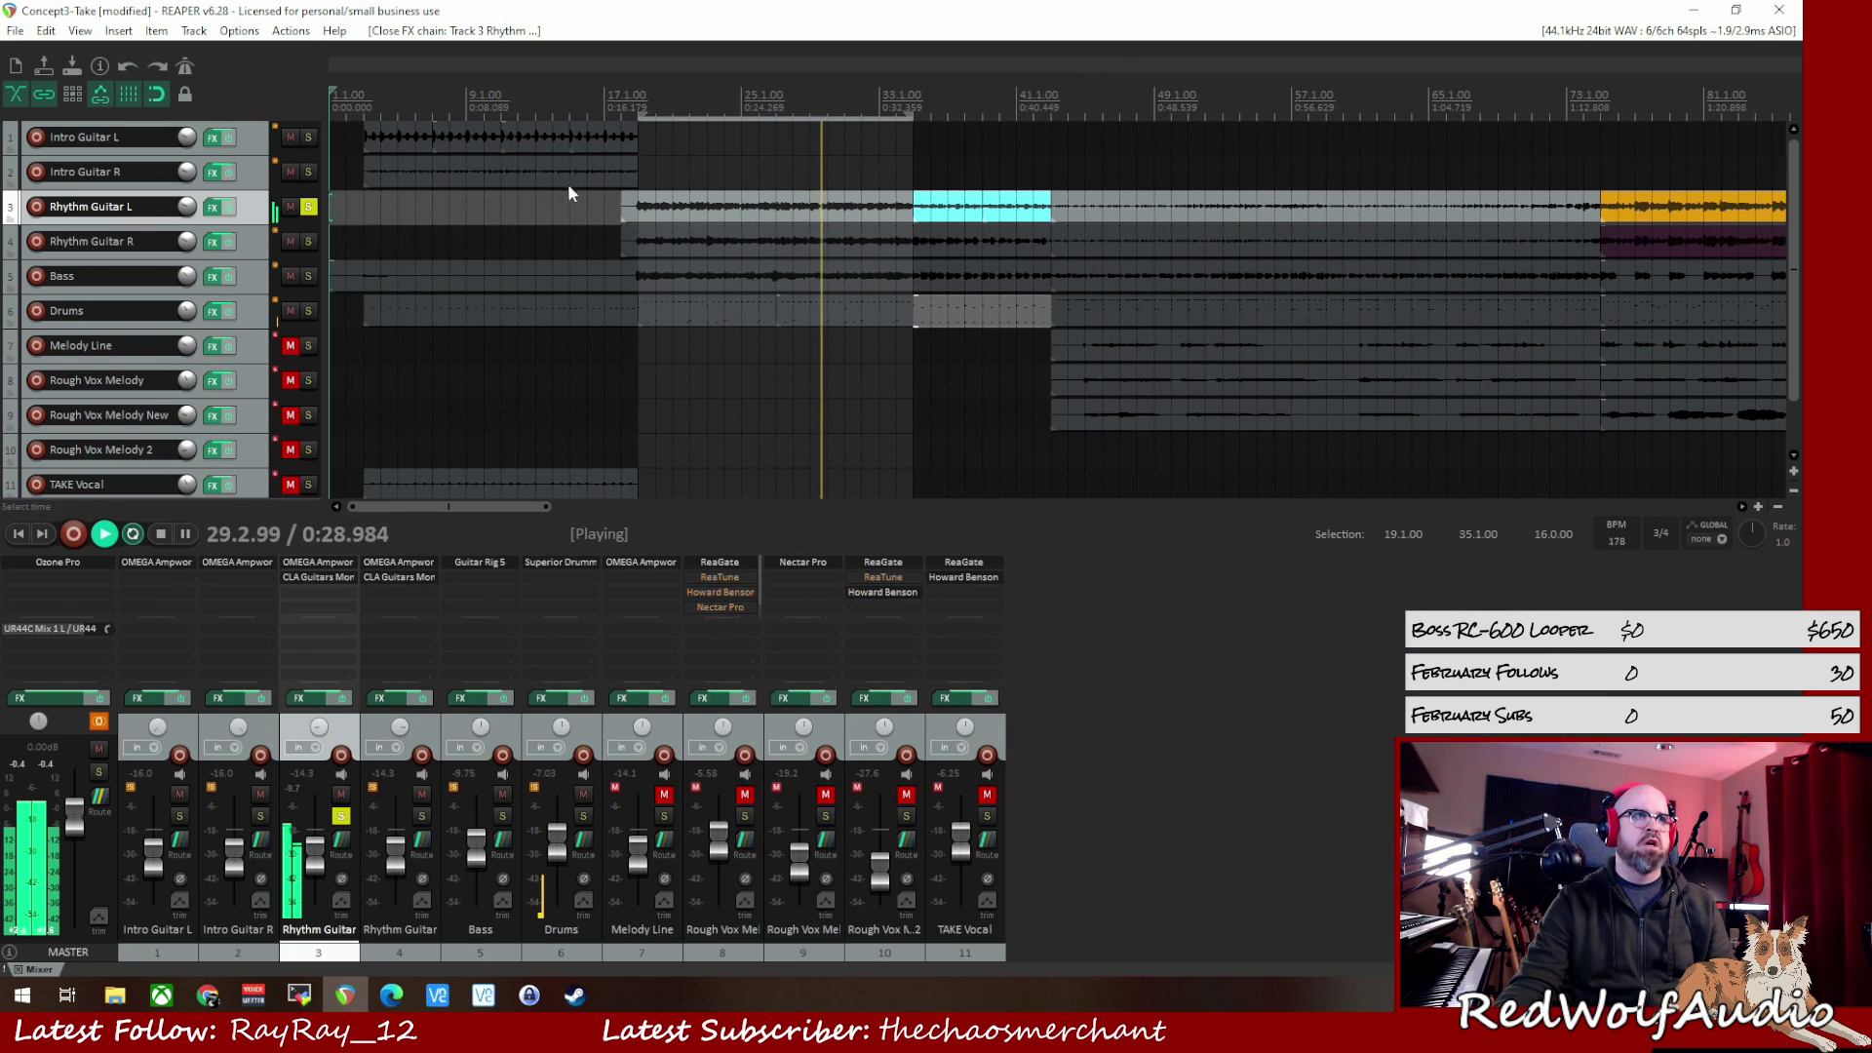
Unsolo Rhythm Guitar L to hear the full mix, solo it again, and reopen its CLA Guitars plugin.
{"action": "left_click", "coordinate": [308, 207]}
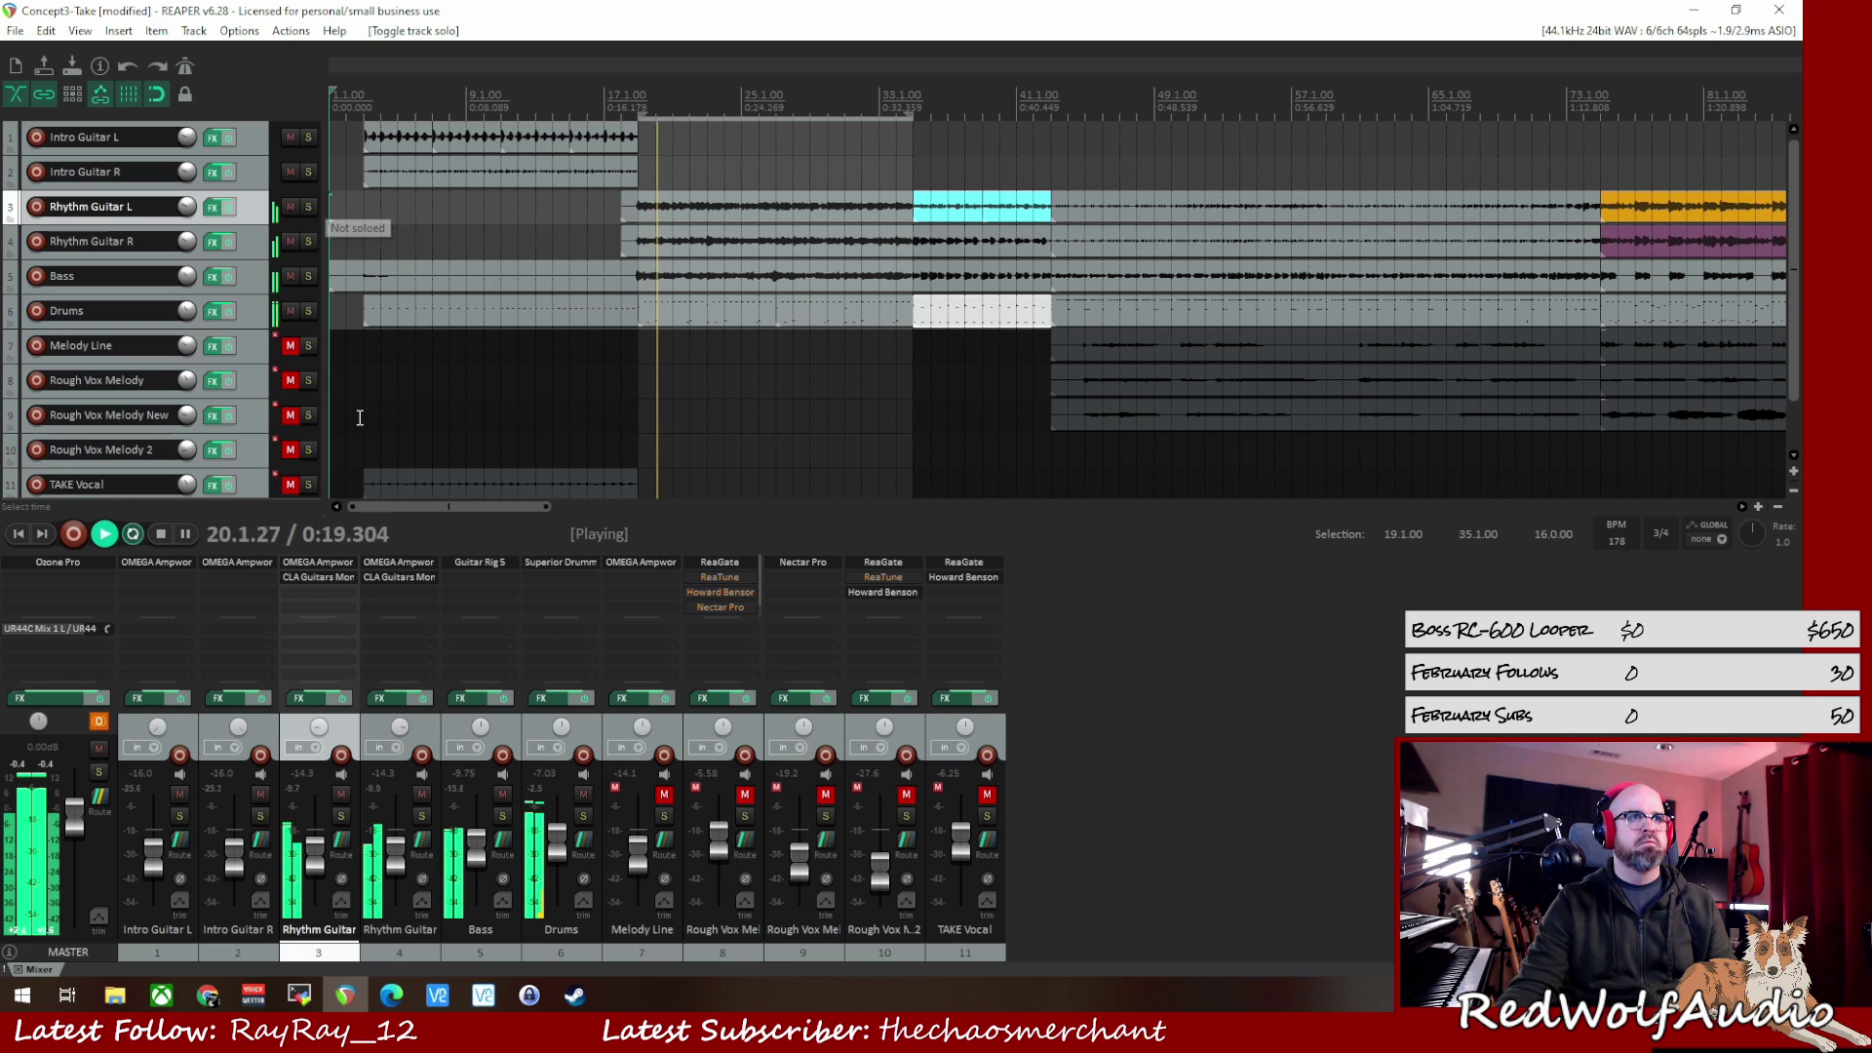
{"action": "left_click", "coordinate": [308, 207]}
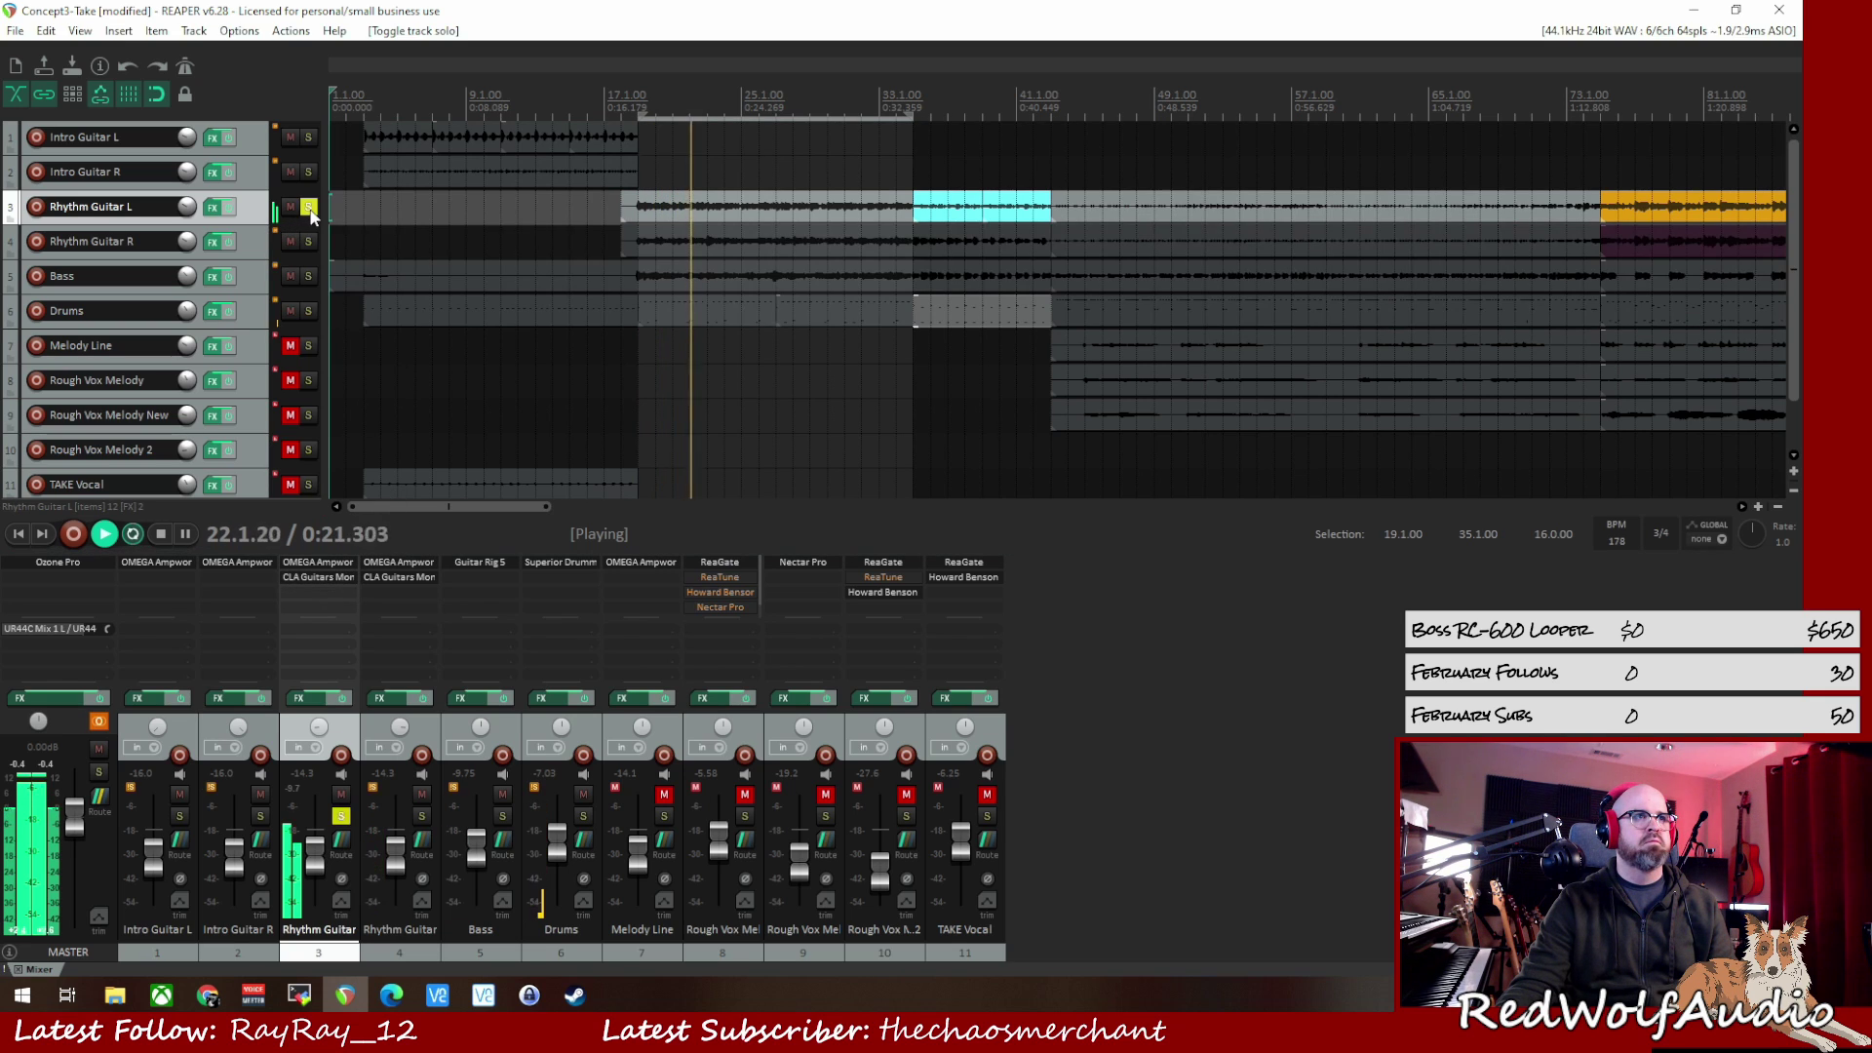
{"action": "left_click", "coordinate": [323, 577]}
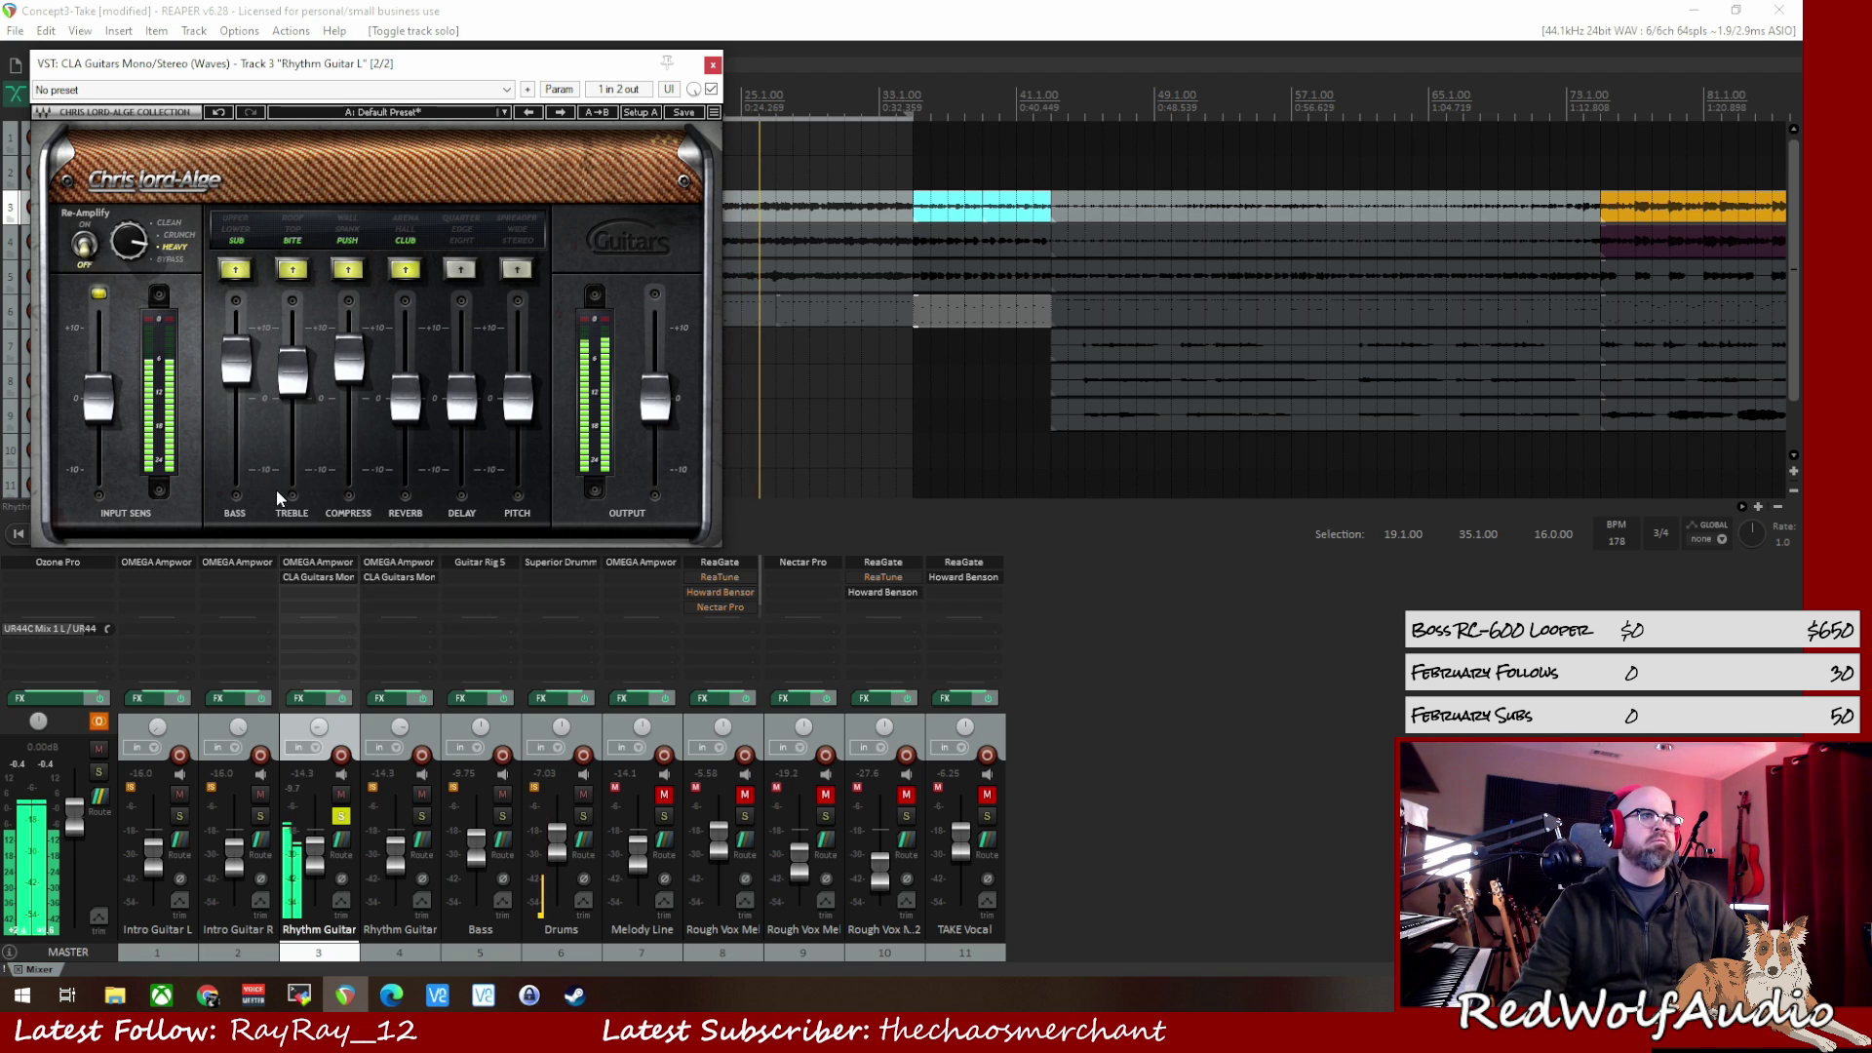
Raise the CLA Guitars reverb fader well above zero on Rhythm Guitar L and set the bass mode to Lower, keeping Re-Amplify off.
{"action": "left_click", "coordinate": [85, 247]}
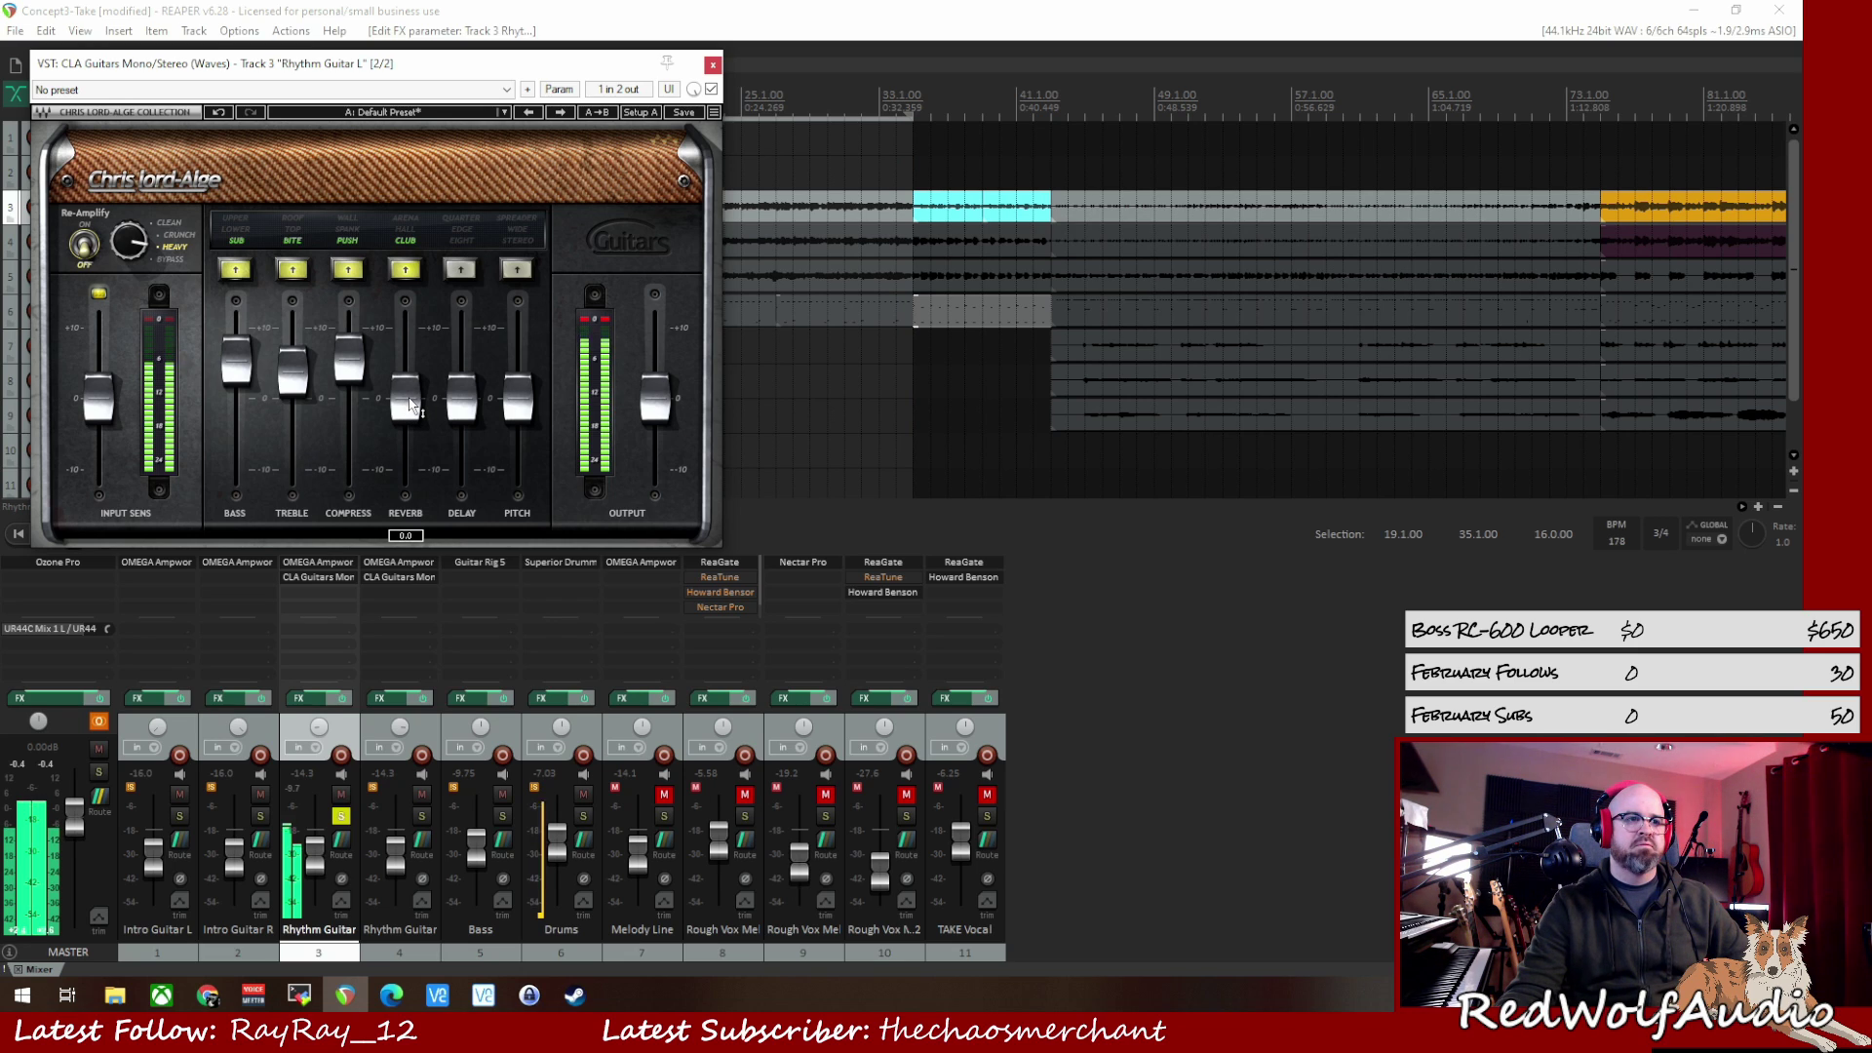
{"action": "left_click_drag", "start_coordinate": [411, 402], "coordinate": [405, 342]}
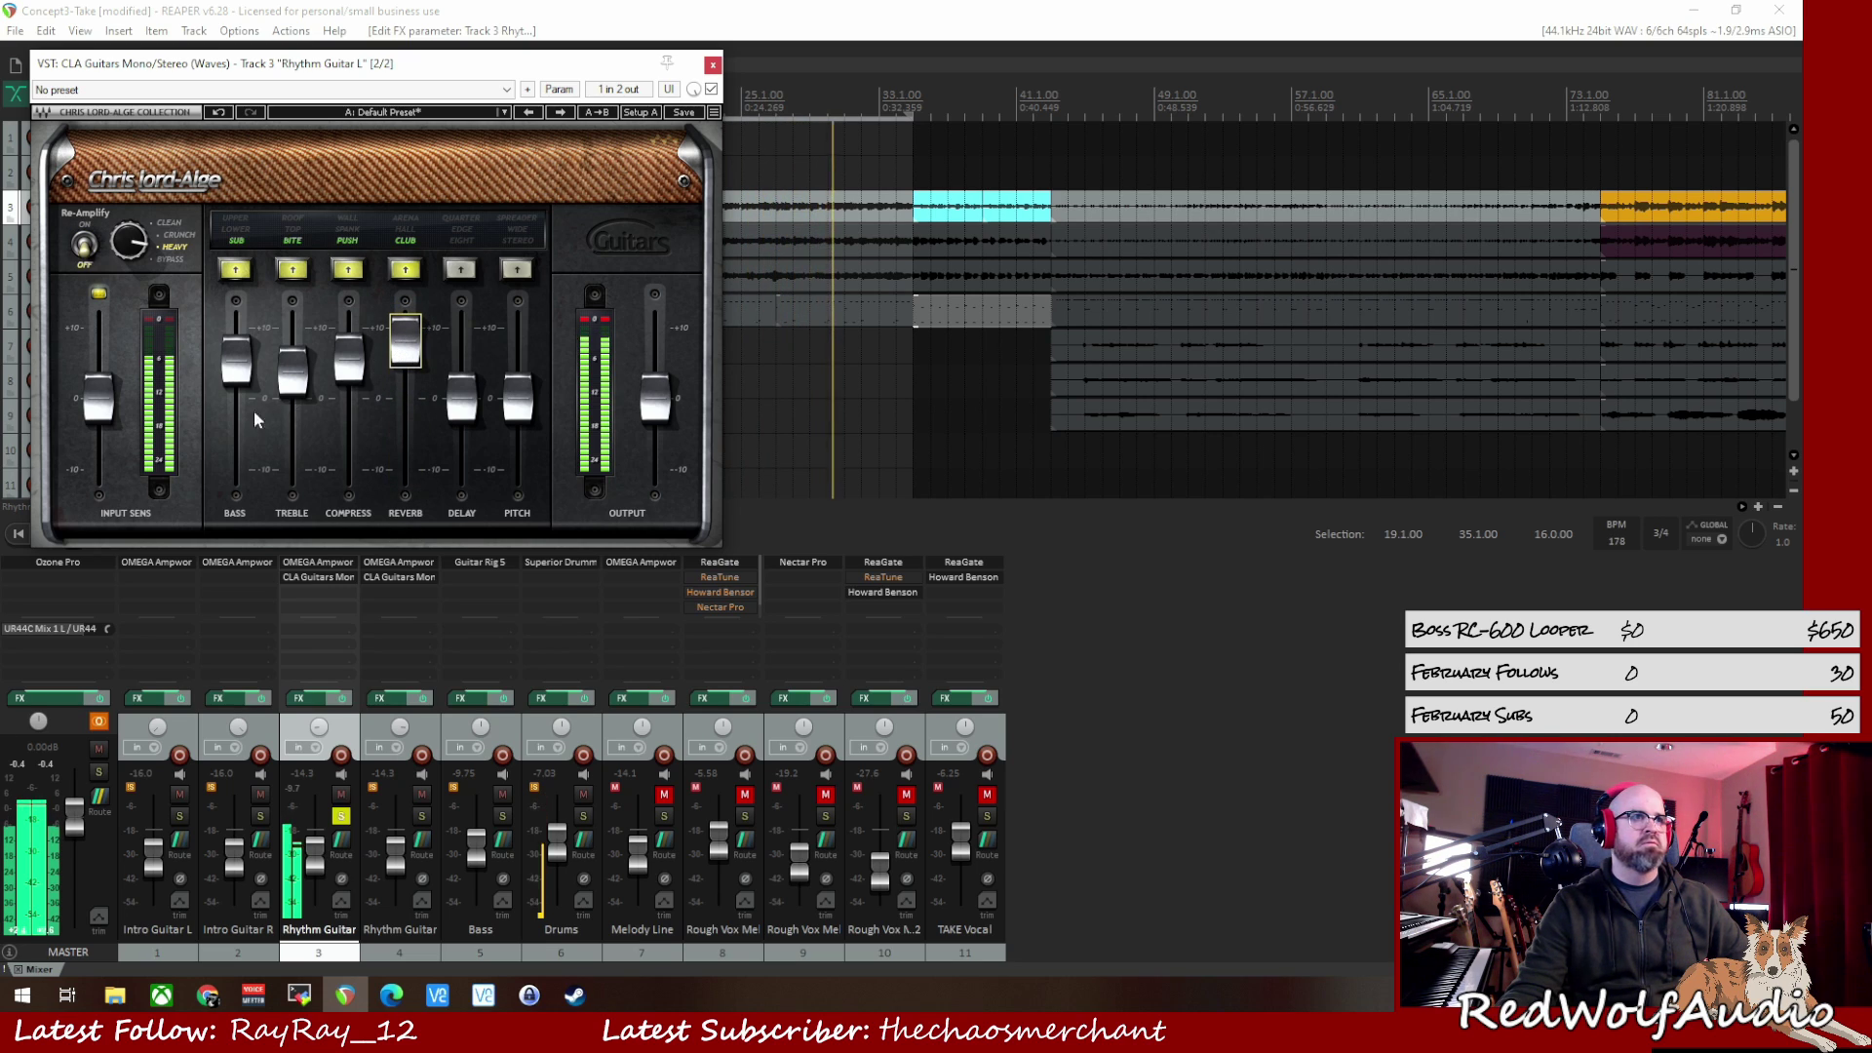
{"action": "left_click", "coordinate": [238, 276]}
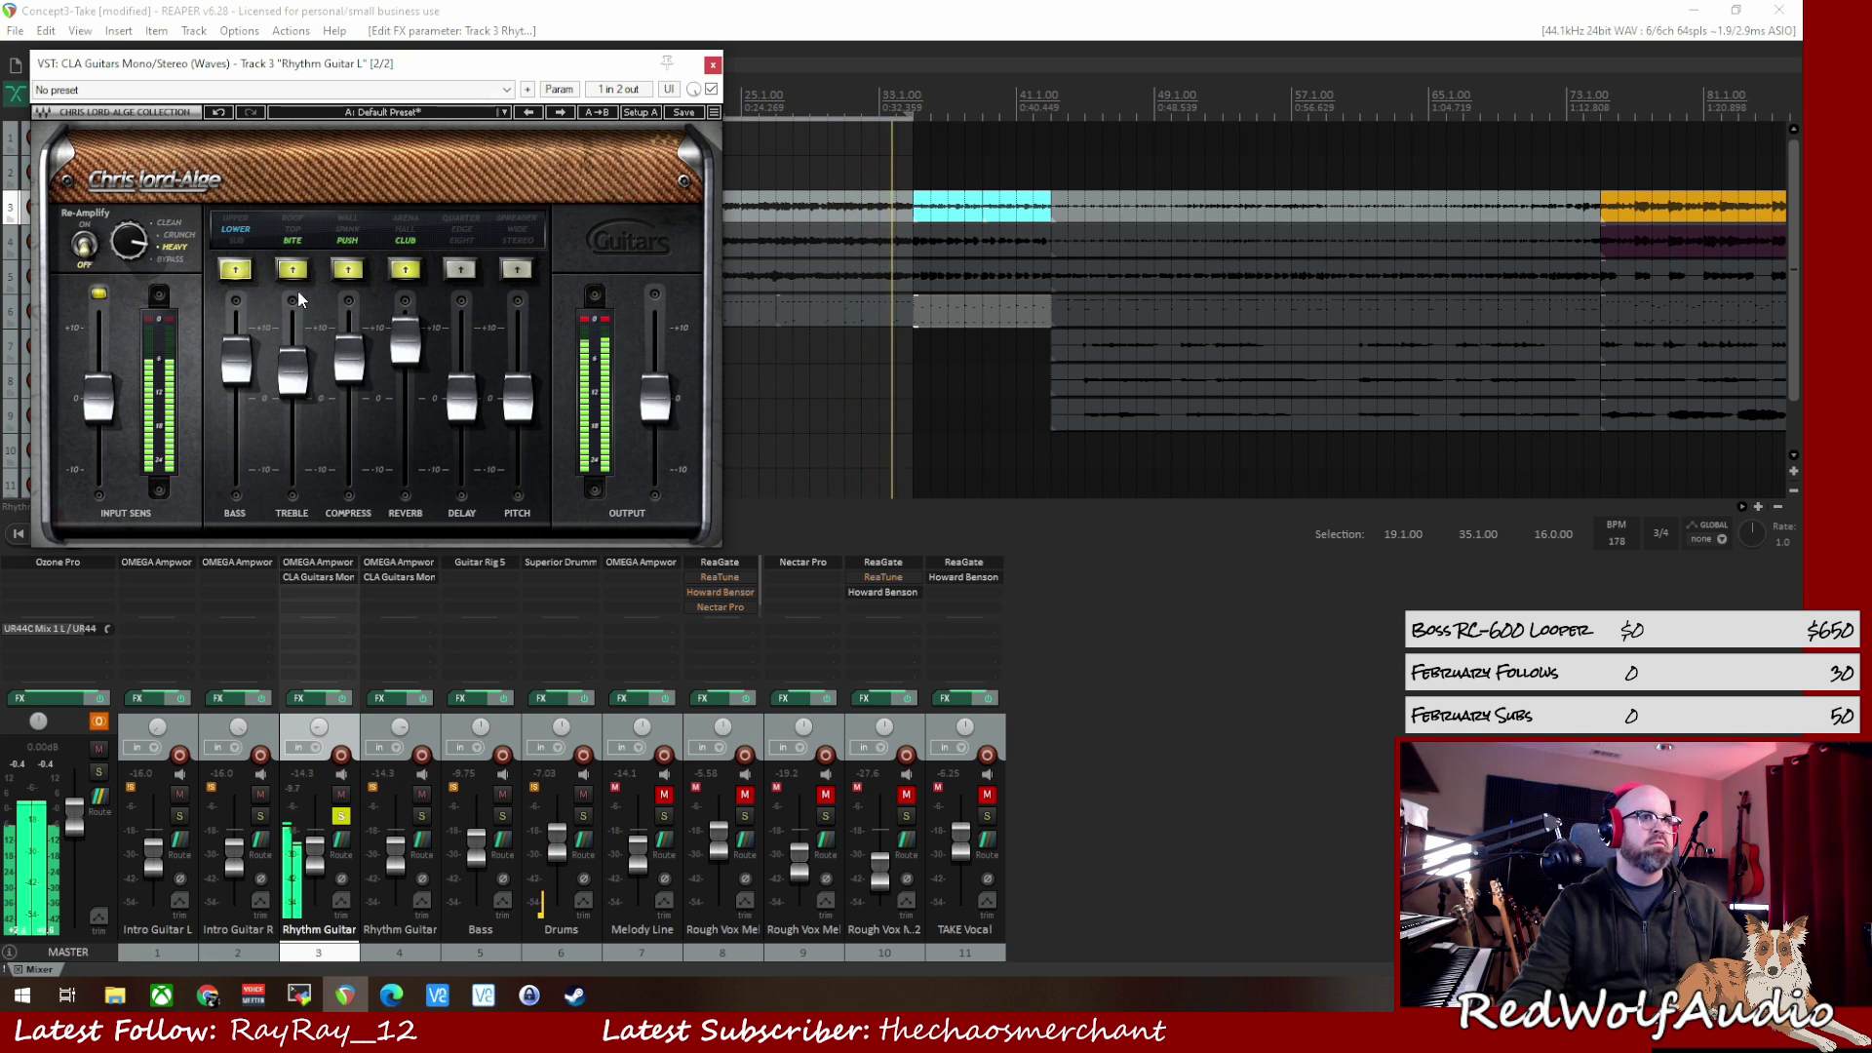
{"action": "mouse_move", "coordinate": [235, 363]}
{"action": "left_mouse_down"}
{"action": "mouse_move", "coordinate": [235, 324]}
{"action": "mouse_move", "coordinate": [235, 359]}
{"action": "left_mouse_up"}
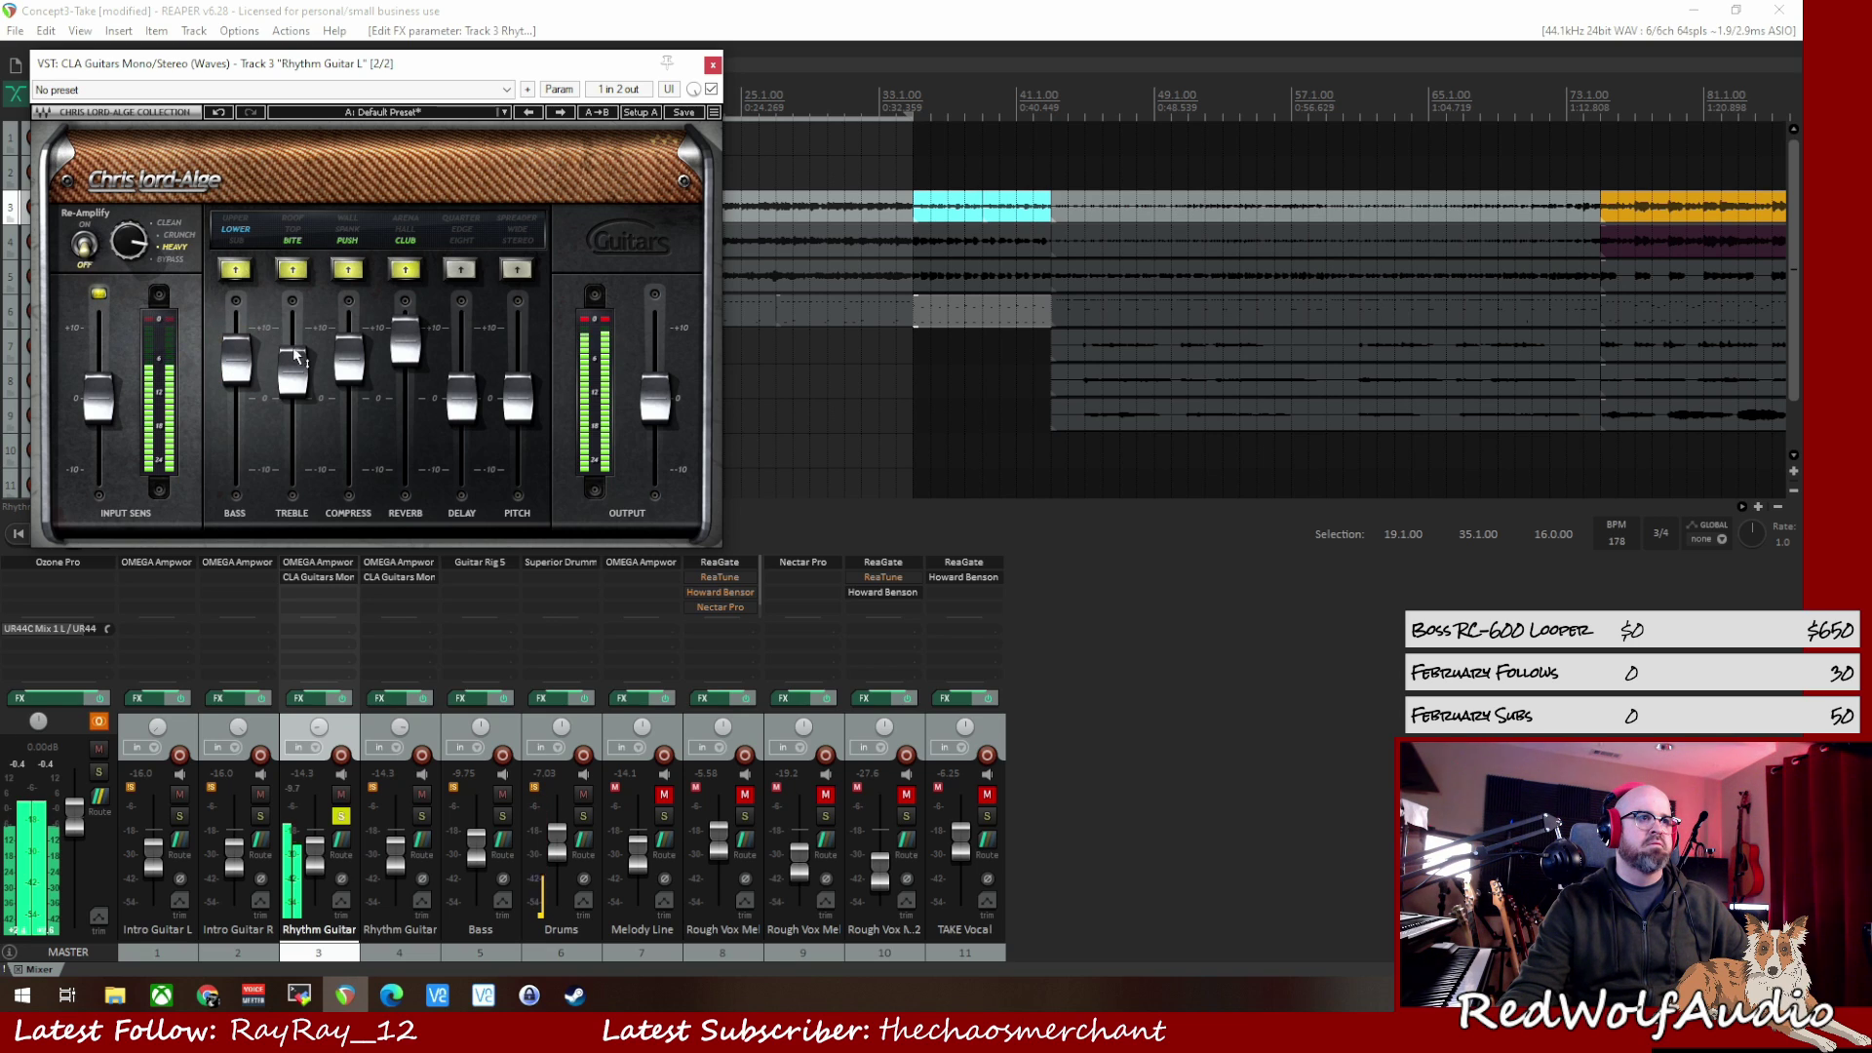
Raise Rhythm Guitar L's CLA Guitars input sensitivity and treble faders, switch the master from mono to stereo, and move the plugin off the track list.
{"action": "left_click_drag", "start_coordinate": [97, 422], "coordinate": [101, 383]}
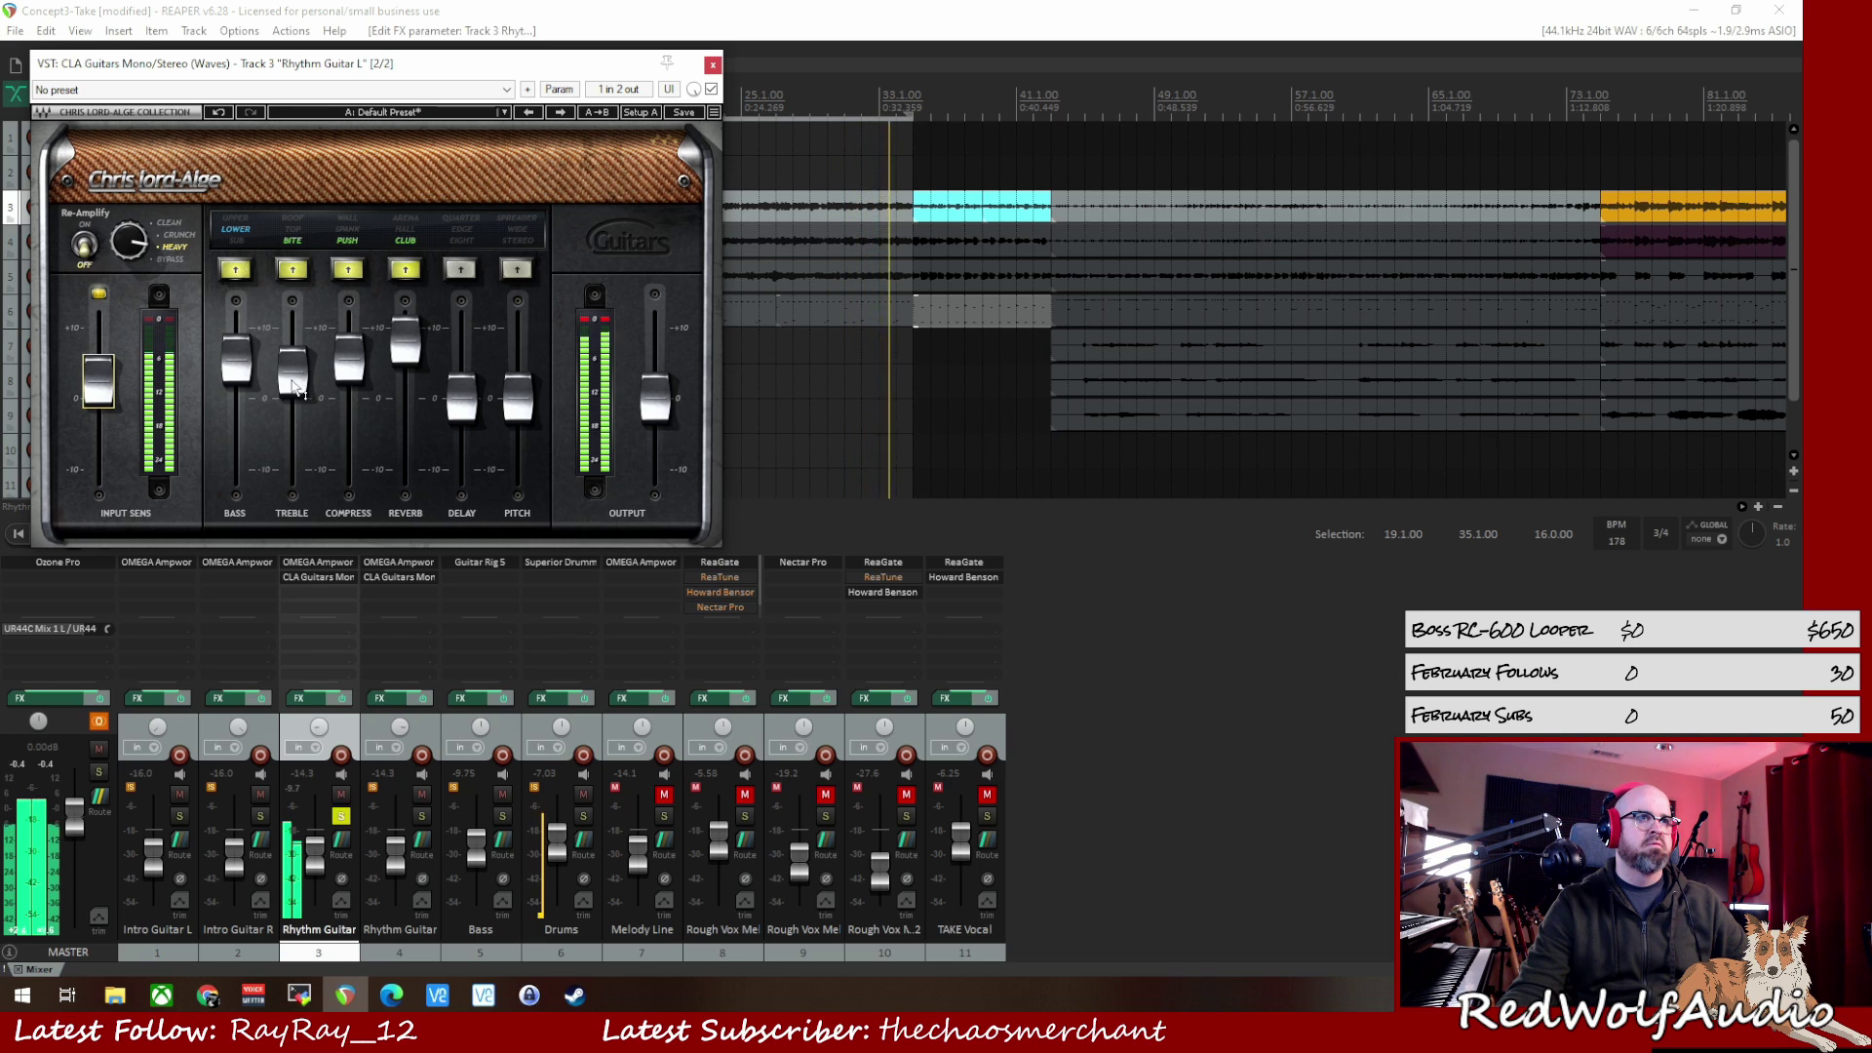
{"action": "mouse_move", "coordinate": [295, 387]}
{"action": "left_mouse_down"}
{"action": "mouse_move", "coordinate": [292, 327]}
{"action": "mouse_move", "coordinate": [291, 357]}
{"action": "left_mouse_up"}
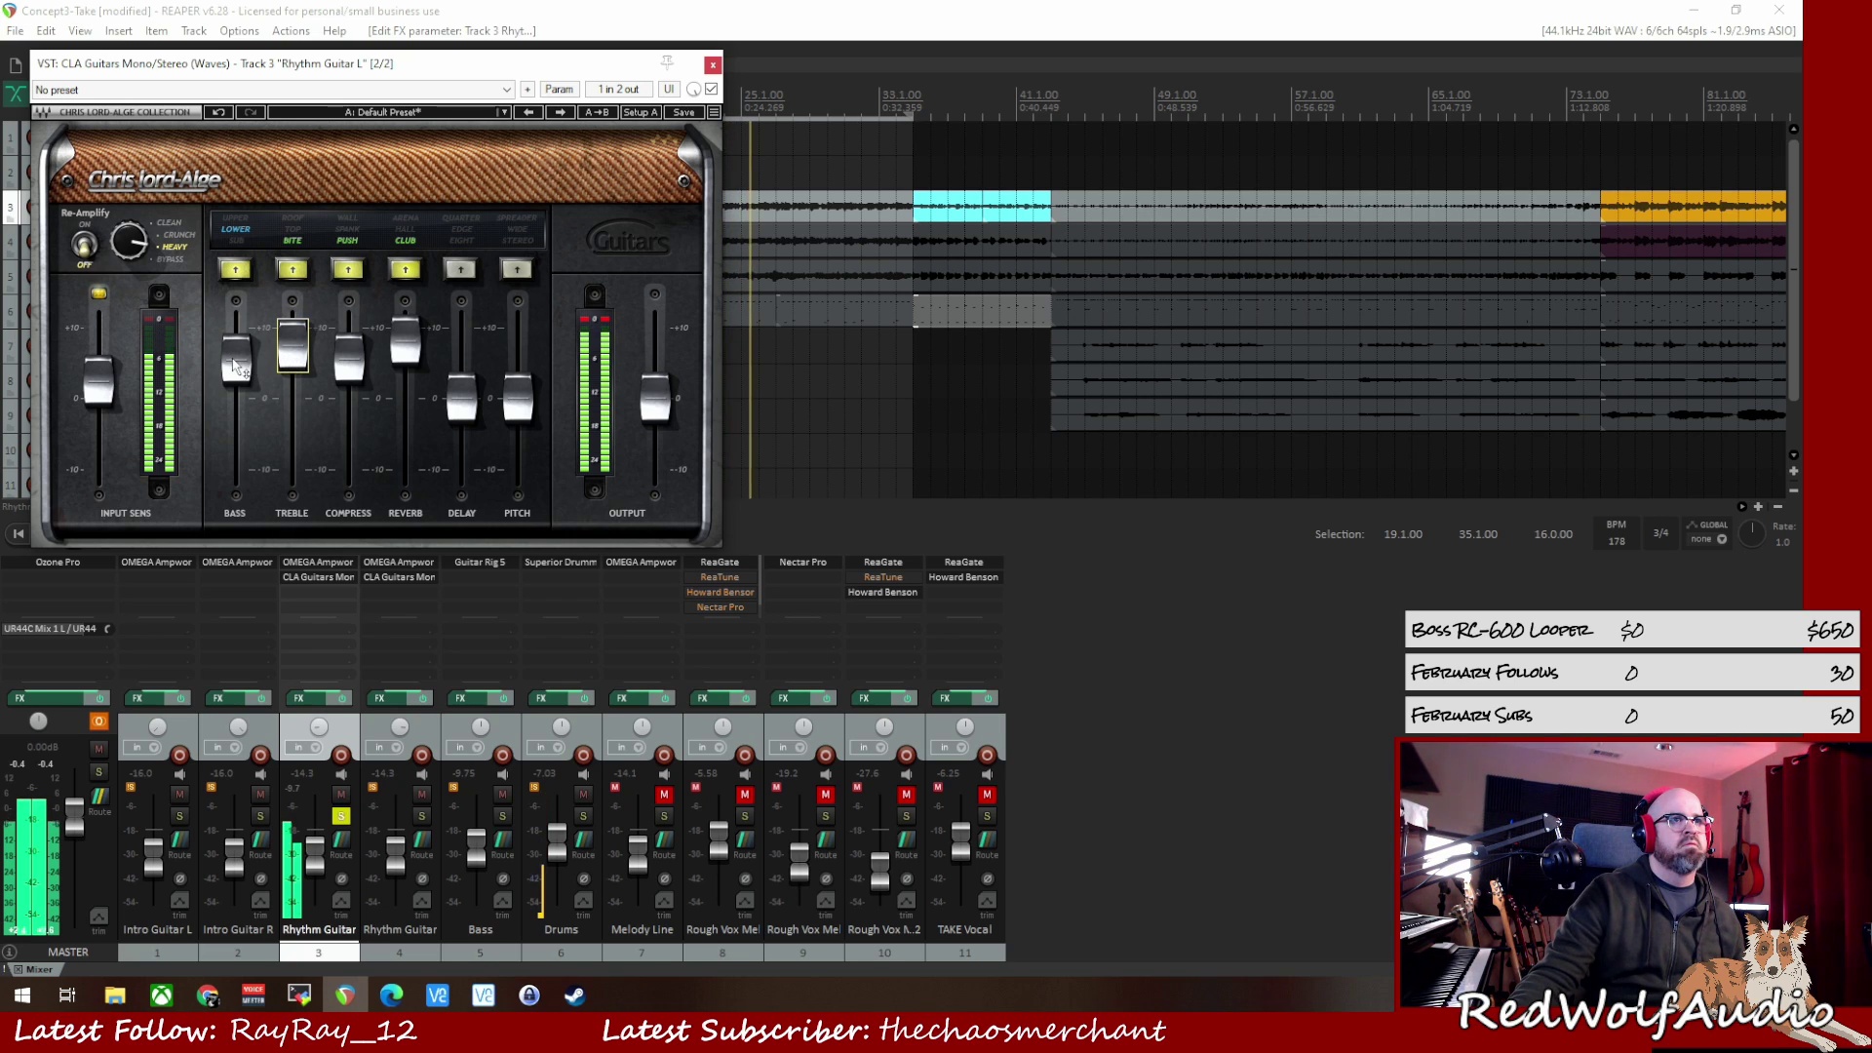
{"action": "left_click", "coordinate": [100, 720]}
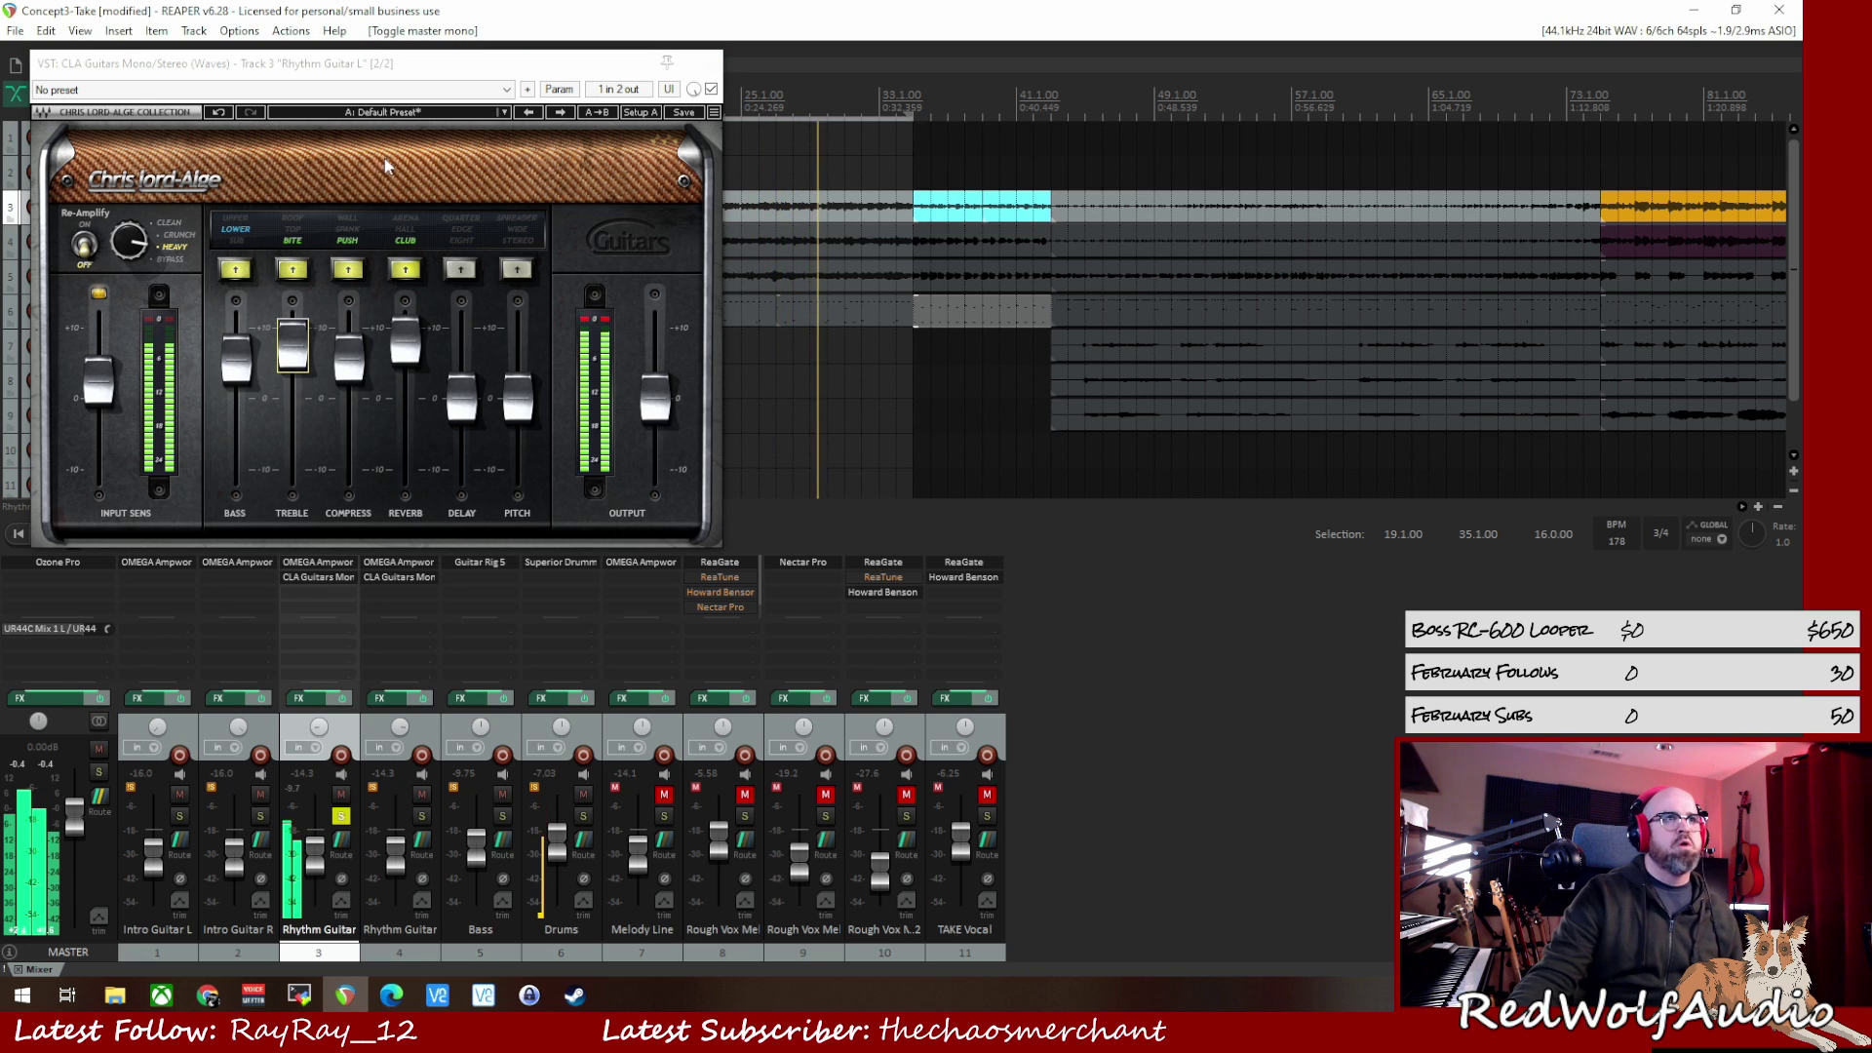
{"action": "left_click_drag", "start_coordinate": [401, 68], "coordinate": [844, 171]}
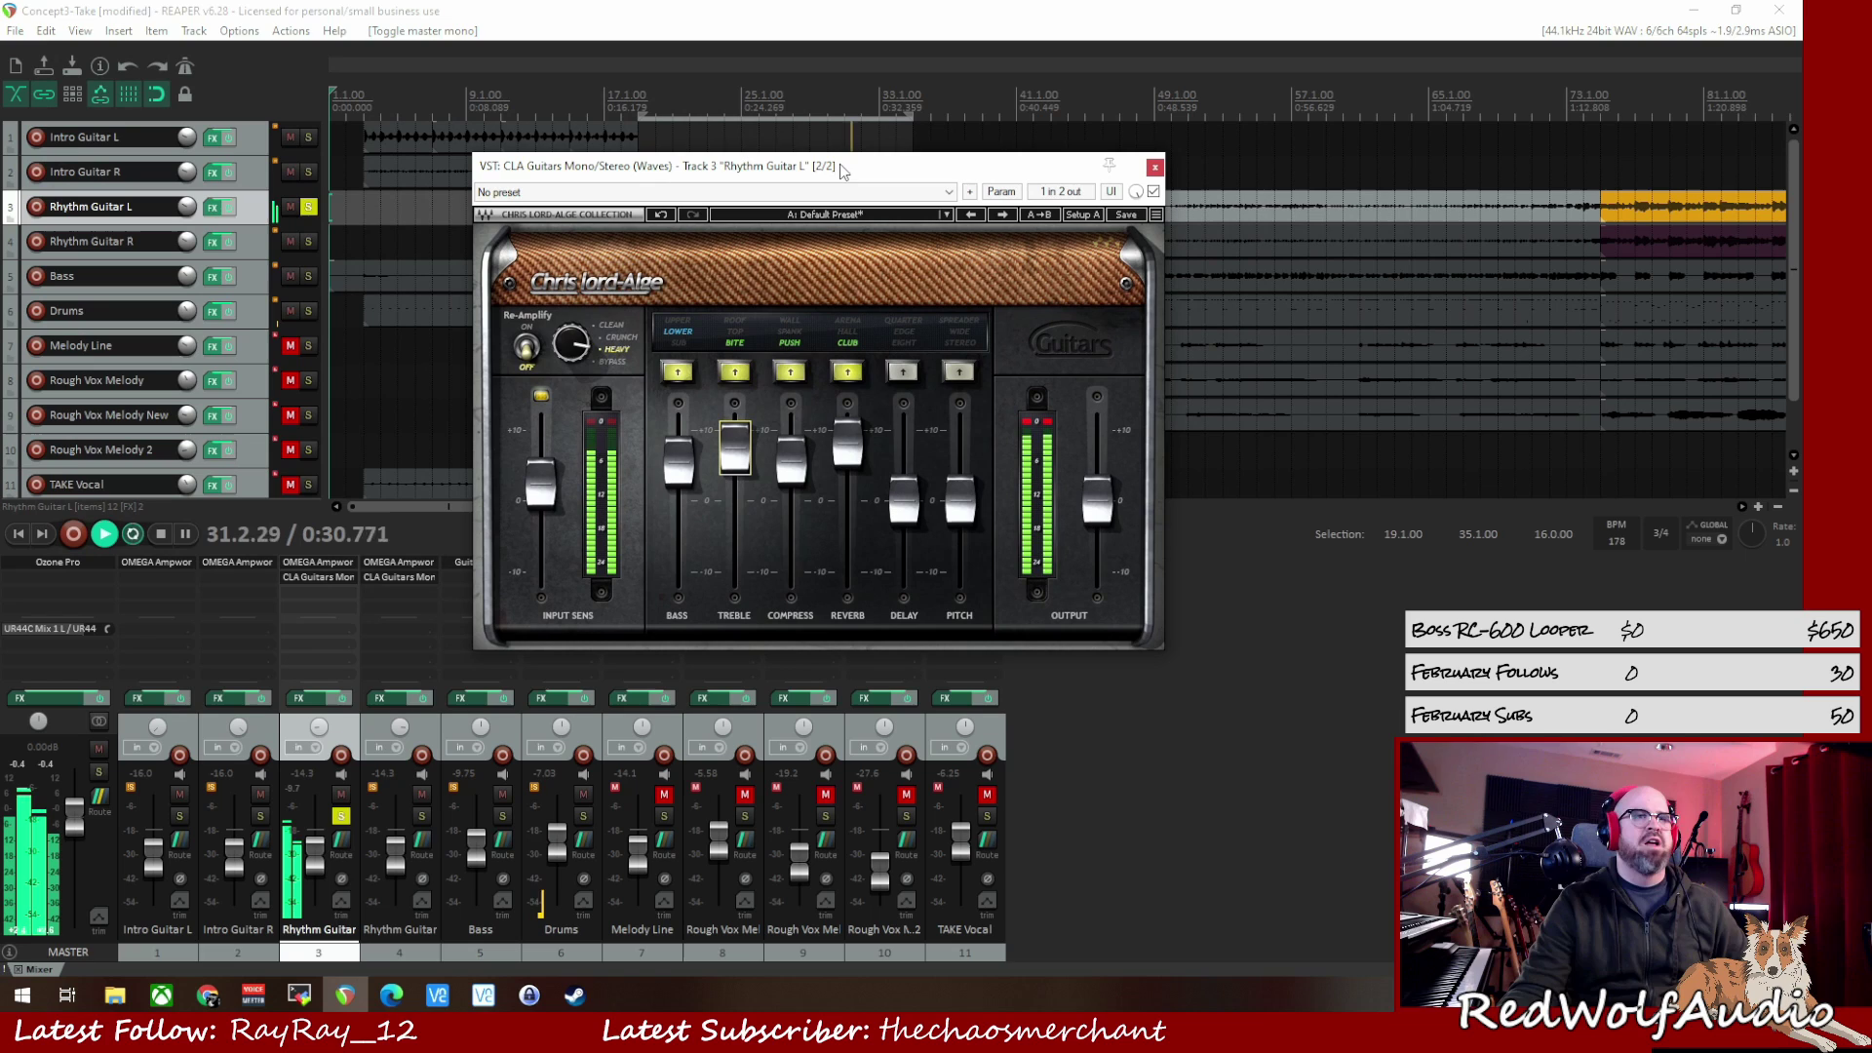
Unsolo Rhythm Guitar L, lower its CLA Guitars bass and treble faders slightly, and set the input sensitivity to 0.
{"action": "left_click", "coordinate": [308, 207]}
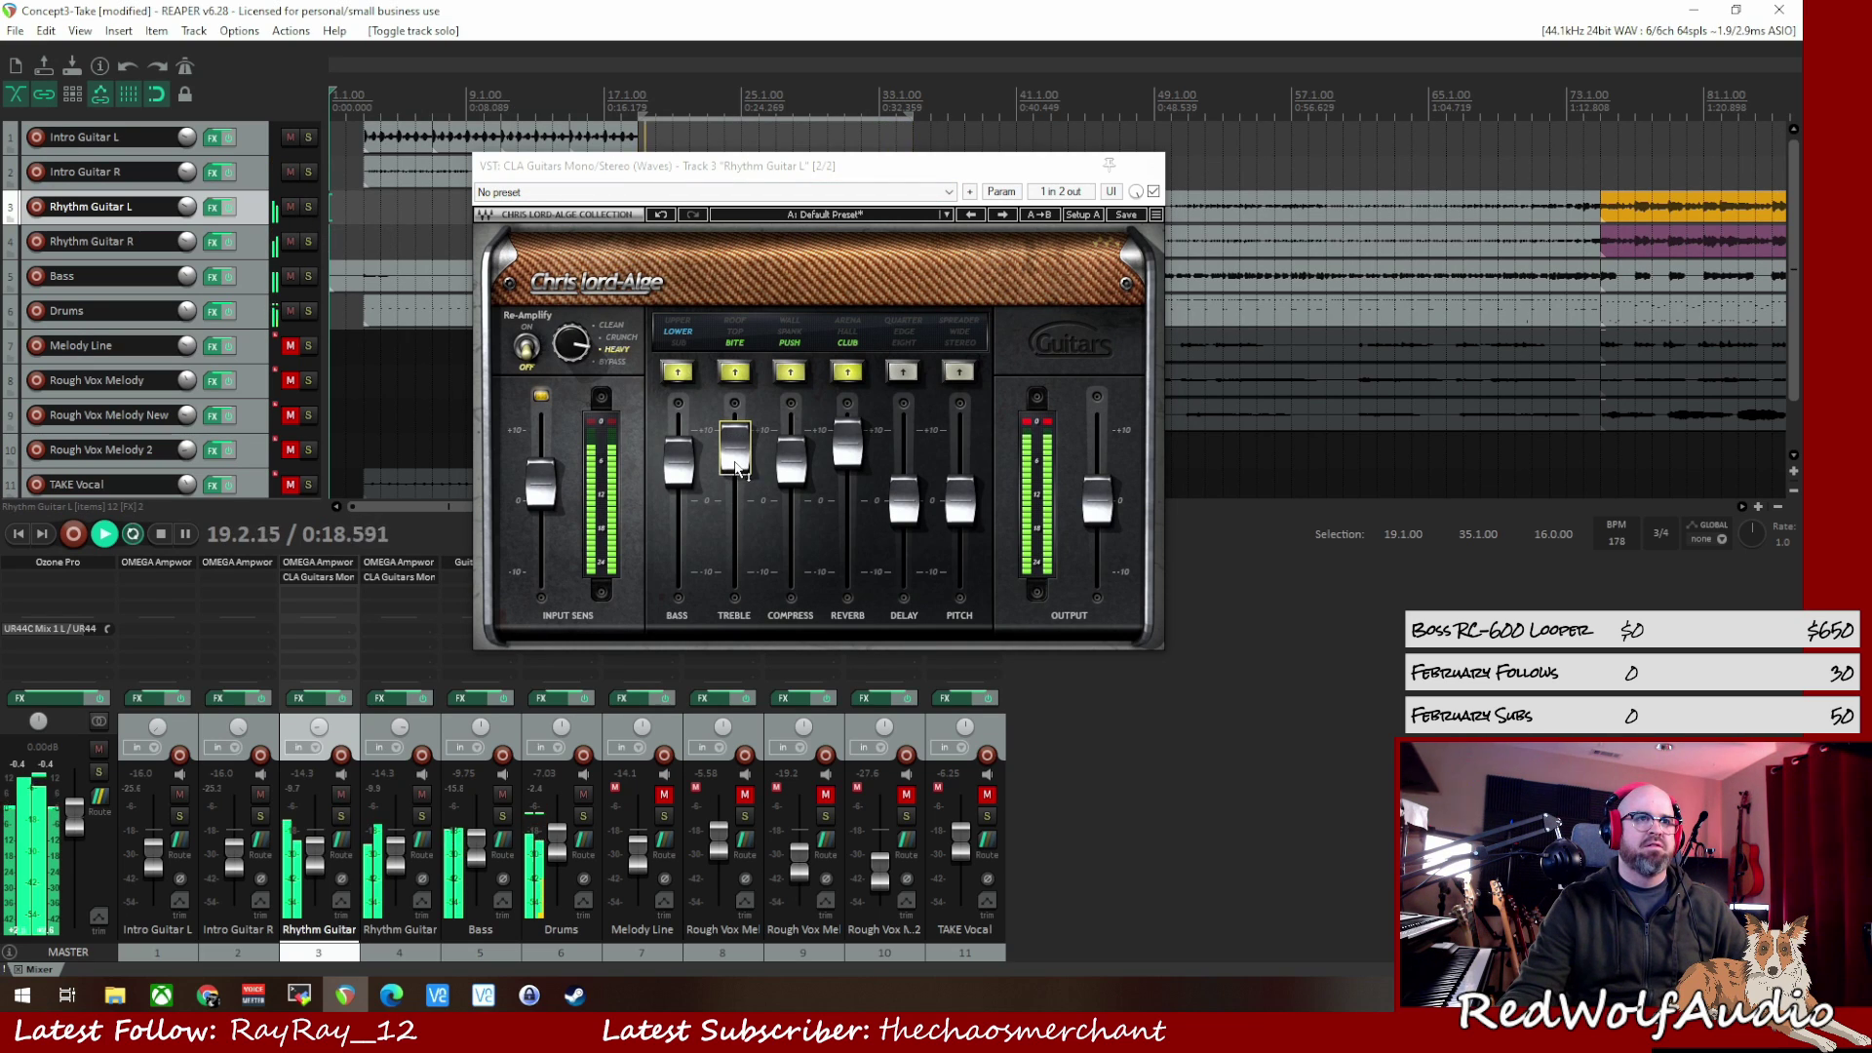
{"action": "left_click_drag", "start_coordinate": [689, 478], "coordinate": [698, 478]}
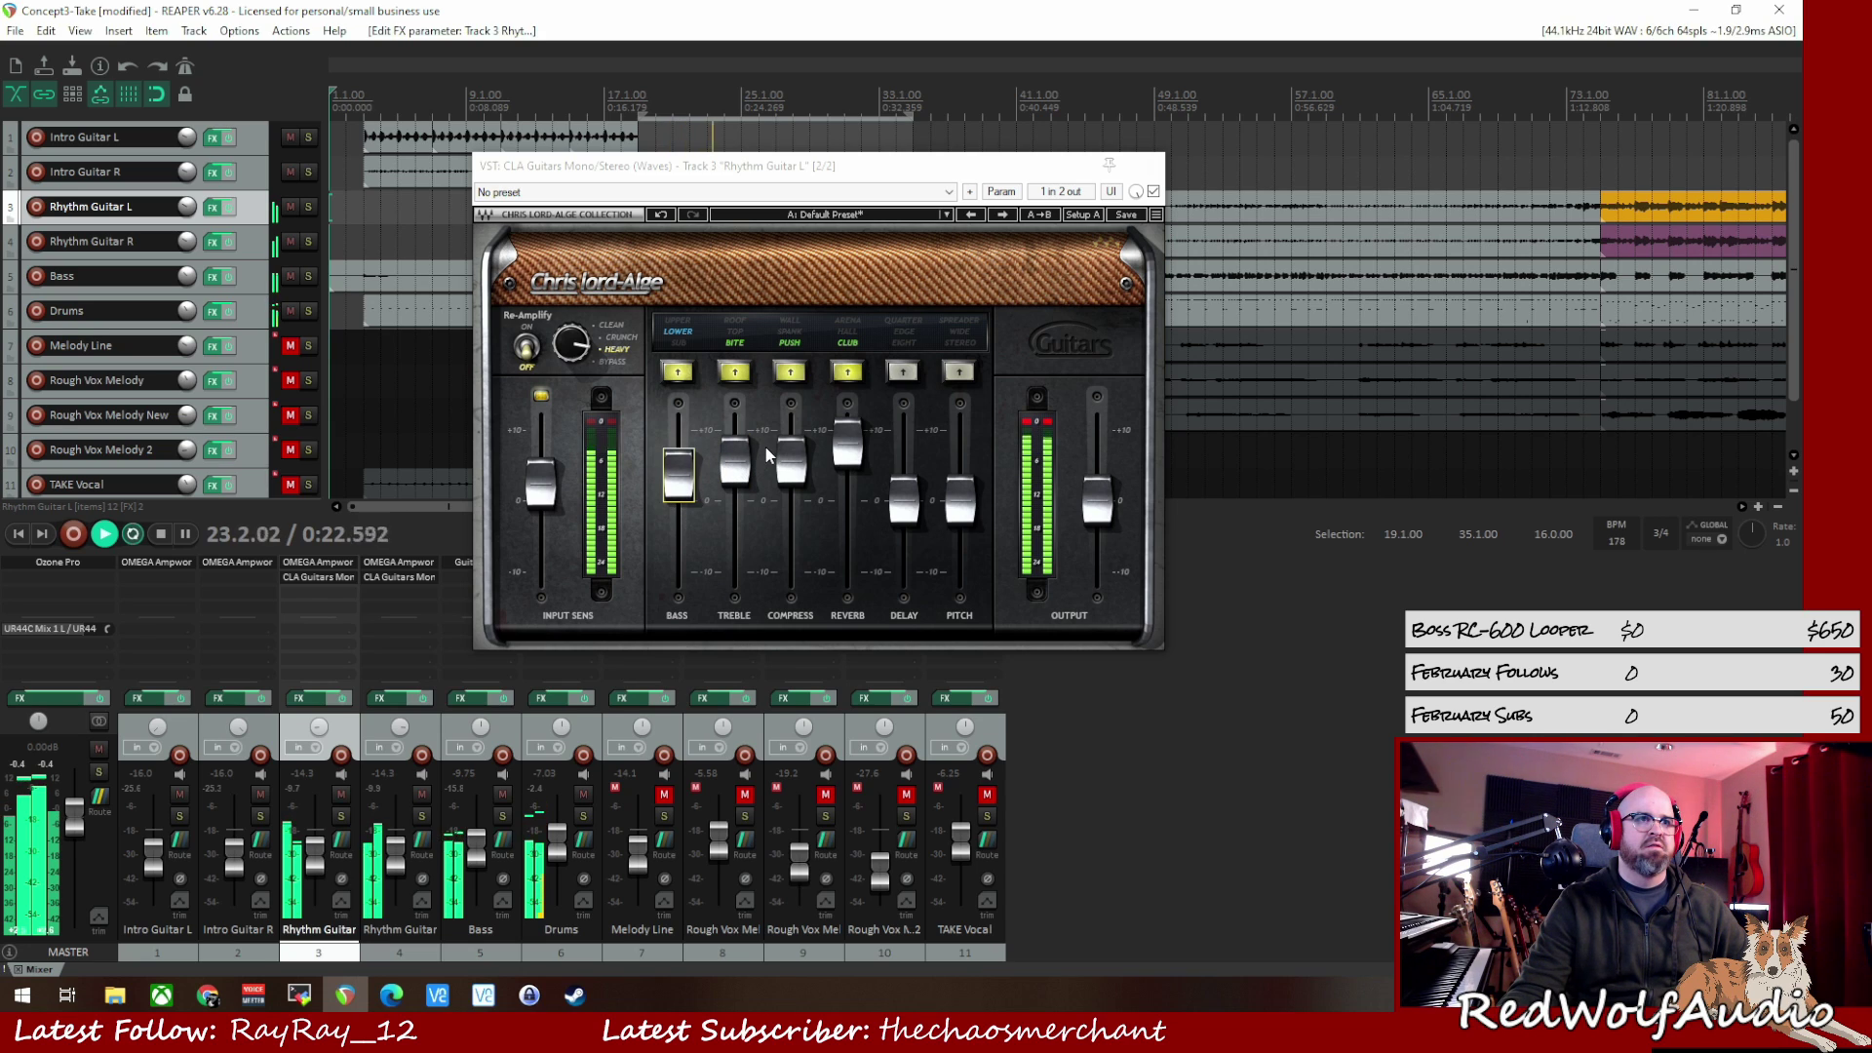
{"action": "left_click", "coordinate": [541, 498]}
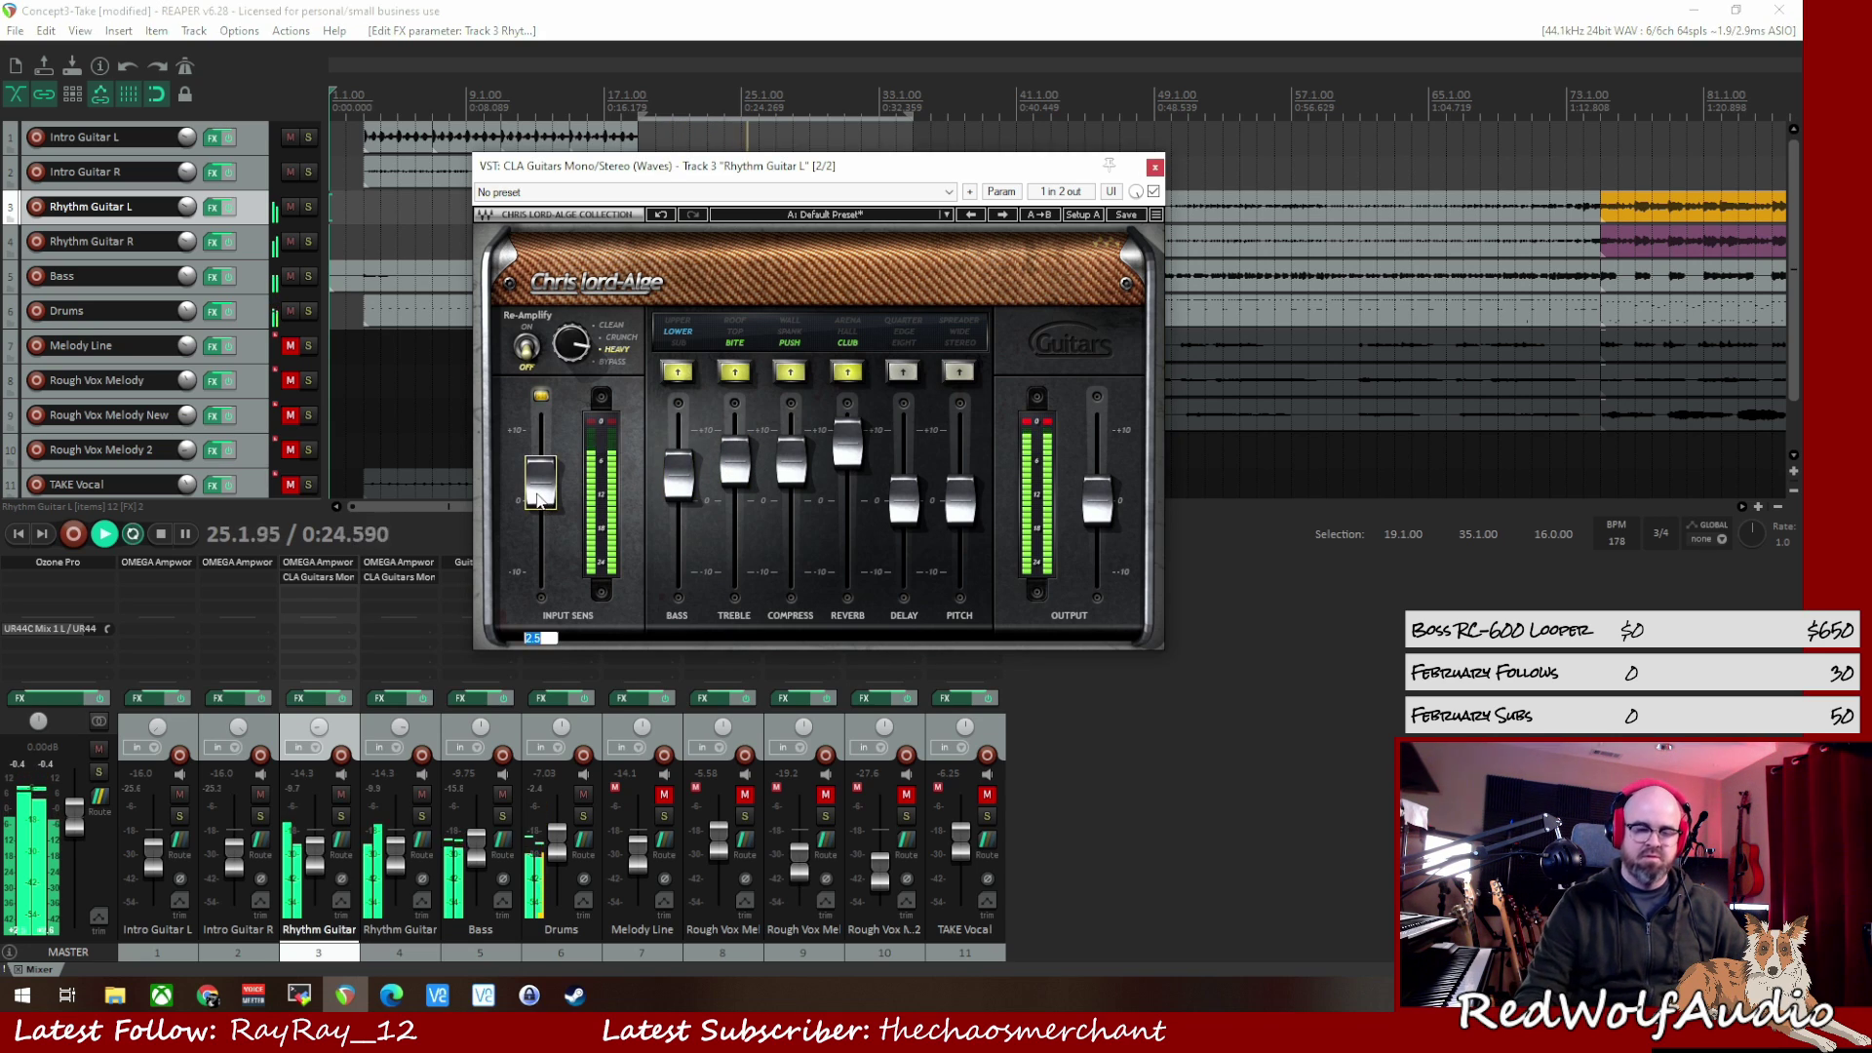
{"action": "type", "text": "00"}
{"action": "key", "text": "Return"}
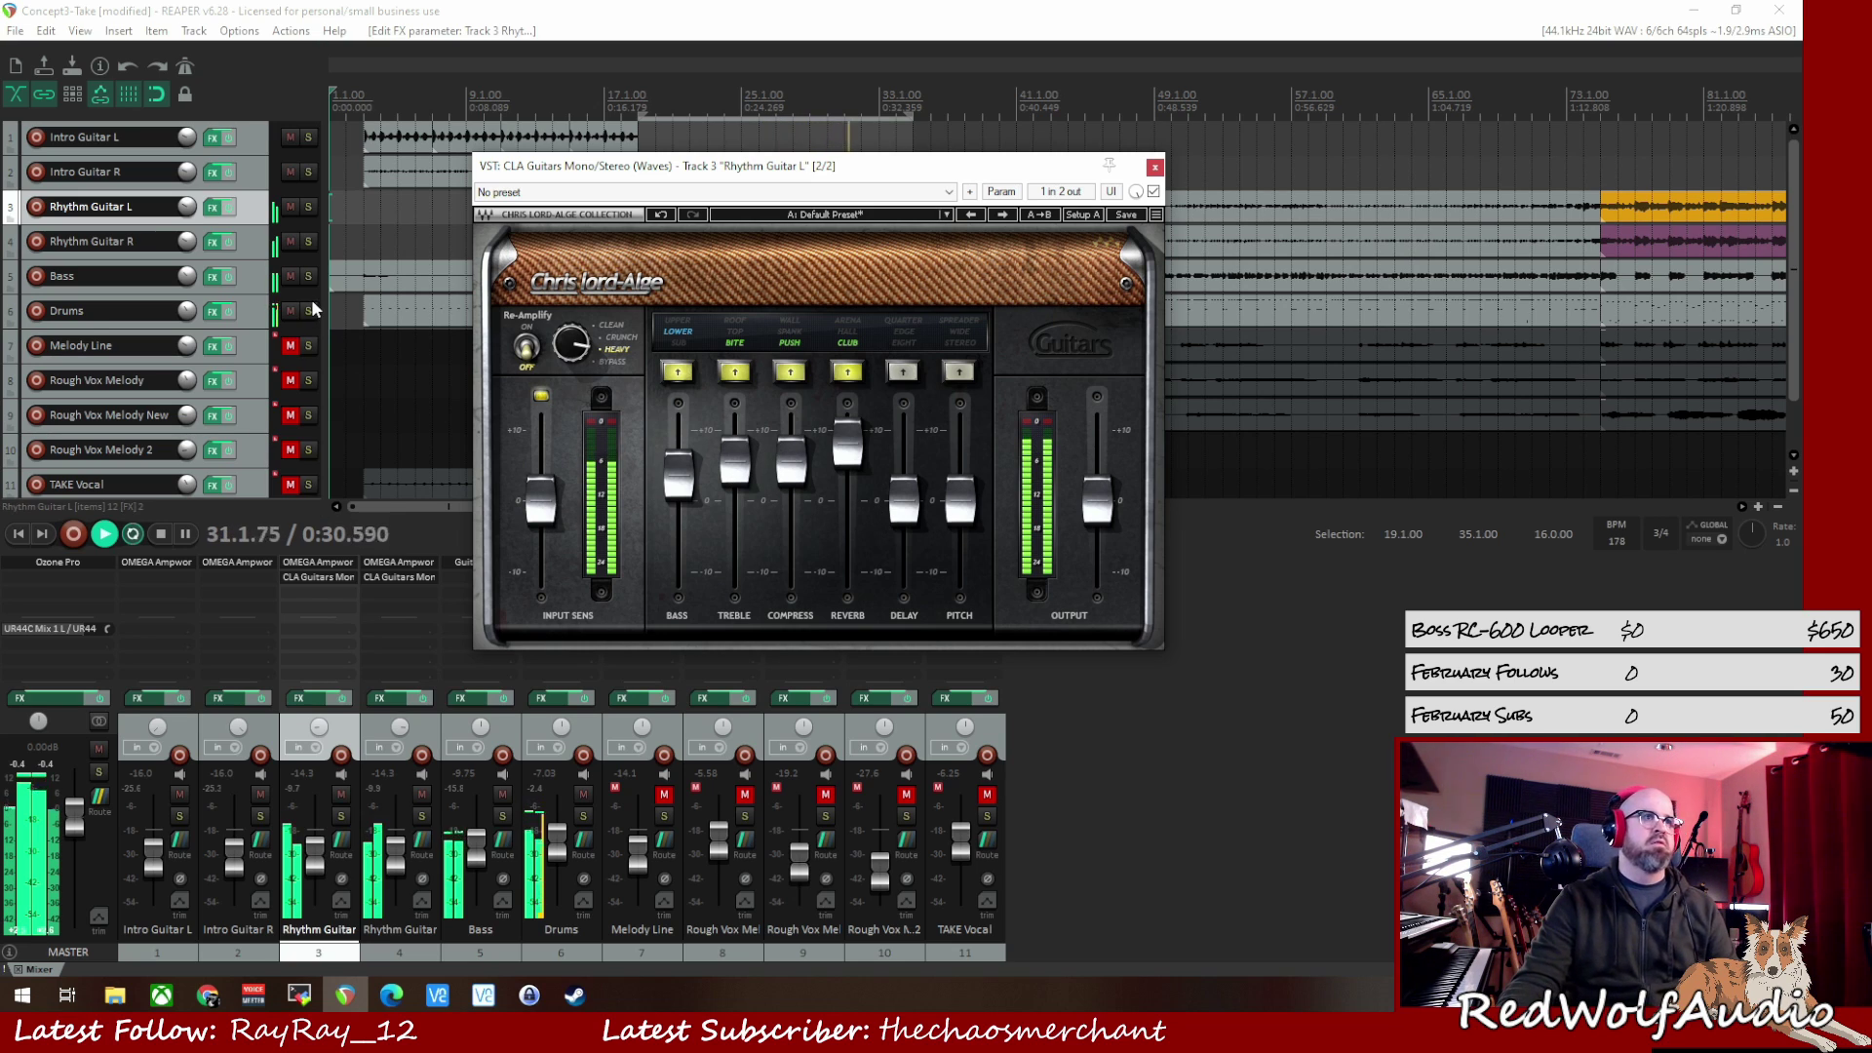
Compare each rhythm guitar soloed with the full mix, close the CLA Guitars window, and restart playback.
{"action": "left_click", "coordinate": [308, 206]}
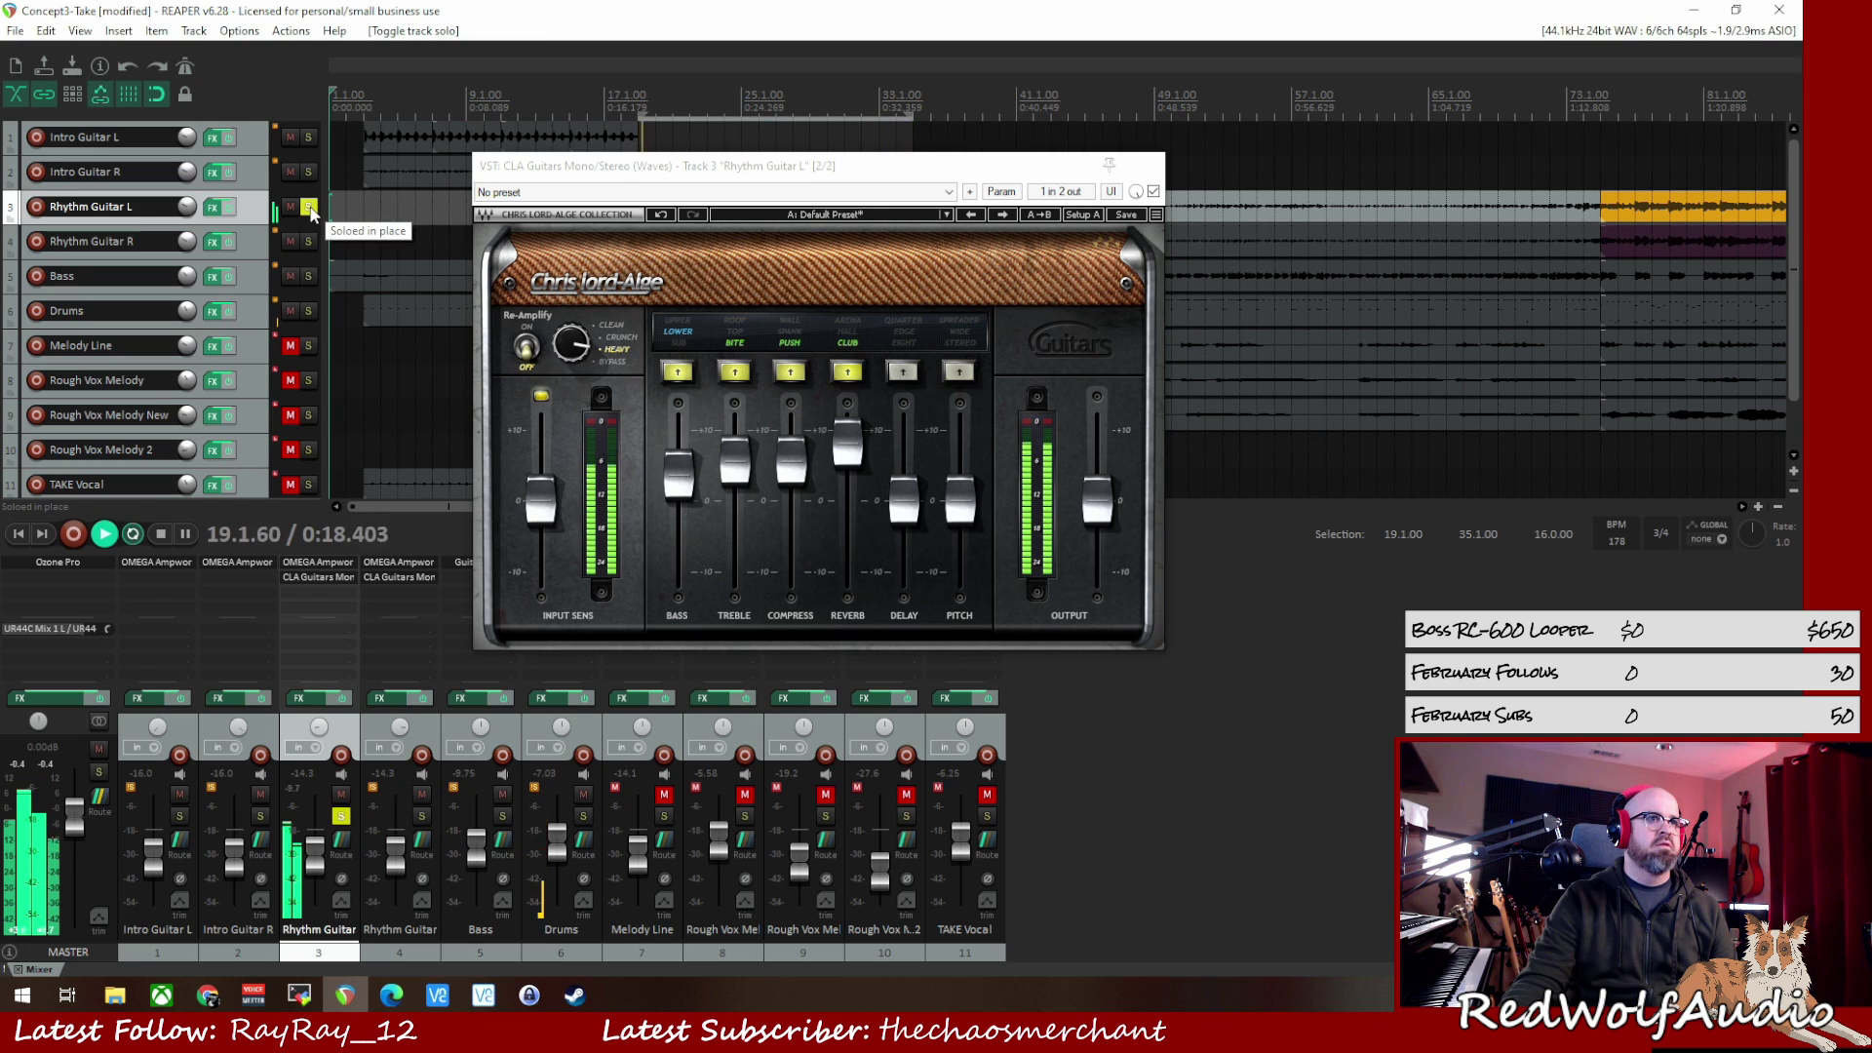
{"action": "left_click", "coordinate": [309, 206]}
{"action": "left_click", "coordinate": [308, 241]}
{"action": "left_click", "coordinate": [308, 241]}
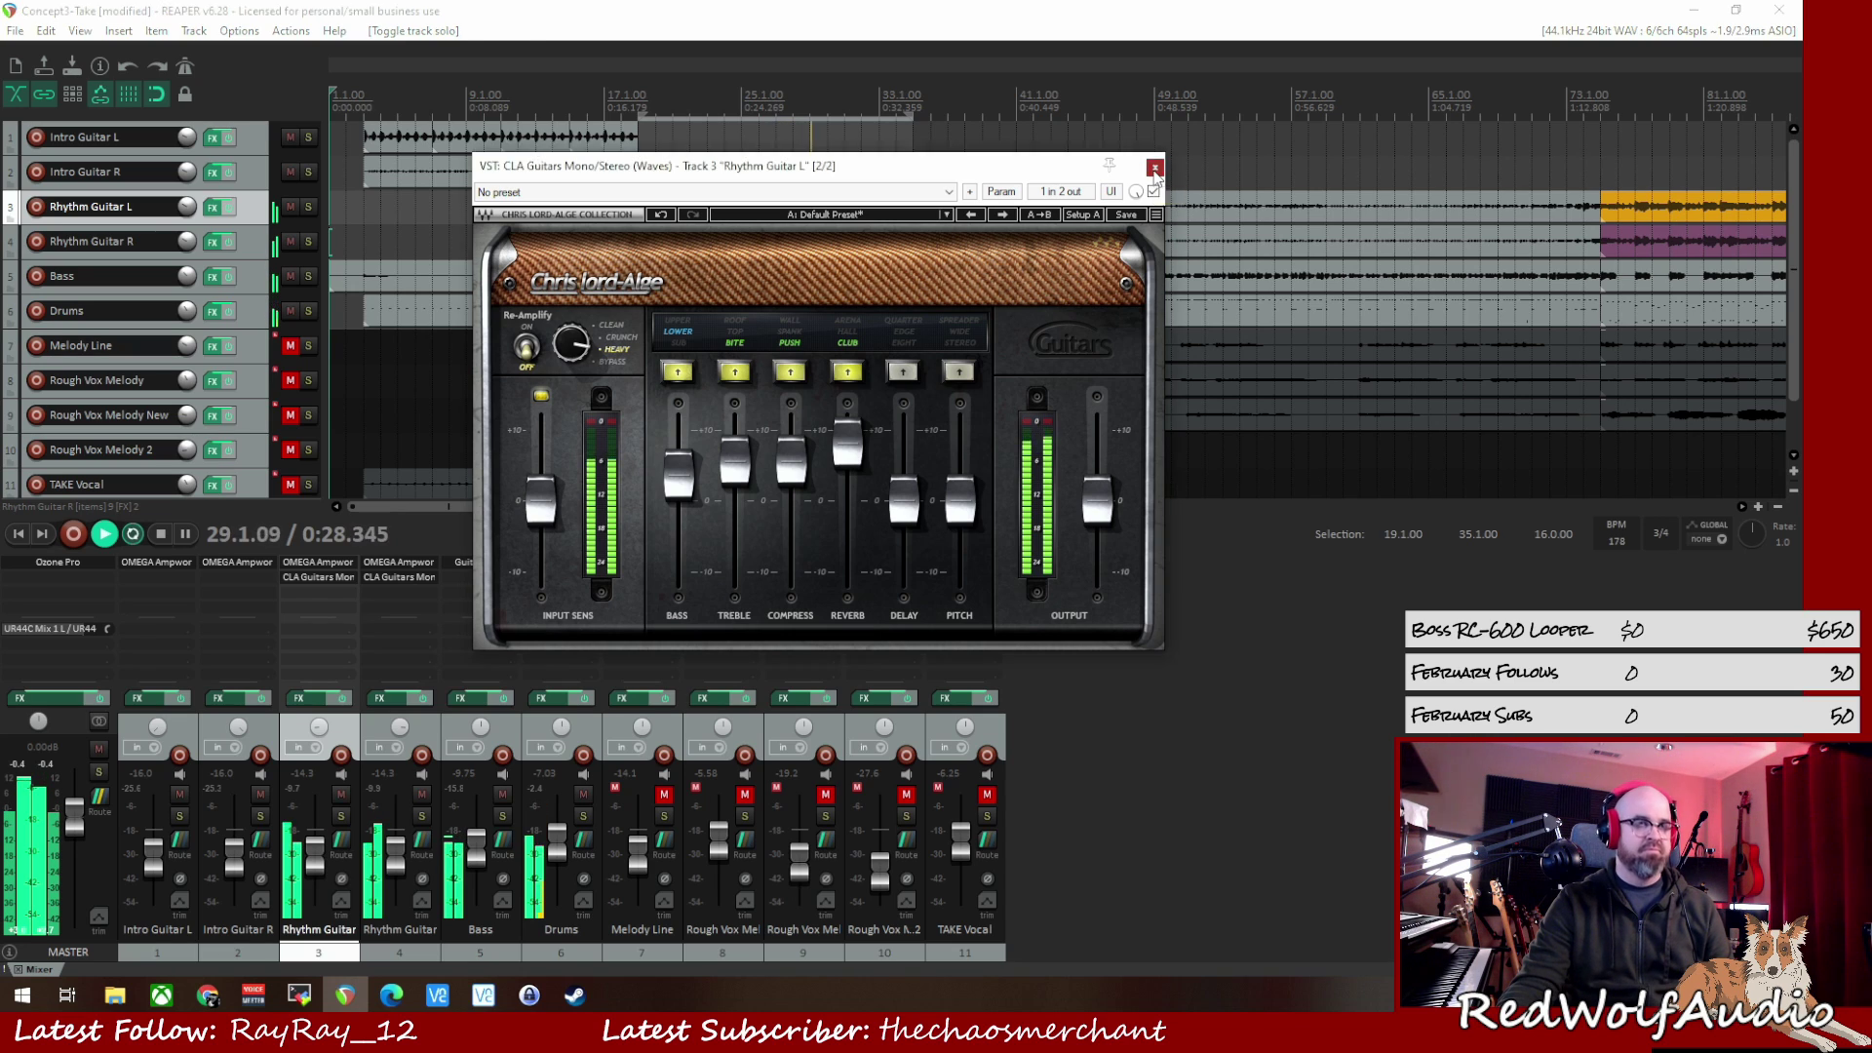
{"action": "left_click", "coordinate": [1154, 168]}
{"action": "key", "text": "space"}
{"action": "key", "text": "space"}
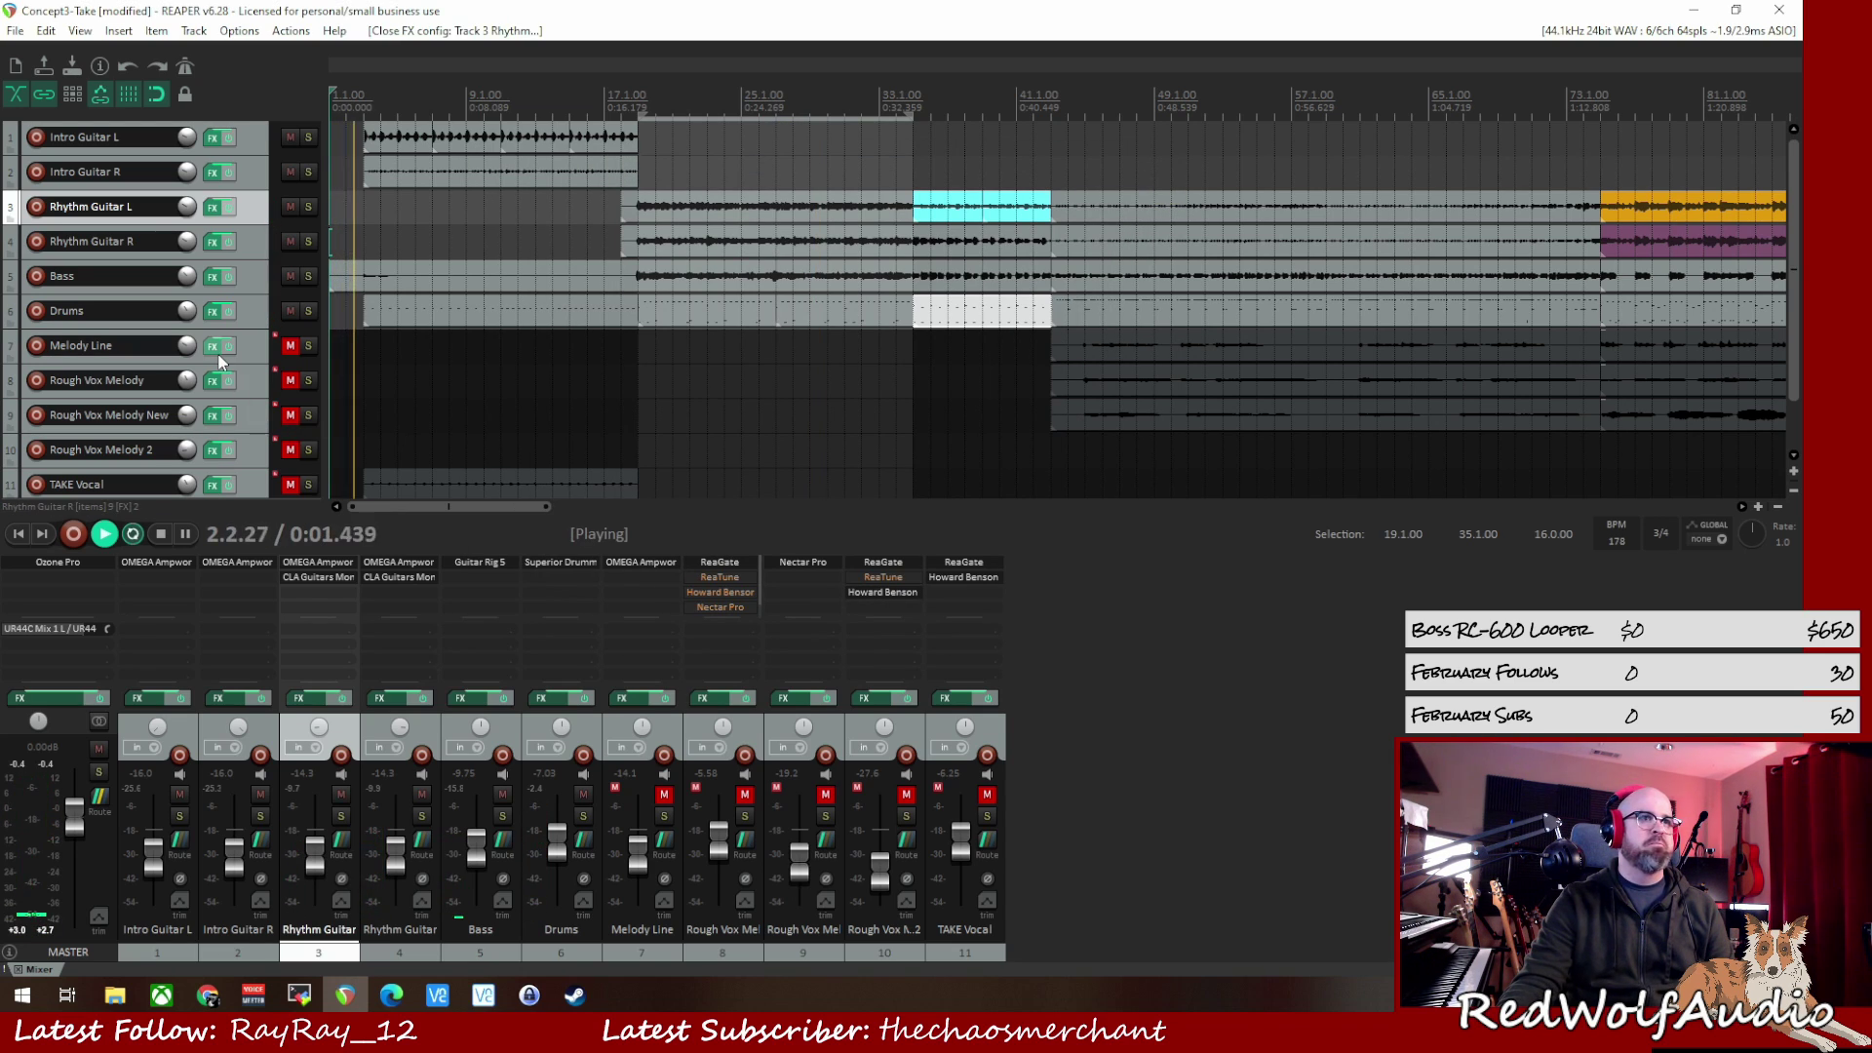
Check the Bass track's Guitar Rig 5 settings and close them, and lower both rhythm guitar tracks together to -15.3 dB.
{"action": "left_click", "coordinate": [212, 277]}
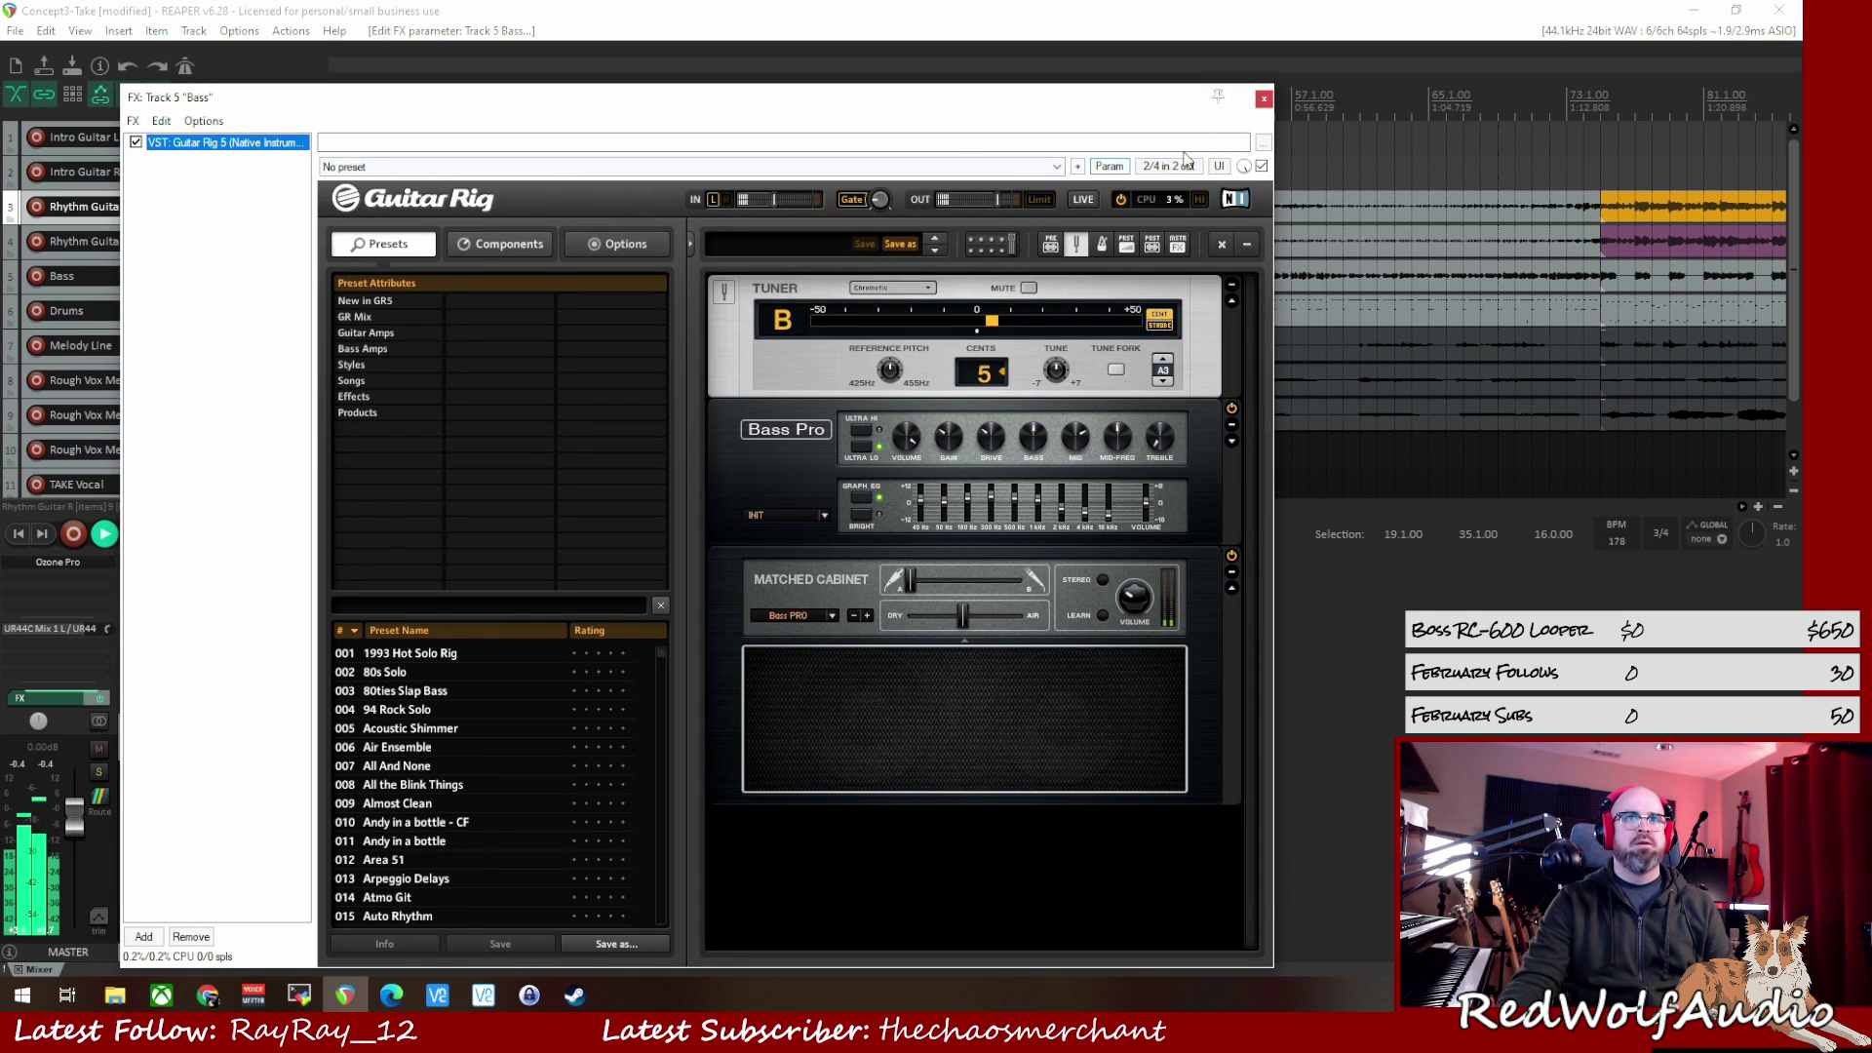
{"action": "left_click", "coordinate": [1264, 97]}
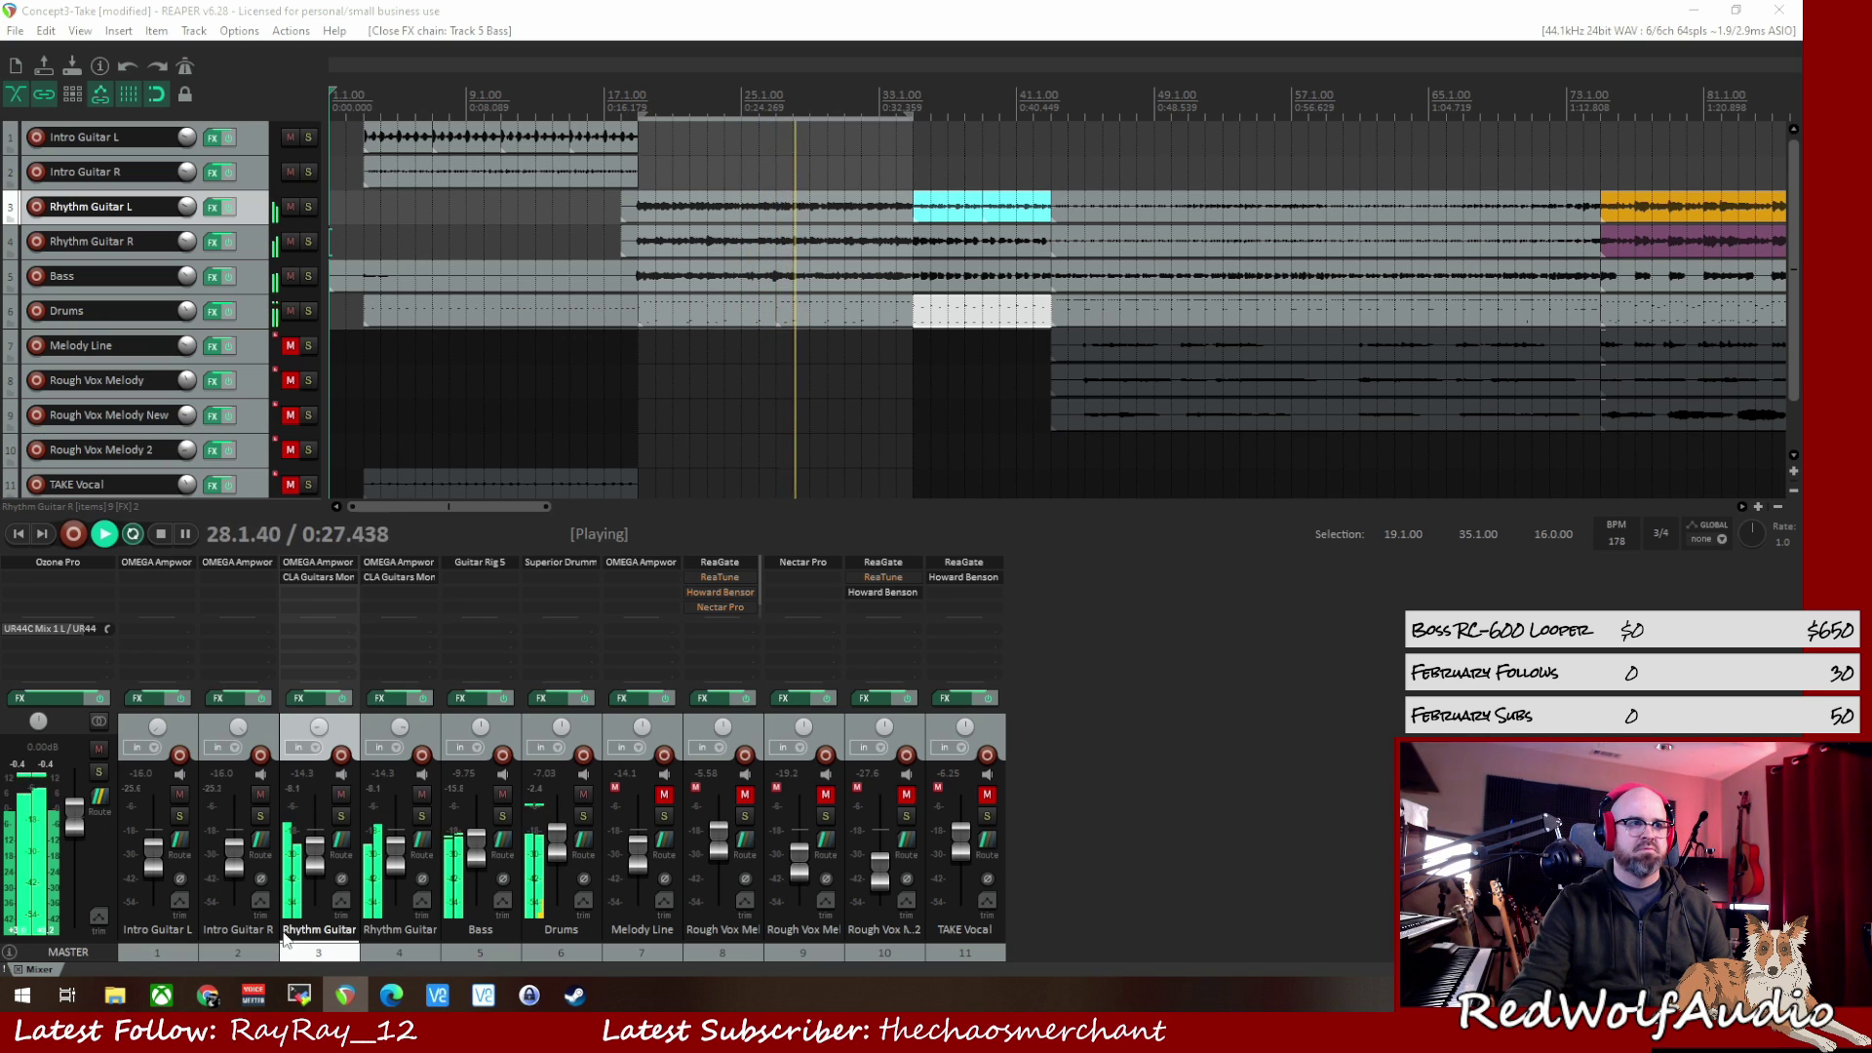
{"action": "left_click", "coordinate": [373, 727], "text": "ctrl"}
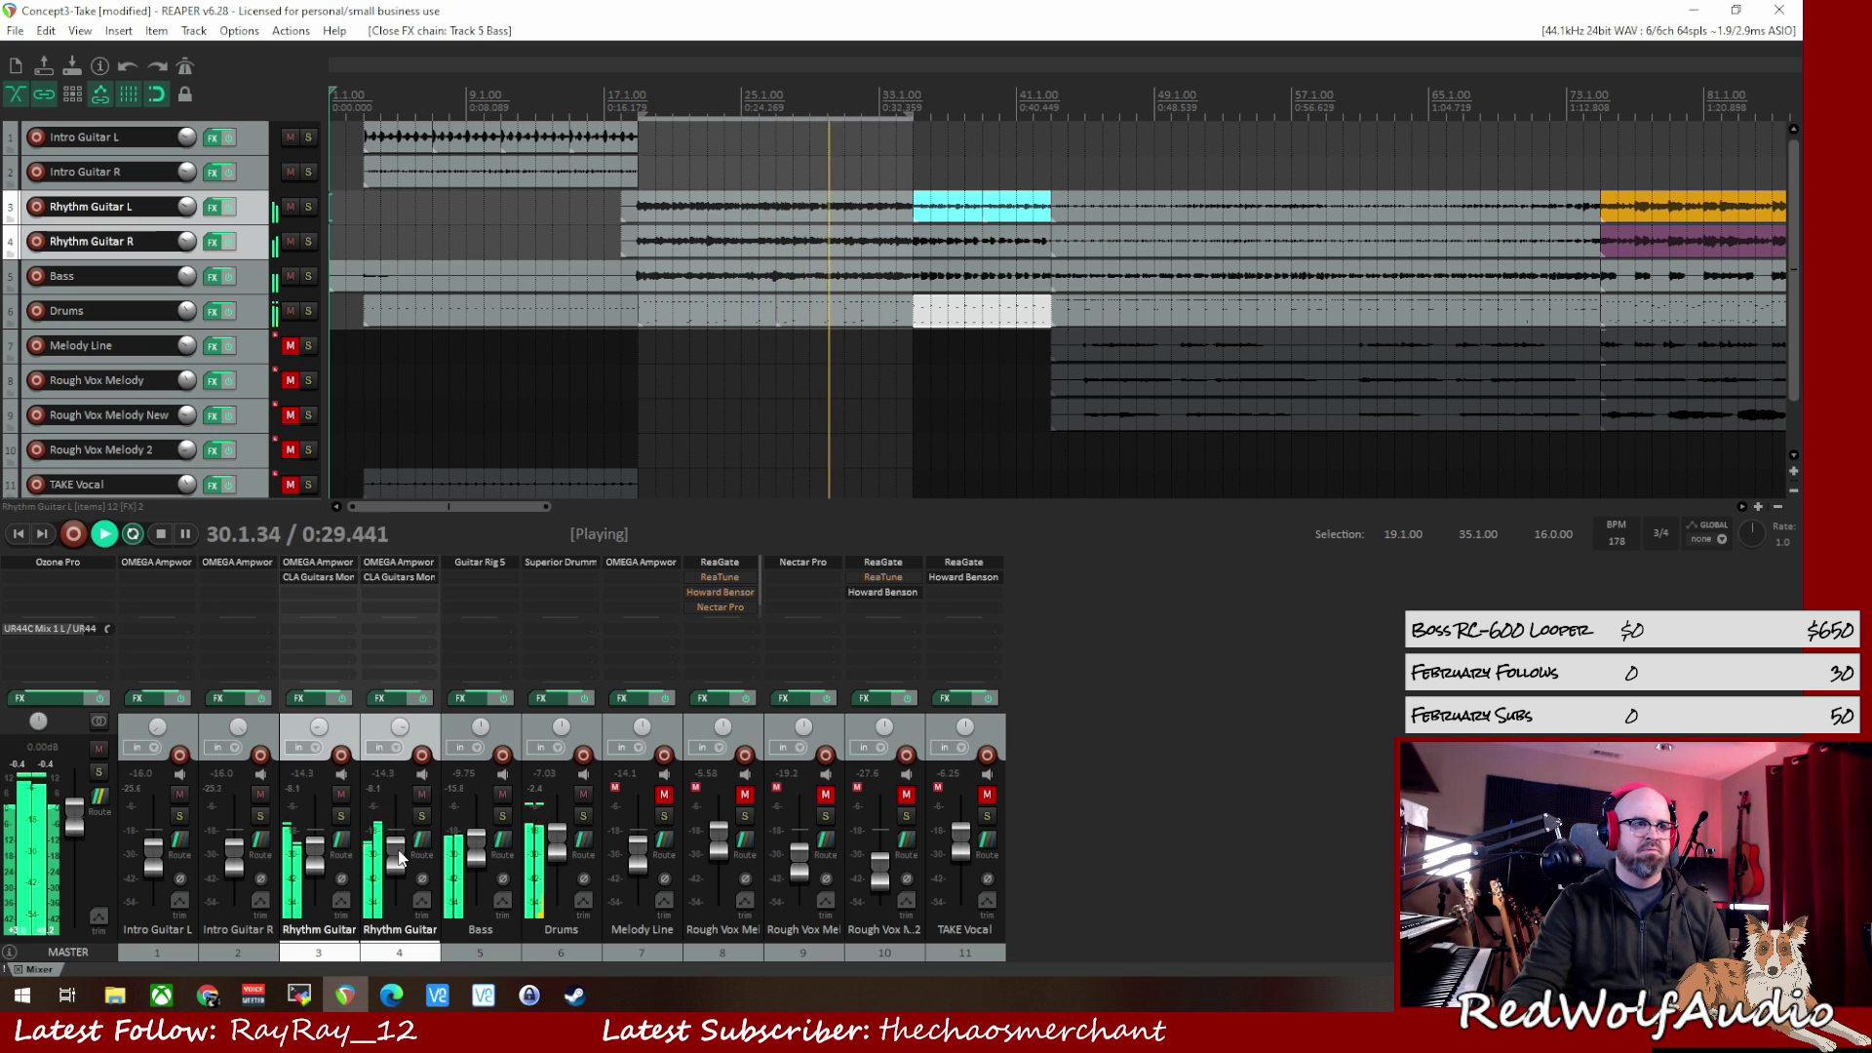
{"action": "scroll", "coordinate": [400, 858], "scroll_direction": "down", "scroll_amount": 2}
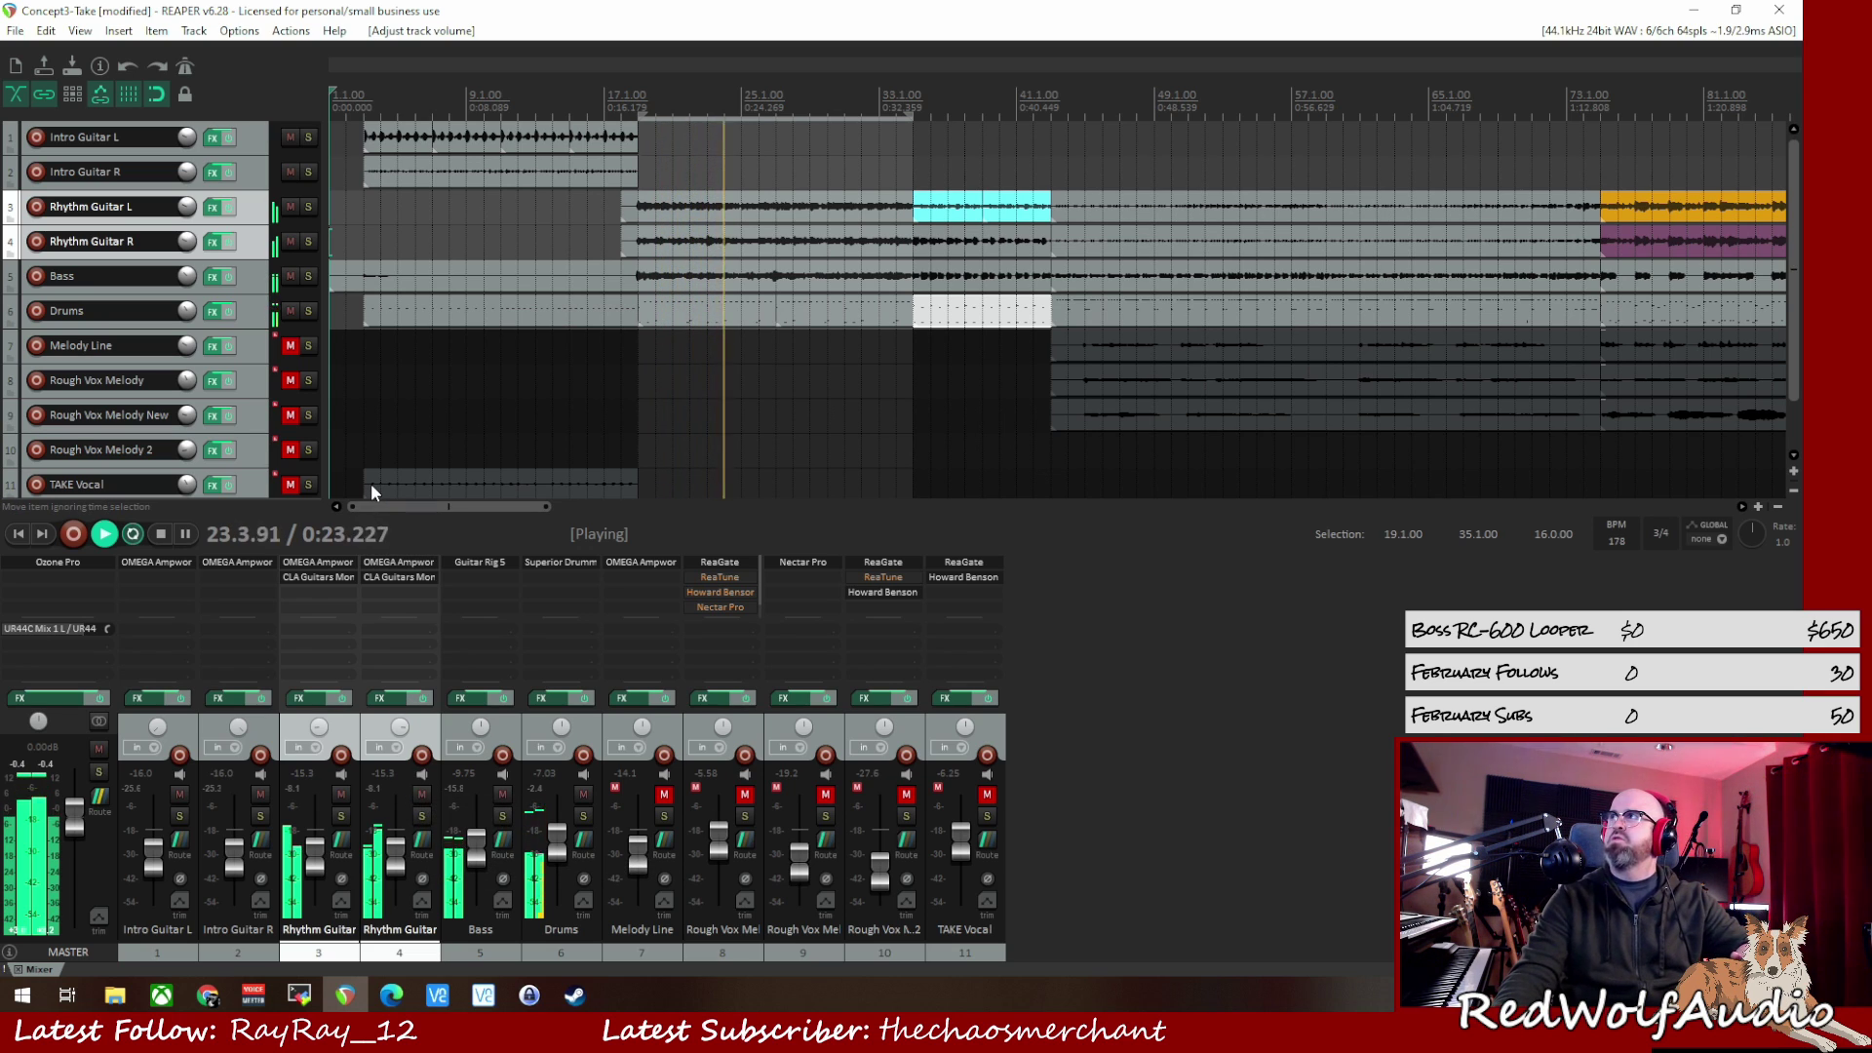
Add CLA Bass Mono/Stereo after Guitar Rig 5 on the Bass track and move the effects window clear of the track controls.
{"action": "left_click", "coordinate": [212, 277]}
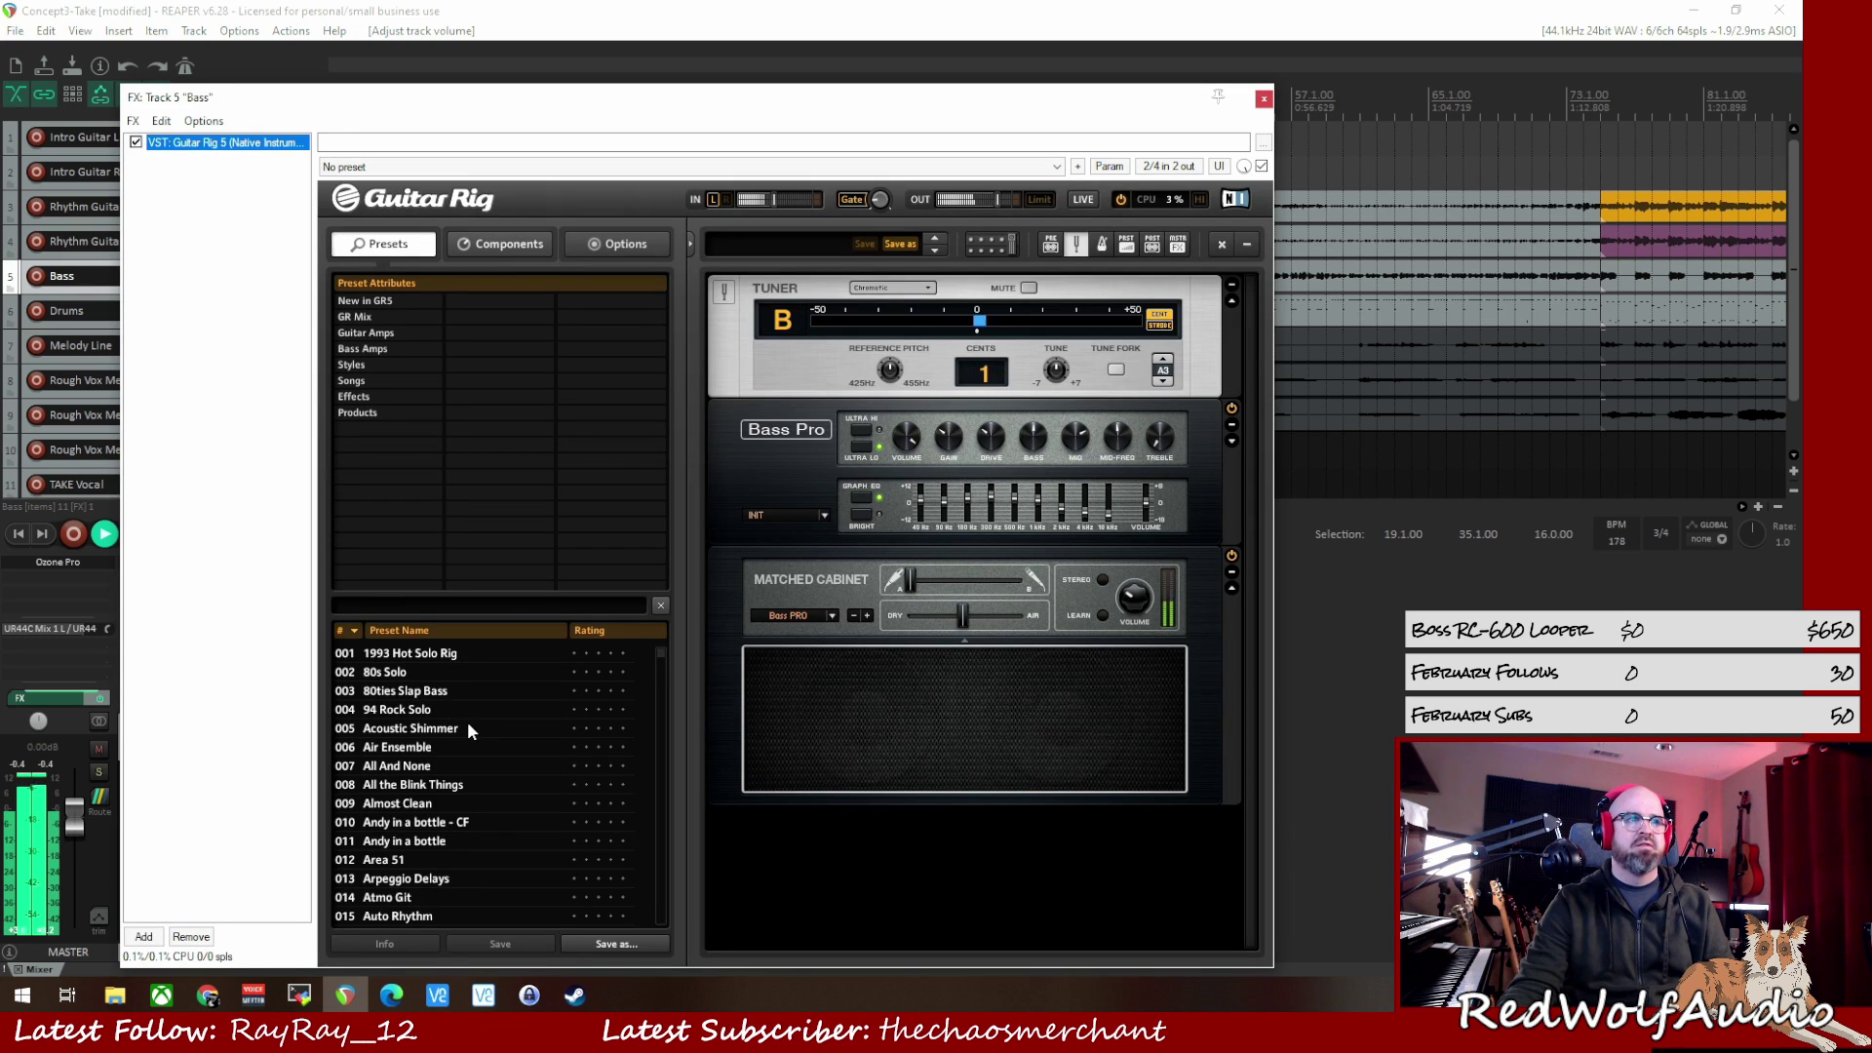
{"action": "left_click", "coordinate": [226, 334]}
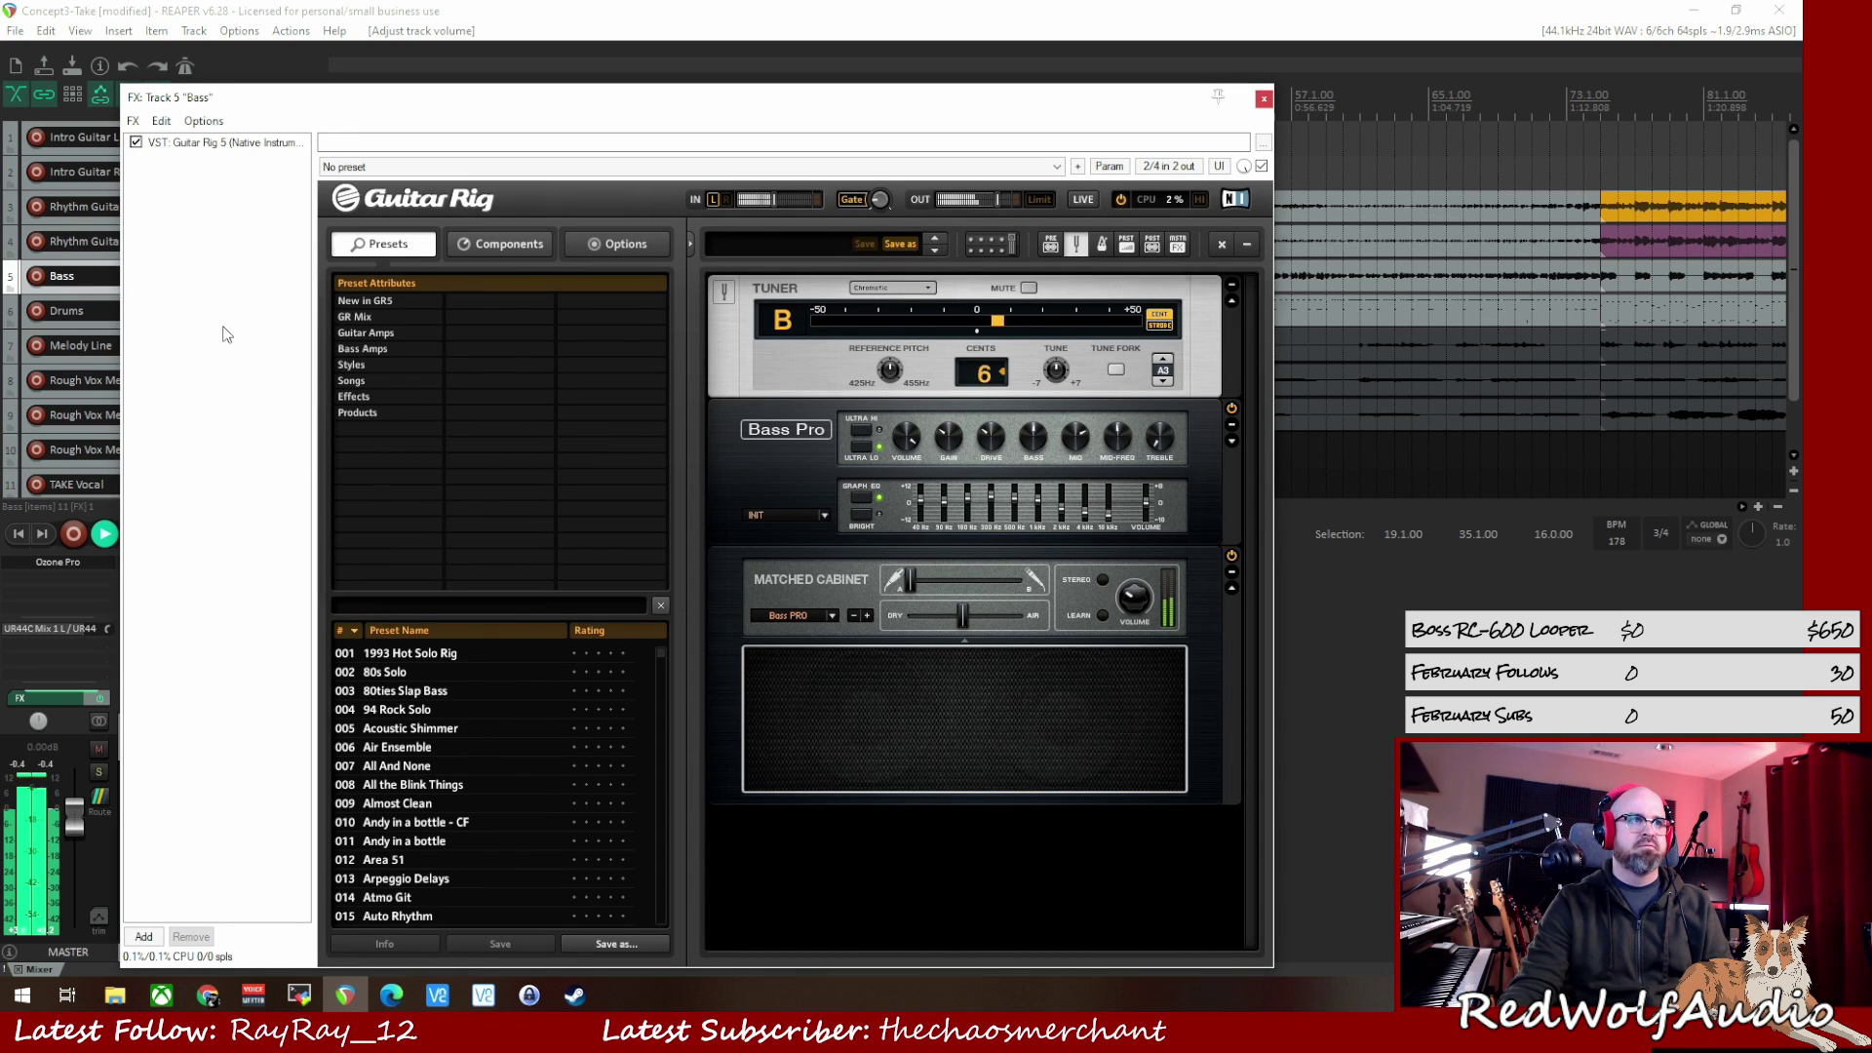
{"action": "double_click", "coordinate": [227, 334]}
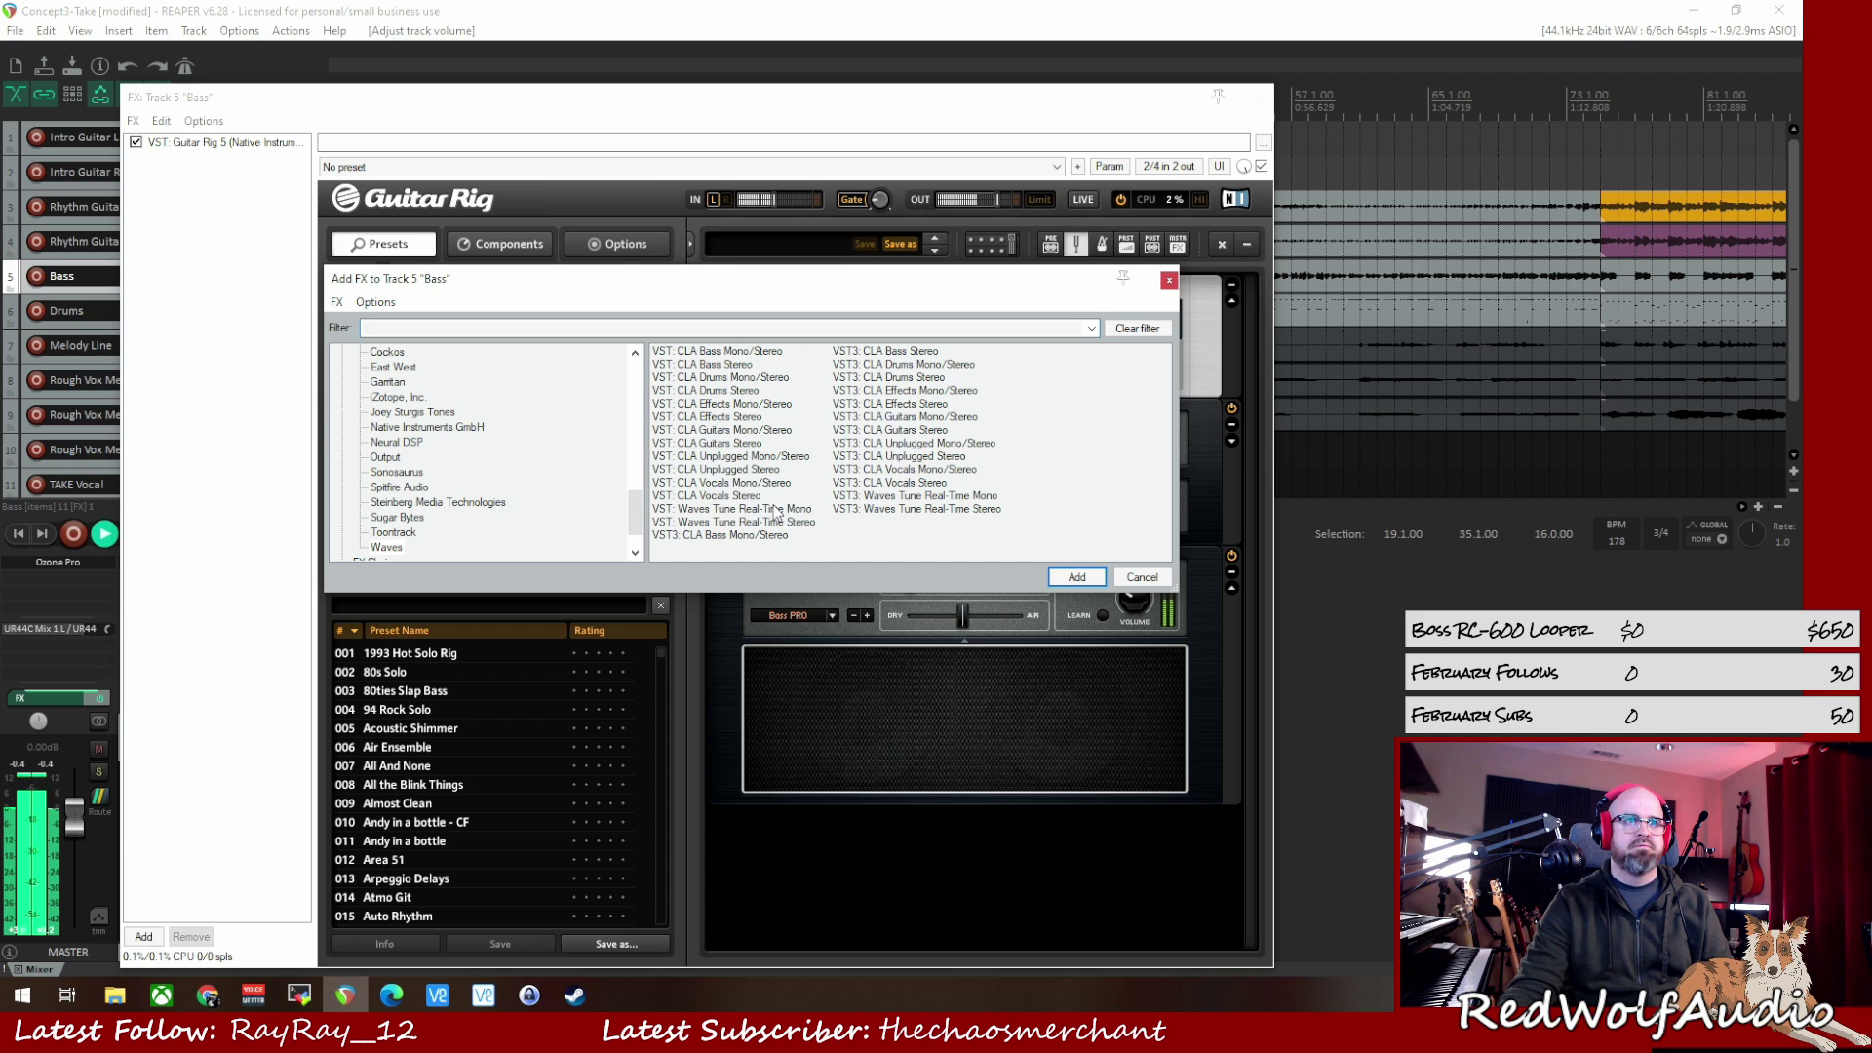
{"action": "double_click", "coordinate": [716, 352]}
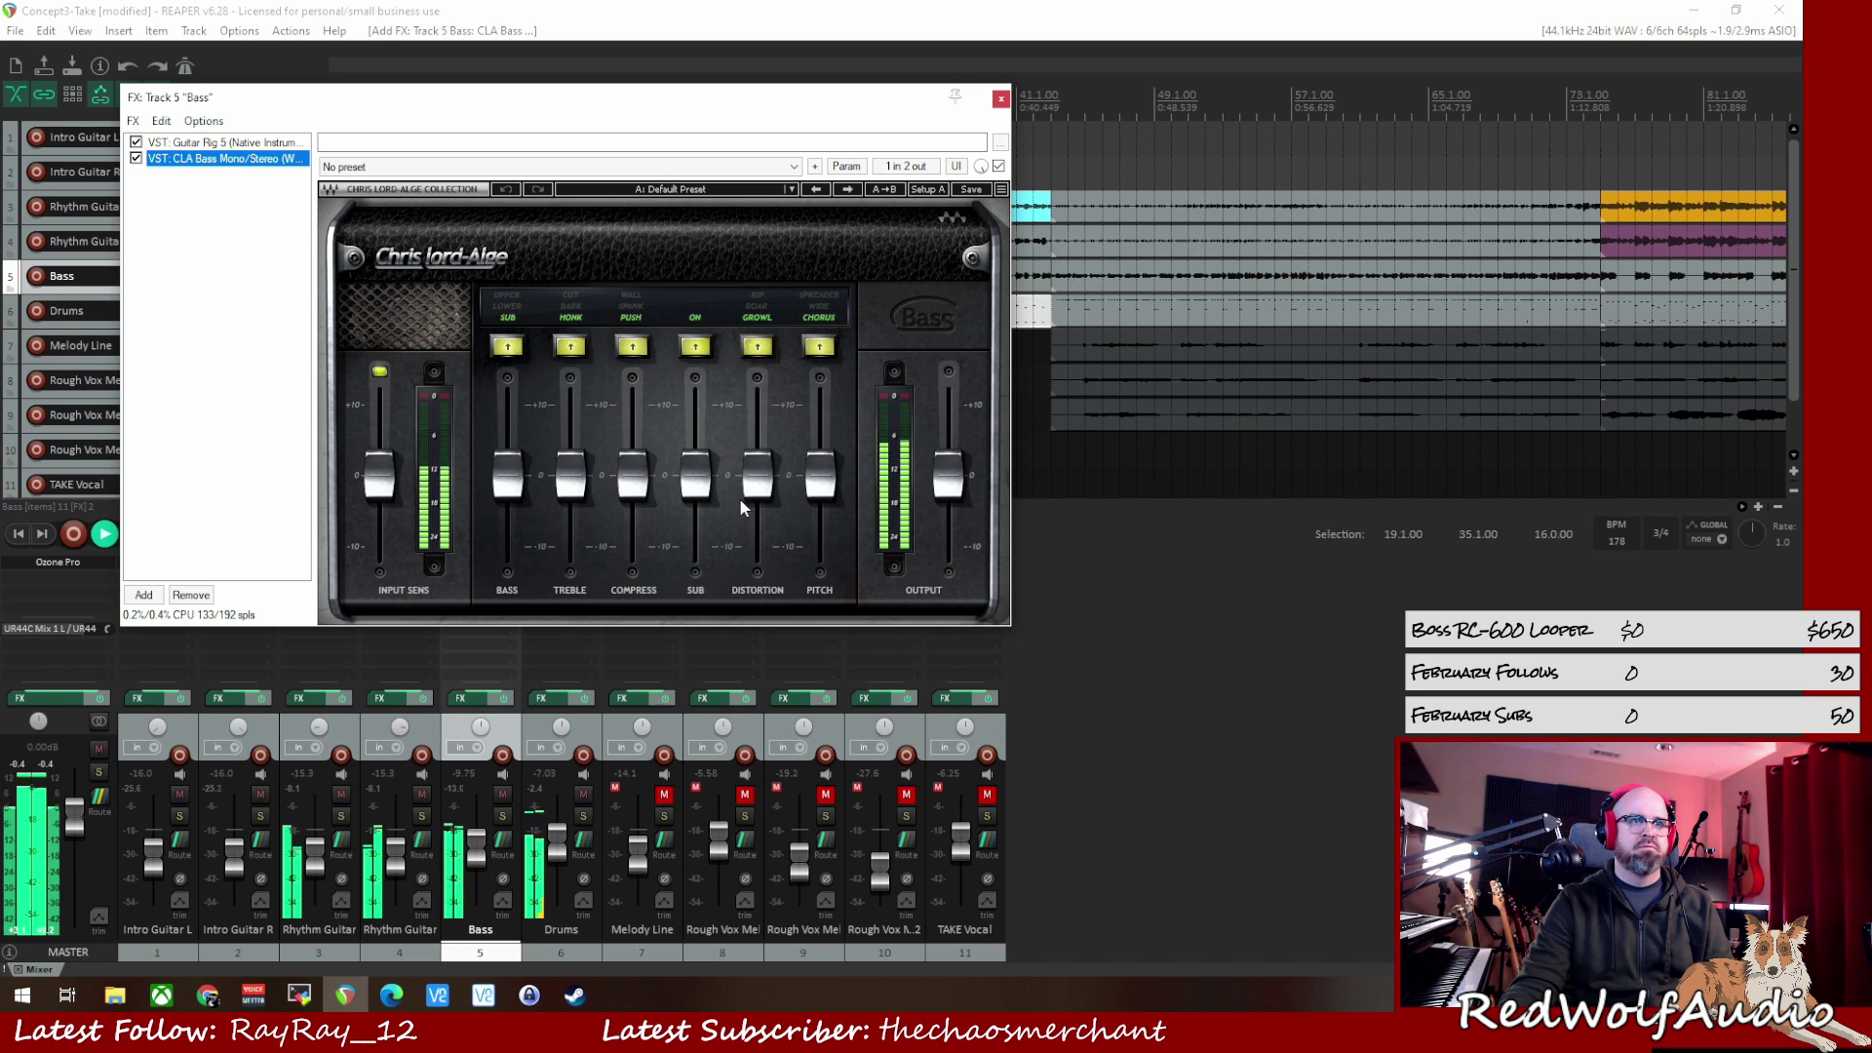
{"action": "left_click_drag", "start_coordinate": [496, 102], "coordinate": [765, 156]}
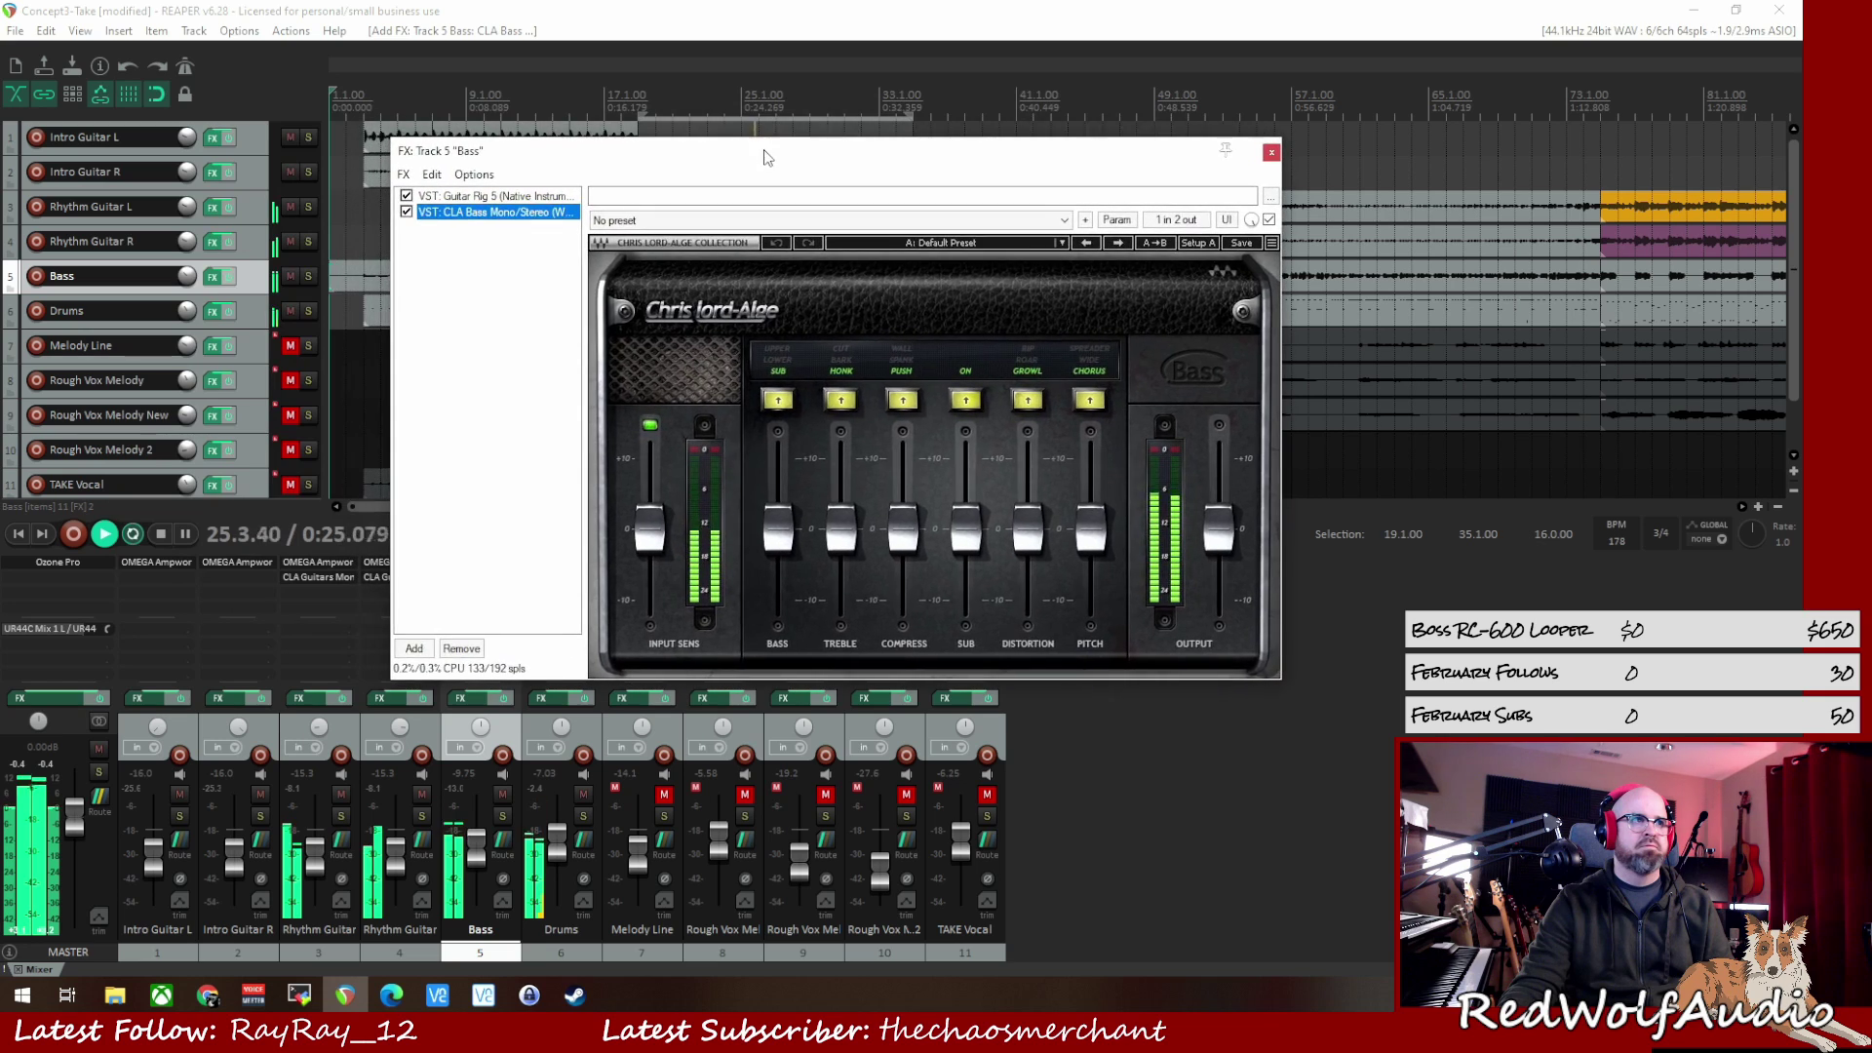
Solo the Bass and shape CLA Bass with sub slightly above zero, treble well below zero, Growl distortion about 3.2 and pitch mode Spreader.
{"action": "left_click", "coordinate": [309, 278]}
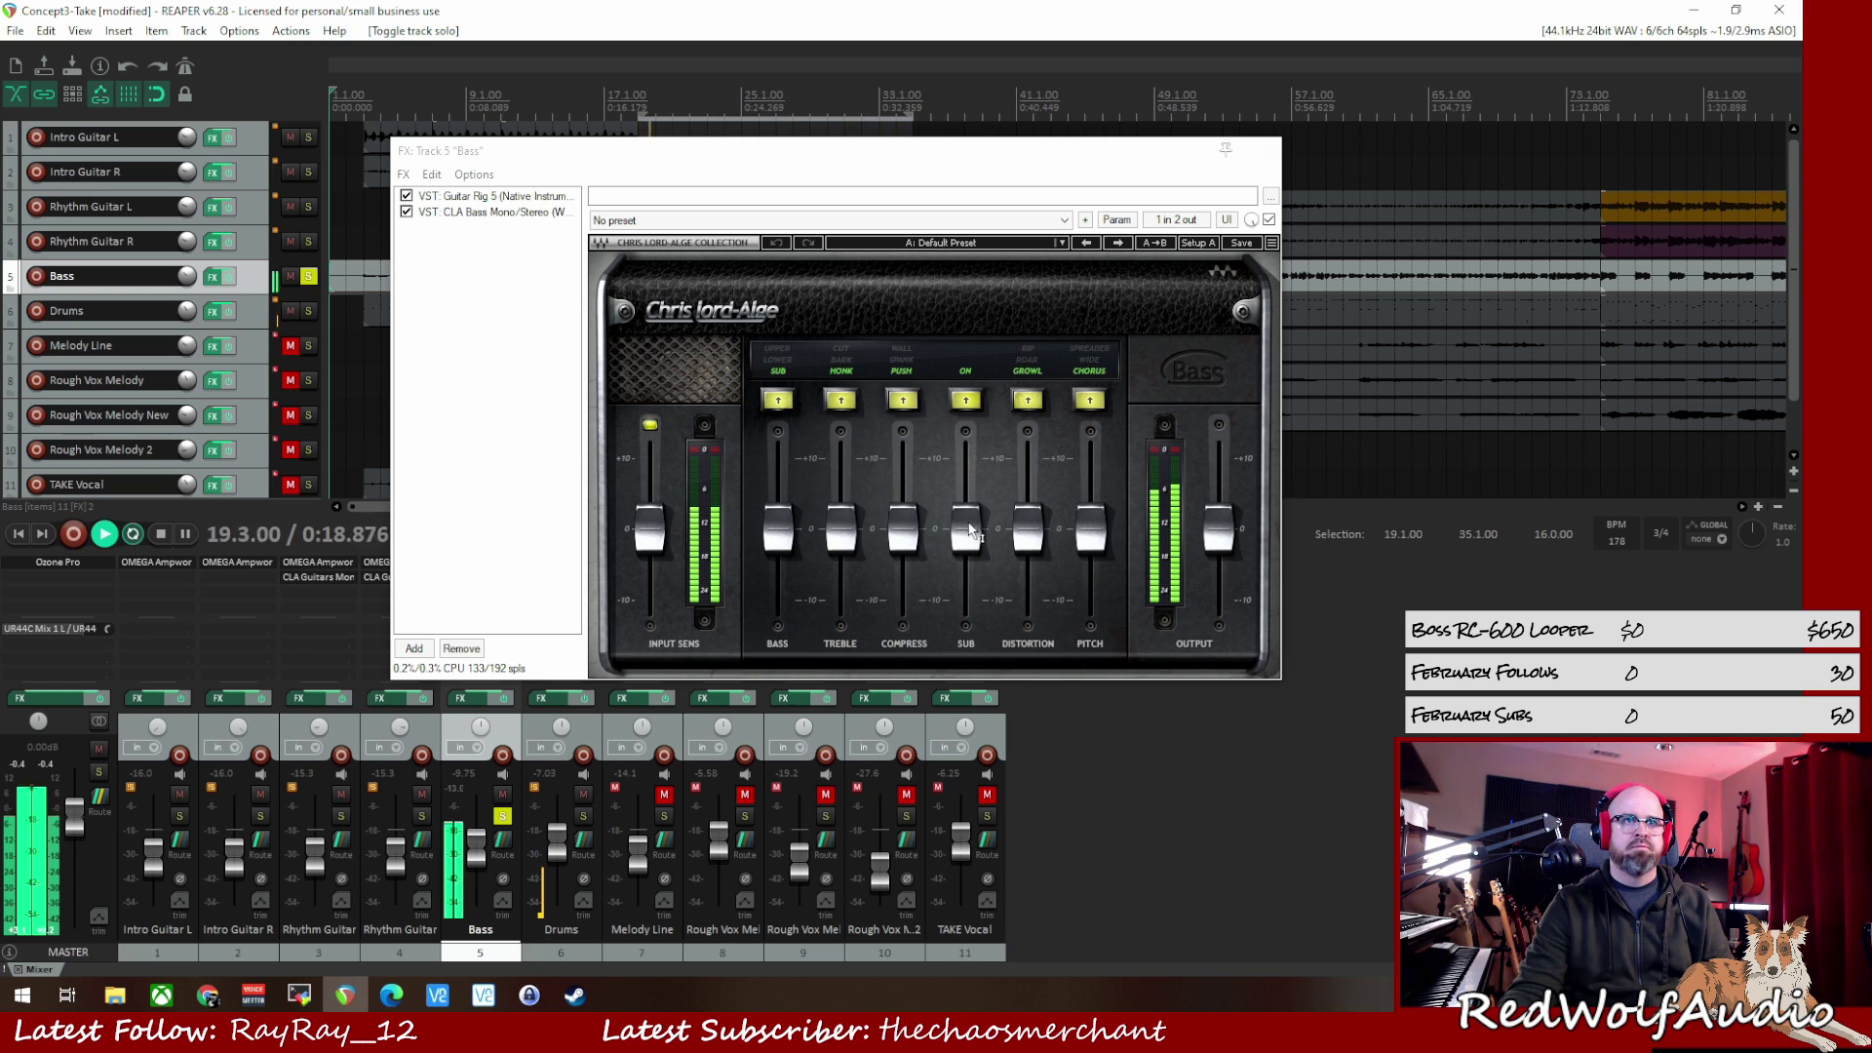
{"action": "left_click_drag", "start_coordinate": [968, 529], "coordinate": [1028, 492]}
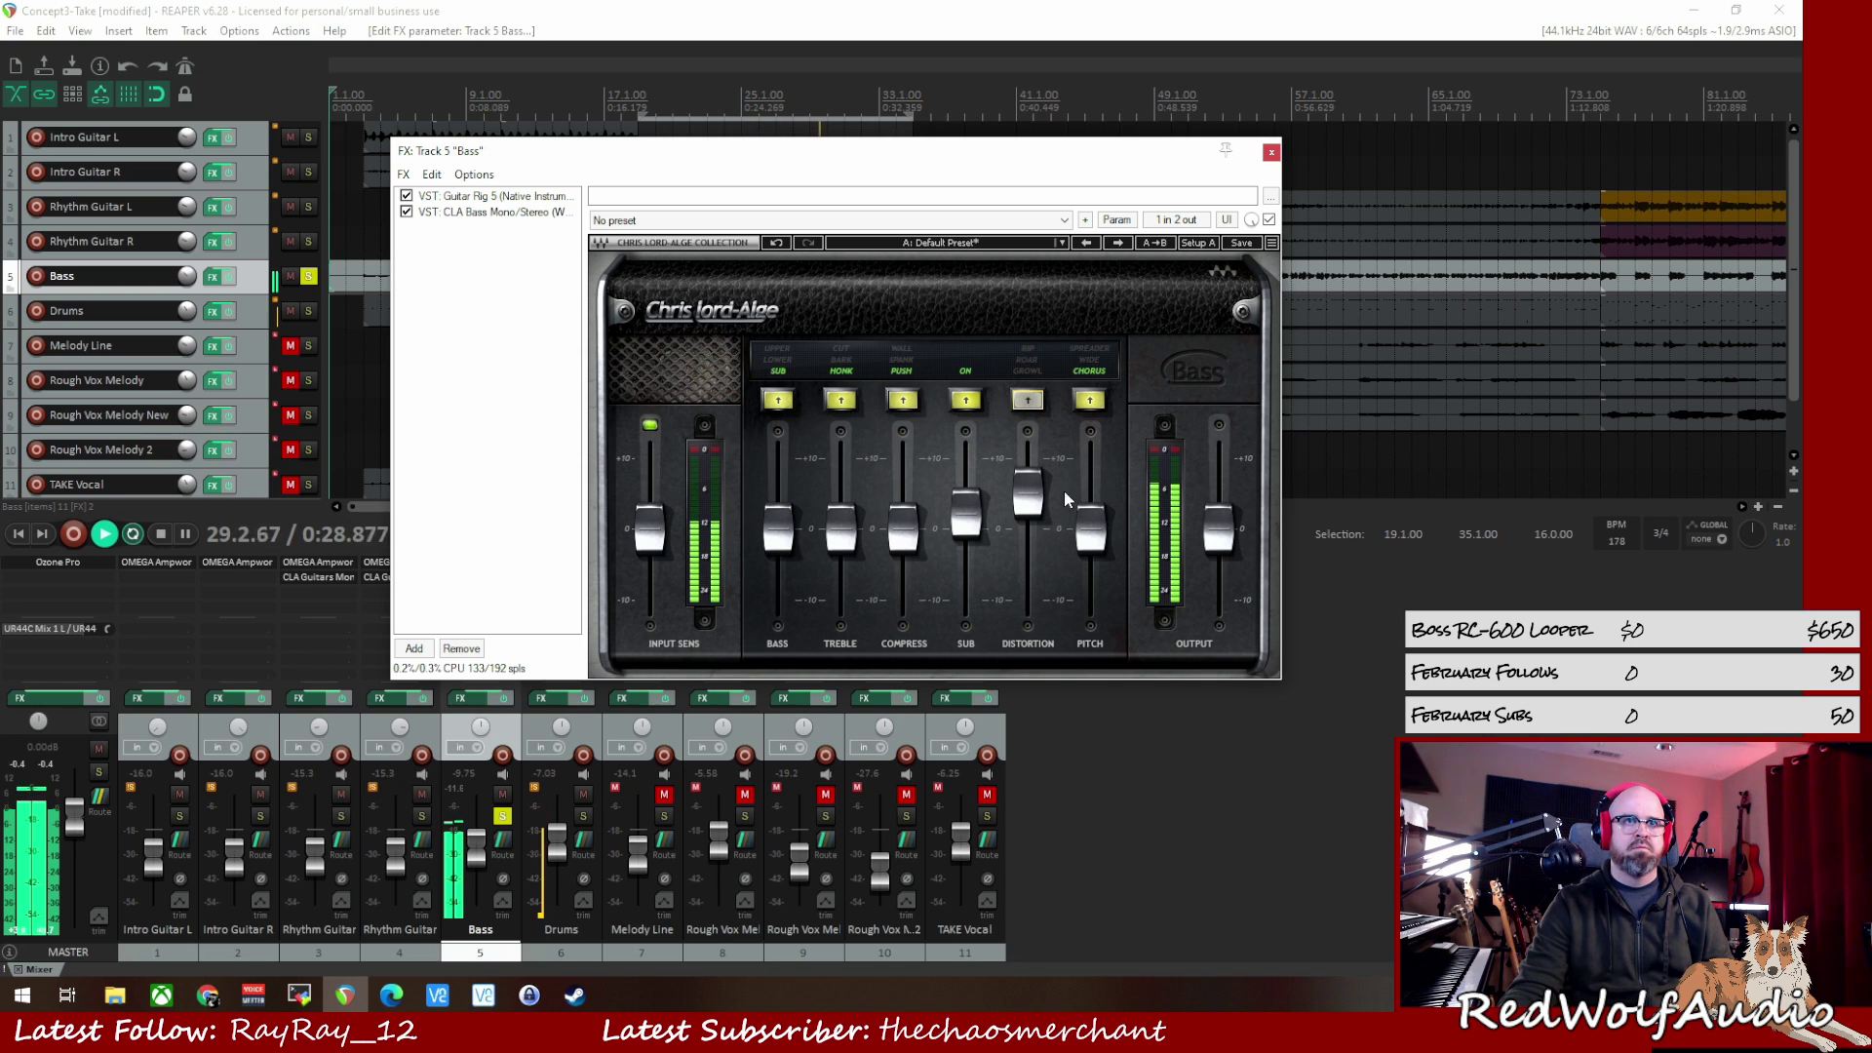
{"action": "left_click", "coordinate": [1089, 405]}
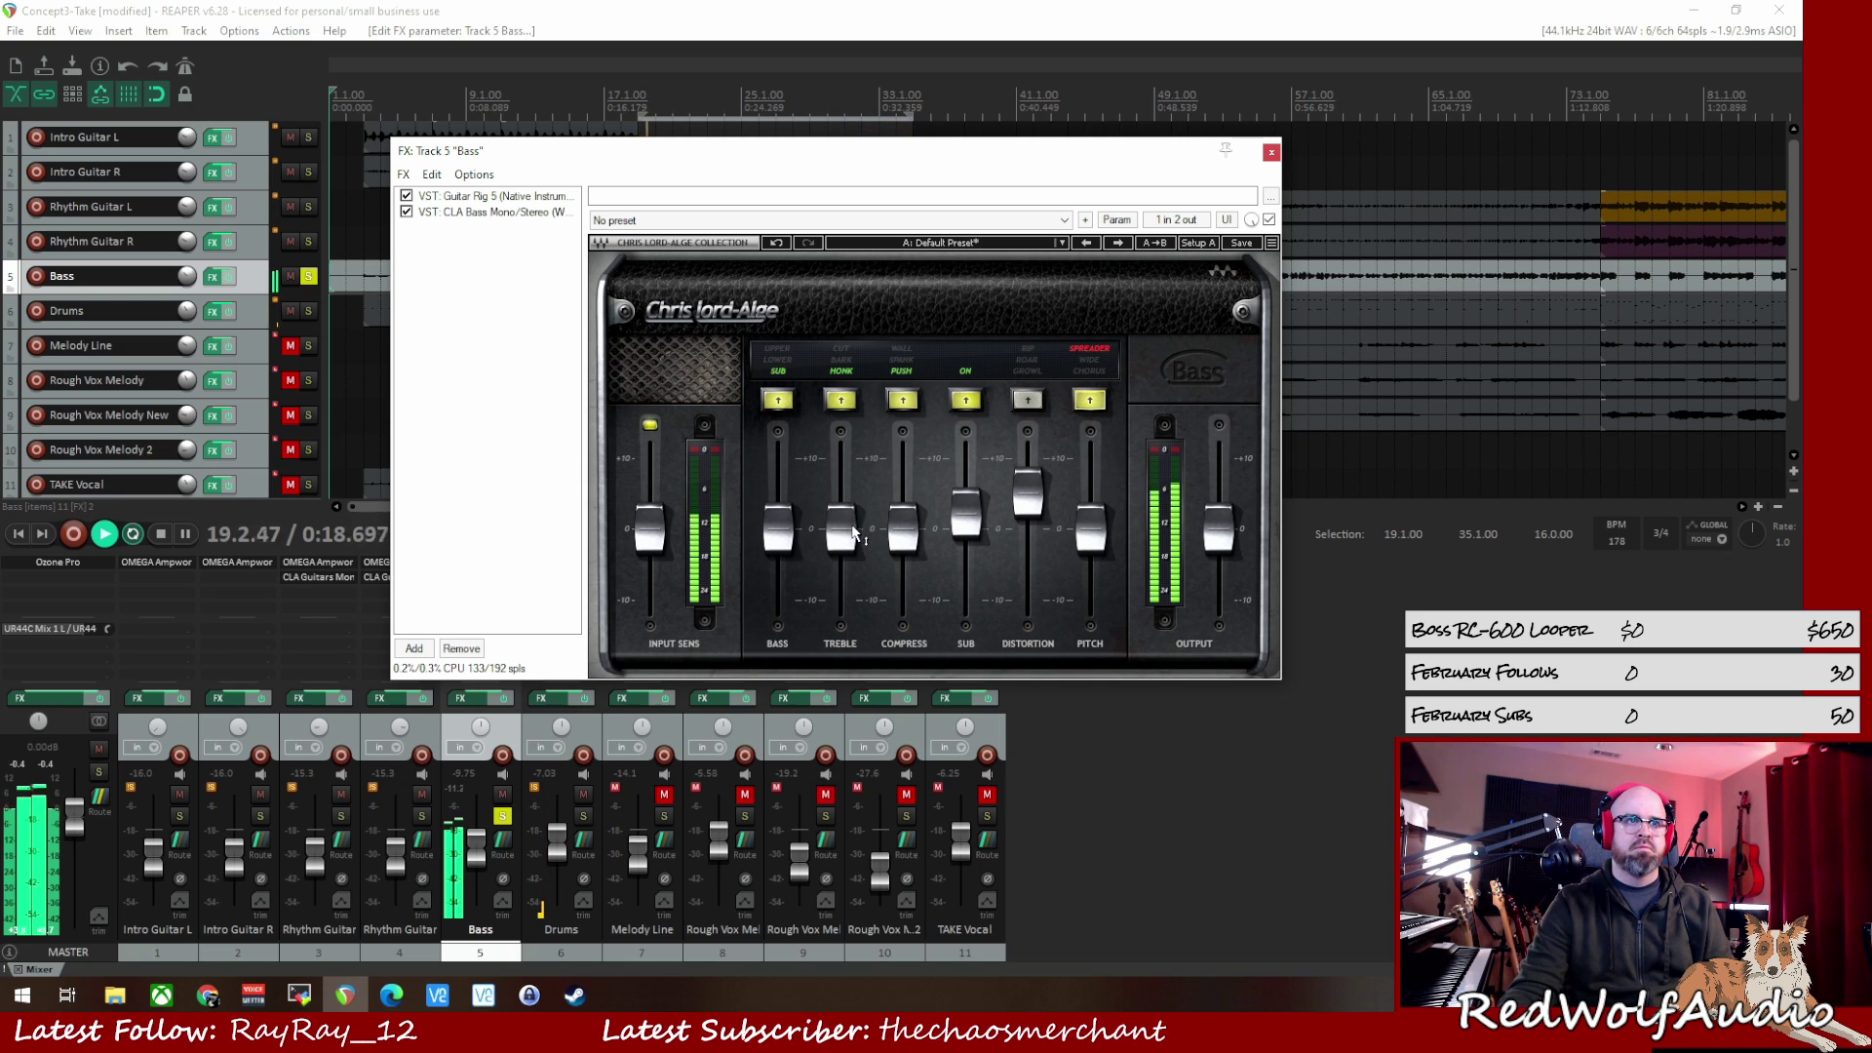
{"action": "mouse_move", "coordinate": [845, 514]}
{"action": "left_mouse_down"}
{"action": "mouse_move", "coordinate": [840, 596]}
{"action": "mouse_move", "coordinate": [840, 456]}
{"action": "mouse_move", "coordinate": [841, 499]}
{"action": "left_mouse_up"}
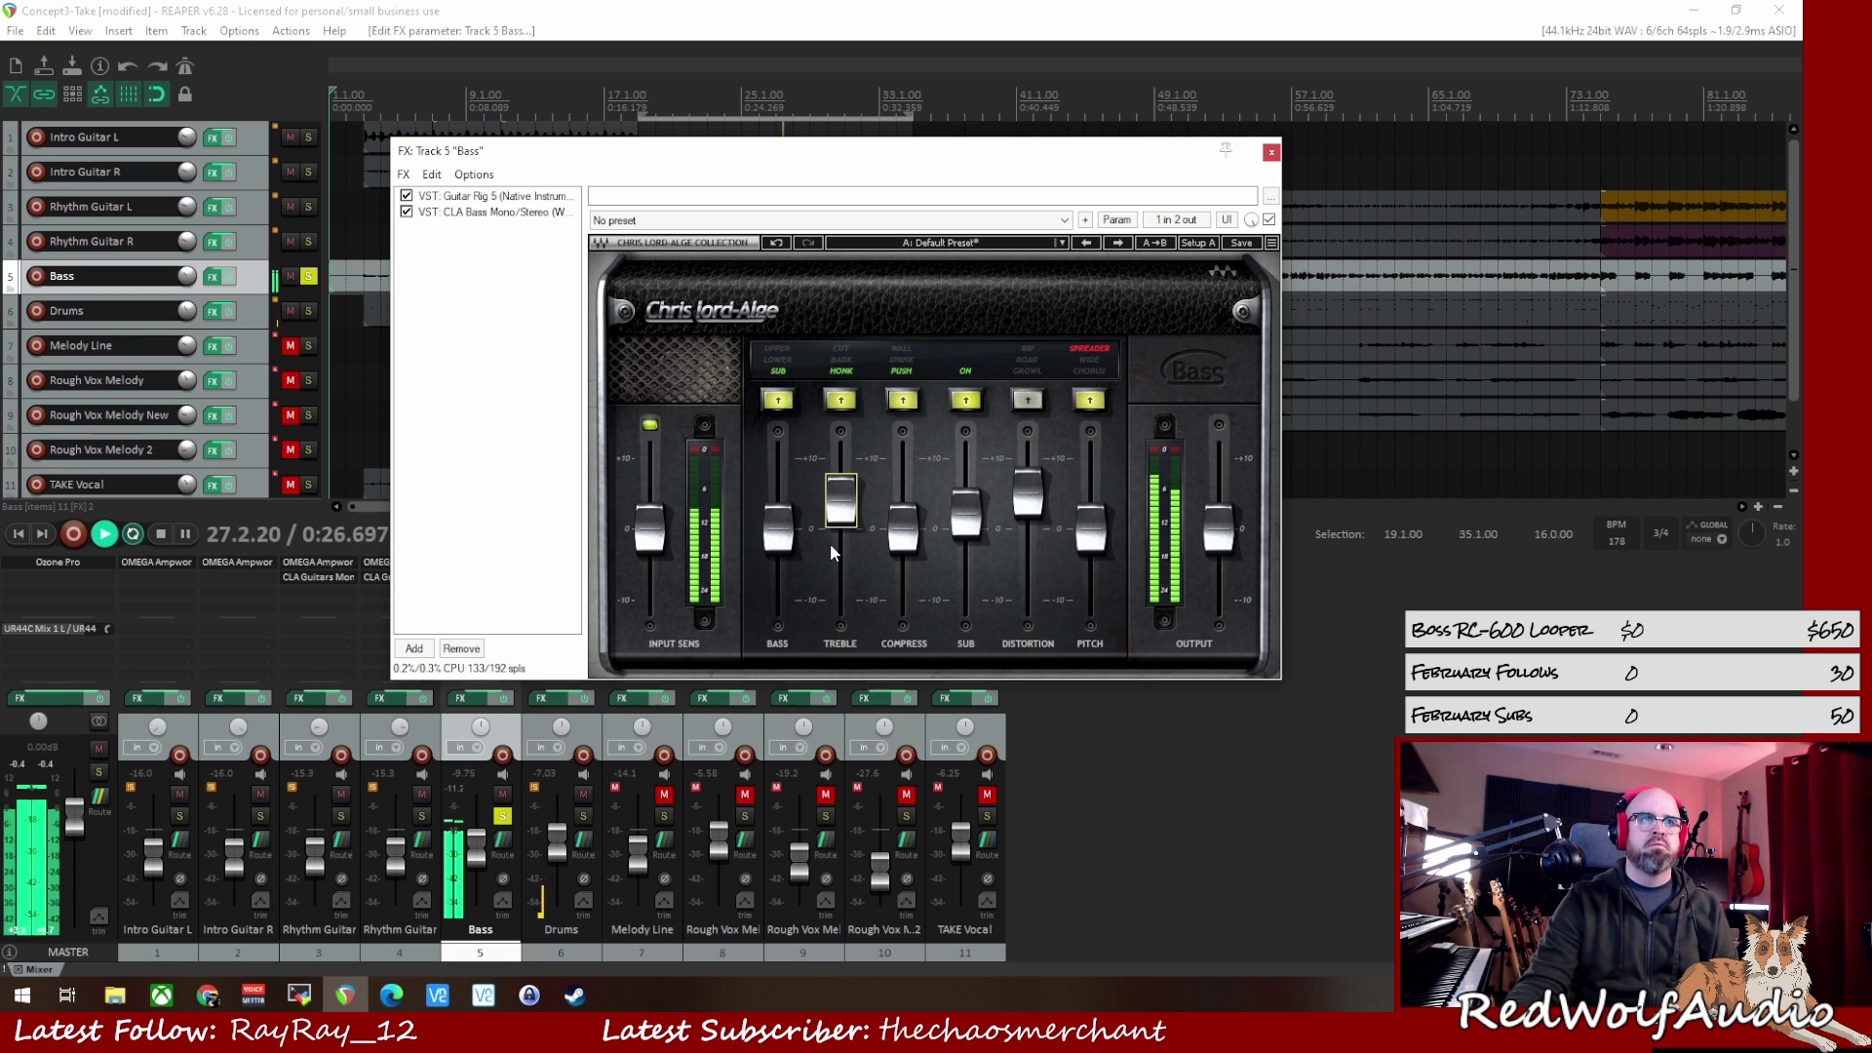
{"action": "left_click_drag", "start_coordinate": [840, 502], "coordinate": [842, 572]}
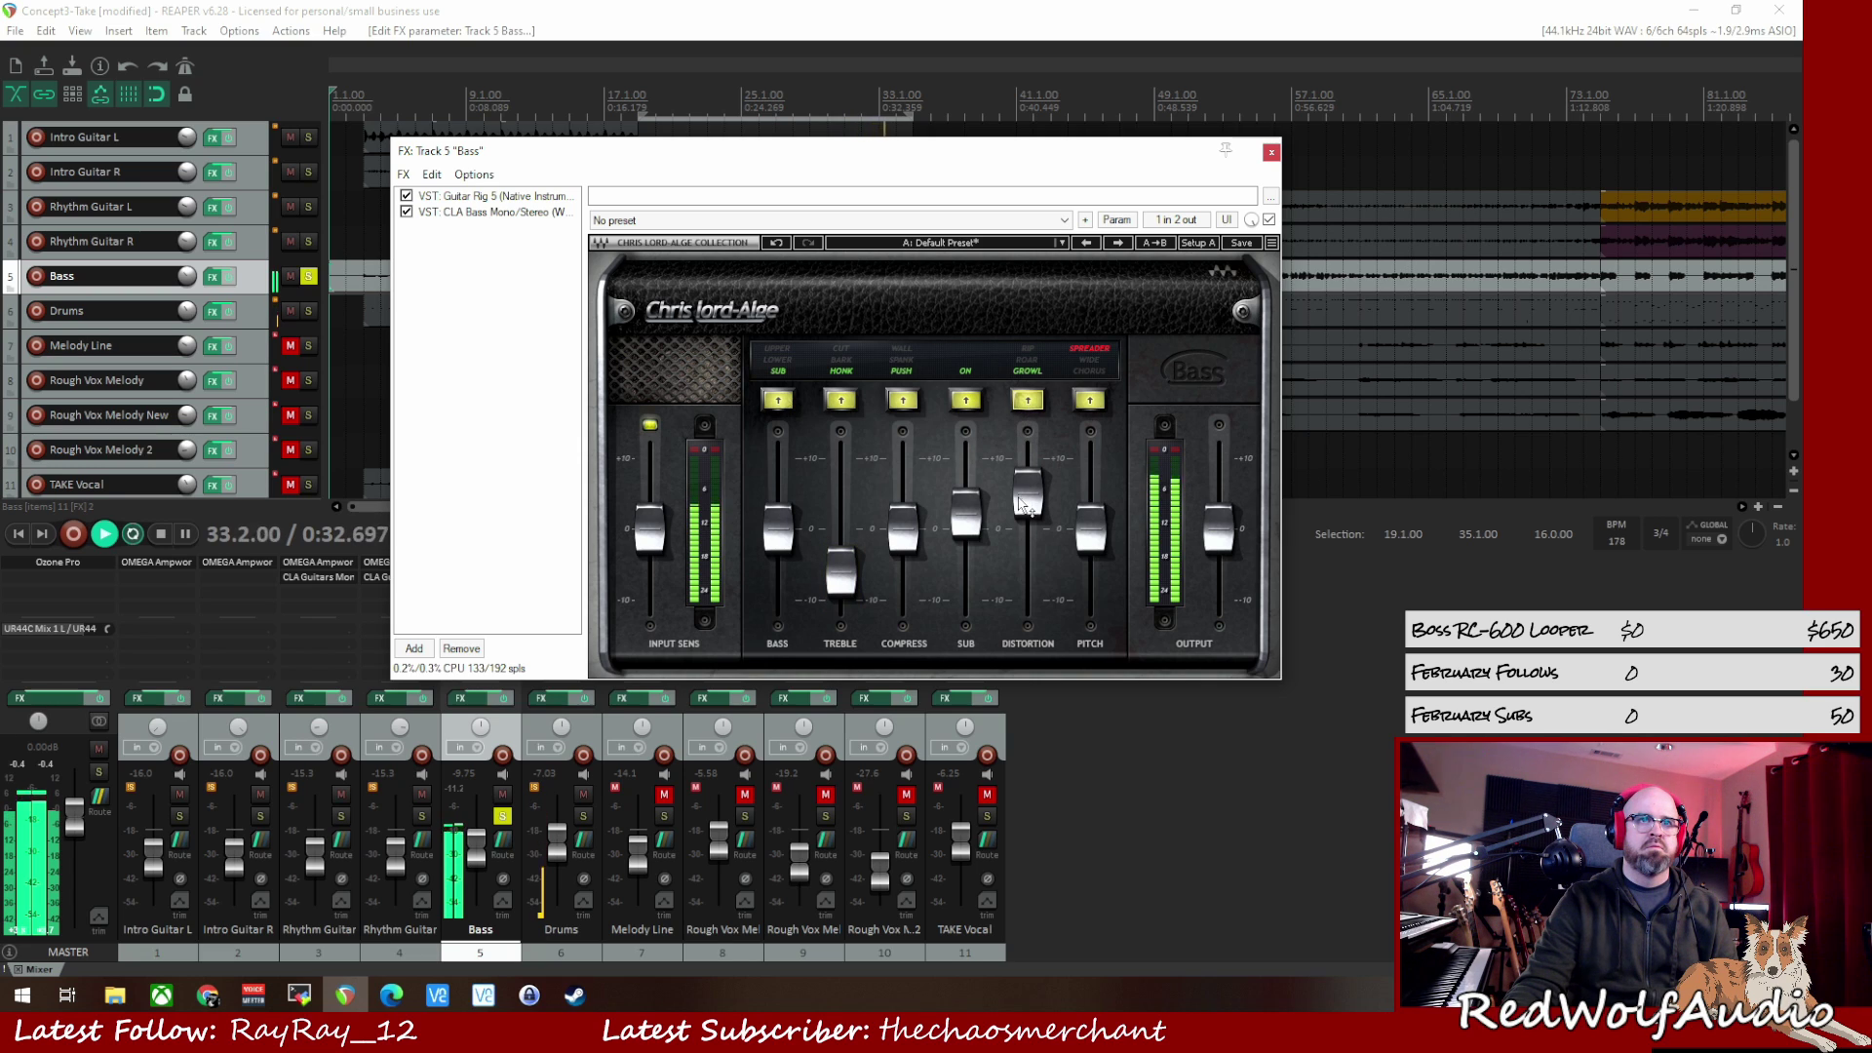
{"action": "left_click_drag", "start_coordinate": [1019, 502], "coordinate": [1027, 511]}
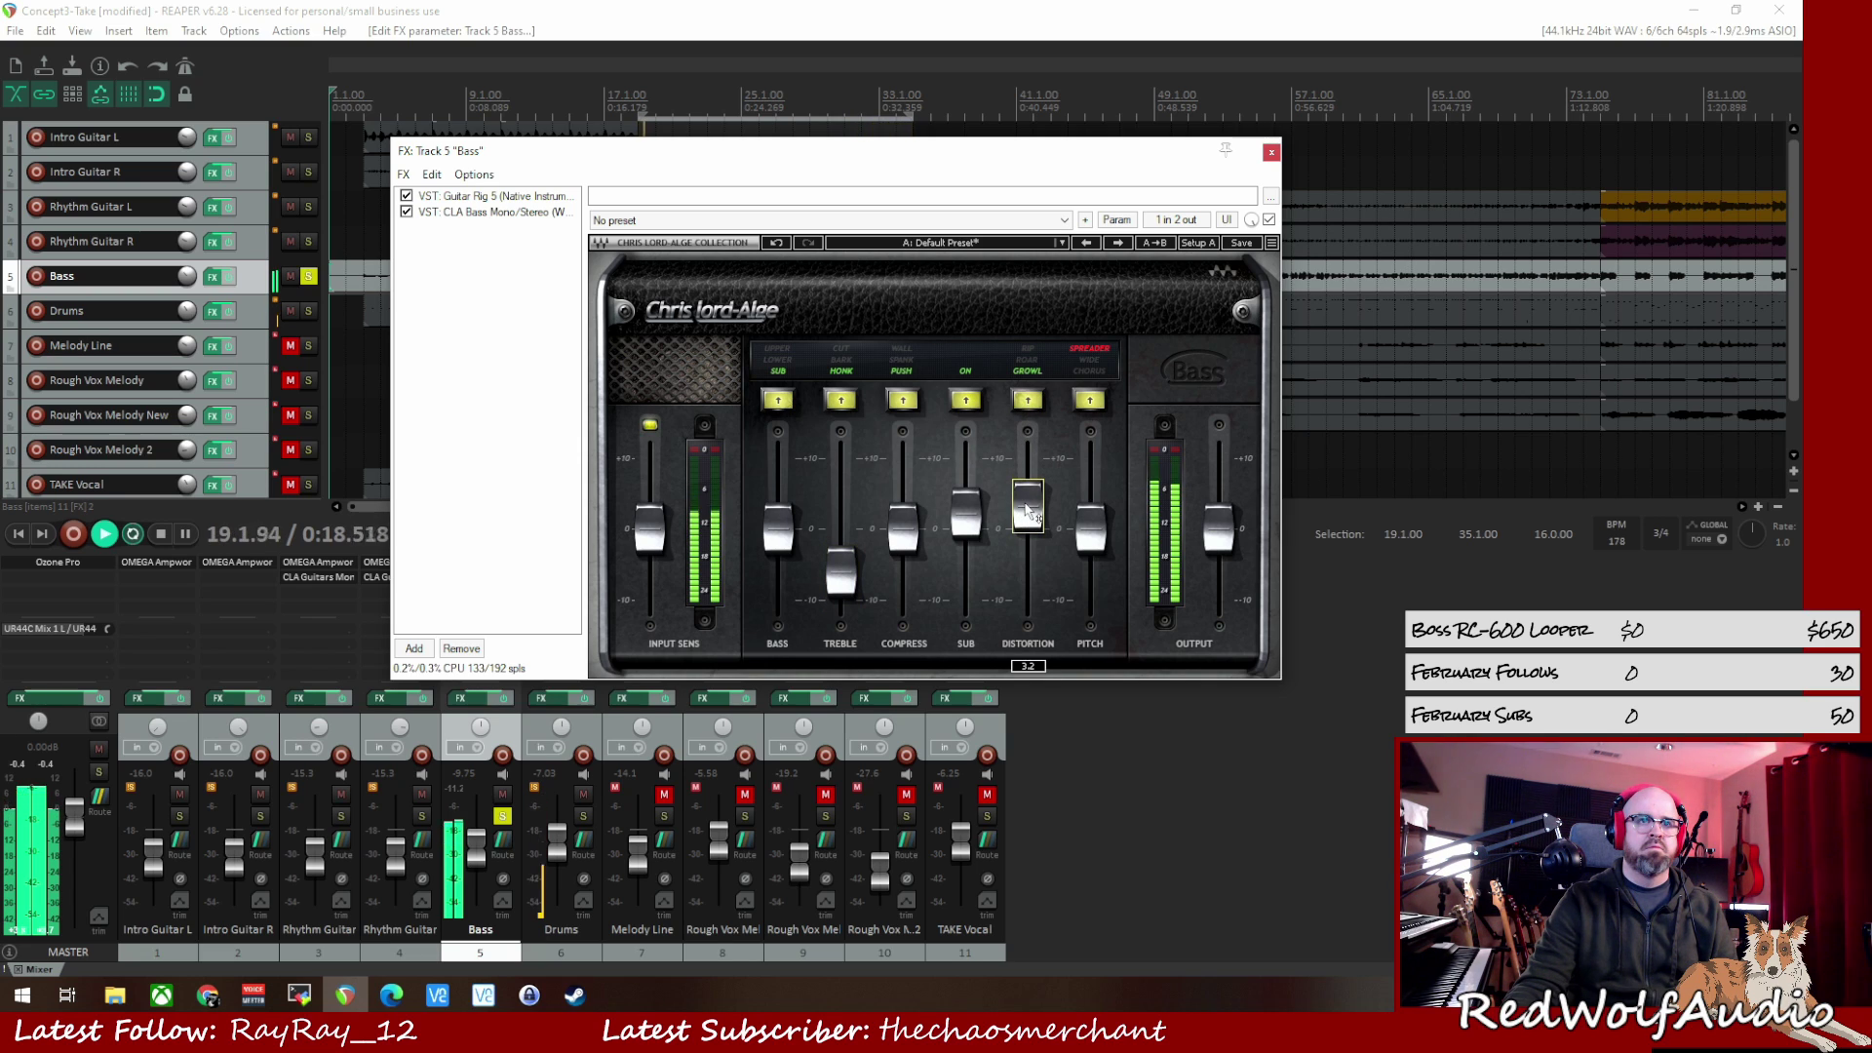
Unsolo the Bass track, lower its volume to -10.6 dB in the full mix, and close its effects window.
{"action": "left_click", "coordinate": [309, 277]}
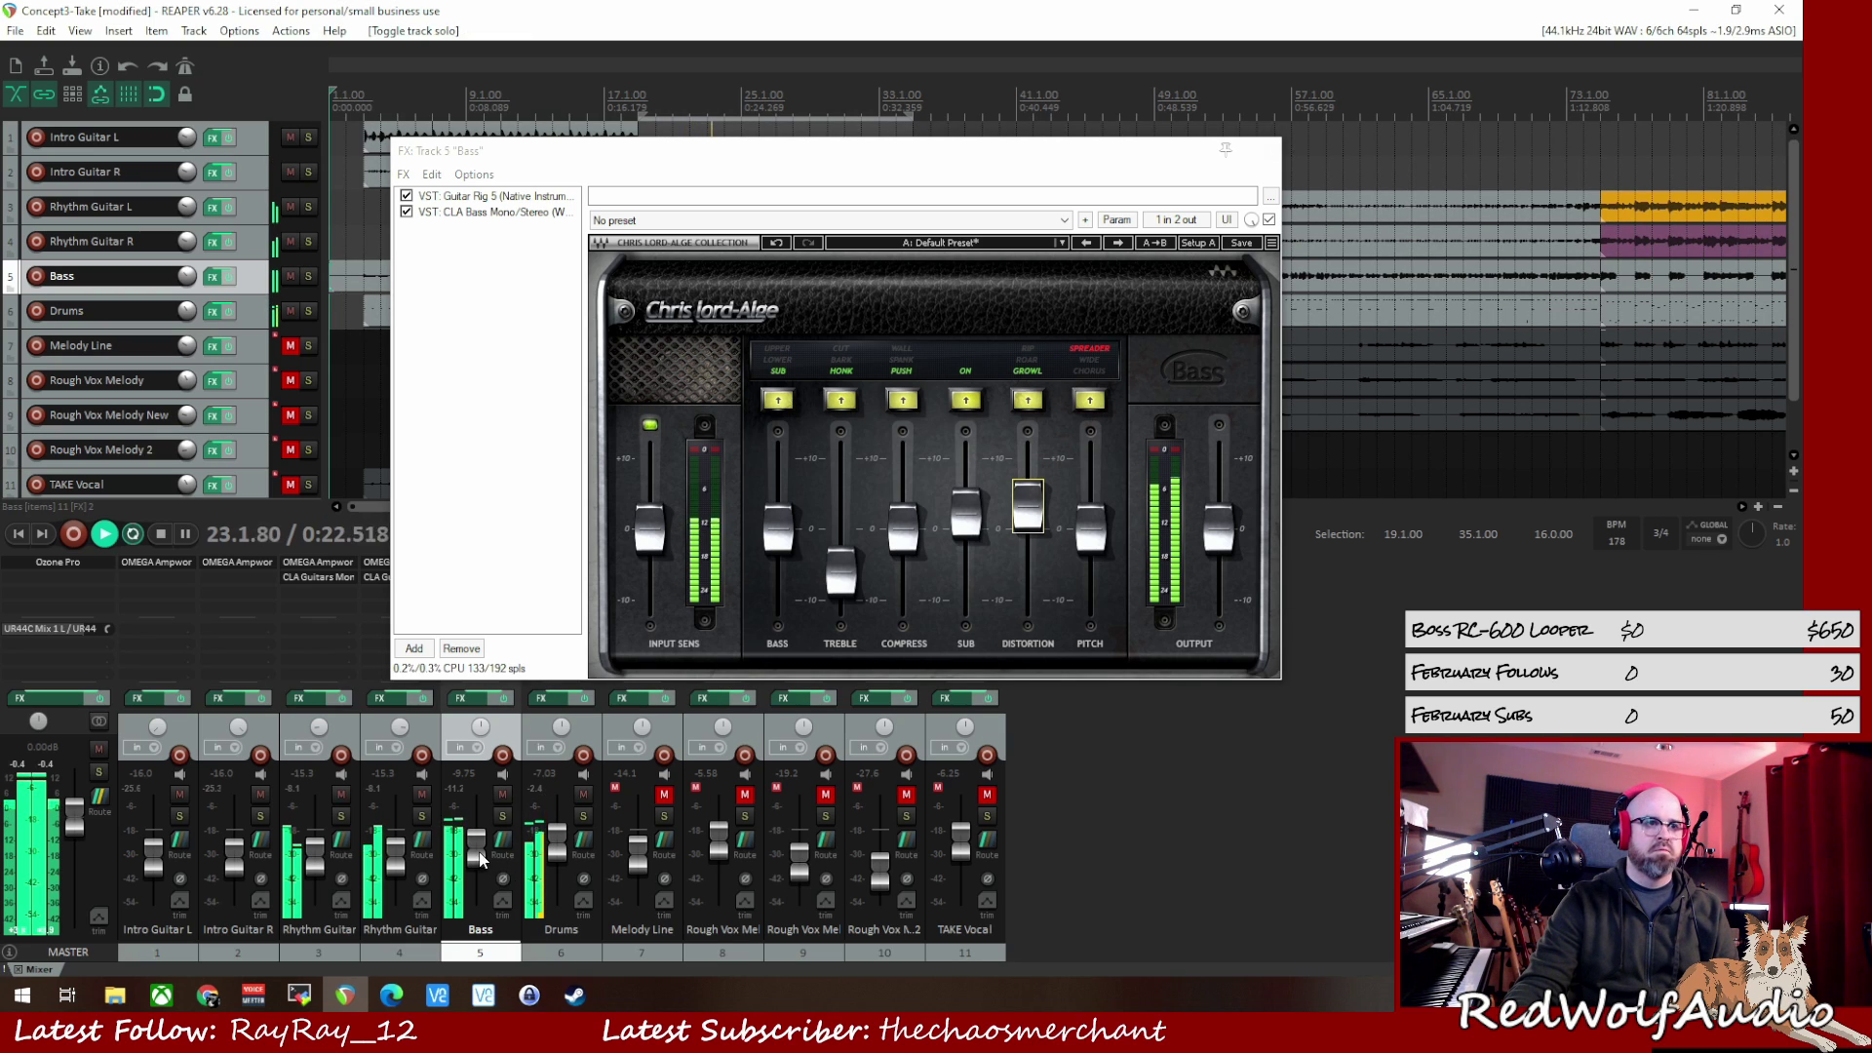
{"action": "scroll", "coordinate": [481, 858], "scroll_direction": "down", "scroll_amount": 4}
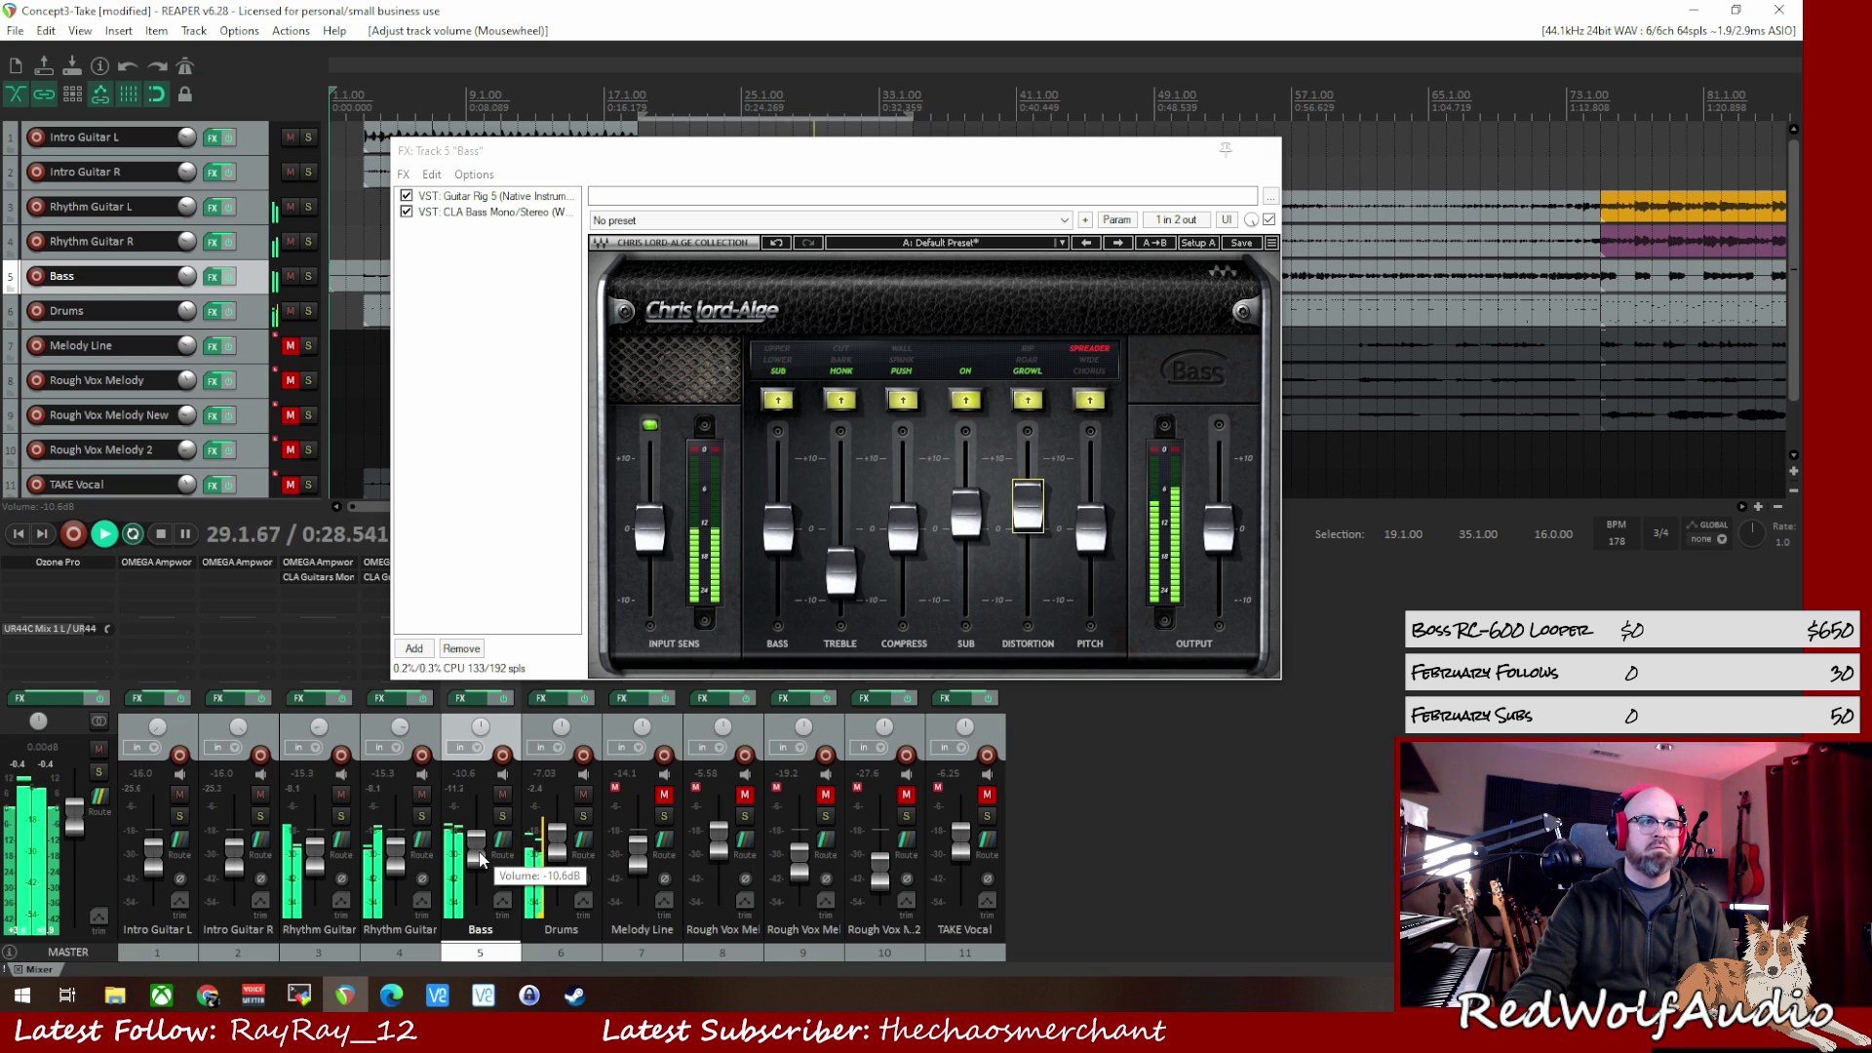
{"action": "left_click", "coordinate": [1269, 151]}
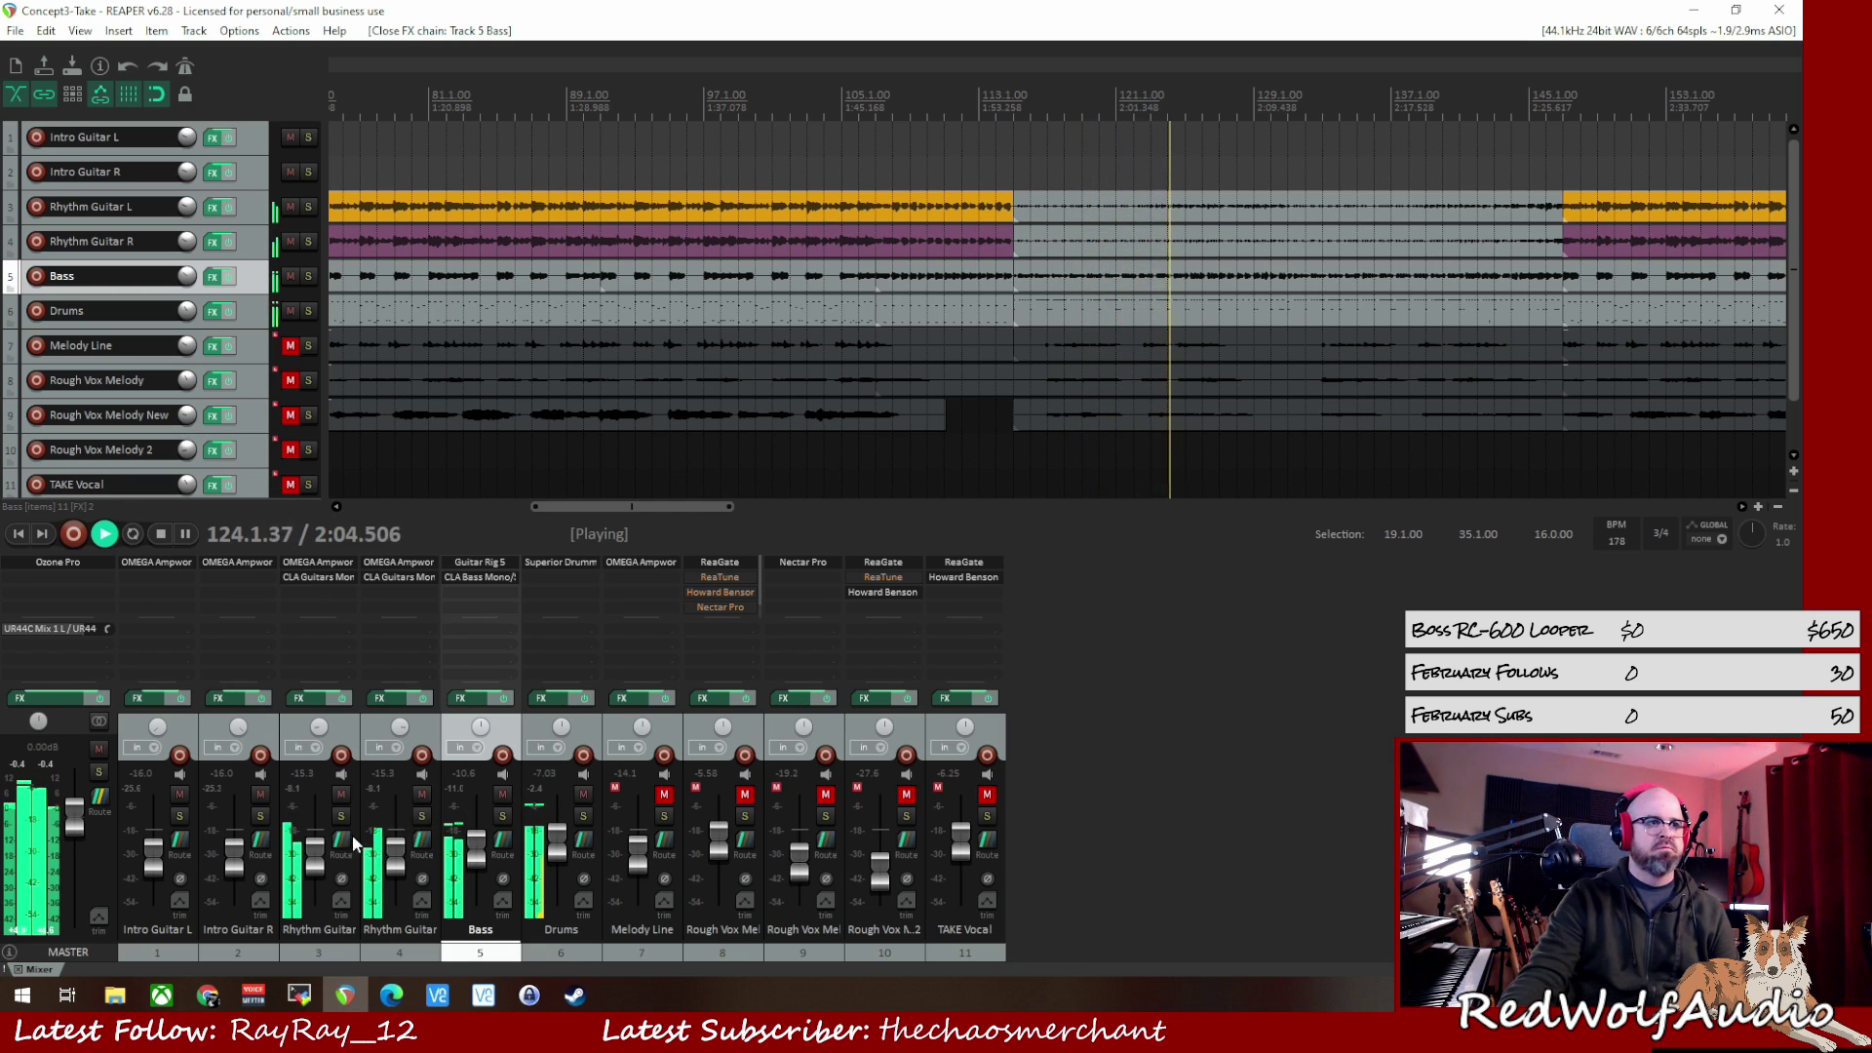
Turn off the CLA Guitars reverb on Rhythm Guitar L, and keep Rhythm Guitar R's Club reverb on but lower it to about -6.4.
{"action": "left_click", "coordinate": [319, 571]}
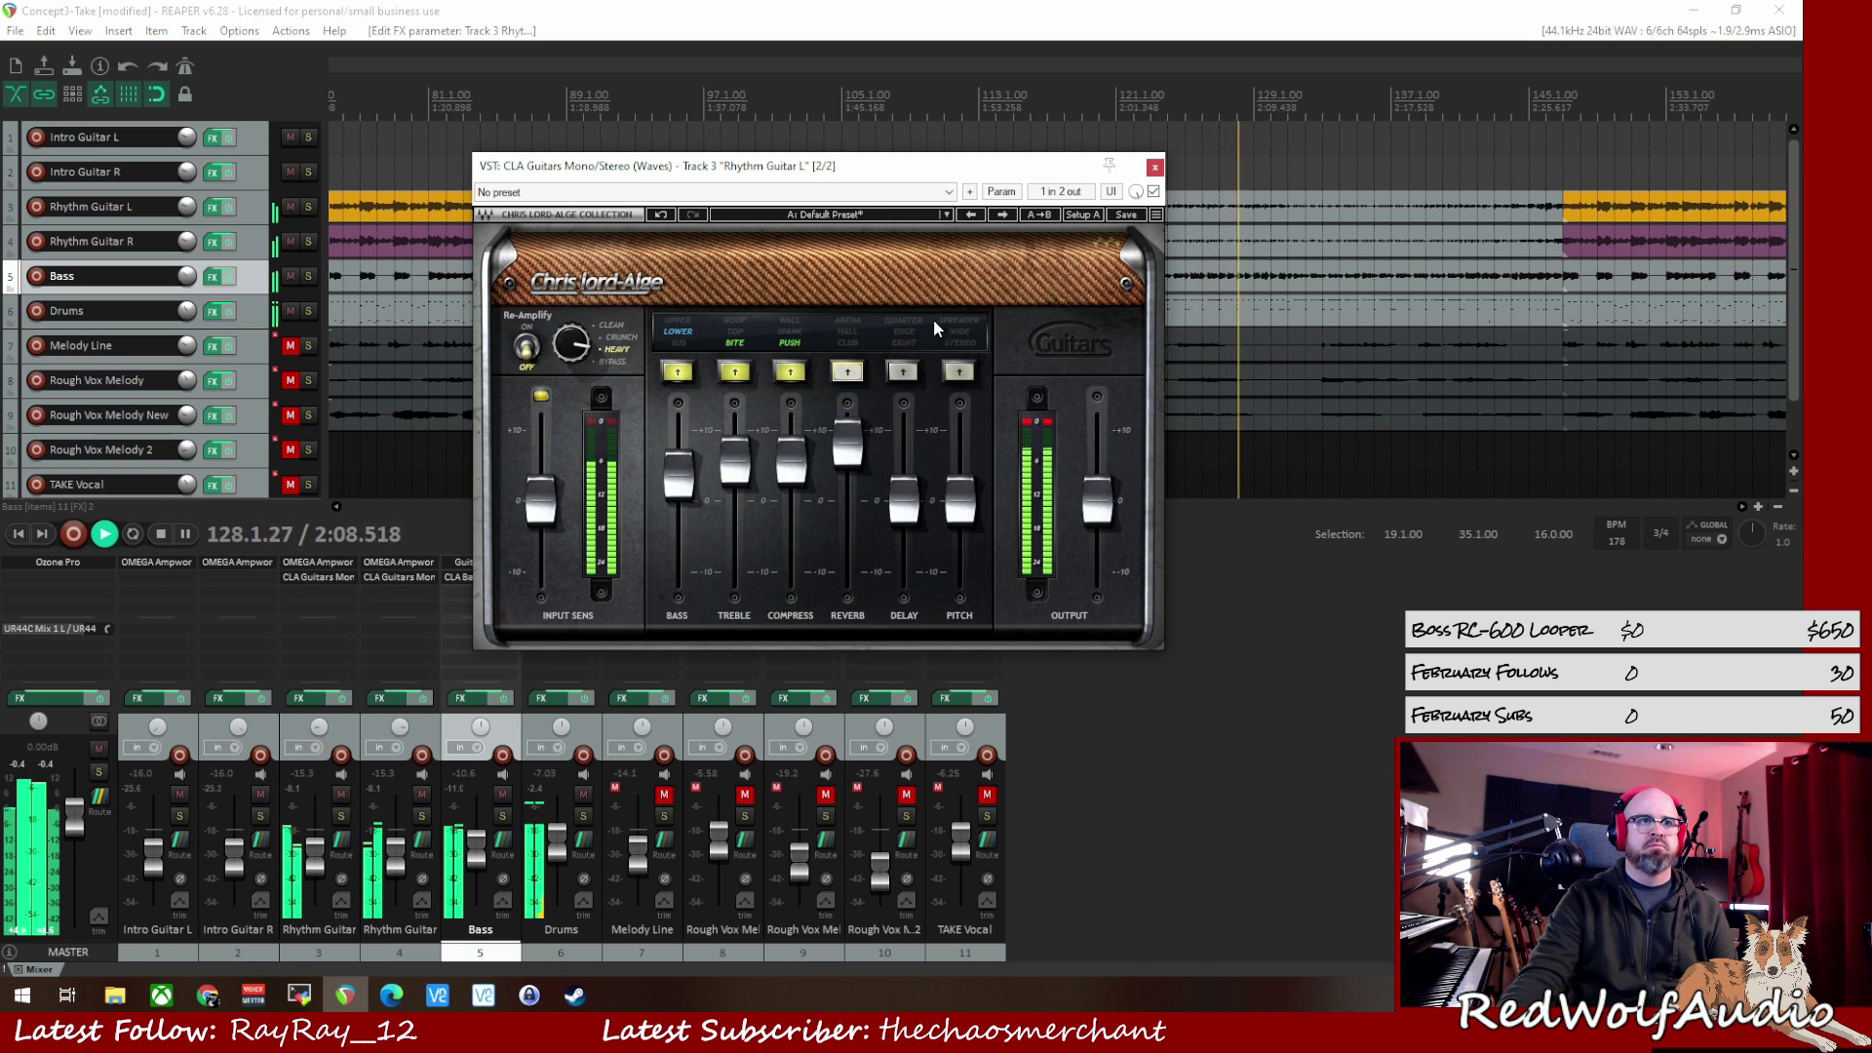
{"action": "left_click", "coordinate": [1154, 166]}
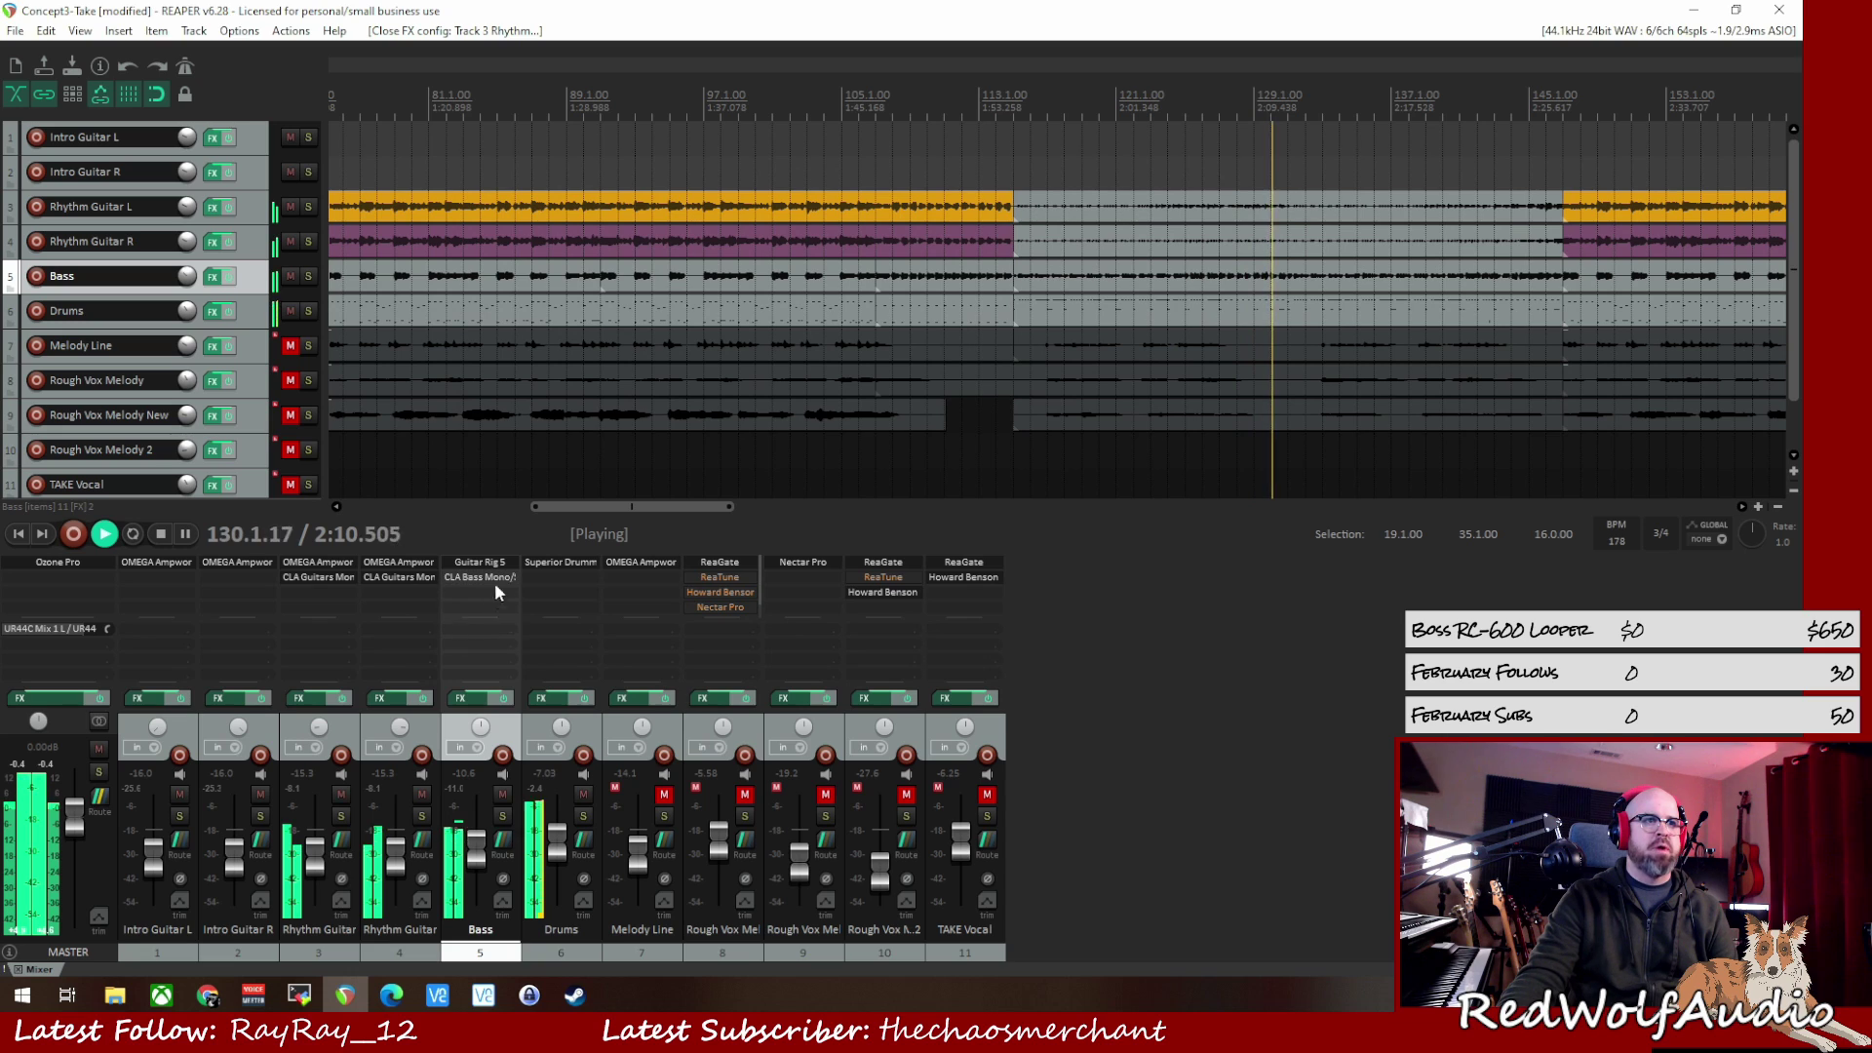
{"action": "left_click", "coordinate": [419, 574]}
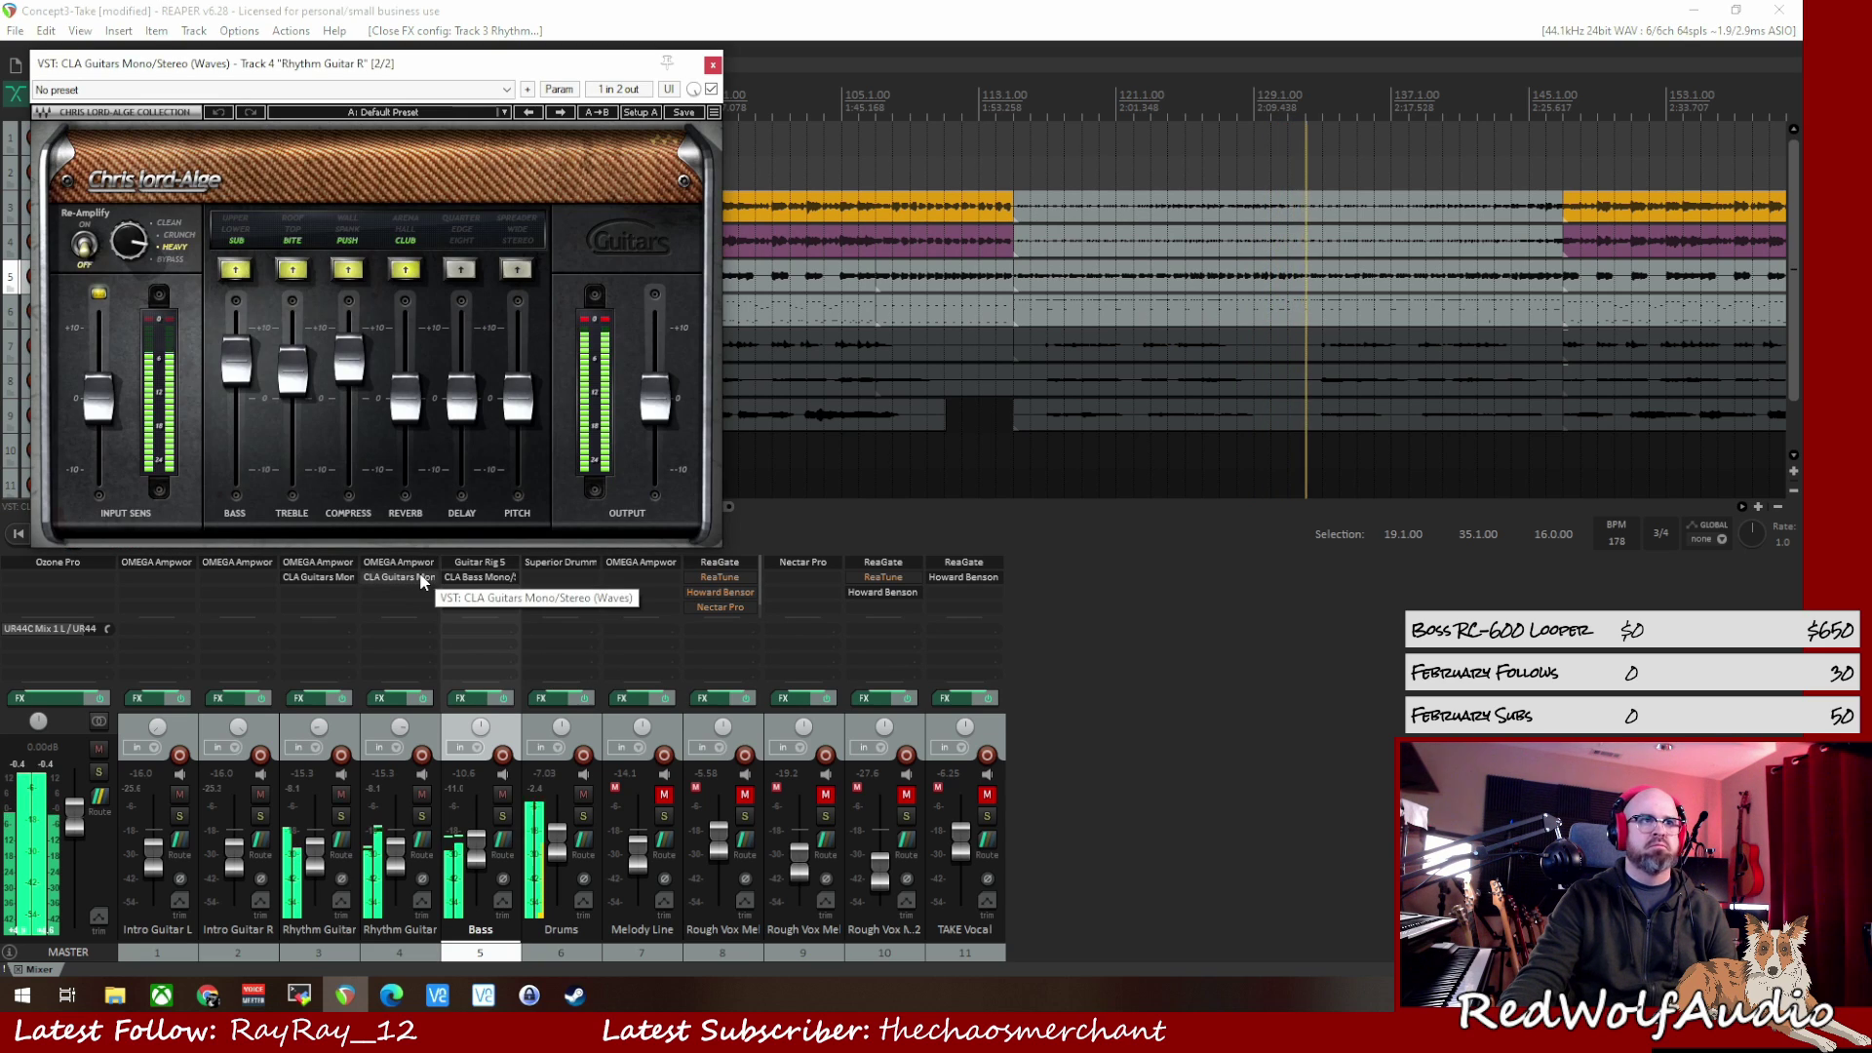
{"action": "left_click", "coordinate": [403, 270]}
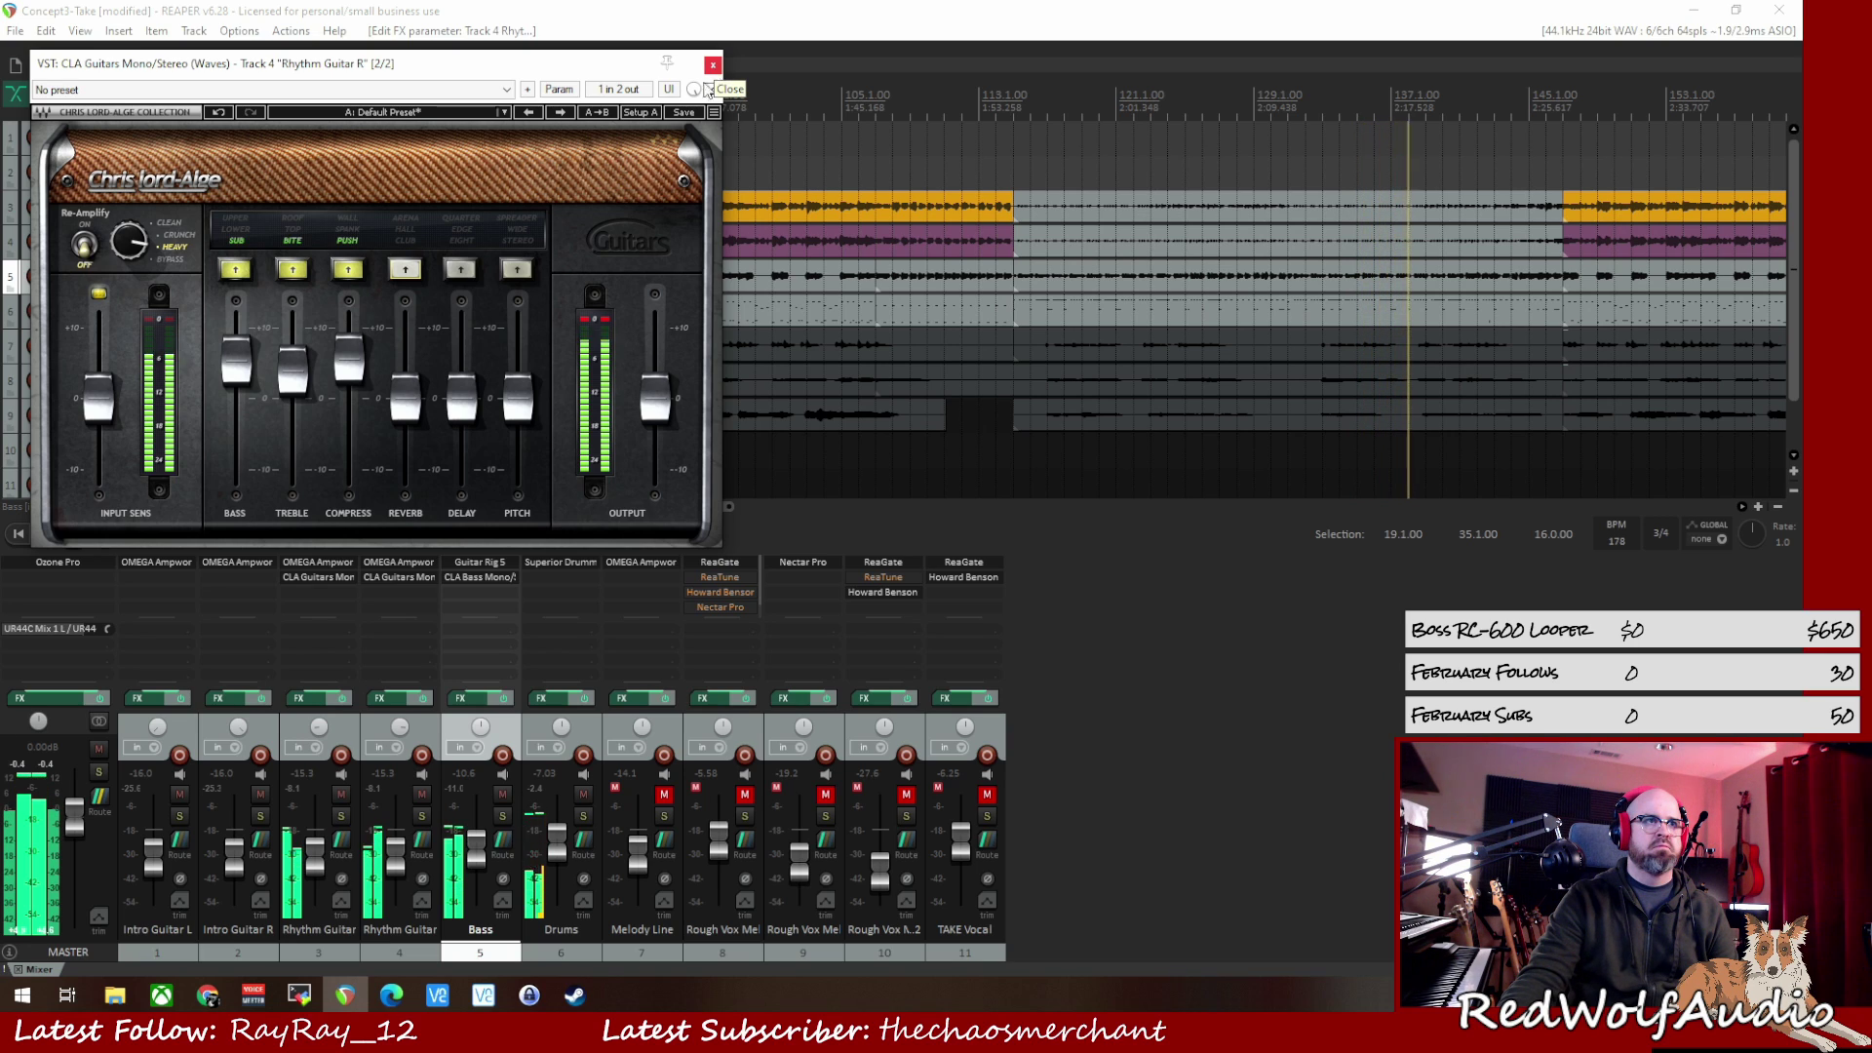
{"action": "left_click", "coordinate": [405, 270]}
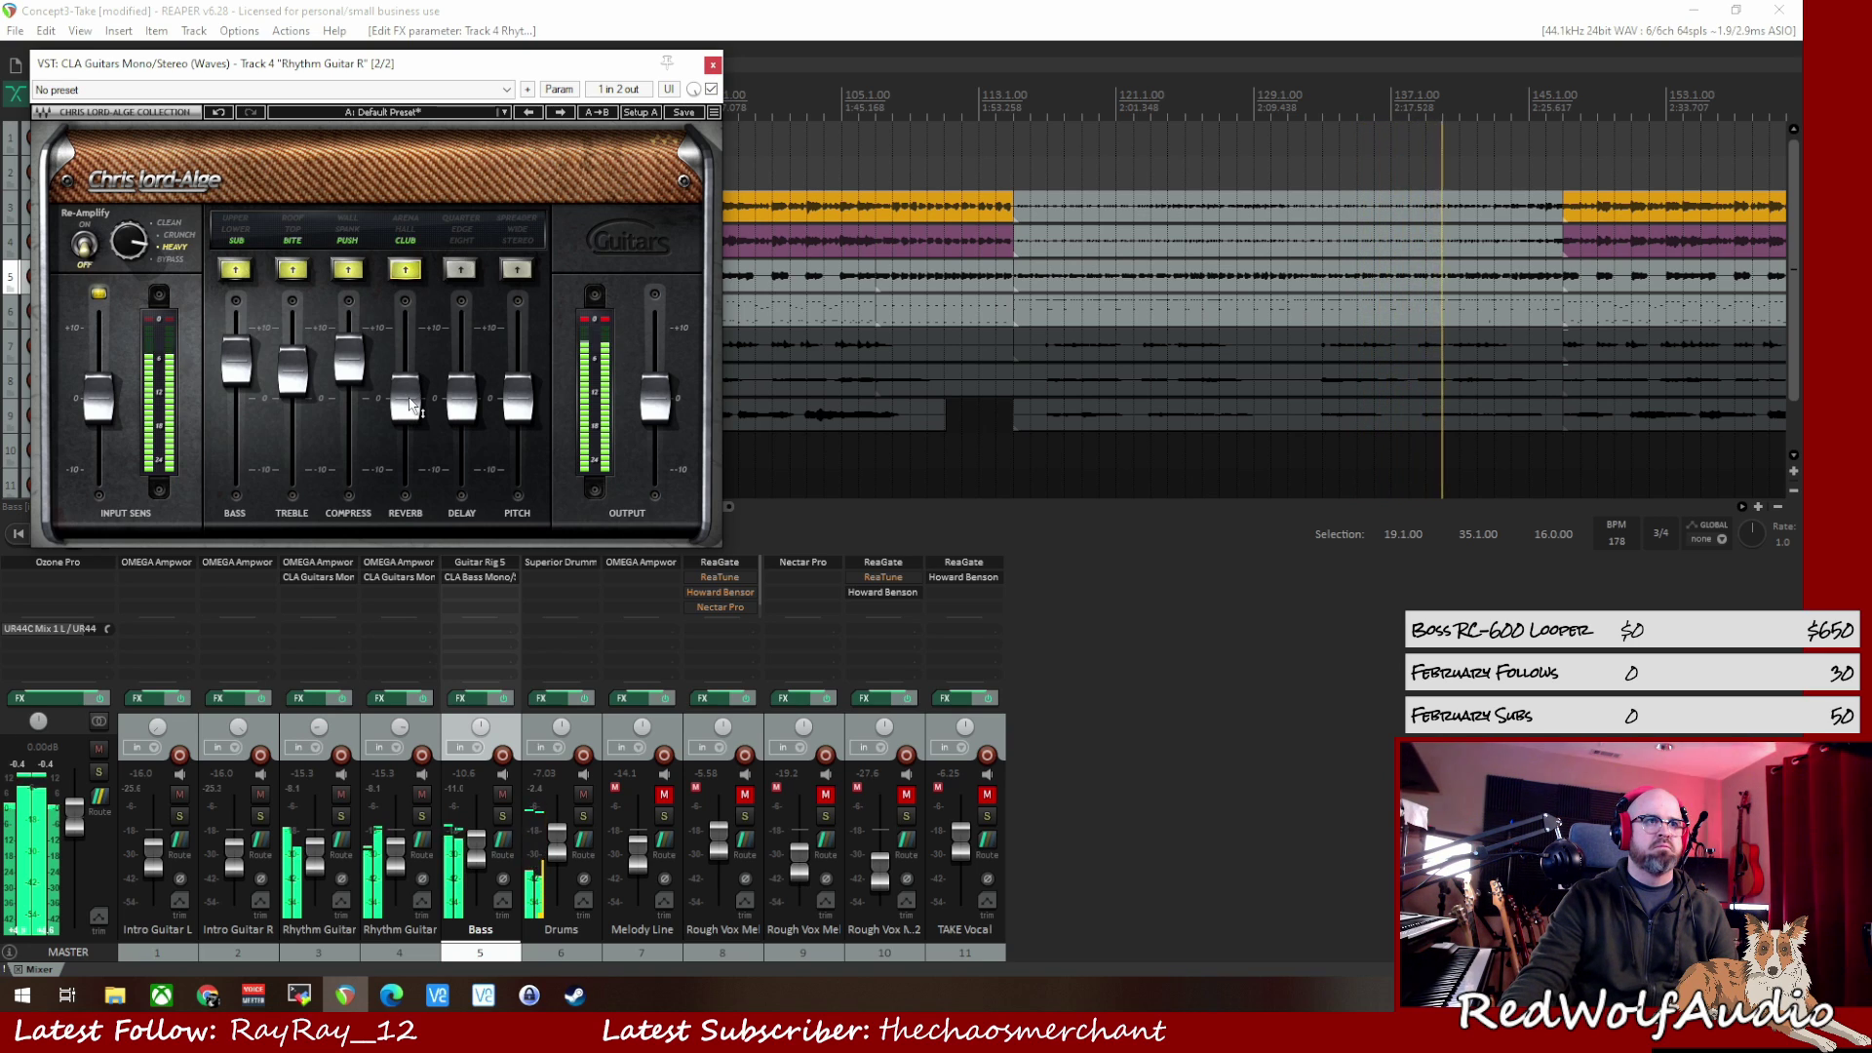
{"action": "left_click_drag", "start_coordinate": [405, 398], "coordinate": [405, 443]}
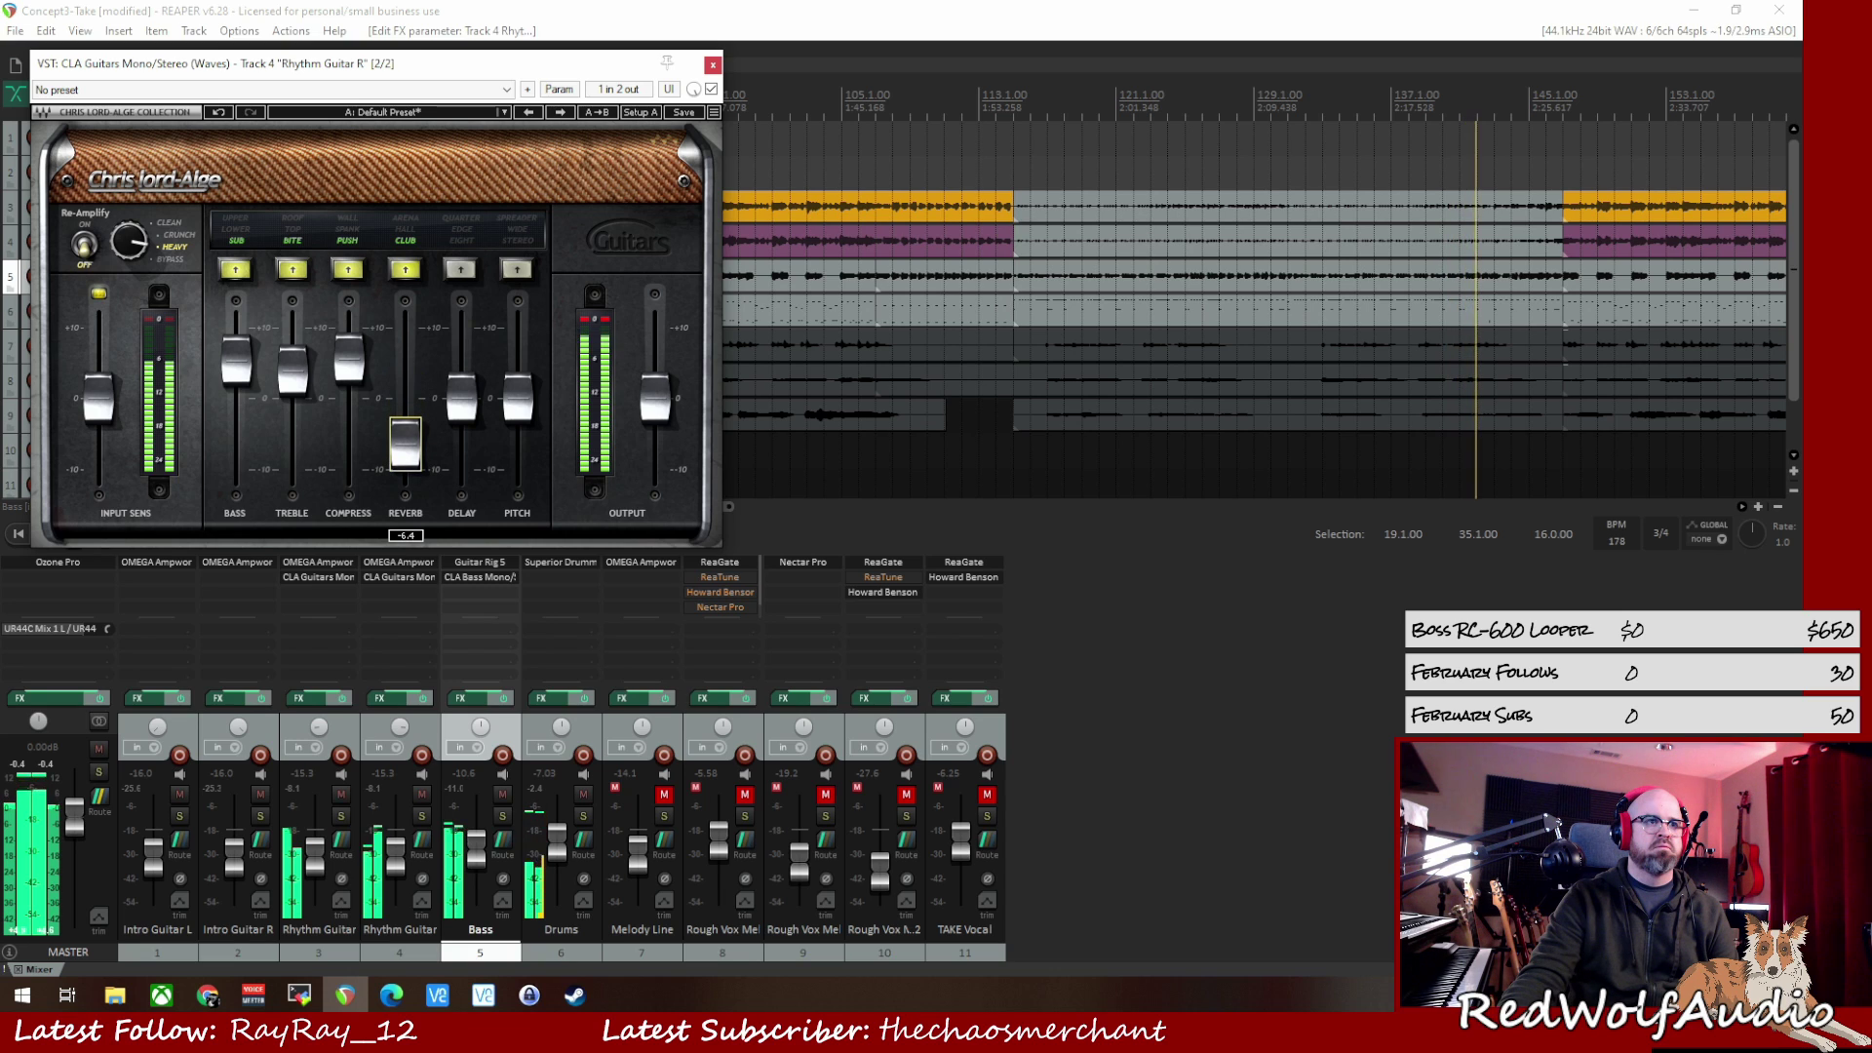
Turn on the Club reverb in Rhythm Guitar L's CLA Guitars, lower it well below zero, and close the effects window.
{"action": "left_click", "coordinate": [712, 66]}
{"action": "left_click", "coordinate": [301, 577]}
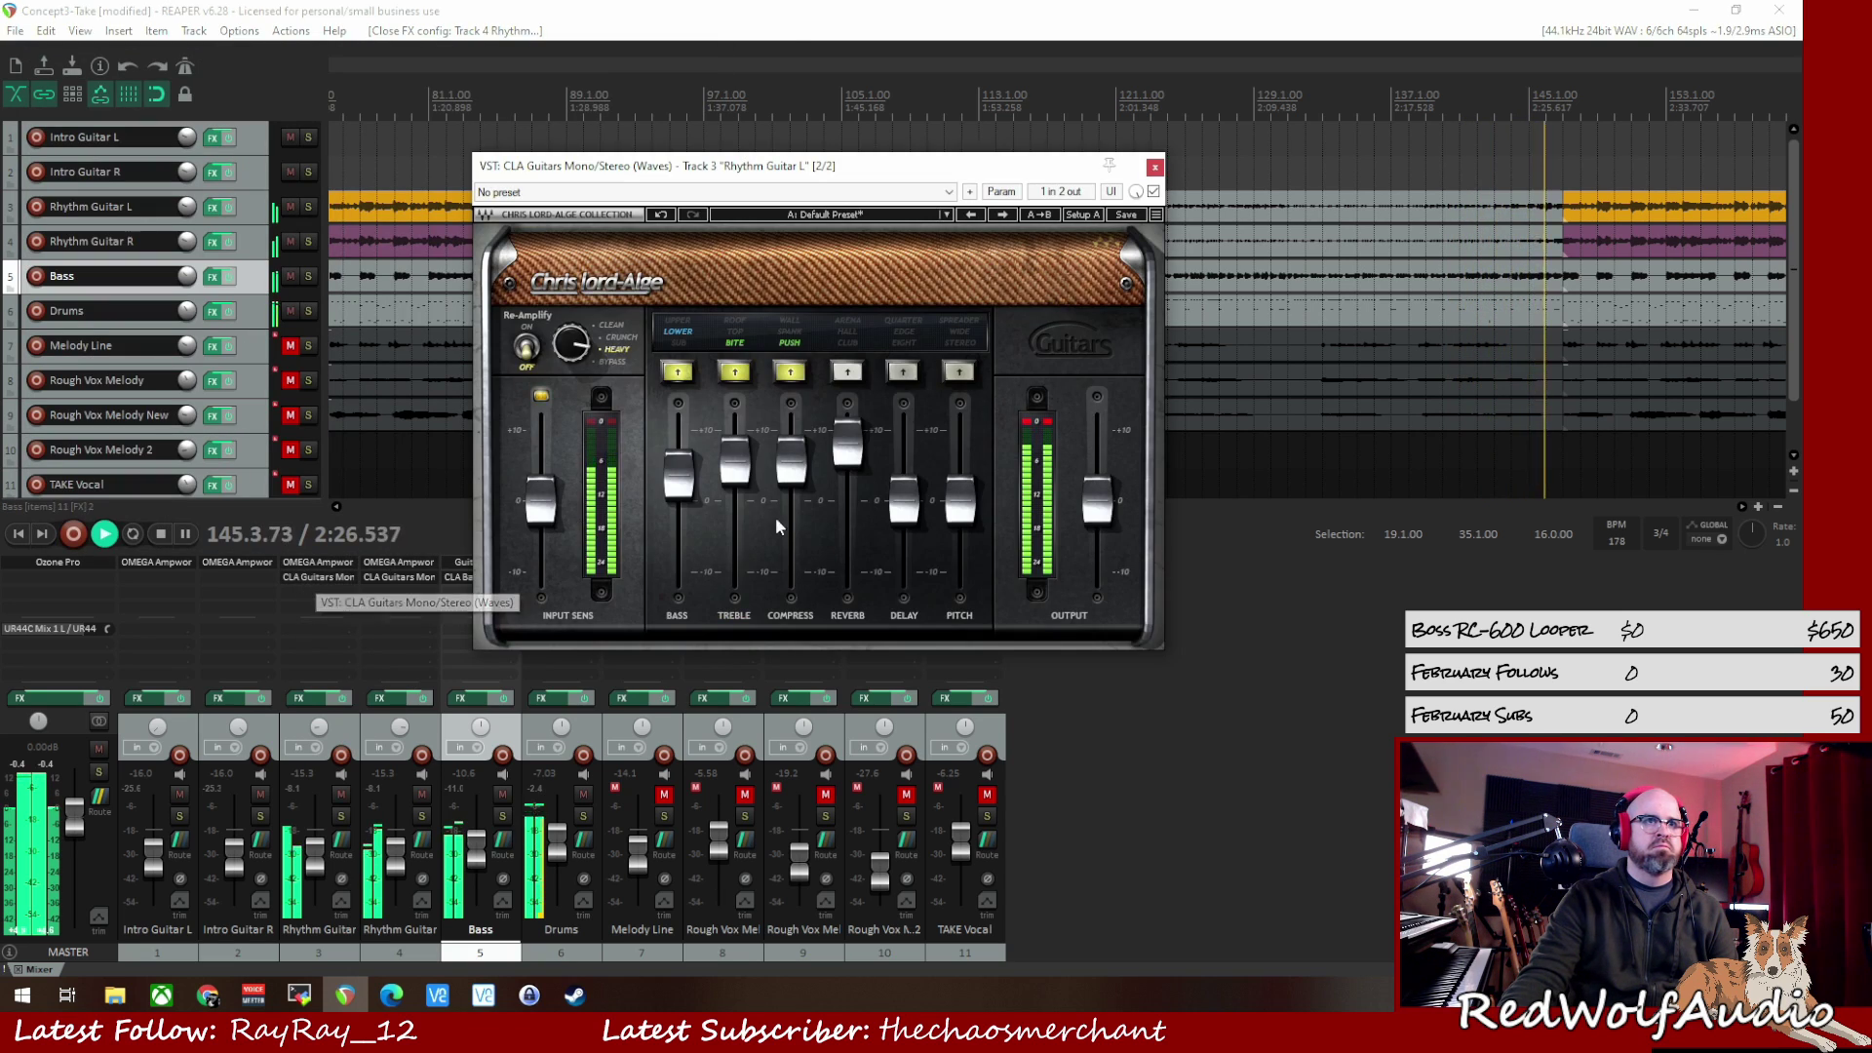
{"action": "left_click_drag", "start_coordinate": [855, 446], "coordinate": [848, 545]}
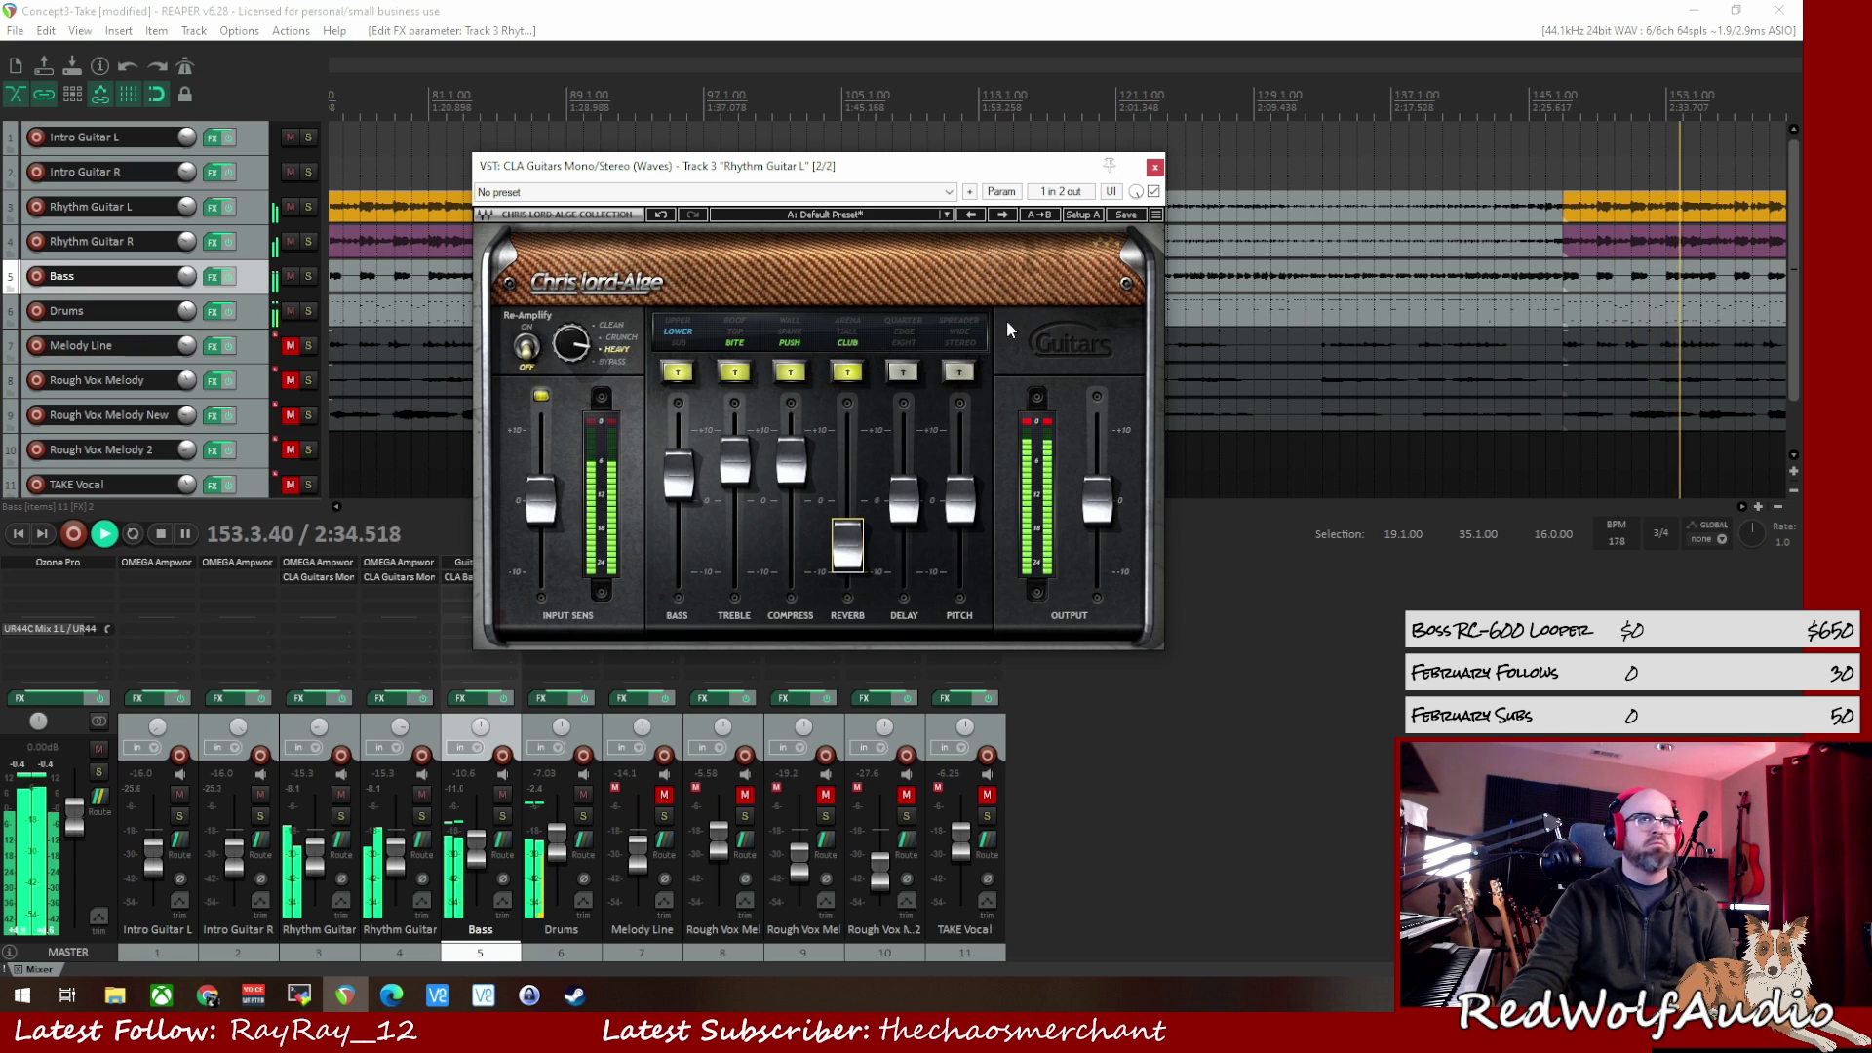
{"action": "left_click", "coordinate": [1156, 169]}
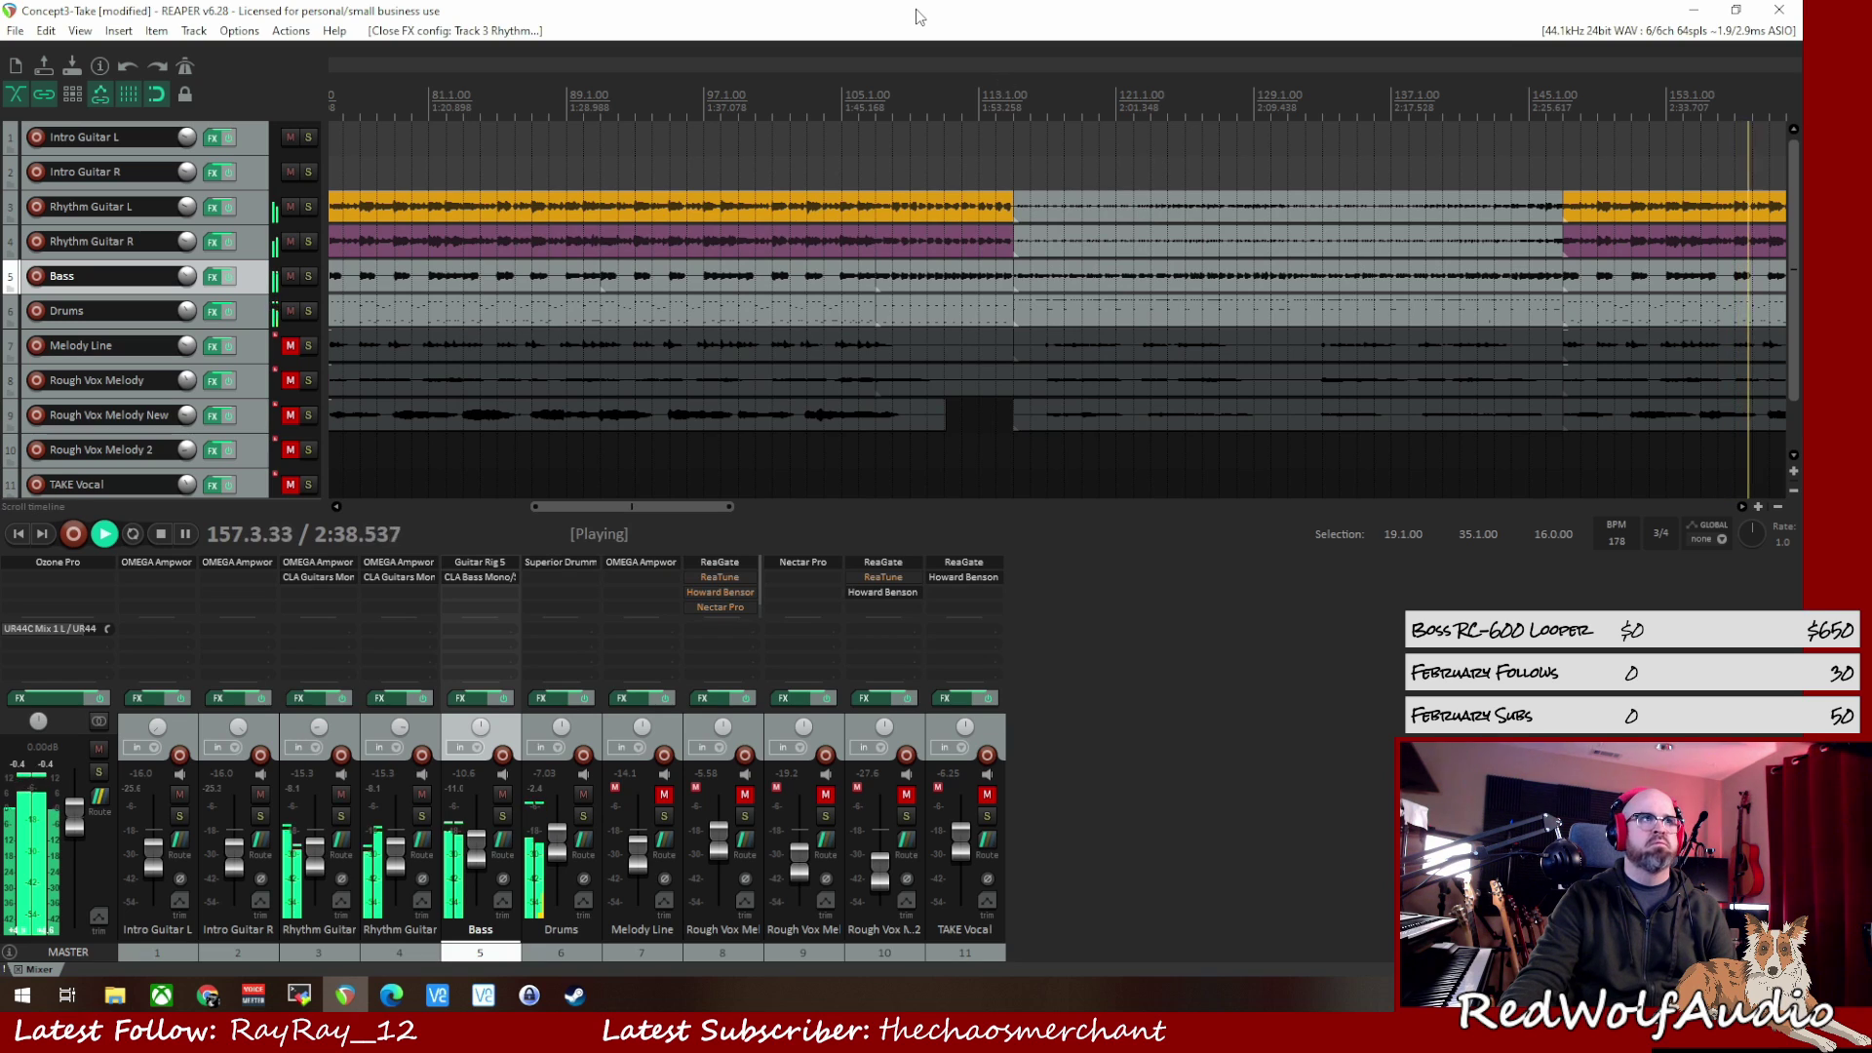
Play the song from the beginning to hear the guitar and bass changes in the full mix.
{"action": "key", "text": "space"}
{"action": "key", "text": "Home"}
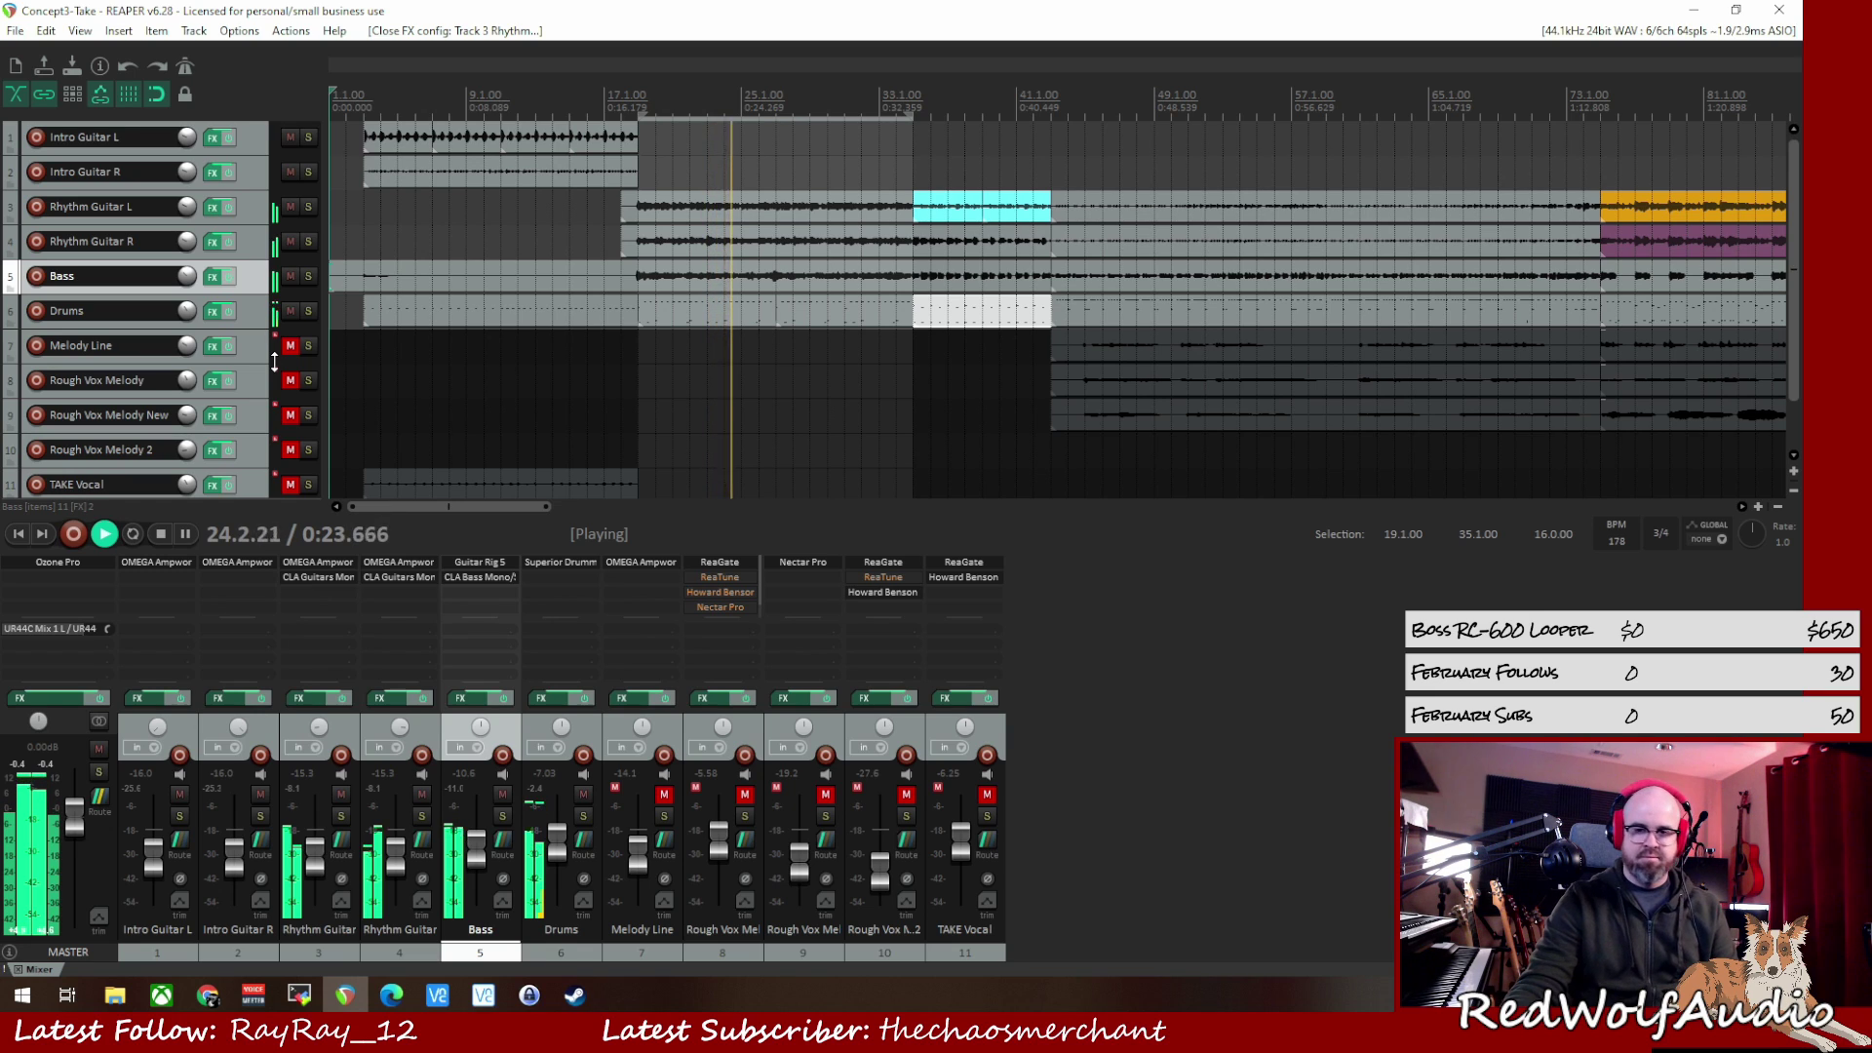
{"action": "key", "text": "space"}
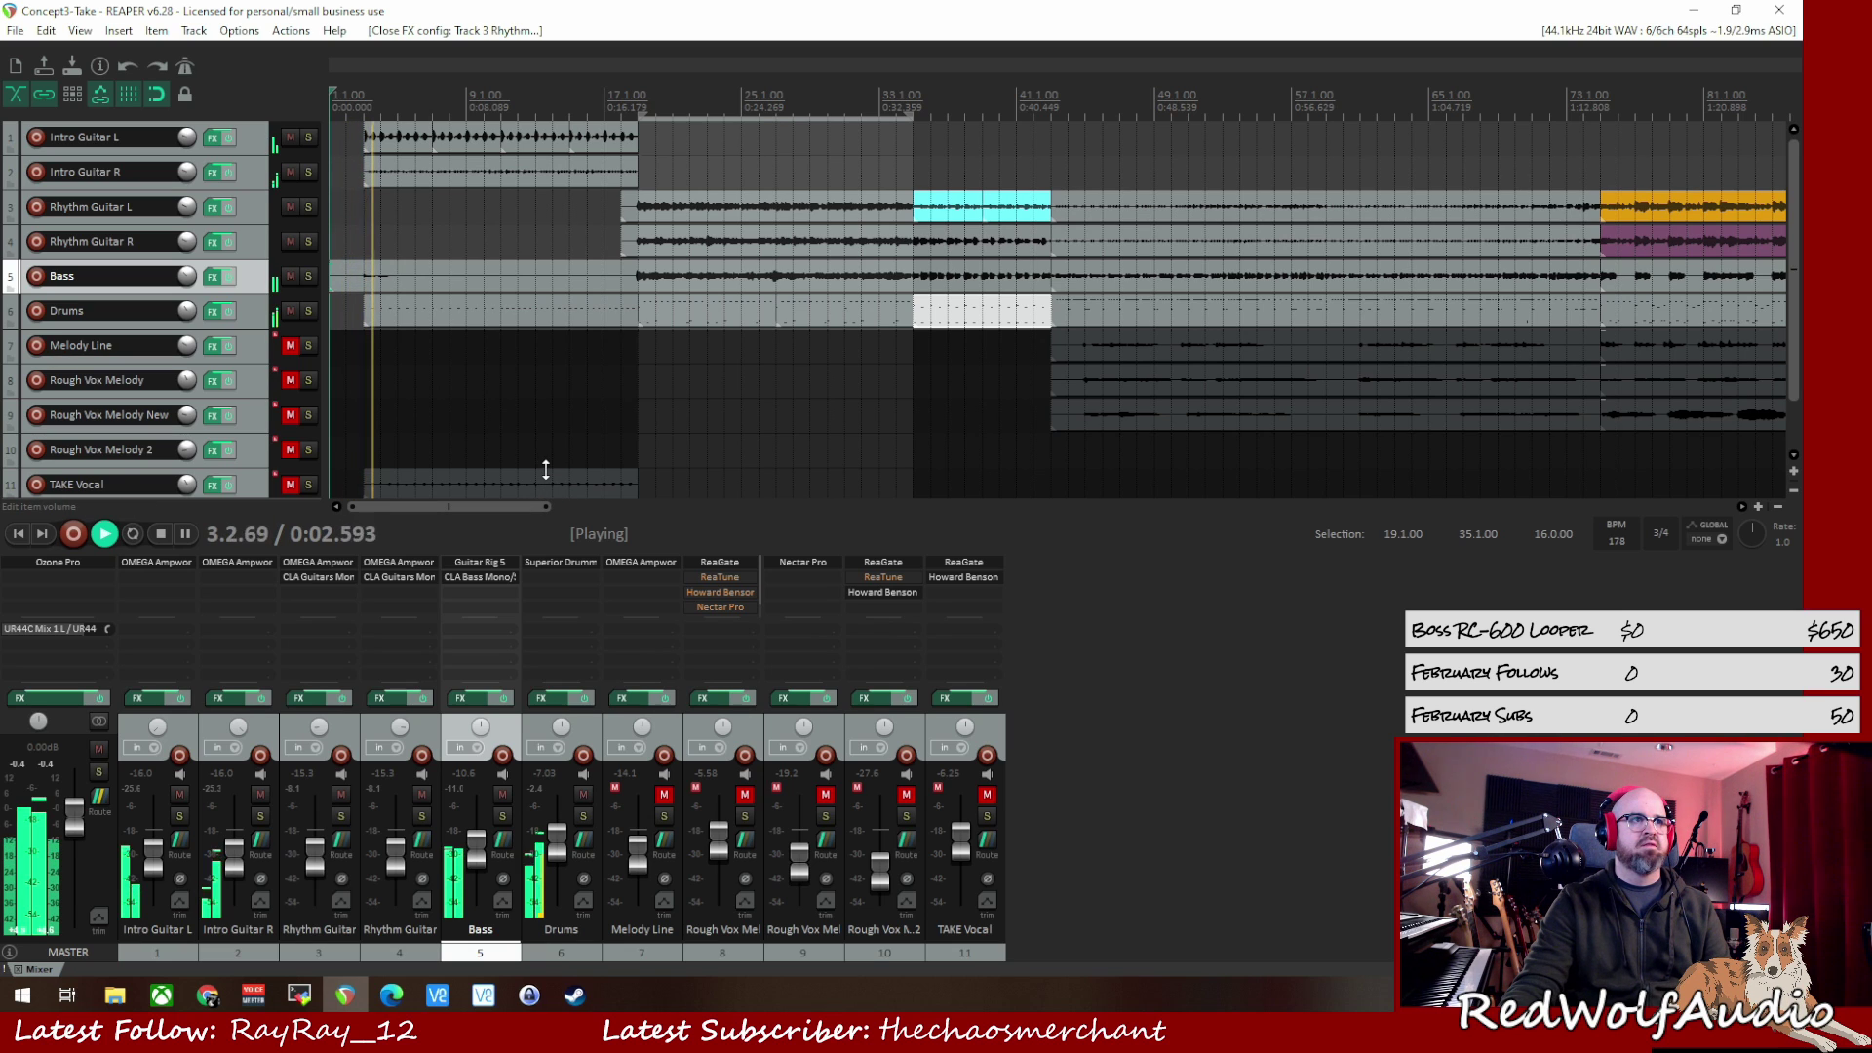
{"action": "scroll", "coordinate": [216, 425], "scroll_direction": "down", "scroll_amount": 2}
{"action": "scroll", "coordinate": [201, 402], "scroll_direction": "up", "scroll_amount": 2}
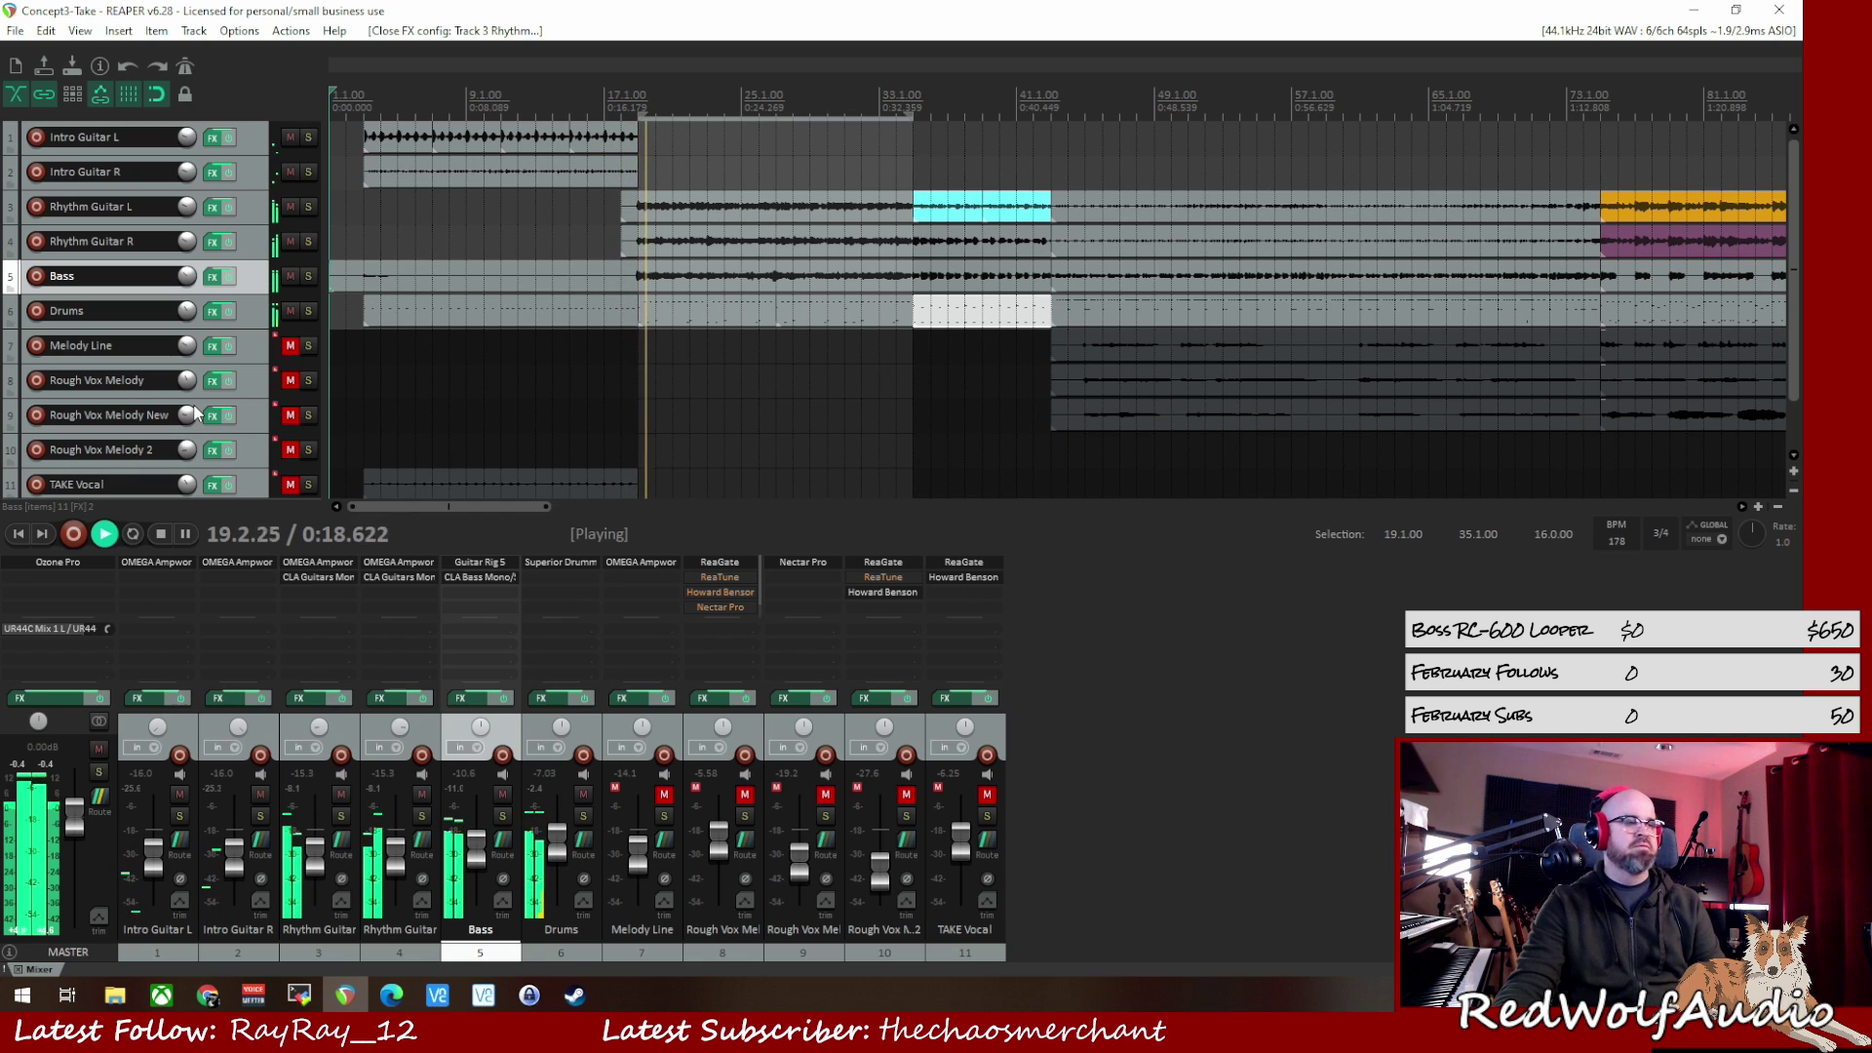
{"action": "key", "text": "space"}
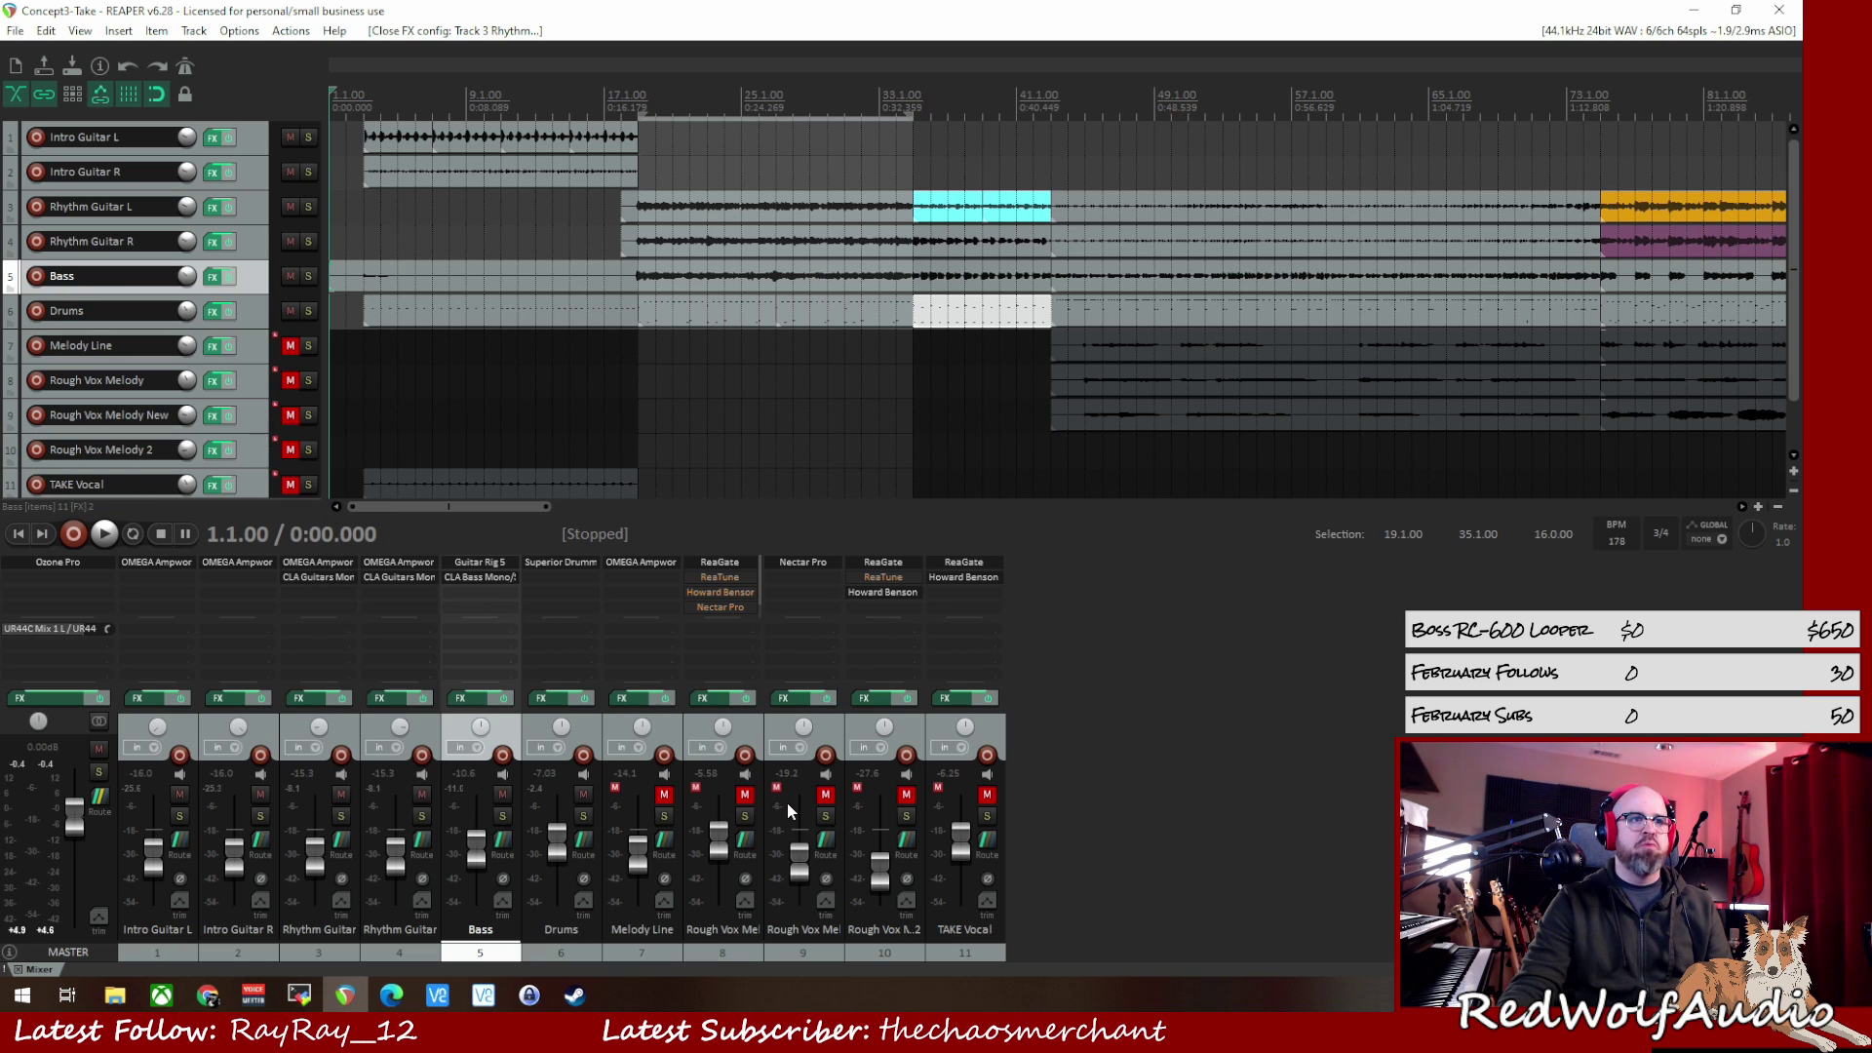
Open Superior Drummer 2 on the Drums track and move its window clear of the track and mixer controls.
{"action": "left_click", "coordinate": [569, 563]}
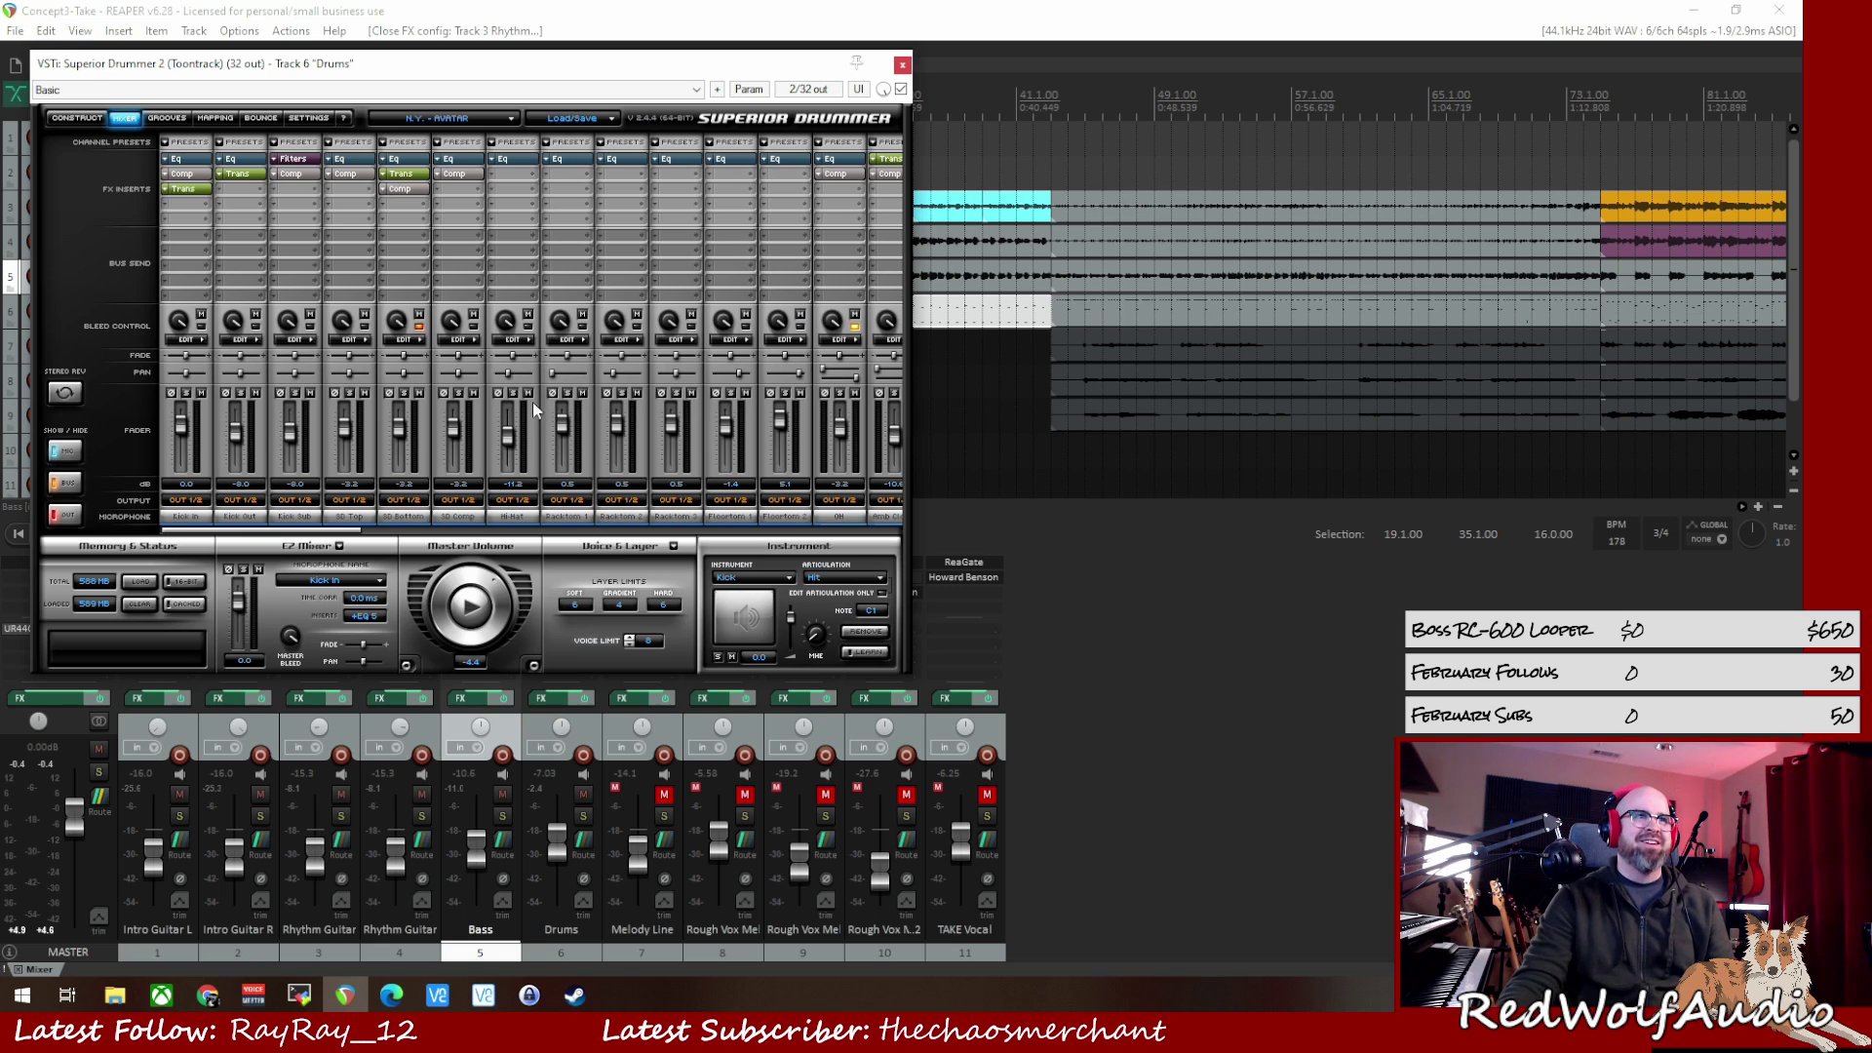
{"action": "left_click_drag", "start_coordinate": [437, 62], "coordinate": [570, 93]}
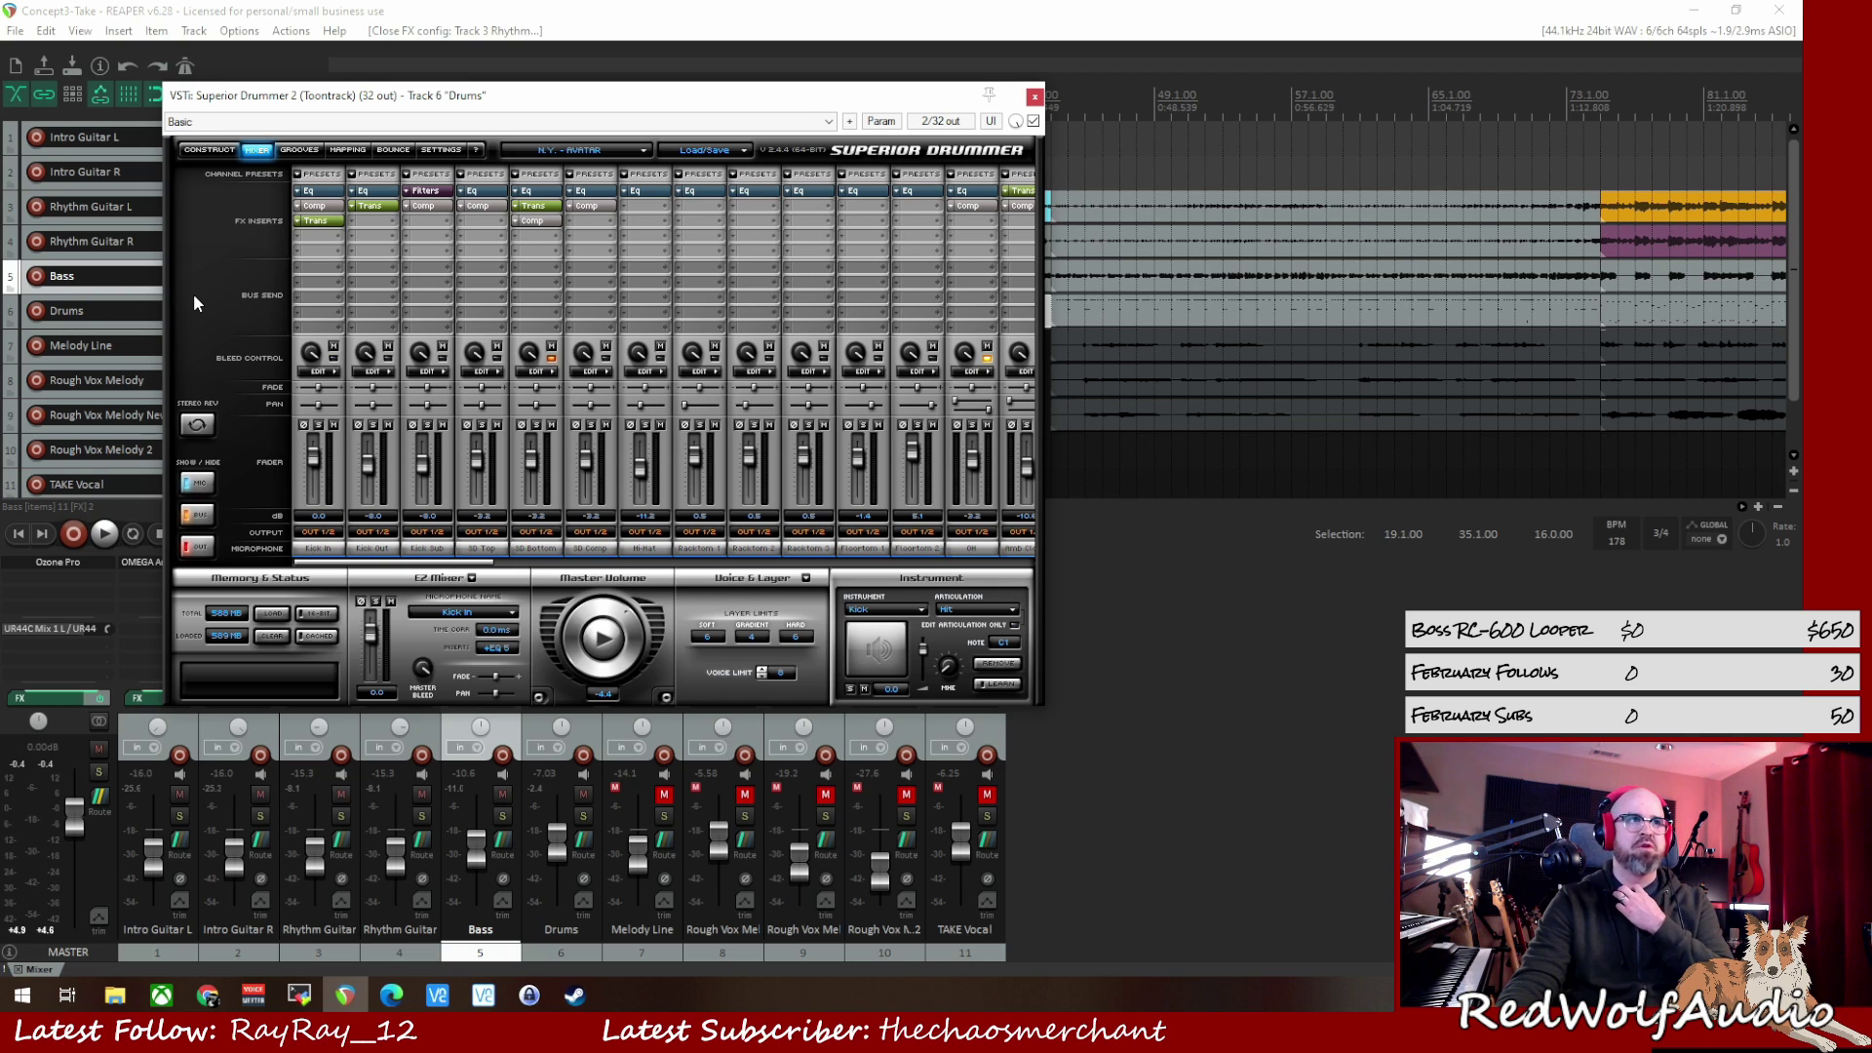
{"action": "left_click_drag", "start_coordinate": [452, 104], "coordinate": [1051, 117]}
{"action": "left_click", "coordinate": [320, 573]}
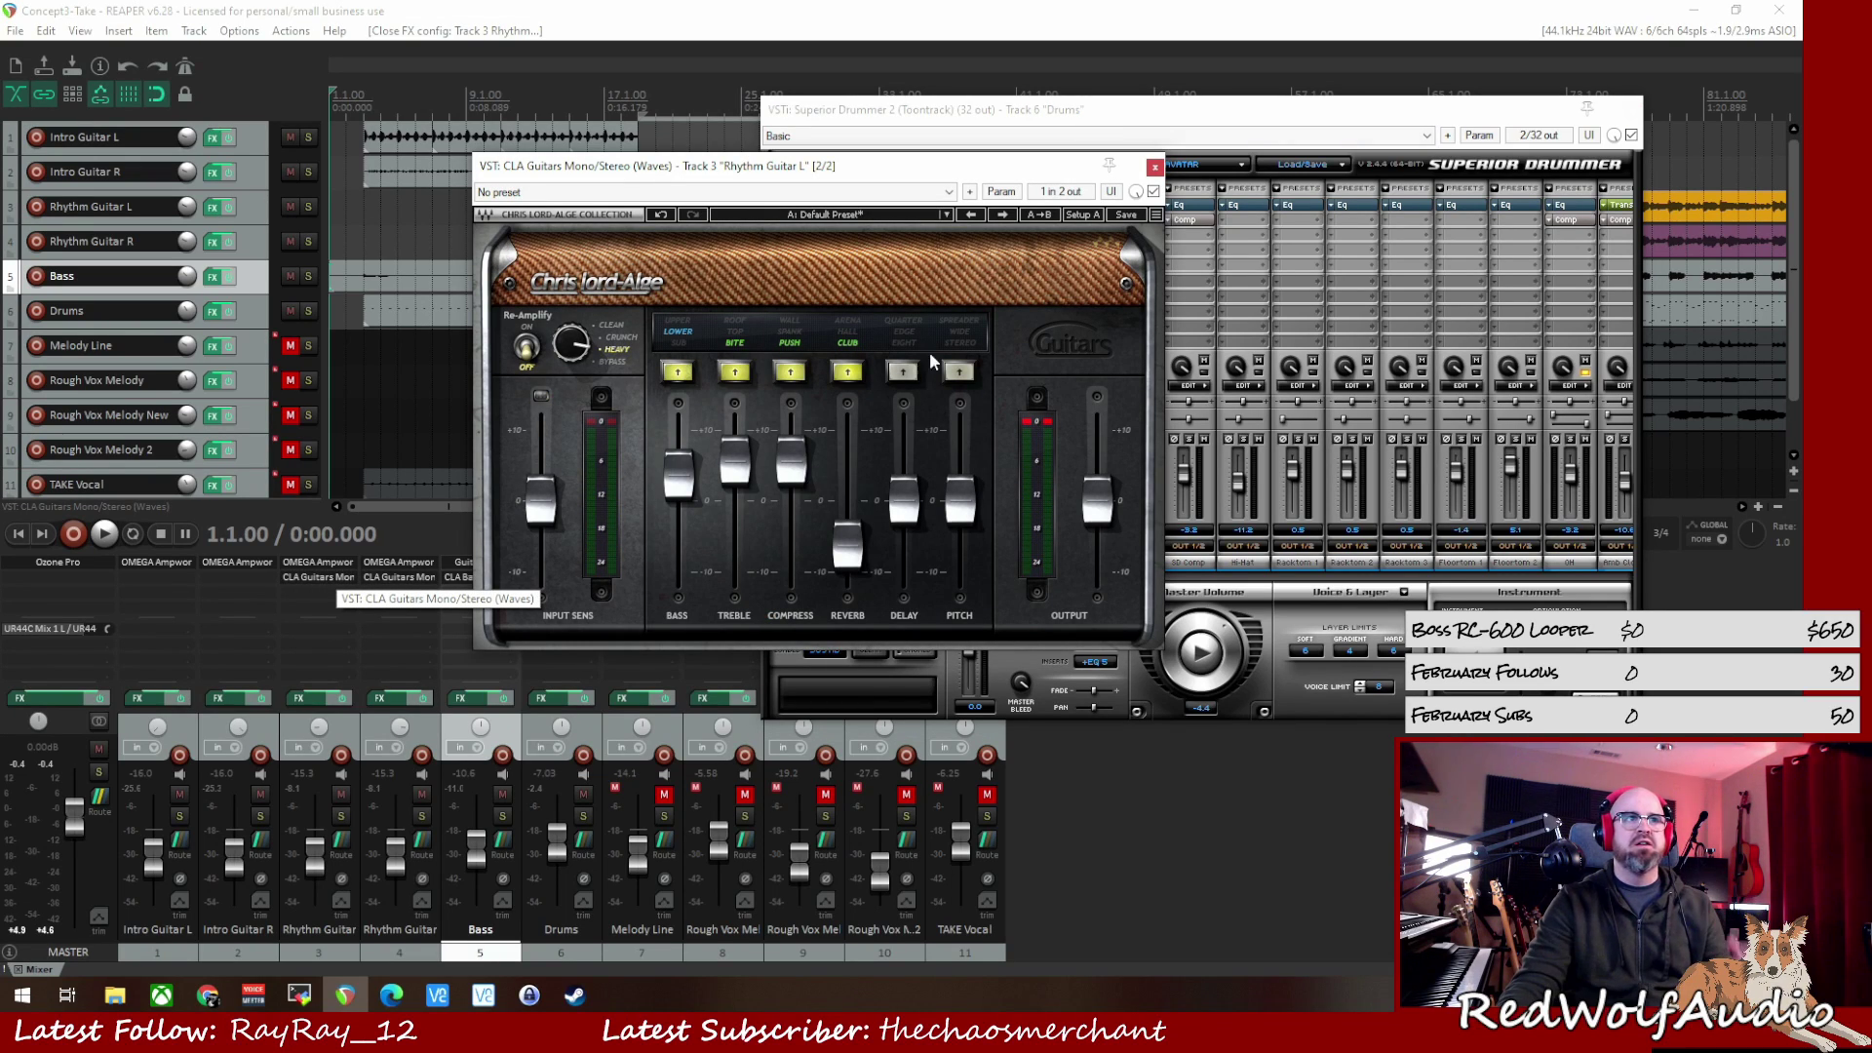
{"action": "left_click", "coordinate": [1156, 168]}
{"action": "left_click_drag", "start_coordinate": [1169, 125], "coordinate": [759, 145]}
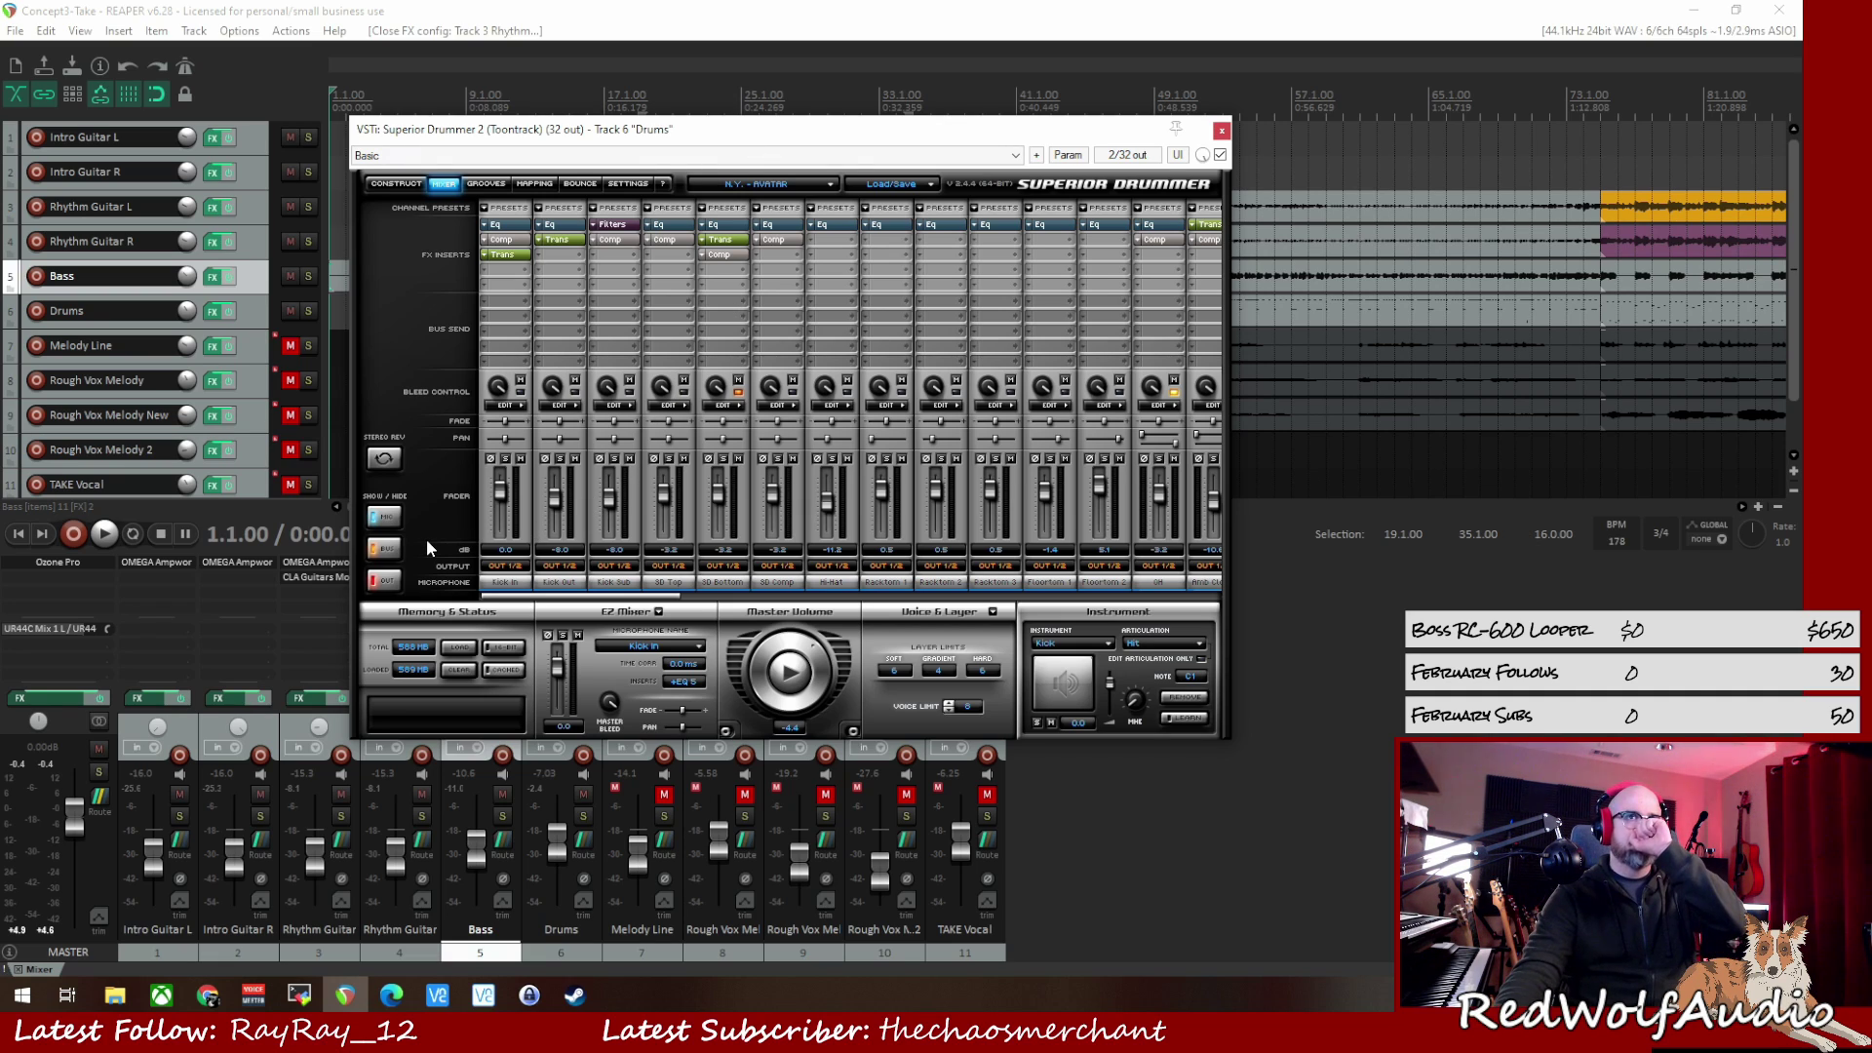
Examine Superior Drummer's settings, bounce, mapping, construct, load/save and mixer options for a way to route the drum microphones separately.
{"action": "left_click", "coordinate": [642, 183]}
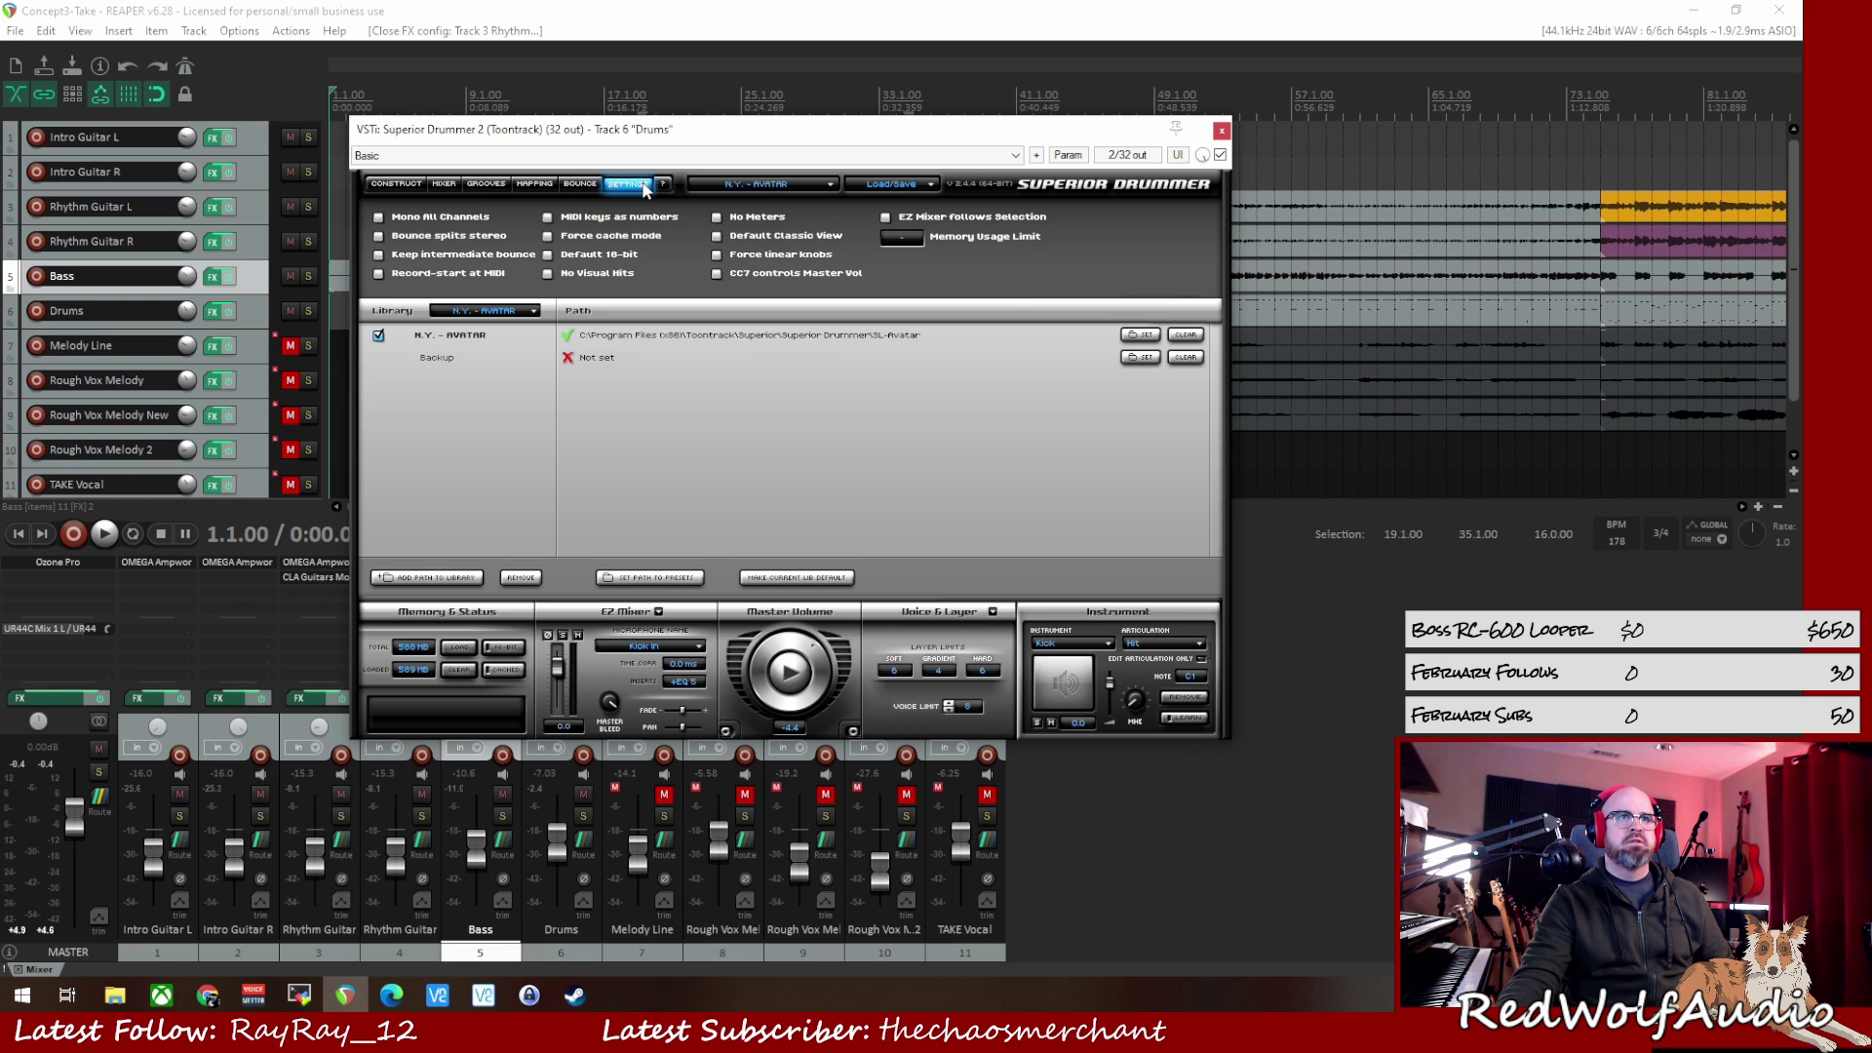
{"action": "left_click", "coordinate": [580, 184]}
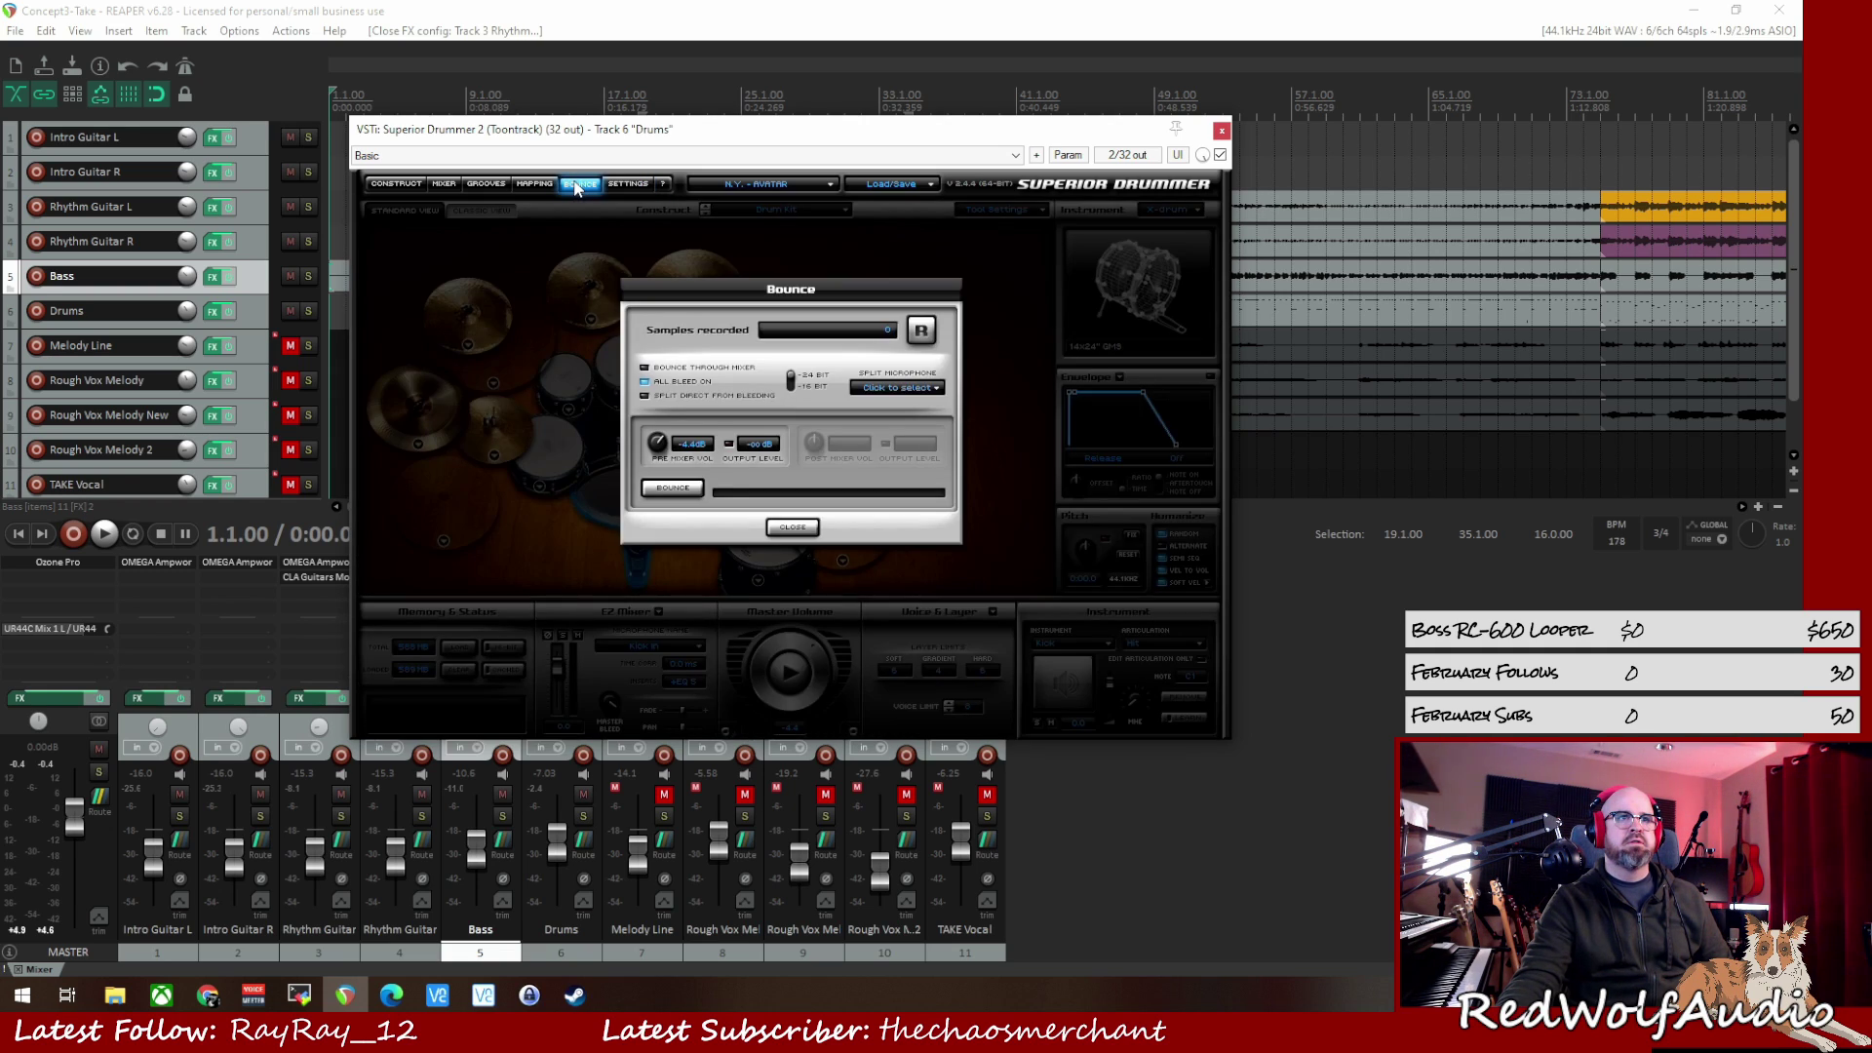
{"action": "left_click", "coordinate": [522, 185]}
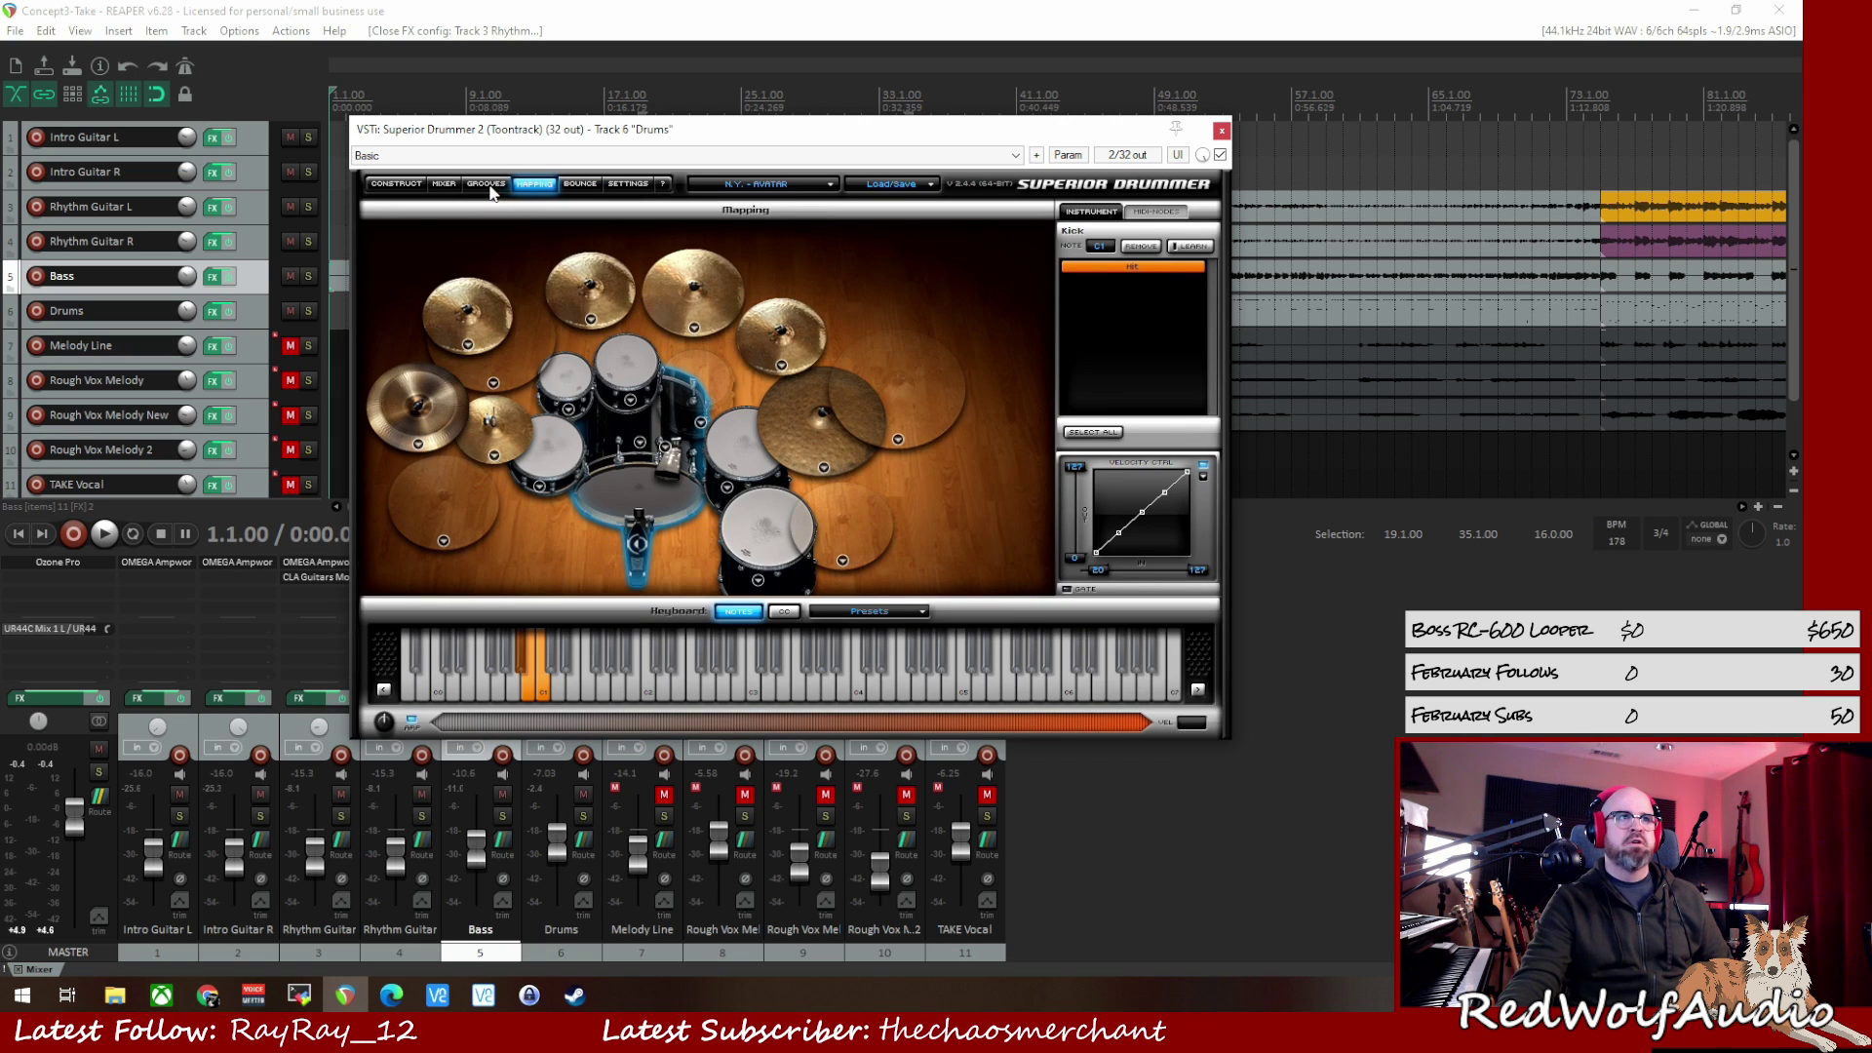
{"action": "left_click", "coordinate": [450, 185]}
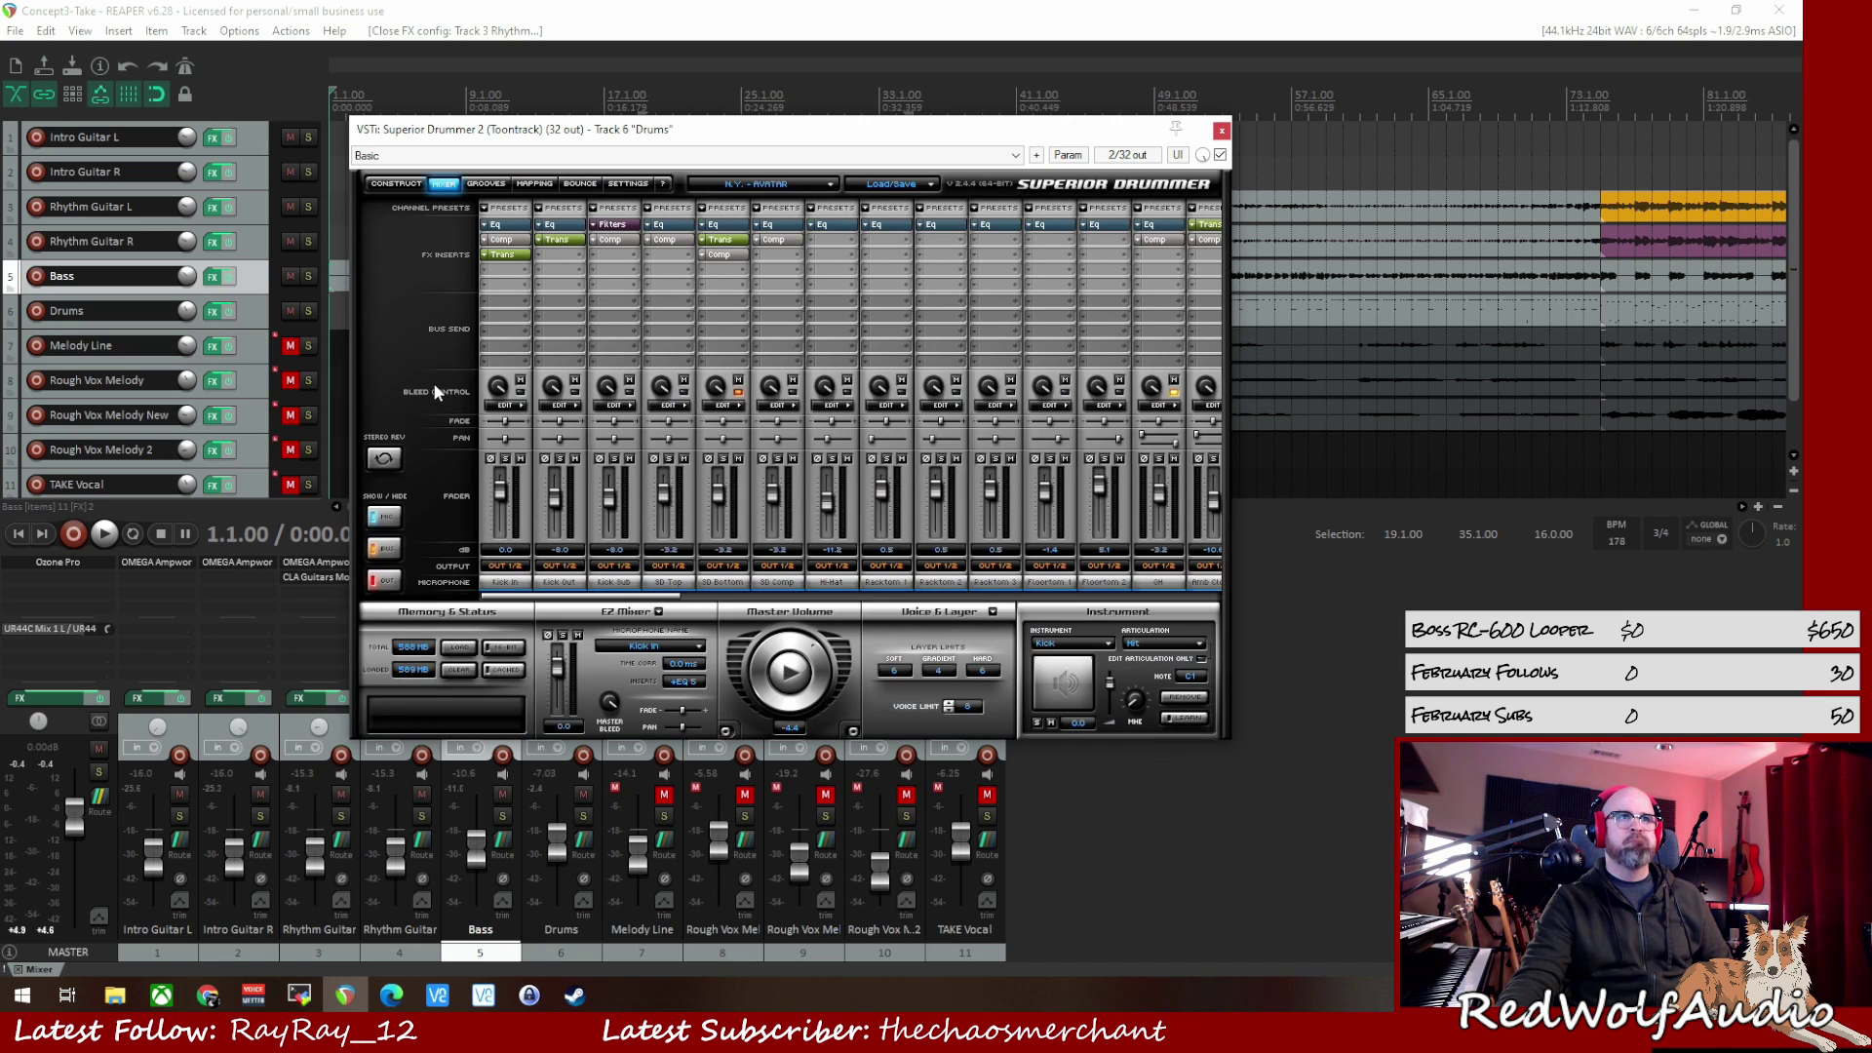
{"action": "left_click", "coordinate": [891, 183]}
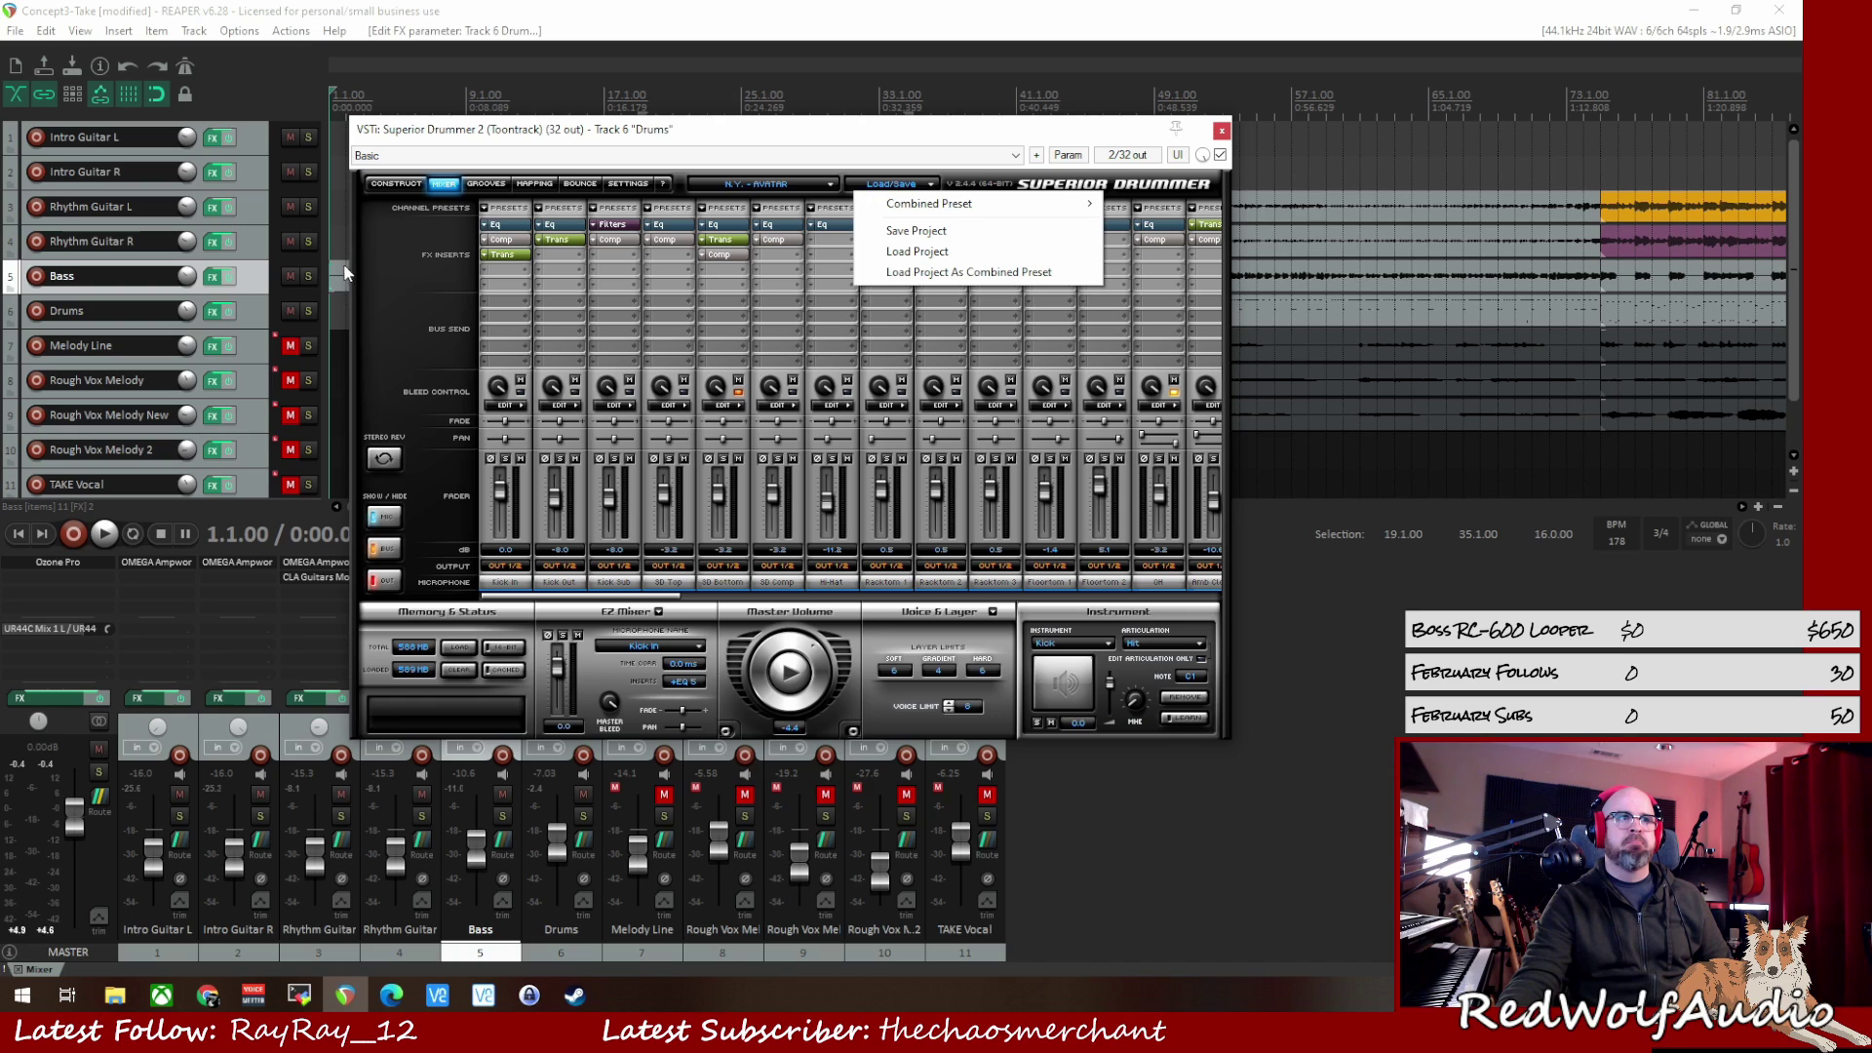
{"action": "left_click", "coordinate": [376, 312]}
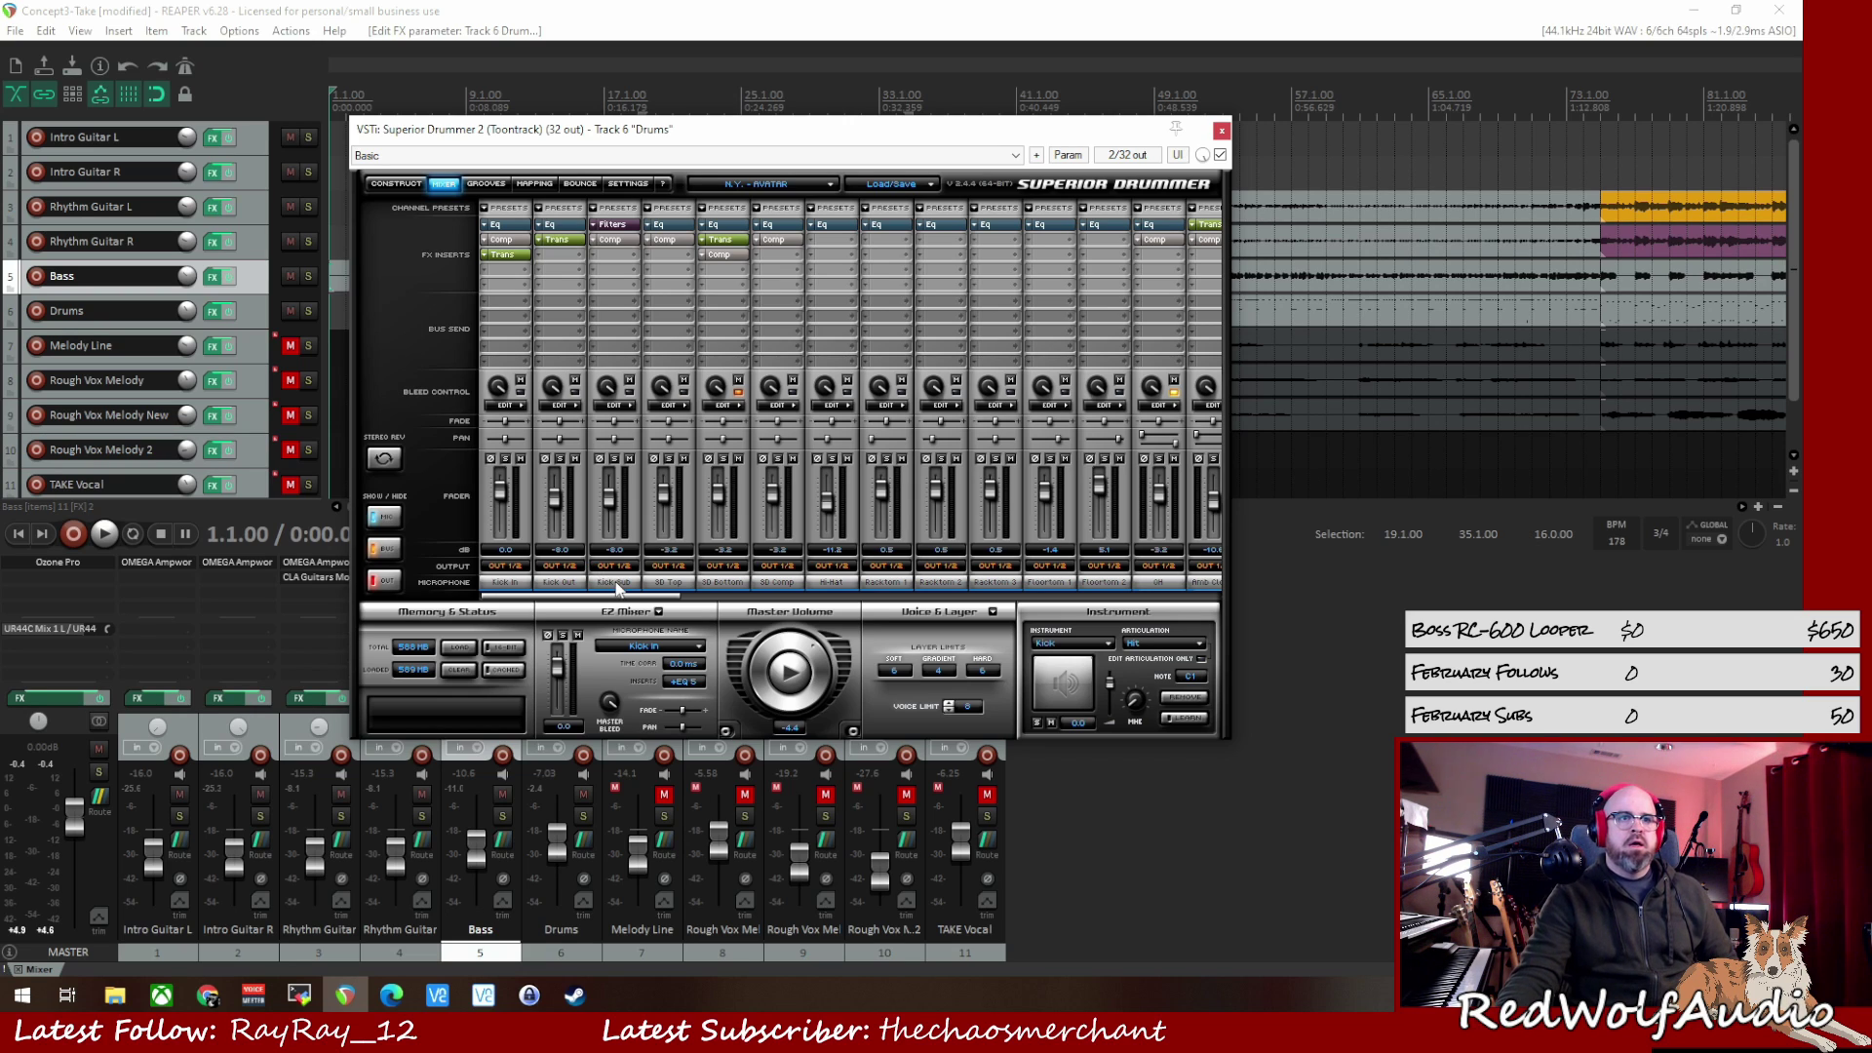
{"action": "left_click_drag", "start_coordinate": [612, 597], "coordinate": [585, 625]}
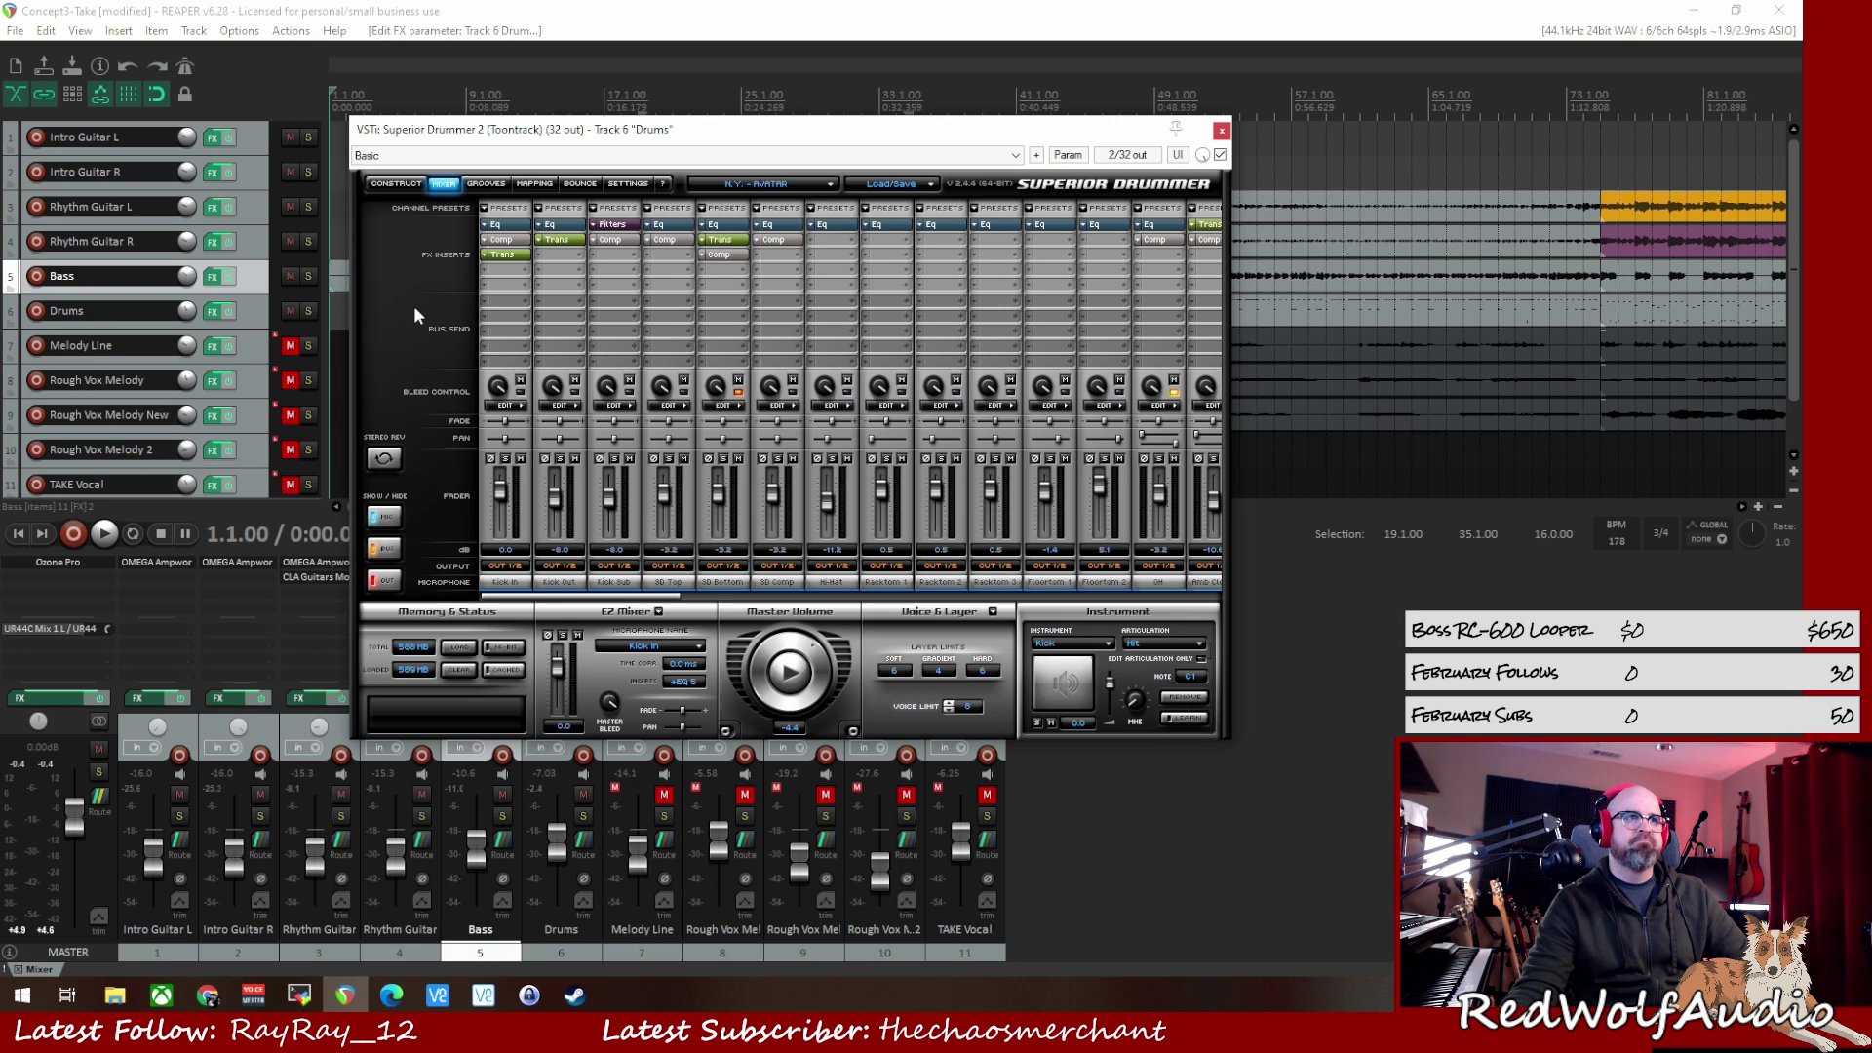
{"action": "left_click", "coordinate": [395, 184]}
{"action": "left_click", "coordinate": [450, 185]}
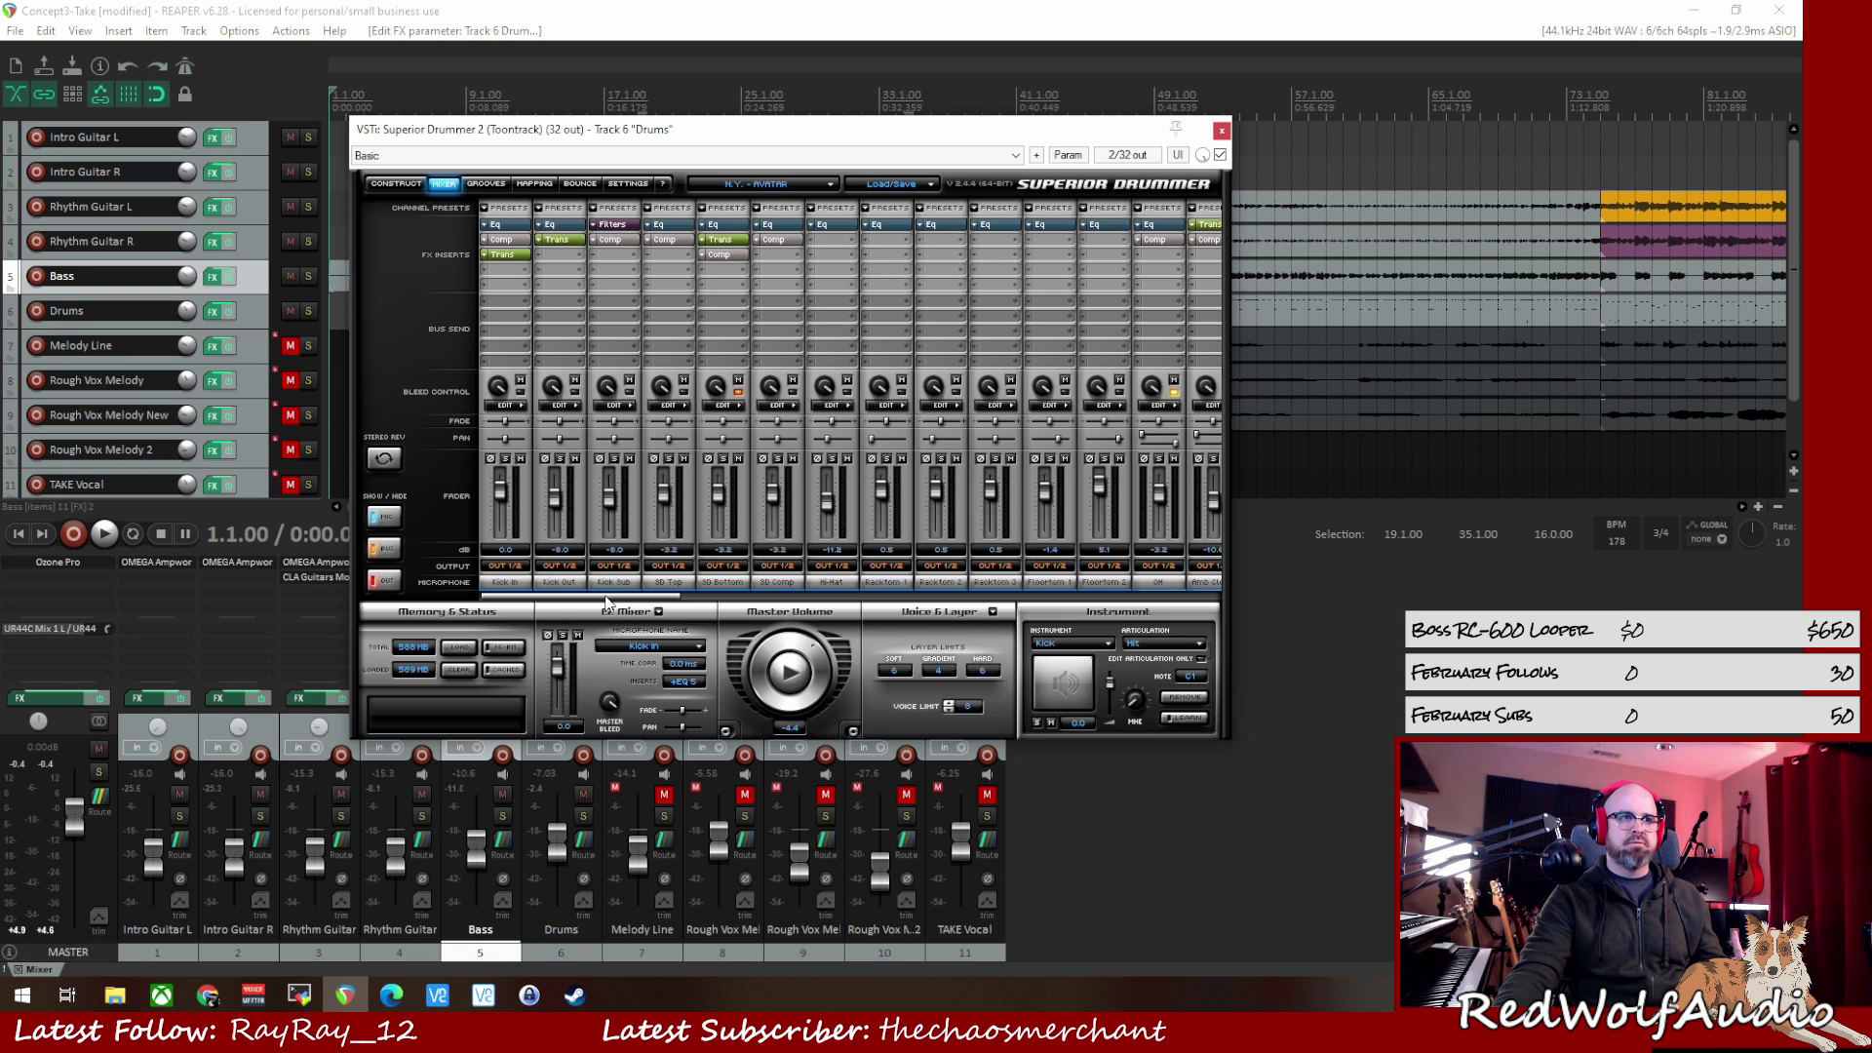
{"action": "mouse_move", "coordinate": [606, 600]}
{"action": "left_mouse_down"}
{"action": "mouse_move", "coordinate": [1166, 595]}
{"action": "mouse_move", "coordinate": [590, 599]}
{"action": "left_mouse_up"}
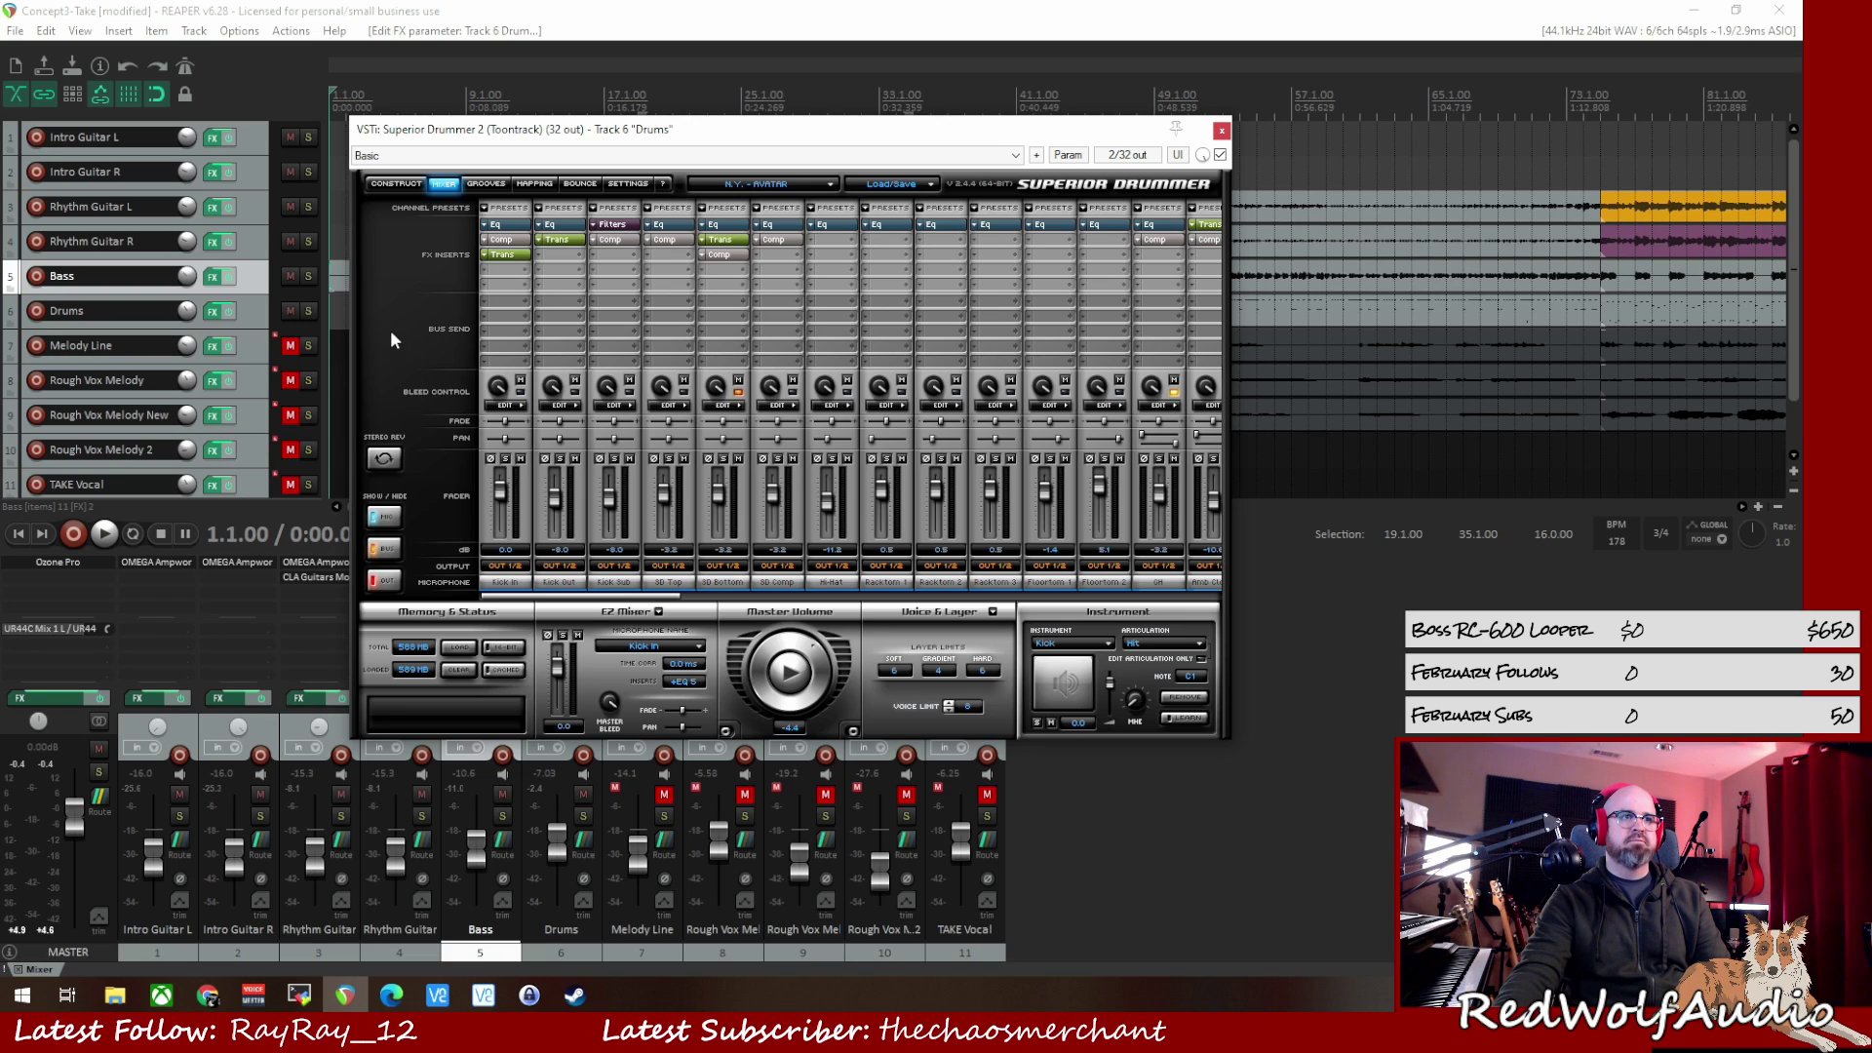
Route the Superior Drummer mixer channels to Multichannel outputs and play the intro to check the drums.
{"action": "left_click", "coordinate": [516, 567]}
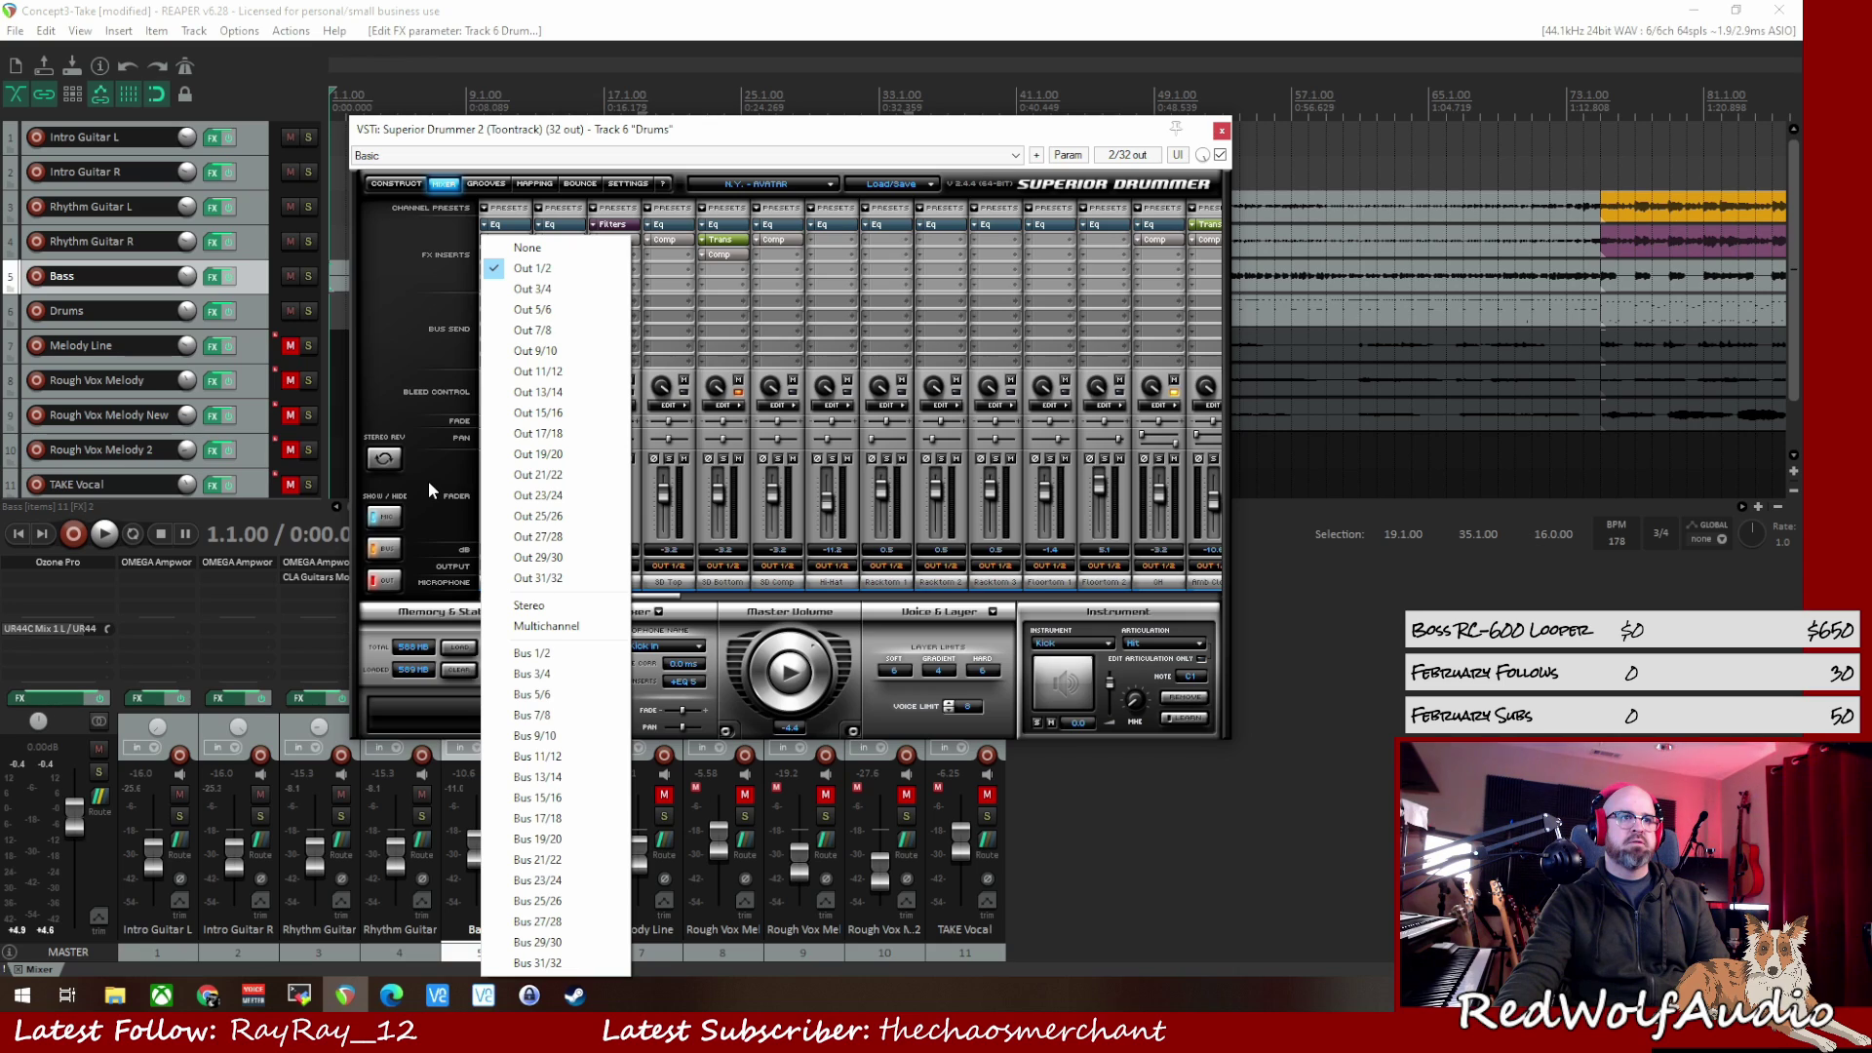
{"action": "left_click", "coordinate": [517, 629]}
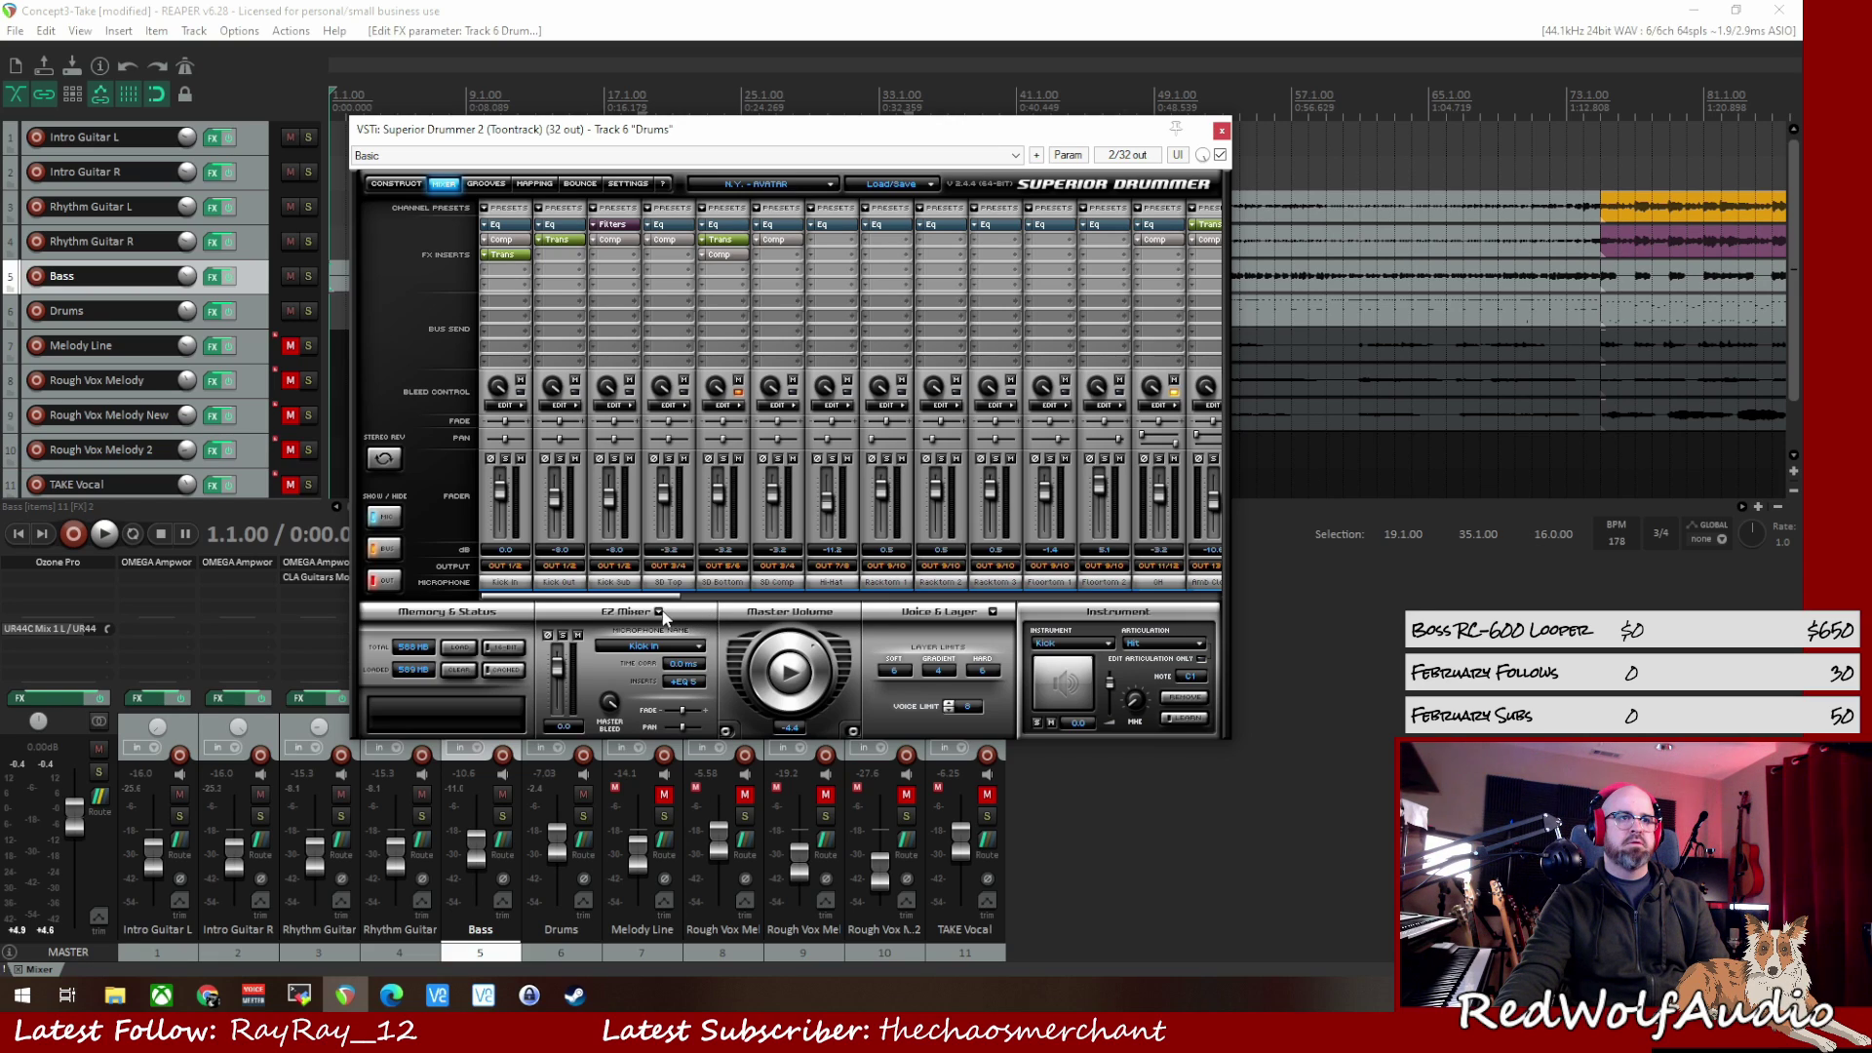
{"action": "key", "text": "space"}
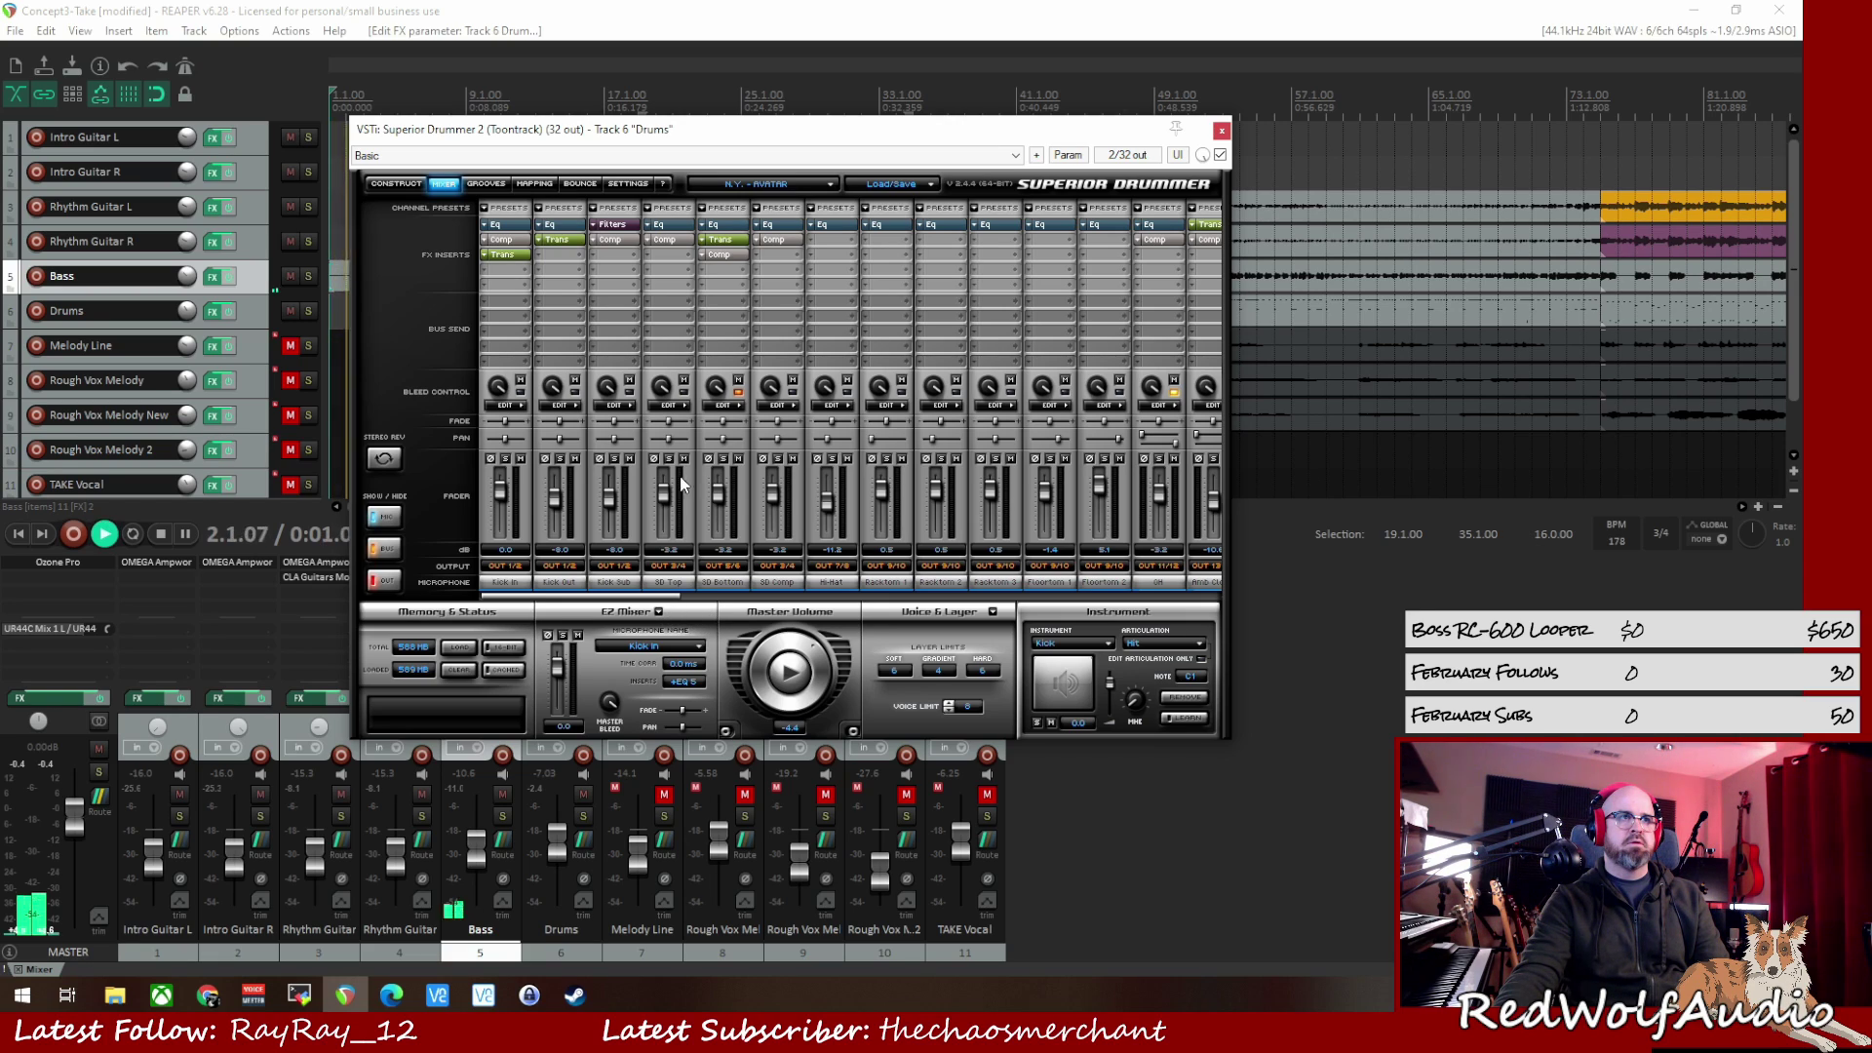
{"action": "left_click_drag", "start_coordinate": [699, 144], "coordinate": [987, 185]}
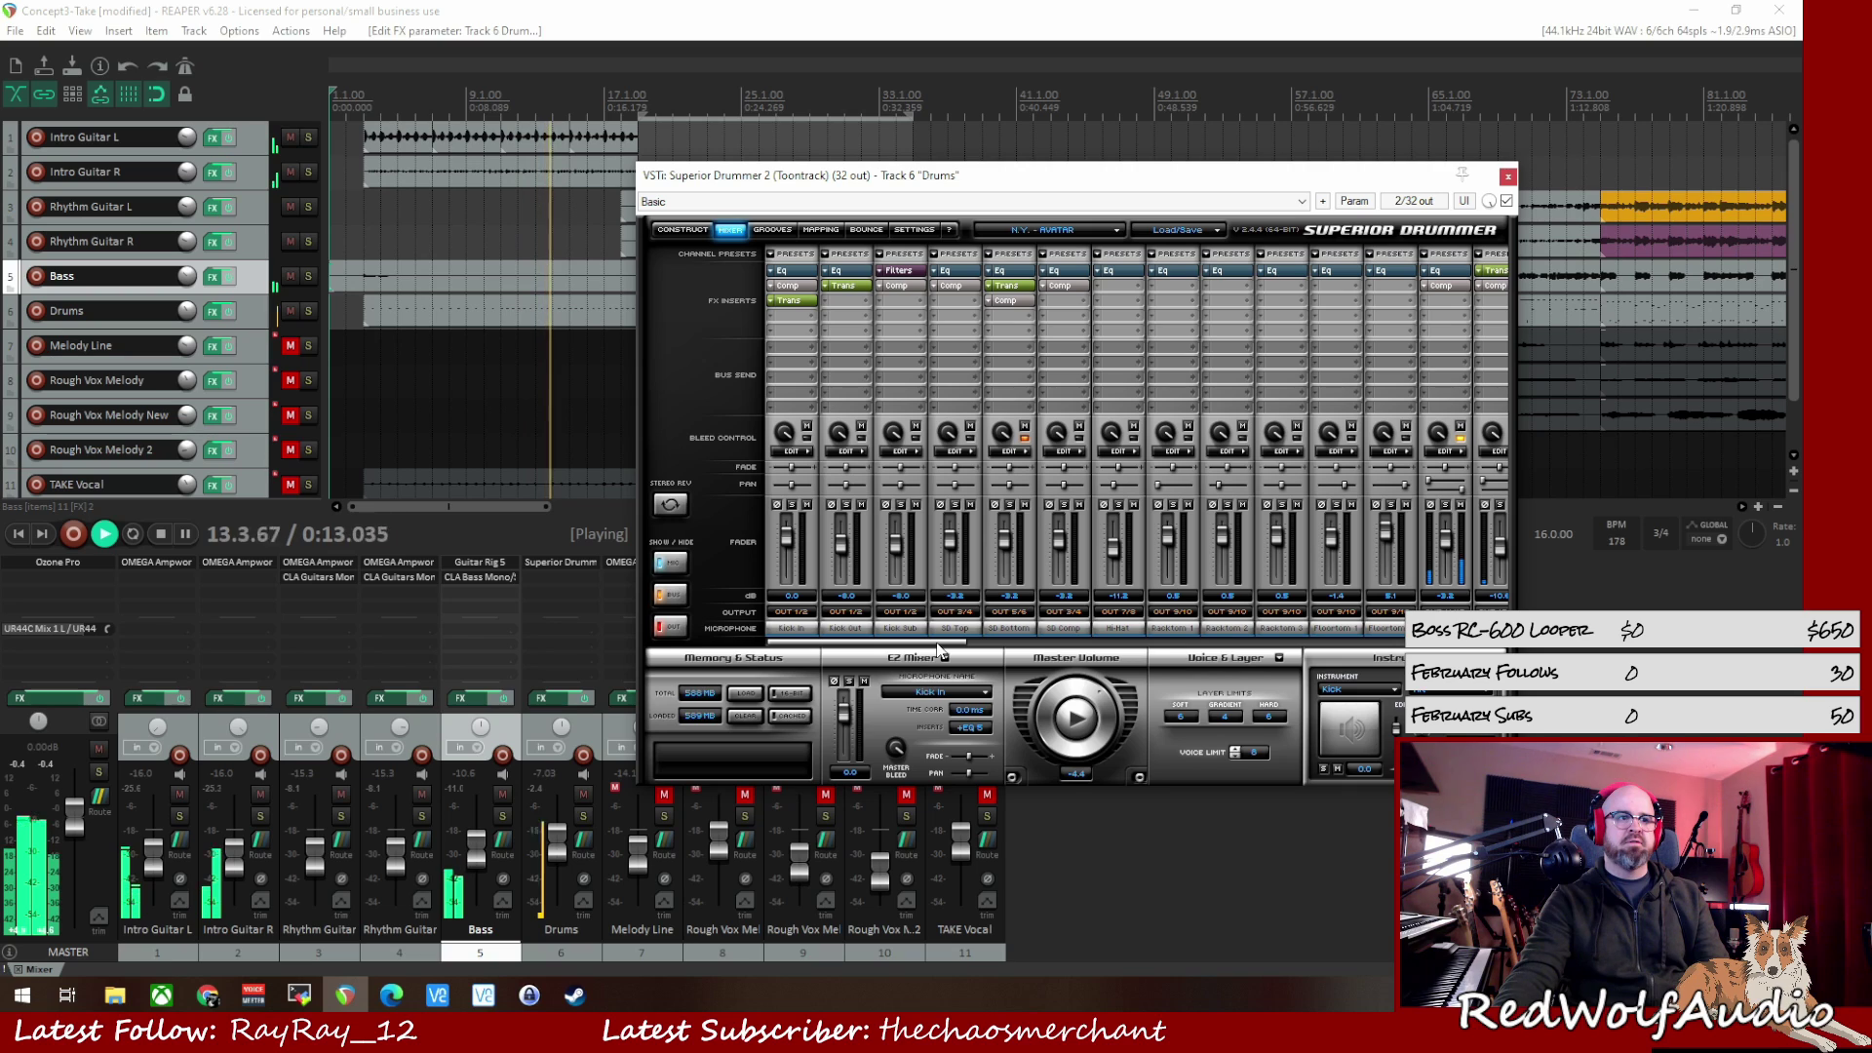
{"action": "key", "text": "space"}
Set the Drums track to 32 track channels in its routing, and play the song to check the drum outputs.
{"action": "left_click", "coordinate": [581, 733]}
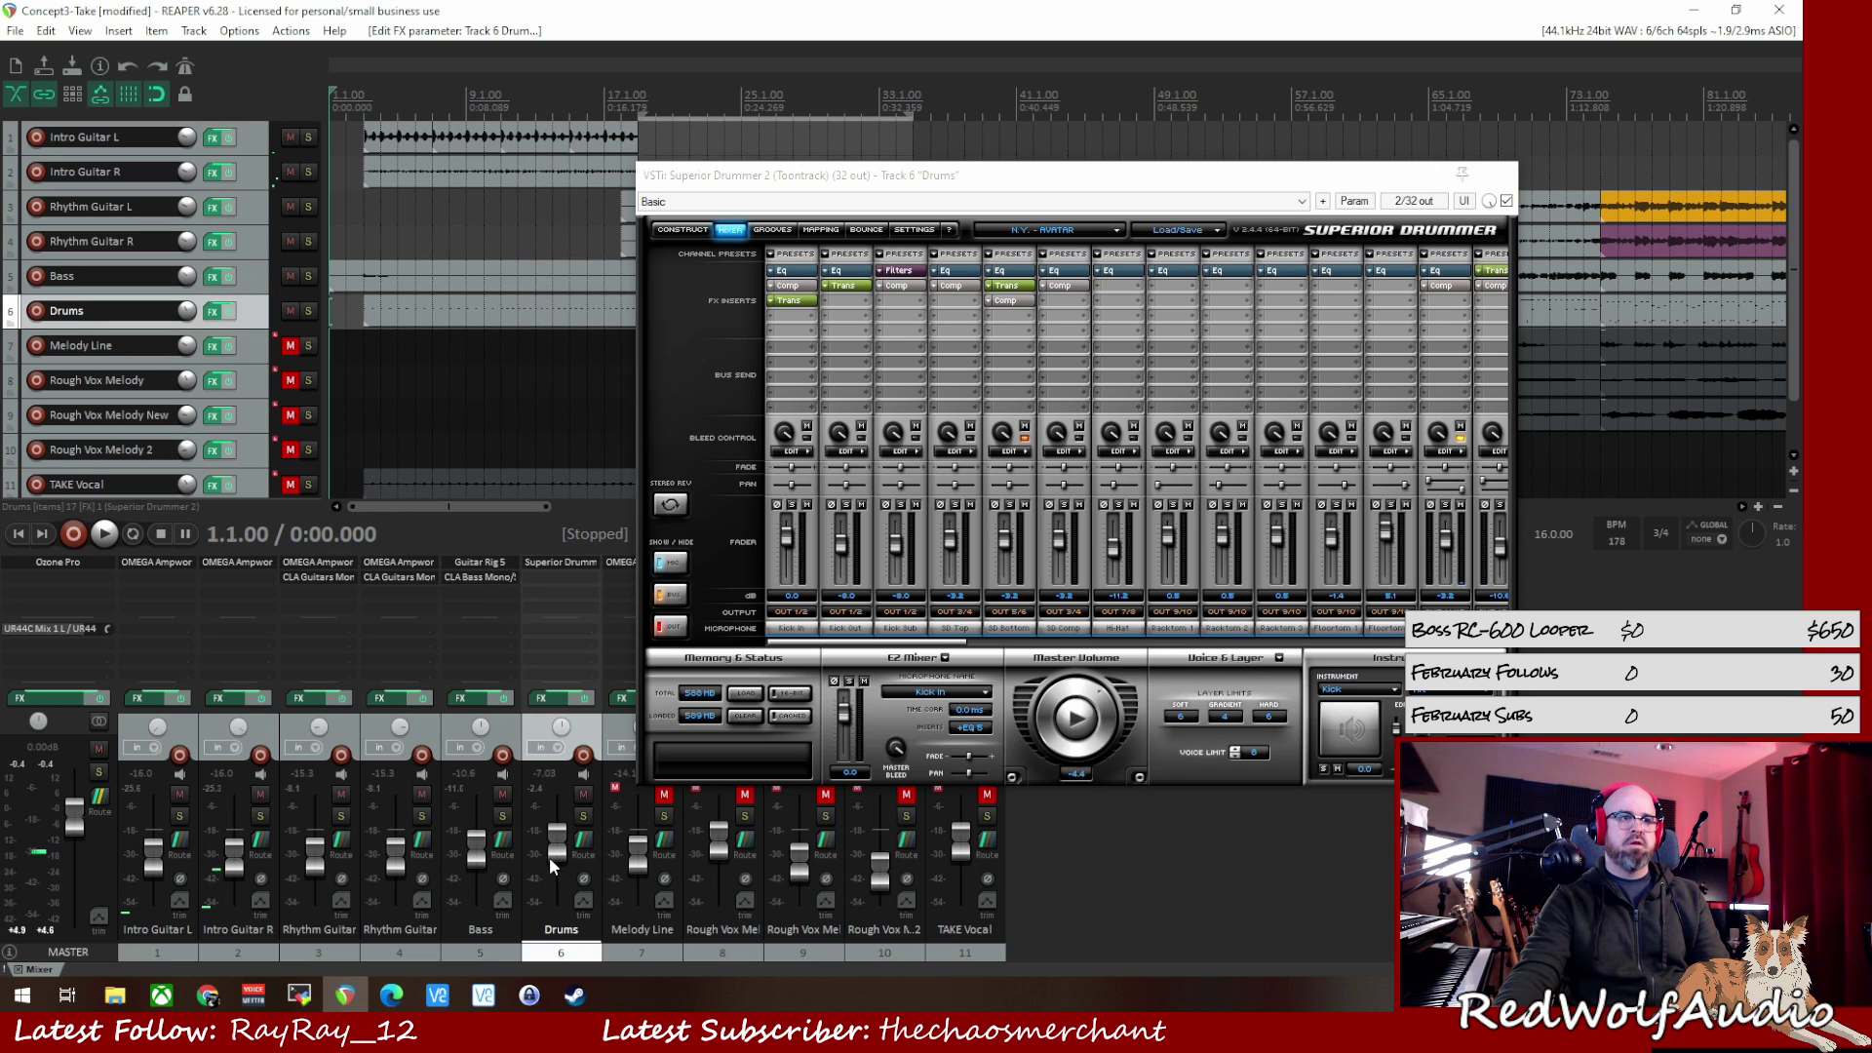
{"action": "right_click", "coordinate": [558, 840]}
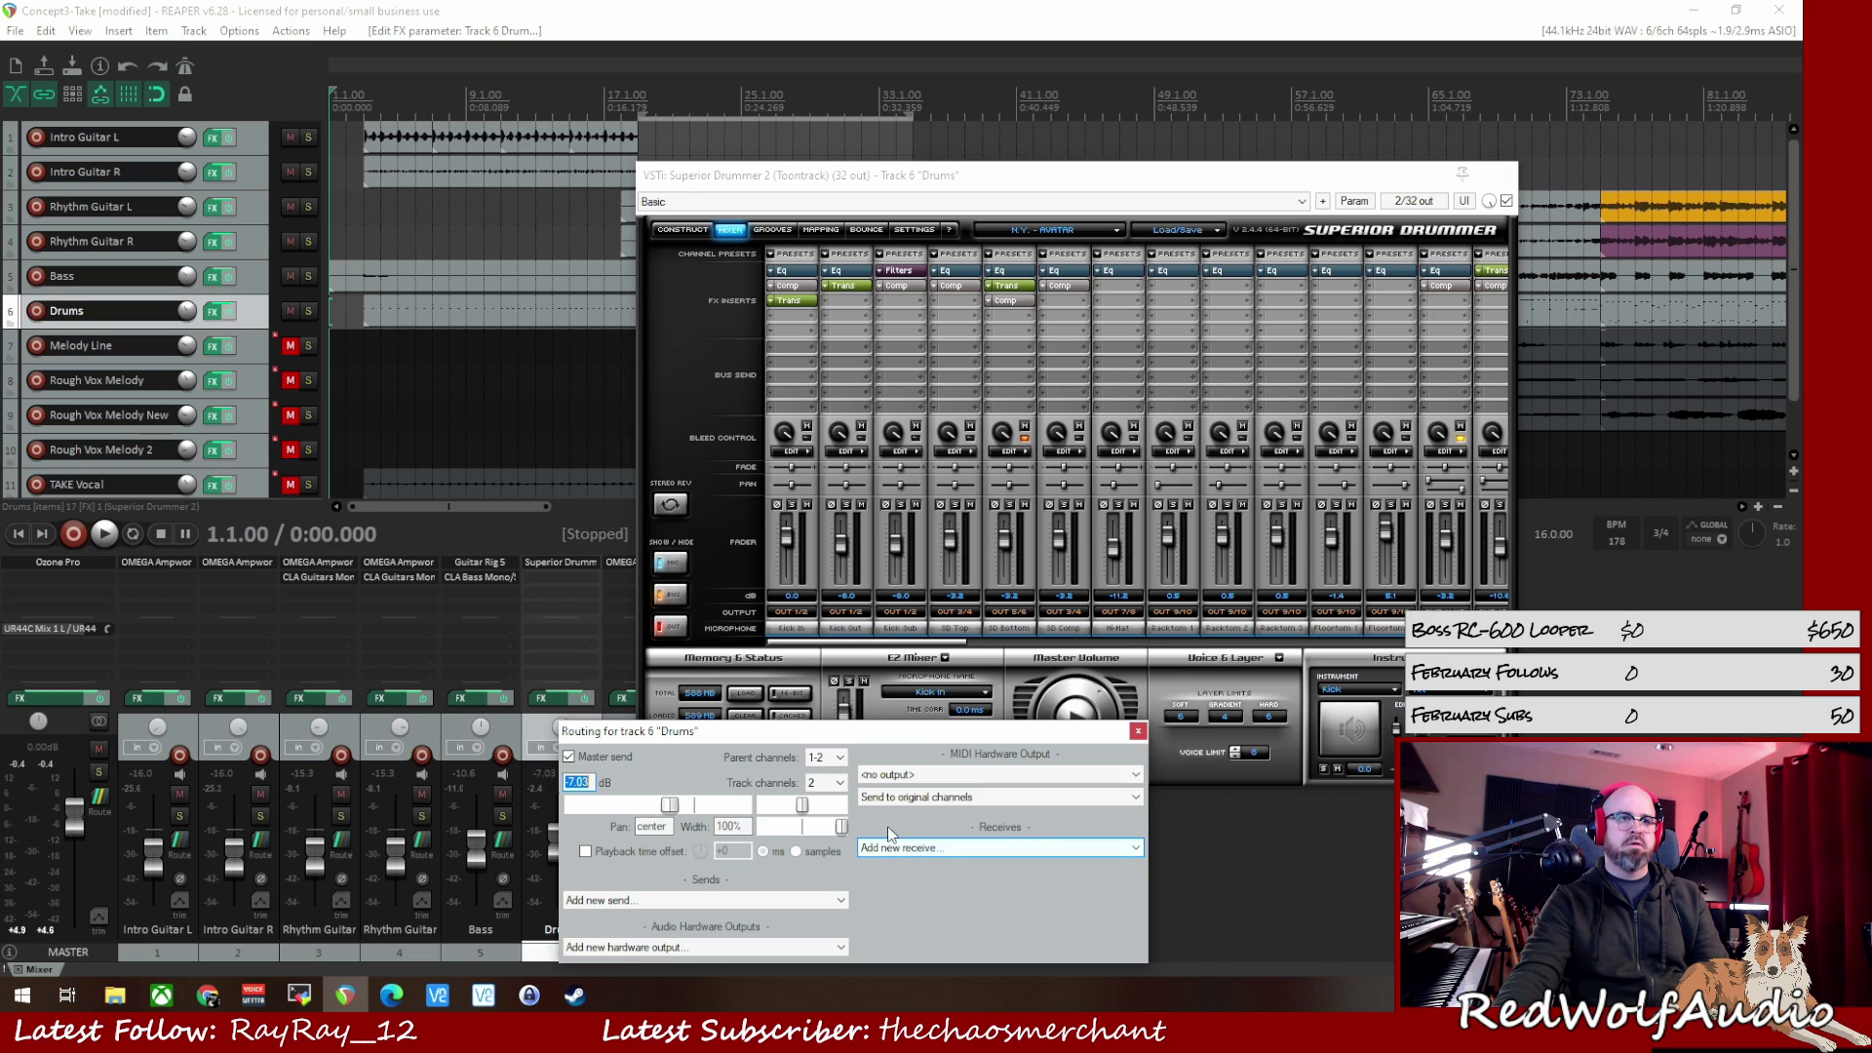
{"action": "left_click", "coordinate": [840, 784]}
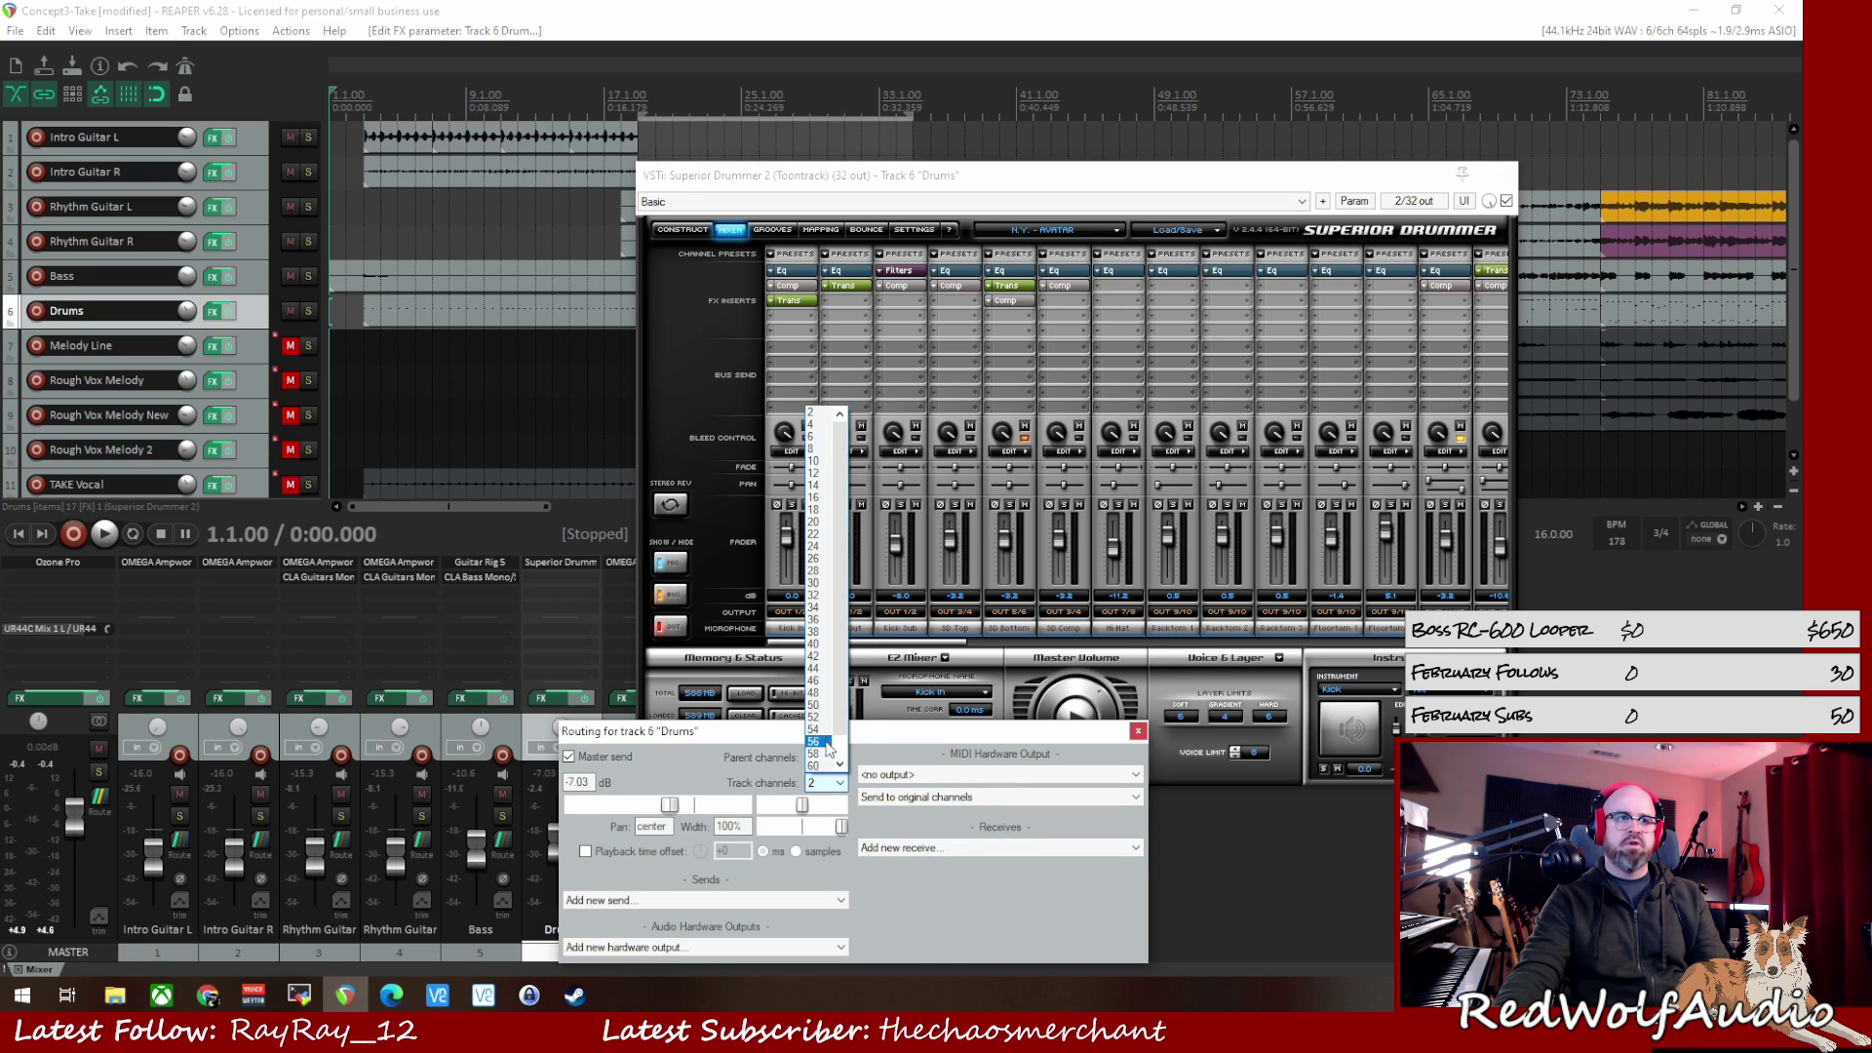
{"action": "left_click", "coordinate": [814, 596]}
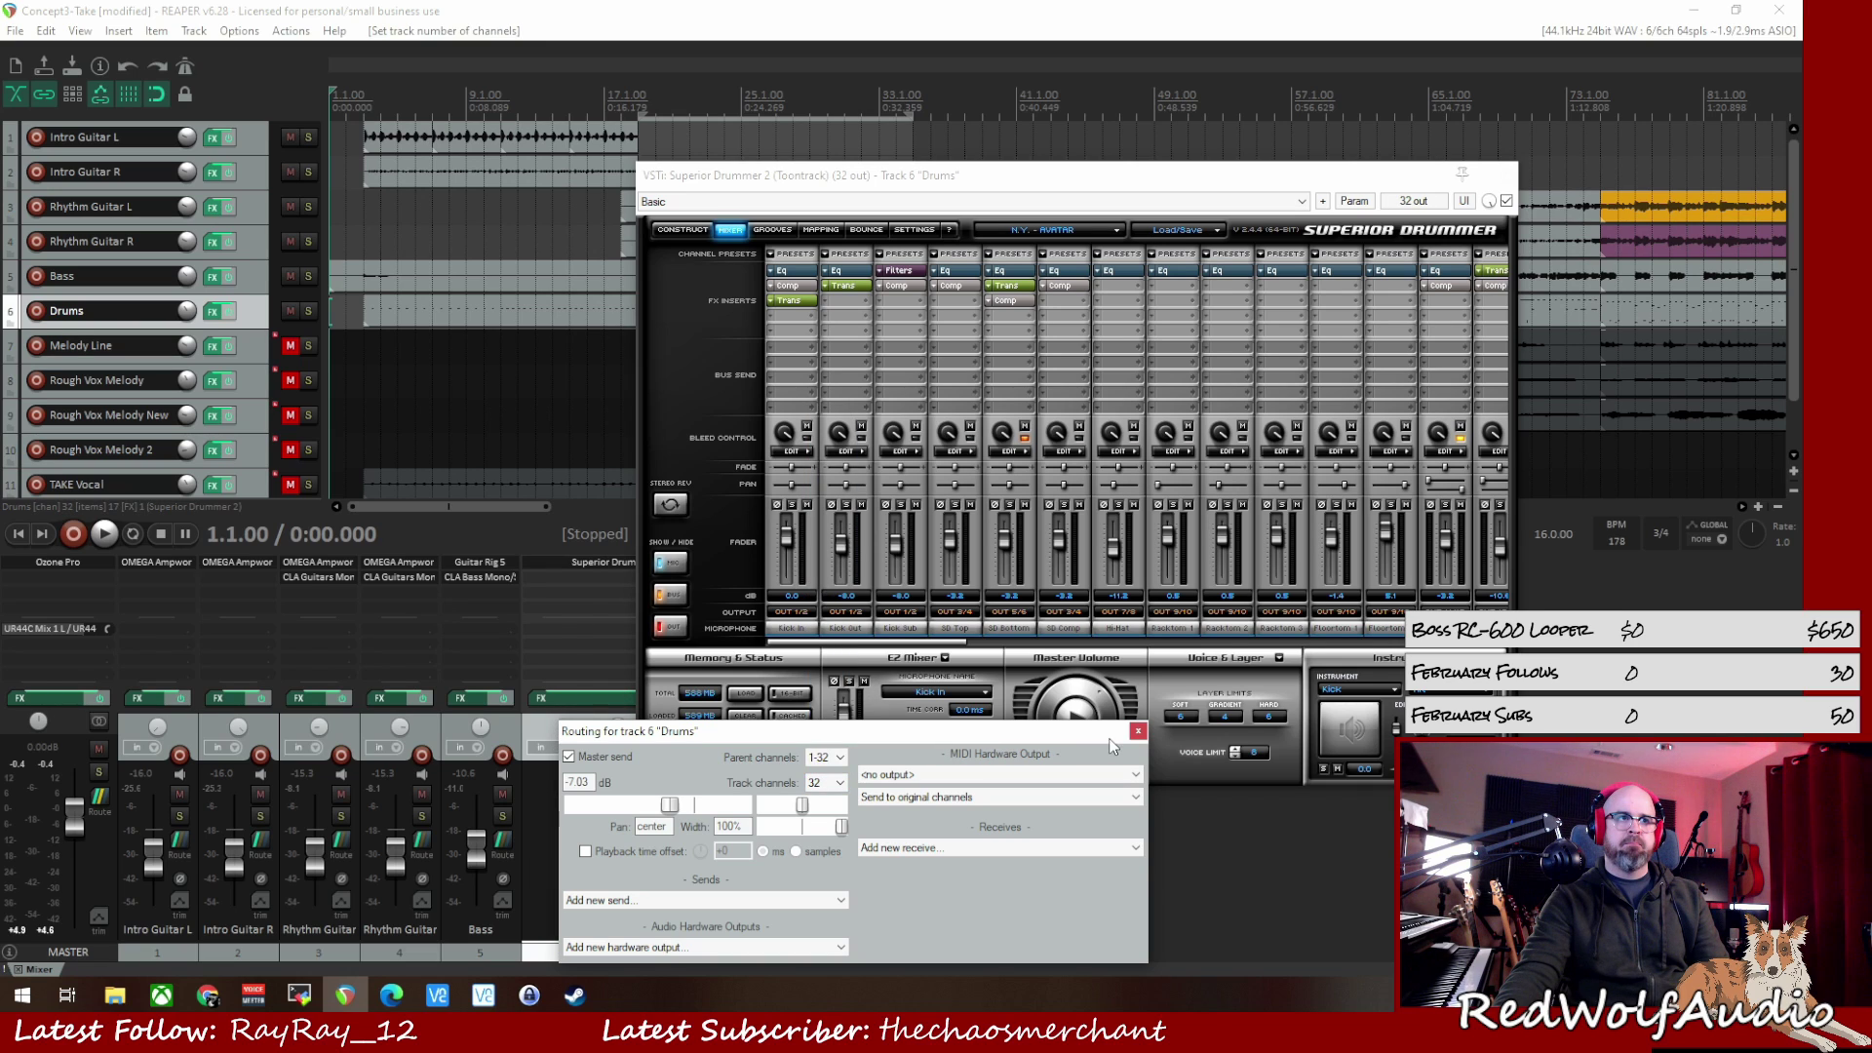
{"action": "left_click", "coordinate": [1138, 730]}
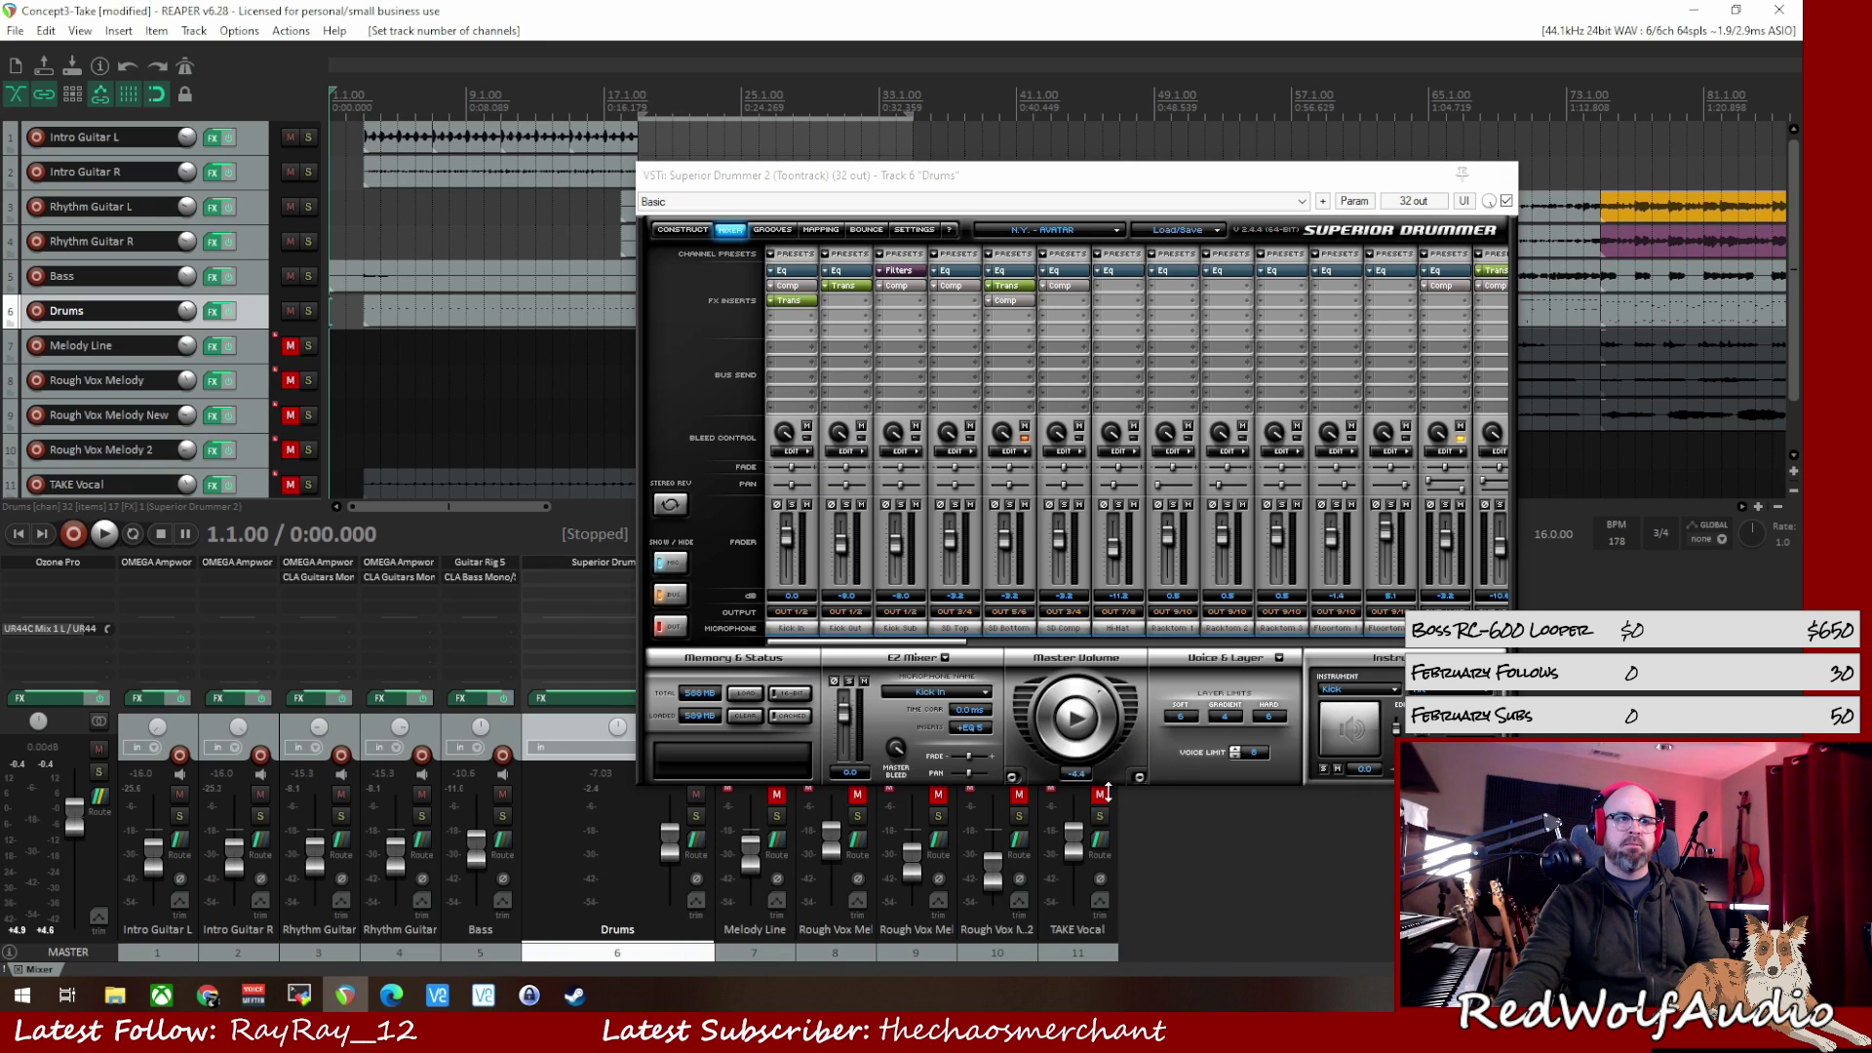
{"action": "left_click_drag", "start_coordinate": [1052, 182], "coordinate": [1069, 238]}
{"action": "key", "text": "space"}
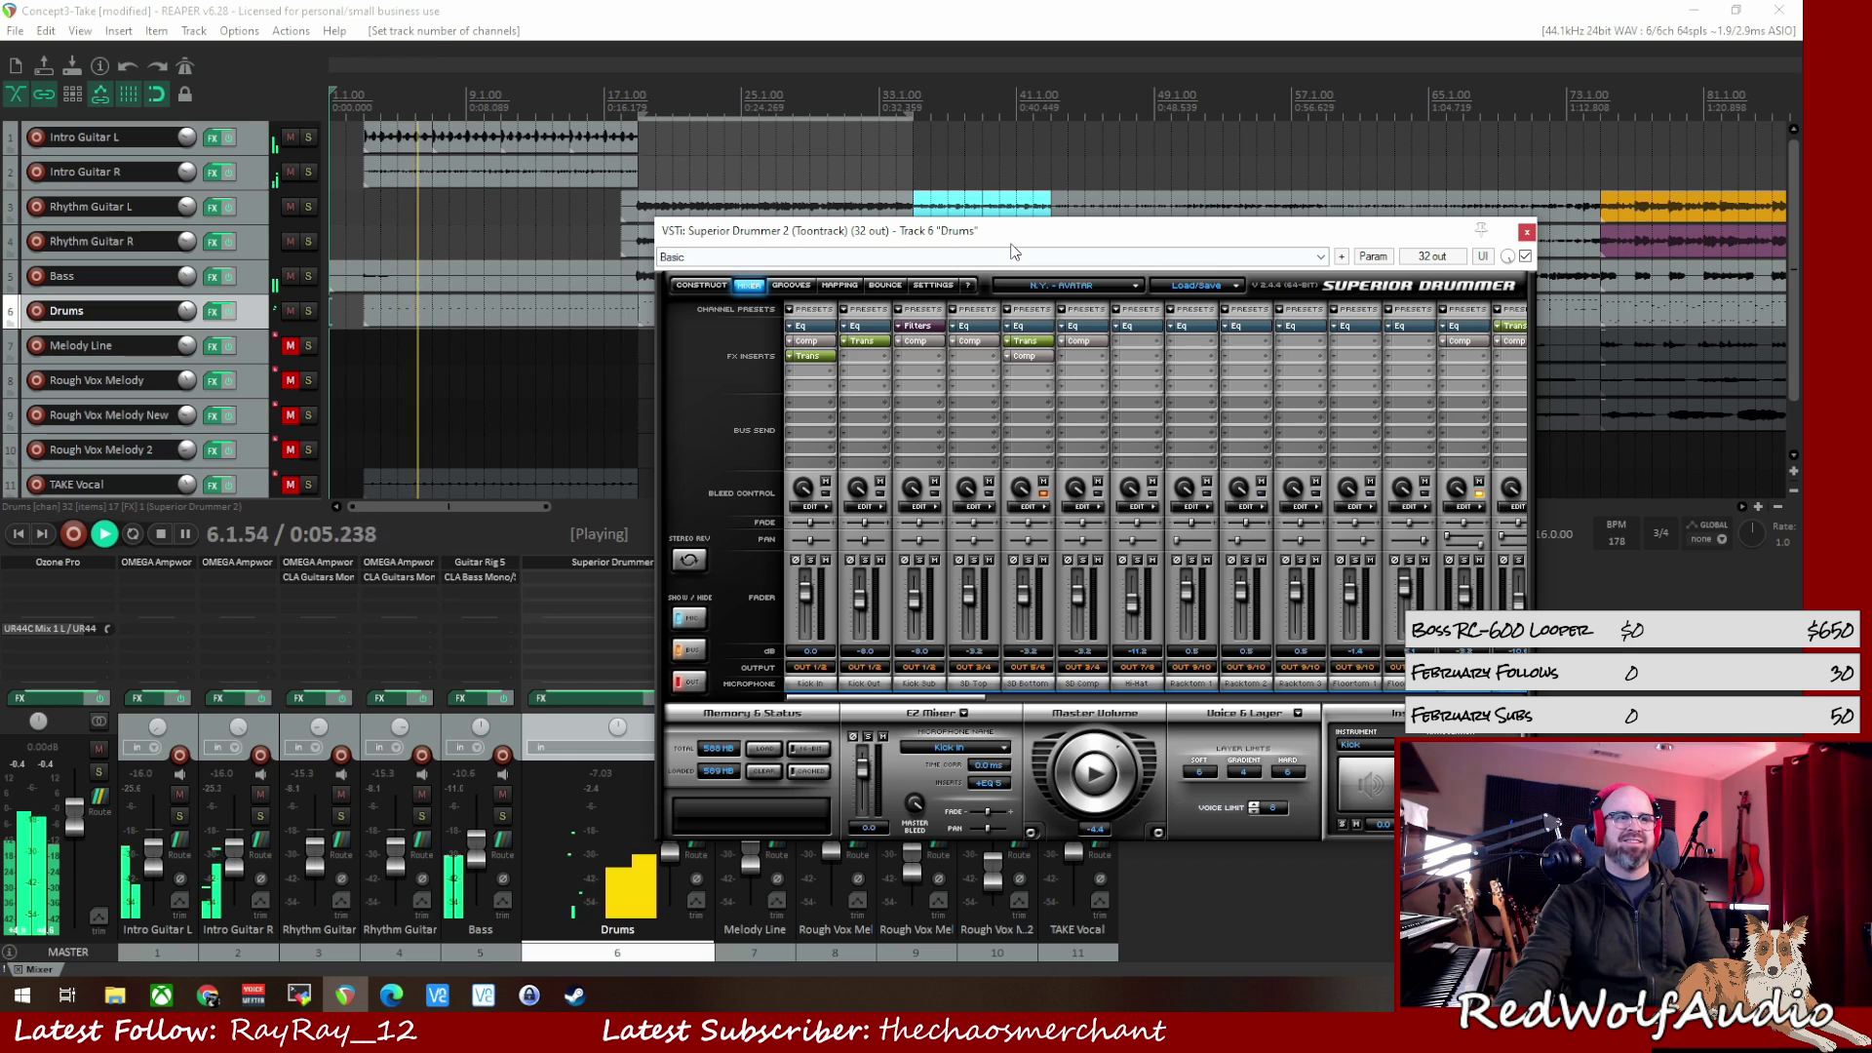
Undo the Drums output routing changes and check the Superior Drummer mixer with a short playback.
{"action": "key", "text": "space"}
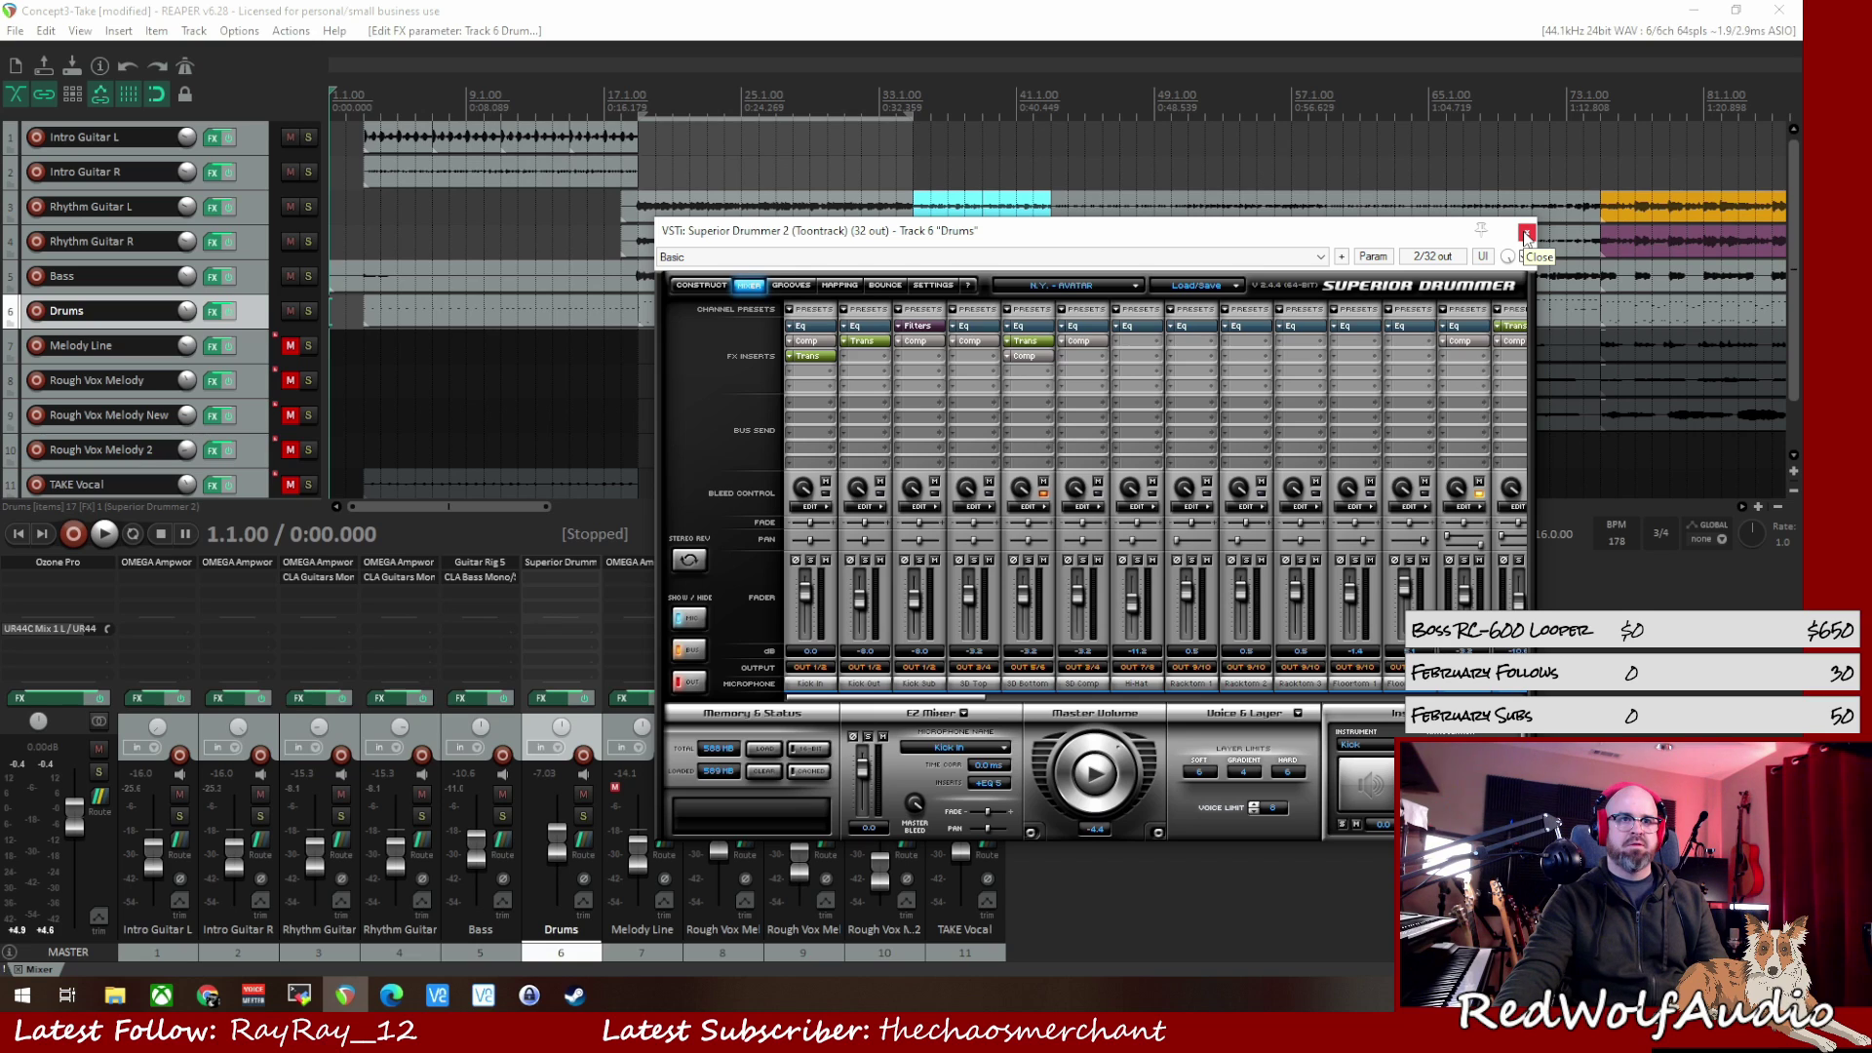
{"action": "key", "text": "ctrl+z"}
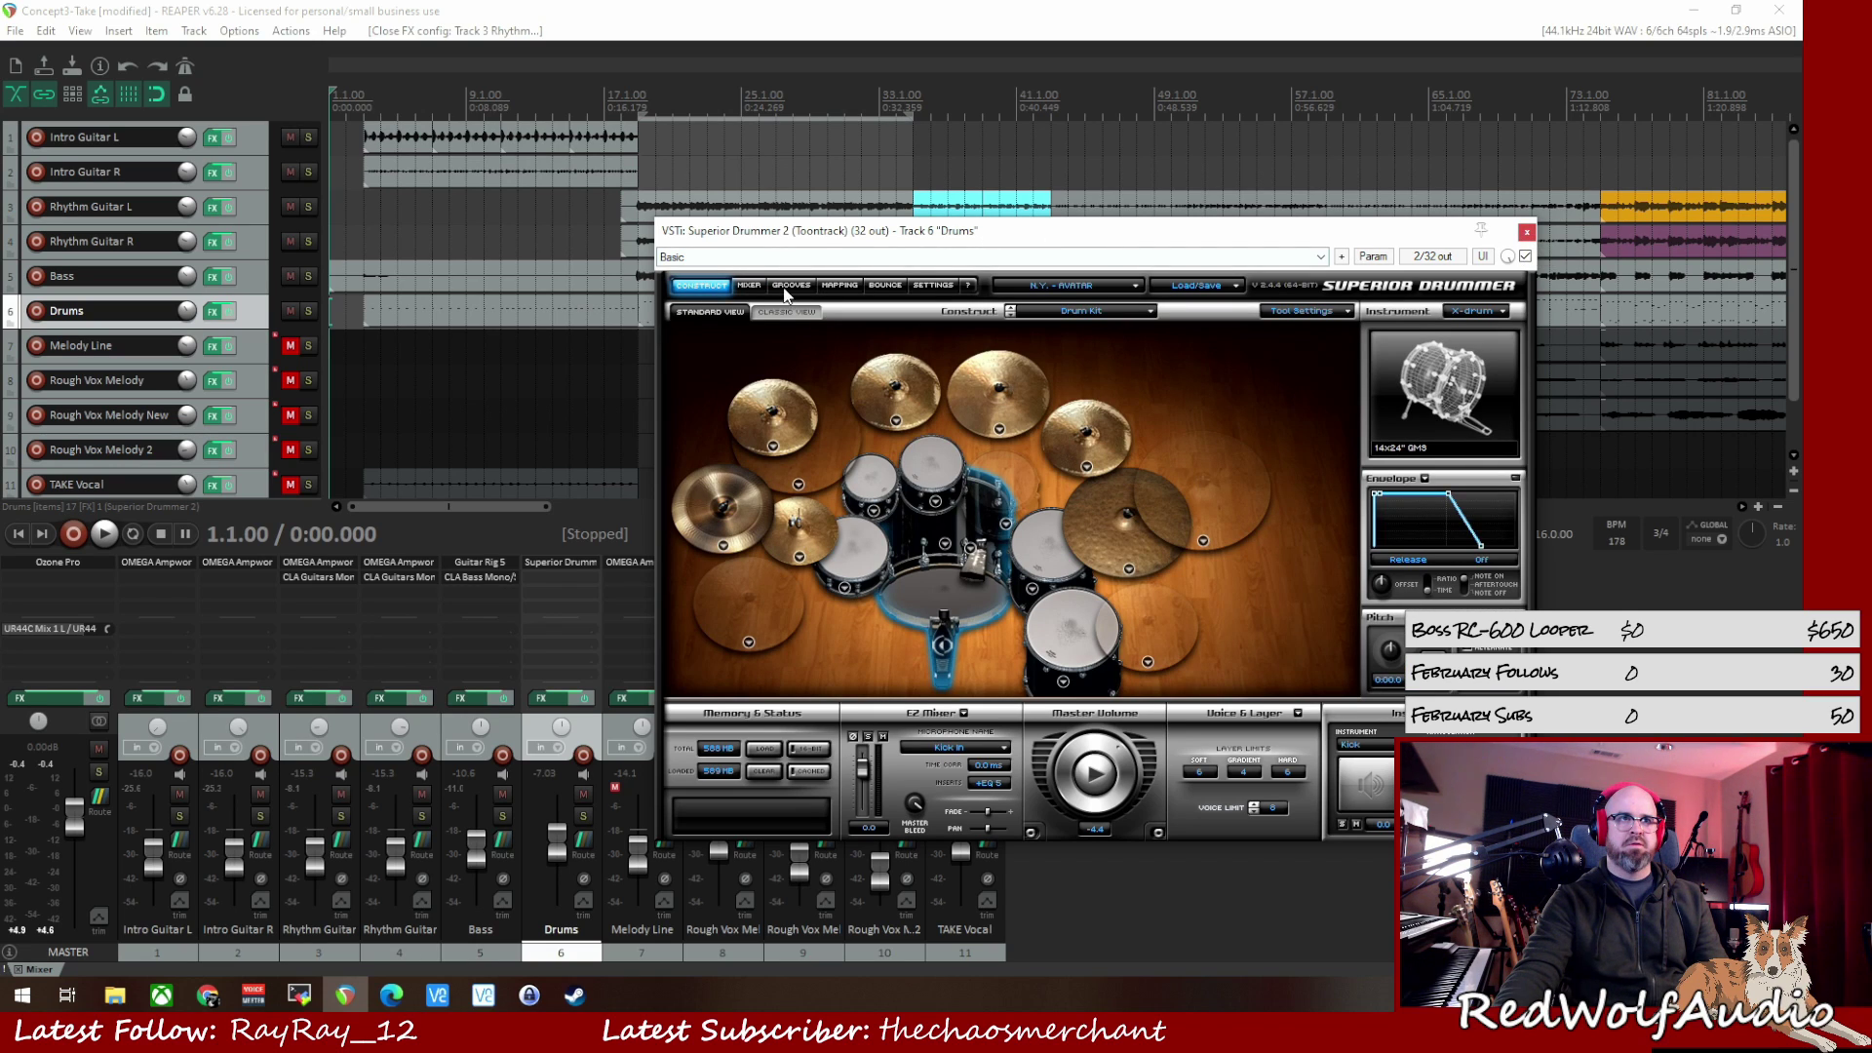
{"action": "left_click", "coordinate": [748, 286]}
{"action": "key", "text": "space"}
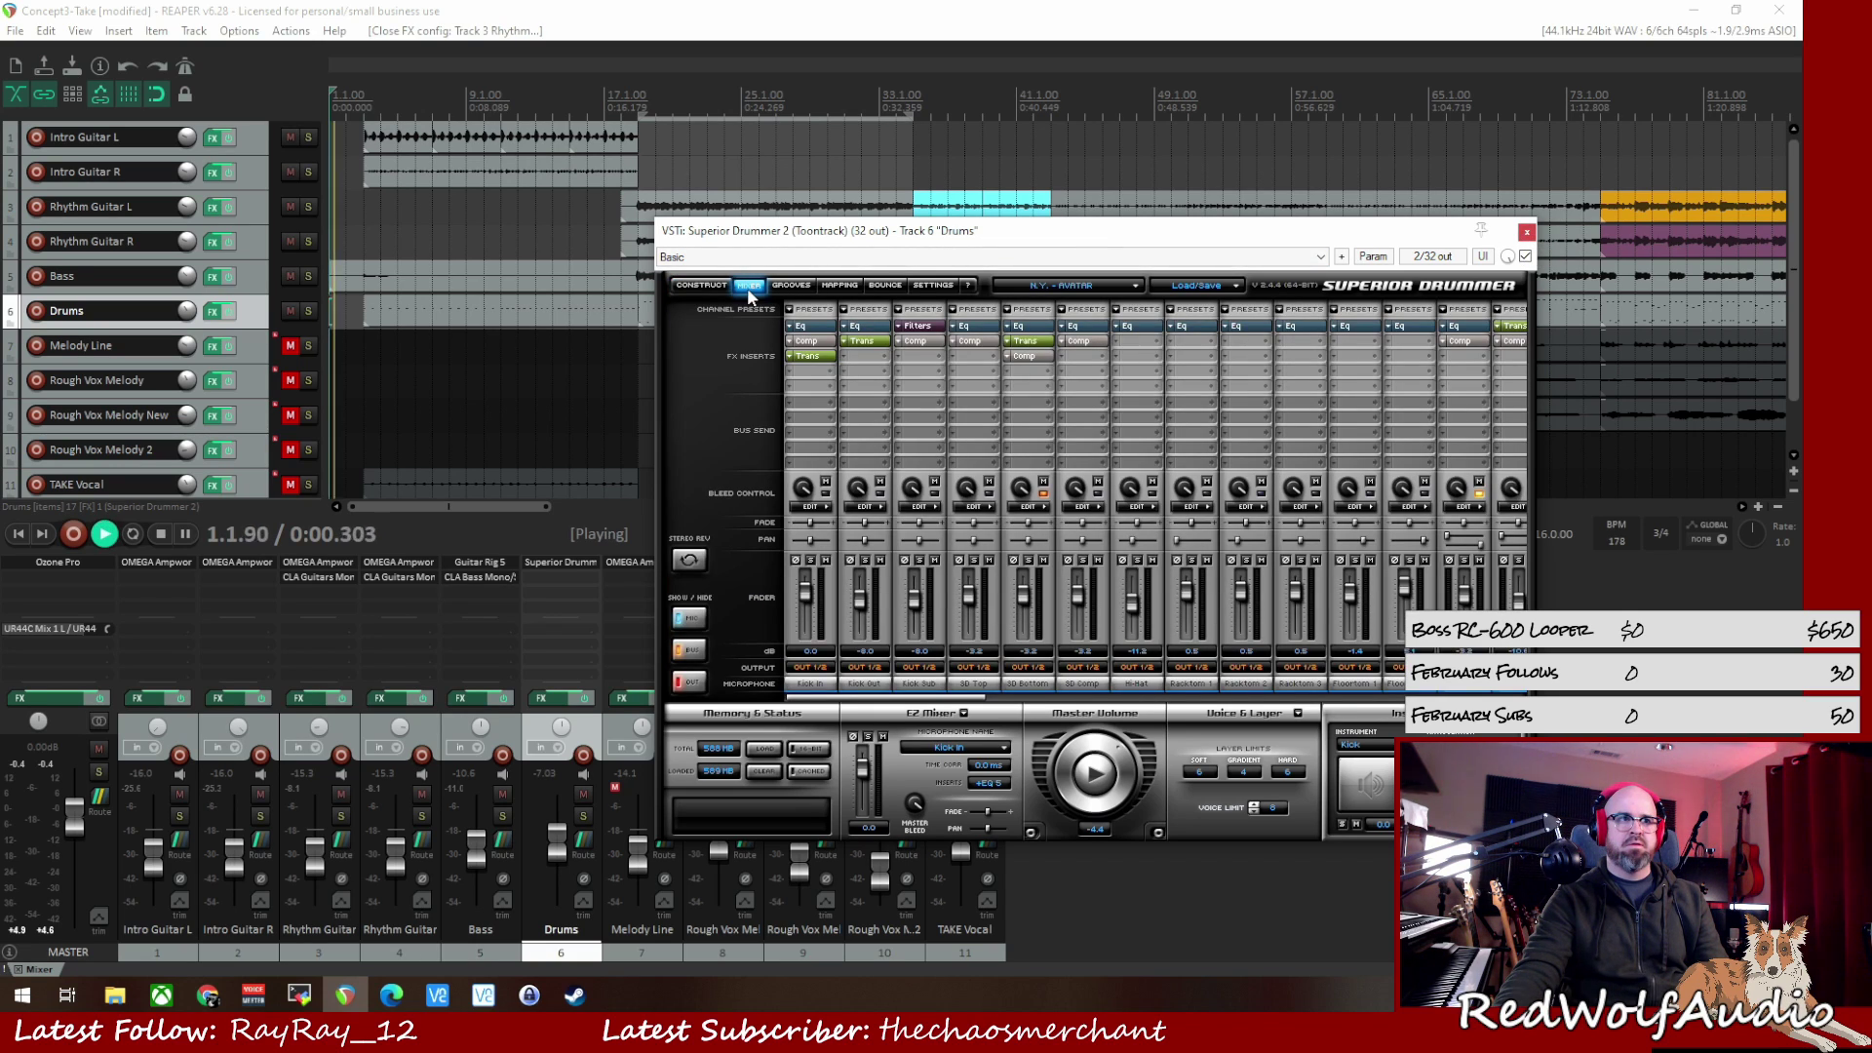
{"action": "key", "text": "space"}
Redo the last Superior Drummer parameter edit, play the song to check the drums, and close the drum plugin.
{"action": "left_click", "coordinate": [501, 19]}
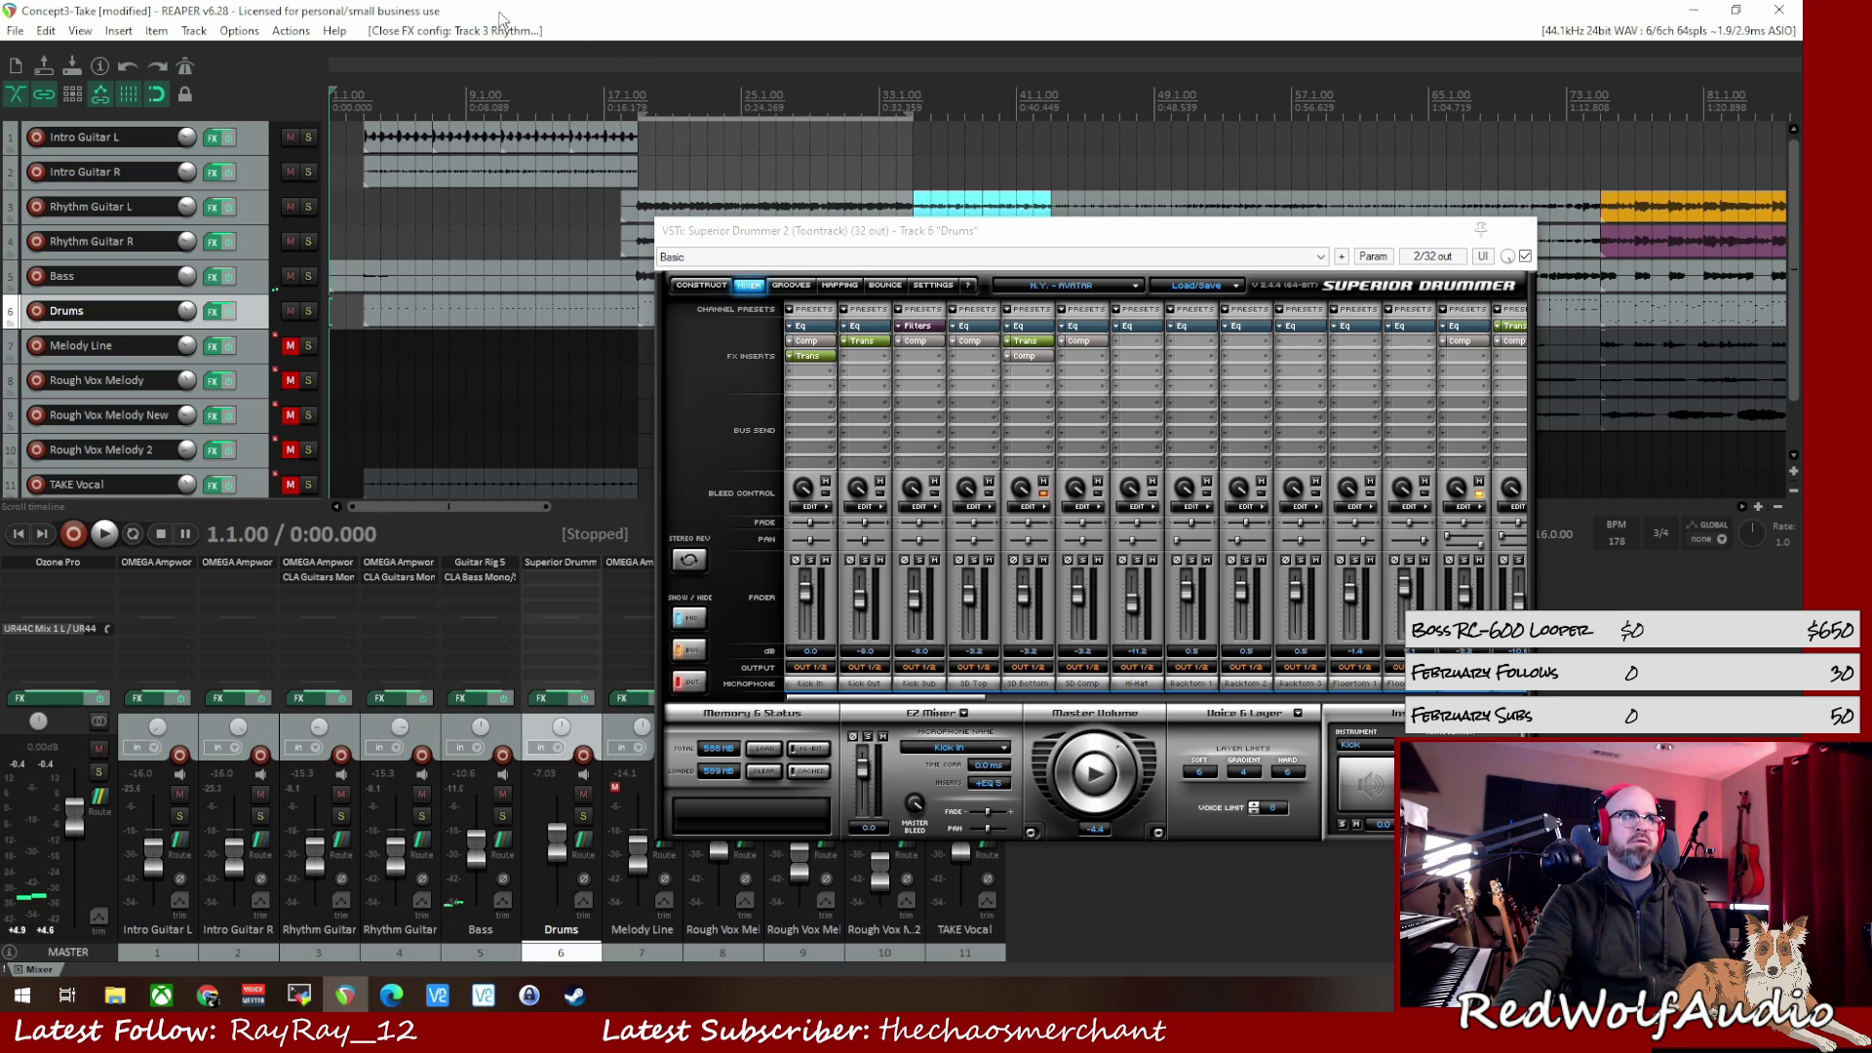
{"action": "left_click", "coordinate": [46, 31]}
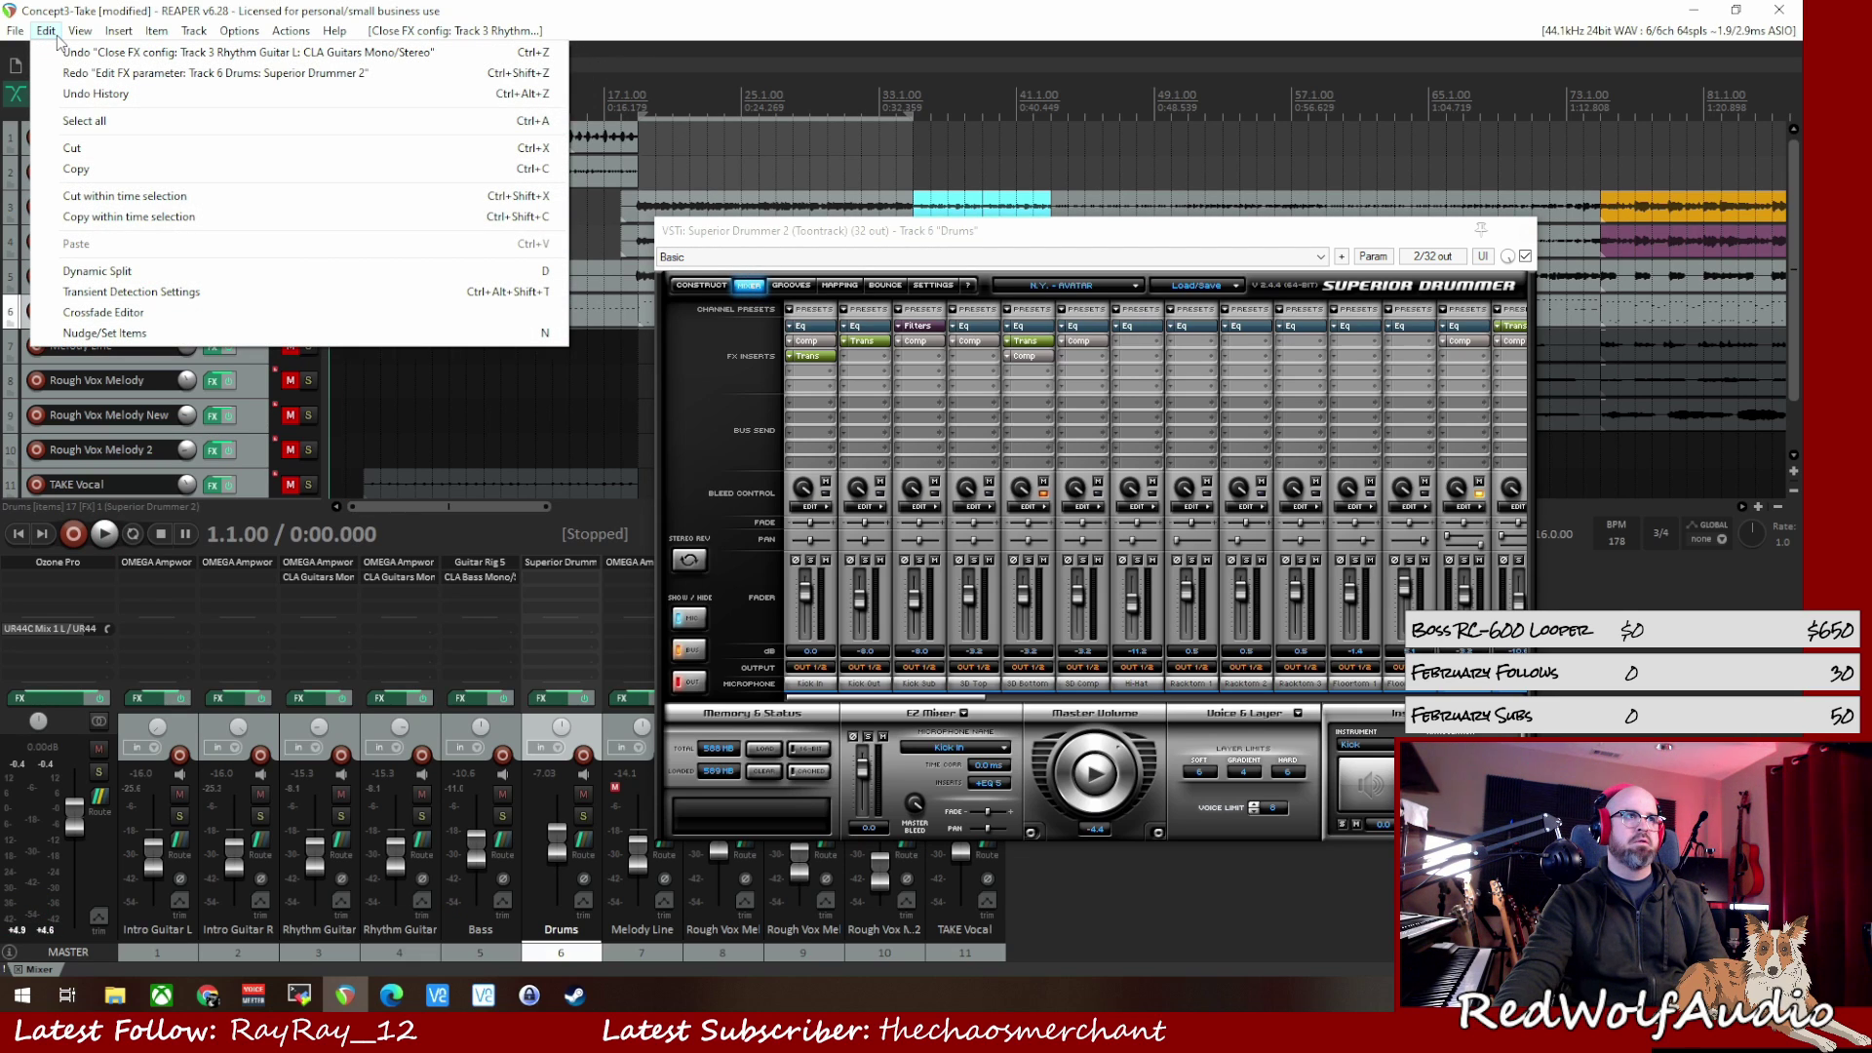
{"action": "left_click", "coordinate": [98, 74]}
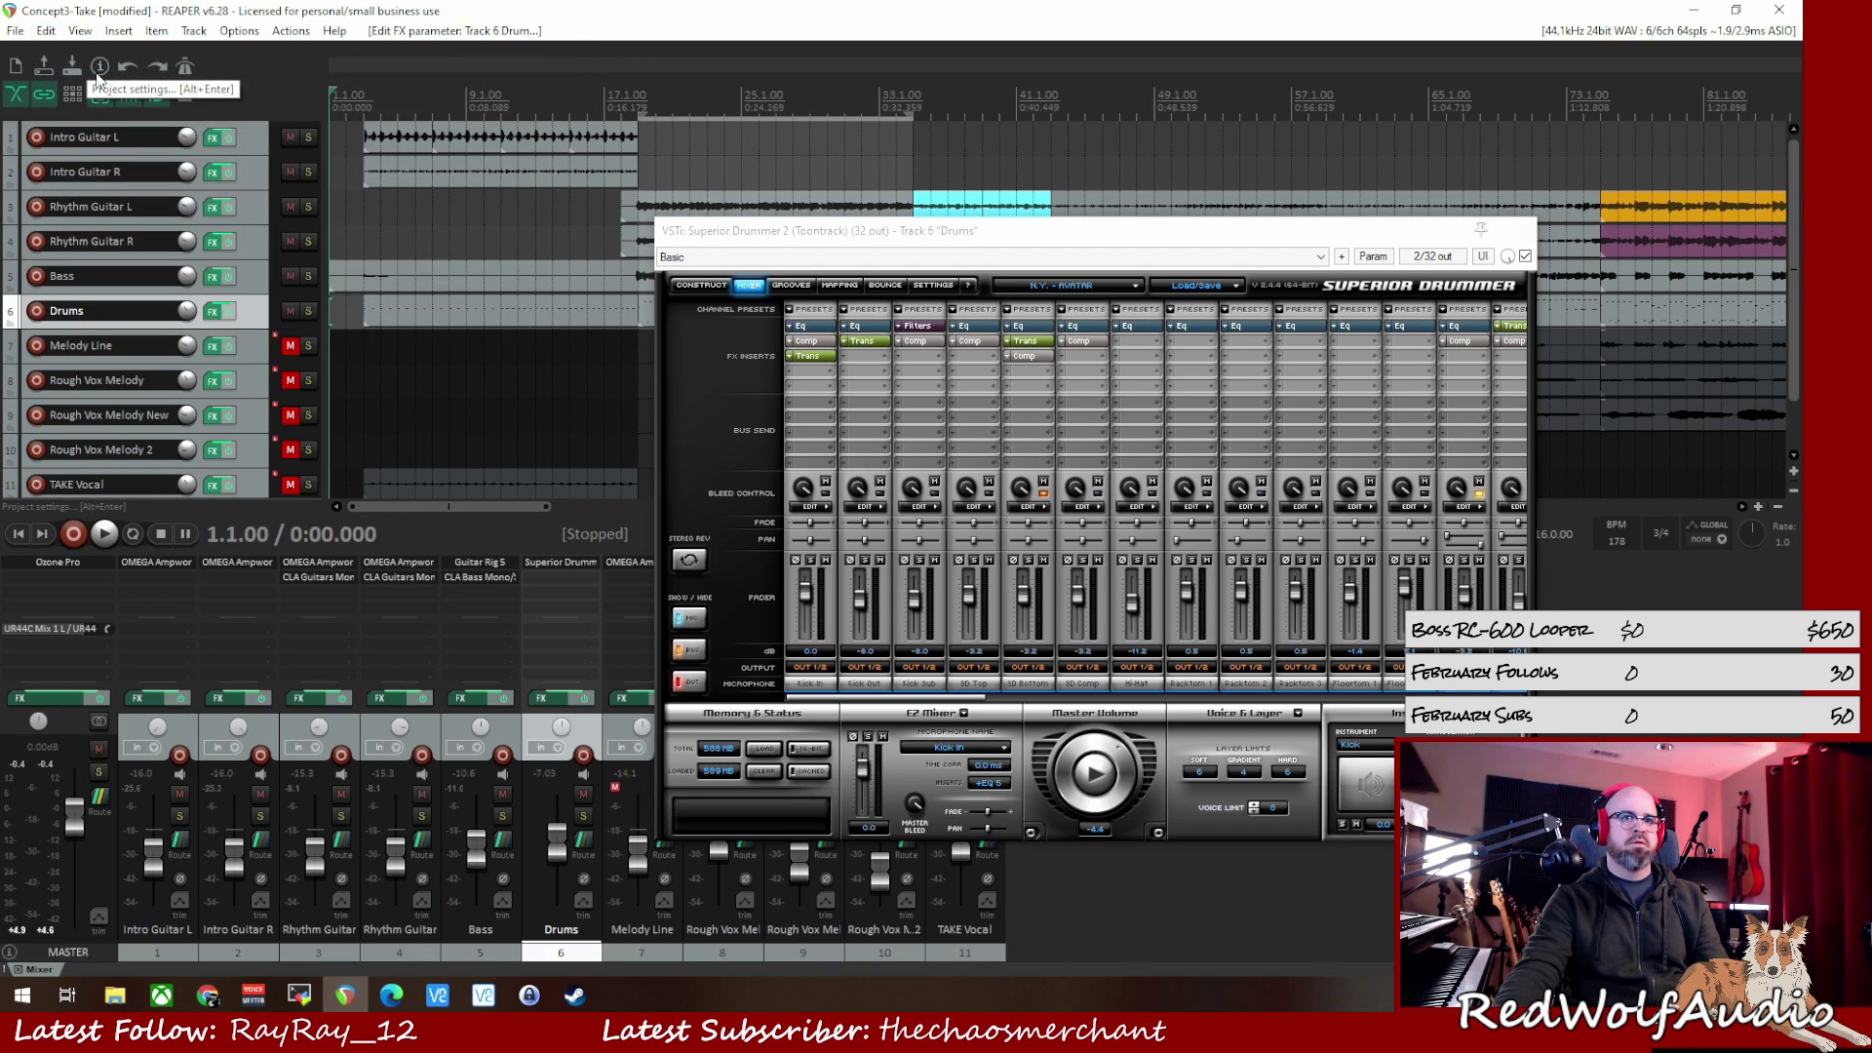
{"action": "key", "text": "space"}
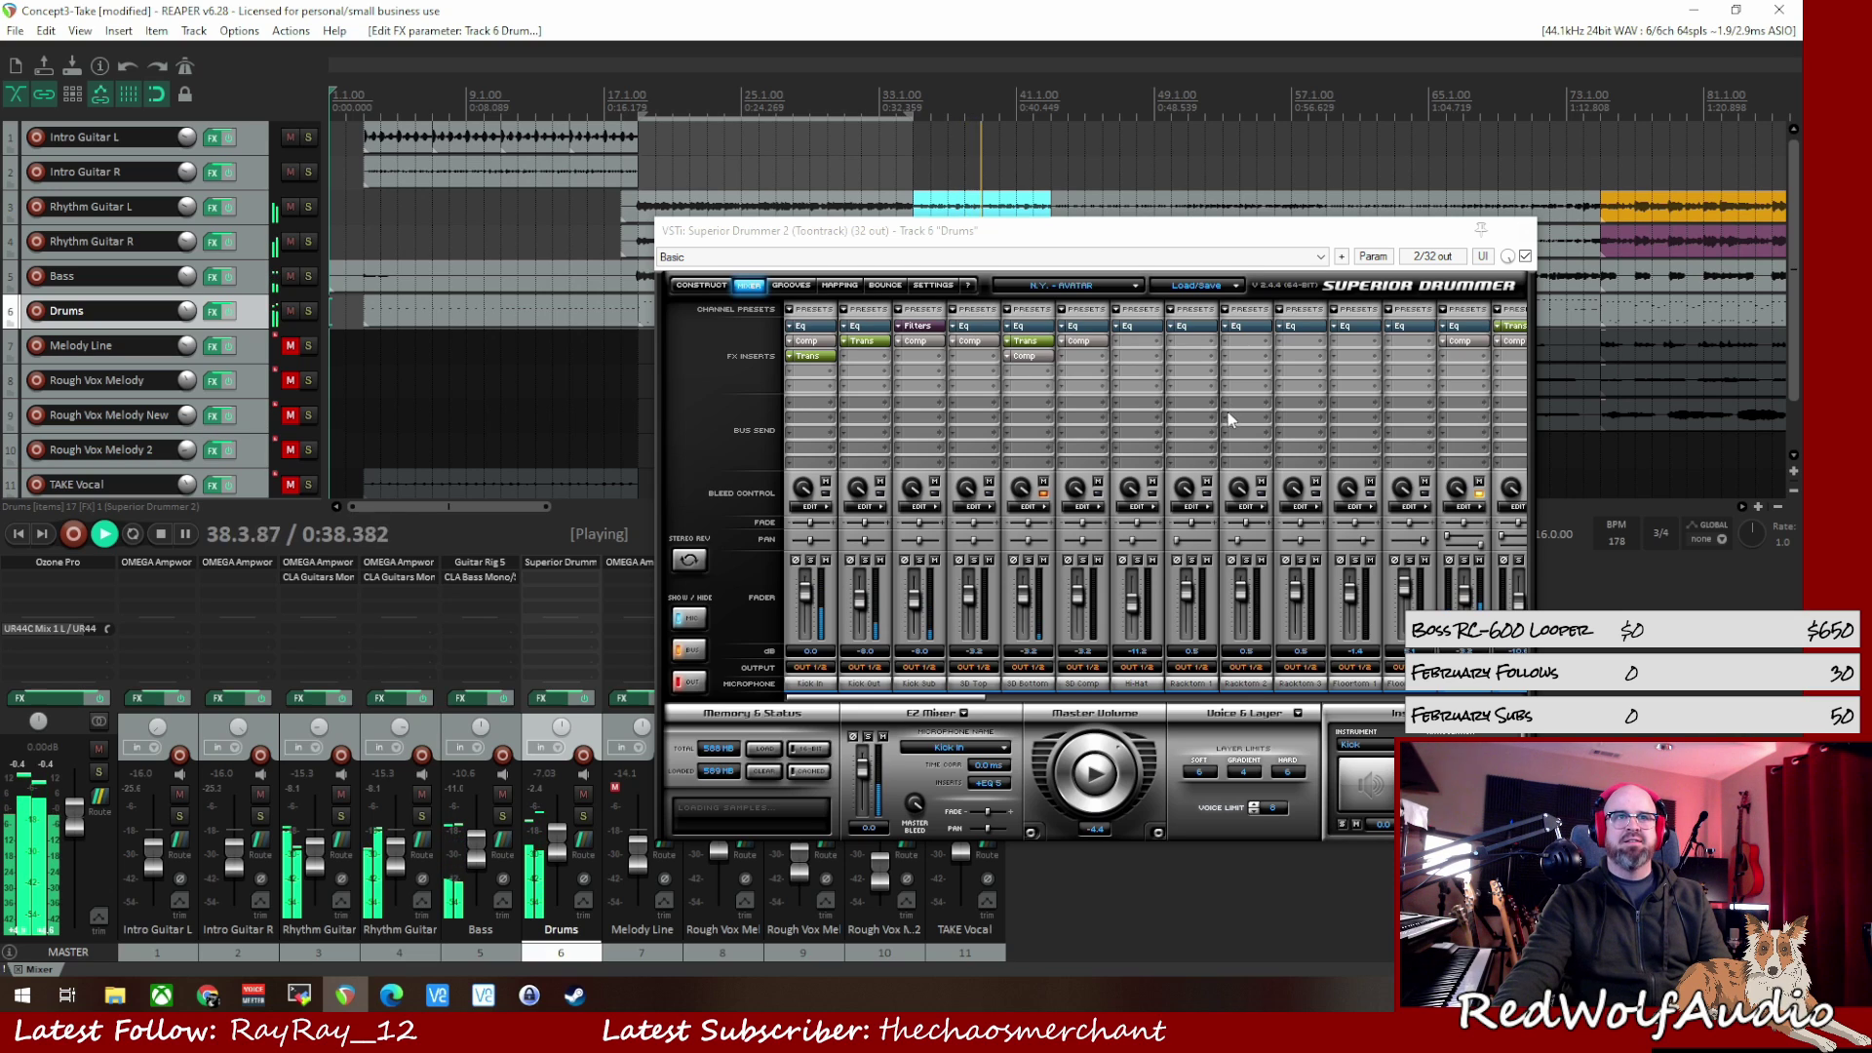
{"action": "key", "text": "Escape"}
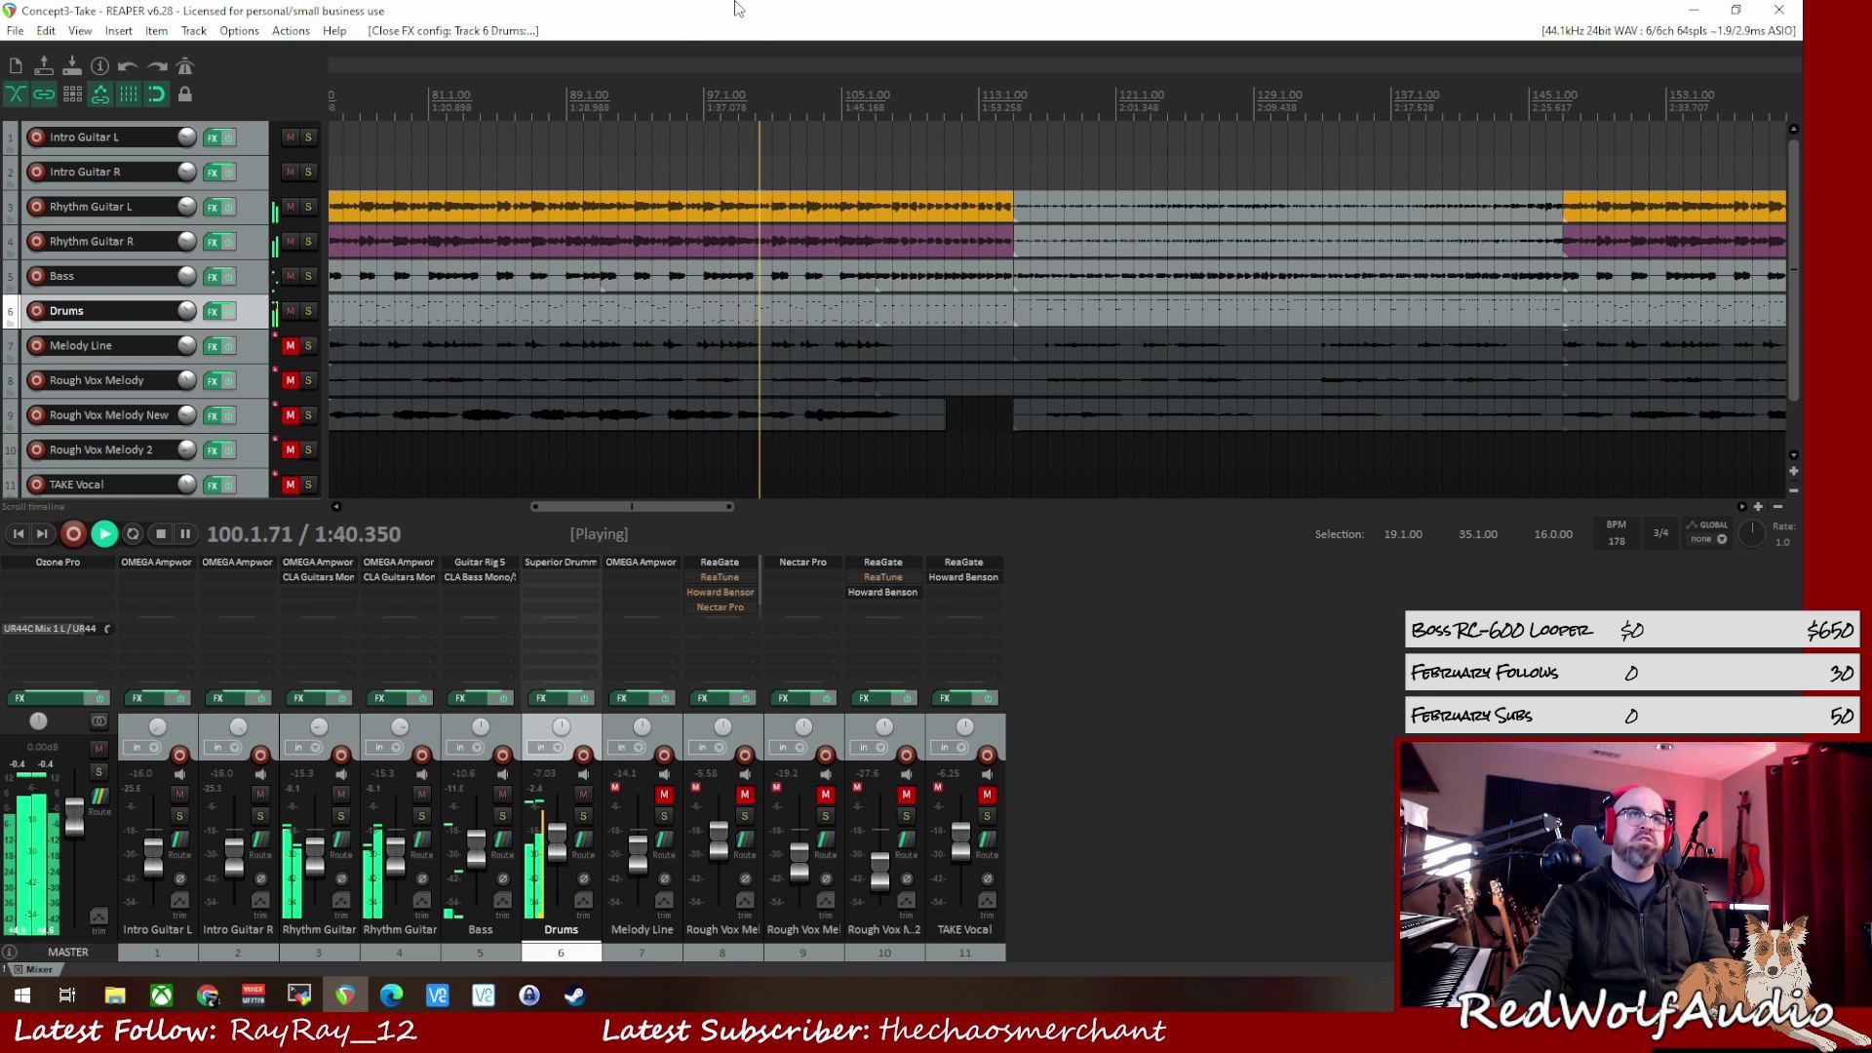
Bypass Guitar Rig 5 on the Bass track and add Neural DSP's Parallax ahead of CLA Bass.
{"action": "key", "text": "space"}
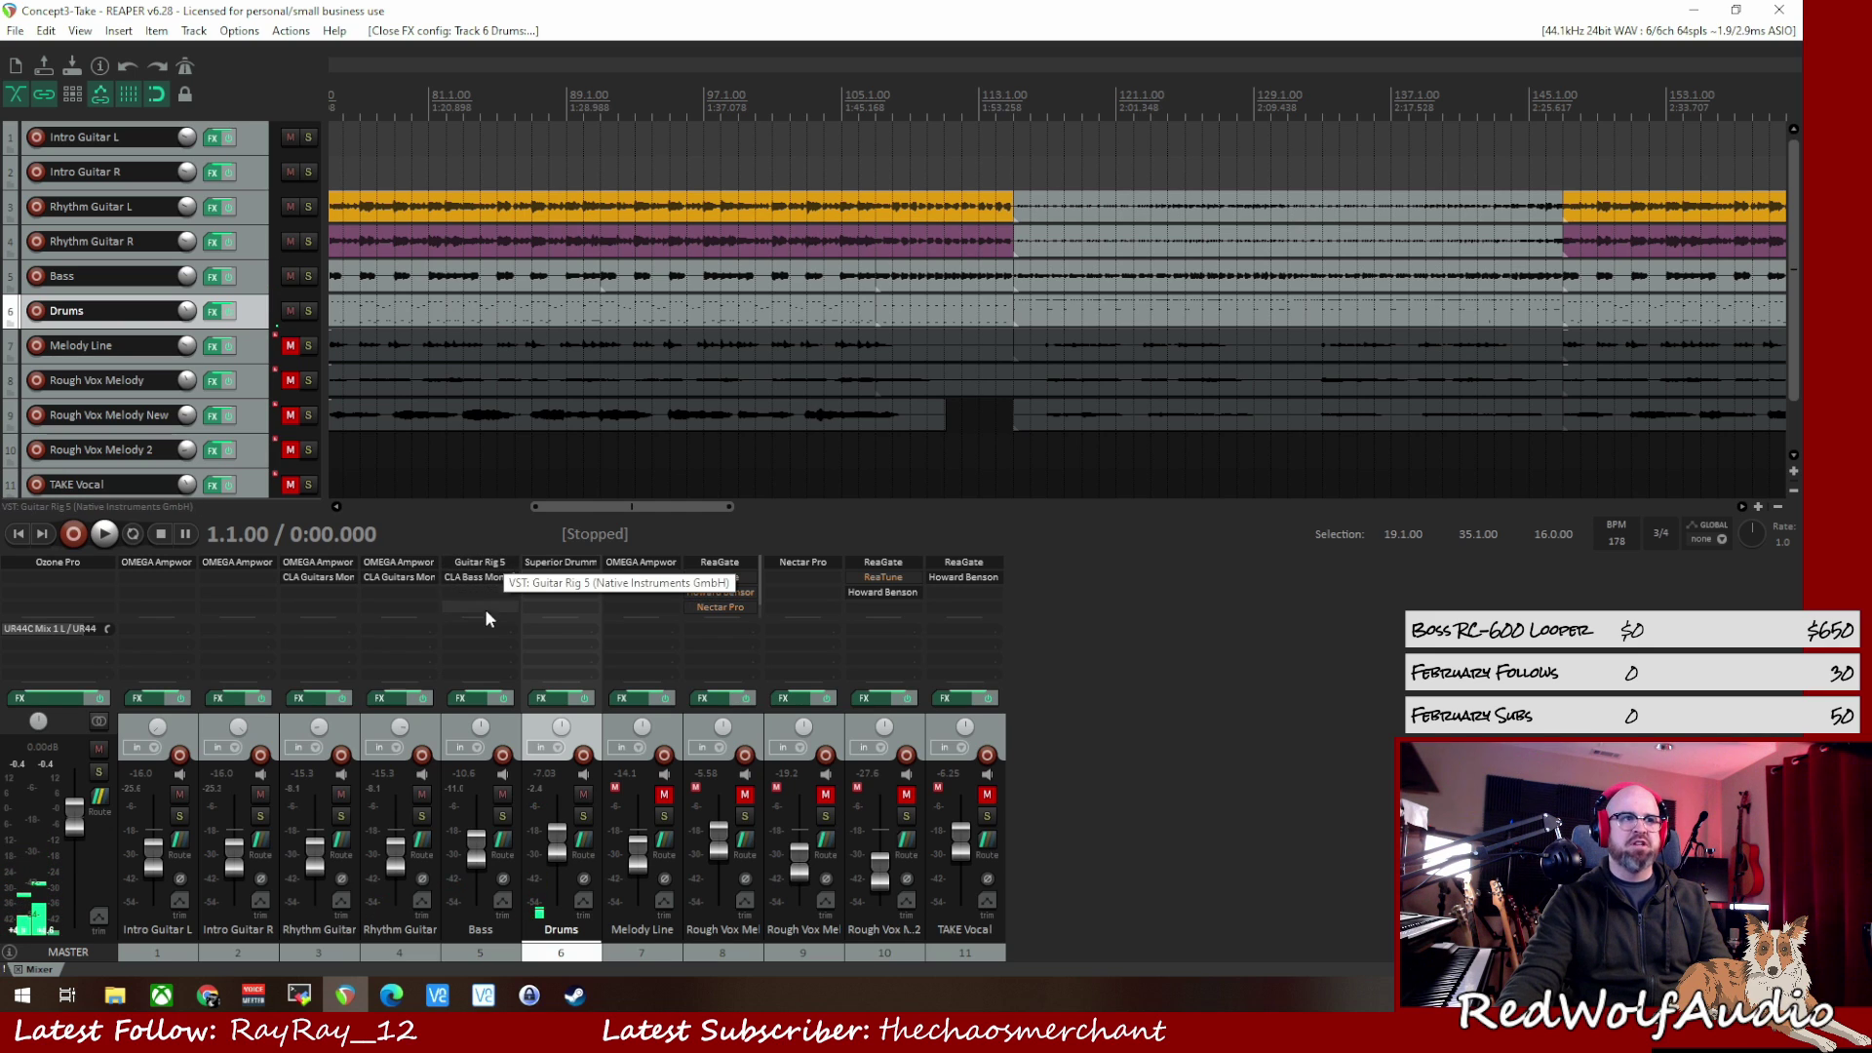
{"action": "left_click", "coordinate": [464, 700]}
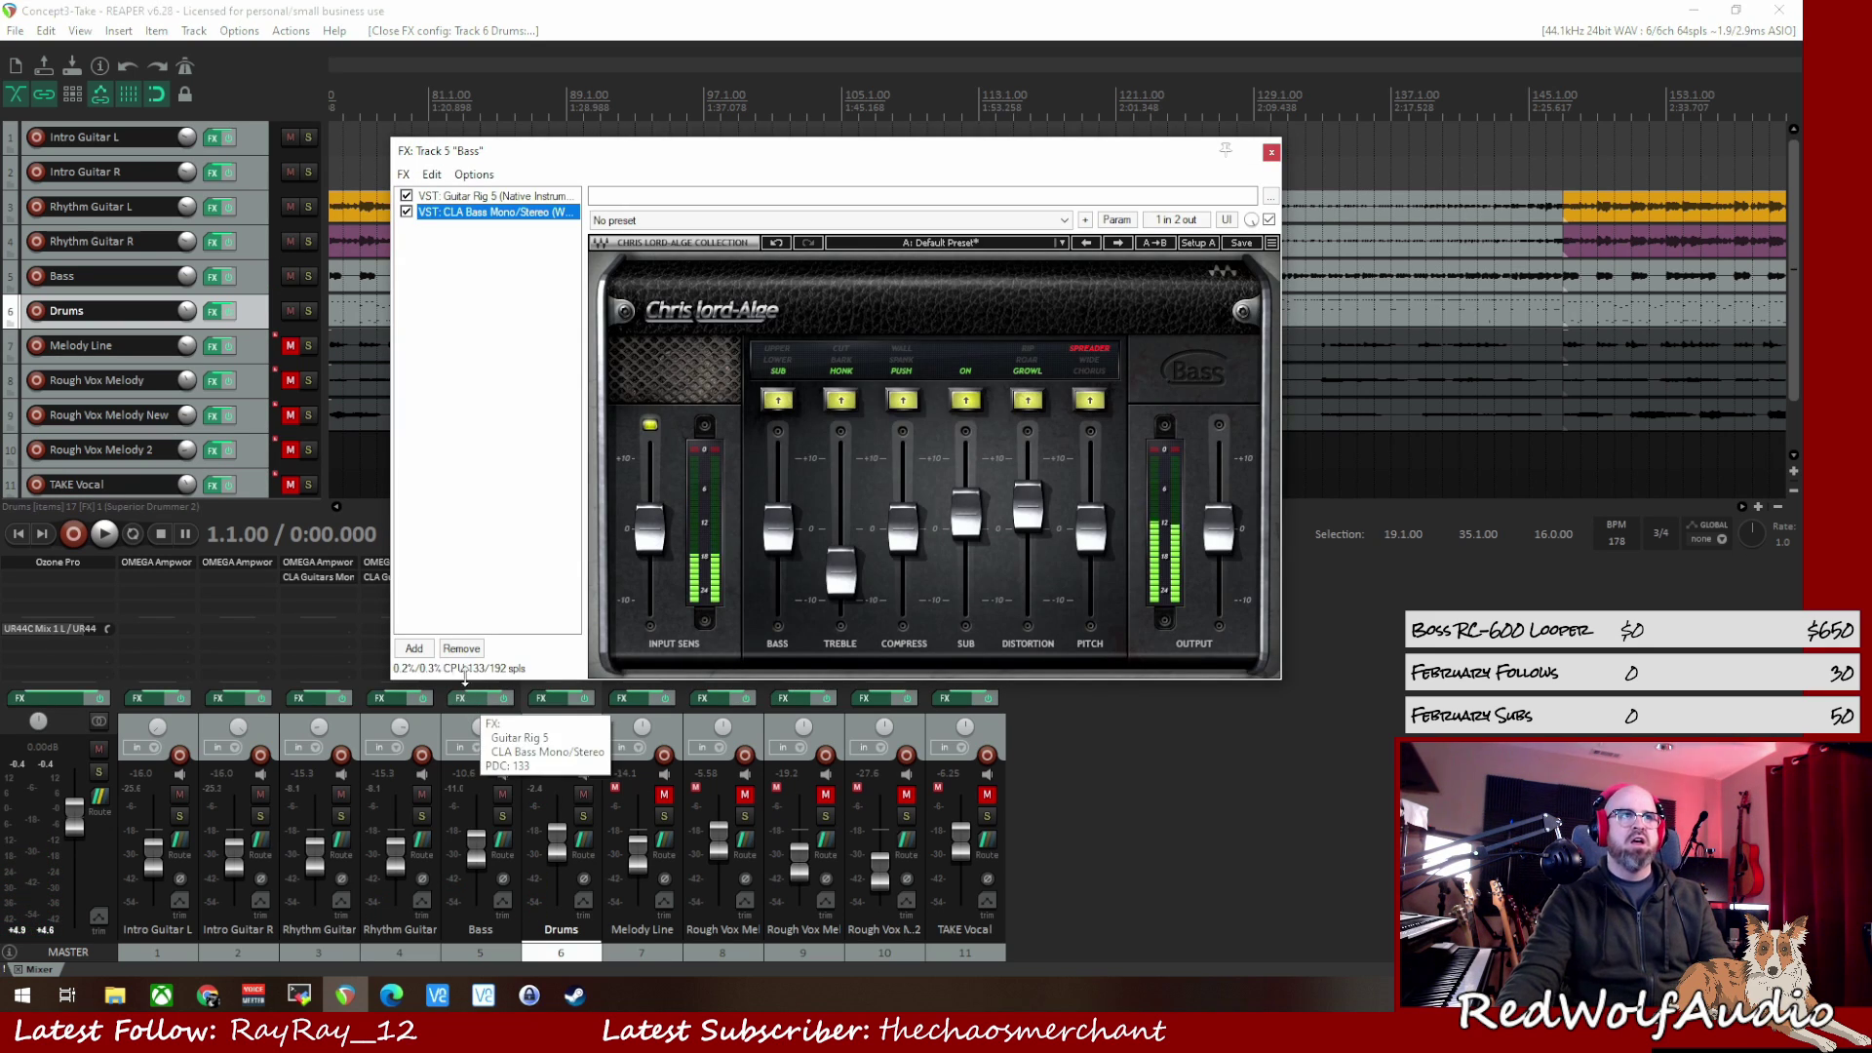
{"action": "double_click", "coordinate": [456, 297]}
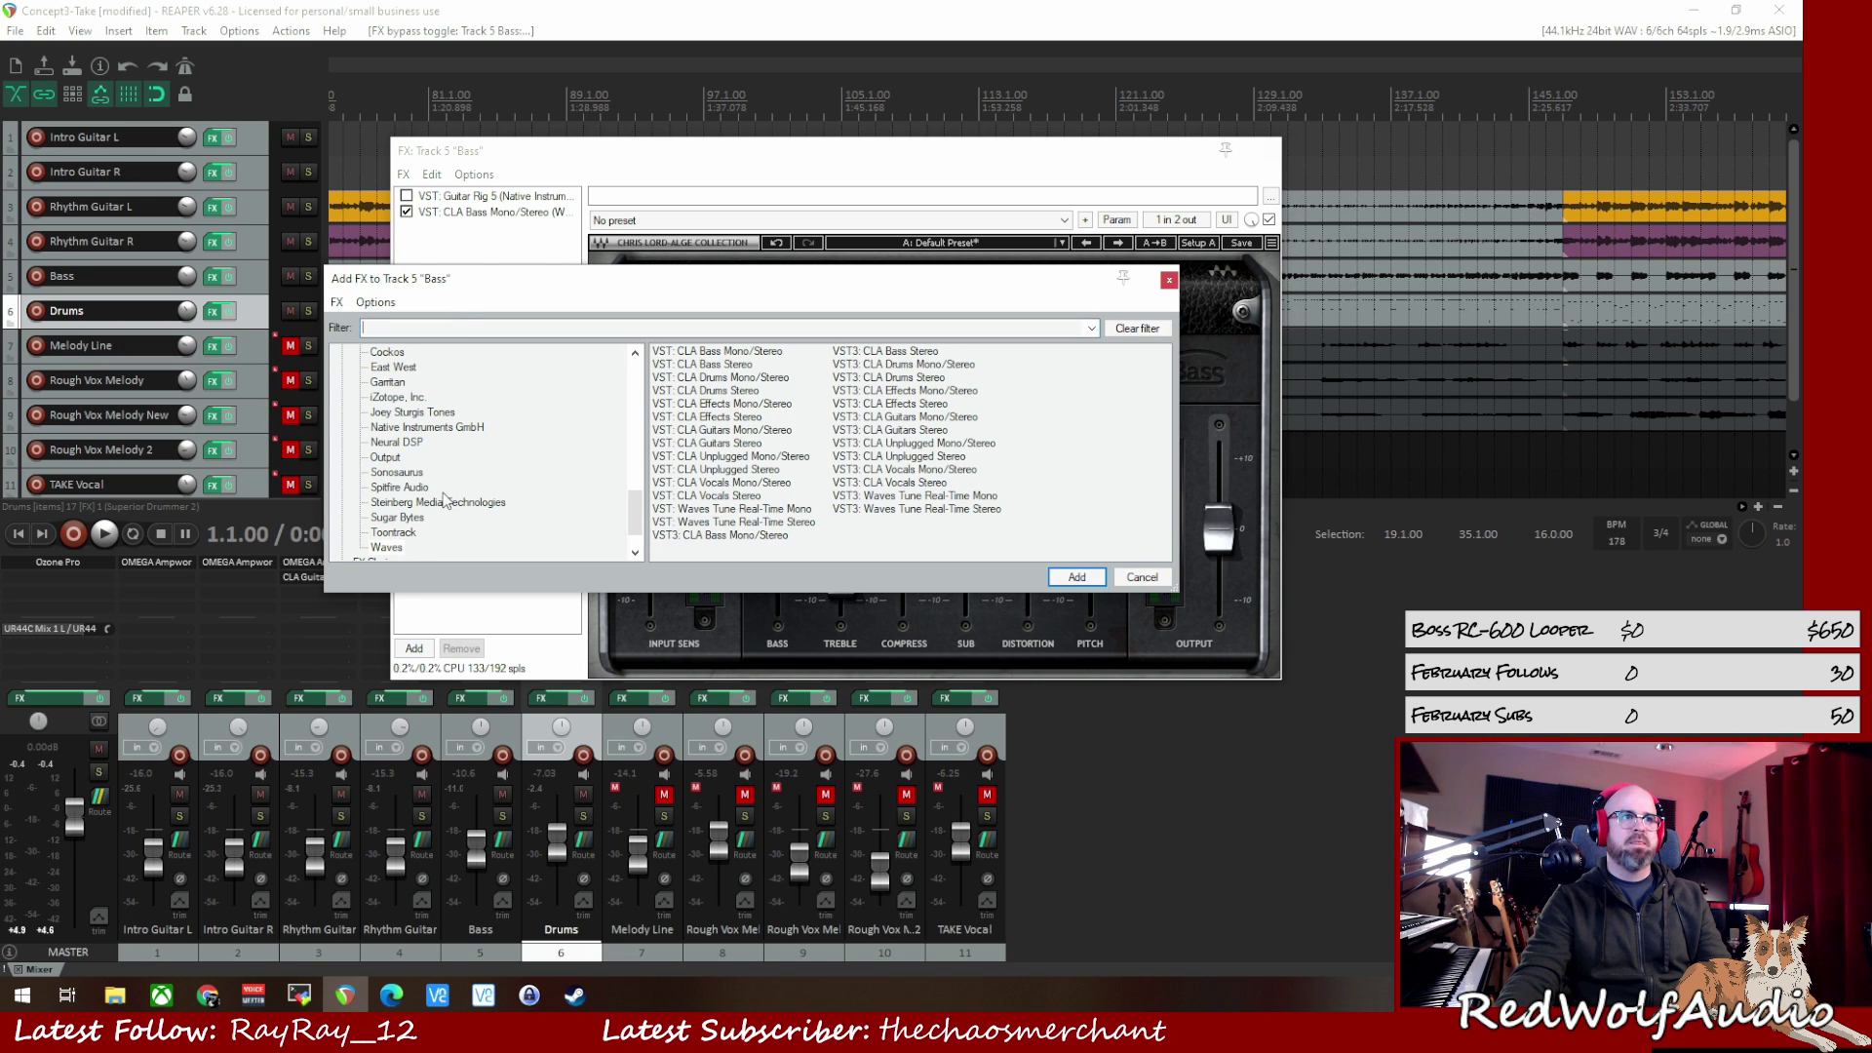
{"action": "left_click", "coordinate": [396, 441]}
{"action": "double_click", "coordinate": [720, 368]}
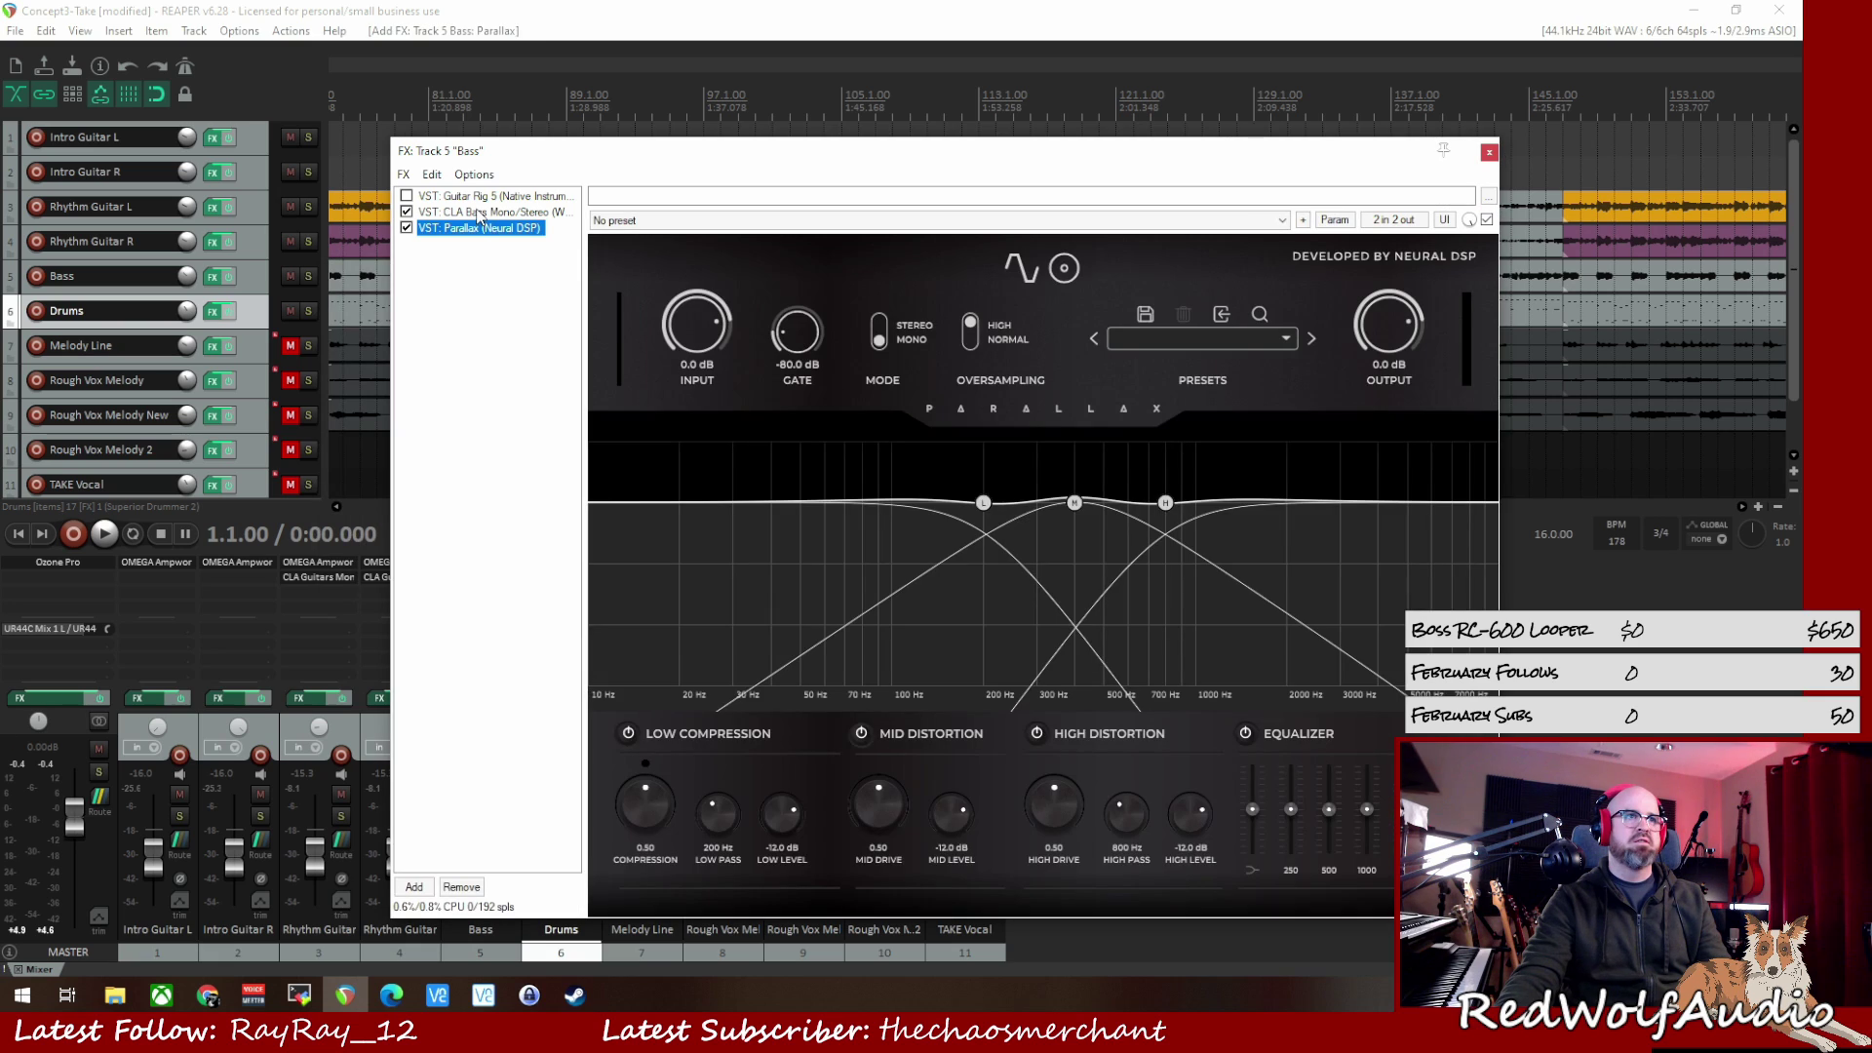
{"action": "left_click_drag", "start_coordinate": [475, 230], "coordinate": [480, 197]}
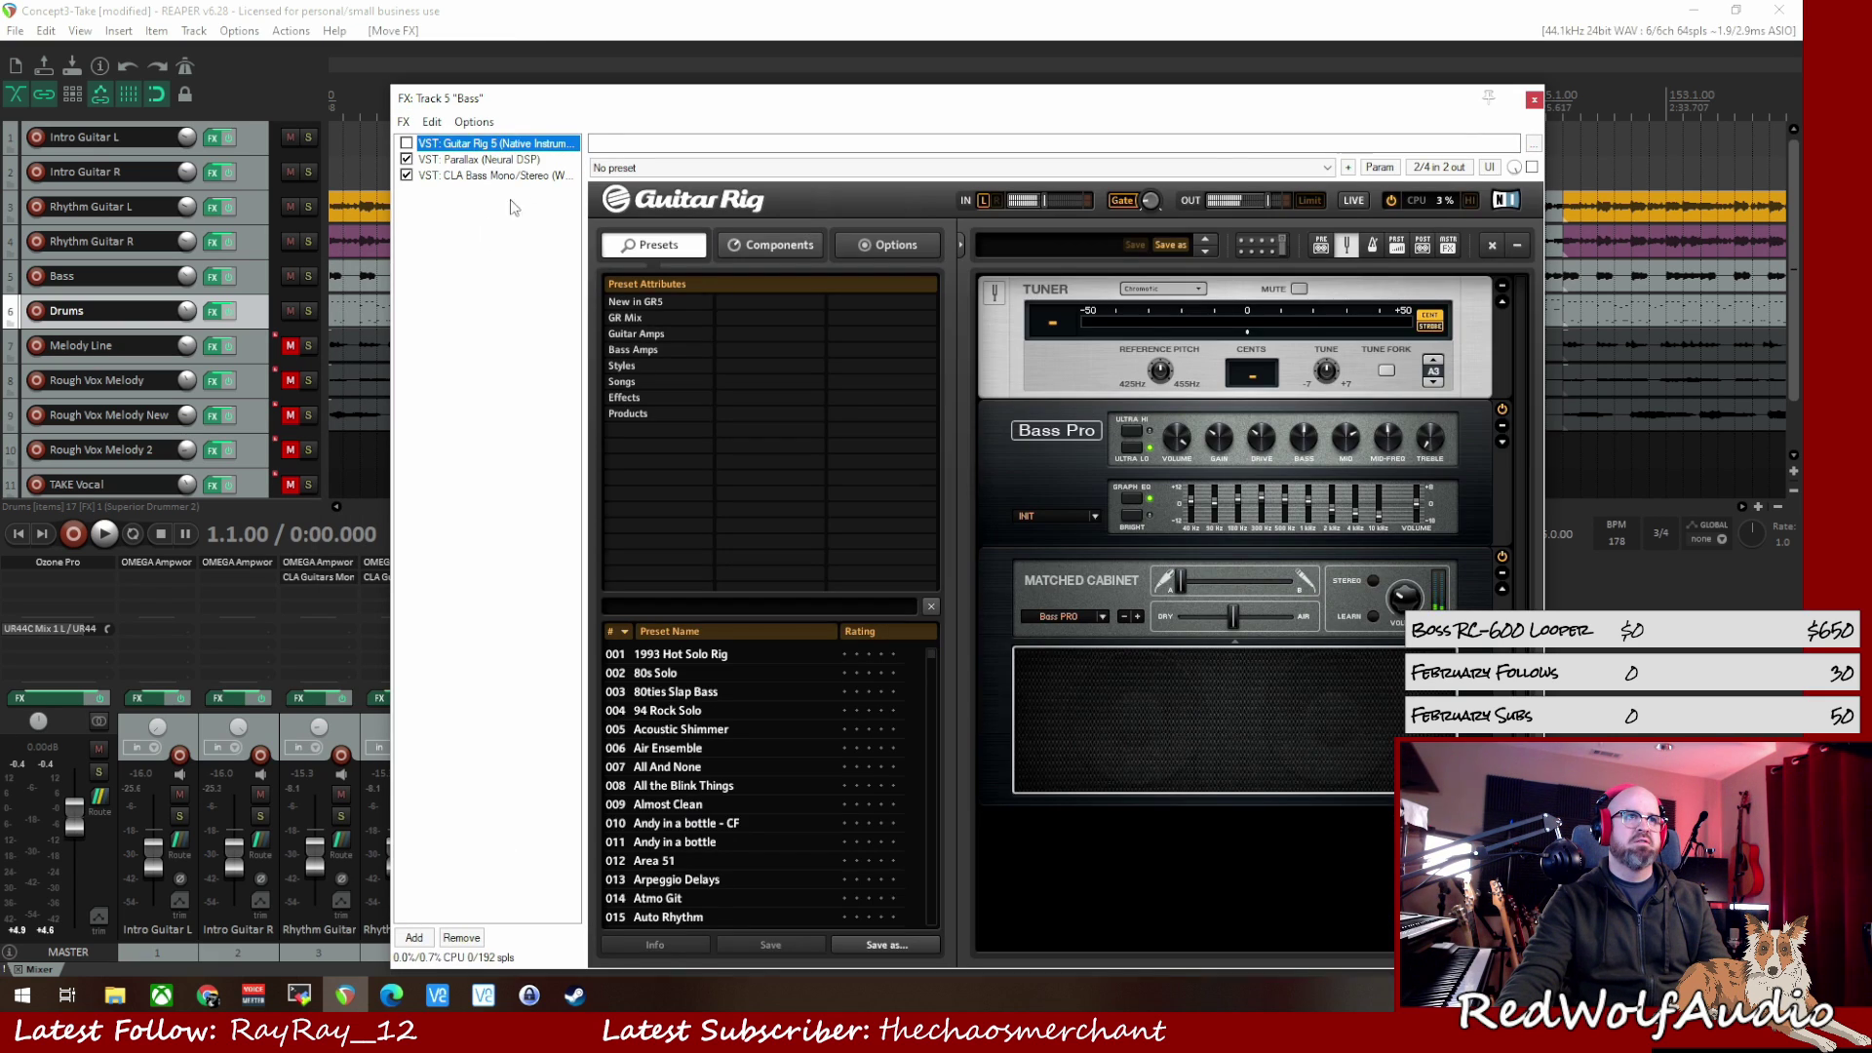
Play the song with Parallax showing and load its factory preset Nice and Warm.
{"action": "key", "text": "Down"}
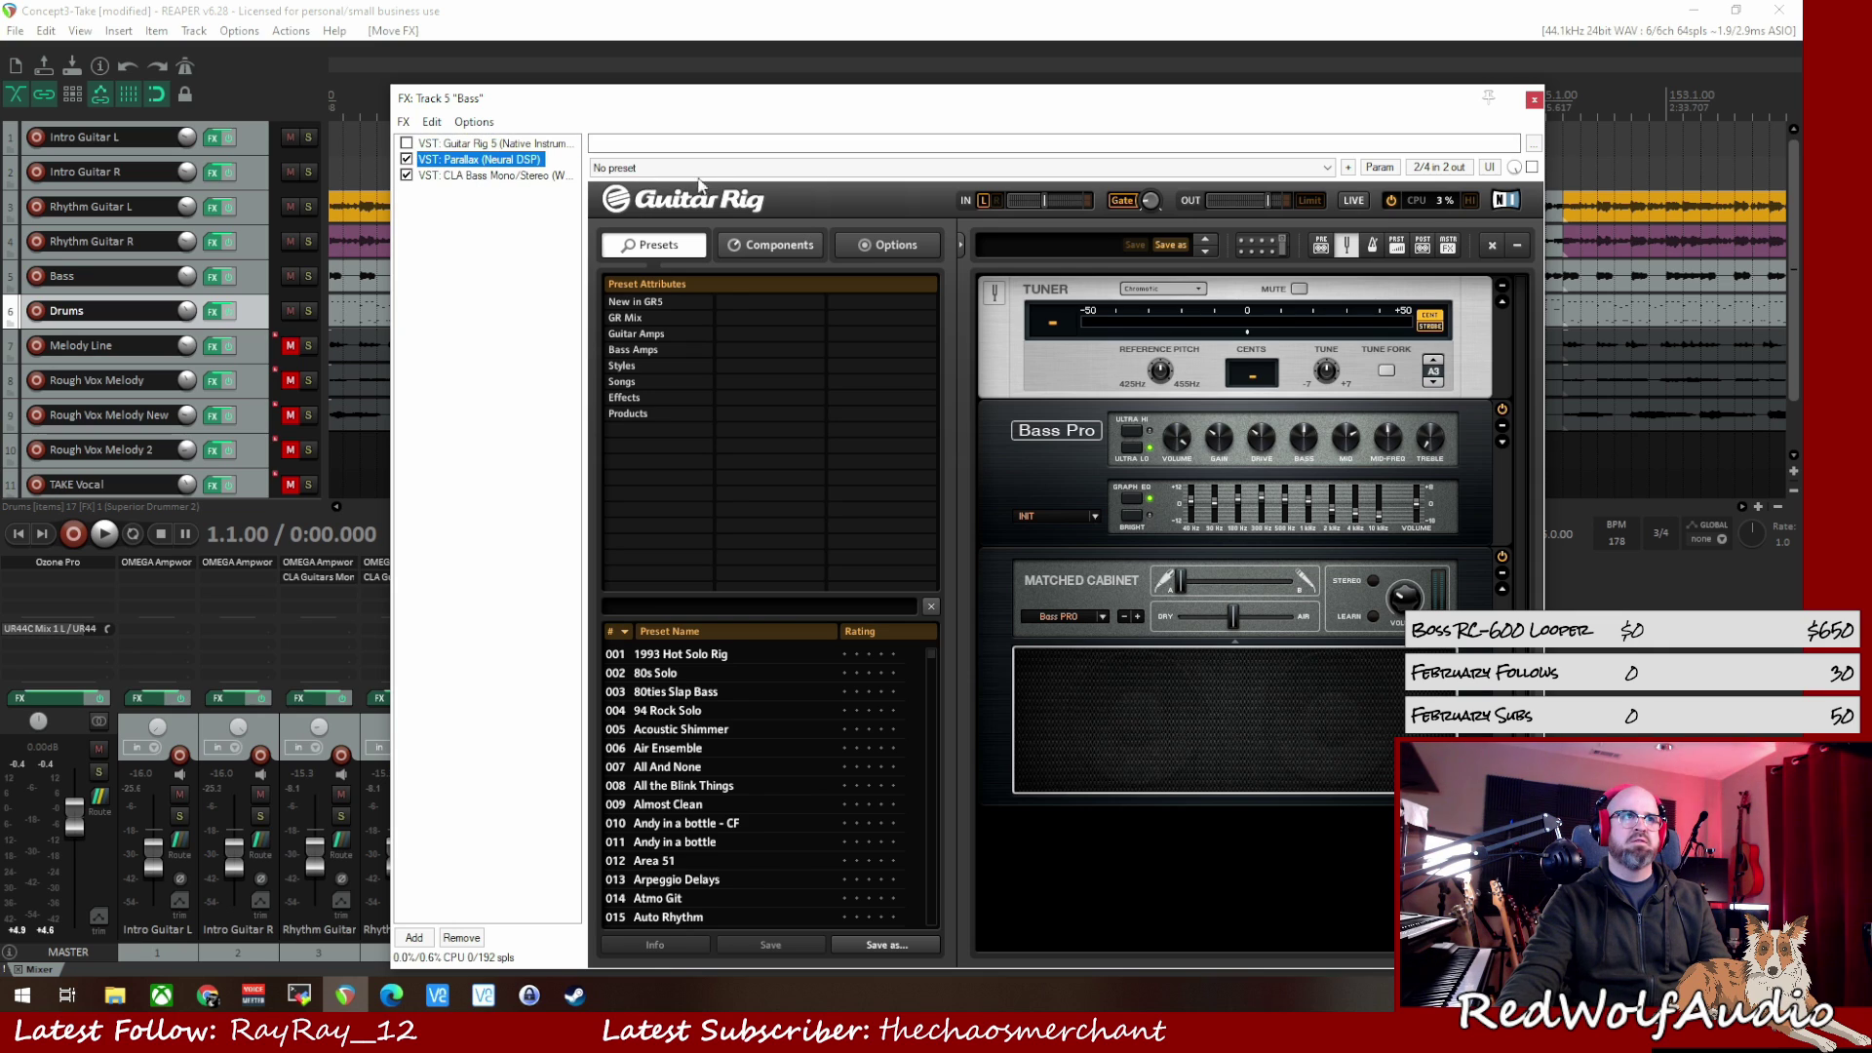
{"action": "key", "text": "space"}
{"action": "key", "text": "space"}
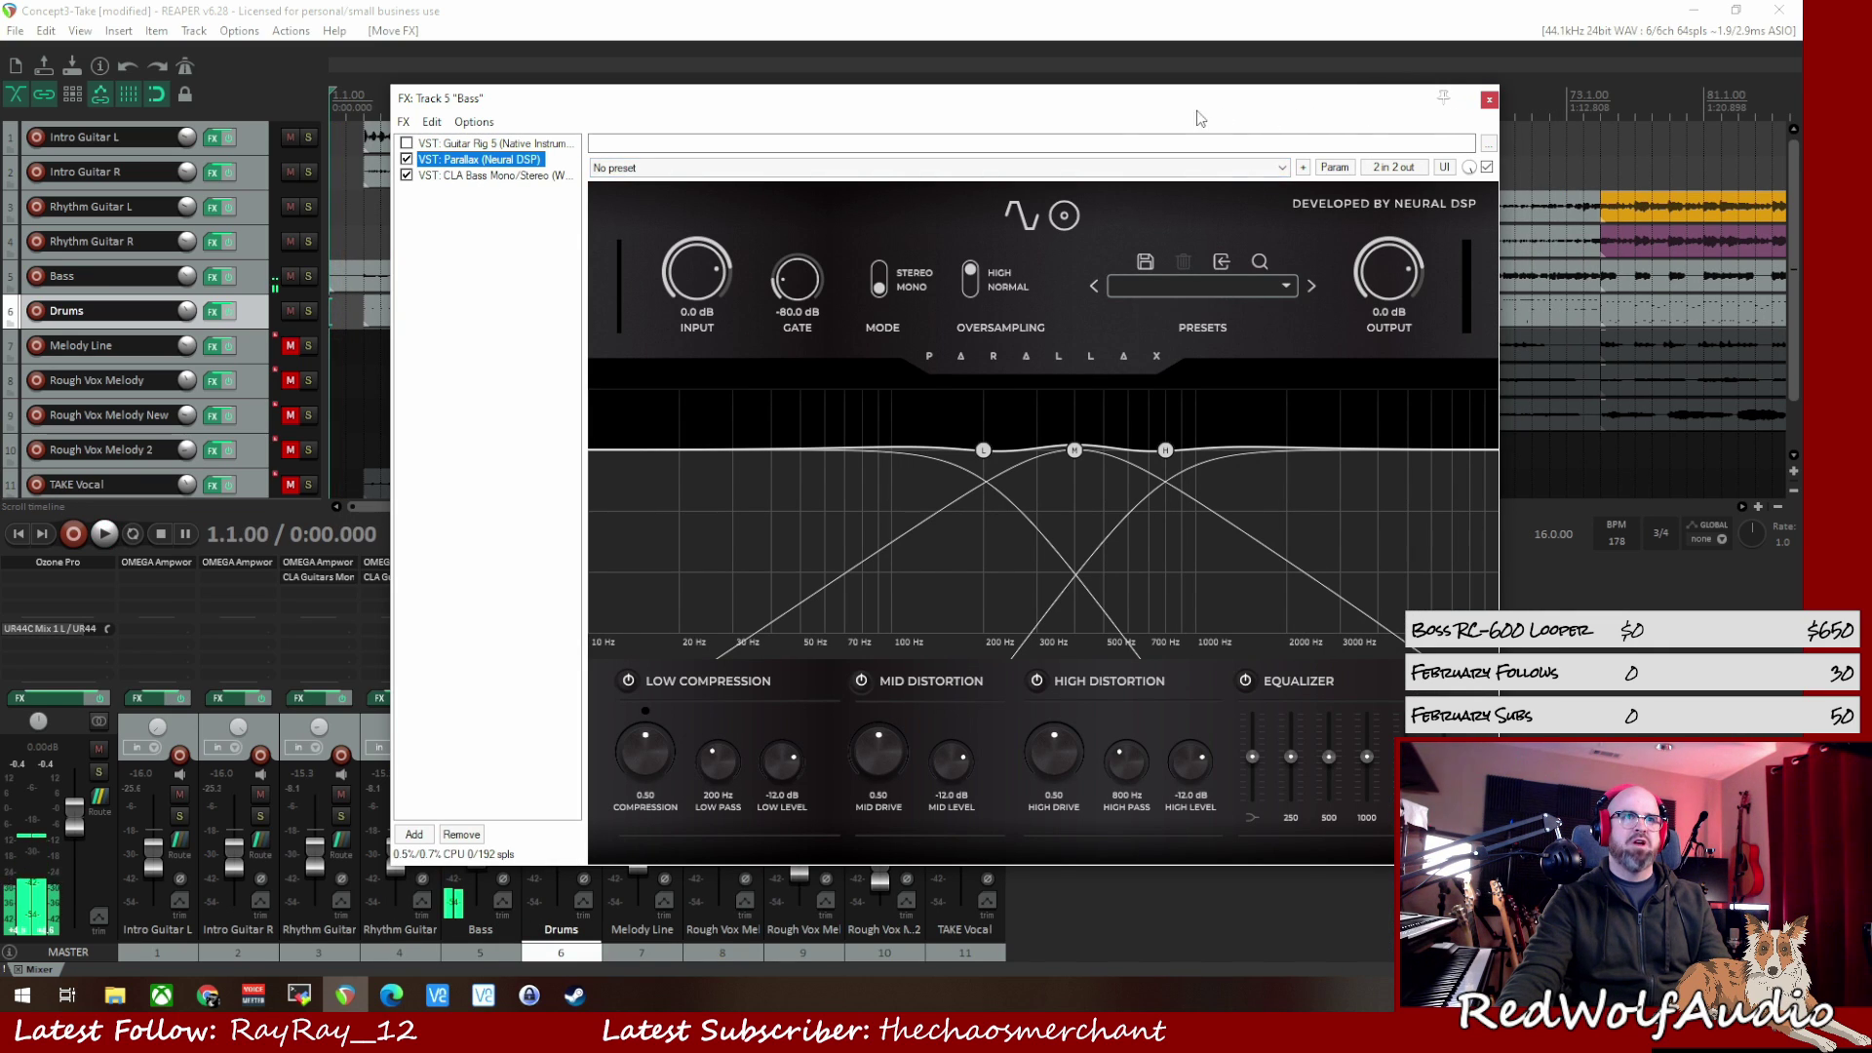
{"action": "key", "text": "space"}
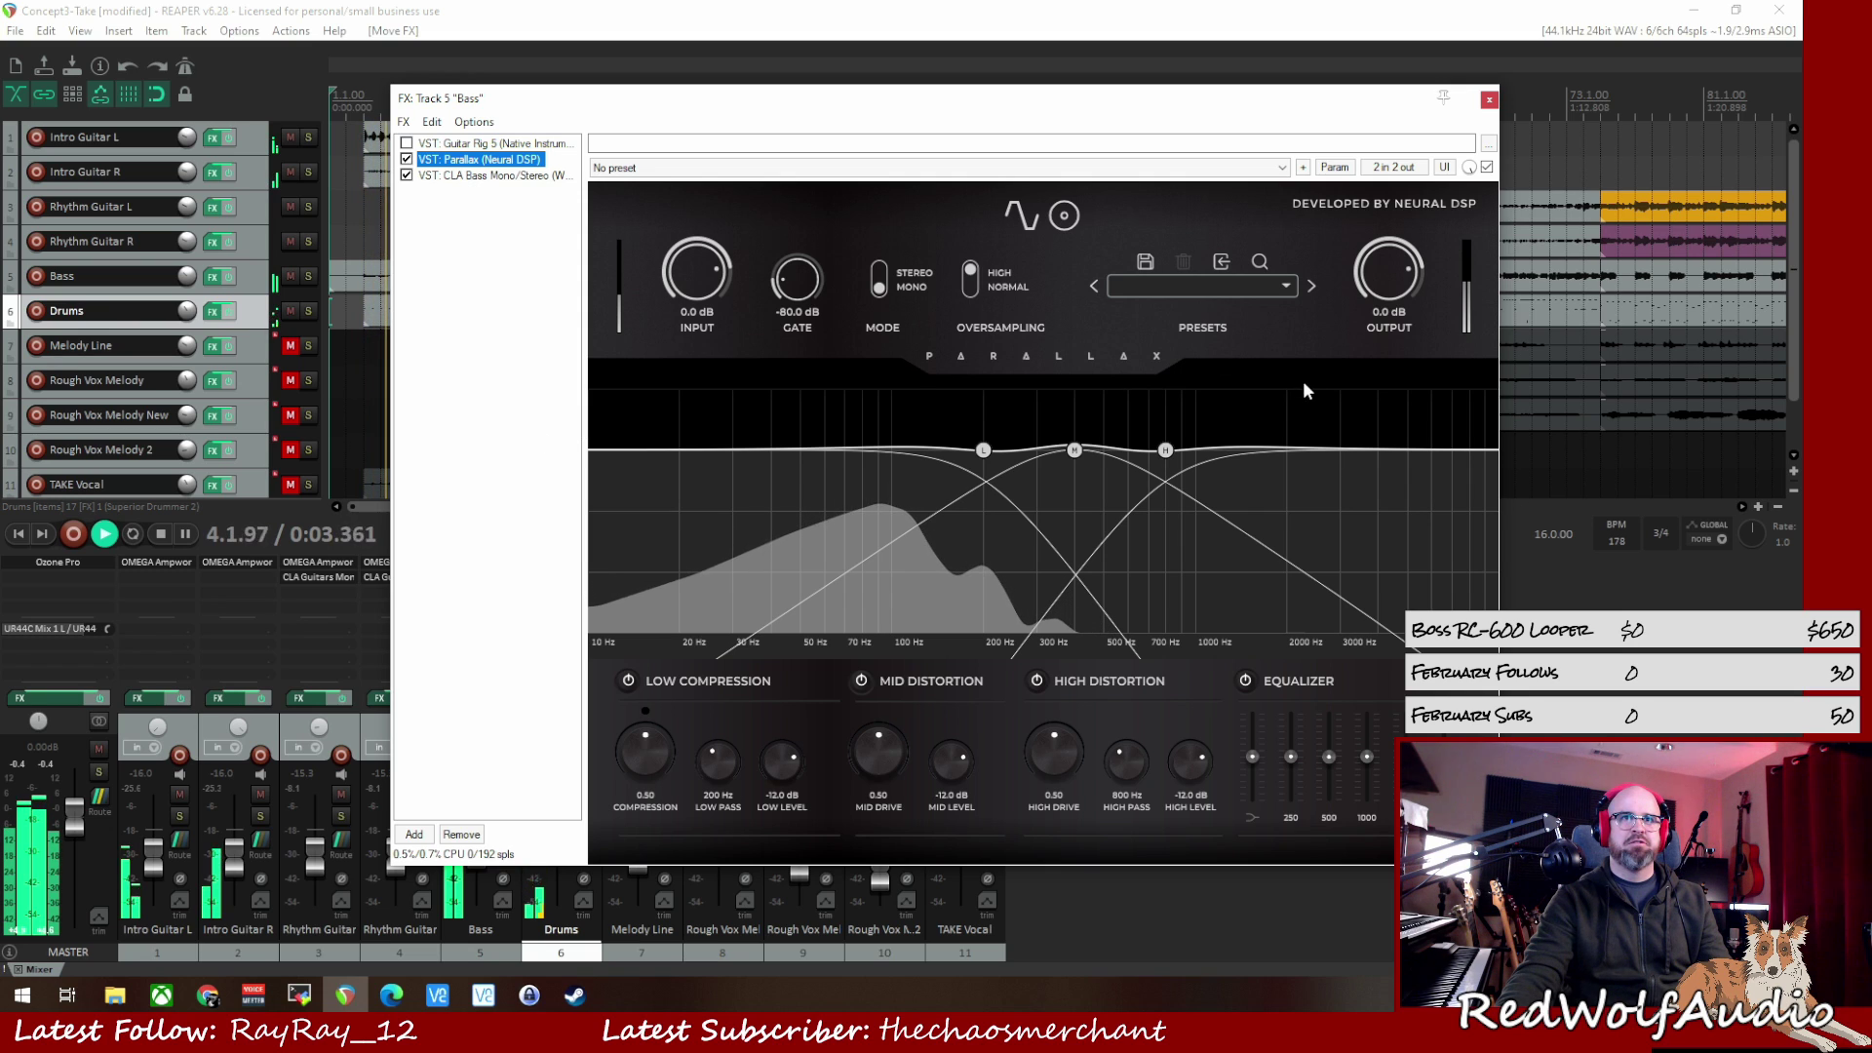
{"action": "left_click", "coordinate": [1285, 285]}
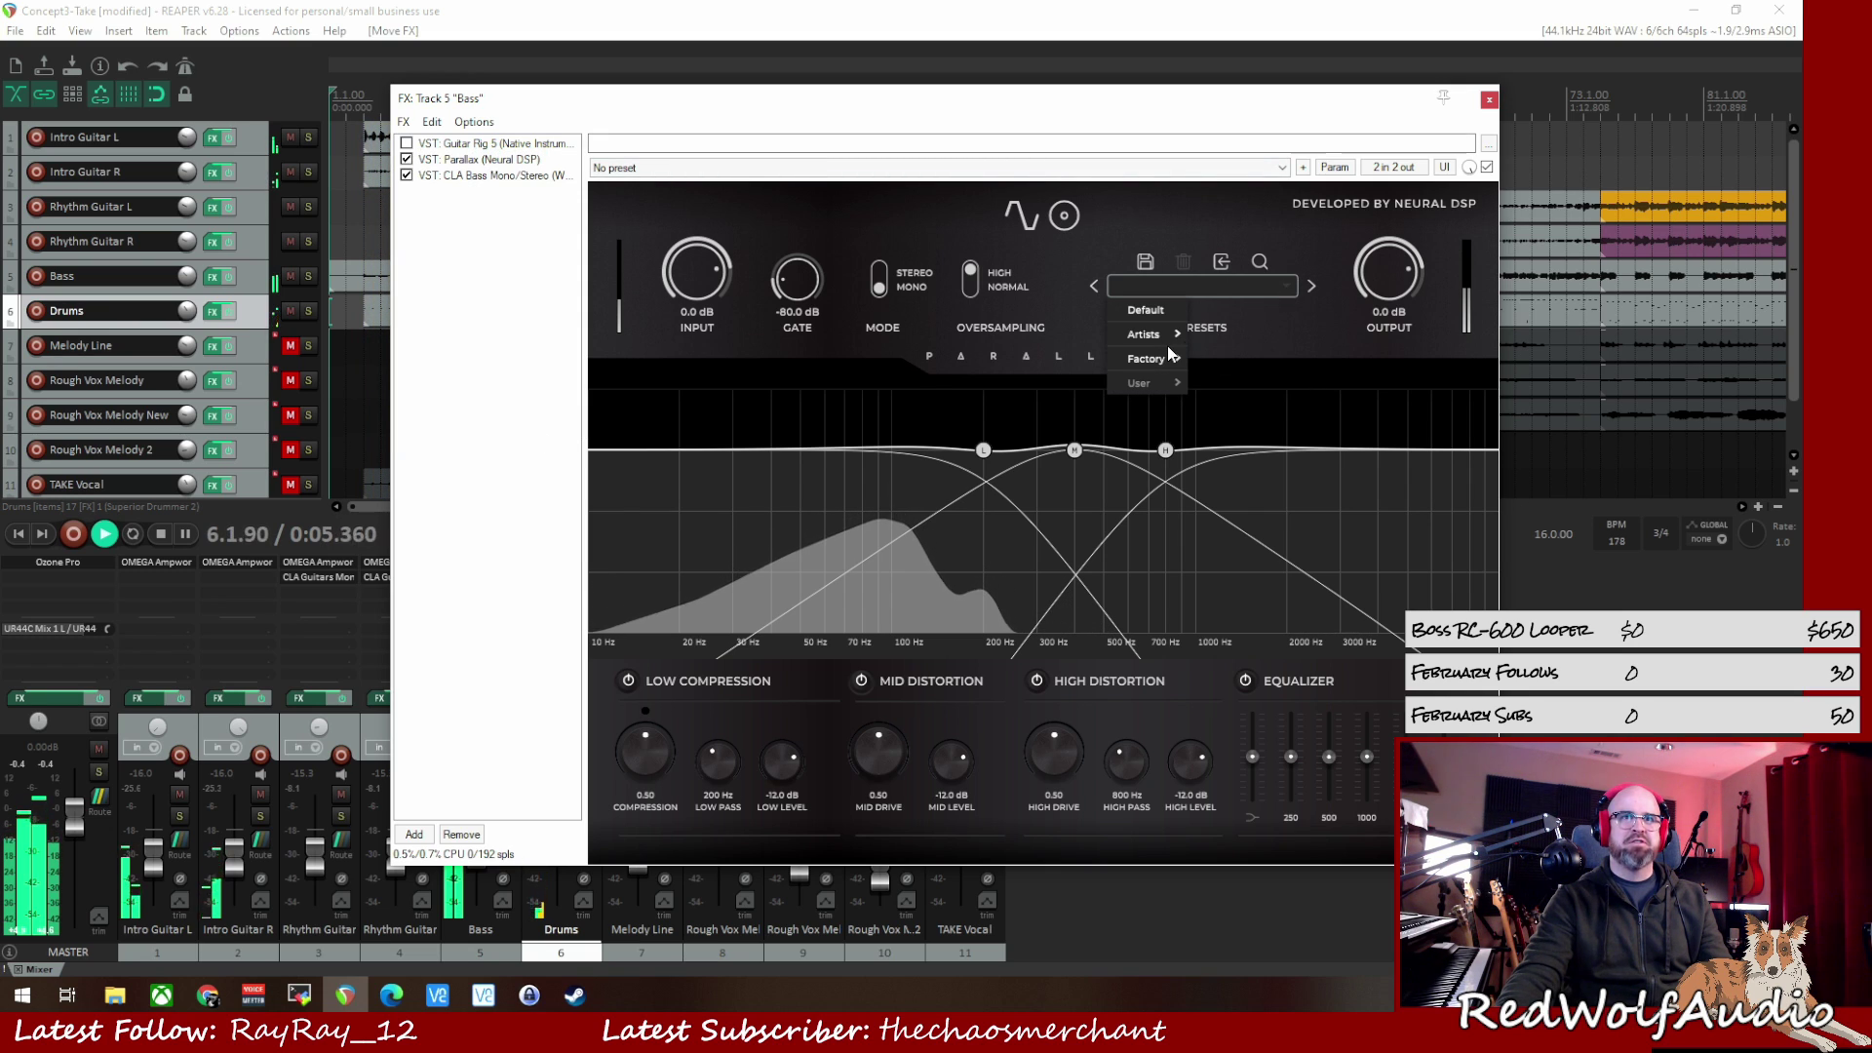
{"action": "mouse_move", "coordinate": [1156, 363]}
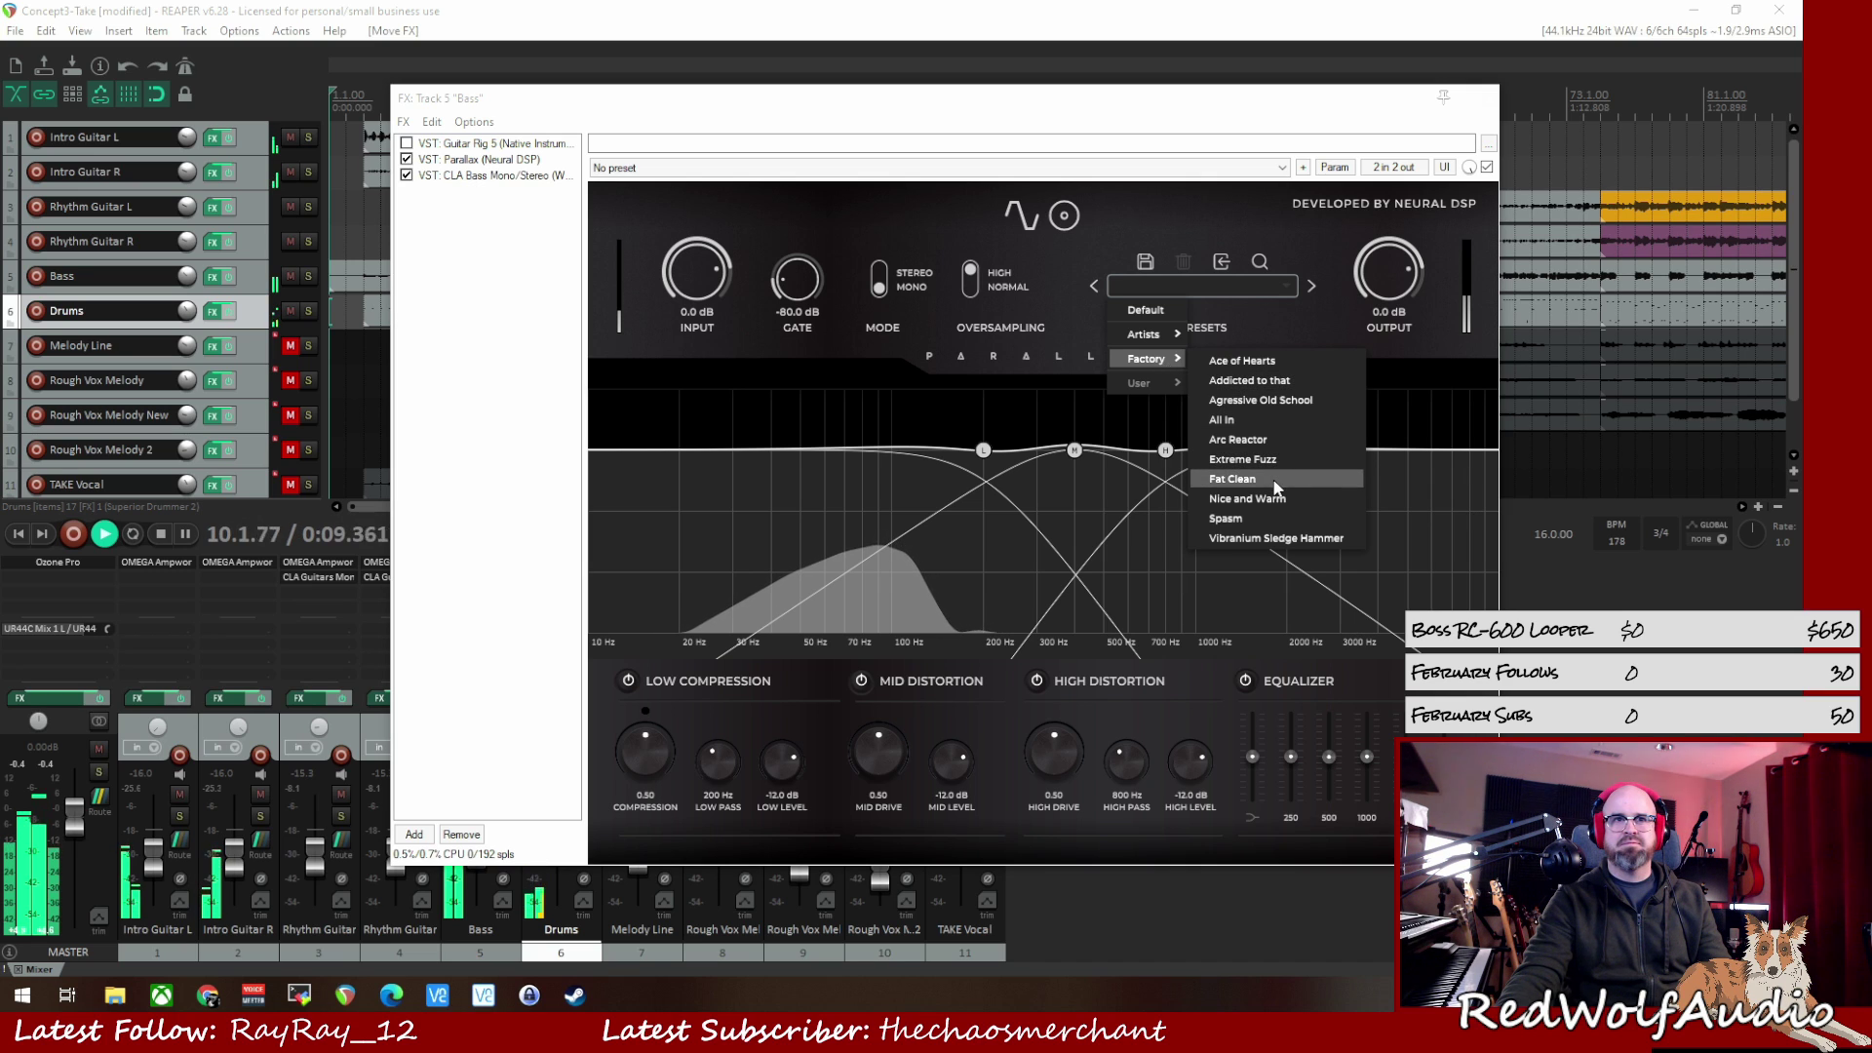
{"action": "left_click", "coordinate": [1253, 499]}
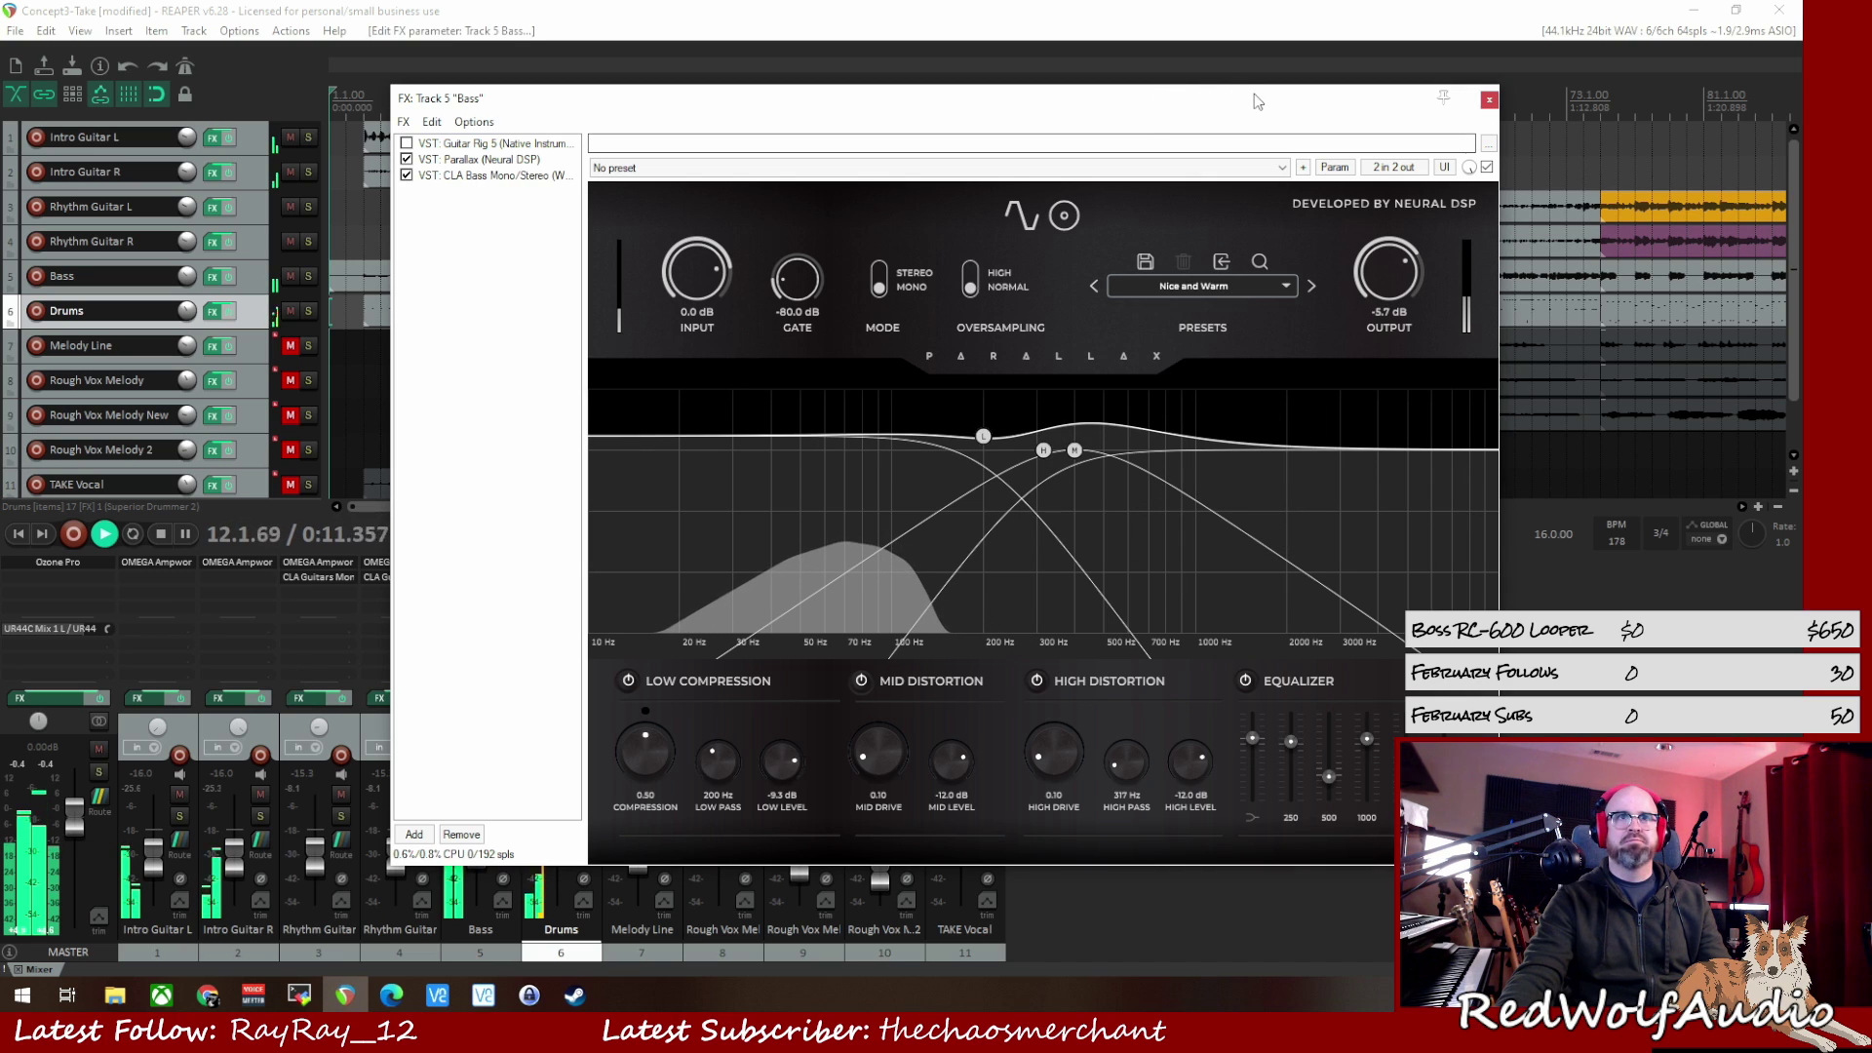
Compare Parallax with low compression off and on, switch to the Spasm preset, and close the Bass effects.
{"action": "left_click_drag", "start_coordinate": [1258, 108], "coordinate": [1151, 122]}
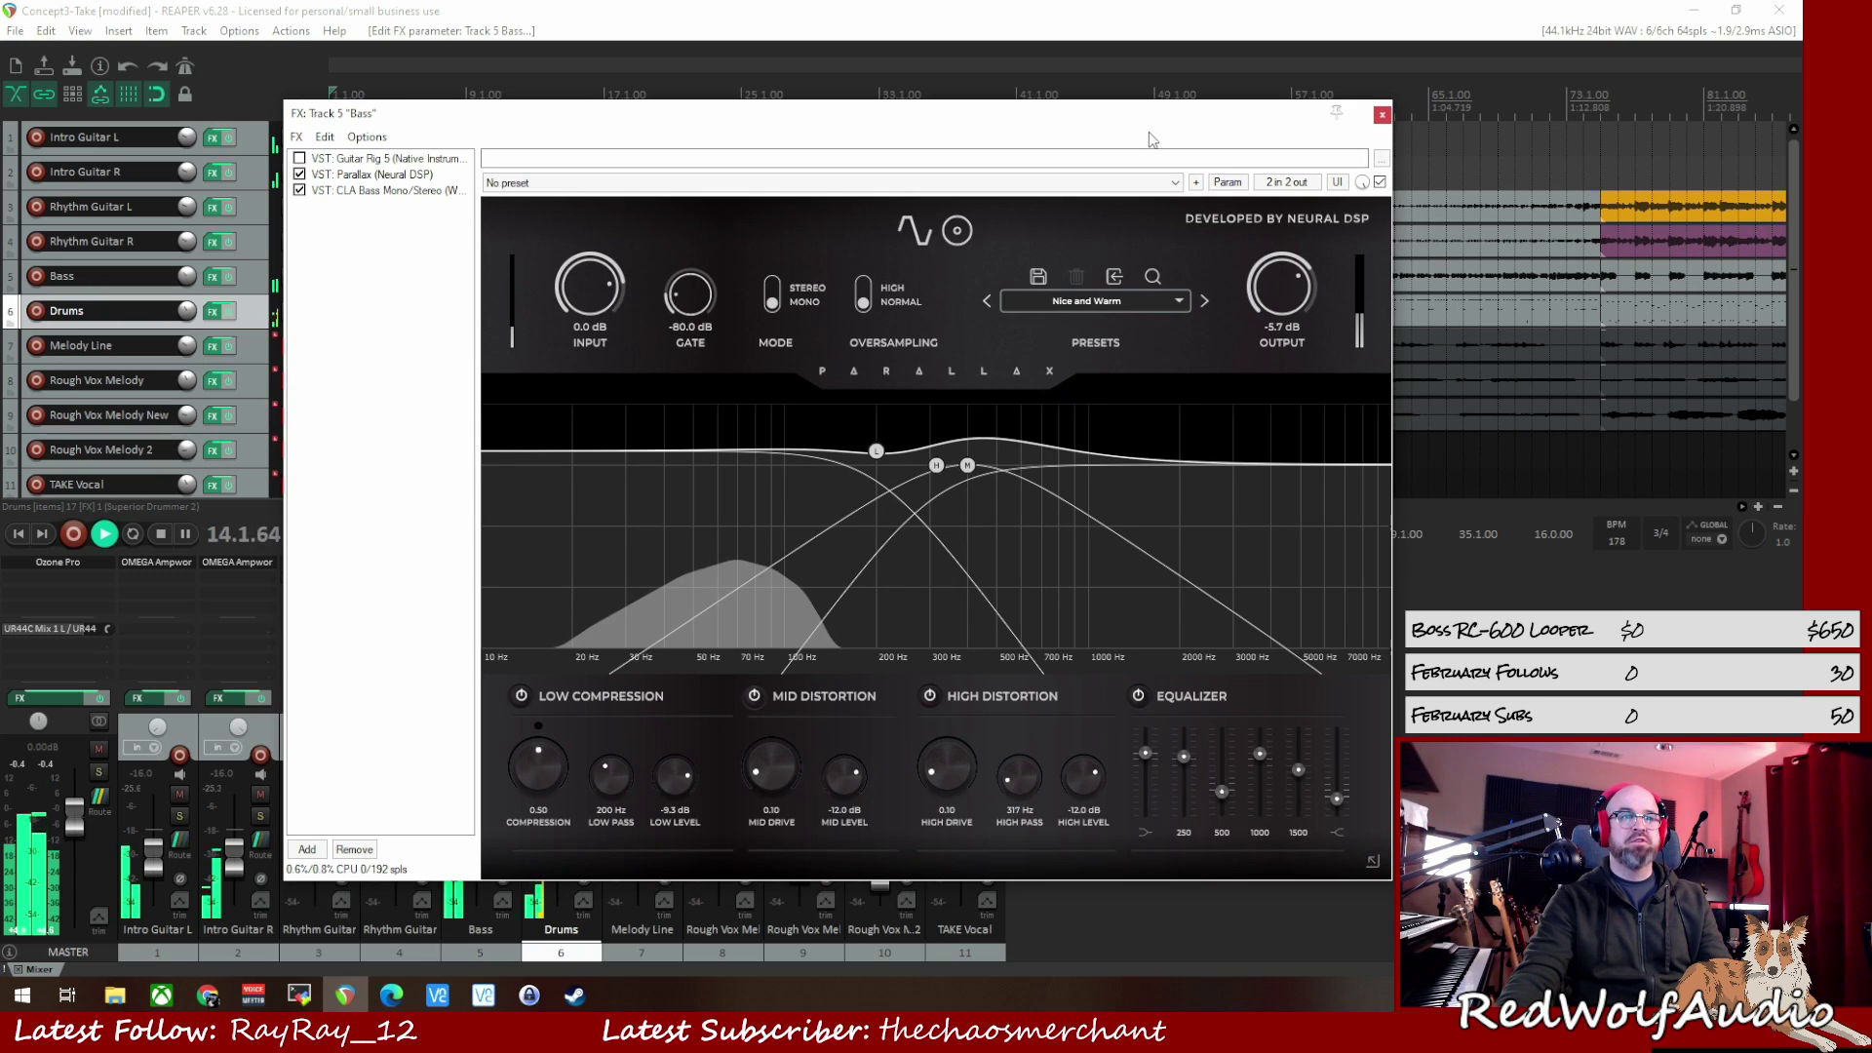
{"action": "left_click", "coordinate": [522, 695]}
{"action": "left_click", "coordinate": [522, 695]}
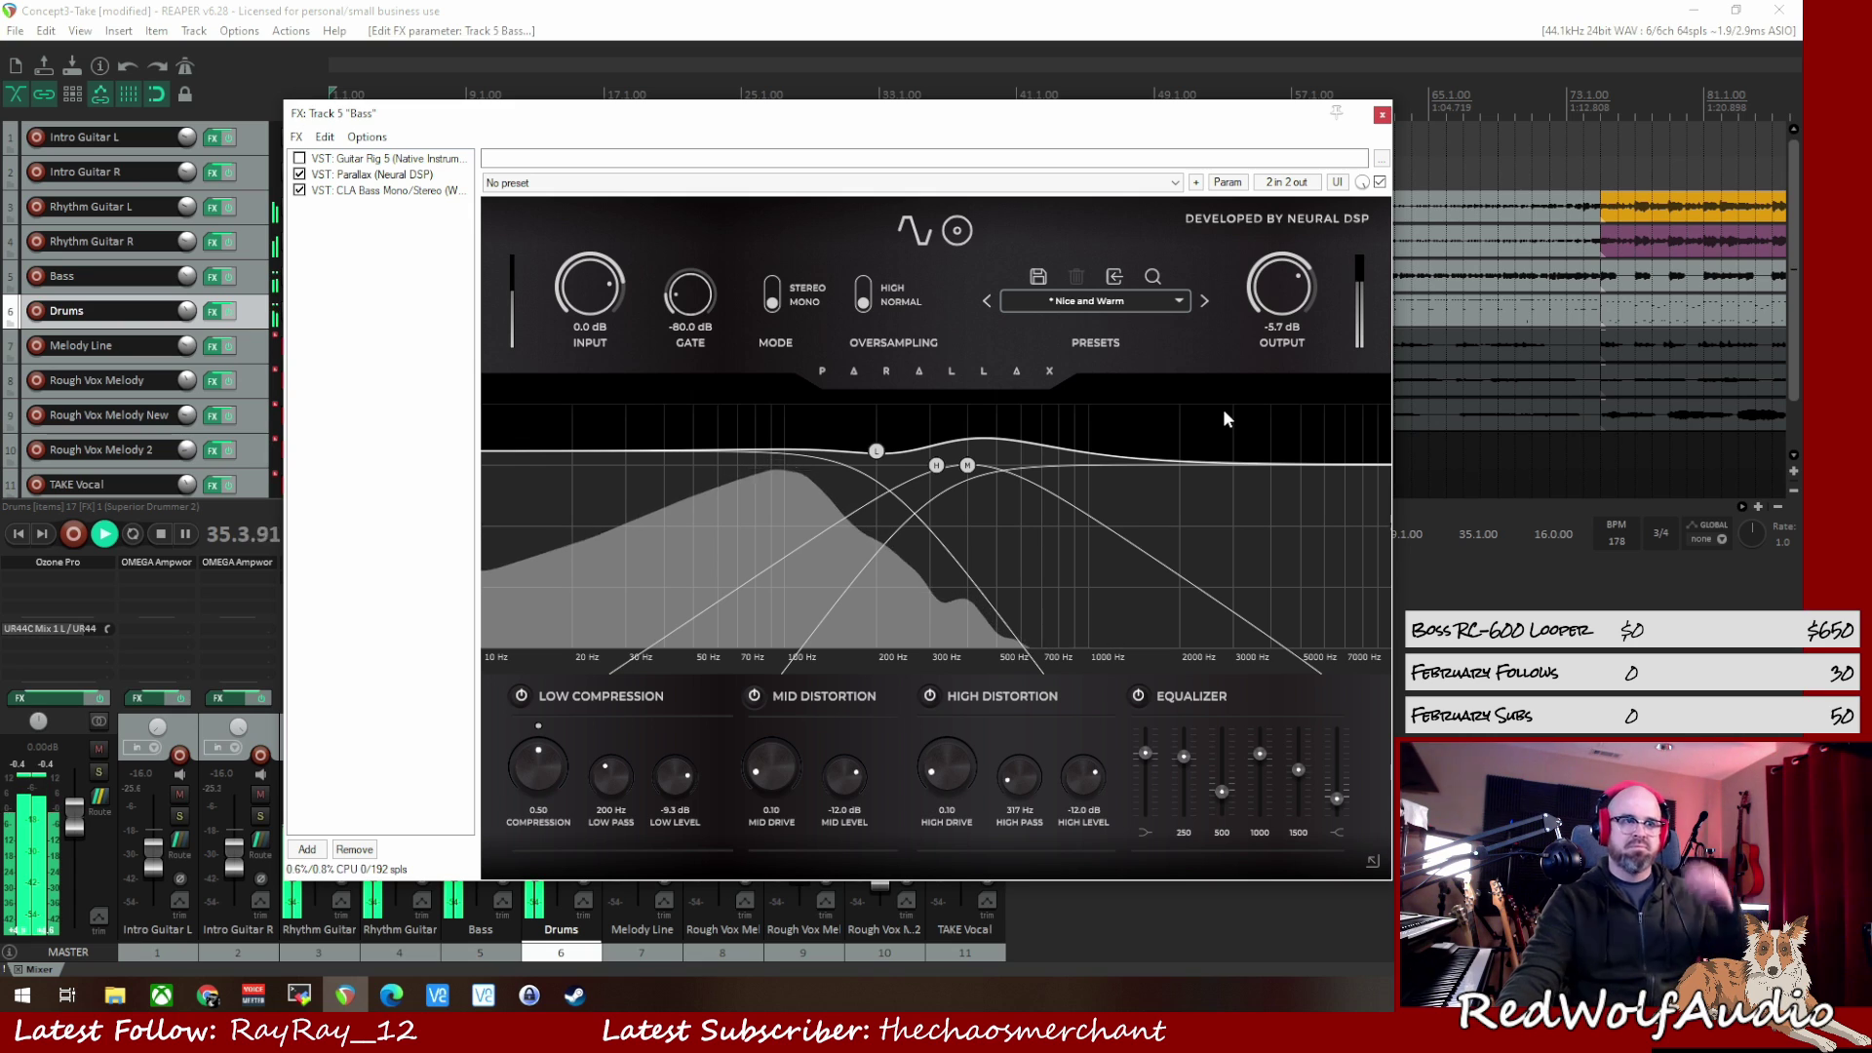
{"action": "left_click", "coordinate": [1205, 300]}
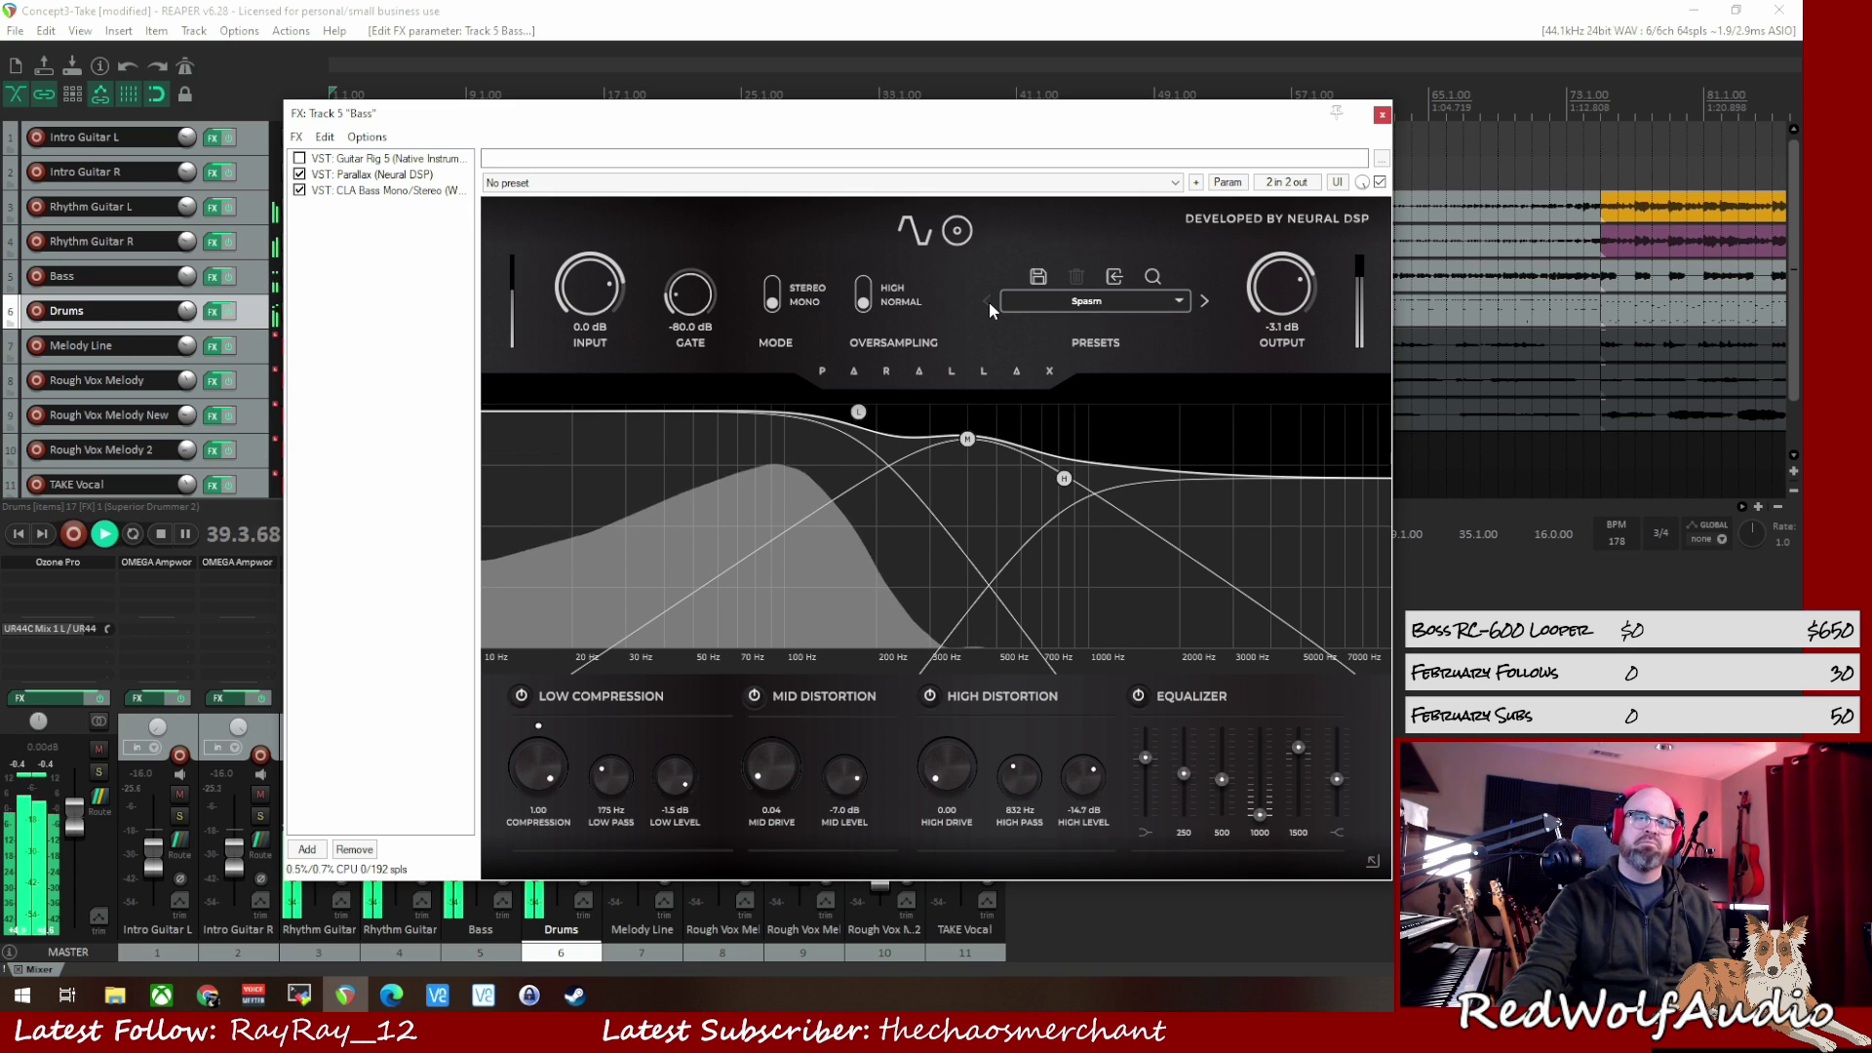
{"action": "key", "text": "space"}
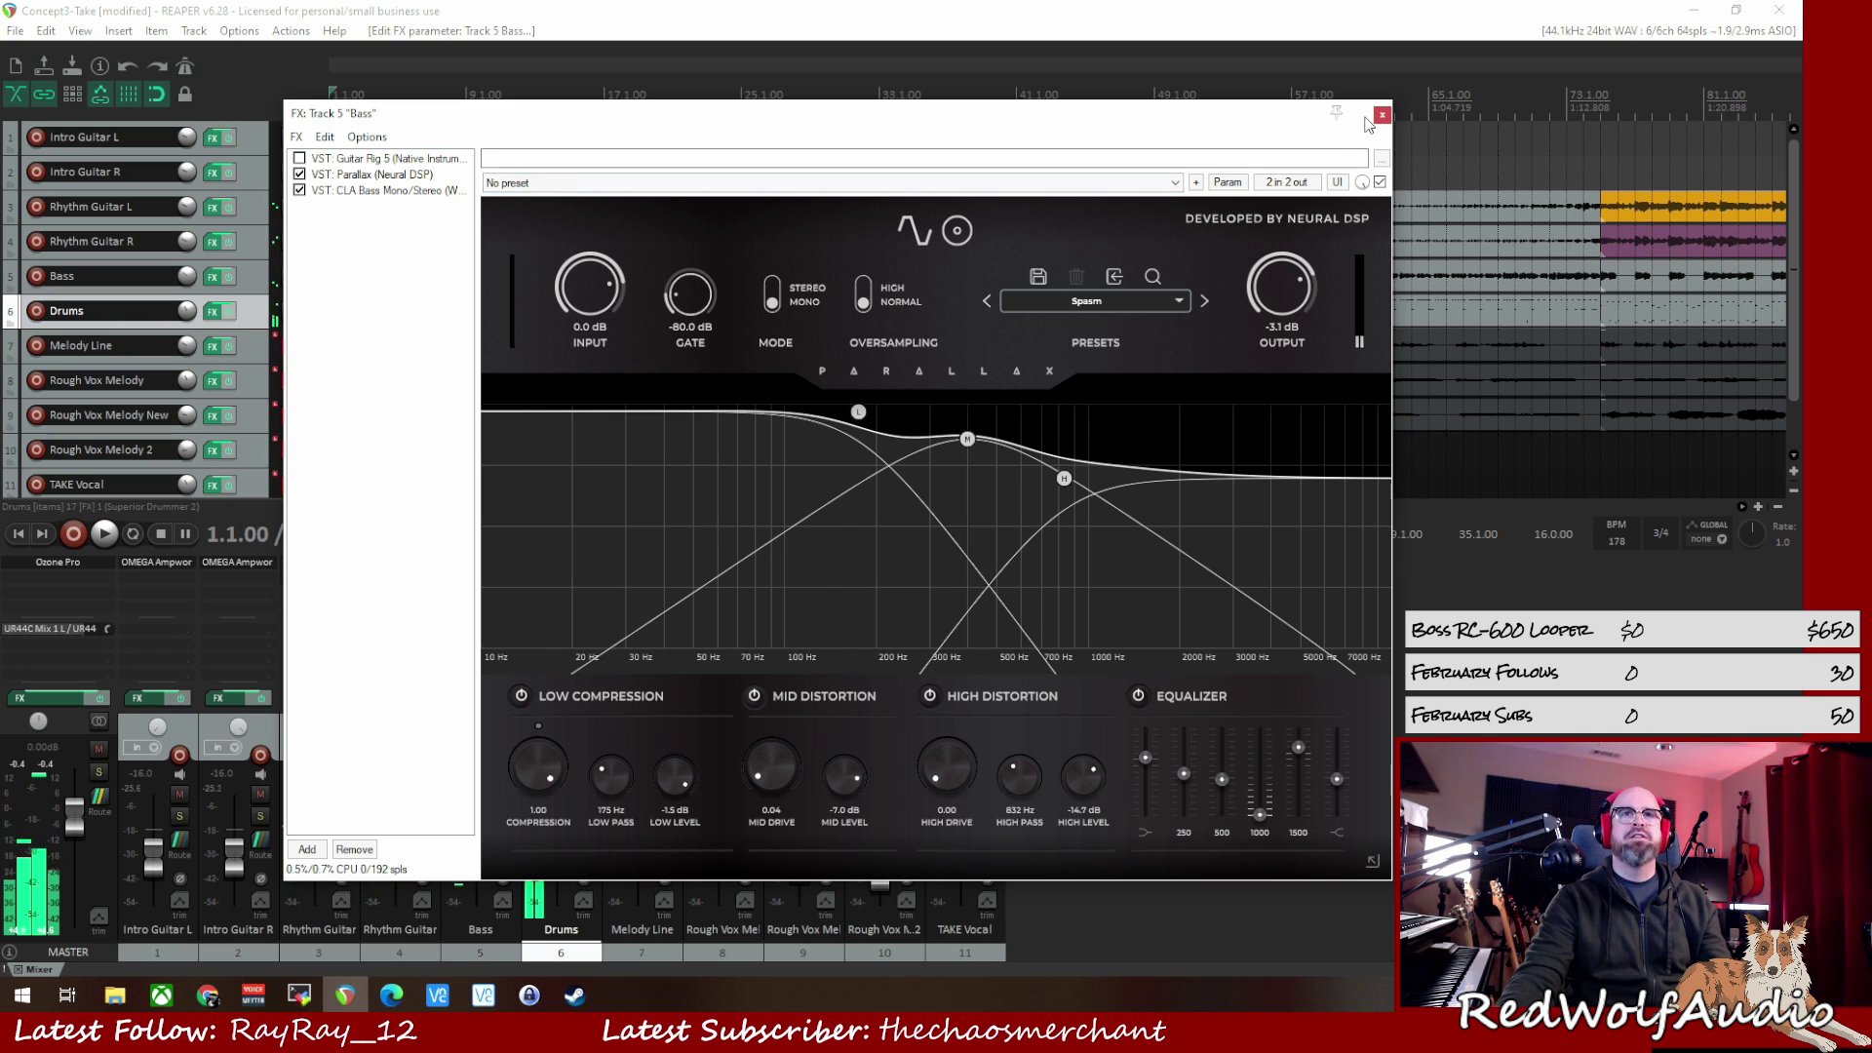
{"action": "left_click", "coordinate": [1380, 115]}
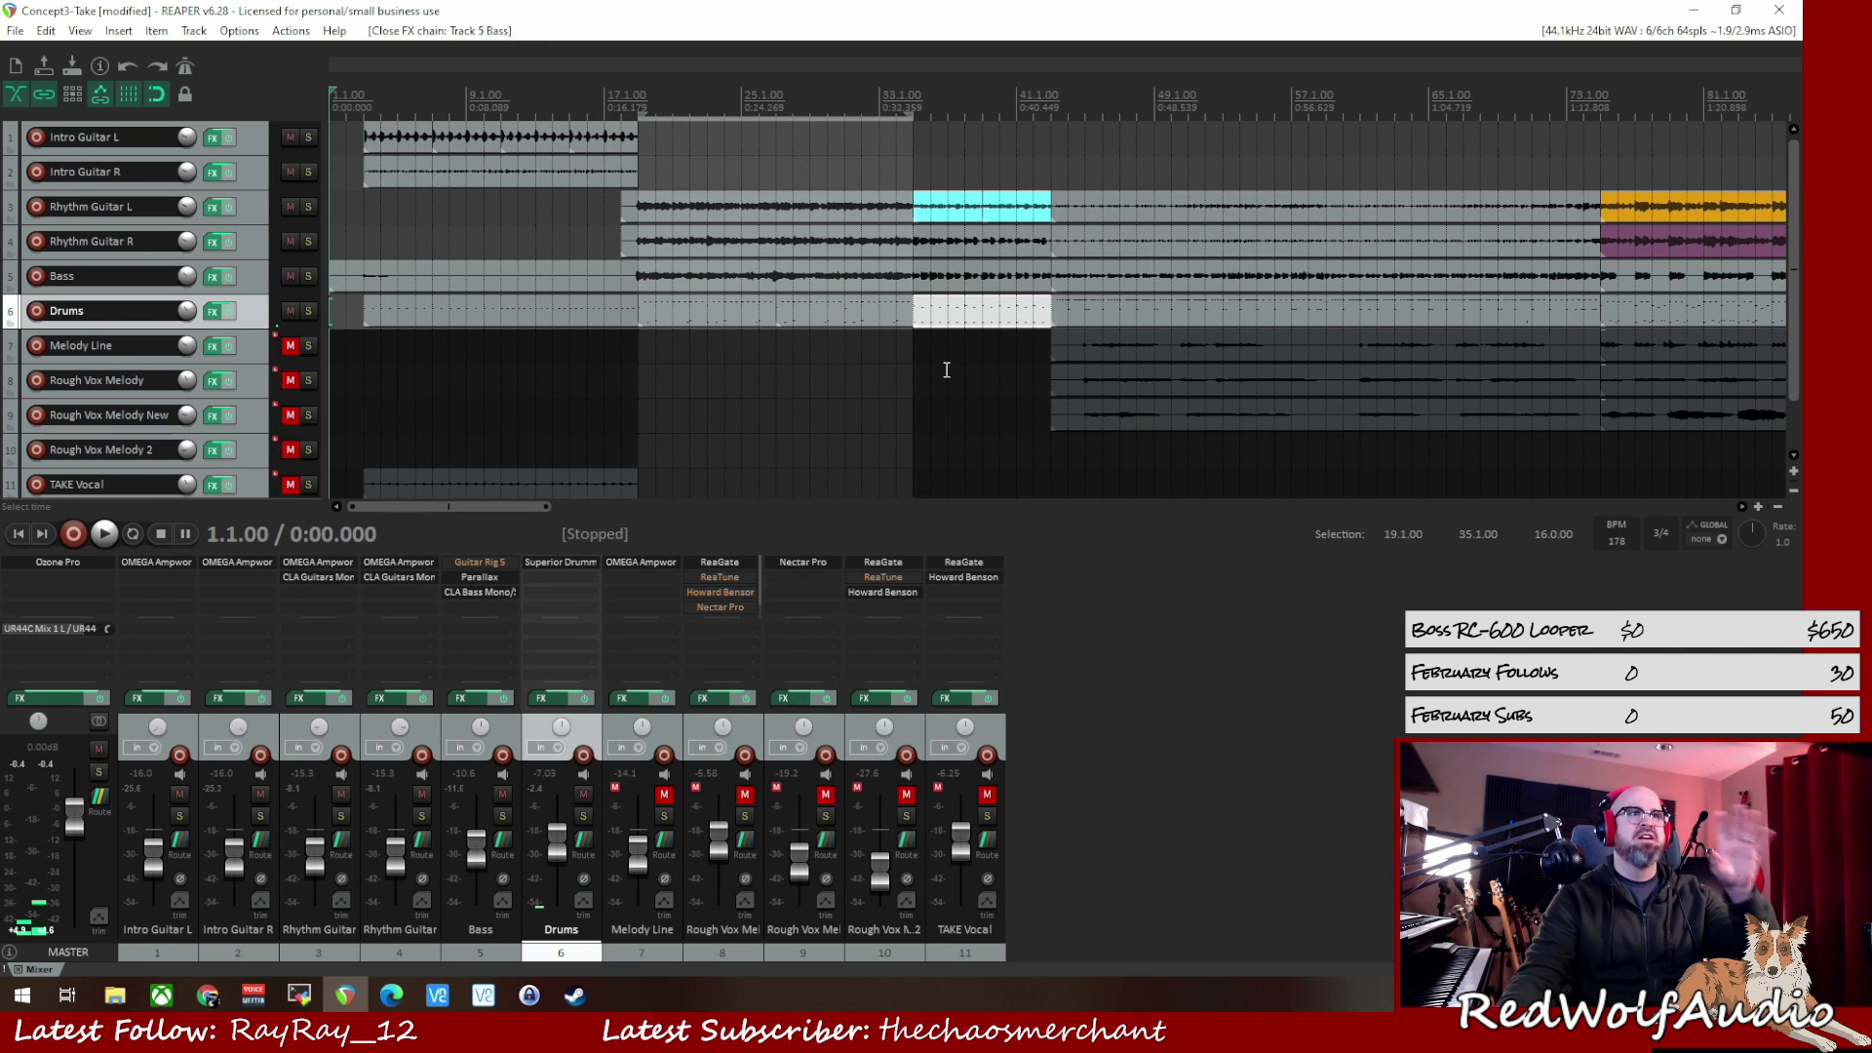
Play from bar 19 with the Bass track soloed and reopen its Parallax plugin.
{"action": "left_click", "coordinate": [636, 106]}
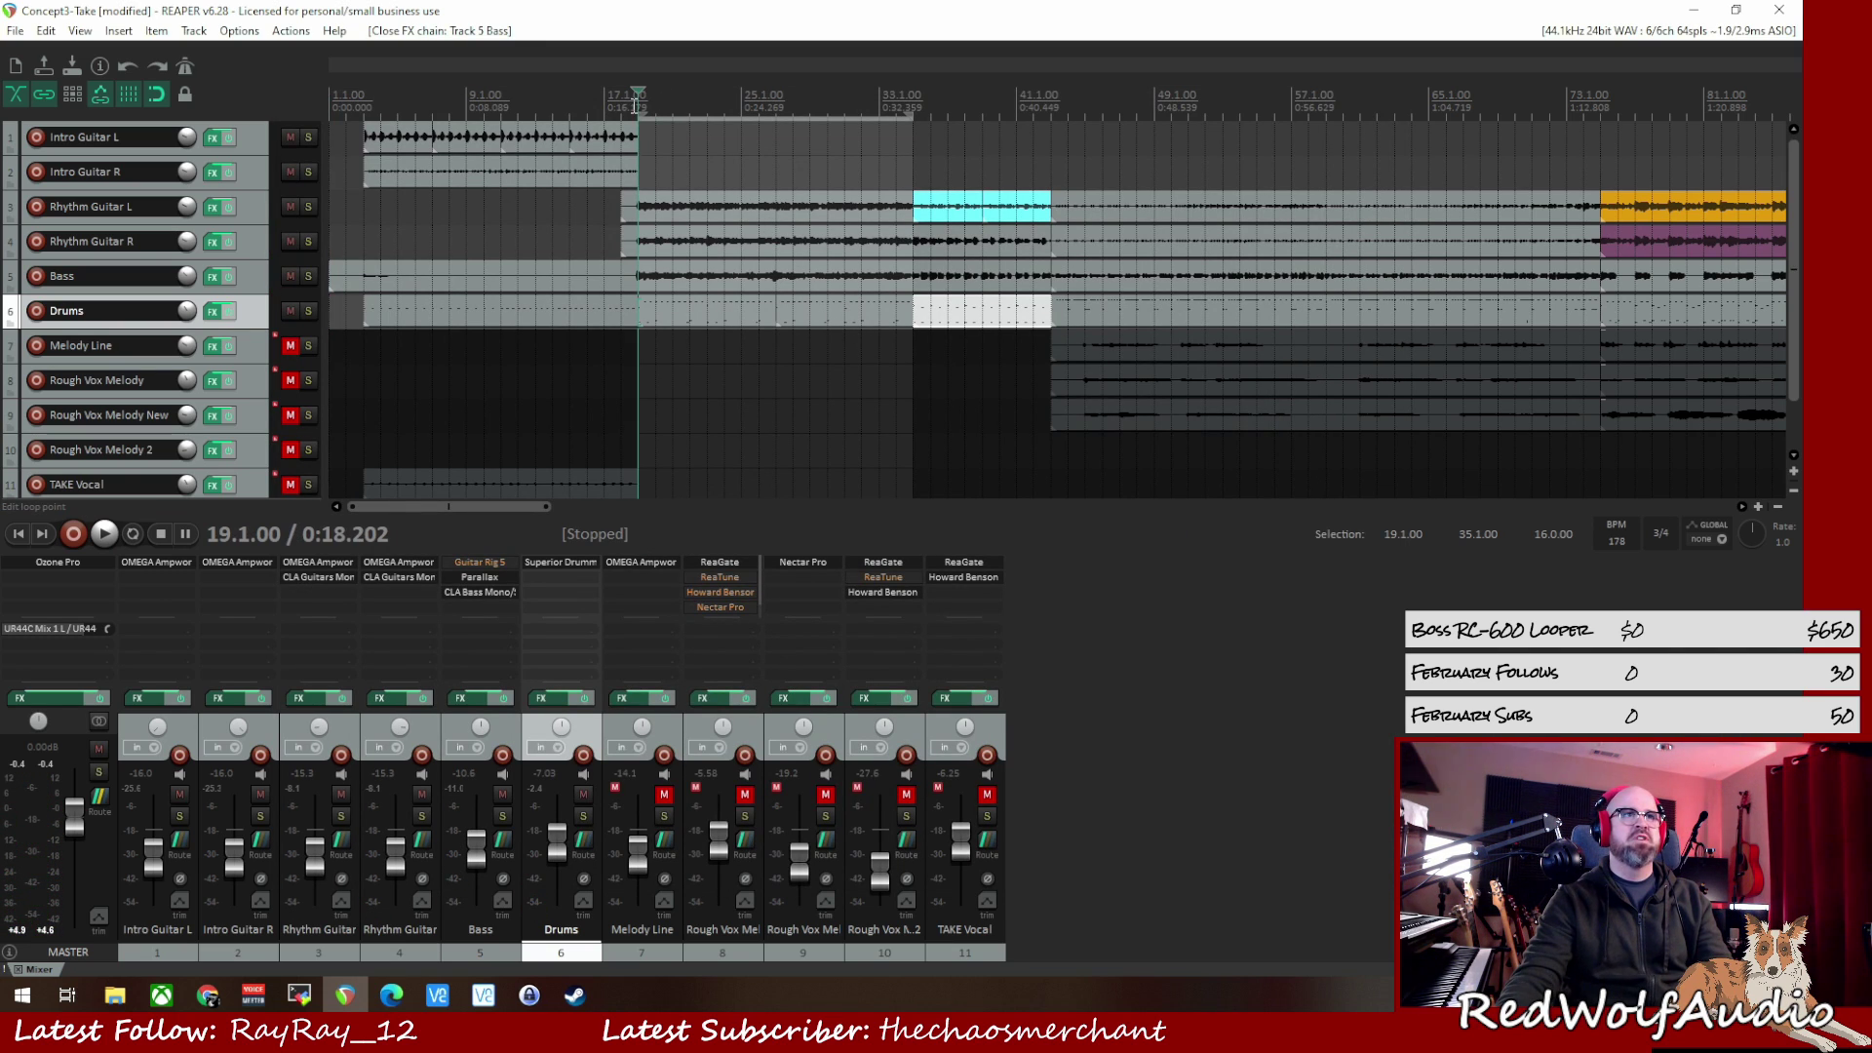
{"action": "key", "text": "space"}
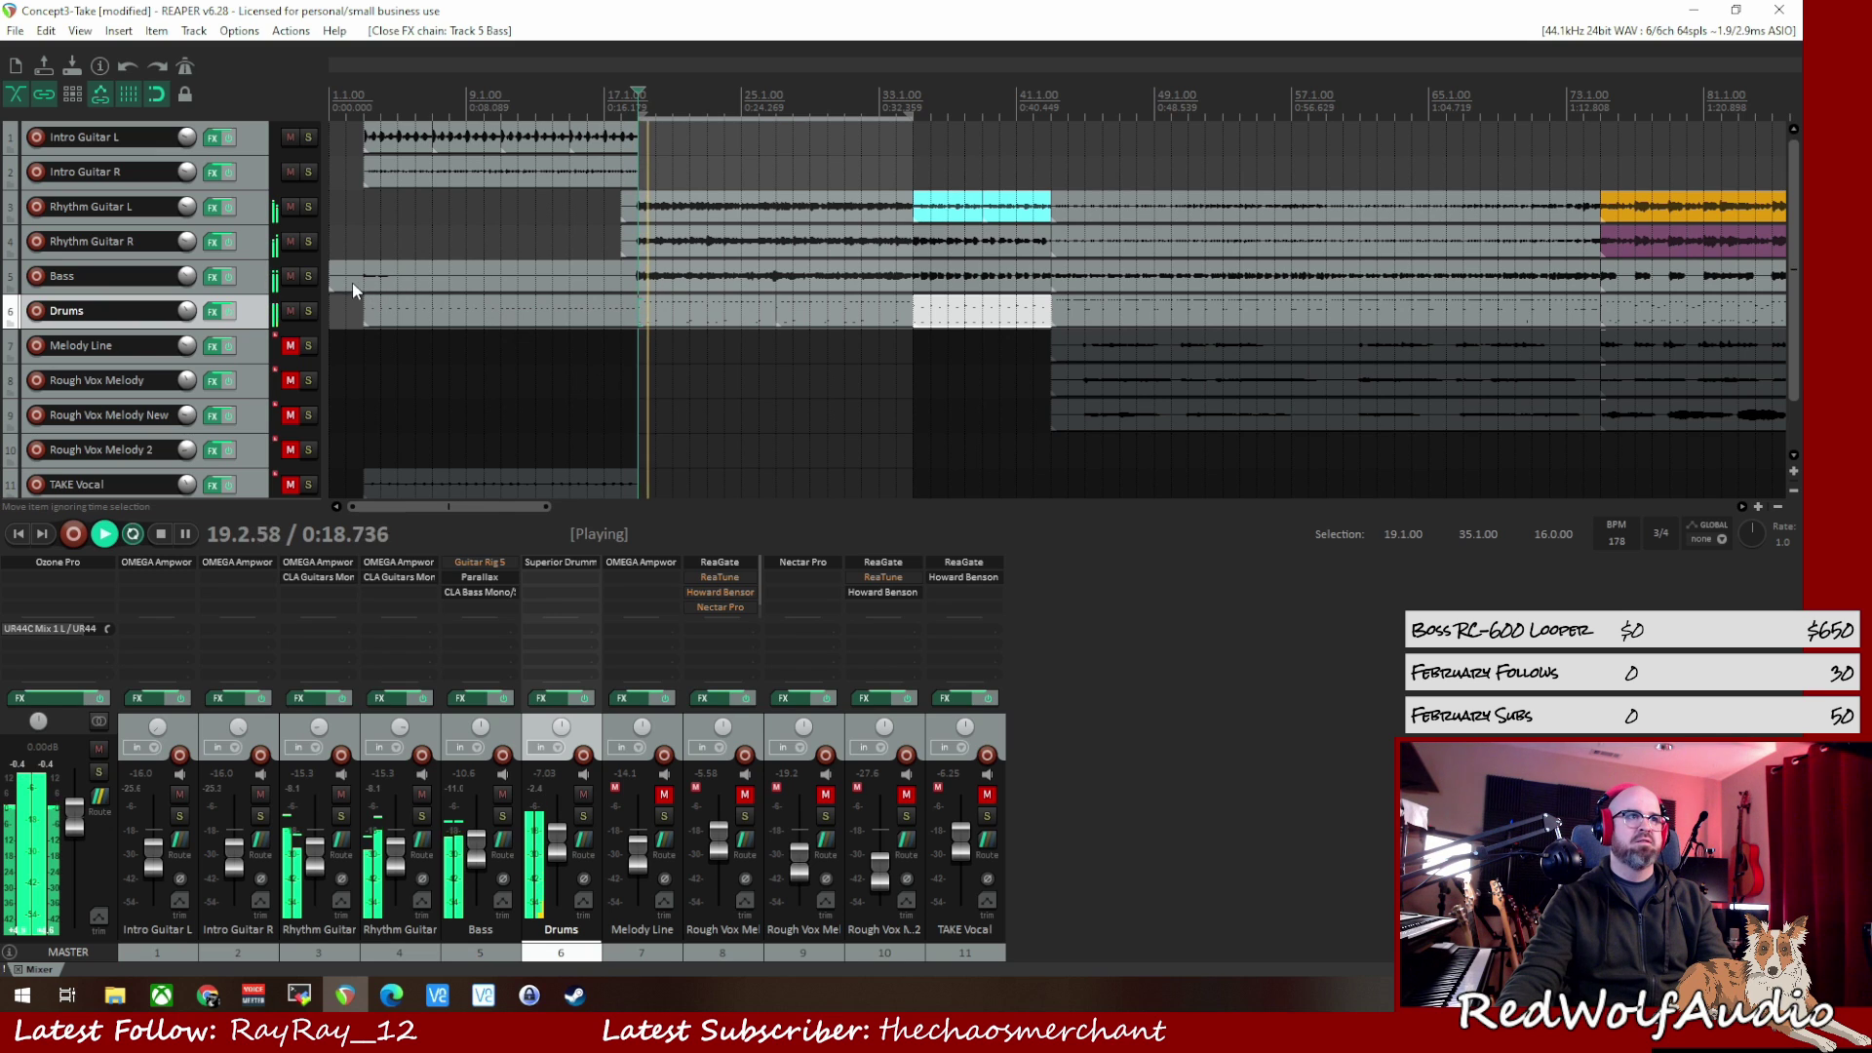
{"action": "left_click", "coordinate": [308, 276]}
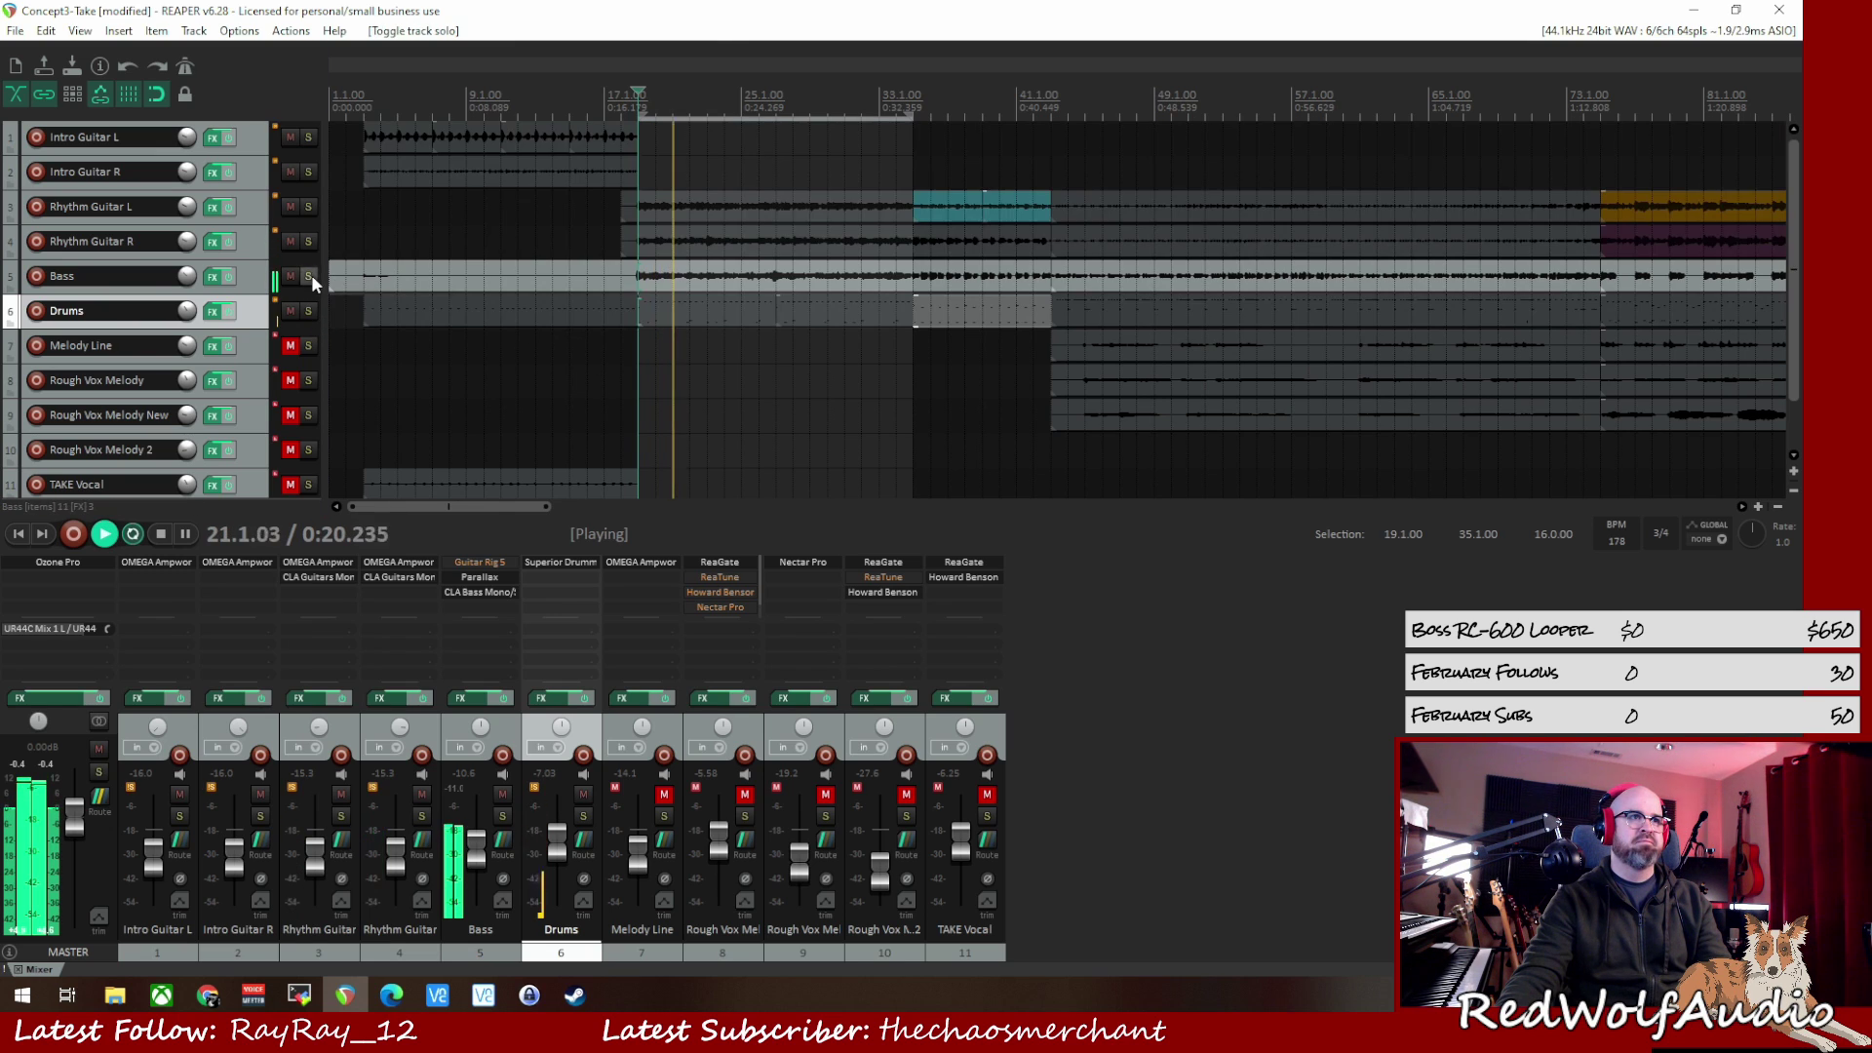
{"action": "left_click", "coordinate": [212, 276]}
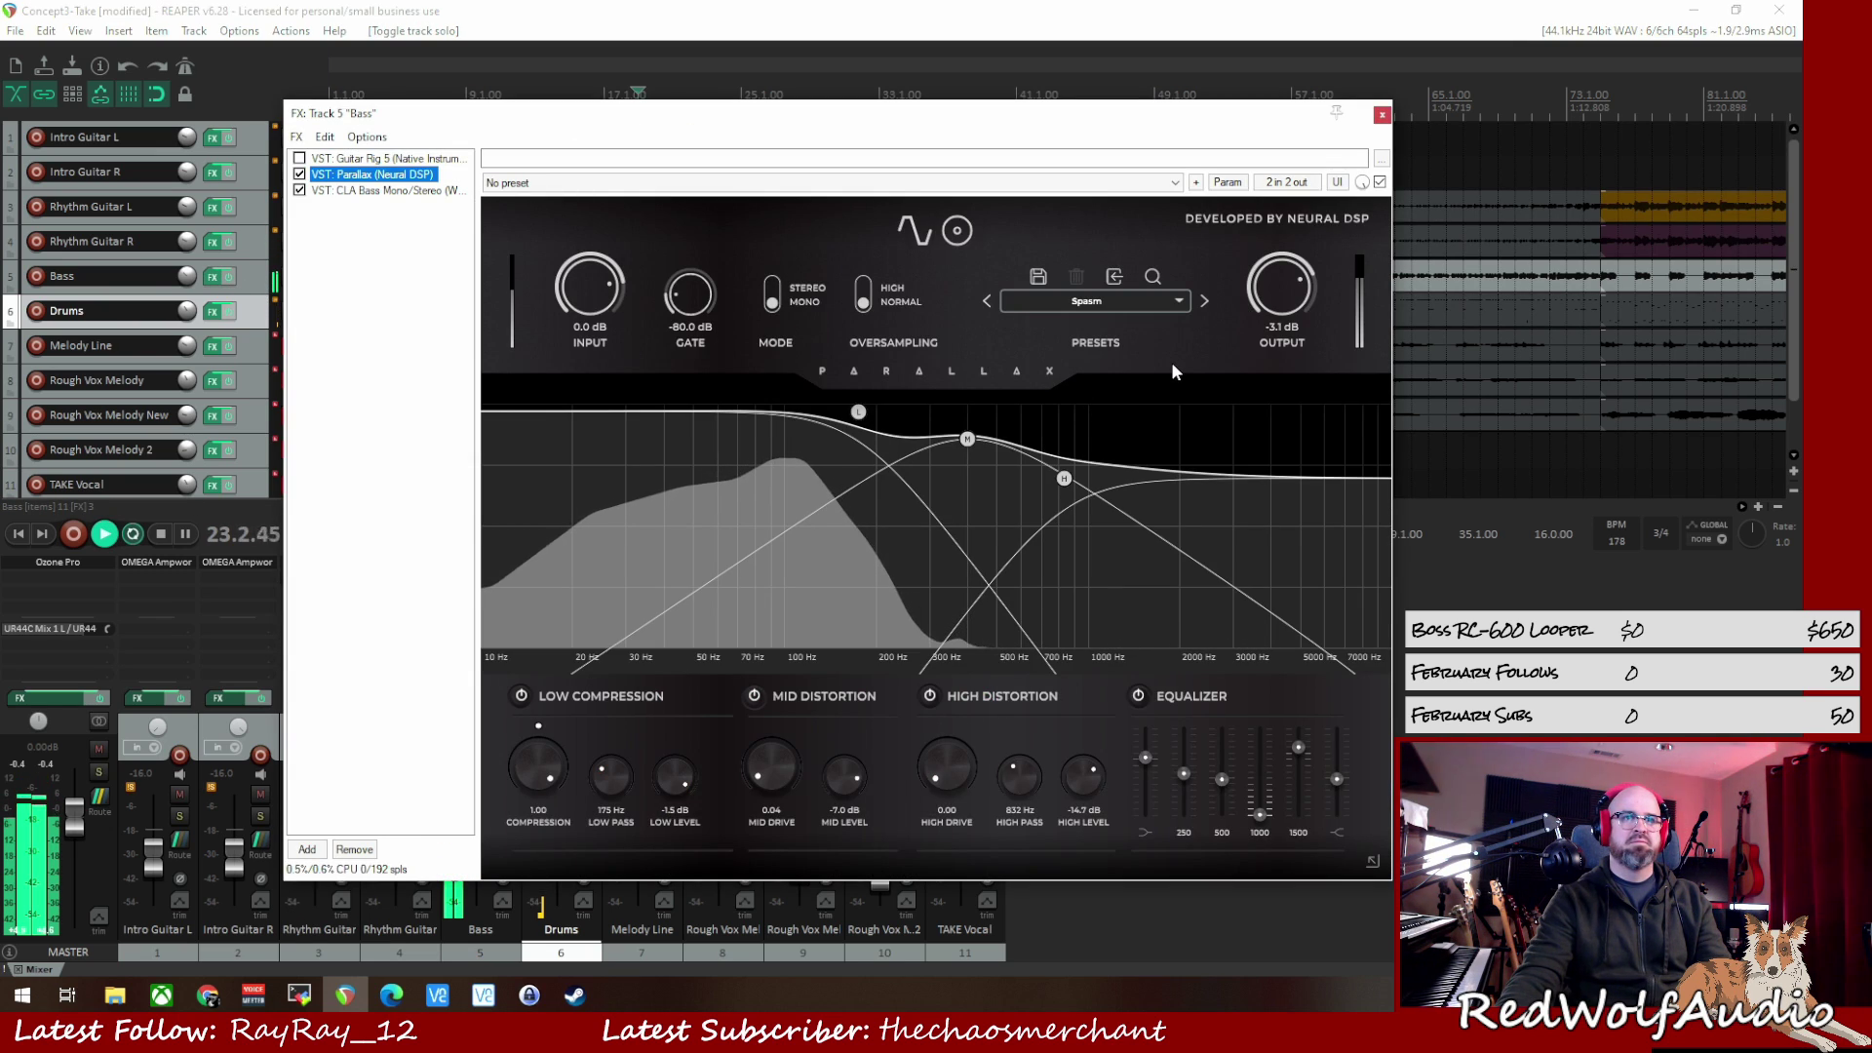
Audition Parallax's Extreme Fuzz preset on the Bass, working backwards through Arc Reactor, Addicted to that and Ace of Hearts to TD Vintage P Drive Finger.
{"action": "left_click", "coordinate": [1184, 308]}
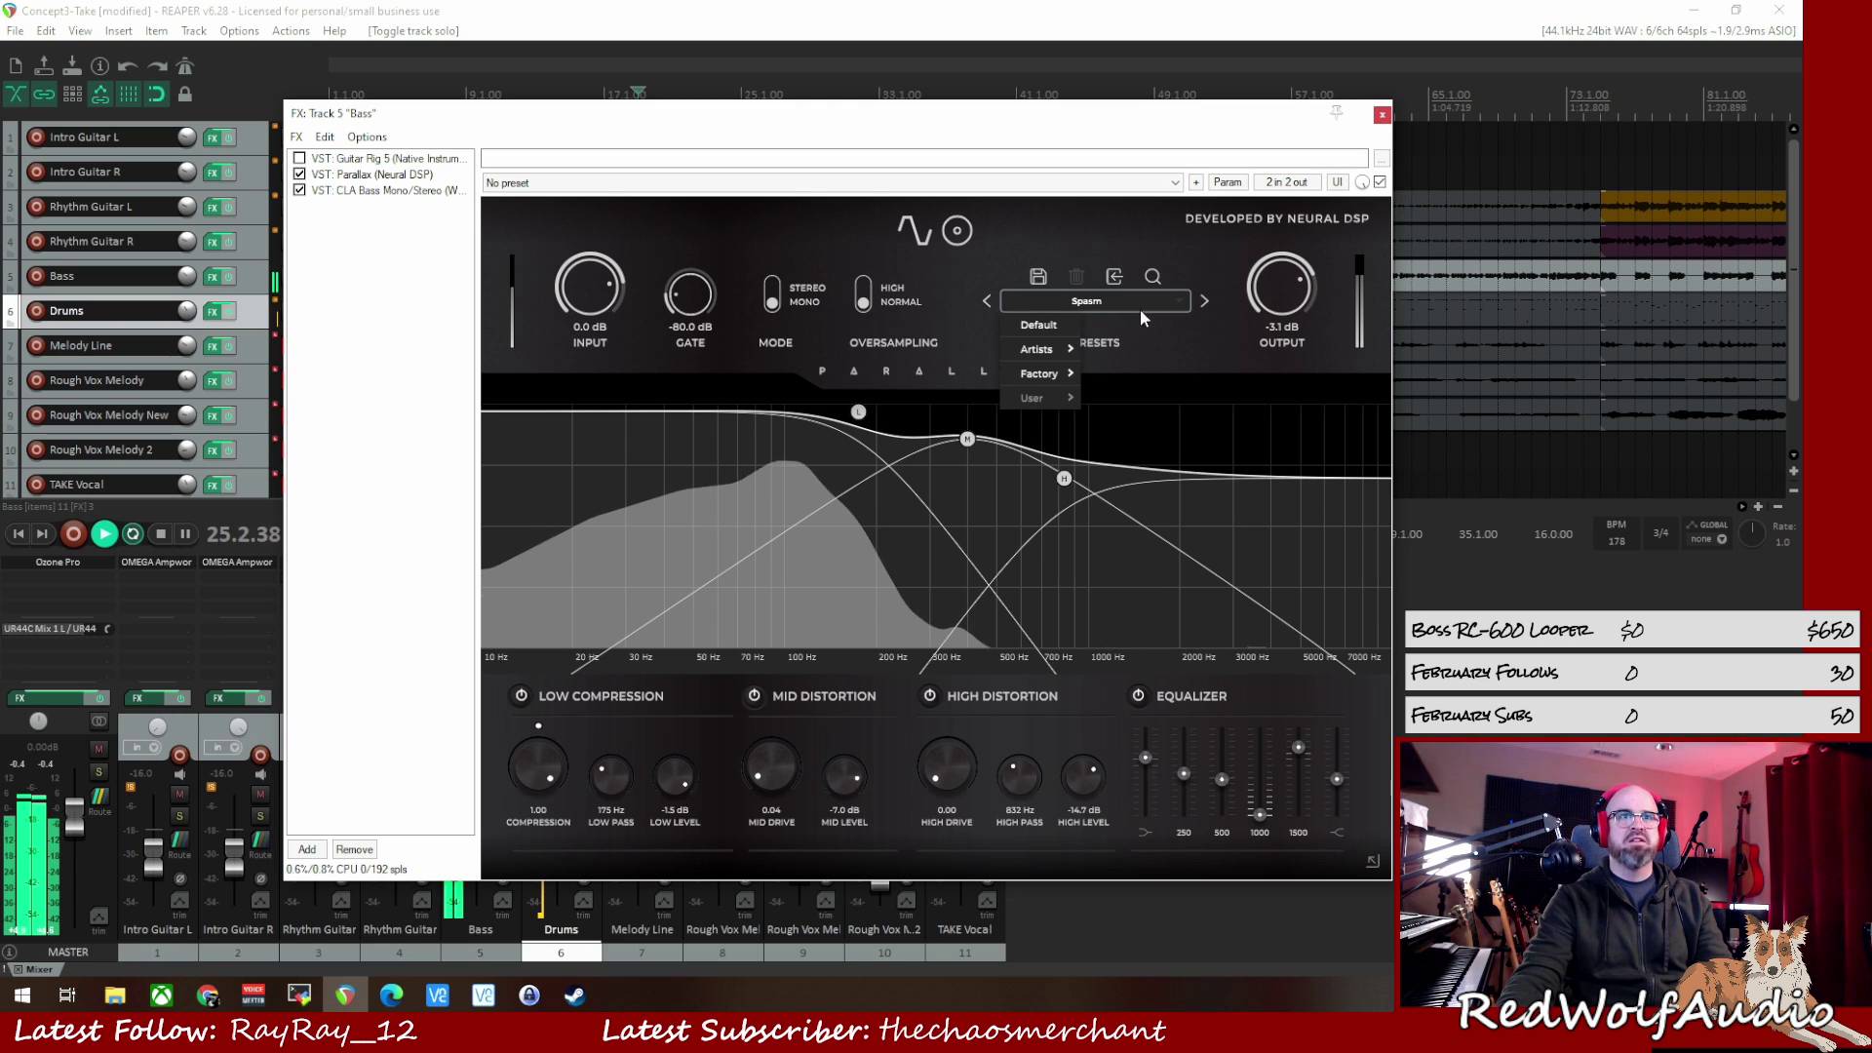
{"action": "mouse_move", "coordinate": [1070, 354]}
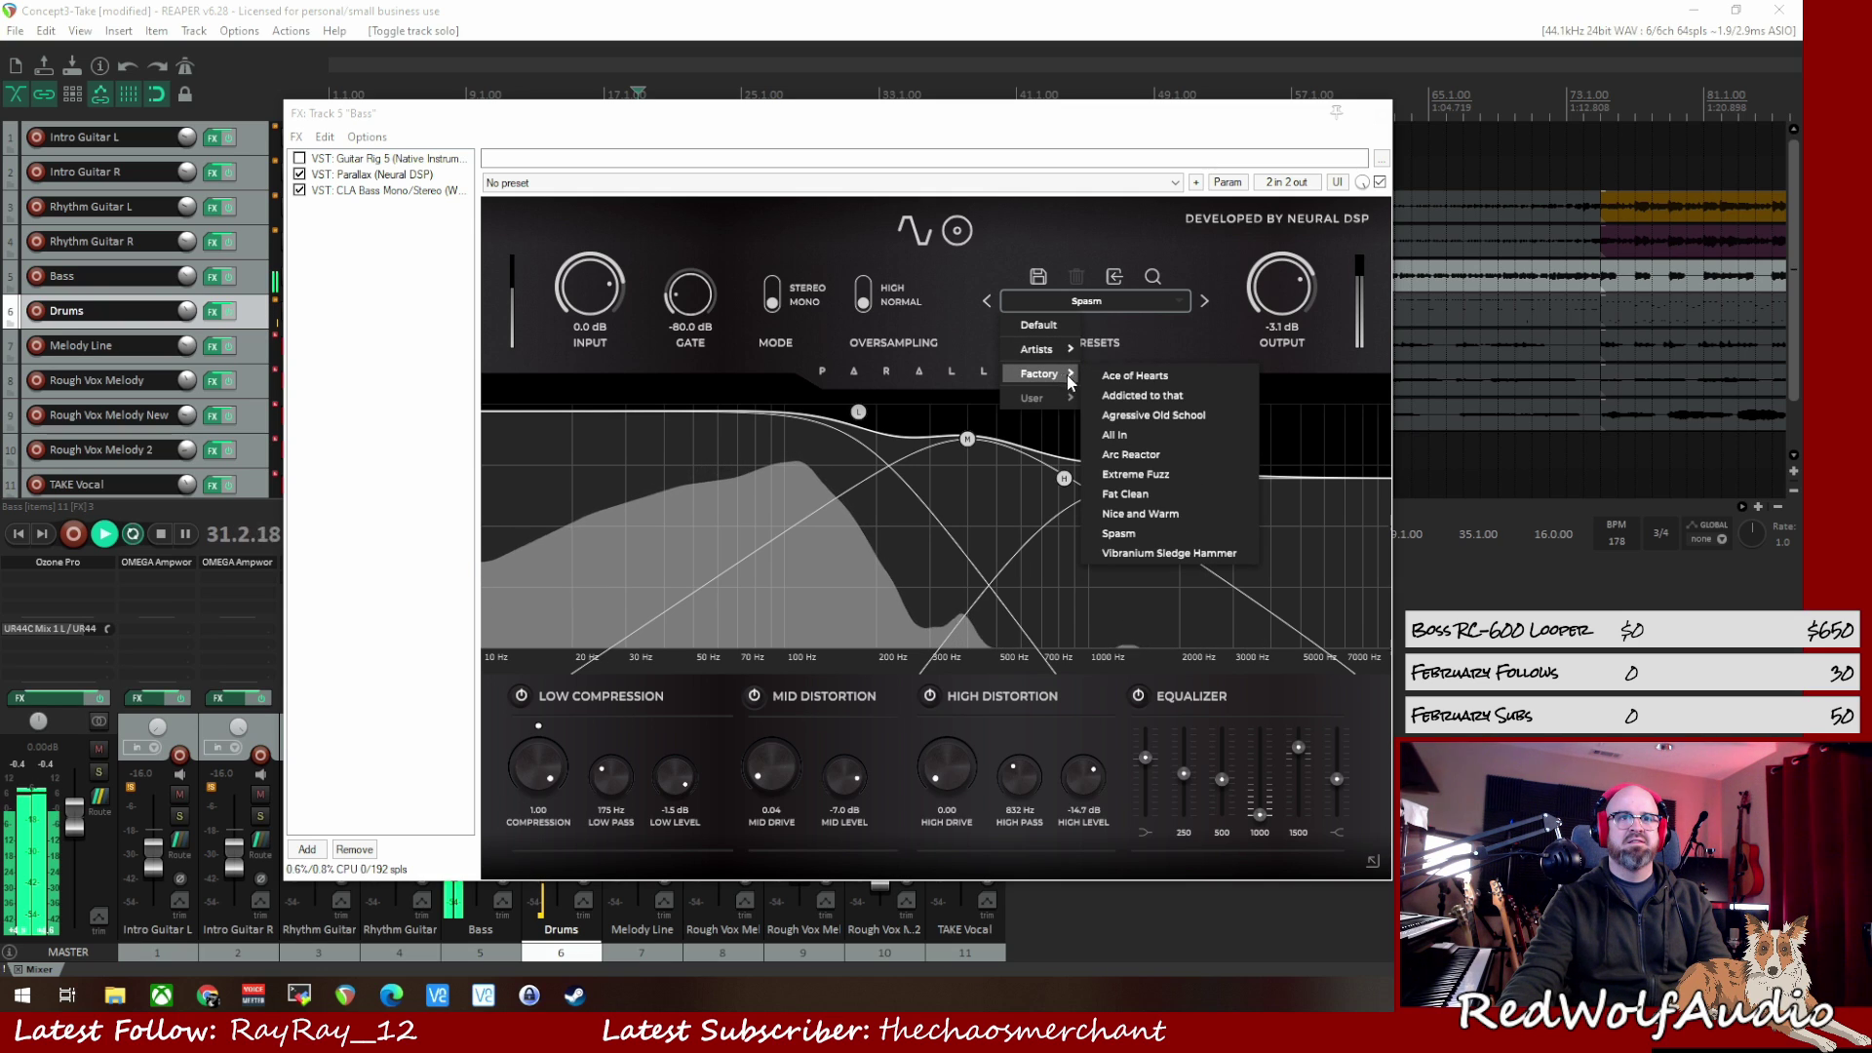
{"action": "left_click", "coordinate": [1174, 475]}
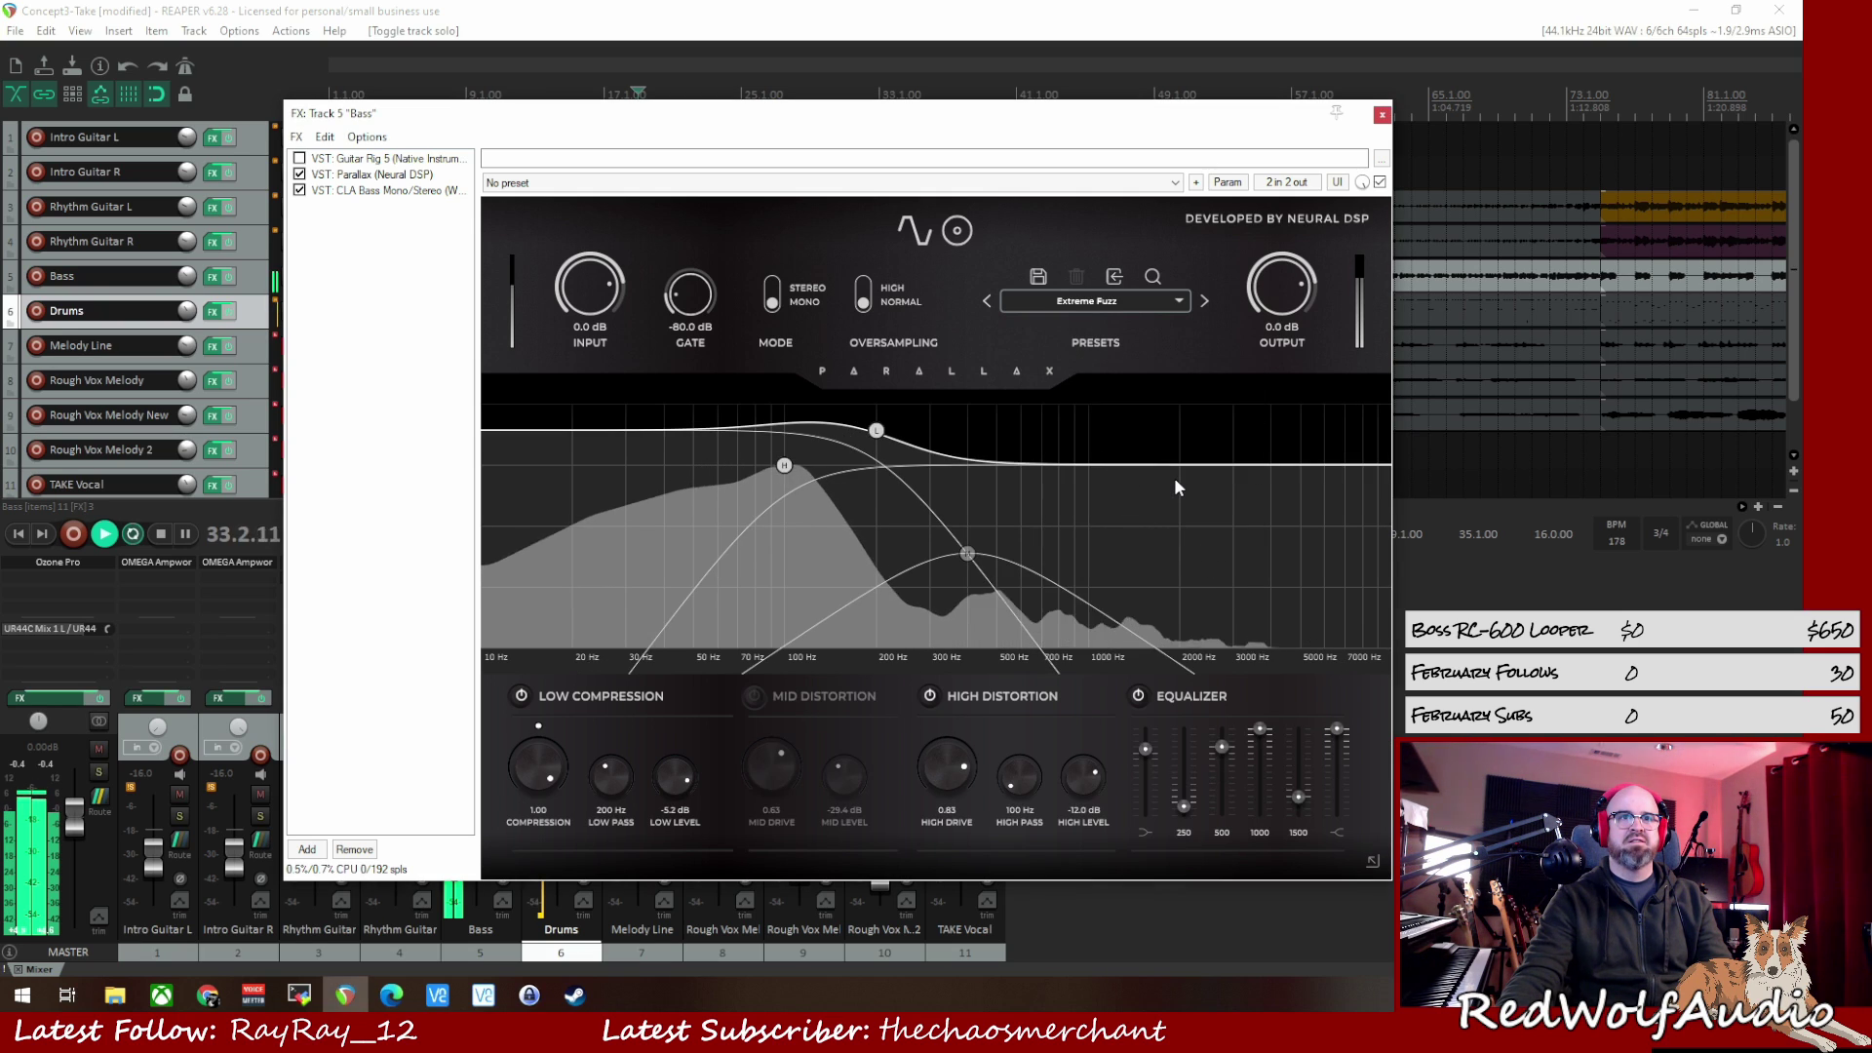
{"action": "left_click", "coordinate": [985, 302]}
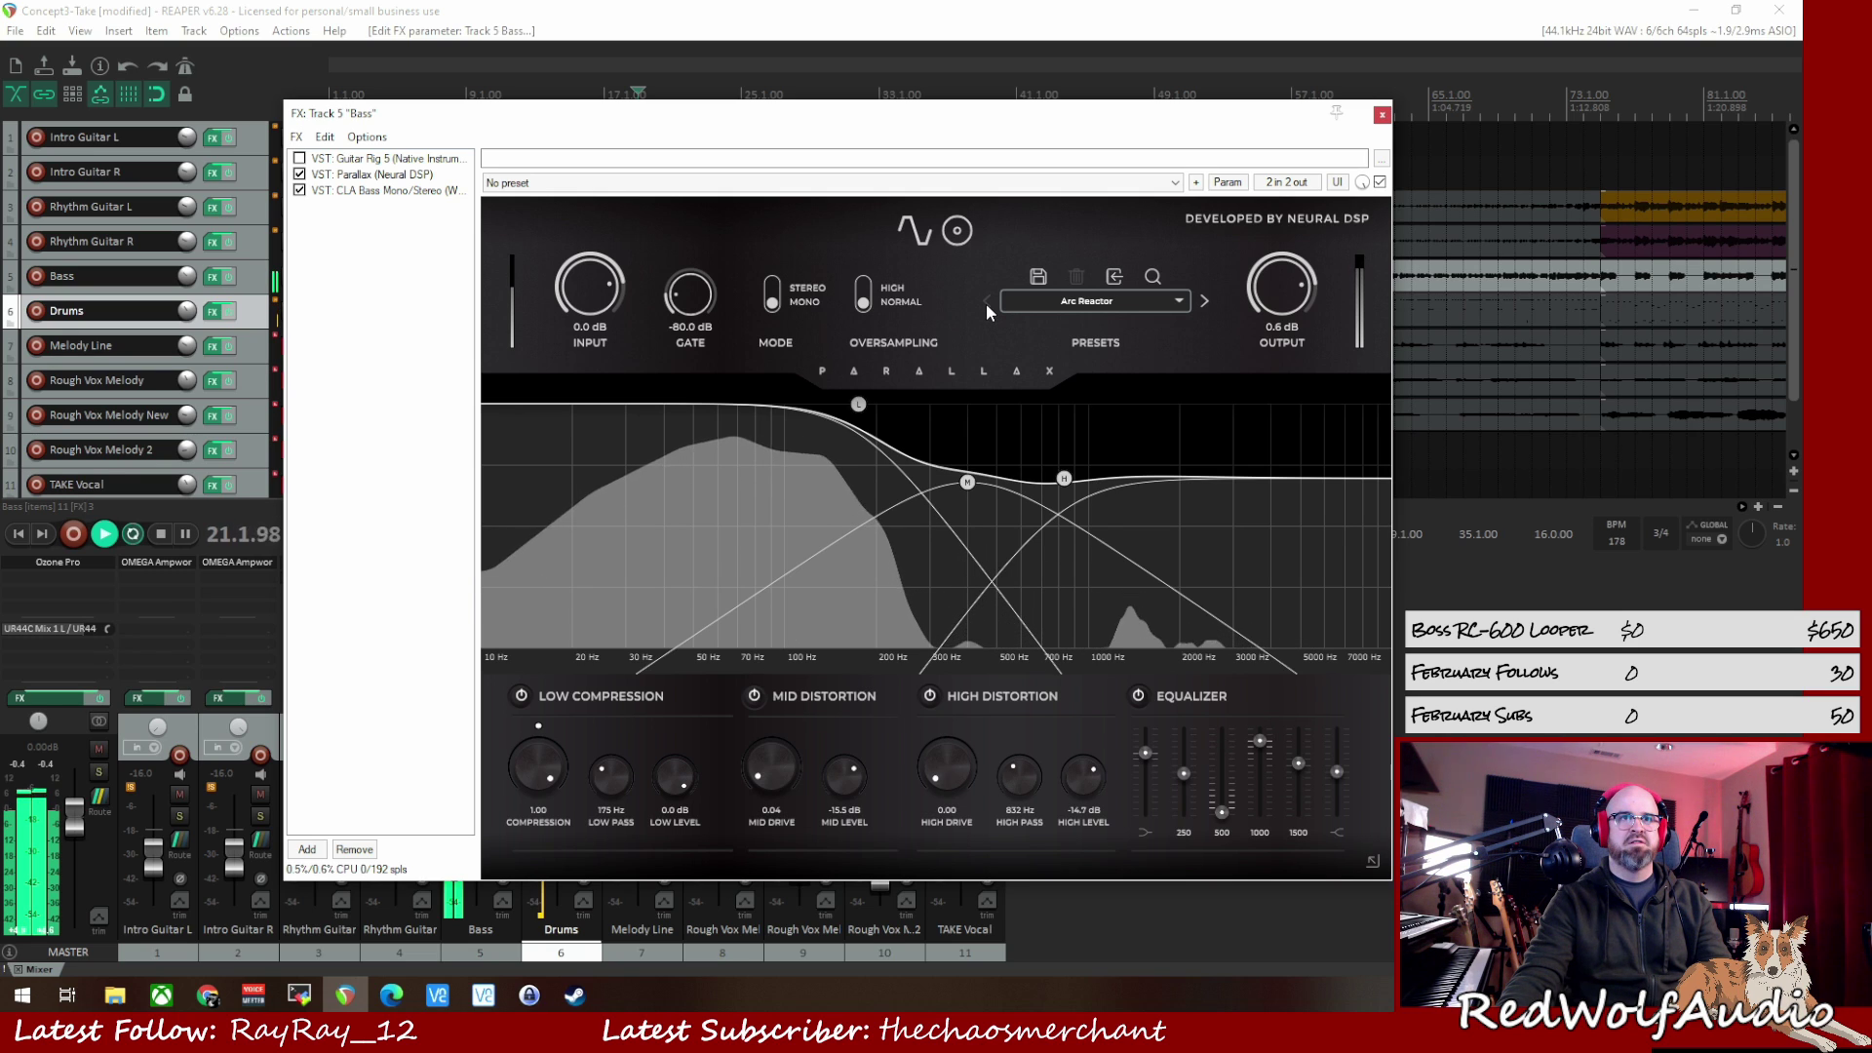
{"action": "left_click", "coordinate": [986, 302]}
{"action": "left_click", "coordinate": [985, 302]}
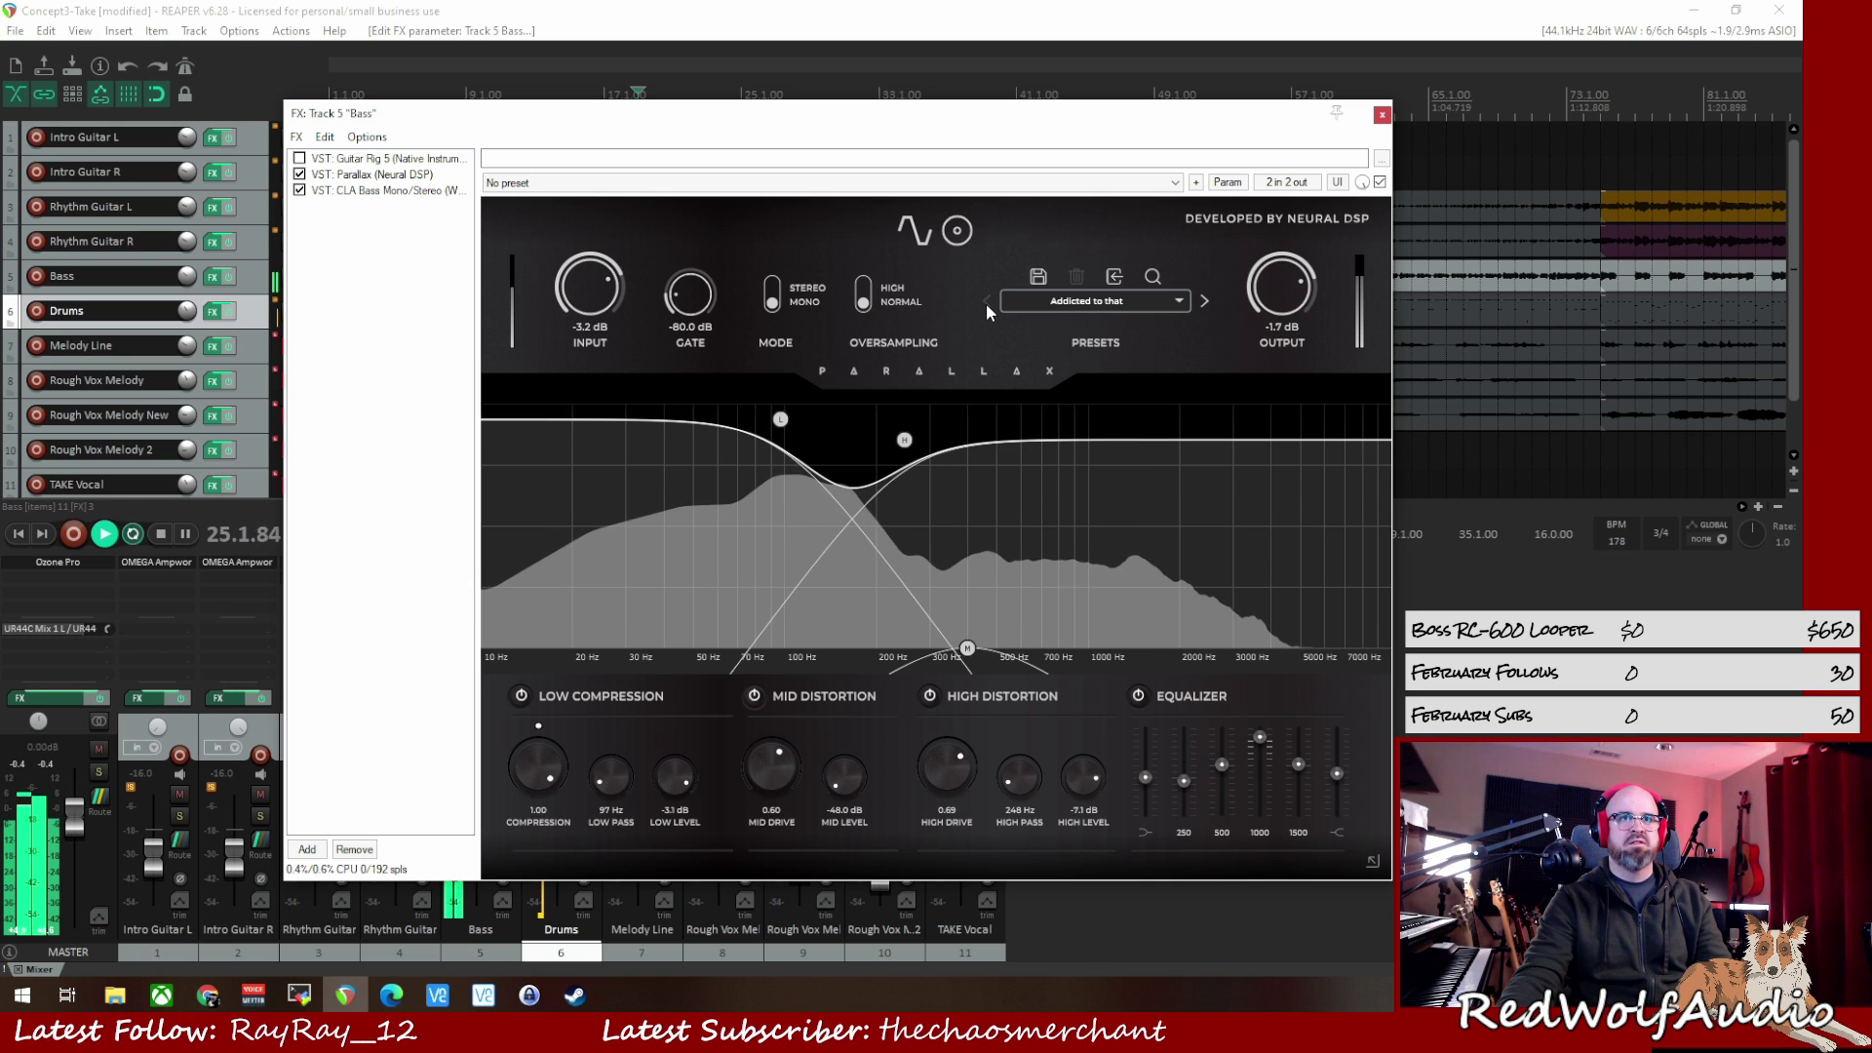
{"action": "left_click", "coordinate": [986, 302]}
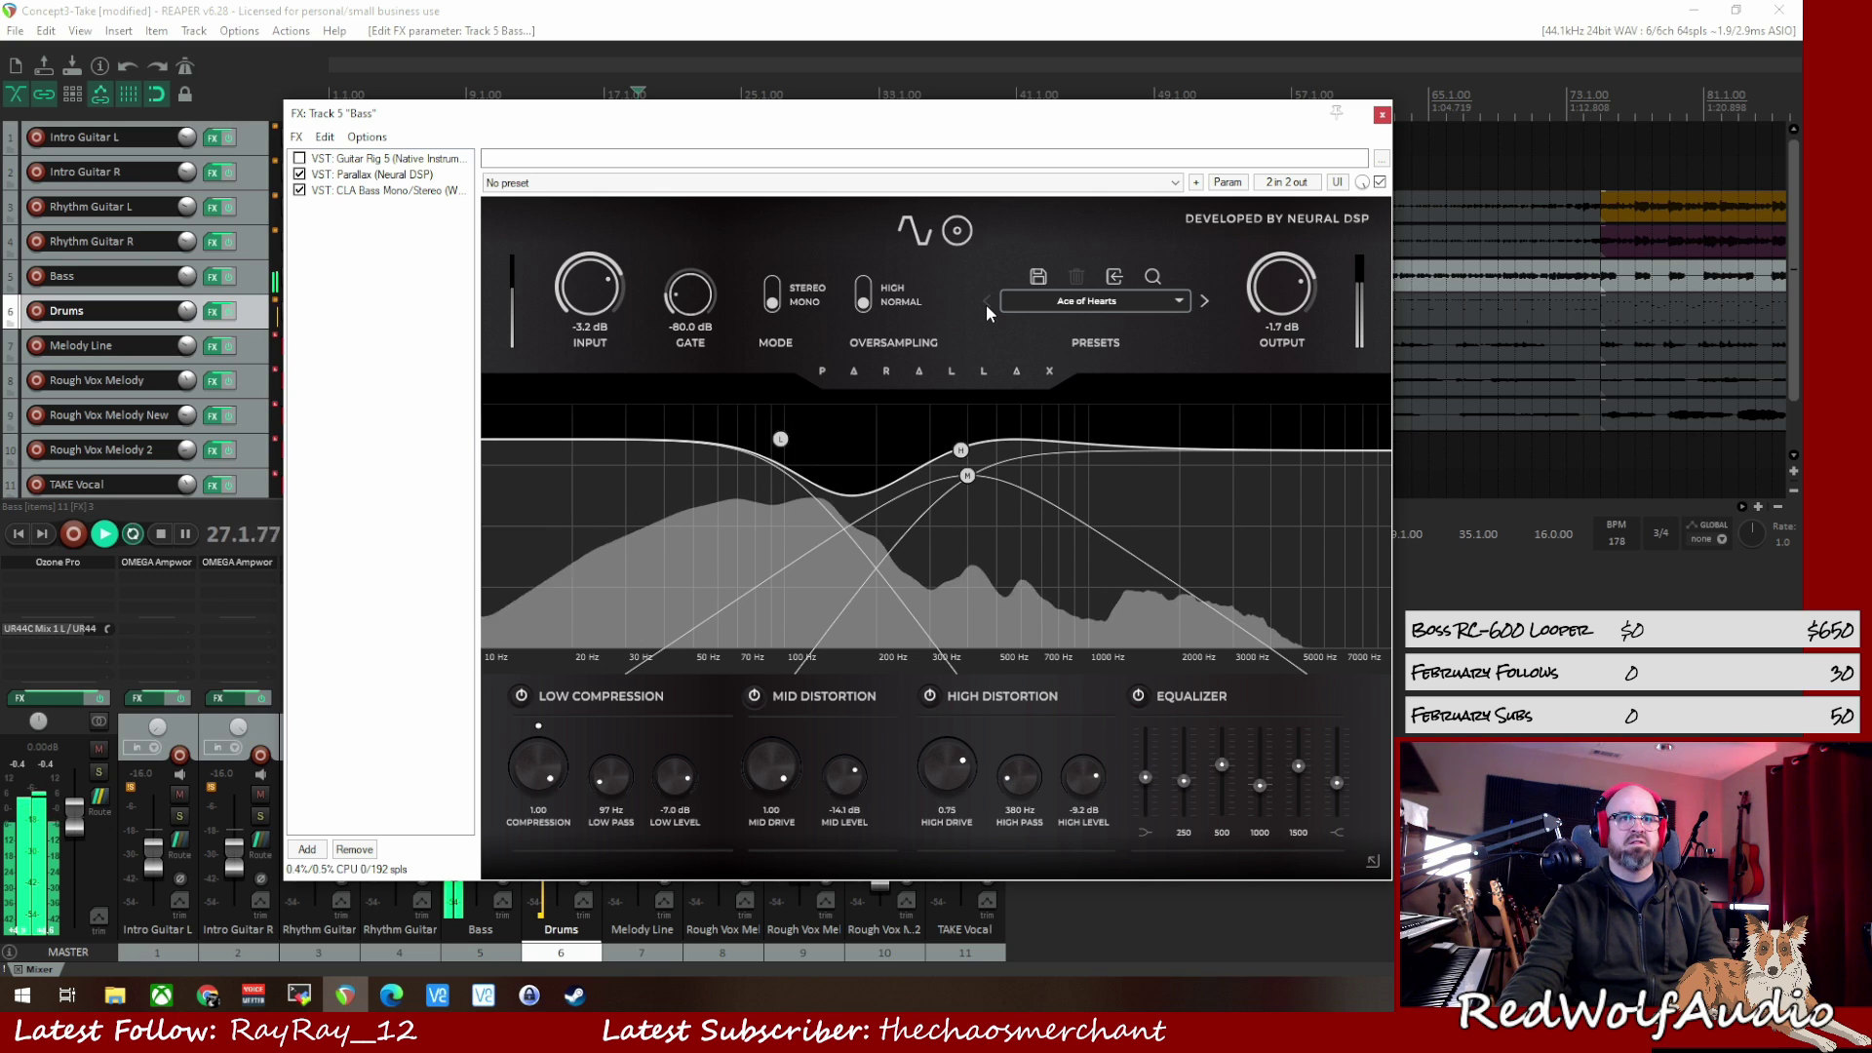
{"action": "left_click", "coordinate": [985, 302]}
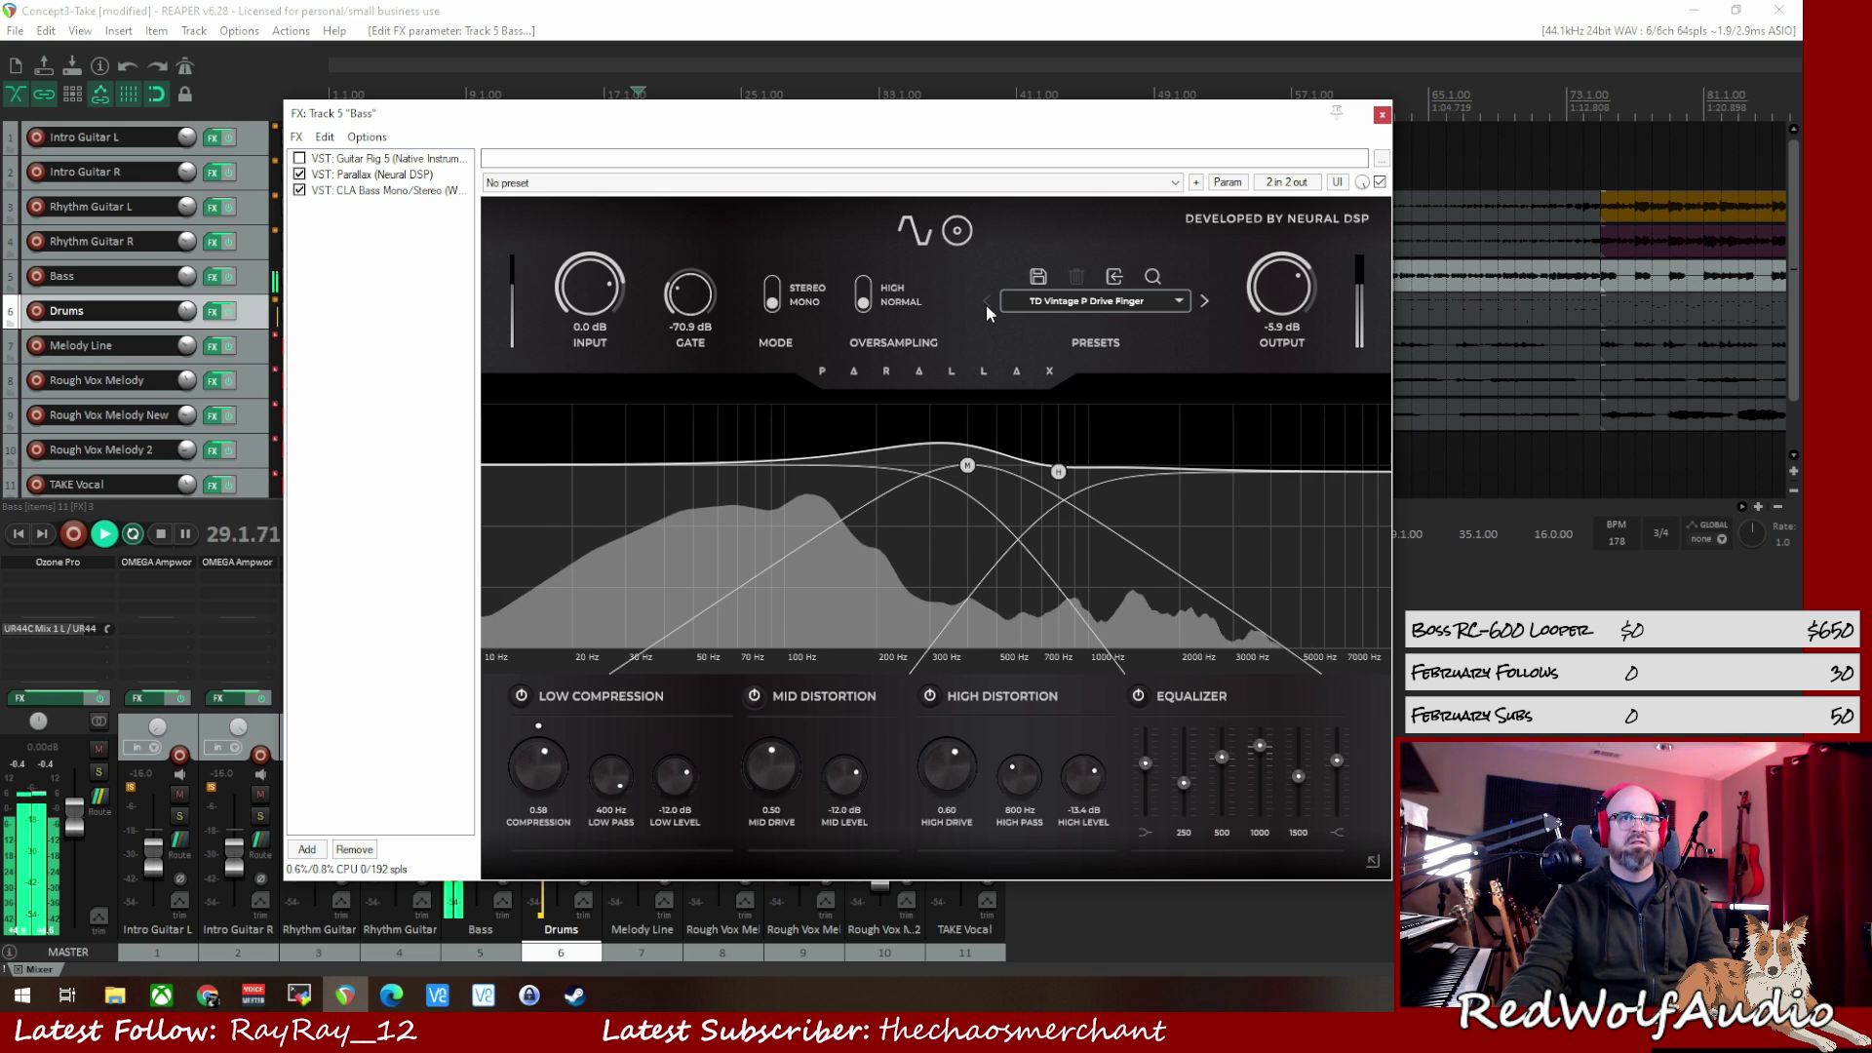
Compare the Parallax presets Arc Reactor, Extreme Fuzz and All In on the soloed Bass track.
{"action": "left_click", "coordinate": [1206, 302]}
{"action": "left_click", "coordinate": [1207, 302]}
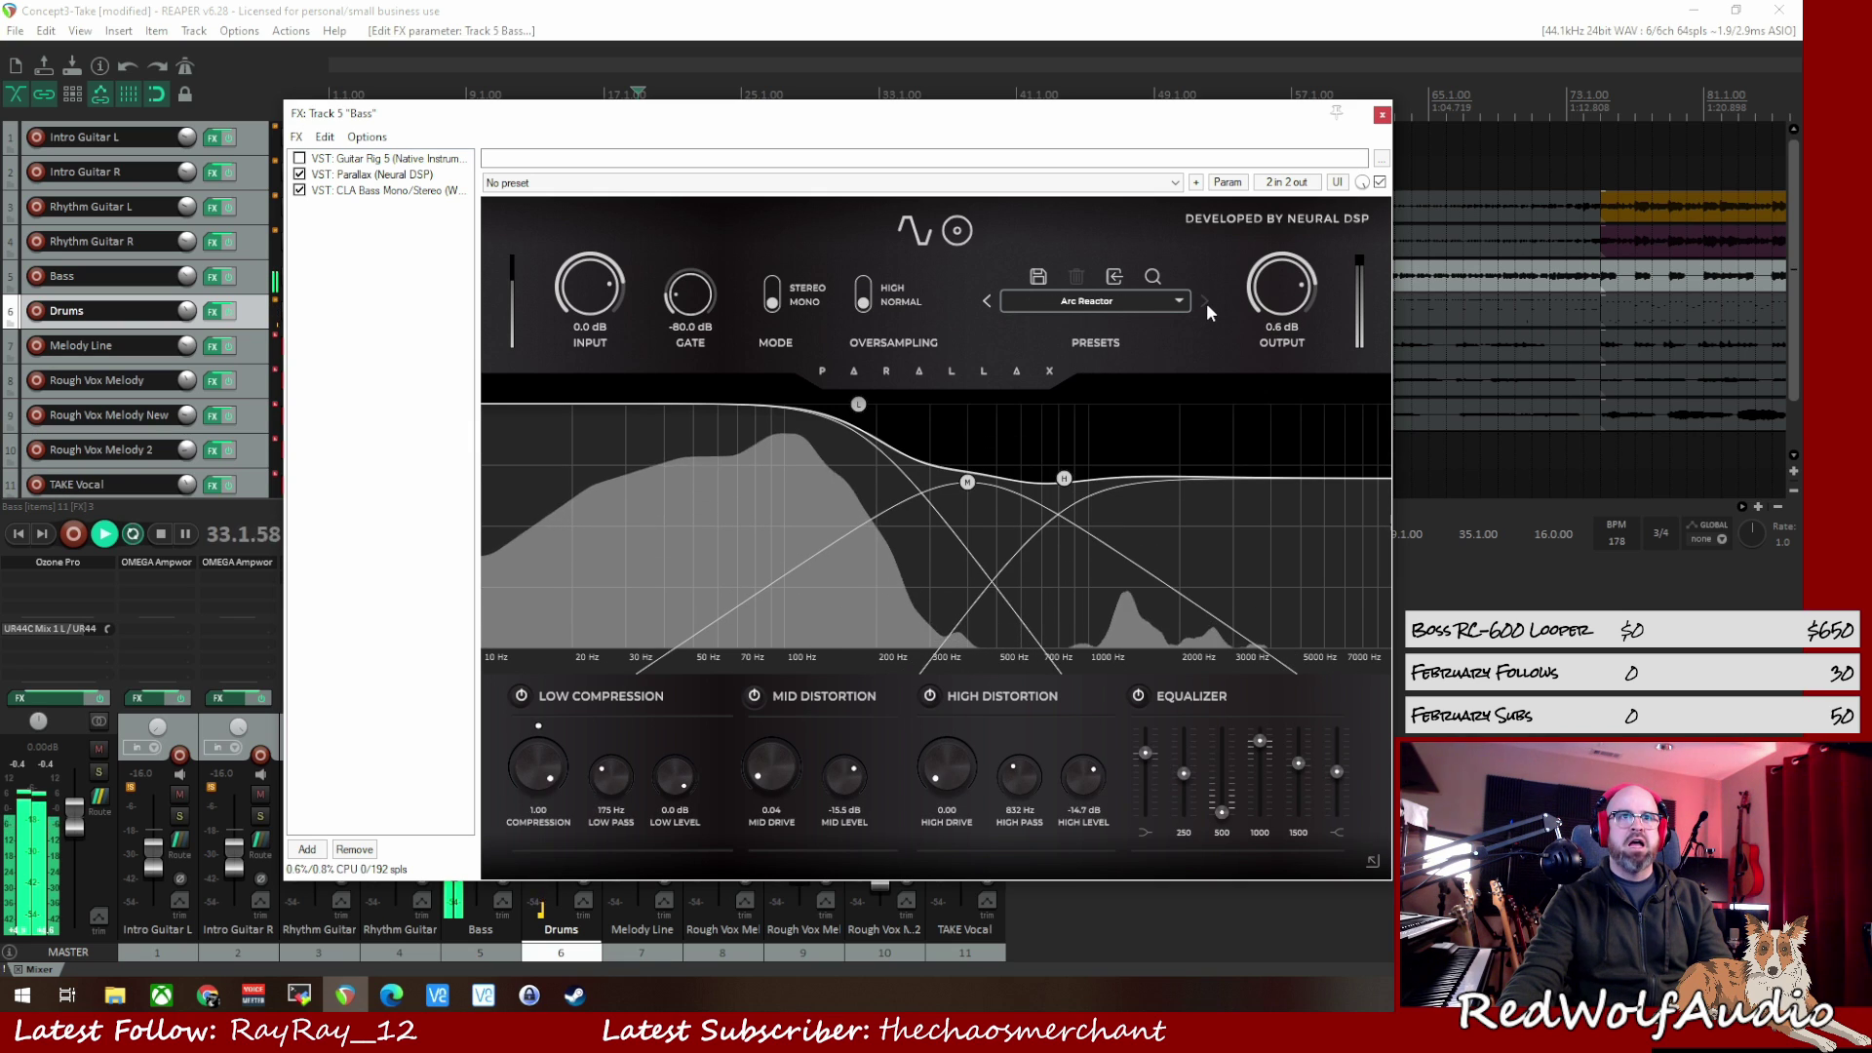
{"action": "left_click", "coordinate": [1207, 302]}
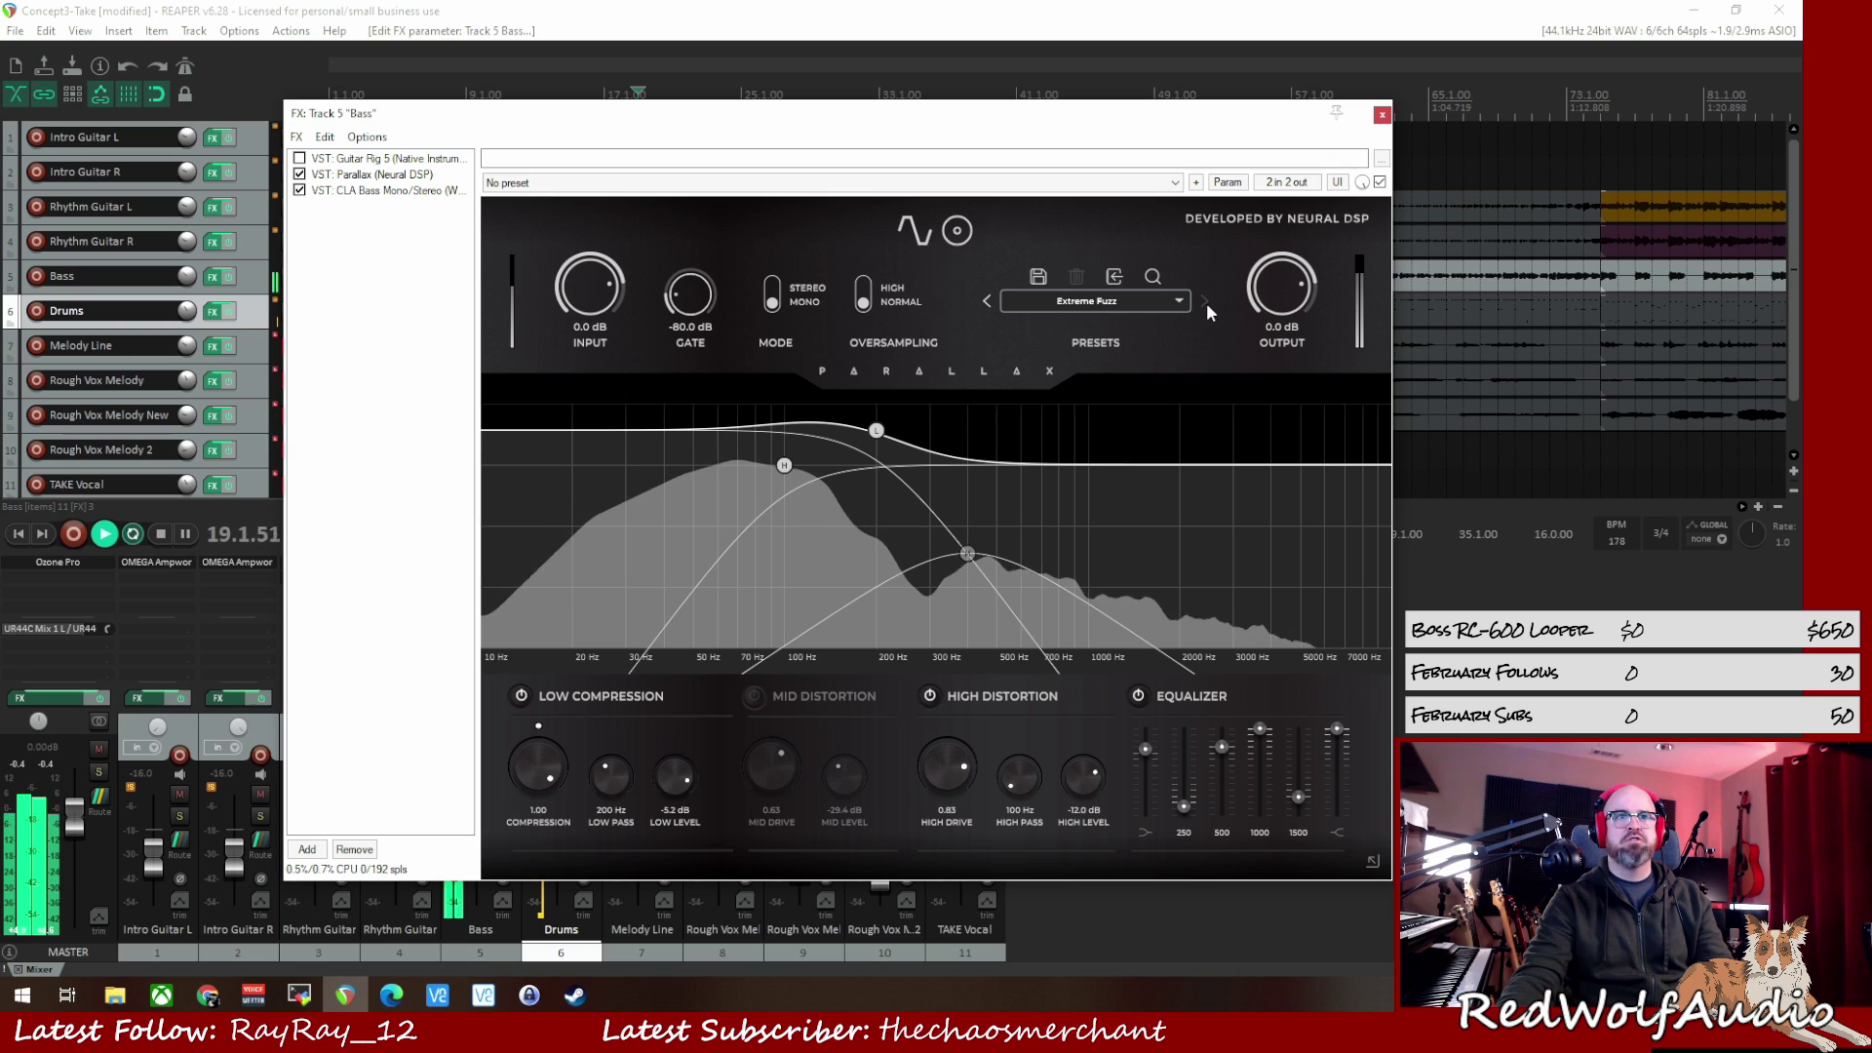
{"action": "left_click", "coordinate": [986, 301]}
{"action": "left_click", "coordinate": [986, 301]}
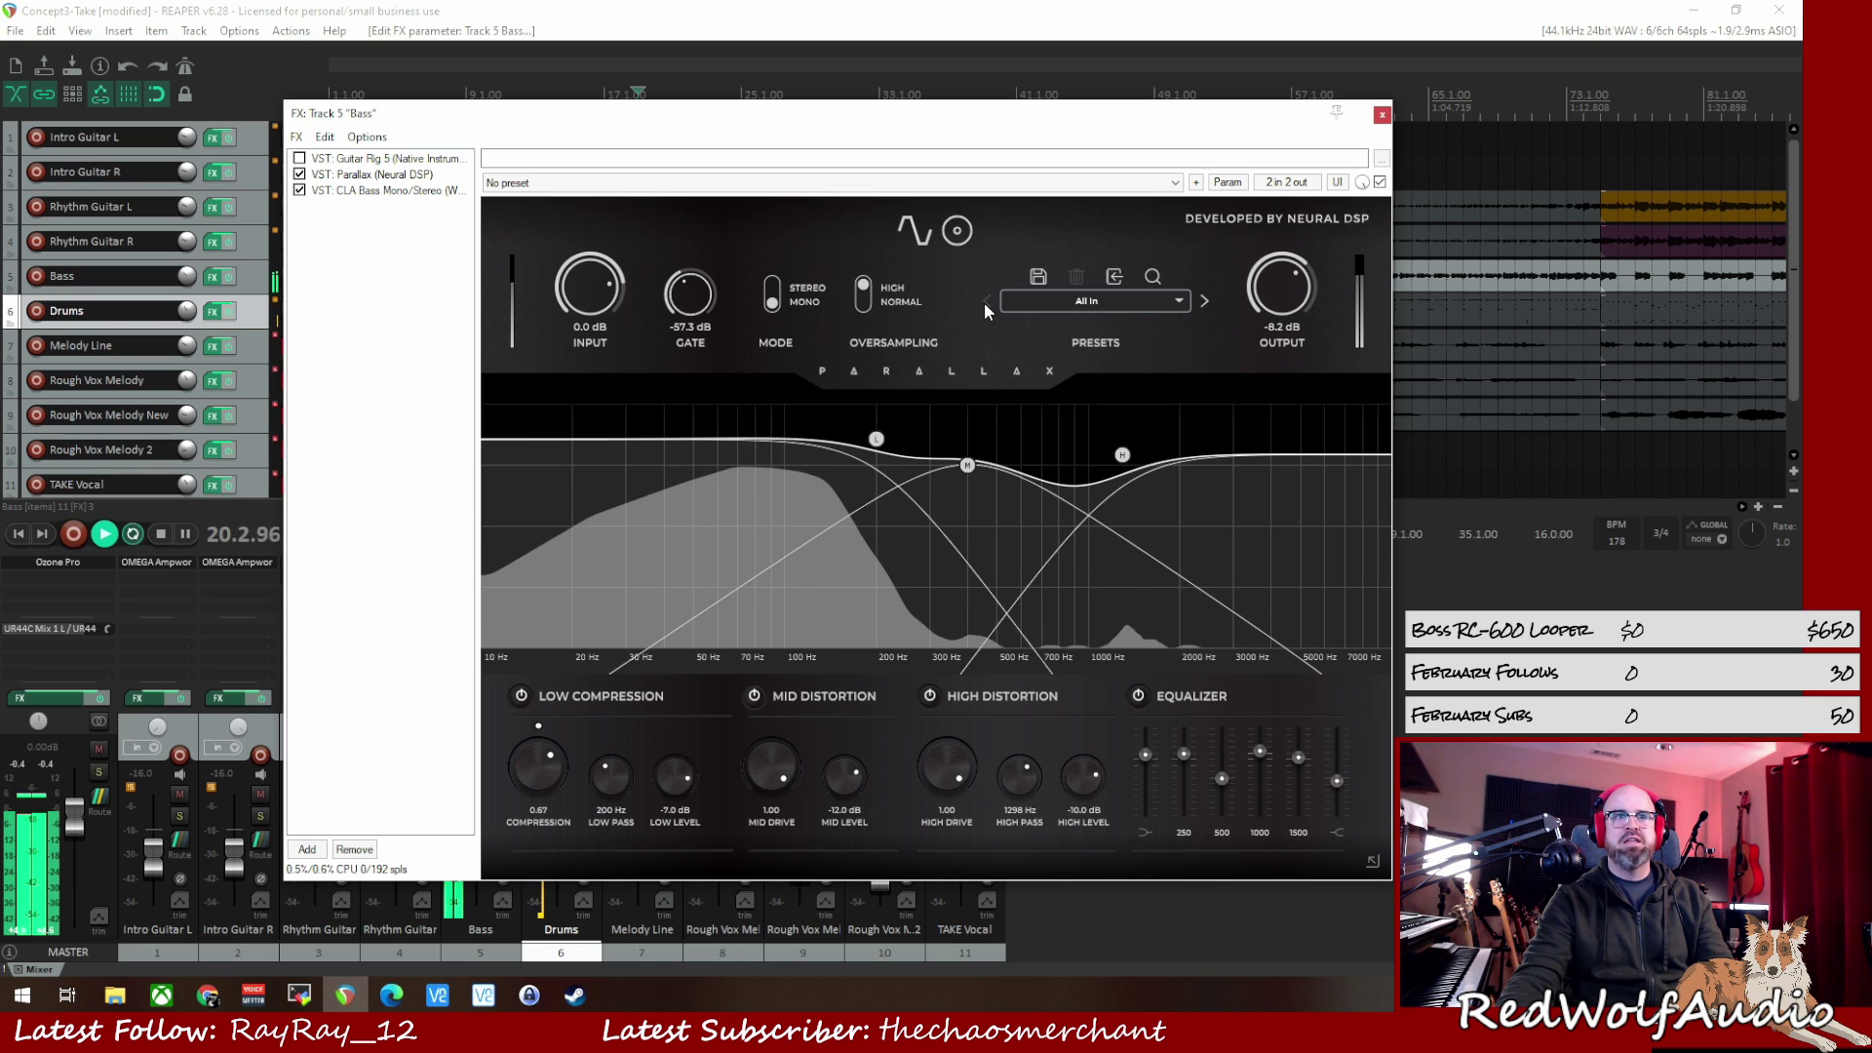
Audition the Parallax factory presets in forward order from Arc Reactor through Extreme Fuzz and Nice and Warm to Spasm.
{"action": "left_click", "coordinate": [1203, 303]}
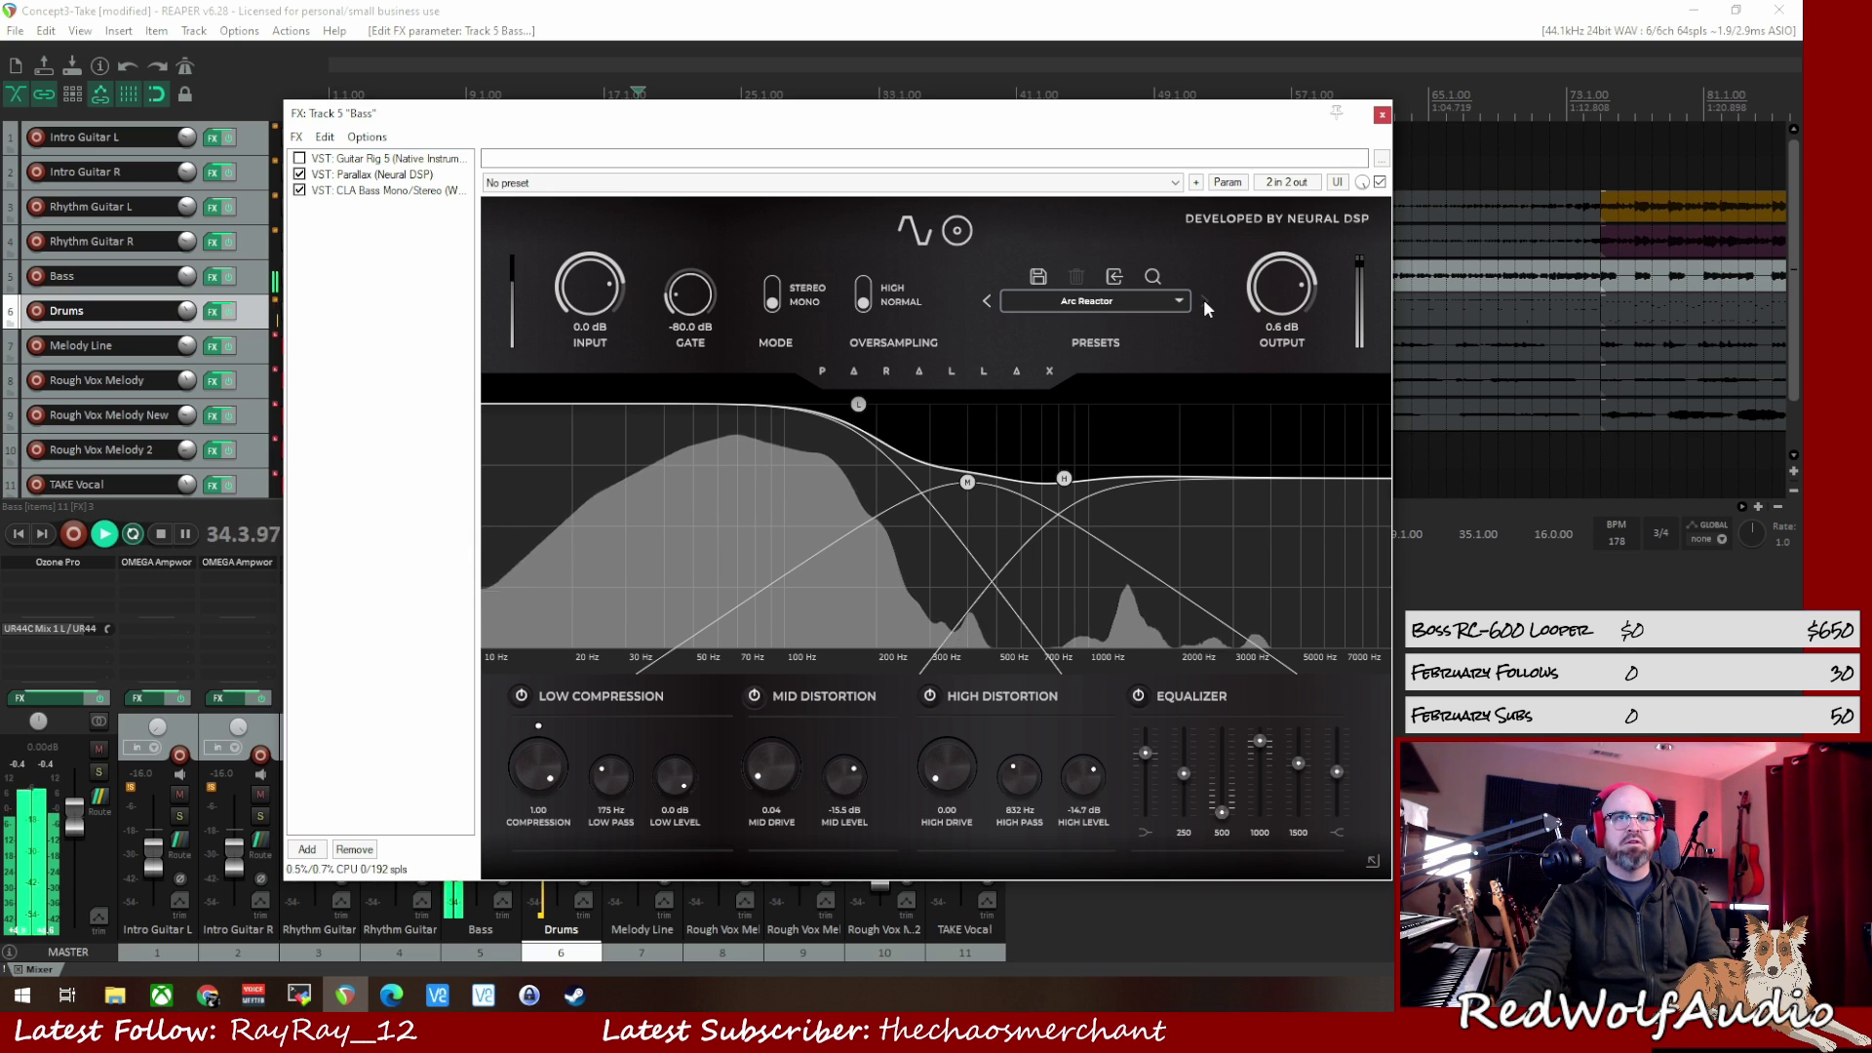
{"action": "left_click", "coordinate": [1205, 300]}
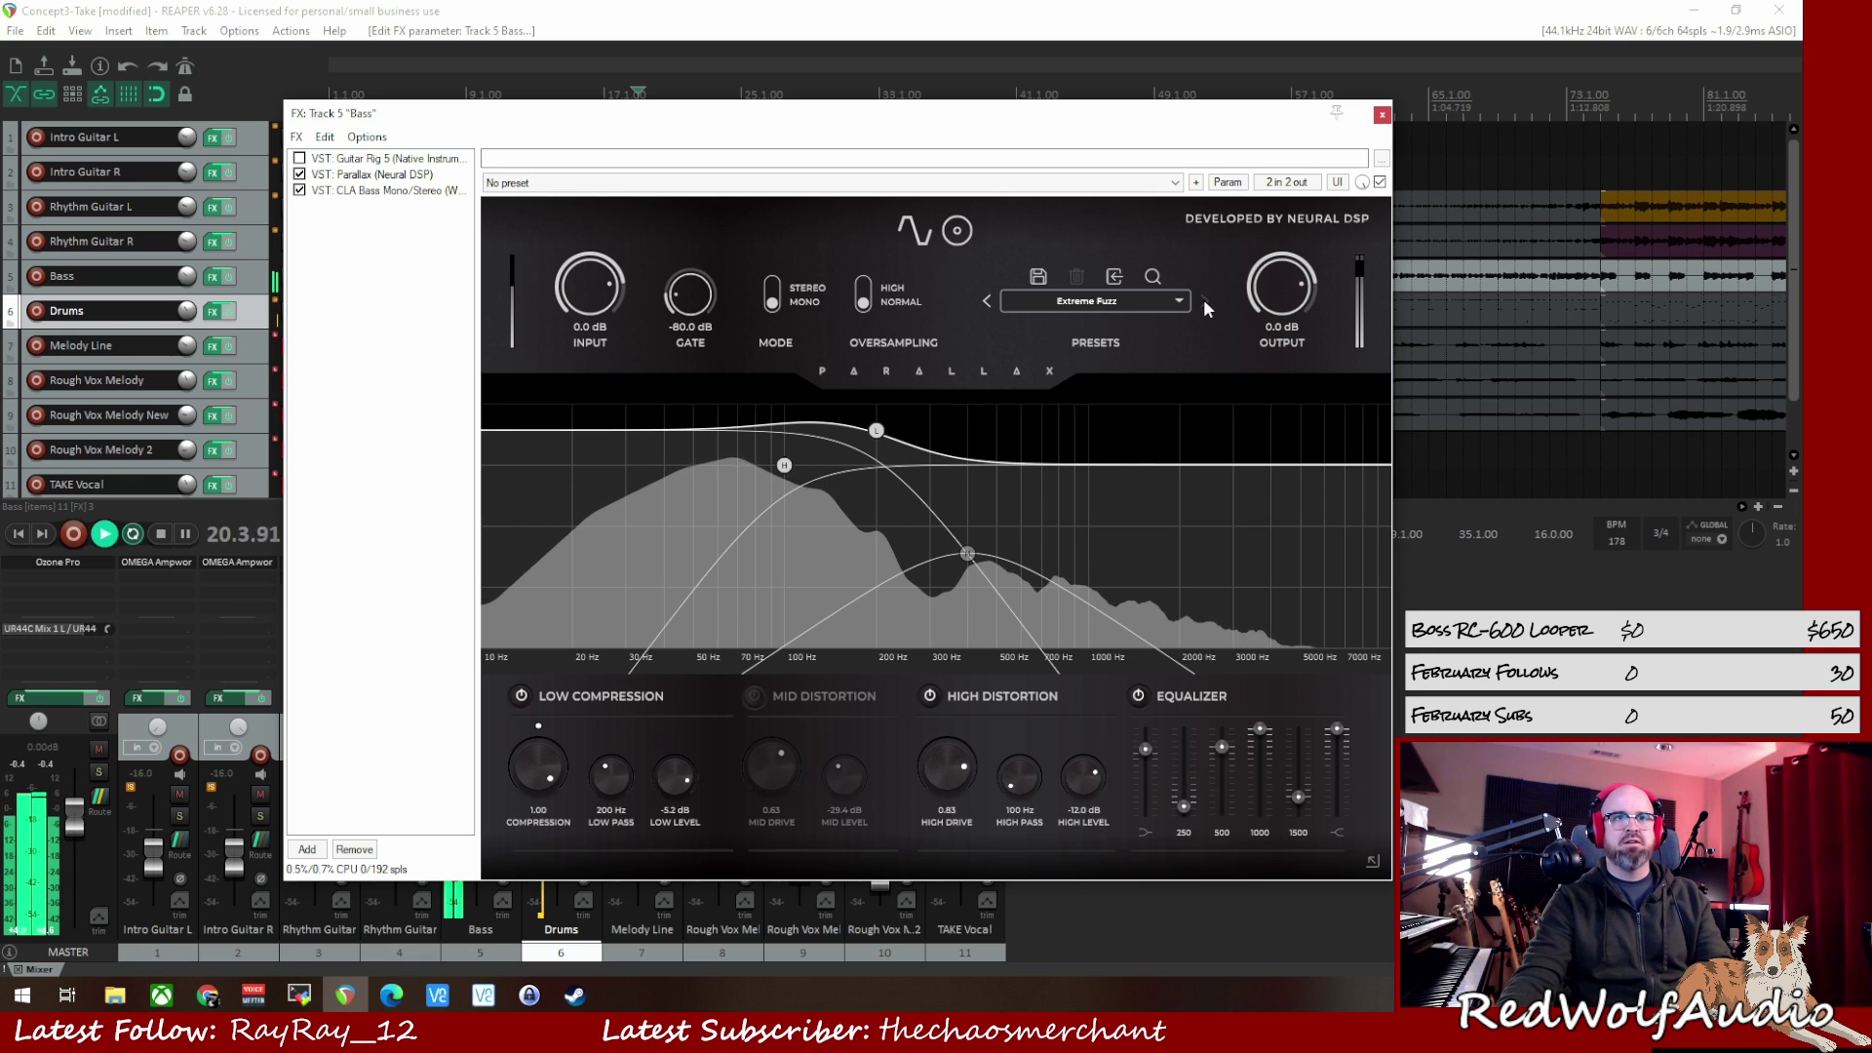
{"action": "left_click", "coordinate": [1204, 300]}
{"action": "left_click", "coordinate": [1203, 300]}
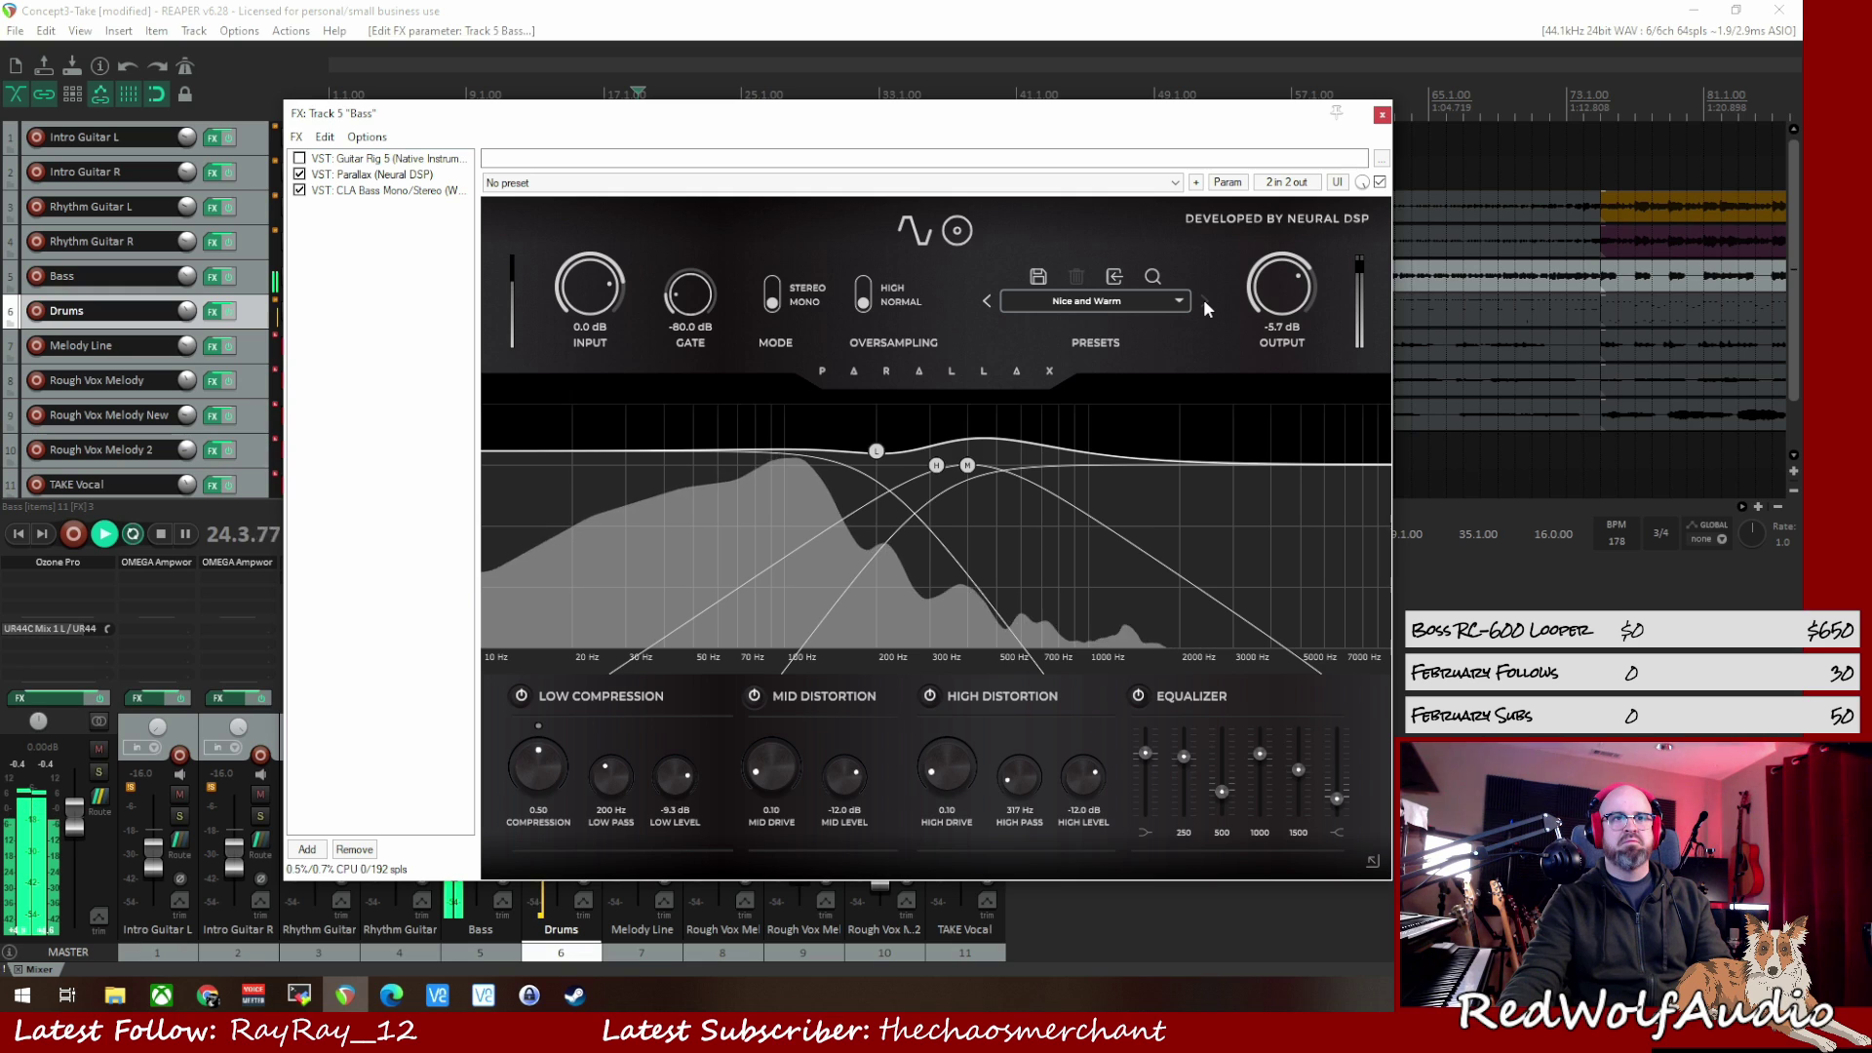
{"action": "left_click", "coordinate": [1203, 302]}
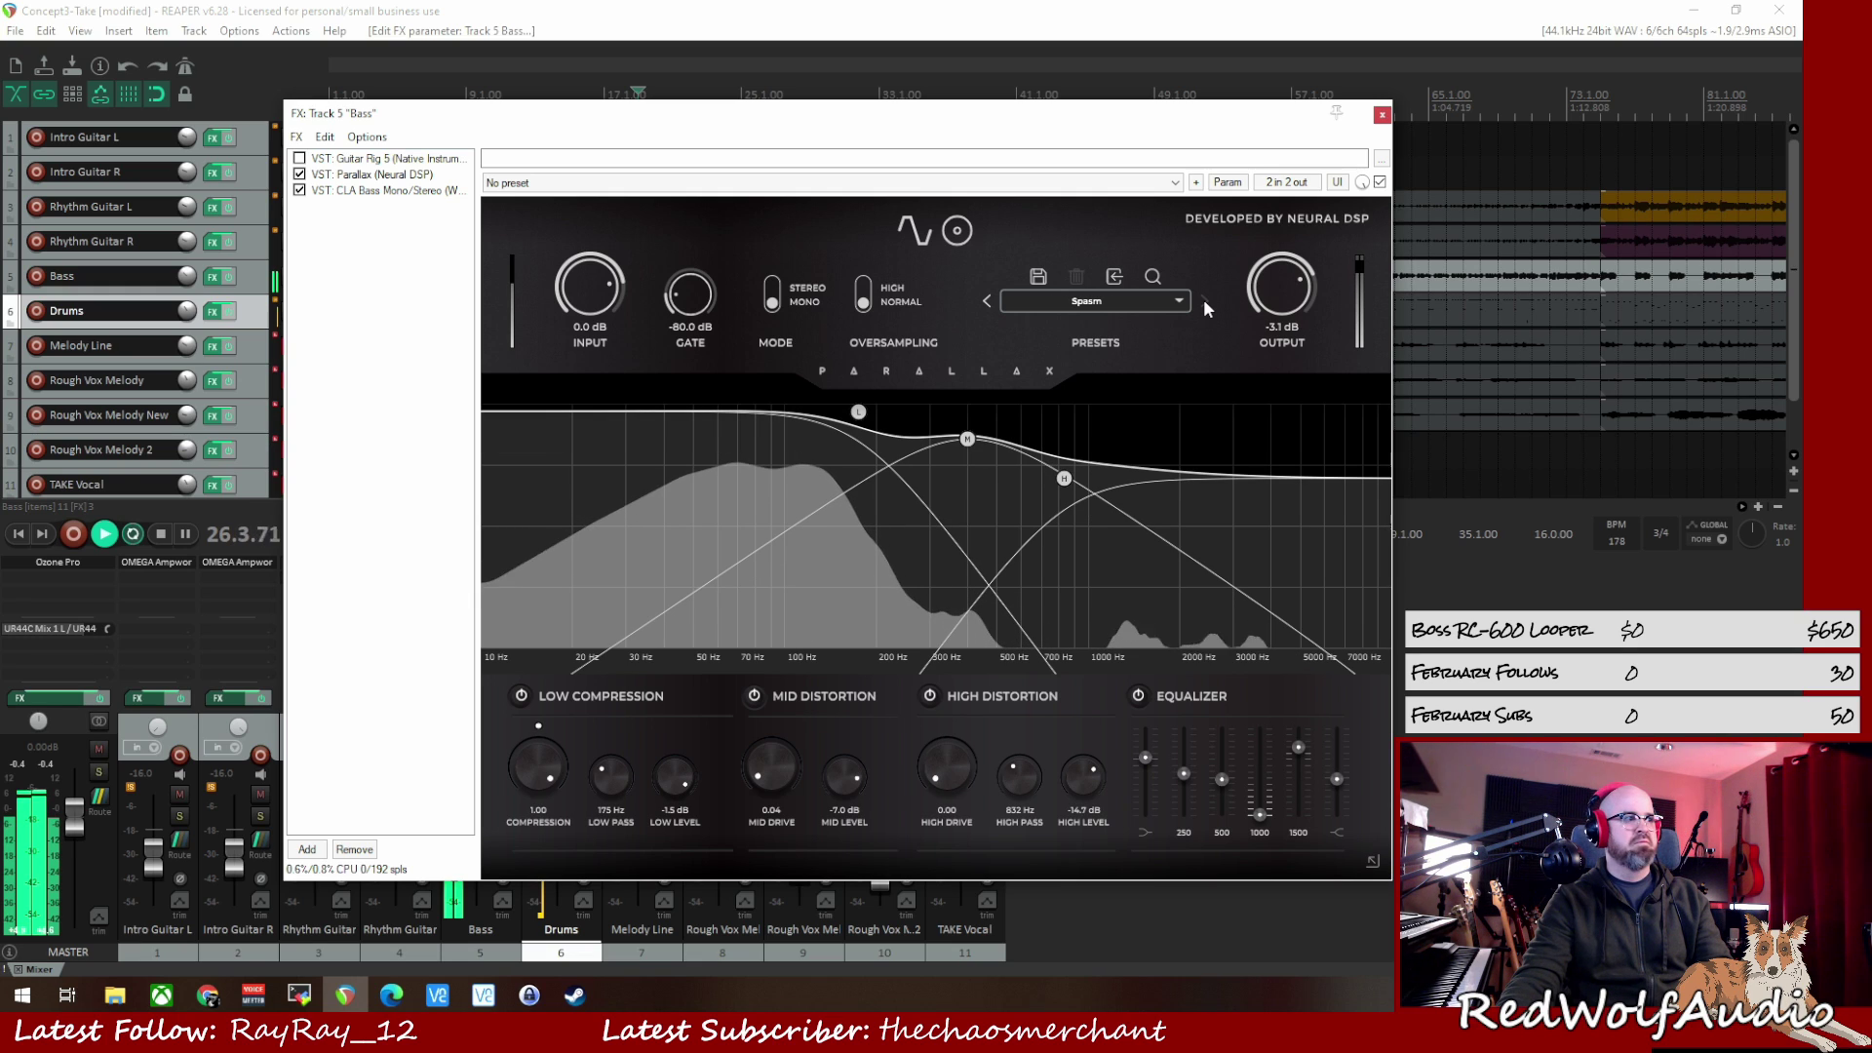
Load the Parallax factory preset Ace of Hearts and unsolo the Bass track to hear it in the full mix.
{"action": "left_click", "coordinate": [1032, 303]}
{"action": "mouse_move", "coordinate": [1036, 367]}
{"action": "left_click", "coordinate": [1104, 372]}
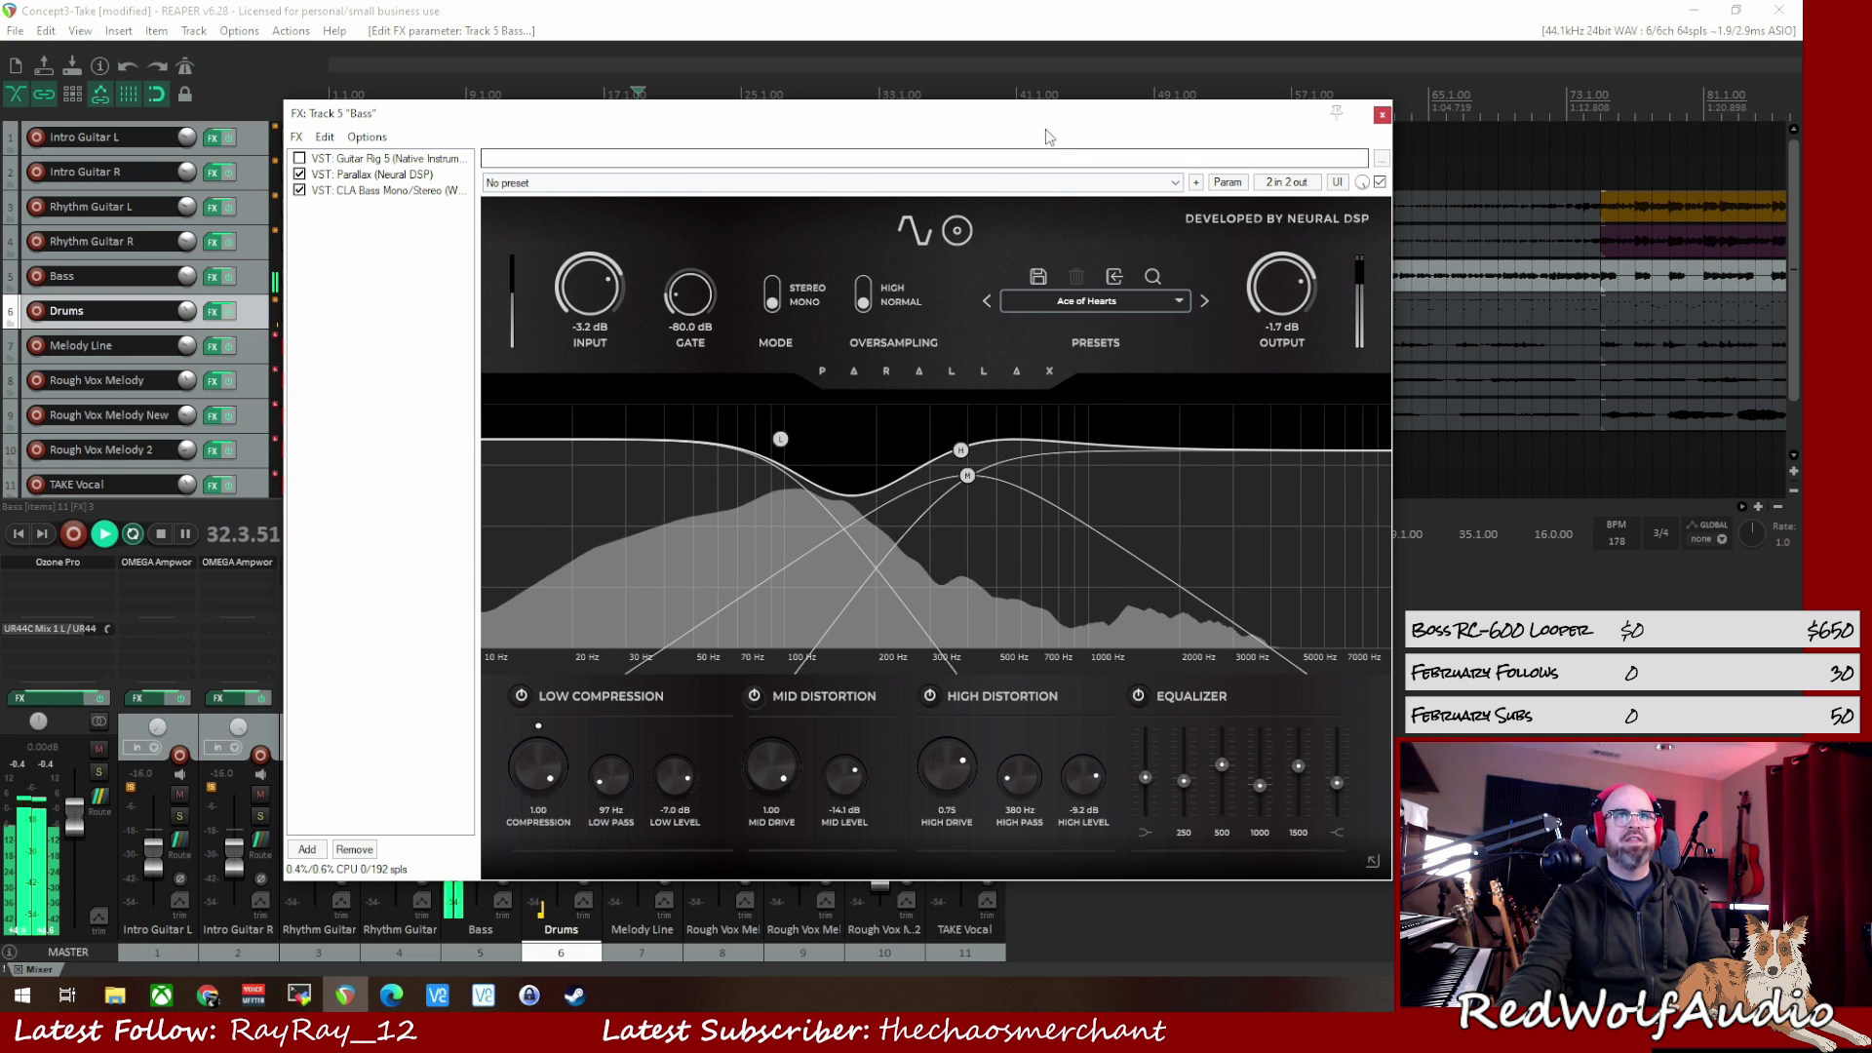
{"action": "left_click_drag", "start_coordinate": [1048, 137], "coordinate": [1224, 153]}
{"action": "left_click", "coordinate": [307, 278]}
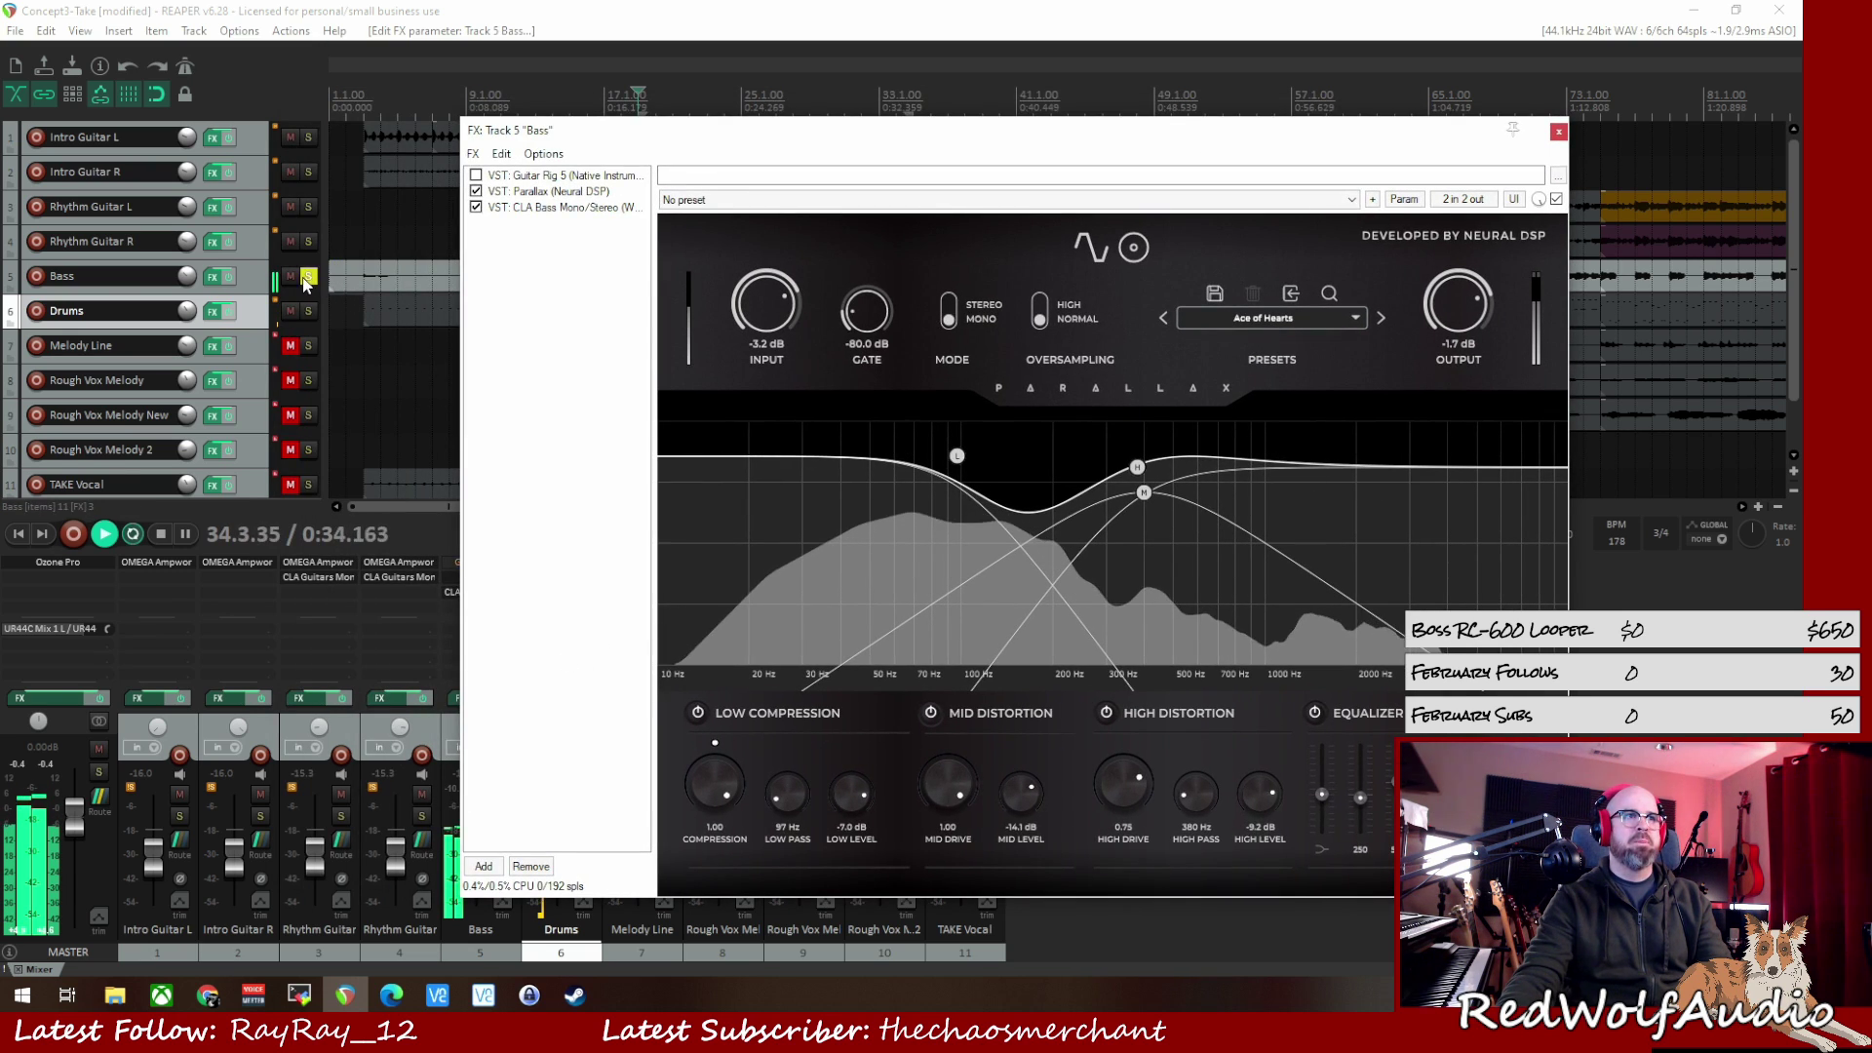
{"action": "left_click", "coordinate": [306, 278]}
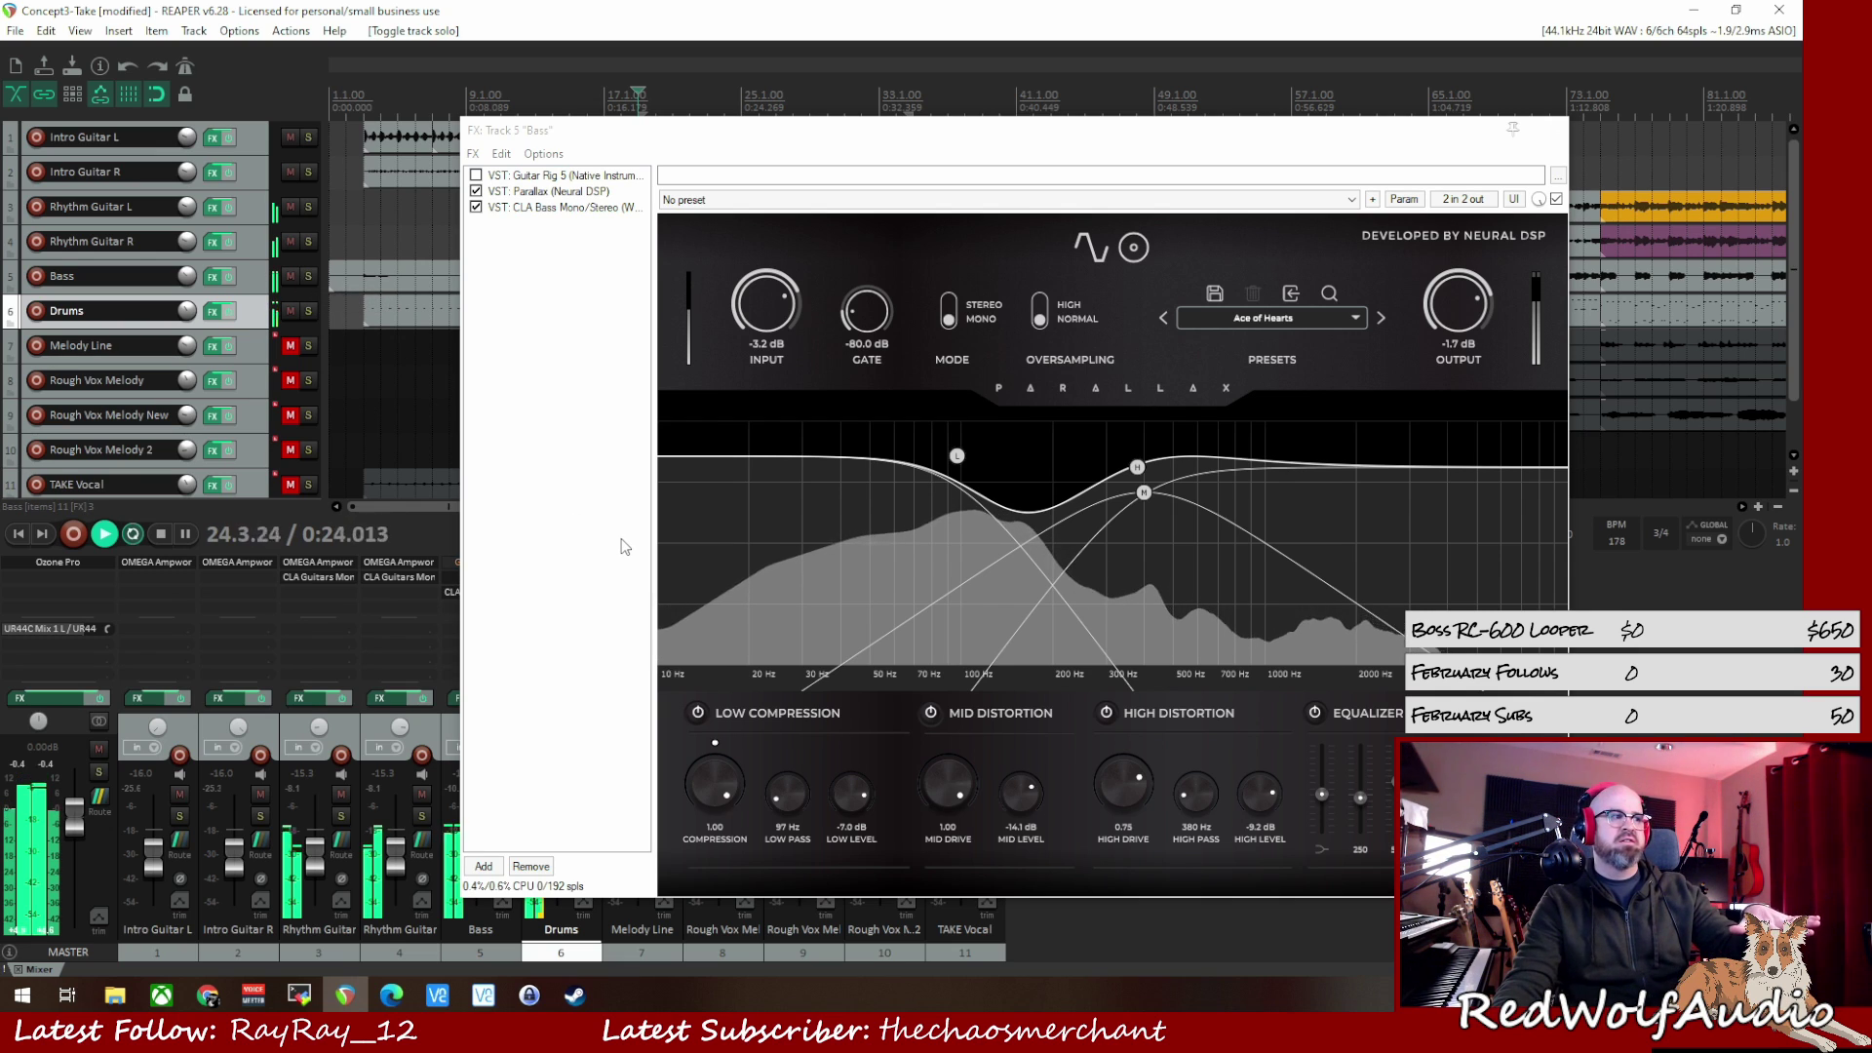
In CLA Bass, switch the Bass band to Lower at 3.1 and raise the Treble fader to near the centre mark.
{"action": "left_click", "coordinate": [556, 208]}
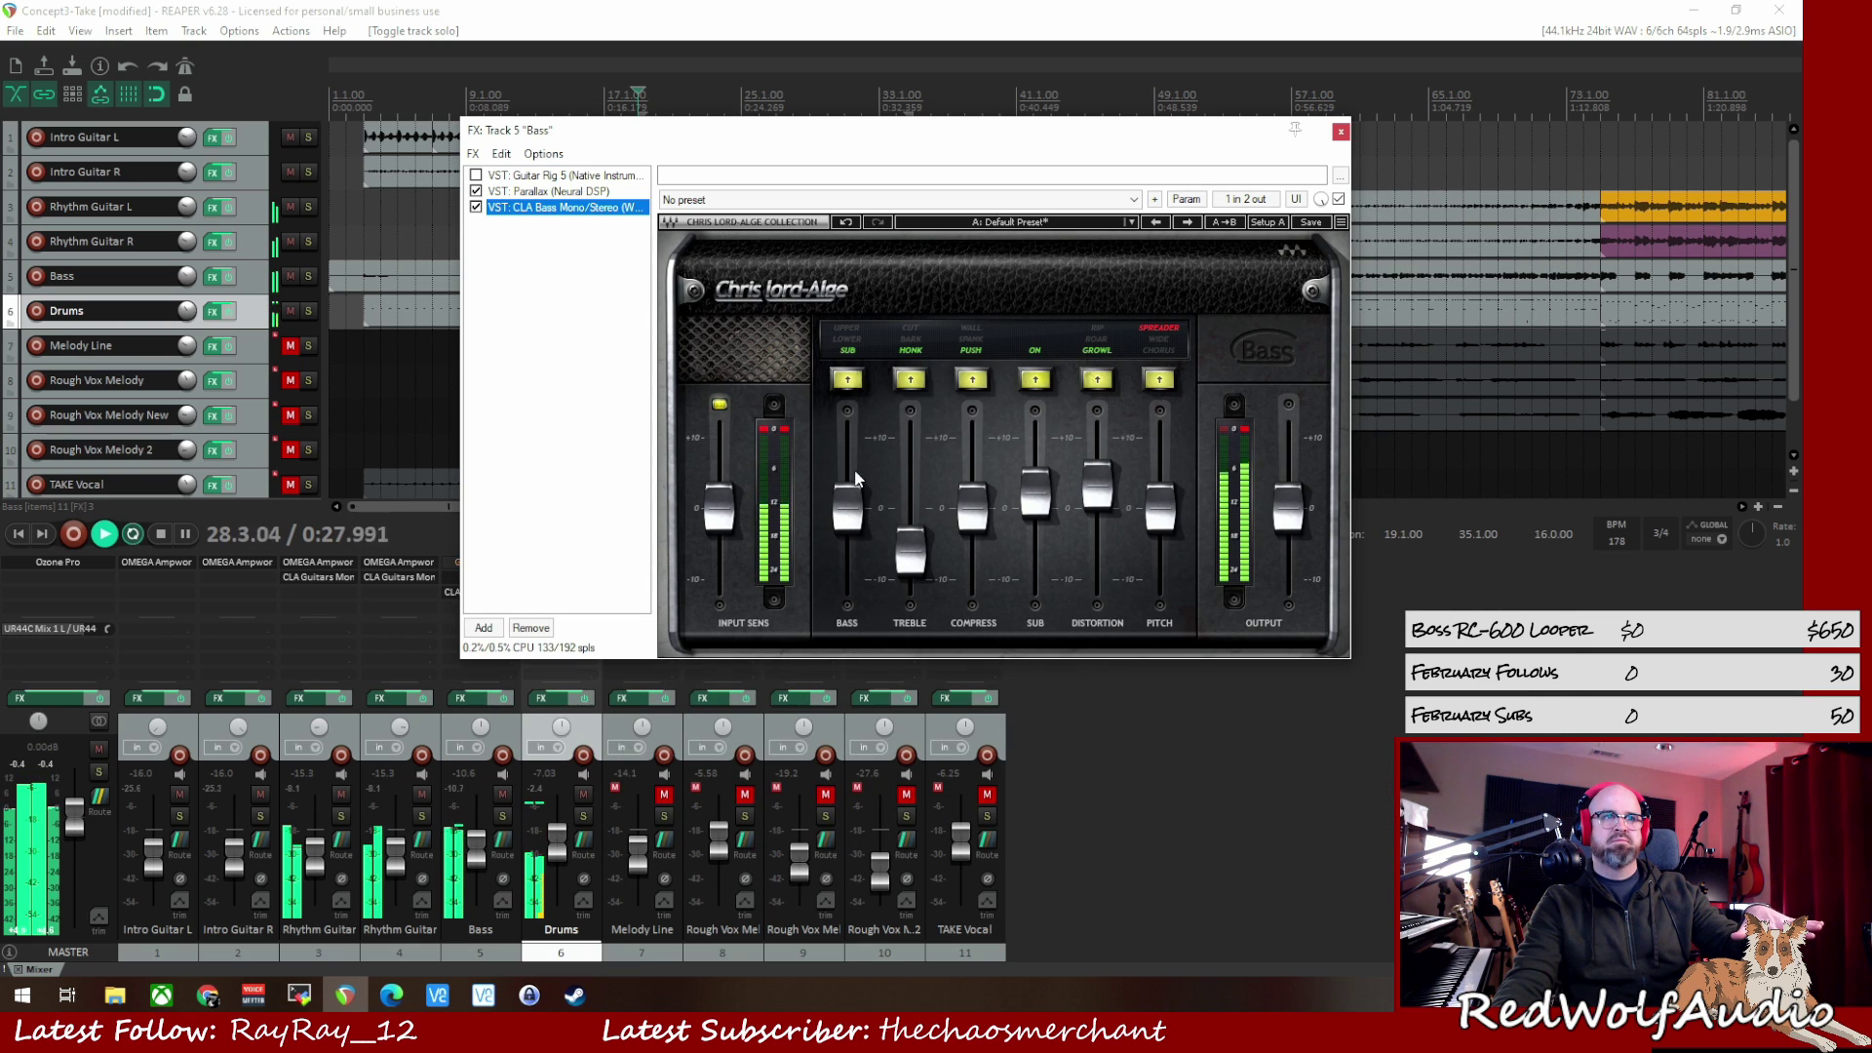
{"action": "left_click_drag", "start_coordinate": [855, 475], "coordinate": [838, 407]}
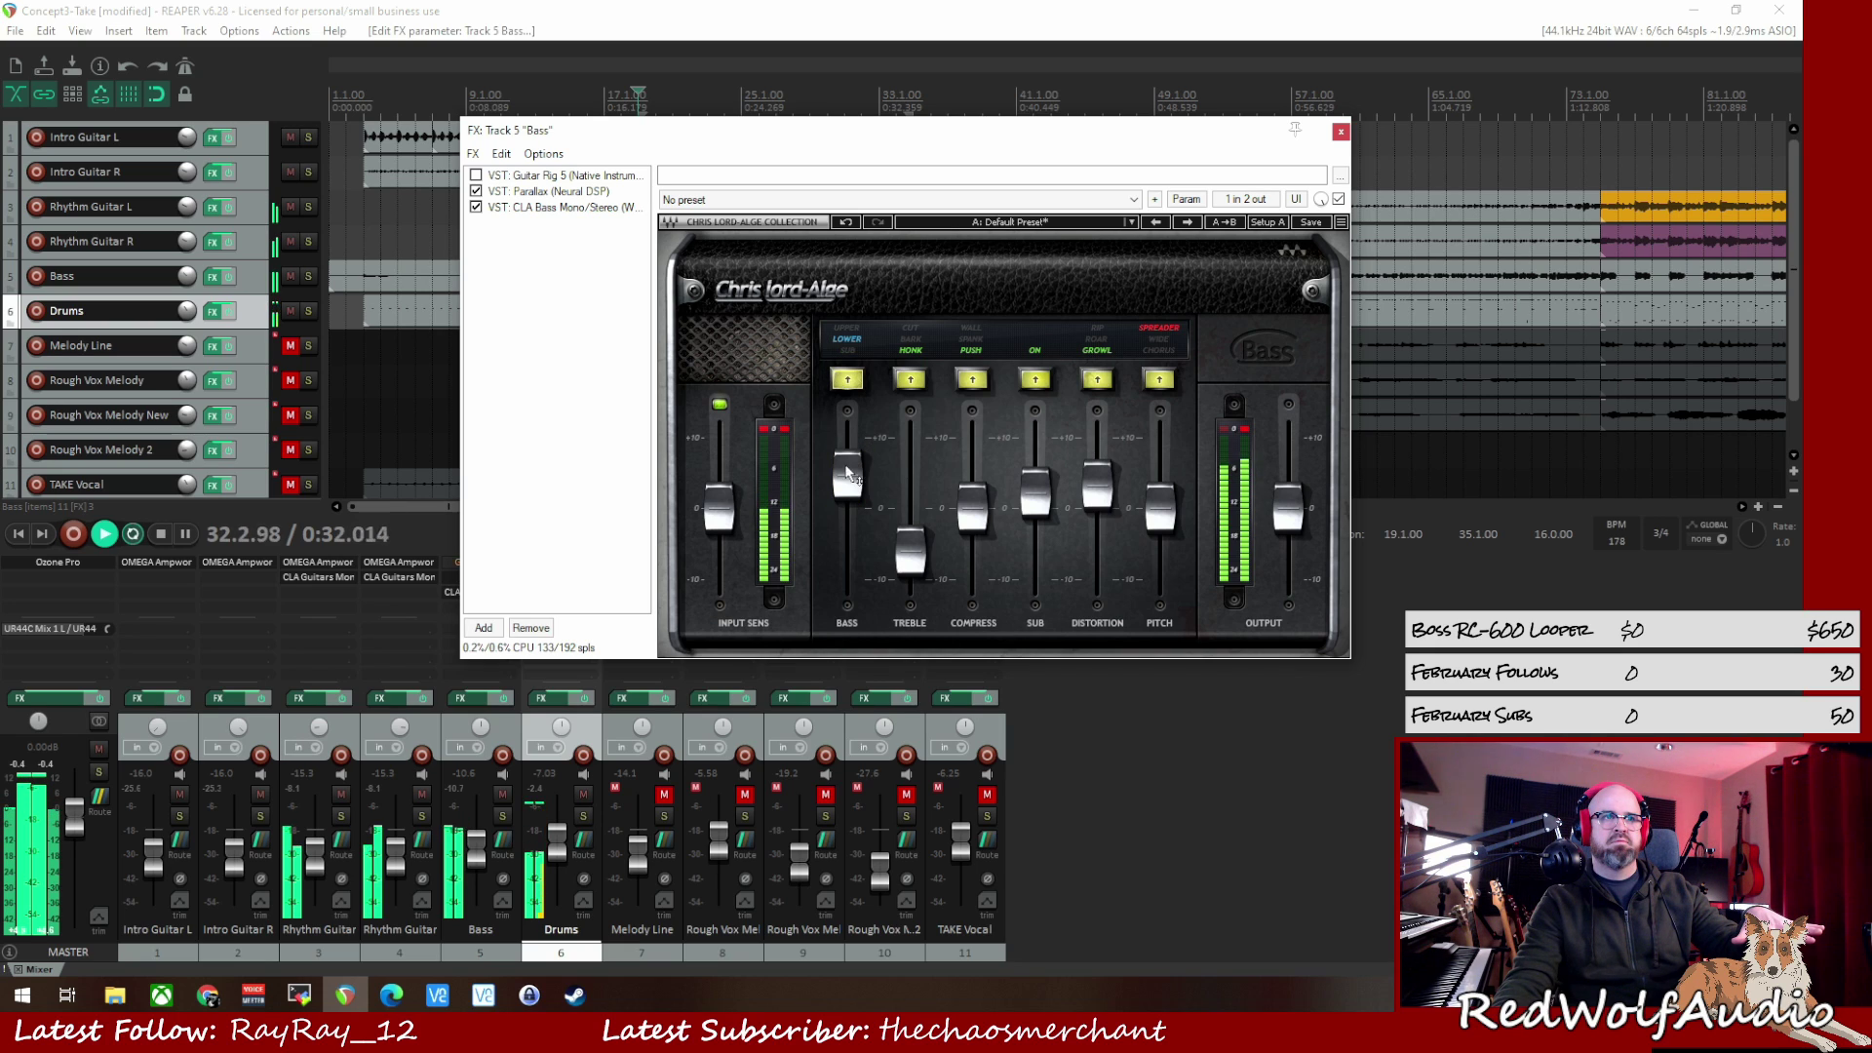
{"action": "left_click_drag", "start_coordinate": [851, 474], "coordinate": [853, 493]}
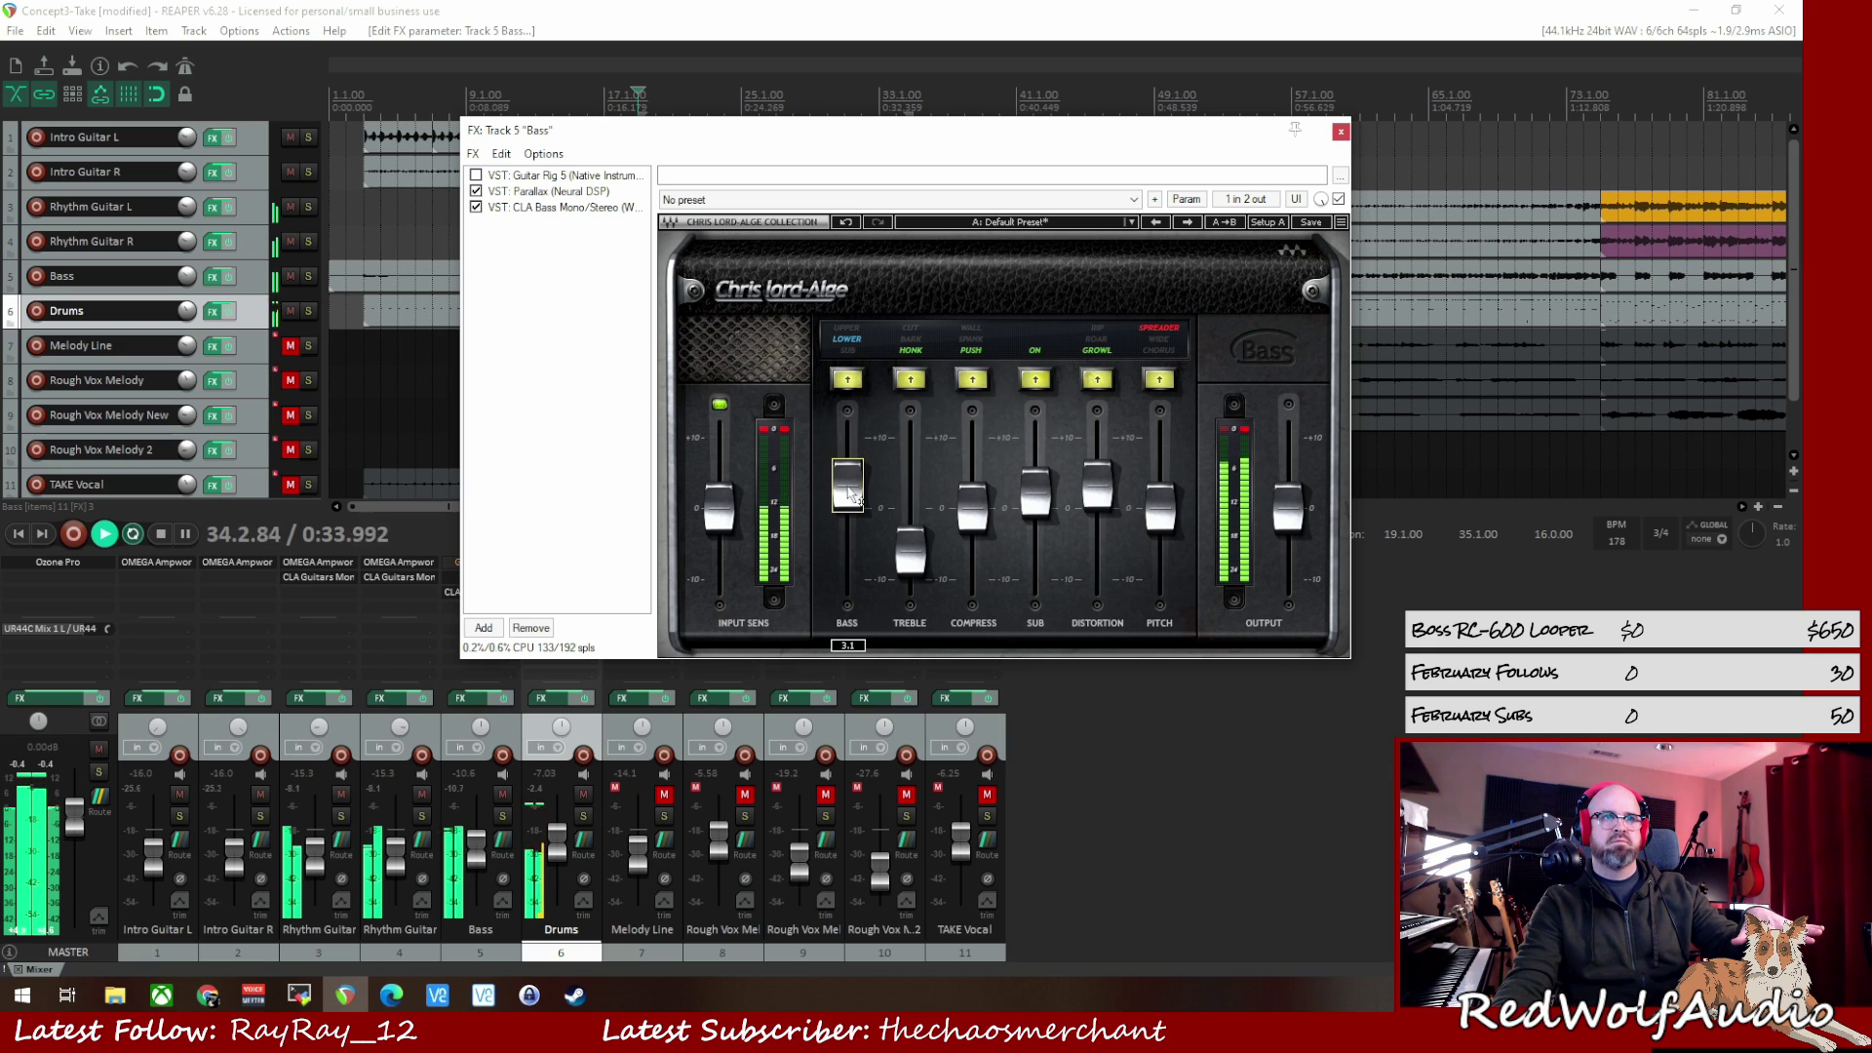
{"action": "left_click_drag", "start_coordinate": [905, 556], "coordinate": [910, 515]}
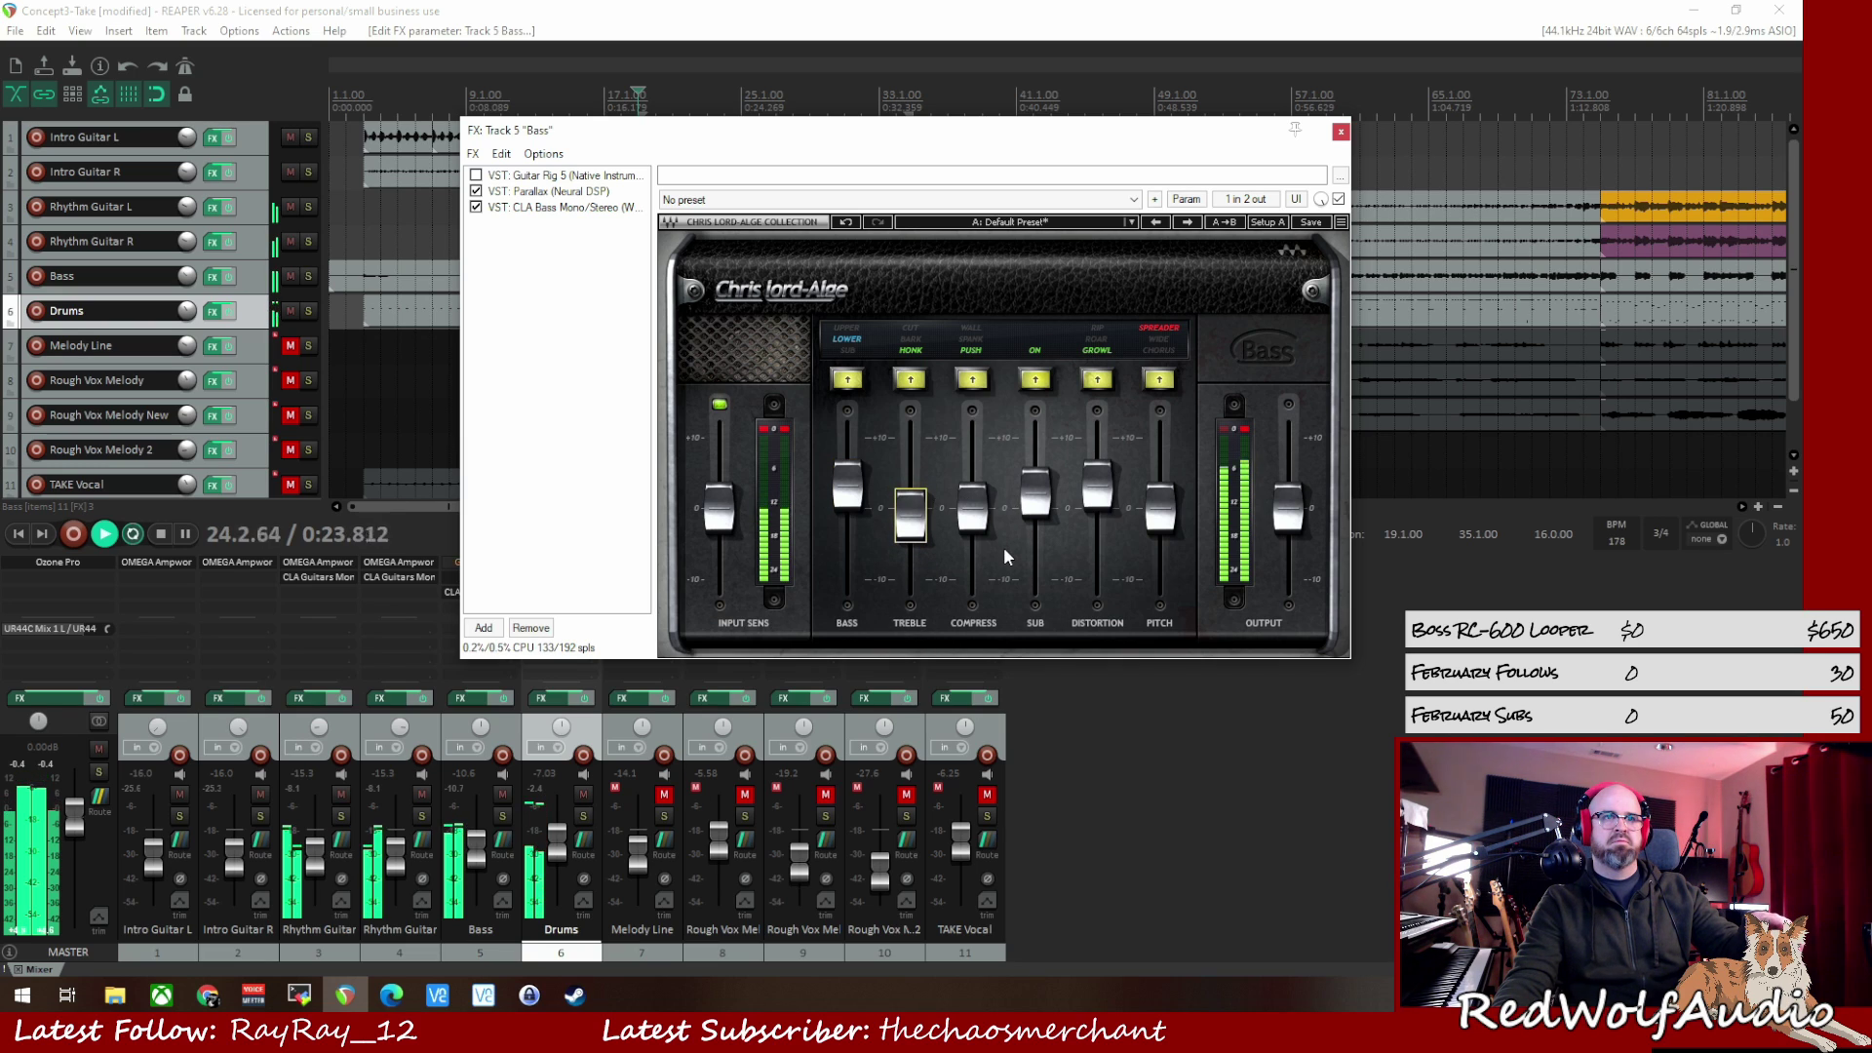
Raise the CLA Bass Compress fader and compare the result with the Bass track soloed and unsoloed.
{"action": "left_click_drag", "start_coordinate": [972, 509], "coordinate": [972, 460]}
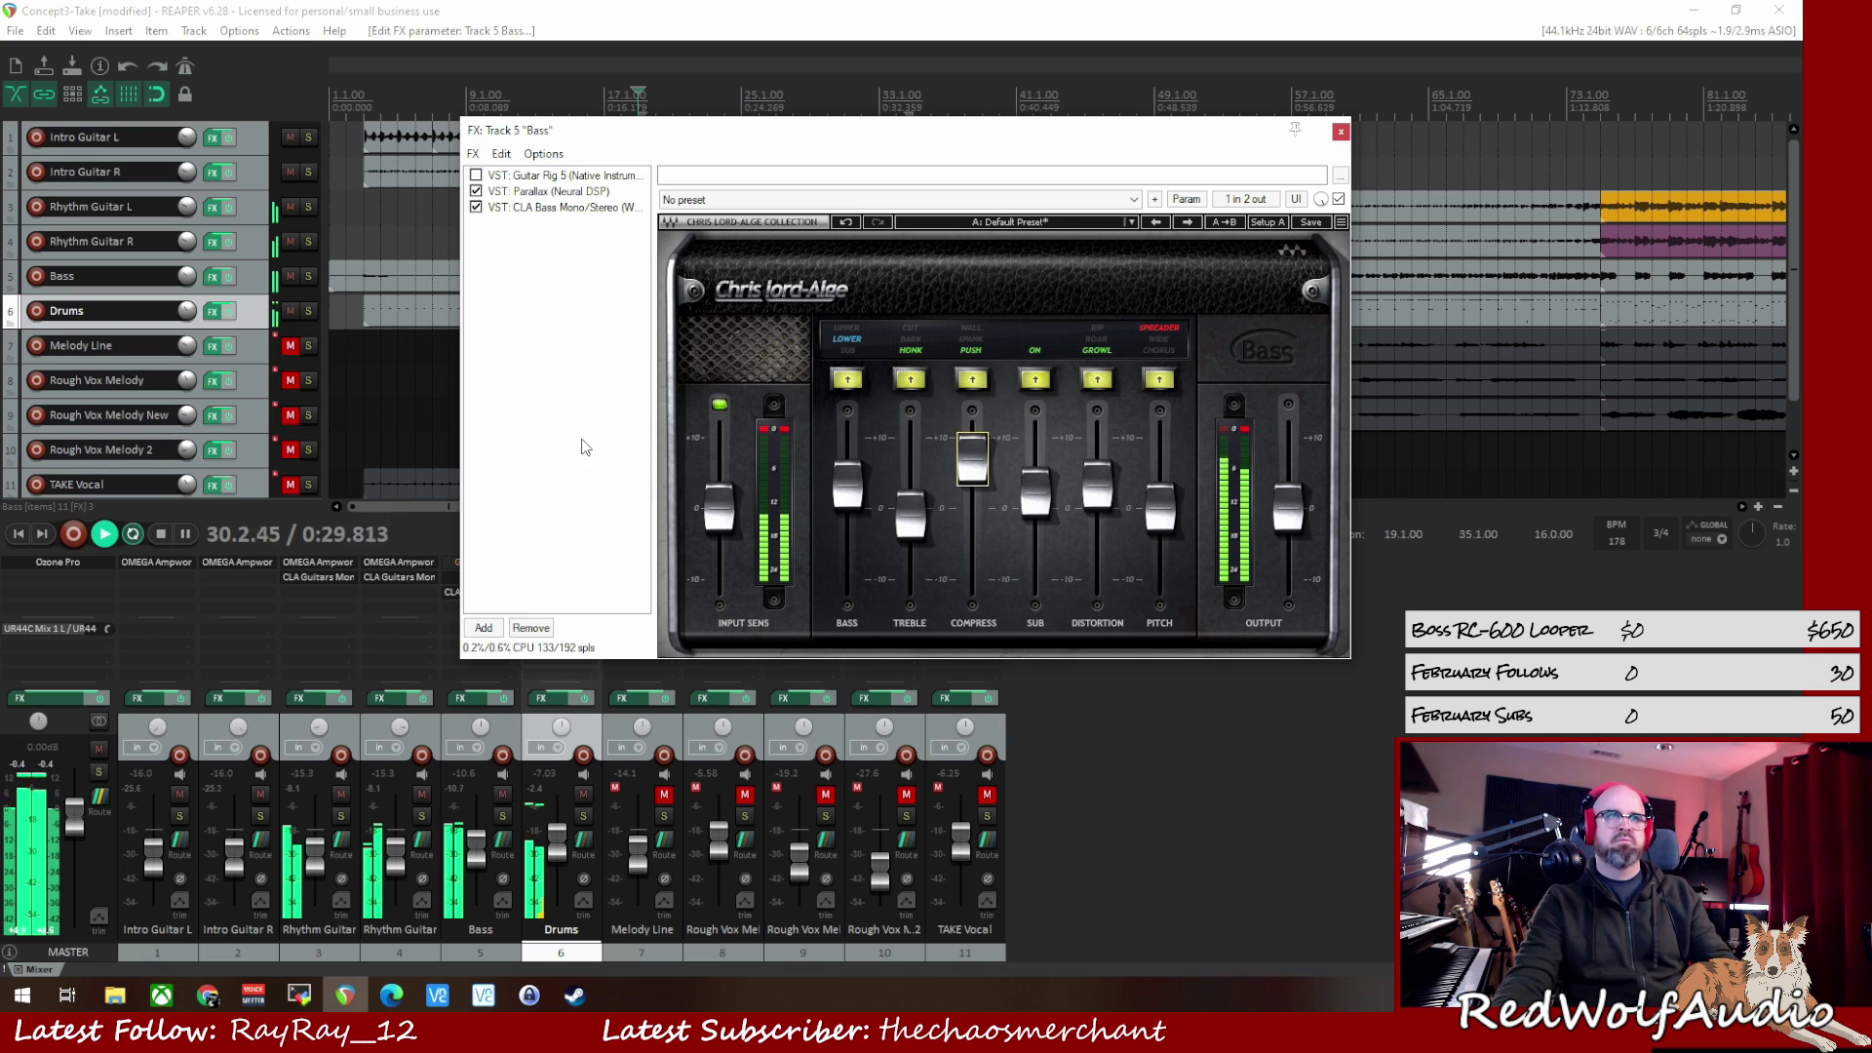
{"action": "left_click", "coordinate": [308, 277]}
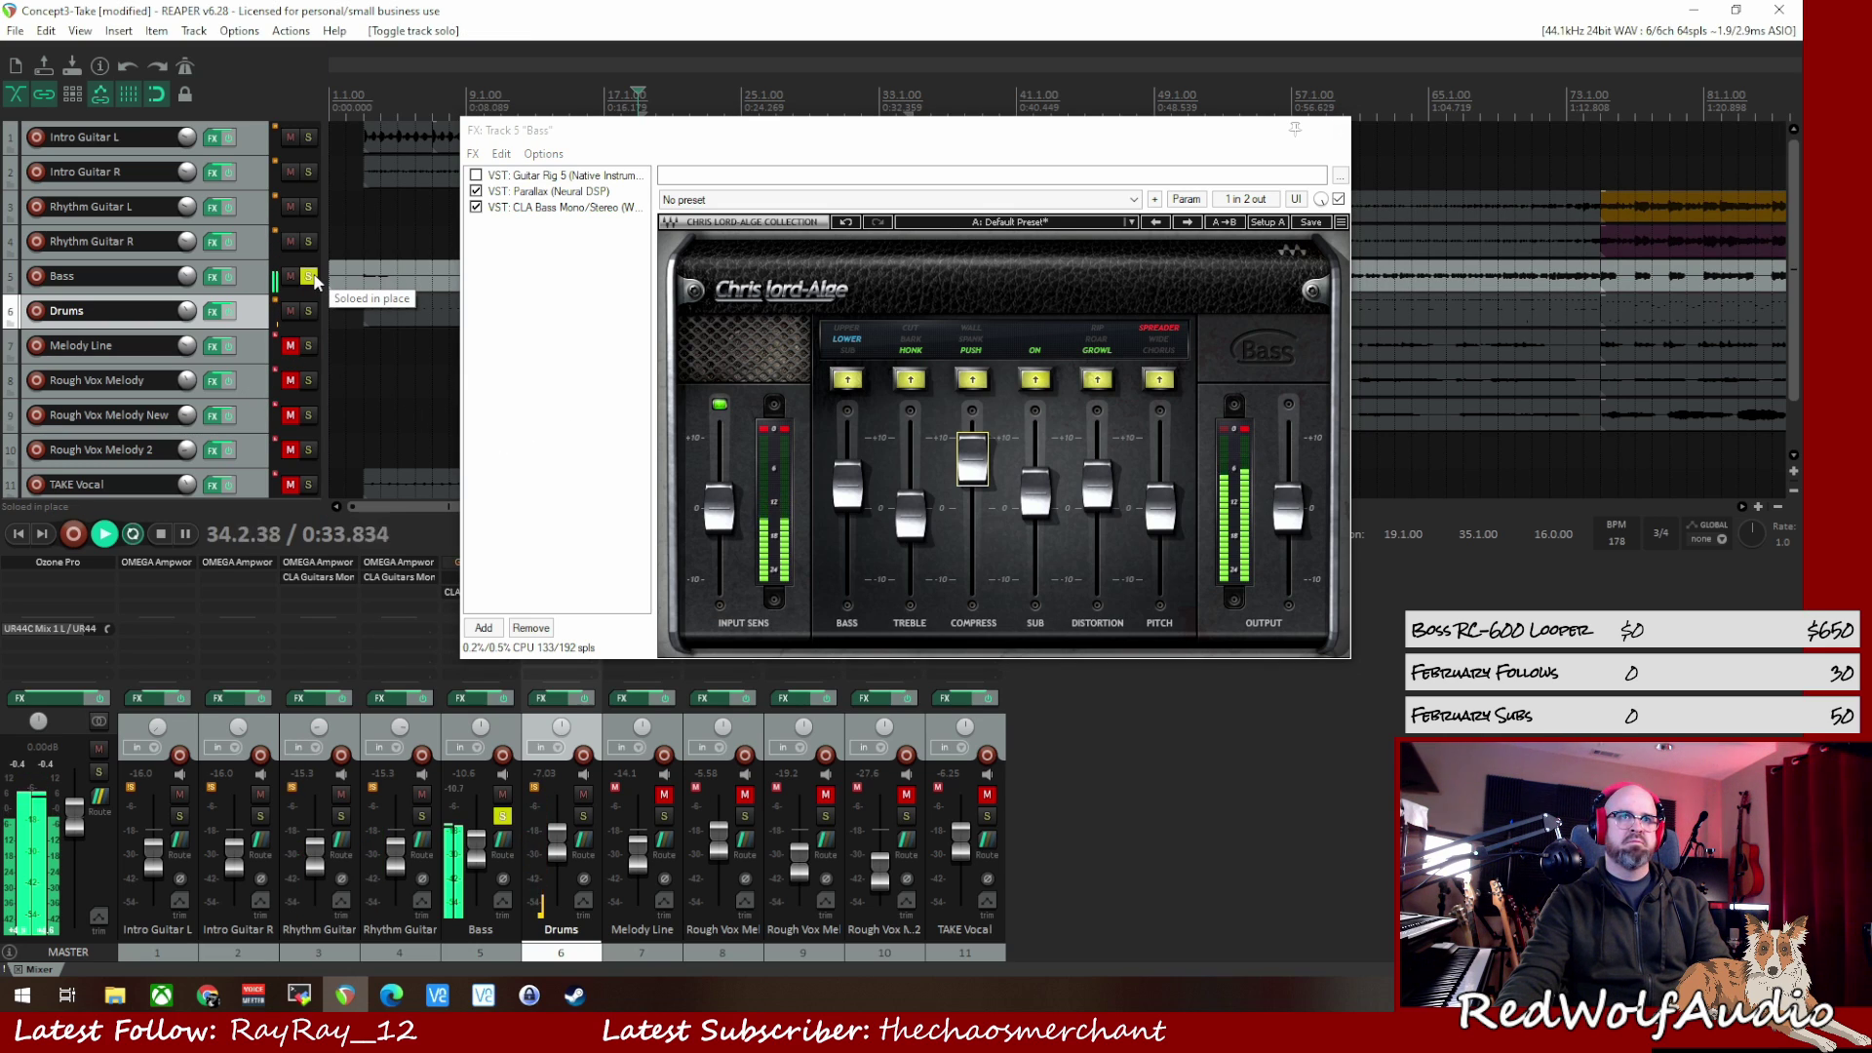
{"action": "left_click", "coordinate": [309, 277]}
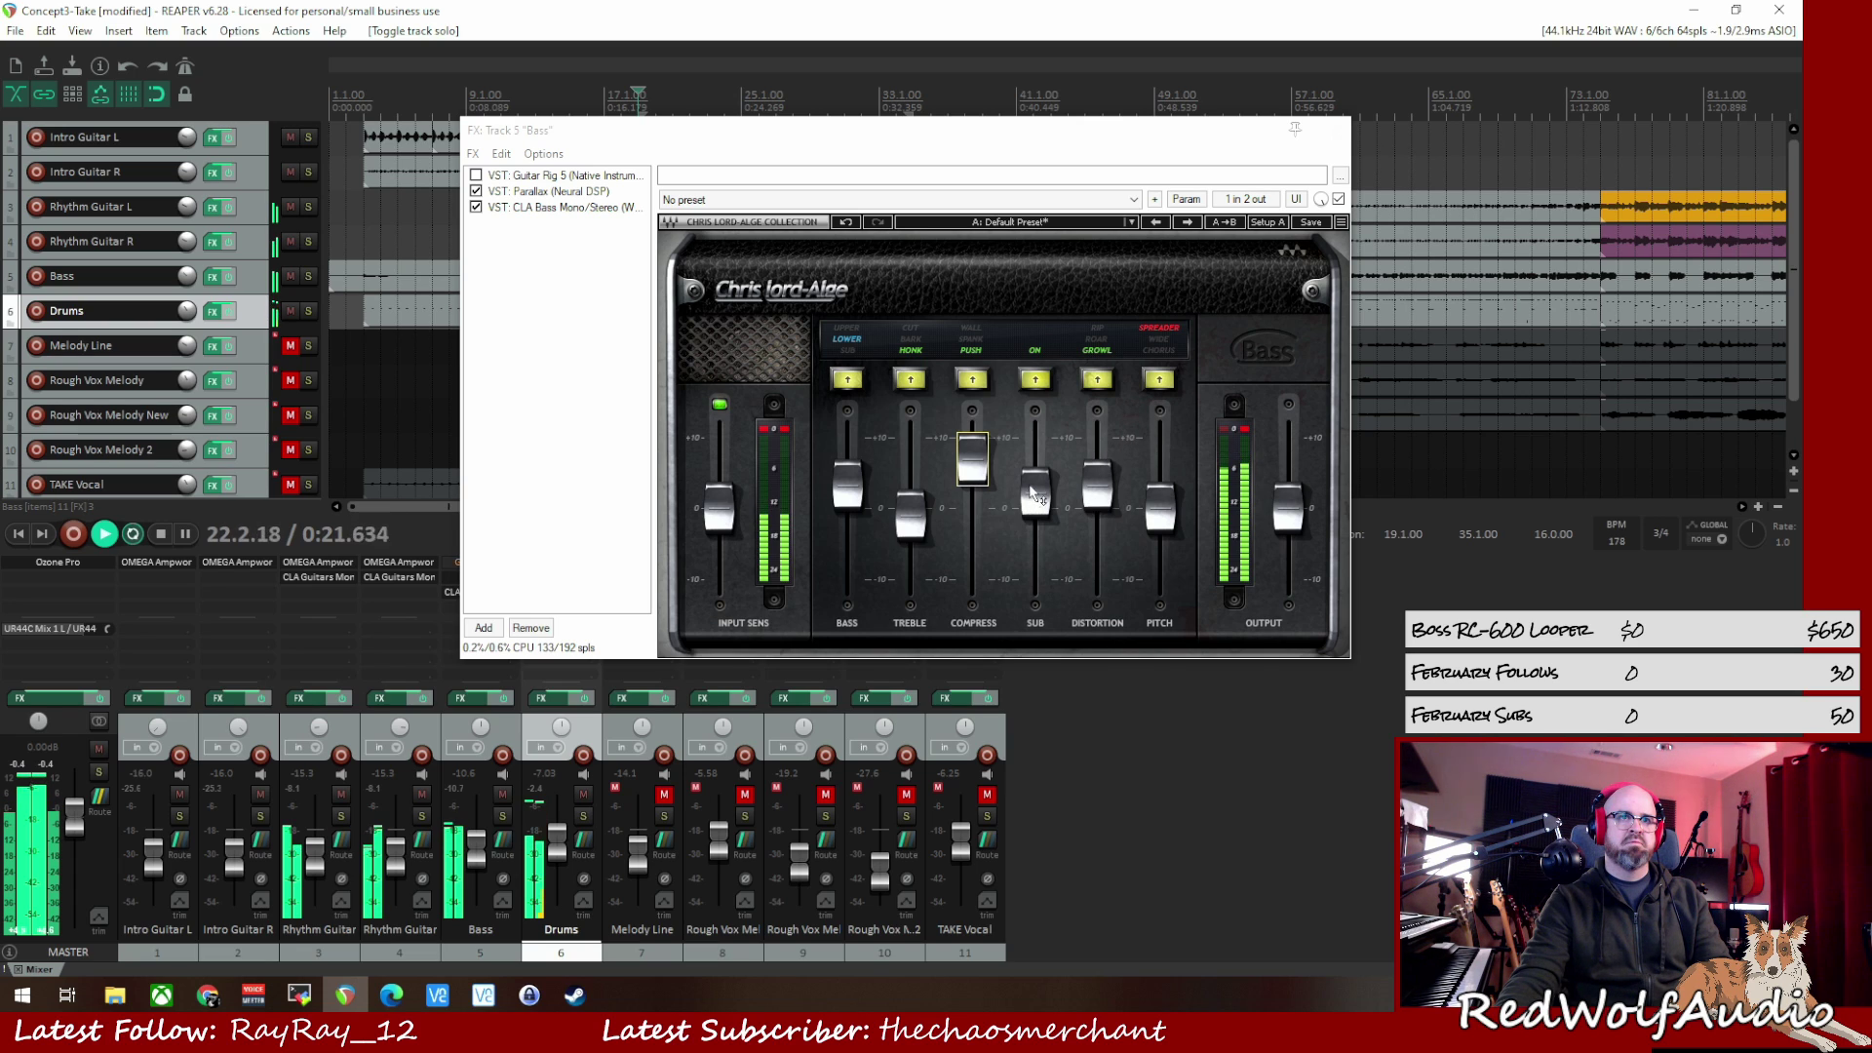
Raise the Sub and Input Sens faders slightly in CLA Bass while the full mix plays.
{"action": "left_click_drag", "start_coordinate": [1031, 491], "coordinate": [1031, 472]}
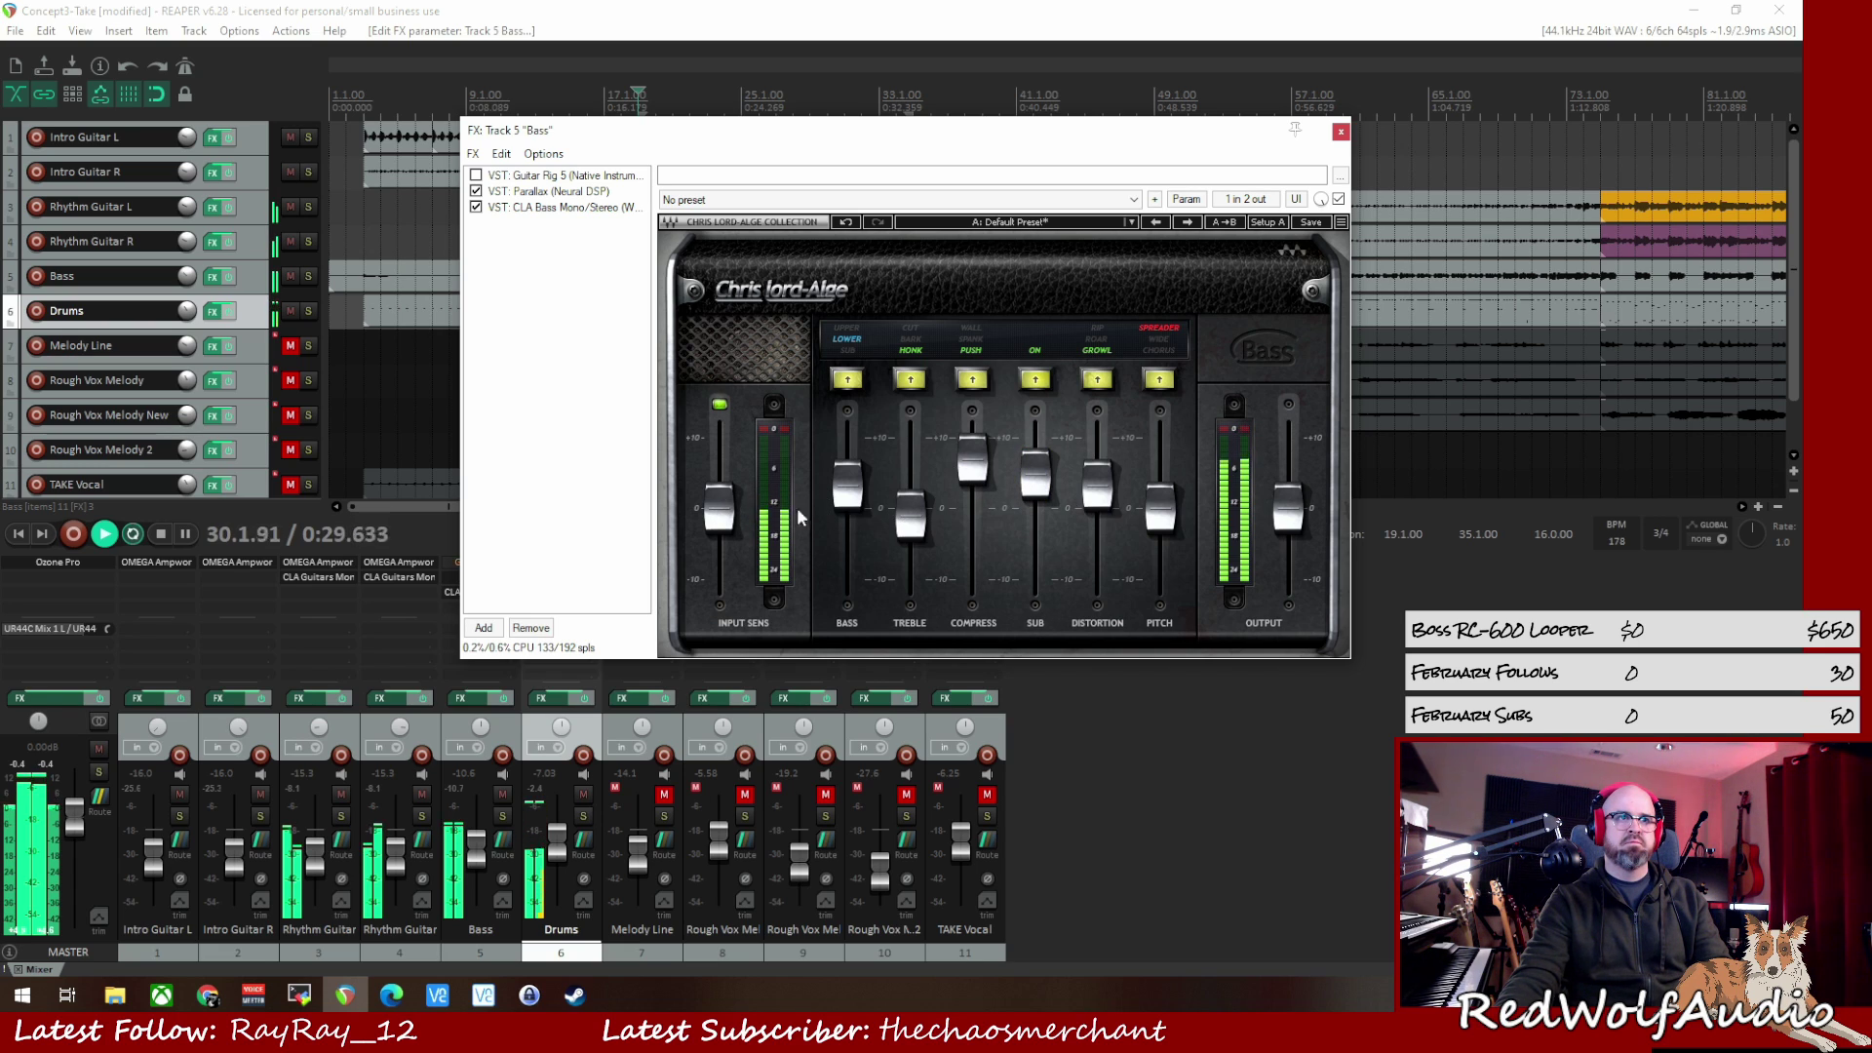
{"action": "left_click", "coordinate": [721, 505]}
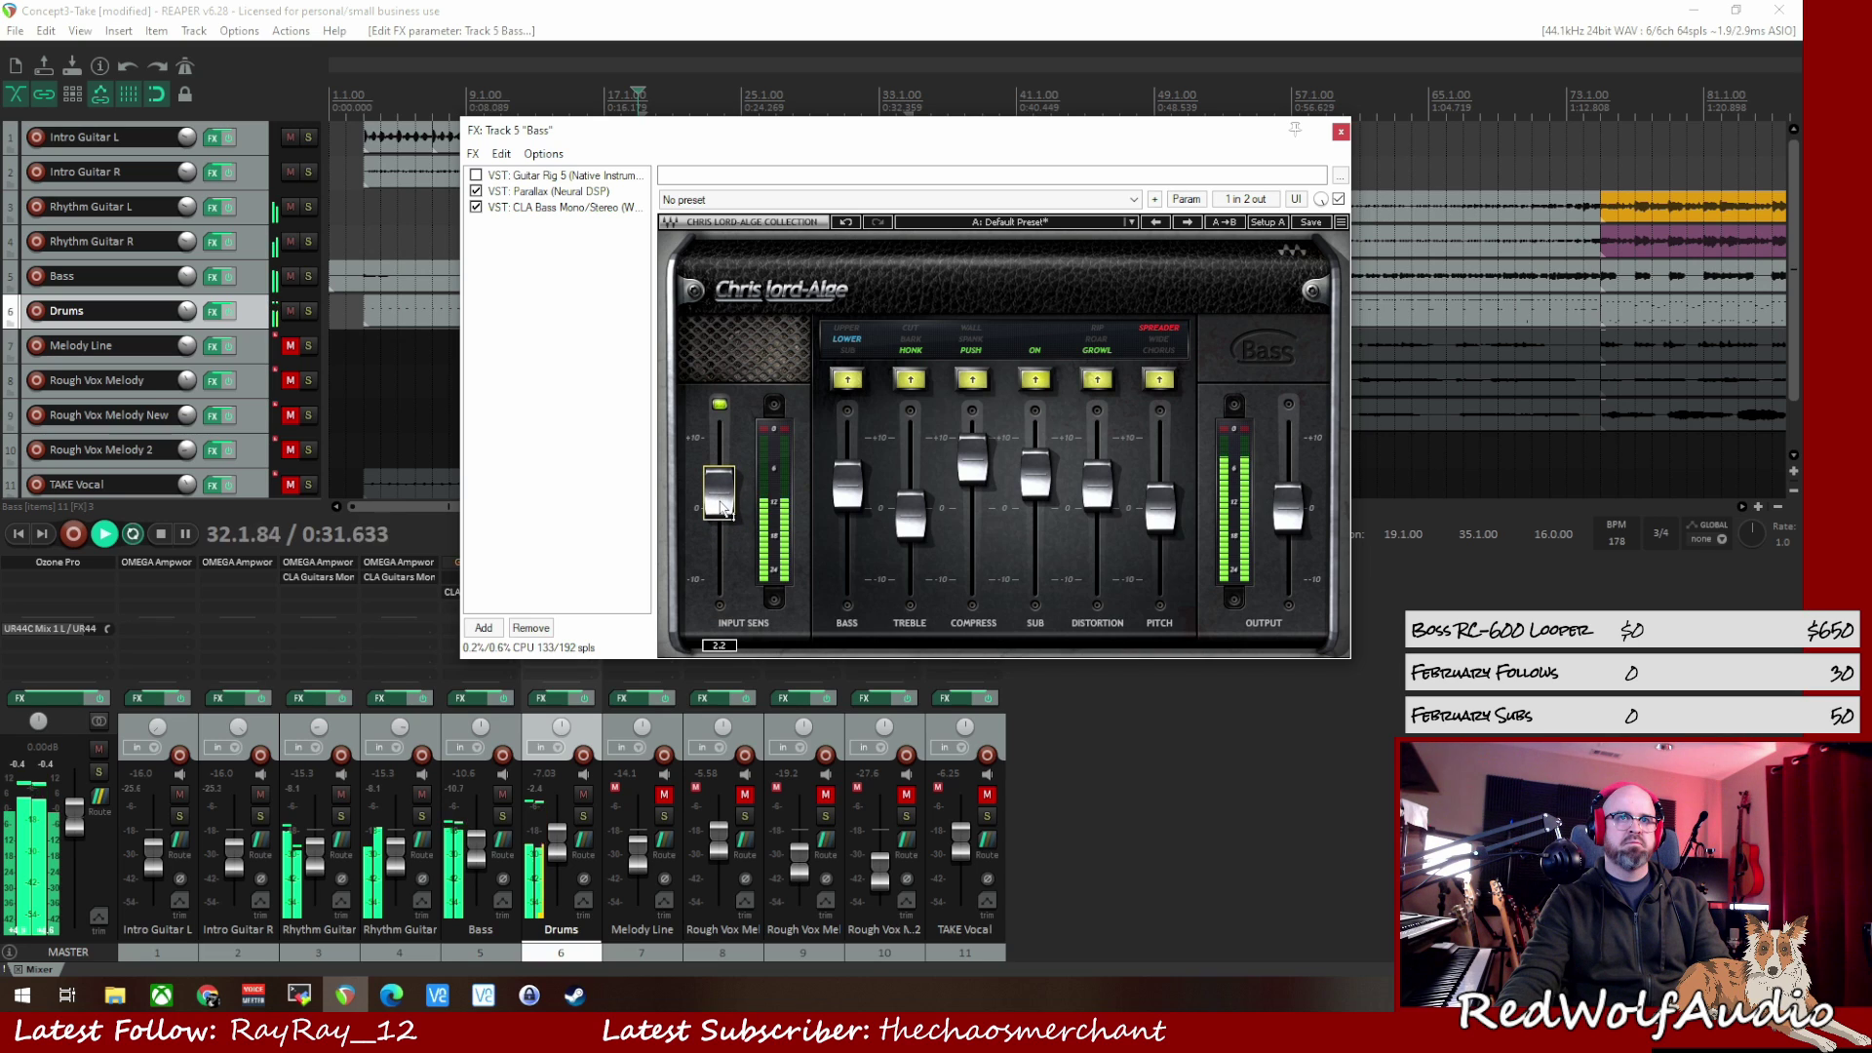
{"action": "left_click_drag", "start_coordinate": [720, 505], "coordinate": [722, 508]}
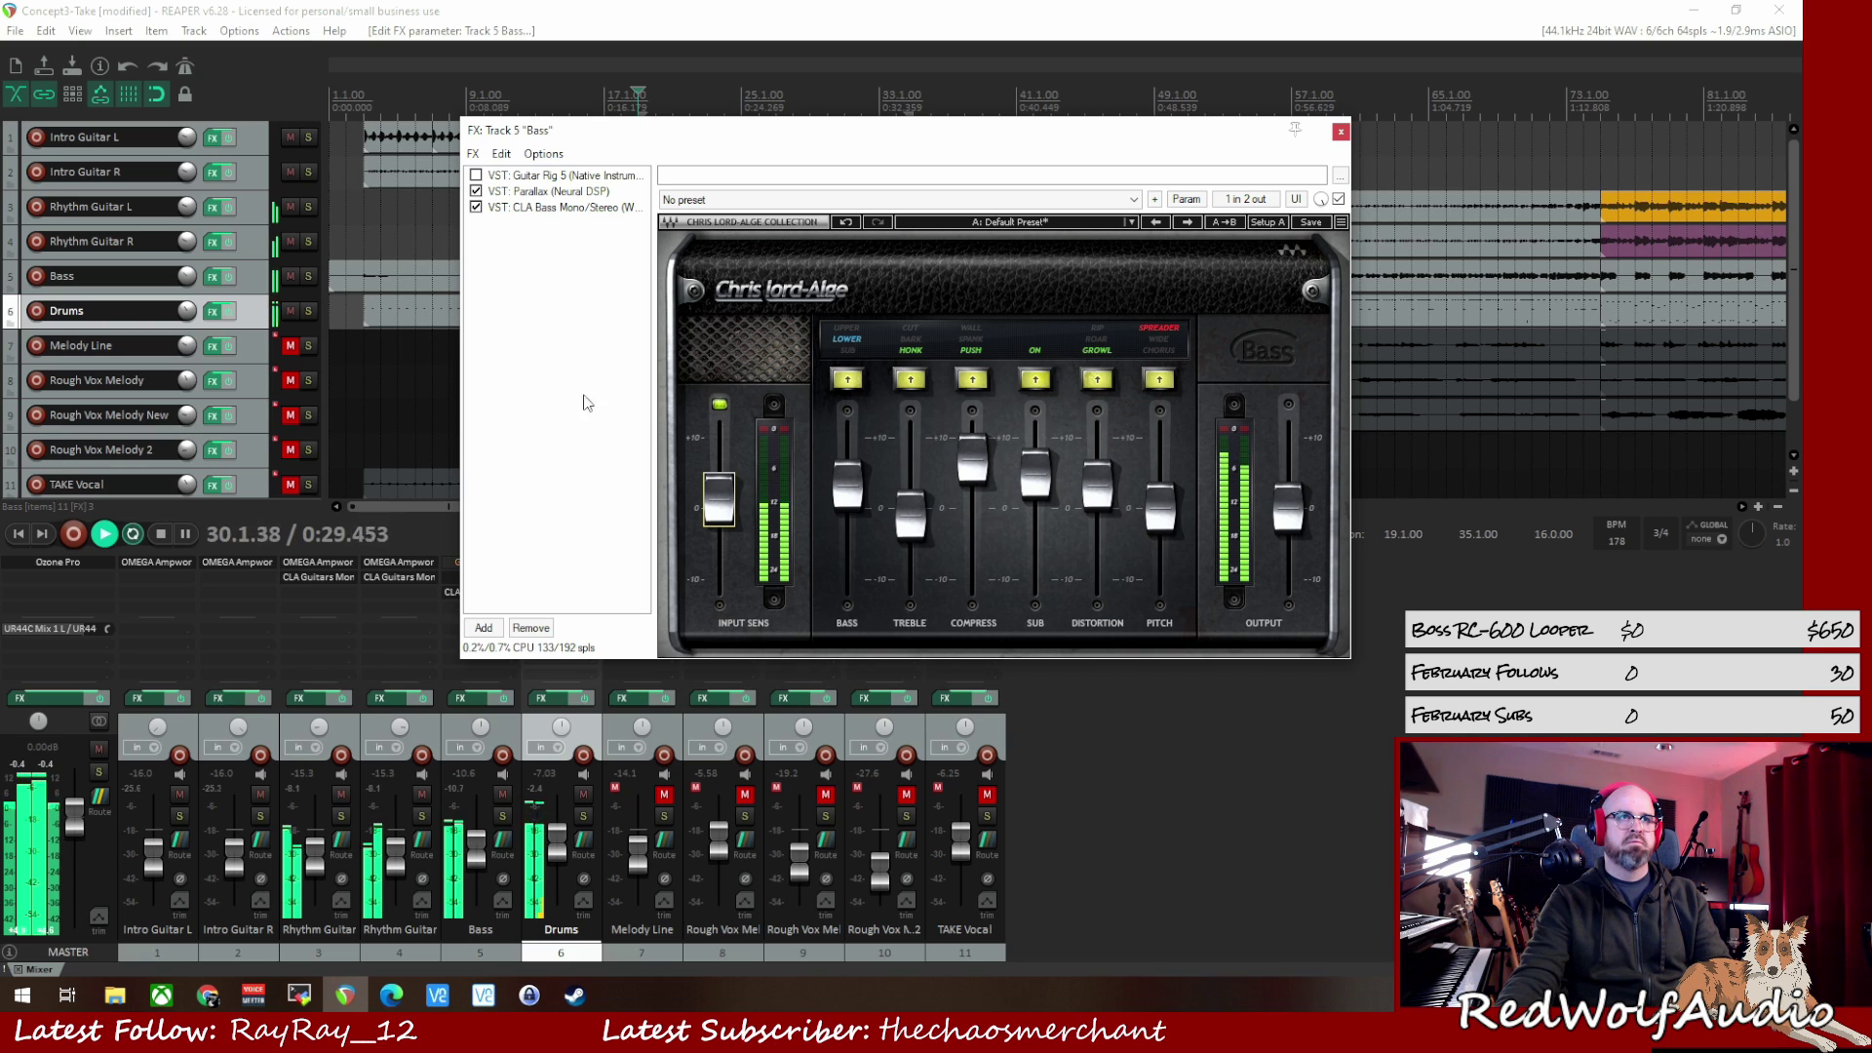
Stop playback and return the play position to the start of the song.
{"action": "left_click", "coordinate": [704, 9]}
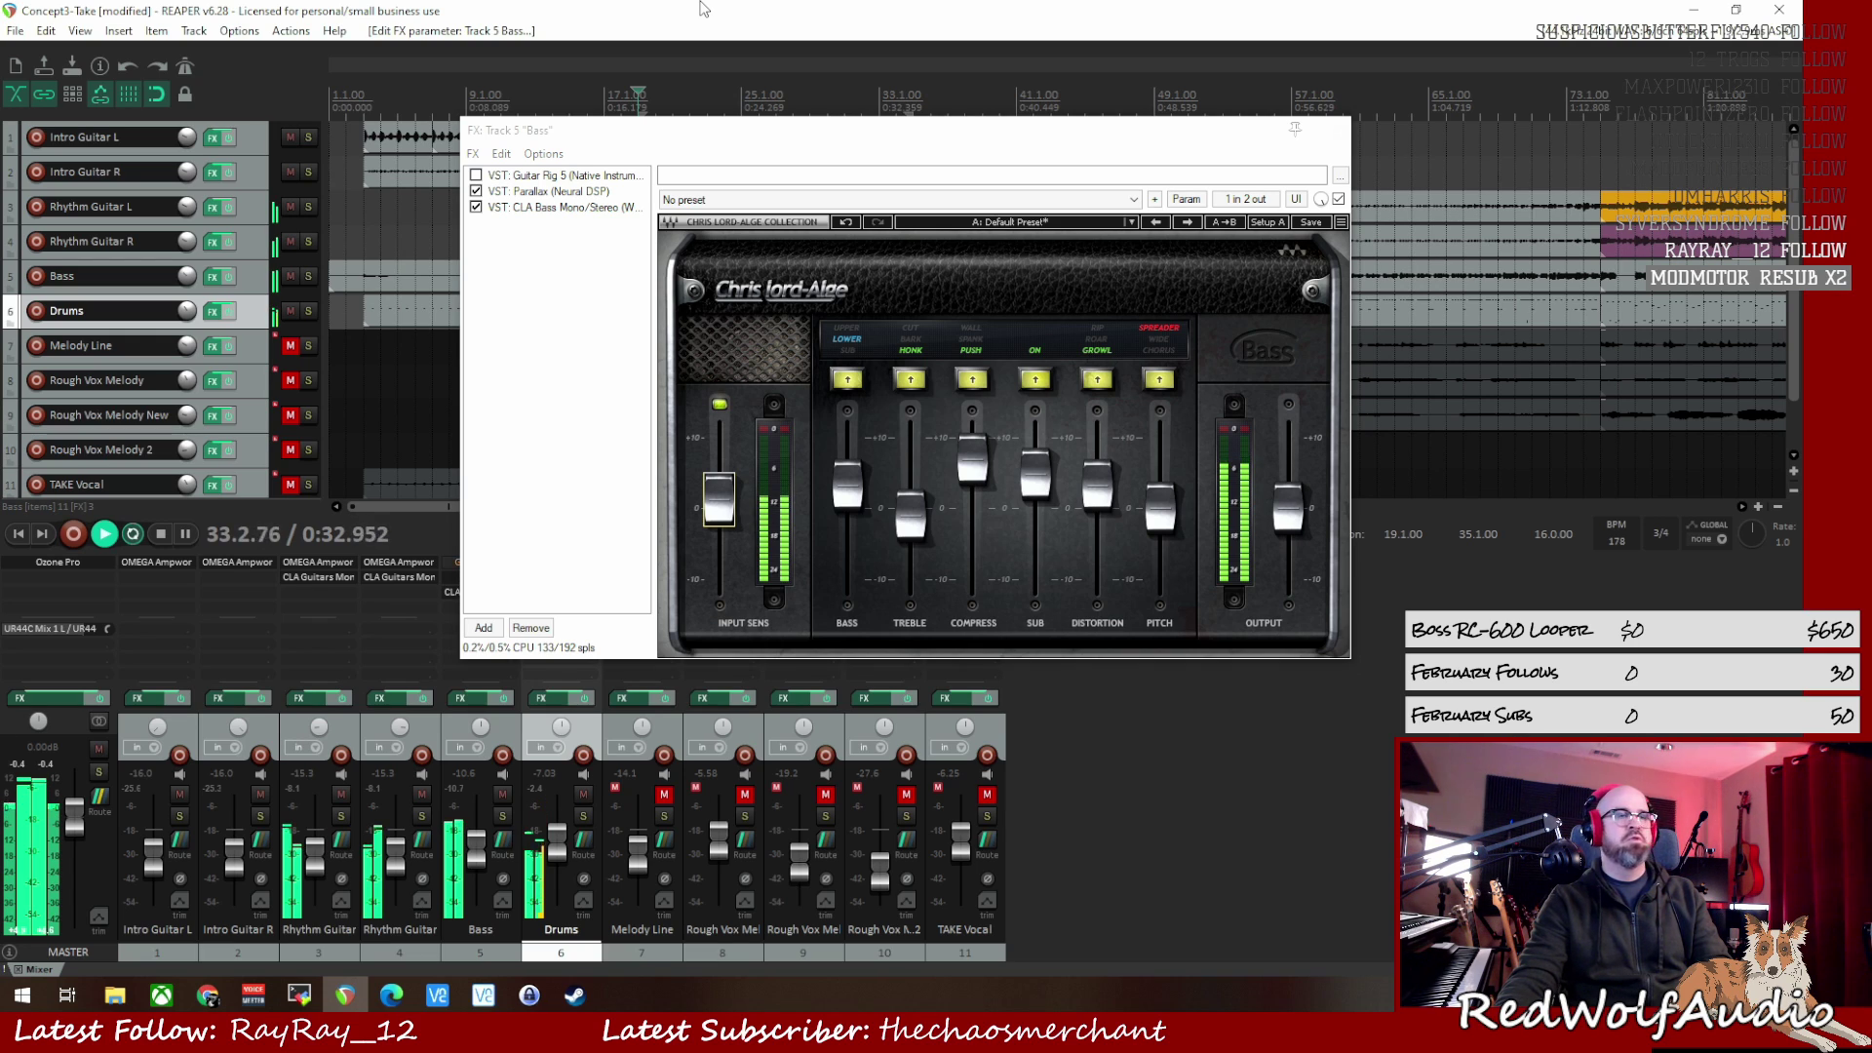
{"action": "key", "text": "space"}
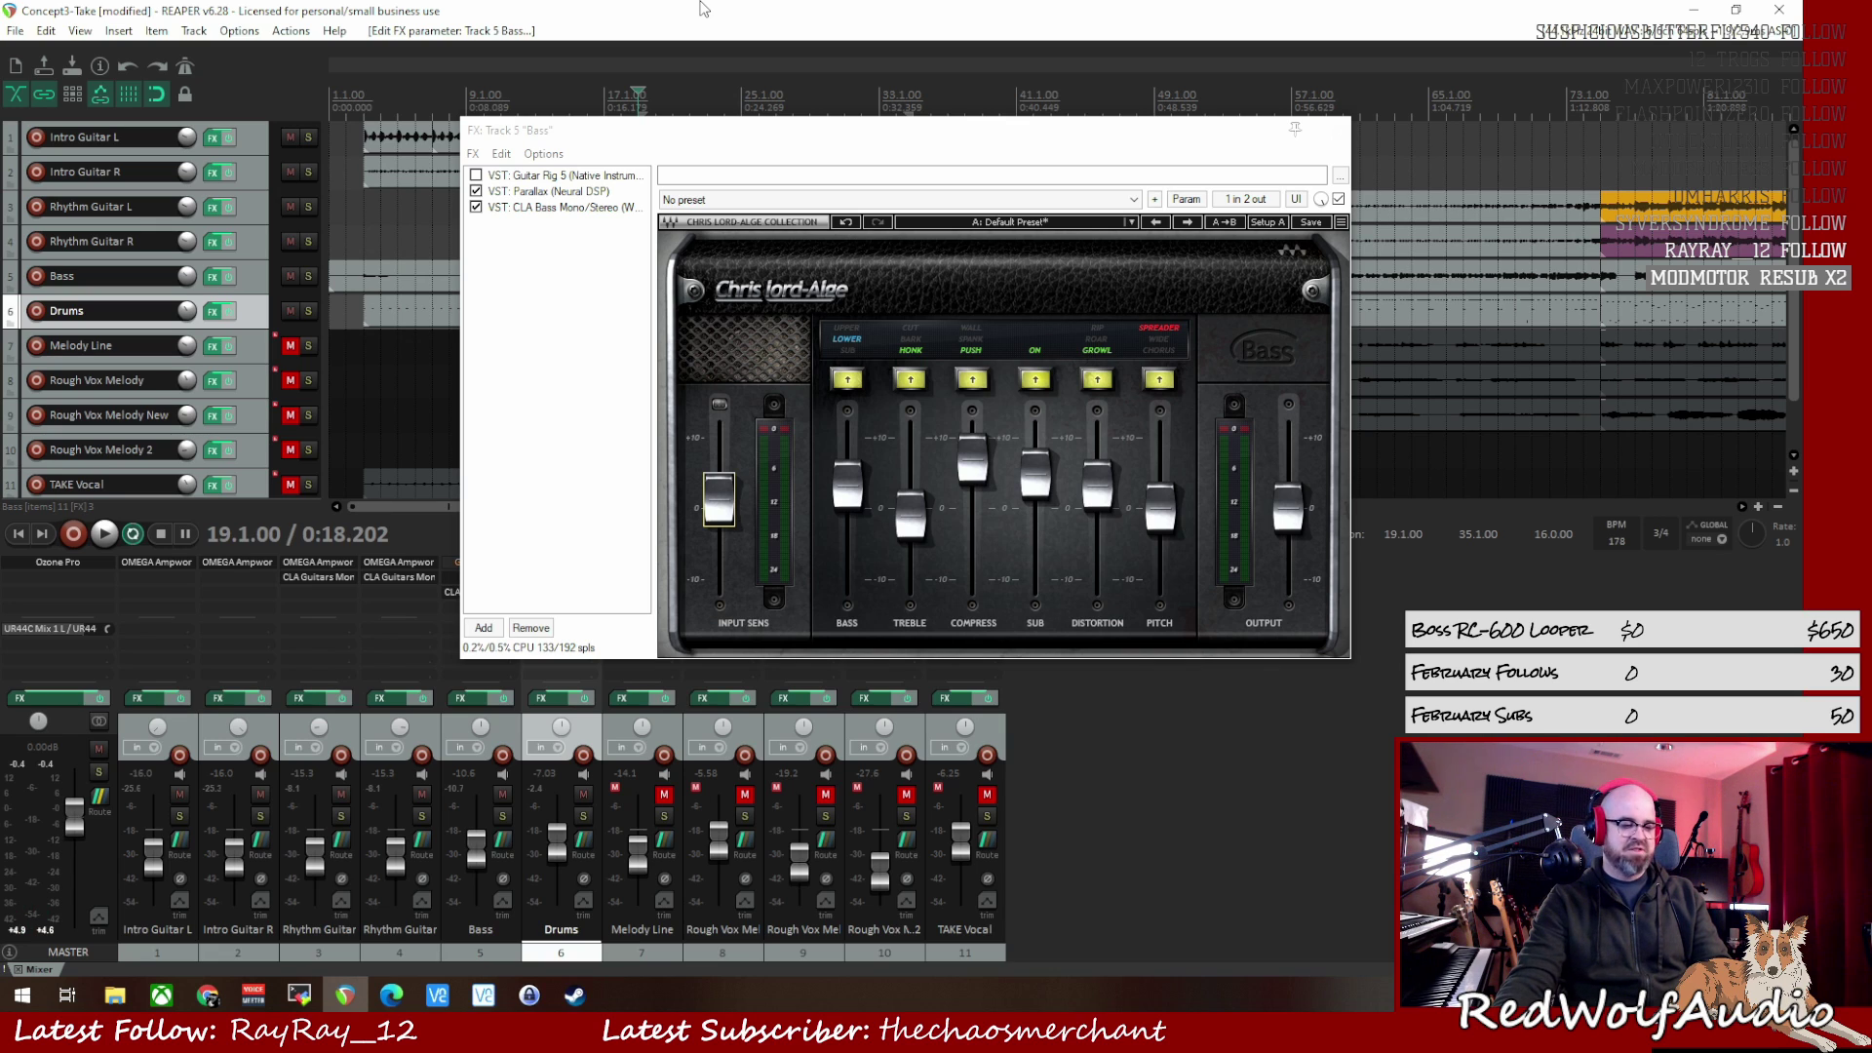
{"action": "key", "text": "Home"}
{"action": "key", "text": "space"}
{"action": "key", "text": "space"}
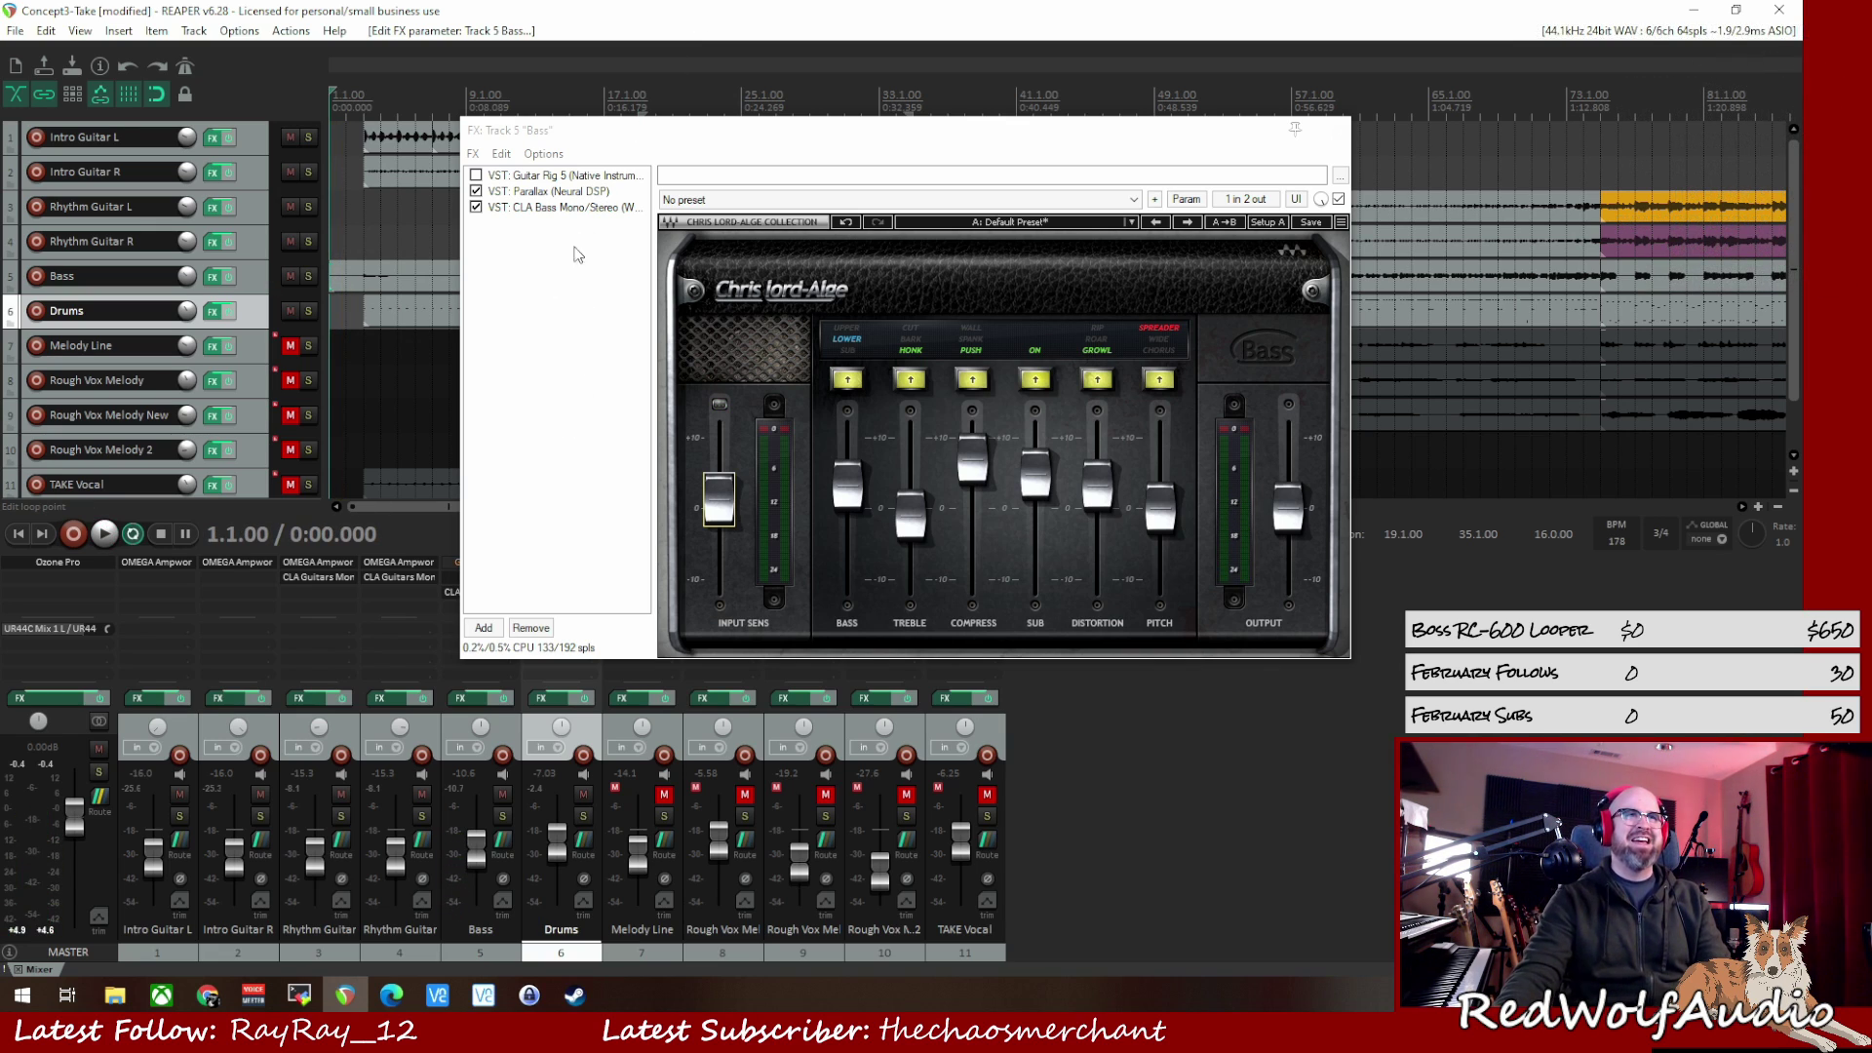
Play the song from the start with Parallax showing and set its gate to -46.6 dB.
{"action": "left_click", "coordinate": [570, 193]}
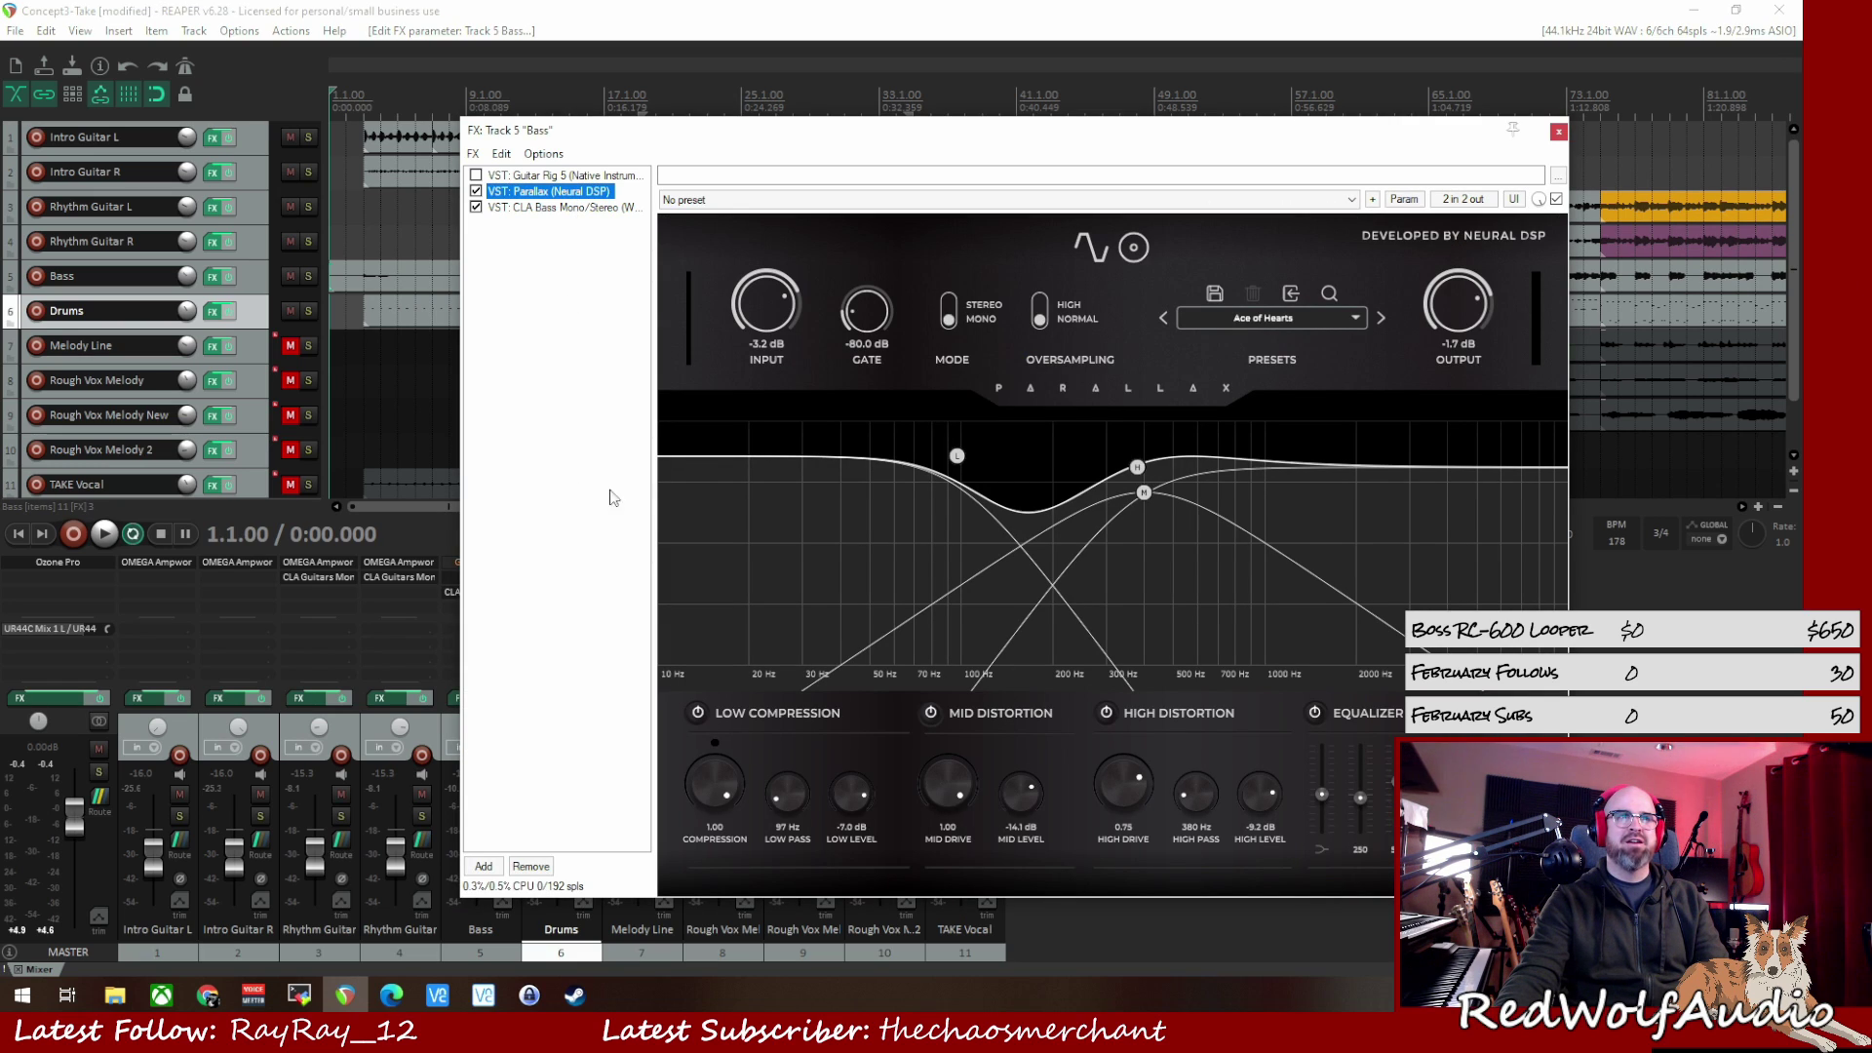
{"action": "key", "text": "space"}
{"action": "left_click_drag", "start_coordinate": [865, 313], "coordinate": [855, 220]}
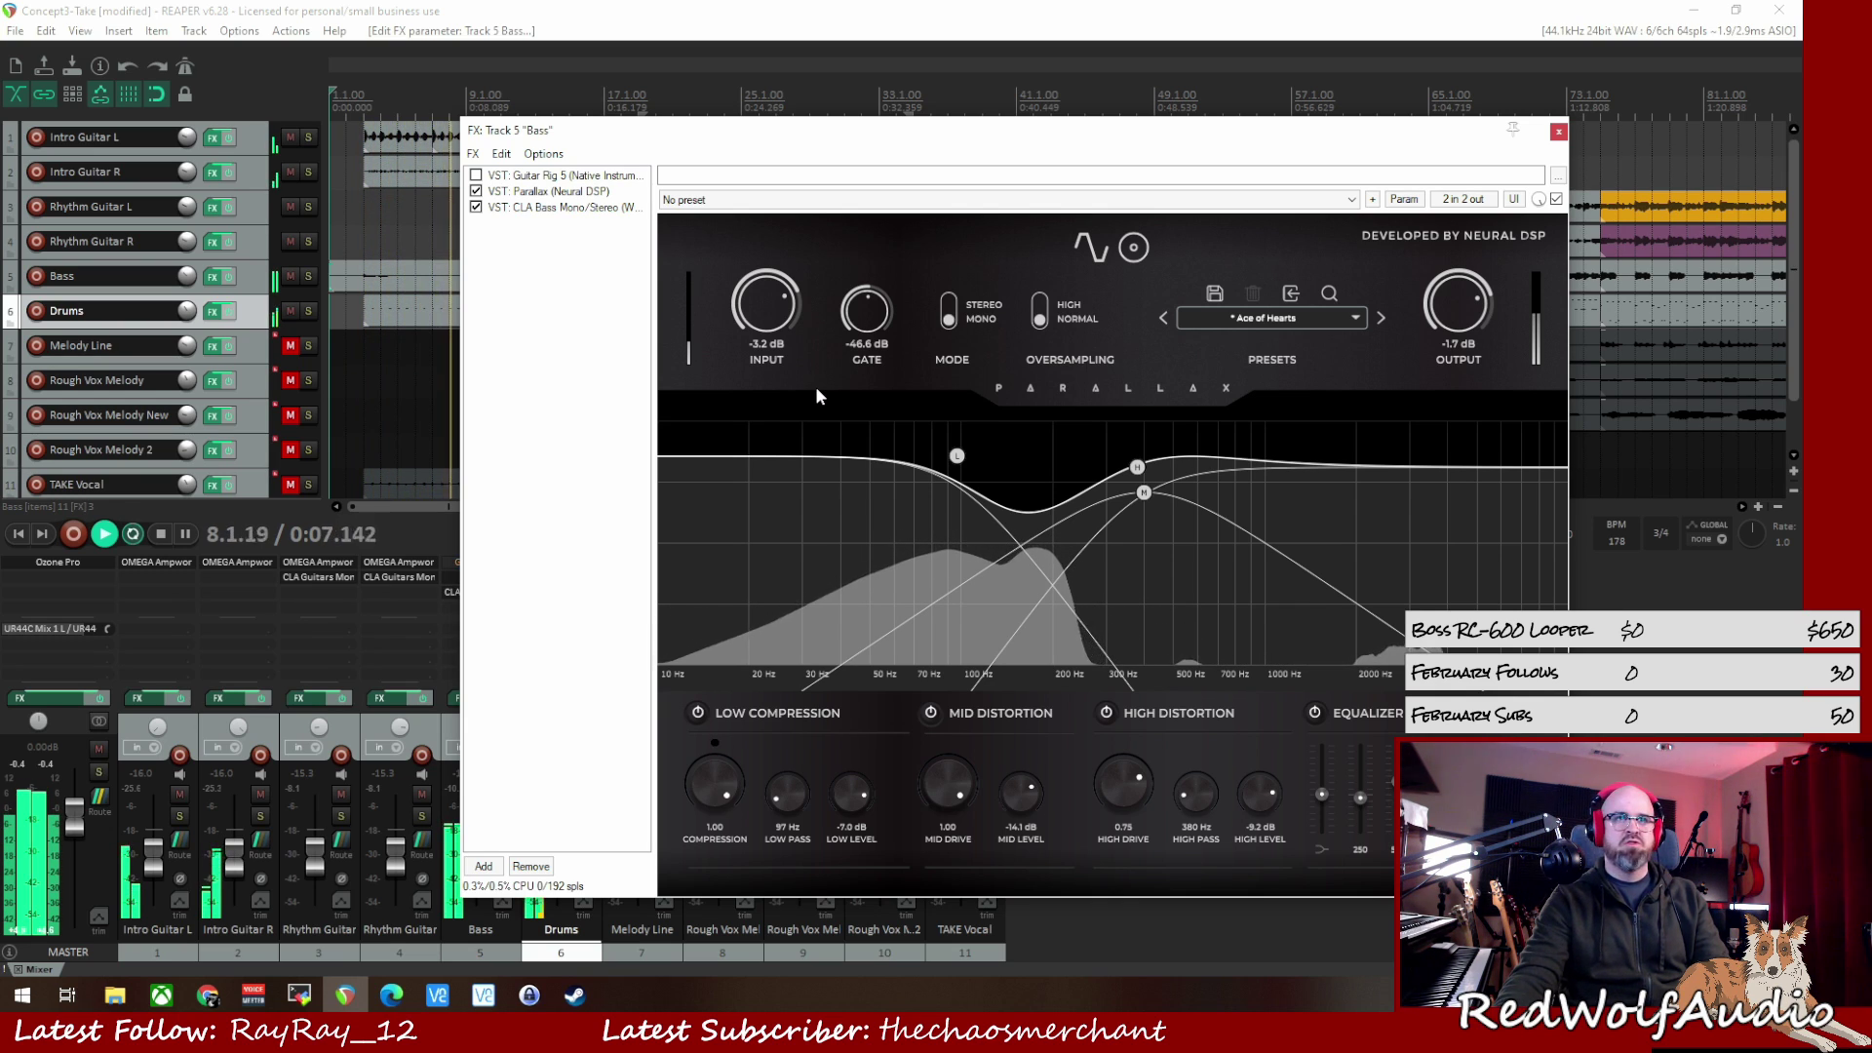
Return to CLA Bass and switch off its Compress section during playback.
{"action": "mouse_move", "coordinate": [1063, 135]}
{"action": "left_mouse_down"}
{"action": "mouse_move", "coordinate": [1053, 212]}
{"action": "mouse_move", "coordinate": [1065, 162]}
{"action": "left_mouse_up"}
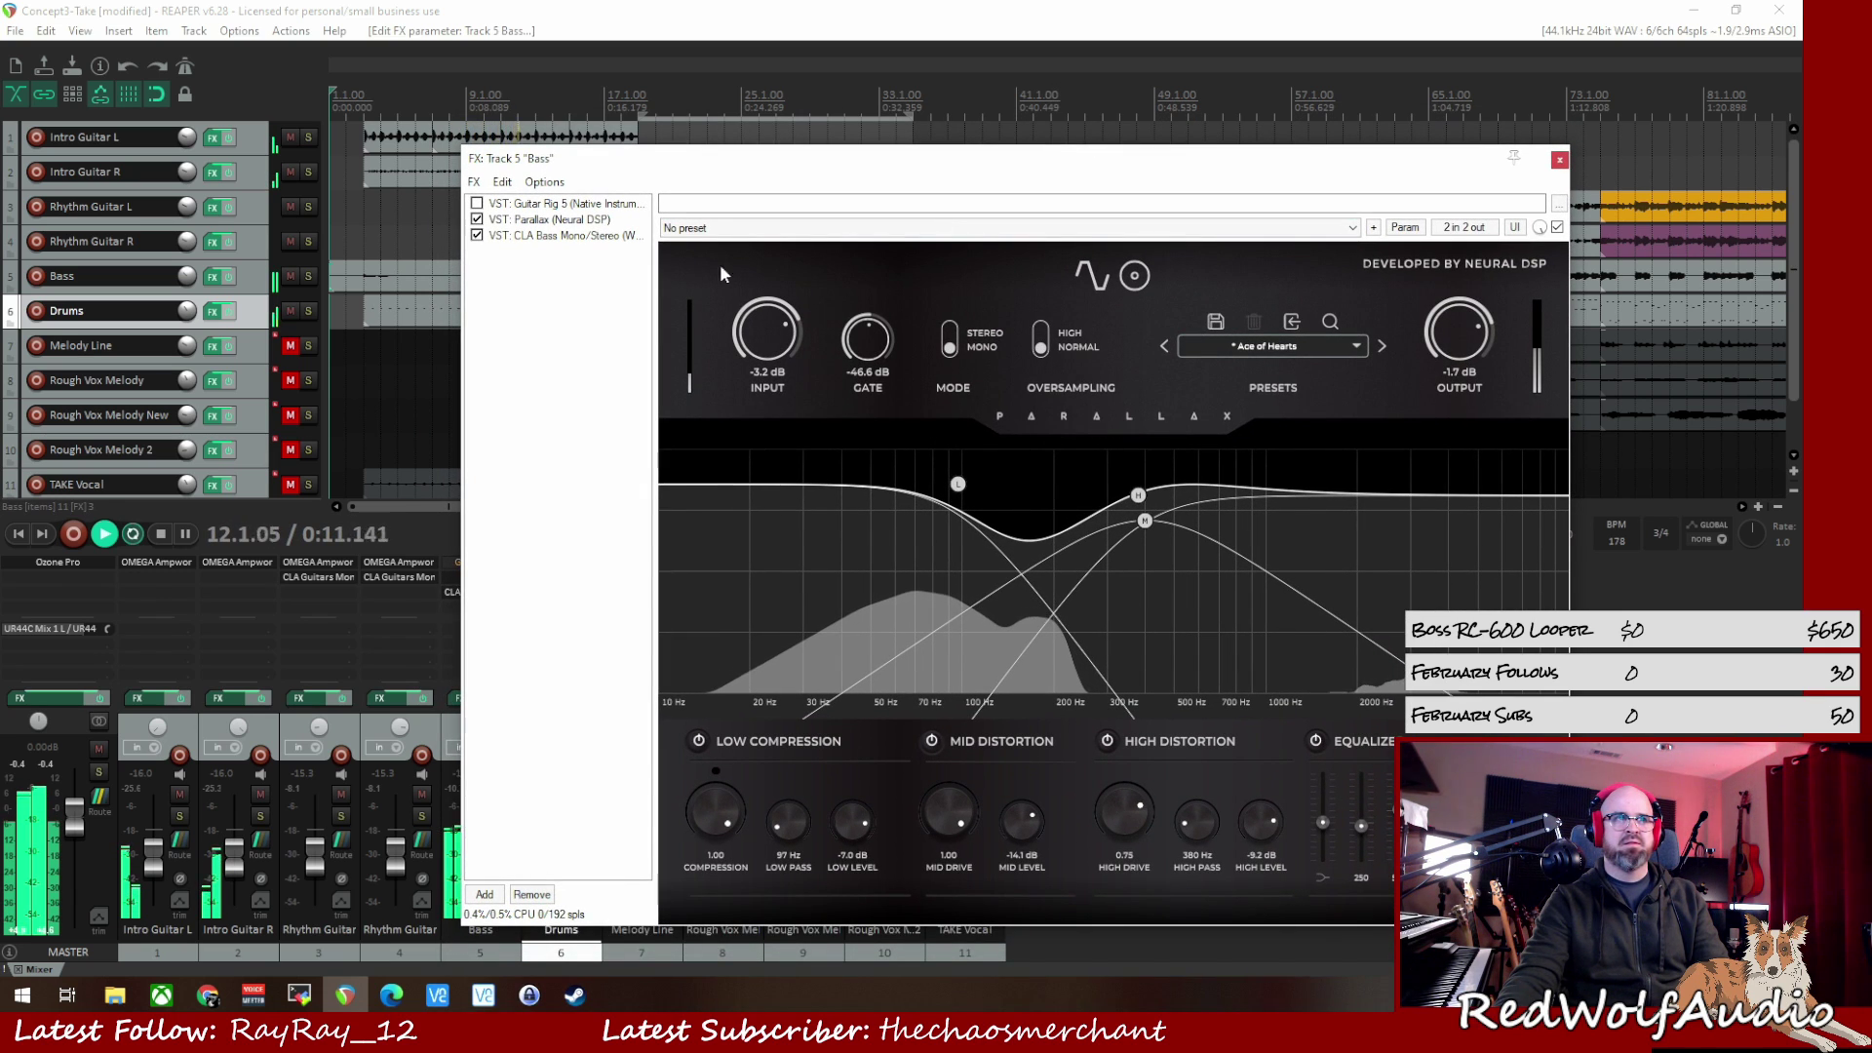
{"action": "left_click", "coordinate": [597, 236]}
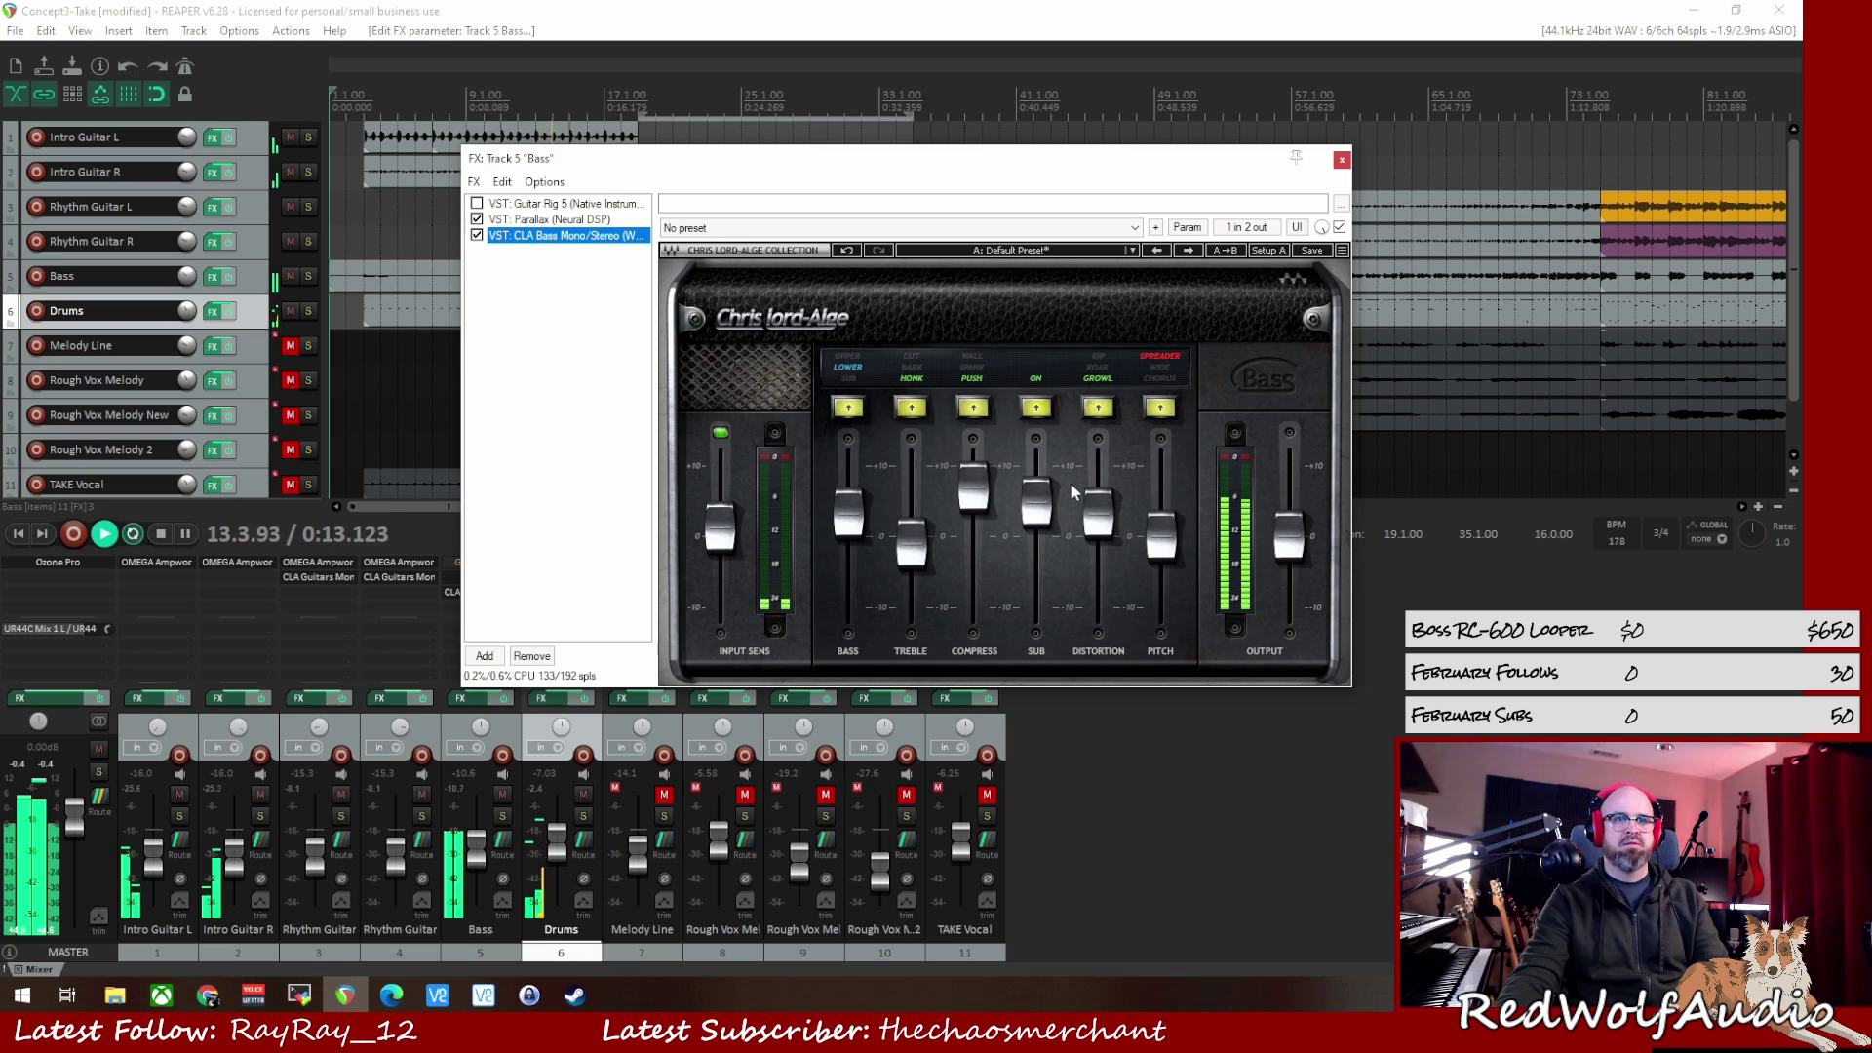
{"action": "left_click", "coordinate": [975, 408]}
{"action": "left_click", "coordinate": [985, 415]}
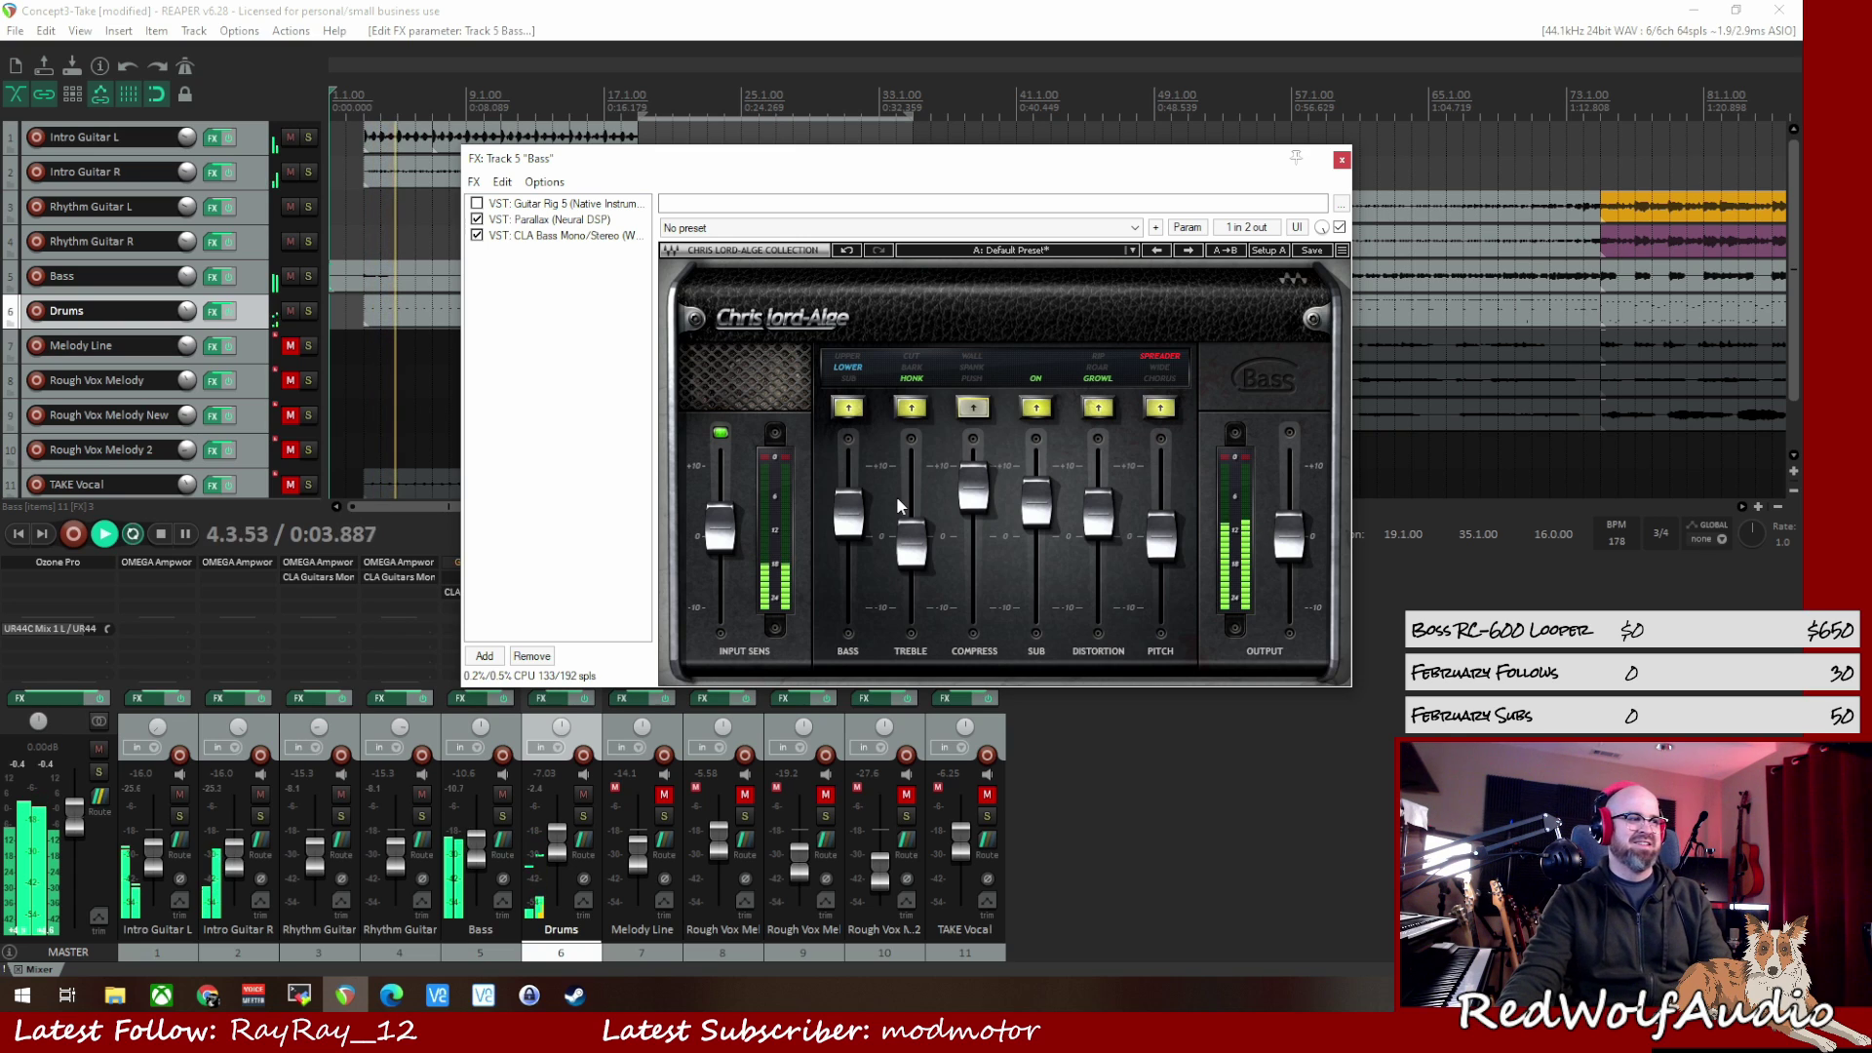
Try Push compression in CLA Bass with the Compress fader lowered just past -2.4, switch the section off, and restart playback.
{"action": "left_click", "coordinate": [973, 406]}
{"action": "left_click_drag", "start_coordinate": [975, 499], "coordinate": [974, 566]}
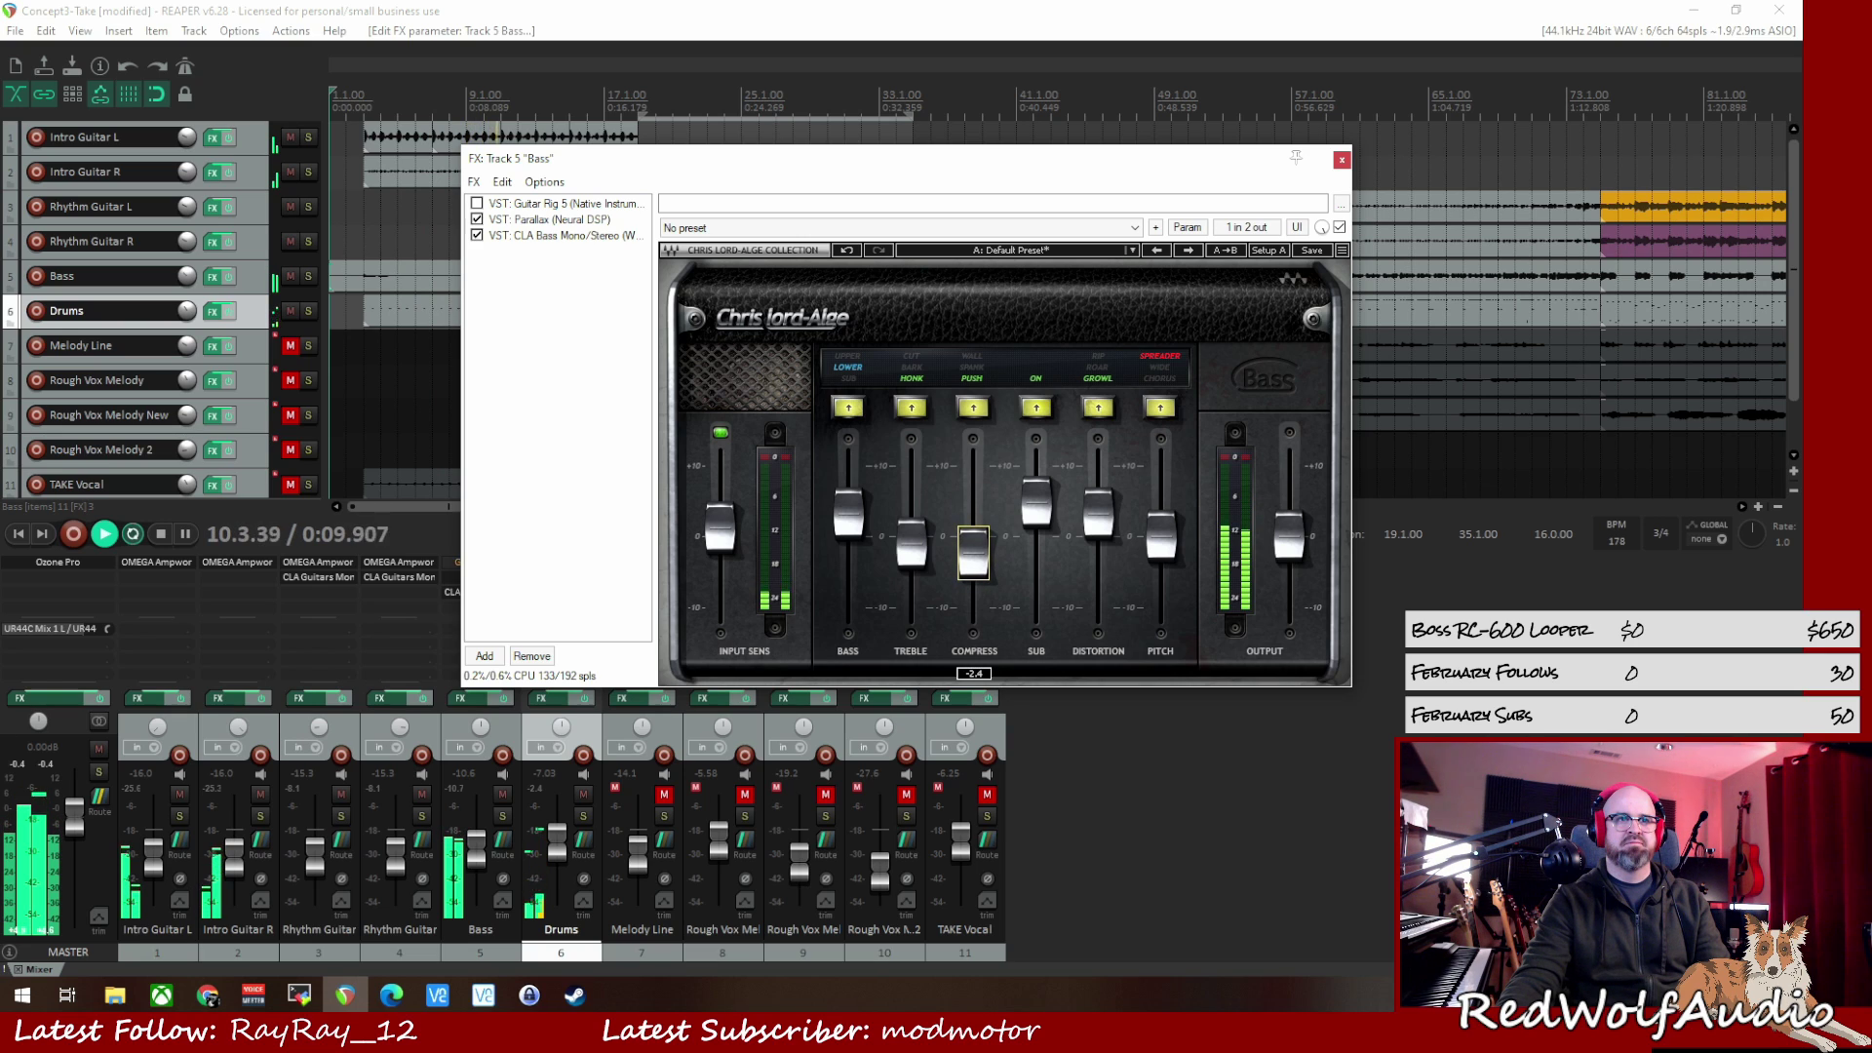
{"action": "mouse_move", "coordinate": [973, 551]}
{"action": "left_mouse_down"}
{"action": "mouse_move", "coordinate": [973, 605]}
{"action": "mouse_move", "coordinate": [973, 562]}
{"action": "left_mouse_up"}
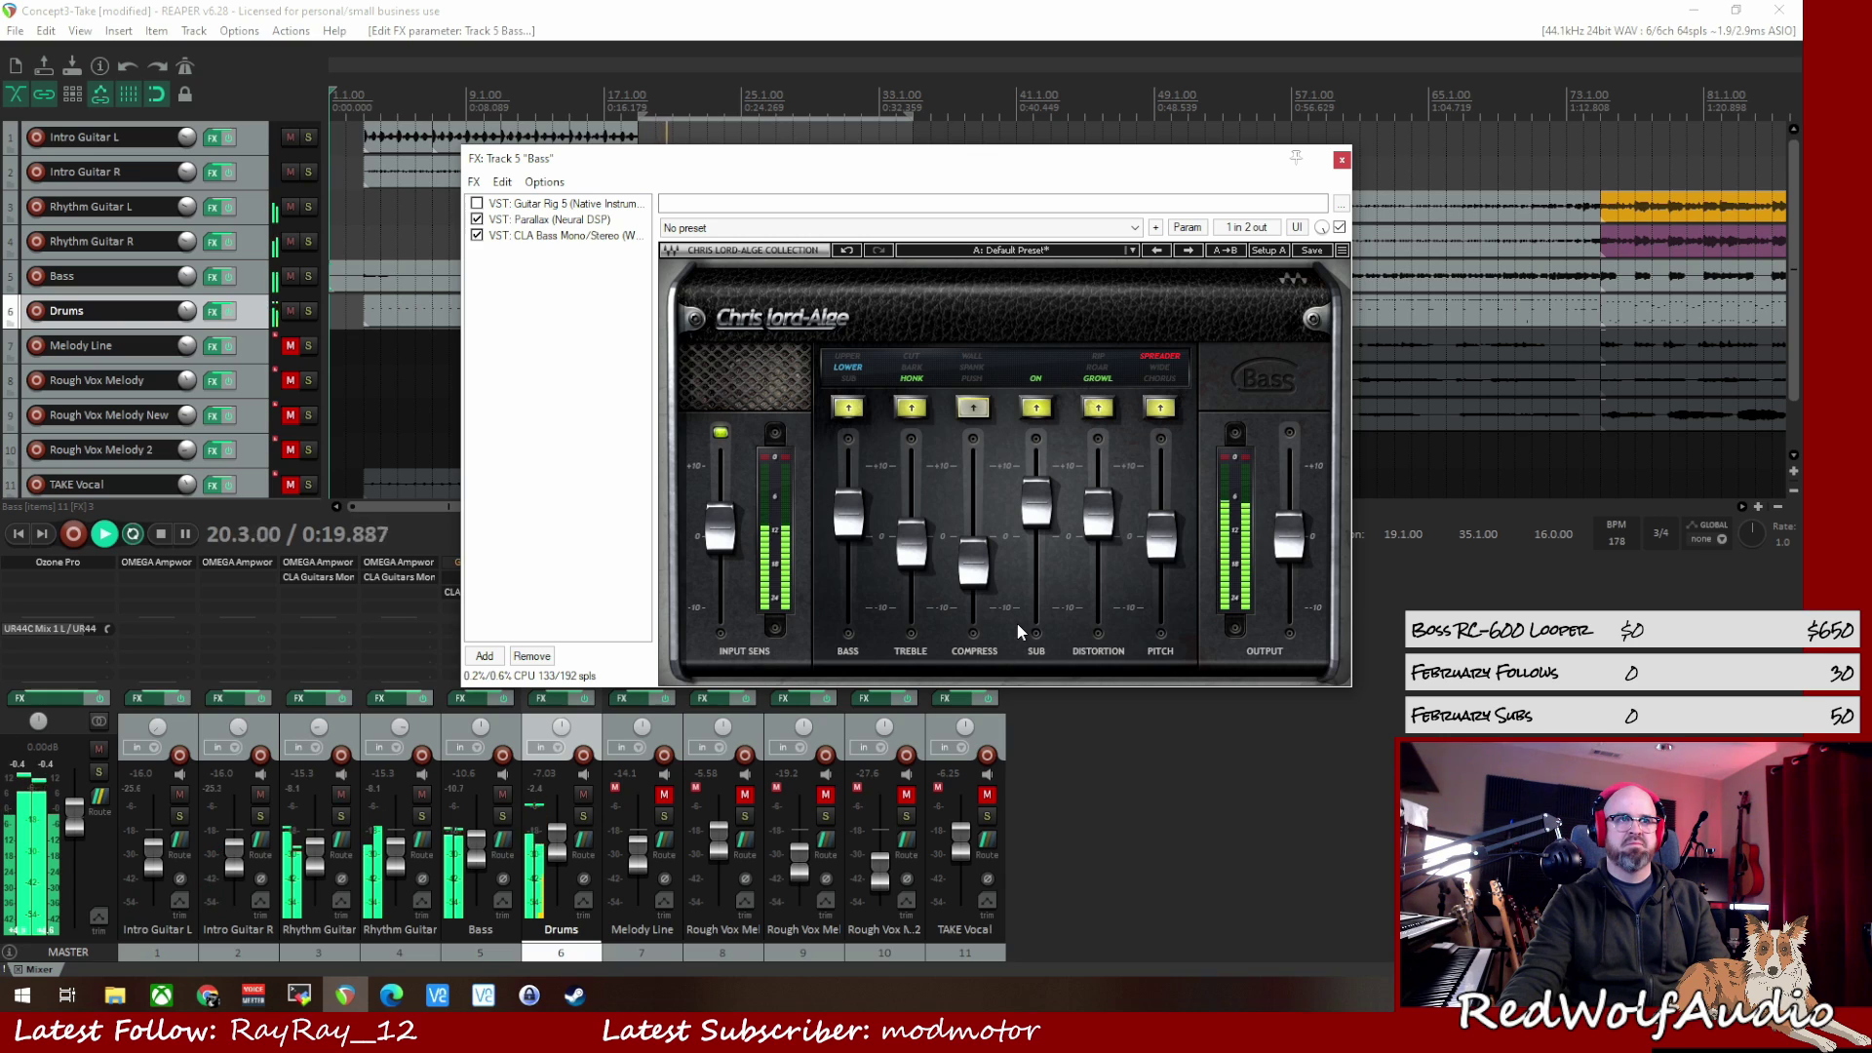
{"action": "key", "text": "space"}
{"action": "key", "text": "space"}
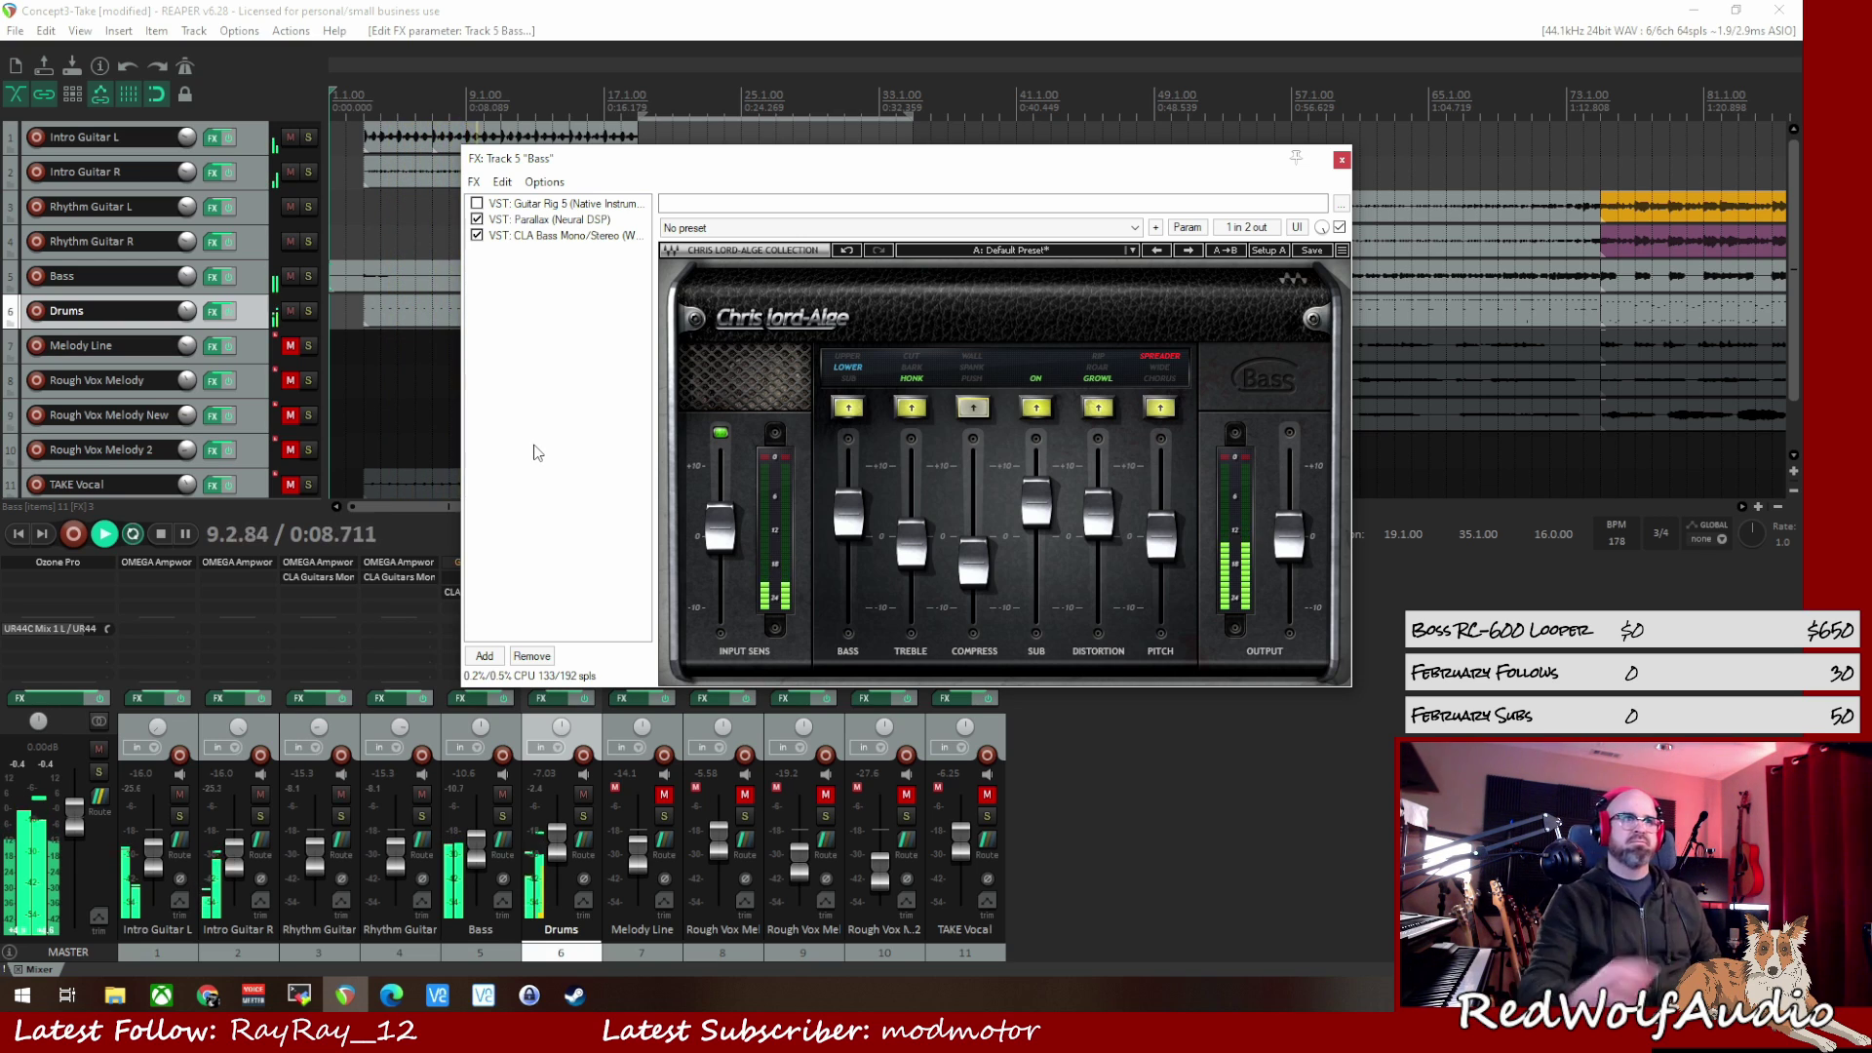
Add ReaEQ from the EQ category to the Bass track's effects chain and restart playback from the beginning.
{"action": "double_click", "coordinate": [561, 327]}
{"action": "scroll", "coordinate": [458, 455], "scroll_direction": "up", "scroll_amount": 6}
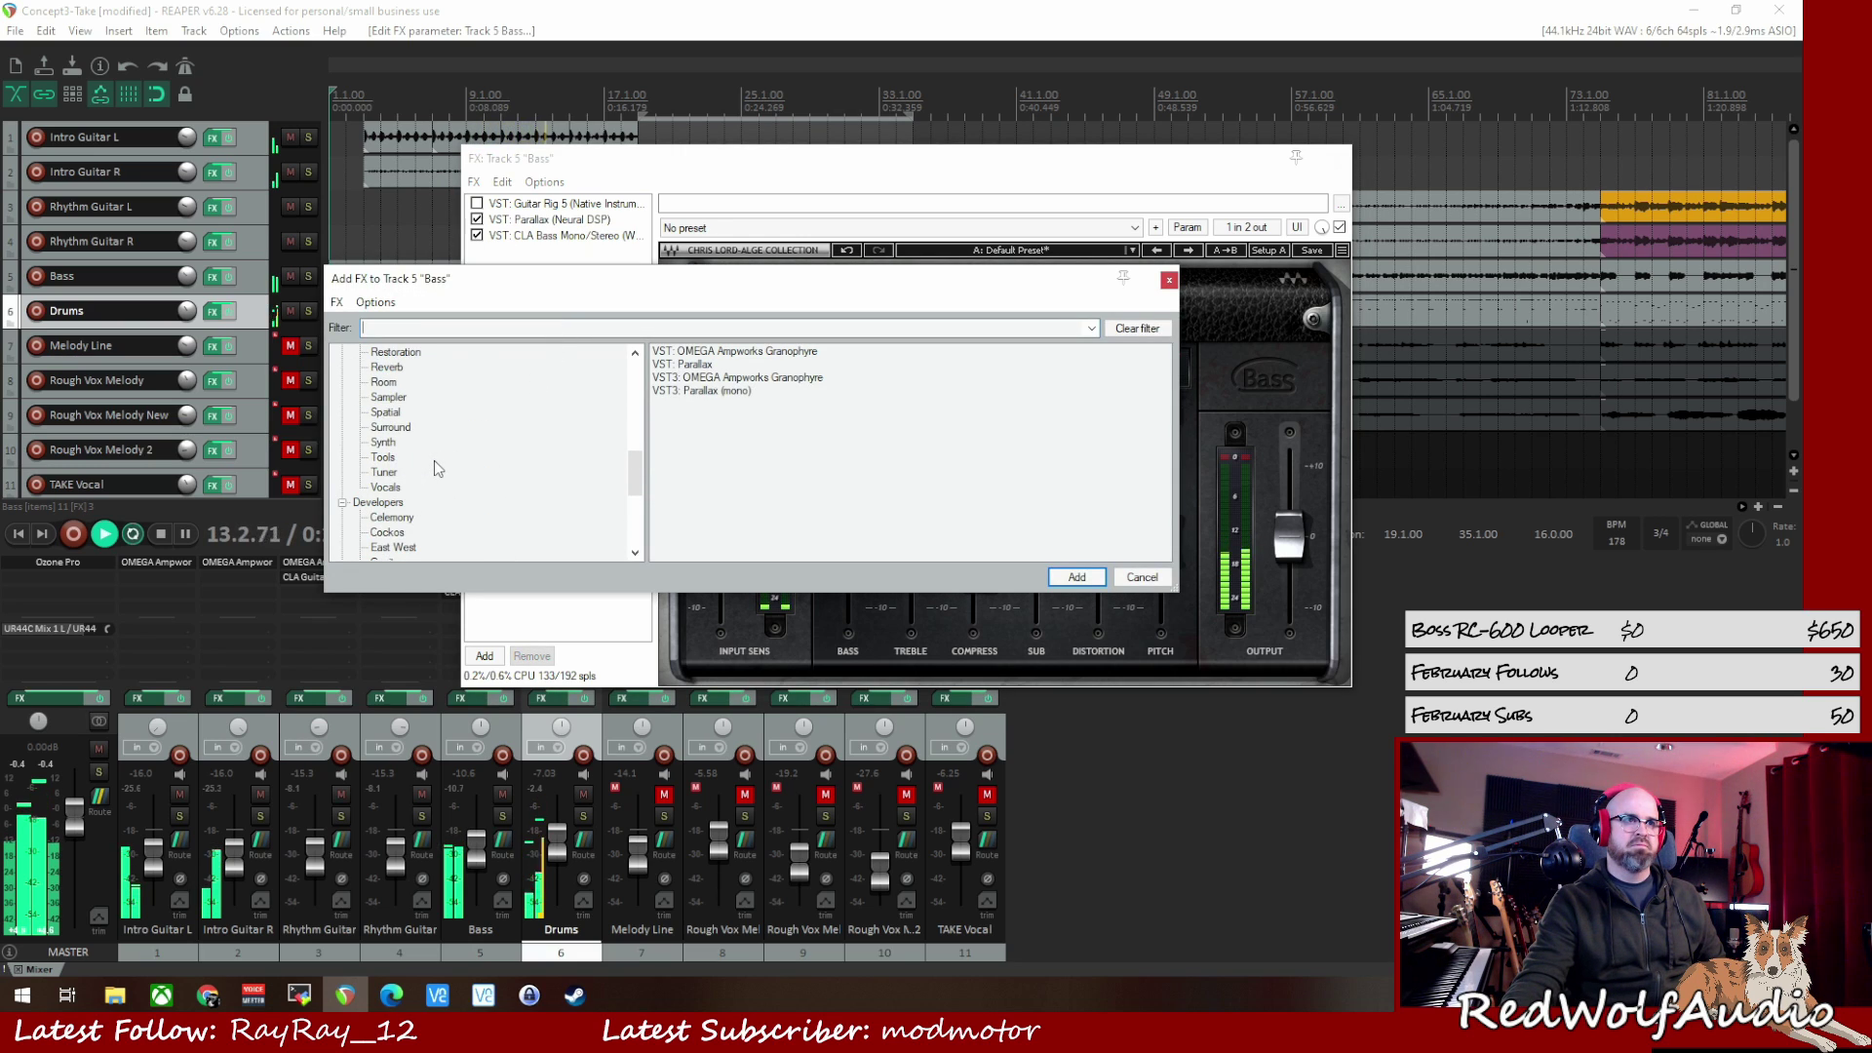
{"action": "left_click", "coordinate": [377, 352]}
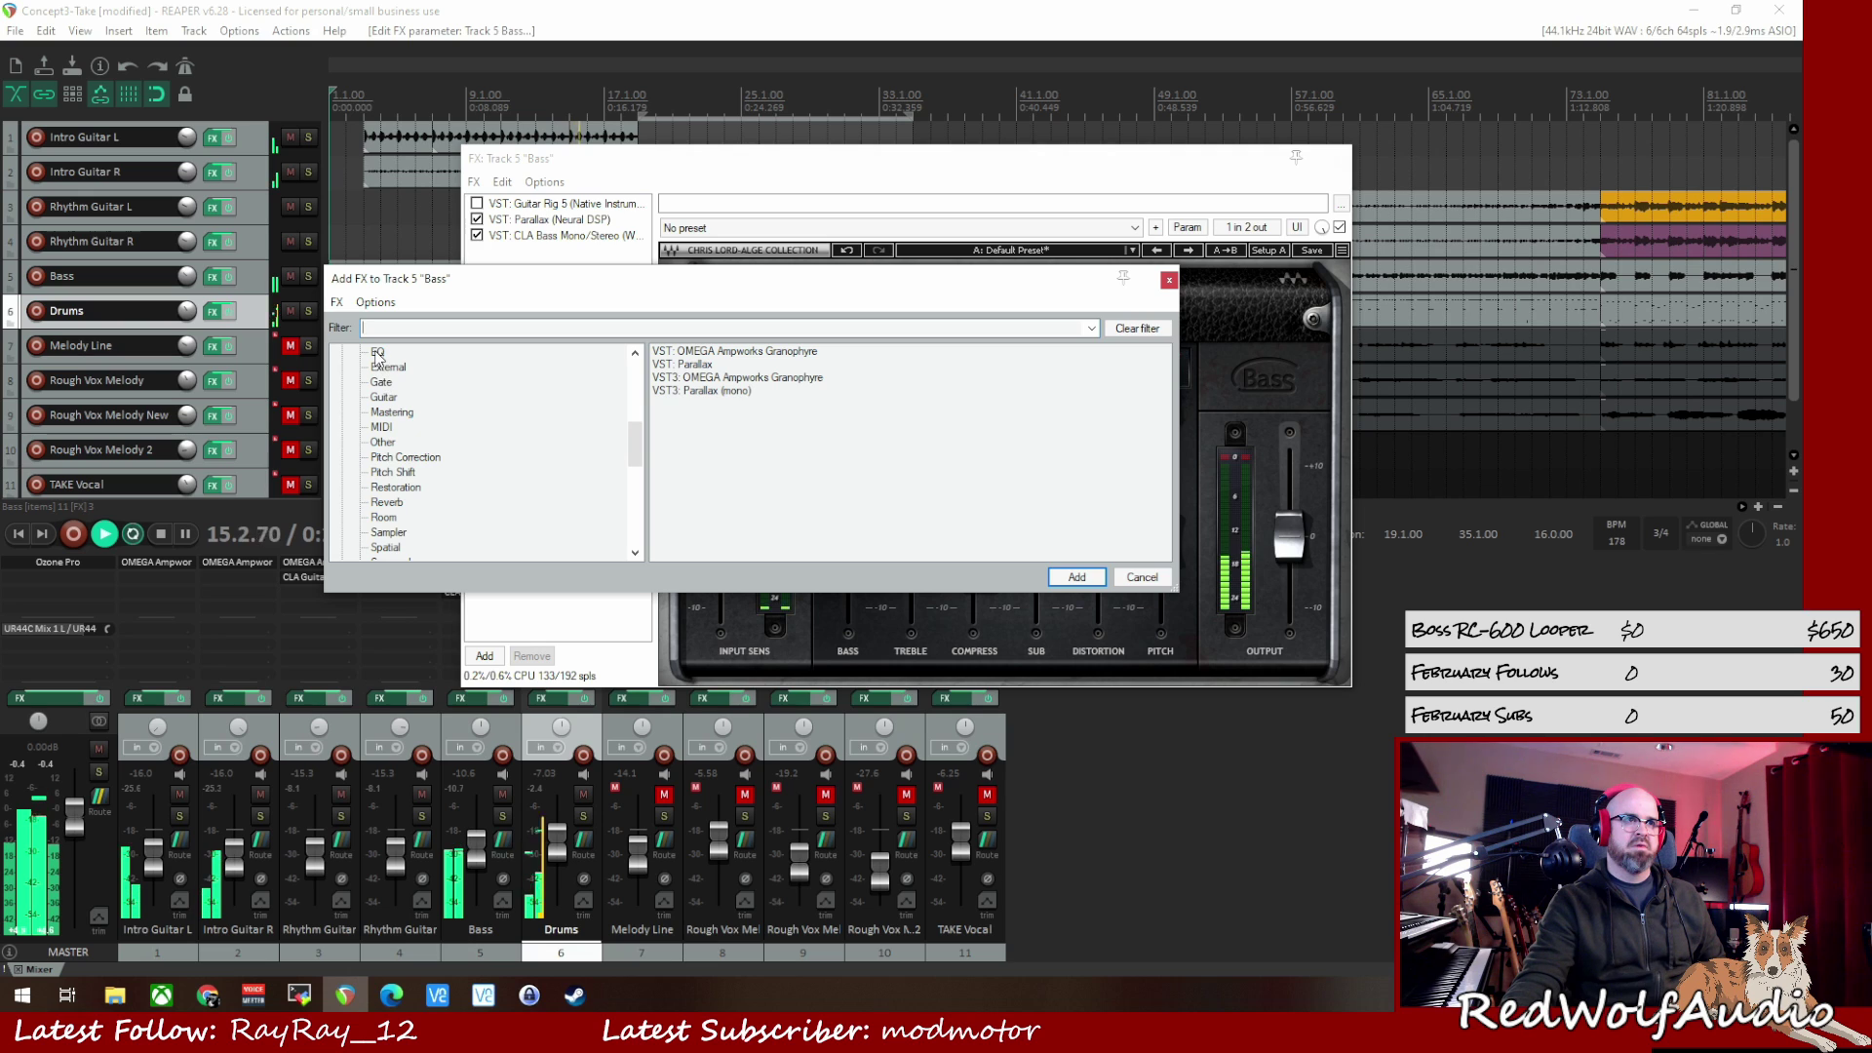
{"action": "double_click", "coordinate": [692, 352]}
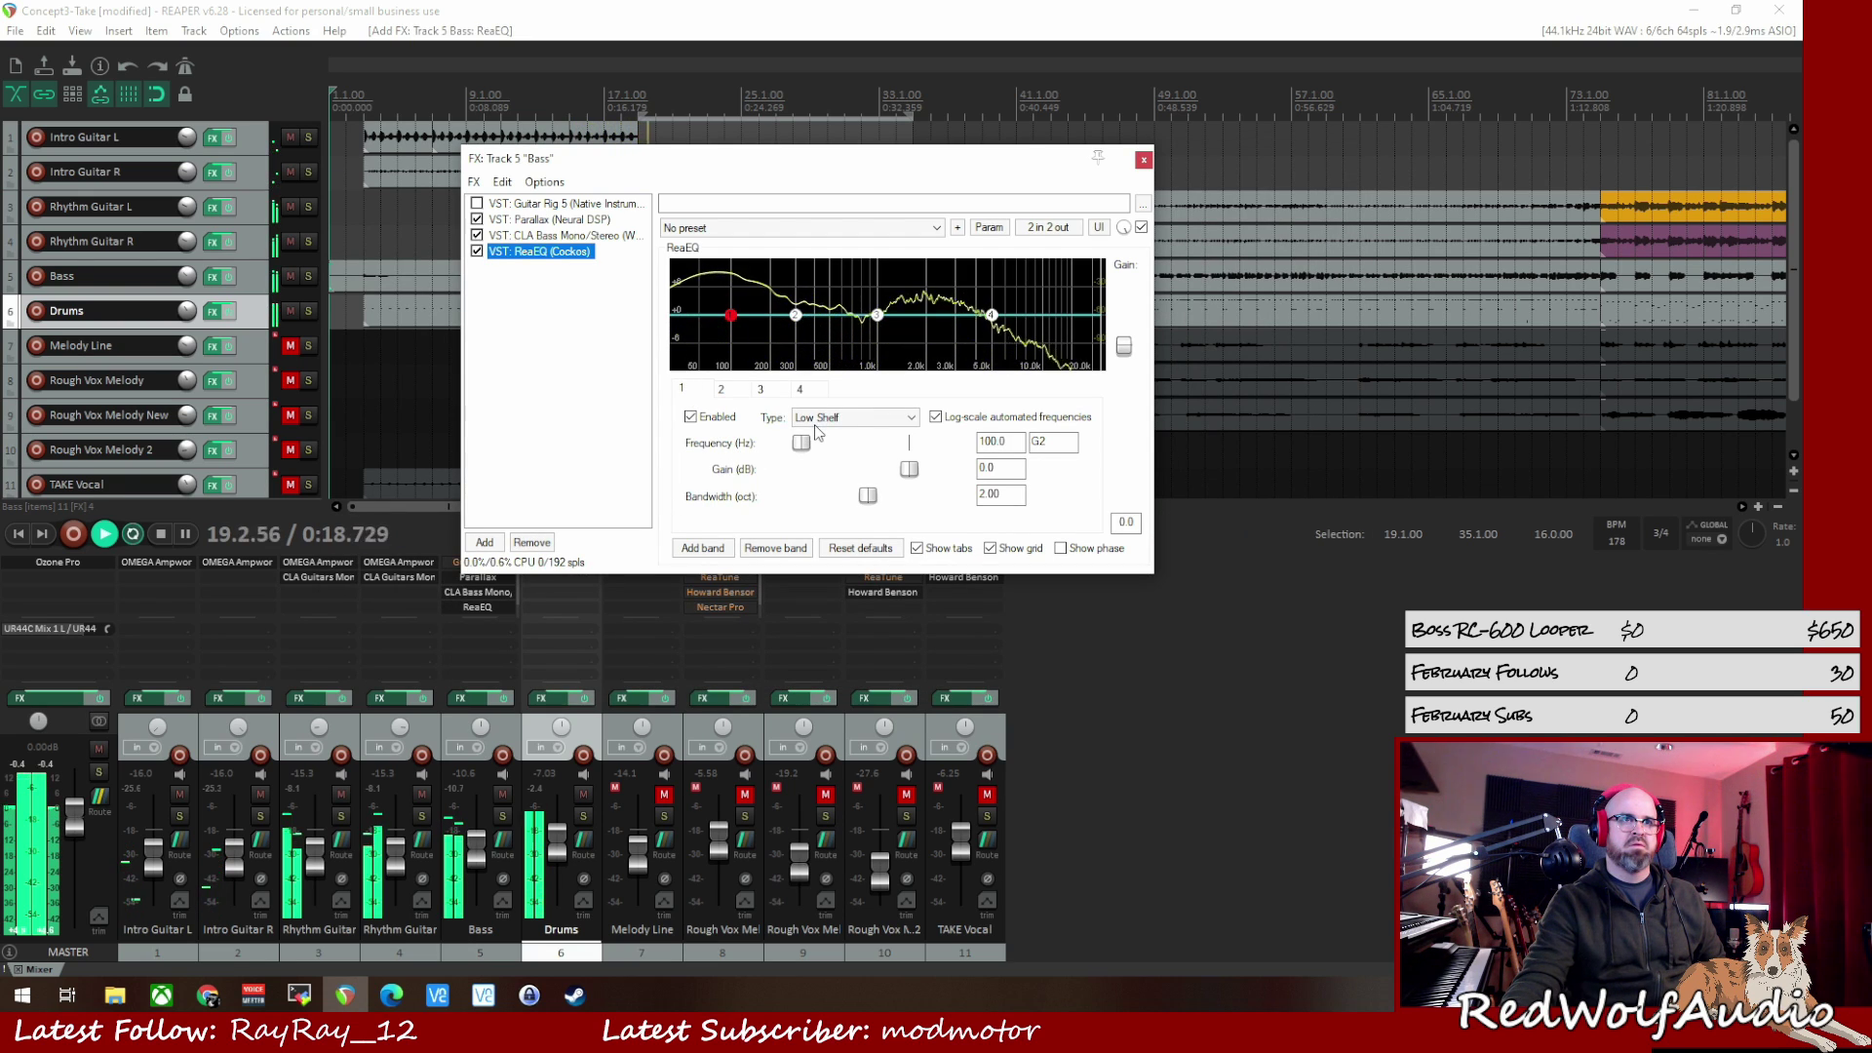
{"action": "key", "text": "space"}
{"action": "key", "text": "space"}
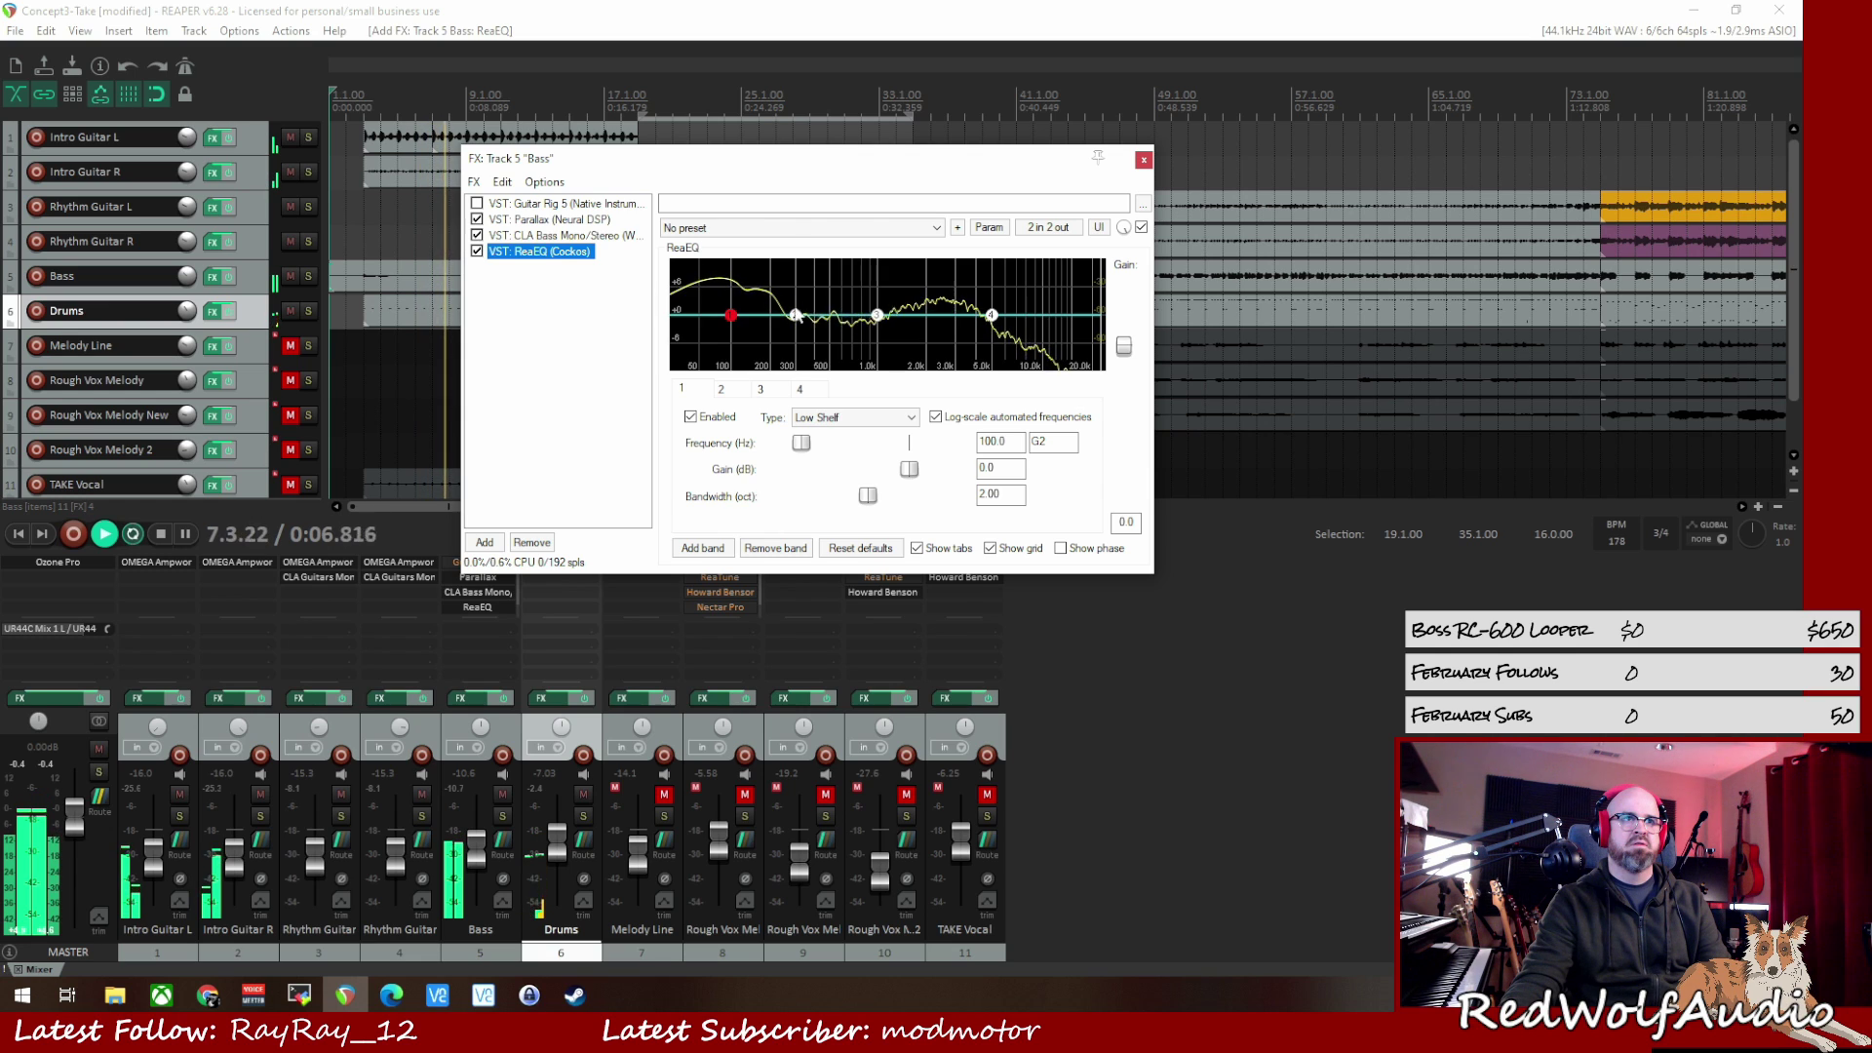
Move ReaEQ band 3 to about 3068 Hz, cut it to -11.1 dB with a 0.50 octave bandwidth, and replay the song.
{"action": "left_click_drag", "start_coordinate": [877, 315], "coordinate": [960, 277]}
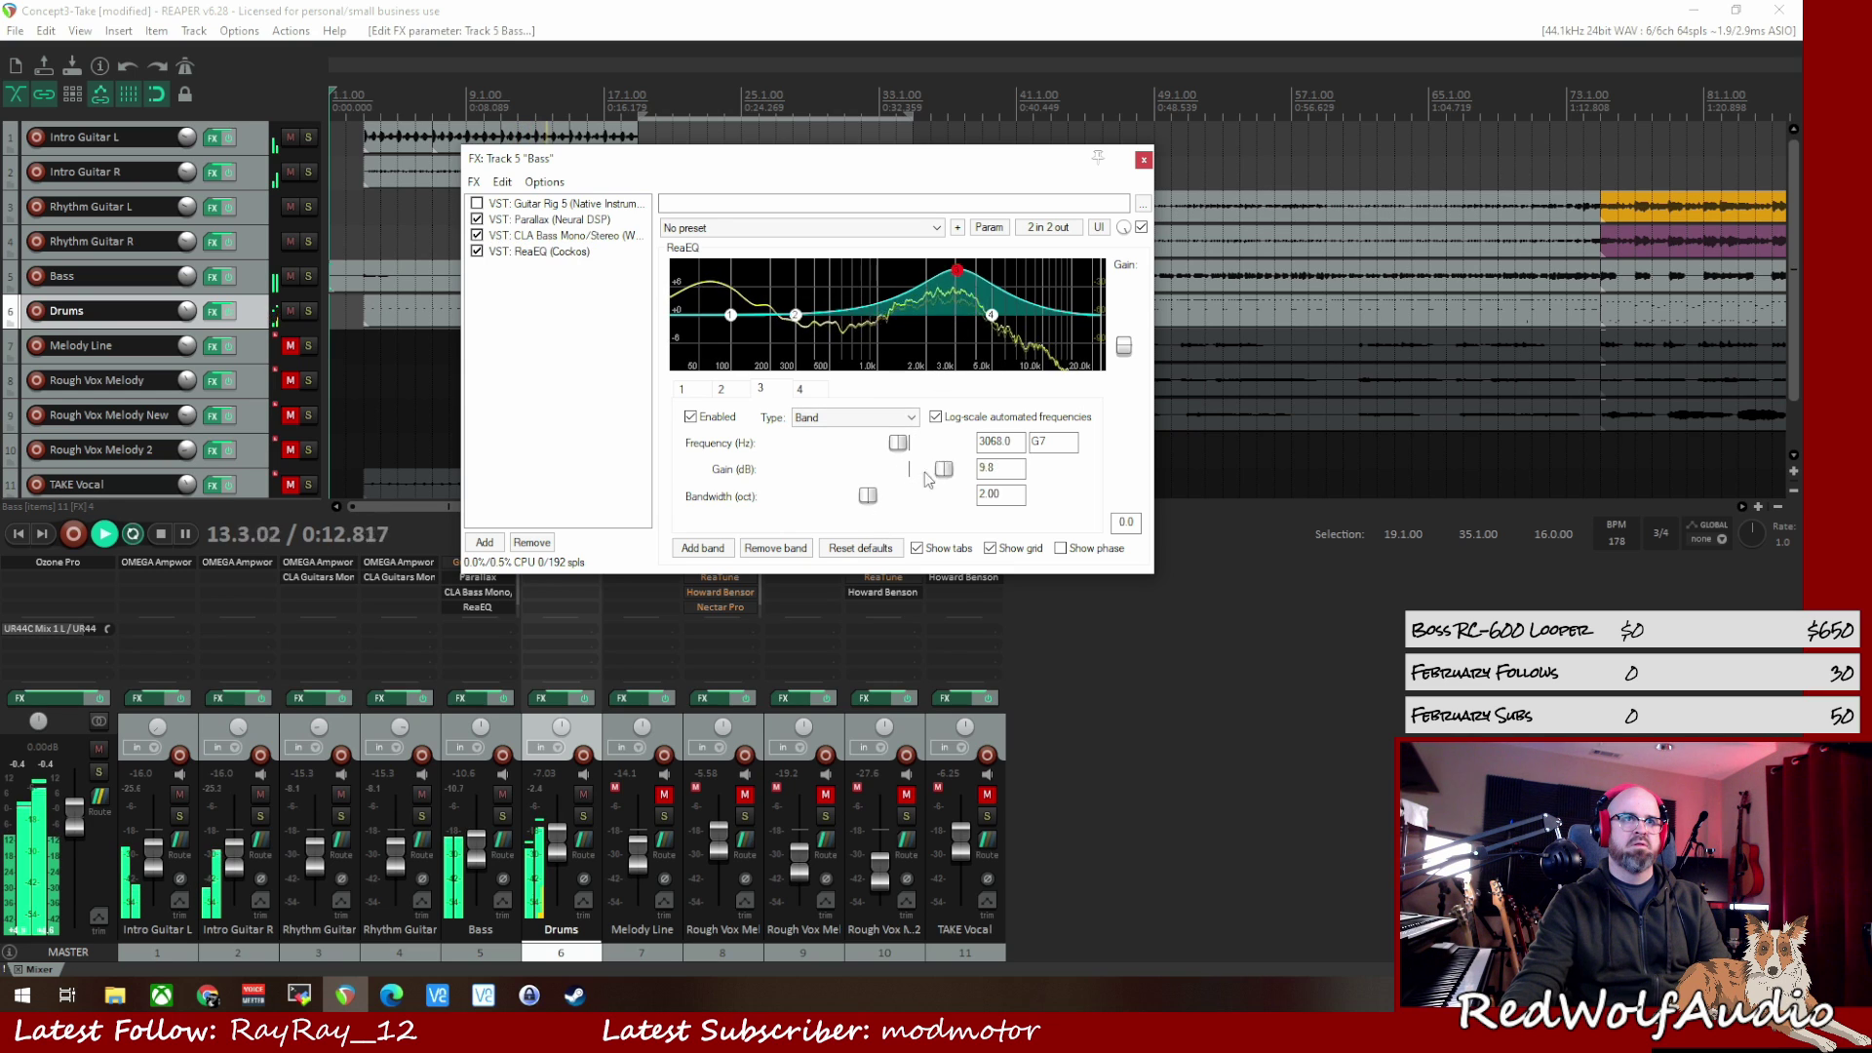
{"action": "left_click_drag", "start_coordinate": [941, 470], "coordinate": [798, 499]}
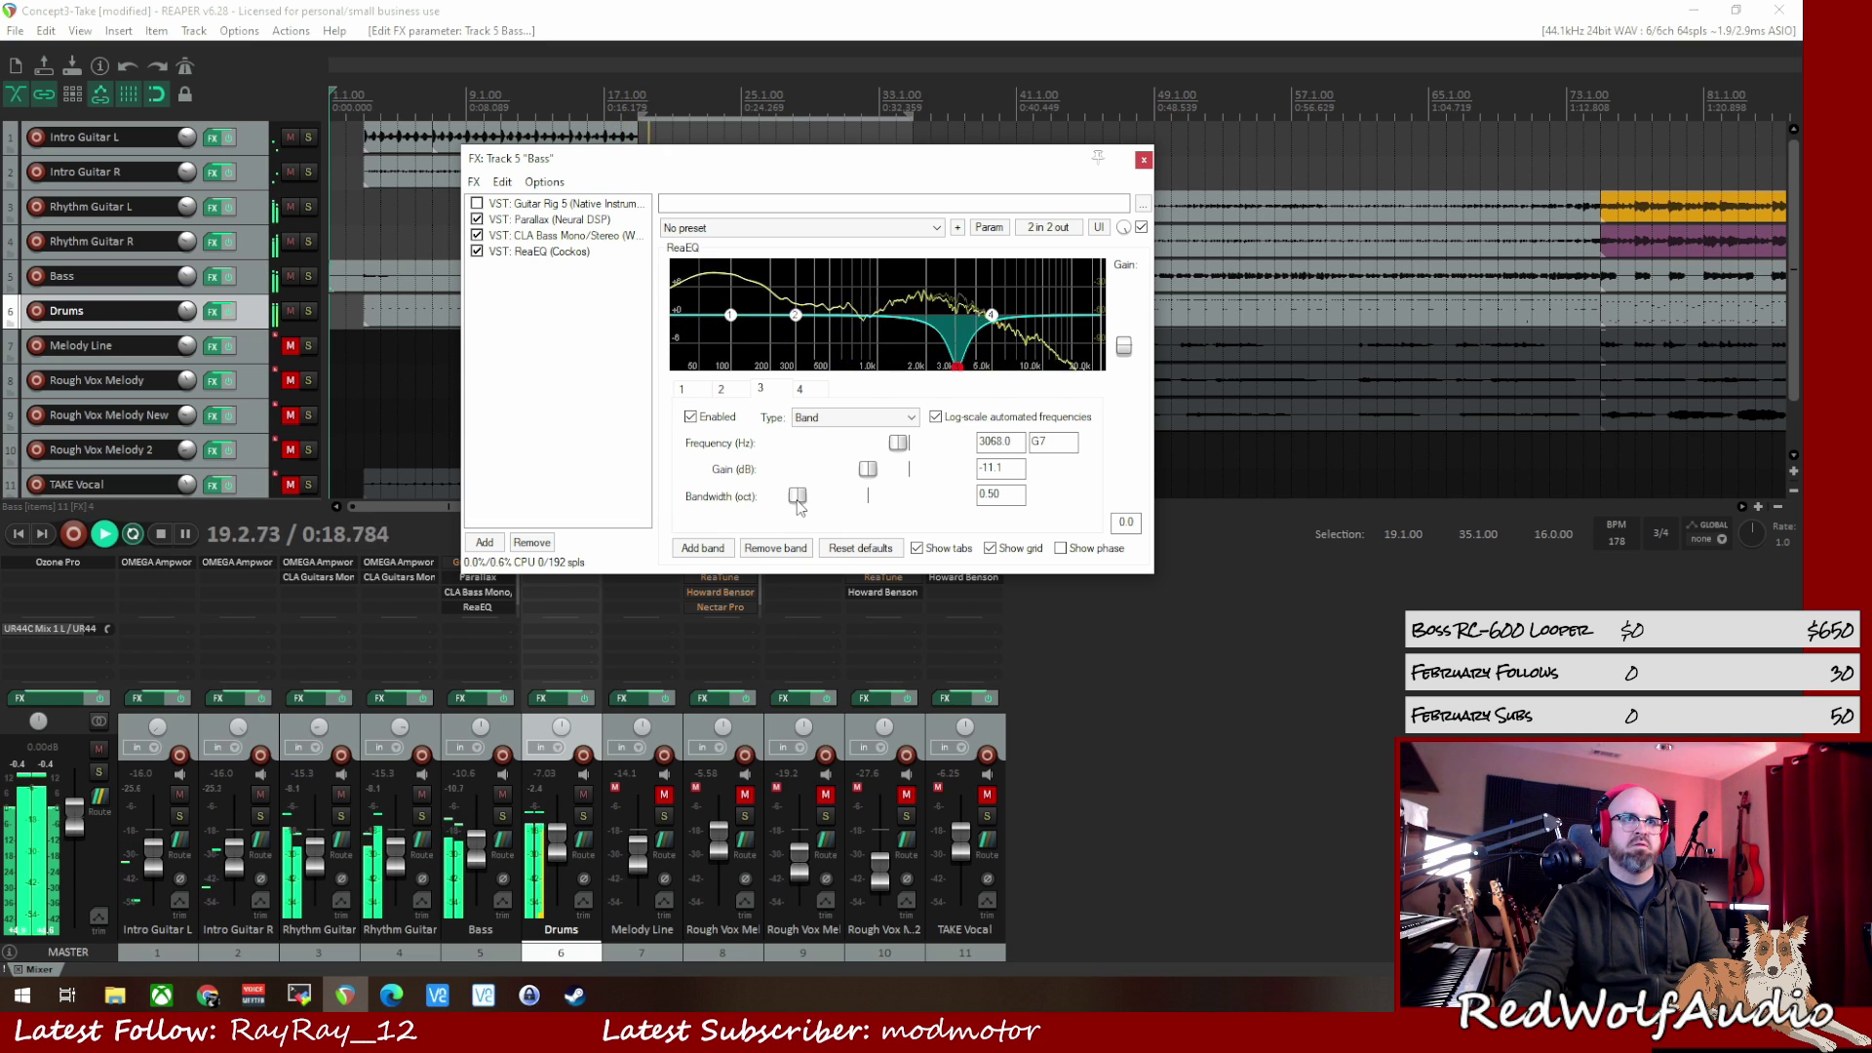
{"action": "key", "text": "space"}
{"action": "key", "text": "space"}
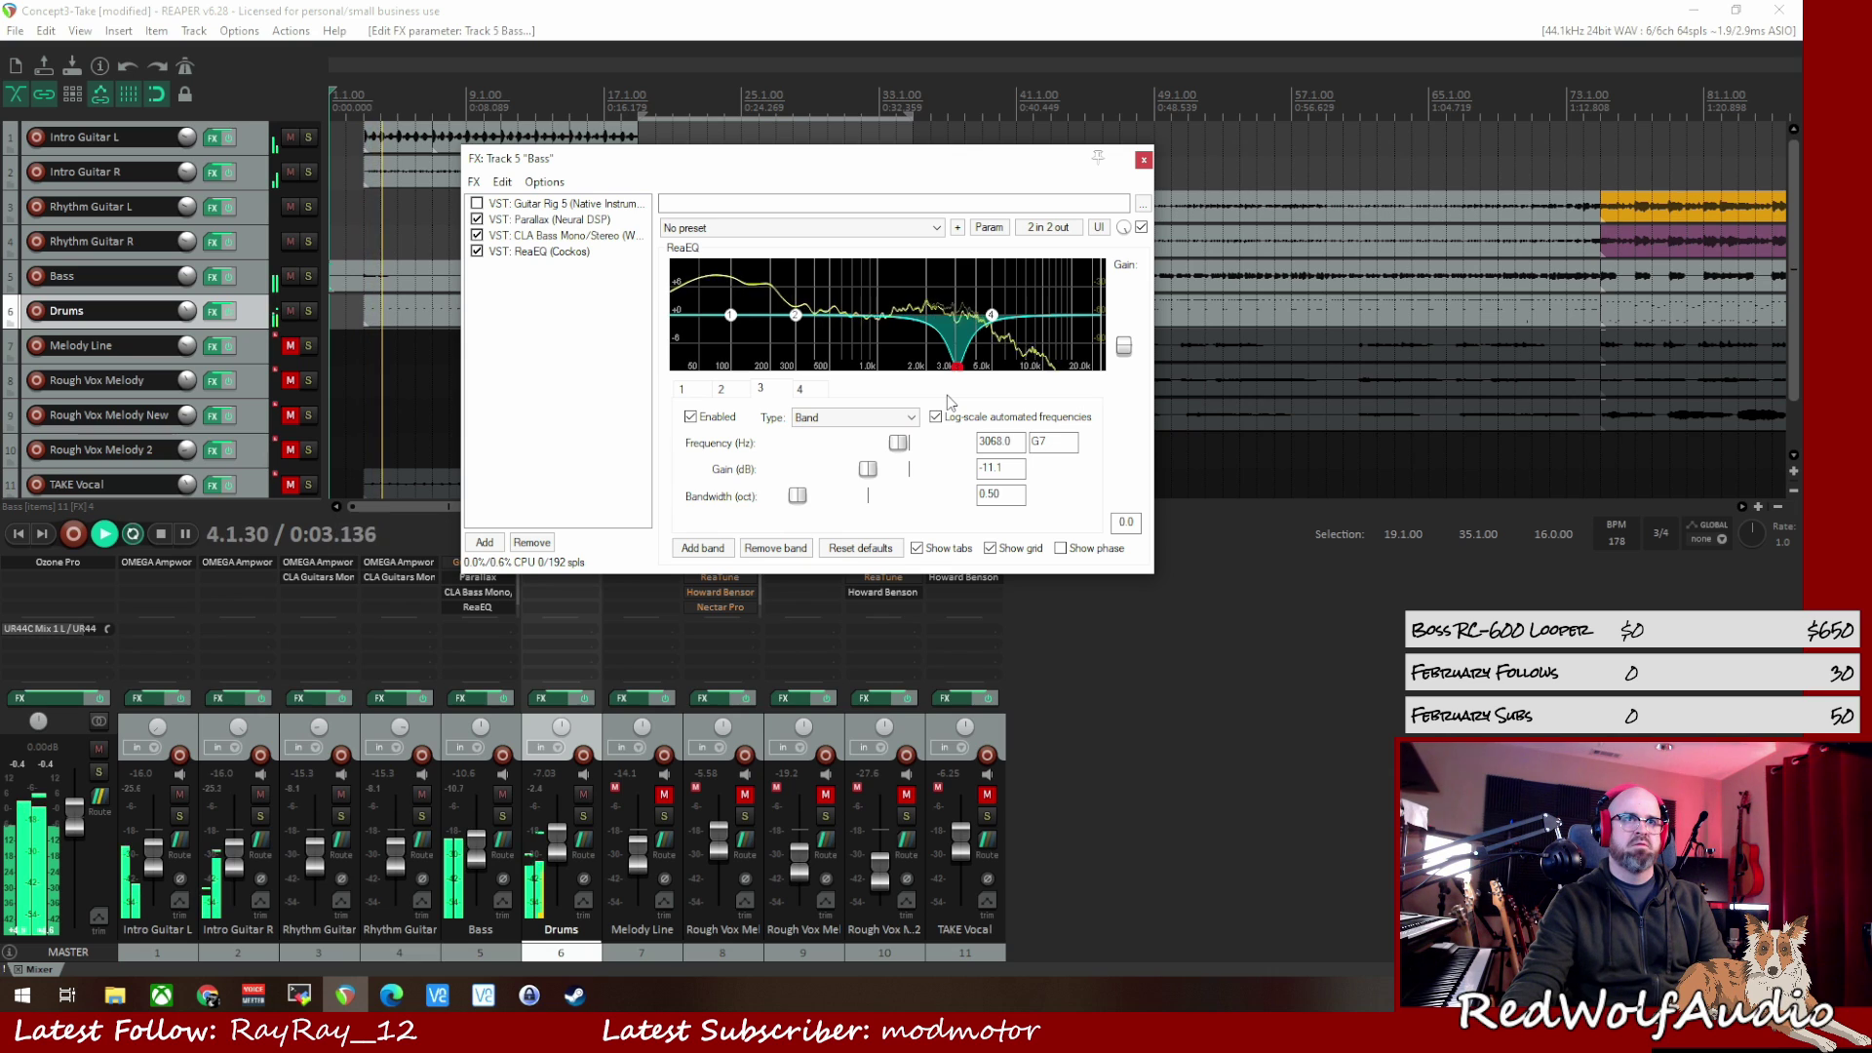
Deepen the ReaEQ band 3 cut to -120 dB and widen its bandwidth to 1.32 octaves.
{"action": "mouse_move", "coordinate": [958, 369]}
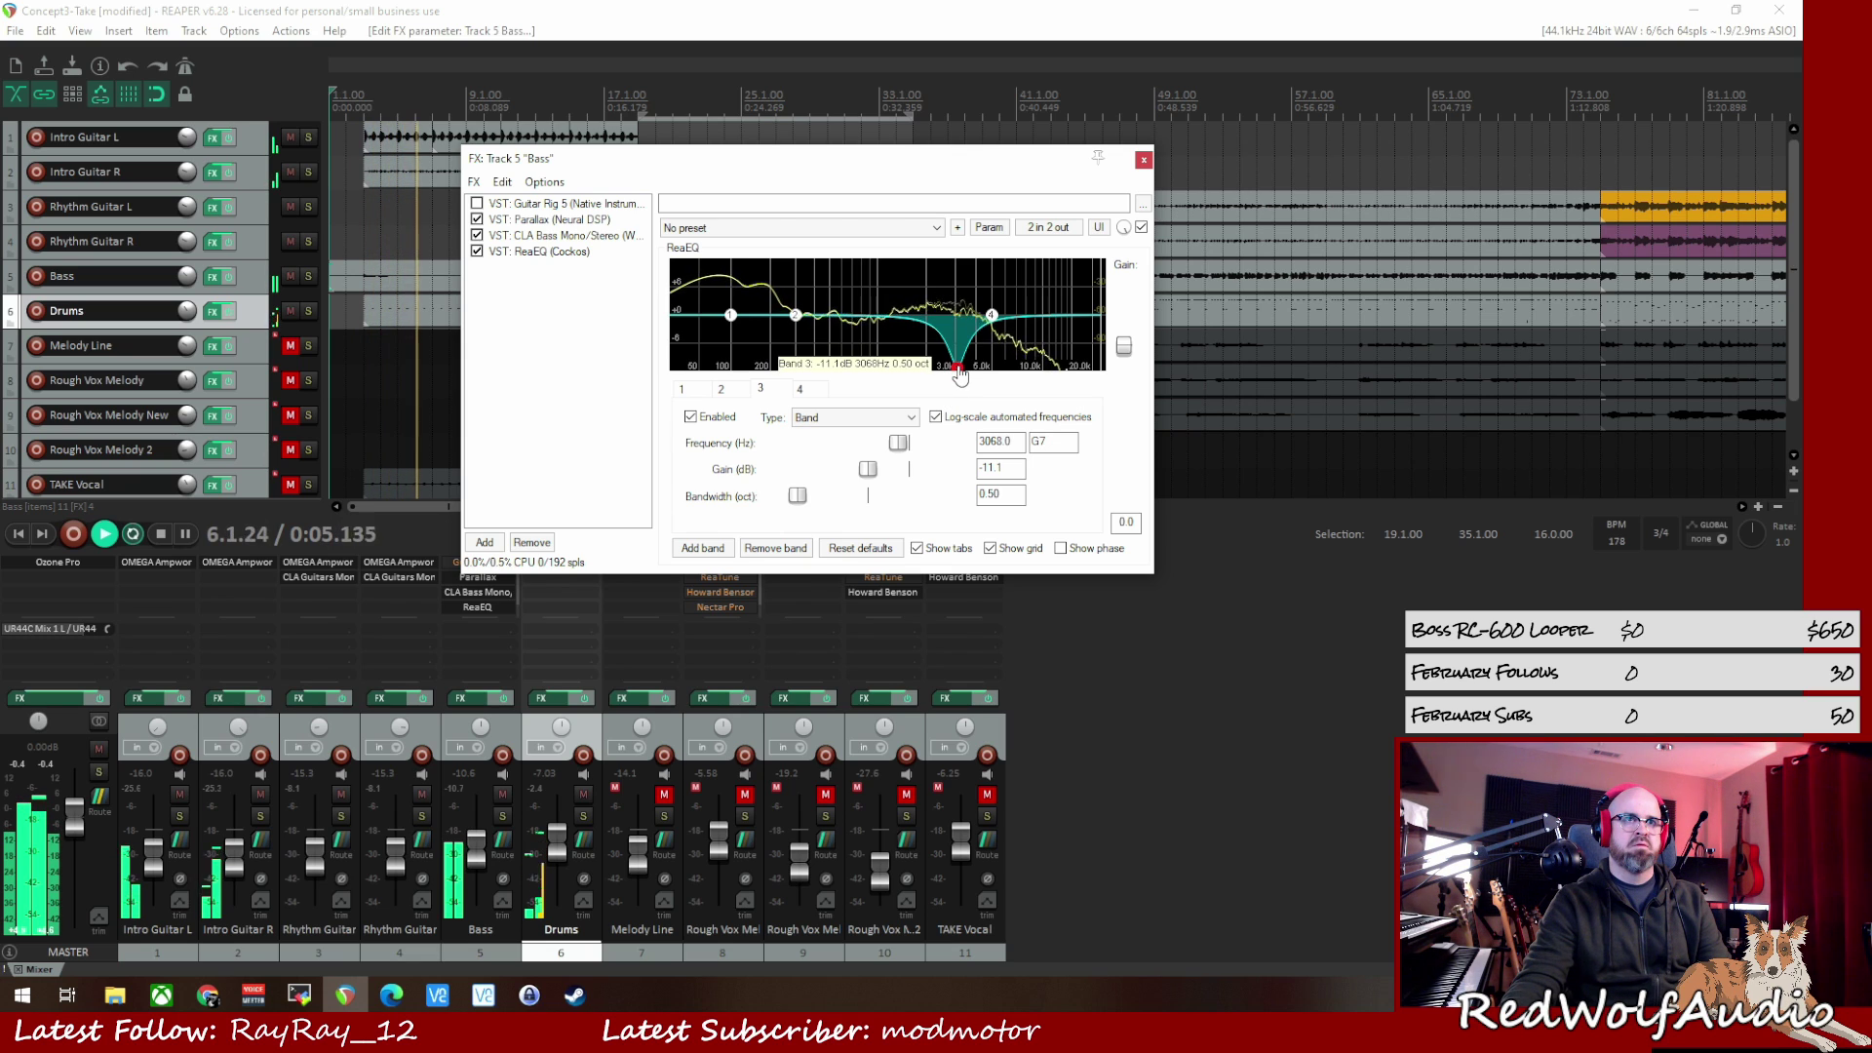
{"action": "mouse_move", "coordinate": [958, 371]}
{"action": "left_mouse_down"}
{"action": "mouse_move", "coordinate": [965, 389]}
{"action": "mouse_move", "coordinate": [905, 390]}
{"action": "mouse_move", "coordinate": [961, 393]}
{"action": "left_mouse_up"}
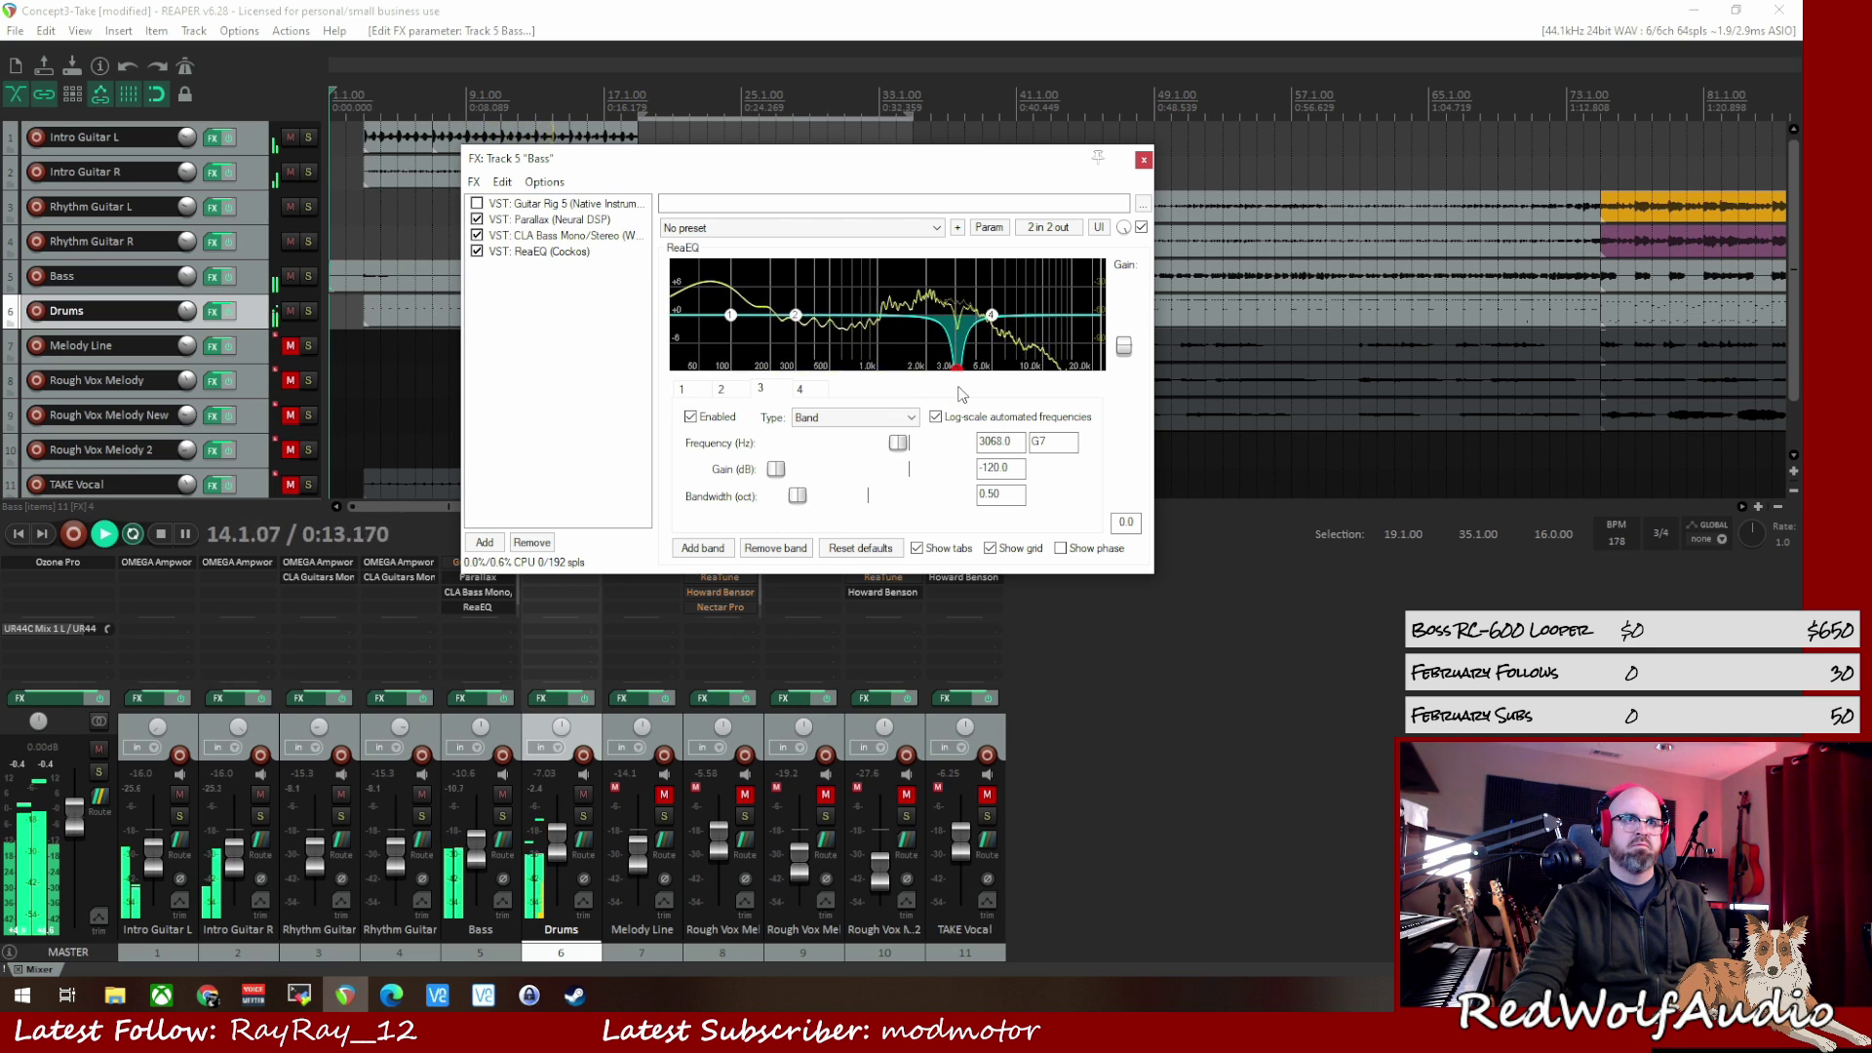
{"action": "left_click_drag", "start_coordinate": [797, 497], "coordinate": [846, 503]}
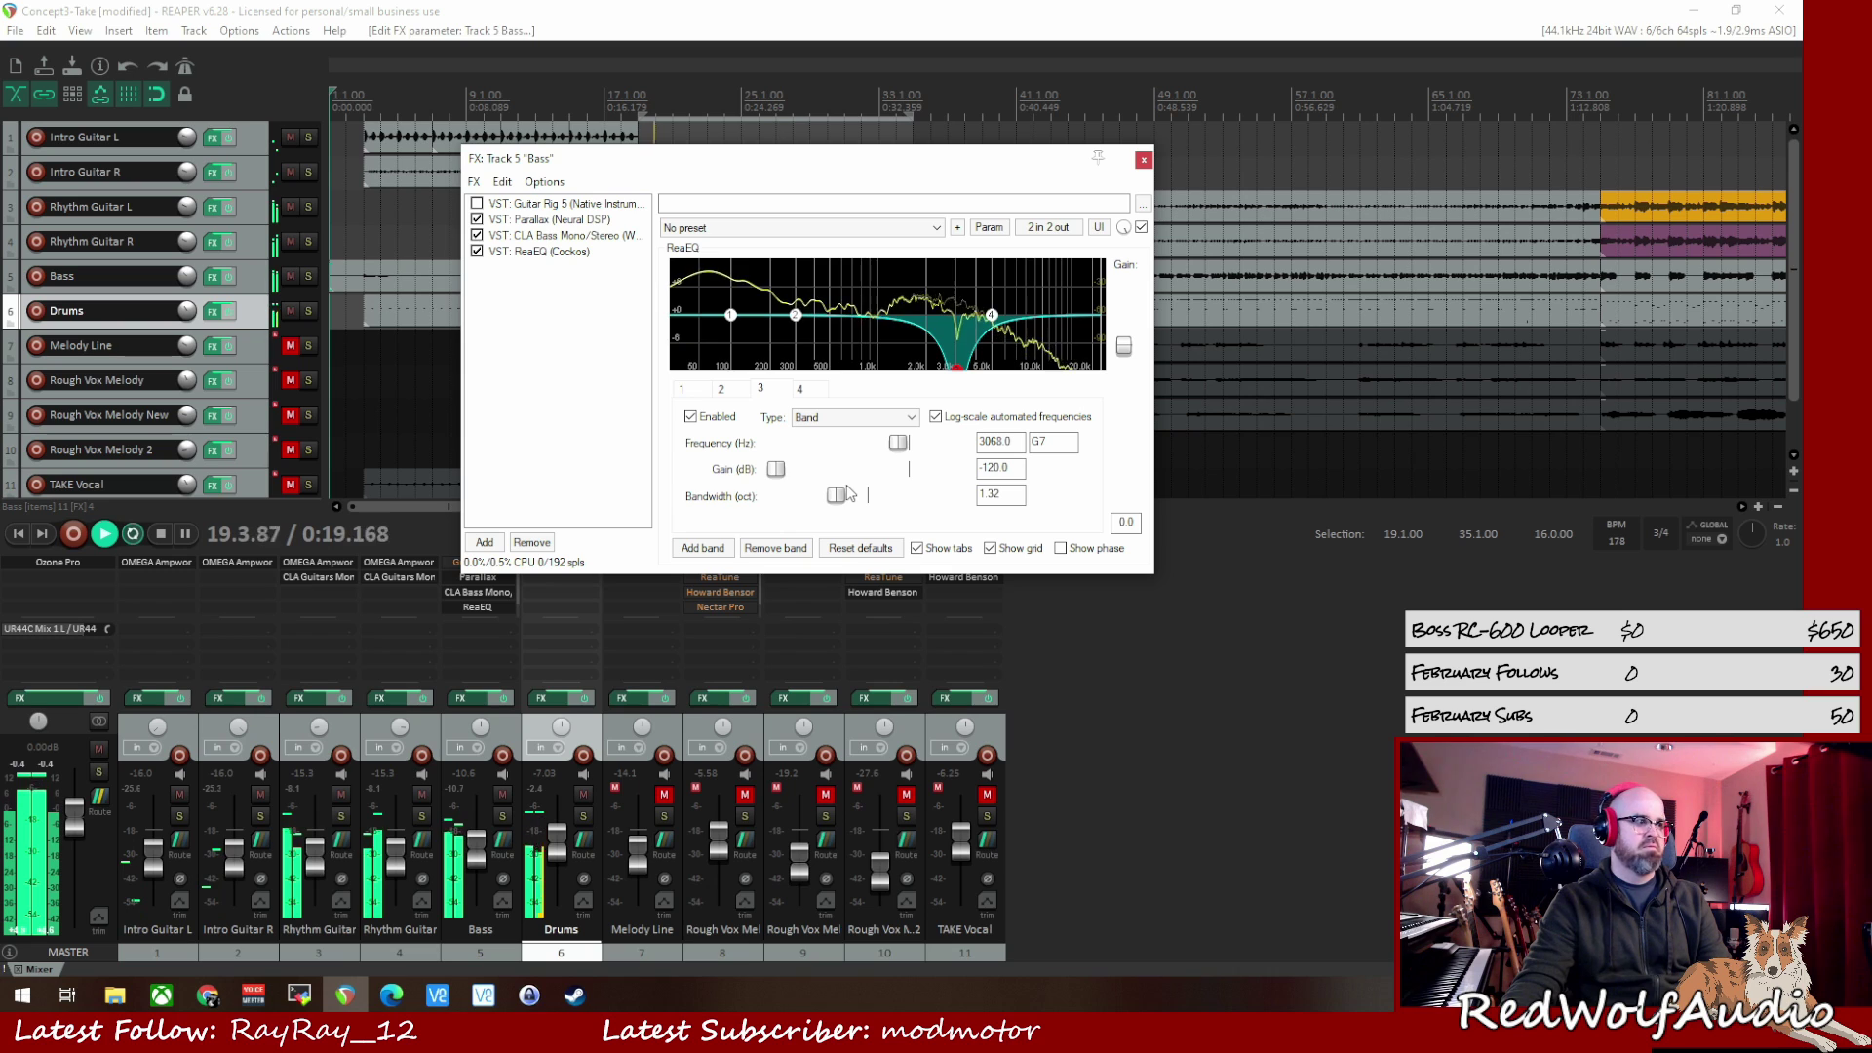
Move ReaEQ ahead of Parallax in the chain and turn band 3 into a Low Pass filter at about 972 Hz.
{"action": "left_click_drag", "start_coordinate": [524, 256], "coordinate": [526, 220]}
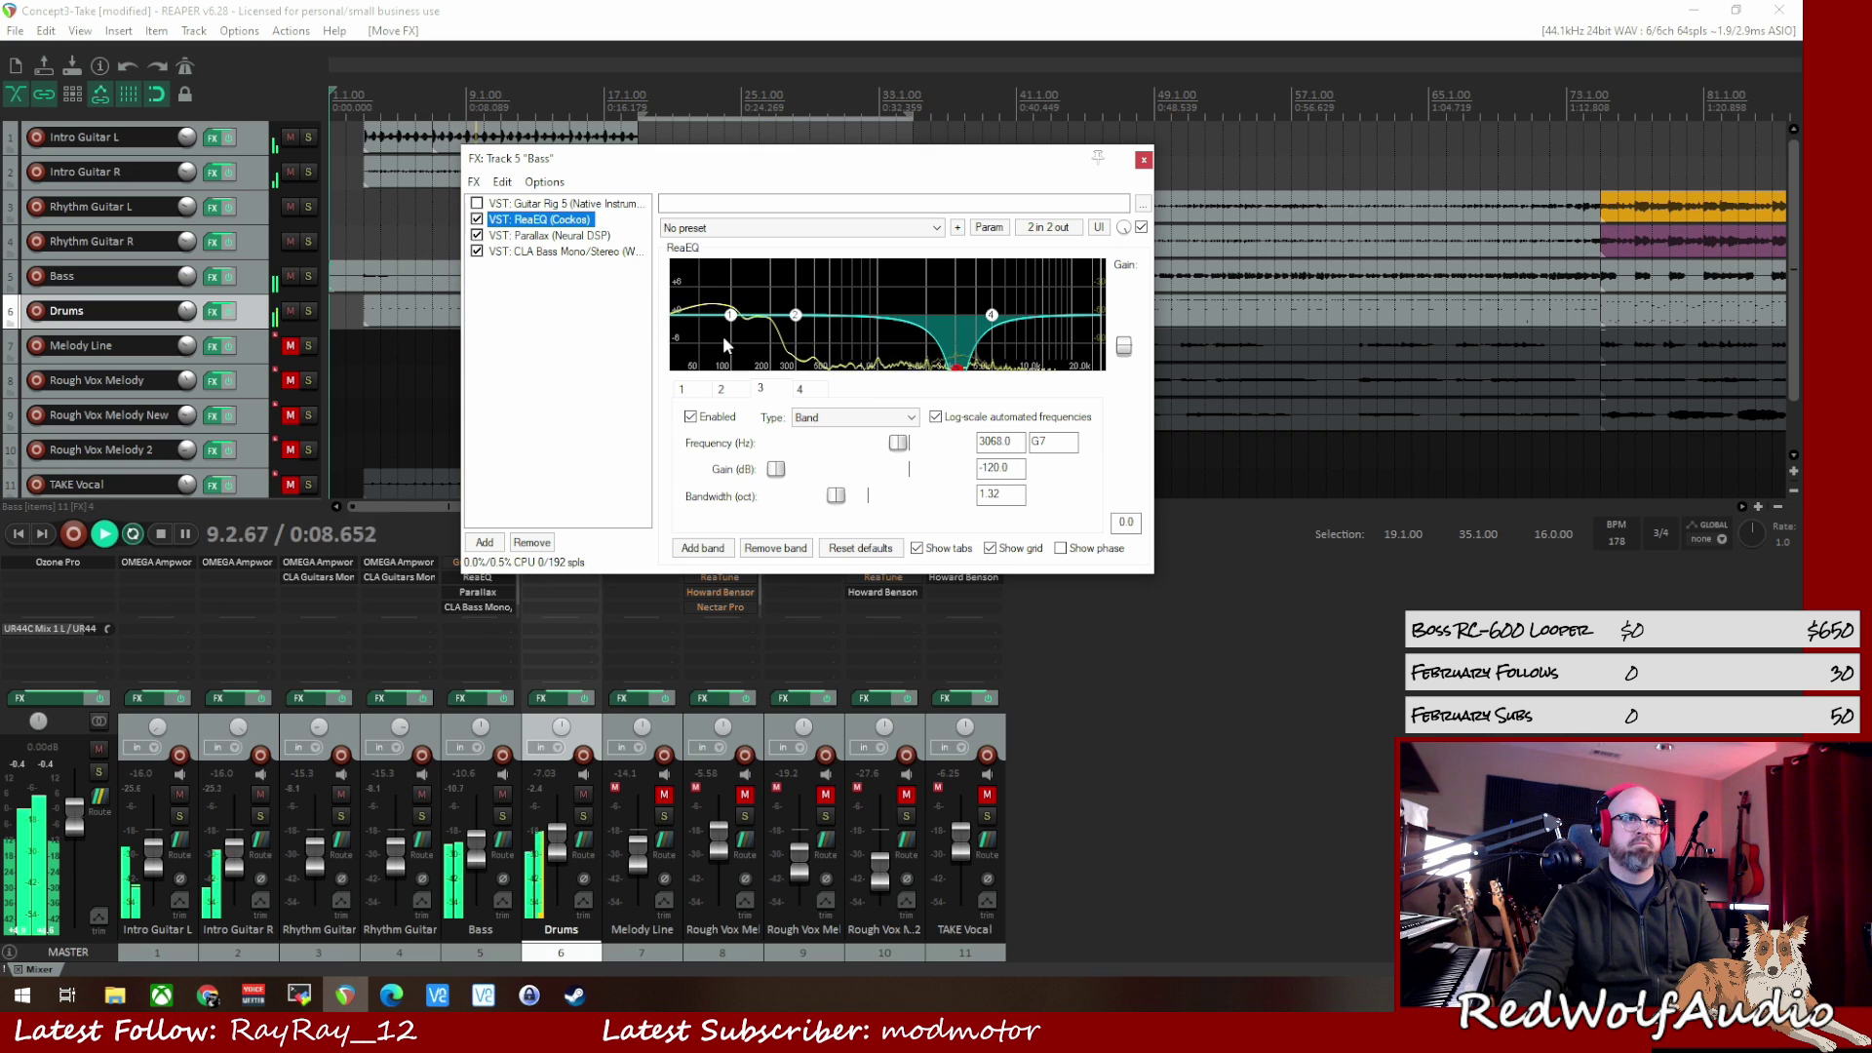
{"action": "left_click", "coordinate": [853, 417]}
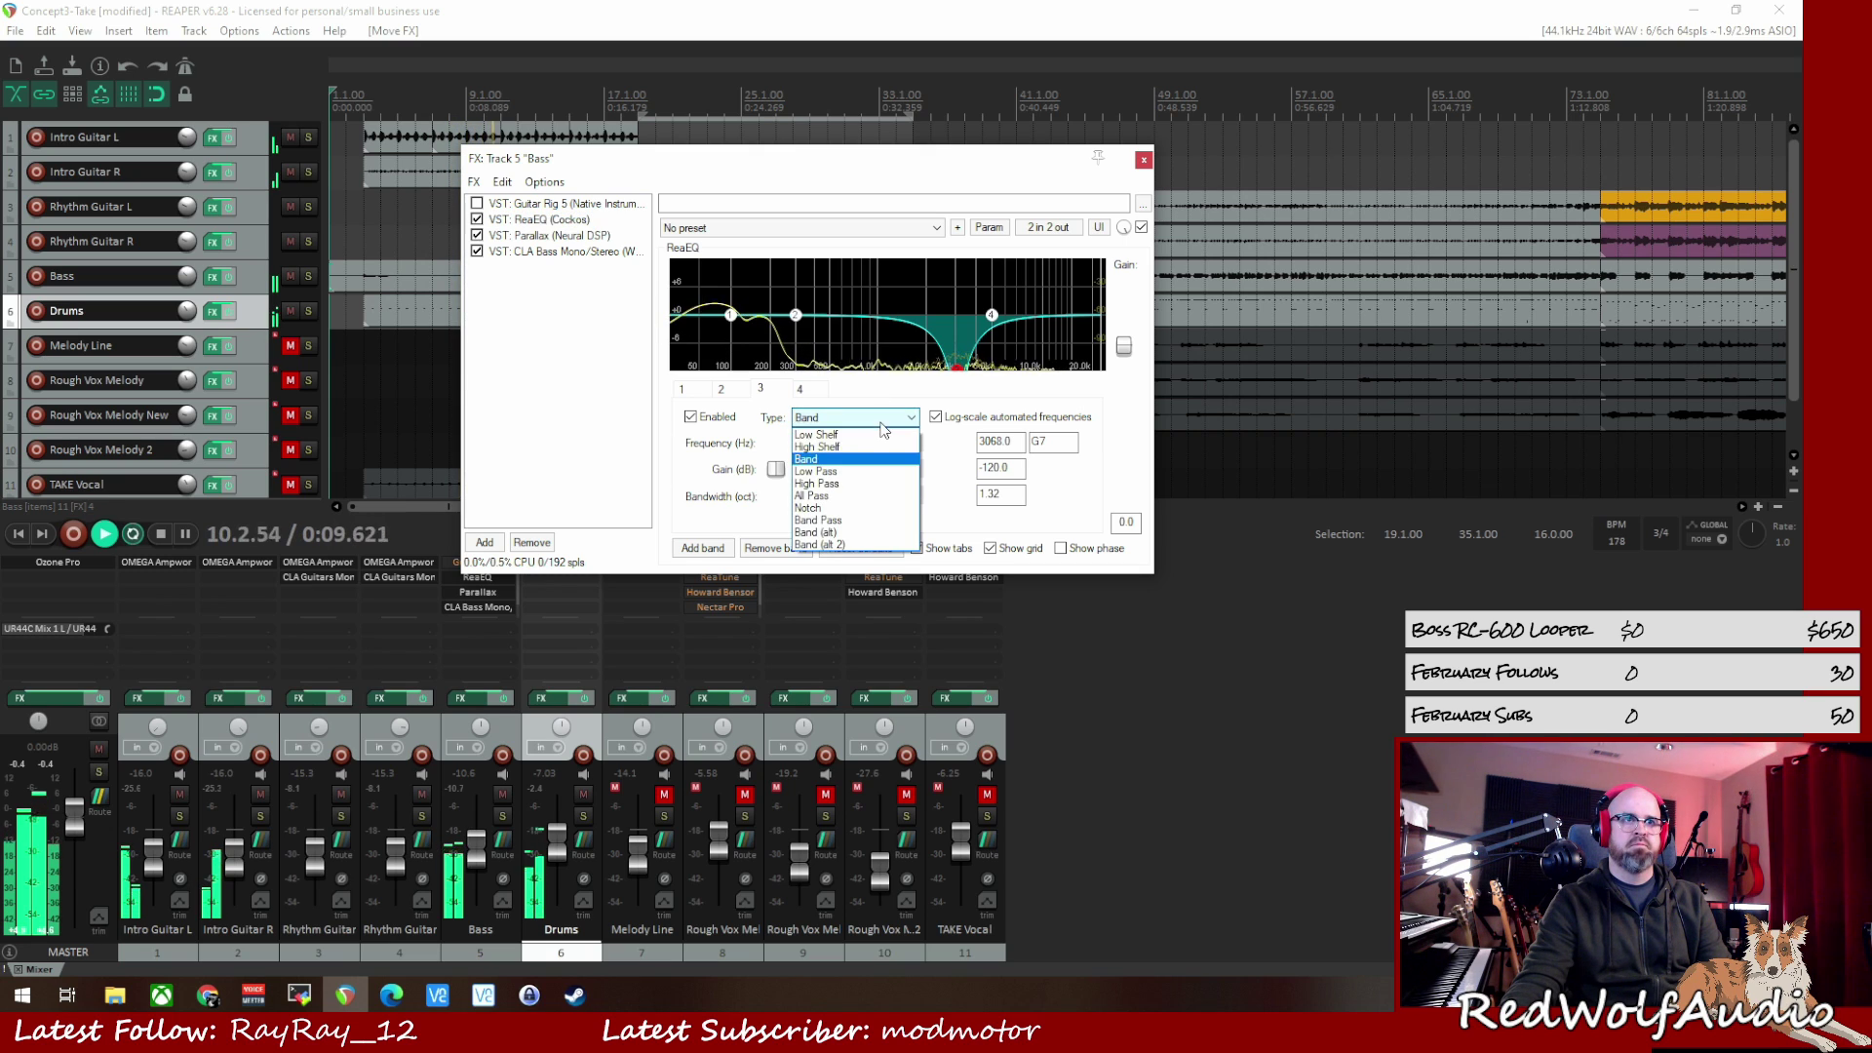
{"action": "left_click", "coordinate": [856, 471]}
{"action": "left_click_drag", "start_coordinate": [951, 361], "coordinate": [872, 376]}
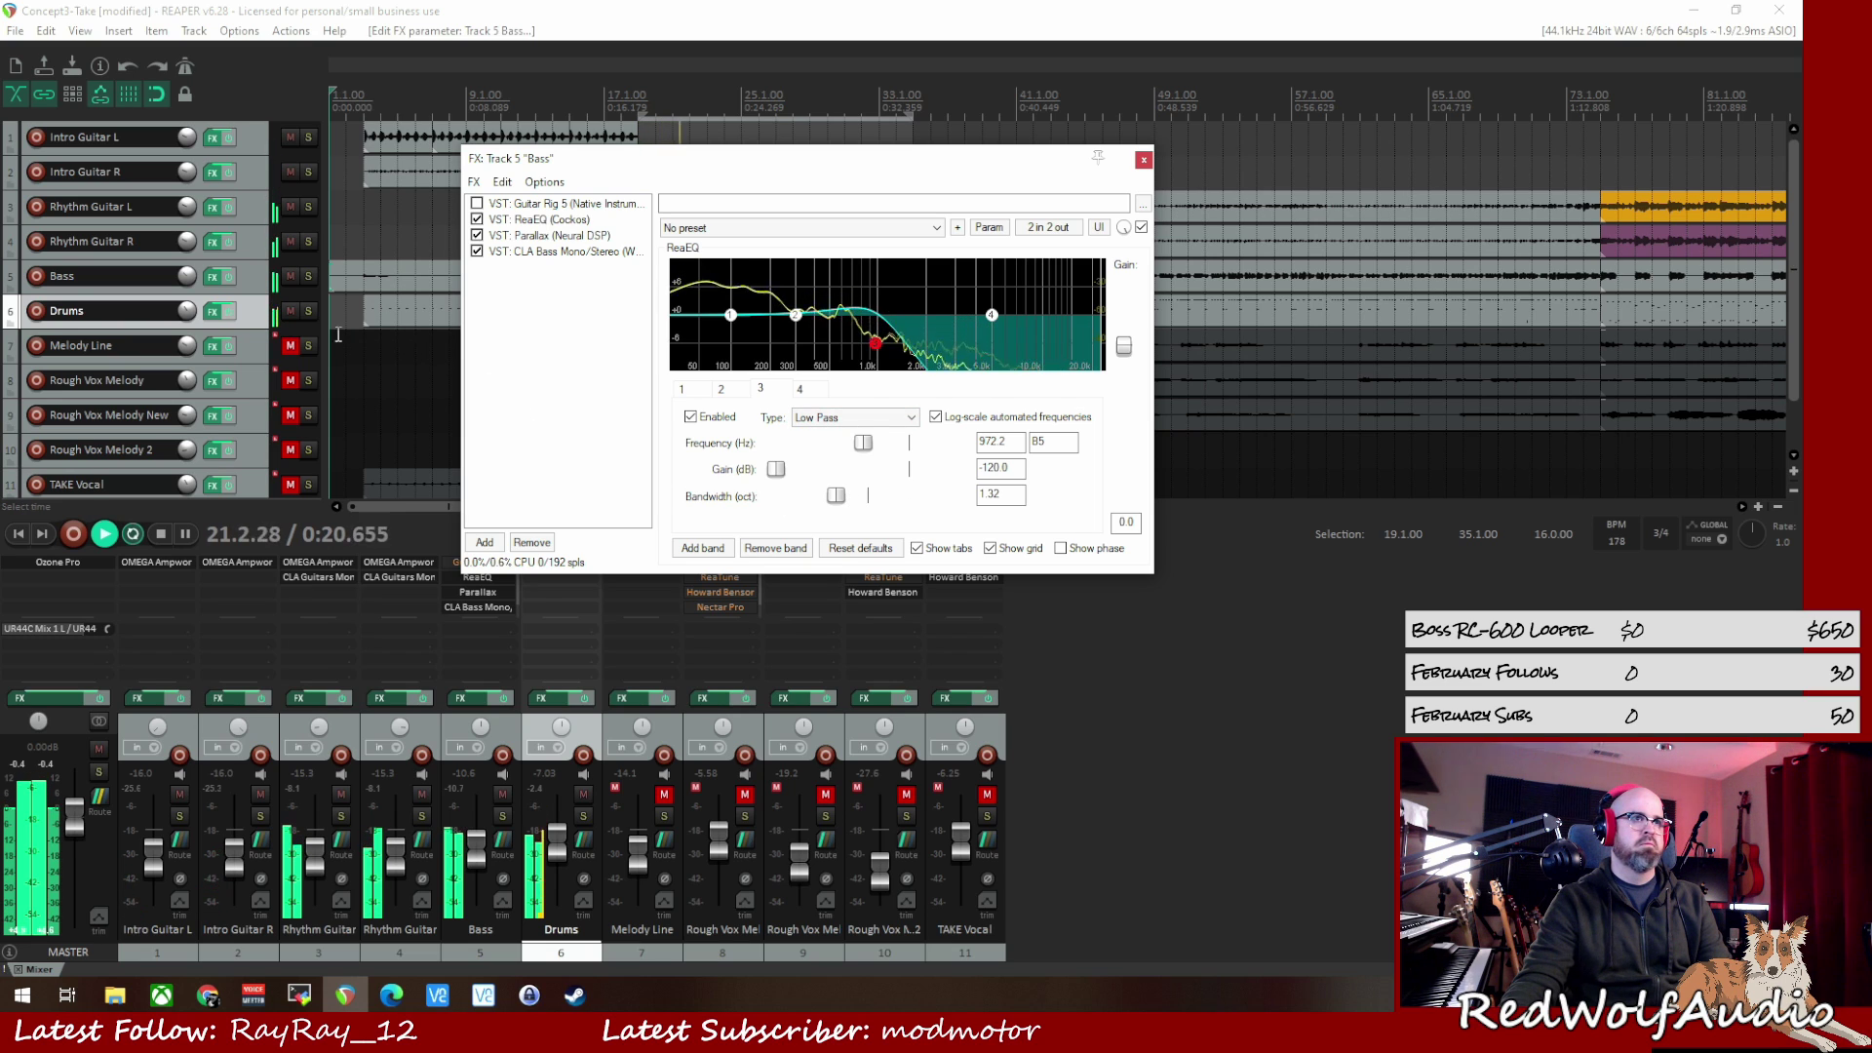
Audition the filtered bass soloed and back in the full mix, and stop playback.
{"action": "left_click", "coordinate": [309, 276]}
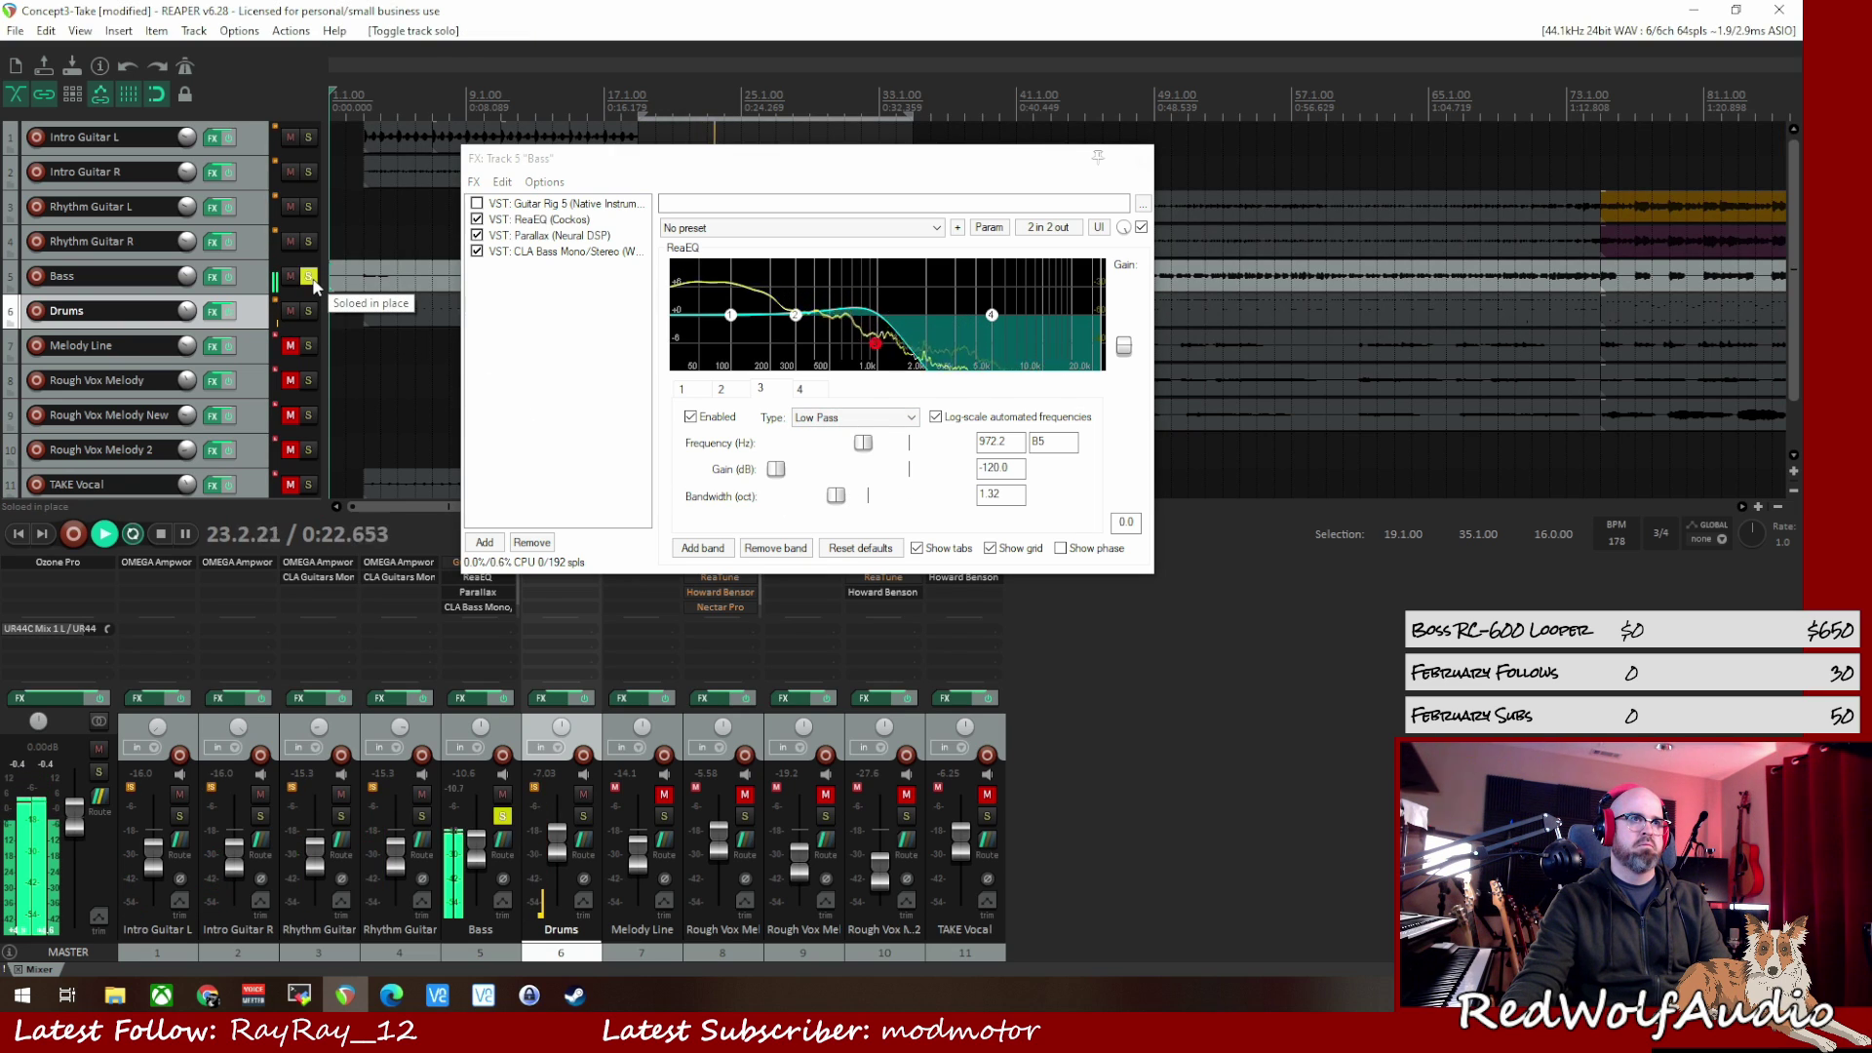
{"action": "left_click", "coordinate": [309, 276]}
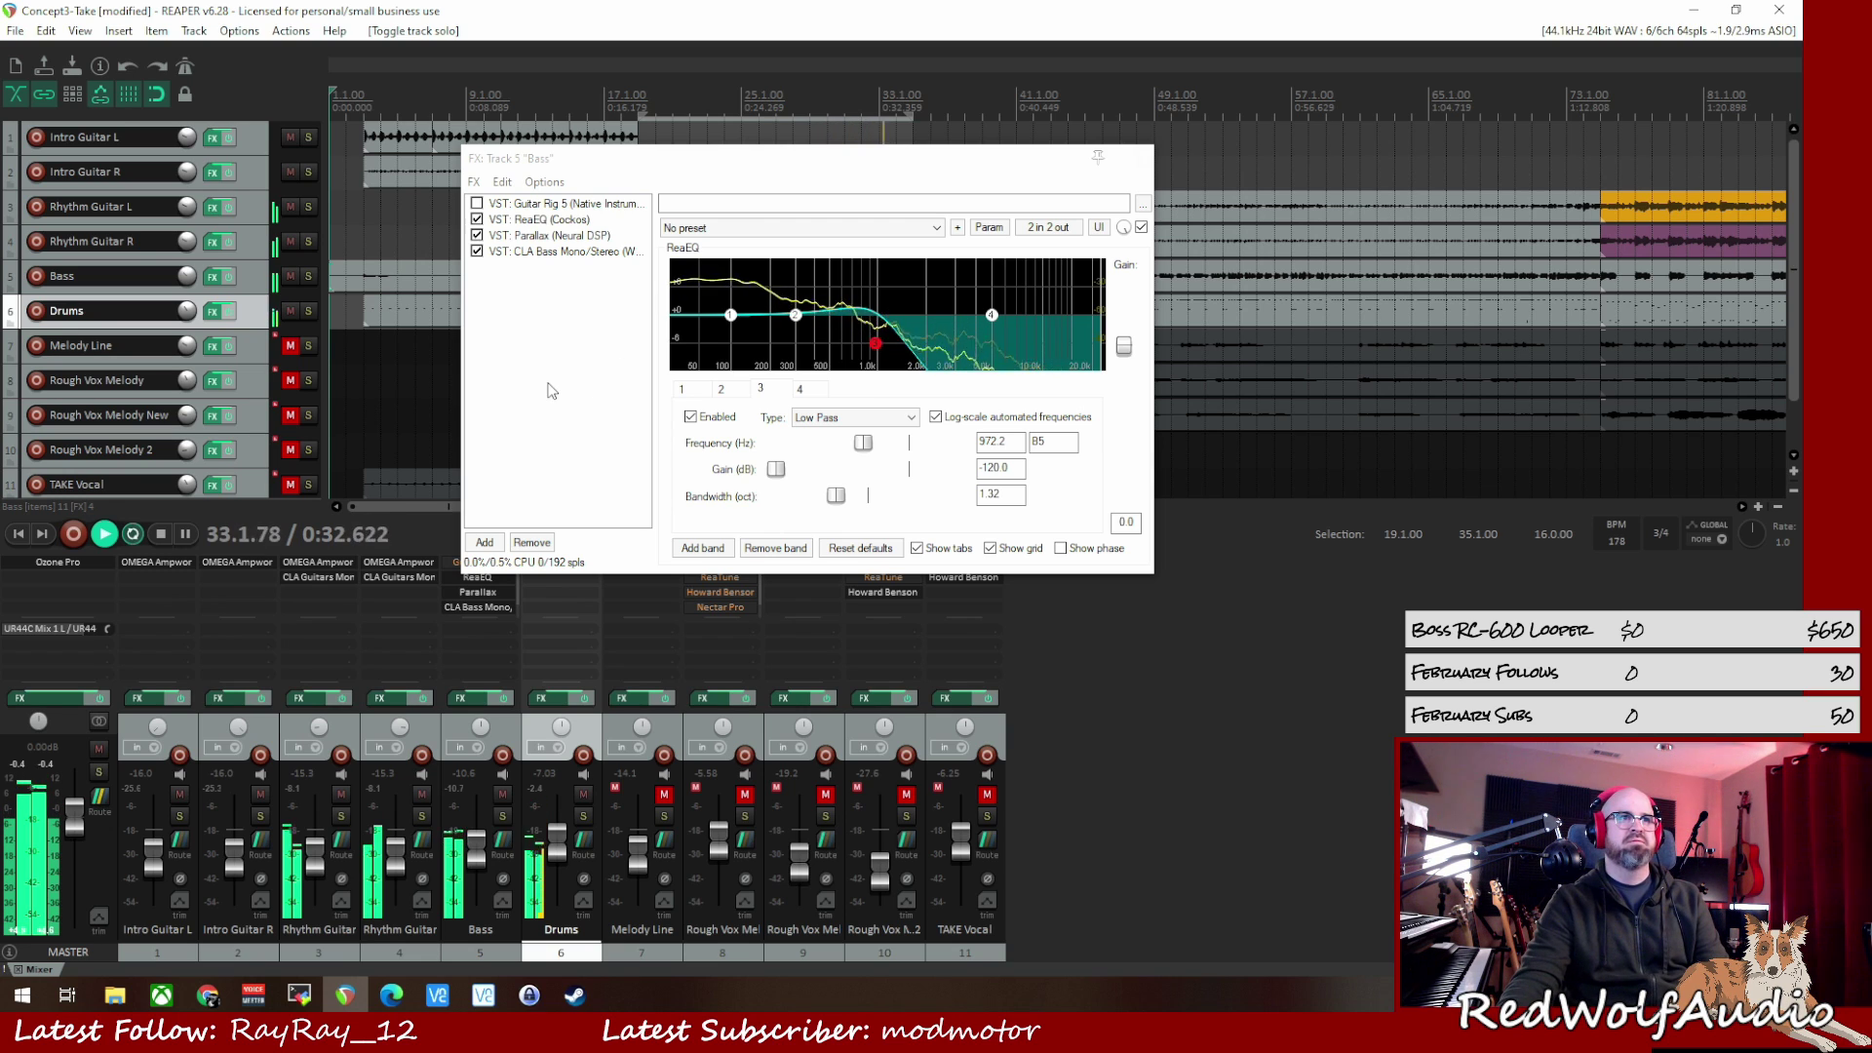
{"action": "key", "text": "space"}
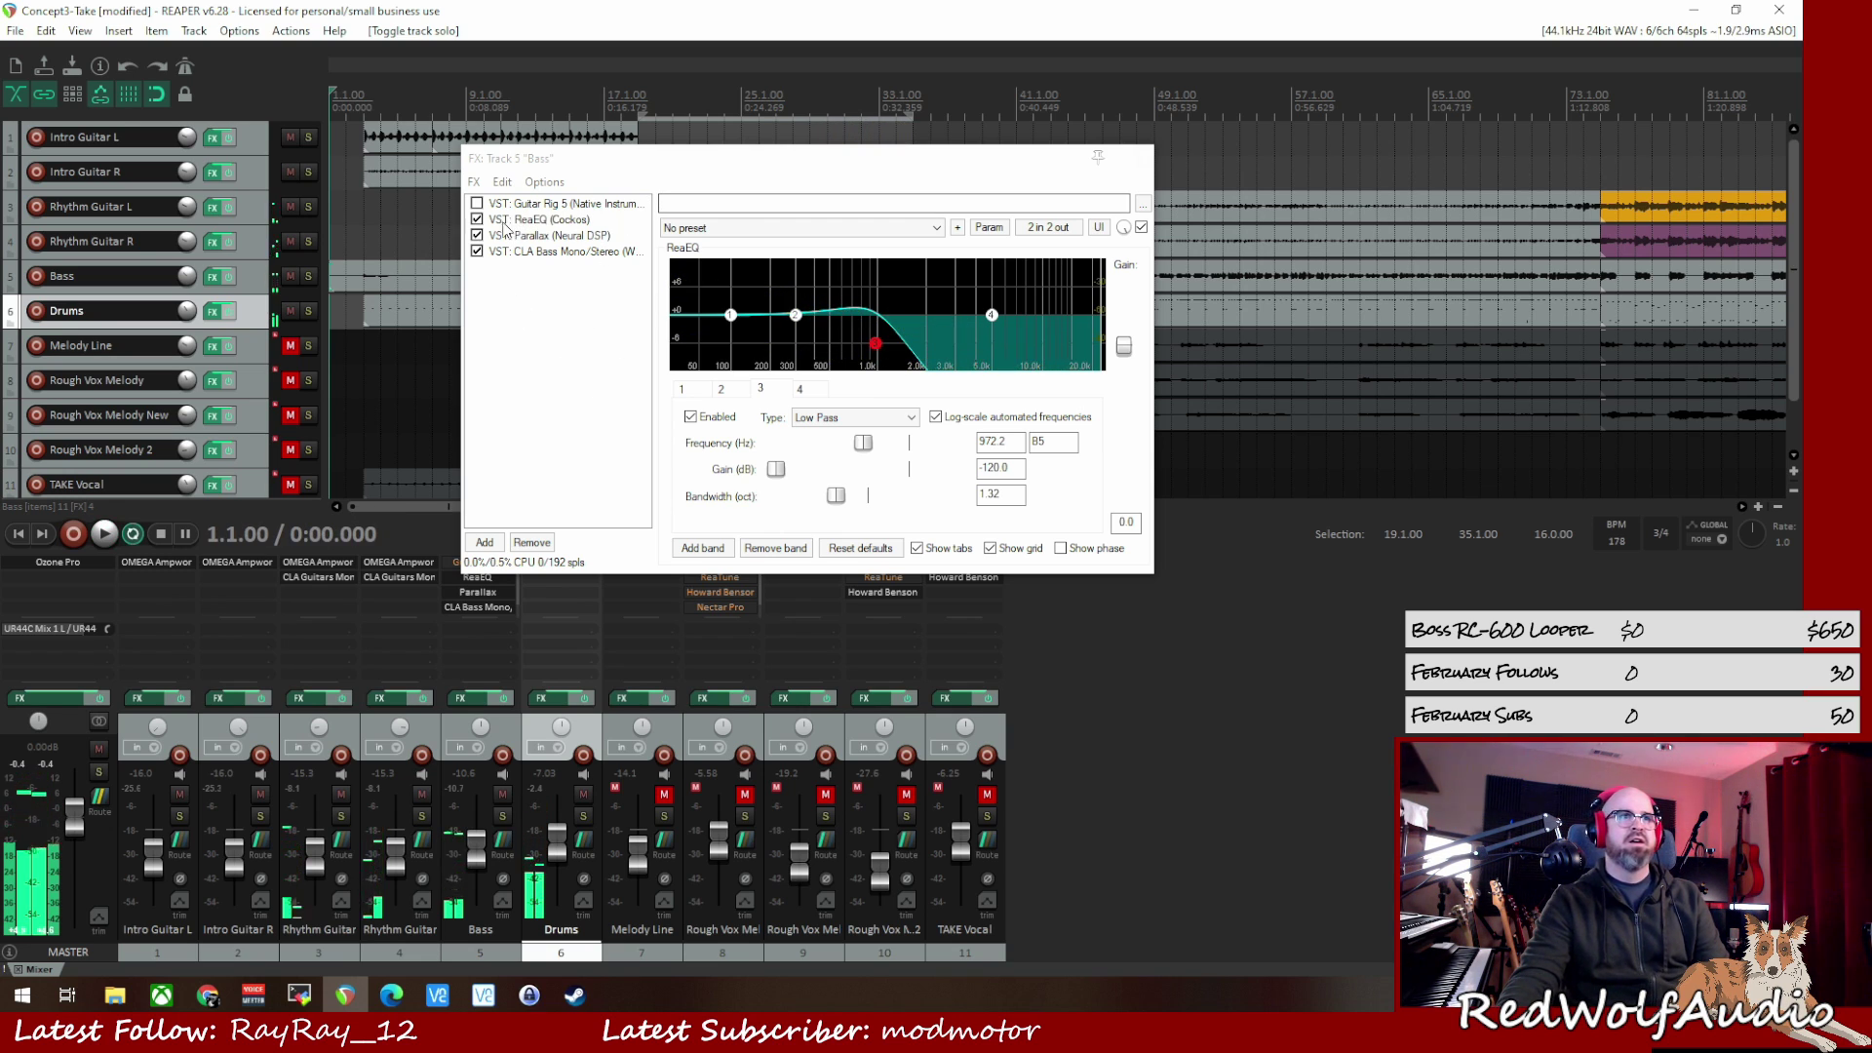
Bypass ReaEQ, load the factory preset Arc Reactor in Parallax, and play the song from the start.
{"action": "left_click", "coordinate": [518, 237]}
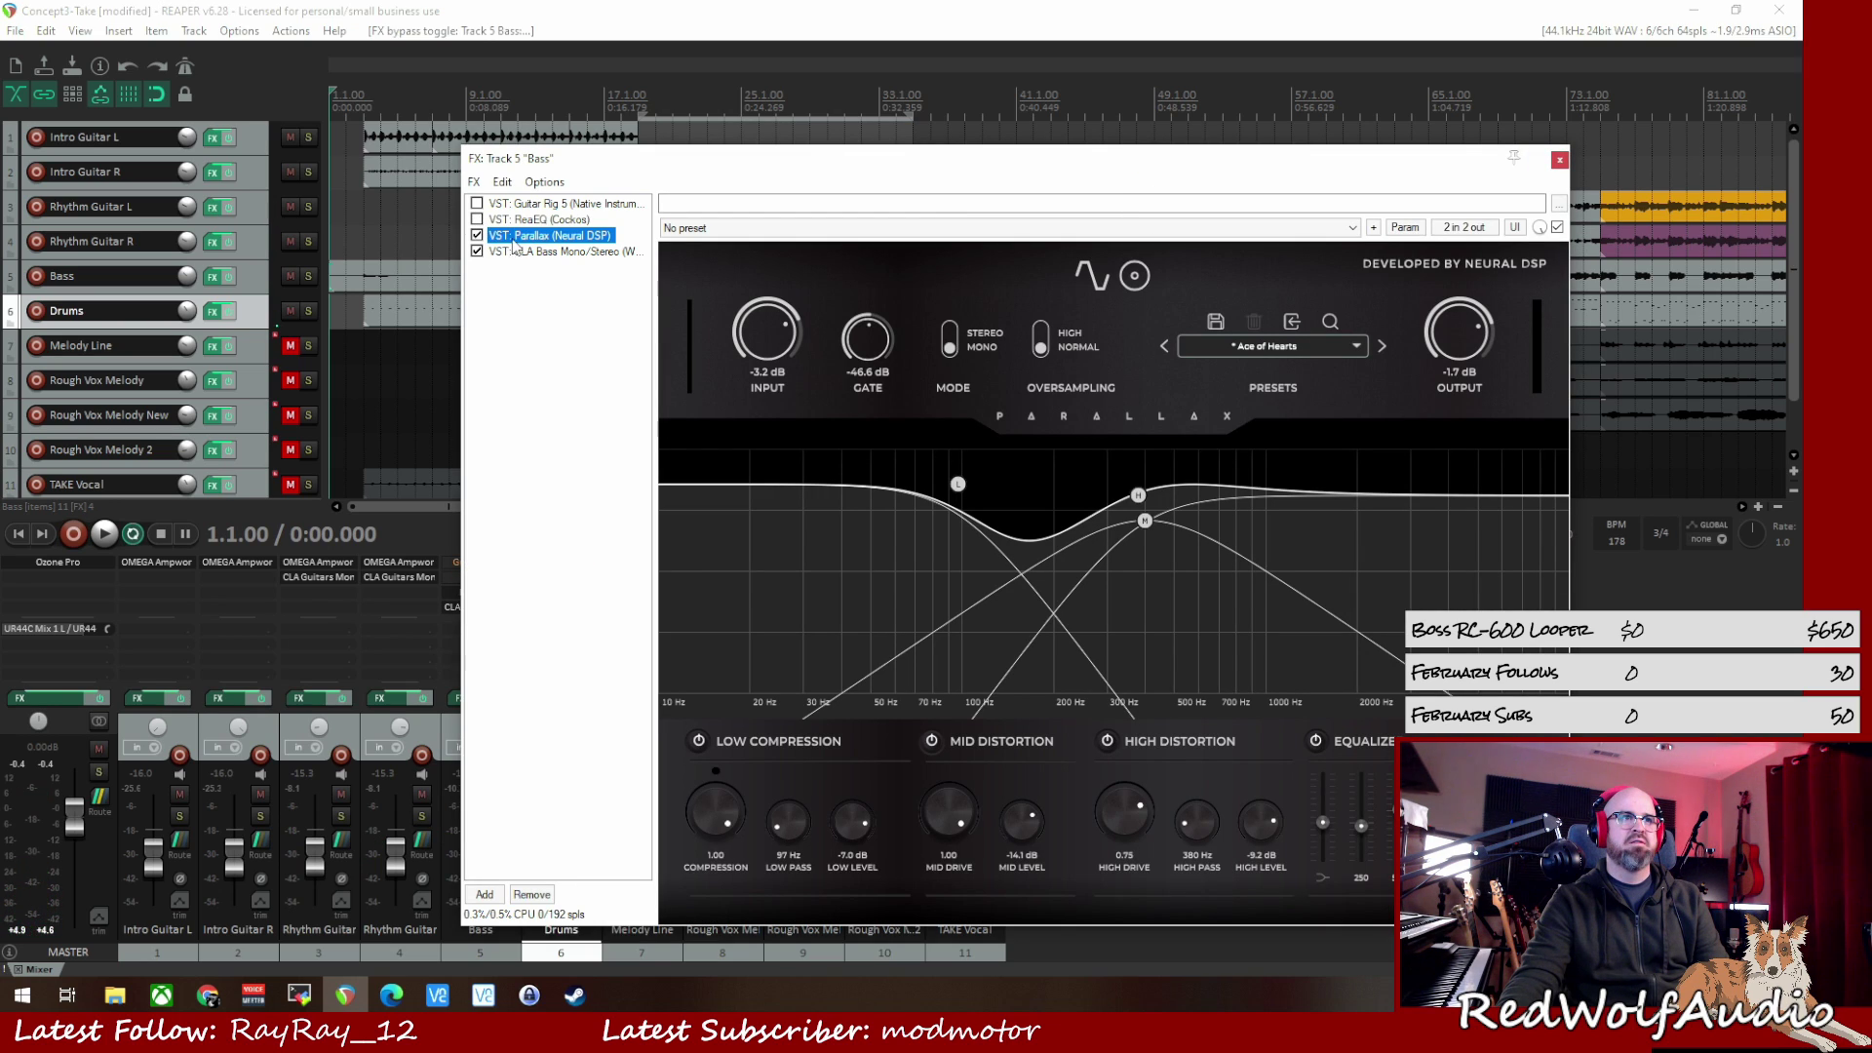
{"action": "left_click", "coordinate": [1268, 347]}
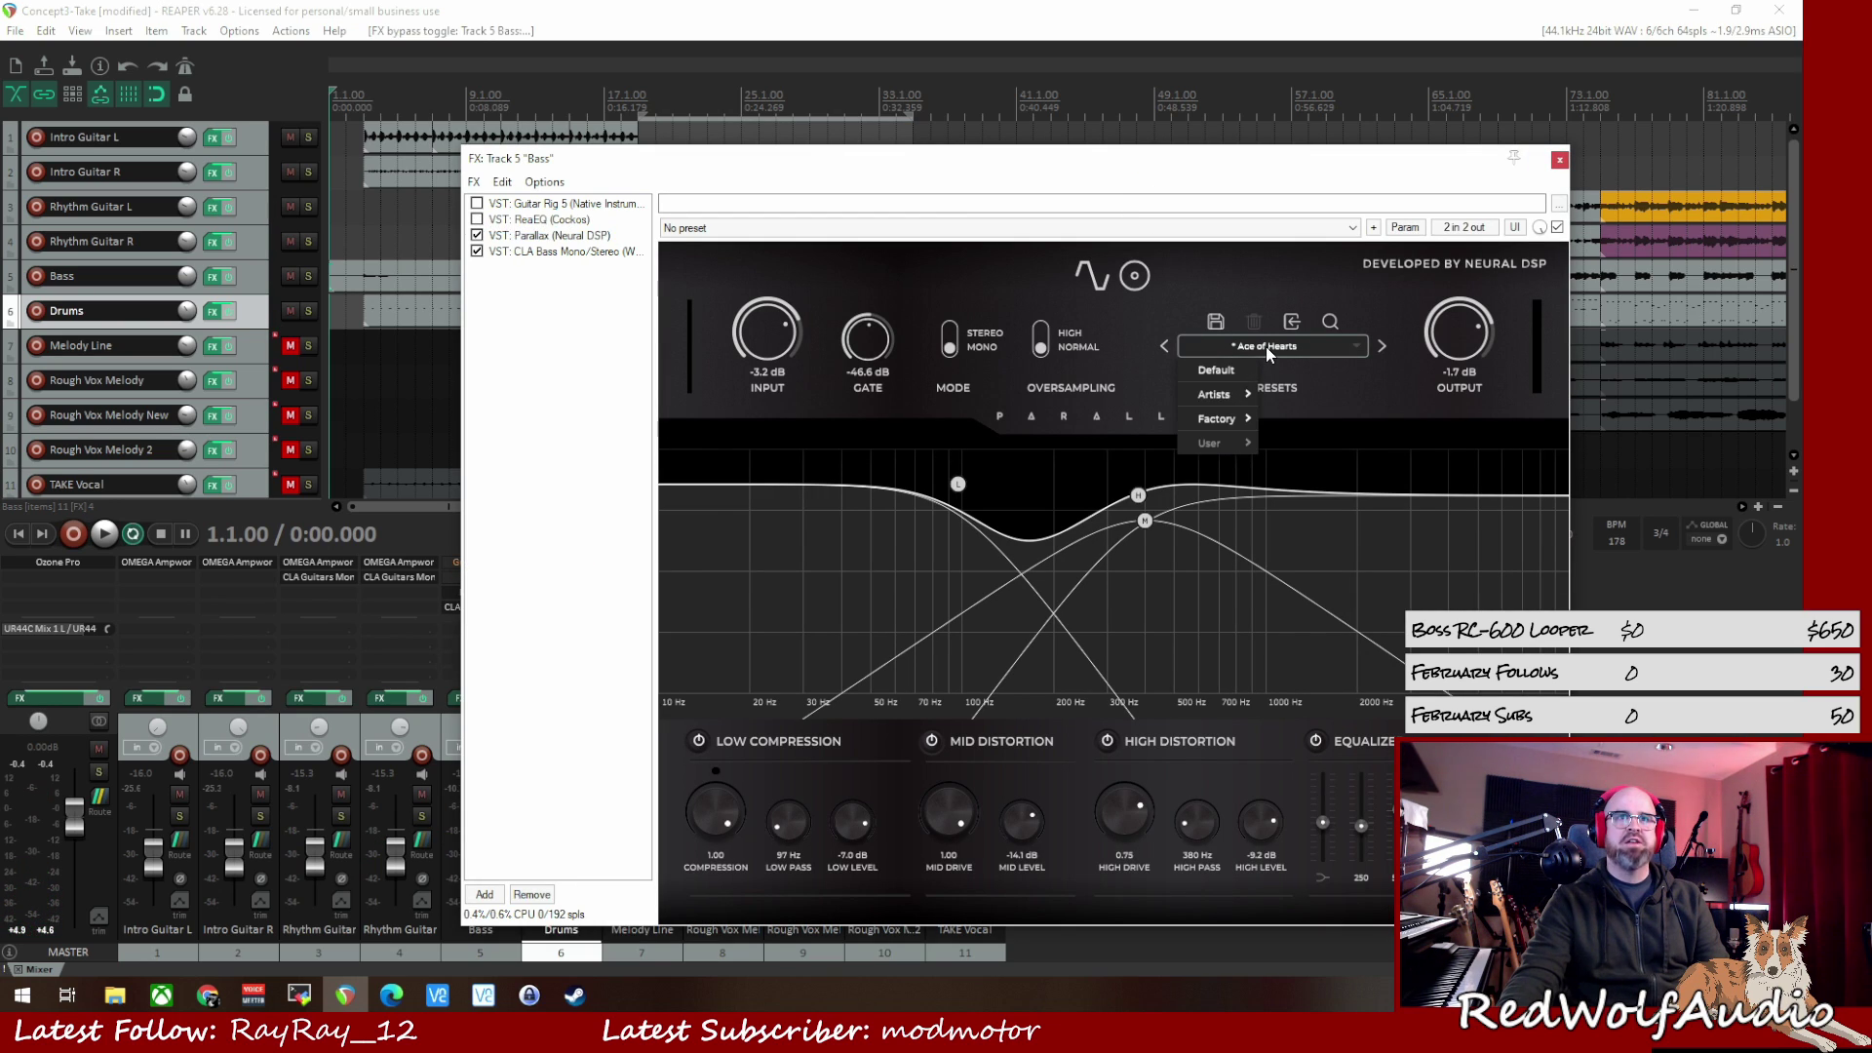
{"action": "mouse_move", "coordinate": [1247, 397]}
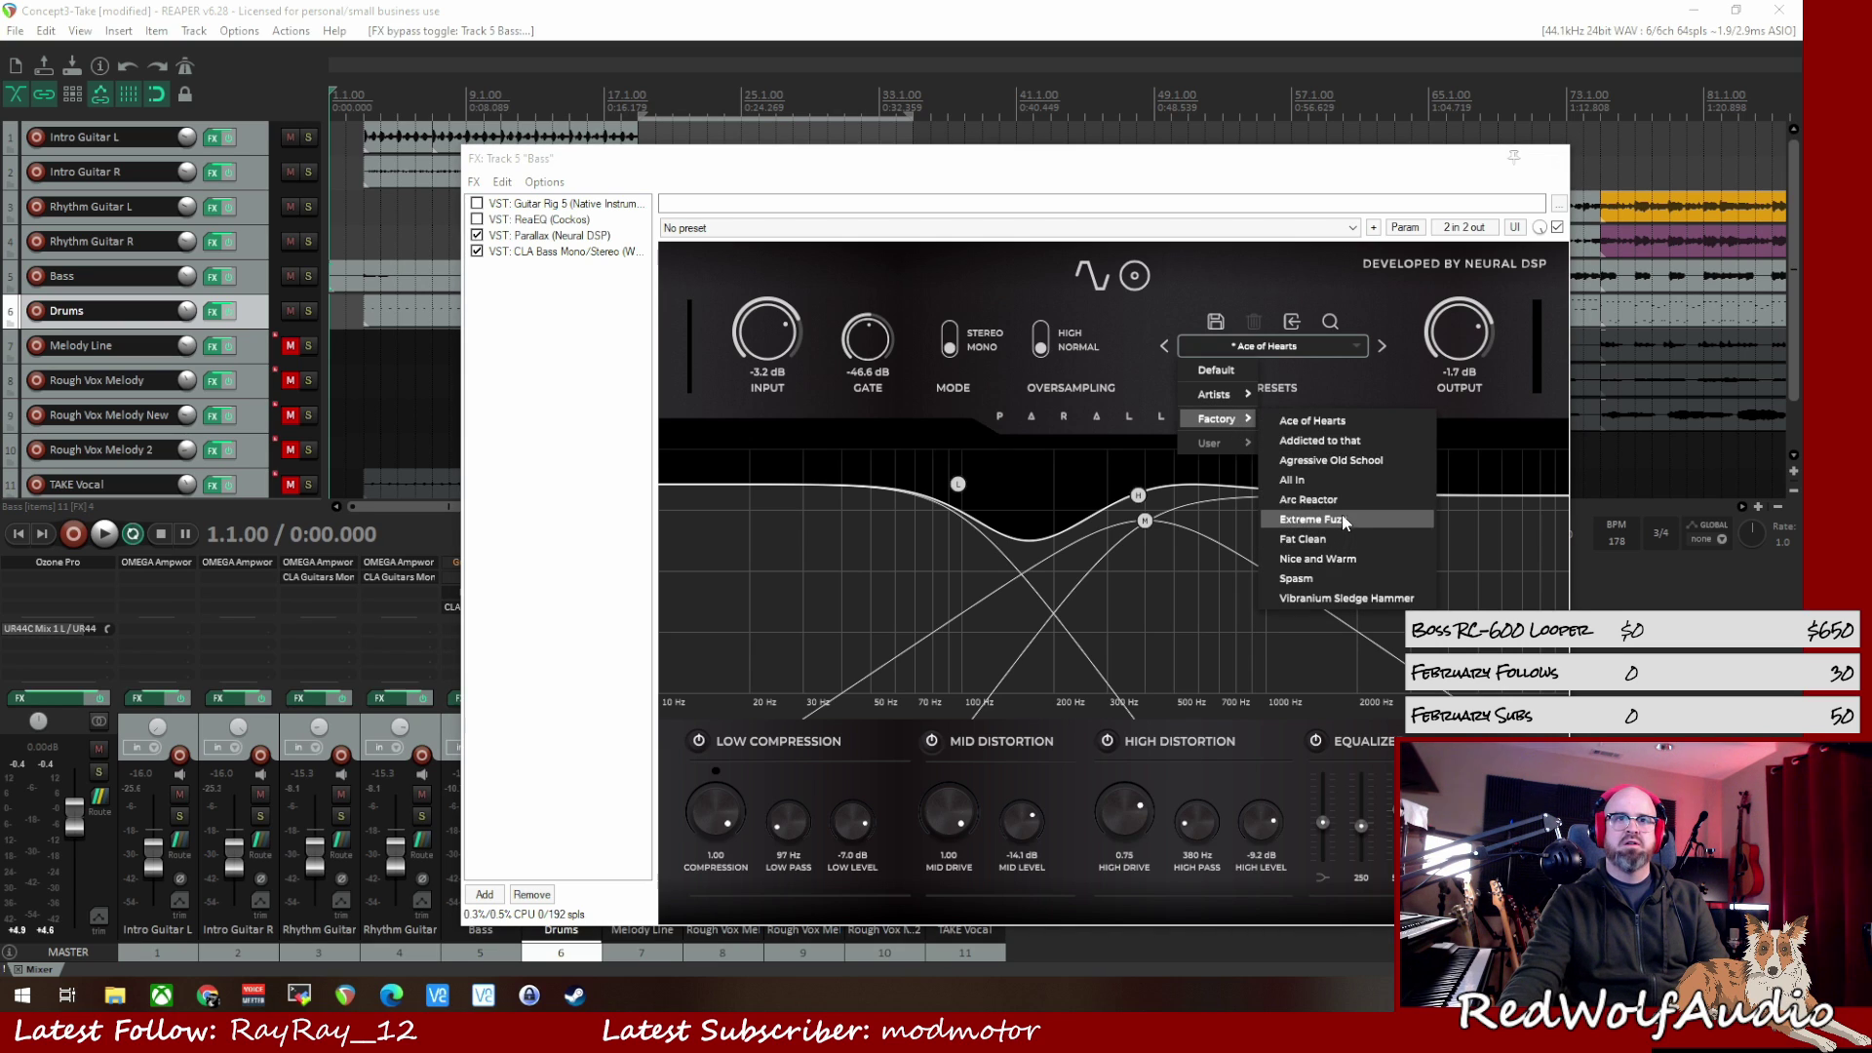
{"action": "left_click", "coordinate": [1342, 501]}
{"action": "key", "text": "space"}
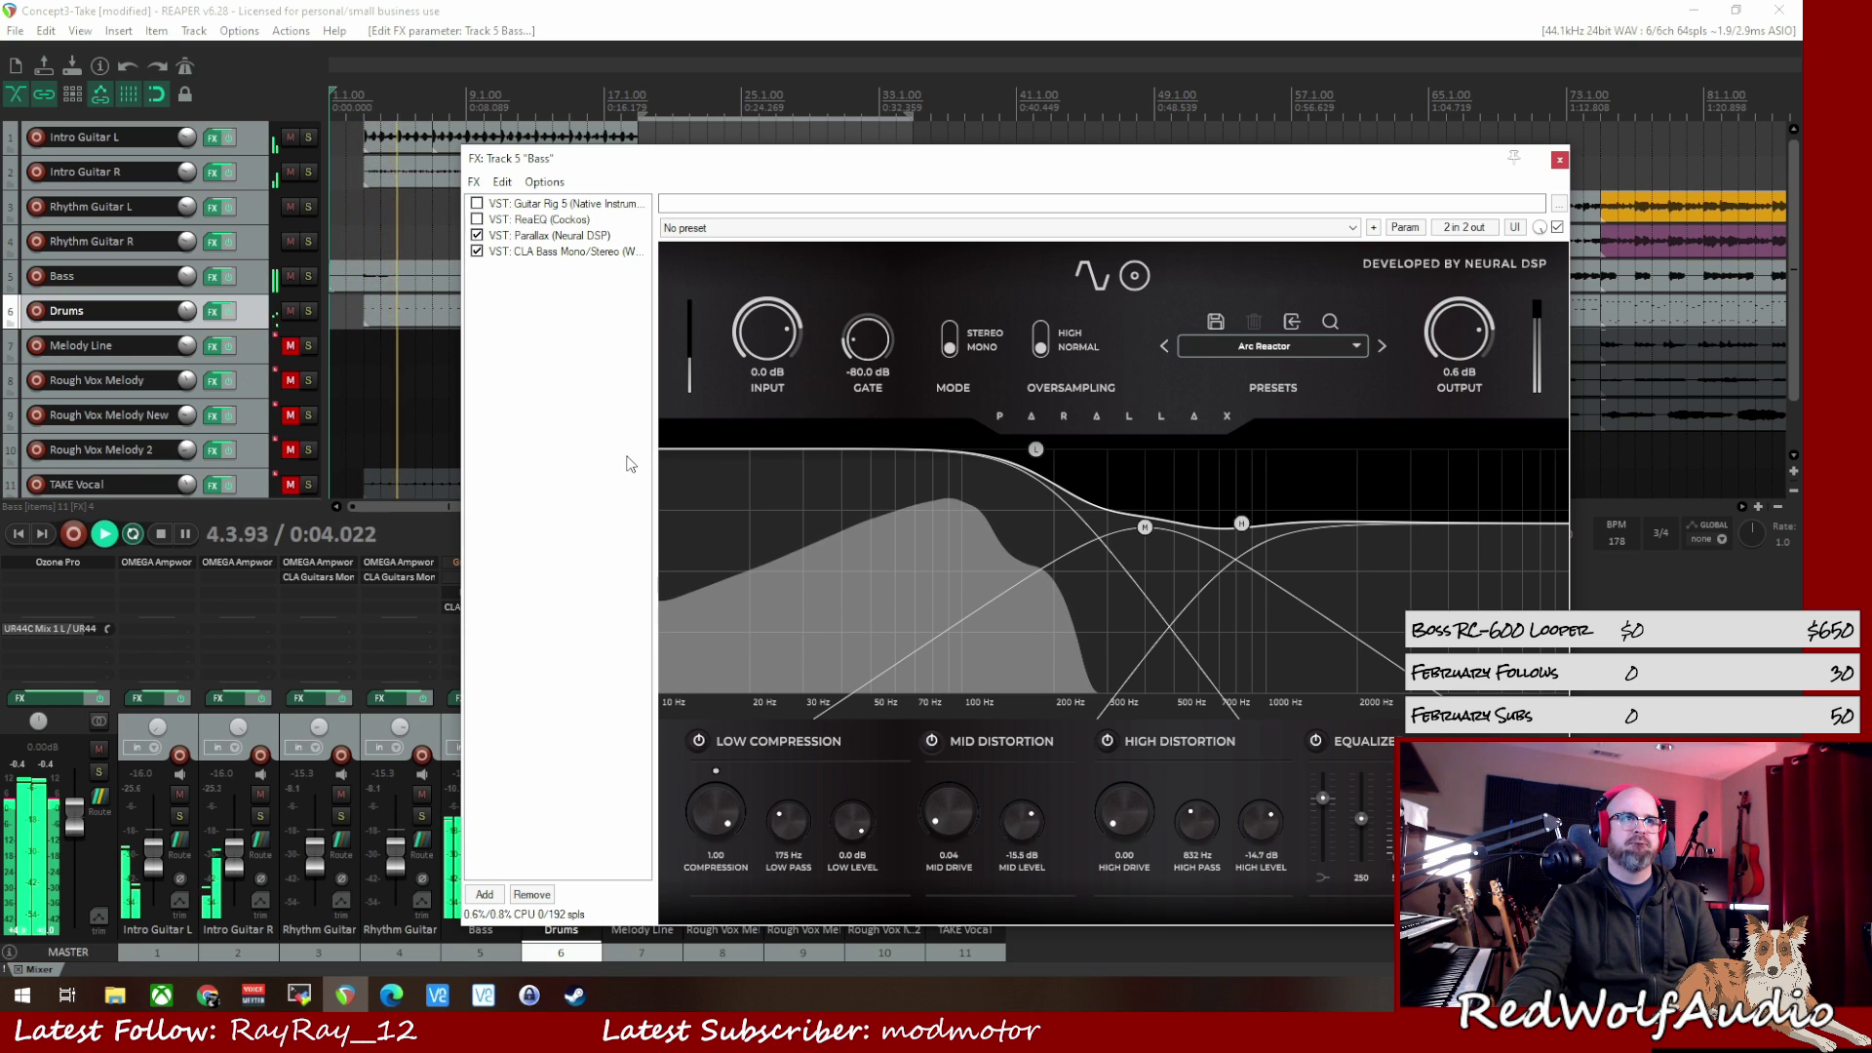
Lower CLA Bass's Bass fader to 2.4, ease Sub and Input Sens down slightly, and check the bass soloed.
{"action": "left_click", "coordinate": [543, 251]}
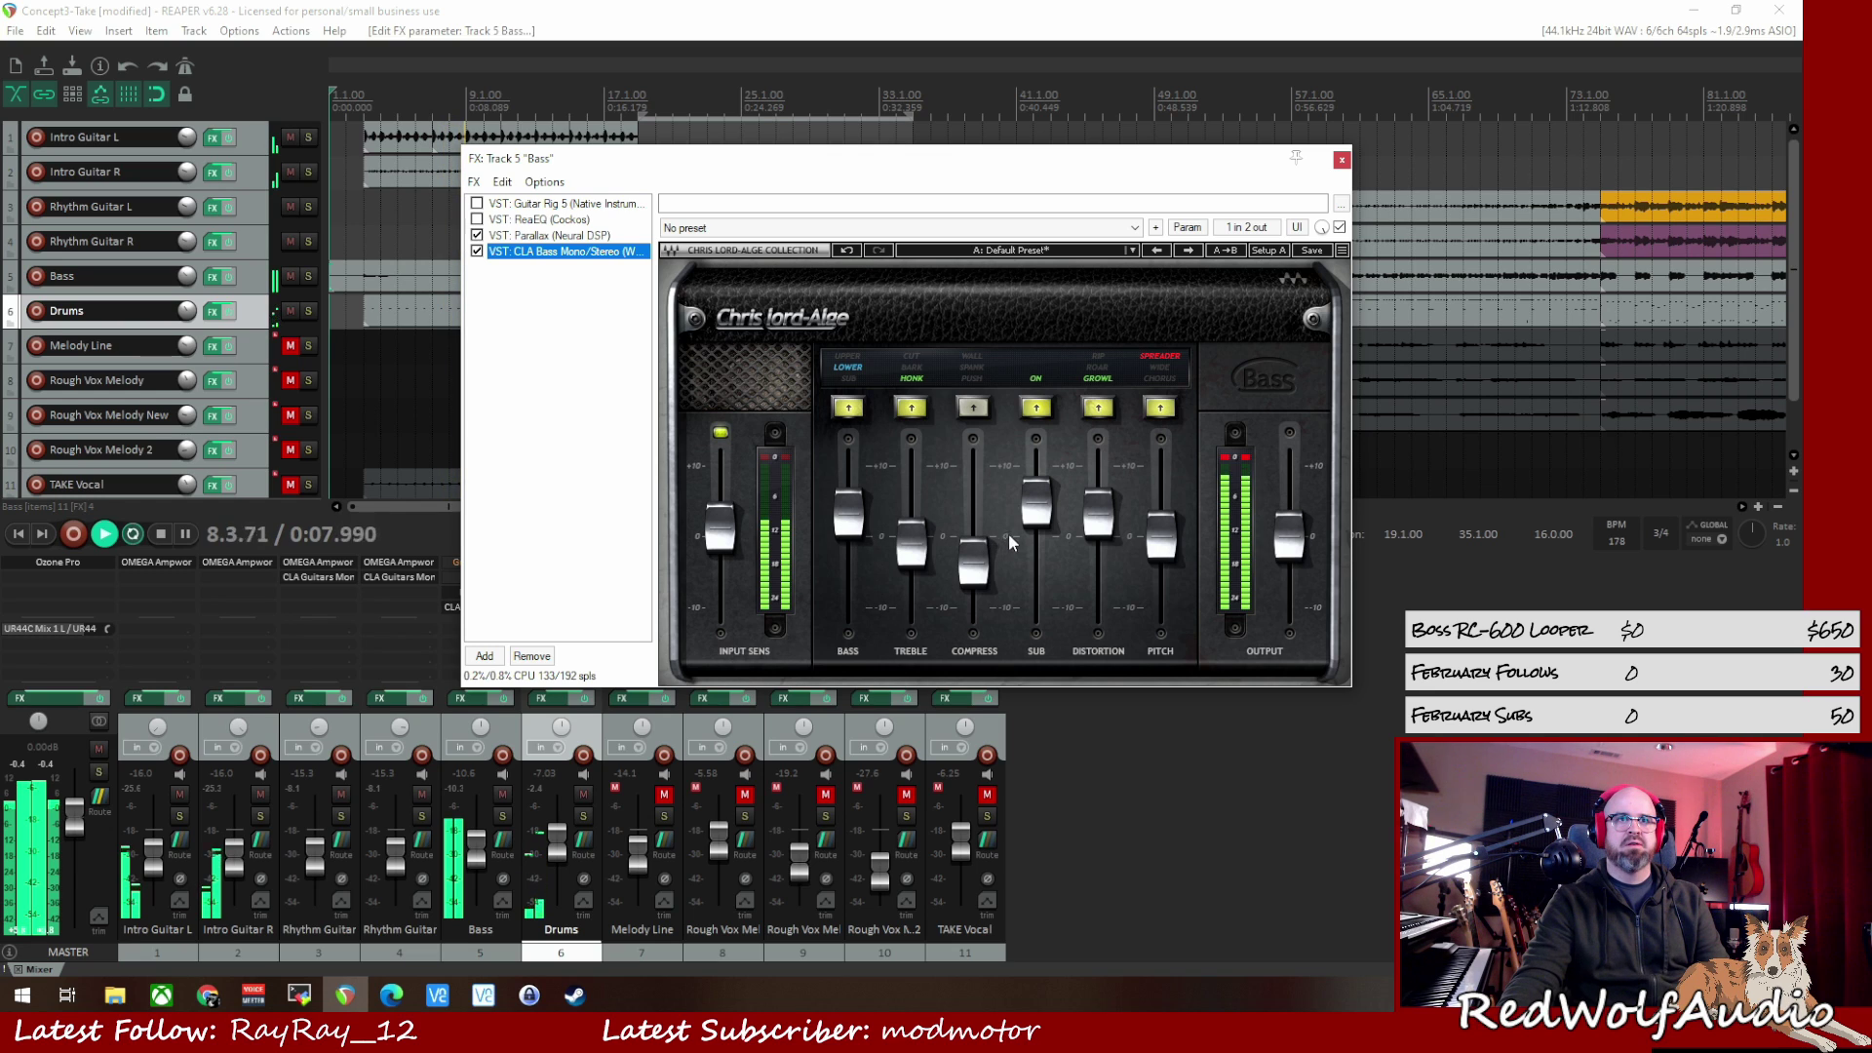
{"action": "left_click", "coordinate": [849, 519]}
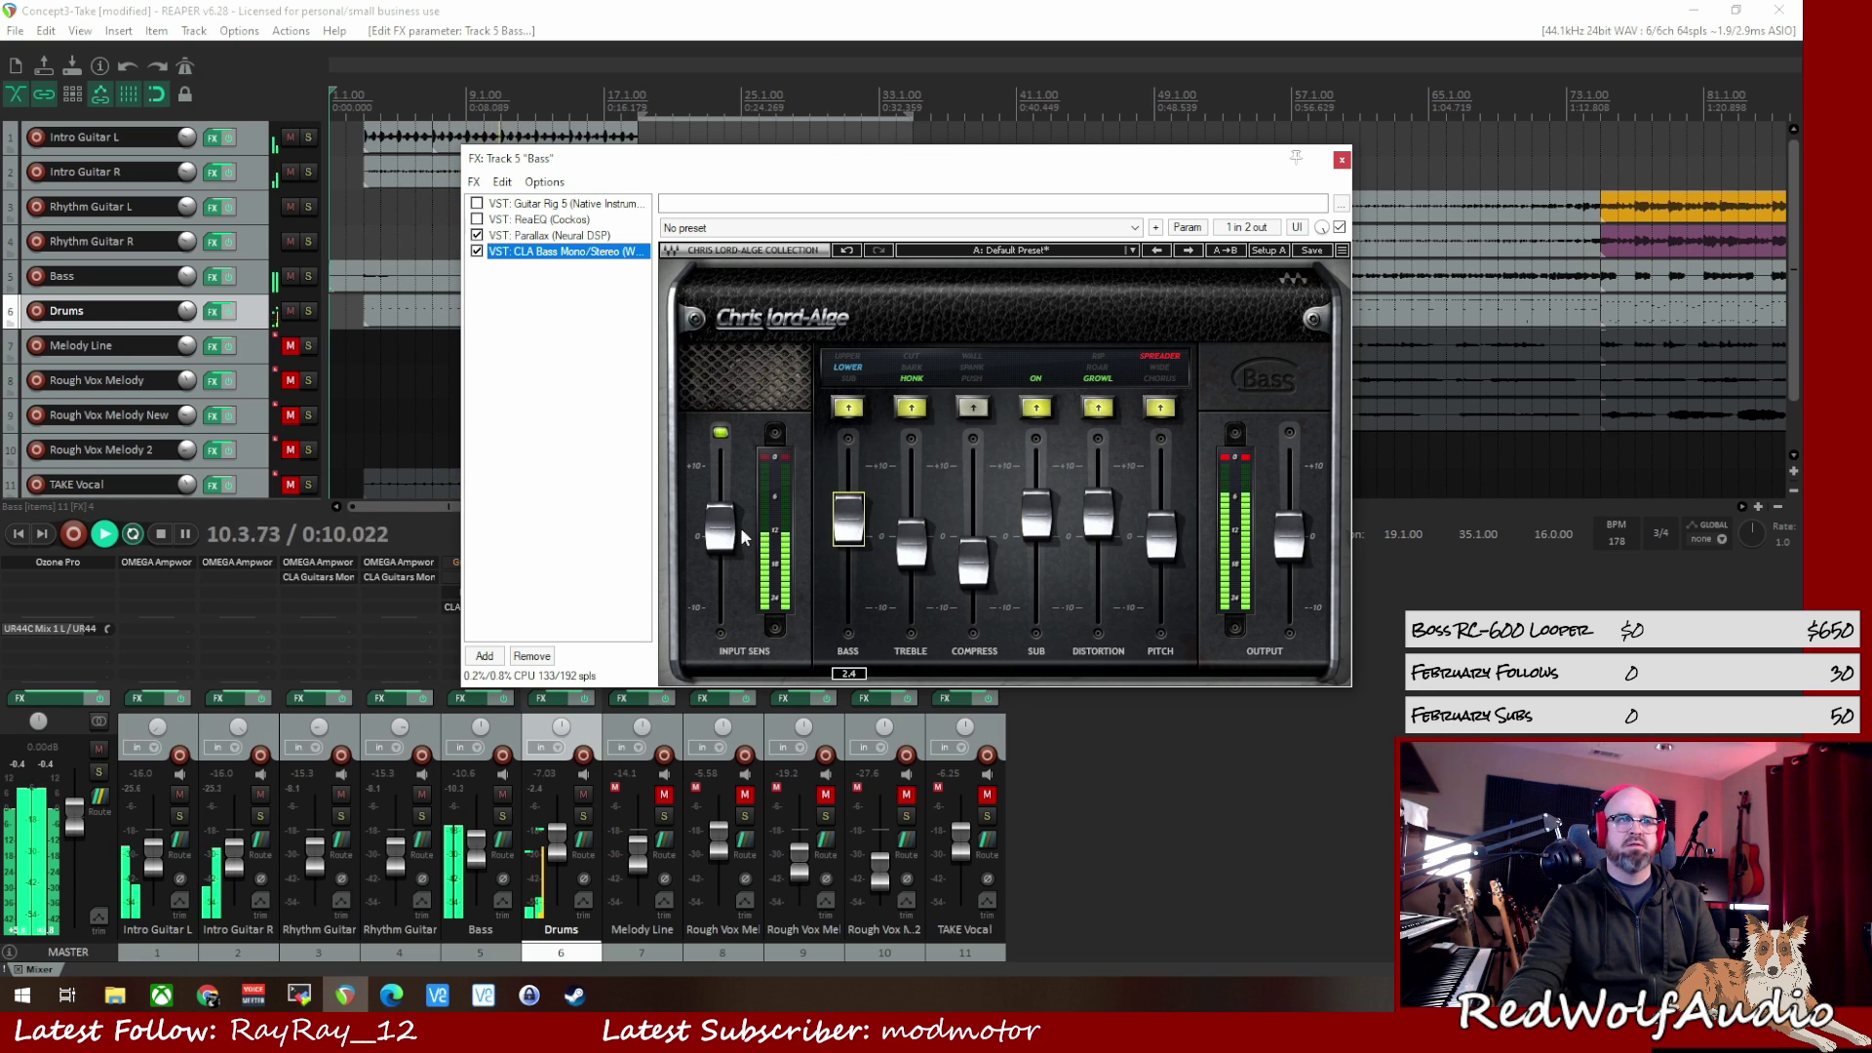
{"action": "left_click_drag", "start_coordinate": [720, 530], "coordinate": [726, 537]}
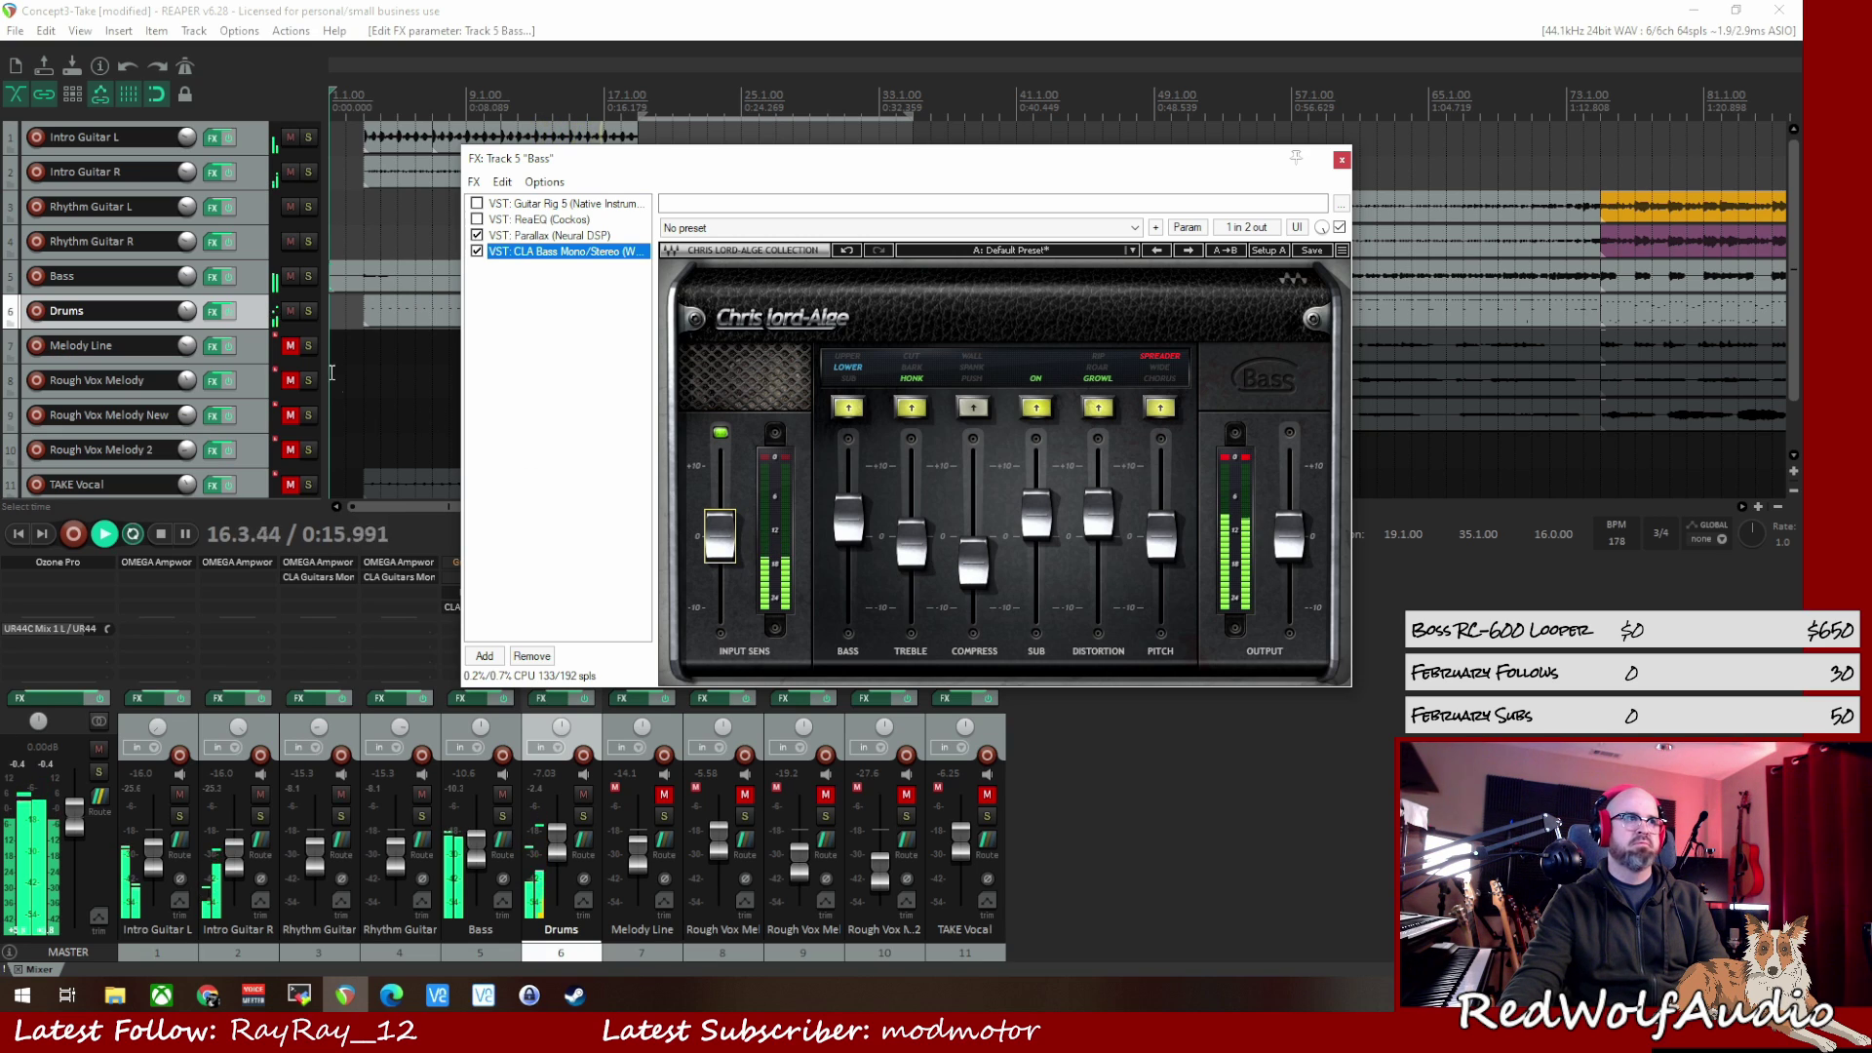
{"action": "left_click", "coordinate": [308, 277]}
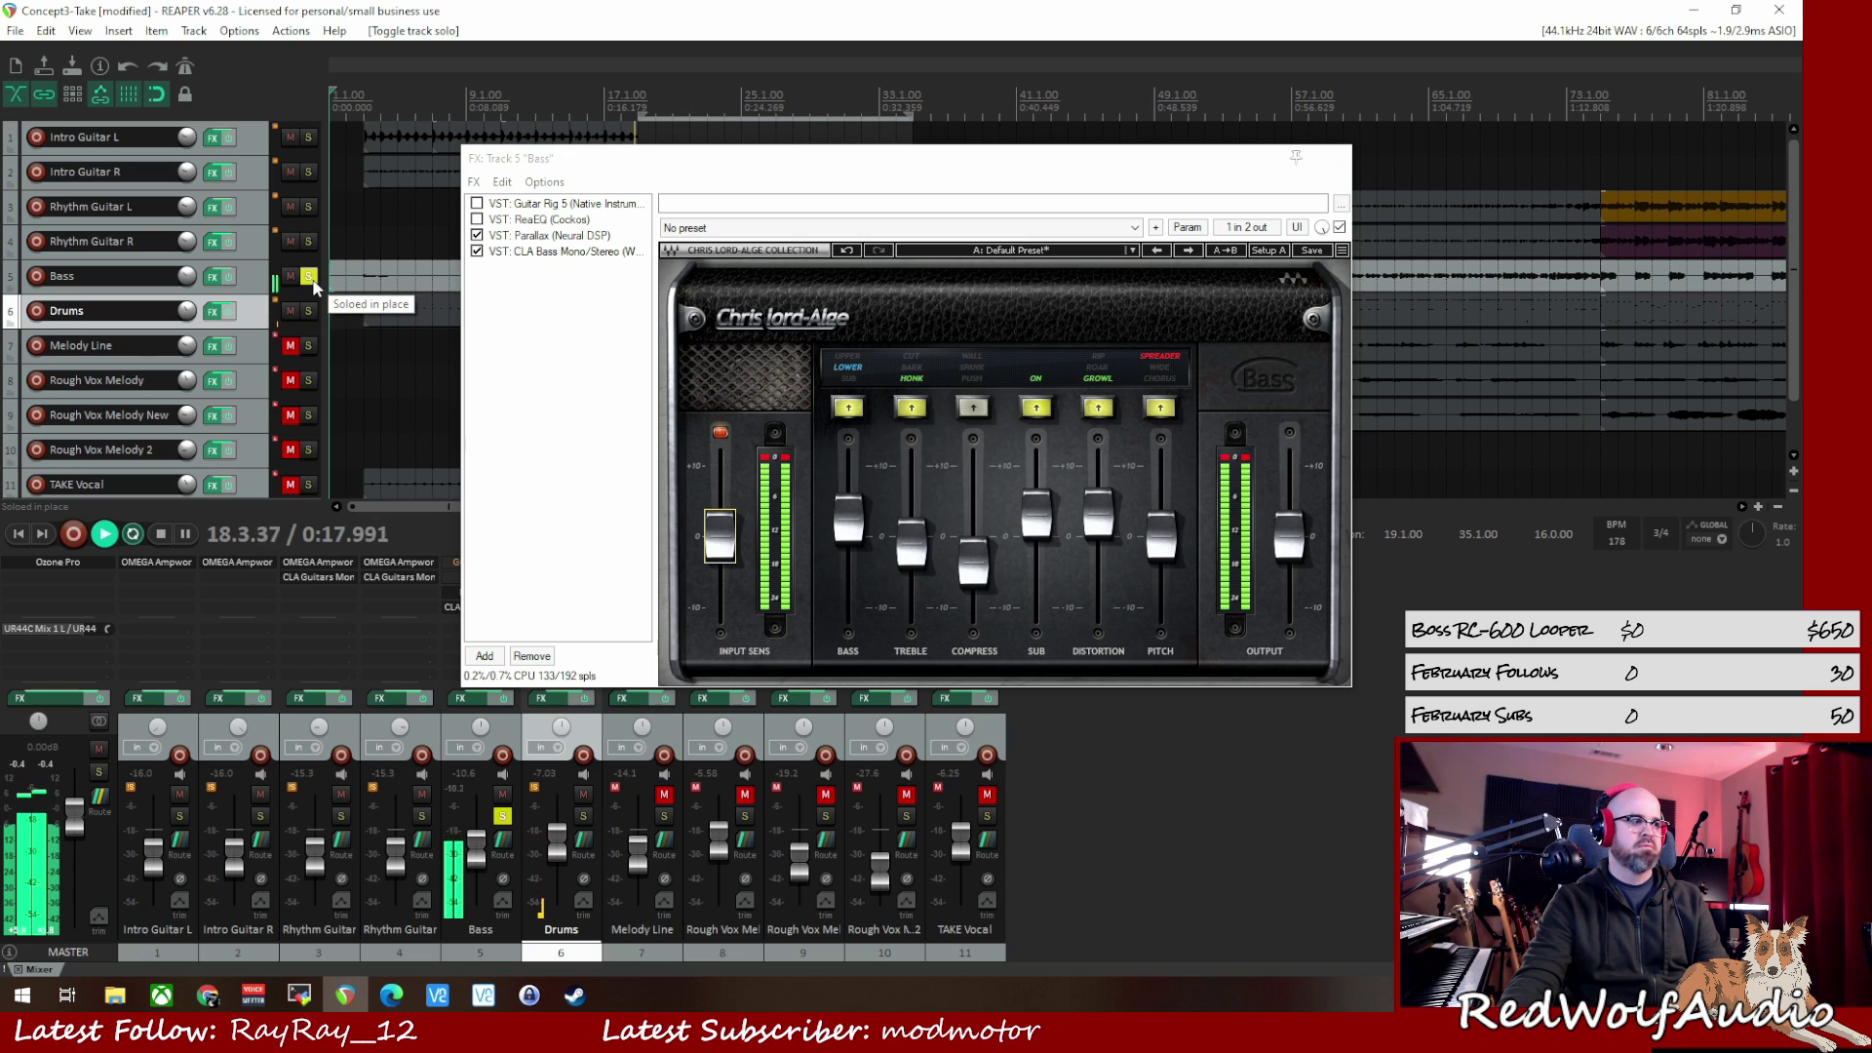
{"action": "left_click", "coordinate": [308, 277]}
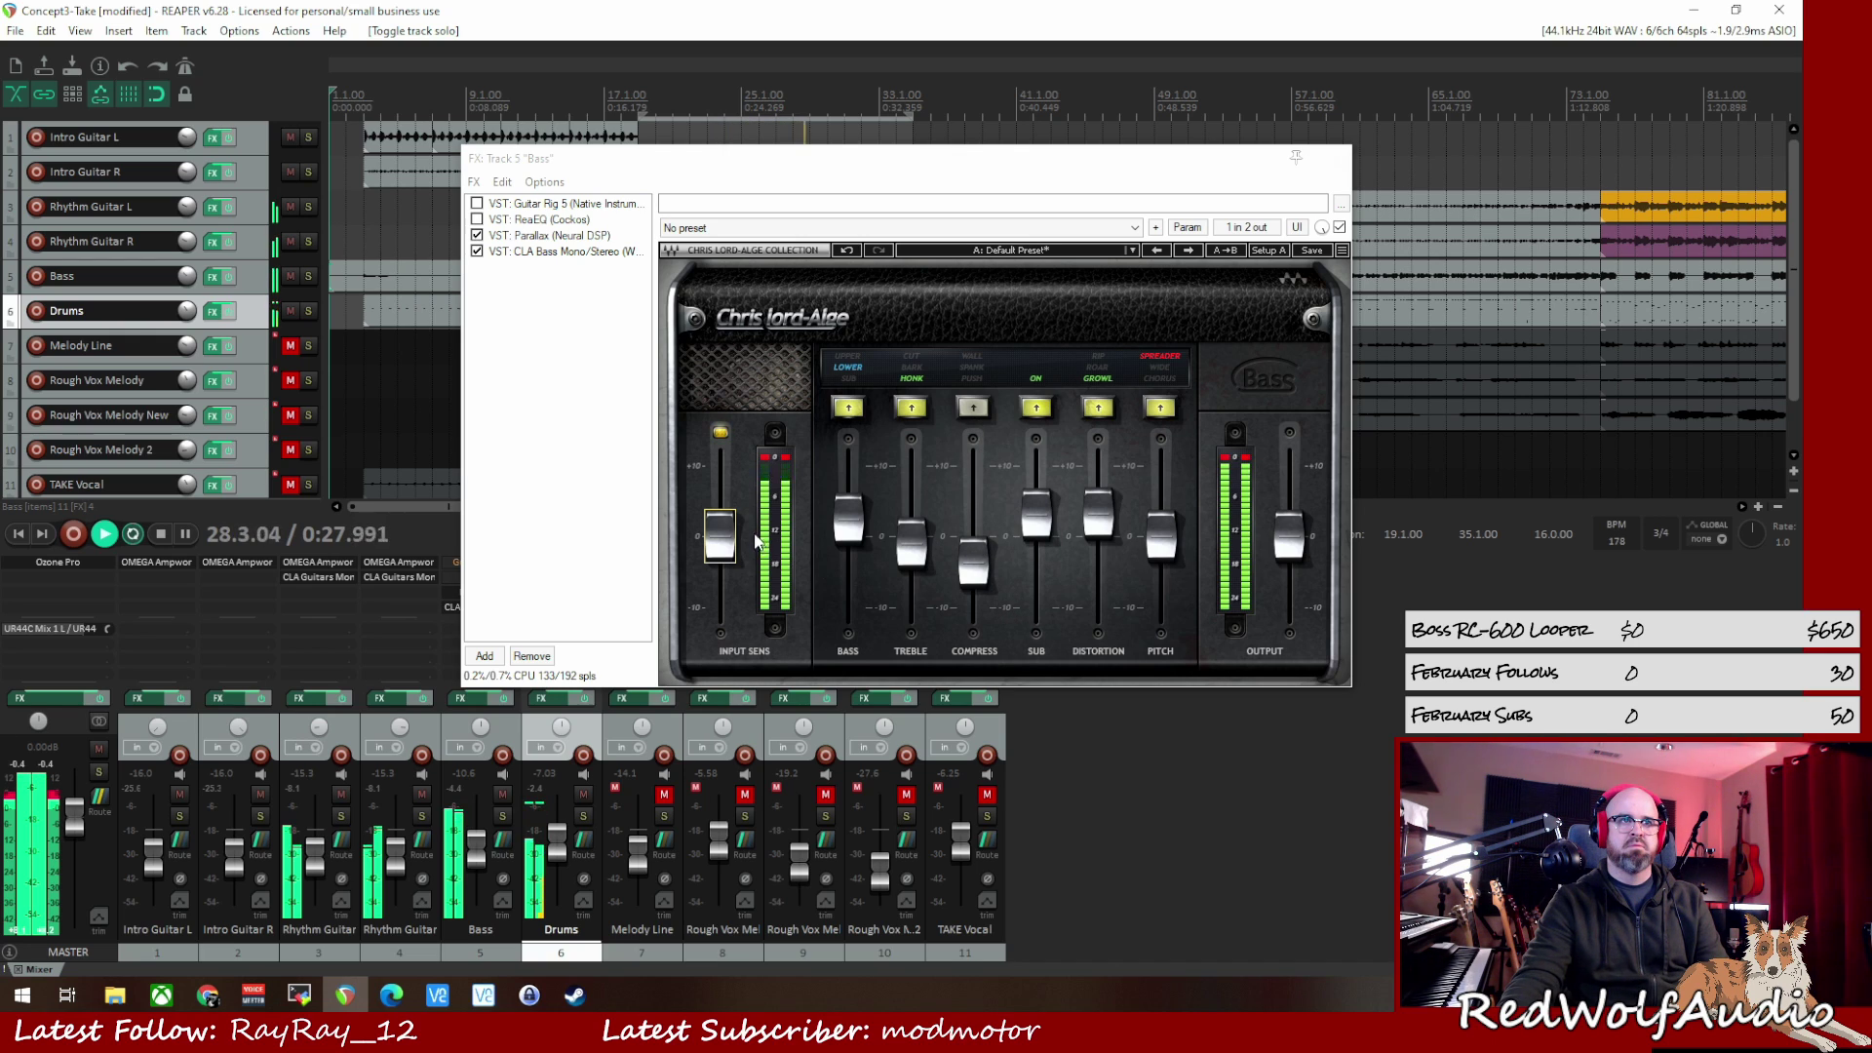
Bring CLA Bass's Bass fader down to about 0 and switch the Bass section's mode to Sub.
{"action": "left_click", "coordinate": [786, 455]}
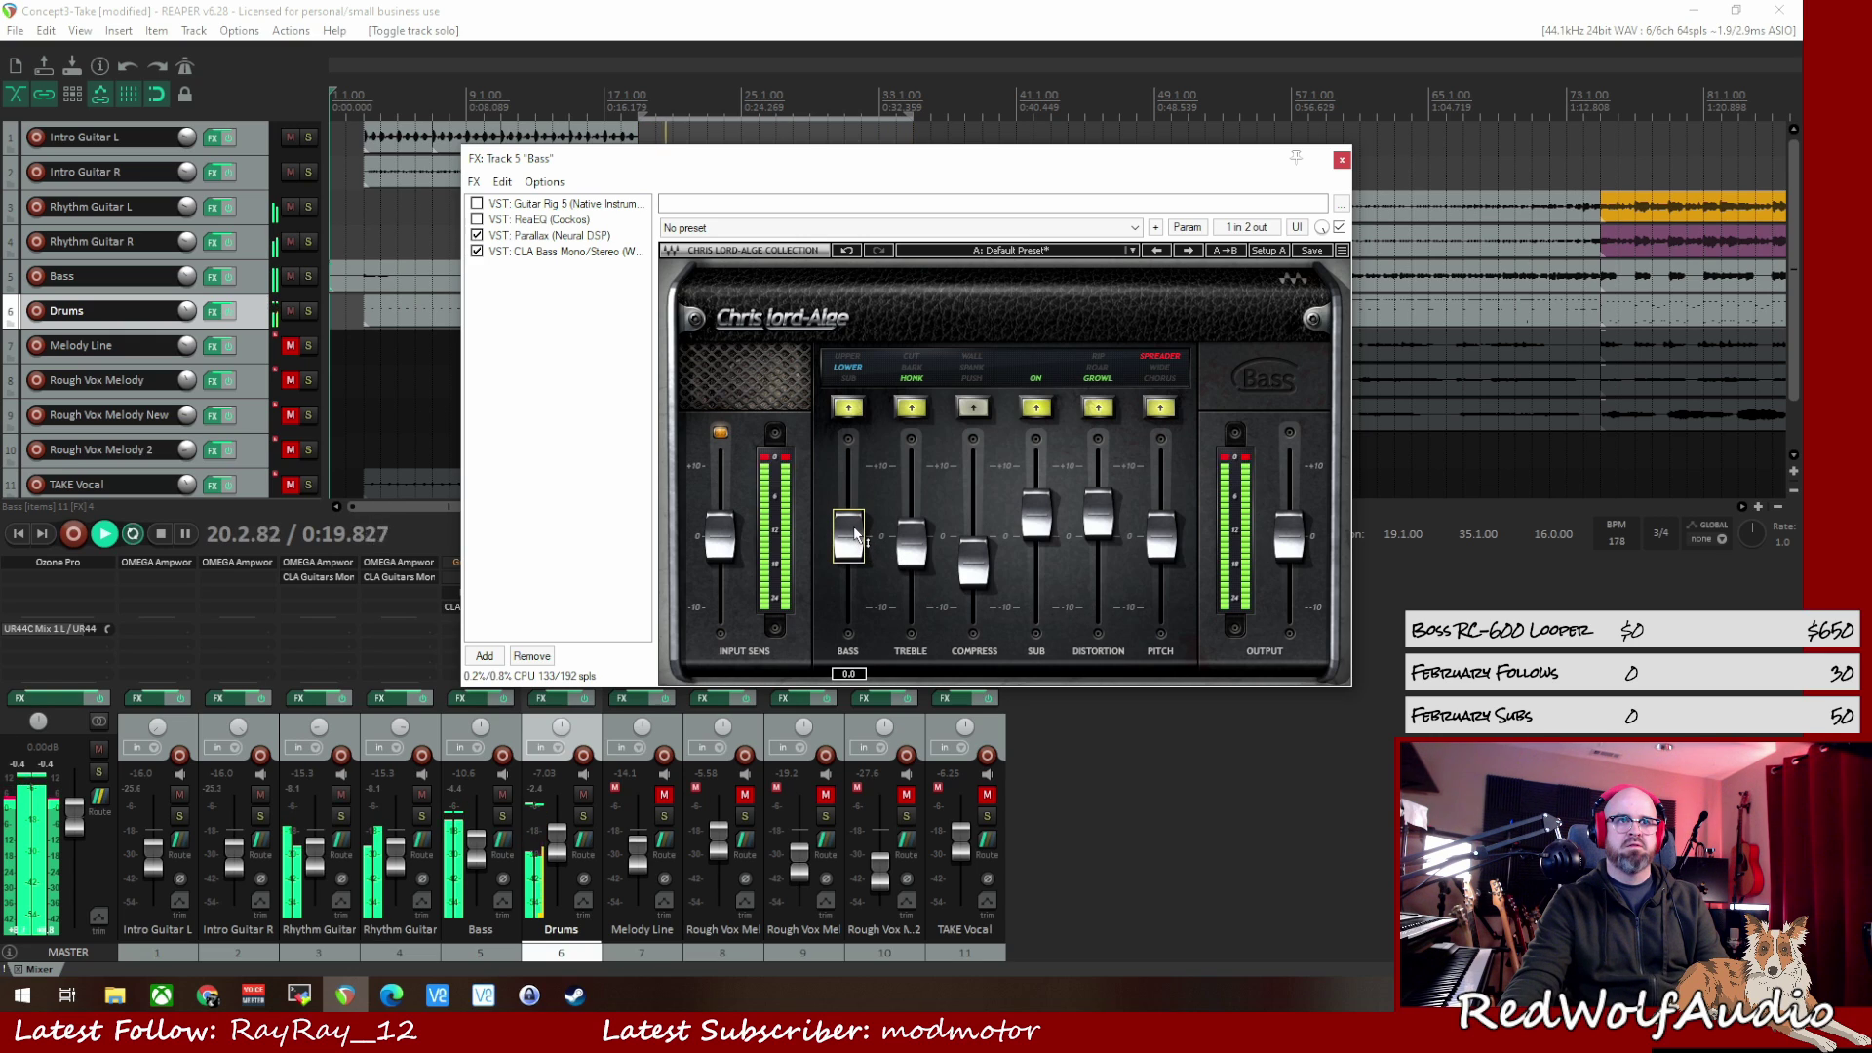
{"action": "left_click_drag", "start_coordinate": [854, 533], "coordinate": [854, 533]}
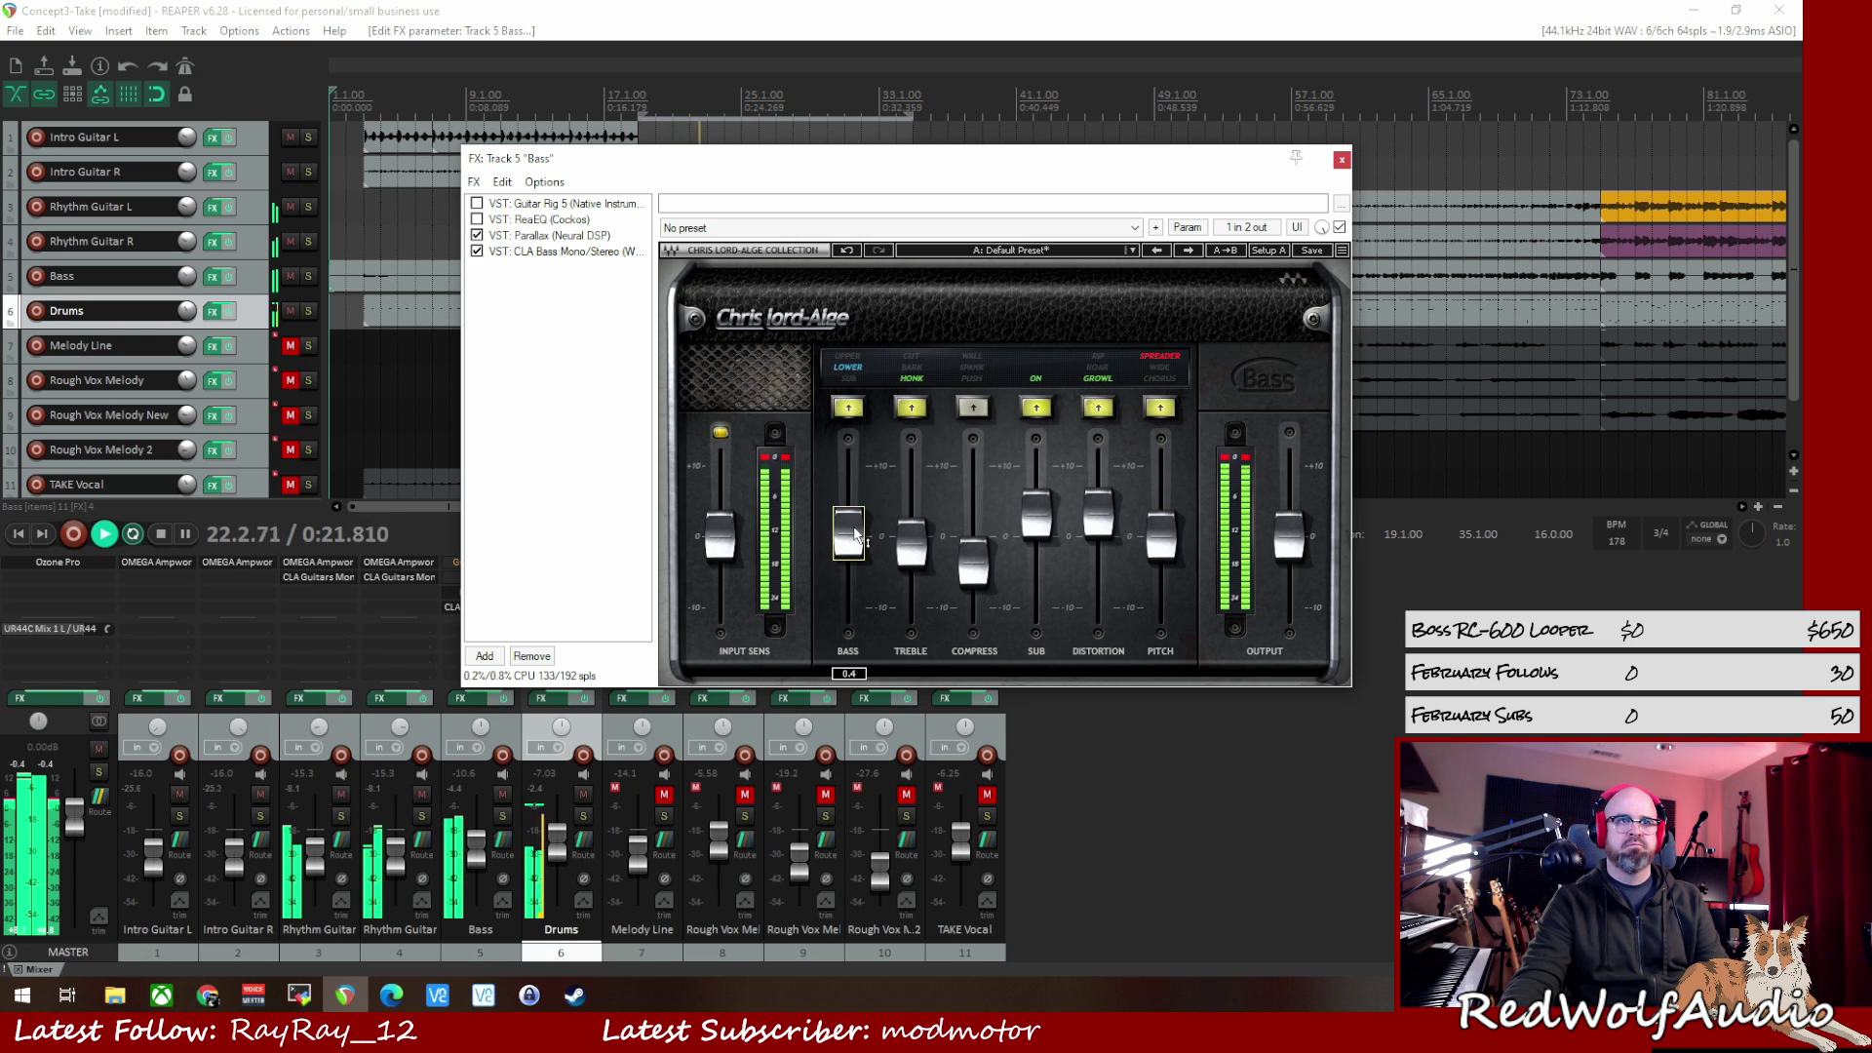
{"action": "left_click", "coordinate": [858, 412]}
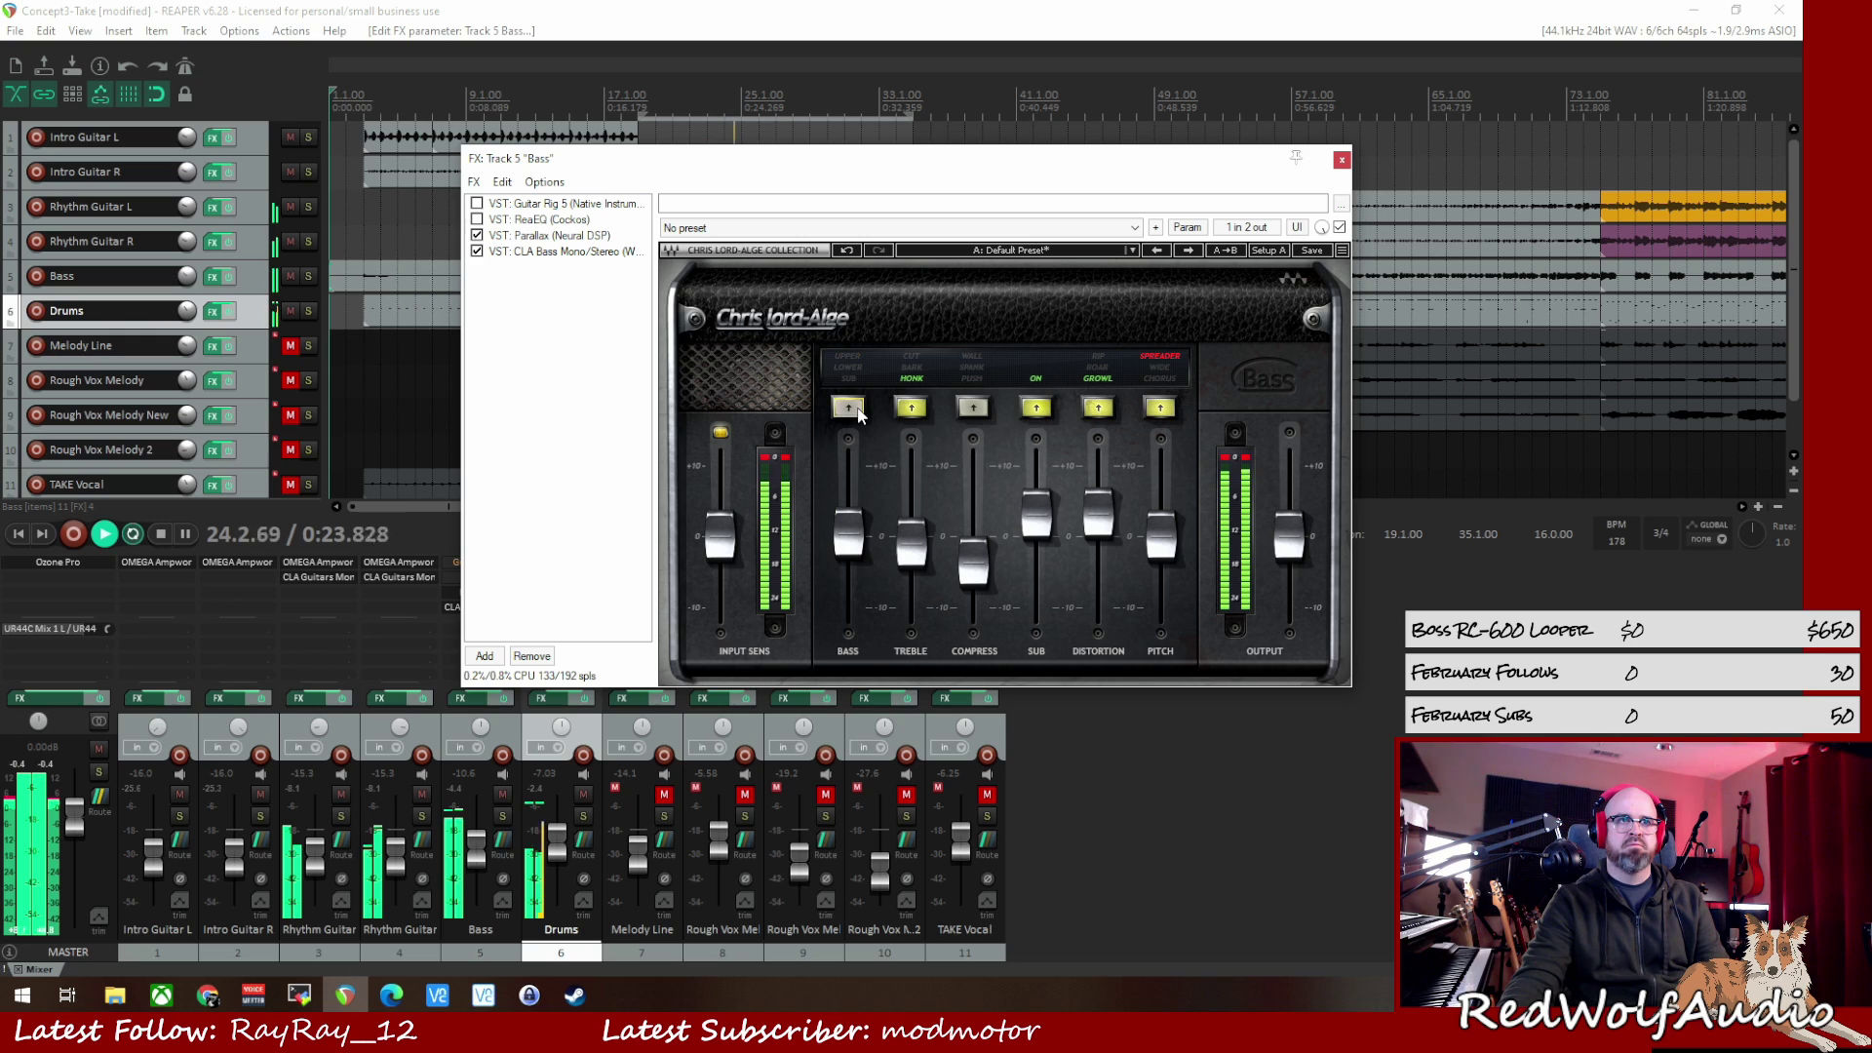
{"action": "left_click", "coordinate": [854, 534]}
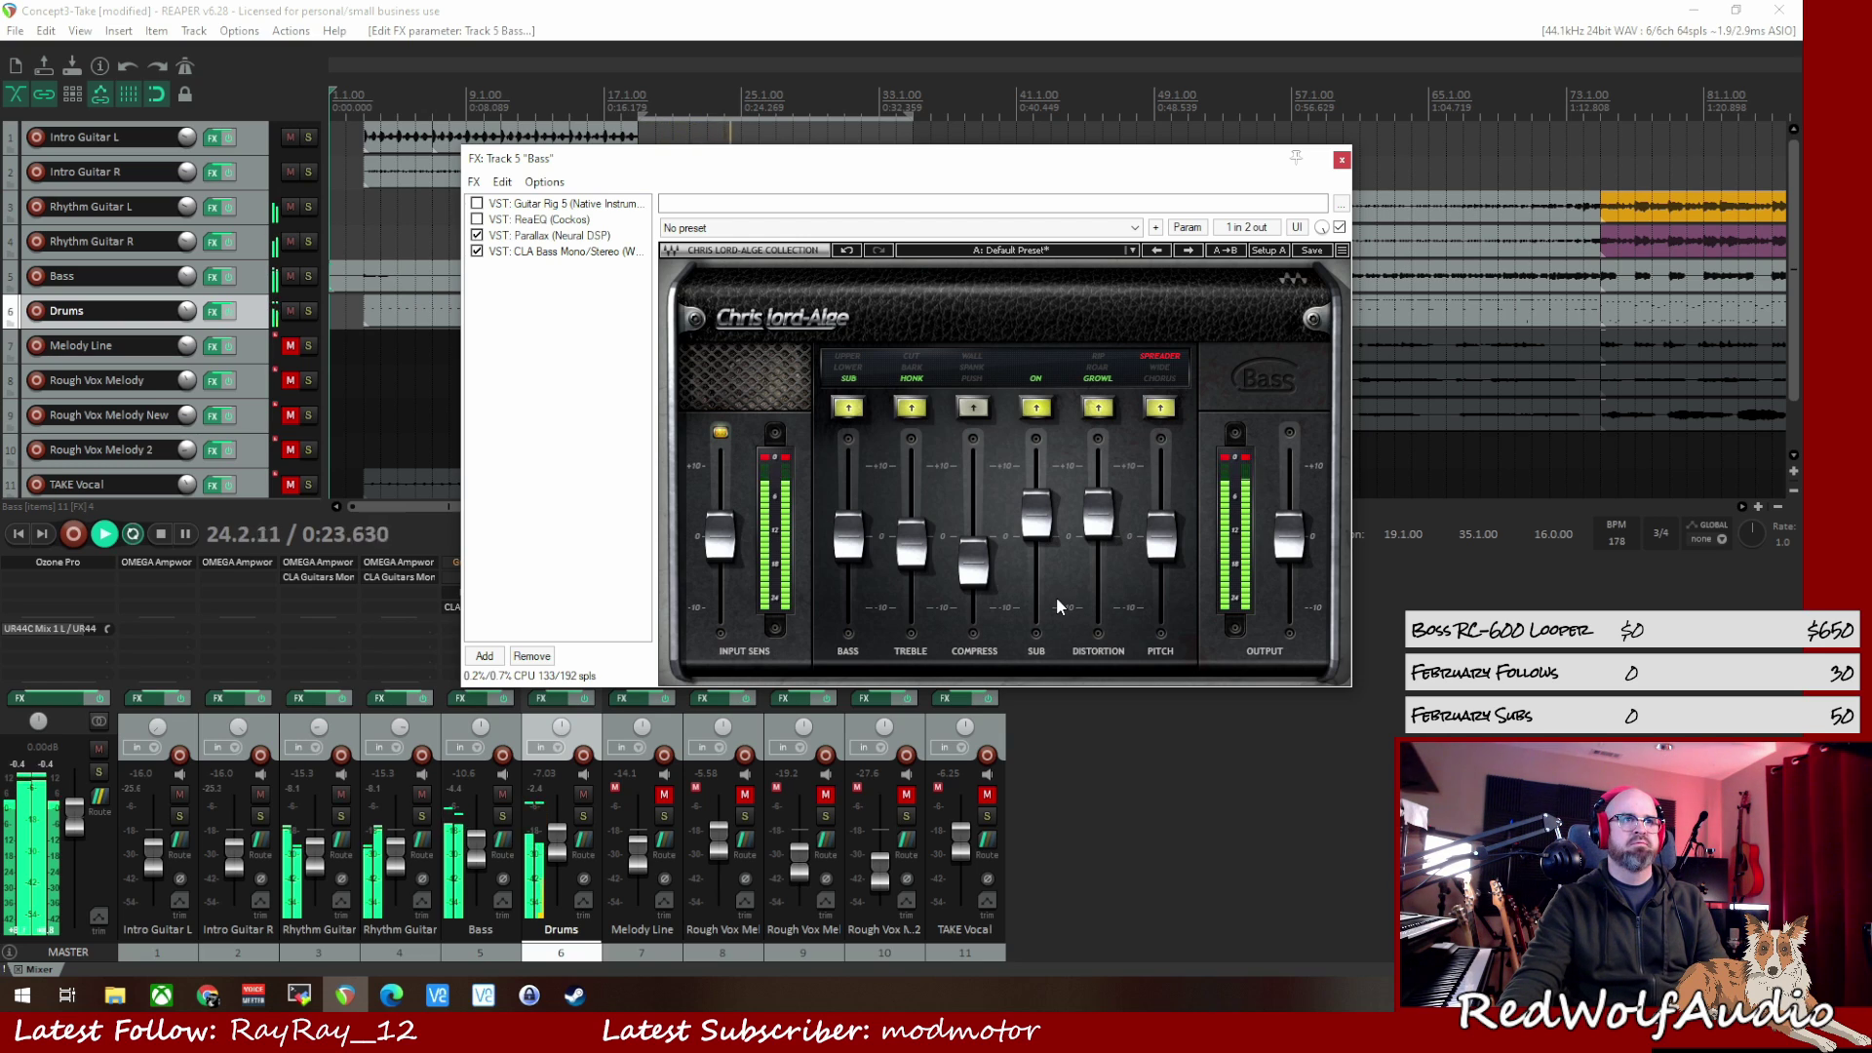
Set Parallax's output level to 0.0 dB and return to the CLA Bass plugin.
{"action": "left_click", "coordinate": [518, 238]}
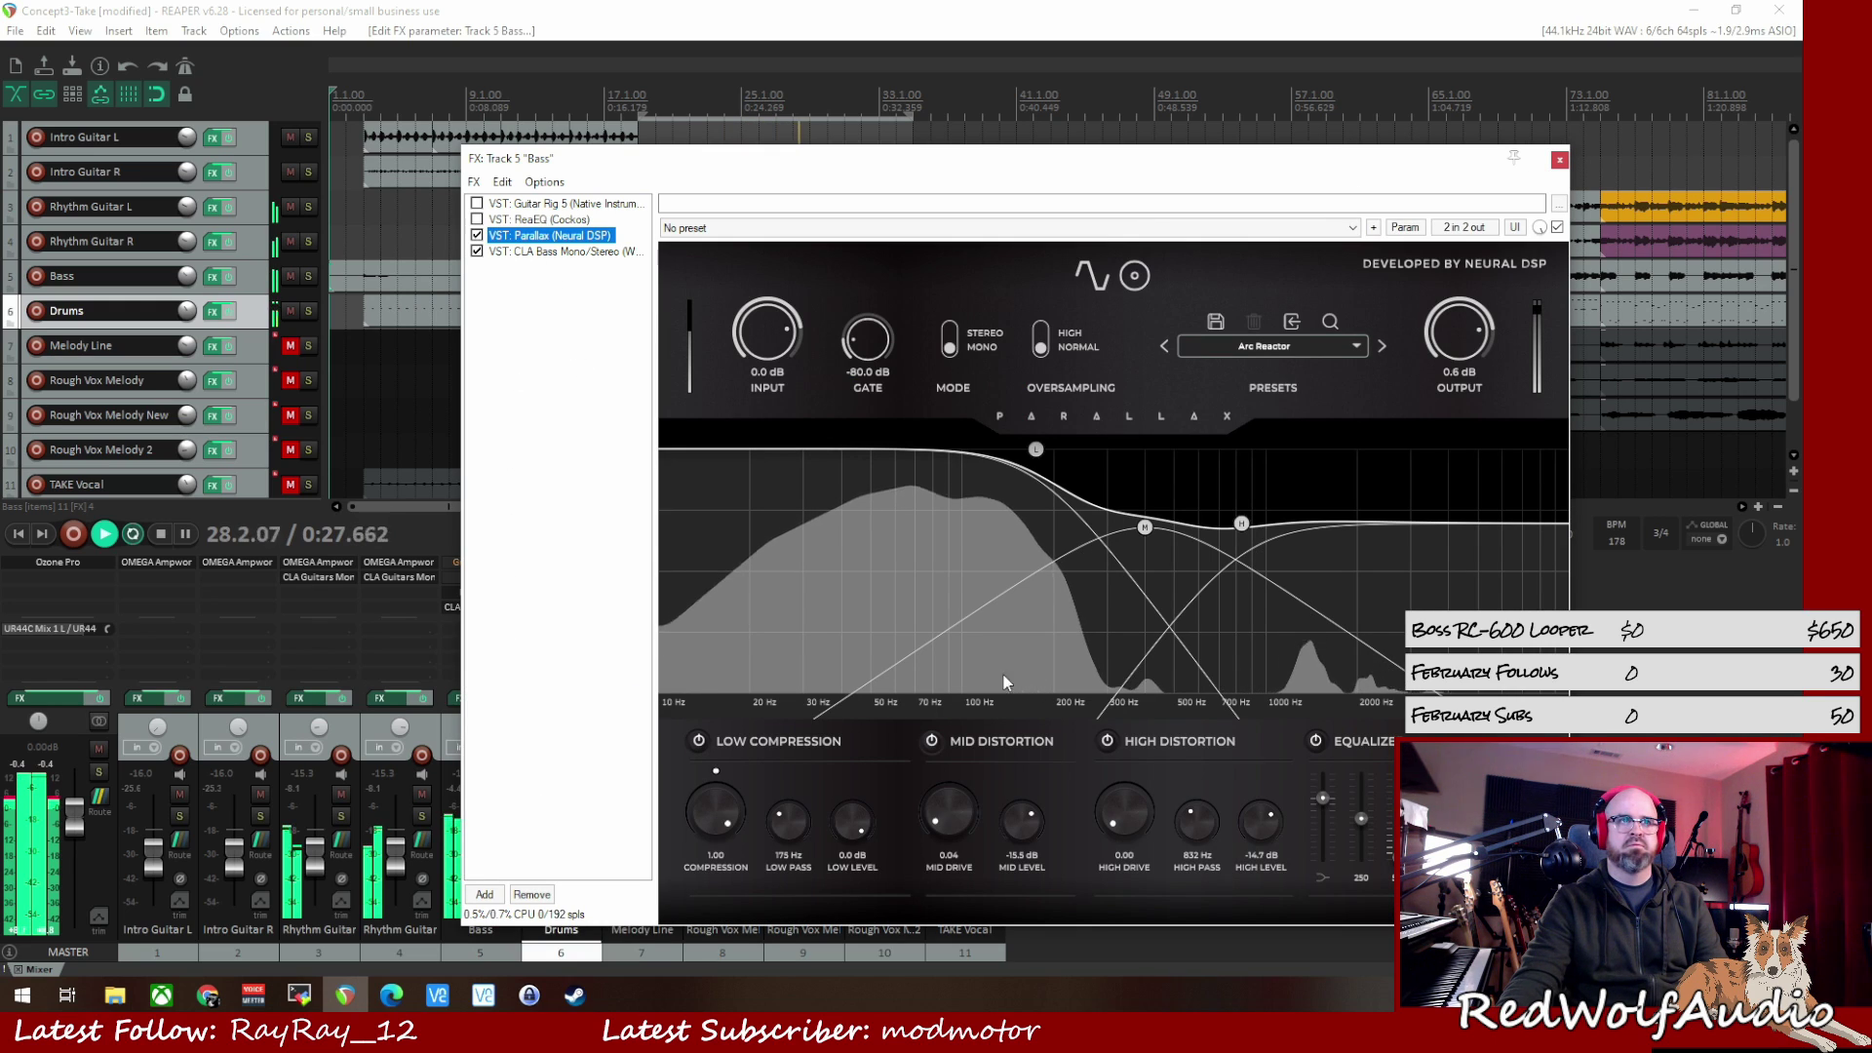
{"action": "double_click", "coordinate": [1443, 346]}
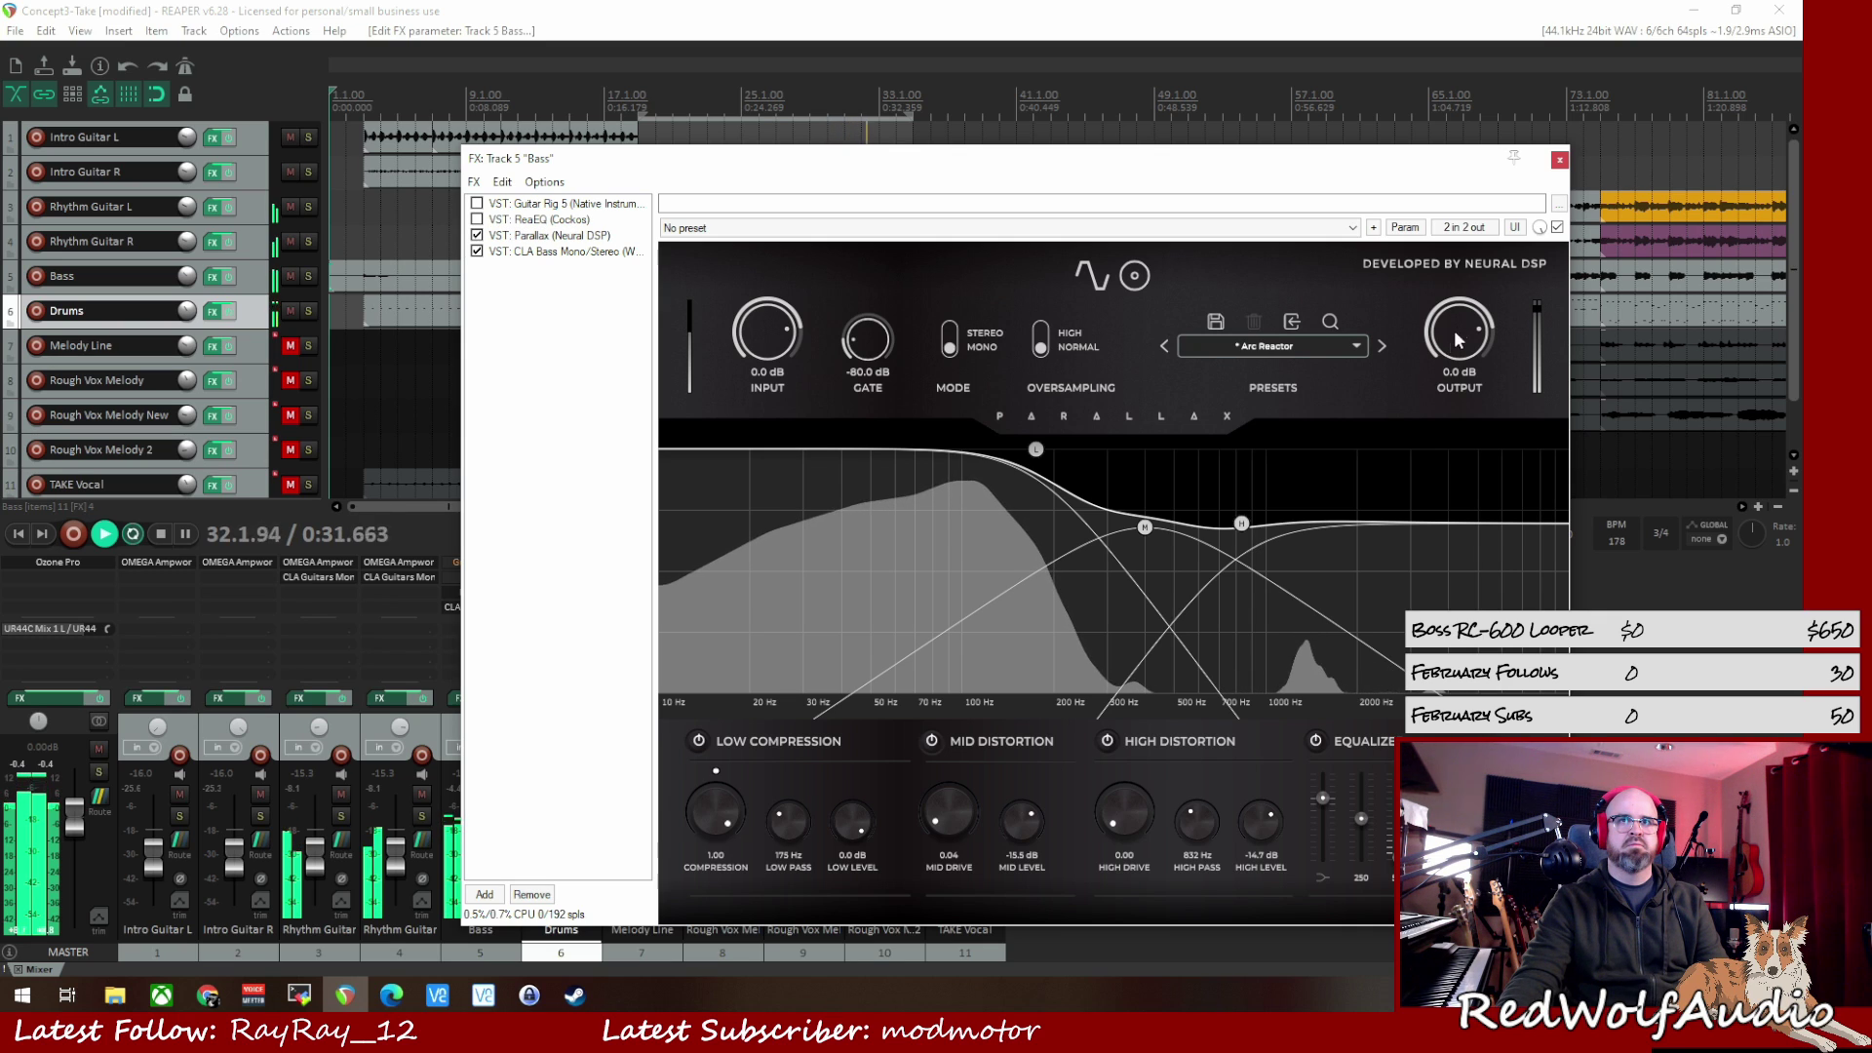
{"action": "left_click", "coordinate": [574, 254]}
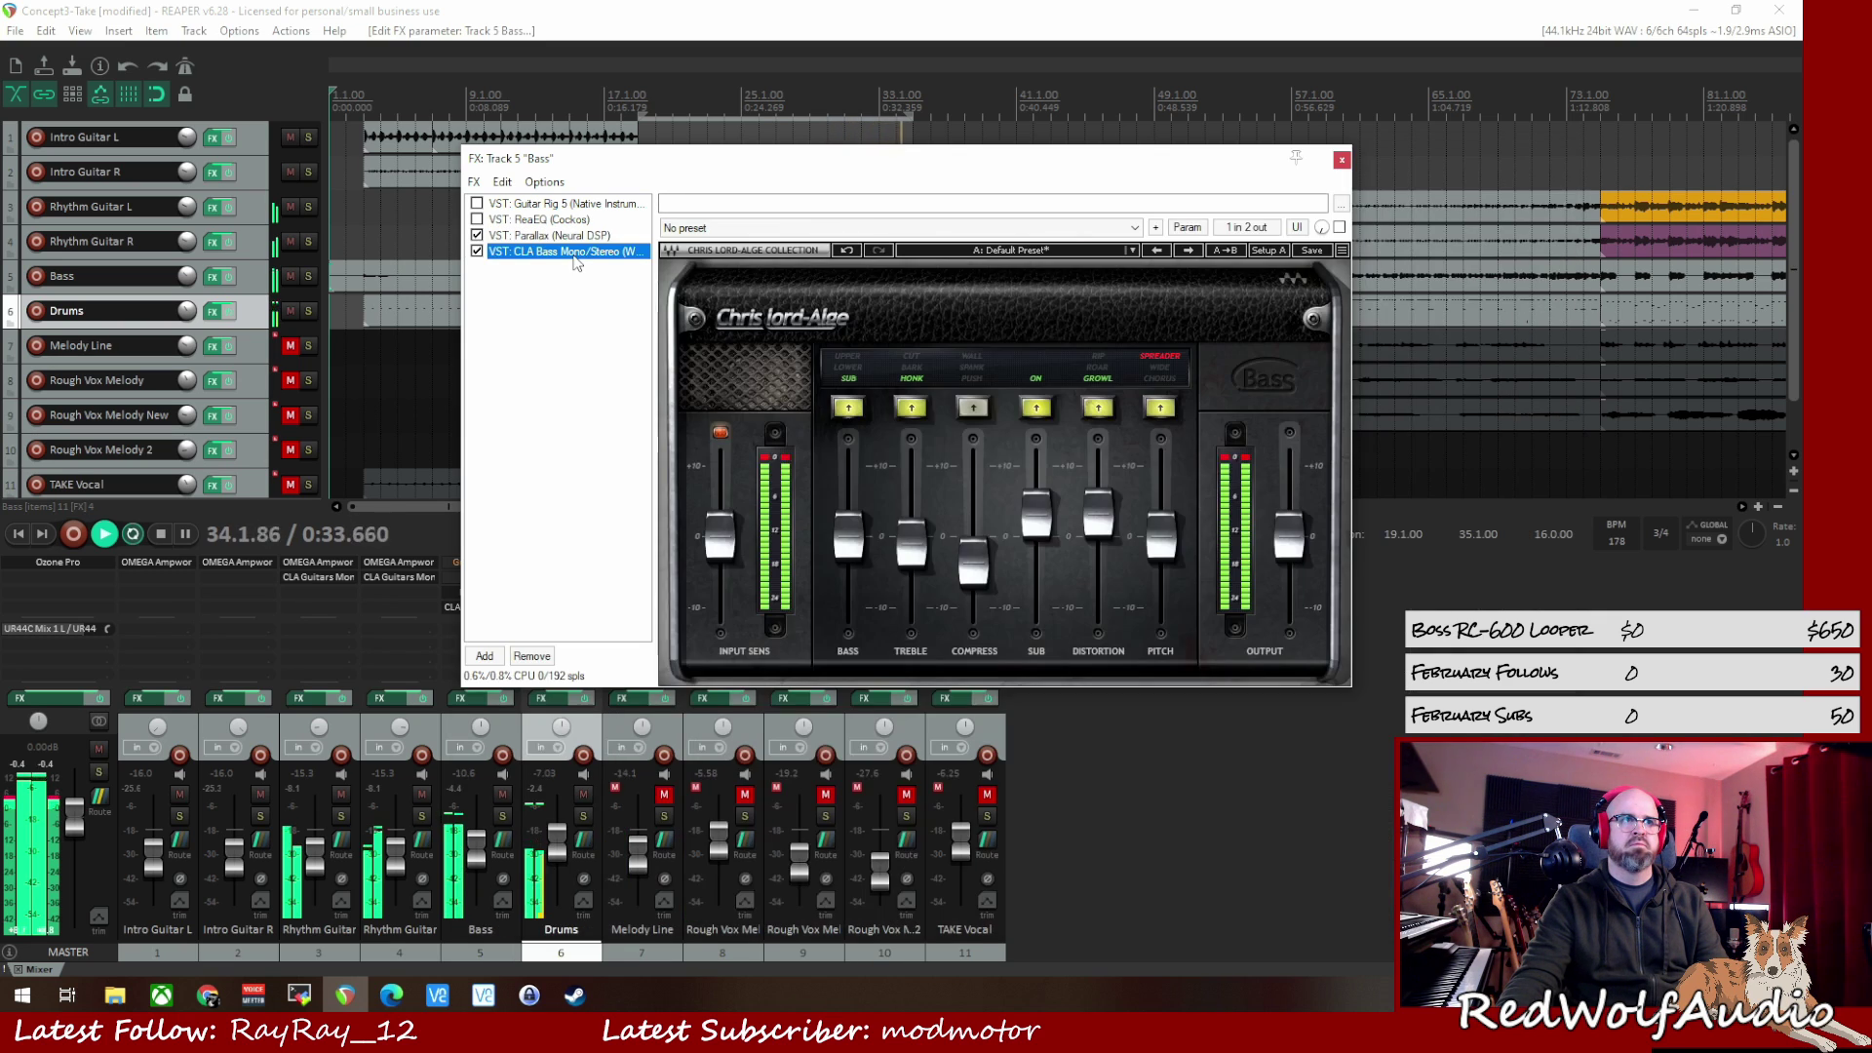
Raise the Bass track's volume to about -10.6 dB and close its effects window.
{"action": "left_click", "coordinate": [788, 460]}
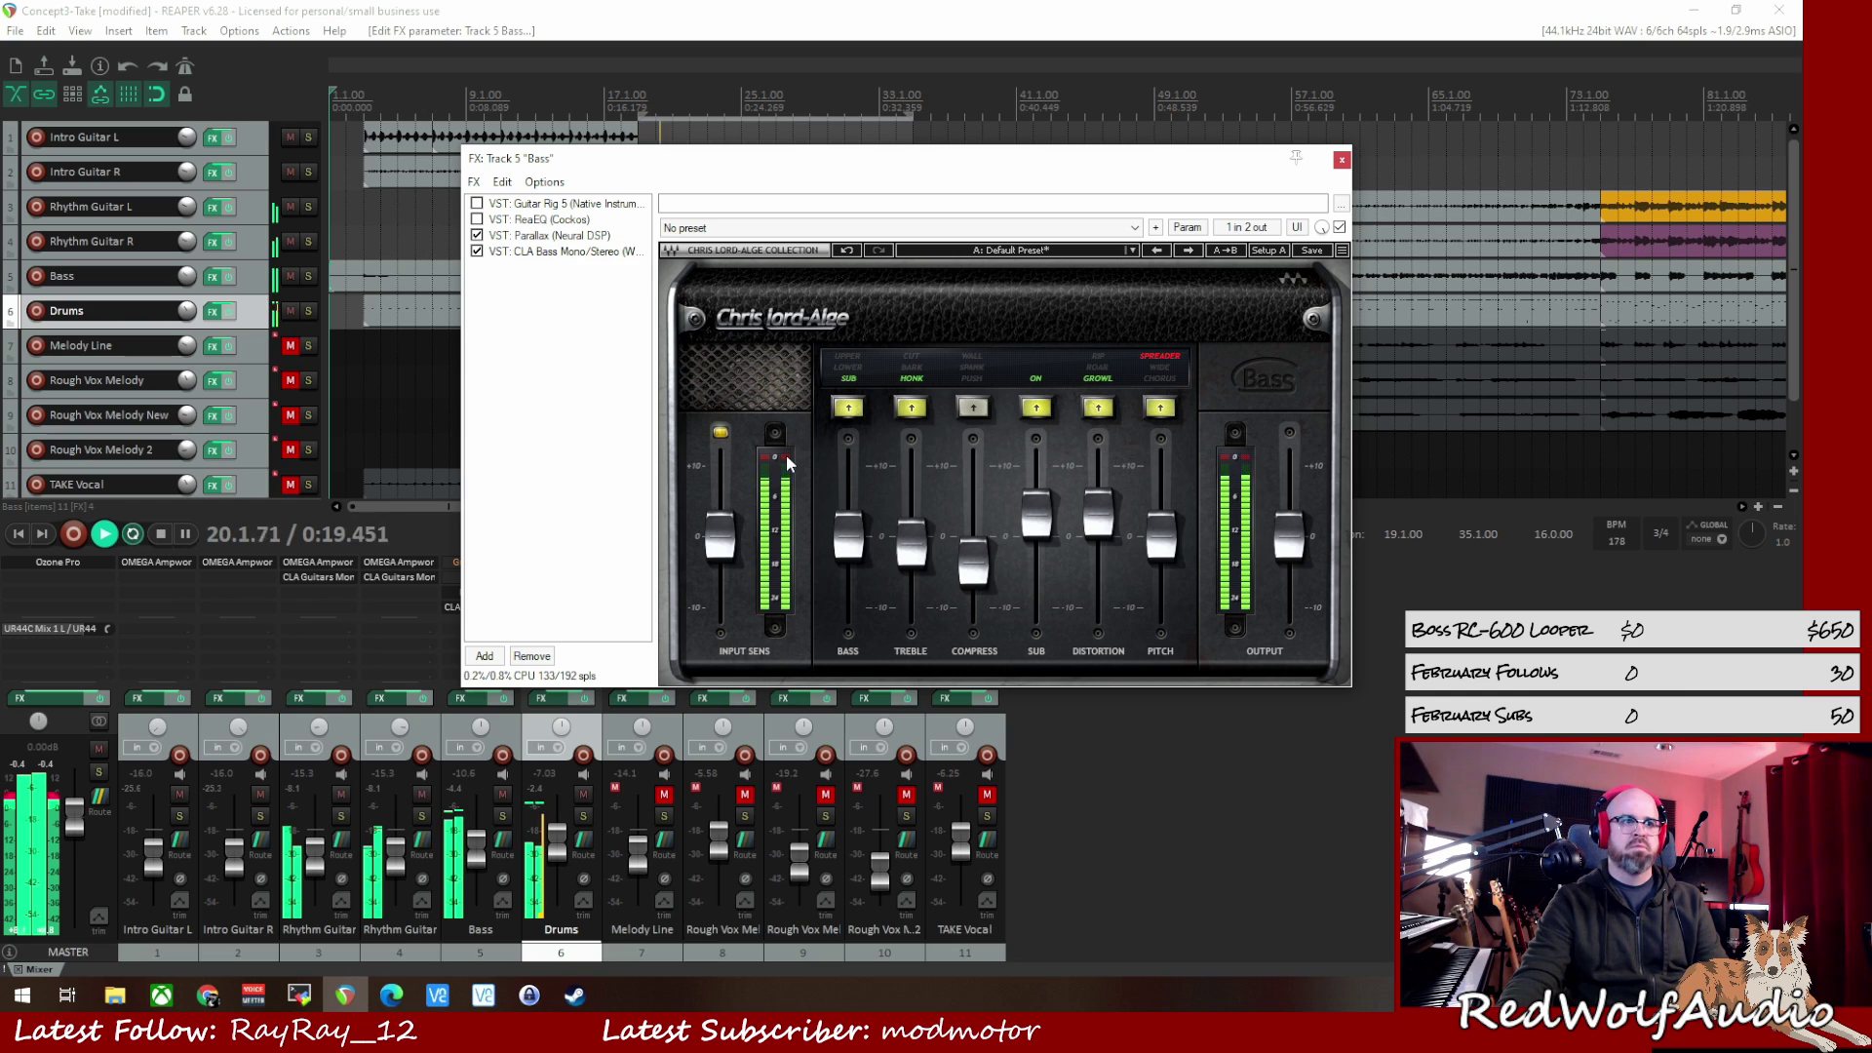
{"action": "left_click", "coordinate": [788, 460]}
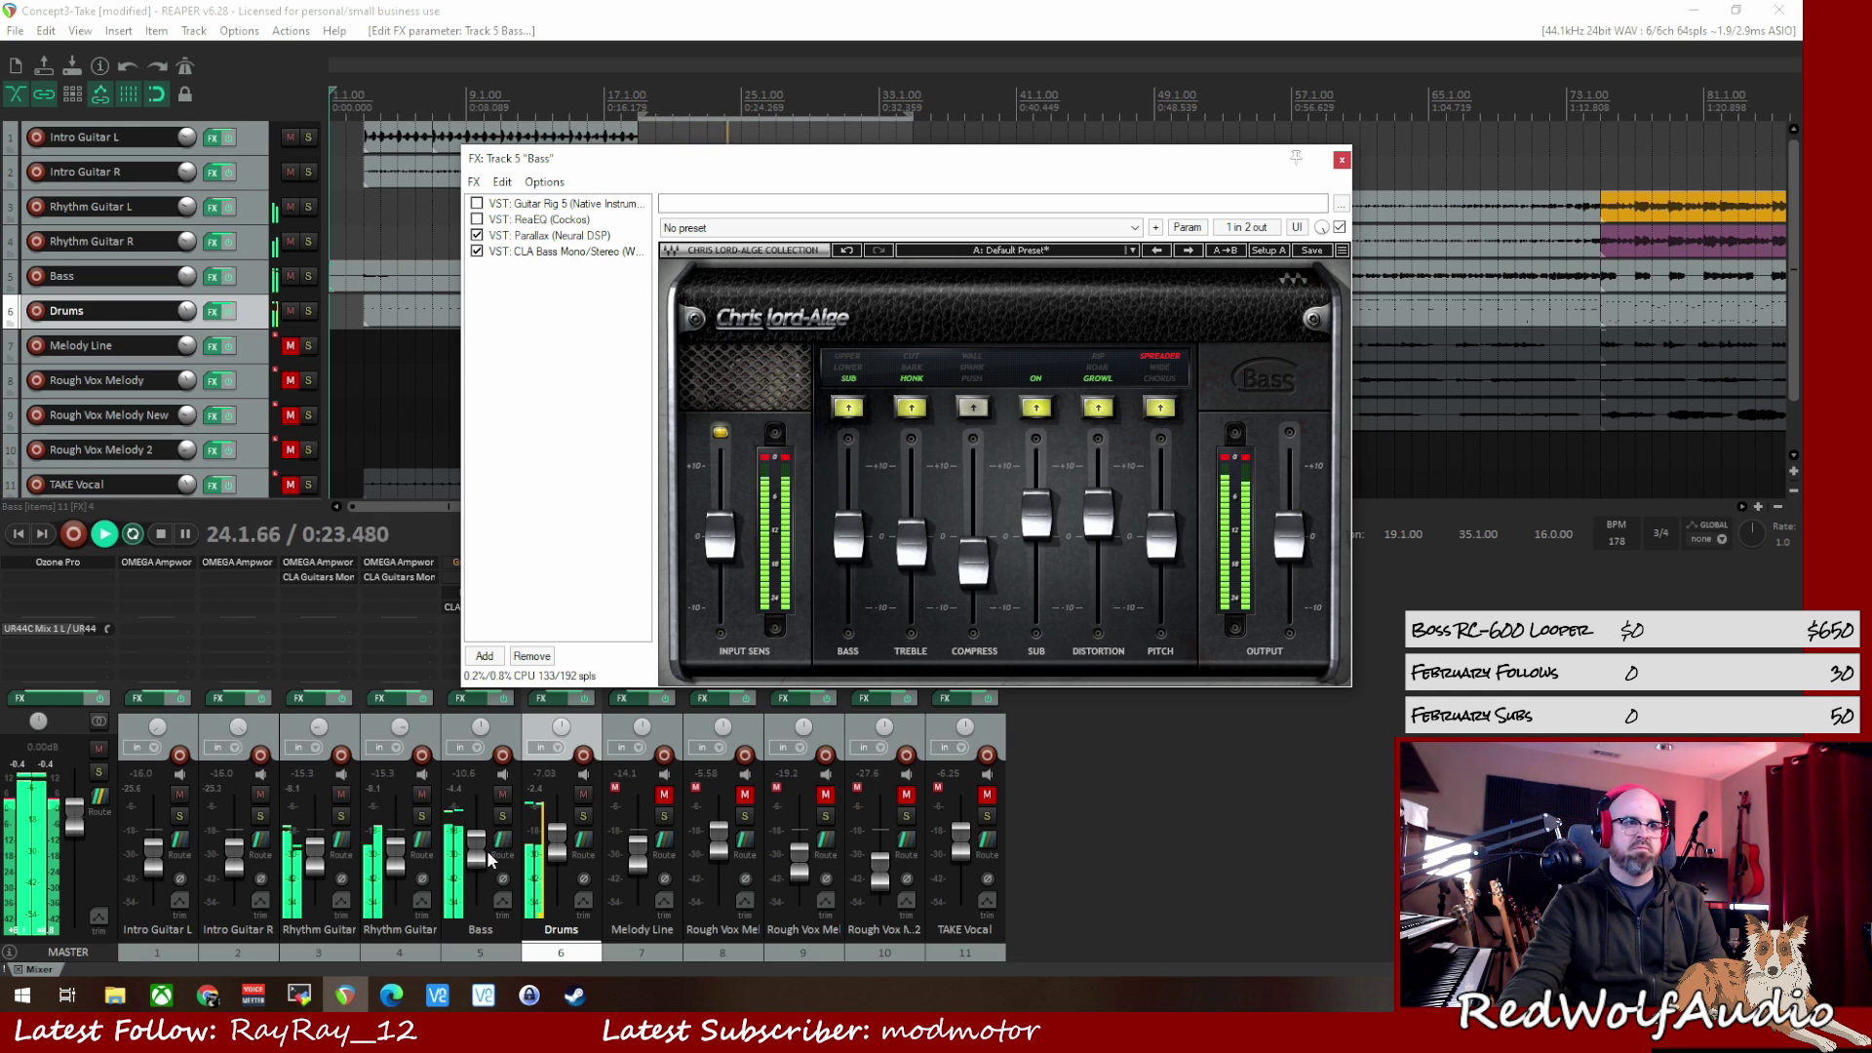
{"action": "left_click_drag", "start_coordinate": [480, 853], "coordinate": [481, 857]}
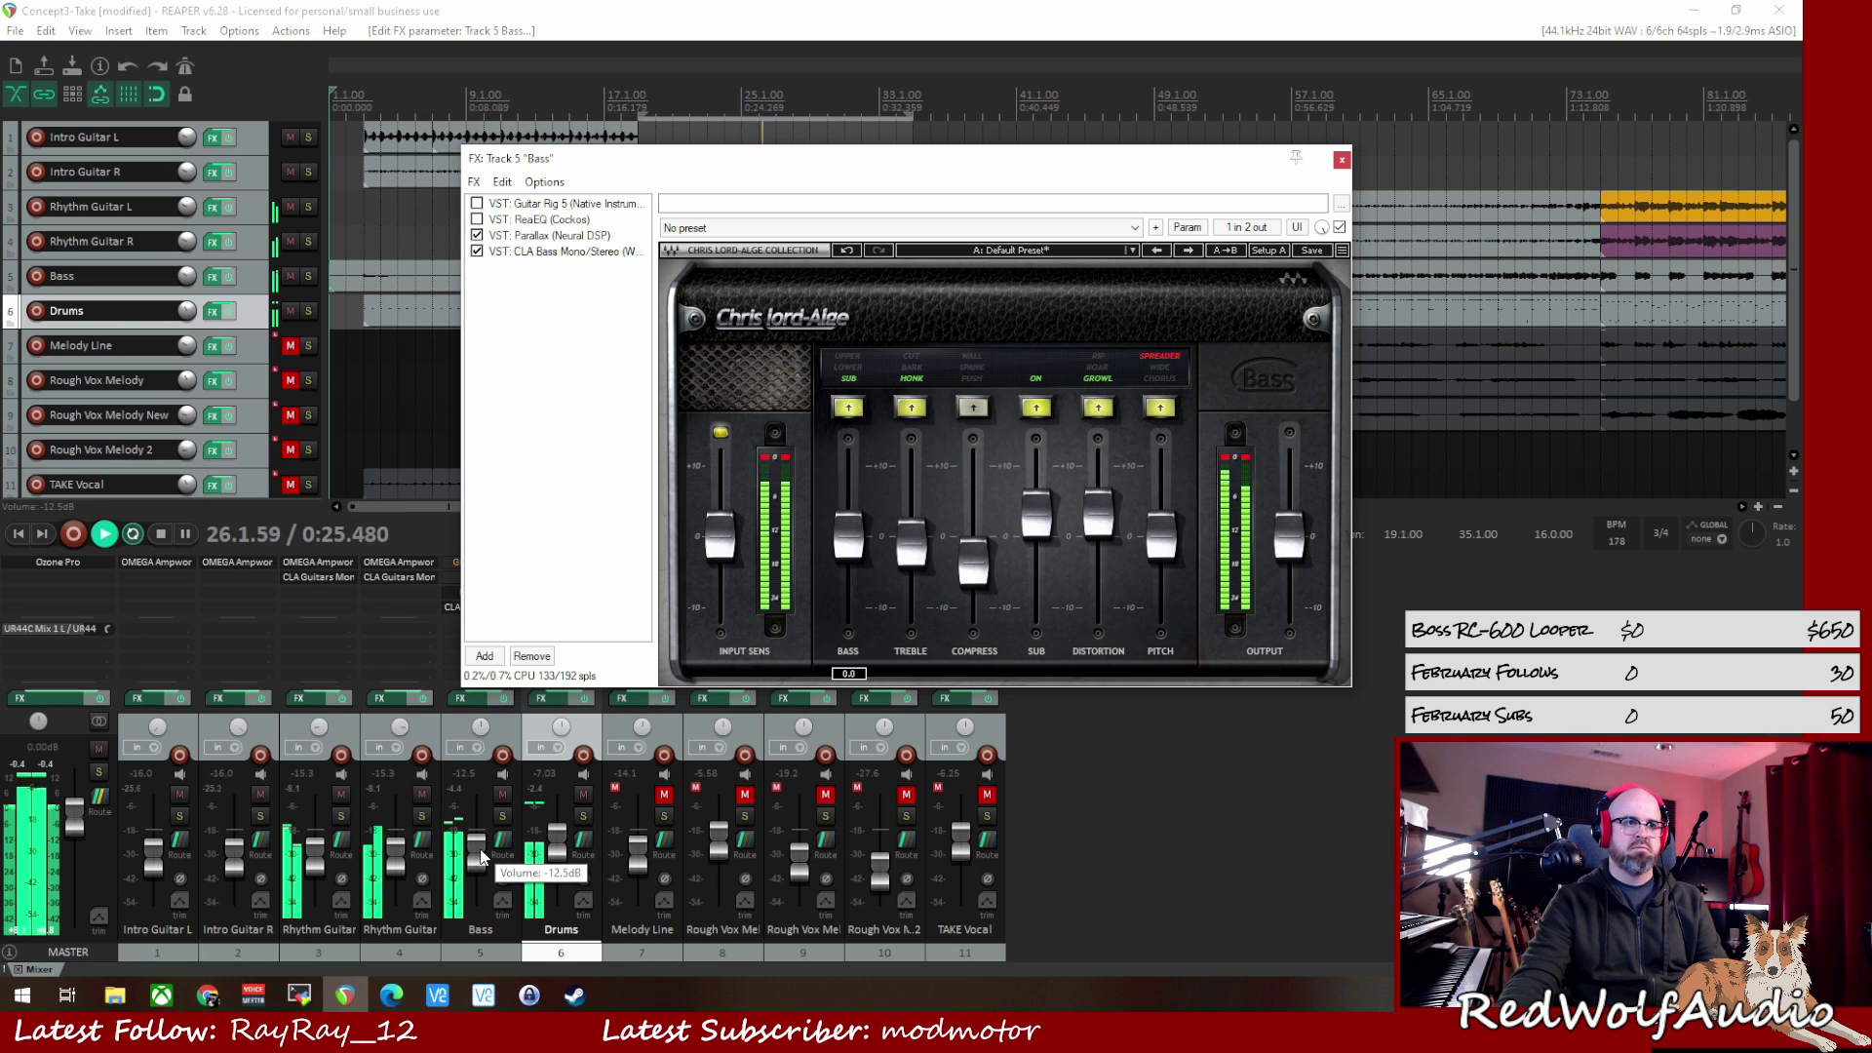
{"action": "scroll", "coordinate": [480, 857], "scroll_direction": "up", "scroll_amount": 2}
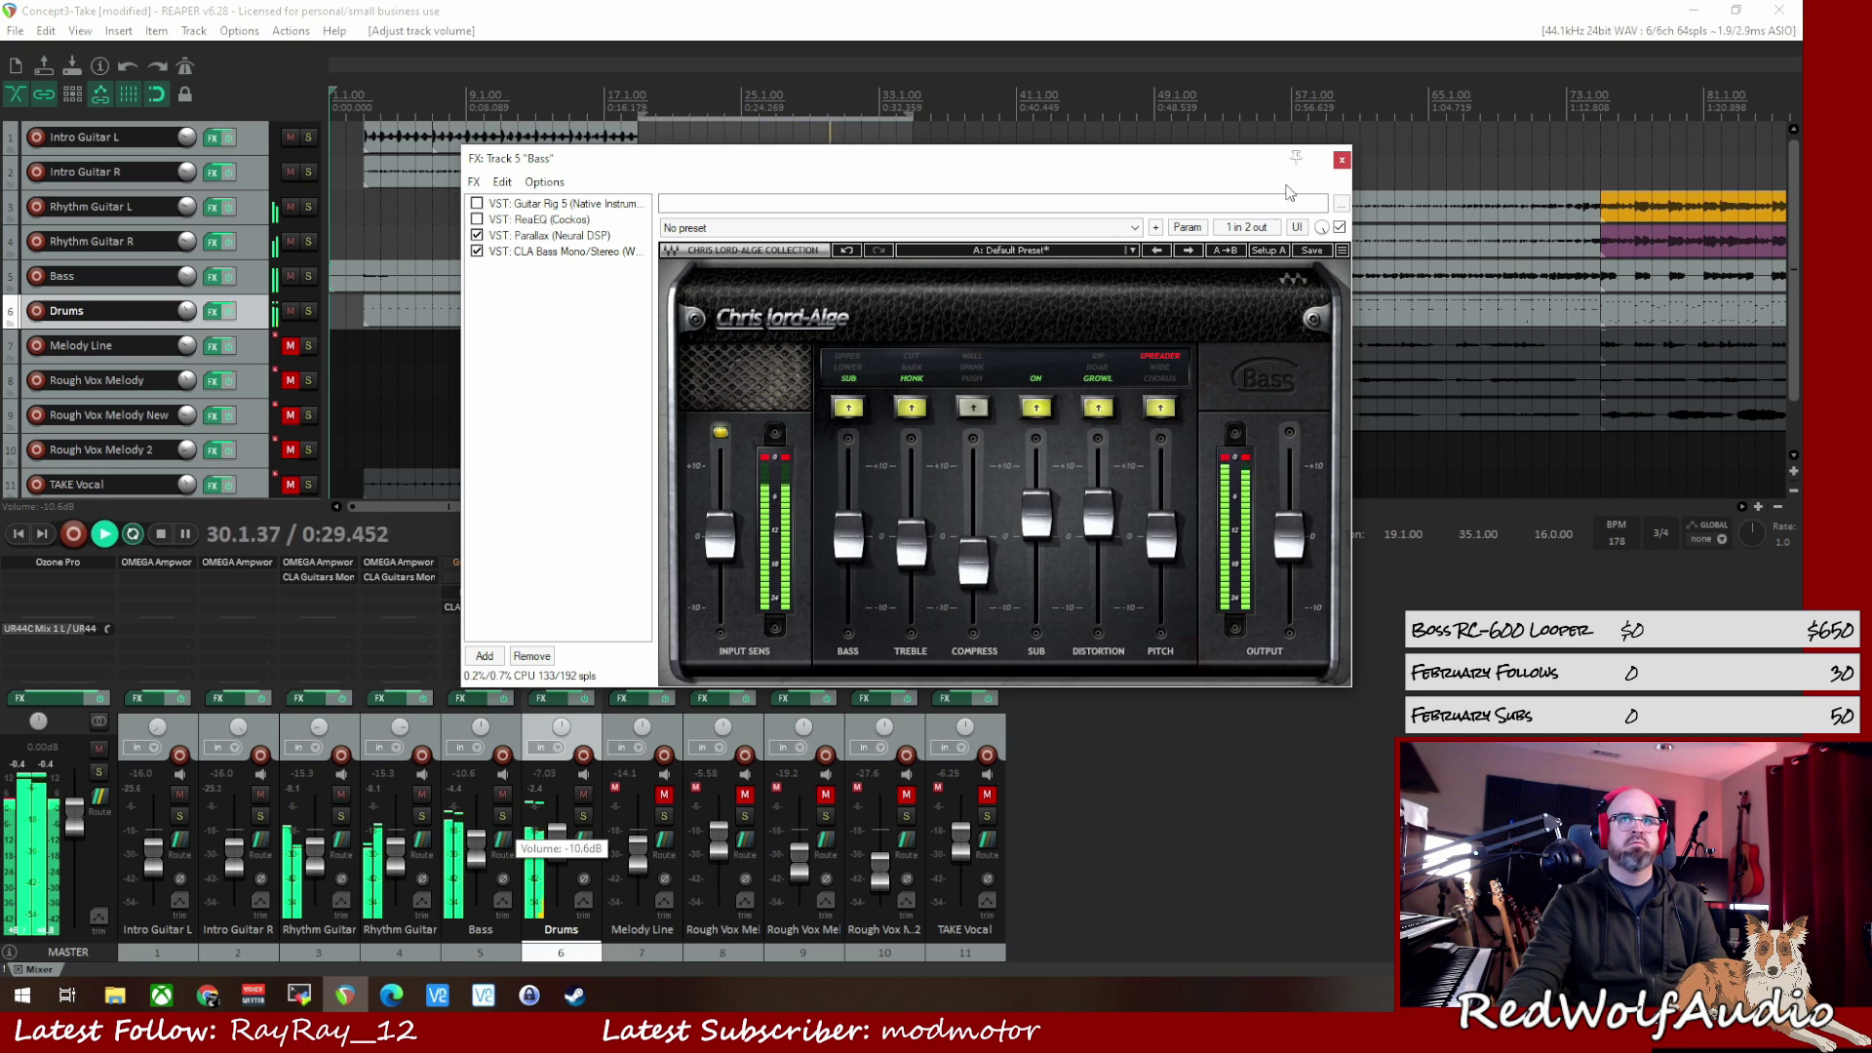
{"action": "left_click", "coordinate": [1344, 159]}
Stop playback, split the Bass item at measure 3 and delete the section before it.
{"action": "key", "text": "Home"}
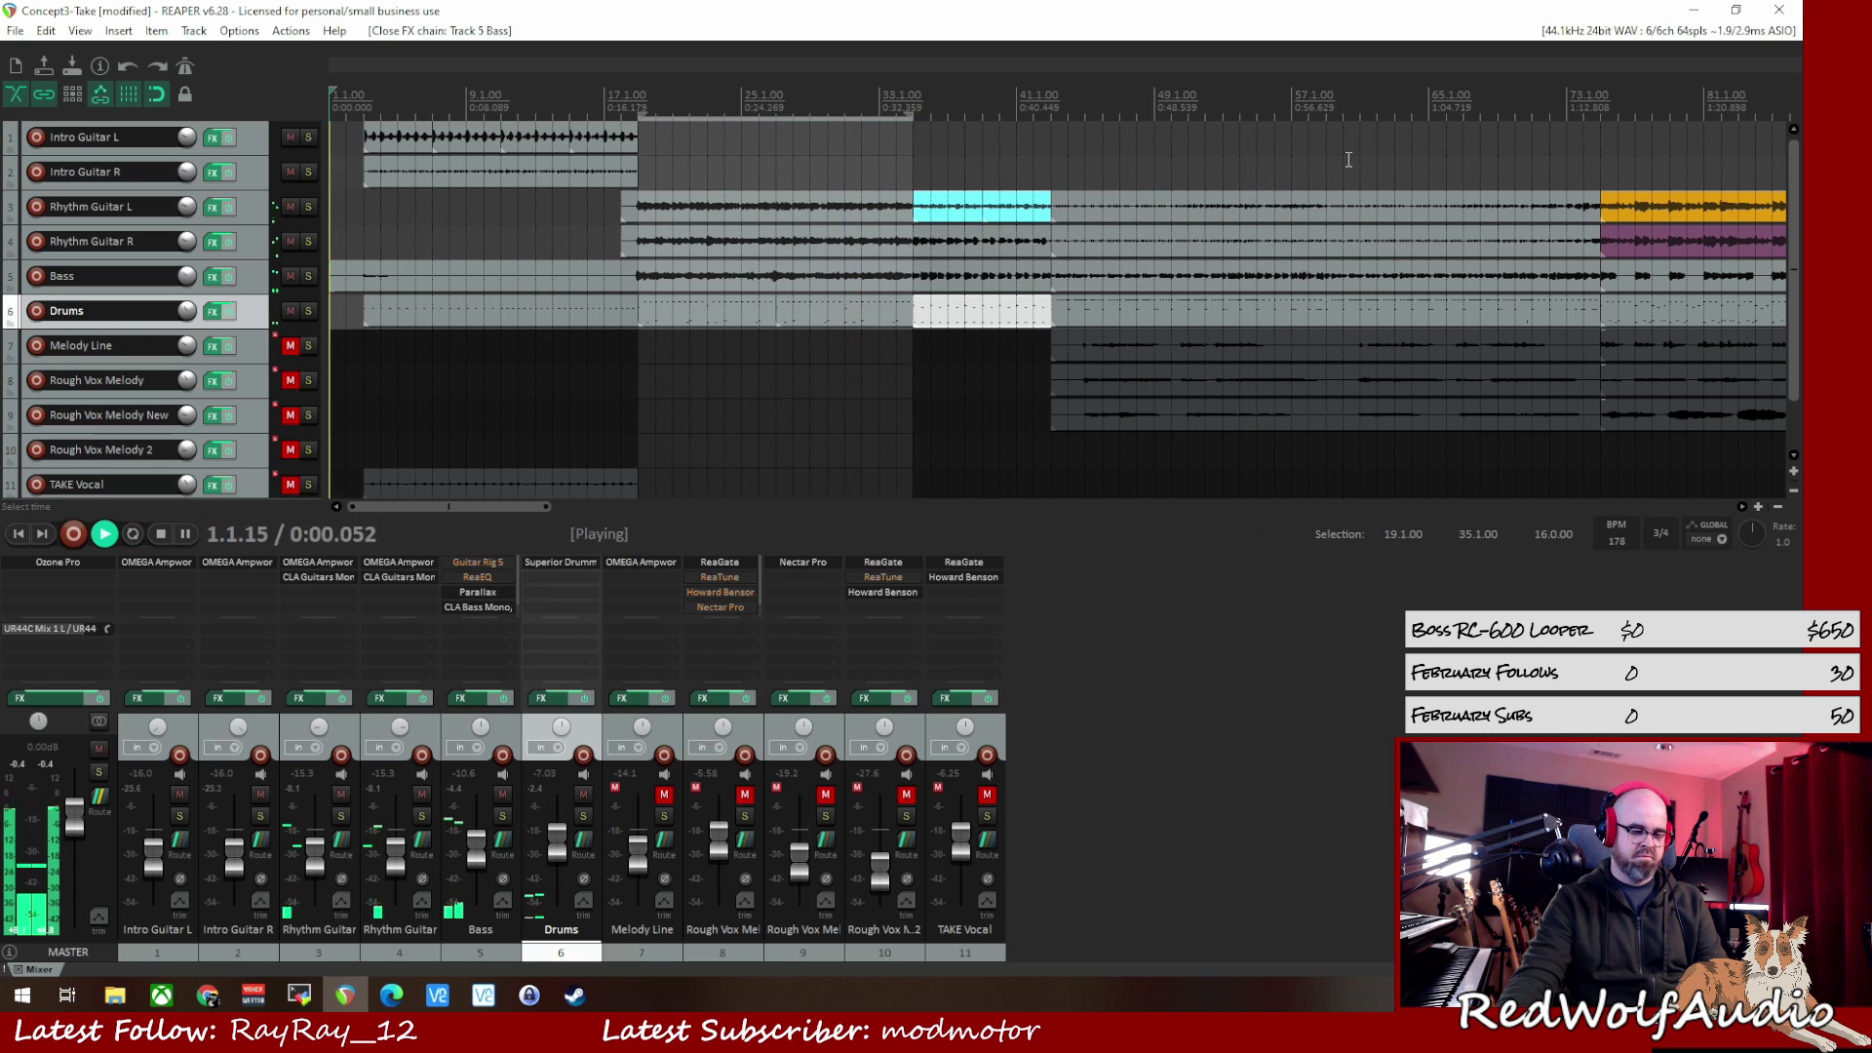
{"action": "key", "text": "space"}
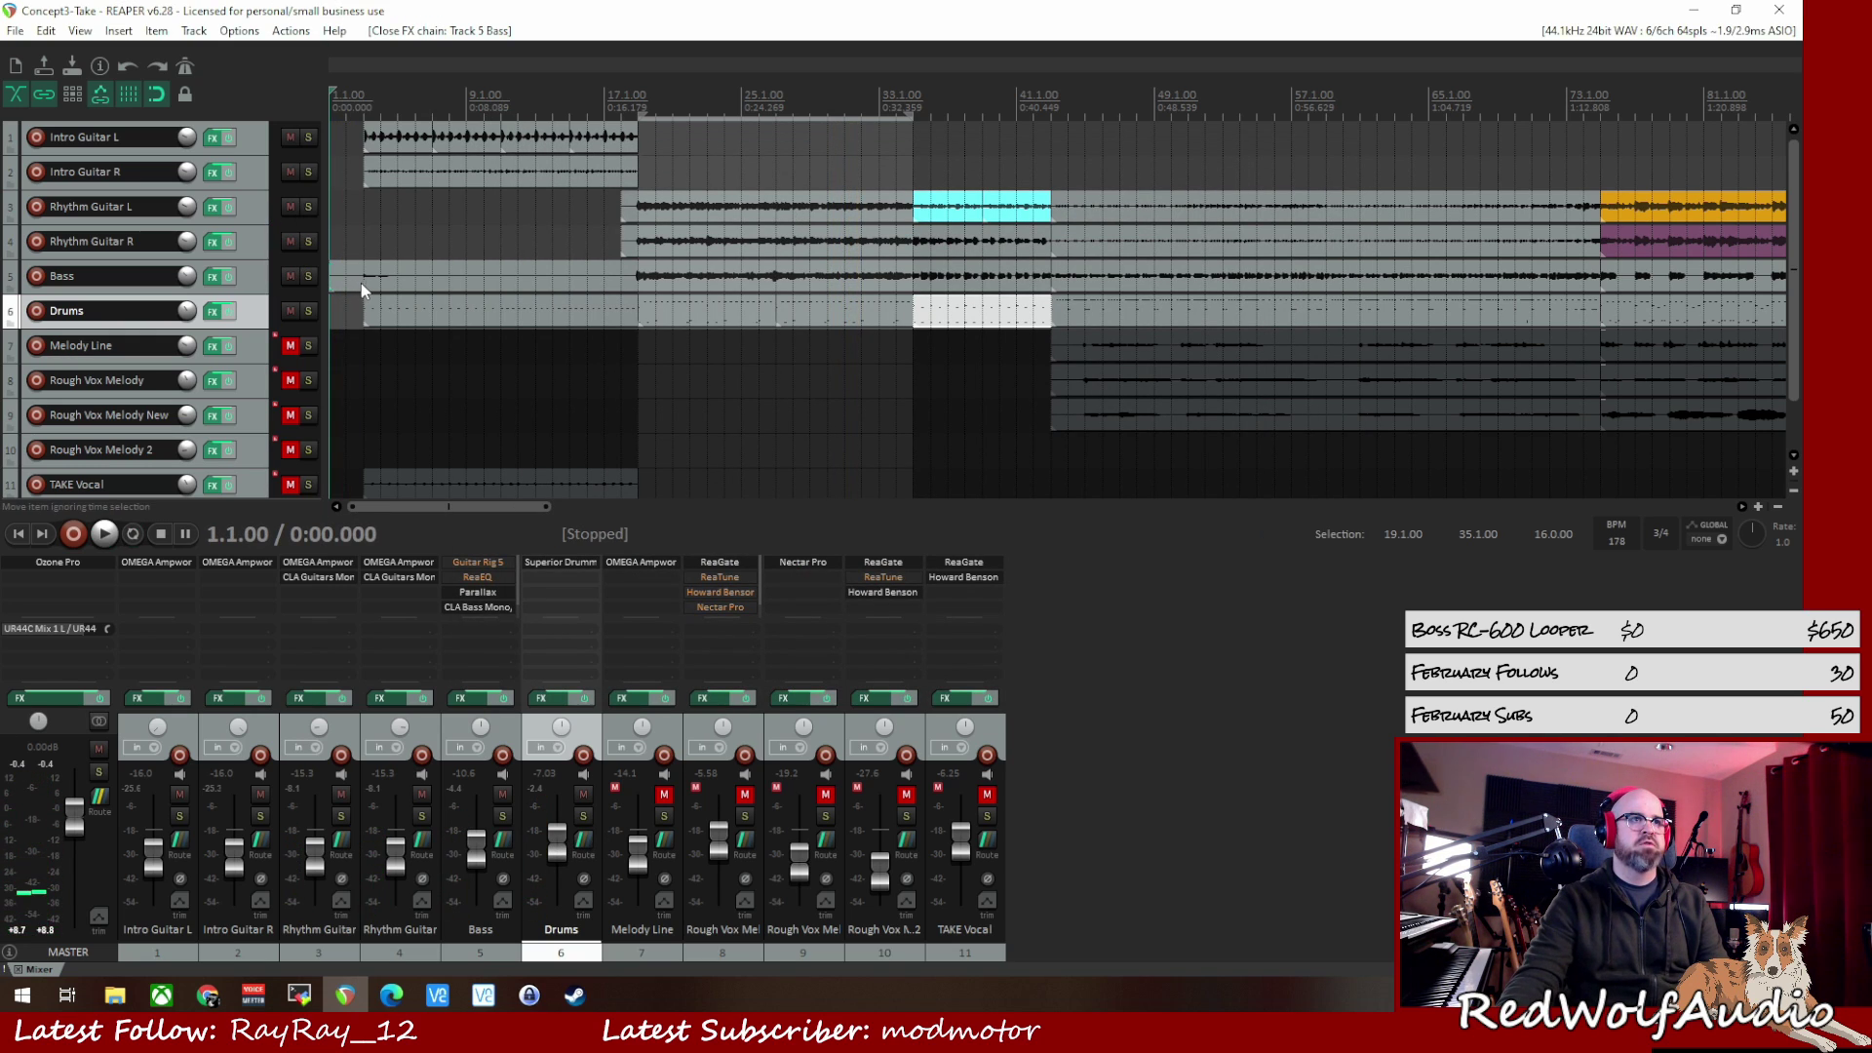
{"action": "left_click", "coordinate": [363, 282]}
{"action": "scroll", "coordinate": [436, 429], "scroll_direction": "up", "scroll_amount": 5}
{"action": "scroll", "coordinate": [437, 429], "scroll_direction": "up", "scroll_amount": 2}
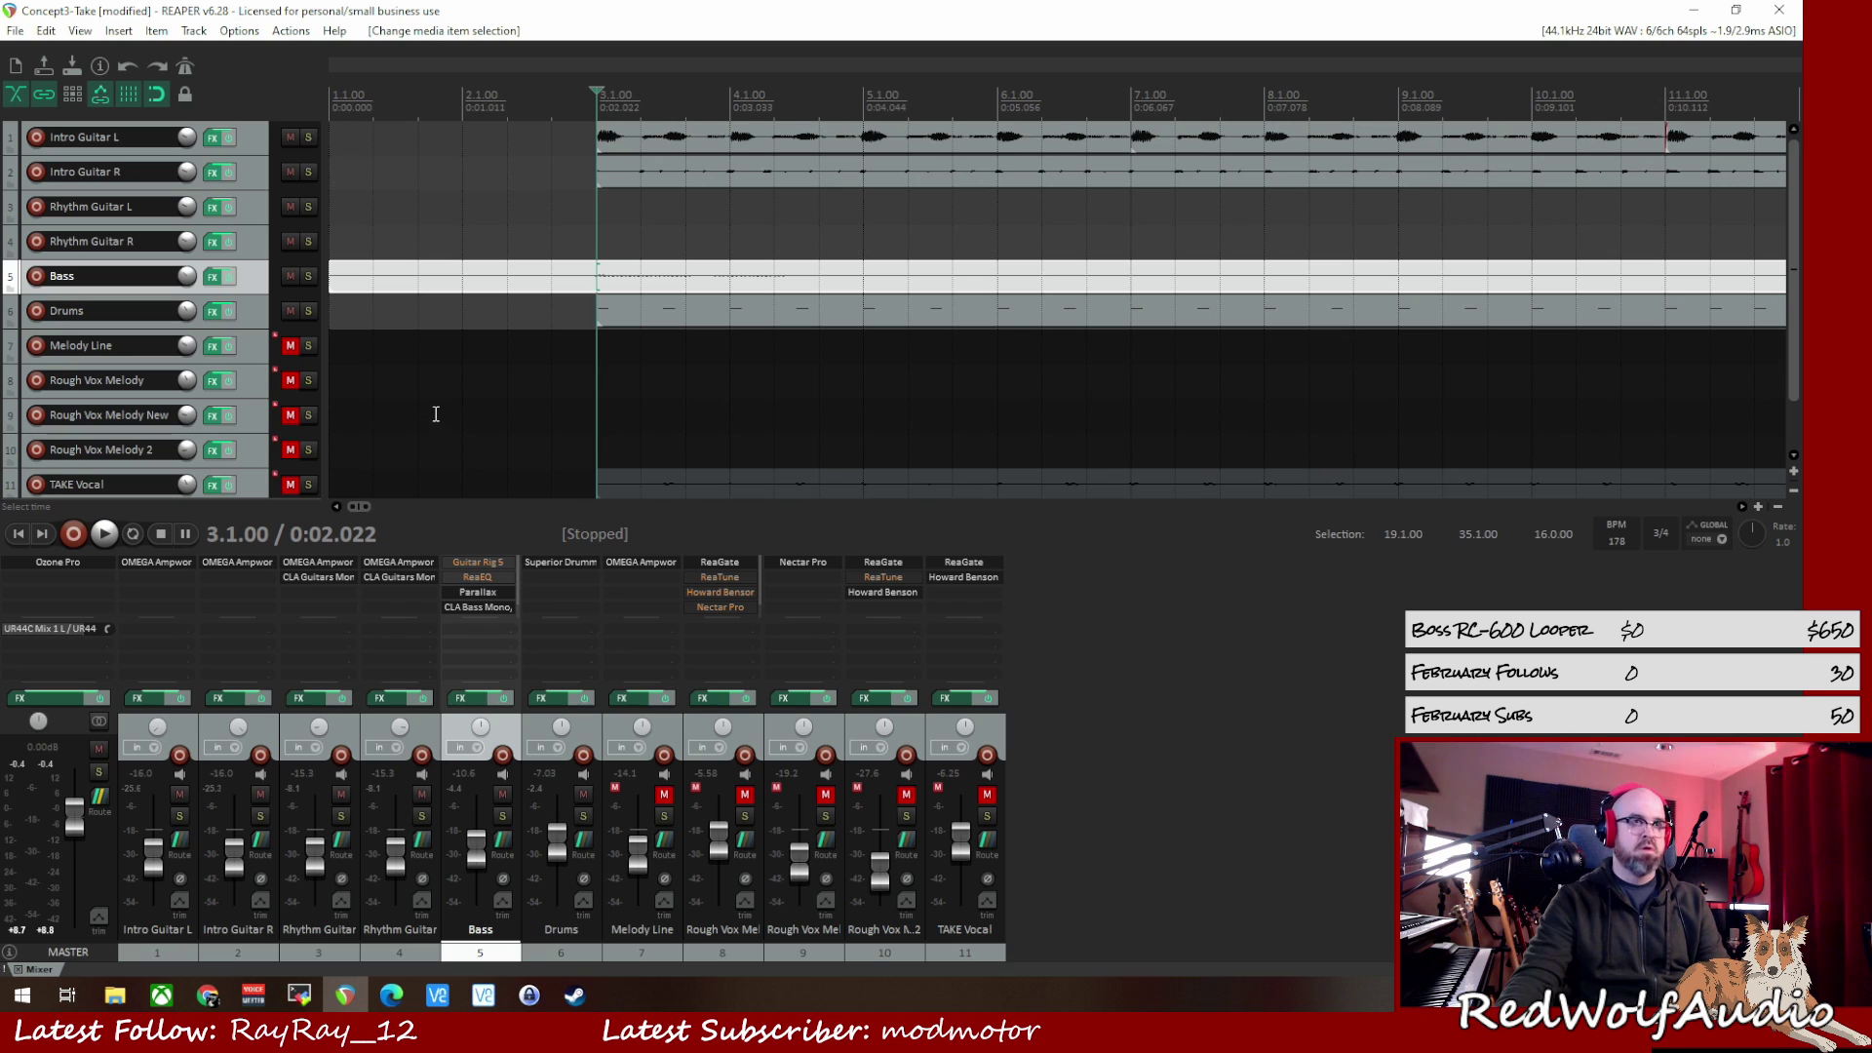
{"action": "left_click", "coordinate": [502, 281]}
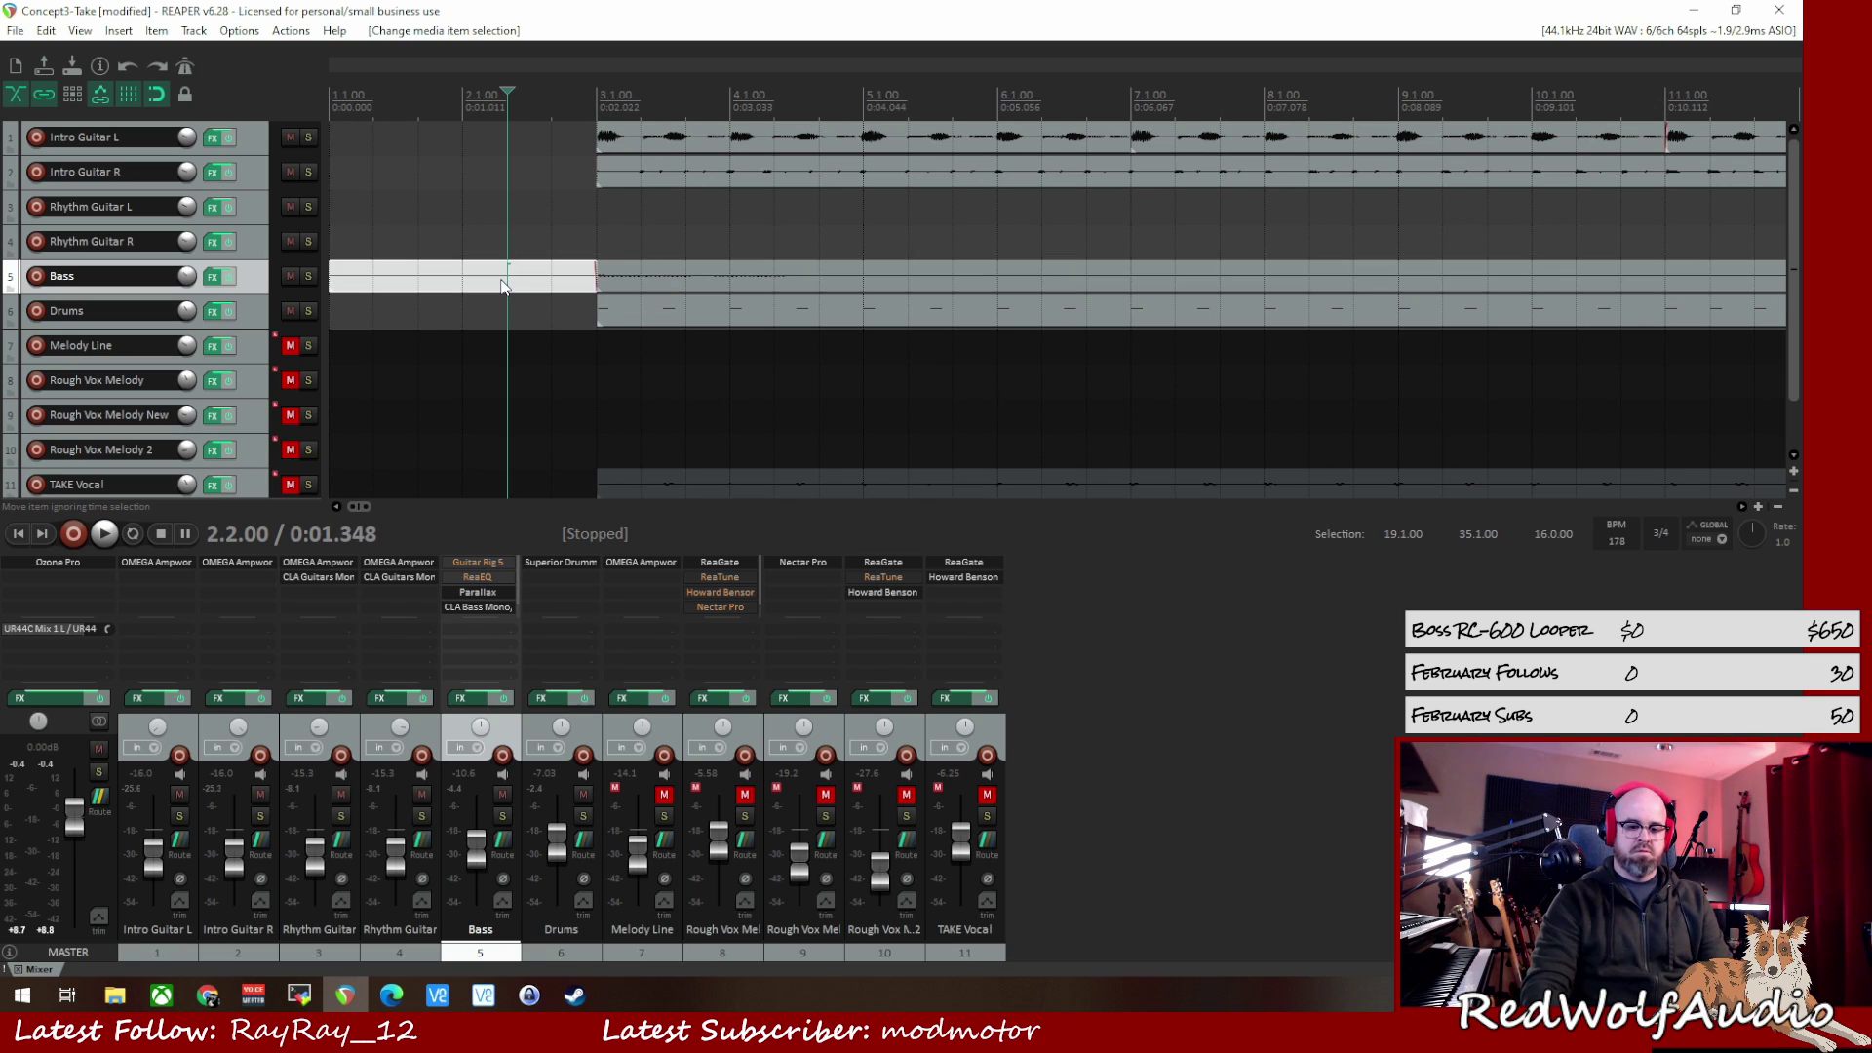
{"action": "key", "text": "Delete"}
Save the project and play the arrangement back from the start to check the mix.
{"action": "key", "text": "space"}
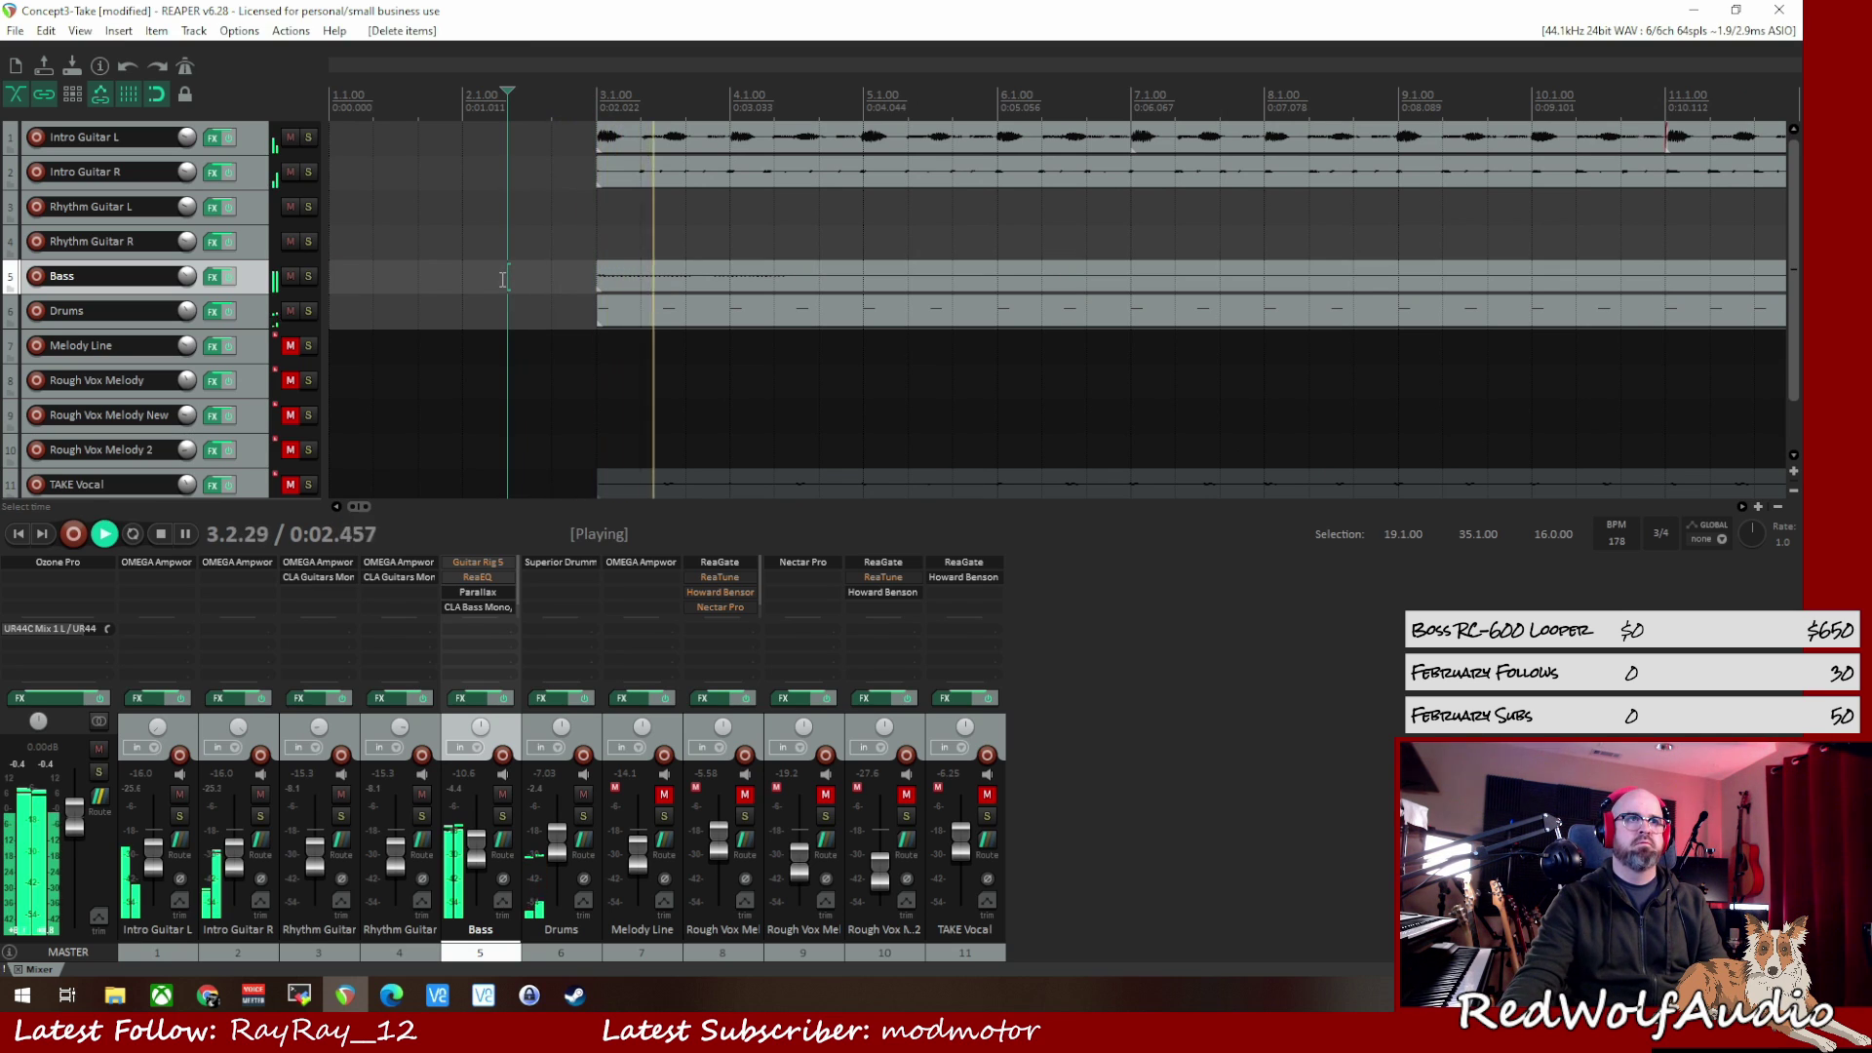
{"action": "key", "text": "ctrl+s"}
{"action": "key", "text": "w"}
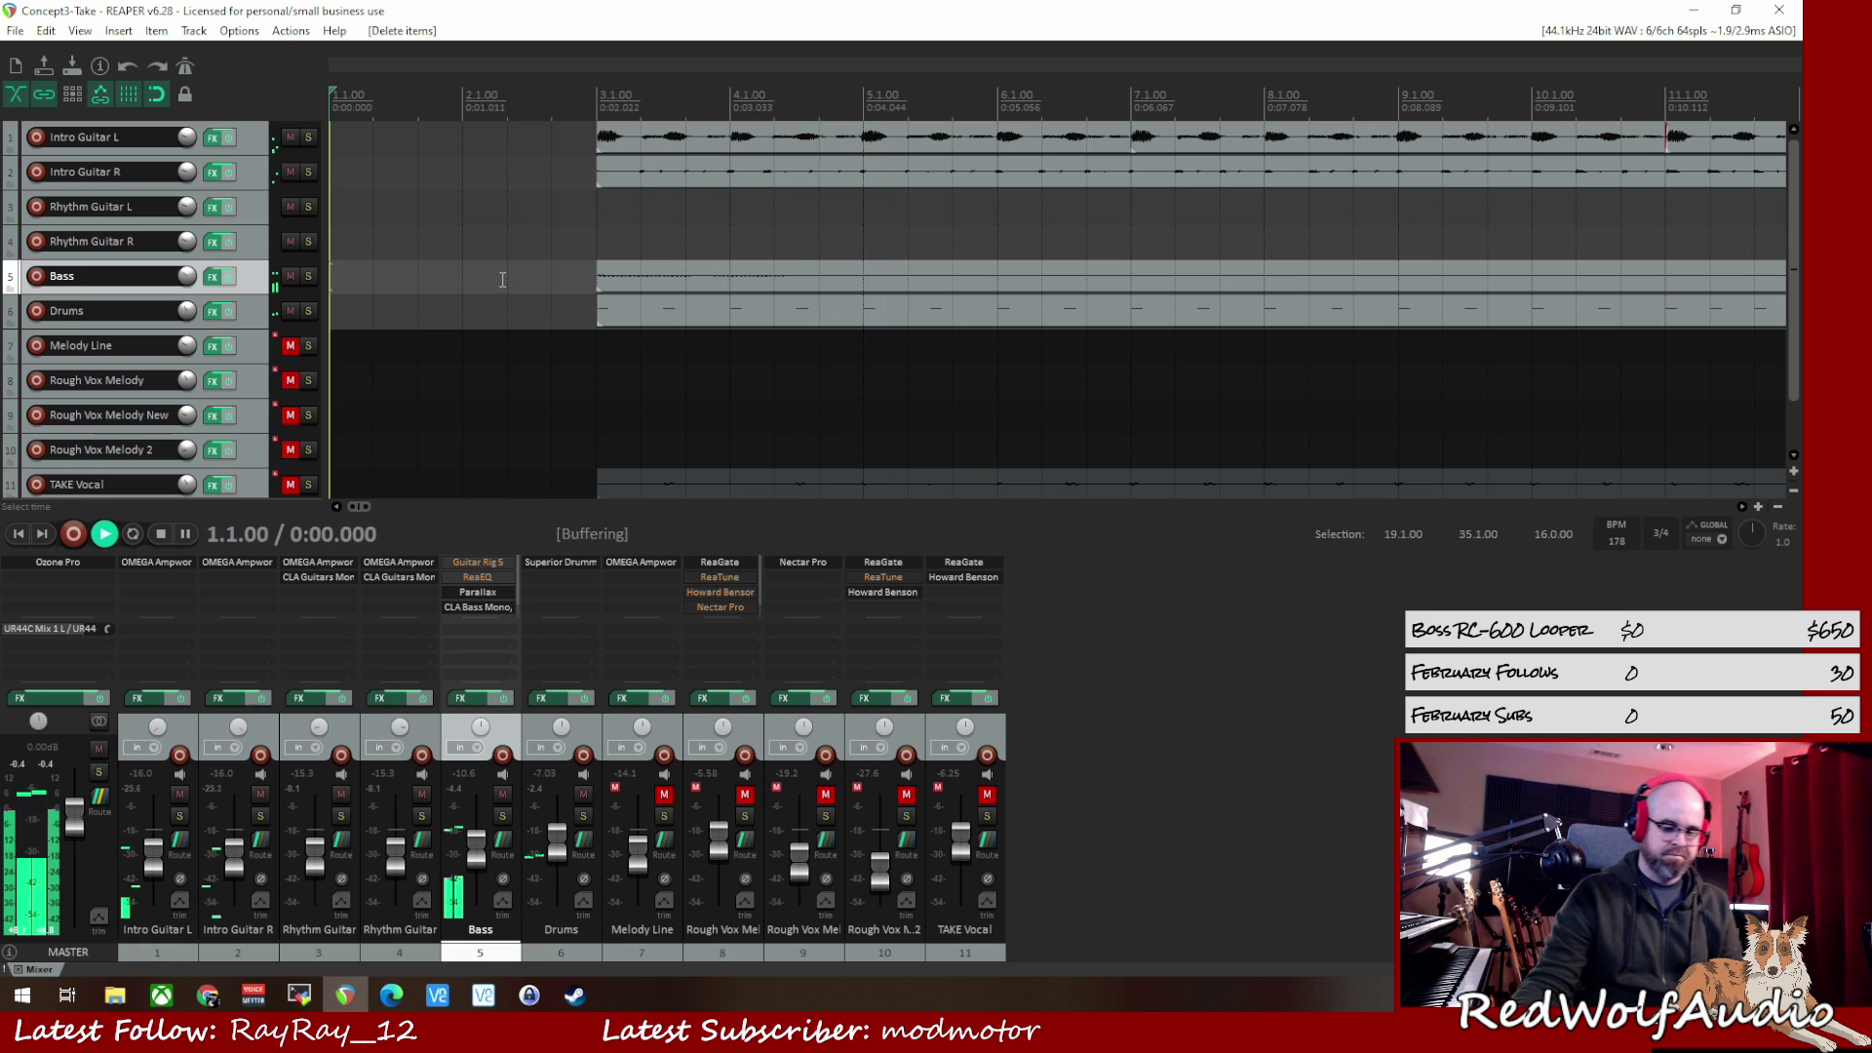
{"action": "scroll", "coordinate": [1360, 301], "scroll_direction": "down", "scroll_amount": 5}
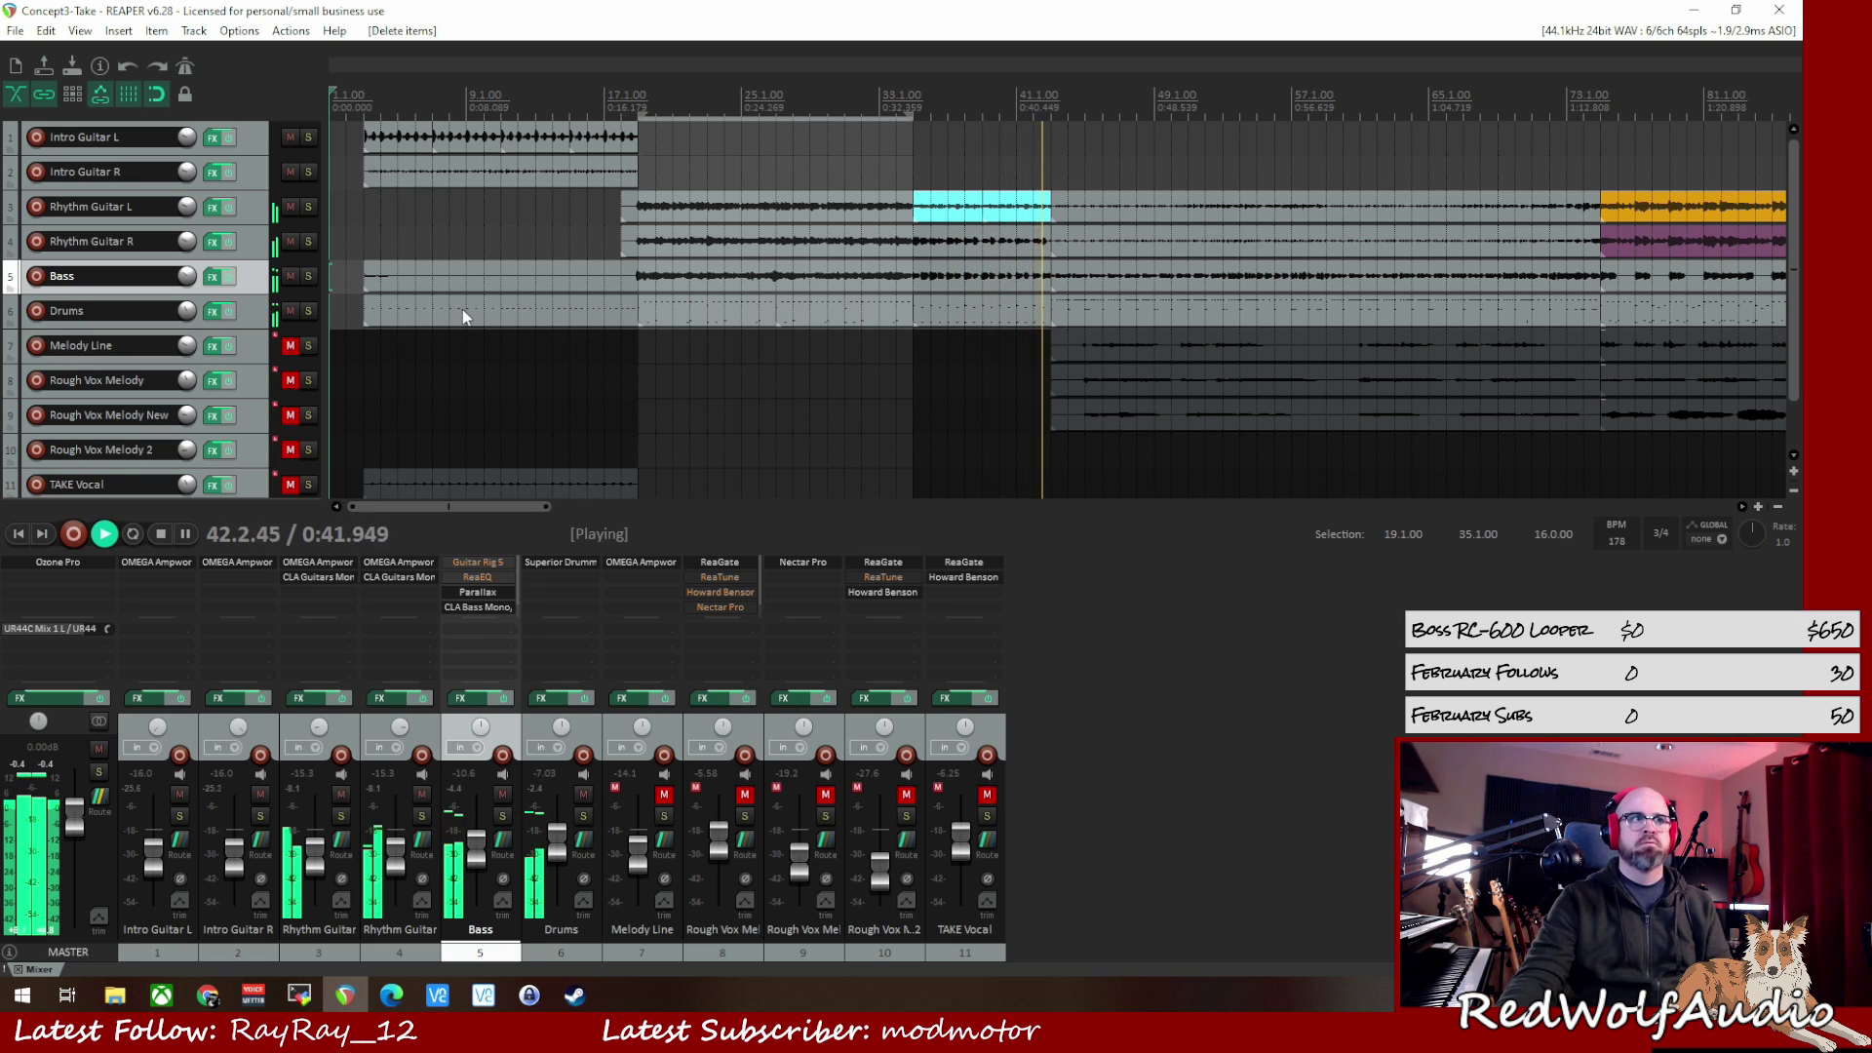
{"action": "key", "text": "space"}
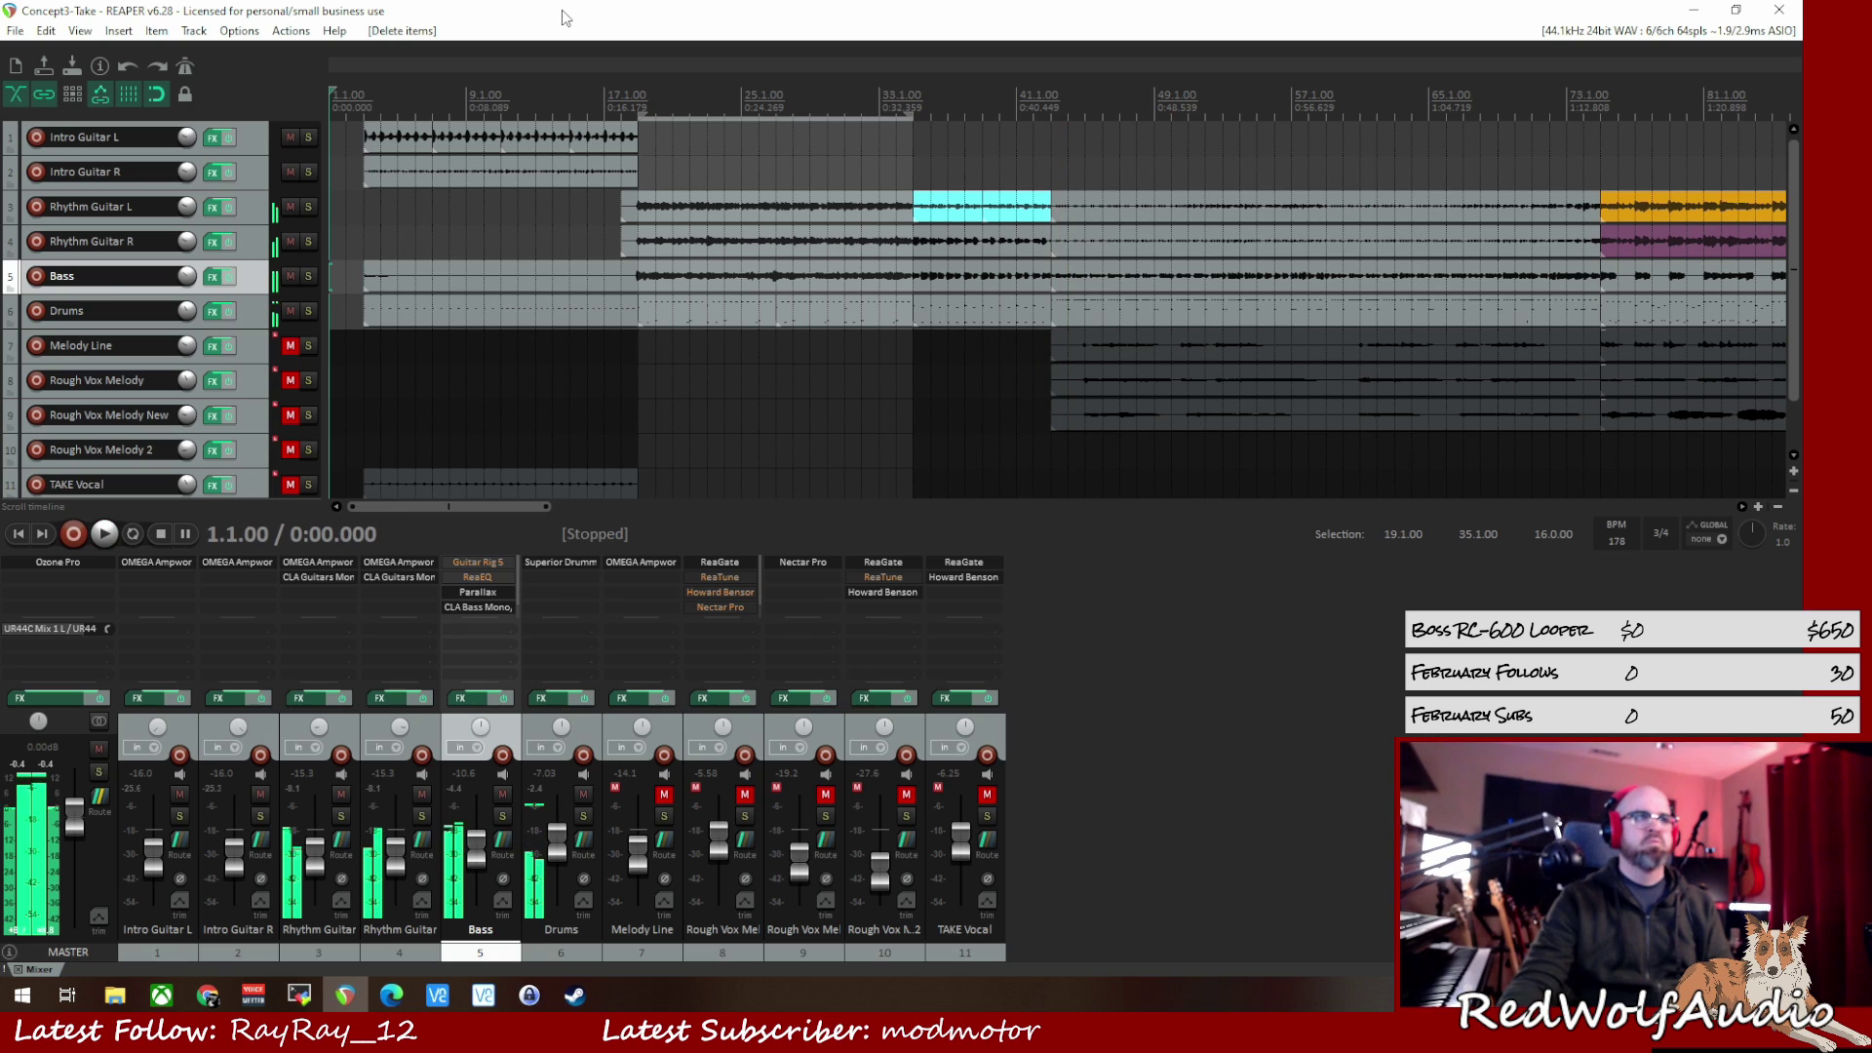
Add a new track below TAKE Vocal and name it Drums 2.
{"action": "scroll", "coordinate": [170, 281], "scroll_direction": "down", "scroll_amount": 1}
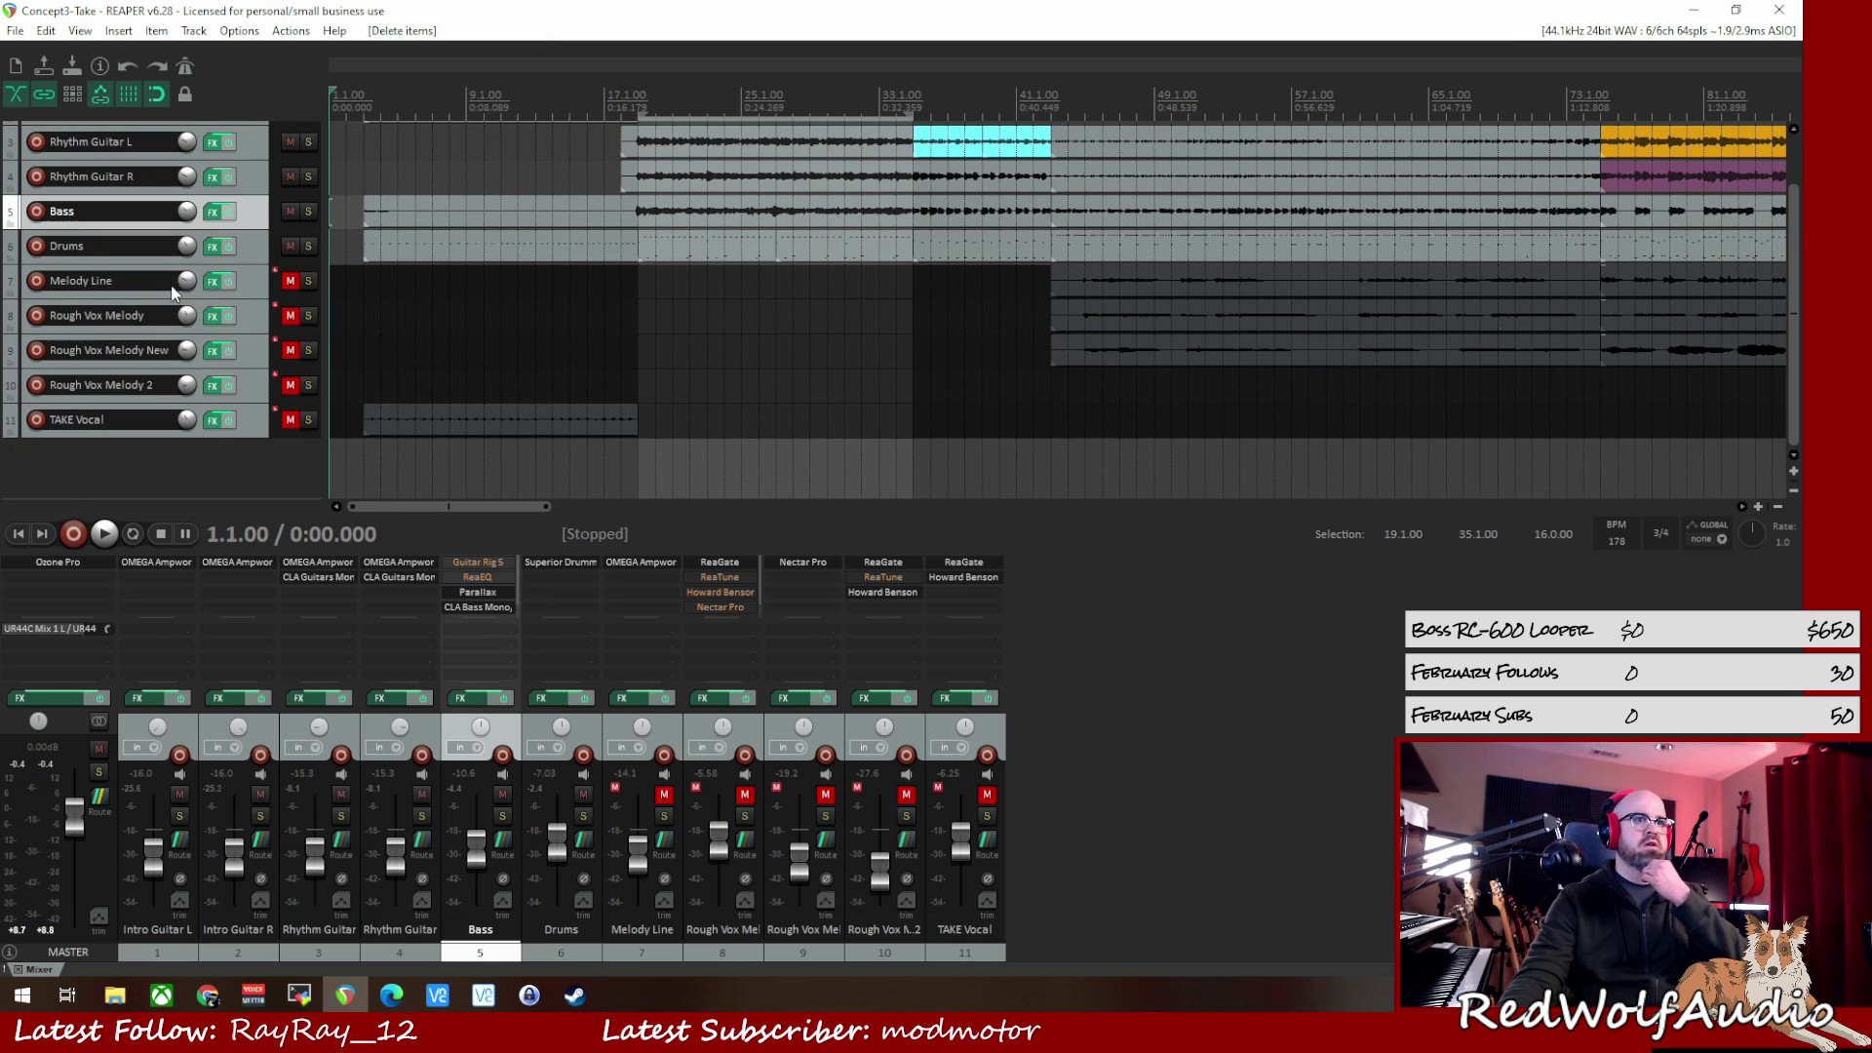
{"action": "double_click", "coordinate": [183, 464]}
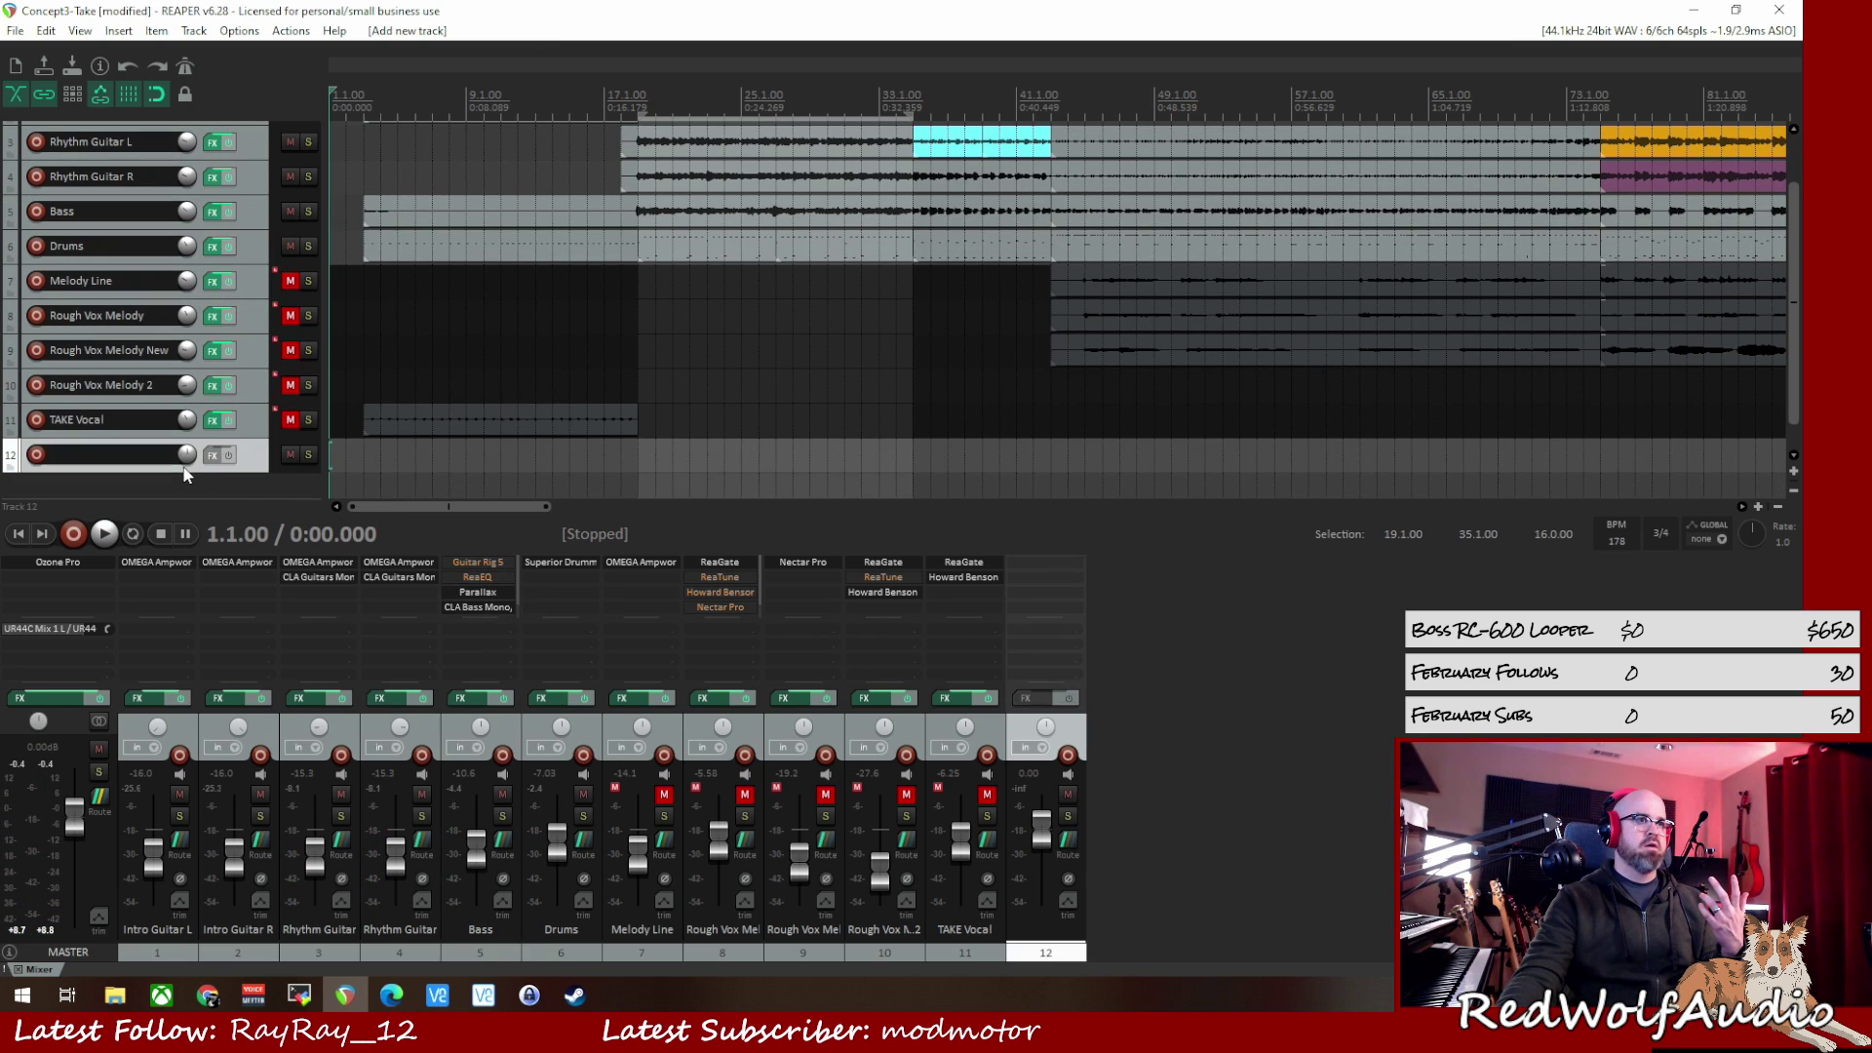
{"action": "double_click", "coordinate": [96, 456]}
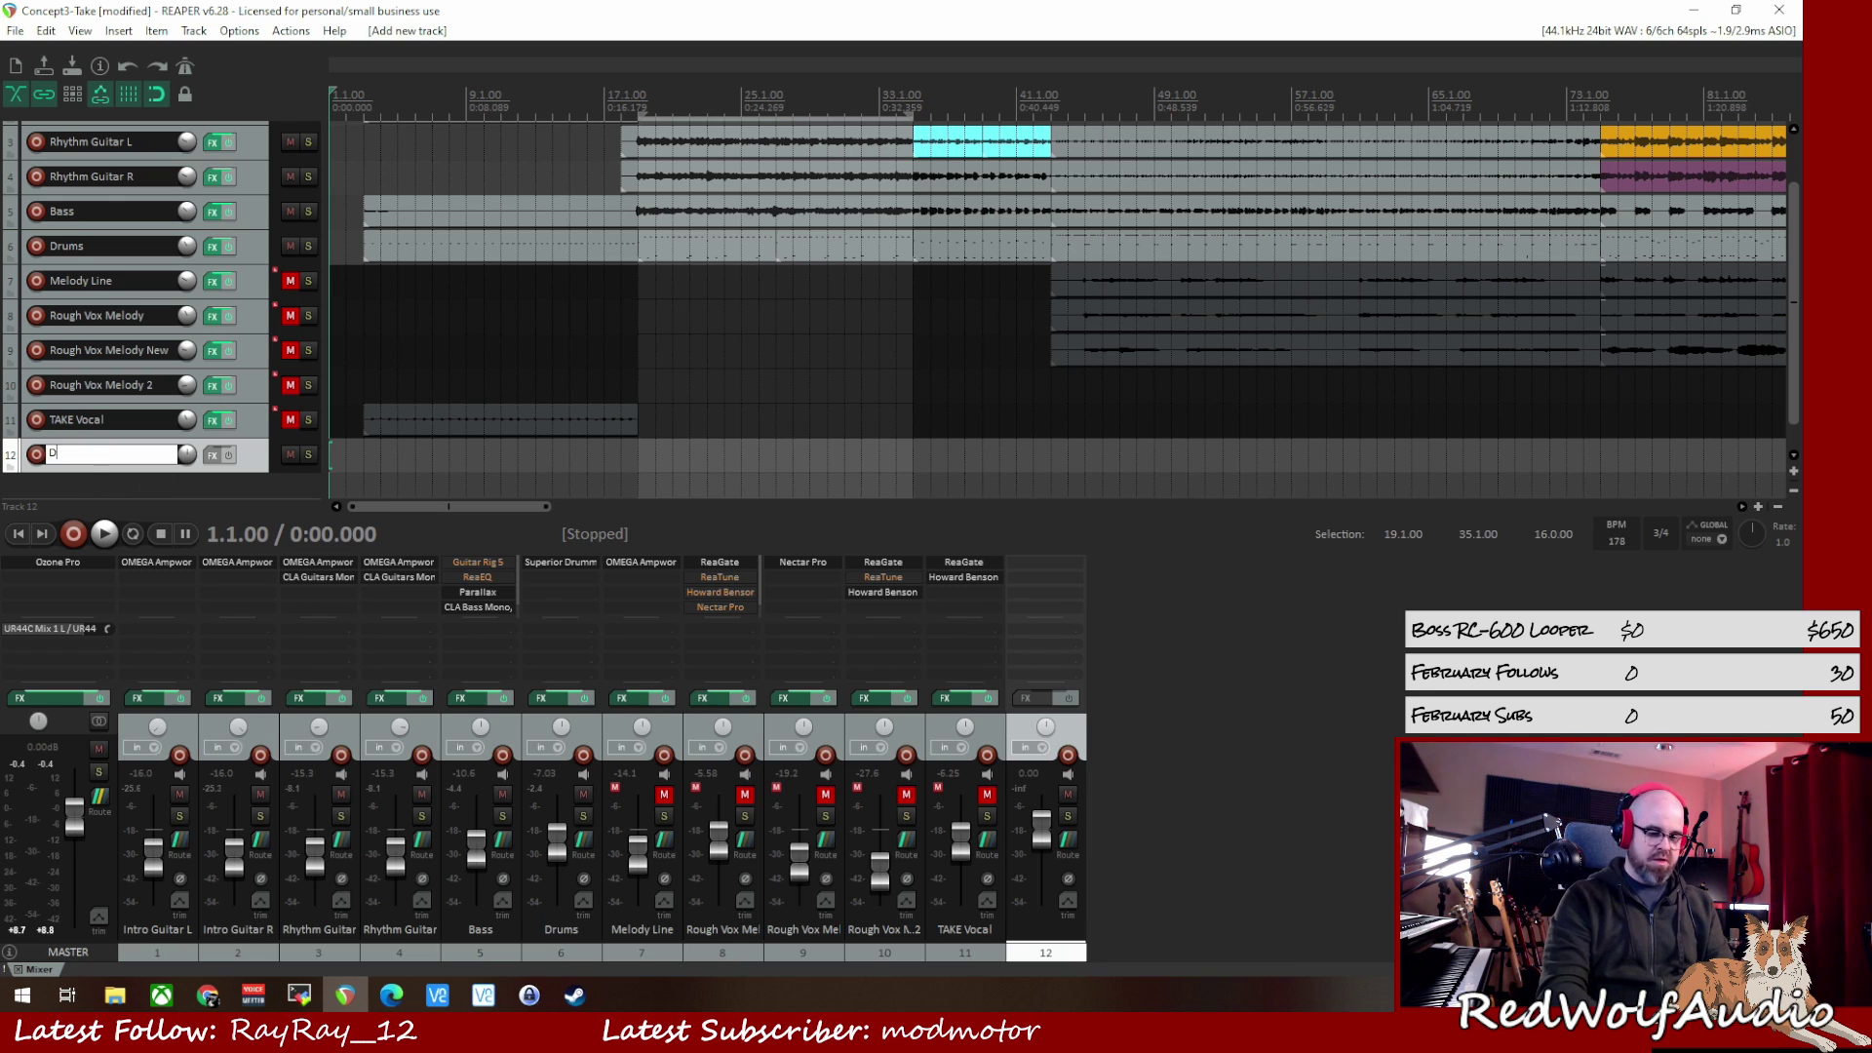
{"action": "key", "text": "Return"}
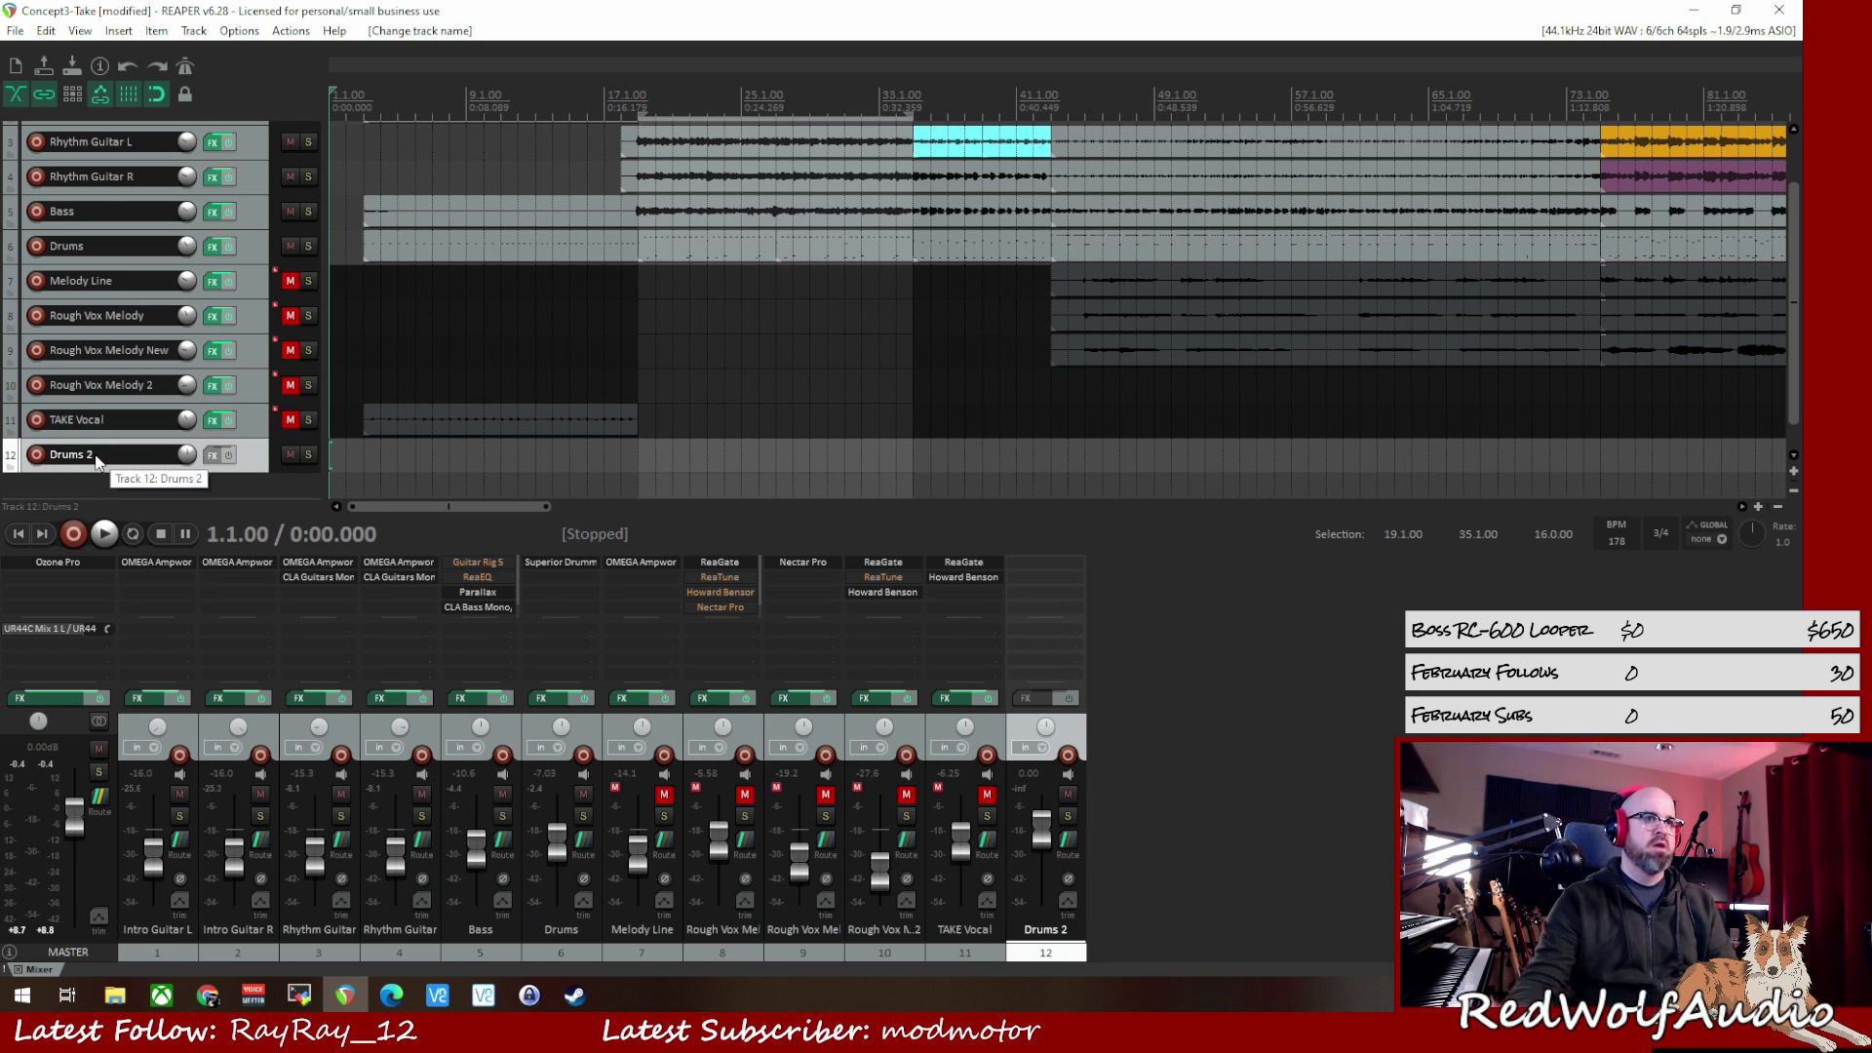
Add the Toontrack Superior Drummer 2 instrument to the Drums 2 track.
{"action": "left_click", "coordinate": [211, 454]}
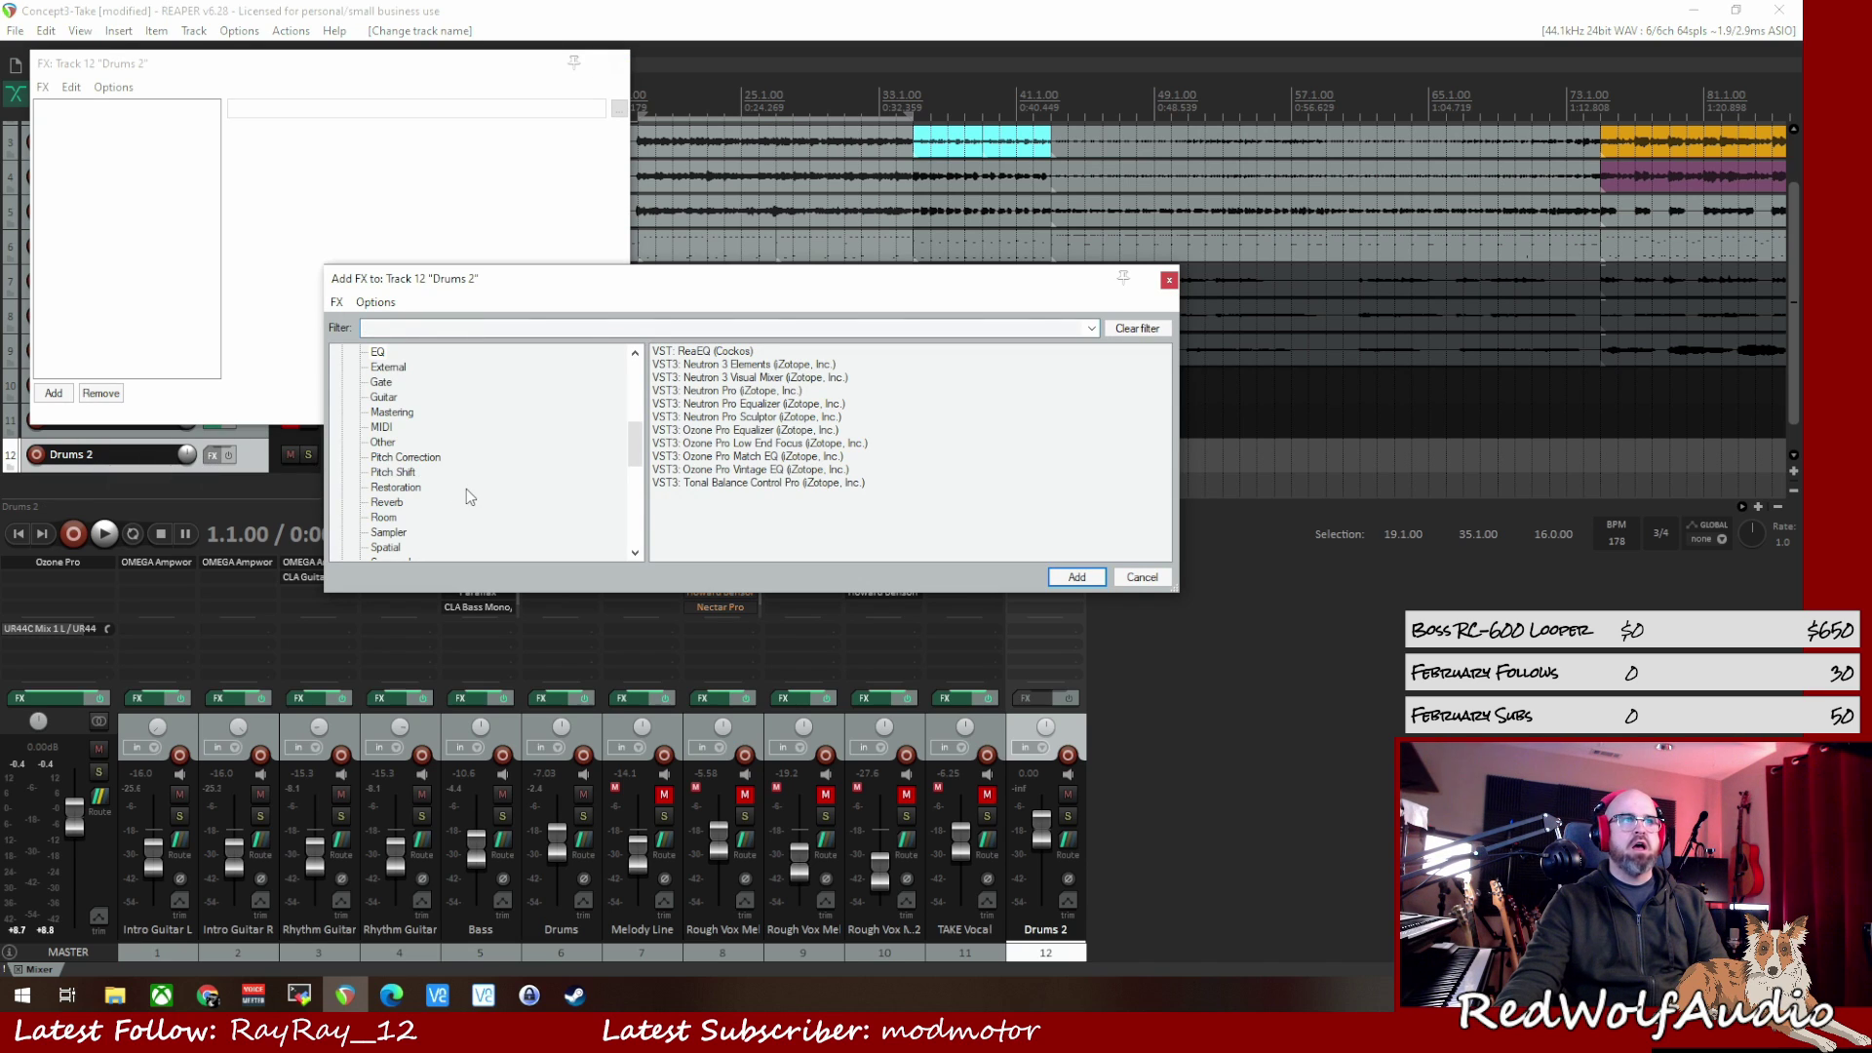
{"action": "scroll", "coordinate": [468, 495], "scroll_direction": "down", "scroll_amount": 5}
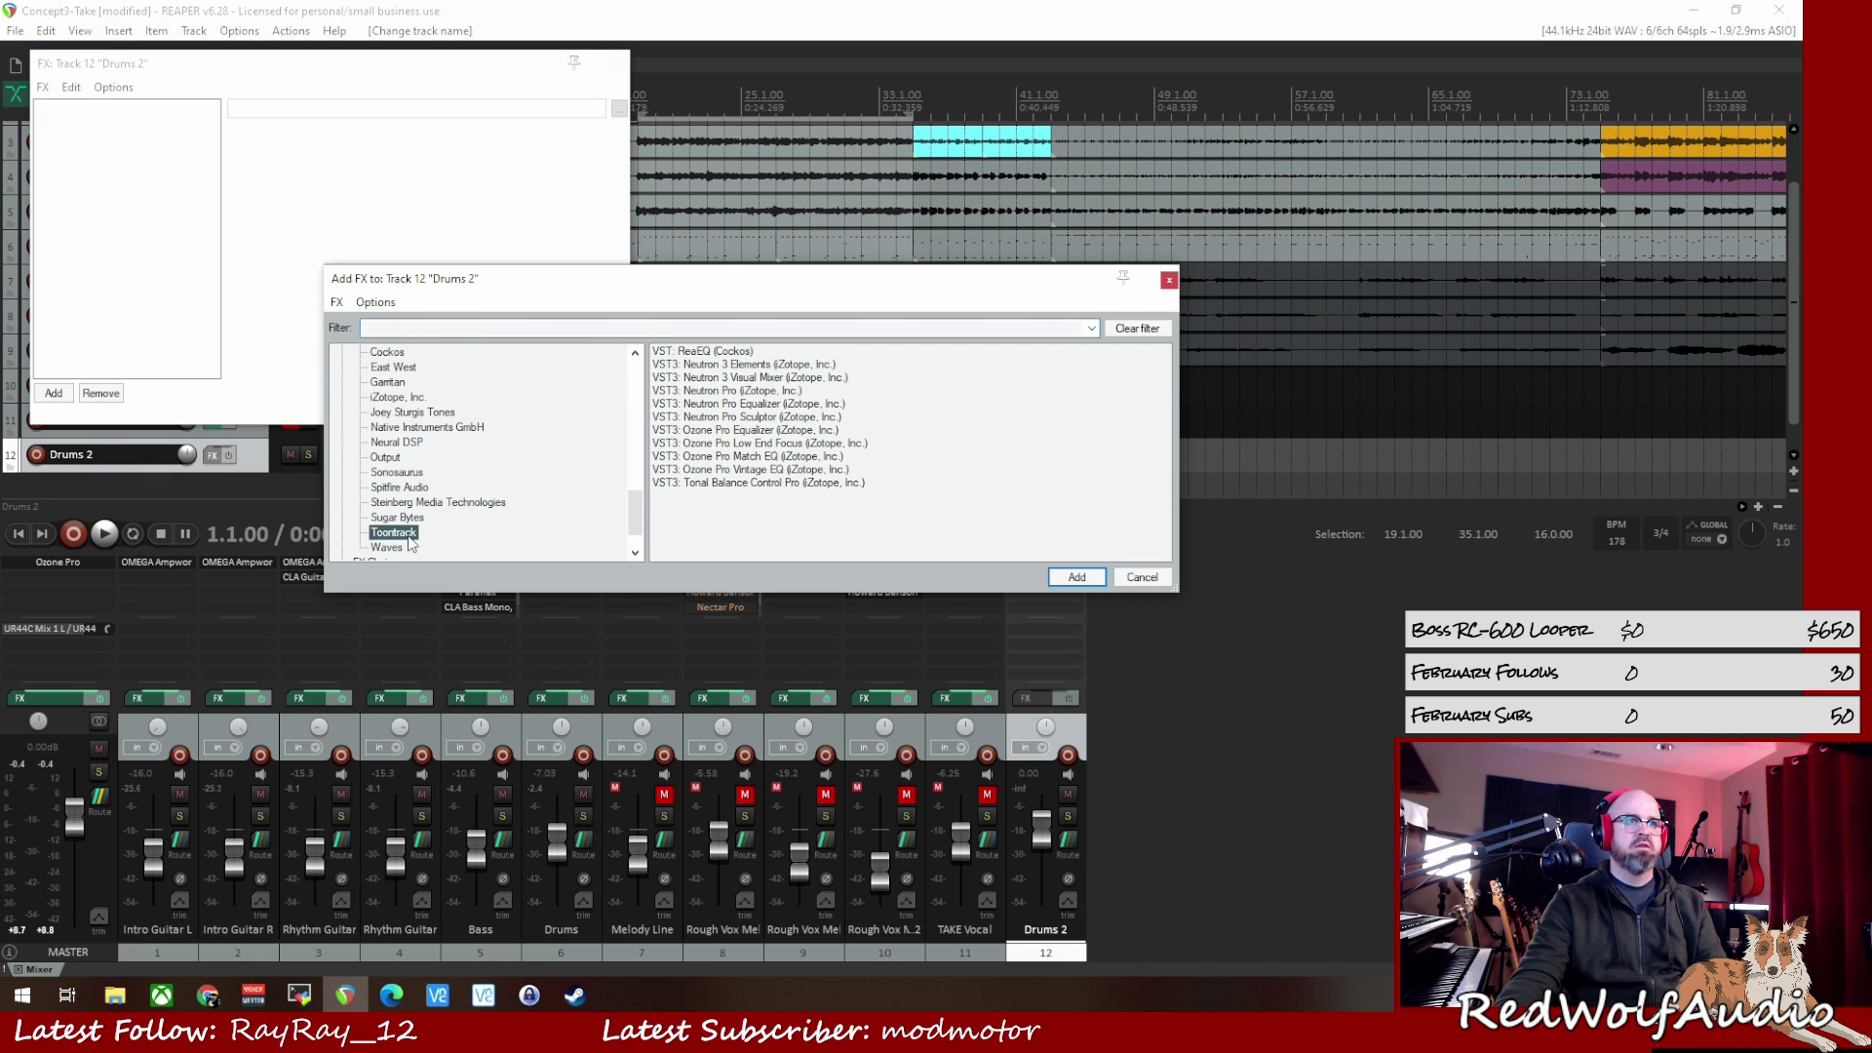
{"action": "double_click", "coordinate": [719, 366]}
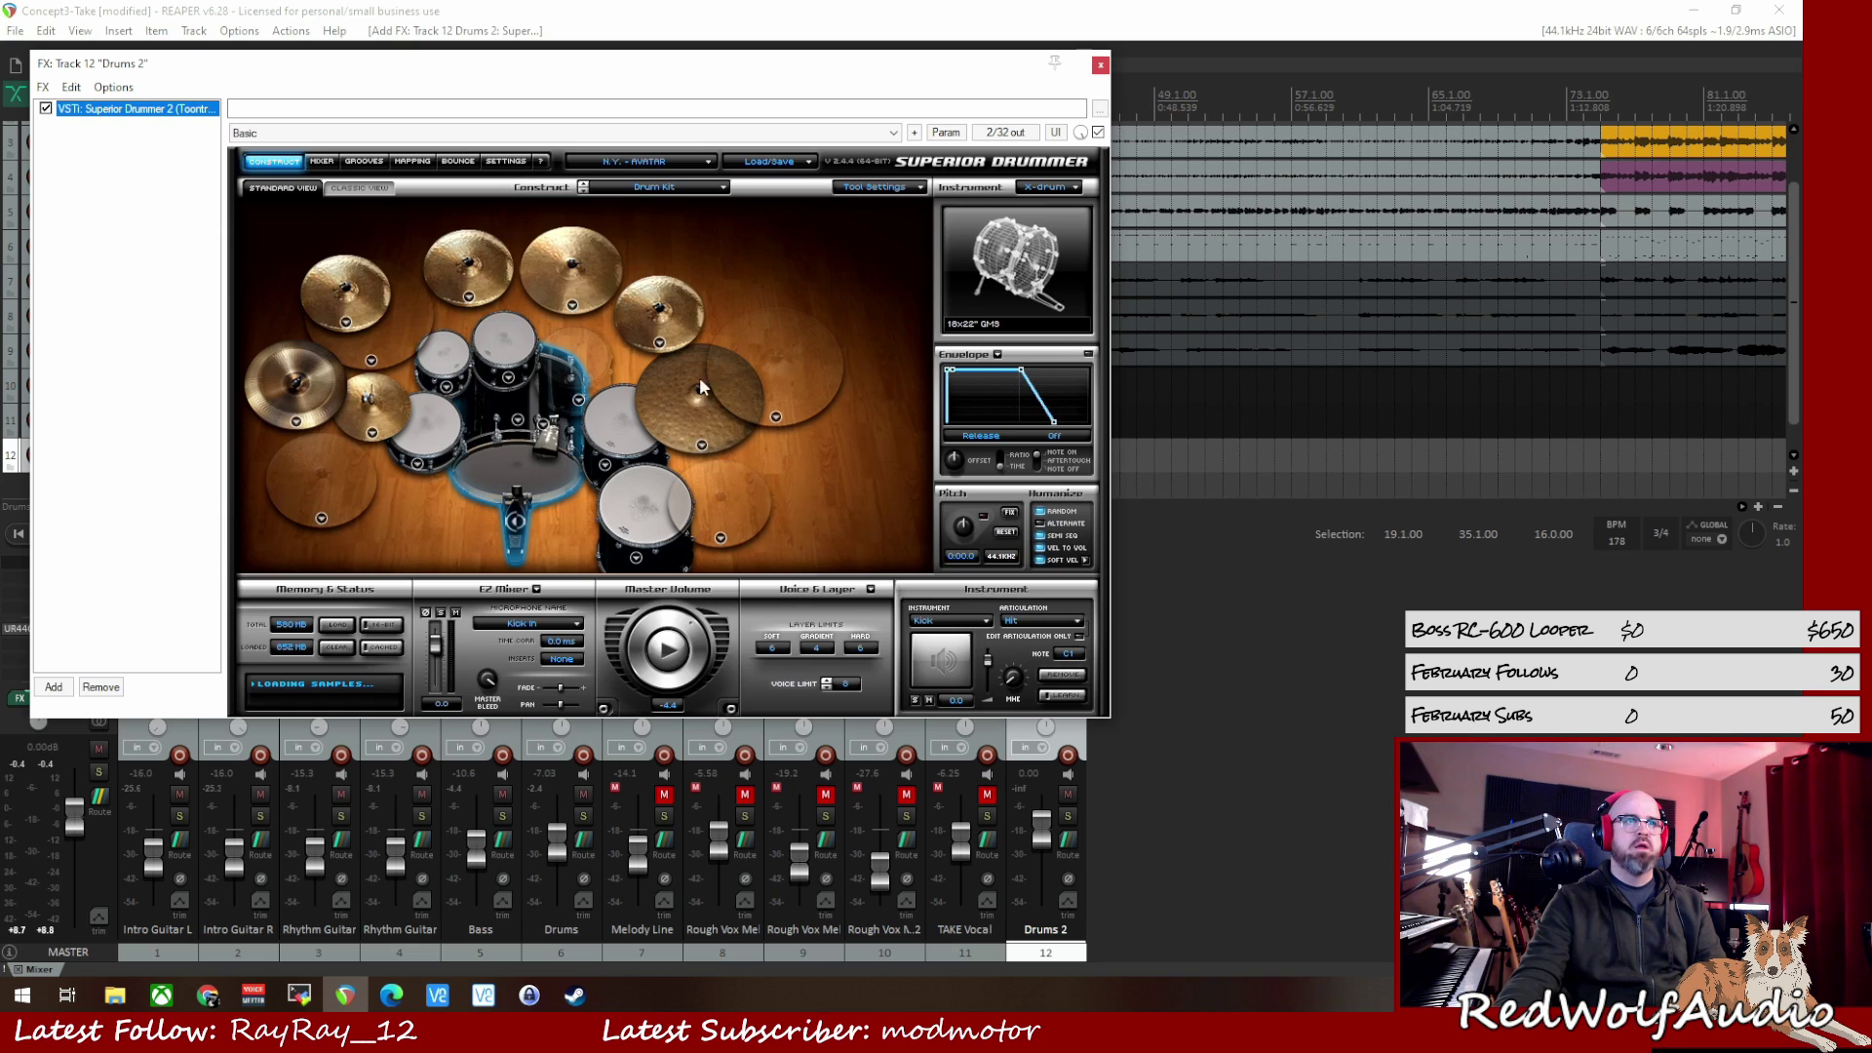
{"action": "left_click", "coordinate": [331, 161]}
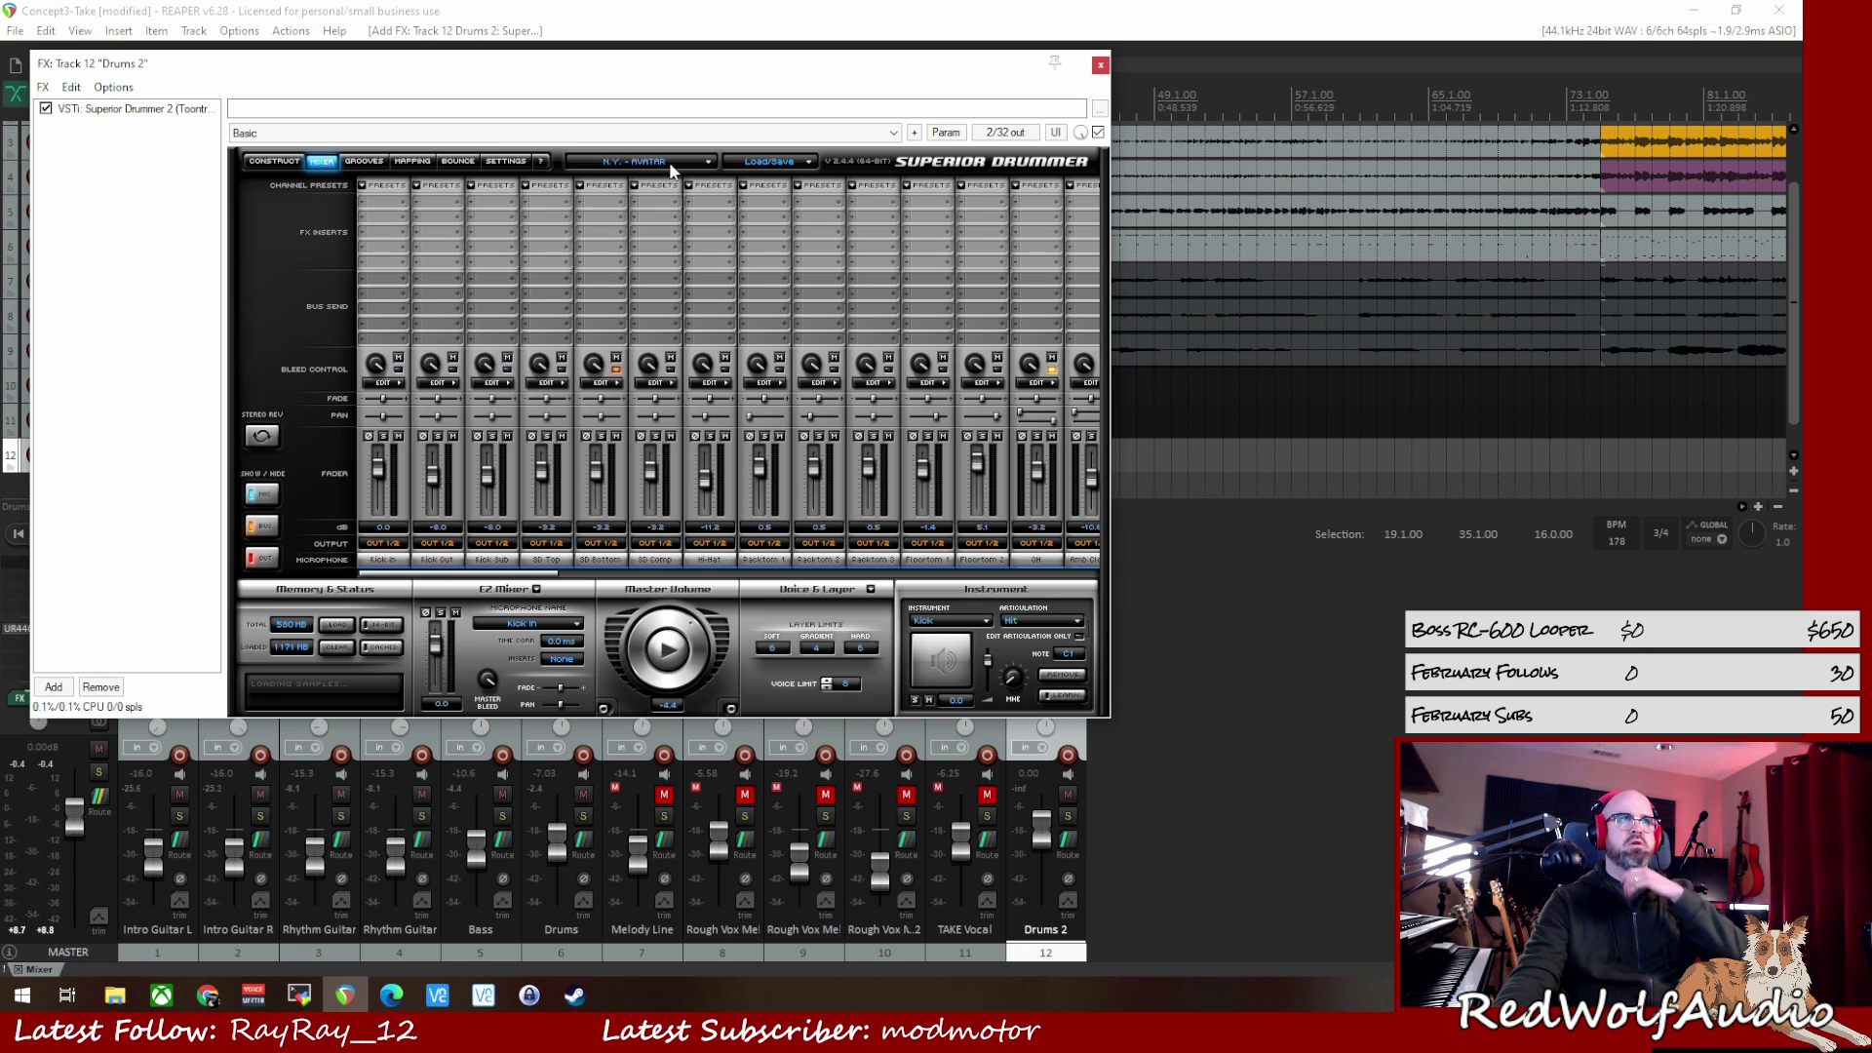
{"action": "left_click", "coordinate": [506, 161]}
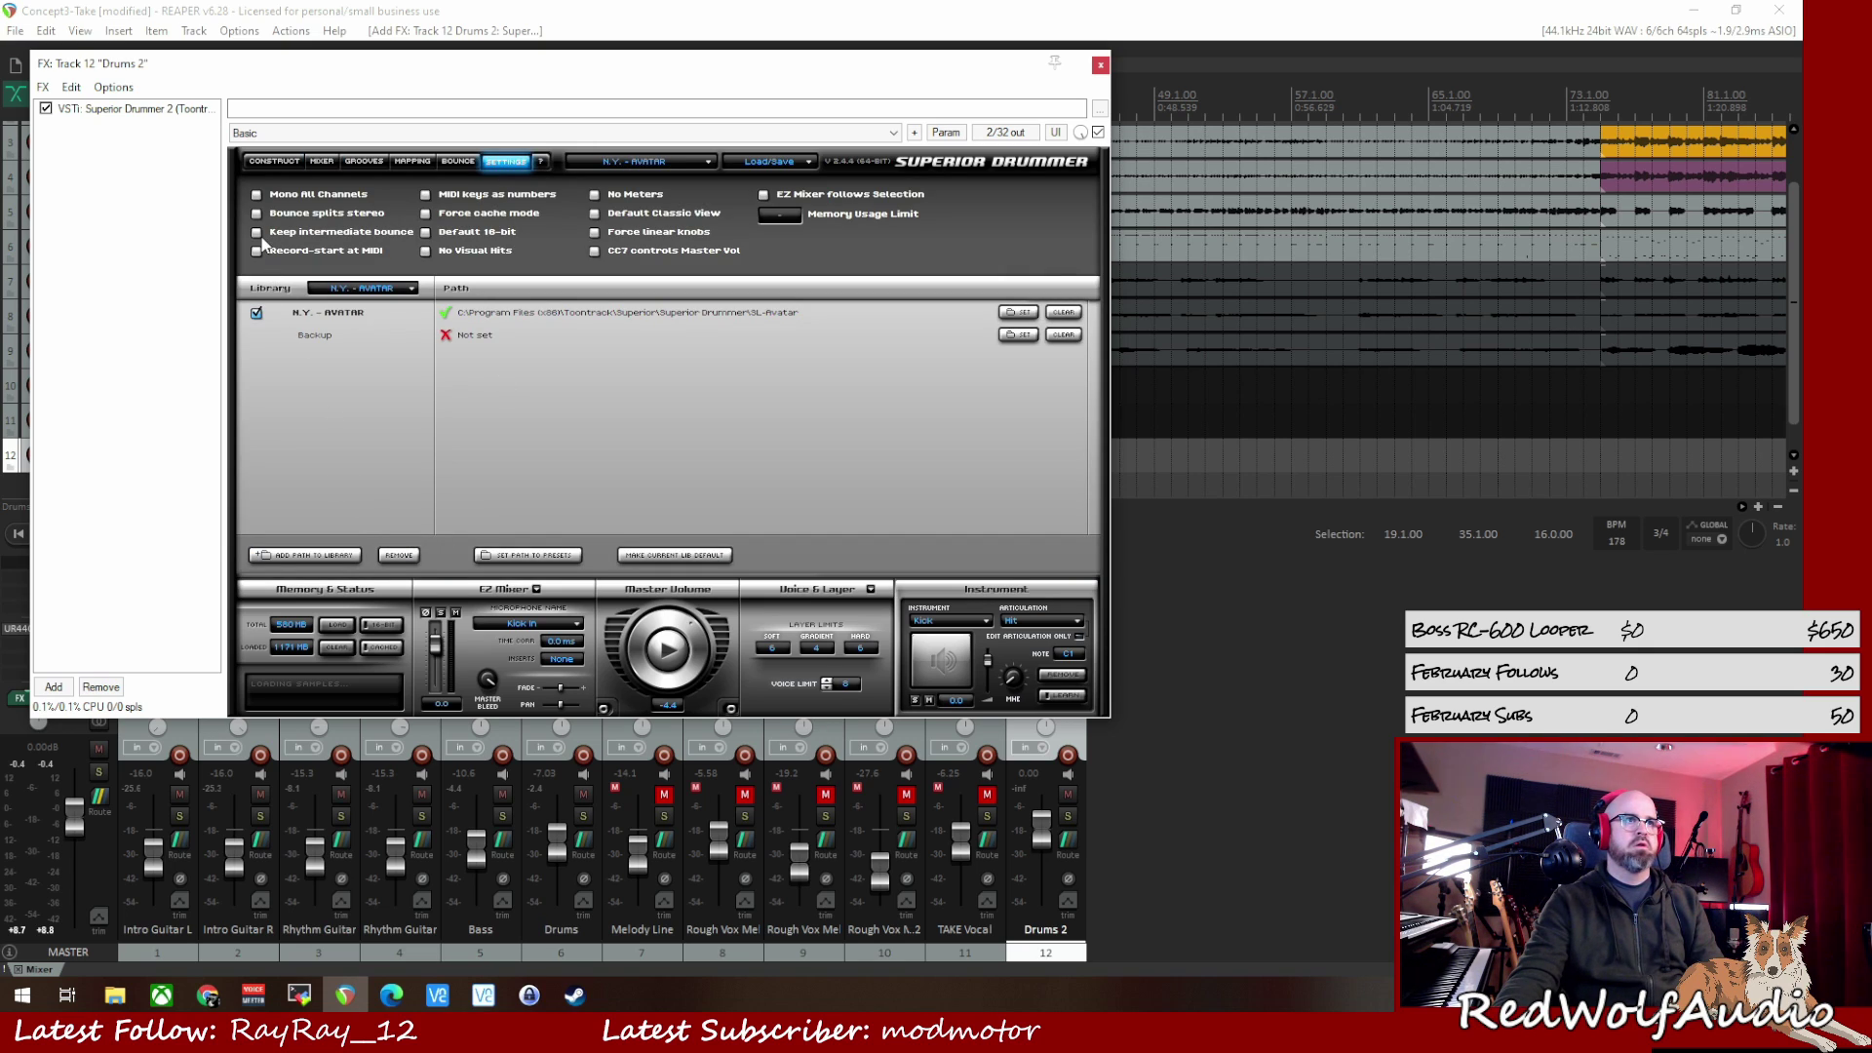
{"action": "left_click", "coordinate": [256, 195]}
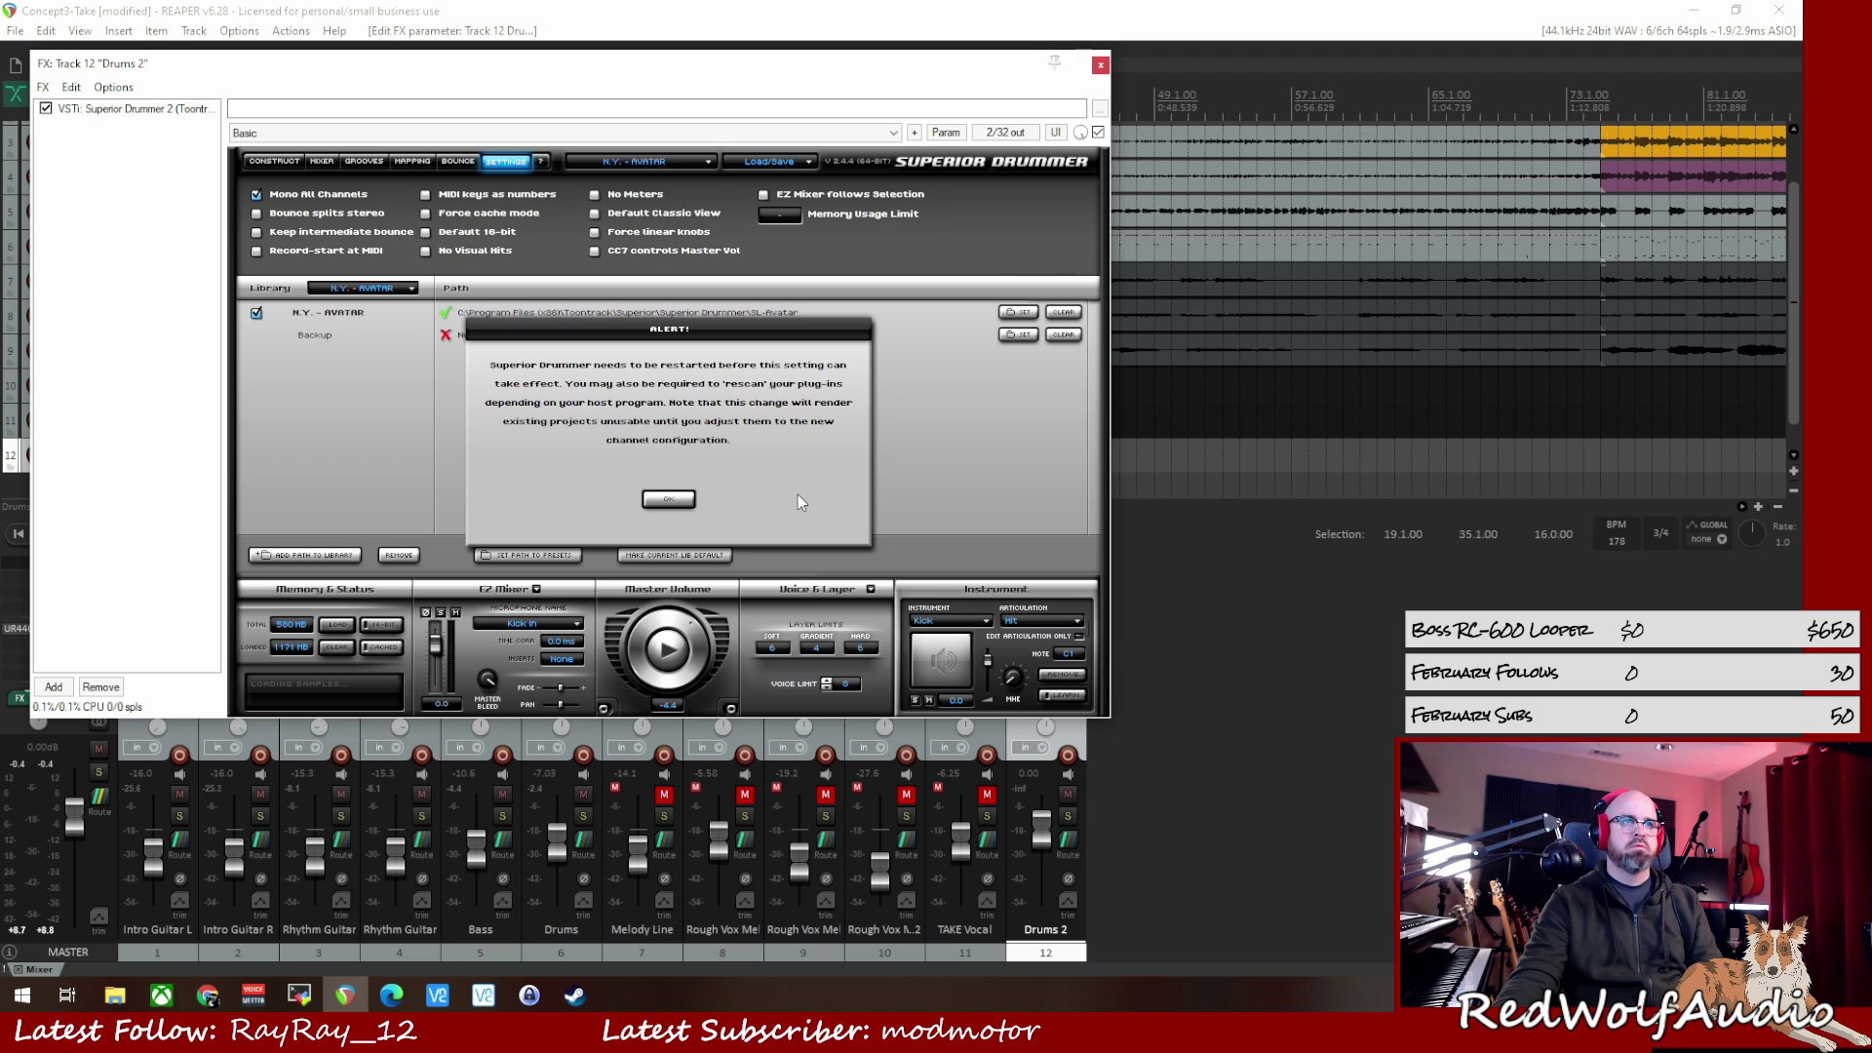
{"action": "left_click", "coordinate": [668, 500]}
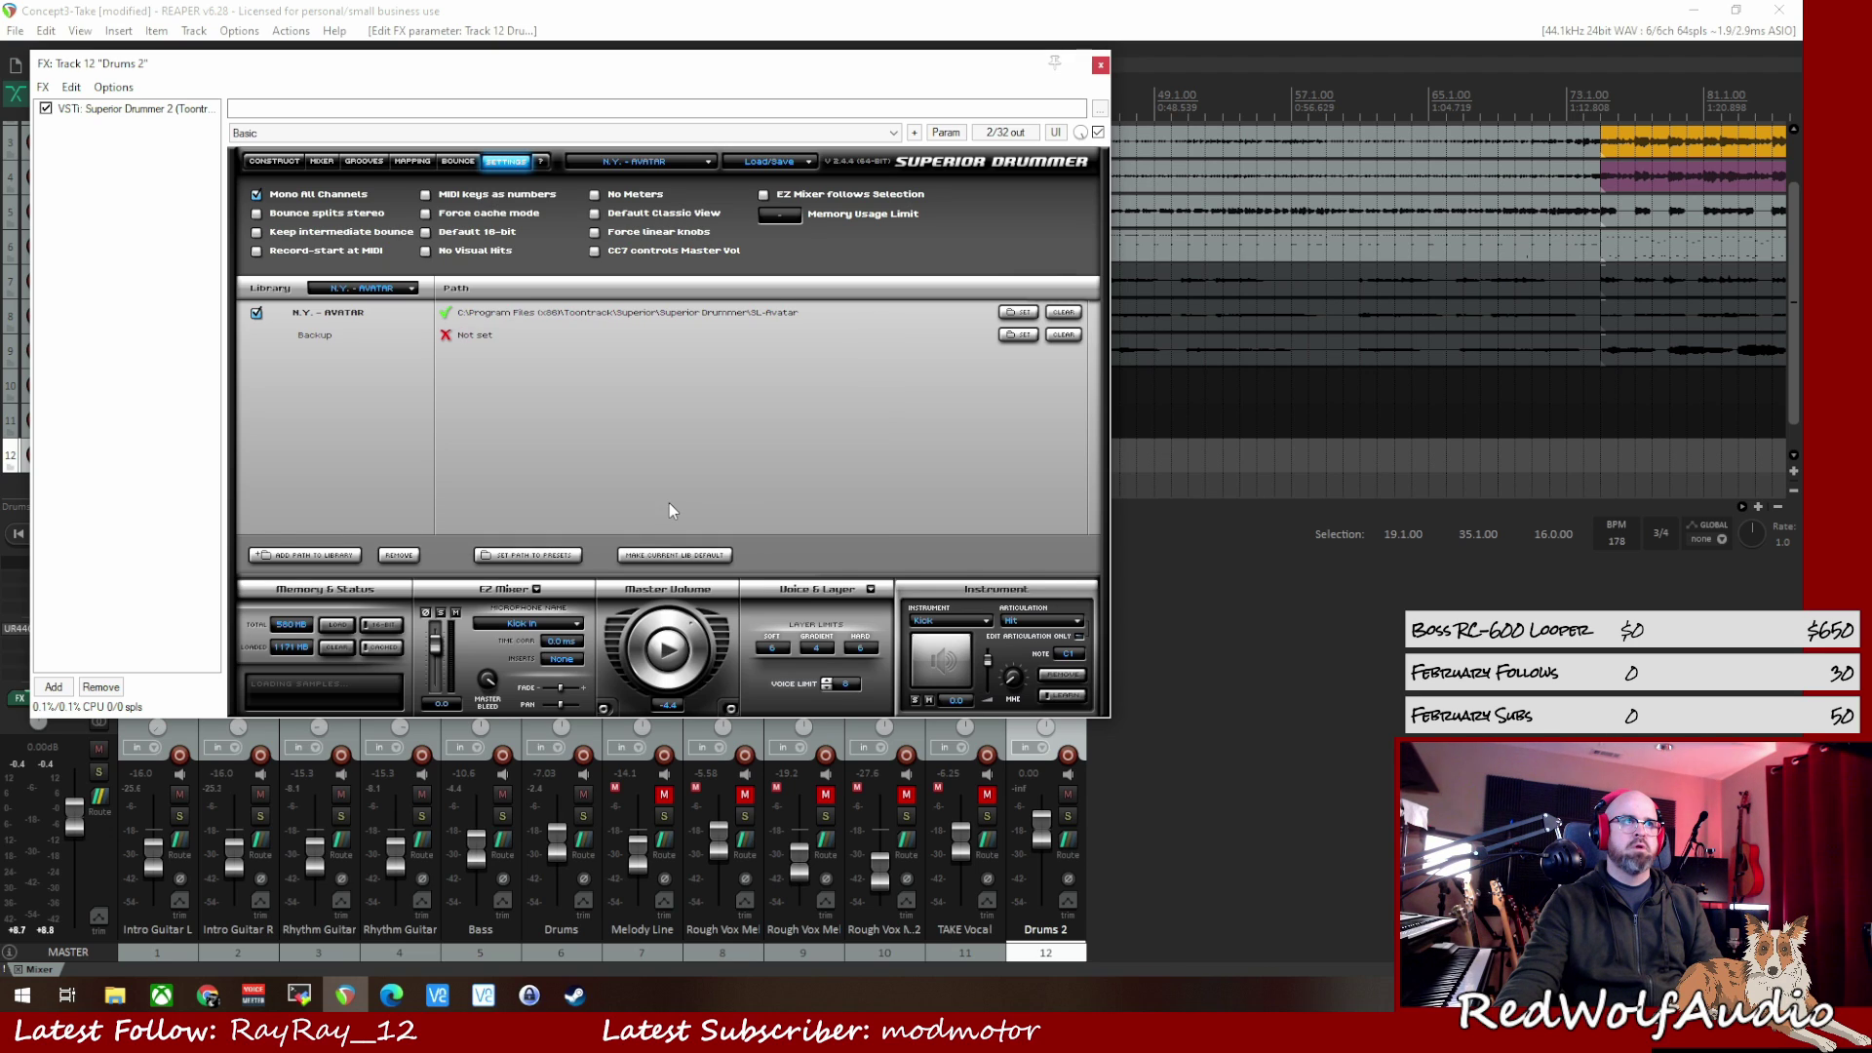
{"action": "left_click", "coordinate": [257, 194]}
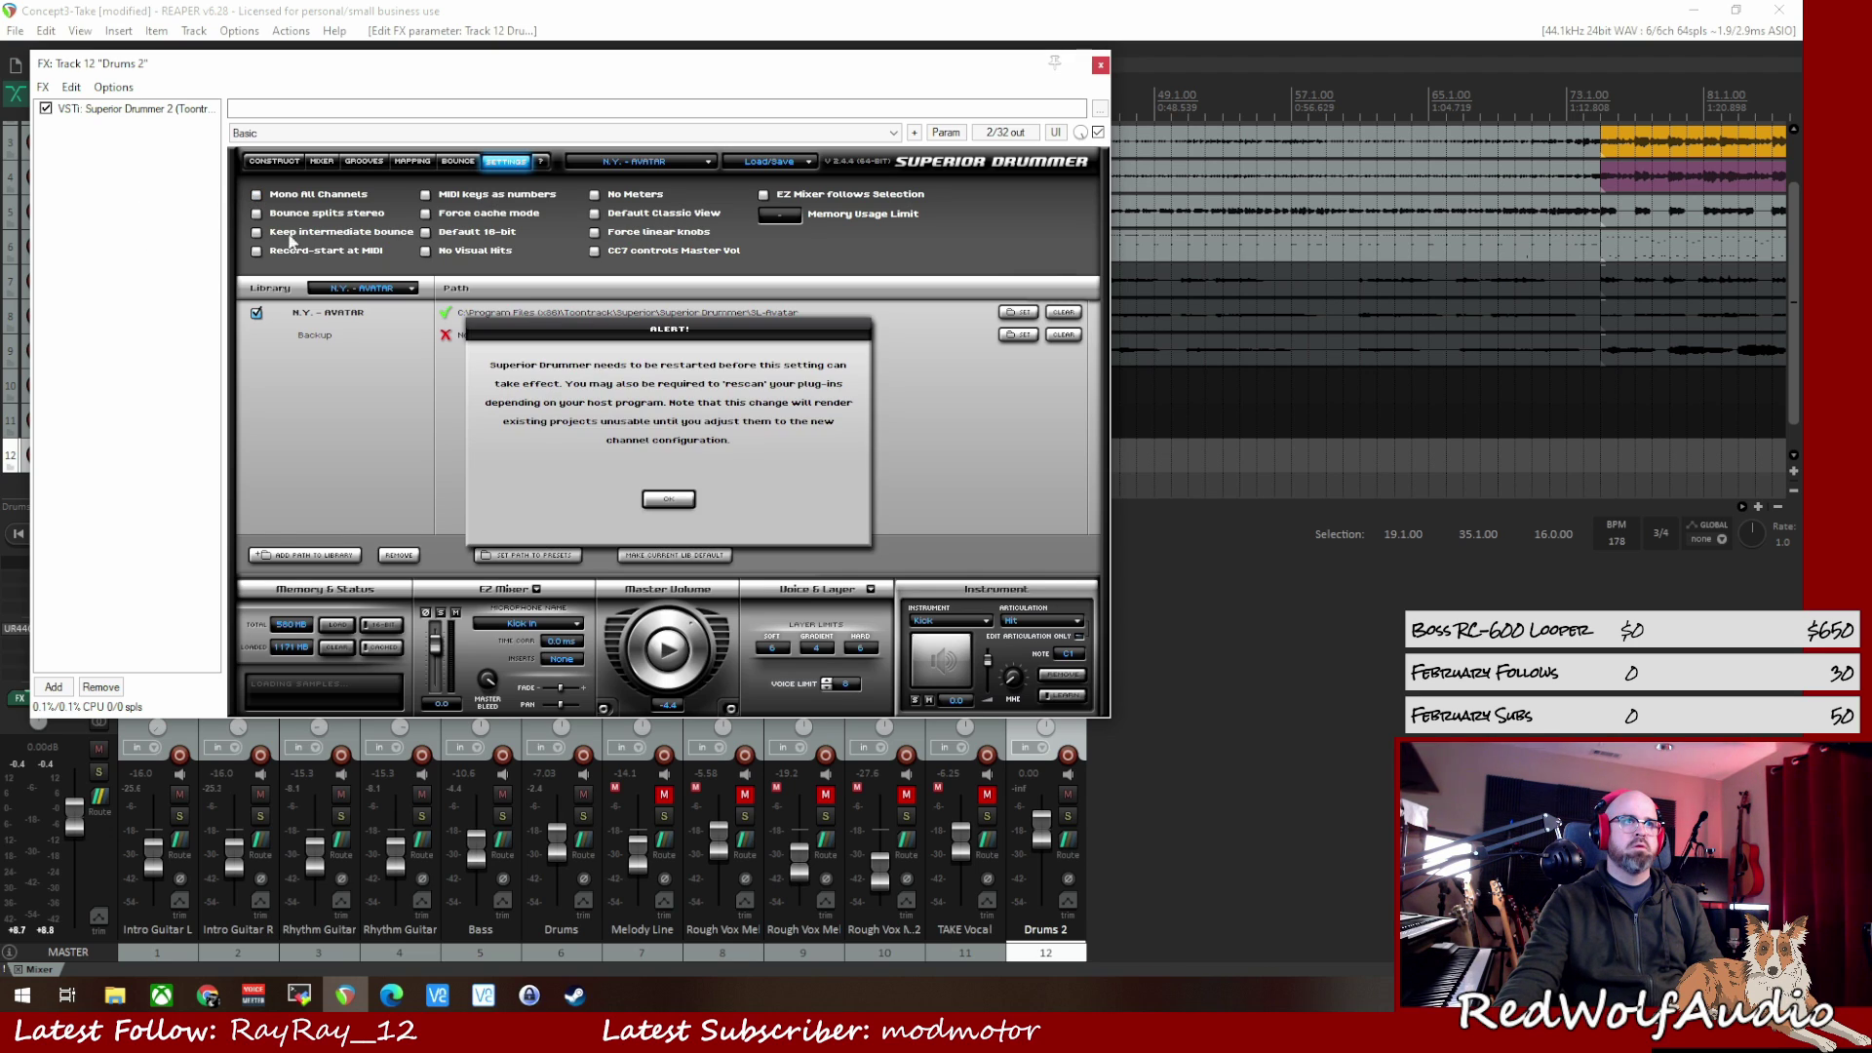
{"action": "left_click", "coordinate": [669, 500]}
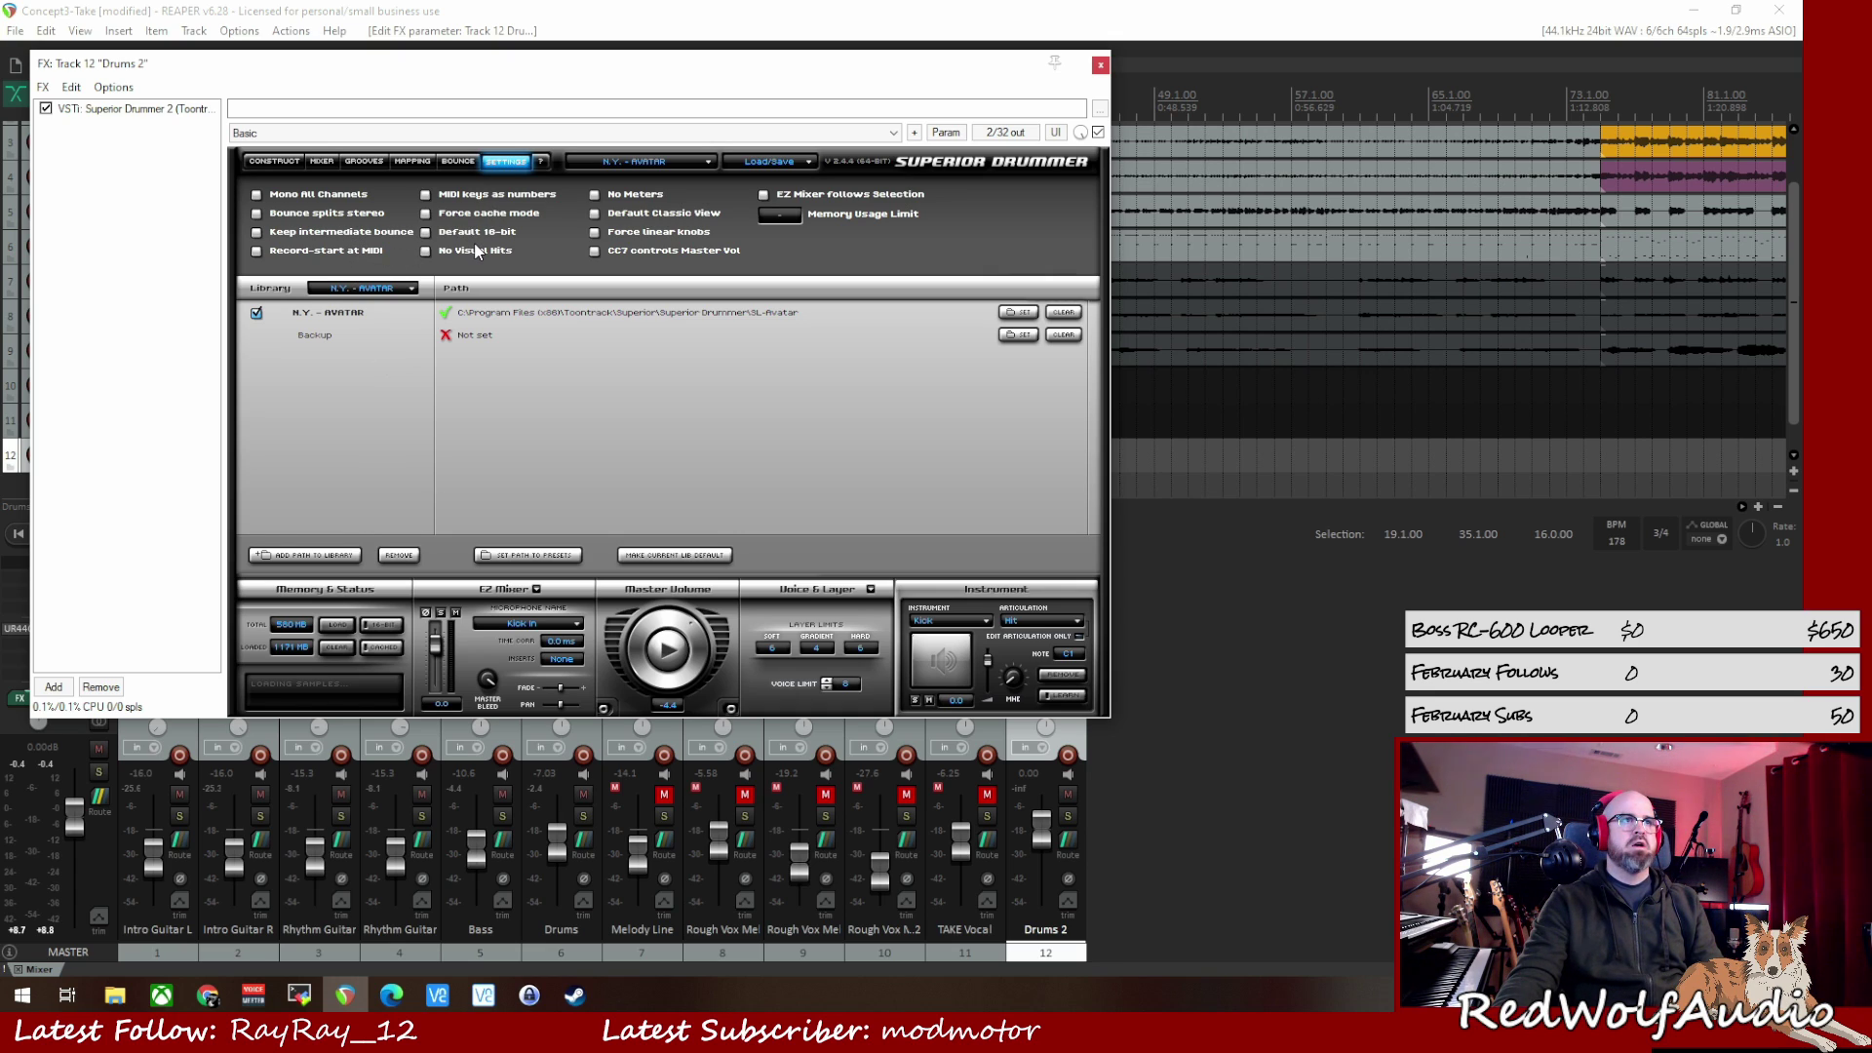
Set the microphone channel outputs in Superior Drummer's mixer to Multichannel.
{"action": "left_click", "coordinate": [291, 162]}
{"action": "left_click", "coordinate": [327, 161]}
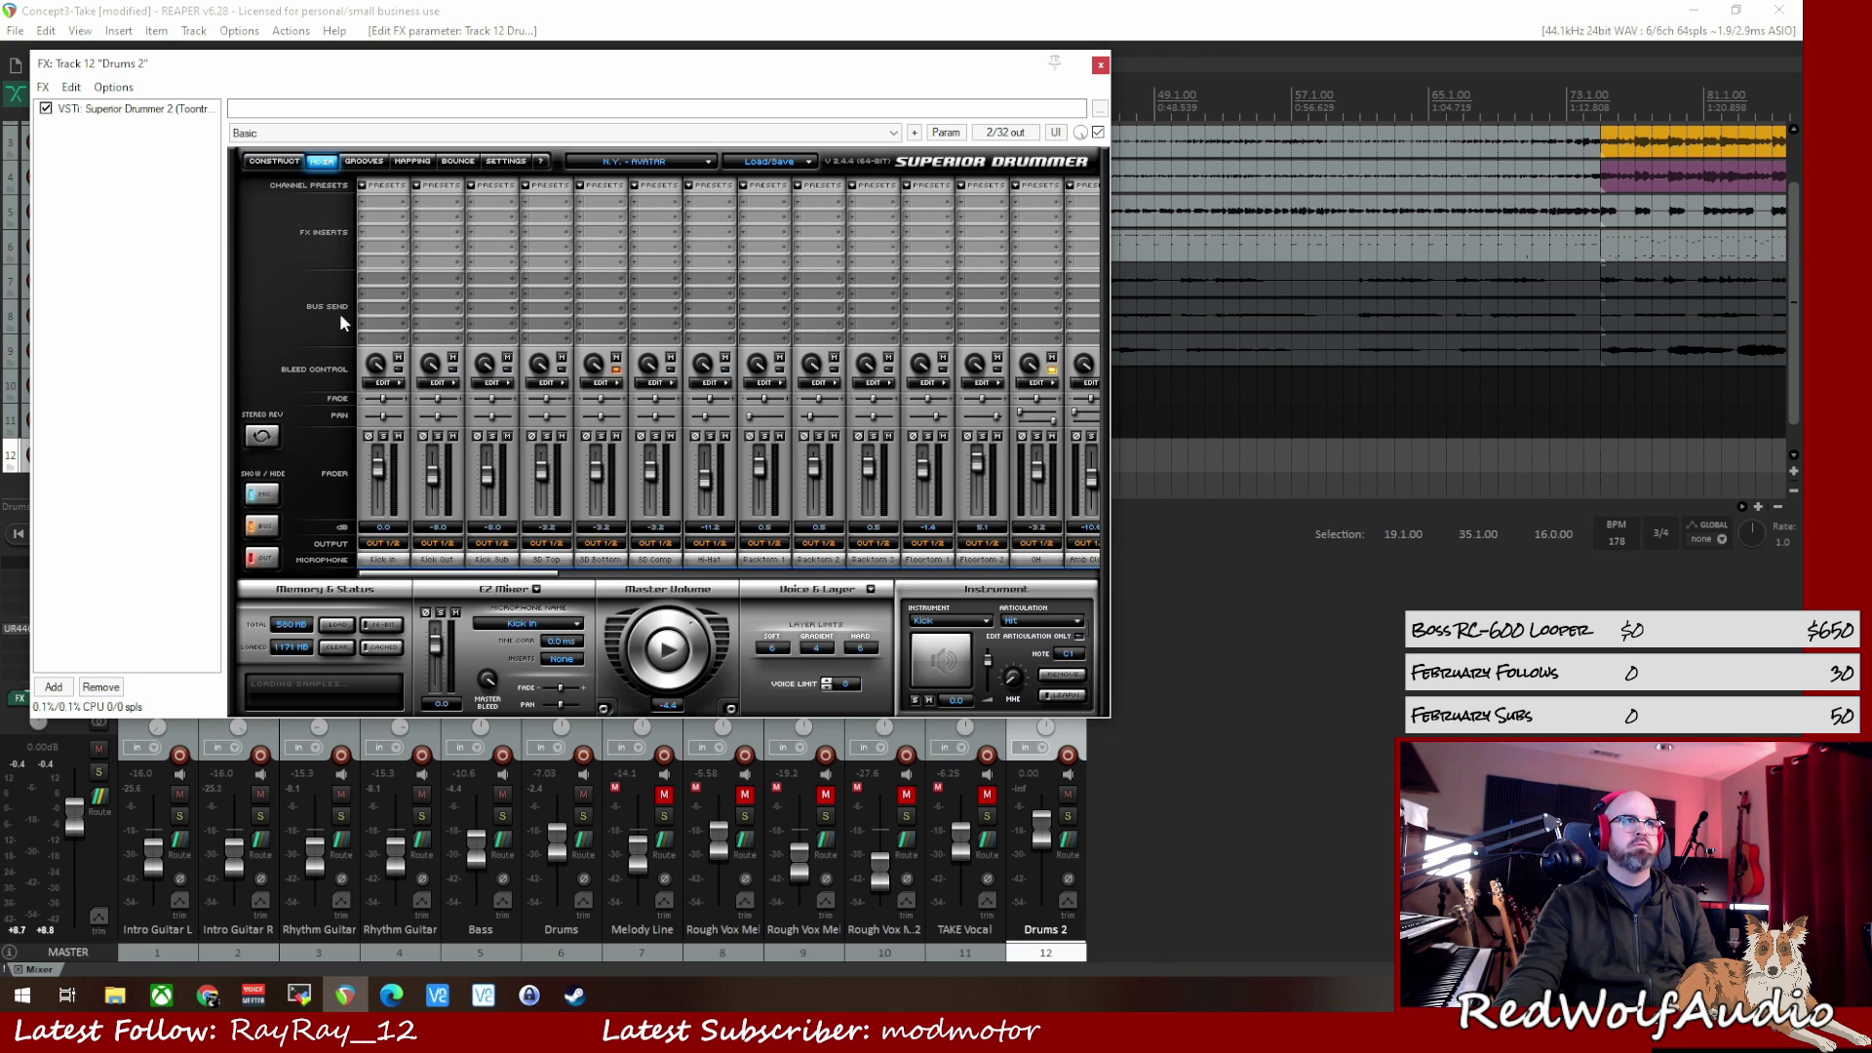
{"action": "left_click", "coordinate": [384, 545]}
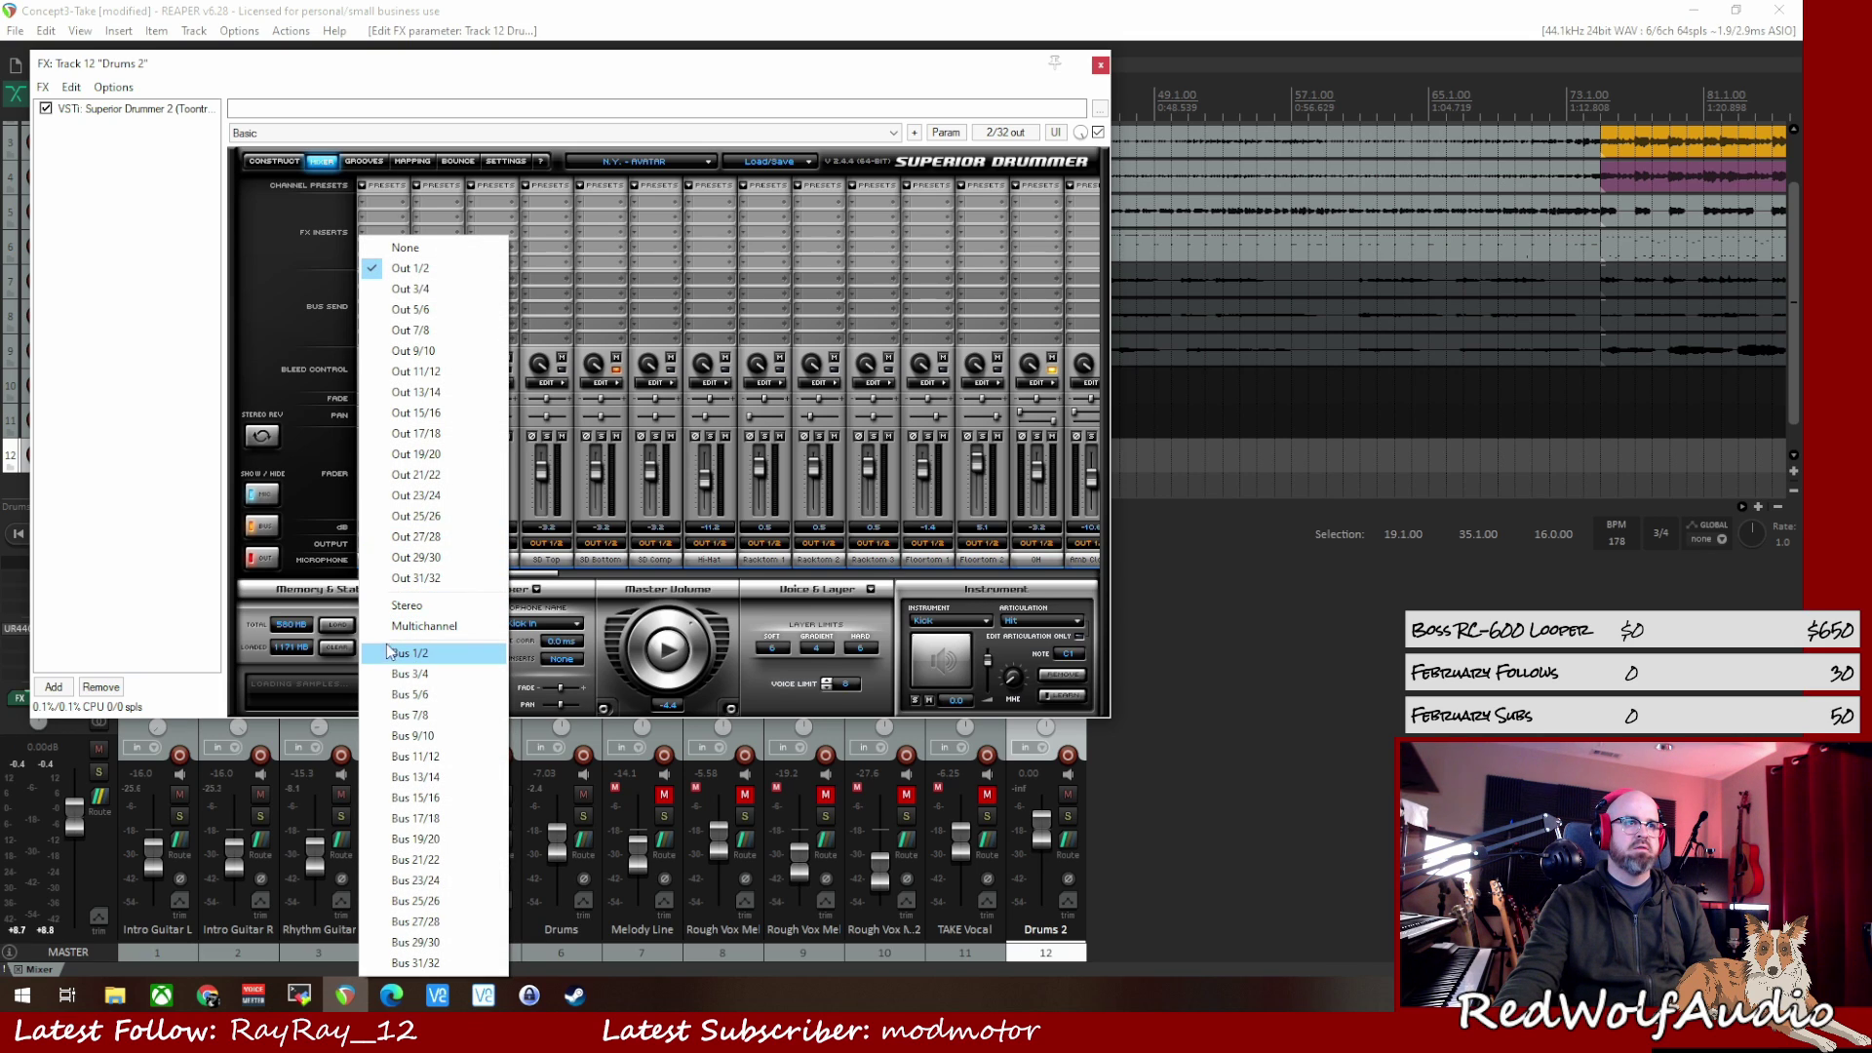
{"action": "left_click", "coordinate": [424, 627]}
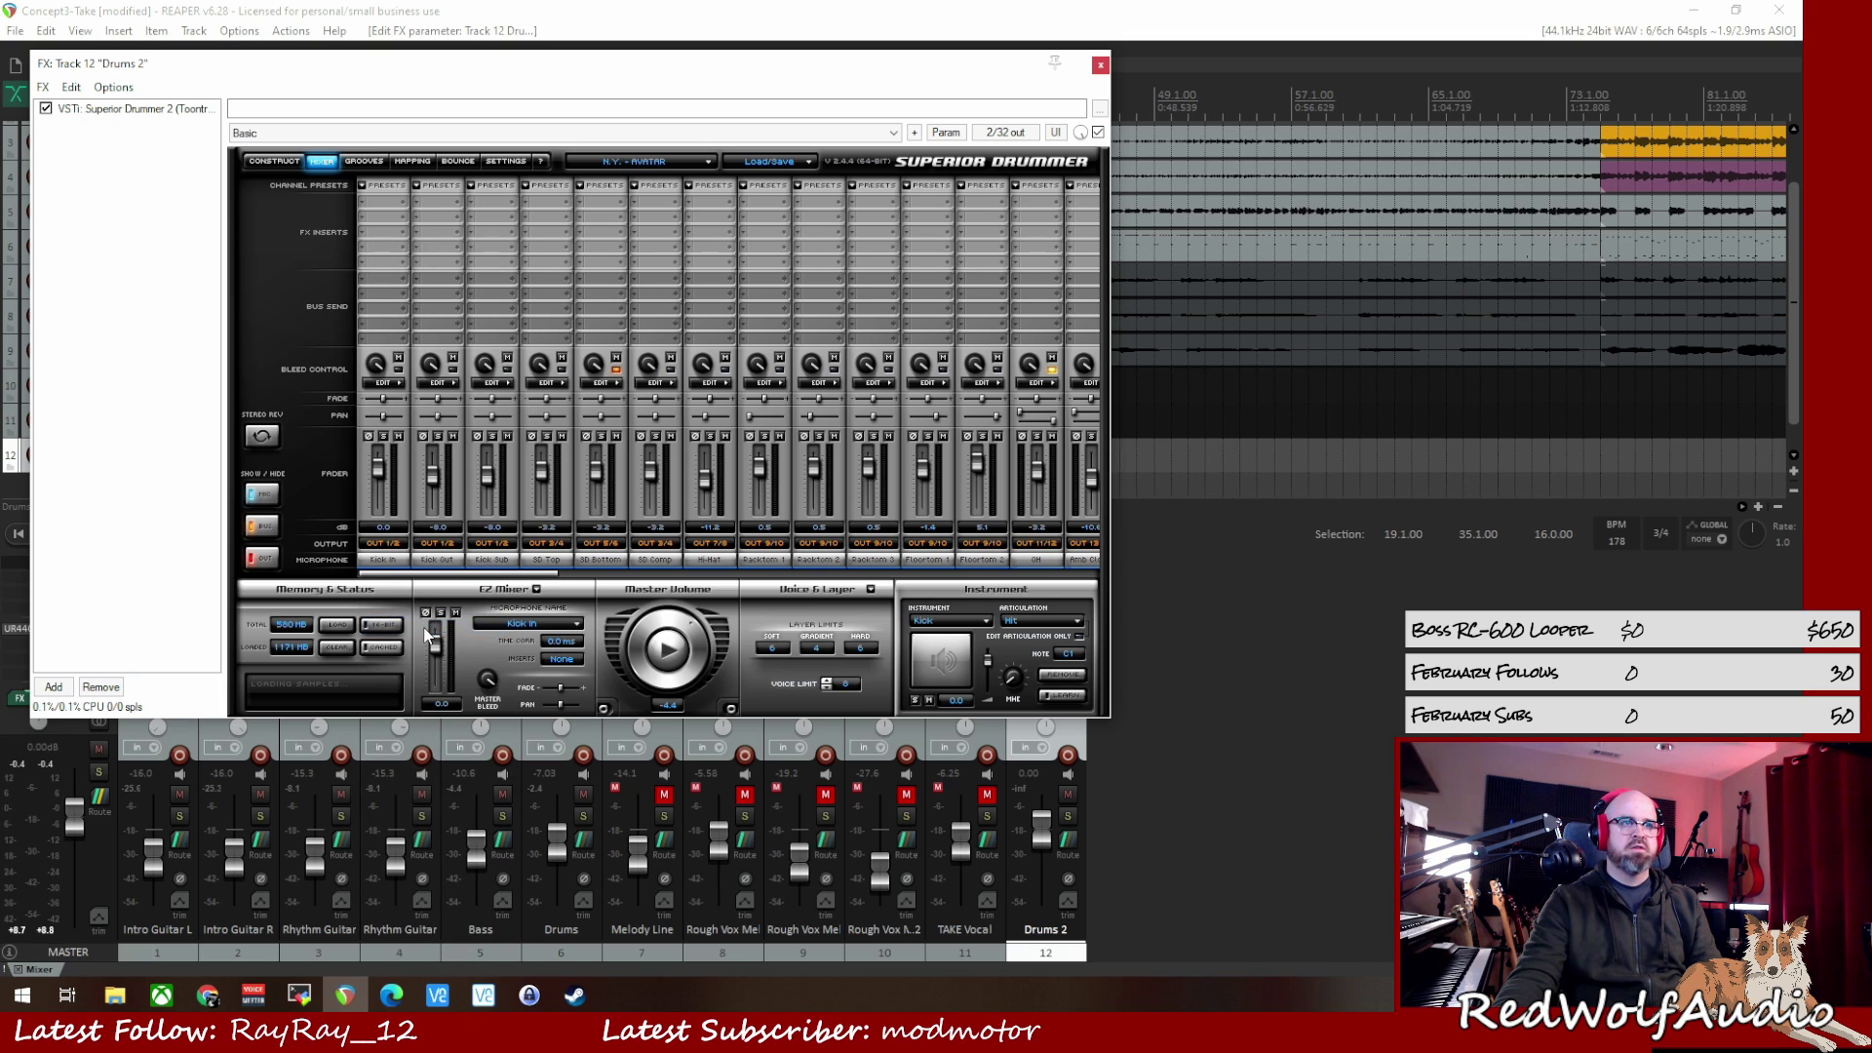
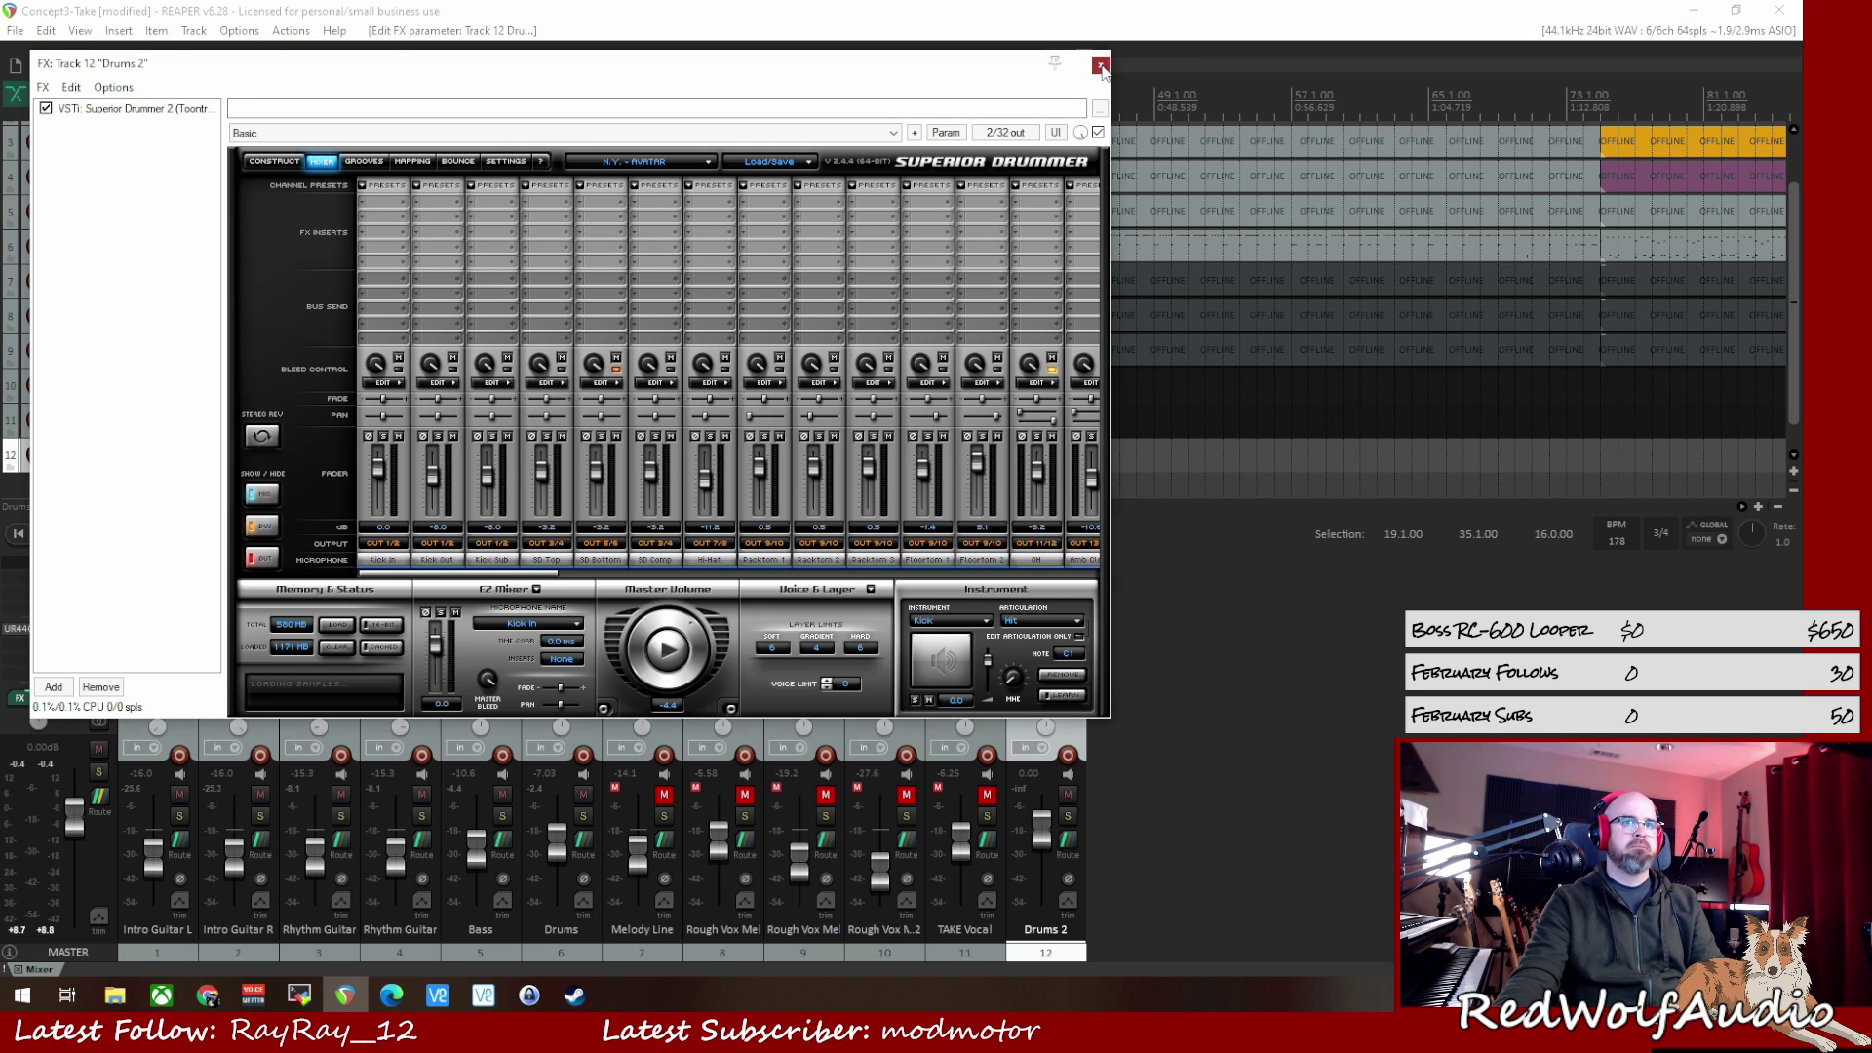
Expand the plug-in pin connections of Superior Drummer 2 on the Drums 2 track to 32 output channels.
{"action": "left_click", "coordinate": [1101, 65]}
{"action": "left_click", "coordinate": [1043, 563]}
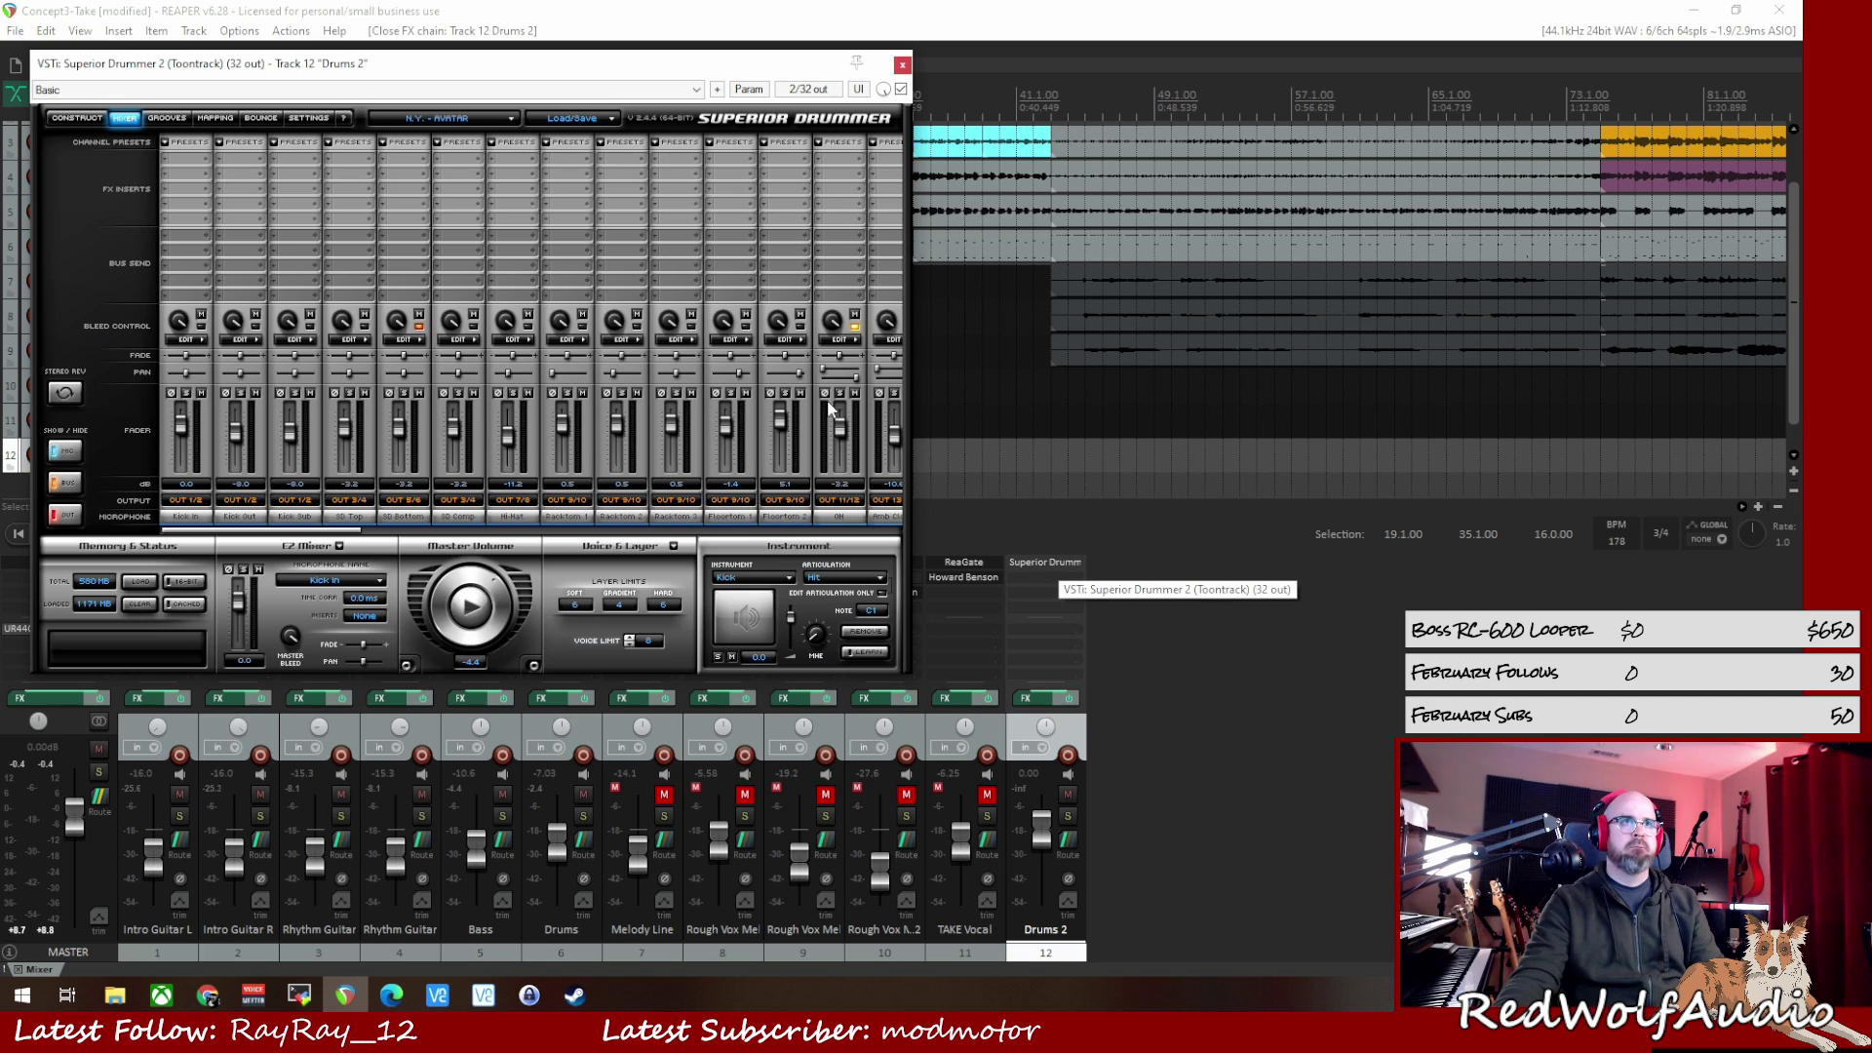
{"action": "left_click", "coordinate": [798, 93]}
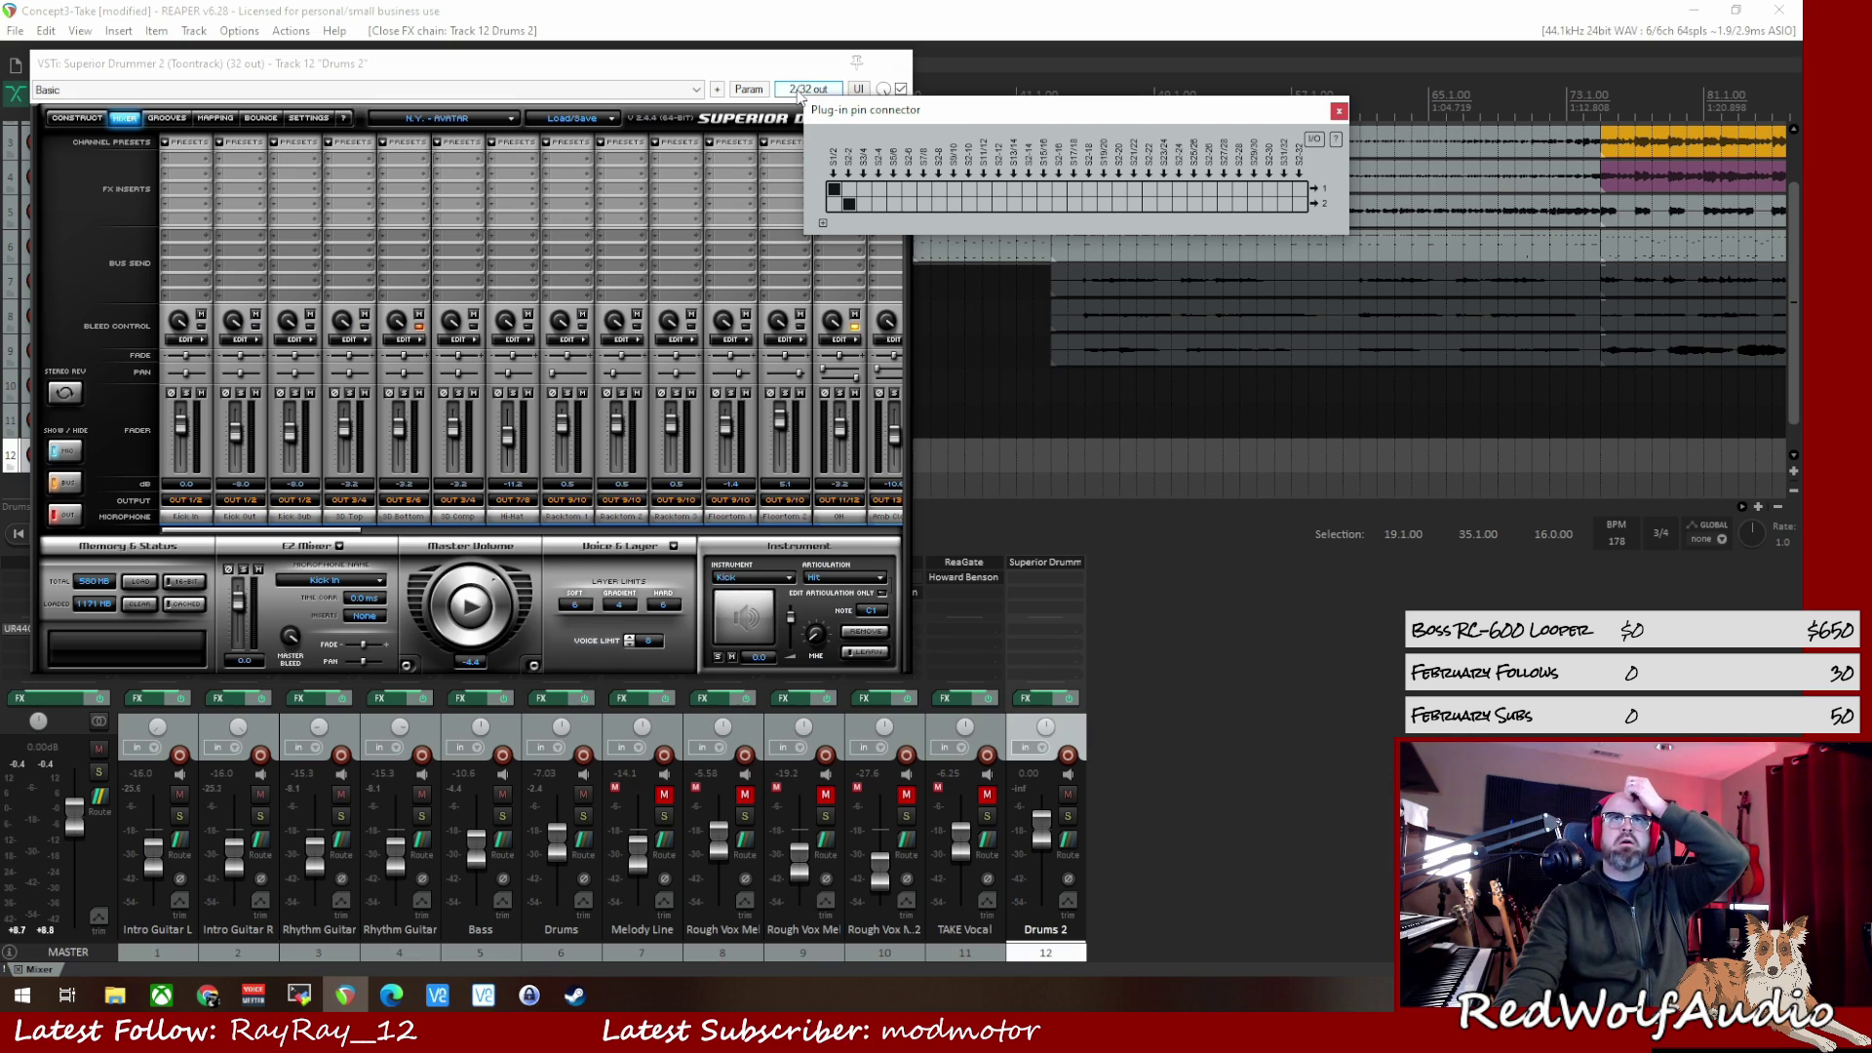
{"action": "left_click", "coordinate": [823, 223]}
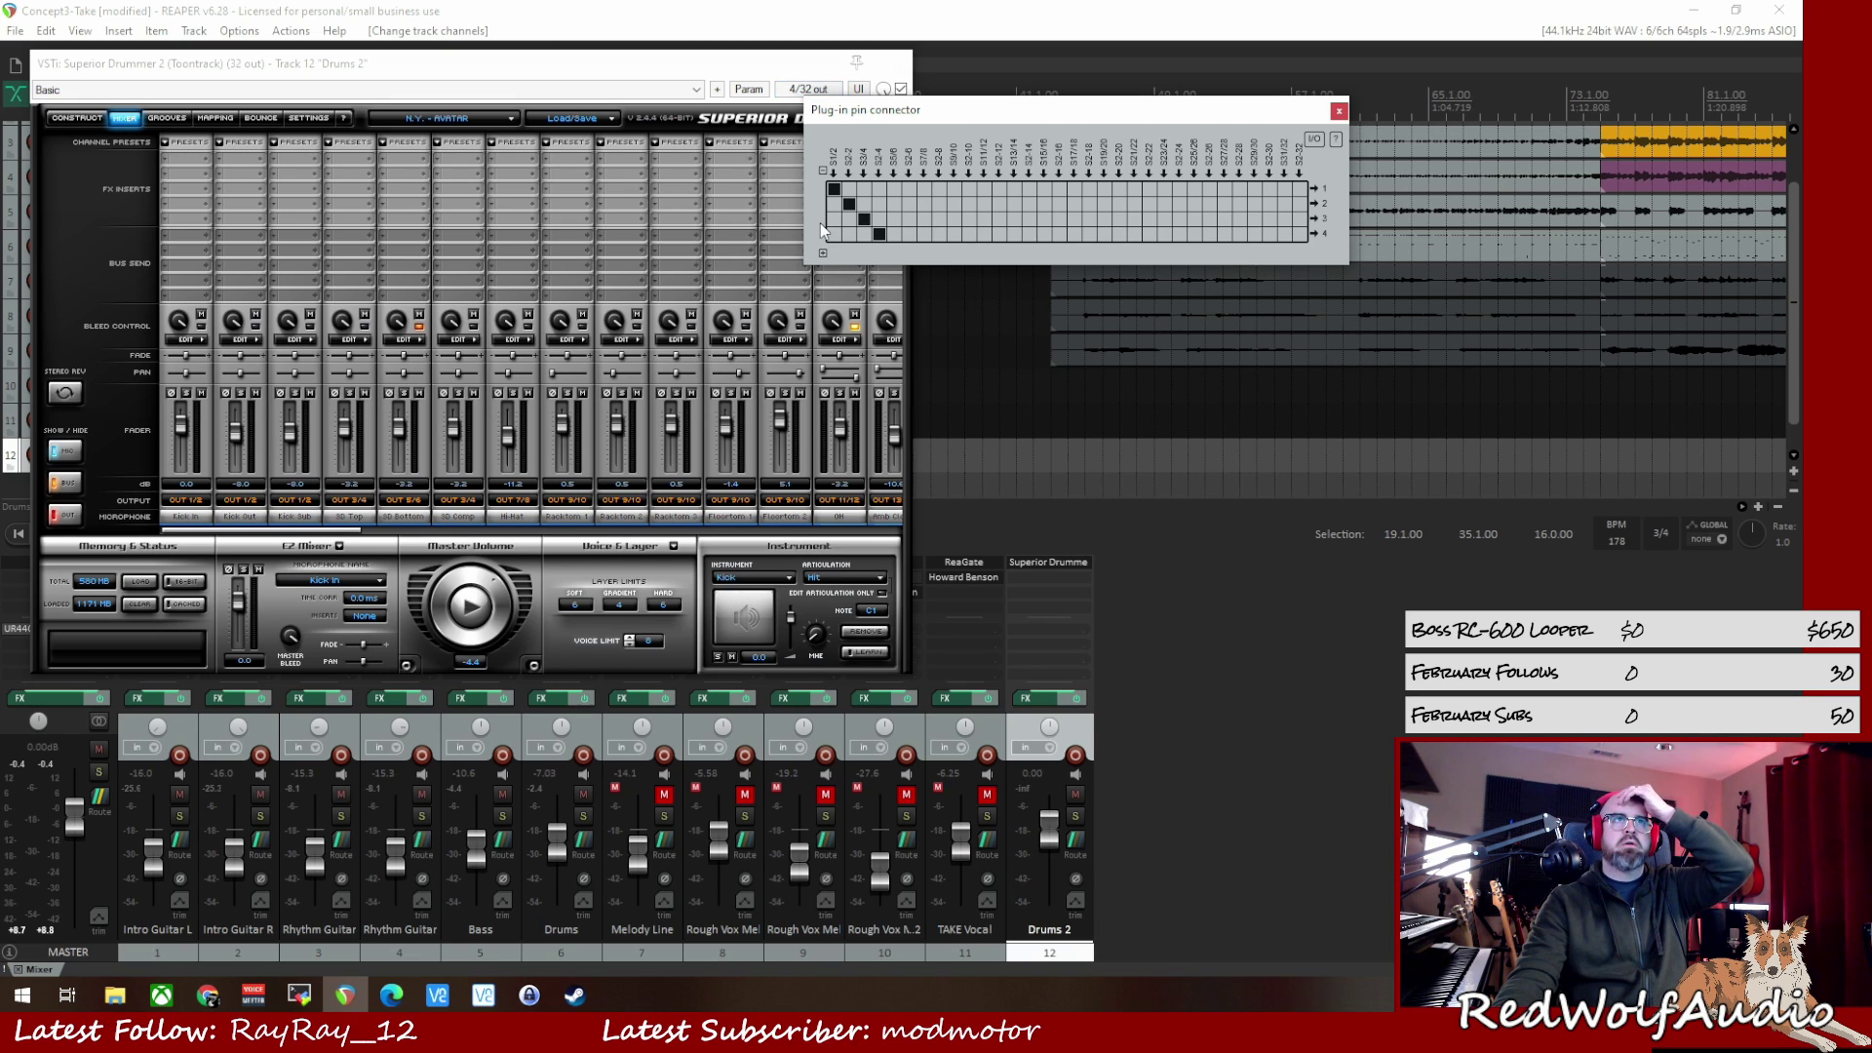
{"action": "left_click", "coordinate": [823, 253]}
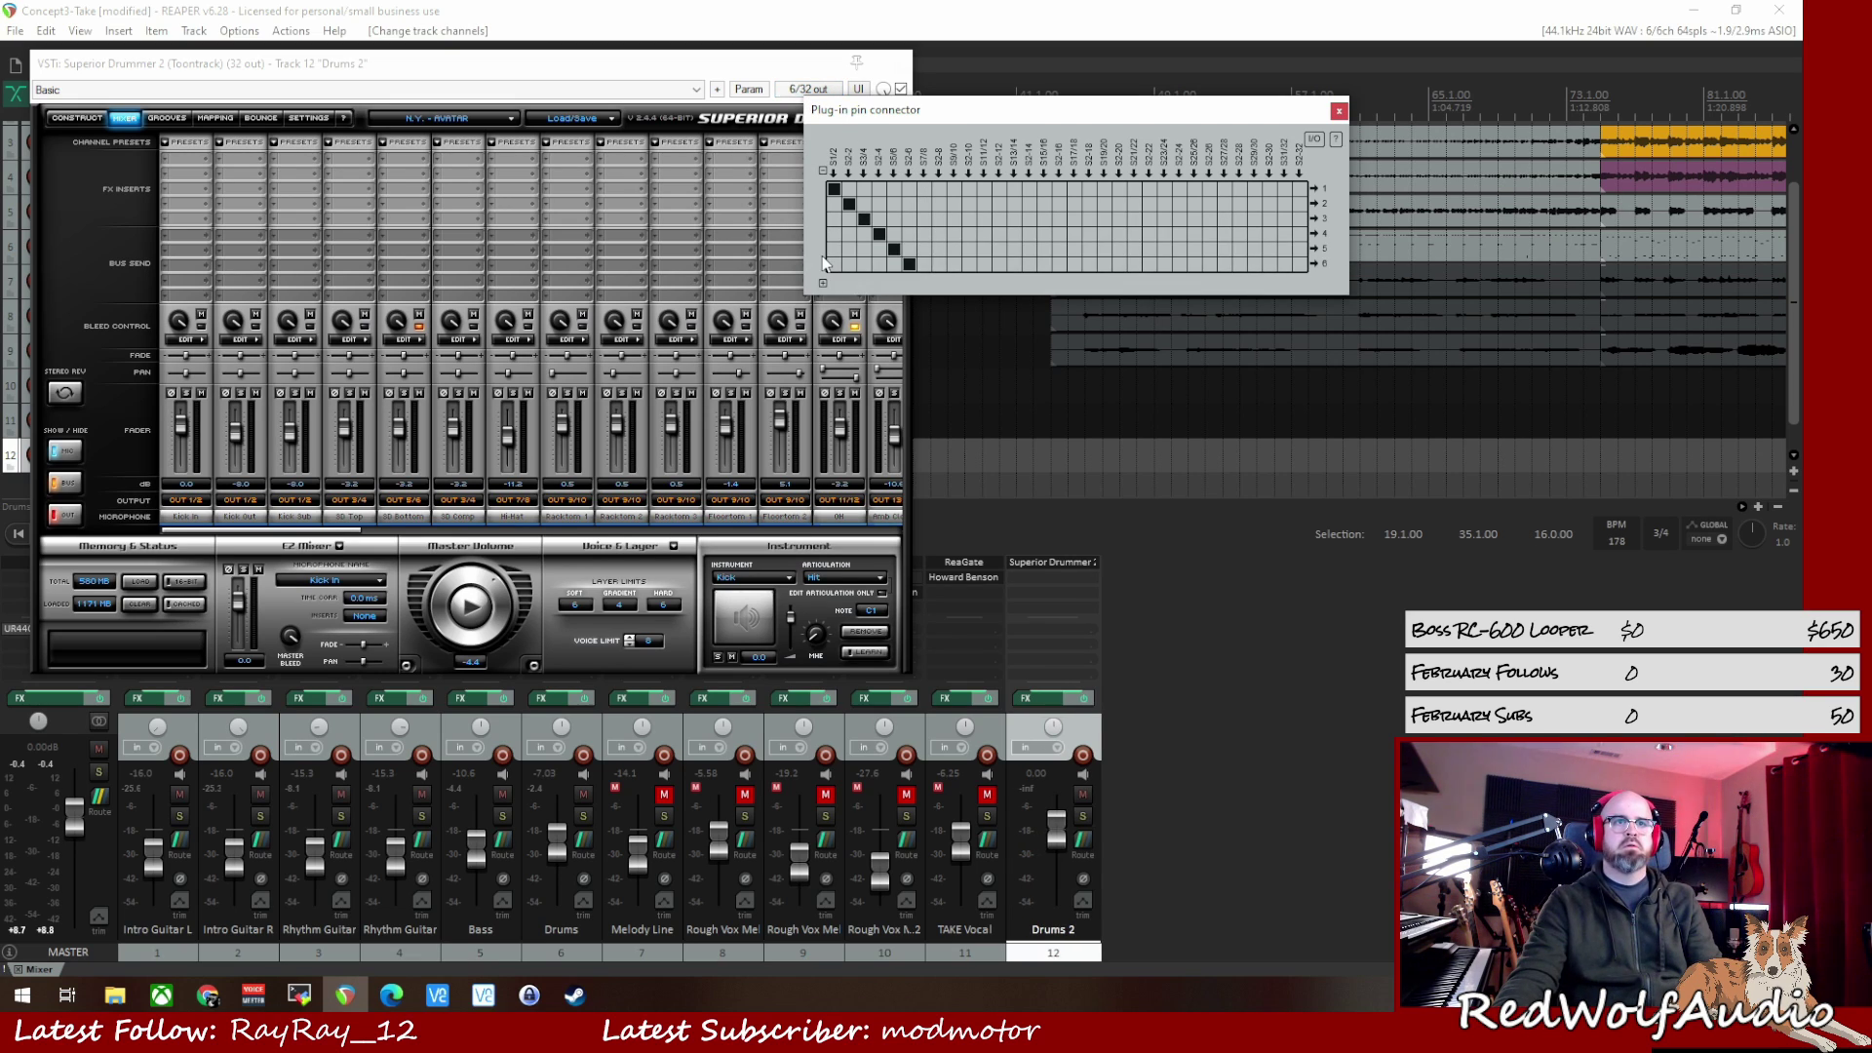
{"action": "left_click", "coordinate": [822, 283]}
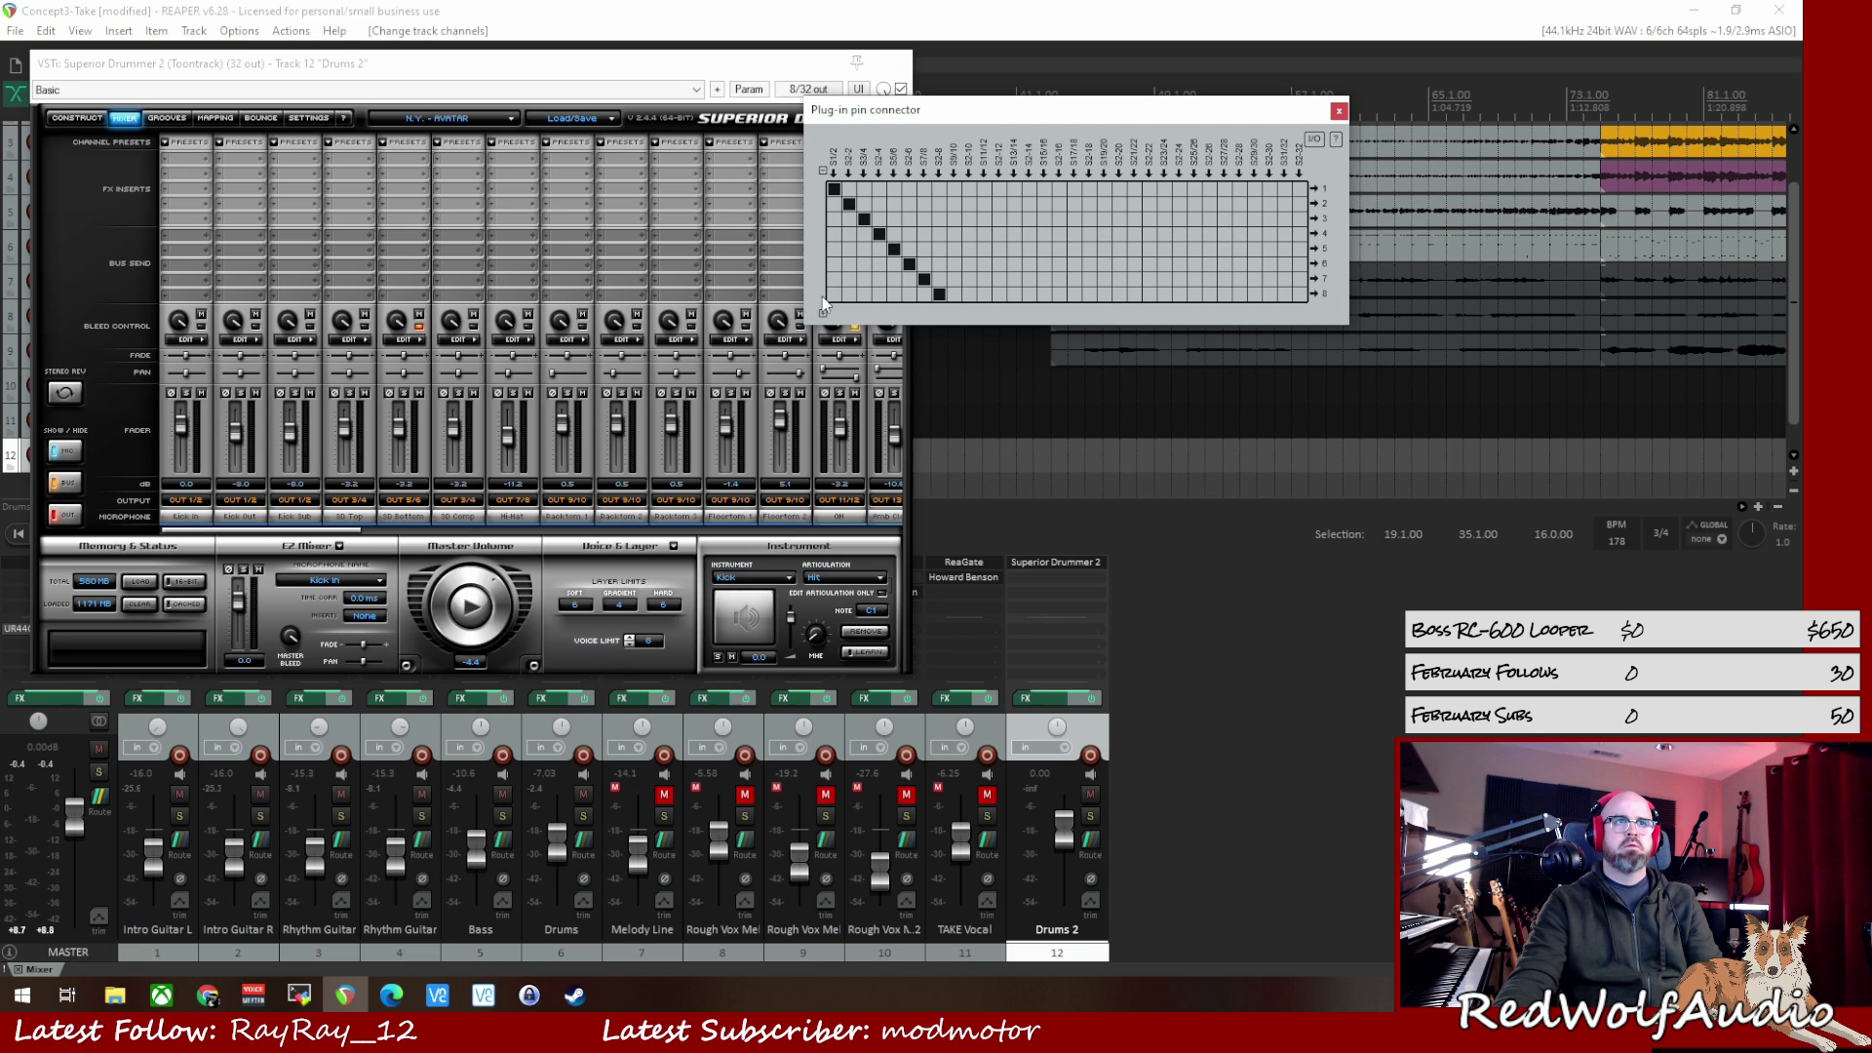
{"action": "left_click", "coordinate": [823, 314]}
{"action": "left_click", "coordinate": [824, 344]}
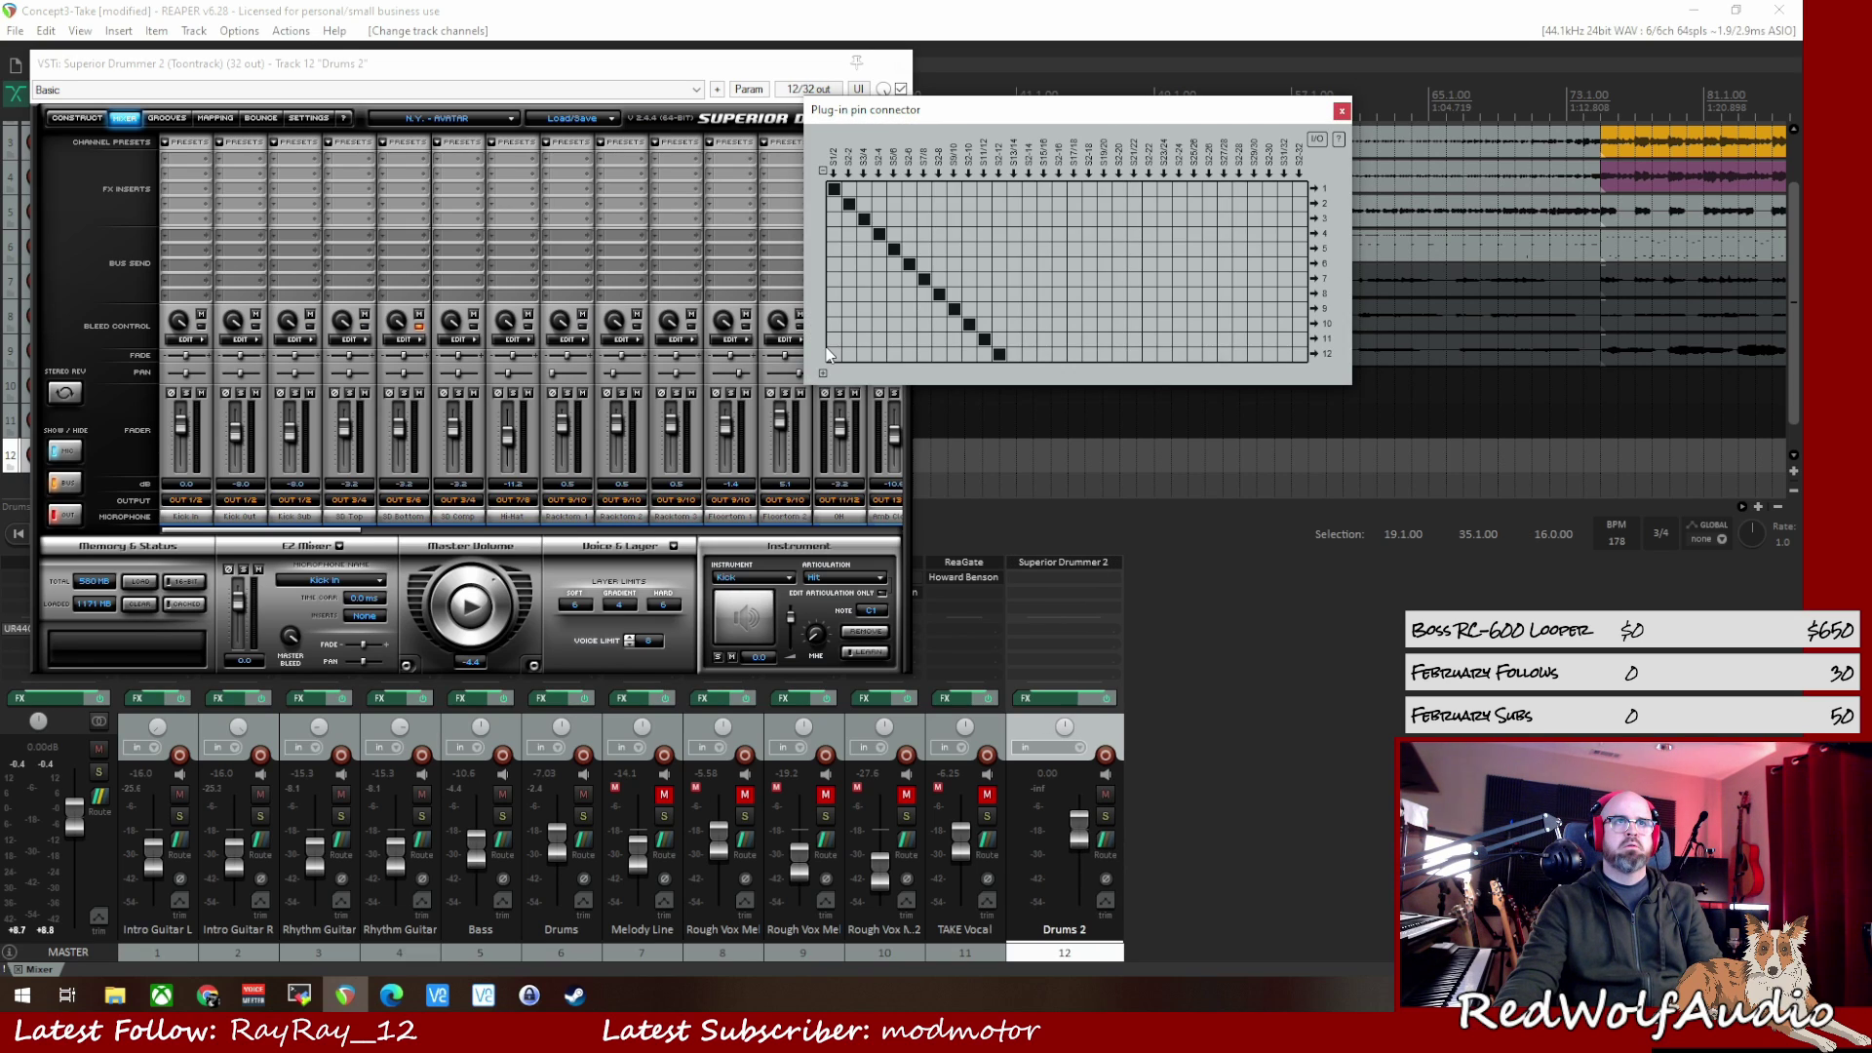
{"action": "left_click", "coordinate": [824, 372]}
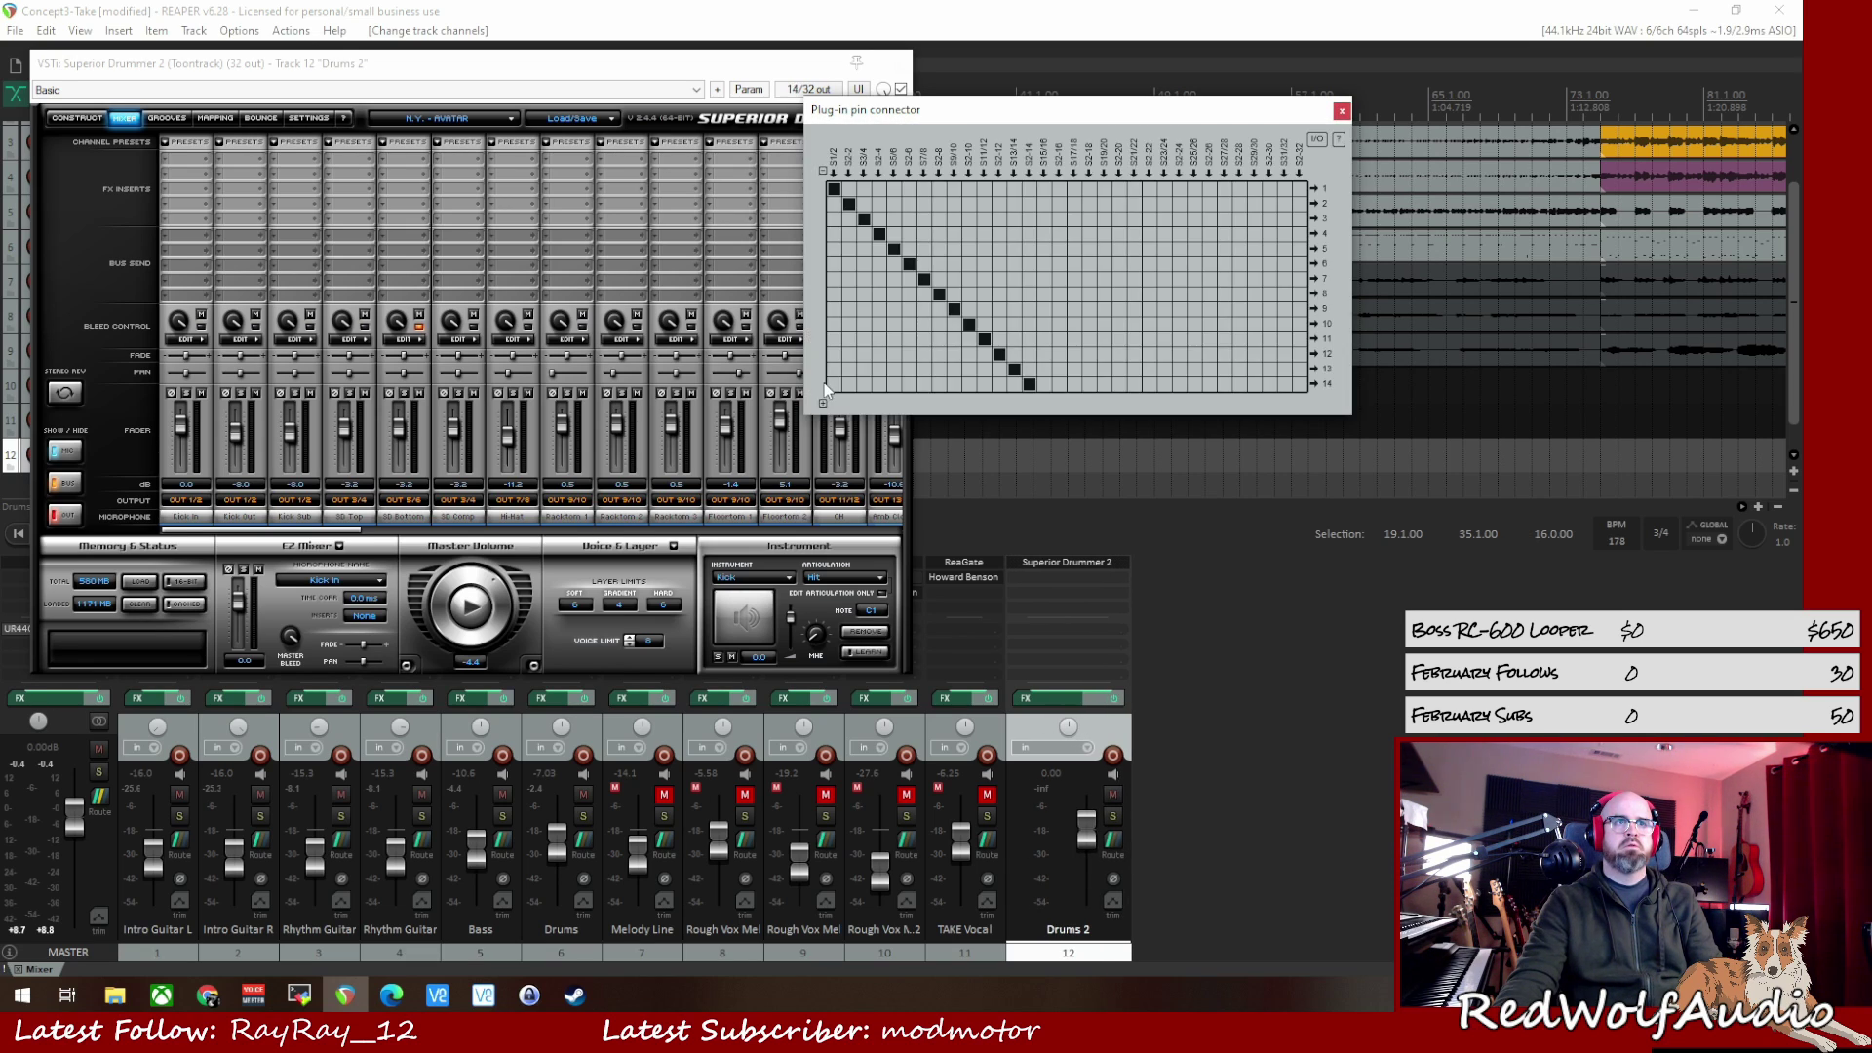
{"action": "left_click", "coordinate": [824, 403]}
{"action": "left_click", "coordinate": [823, 434]}
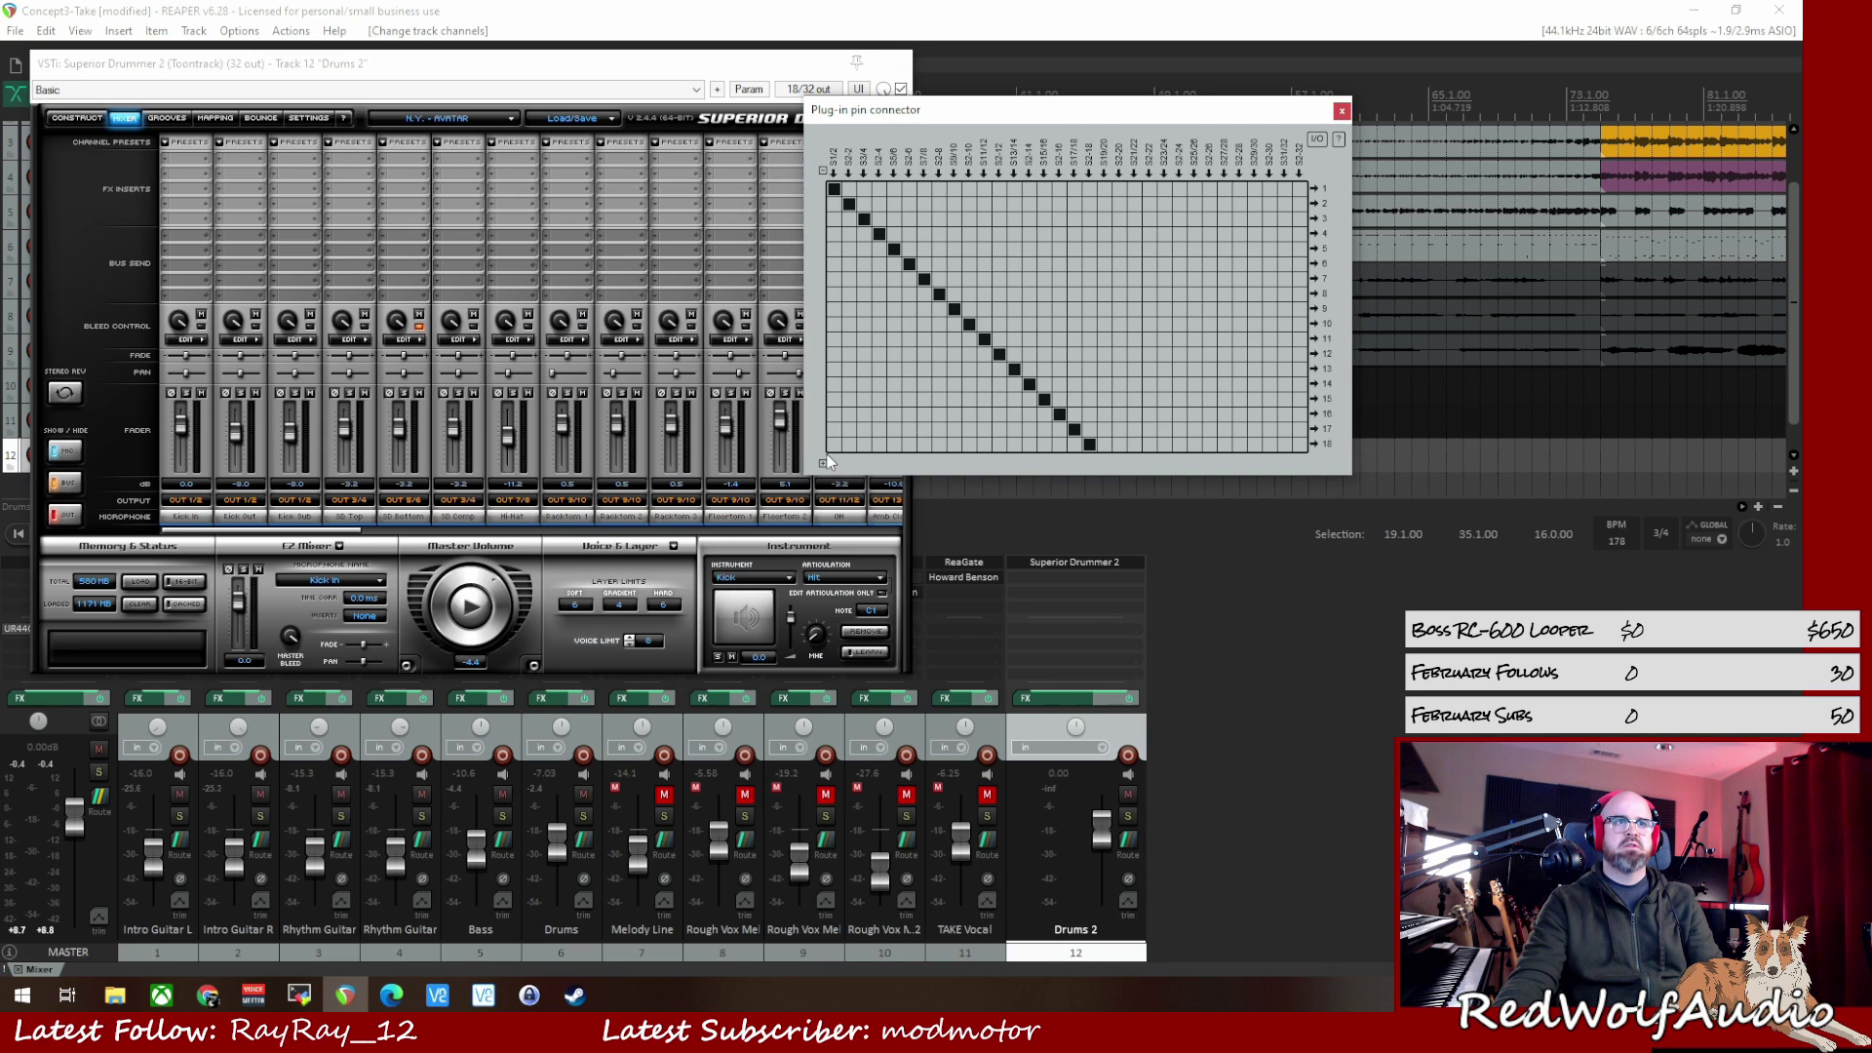
{"action": "left_click", "coordinate": [823, 465]}
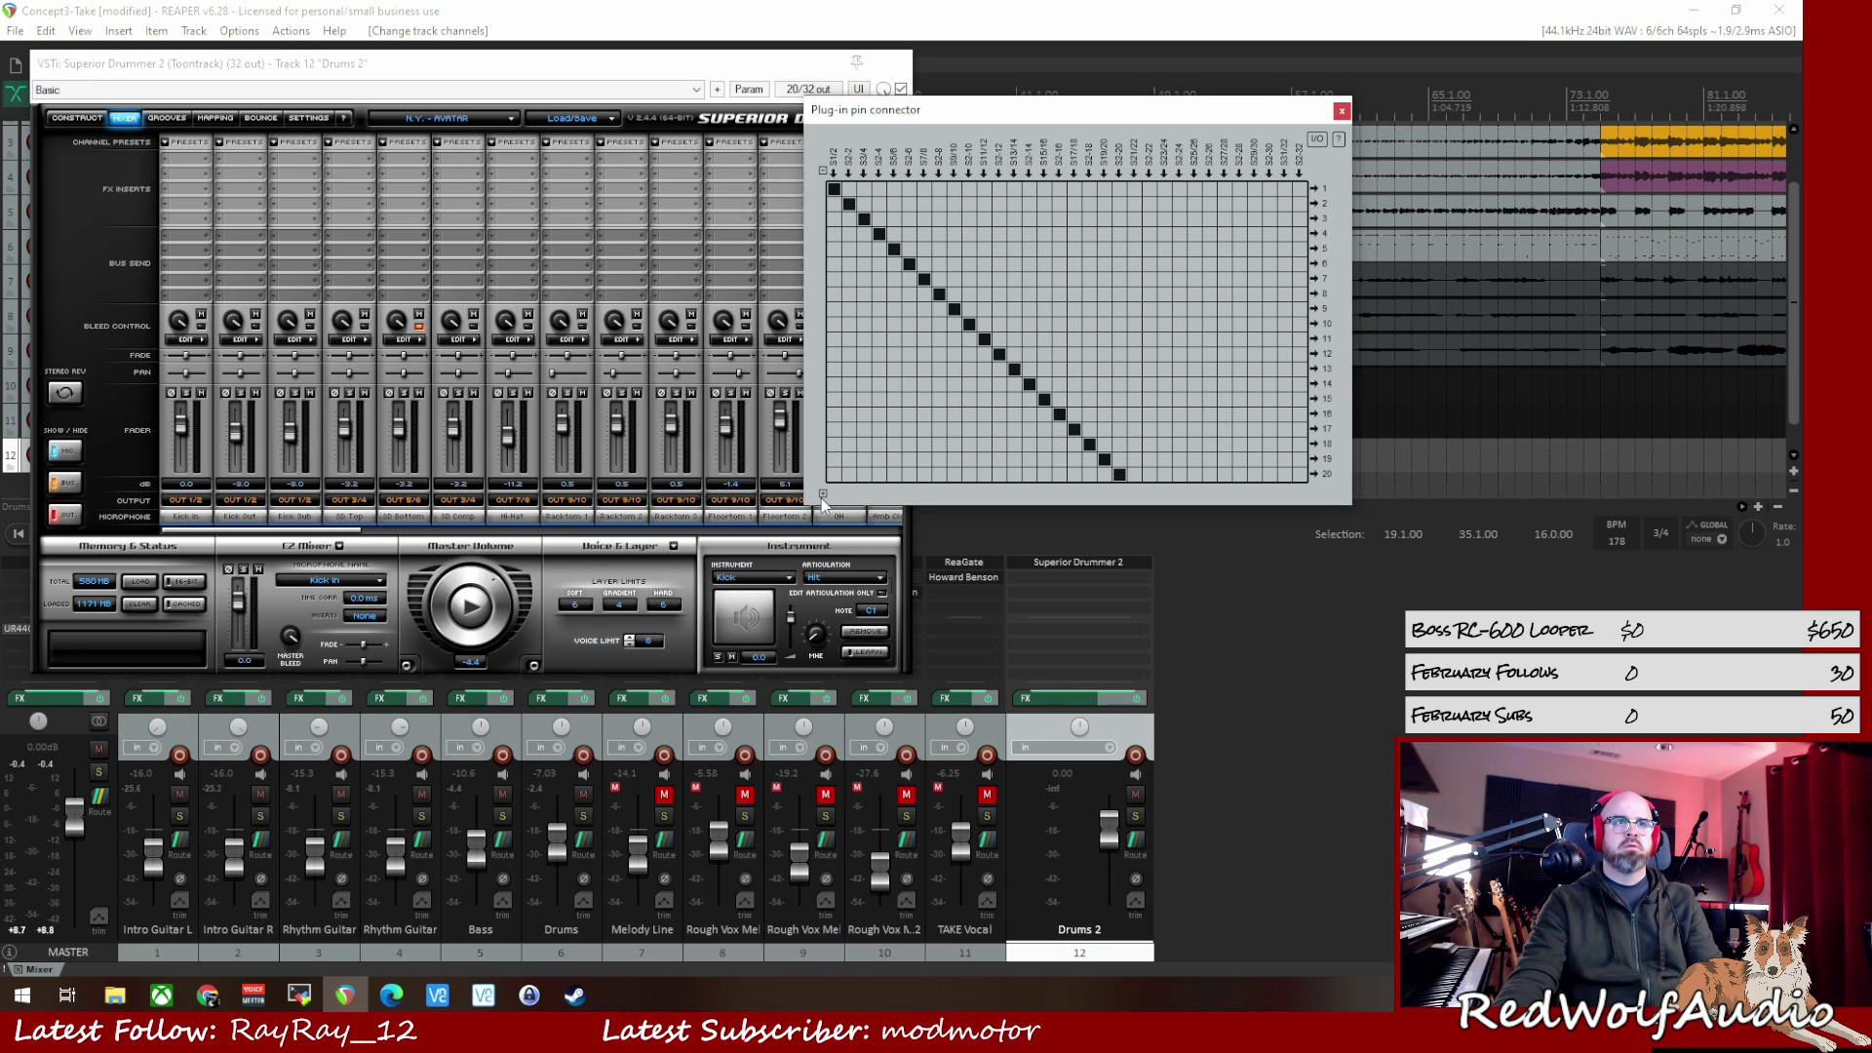
{"action": "left_click", "coordinate": [822, 496]}
{"action": "left_click", "coordinate": [822, 524]}
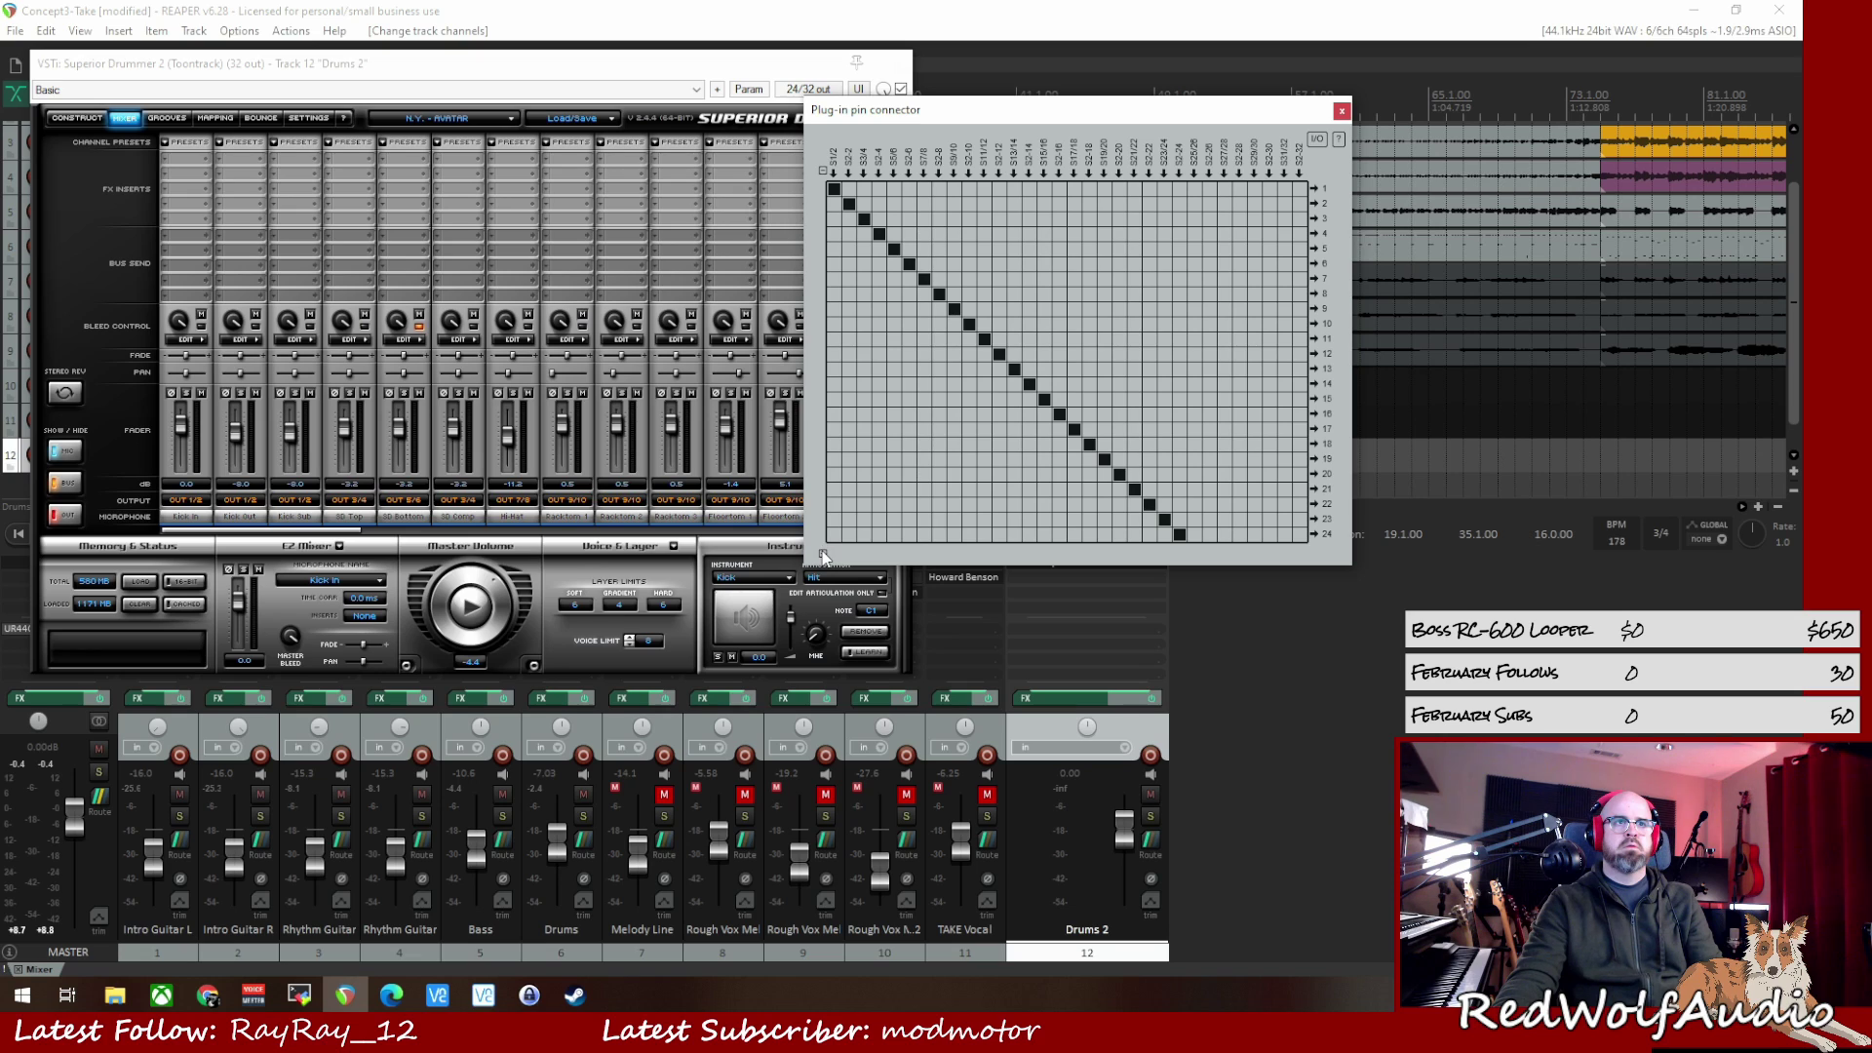
{"action": "left_click", "coordinate": [823, 554]}
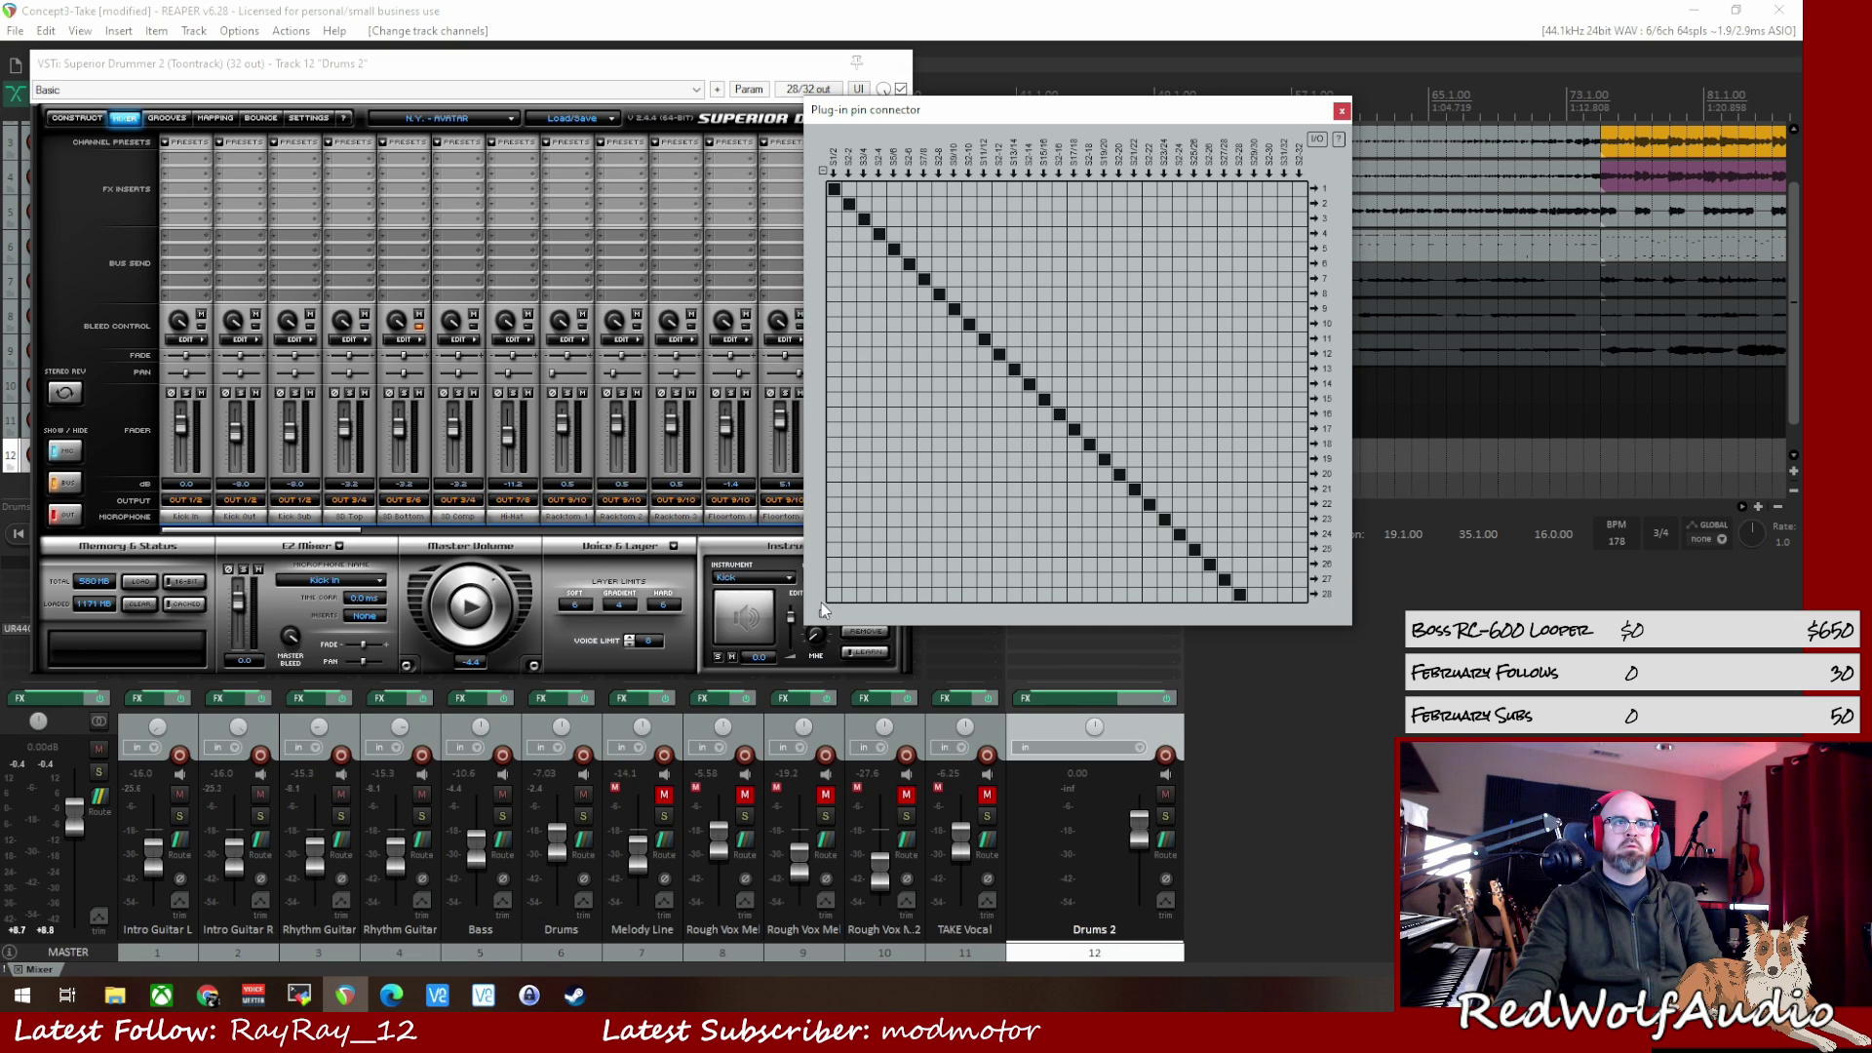
{"action": "left_click", "coordinate": [823, 583]}
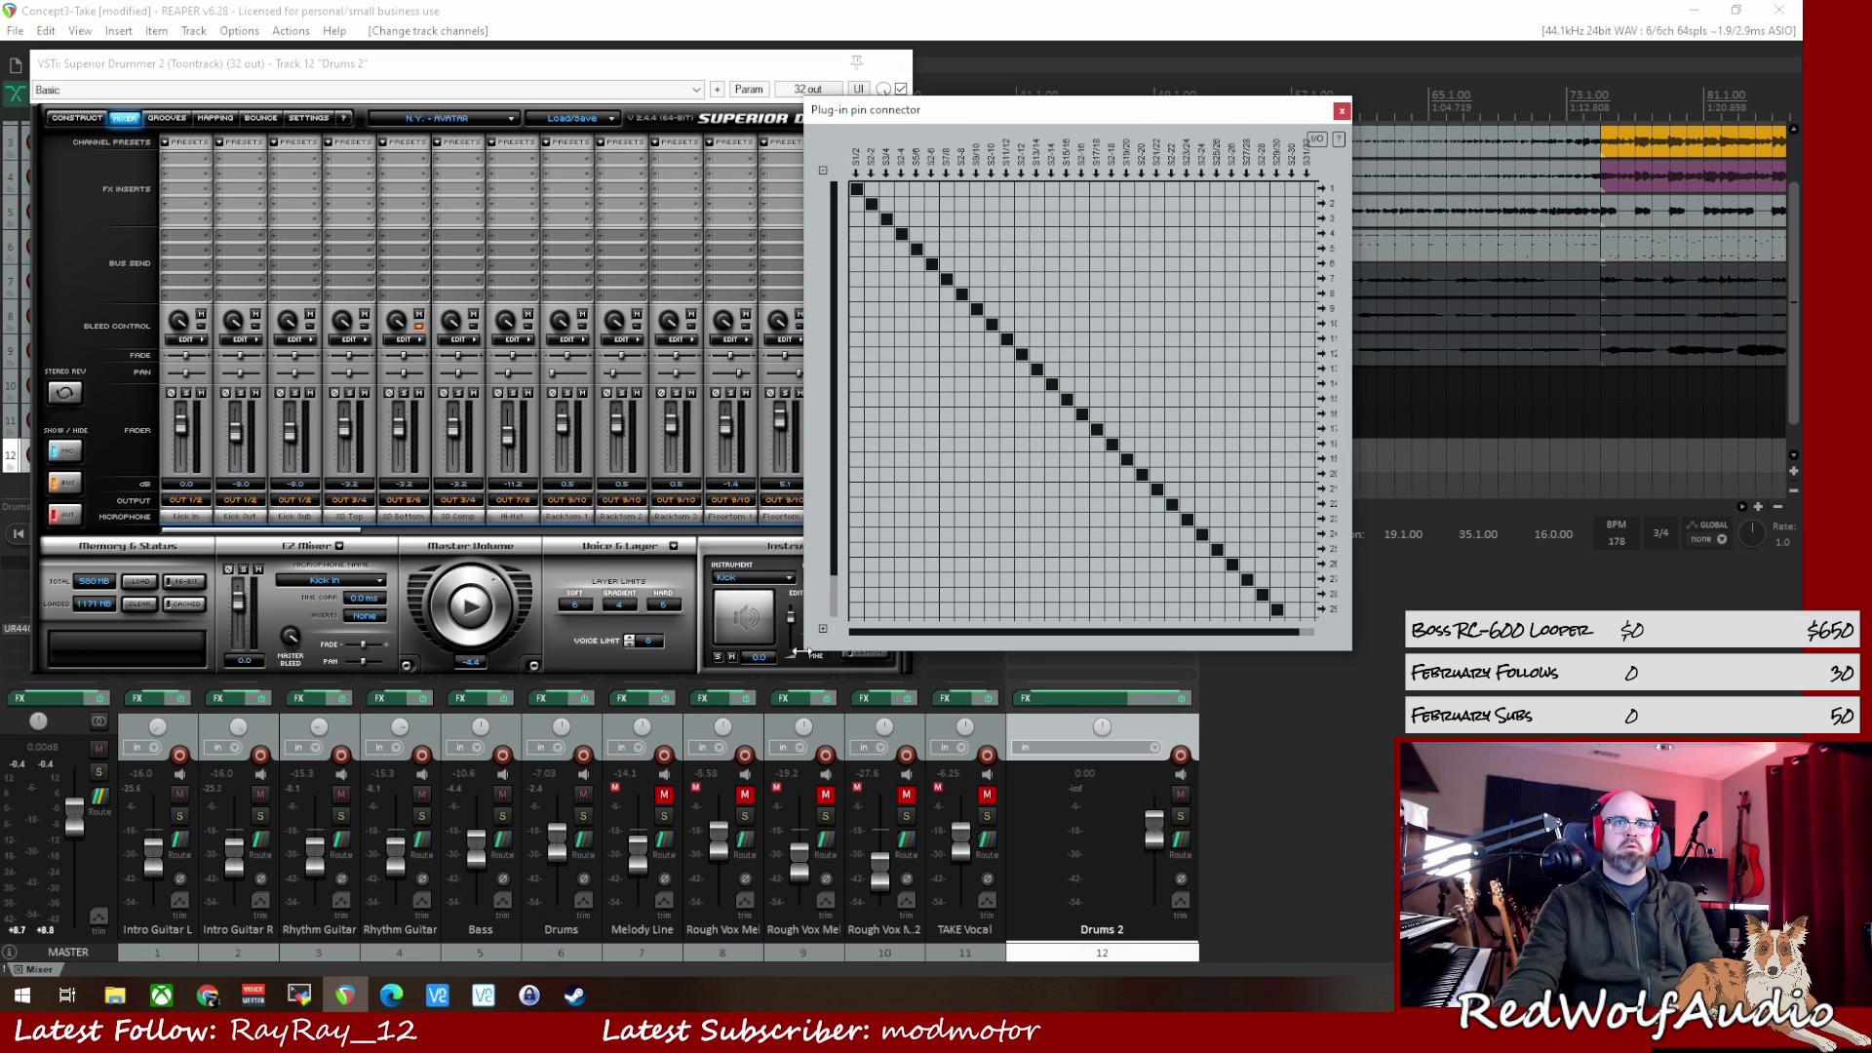
{"action": "left_click_drag", "start_coordinate": [838, 554], "coordinate": [834, 620]}
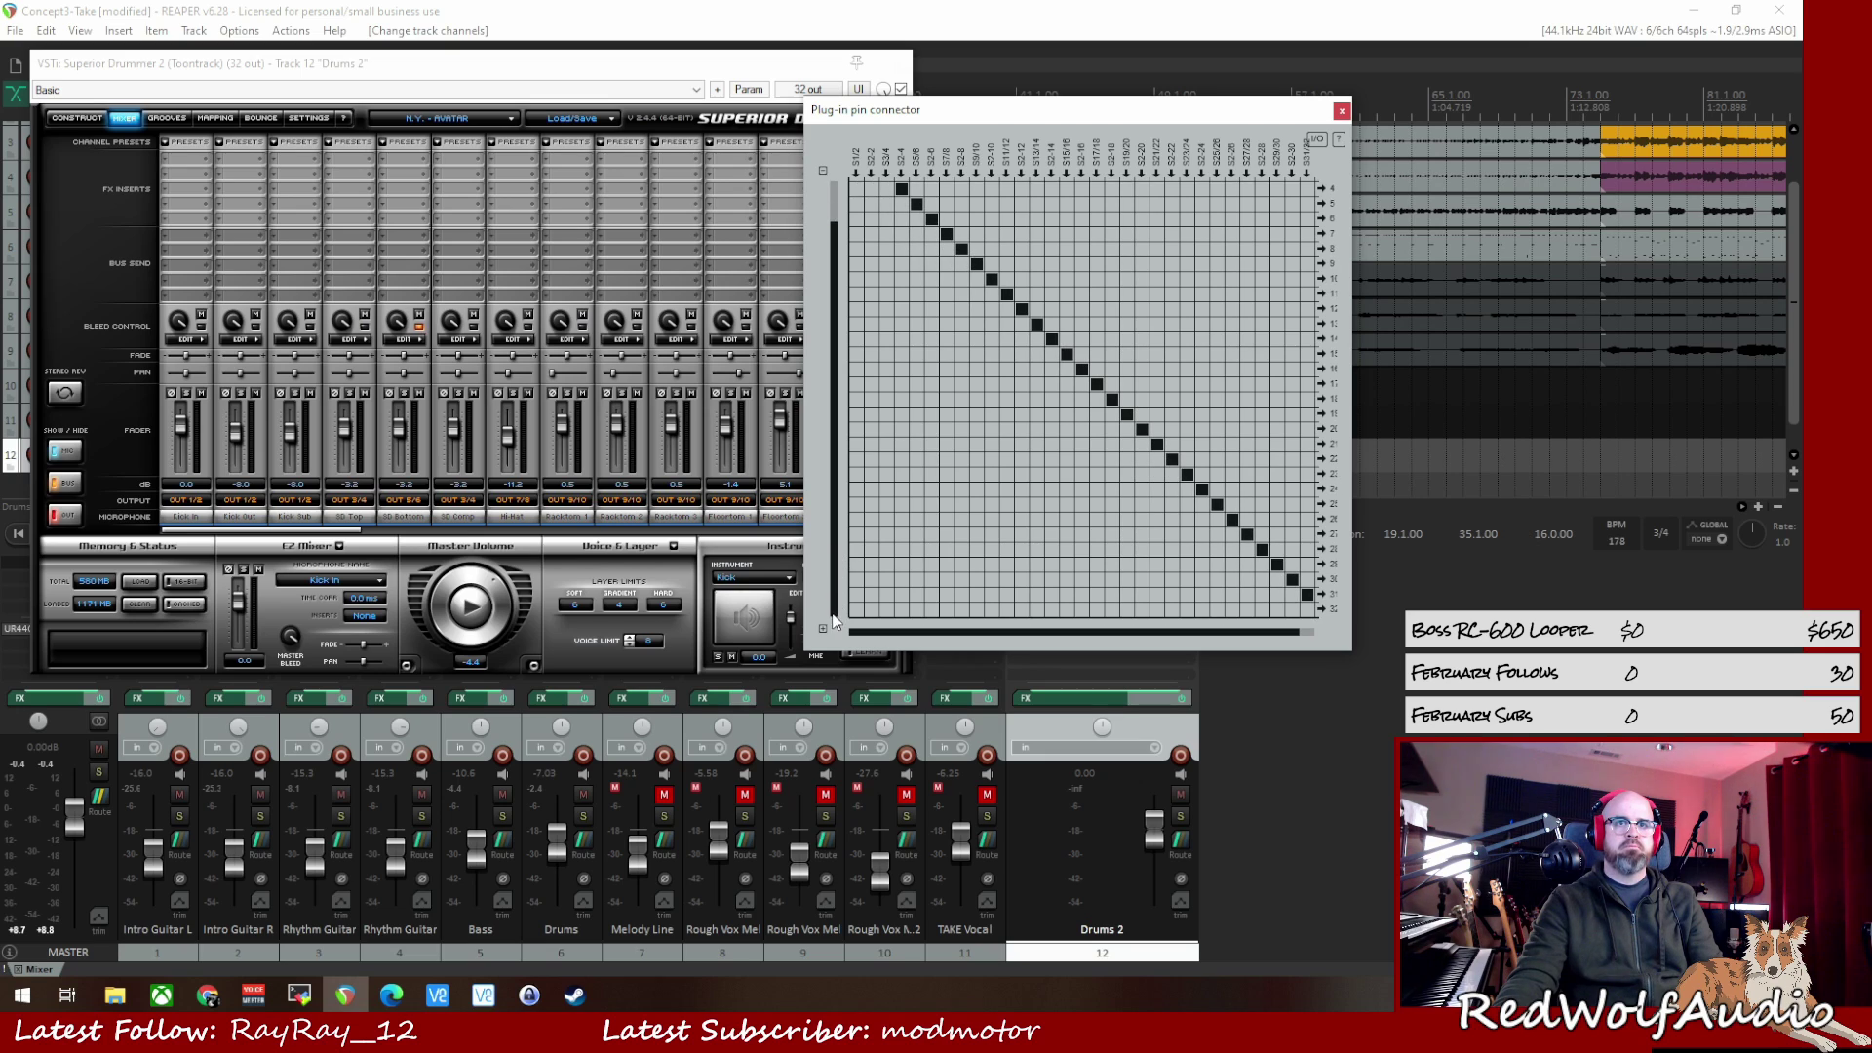
{"action": "left_click", "coordinate": [1308, 632]}
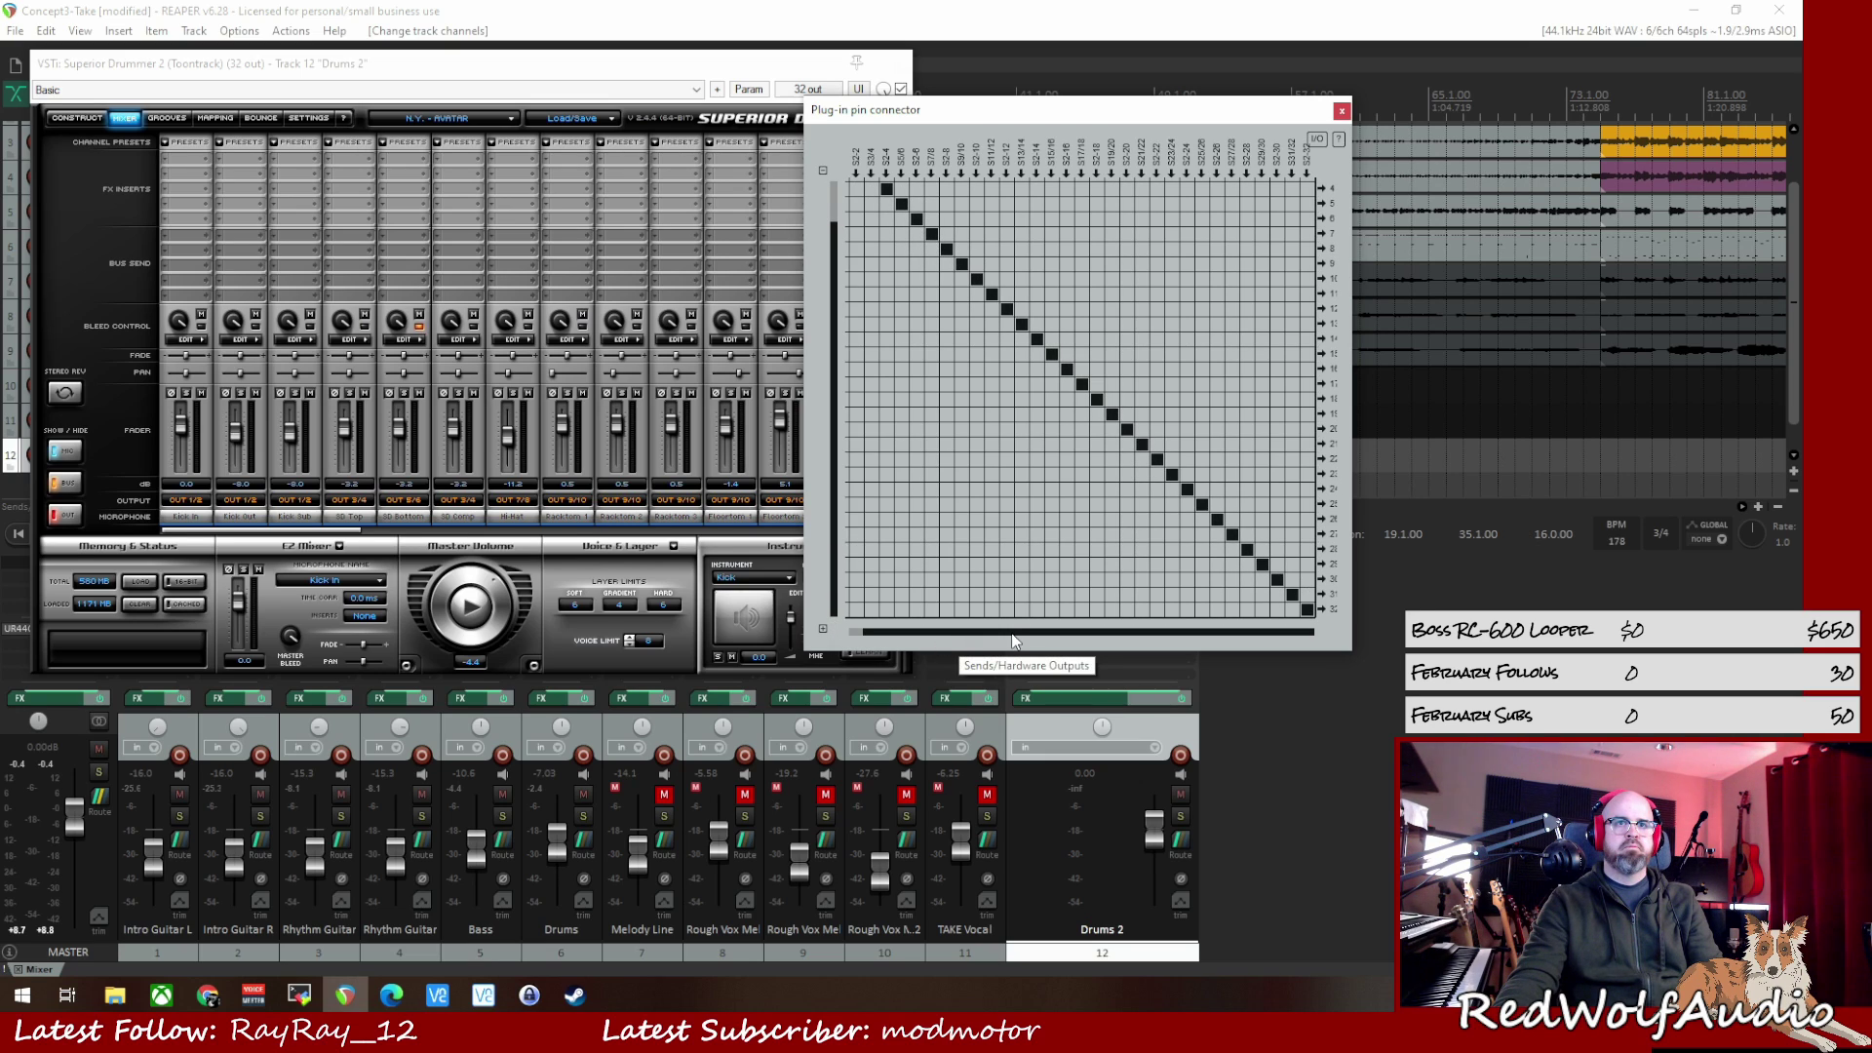
{"action": "left_click", "coordinate": [1341, 110]}
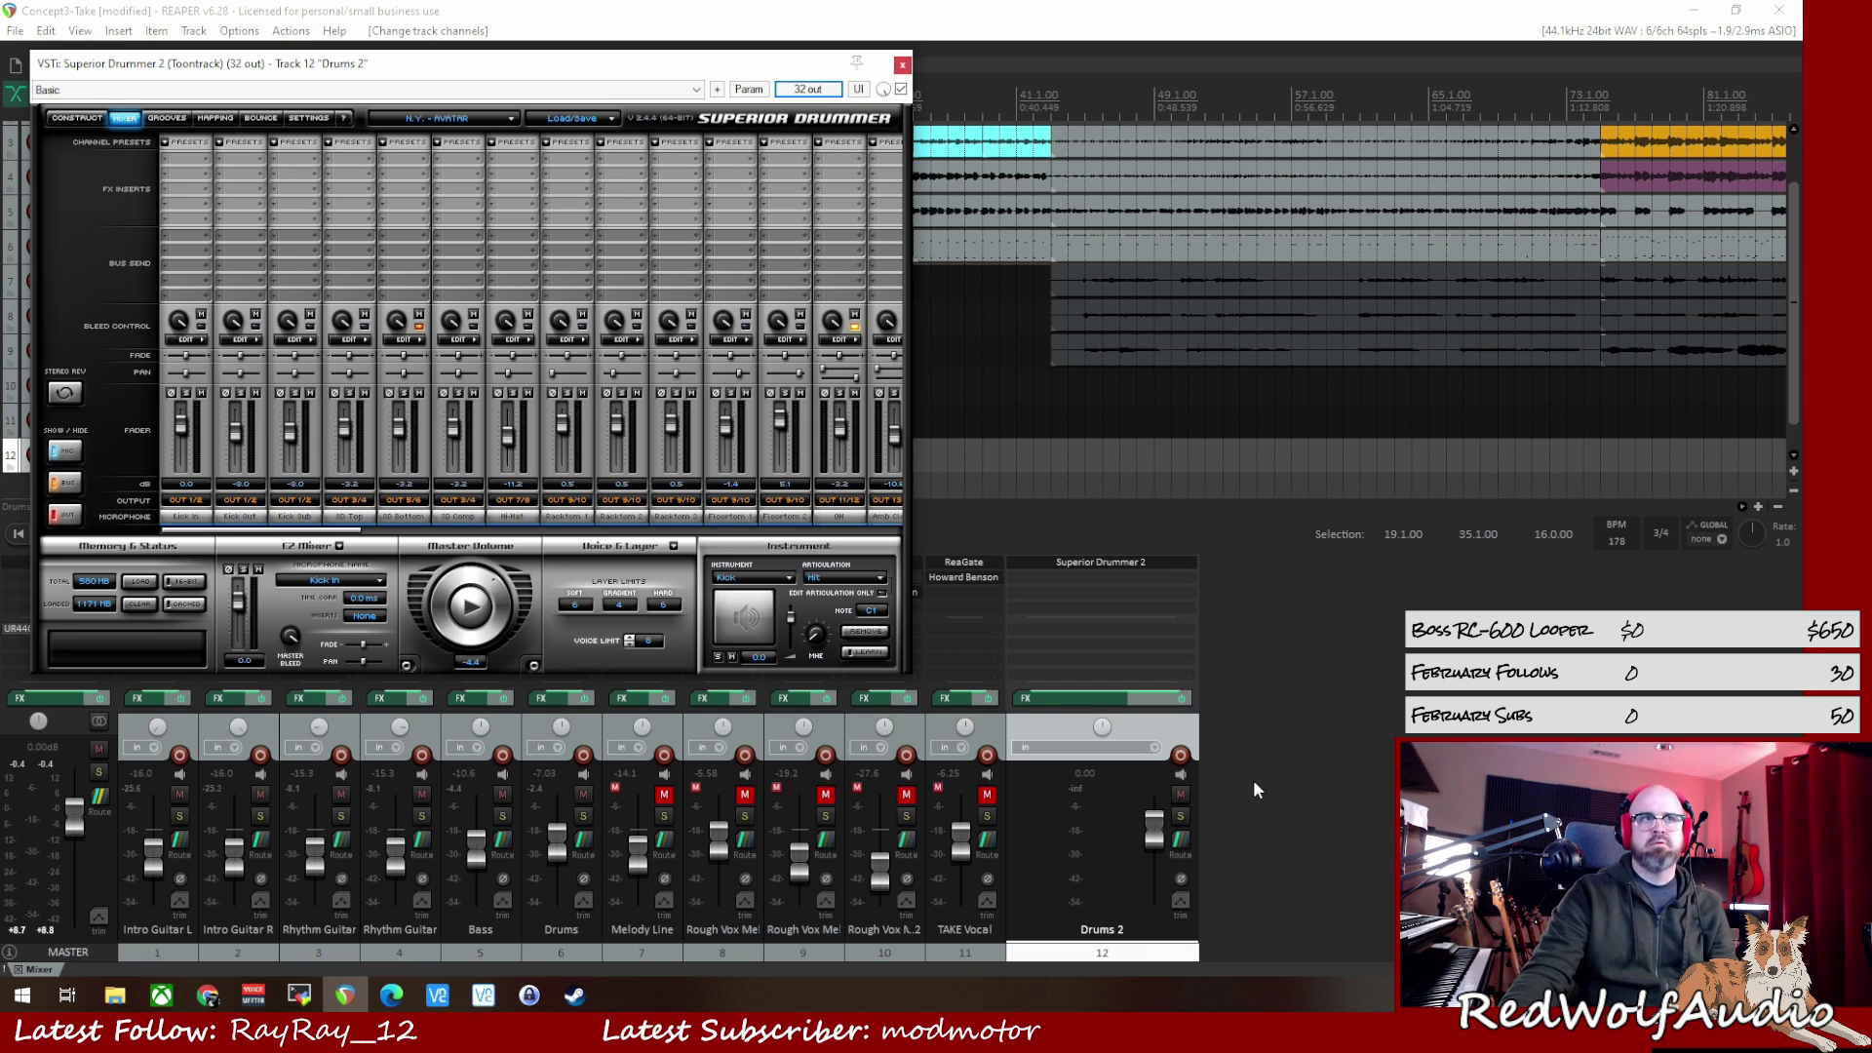
Audition the kick, snare and floor tom in Superior Drummer's drum kit view to check the Drums 2 channel meters.
{"action": "left_click", "coordinate": [77, 118]}
{"action": "left_click", "coordinate": [320, 492]}
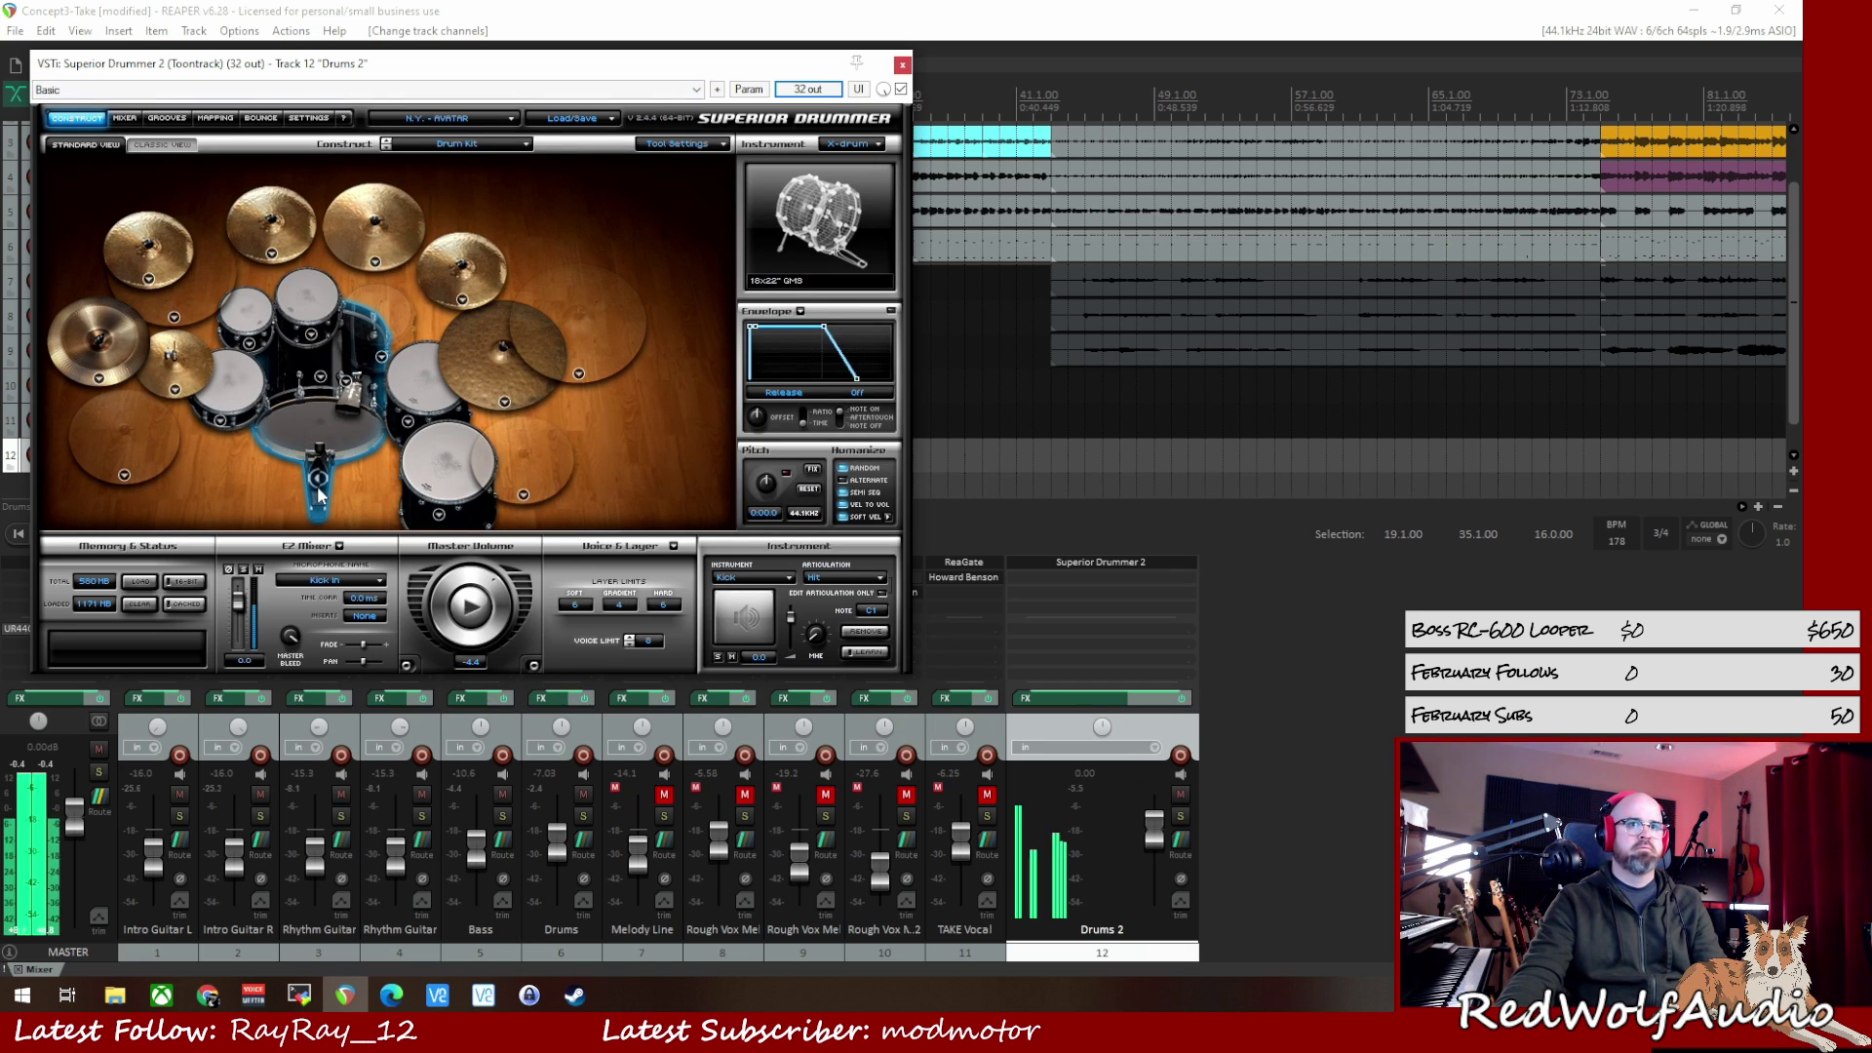
{"action": "left_click", "coordinate": [320, 493]}
{"action": "left_click", "coordinate": [320, 492]}
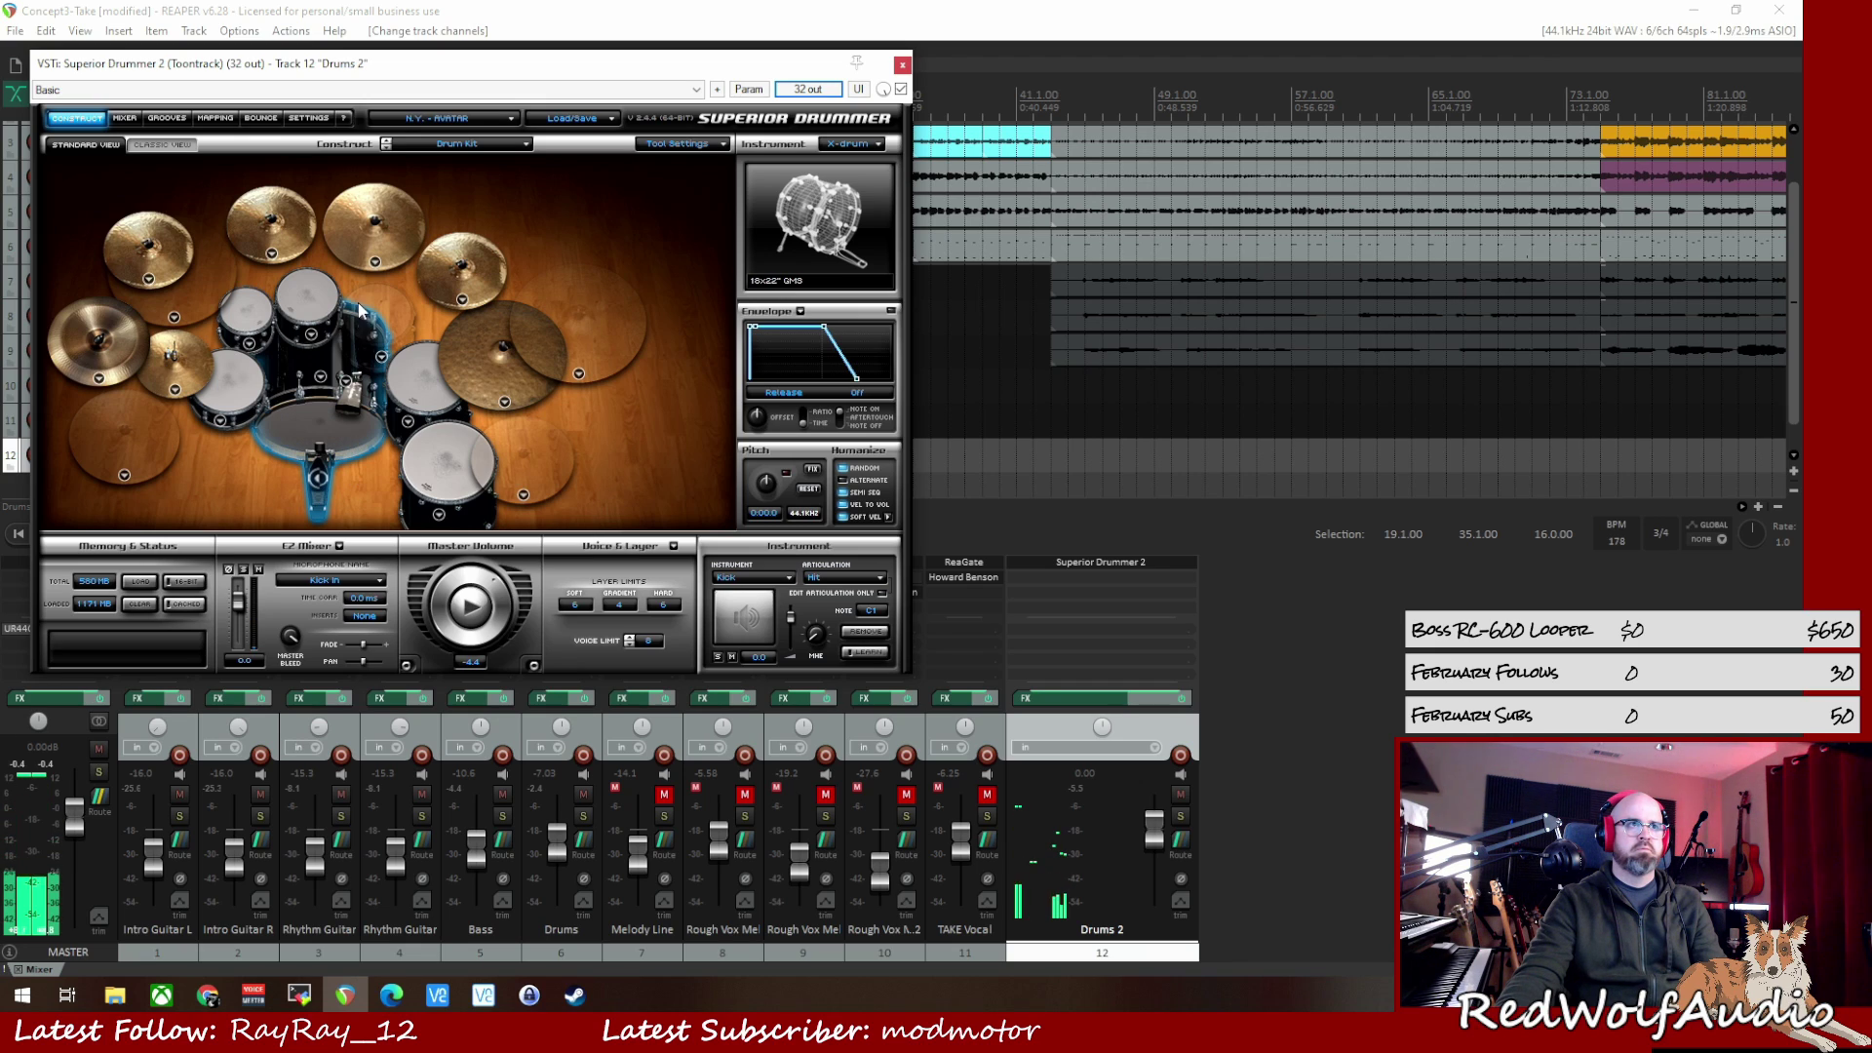
{"action": "left_click", "coordinate": [246, 390]}
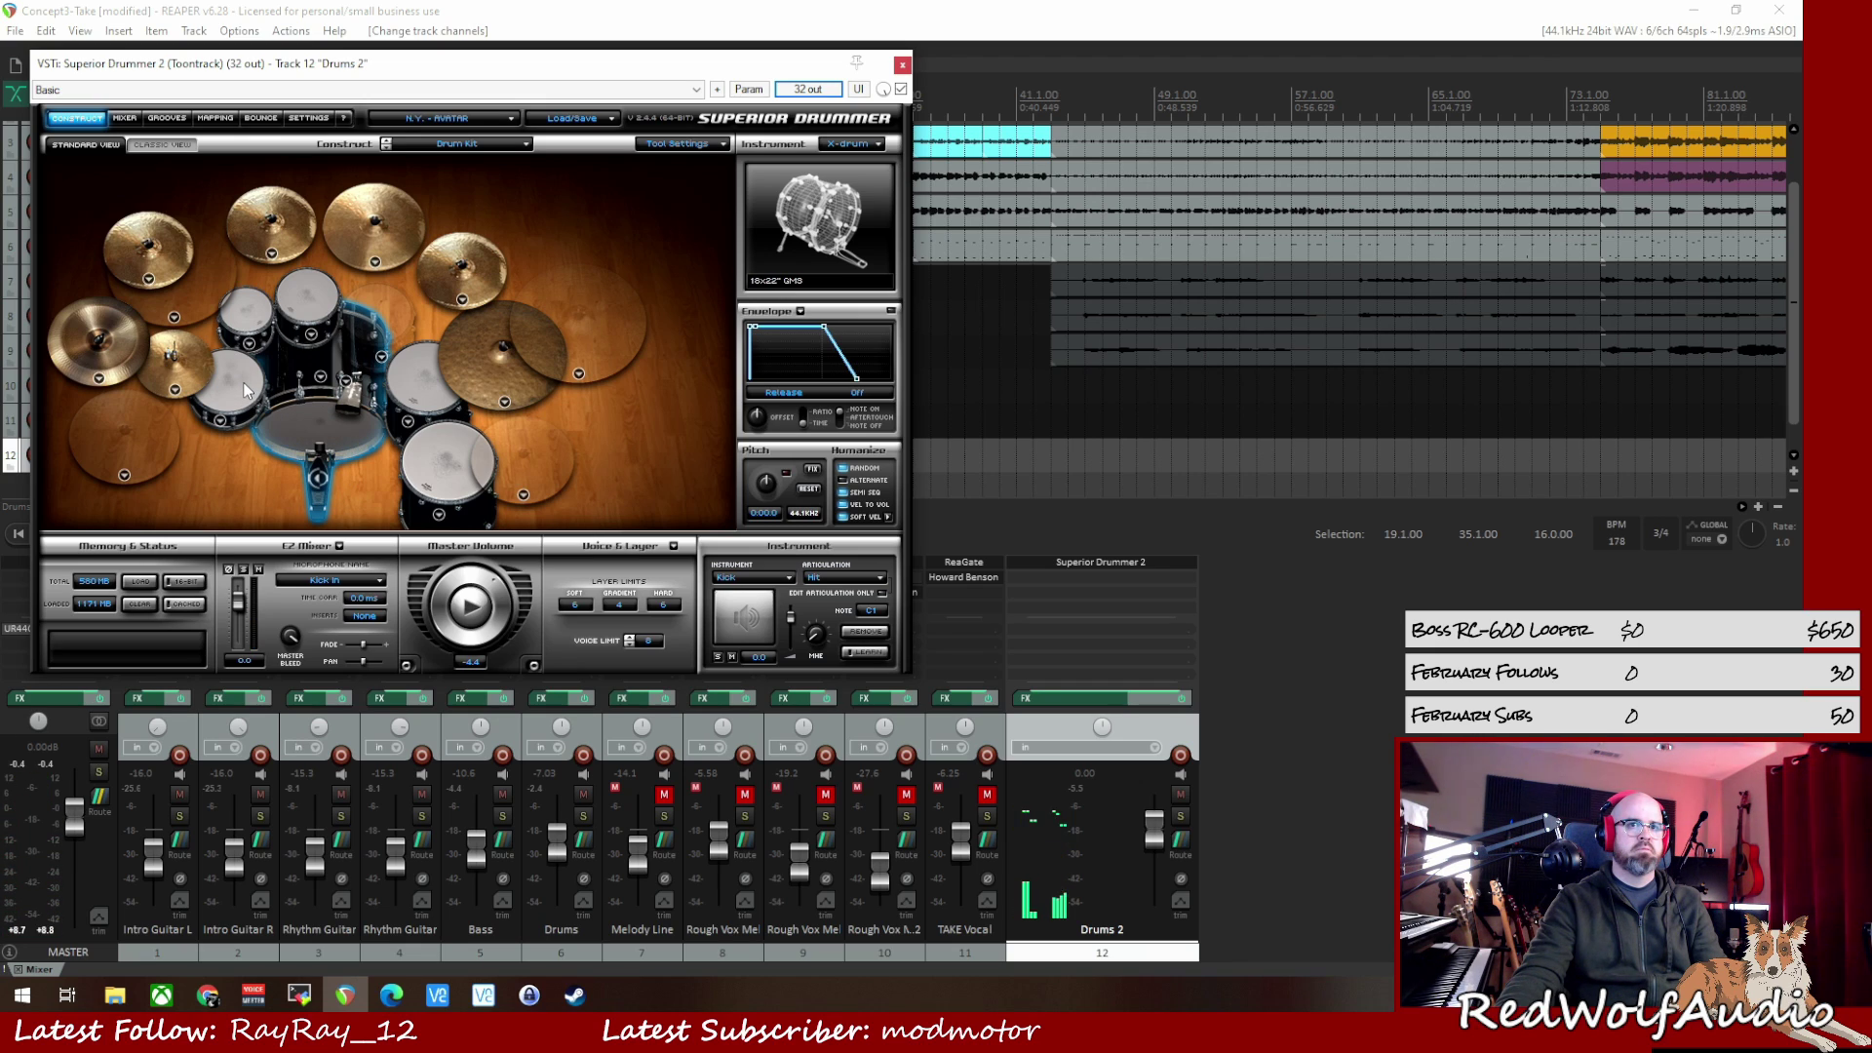
{"action": "left_click", "coordinate": [246, 390]}
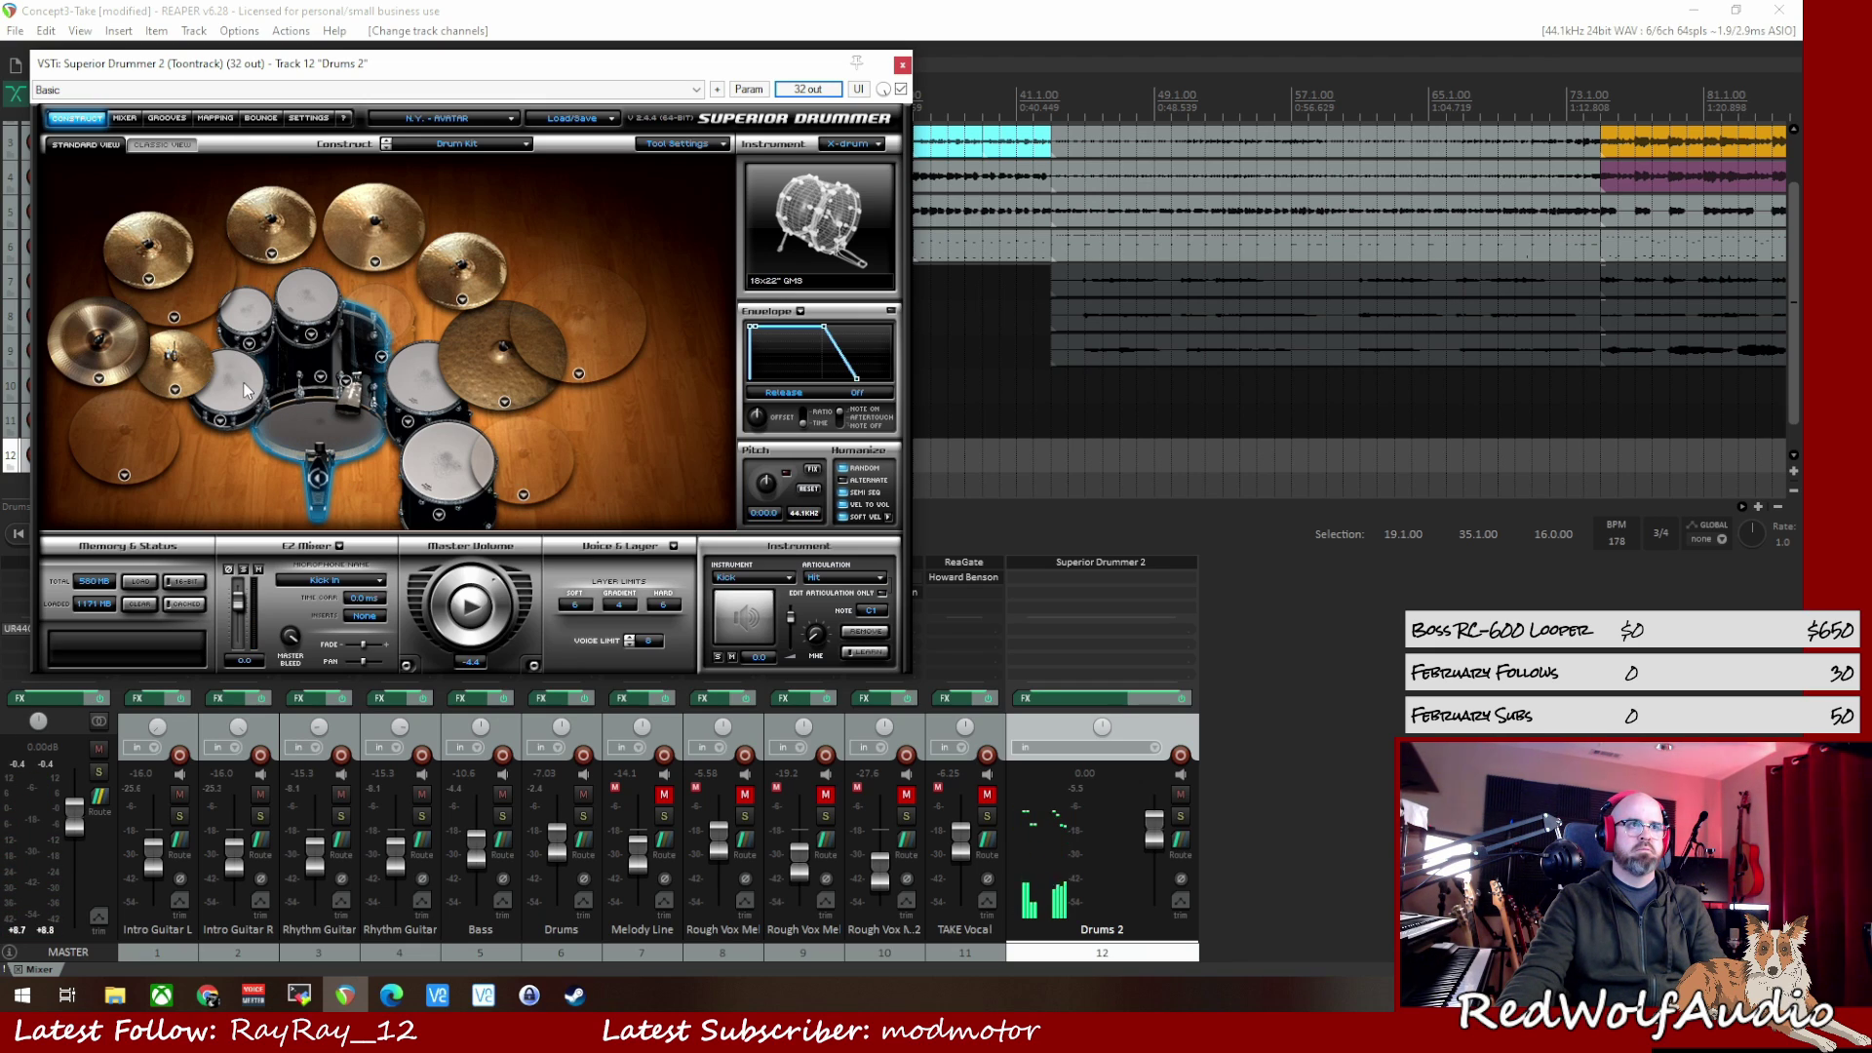
{"action": "left_click", "coordinate": [316, 490]}
{"action": "left_click", "coordinate": [316, 490]}
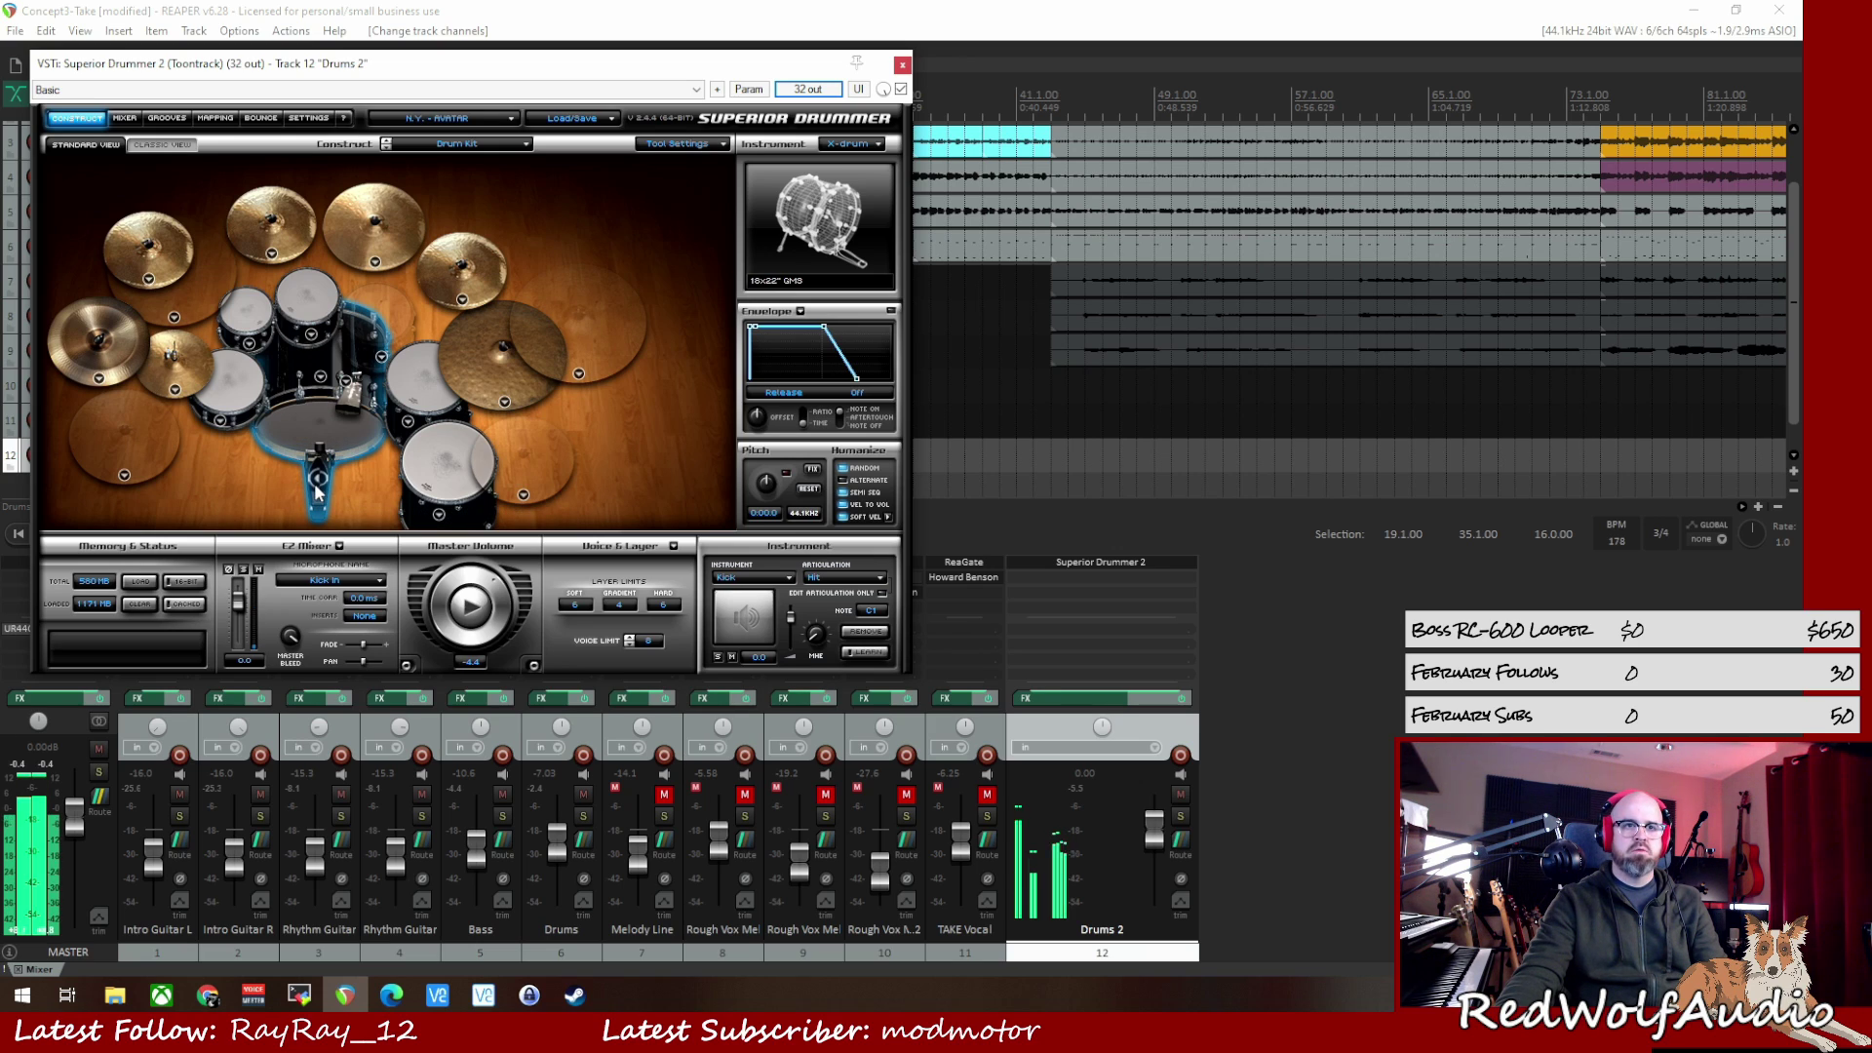
{"action": "left_click", "coordinate": [316, 489]}
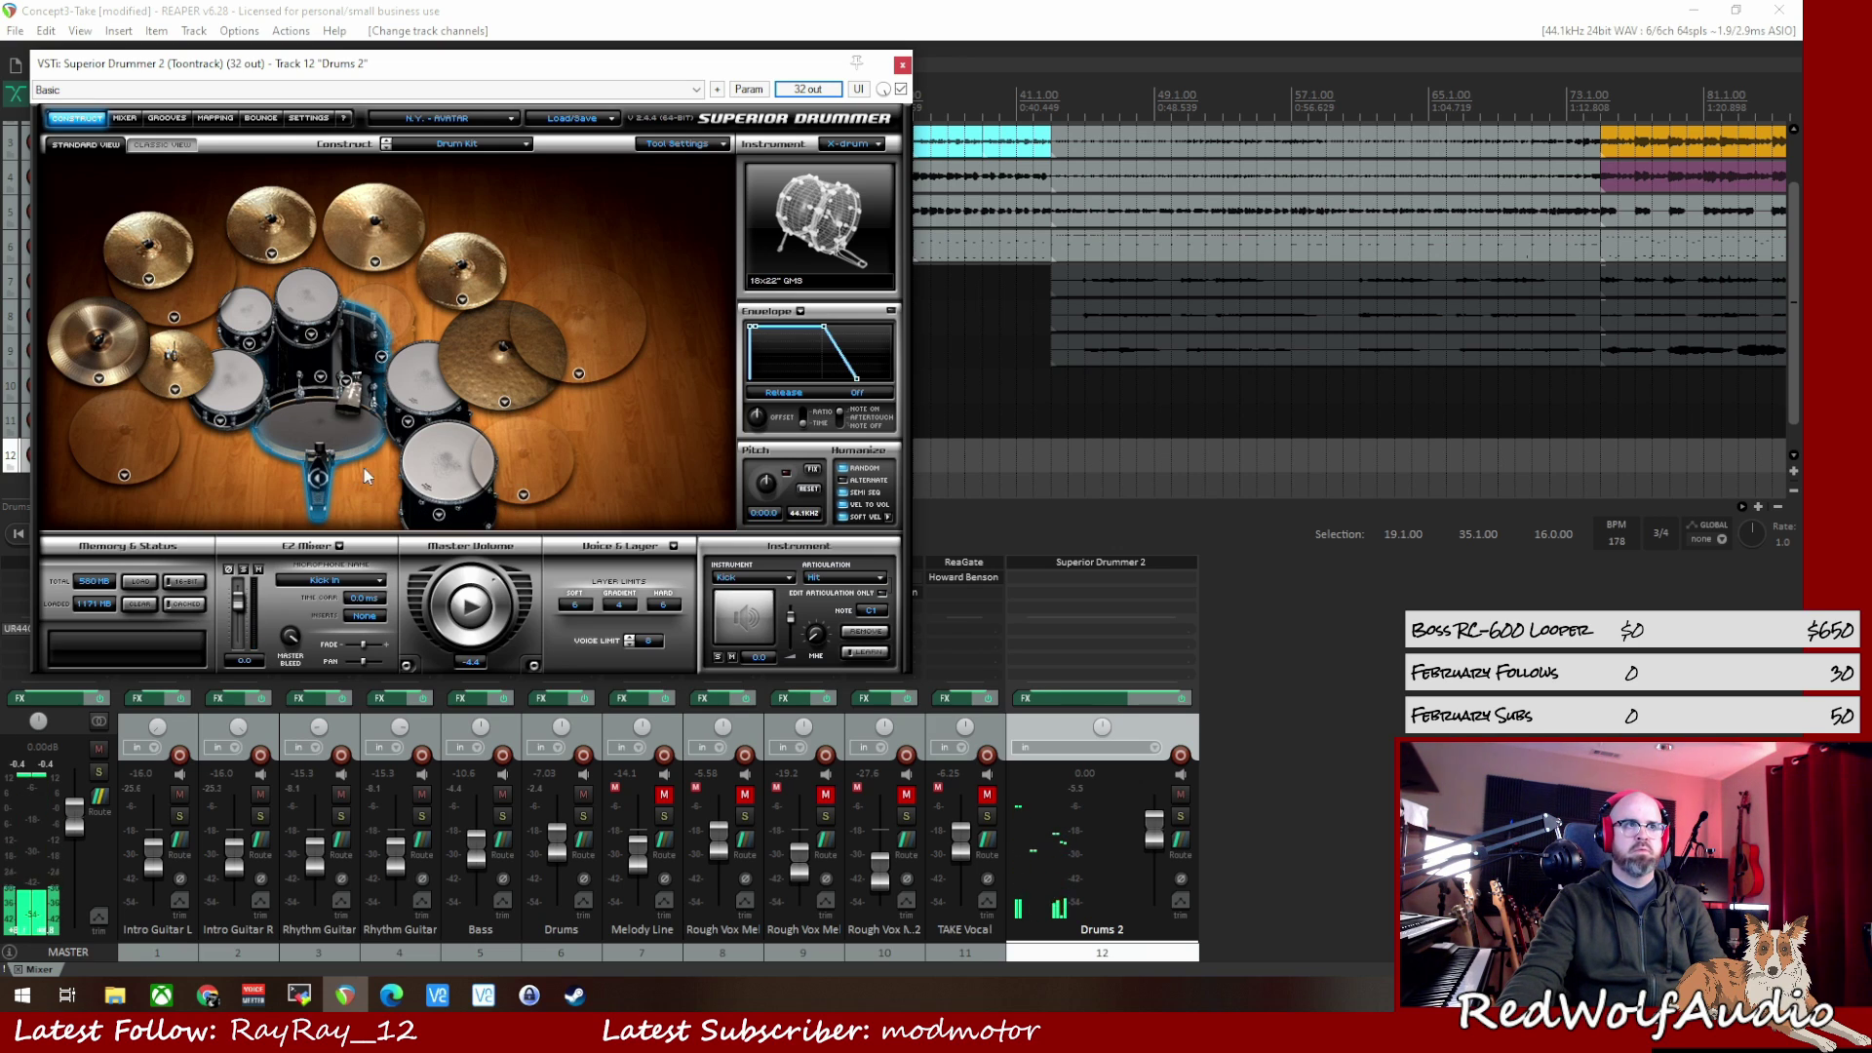
{"action": "left_click", "coordinate": [430, 468]}
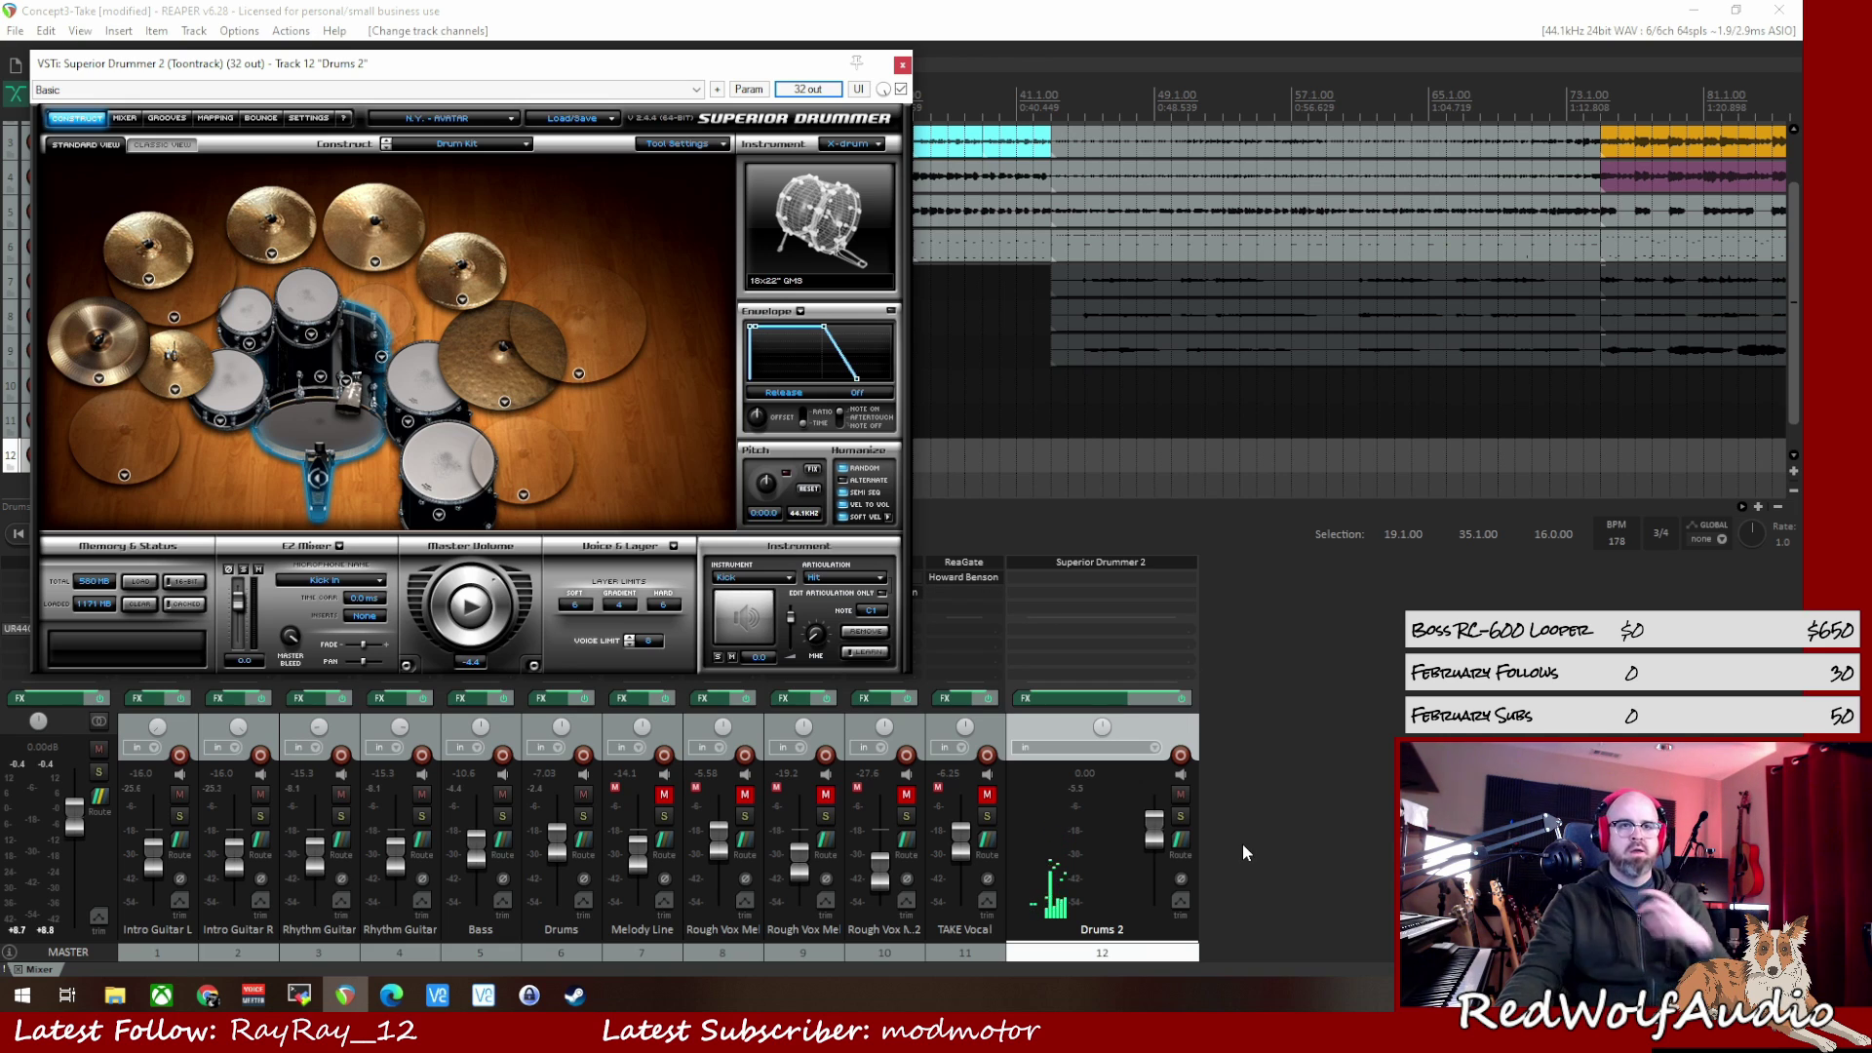
Examine the Drums 2 track's routing settings and the microphone output assignments in Superior Drummer's mixer.
{"action": "left_click", "coordinate": [1166, 836]}
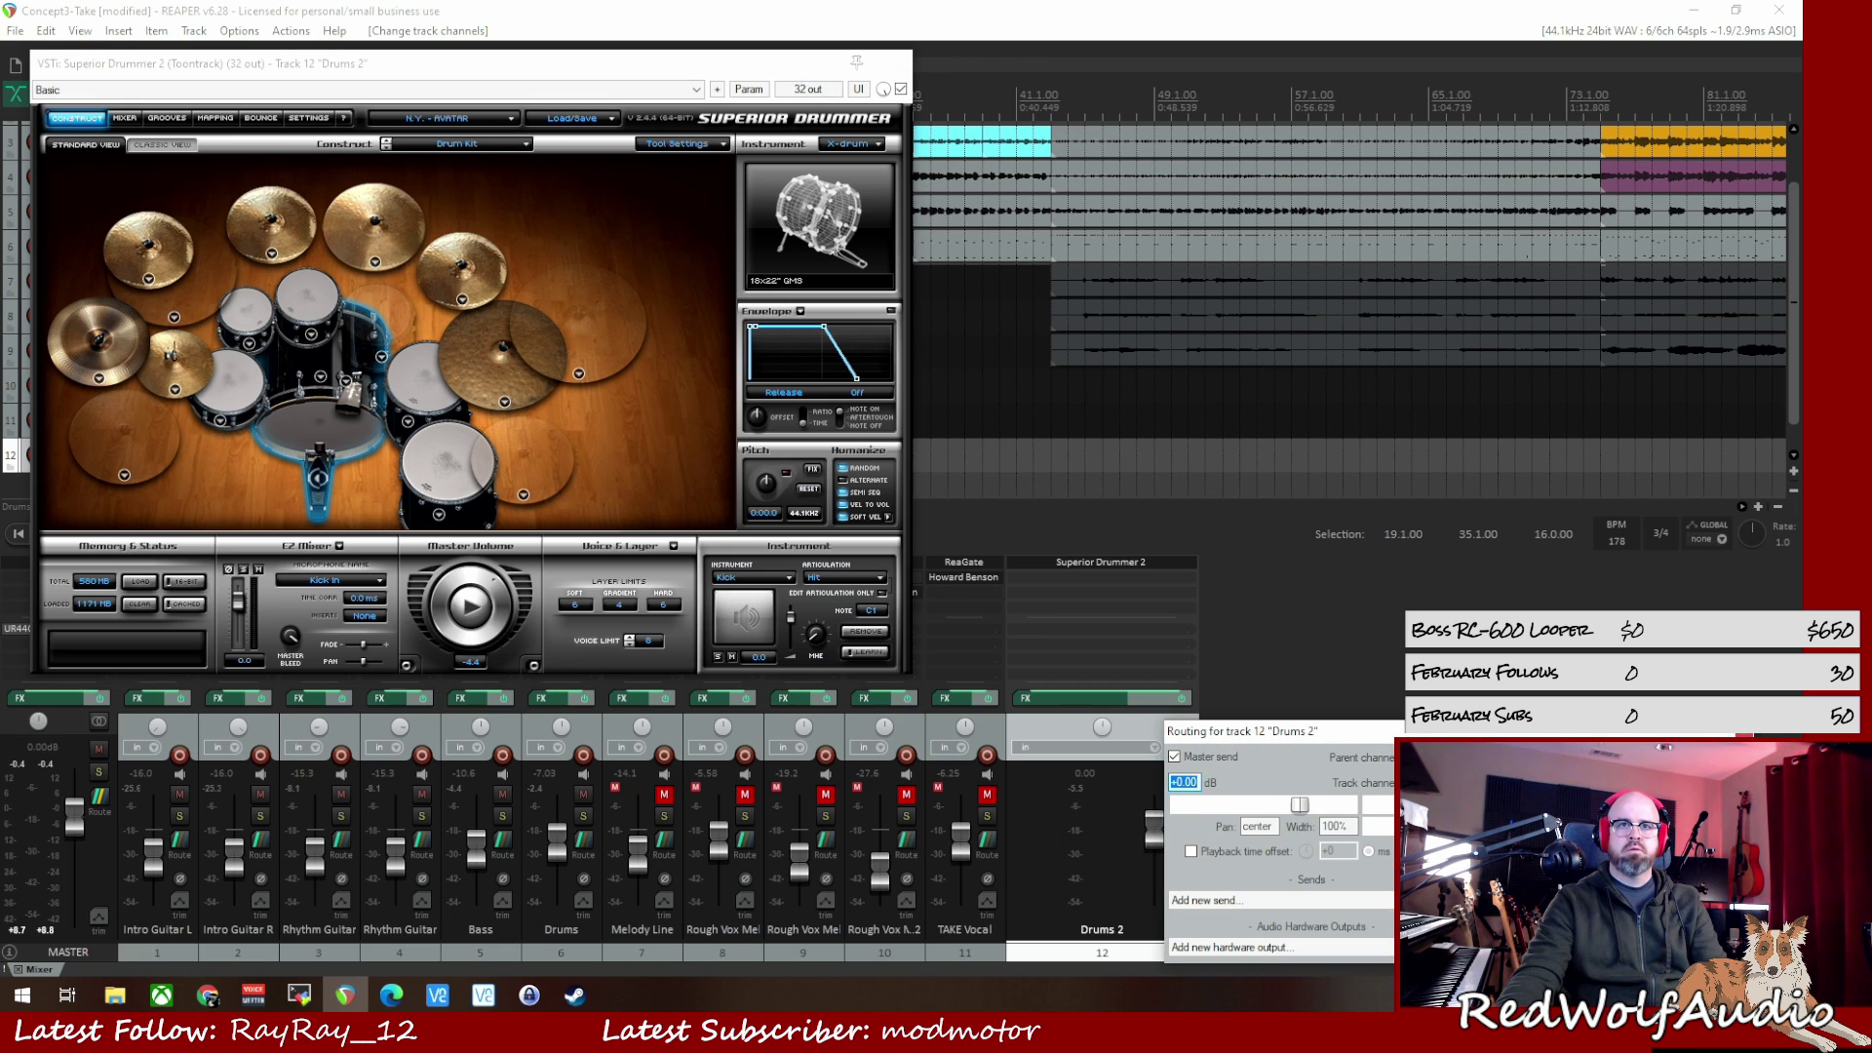
{"action": "left_click_drag", "start_coordinate": [1480, 731], "coordinate": [1227, 351]}
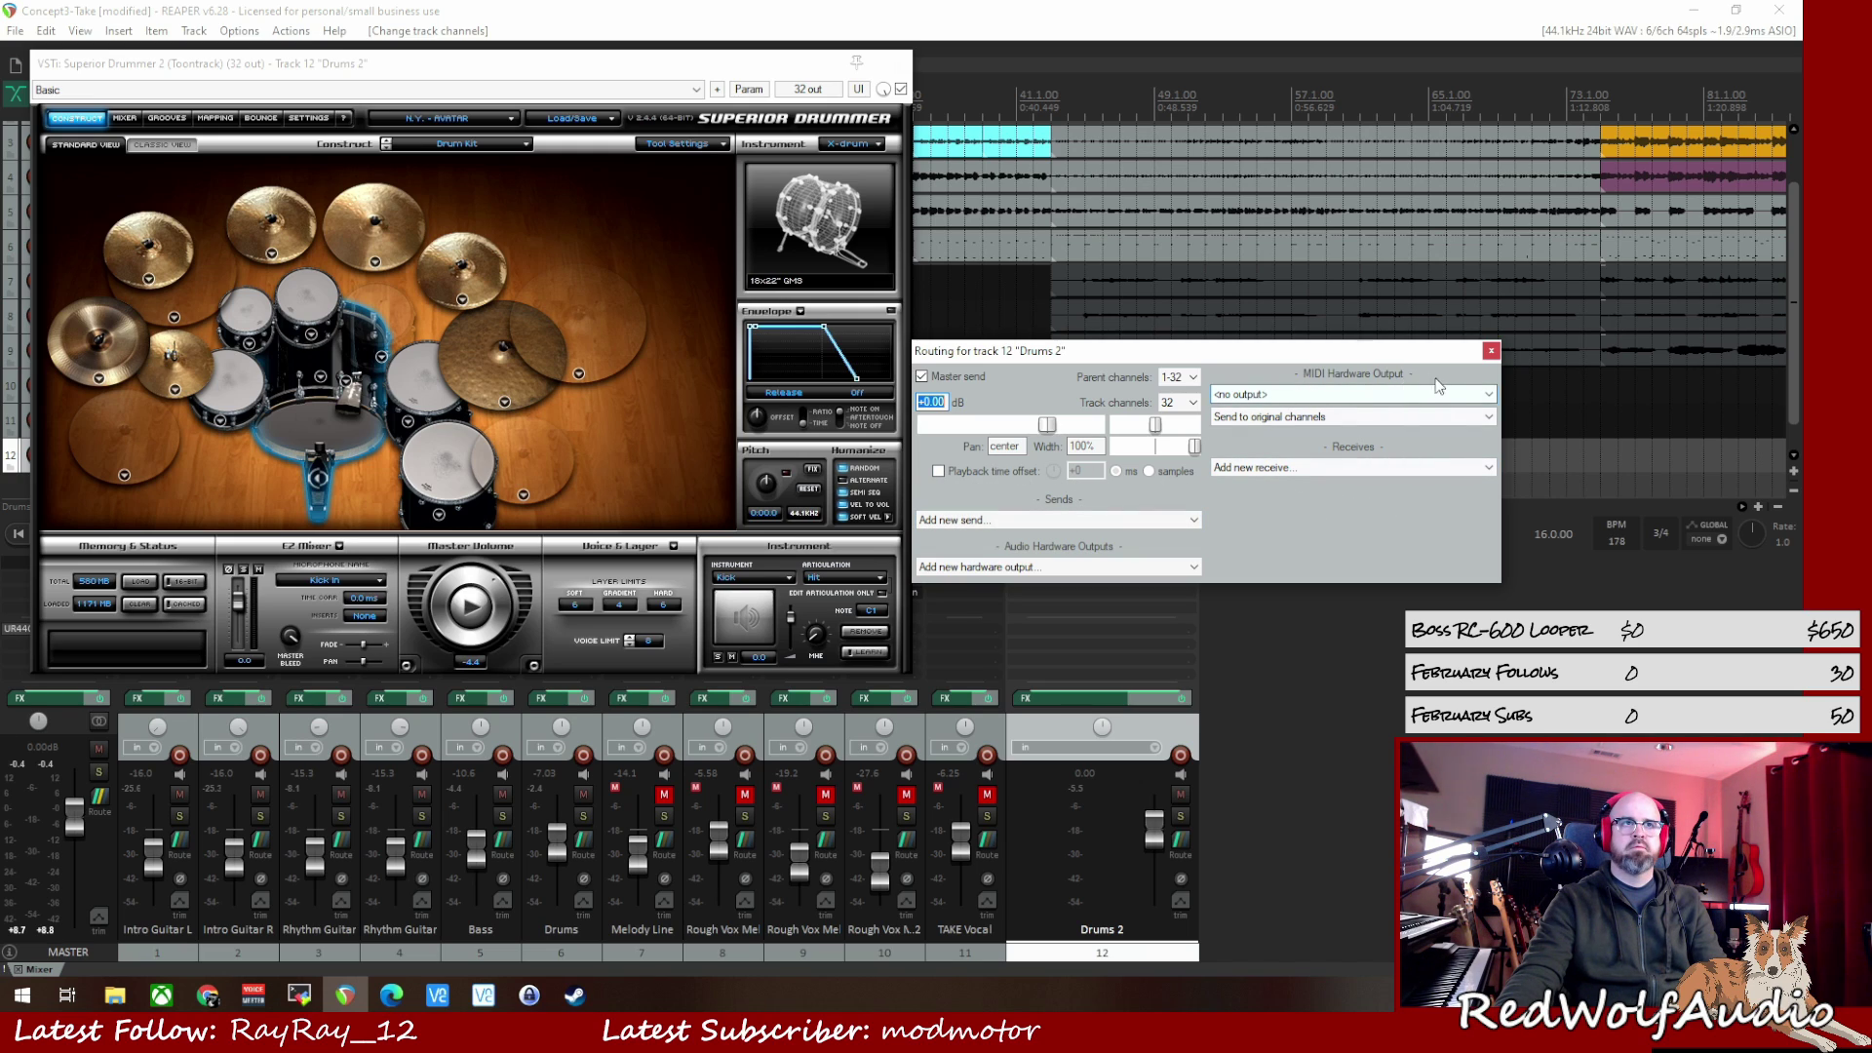
{"action": "left_click", "coordinate": [125, 118]}
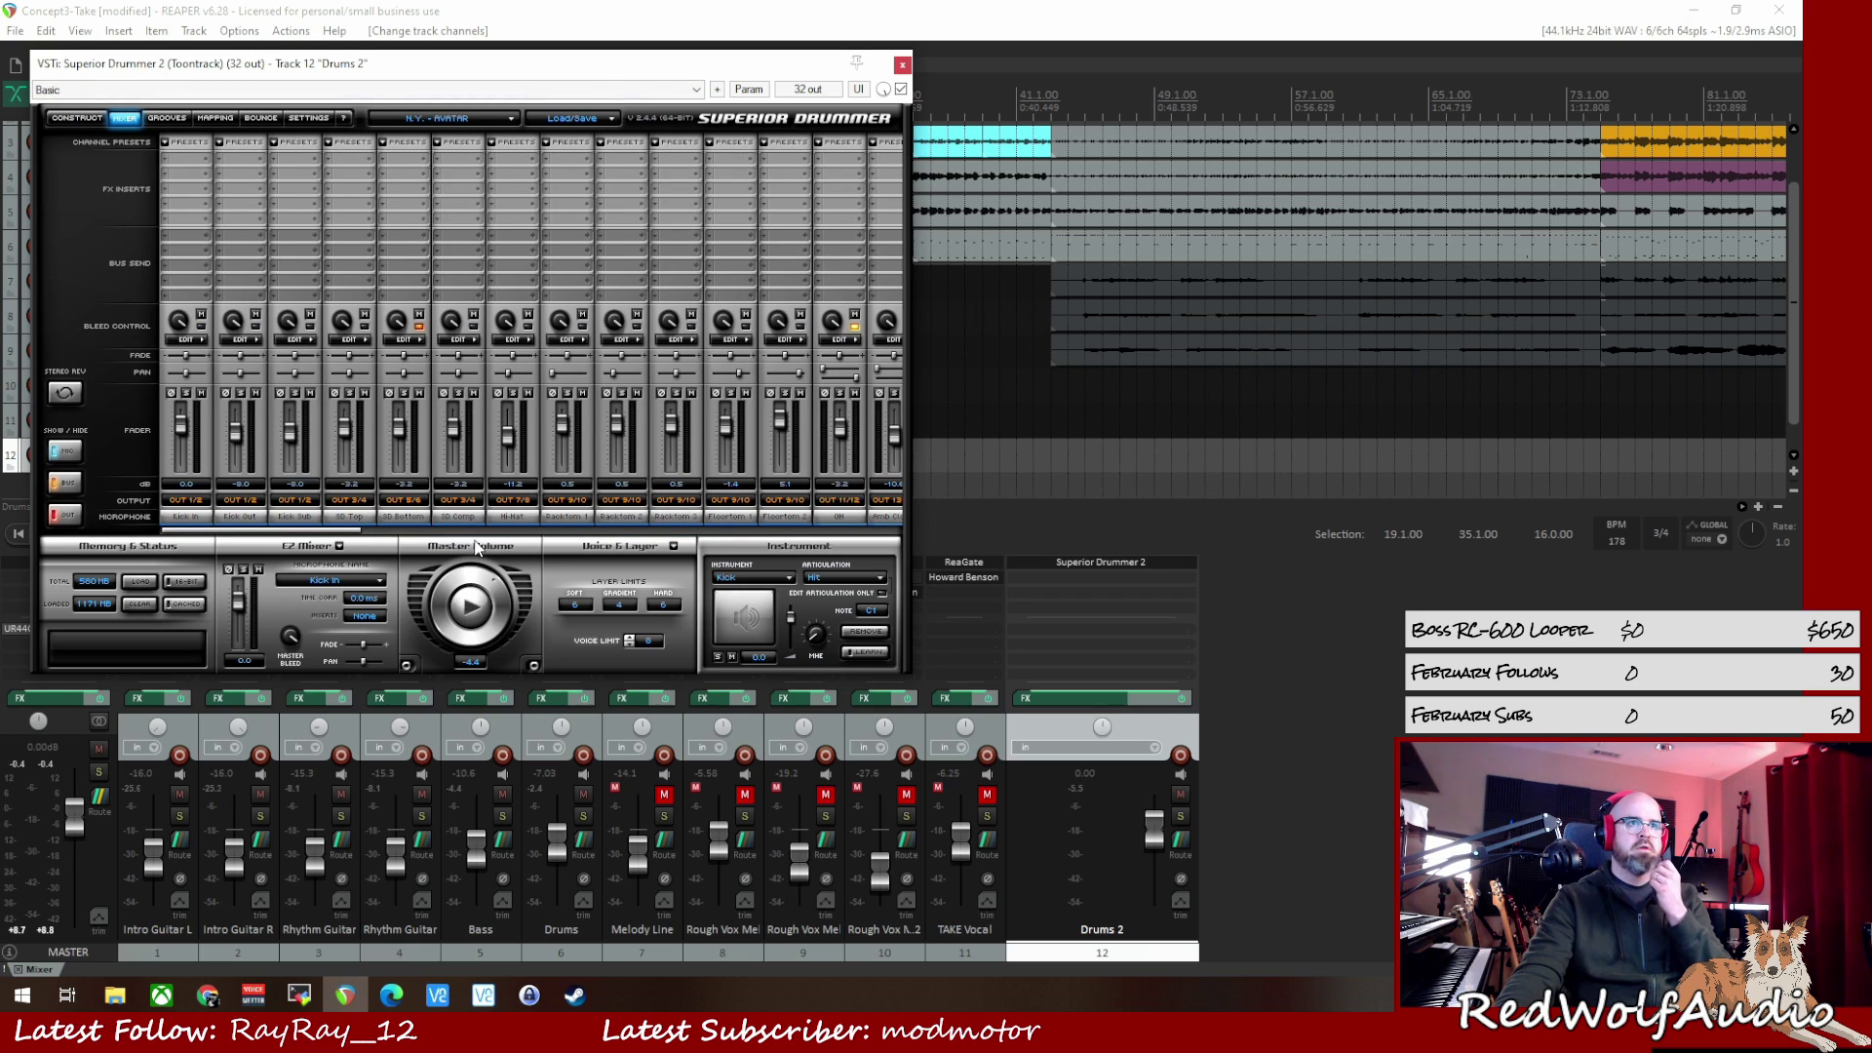
{"action": "left_click_drag", "start_coordinate": [312, 531], "coordinate": [231, 529]}
{"action": "left_click", "coordinate": [902, 65]}
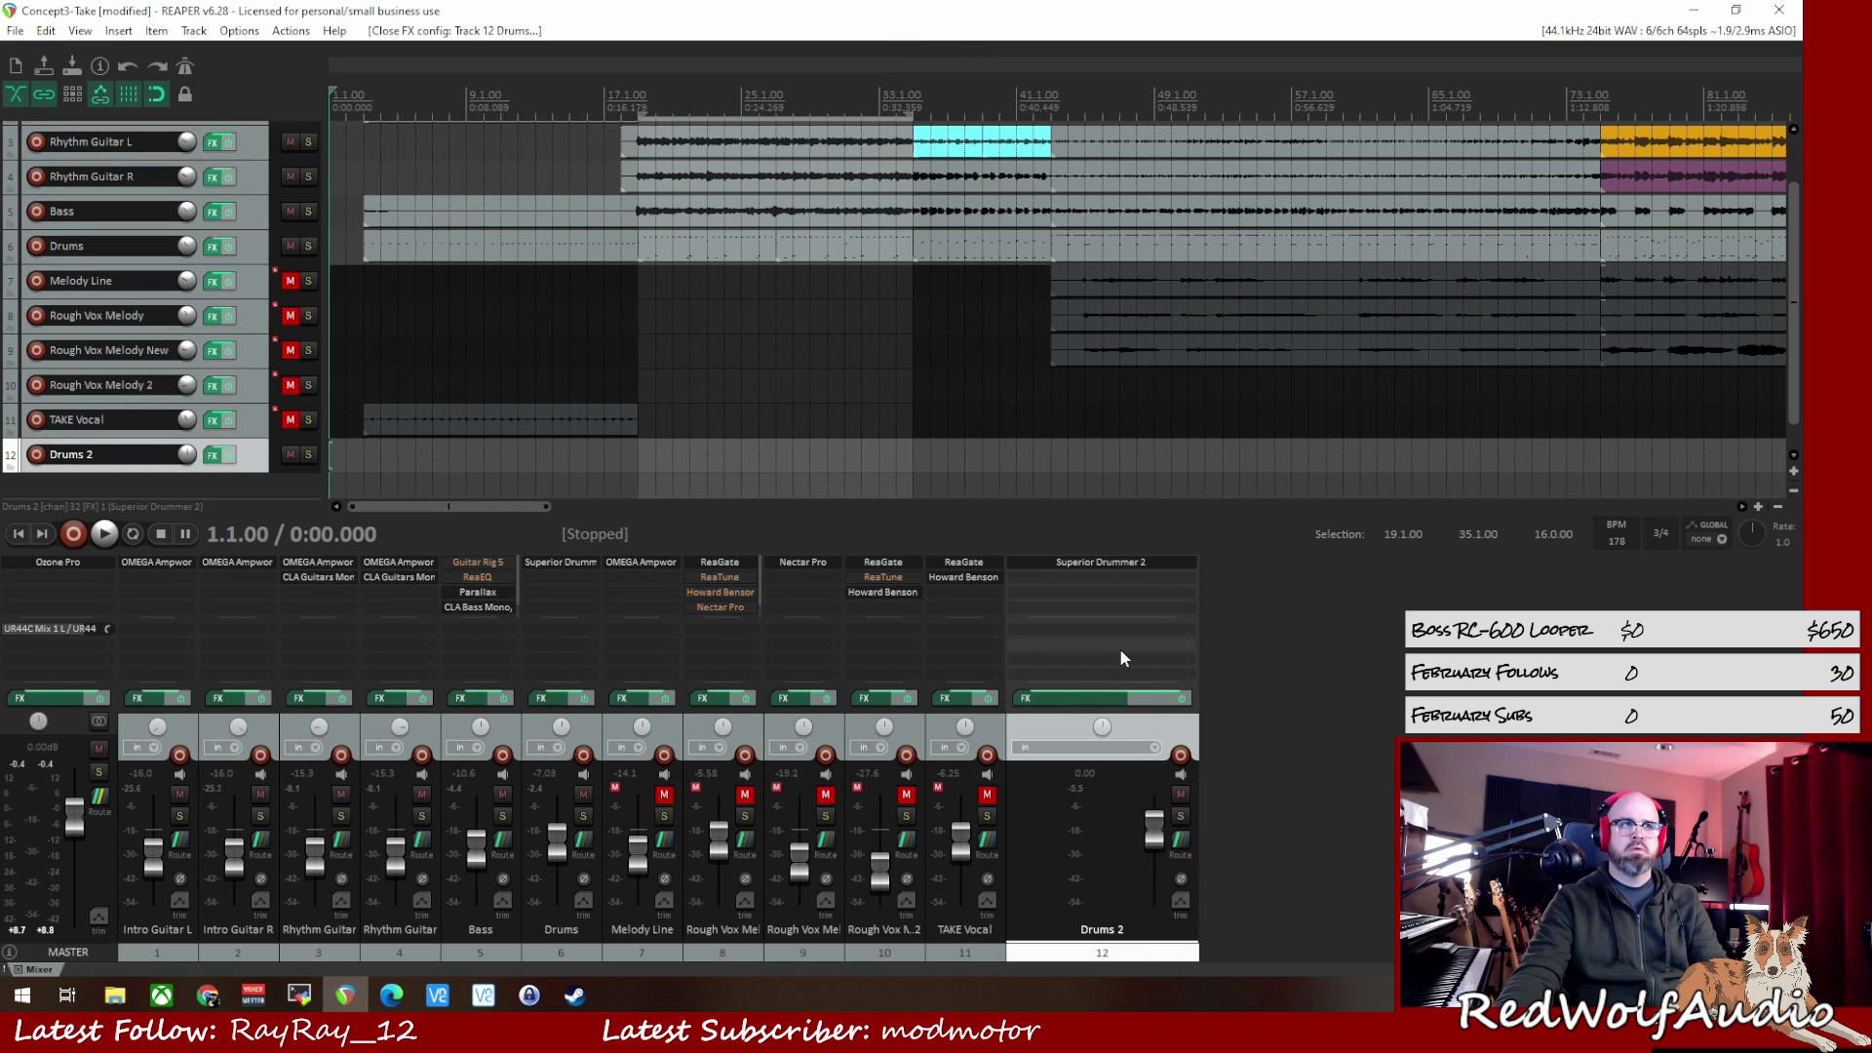
Remove the Drums 2 track and save the project.
{"action": "right_click", "coordinate": [260, 457]}
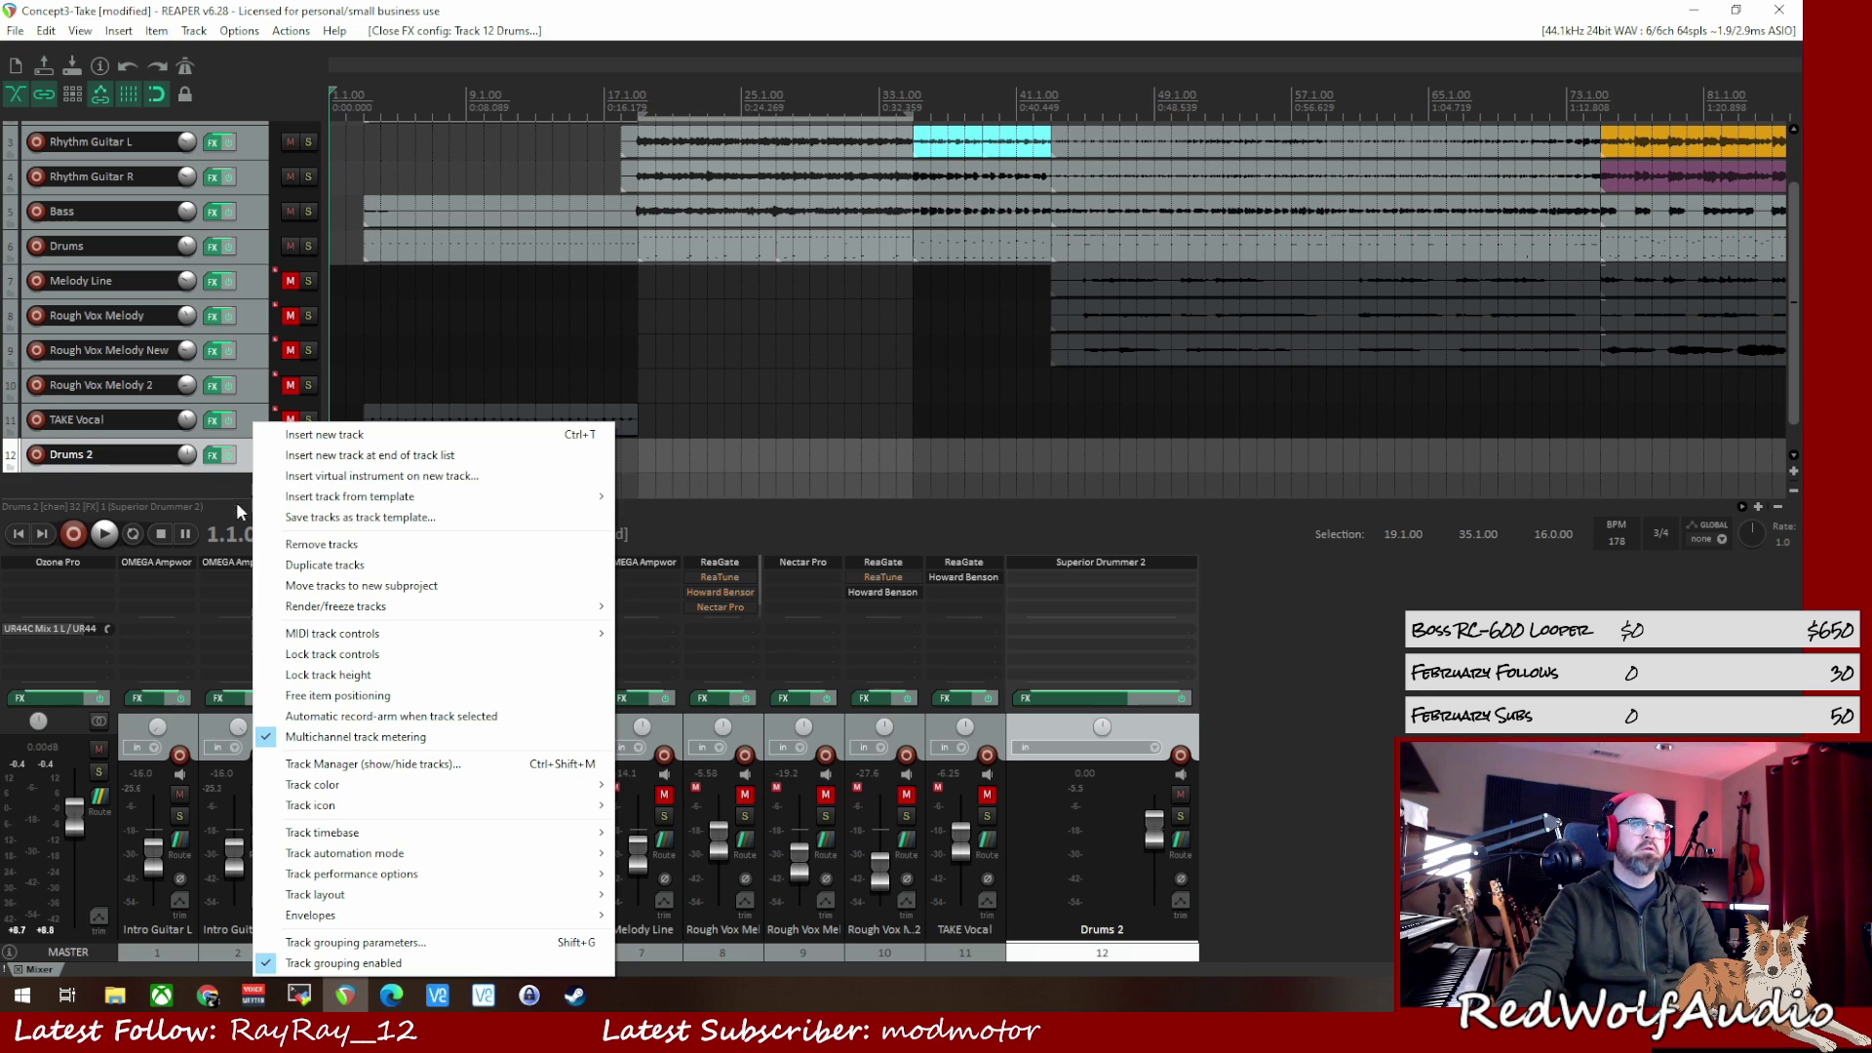
{"action": "left_click", "coordinate": [320, 548]}
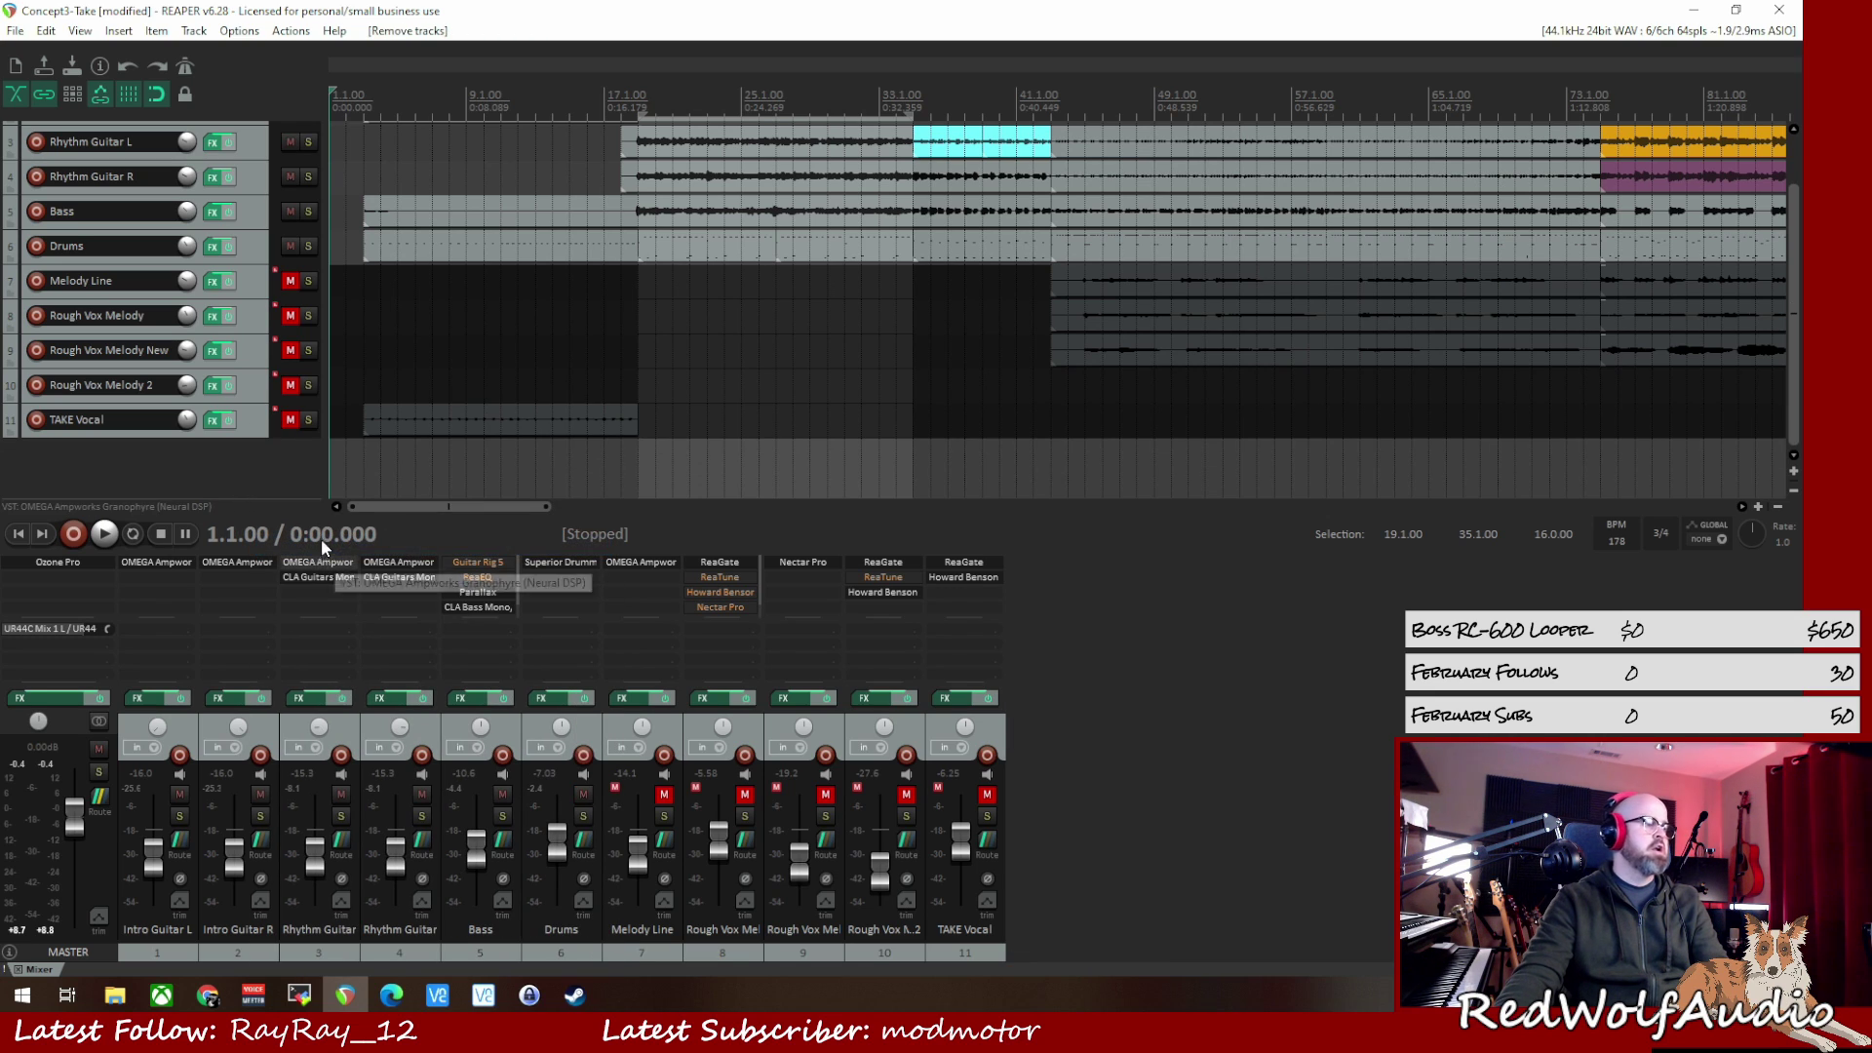
{"action": "key", "text": "ctrl+s"}
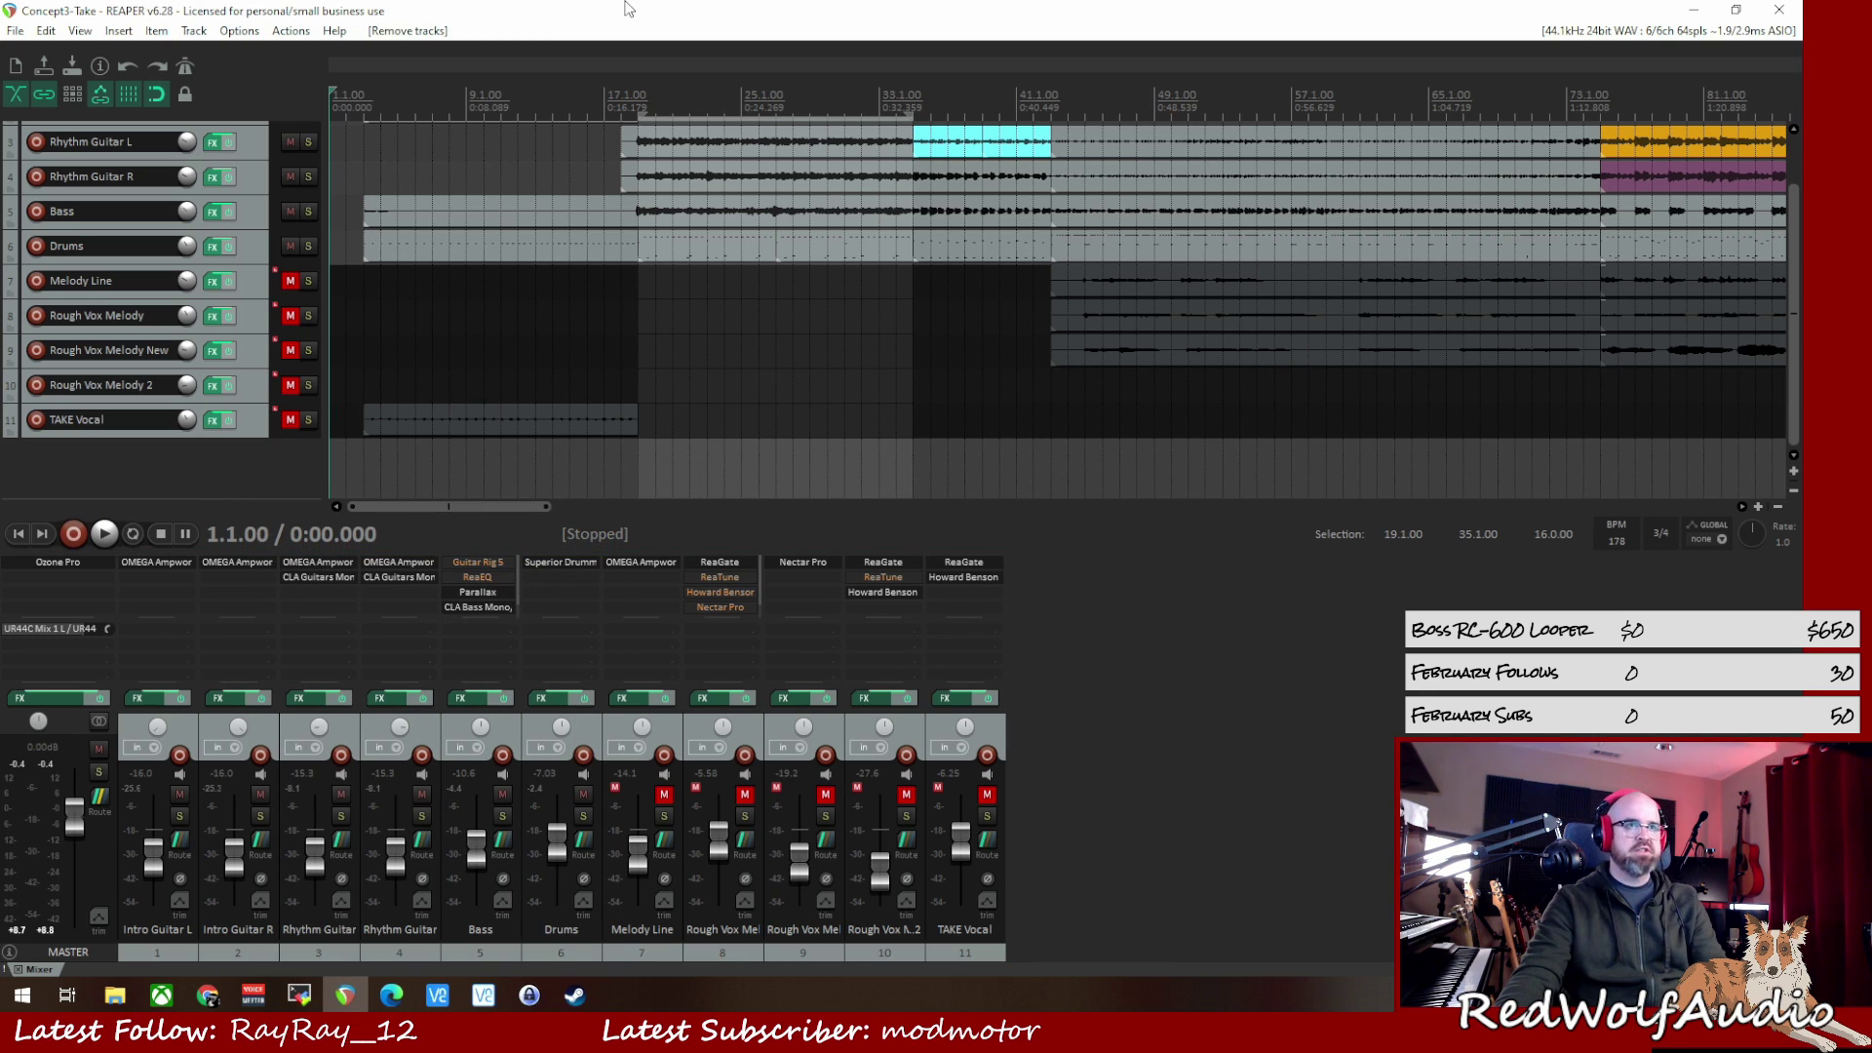
Play the arrangement from the start to listen to the mix without the Drums 2 track.
{"action": "key", "text": "space"}
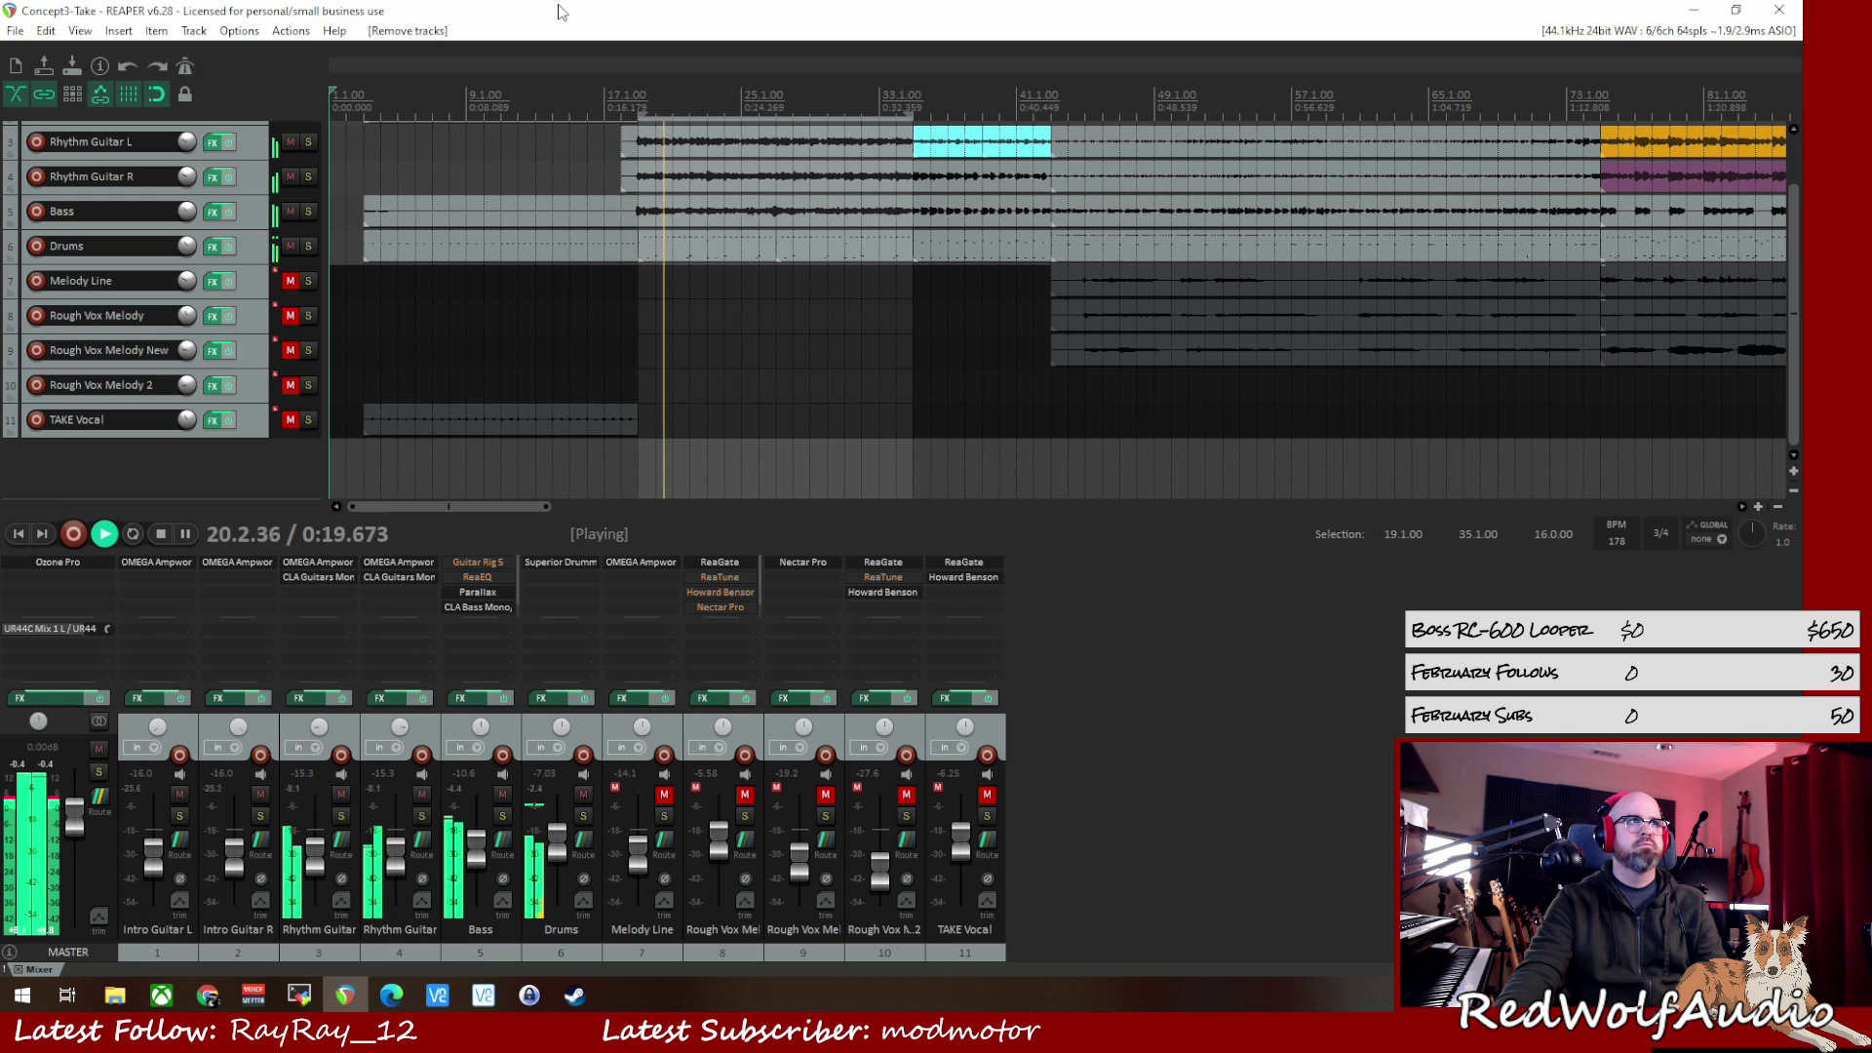
{"action": "key", "text": "space"}
{"action": "left_click", "coordinate": [16, 31]}
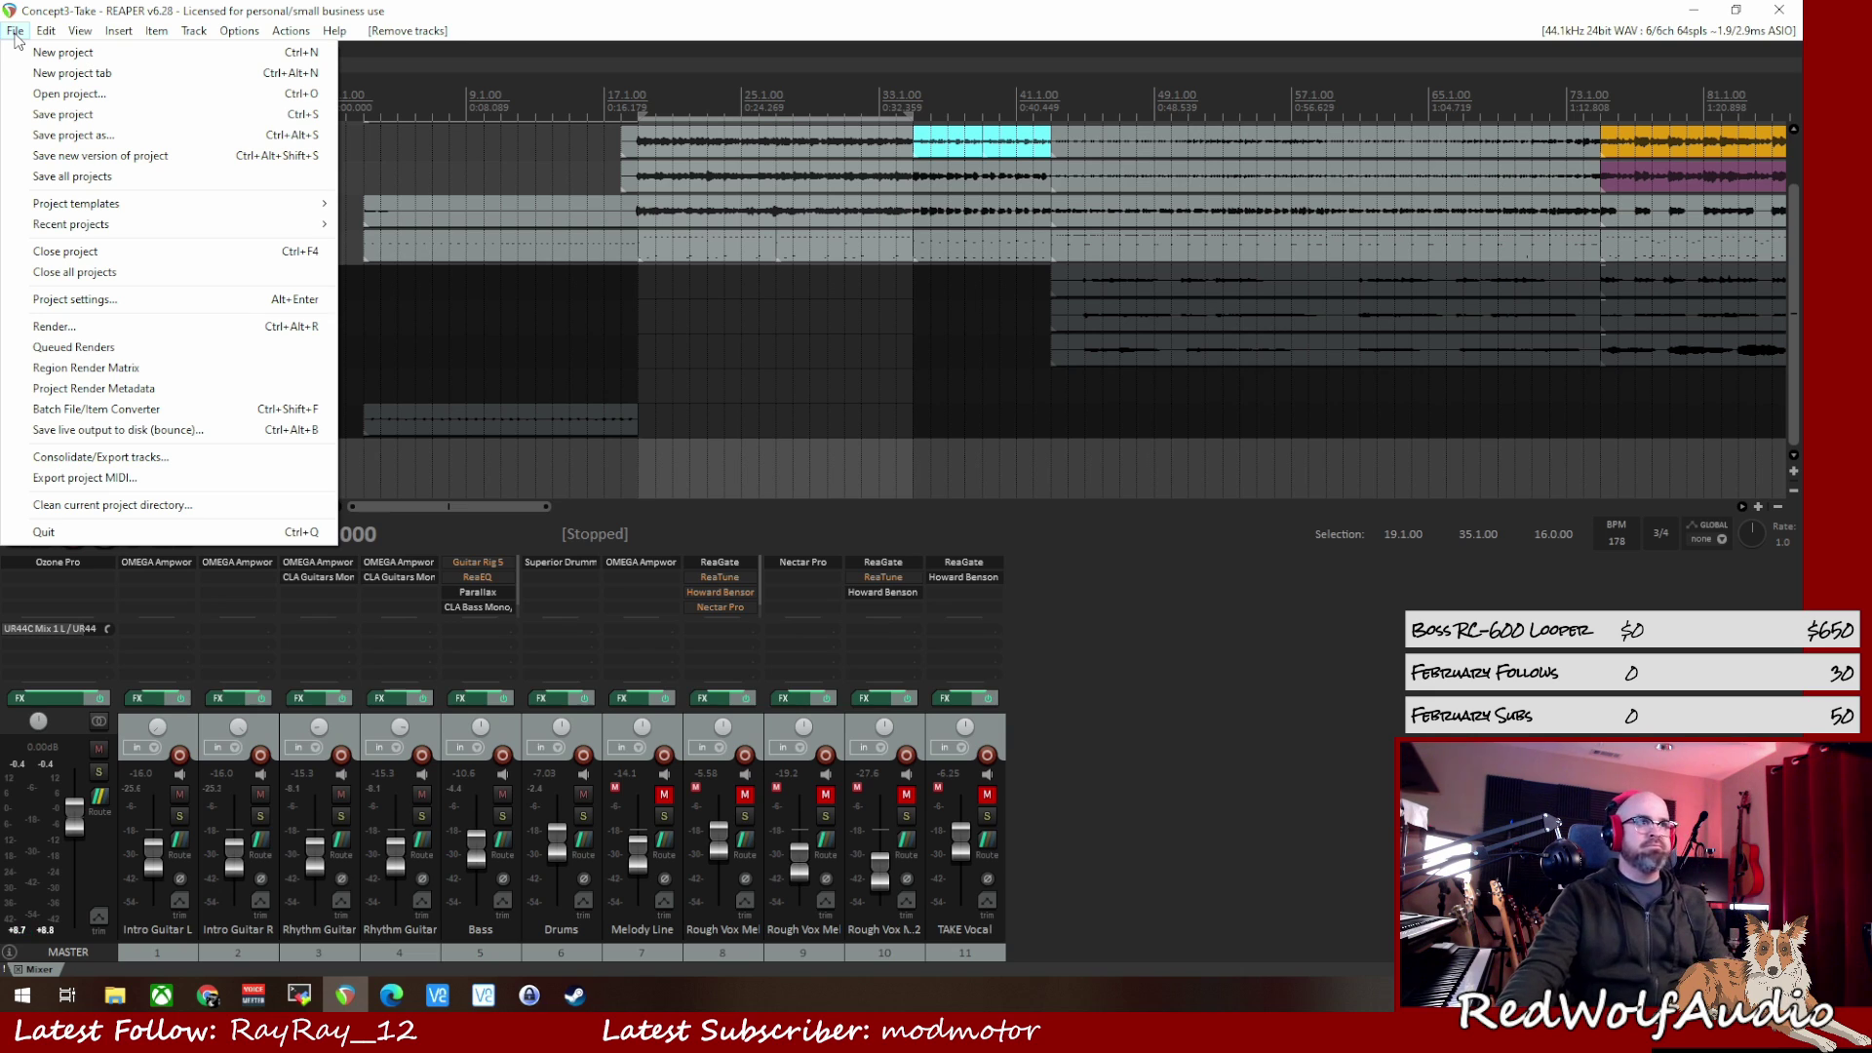
{"action": "key", "text": "Escape"}
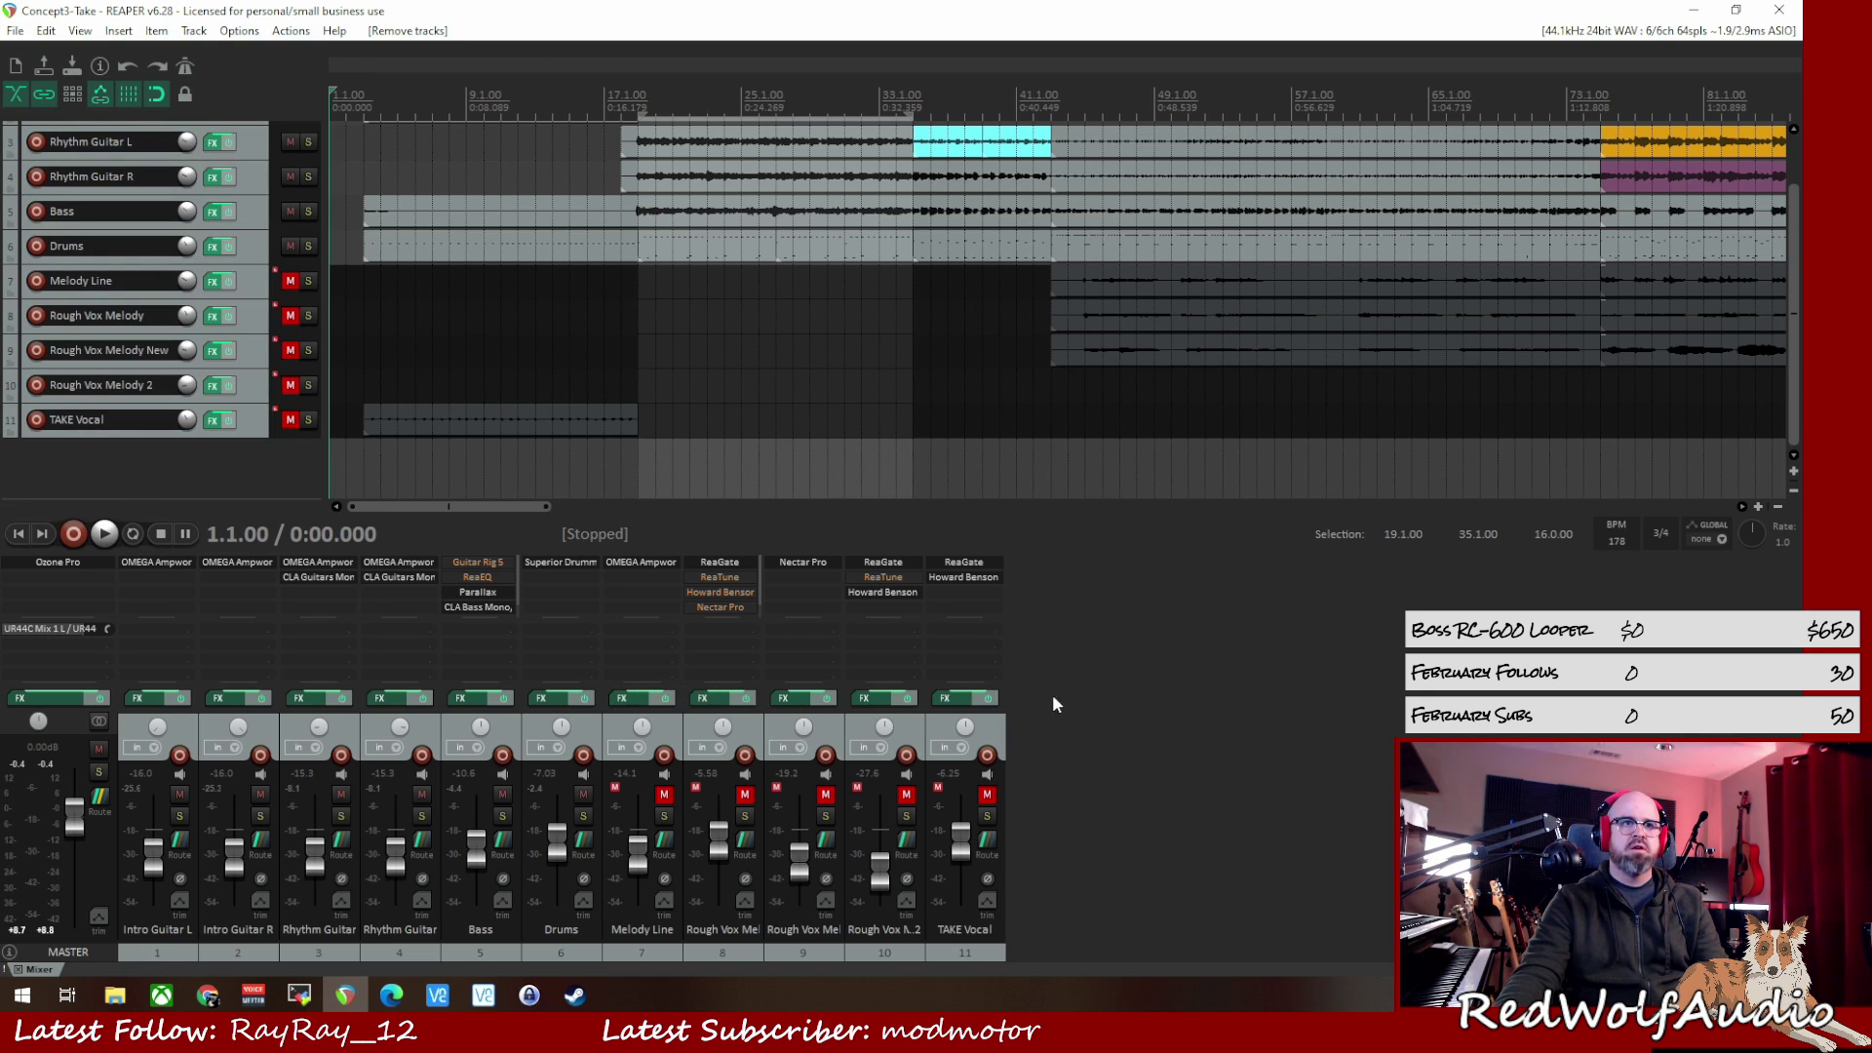
Add the Waves CLA Effects Mono/Stereo plug-in to the TAKE Vocal track.
{"action": "left_click", "coordinate": [960, 602]}
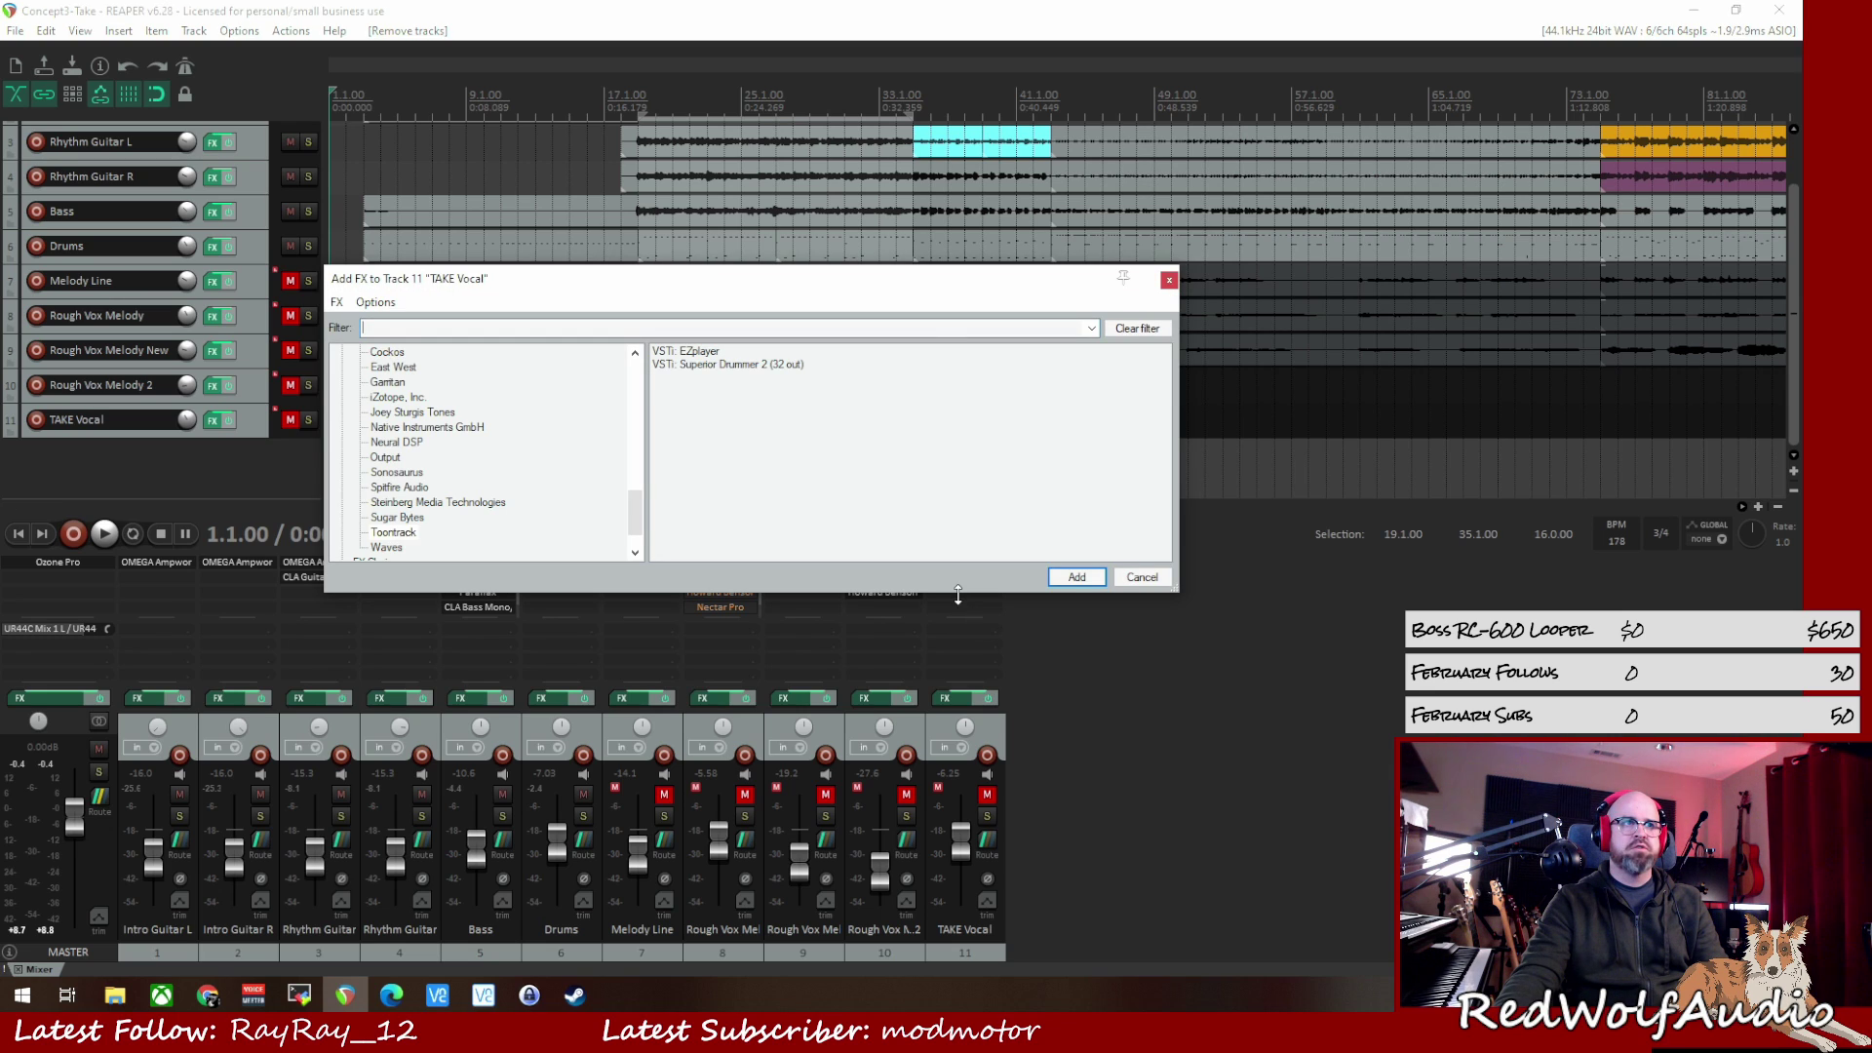
{"action": "left_click", "coordinate": [395, 551]}
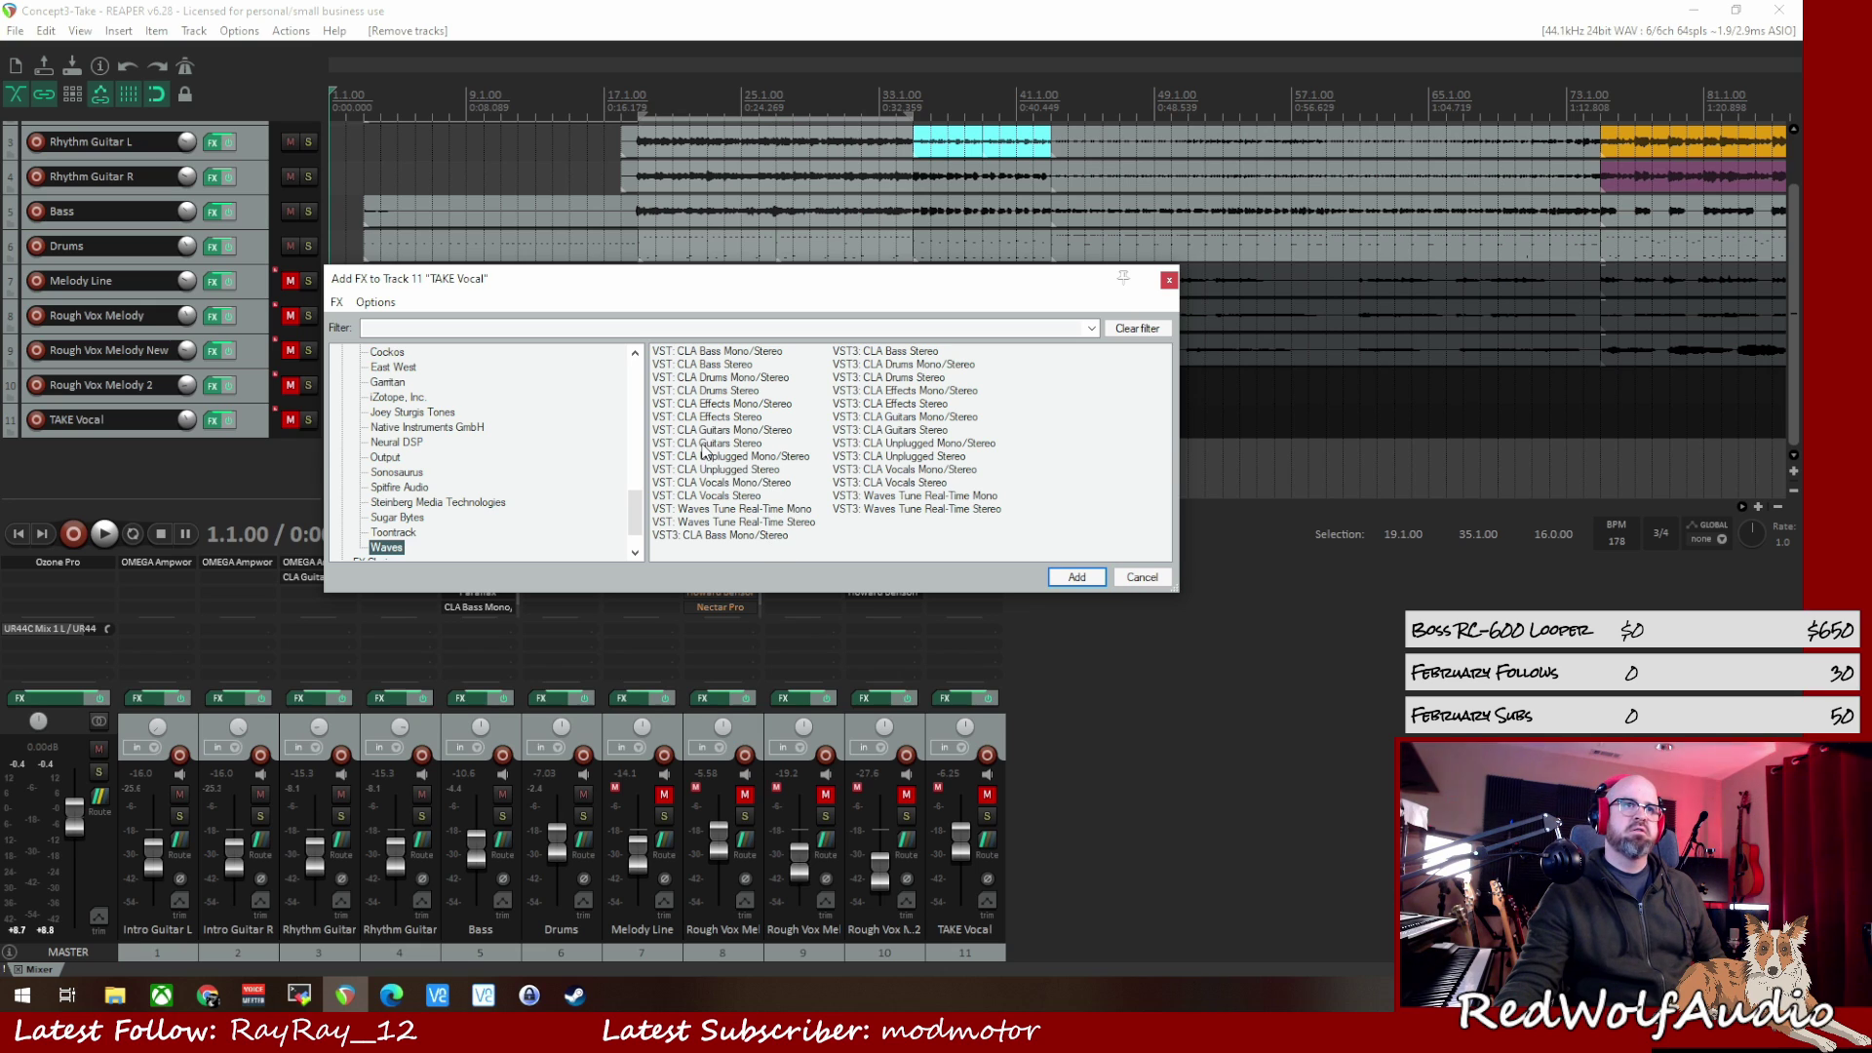
{"action": "left_click", "coordinate": [750, 407]}
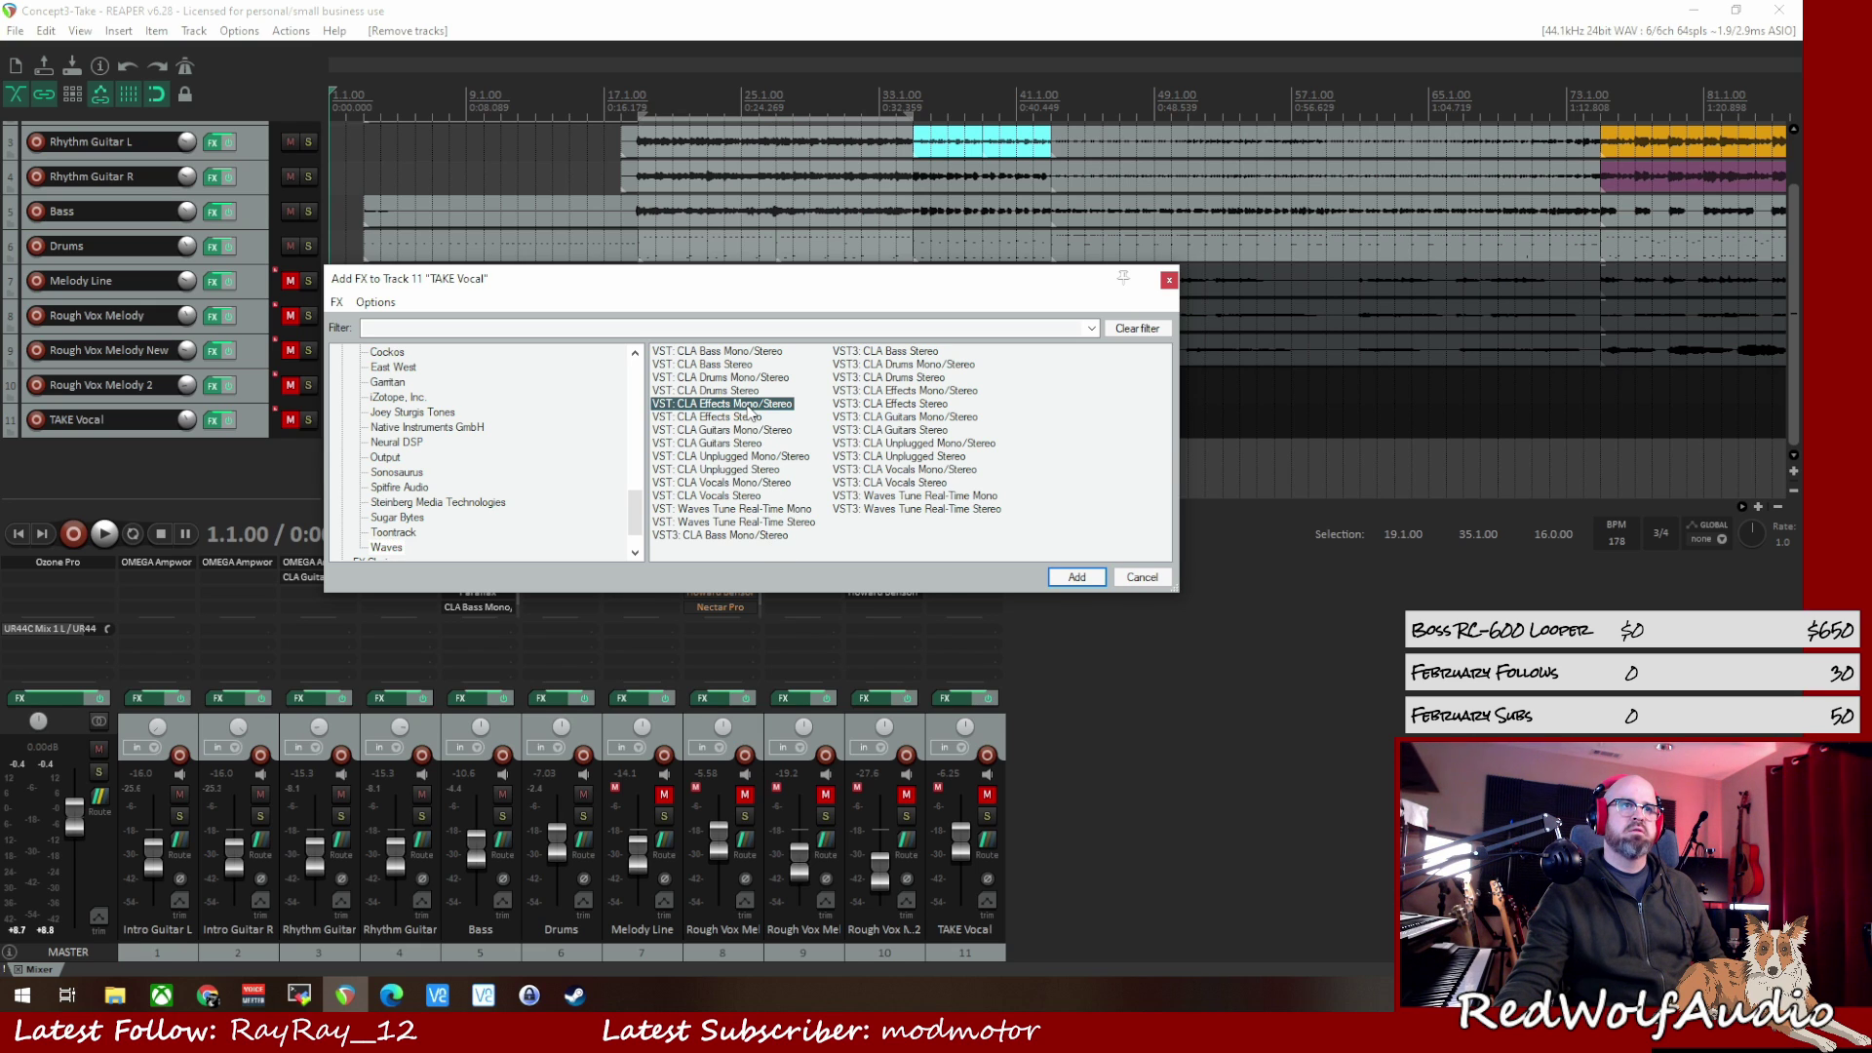
{"action": "double_click", "coordinate": [750, 408]}
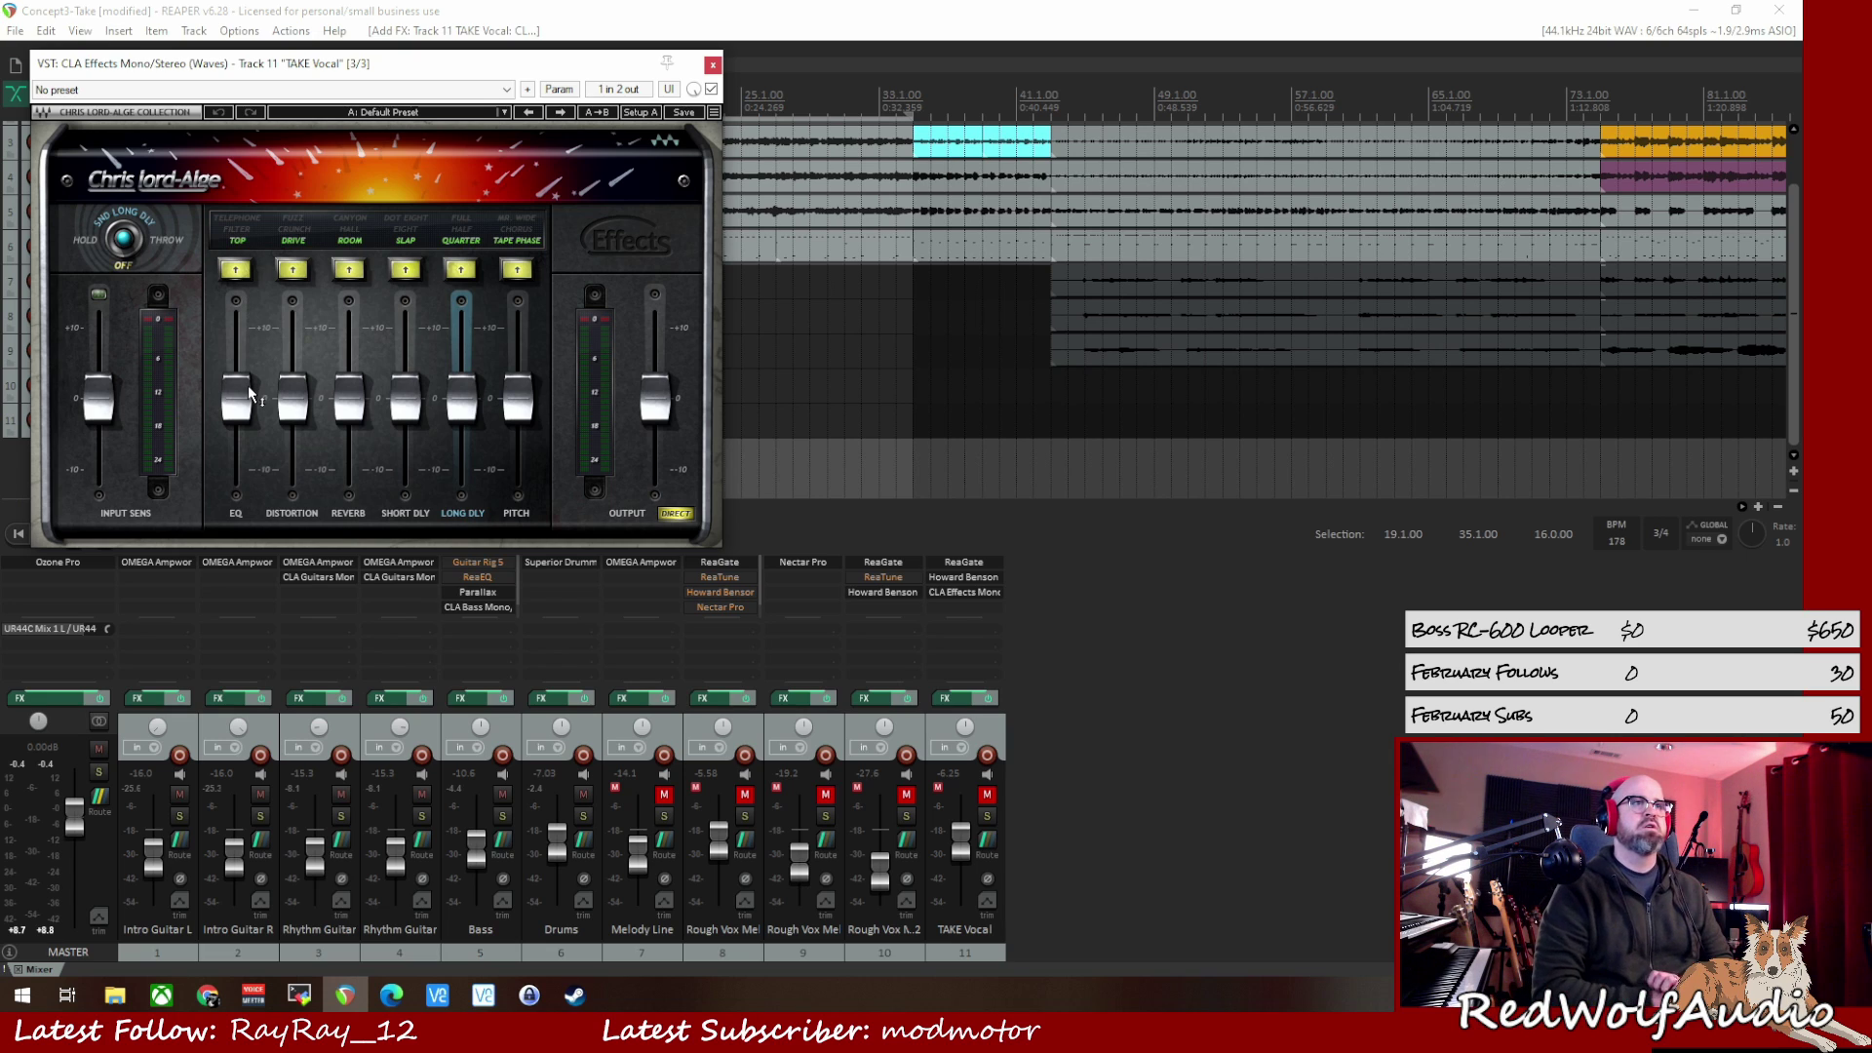
{"action": "mouse_move", "coordinate": [249, 388]}
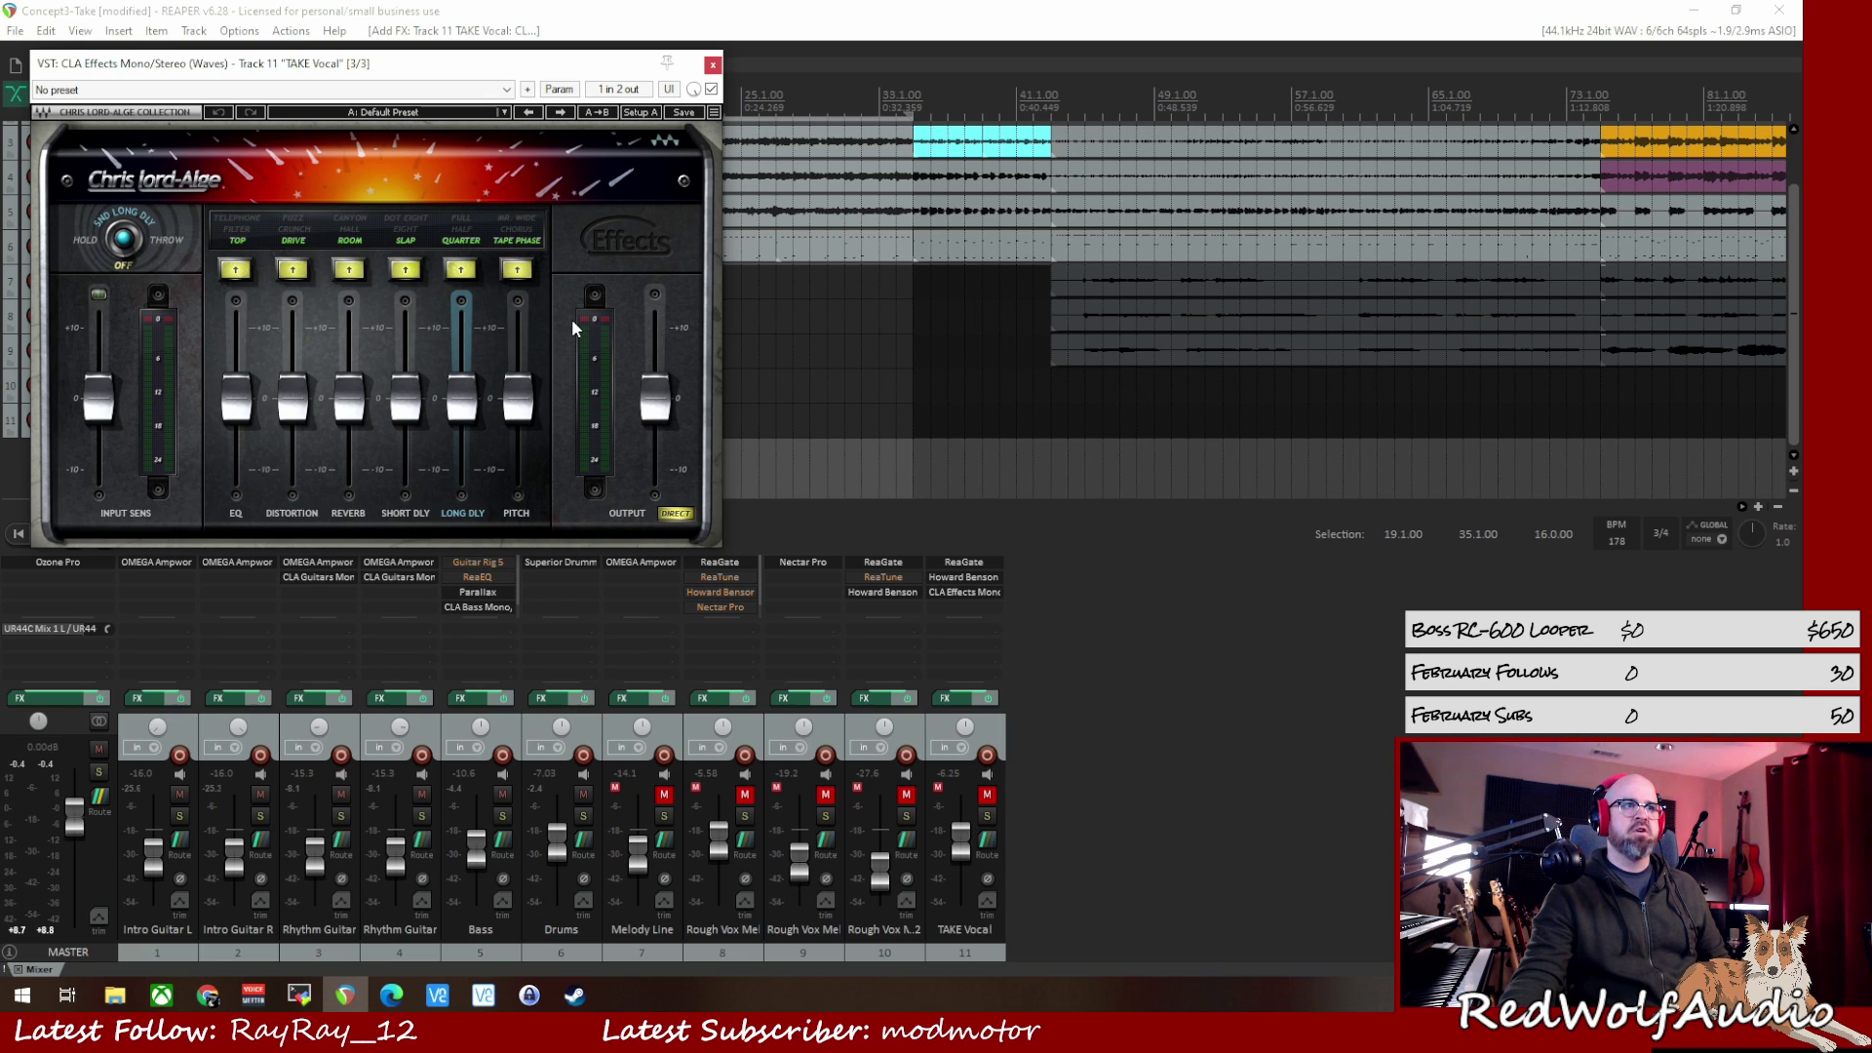
Close the CLA Effects window and delete that plug-in from the TAKE Vocal track.
{"action": "left_click", "coordinate": [713, 65]}
{"action": "right_click", "coordinate": [951, 591]}
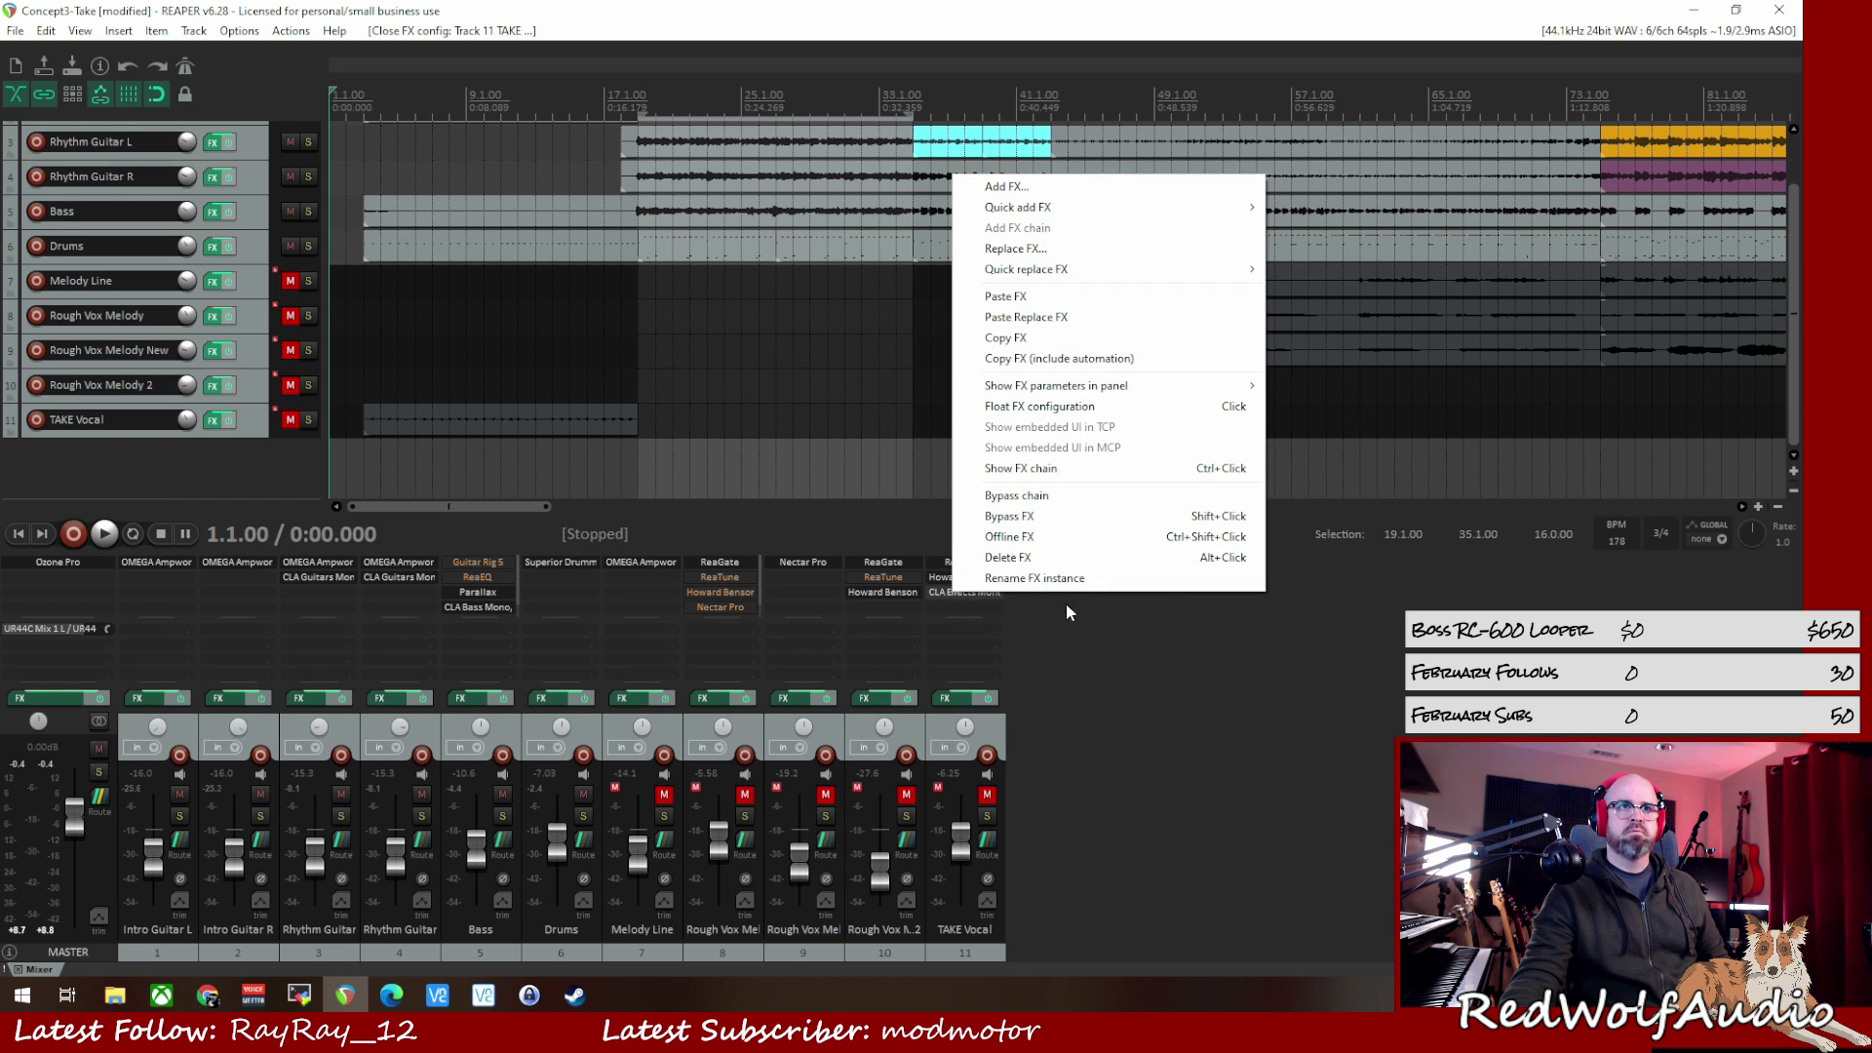
{"action": "left_click", "coordinate": [1080, 559]}
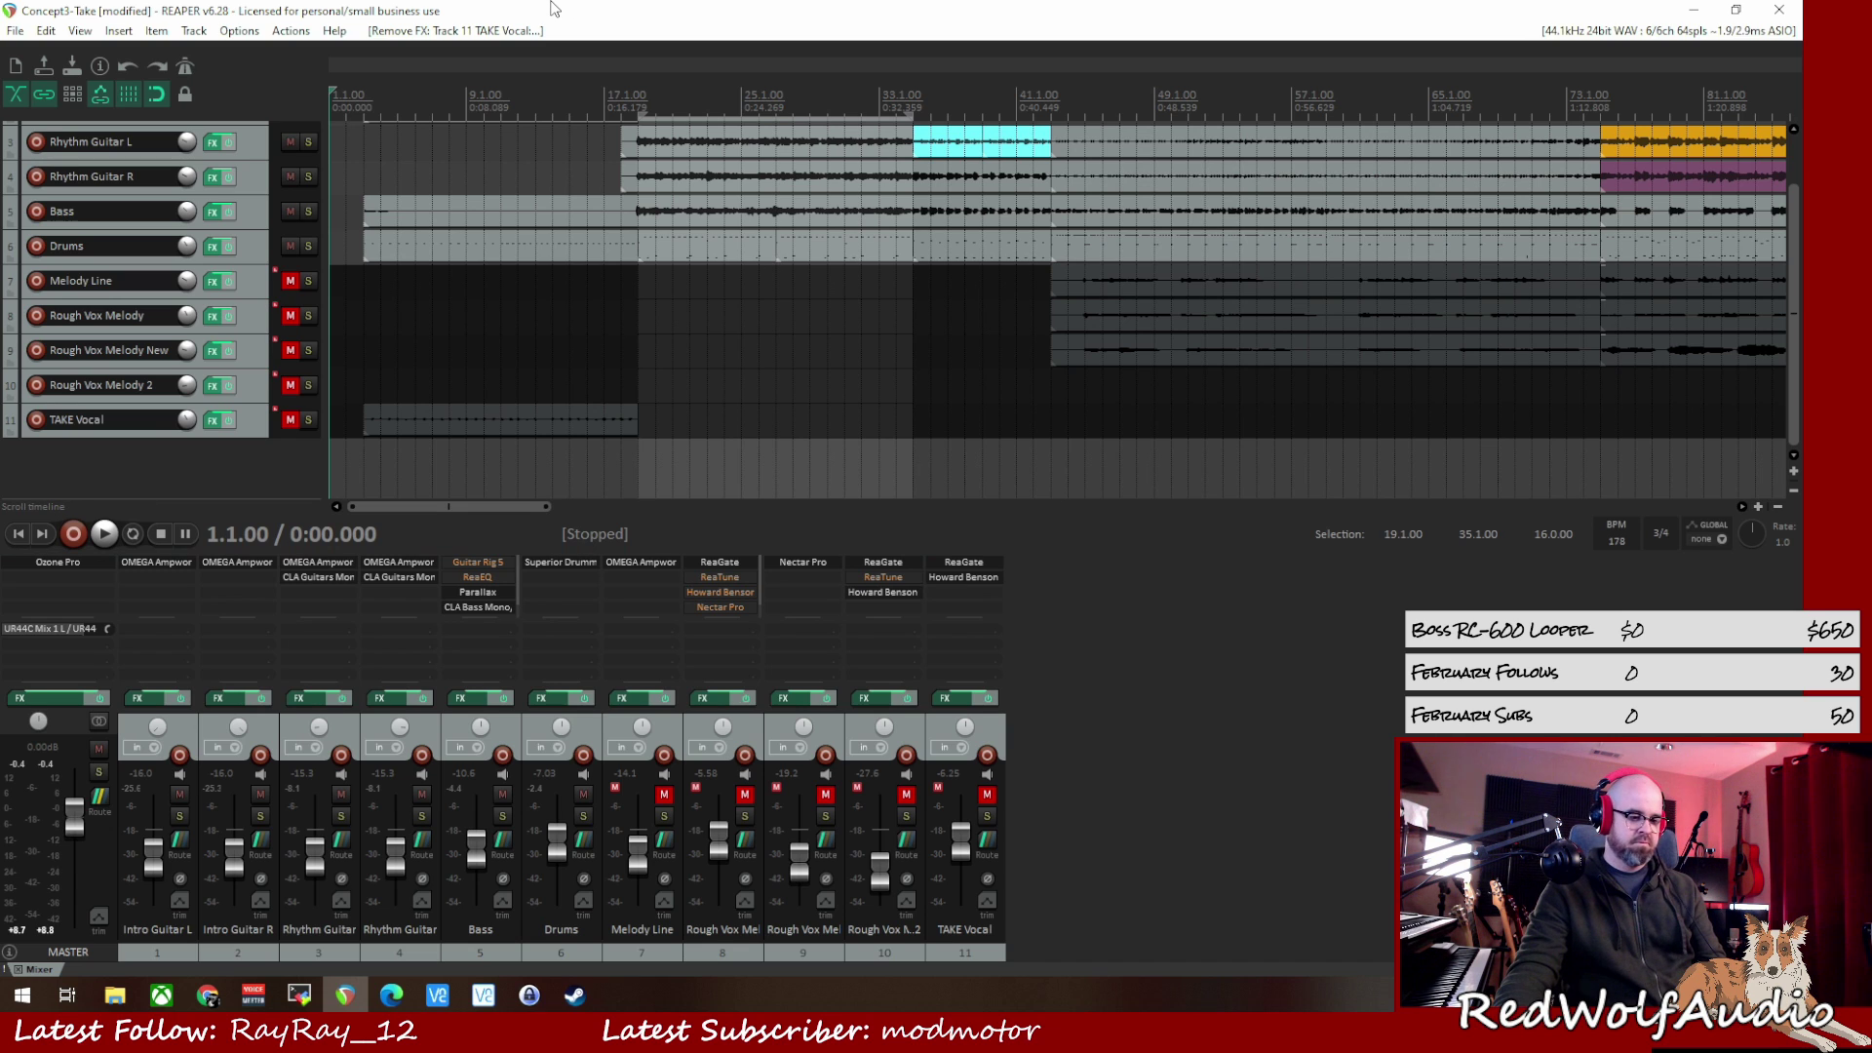
Open the recent project Green and Grey Cover.rpp.
{"action": "left_click", "coordinate": [17, 31]}
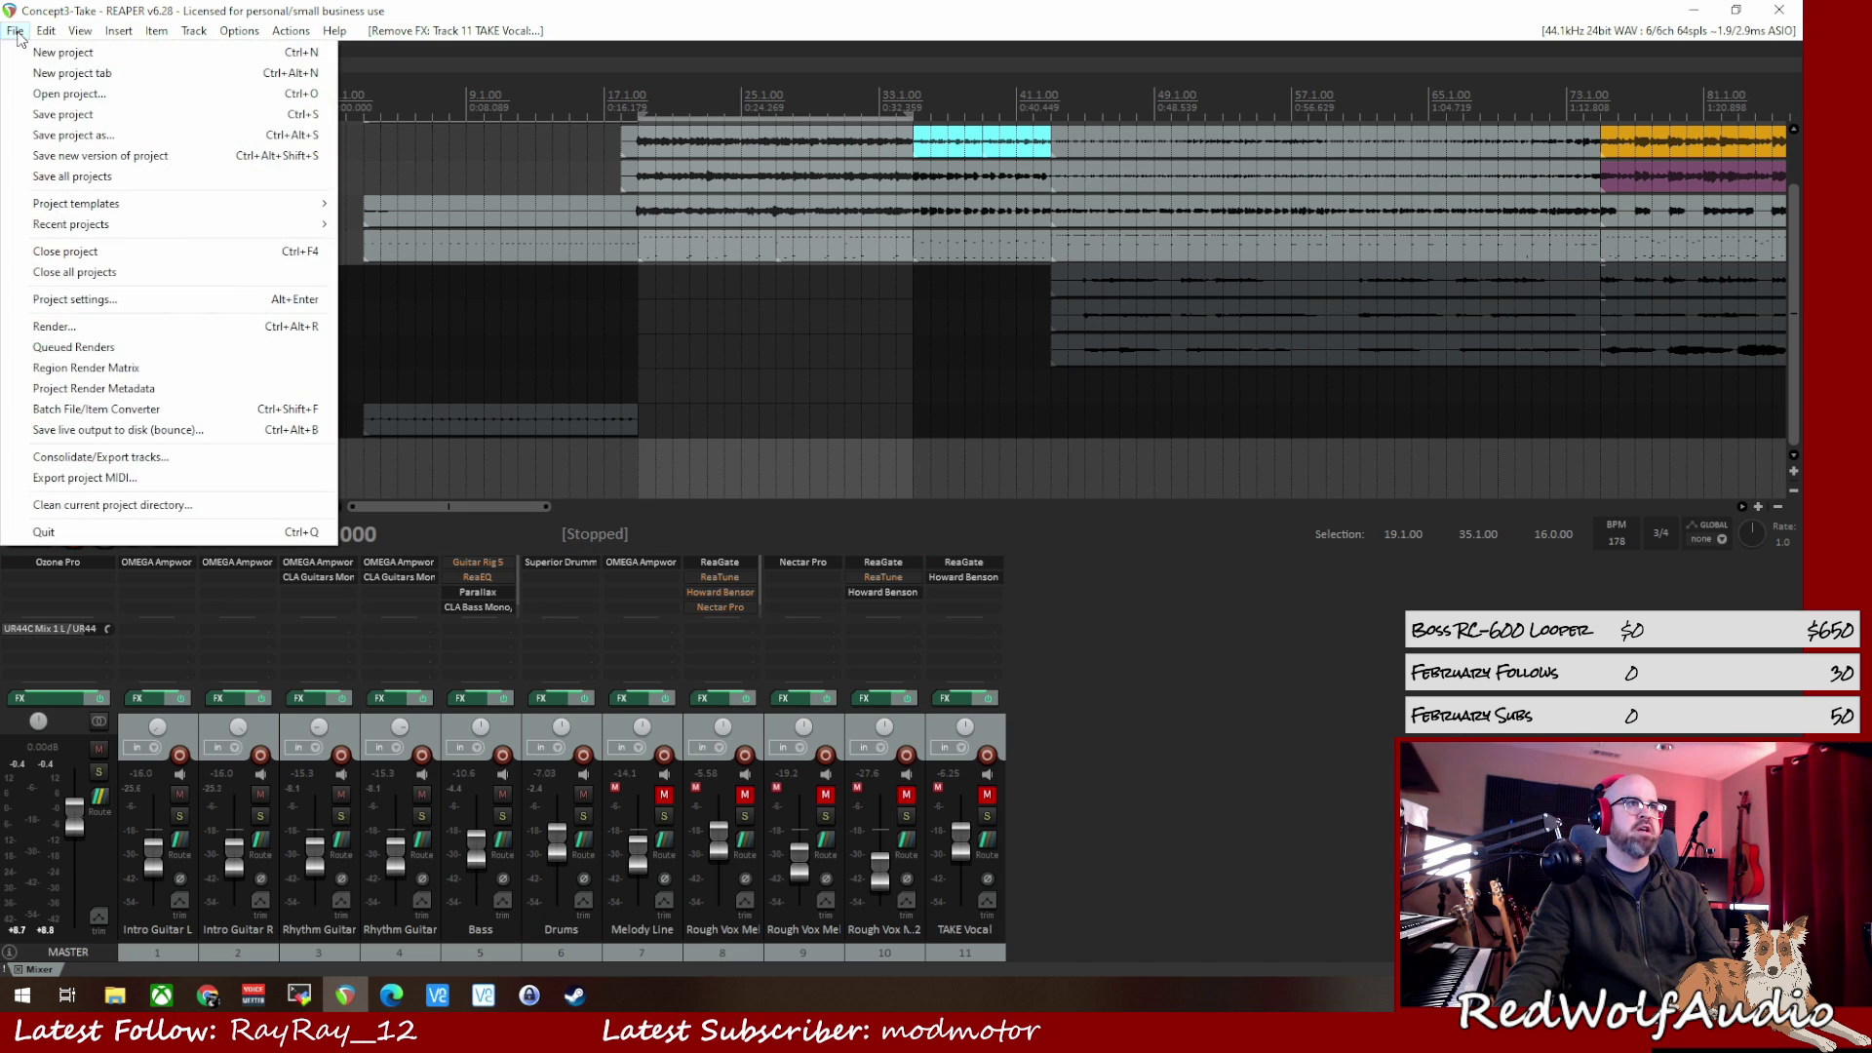
{"action": "mouse_move", "coordinate": [146, 224]}
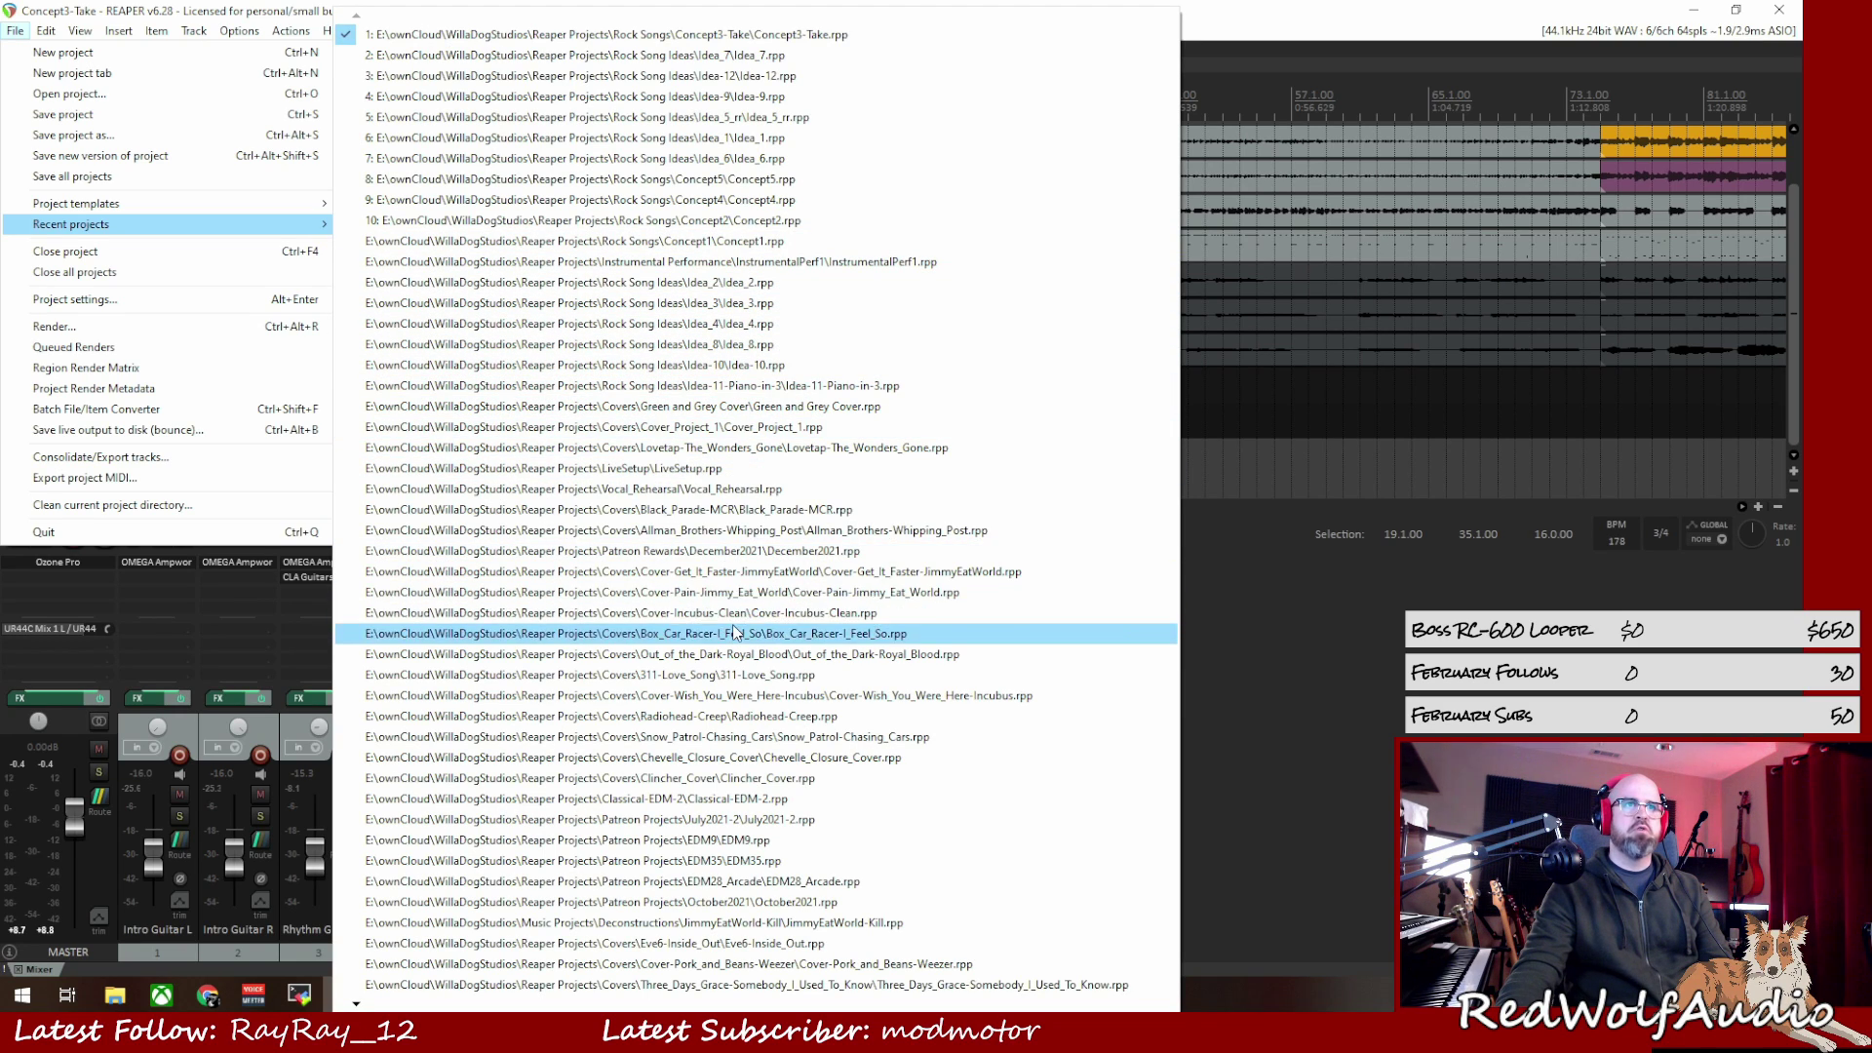
{"action": "left_click", "coordinate": [726, 408]}
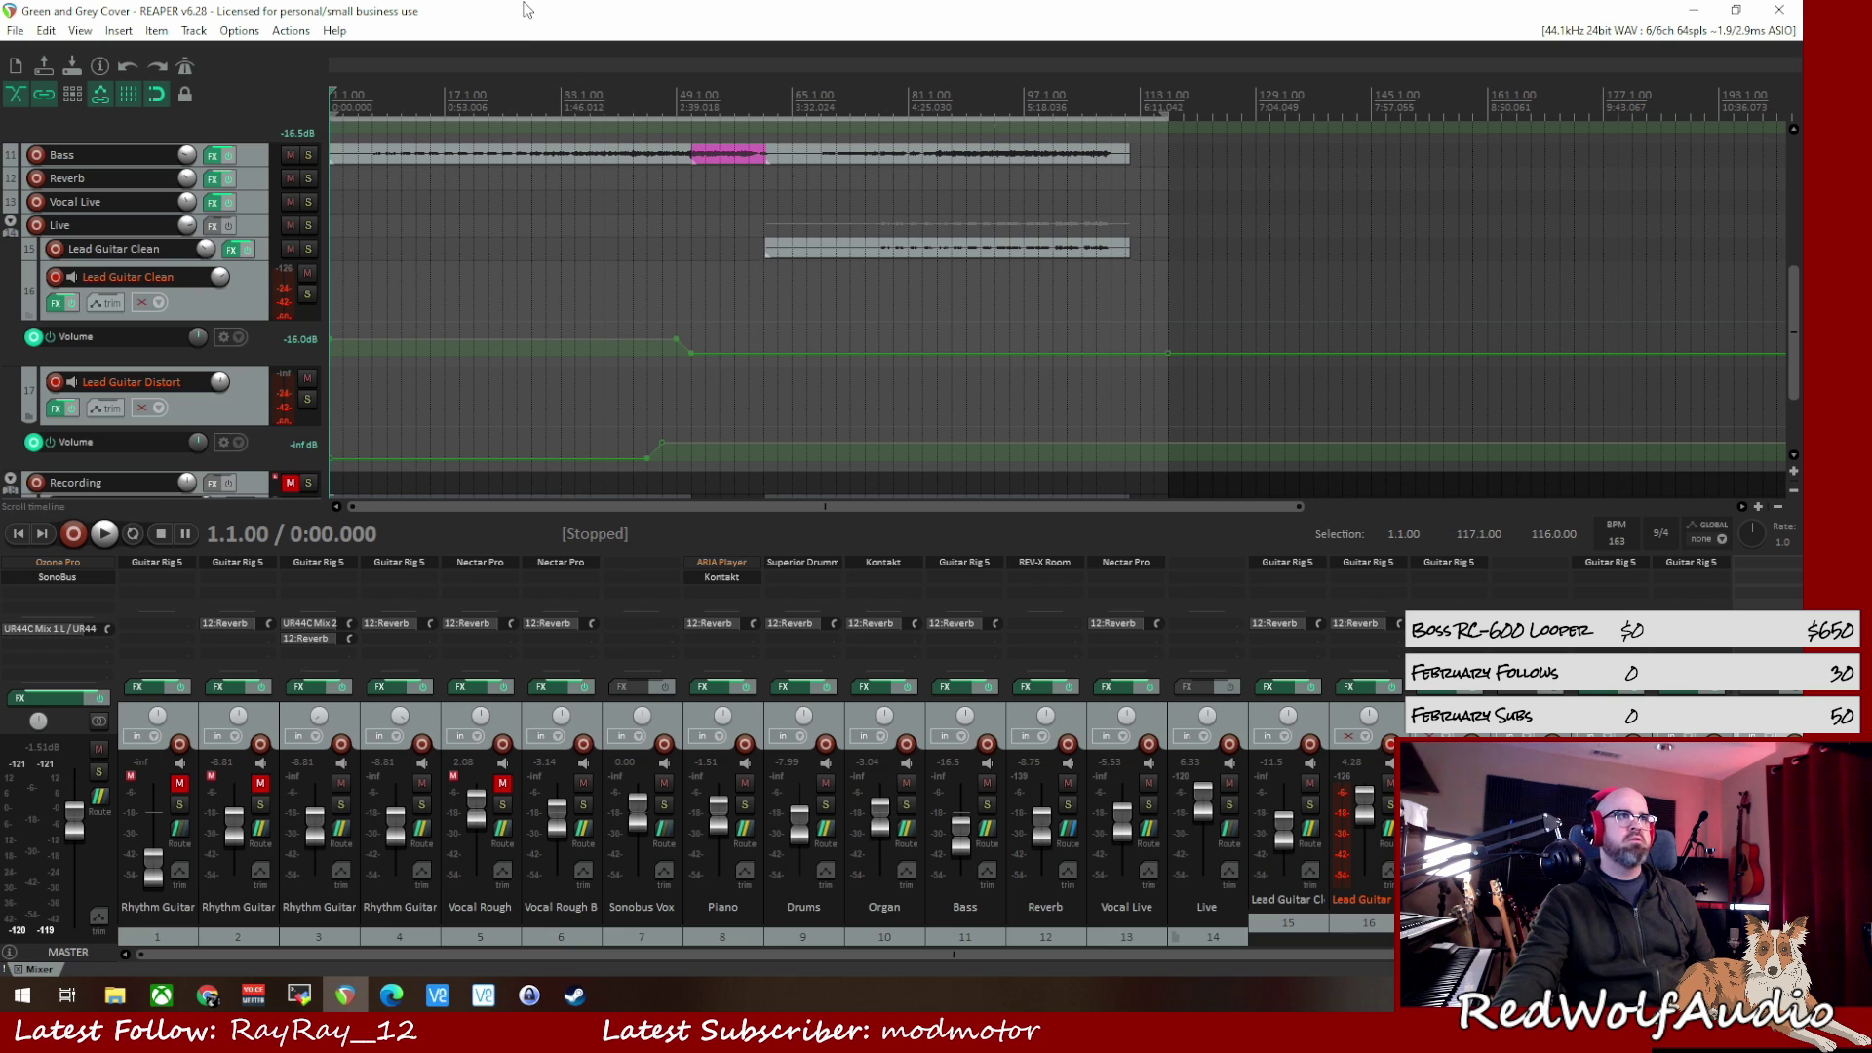
Play the Green and Grey Cover arrangement from the start, reviewing its tracks while listening to the mix.
{"action": "key", "text": "space"}
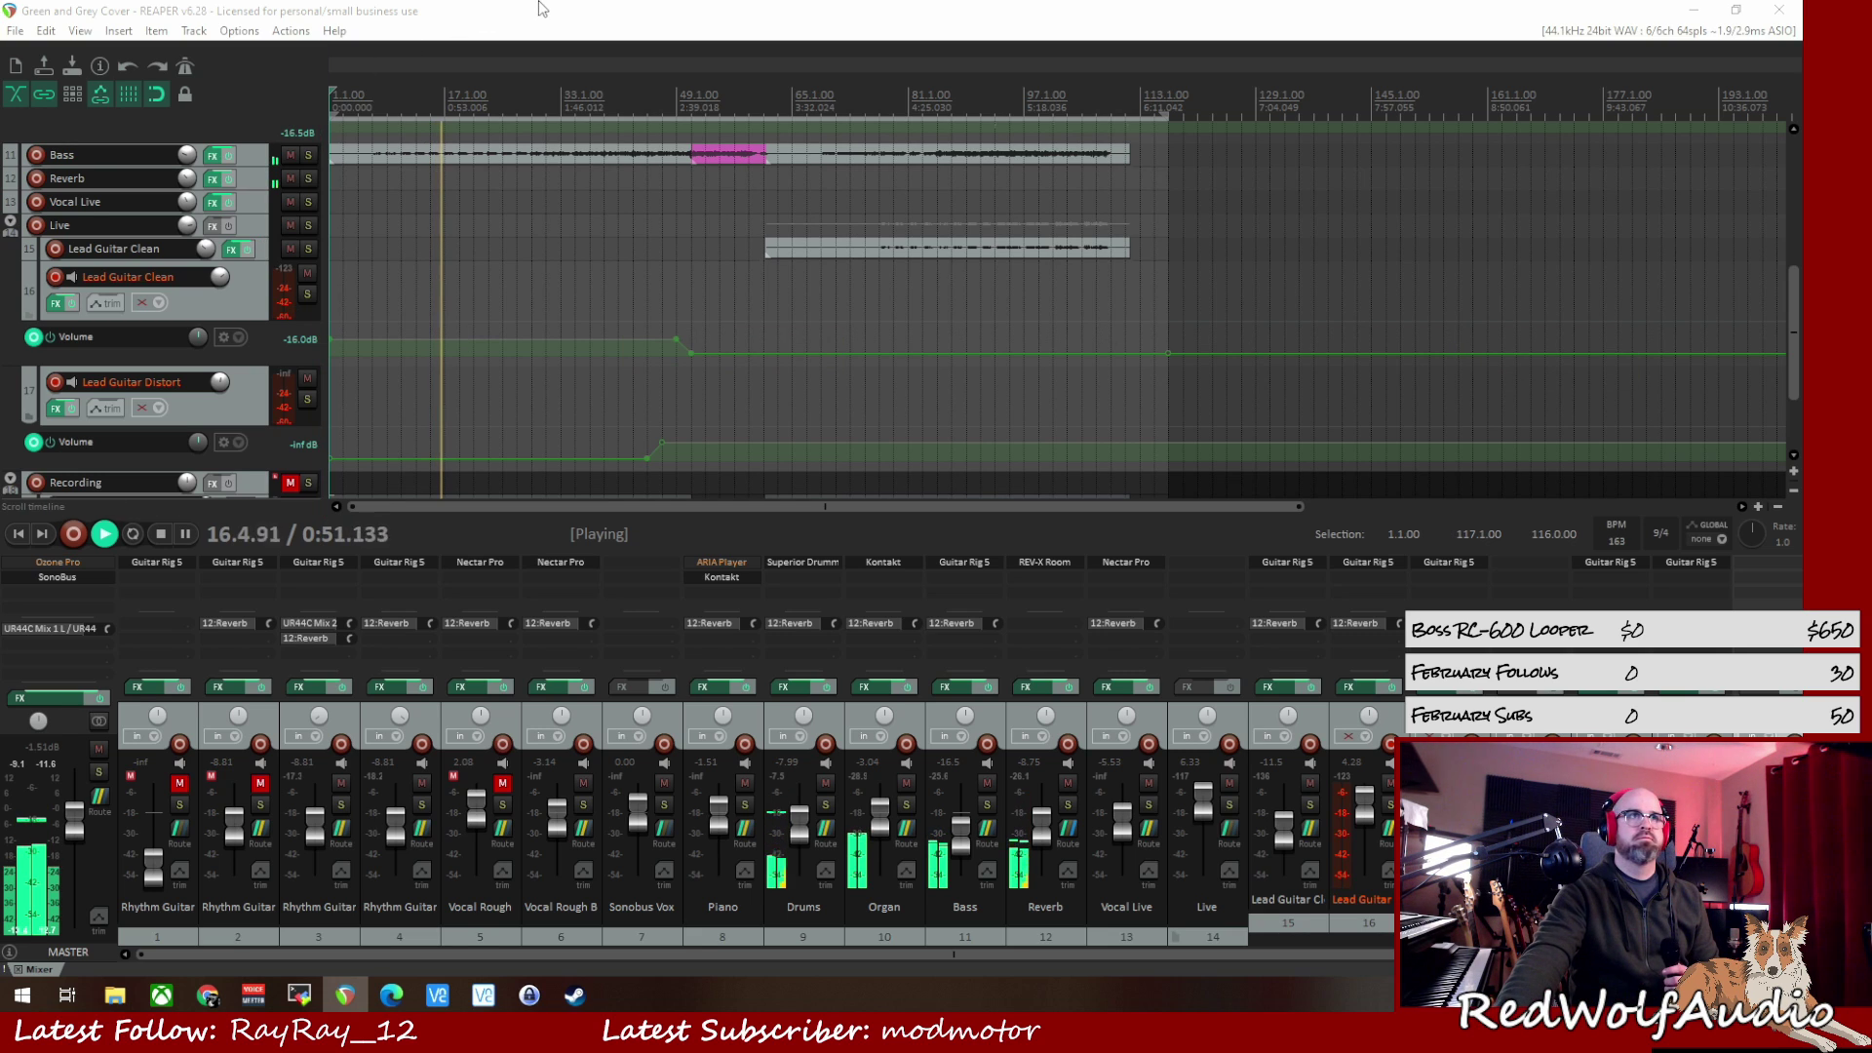
{"action": "key", "text": "space"}
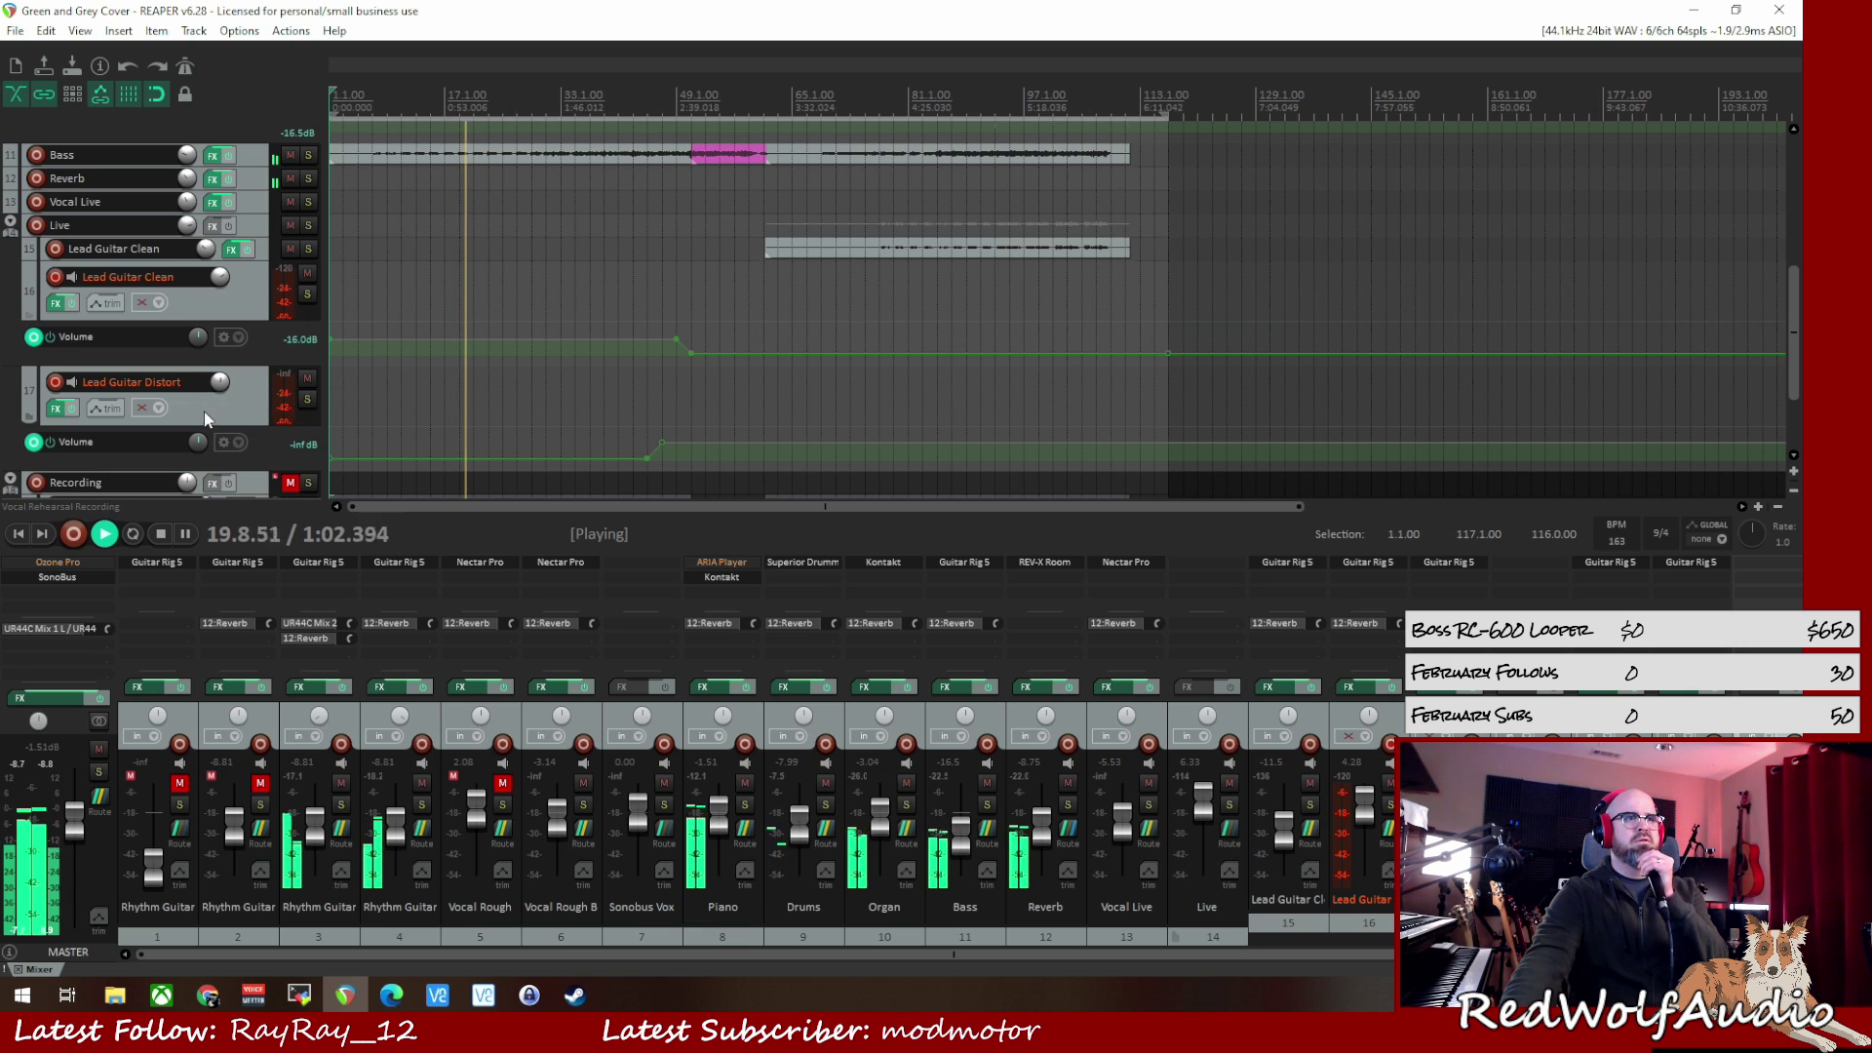
{"action": "scroll", "coordinate": [201, 413], "scroll_direction": "up", "scroll_amount": 3}
{"action": "scroll", "coordinate": [183, 195], "scroll_direction": "up", "scroll_amount": 8}
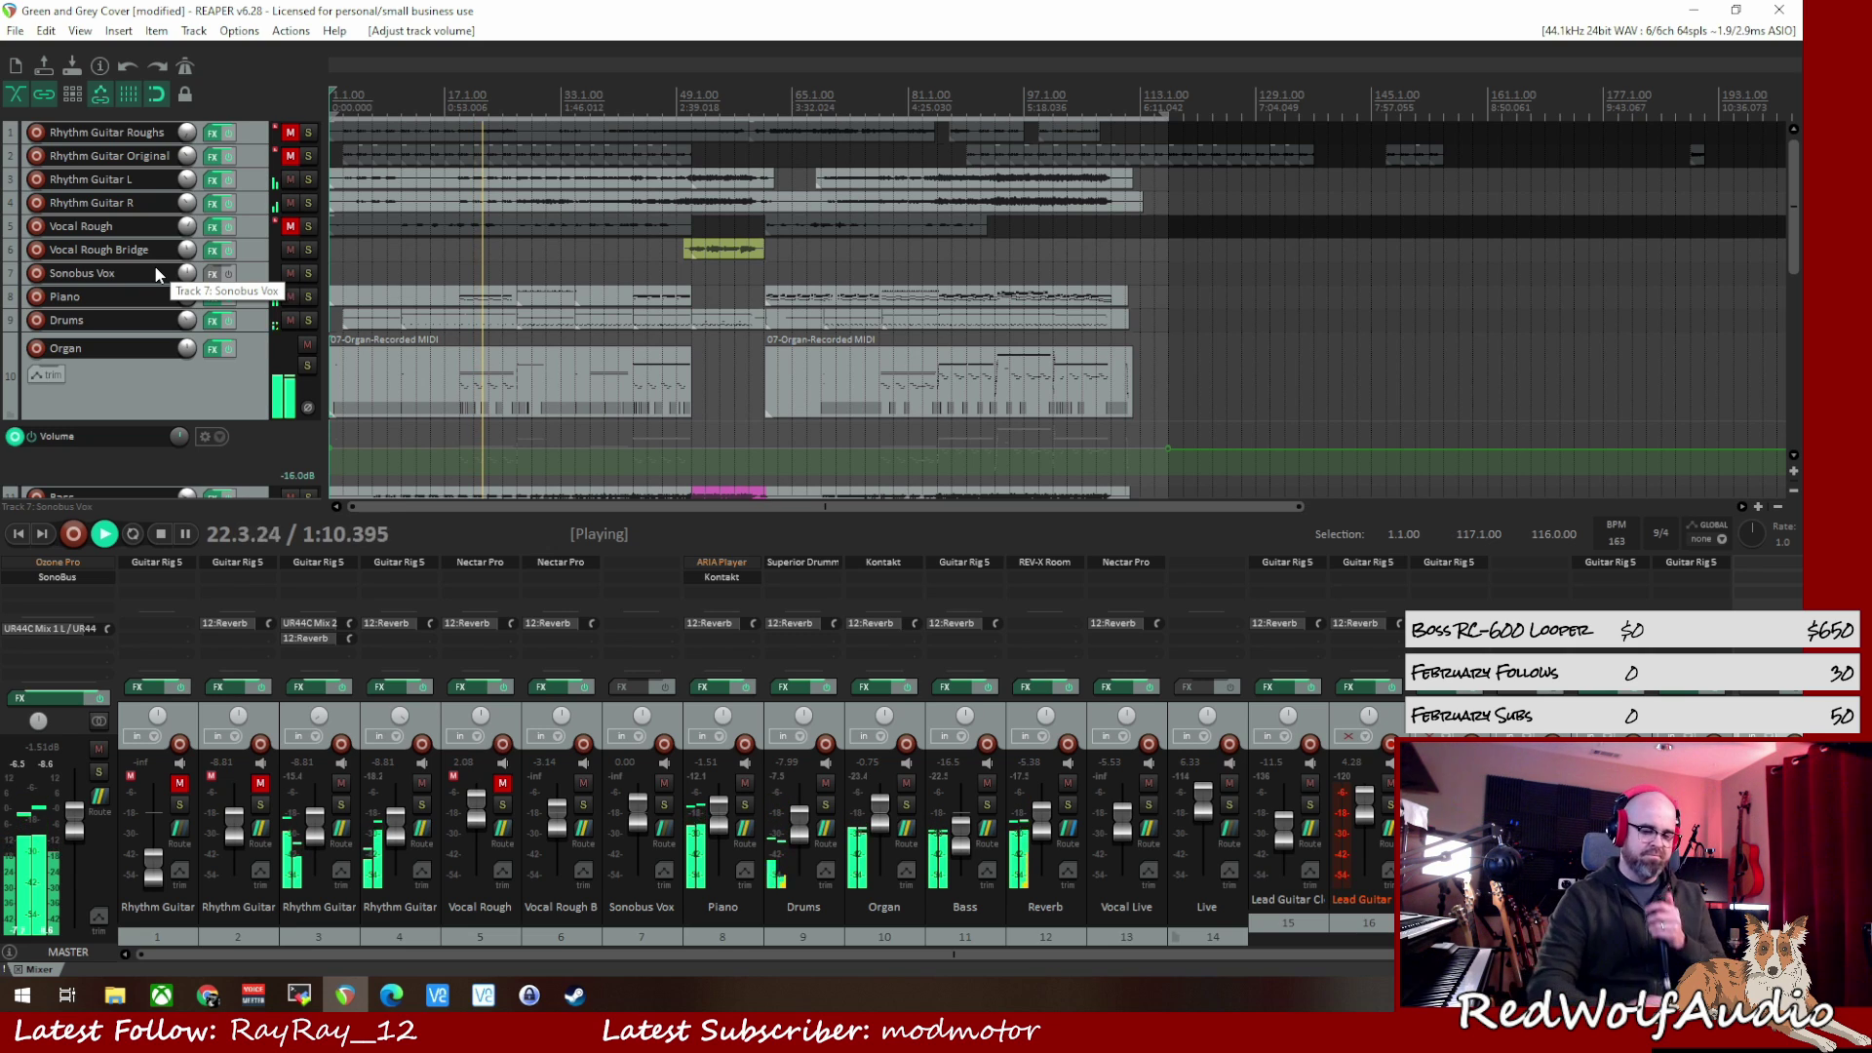
{"action": "key", "text": "space"}
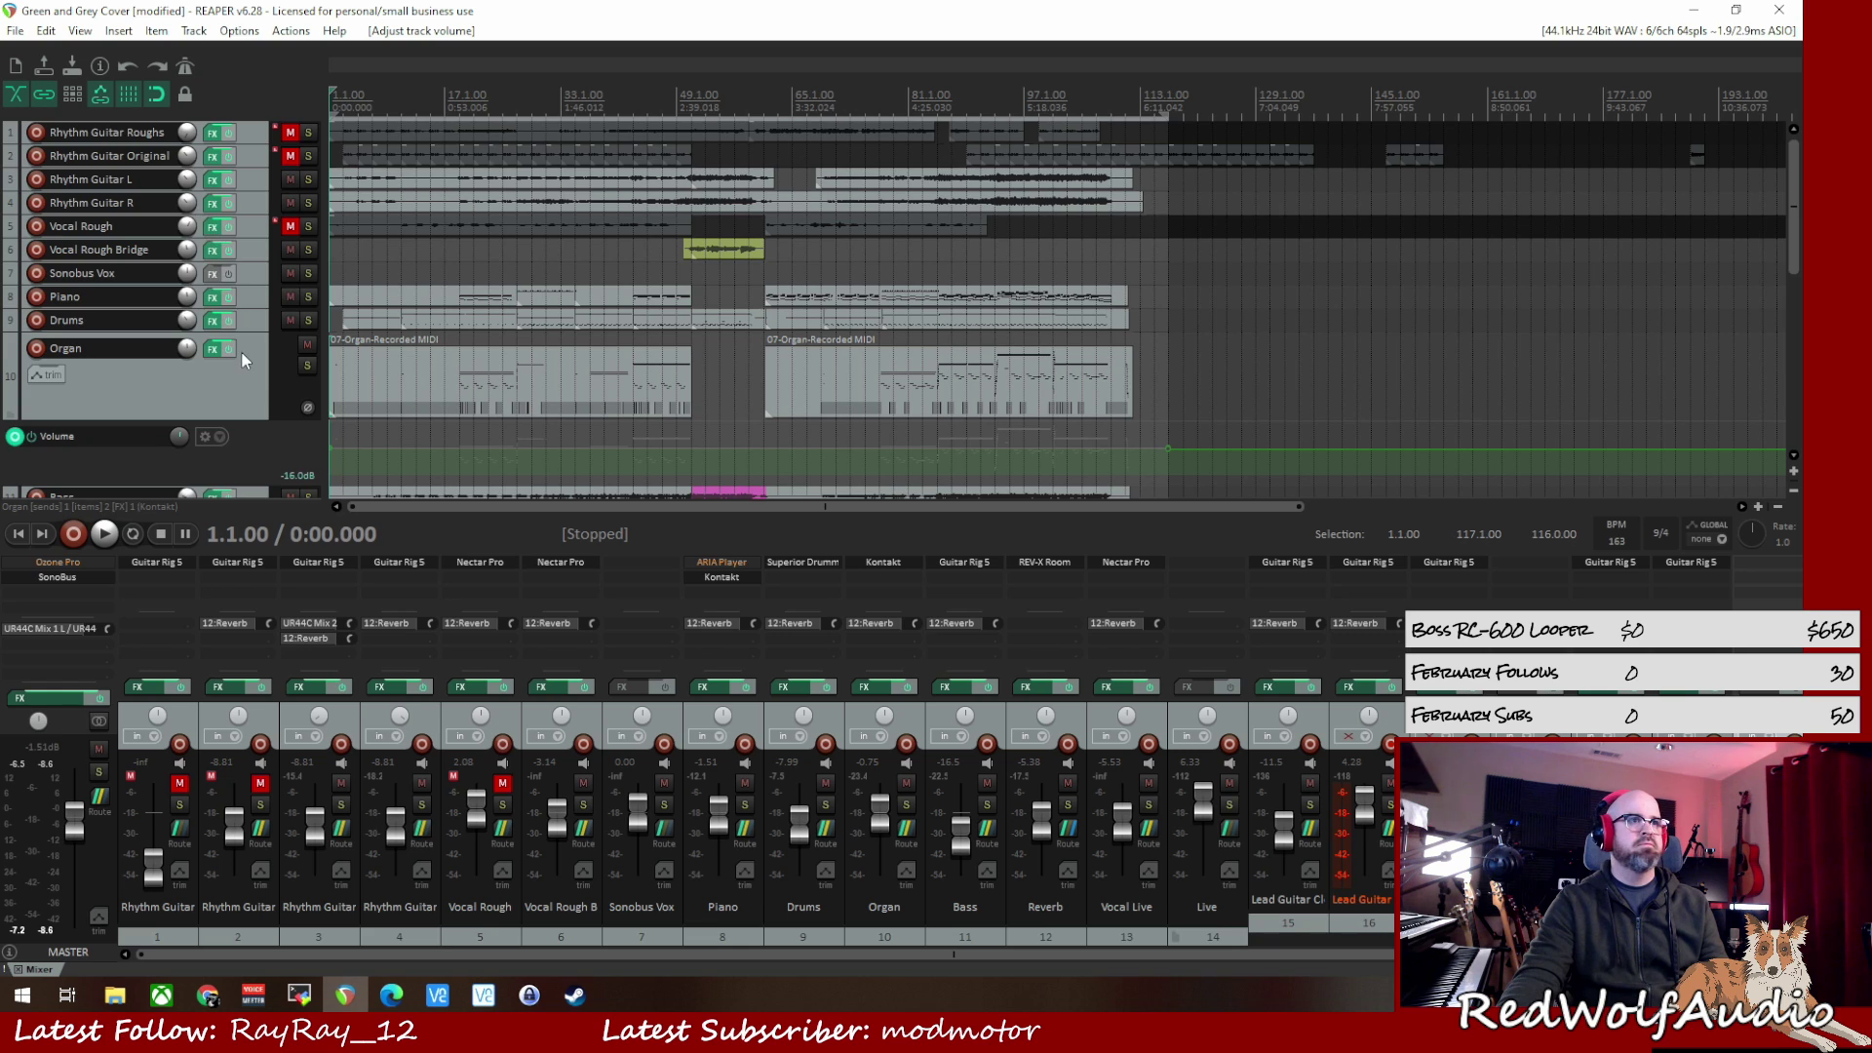
Arm the Vocal Rehearsal Recording track at the end of the track list for recording.
{"action": "scroll", "coordinate": [224, 341], "scroll_direction": "down", "scroll_amount": 11}
{"action": "scroll", "coordinate": [207, 328], "scroll_direction": "down", "scroll_amount": 3}
{"action": "scroll", "coordinate": [346, 361], "scroll_direction": "down", "scroll_amount": 4}
{"action": "scroll", "coordinate": [221, 430], "scroll_direction": "down", "scroll_amount": 3}
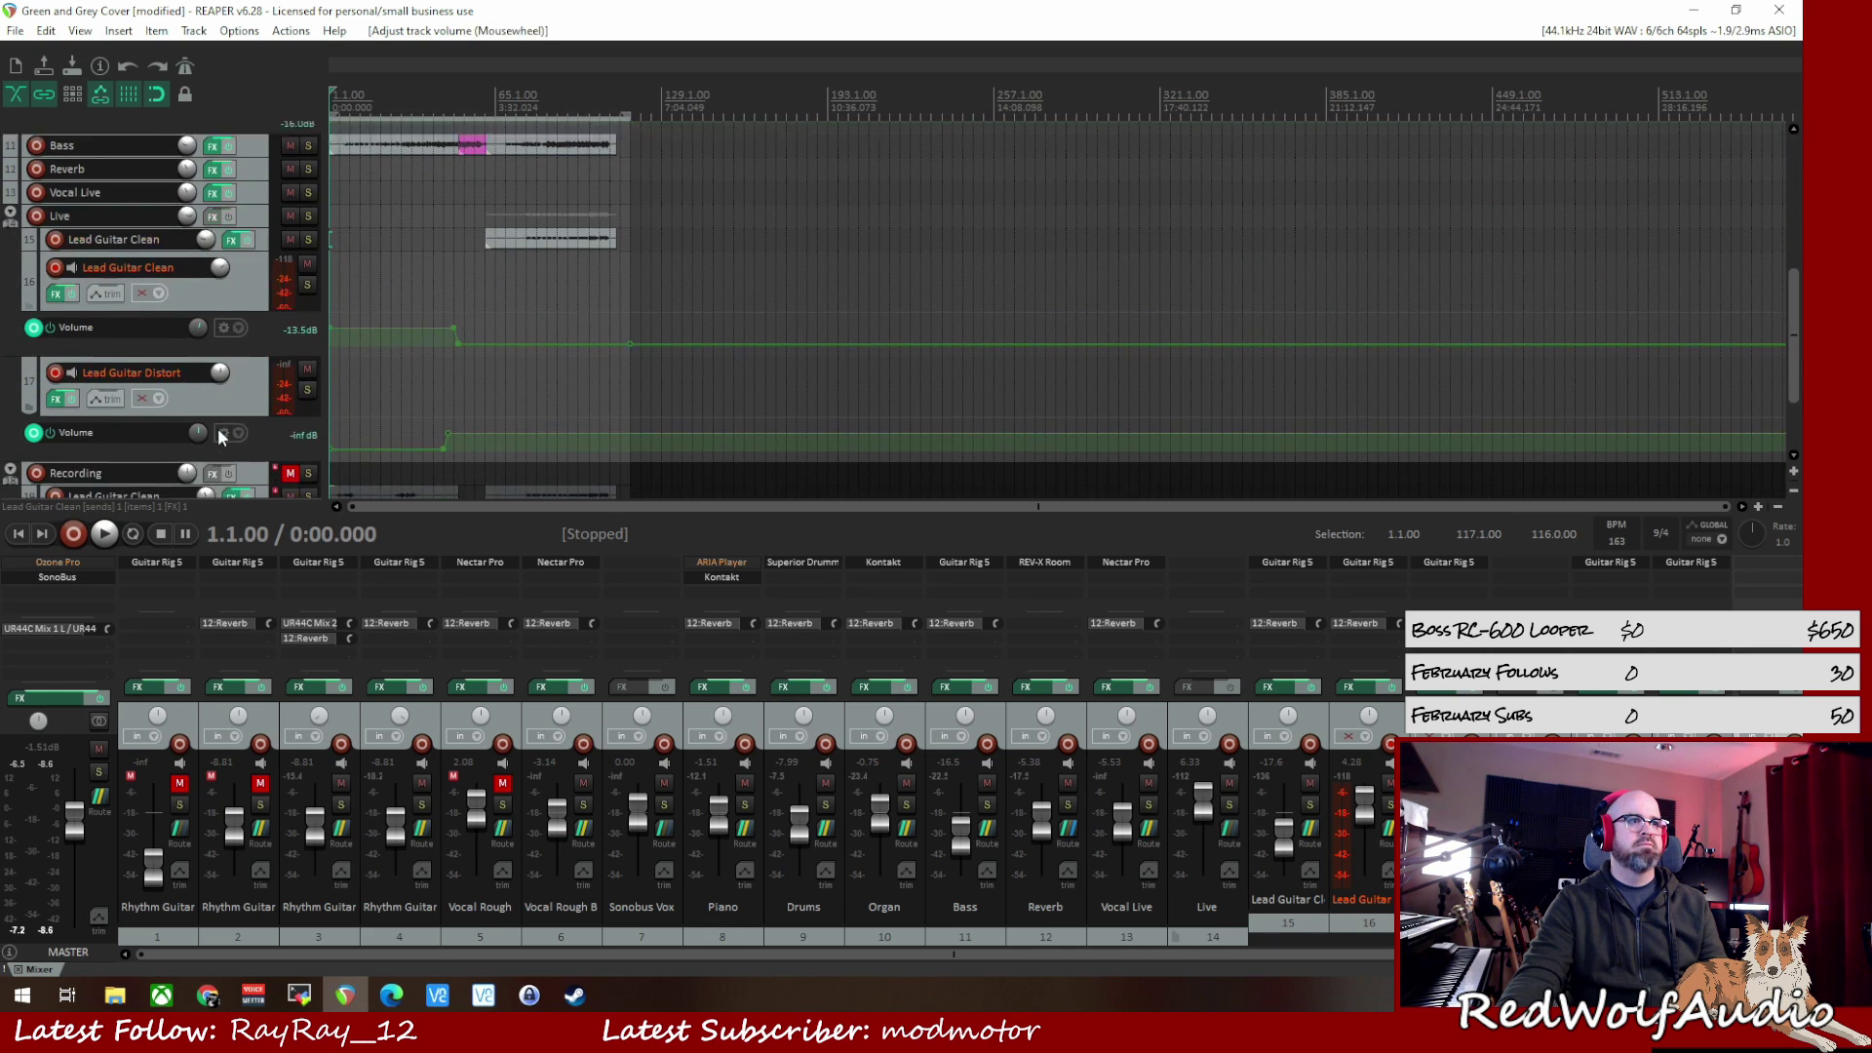
{"action": "scroll", "coordinate": [166, 416], "scroll_direction": "down", "scroll_amount": 3}
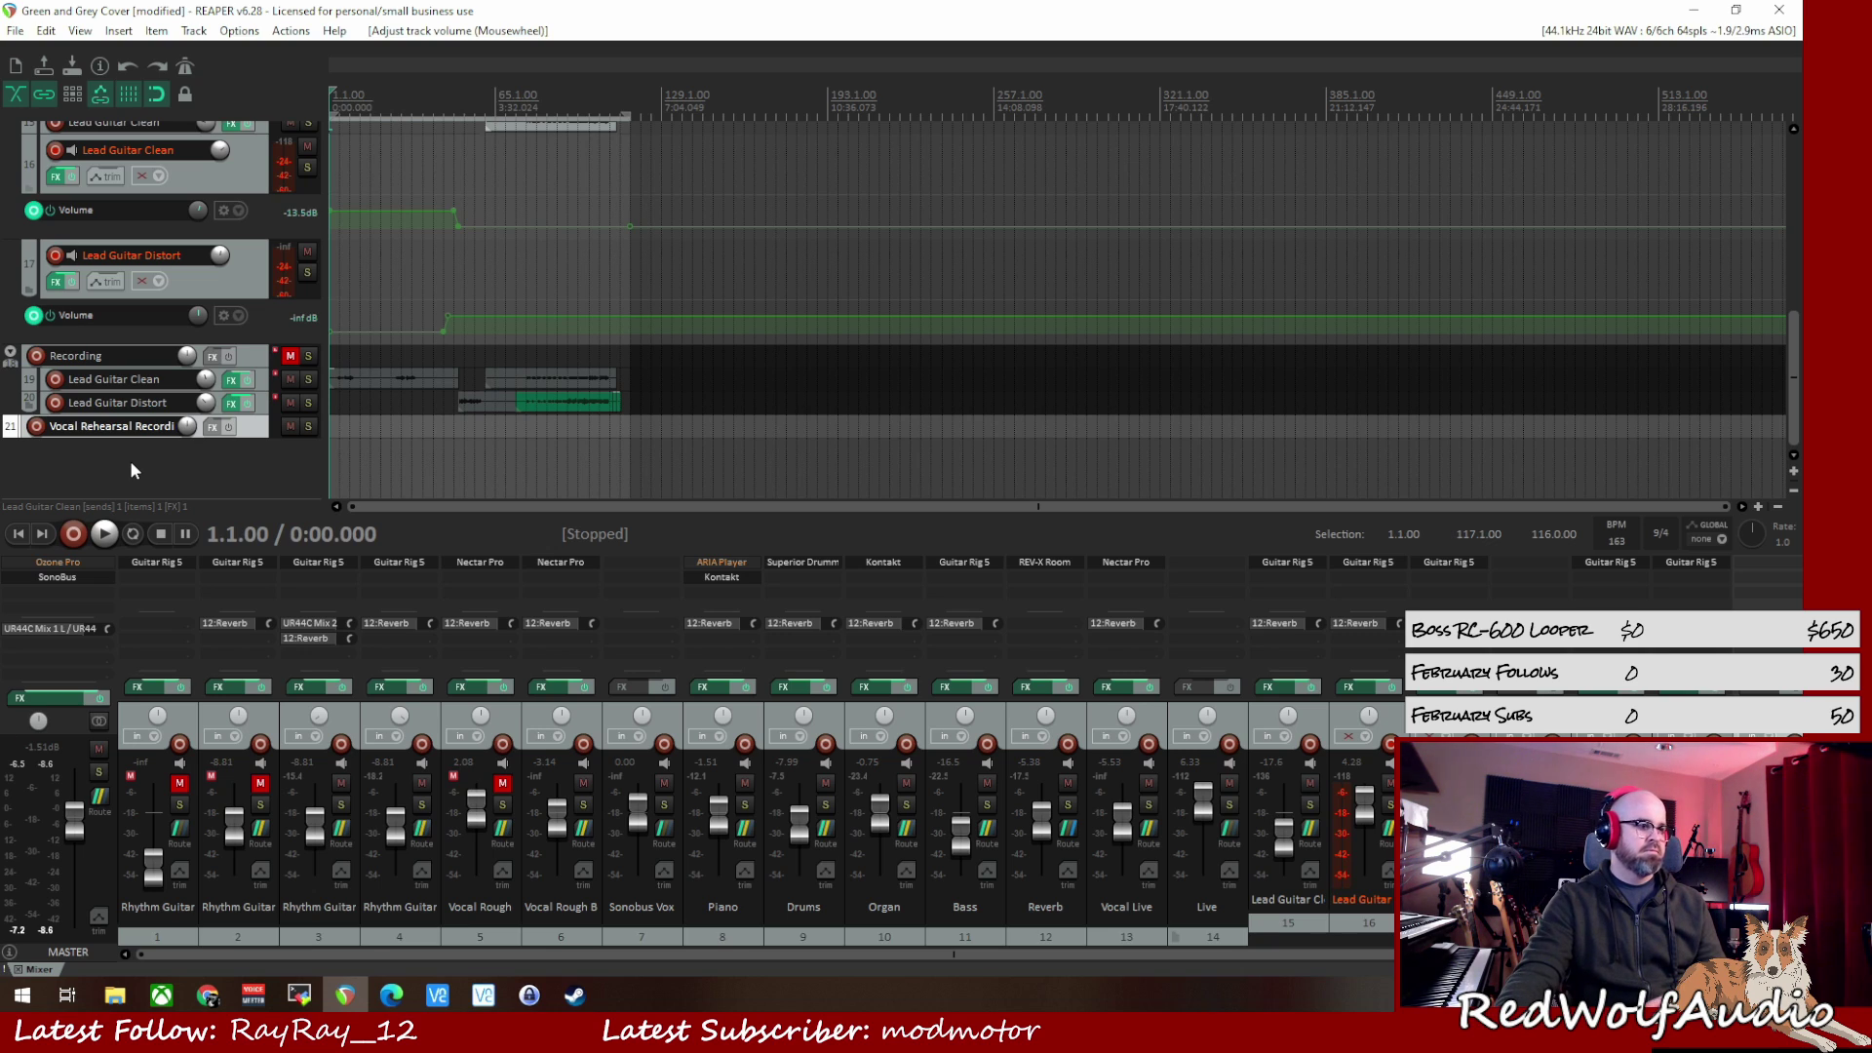
{"action": "left_click", "coordinate": [37, 426]}
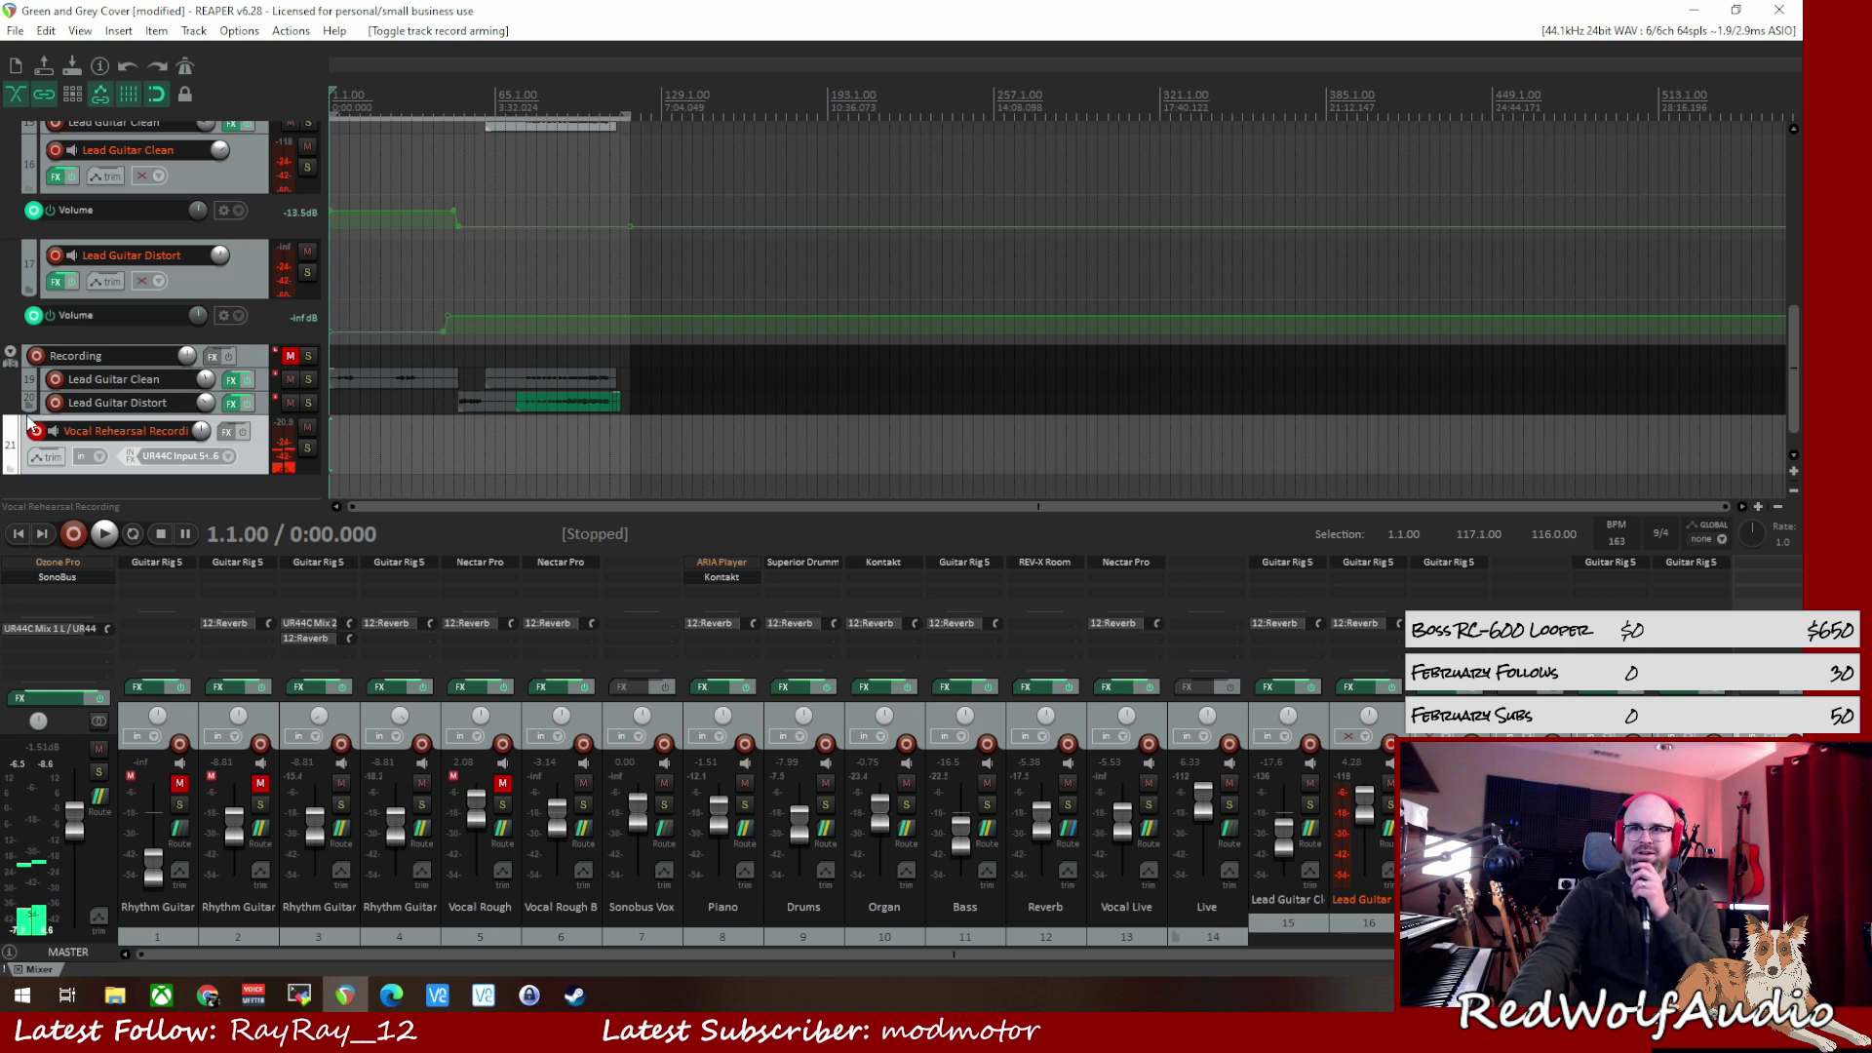
Search the installed programs for "ur" and launch the best match.
{"action": "key", "text": "super"}
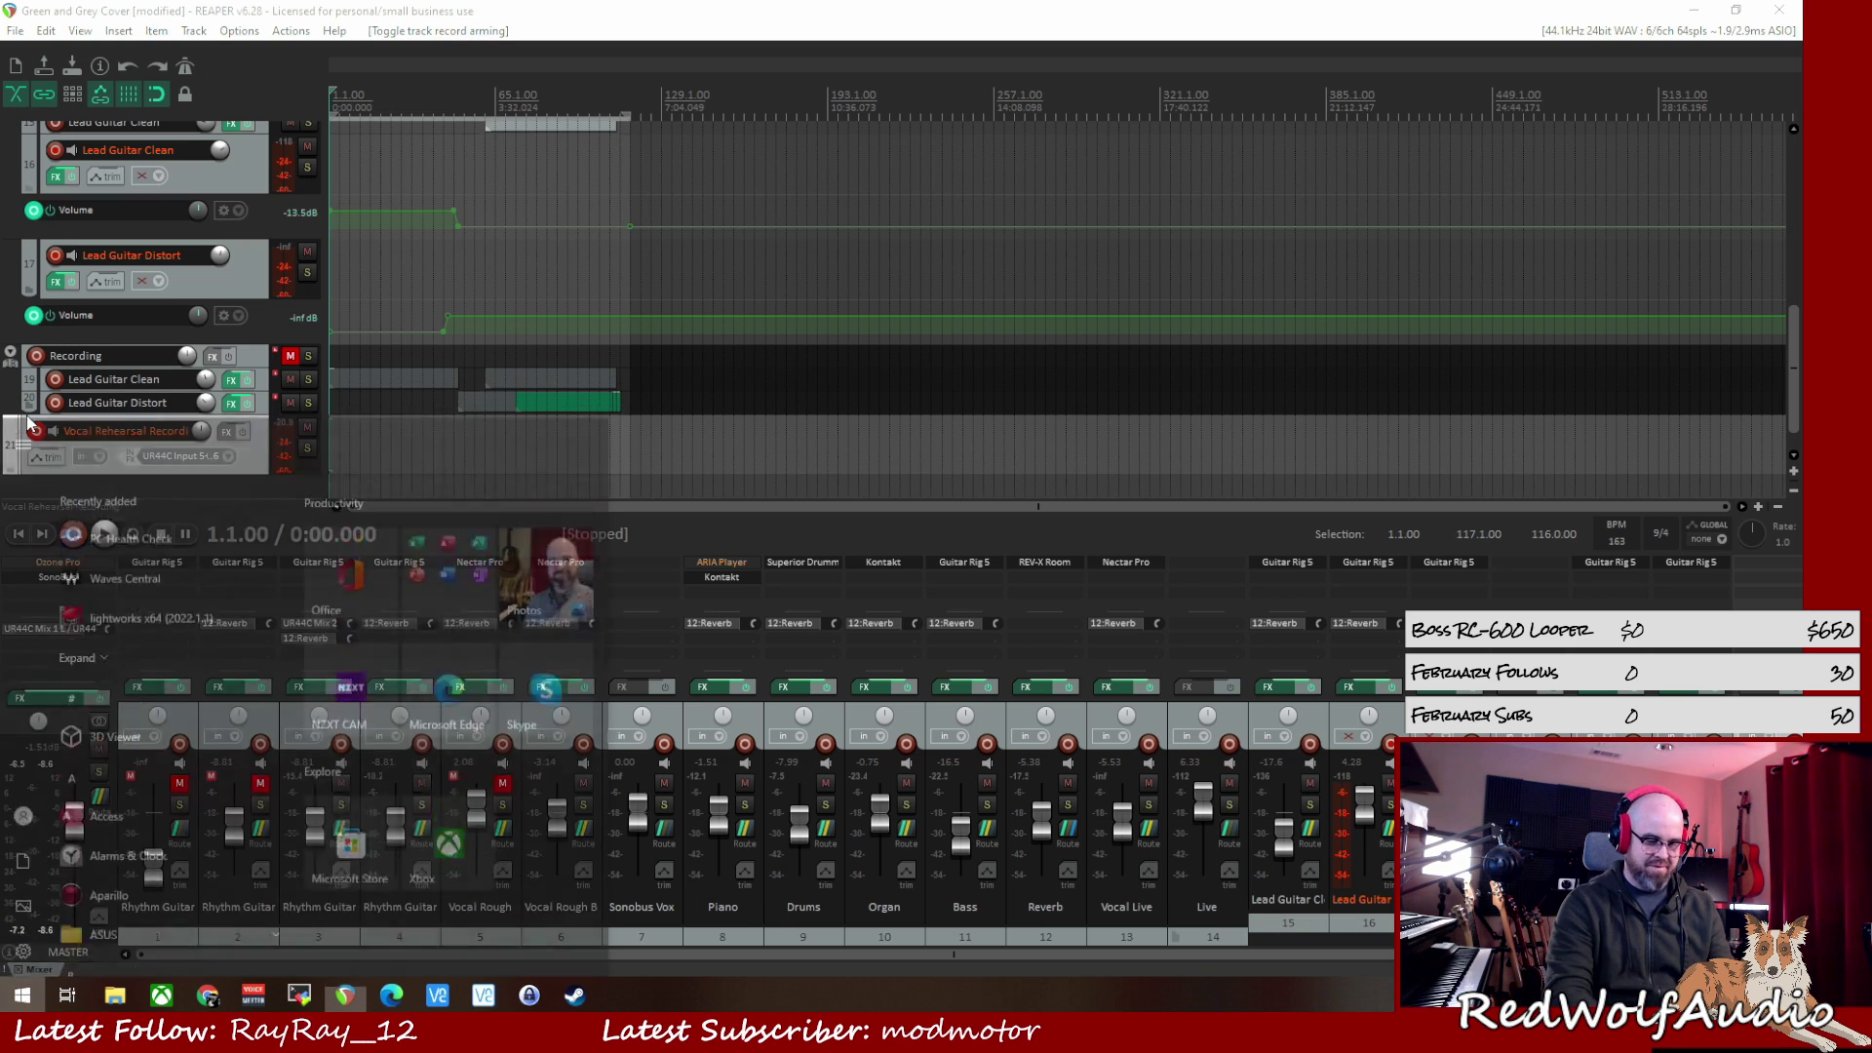
{"action": "type", "text": "ur"}
{"action": "key", "text": "Return"}
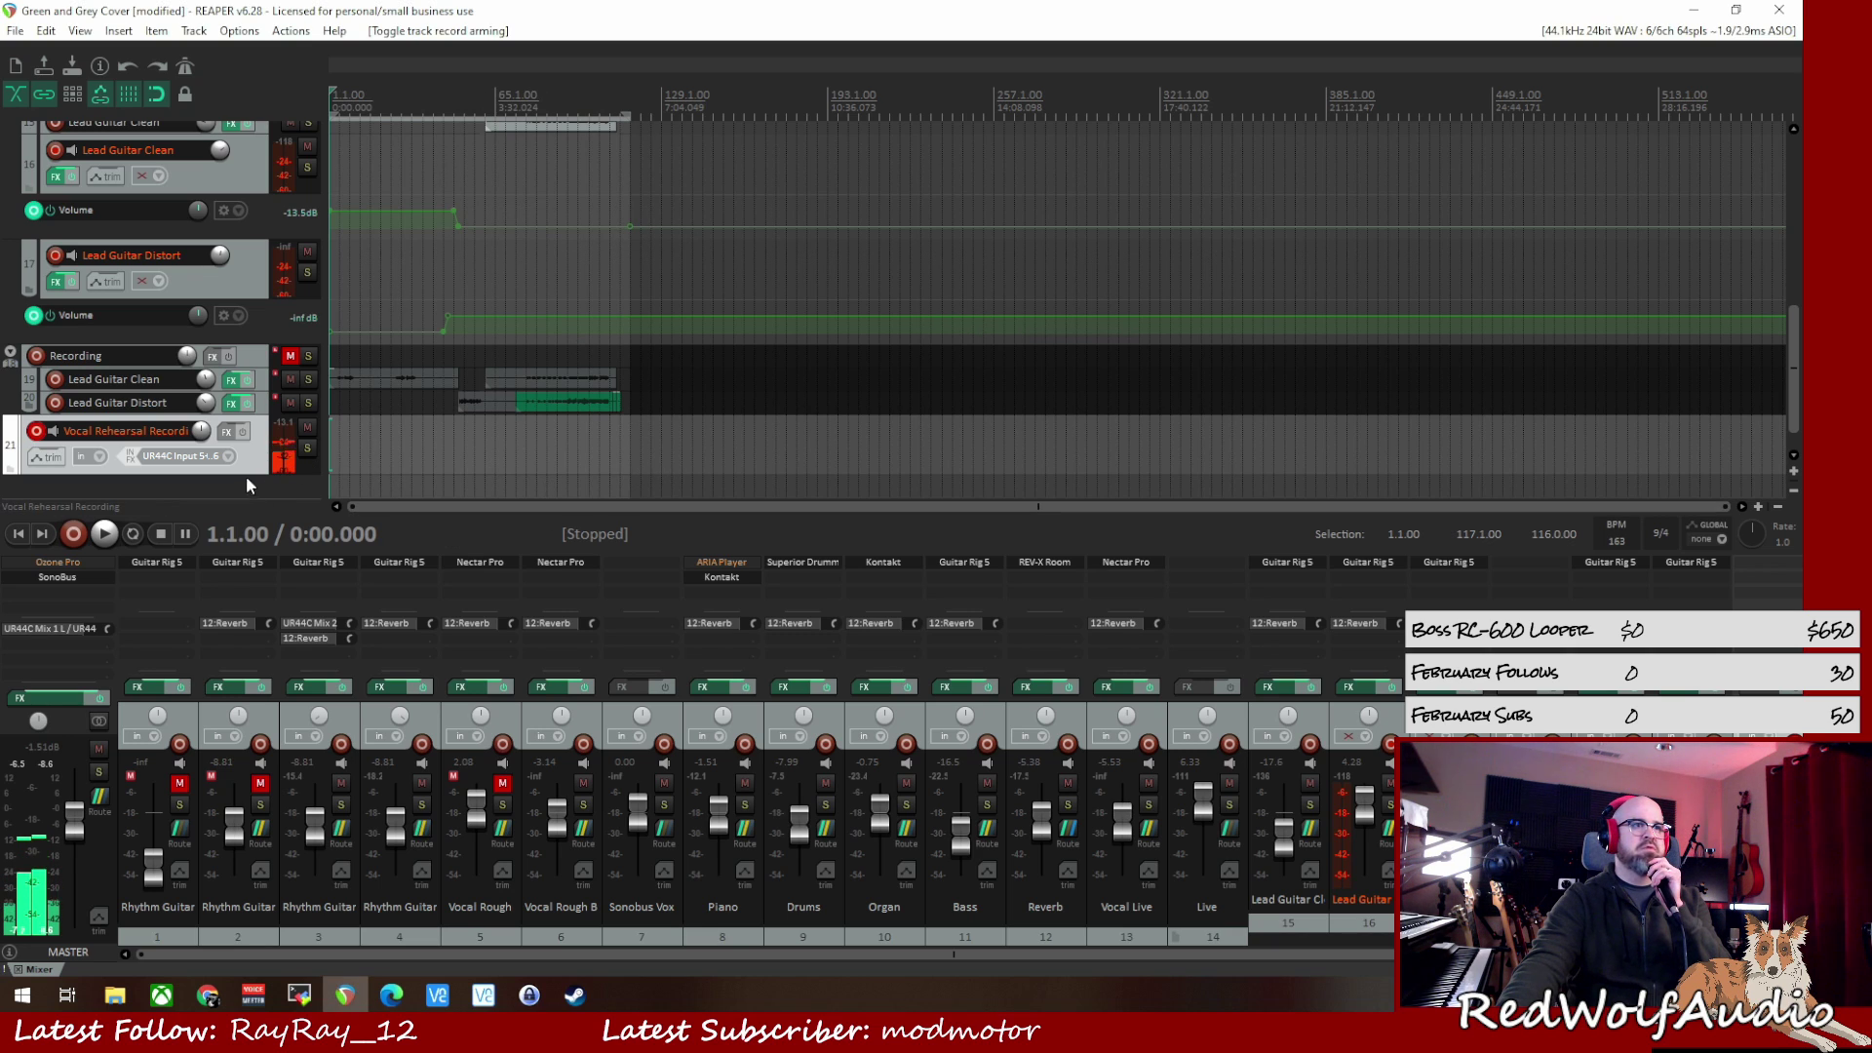
Add the Waves CLA Vocals Mono/Stereo plug-in to the Vocal Rehearsal Recording track.
{"action": "left_click", "coordinate": [224, 432]}
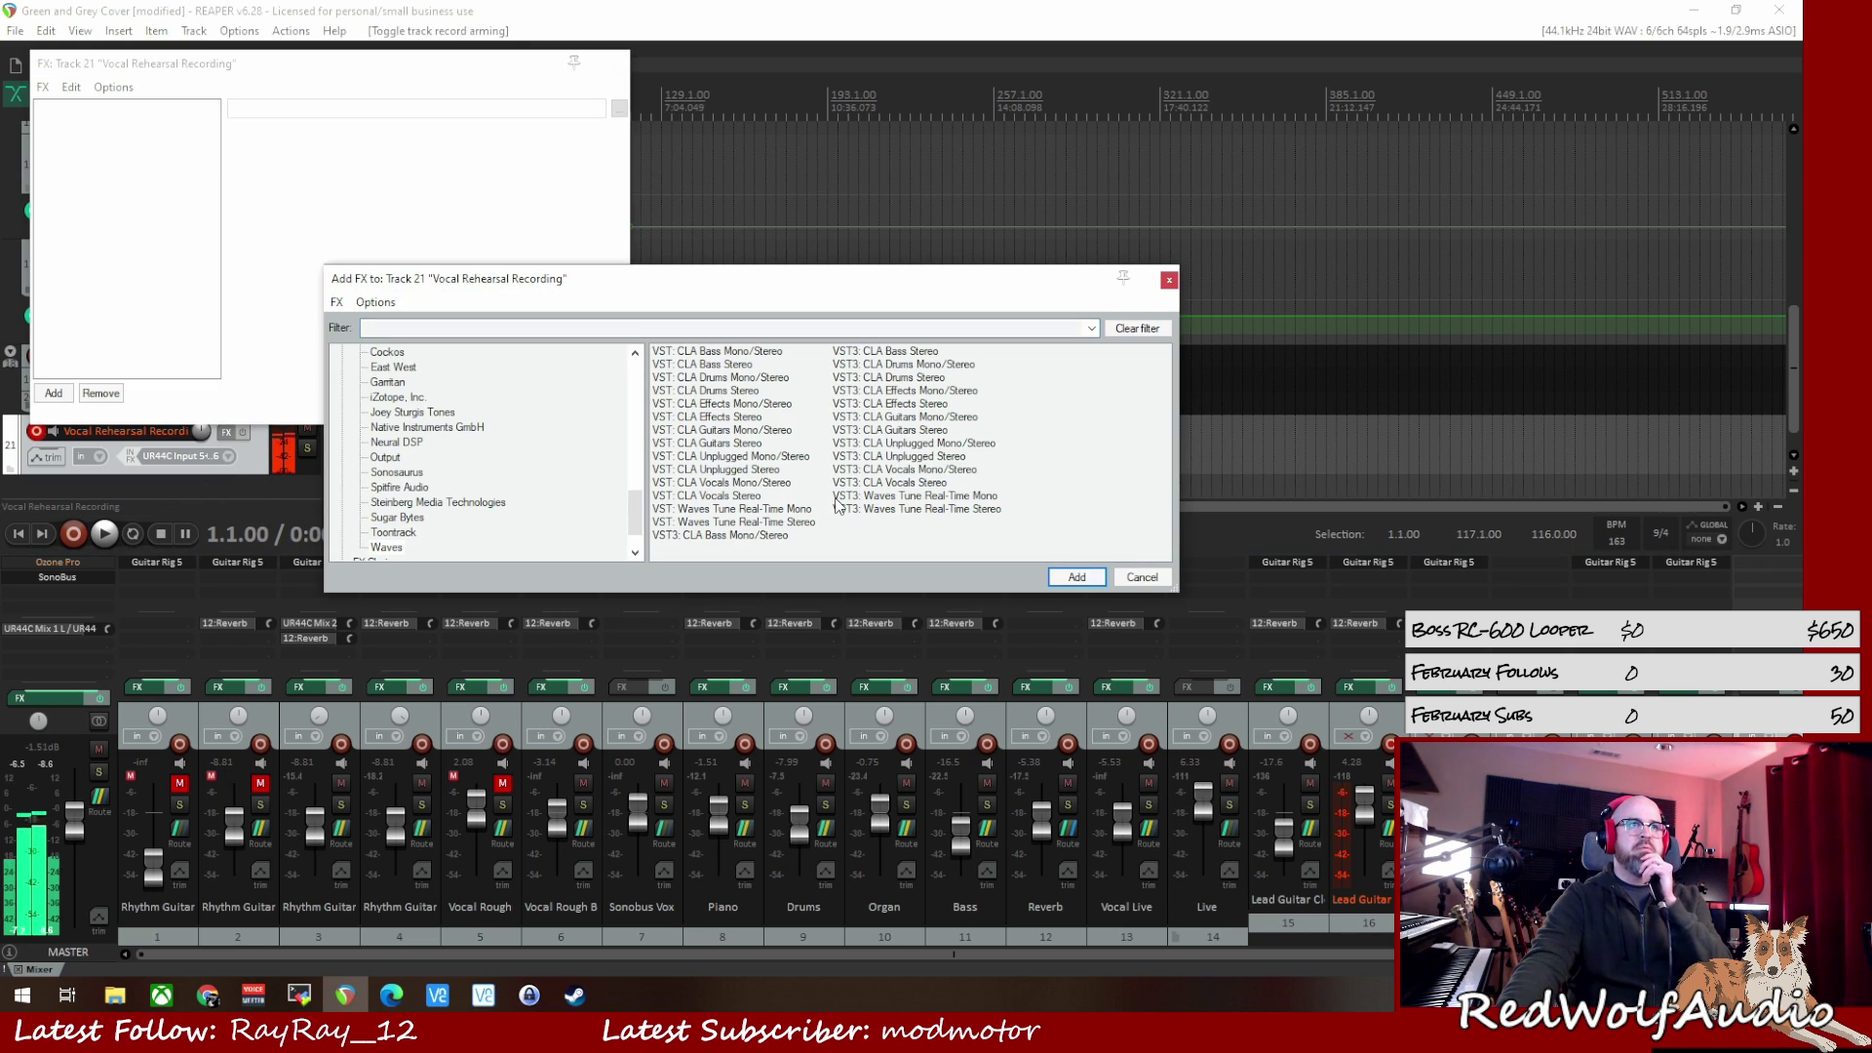
{"action": "left_click", "coordinate": [731, 487]}
{"action": "double_click", "coordinate": [734, 491]}
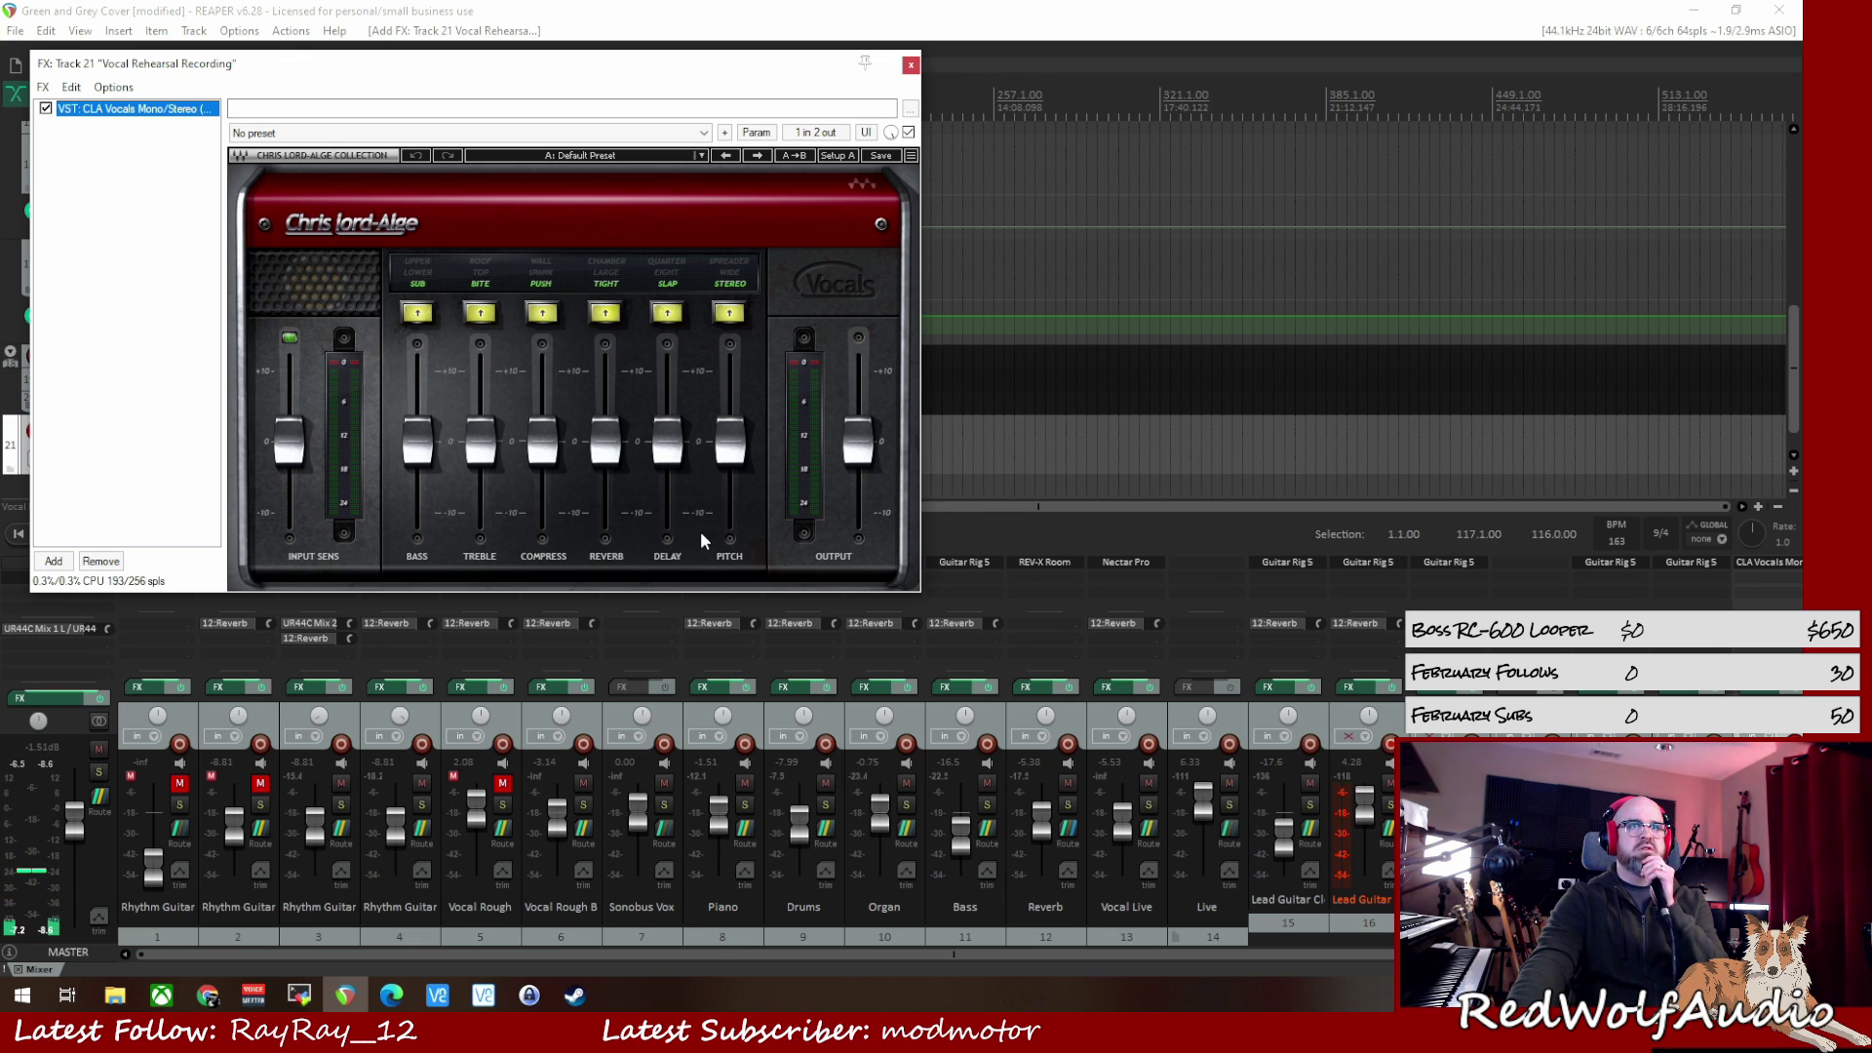
Try the Wide and Spreader pitch modes in CLA Vocals, return to Stereo, and close the effects window.
{"action": "left_click", "coordinate": [731, 321]}
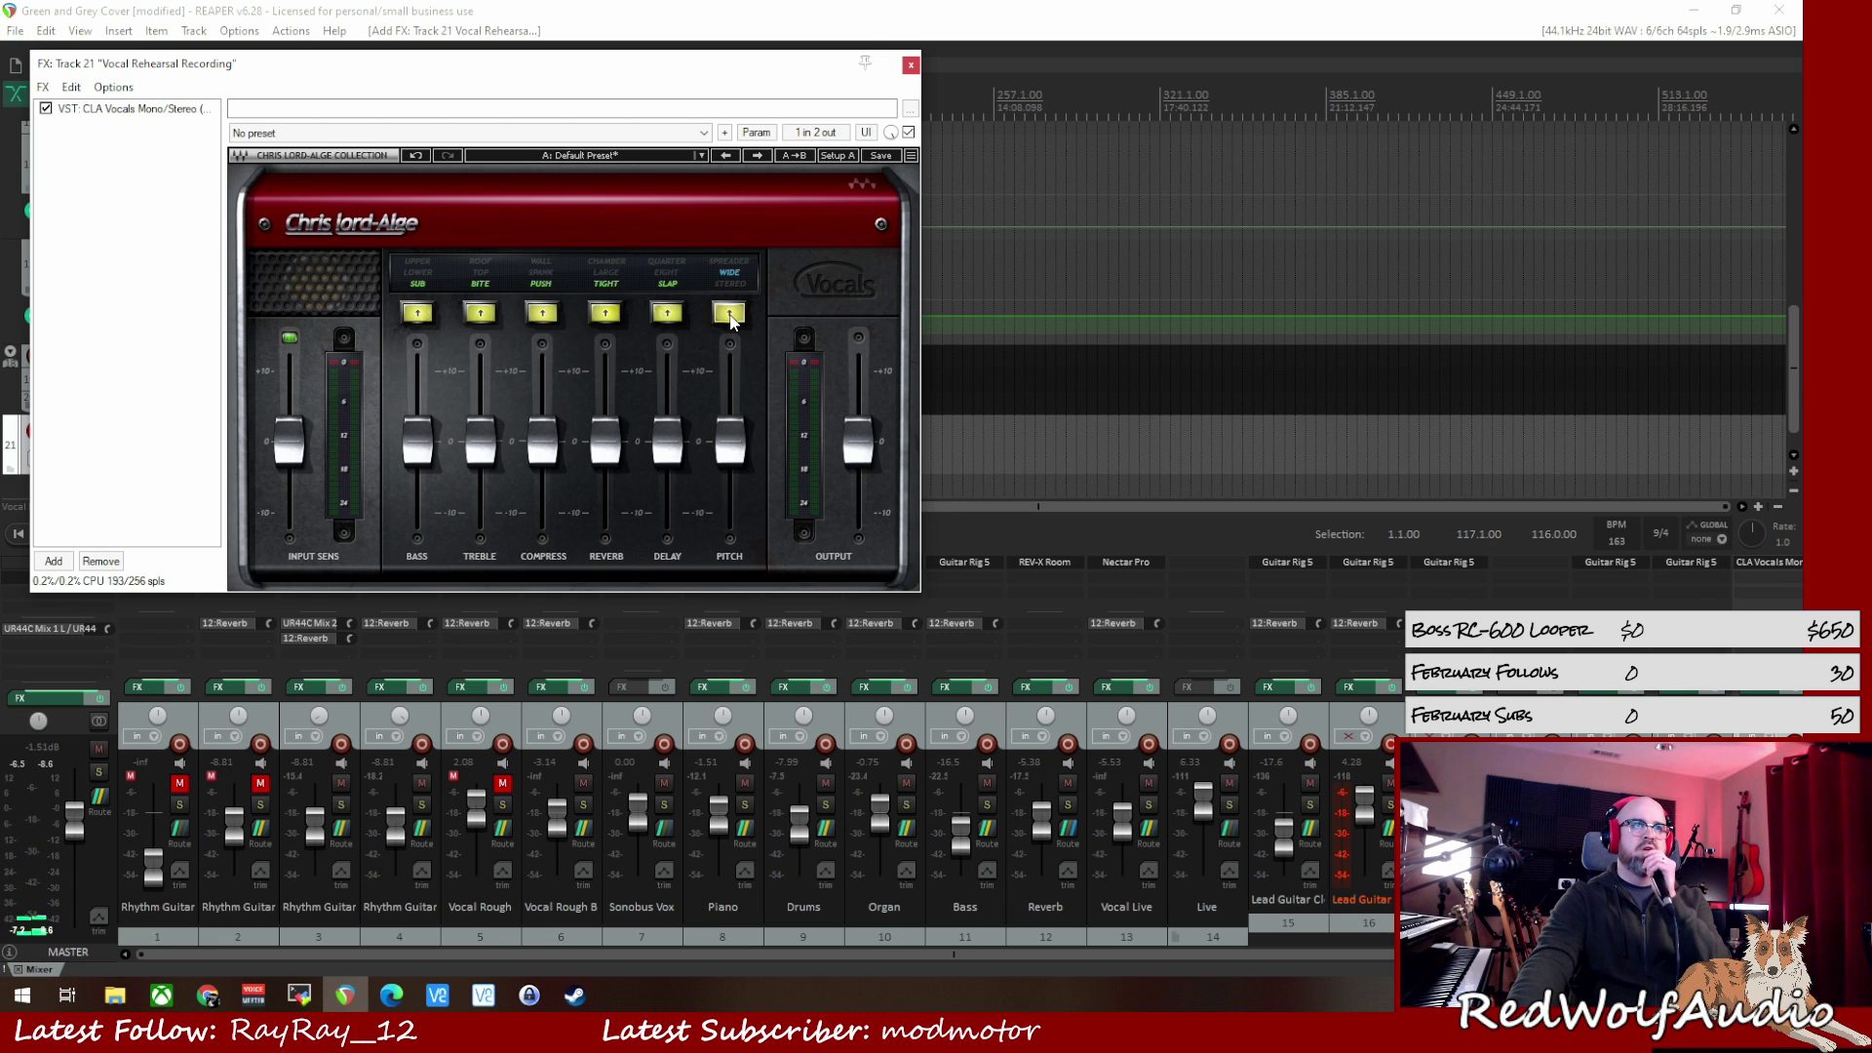
{"action": "left_click", "coordinate": [731, 322]}
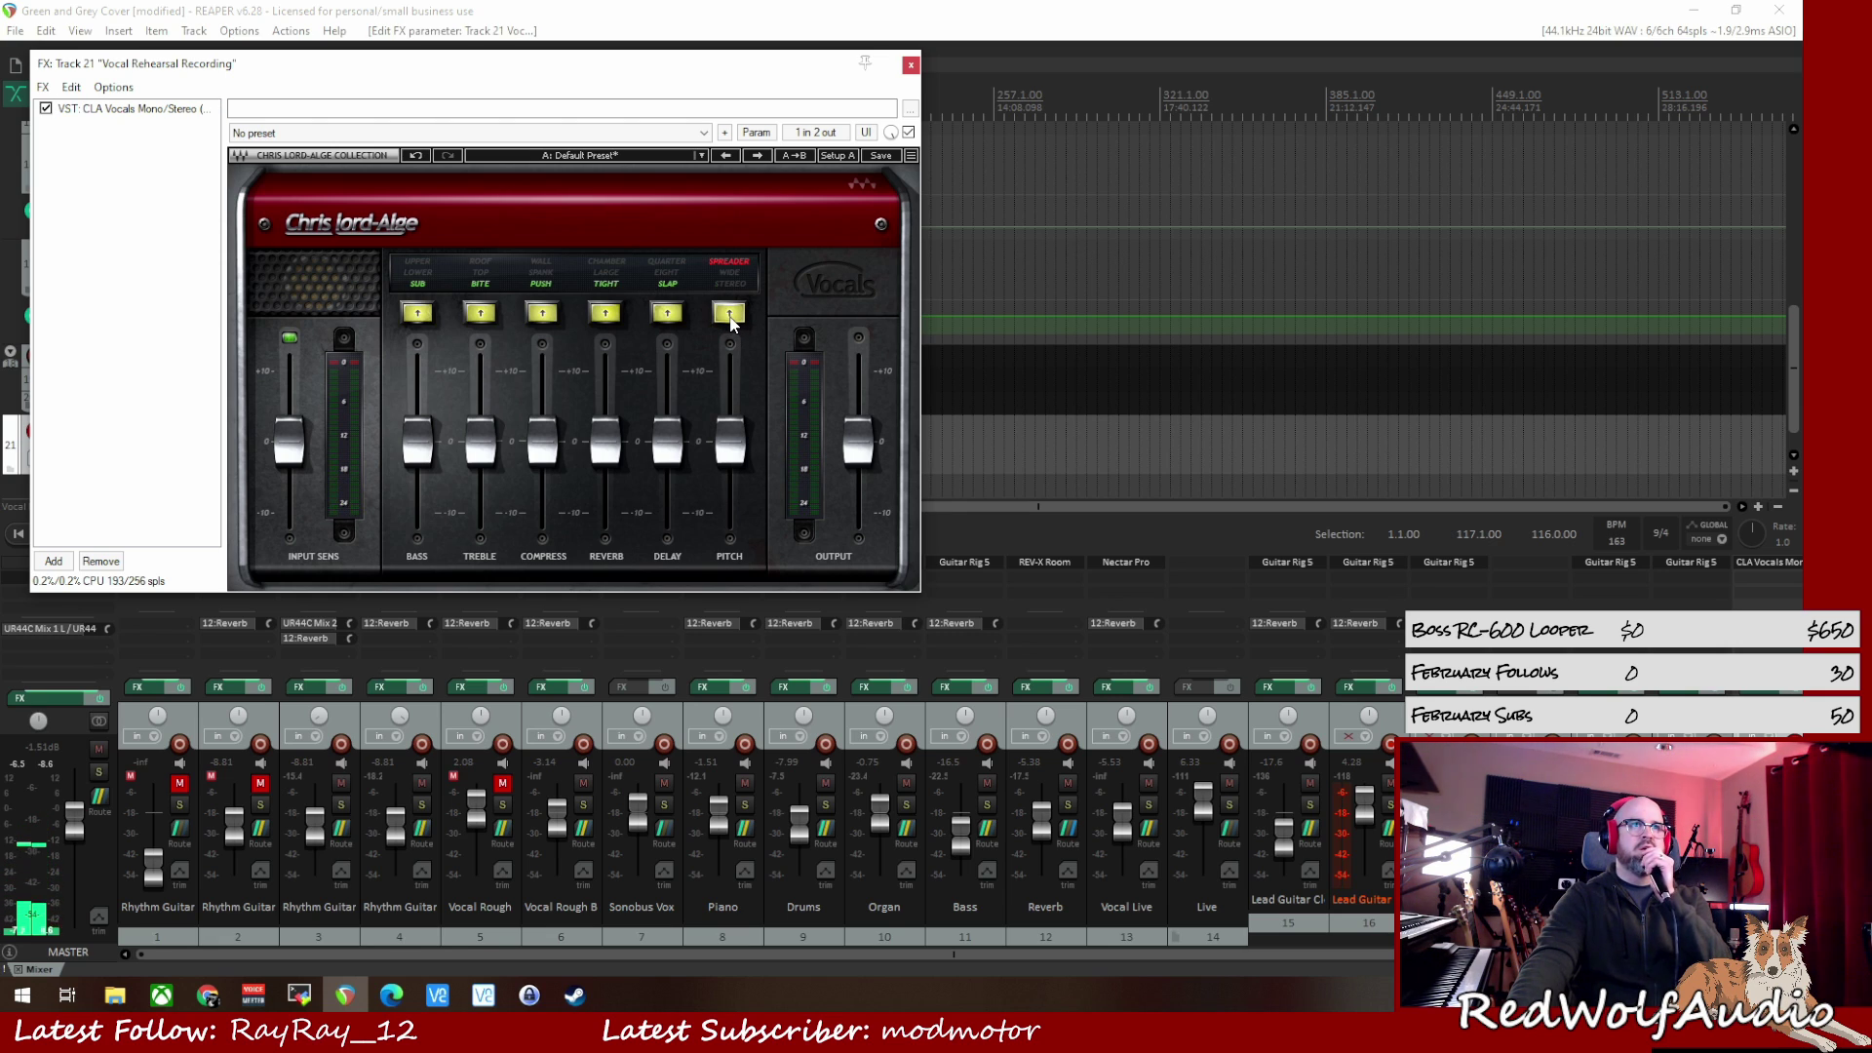
{"action": "left_click", "coordinate": [731, 322]}
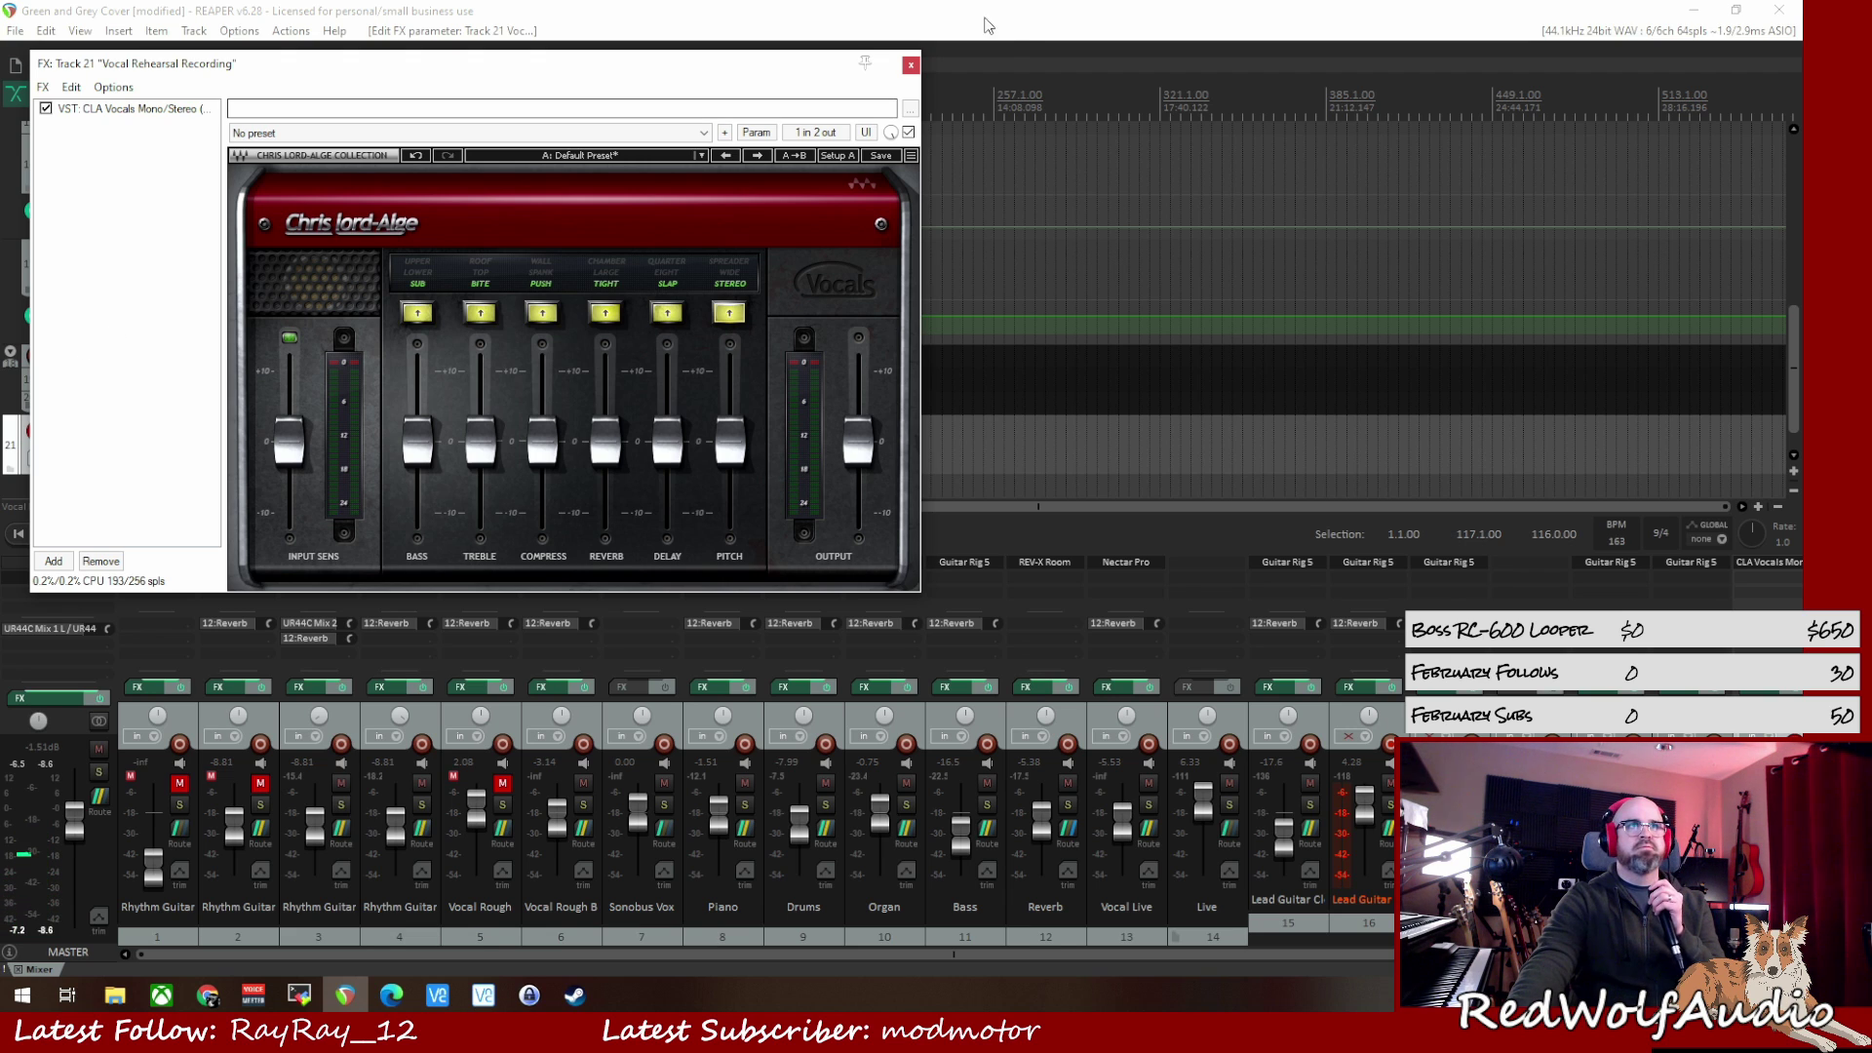
{"action": "left_click_drag", "start_coordinate": [838, 67], "coordinate": [1312, 183]}
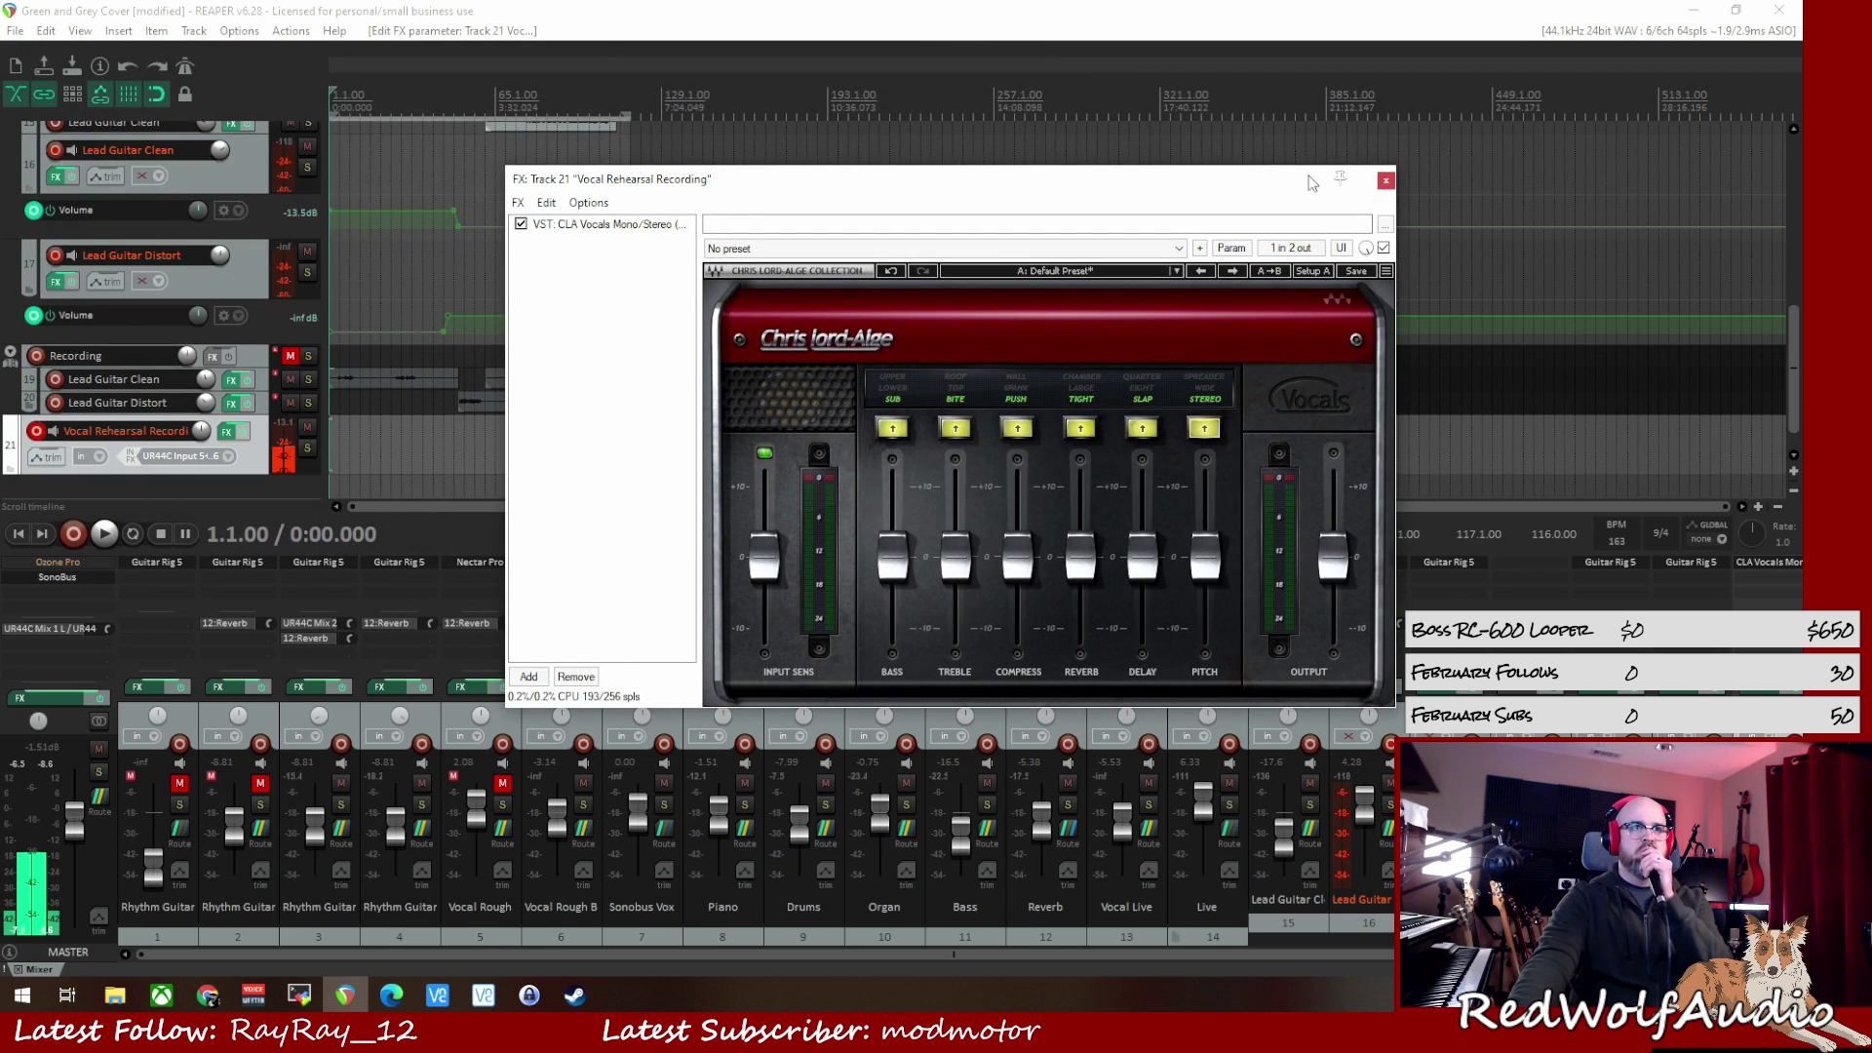
{"action": "left_click", "coordinate": [1384, 180]}
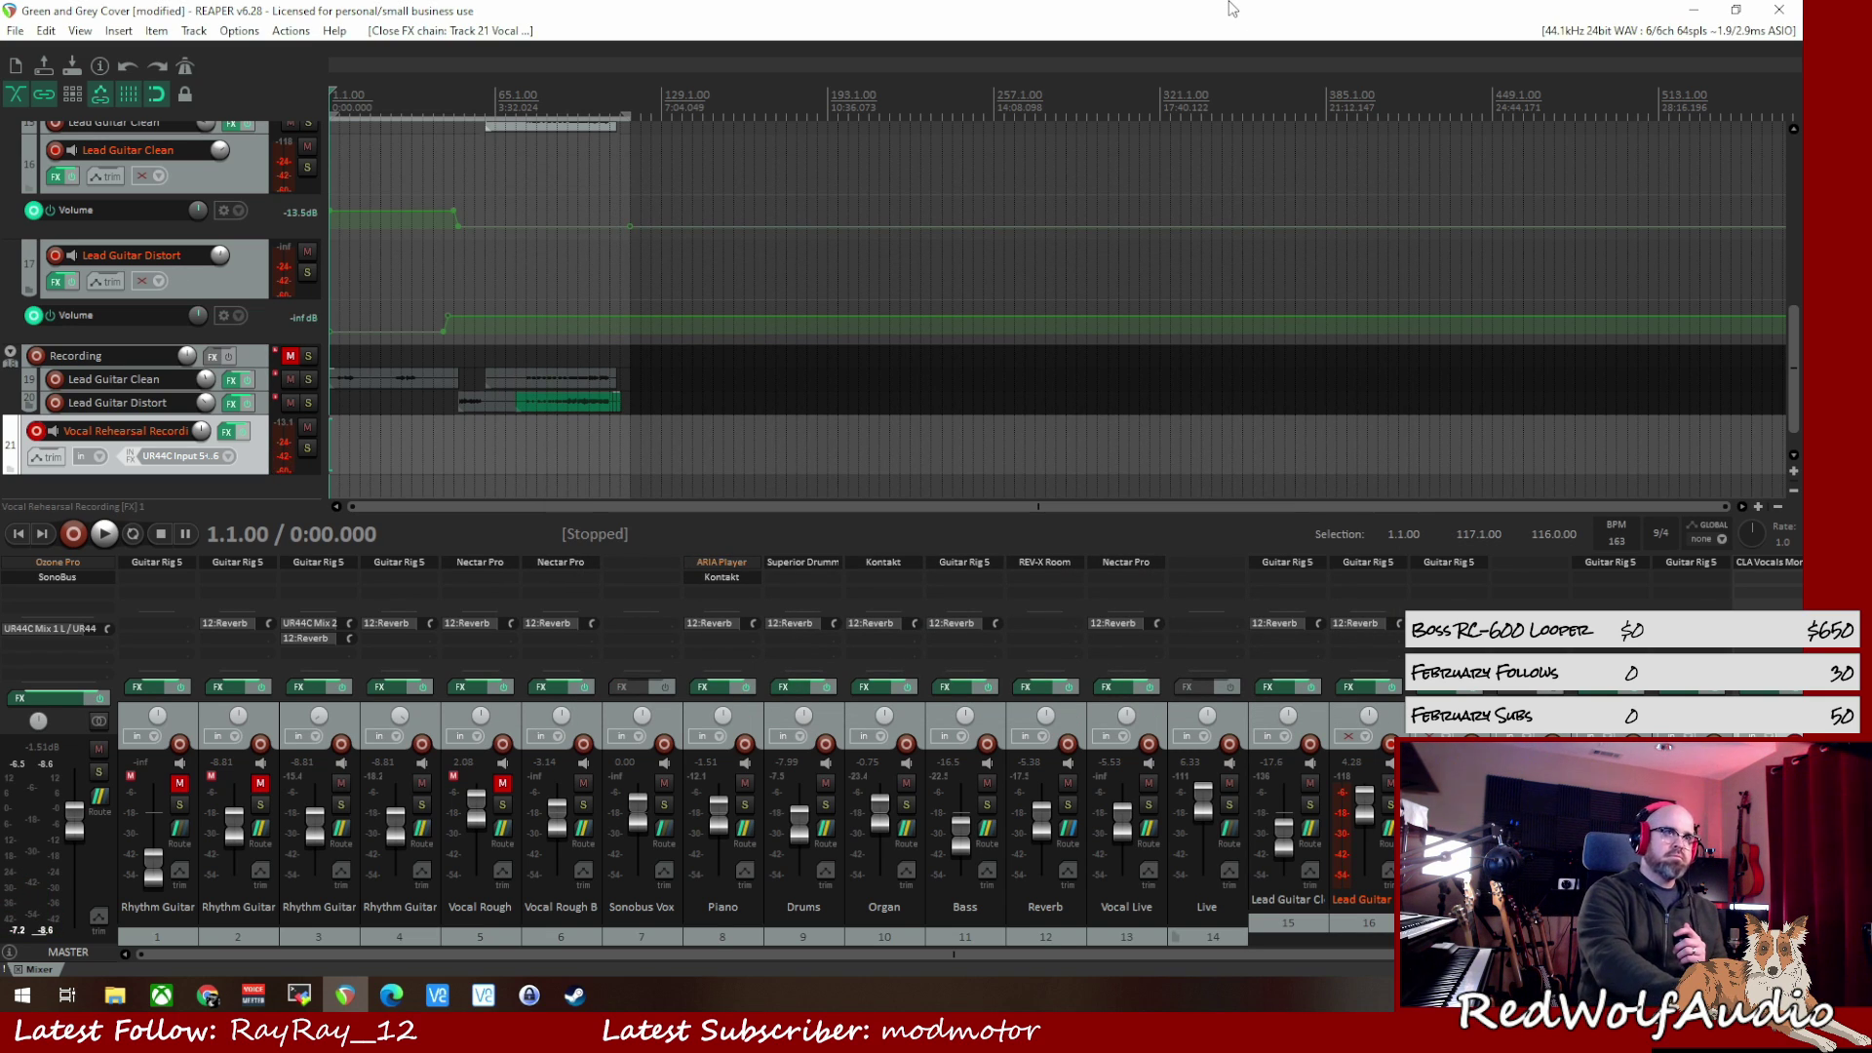
Record a vocal take on the Vocal Rehearsal Recording track from the song's start to about 4:08 and keep it.
{"action": "scroll", "coordinate": [194, 319], "scroll_direction": "up", "scroll_amount": 5}
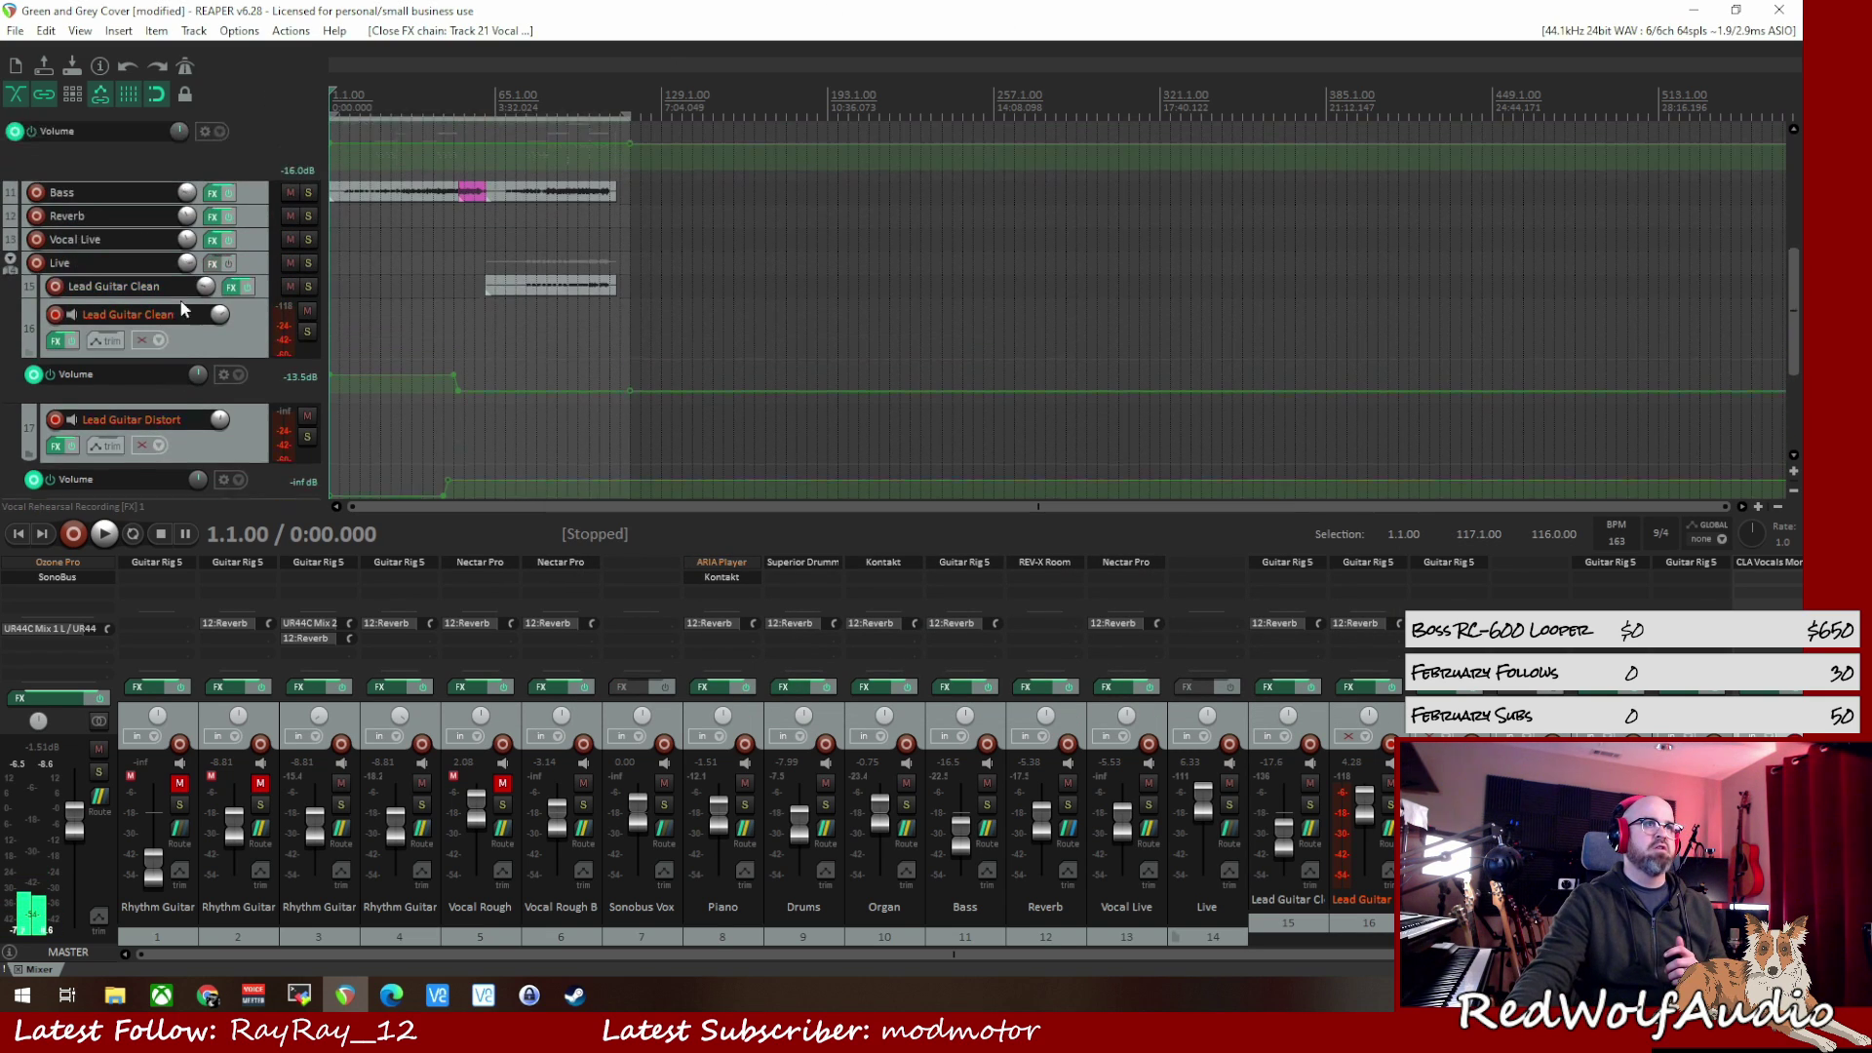
{"action": "scroll", "coordinate": [194, 319], "scroll_direction": "up", "scroll_amount": 3}
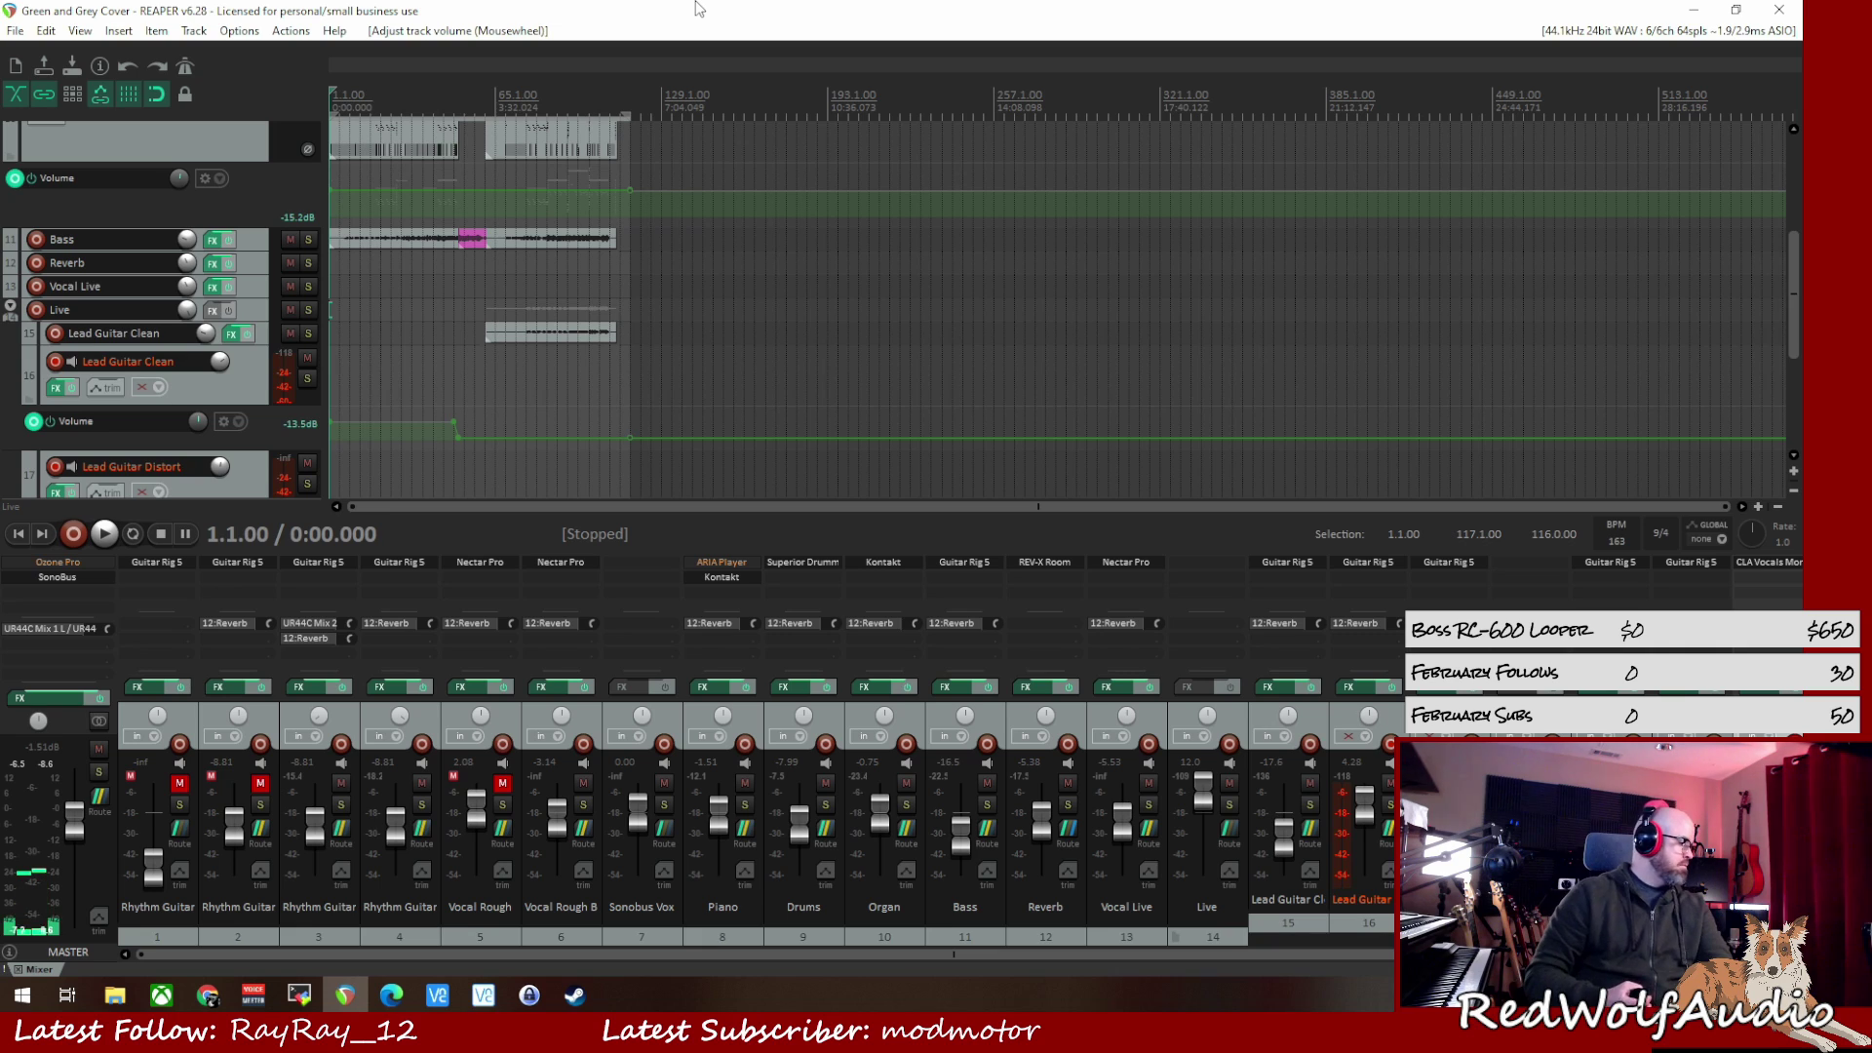
{"action": "key", "text": "ctrl+r"}
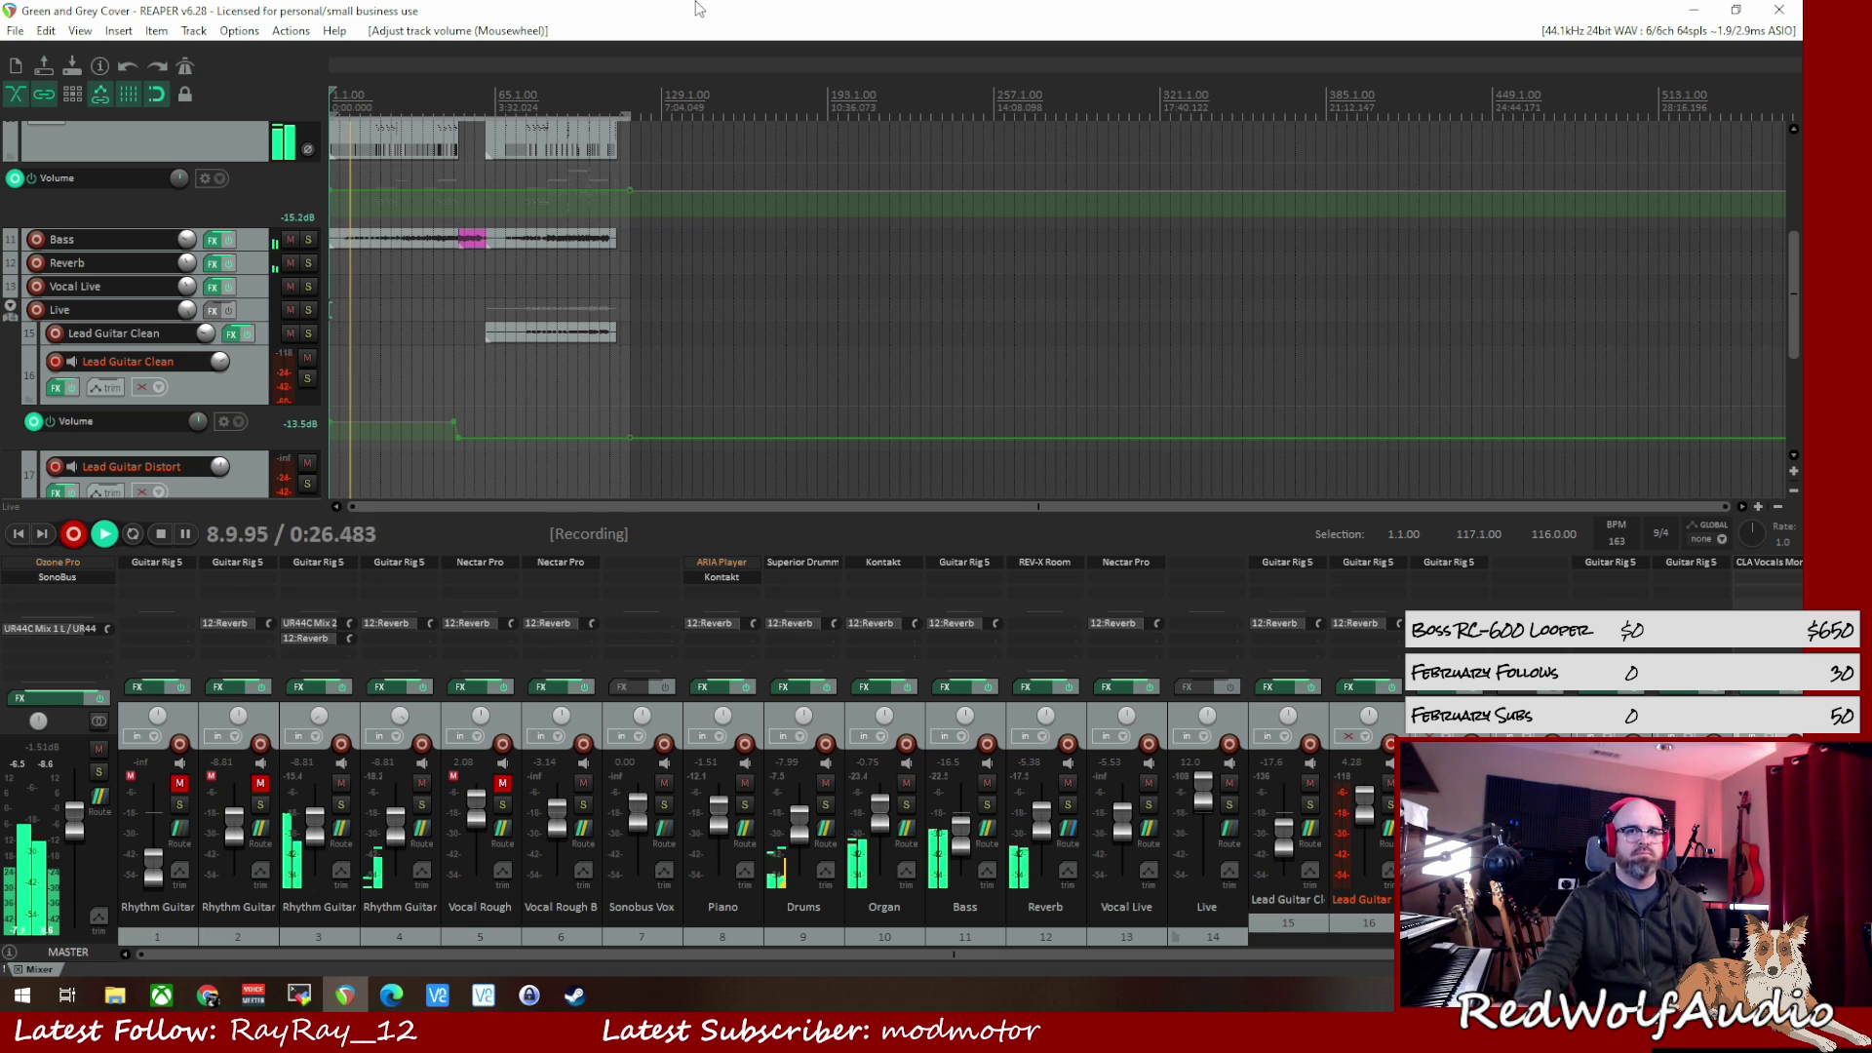
{"action": "scroll", "coordinate": [20, 388], "scroll_direction": "down", "scroll_amount": 5}
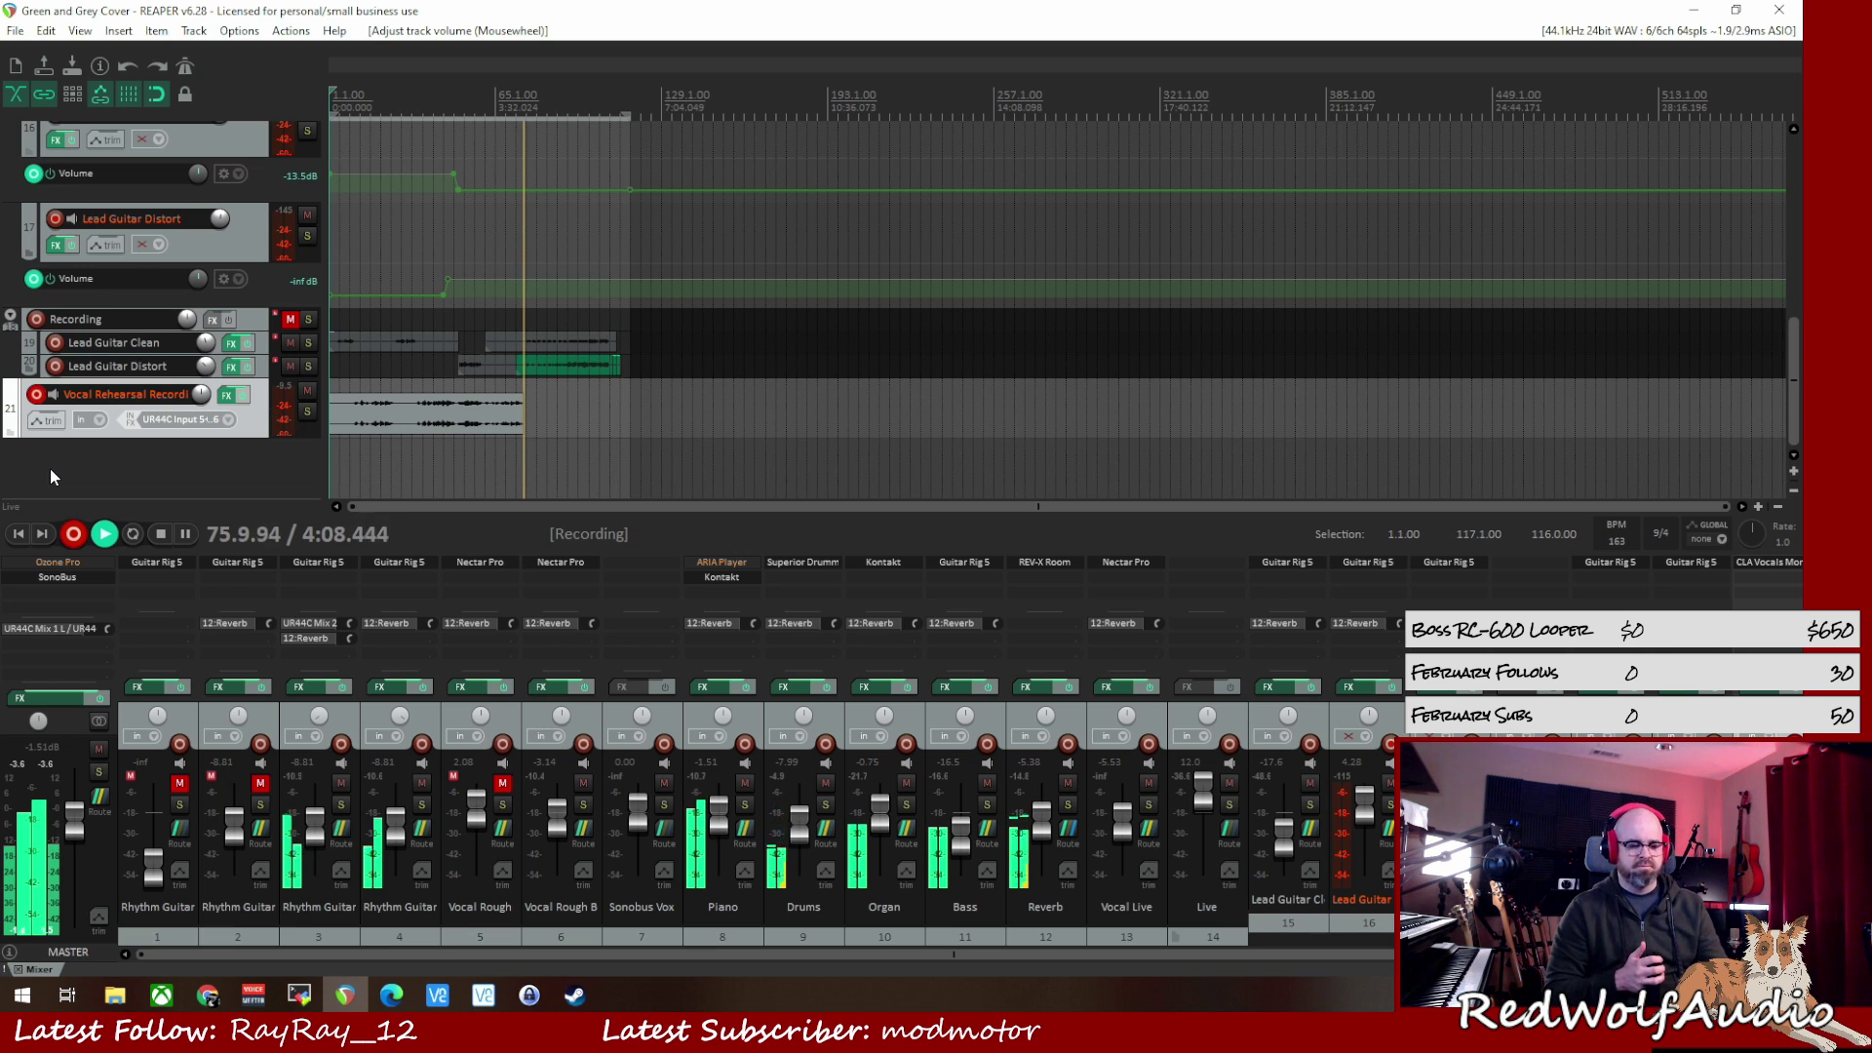
{"action": "key", "text": "space"}
{"action": "key", "text": "Return"}
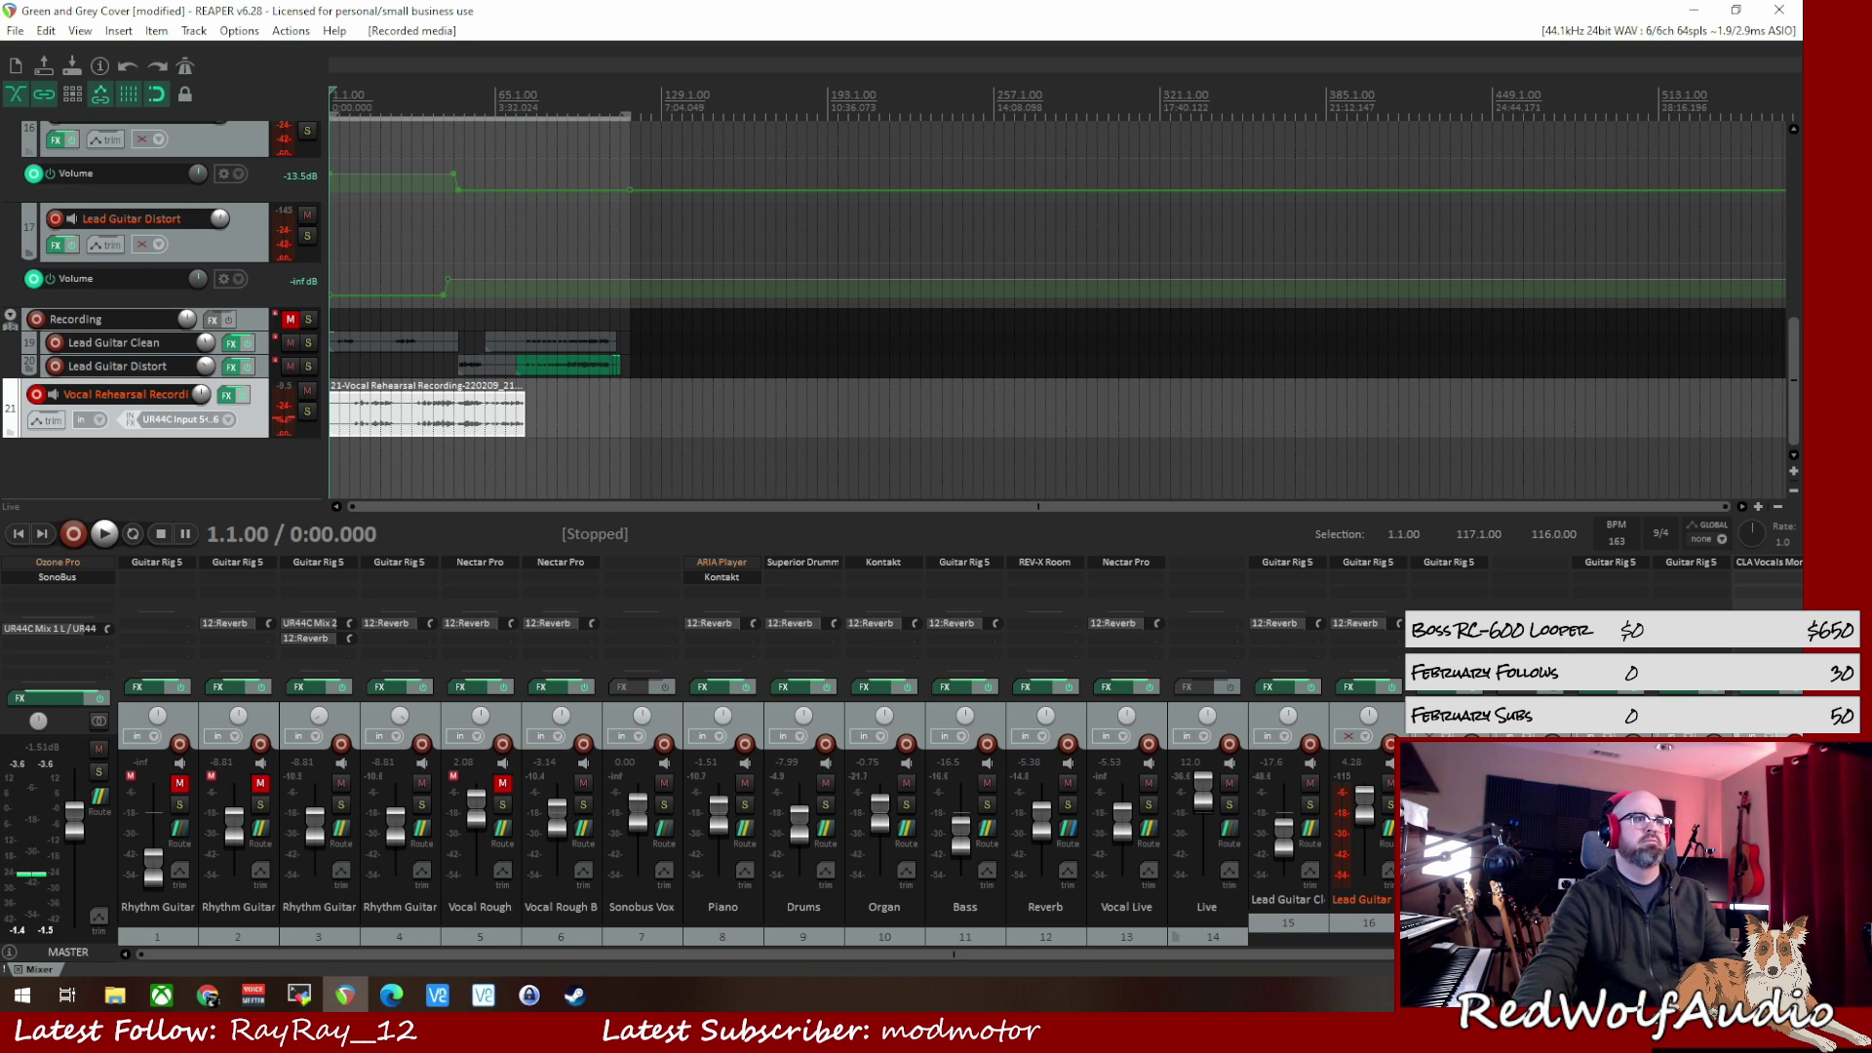
Disarm the Vocal Rehearsal Recording track and play the song from the start to hear the new take.
{"action": "left_click", "coordinate": [36, 395]}
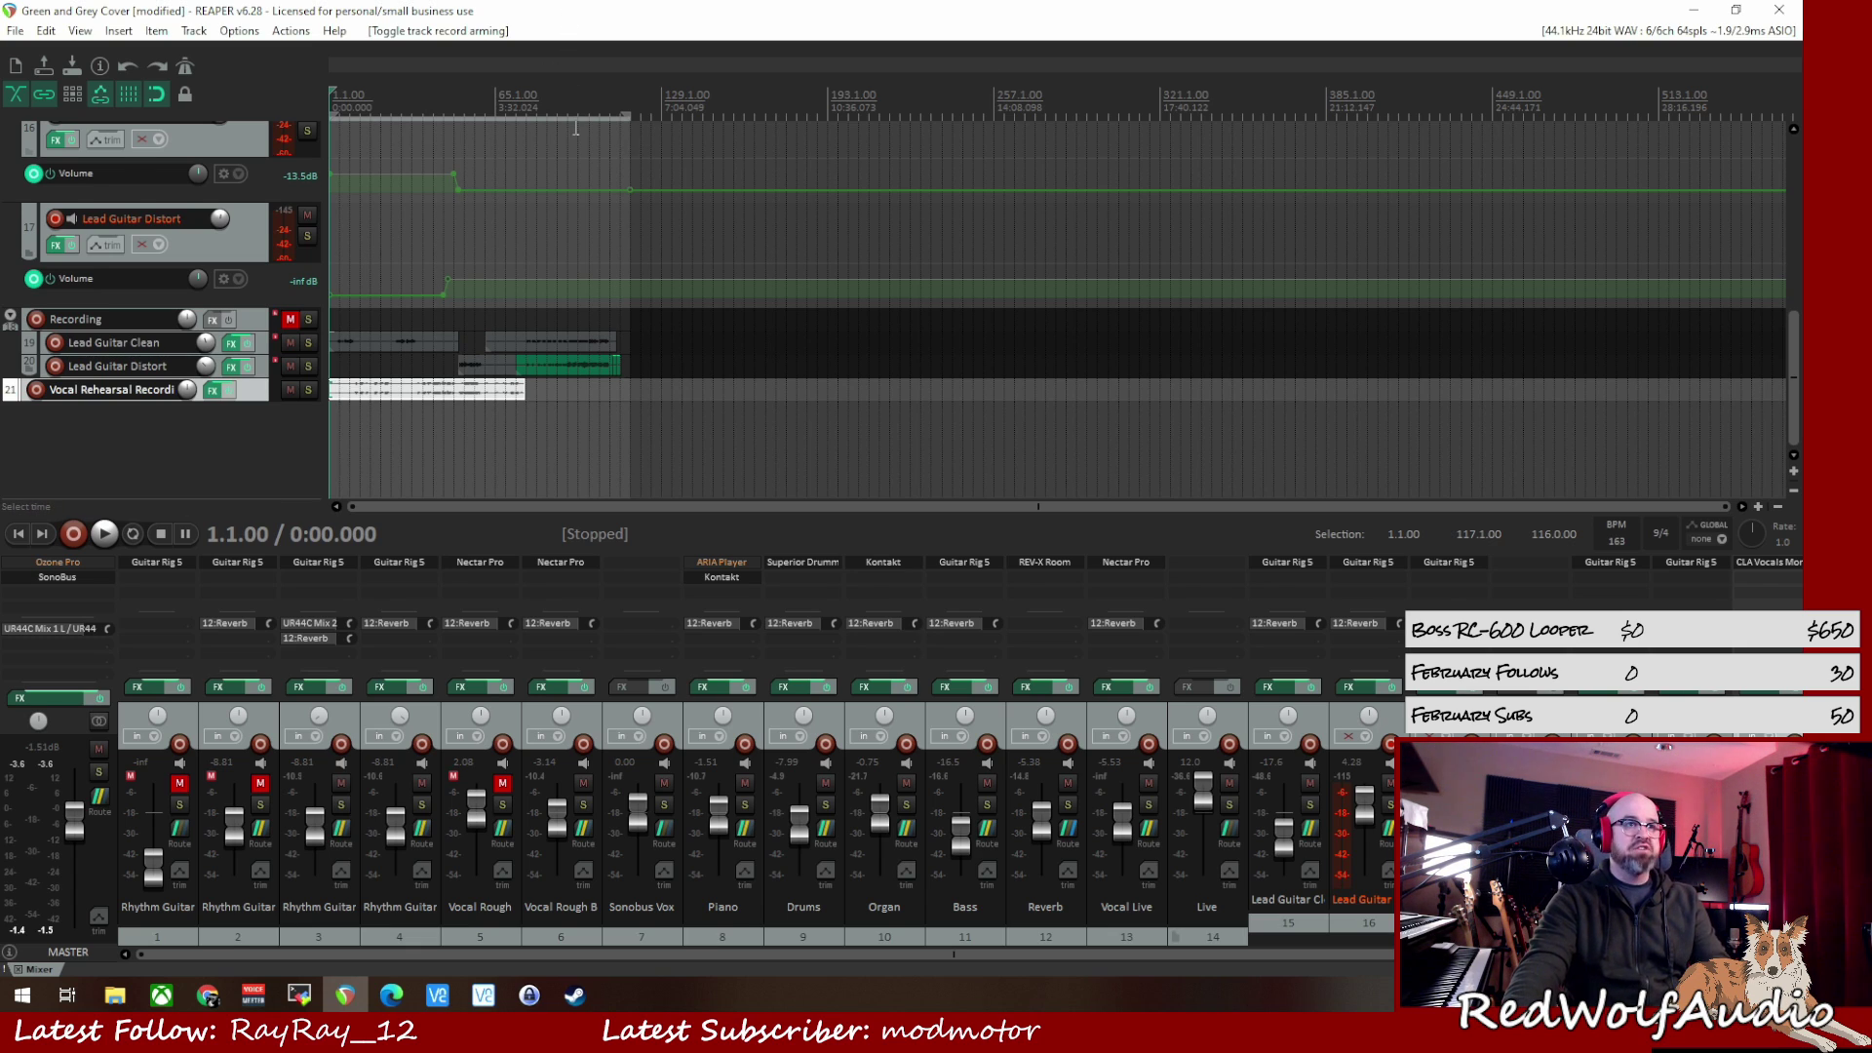
{"action": "key", "text": "space"}
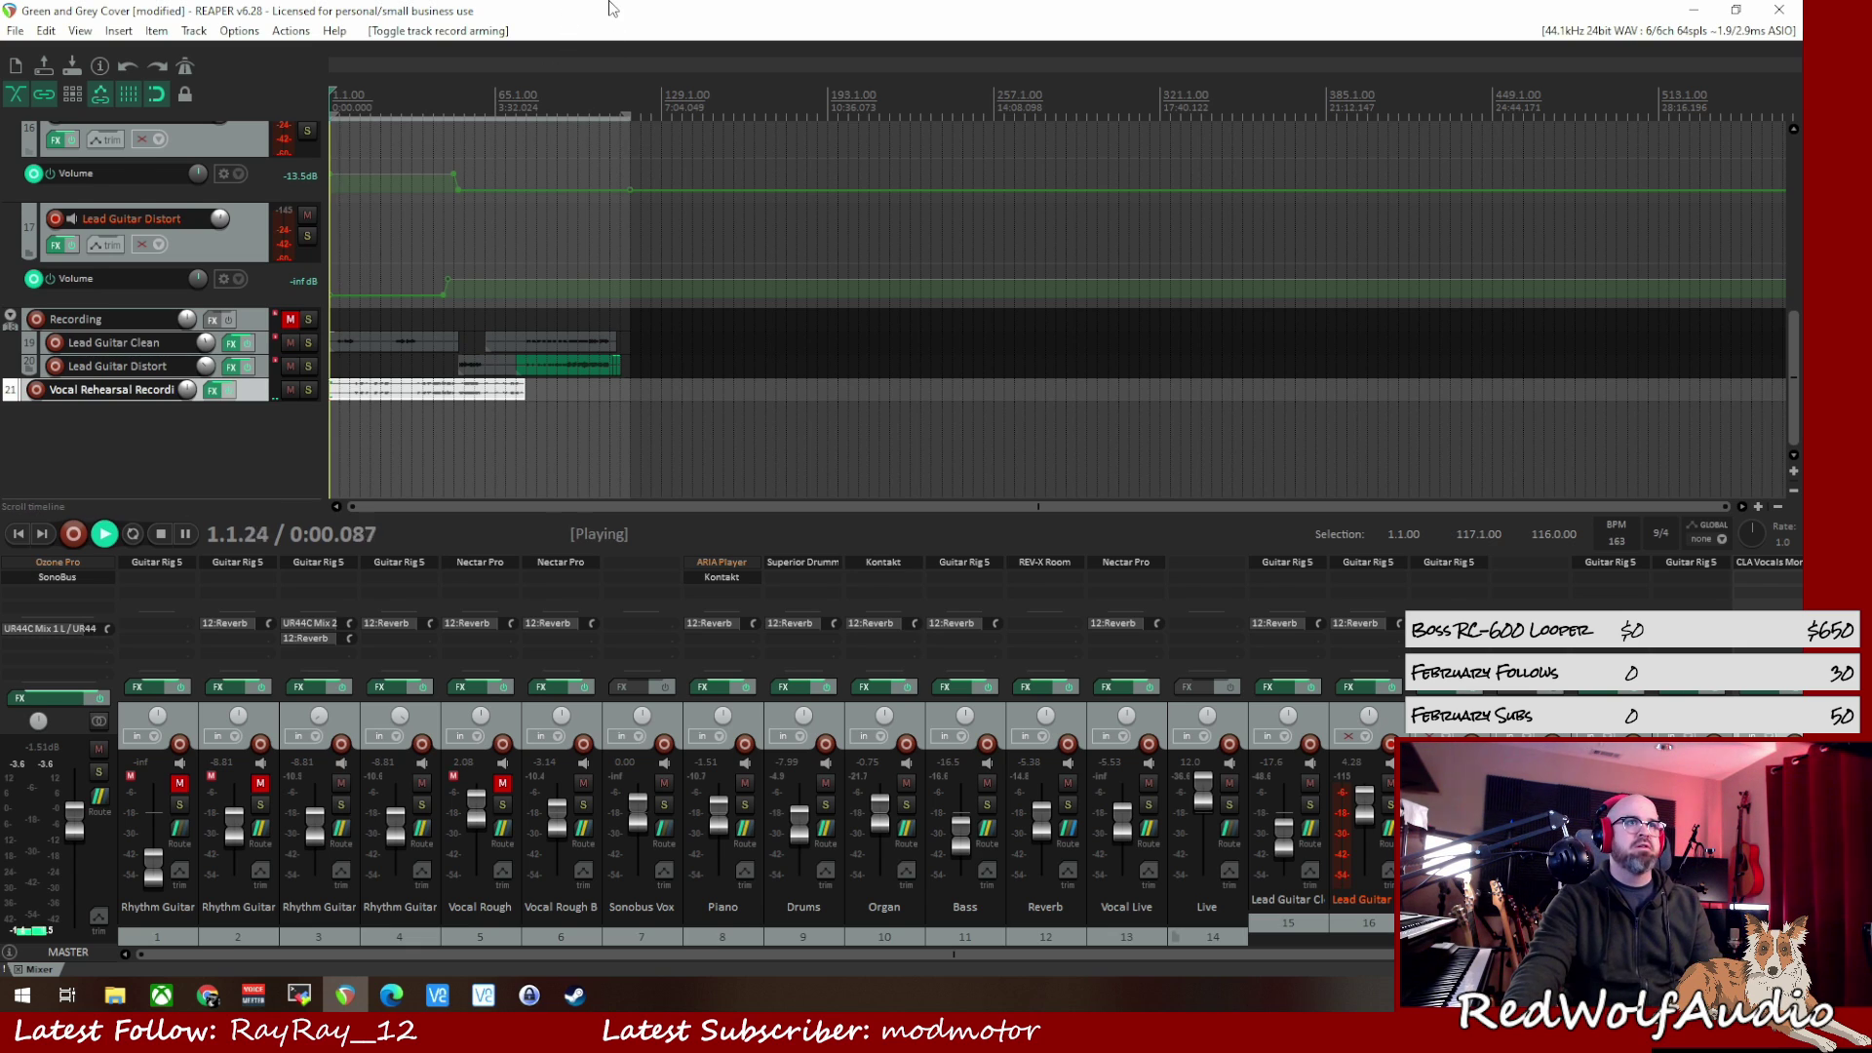
{"action": "key", "text": "space"}
{"action": "scroll", "coordinate": [610, 201], "scroll_direction": "up", "scroll_amount": 5}
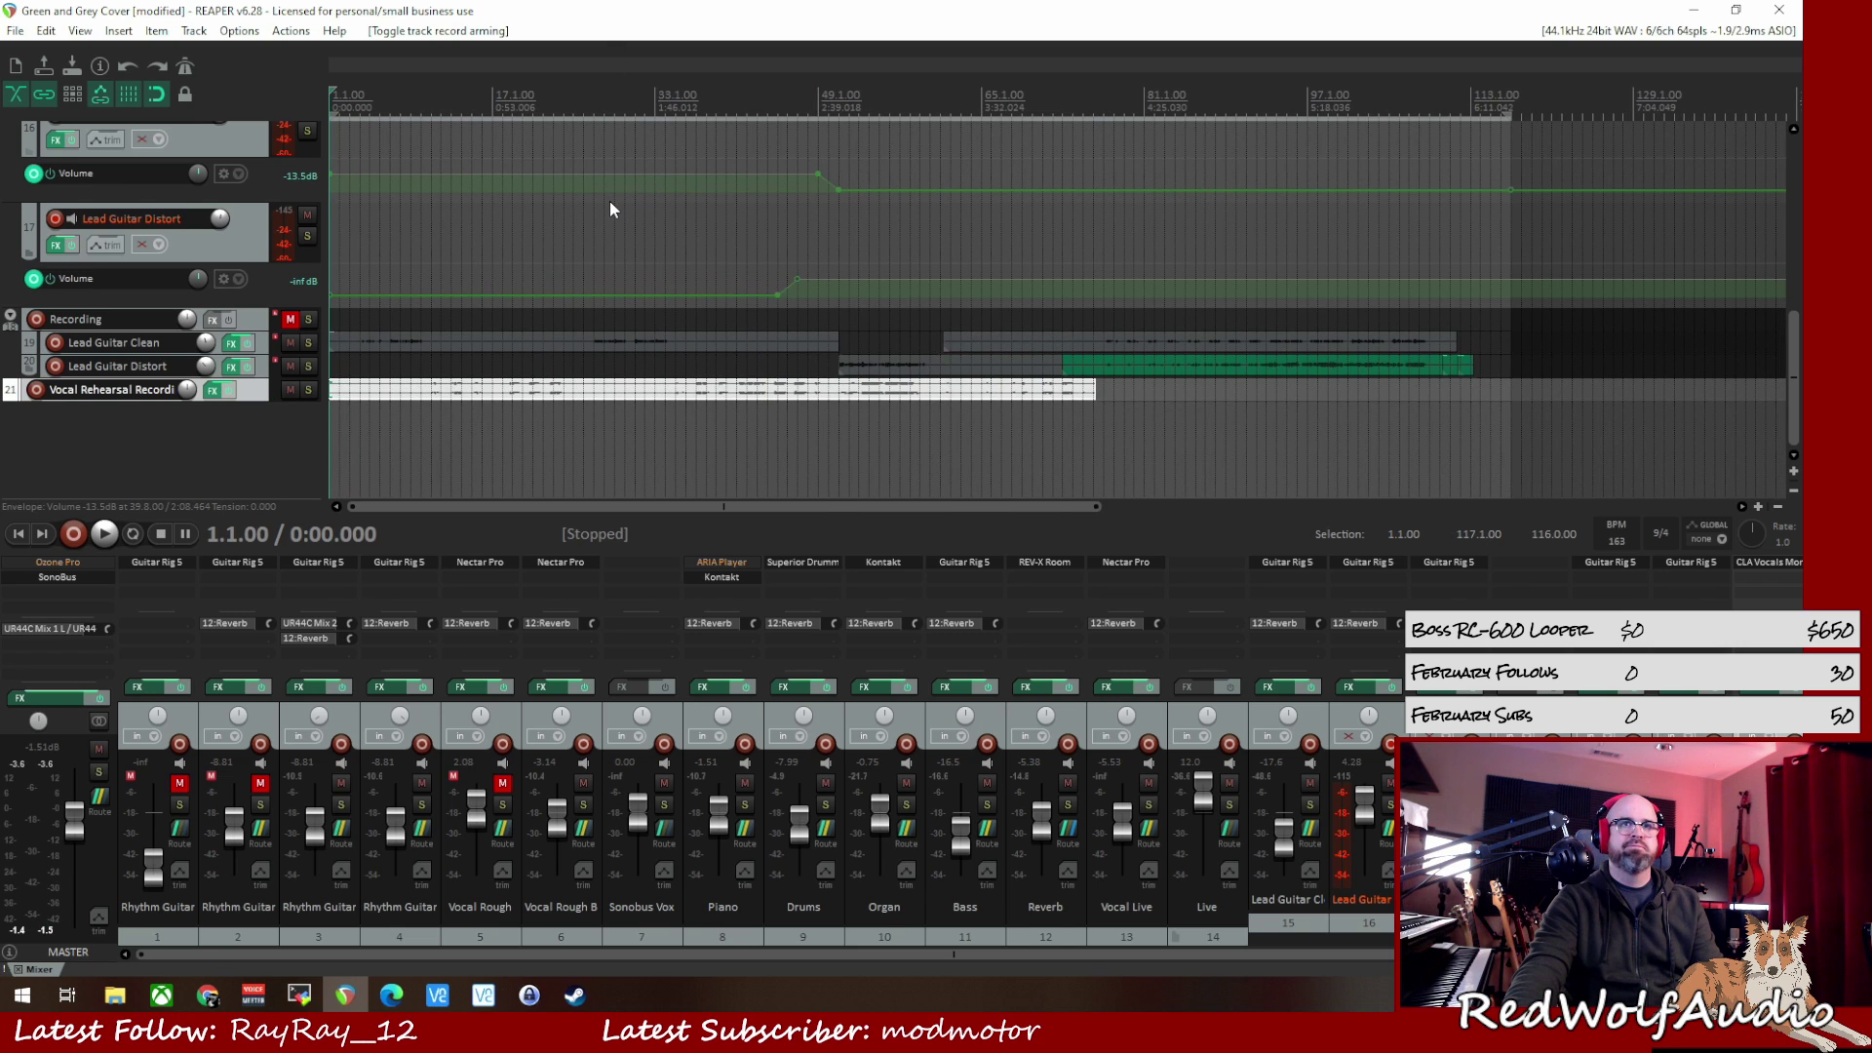
{"action": "key", "text": "space"}
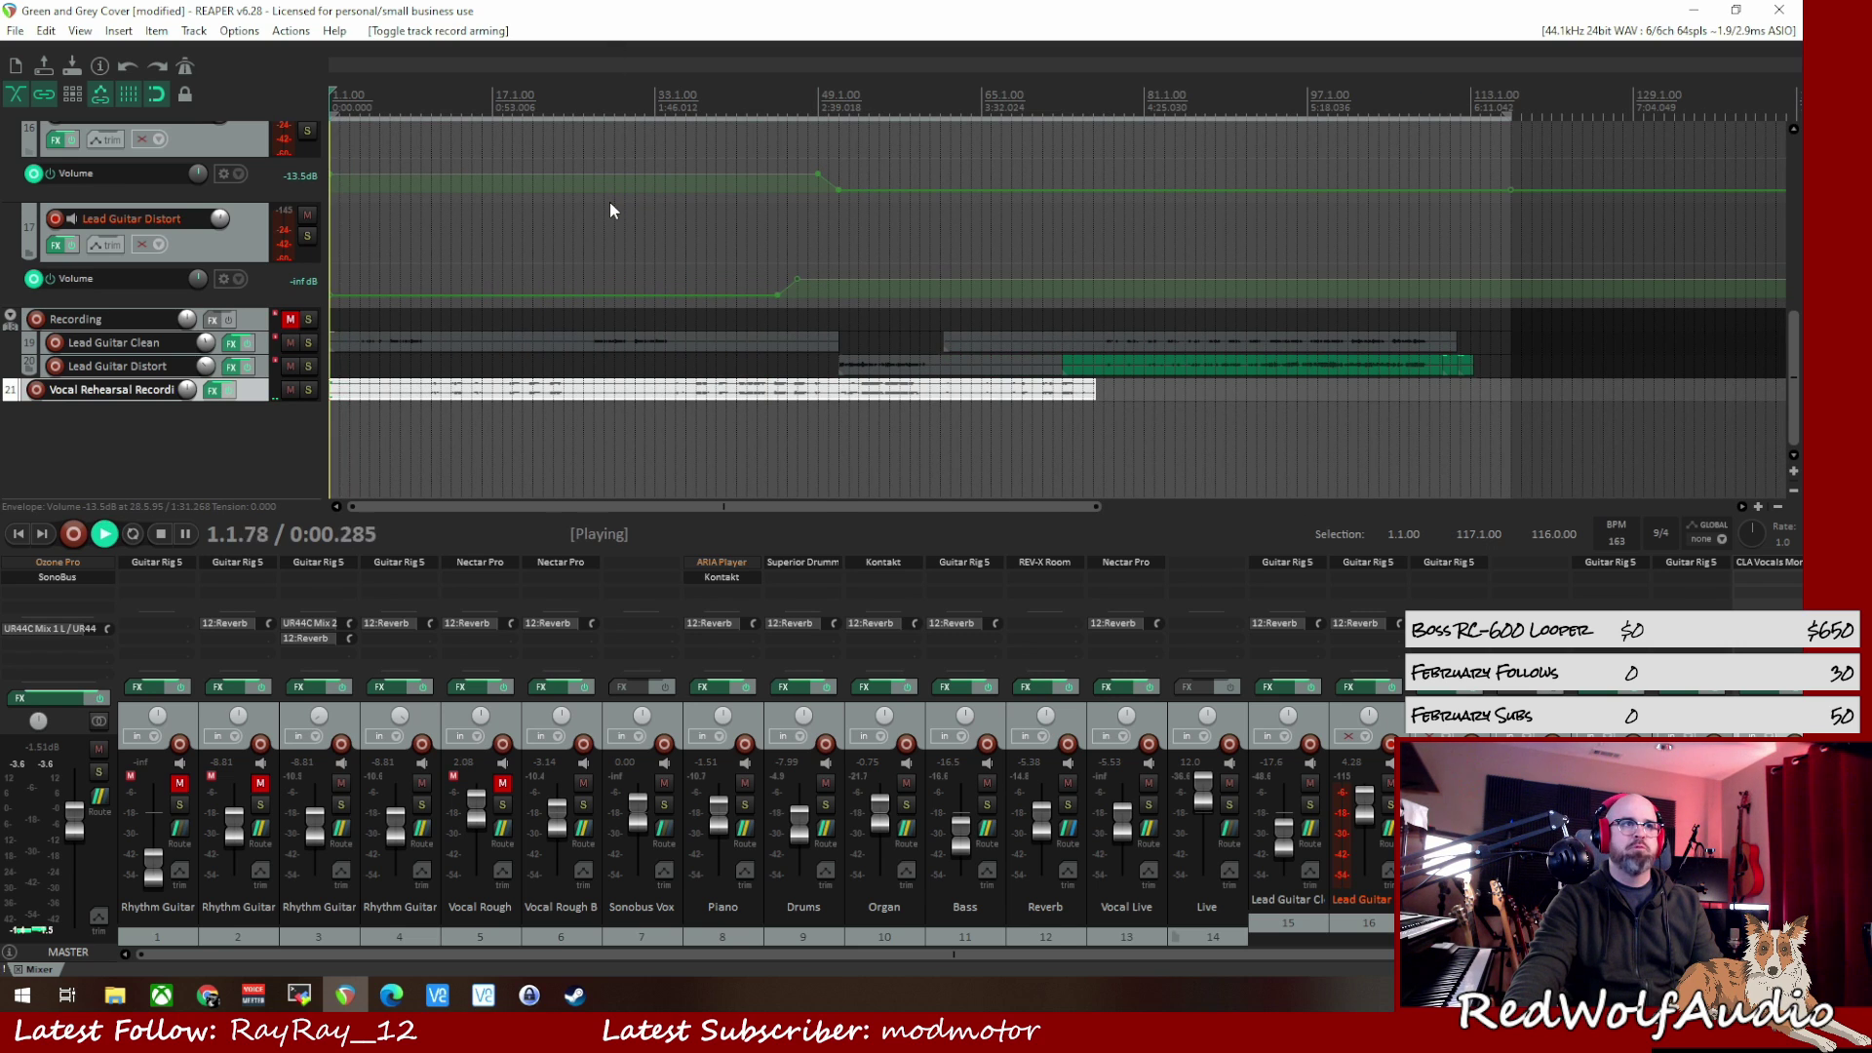
Split the vocal take at measure 11.1.00, just before the singing starts, and delete the part before the split.
{"action": "key", "text": "space"}
{"action": "left_click", "coordinate": [406, 430]}
{"action": "scroll", "coordinate": [407, 430], "scroll_direction": "up", "scroll_amount": 4}
{"action": "scroll", "coordinate": [820, 462], "scroll_direction": "up", "scroll_amount": 1}
{"action": "key", "text": "space"}
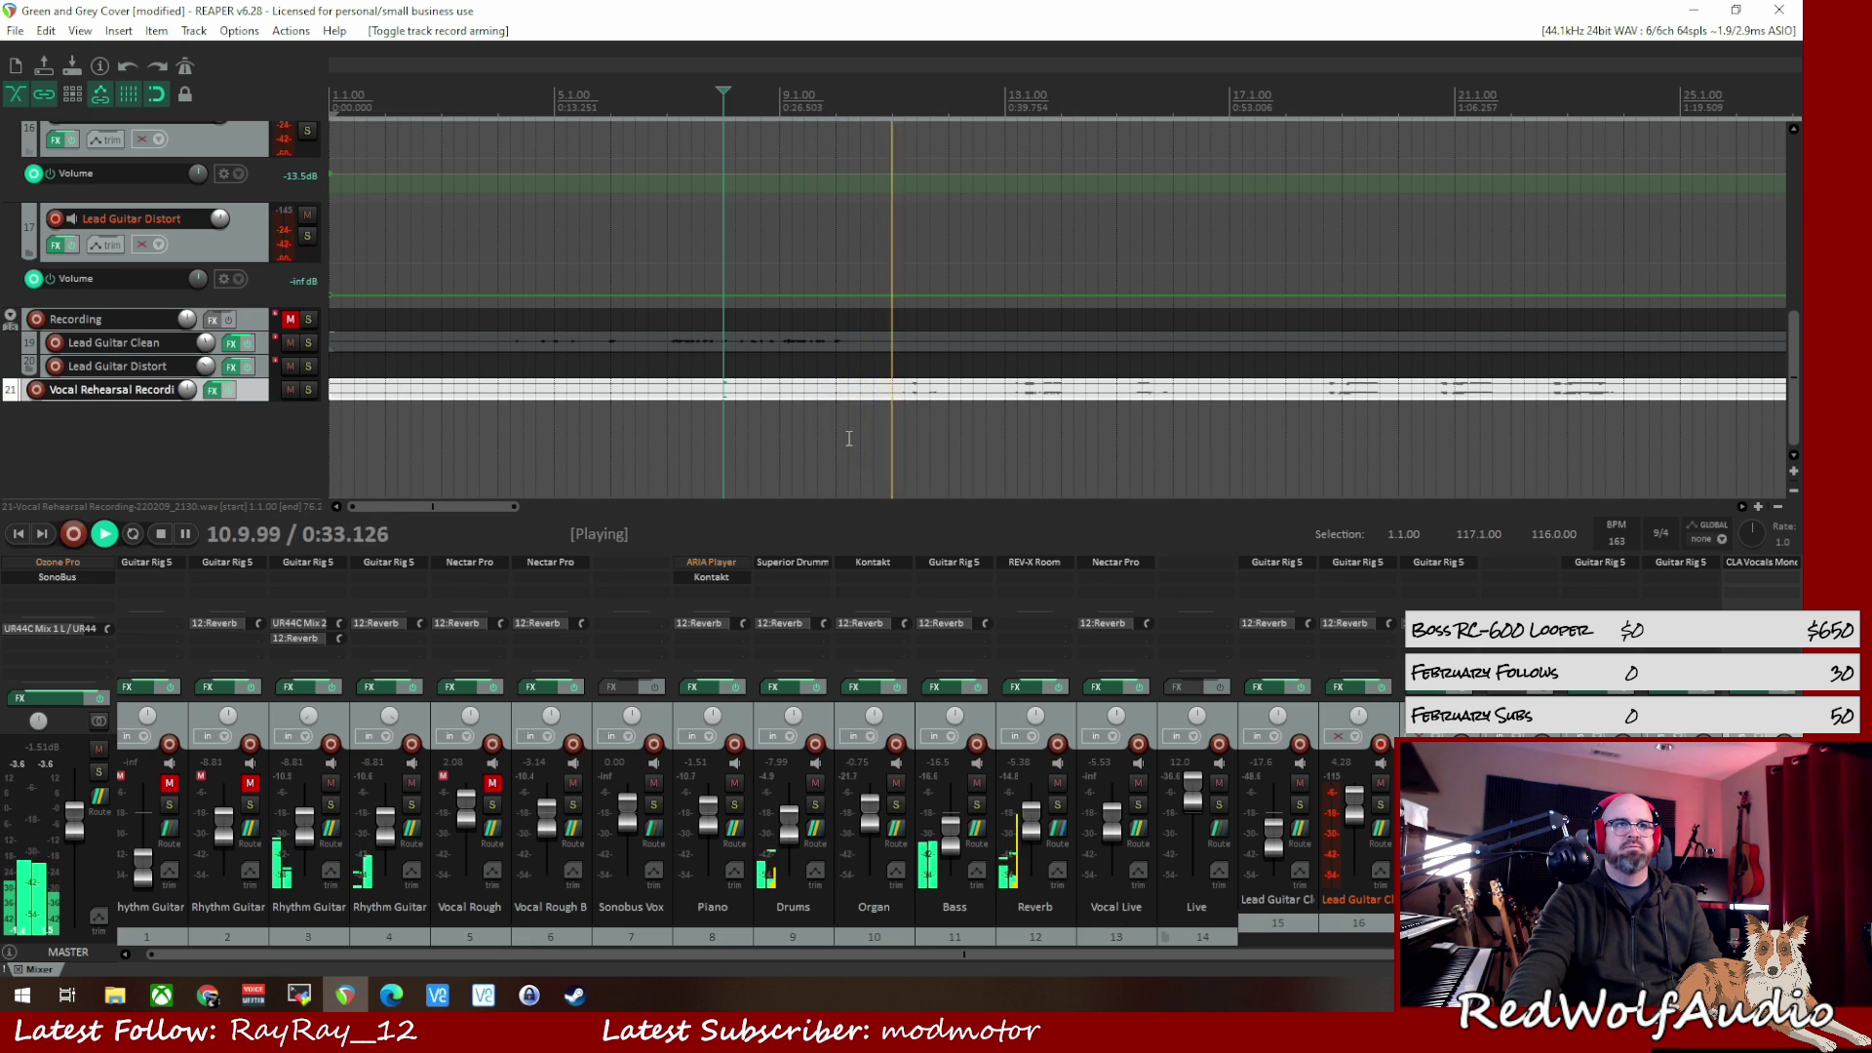
{"action": "key", "text": "space"}
{"action": "left_click", "coordinate": [887, 406]}
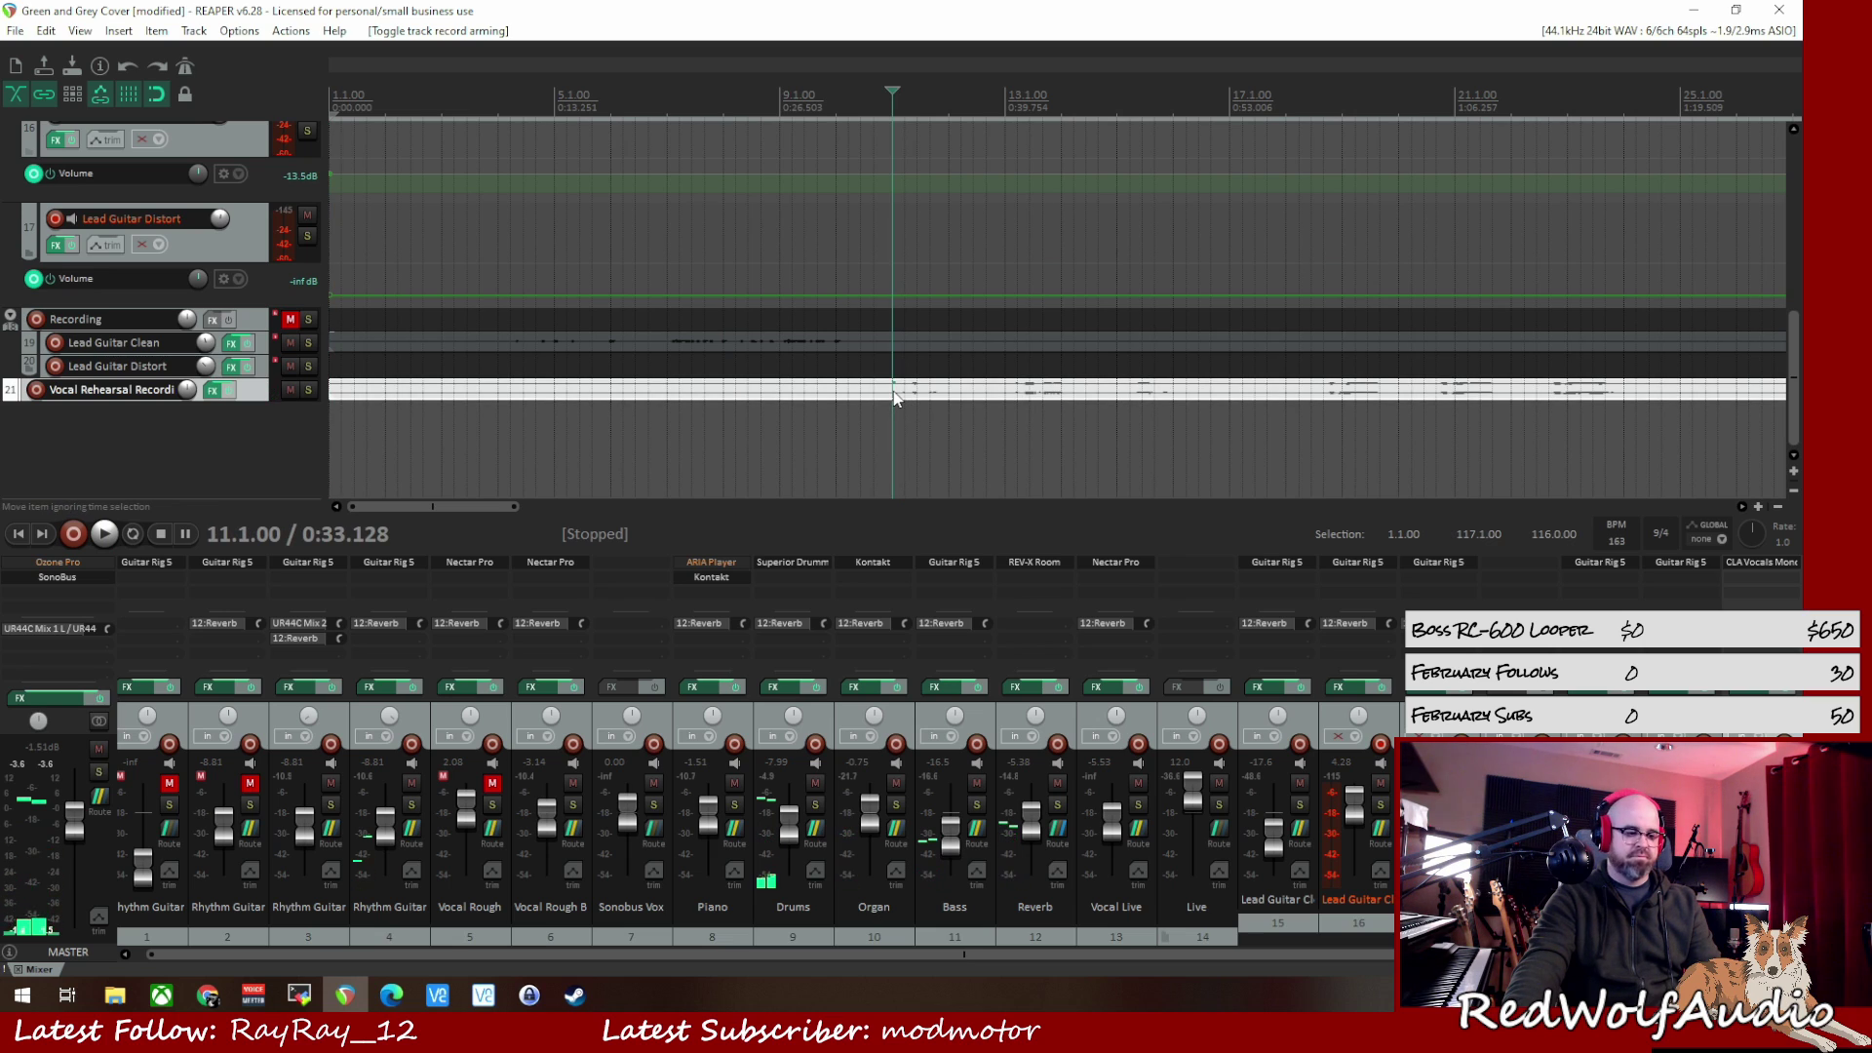
{"action": "key", "text": "s"}
{"action": "left_click", "coordinate": [856, 387]}
{"action": "key", "text": "Delete"}
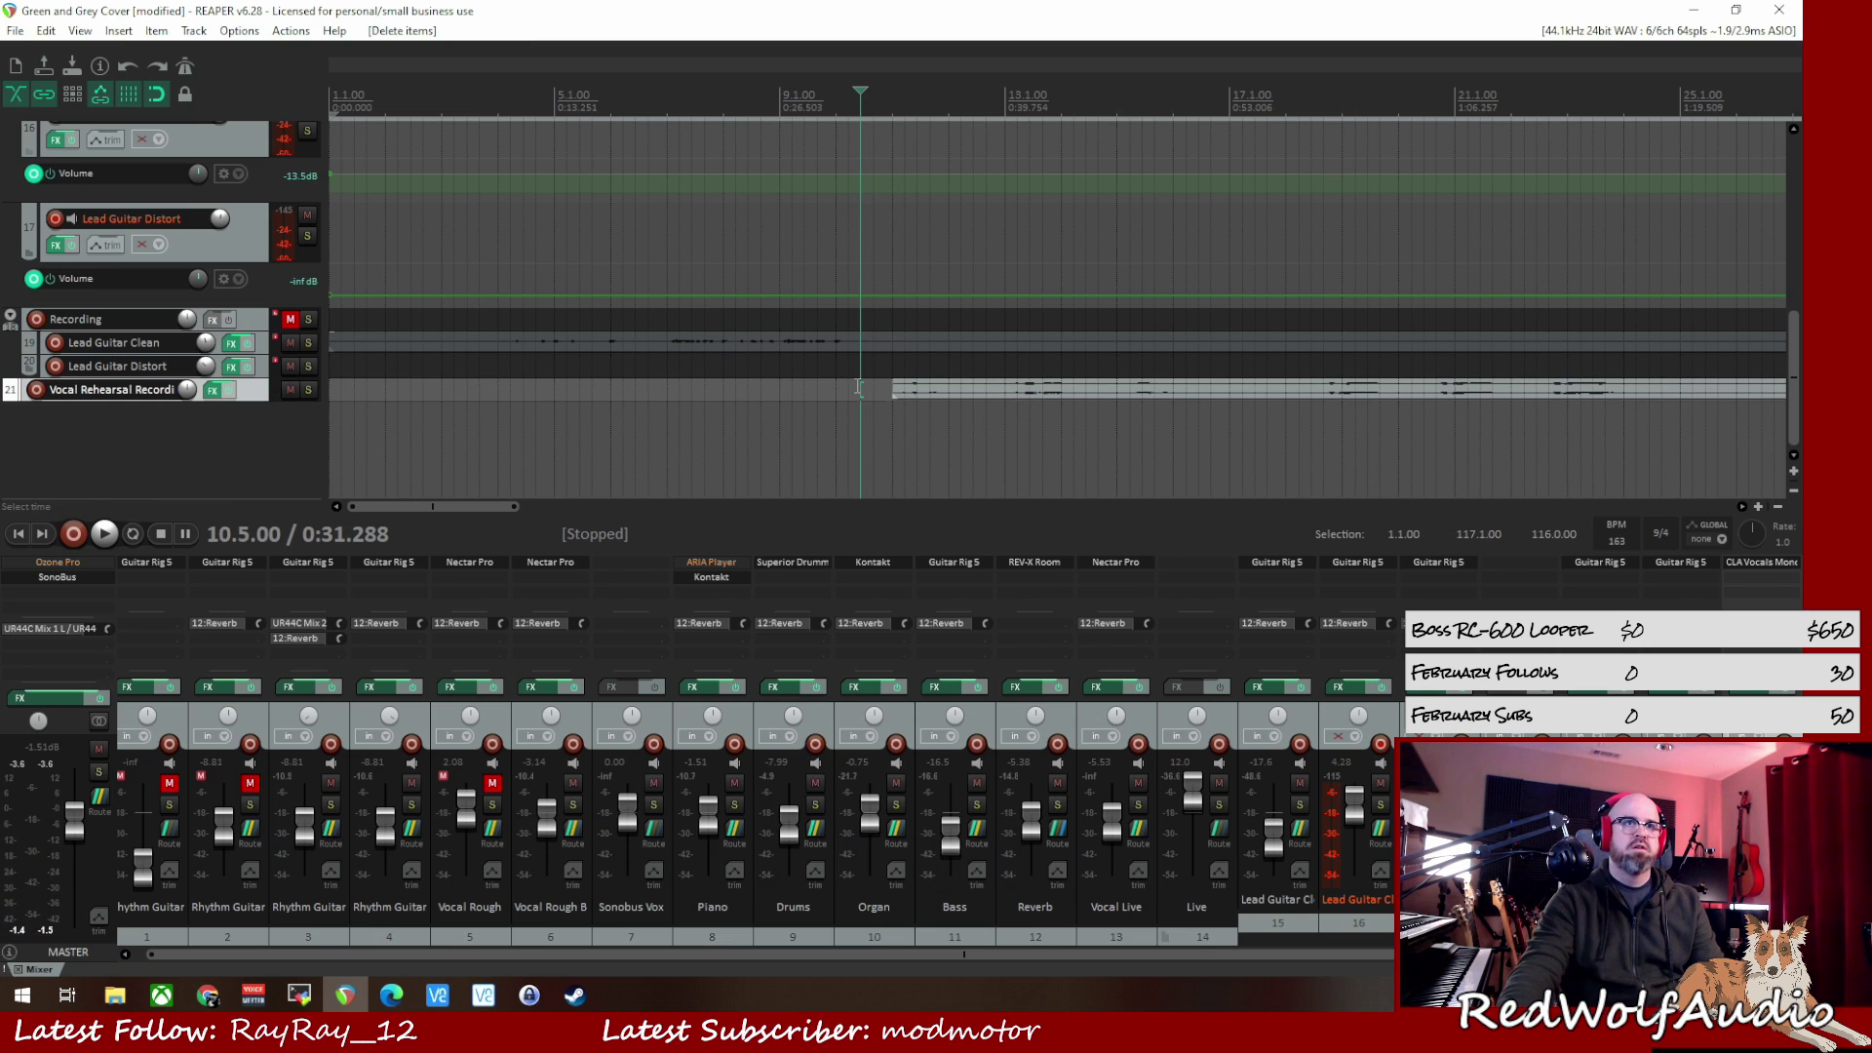
Add iZotope Nectar Pro to the Vocal Rehearsal Recording track's effects and place it ahead of CLA Vocals.
{"action": "key", "text": "space"}
{"action": "key", "text": "space"}
{"action": "left_click", "coordinate": [212, 390]}
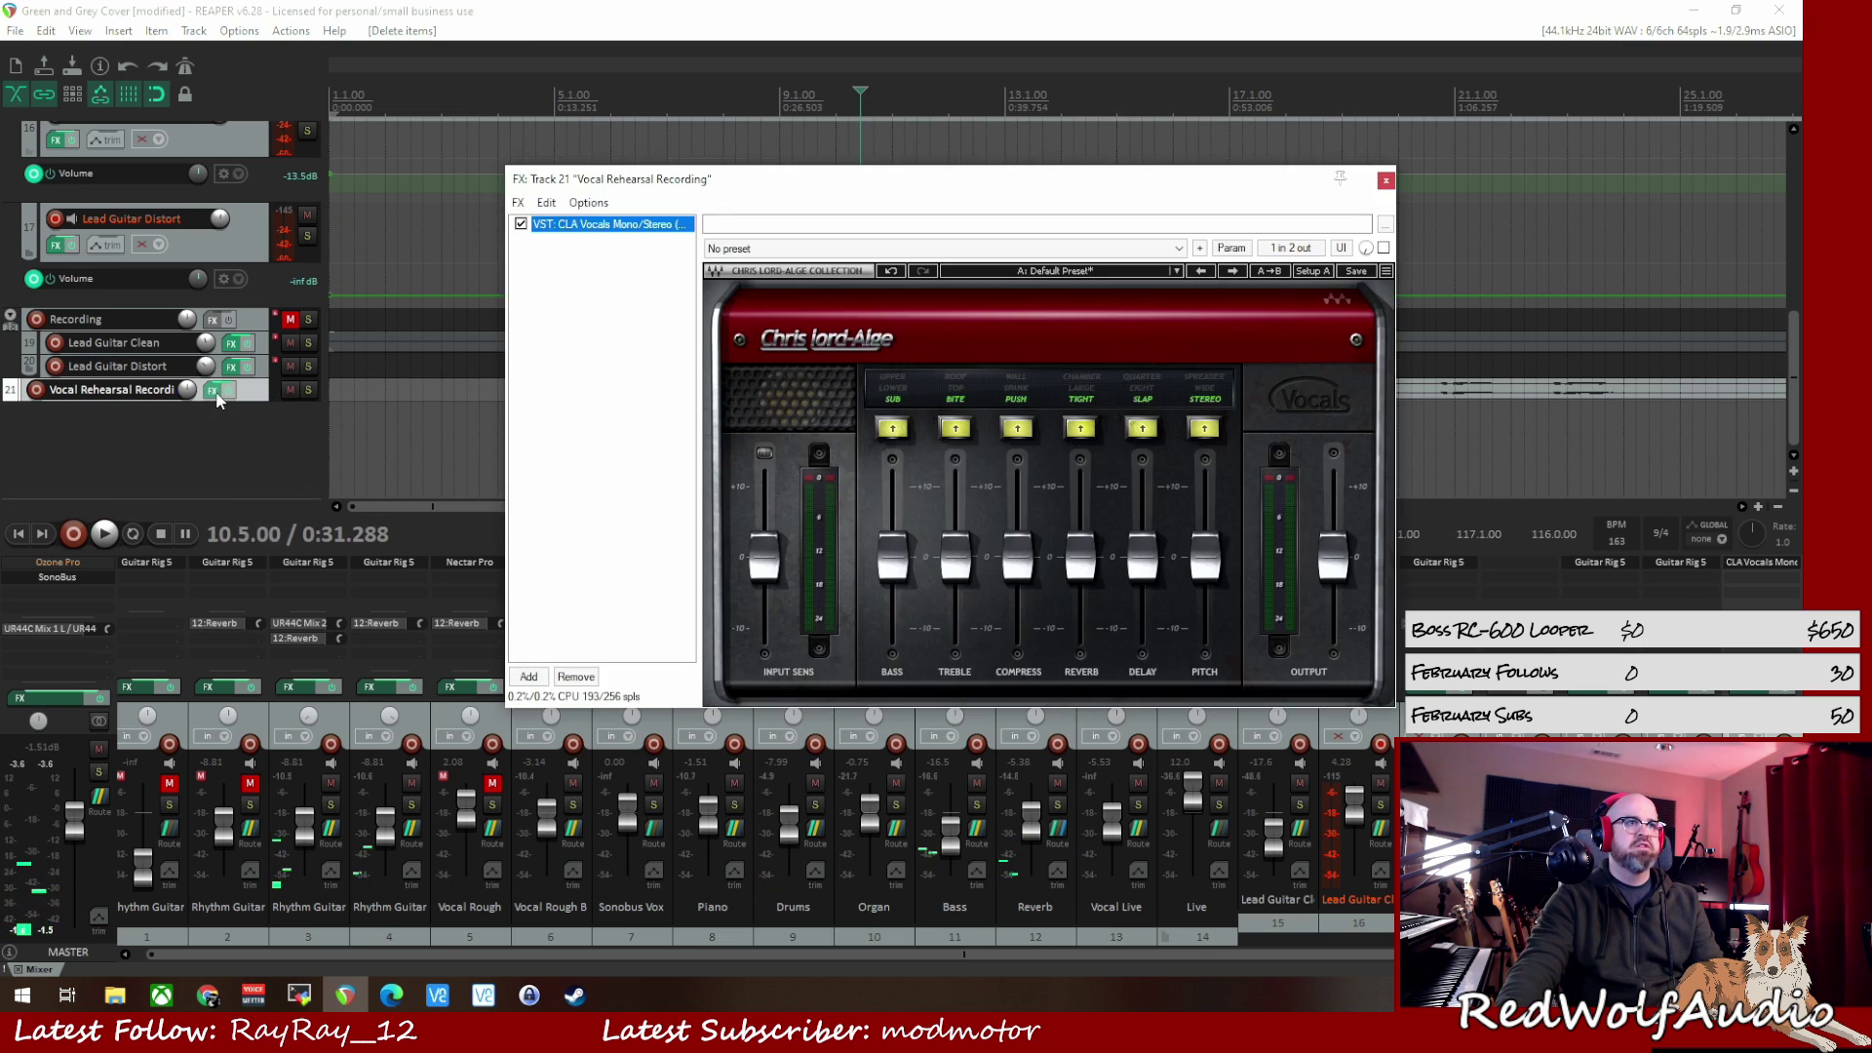
{"action": "double_click", "coordinate": [651, 410]}
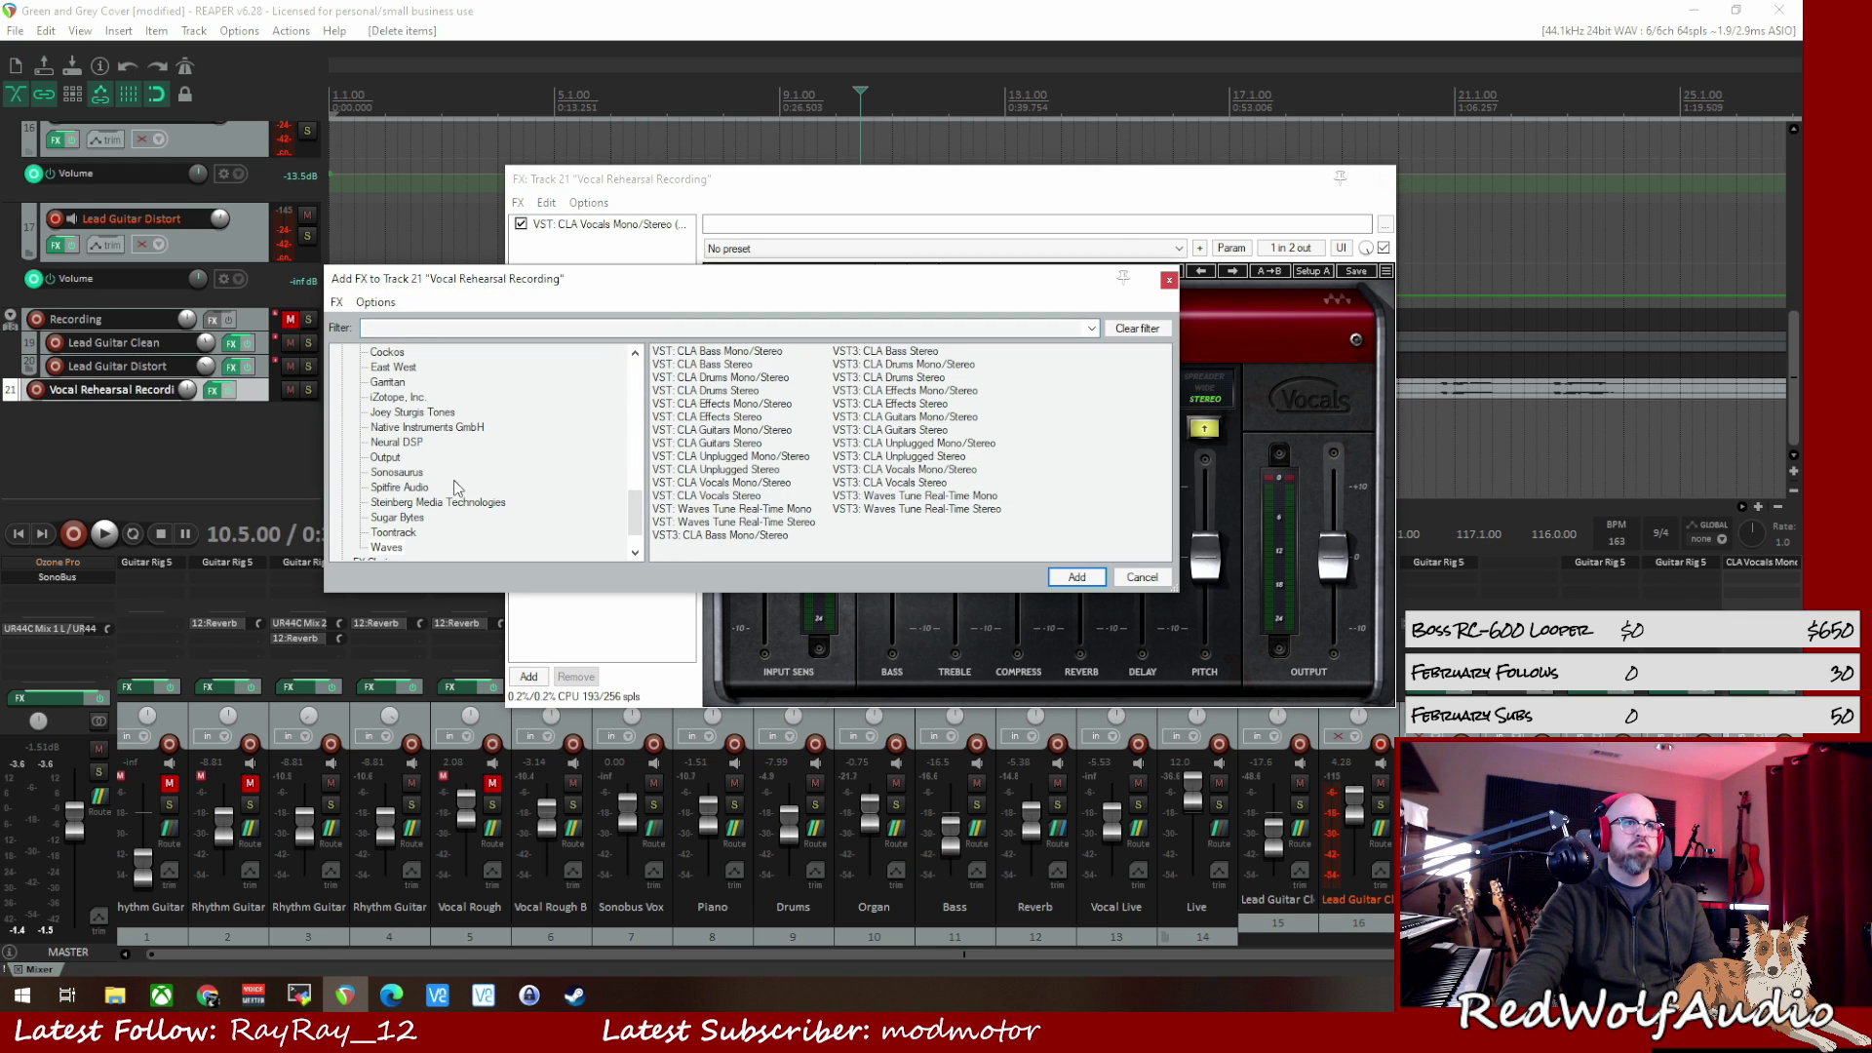
{"action": "left_click", "coordinate": [399, 398]}
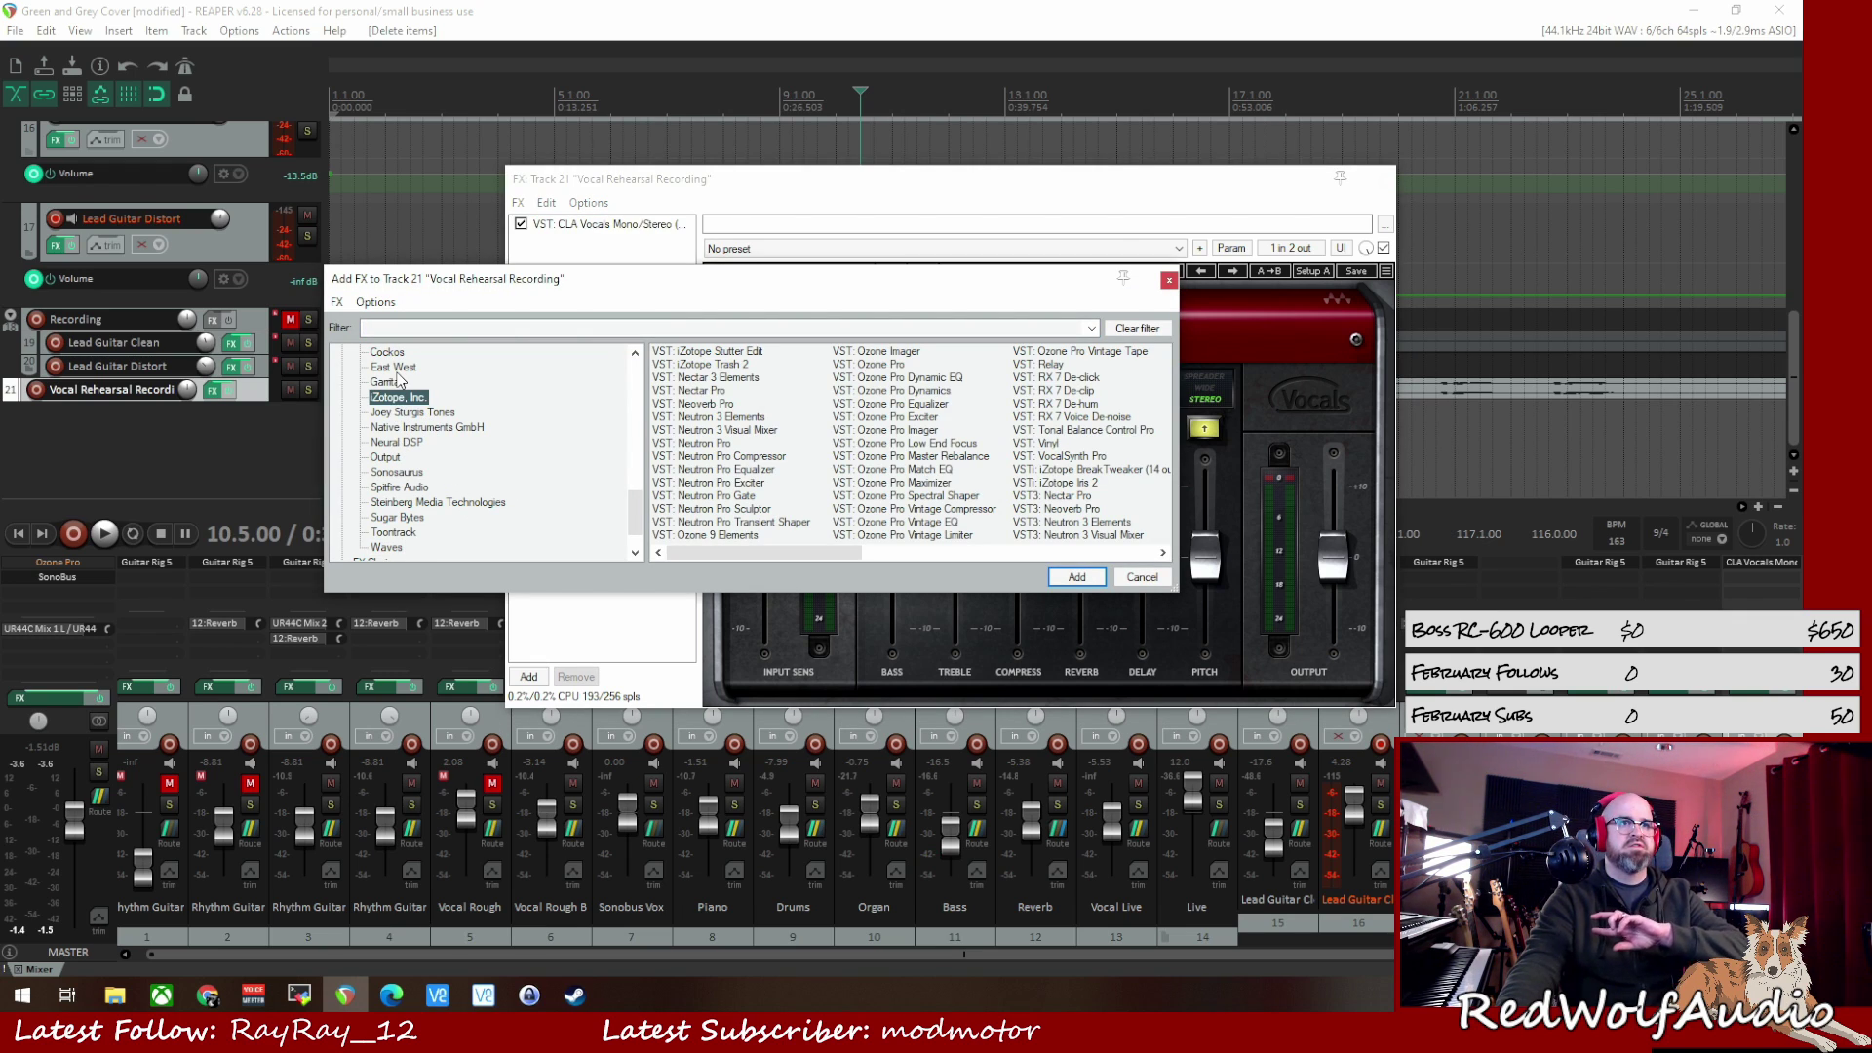
{"action": "double_click", "coordinate": [701, 391]}
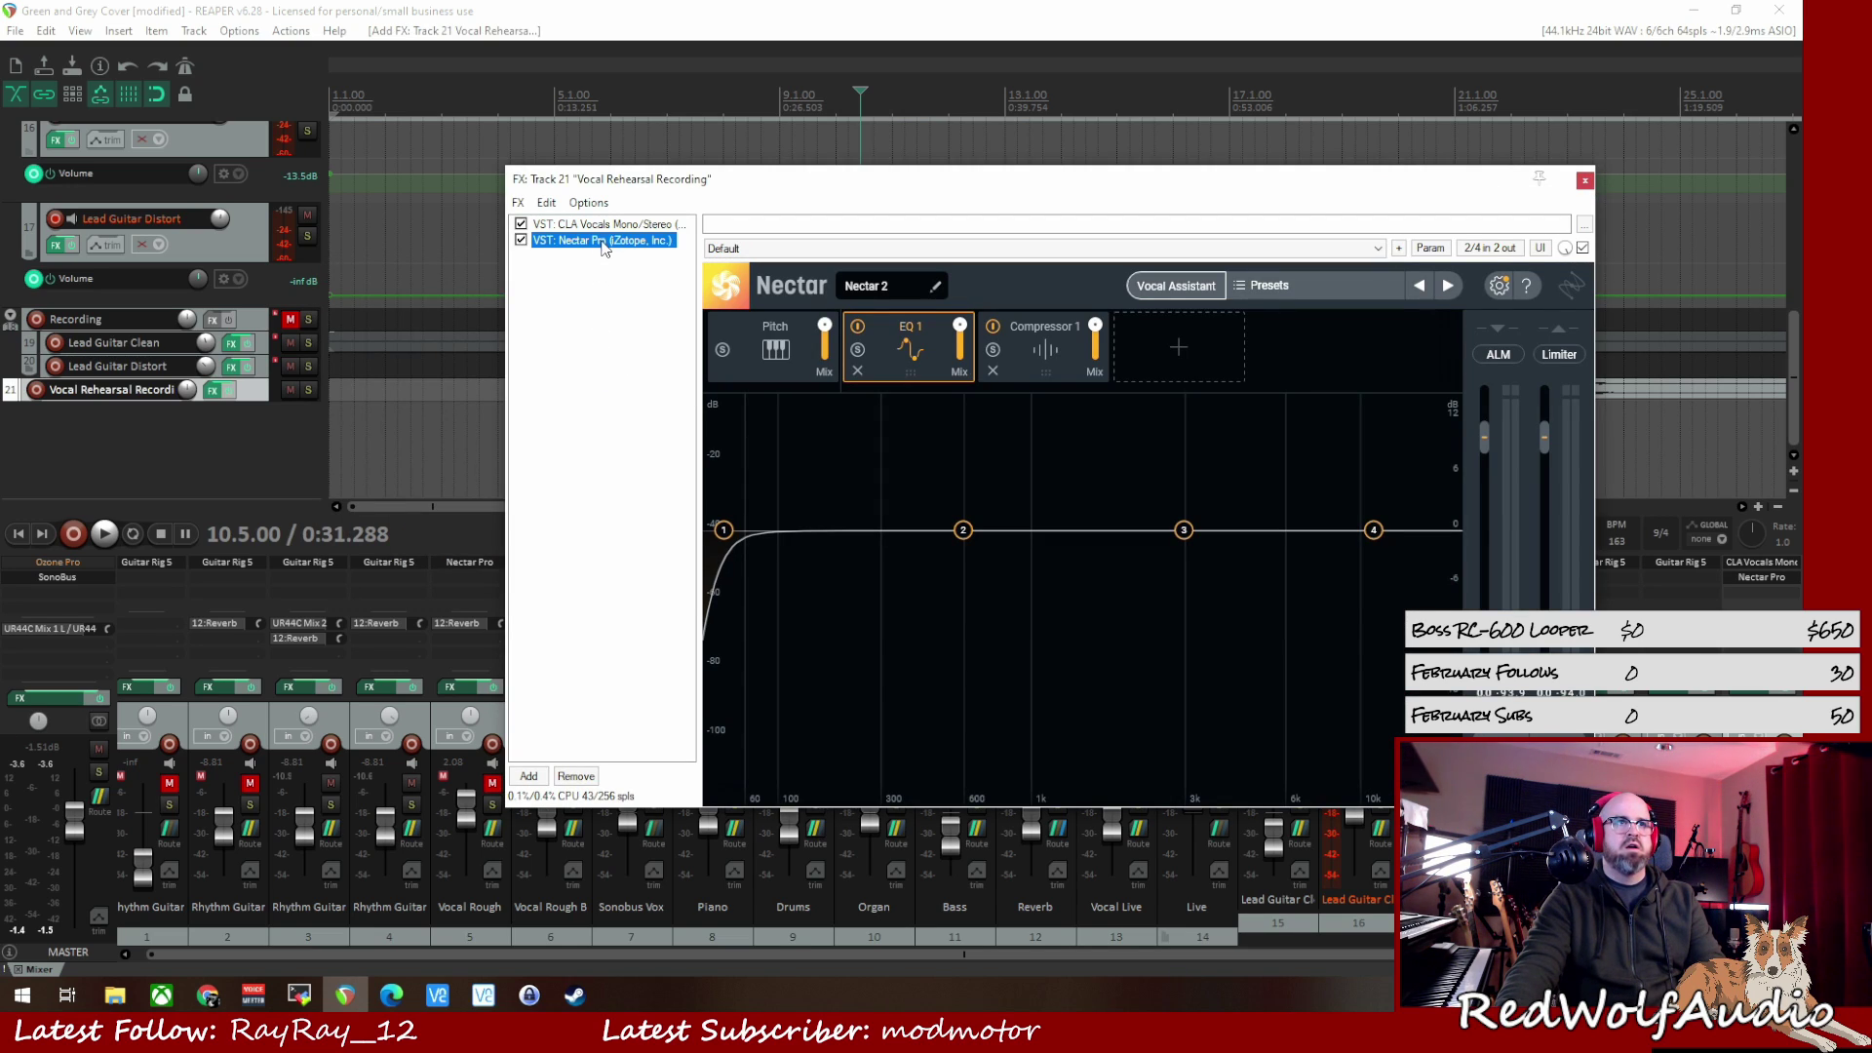
{"action": "left_click_drag", "start_coordinate": [605, 244], "coordinate": [605, 227]}
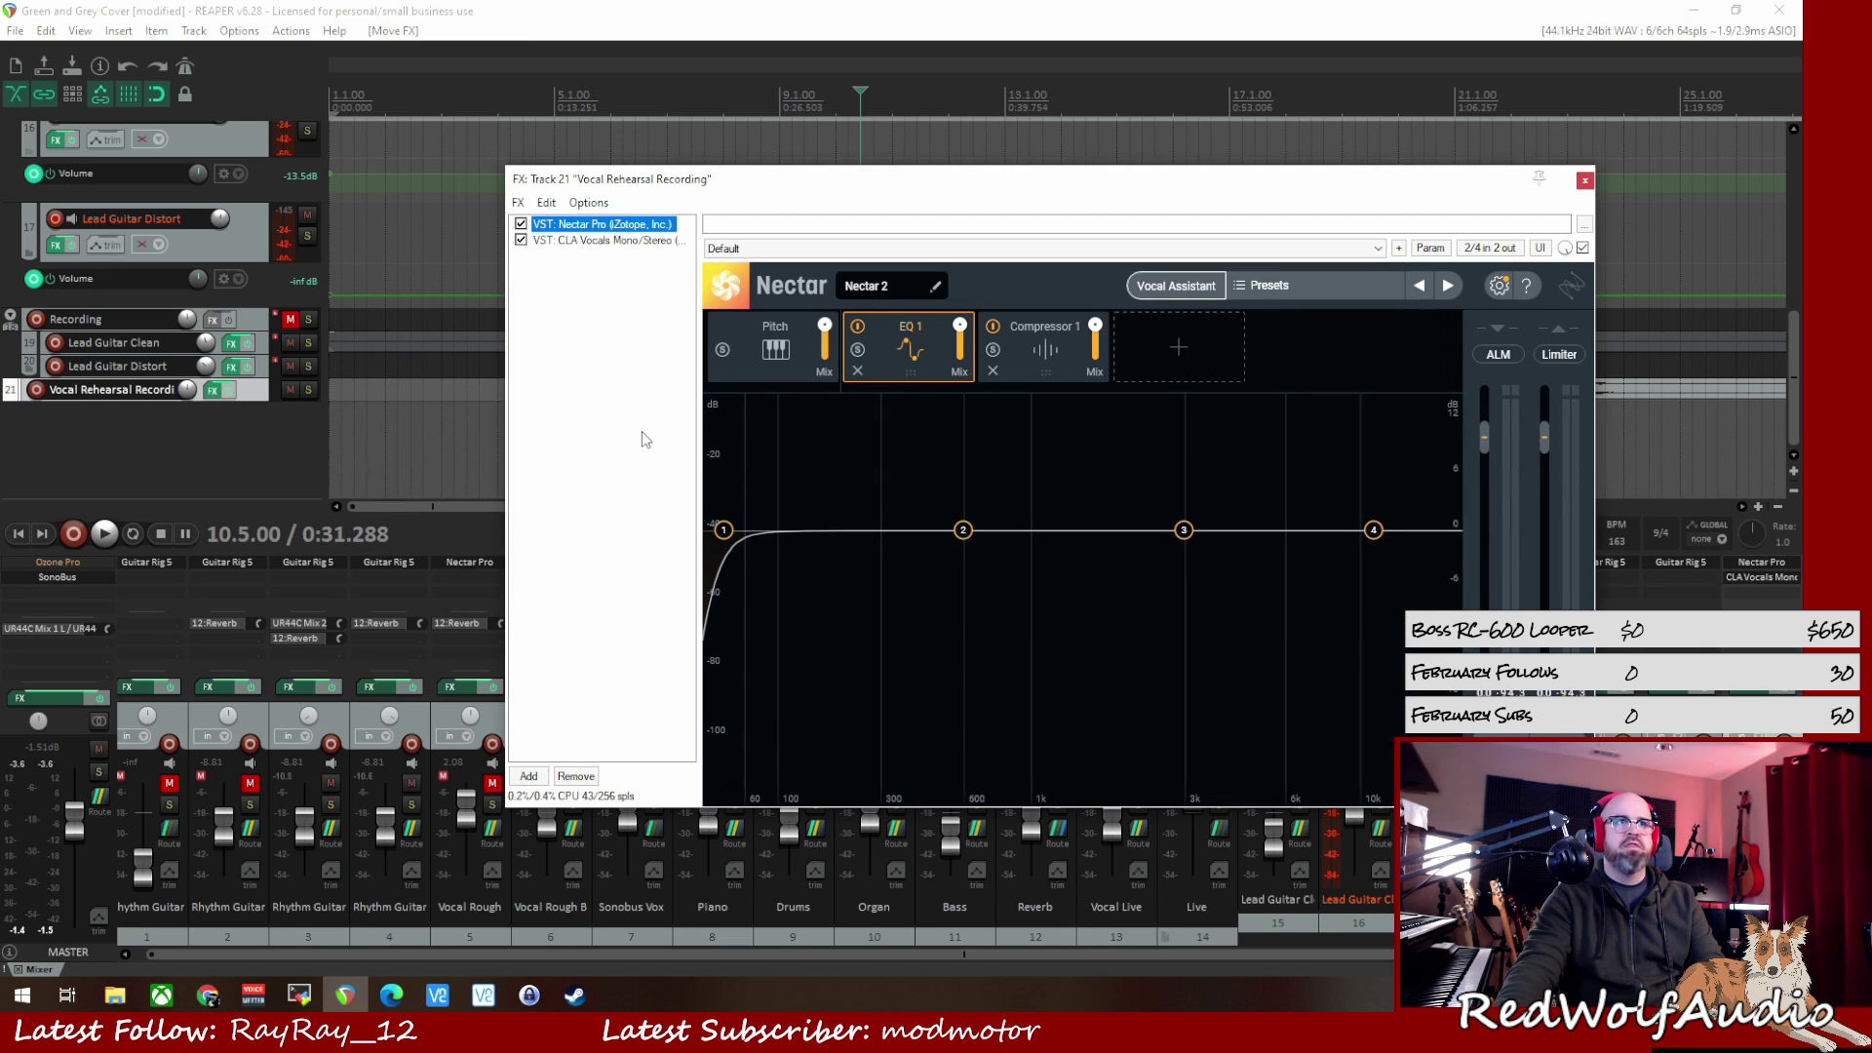
Bypass the EQ 1 and Compressor 1 modules in Nectar Pro.
{"action": "left_click", "coordinate": [924, 334]}
{"action": "left_click", "coordinate": [857, 325]}
{"action": "left_click", "coordinate": [993, 326]}
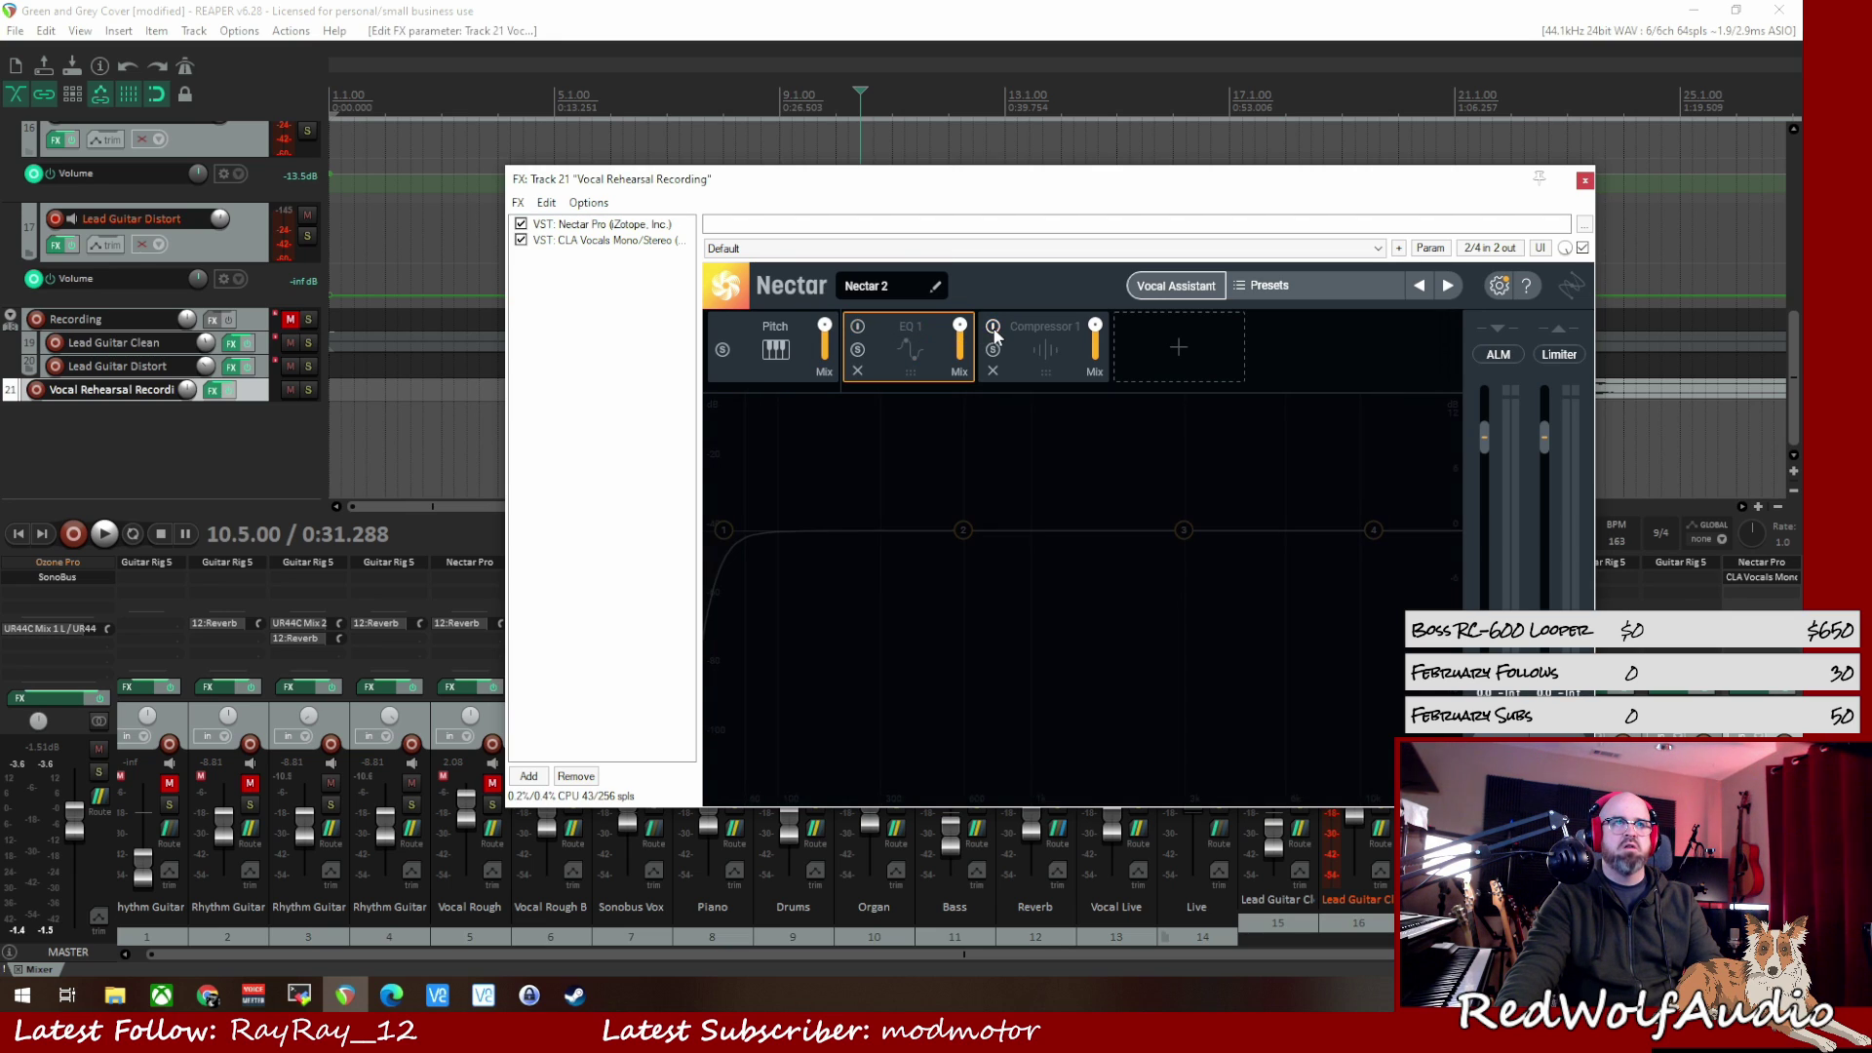
Enable pitch correction in Nectar's Pitch module and set its scale to A Major.
{"action": "left_click", "coordinate": [760, 349]}
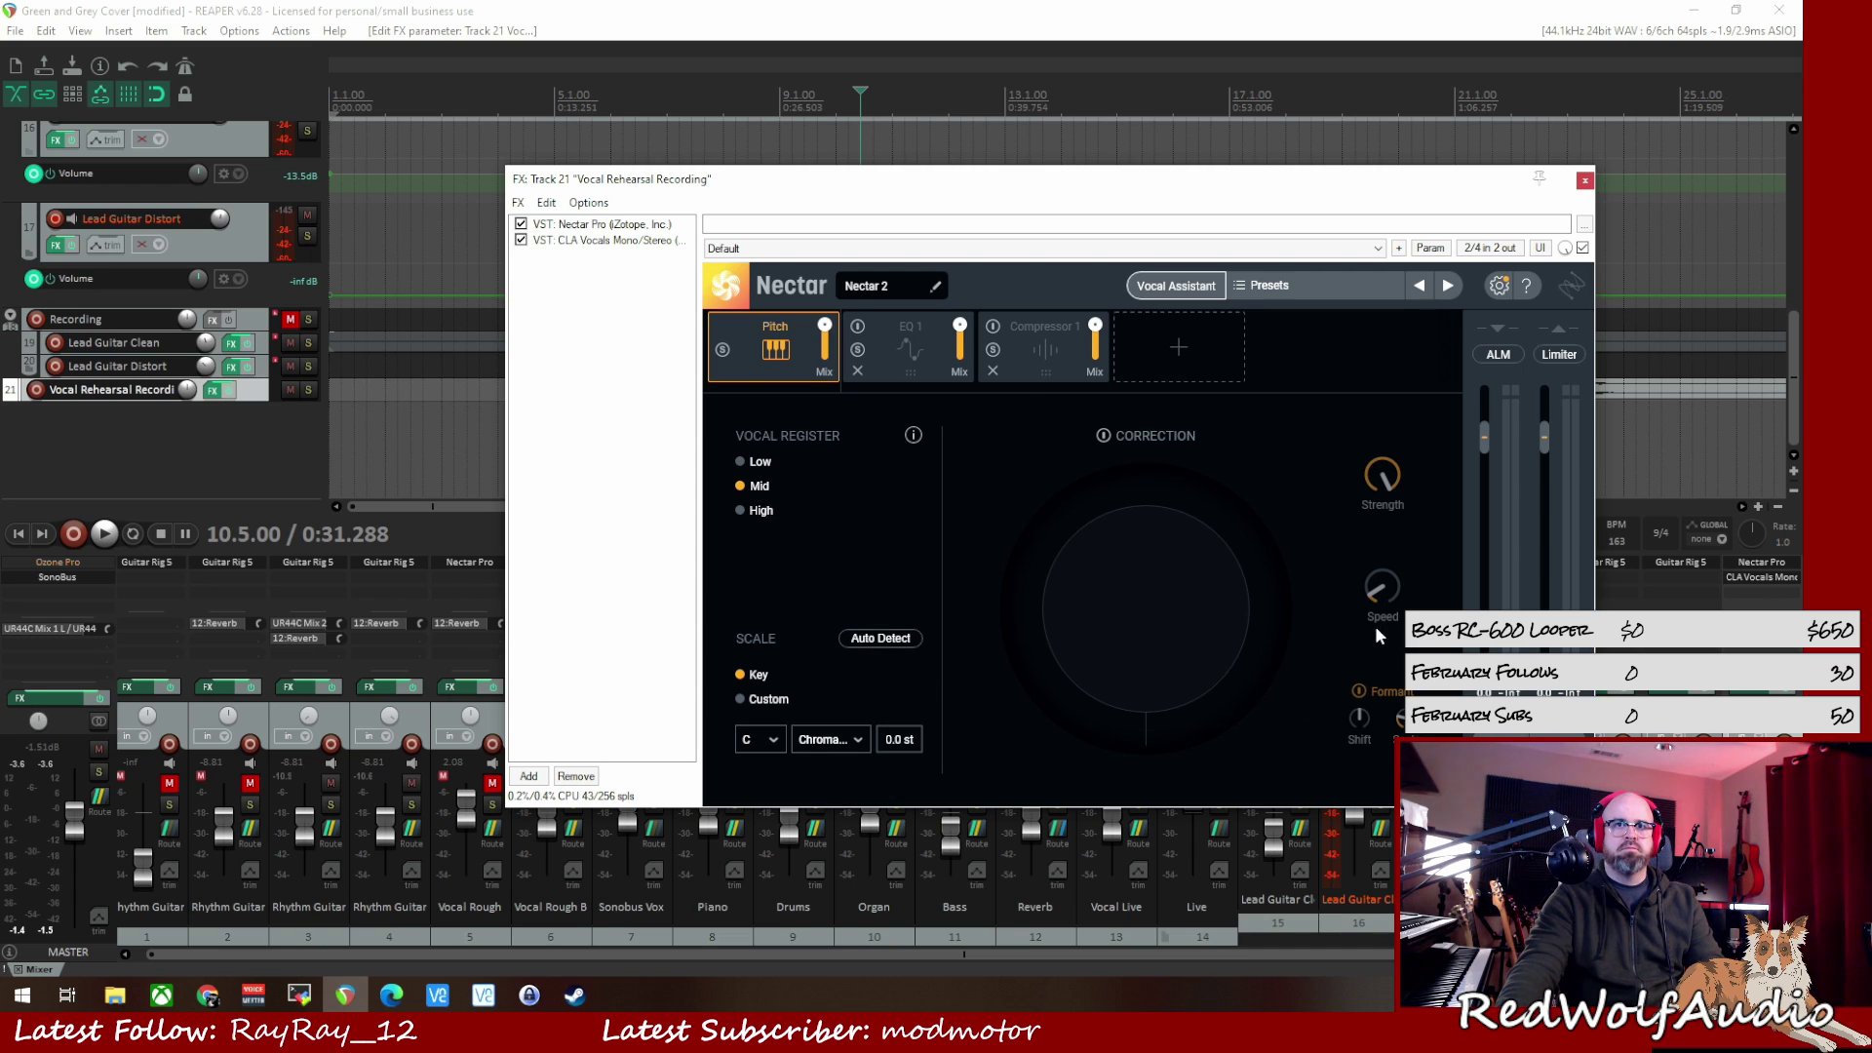
{"action": "key", "text": "space"}
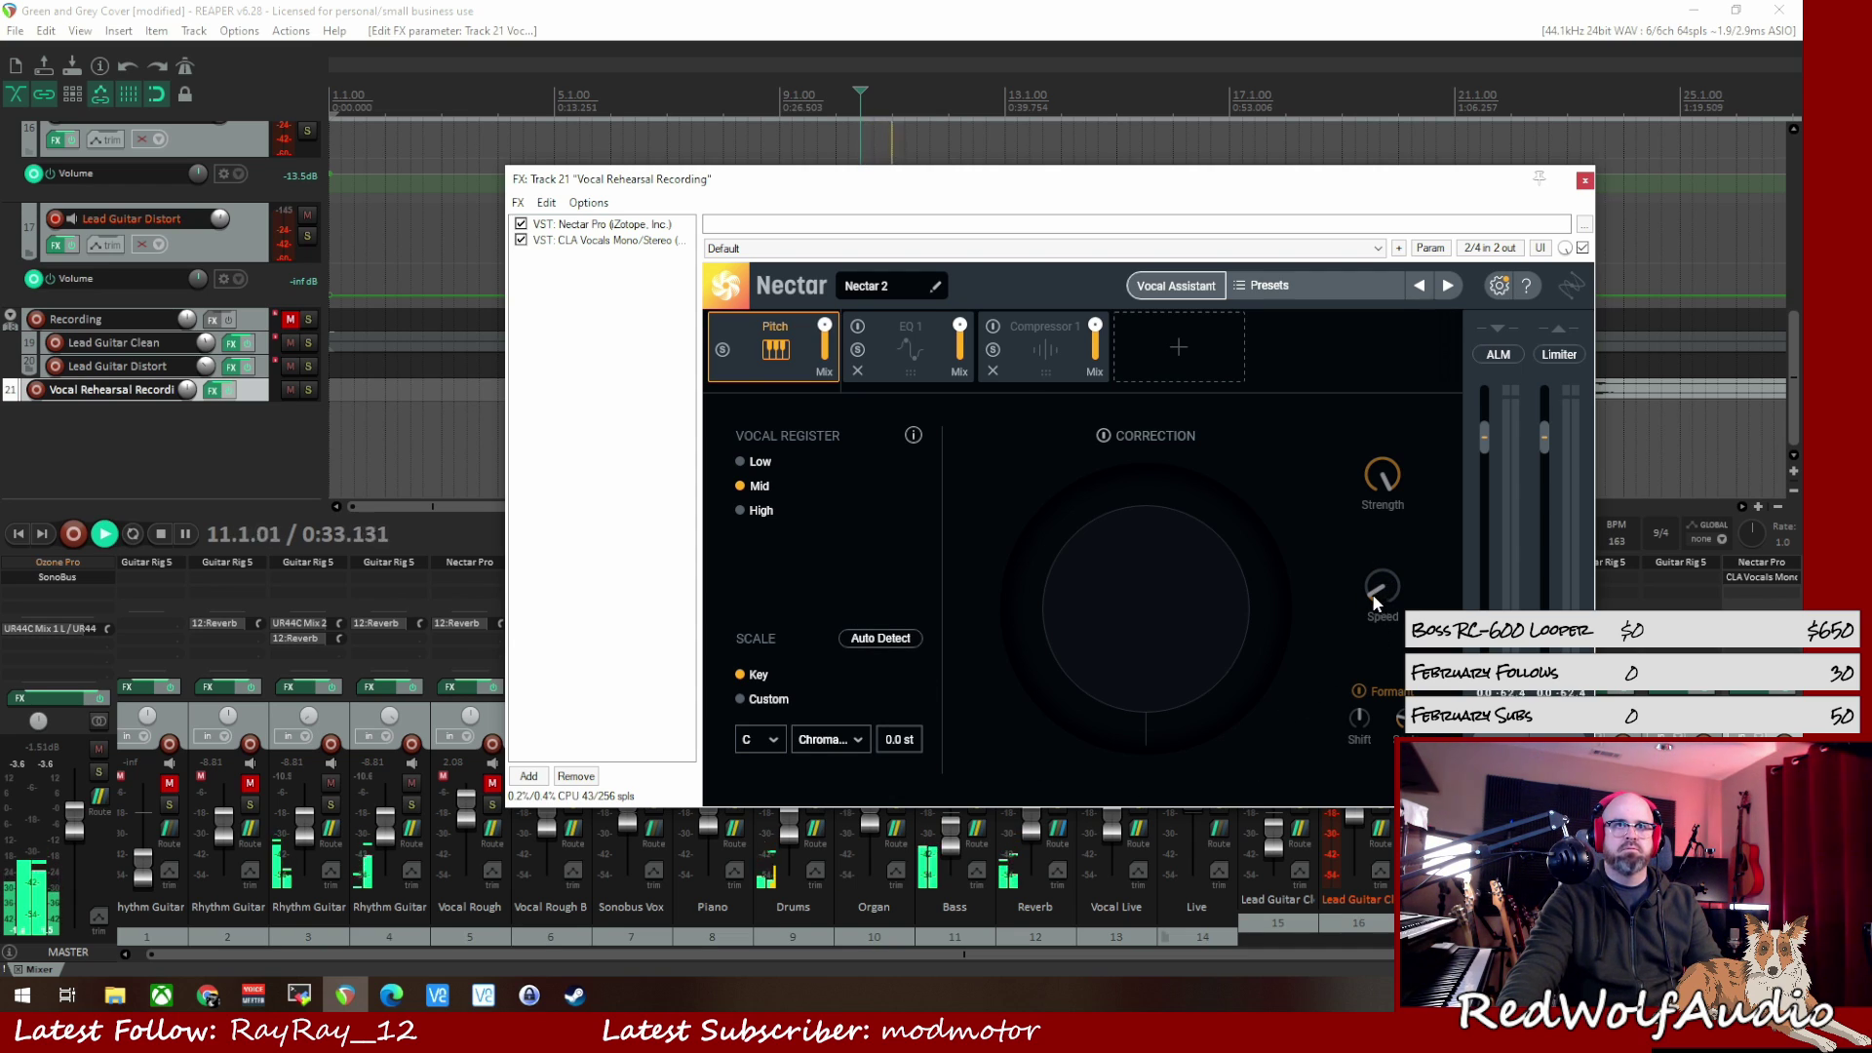
{"action": "key", "text": "space"}
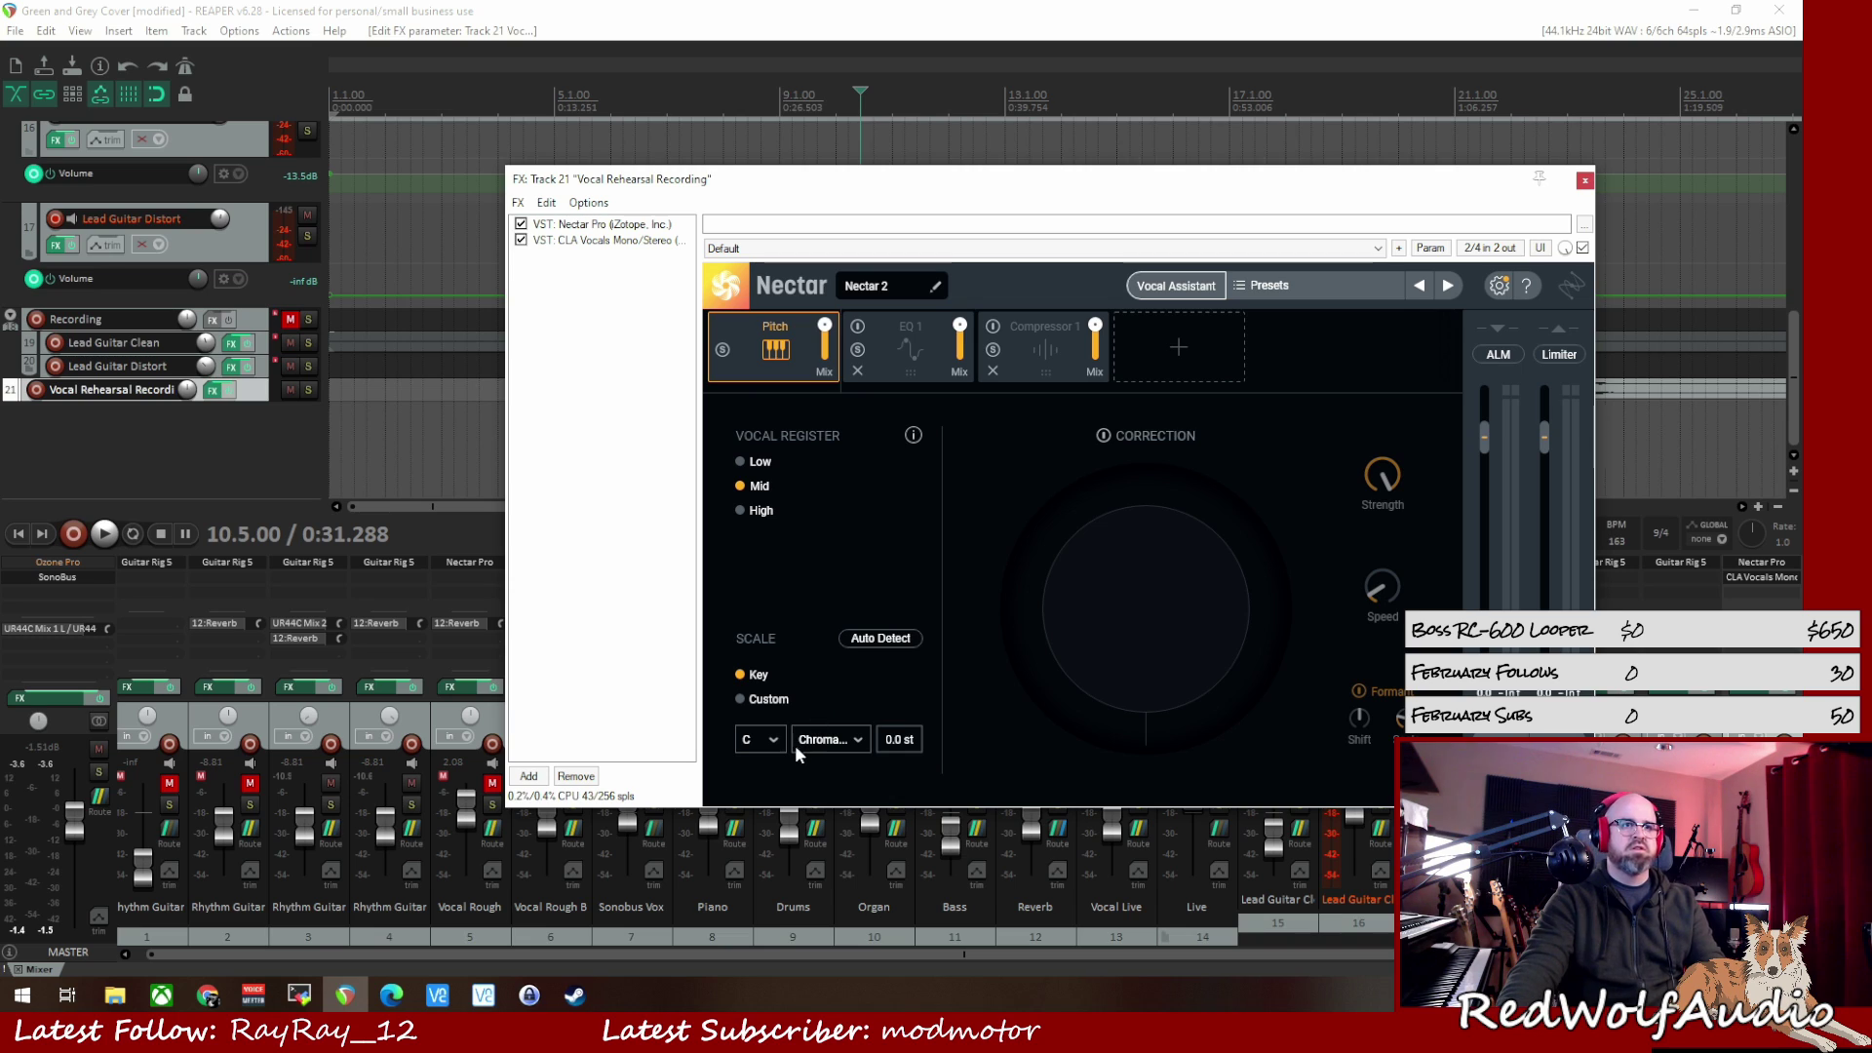
{"action": "left_click", "coordinate": [768, 739]}
{"action": "left_click", "coordinate": [764, 660]}
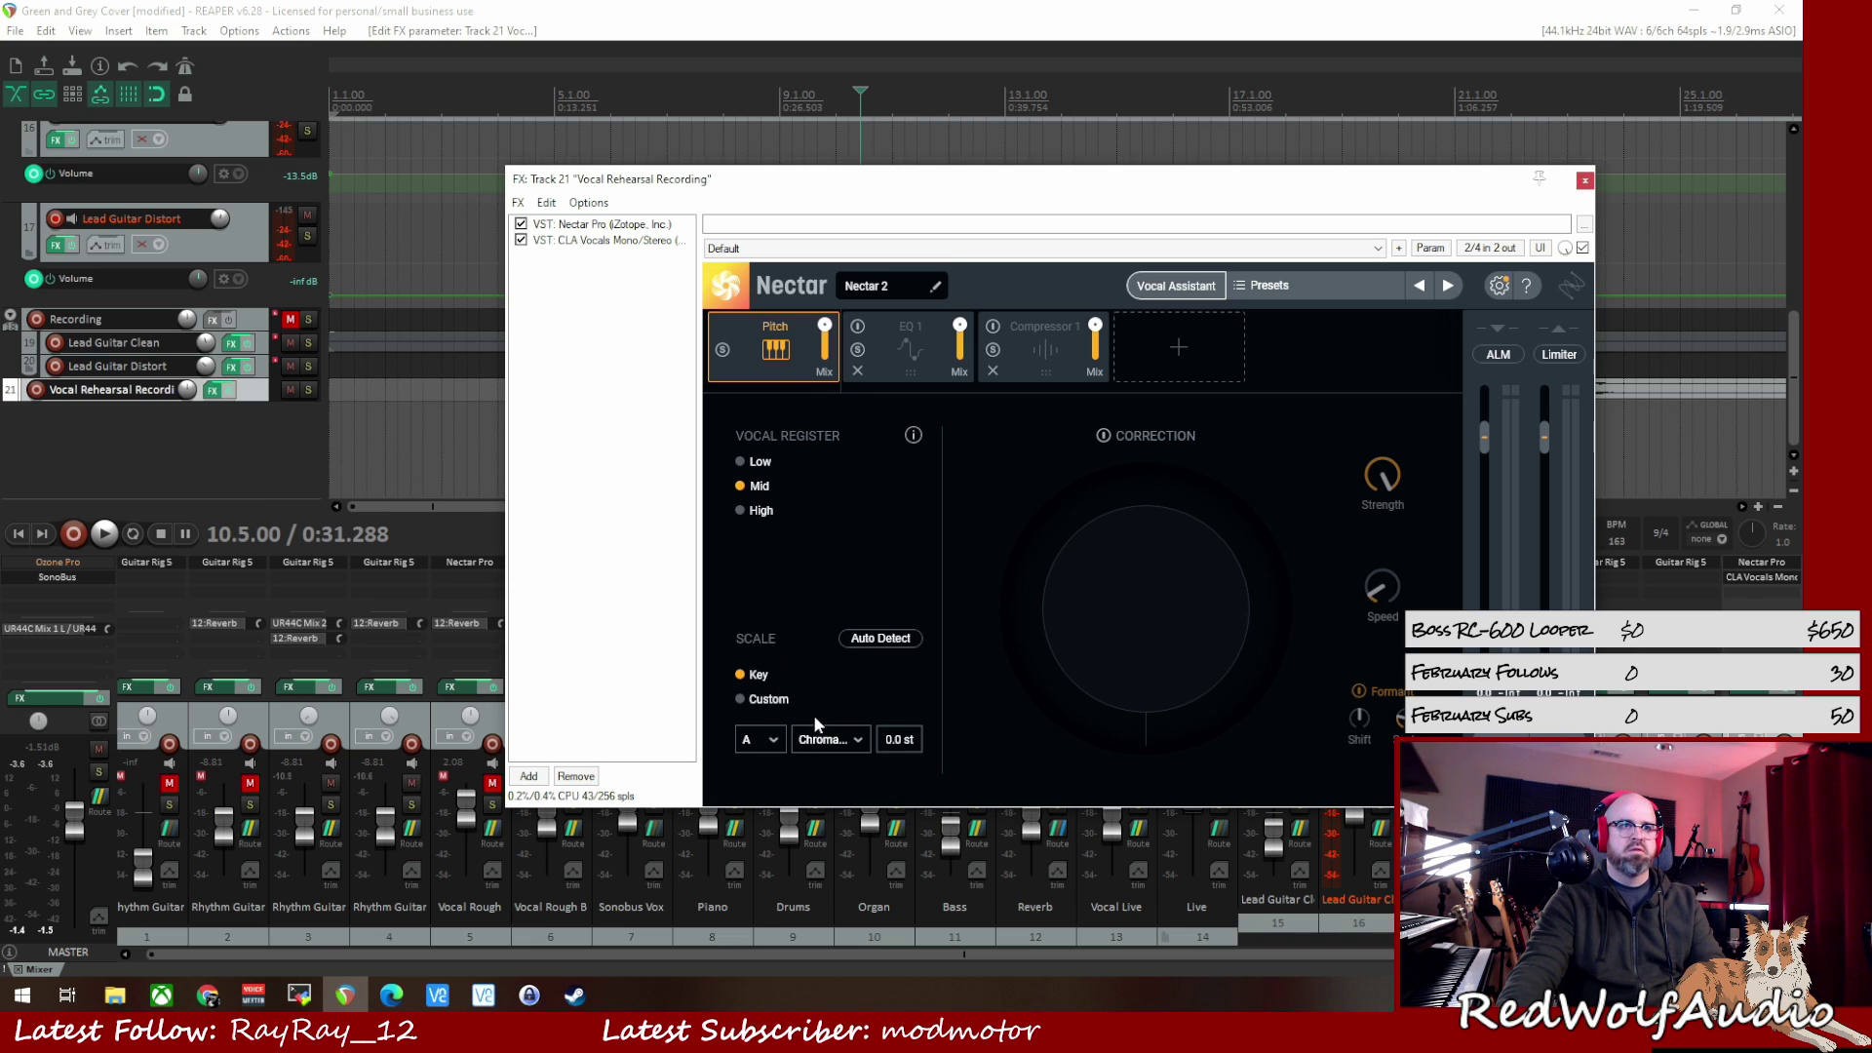
{"action": "left_click", "coordinate": [829, 741]}
{"action": "left_click", "coordinate": [825, 795]}
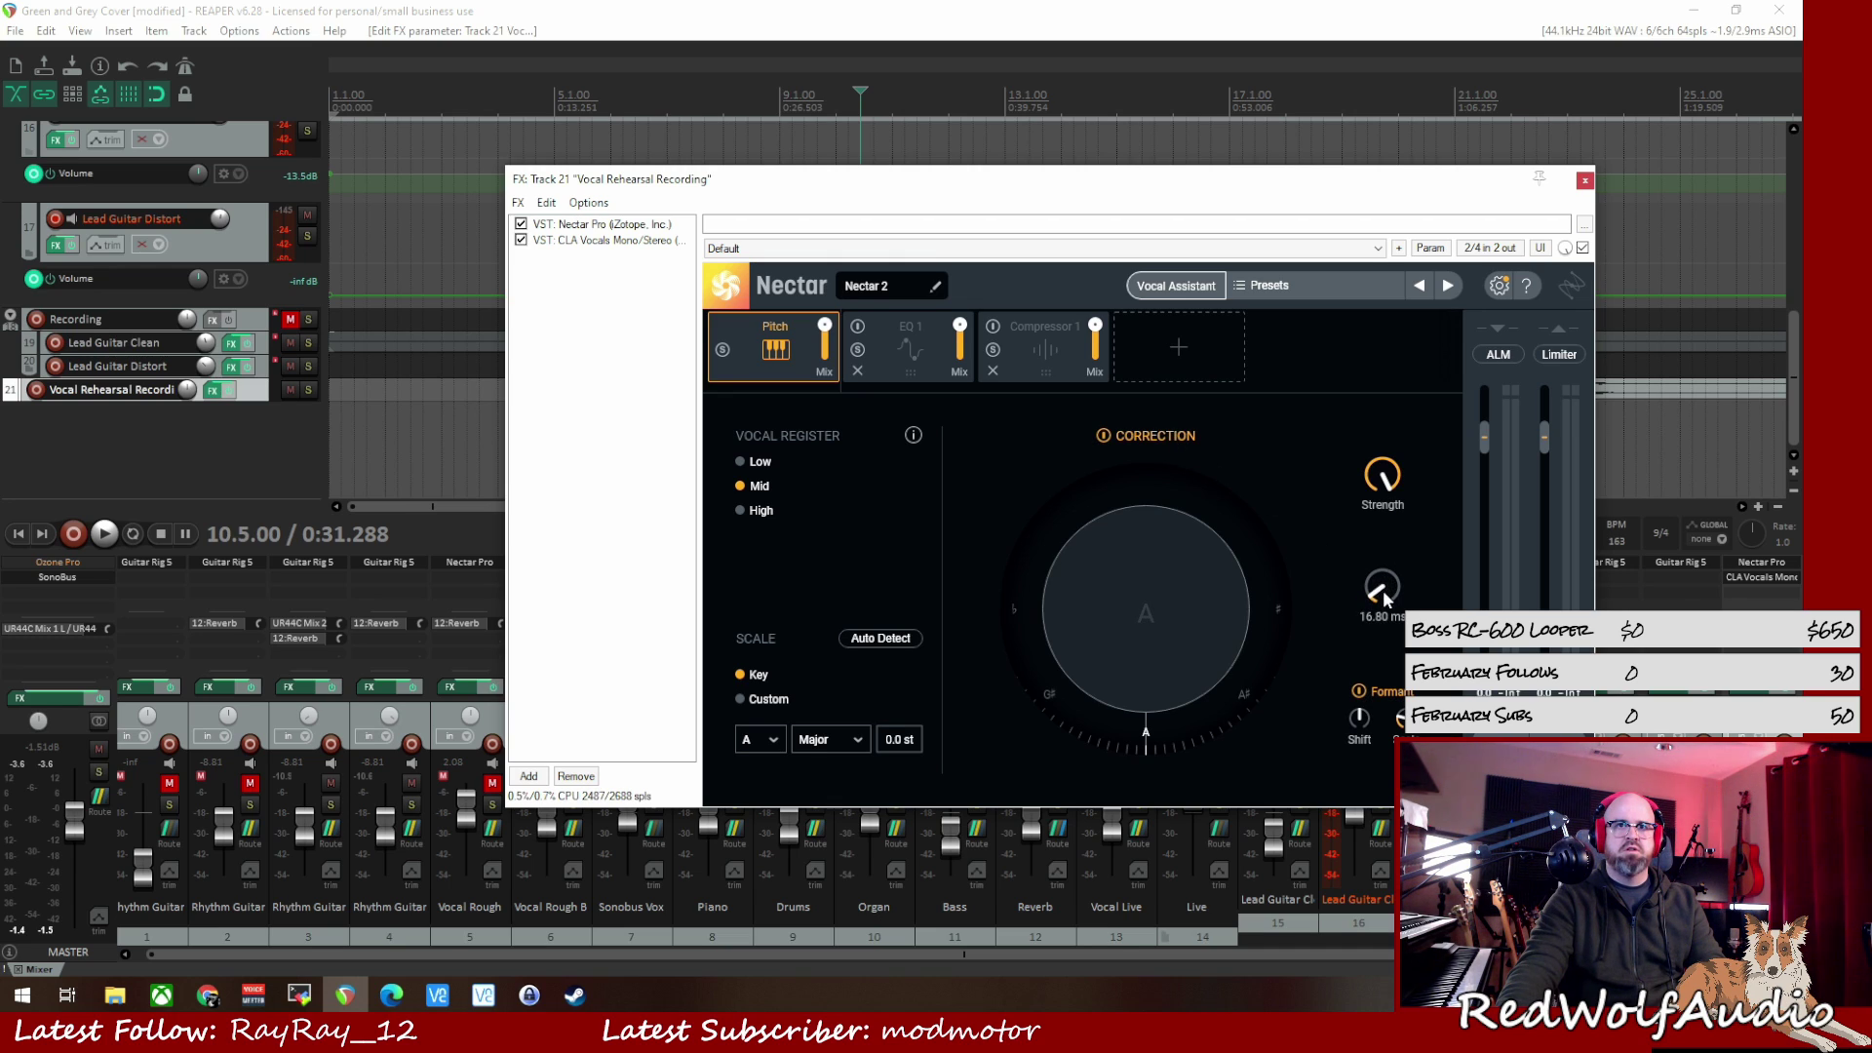
Set the pitch correction speed in Nectar to 65 ms.
{"action": "left_click_drag", "start_coordinate": [1373, 535], "coordinate": [1372, 536]}
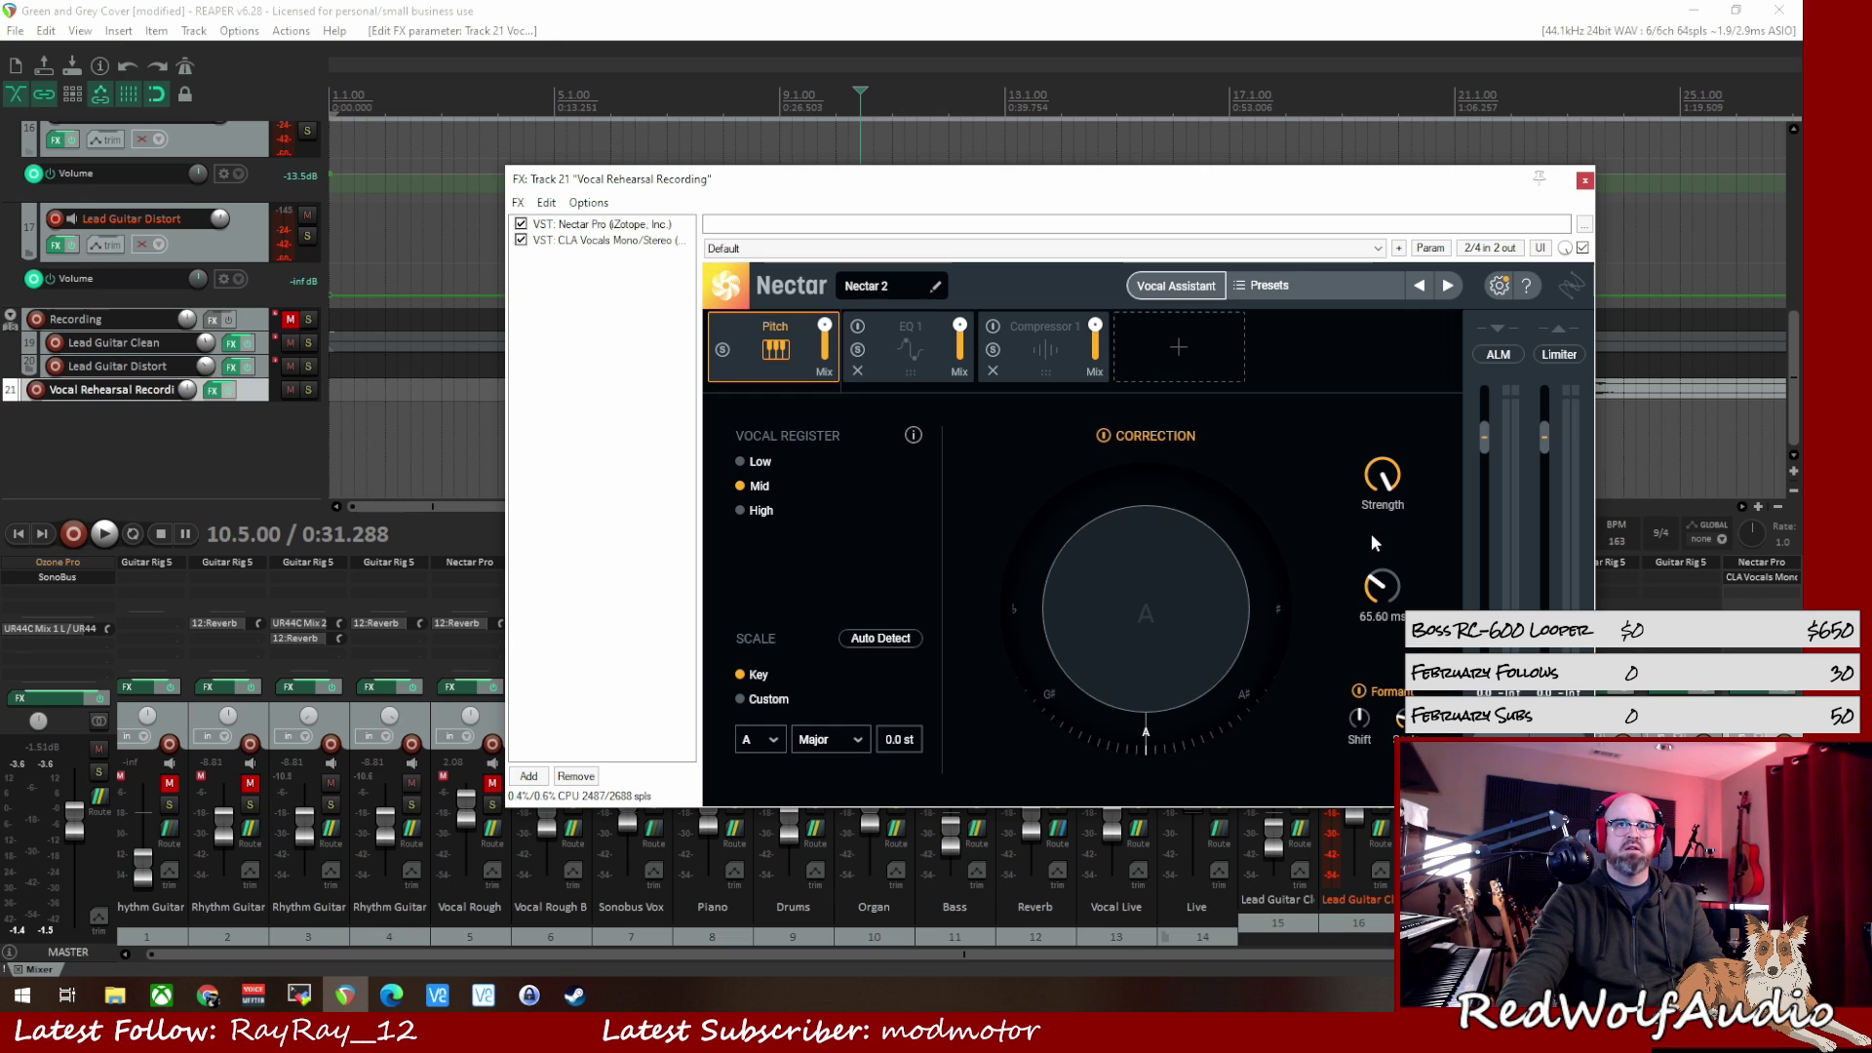
{"action": "double_click", "coordinate": [1374, 616]}
{"action": "type", "text": "65"}
{"action": "key", "text": "Return"}
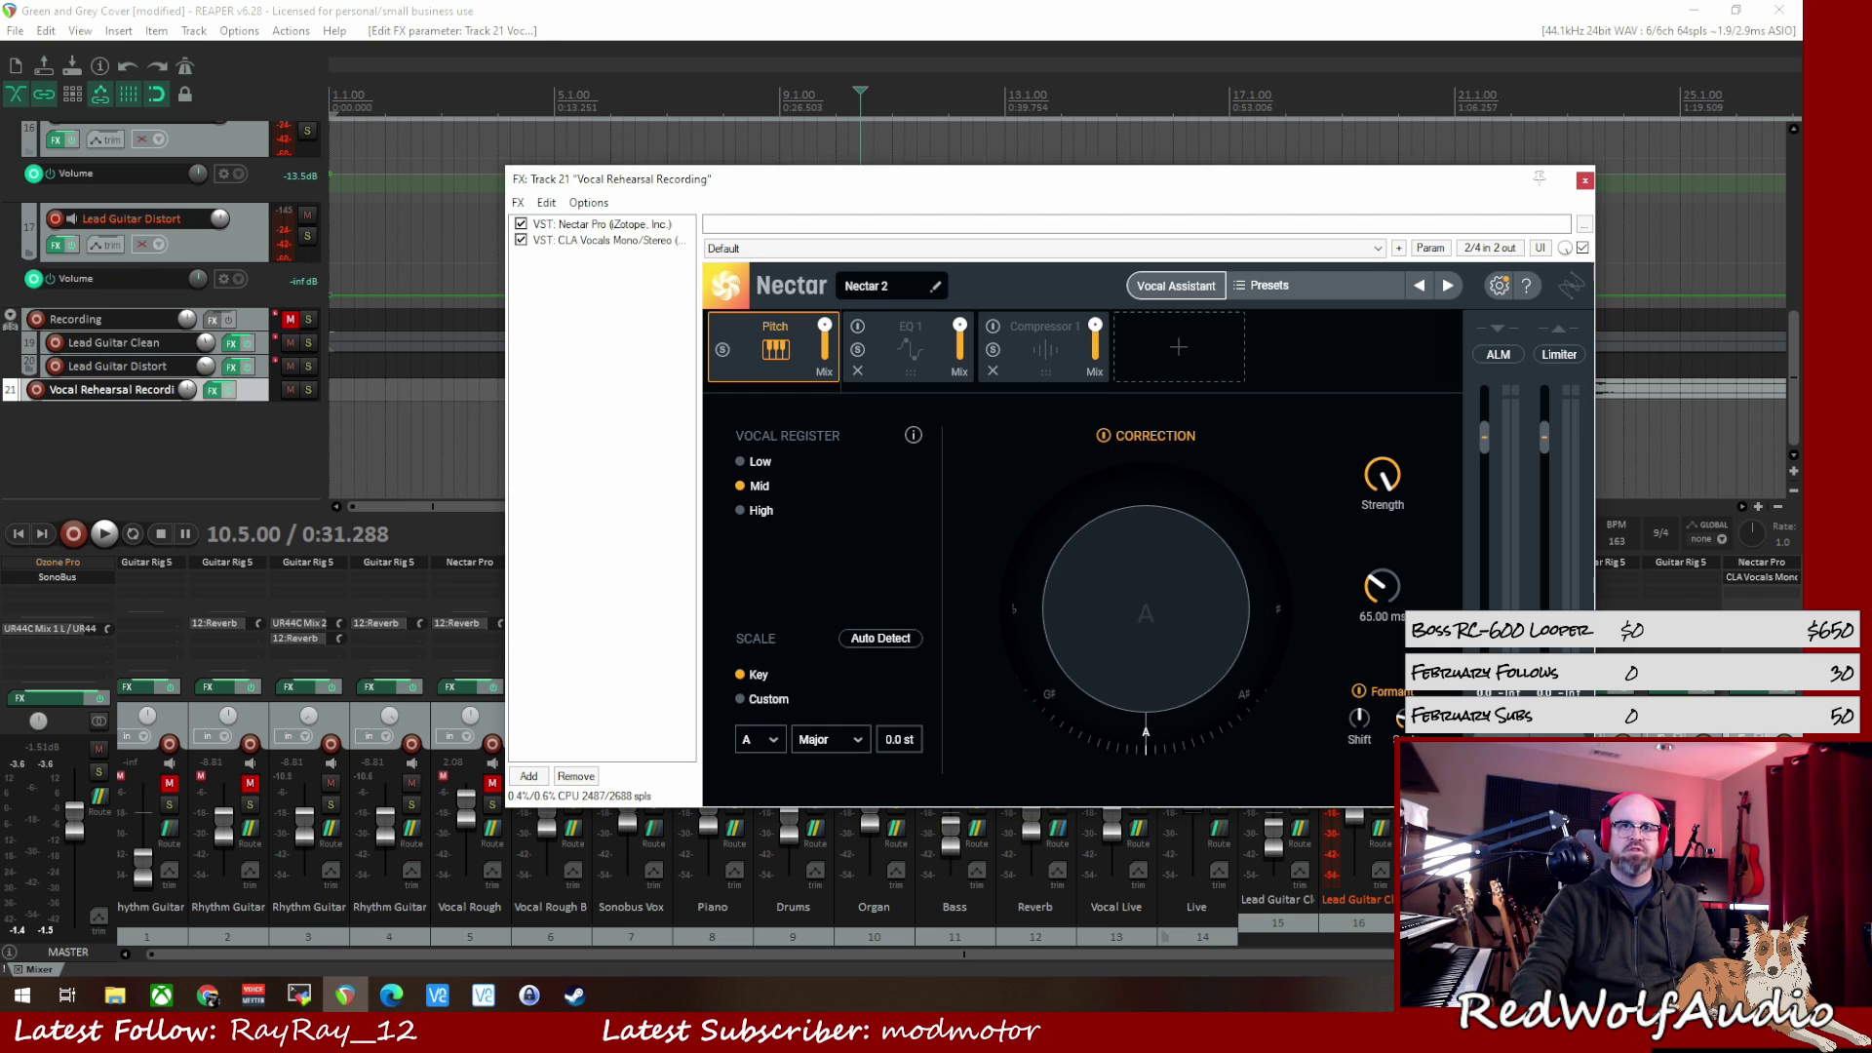
Play the trimmed take, raise the CLA Vocals Treble fader to about 4.3, and adjust the vocal track's volume.
{"action": "key", "text": "space"}
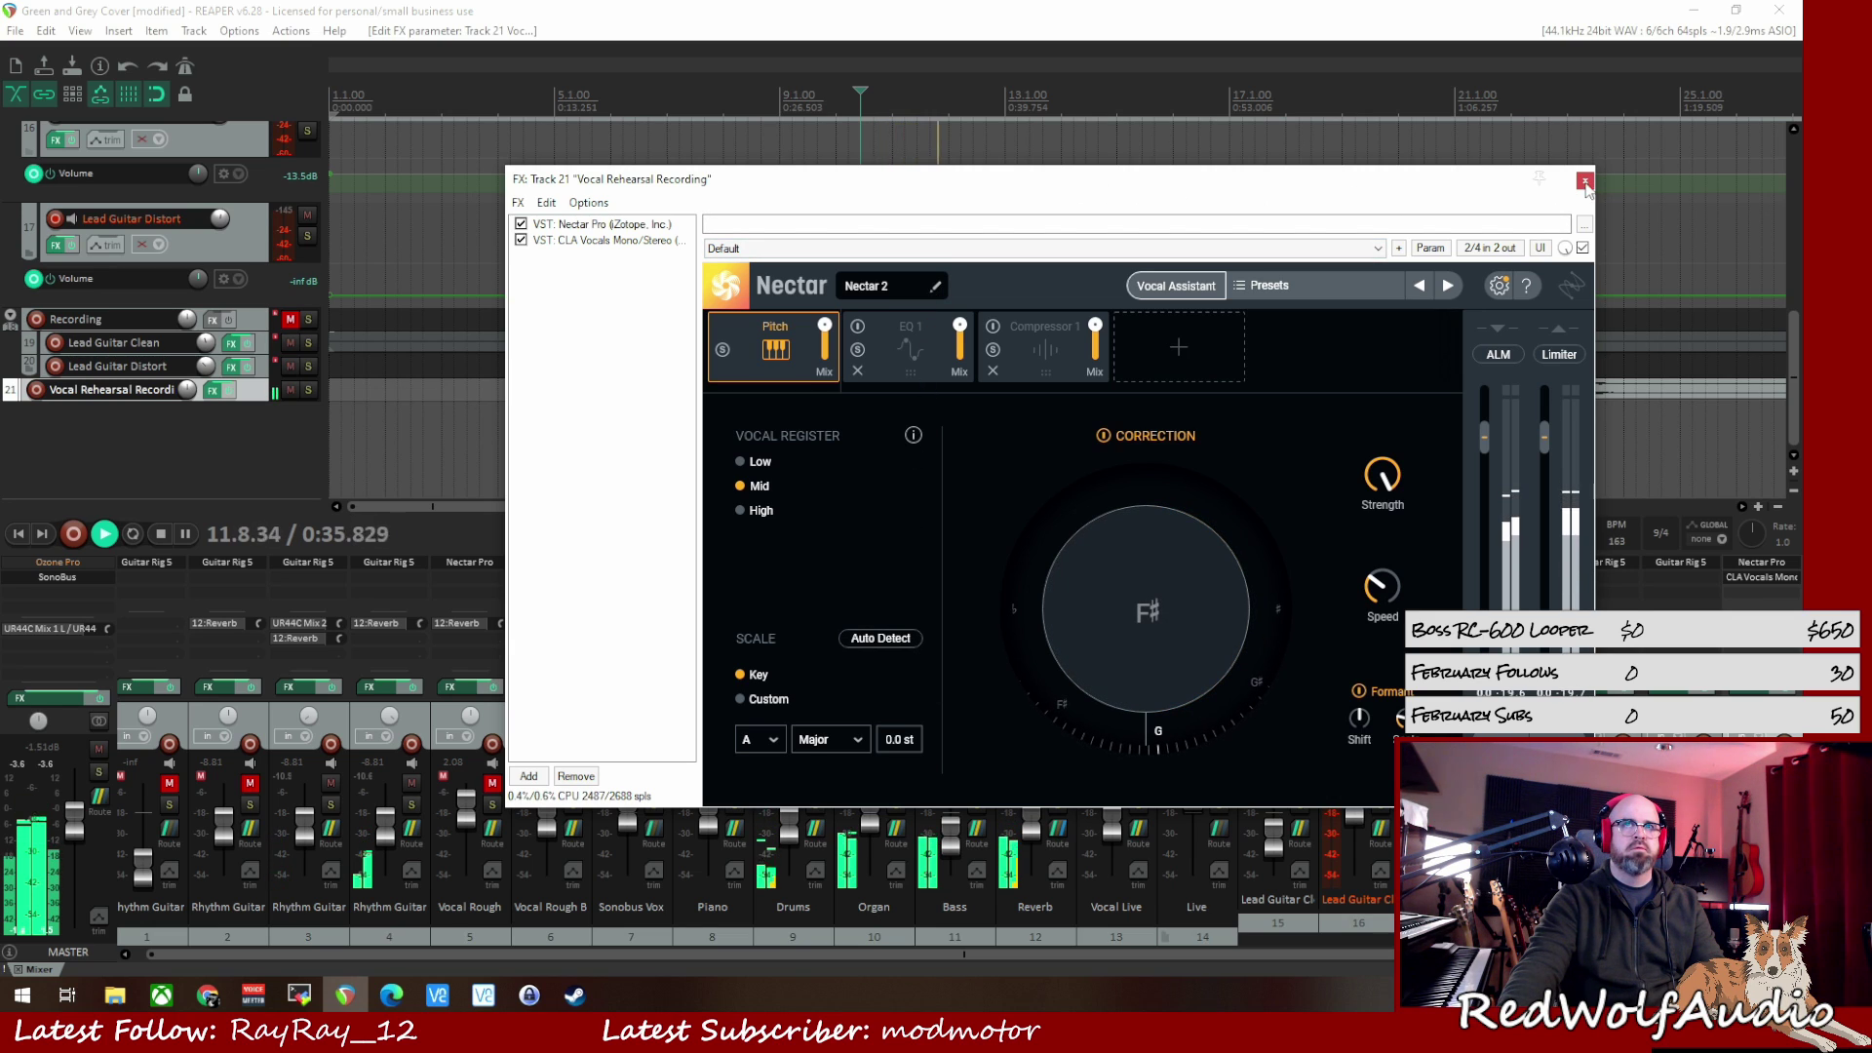
{"action": "left_click", "coordinate": [592, 242]}
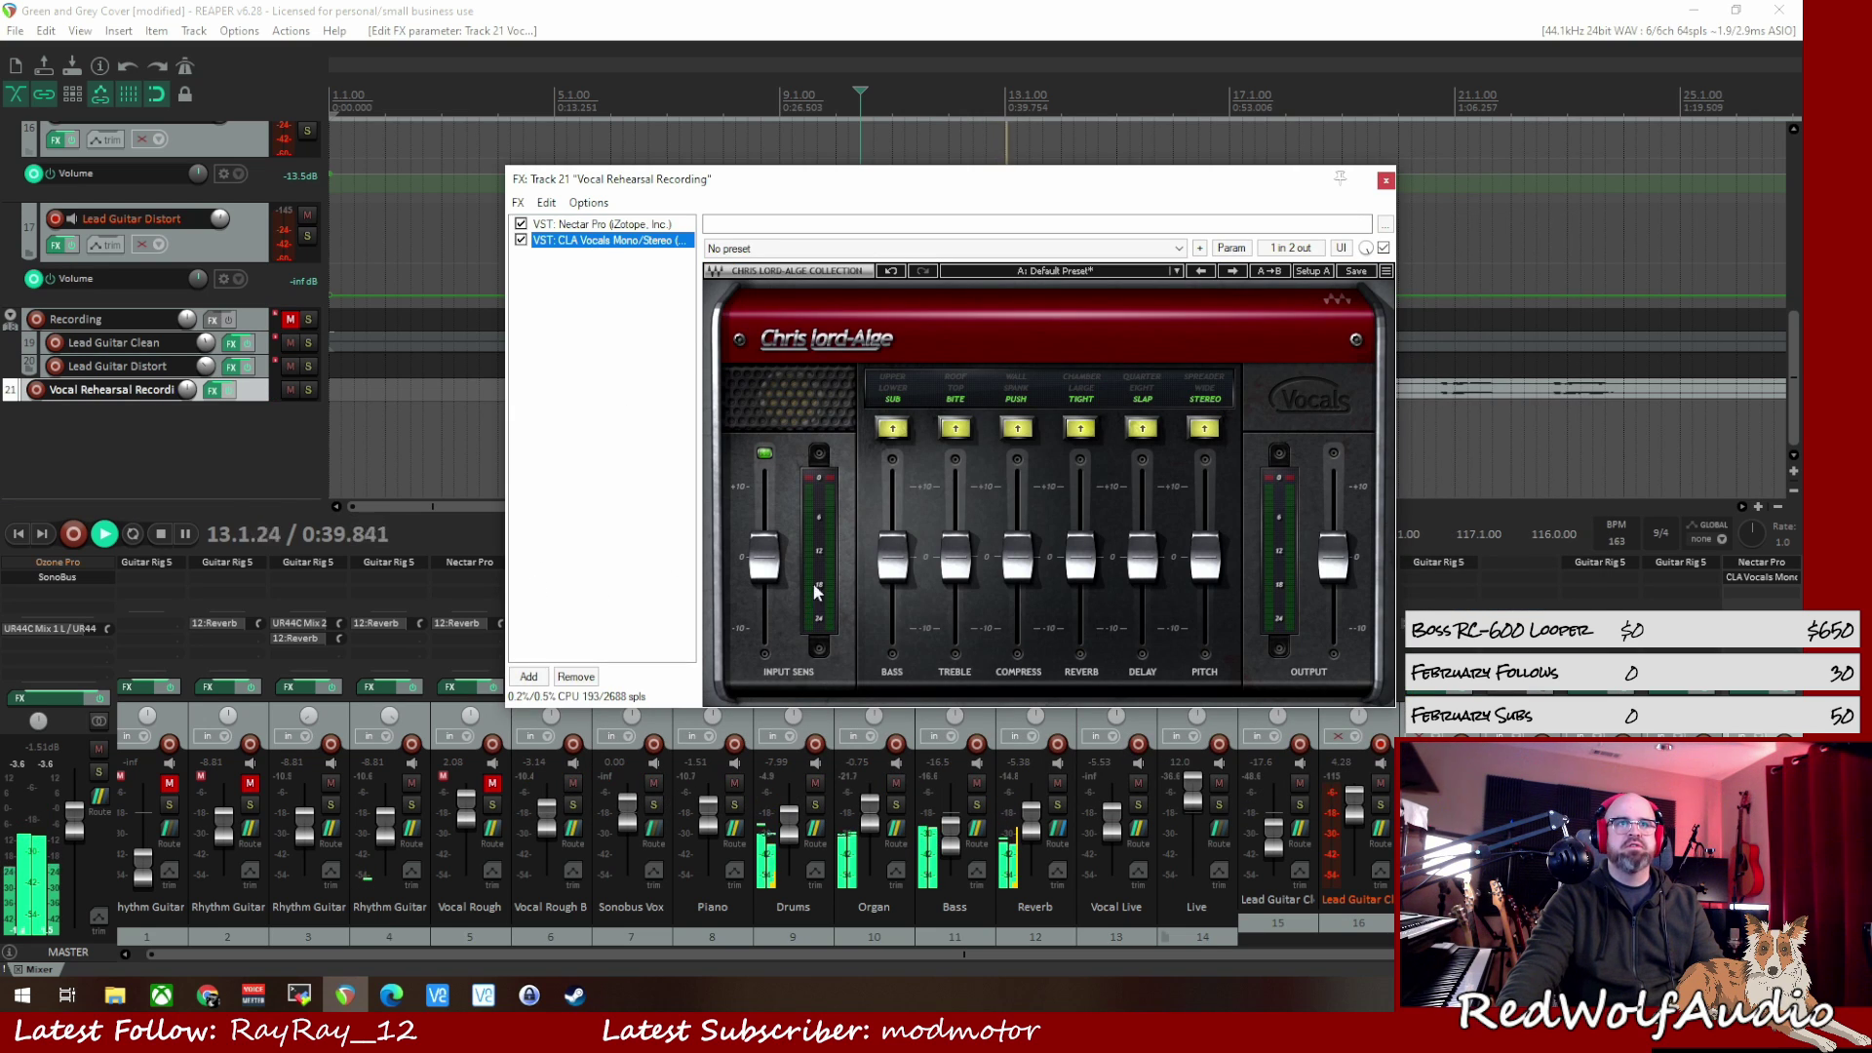
{"action": "left_click_drag", "start_coordinate": [956, 556], "coordinate": [956, 526]}
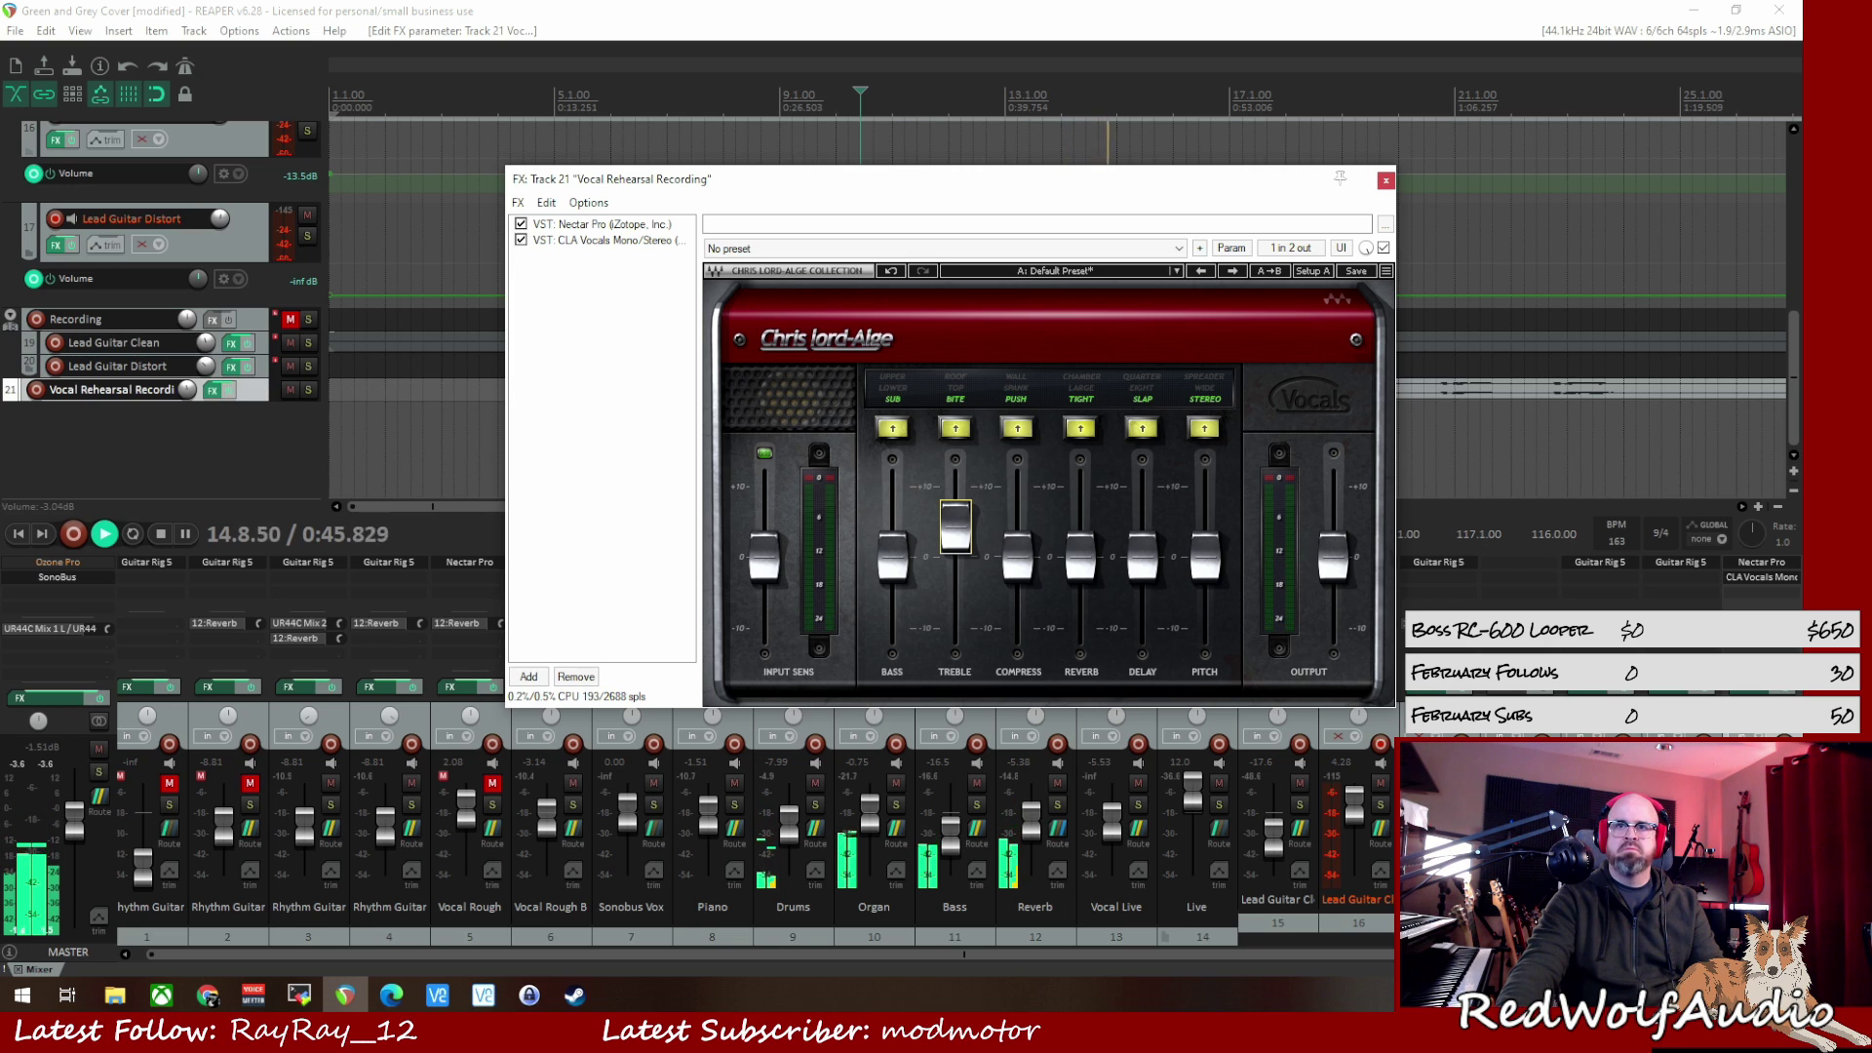
{"action": "scroll", "coordinate": [187, 390], "scroll_direction": "up", "scroll_amount": 2}
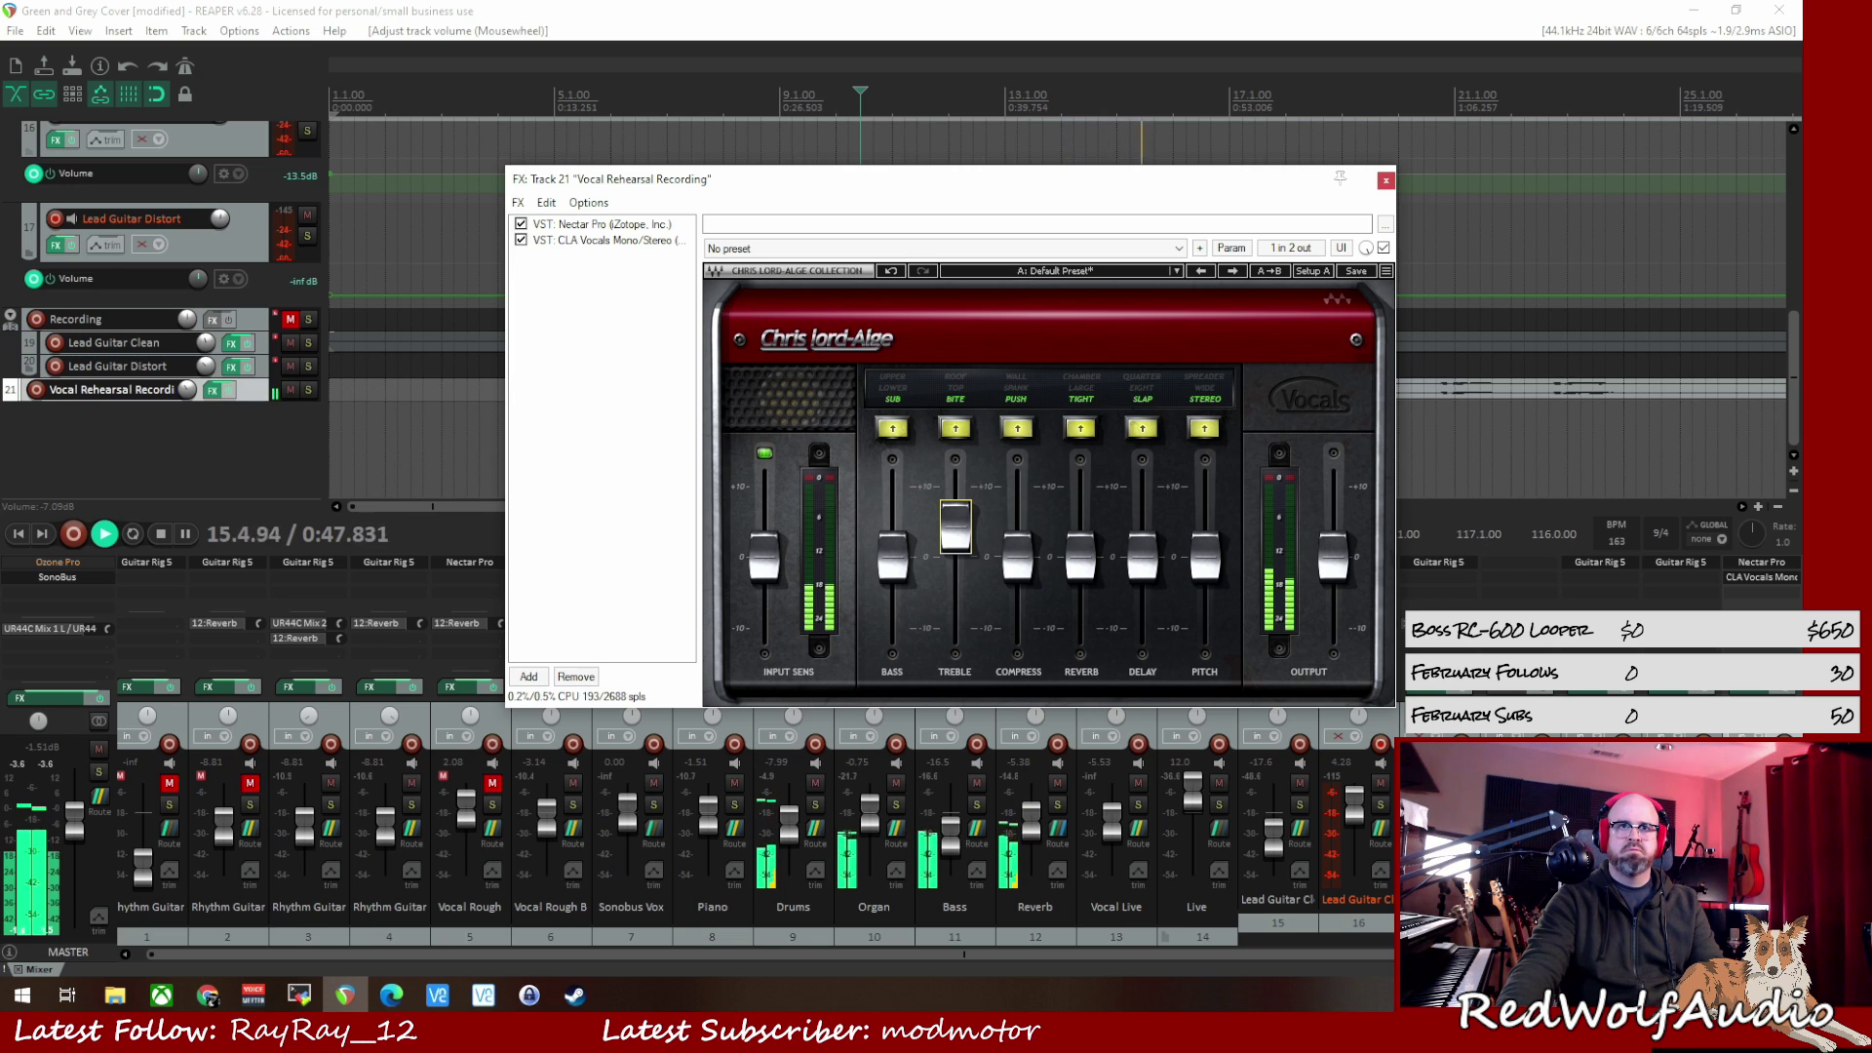
{"action": "scroll", "coordinate": [187, 389], "scroll_direction": "down", "scroll_amount": 2}
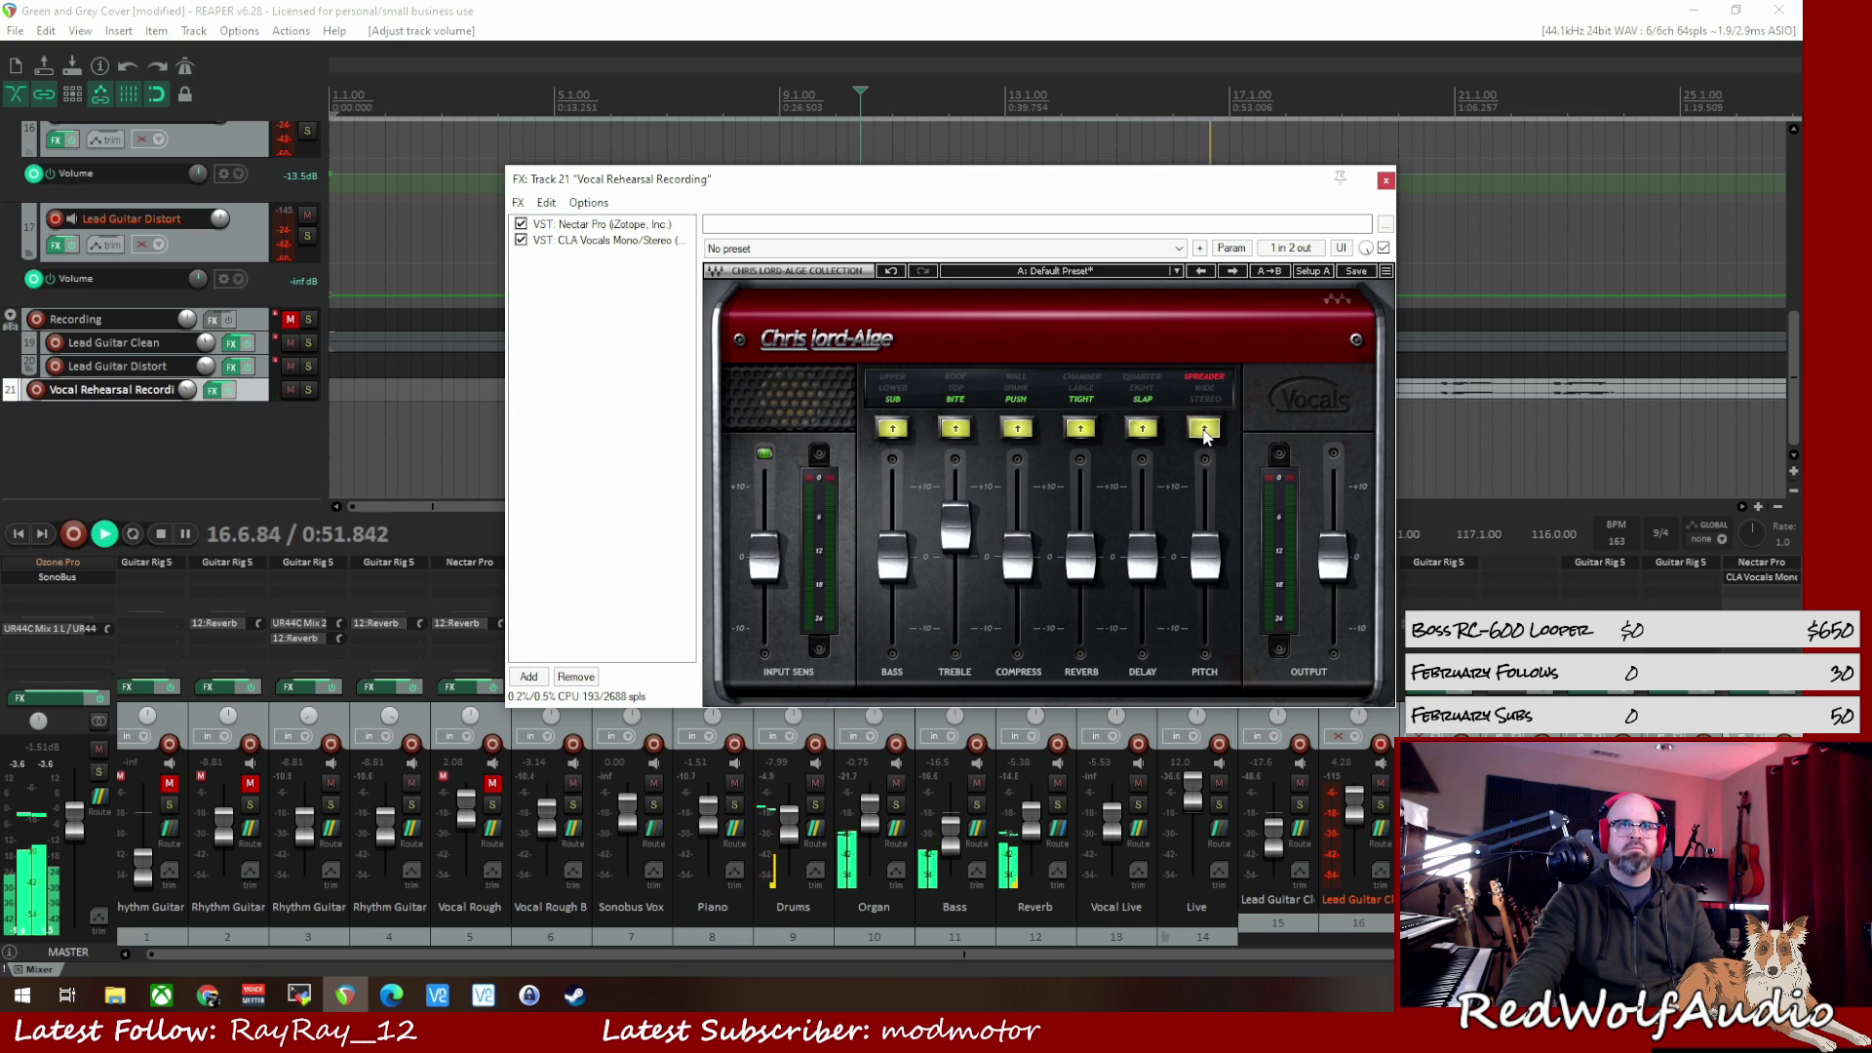
Raise the Pitch and Compress faders in CLA Vocals during playback, keeping the Stereo pitch mode.
{"action": "left_click_drag", "start_coordinate": [1201, 534], "coordinate": [1212, 443]}
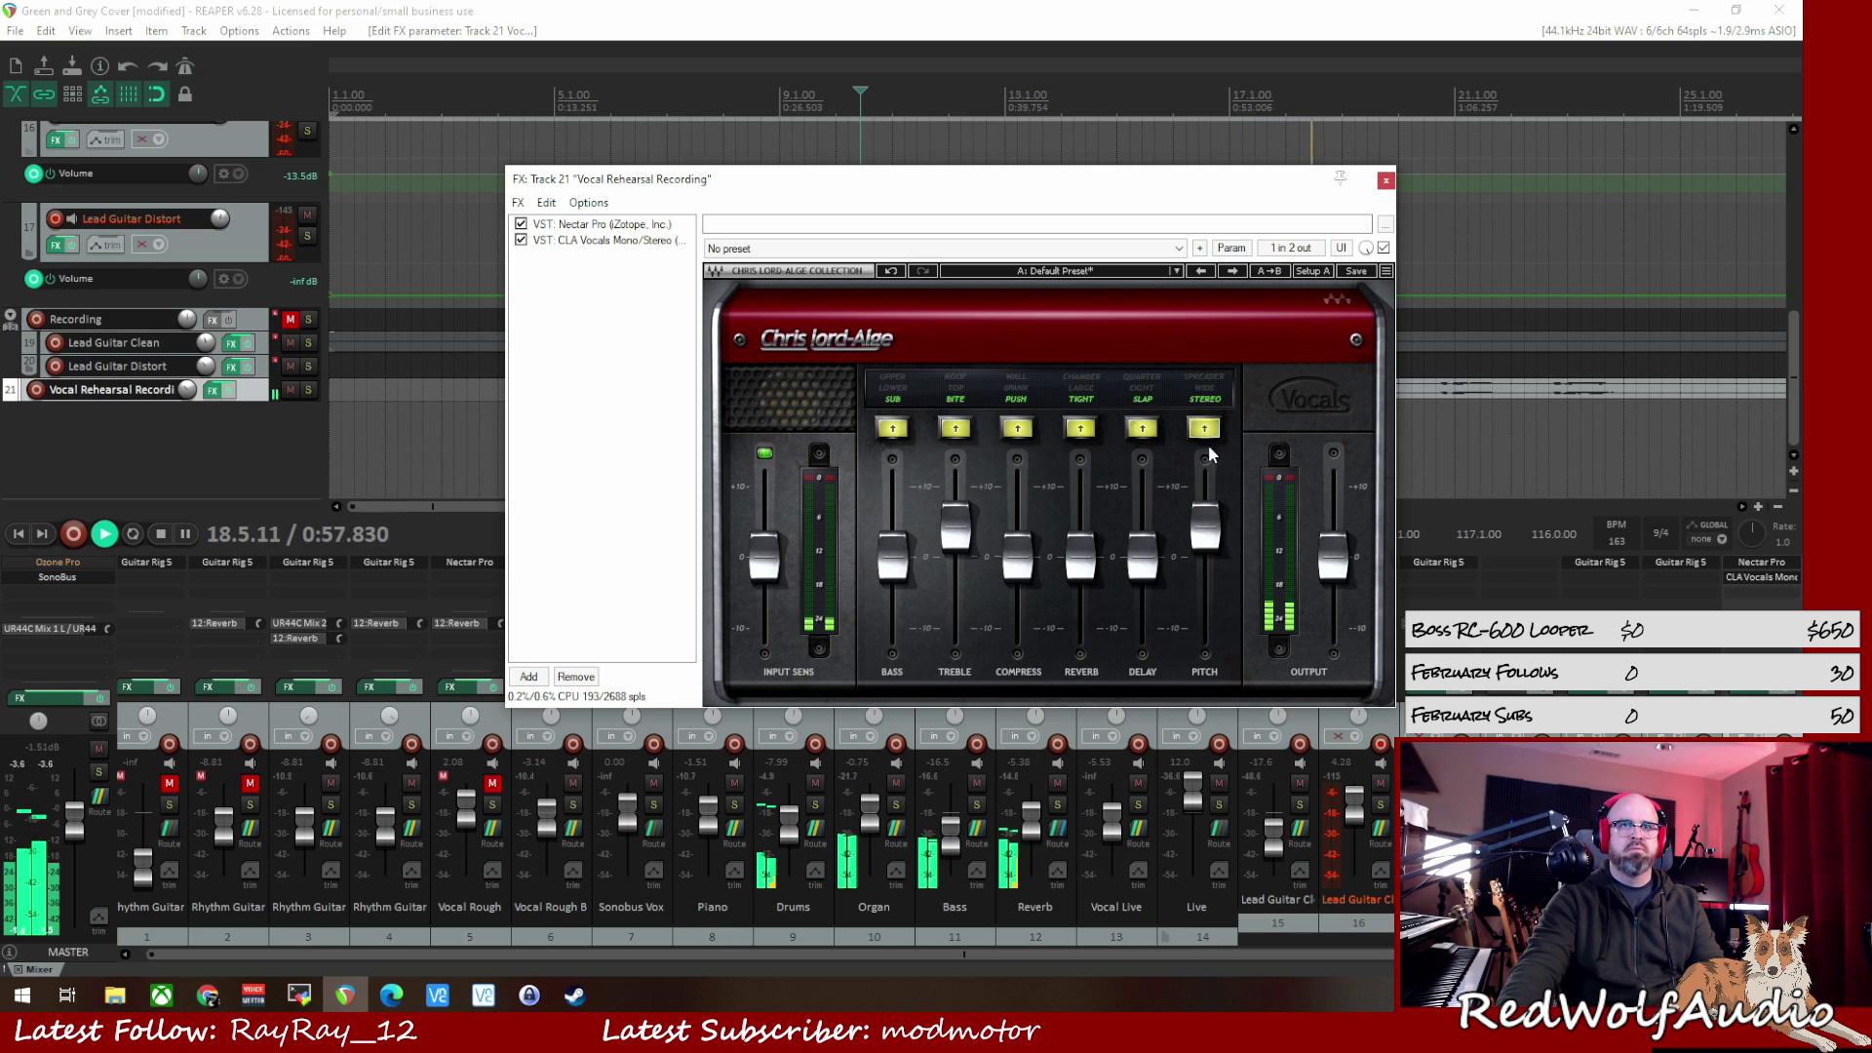
{"action": "left_click_drag", "start_coordinate": [1205, 526], "coordinate": [1209, 522]}
{"action": "left_click_drag", "start_coordinate": [1017, 556], "coordinate": [1014, 531]}
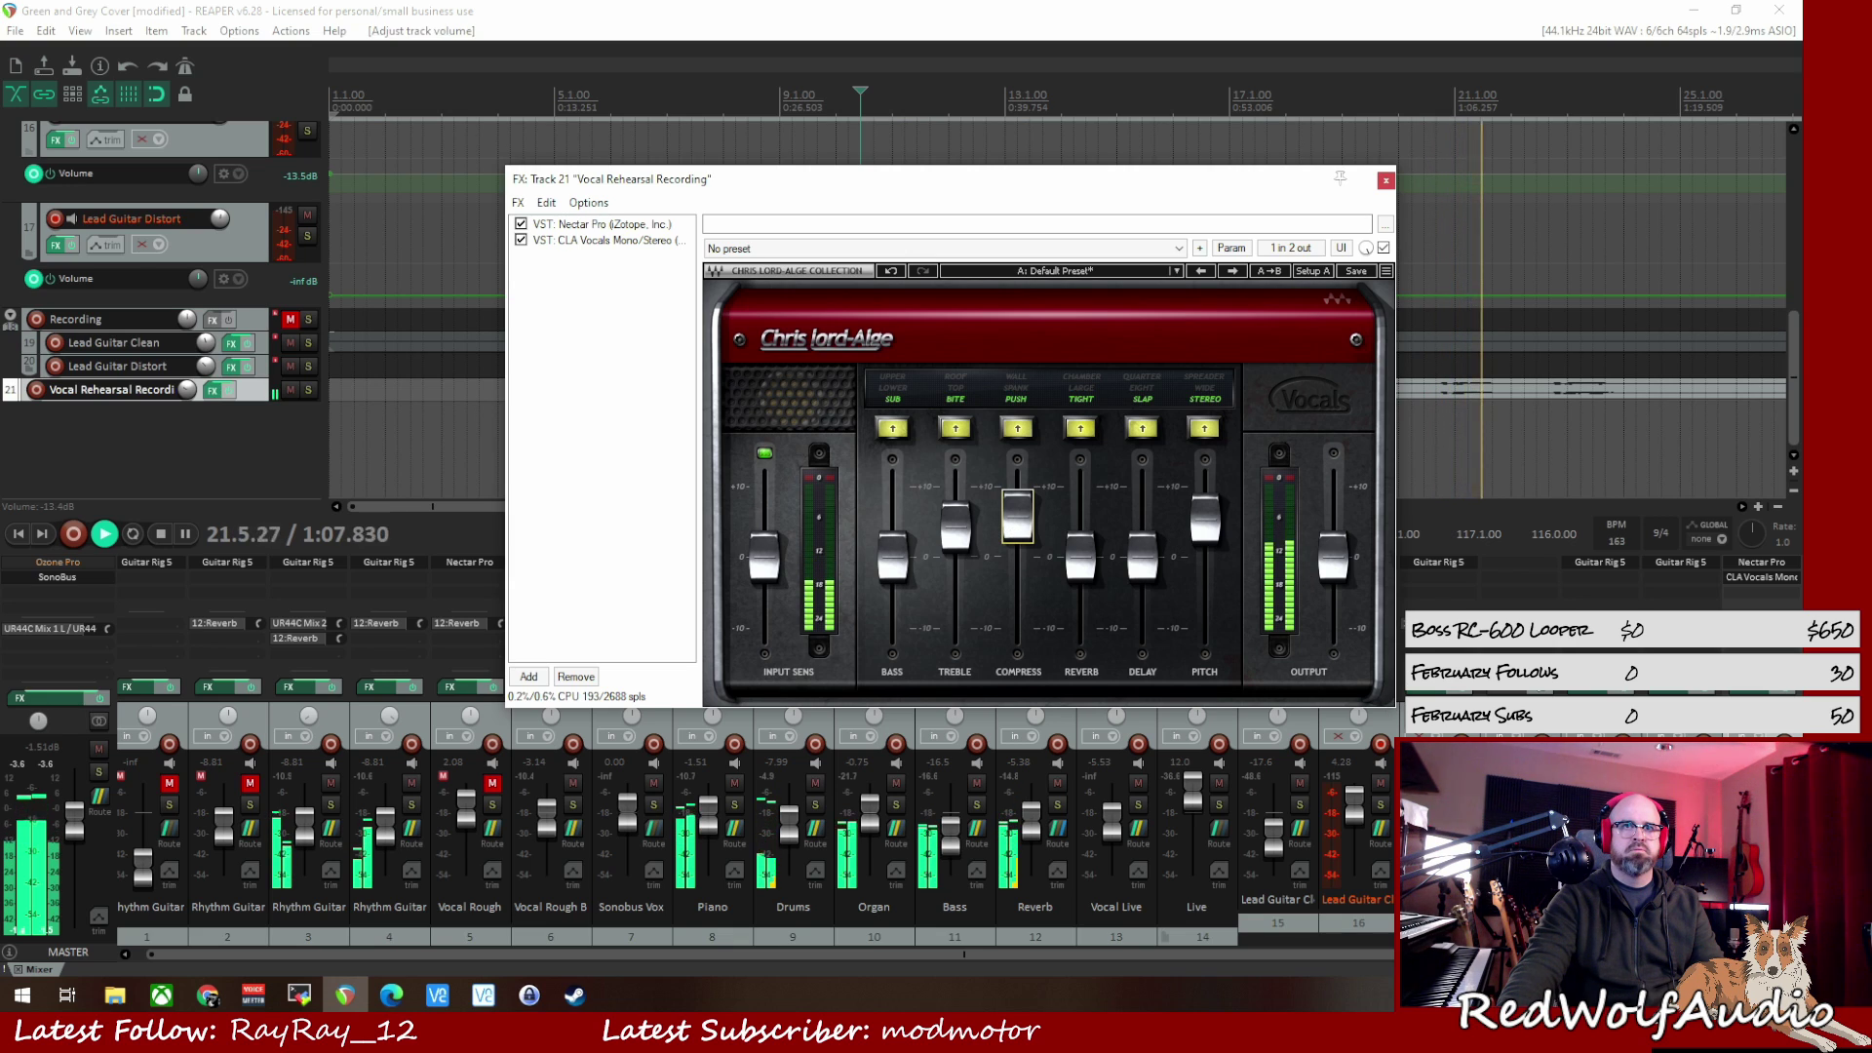
{"action": "left_click_drag", "start_coordinate": [1205, 521], "coordinate": [1205, 536]}
Pull the CLA Vocals Bass fader well down and raise the Treble fader further.
{"action": "left_click_drag", "start_coordinate": [912, 577], "coordinate": [911, 648]}
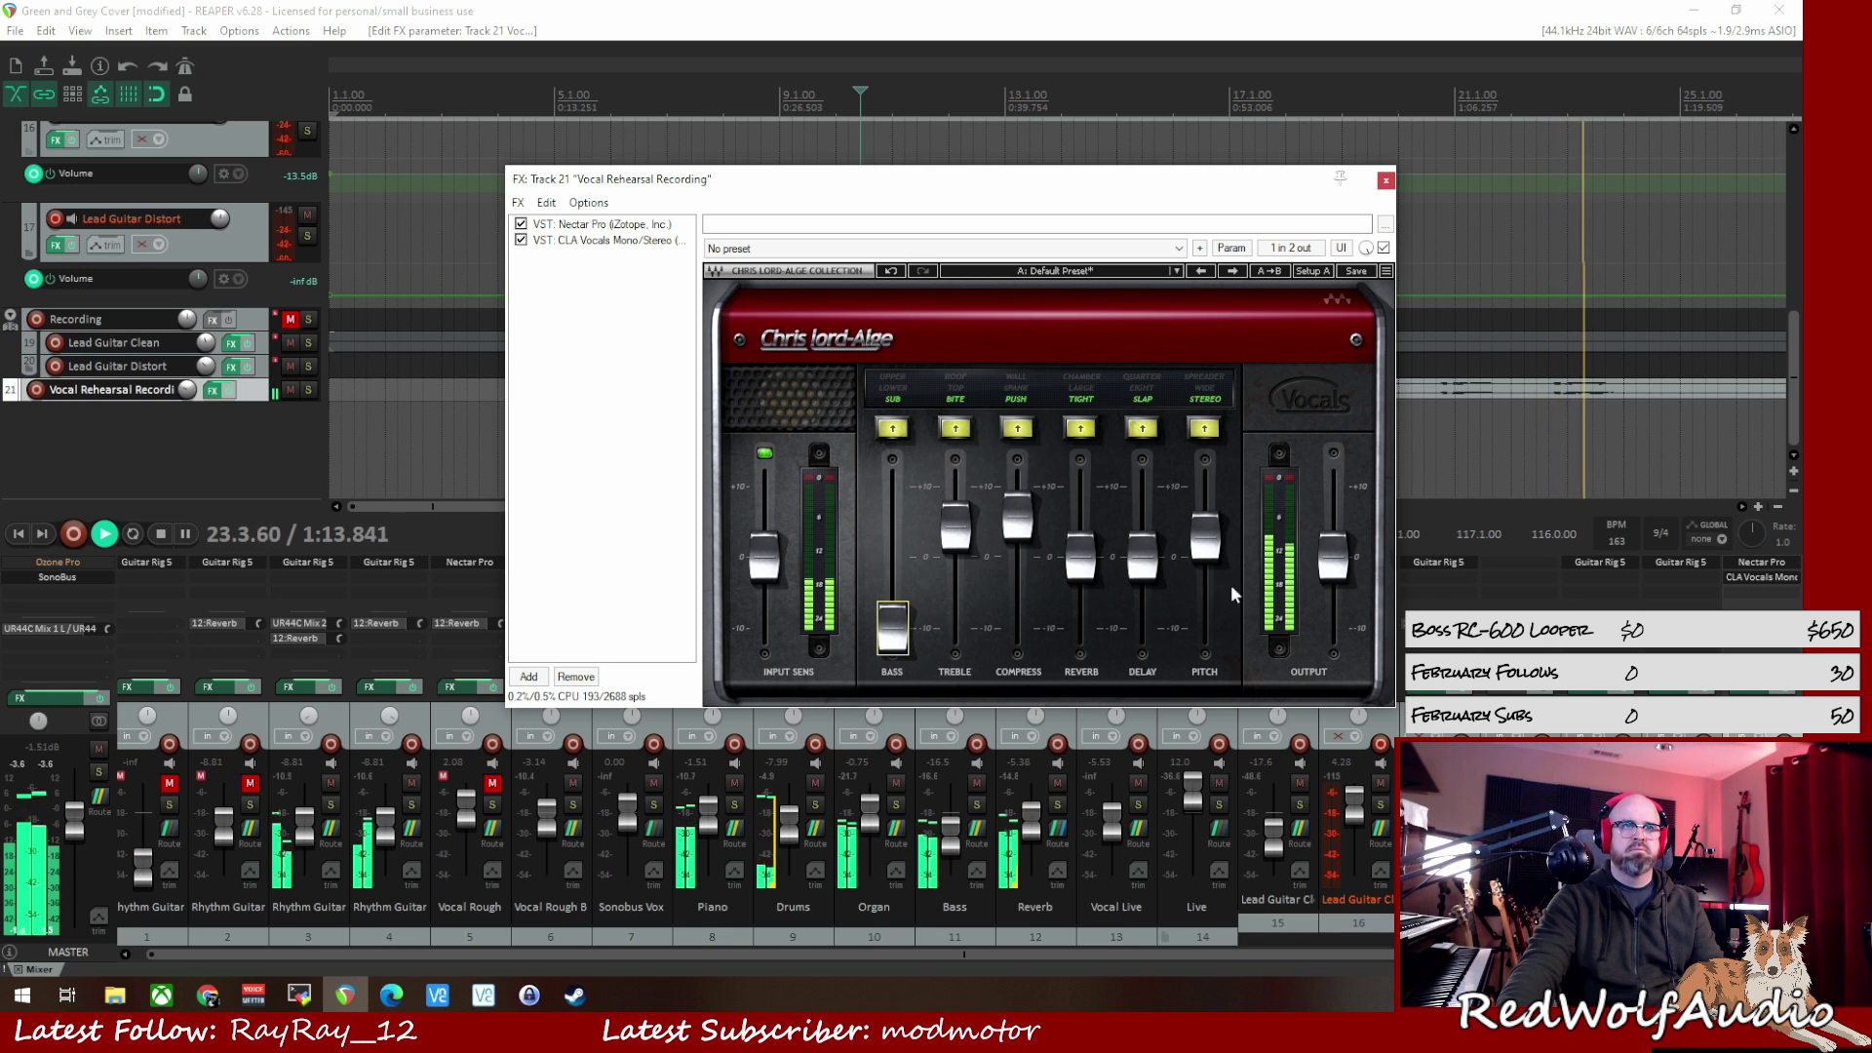
{"action": "left_click_drag", "start_coordinate": [892, 627], "coordinate": [892, 614]}
{"action": "left_click", "coordinate": [955, 526]}
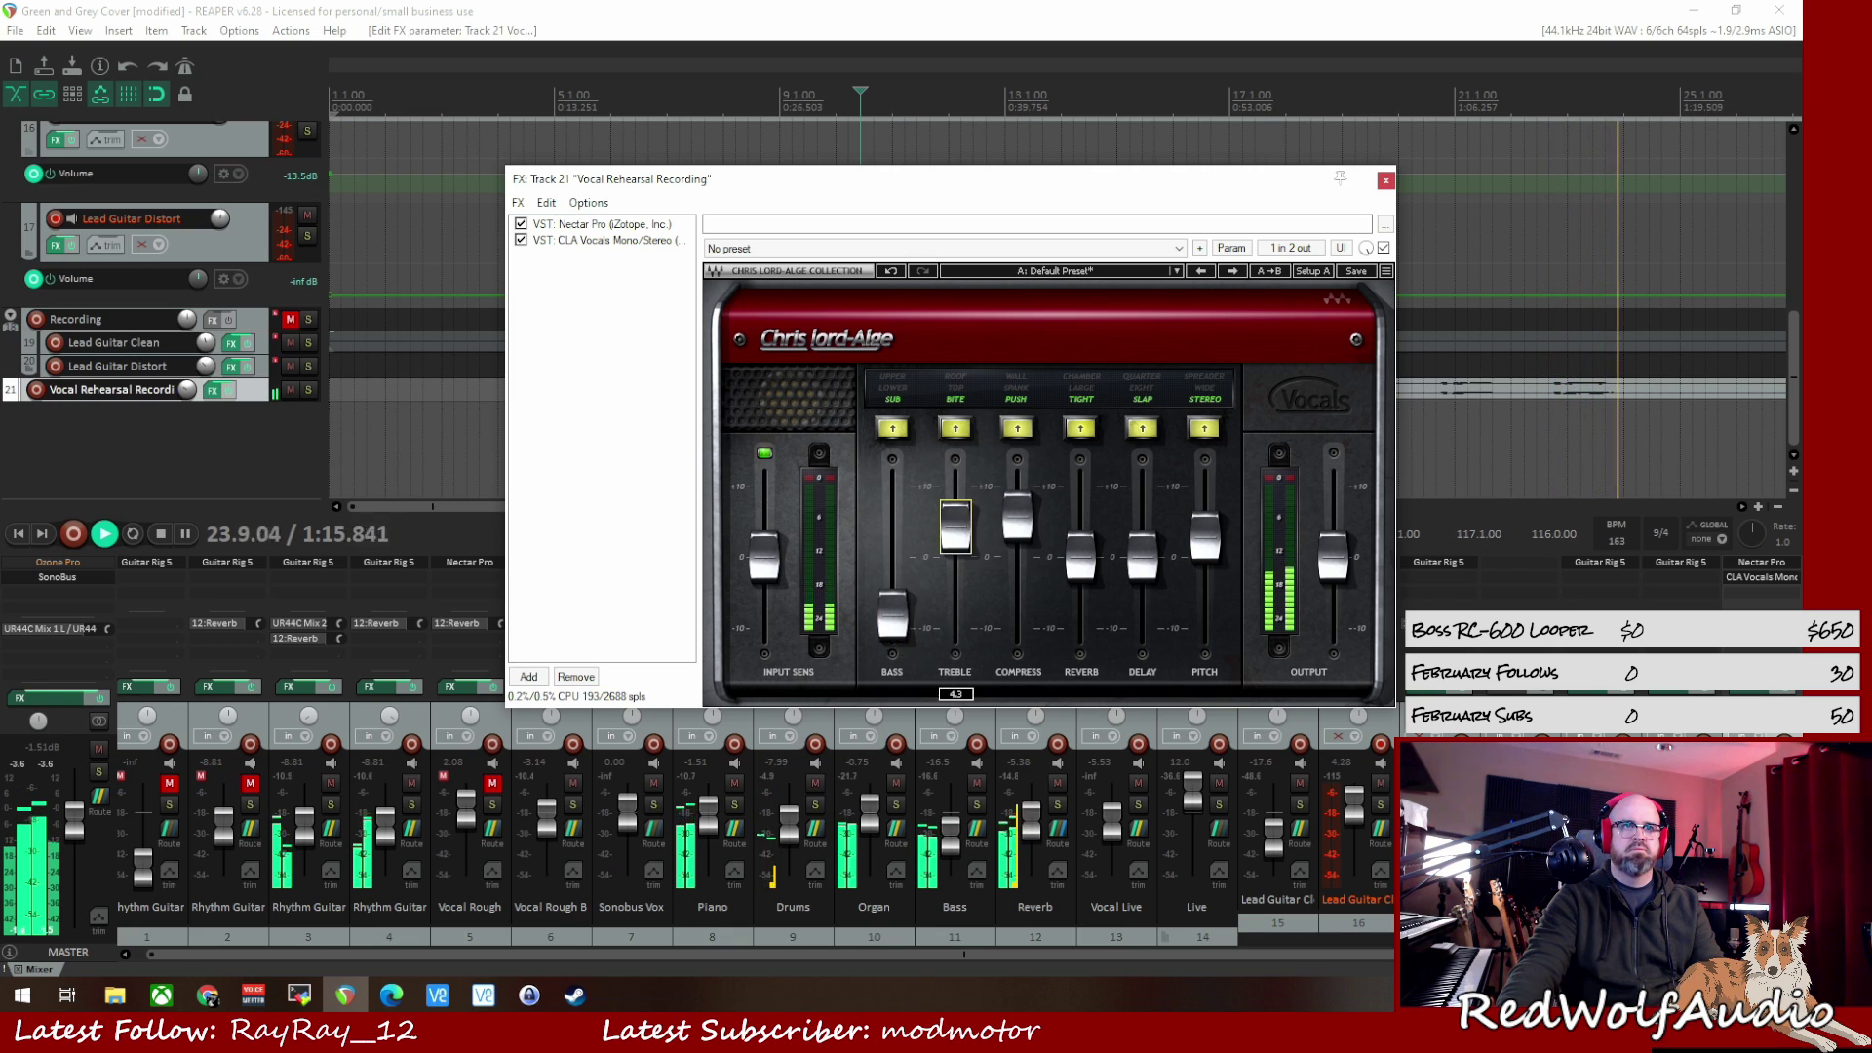
{"action": "left_click_drag", "start_coordinate": [955, 526], "coordinate": [956, 507]}
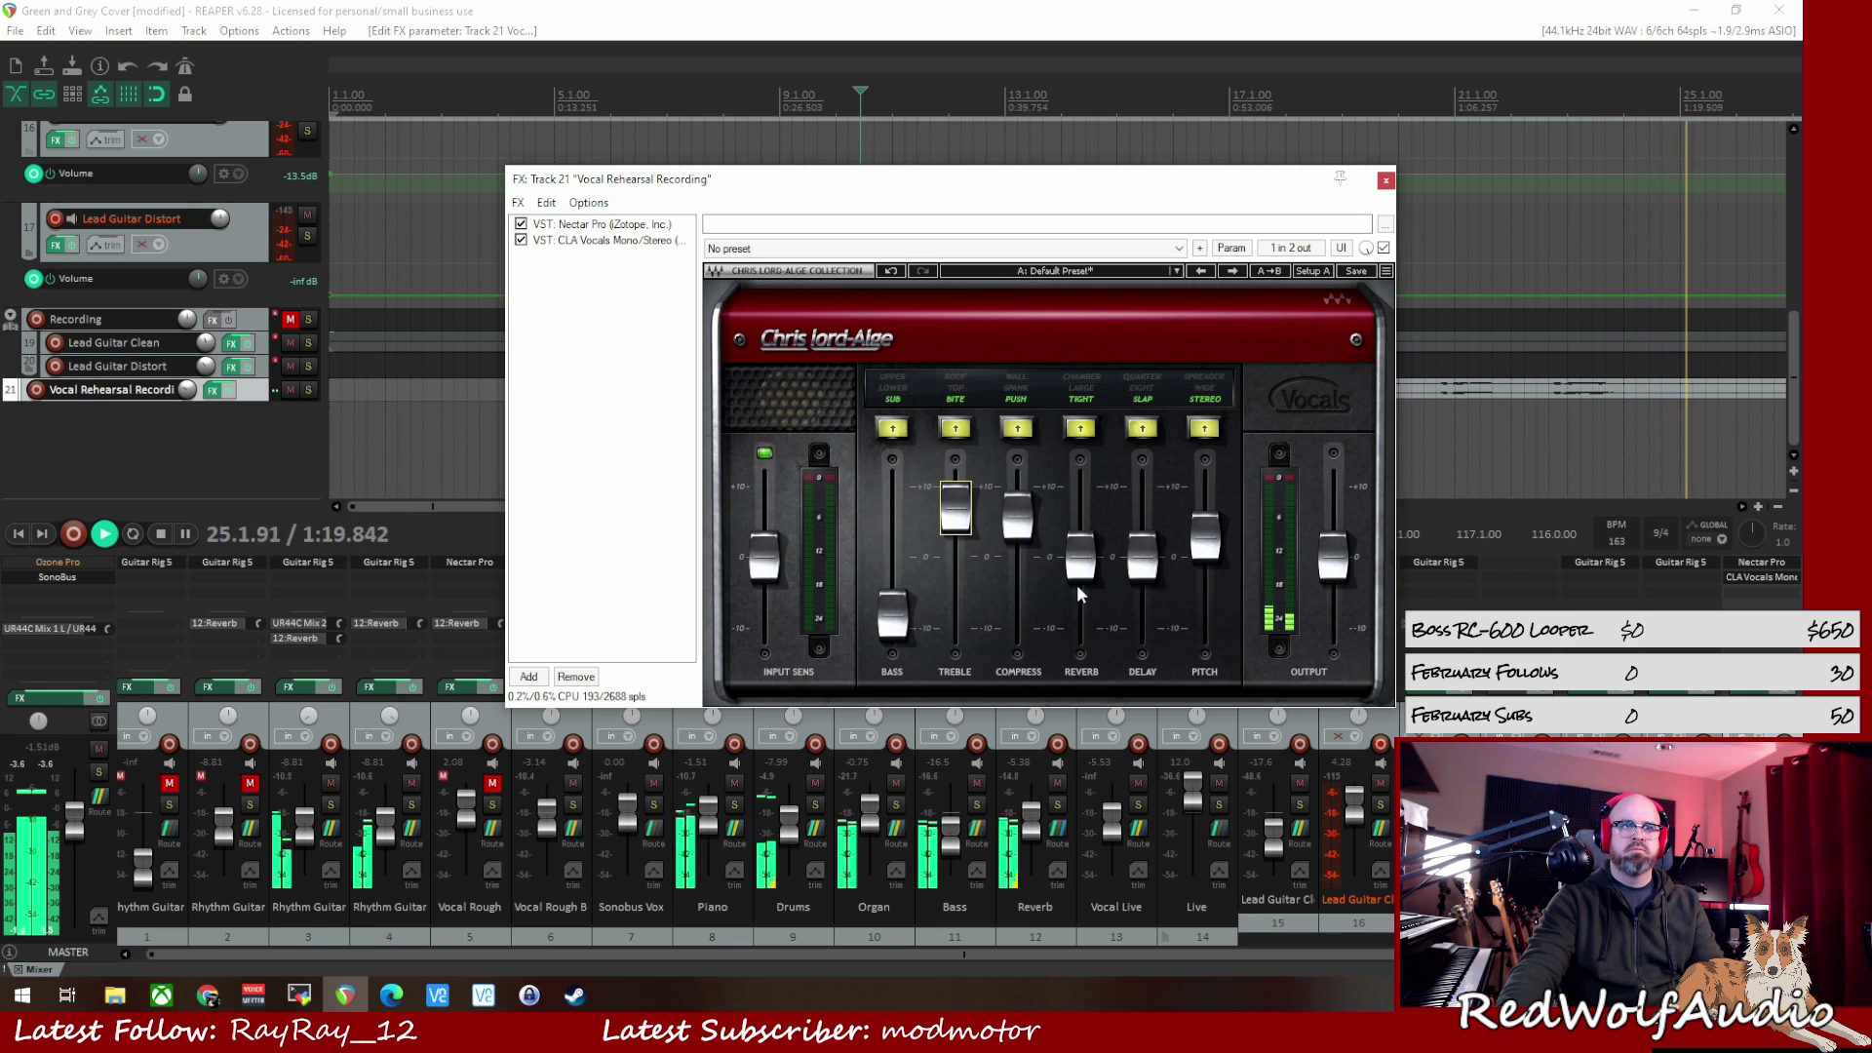
Raise the CLA Vocals Compress fader further, switch compression to Spank mode, and replay the take with the effects window moved aside.
{"action": "left_click_drag", "start_coordinate": [1017, 514], "coordinate": [1017, 486]}
{"action": "left_click", "coordinate": [1017, 428]}
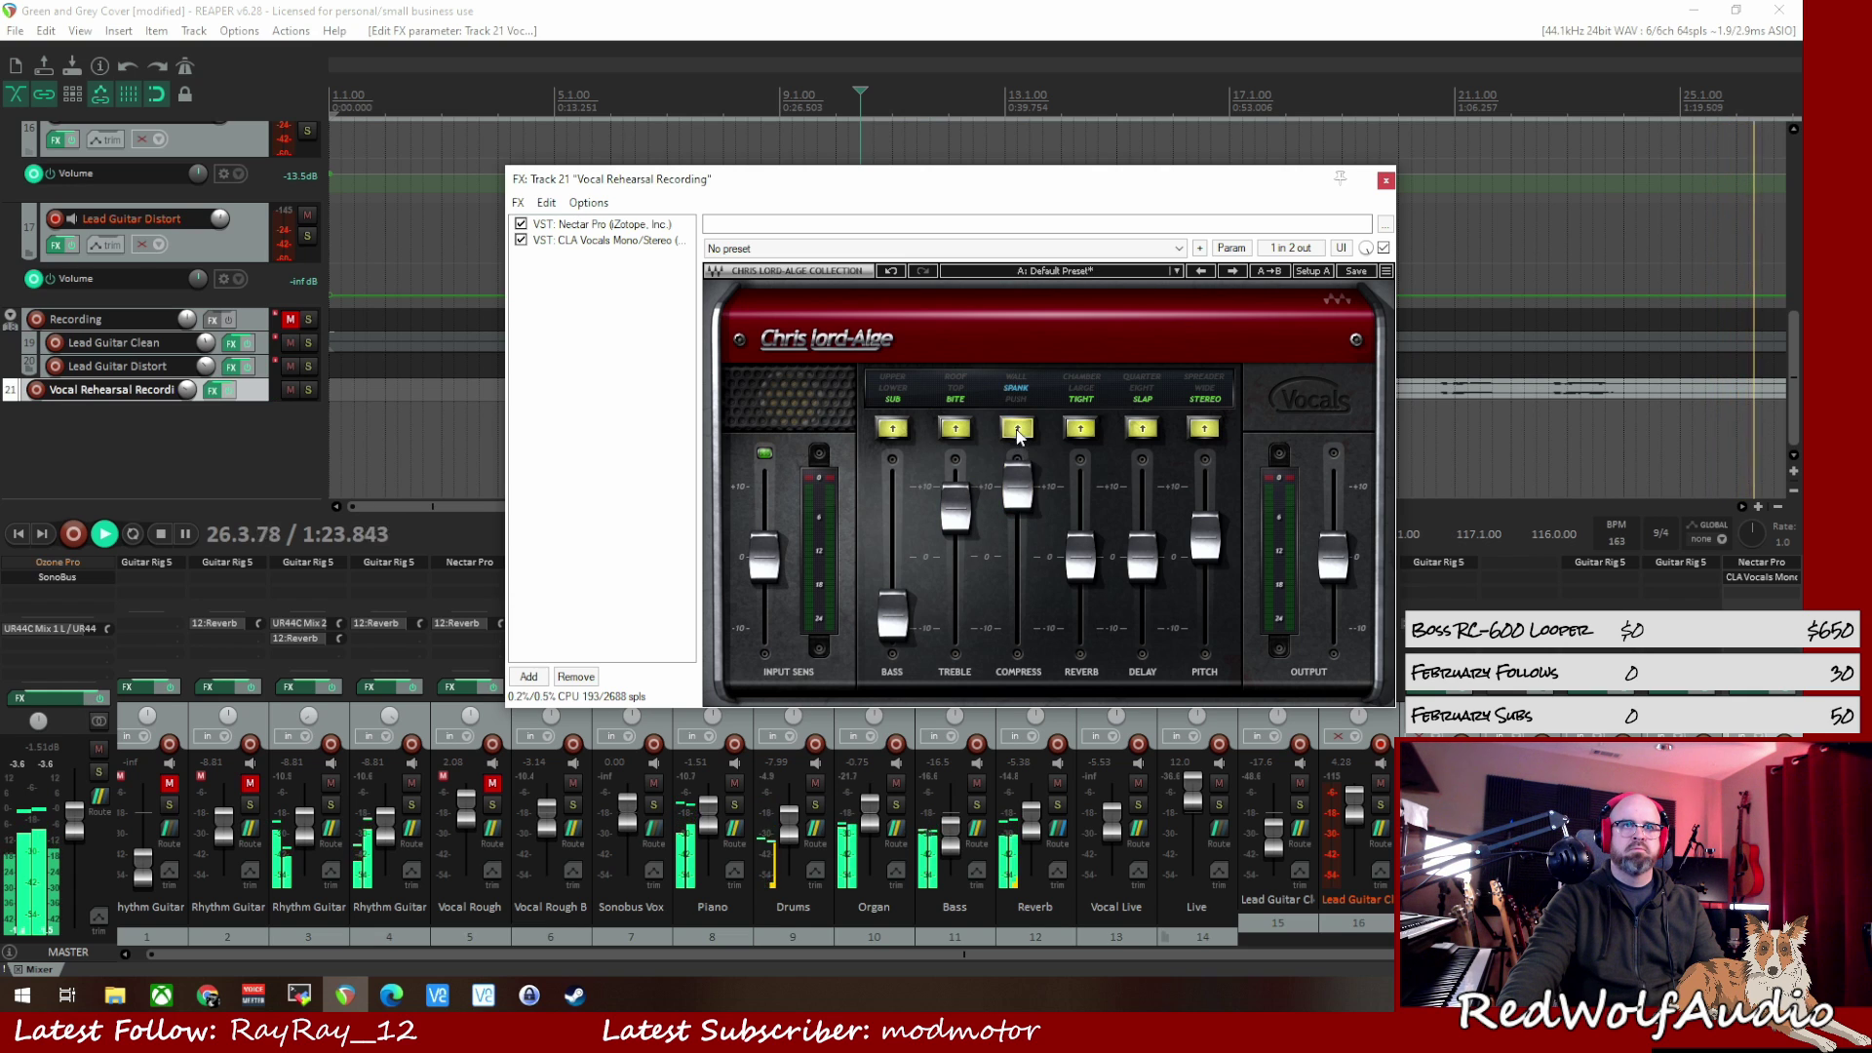
{"action": "key", "text": "space"}
{"action": "key", "text": "space"}
{"action": "left_click_drag", "start_coordinate": [1228, 186], "coordinate": [1084, 273]}
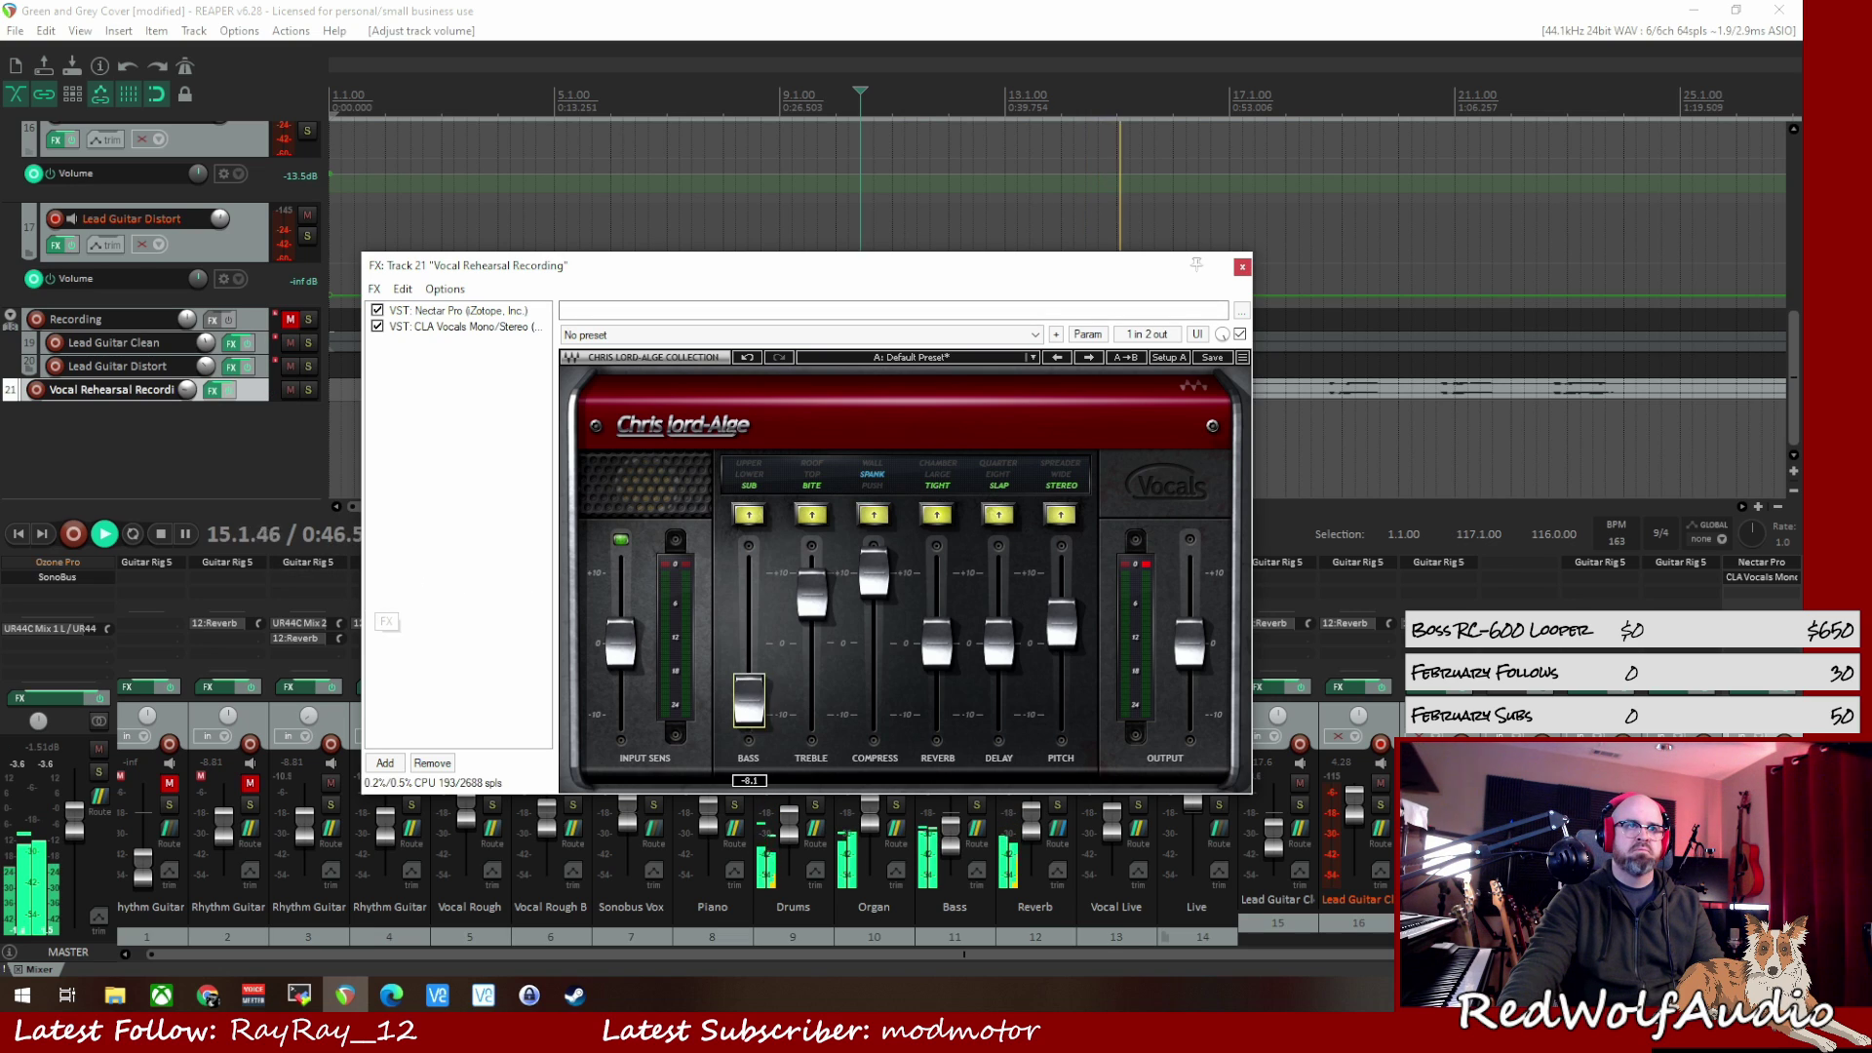
Compare the CLA Vocals bass modes, choose Upper, and pull the Bass fader down close to its minimum.
{"action": "left_click_drag", "start_coordinate": [763, 709], "coordinate": [763, 672]}
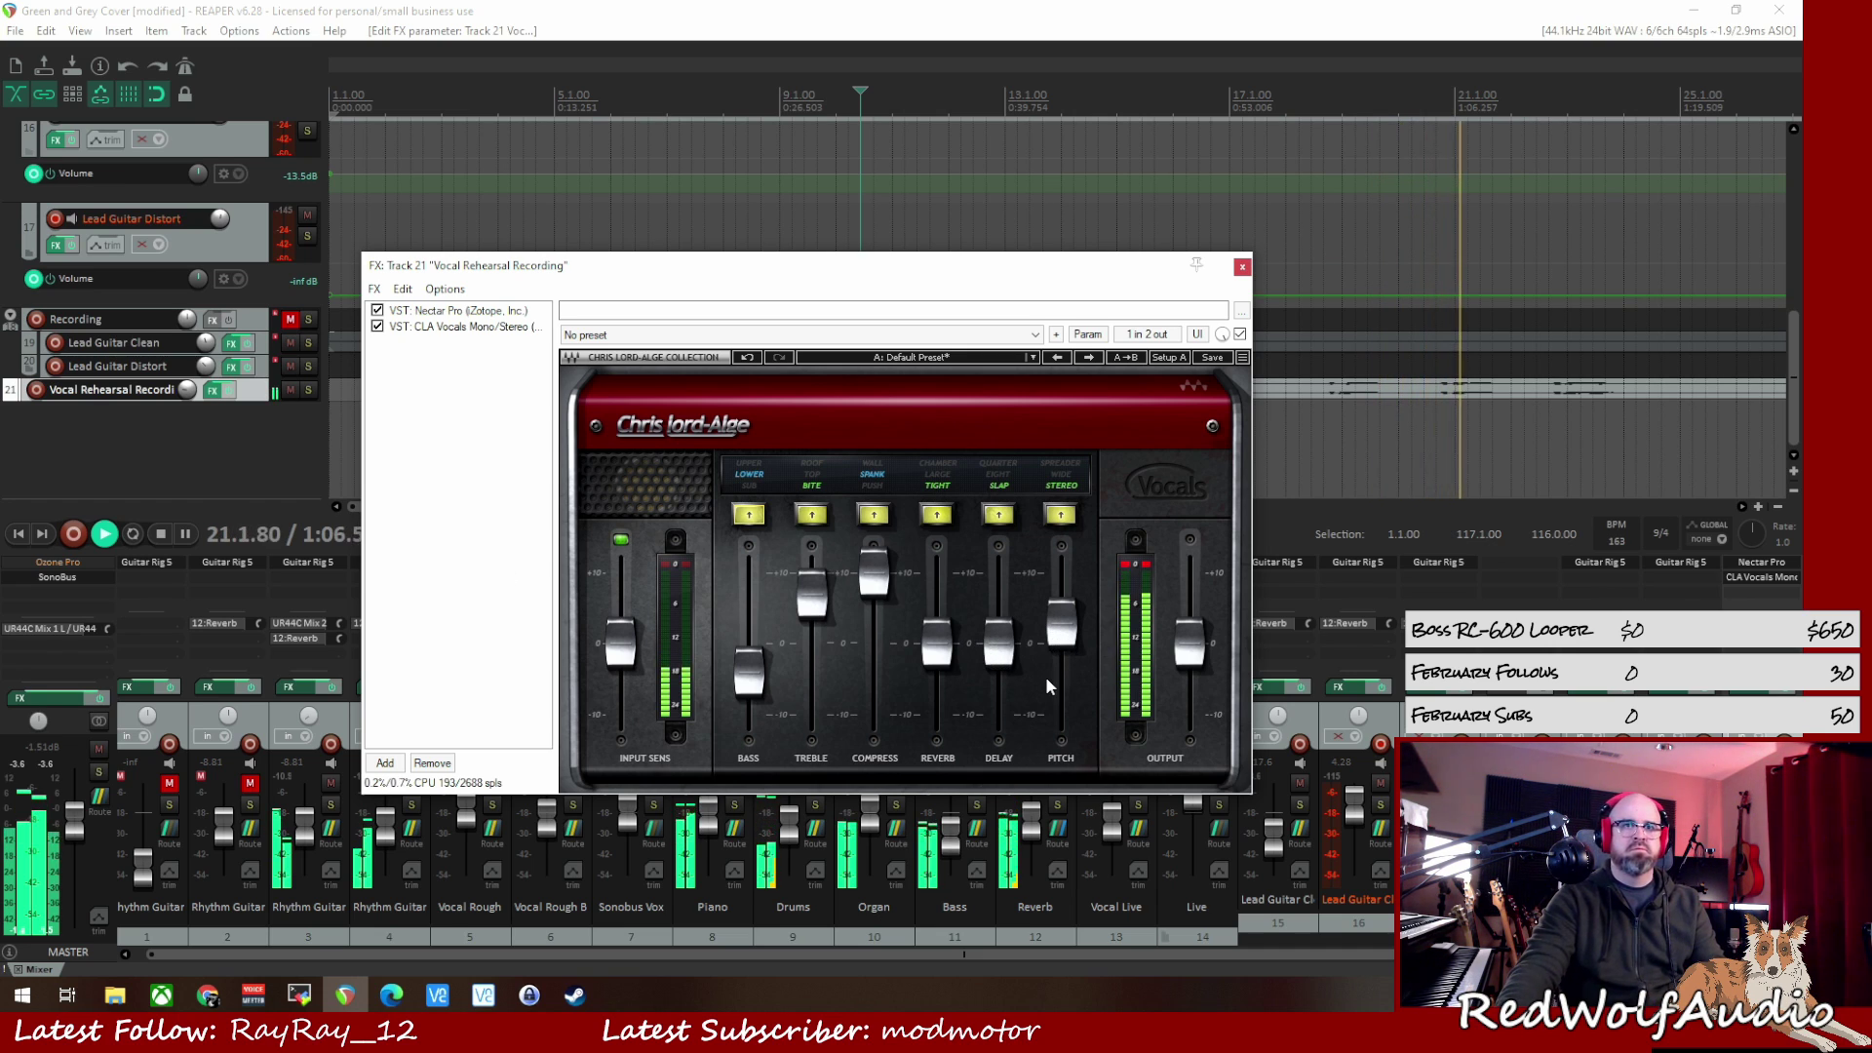
{"action": "left_click", "coordinate": [749, 513]}
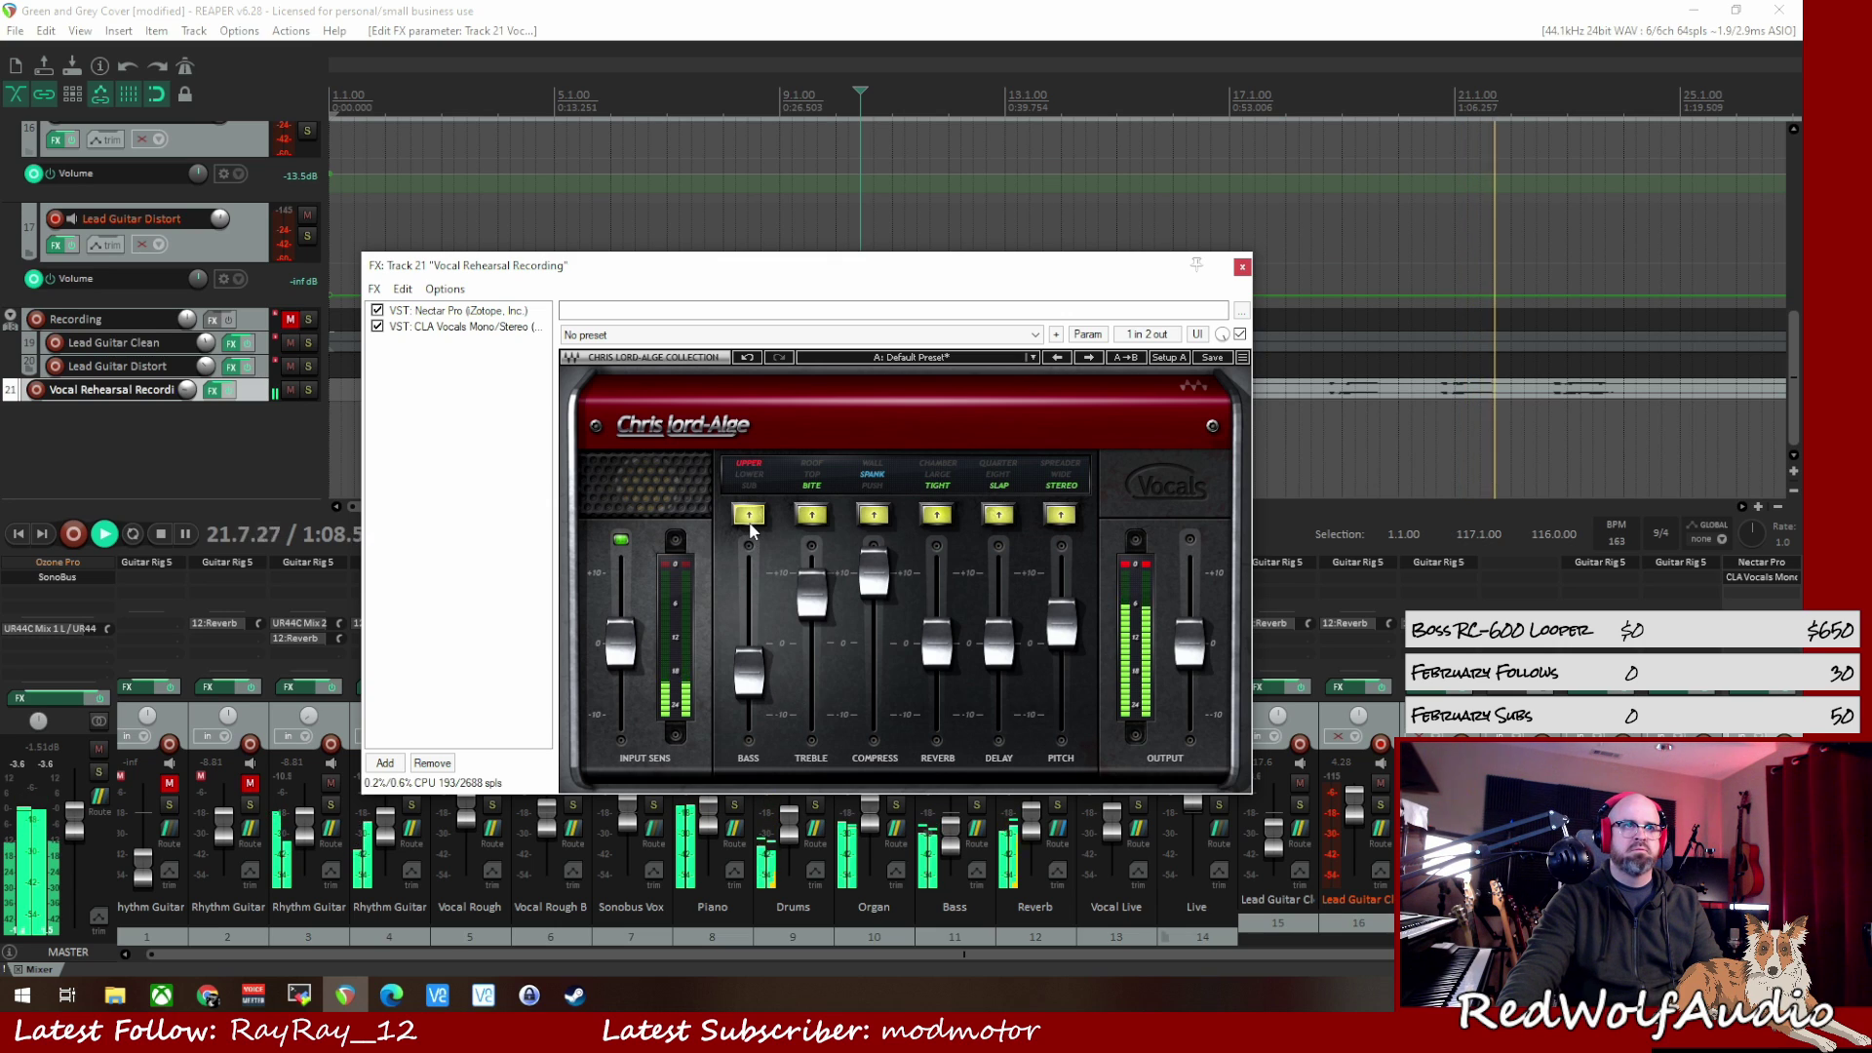
{"action": "left_click_drag", "start_coordinate": [749, 673], "coordinate": [749, 715]}
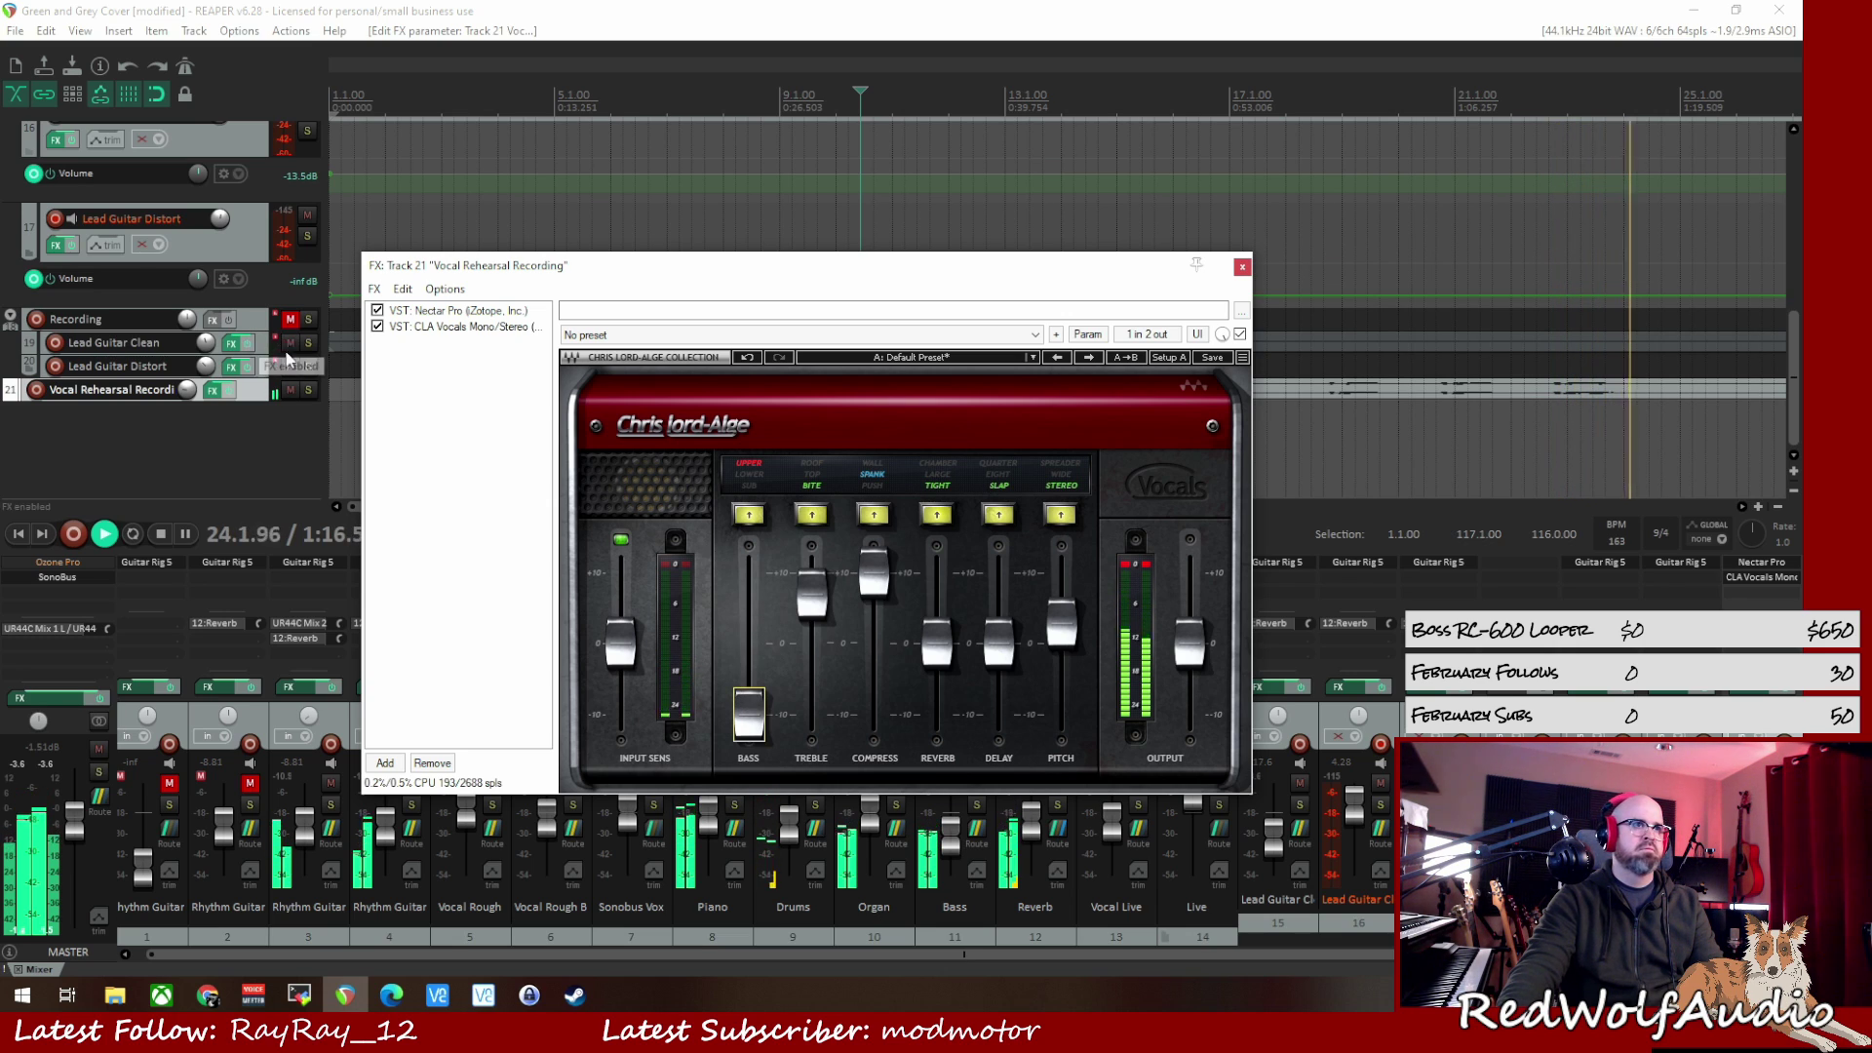
Solo the vocal track, raise the CLA Vocals Reverb fader slightly, and set Delay to Eight mode at about 5.5.
{"action": "left_click", "coordinate": [307, 390]}
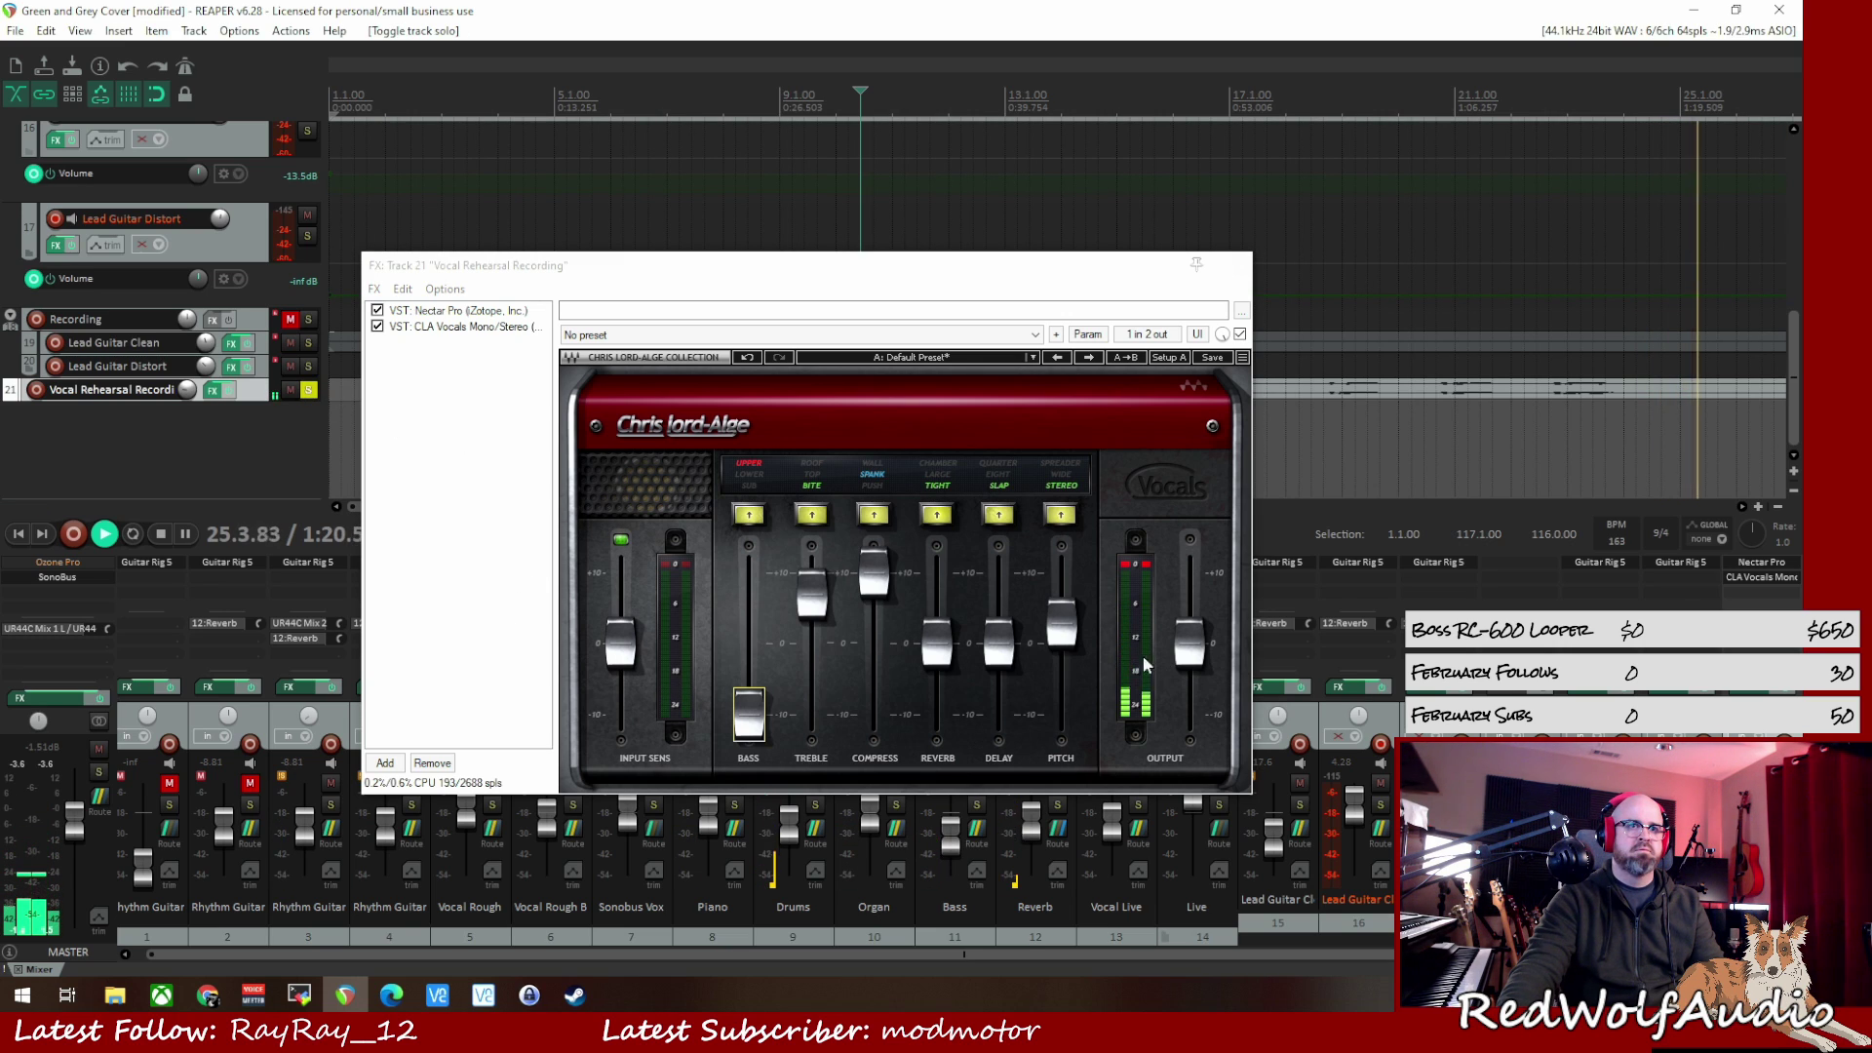
{"action": "left_click_drag", "start_coordinate": [996, 624], "coordinate": [1007, 614]}
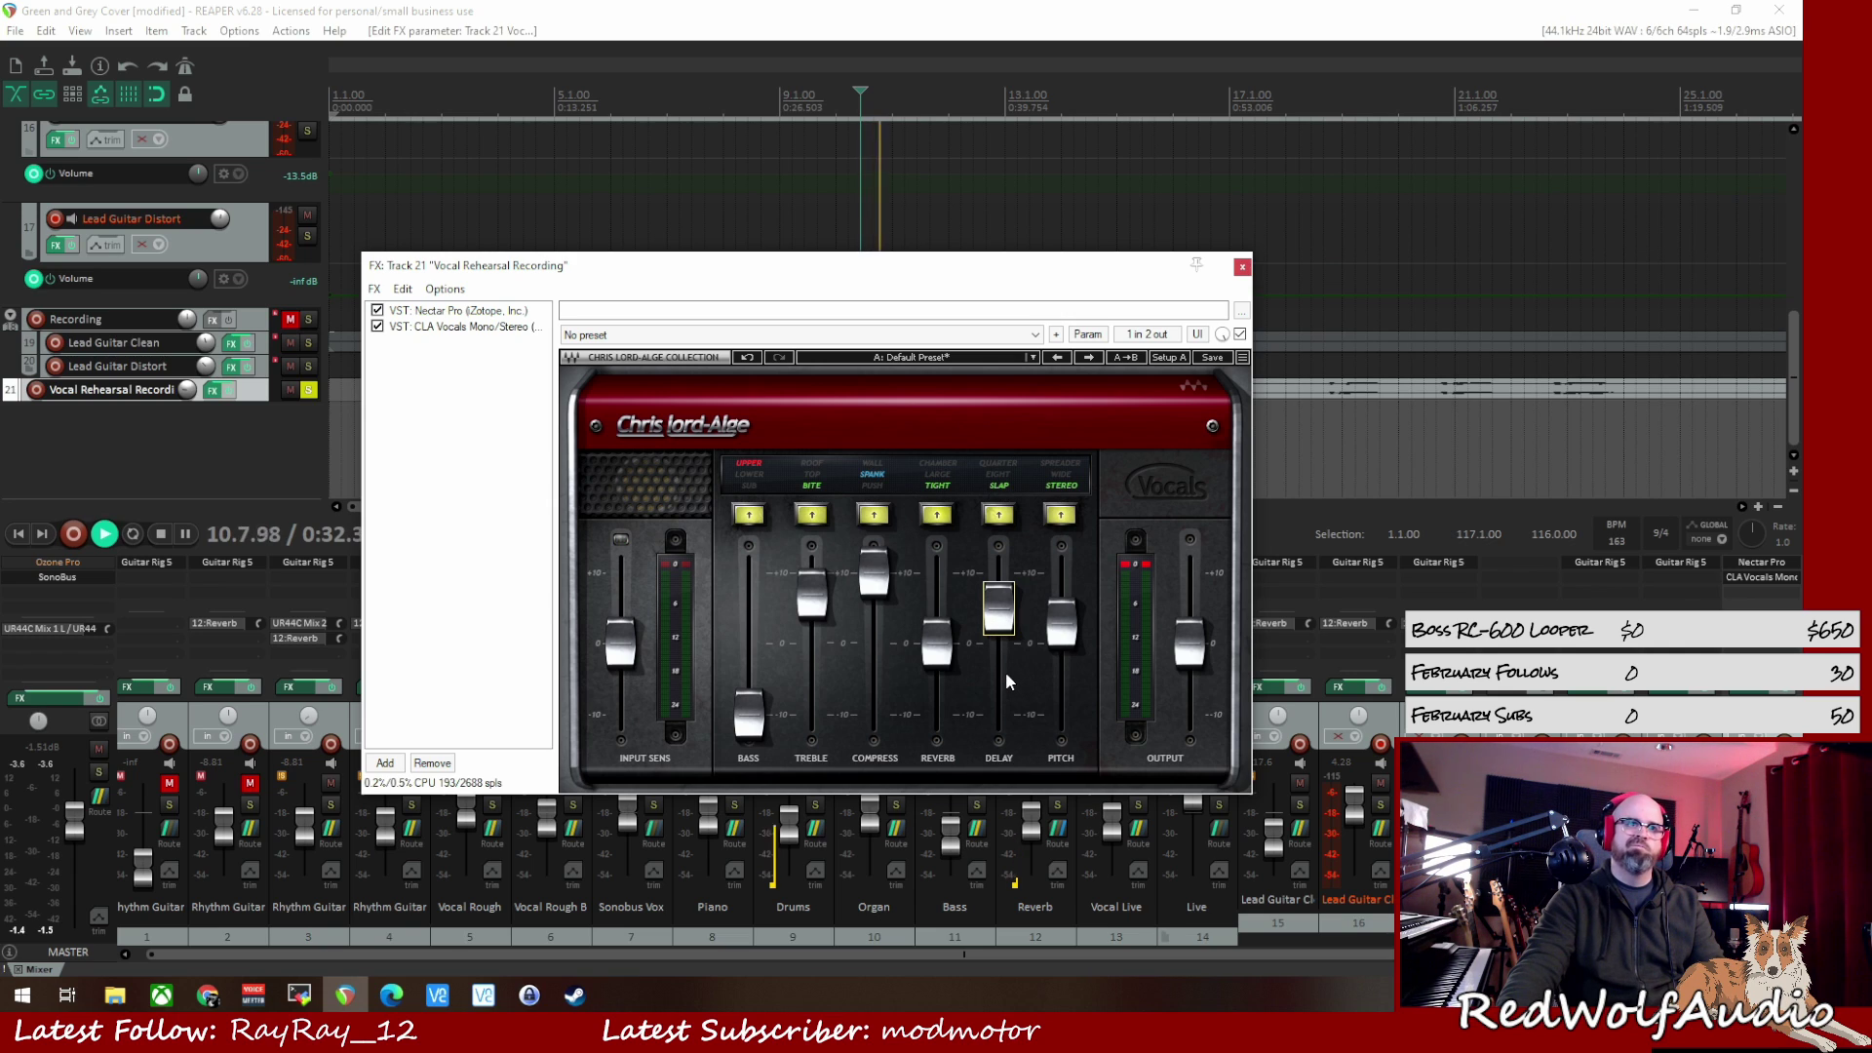
{"action": "left_click_drag", "start_coordinate": [936, 643], "coordinate": [998, 589]}
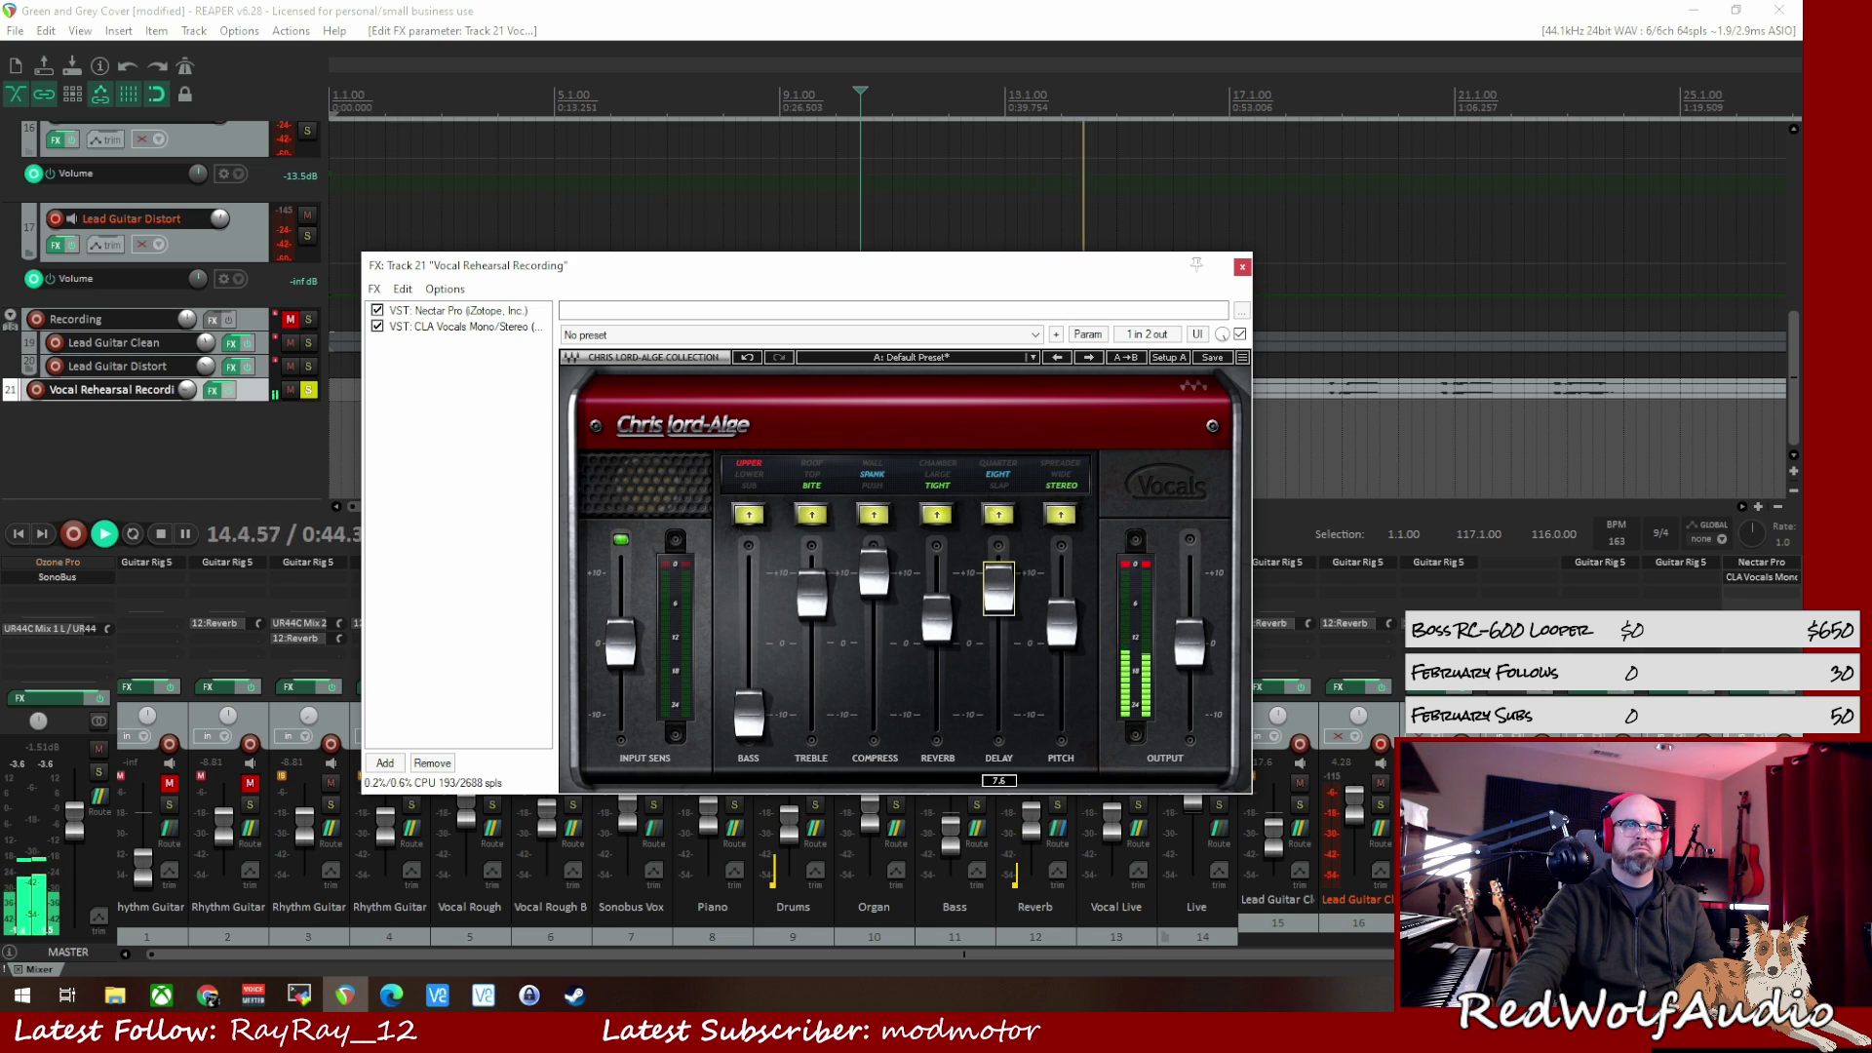
{"action": "left_click_drag", "start_coordinate": [999, 588], "coordinate": [998, 609]}
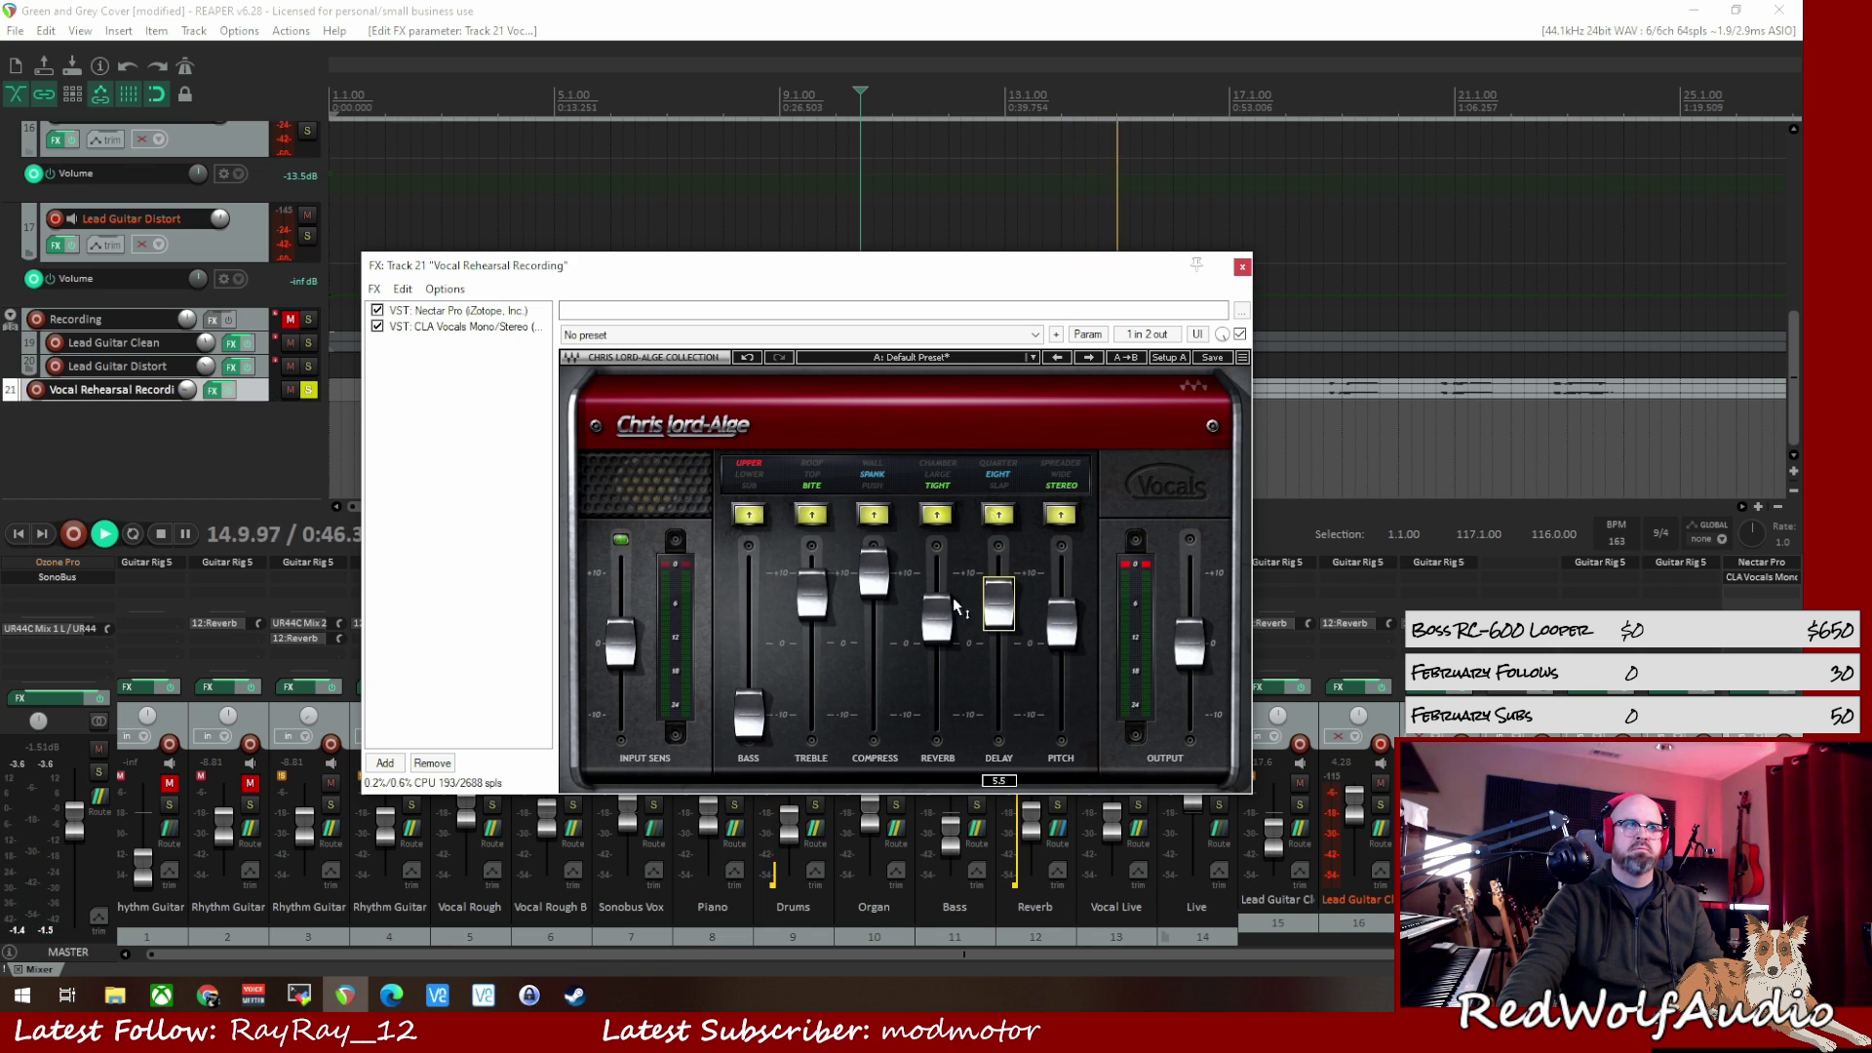
Unsolo the vocal track and lower Nectar Pro's pitch correction Strength to about 54%.
{"action": "left_click", "coordinate": [308, 389]}
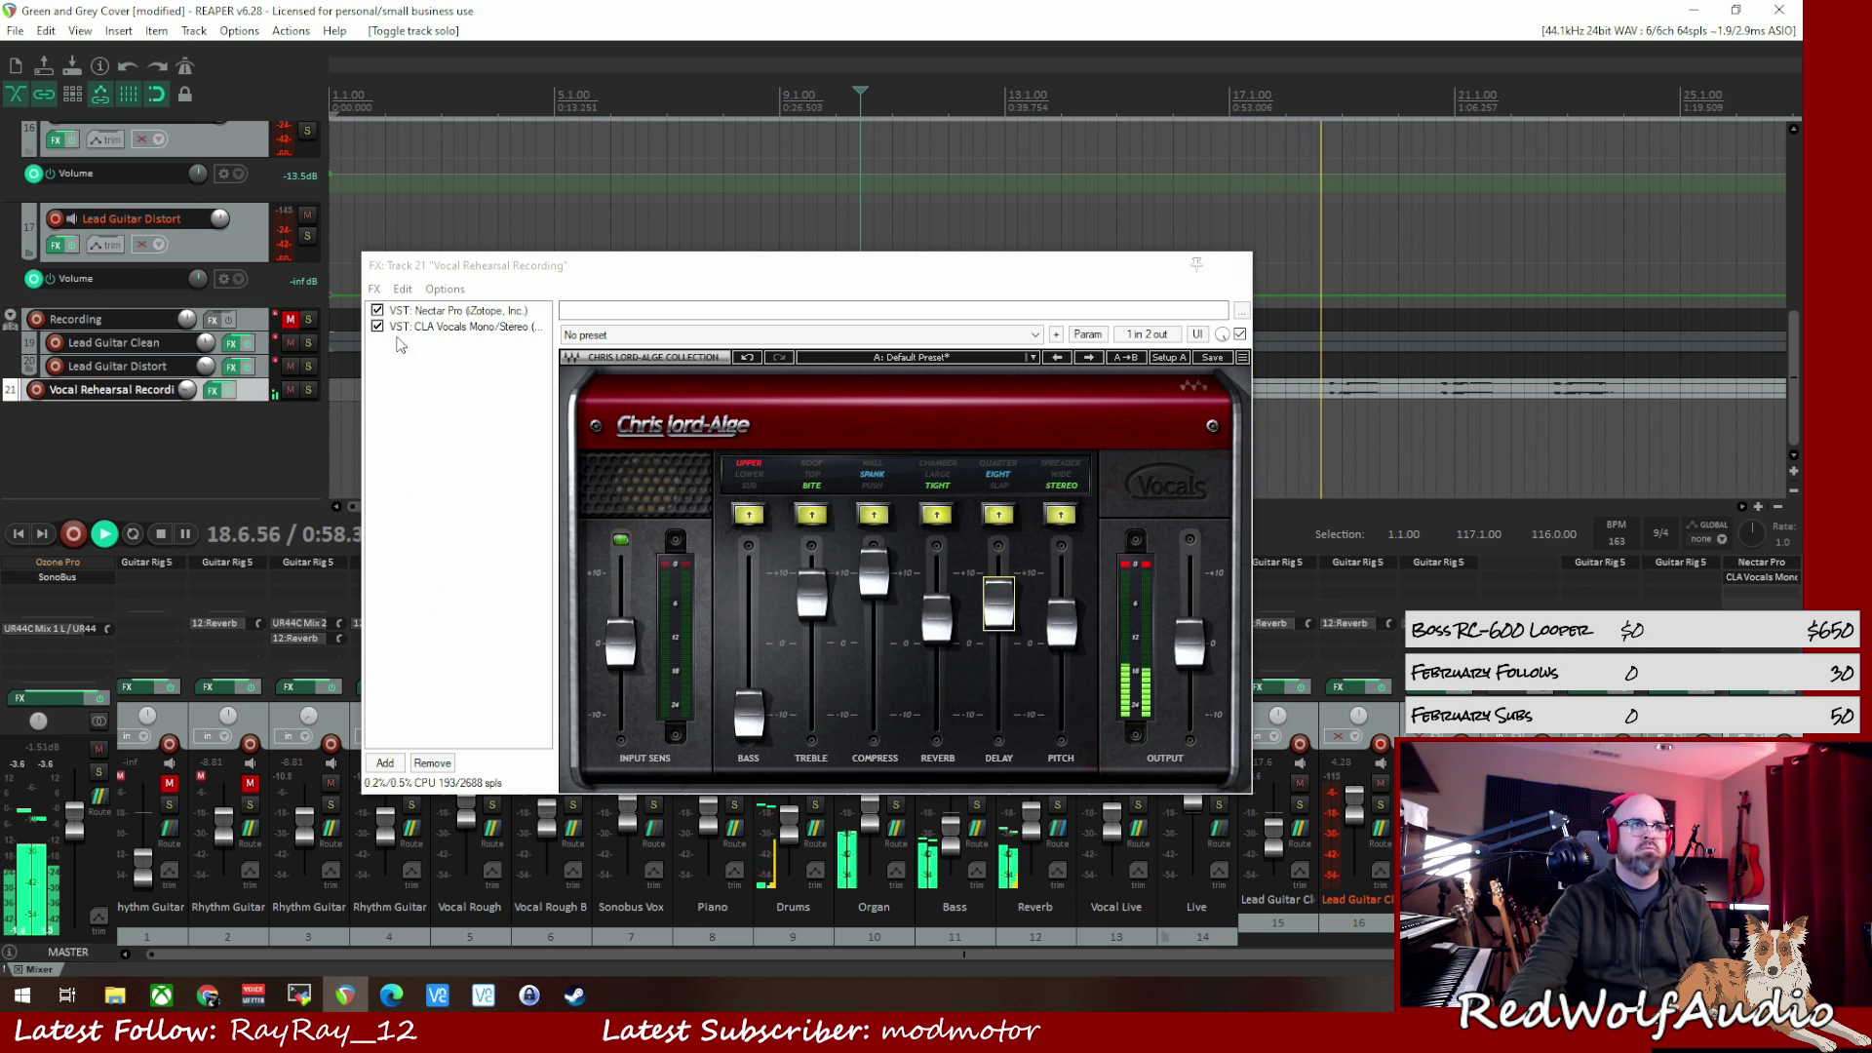
{"action": "left_click", "coordinate": [444, 310]}
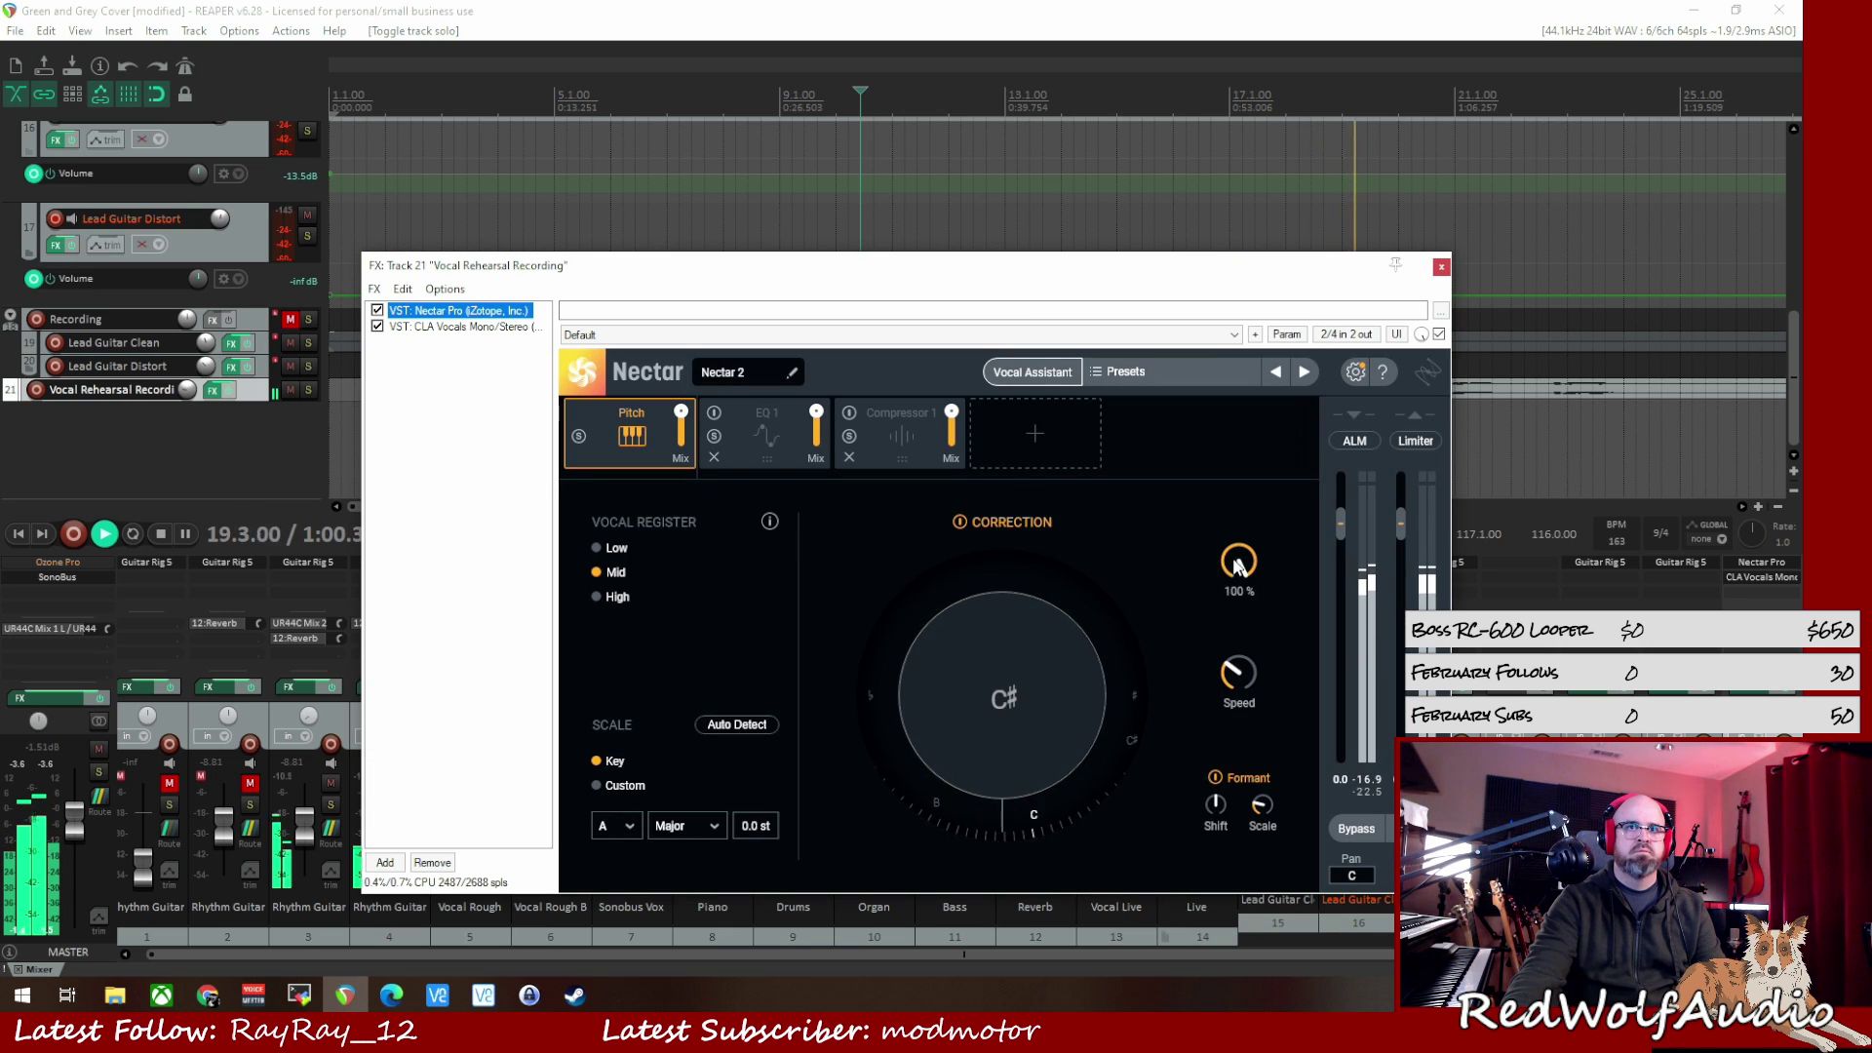
{"action": "left_click_drag", "start_coordinate": [1238, 566], "coordinate": [1232, 634]}
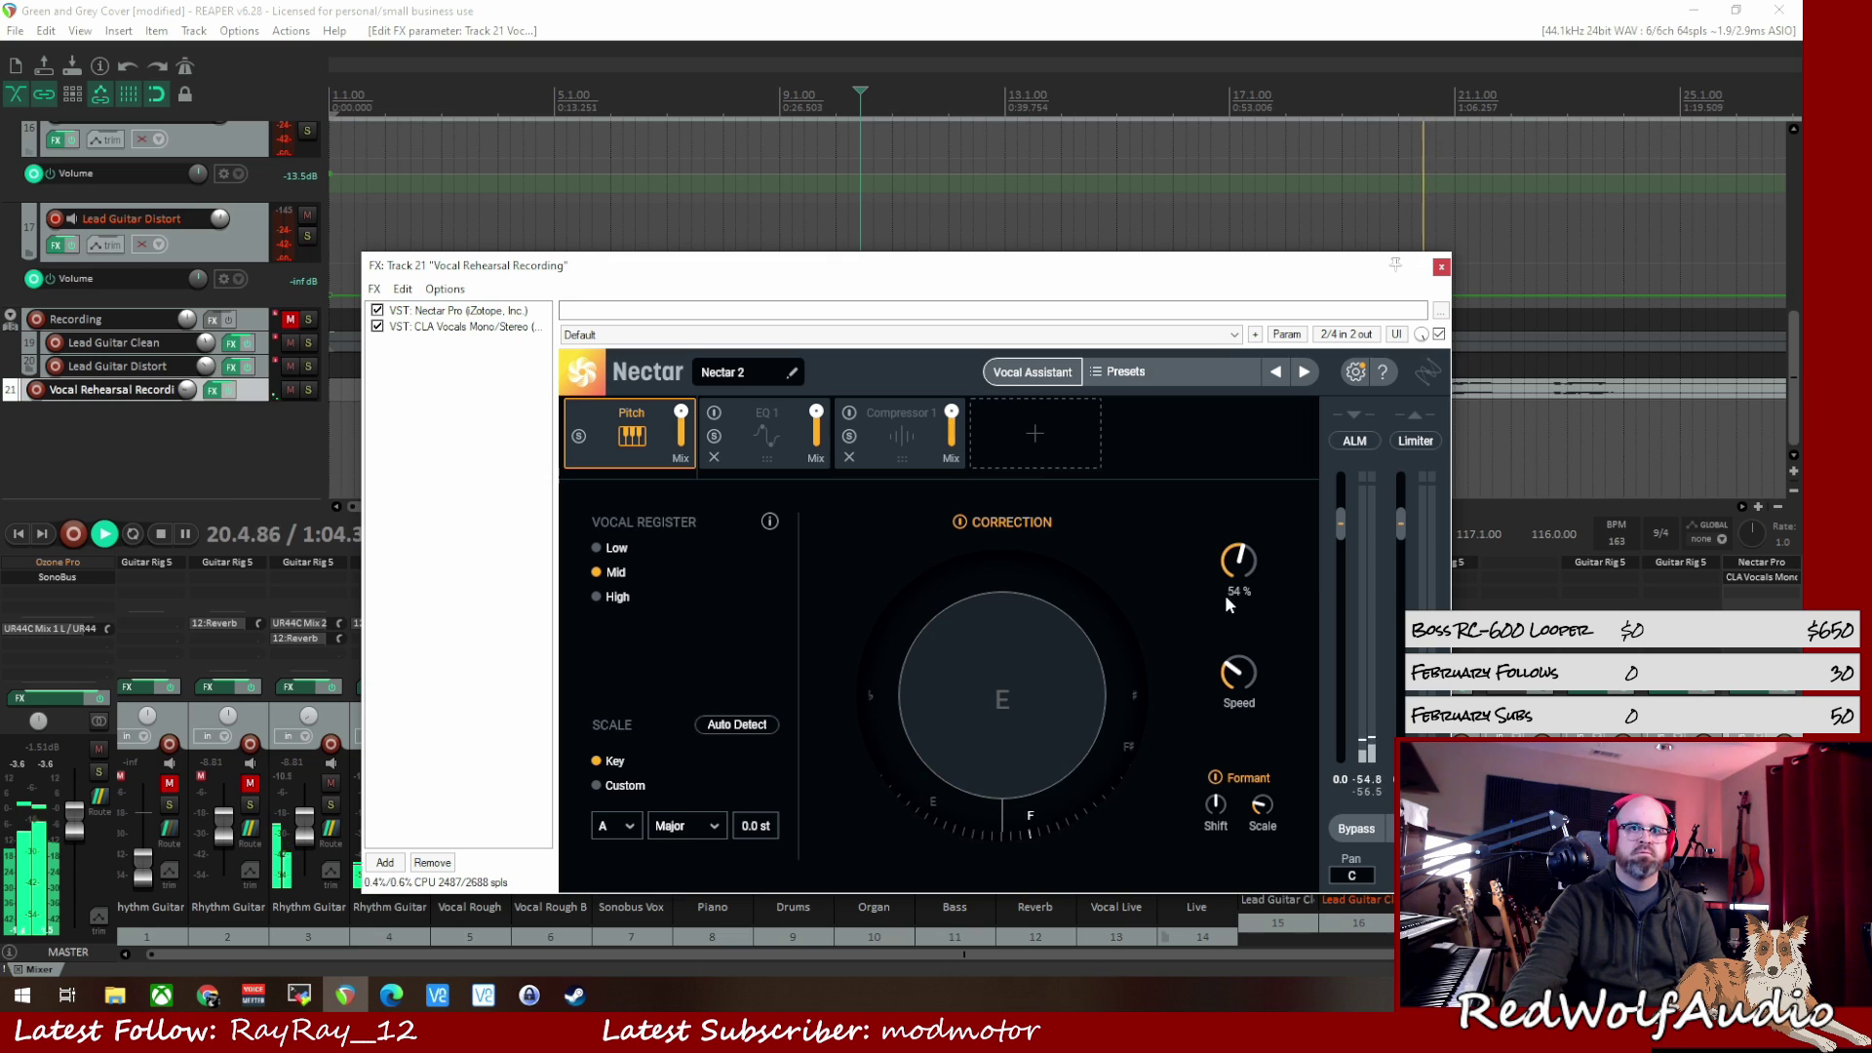
Compare Nectar Pro with formant preservation off and on, leave it on, and reduce the correction Strength slightly to about half.
{"action": "left_click", "coordinate": [1248, 778]}
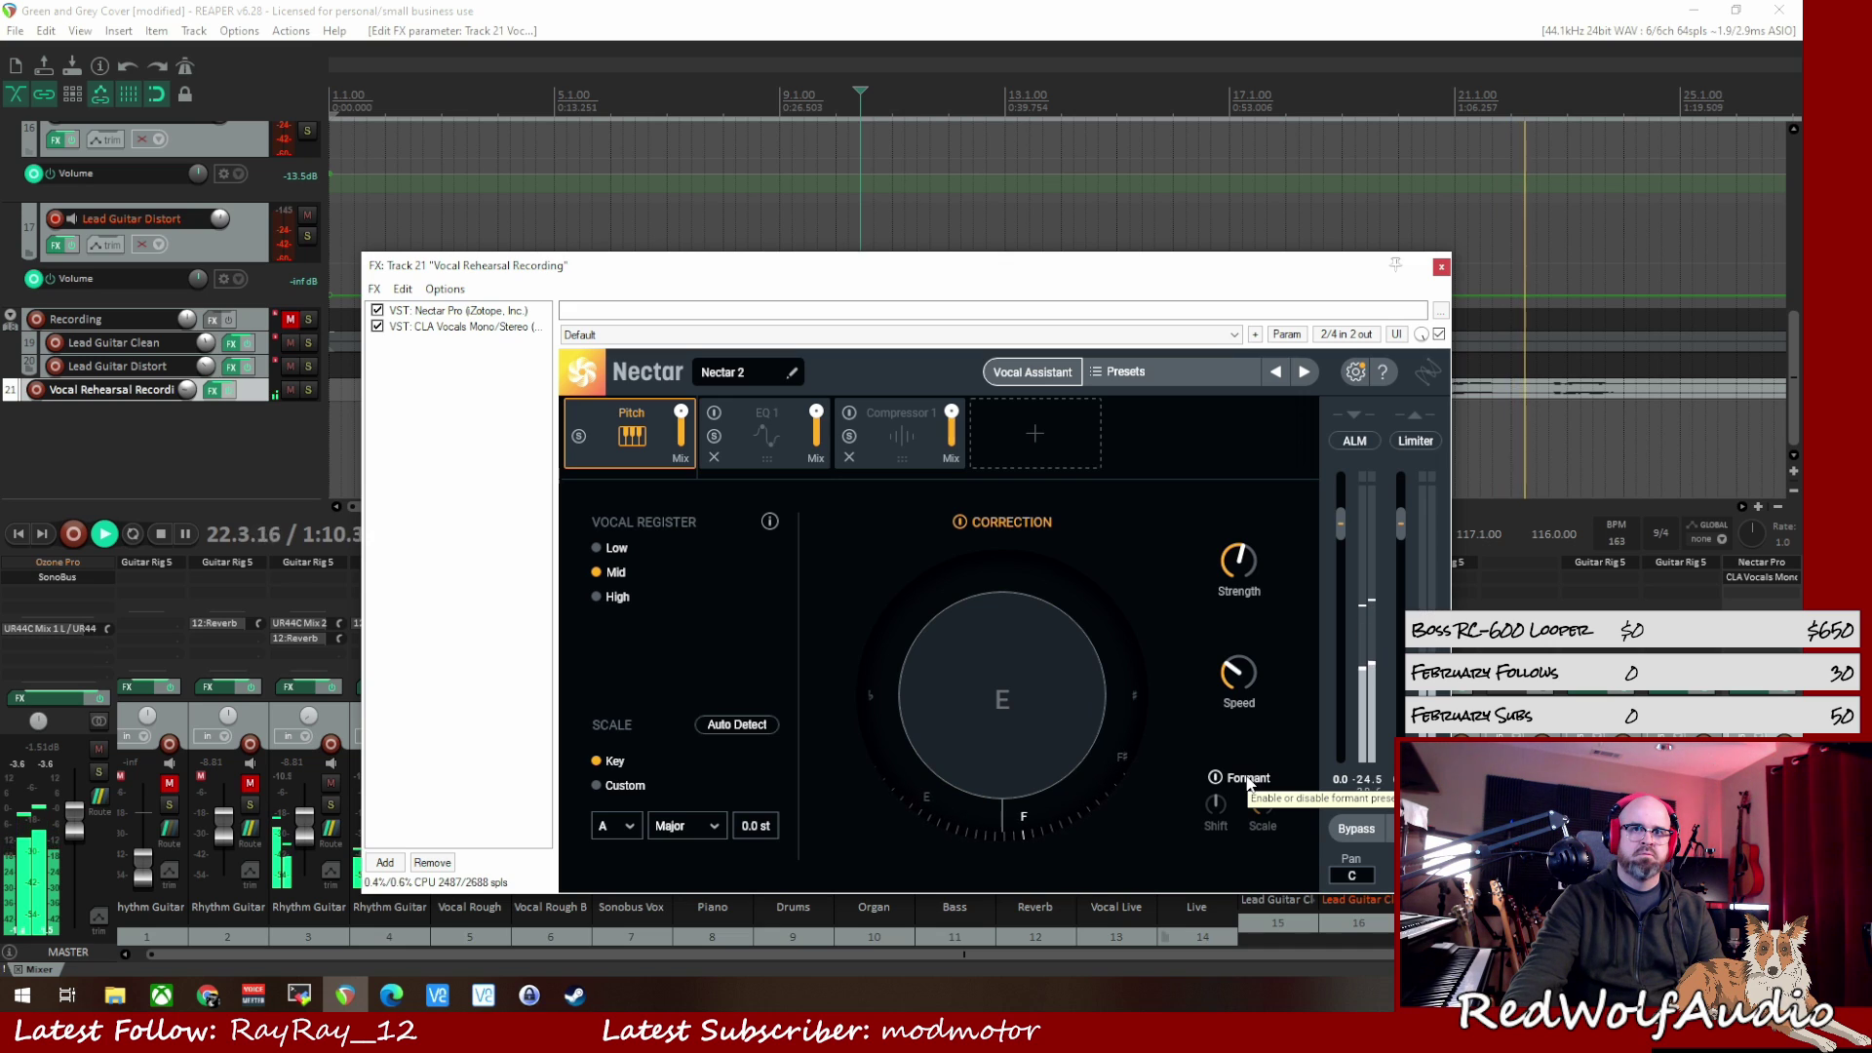
{"action": "left_click", "coordinate": [1248, 778]}
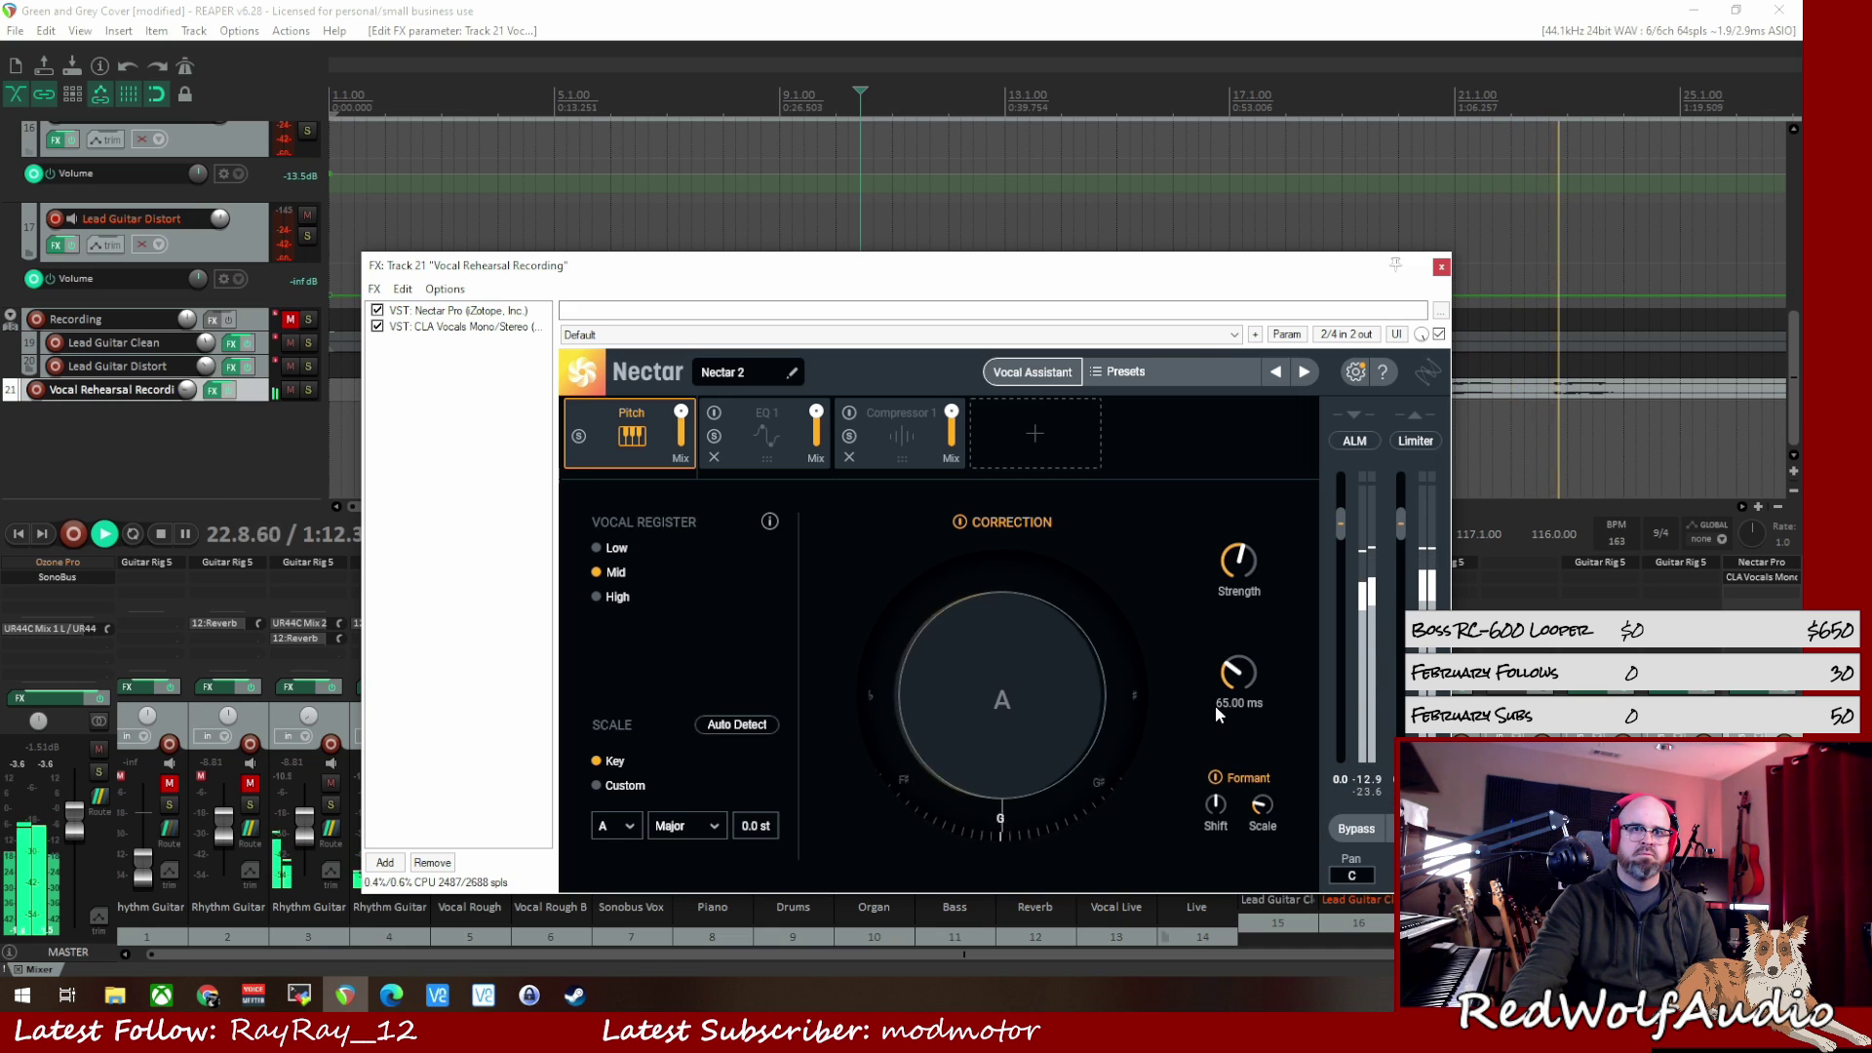
{"action": "mouse_move", "coordinate": [1216, 707]}
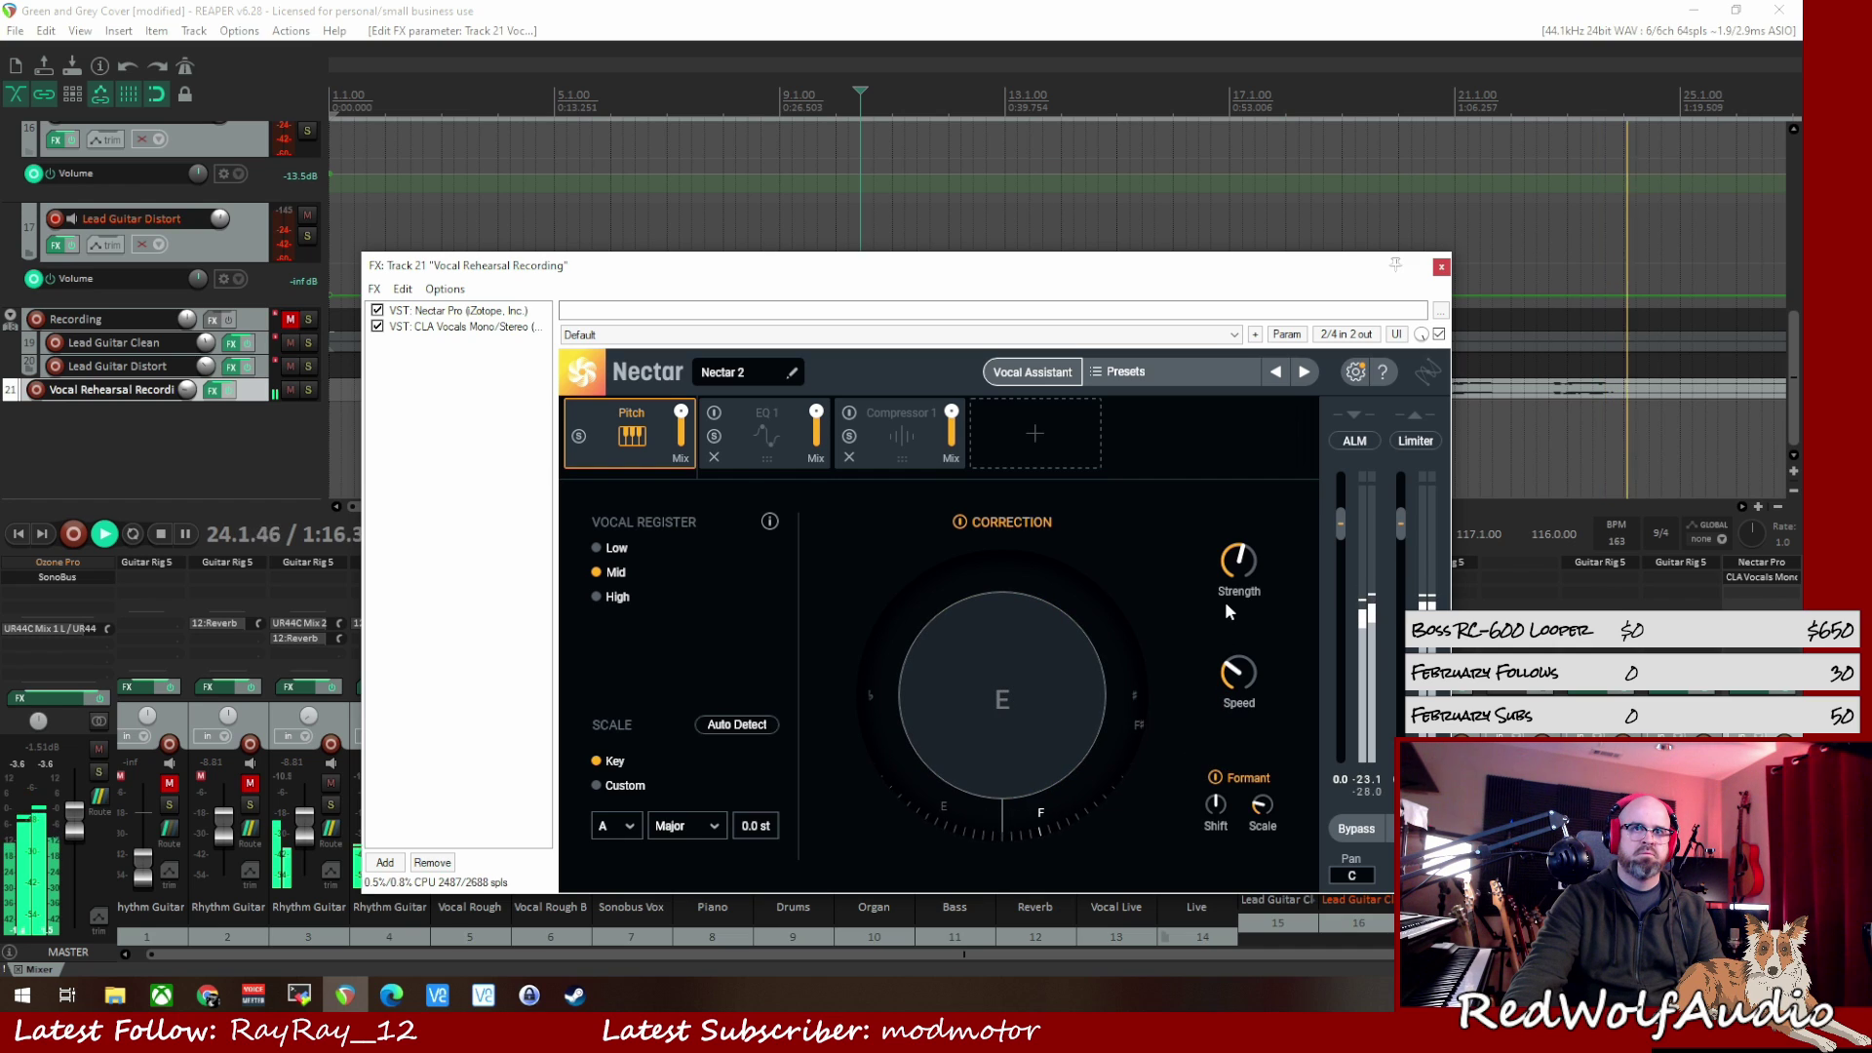
{"action": "mouse_move", "coordinate": [1233, 586]}
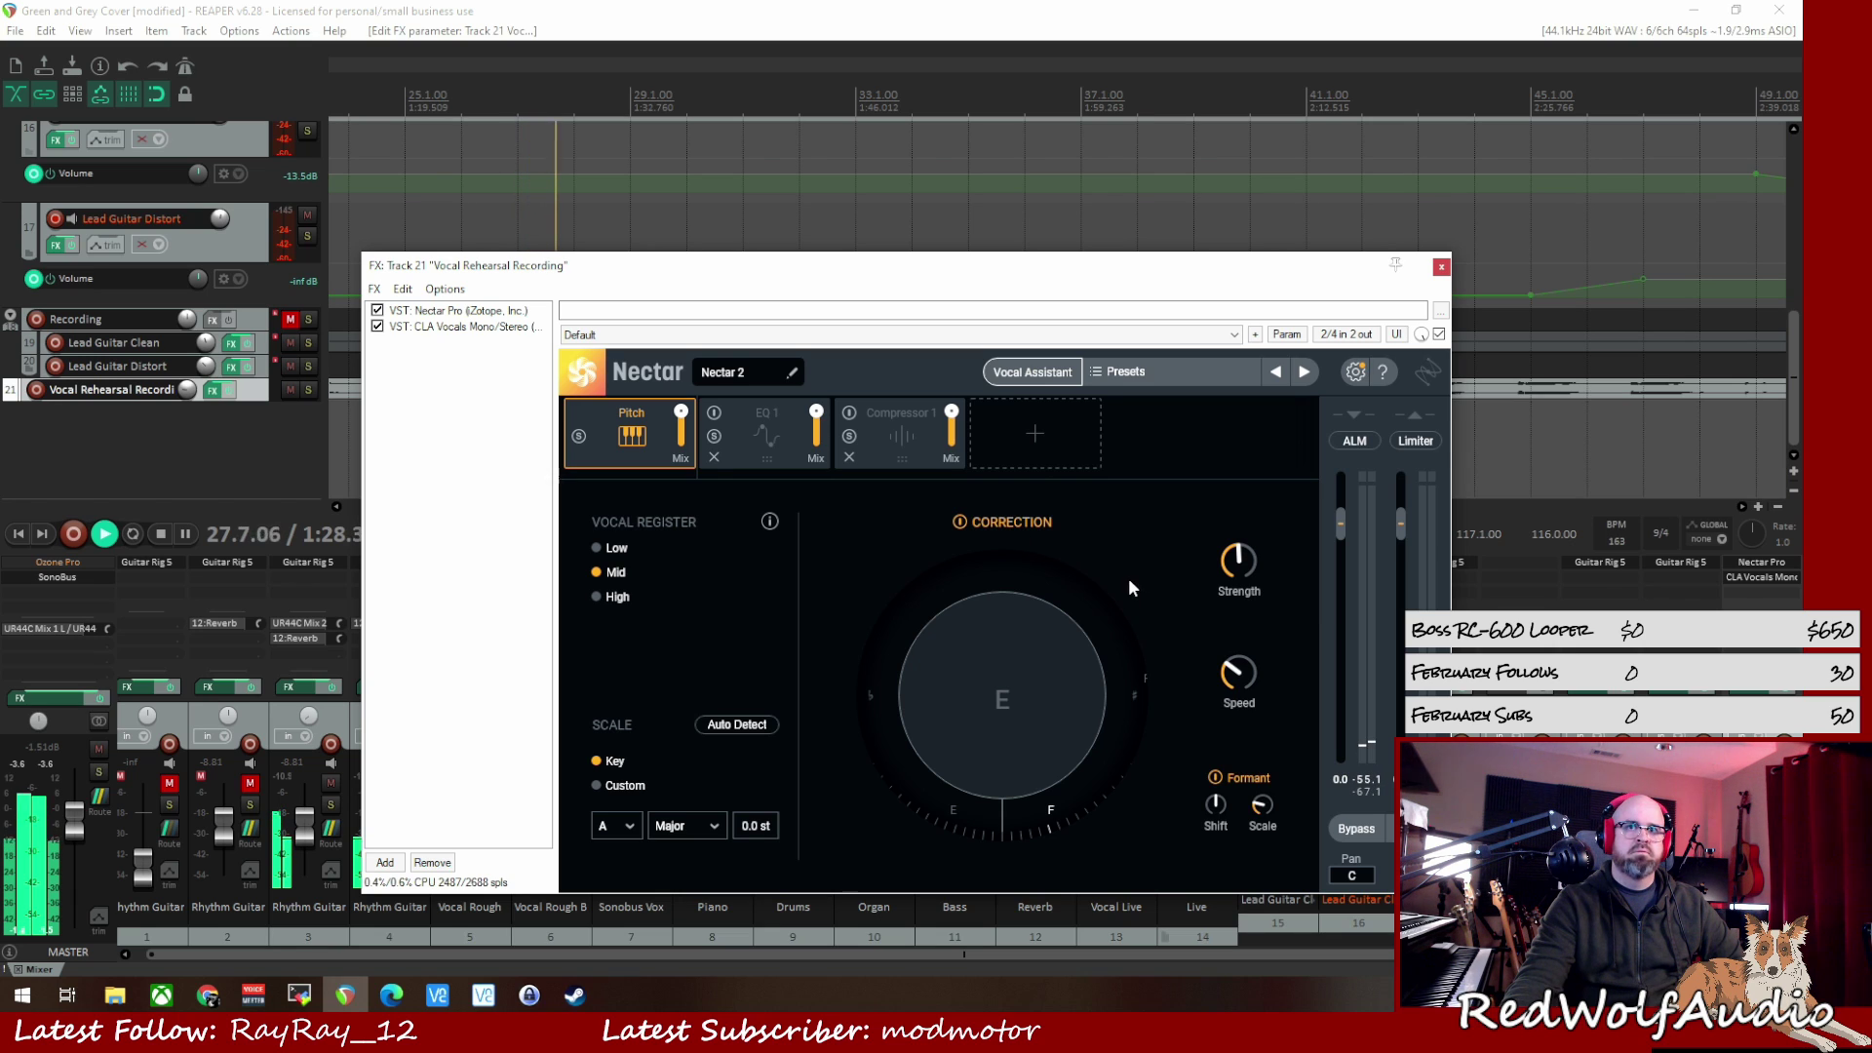
Enable the bypassed Ozone Pro on the master track, check its Imager module, and close the plugin window.
{"action": "left_click", "coordinate": [65, 563]}
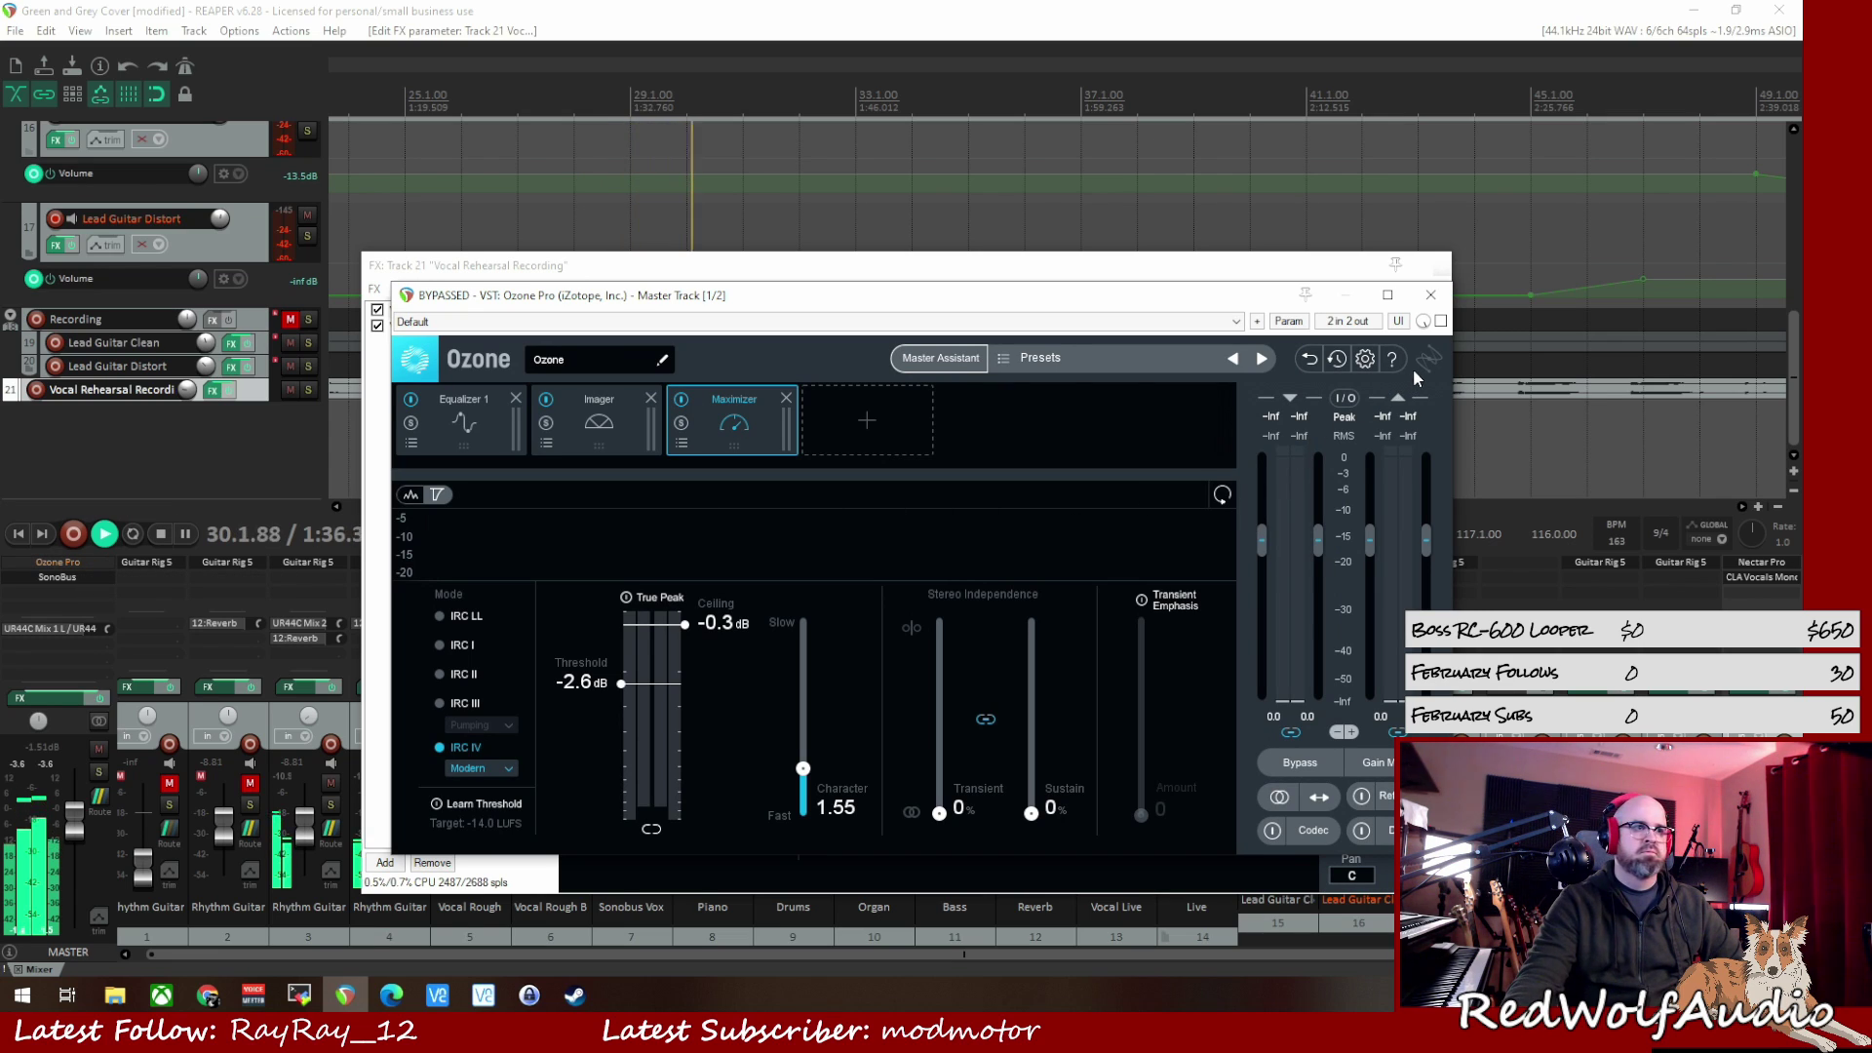
{"action": "left_click", "coordinate": [1441, 321]}
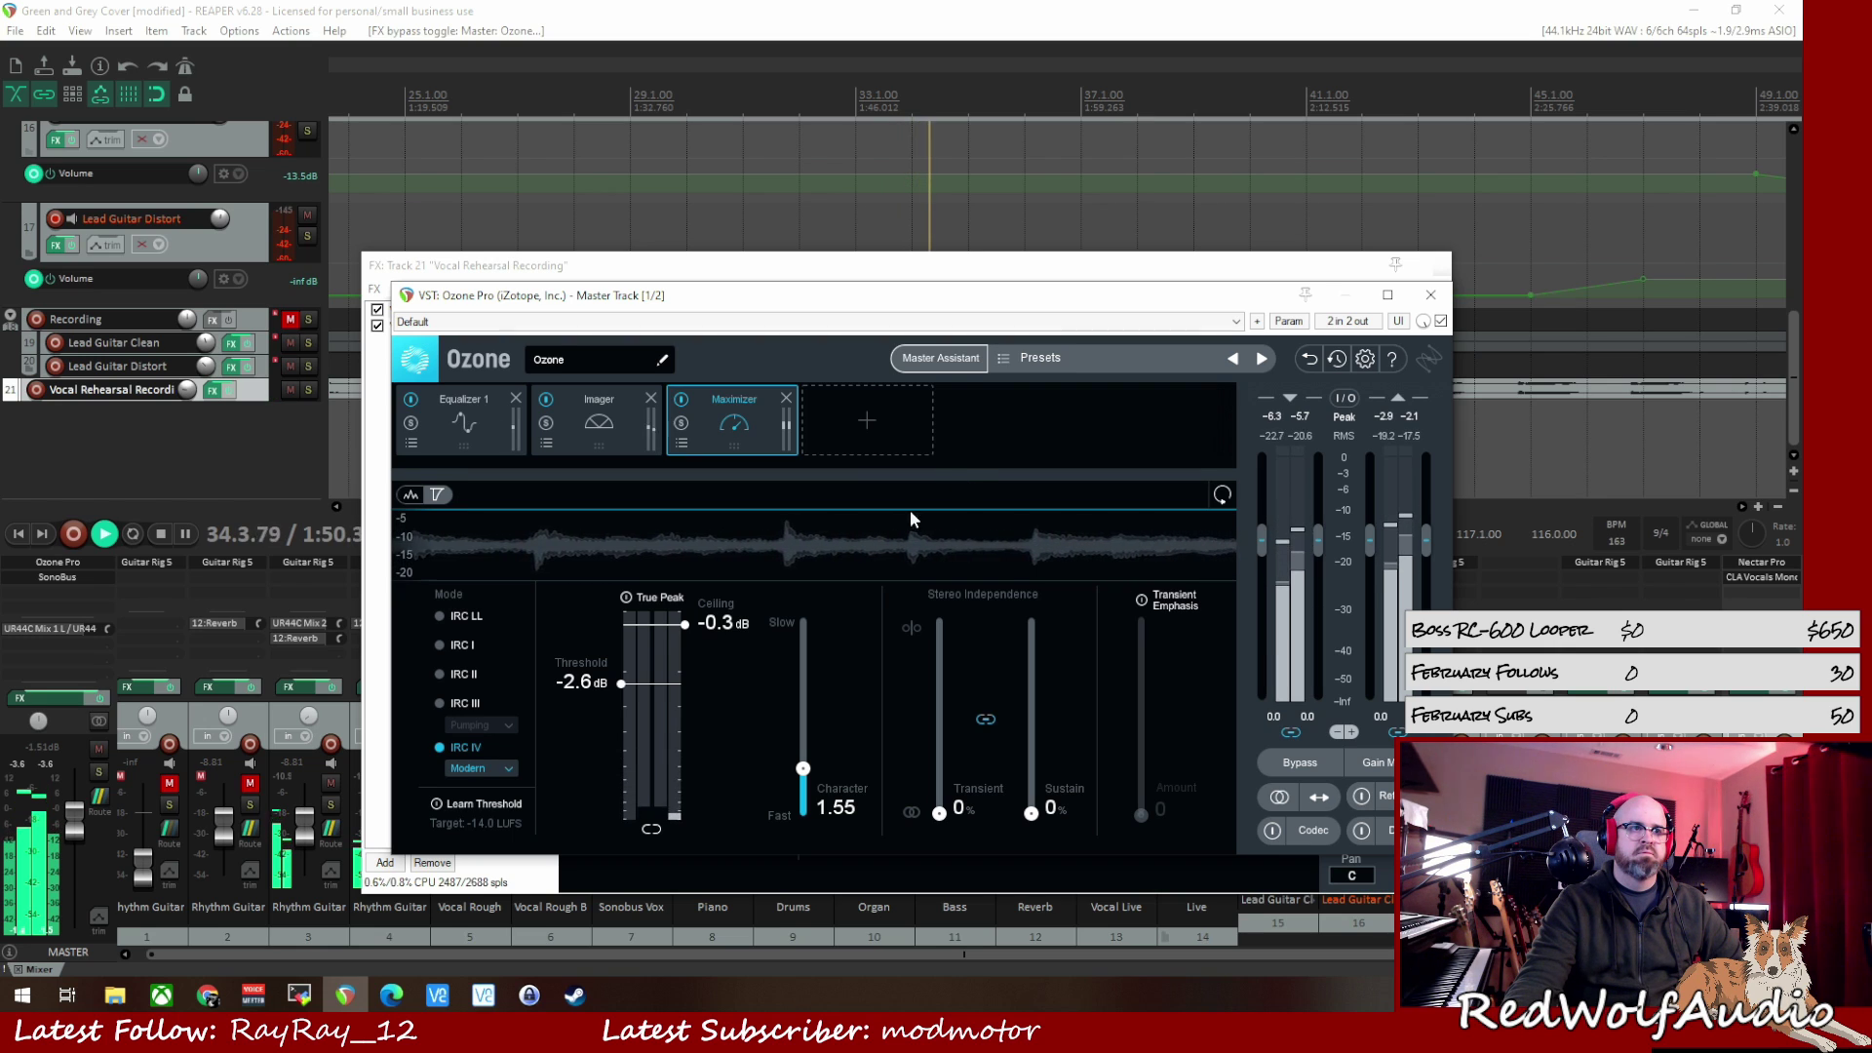
{"action": "left_click", "coordinate": [589, 404]}
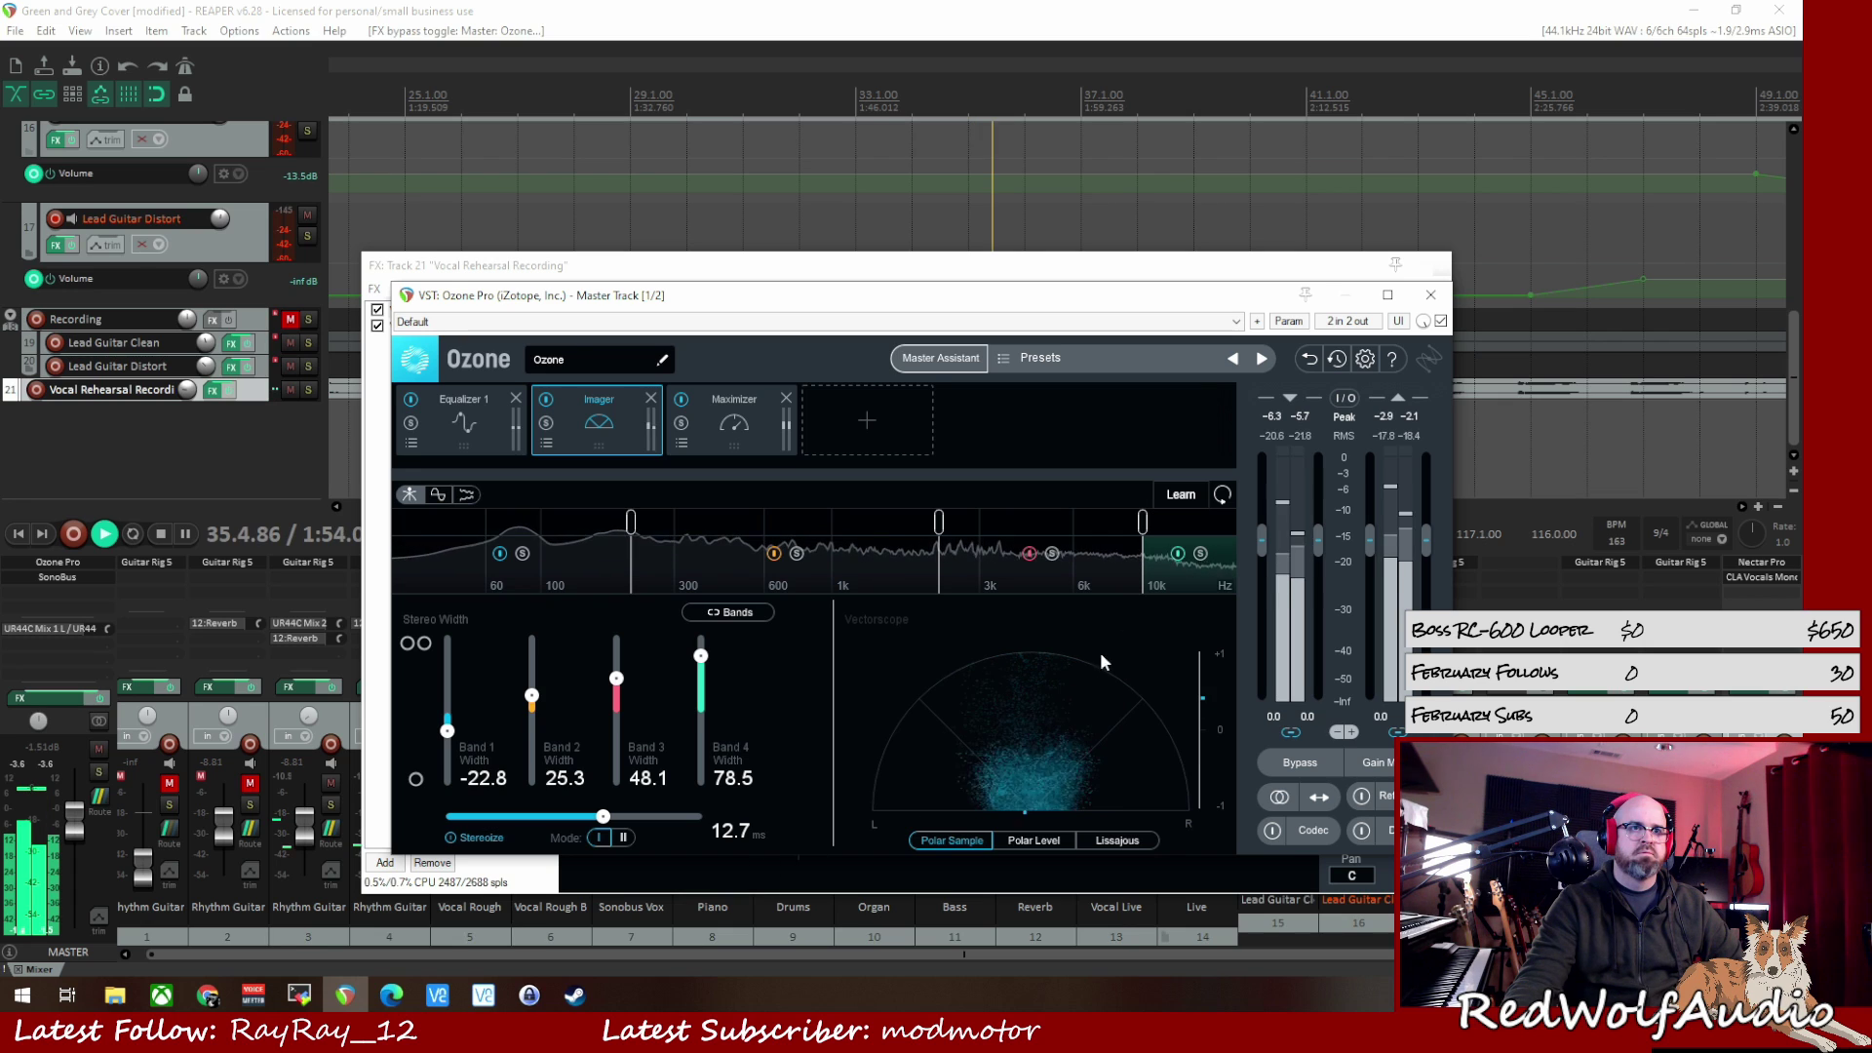
{"action": "left_click", "coordinate": [1428, 295]}
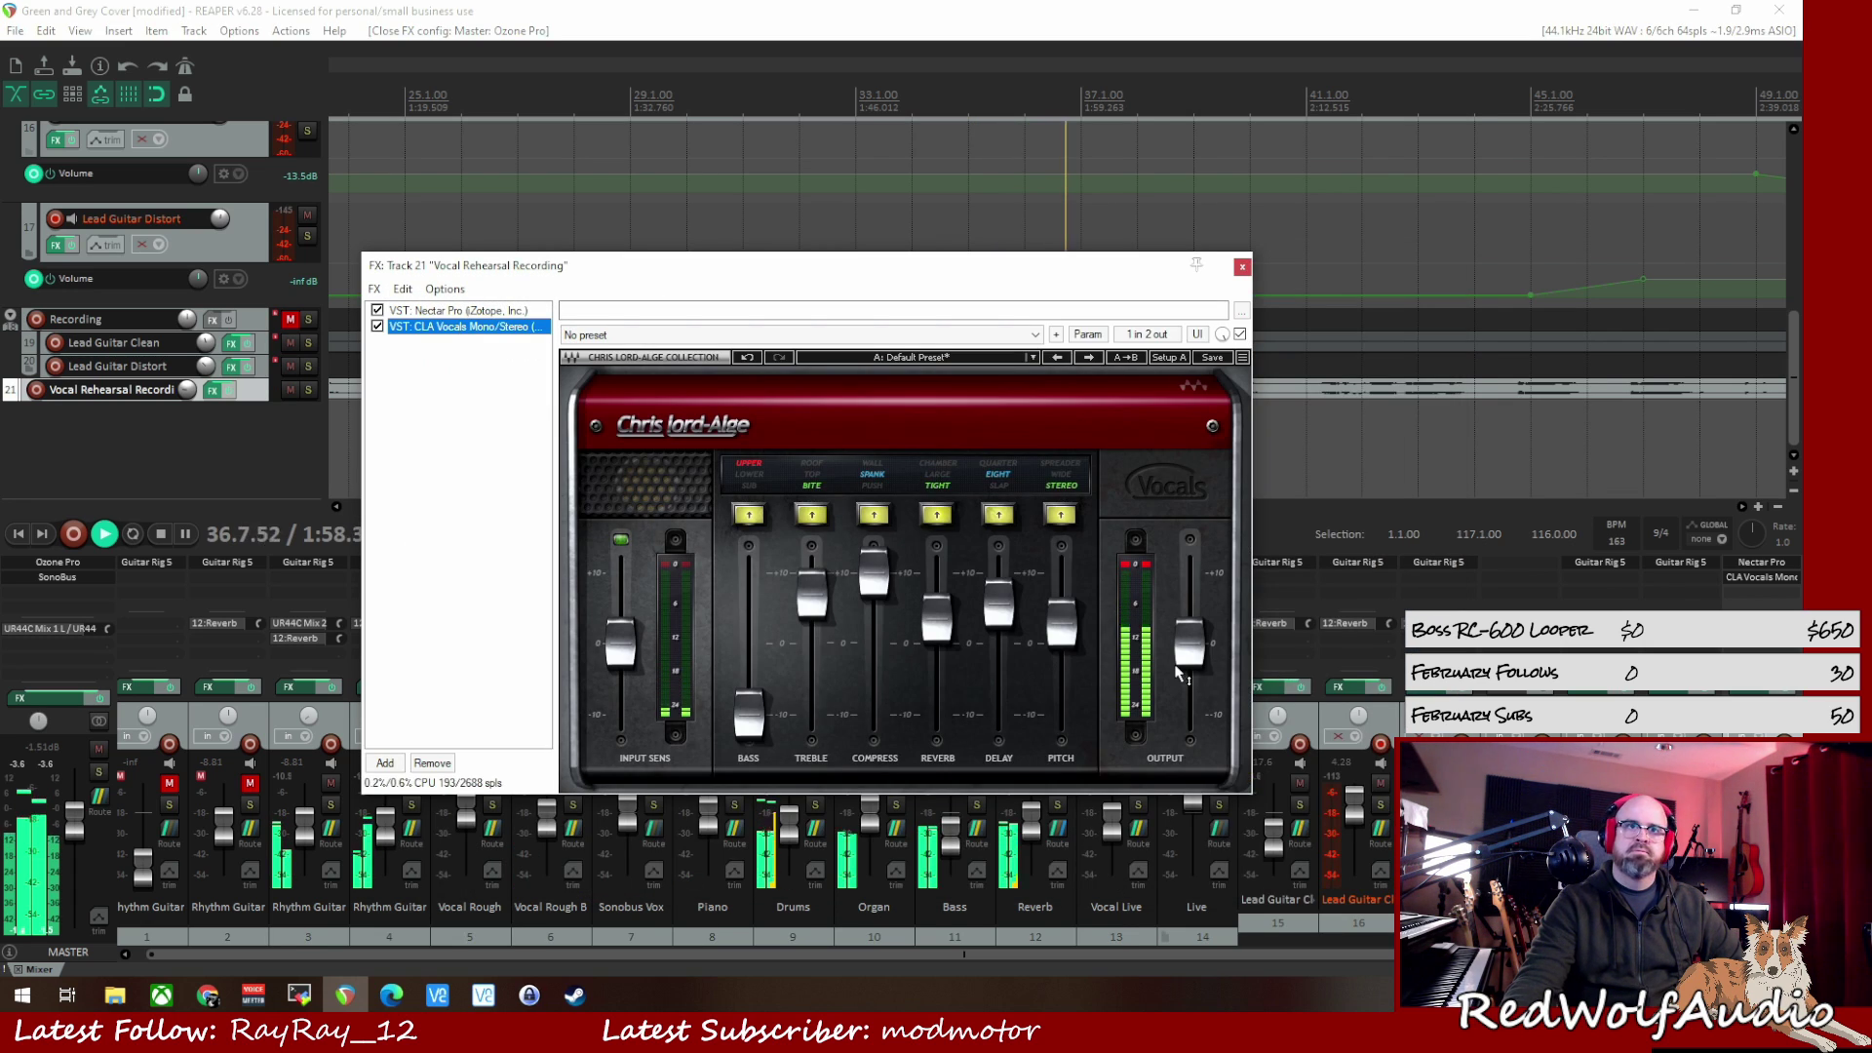
Turn off the CLA Vocals Pitch effect and adjust the vocal rehearsal track's volume against the mix.
{"action": "left_click", "coordinate": [1061, 516]}
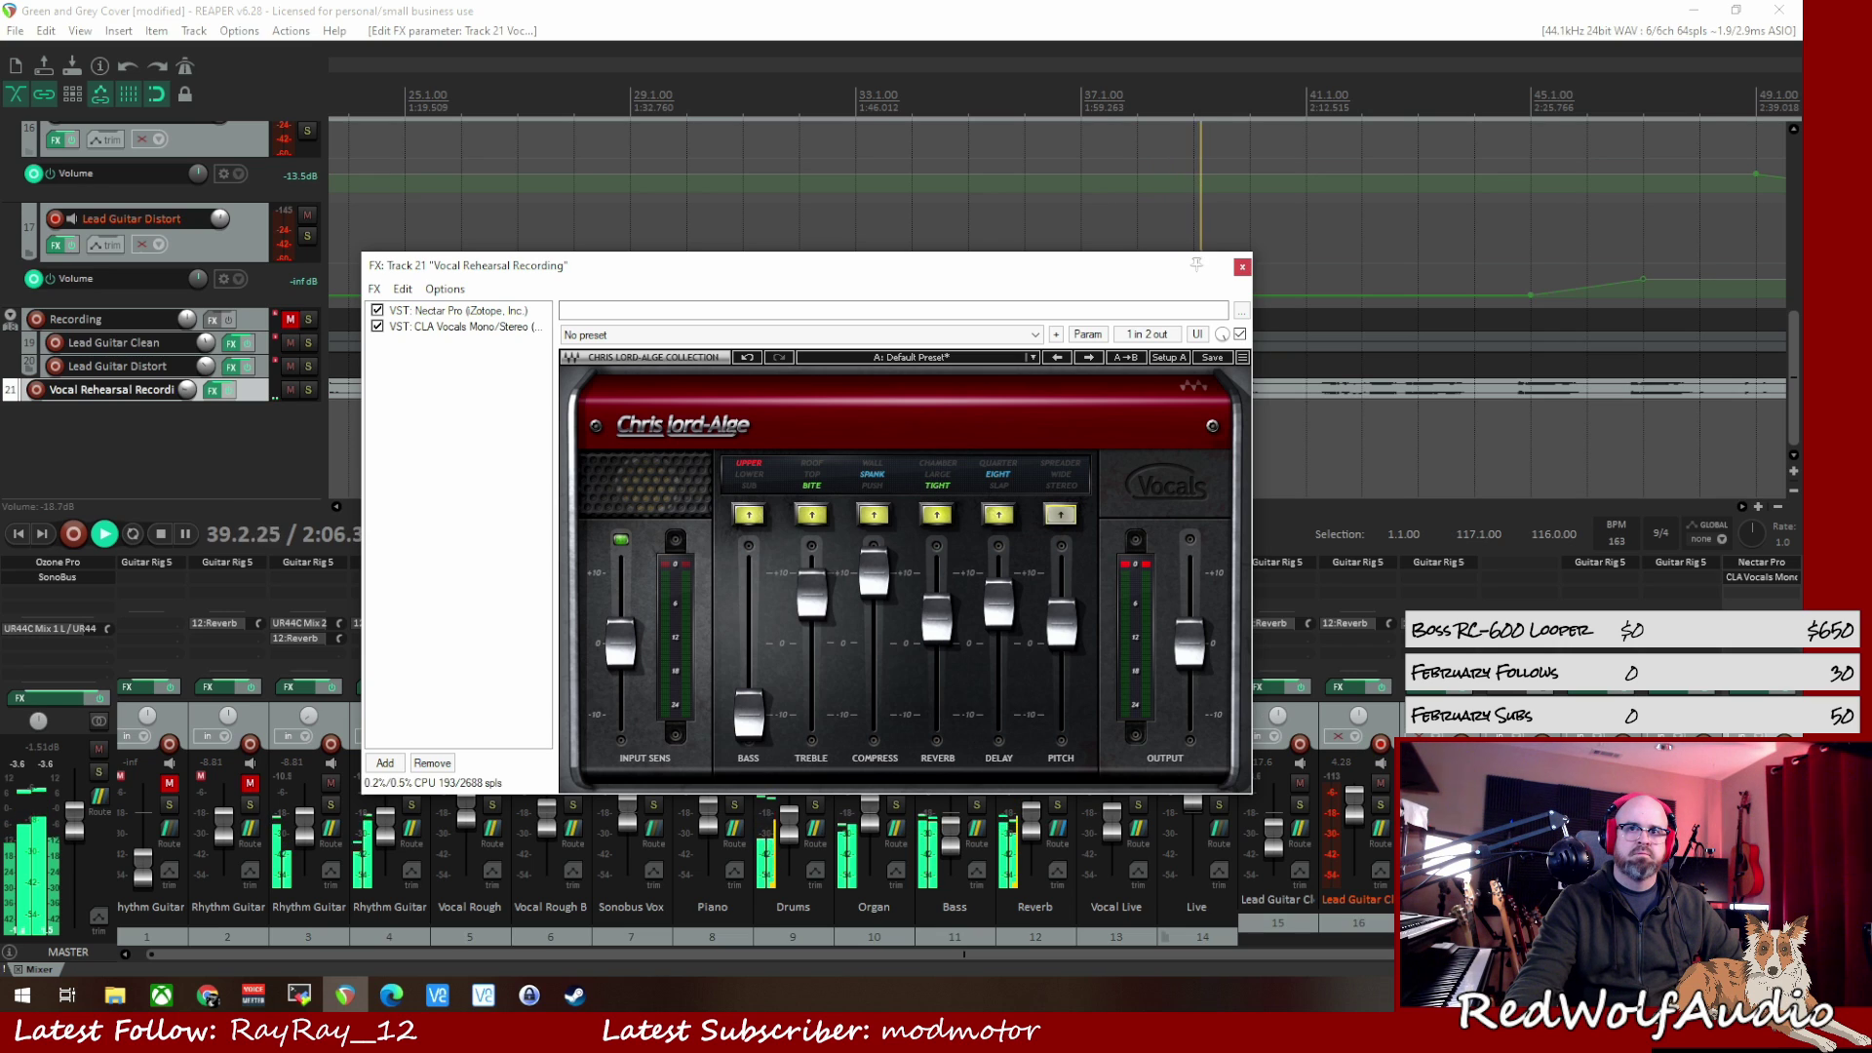
{"action": "scroll", "coordinate": [1757, 829], "scroll_direction": "down", "scroll_amount": 2}
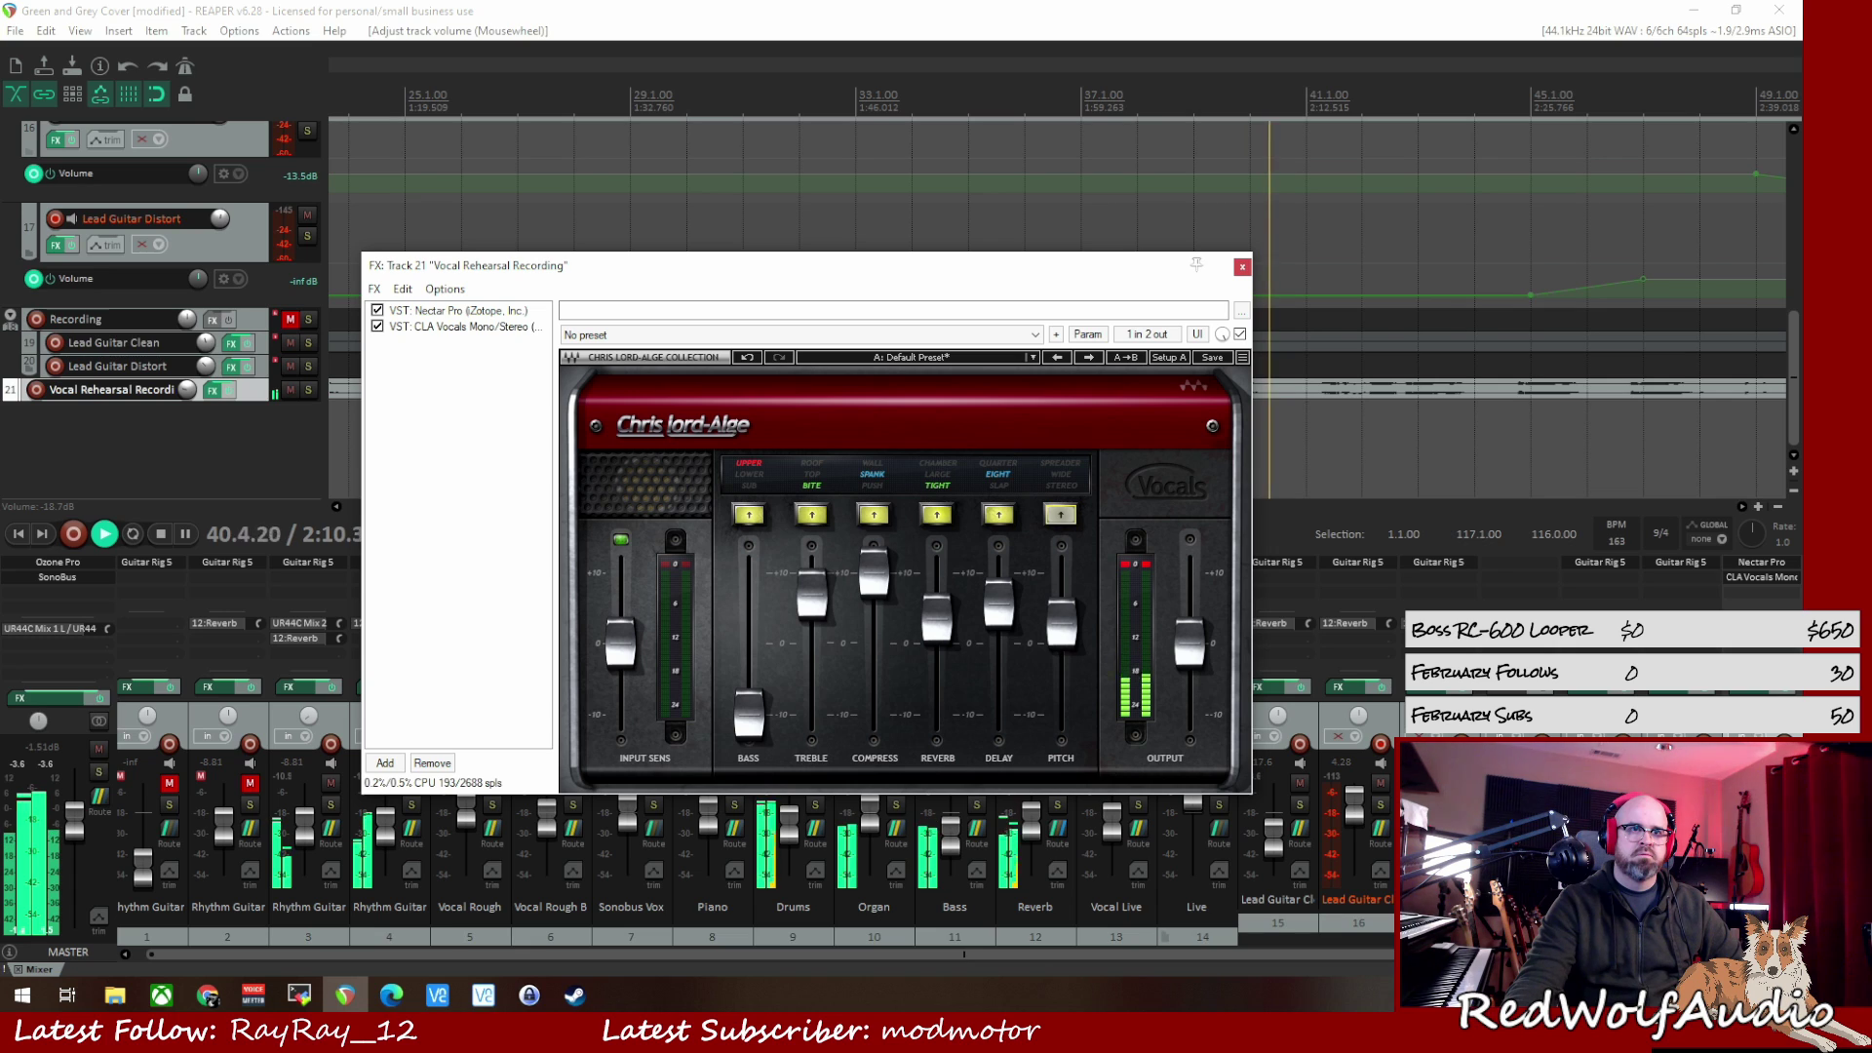
{"action": "left_click_drag", "start_coordinate": [1758, 828], "coordinate": [1758, 821]}
Raise the CLA Vocals Bass fader to about -4.4.
{"action": "left_click_drag", "start_coordinate": [749, 709], "coordinate": [758, 683]}
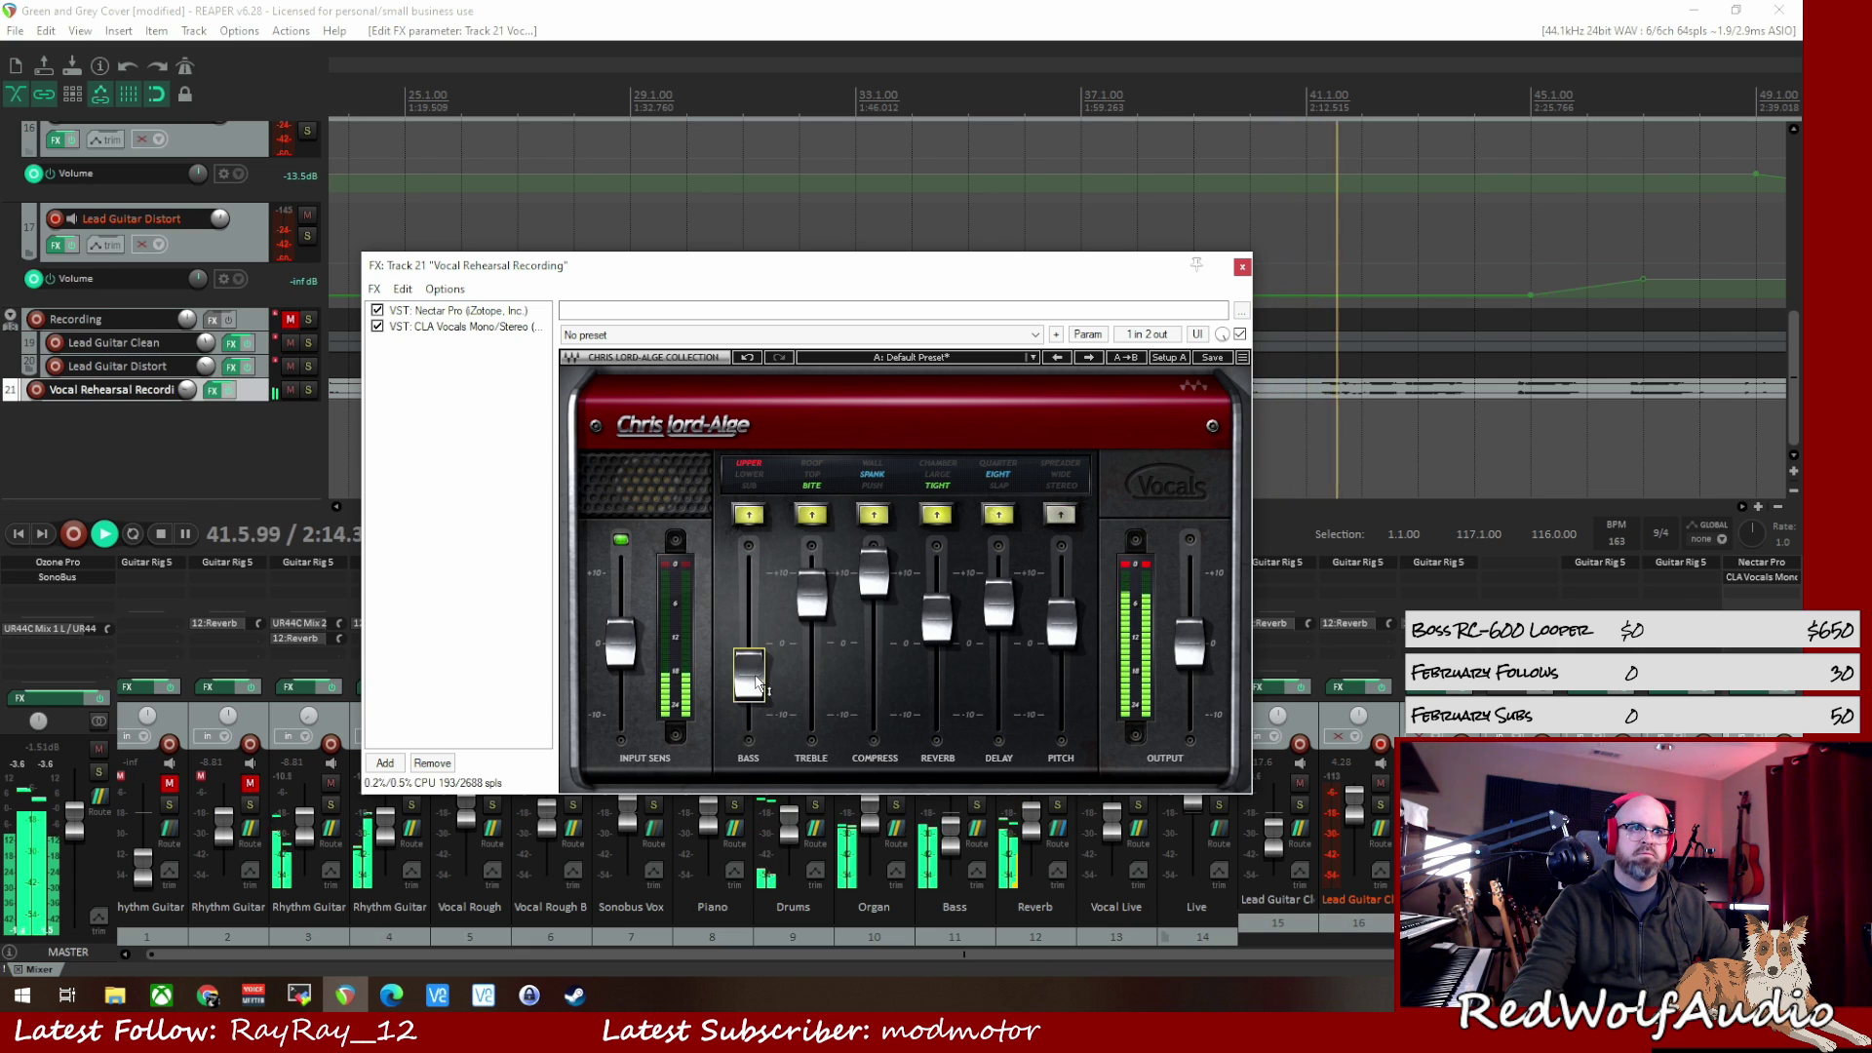
{"action": "mouse_move", "coordinate": [756, 683]}
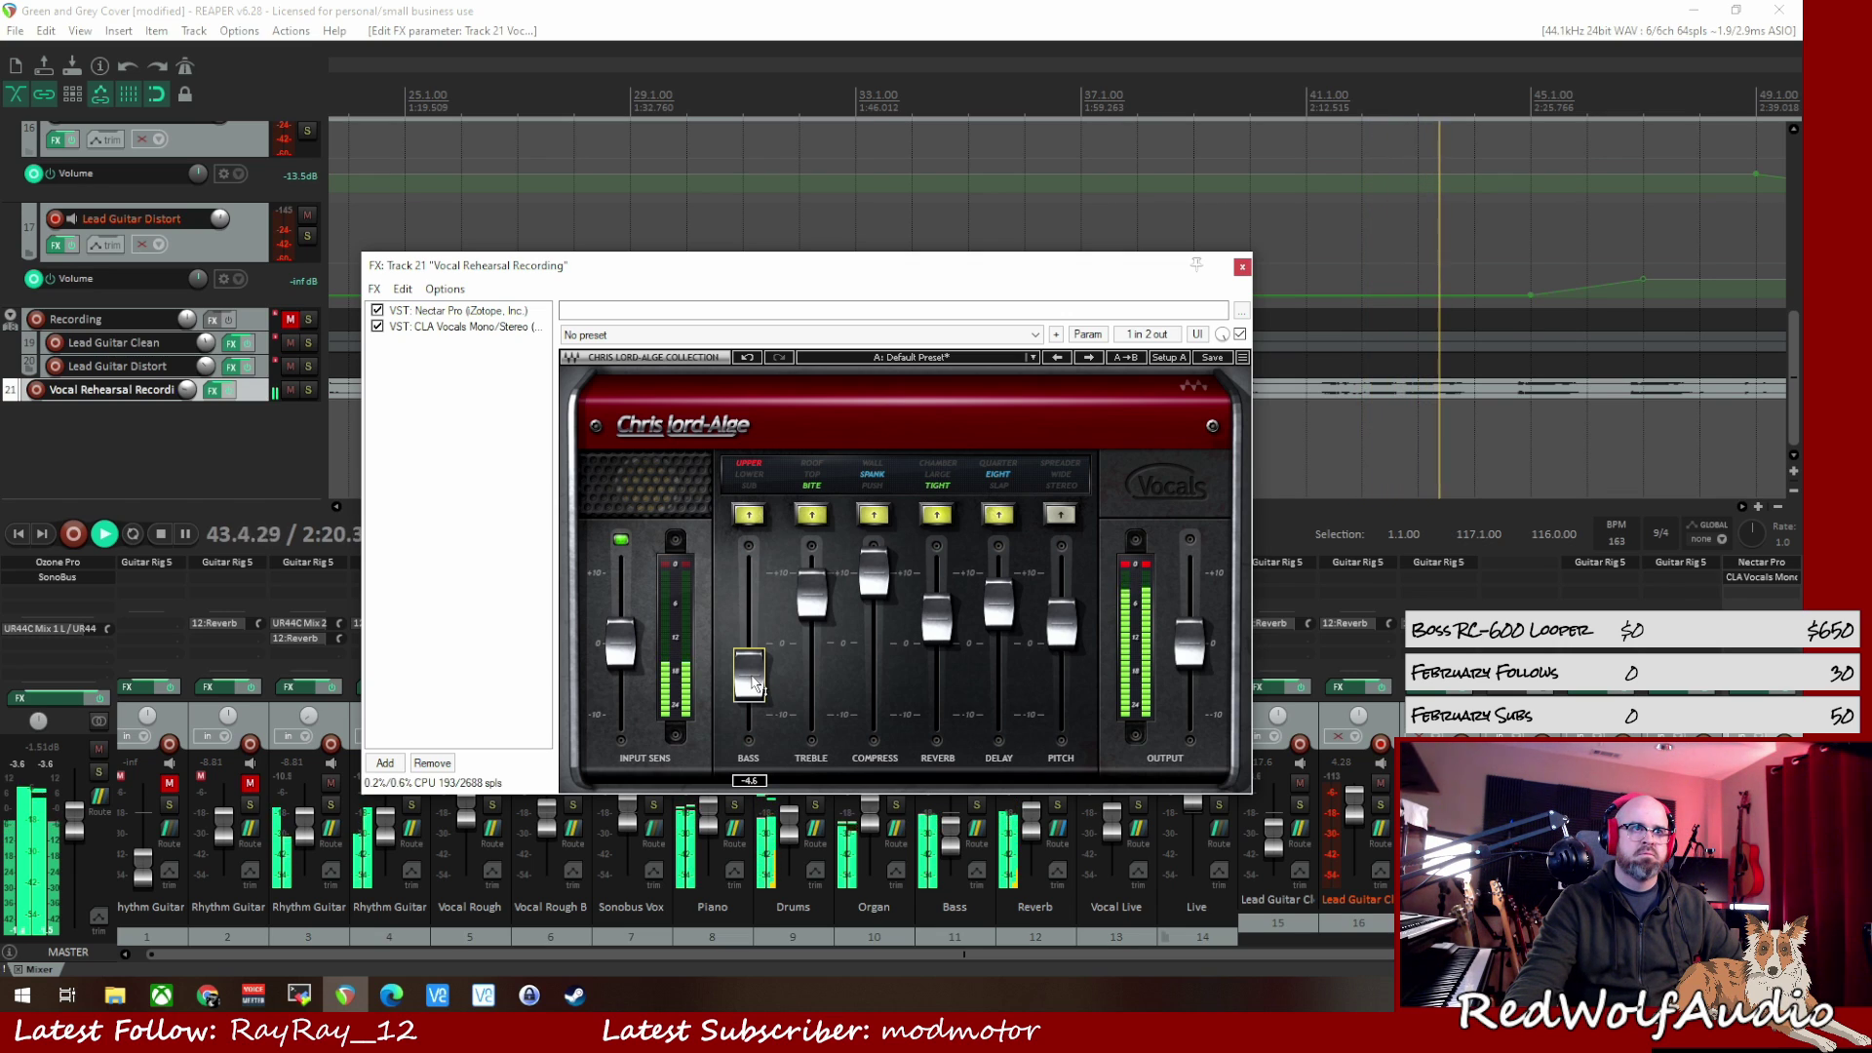
{"action": "scroll", "coordinate": [755, 683], "scroll_direction": "up", "scroll_amount": 1}
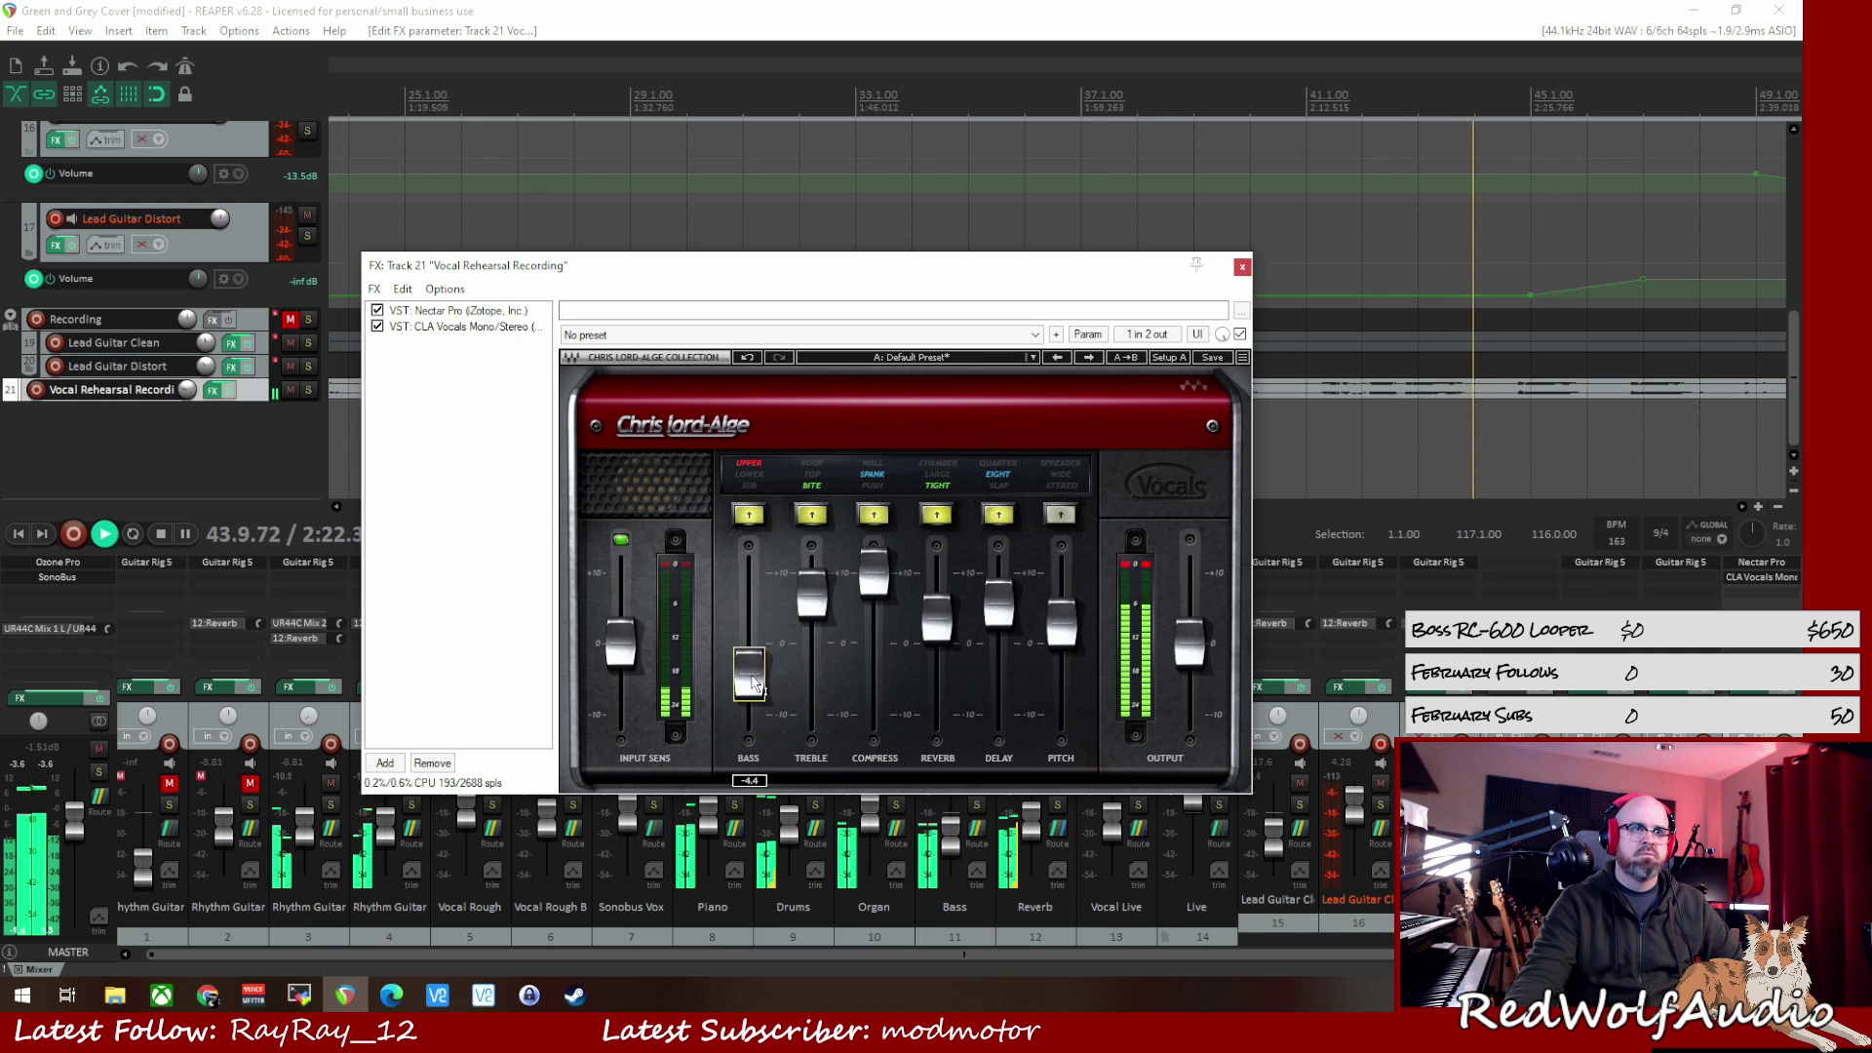
{"action": "scroll", "coordinate": [748, 673], "scroll_direction": "down", "scroll_amount": 1}
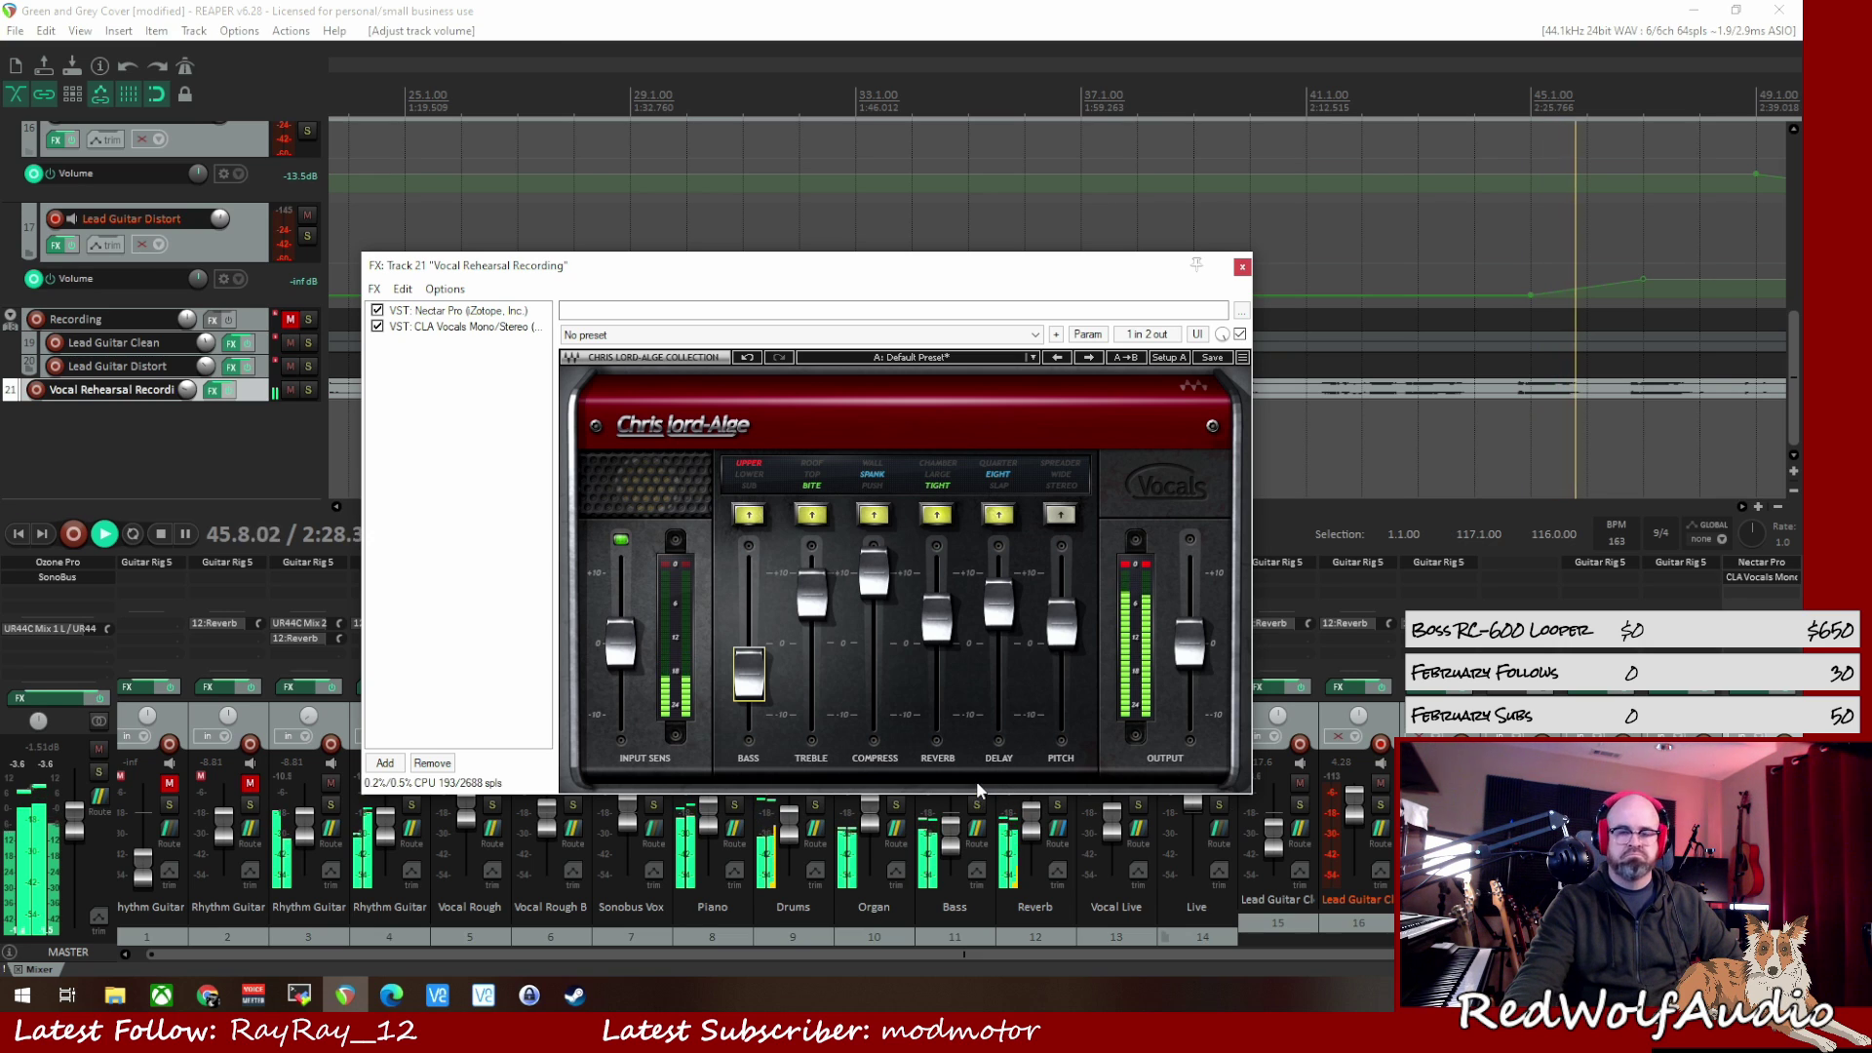
Stop playback, return to the project start, and replay the mix with the effects window moved aside.
{"action": "key", "text": "space"}
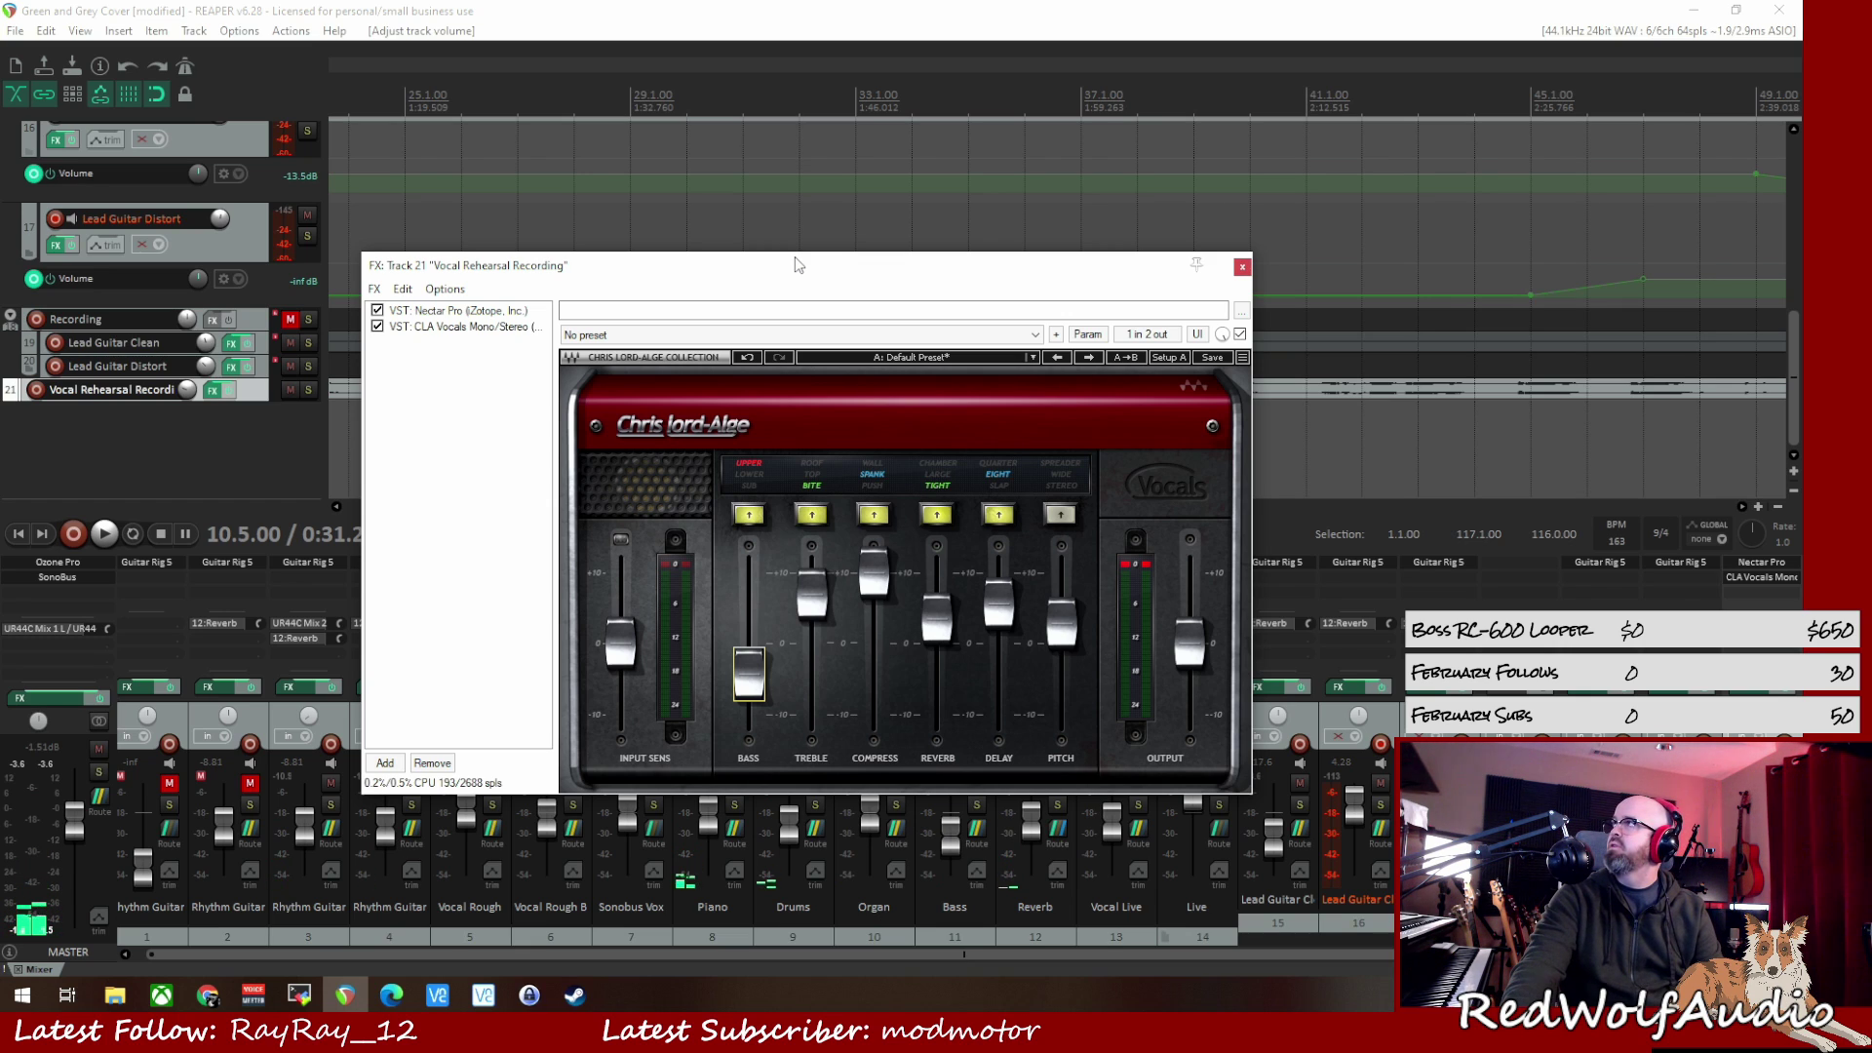
{"action": "left_click", "coordinate": [698, 8]}
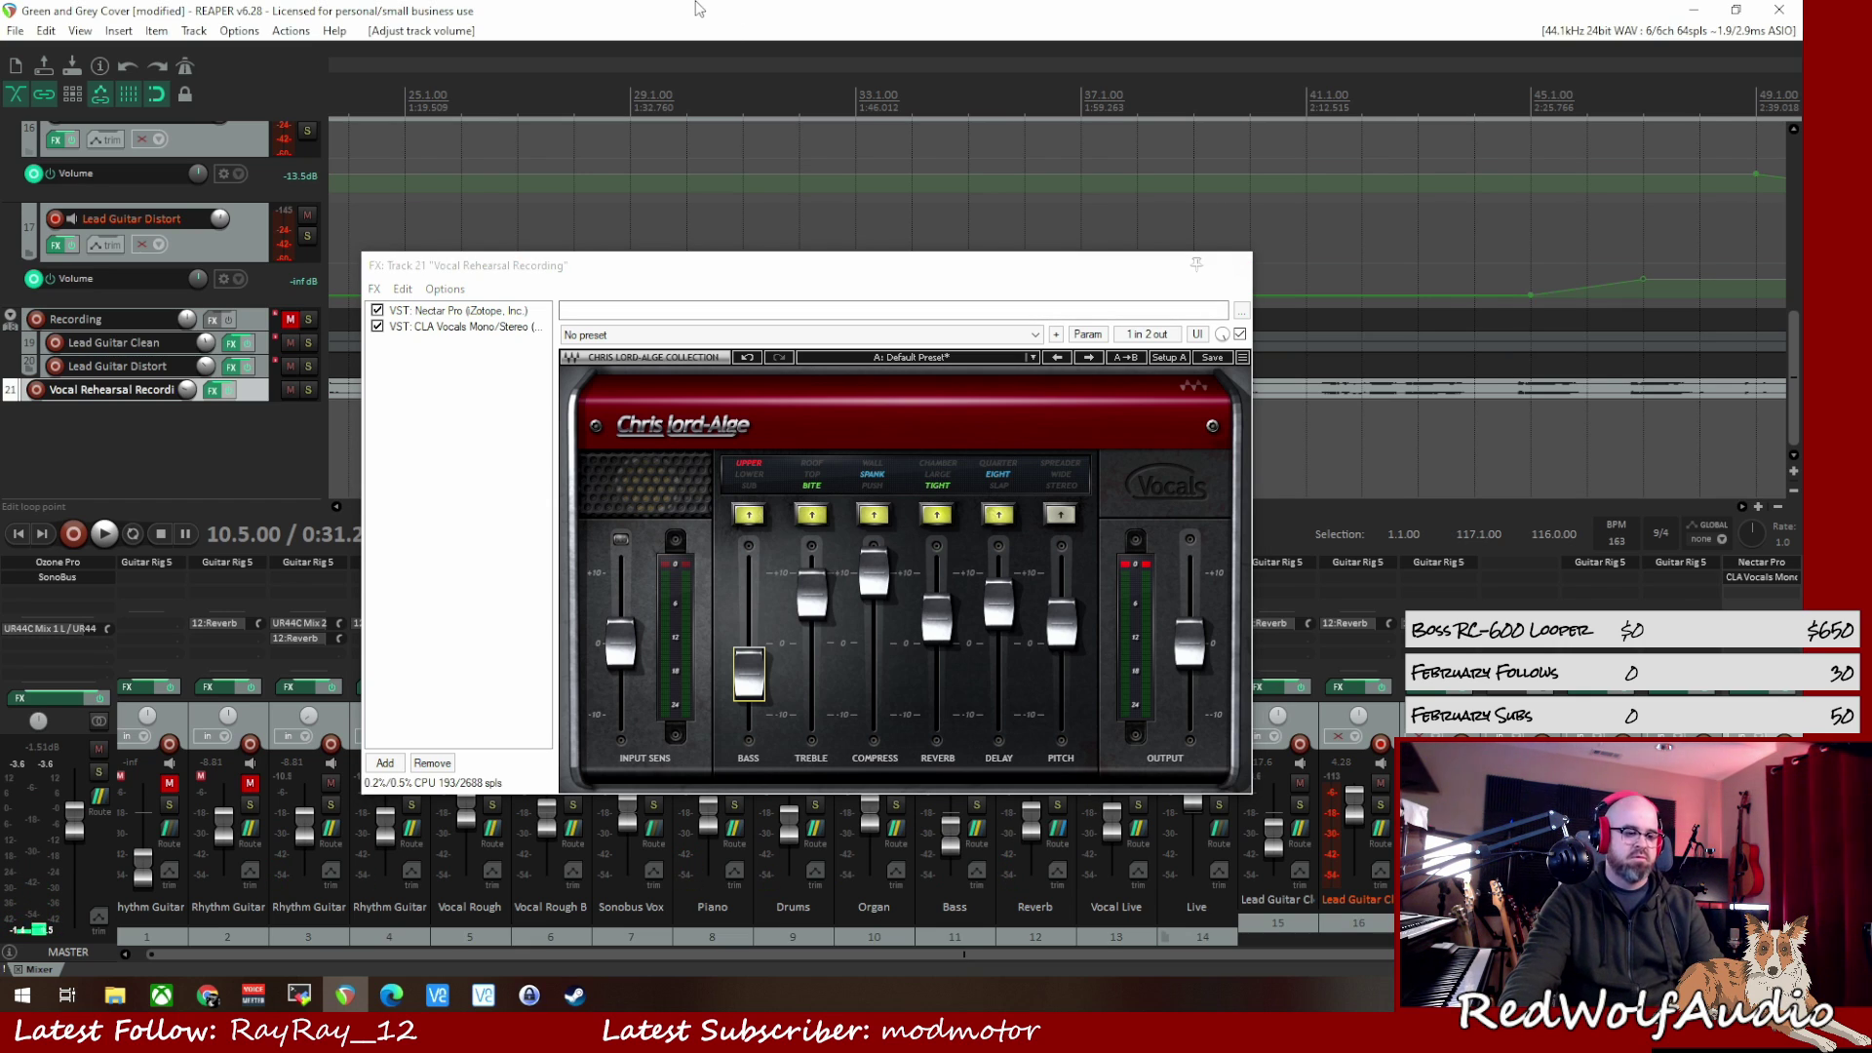
{"action": "key", "text": "Home"}
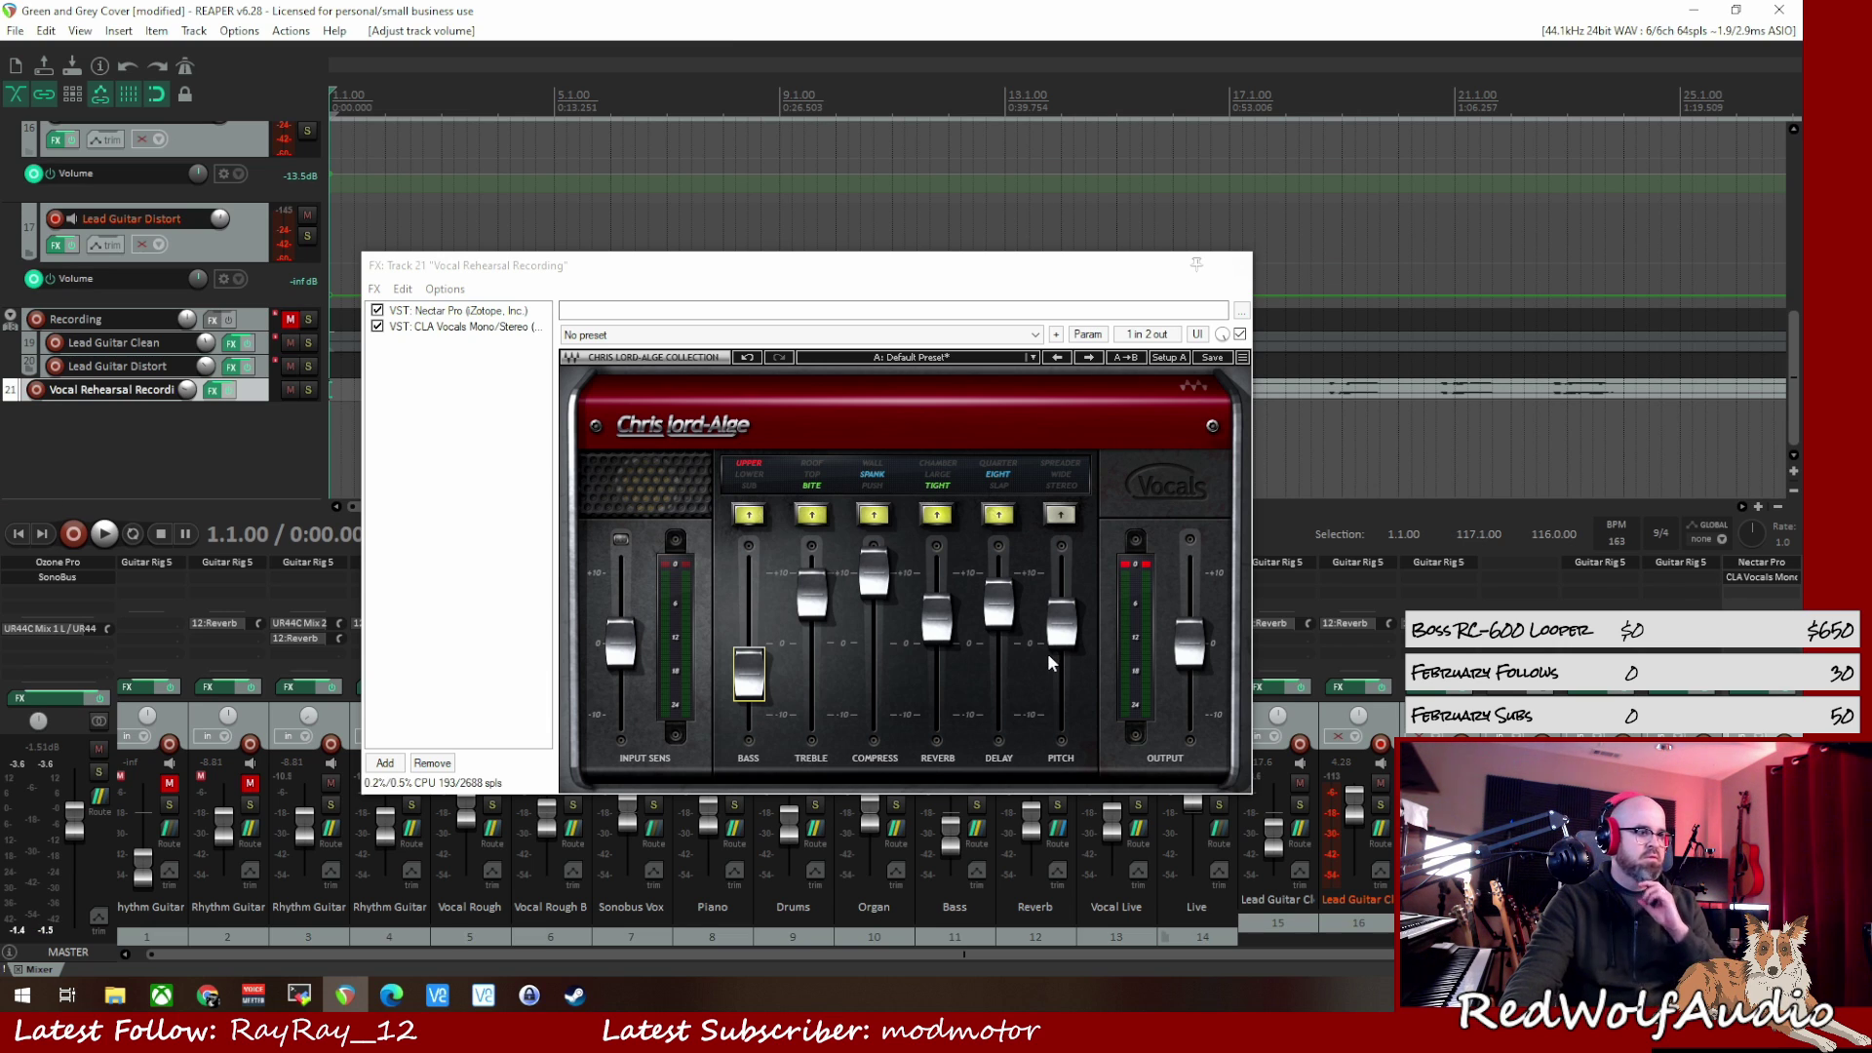
{"action": "left_click_drag", "start_coordinate": [965, 276], "coordinate": [821, 340]}
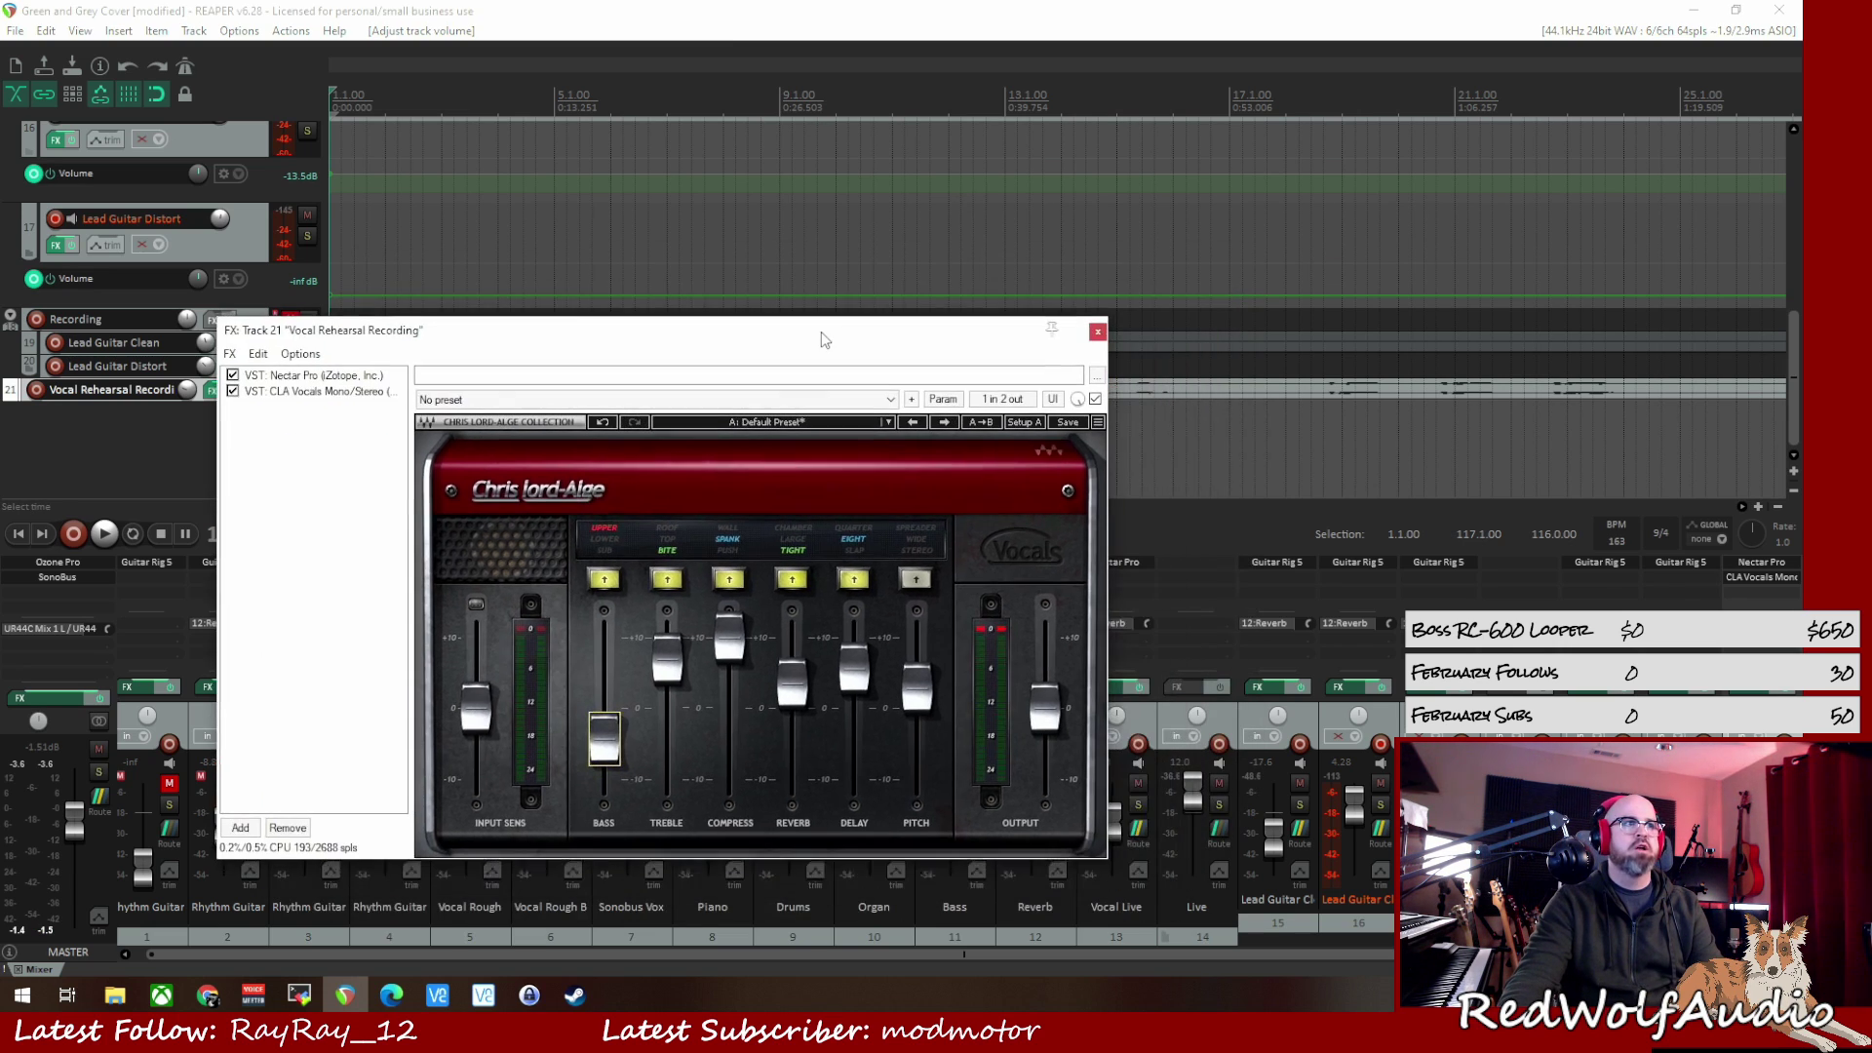
{"action": "left_click", "coordinate": [1045, 8]}
{"action": "key", "text": "space"}
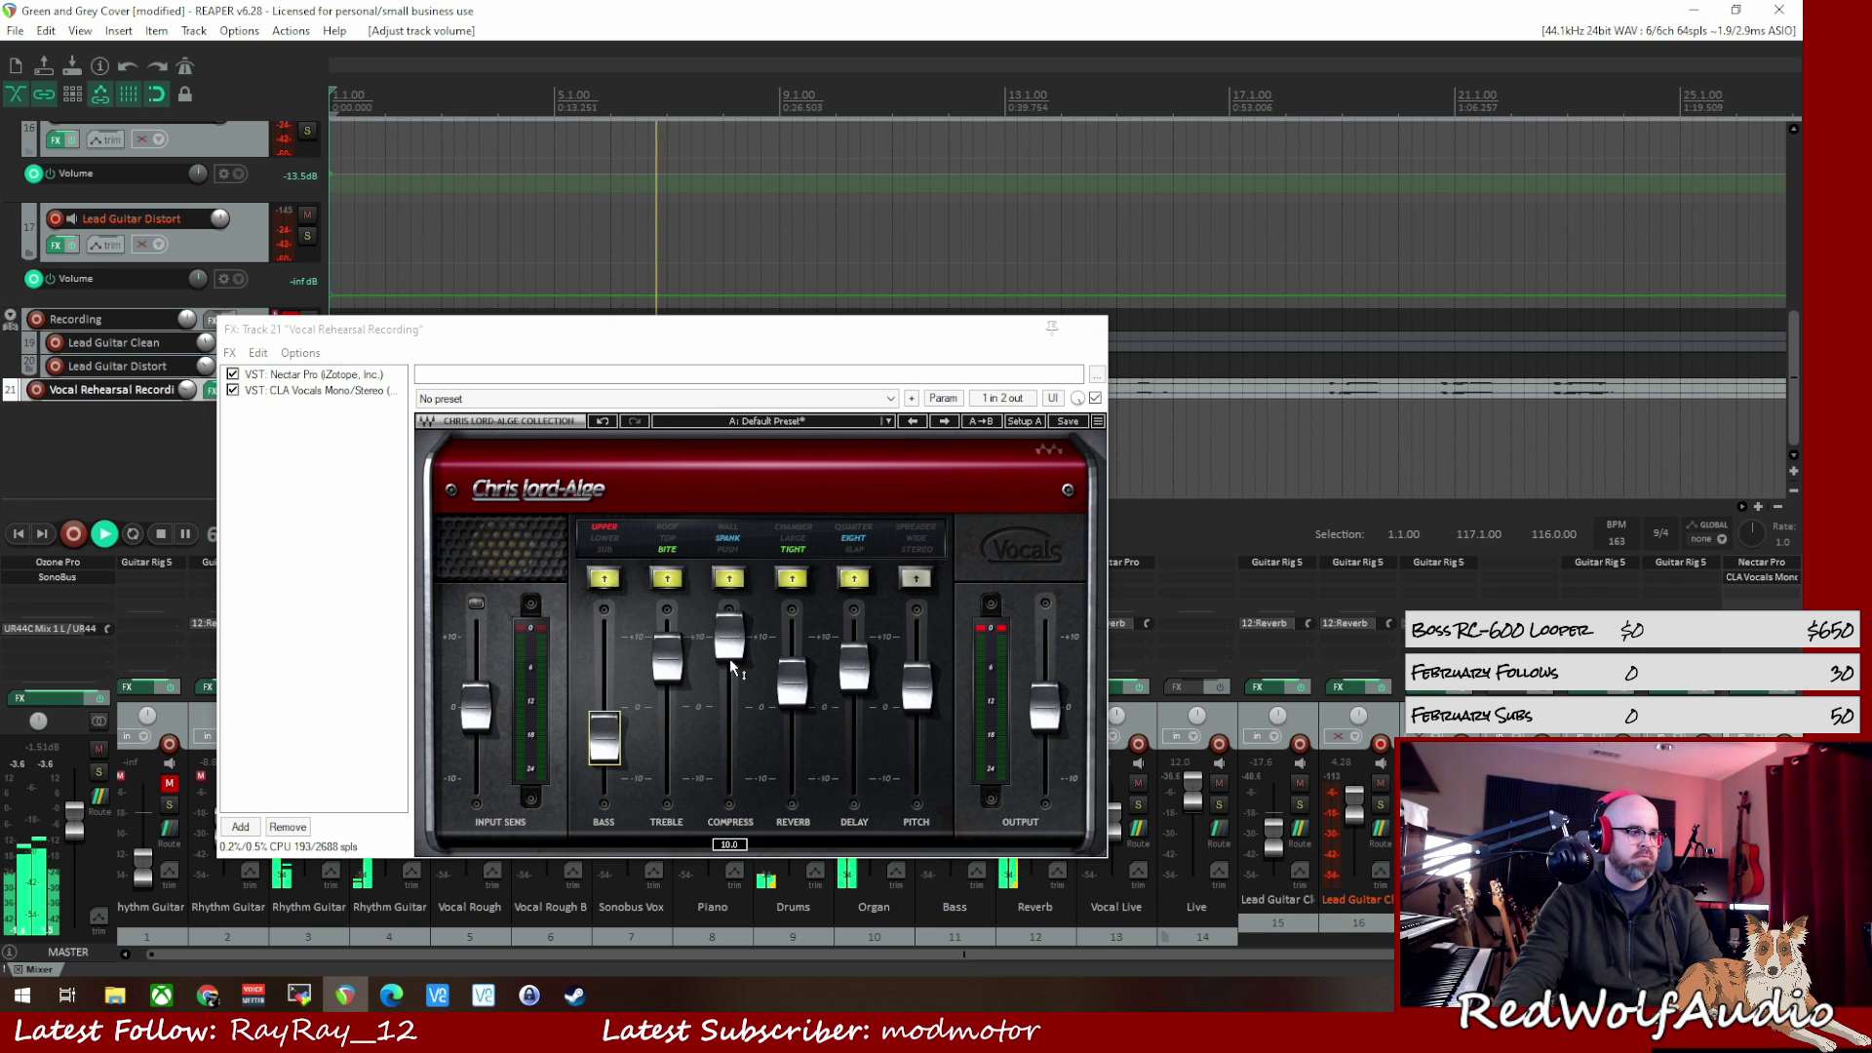
Stop playback, close the vocal track's effects window, replay from the project start, and save the project.
{"action": "left_click", "coordinate": [769, 331]}
{"action": "key", "text": "space"}
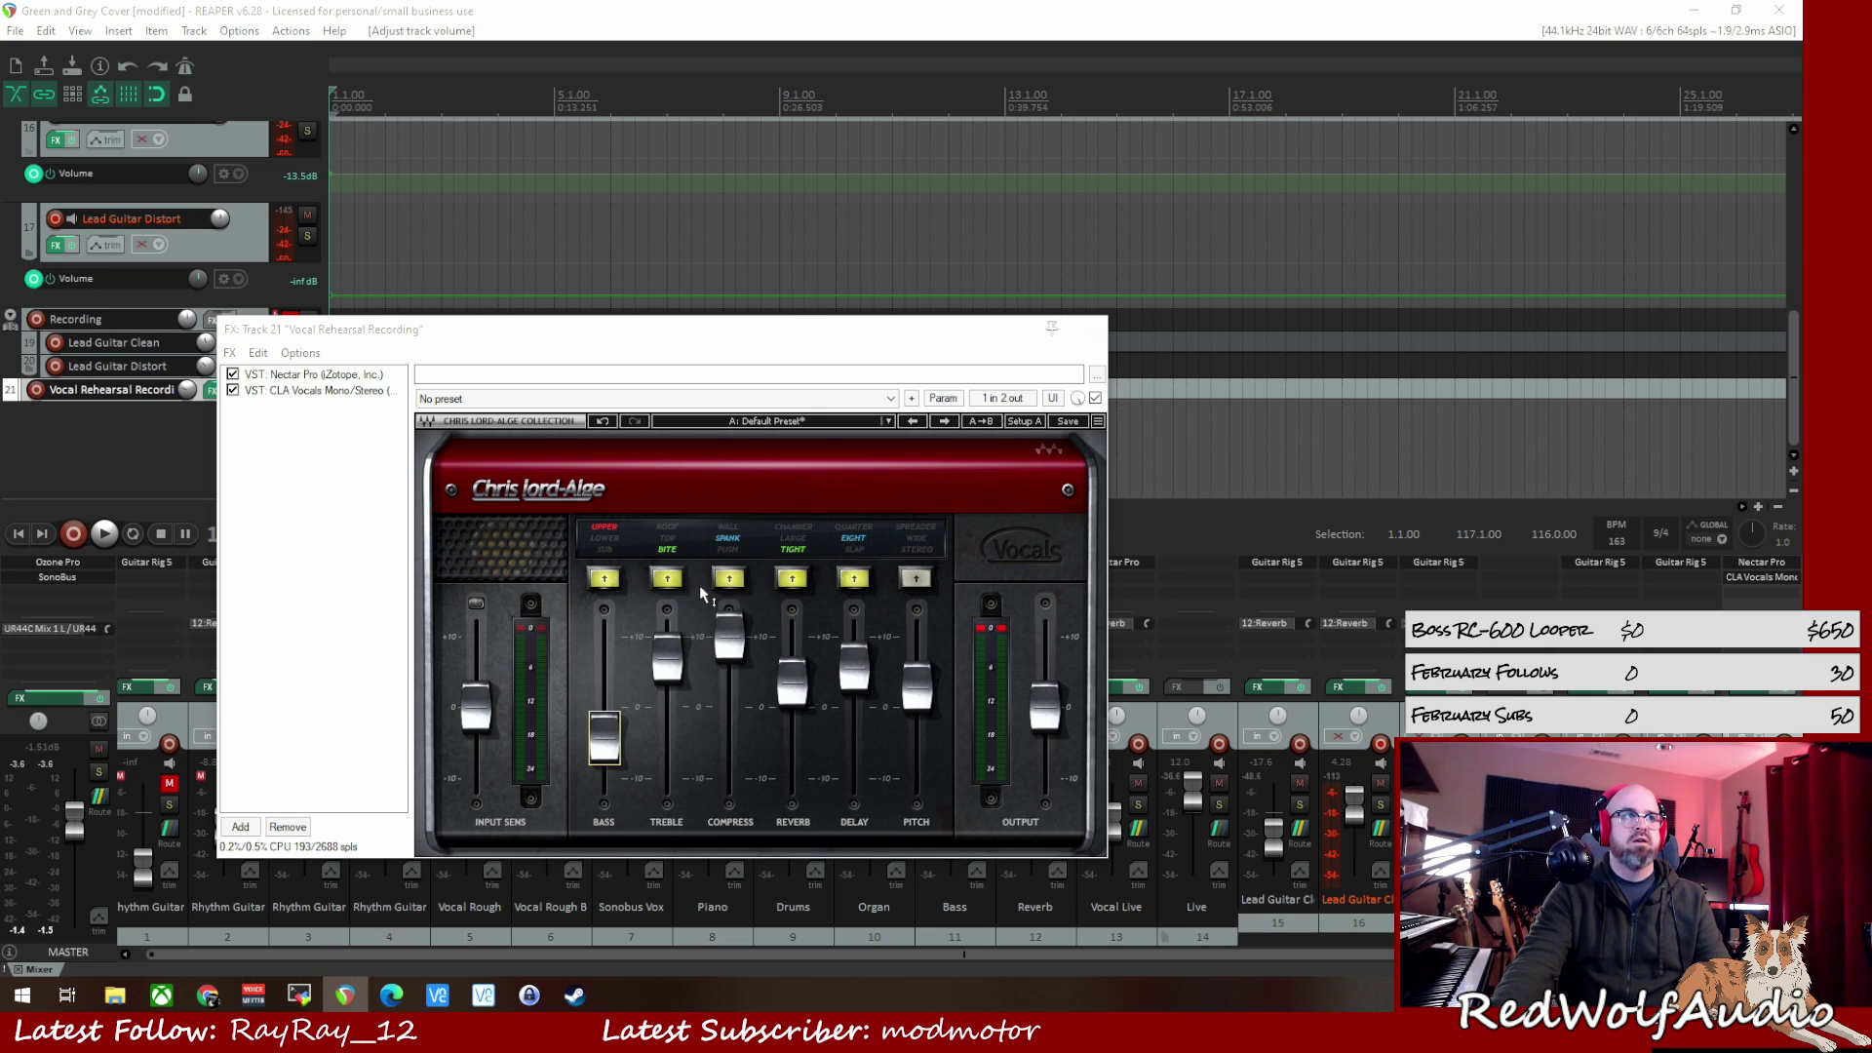
{"action": "left_click", "coordinate": [862, 331]}
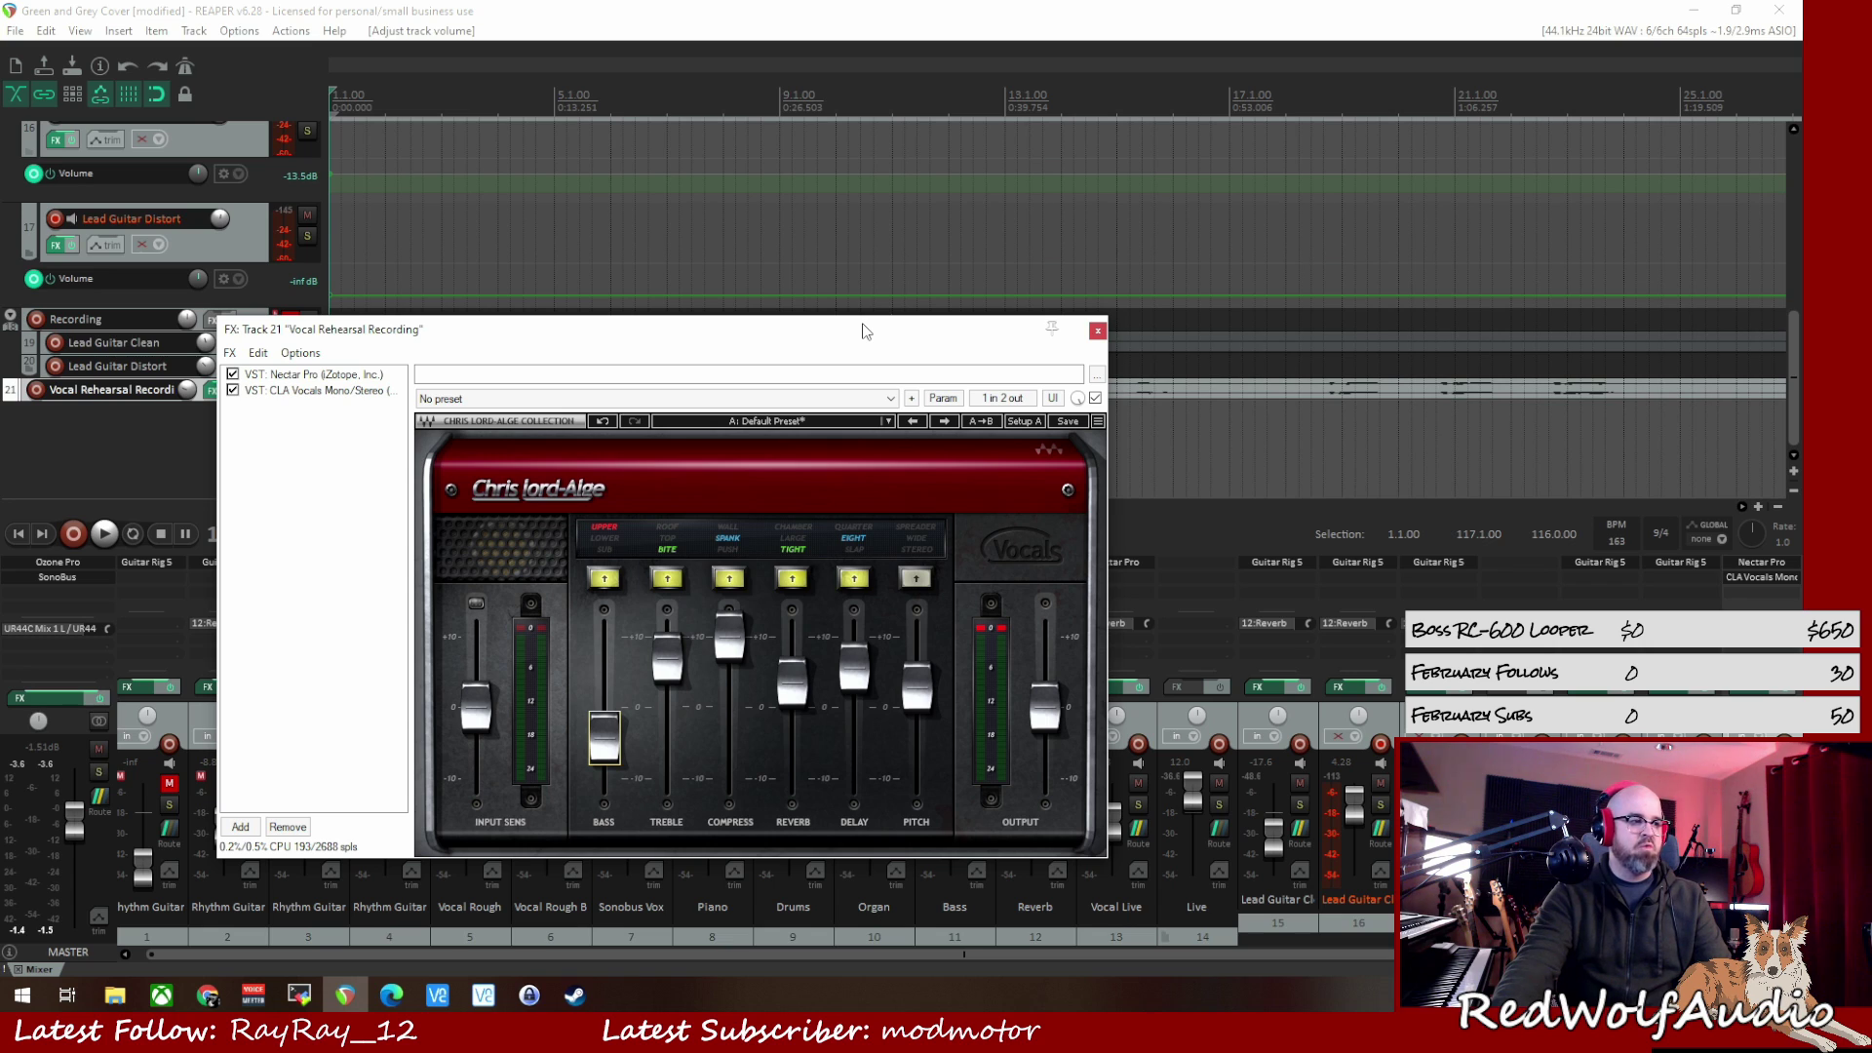
{"action": "left_click", "coordinate": [1097, 330]}
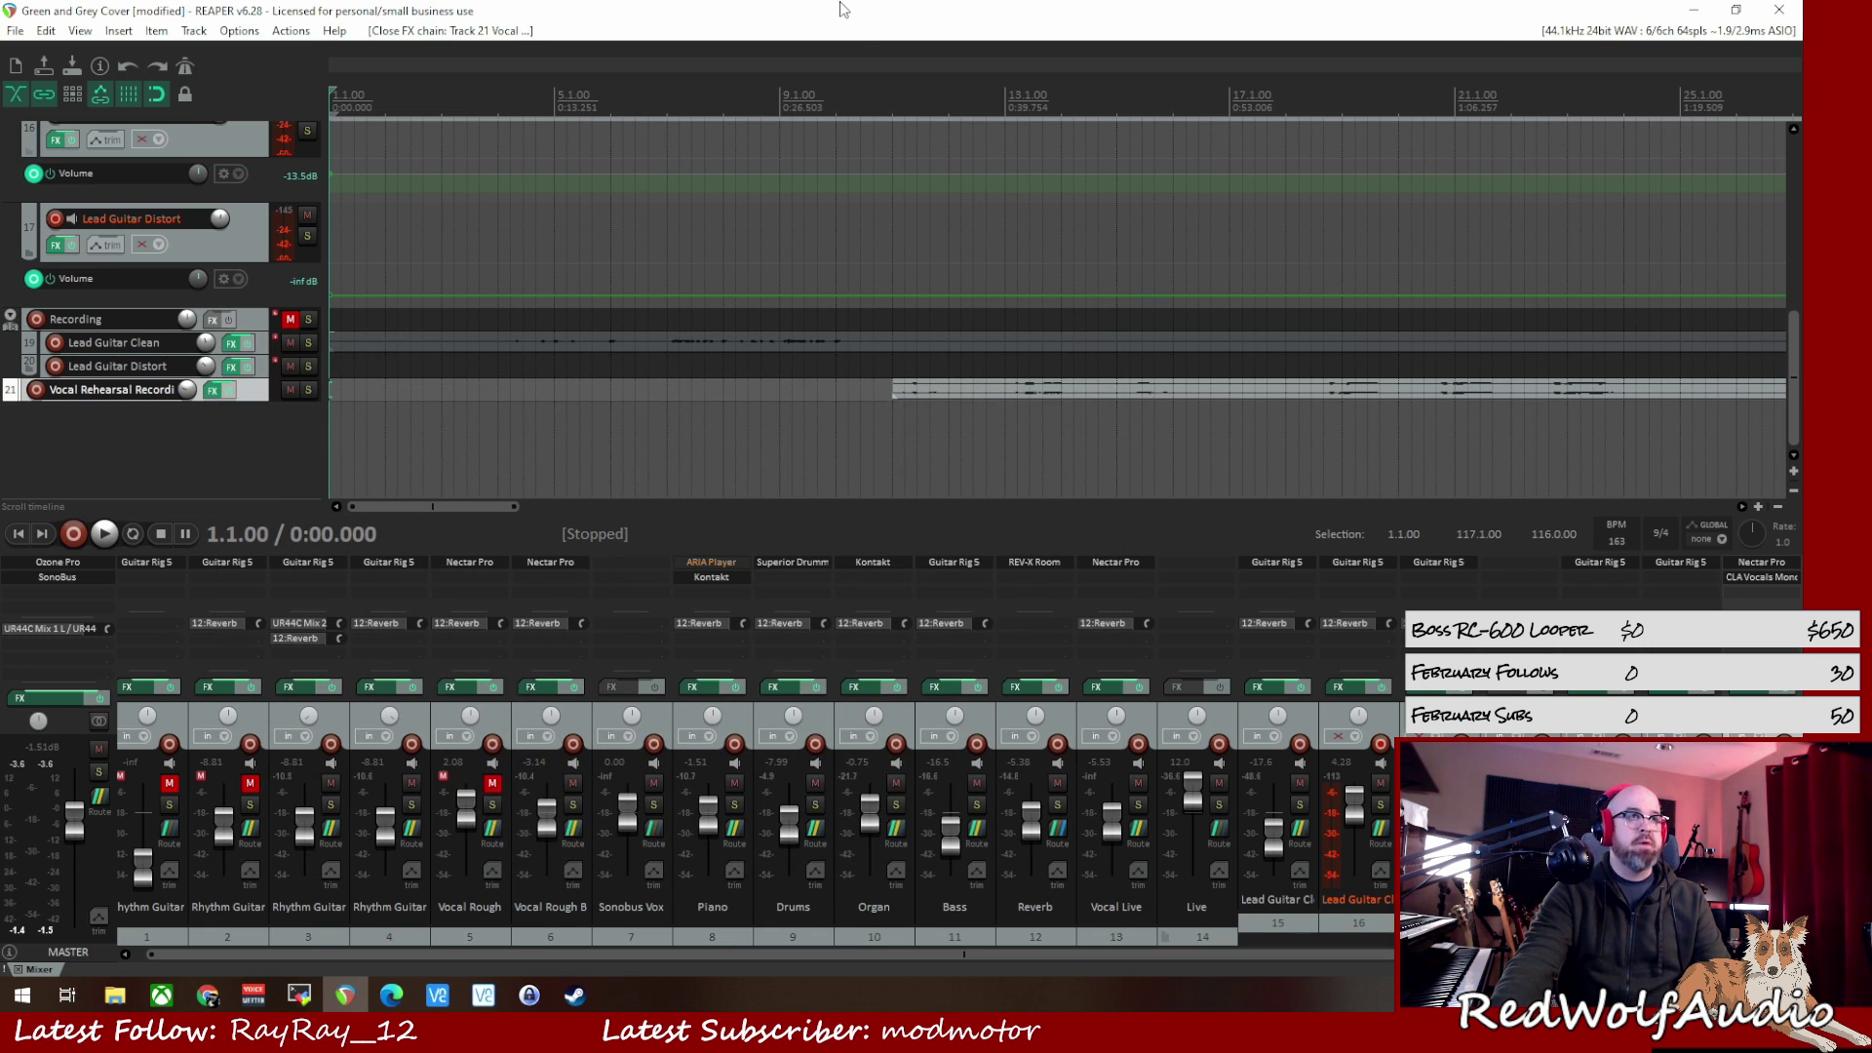
{"action": "key", "text": "space"}
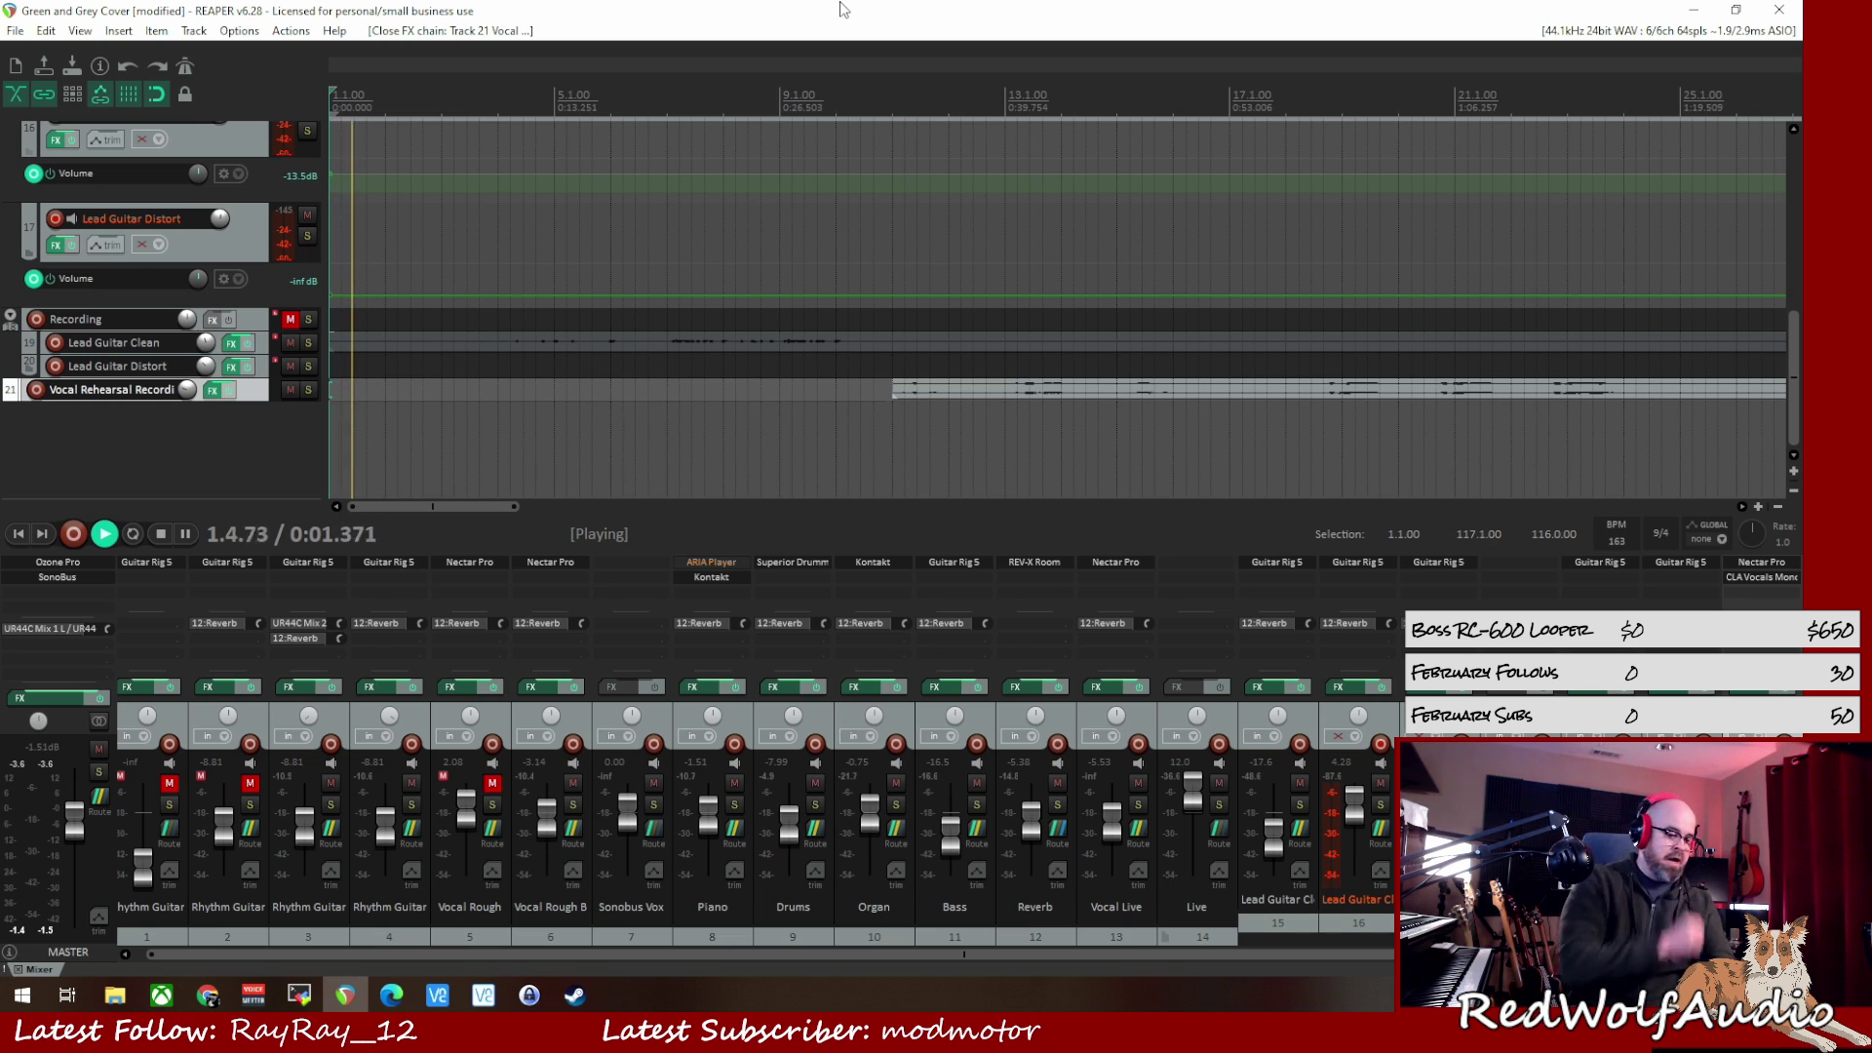
{"action": "key", "text": "ctrl+s"}
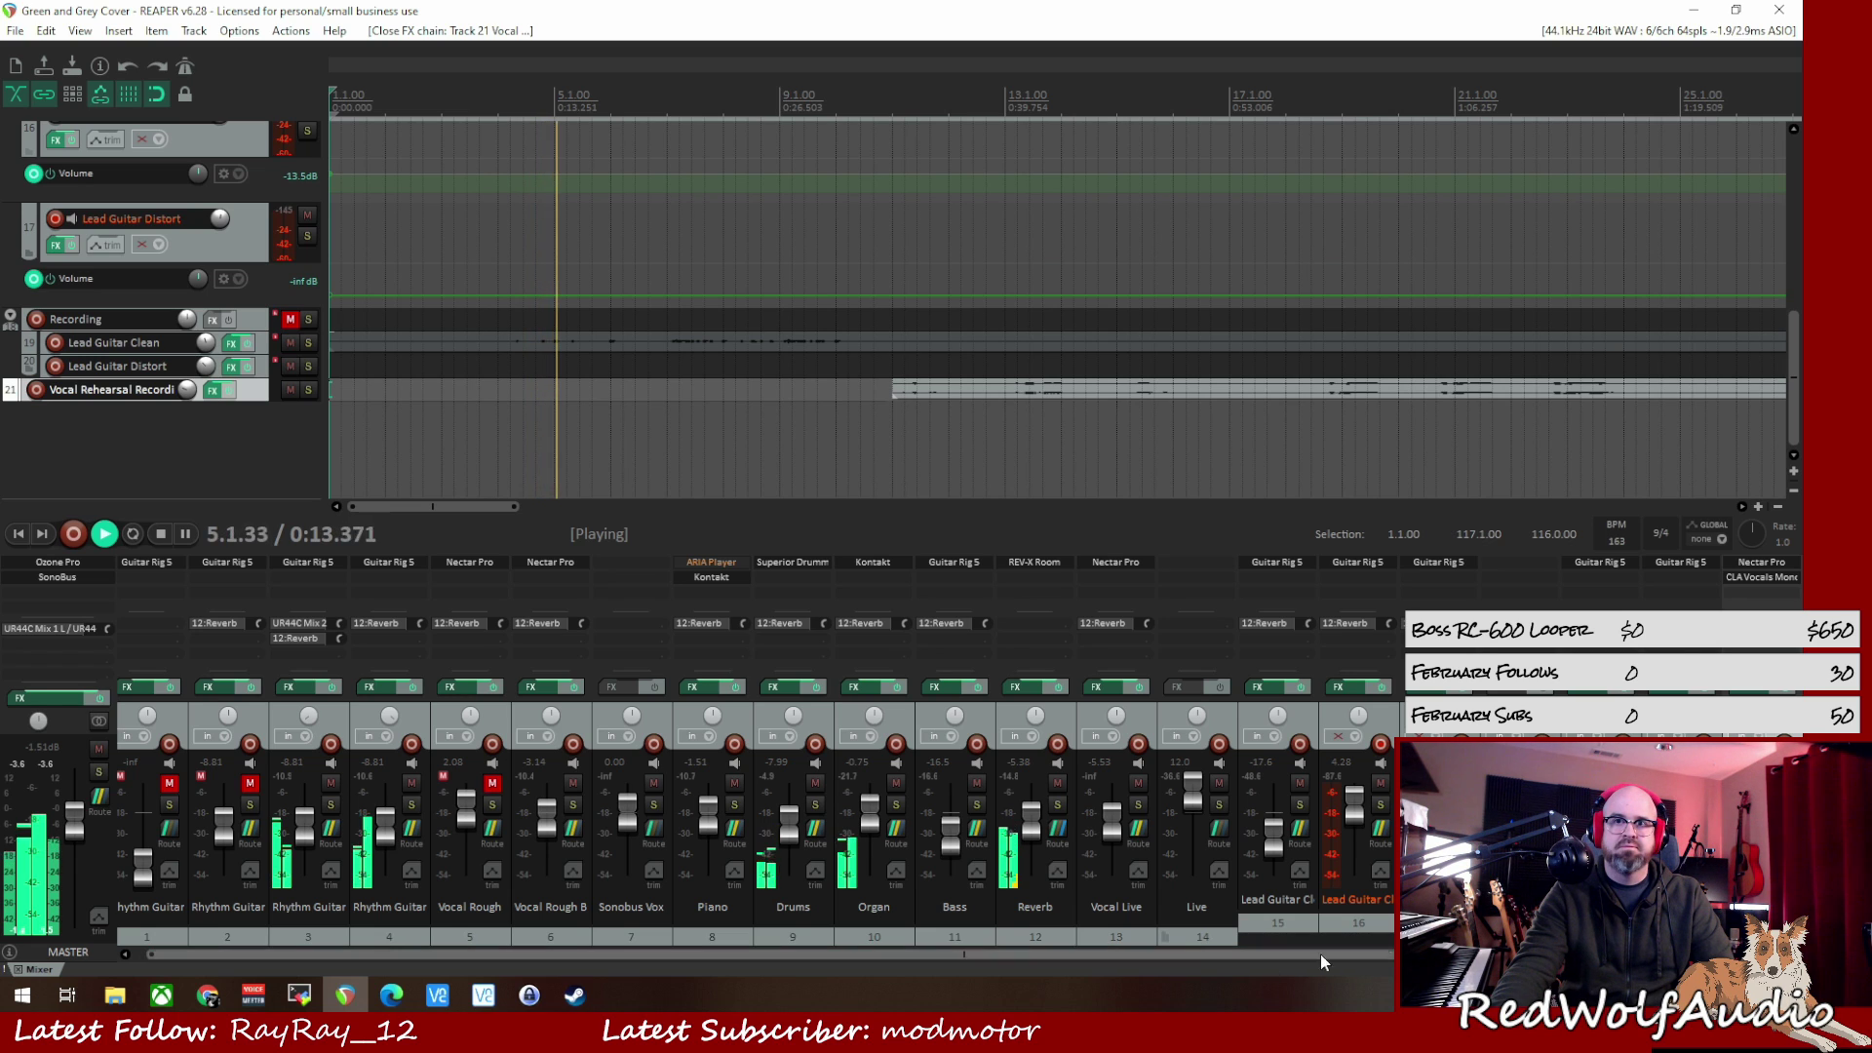
Reopen CLA Vocals on the vocal track during playback and lower its Compress fader to a moderate level.
{"action": "left_click", "coordinate": [1775, 576]}
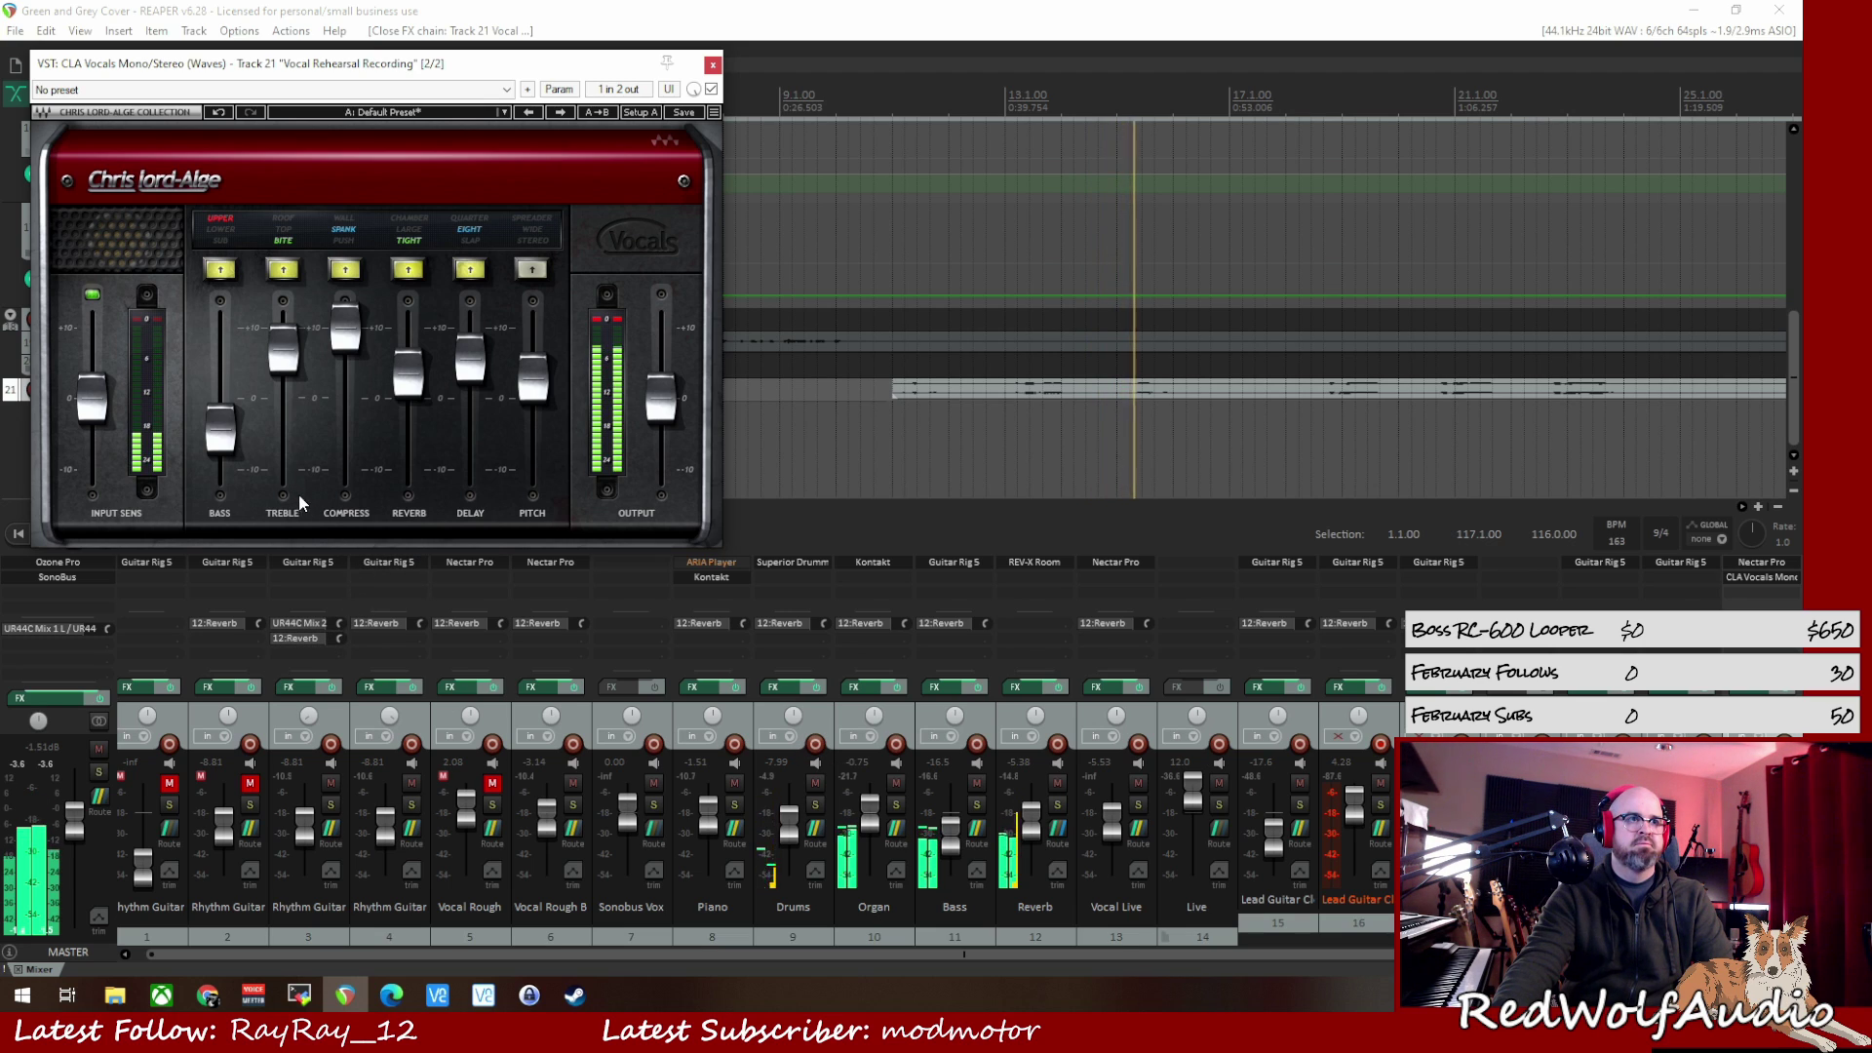
{"action": "left_click_drag", "start_coordinate": [344, 331], "coordinate": [353, 373]}
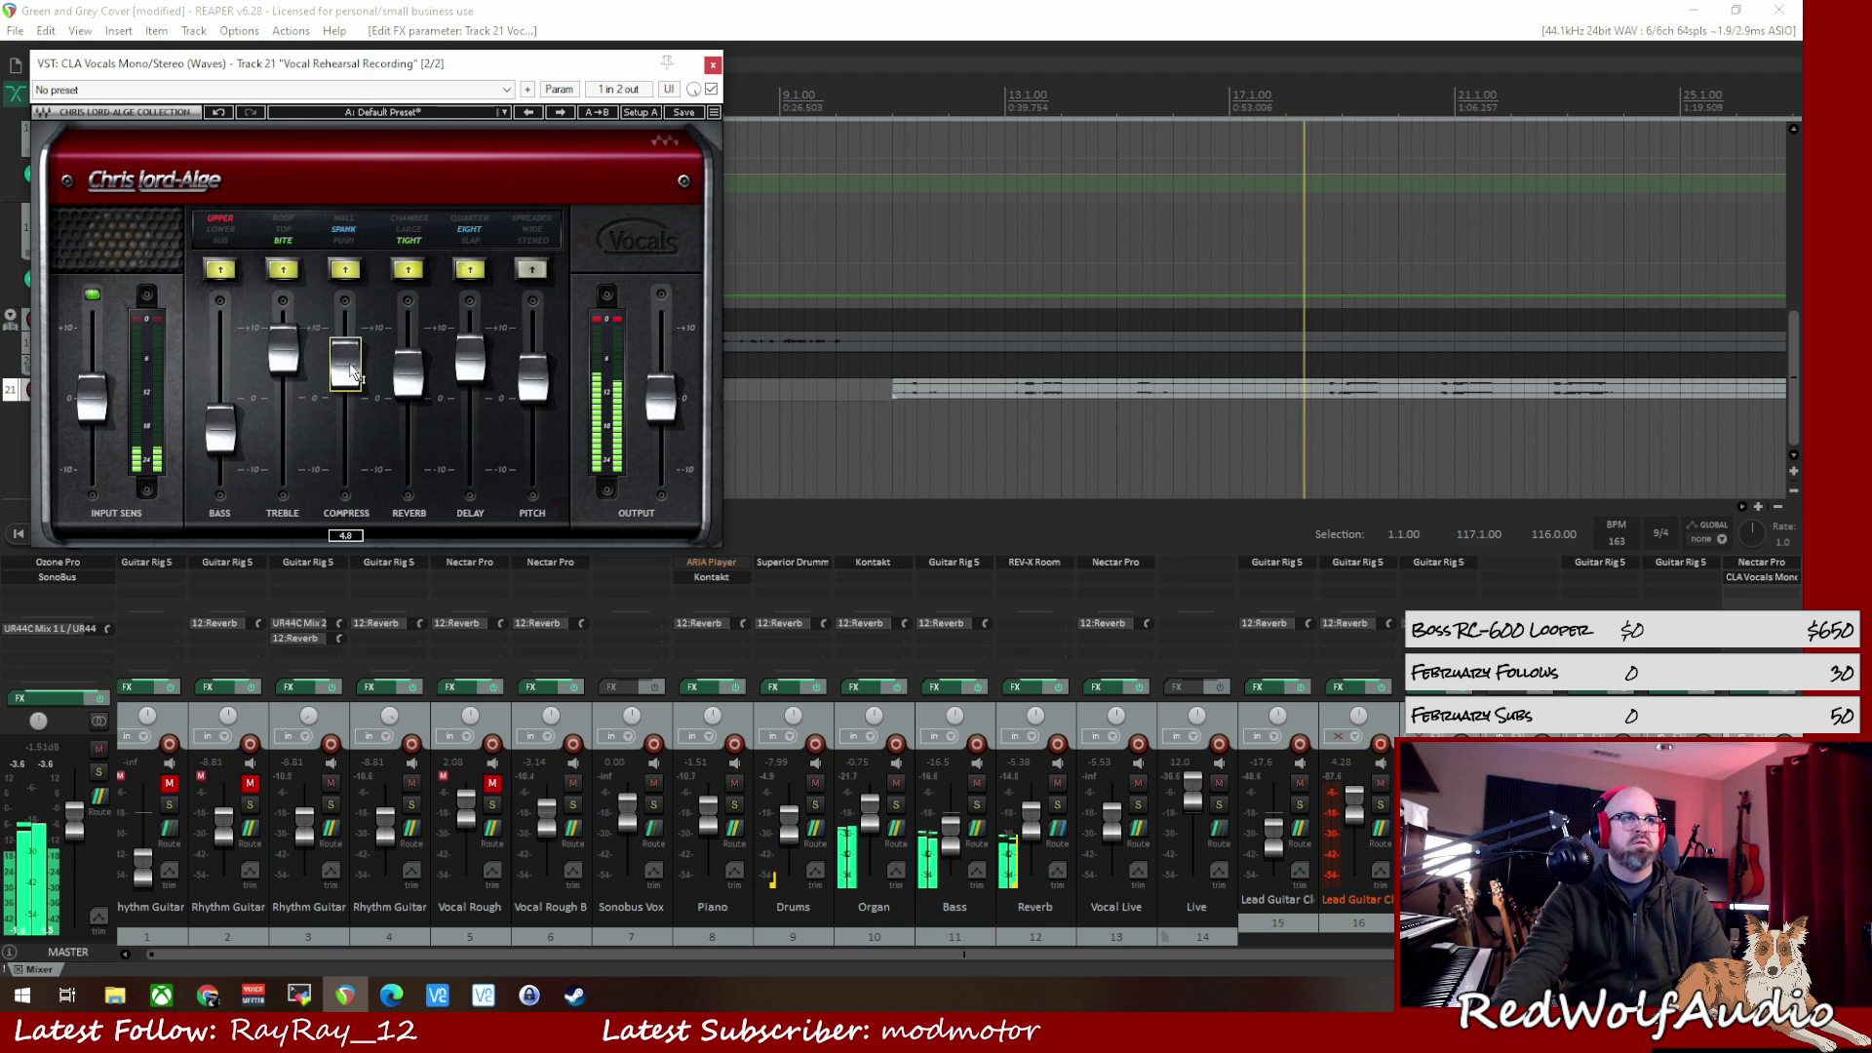
{"action": "left_click_drag", "start_coordinate": [352, 371], "coordinate": [352, 369]}
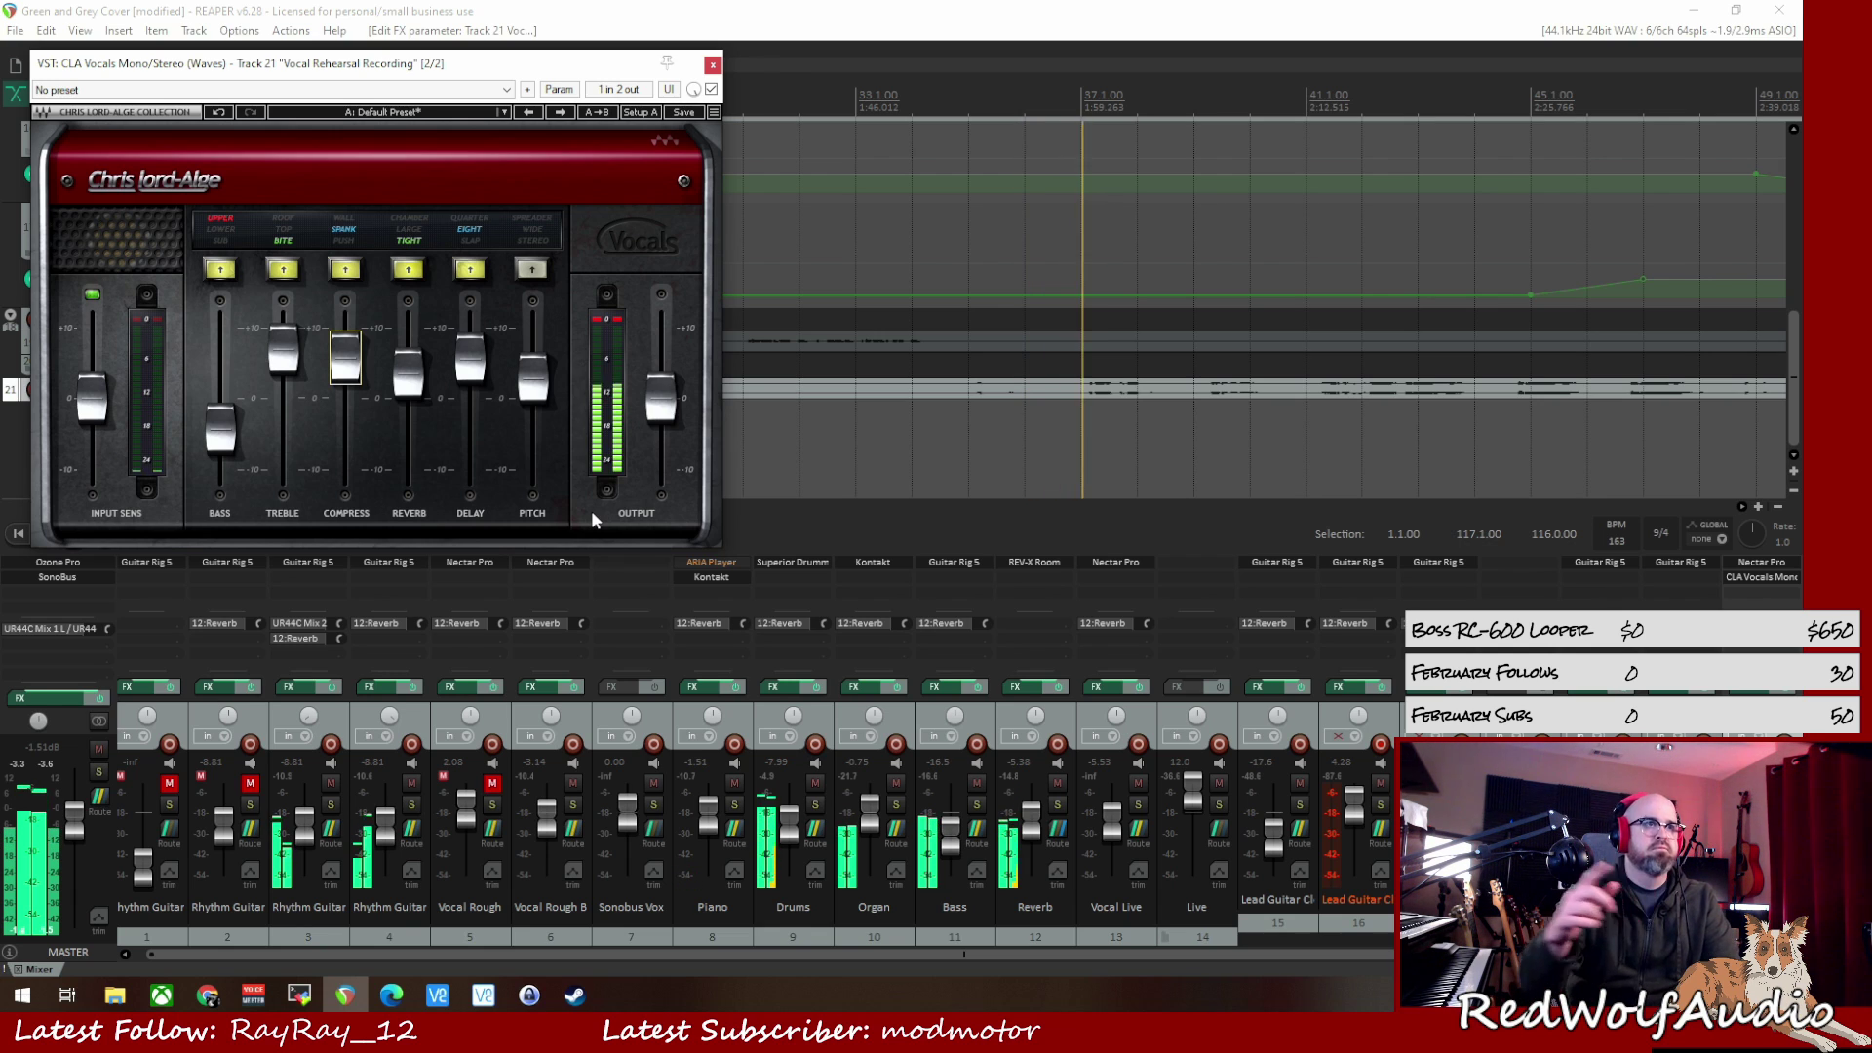
Ease the CLA Vocals Treble fader down slightly to about 5.5 and nudge Compress back up a little.
{"action": "left_click", "coordinate": [280, 349]}
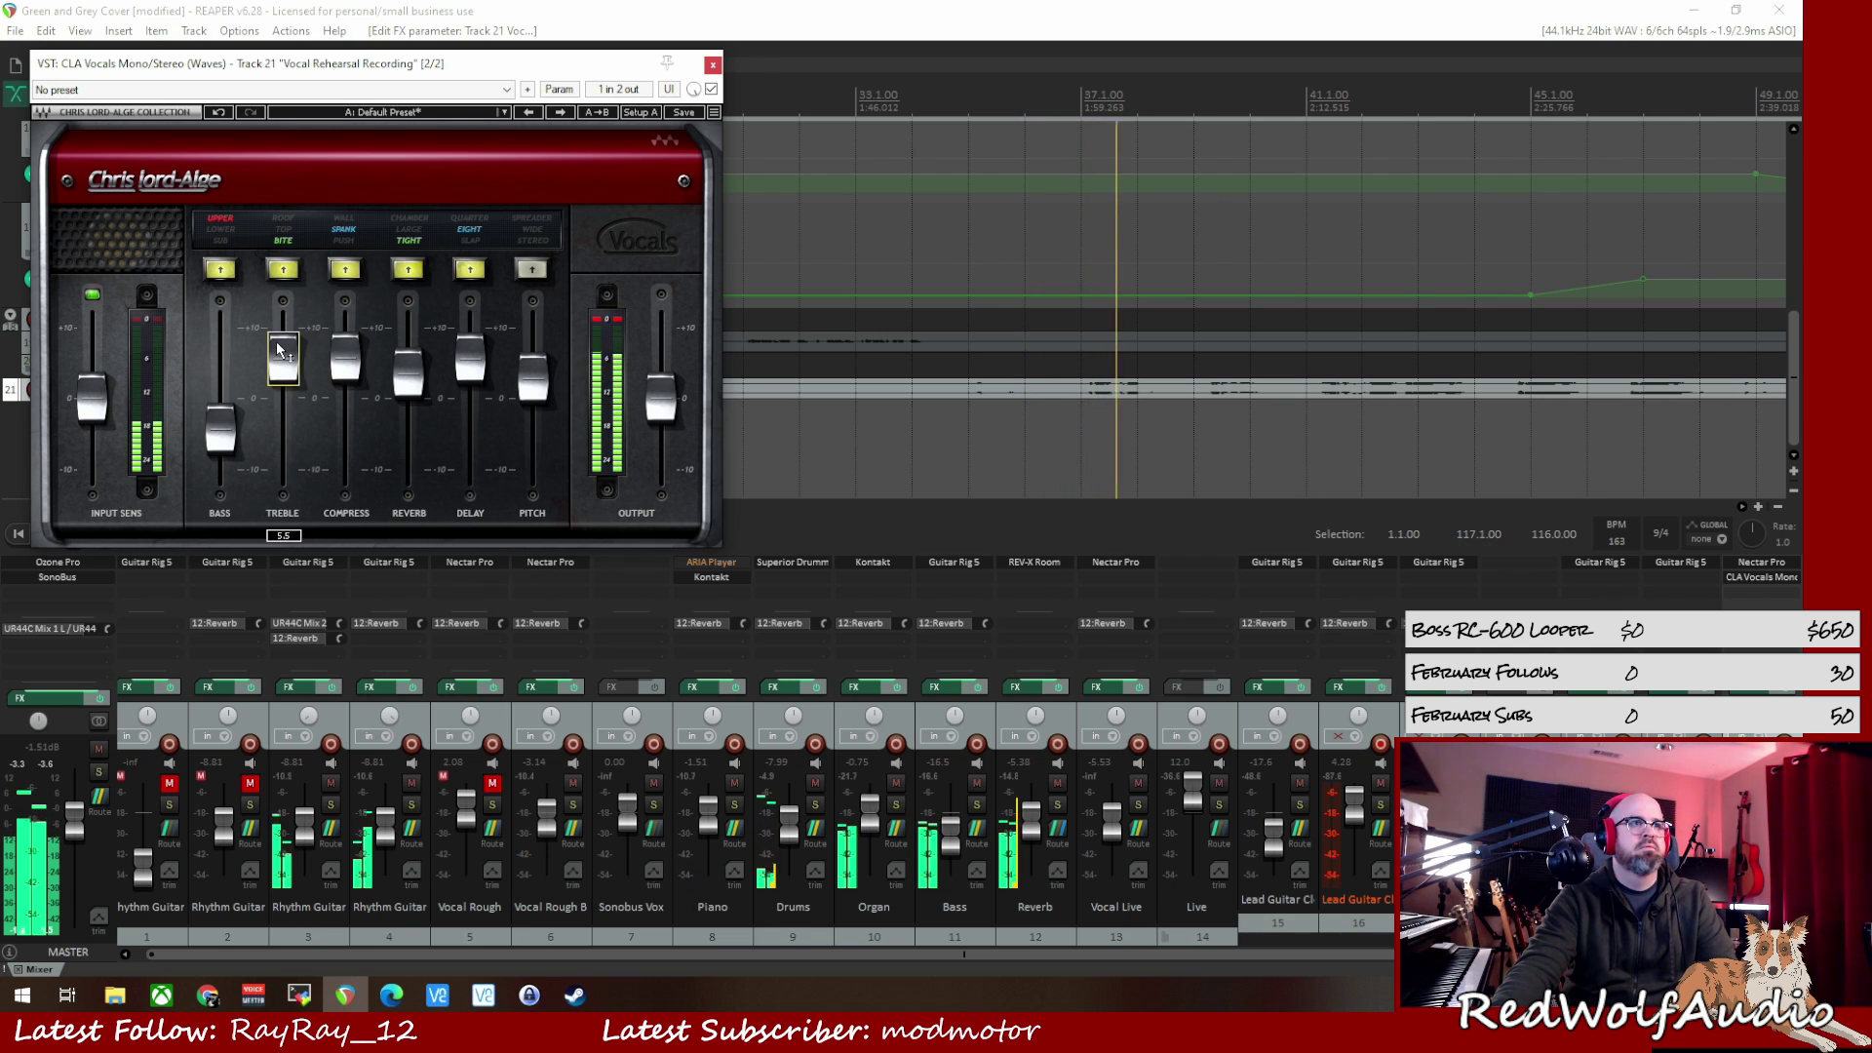
{"action": "left_click_drag", "start_coordinate": [284, 356], "coordinate": [341, 376]}
{"action": "left_click", "coordinate": [340, 380]}
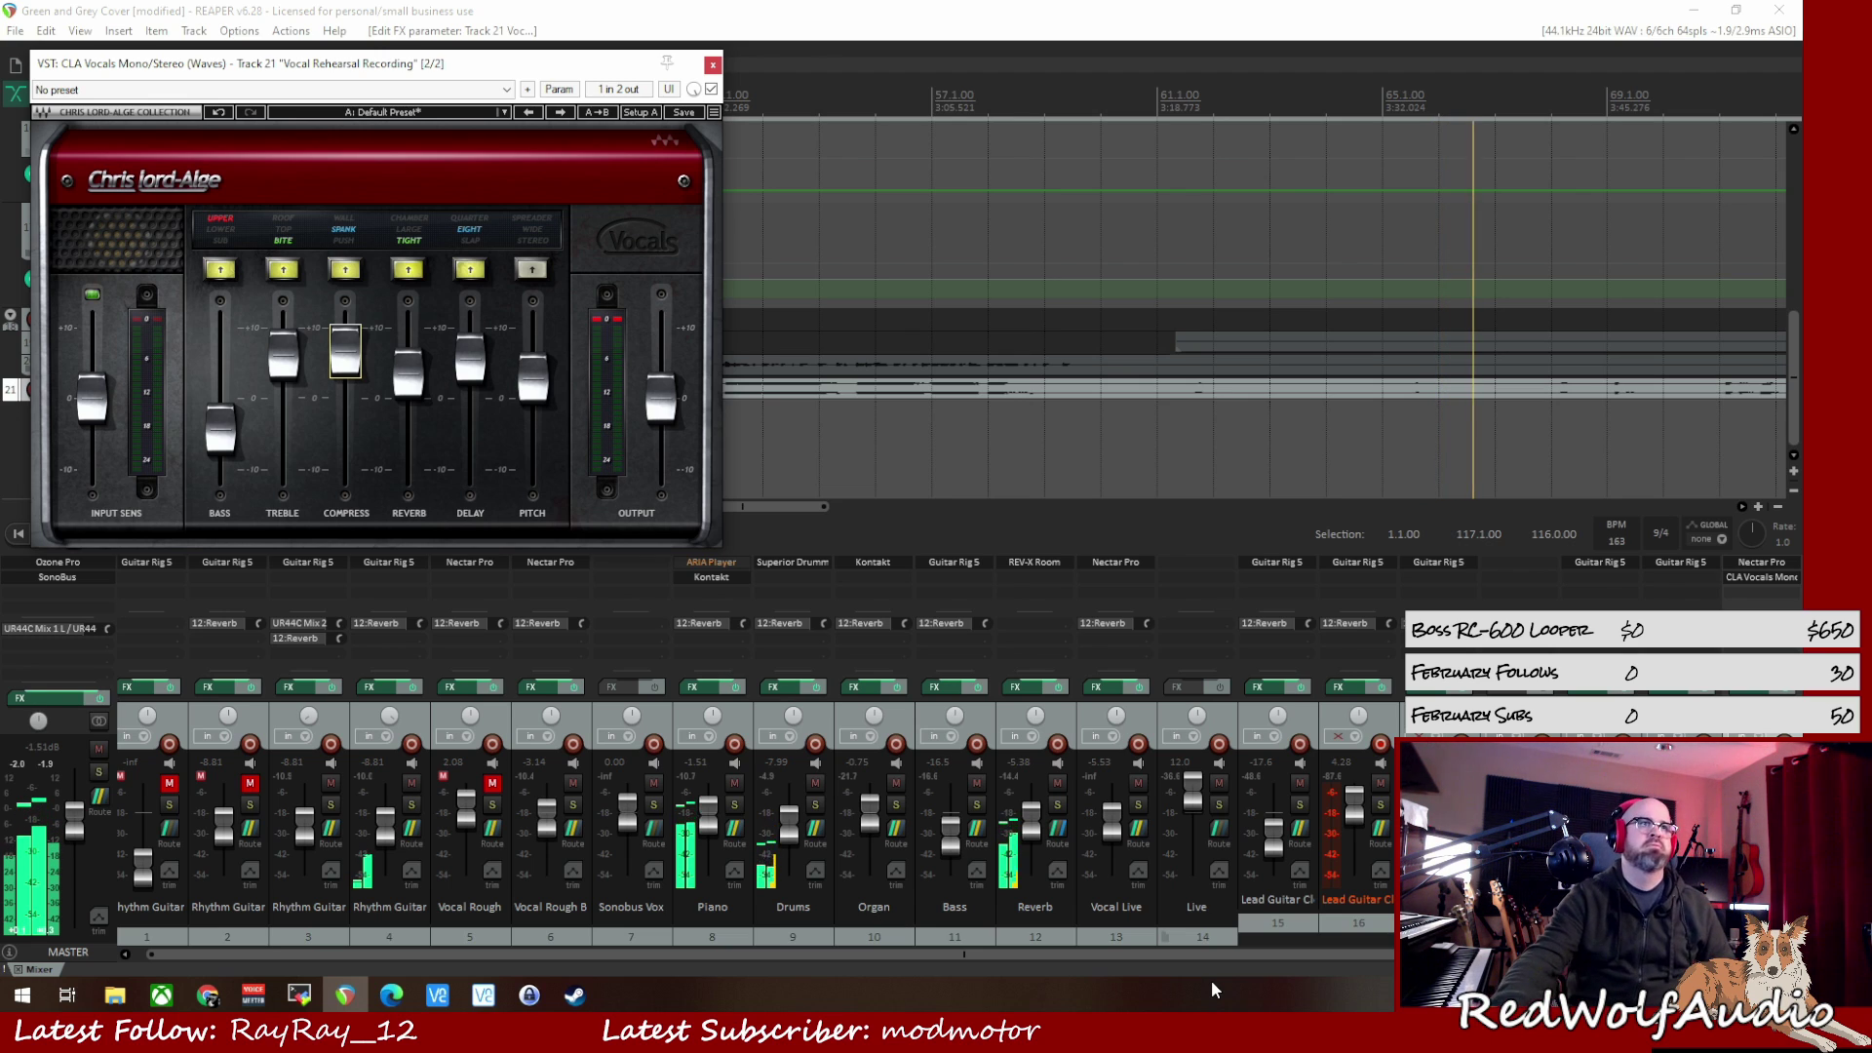
Save the current CLA Vocals settings as a user preset file named LupoPreset-StartingPoint.xps.
{"action": "left_click", "coordinate": [503, 113]}
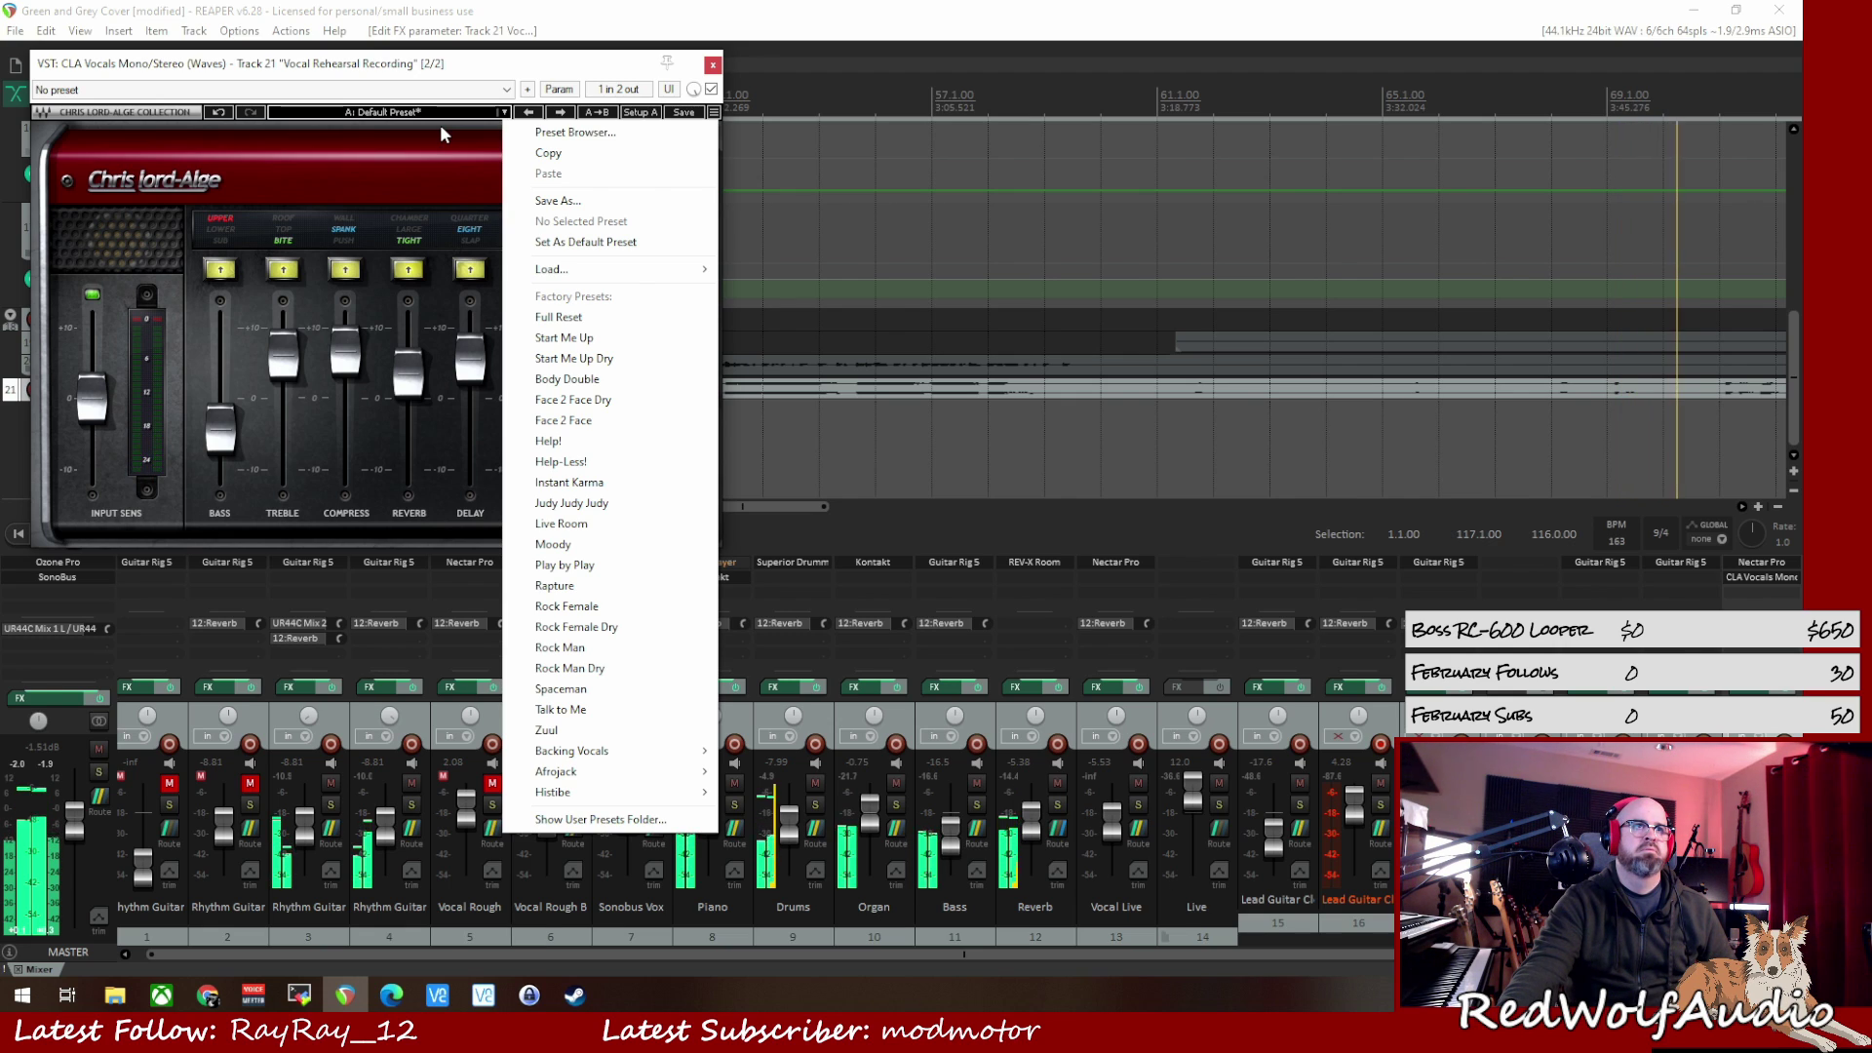
{"action": "left_click", "coordinate": [587, 199]}
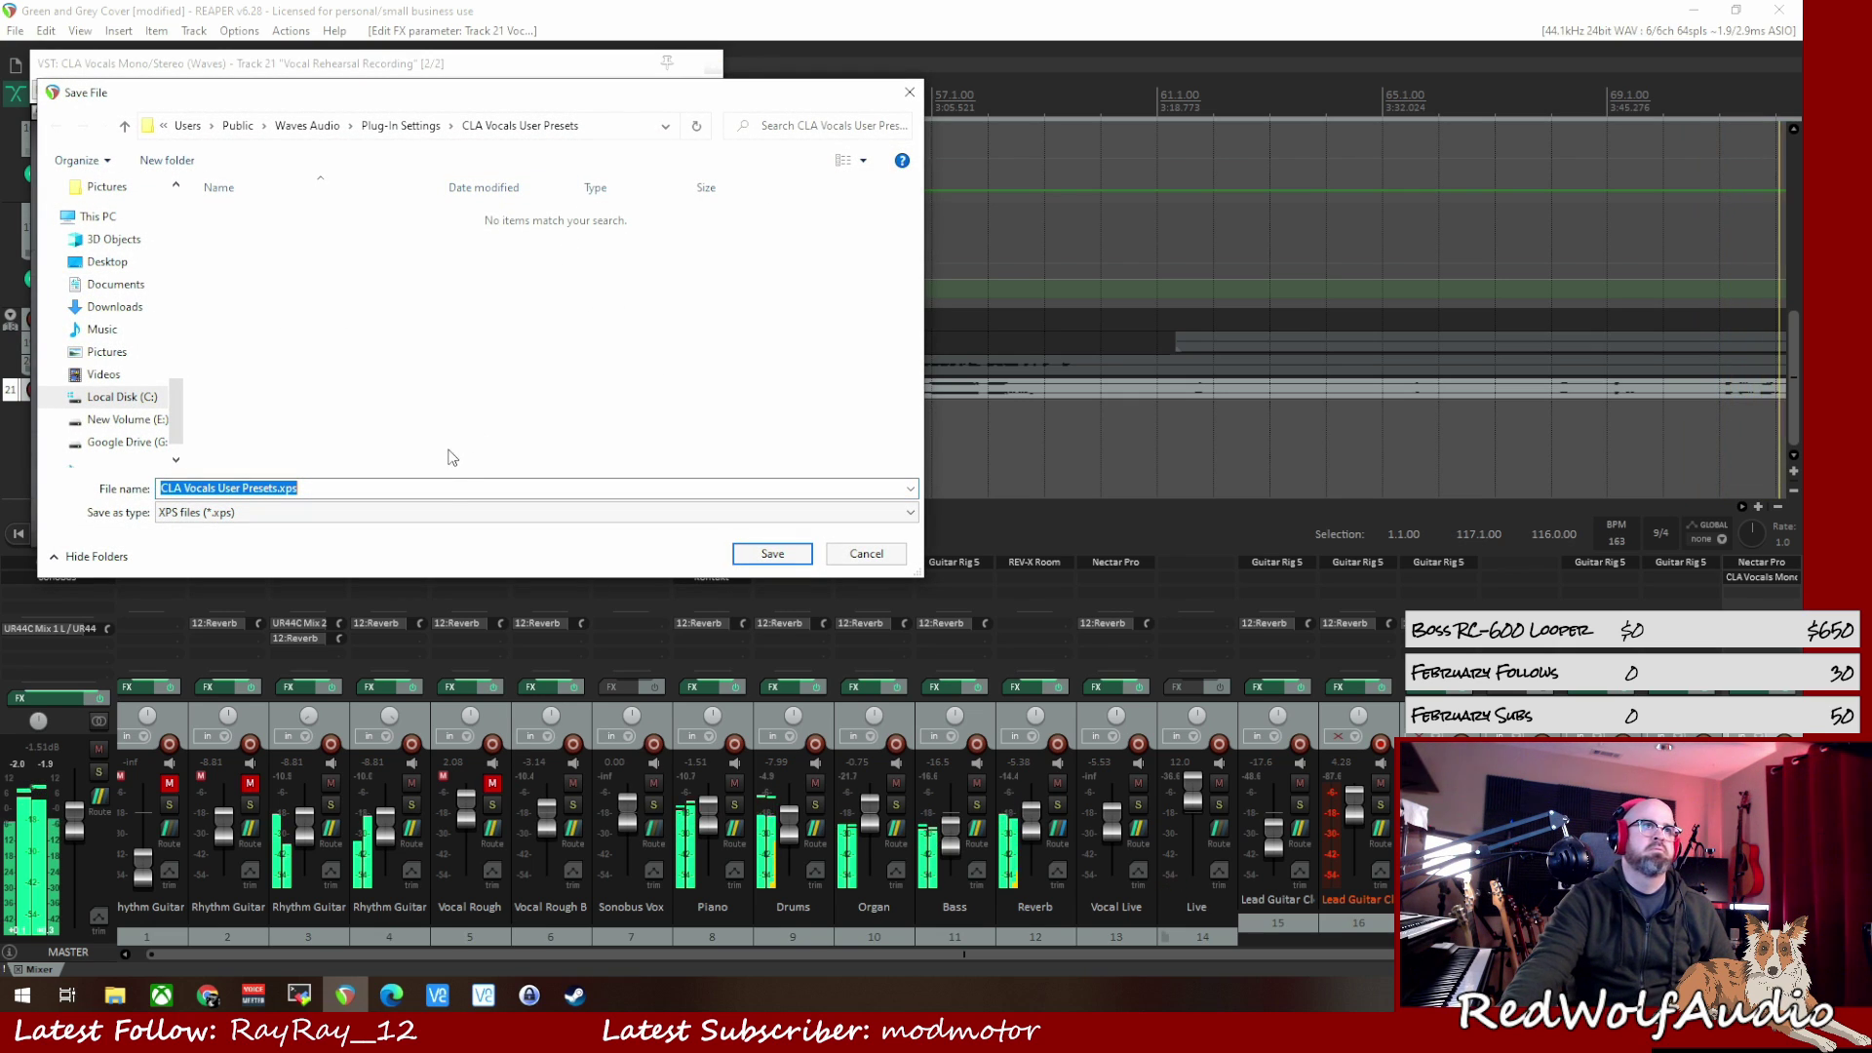
{"action": "left_click", "coordinate": [500, 487]}
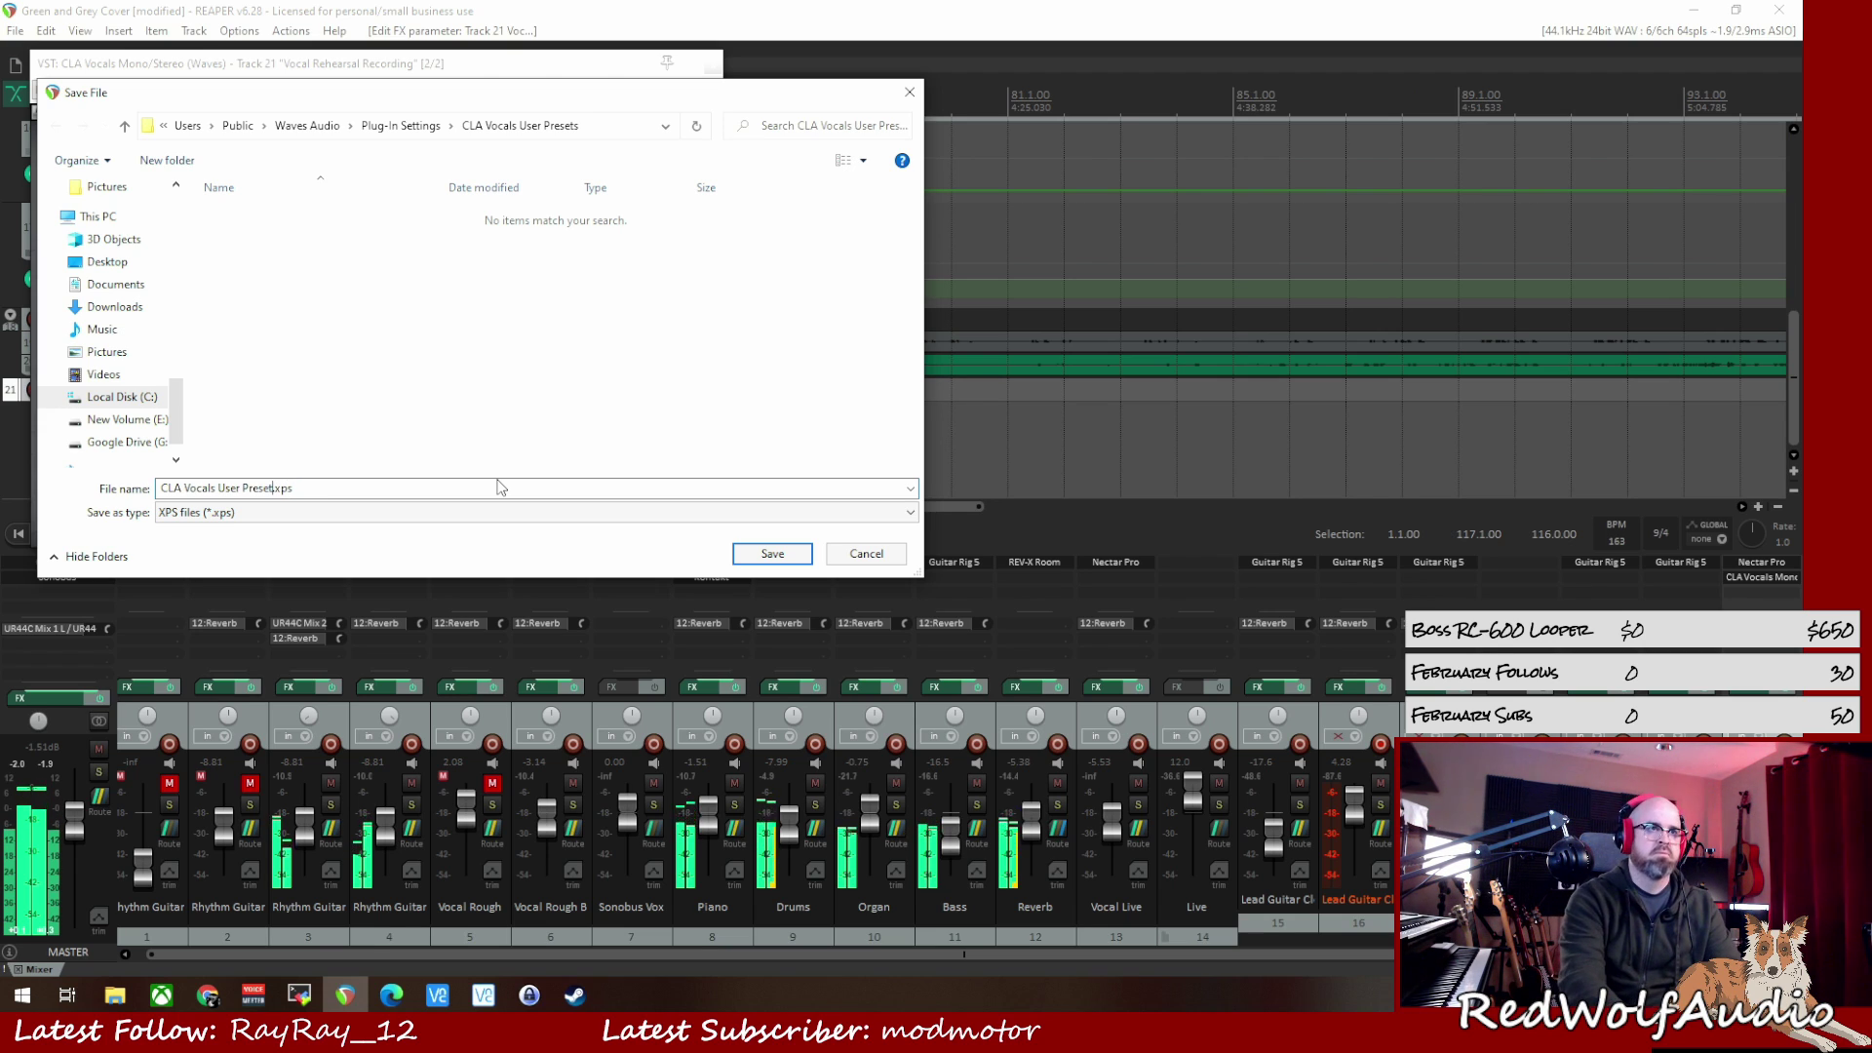
{"action": "key", "text": "BackSpace"}
{"action": "key", "text": "BackSpace"}
{"action": "key", "text": "BackSpace"}
{"action": "key", "text": "BackSpace"}
{"action": "key", "text": "BackSpace"}
{"action": "key", "text": "BackSpace"}
{"action": "key", "text": "BackSpace"}
{"action": "key", "text": "BackSpace"}
{"action": "key", "text": "BackSpace"}
{"action": "key", "text": "BackSpace"}
{"action": "key", "text": "BackSpace"}
{"action": "key", "text": "BackSpace"}
{"action": "key", "text": "BackSpace"}
{"action": "key", "text": "BackSpace"}
{"action": "key", "text": "BackSpace"}
{"action": "key", "text": "BackSpace"}
{"action": "key", "text": "BackSpace"}
{"action": "key", "text": "BackSpace"}
{"action": "key", "text": "BackSpace"}
{"action": "key", "text": "BackSpace"}
{"action": "key", "text": "BackSpace"}
{"action": "key", "text": "BackSpace"}
{"action": "key", "text": "BackSpace"}
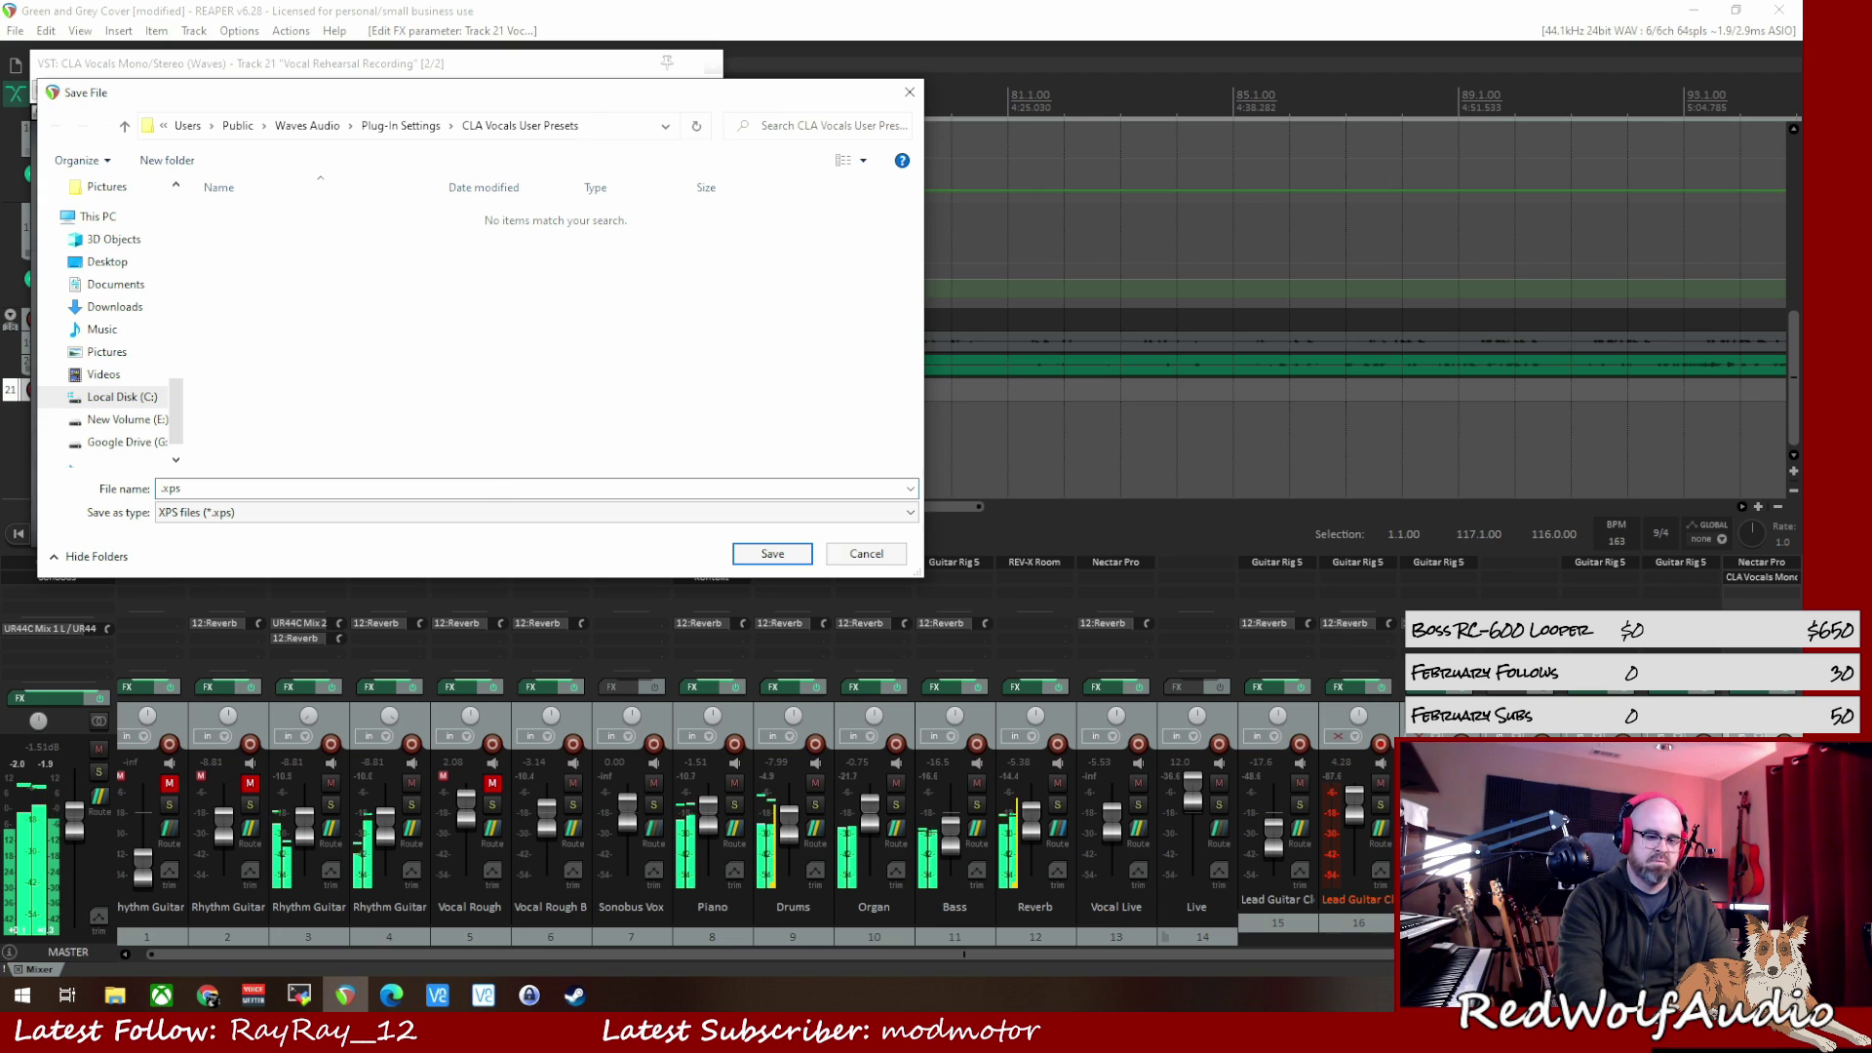
{"action": "type", "text": "LupoPreset"}
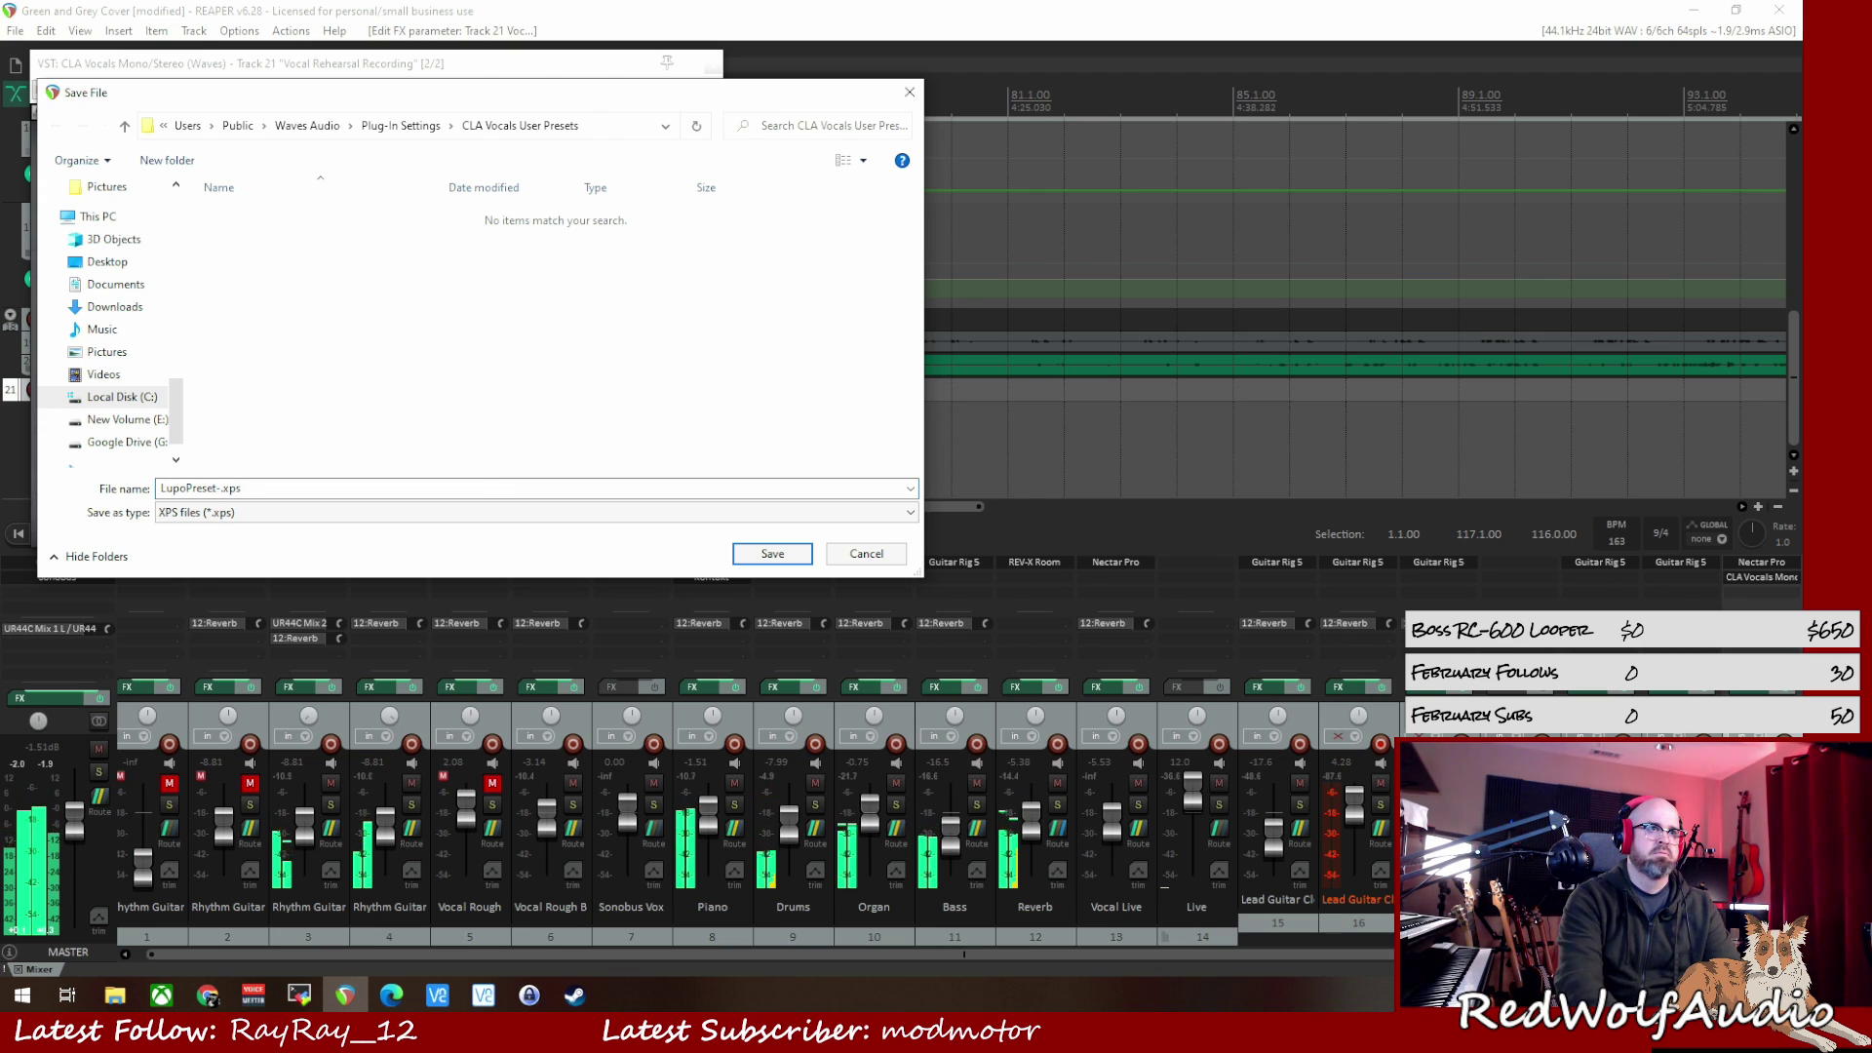
{"action": "type", "text": "-StartingPoin"}
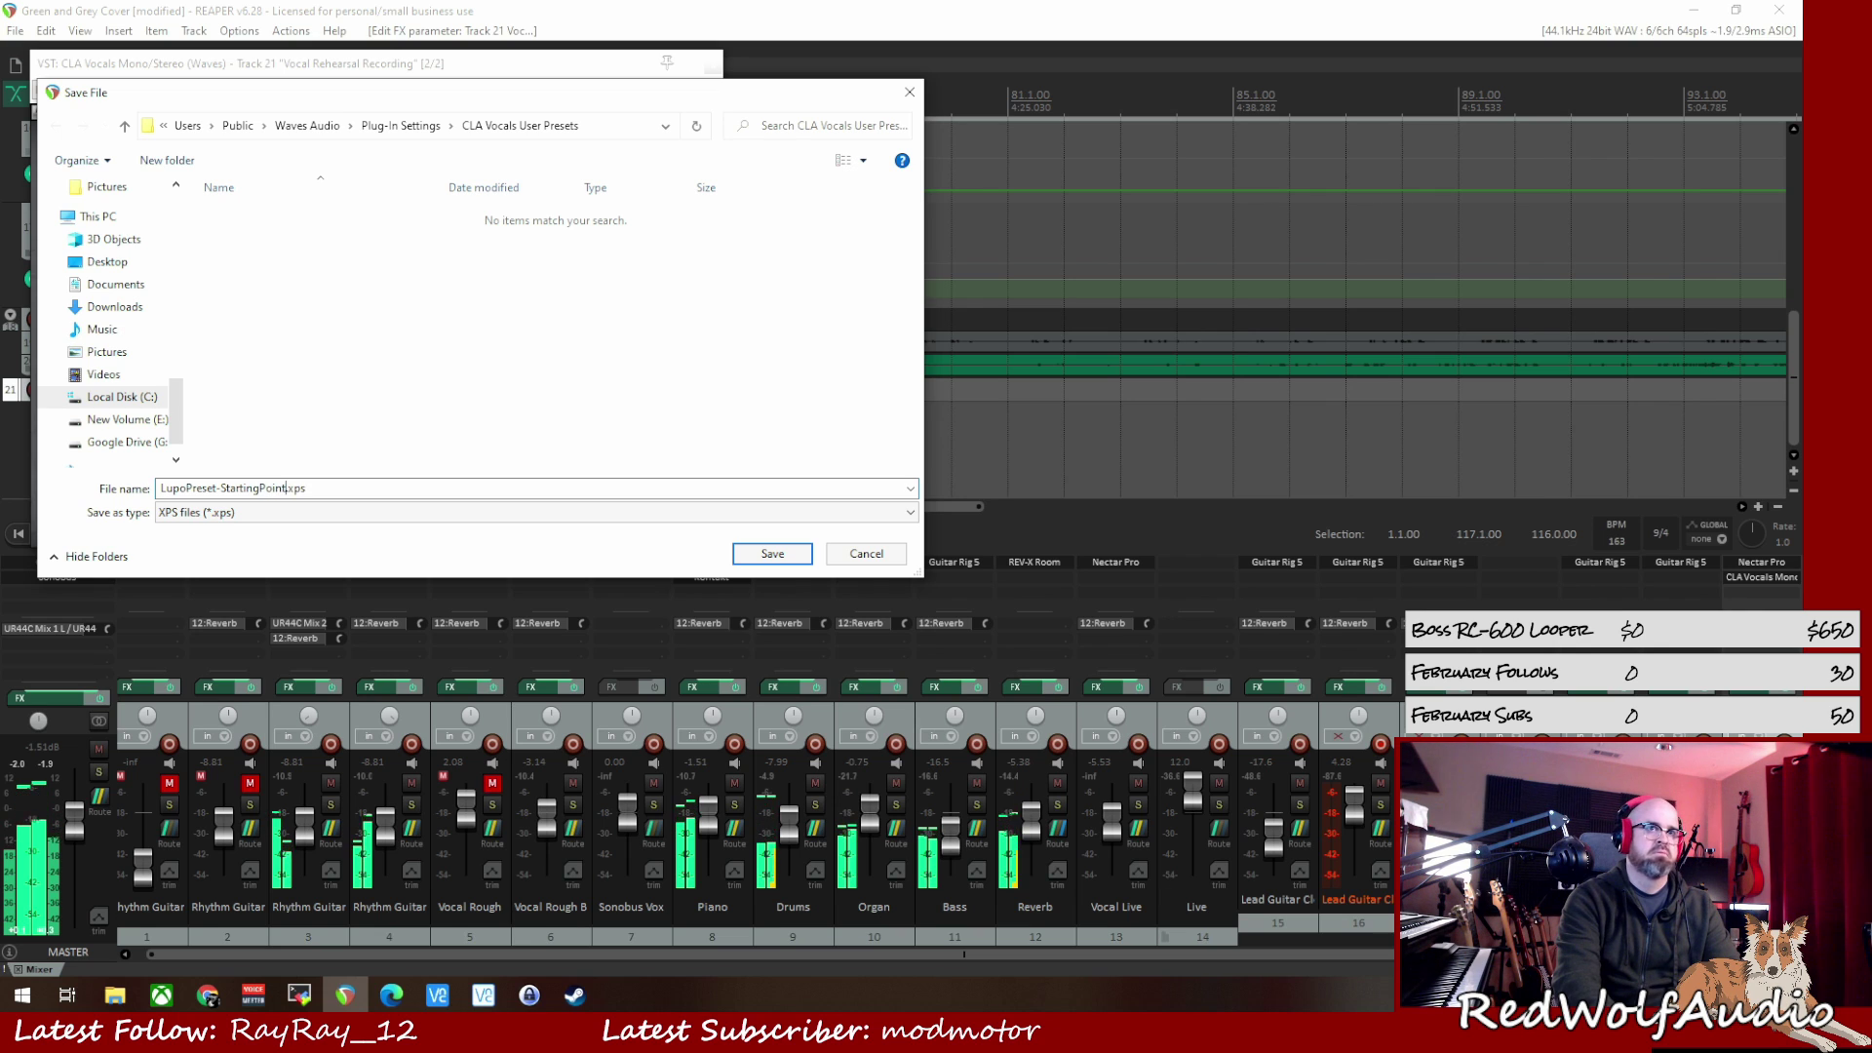
{"action": "type", "text": "t"}
{"action": "key", "text": "Return"}
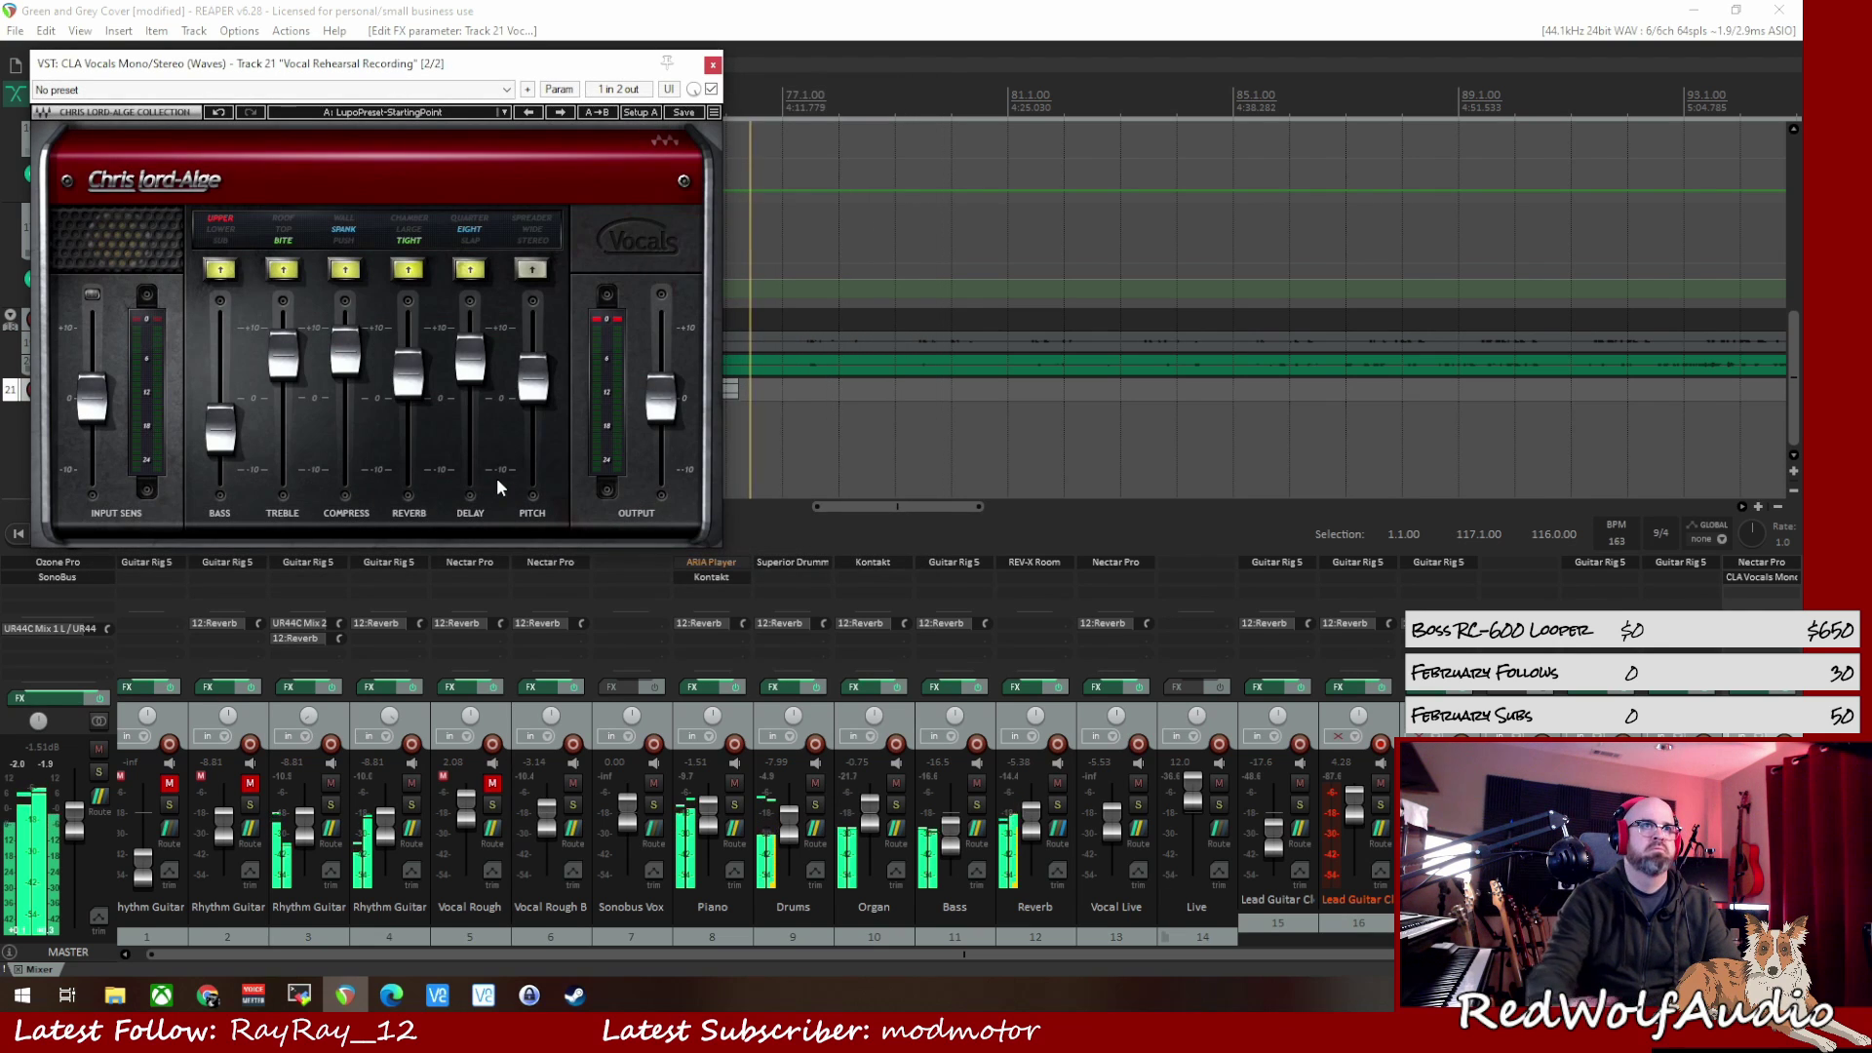
Close the CLA Vocals window, stop playback, save the project, and return to the project start.
{"action": "left_click", "coordinate": [713, 66]}
{"action": "key", "text": "space"}
{"action": "key", "text": "ctrl+s"}
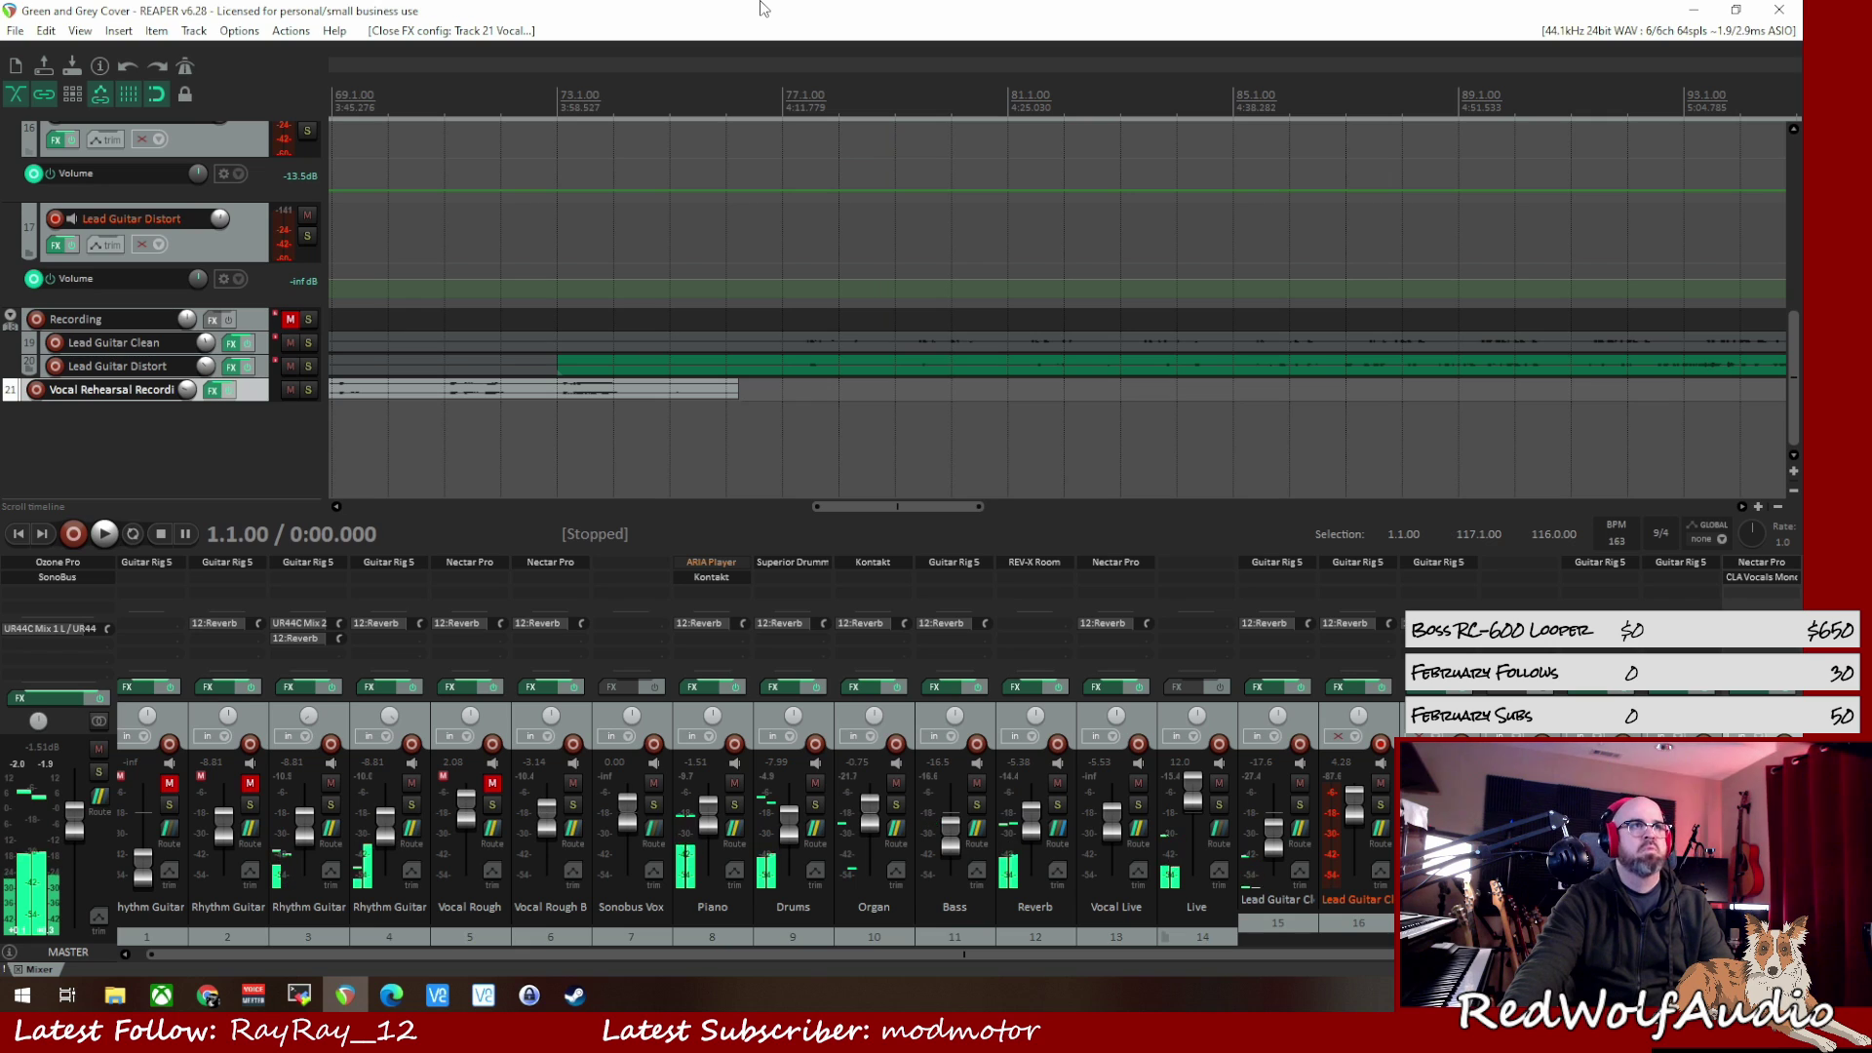
{"action": "key", "text": "Home"}
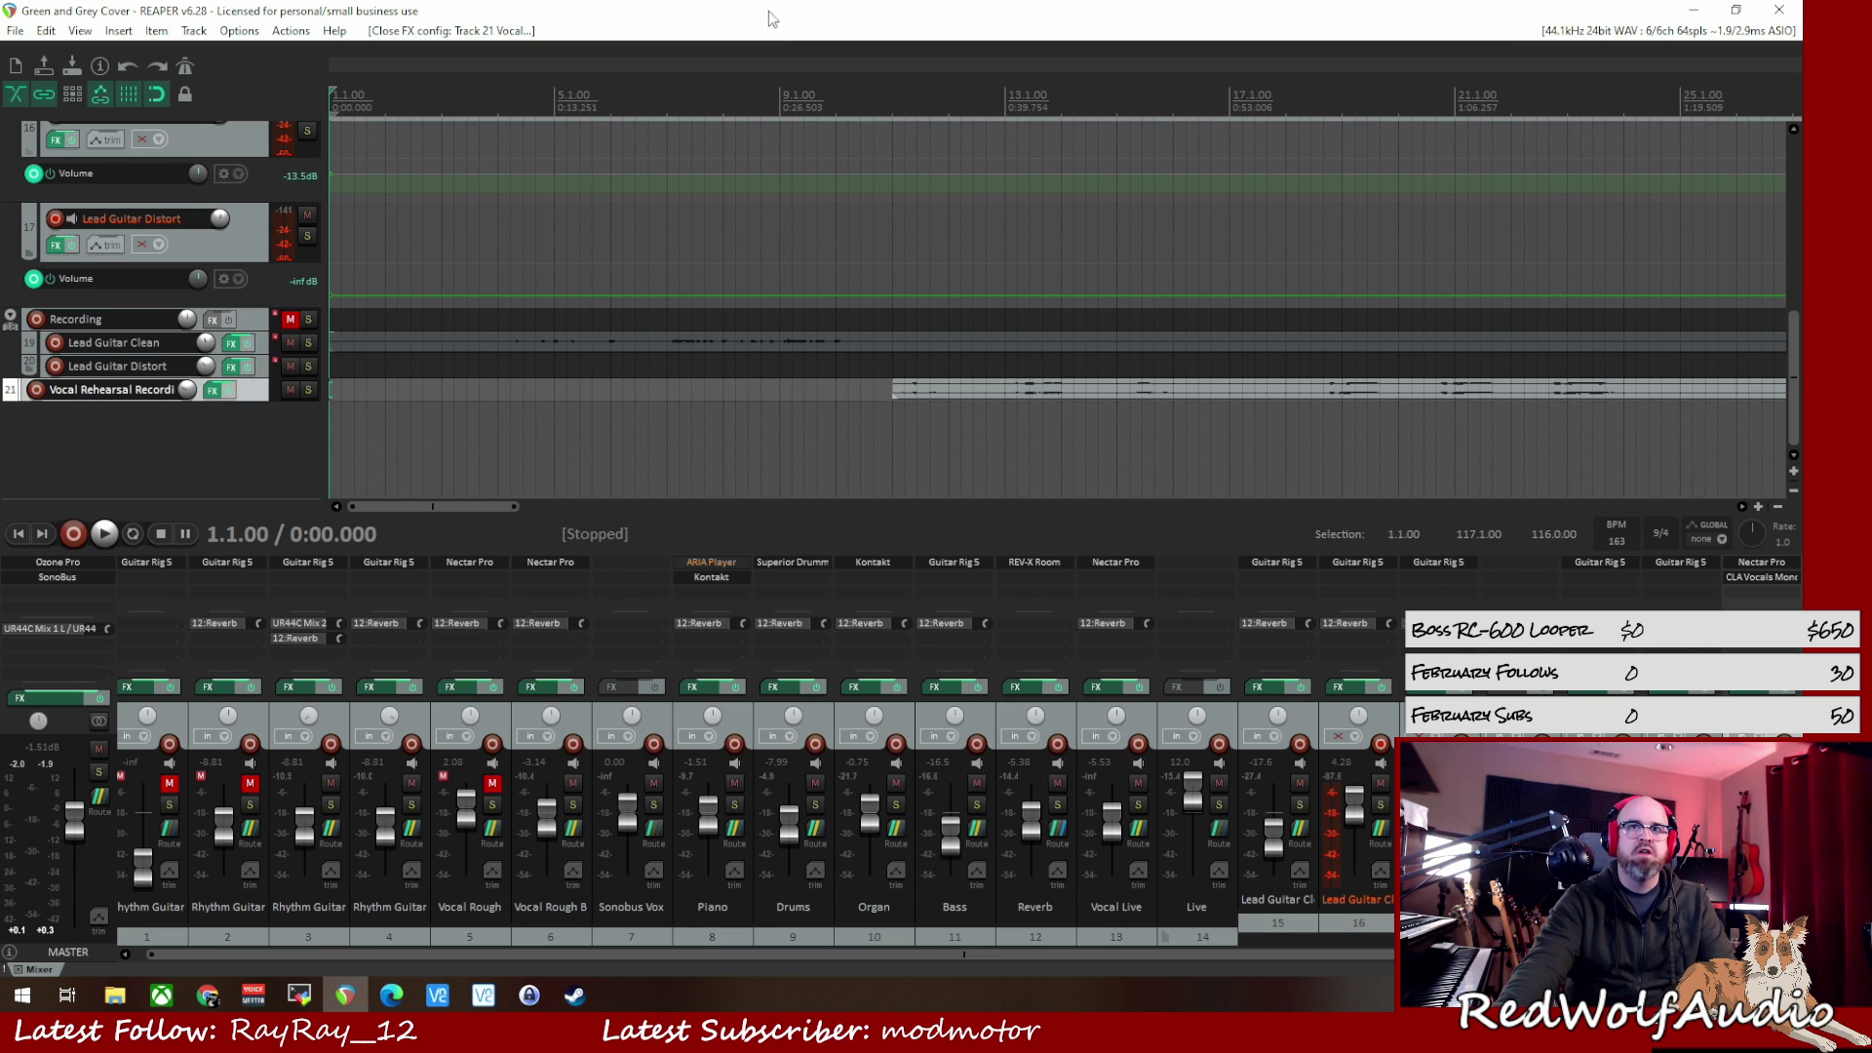
{"action": "scroll", "coordinate": [1267, 415], "scroll_direction": "down", "scroll_amount": 5}
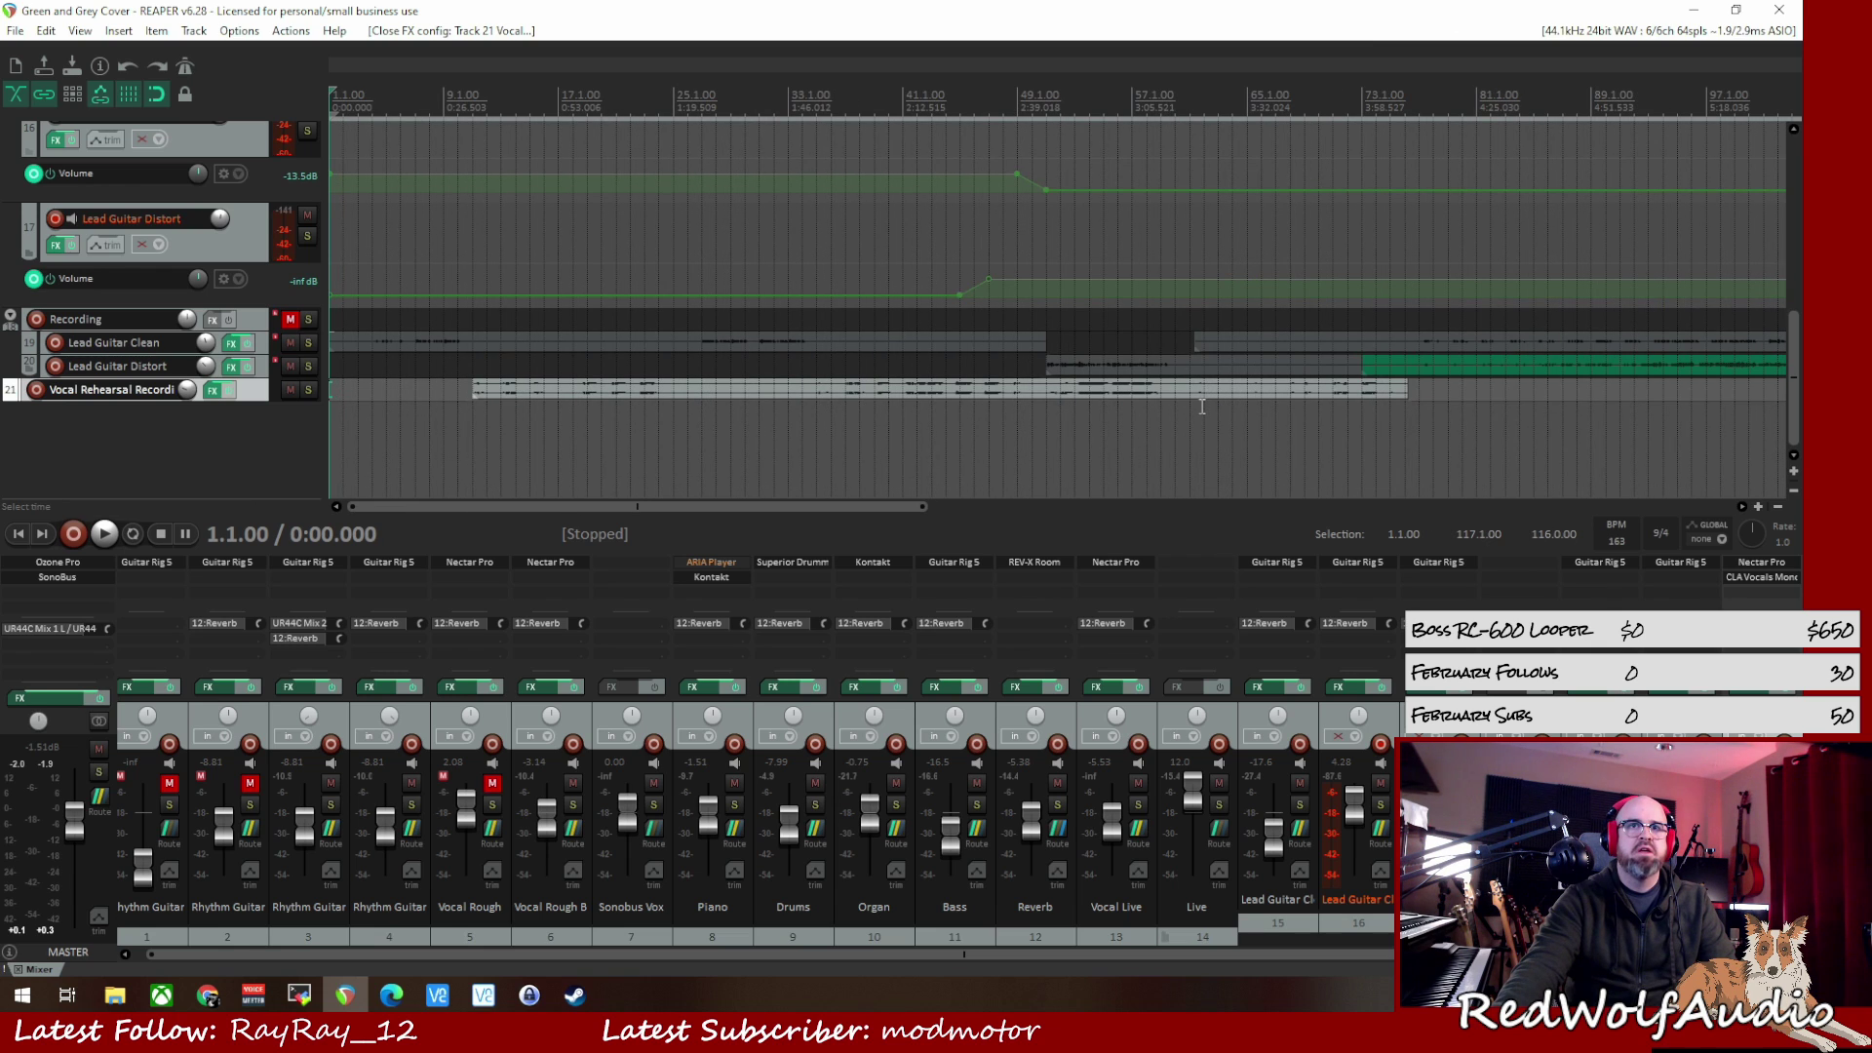
{"action": "scroll", "coordinate": [1202, 408], "scroll_direction": "up", "scroll_amount": 1}
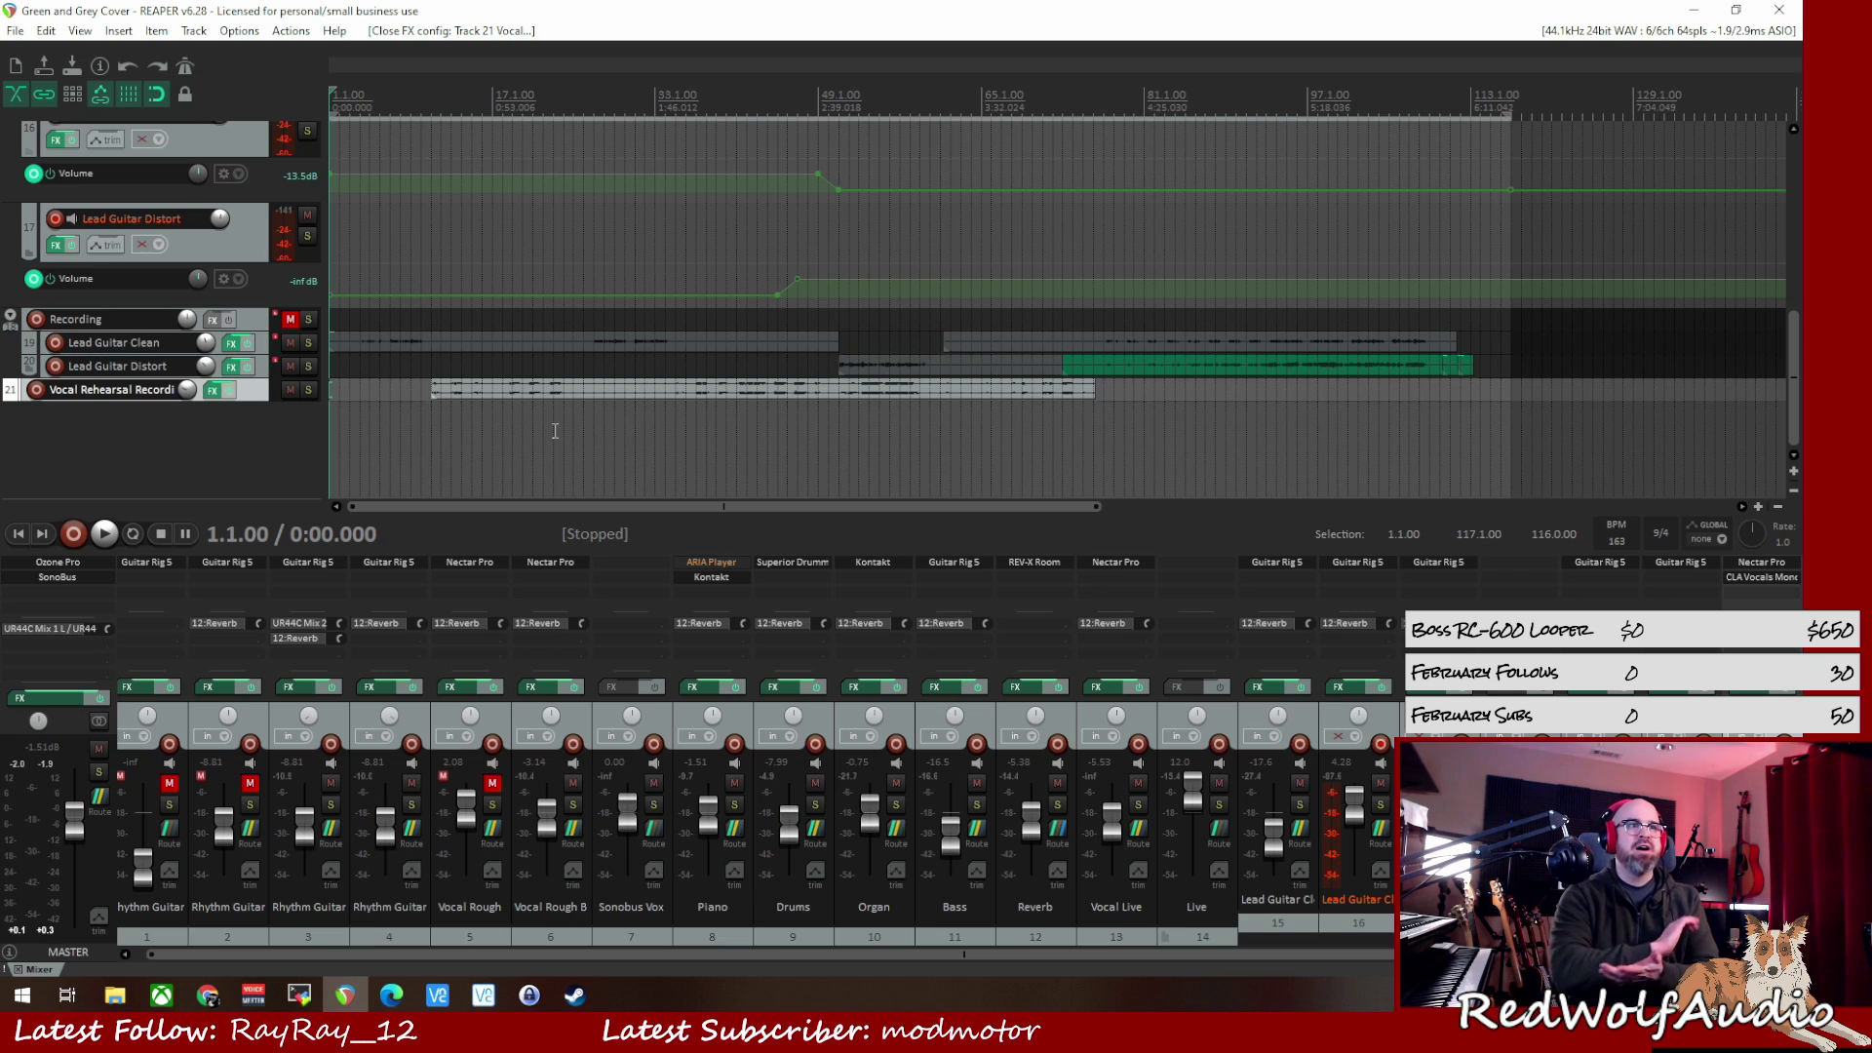
Mute the Vocal Rehearsal Recording track and bypass Ozone Pro on the master track.
{"action": "left_click", "coordinate": [289, 390]}
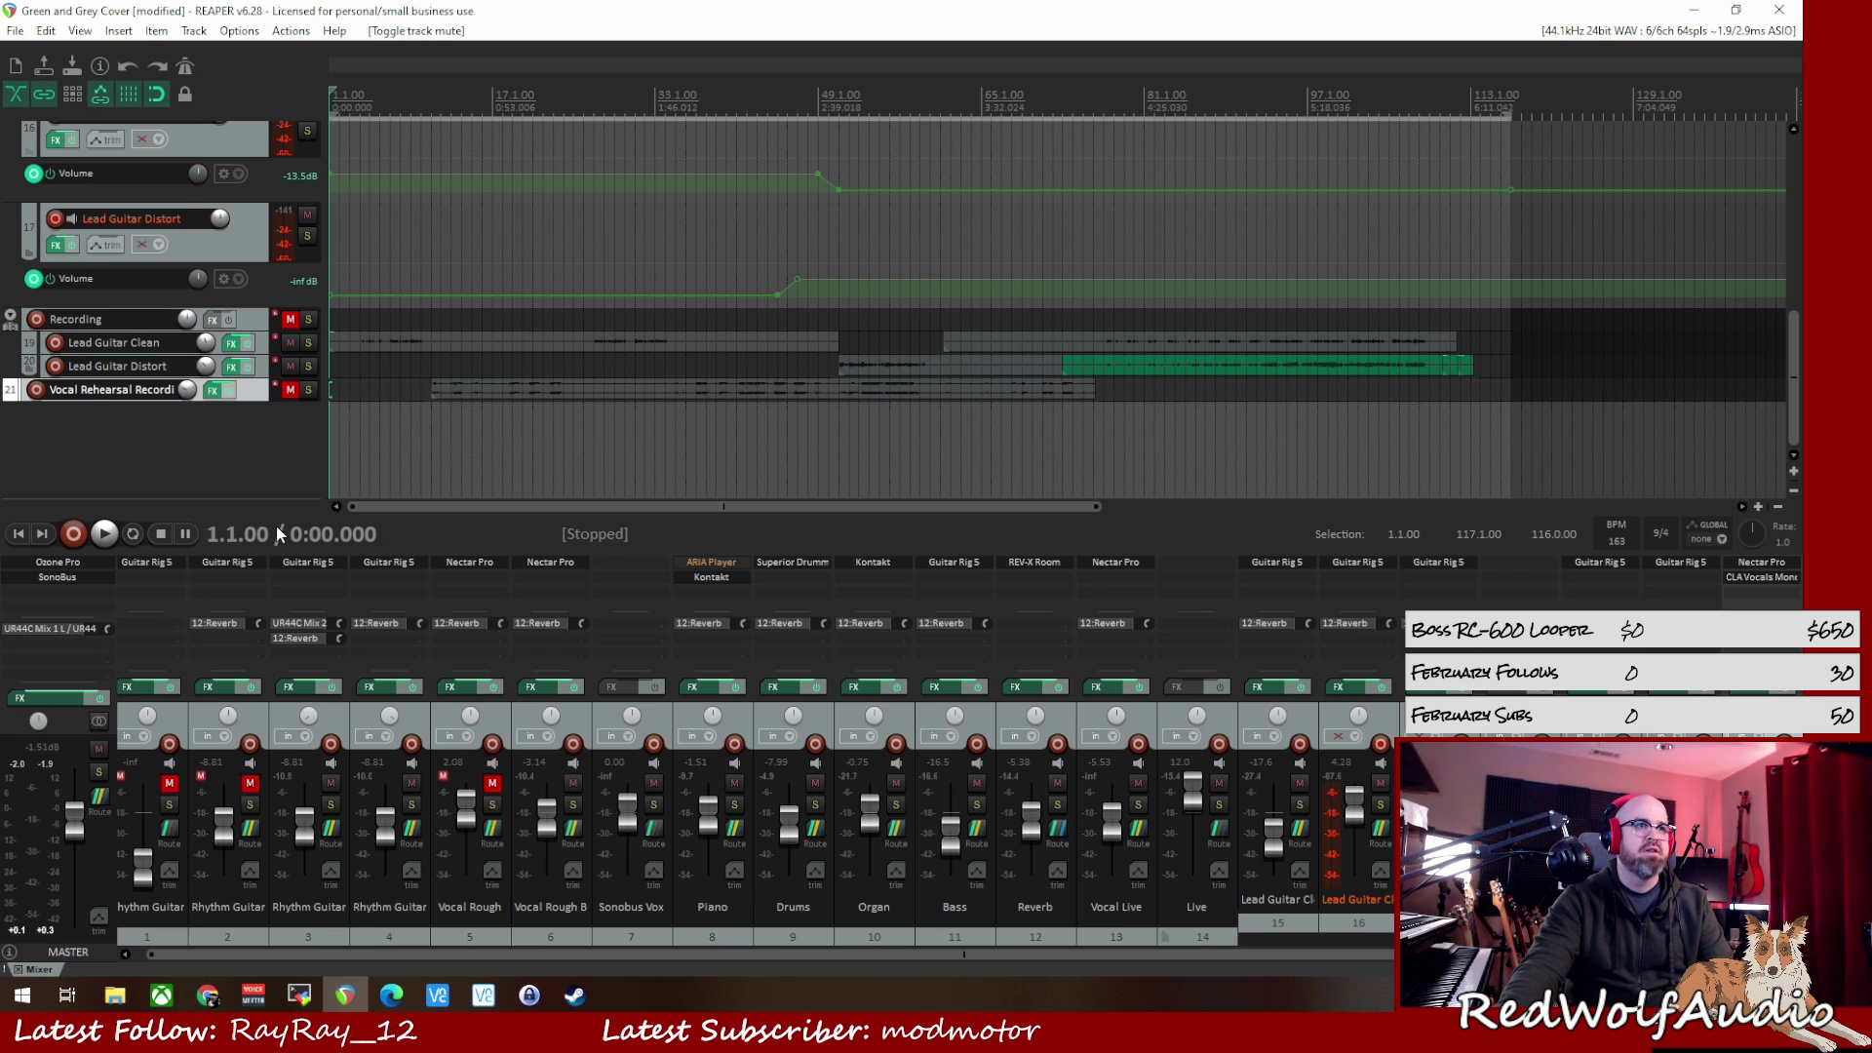
{"action": "right_click", "coordinate": [61, 566]}
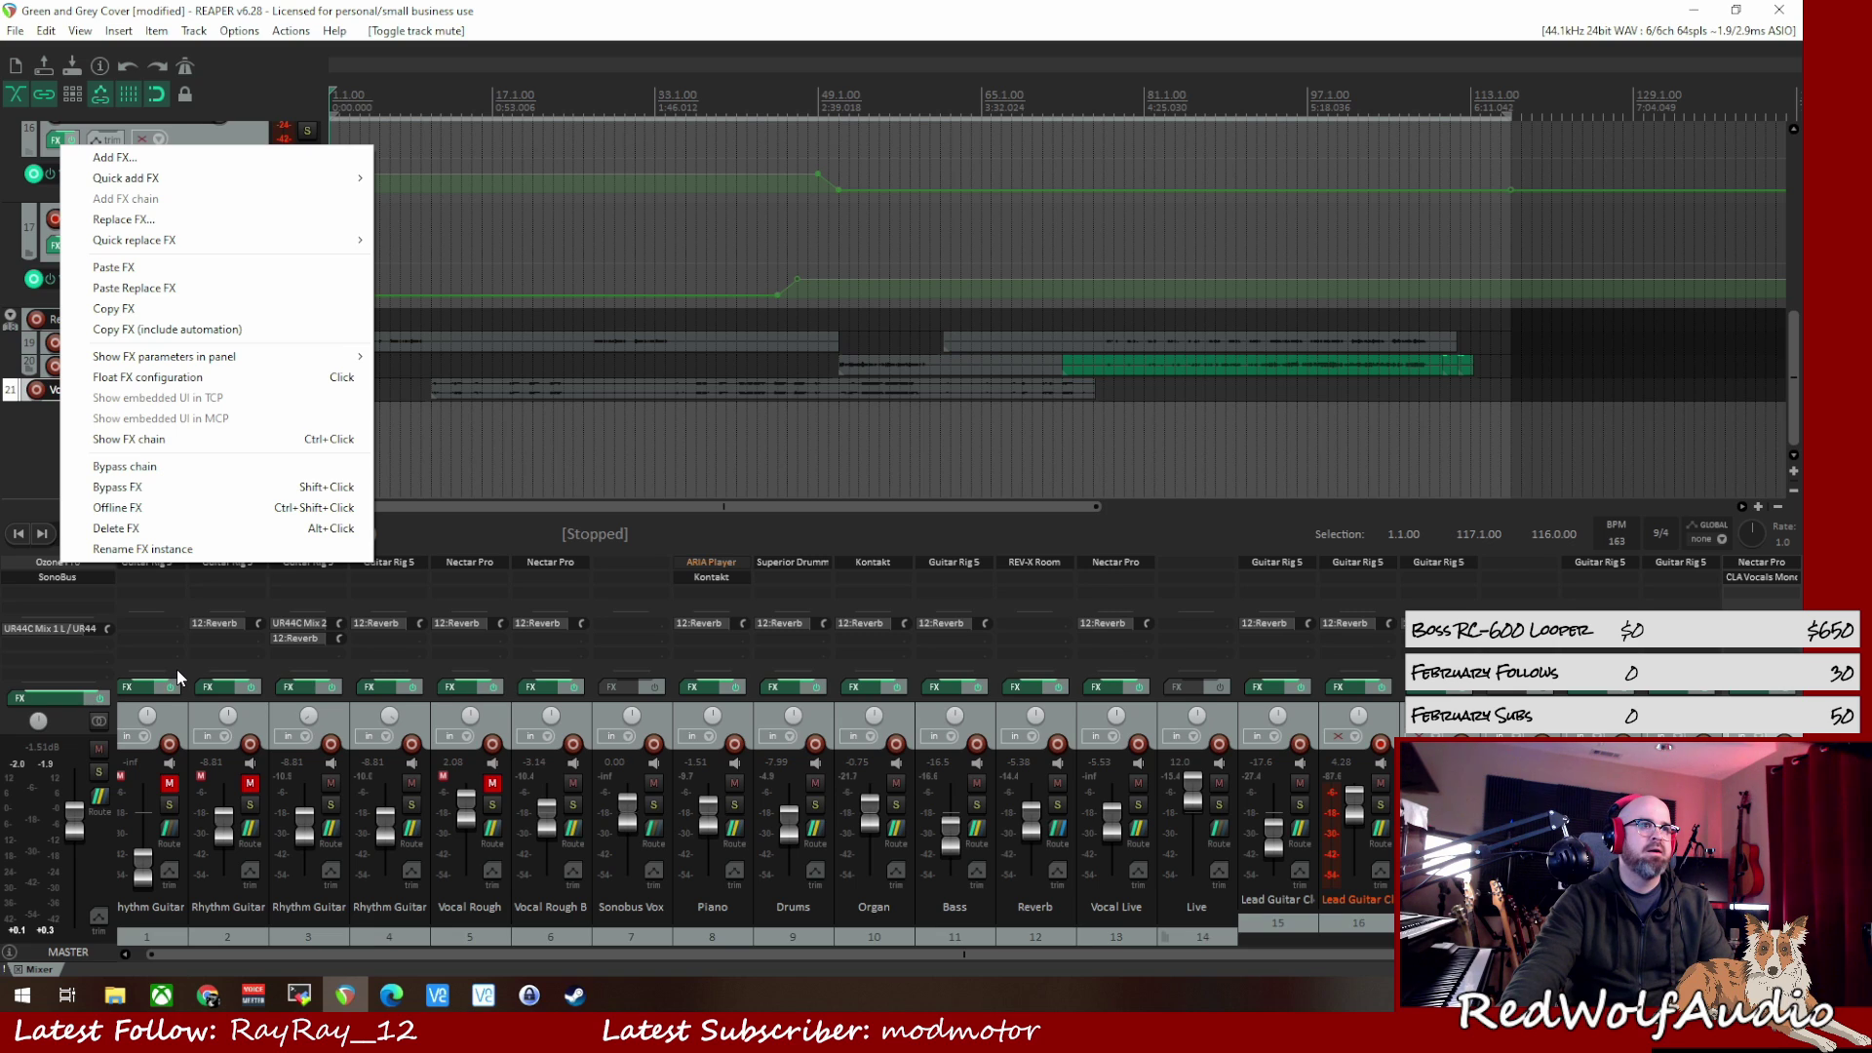
{"action": "left_click", "coordinate": [115, 490]}
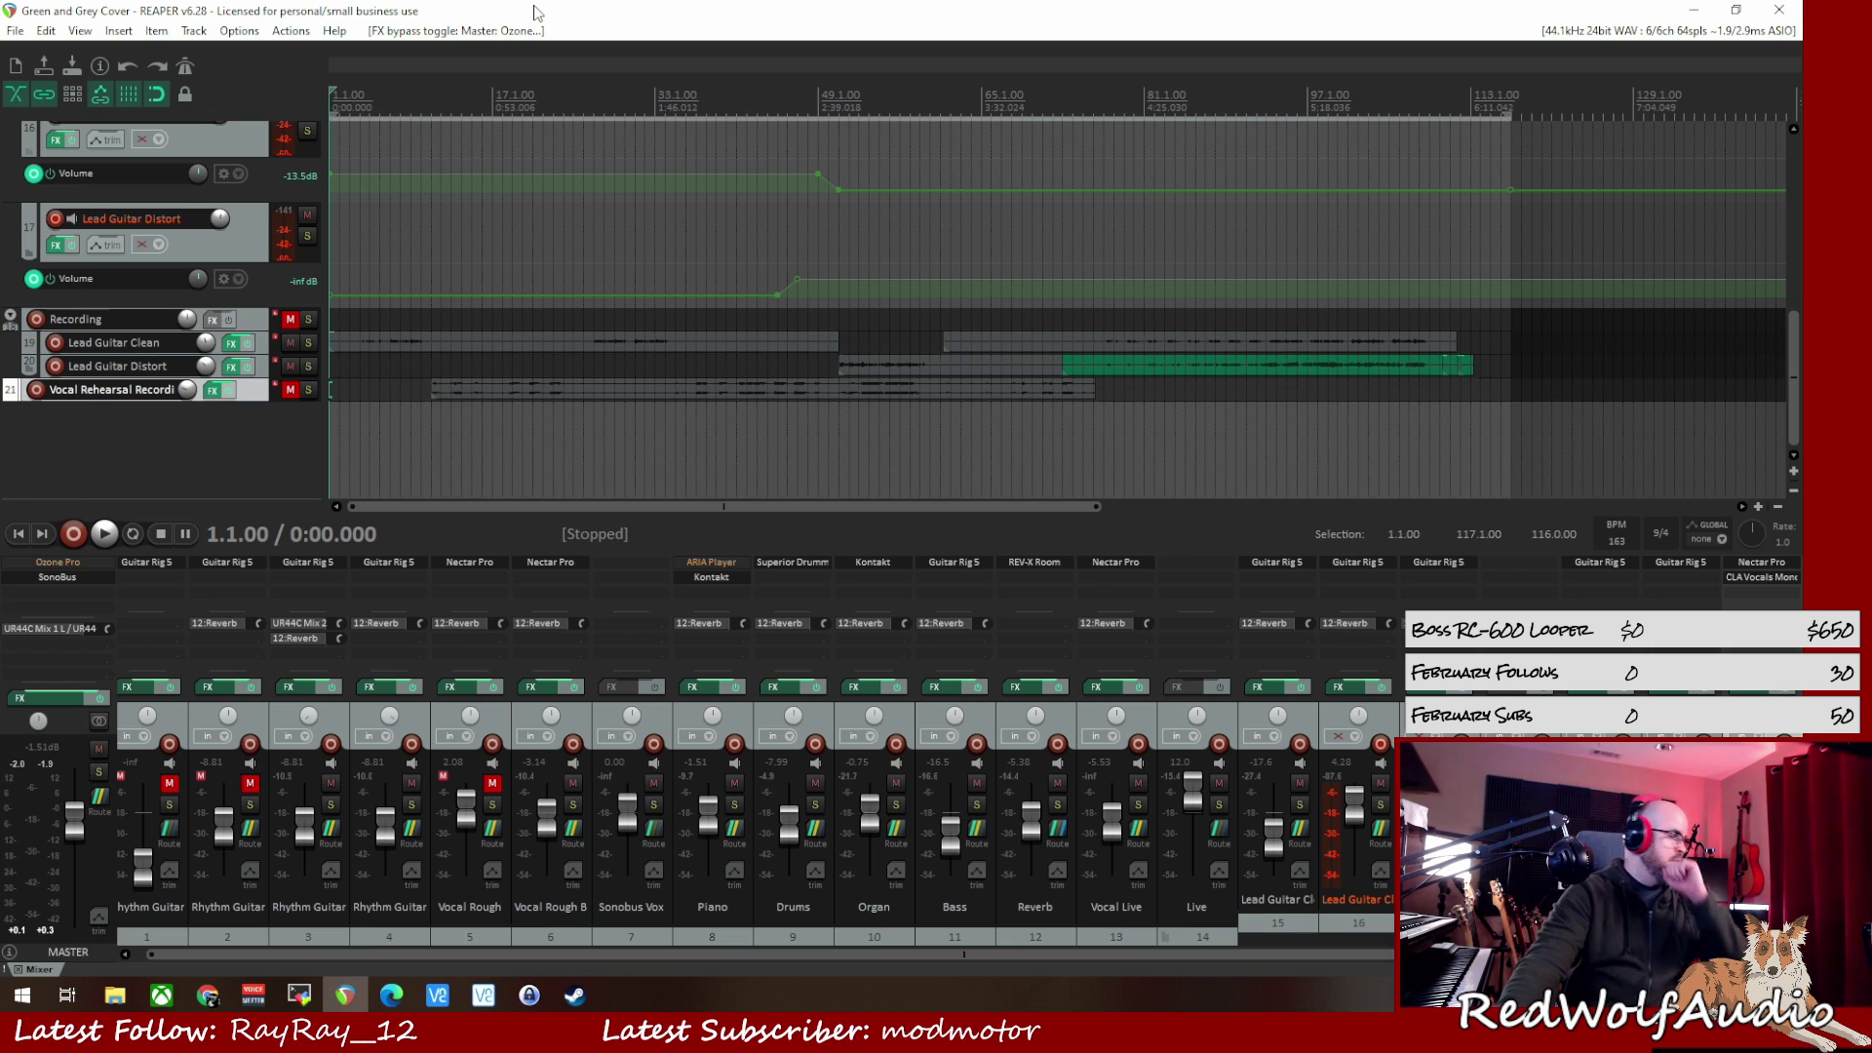
Open the recent project InstrumentalPerf1 and play it from the beginning.
{"action": "left_click", "coordinate": [20, 31]}
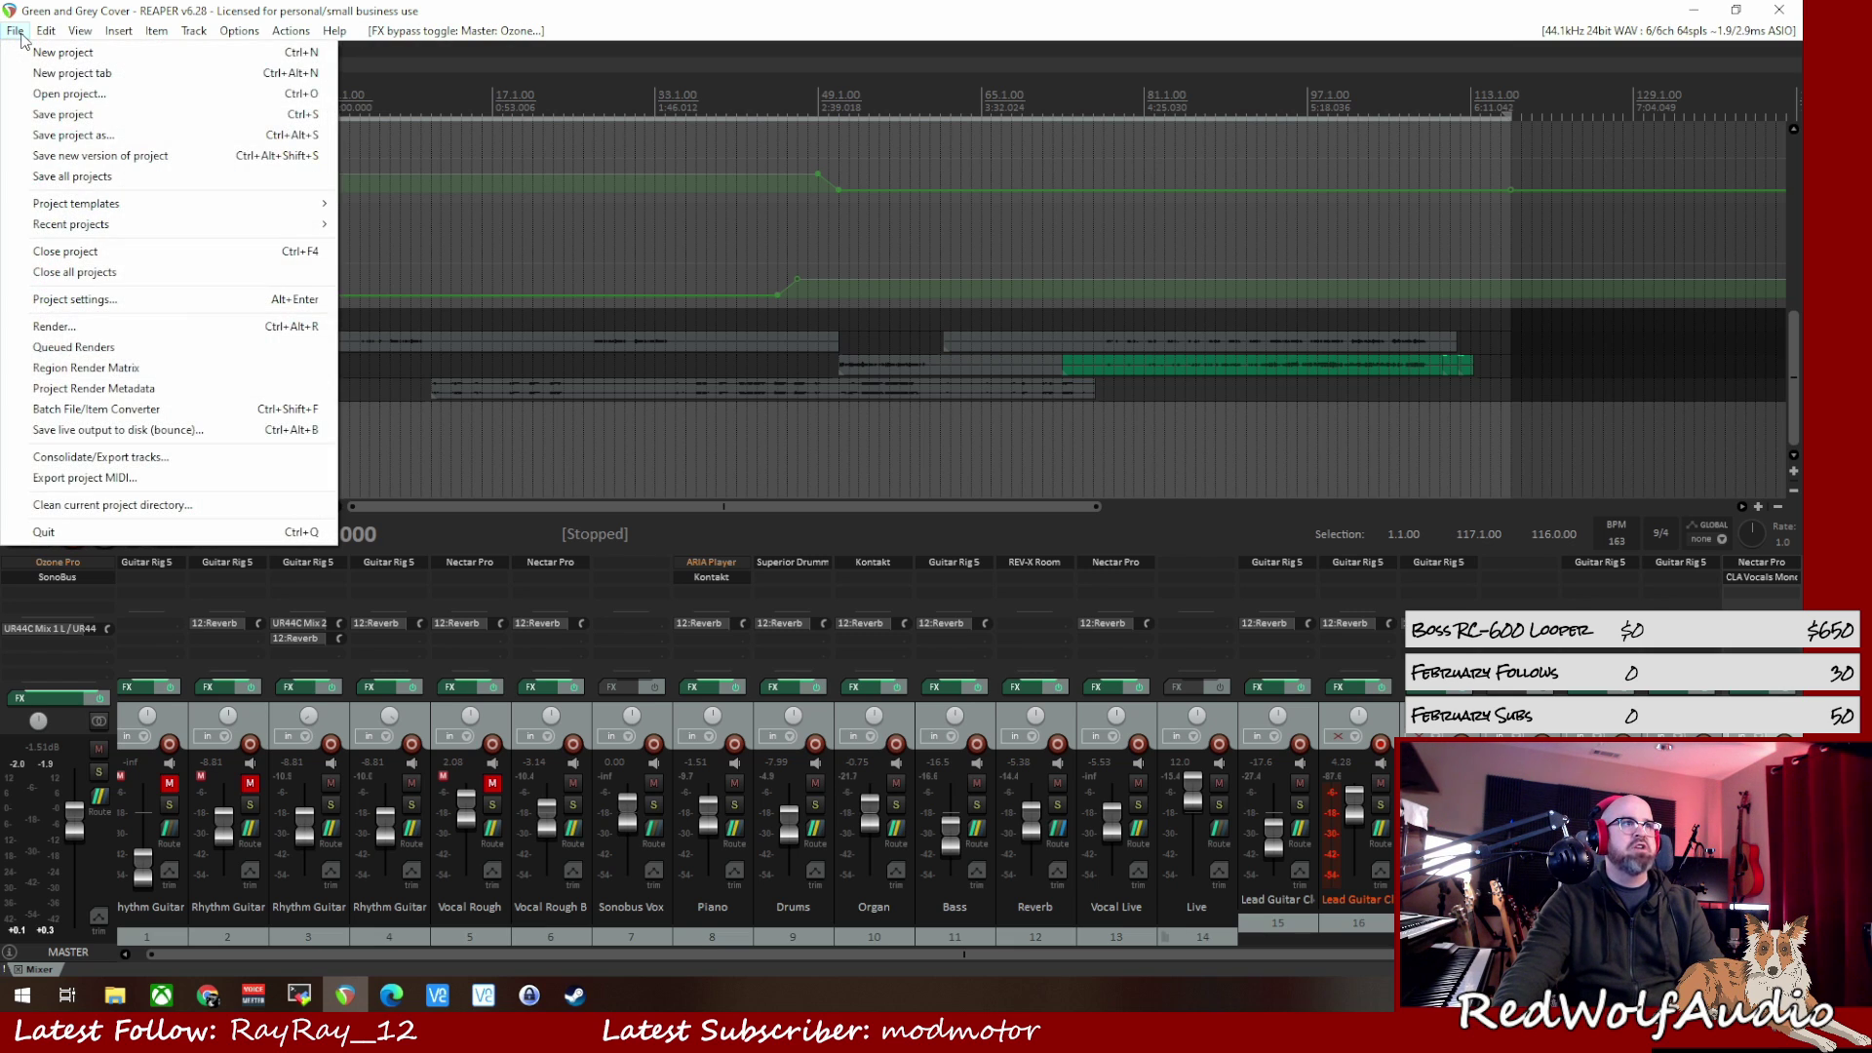
{"action": "mouse_move", "coordinate": [79, 31]}
{"action": "mouse_move", "coordinate": [16, 30]}
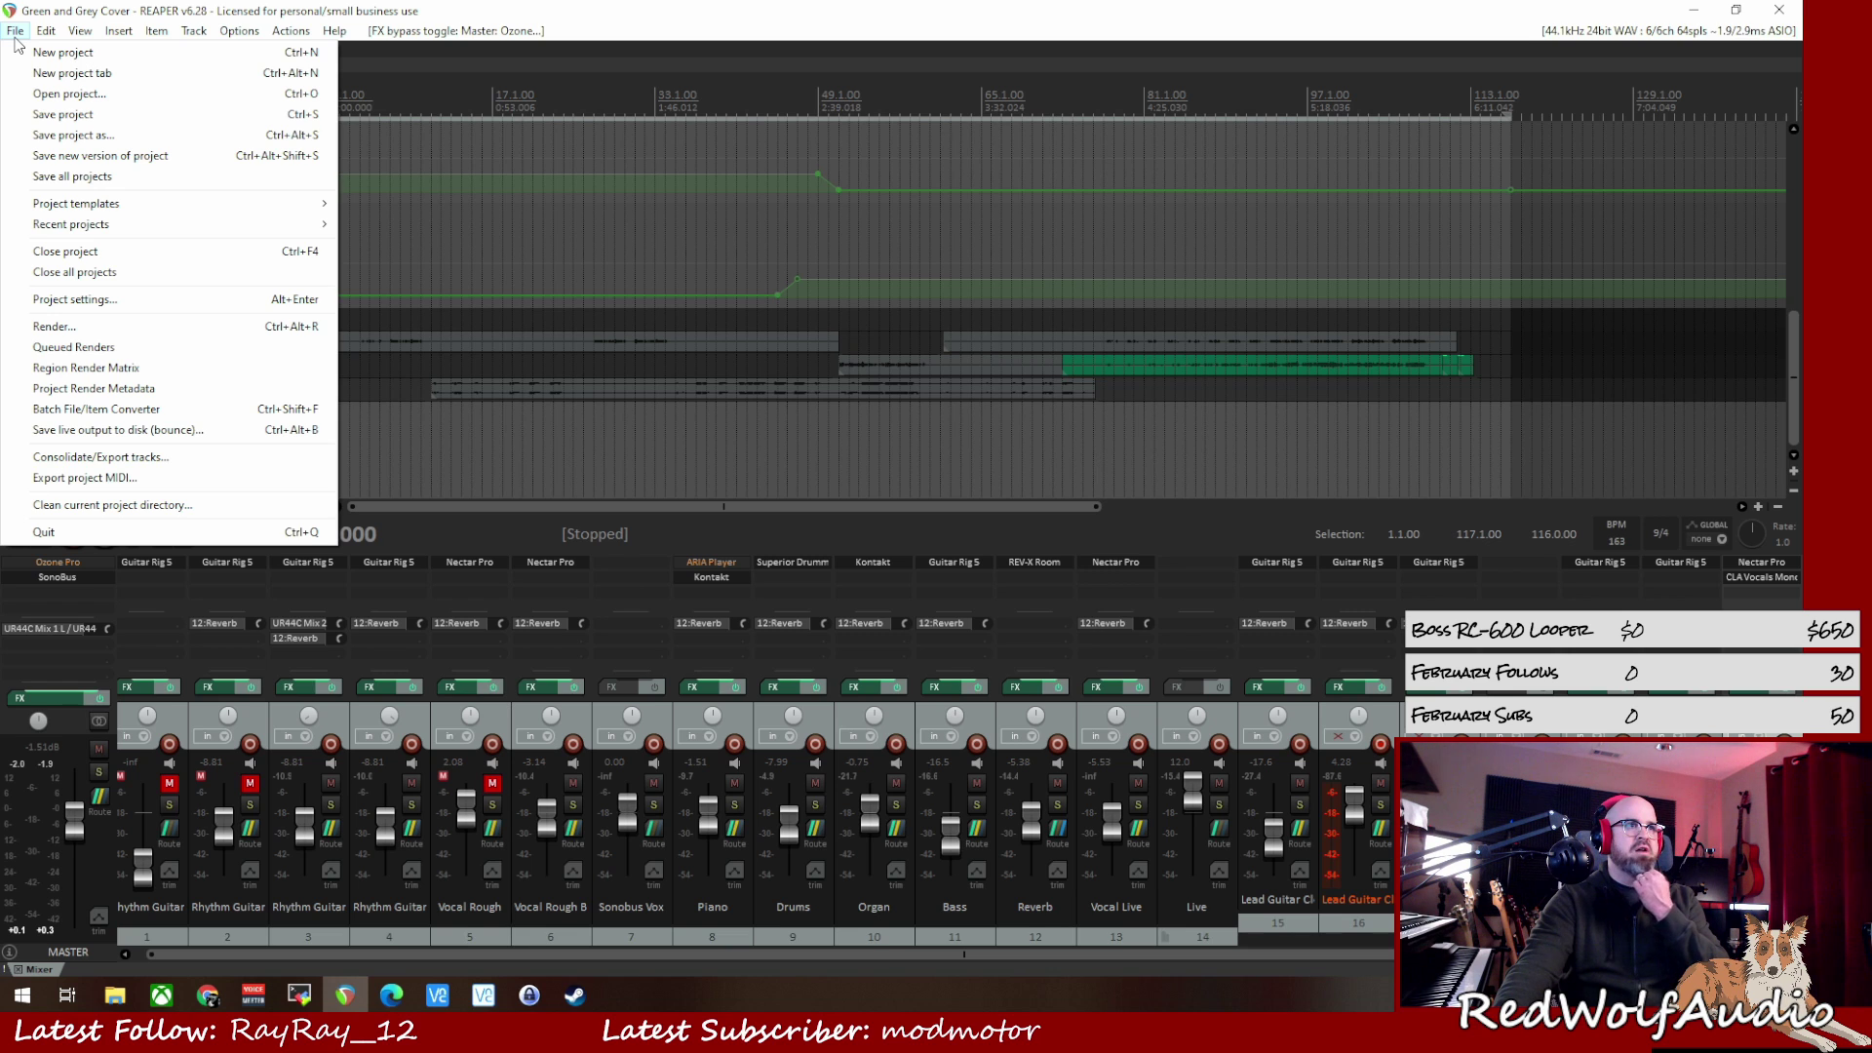
{"action": "mouse_move", "coordinate": [94, 234]}
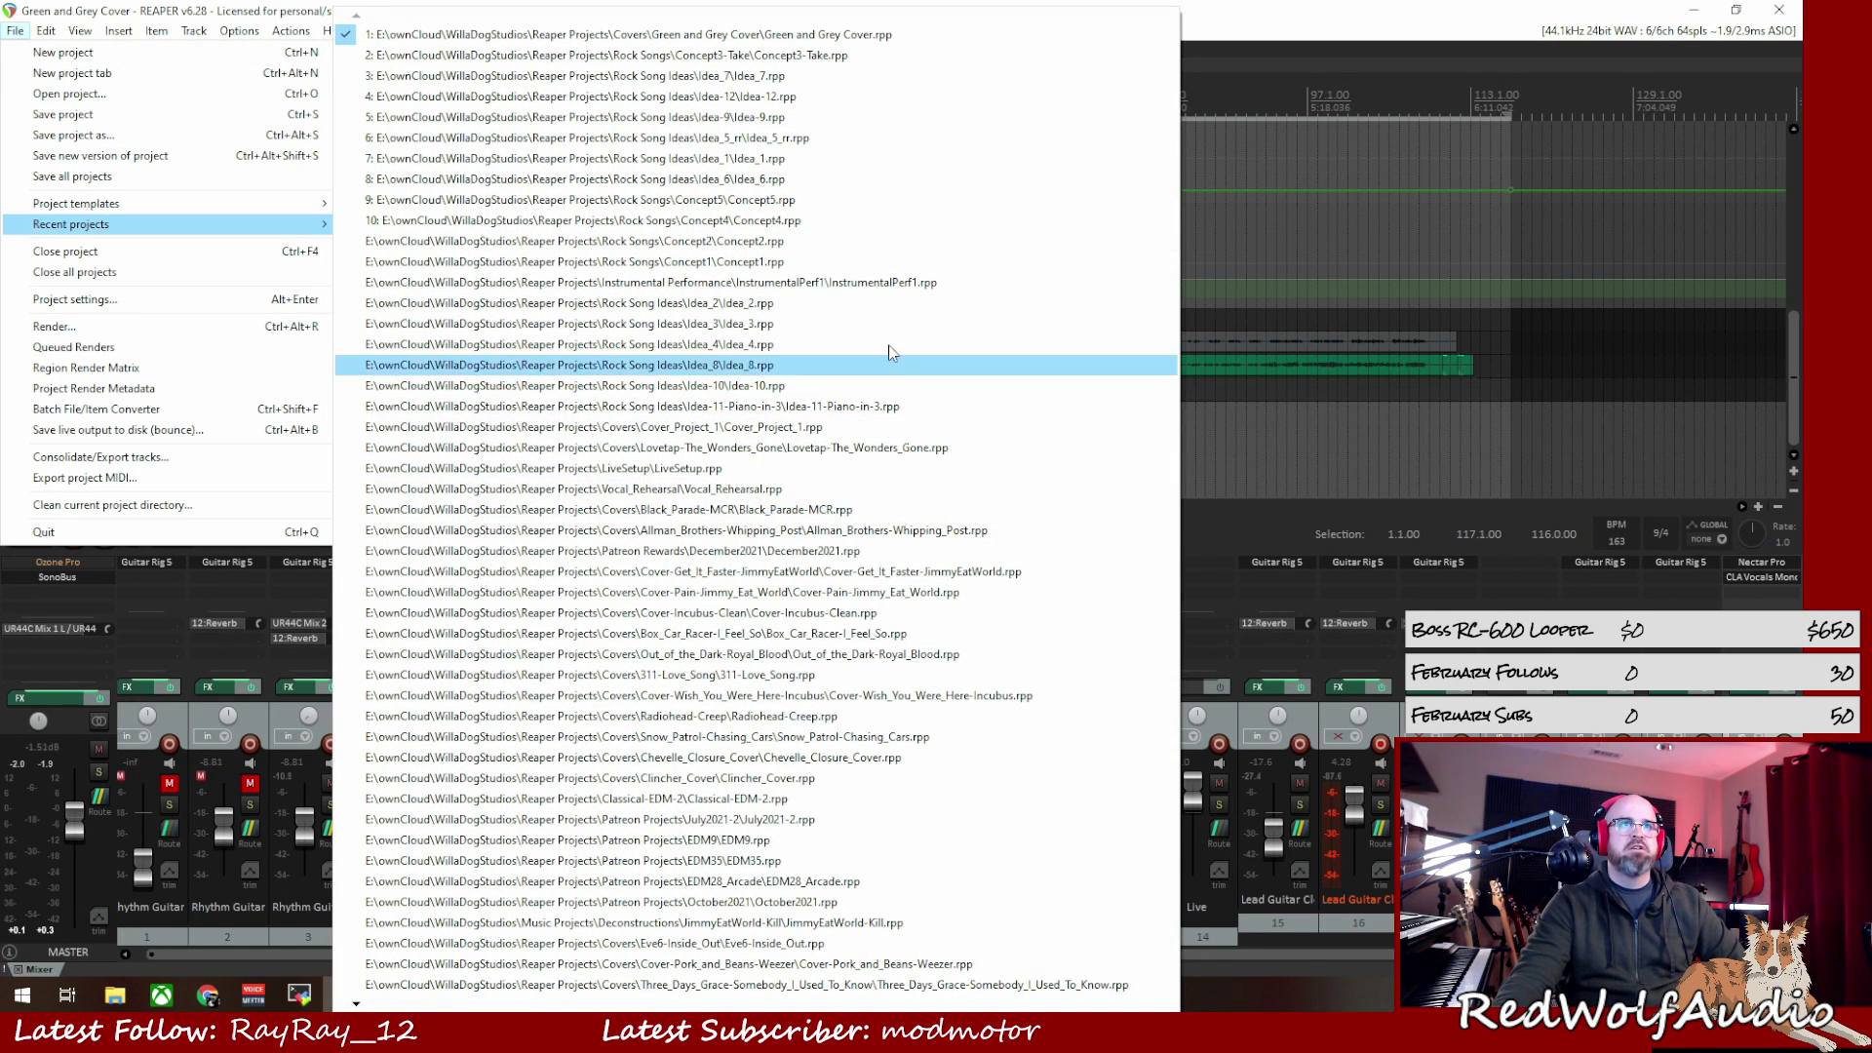
{"action": "left_click", "coordinate": [824, 285]}
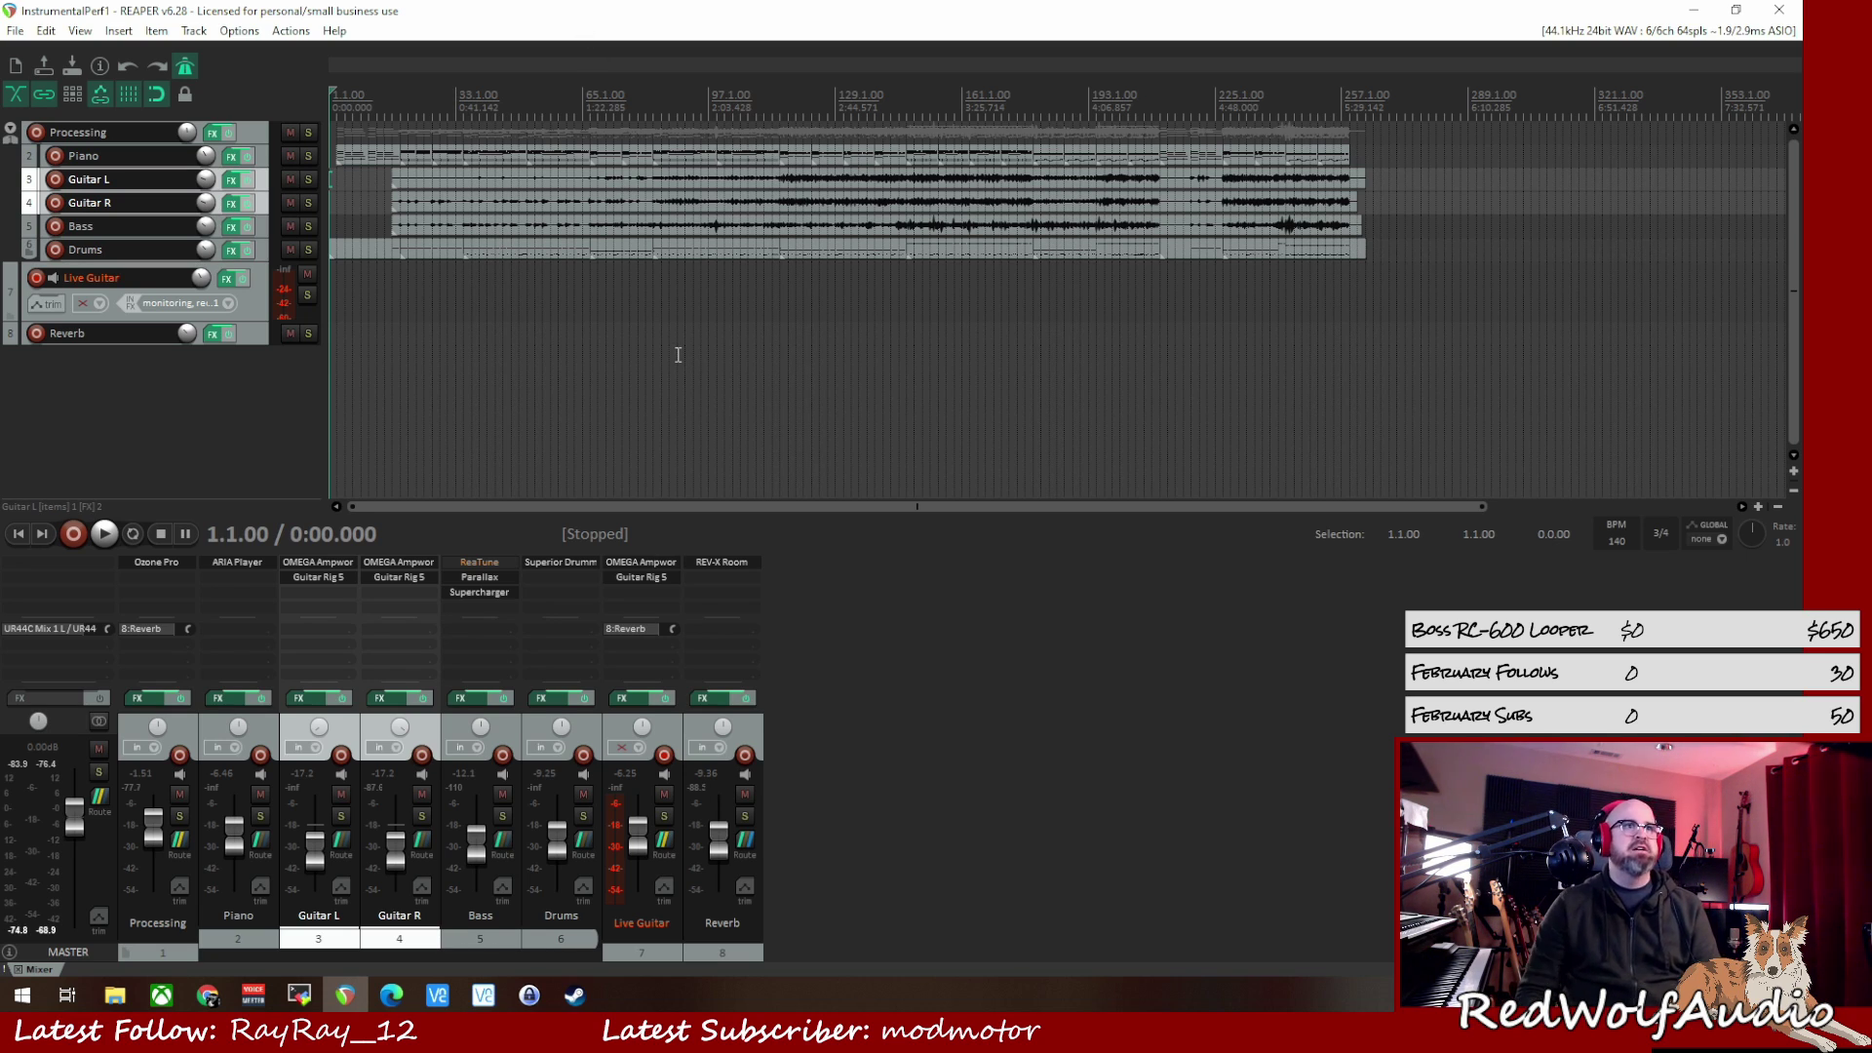
{"action": "key", "text": "space"}
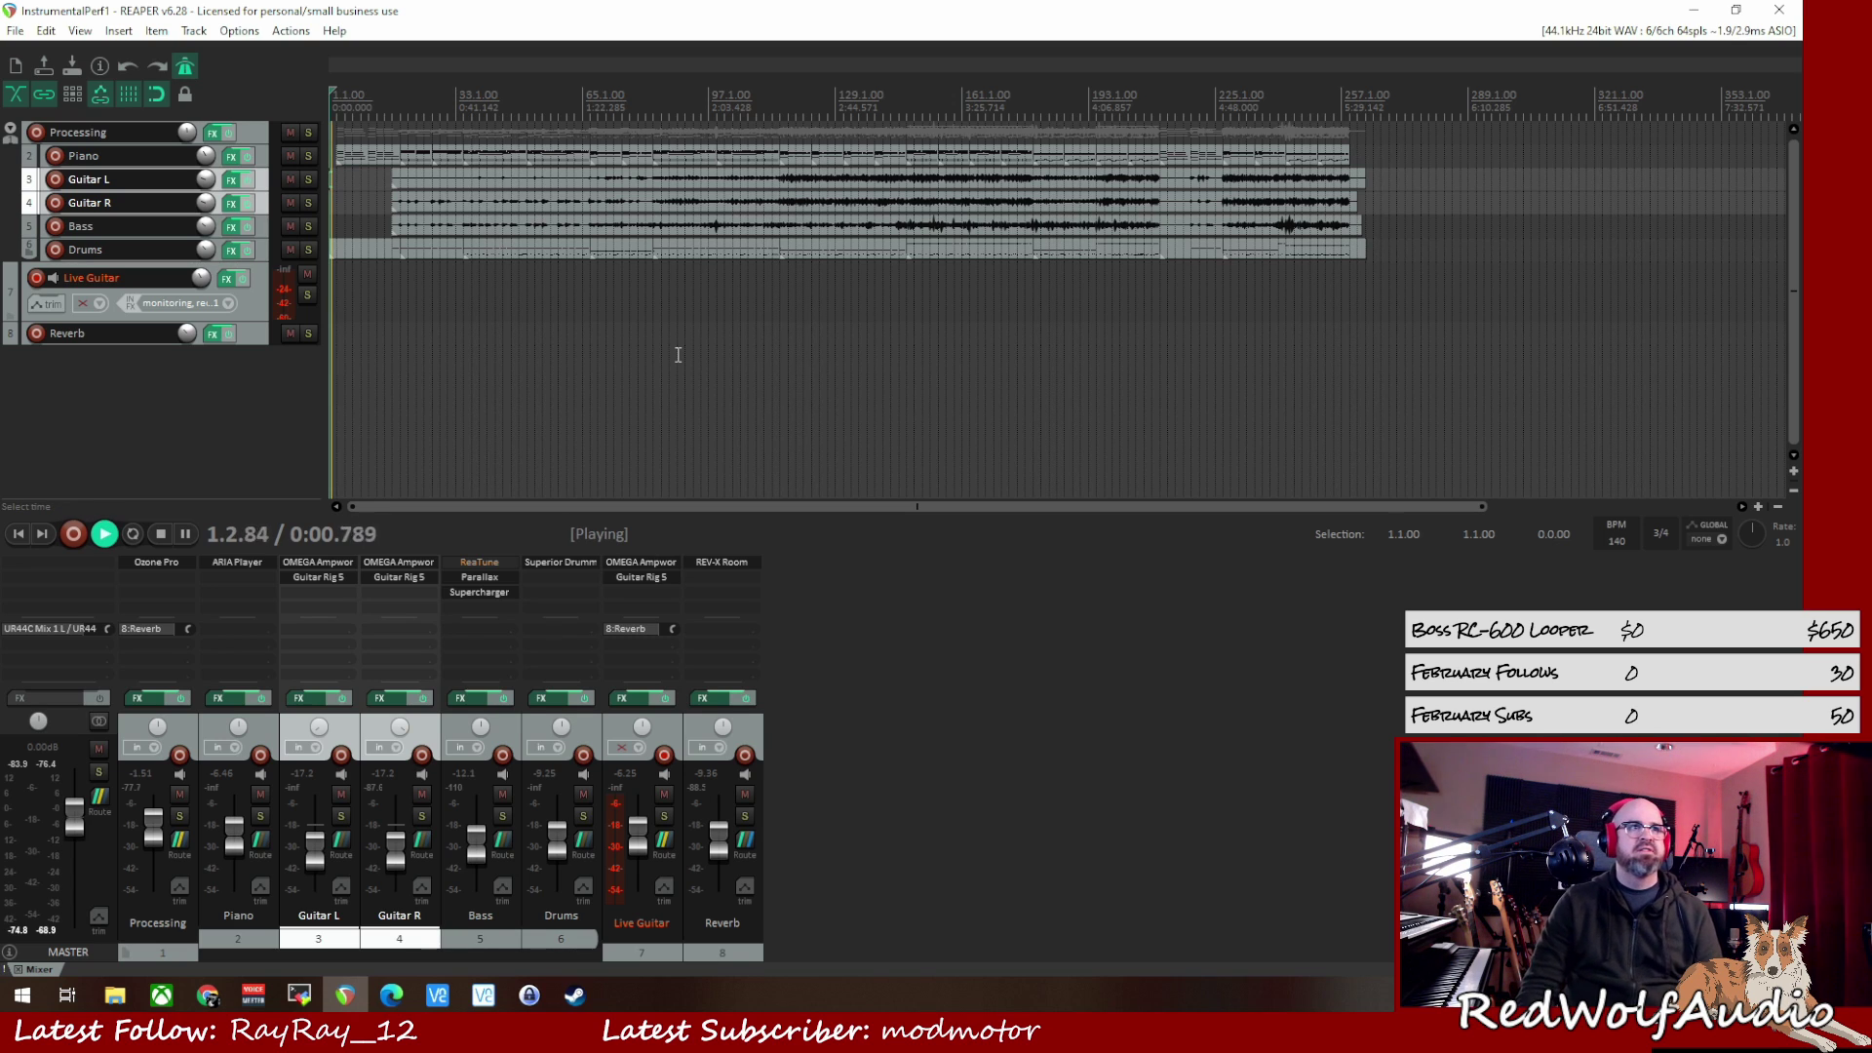
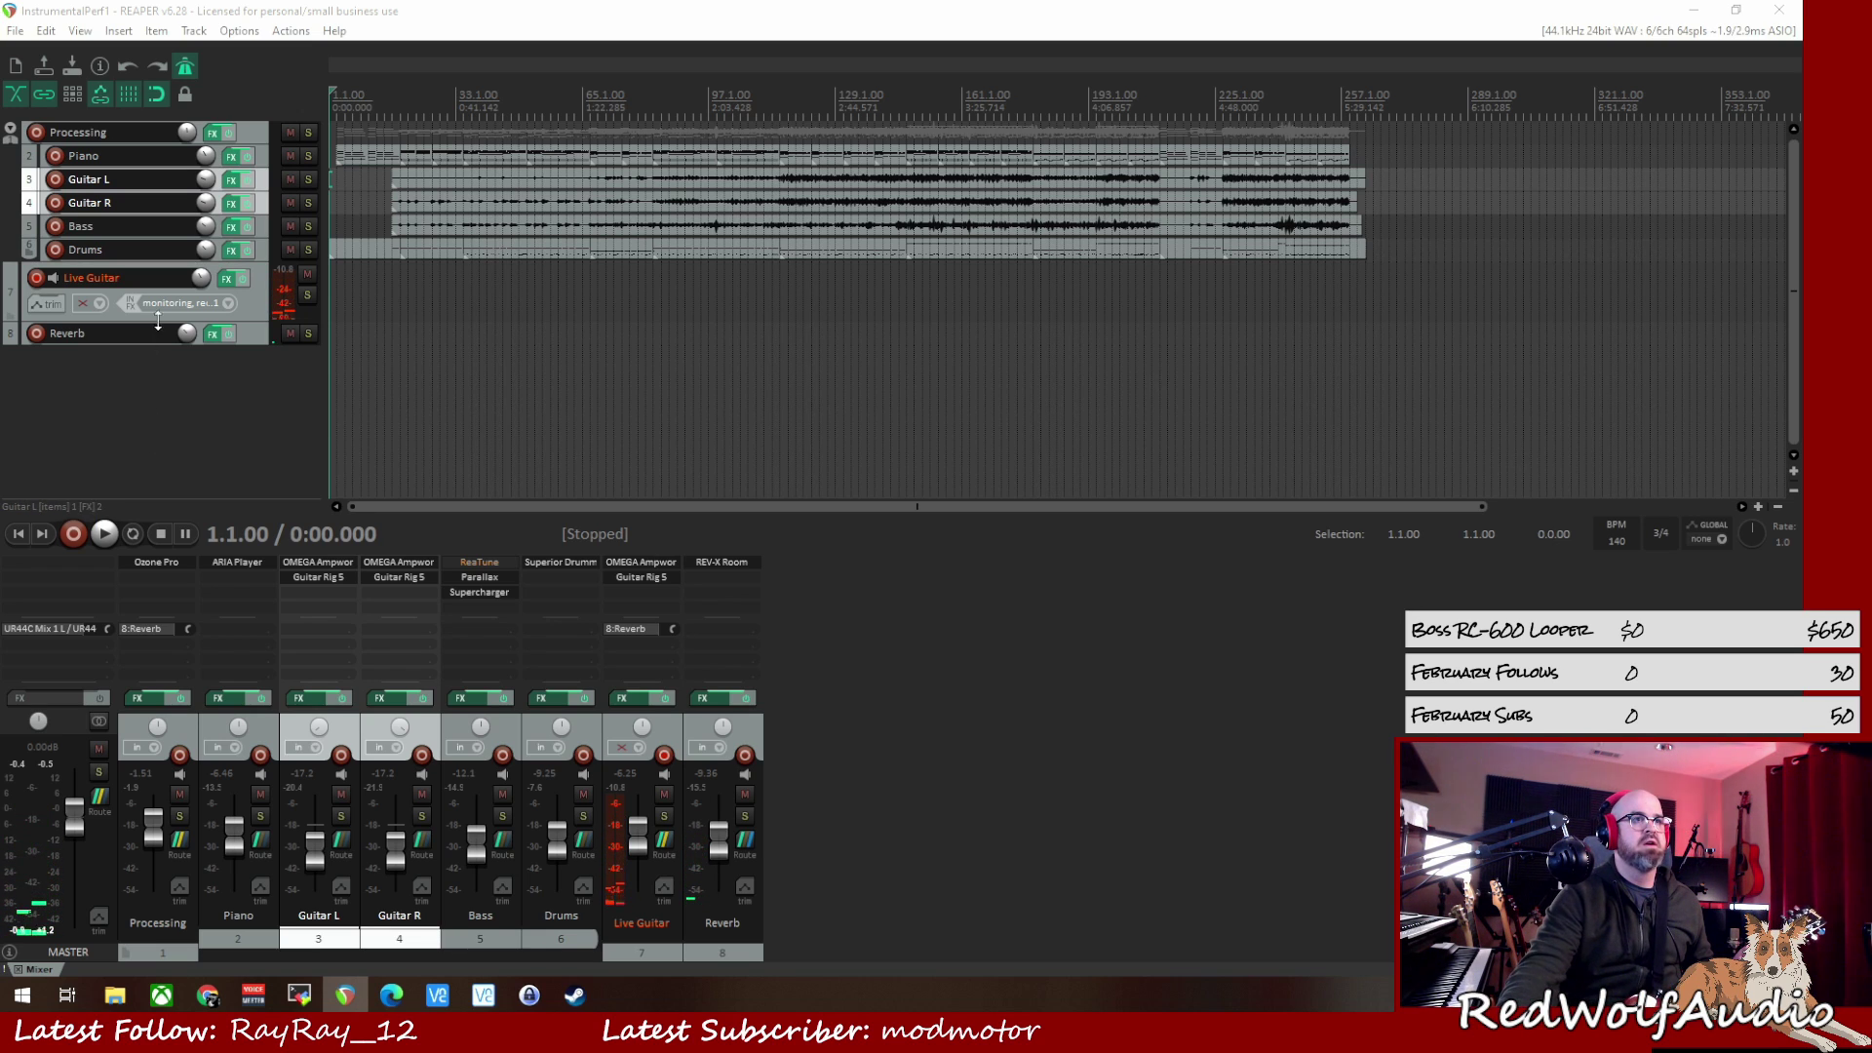
Tune the guitar with the muted OMEGA Ampworks tuner on the Live Guitar track, and close the effects window.
{"action": "left_click", "coordinate": [226, 278]}
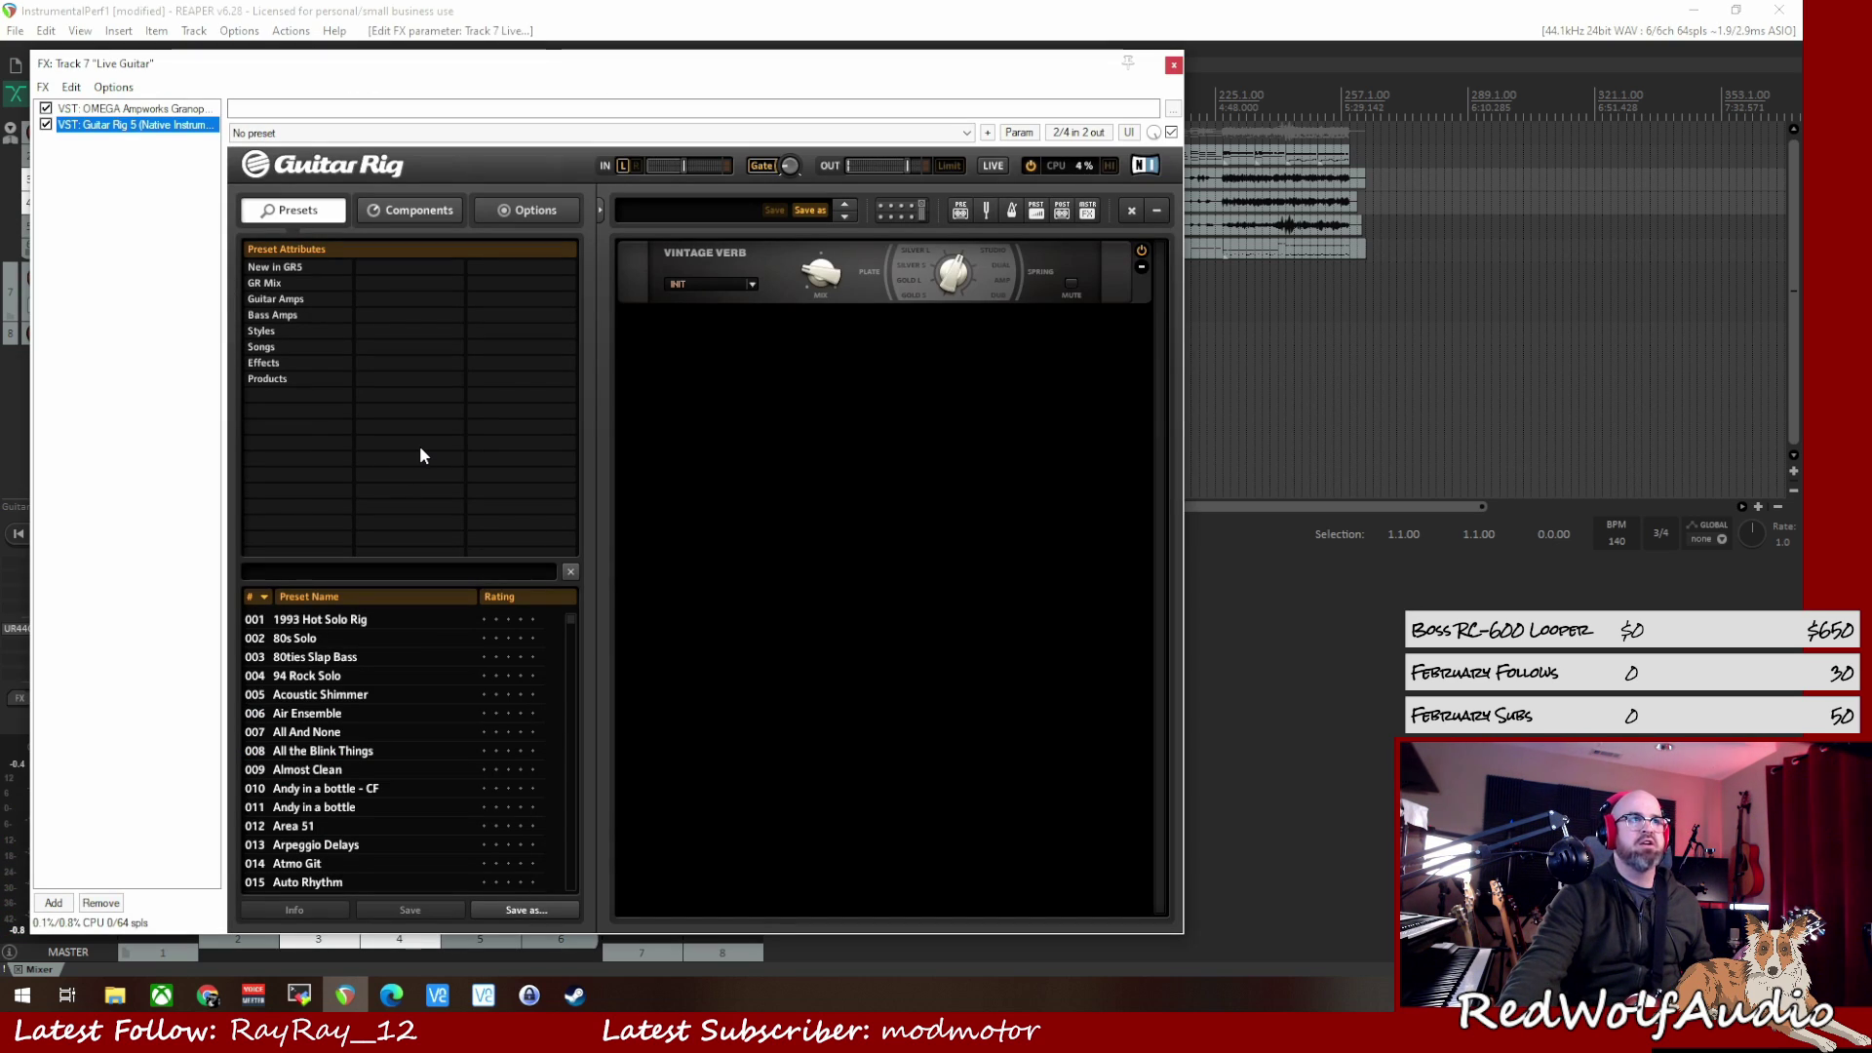
{"action": "left_click", "coordinate": [105, 118]}
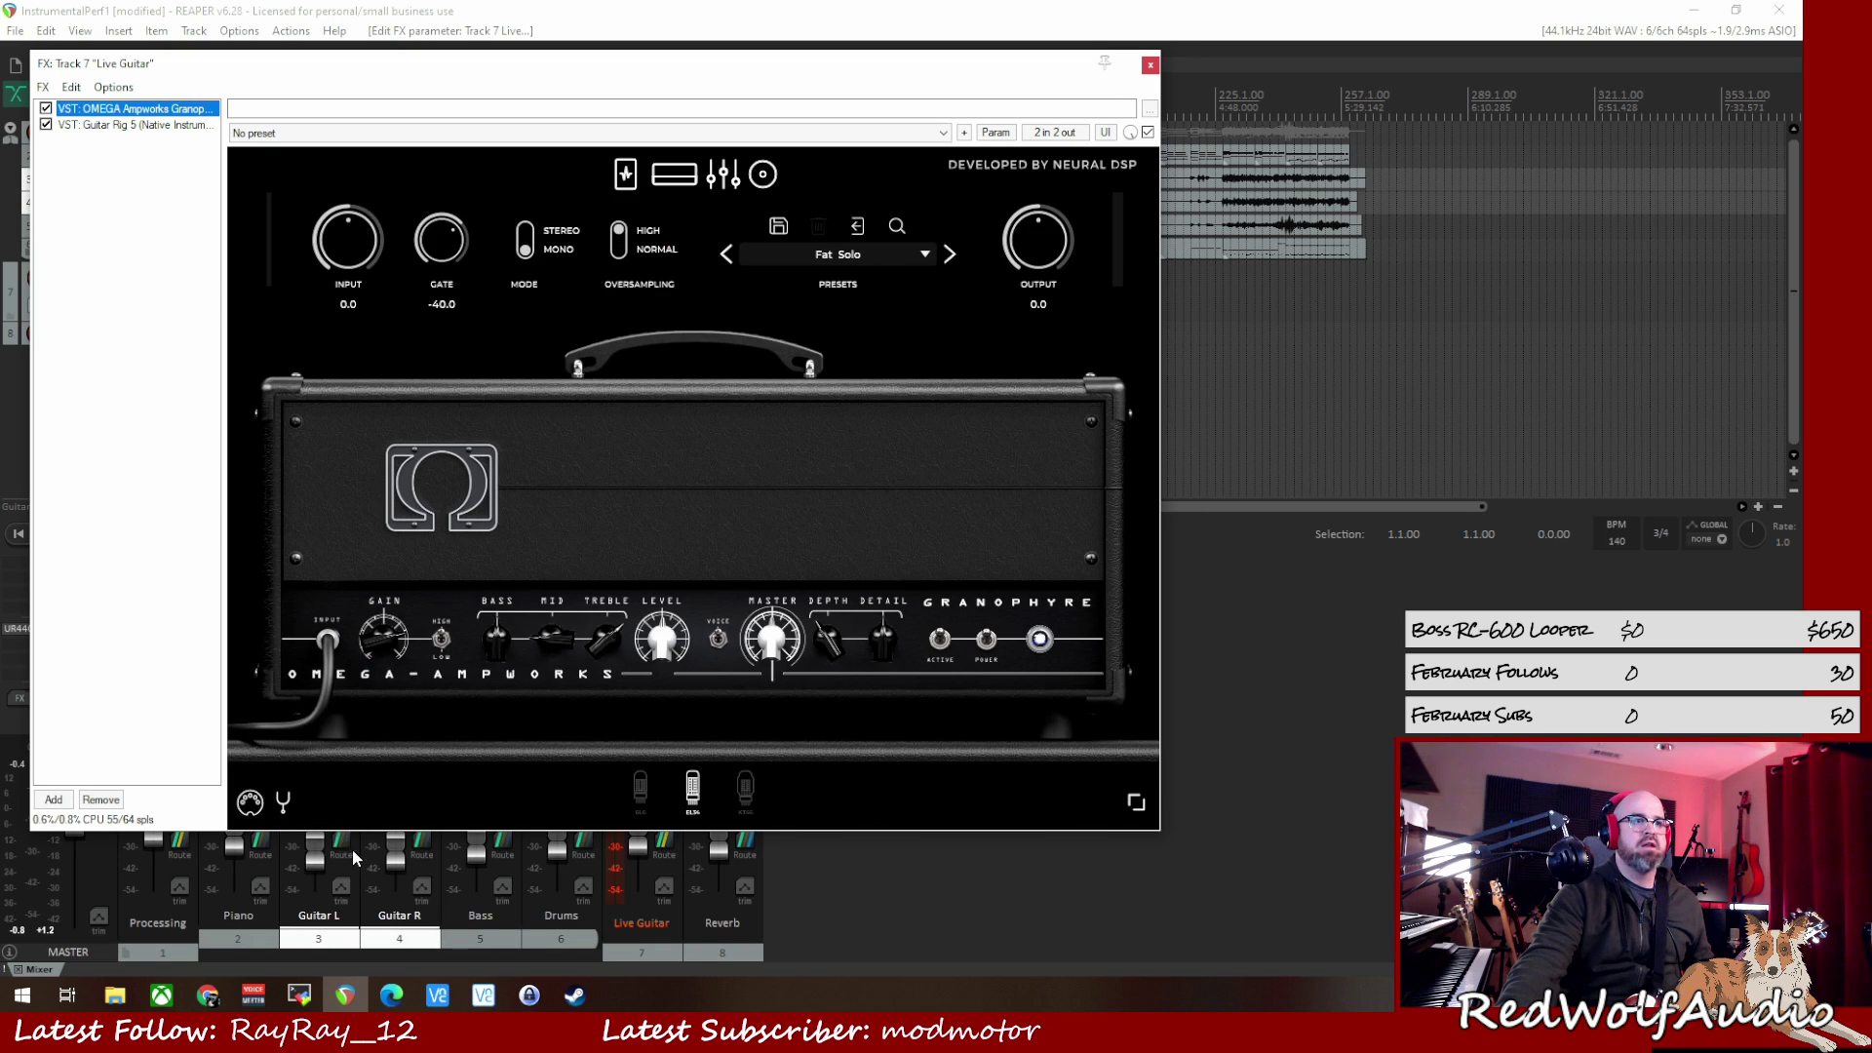
{"action": "left_click", "coordinate": [282, 799]}
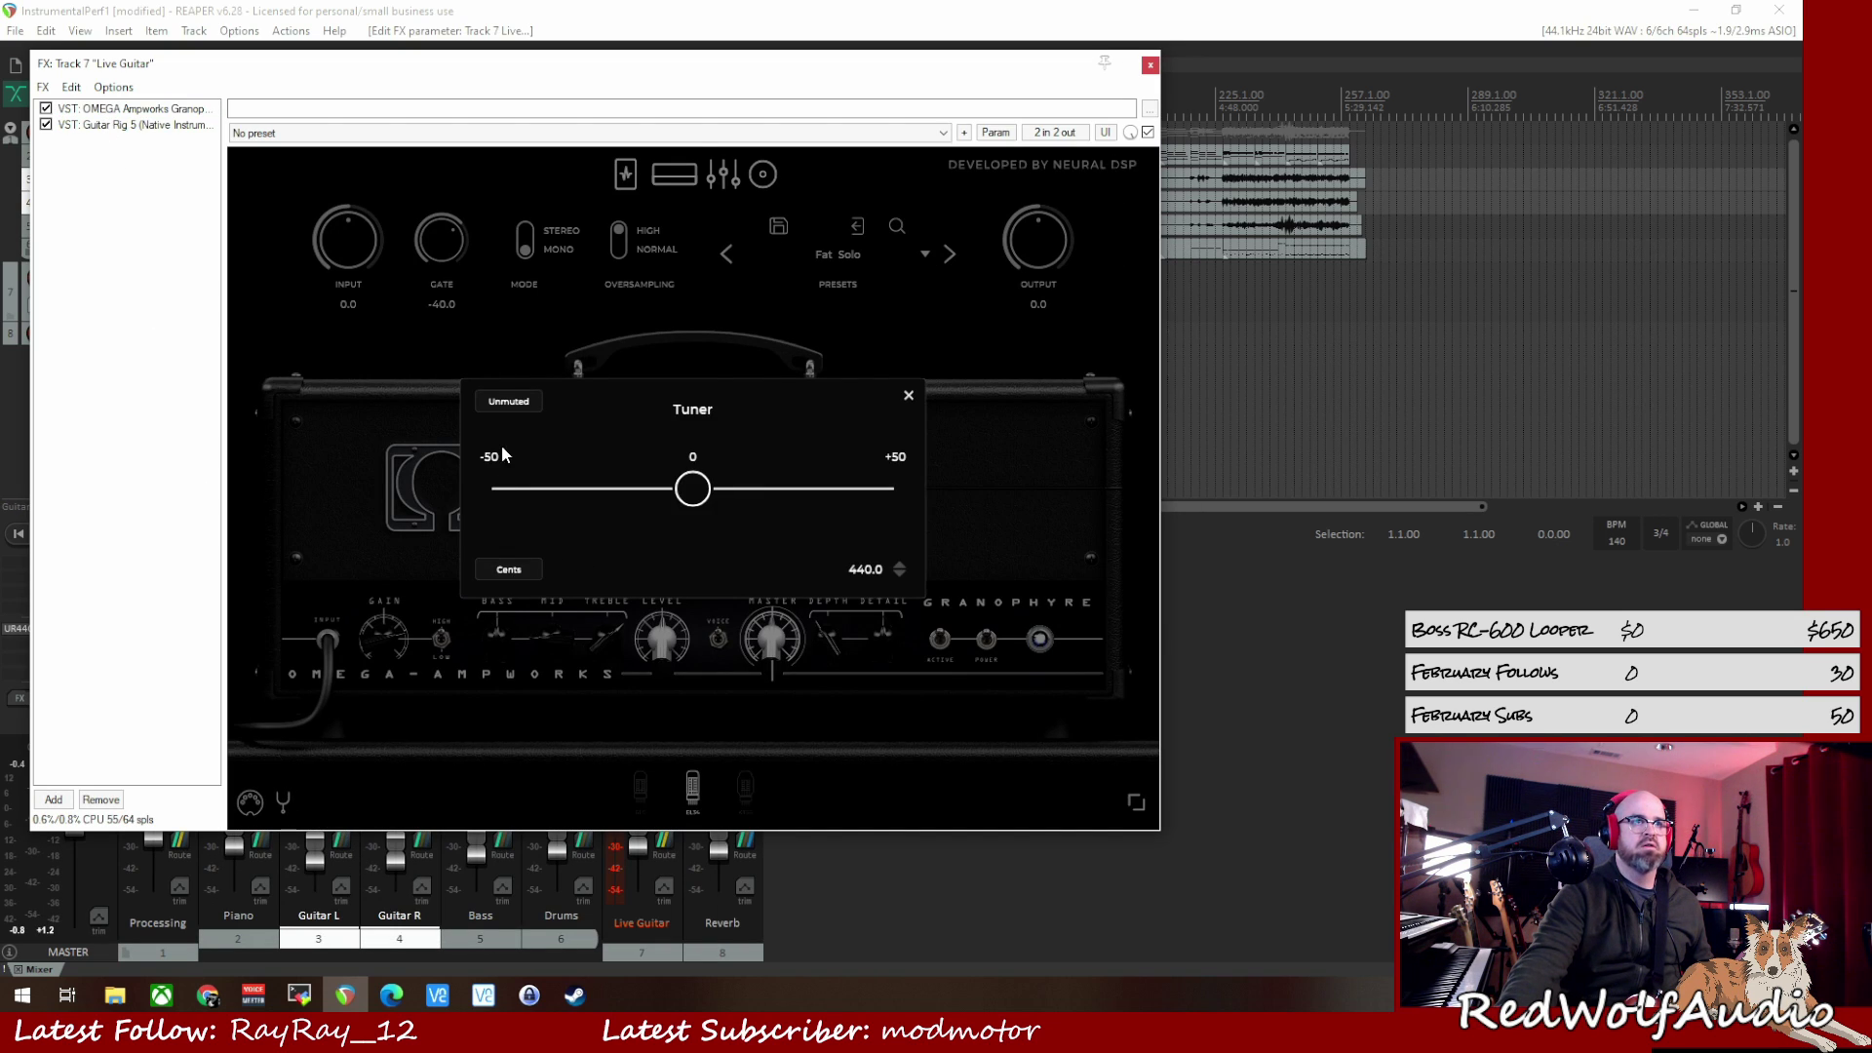
{"action": "left_click", "coordinate": [506, 404]}
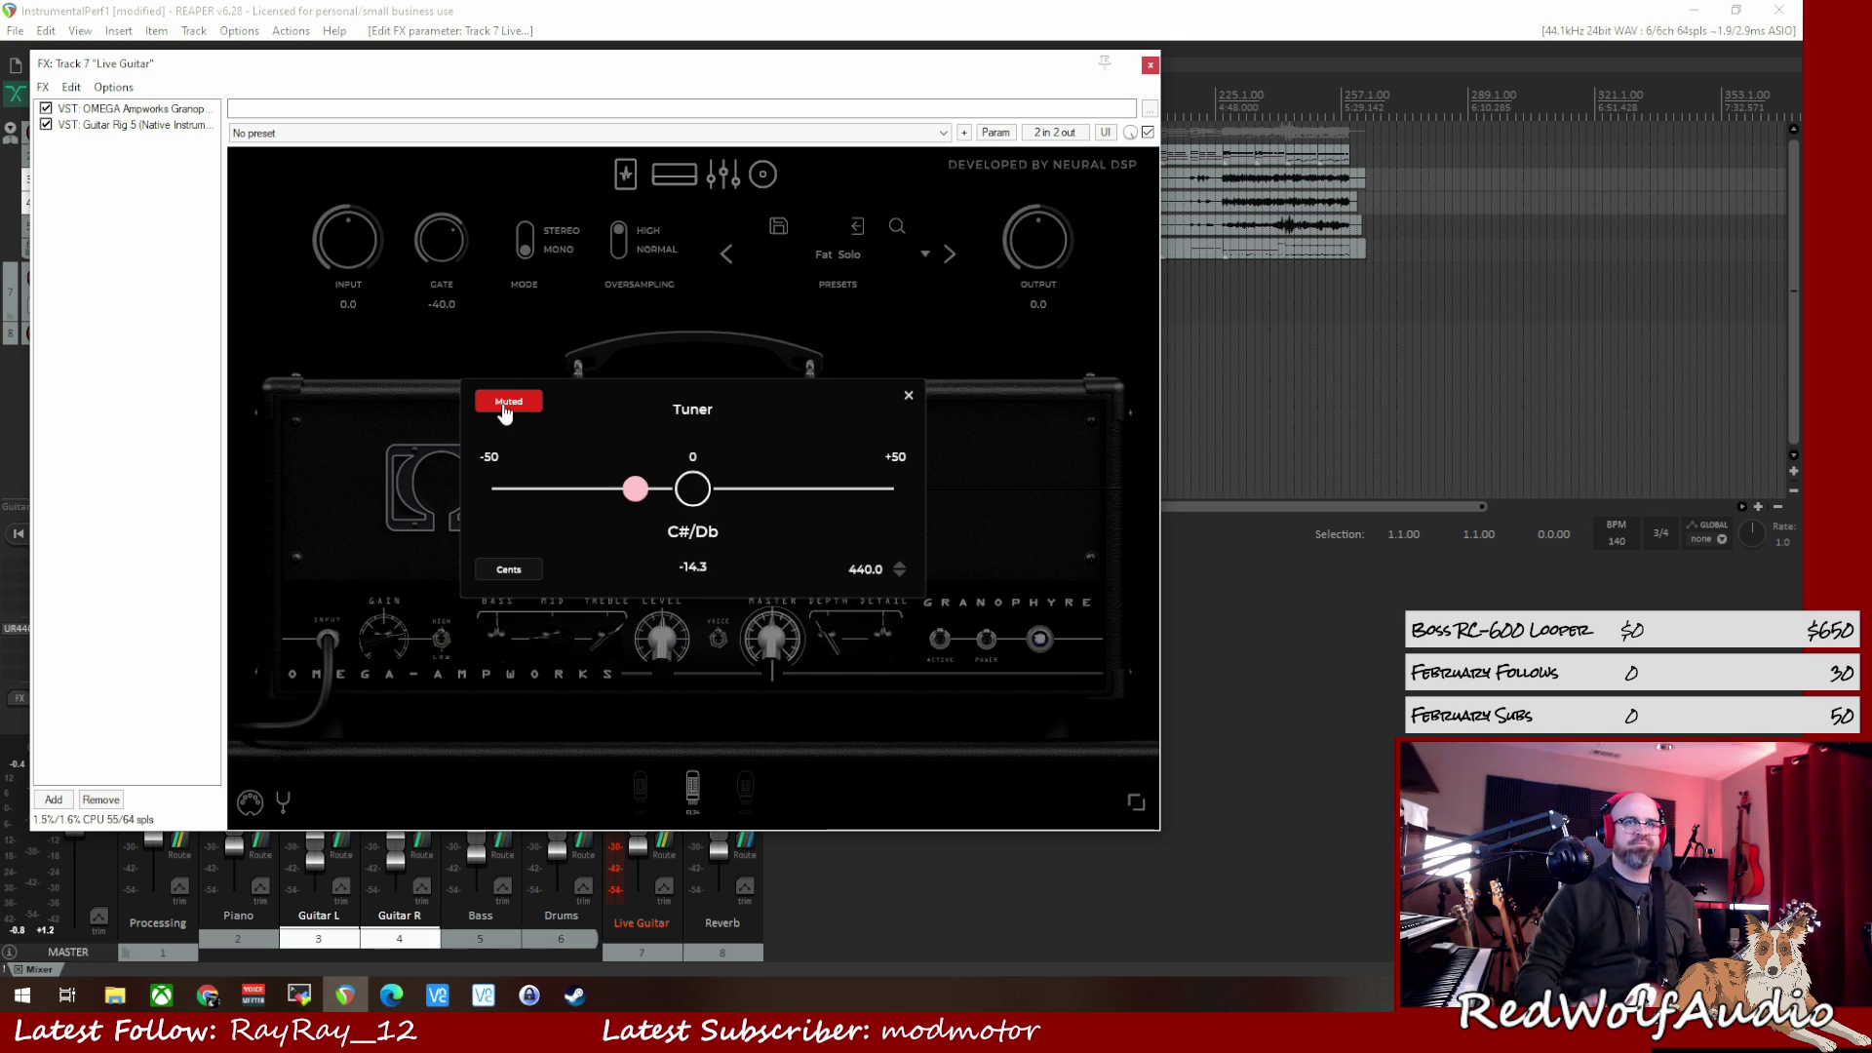
{"action": "left_click", "coordinate": [1150, 66]}
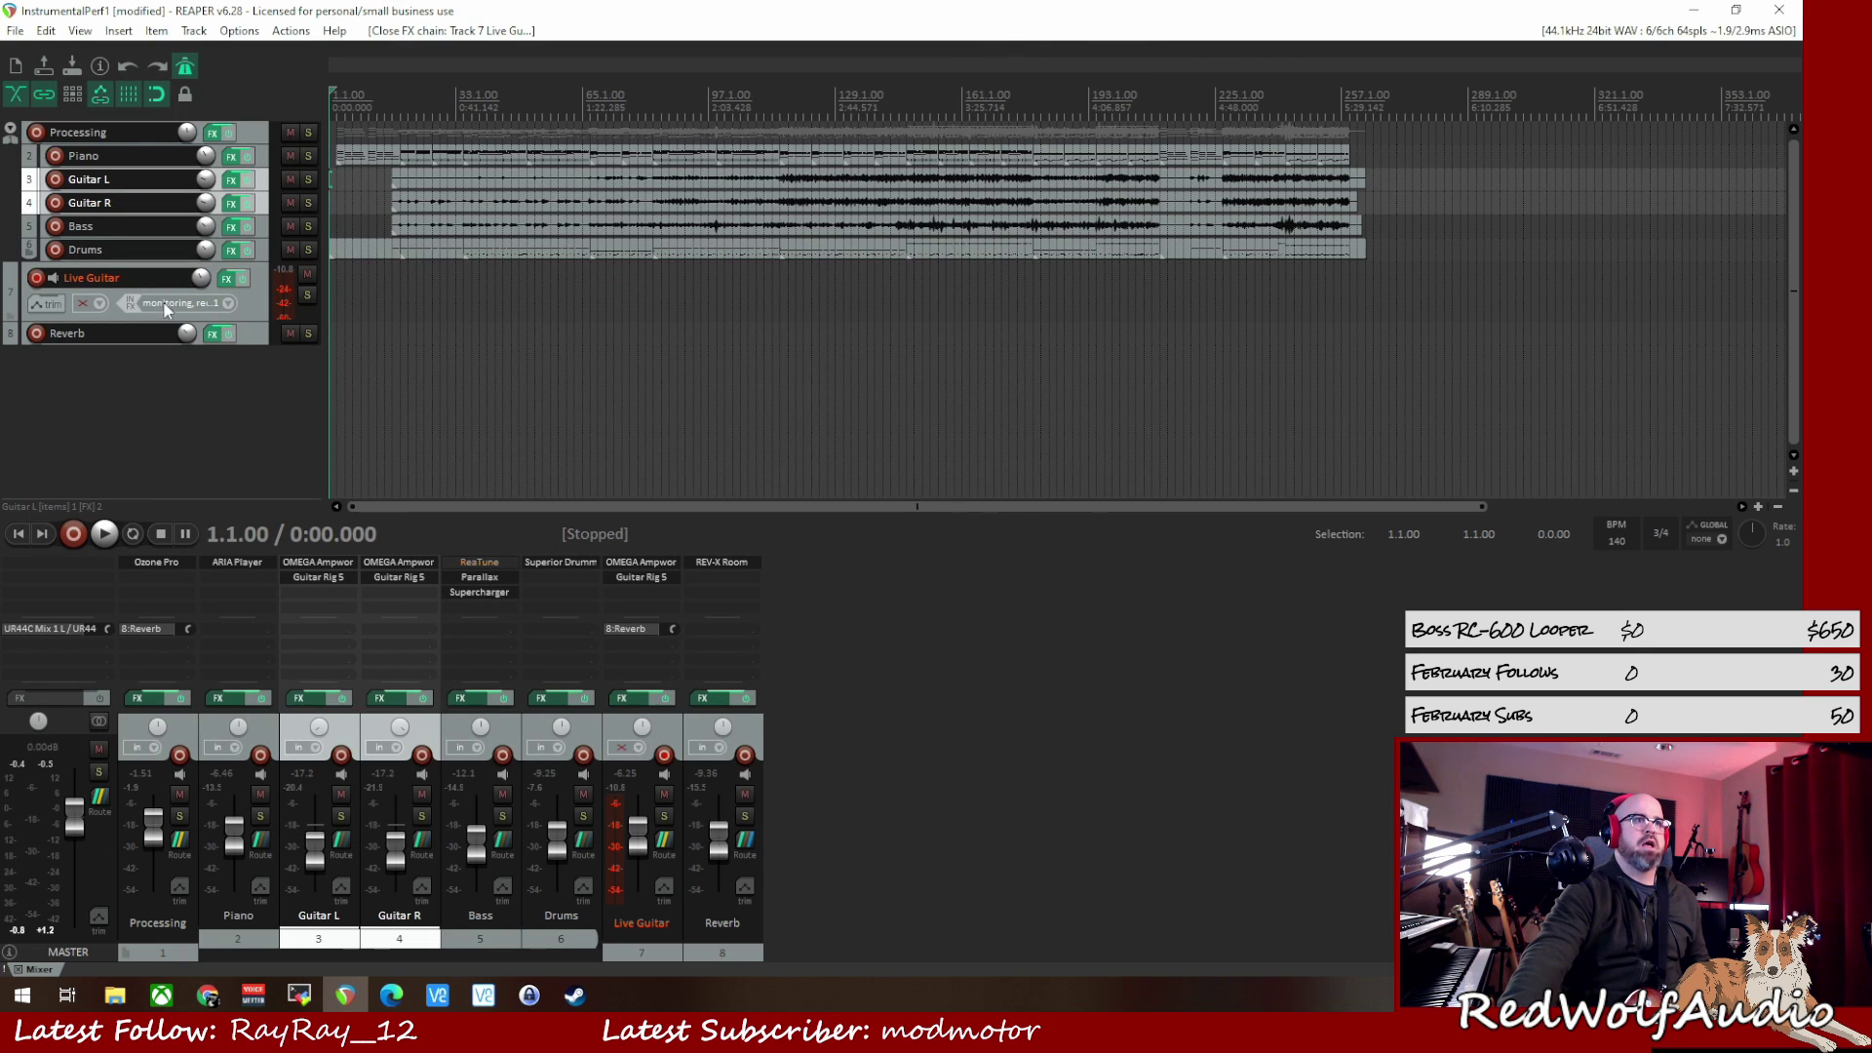
Reopen the OMEGA Ampworks tuner on the Live Guitar track, unmute its output, and close the effects window.
{"action": "left_click", "coordinate": [226, 279]}
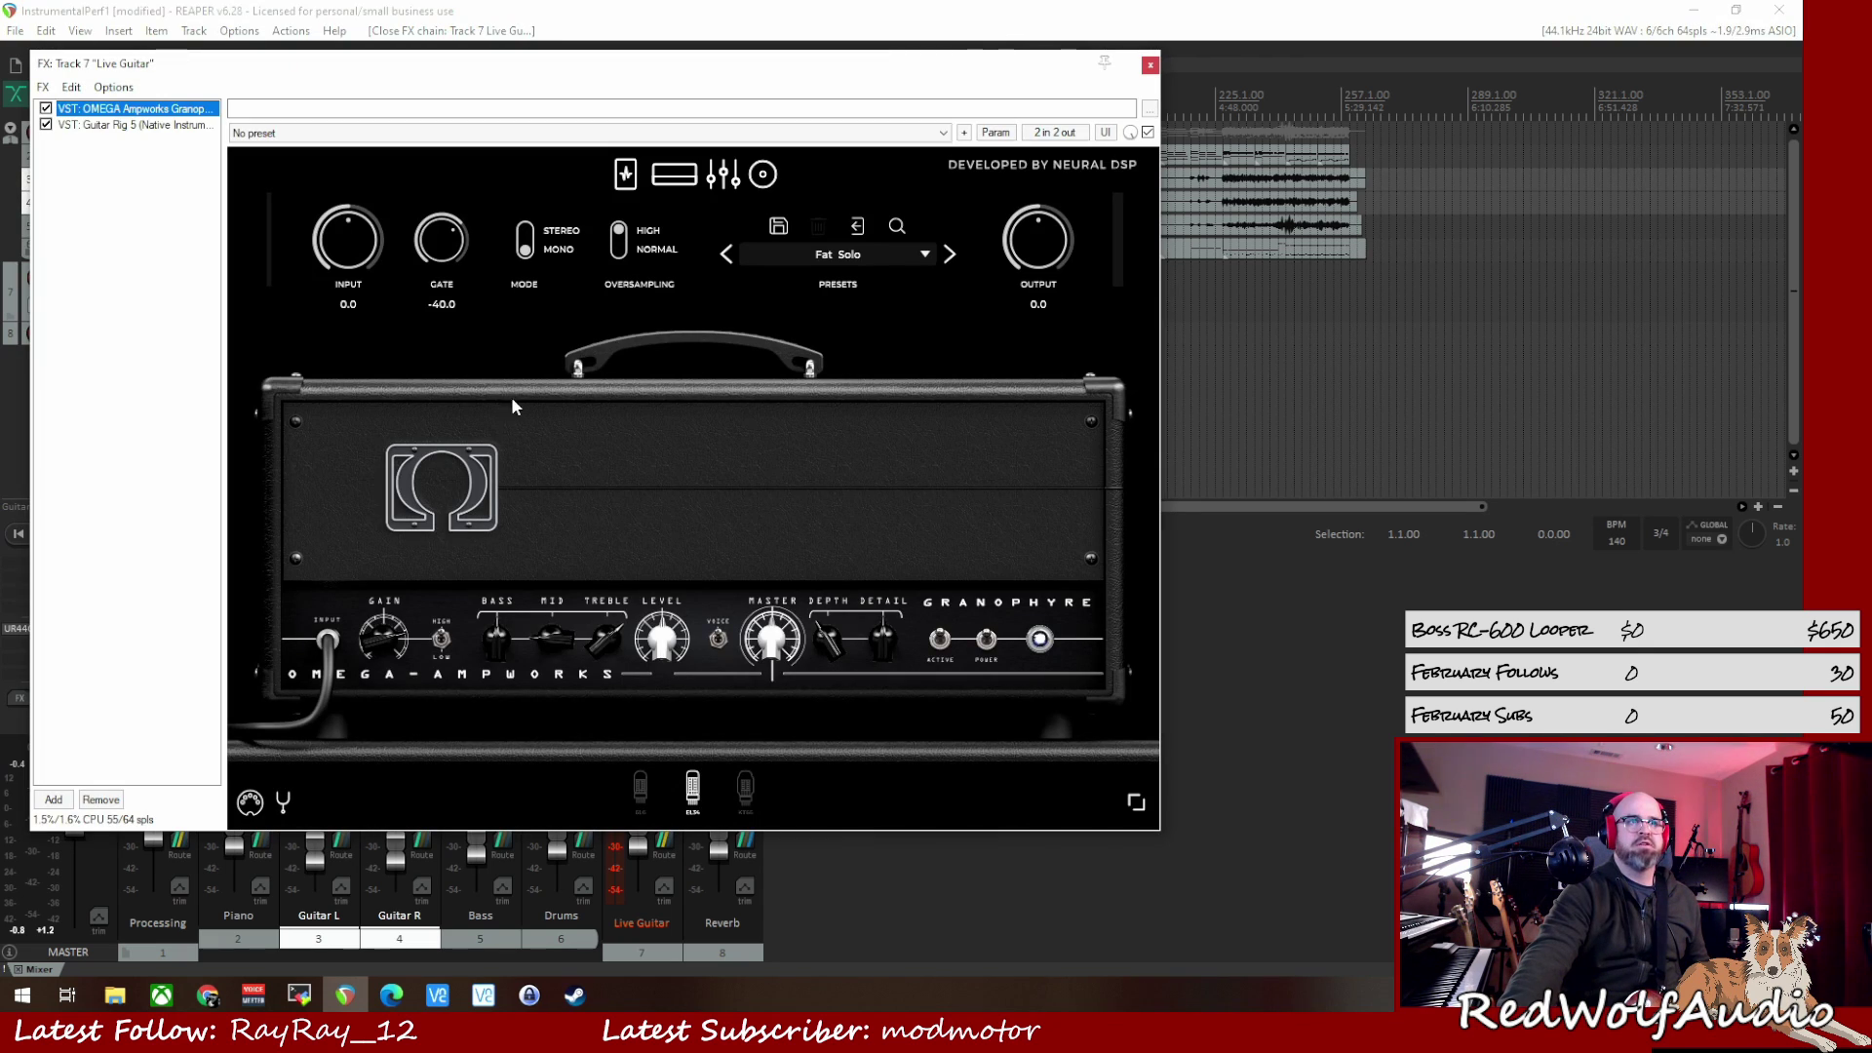
{"action": "left_click", "coordinate": [283, 802]}
{"action": "left_click", "coordinate": [509, 405]}
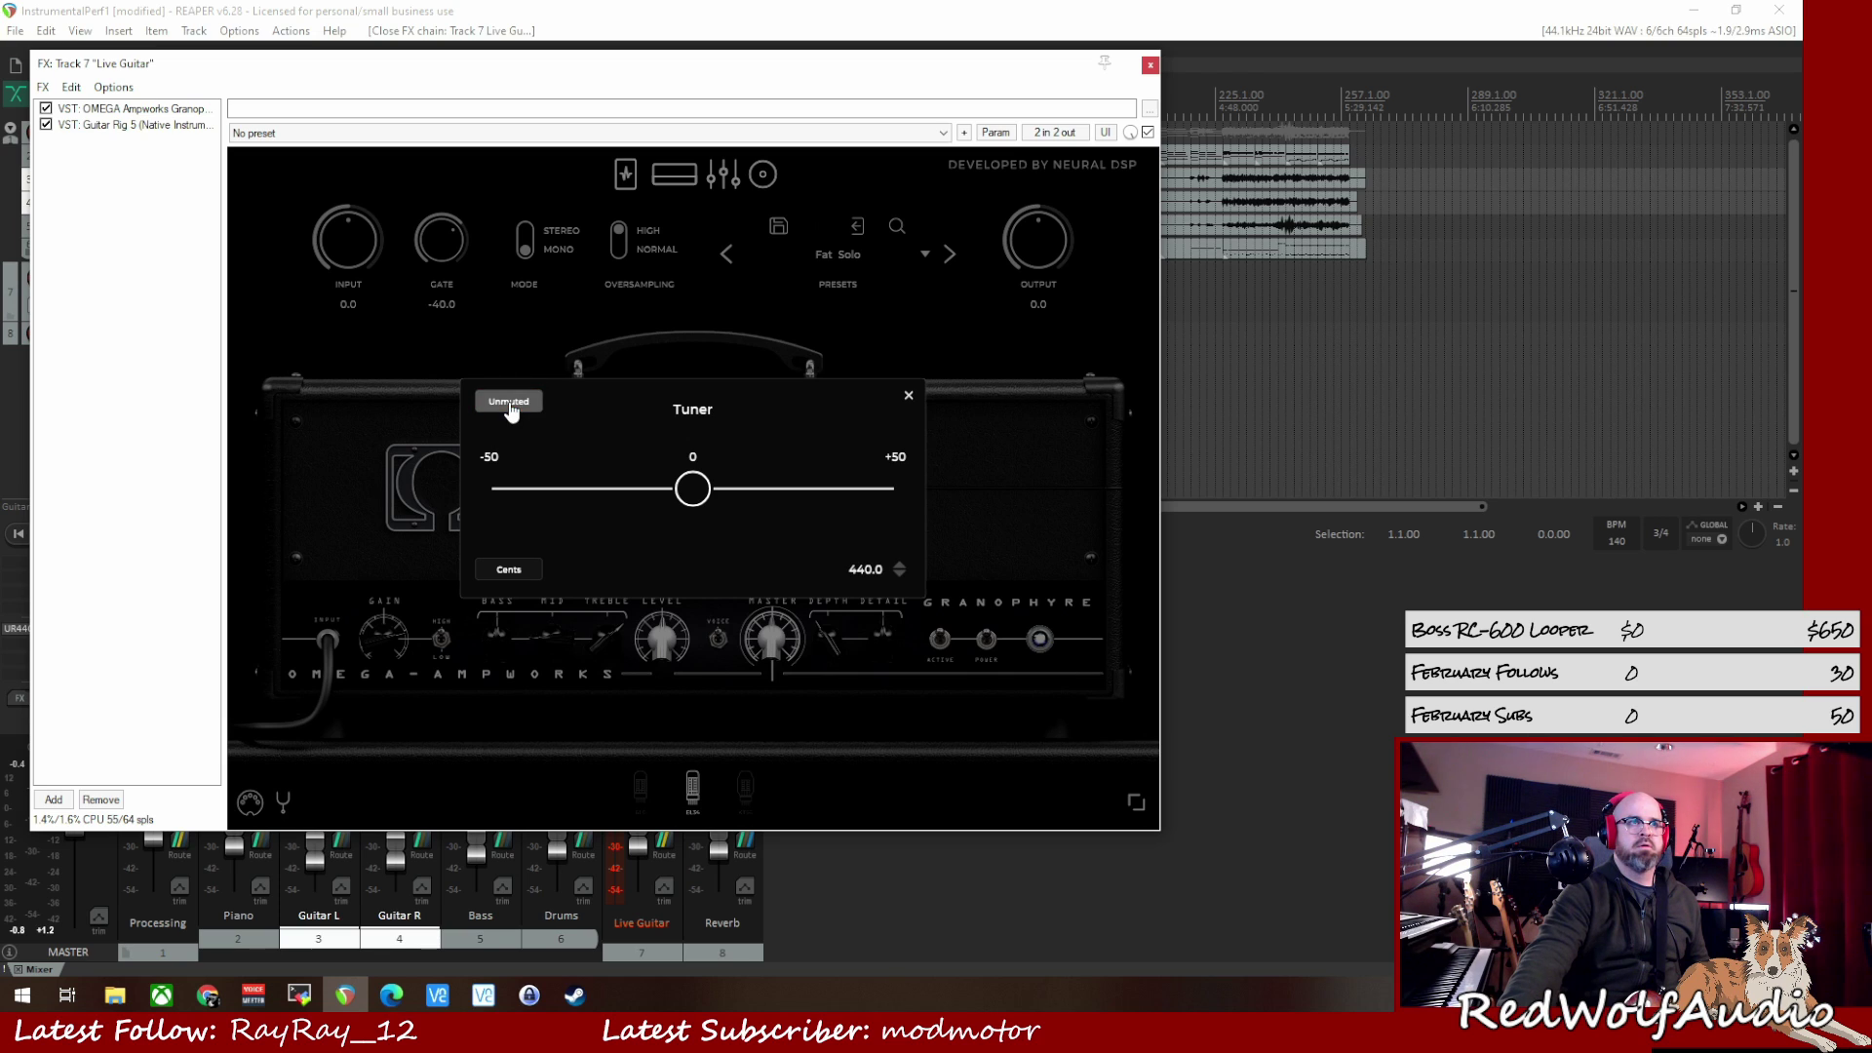
{"action": "left_click", "coordinate": [1151, 66]}
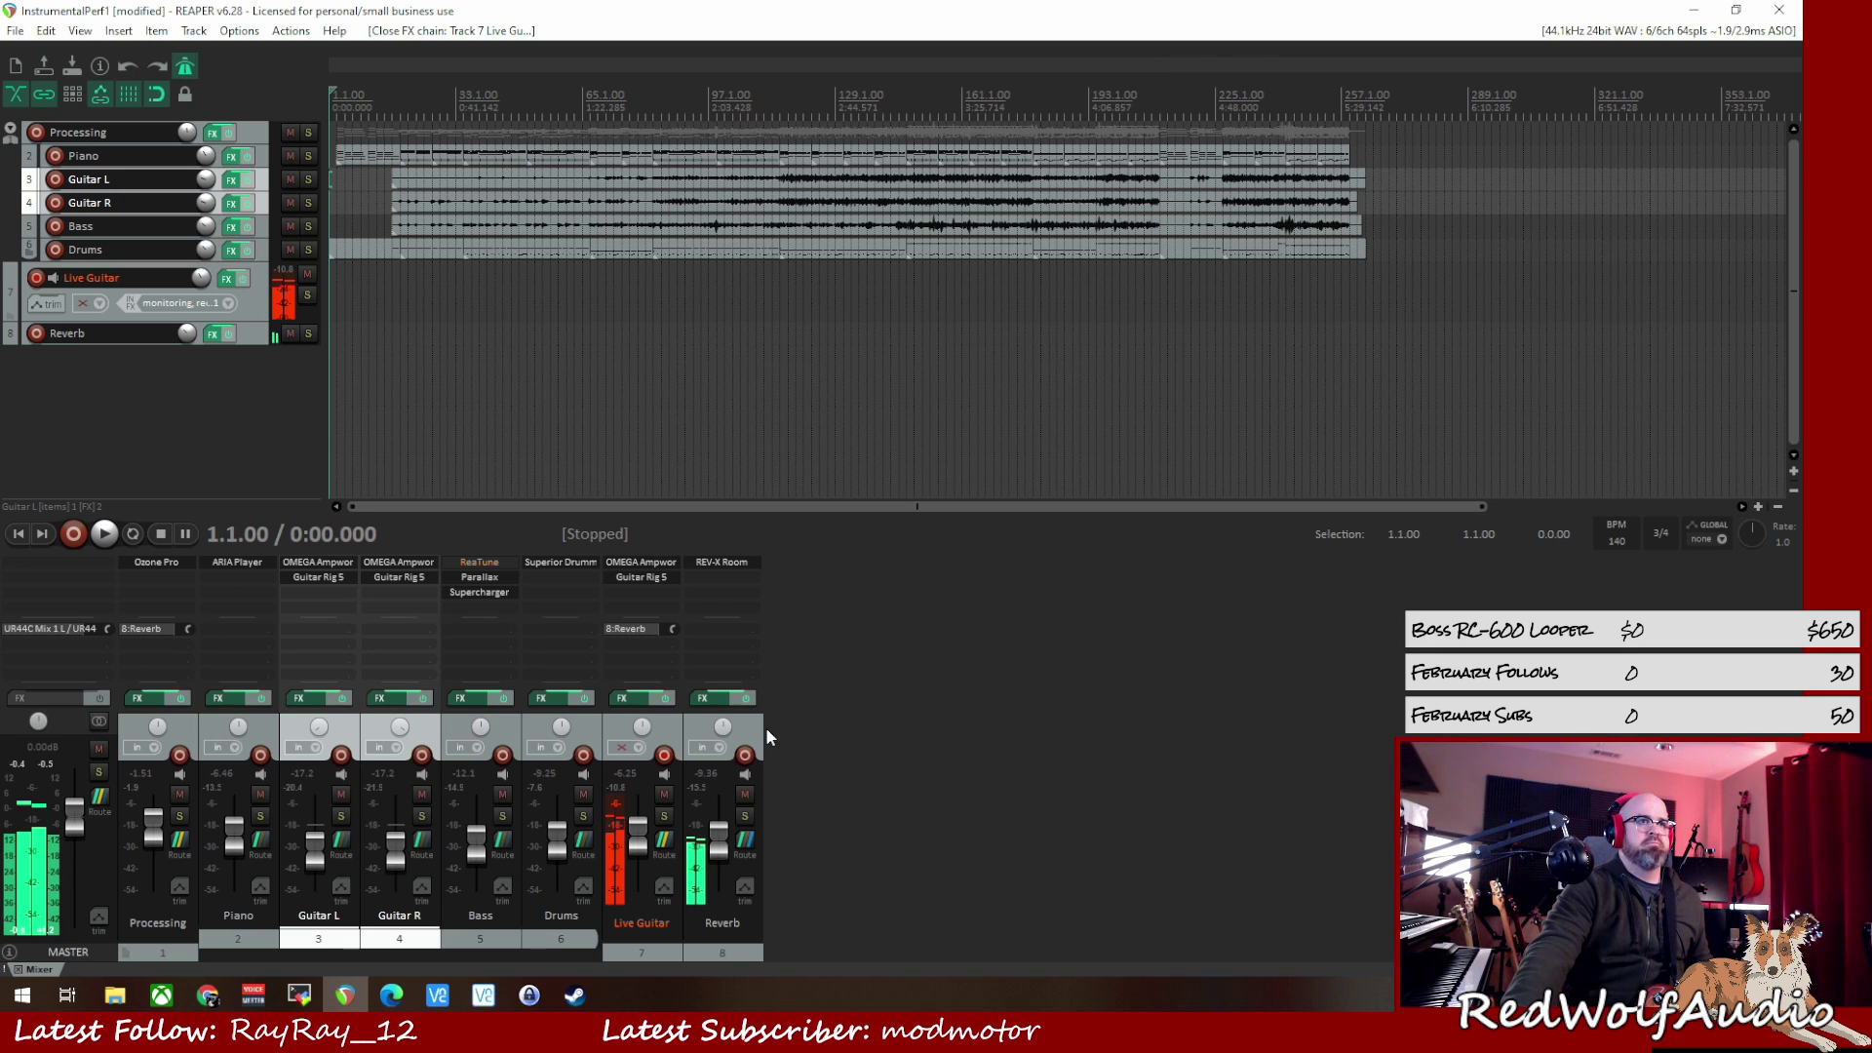
Mute and unmute the Reverb track to compare the live guitar sound, and disarm the Live Guitar track.
{"action": "left_click", "coordinate": [743, 794]}
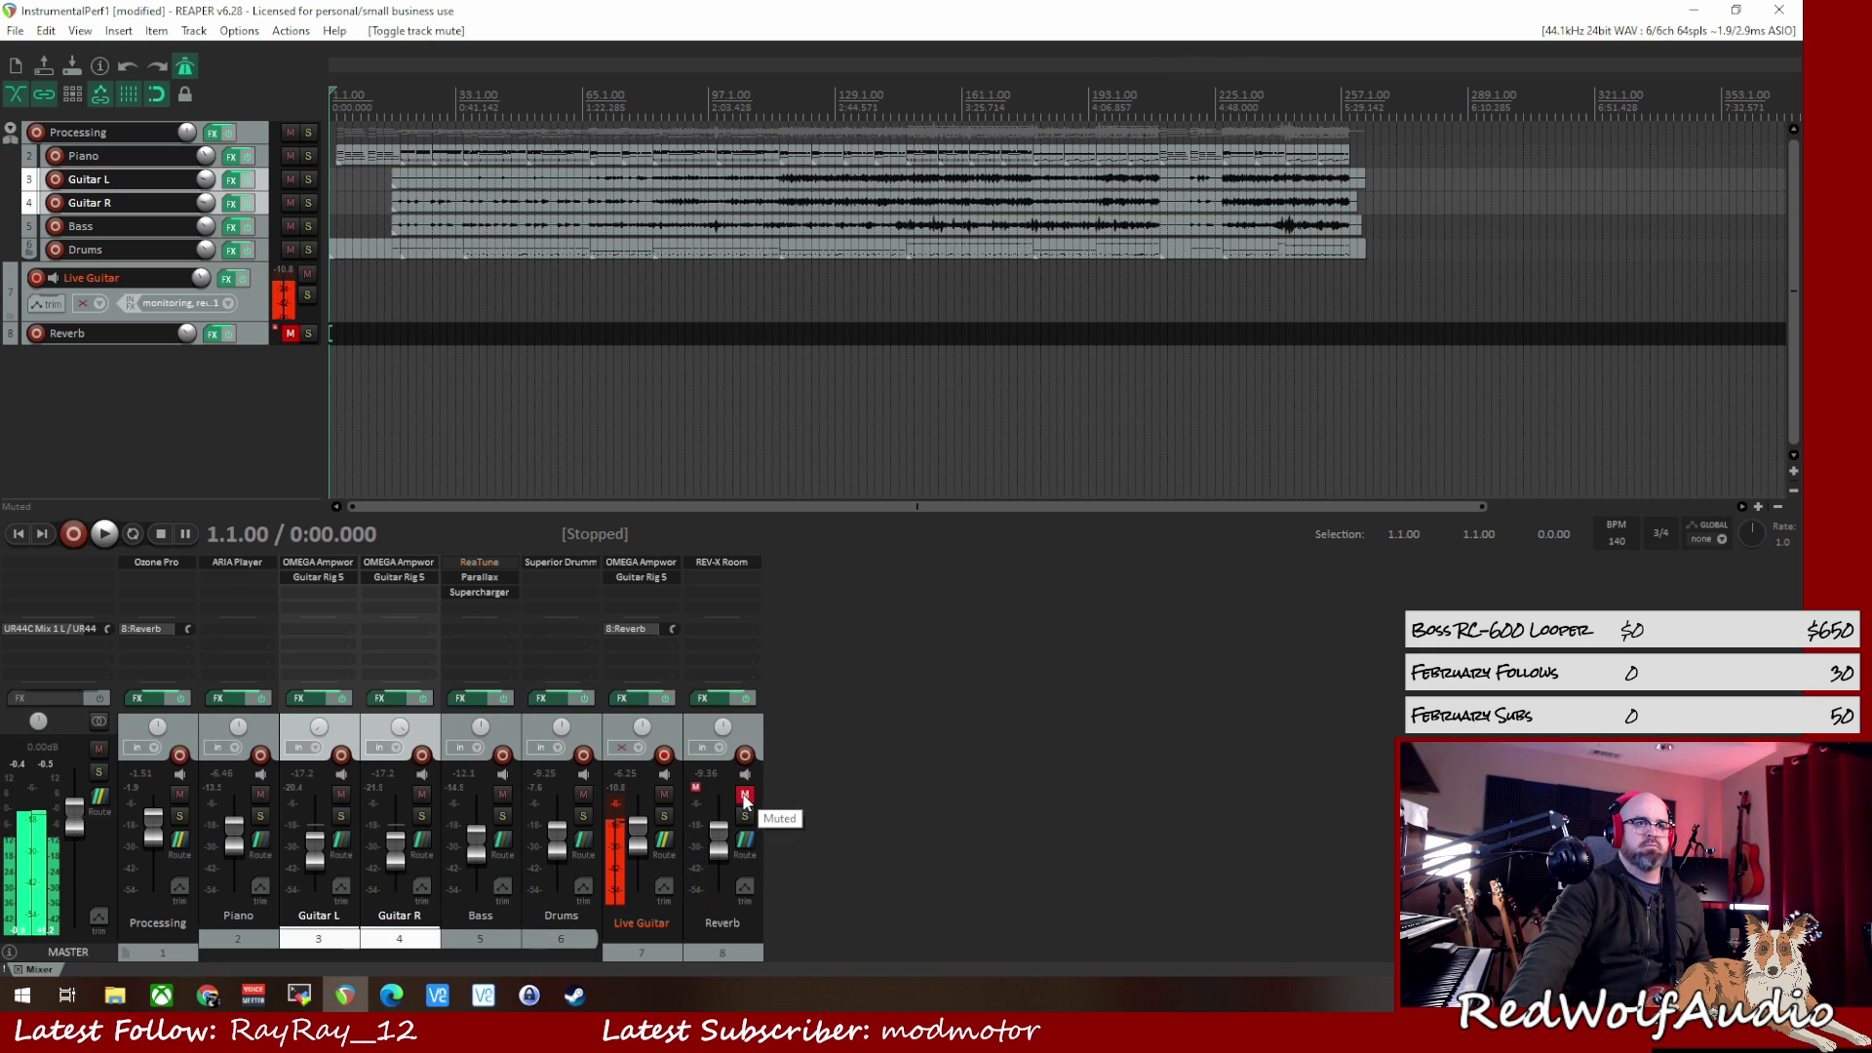
{"action": "left_click", "coordinate": [744, 794]}
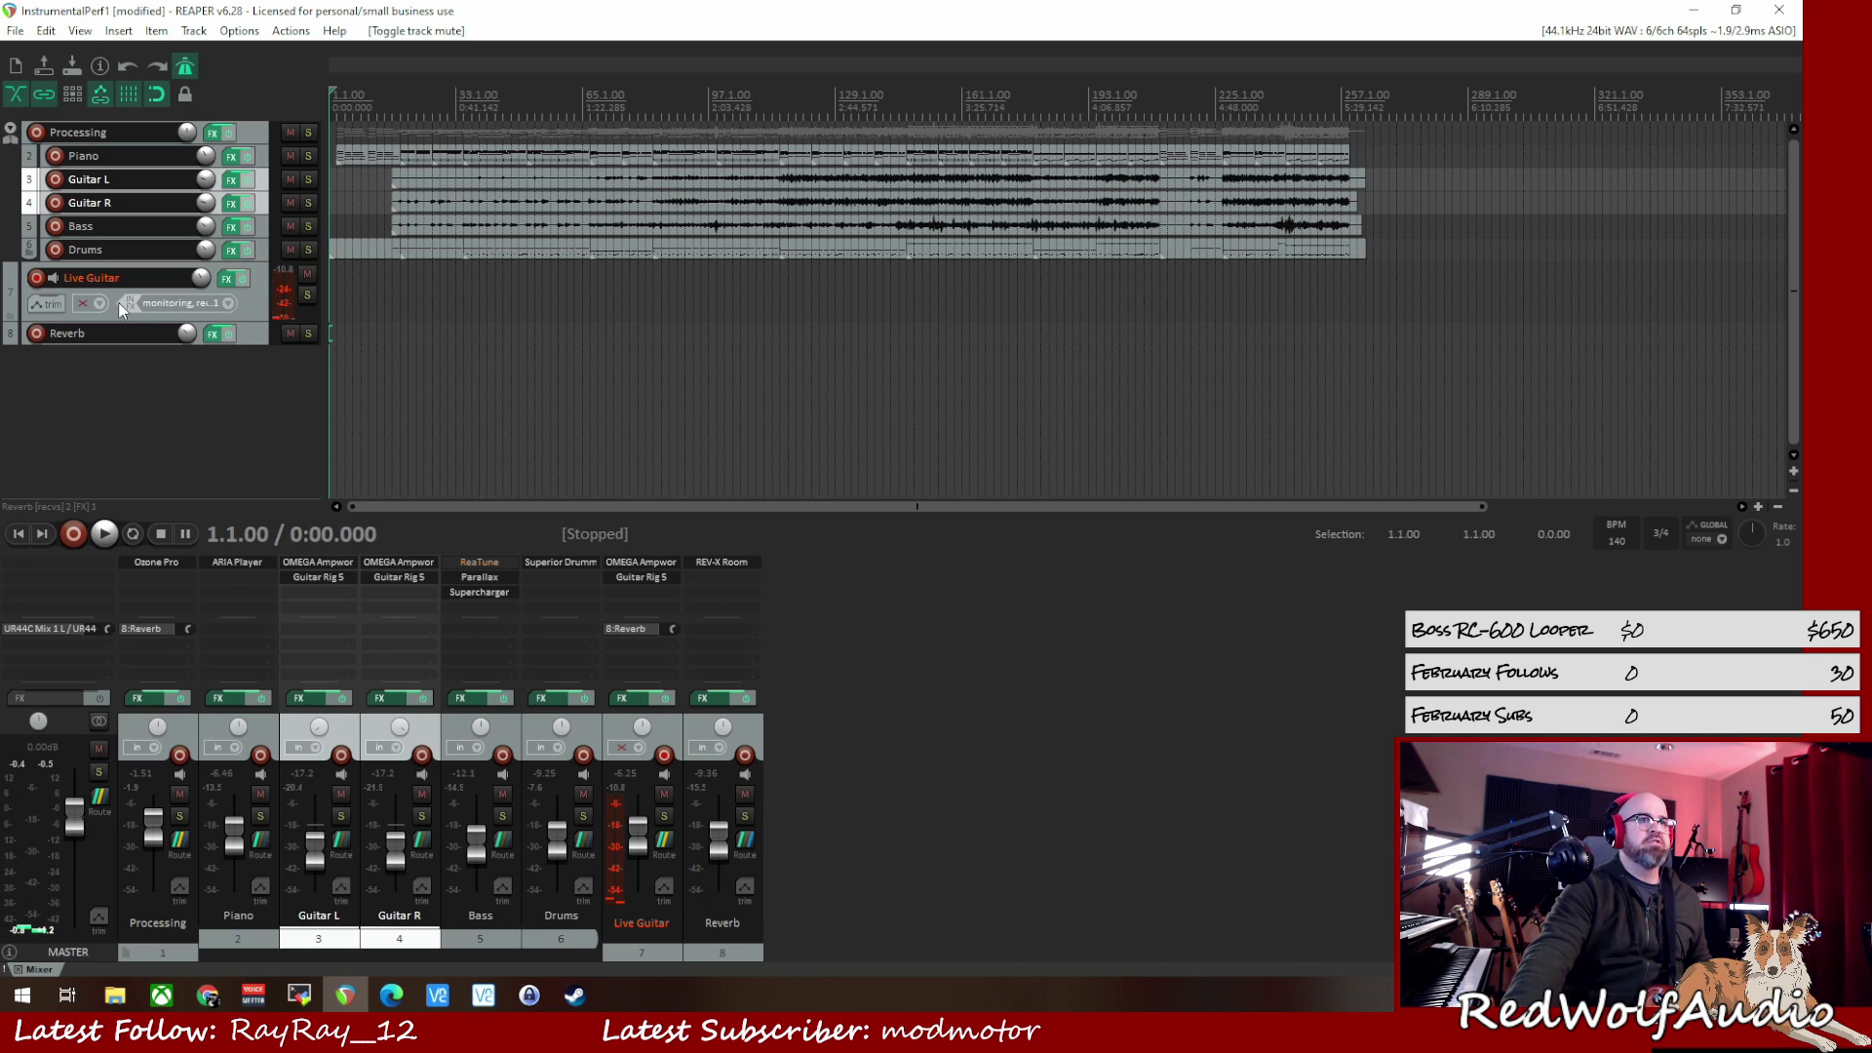
{"action": "left_click", "coordinate": [36, 278]}
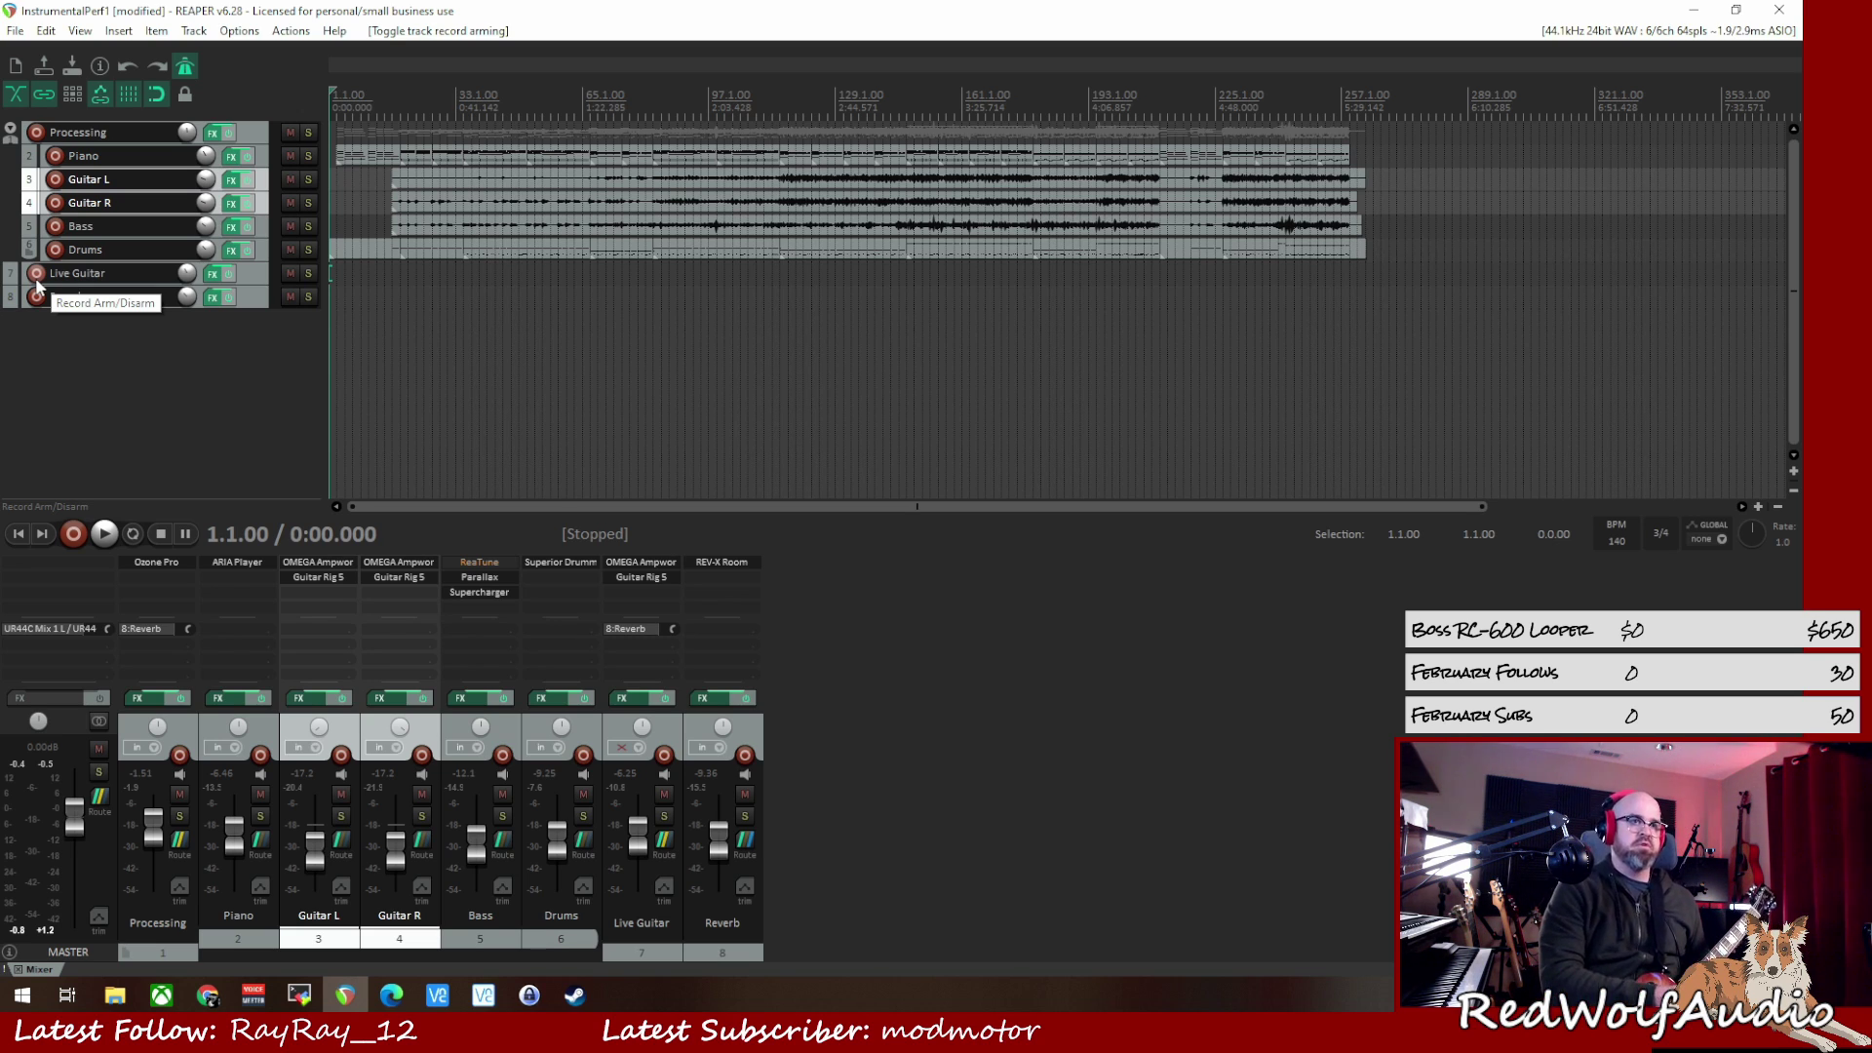
Bypass the Guitar Rig 5 effect on both the Guitar L and Guitar R tracks.
{"action": "left_click", "coordinate": [314, 576]}
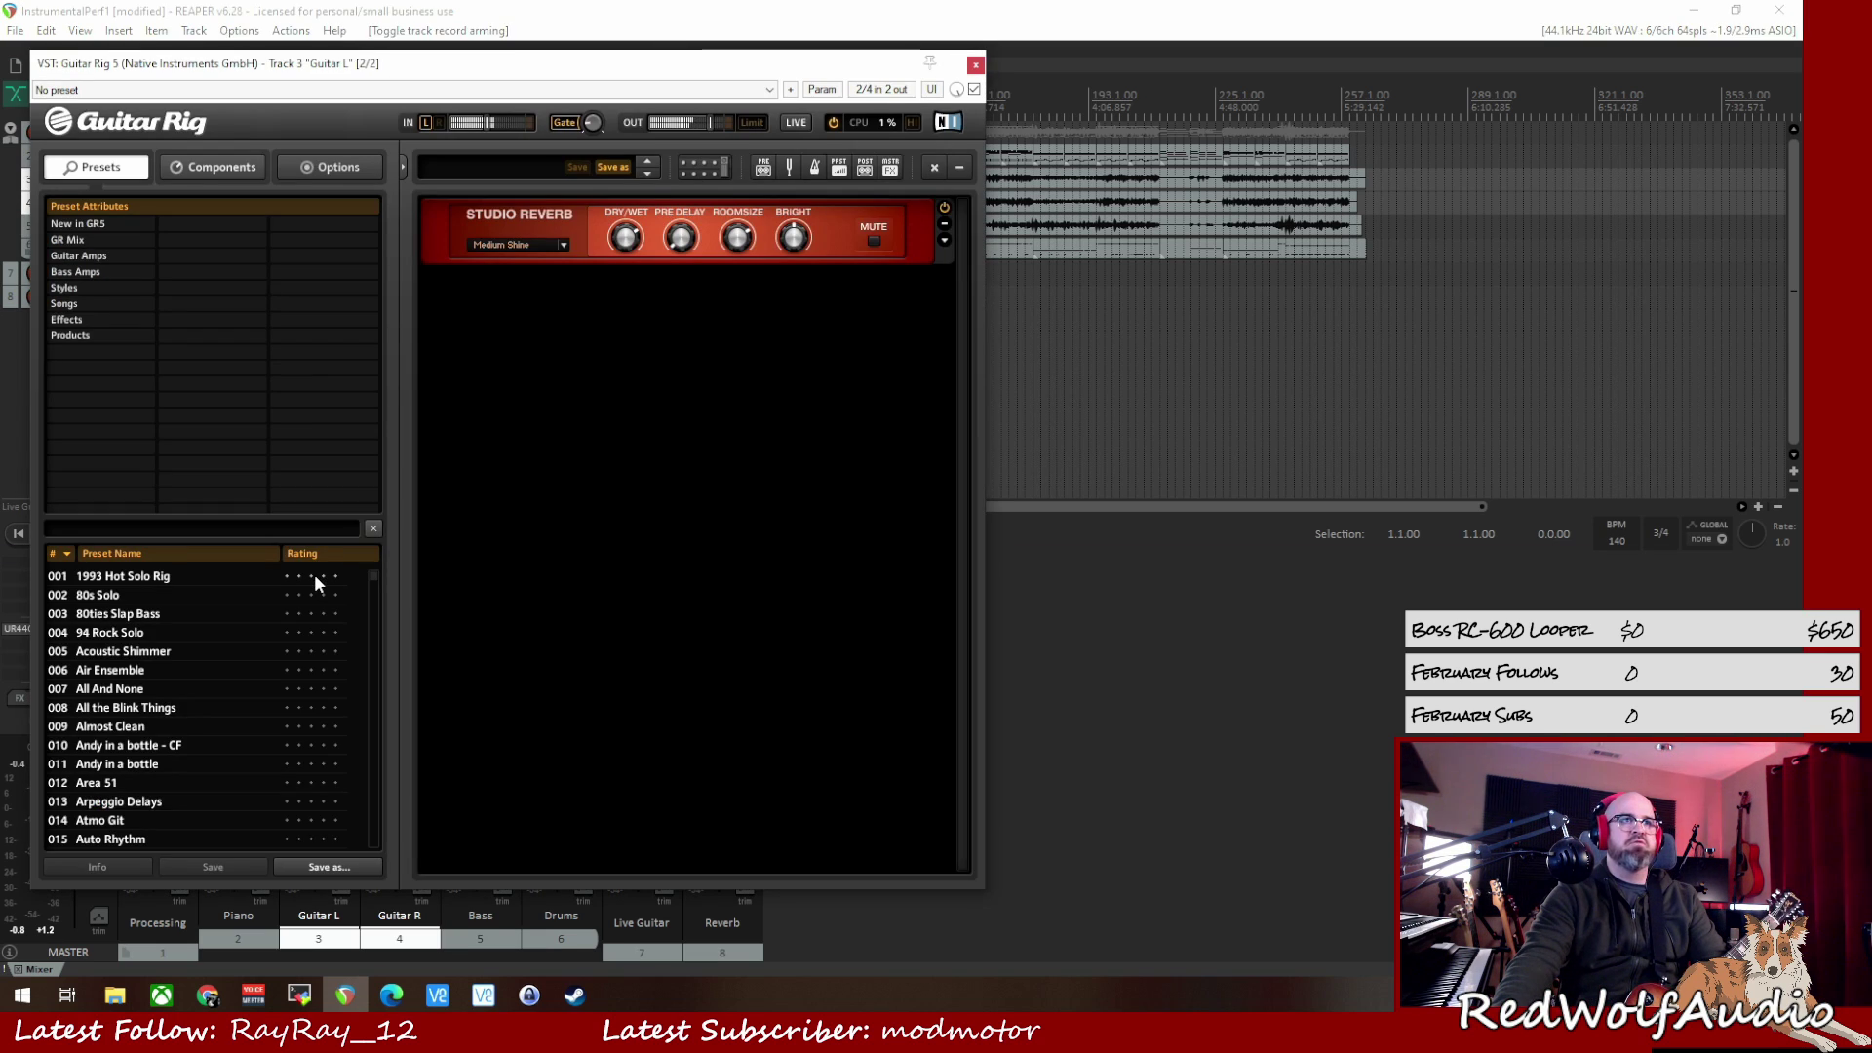
{"action": "left_click", "coordinate": [975, 65]}
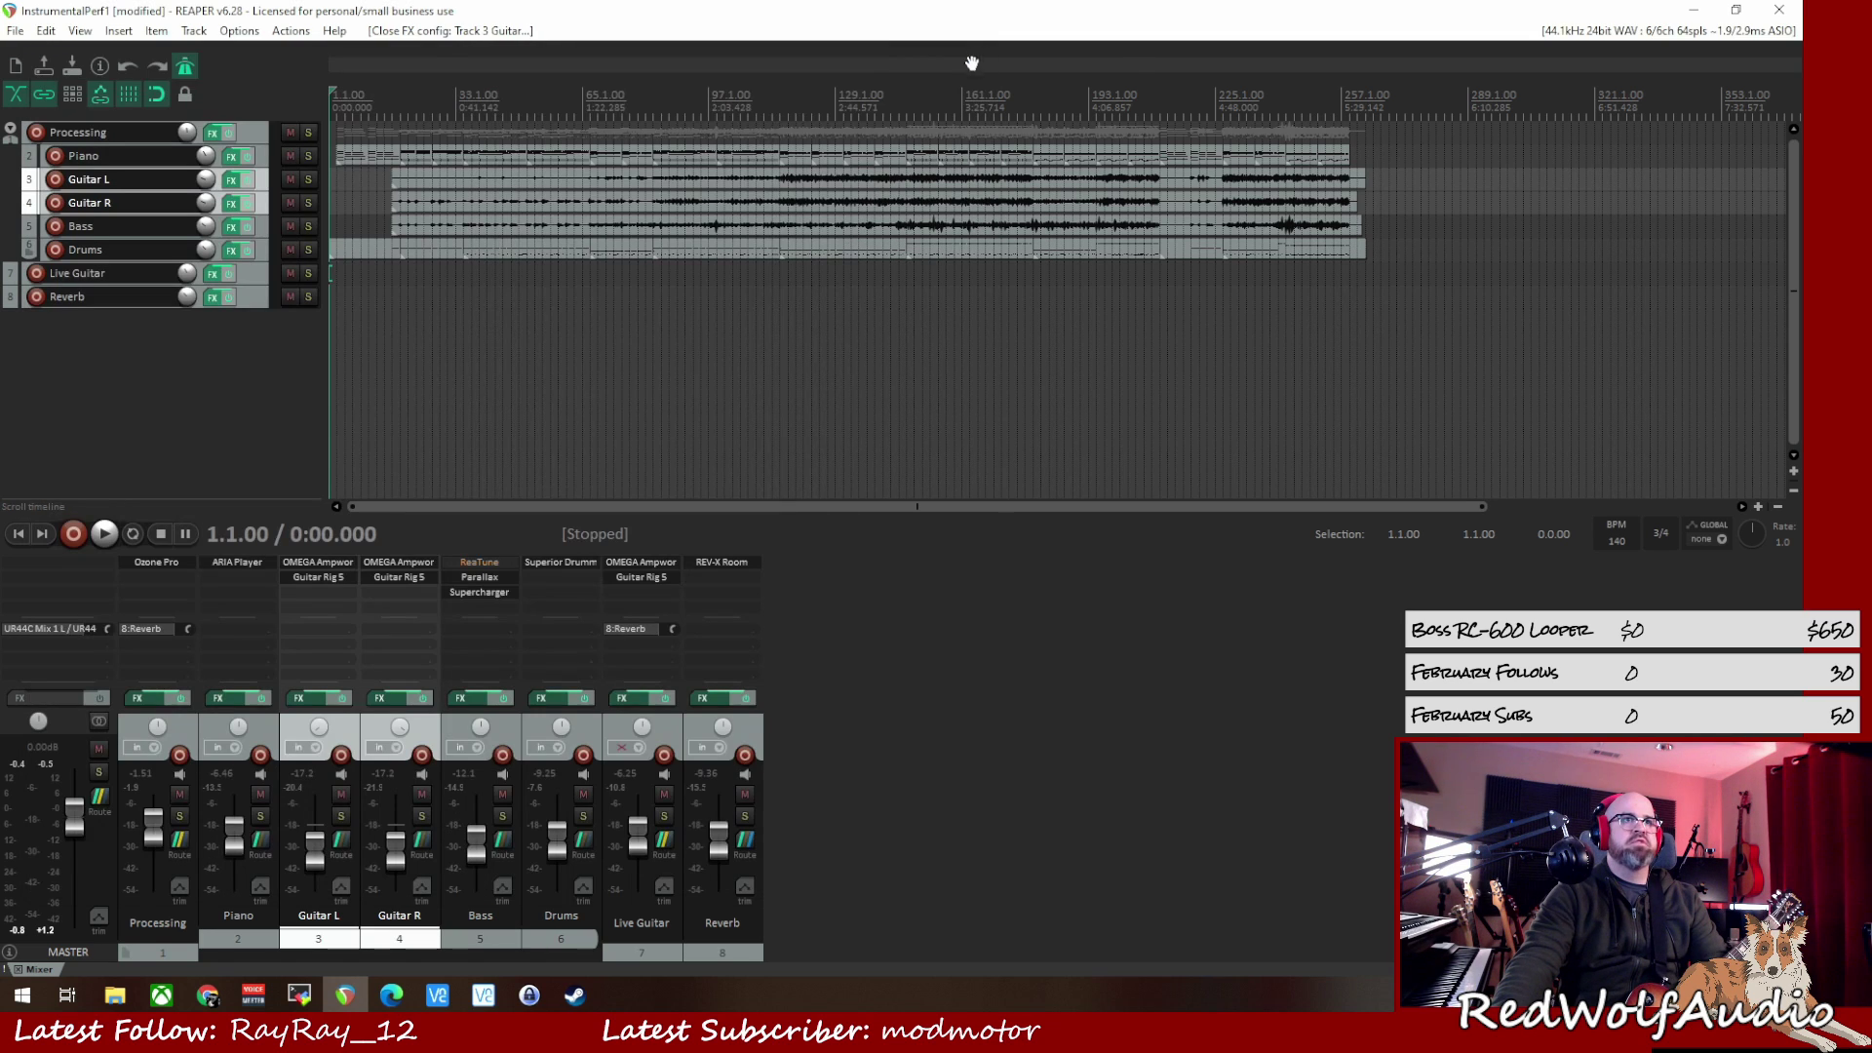
{"action": "right_click", "coordinate": [328, 577]}
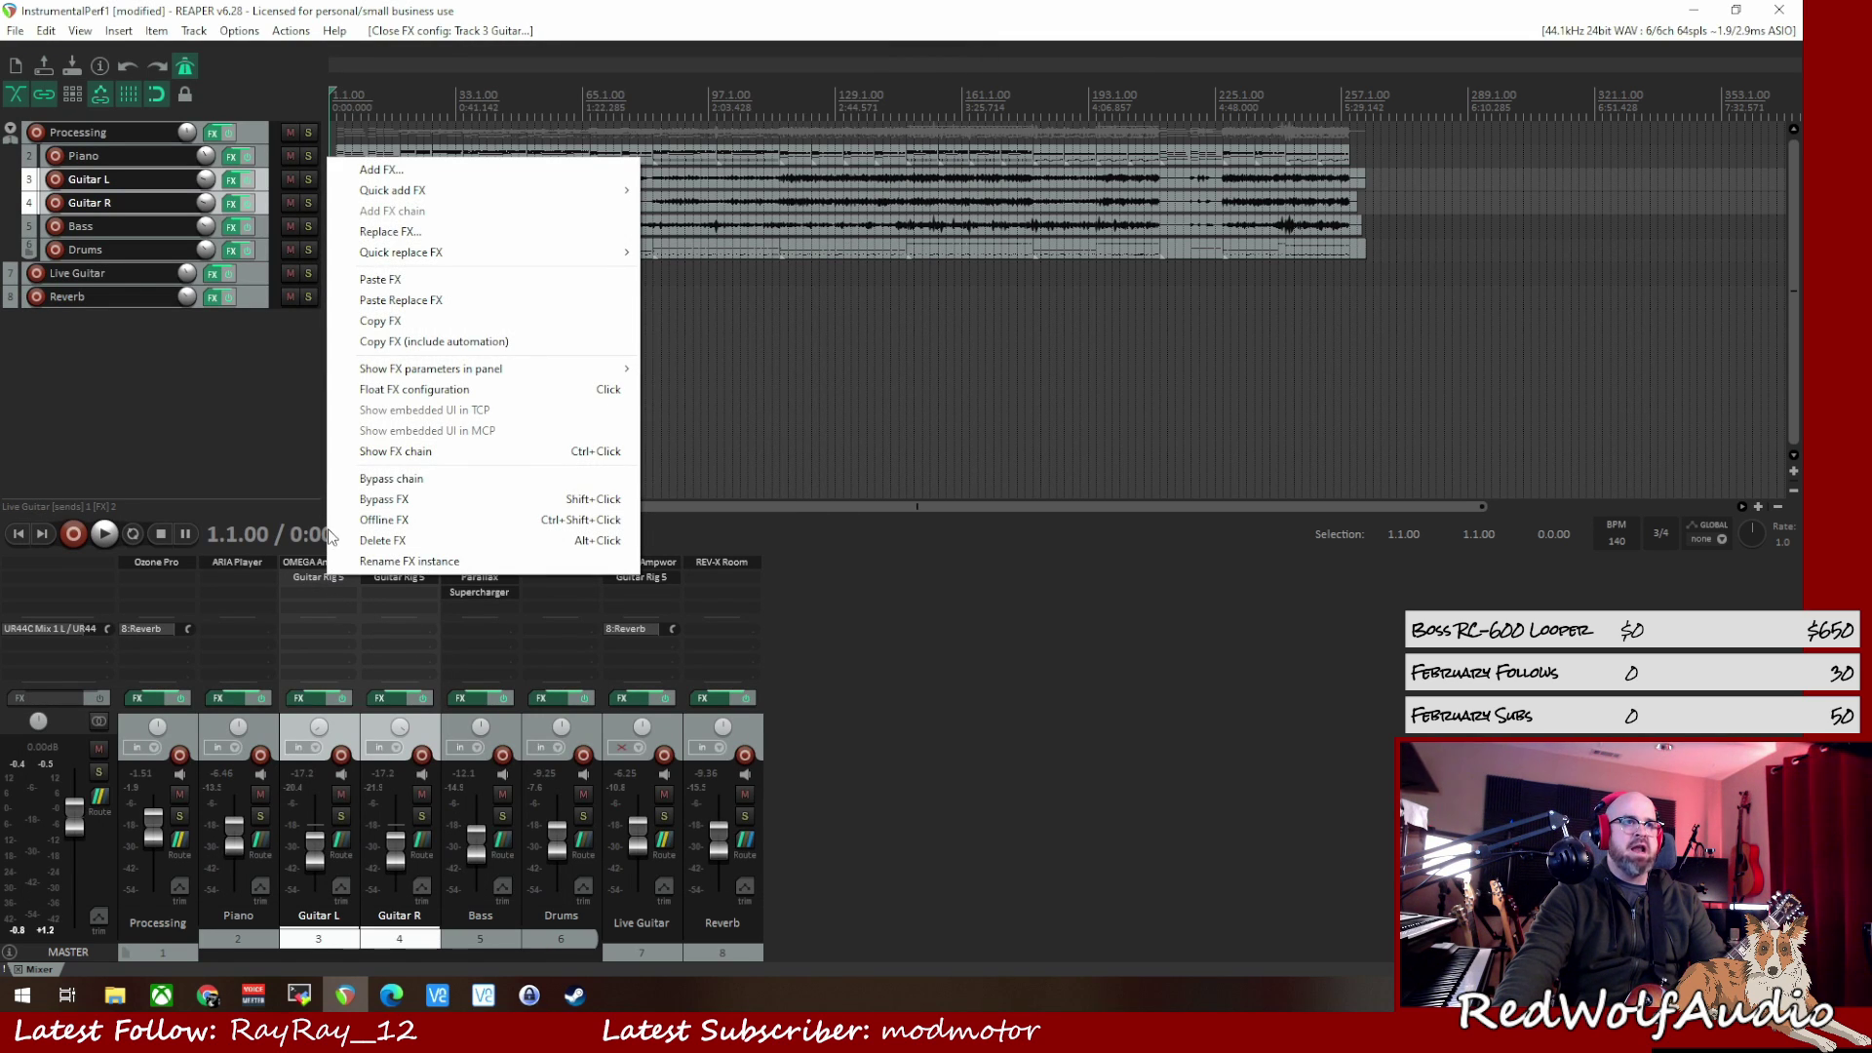
{"action": "left_click", "coordinate": [366, 499]}
{"action": "right_click", "coordinate": [378, 583]}
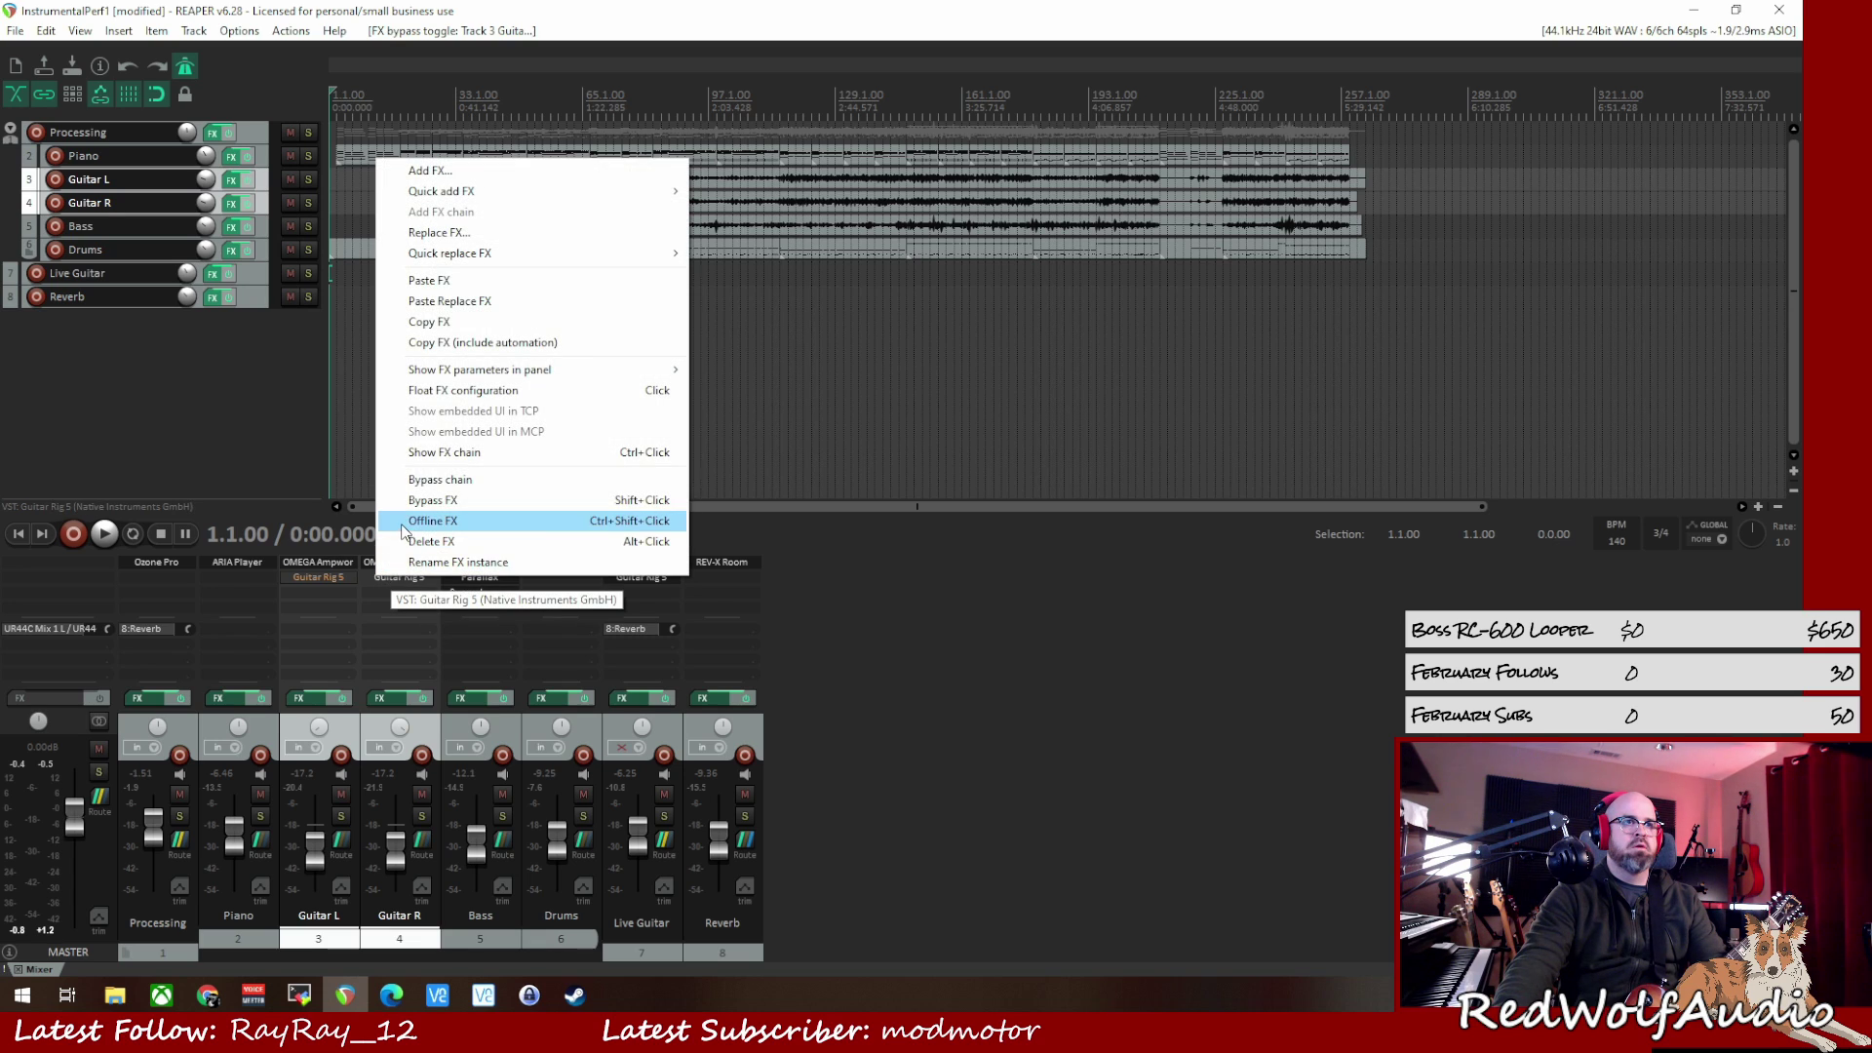
{"action": "left_click", "coordinate": [429, 492]}
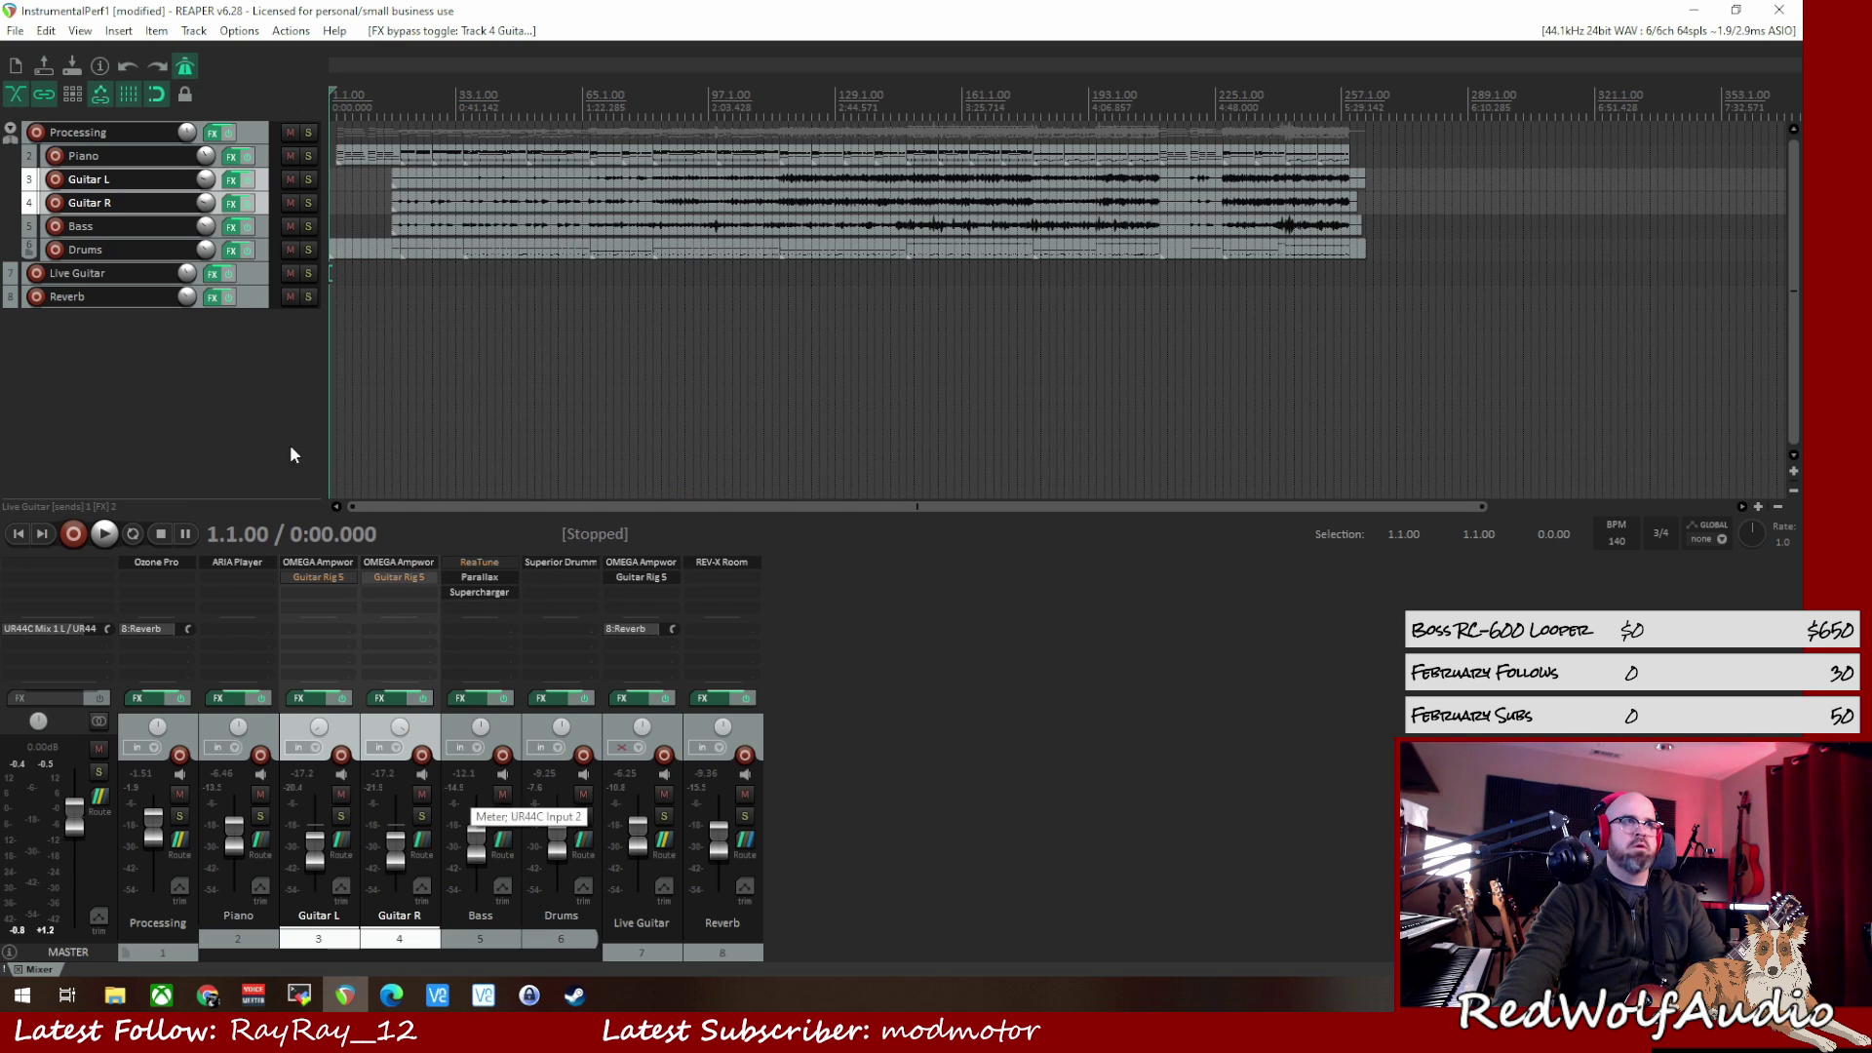
Play the song from bar 17 and solo the Guitar L and Guitar R tracks.
{"action": "left_click", "coordinate": [308, 180]}
{"action": "left_click", "coordinate": [308, 179]}
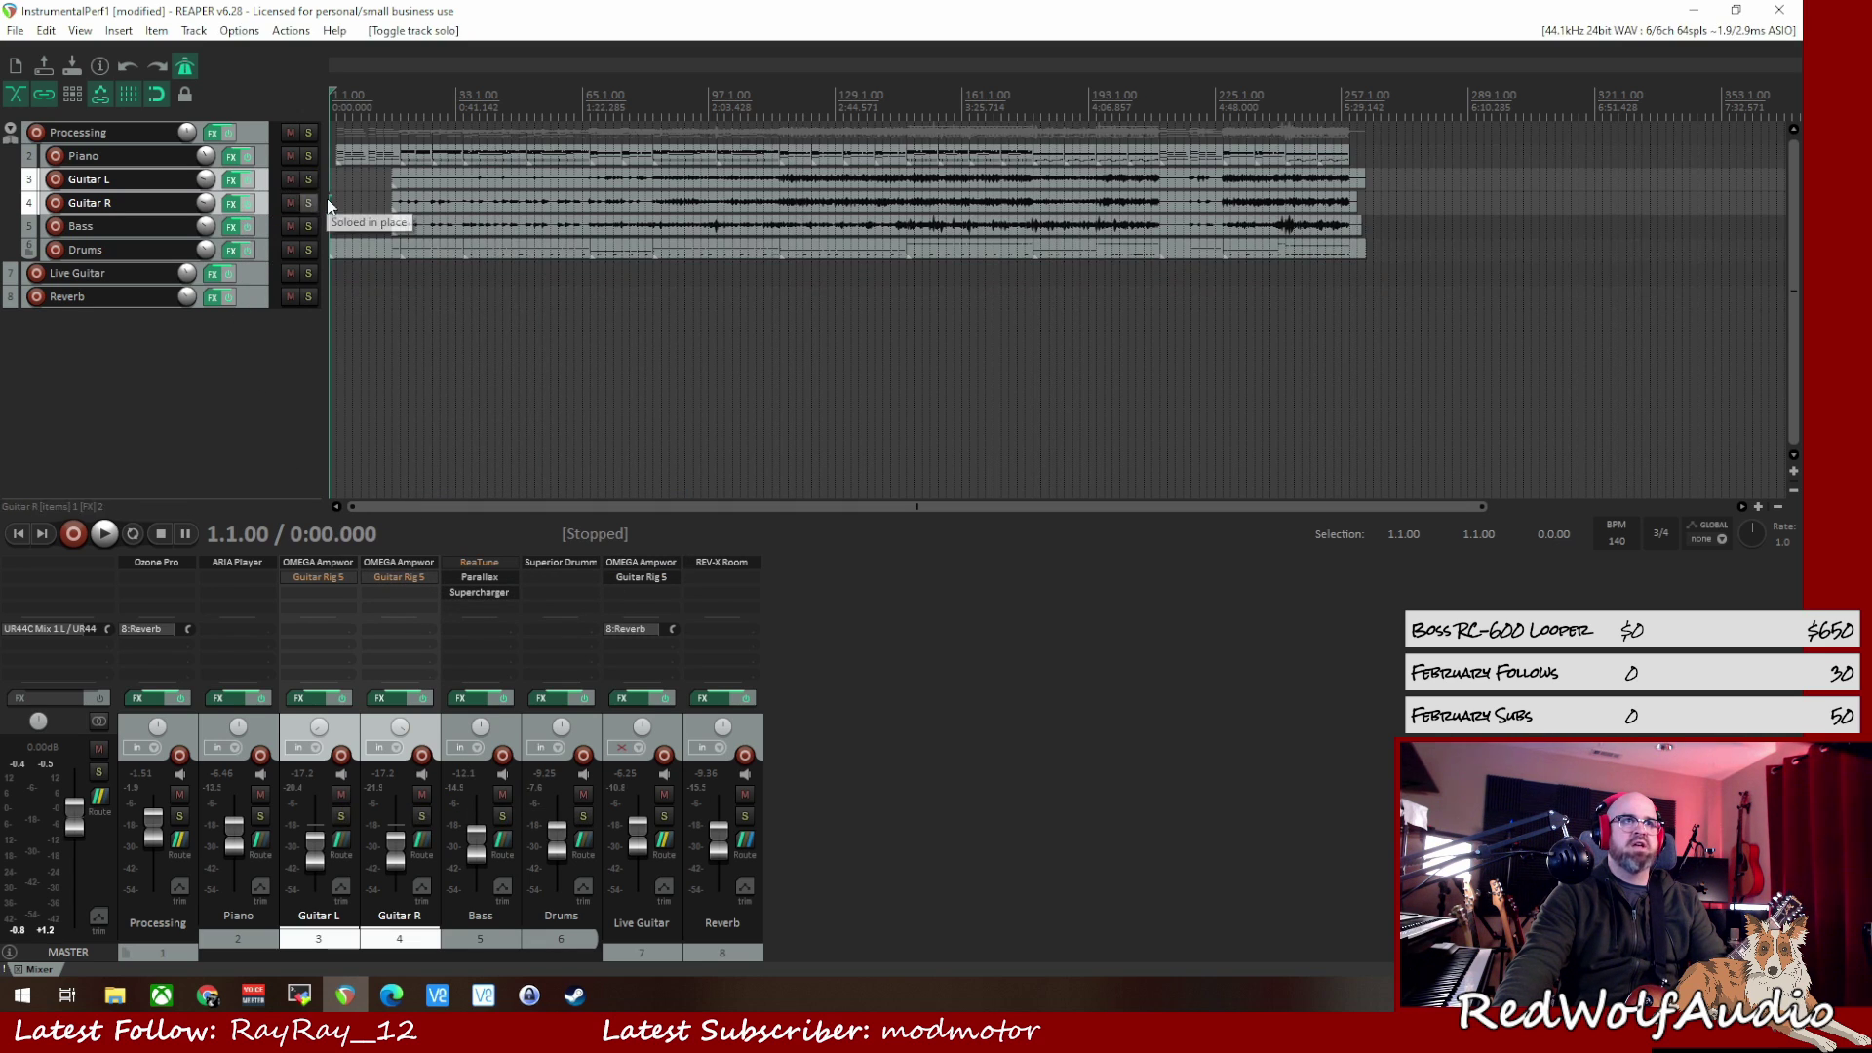
{"action": "left_click", "coordinate": [395, 107]}
{"action": "key", "text": "space"}
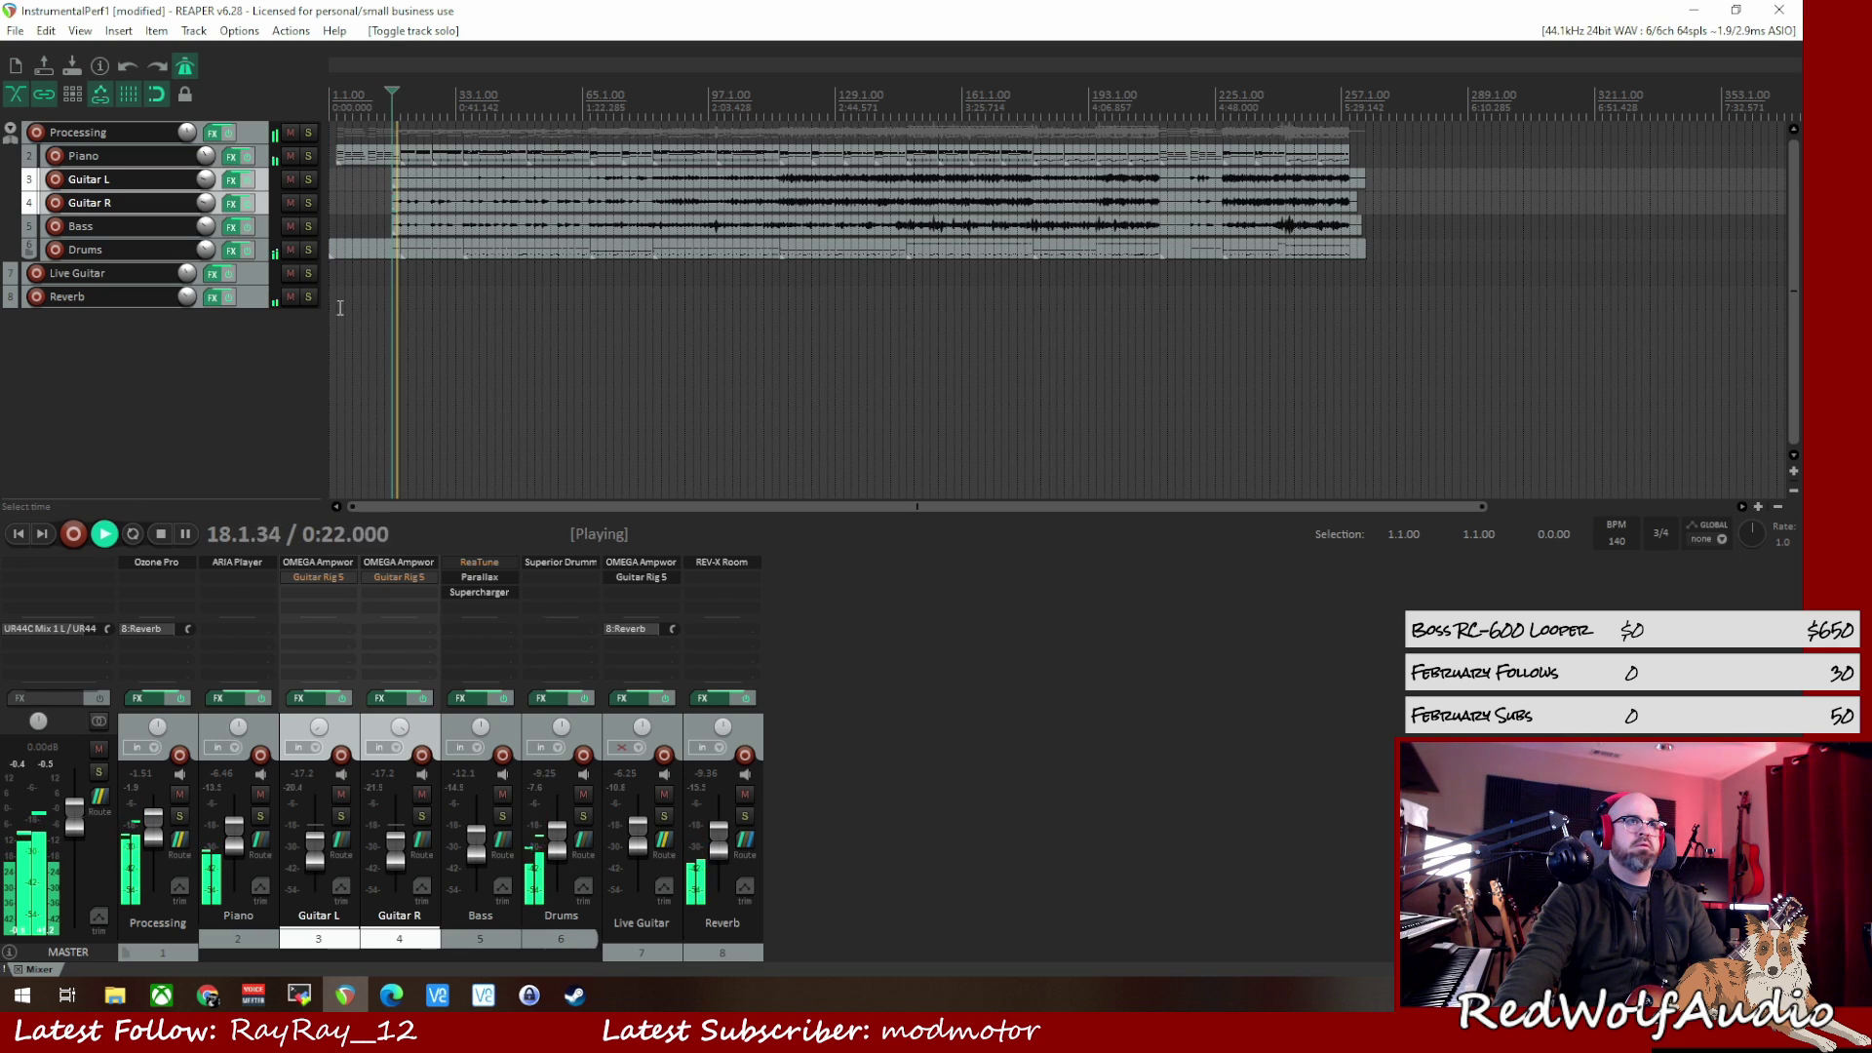
{"action": "key", "text": "F6"}
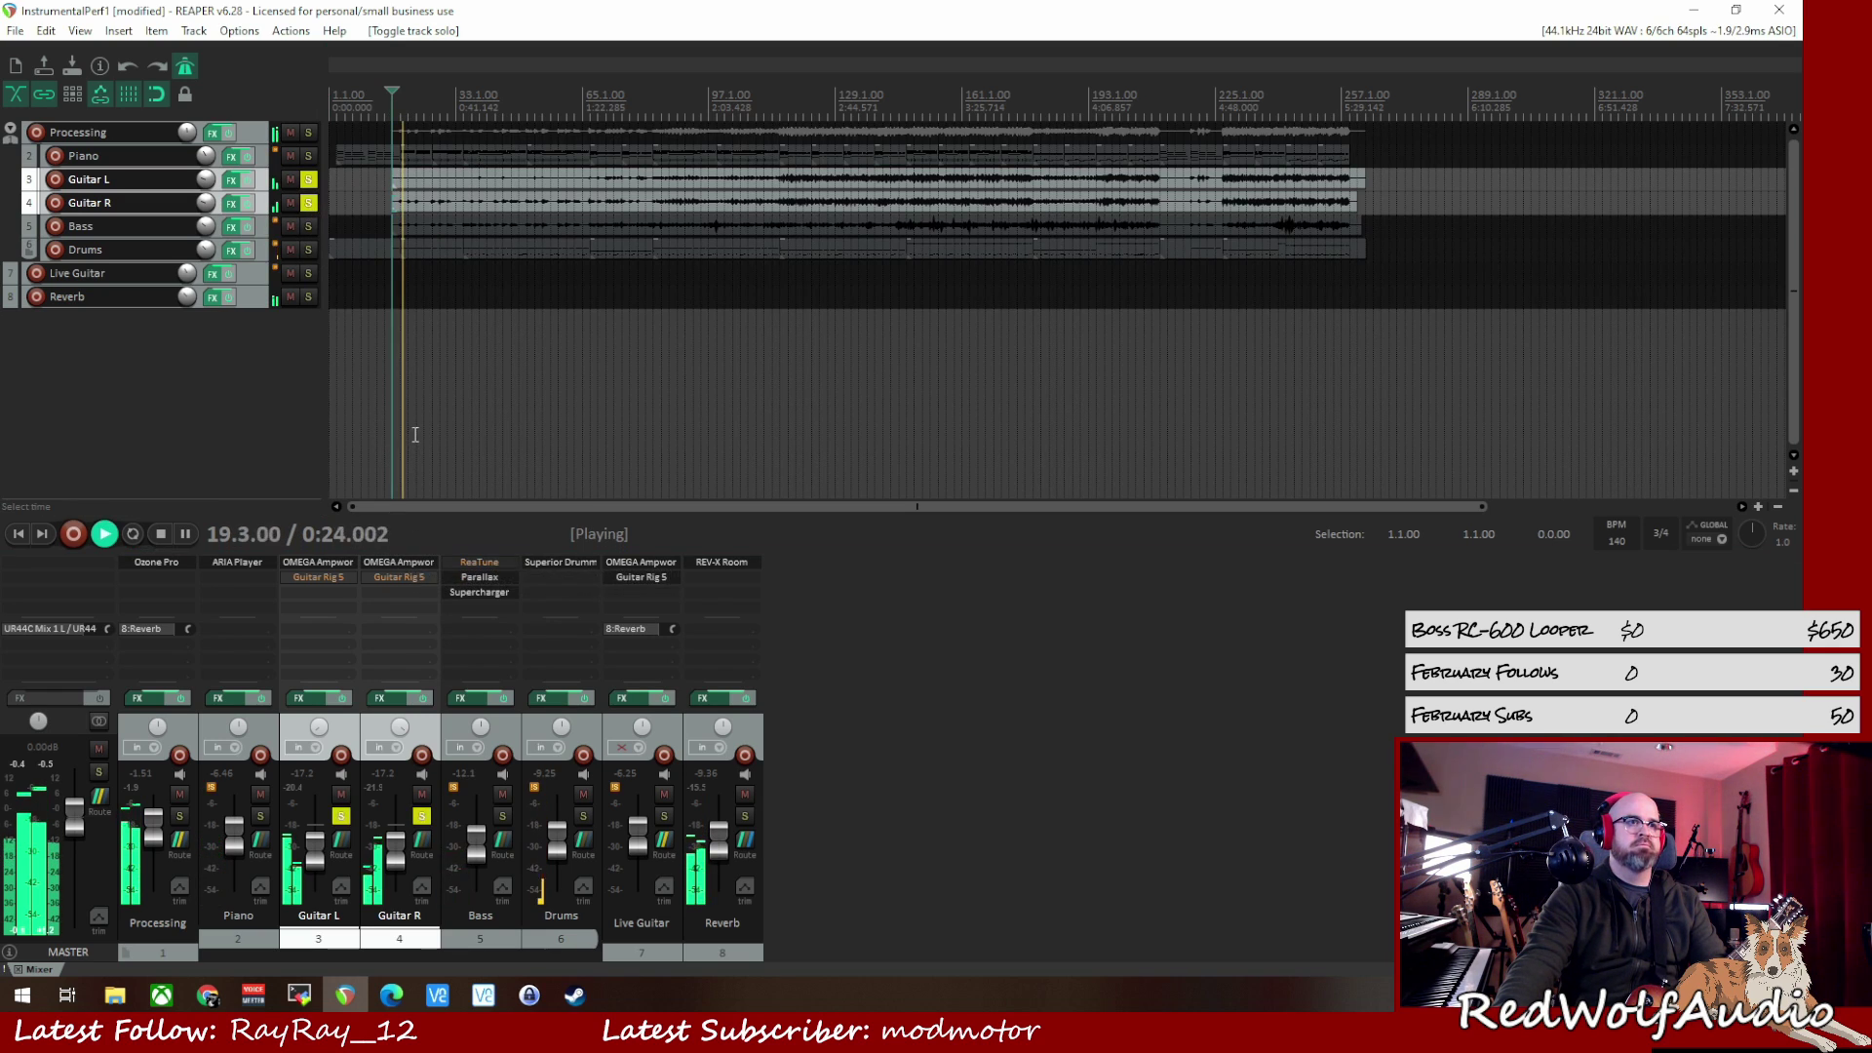
Add the Waves CLA Guitars Mono/Stereo effect to the Guitar L track and move its window clear of the track controls.
{"action": "double_click", "coordinate": [318, 593]}
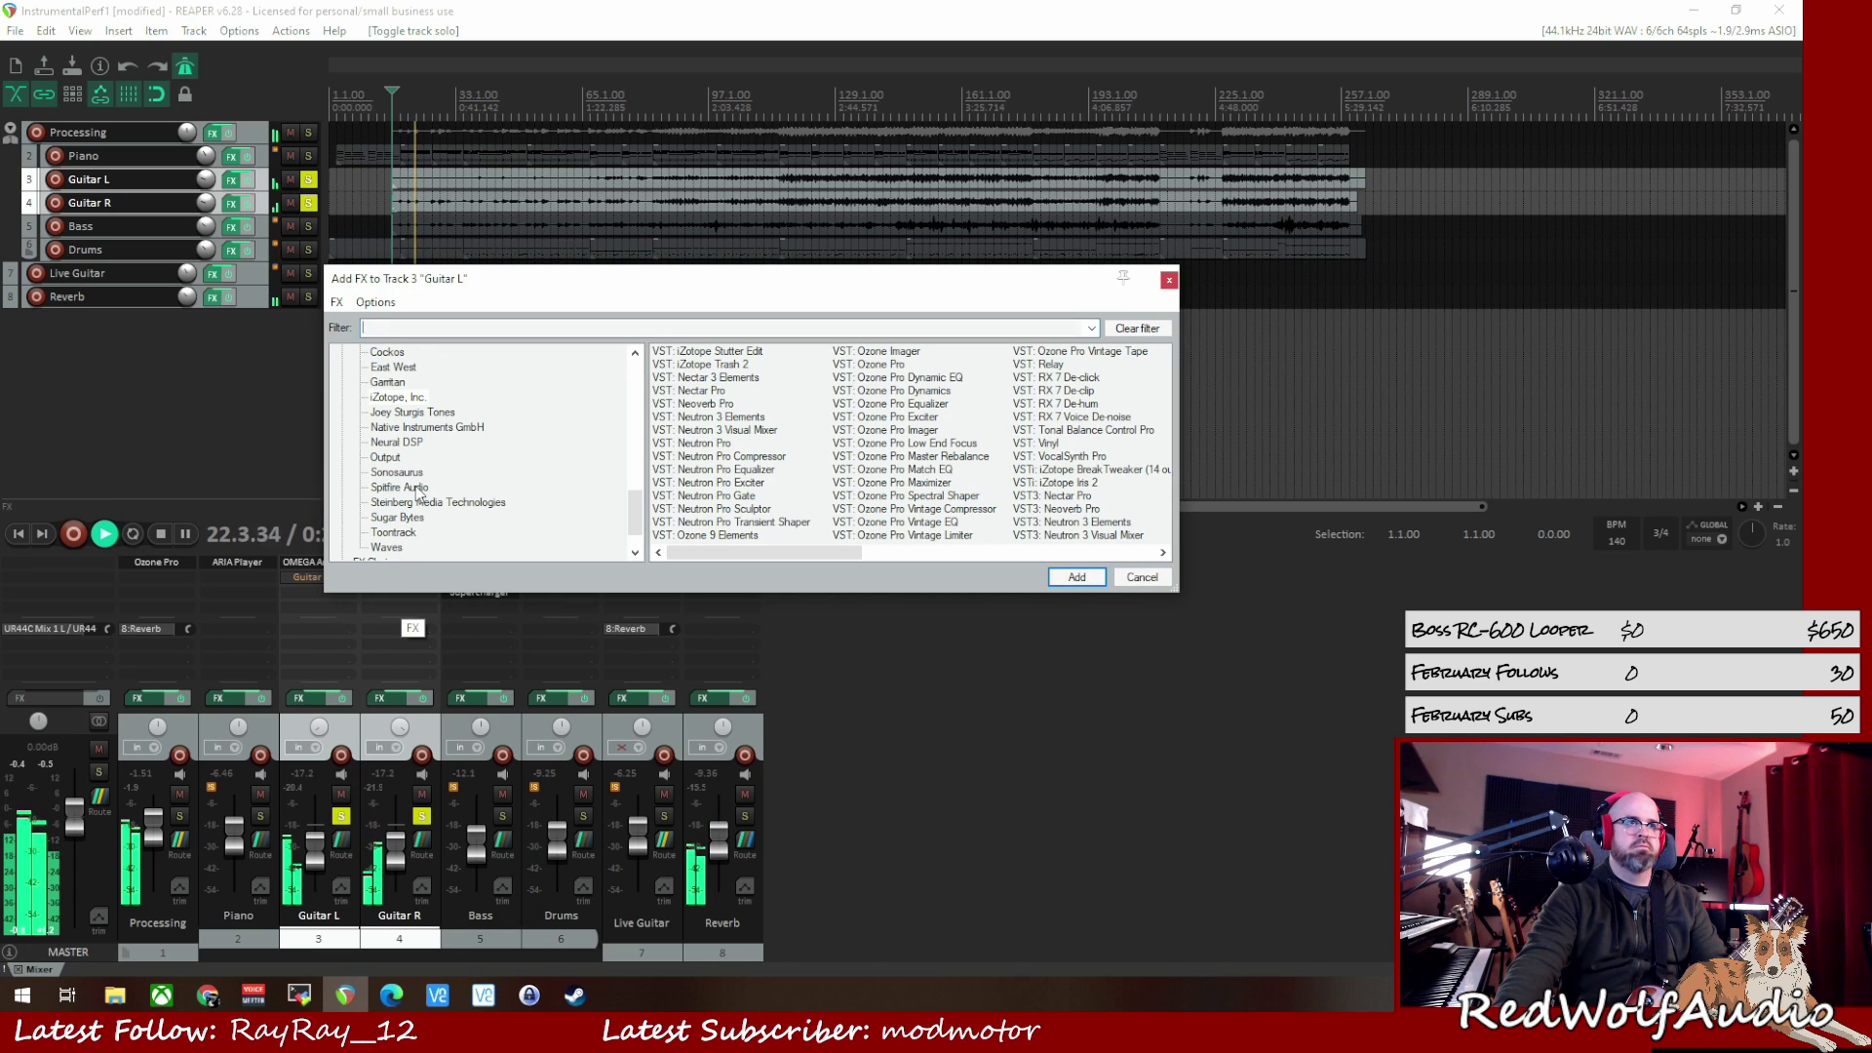
{"action": "left_click", "coordinate": [390, 547]}
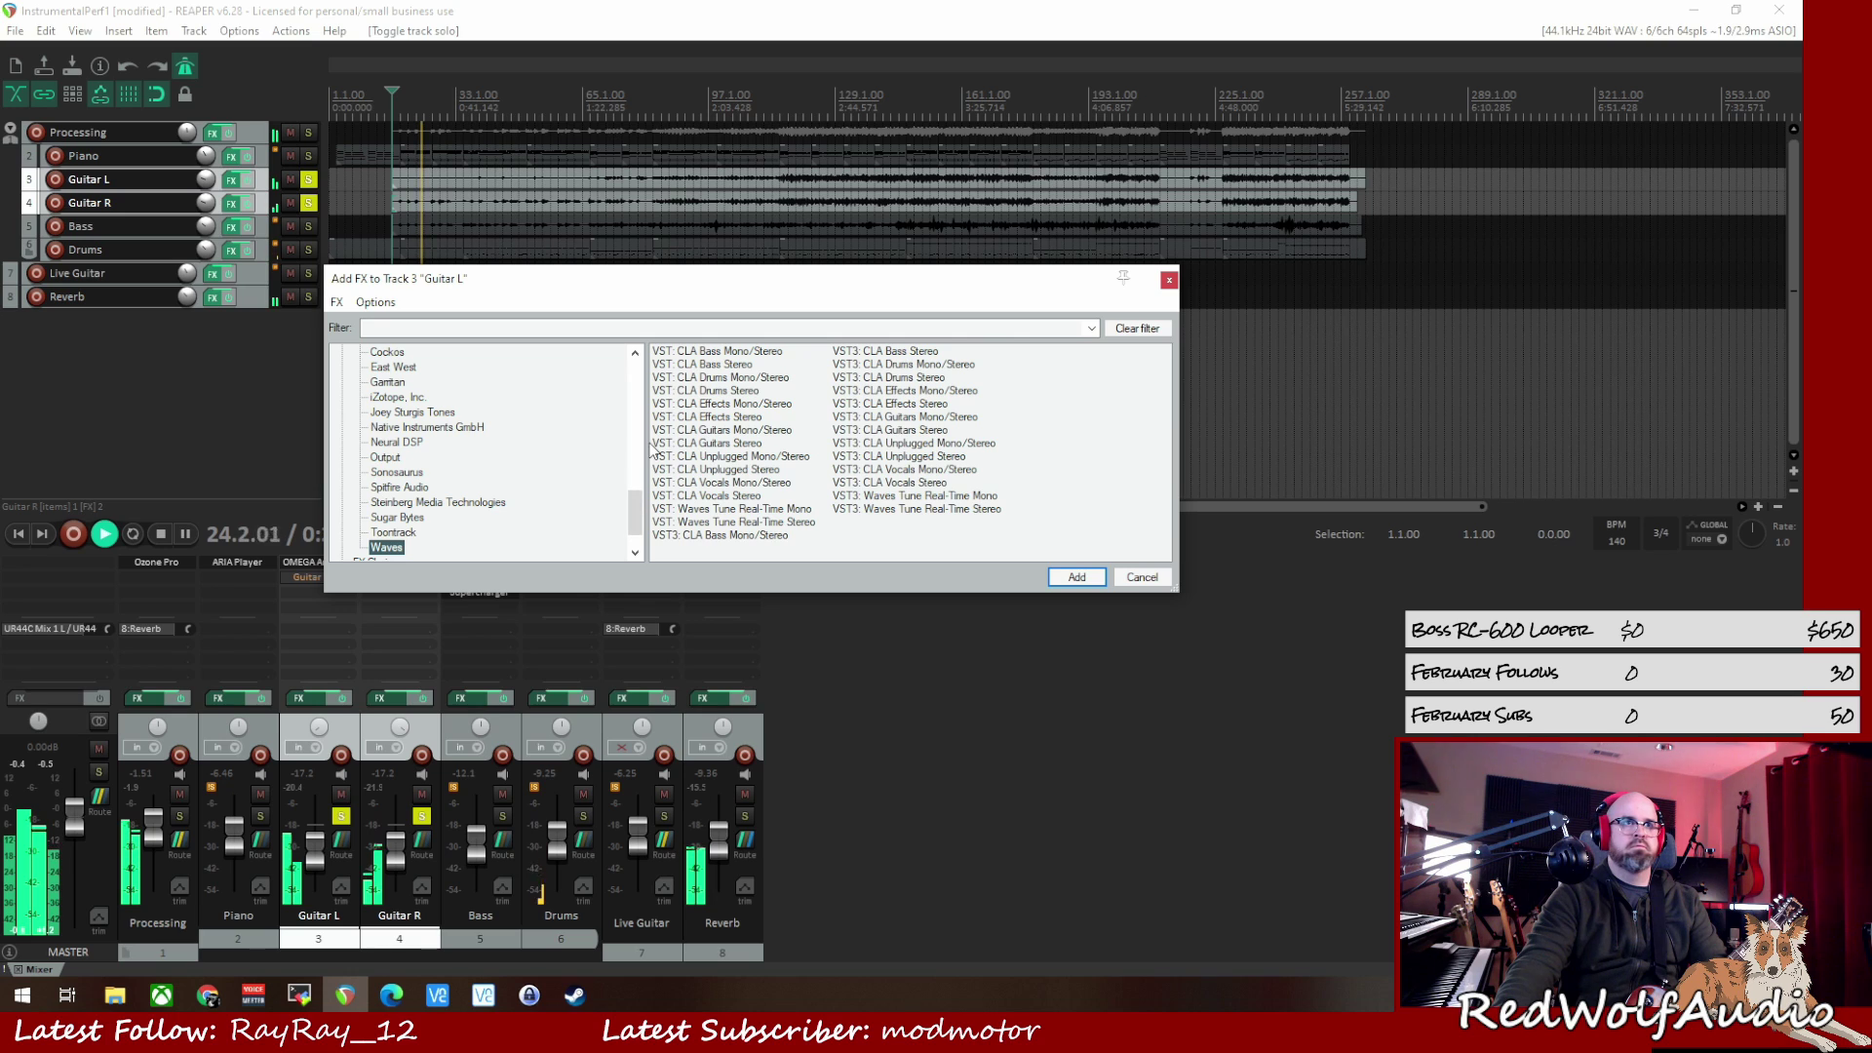
{"action": "double_click", "coordinate": [753, 432]}
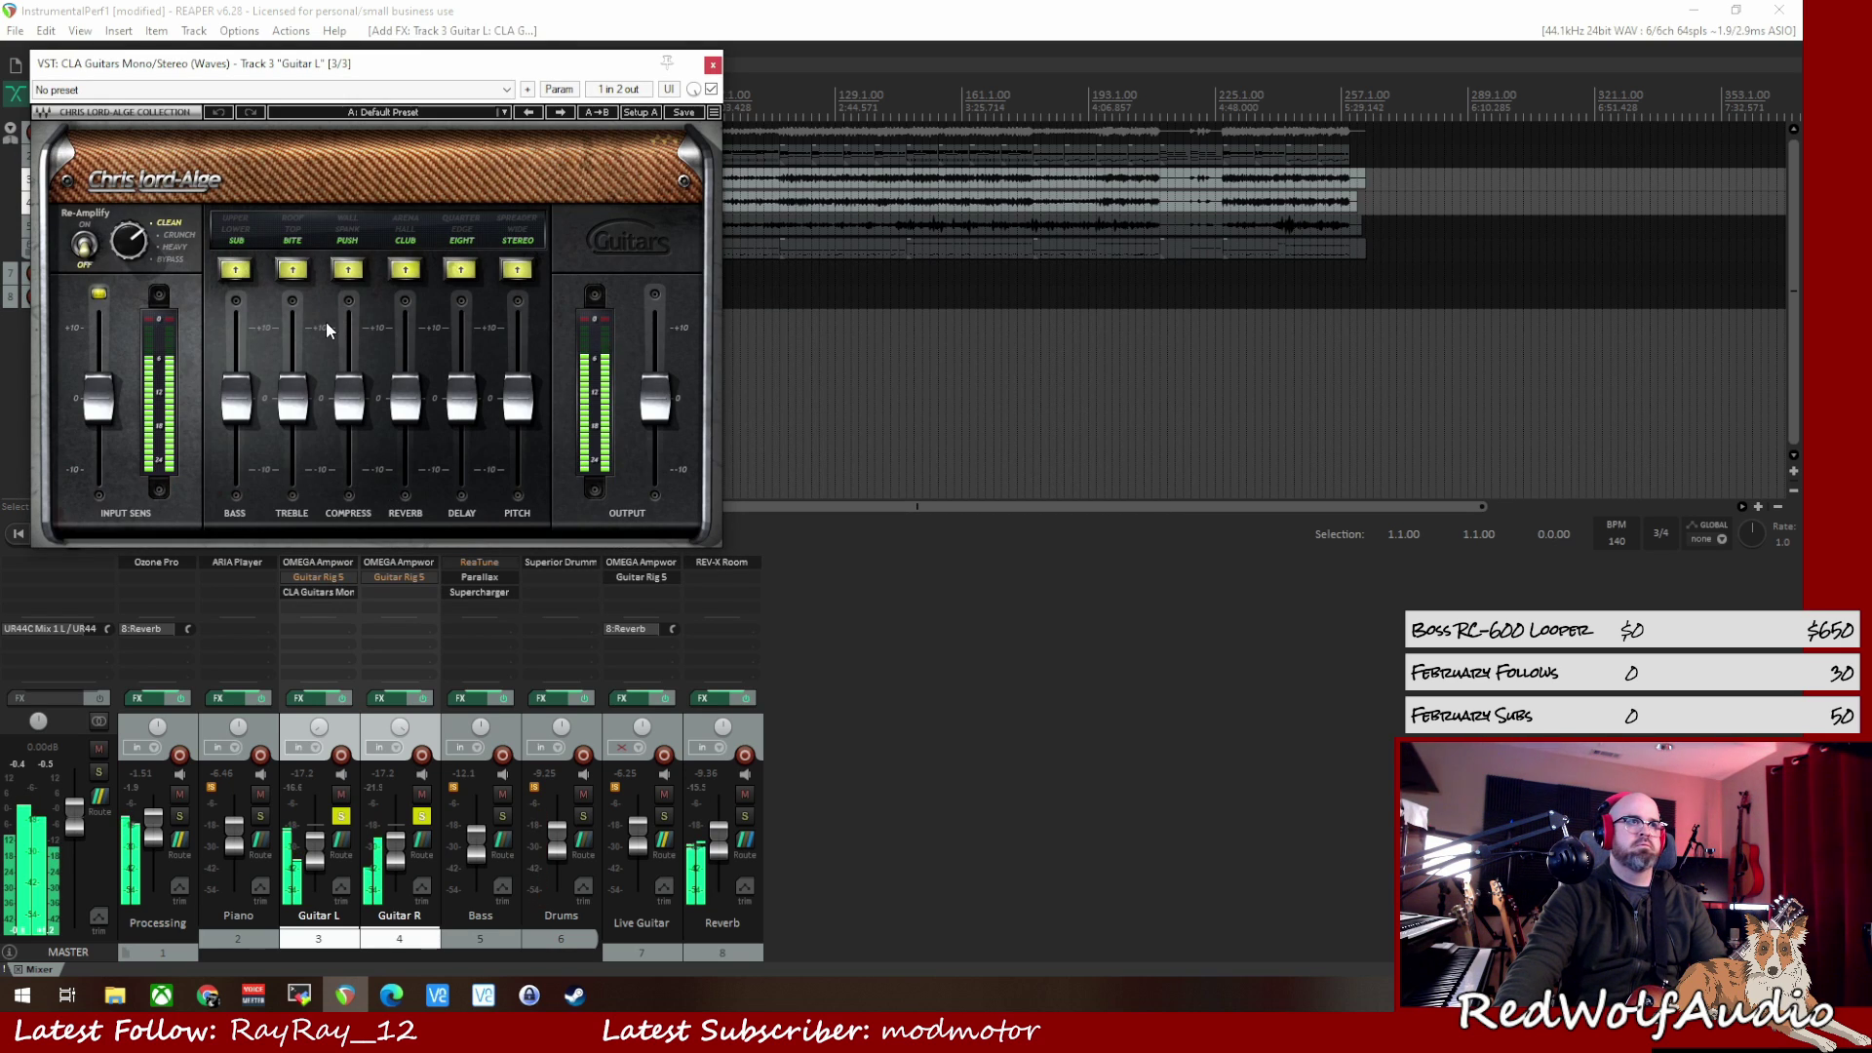
{"action": "left_click_drag", "start_coordinate": [322, 64], "coordinate": [684, 168]}
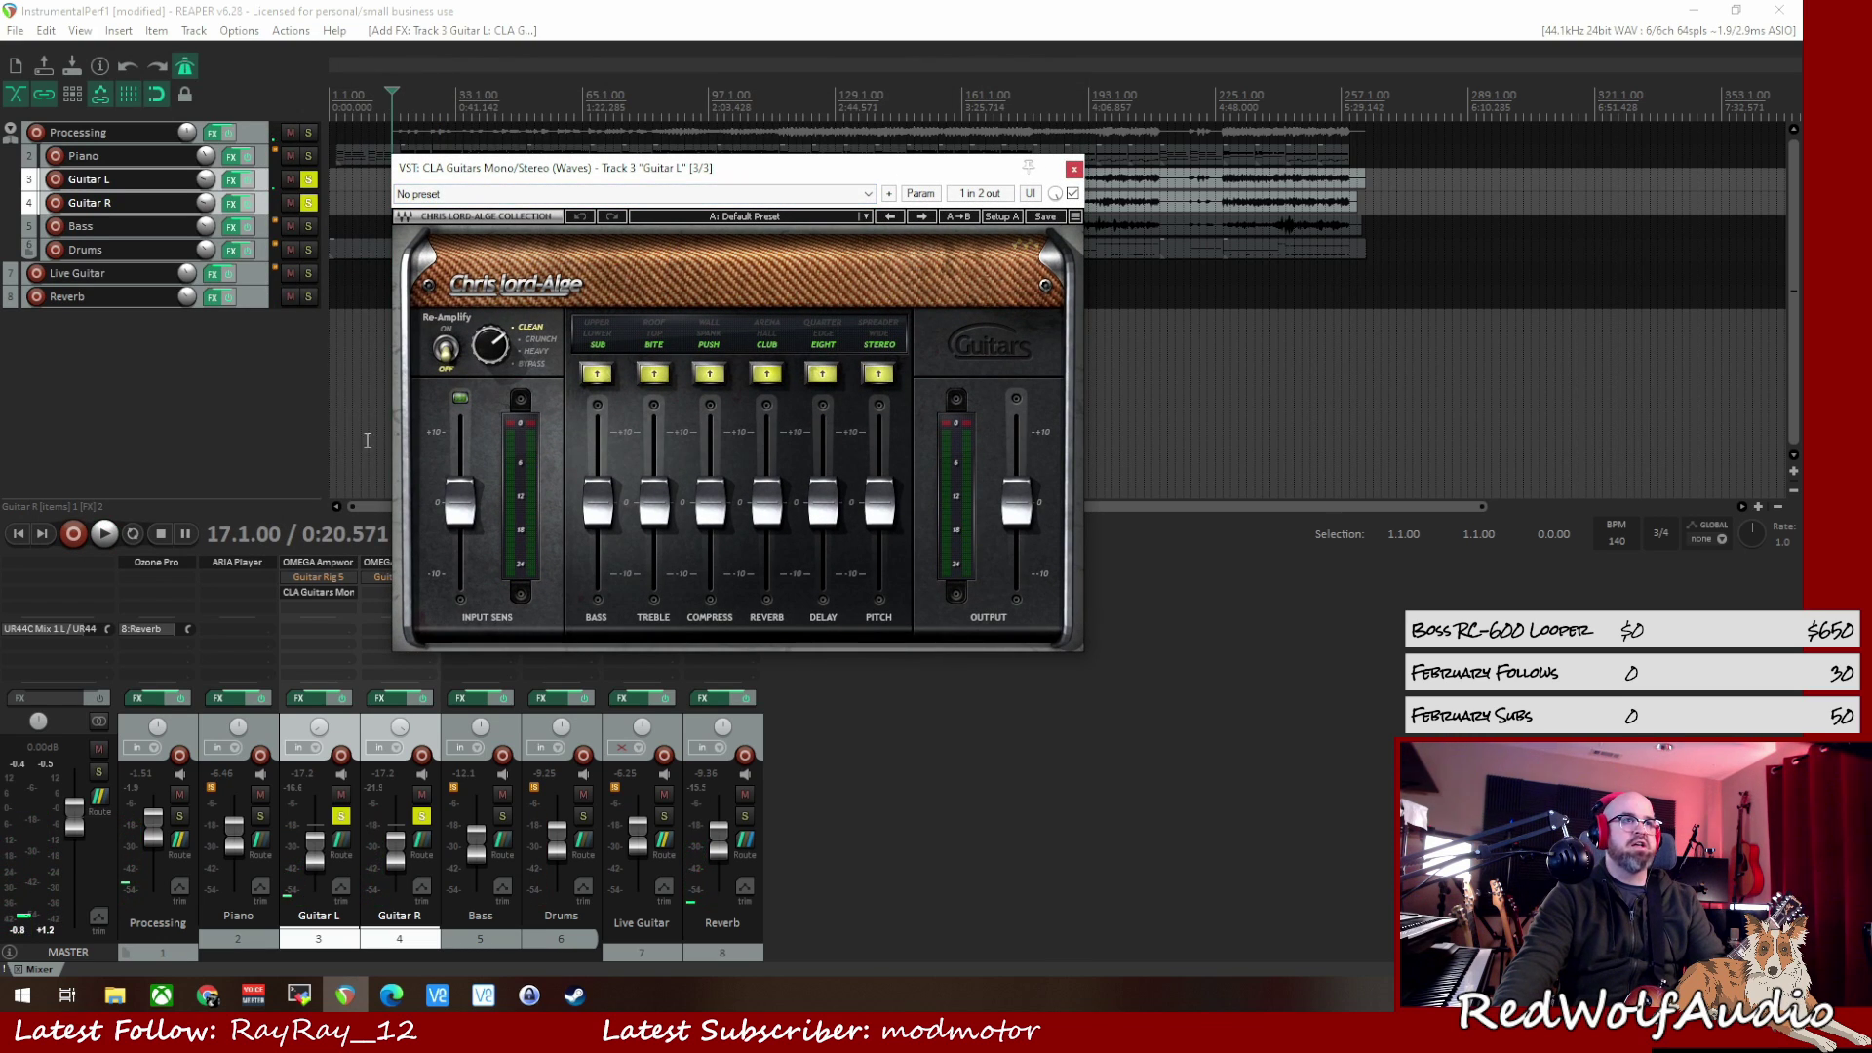
Solo only Guitar L and shape CLA Guitars: raise bass and treble, choose Heavy, set a reduced Hall reverb, and turn the delay off.
{"action": "left_click", "coordinate": [309, 202]}
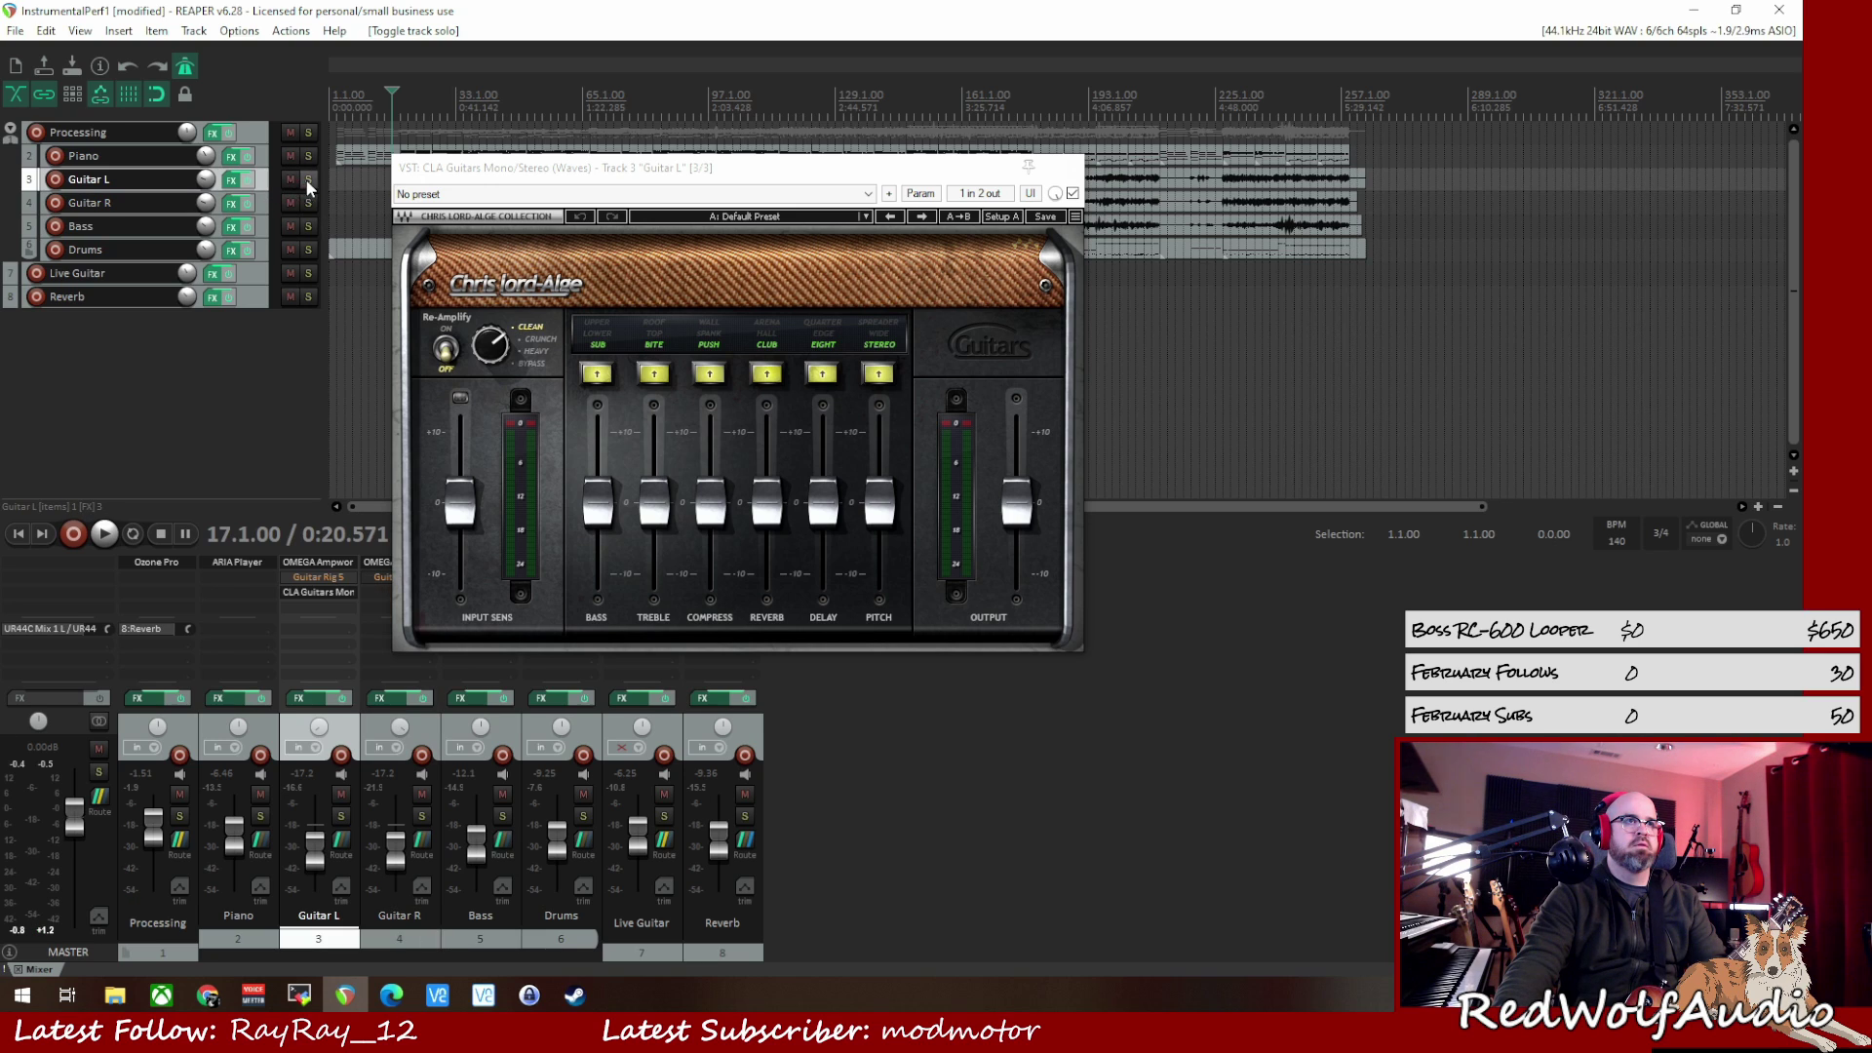
{"action": "left_click", "coordinate": [307, 179]}
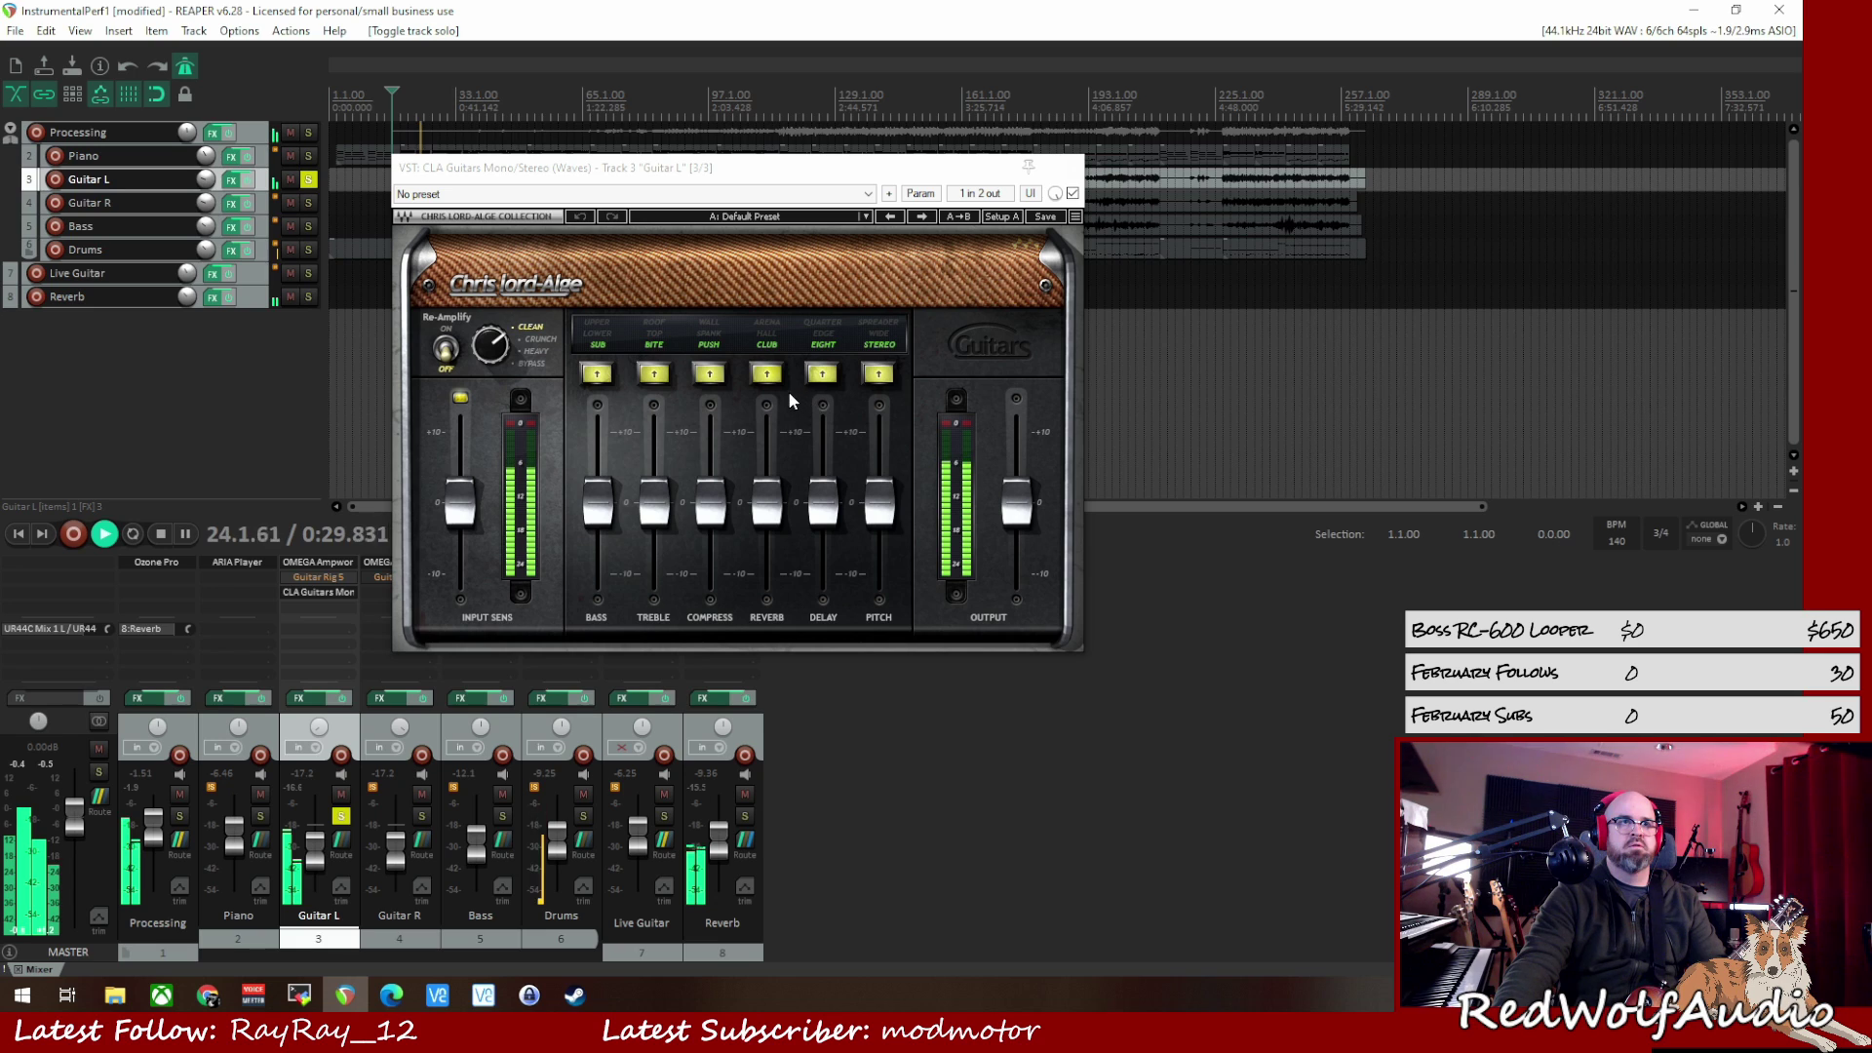
{"action": "left_click_drag", "start_coordinate": [597, 501], "coordinate": [598, 454]}
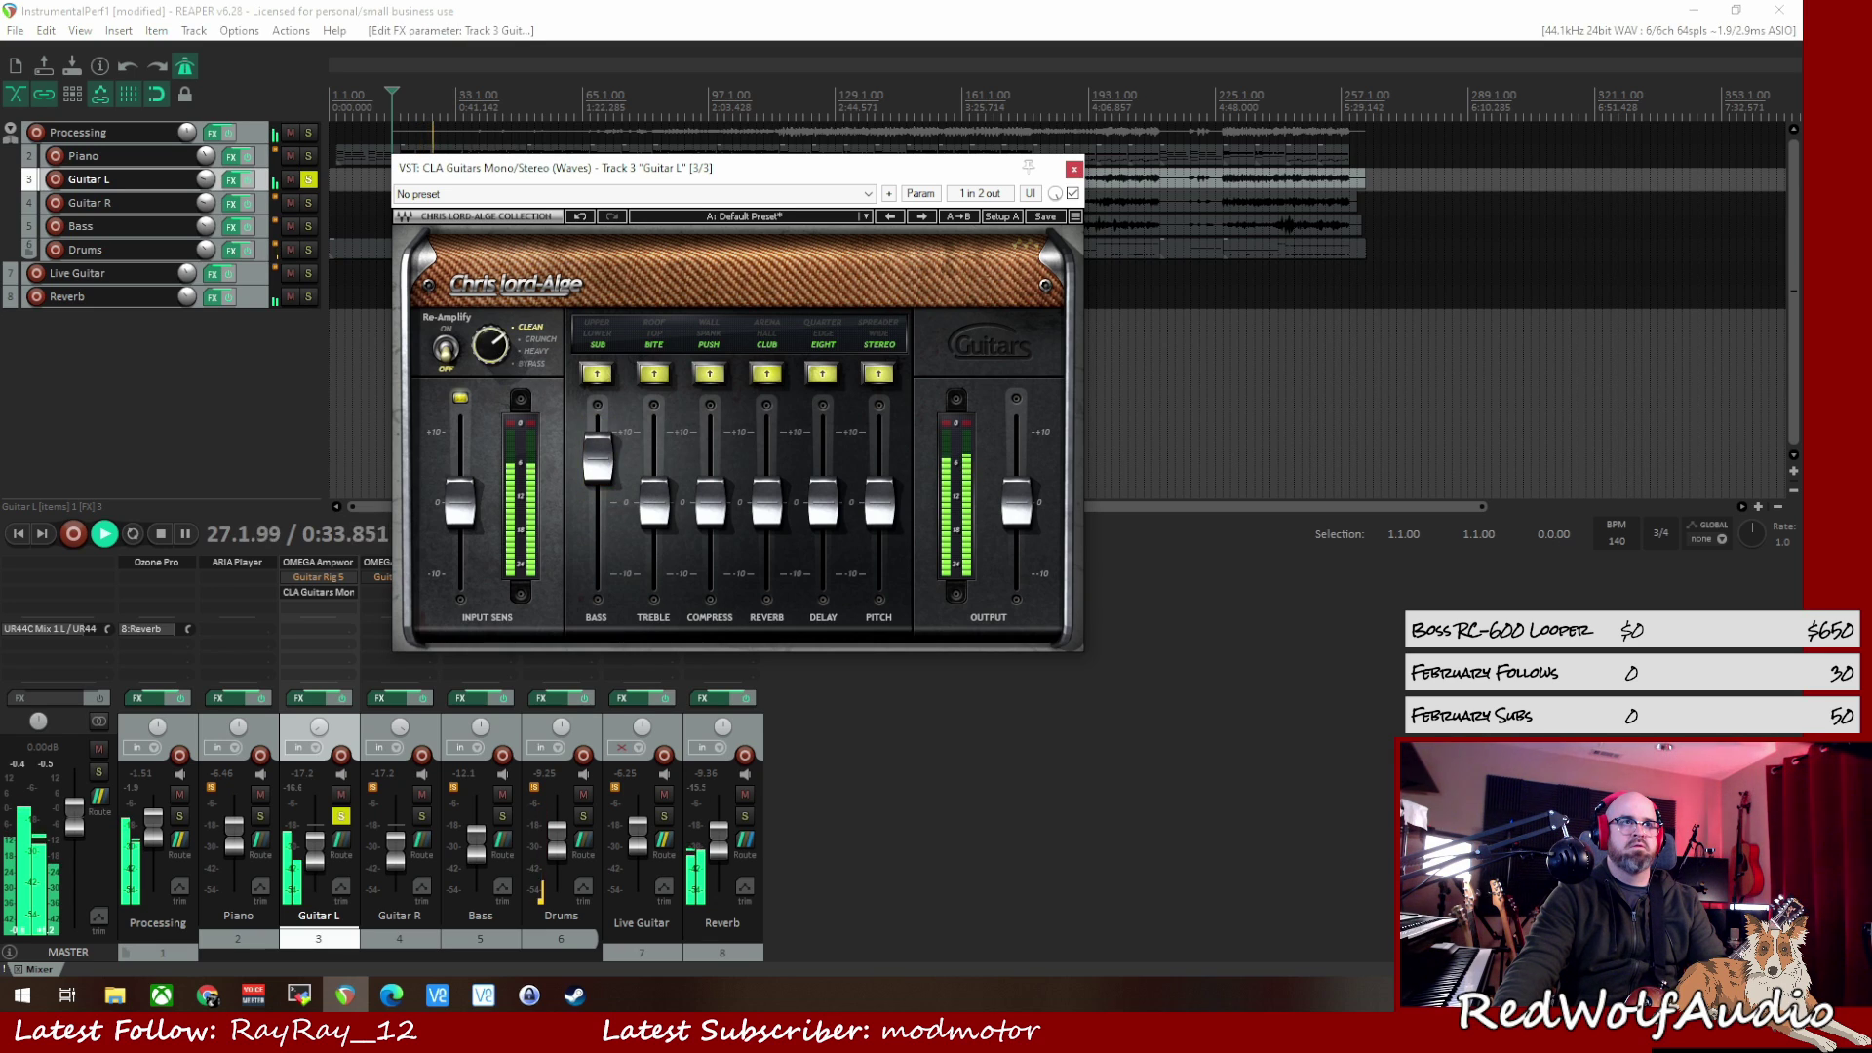
{"action": "left_click_drag", "start_coordinate": [598, 458], "coordinate": [655, 452]}
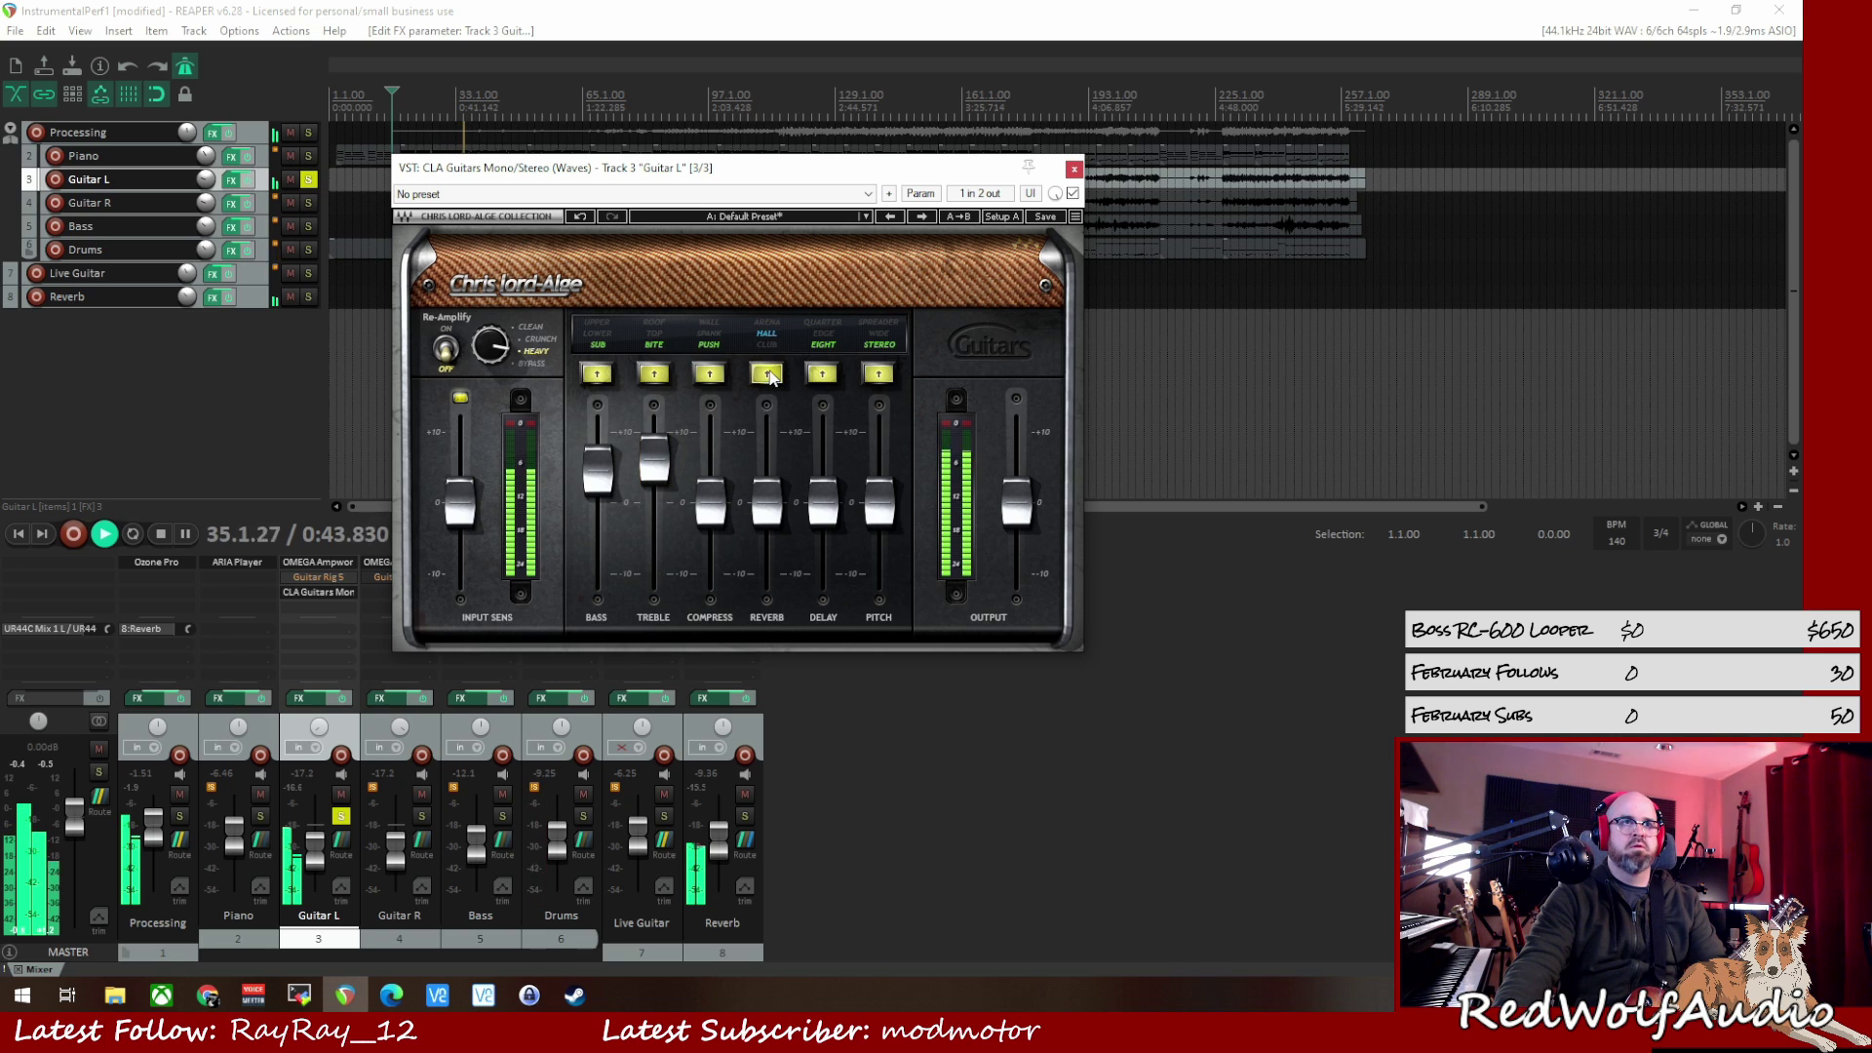
{"action": "left_click_drag", "start_coordinate": [766, 503], "coordinate": [766, 536]}
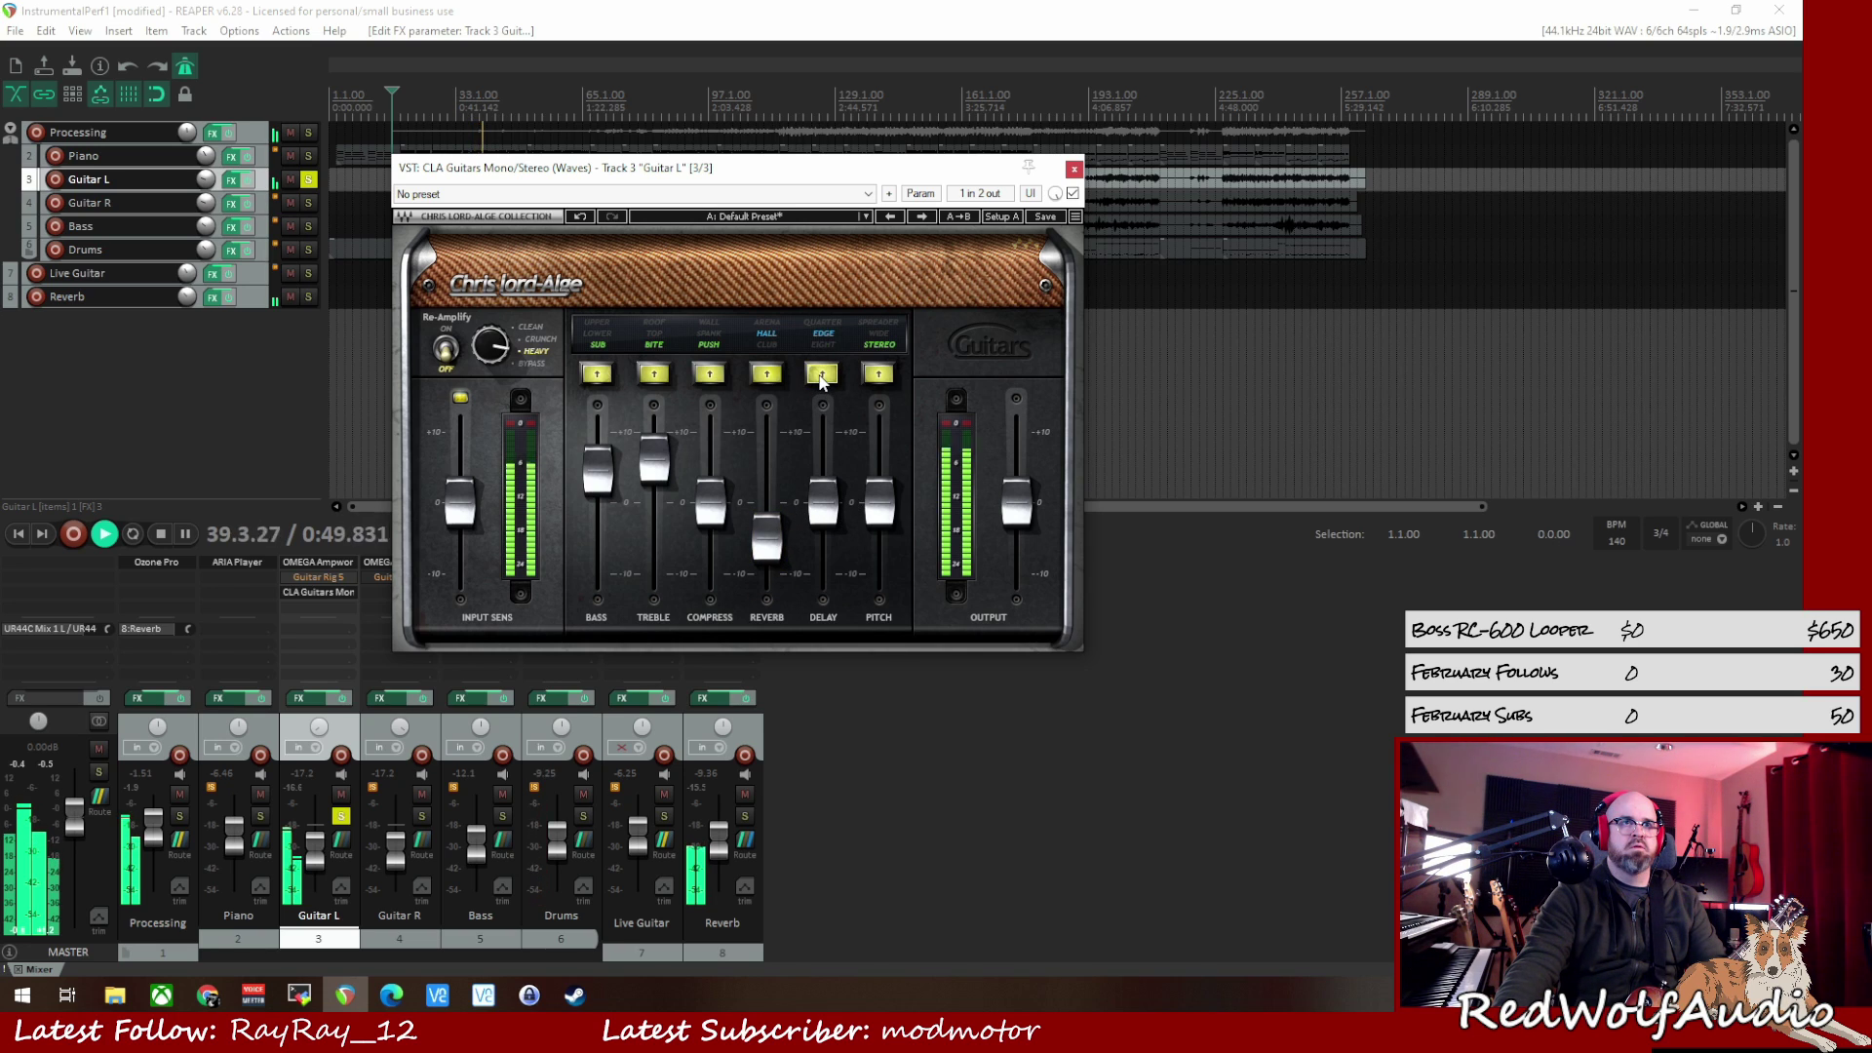
{"action": "left_click", "coordinate": [823, 502]}
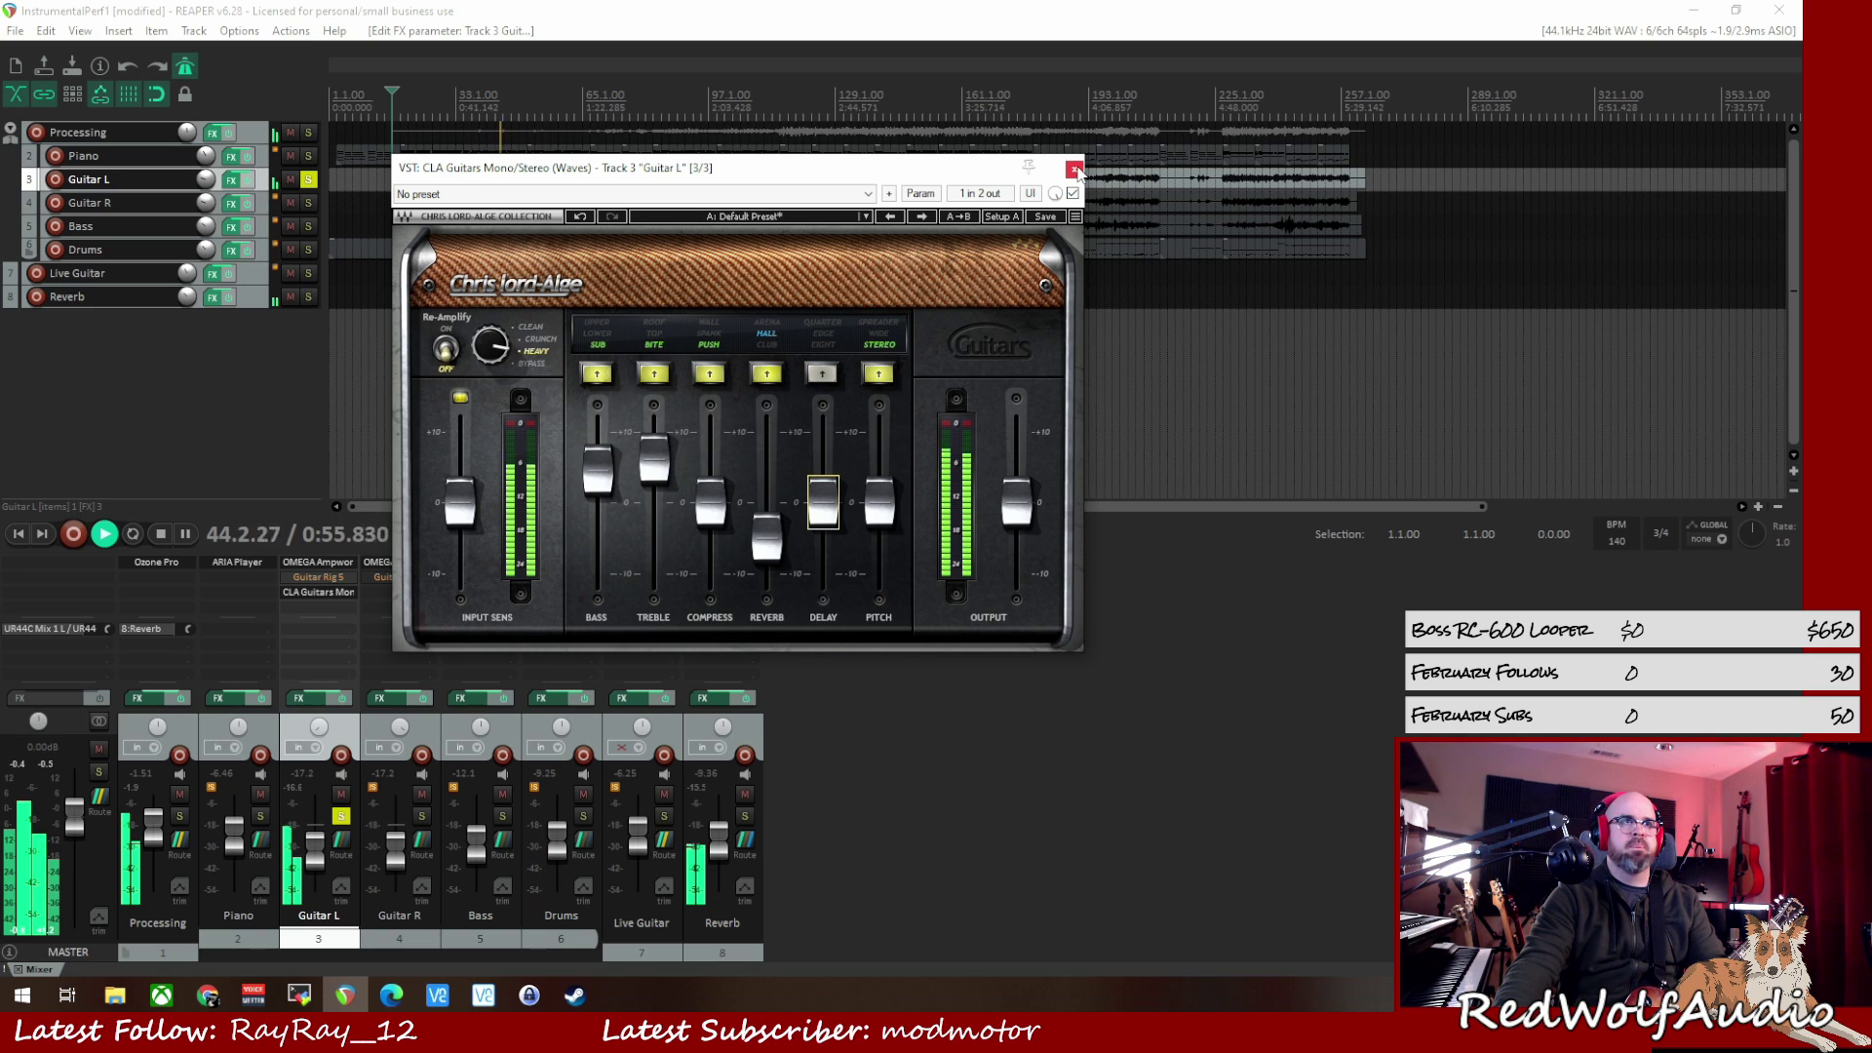
{"action": "left_click", "coordinate": [1074, 170]}
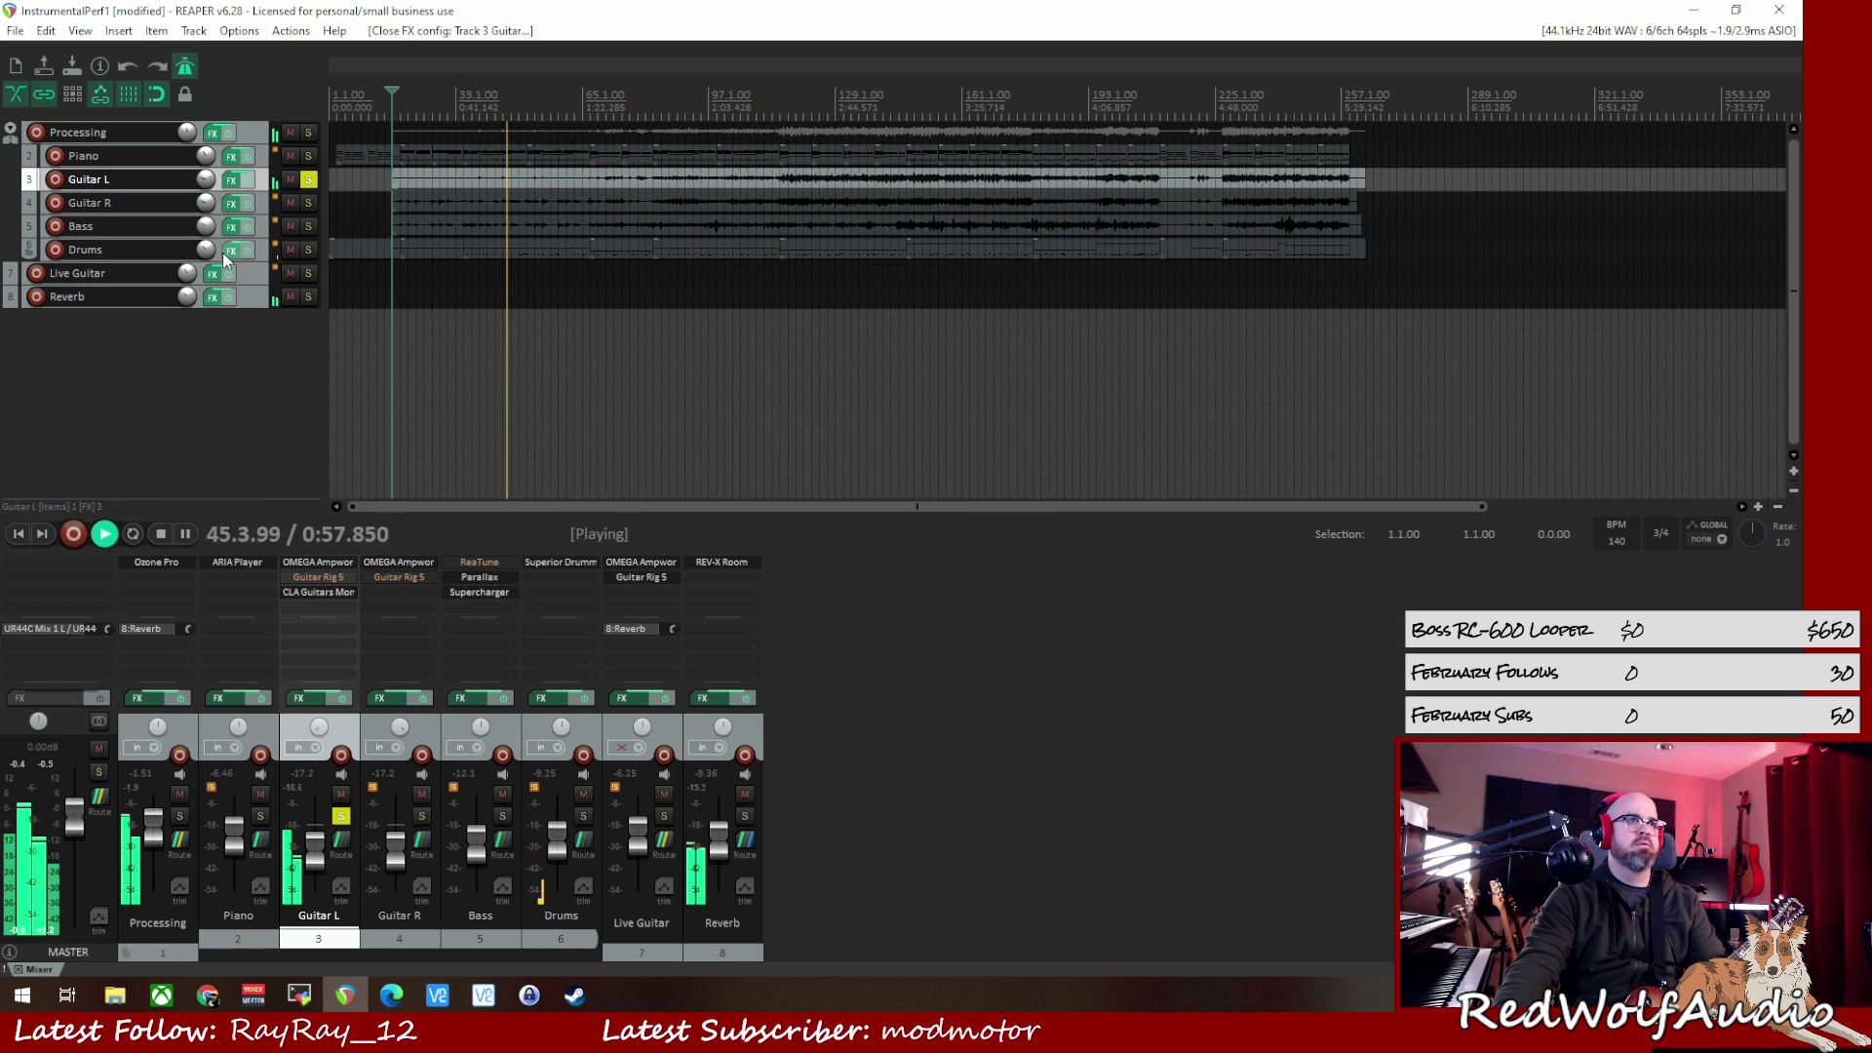
Copy the adjusted CLA Guitars effect from the Guitar L effects chain and paste it into the Guitar R chain.
{"action": "left_click", "coordinate": [230, 180]}
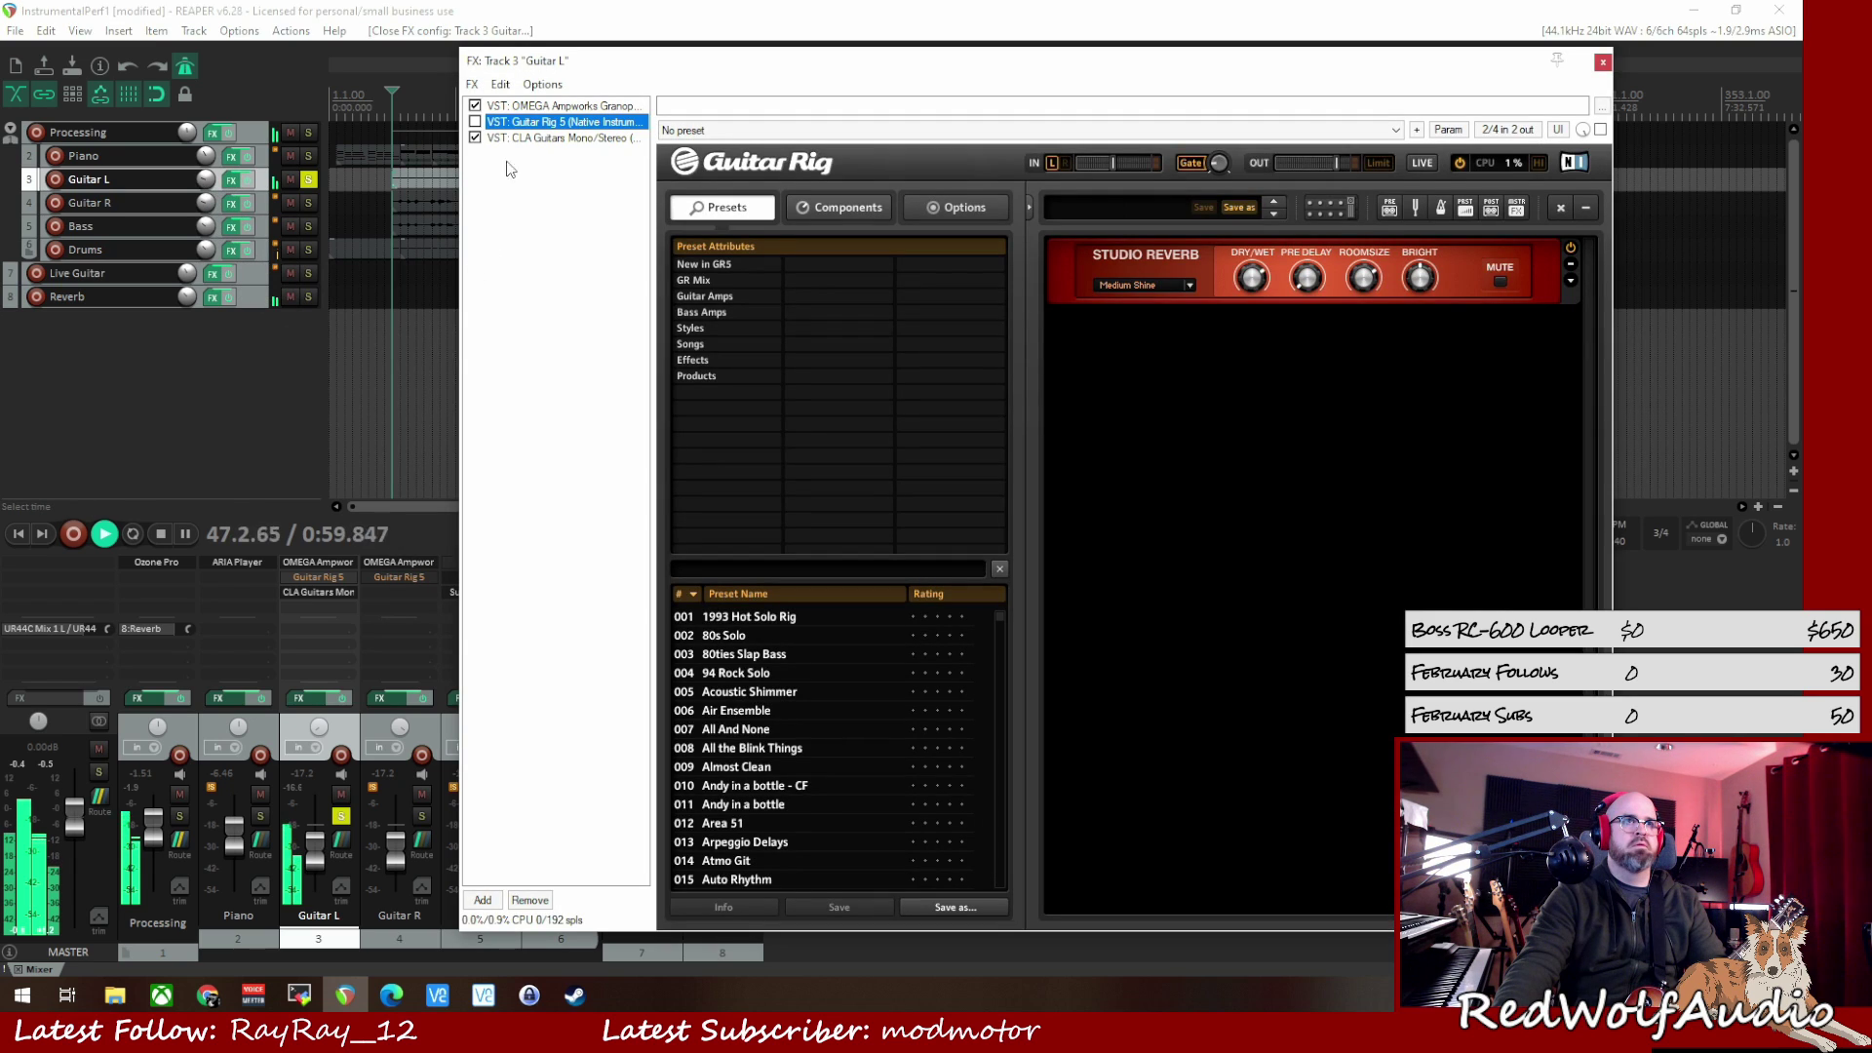
{"action": "left_click", "coordinate": [538, 139]}
{"action": "right_click", "coordinate": [537, 139]}
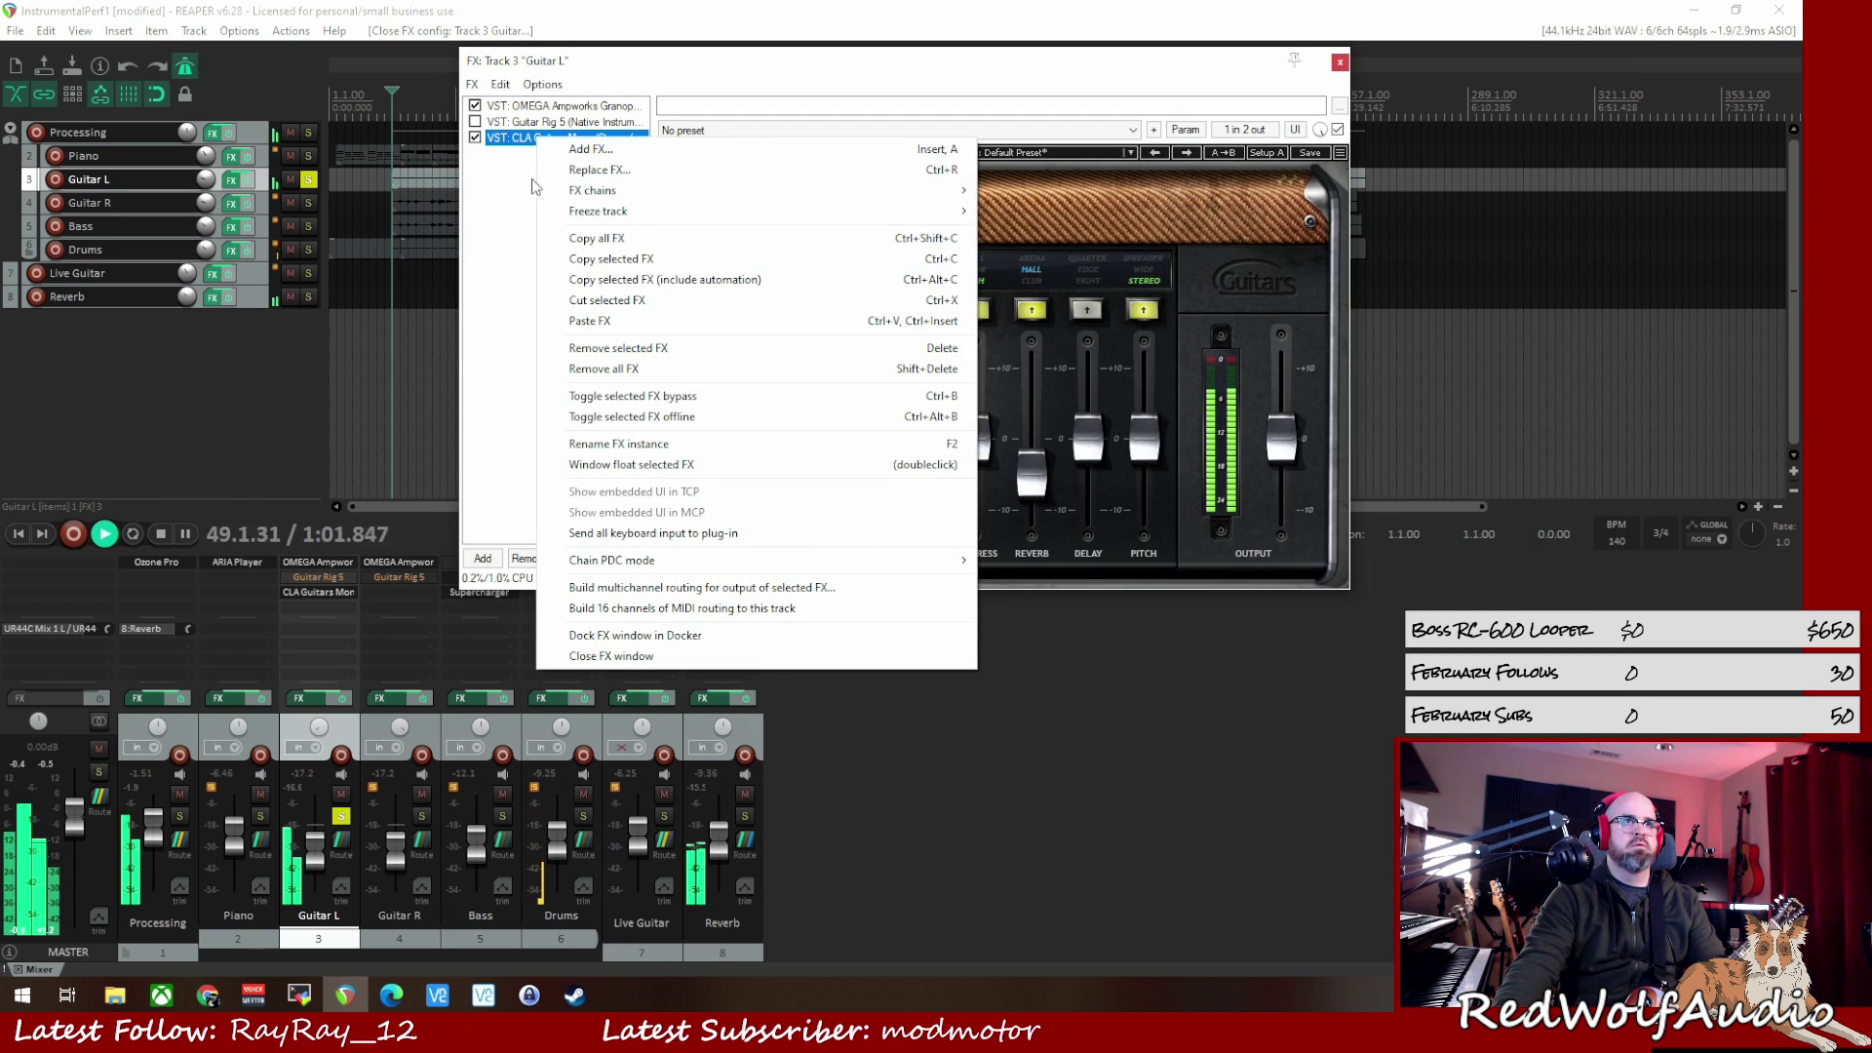
{"action": "left_click", "coordinate": [595, 258]}
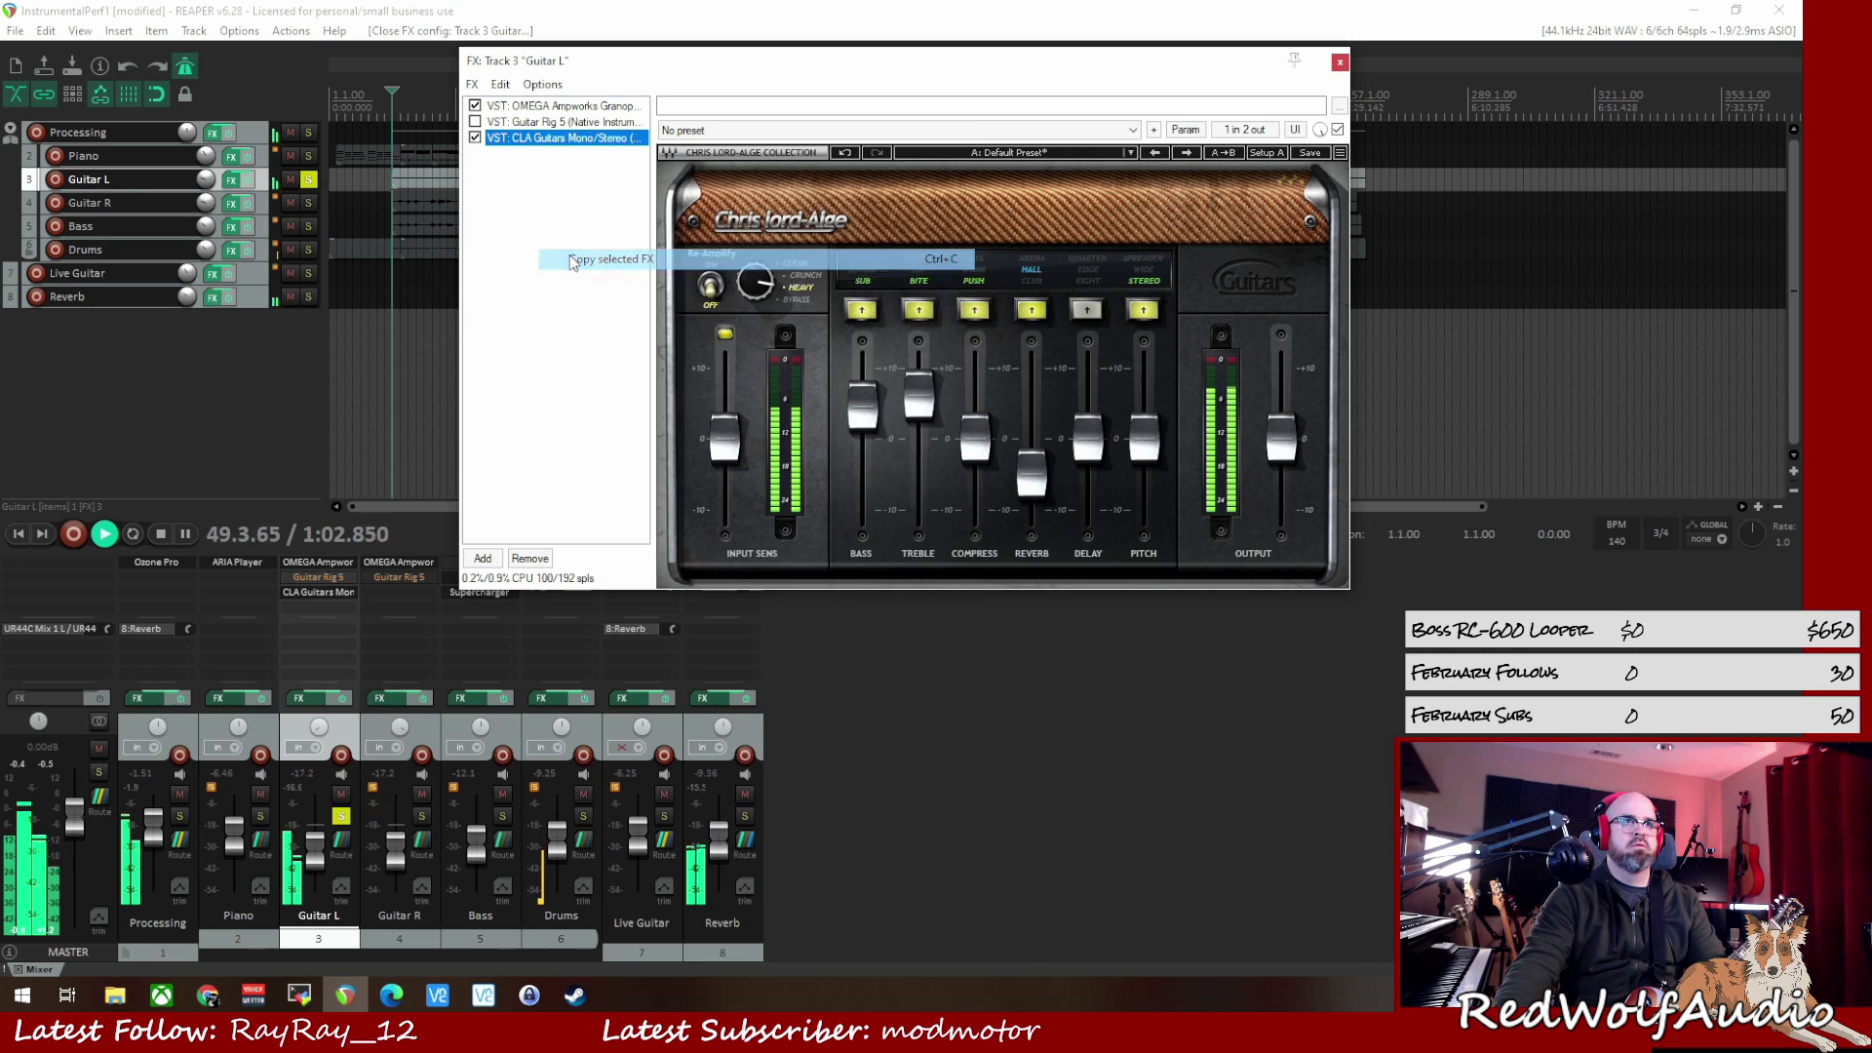
{"action": "left_click", "coordinate": [1341, 64]}
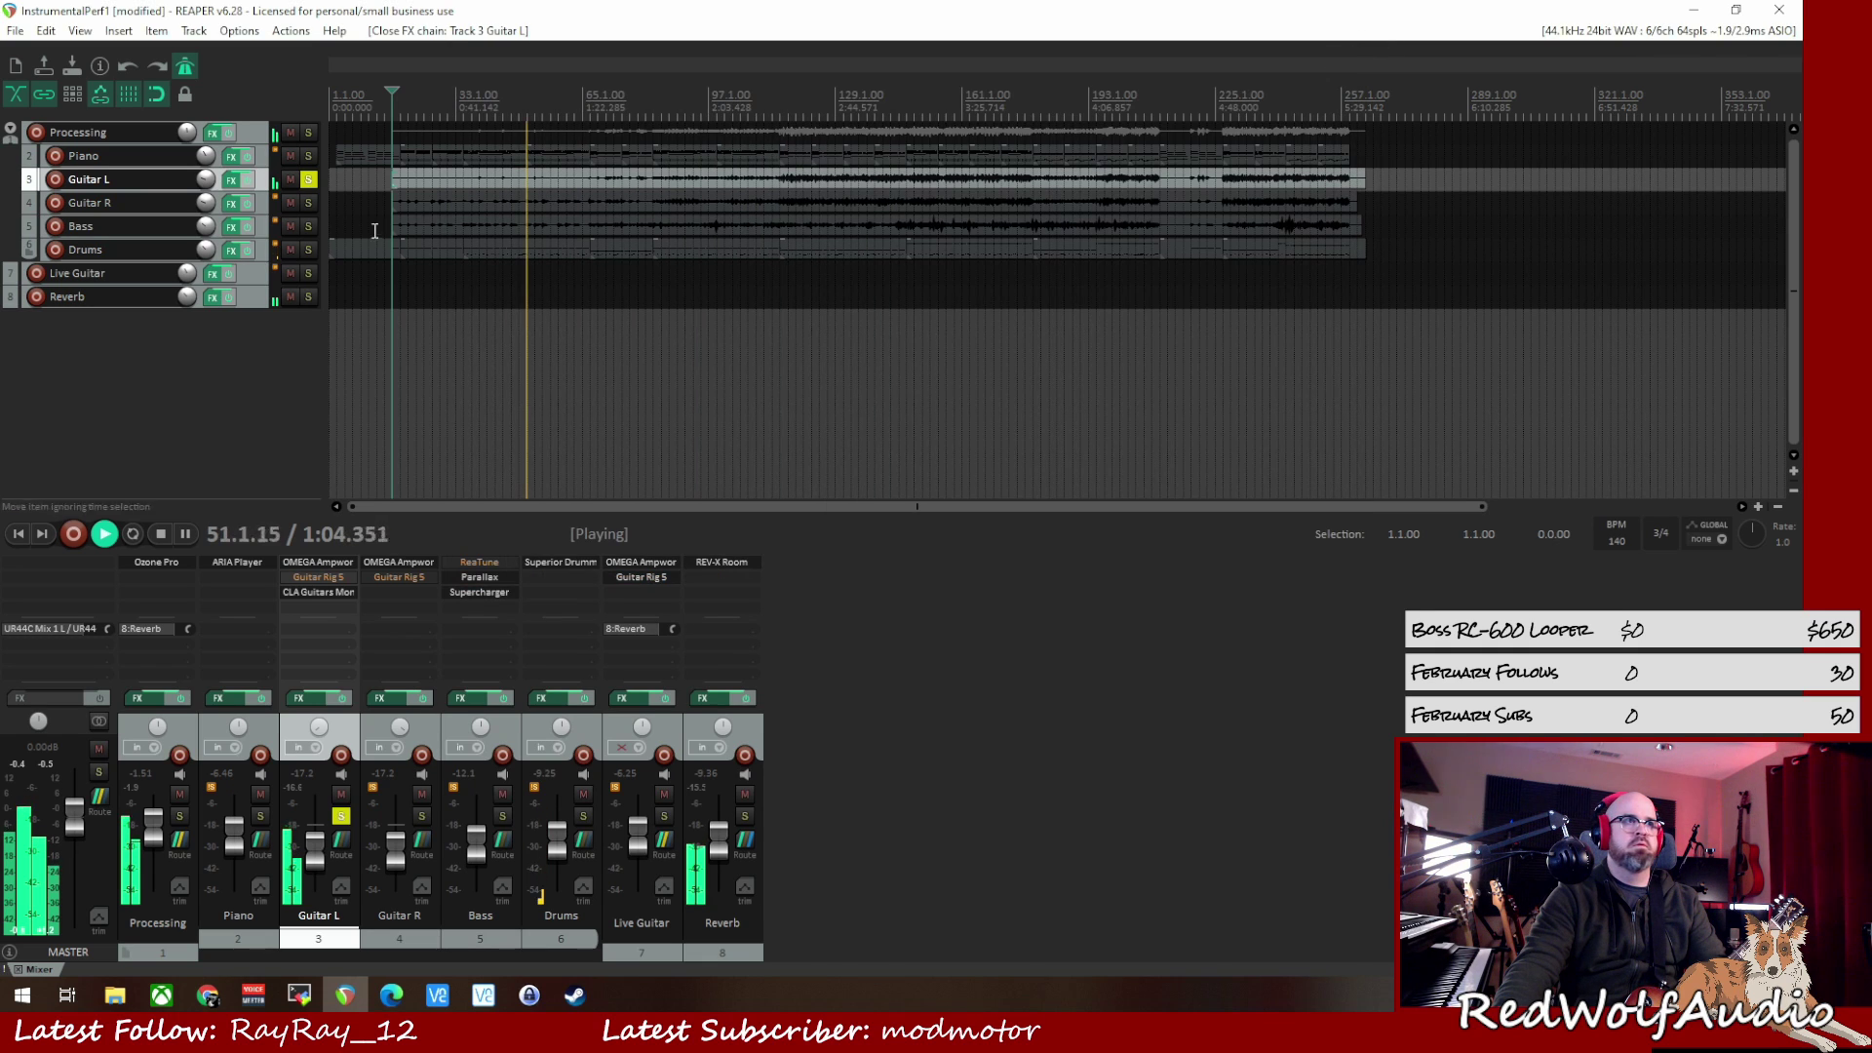
{"action": "left_click", "coordinate": [235, 204]}
{"action": "right_click", "coordinate": [227, 241]}
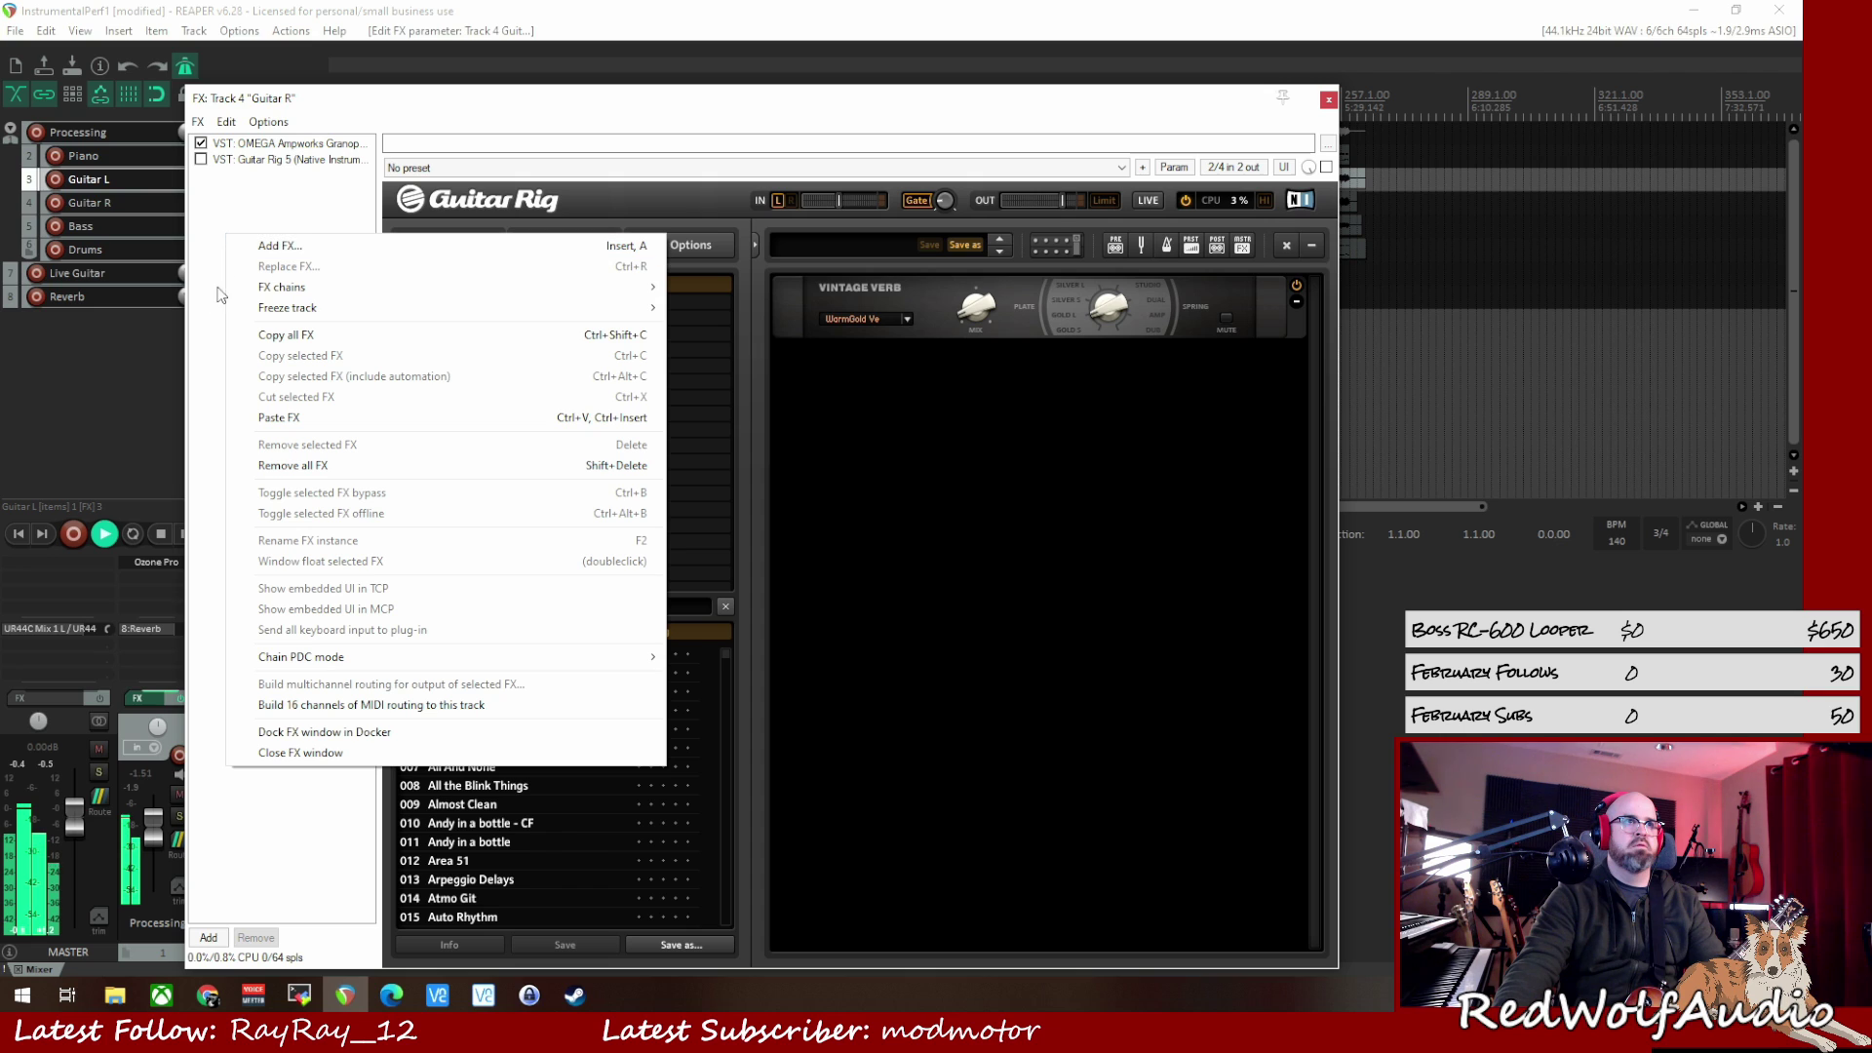
{"action": "left_click", "coordinate": [278, 418]}
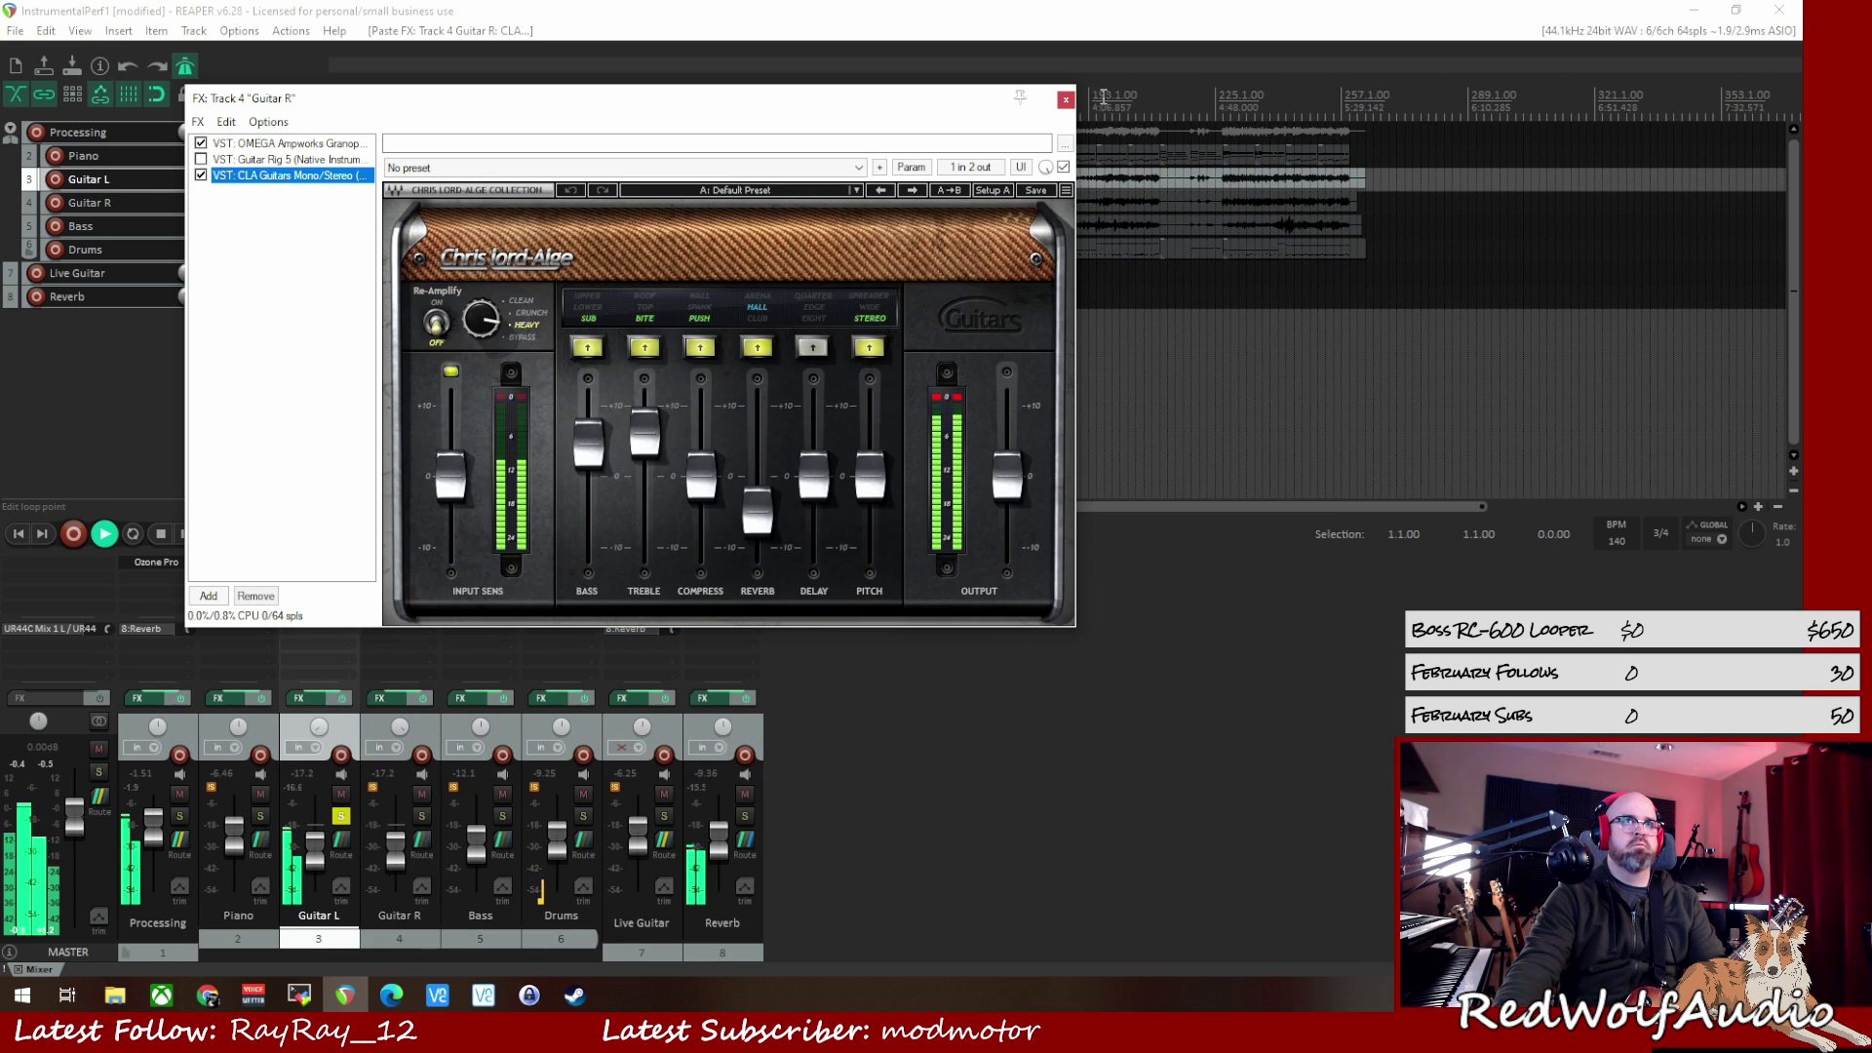
{"action": "left_click", "coordinate": [1065, 100]}
Audition Guitar L and Guitar R soloed together, then clear both solos and replay the full mix from bar 17.
{"action": "left_click", "coordinate": [309, 203]}
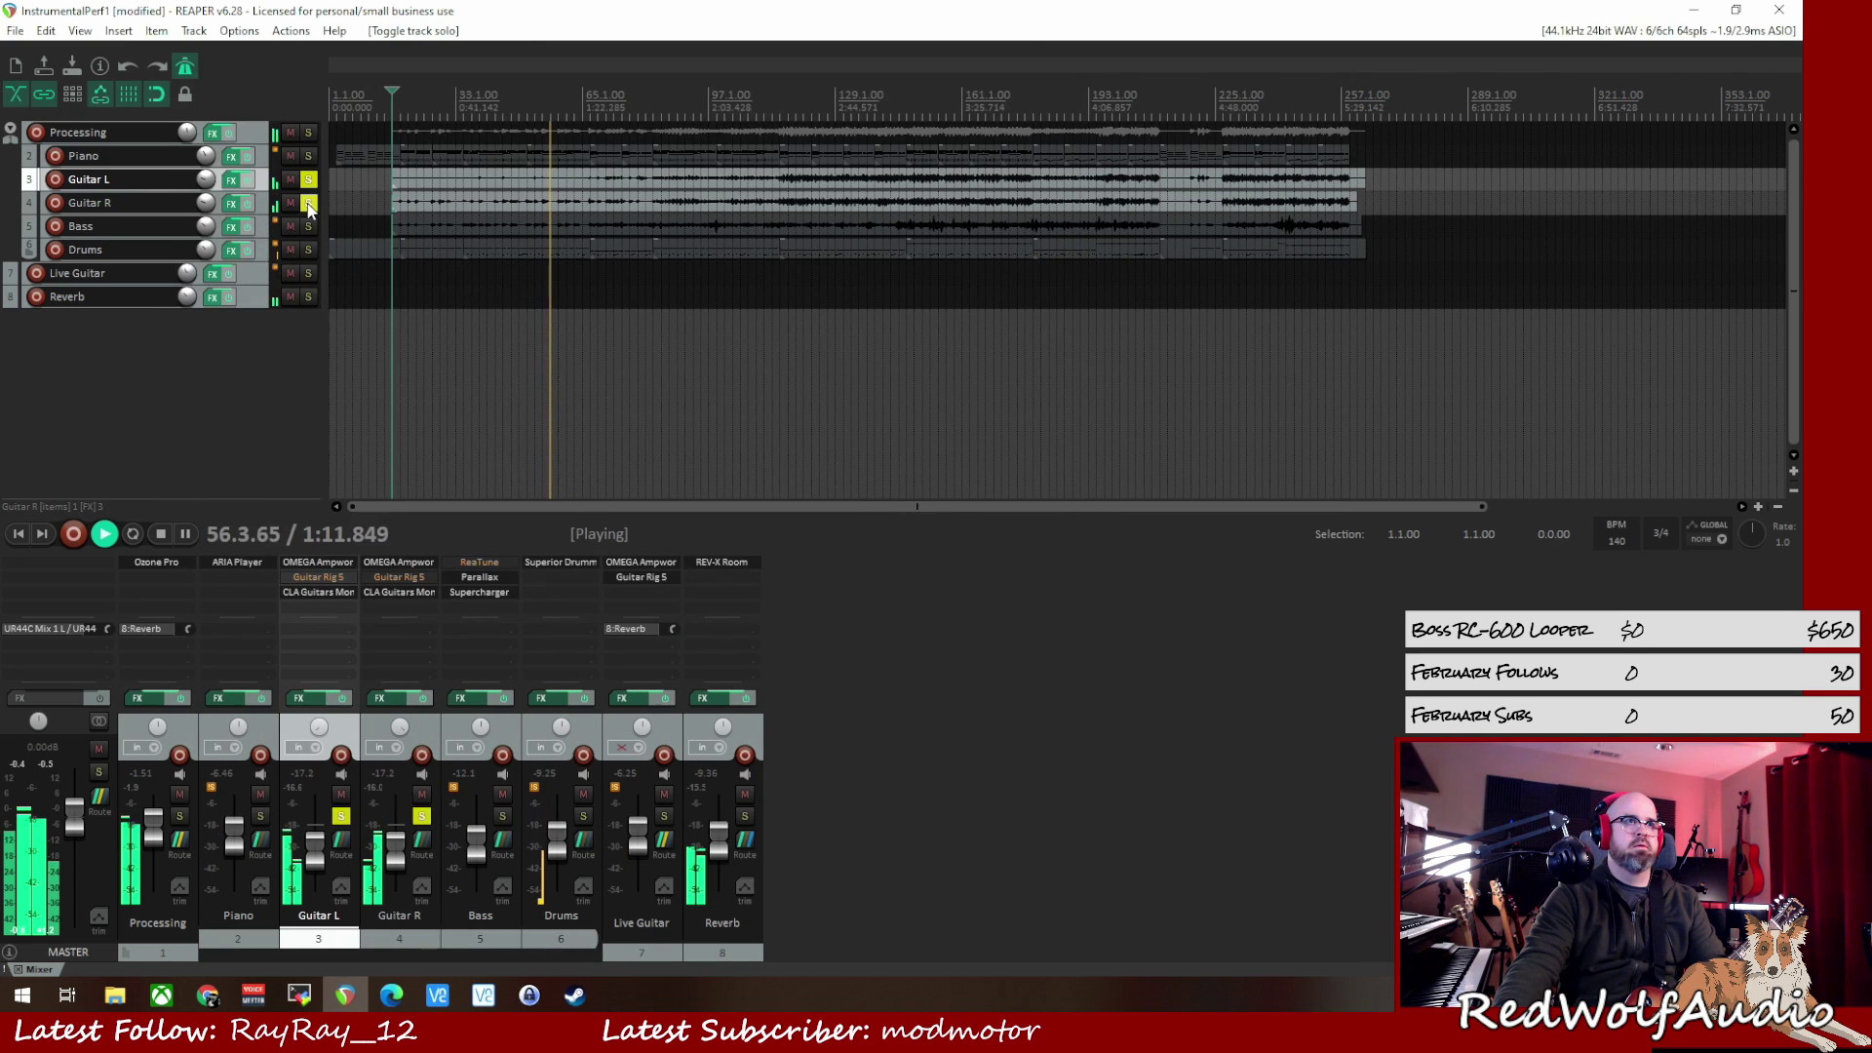
{"action": "key", "text": "space"}
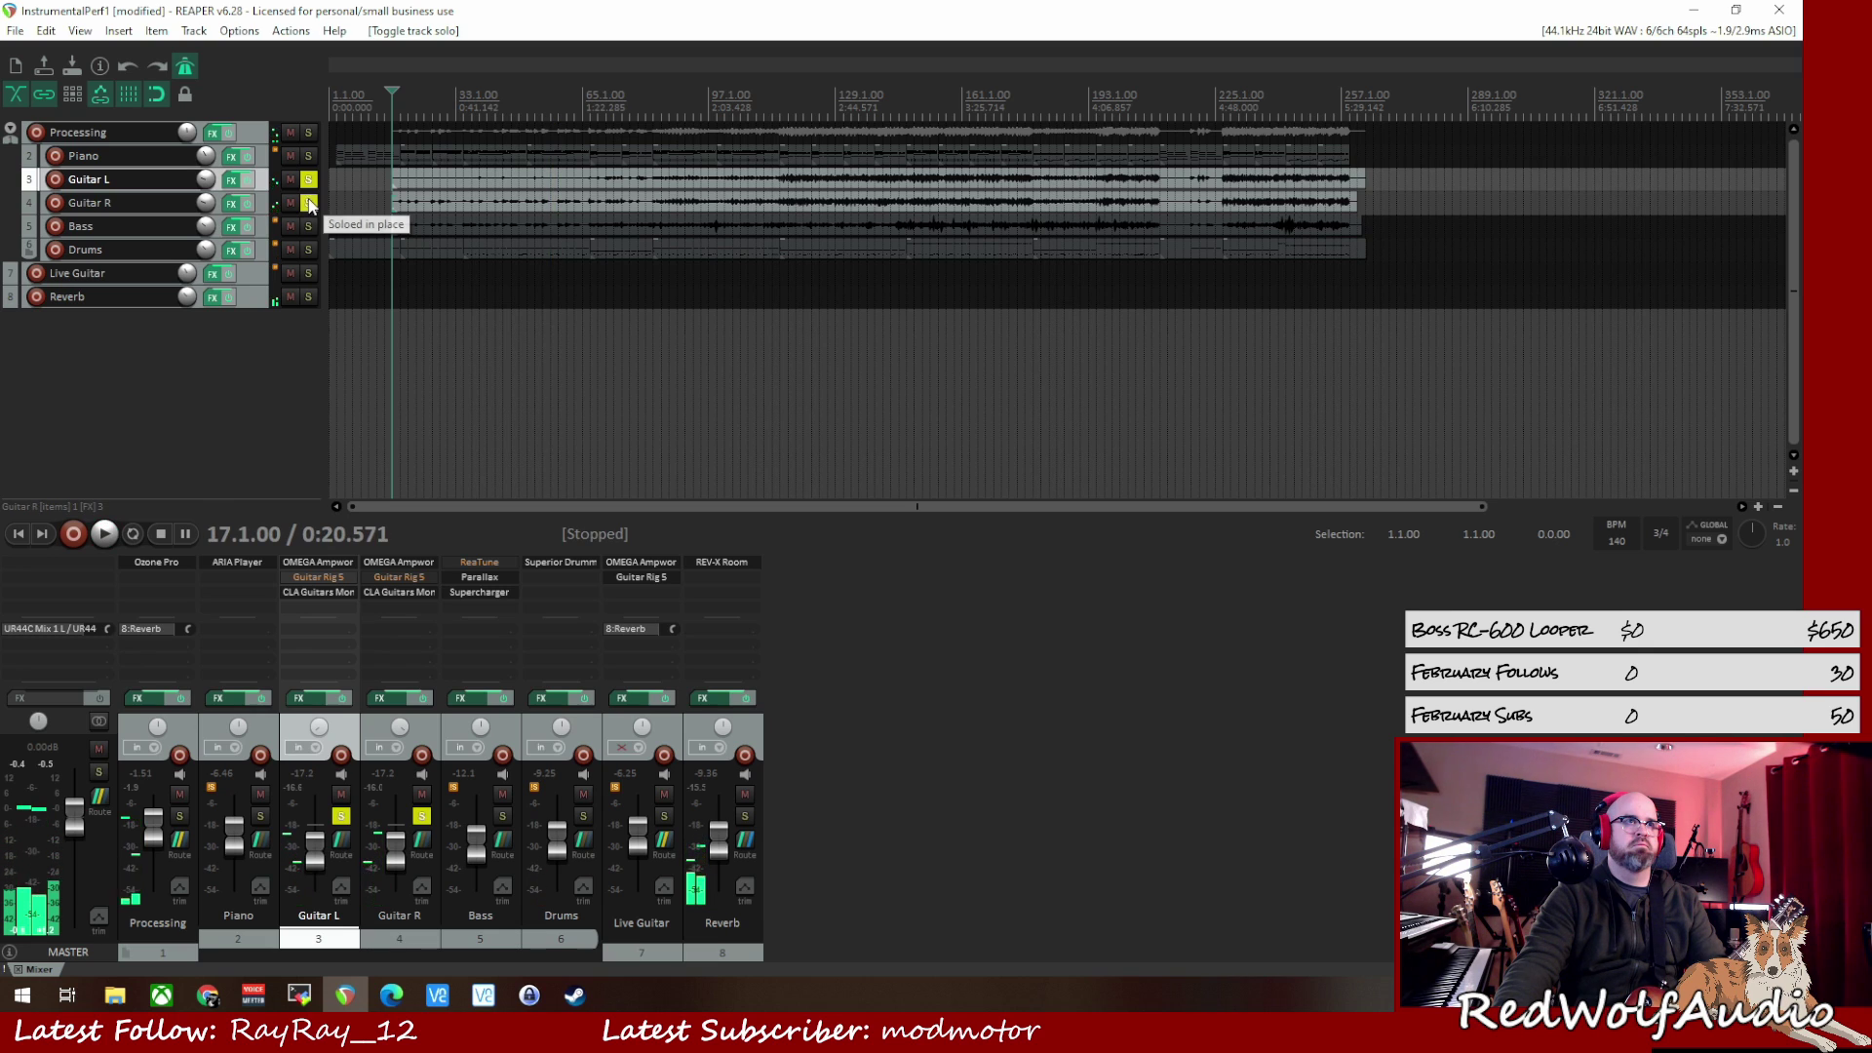
{"action": "left_click", "coordinate": [309, 204]}
{"action": "left_click", "coordinate": [309, 182]}
{"action": "key", "text": "space"}
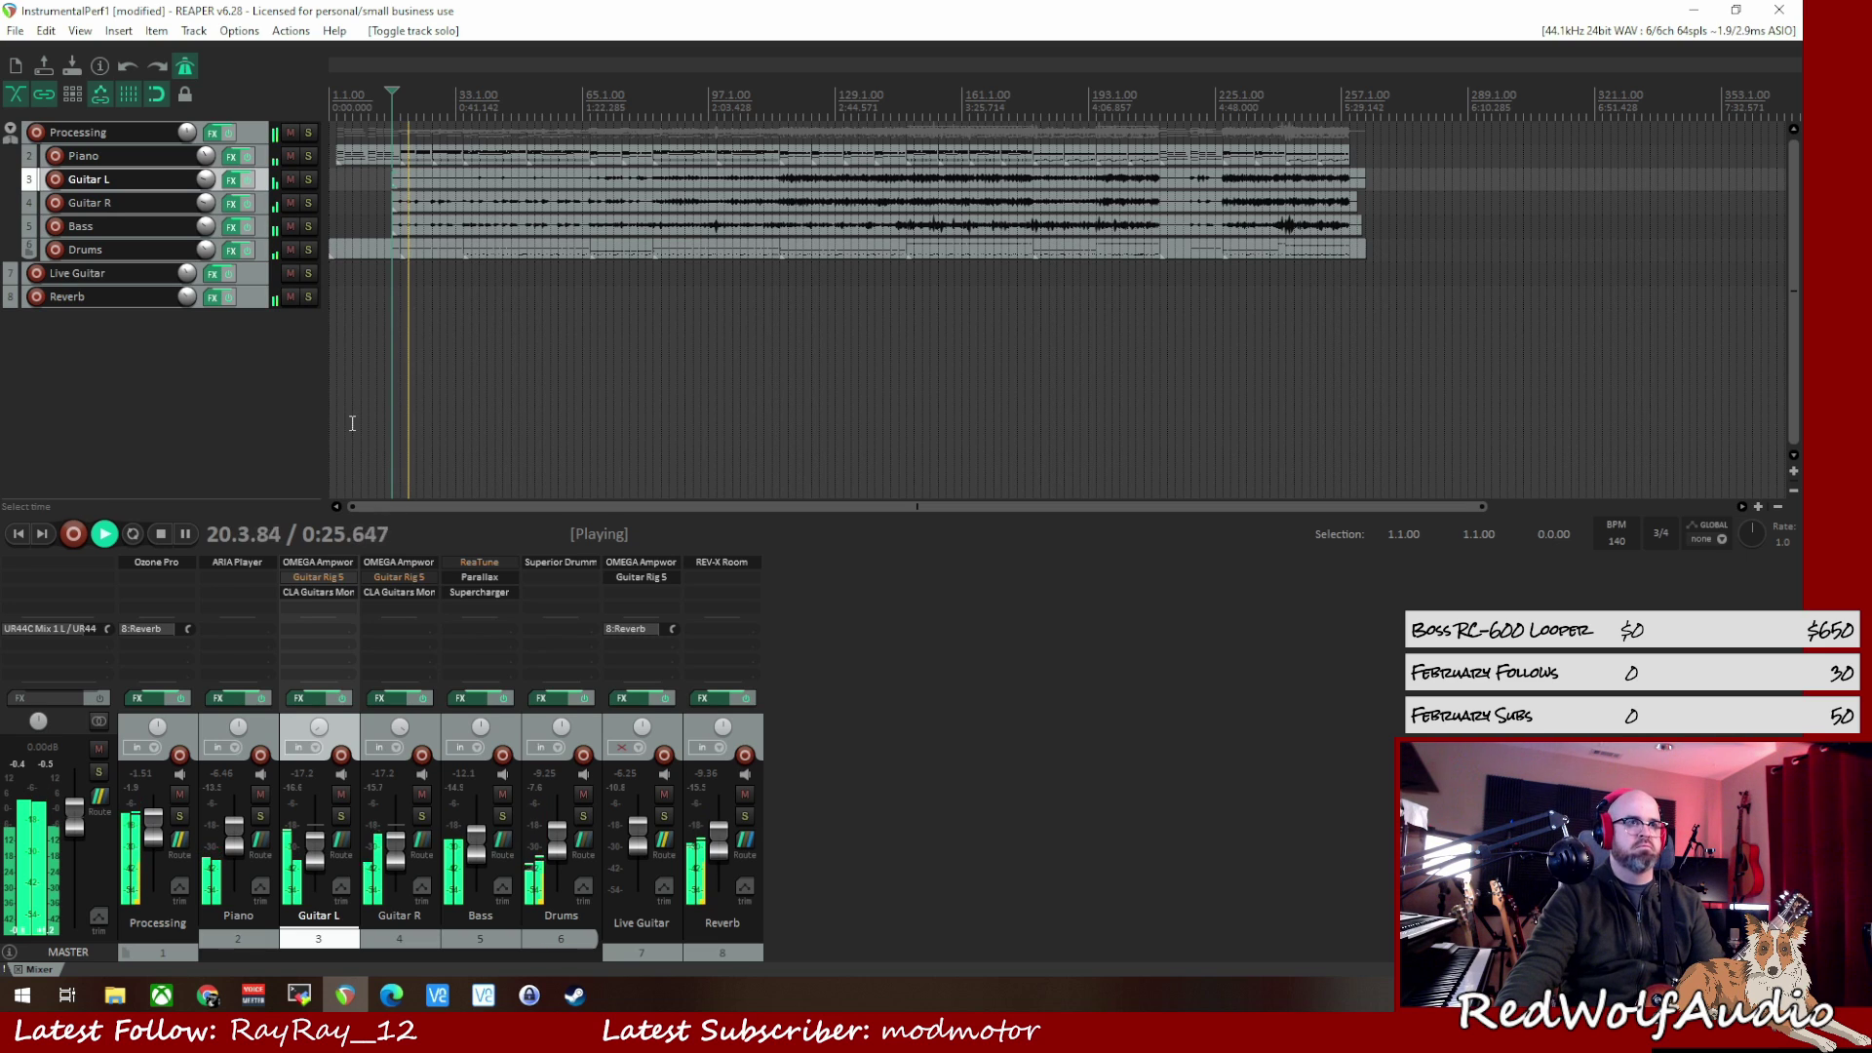
Select both Guitar L and Guitar R and set their volume to -19.5 dB while playing from the middle of the song.
{"action": "left_click", "coordinate": [377, 739], "text": "ctrl"}
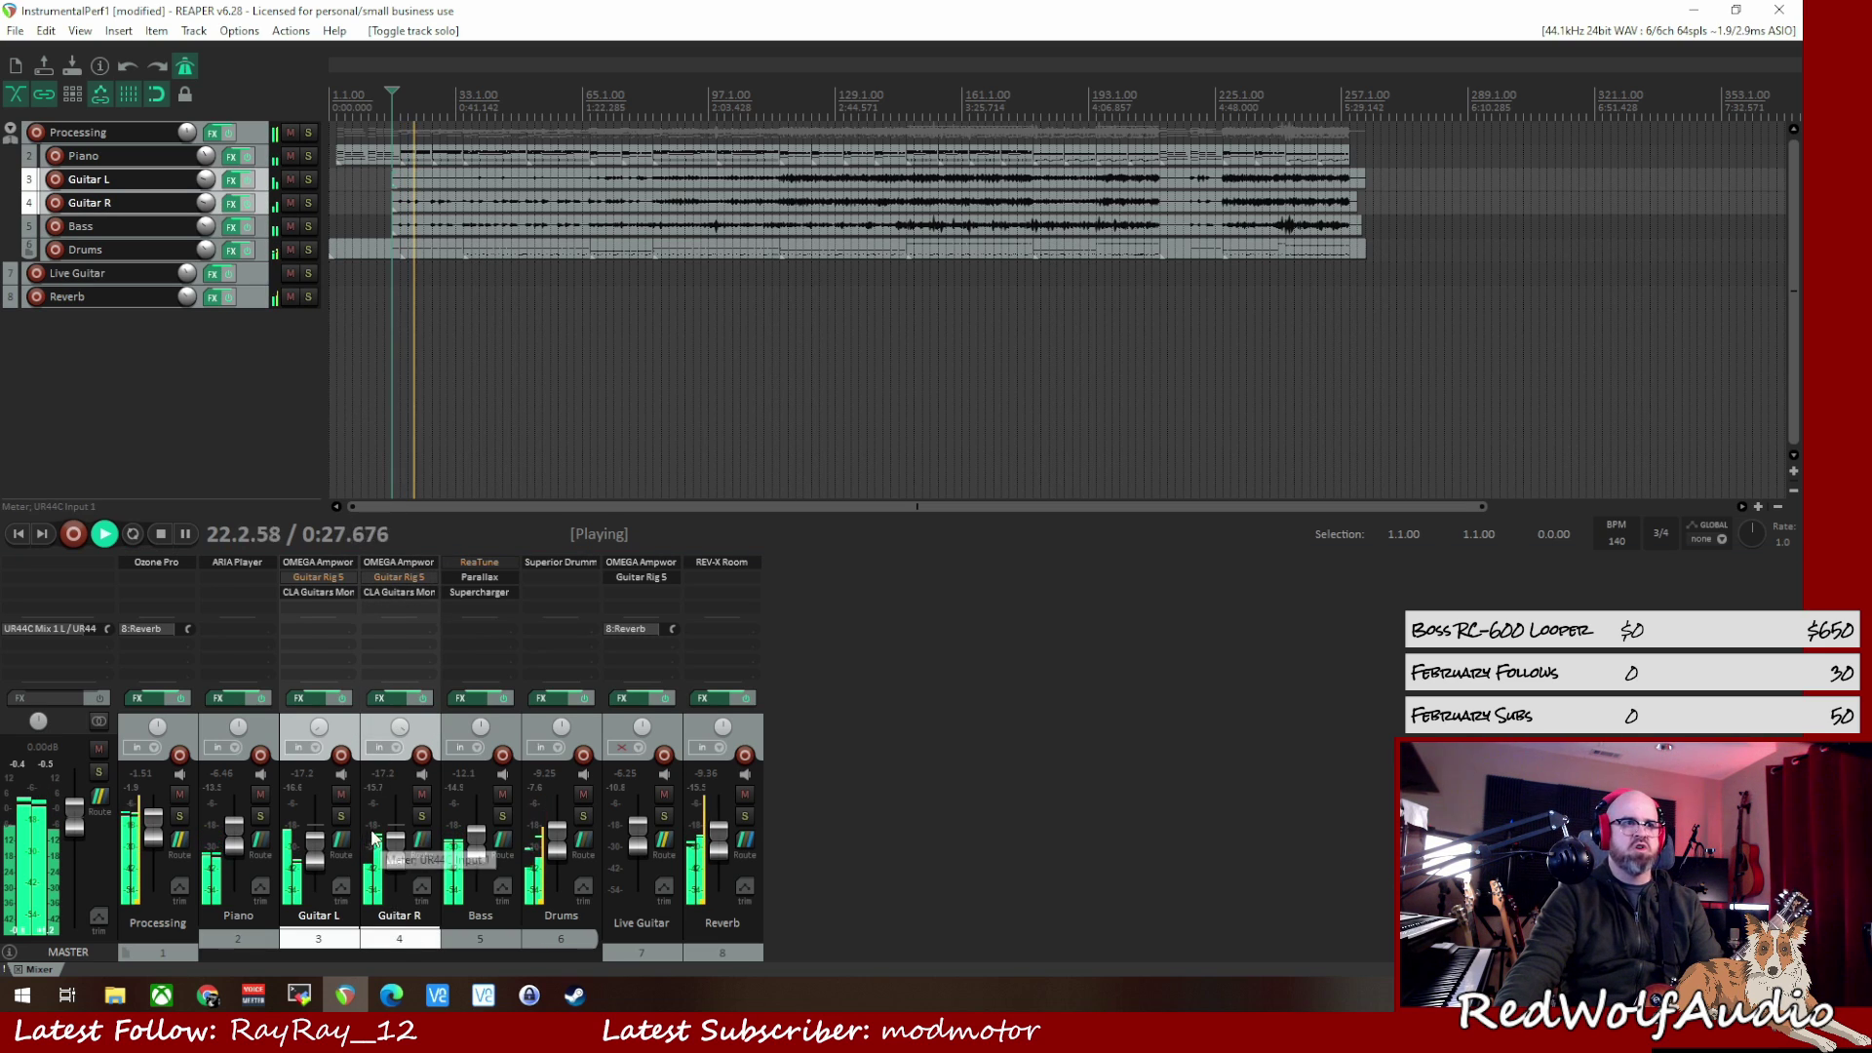
{"action": "scroll", "coordinate": [400, 861], "scroll_direction": "down", "scroll_amount": 4}
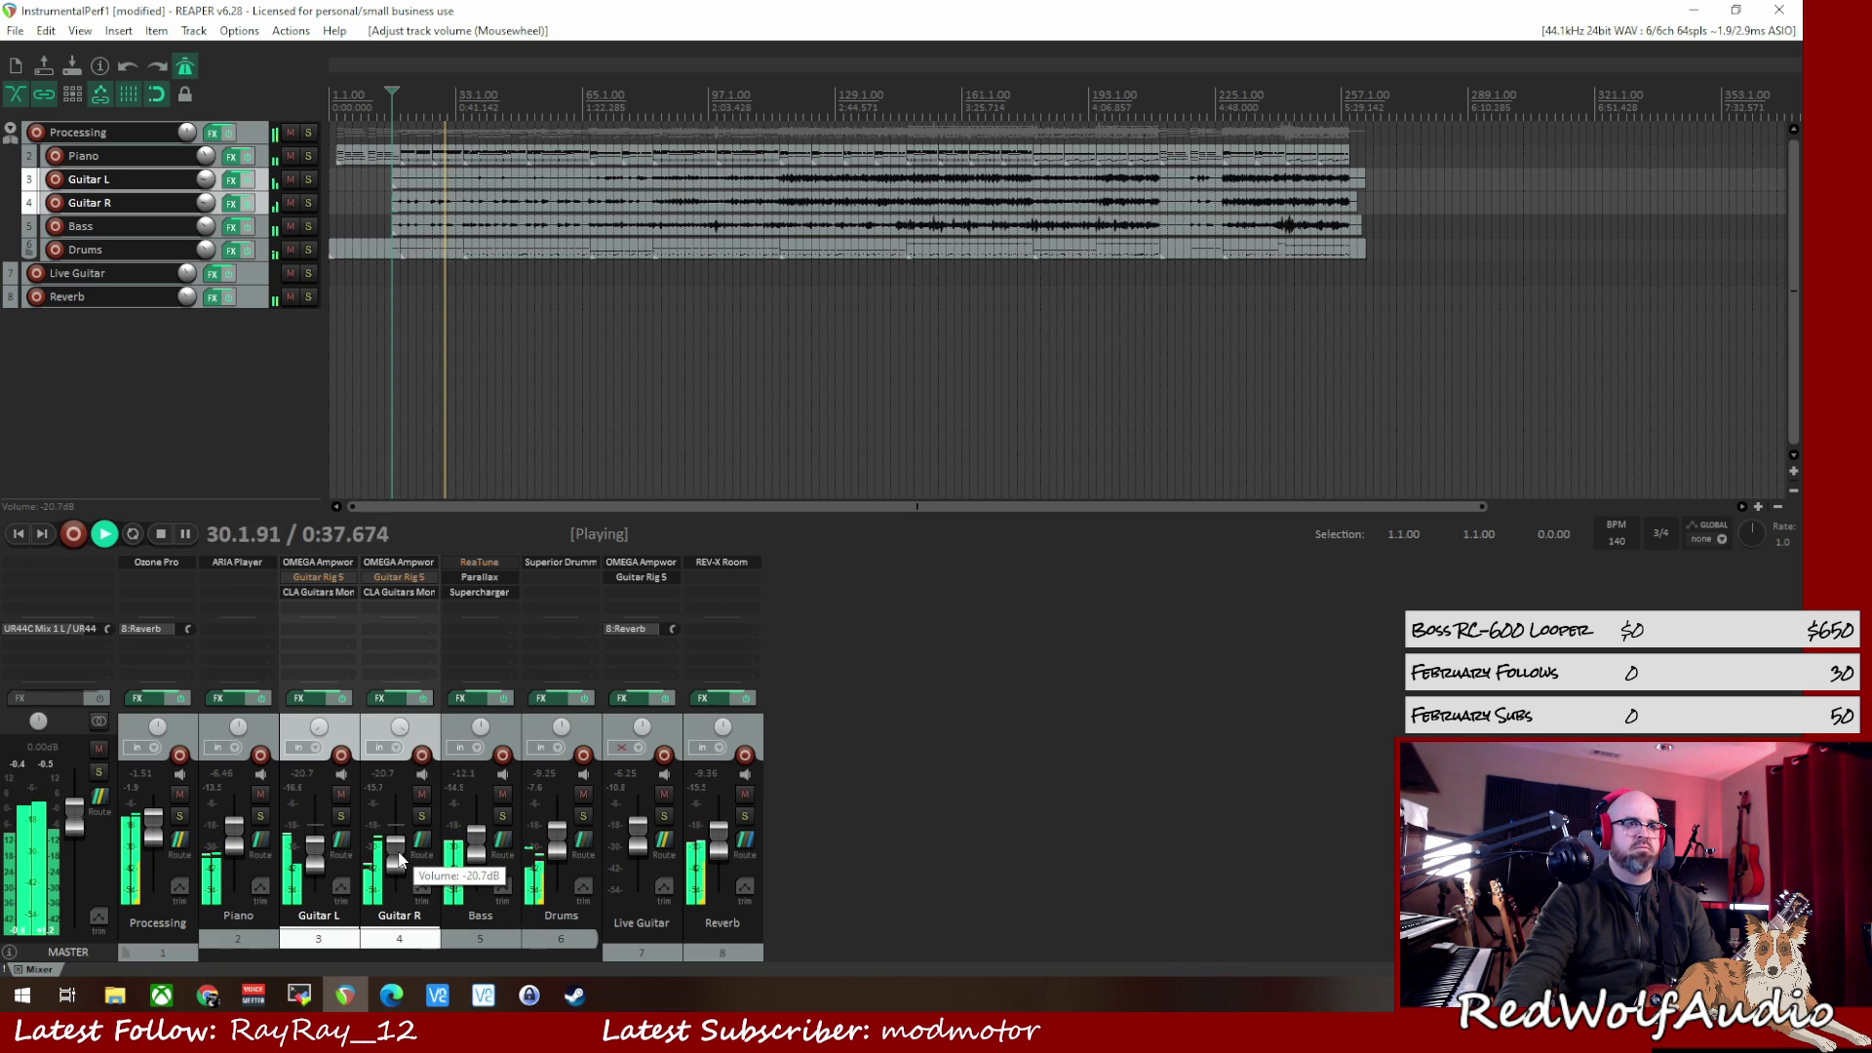
{"action": "scroll", "coordinate": [402, 854], "scroll_direction": "down", "scroll_amount": 2}
{"action": "left_click", "coordinate": [780, 444]}
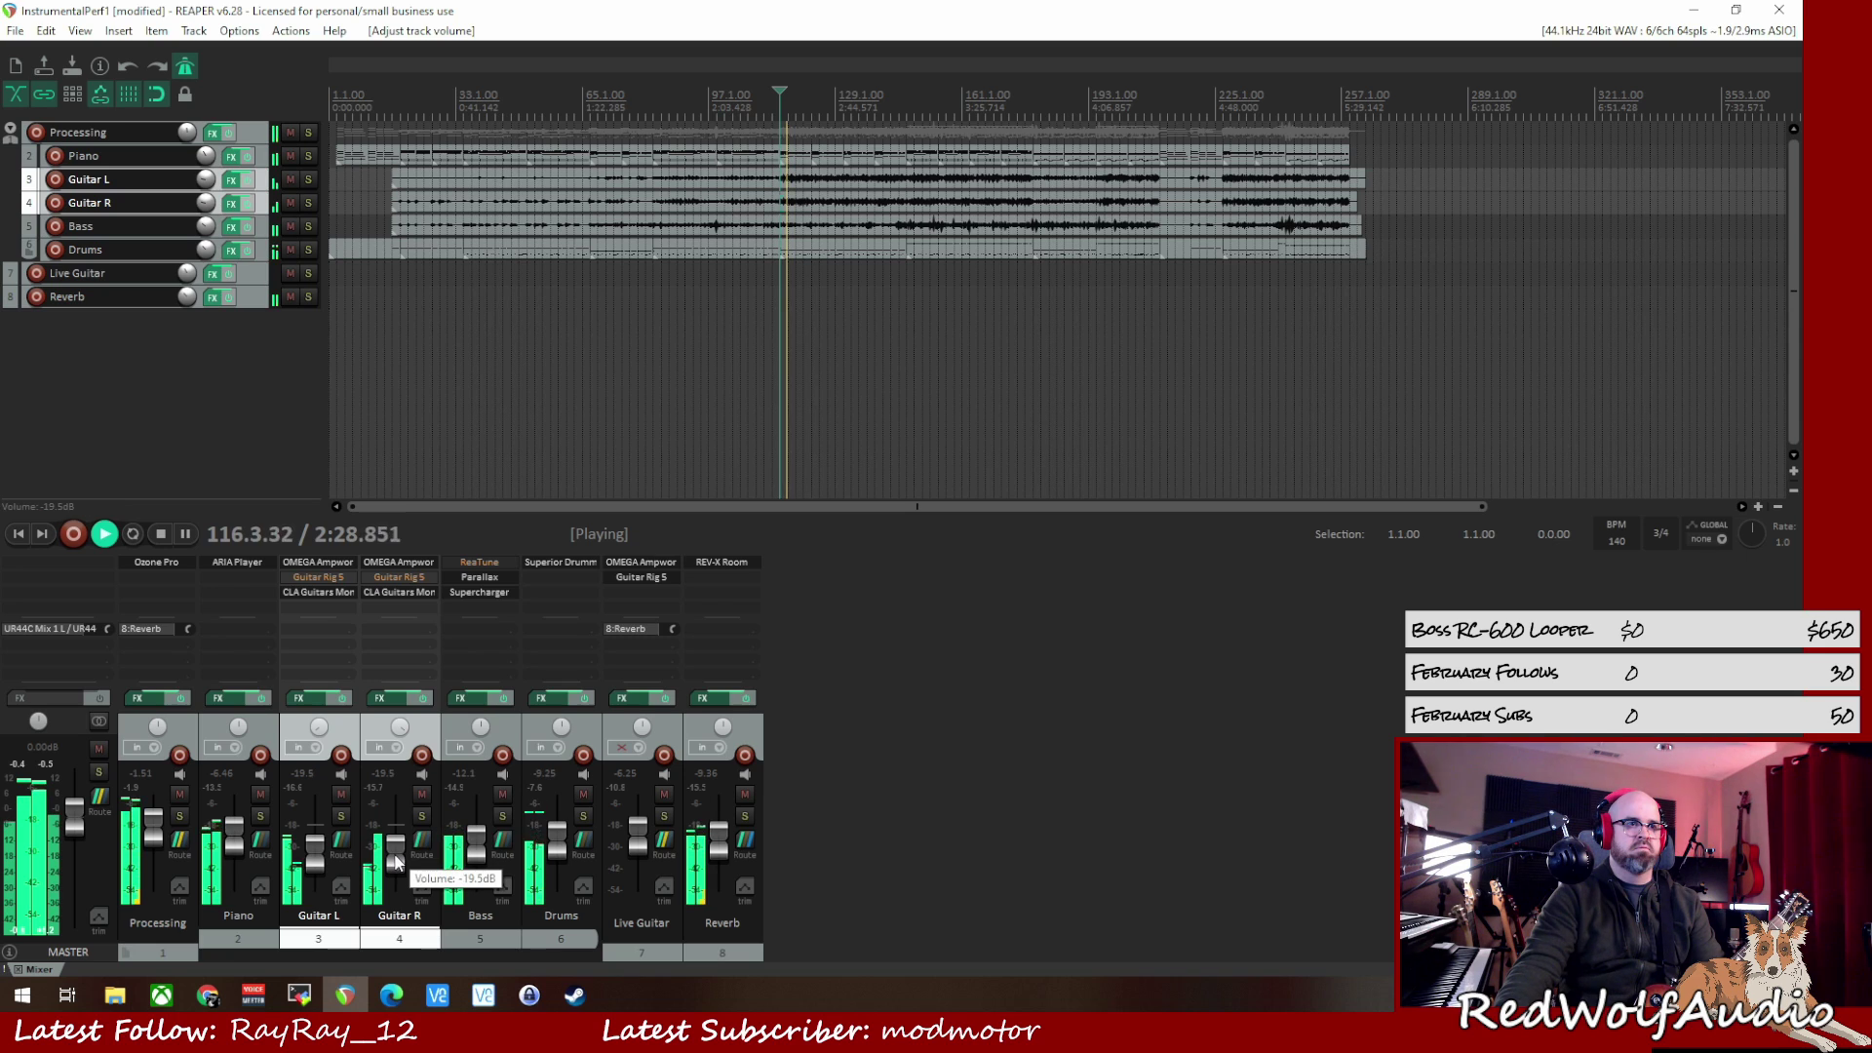
{"action": "scroll", "coordinate": [395, 862], "scroll_direction": "up", "scroll_amount": 4}
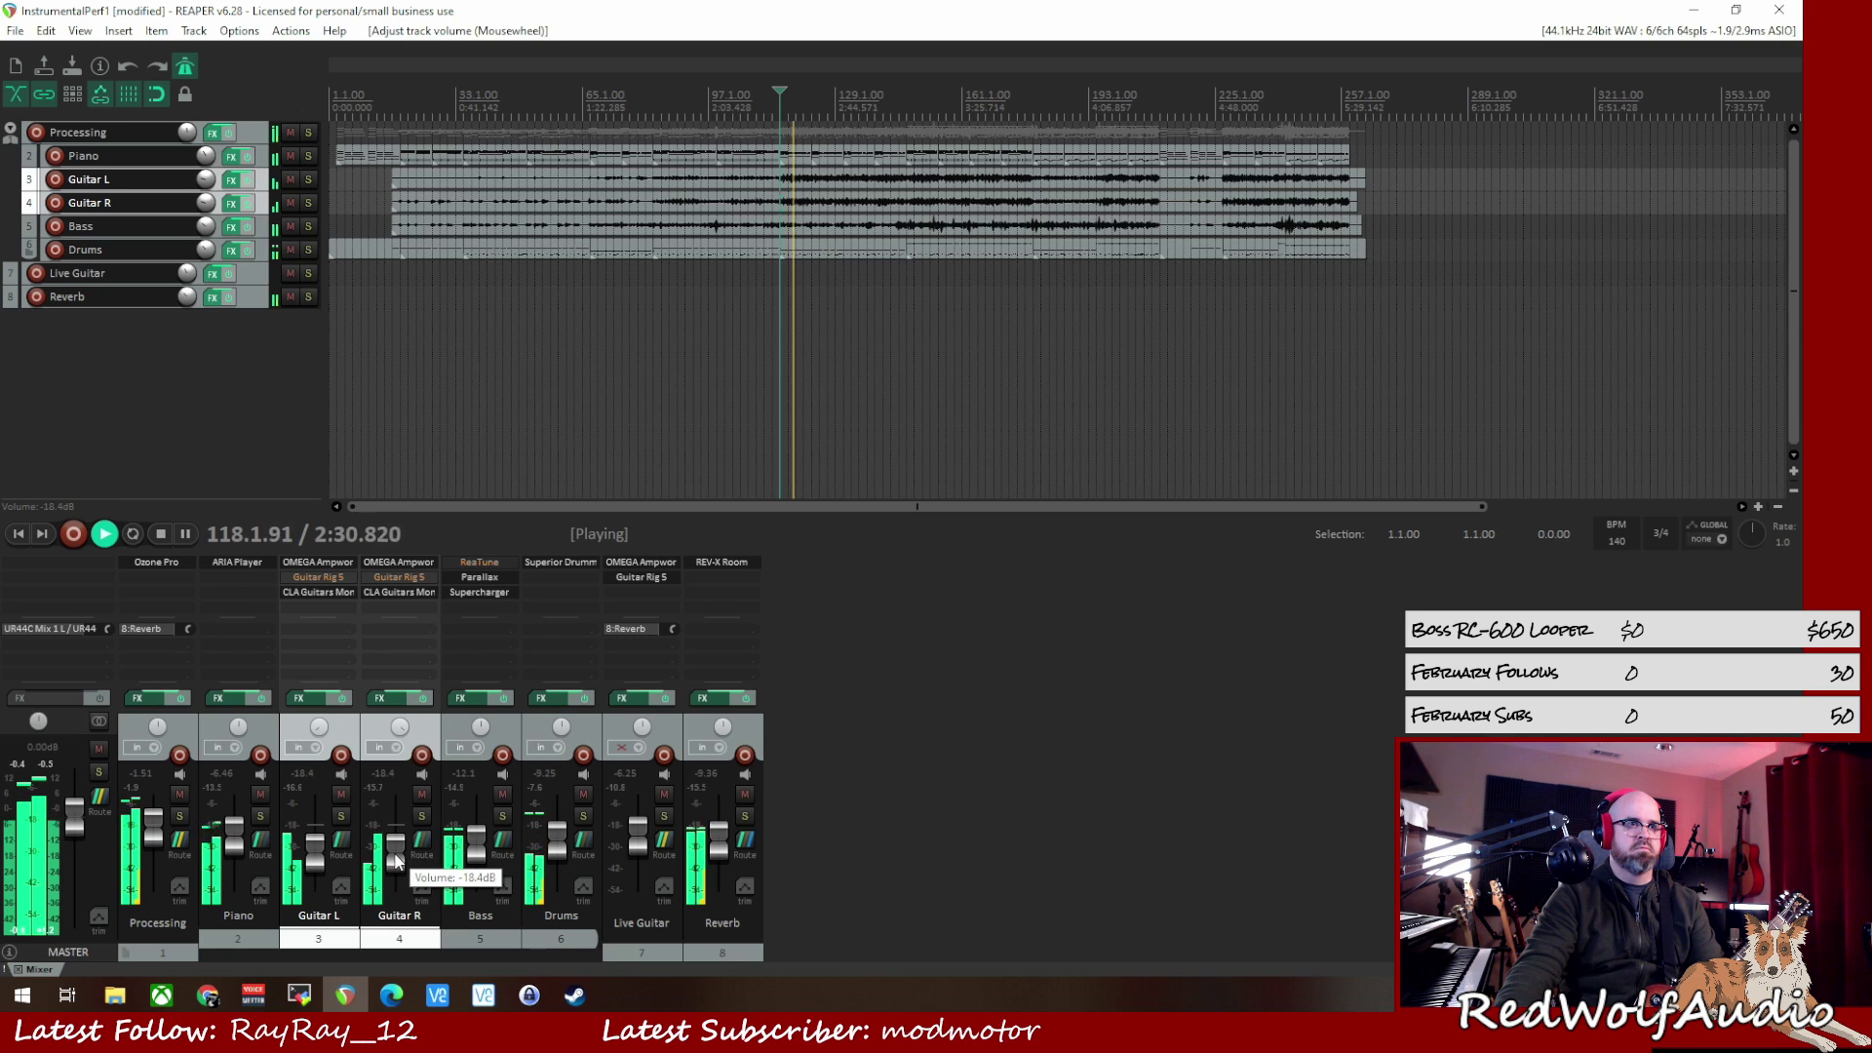
{"action": "scroll", "coordinate": [395, 862], "scroll_direction": "down", "scroll_amount": 2}
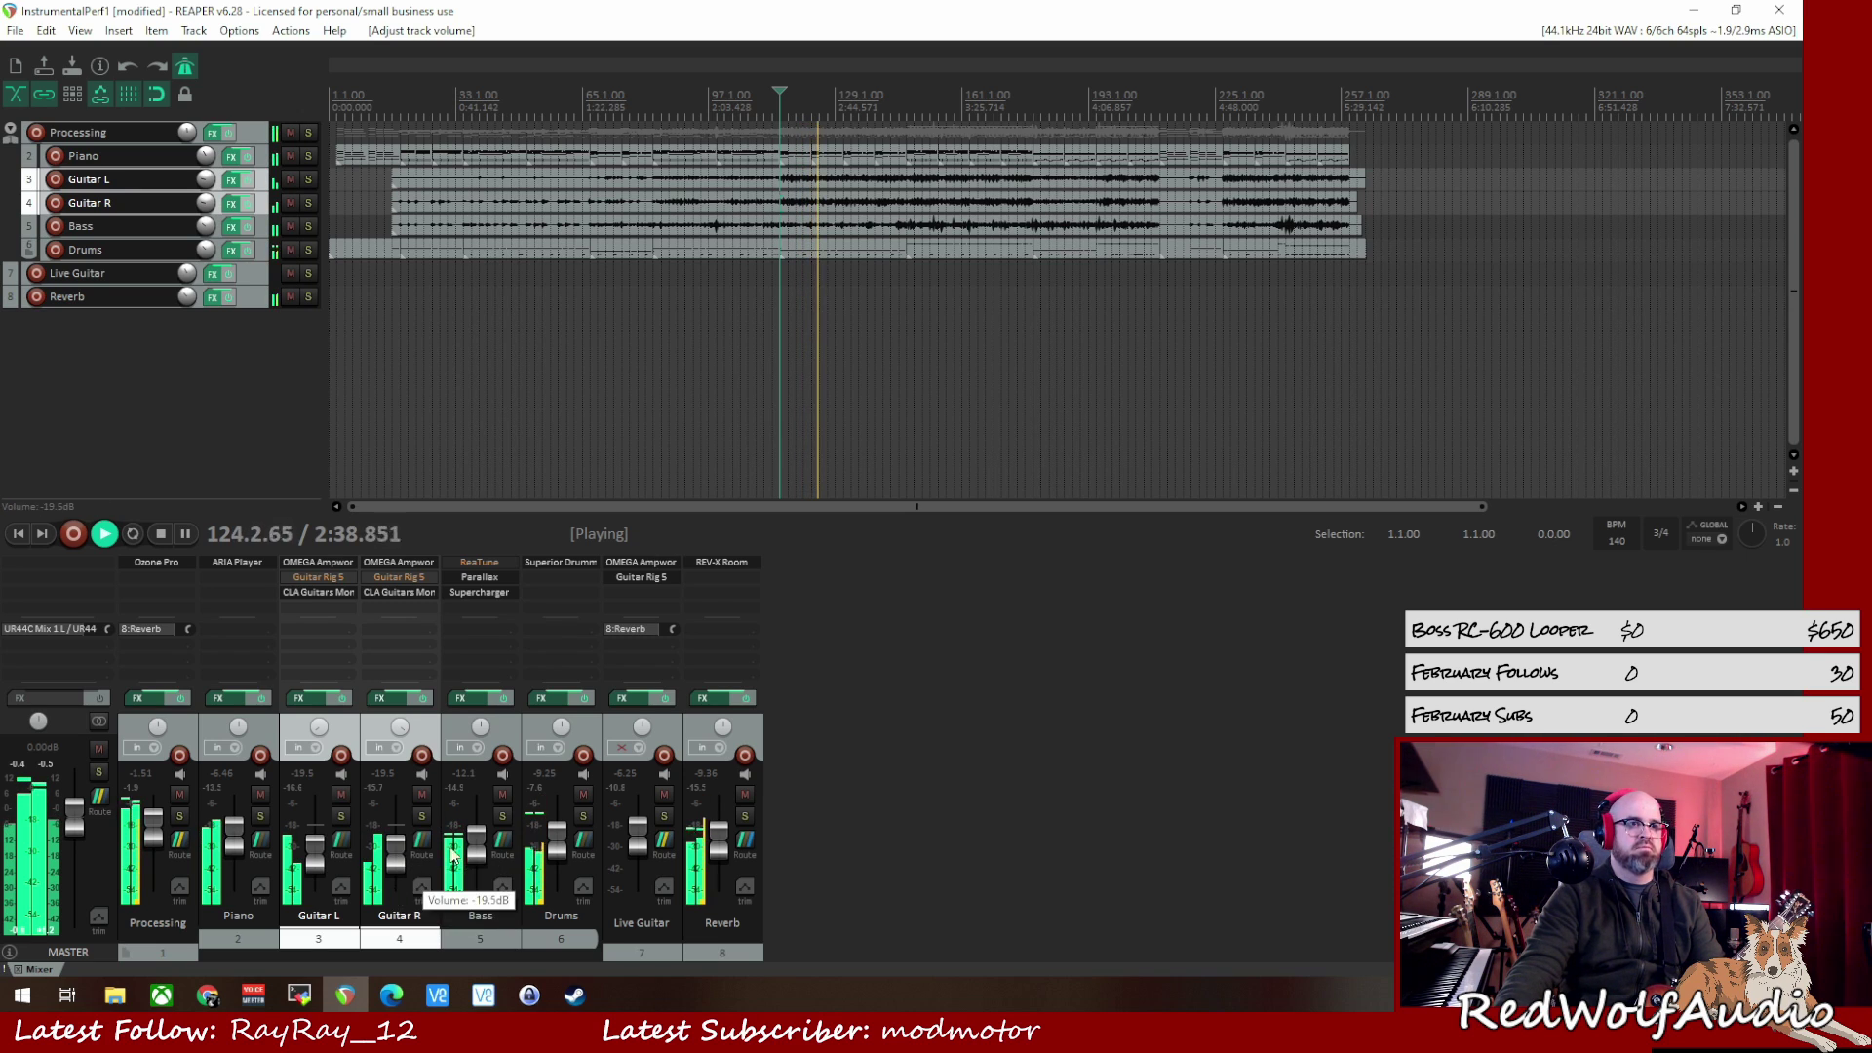
Bypass the Supercharger effect on the Bass track.
{"action": "right_click", "coordinate": [485, 594]}
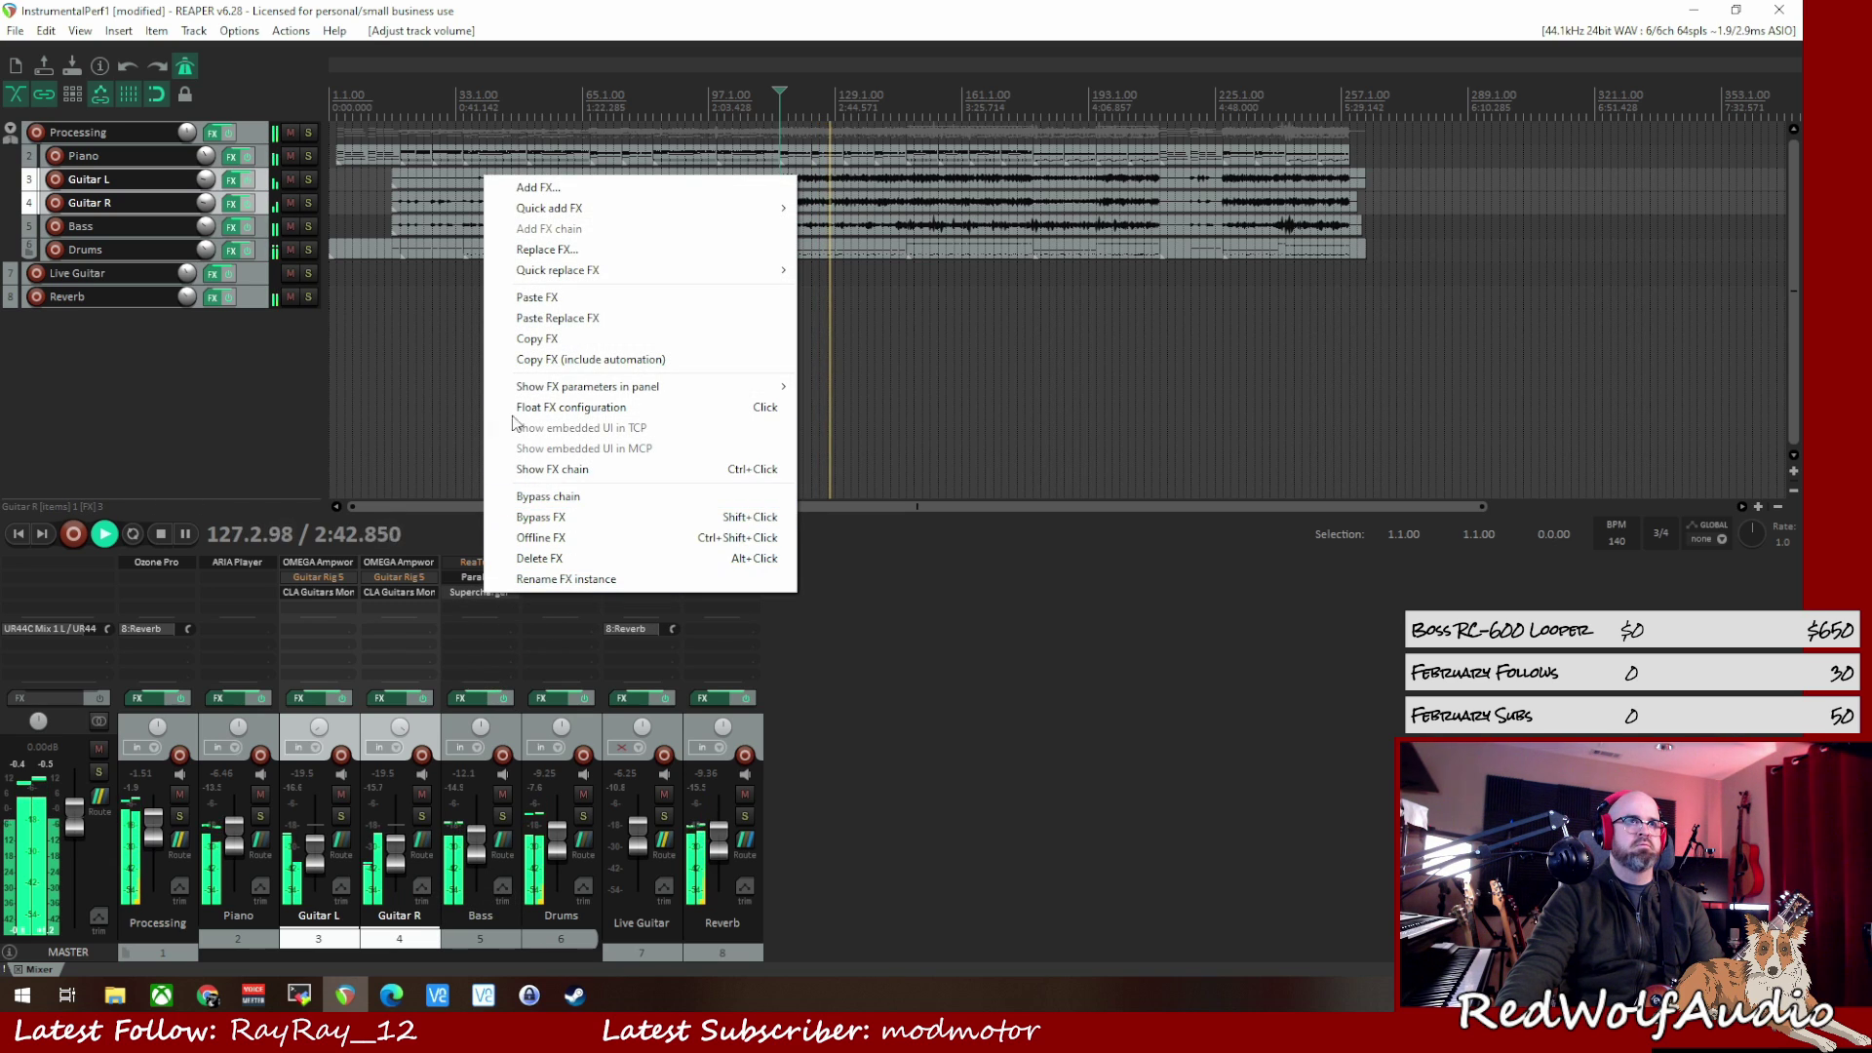
{"action": "left_click", "coordinate": [546, 517]}
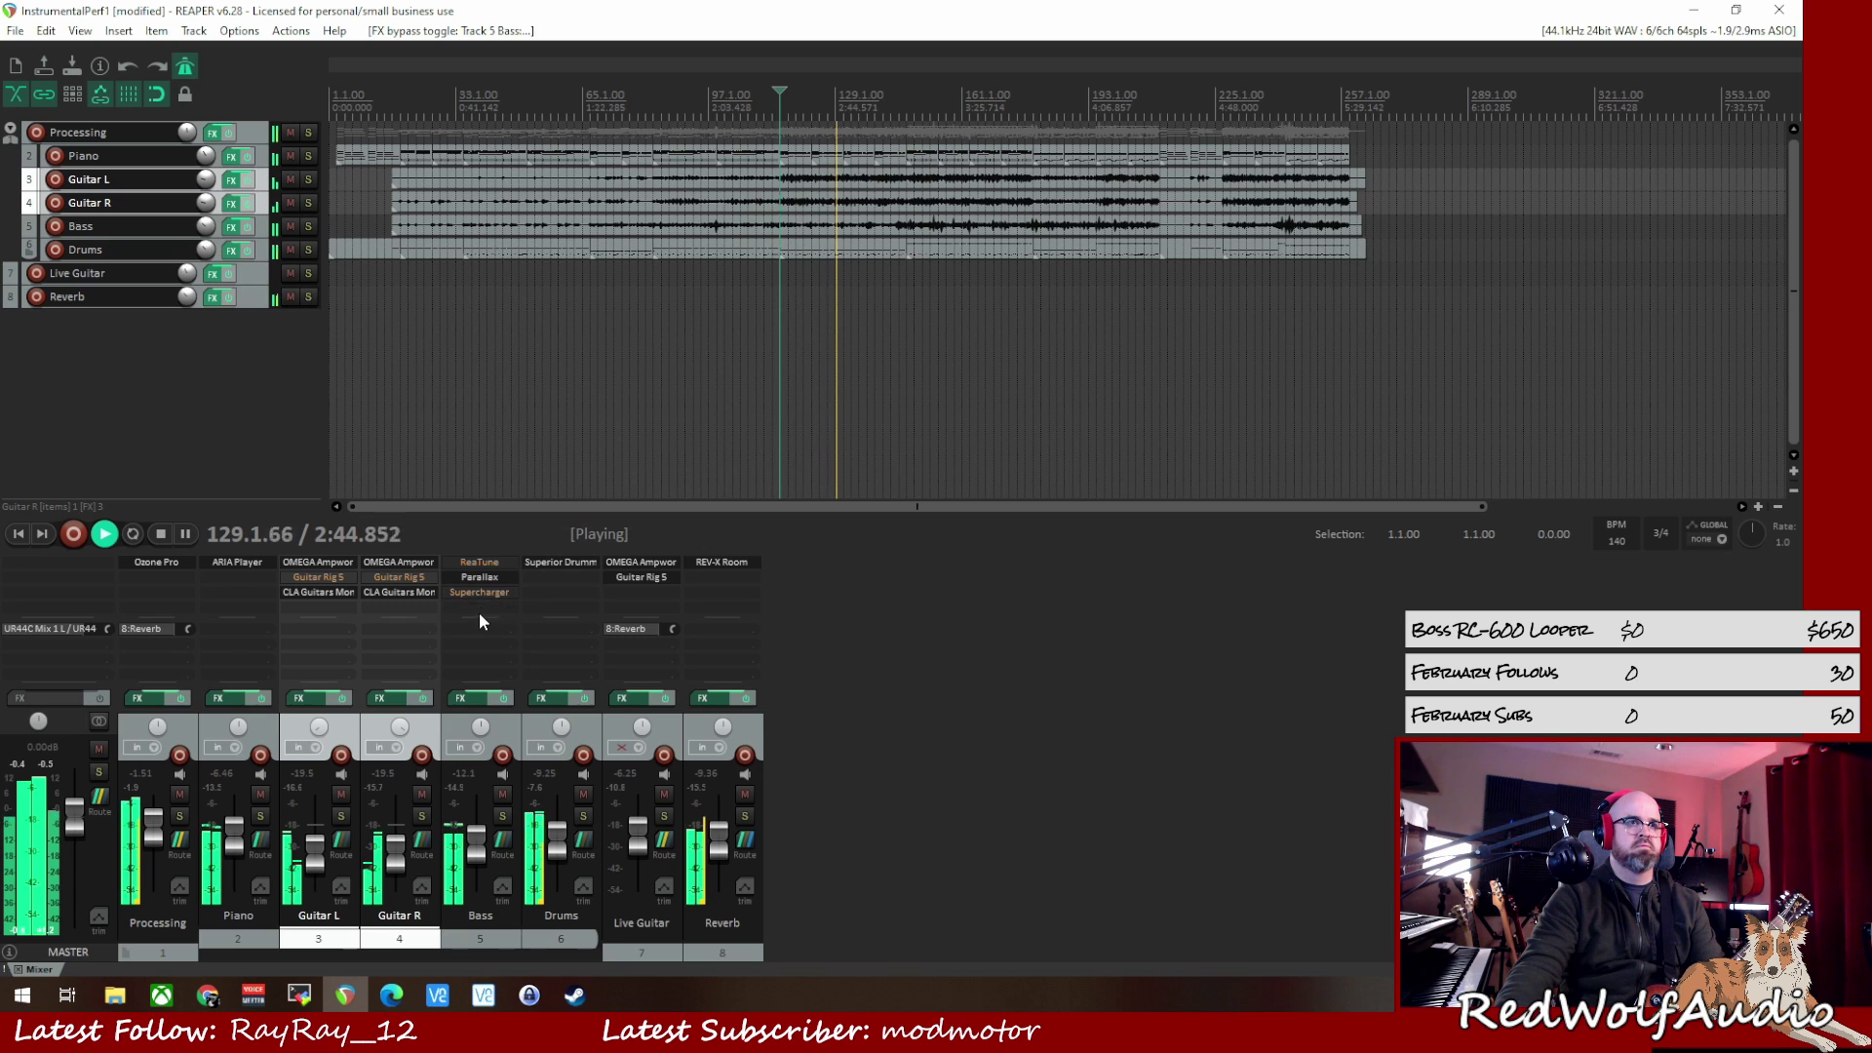
Add the CLA Bass Mono/Stereo effect to the Bass track, with treble at 3.3 and raised sub and distortion levels.
{"action": "double_click", "coordinate": [477, 608]}
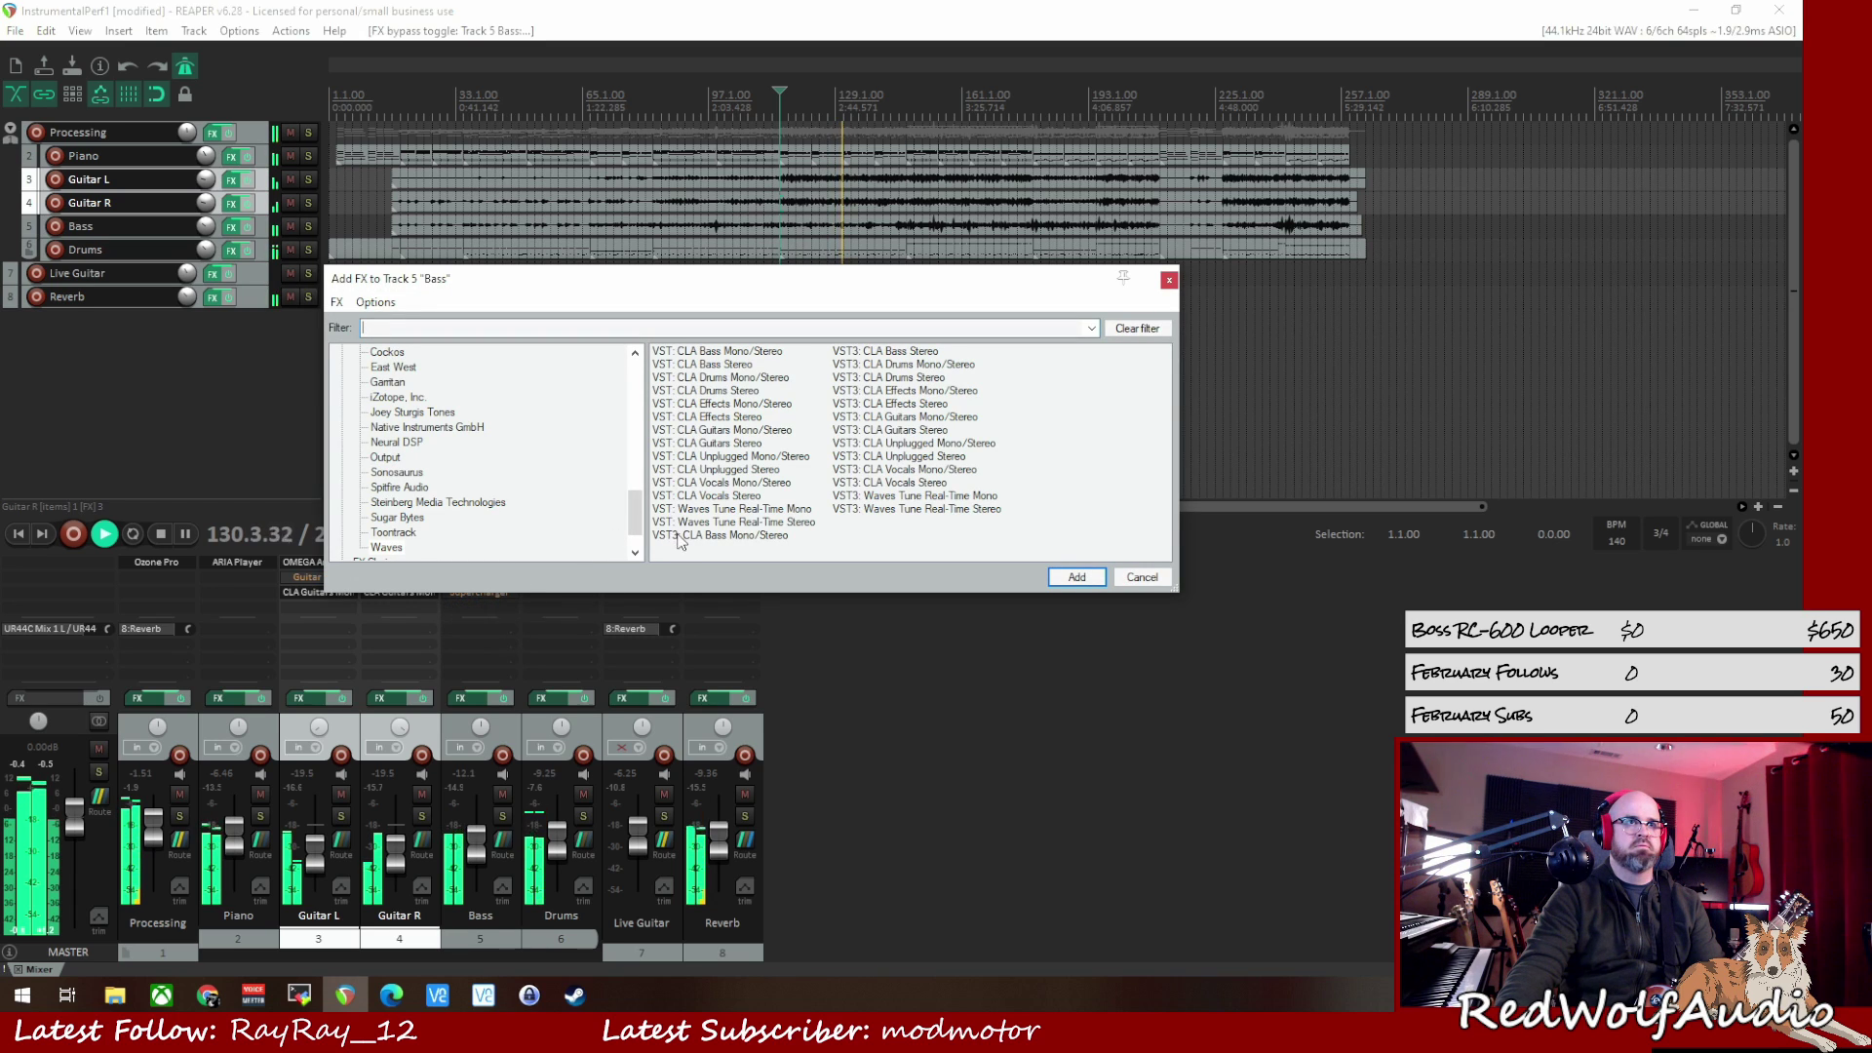
{"action": "double_click", "coordinate": [710, 352]}
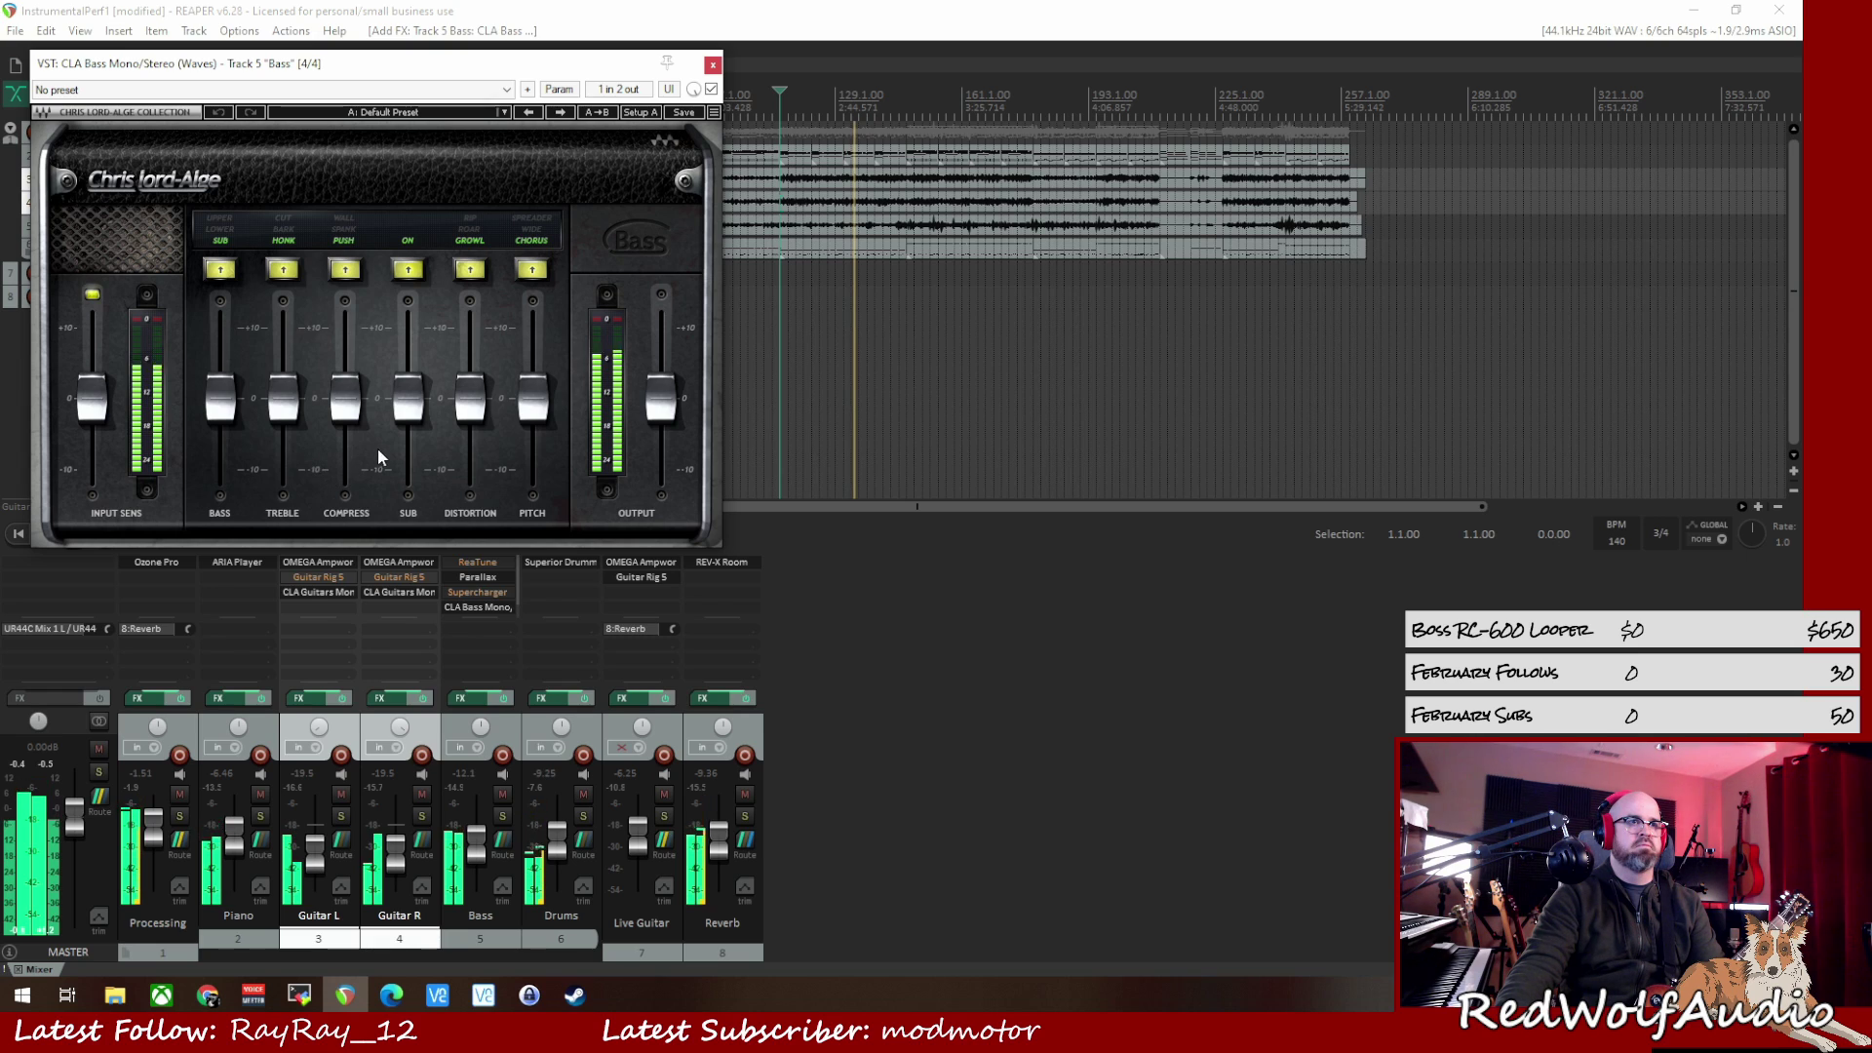
{"action": "left_click_drag", "start_coordinate": [413, 403], "coordinate": [414, 388]}
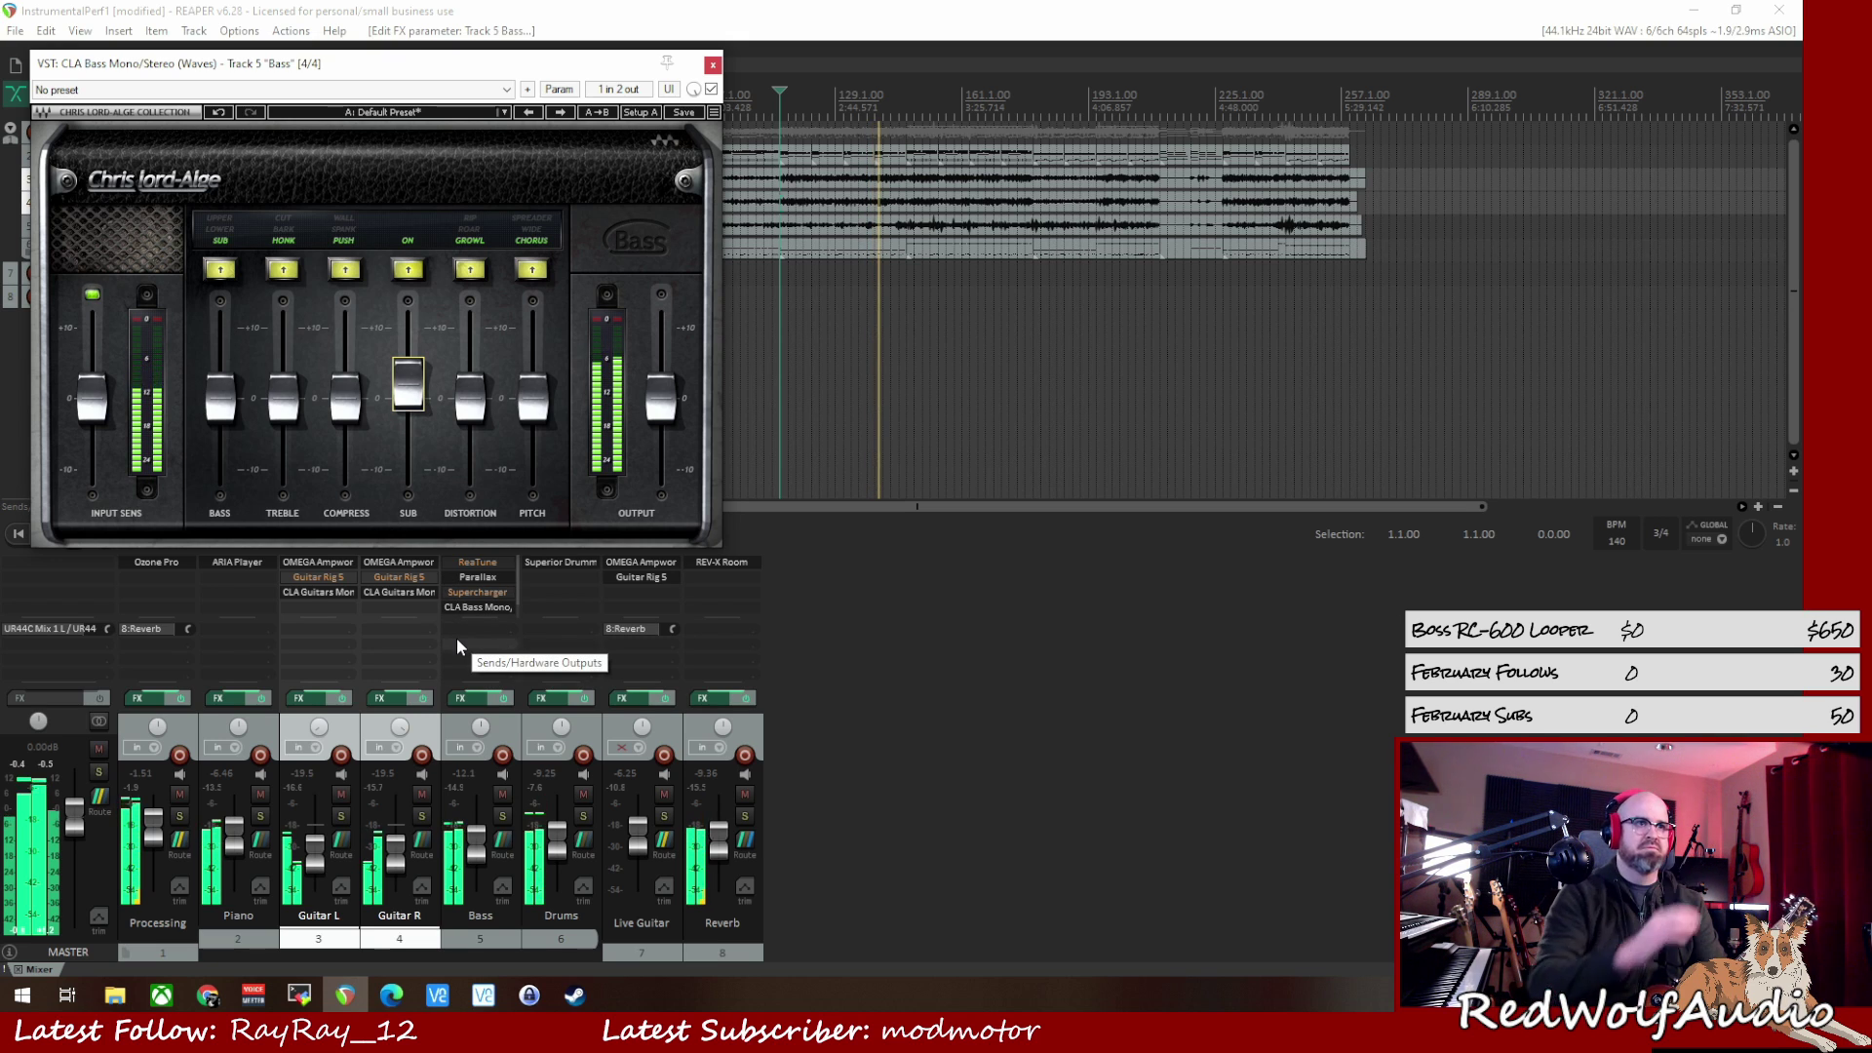
{"action": "left_click_drag", "start_coordinate": [436, 65], "coordinate": [802, 168]}
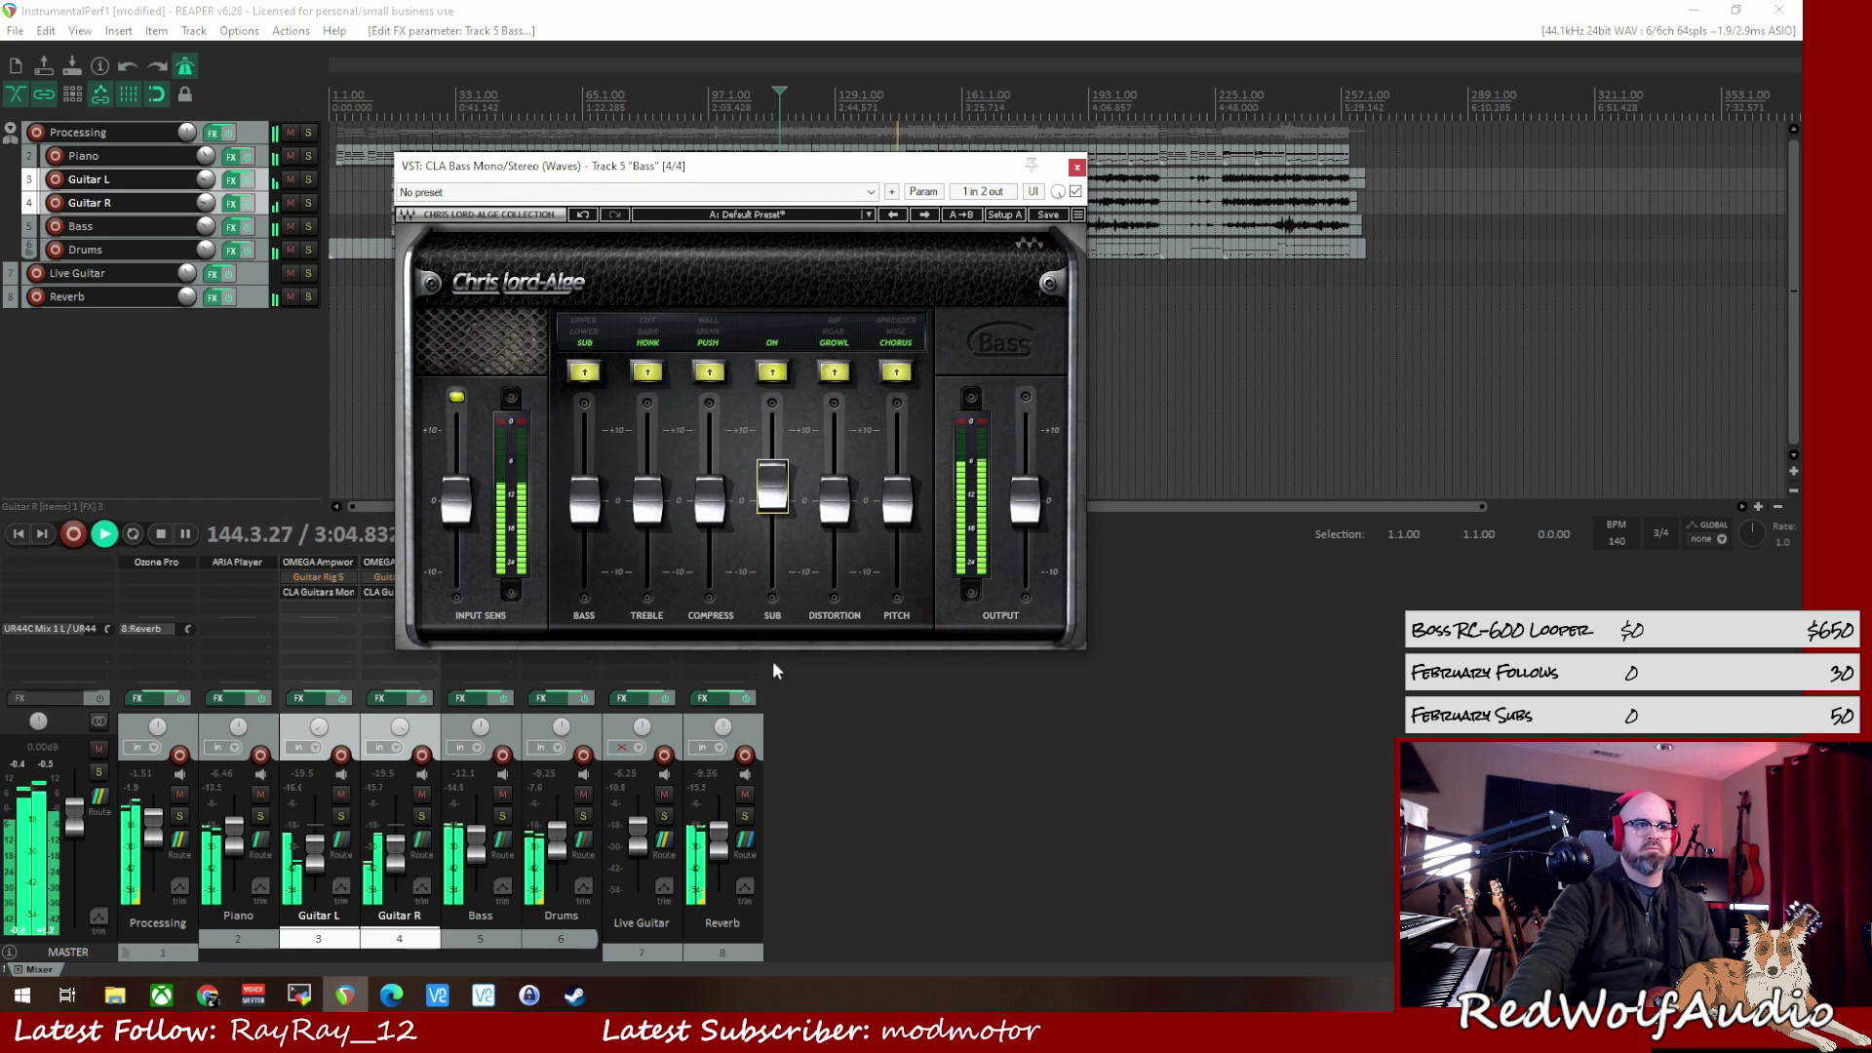
{"action": "left_click_drag", "start_coordinate": [647, 502], "coordinate": [647, 477]}
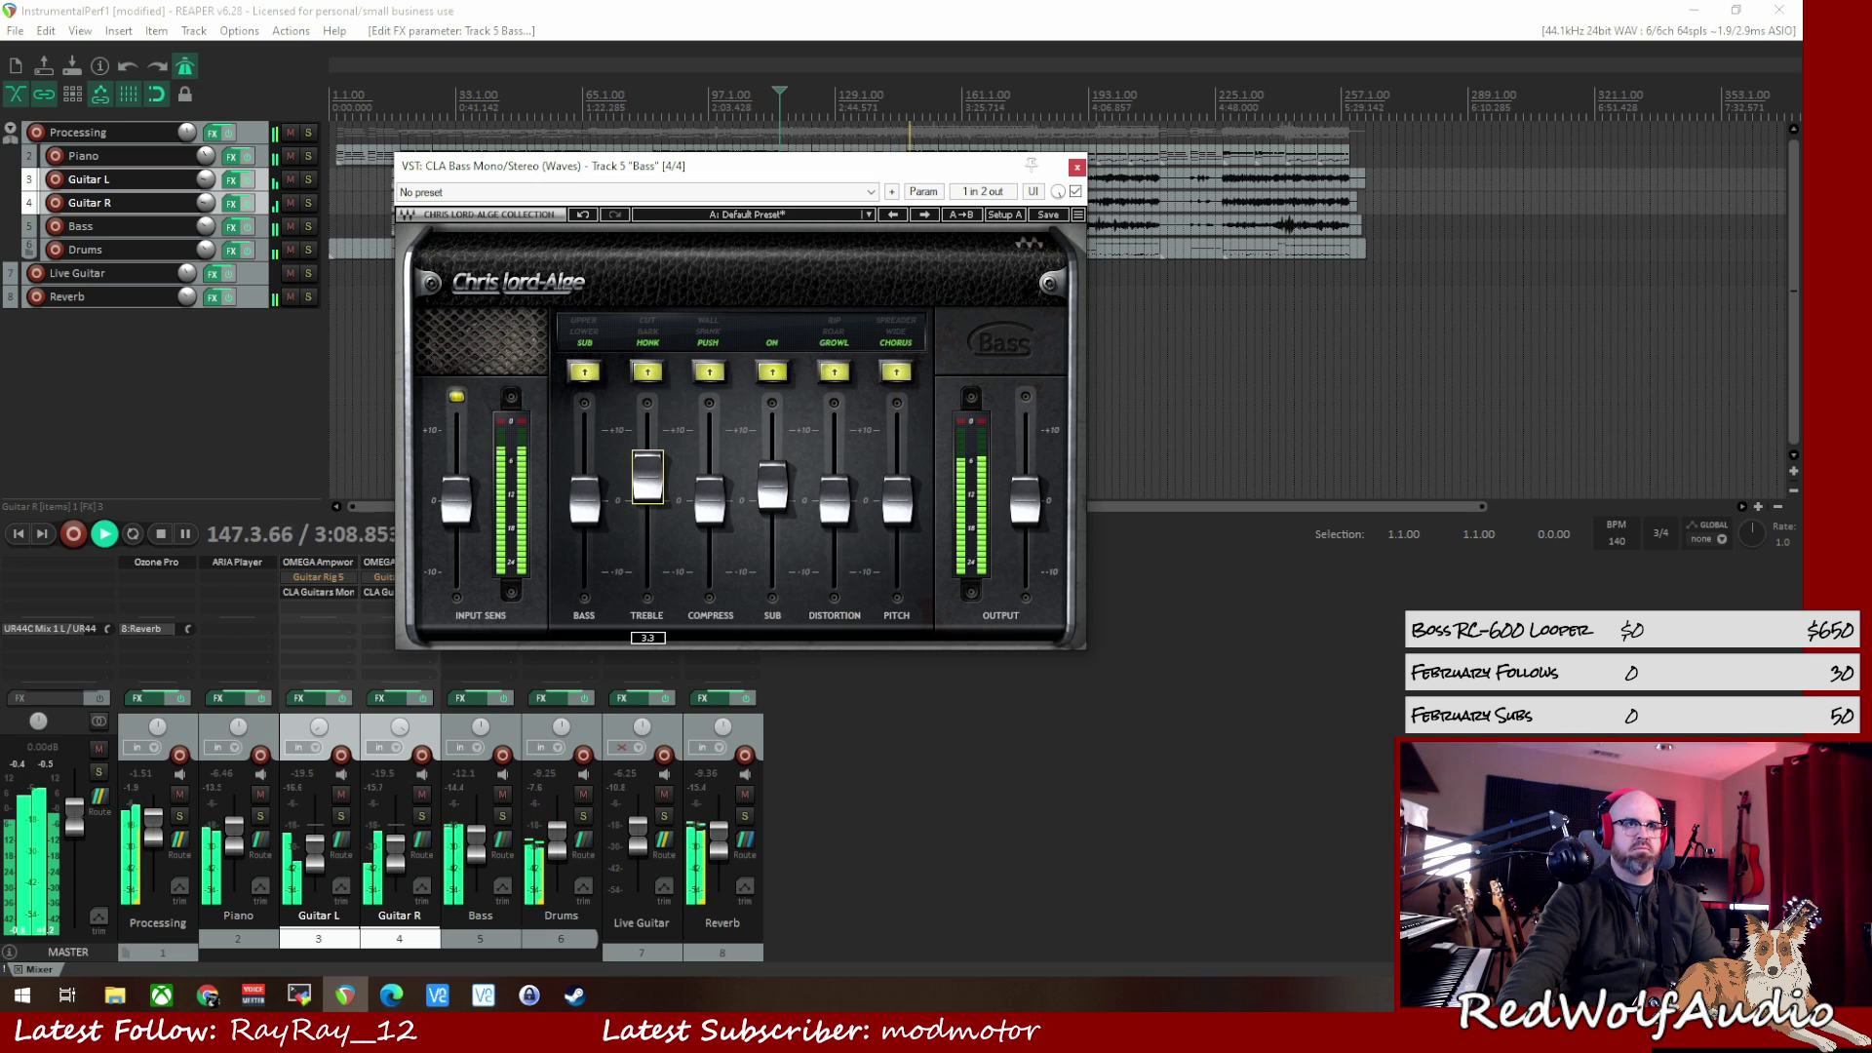
{"action": "left_click_drag", "start_coordinate": [846, 517], "coordinate": [770, 478]}
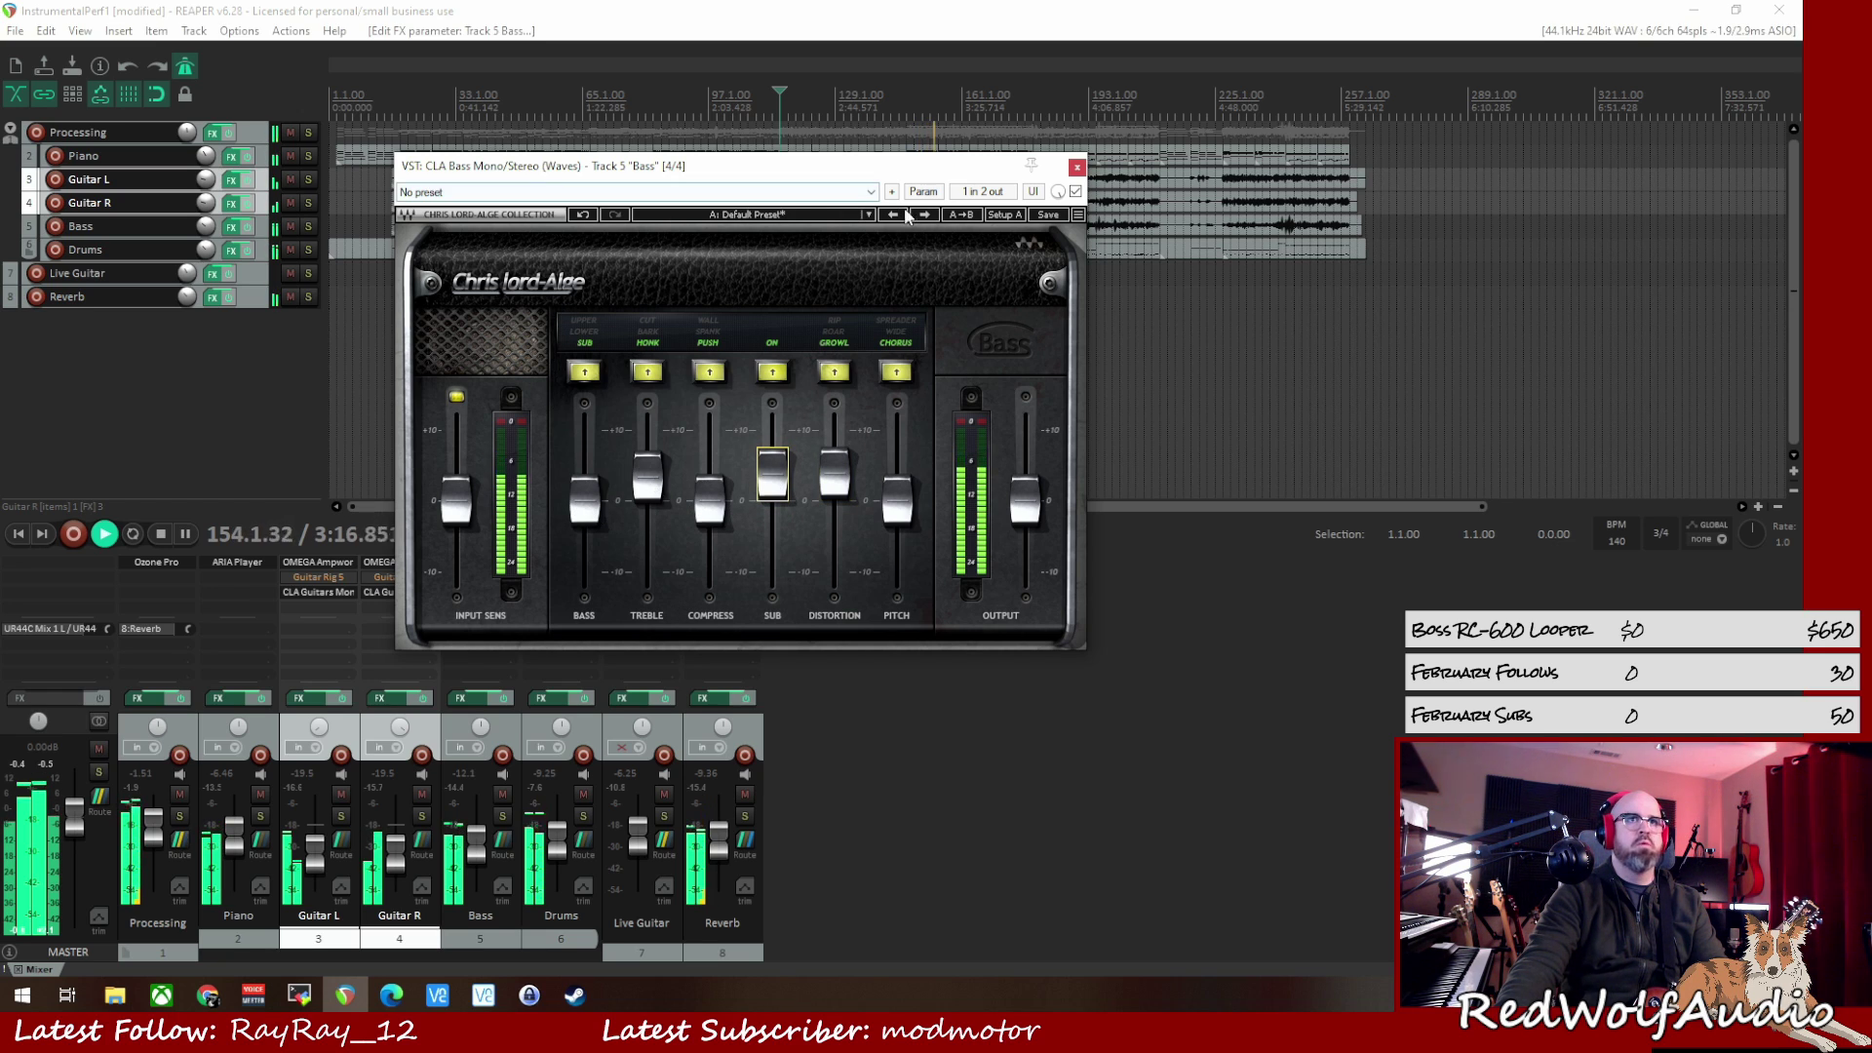
{"action": "left_click", "coordinate": [1076, 167]}
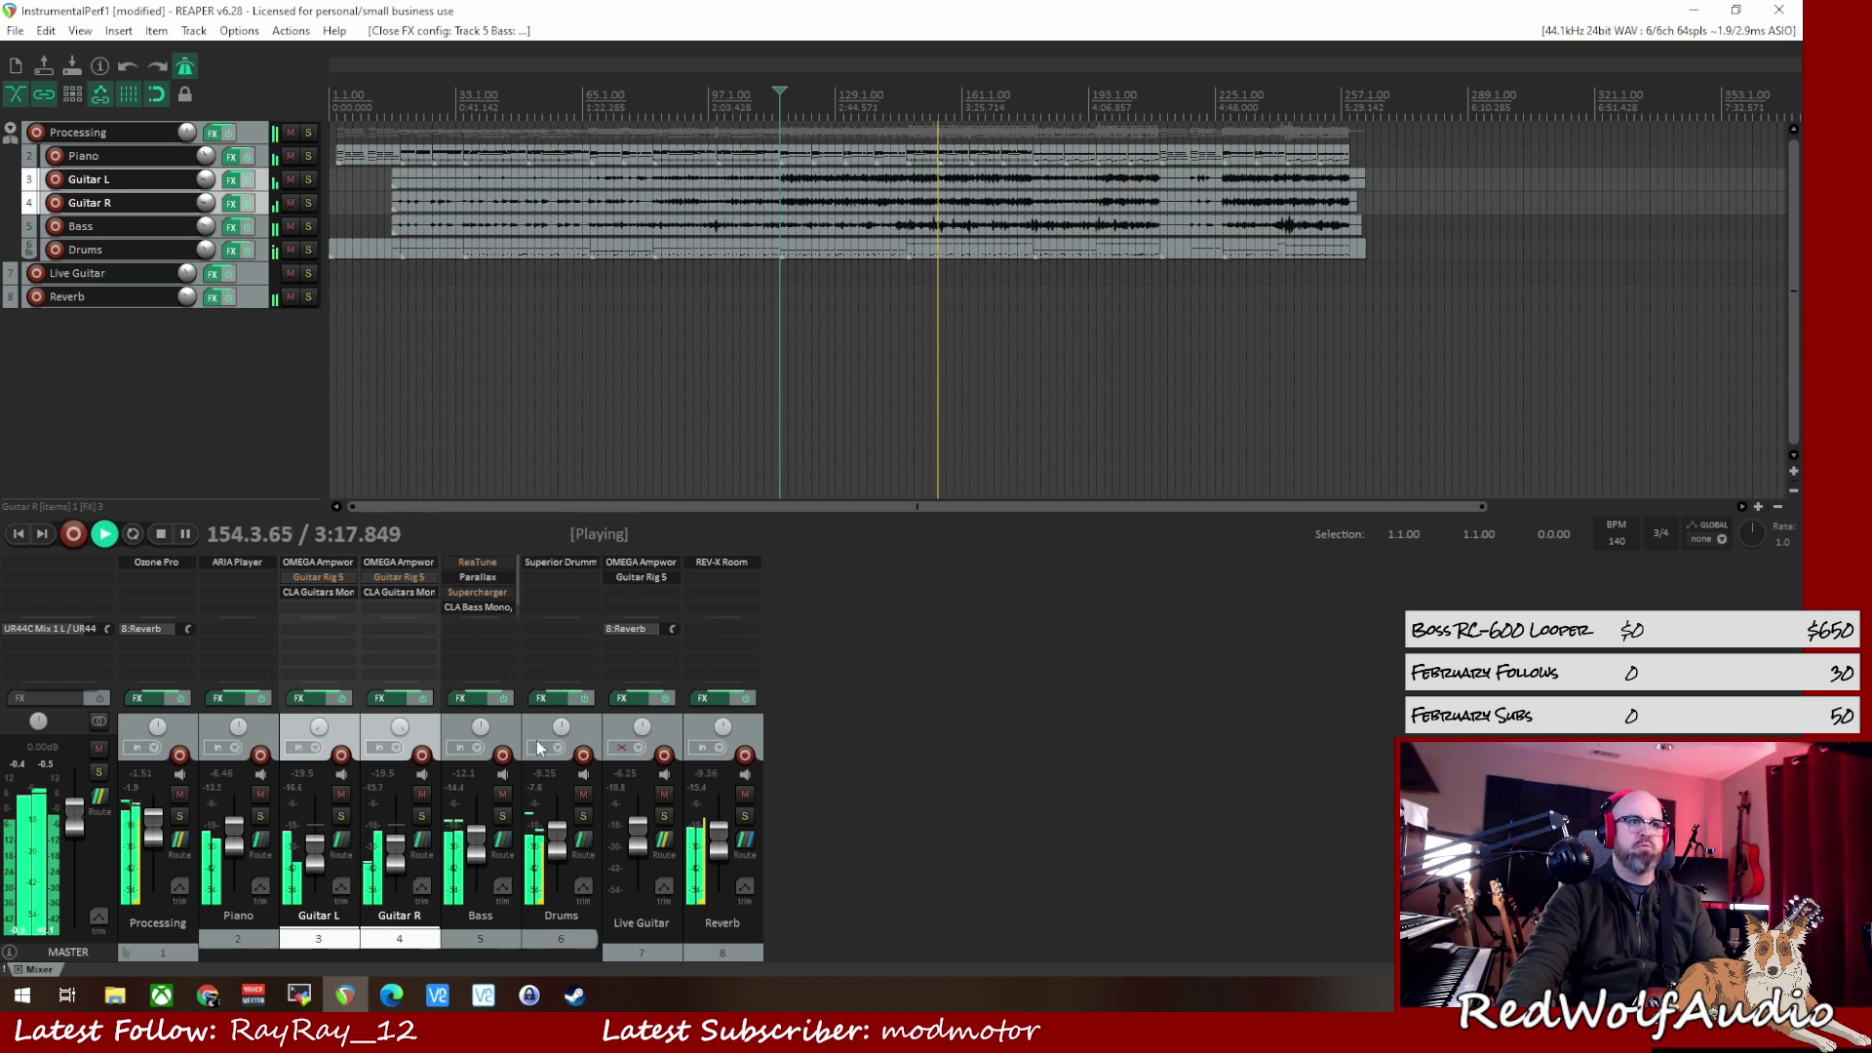
Check the Bass track's Parallax settings, and lower and switch off the treble in its CLA Bass effect.
{"action": "left_click", "coordinate": [488, 580]}
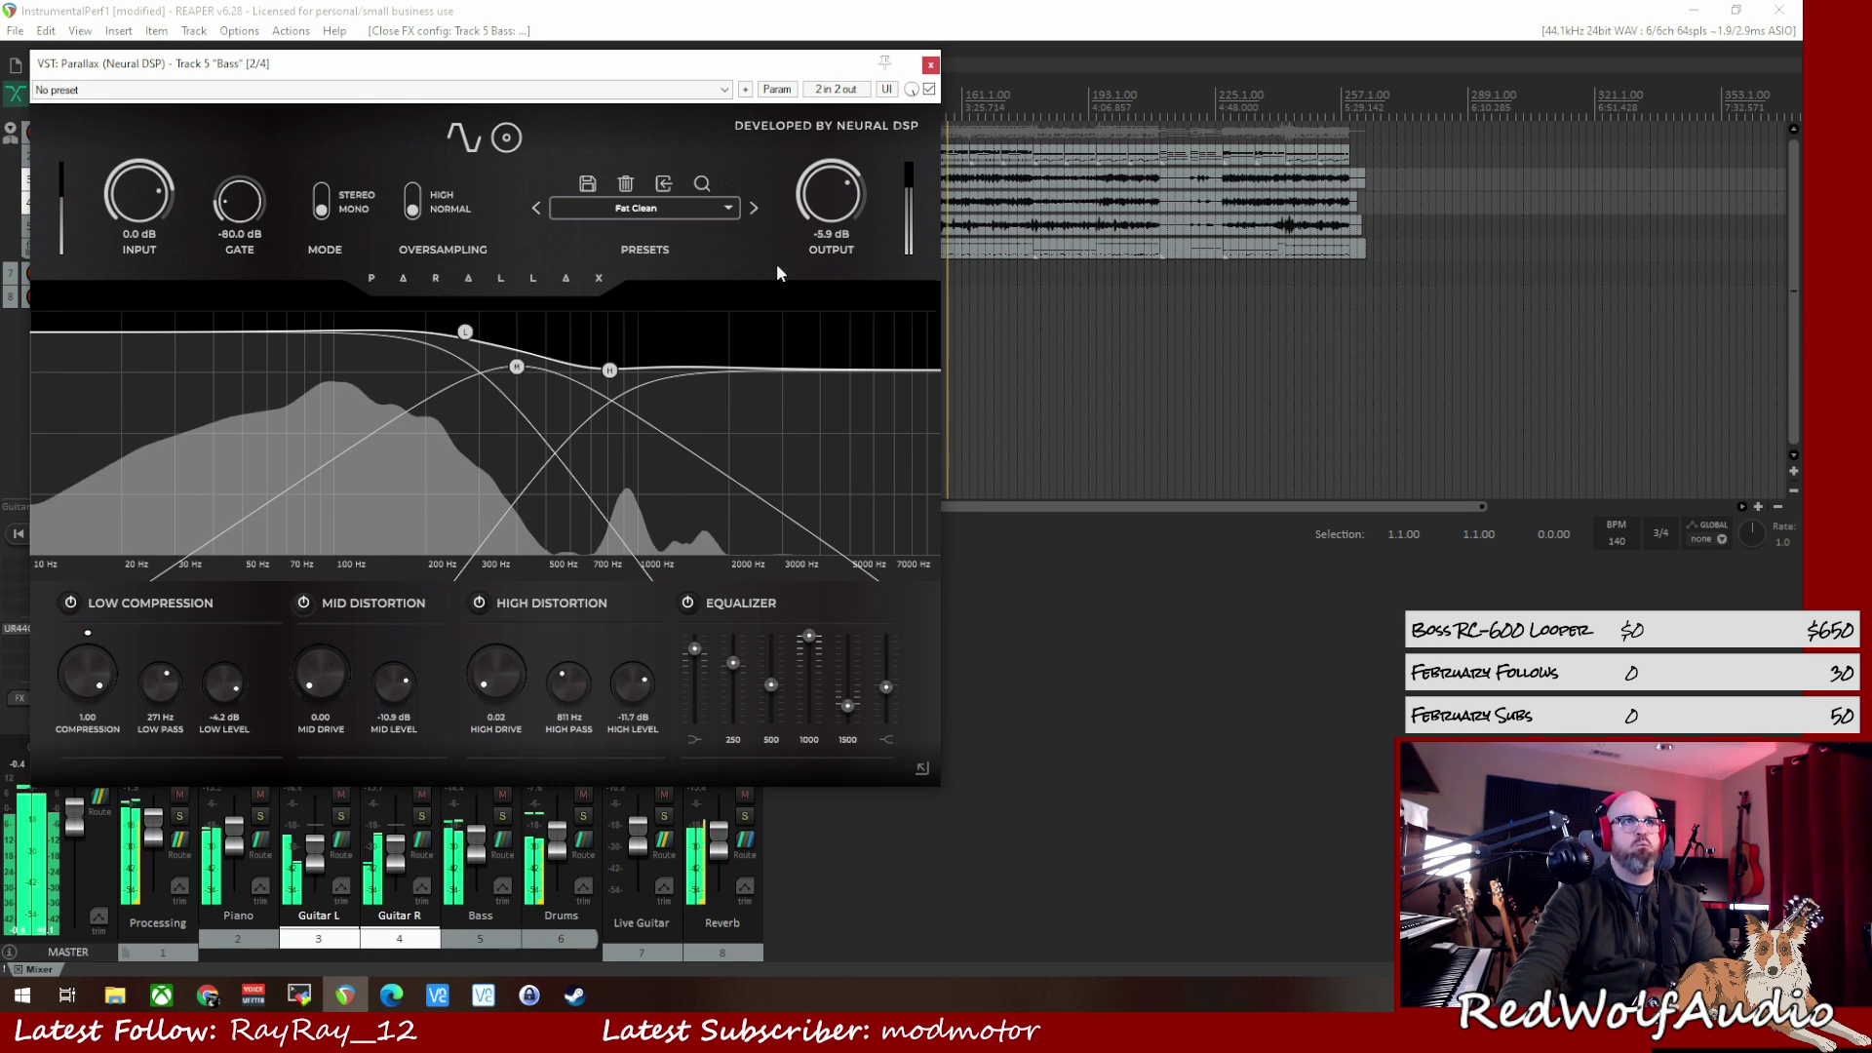
{"action": "left_click", "coordinate": [930, 64]}
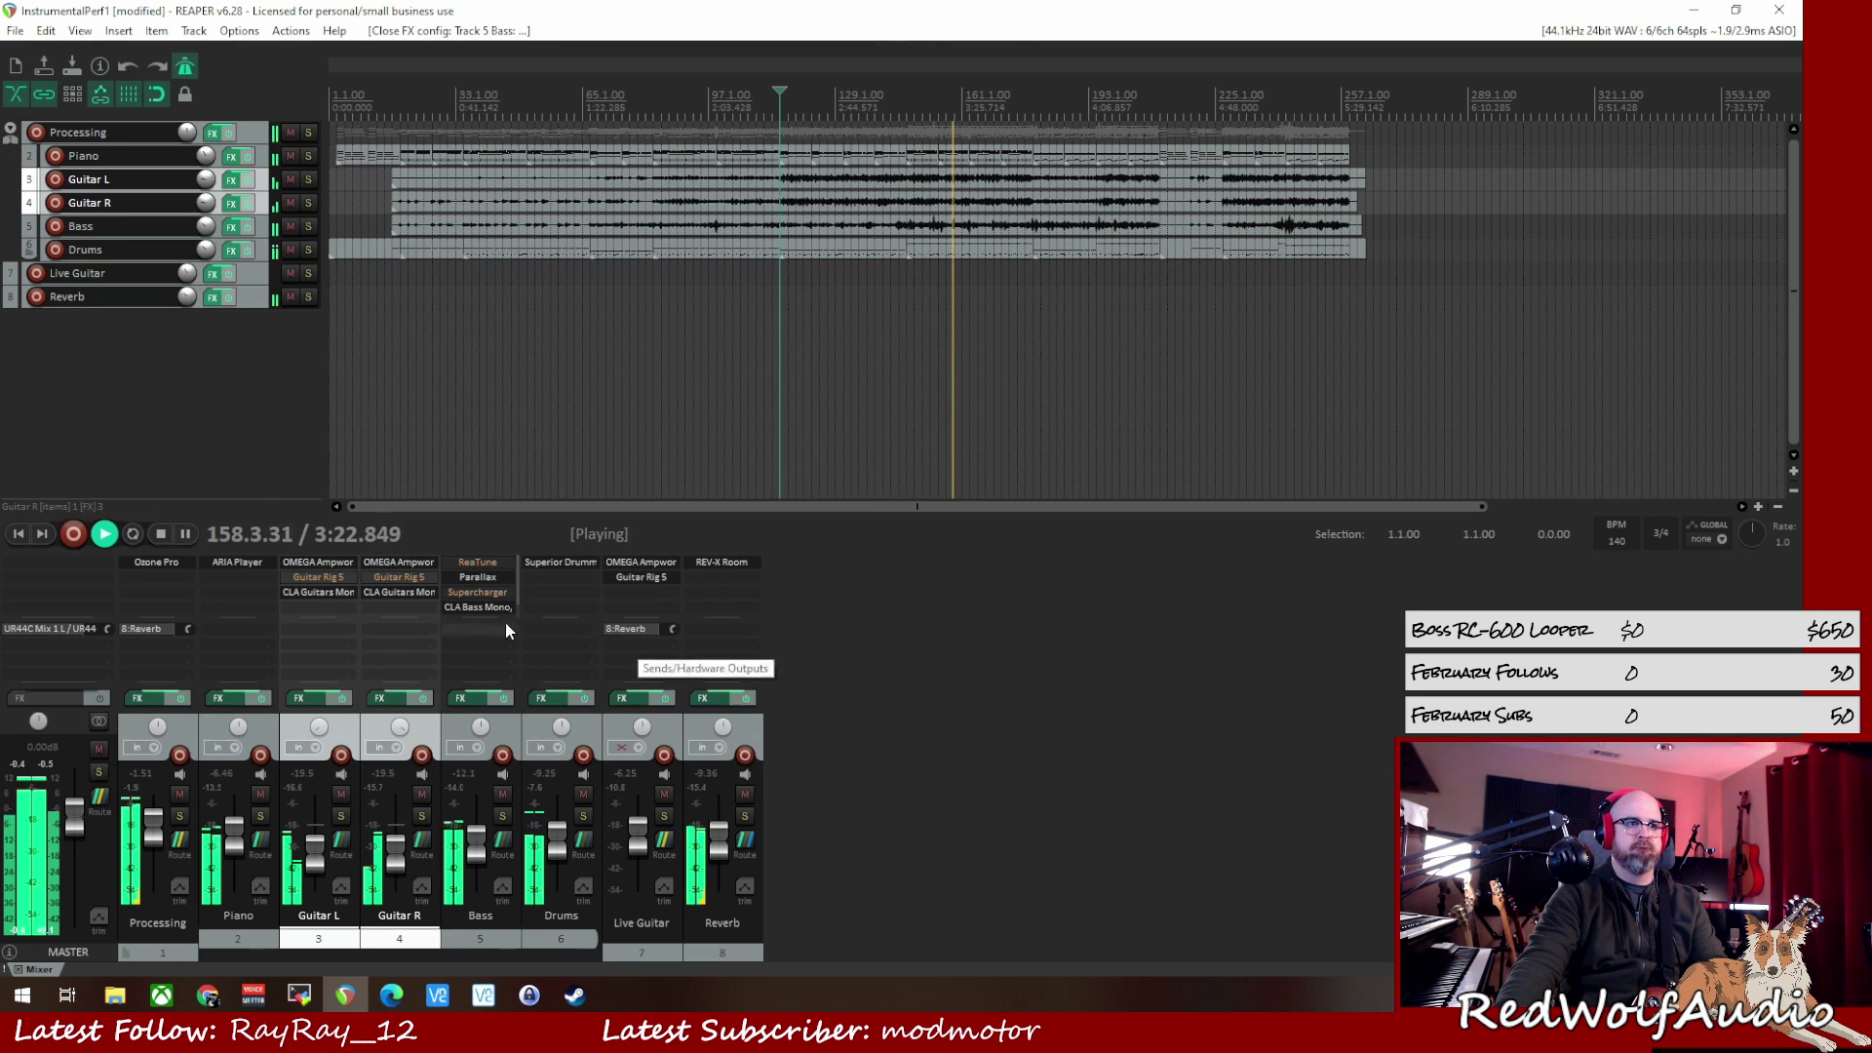
{"action": "left_click", "coordinate": [480, 608]}
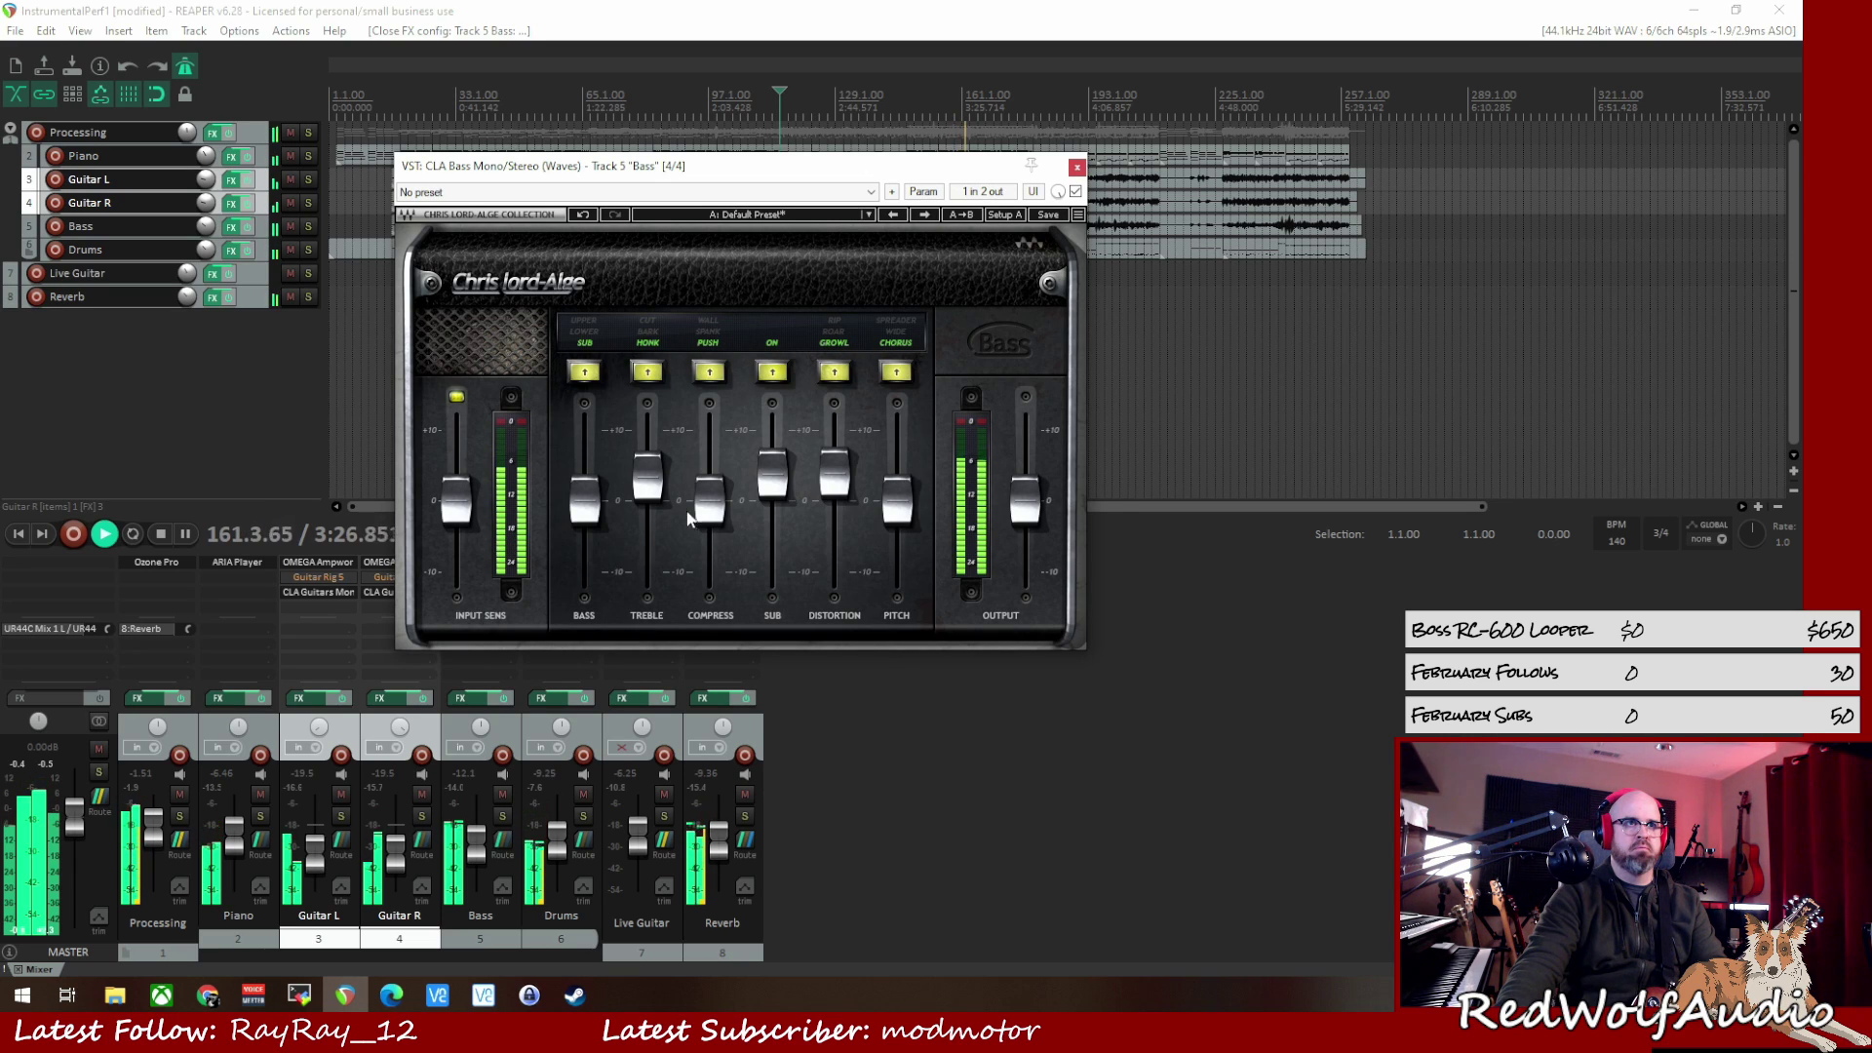
{"action": "left_click_drag", "start_coordinate": [651, 485], "coordinate": [648, 537]}
{"action": "left_click", "coordinate": [650, 373]}
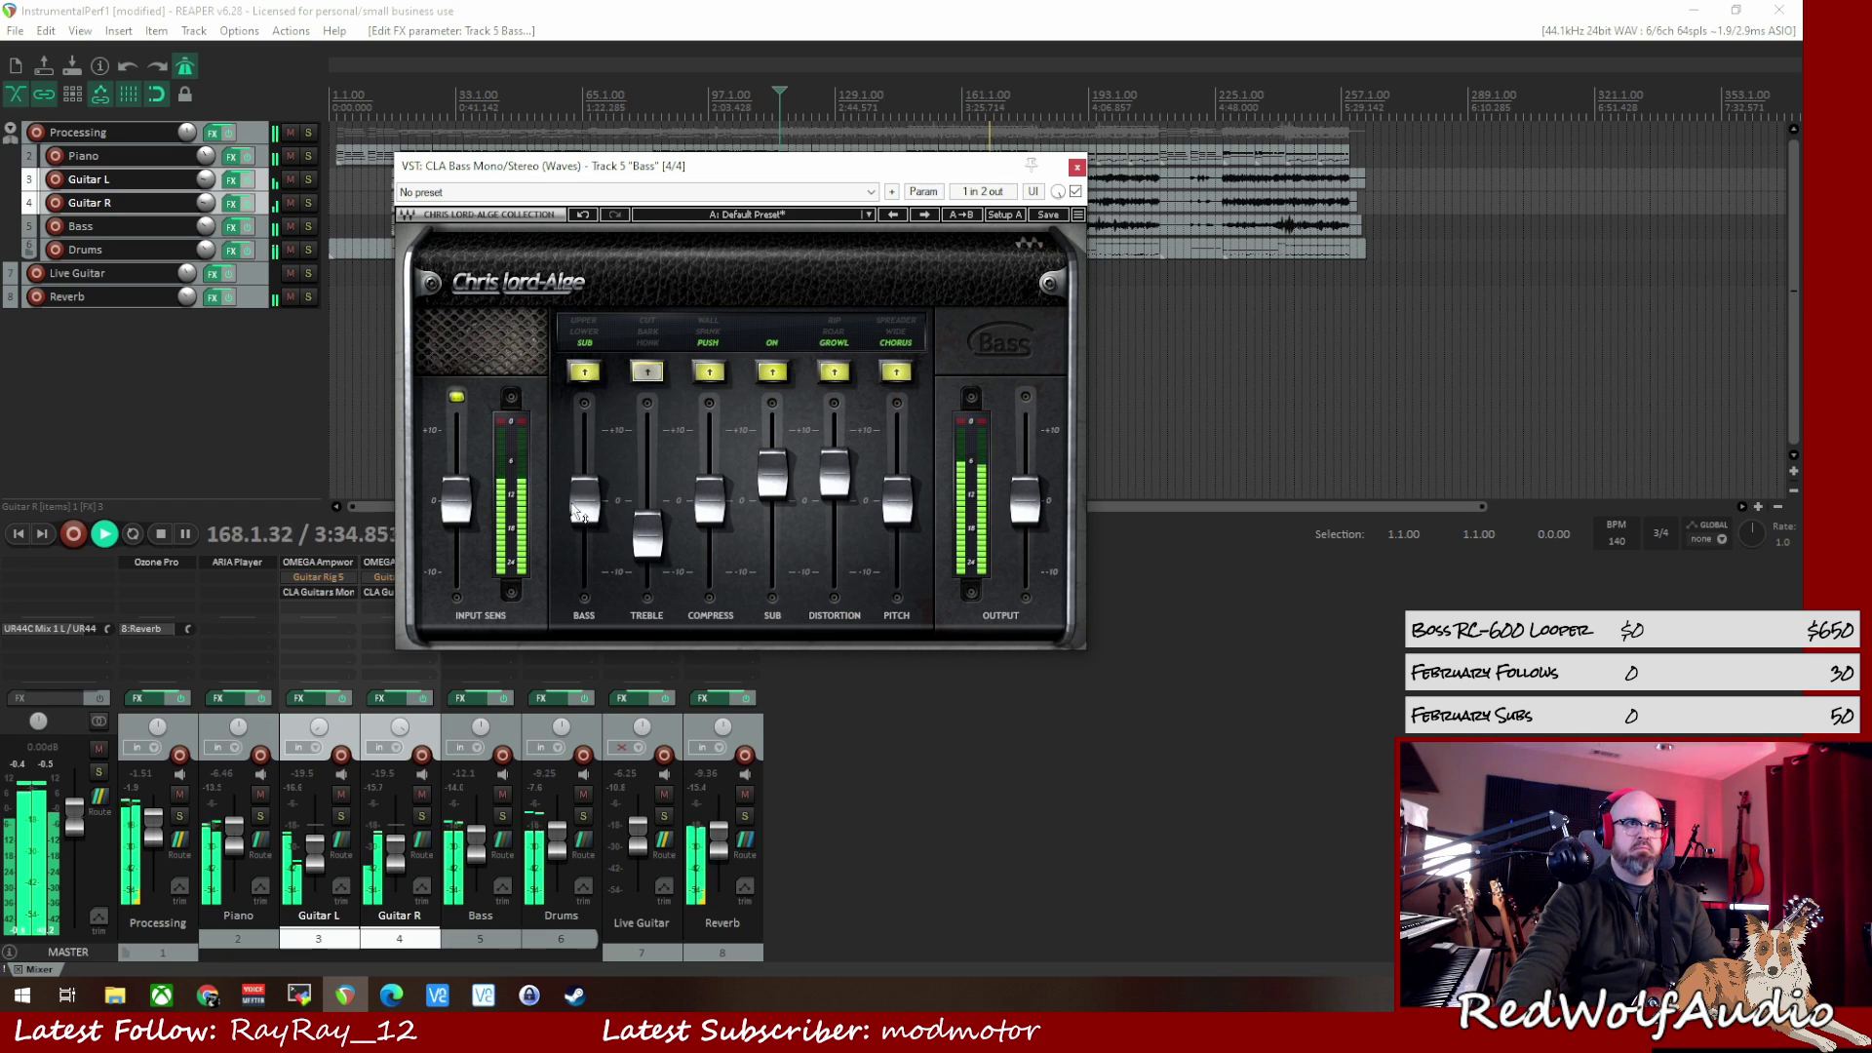
In CLA Bass, raise the bass level in Lower mode, set distortion to 4.7 and switch the pitch mode to Spreader.
{"action": "left_click", "coordinate": [587, 374]}
{"action": "left_click_drag", "start_coordinate": [585, 503], "coordinate": [585, 478]}
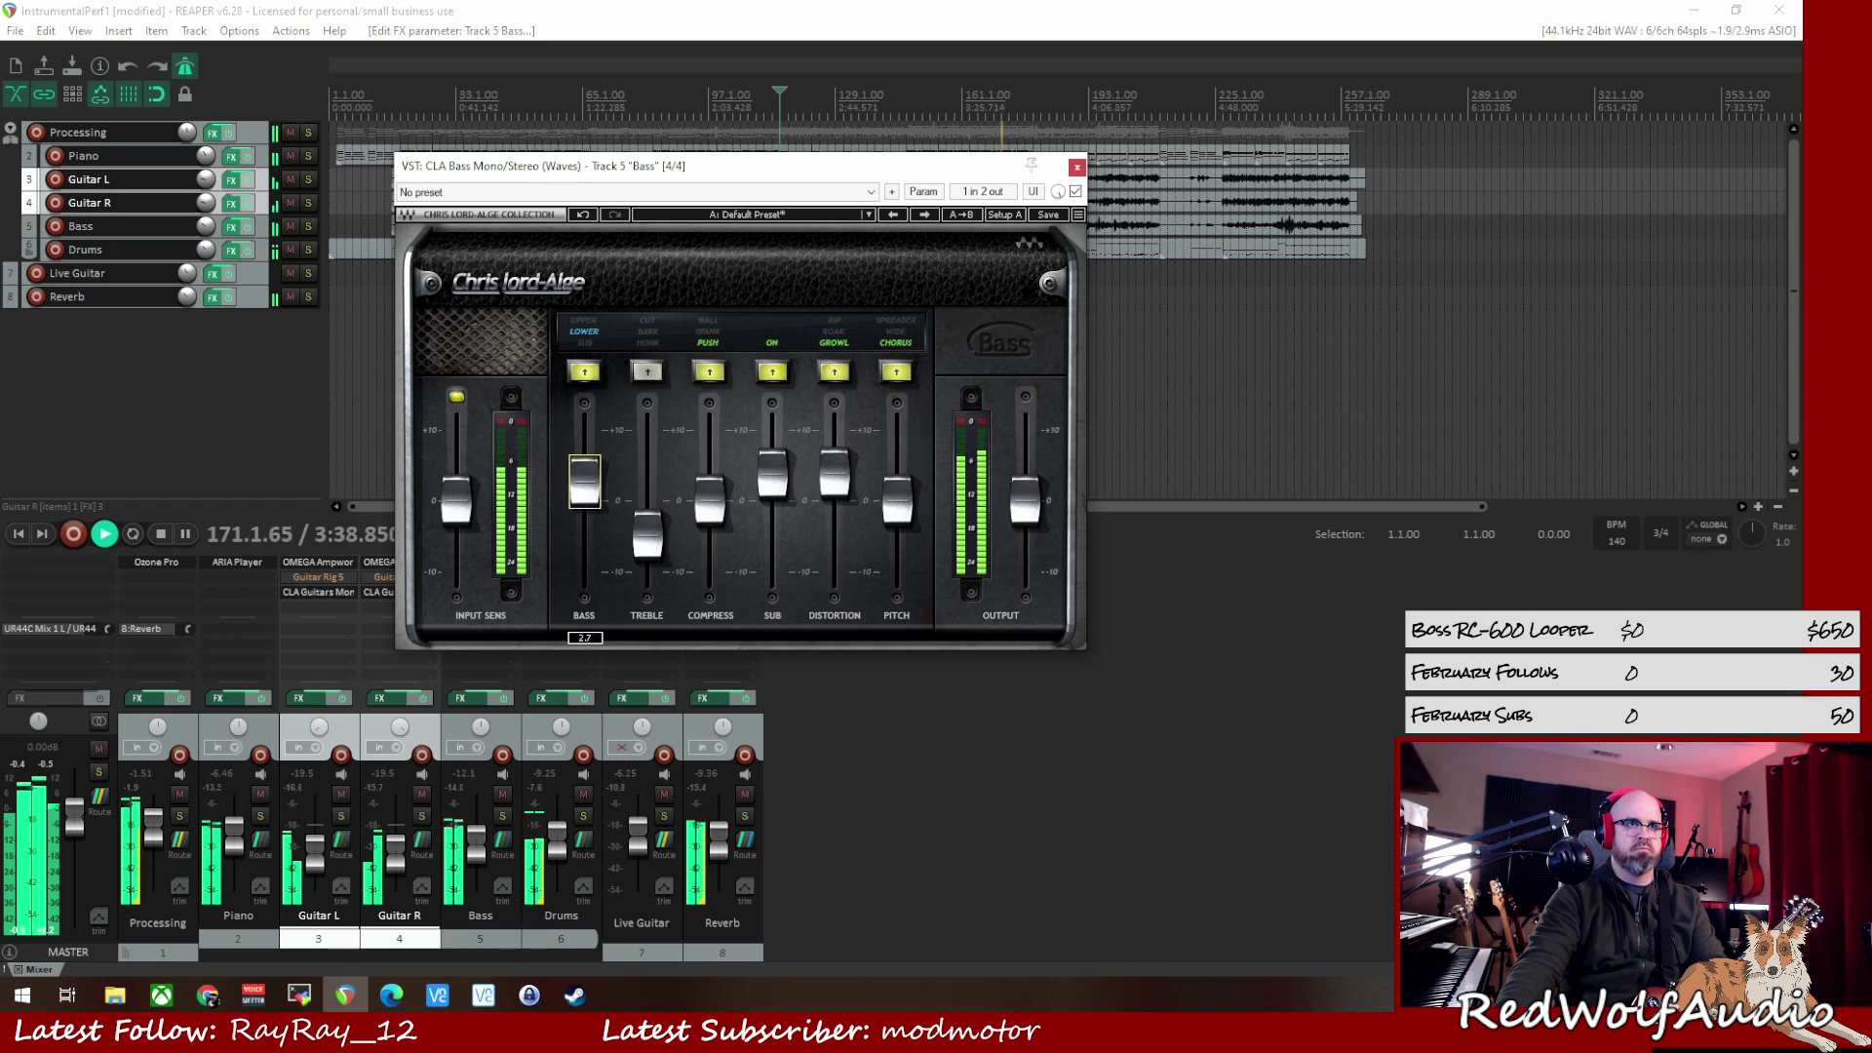
{"action": "left_click_drag", "start_coordinate": [835, 474], "coordinate": [834, 464]}
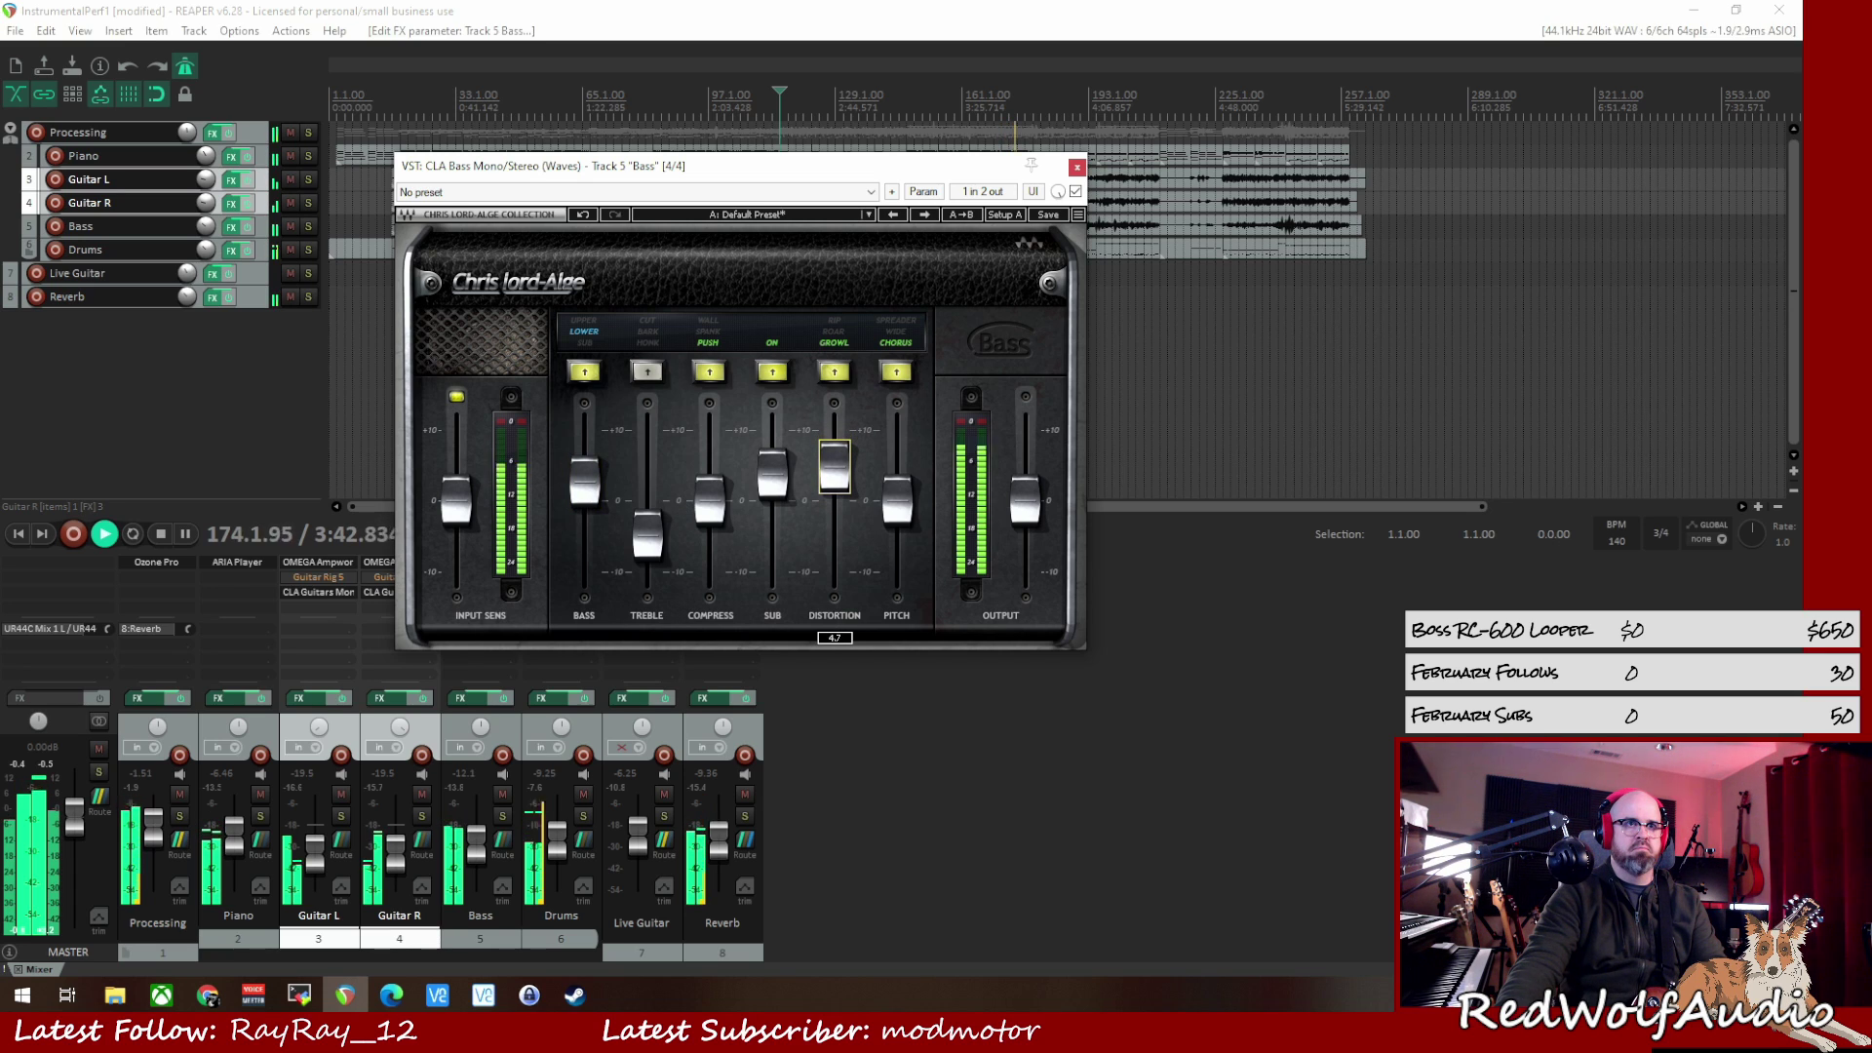
{"action": "left_click", "coordinate": [896, 373]}
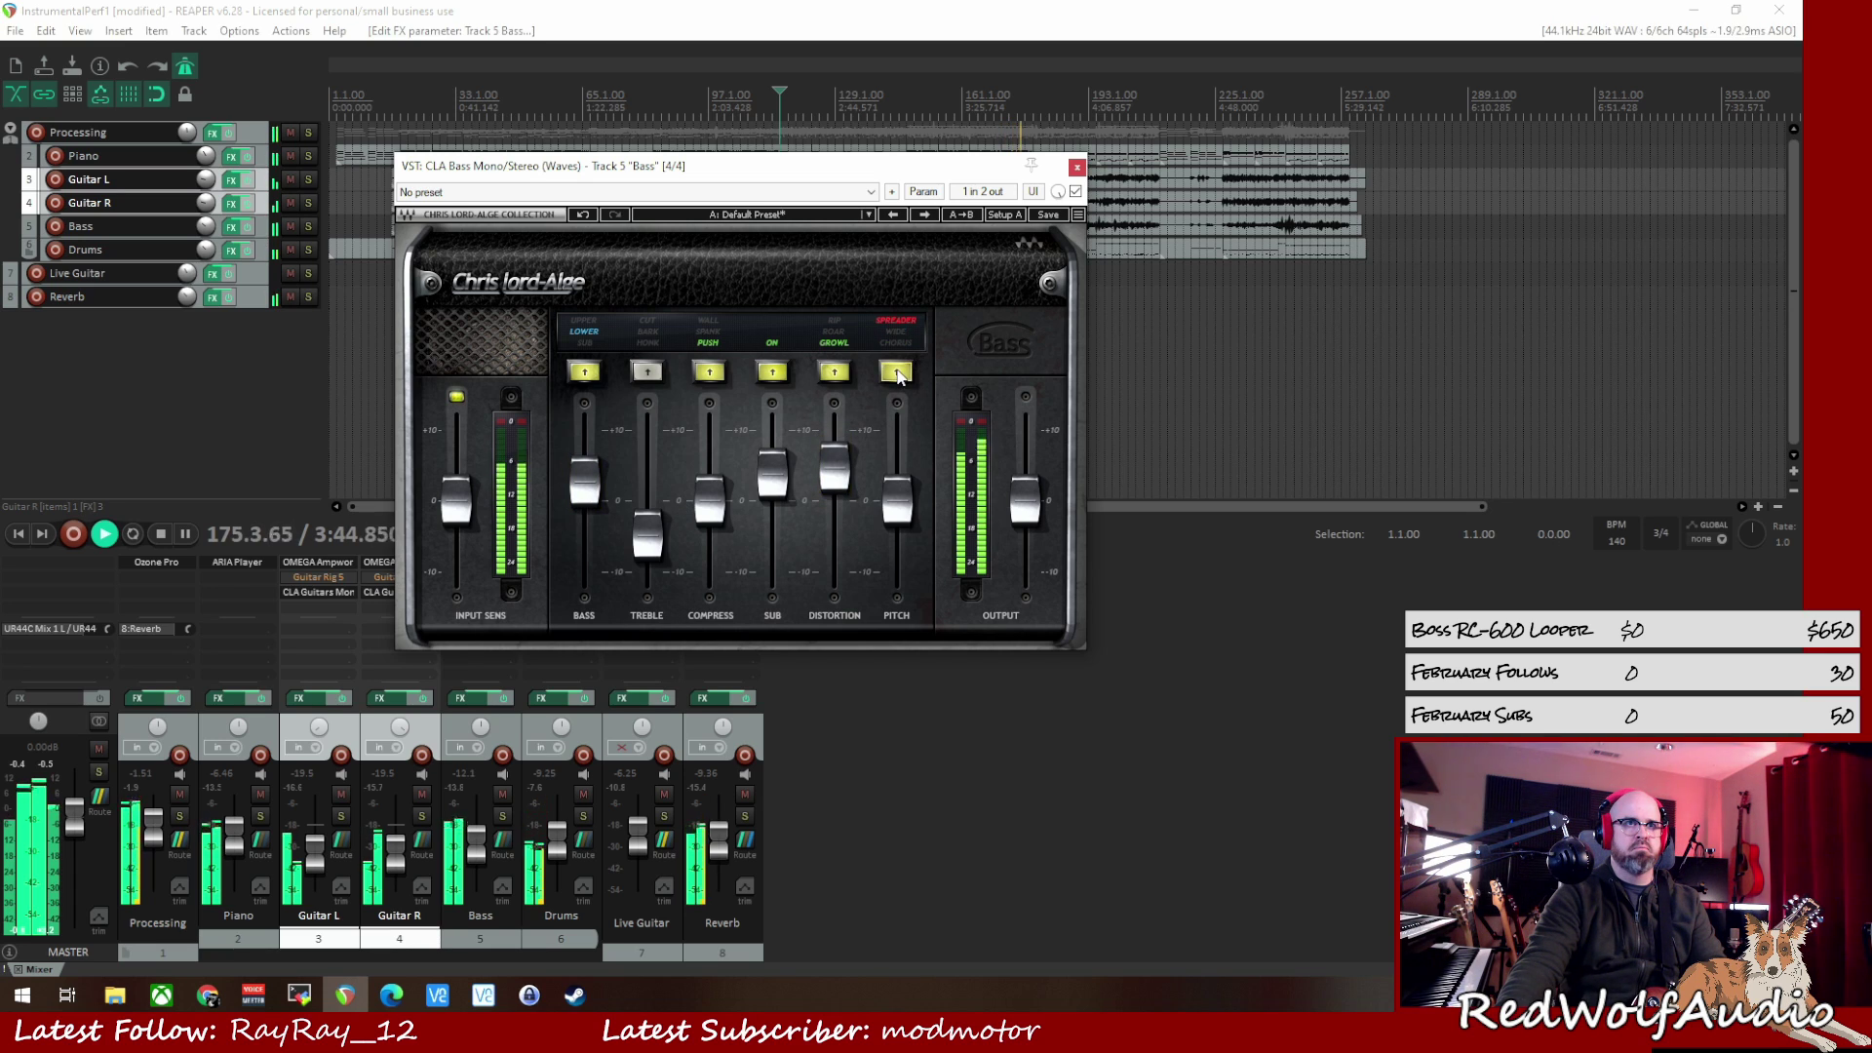
{"action": "left_click", "coordinate": [1076, 170]}
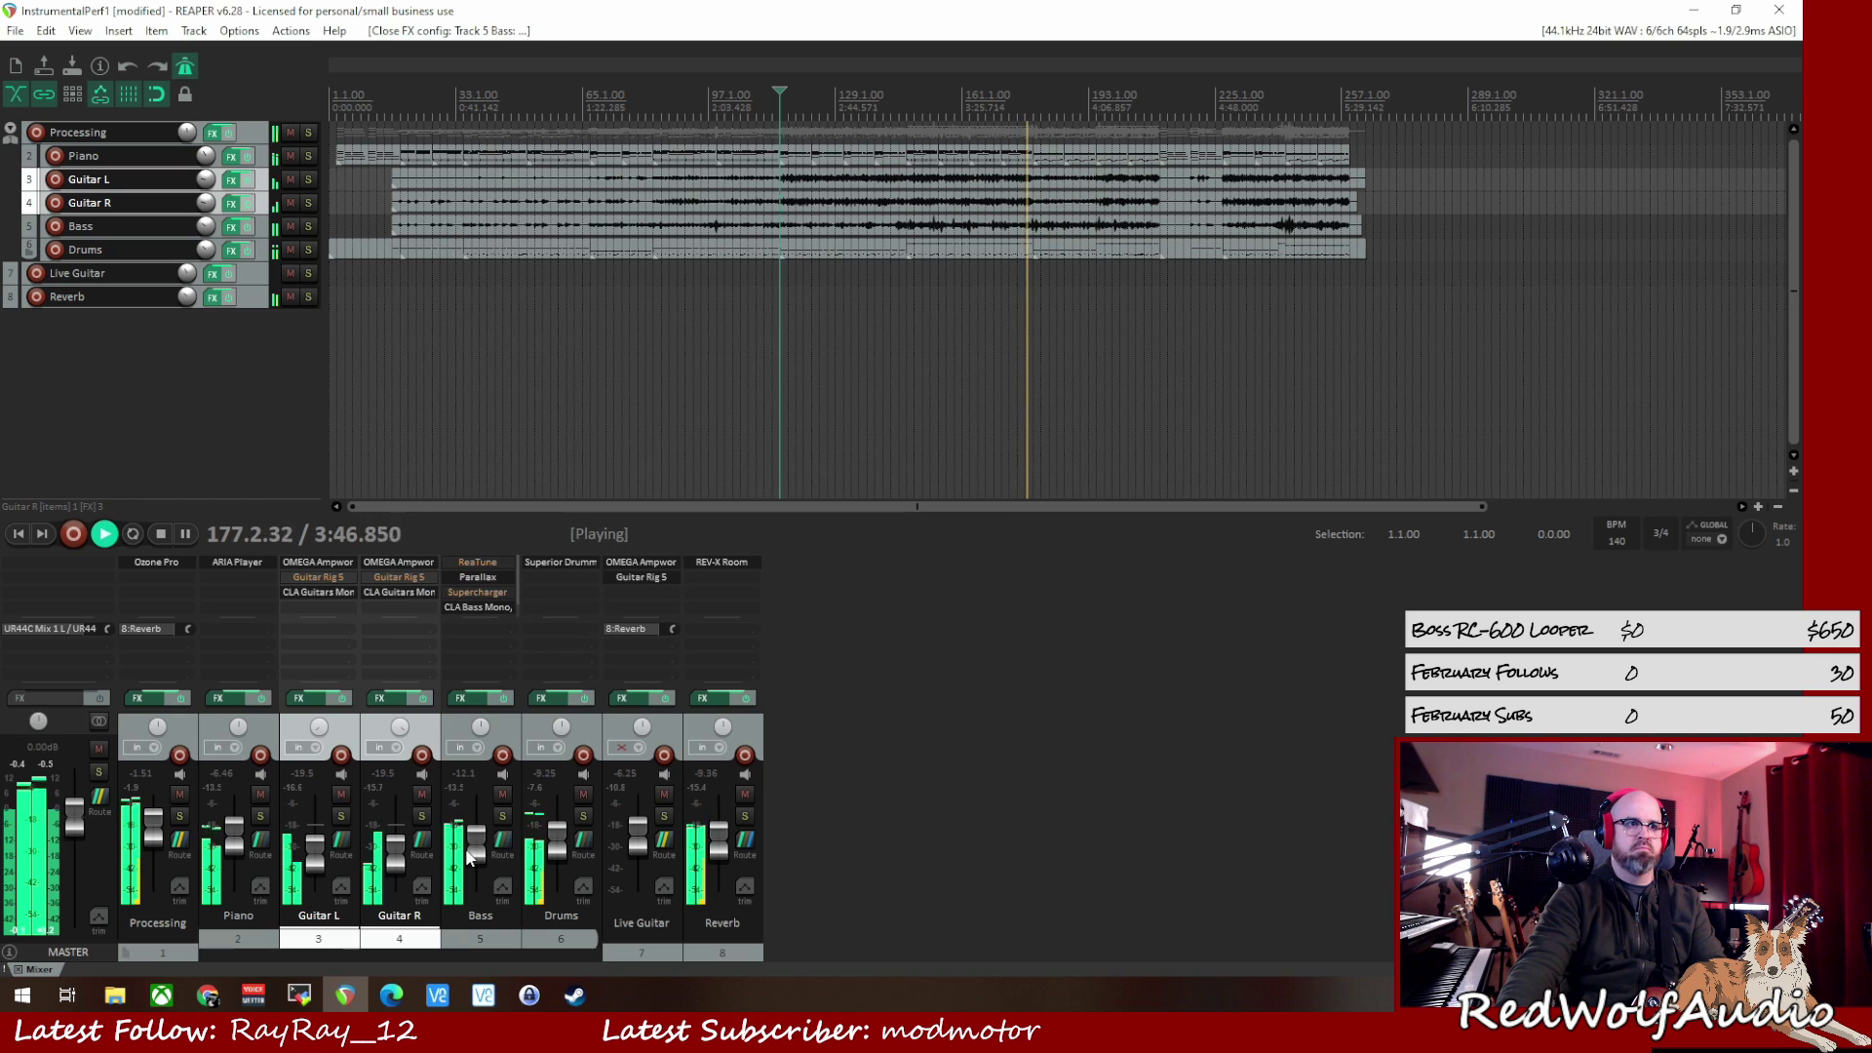
Set the Bass track's volume to -15.1 dB.
{"action": "left_click_drag", "start_coordinate": [476, 836], "coordinate": [474, 844]}
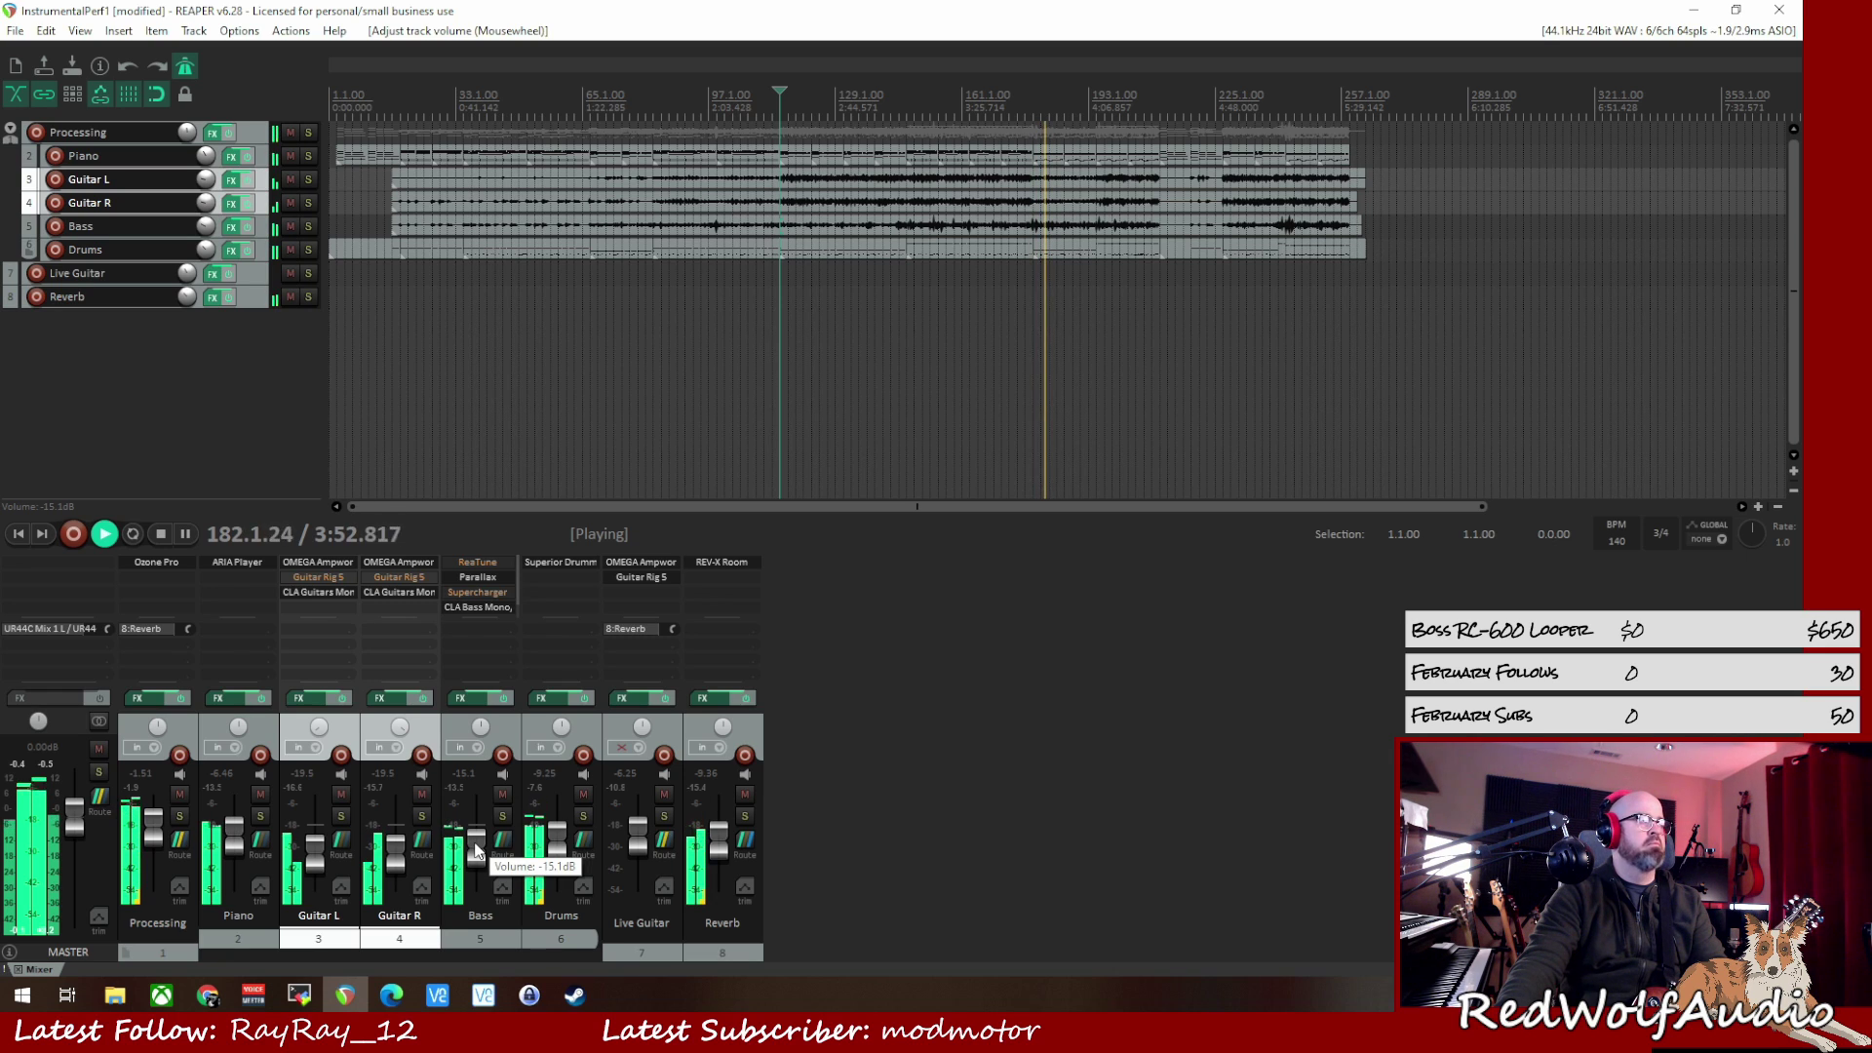
{"action": "left_click_drag", "start_coordinate": [475, 850], "coordinate": [488, 853]}
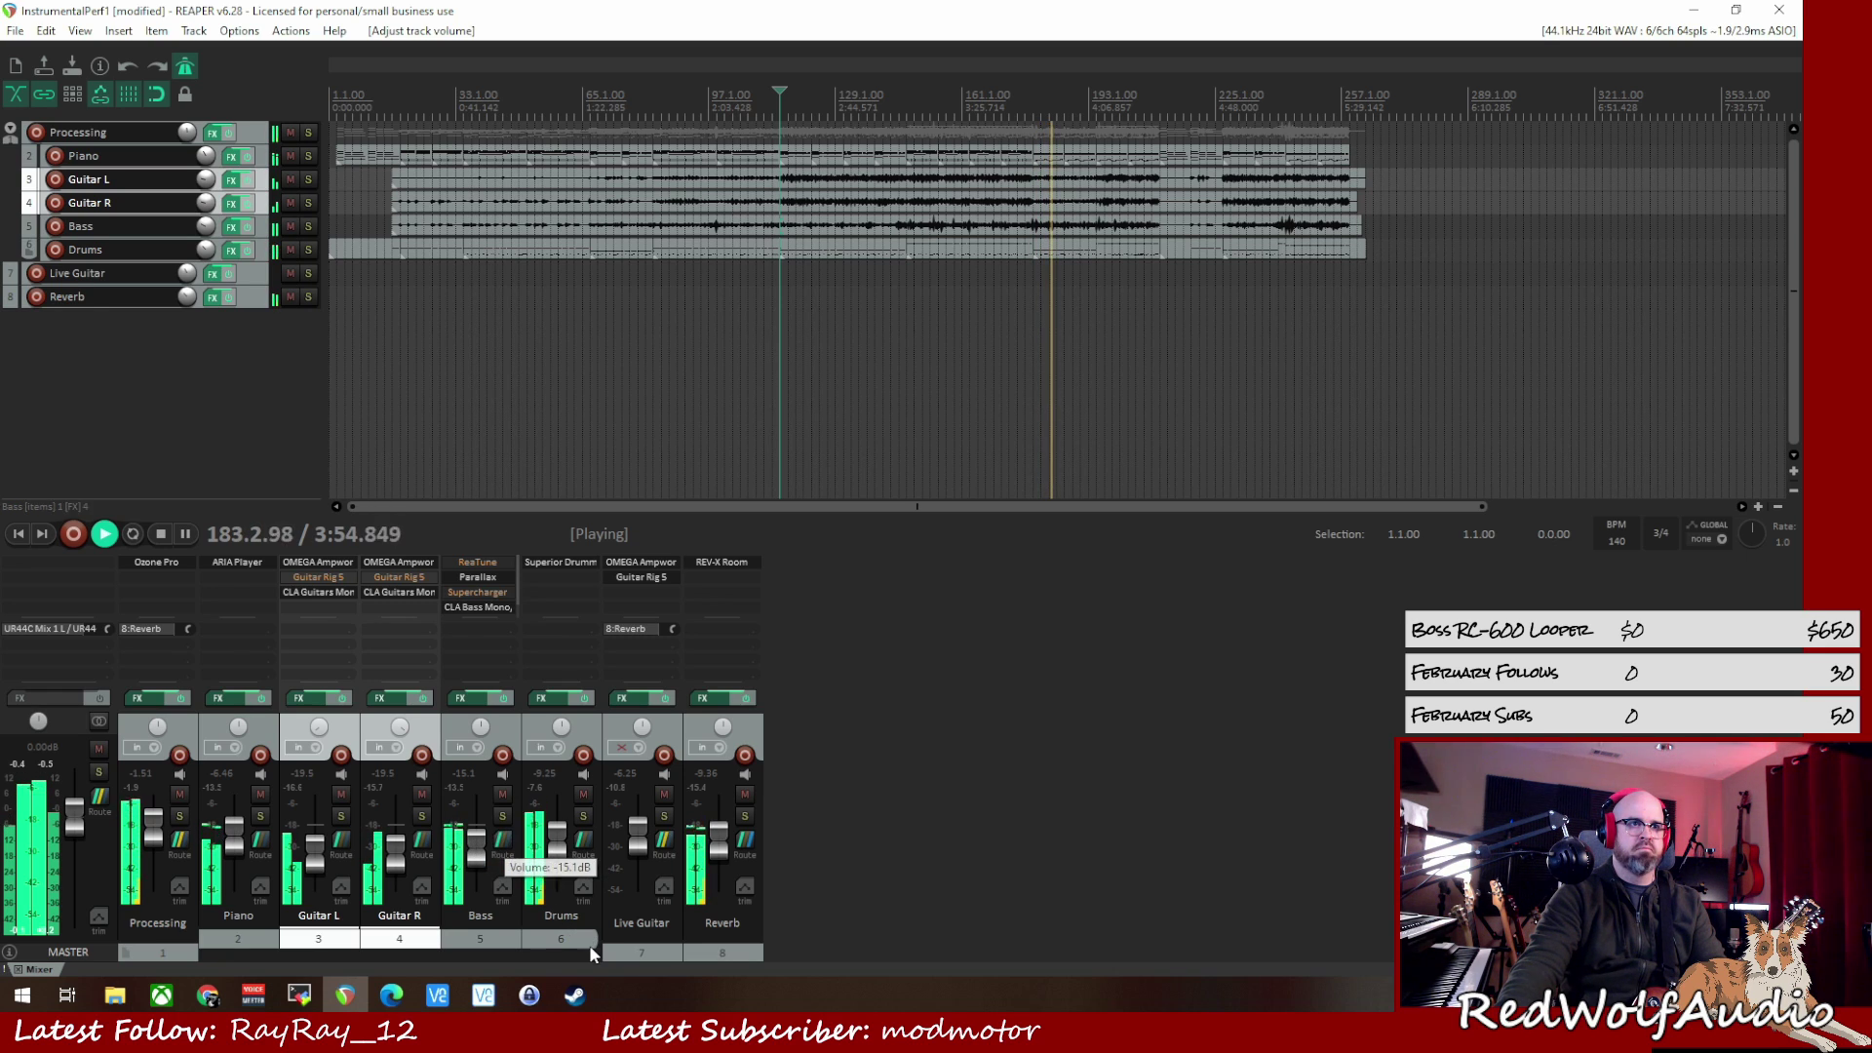
Bypass Guitar Rig 5 on the Live Guitar track and add the CLA Guitars Mono/Stereo effect to its chain.
{"action": "left_click", "coordinate": [642, 576]}
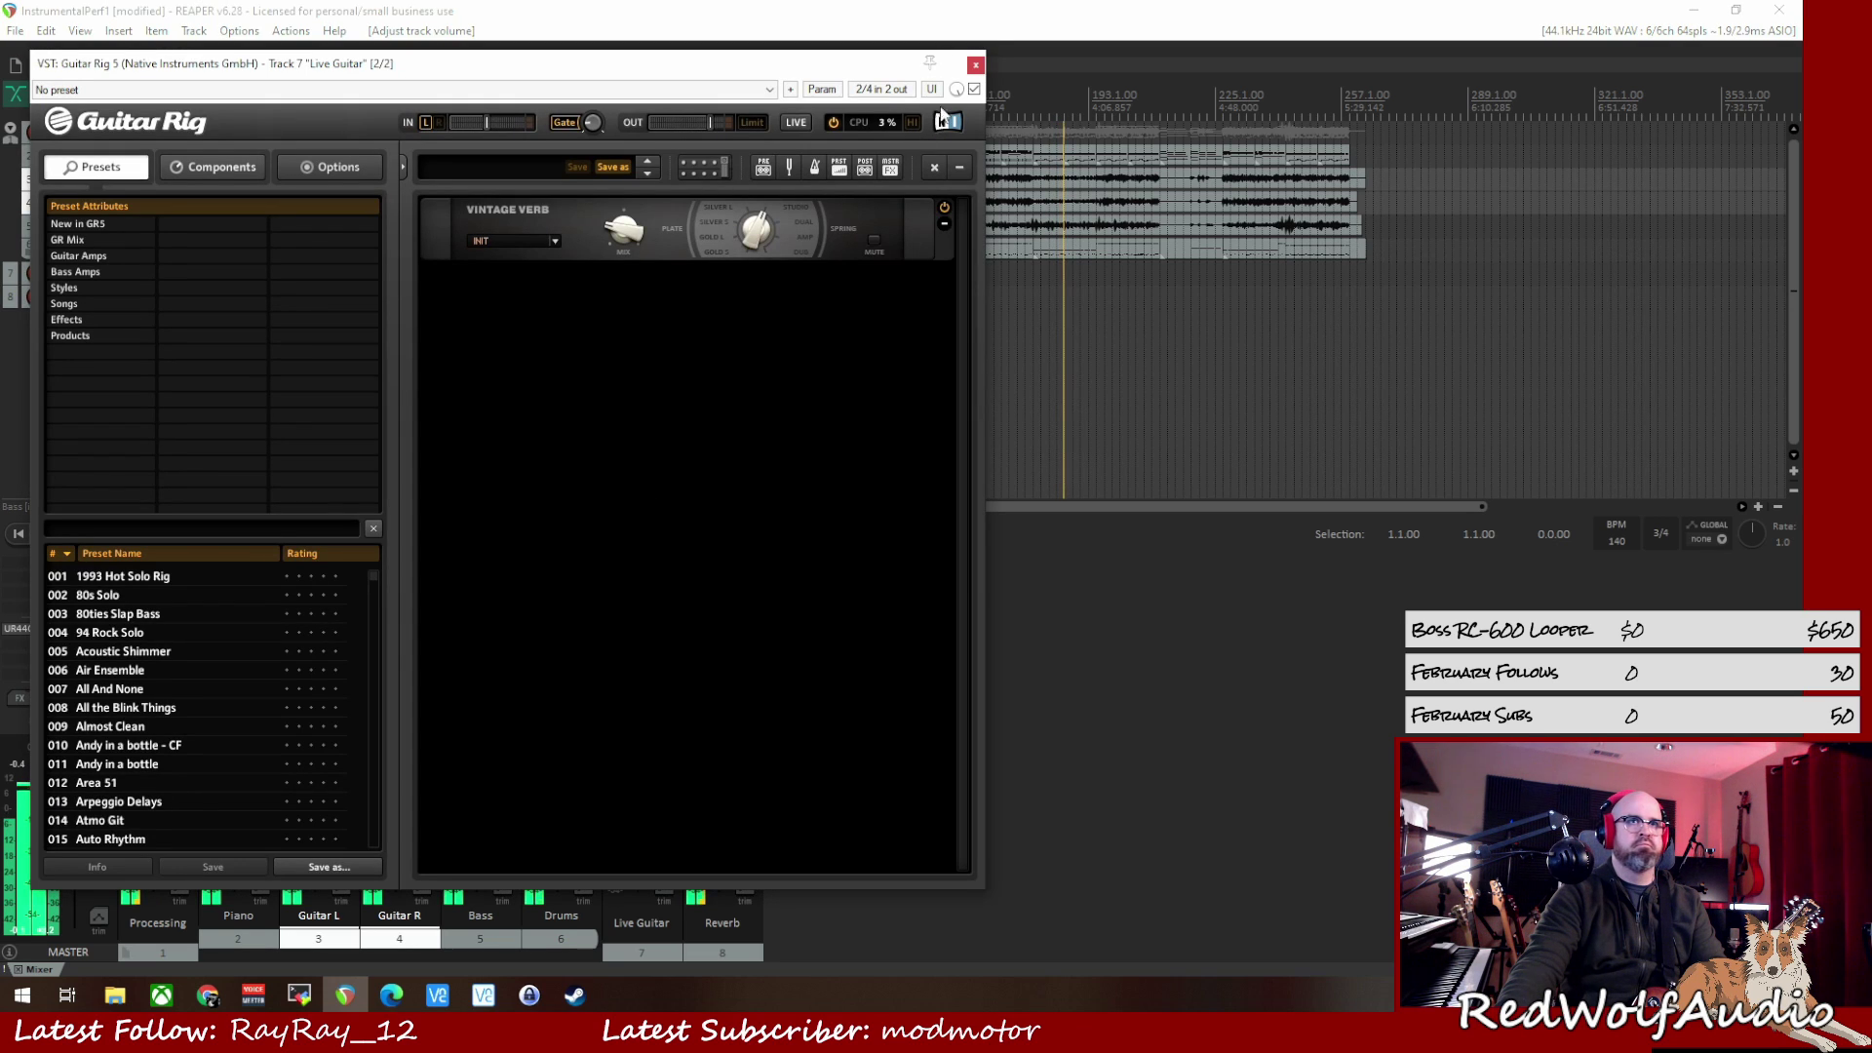
{"action": "left_click", "coordinate": [975, 66]}
{"action": "right_click", "coordinate": [630, 576]}
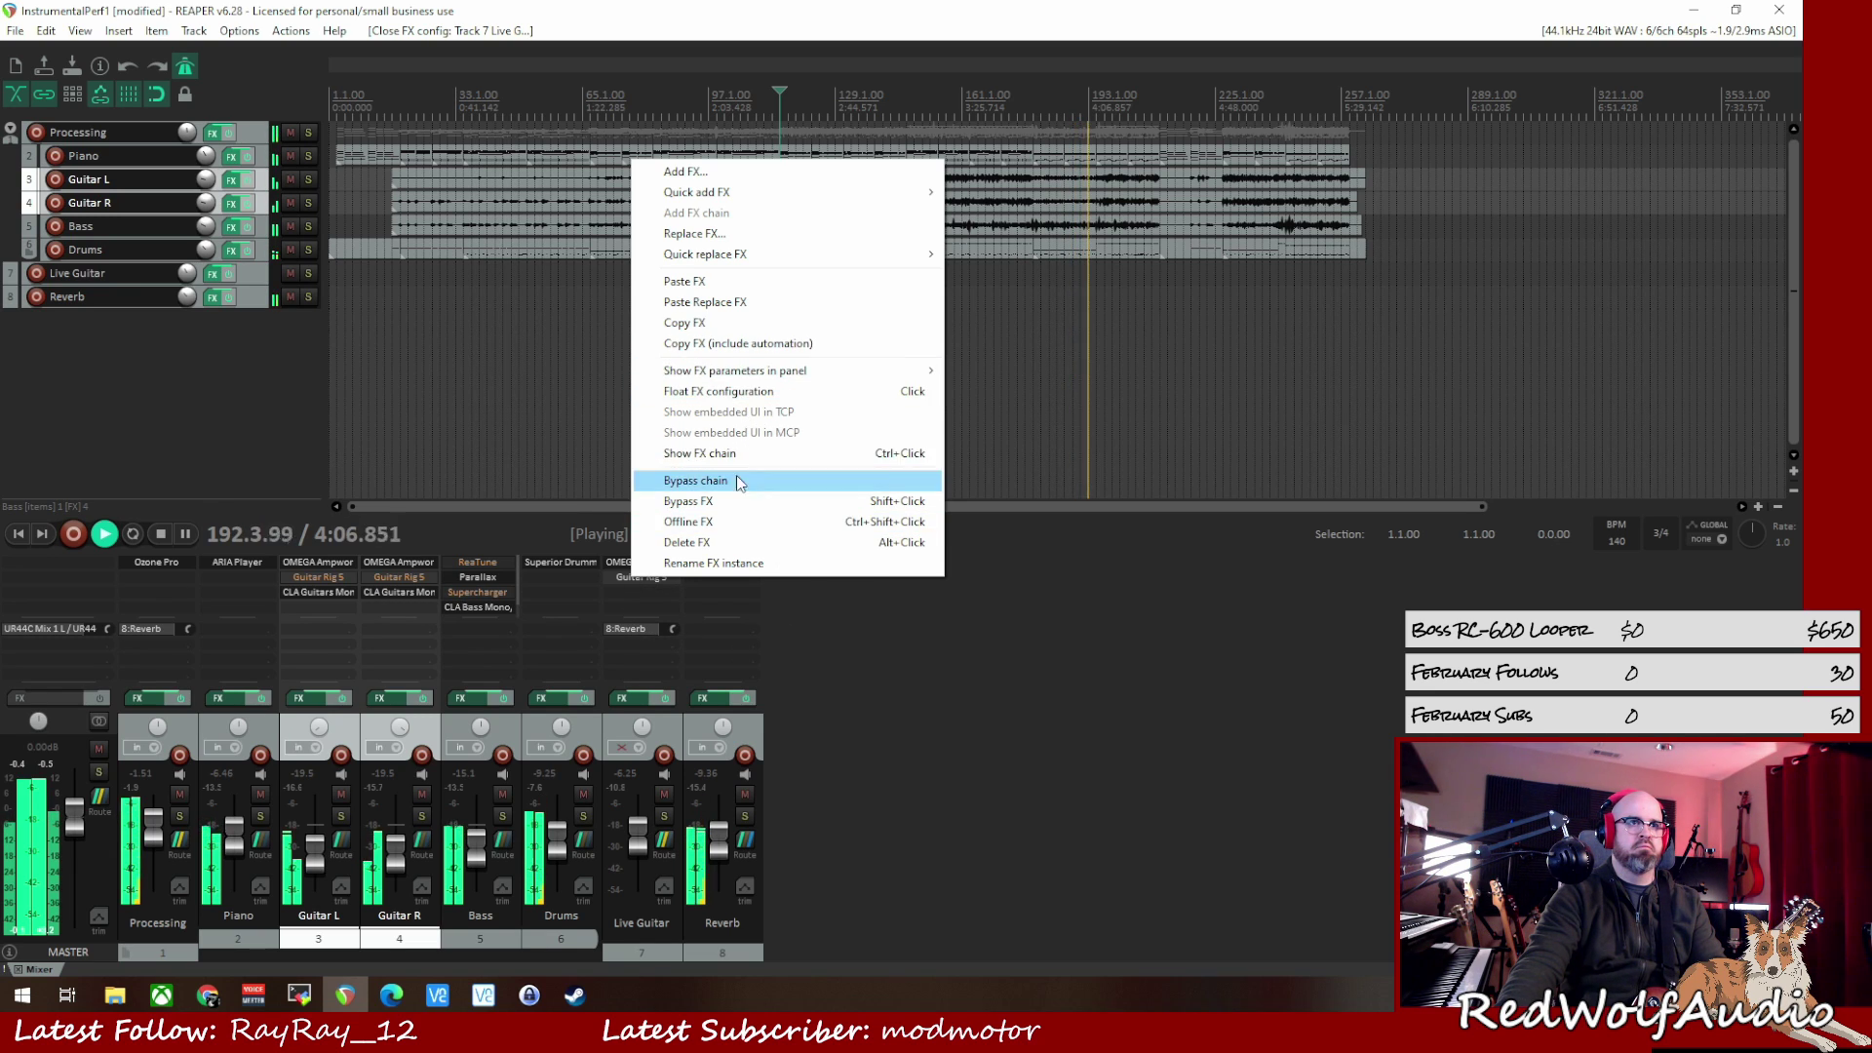
{"action": "left_click", "coordinate": [738, 500]}
{"action": "double_click", "coordinate": [648, 583]}
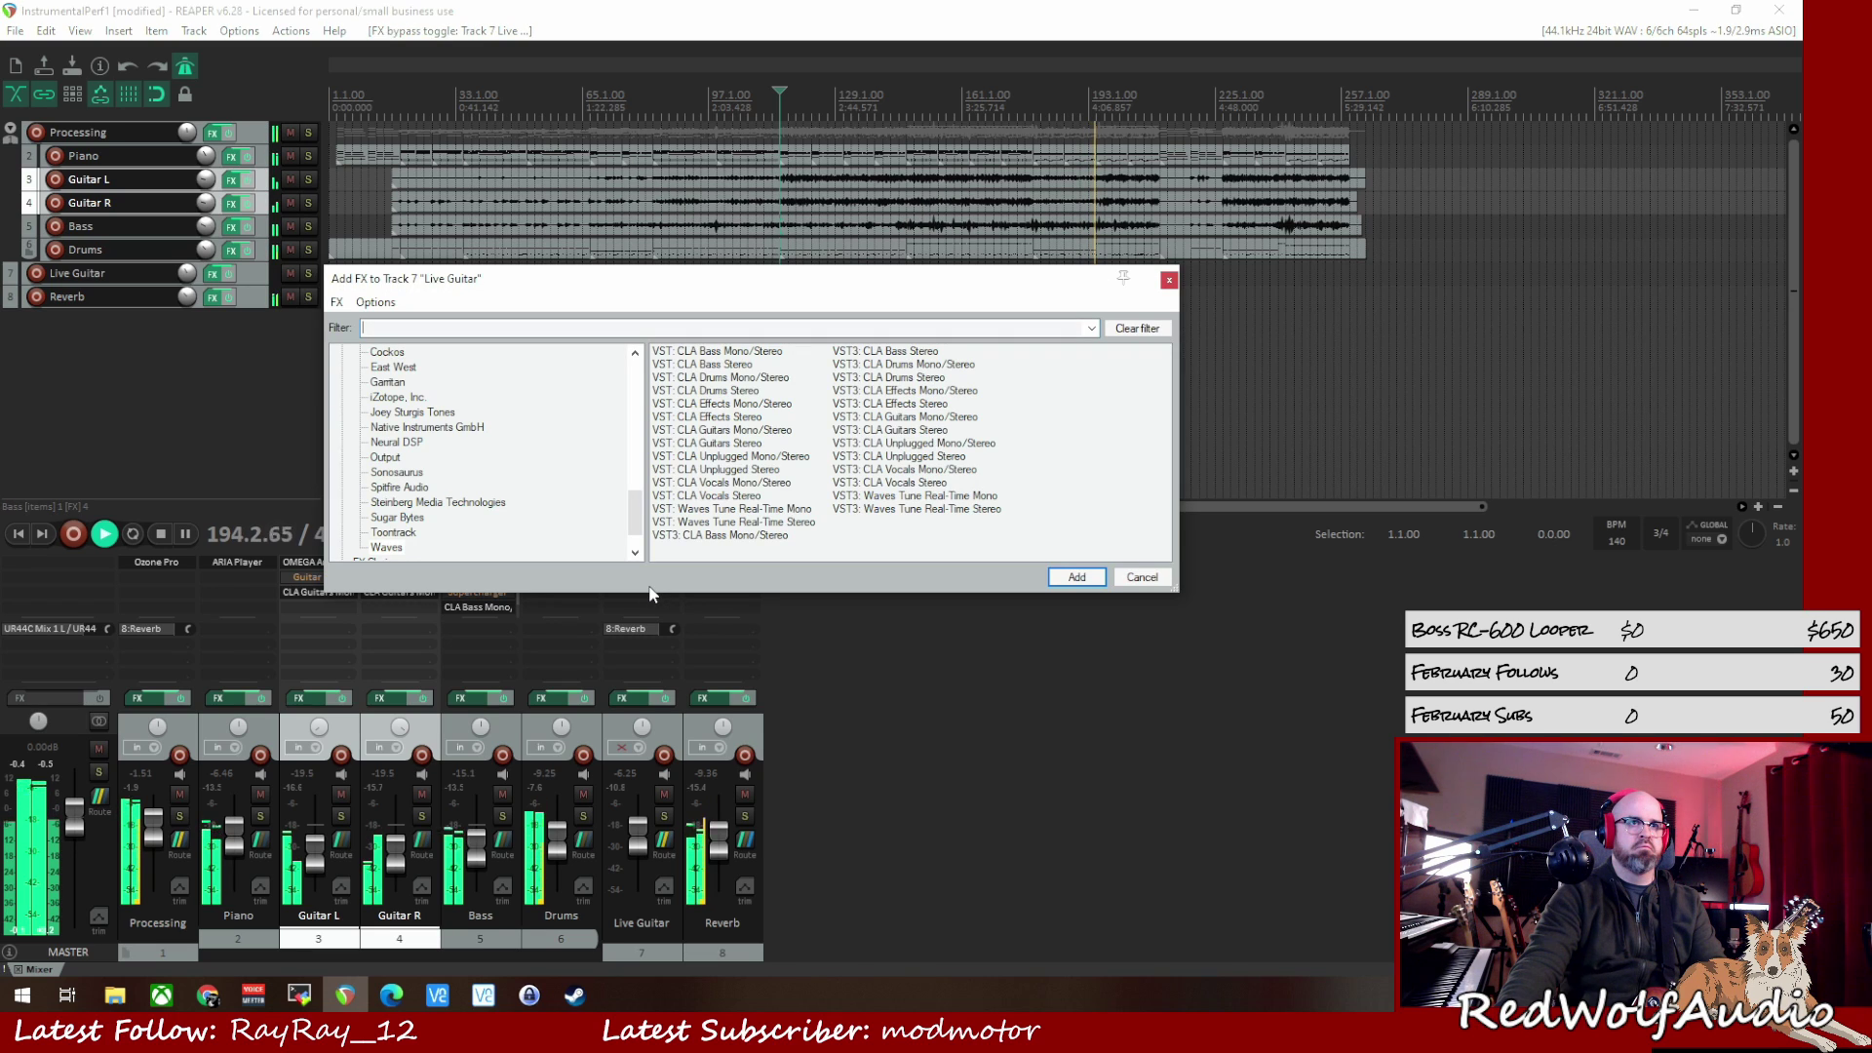
{"action": "double_click", "coordinate": [714, 430]}
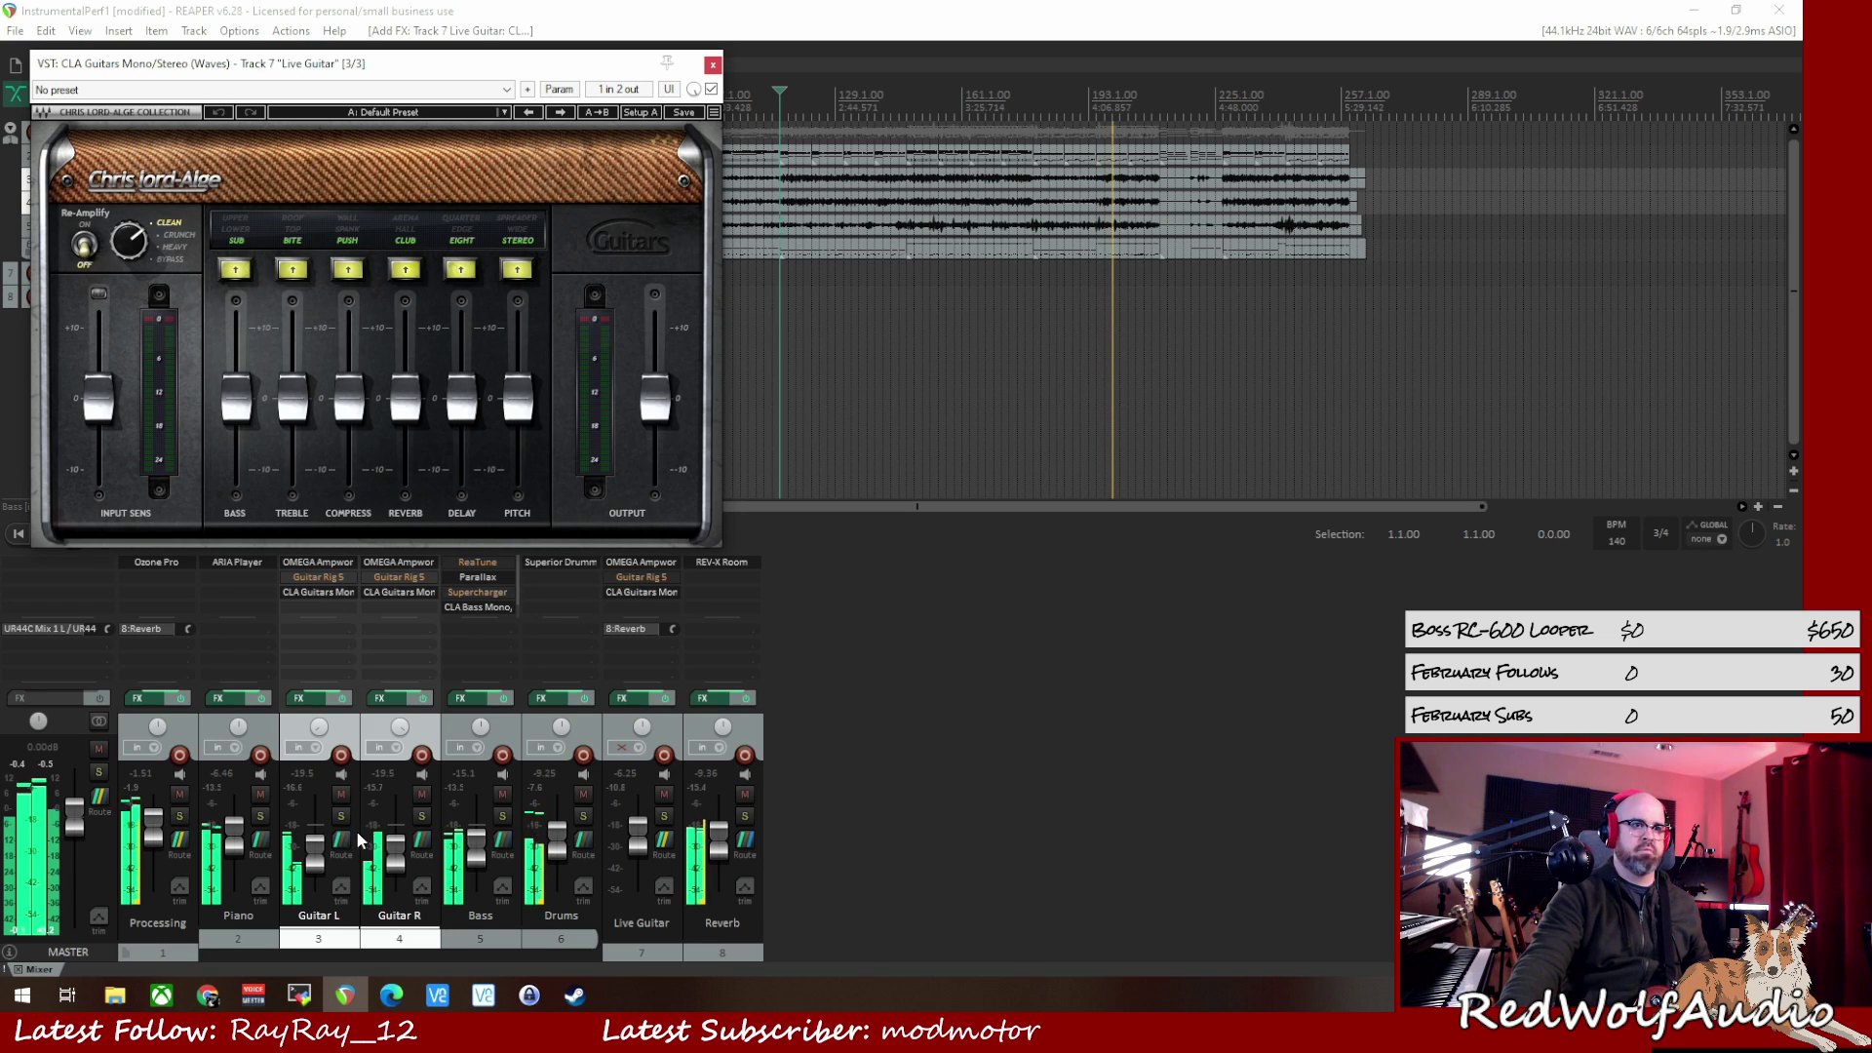
Arm the Live Guitar track and set its CLA Guitars effect to the Heavy amp mode with compression at 5.3.
{"action": "left_click", "coordinate": [664, 754]}
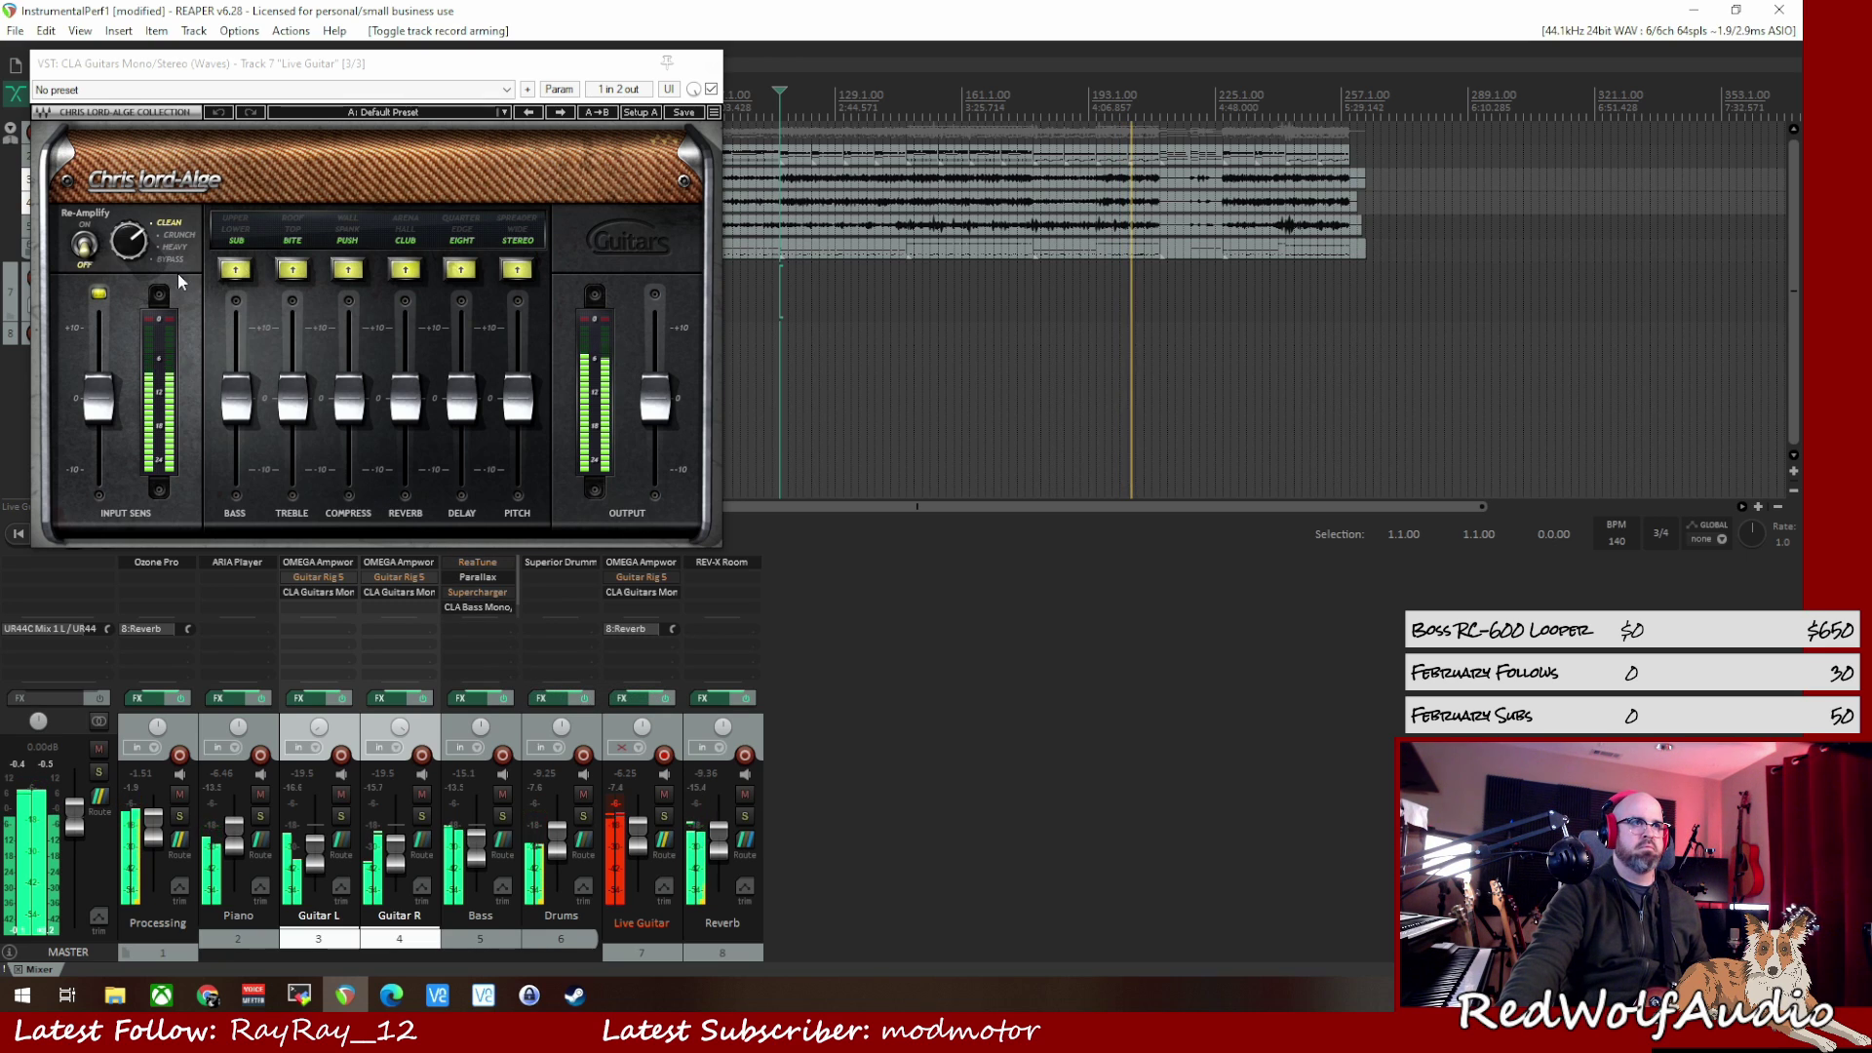
{"action": "left_click", "coordinate": [179, 235]}
{"action": "left_click", "coordinate": [136, 255]}
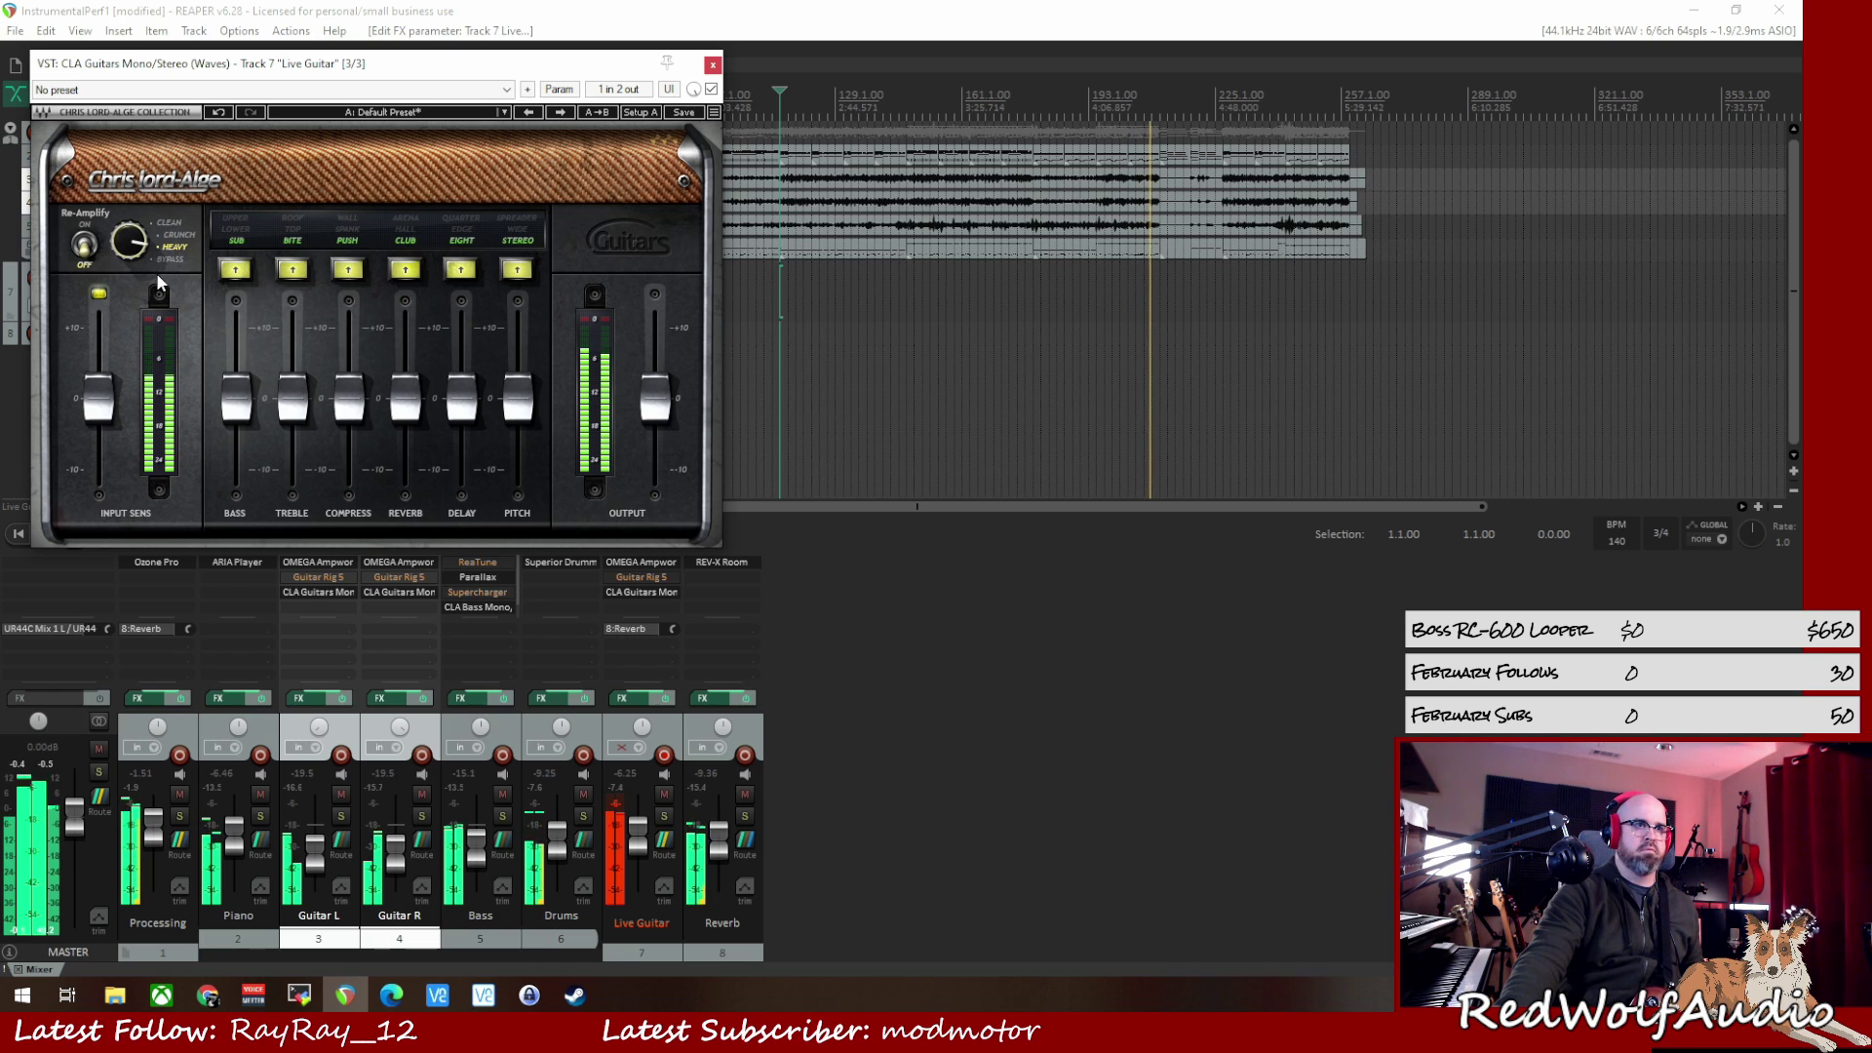
{"action": "left_click_drag", "start_coordinate": [345, 395], "coordinate": [347, 359]}
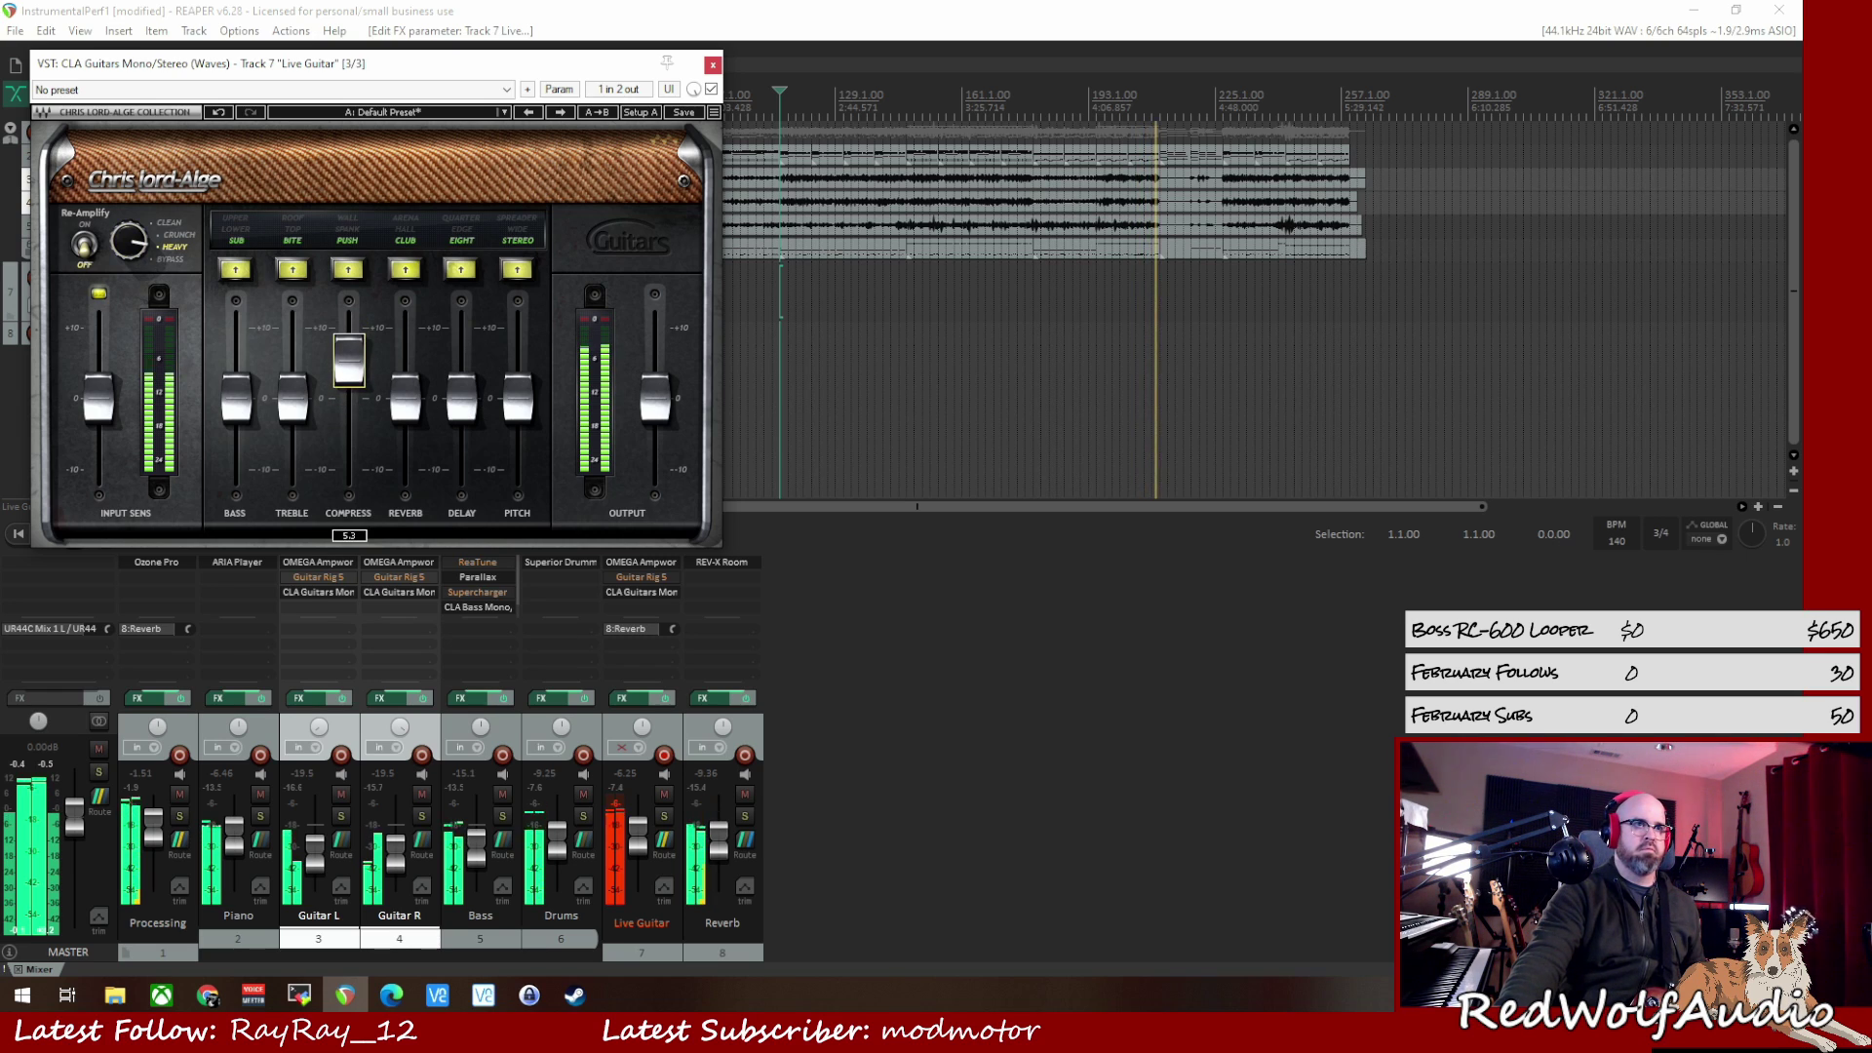
{"action": "mouse_move", "coordinate": [285, 402]}
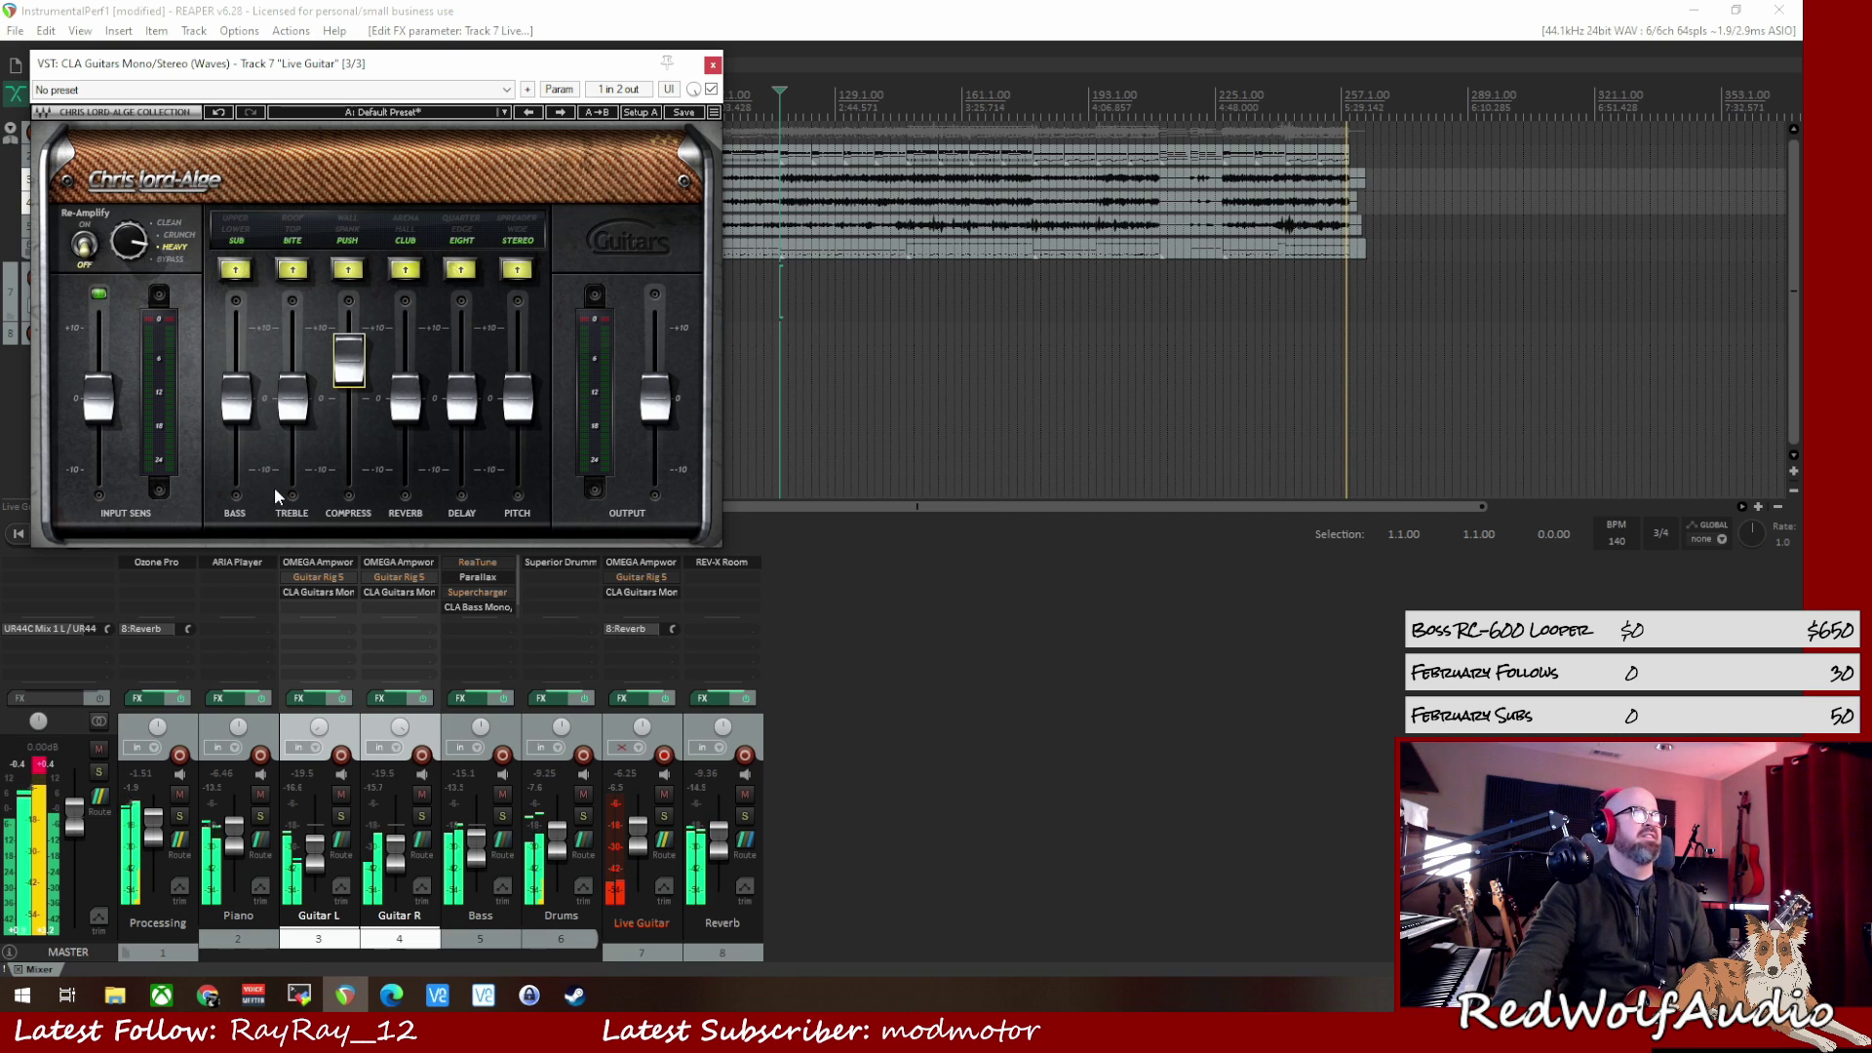
{"action": "left_click", "coordinate": [713, 65]}
Replay the song's final section from just before bar 225, skipping ahead towards the ending during playback.
{"action": "key", "text": "space"}
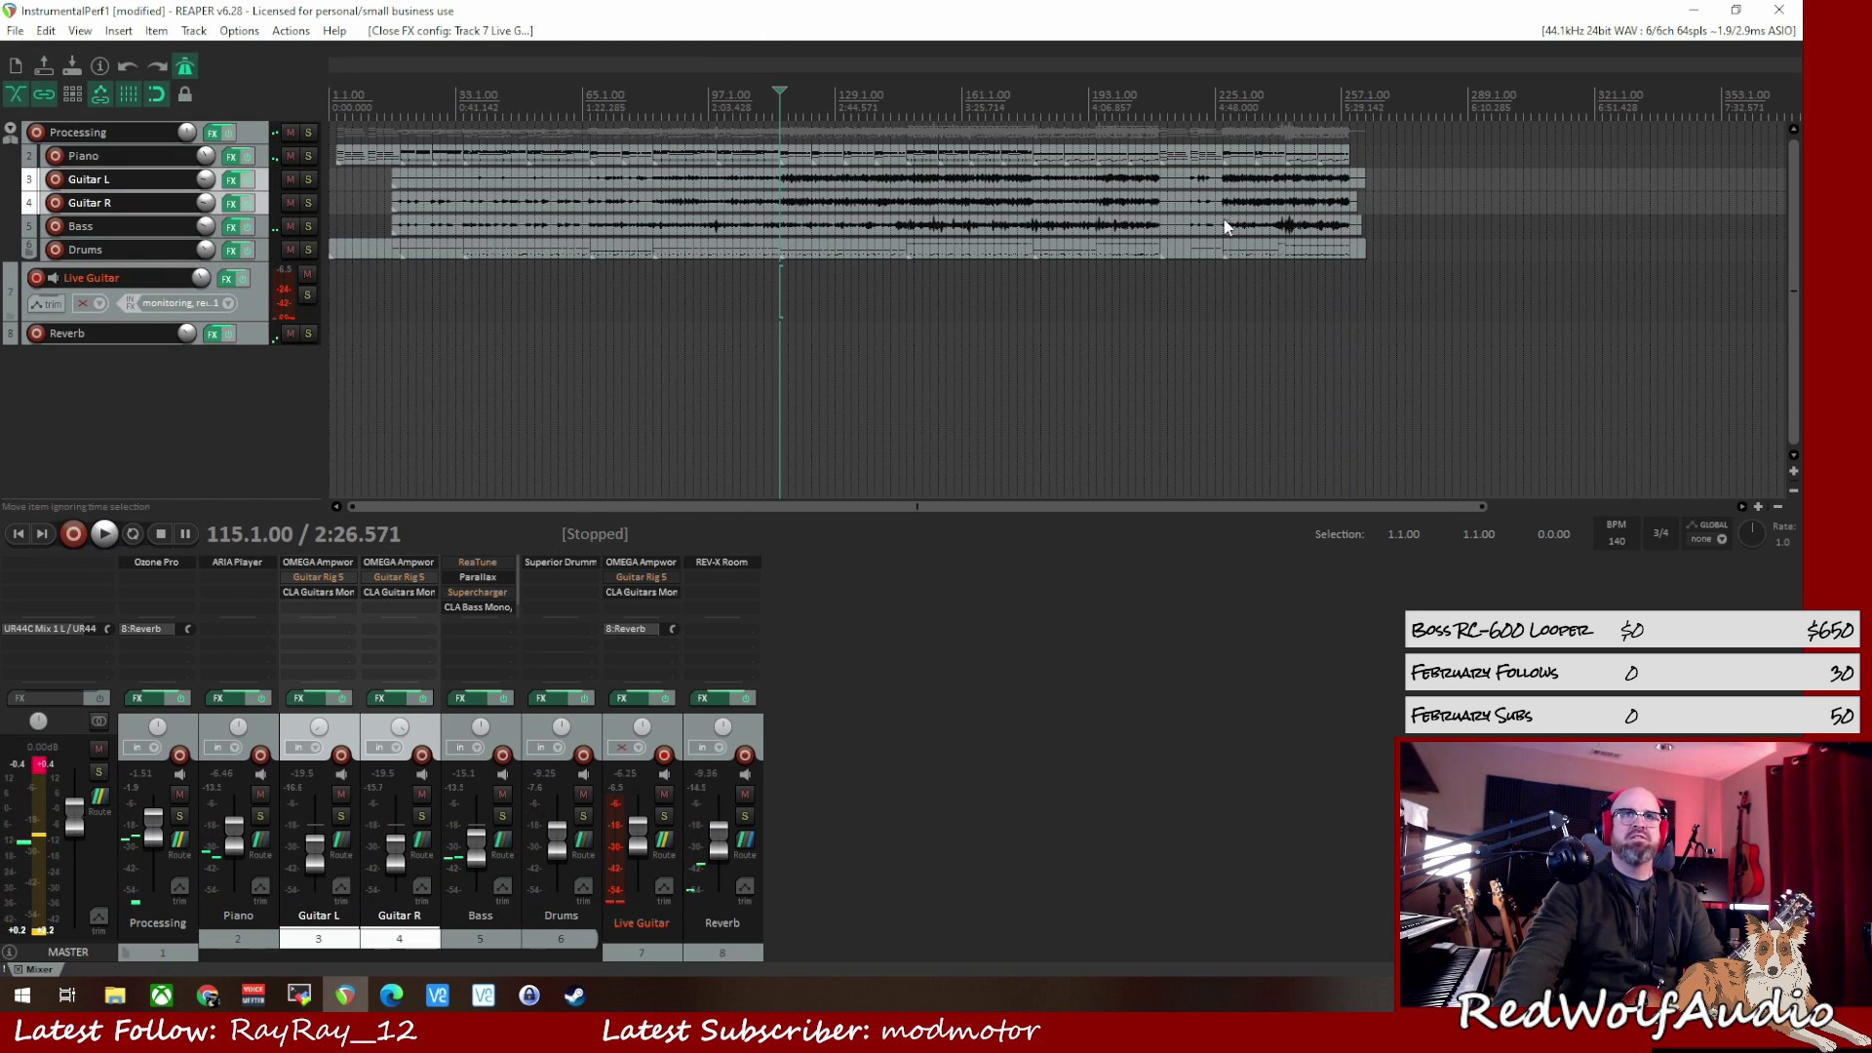
{"action": "left_click", "coordinate": [1217, 101]}
{"action": "key", "text": "space"}
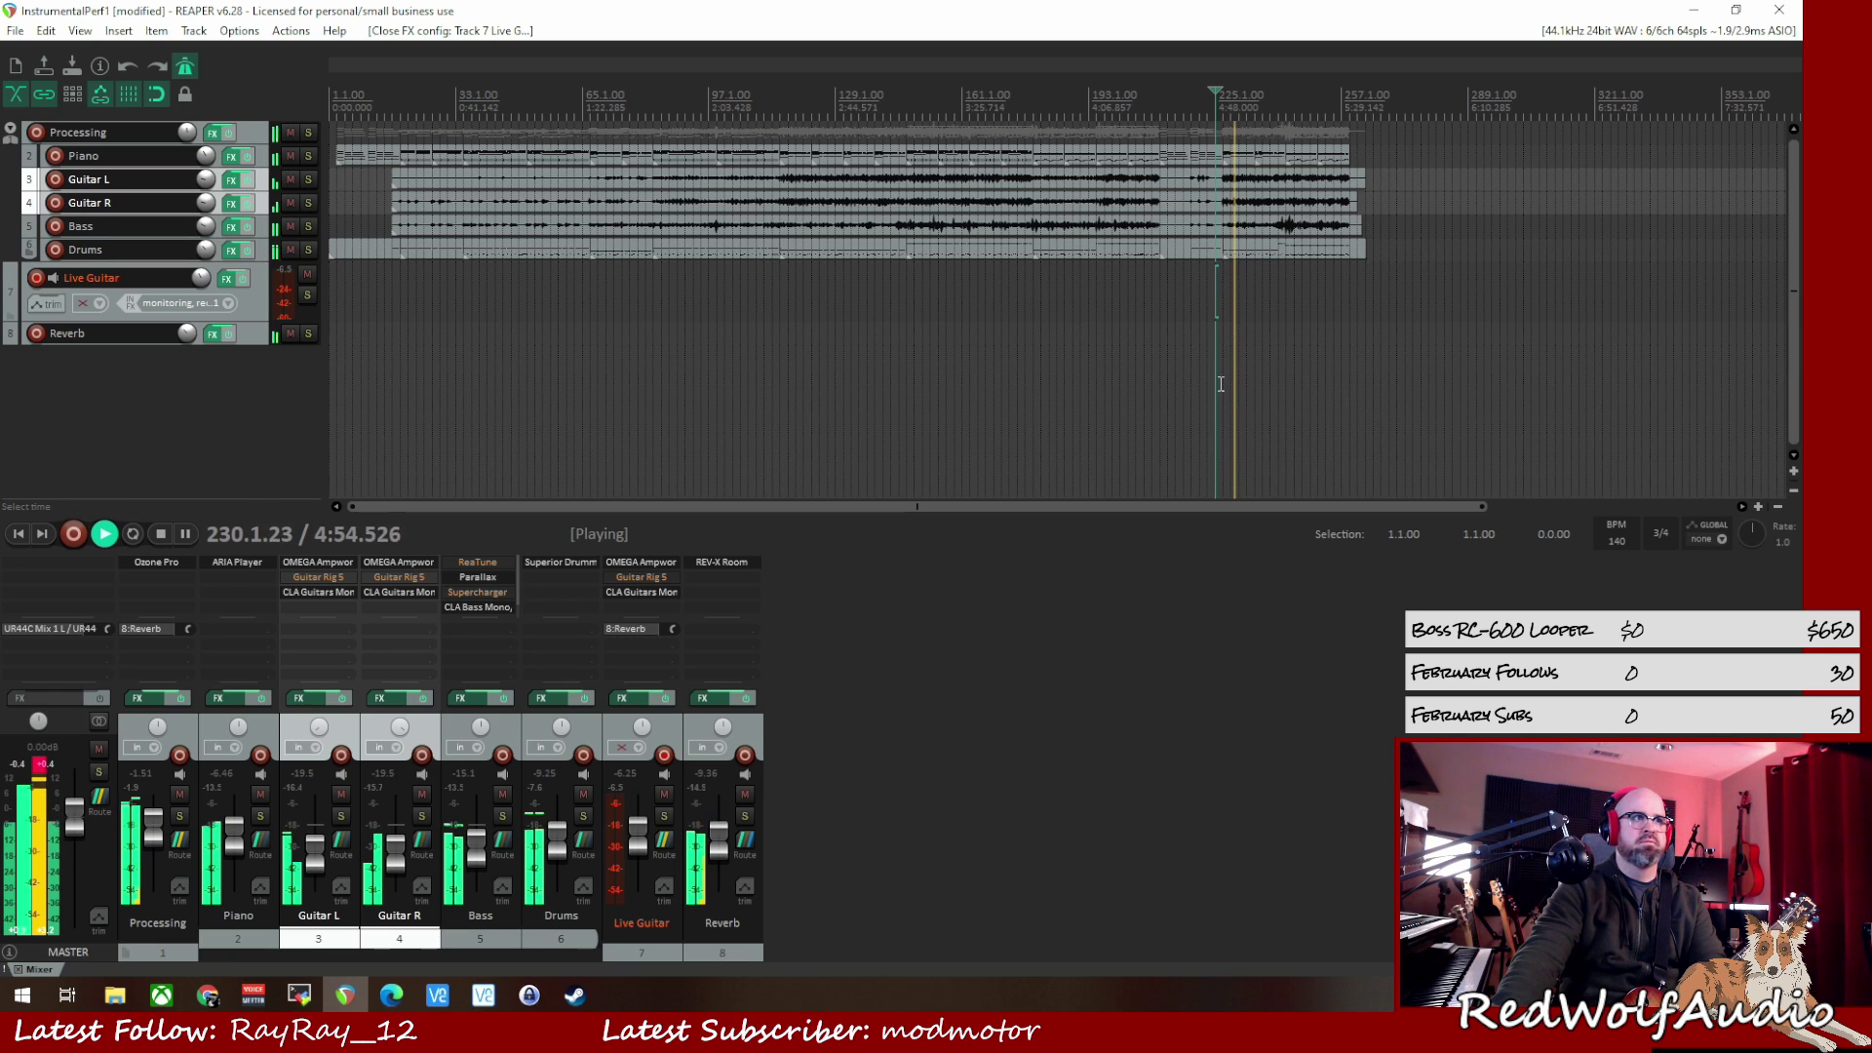
{"action": "left_click", "coordinate": [1276, 116]}
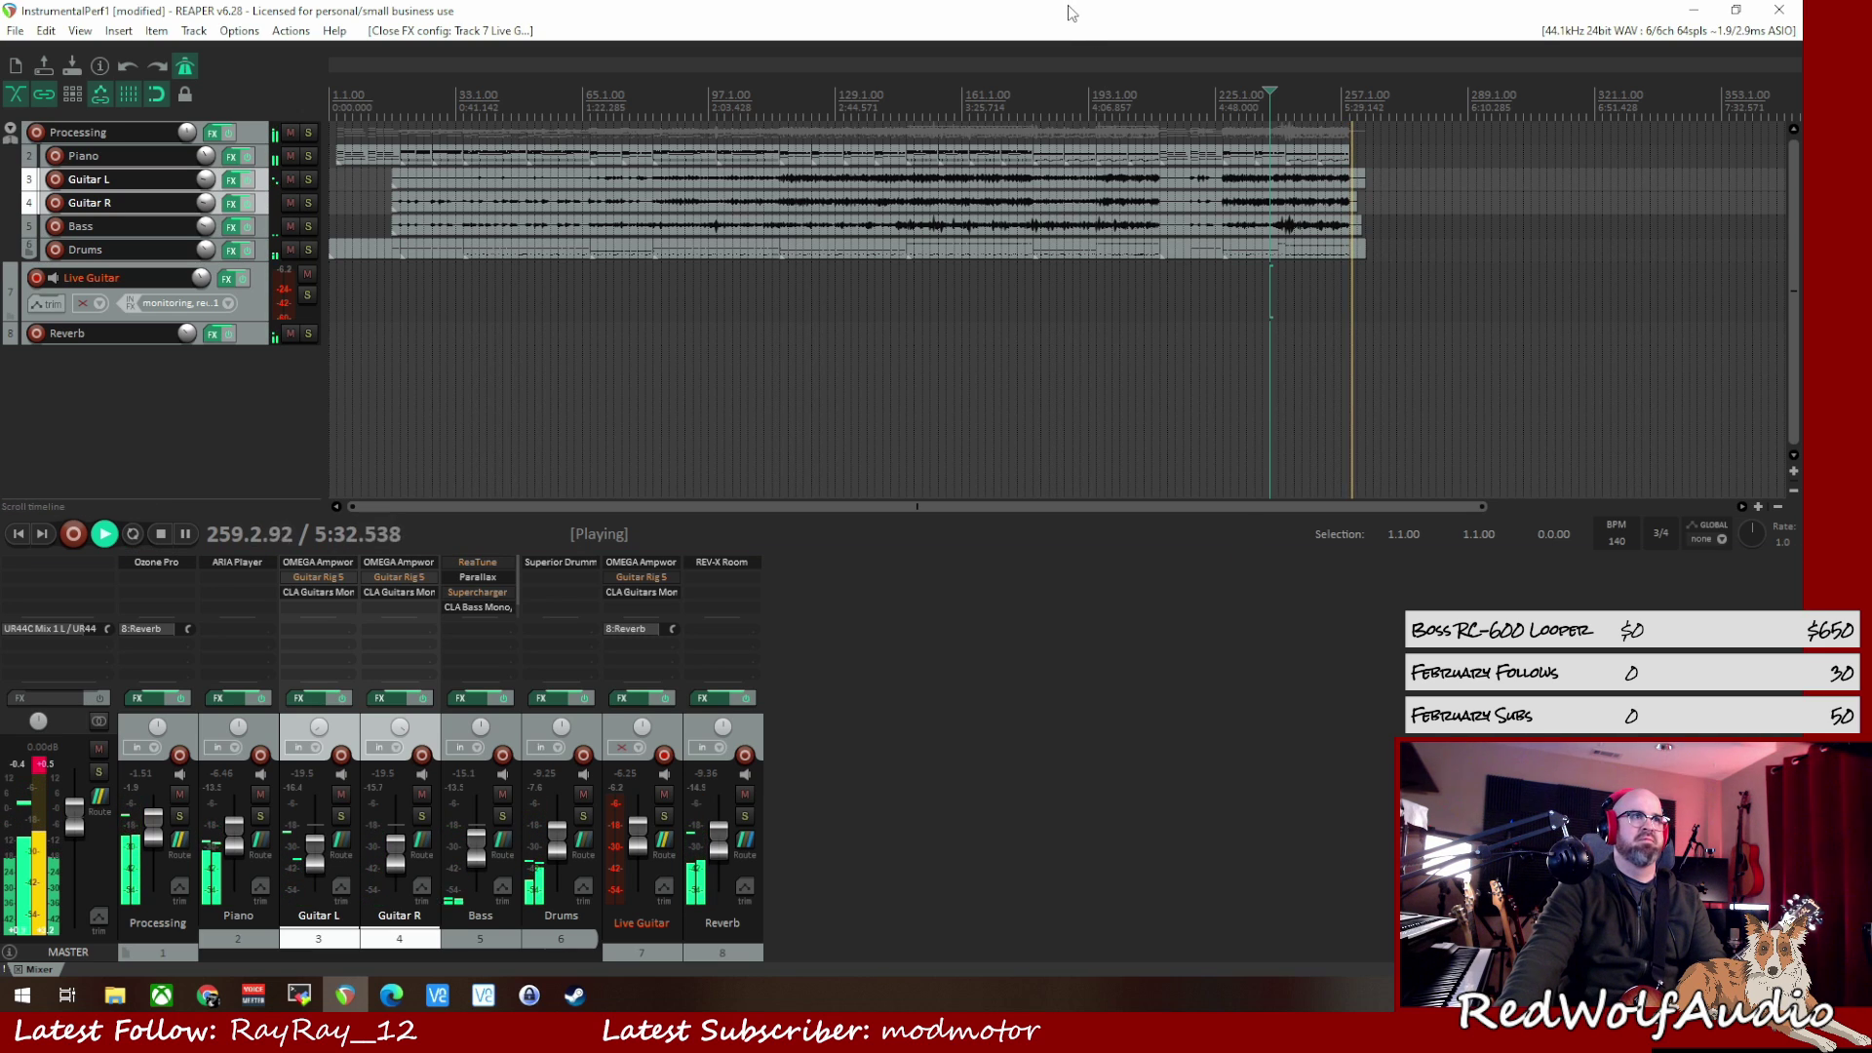
Save the project and play the song again from the very beginning.
{"action": "key", "text": "space"}
{"action": "key", "text": "ctrl+s"}
{"action": "key", "text": "Home"}
{"action": "key", "text": "space"}
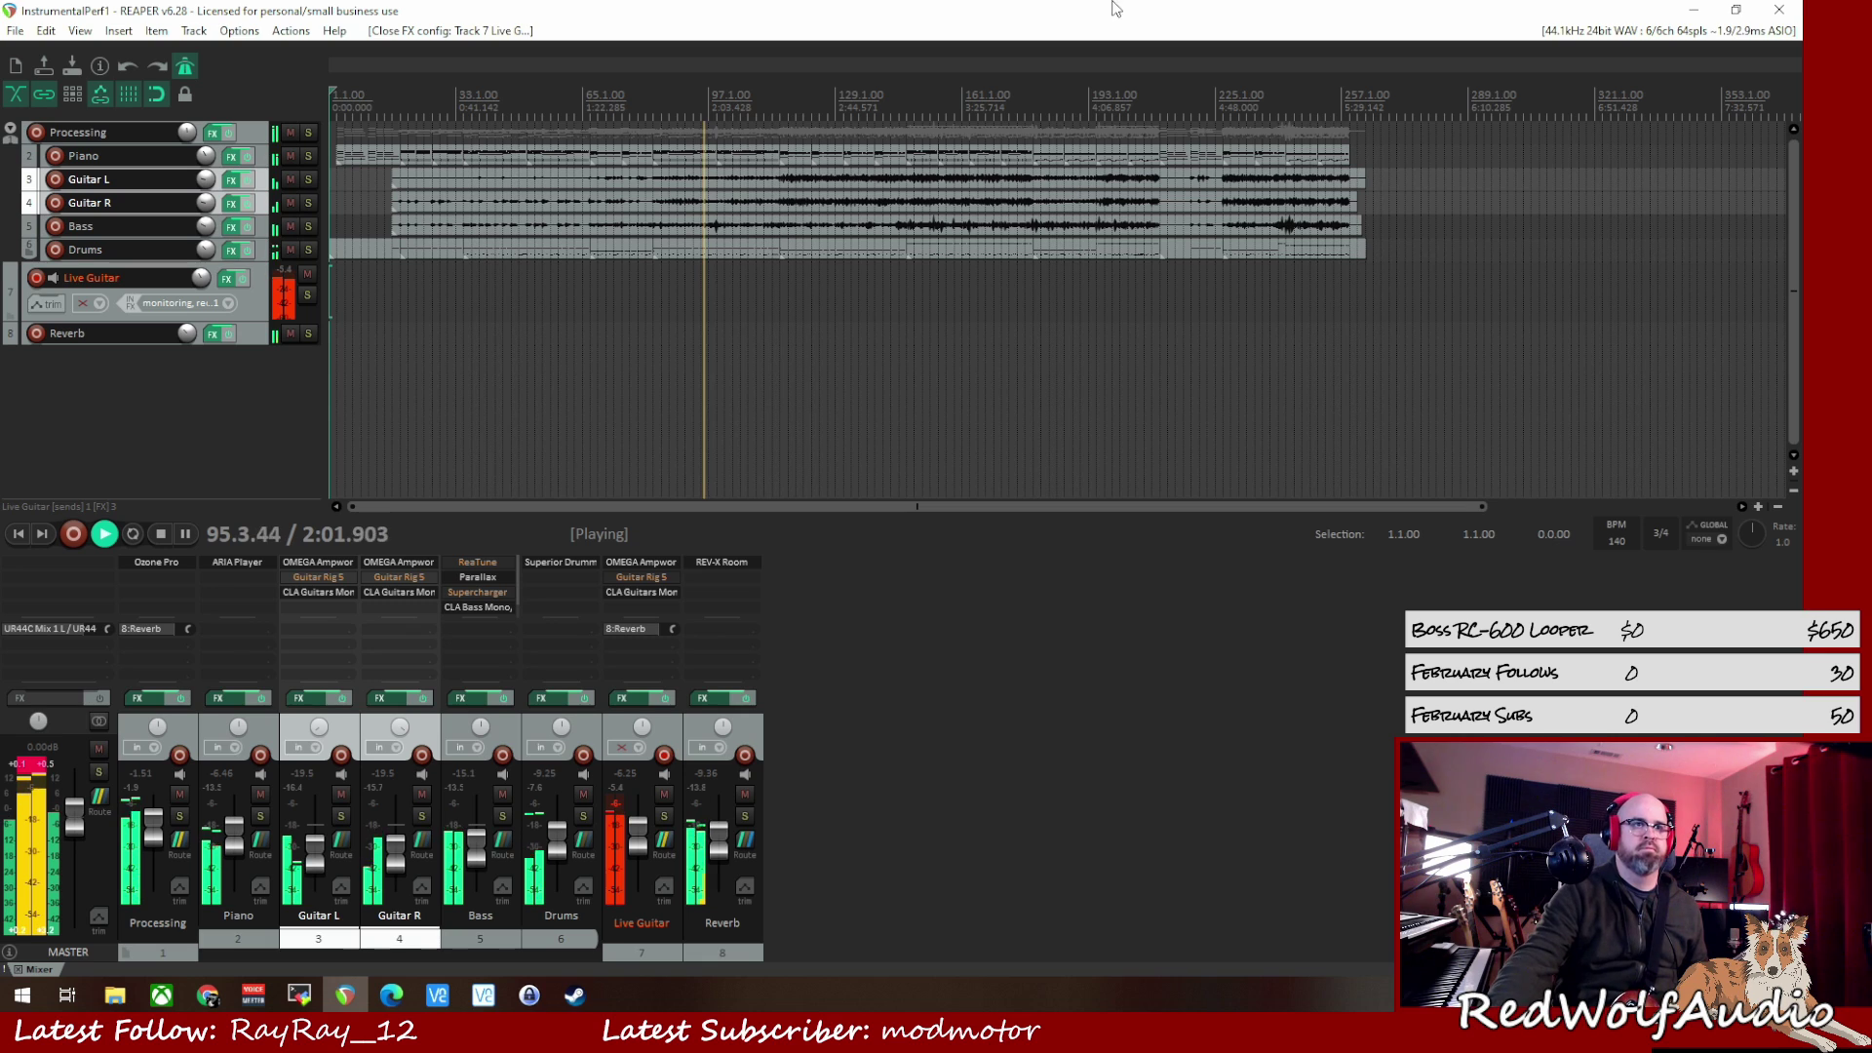
In the Live Guitar's CLA Guitars effect, raise the treble to 2.8 and switch its mode to Roof.
{"action": "left_click", "coordinate": [642, 592]}
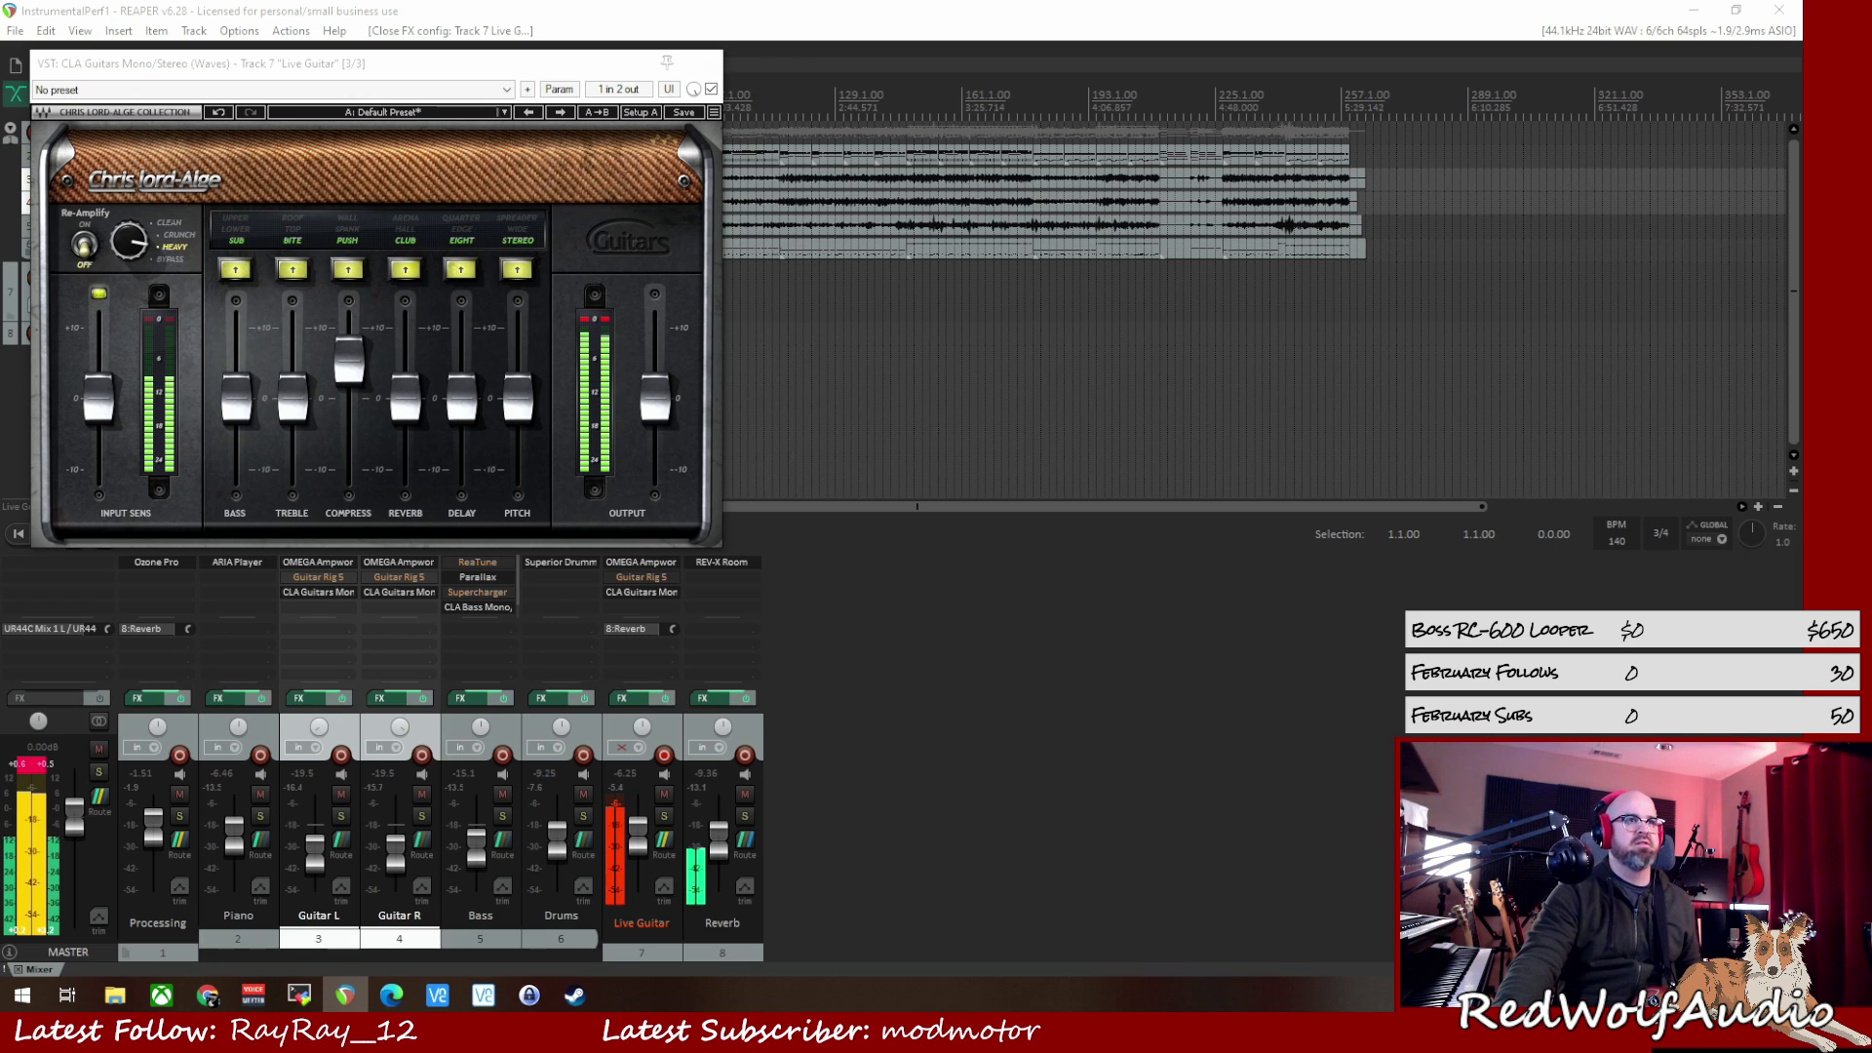
{"action": "left_click_drag", "start_coordinate": [301, 415], "coordinate": [294, 400]}
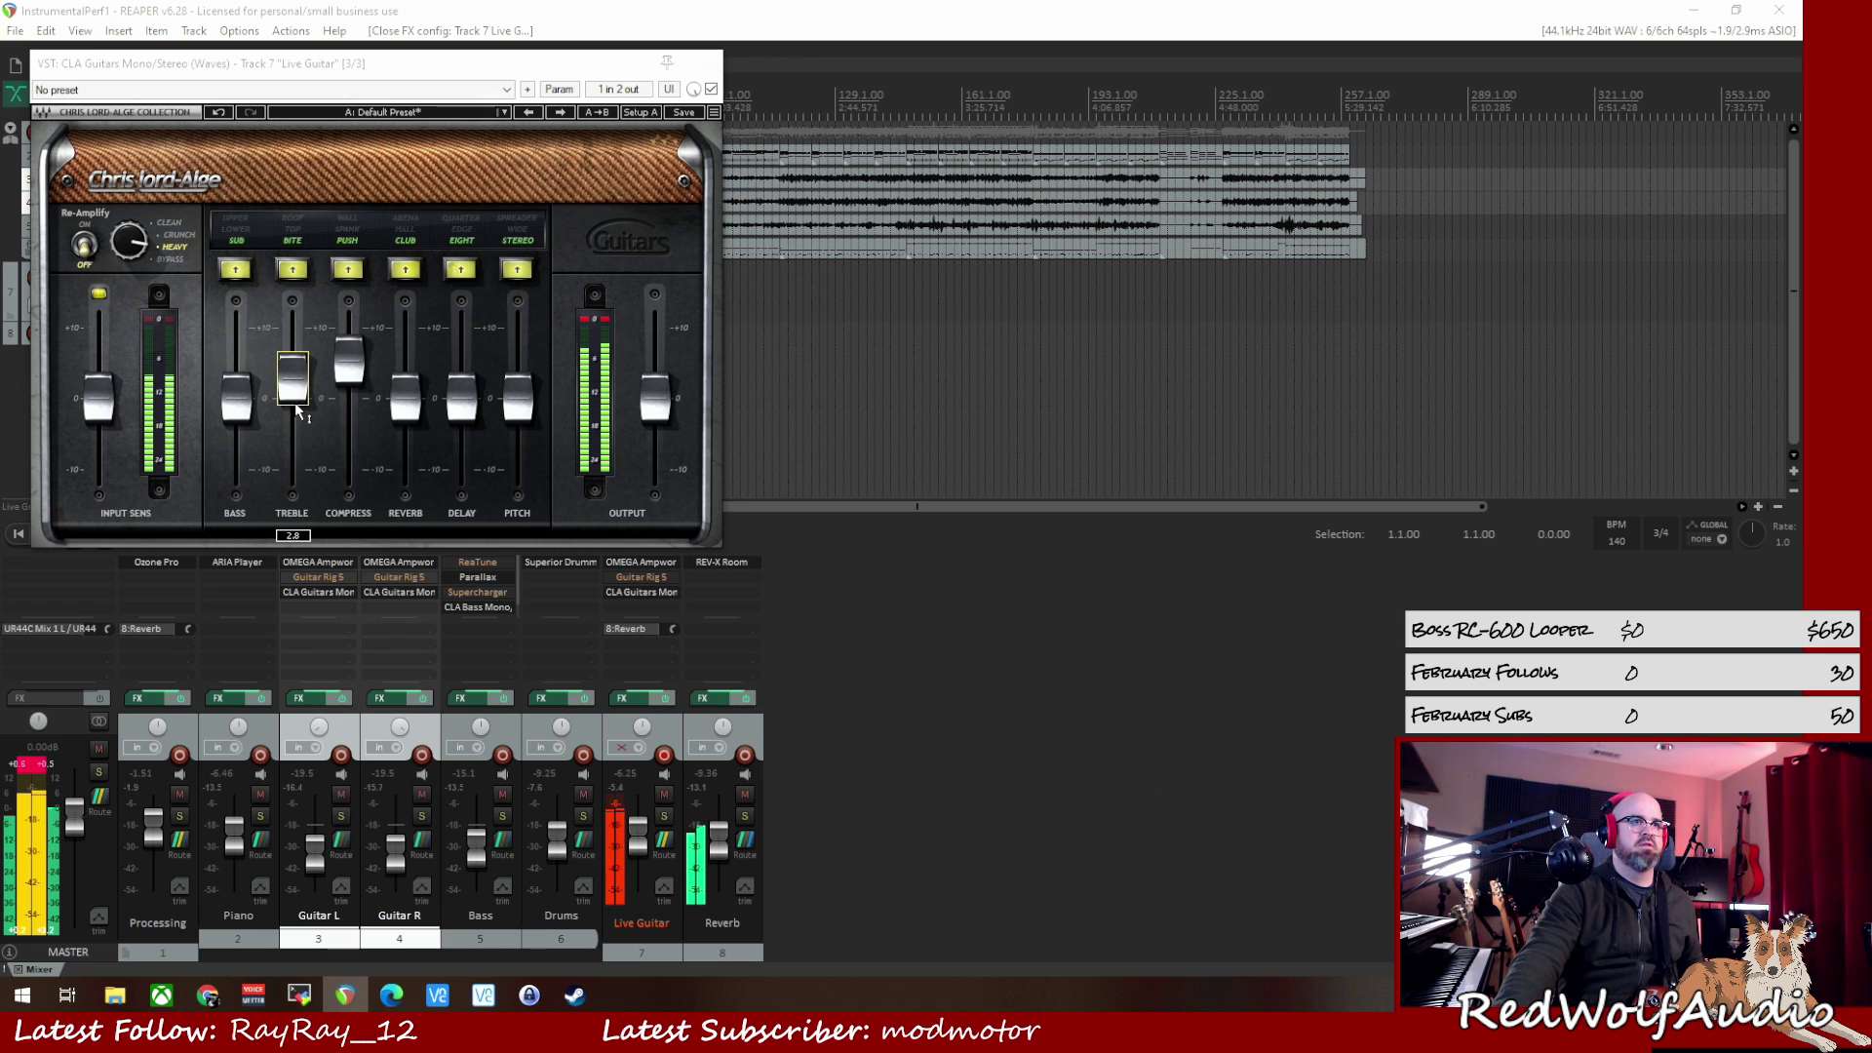
{"action": "left_click", "coordinate": [300, 276]}
{"action": "left_click", "coordinate": [300, 276]}
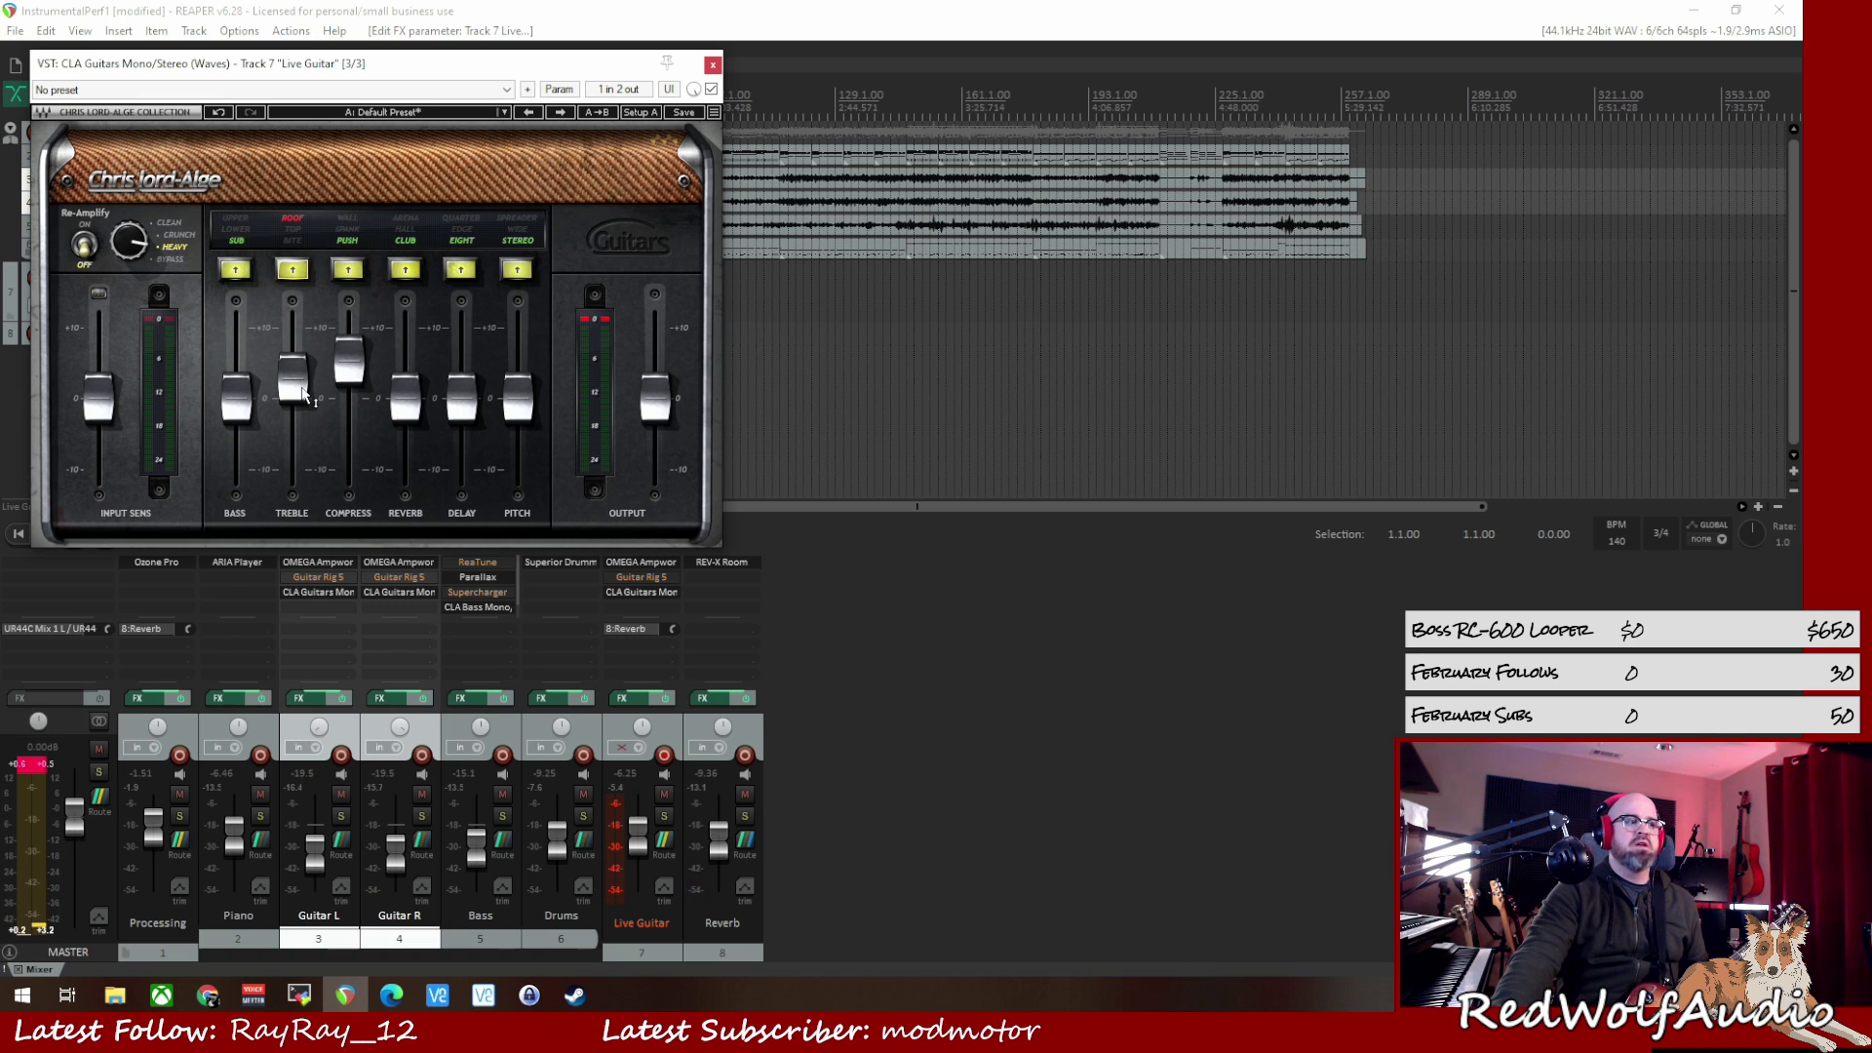
{"action": "mouse_move", "coordinate": [311, 392]}
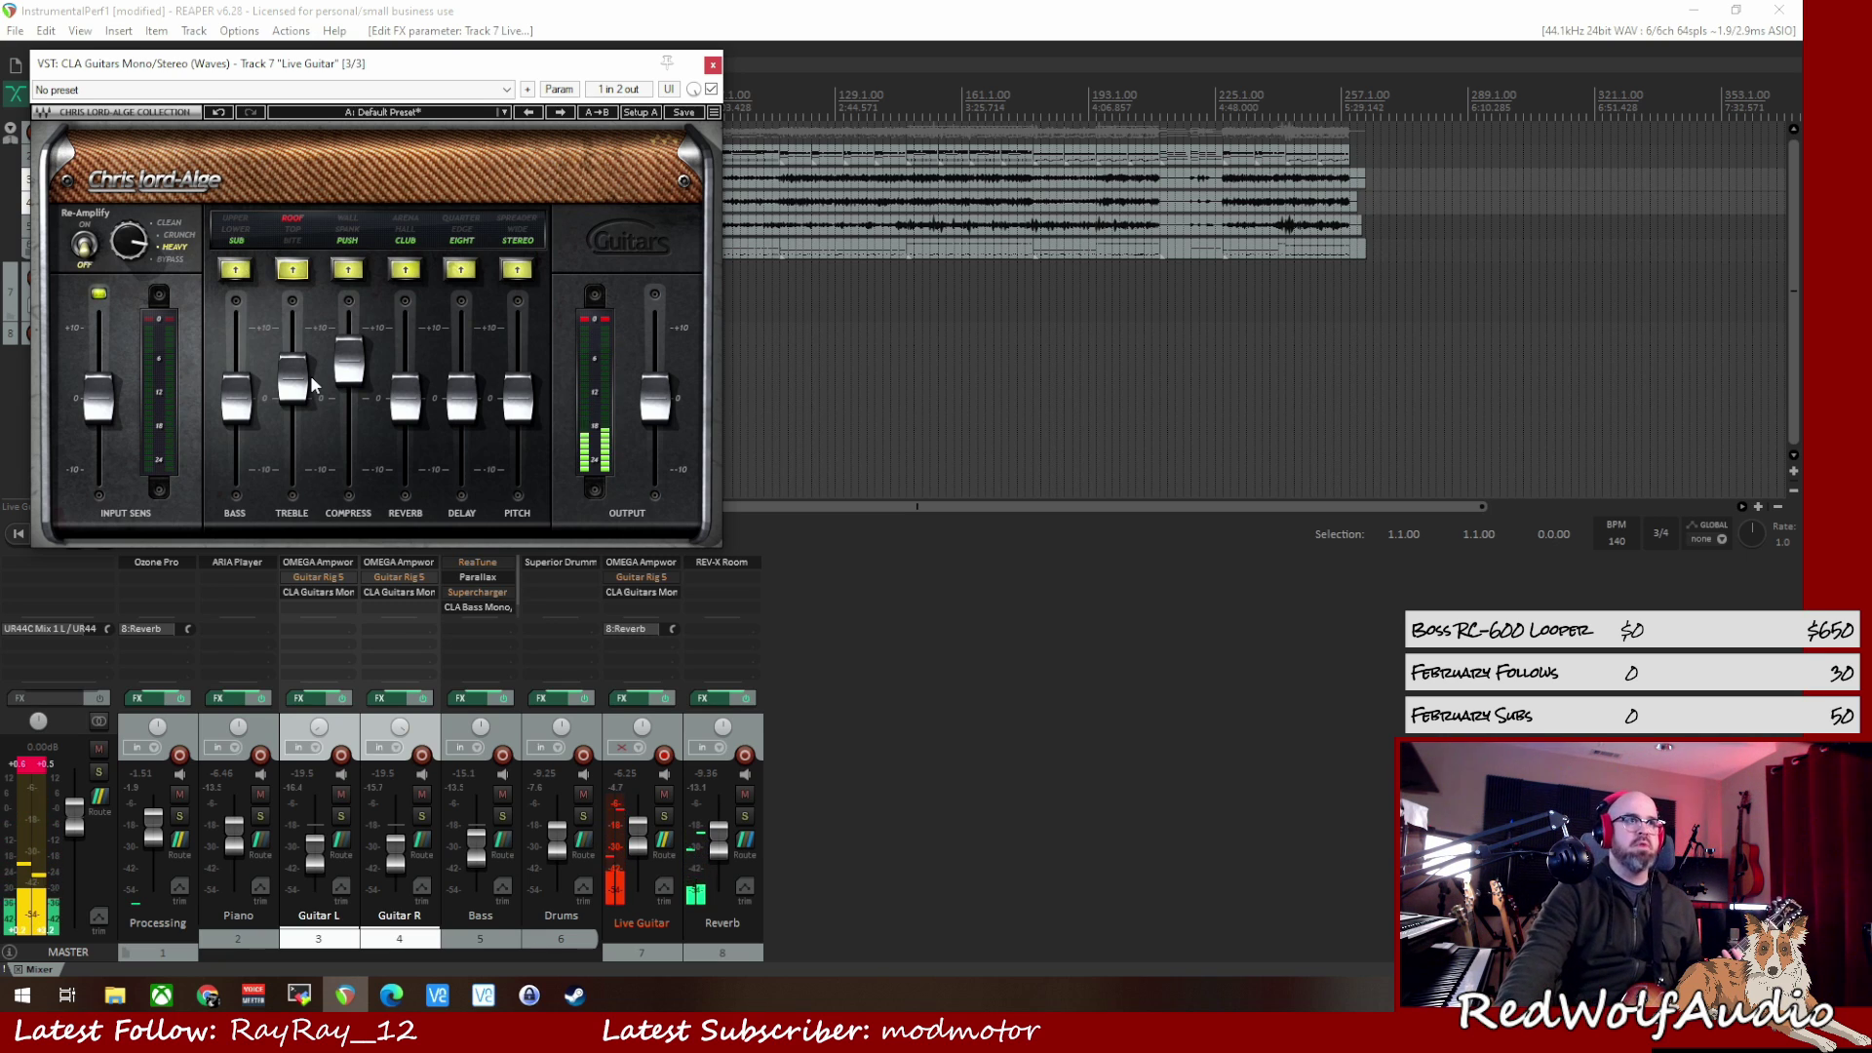
{"action": "mouse_move", "coordinate": [241, 408]}
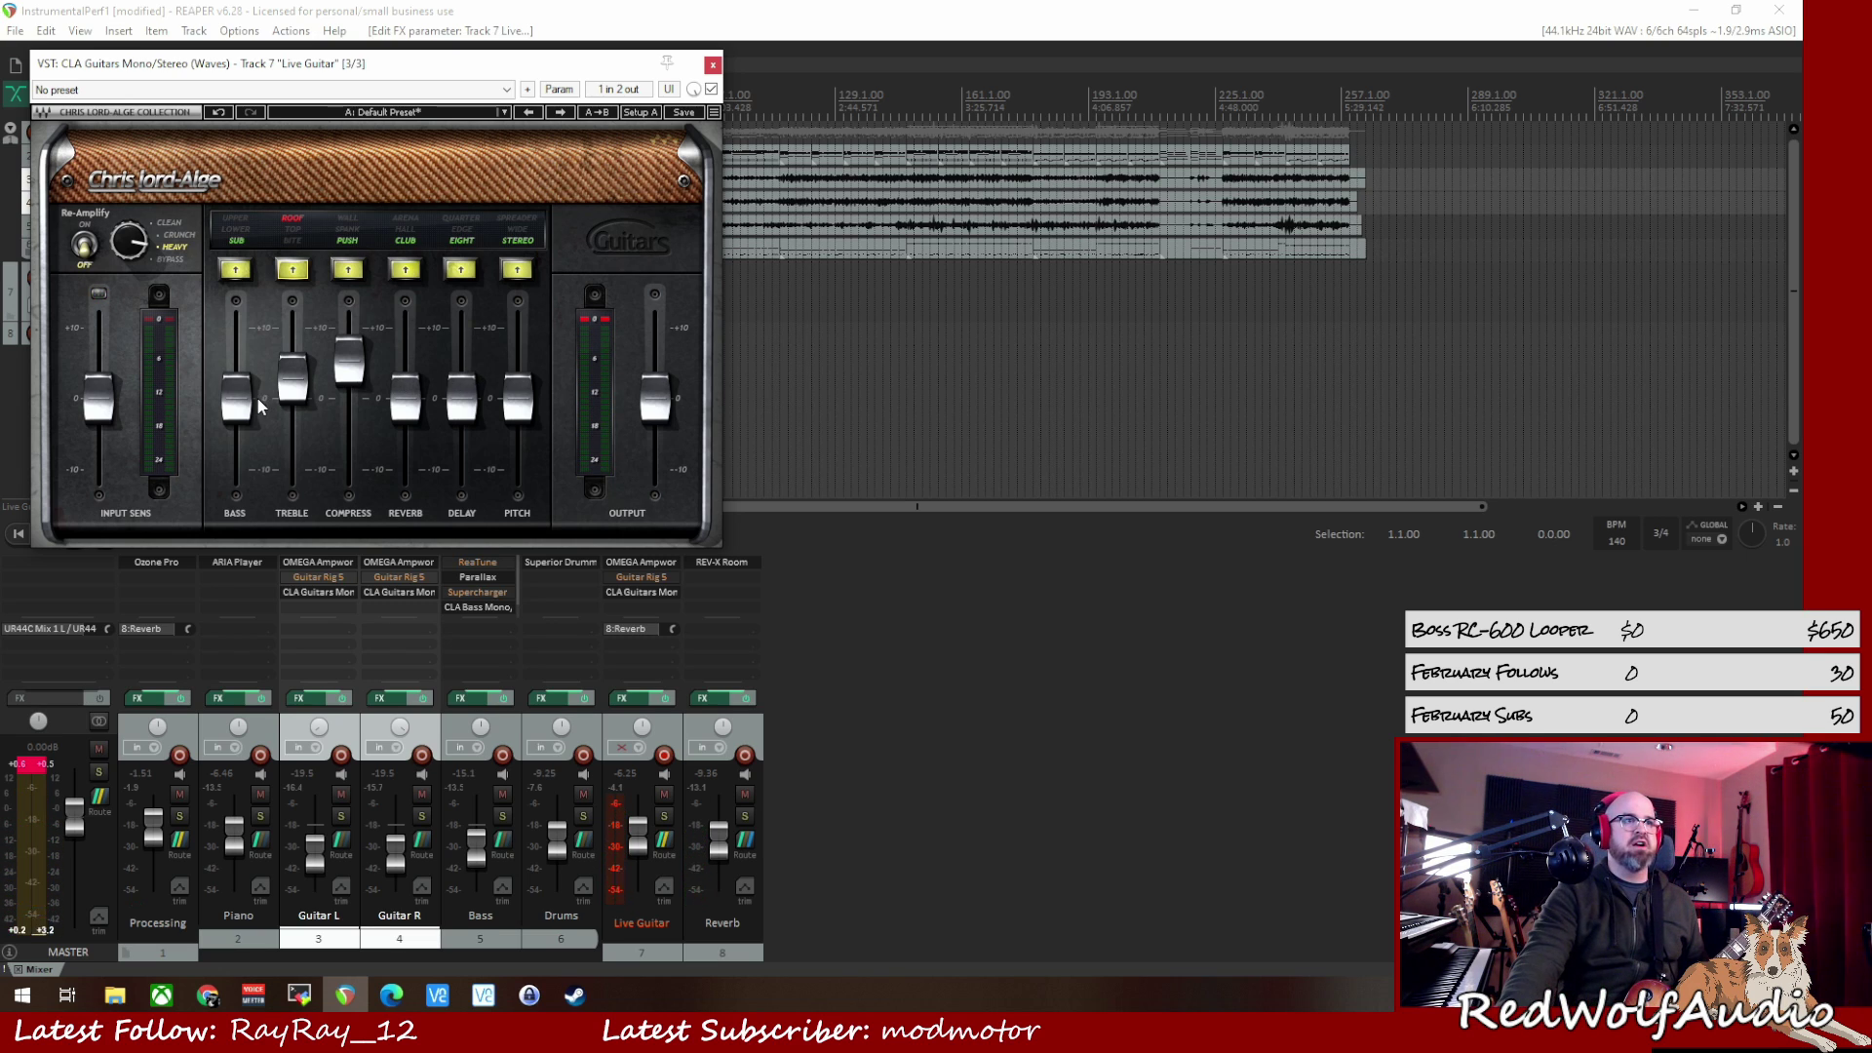
Try a strong bass cut in the Live Guitar's CLA Guitars effect and reset the bass level to 0.
{"action": "left_click_drag", "start_coordinate": [236, 400], "coordinate": [236, 456]}
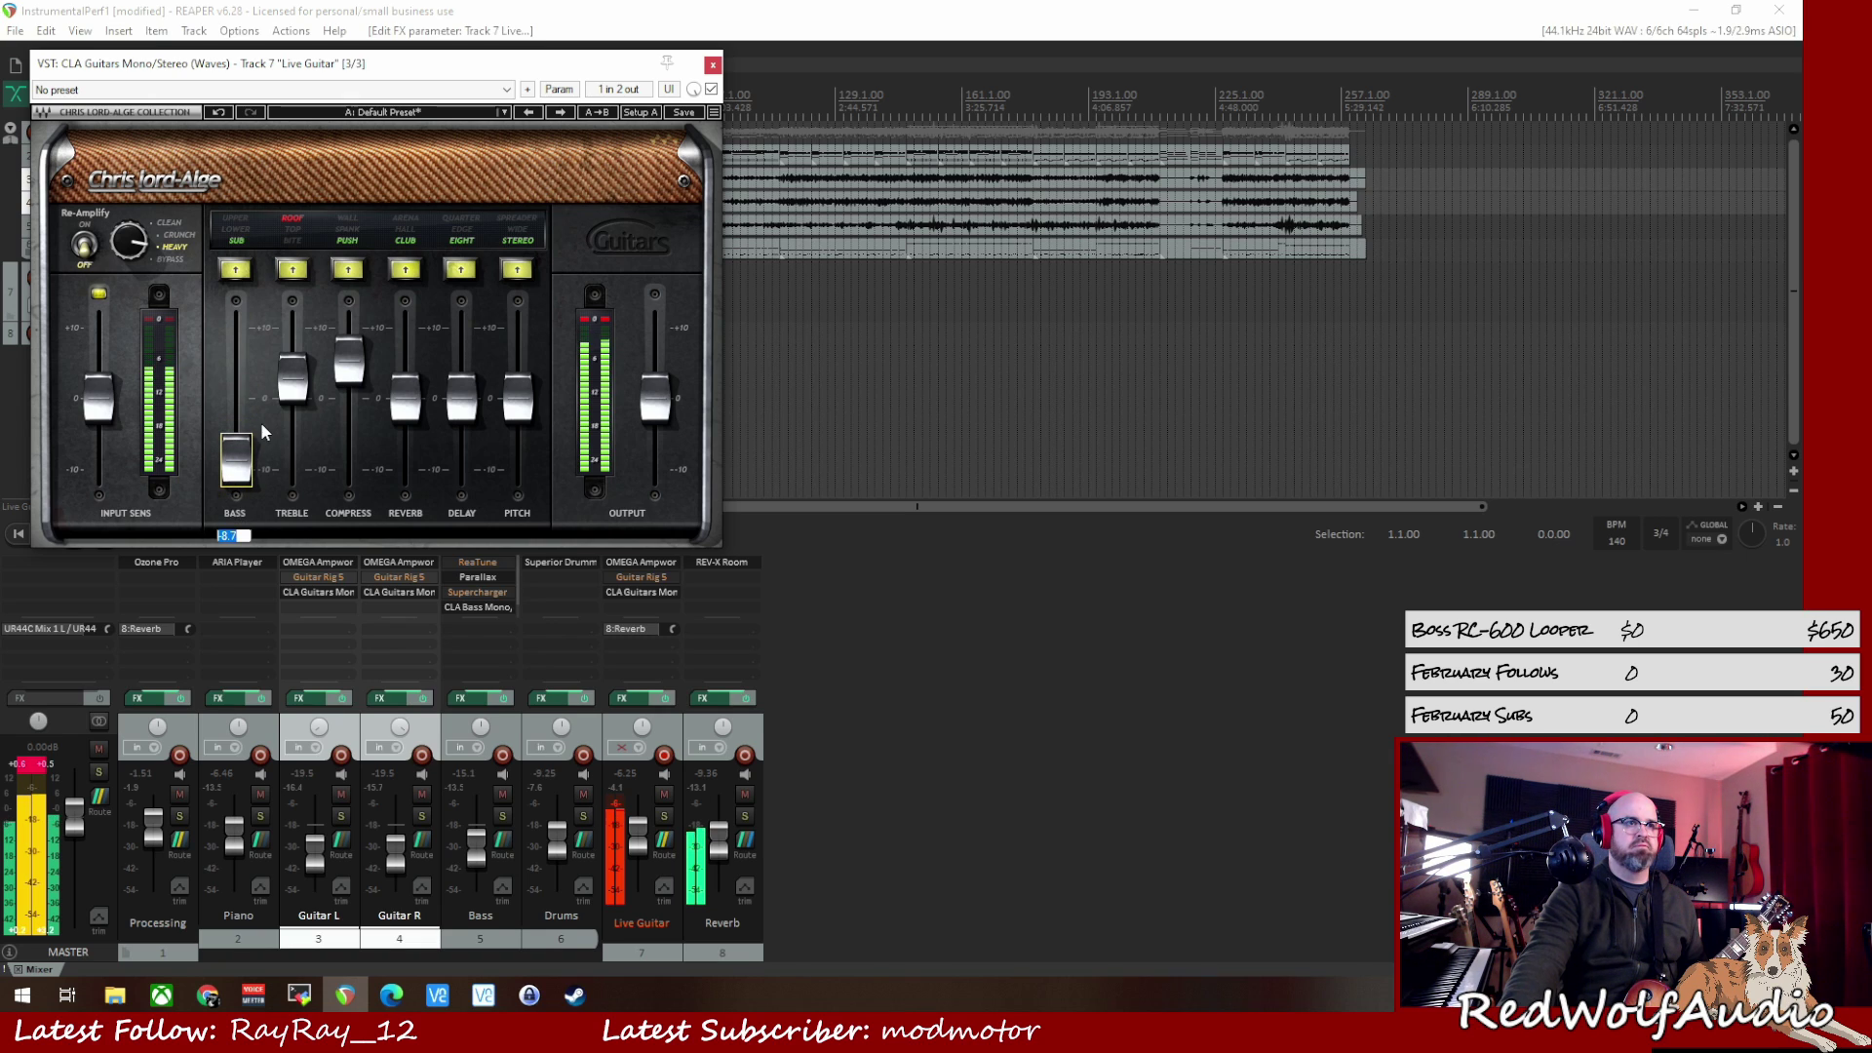
{"action": "type", "text": "0"}
{"action": "key", "text": "Return"}
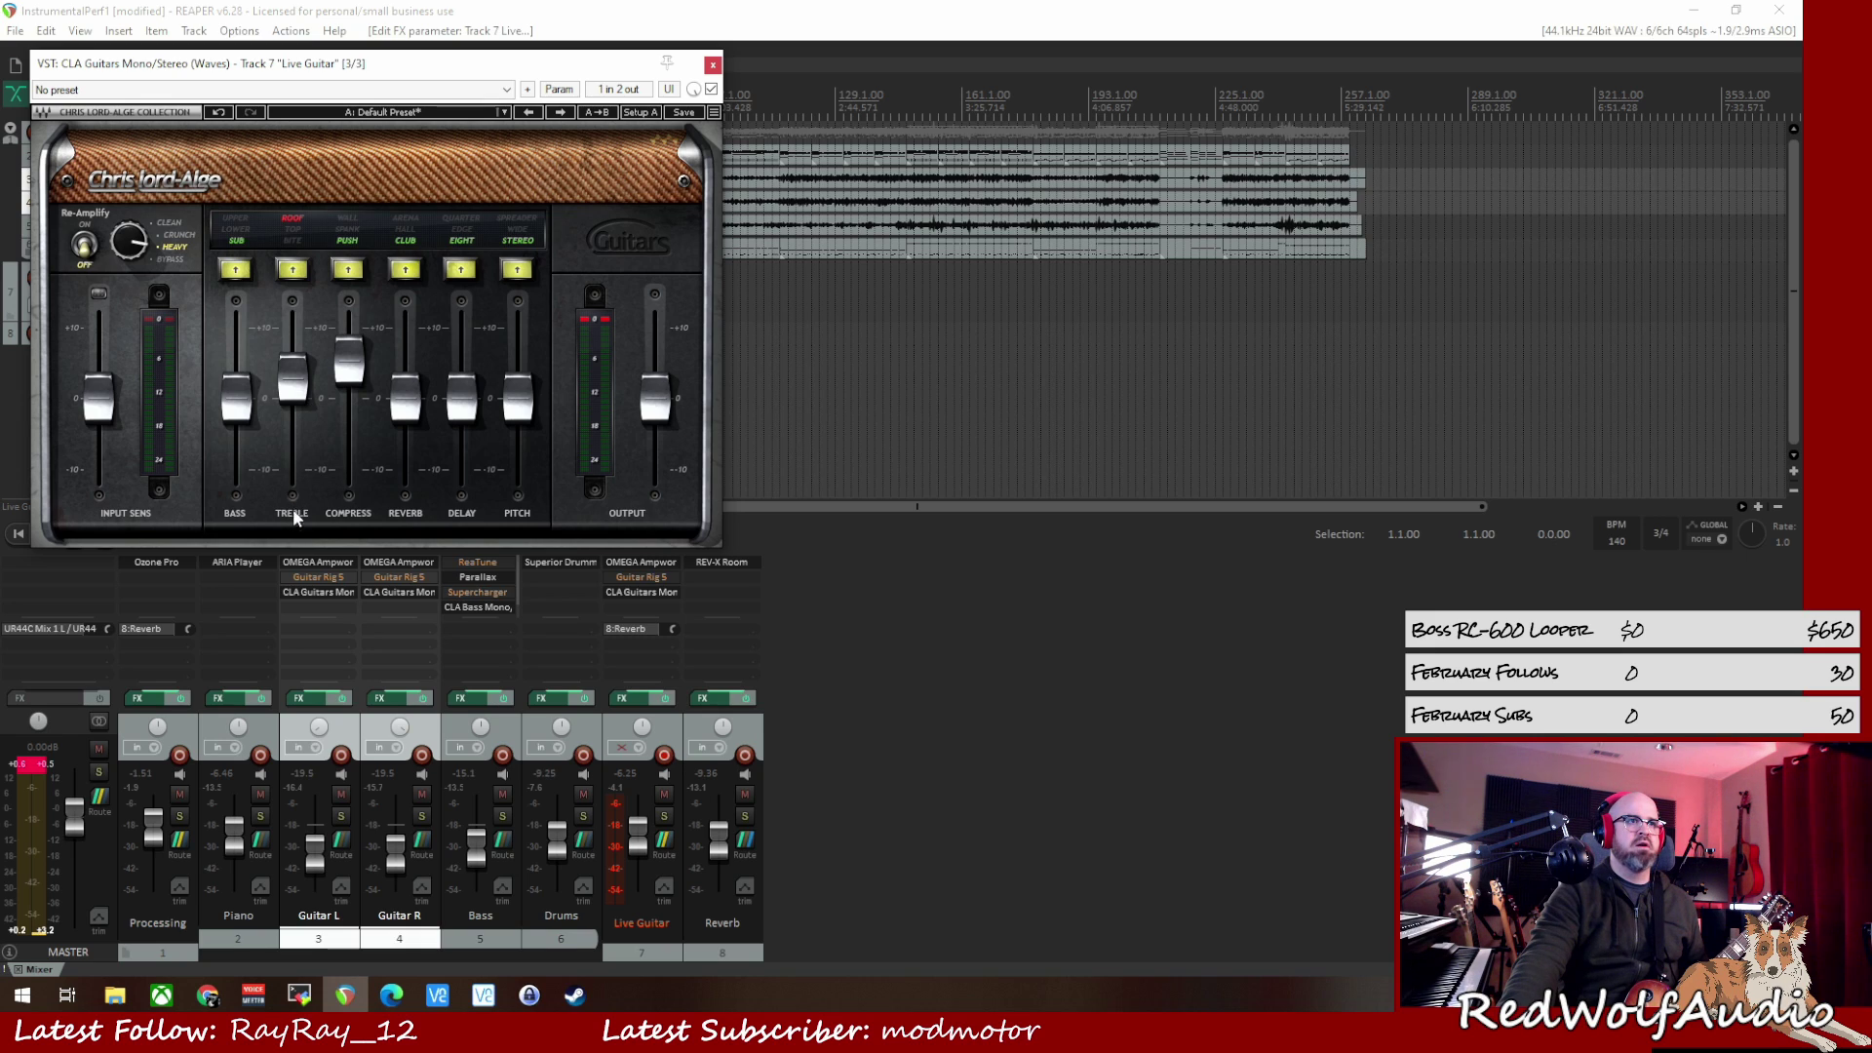
Raise the reverb level in the Live Guitar's CLA Guitars effect almost to the +10 mark and close the effect.
{"action": "mouse_move", "coordinate": [296, 388]}
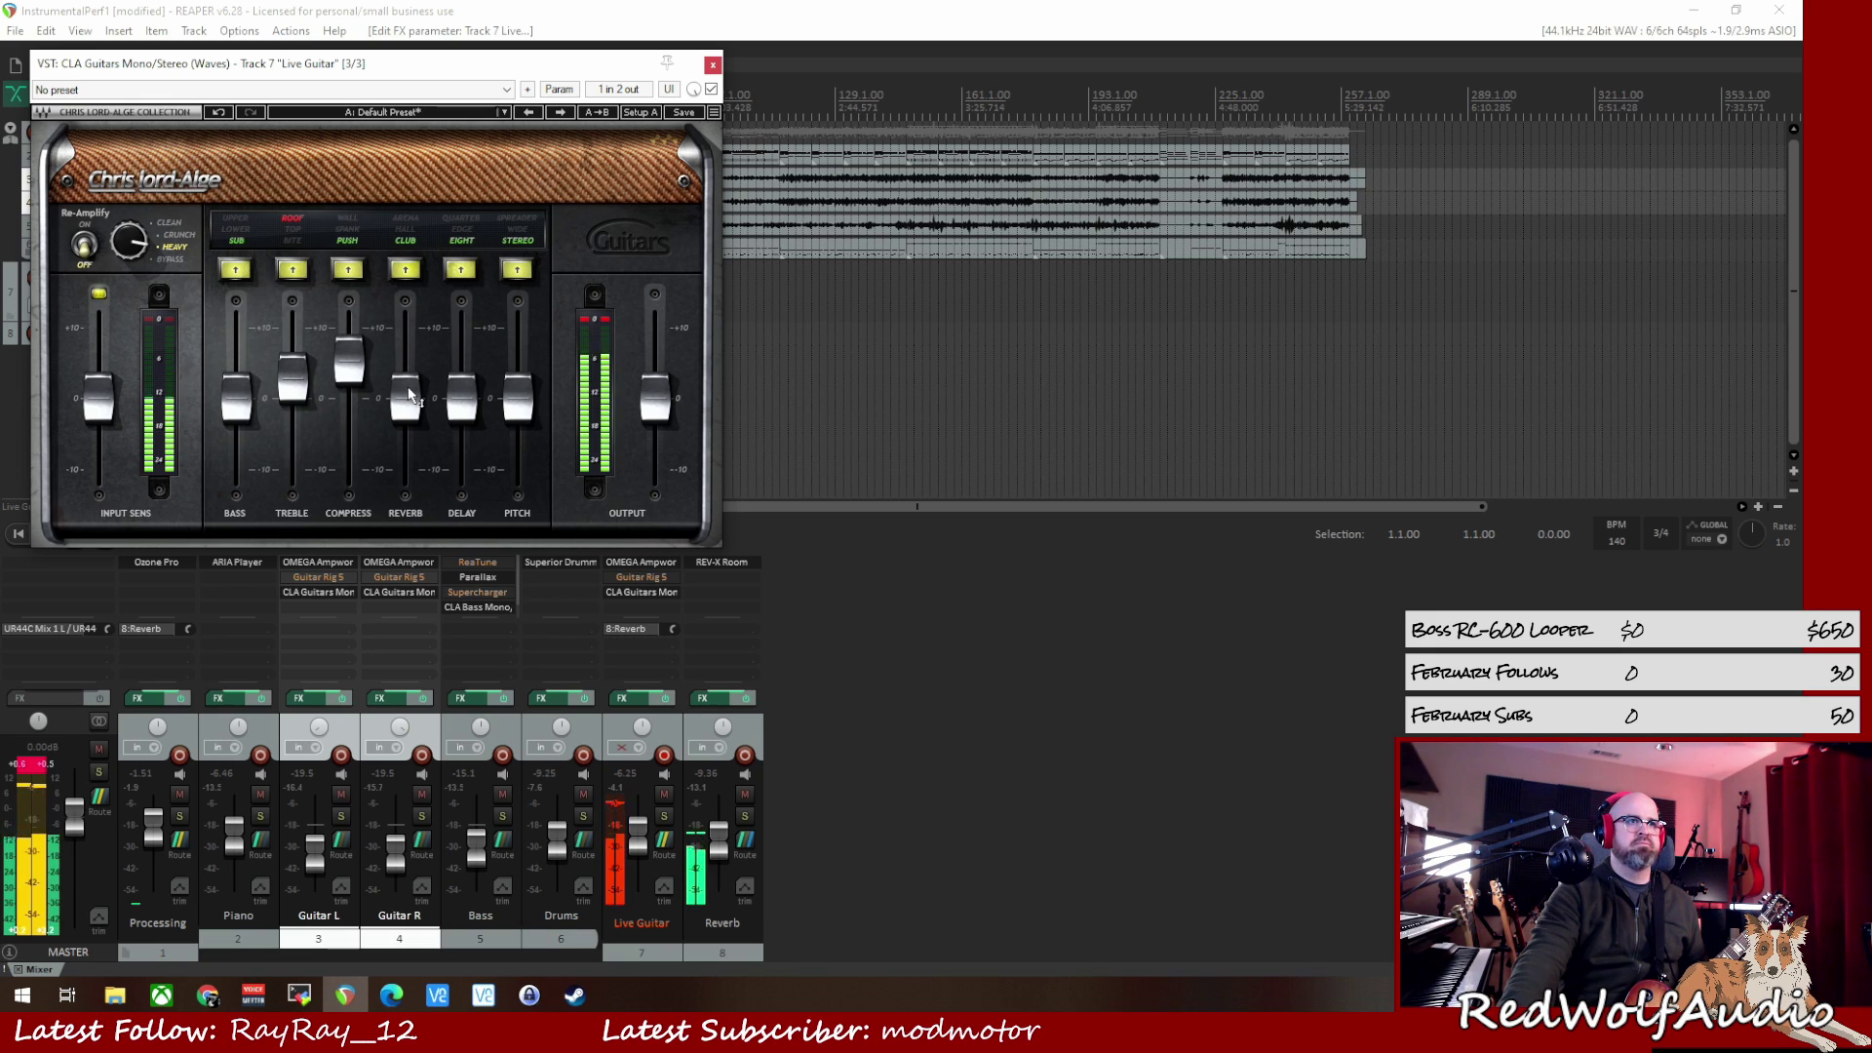
{"action": "left_click_drag", "start_coordinate": [403, 378], "coordinate": [410, 333]}
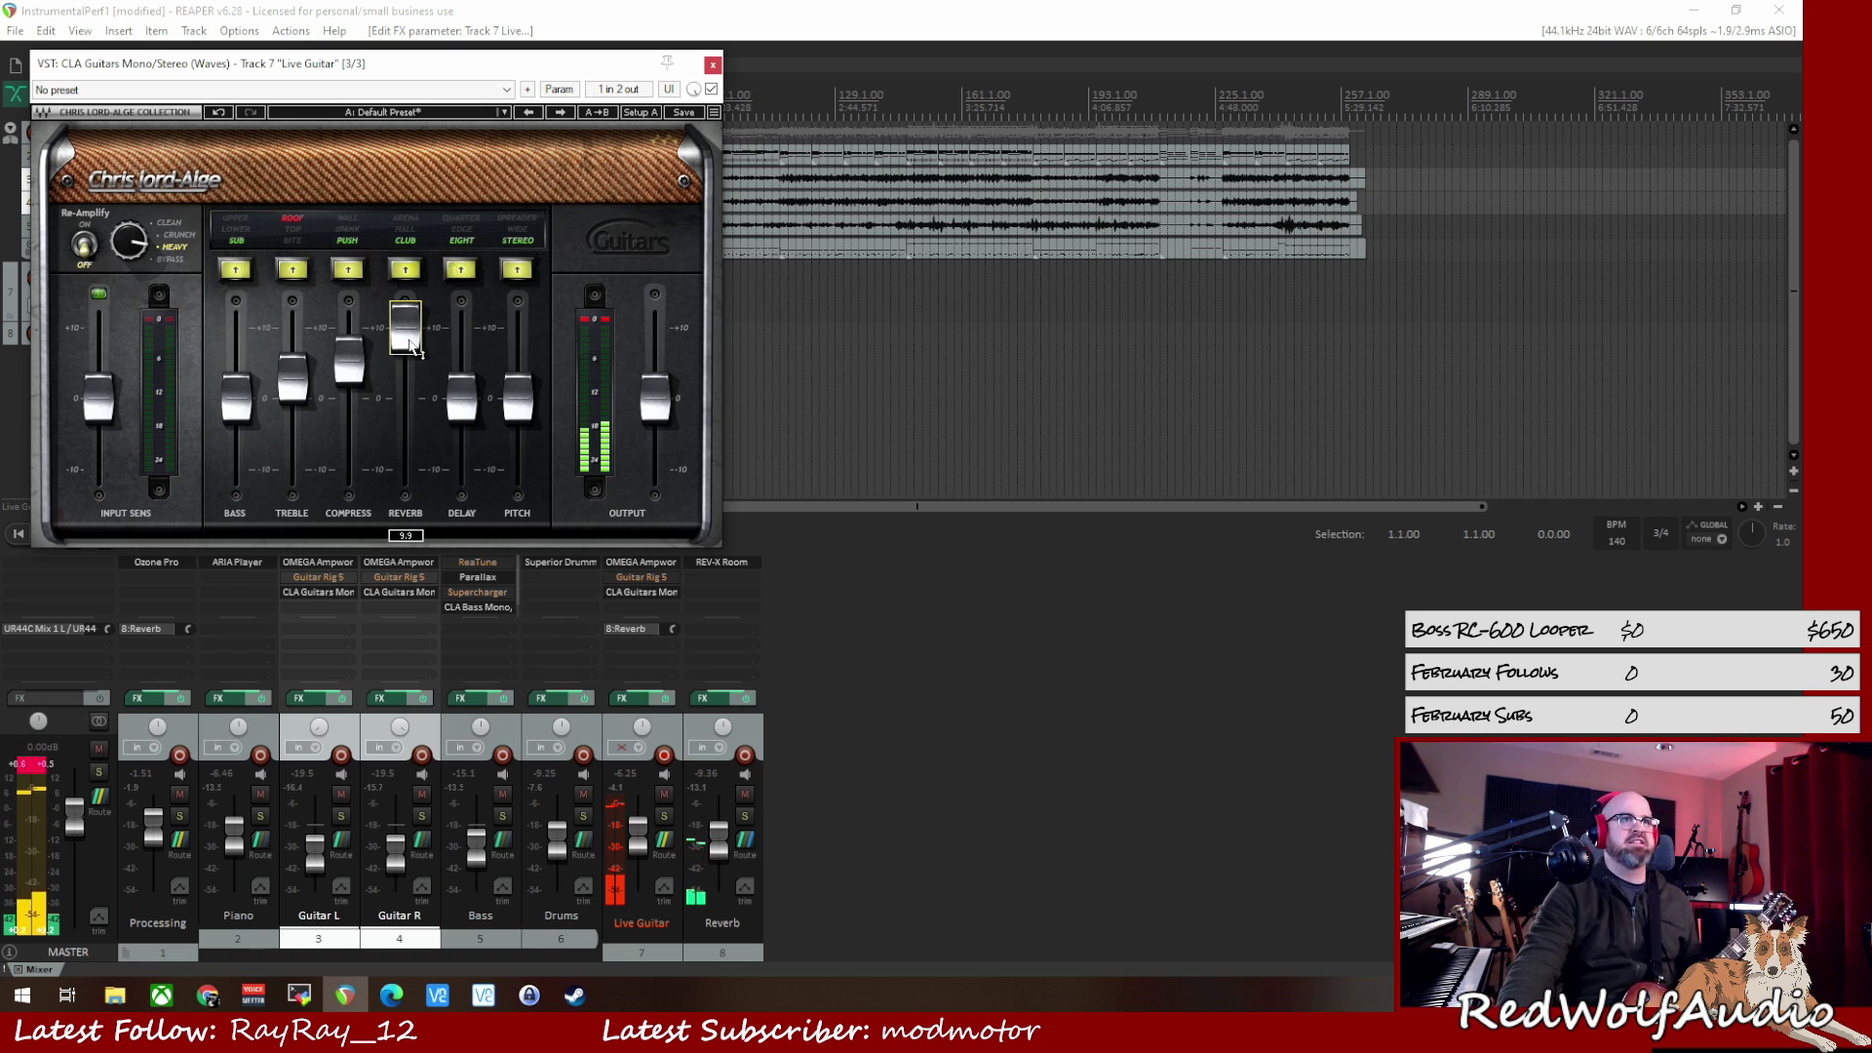
{"action": "left_click", "coordinate": [713, 66]}
Save the project with the new guitar settings and play the song through from bar 1.
{"action": "key", "text": "ctrl+s"}
{"action": "key", "text": "space"}
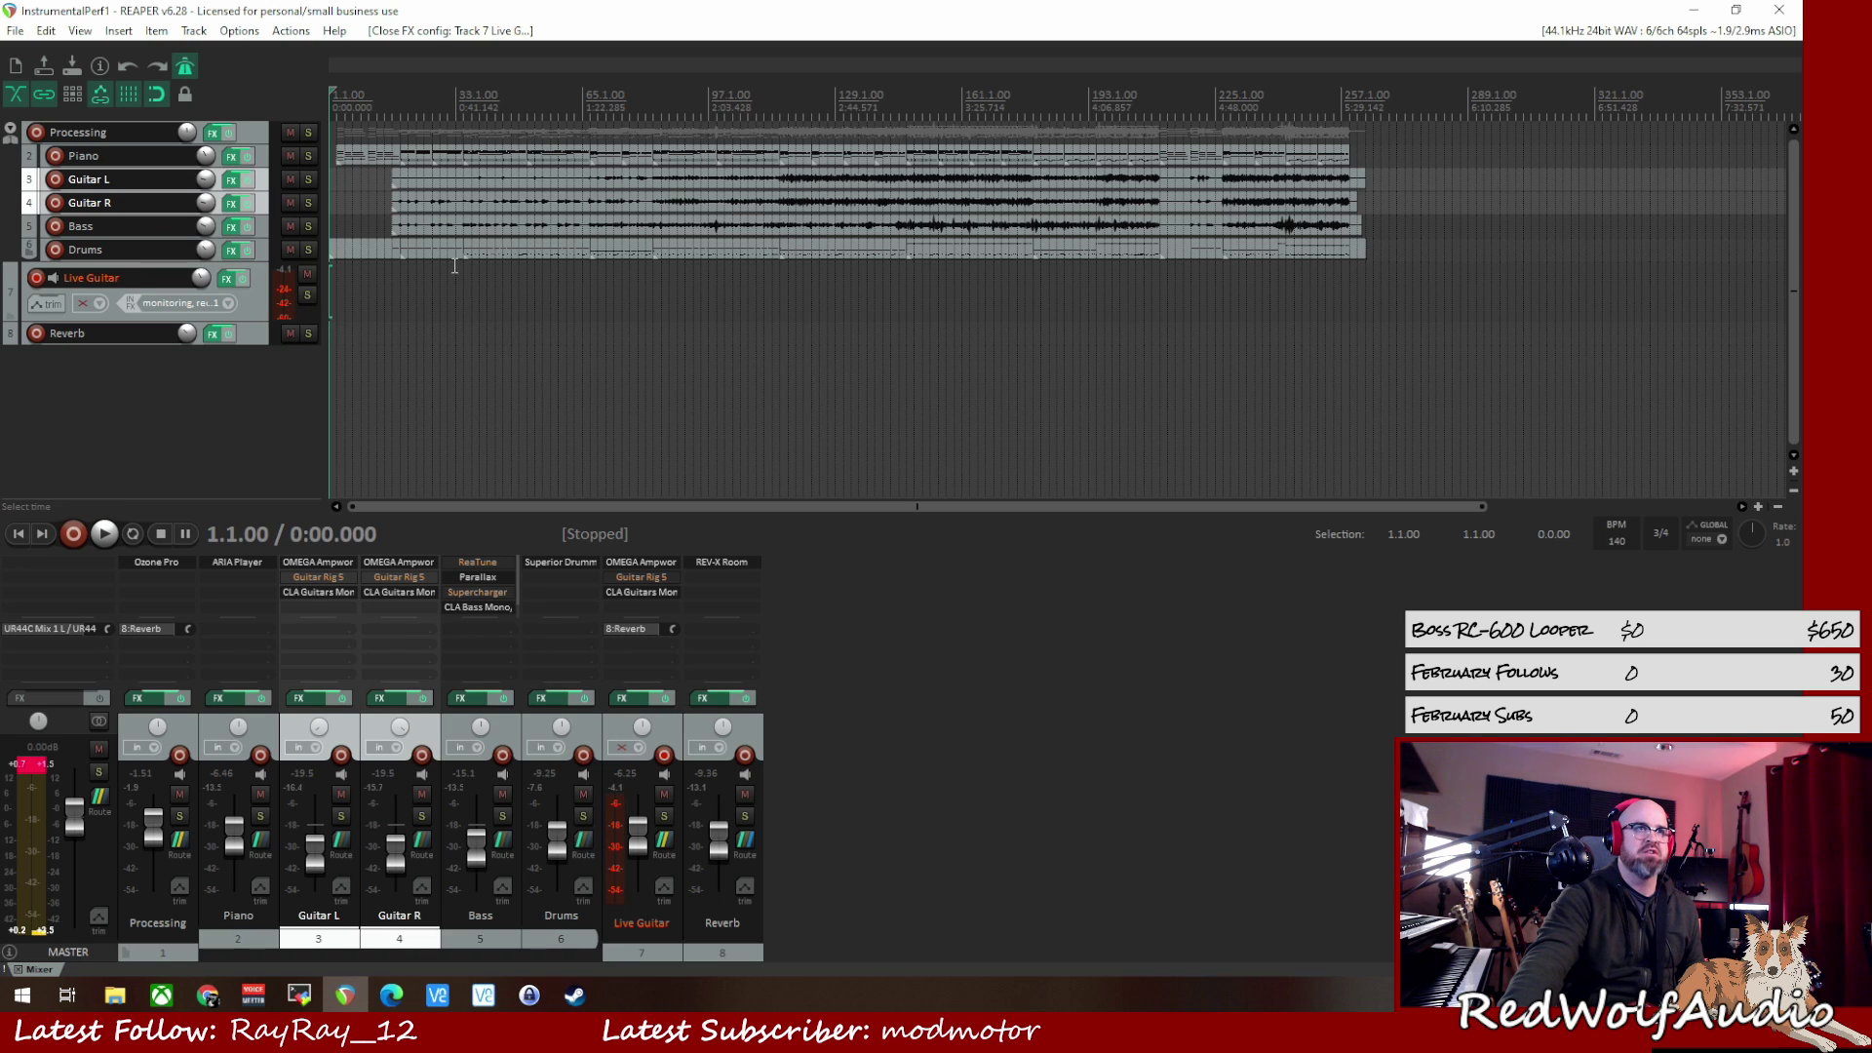
Listen to the Bass track in solo from bar 19, unsolo it and return to the project start.
{"action": "left_click", "coordinate": [308, 227]}
{"action": "left_click", "coordinate": [400, 108]}
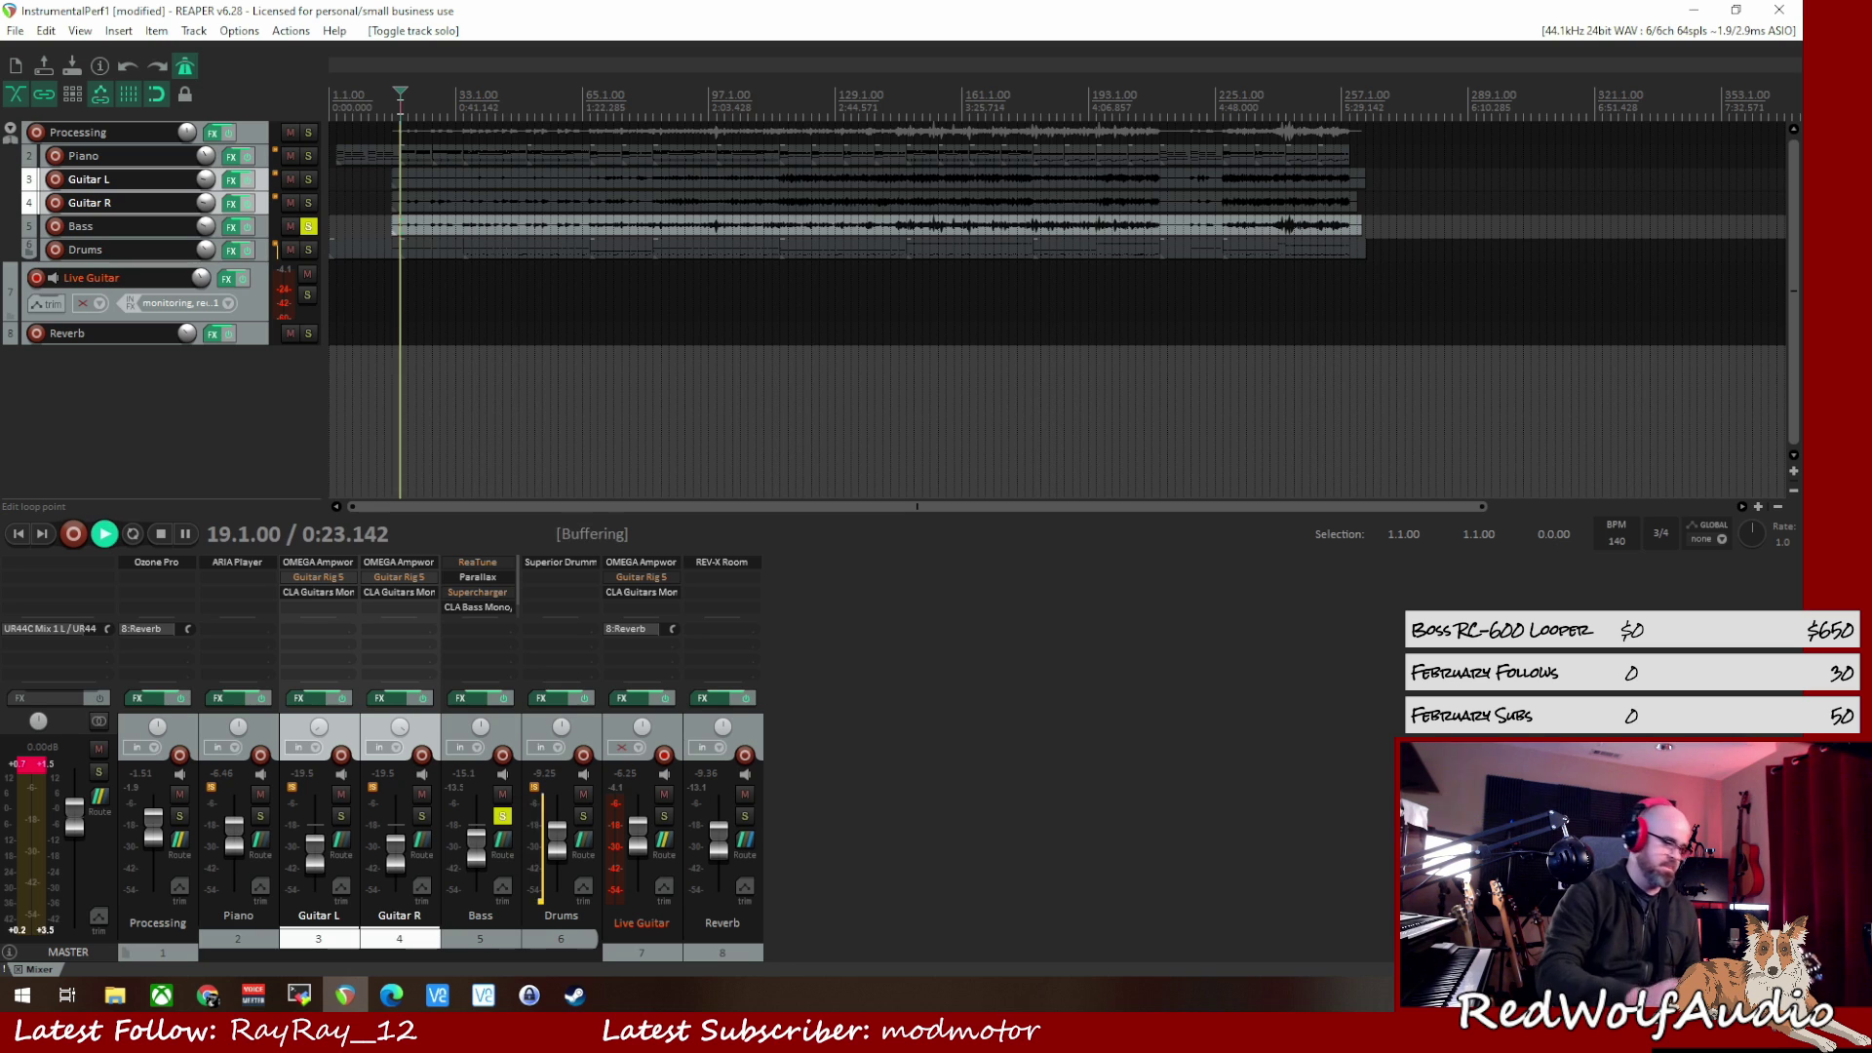
{"action": "key", "text": "space"}
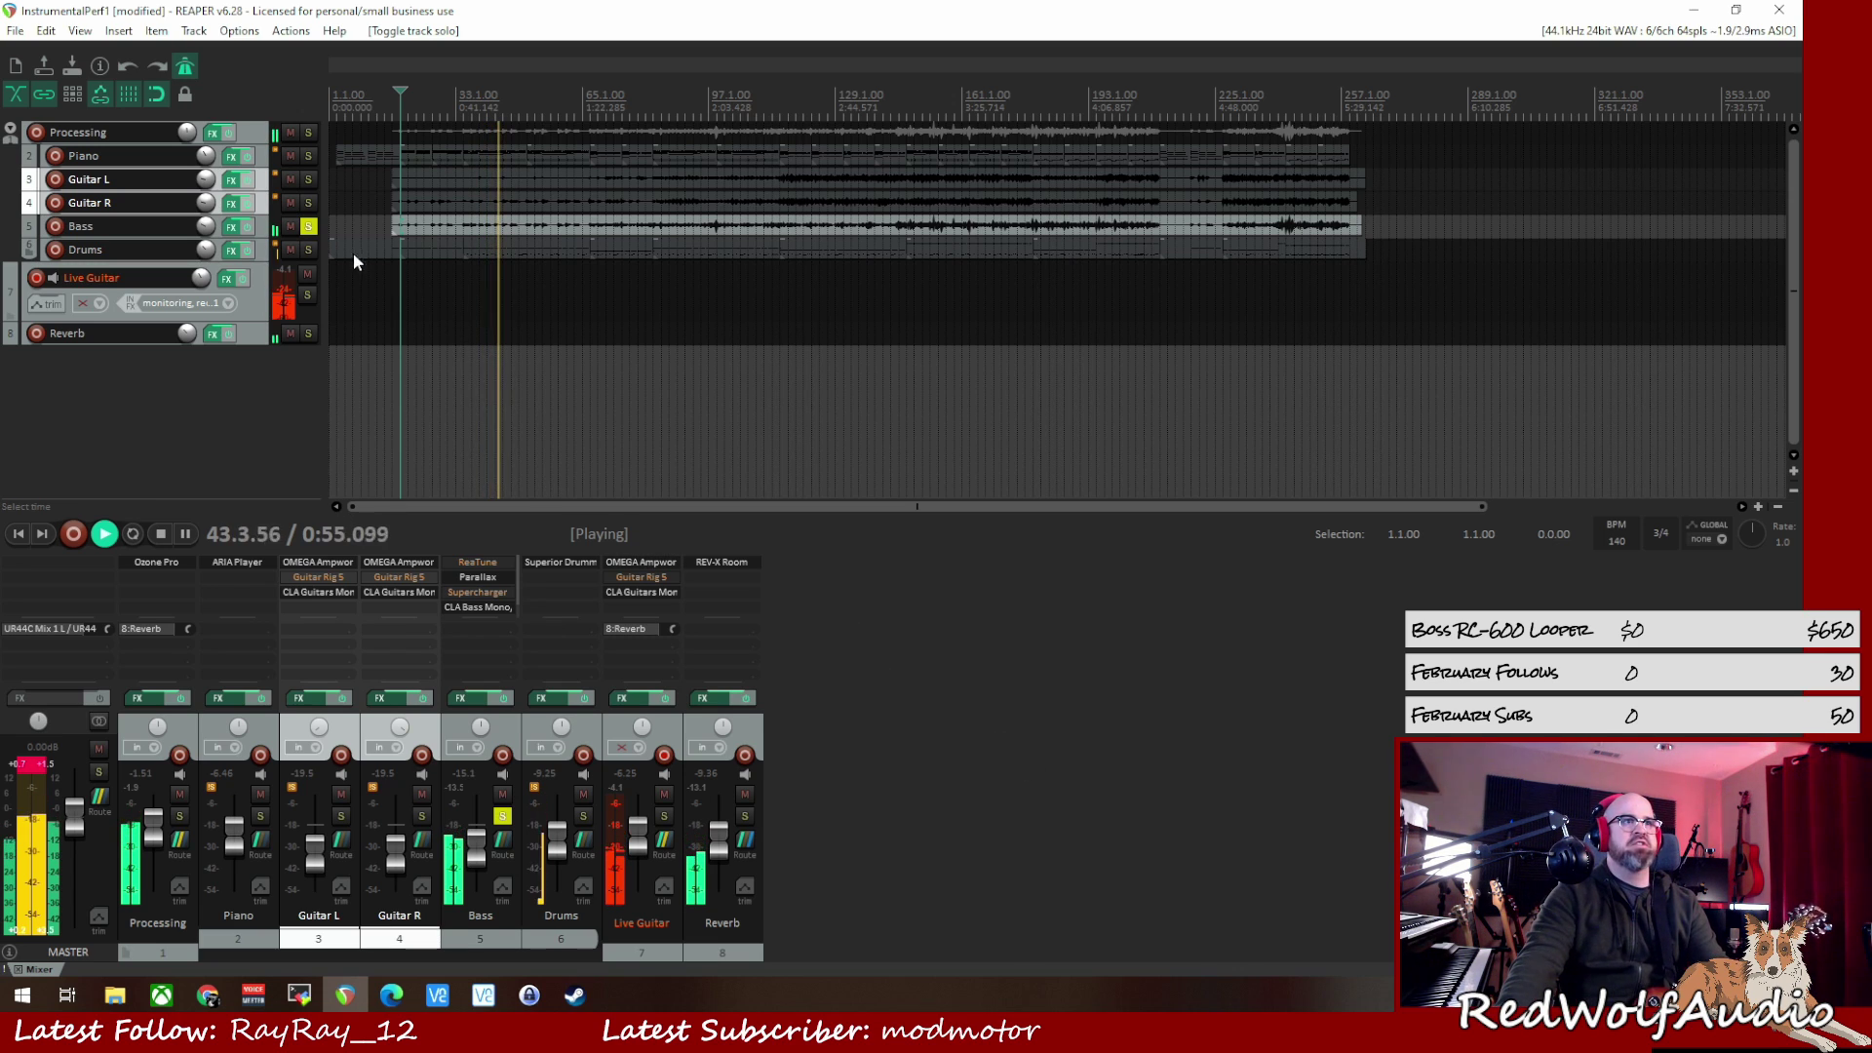
{"action": "left_click", "coordinate": [308, 226]}
{"action": "key", "text": "space"}
{"action": "key", "text": "Home"}
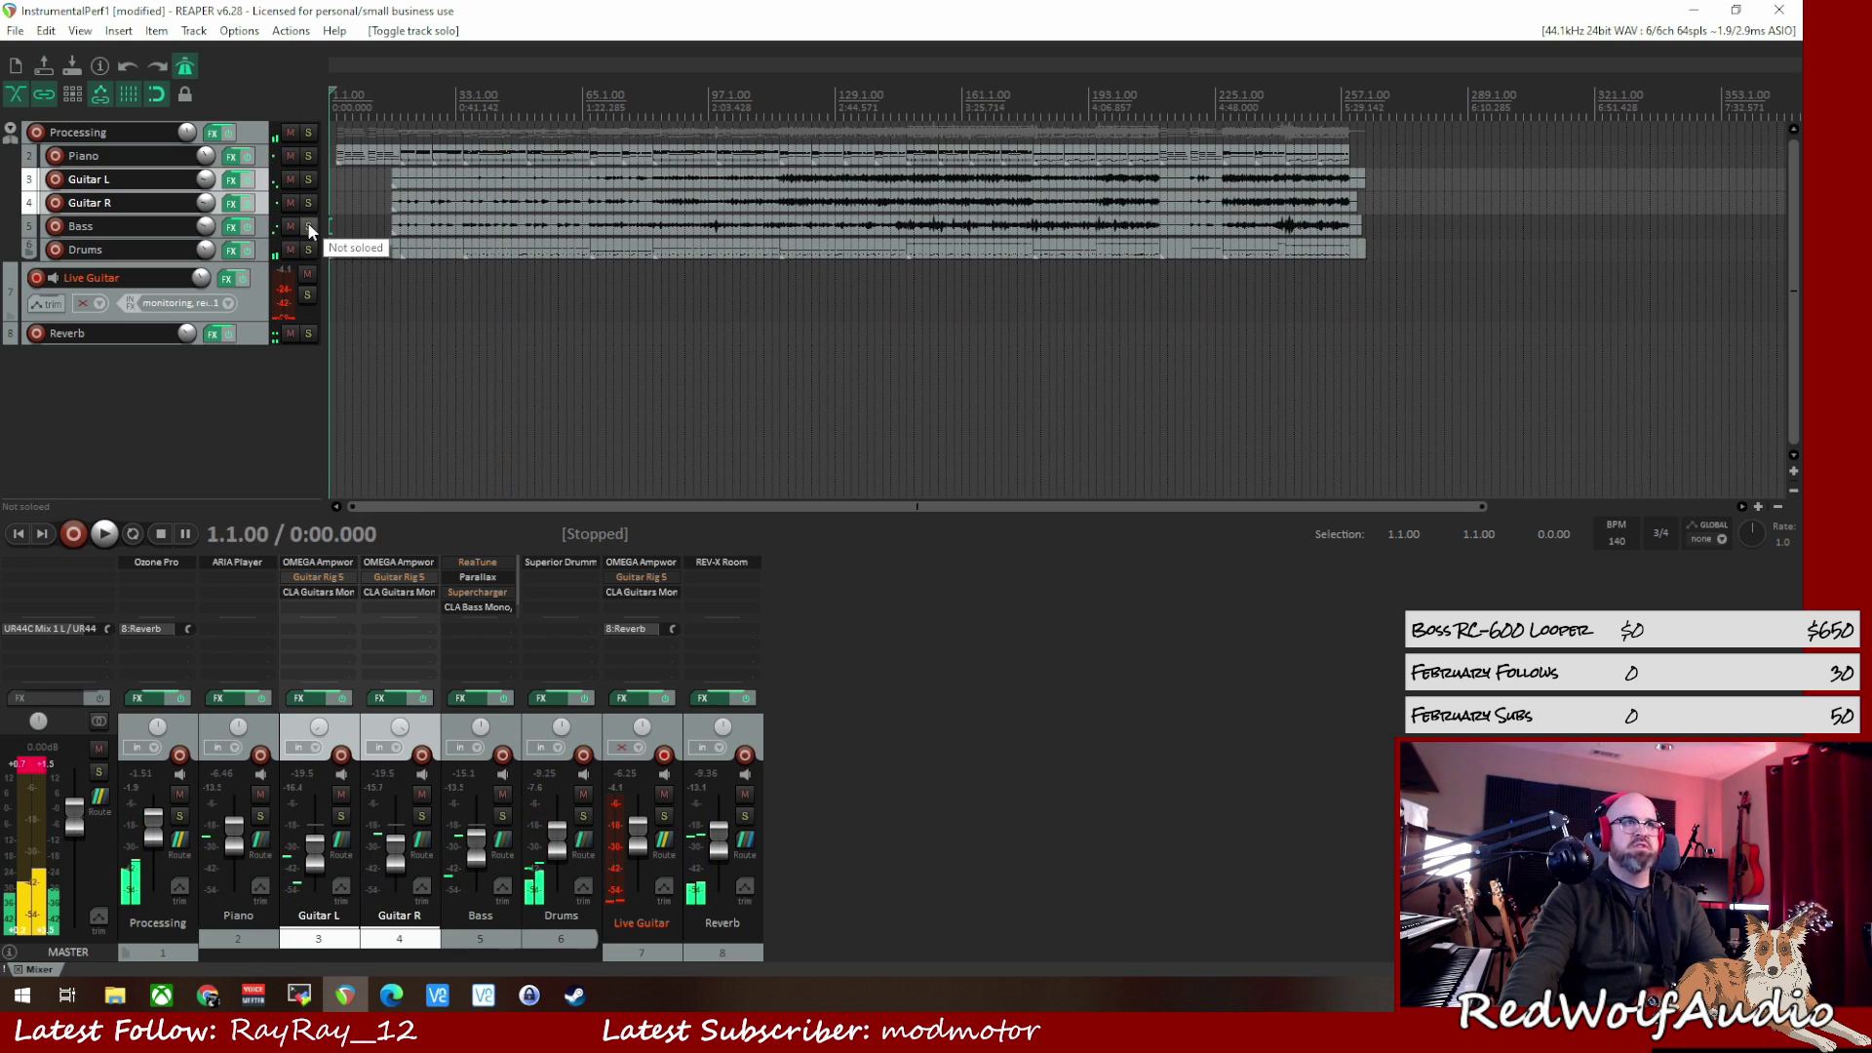
Play the full mix from the start and from bar 19, resetting the master peak readout during playback.
{"action": "key", "text": "space"}
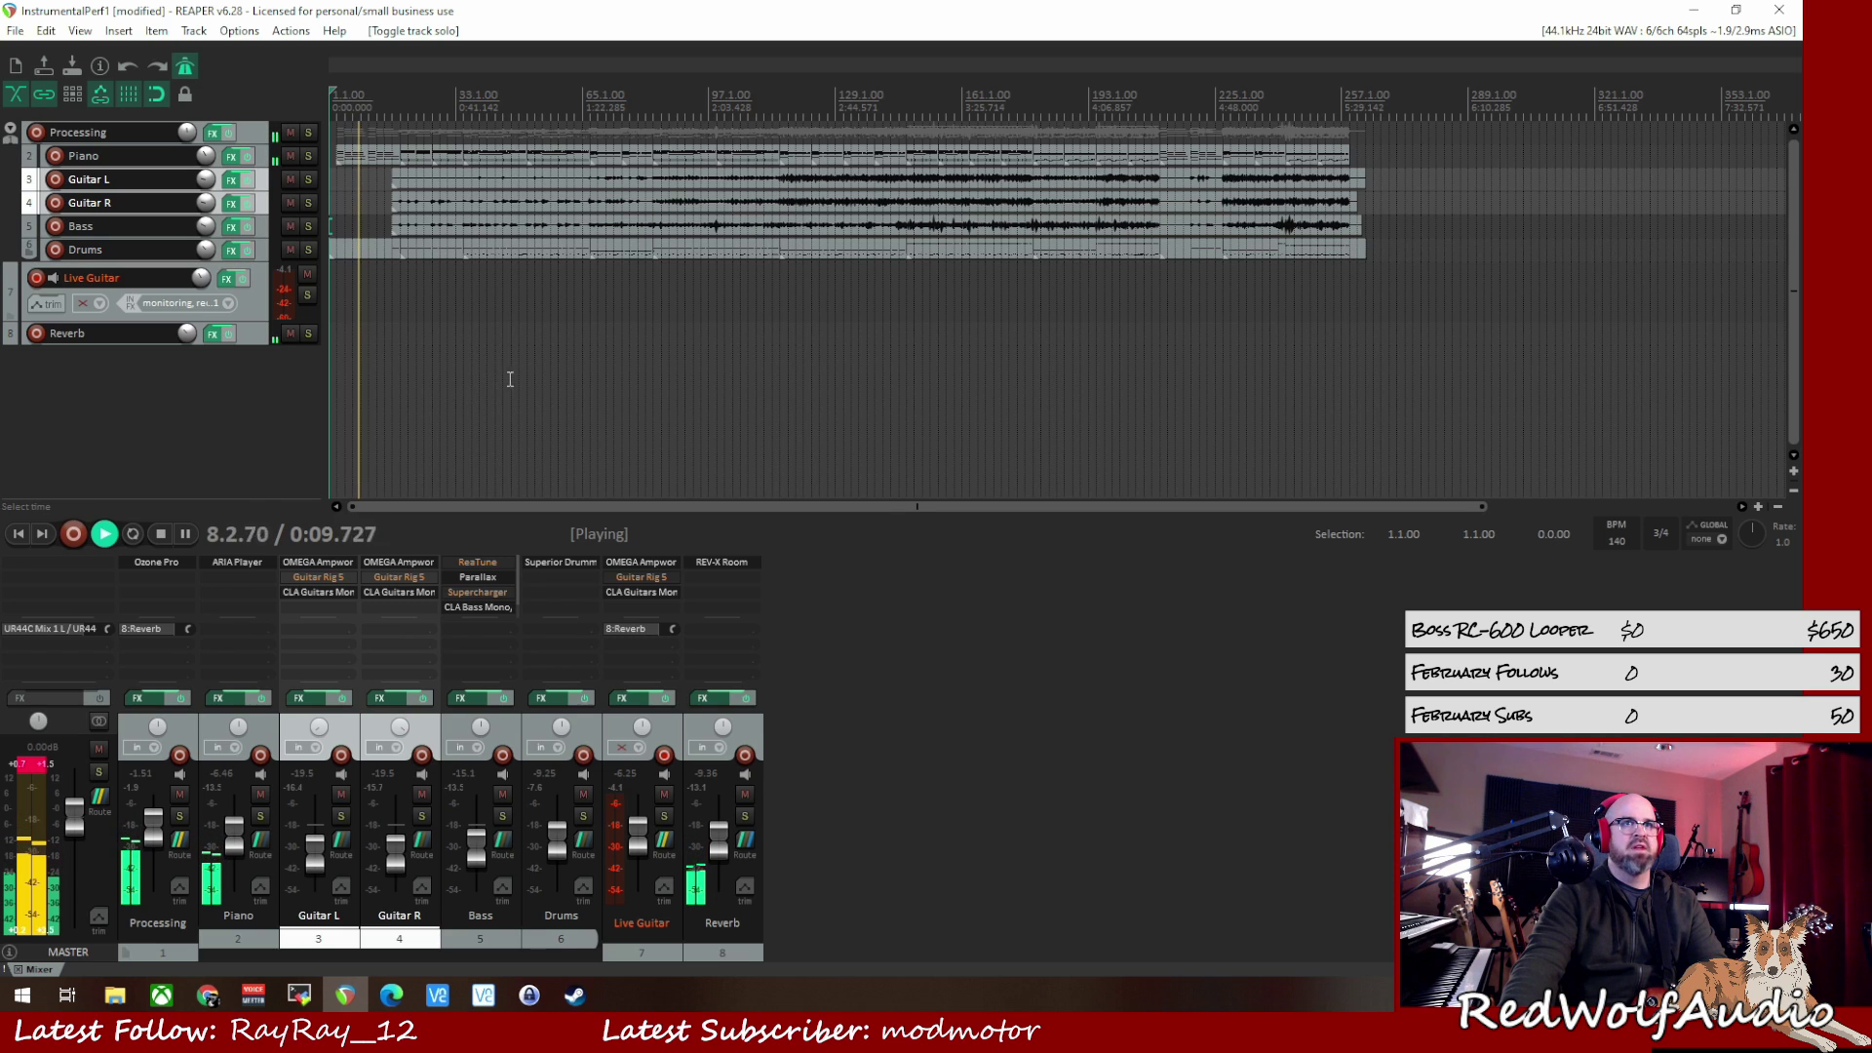
{"action": "left_click", "coordinate": [399, 108]}
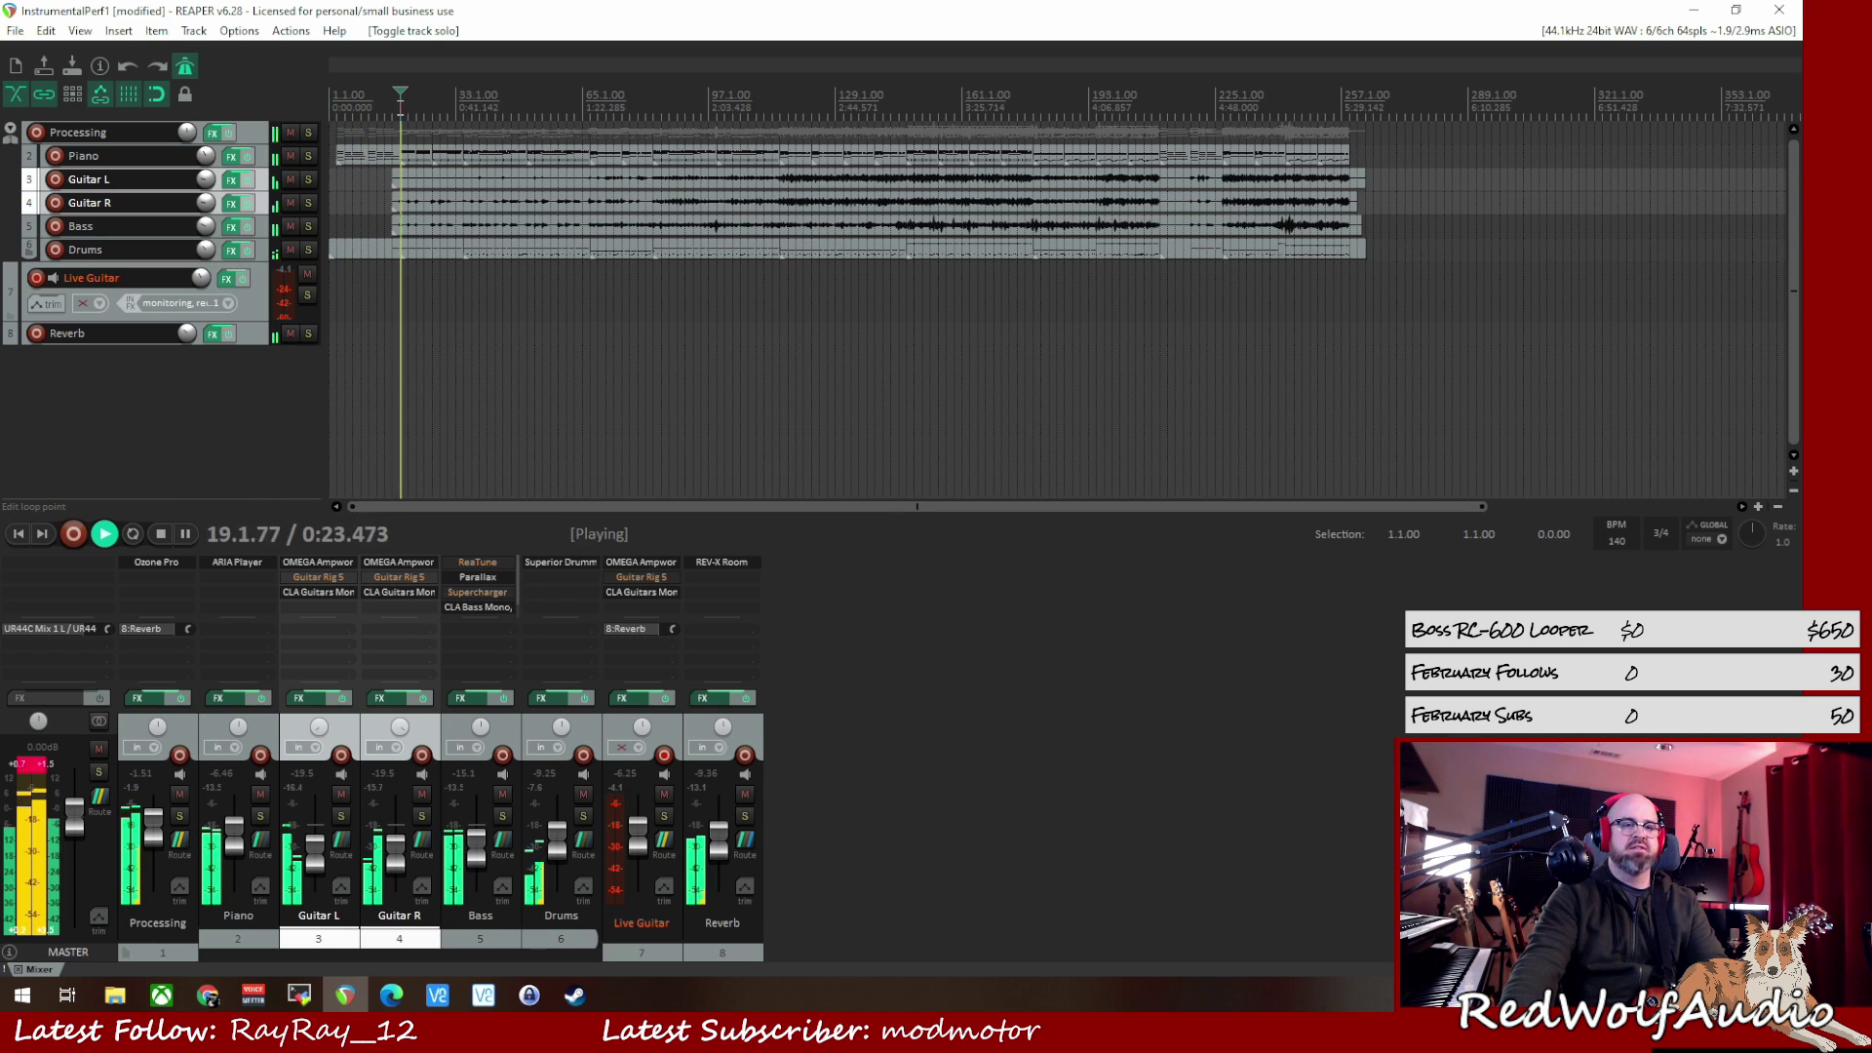
{"action": "left_click", "coordinate": [43, 764]}
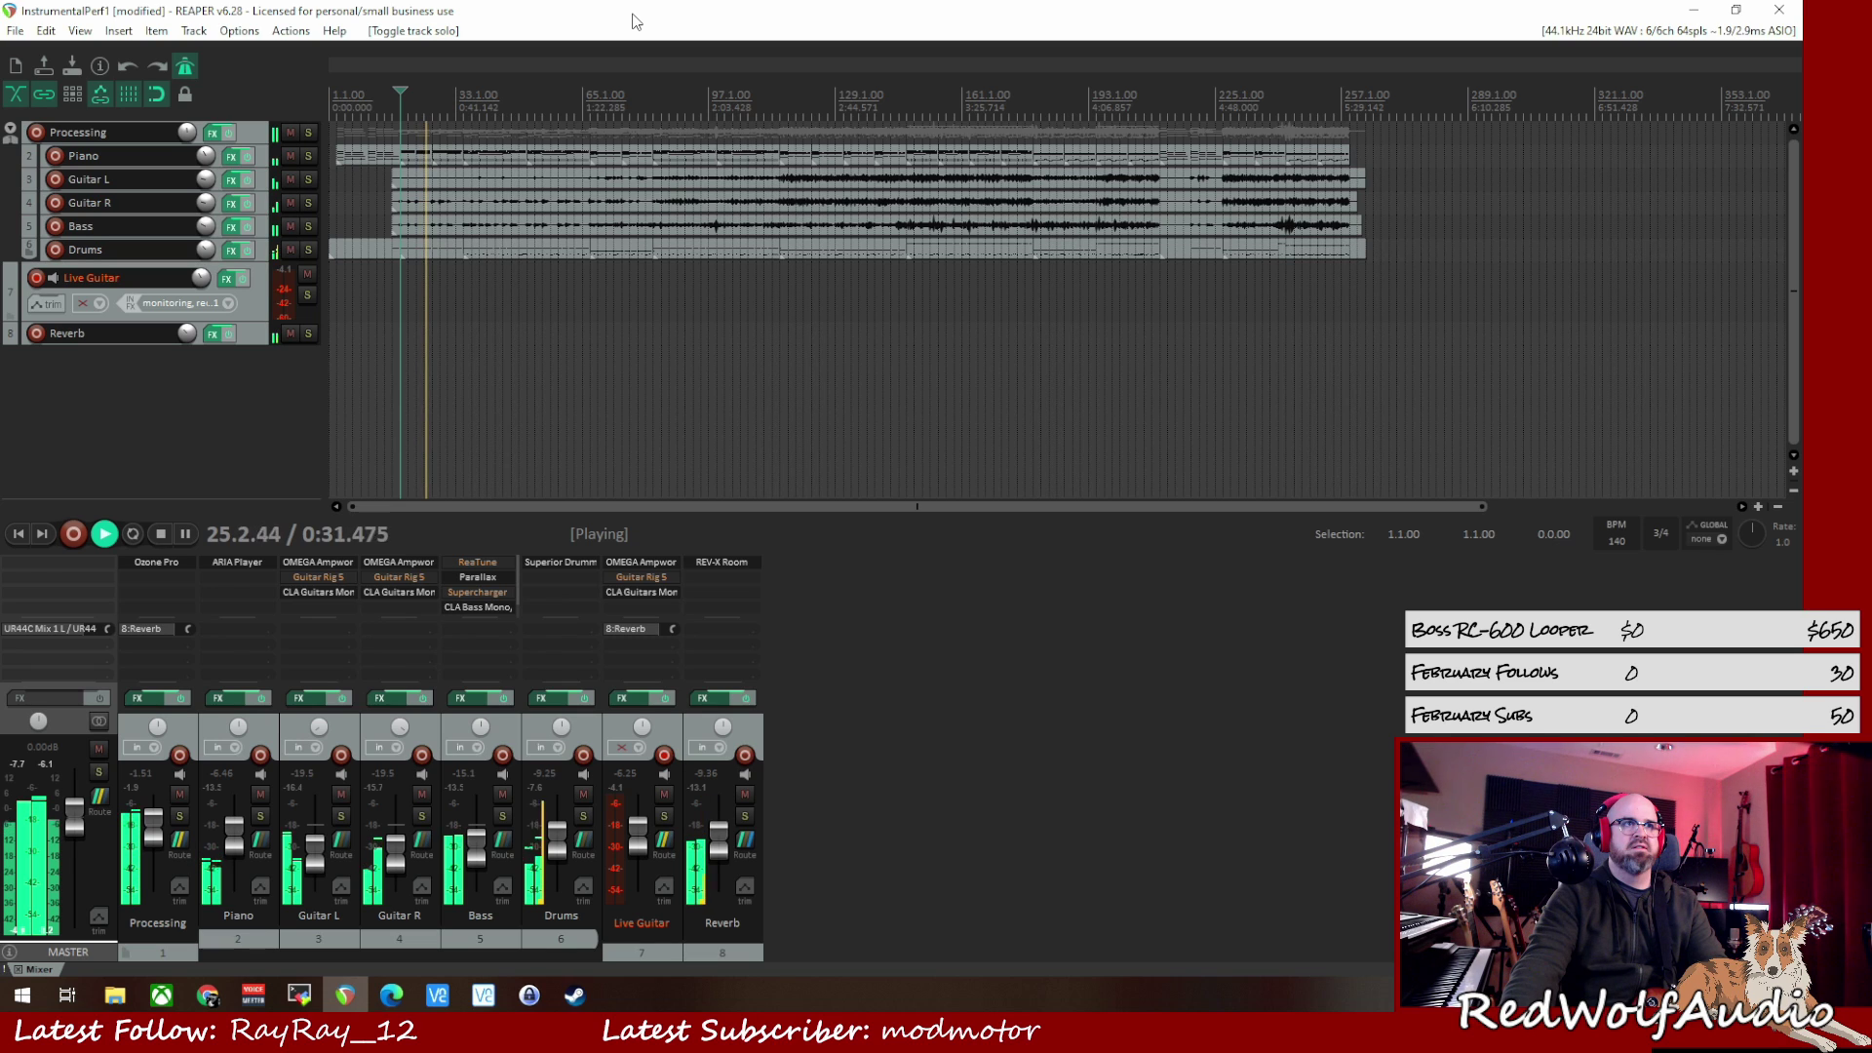
{"action": "key", "text": "space"}
Enlarge the Guitar L track and listen to its recording from bar 19, soloing the track during playback.
{"action": "left_click", "coordinate": [423, 179]}
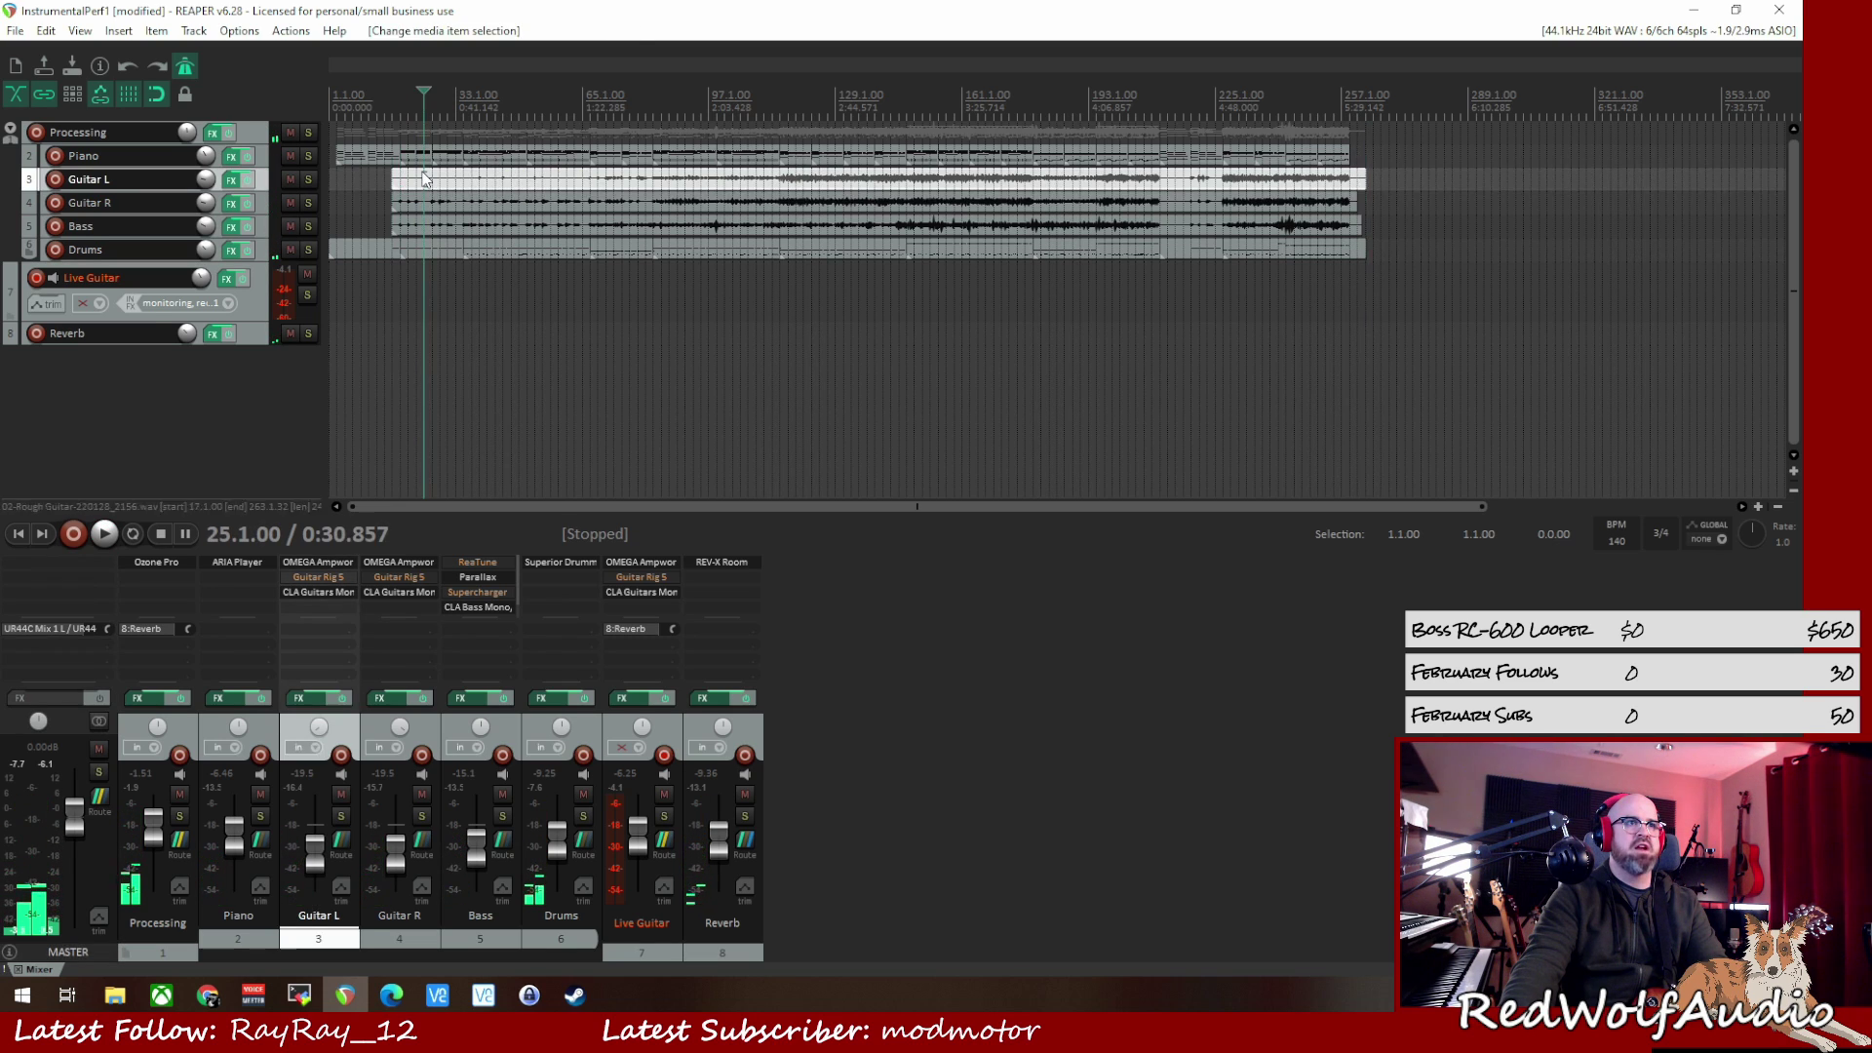
{"action": "scroll", "coordinate": [430, 334], "scroll_direction": "up", "scroll_amount": 5}
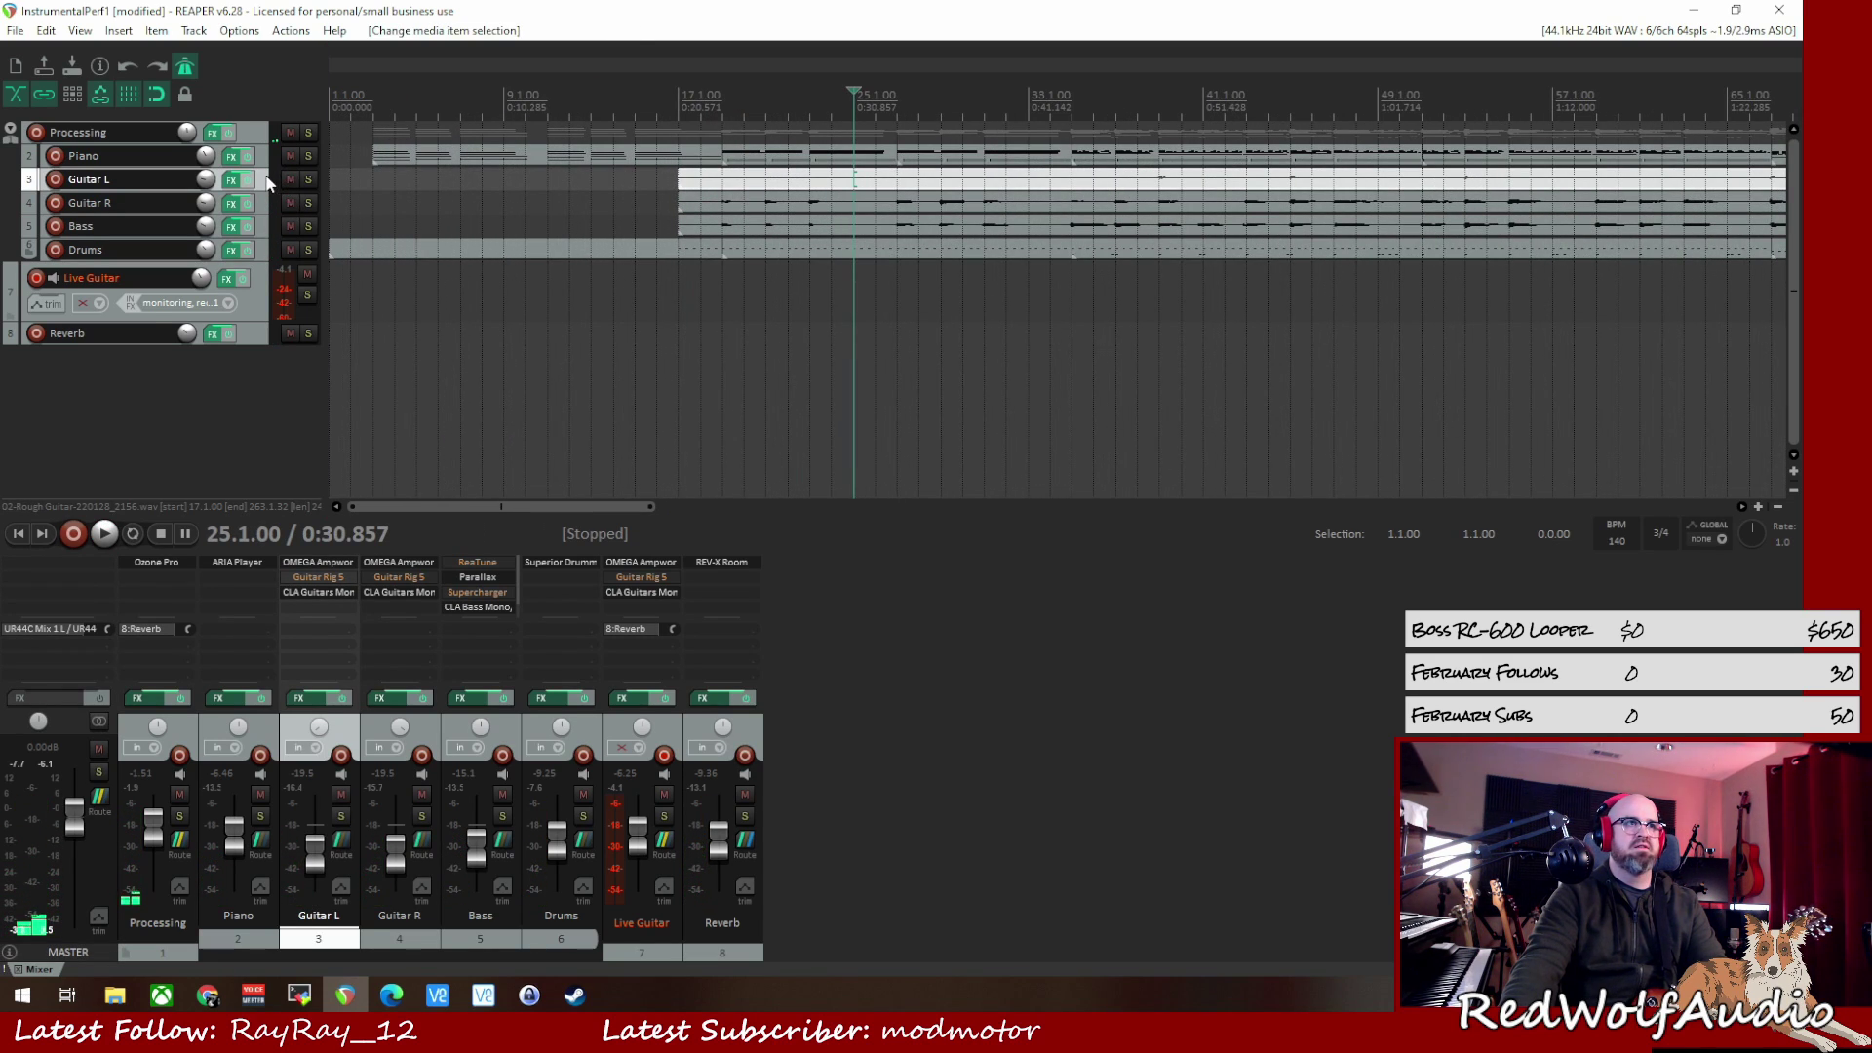
{"action": "scroll", "coordinate": [266, 191], "scroll_direction": "up", "scroll_amount": 10}
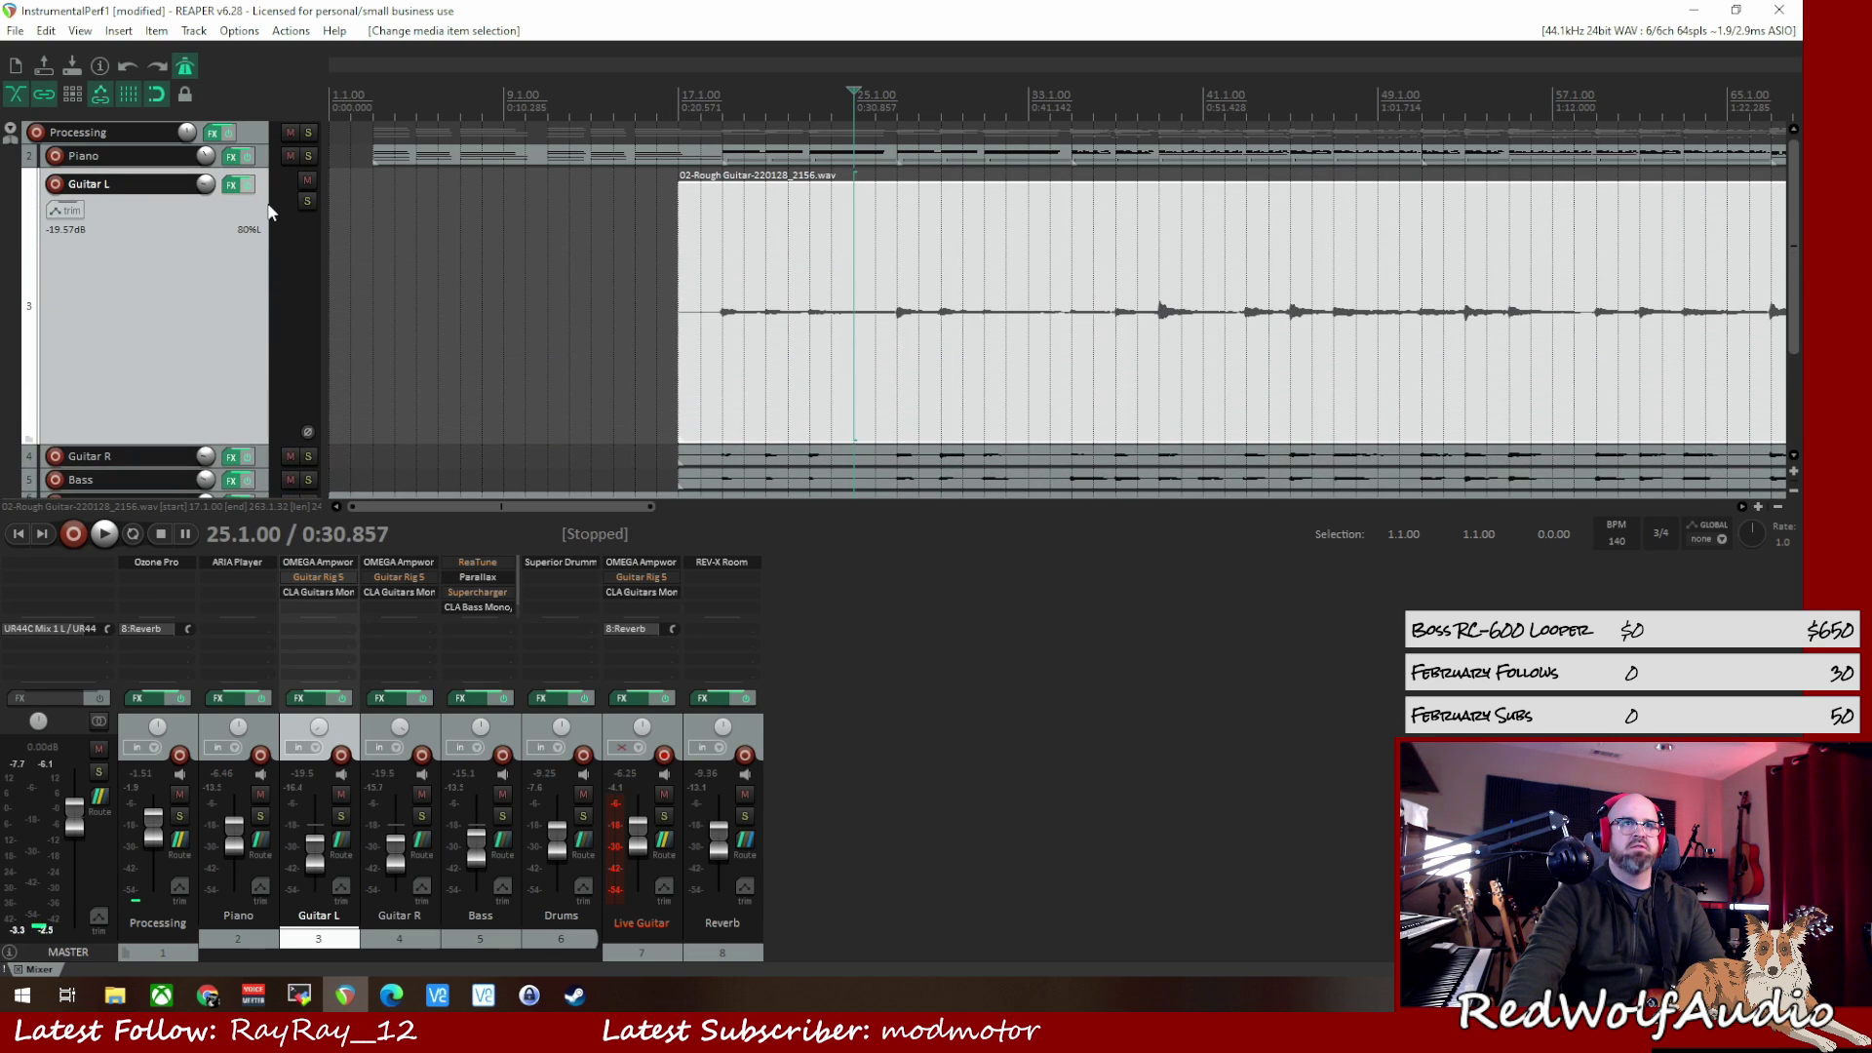
{"action": "key", "text": "space"}
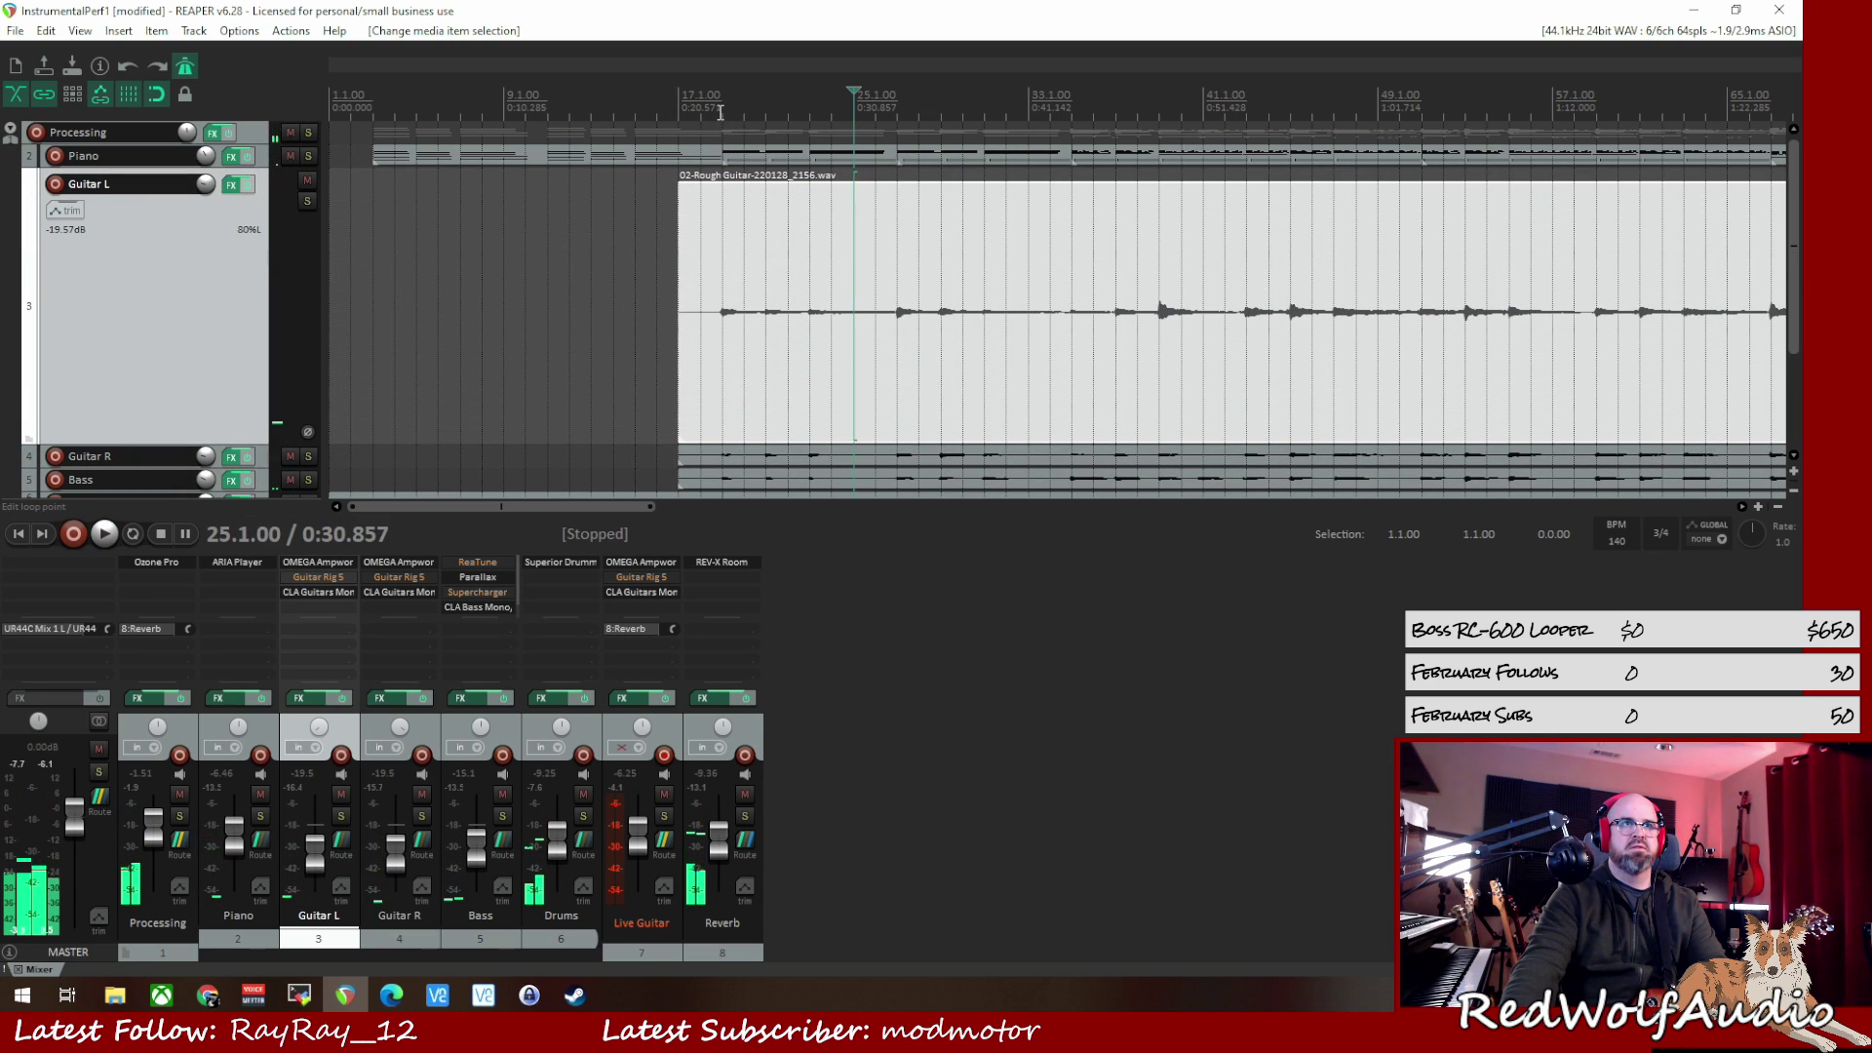
{"action": "left_click", "coordinate": [720, 111]}
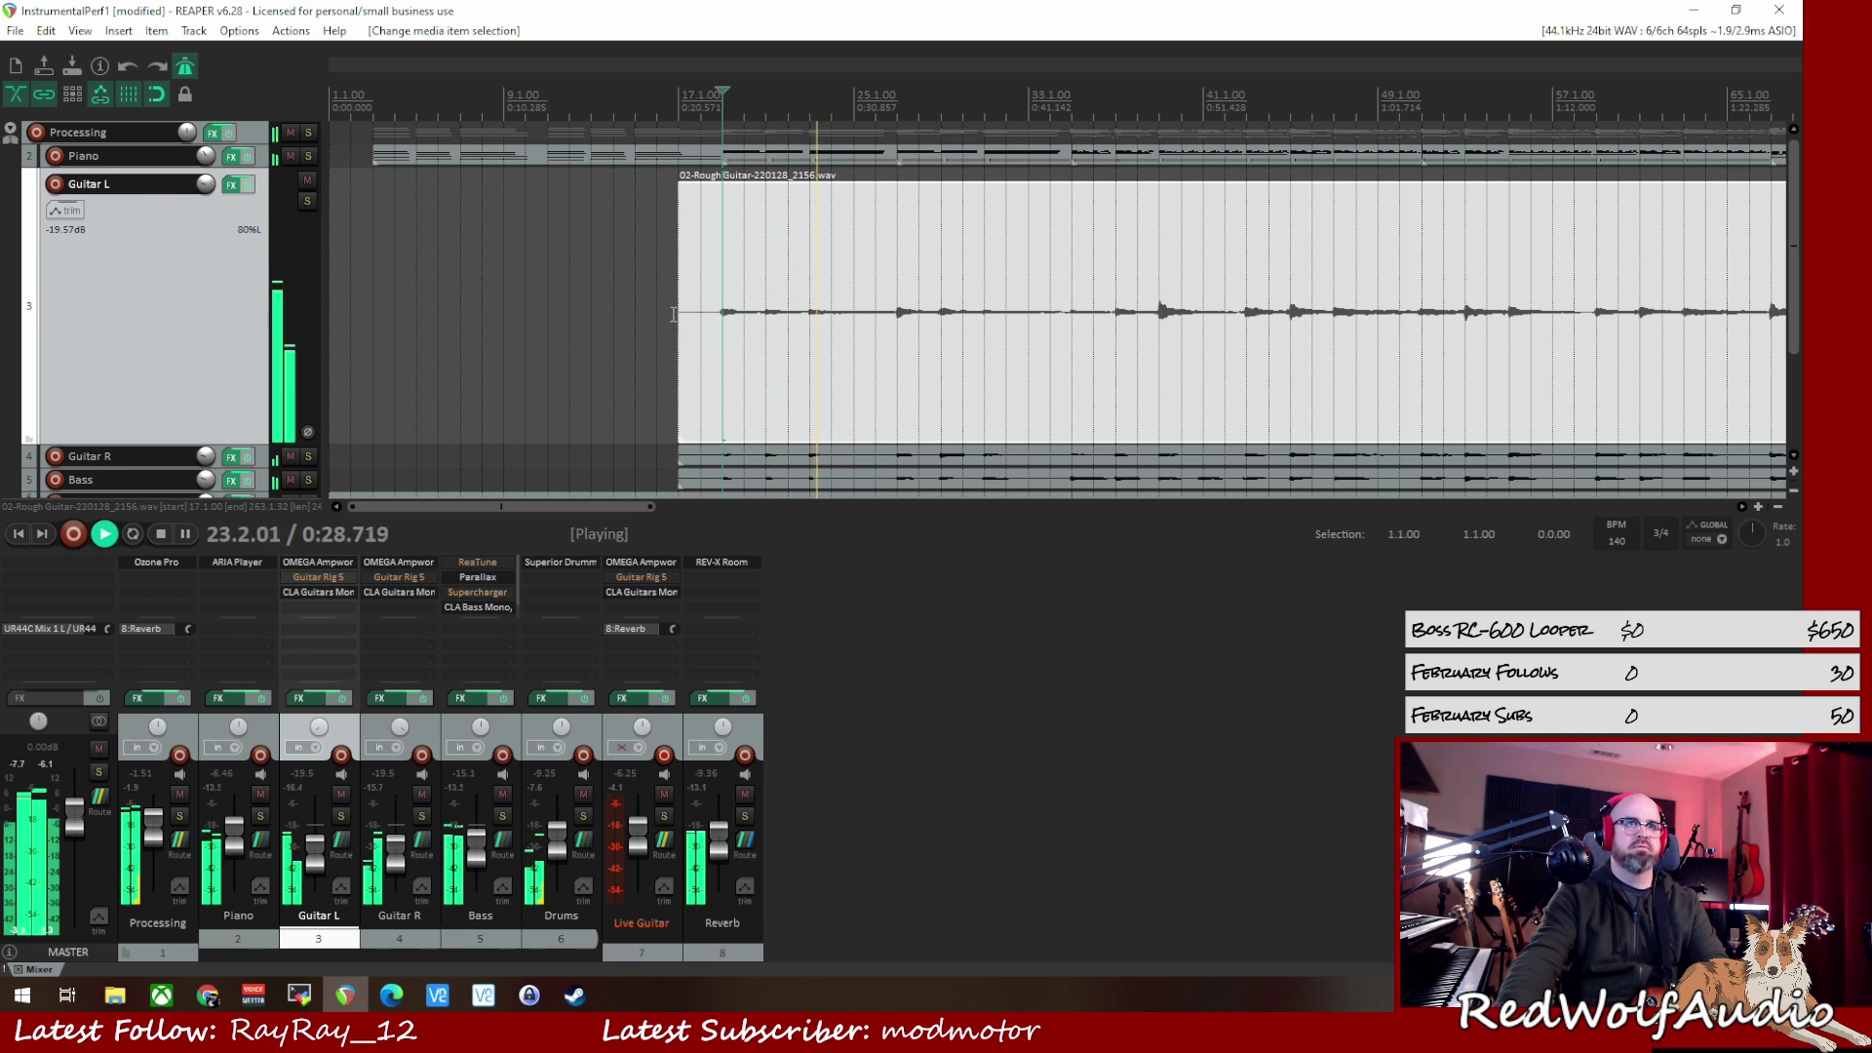
{"action": "left_click", "coordinate": [307, 202]}
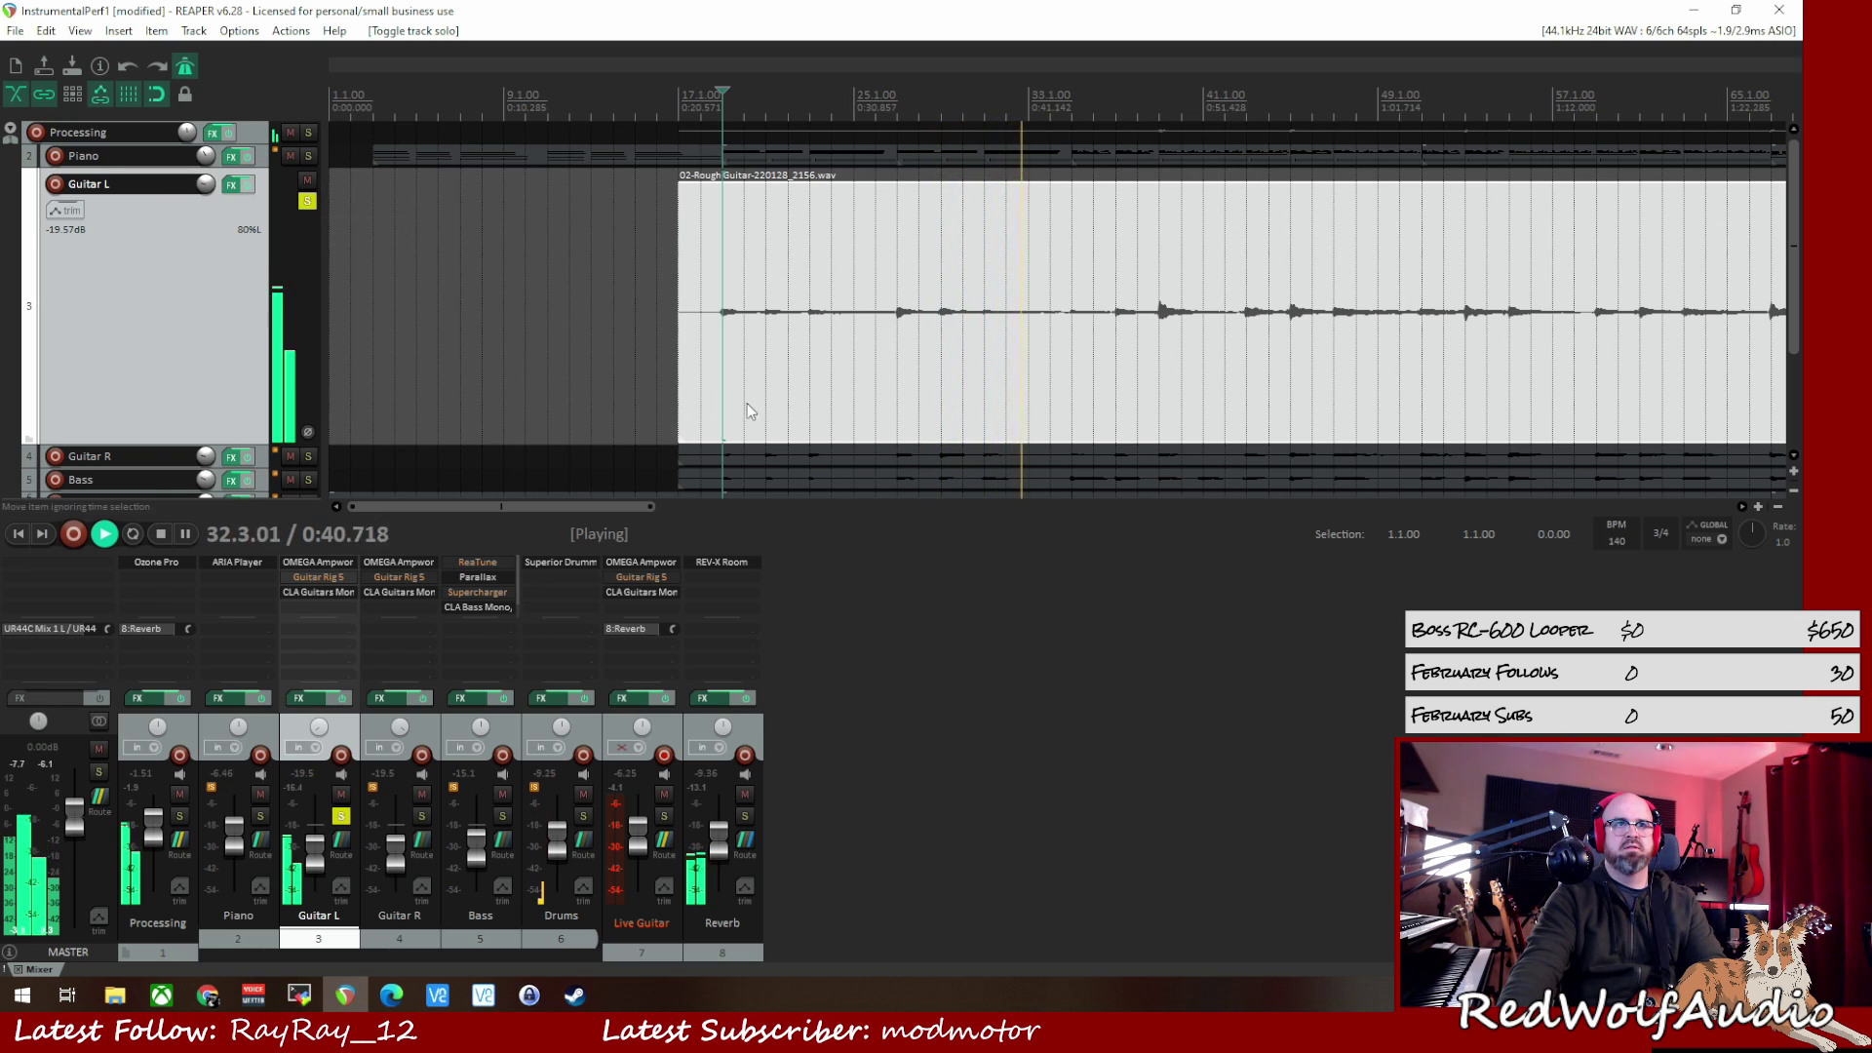
Stop playback and split the Guitar L item at bars 31 and 35.
{"action": "left_click", "coordinate": [985, 343]}
{"action": "key", "text": "space"}
{"action": "key", "text": "s"}
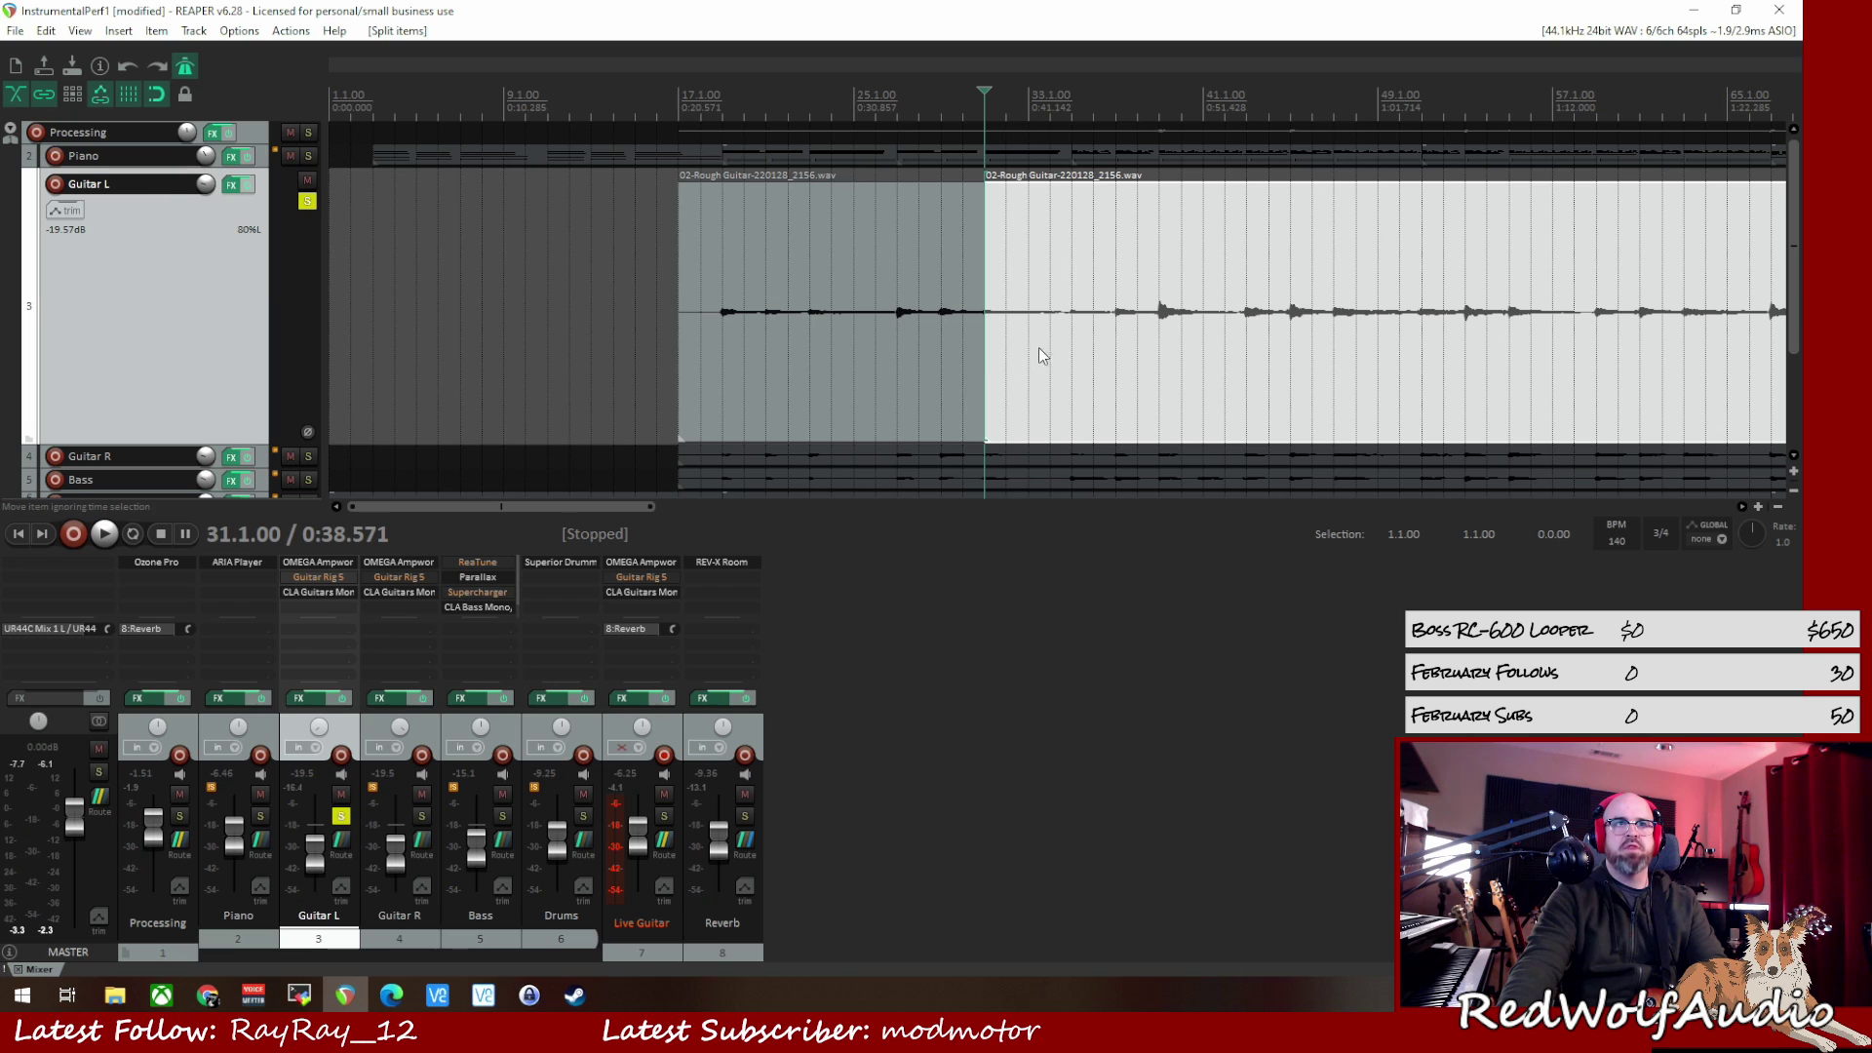
{"action": "left_click", "coordinate": [1075, 343]}
{"action": "key", "text": "s"}
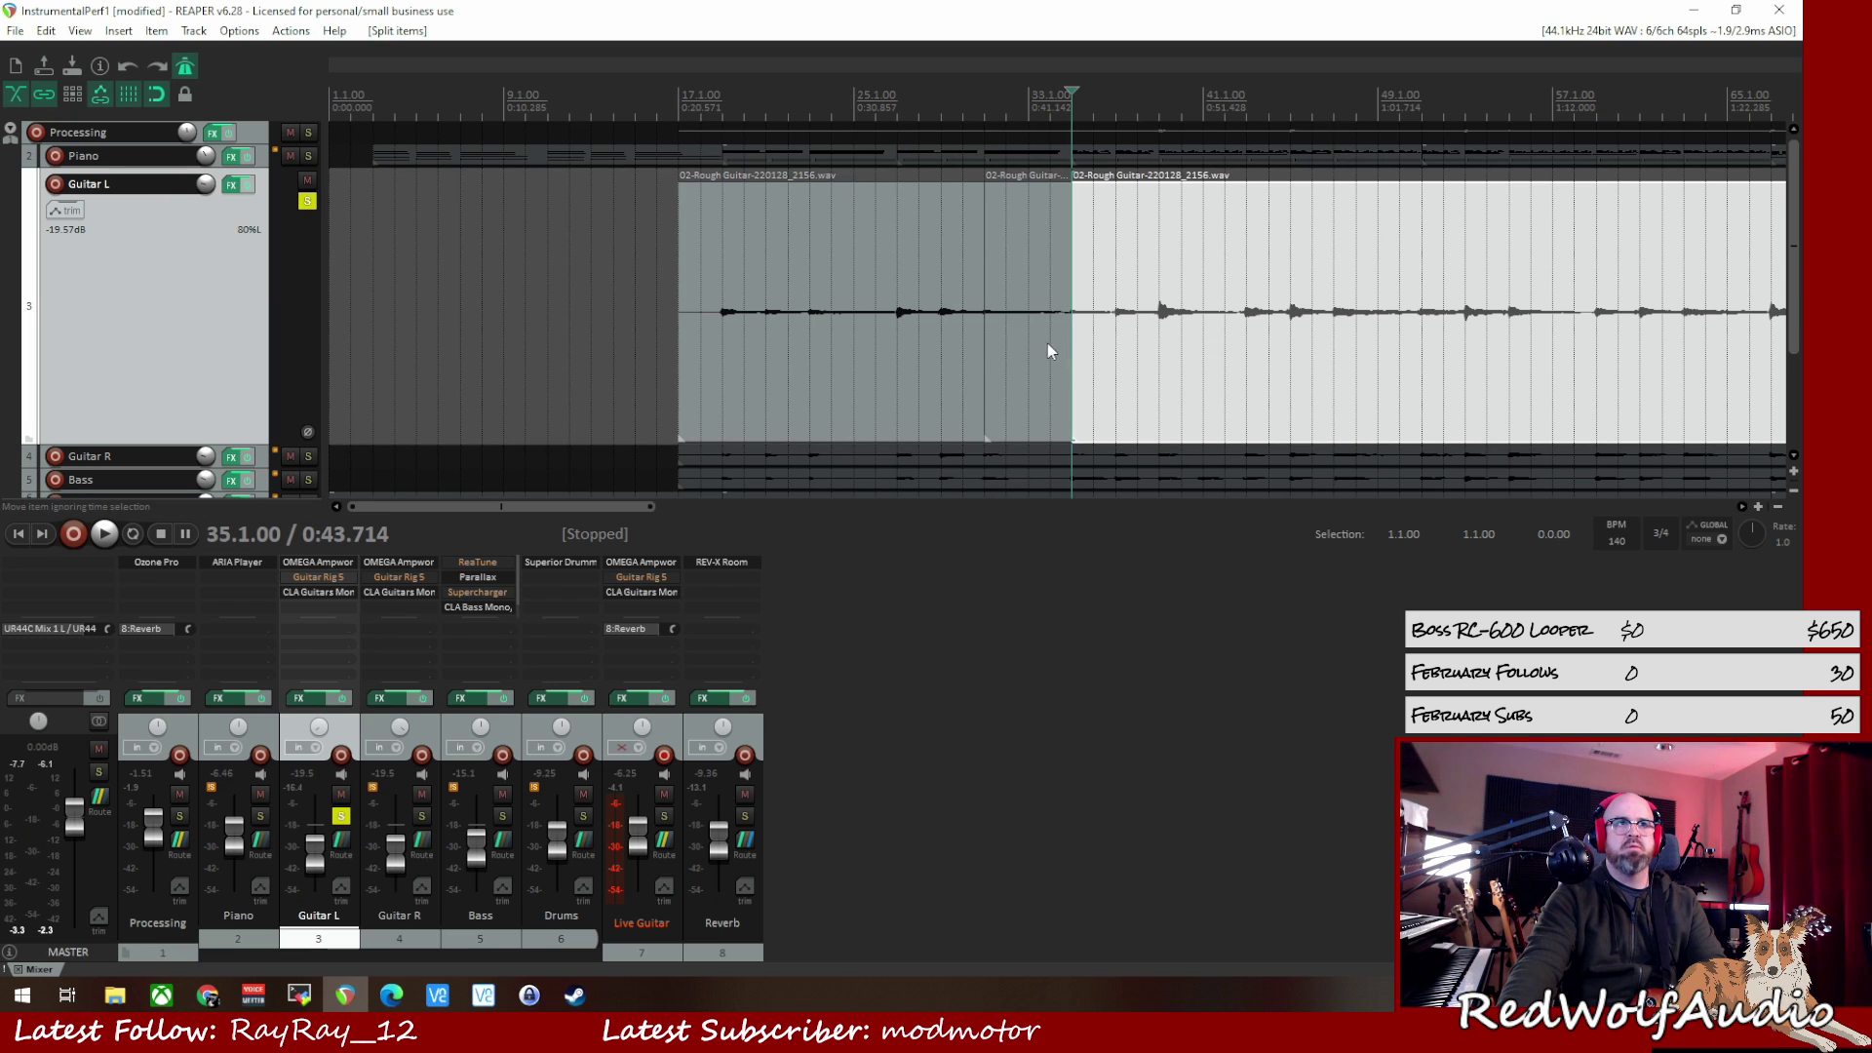
Replace the Guitar L section between bars 23 and 27 with a copy of the piece from bars 31 to 35.
{"action": "left_click", "coordinate": [809, 349]}
{"action": "key", "text": "s"}
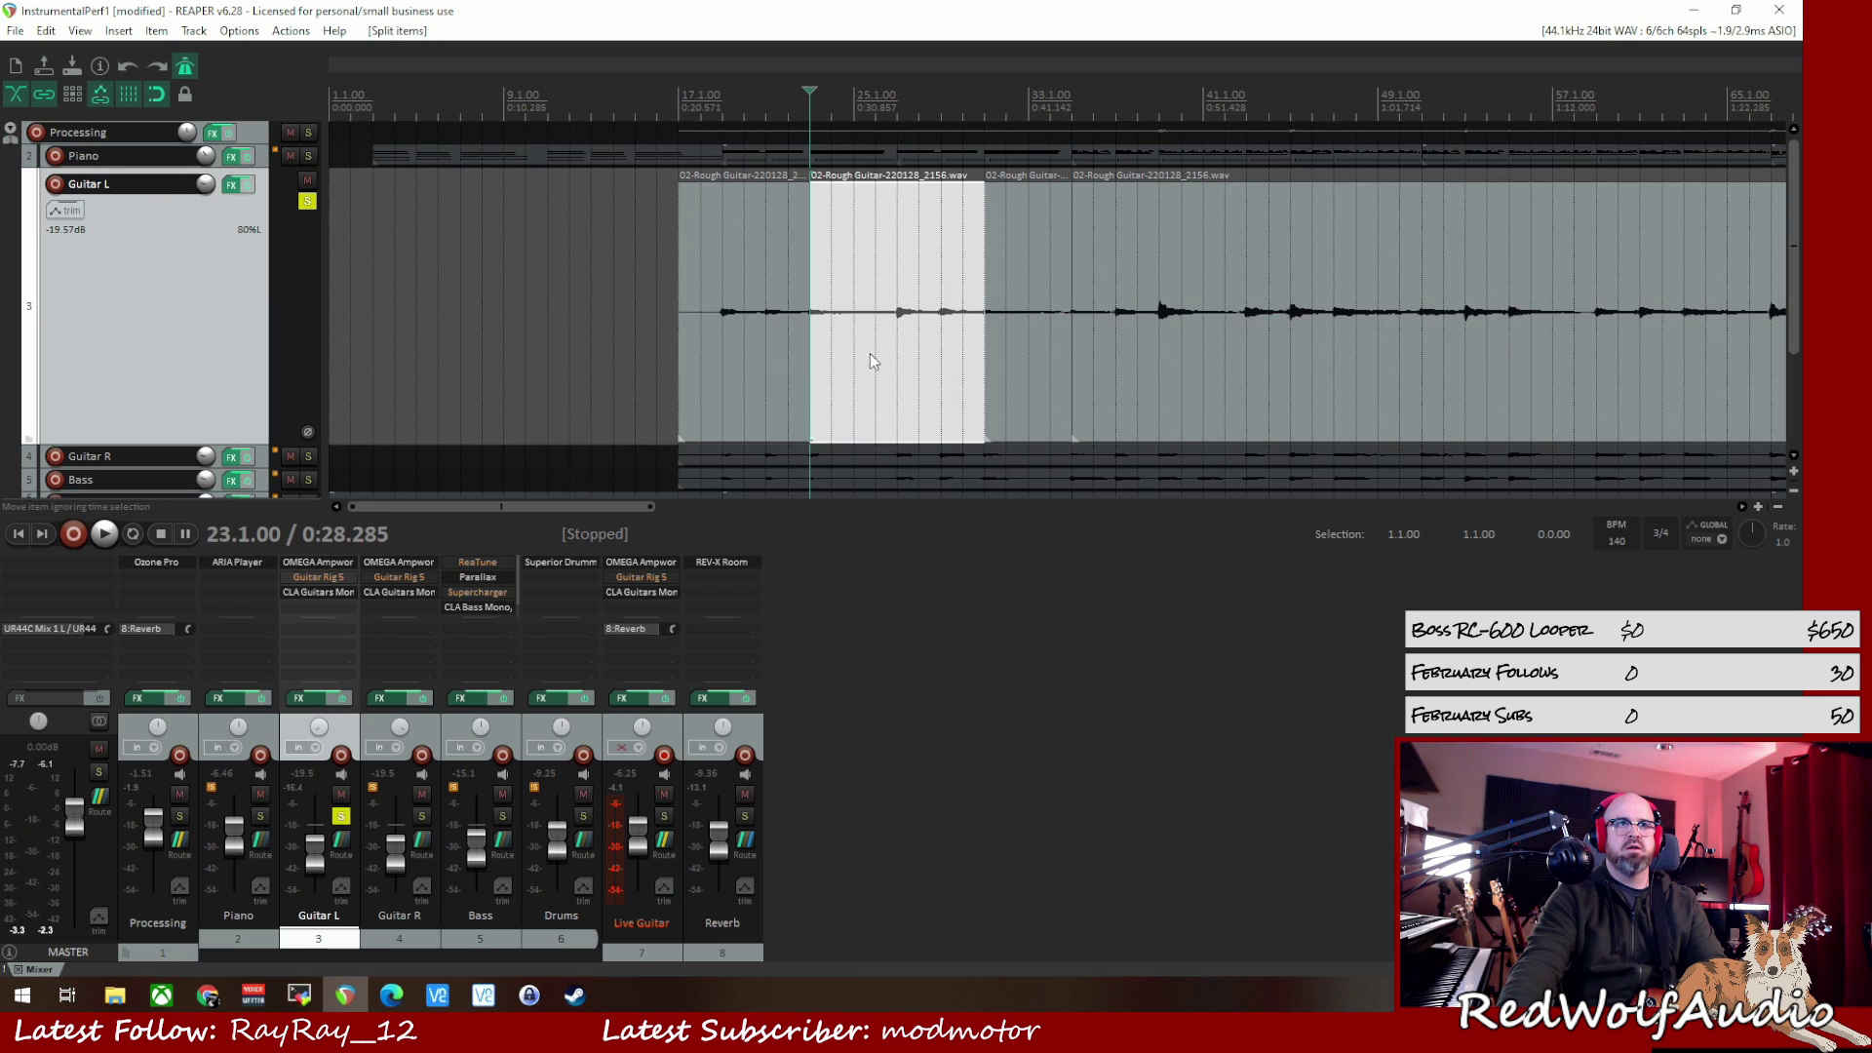
{"action": "left_click", "coordinate": [897, 354]}
{"action": "key", "text": "s"}
{"action": "key", "text": "Delete"}
{"action": "left_click", "coordinate": [870, 353]}
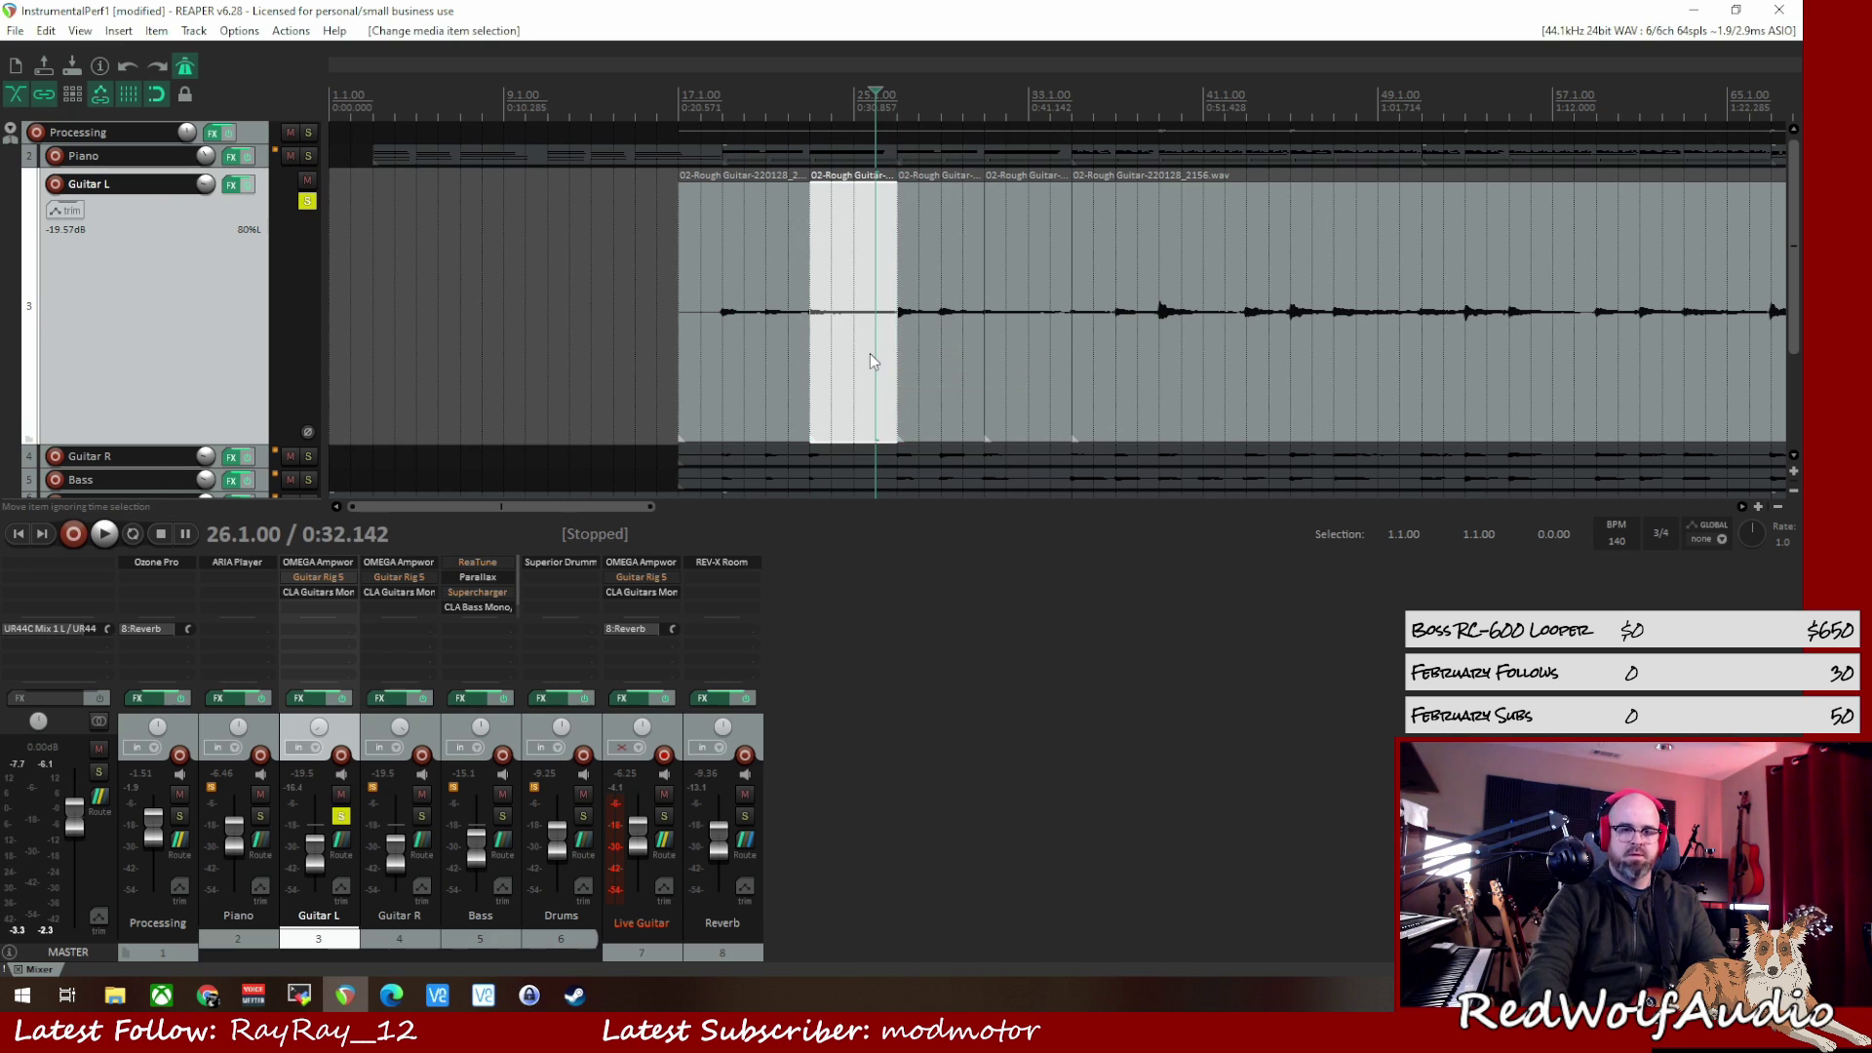
{"action": "key", "text": "Delete"}
{"action": "left_click_drag", "start_coordinate": [1020, 357], "coordinate": [823, 380]}
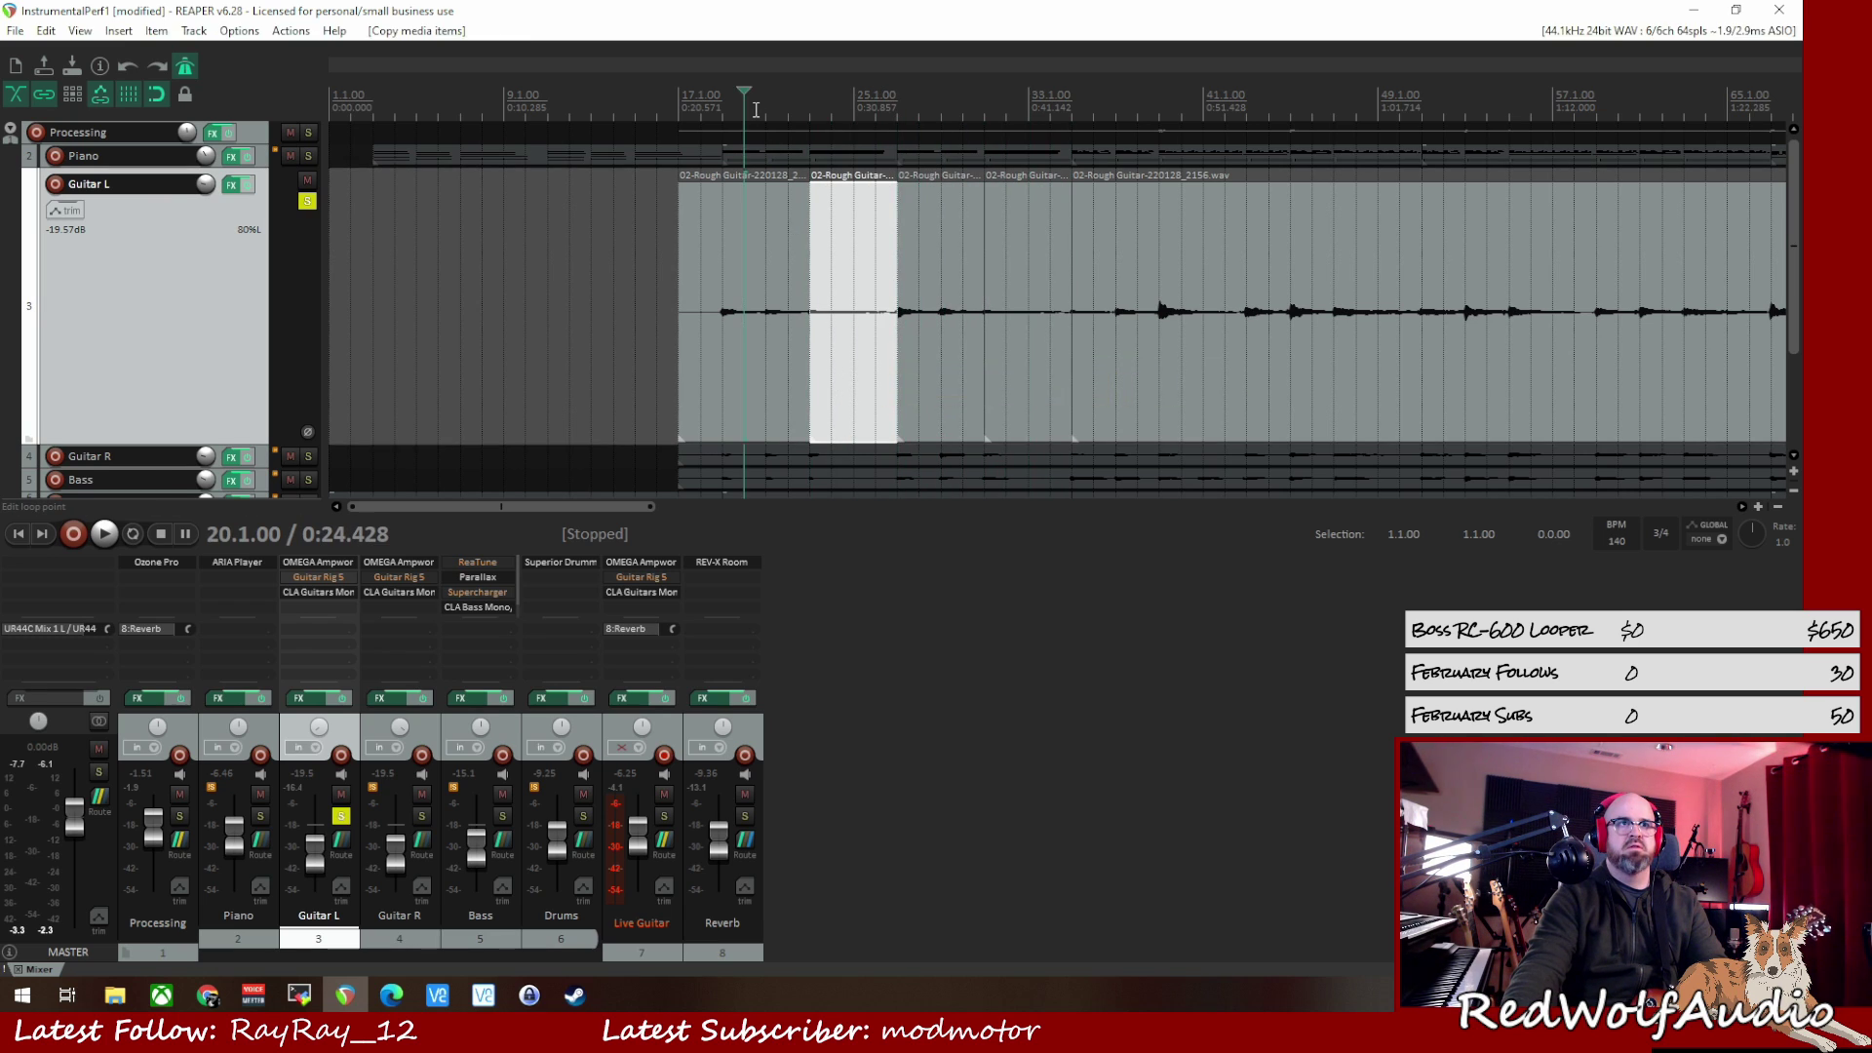
Audition the guitar edit from bar 20 with Guitar L unsoloed, and save the project.
{"action": "key", "text": "space"}
{"action": "left_click", "coordinate": [308, 201]}
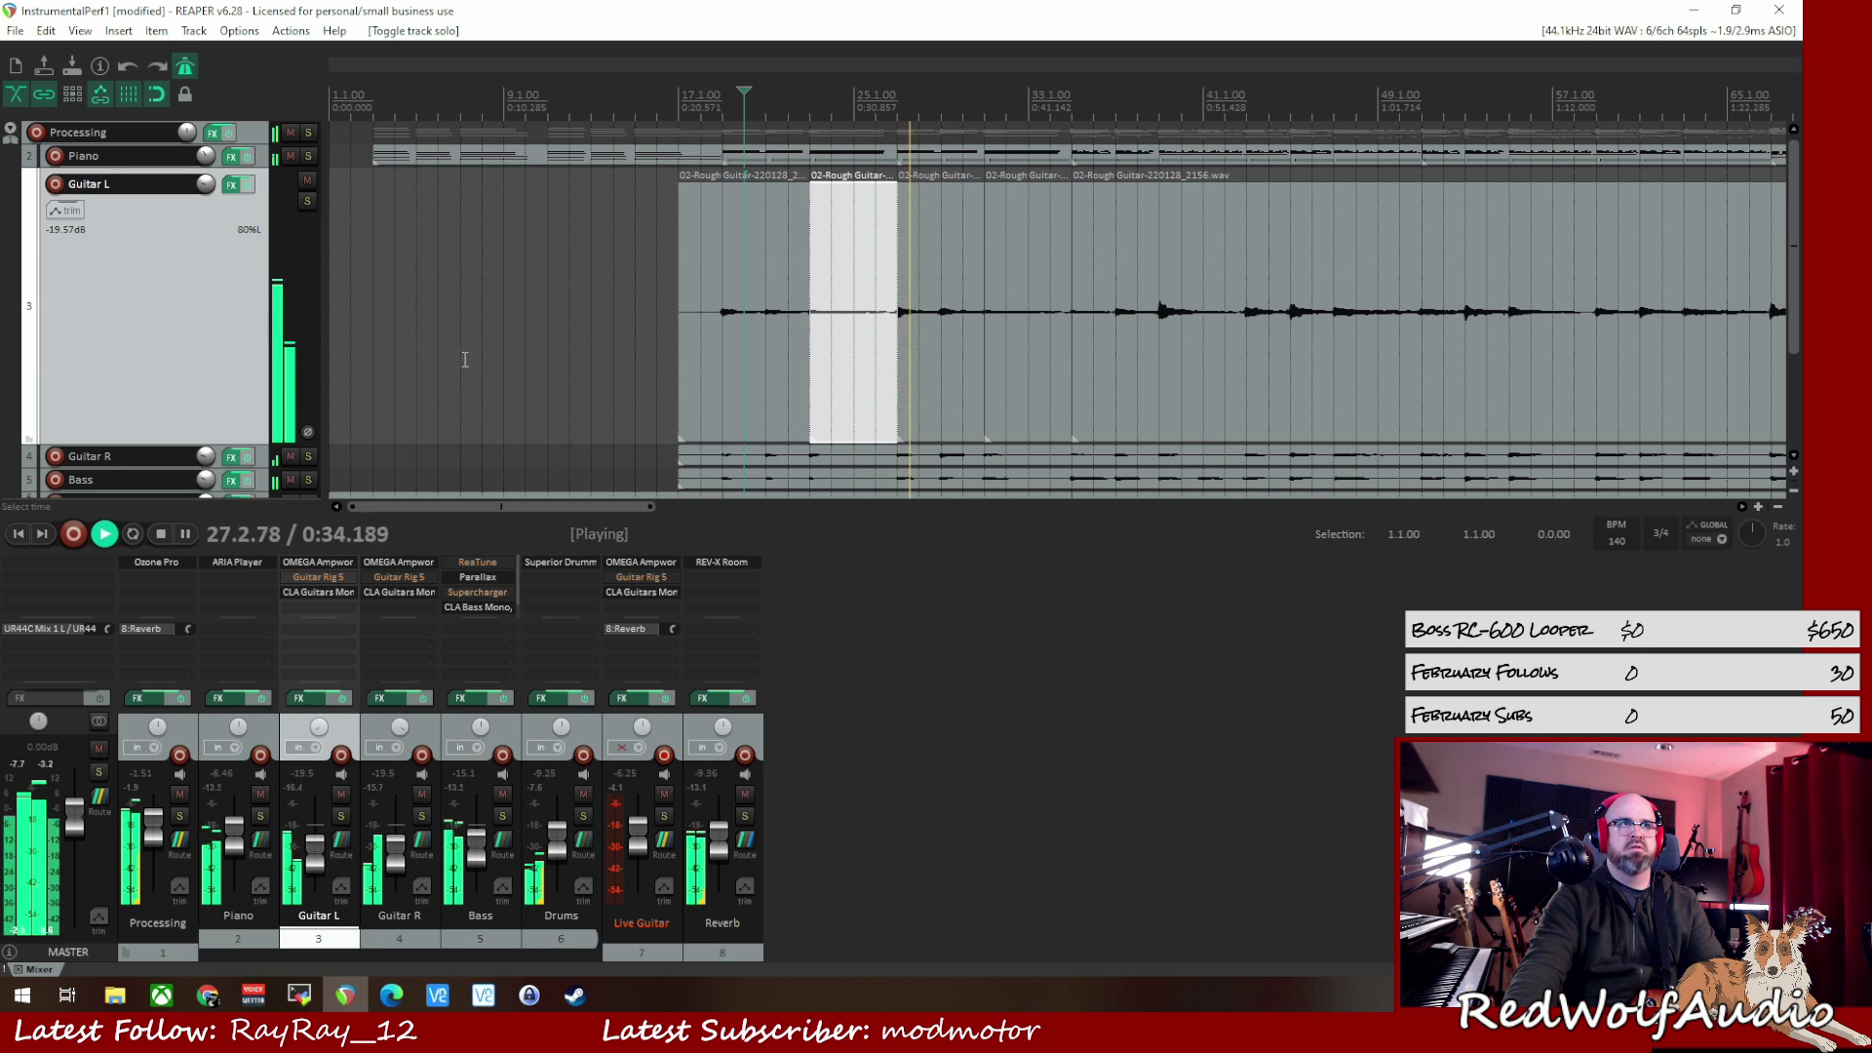
{"action": "key", "text": "space"}
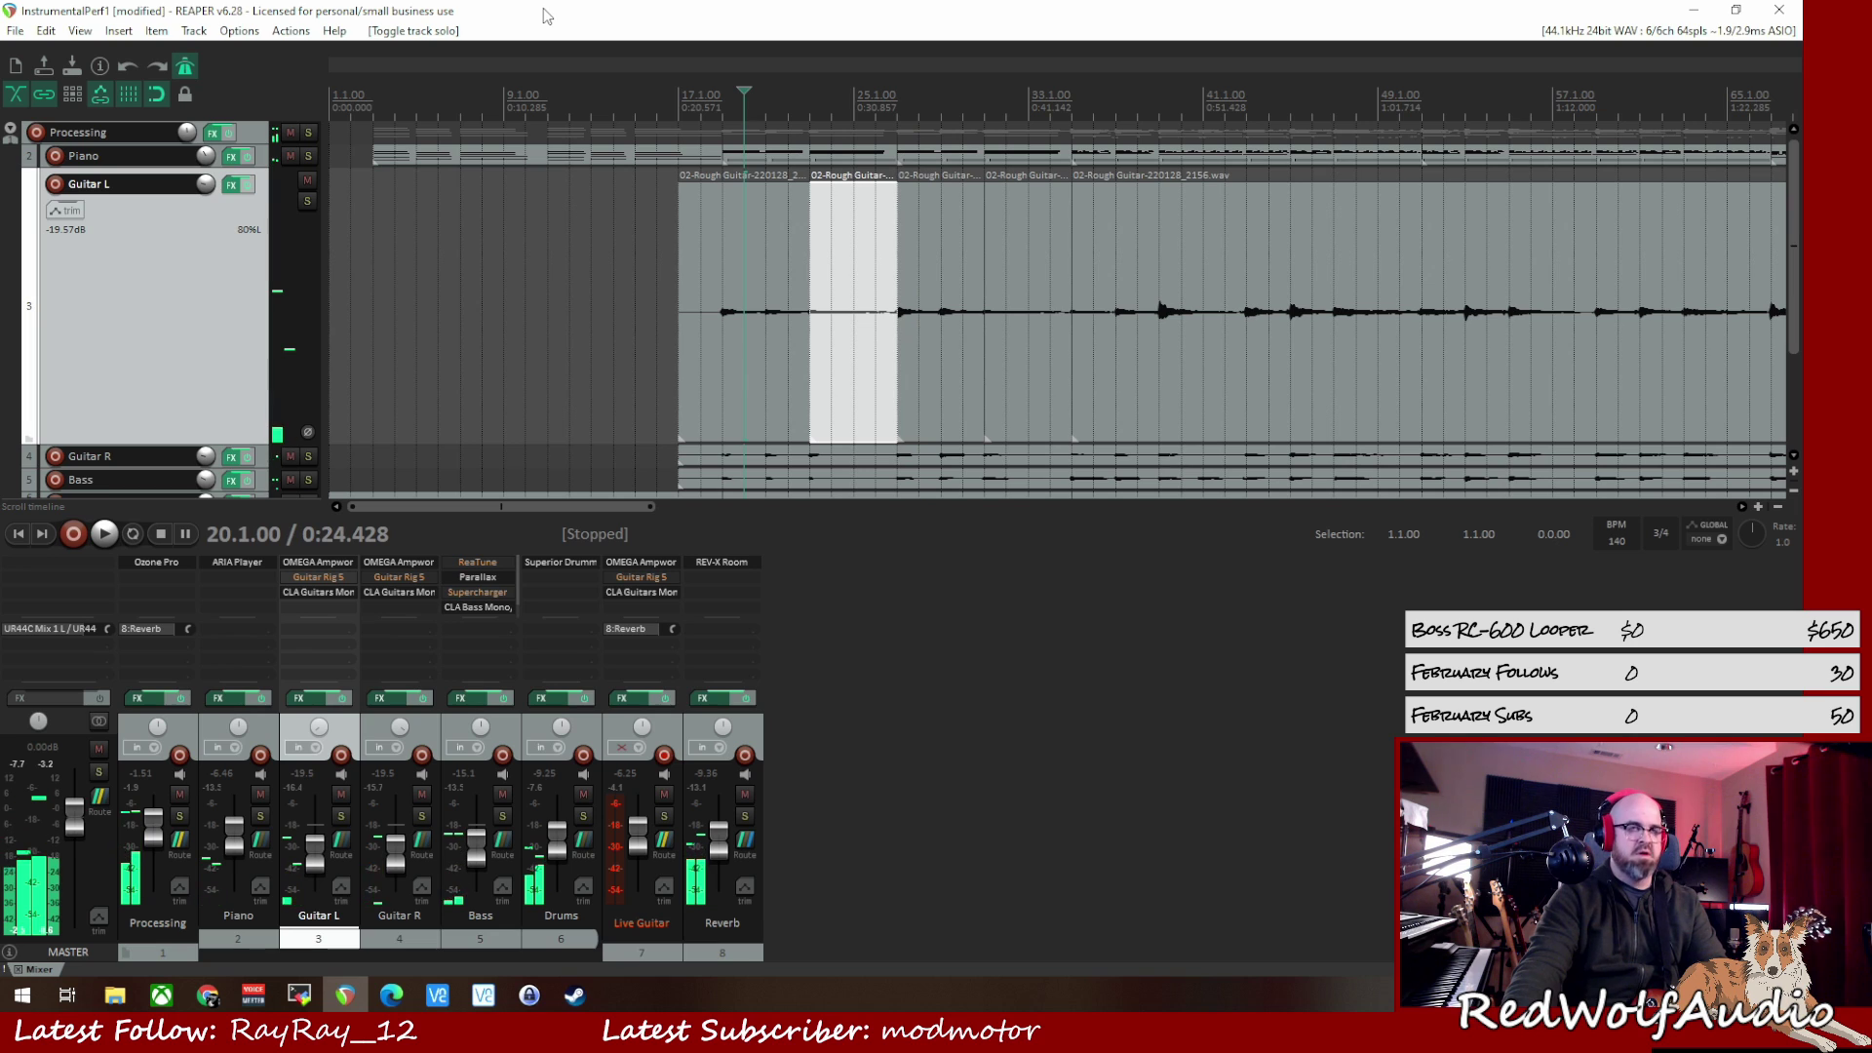
{"action": "key", "text": "ctrl+s"}
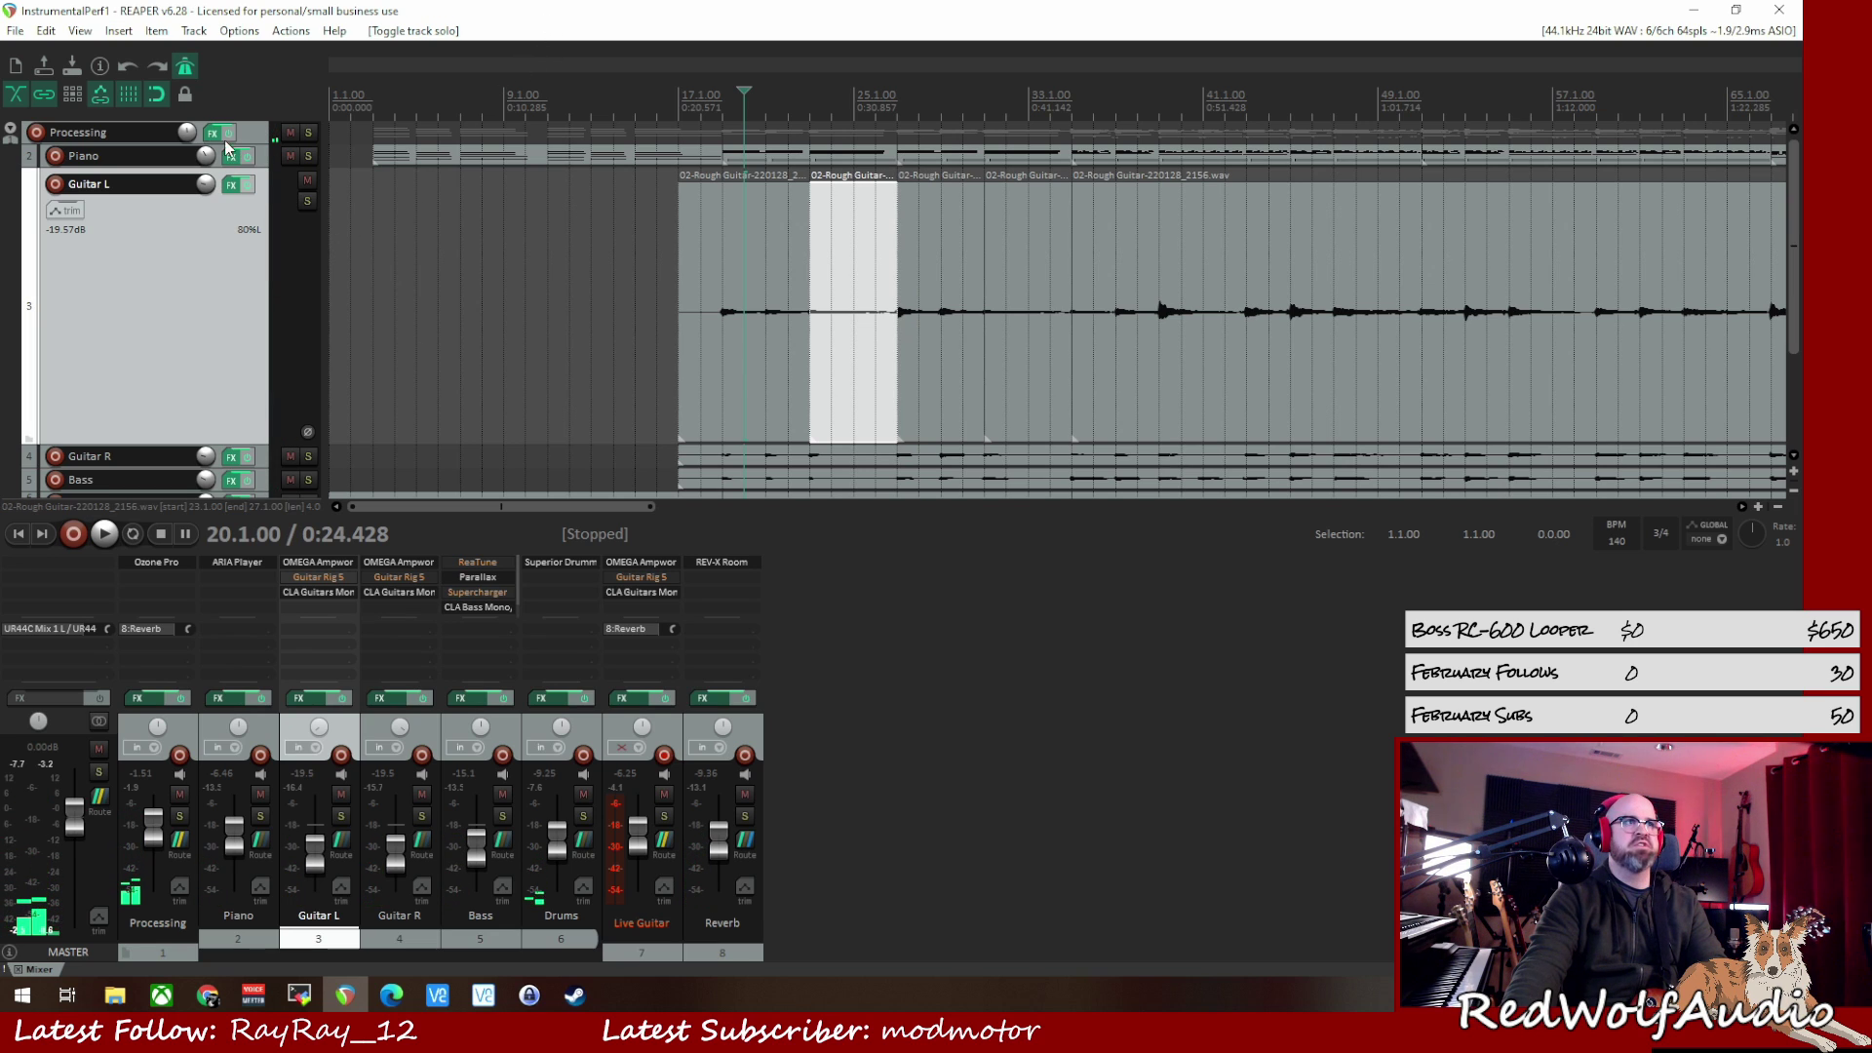
Open the recent project Idea_7.rpp from the Rock Song Ideas folder.
{"action": "left_click", "coordinate": [16, 30]}
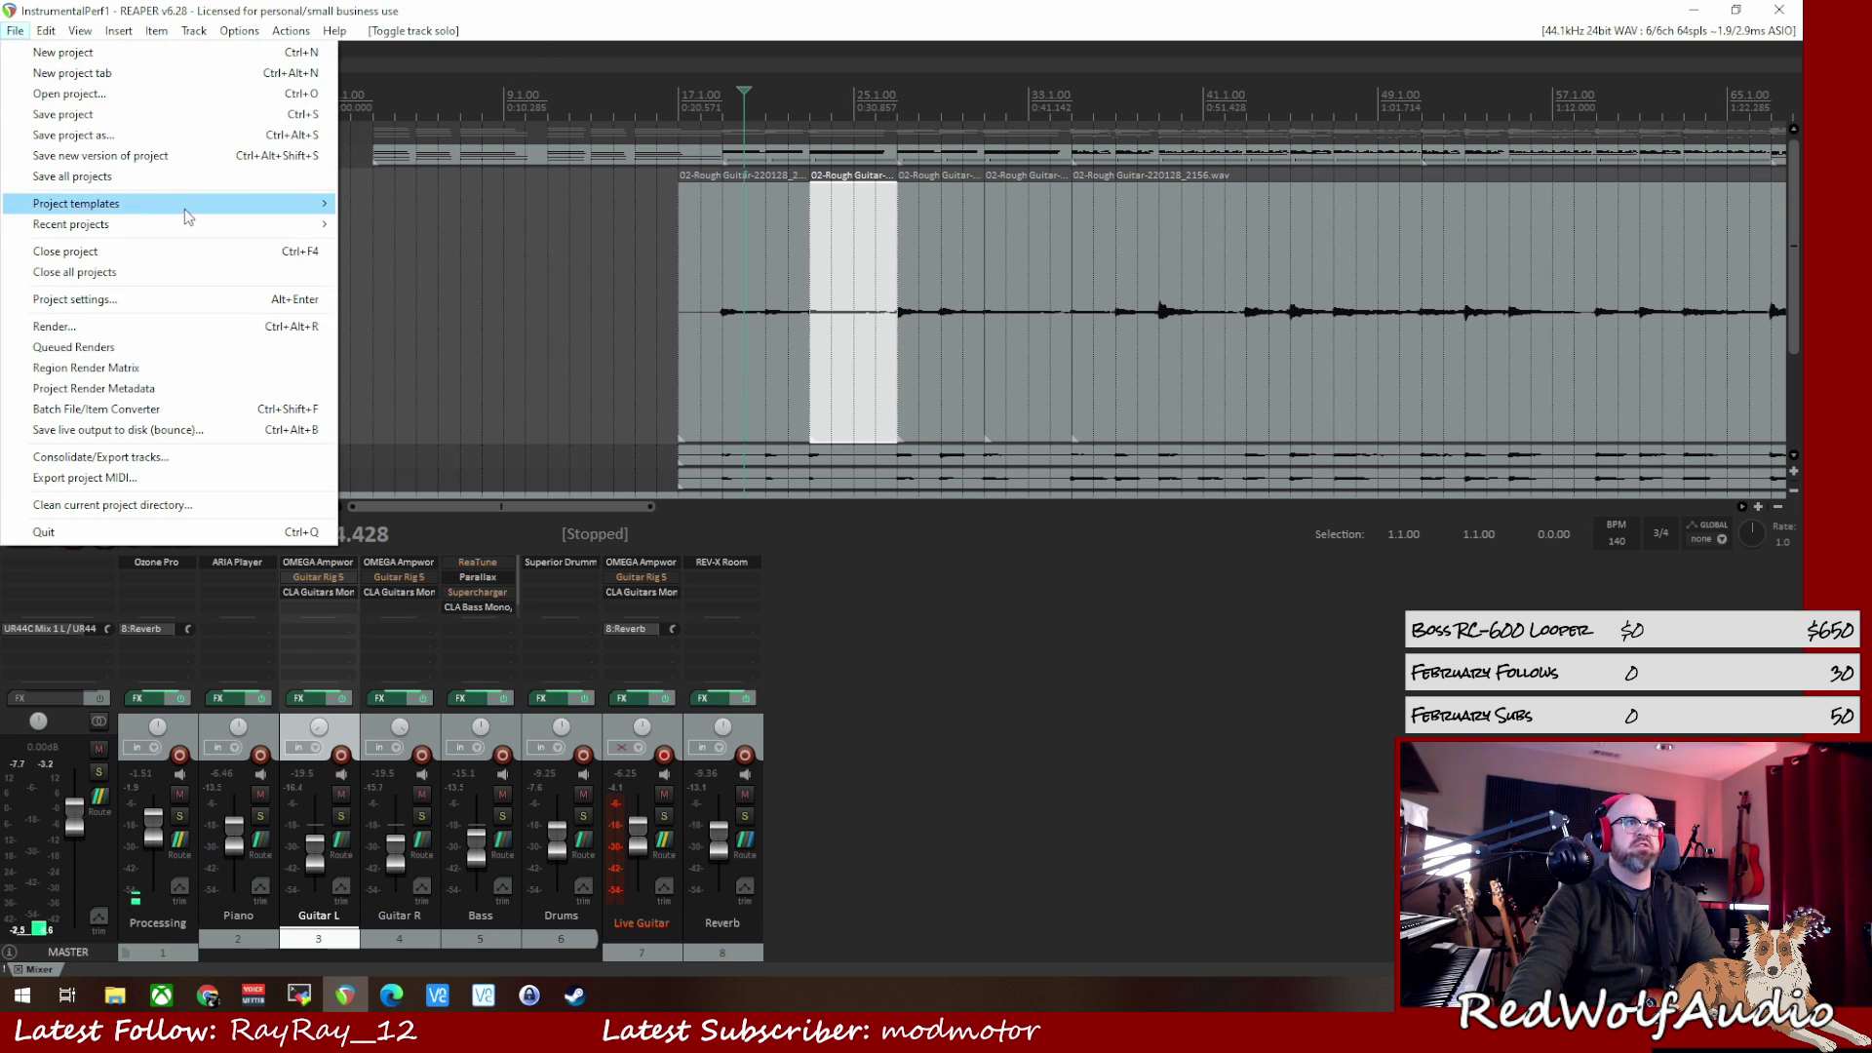
{"action": "mouse_move", "coordinate": [198, 234]}
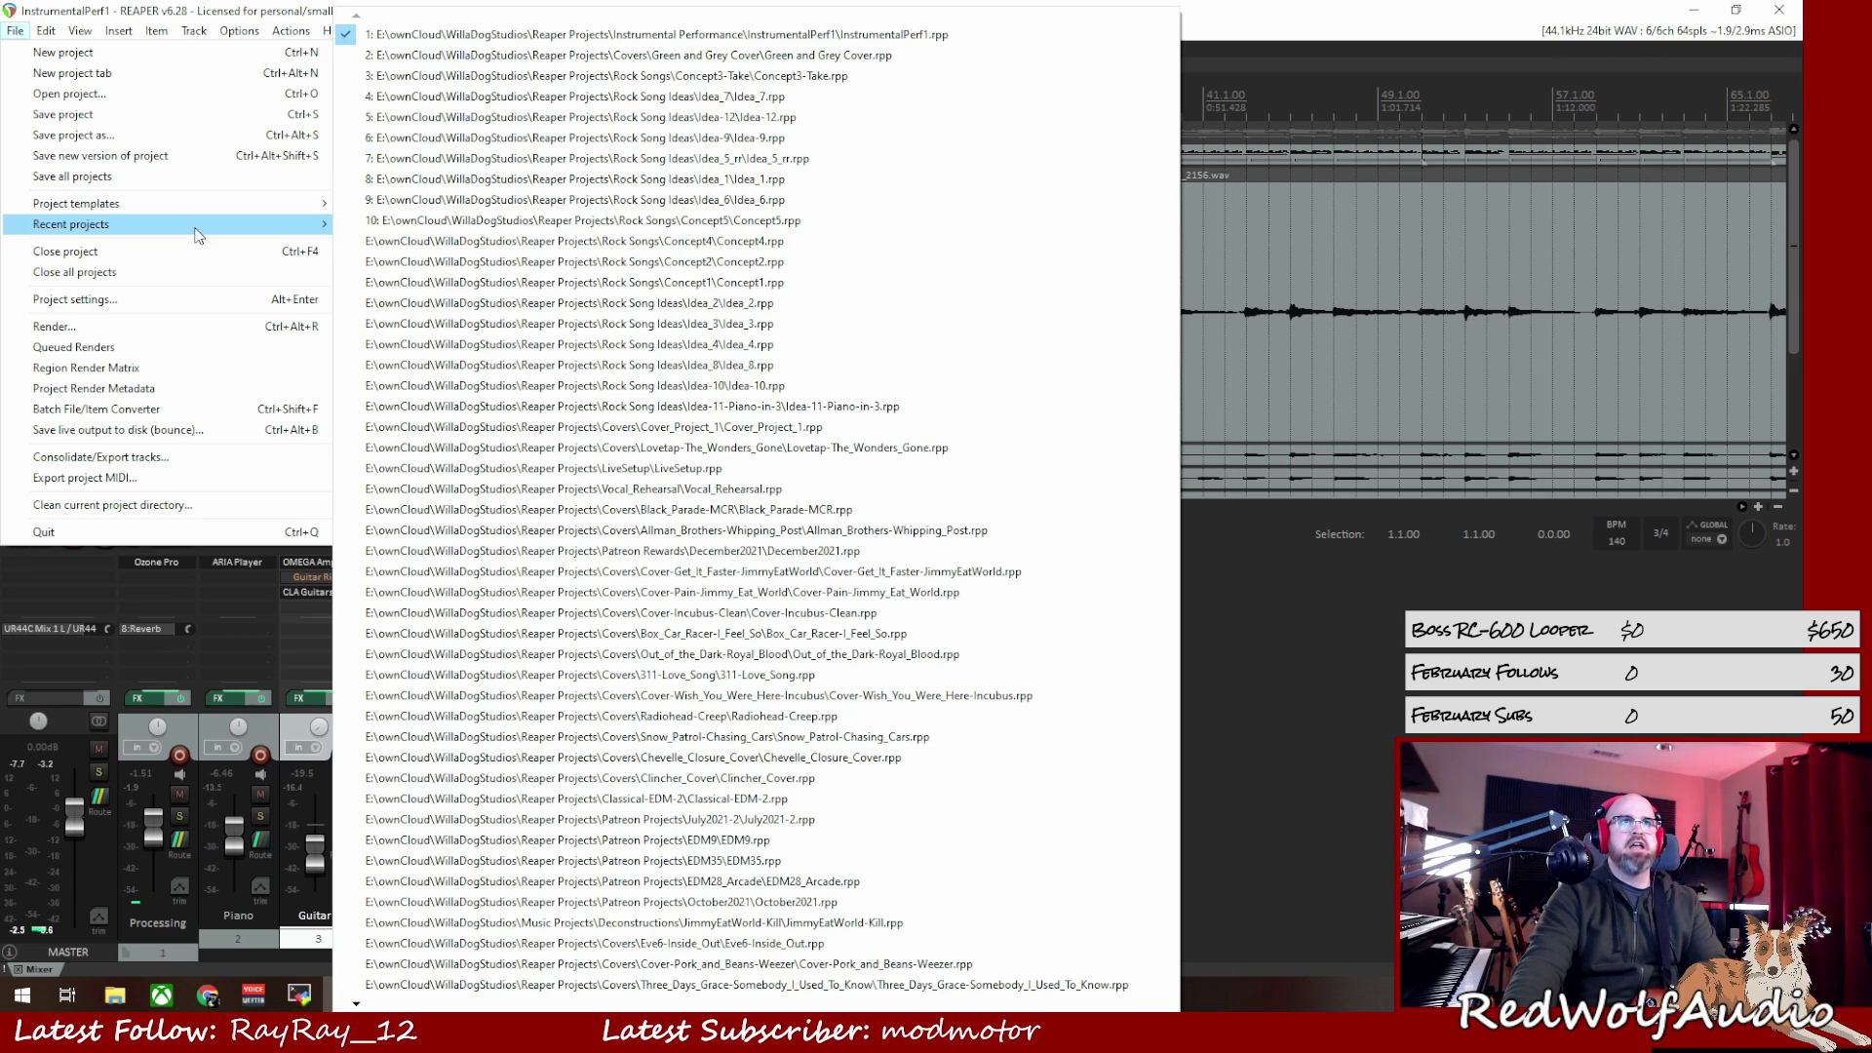
{"action": "left_click", "coordinate": [663, 98]}
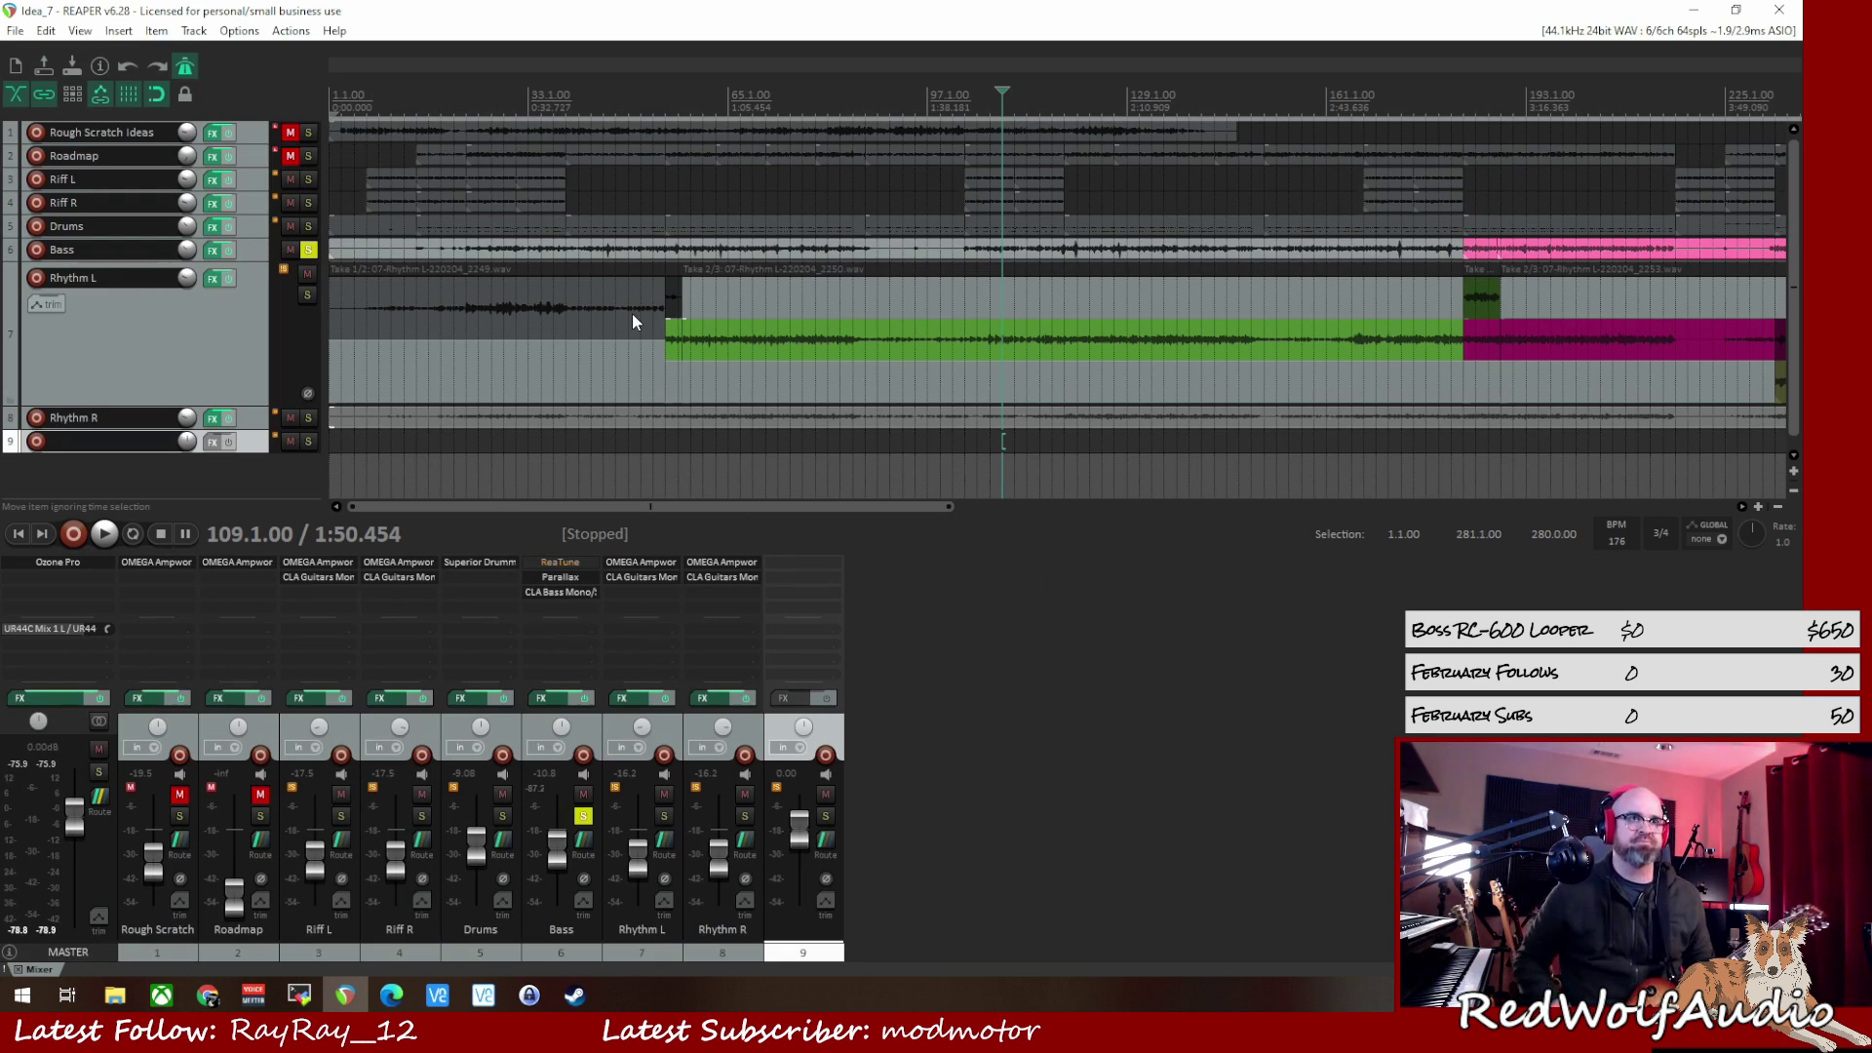
Listen to the soloed Bass from the project start, and play the full mix with Bass unsoloed.
{"action": "key", "text": "Home"}
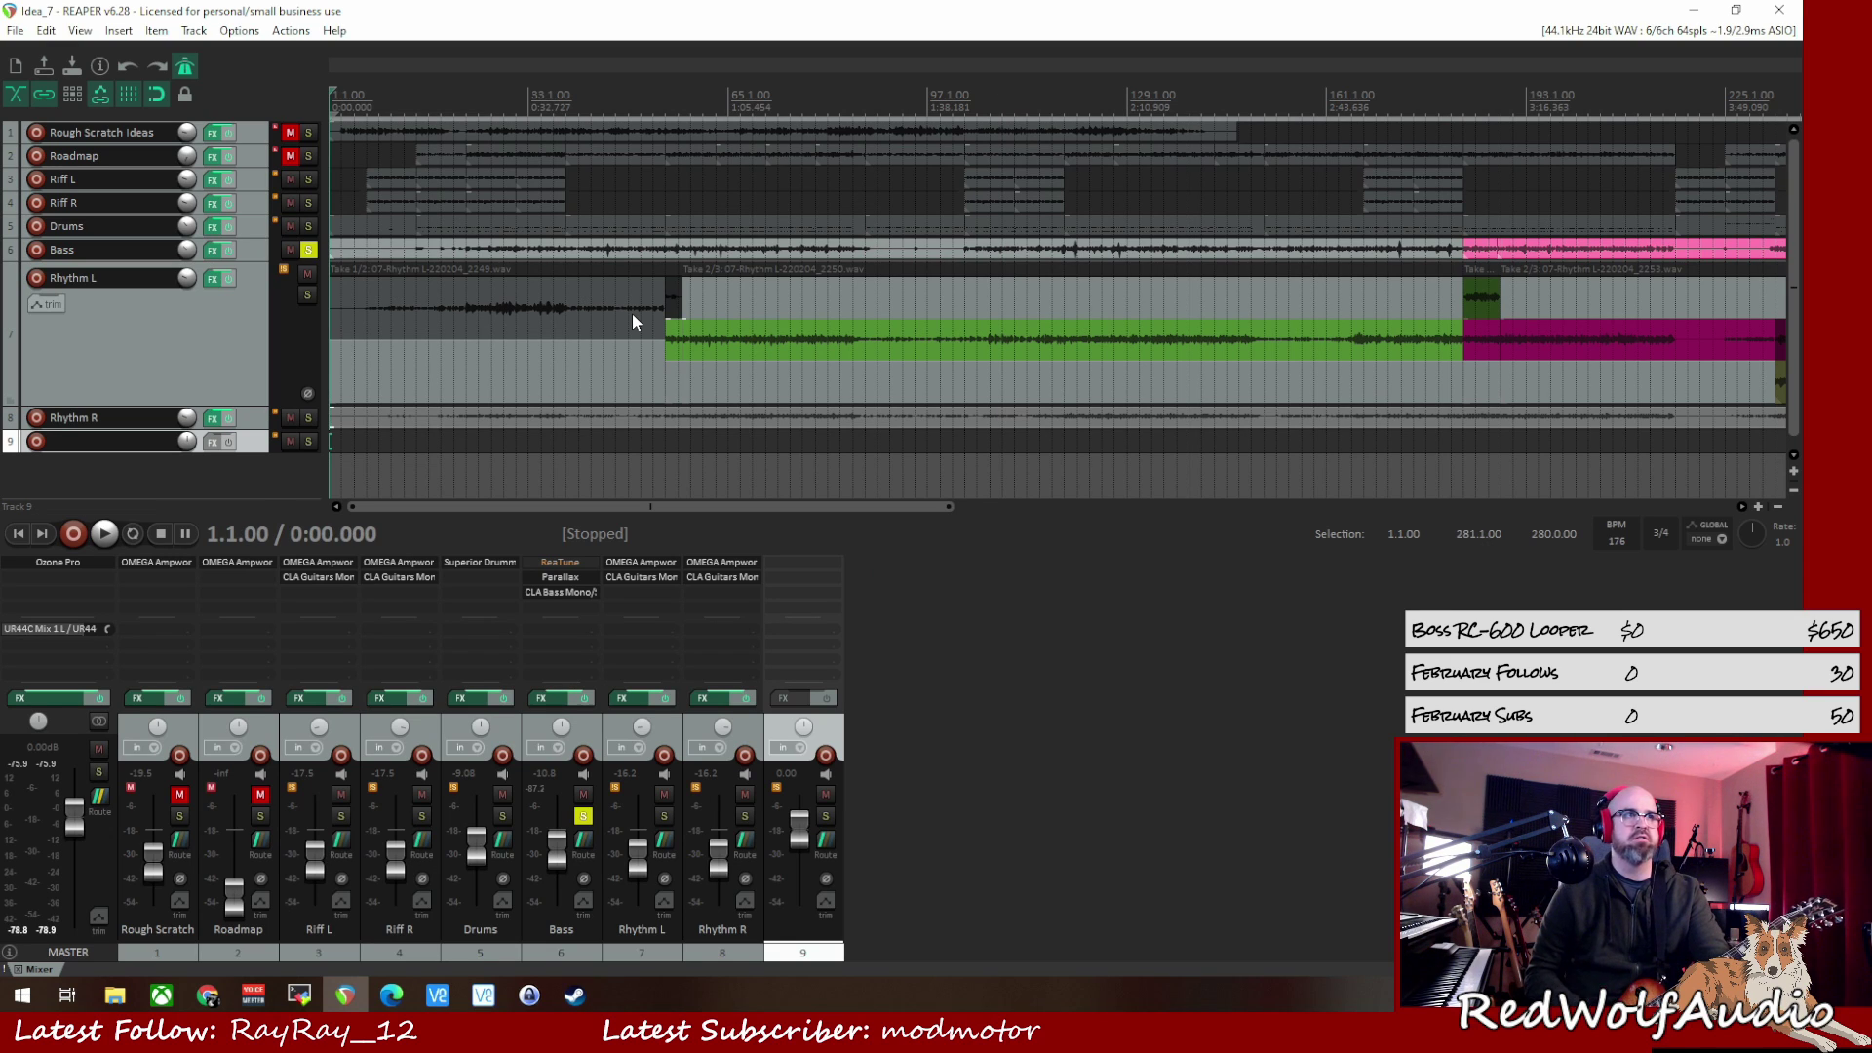
{"action": "key", "text": "space"}
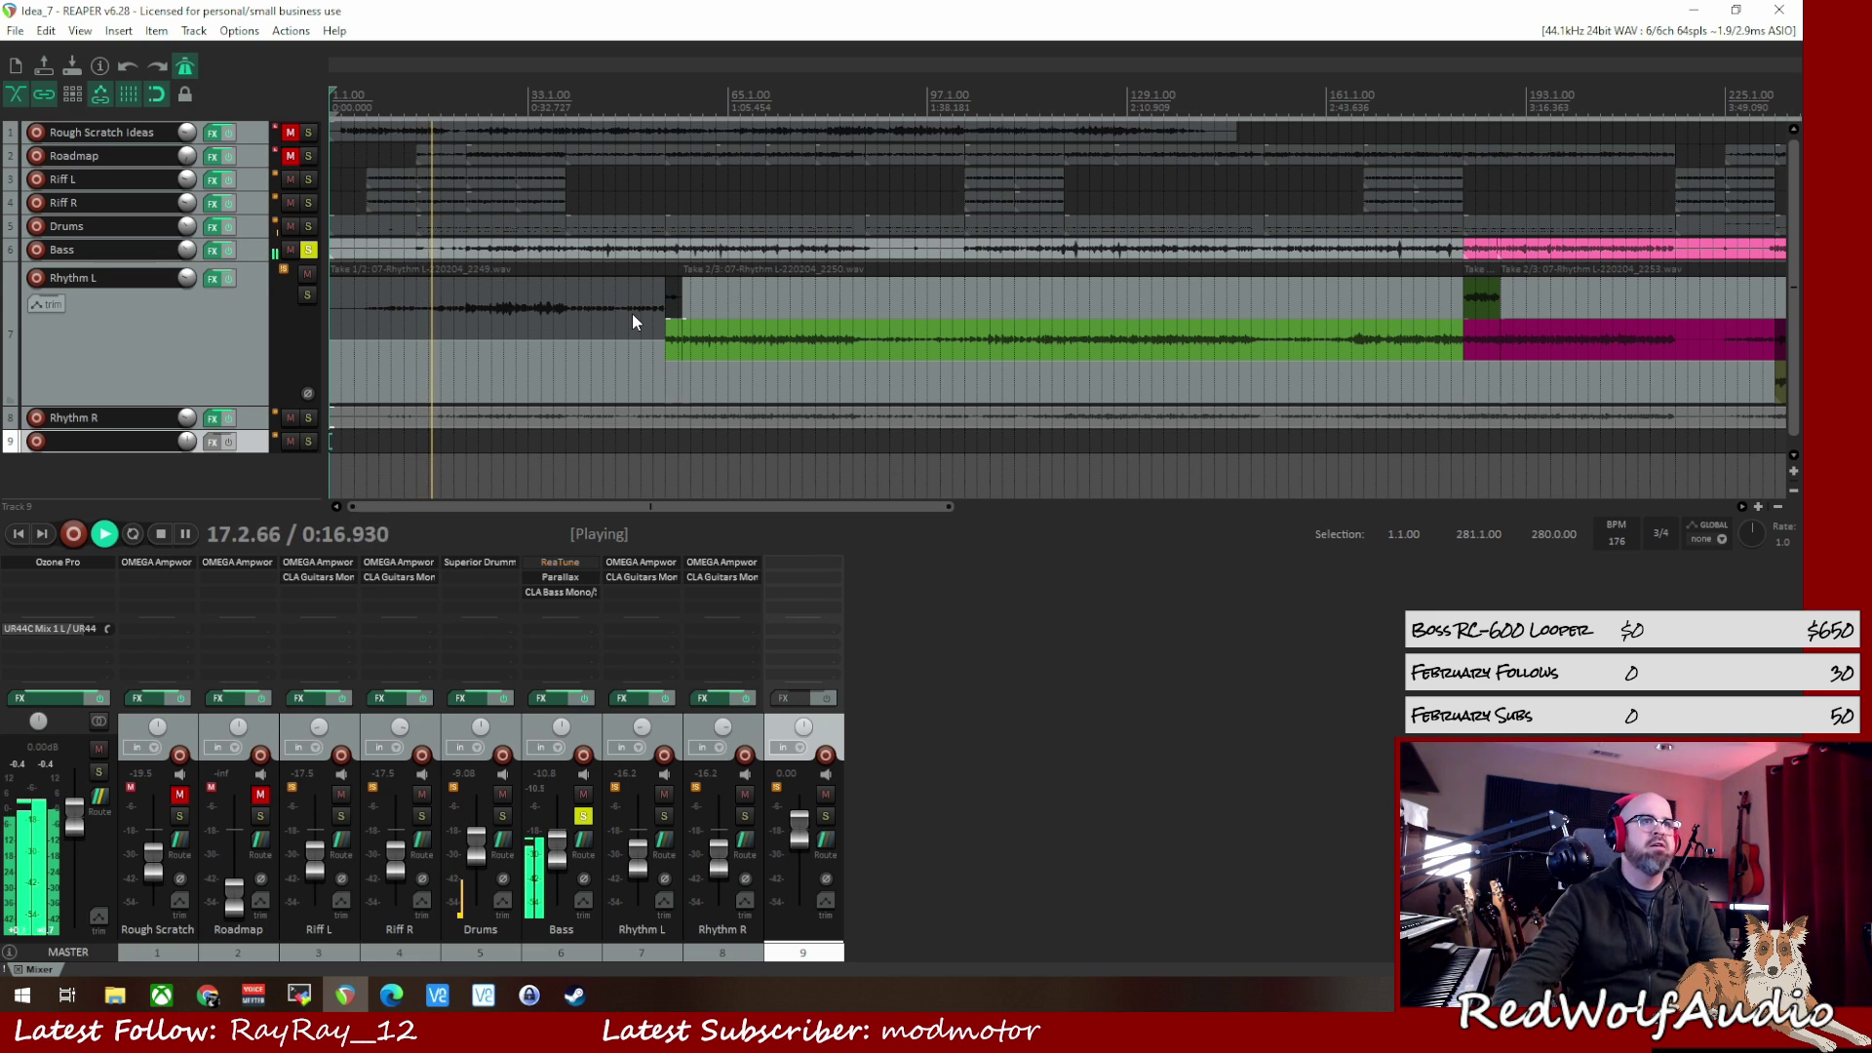
{"action": "key", "text": "space"}
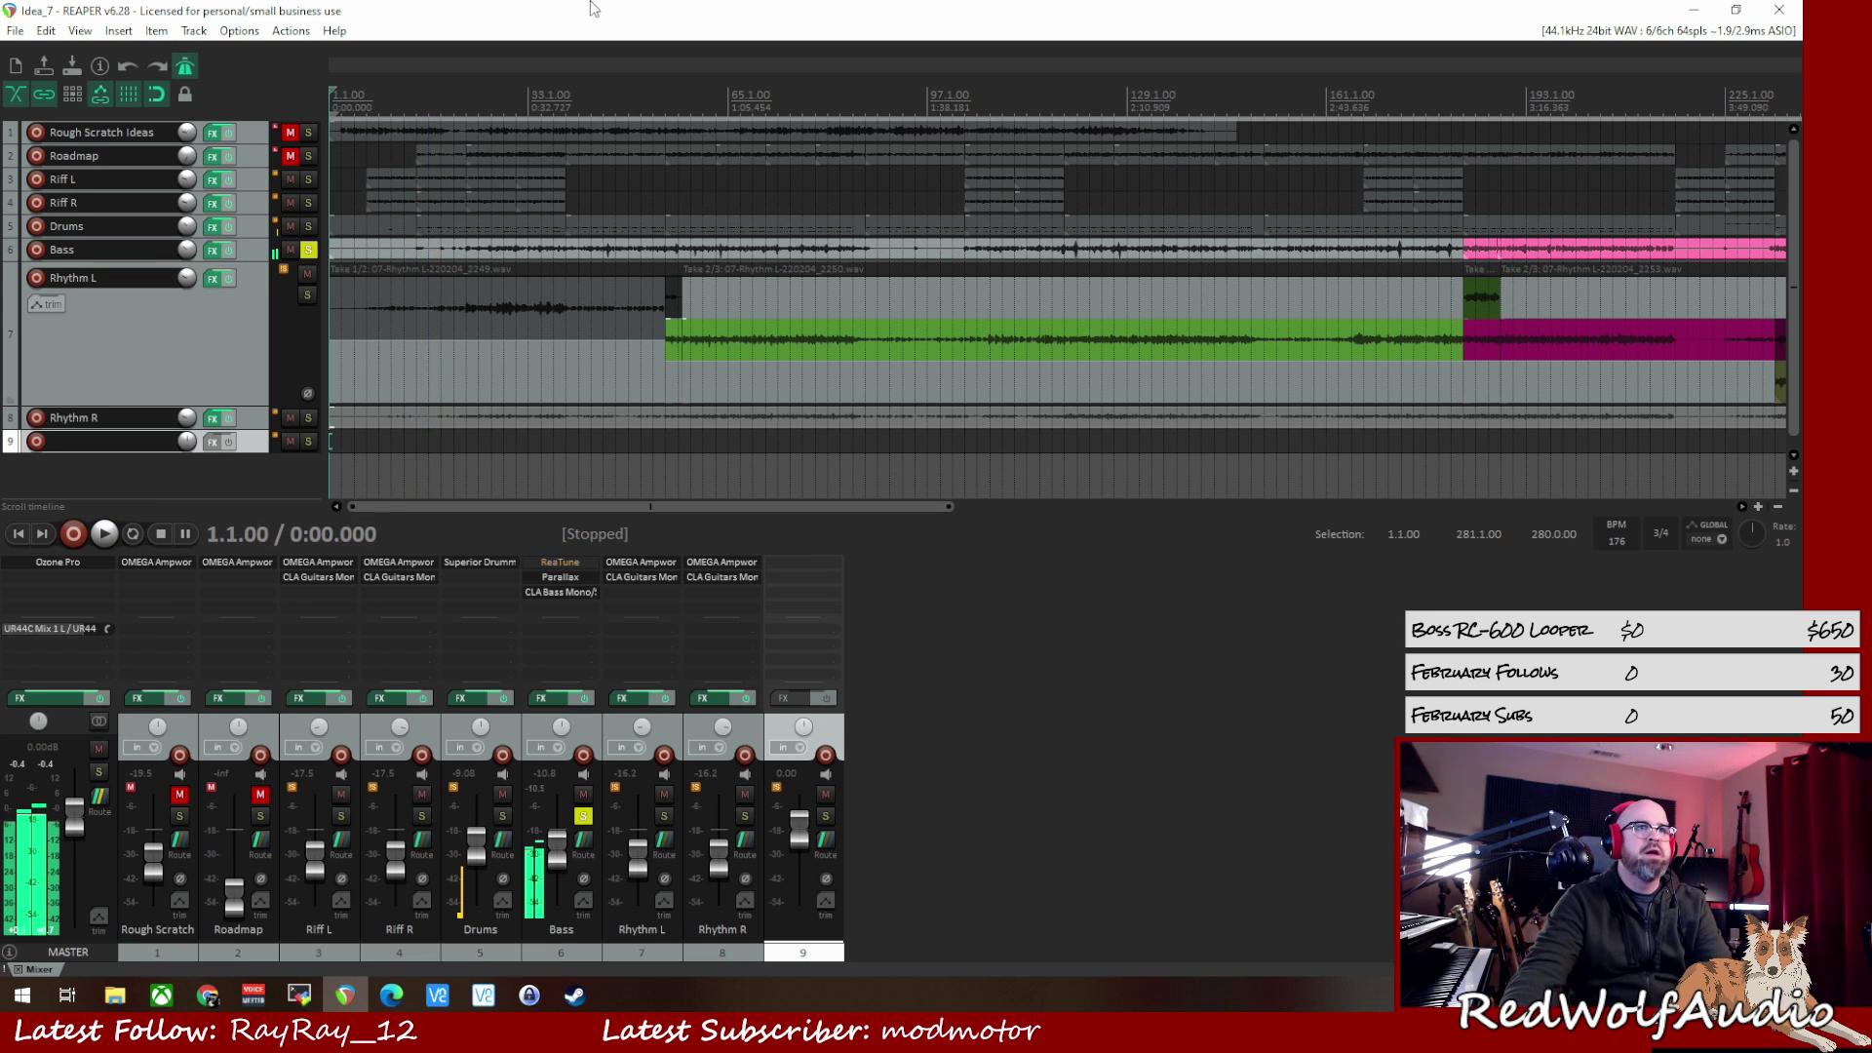
{"action": "left_click", "coordinate": [309, 251]}
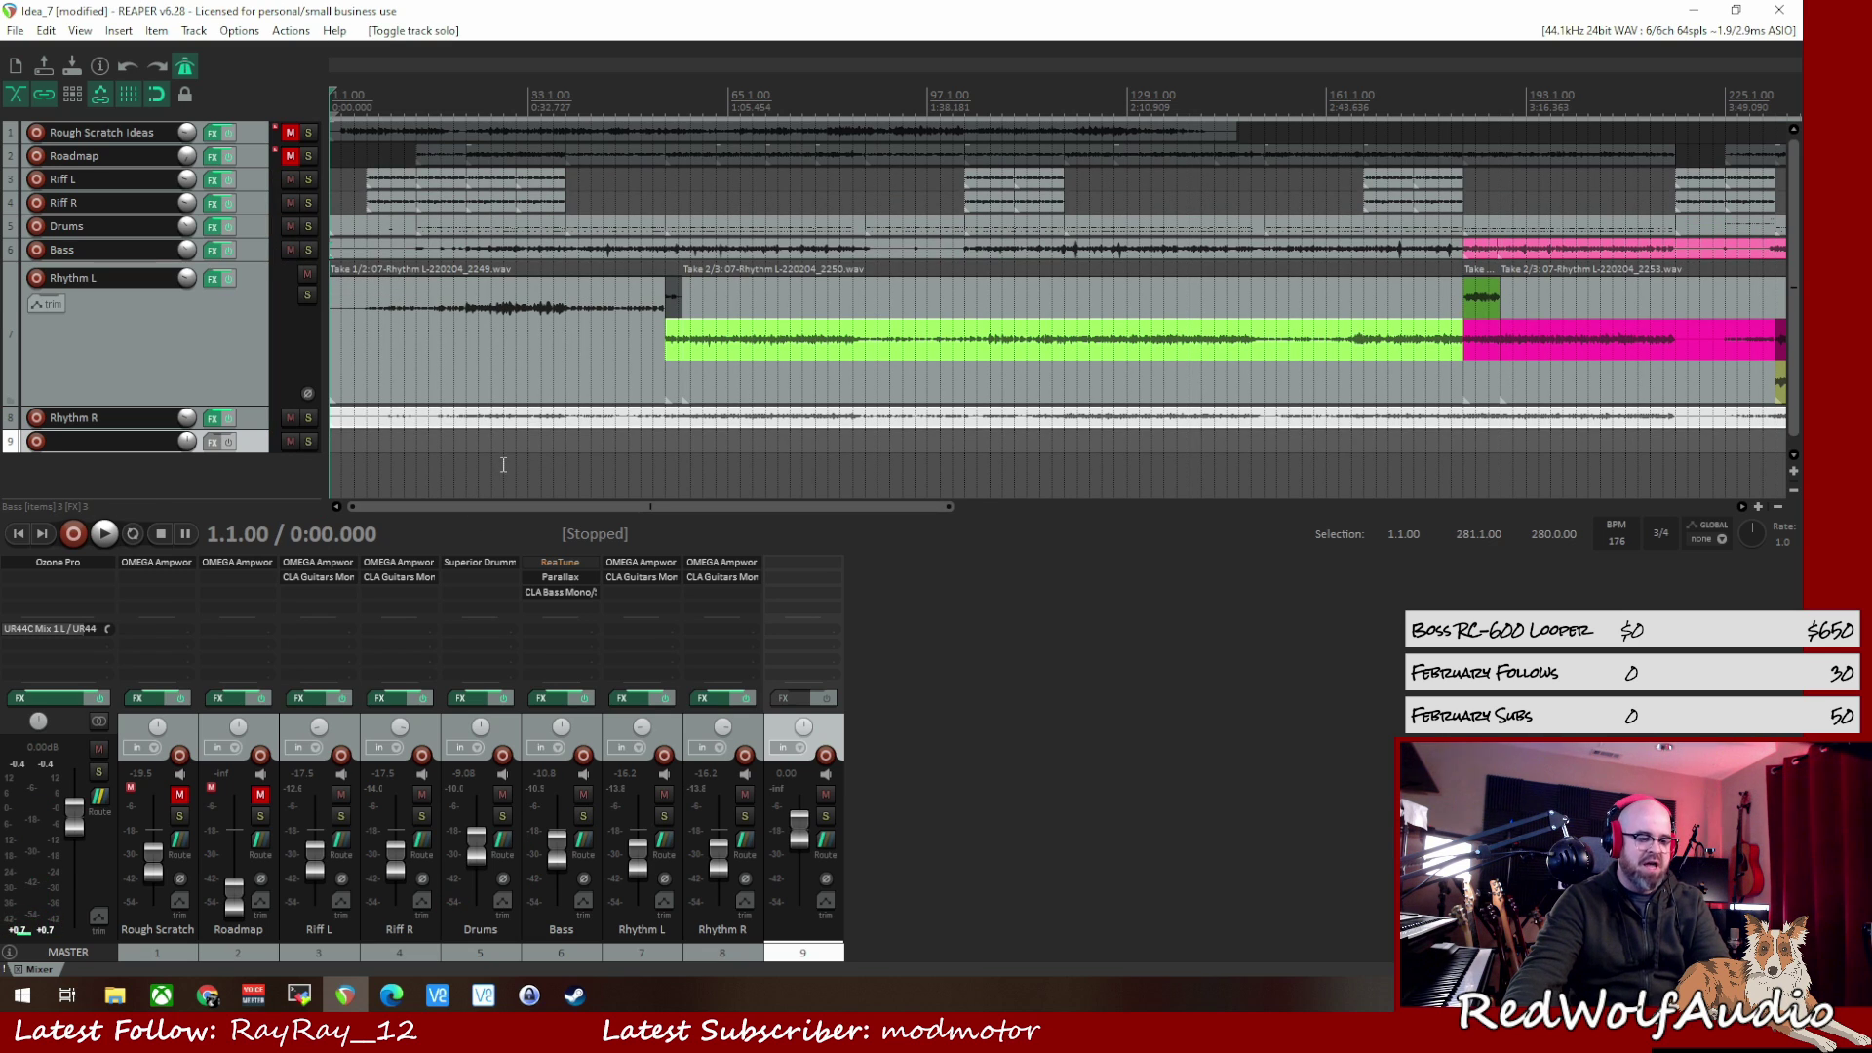
{"action": "key", "text": "space"}
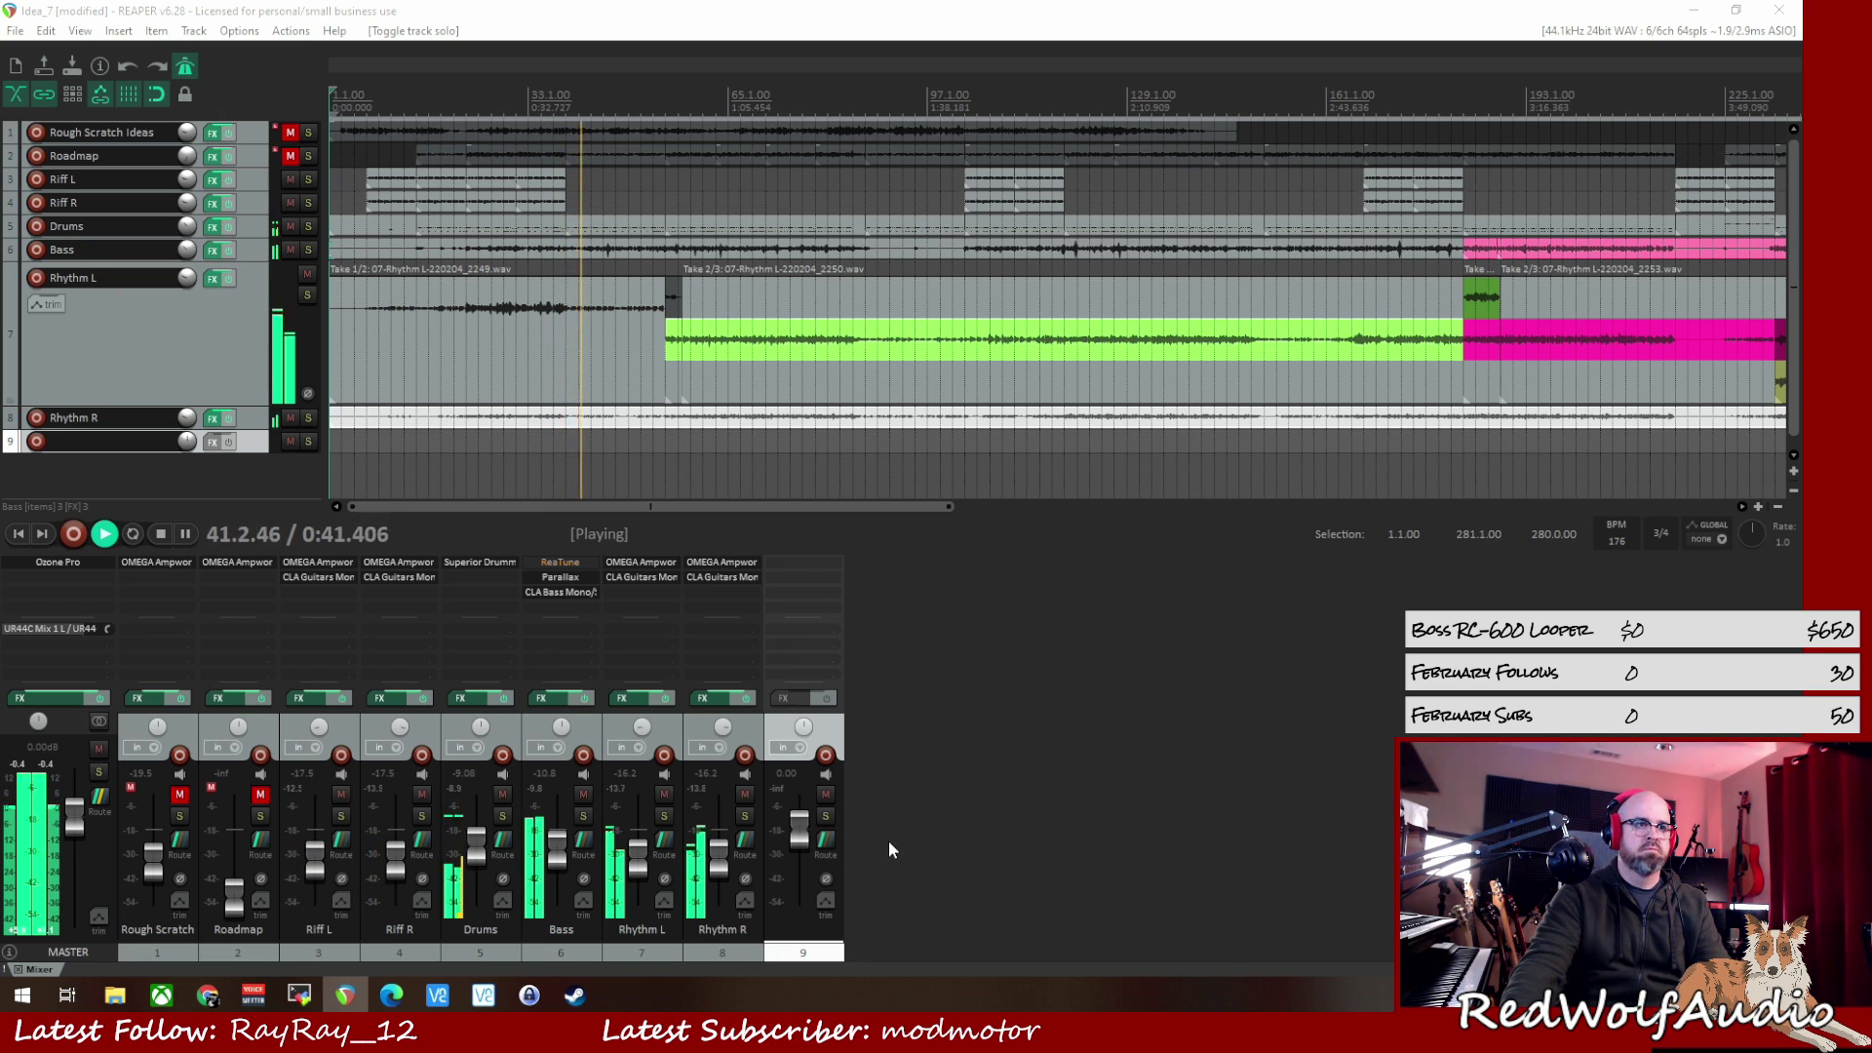
Lower the Bass, Rhythm L and Rhythm R faders together, setting Bass to -13.0 dB and both rhythm guitars to -18.4 dB.
{"action": "left_click", "coordinate": [591, 730]}
{"action": "left_click", "coordinate": [722, 729], "text": "shift"}
{"action": "left_click_drag", "start_coordinate": [719, 843], "coordinate": [719, 856]}
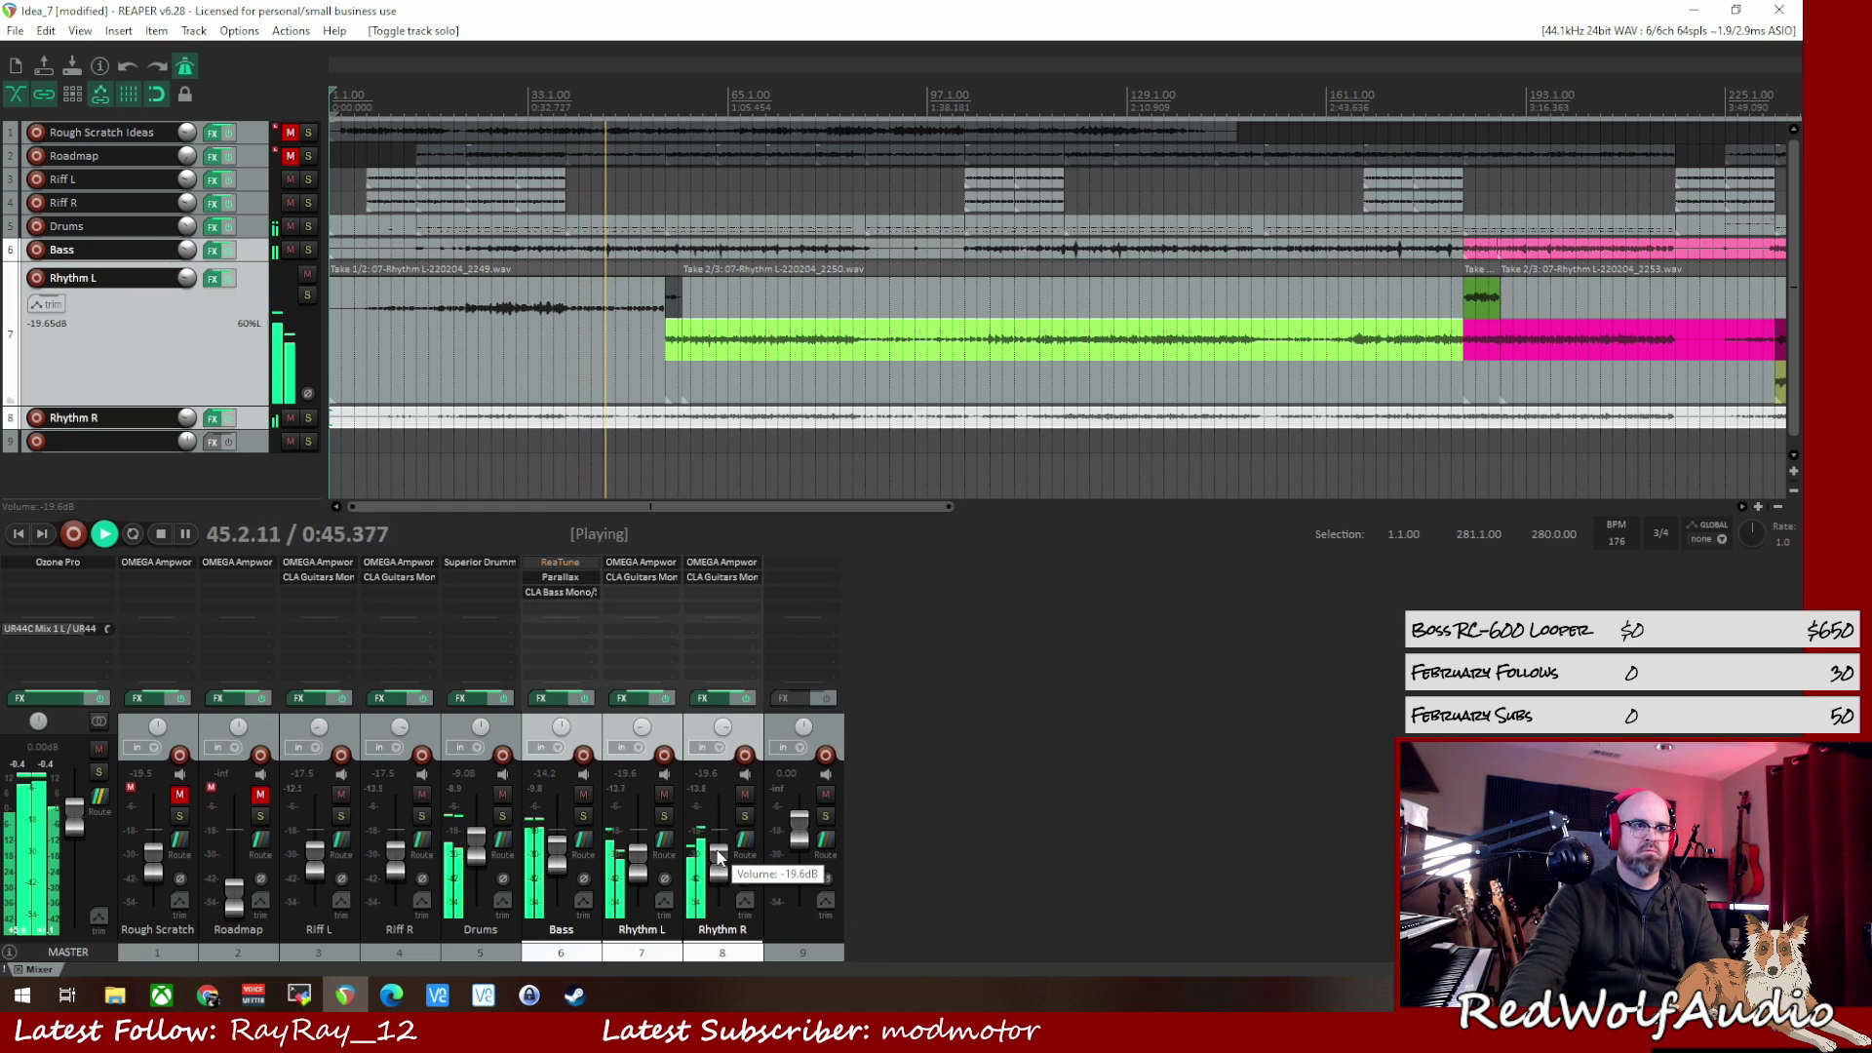
{"action": "scroll", "coordinate": [718, 856], "scroll_direction": "up", "scroll_amount": 2}
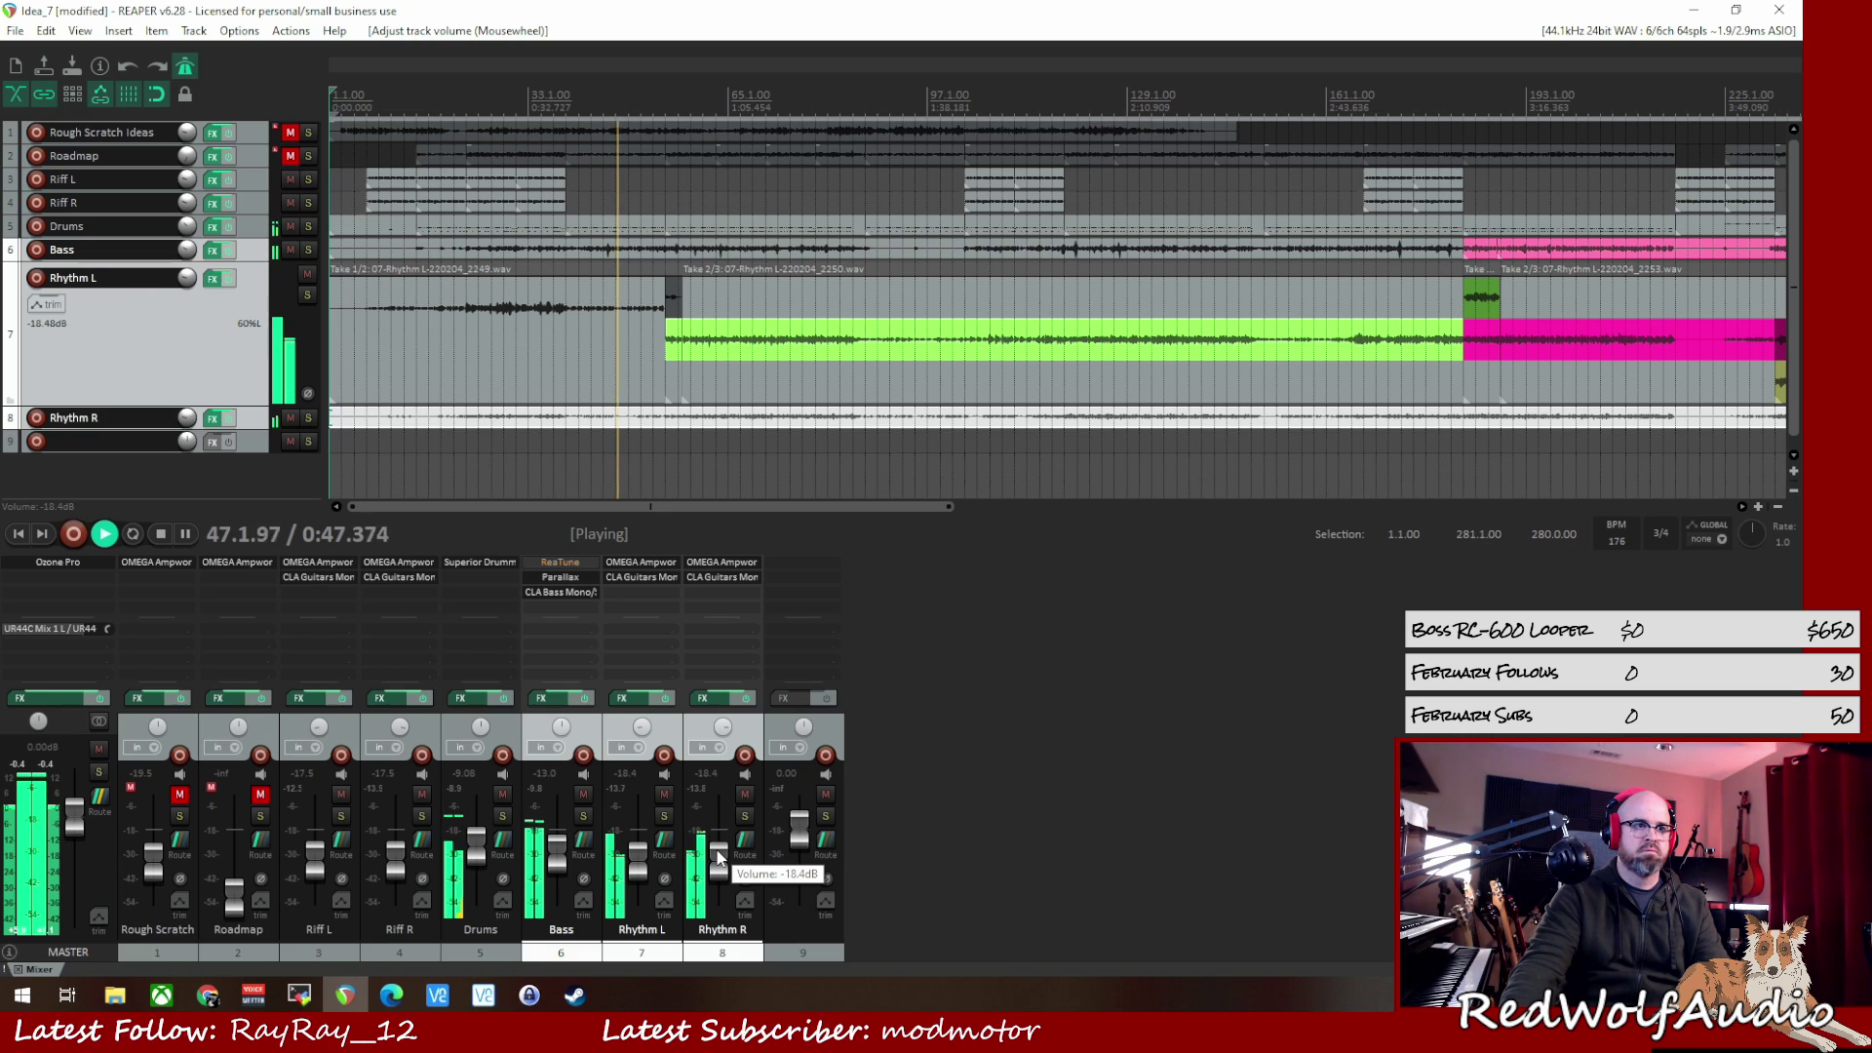
Play from the project start and lower the Riff L and Riff R faders together to -19.8 dB.
{"action": "left_click", "coordinate": [345, 724]}
{"action": "left_click", "coordinate": [383, 750], "text": "shift"}
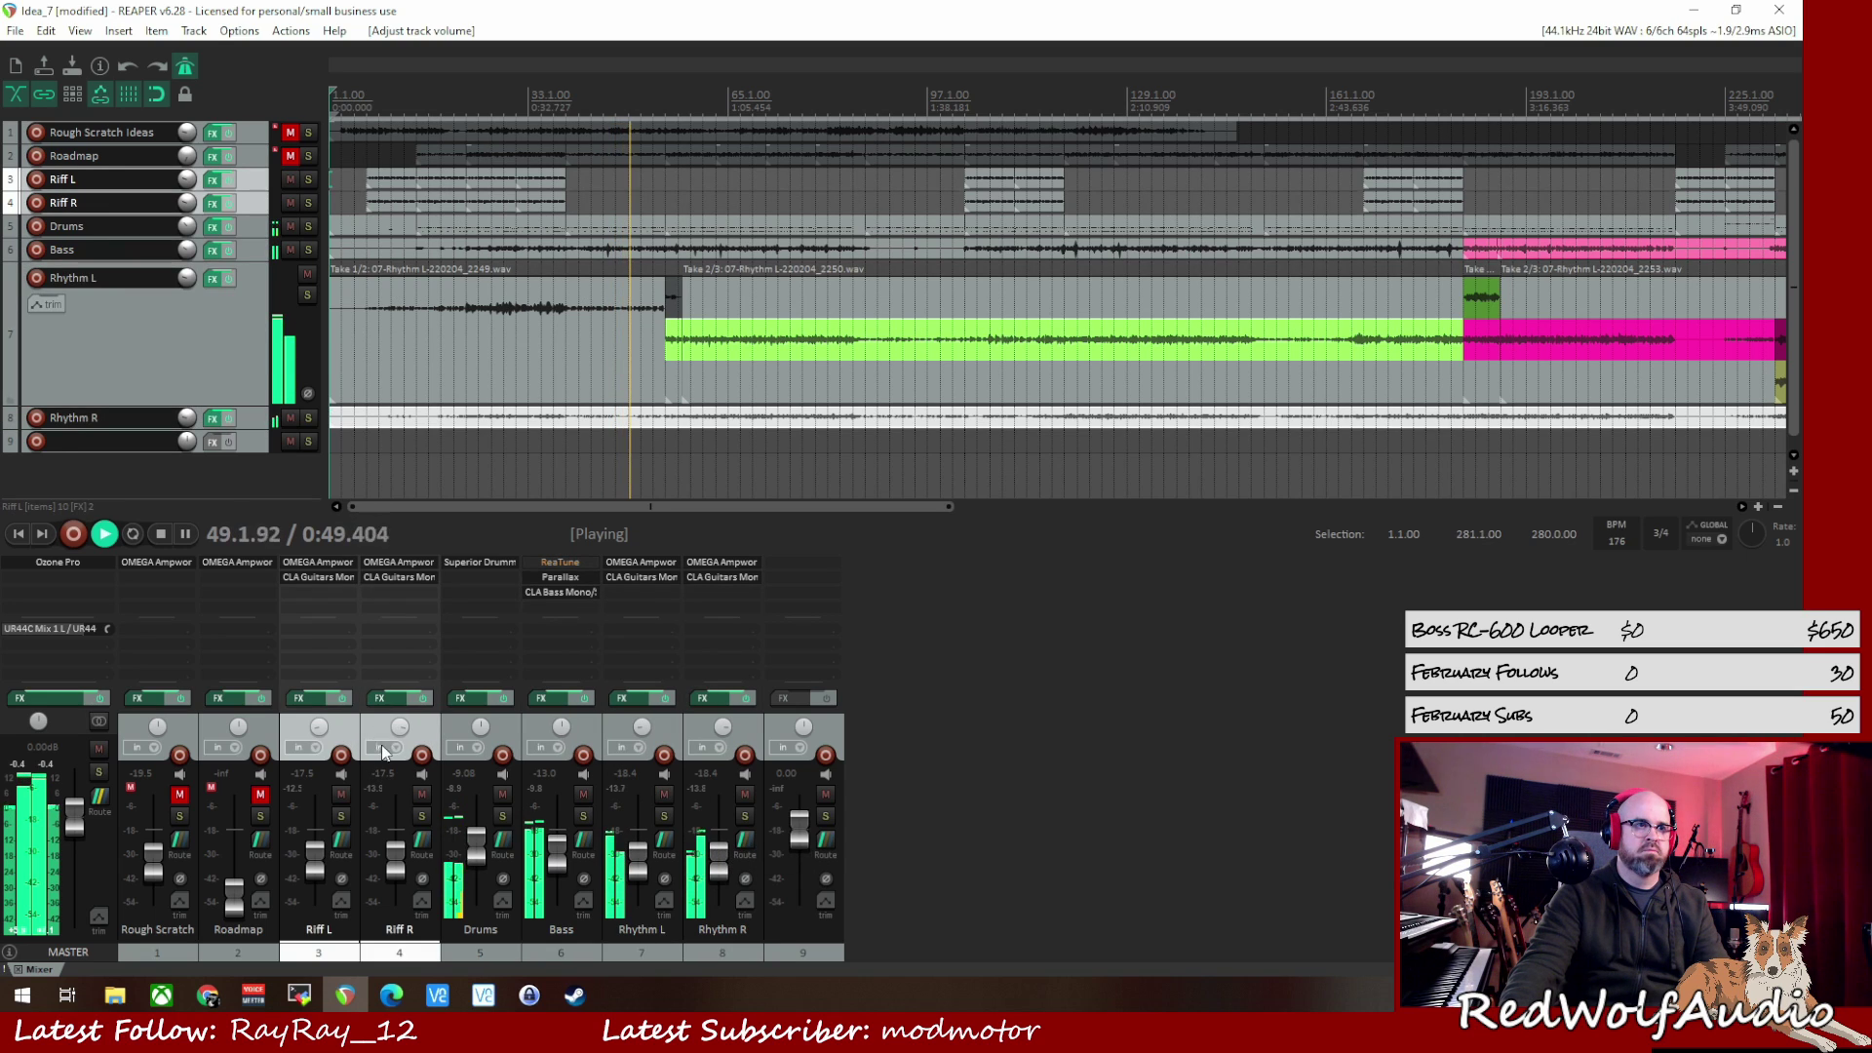
{"action": "key", "text": "Home"}
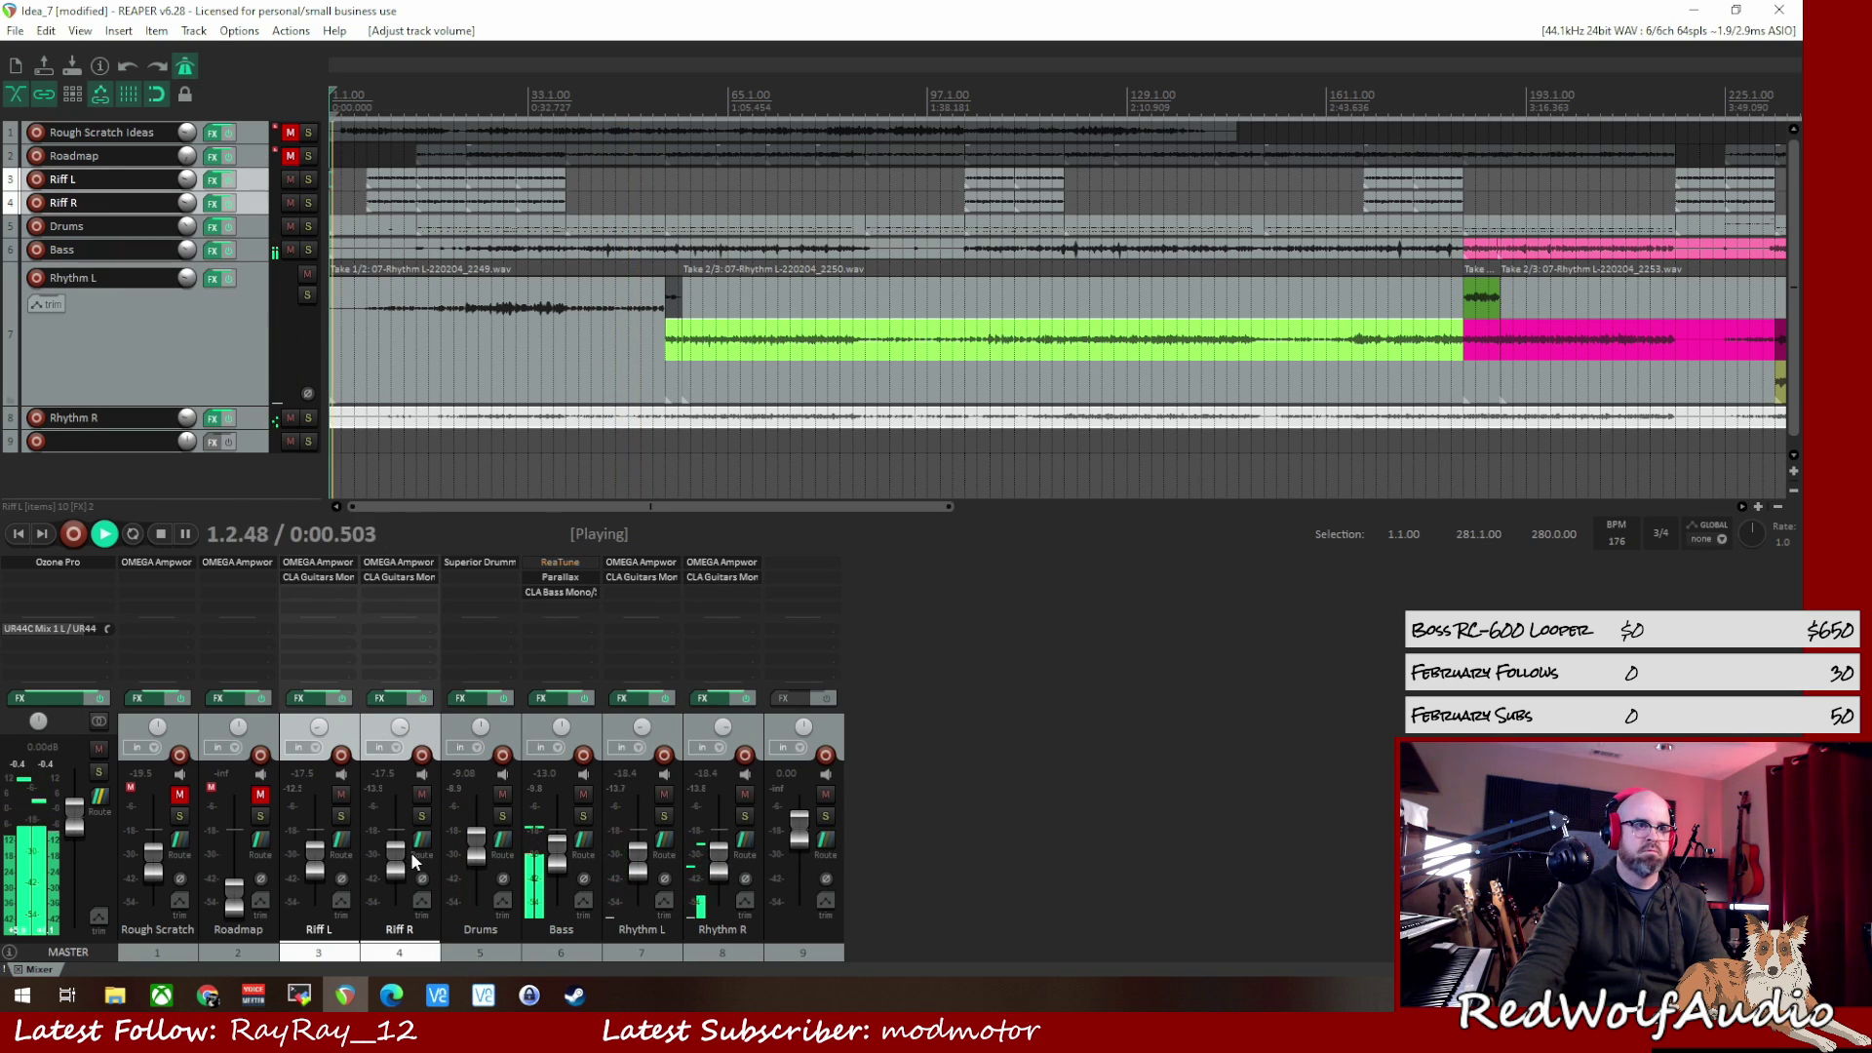
{"action": "scroll", "coordinate": [395, 871], "scroll_direction": "down", "scroll_amount": 4}
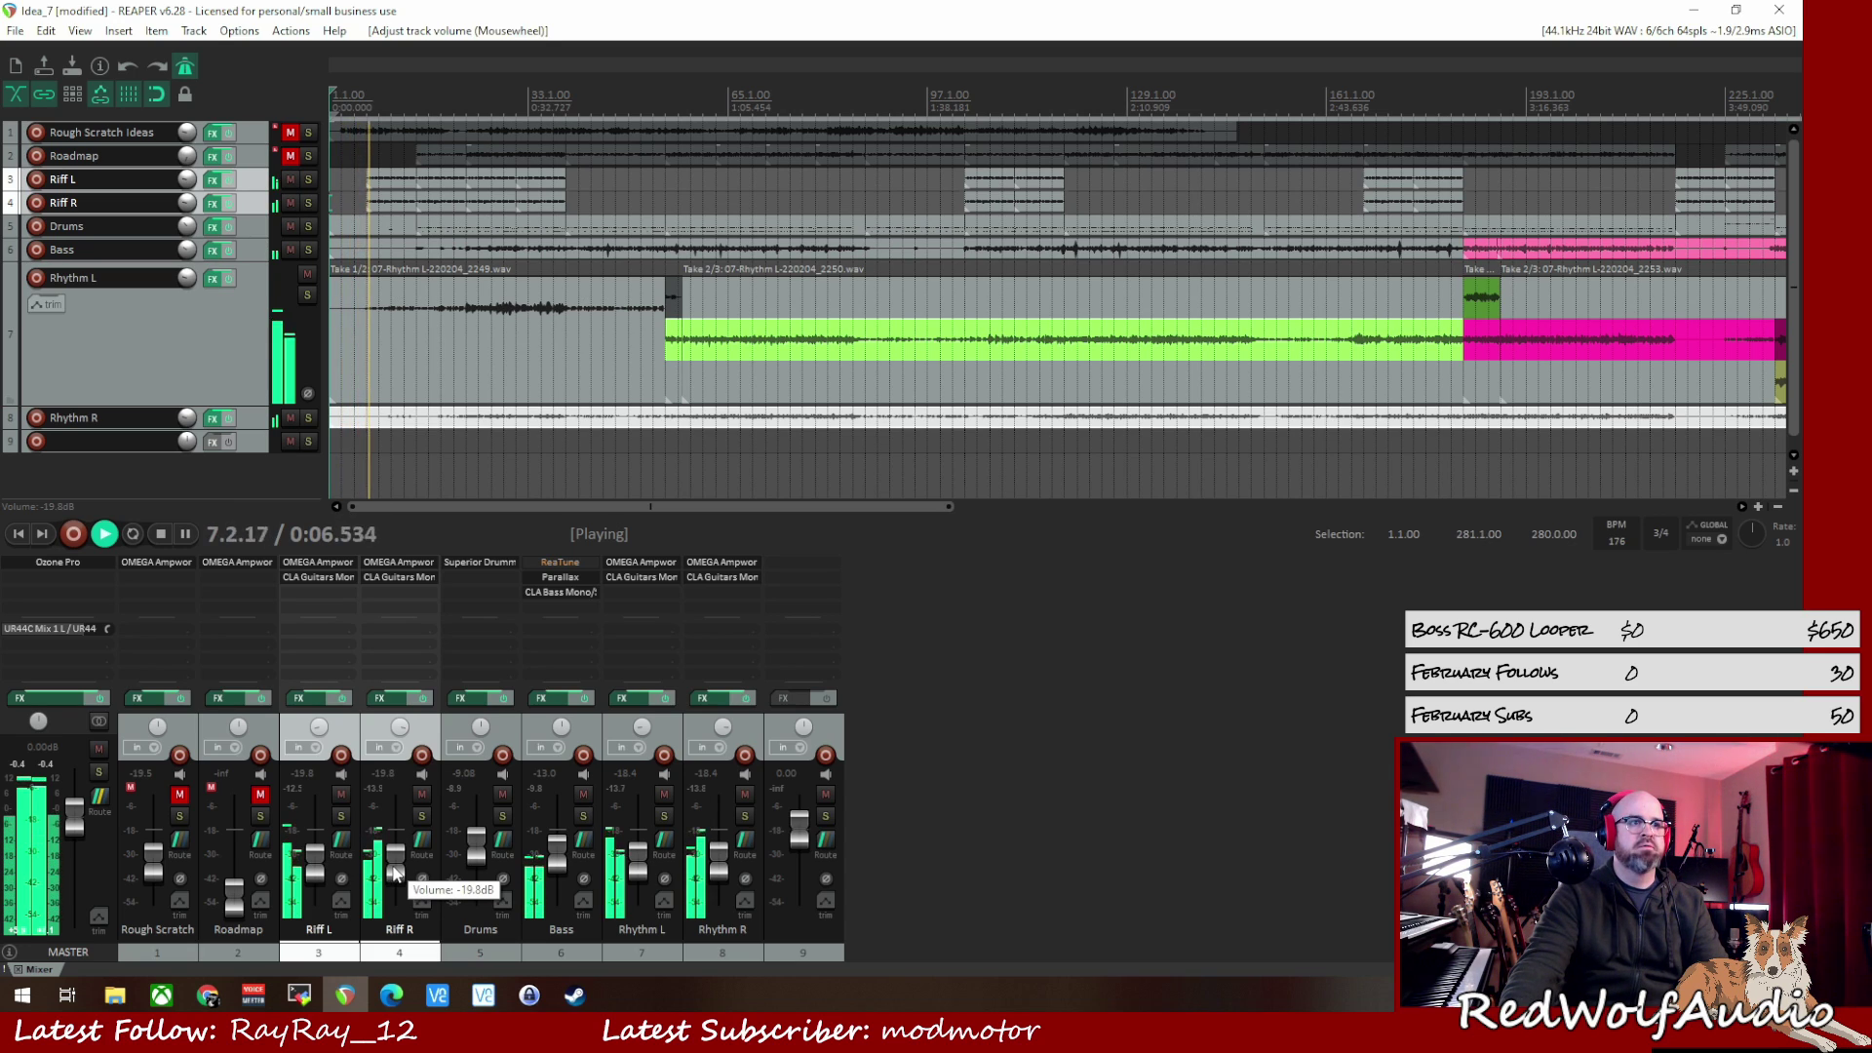
{"action": "scroll", "coordinate": [395, 871], "scroll_direction": "down", "scroll_amount": 5}
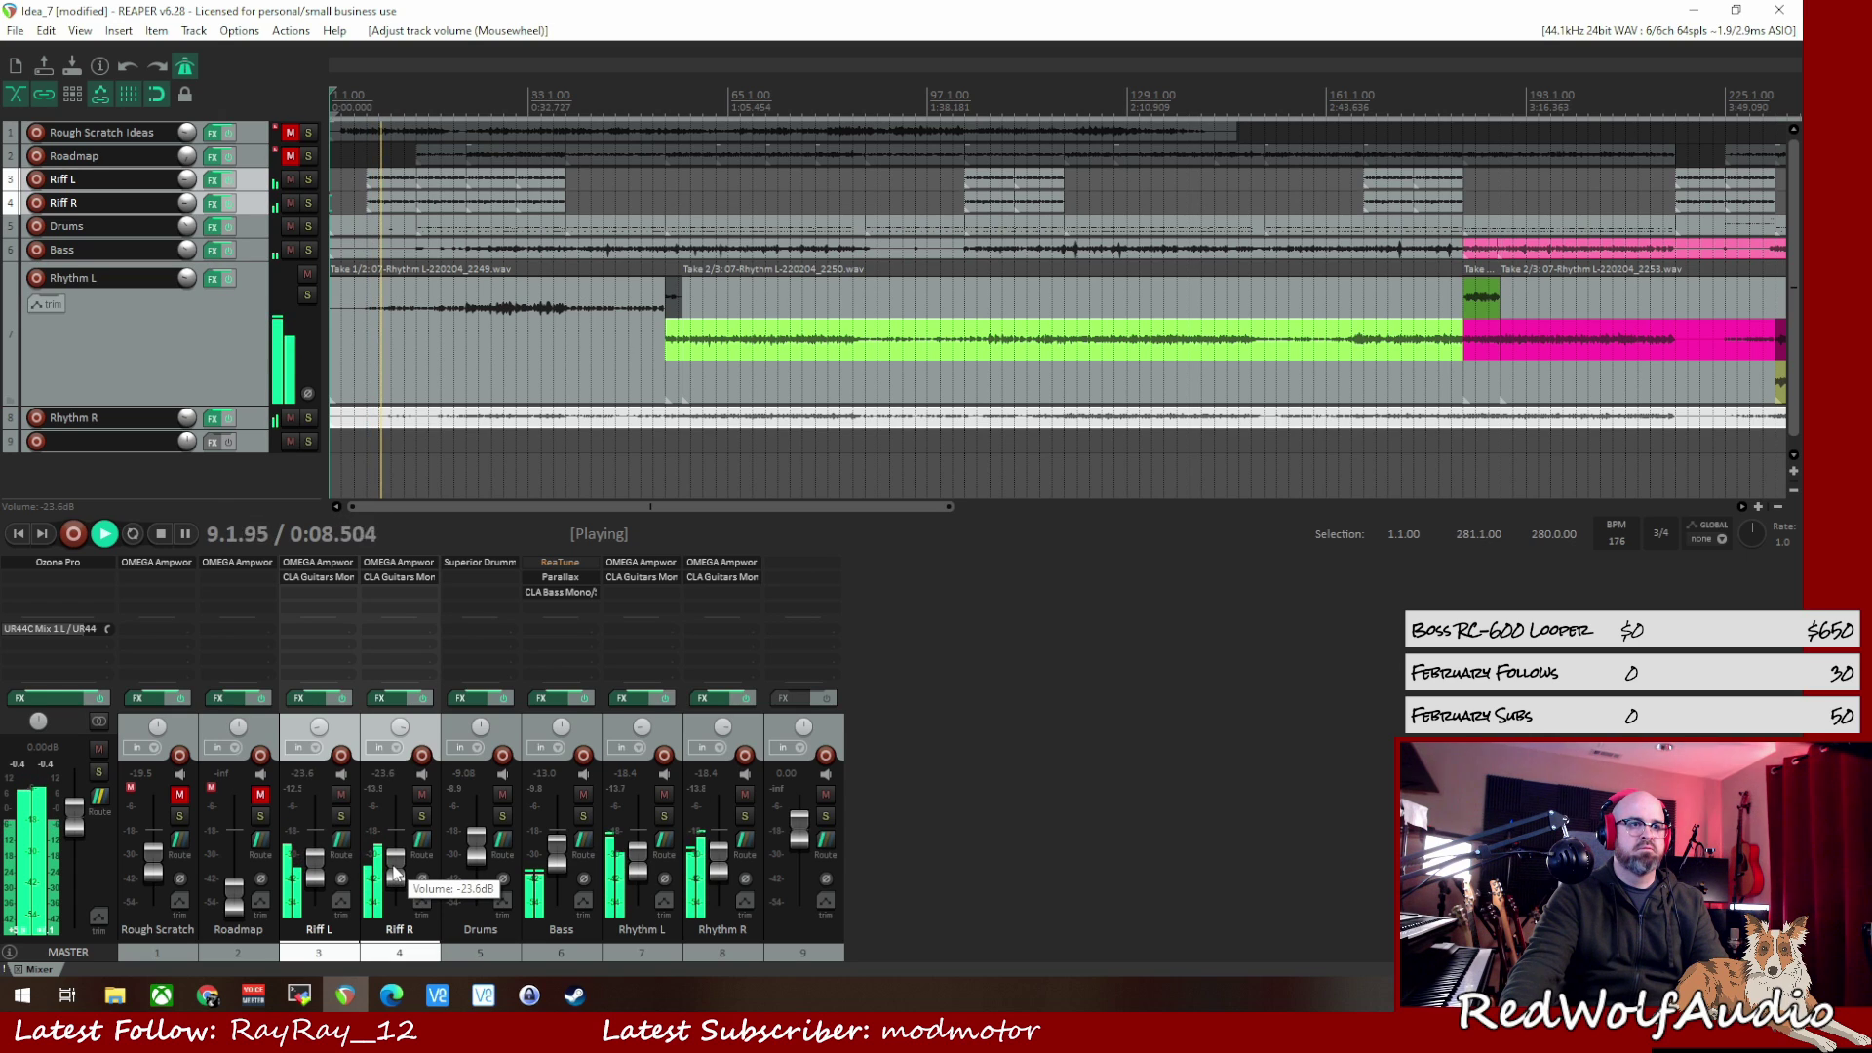
{"action": "scroll", "coordinate": [395, 871], "scroll_direction": "down", "scroll_amount": 10}
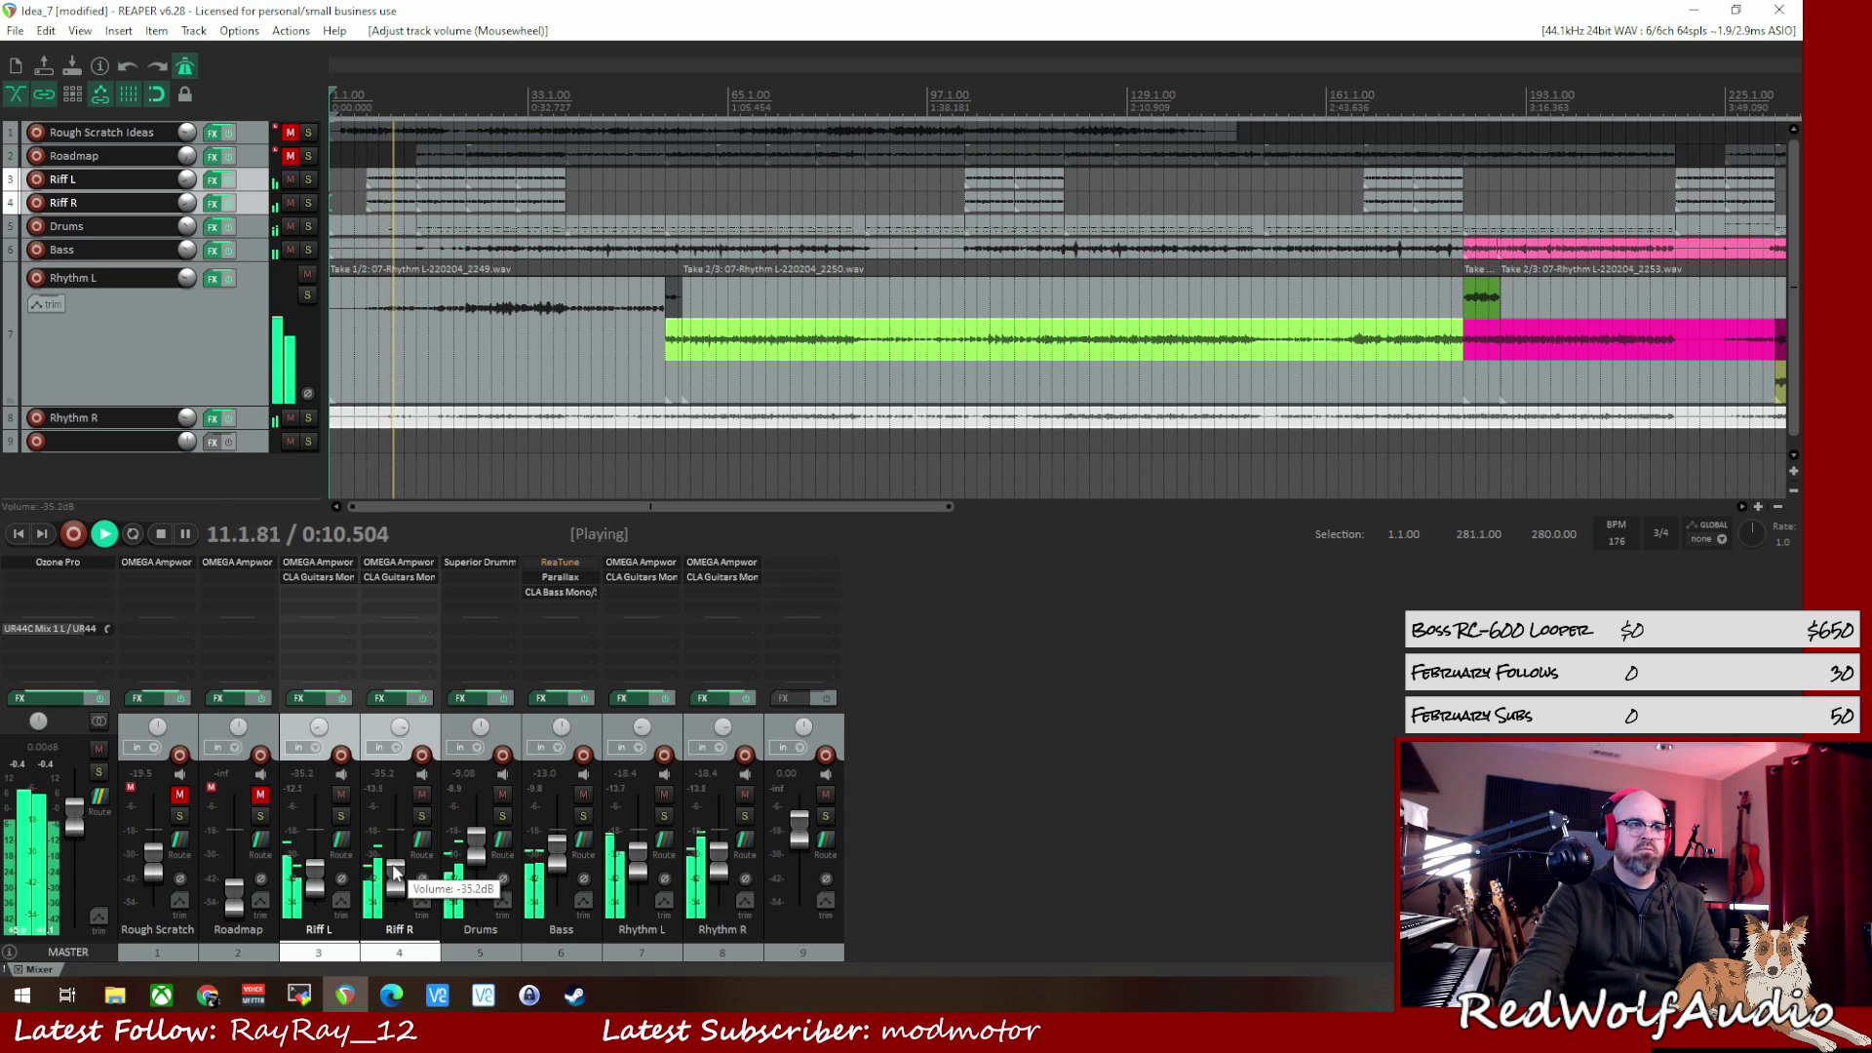
{"action": "scroll", "coordinate": [395, 871], "scroll_direction": "up", "scroll_amount": 10}
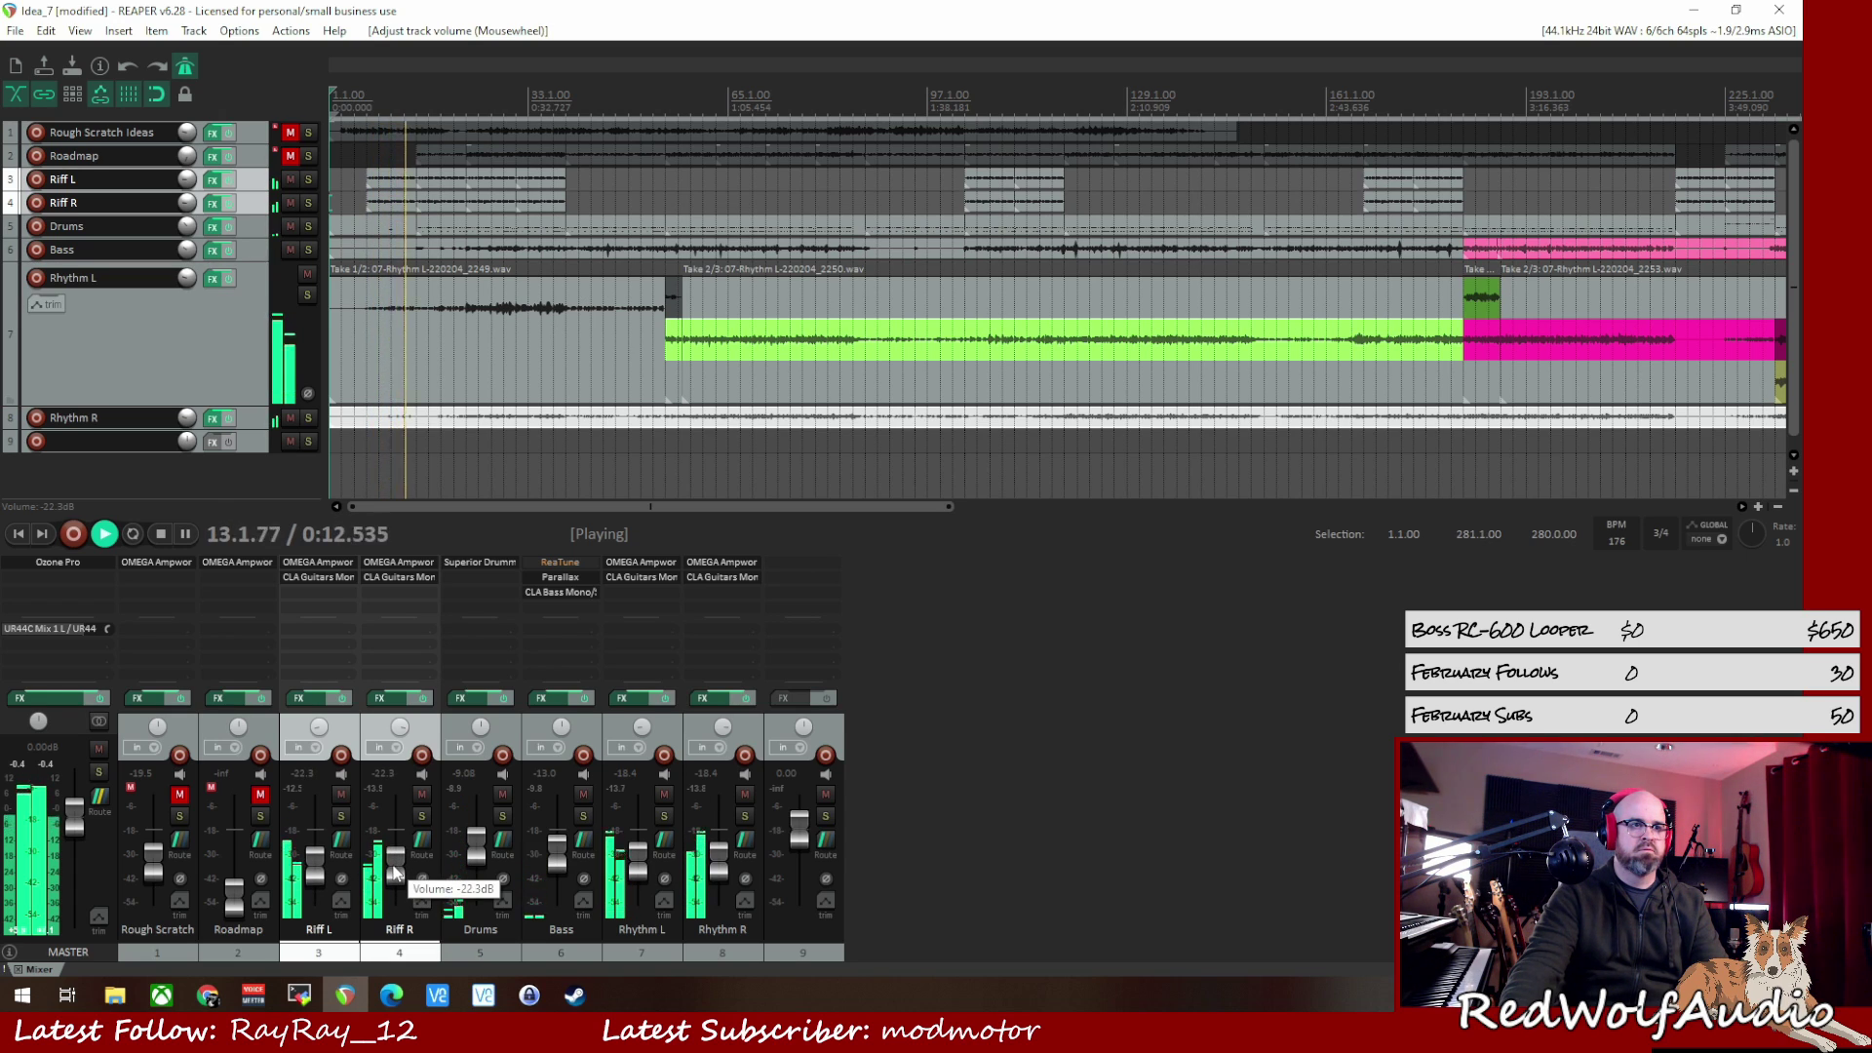
{"action": "scroll", "coordinate": [395, 871], "scroll_direction": "up", "scroll_amount": 2}
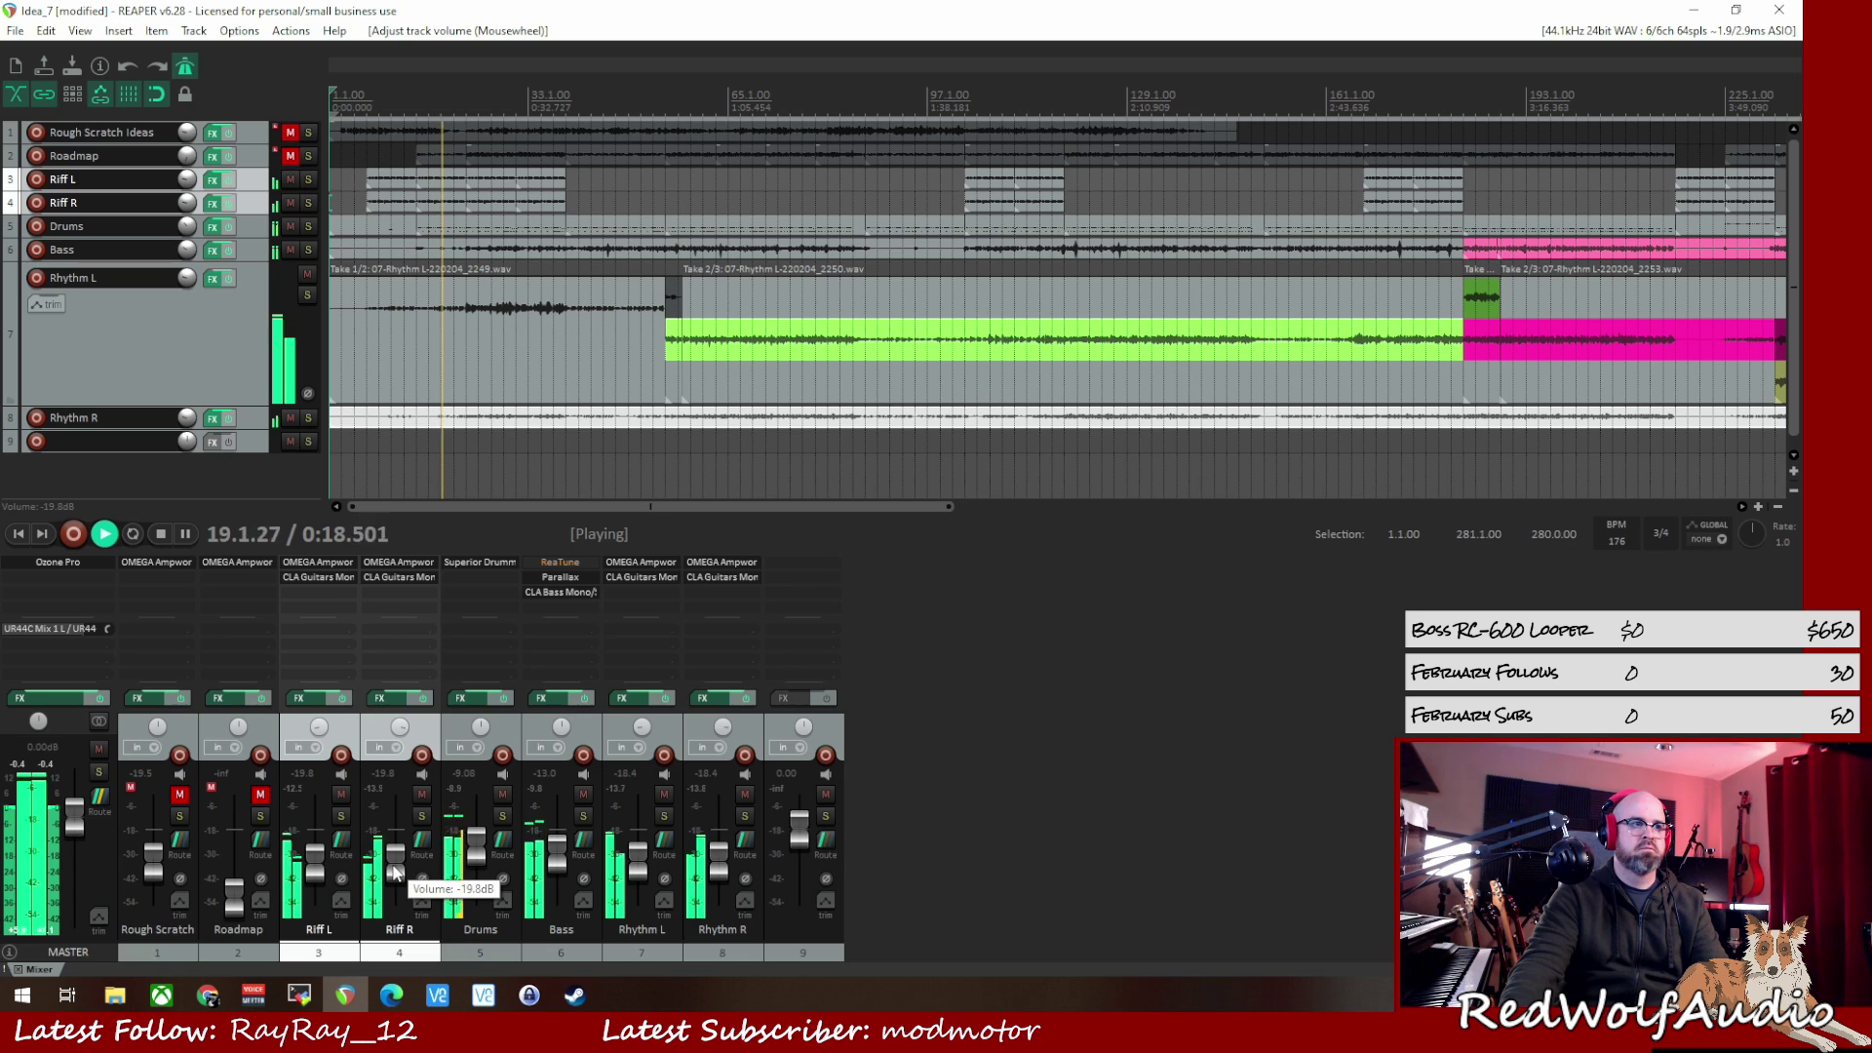
{"action": "left_click", "coordinate": [393, 871]}
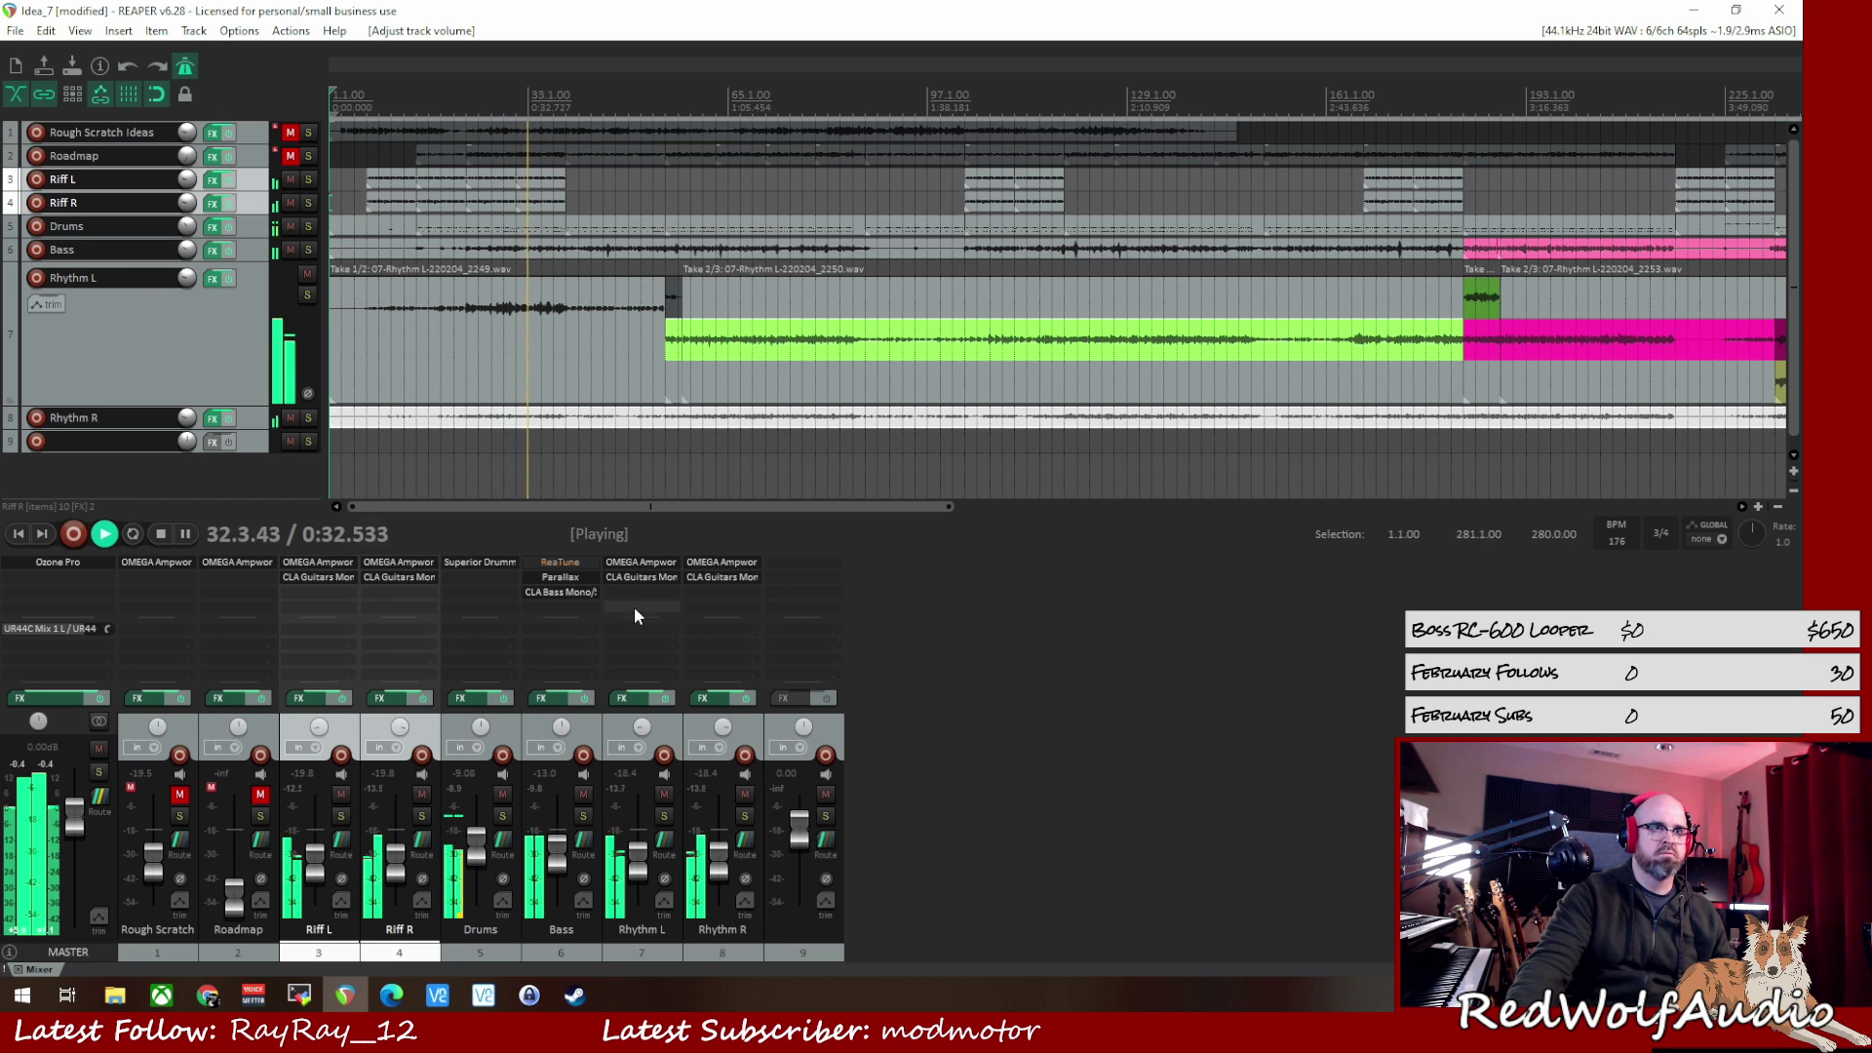
Raise the Input Sens slightly in the CLA Bass plug-in on the Bass track, and close the plug-in.
{"action": "left_click", "coordinate": [576, 592]}
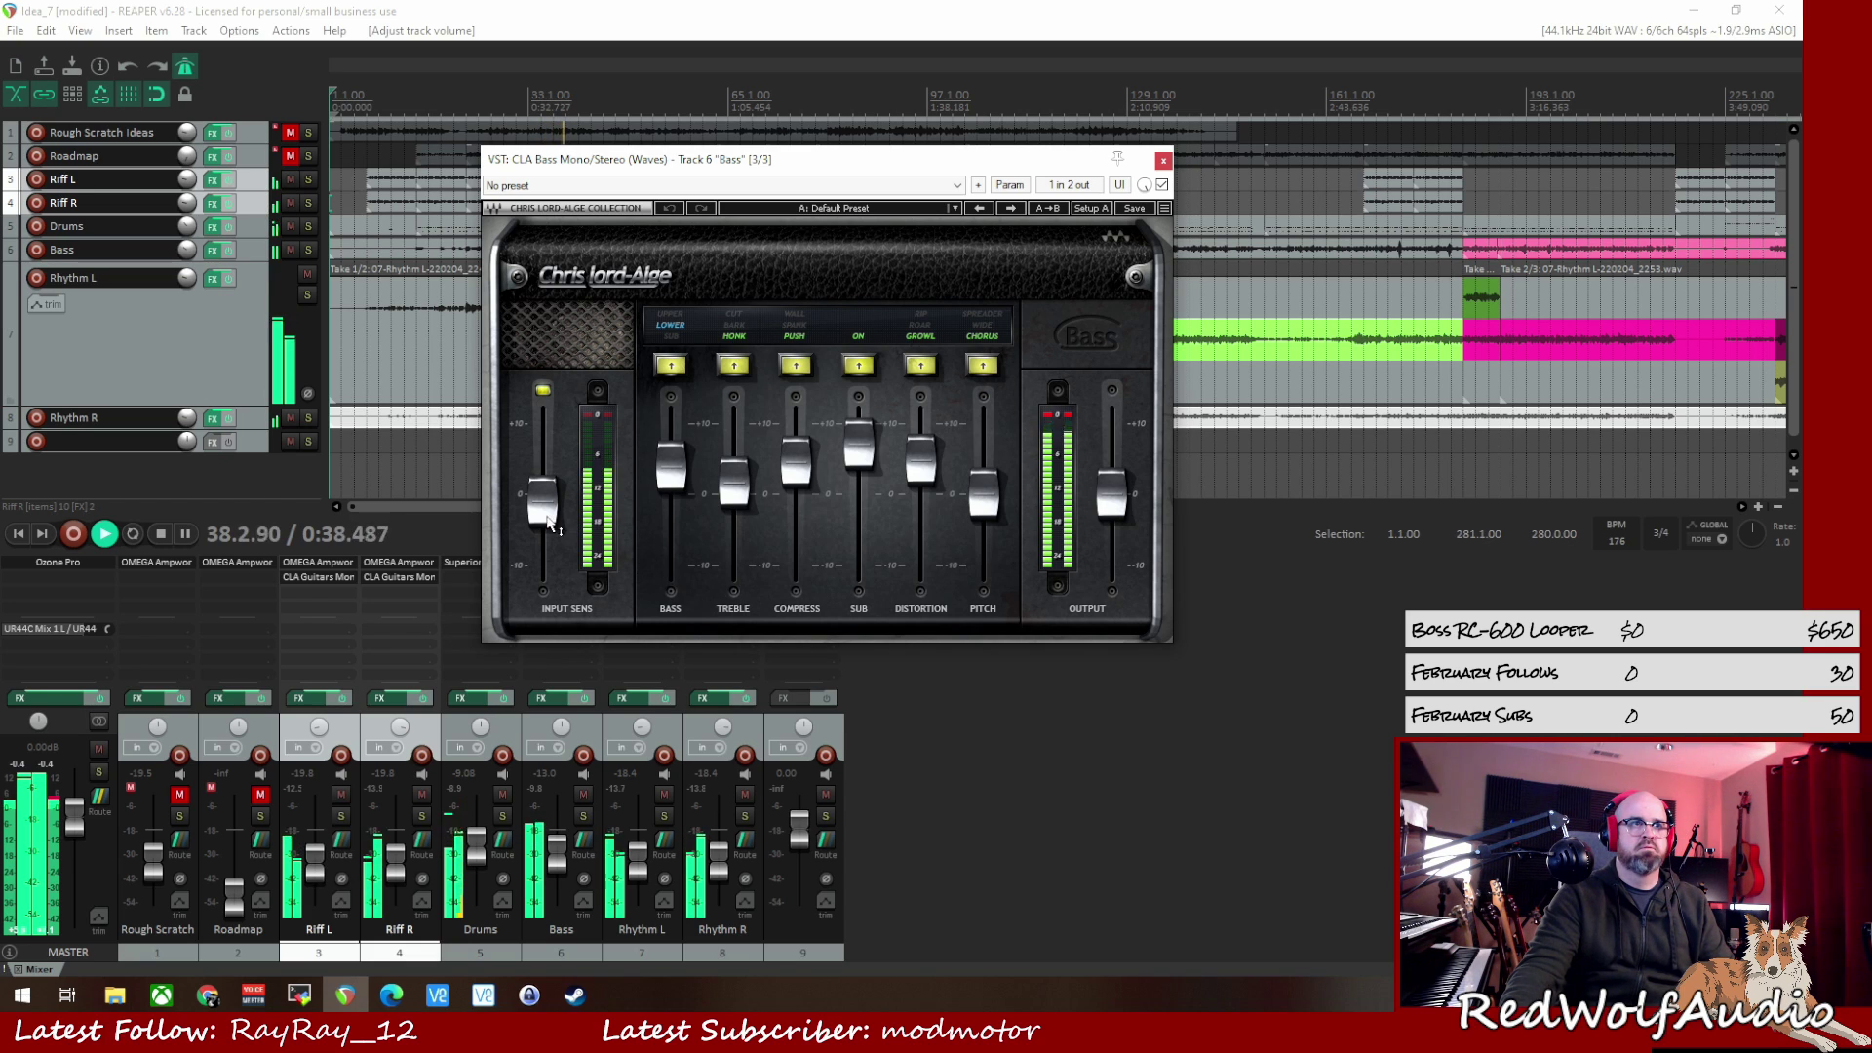
{"action": "left_click", "coordinate": [546, 519]}
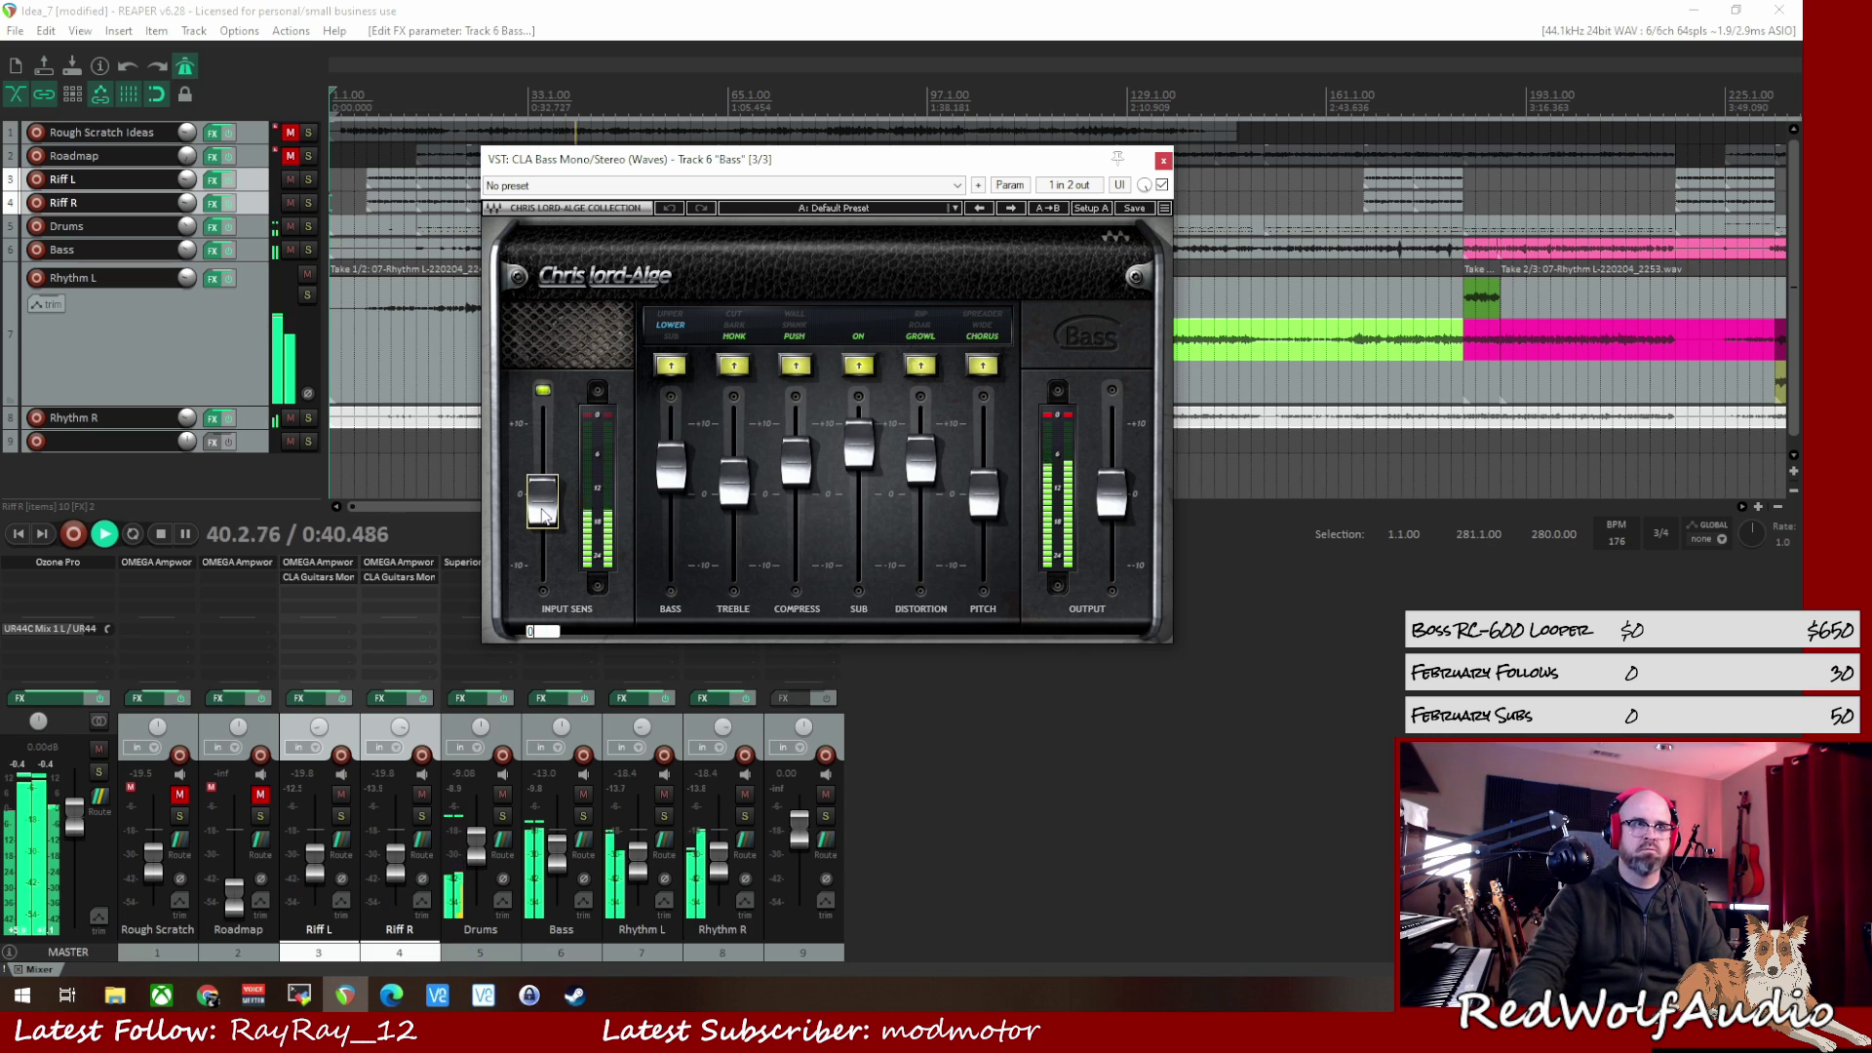
{"action": "left_click_drag", "start_coordinate": [543, 512], "coordinate": [543, 504]}
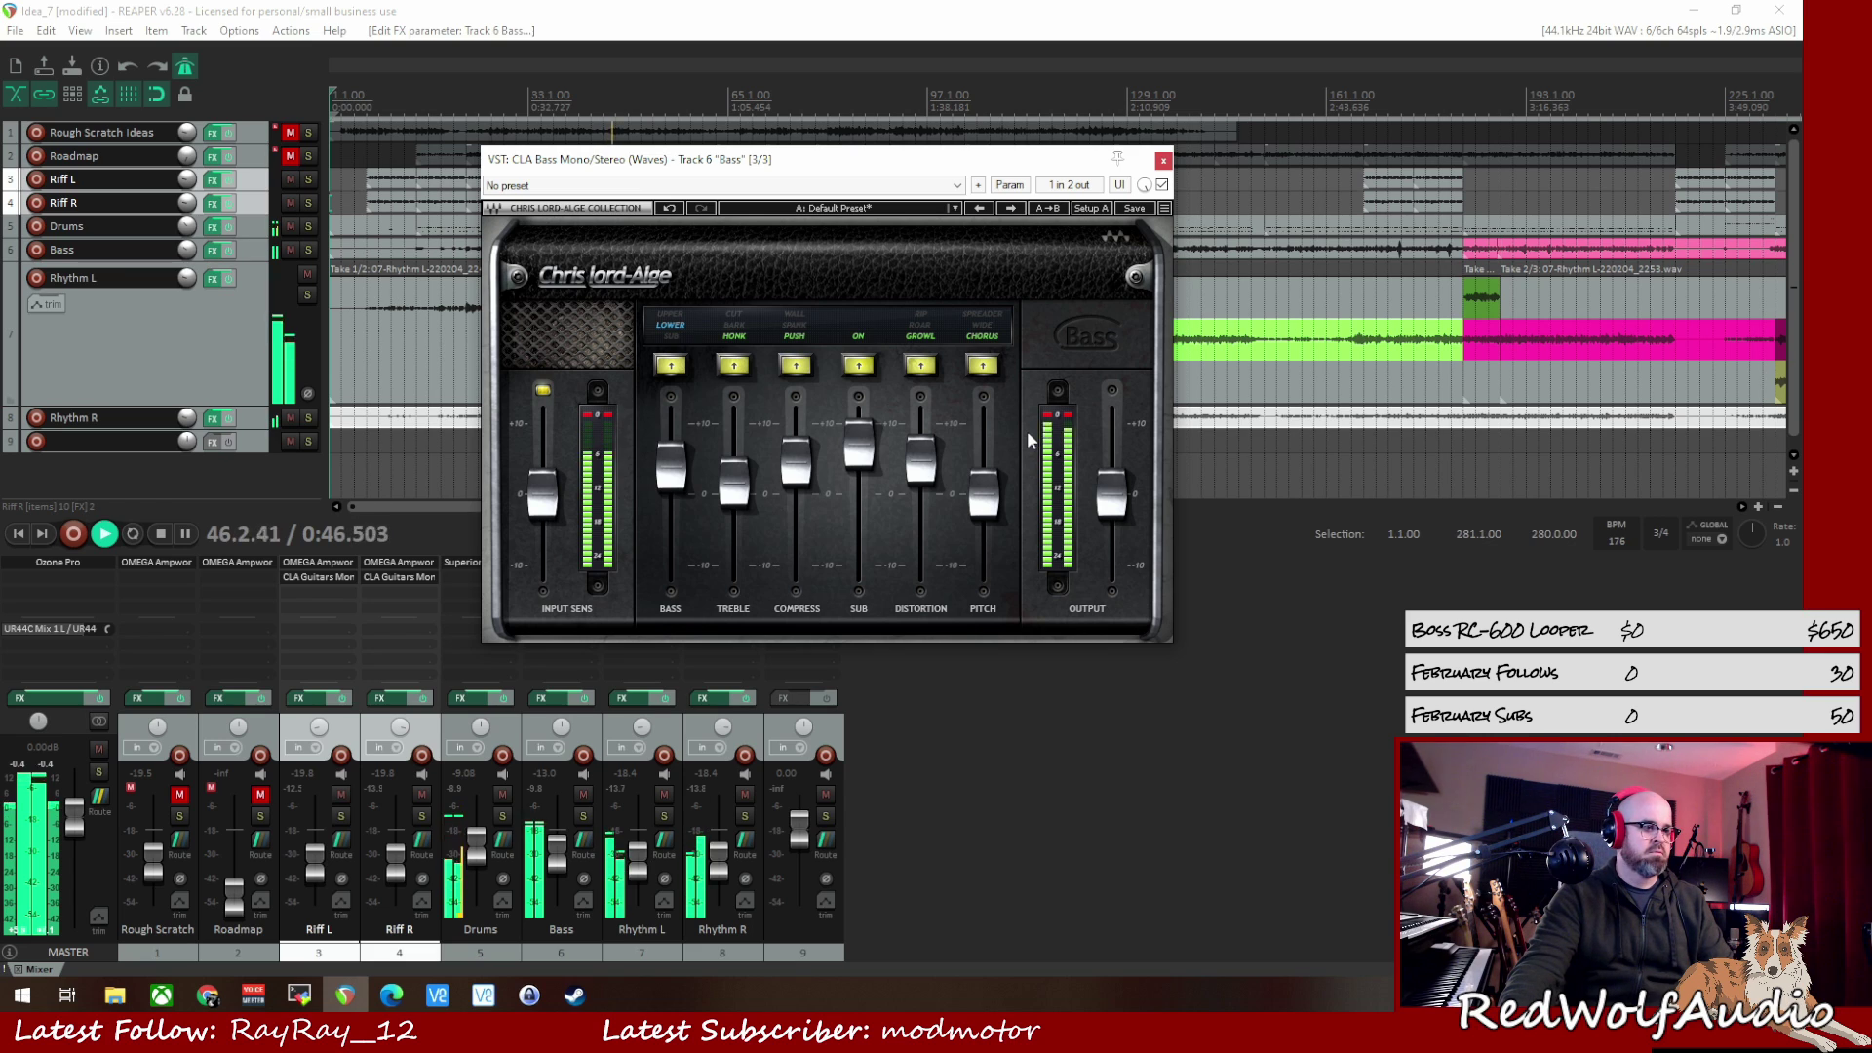
{"action": "key", "text": "Escape"}
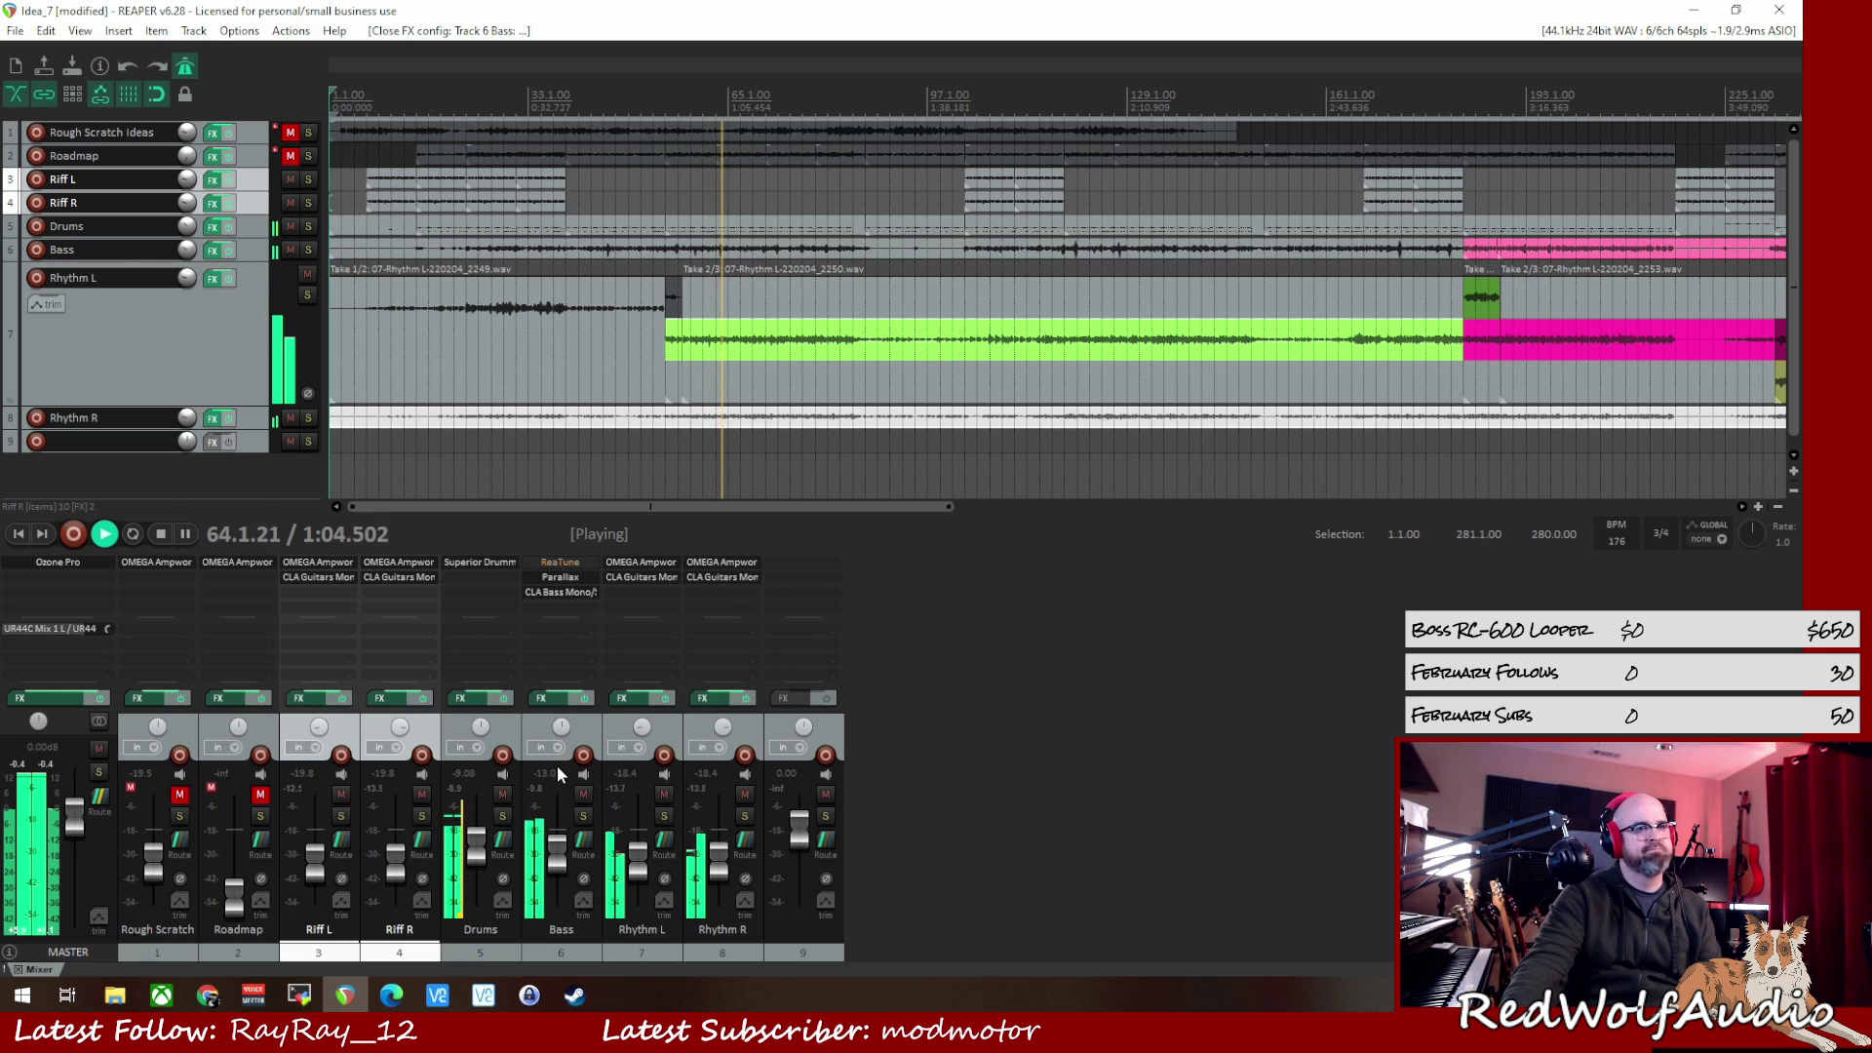
{"action": "left_click_drag", "start_coordinate": [581, 716], "coordinate": [696, 737]}
{"action": "scroll", "coordinate": [720, 863], "scroll_direction": "down", "scroll_amount": 3}
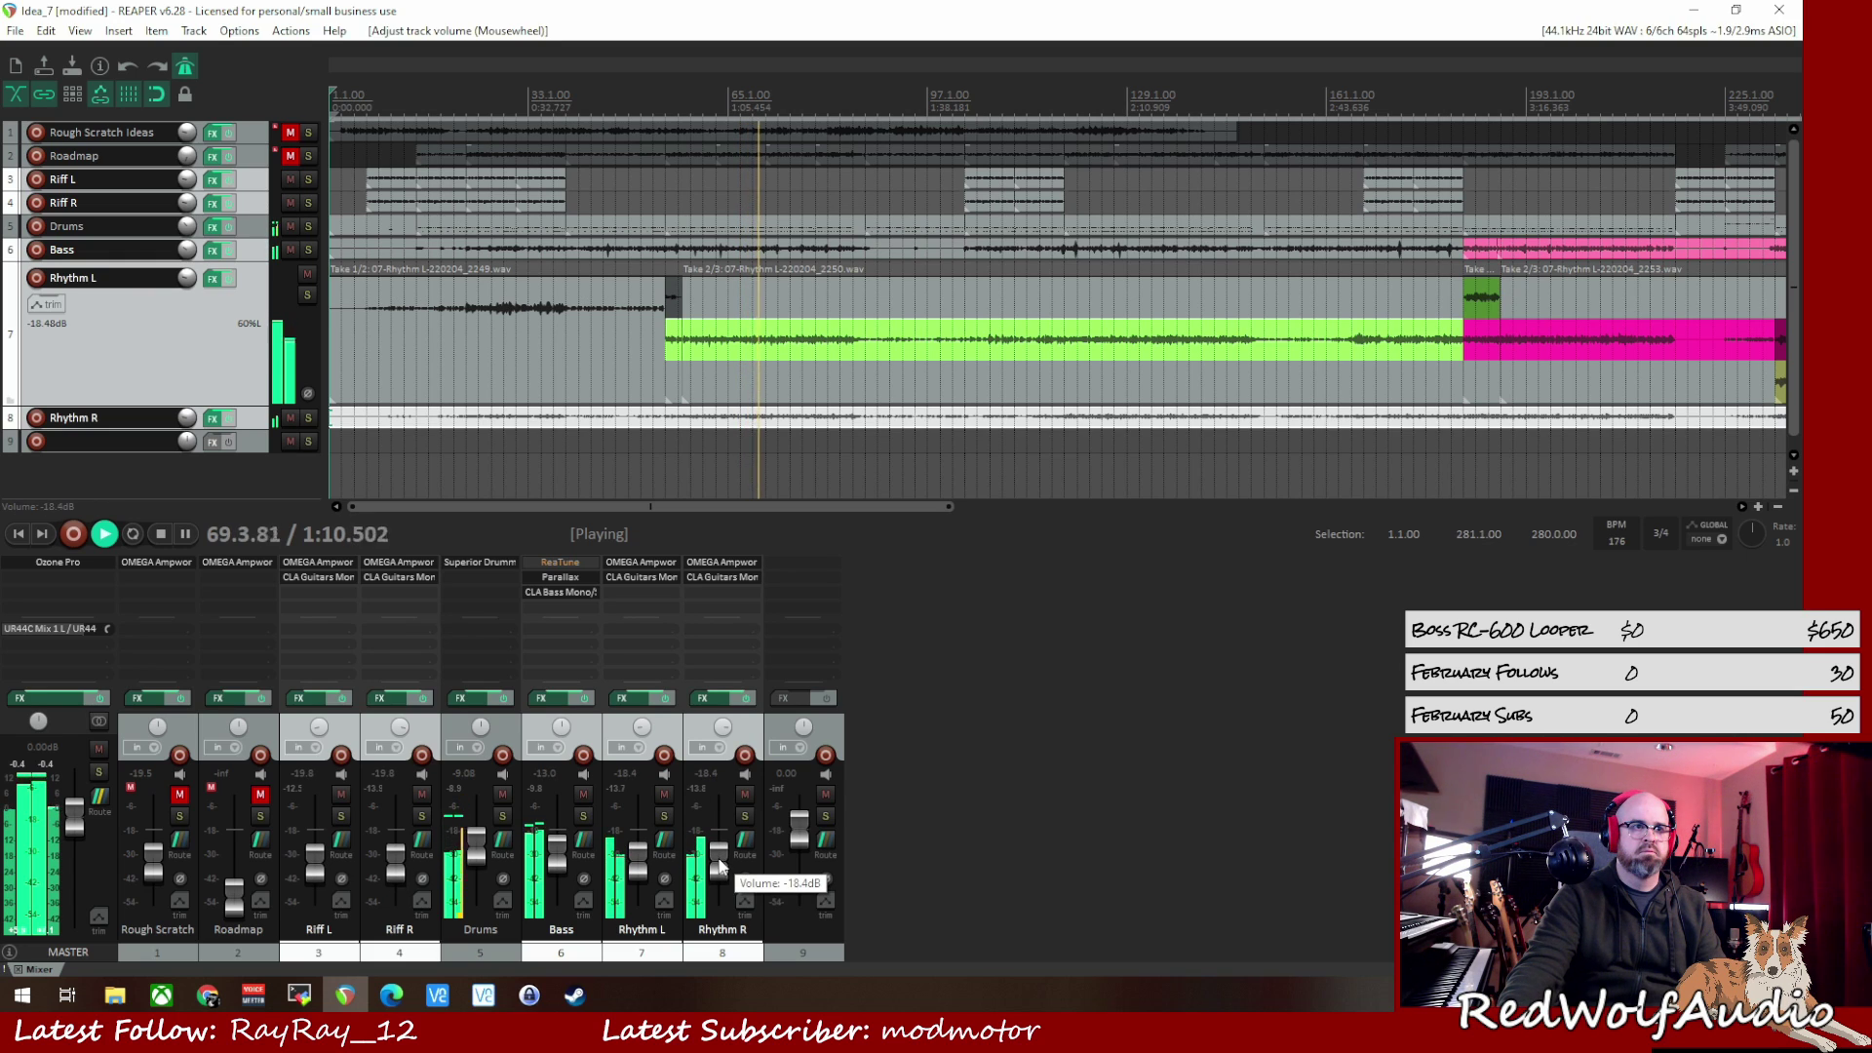
{"action": "scroll", "coordinate": [721, 866], "scroll_direction": "up", "scroll_amount": 3}
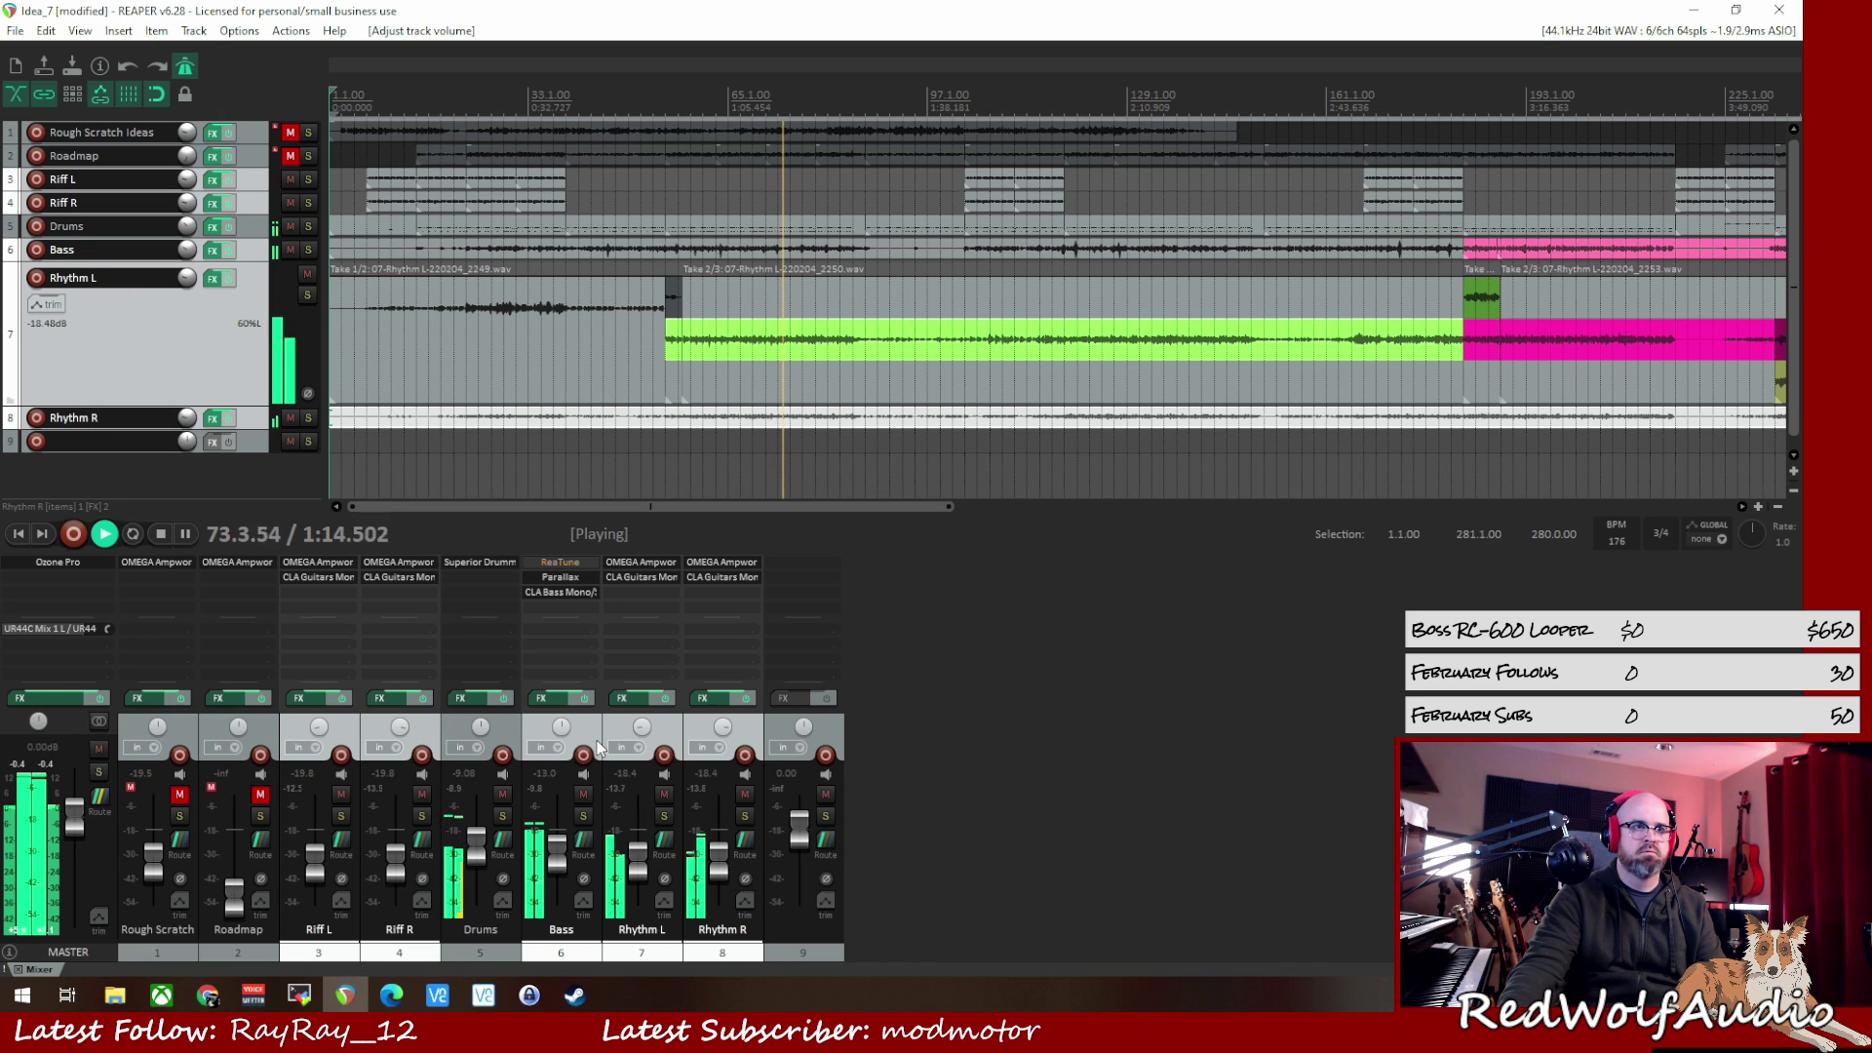
Lower only the Bass fader to -15.0 dB, and save the project.
{"action": "left_click", "coordinate": [560, 858]}
{"action": "scroll", "coordinate": [561, 858], "scroll_direction": "down", "scroll_amount": 5}
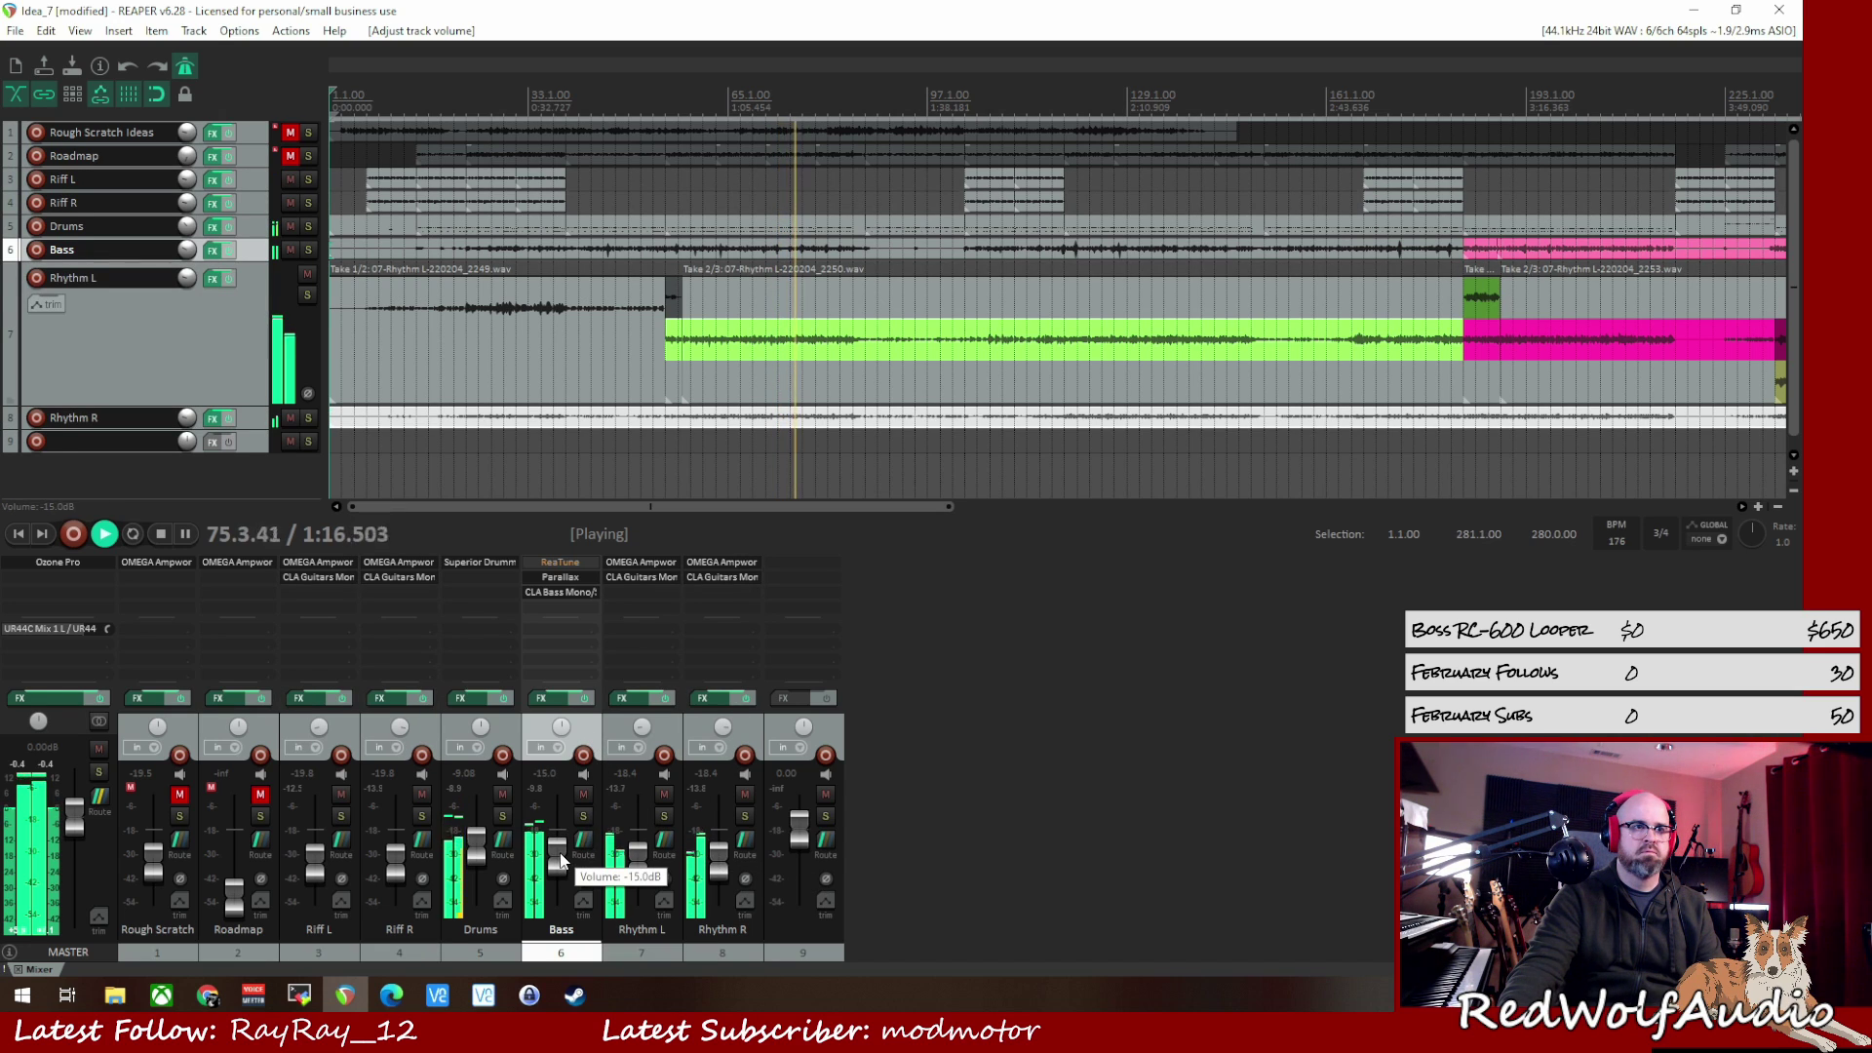
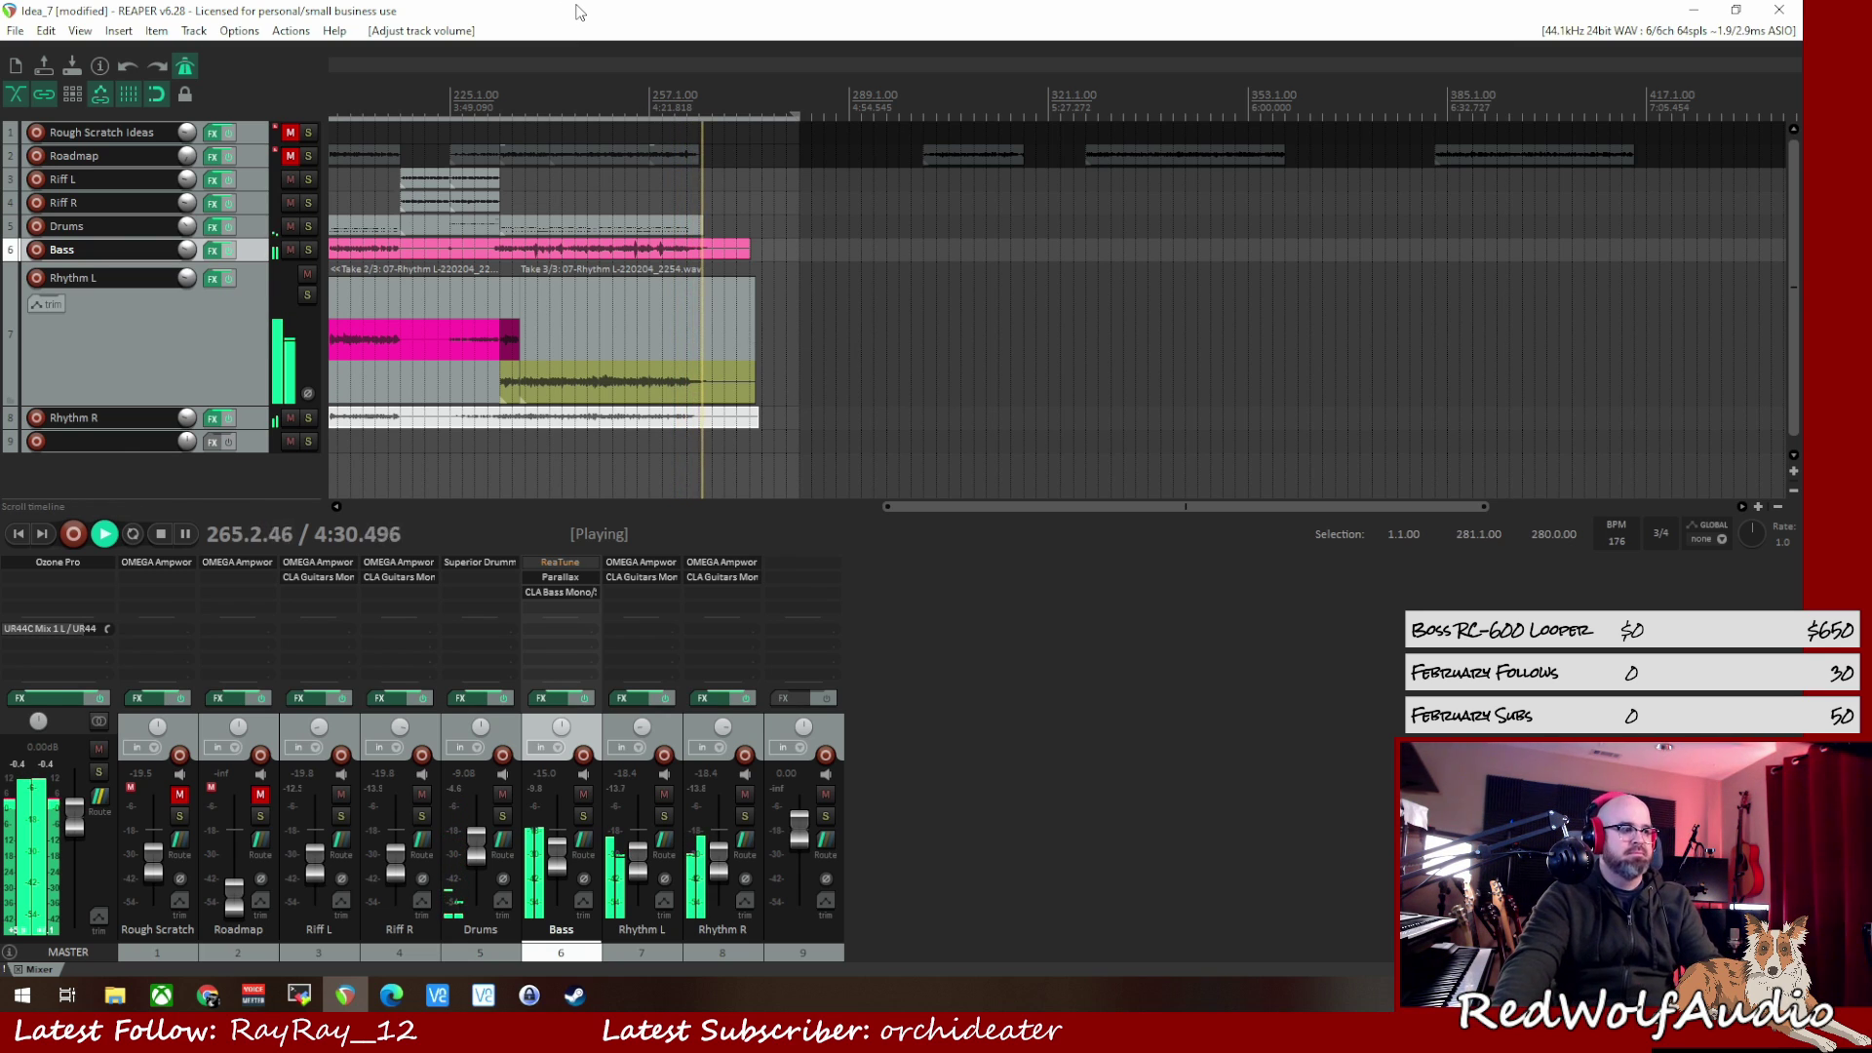
{"action": "key", "text": "ctrl+s"}
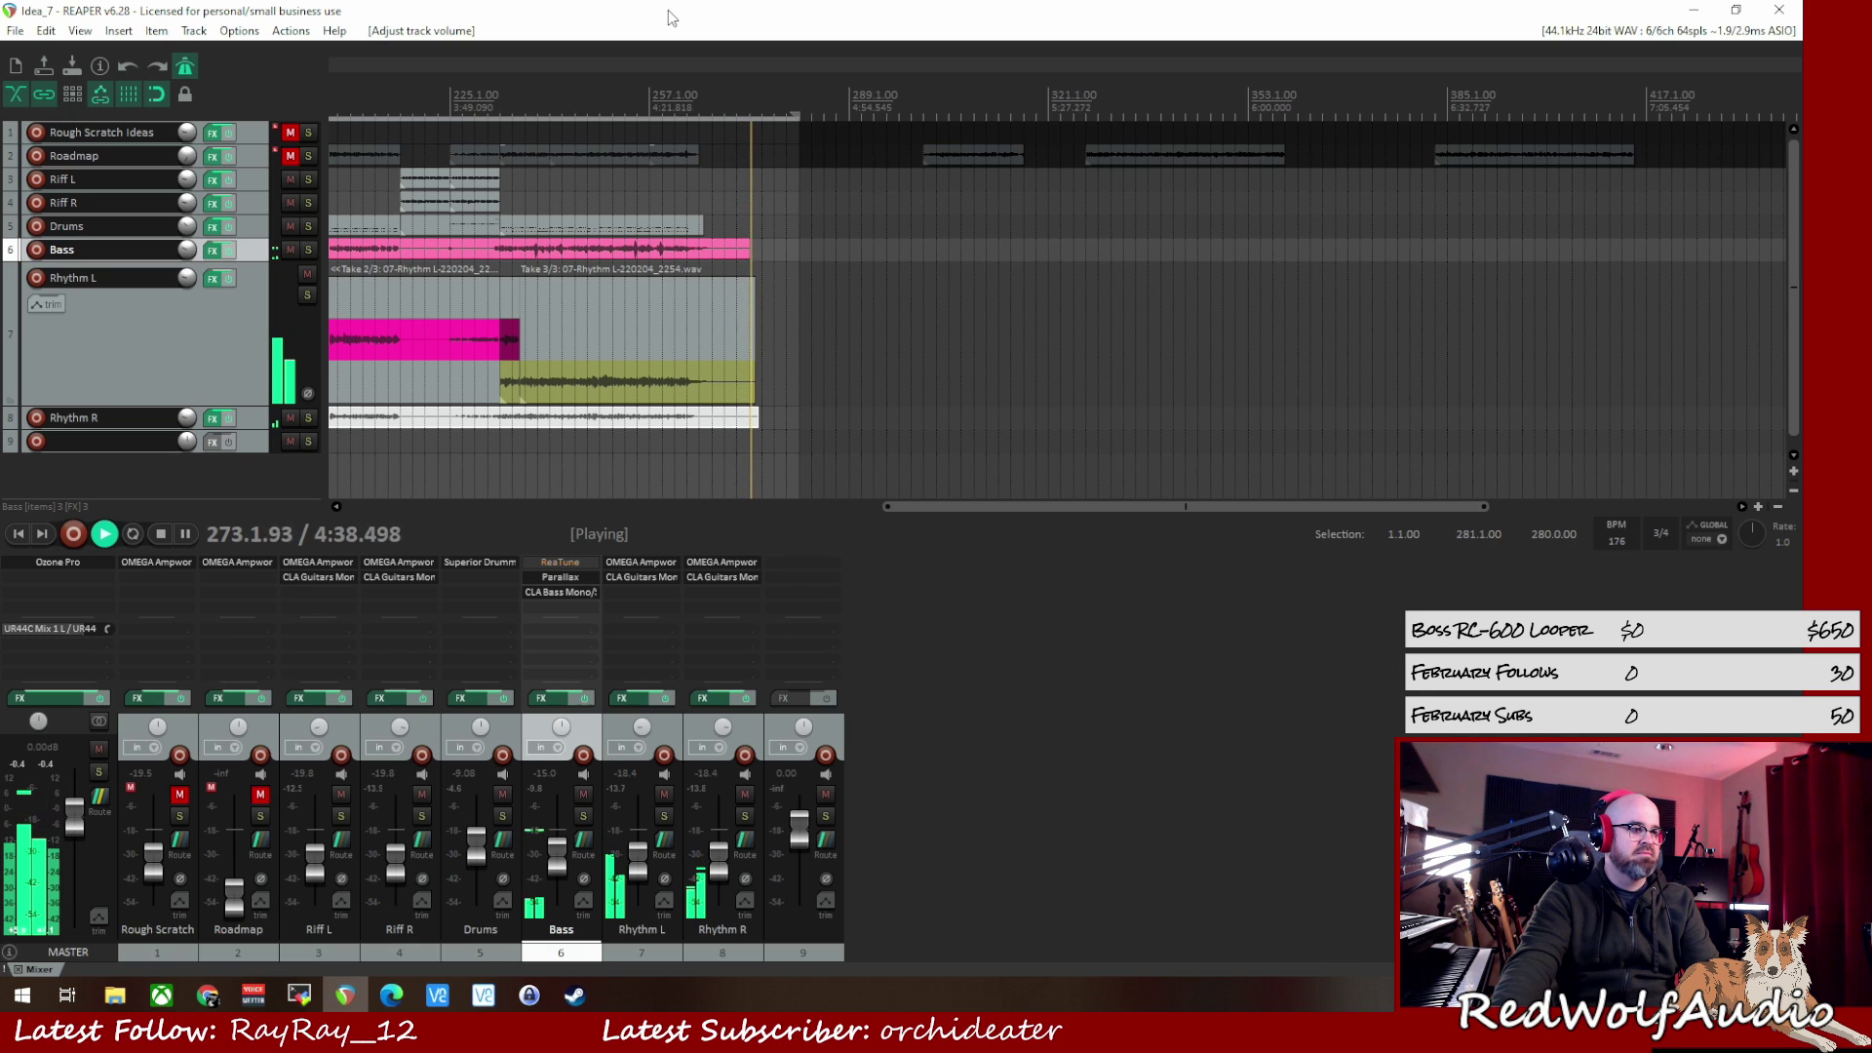
{"action": "key", "text": "space"}
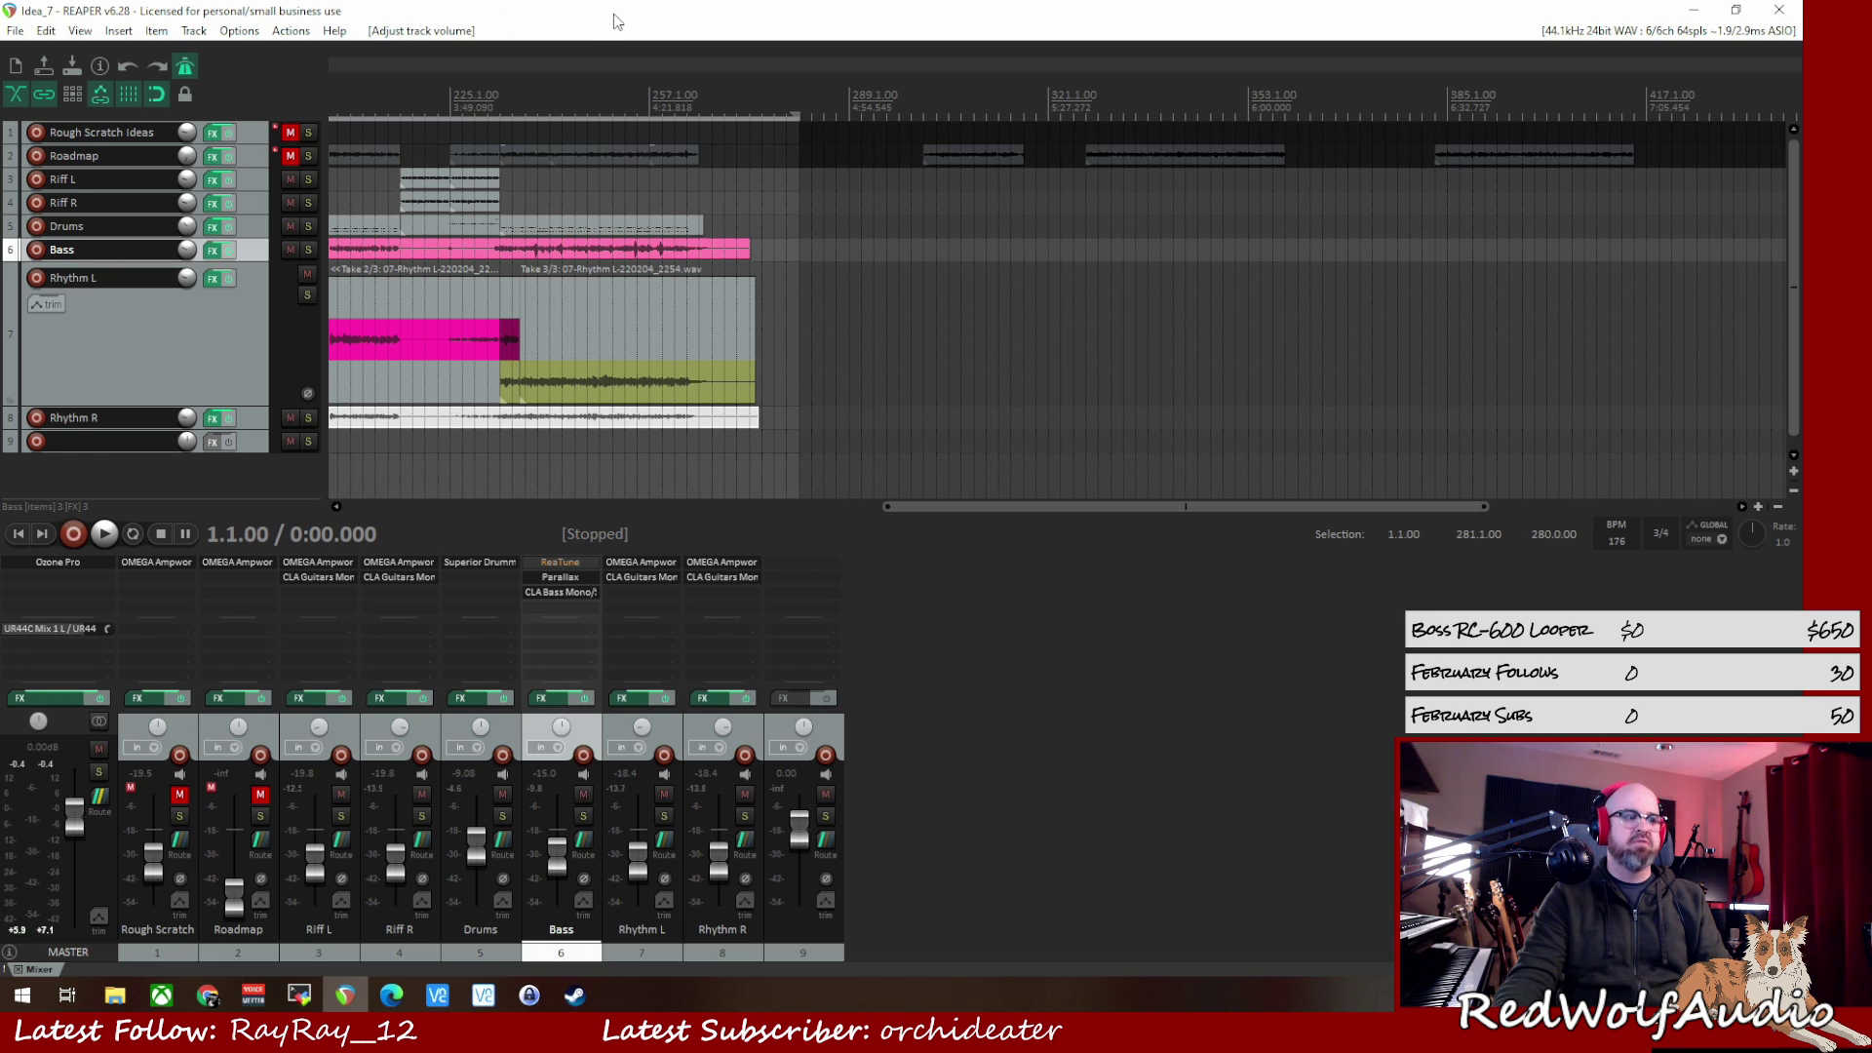
{"action": "key", "text": "Home"}
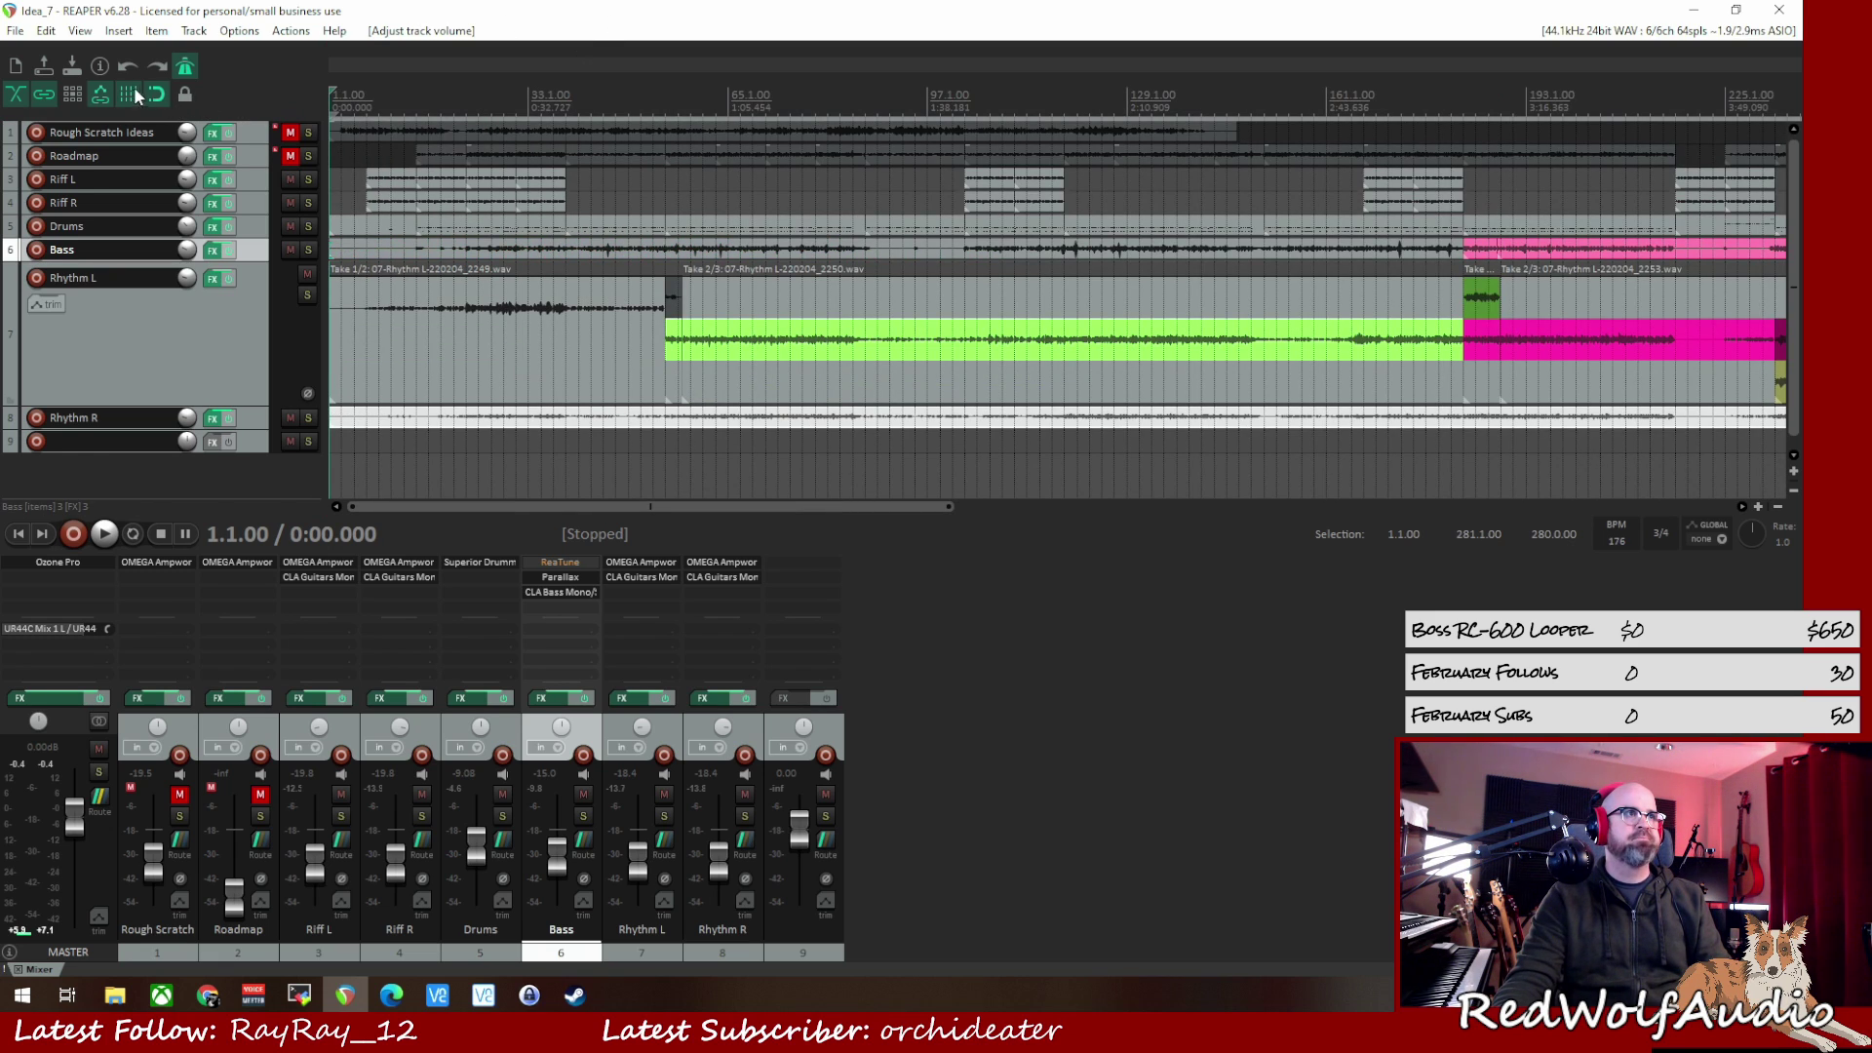
Open the recent project Concept5.rpp from the Rock Songs folder.
{"action": "left_click", "coordinate": [18, 37]}
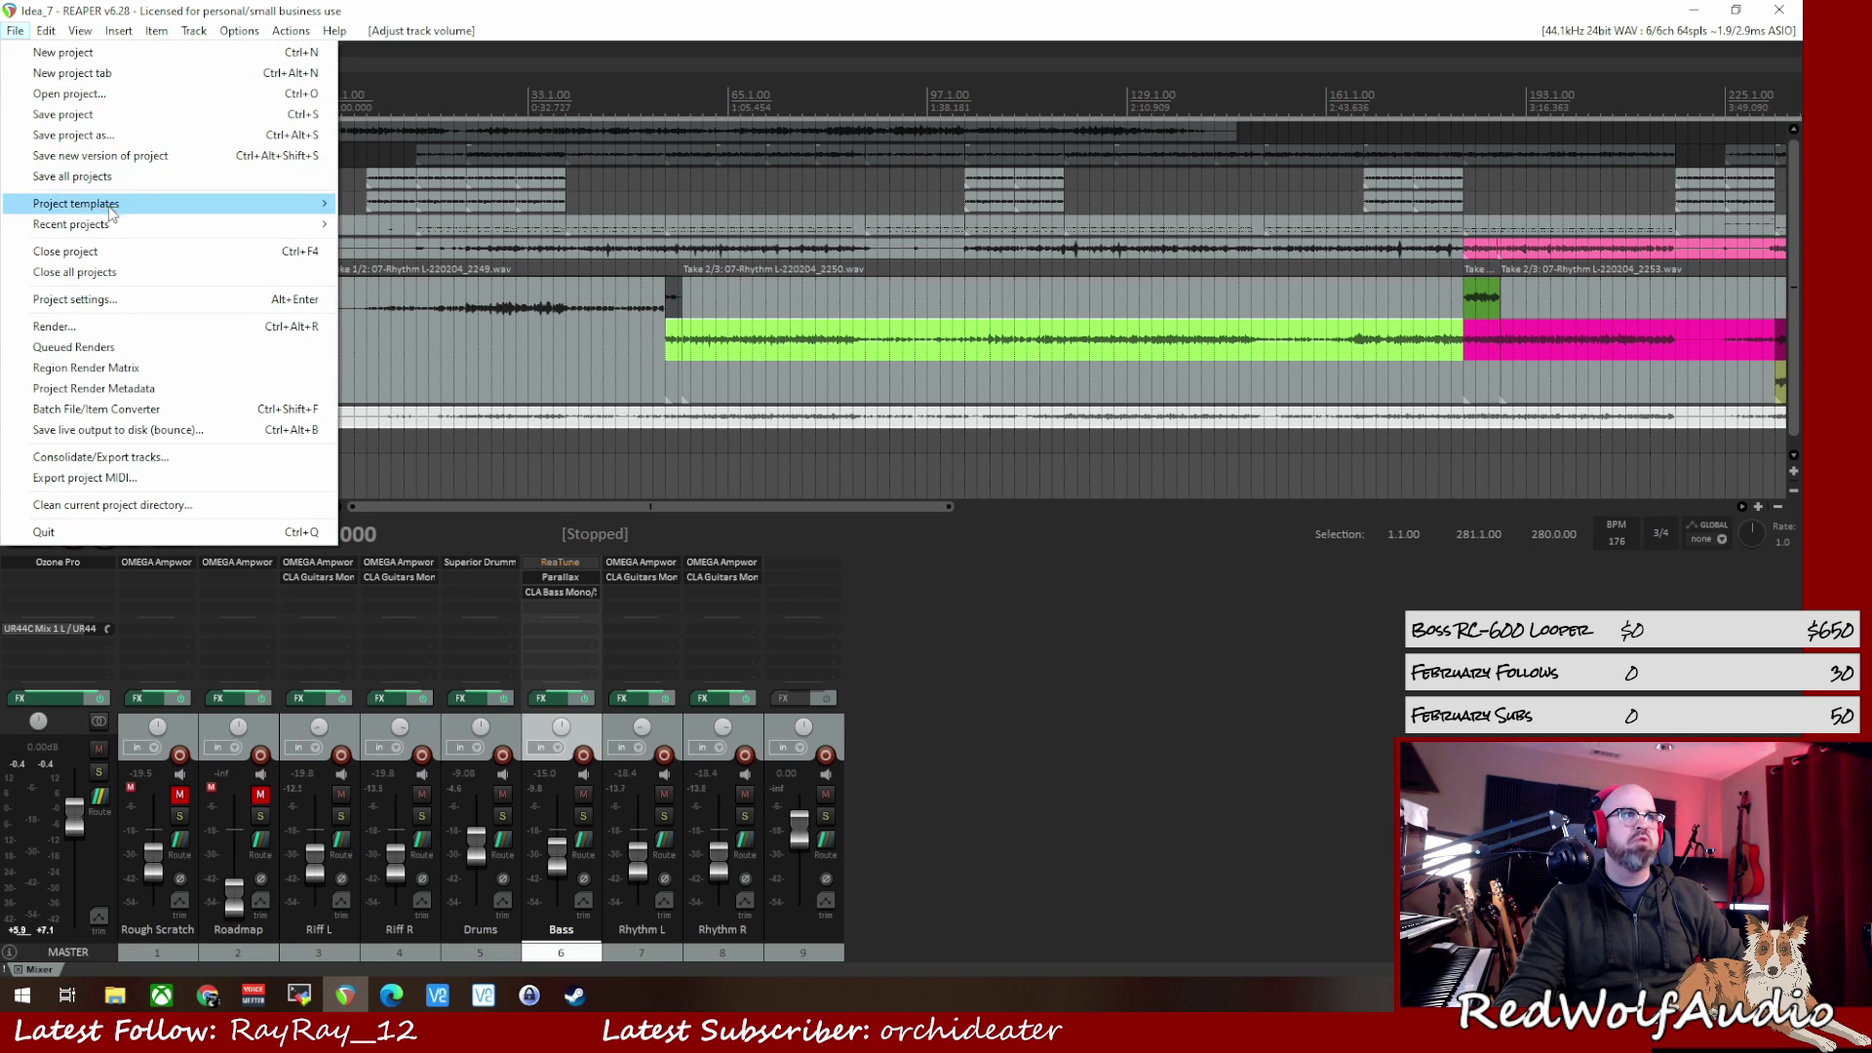
{"action": "mouse_move", "coordinate": [131, 227]}
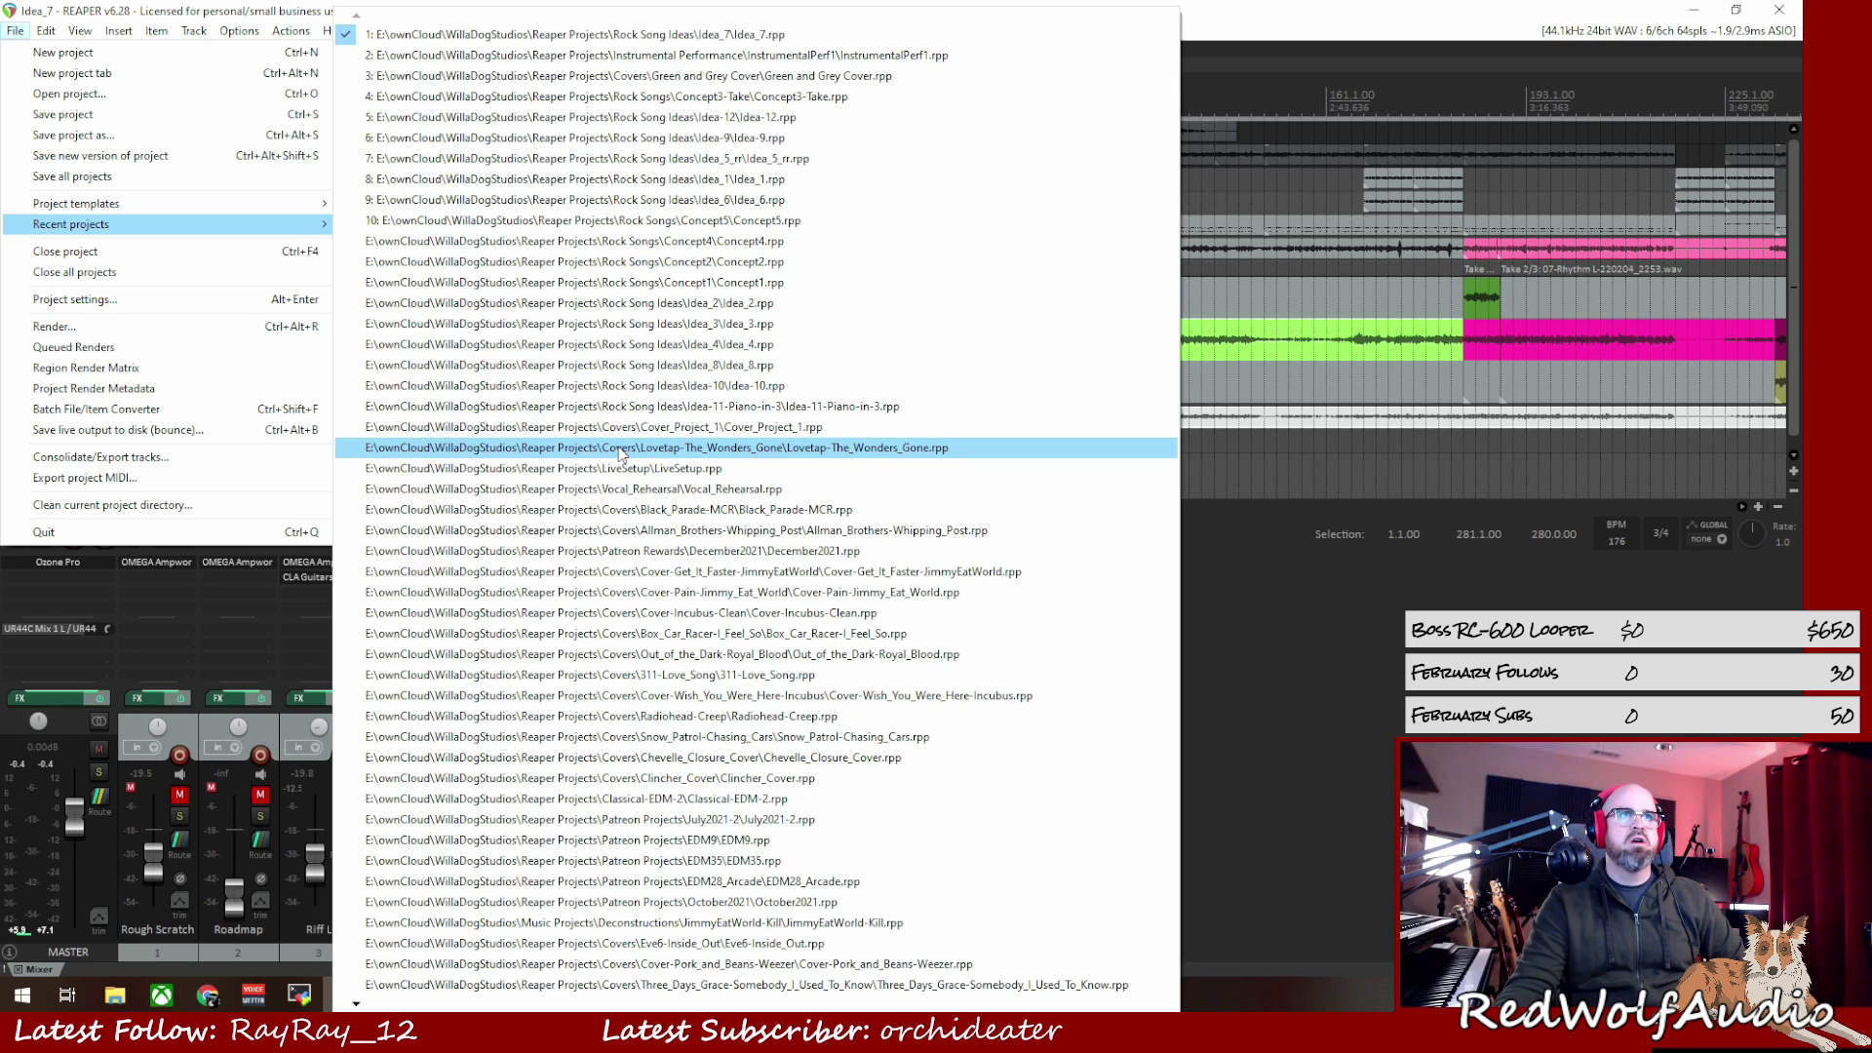
{"action": "left_click", "coordinate": [905, 8]}
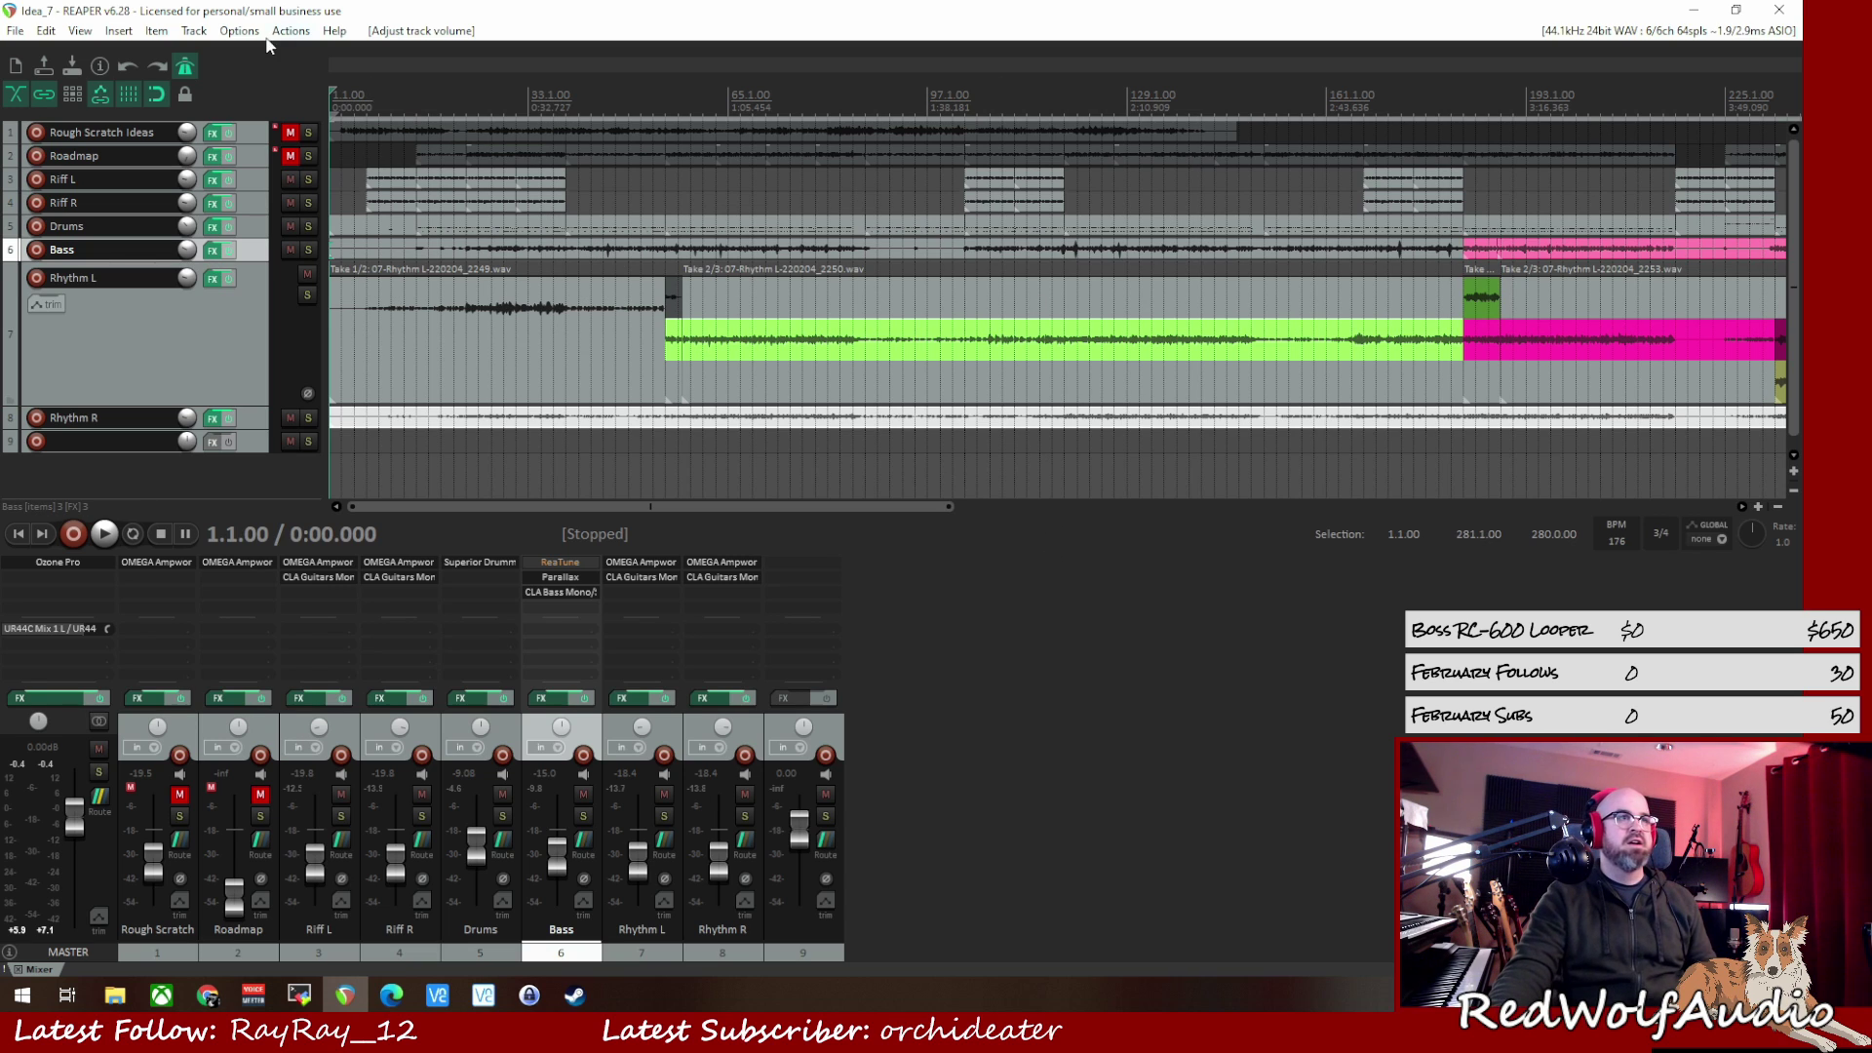
{"action": "left_click", "coordinate": [17, 33]}
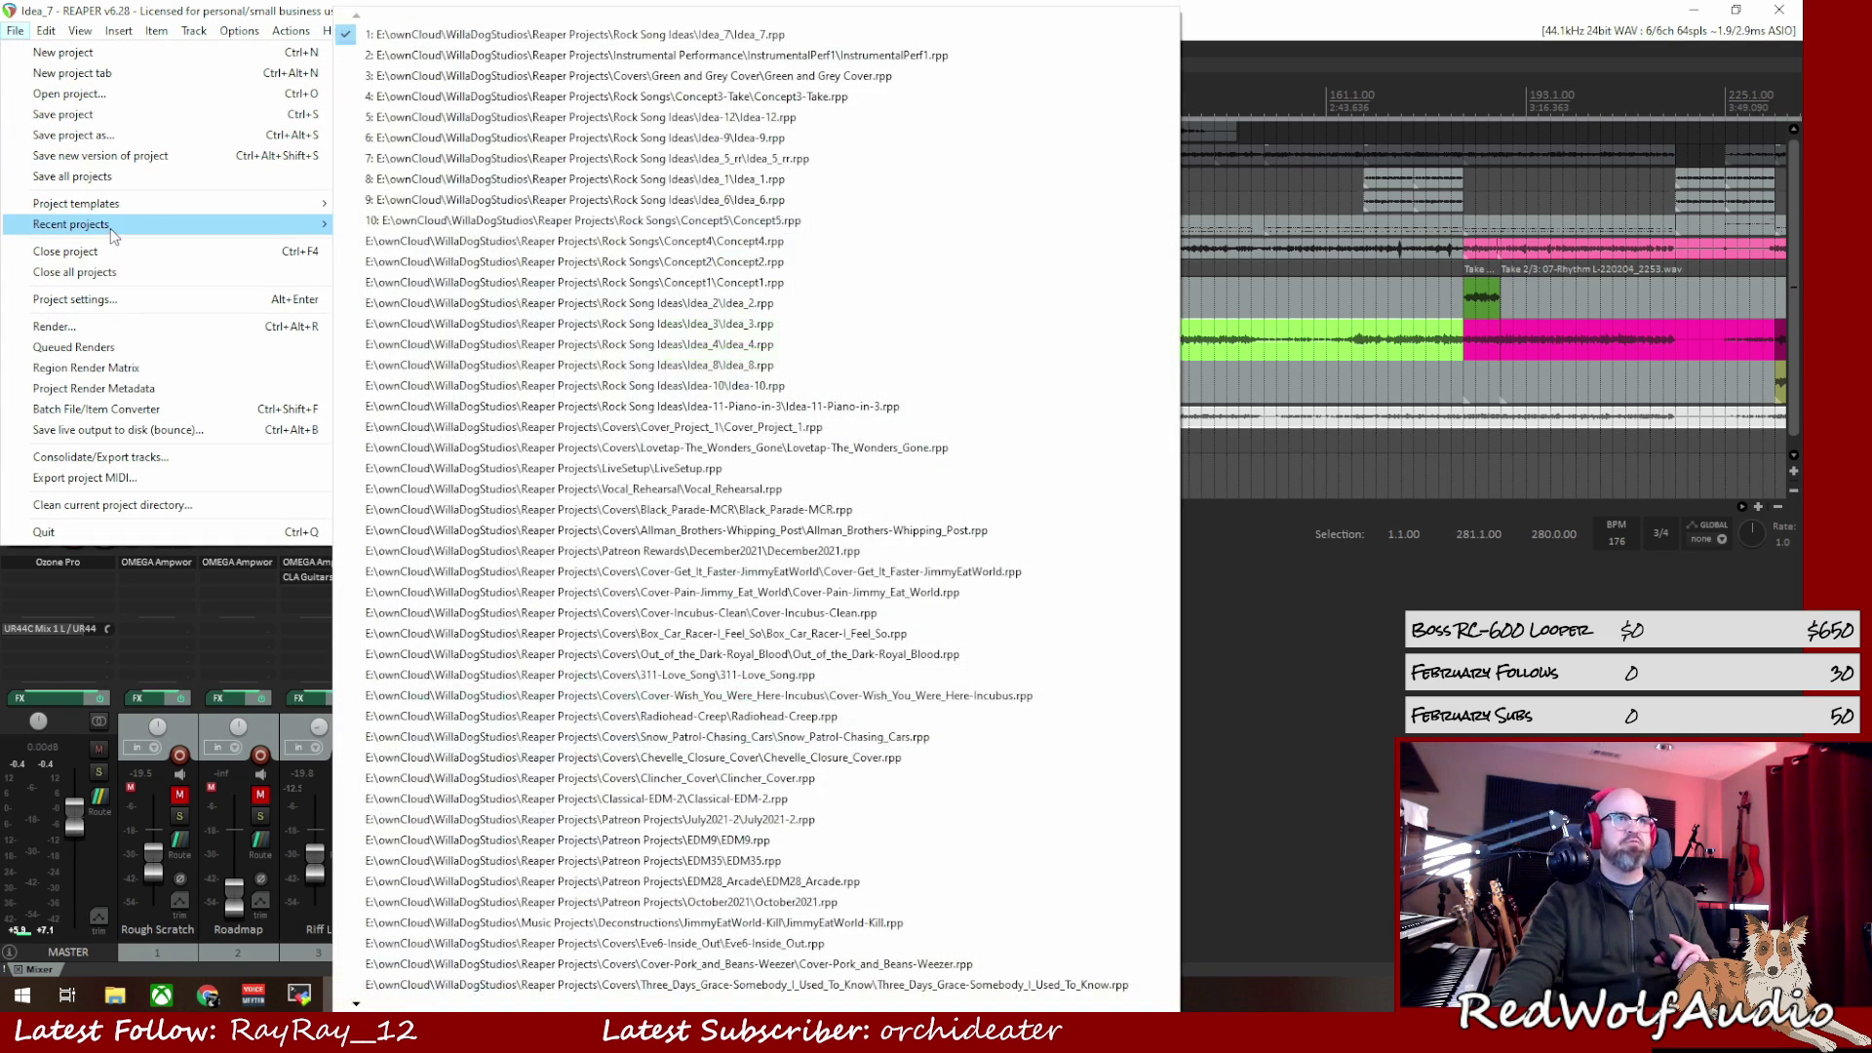
{"action": "mouse_move", "coordinate": [109, 232]}
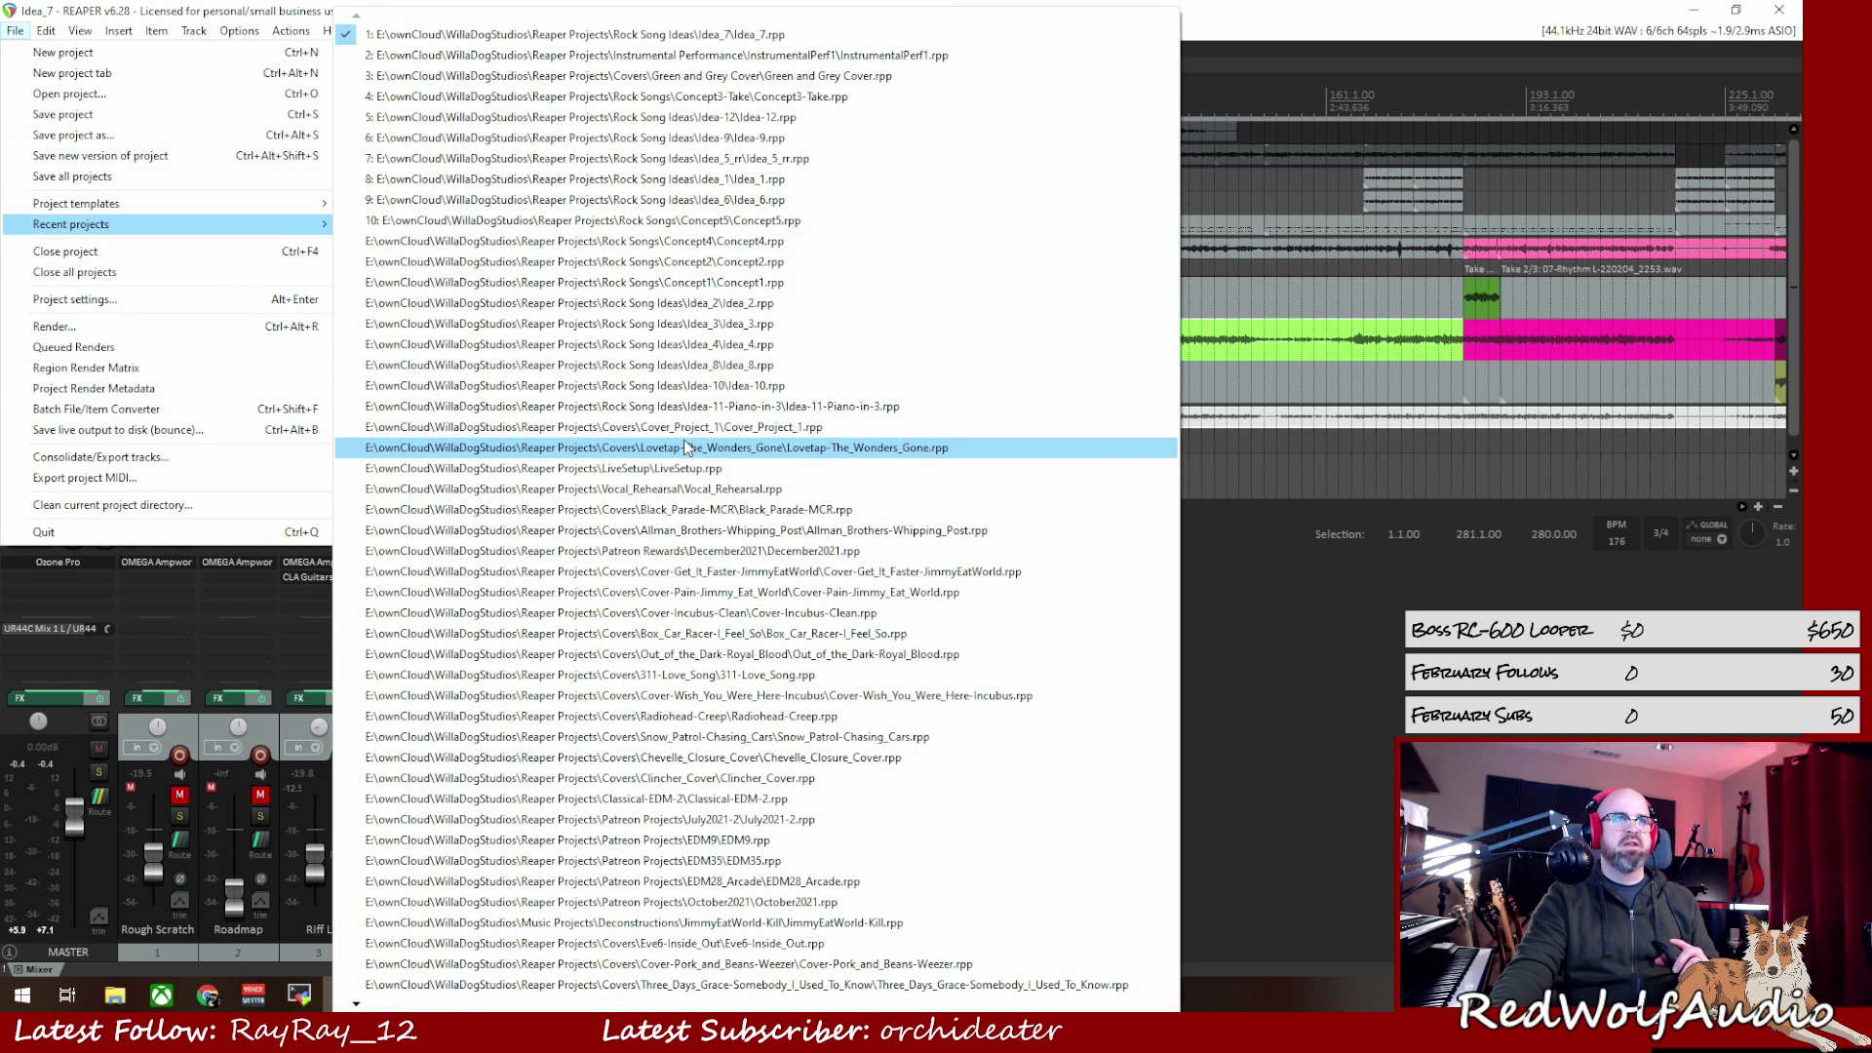
{"action": "left_click", "coordinate": [717, 222]}
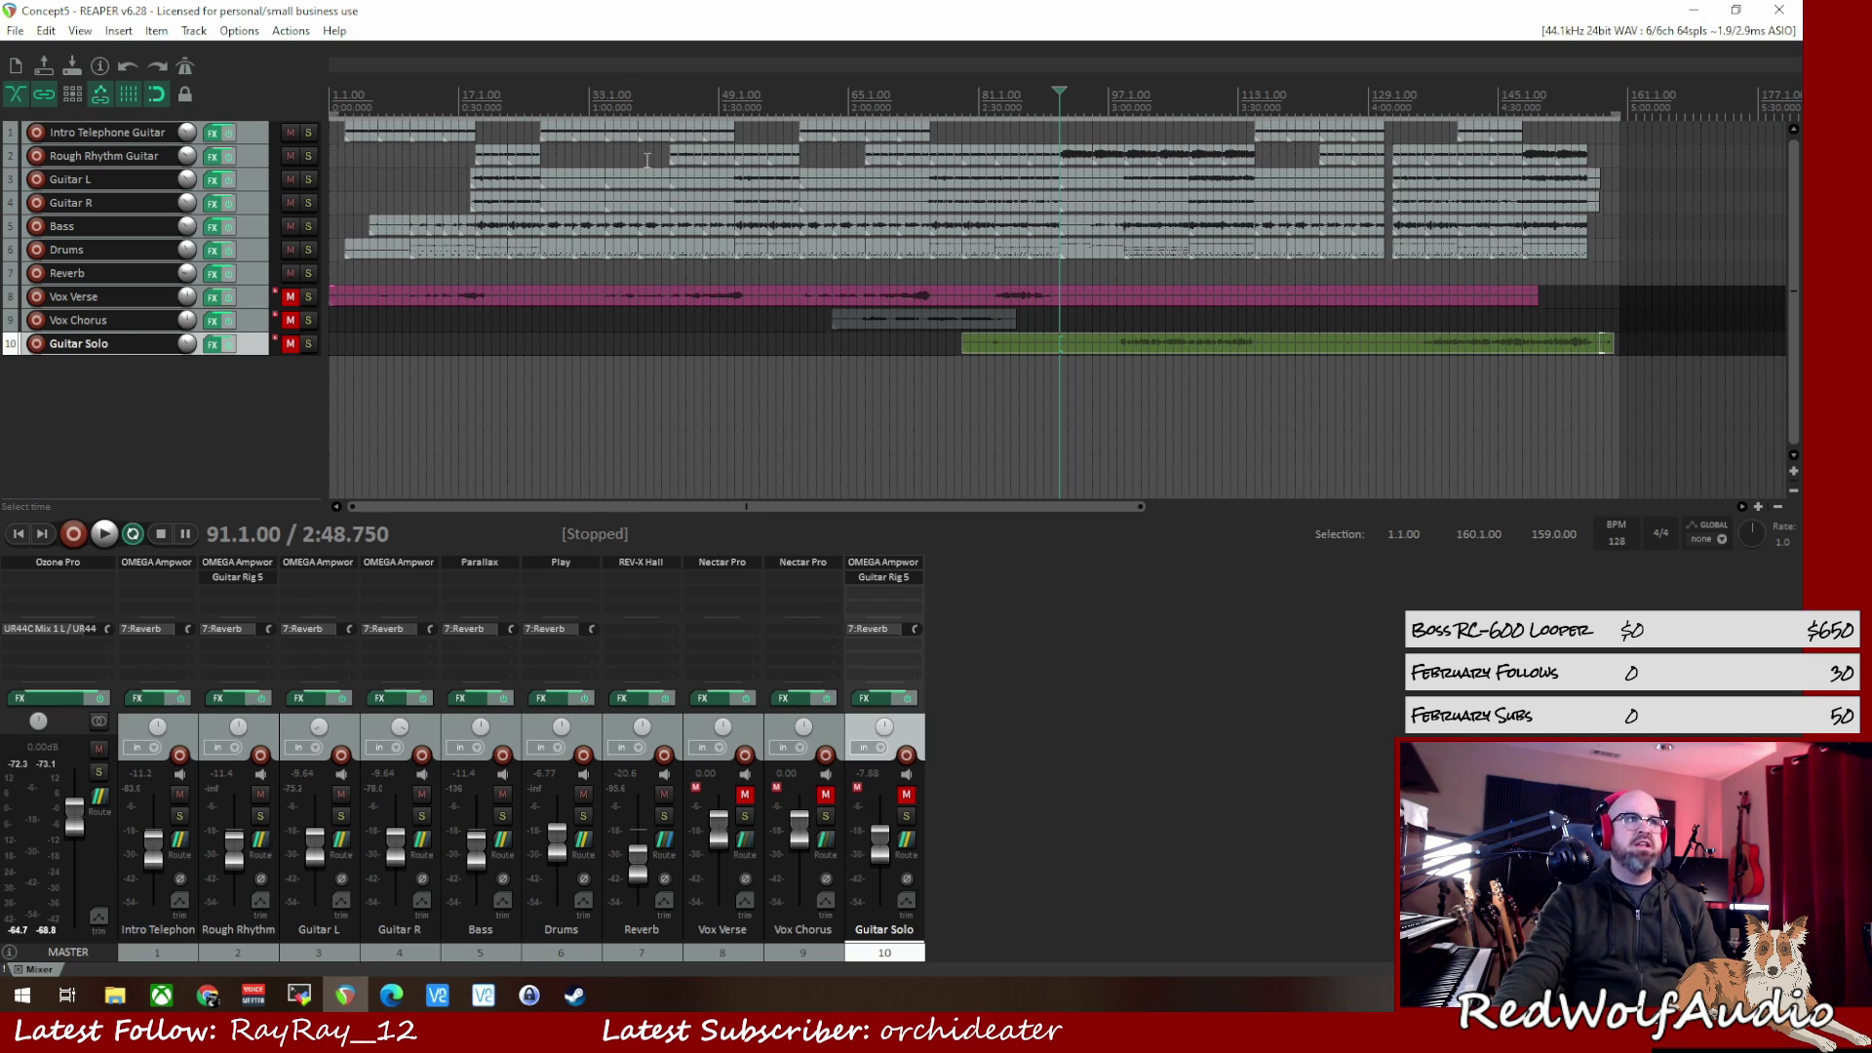
Listen to the Concept5 mix from the project start, and stop playback.
{"action": "key", "text": "Home"}
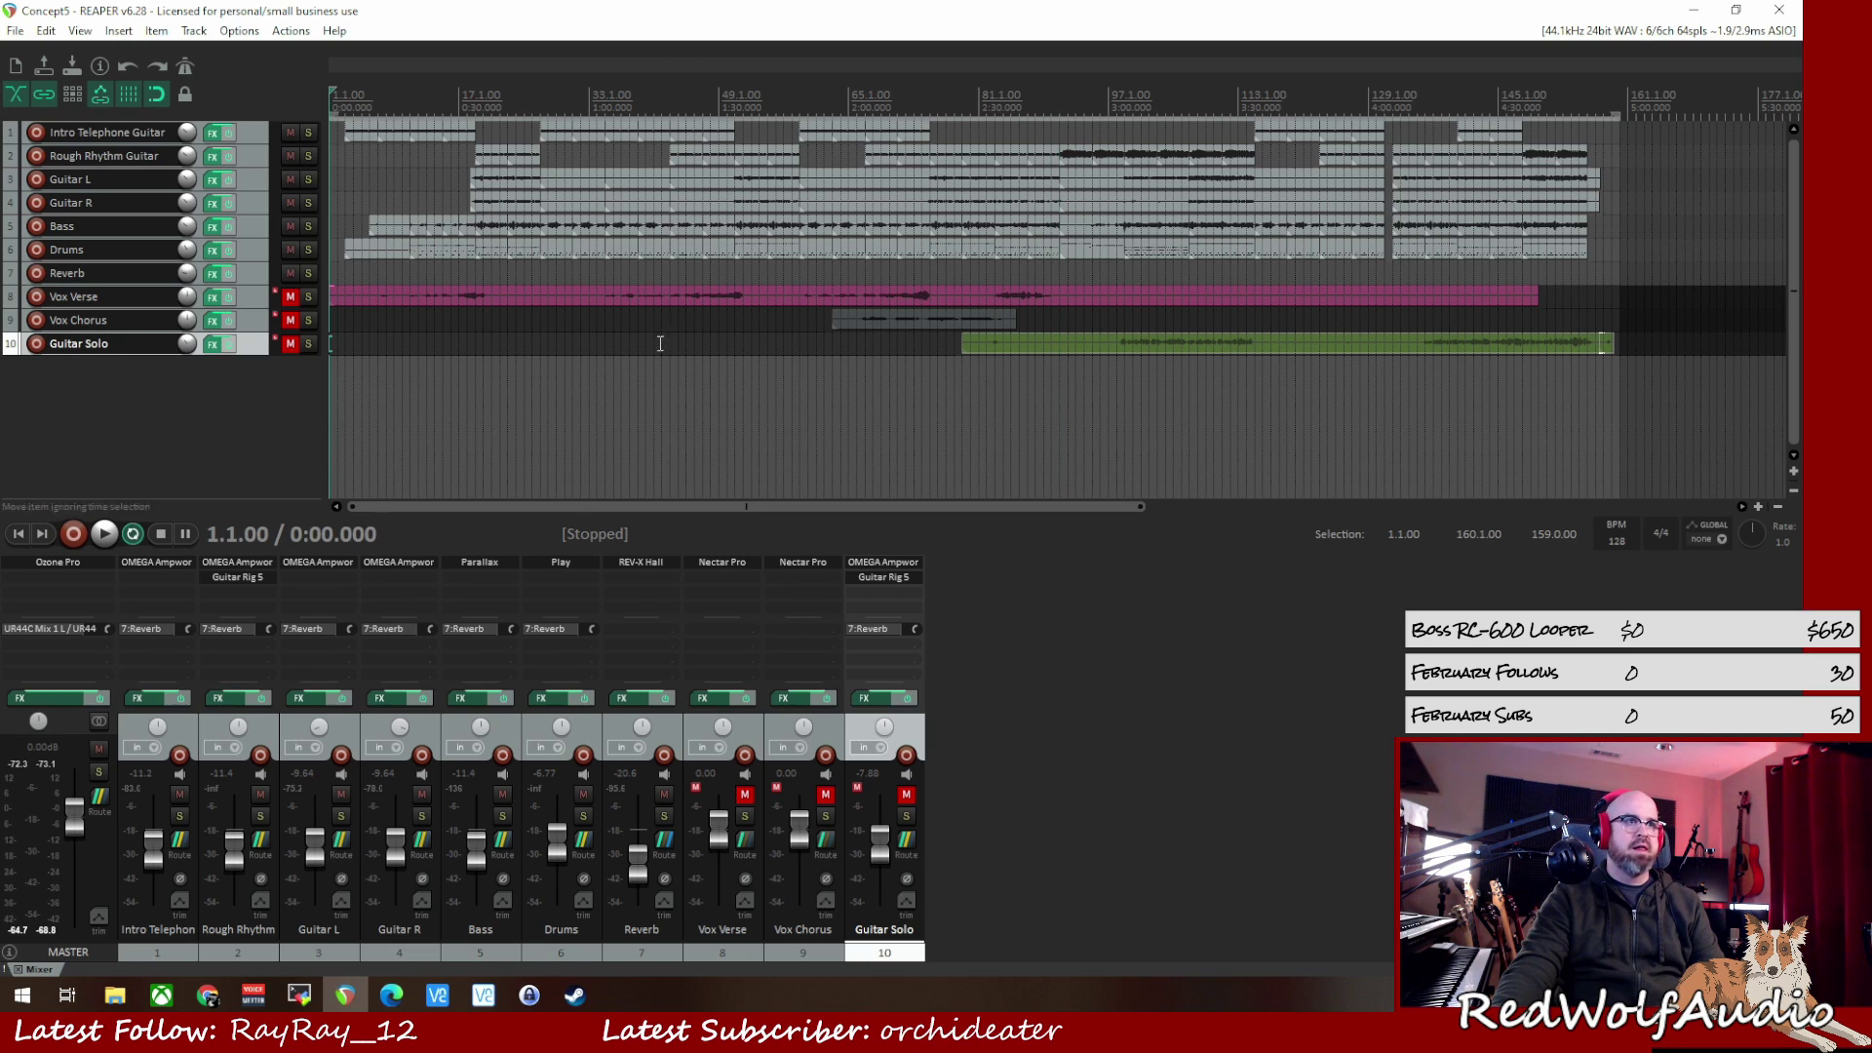
{"action": "key", "text": "space"}
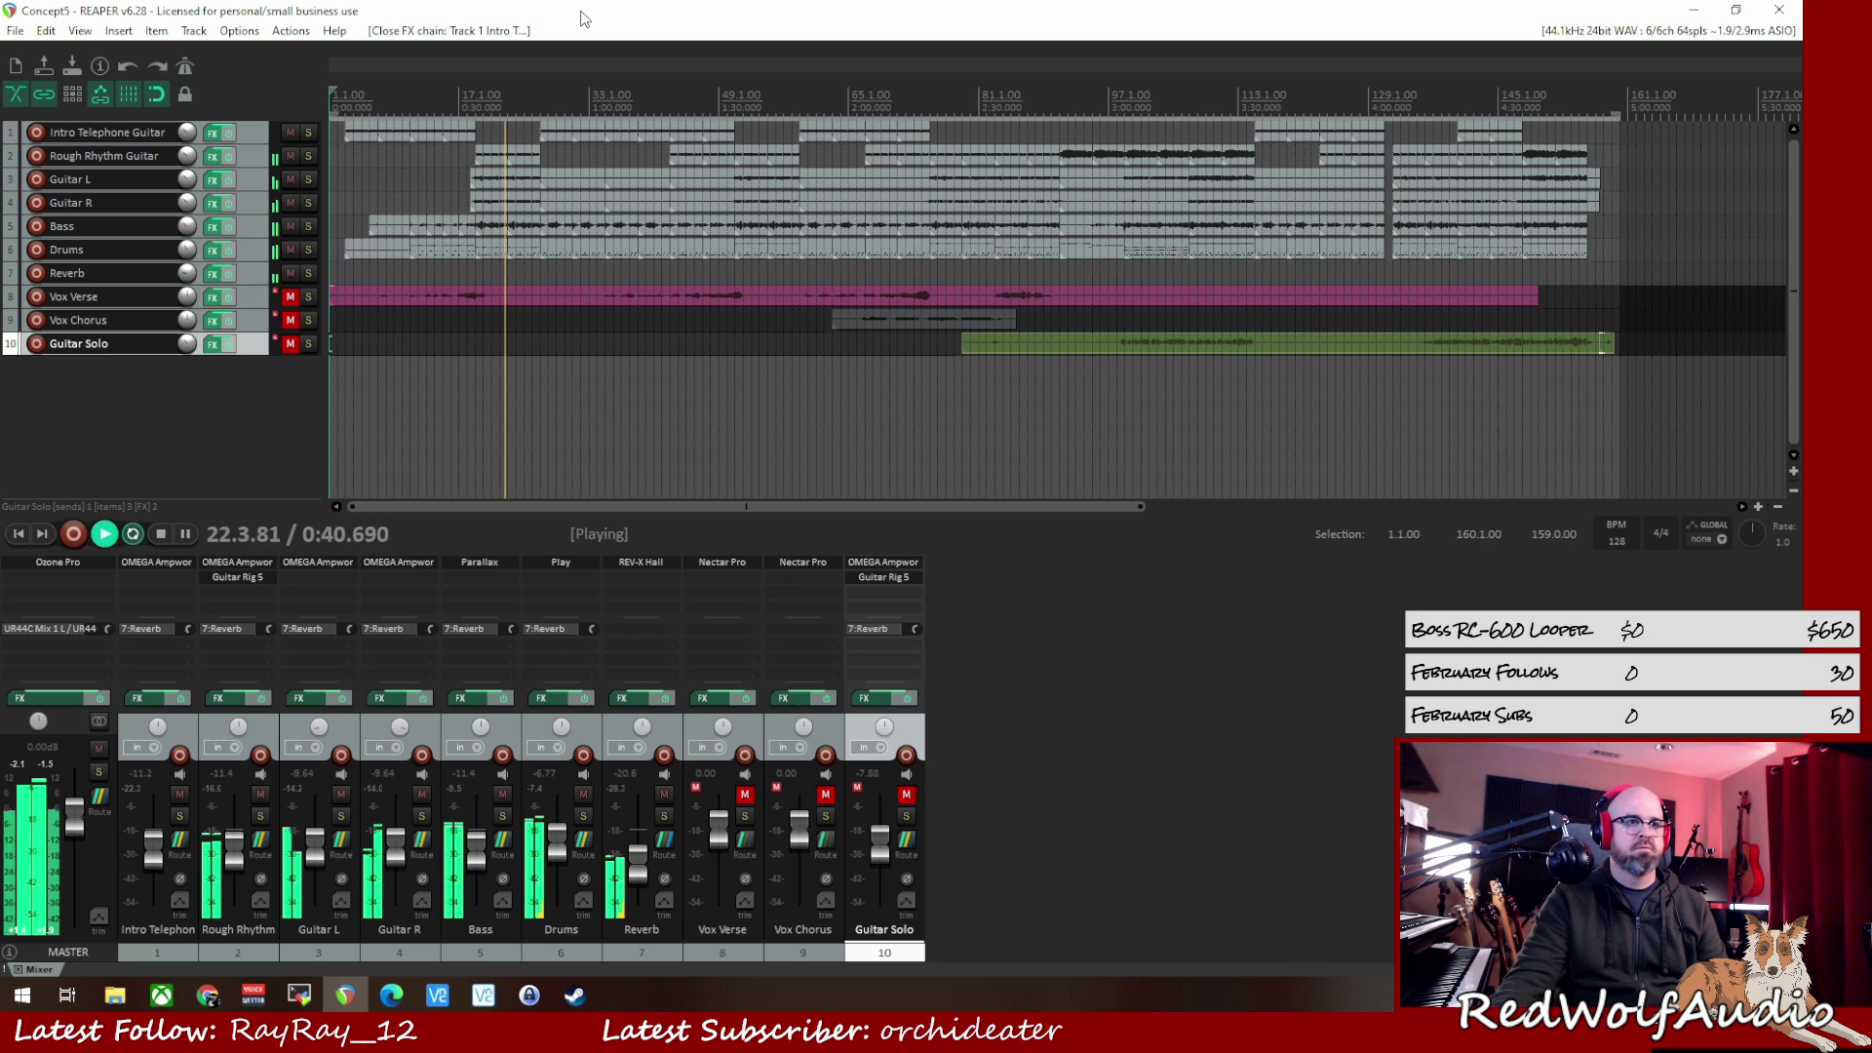
{"action": "key", "text": "space"}
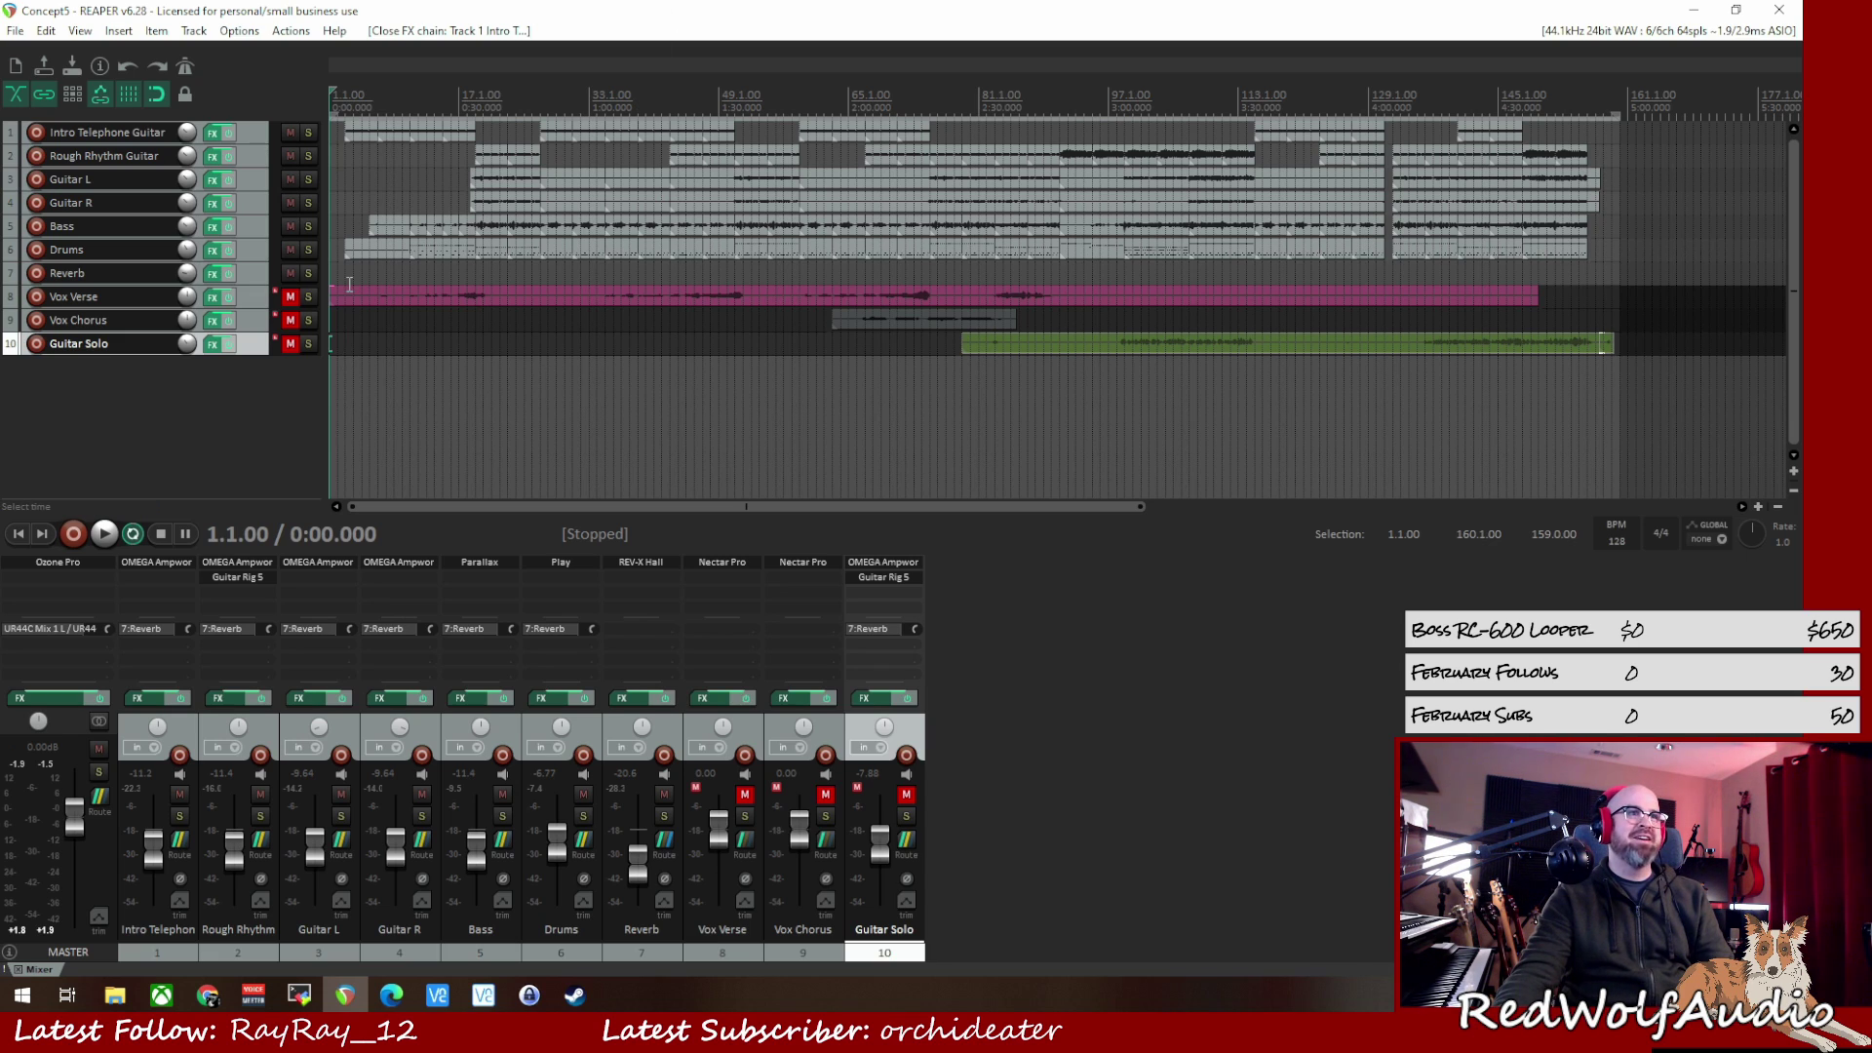
Add the VST CLA Guitars Mono/Stereo plug-in to Guitar L after OMEGA Ampworks, keeping its window clear of the tracks.
{"action": "left_click", "coordinate": [217, 188]}
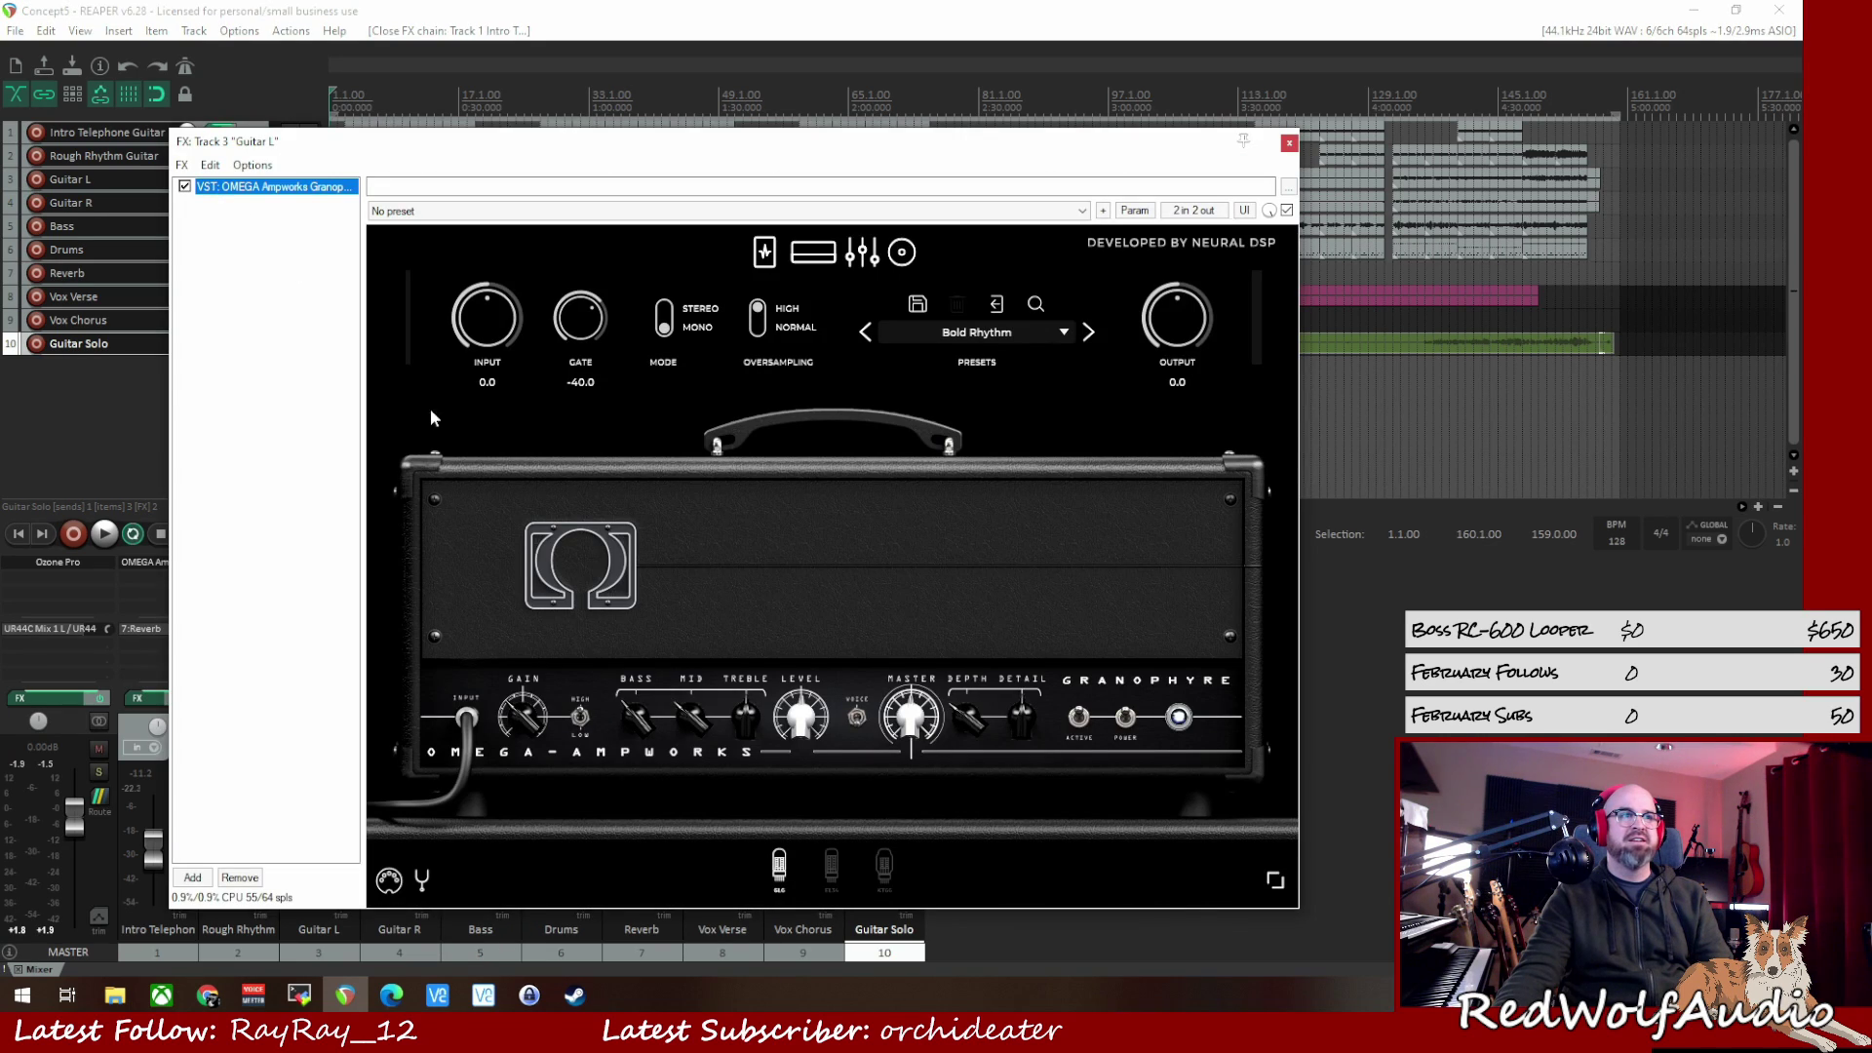
{"action": "double_click", "coordinate": [290, 330]}
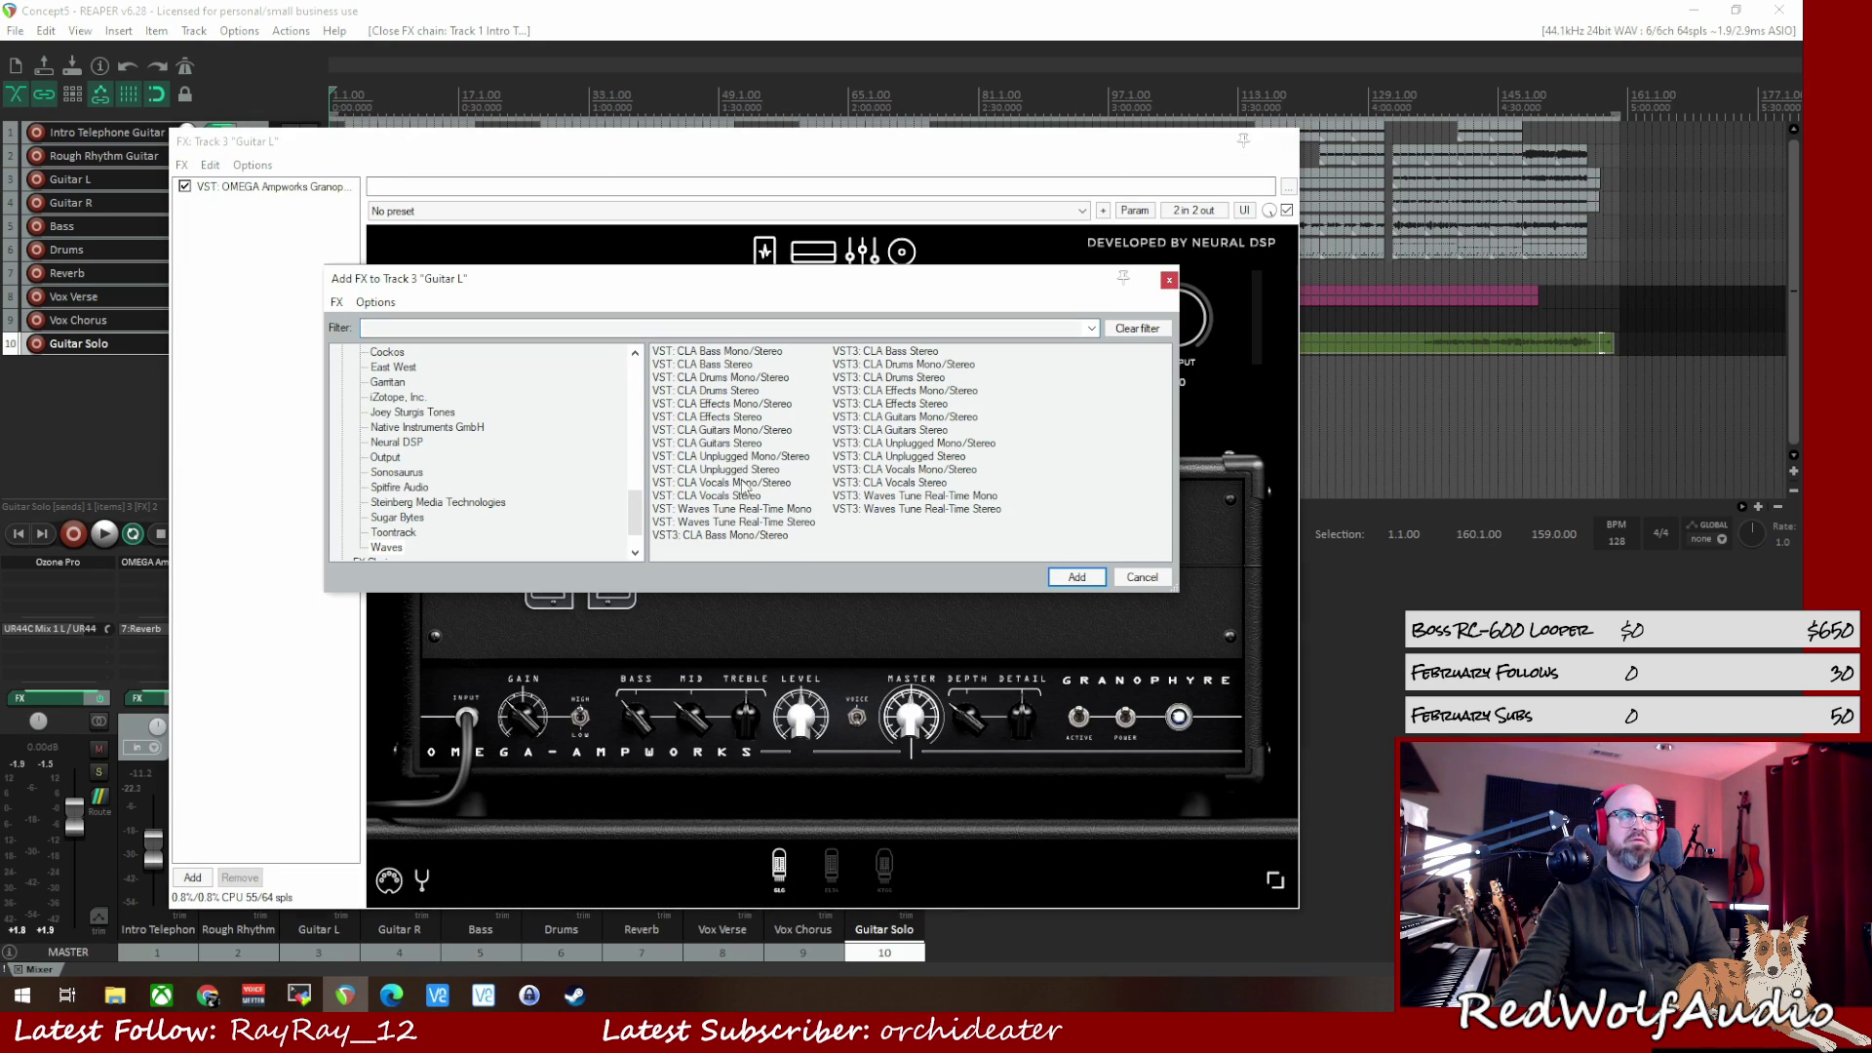
{"action": "double_click", "coordinate": [735, 430]}
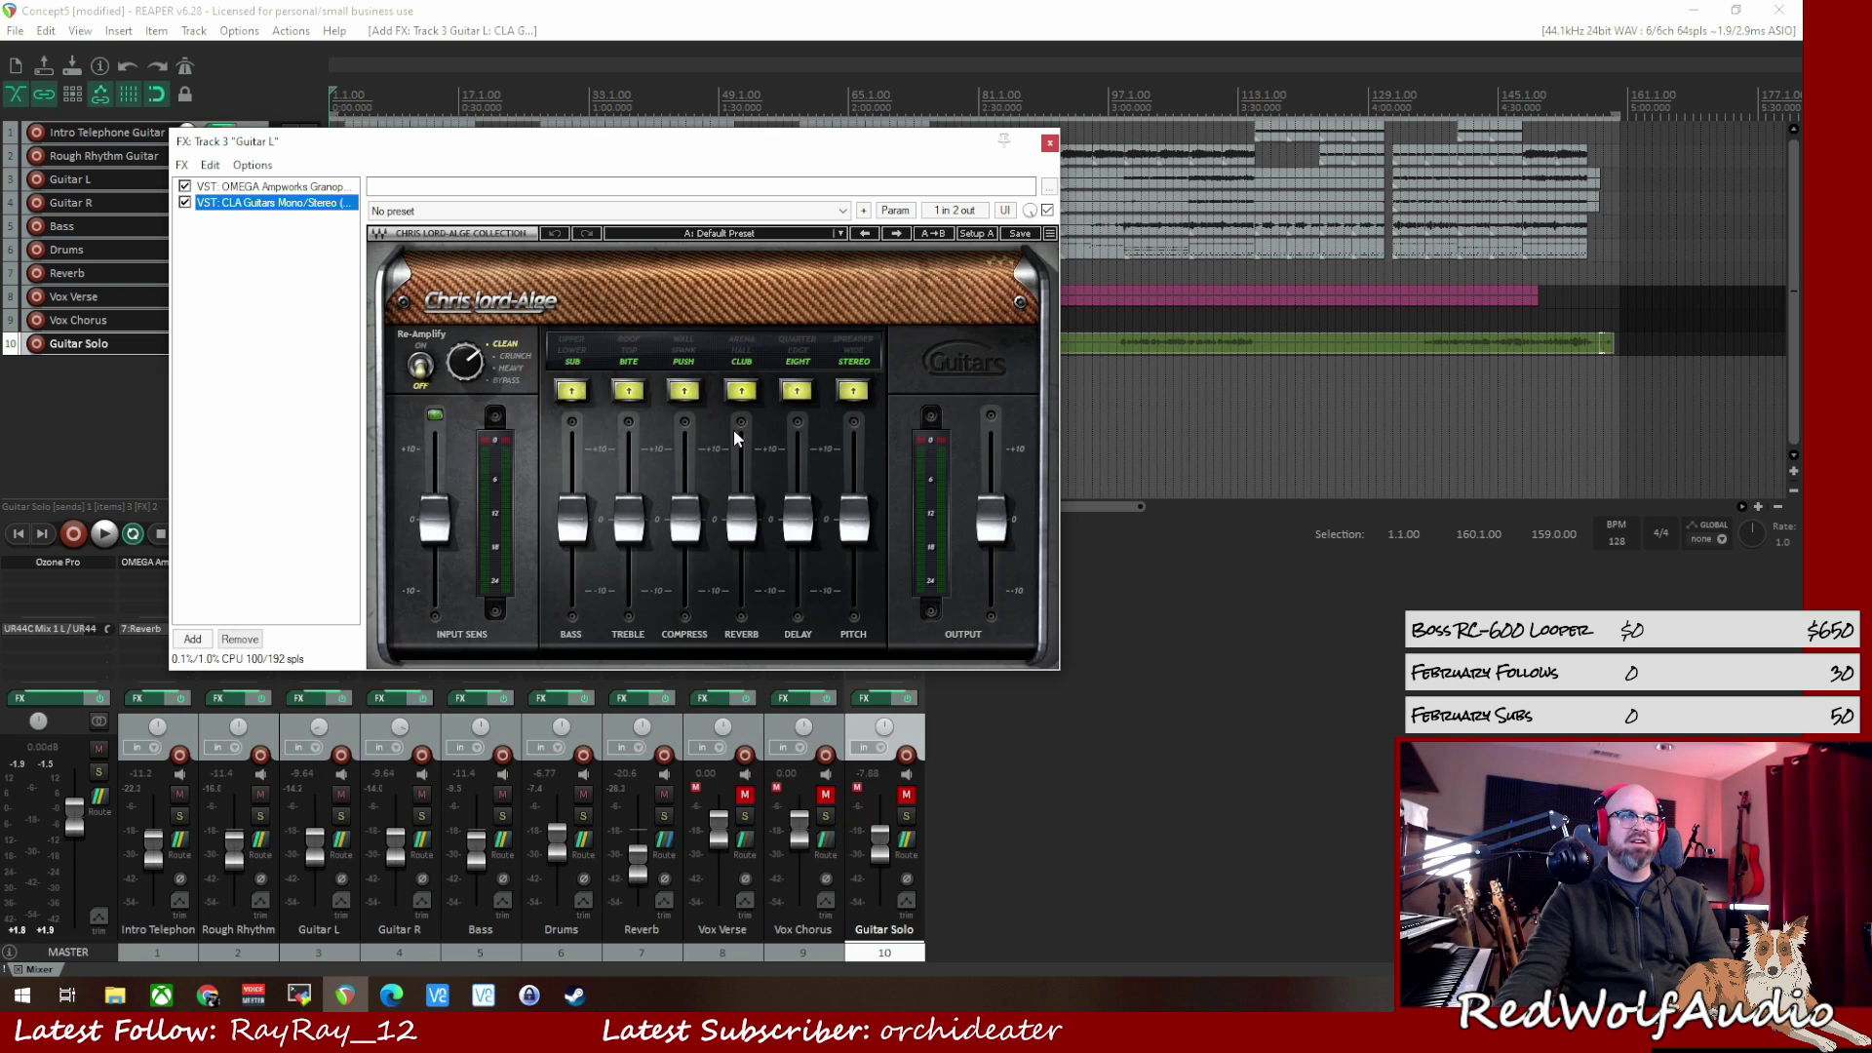
{"action": "left_click_drag", "start_coordinate": [693, 142], "coordinate": [732, 417]}
Play the time selection from bar 19 to 27 with Guitar L soloed, and raise the CLA Guitars Treble to 5.6.
{"action": "left_click_drag", "start_coordinate": [476, 112], "coordinate": [541, 113]}
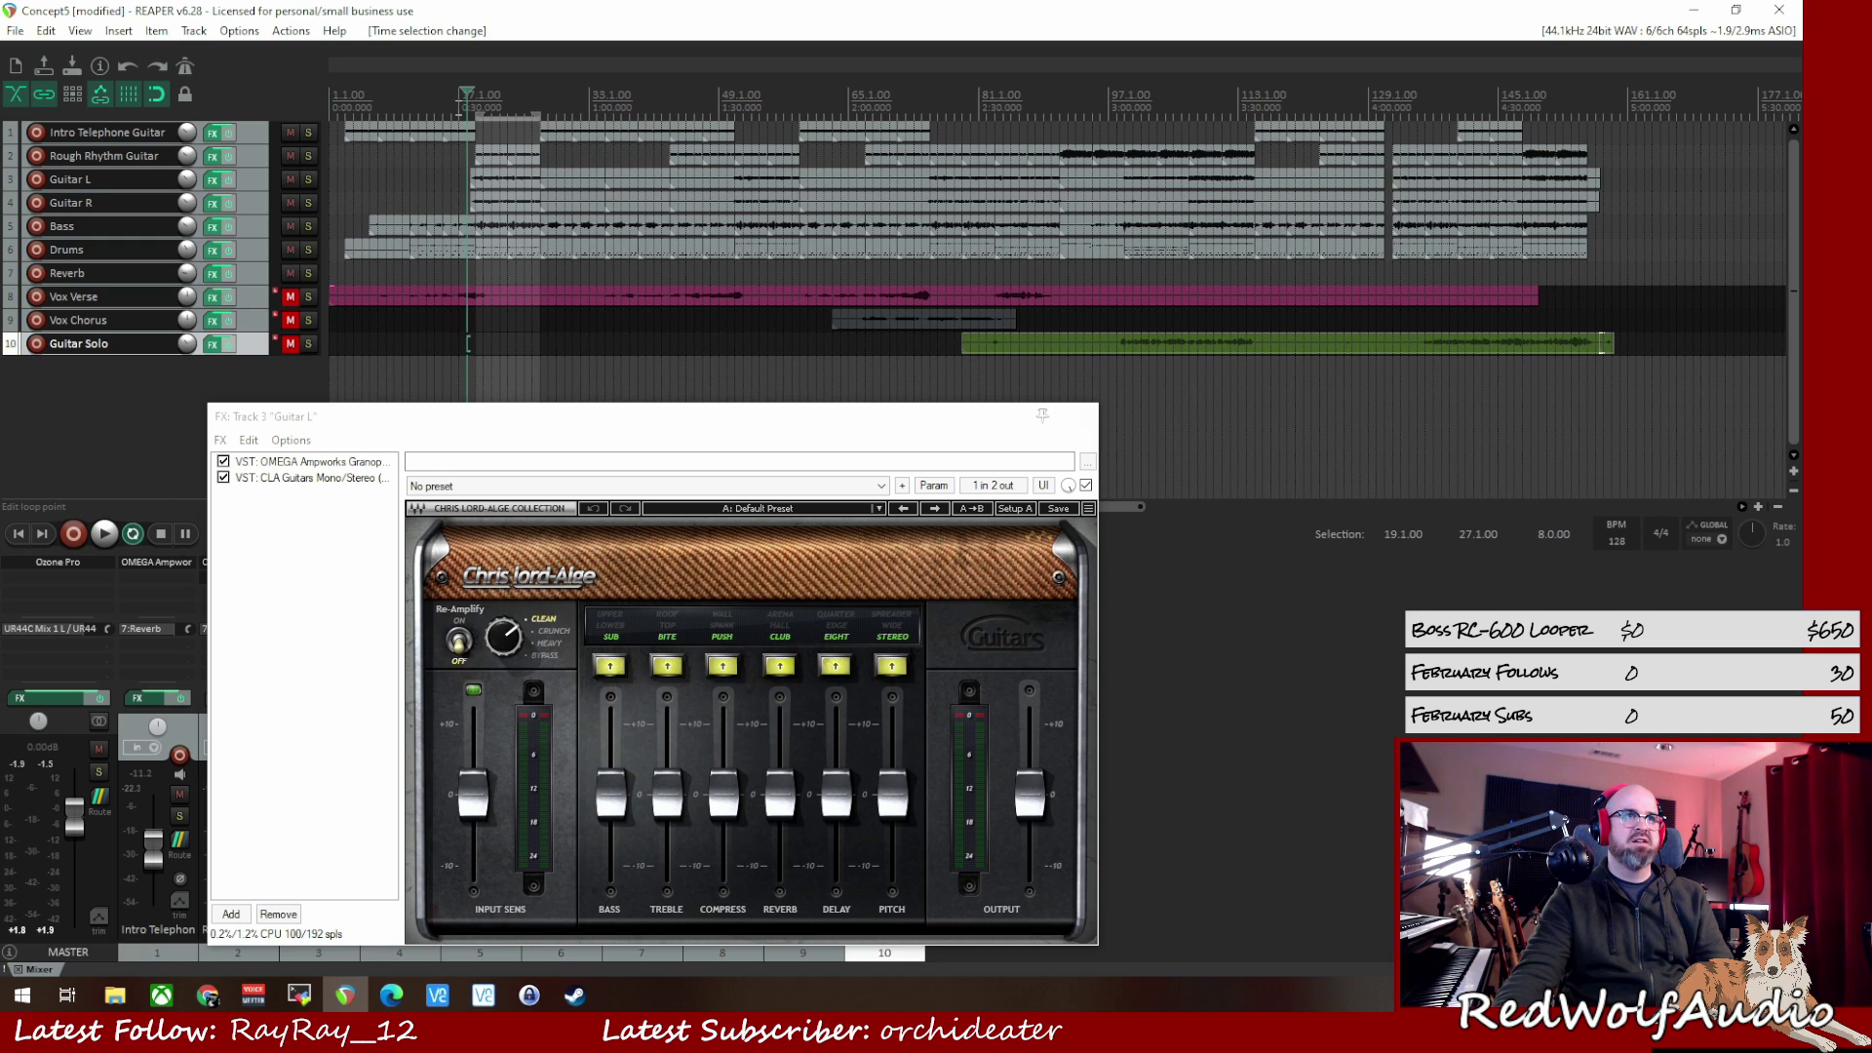
{"action": "key", "text": "space"}
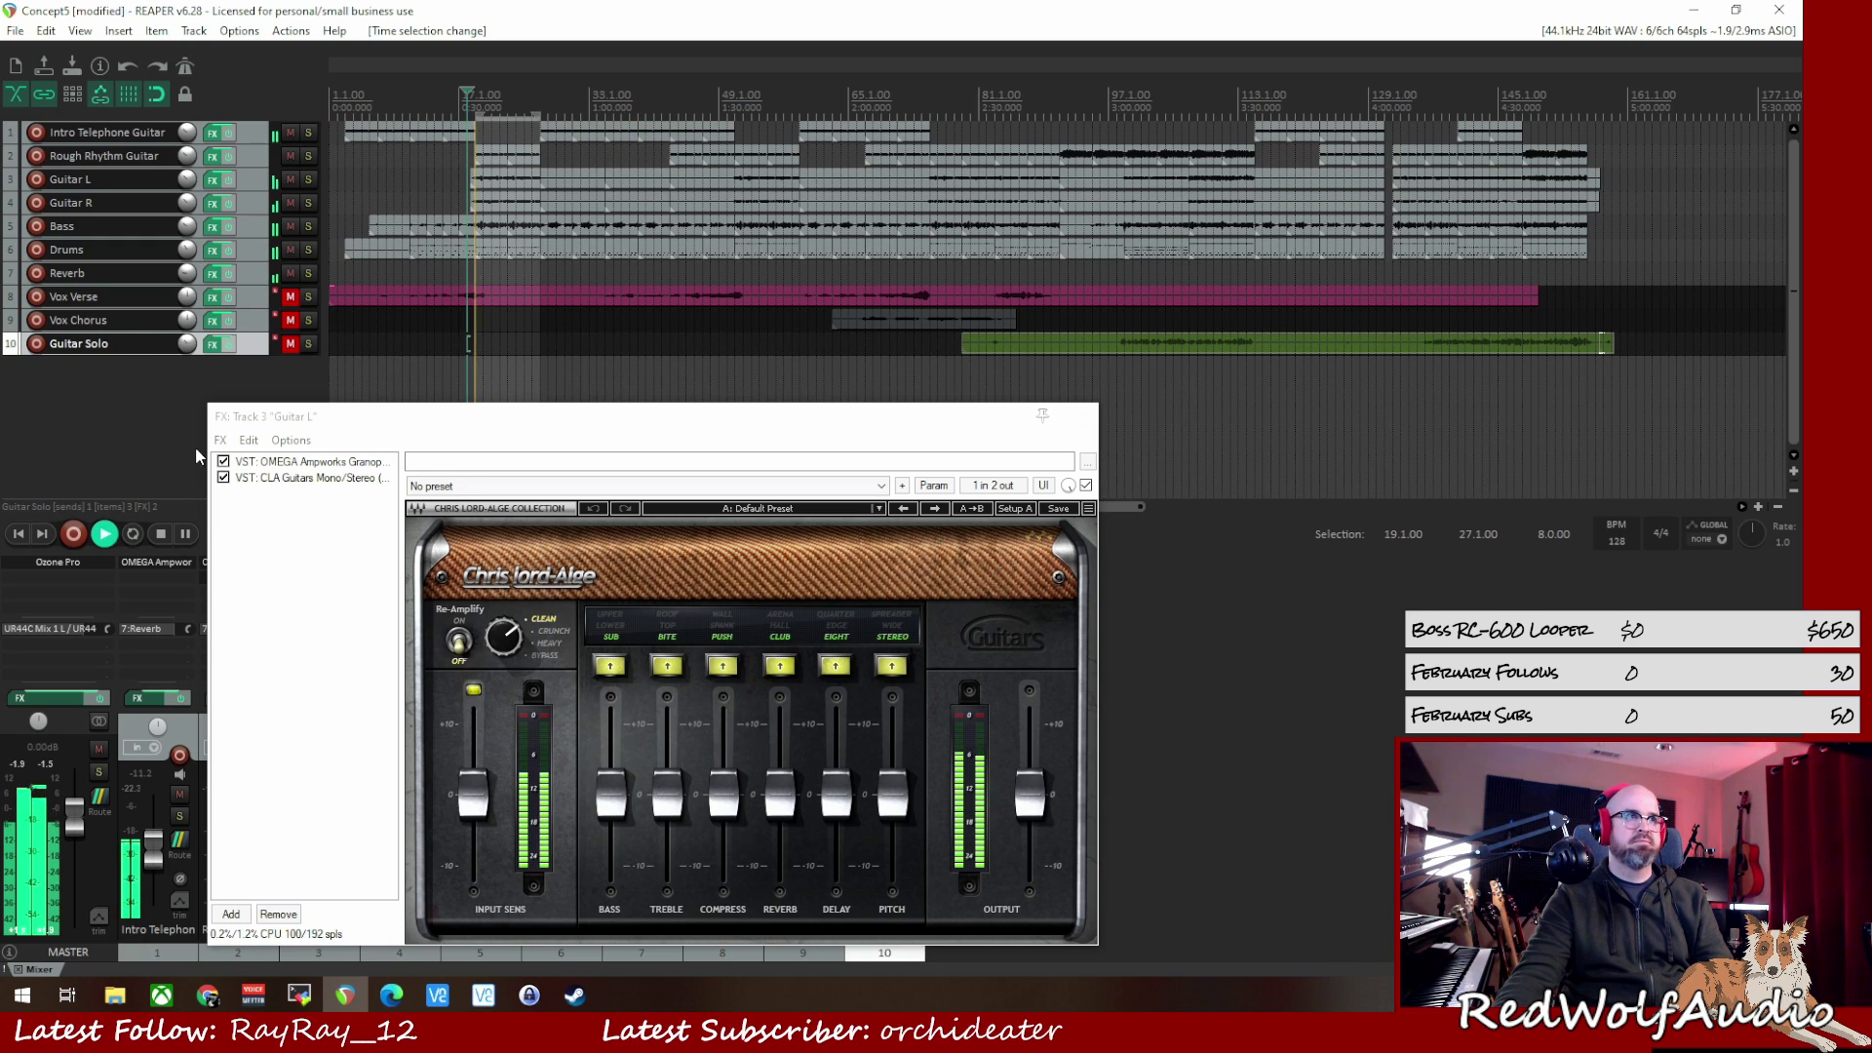
{"action": "left_click", "coordinate": [308, 180]}
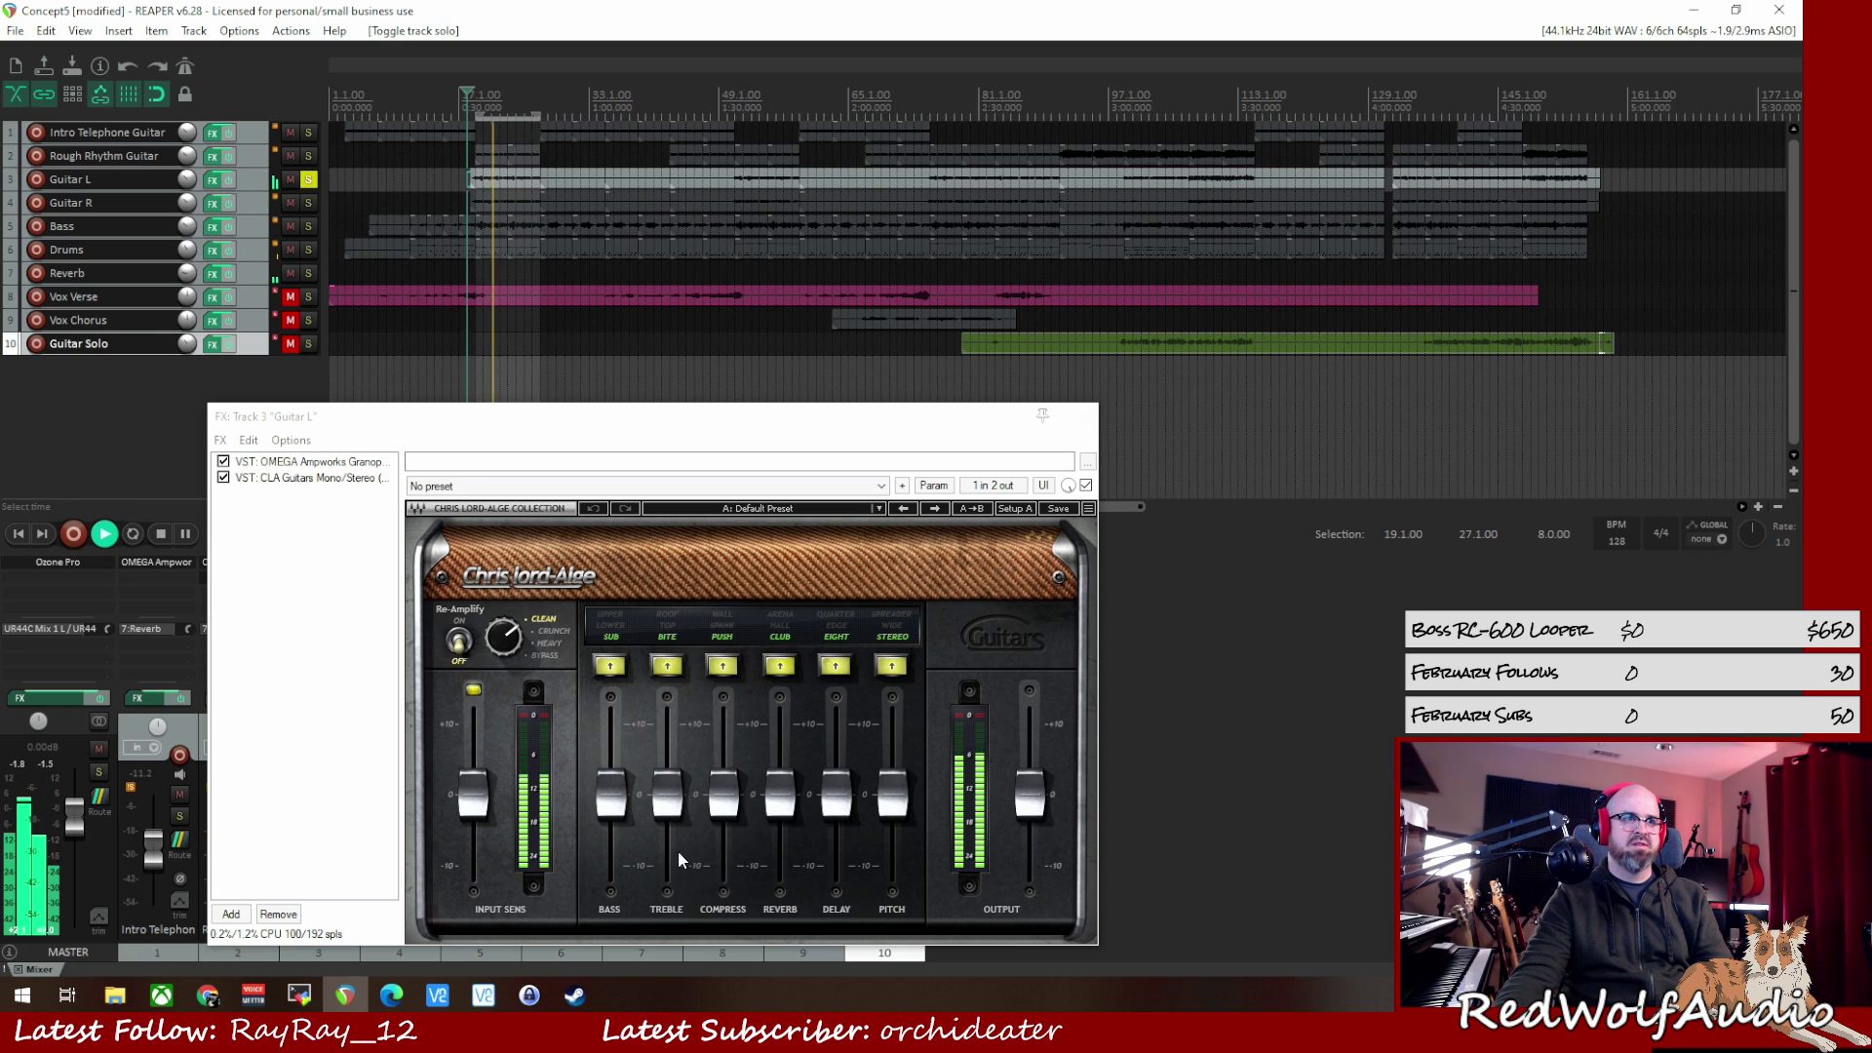
{"action": "left_click_drag", "start_coordinate": [667, 794], "coordinate": [667, 754]}
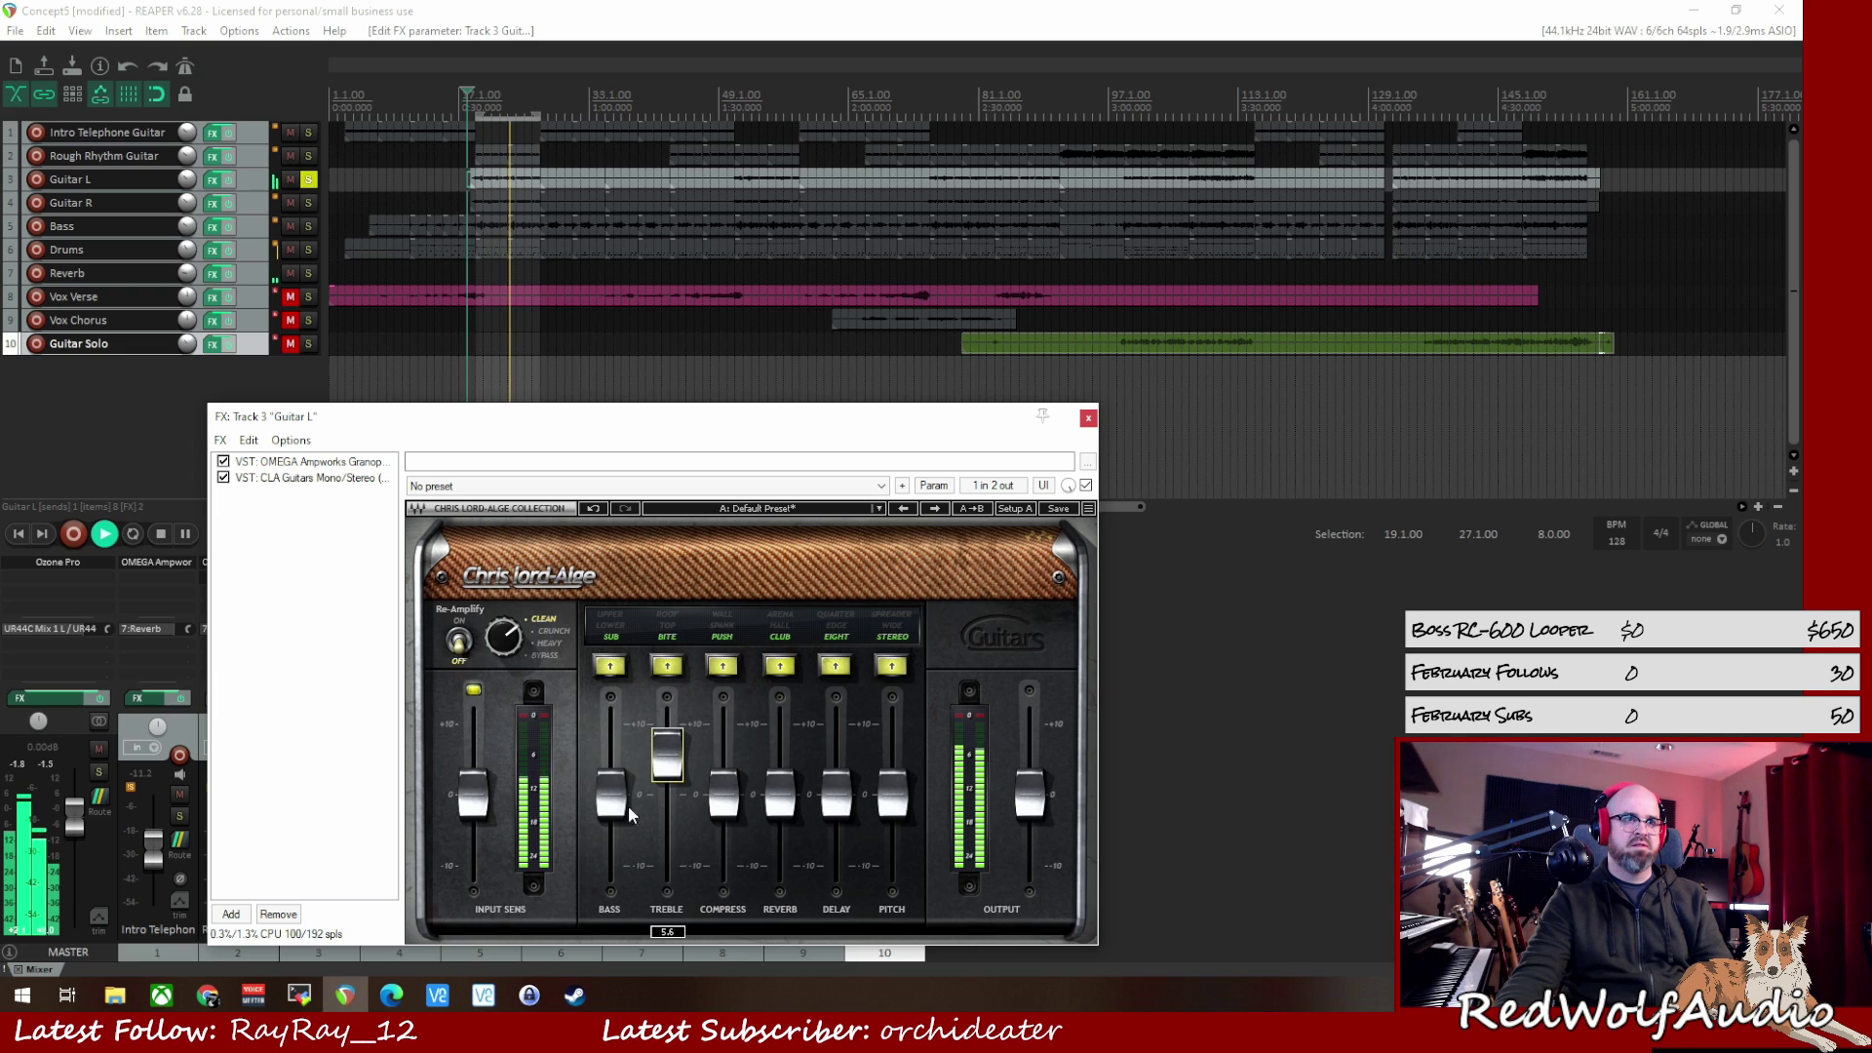
Raise the CLA Guitars Bass on Guitar L in Lower mode, set Re-Amplify to Crunch, and finish the adjustment by stopping playback.
{"action": "left_click_drag", "start_coordinate": [611, 804], "coordinate": [612, 770]}
{"action": "left_click", "coordinate": [610, 666]}
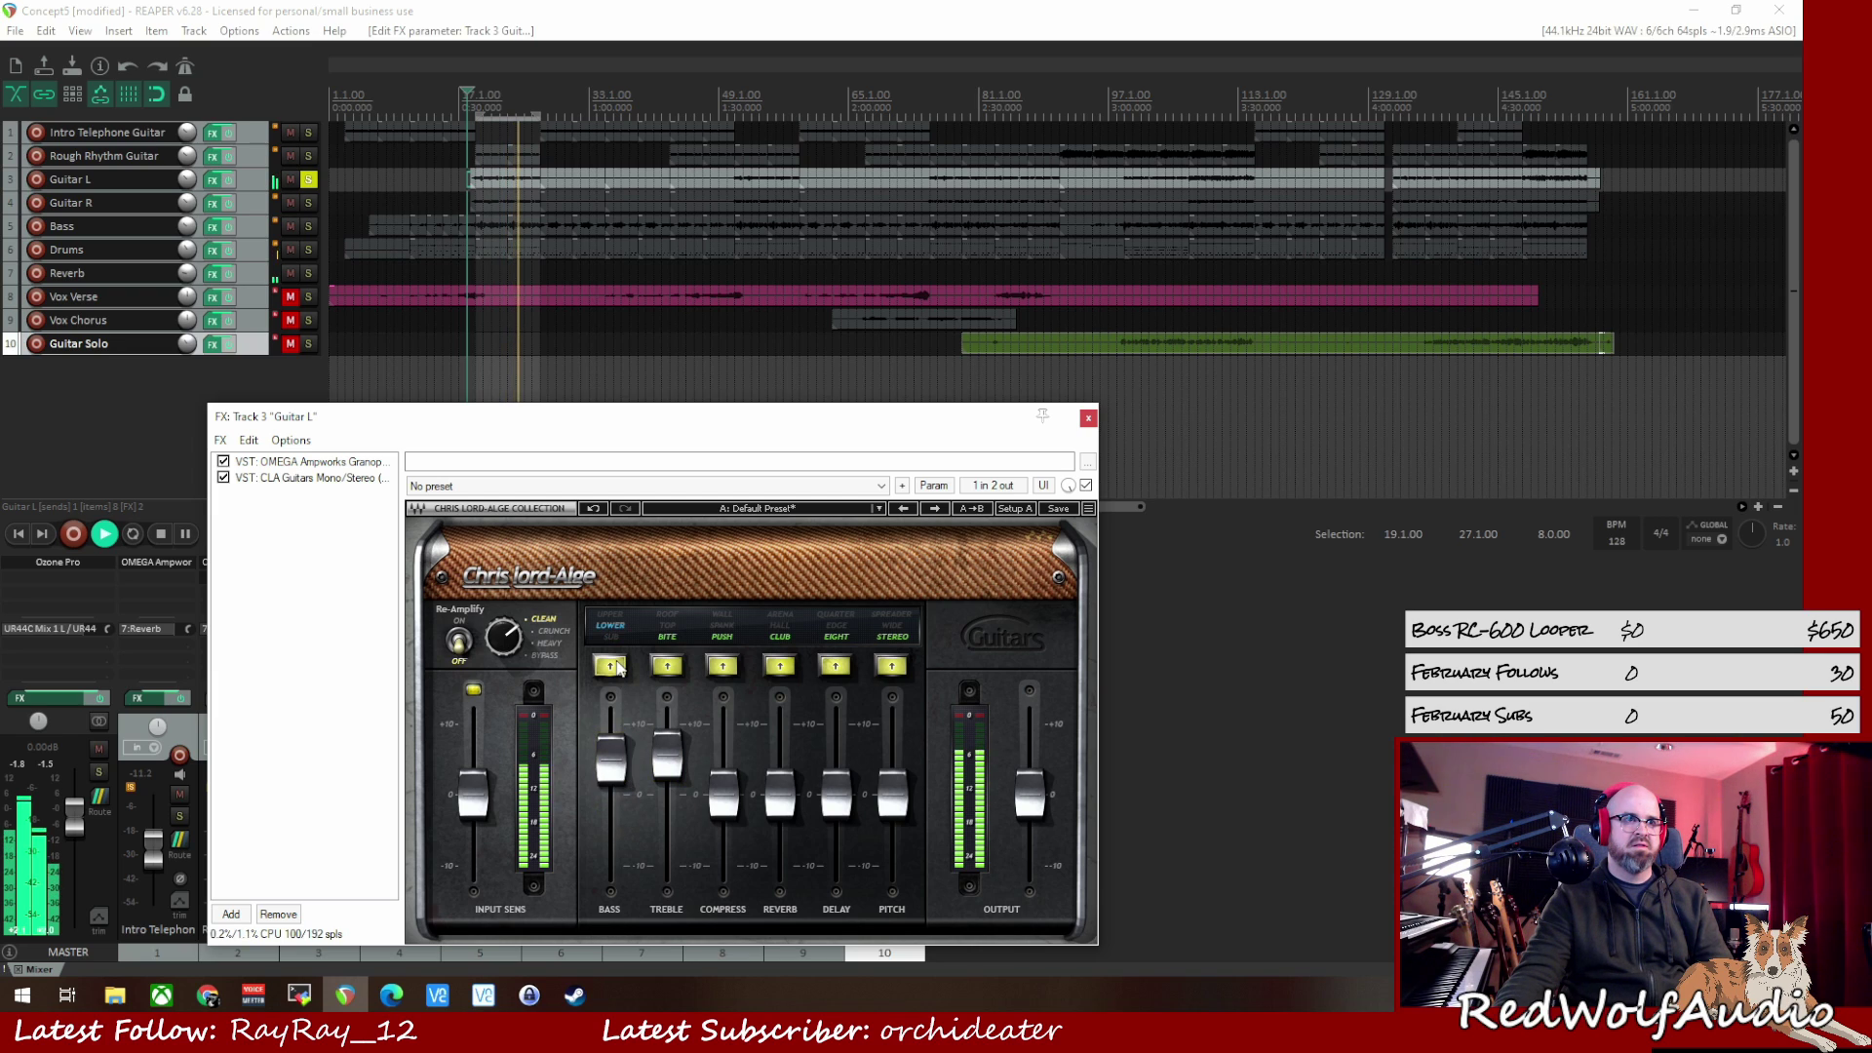
{"action": "left_click_drag", "start_coordinate": [494, 646], "coordinate": [500, 668]}
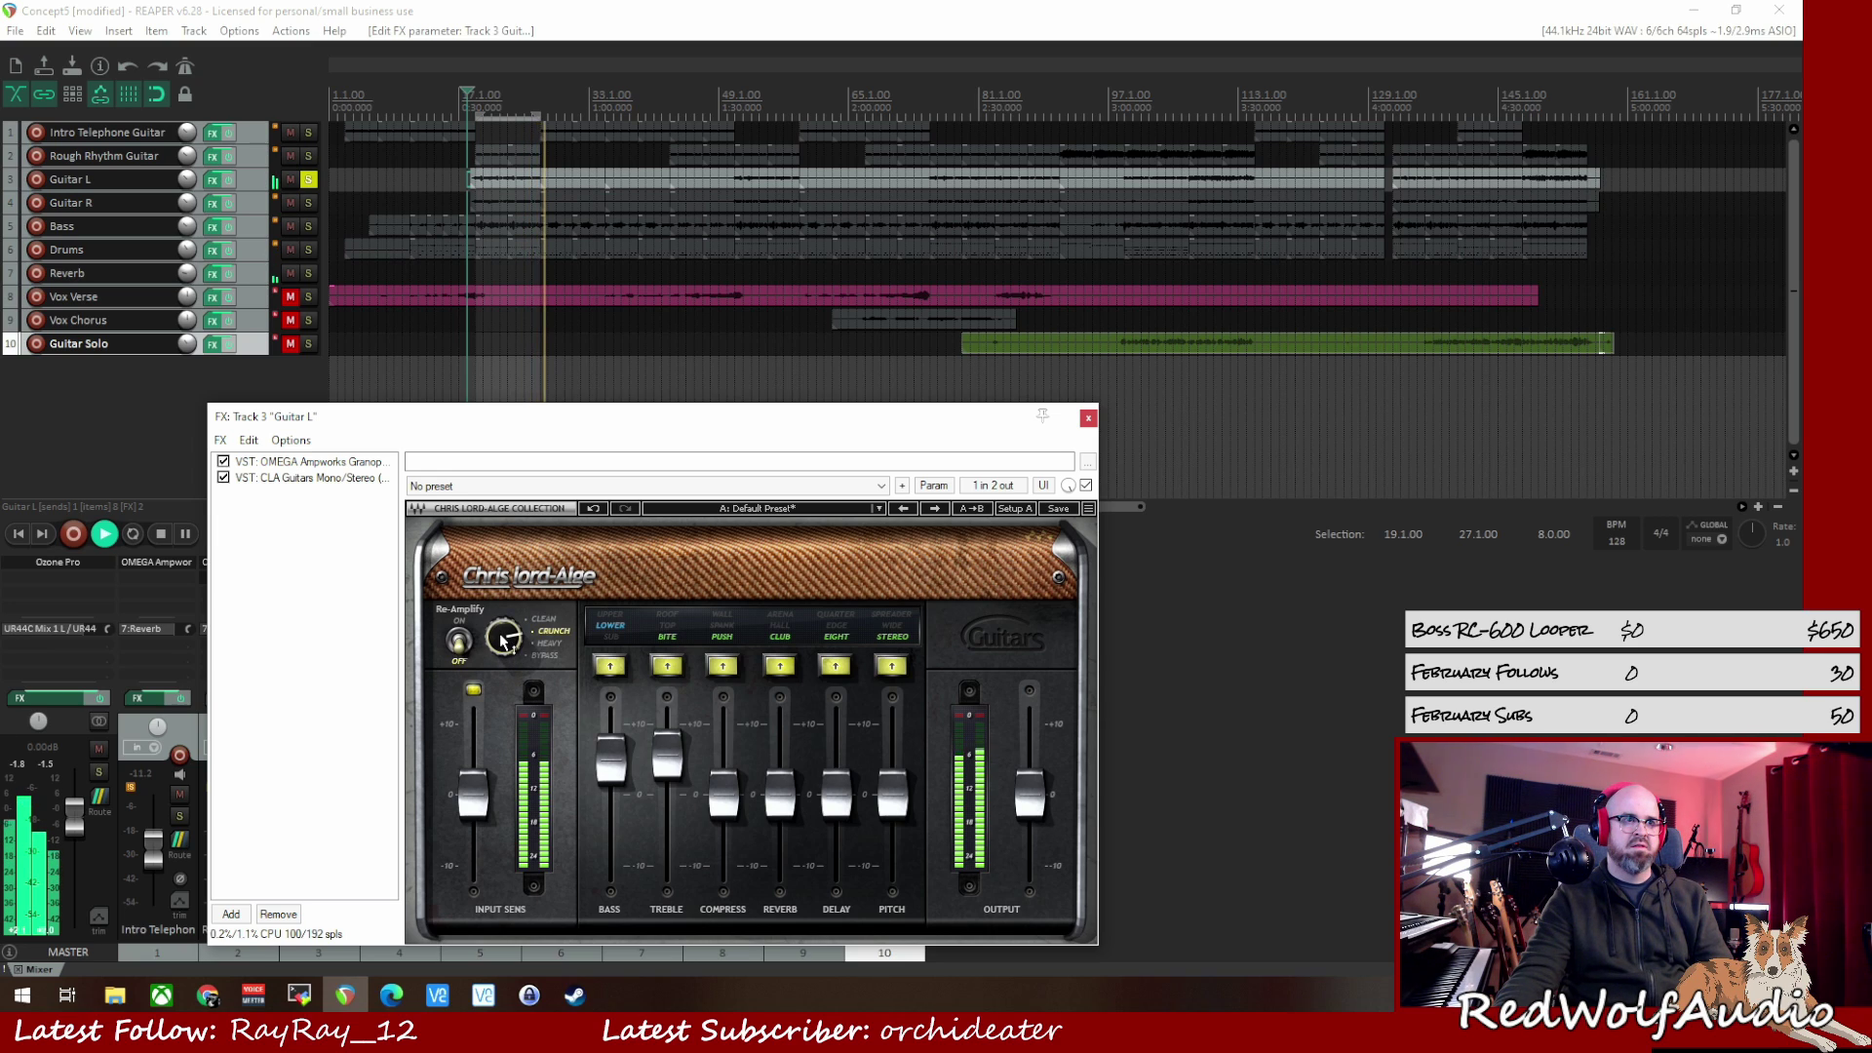
{"action": "left_click_drag", "start_coordinate": [610, 759], "coordinate": [610, 763]}
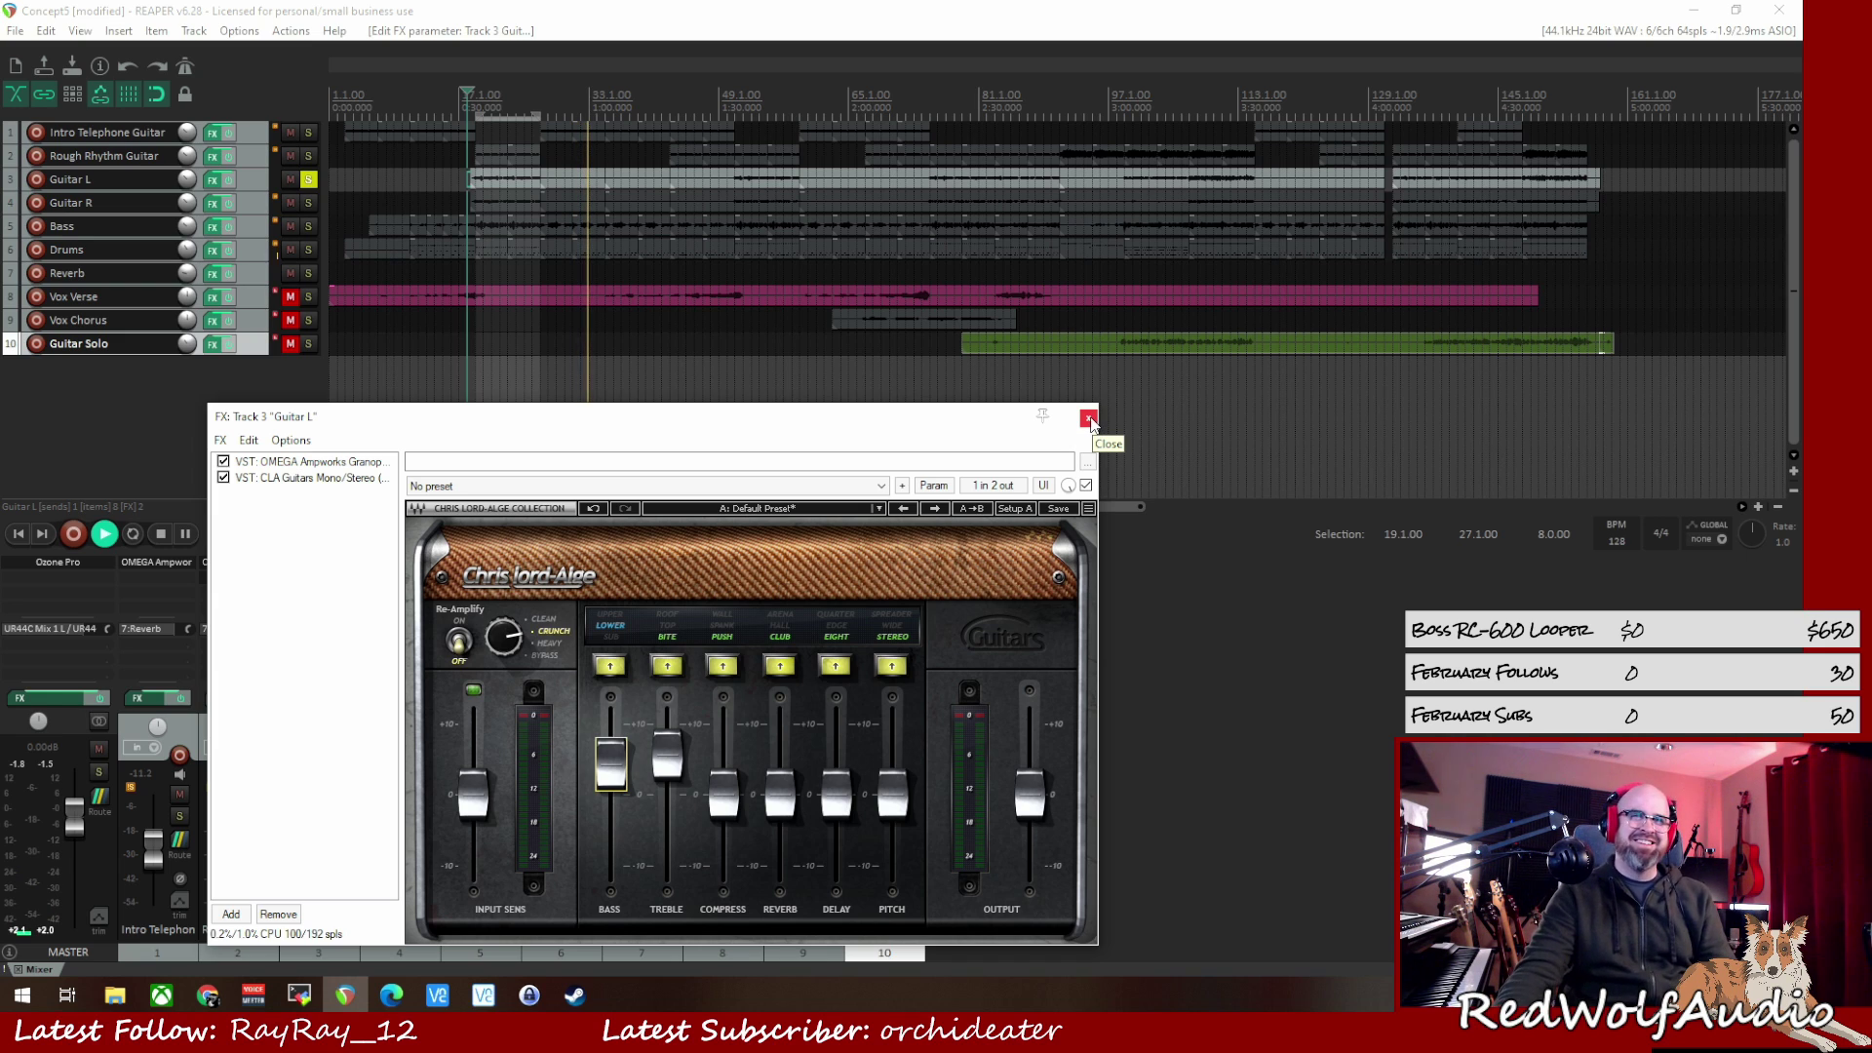
{"action": "left_click", "coordinate": [1089, 420]}
{"action": "key", "text": "space"}
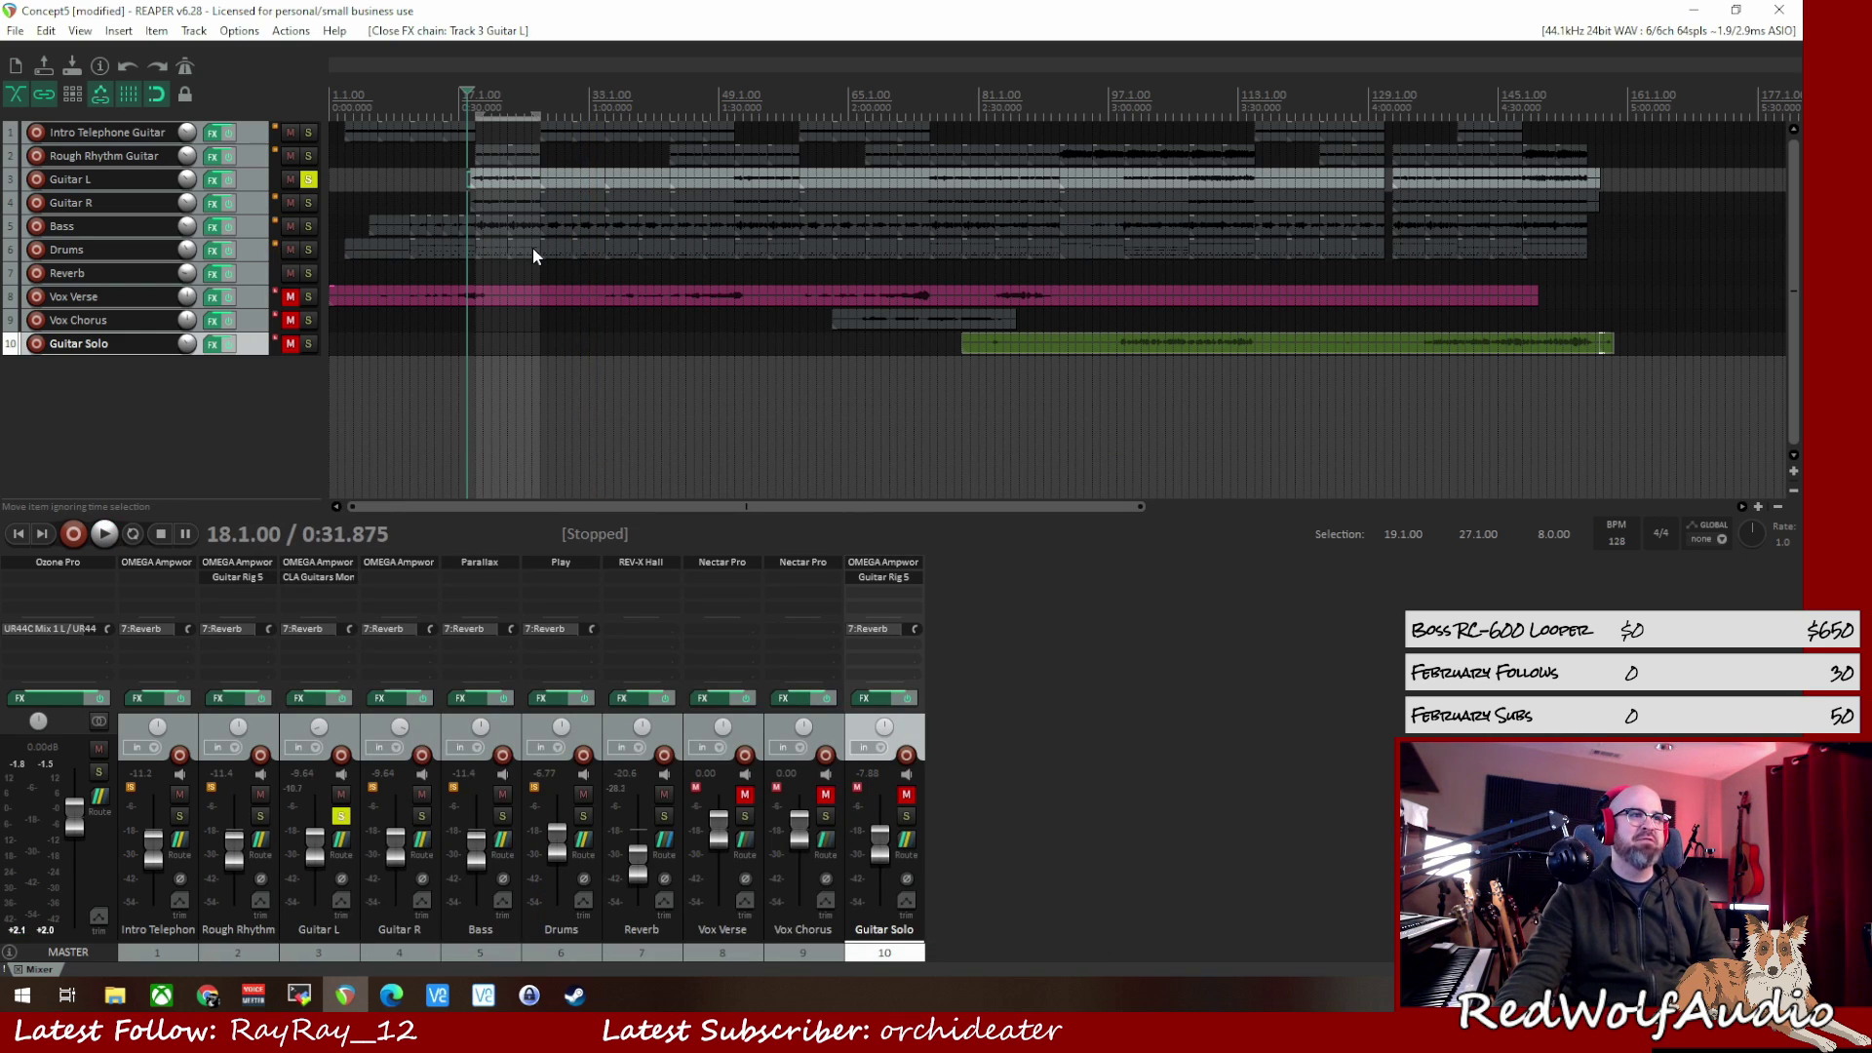
Play the time selection, unsolo Guitar L, and copy its CLA Guitars plug-in to Guitar R after OMEGA Ampworks.
{"action": "key", "text": "space"}
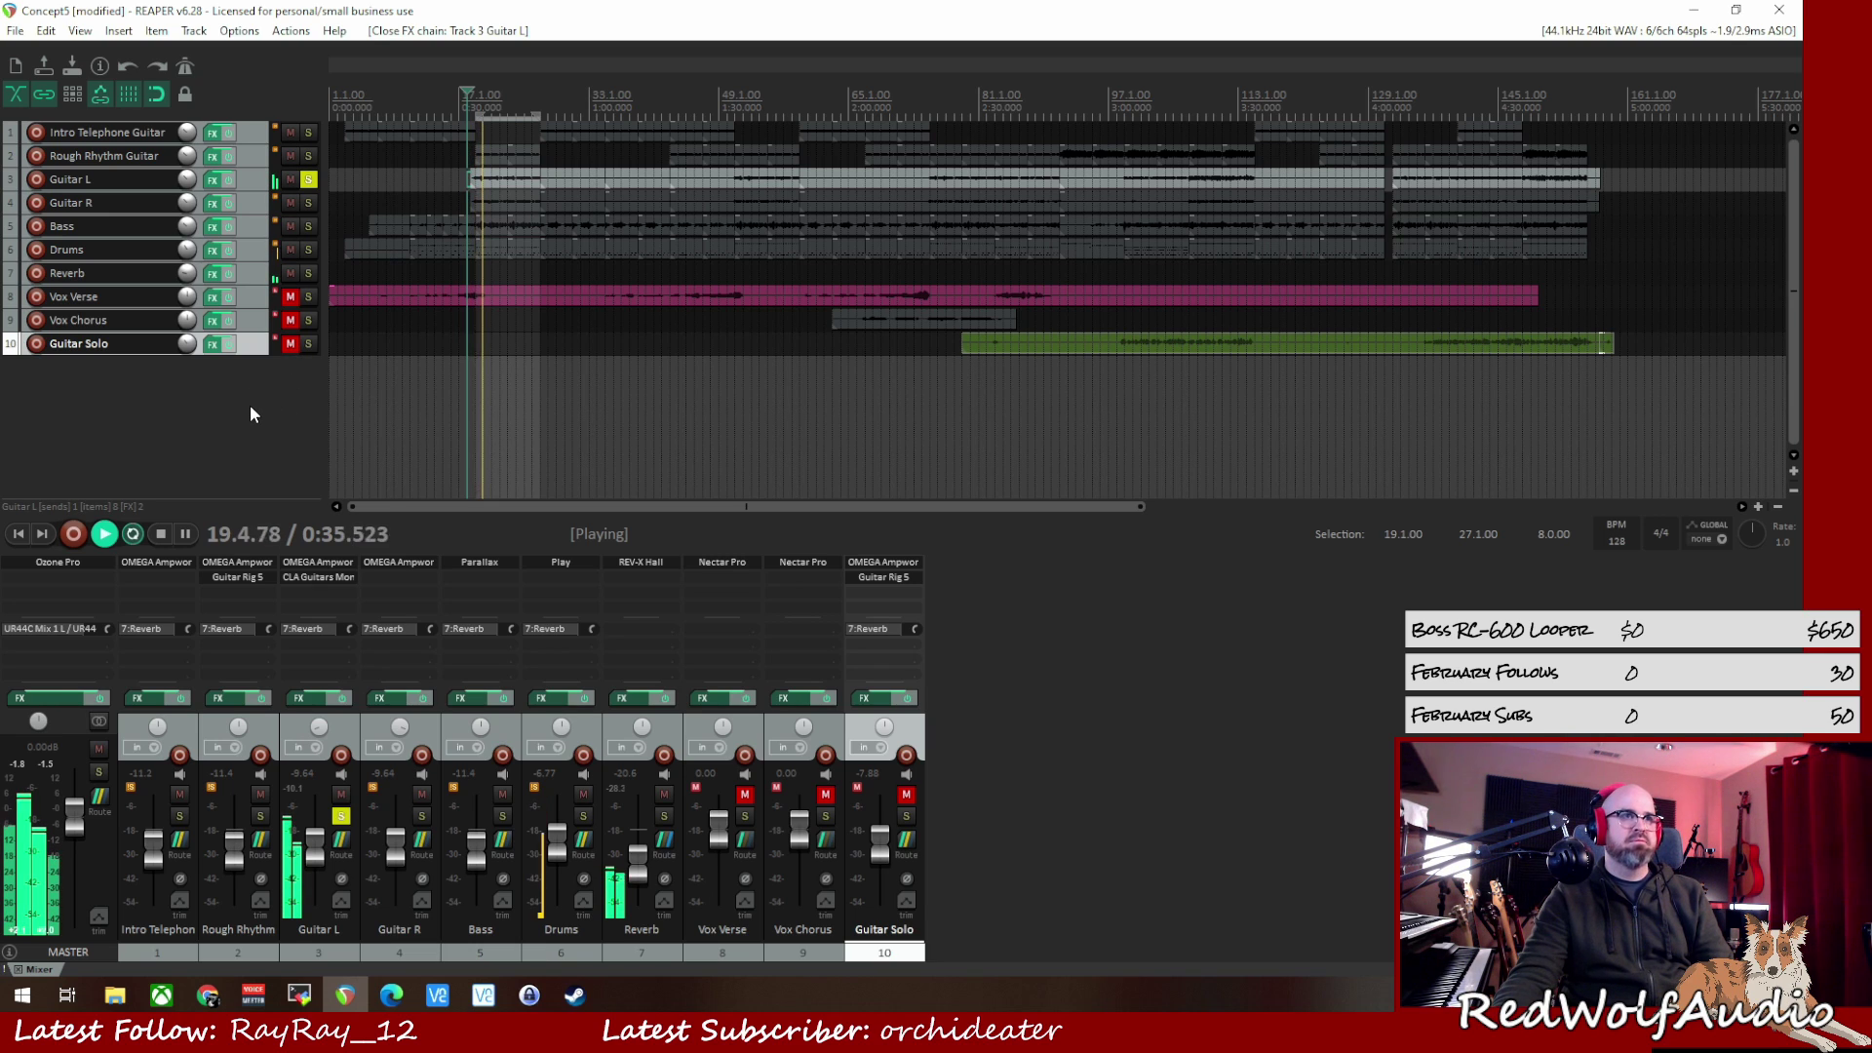
{"action": "left_click", "coordinate": [308, 180]}
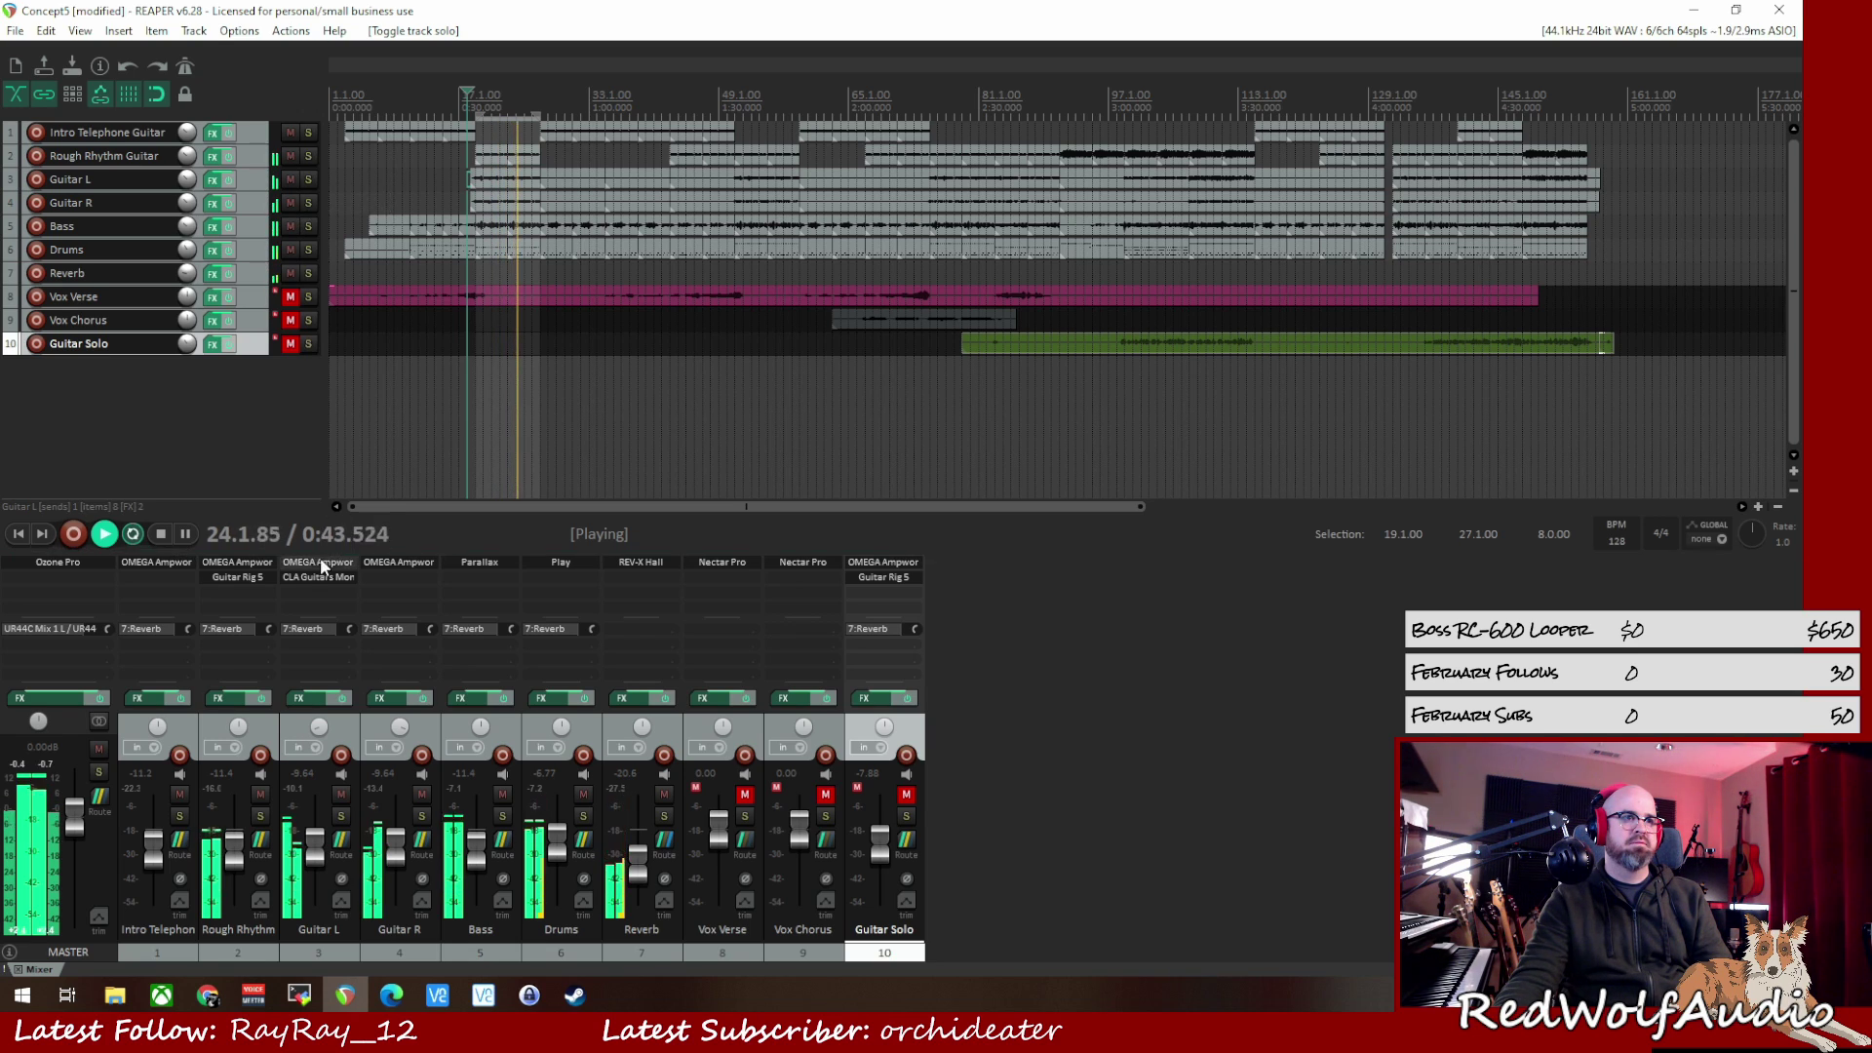
{"action": "left_click_drag", "start_coordinate": [313, 576], "coordinate": [385, 582]}
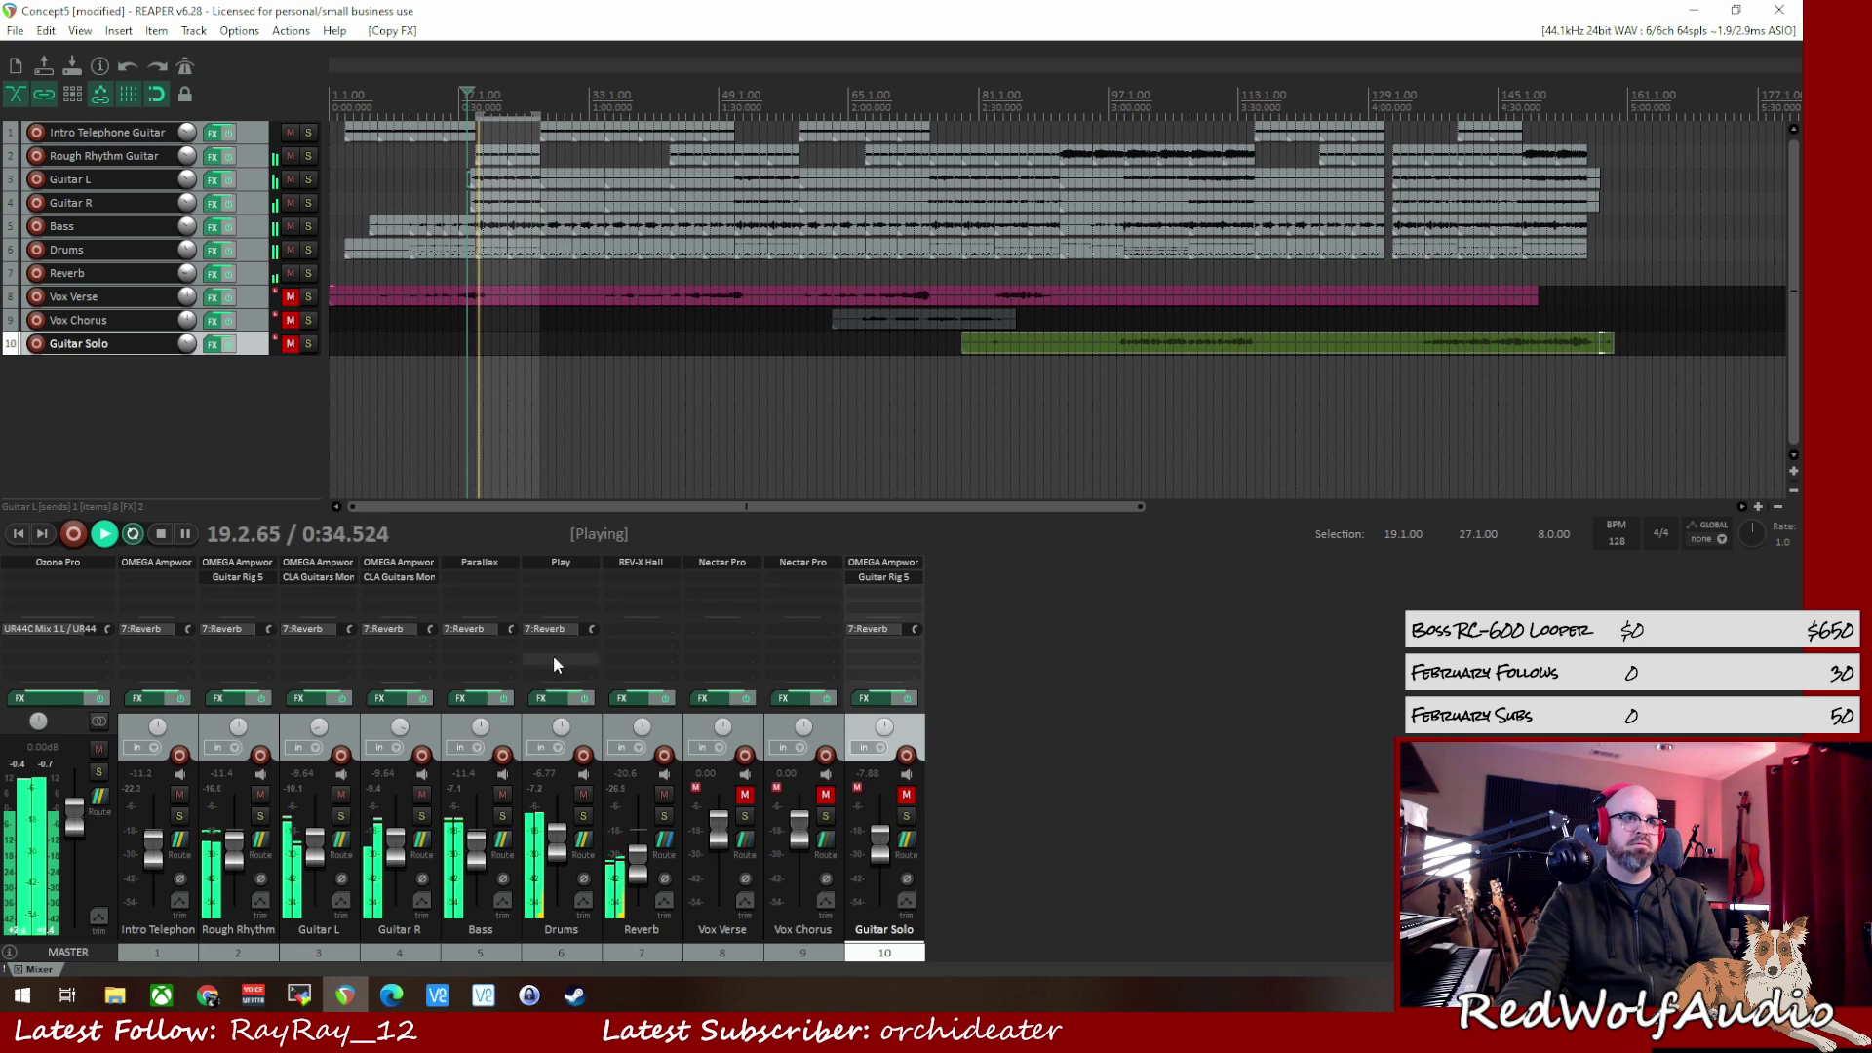
Add the VST CLA Bass Mono/Stereo plug-in to the Bass track and raise its Distortion to 5.4.
{"action": "double_click", "coordinate": [485, 581]}
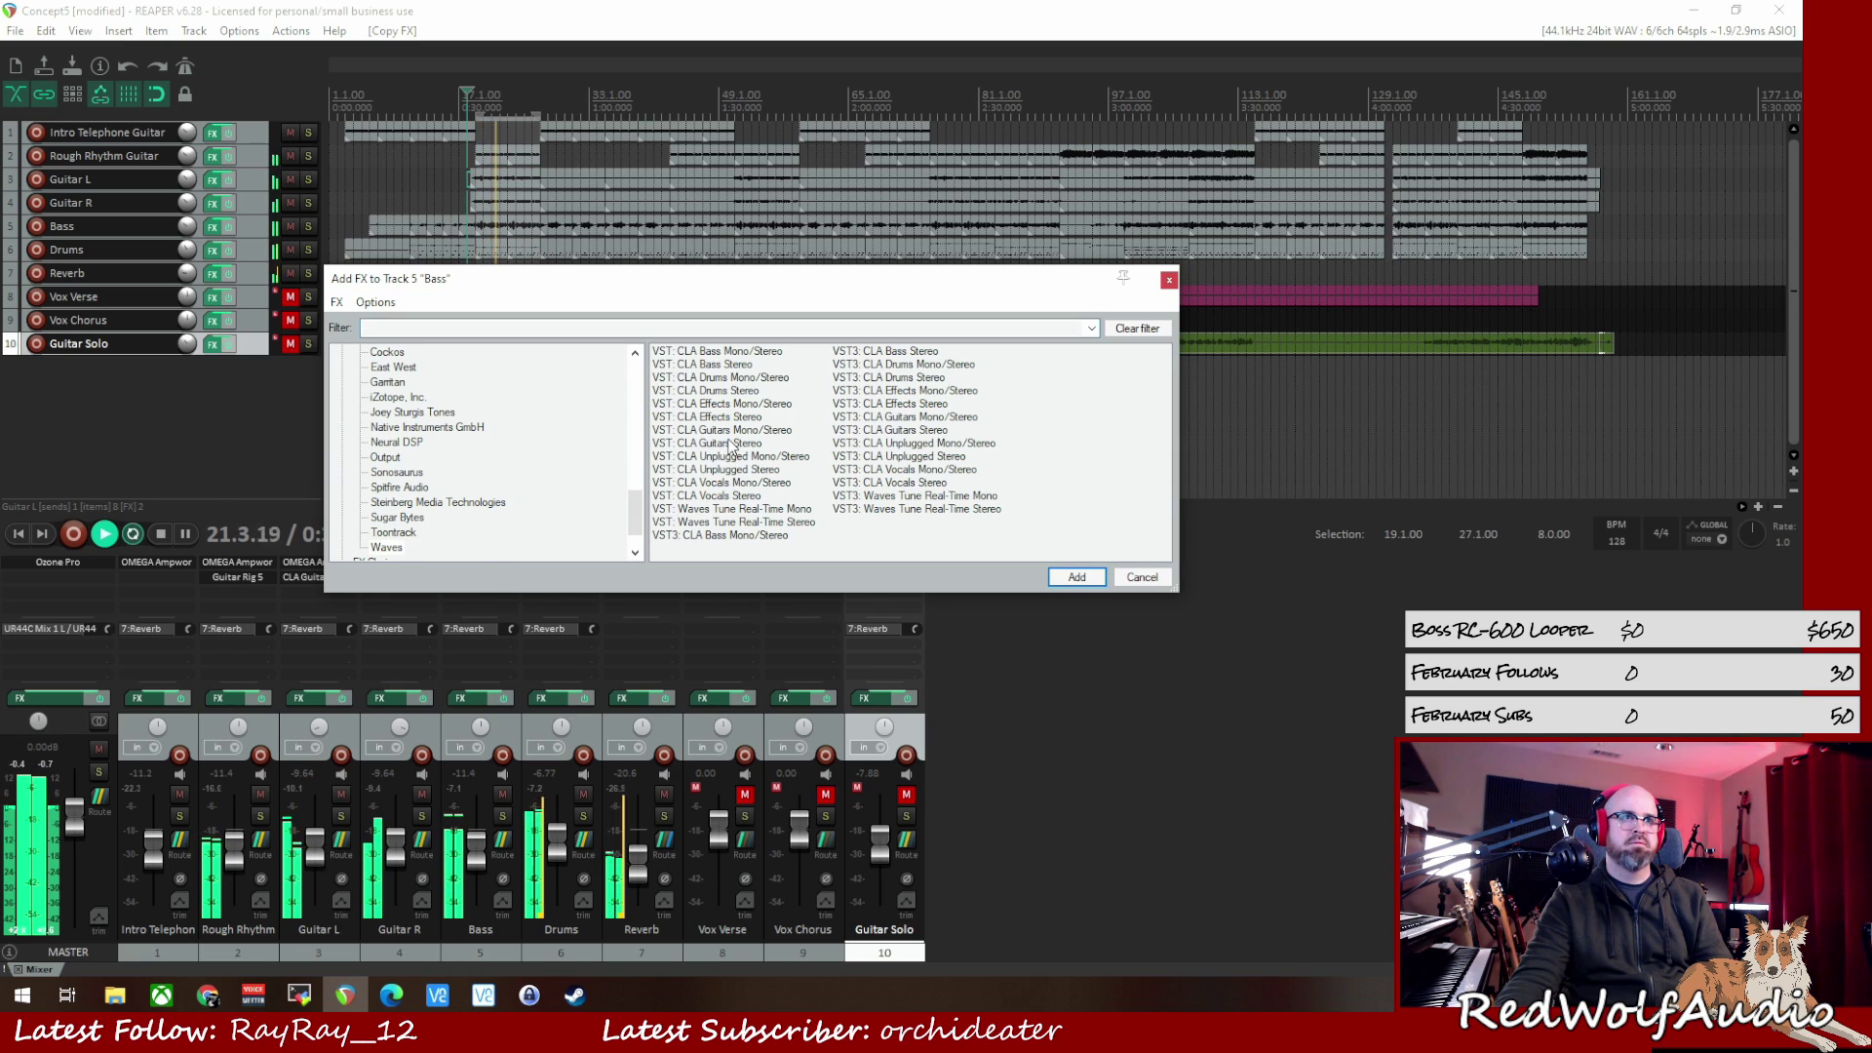
{"action": "double_click", "coordinate": [712, 352]}
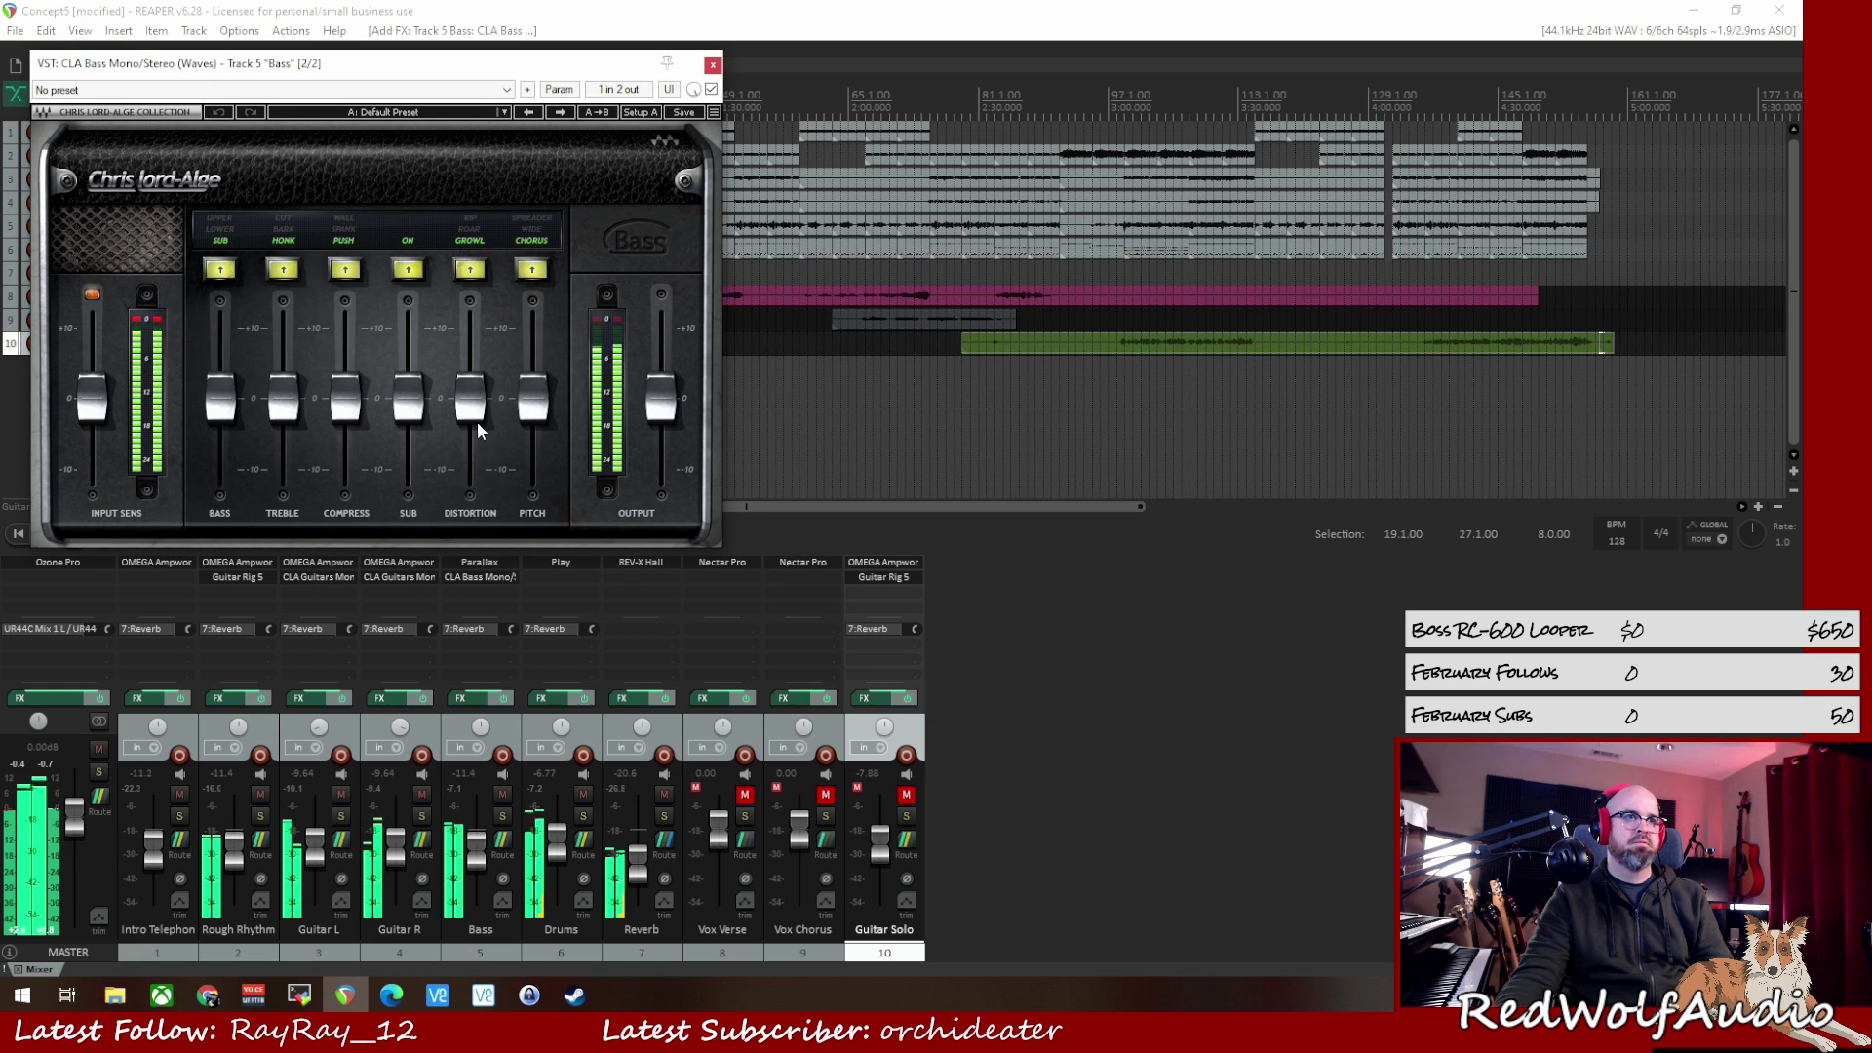
{"action": "left_click_drag", "start_coordinate": [476, 421], "coordinate": [477, 382]}
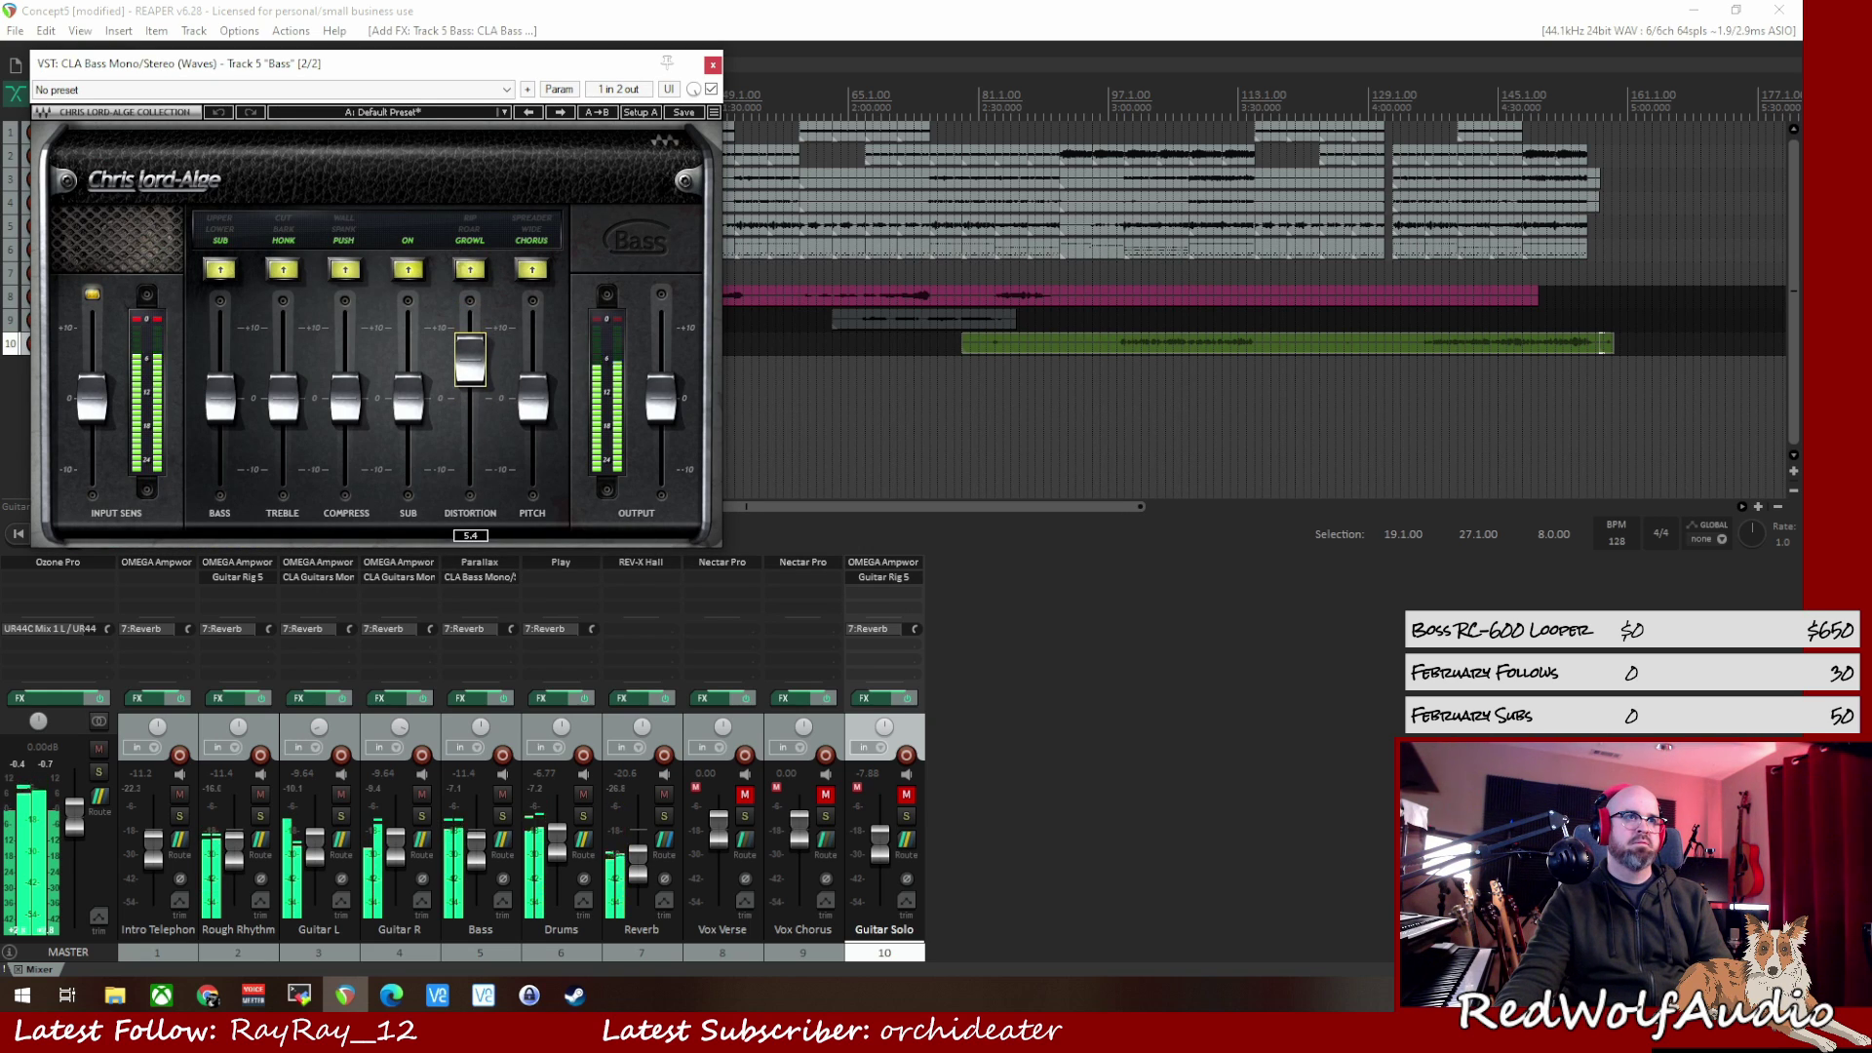
Solo the Bass track with the plug-in window clear of the track controls, and raise the CLA Bass Sub and Bass levels.
{"action": "left_click_drag", "start_coordinate": [489, 67], "coordinate": [992, 168]}
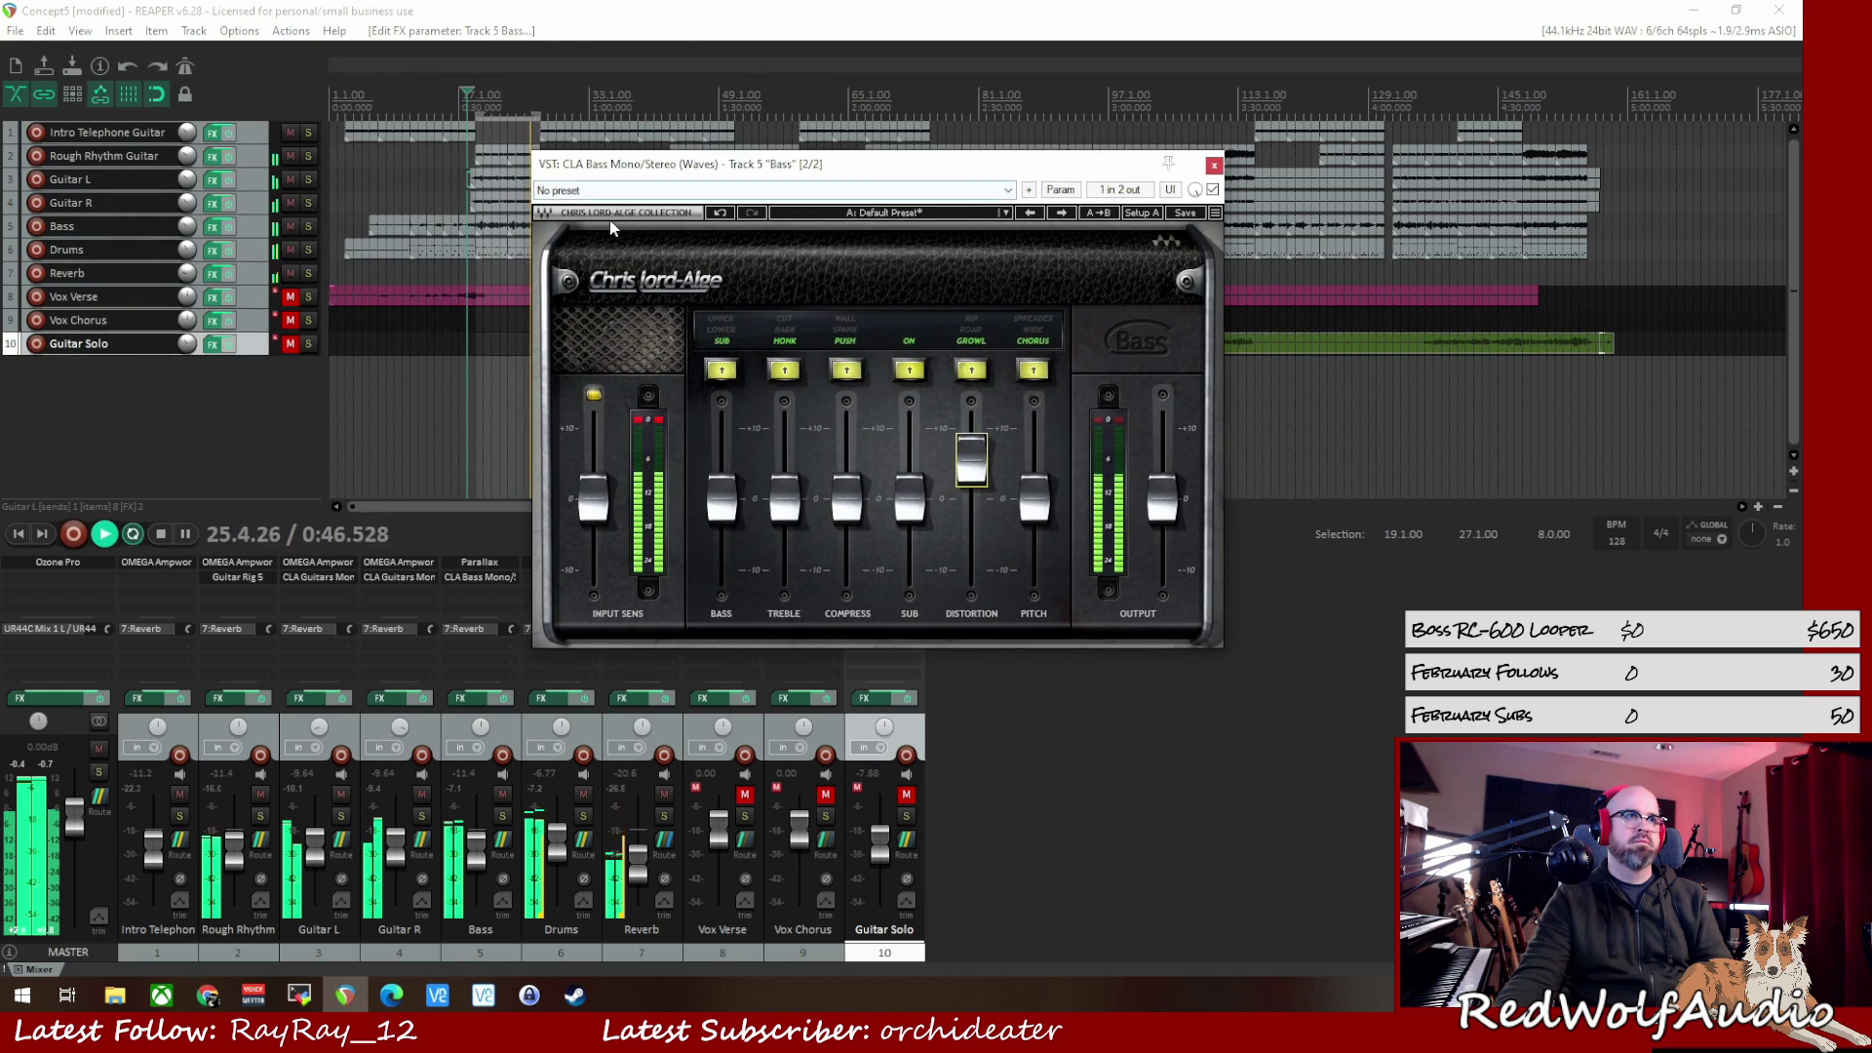
{"action": "left_click", "coordinate": [308, 226]}
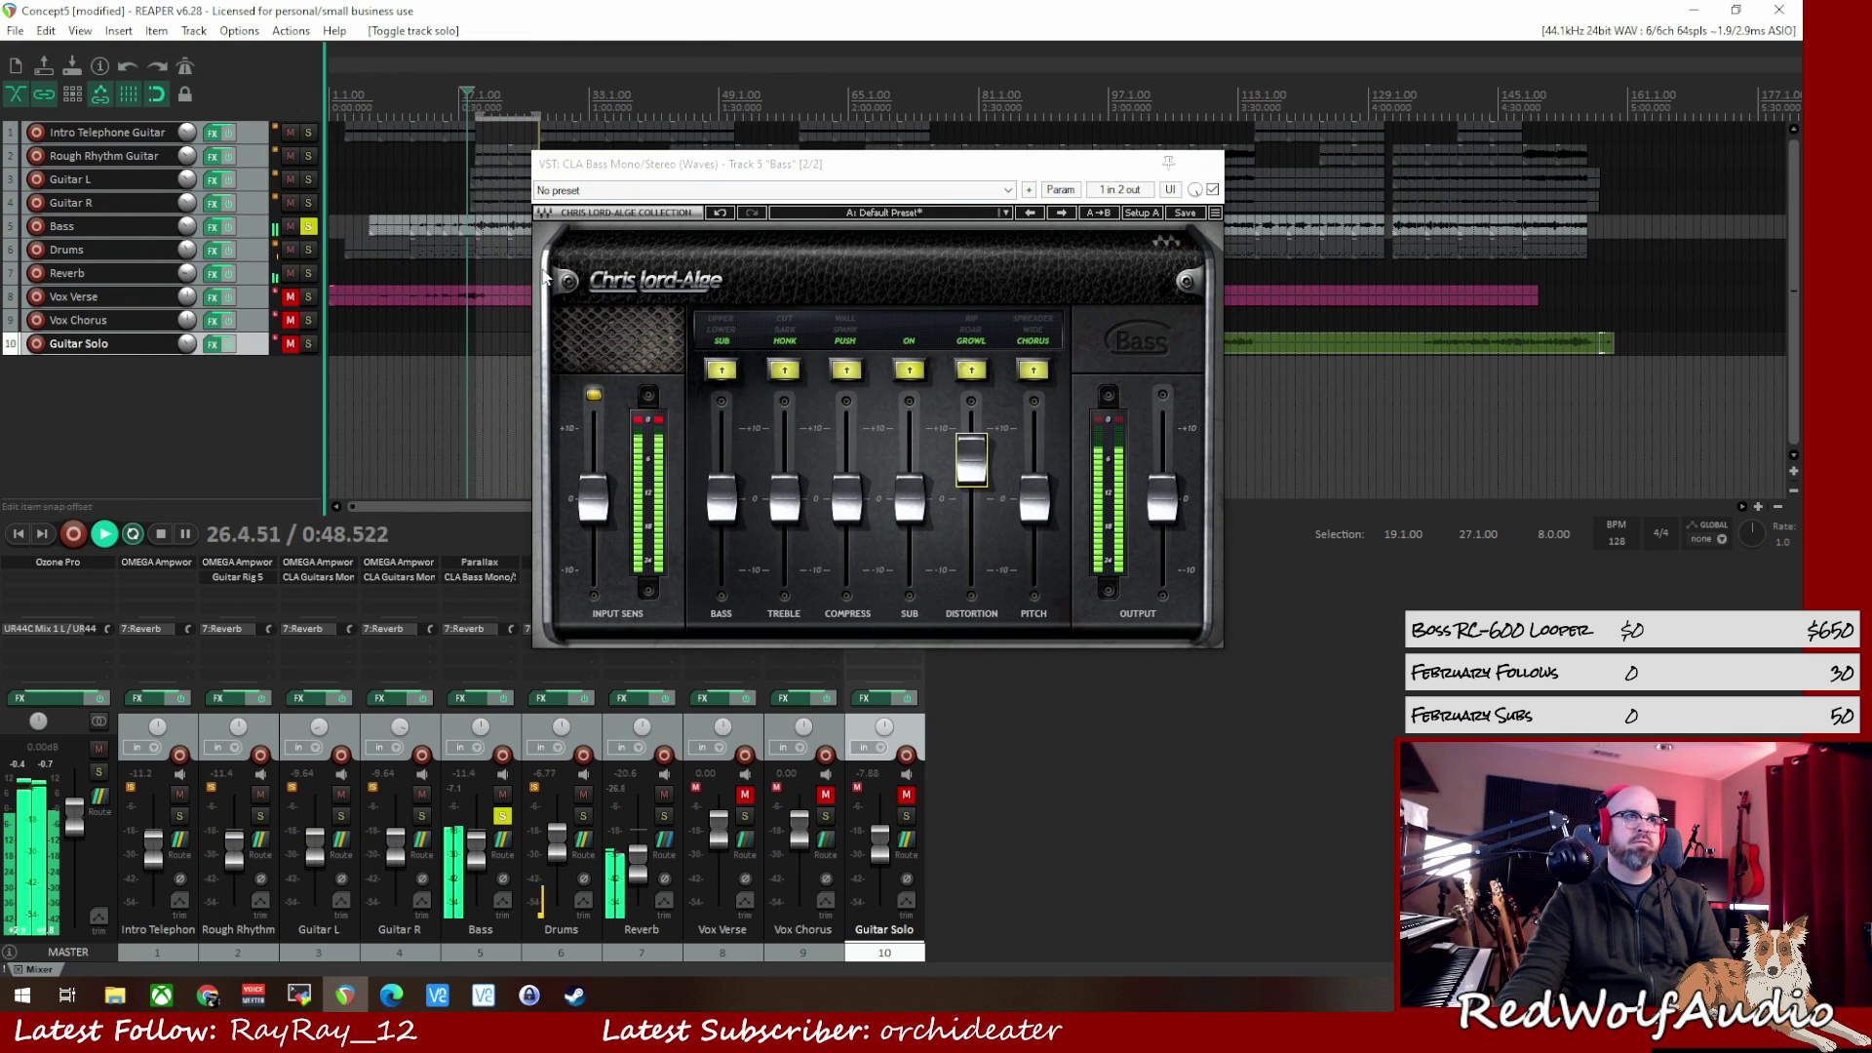
{"action": "left_click_drag", "start_coordinate": [900, 170], "coordinate": [678, 171]}
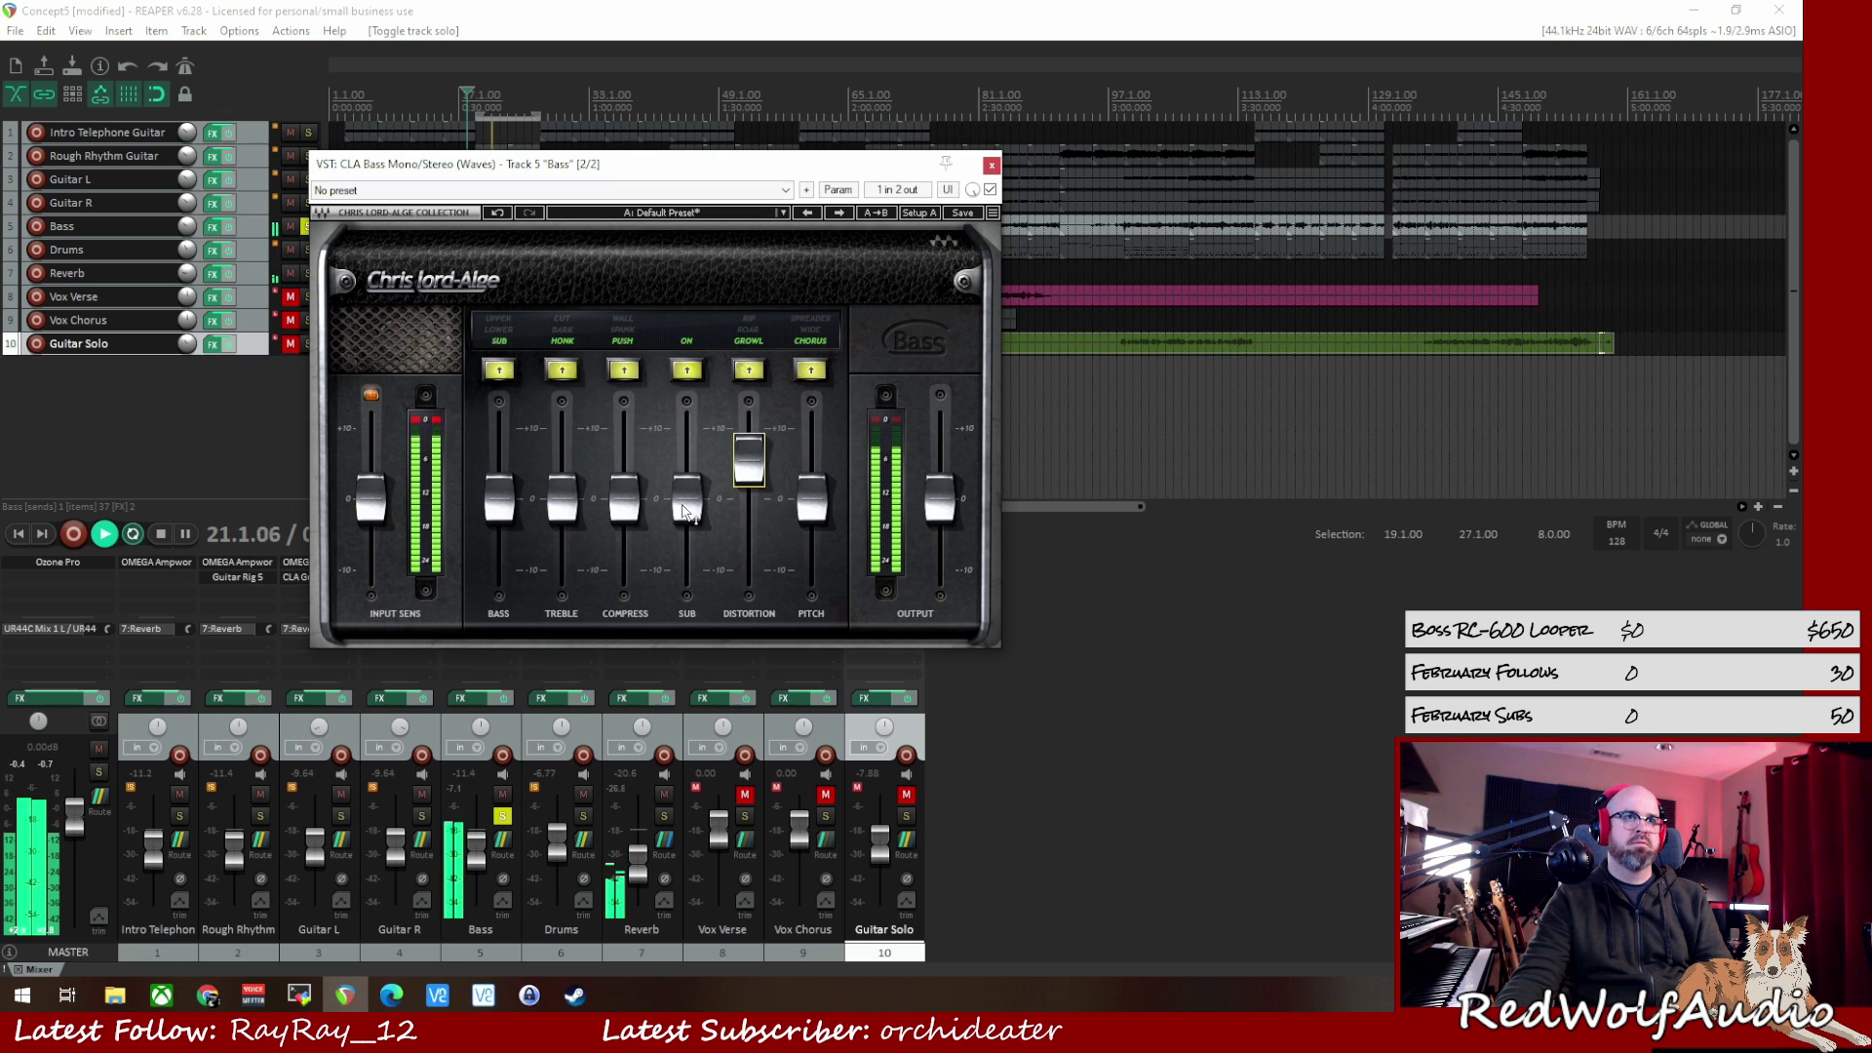
{"action": "left_click_drag", "start_coordinate": [687, 500], "coordinate": [687, 477]}
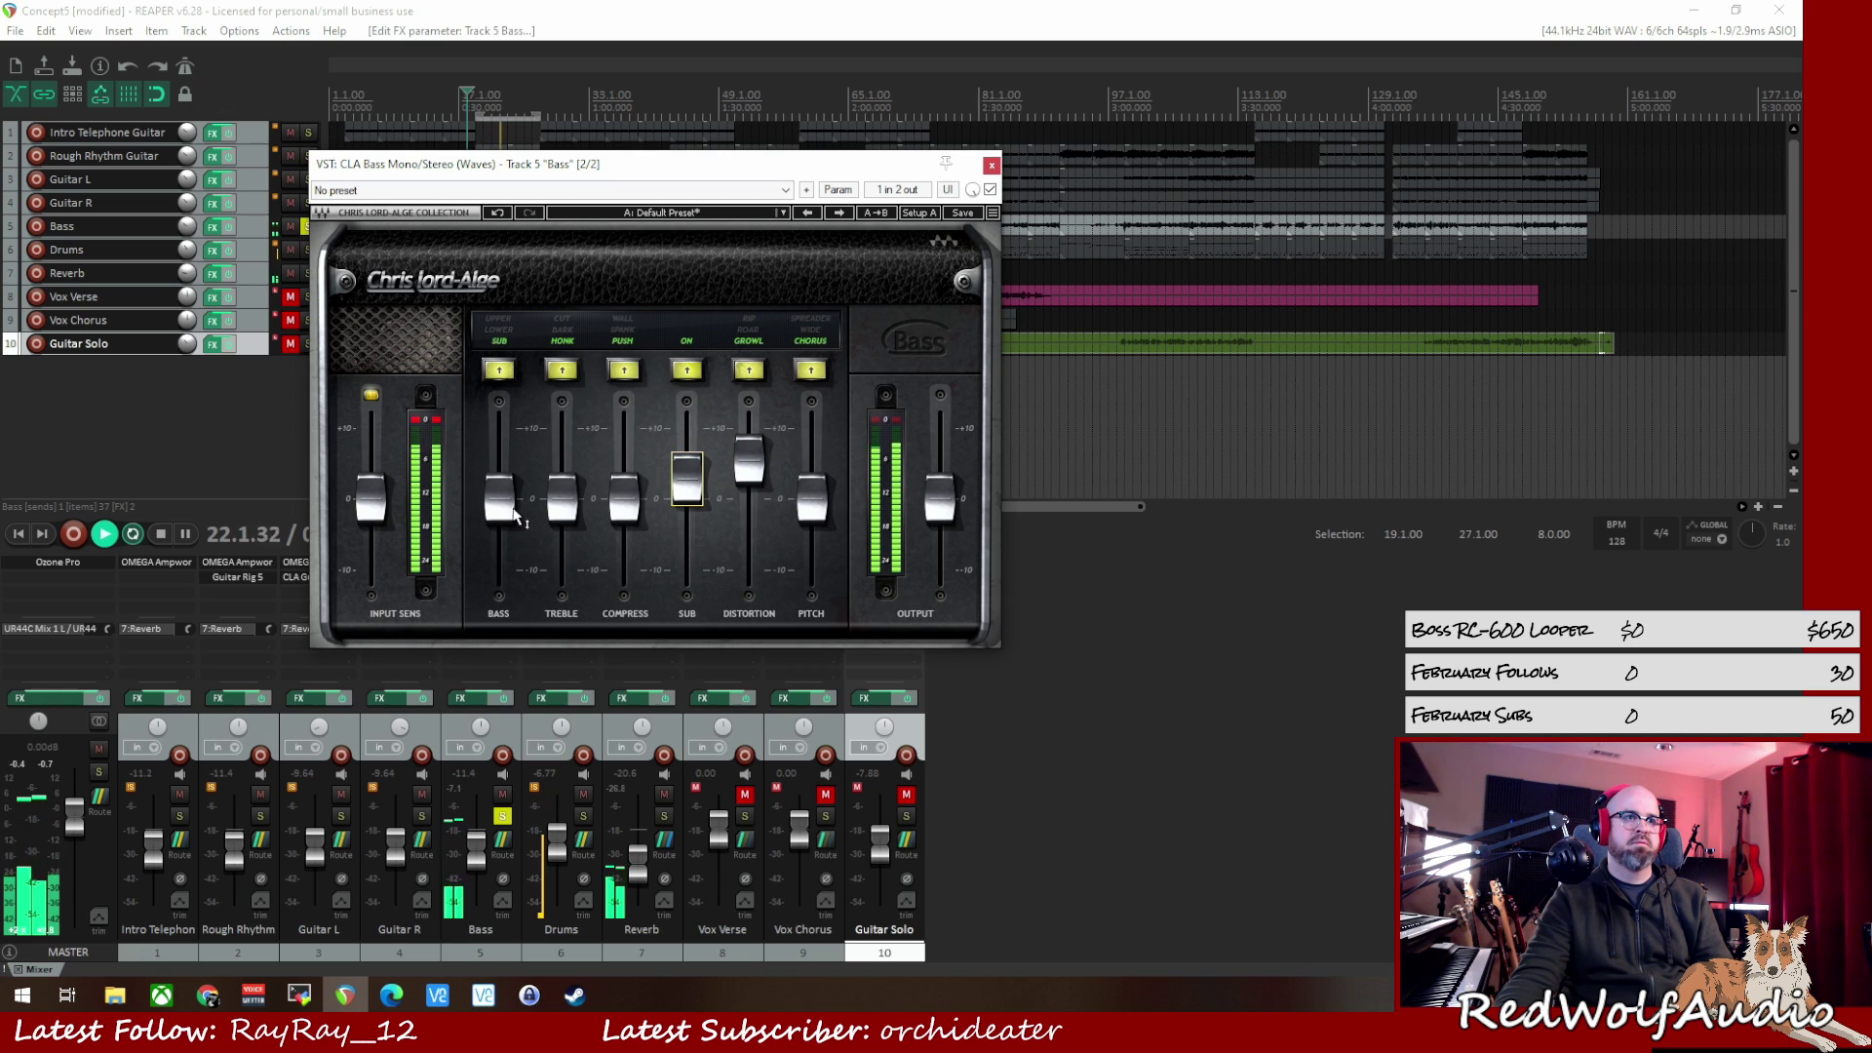
{"action": "left_click_drag", "start_coordinate": [499, 500], "coordinate": [499, 469]}
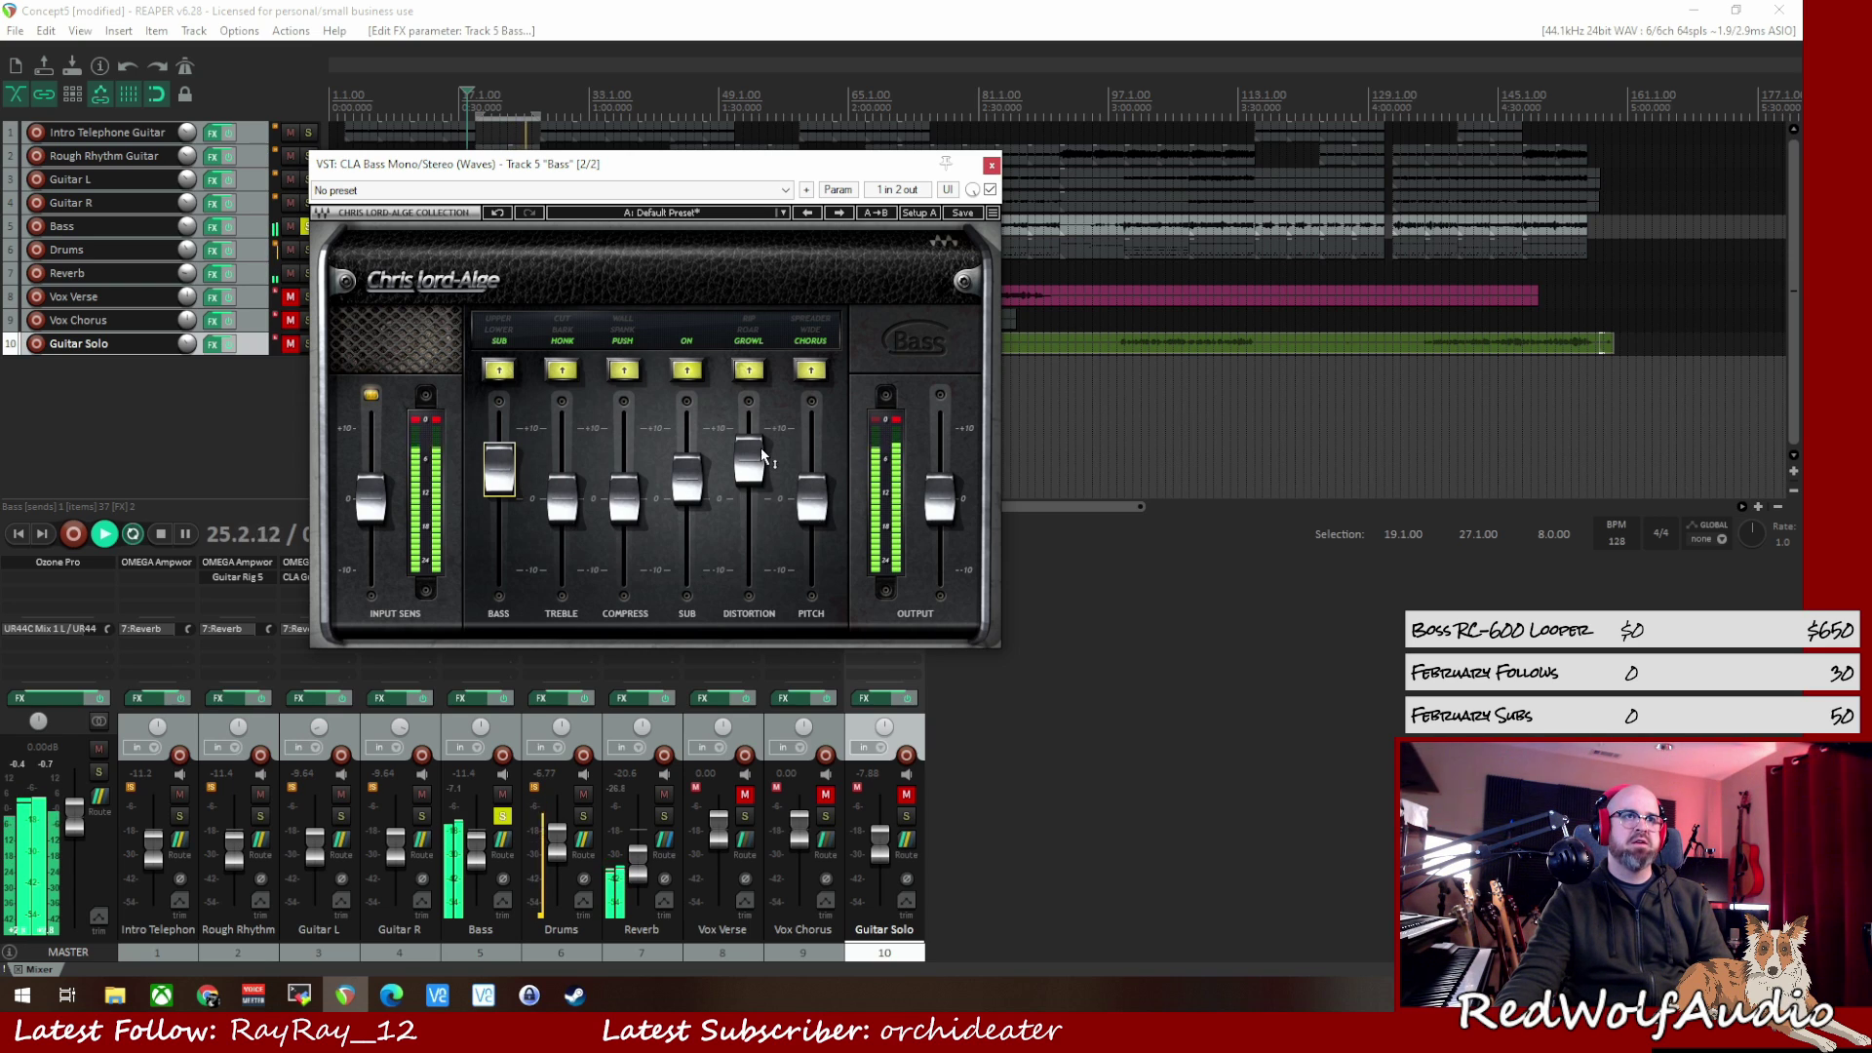
Compare the CLA Bass Distortion modes, return to Growl, and raise the Distortion level slightly.
{"action": "left_click", "coordinate": [749, 376]}
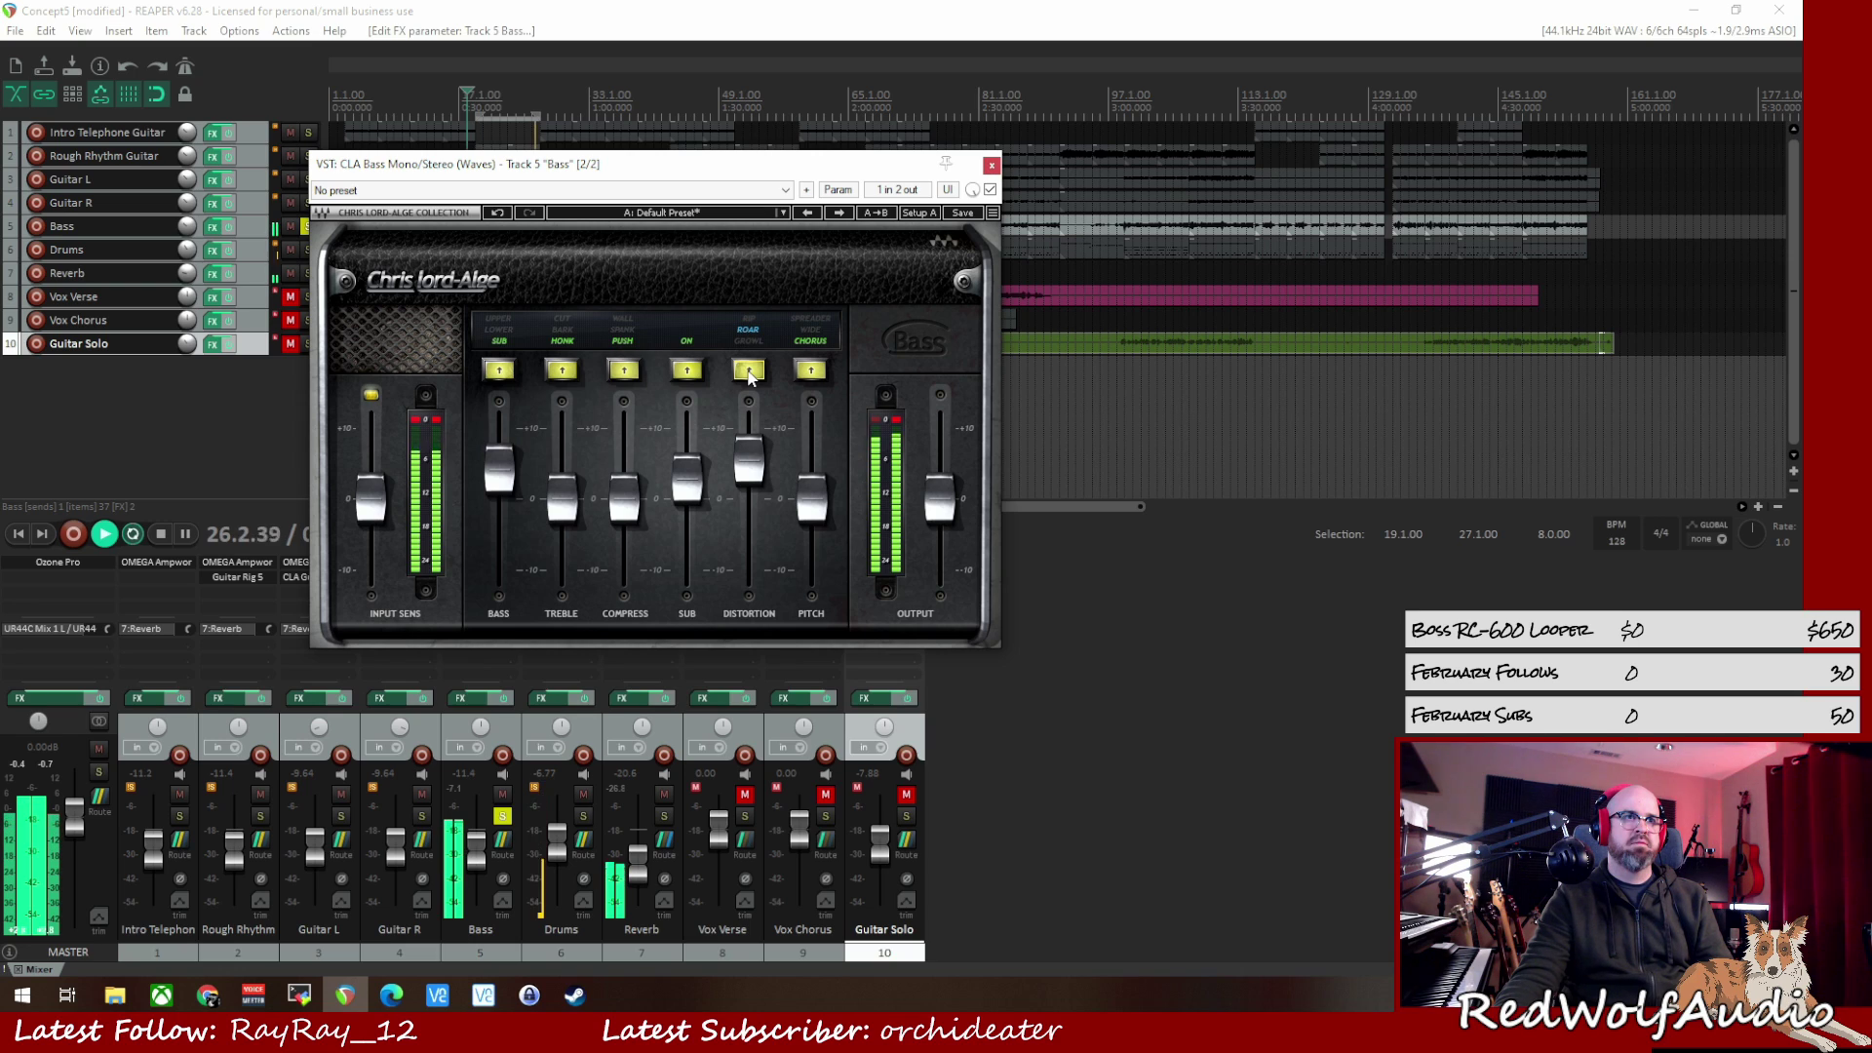
{"action": "left_click", "coordinate": [748, 373]}
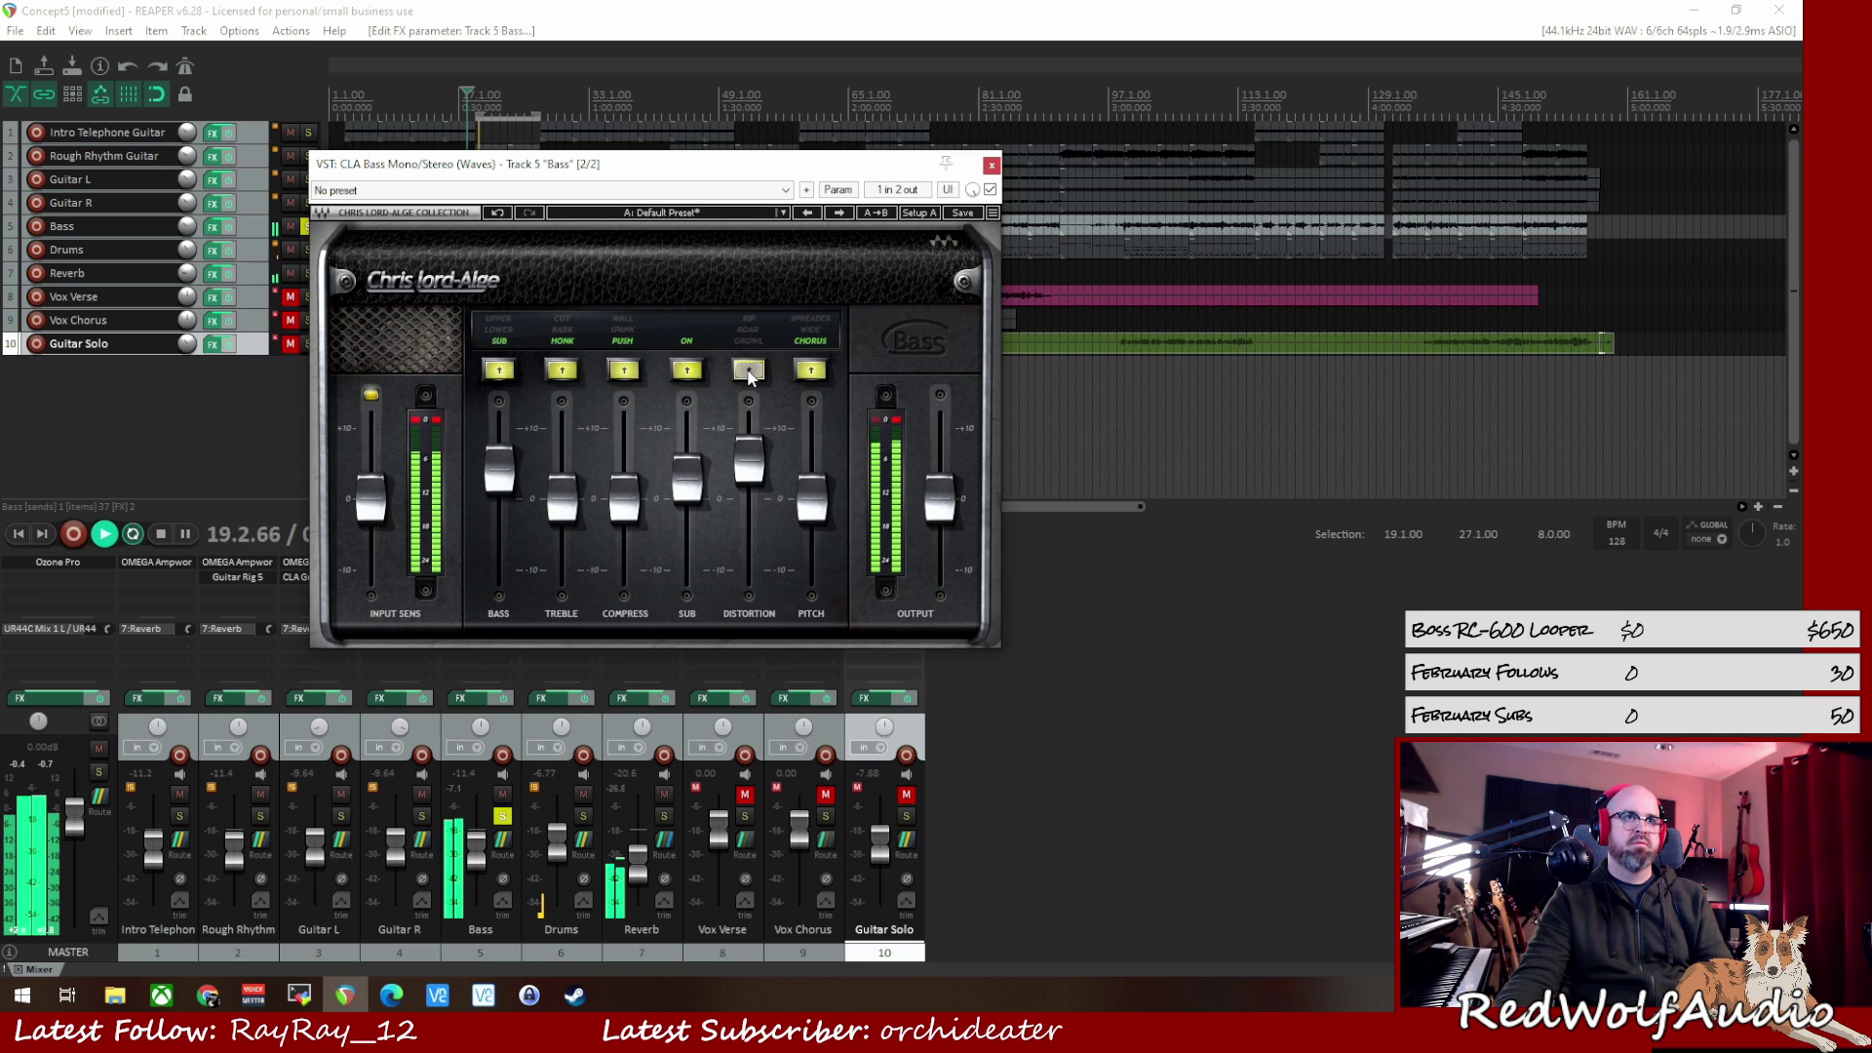
{"action": "left_click_drag", "start_coordinate": [749, 460], "coordinate": [749, 453]}
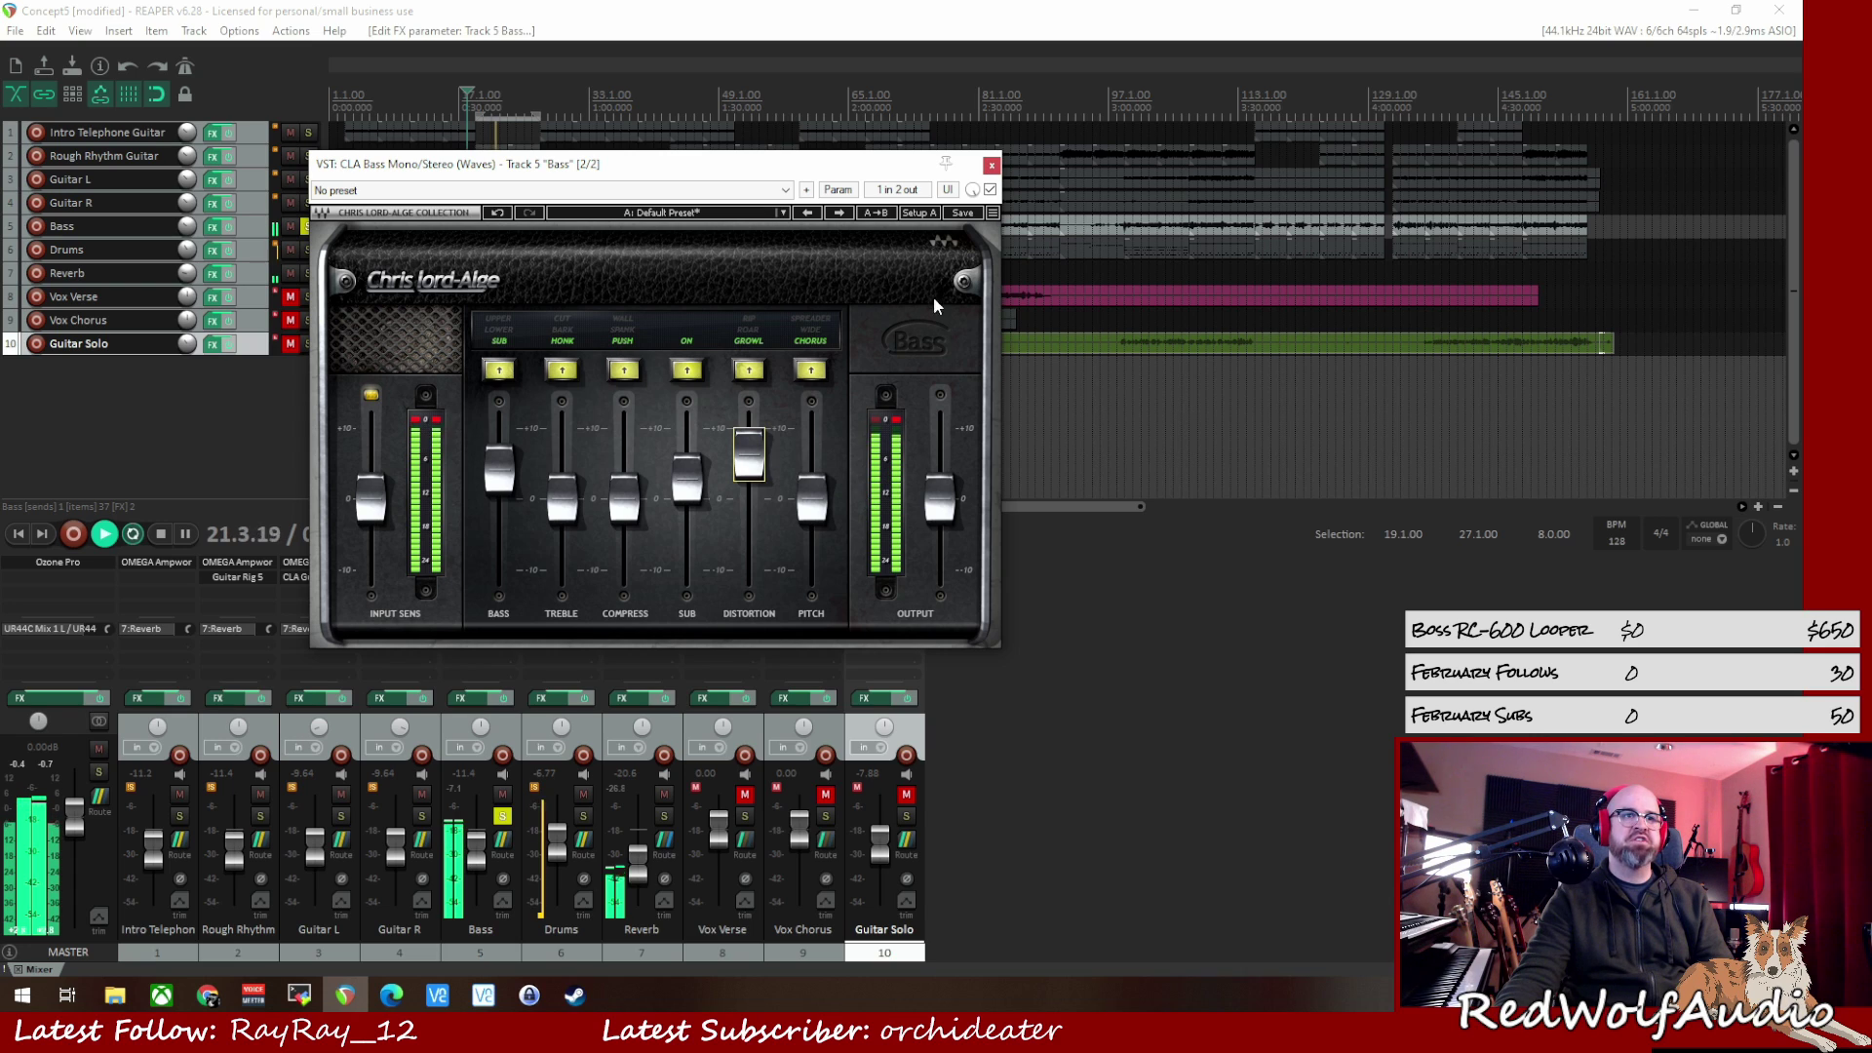
Switch the CLA Bass Pitch mode to Wide, raise Pitch to 6.2, and close the plug-in window.
{"action": "left_click", "coordinate": [811, 372]}
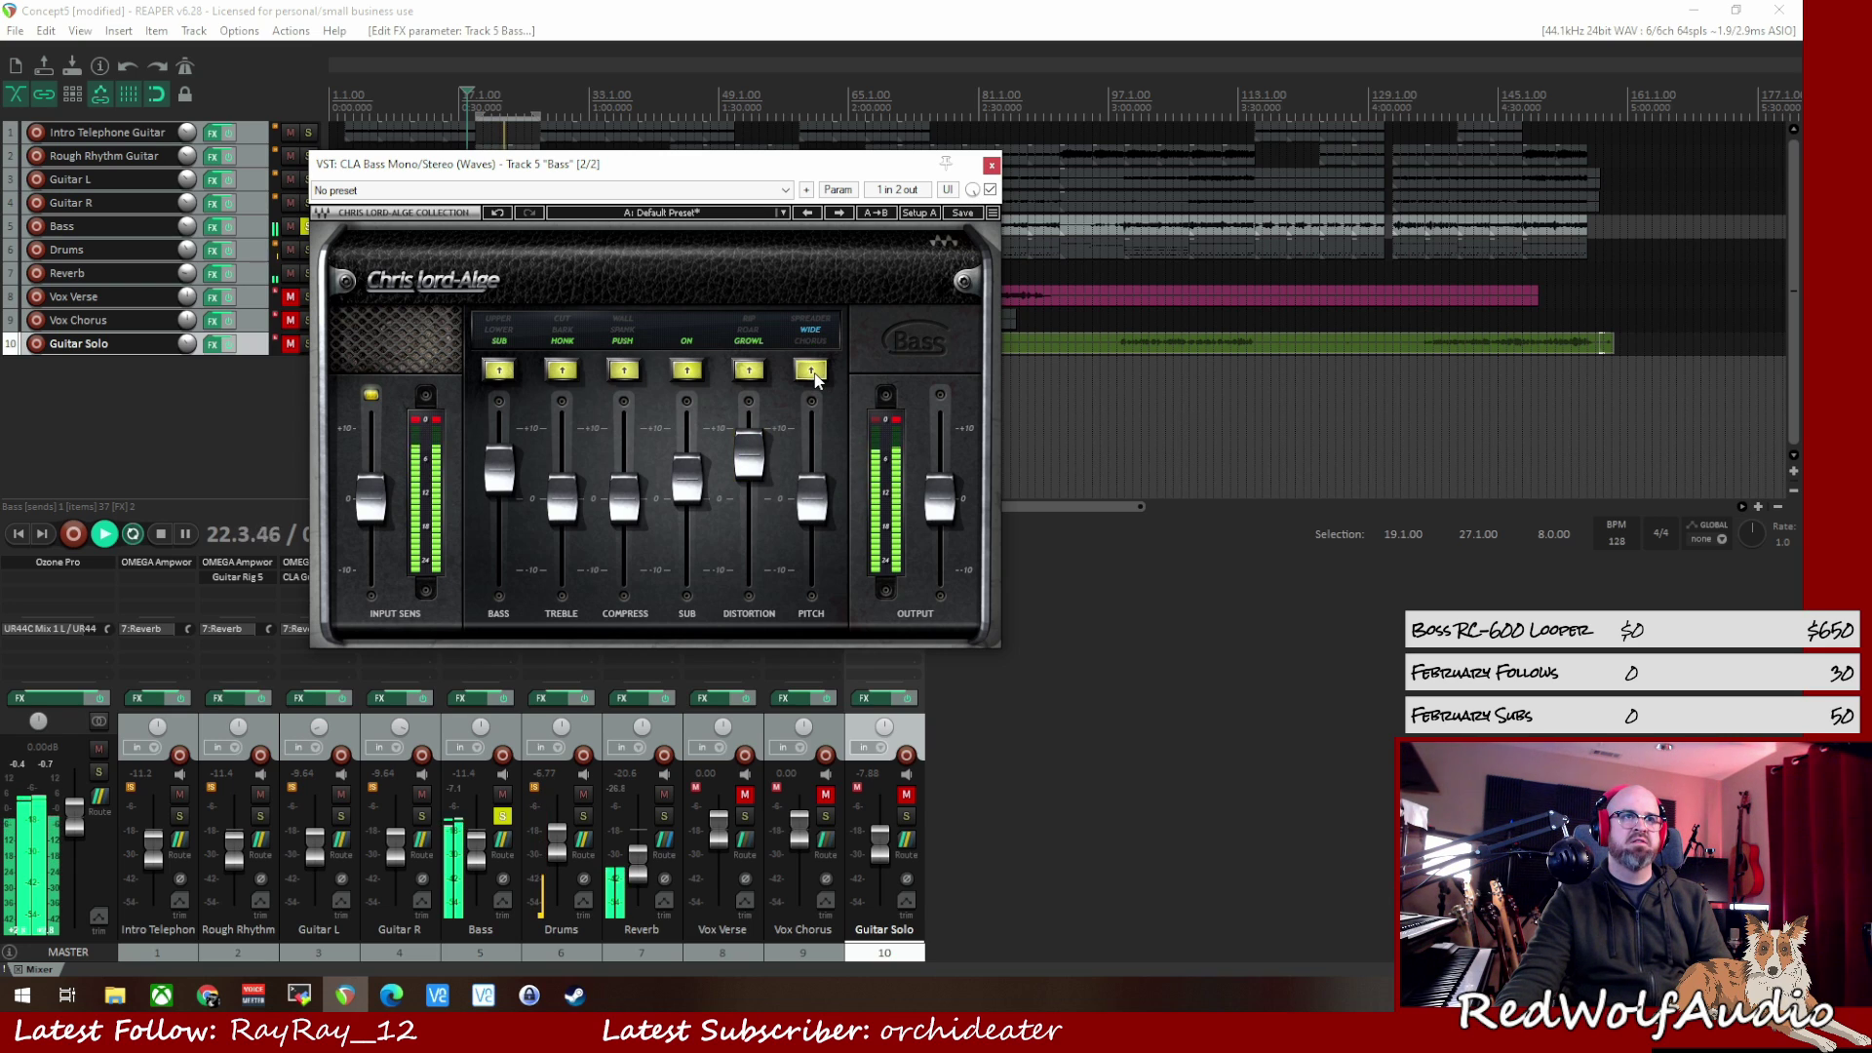
{"action": "left_click_drag", "start_coordinate": [811, 498], "coordinate": [812, 452]}
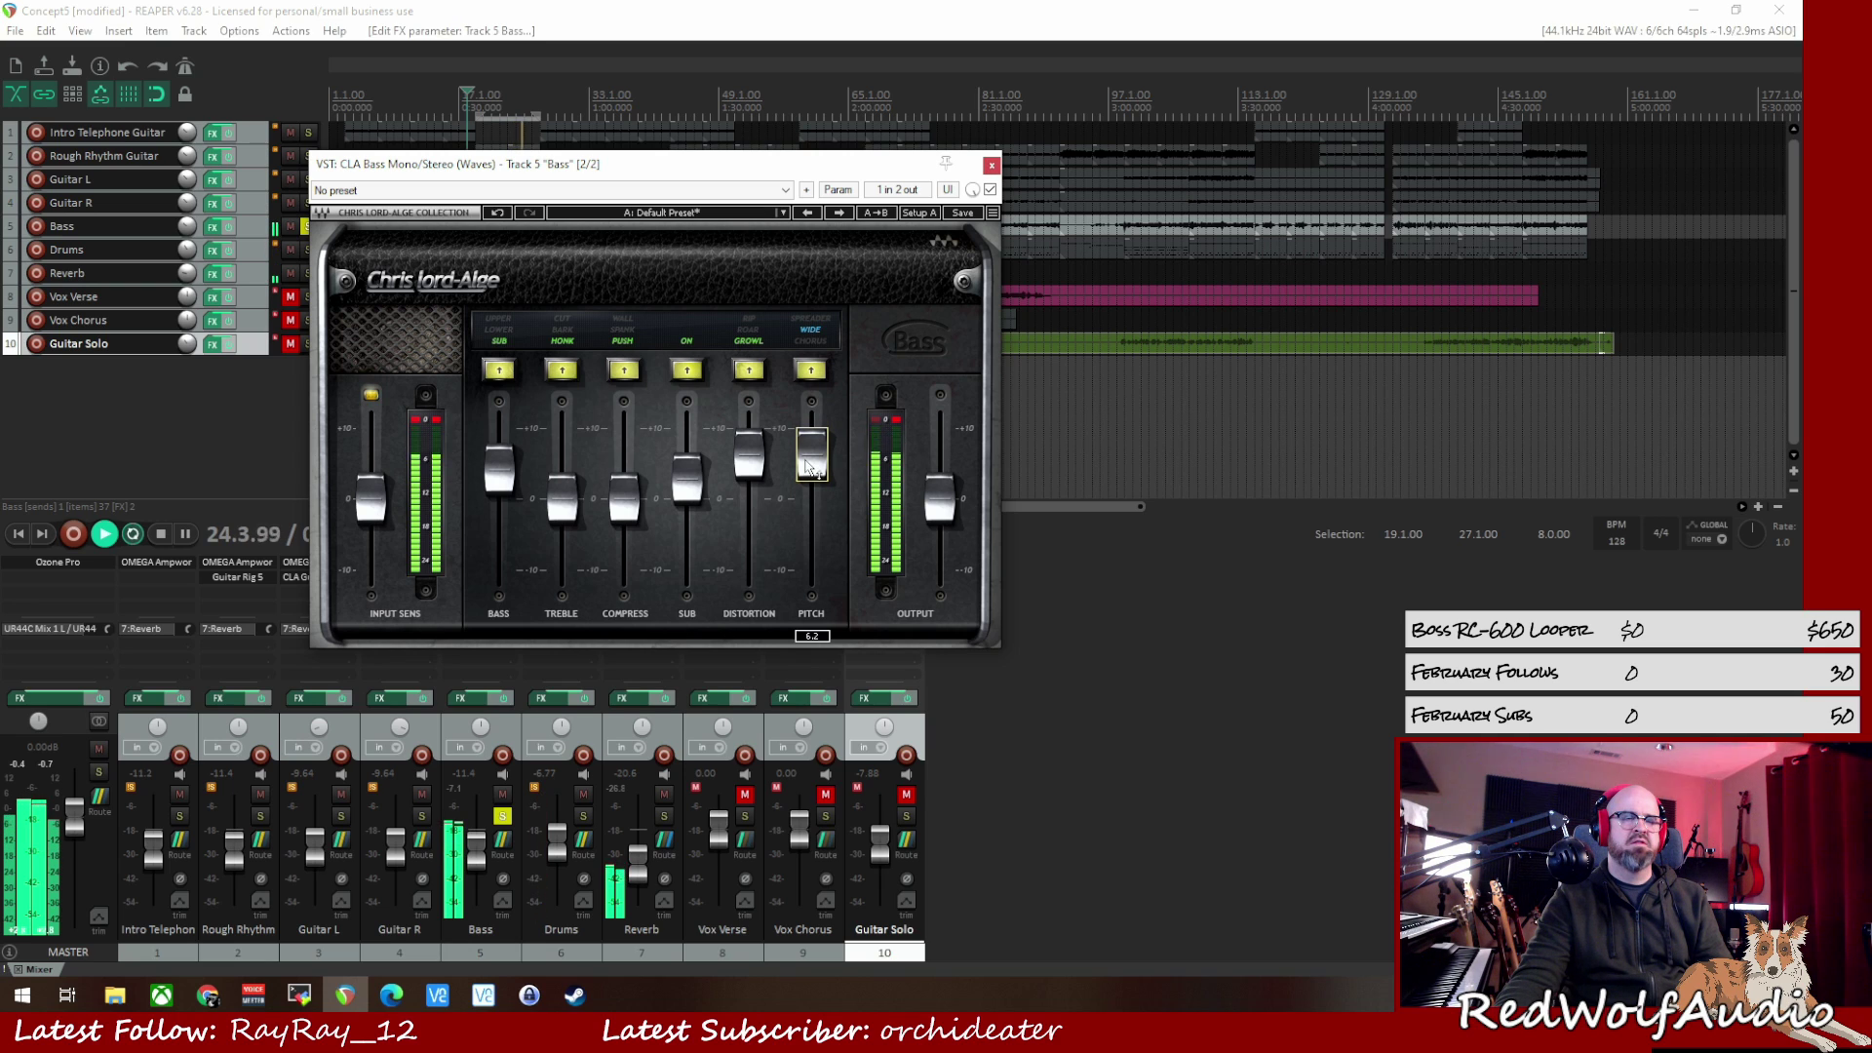
{"action": "left_click", "coordinate": [990, 166]}
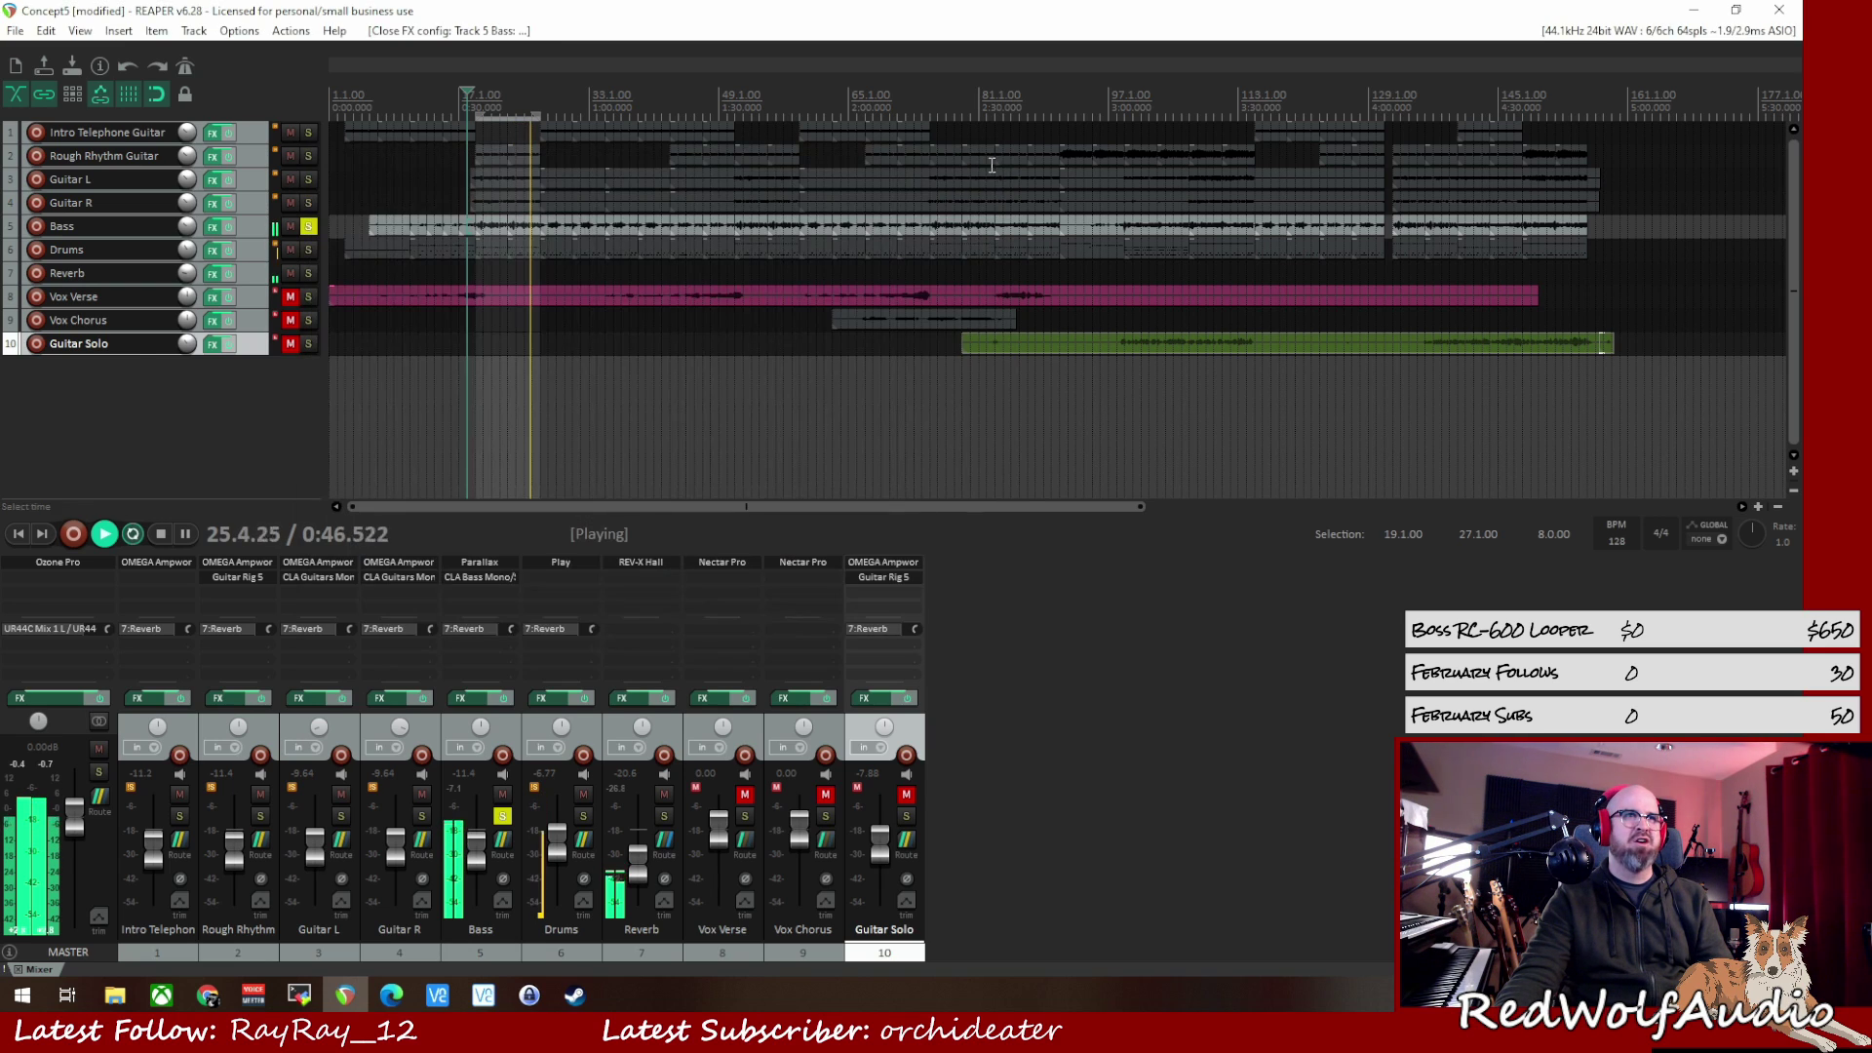
Play from the project start with Bass unsoloed, and audition Rough Rhythm Guitar briefly in solo.
{"action": "left_click", "coordinate": [330, 230]}
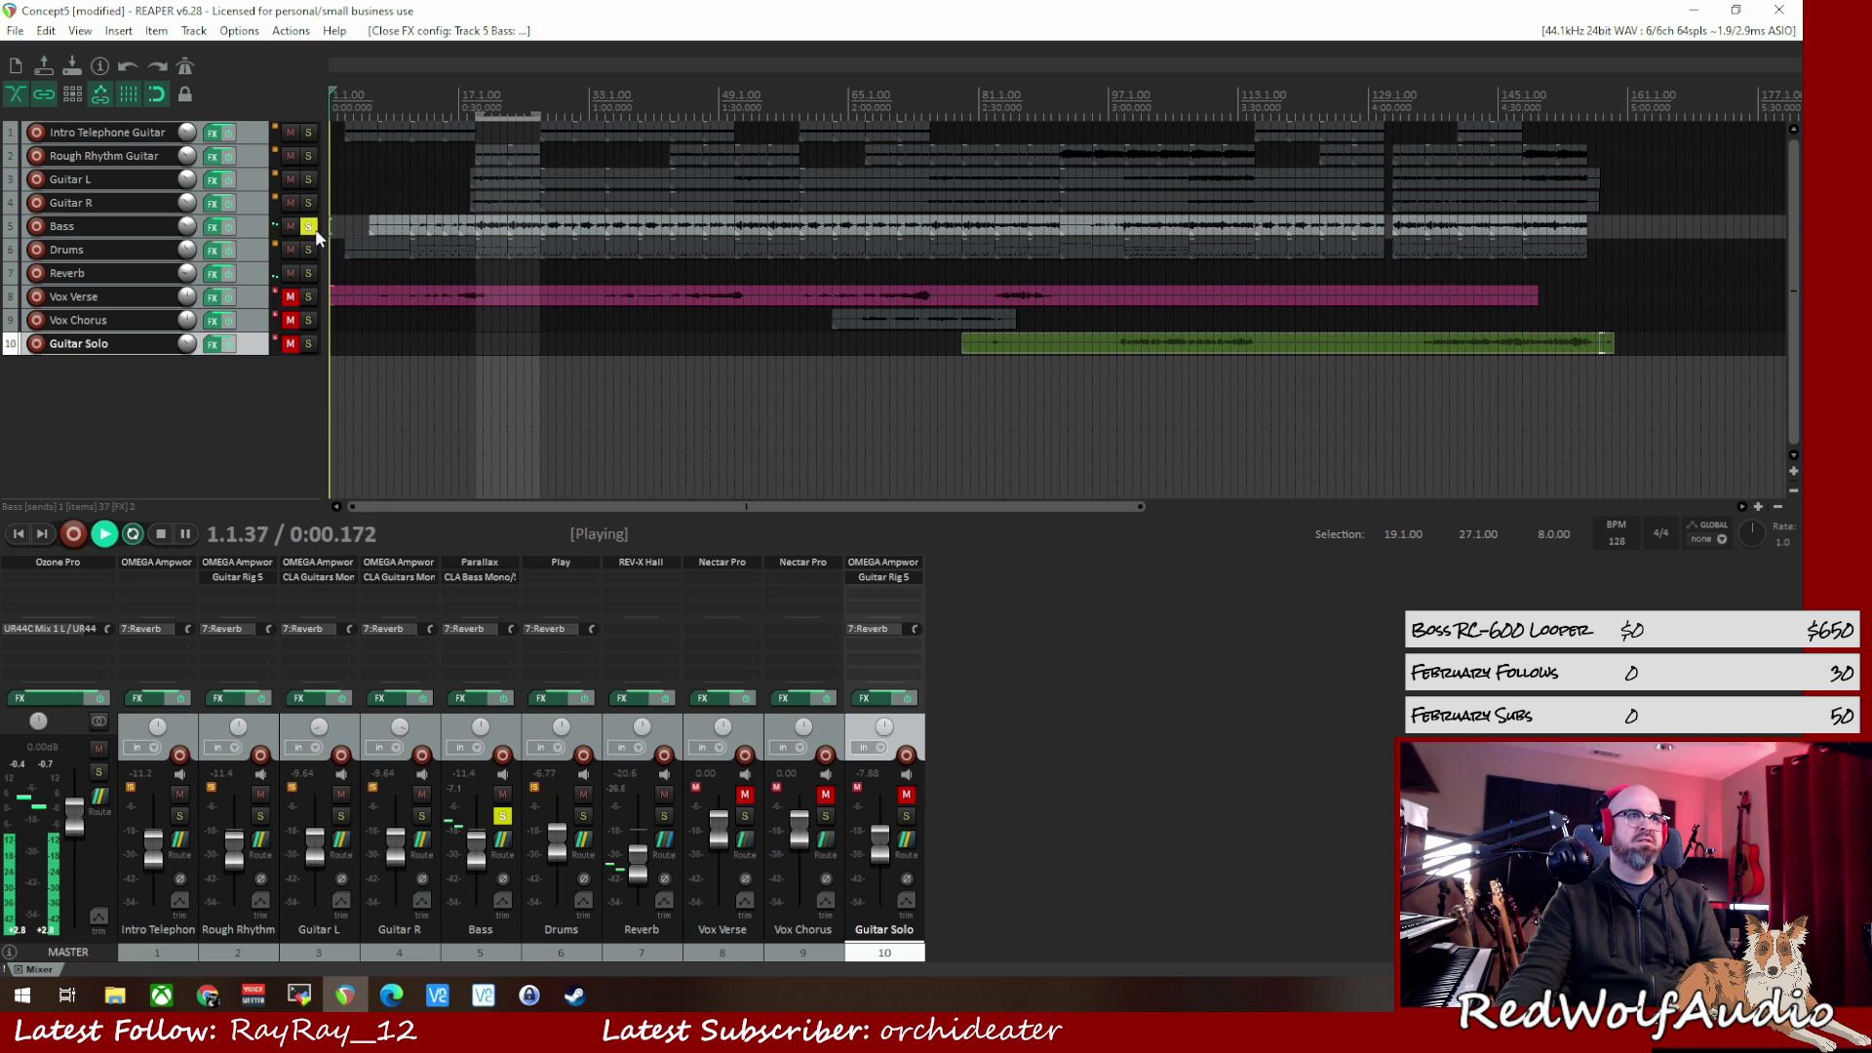
{"action": "left_click", "coordinate": [308, 226]}
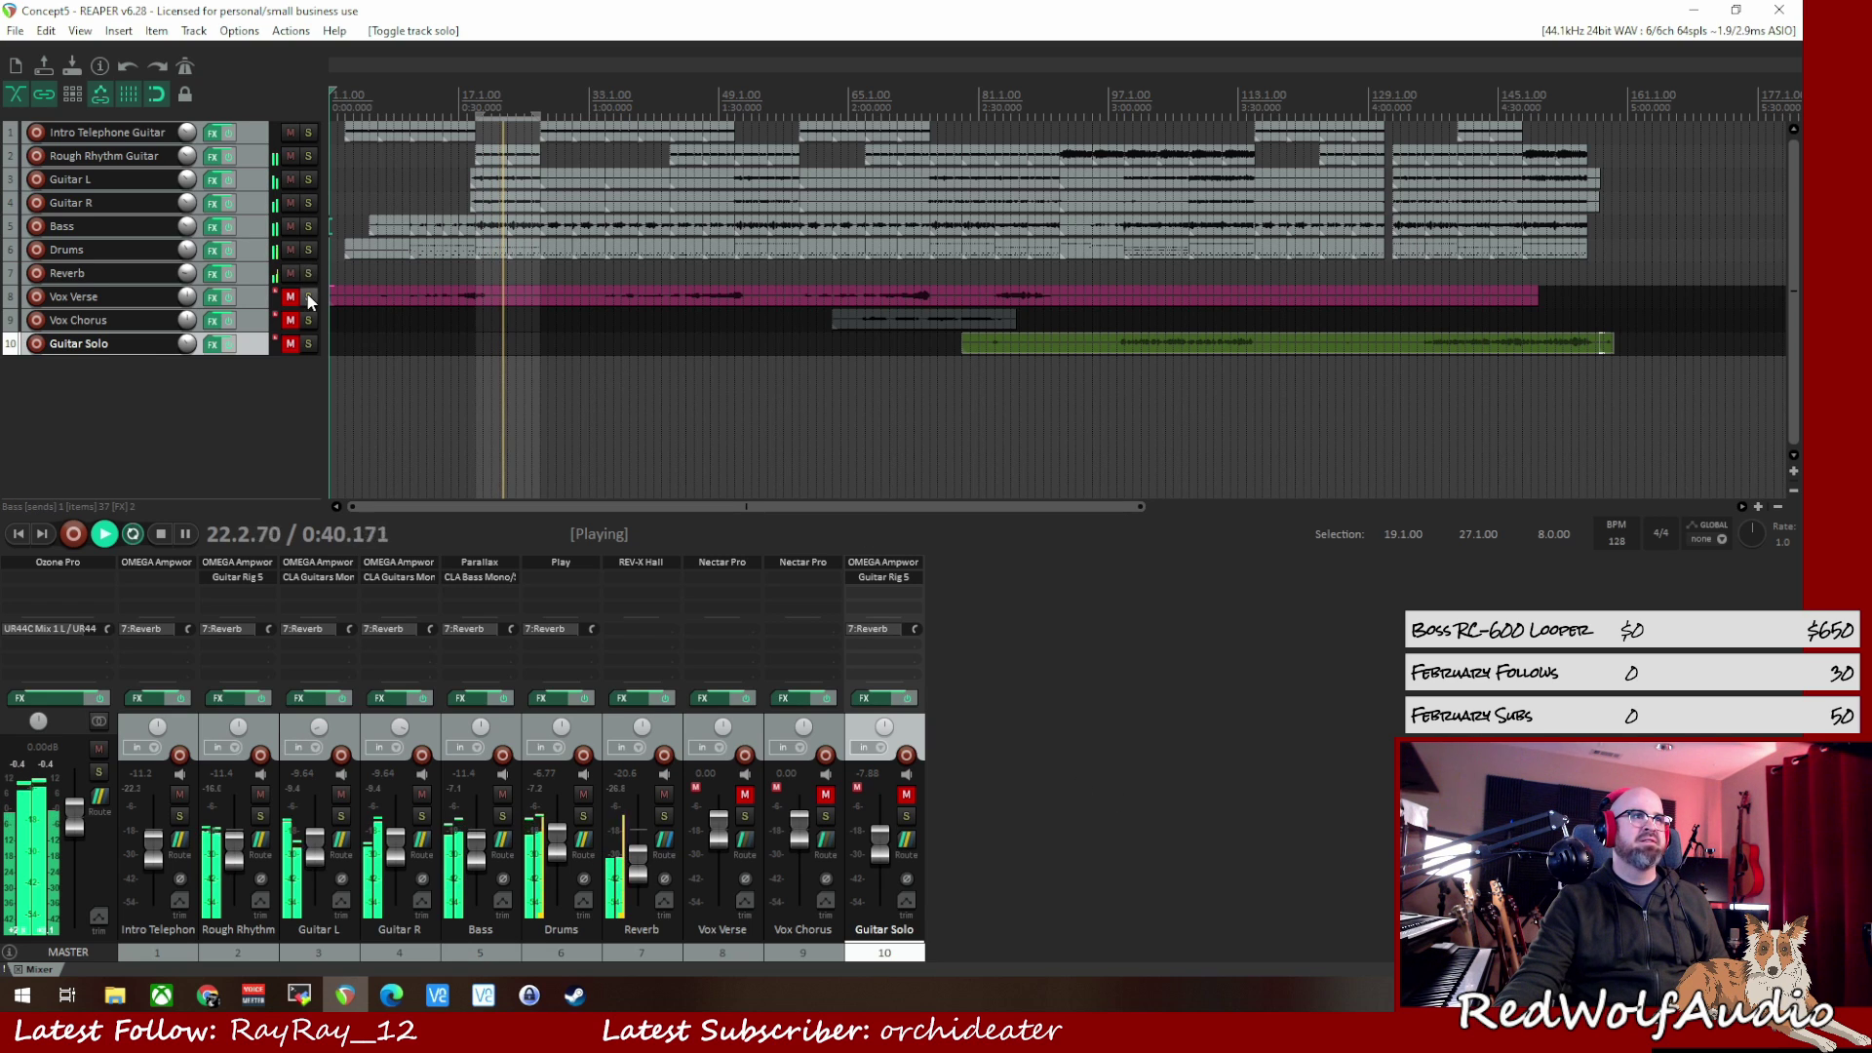
{"action": "left_click", "coordinate": [308, 156]}
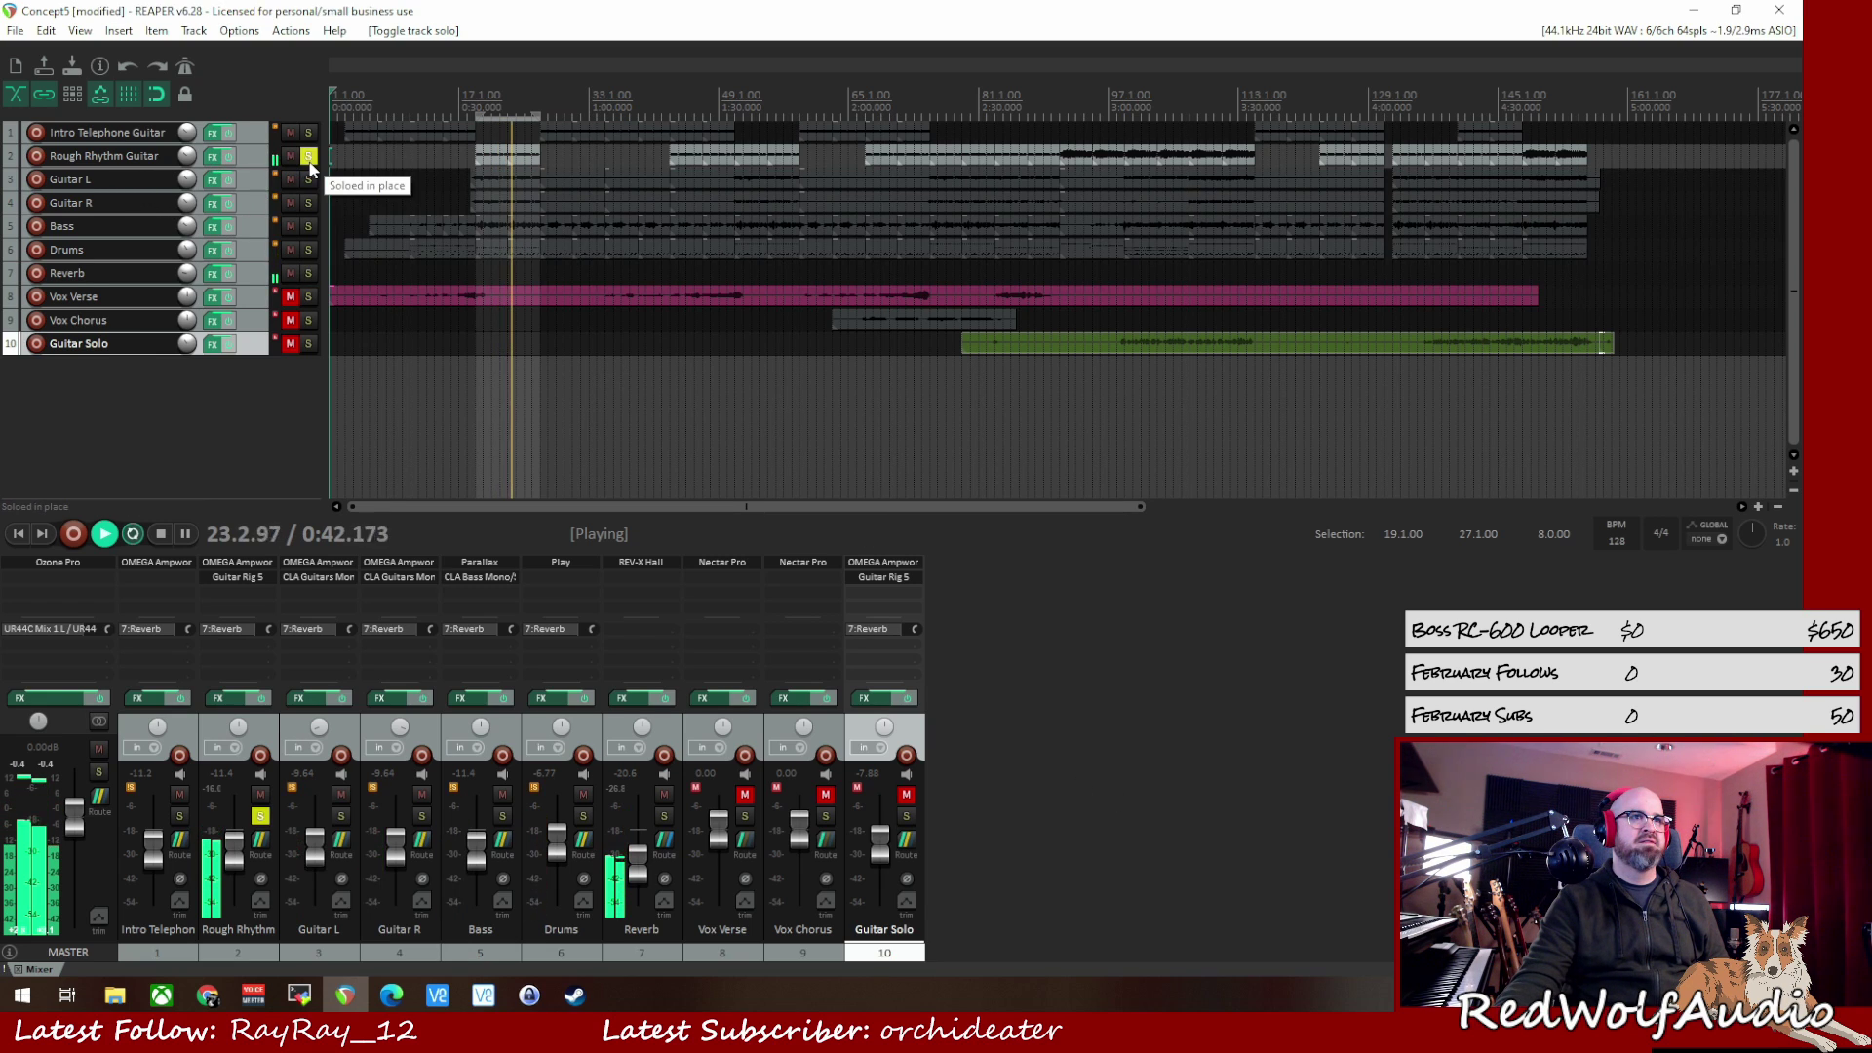
{"action": "left_click", "coordinate": [308, 157]}
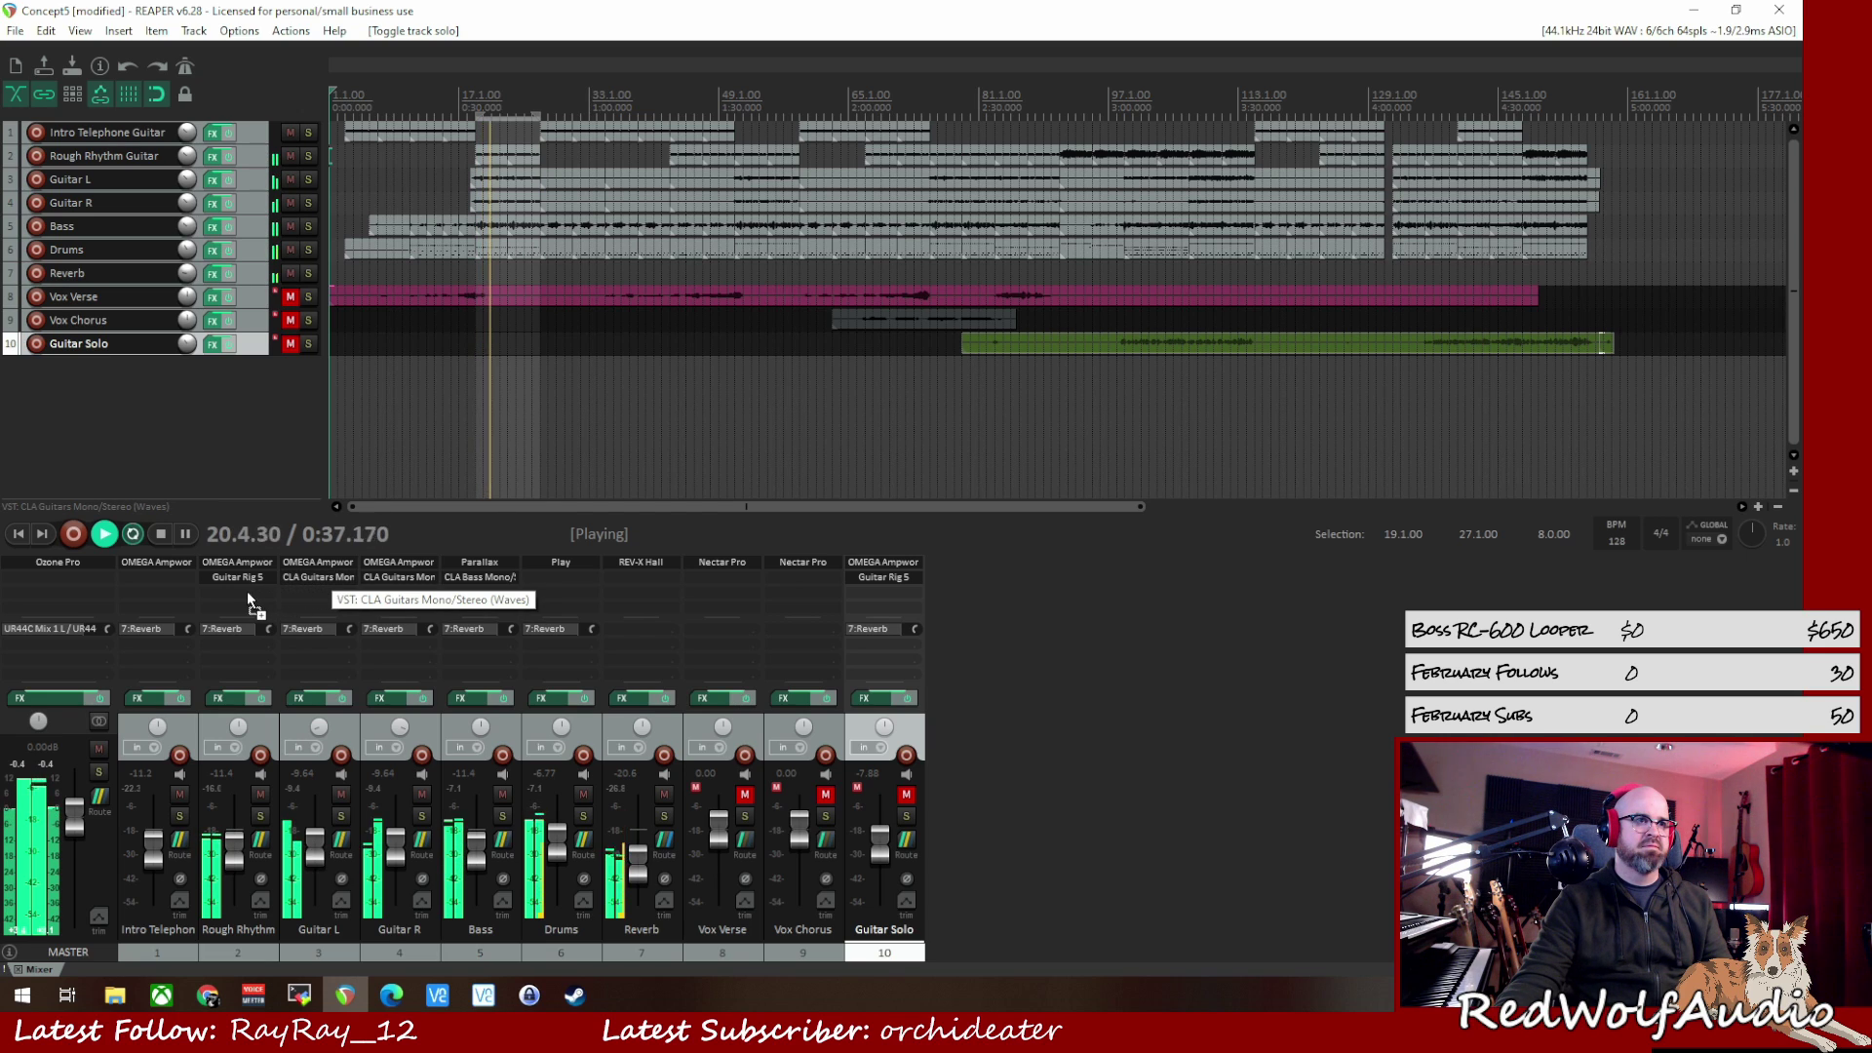
Copy the CLA Guitars plug-in to Rough Rhythm Guitar after Guitar Rig 5 and lower the track volume to -12.3 dB.
{"action": "left_click_drag", "start_coordinate": [242, 589], "coordinate": [242, 590]}
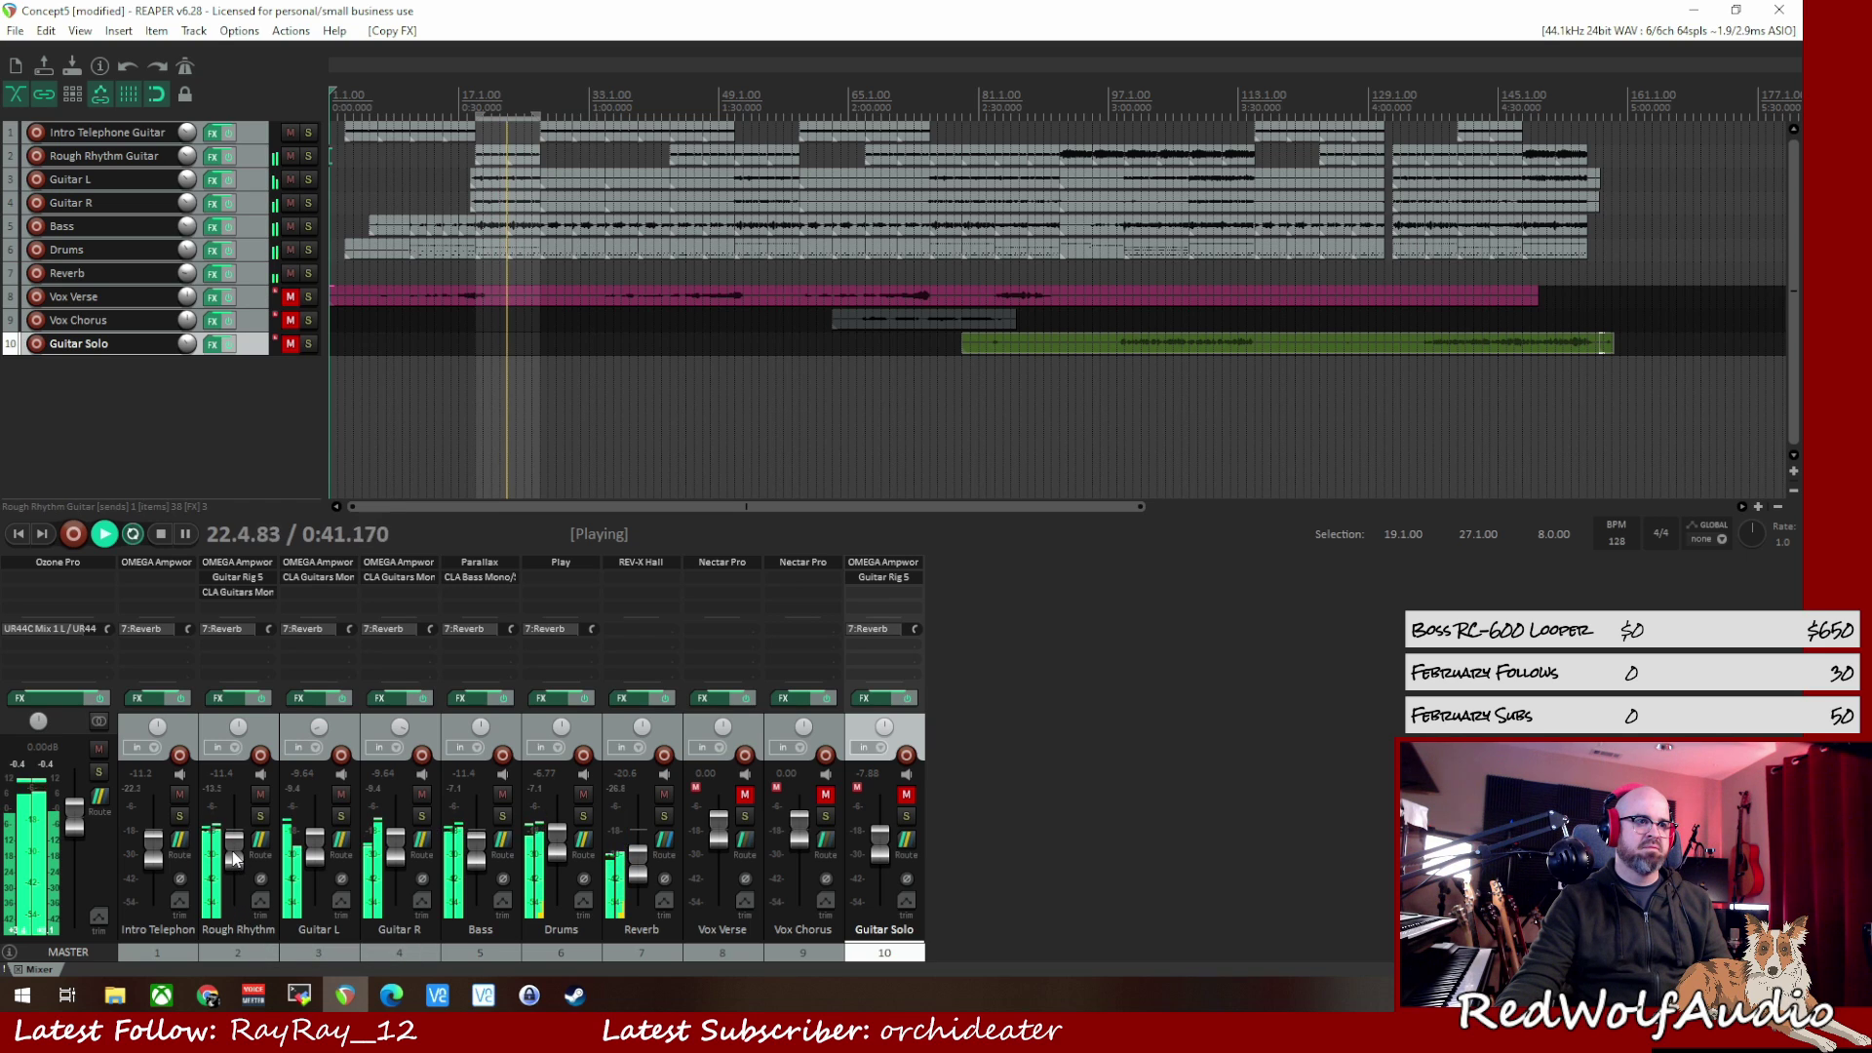
{"action": "mouse_move", "coordinate": [236, 859]}
{"action": "scroll", "coordinate": [236, 859], "scroll_direction": "down", "scroll_amount": 2}
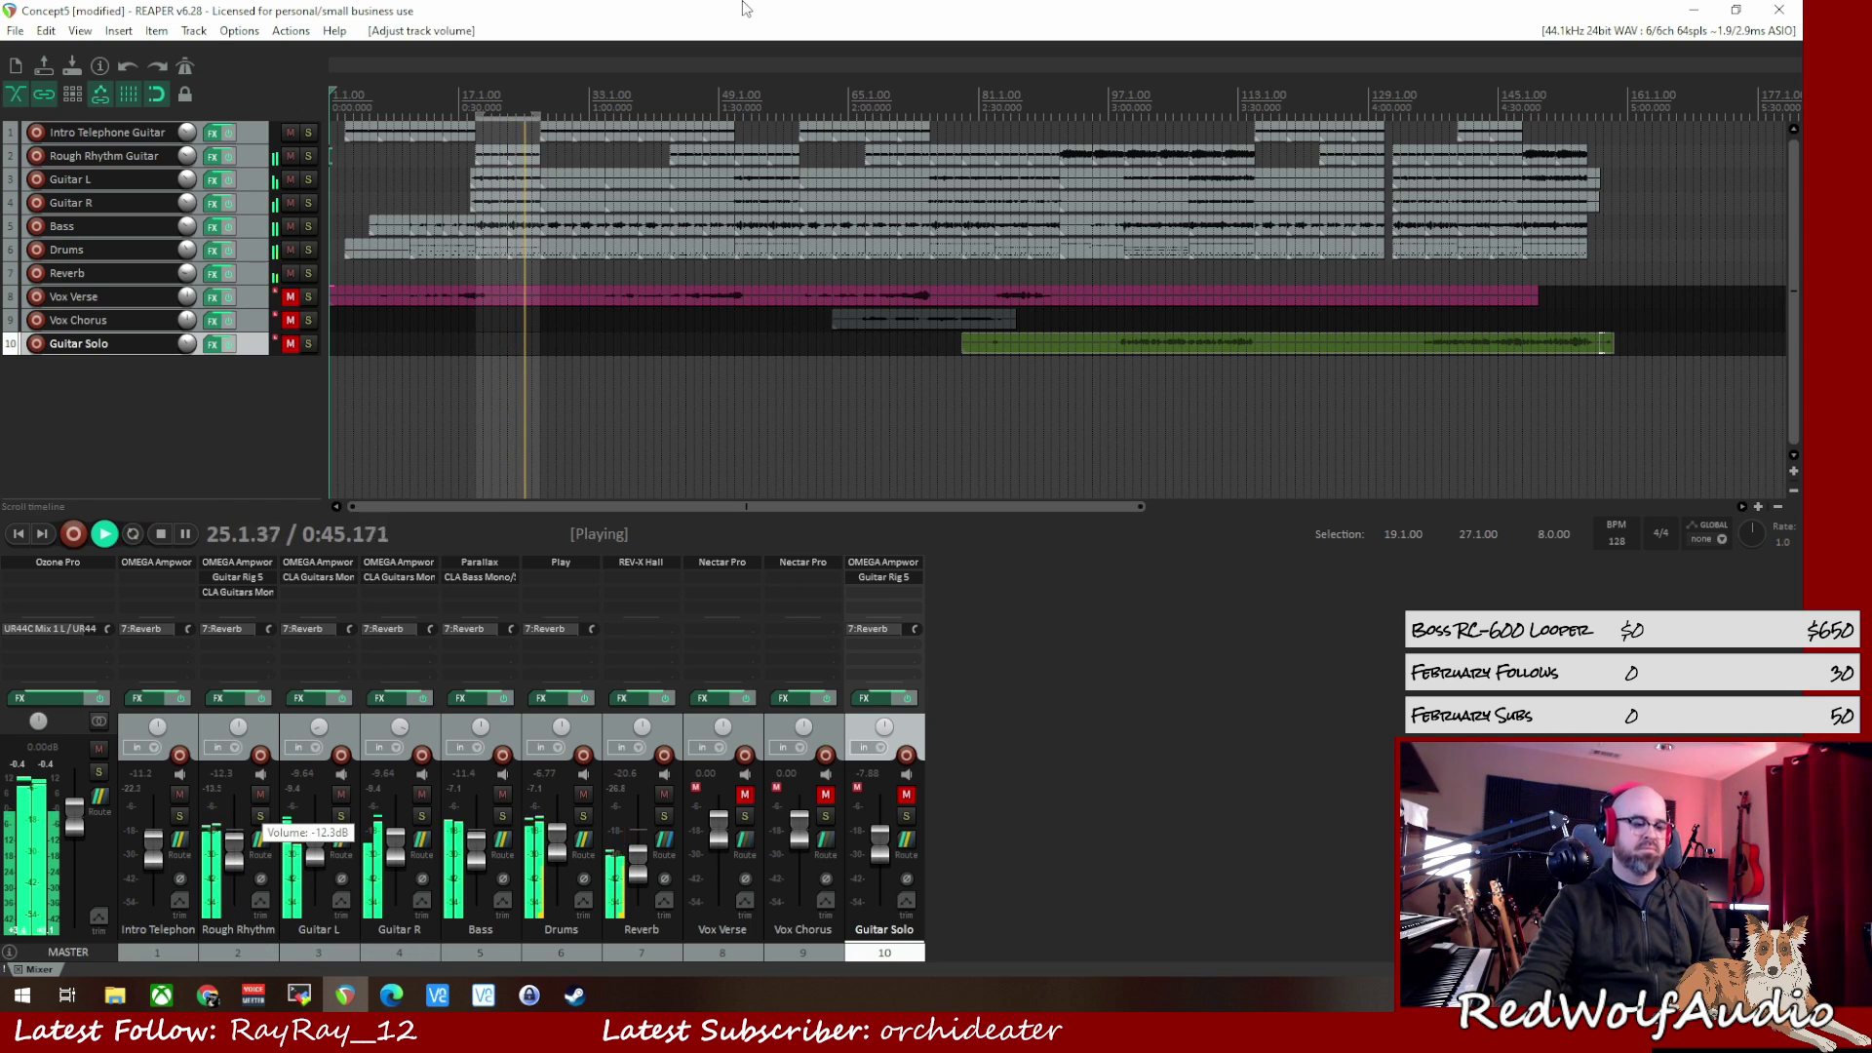
Restart playback from the project start and check the CLA Guitars settings copied to Rough Rhythm Guitar.
{"action": "key", "text": "space"}
{"action": "key", "text": "space"}
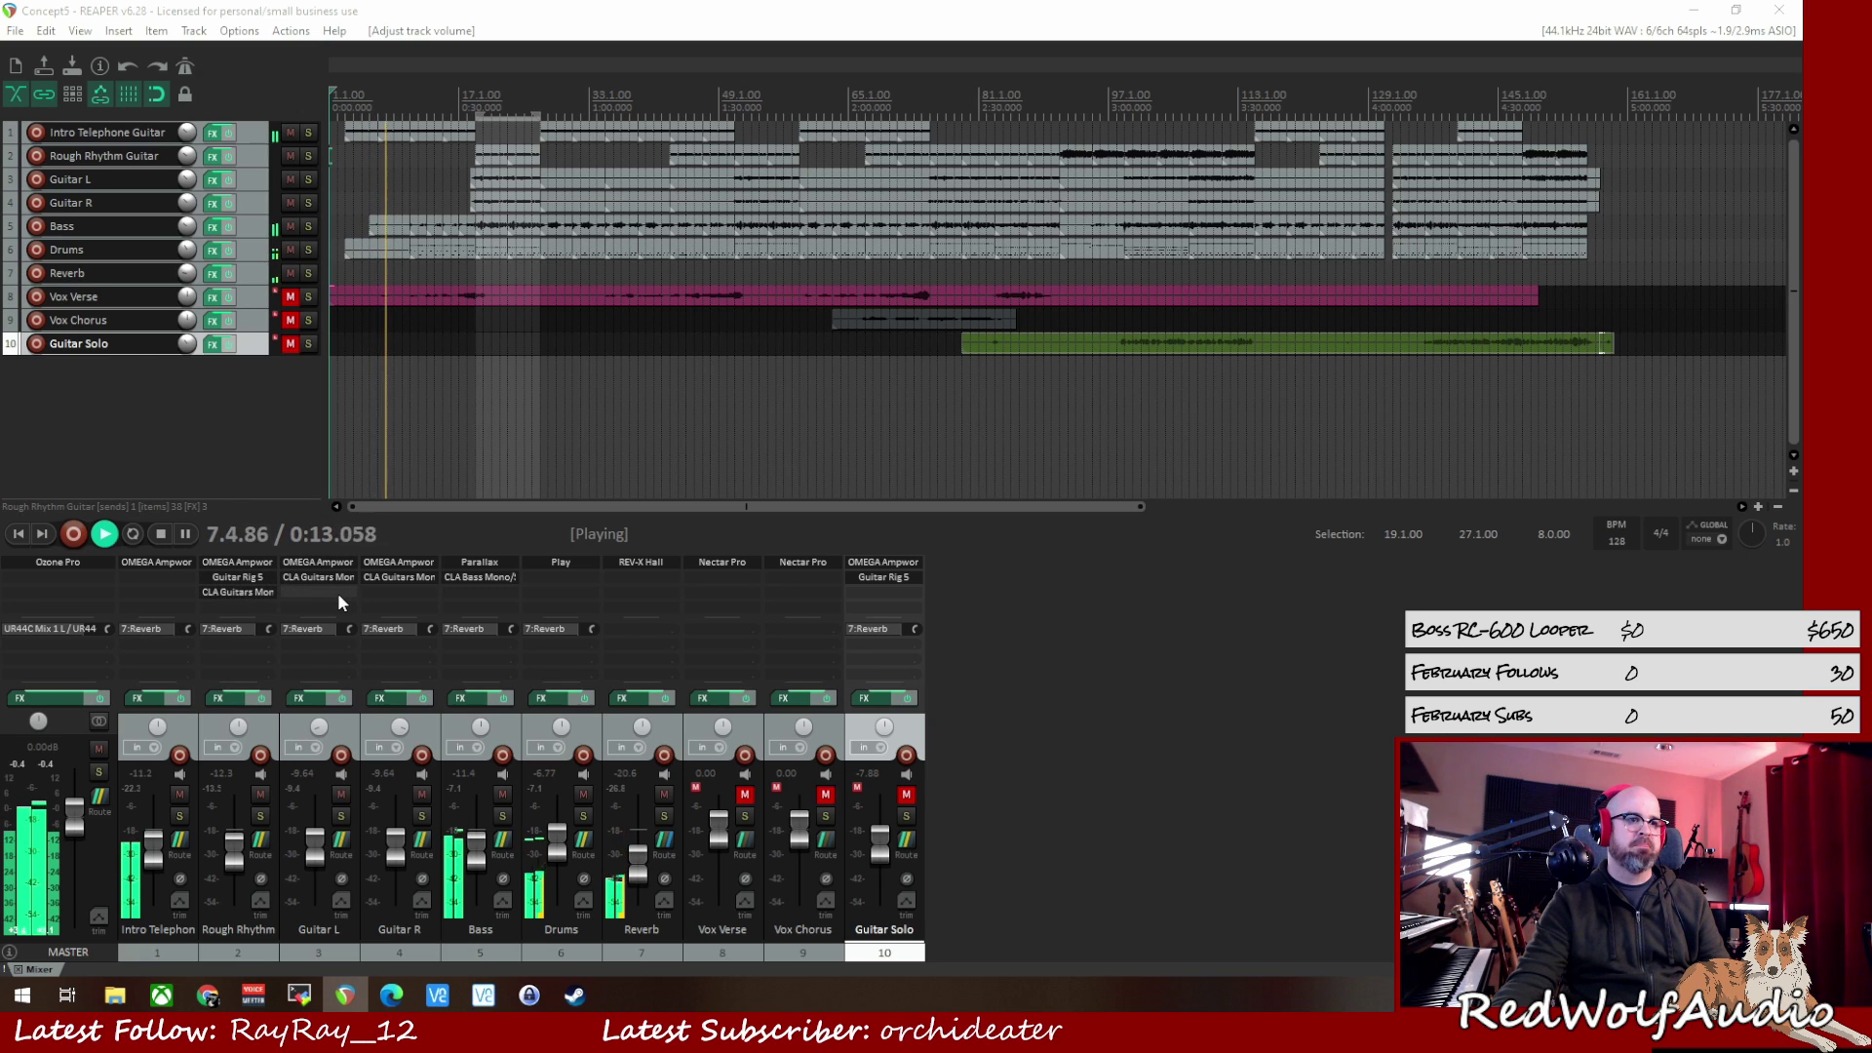
{"action": "left_click", "coordinate": [249, 592]}
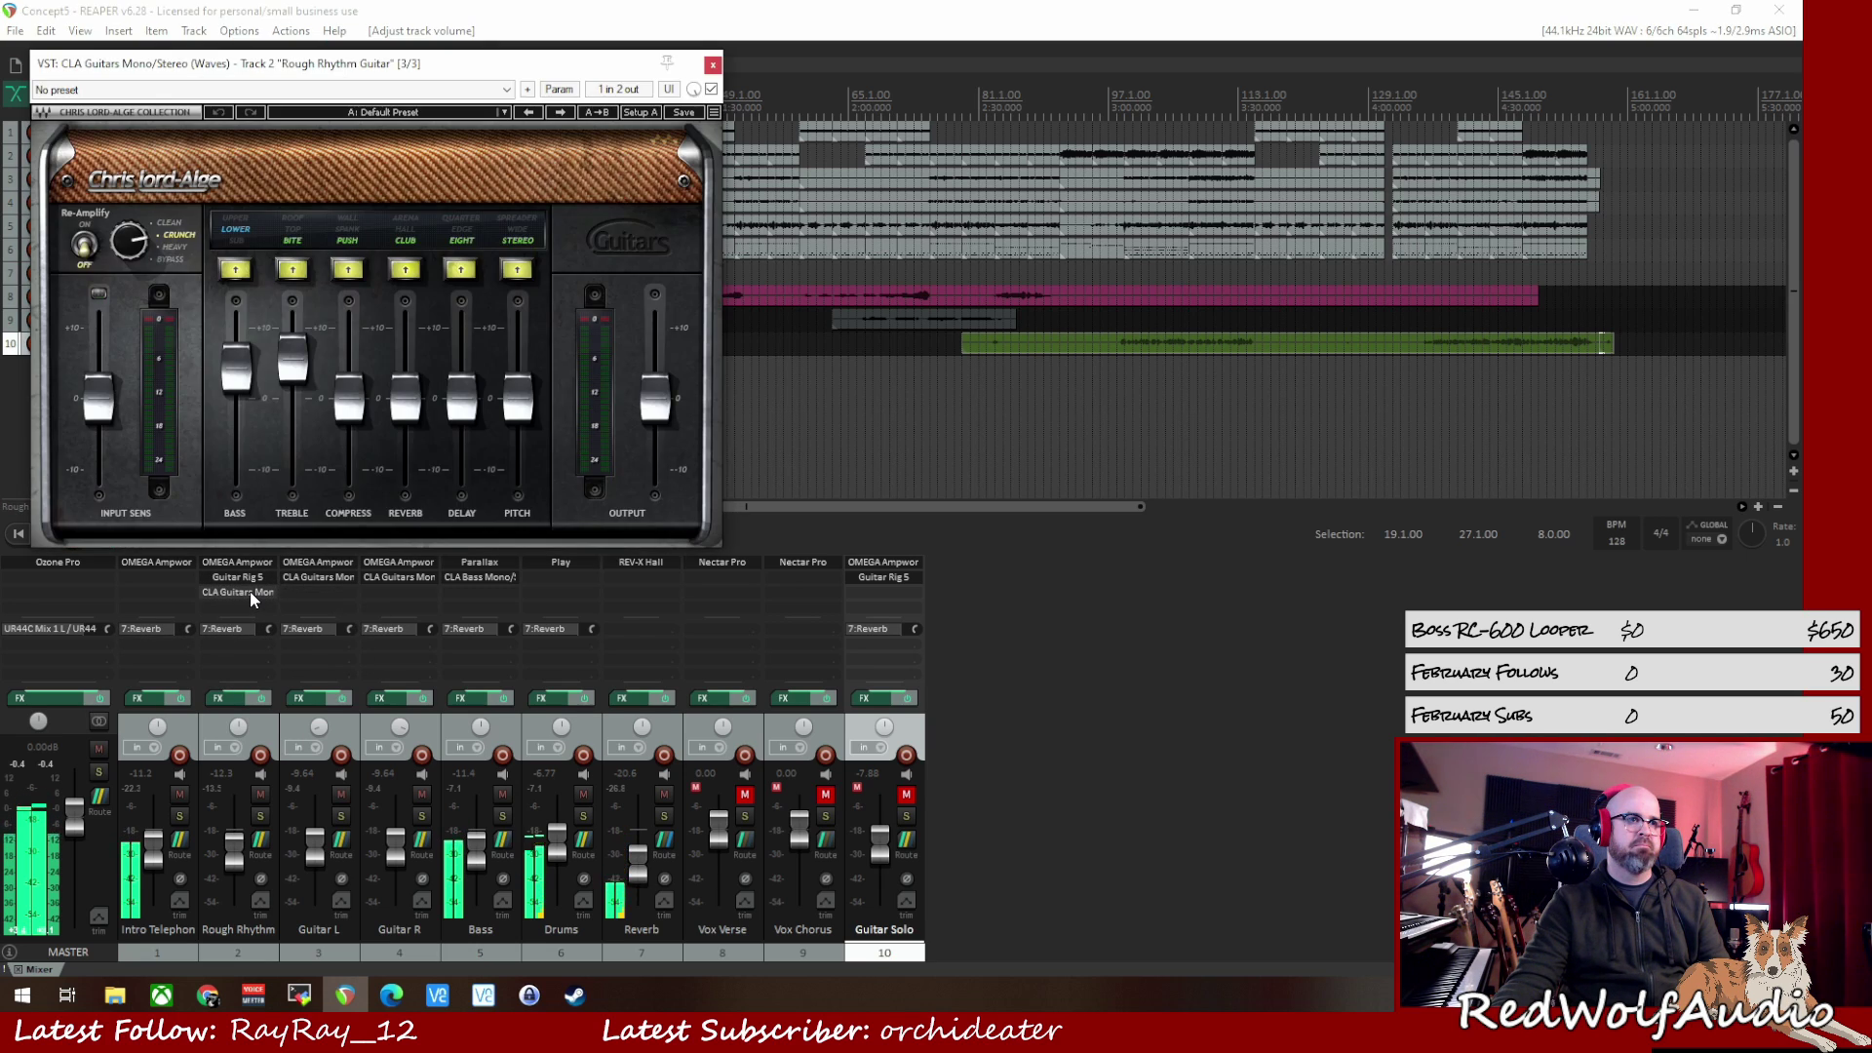
{"action": "left_click", "coordinate": [713, 66]}
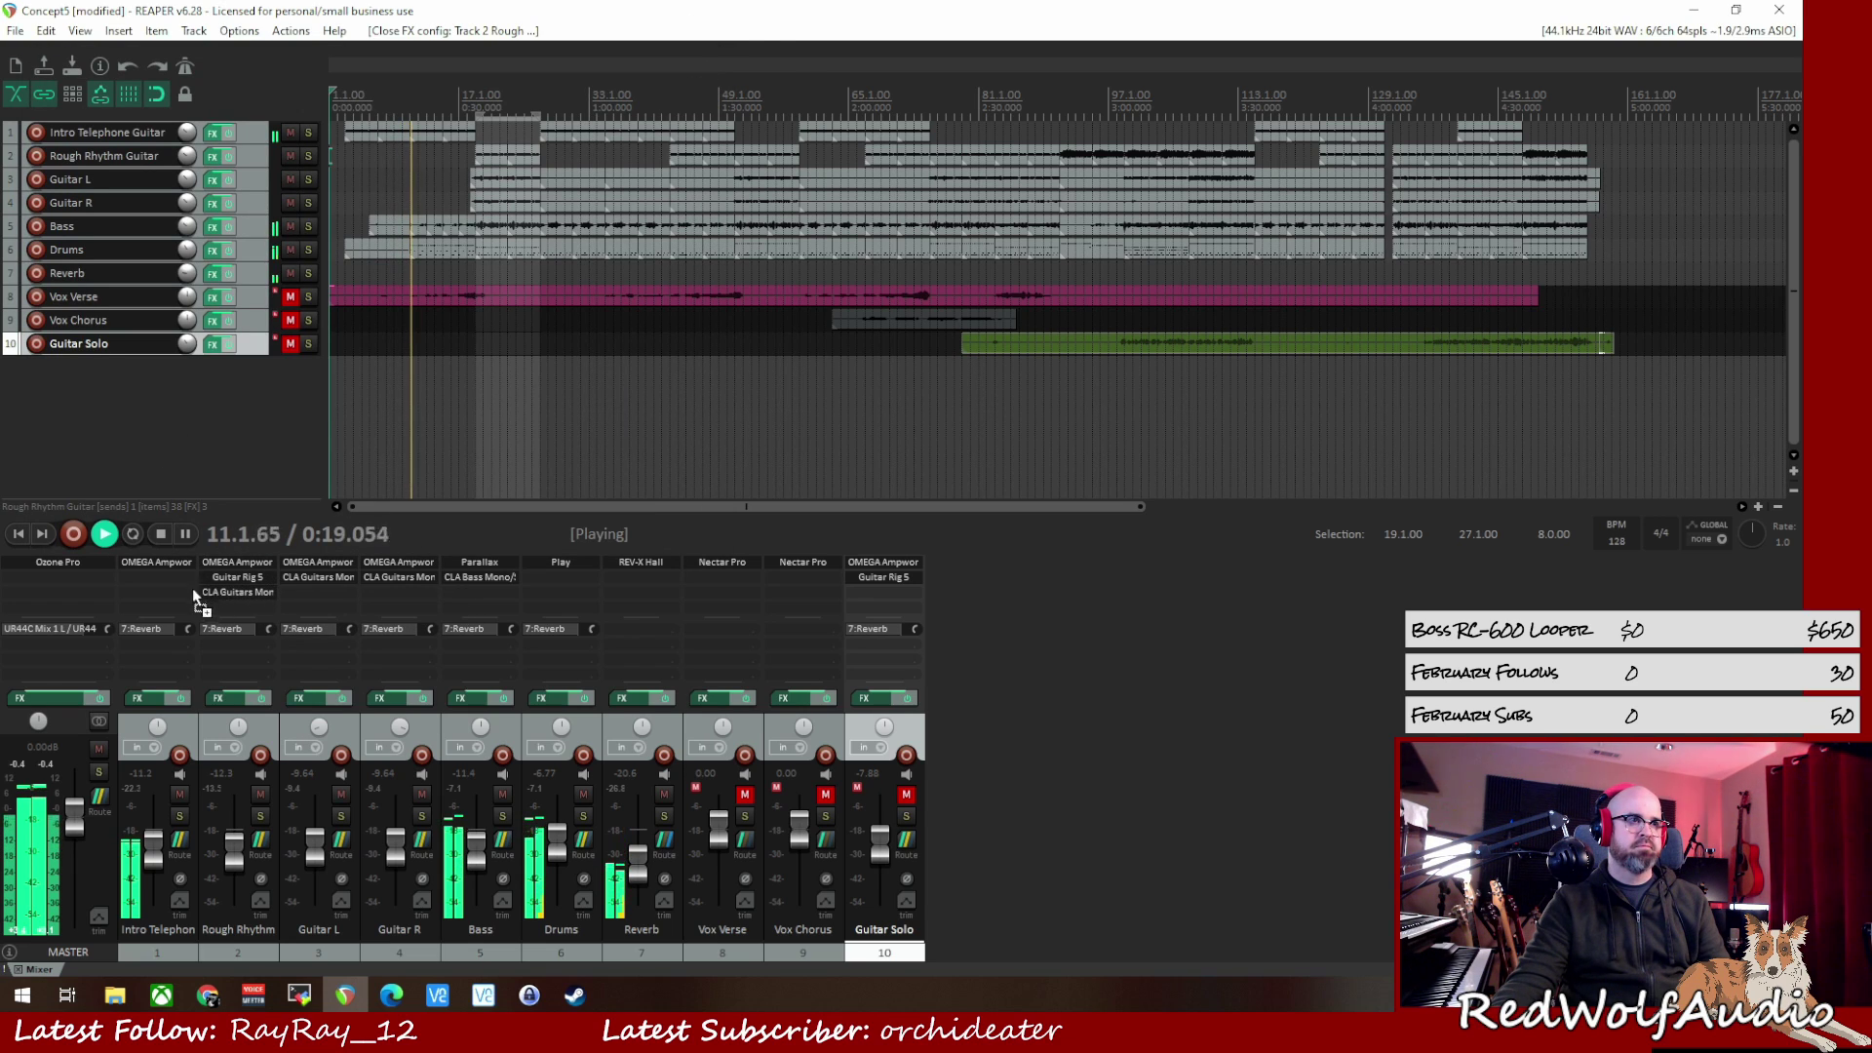
Copy the CLA Guitars plug-in to Intro Telephone Guitar, check its settings, and lower the track volume to -13.2 dB.
{"action": "left_click_drag", "start_coordinate": [193, 590], "coordinate": [156, 577]}
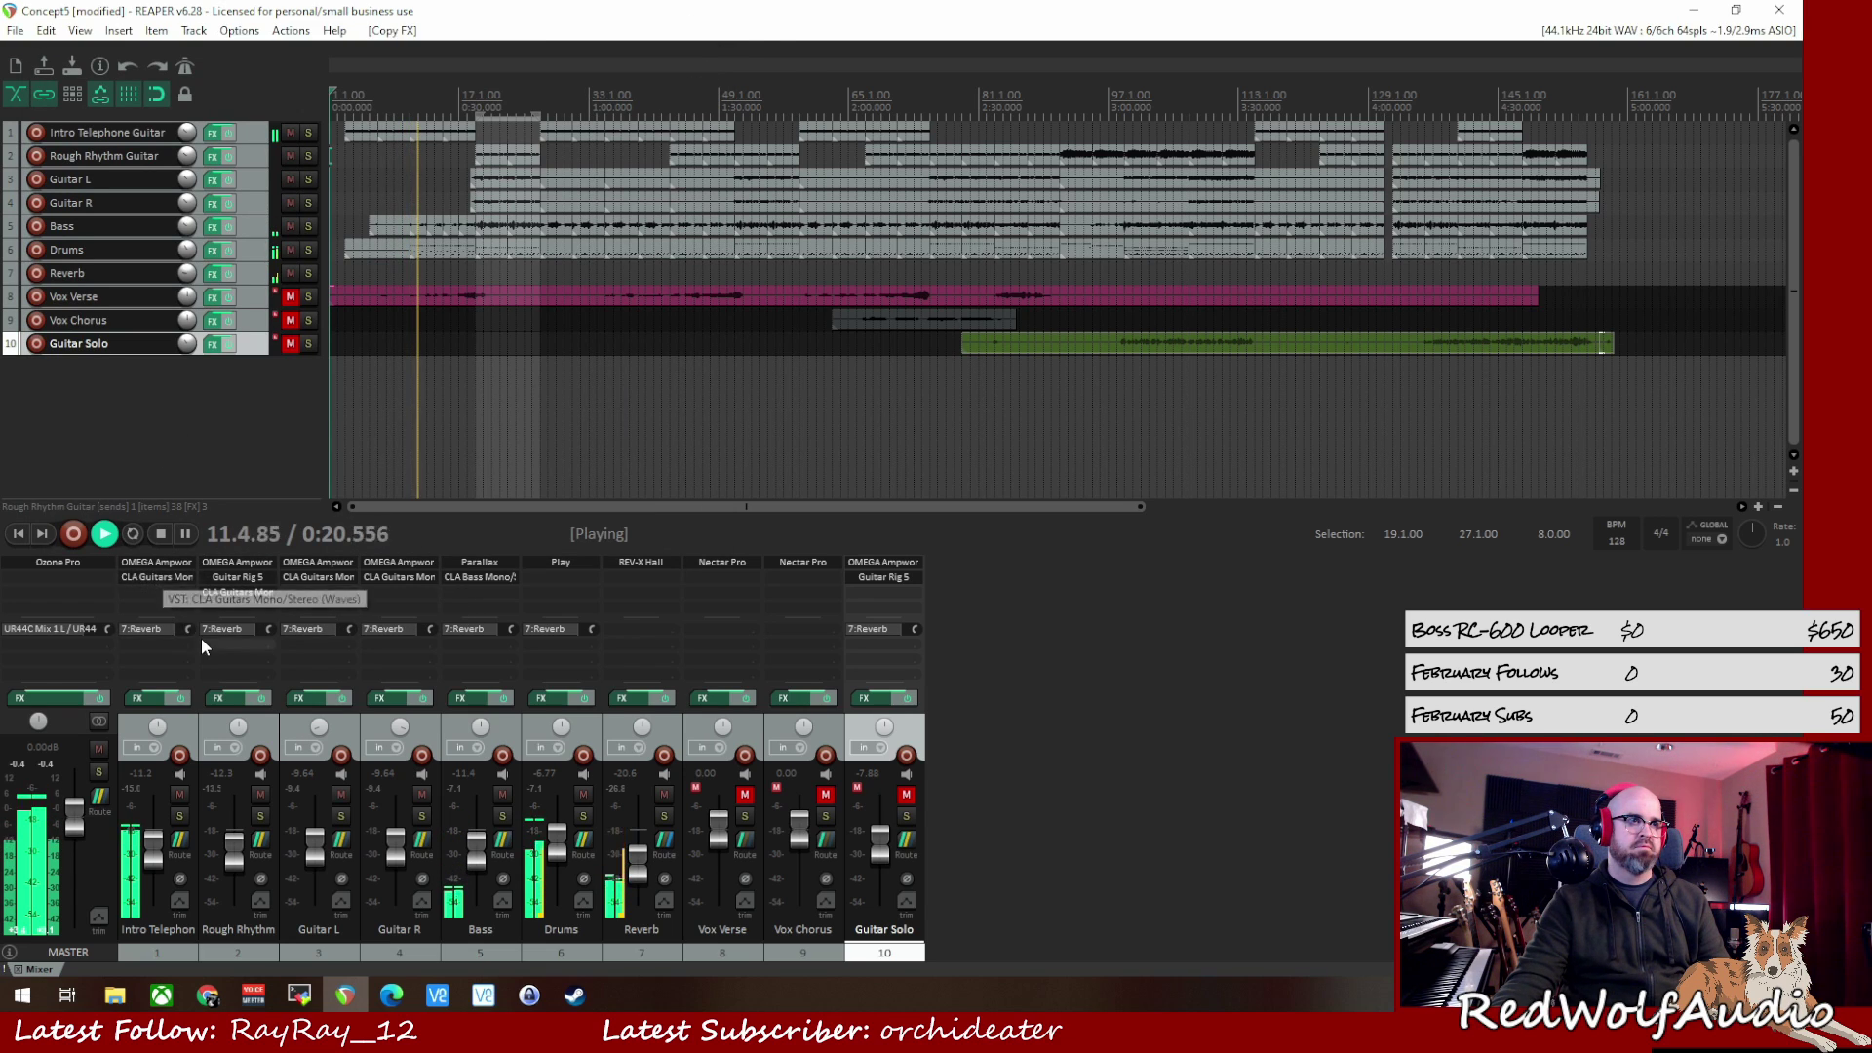
{"action": "double_click", "coordinate": [167, 577]}
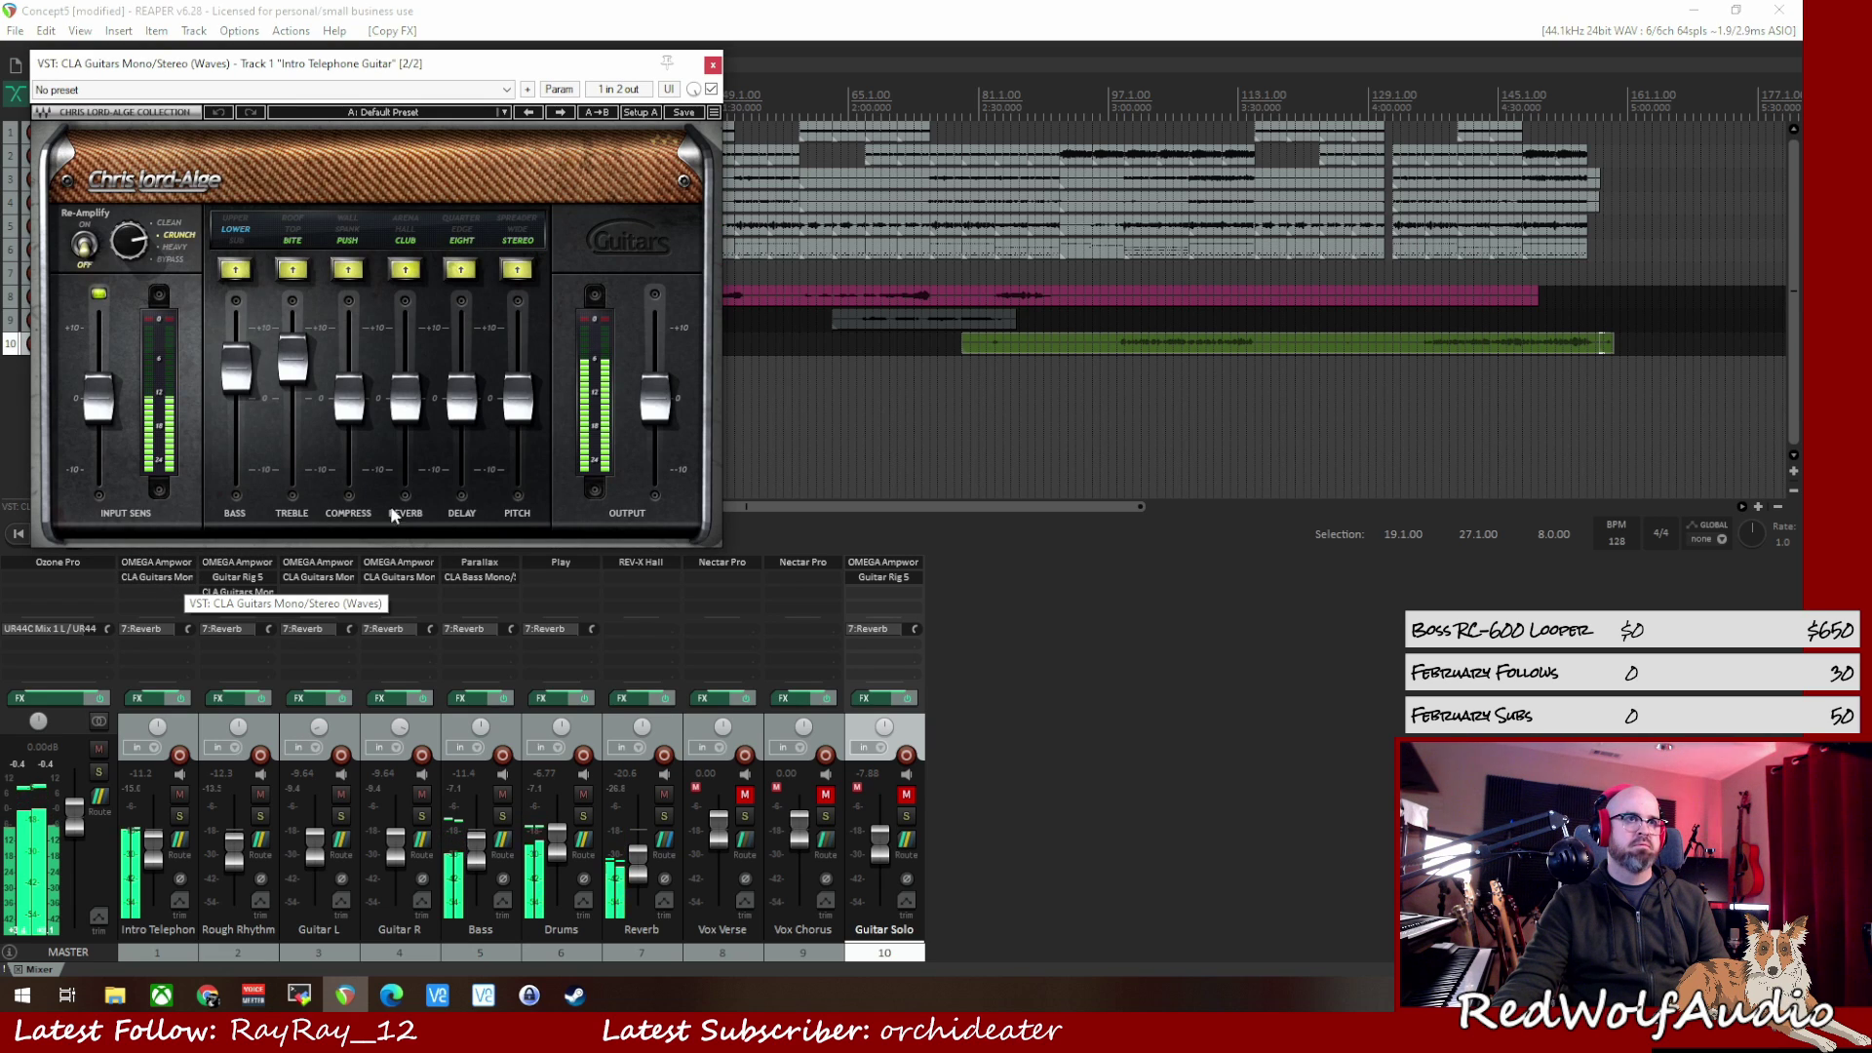
{"action": "left_click", "coordinate": [713, 65]}
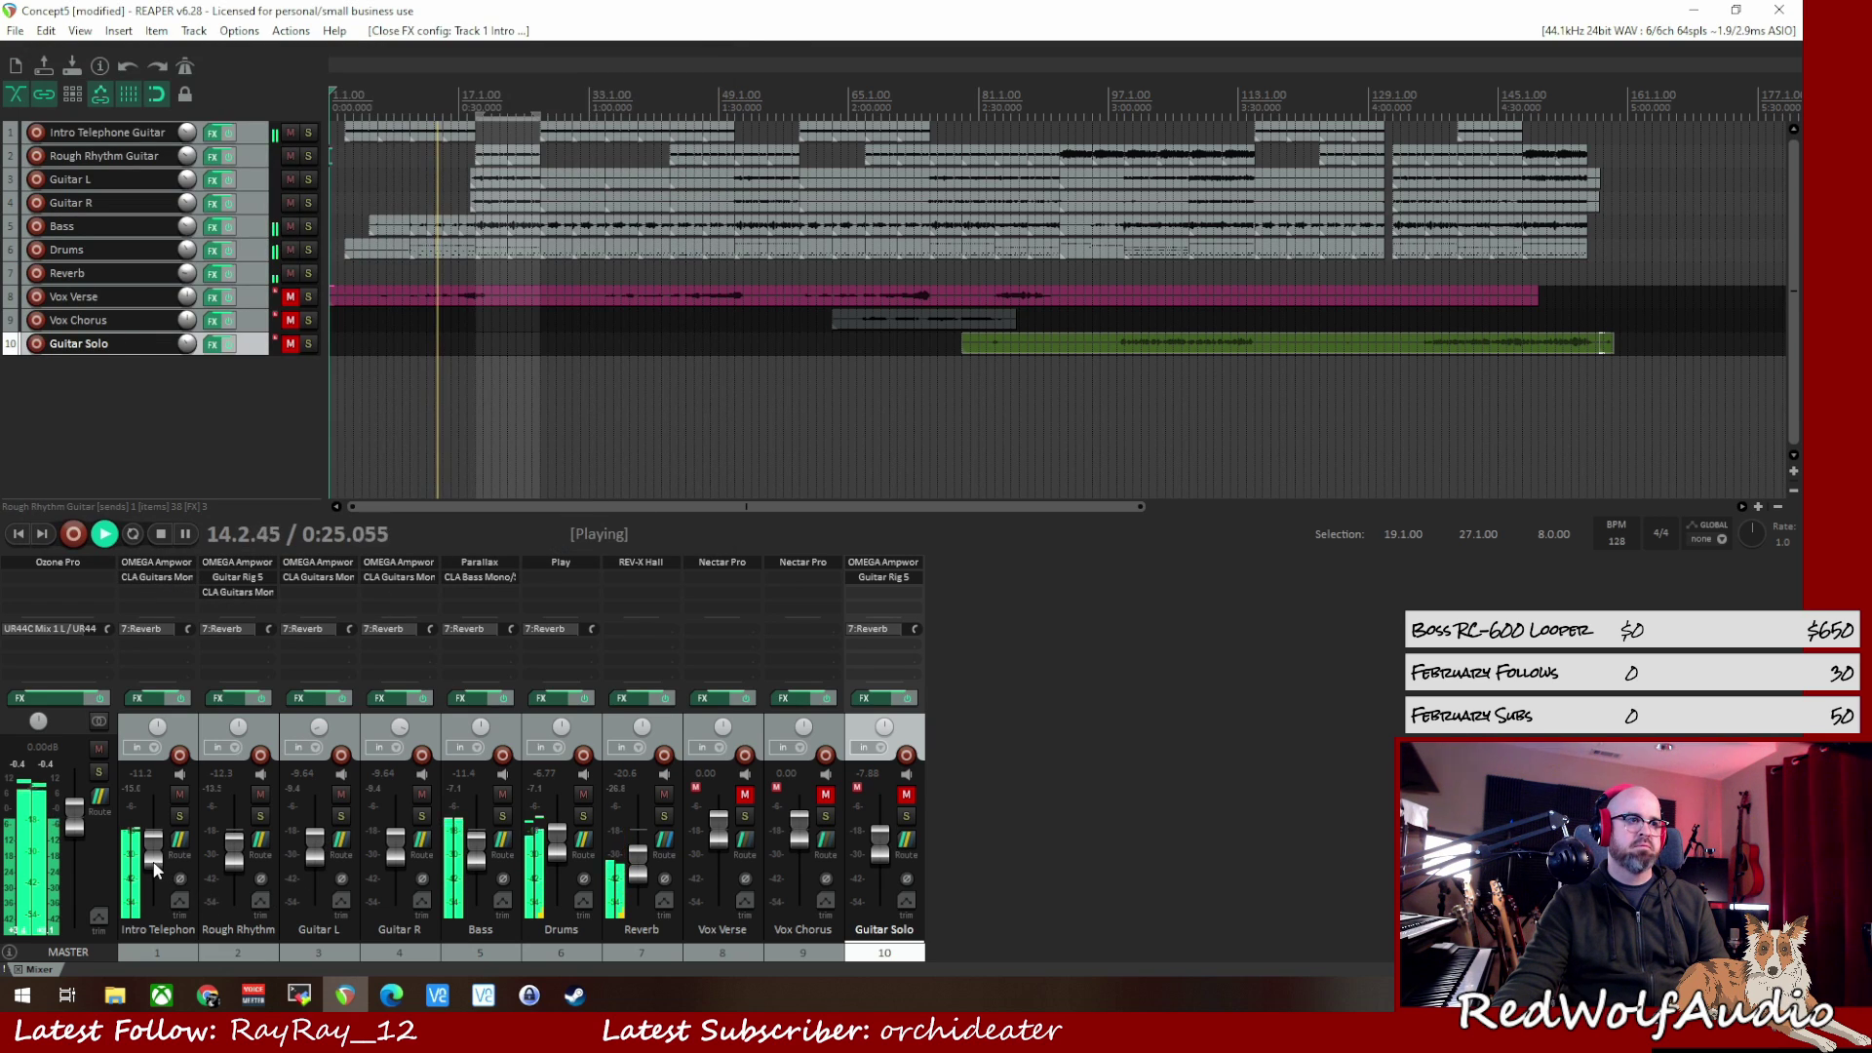
{"action": "scroll", "coordinate": [155, 867], "scroll_direction": "down", "scroll_amount": 4}
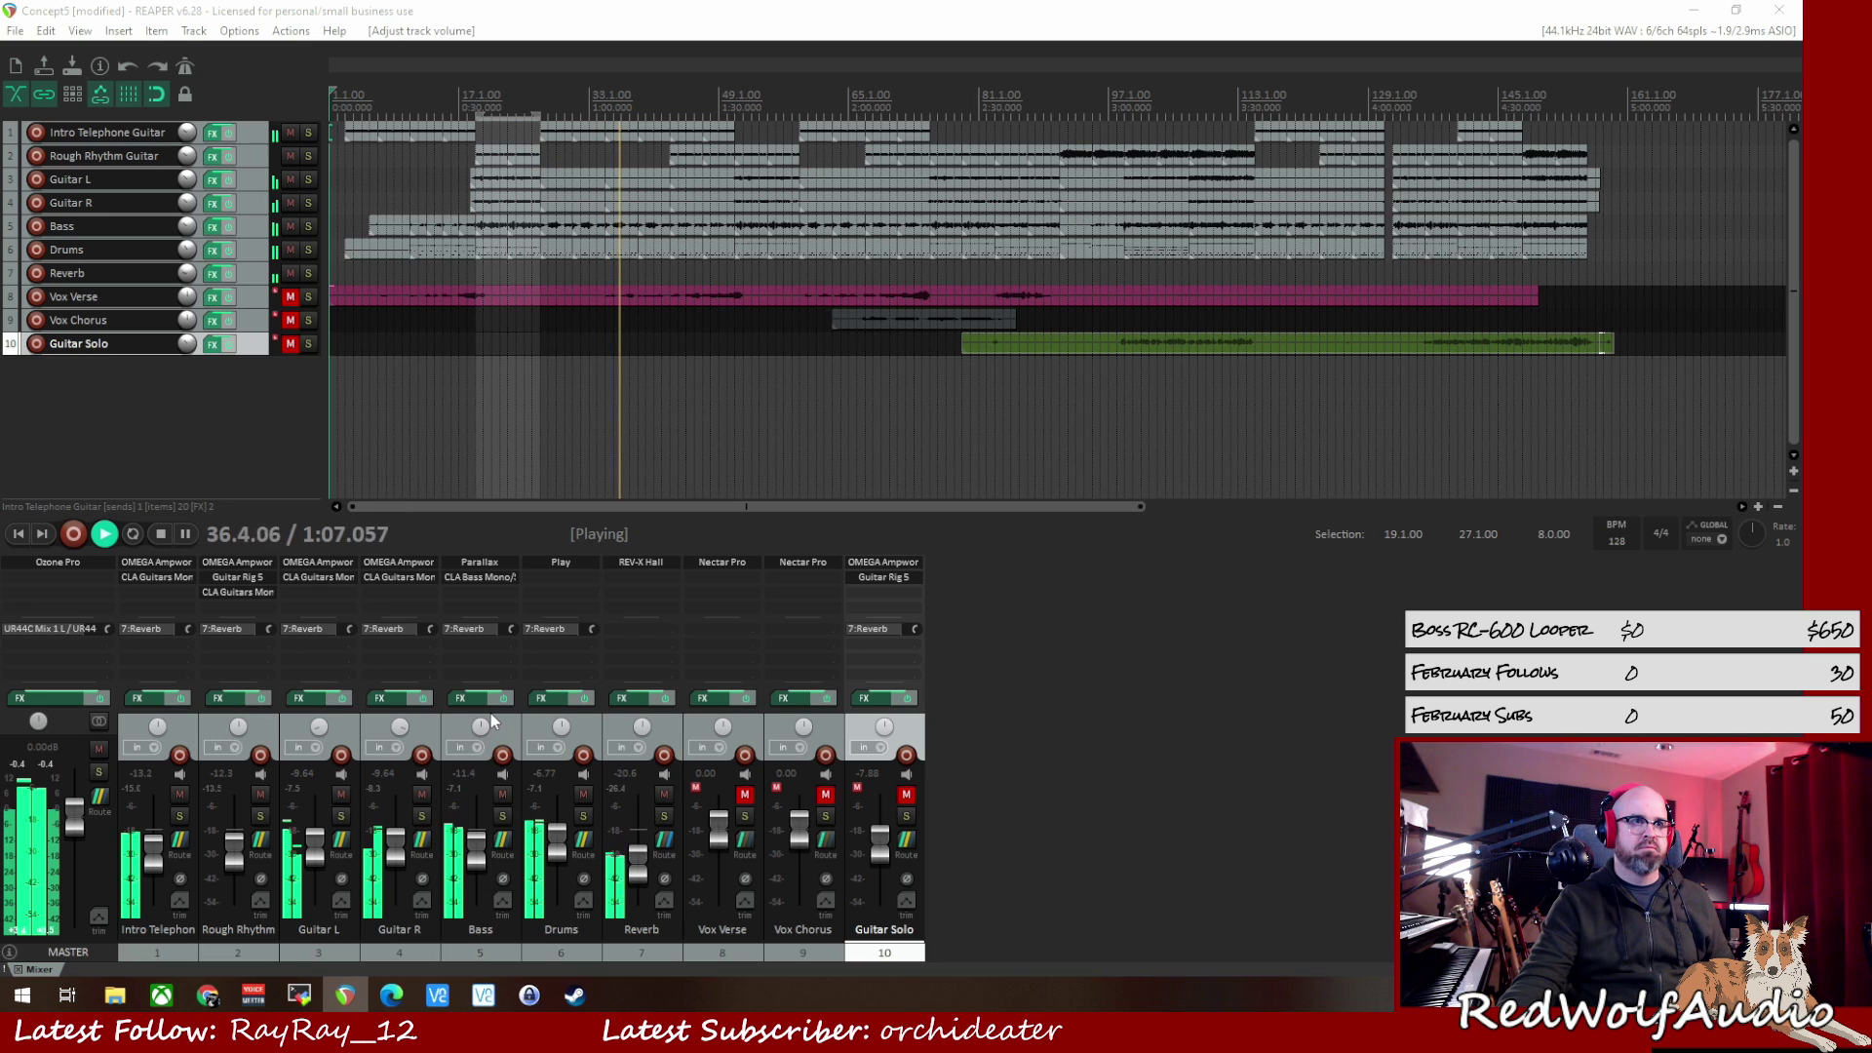
Raise the Sub and Compress levels slightly in the Bass track's CLA Bass plug-in during playback.
{"action": "left_click", "coordinate": [476, 578]}
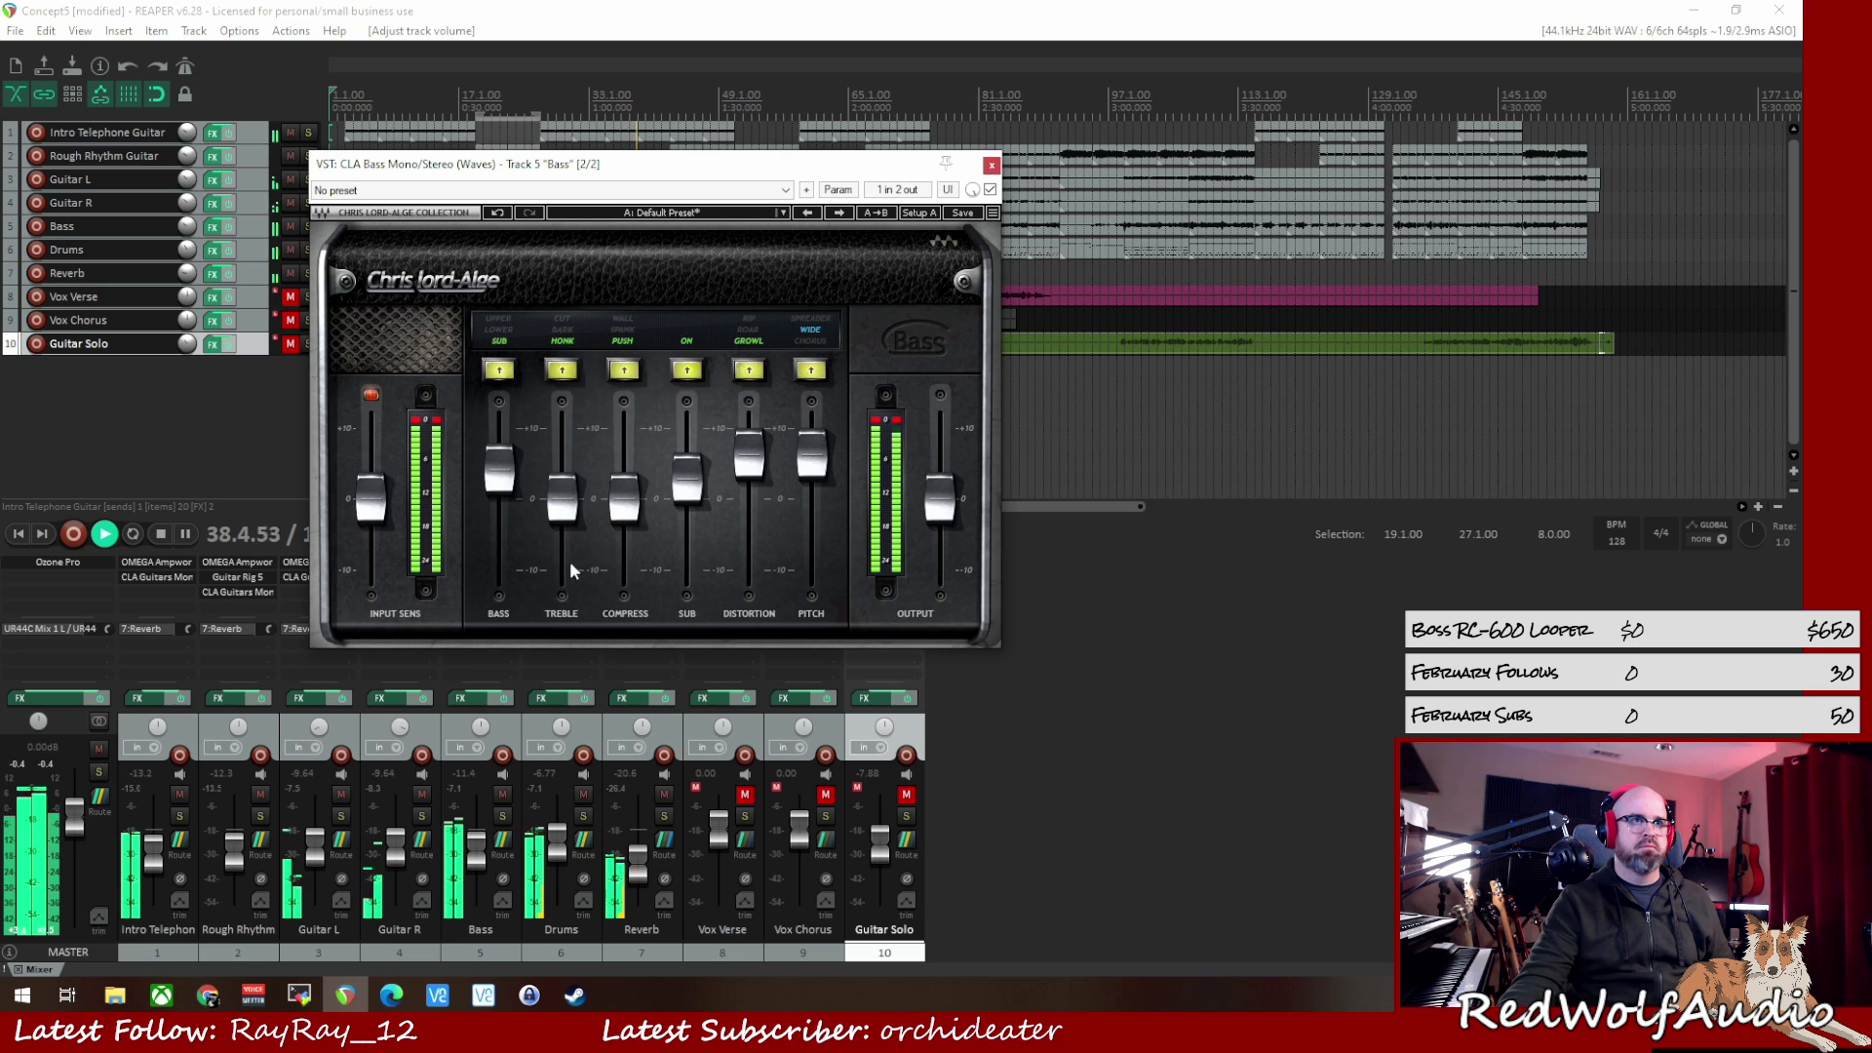
{"action": "left_click_drag", "start_coordinate": [682, 497], "coordinate": [686, 465]}
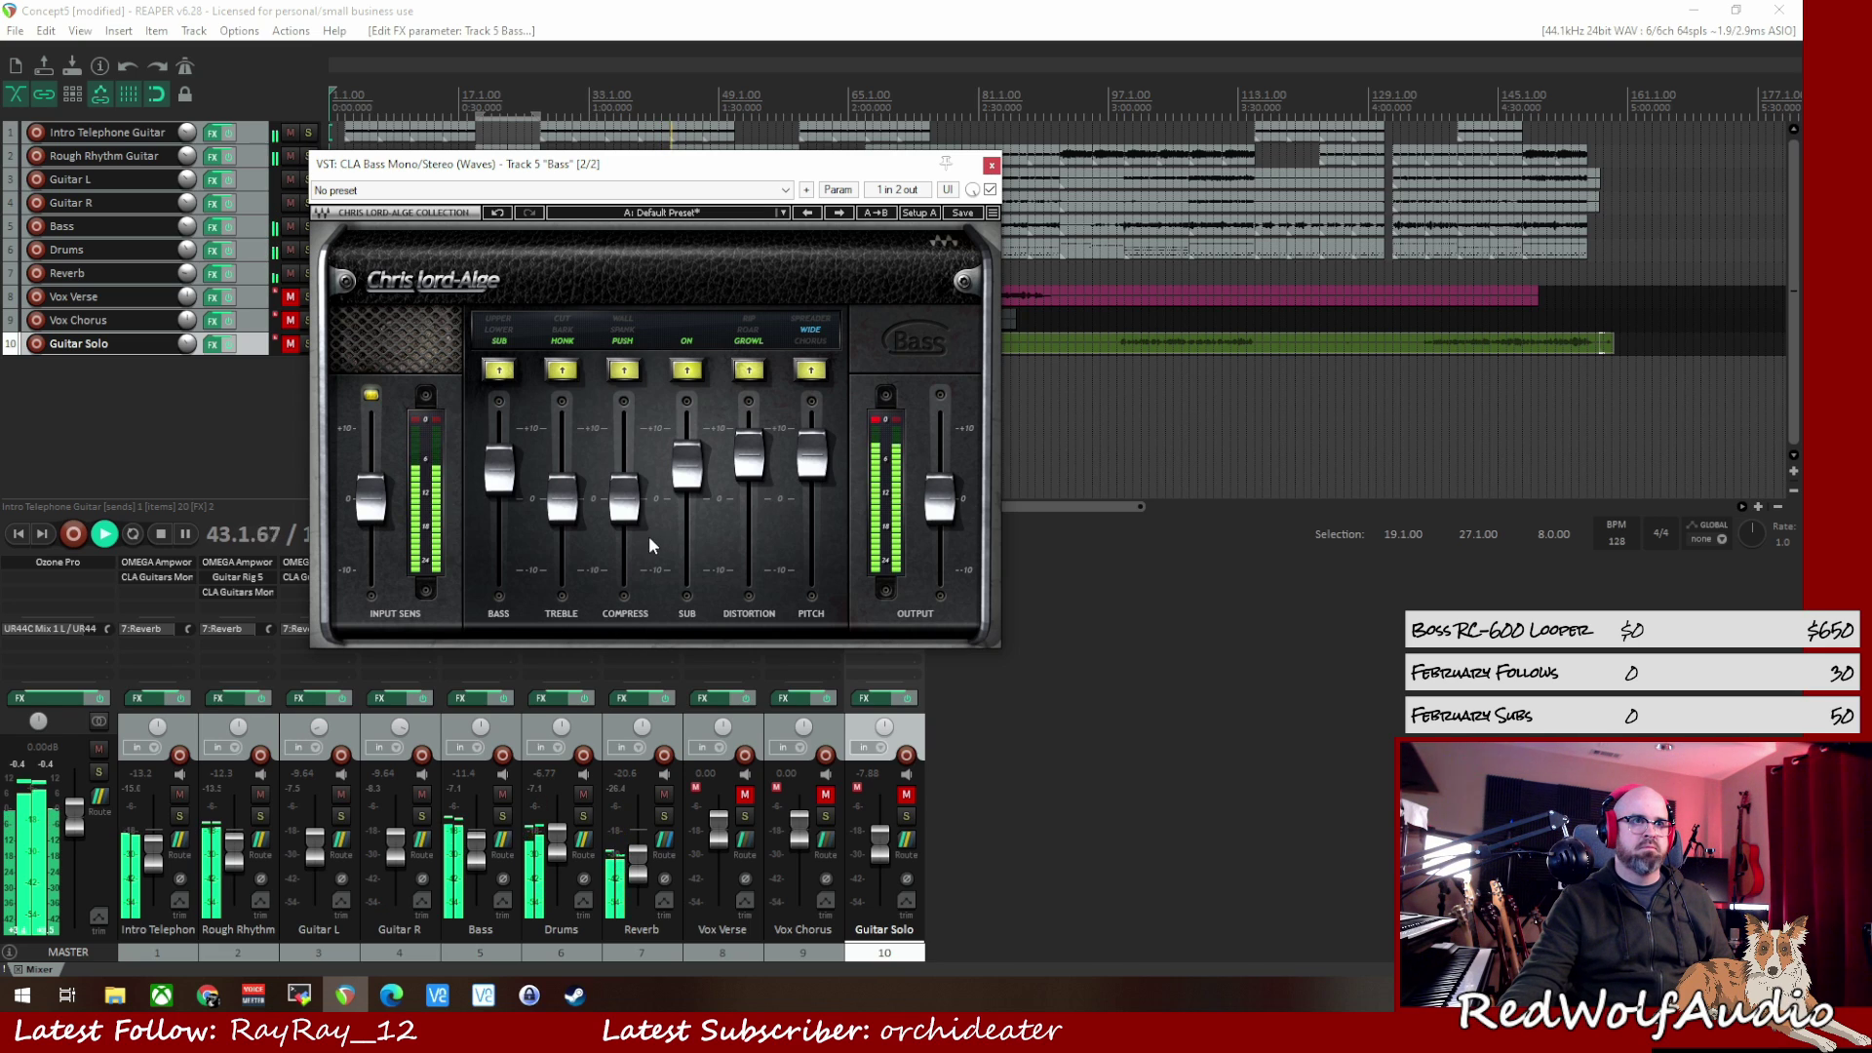
{"action": "mouse_move", "coordinate": [631, 512]}
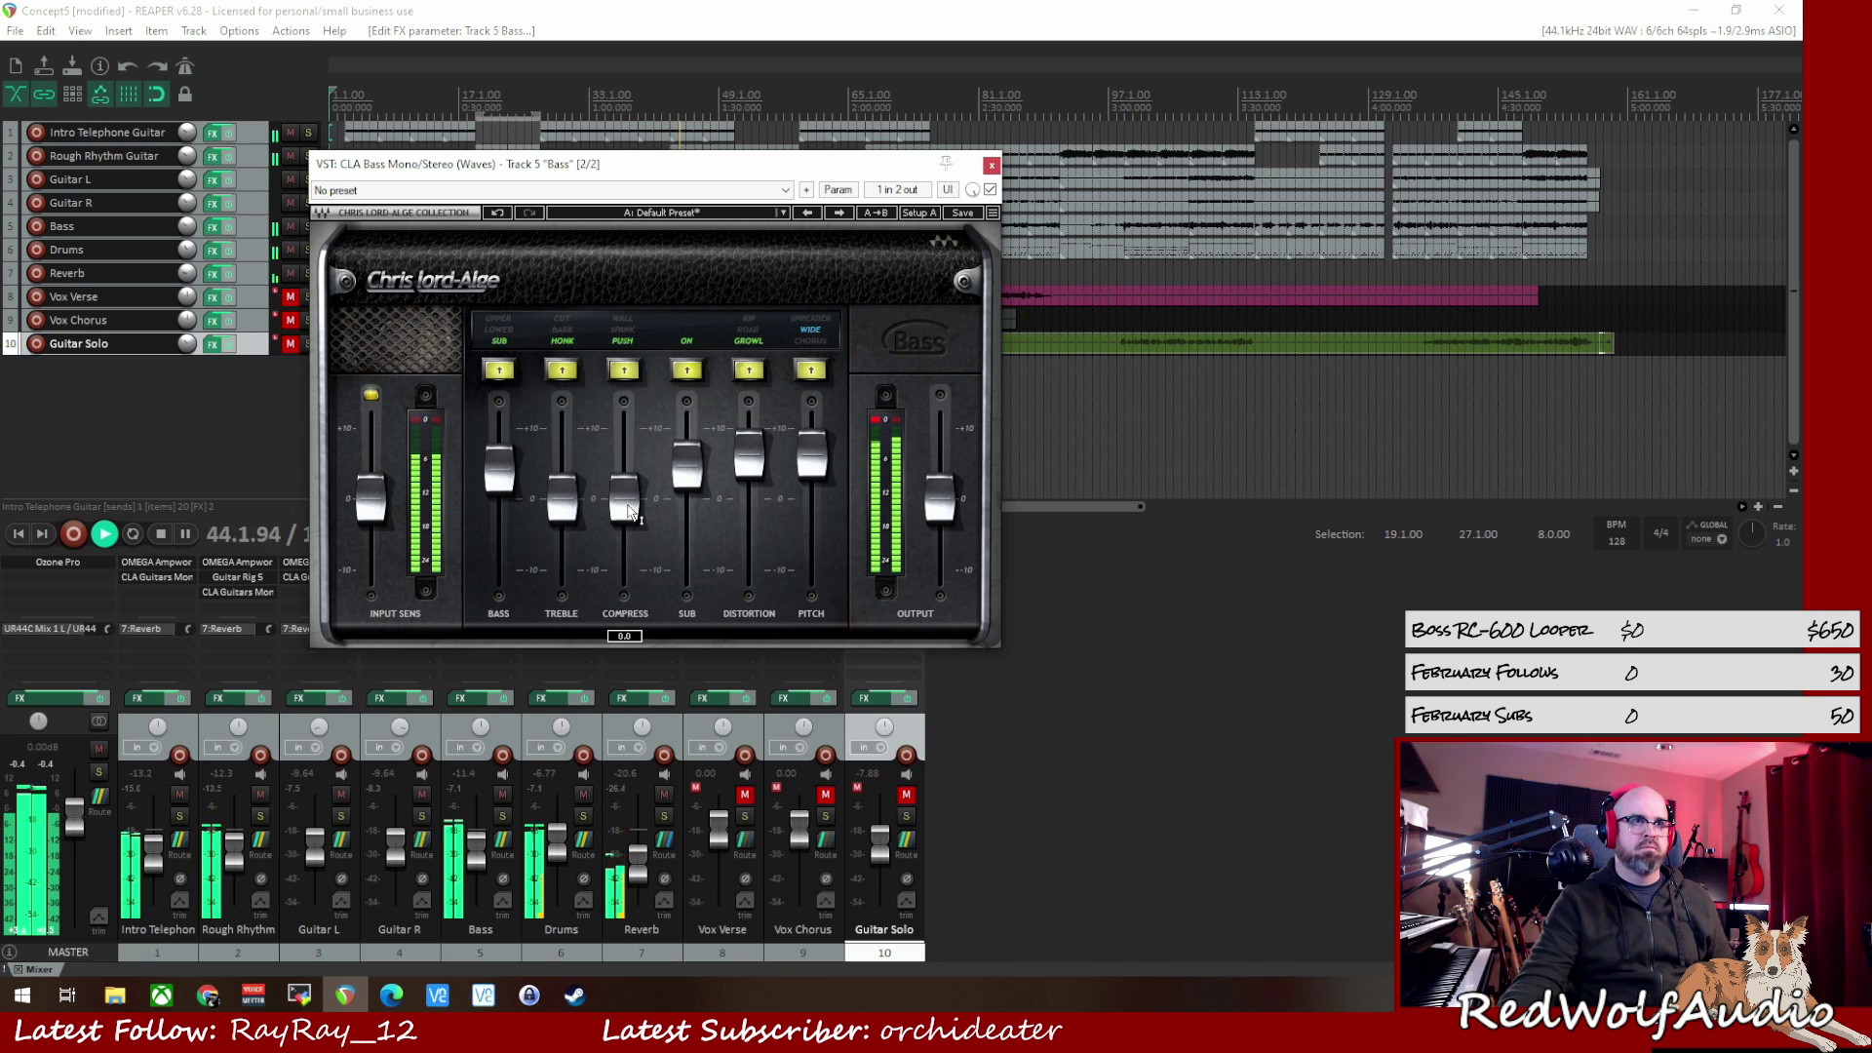
{"action": "scroll", "coordinate": [630, 512], "scroll_direction": "up", "scroll_amount": 1}
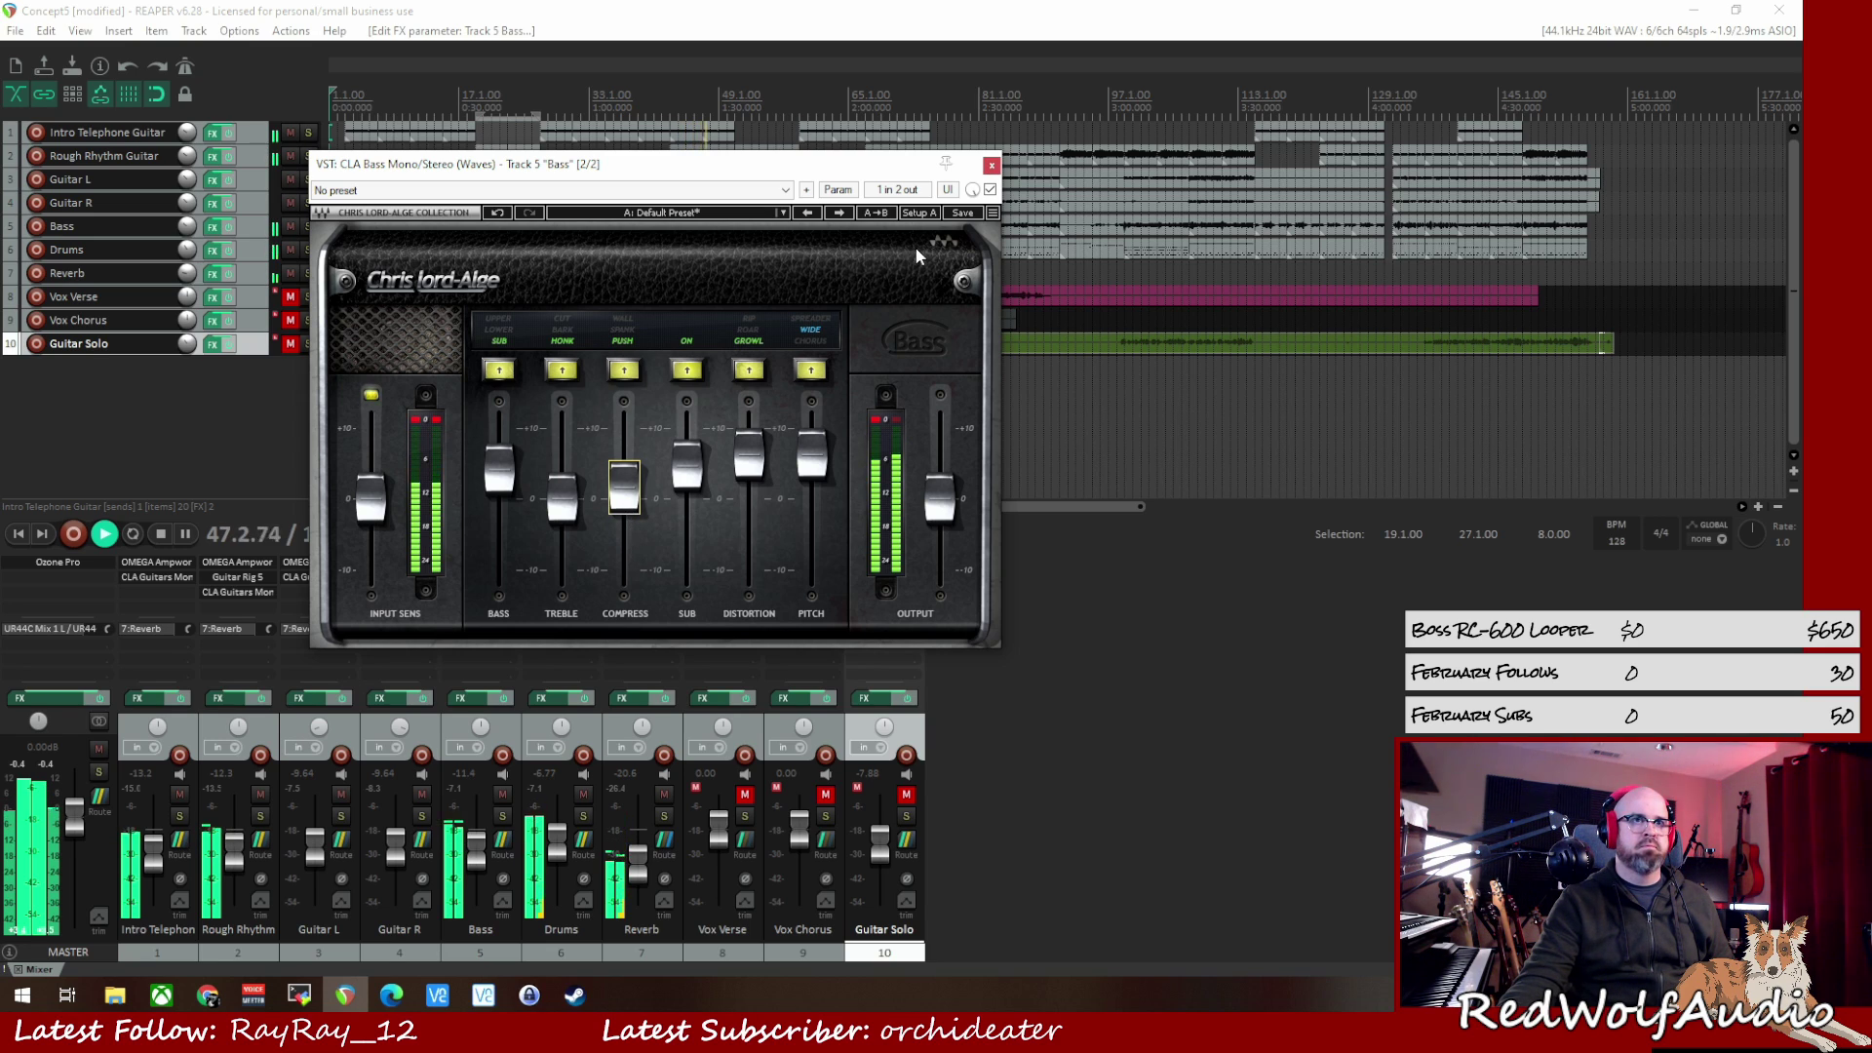
{"action": "left_click", "coordinate": [991, 170]}
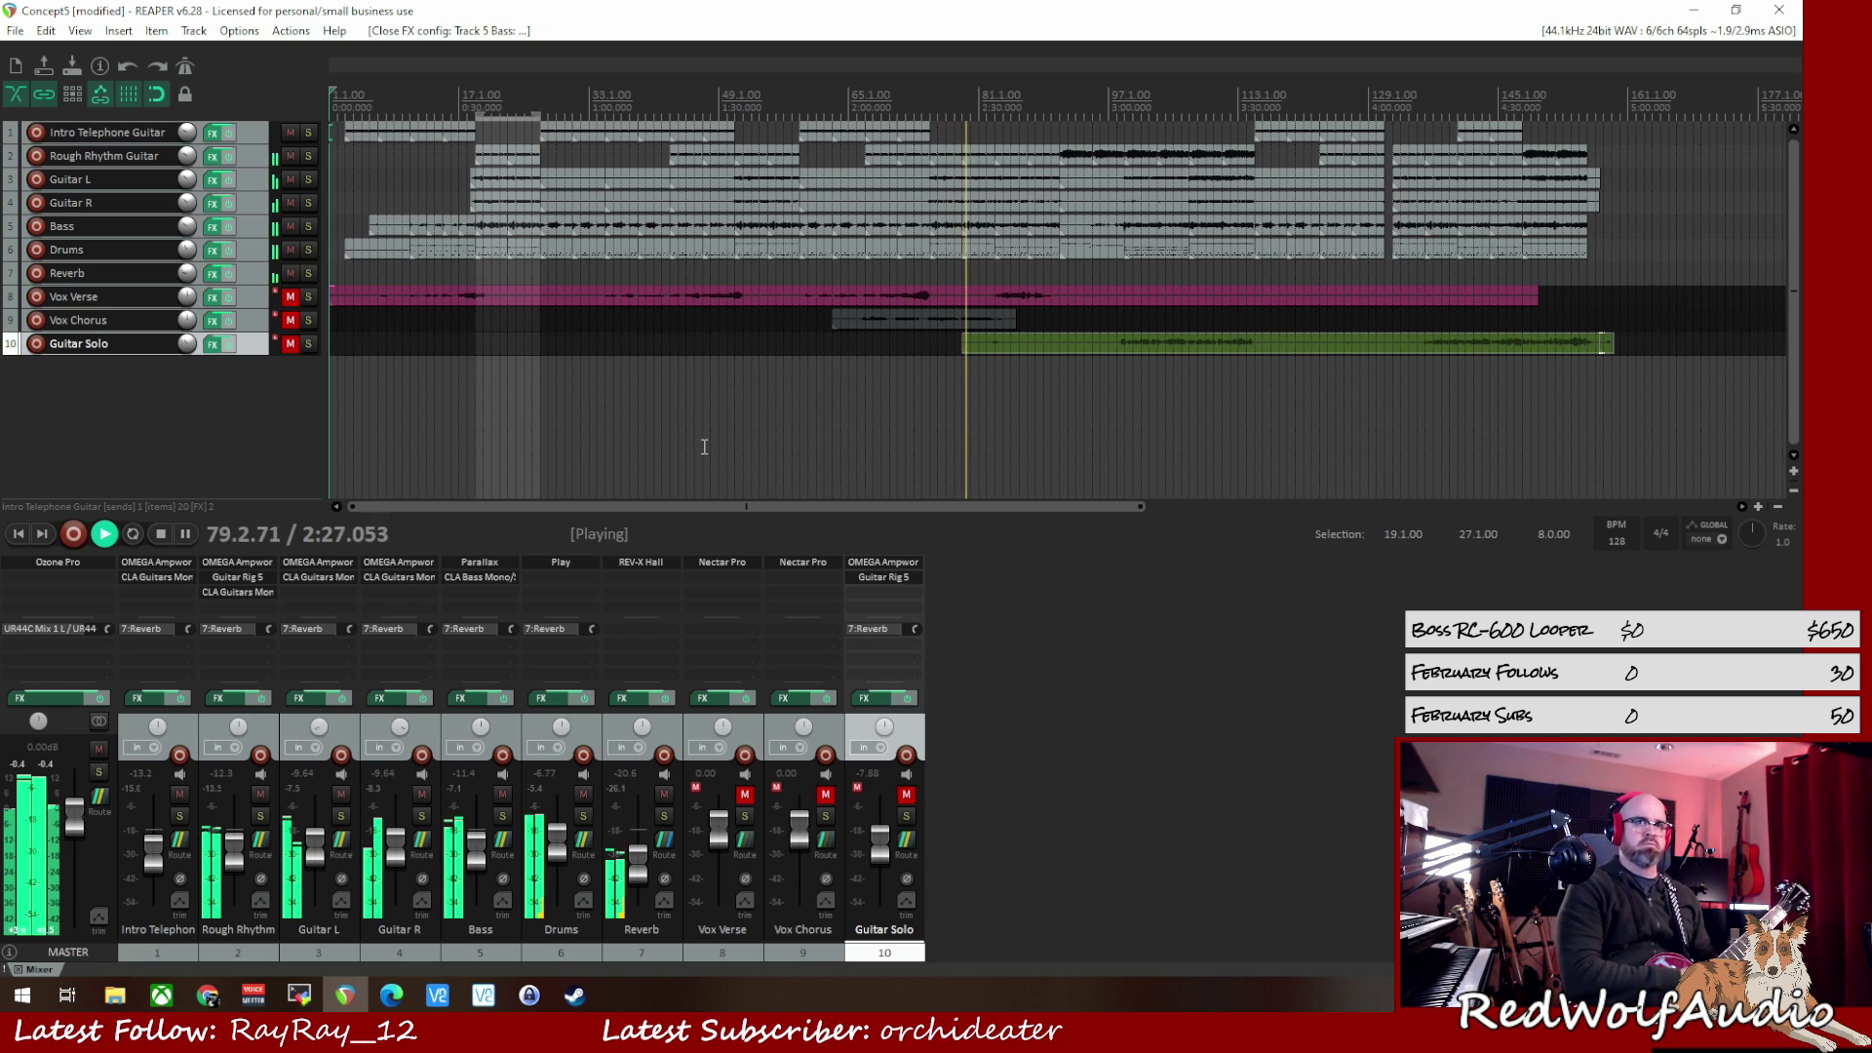
Add a new track below Guitar Solo and copy both plug-ins, OMEGA Ampworks Granophyre and CLA Guitars, from Guitar L's effects chain.
{"action": "double_click", "coordinate": [149, 371]}
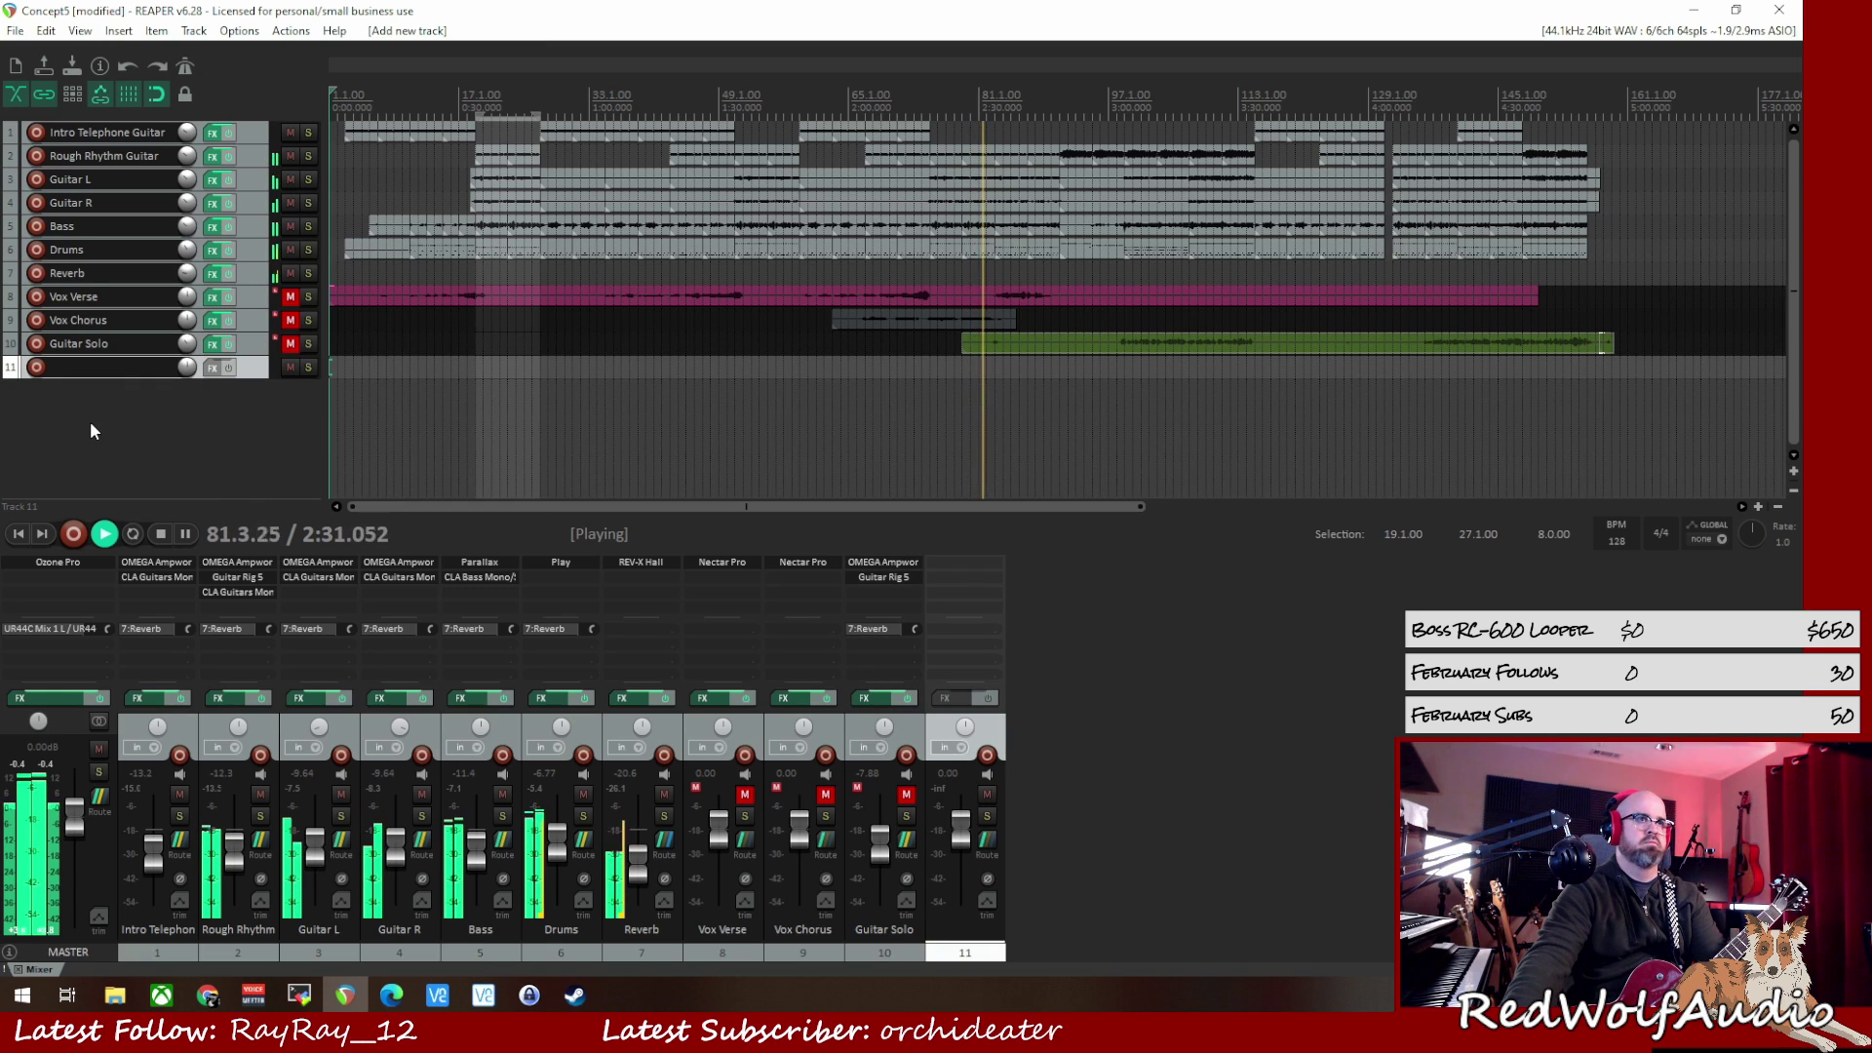
{"action": "left_click", "coordinate": [213, 181]}
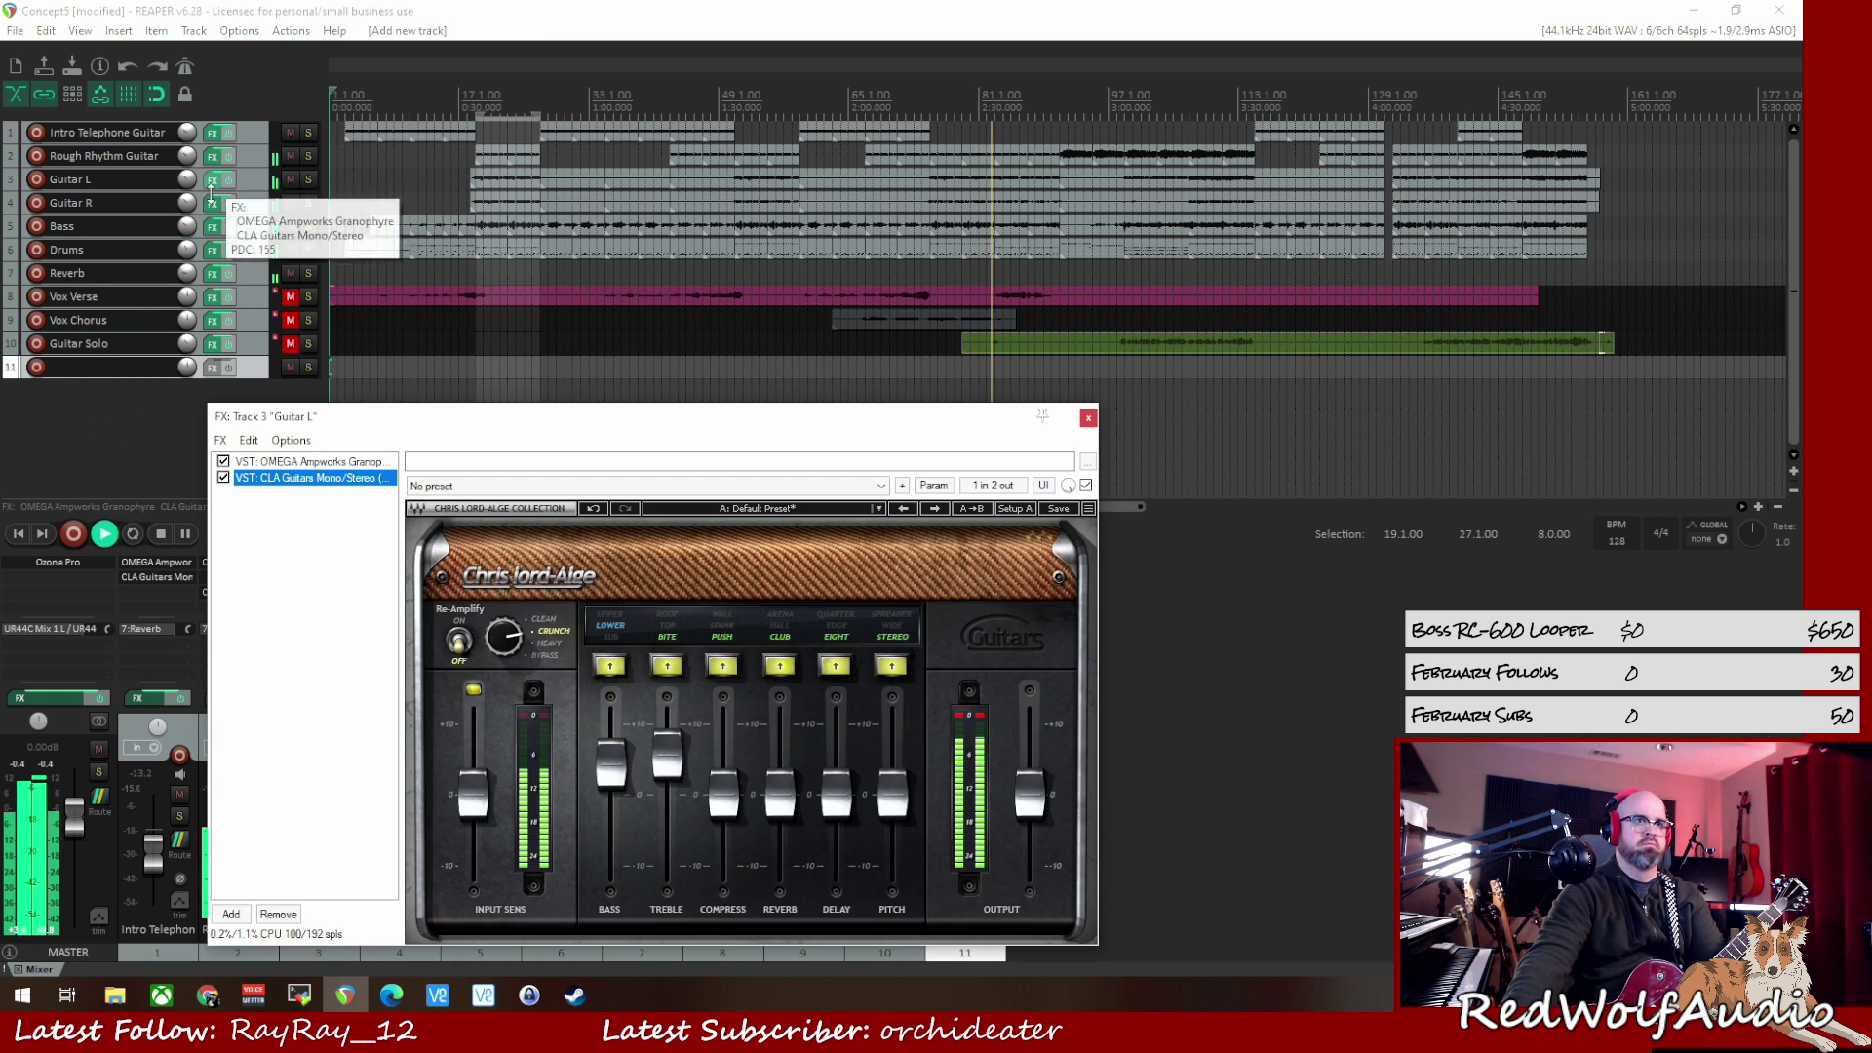
{"action": "left_click", "coordinate": [304, 560]}
{"action": "left_click_drag", "start_coordinate": [305, 561], "coordinate": [305, 458]}
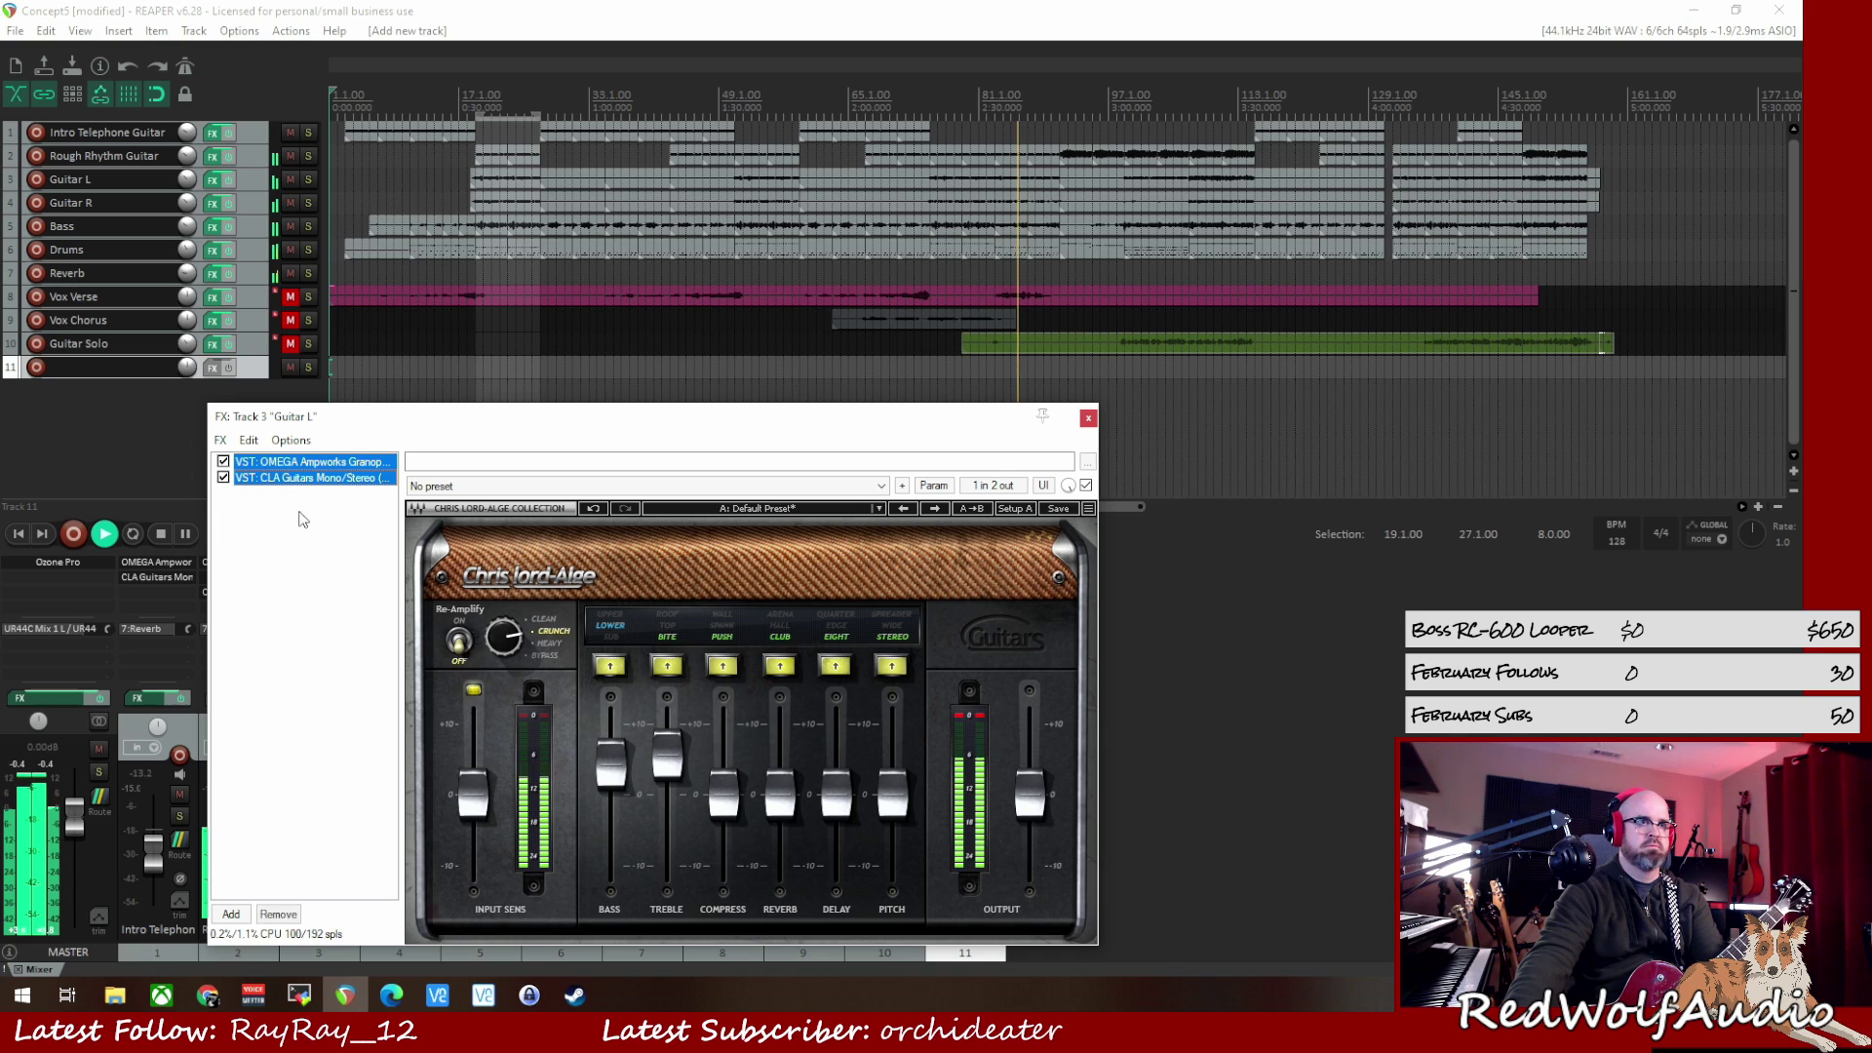
{"action": "right_click", "coordinate": [305, 479]}
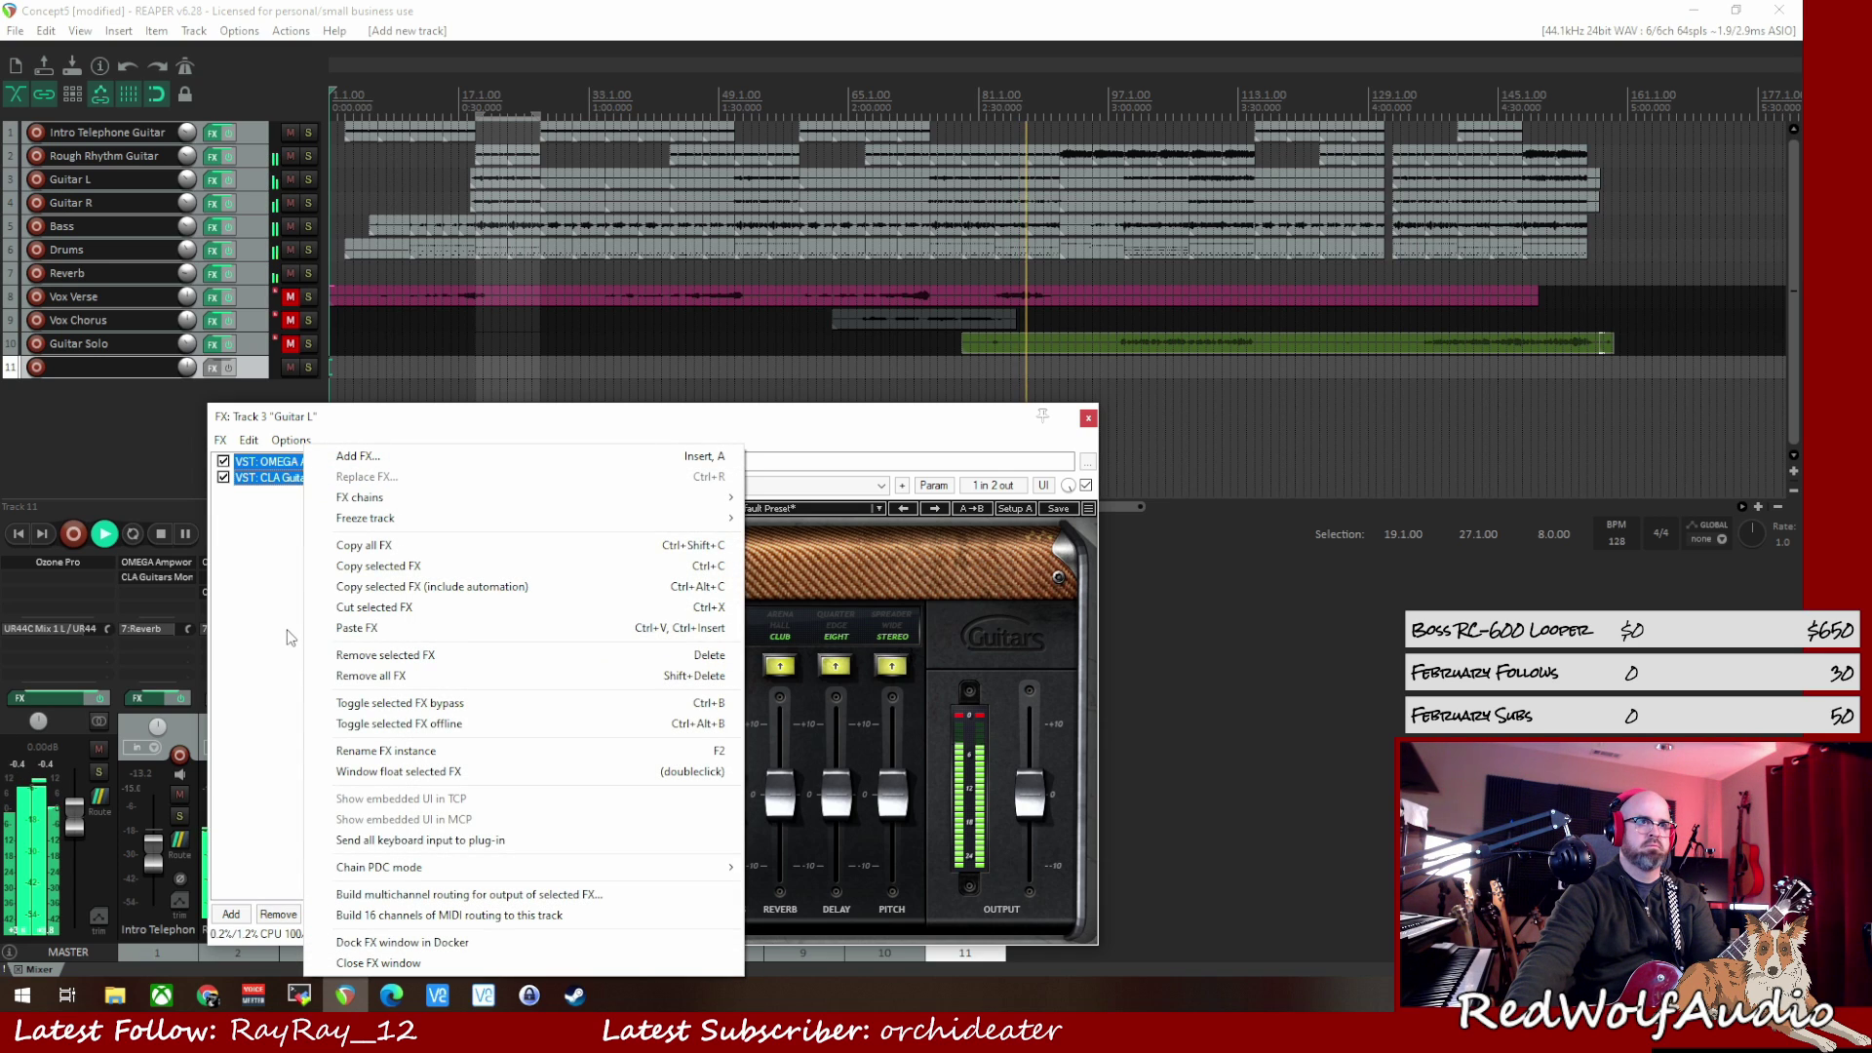
{"action": "left_click", "coordinate": [393, 568]}
{"action": "key", "text": "Escape"}
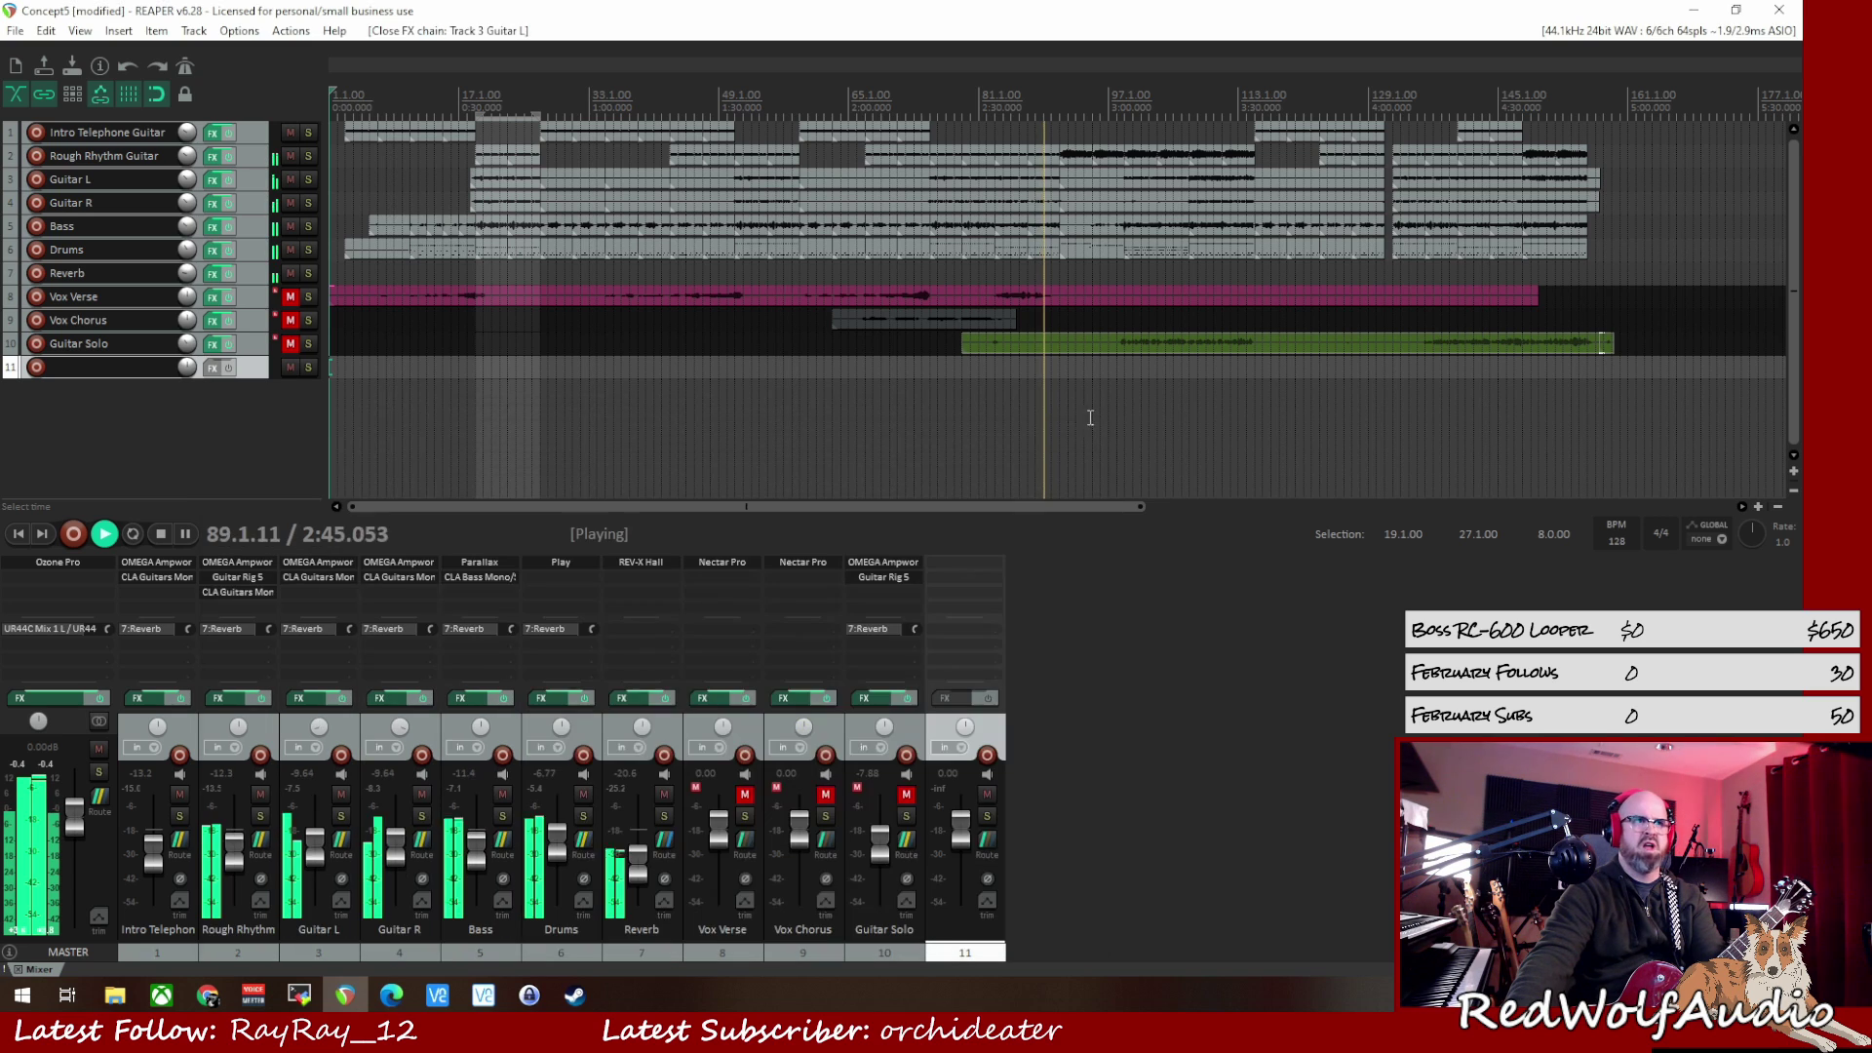
Paste the copied Granophyre and CLA Guitars plug-ins into the new track's empty effects chain.
{"action": "key", "text": "f"}
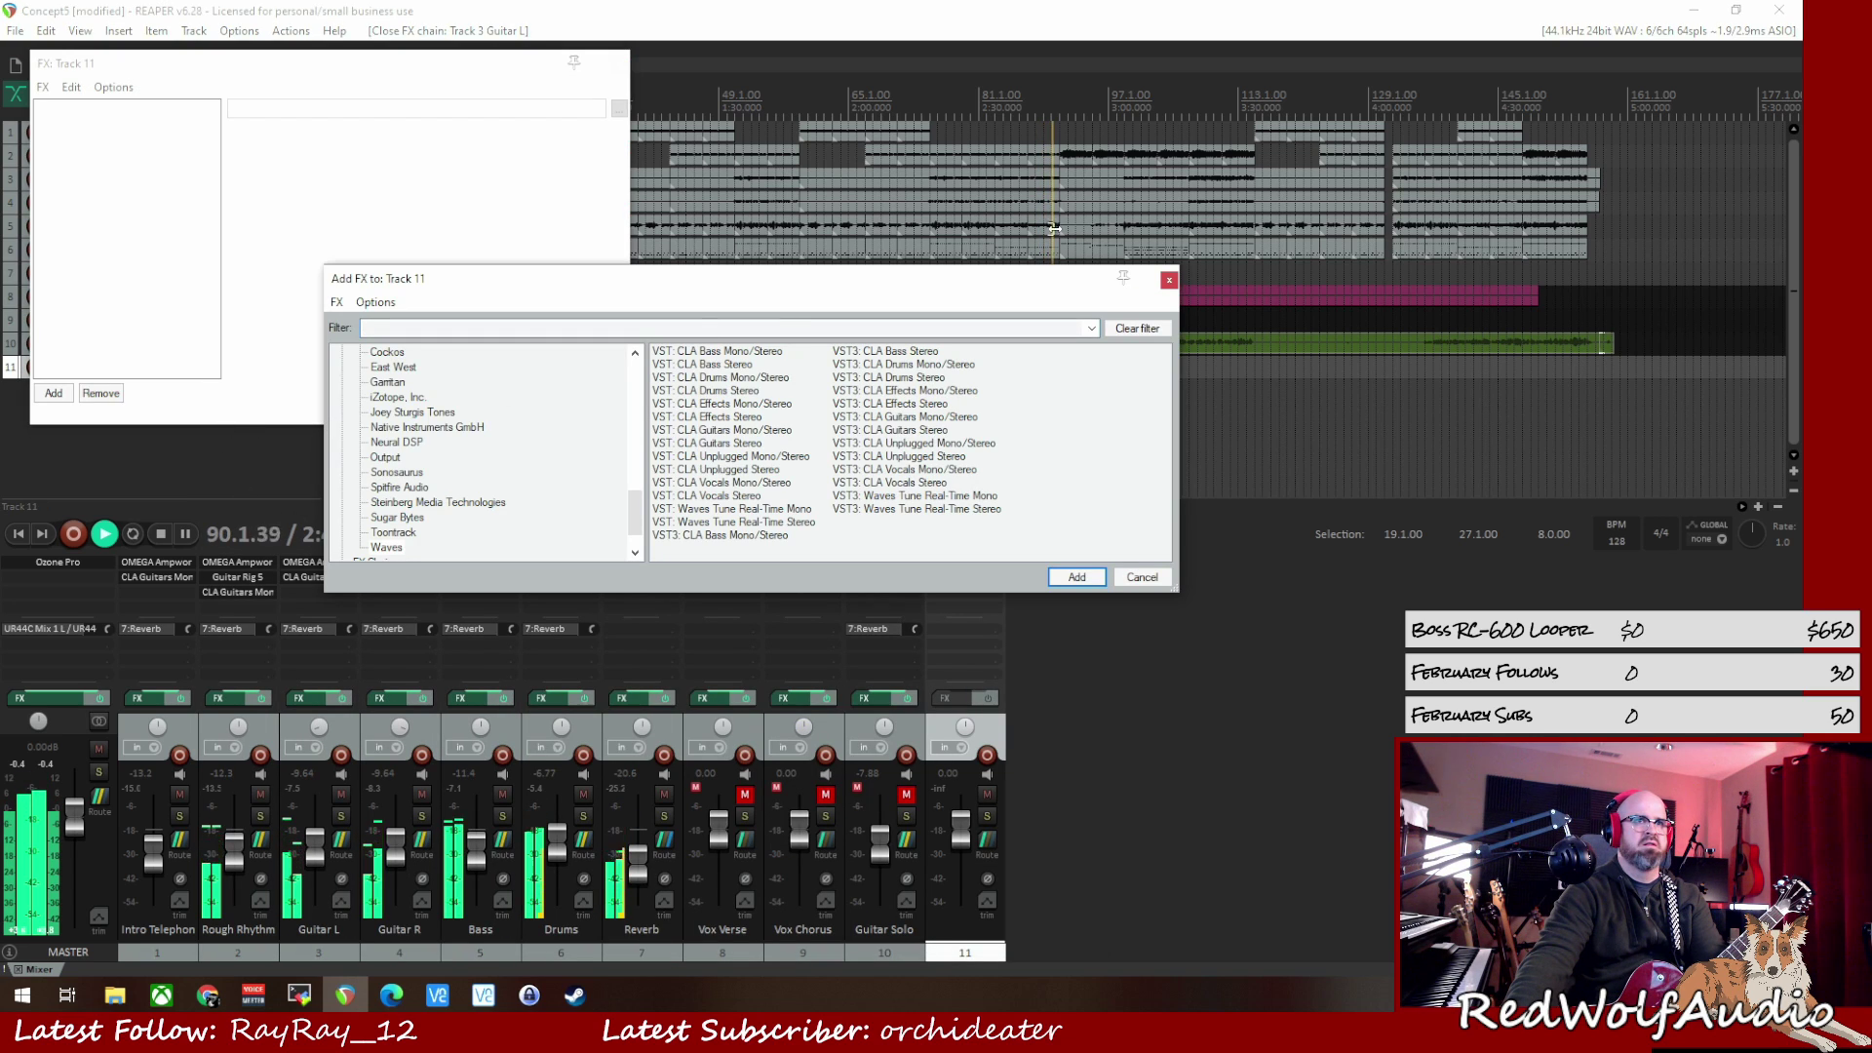
{"action": "left_click", "coordinate": [1169, 280]}
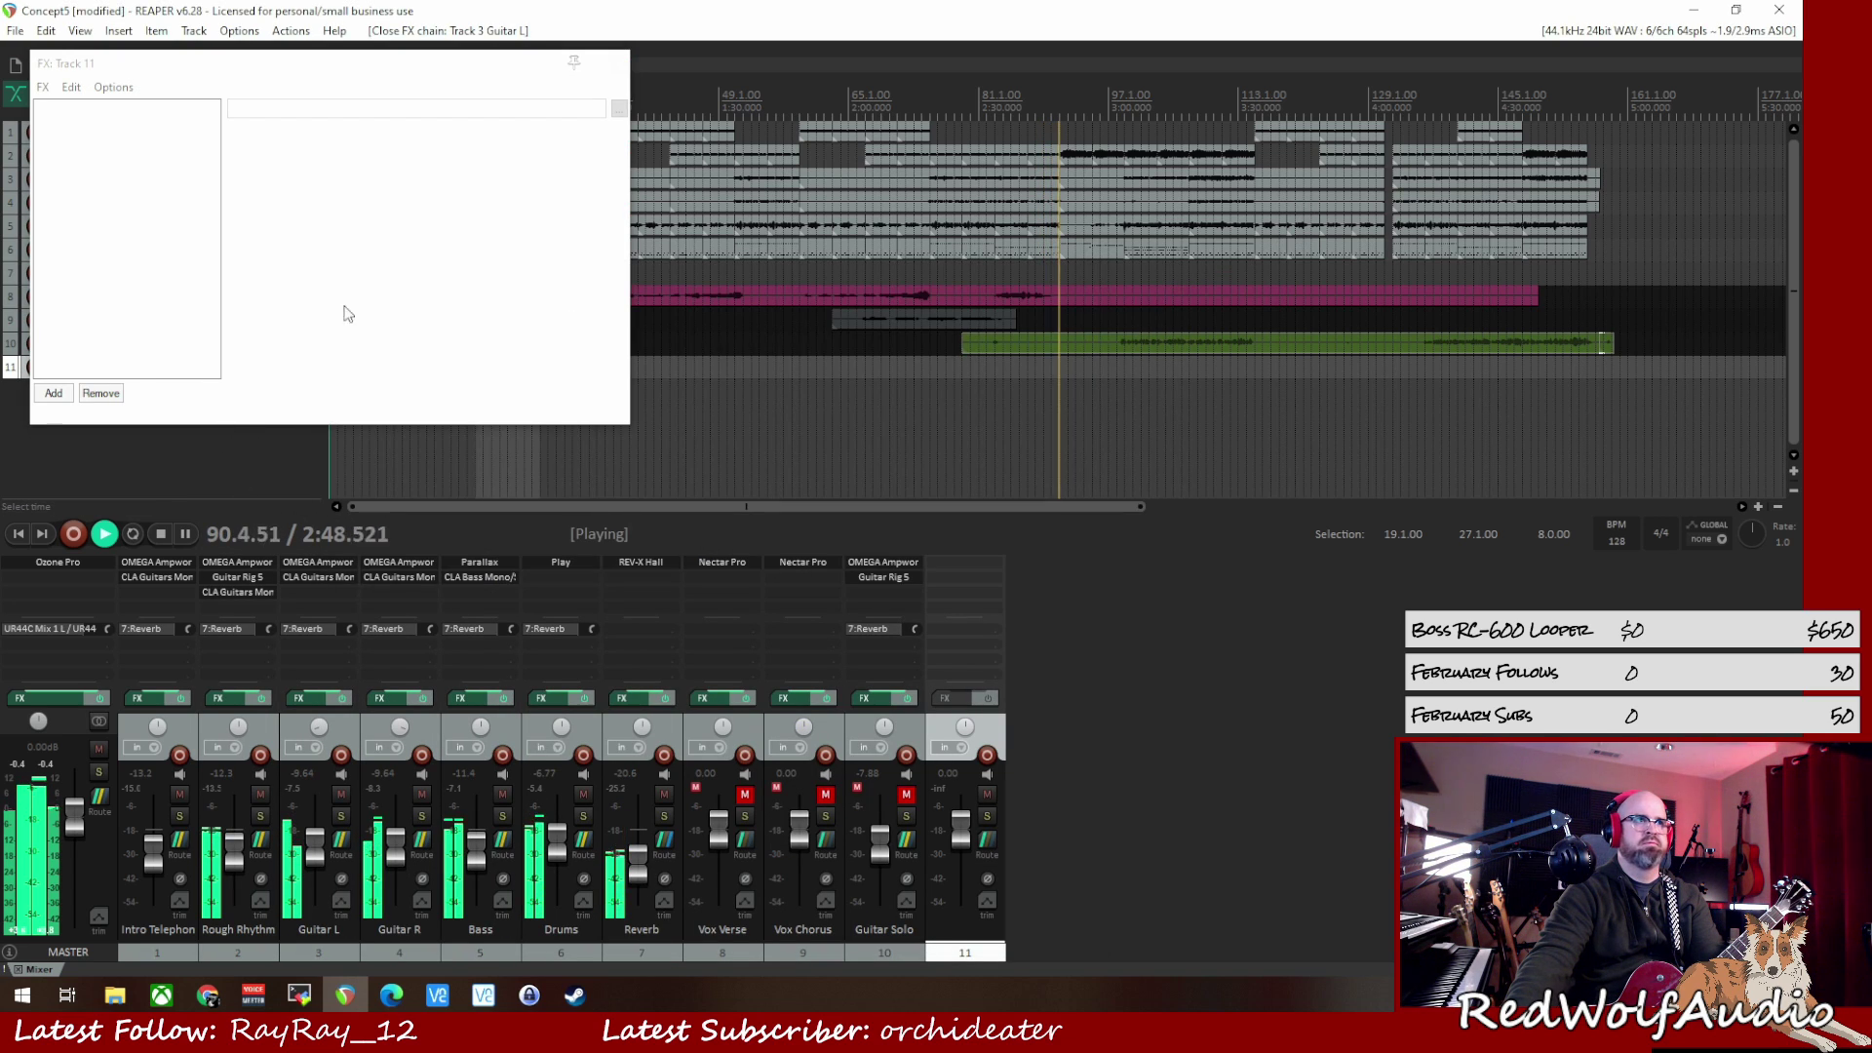
{"action": "right_click", "coordinate": [103, 205]}
{"action": "left_click", "coordinate": [154, 380]}
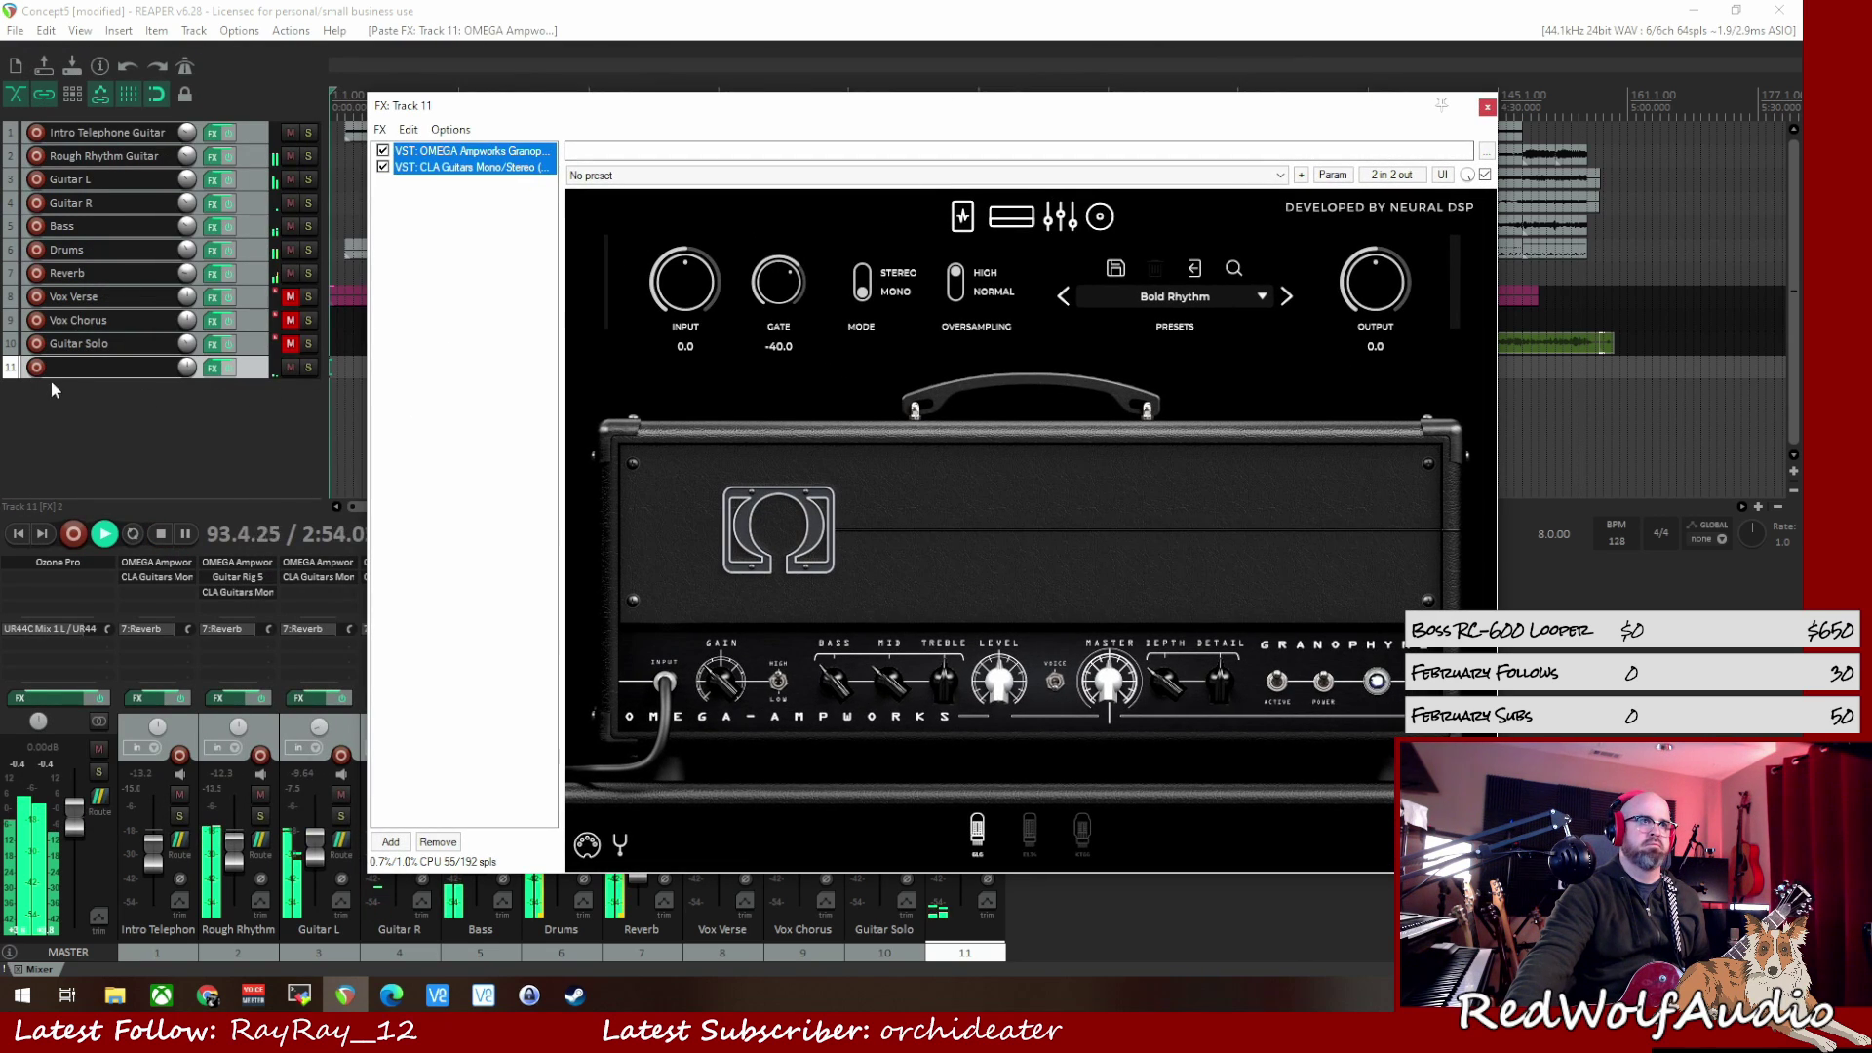
Arm the new track for recording on UR44C Input 1 and bypass the master track's effects.
{"action": "left_click", "coordinate": [37, 369]}
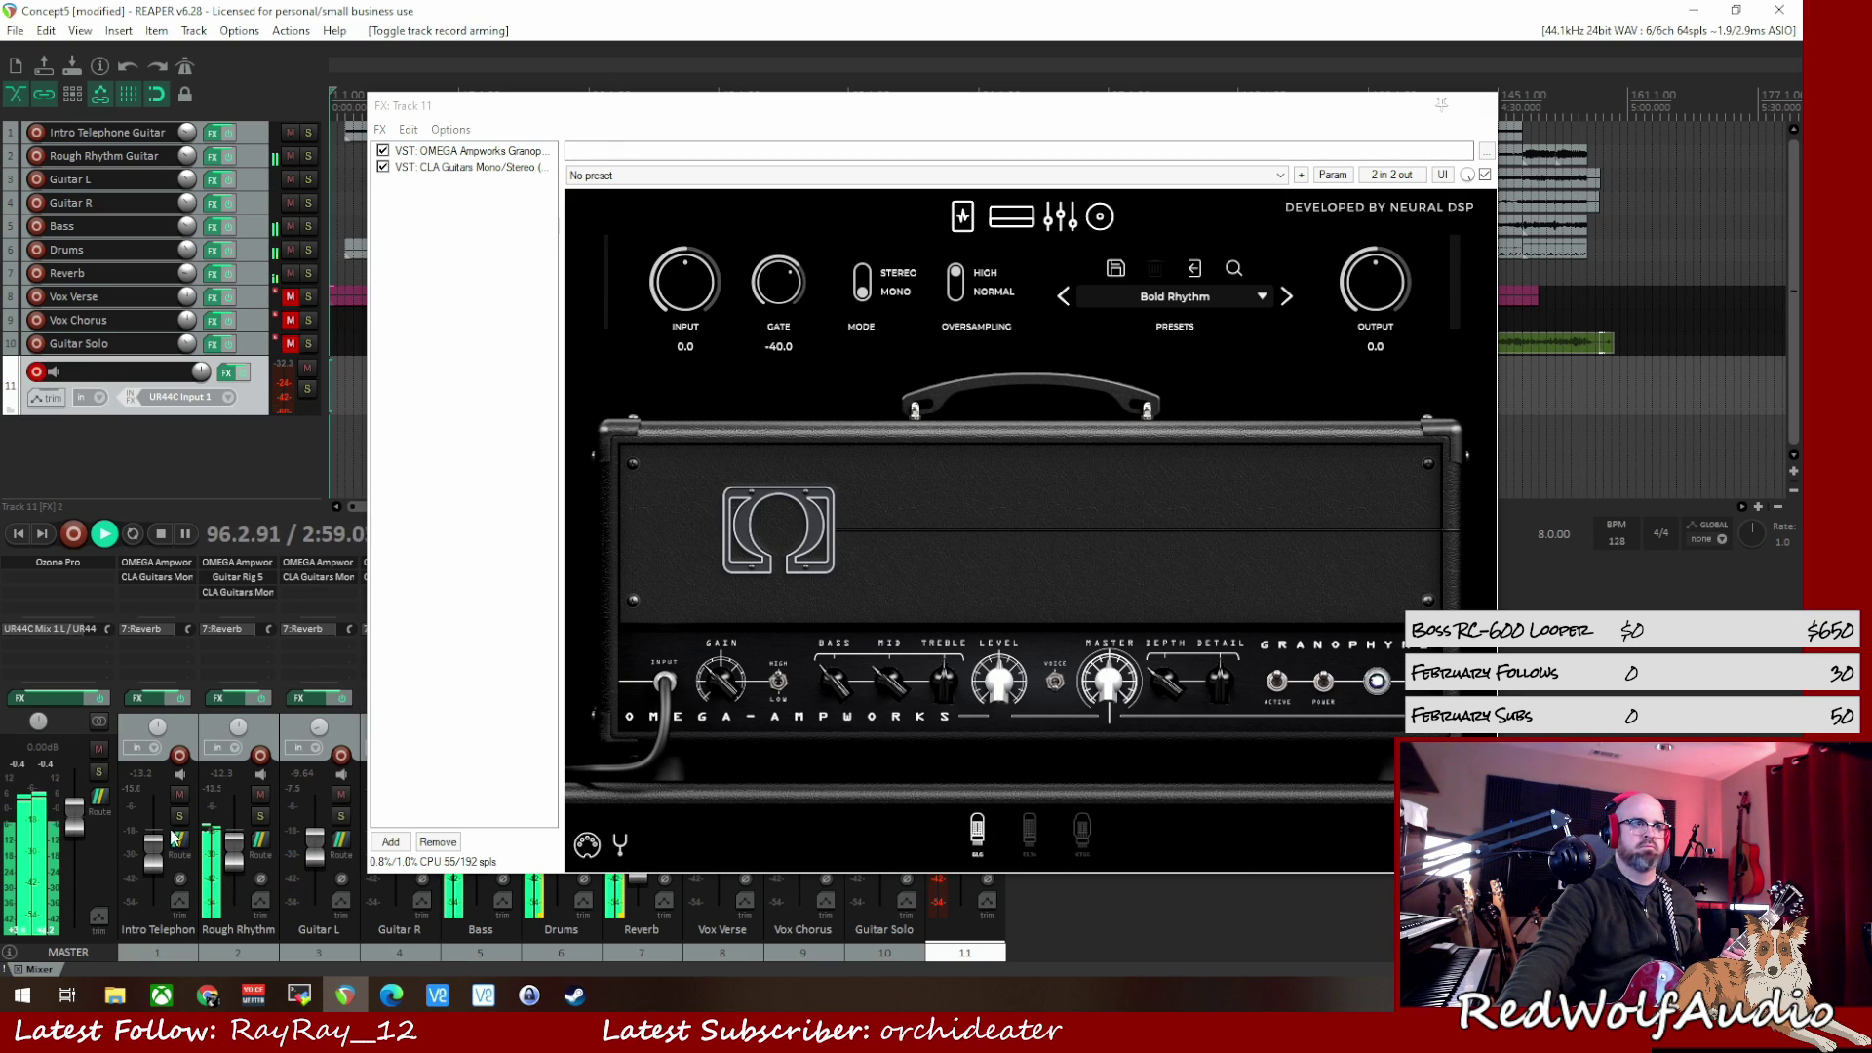
{"action": "left_click", "coordinate": [101, 699]}
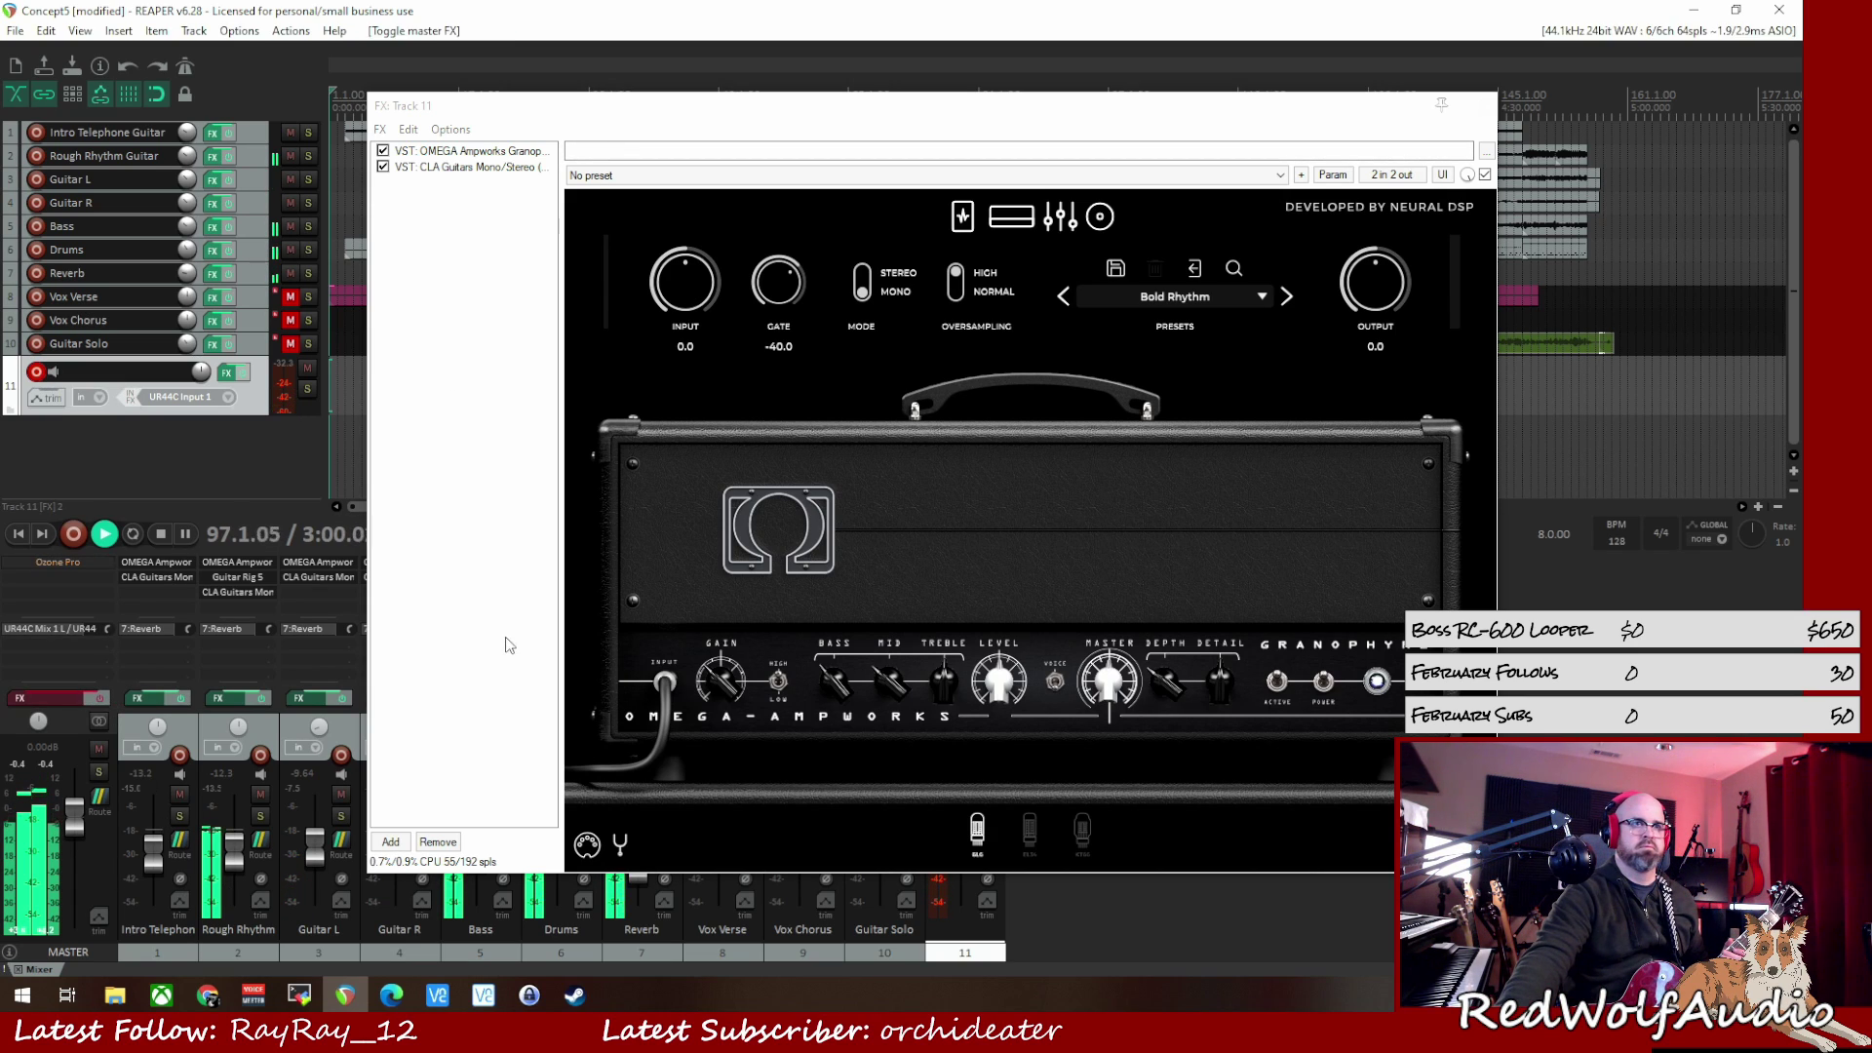
{"action": "left_click", "coordinate": [1487, 107]}
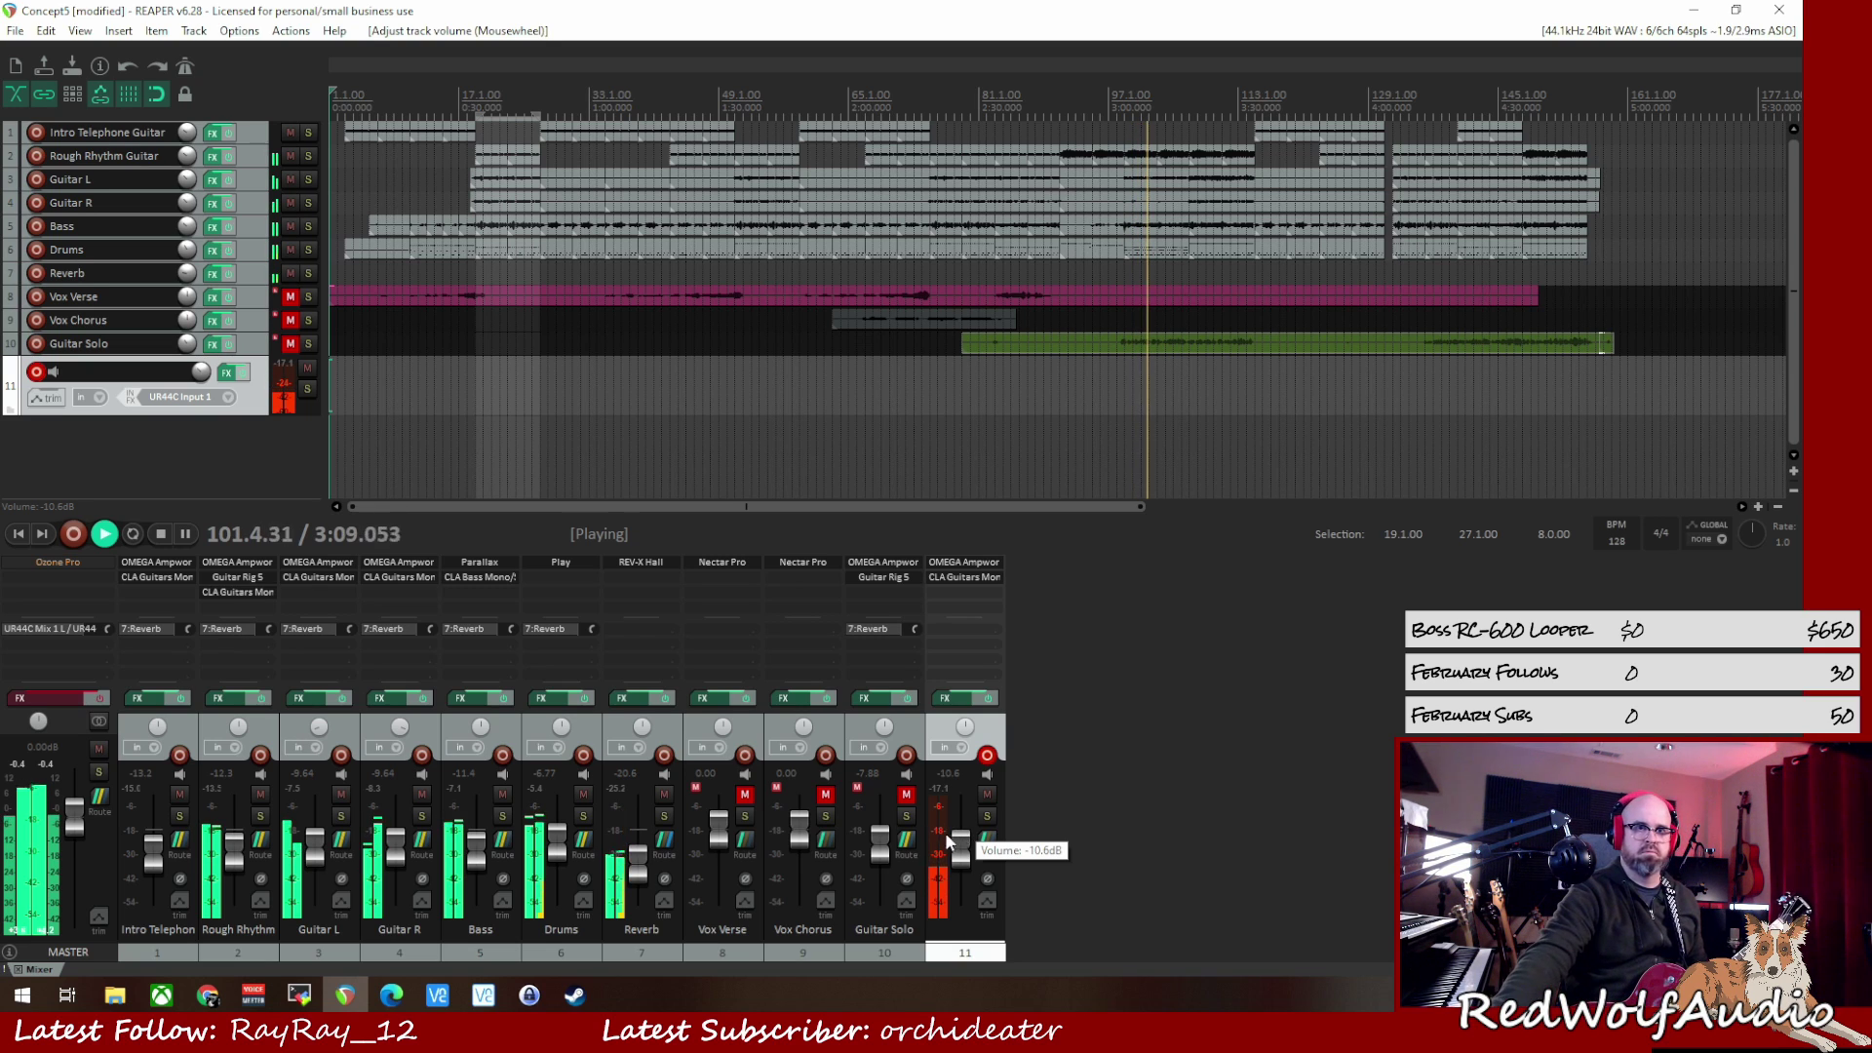
Set the armed track's volume to -6.25 dB while playing along with the song, and stop playback.
{"action": "left_click_drag", "start_coordinate": [961, 844], "coordinate": [961, 840]}
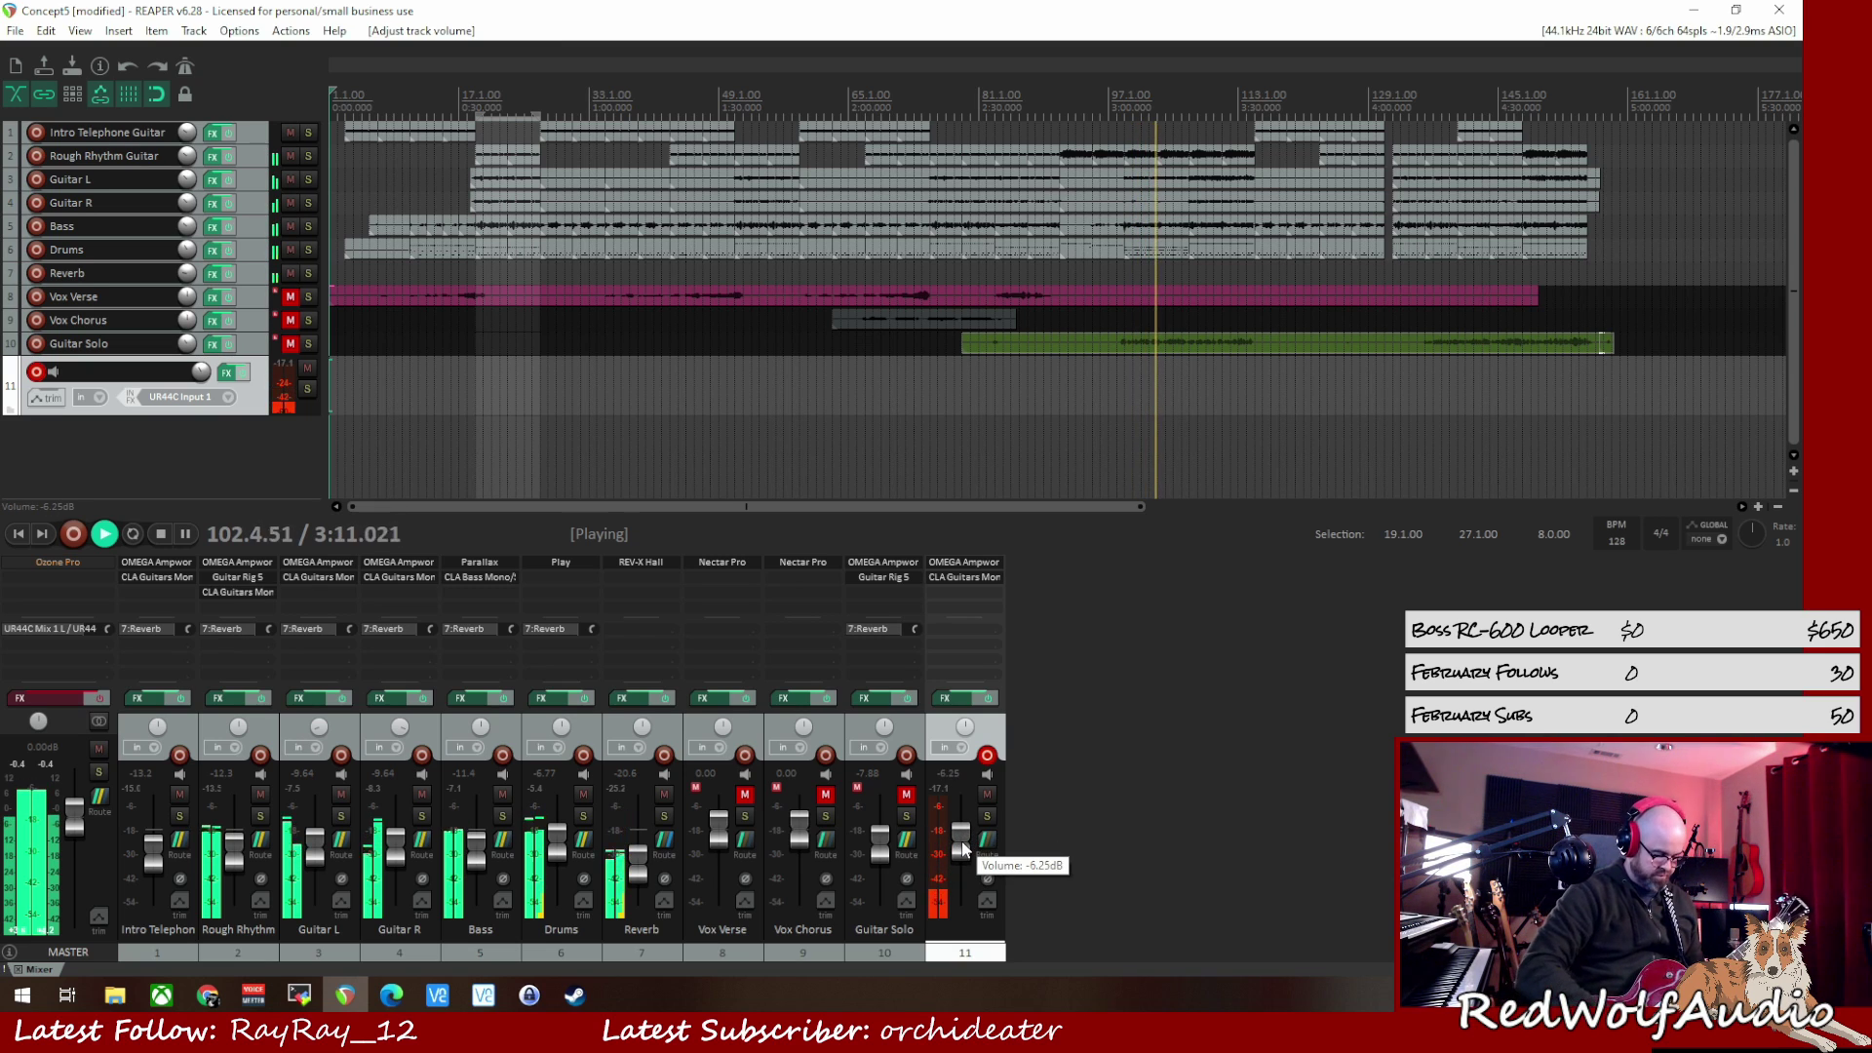
{"action": "scroll", "coordinate": [962, 840], "scroll_direction": "up", "scroll_amount": 1}
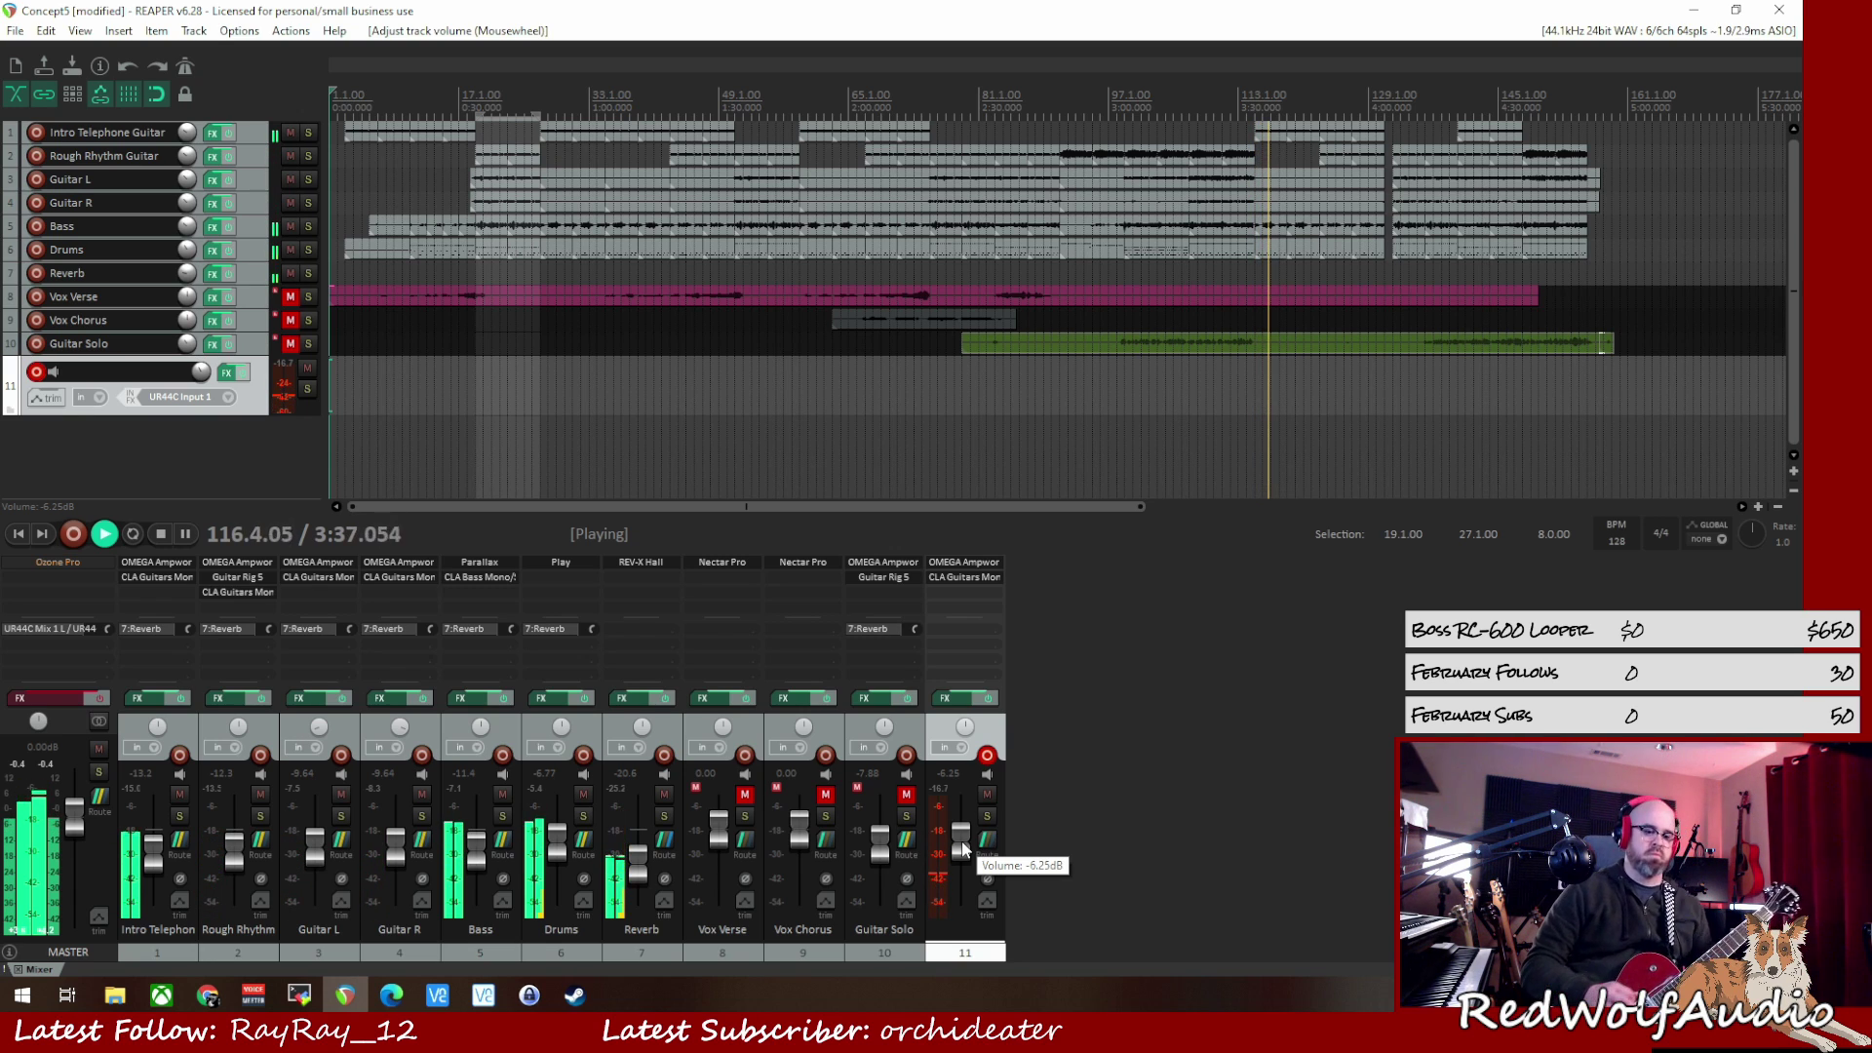
{"action": "key", "text": "space"}
{"action": "left_click", "coordinate": [962, 840]}
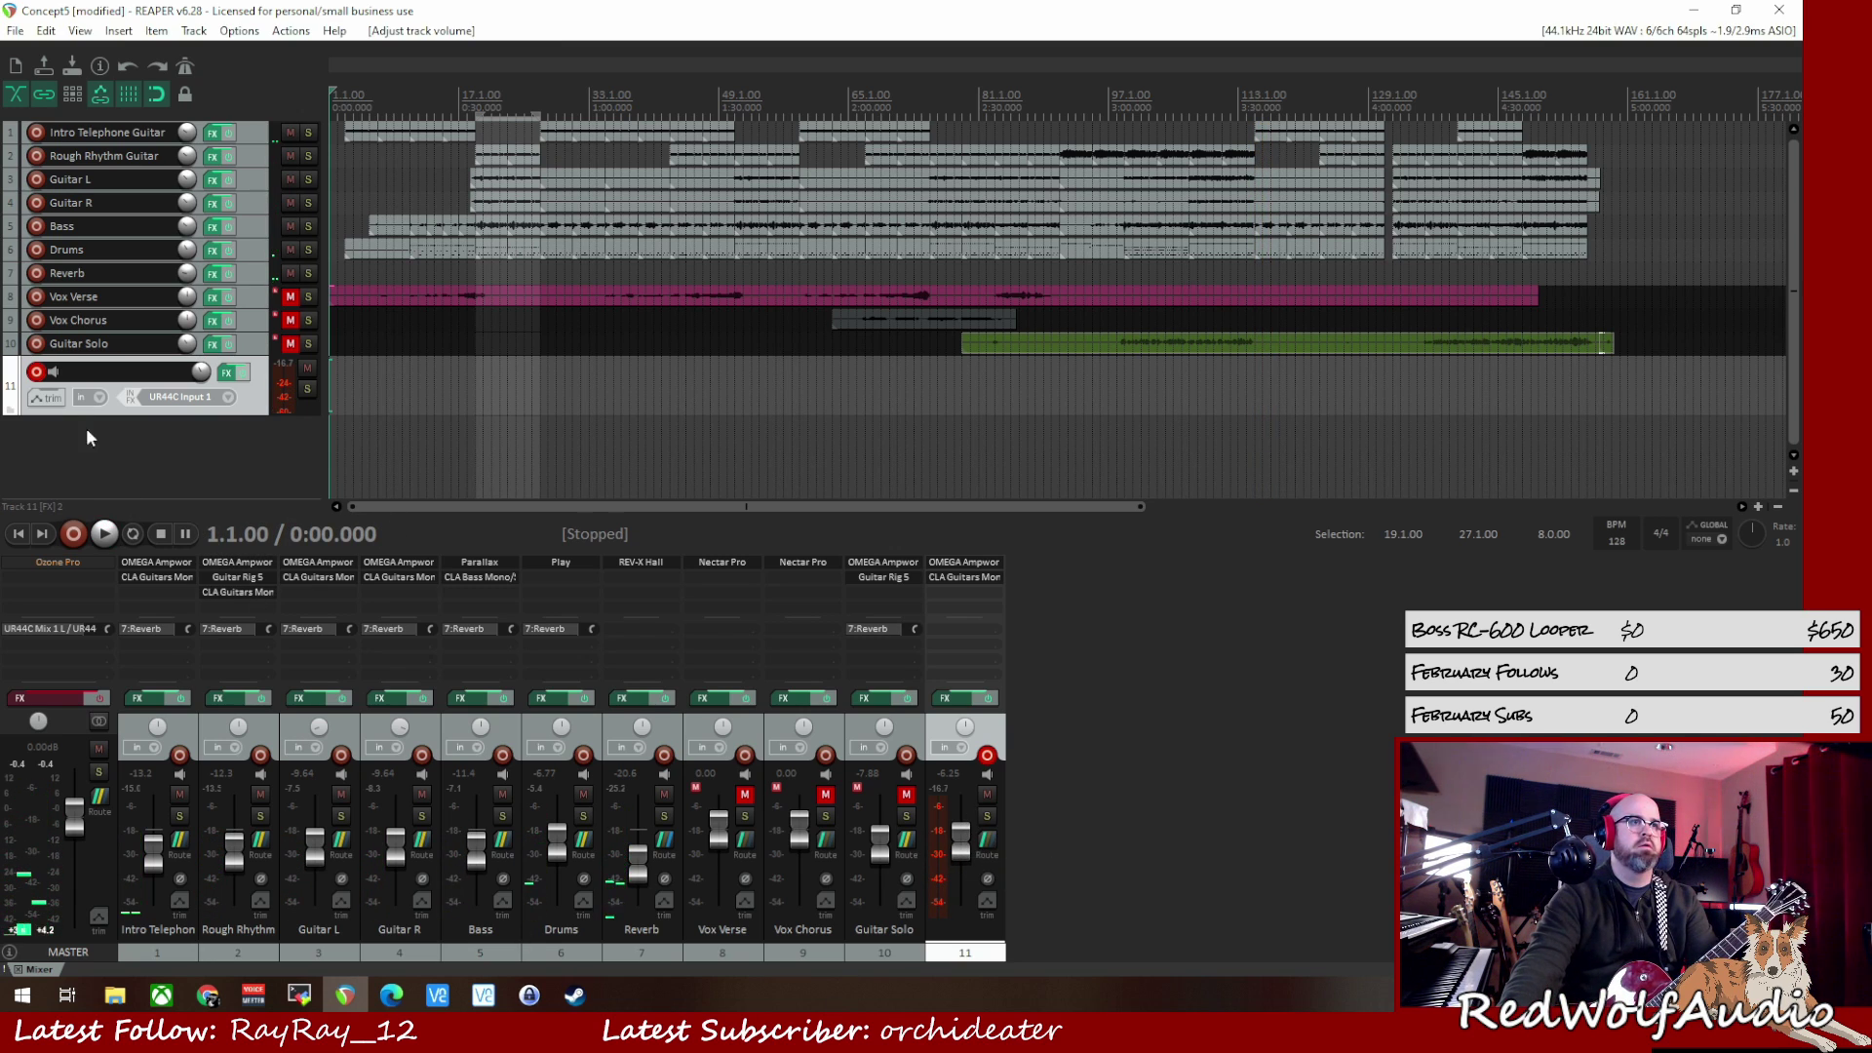
Name the armed track Live Guitar and re-enable the master track's effects.
{"action": "double_click", "coordinate": [84, 371]}
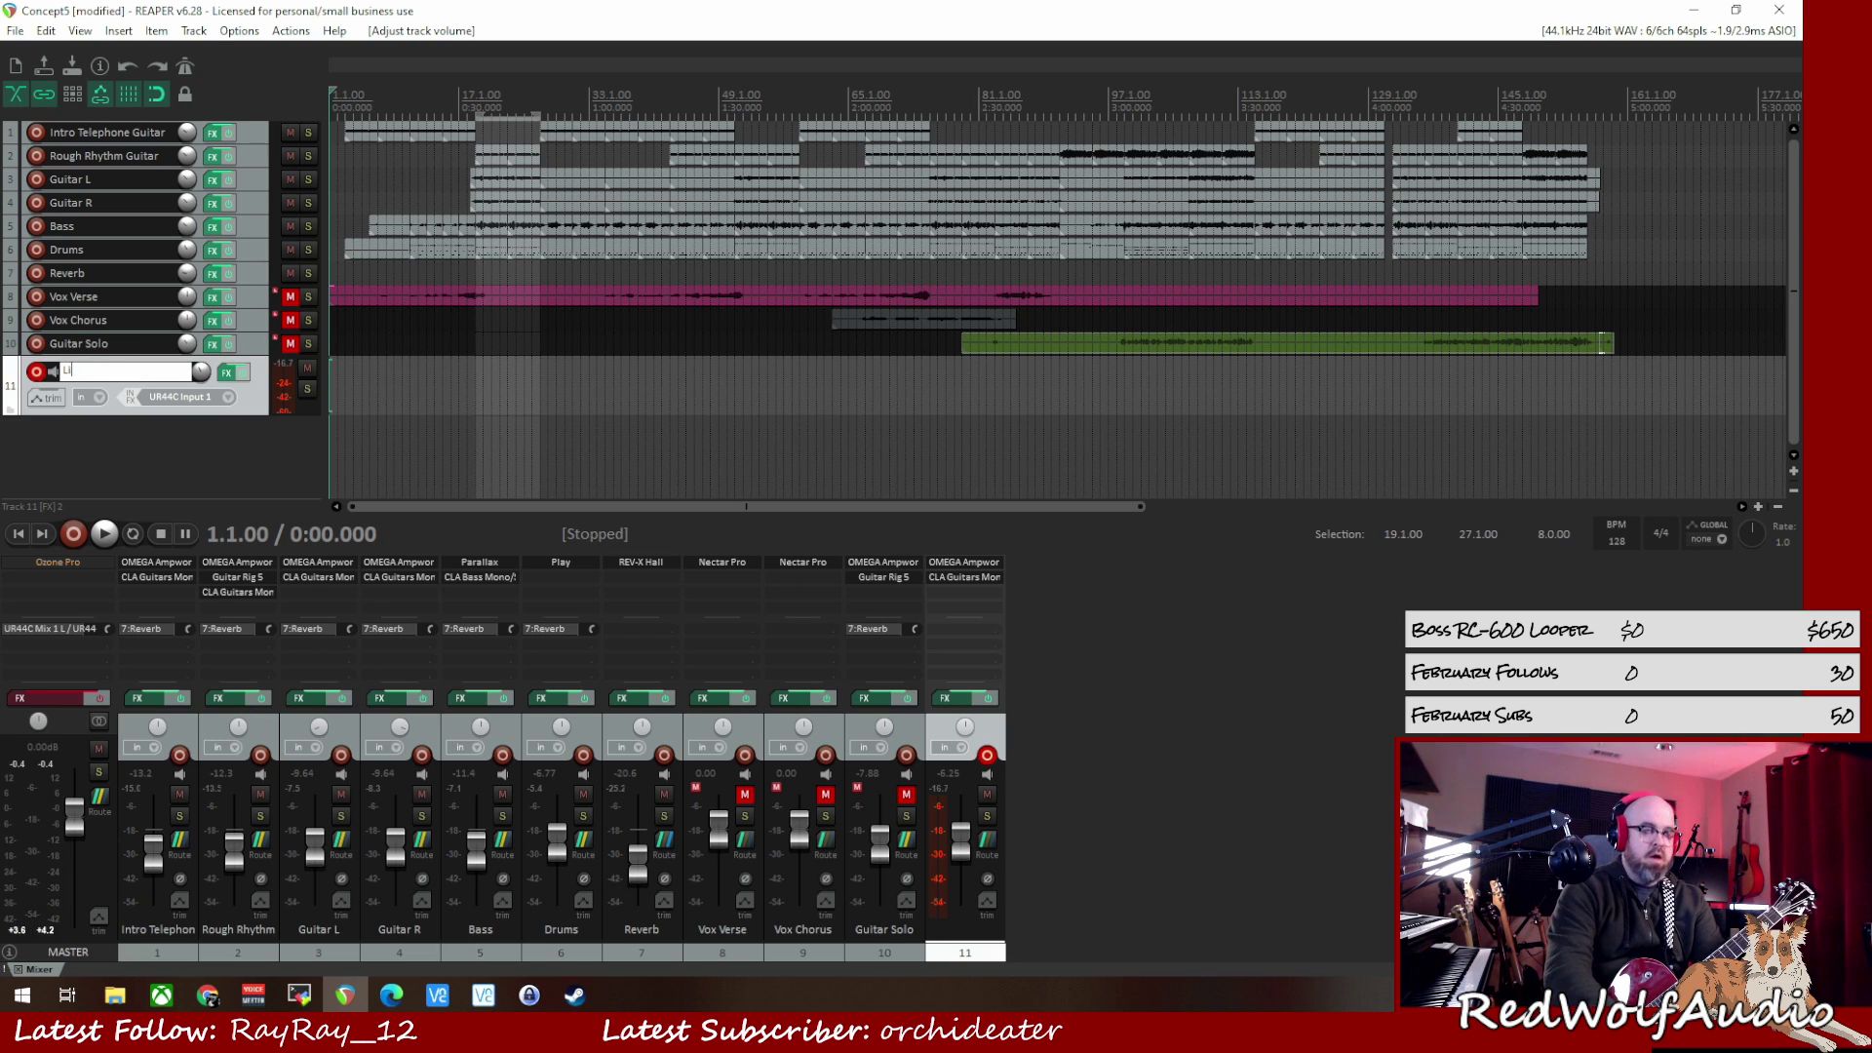
{"action": "type", "text": "Live Guitar"}
{"action": "key", "text": "Return"}
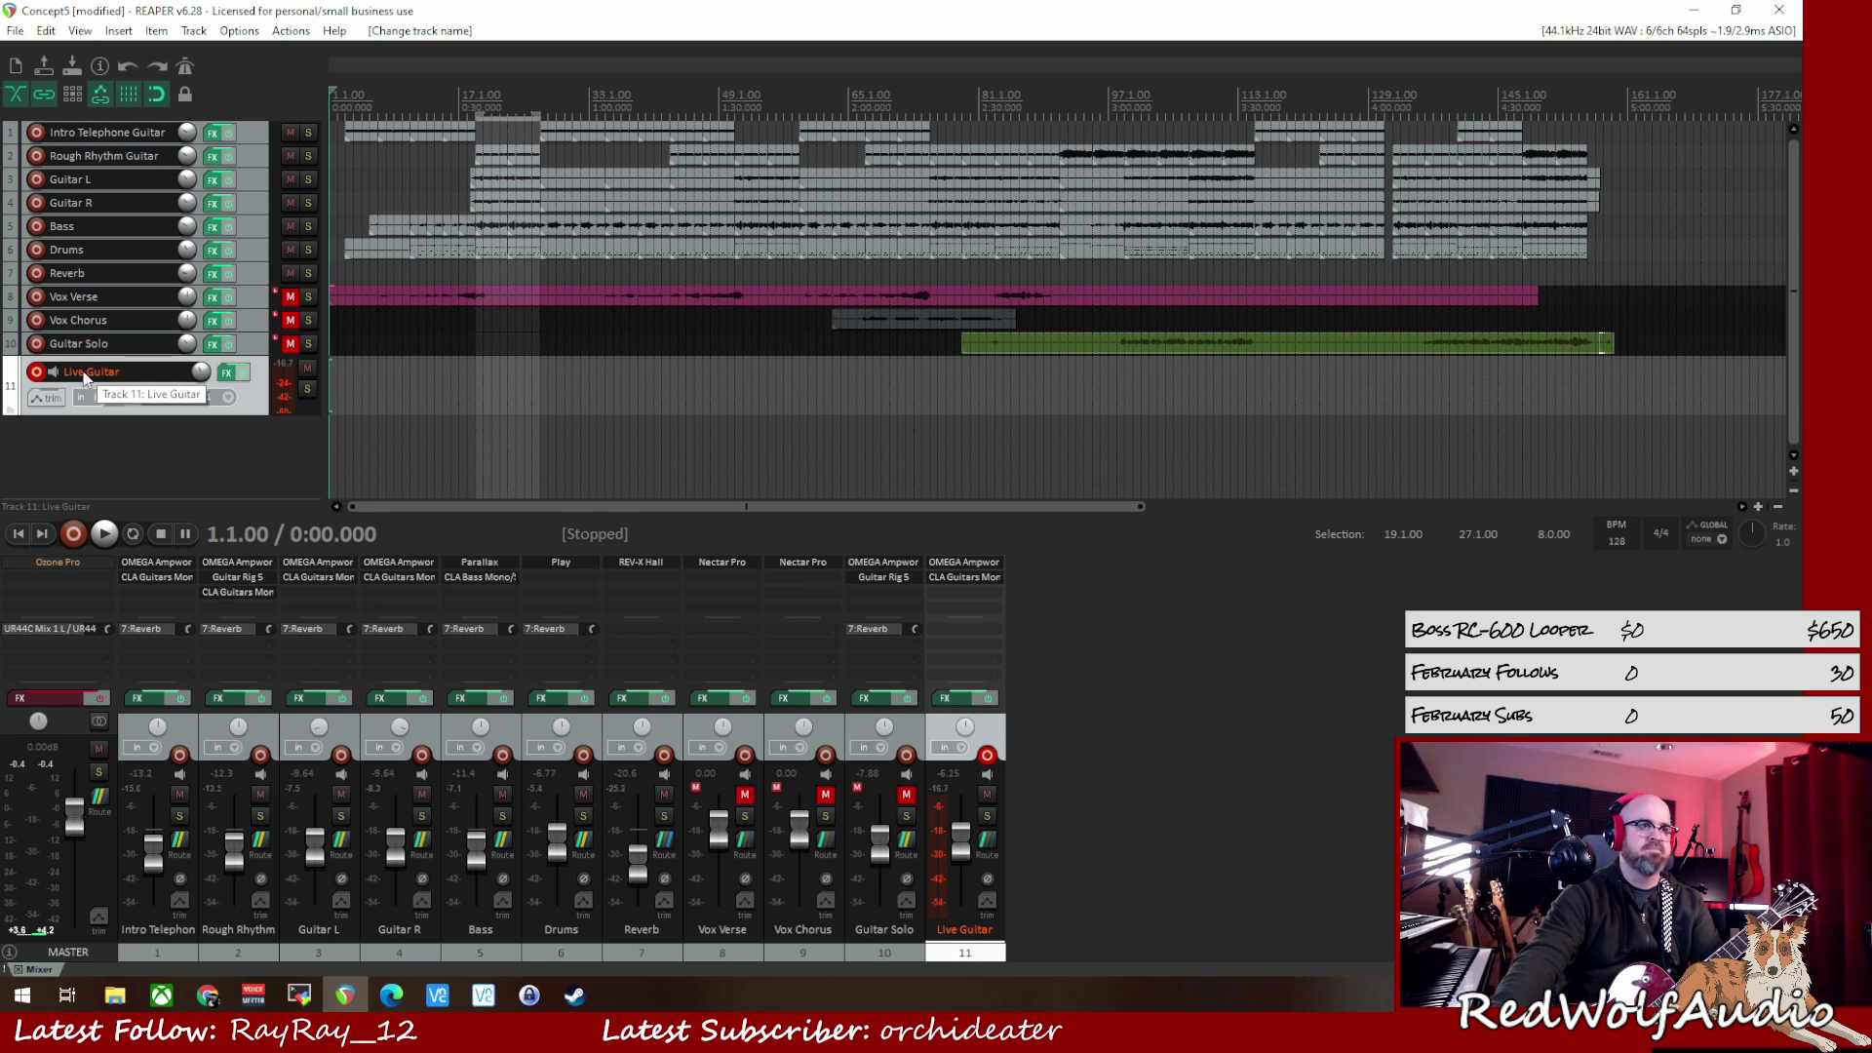
{"action": "left_click", "coordinate": [98, 698]}
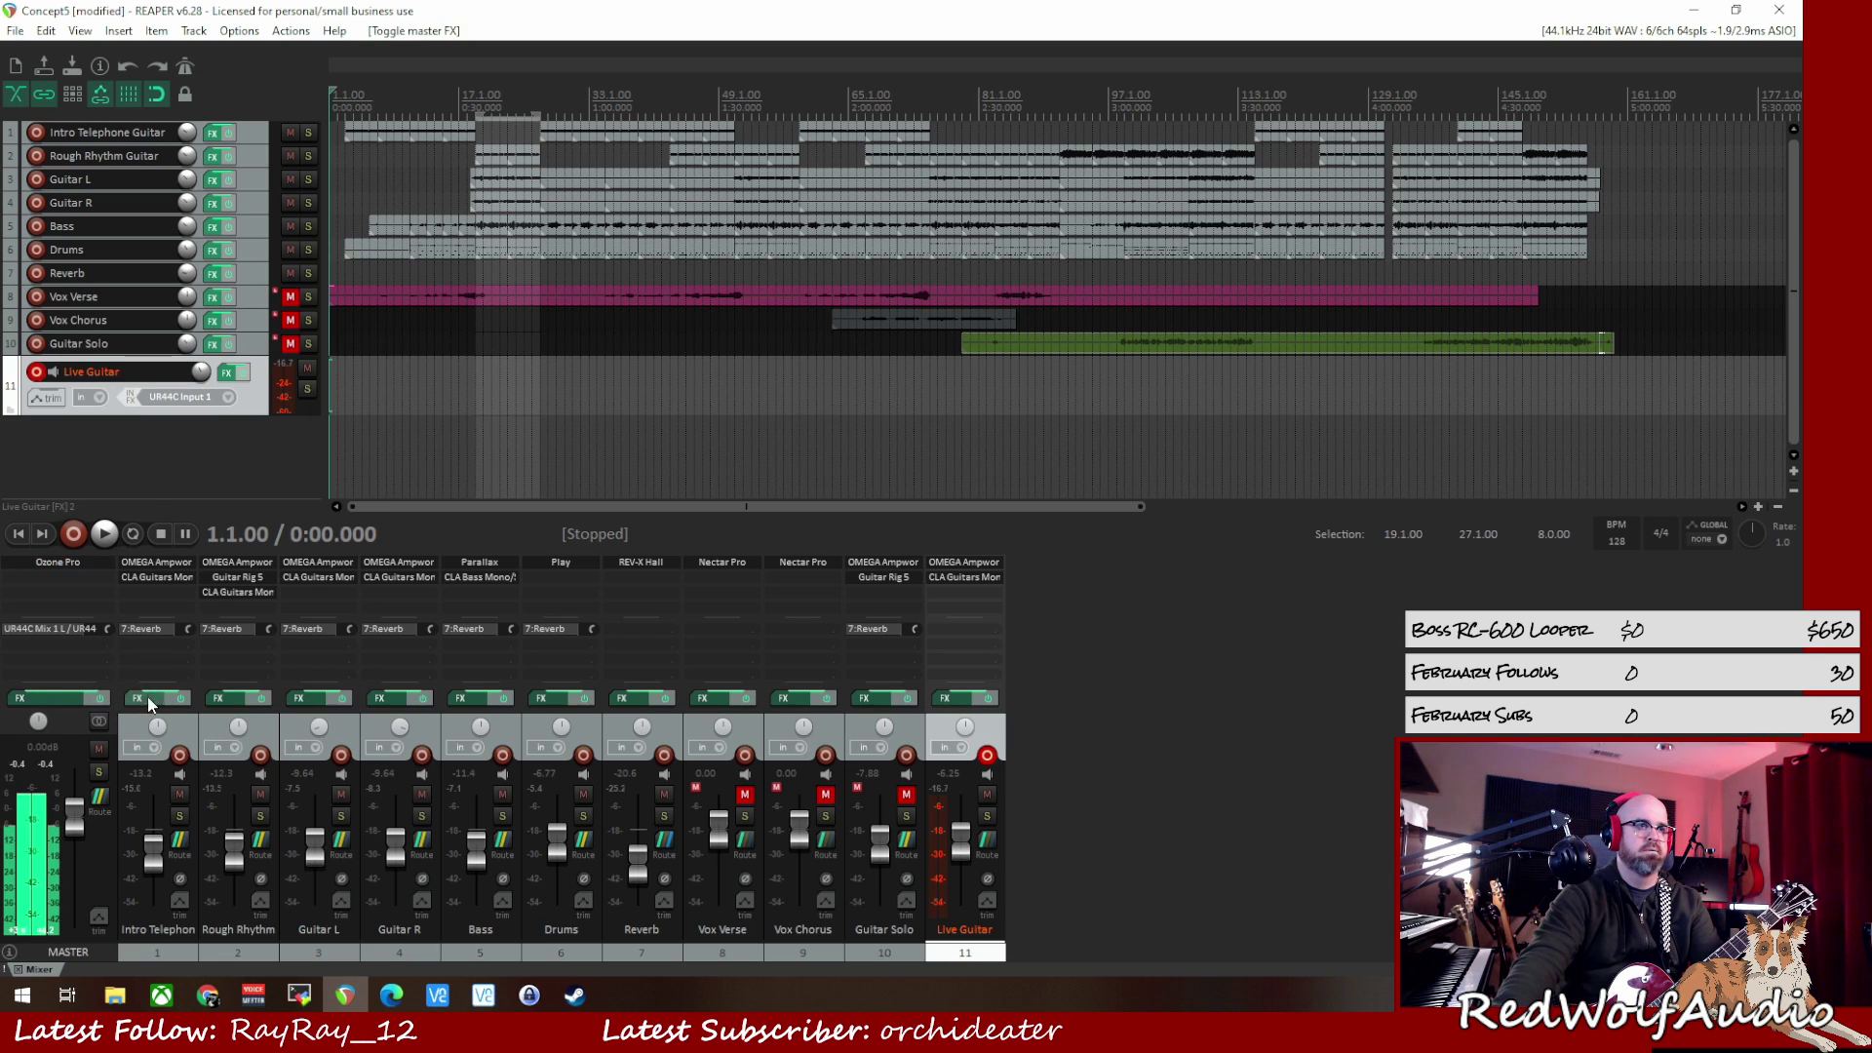
Add another track below Live Guitar and name it Processing.
{"action": "double_click", "coordinate": [1148, 761]}
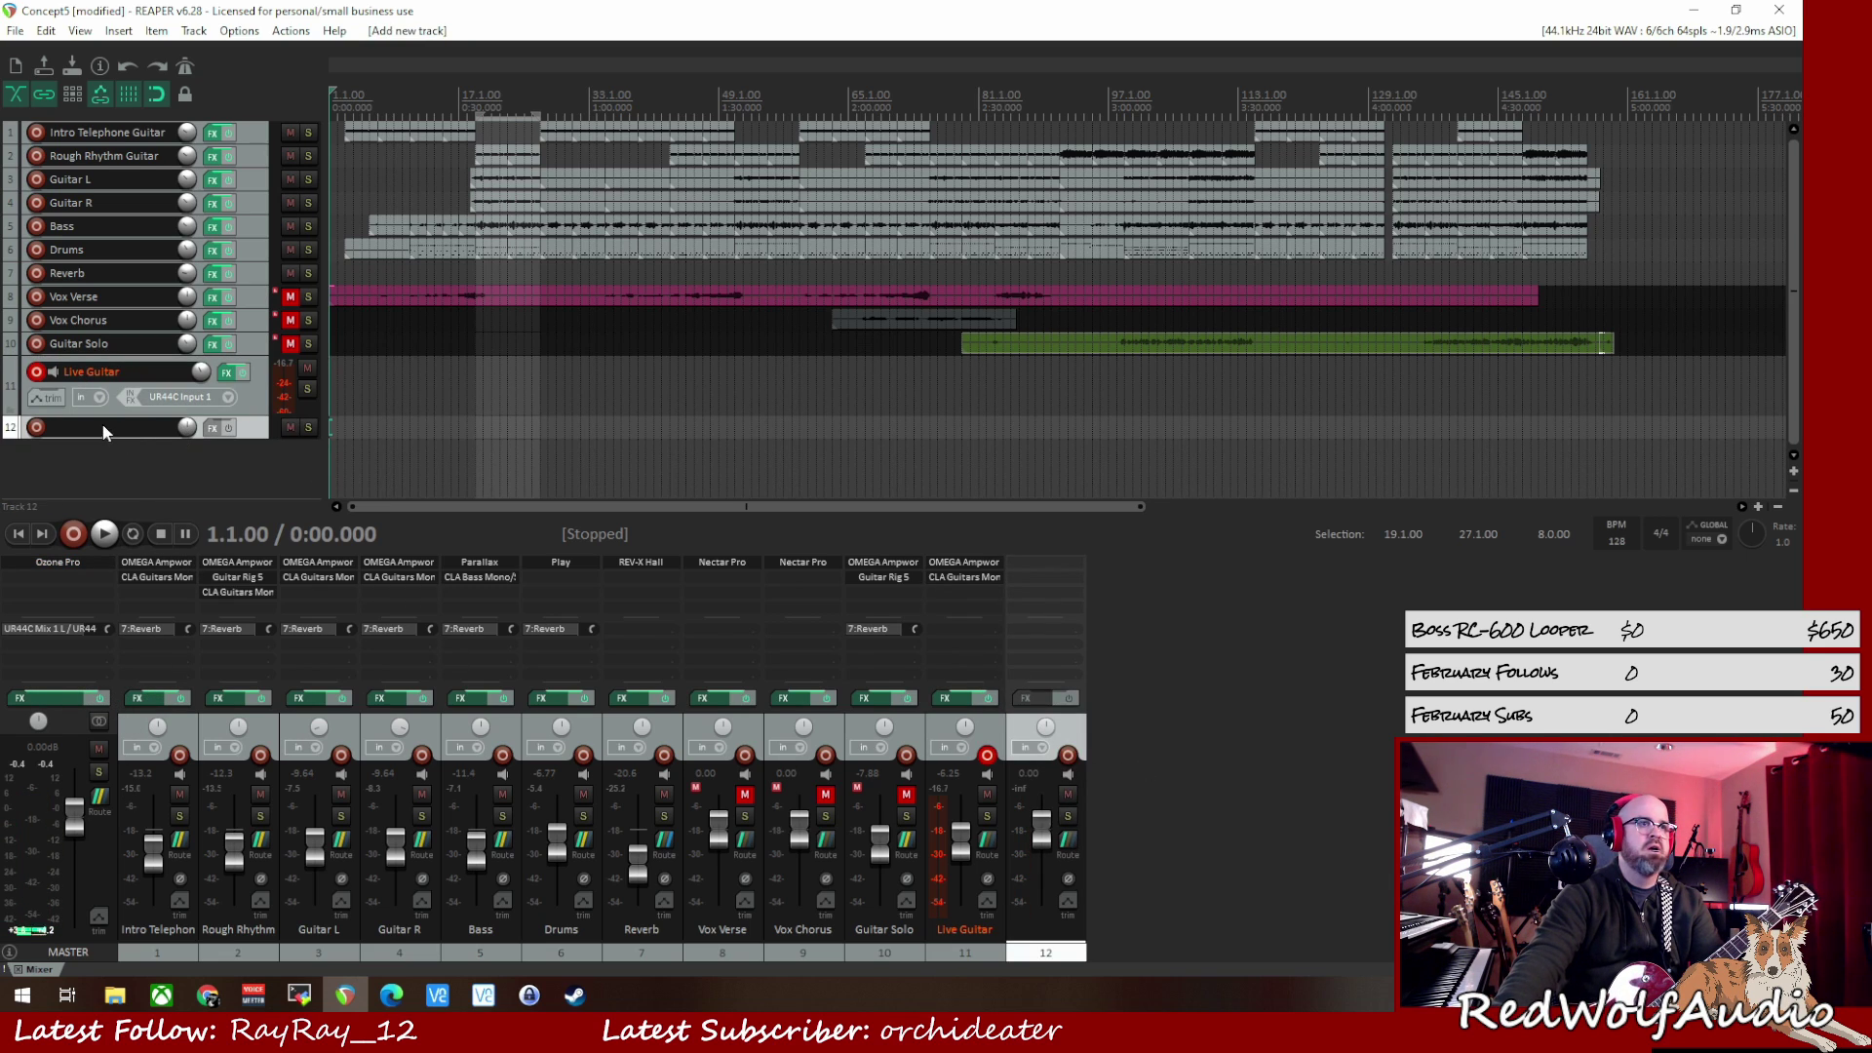
{"action": "type", "text": "Process"}
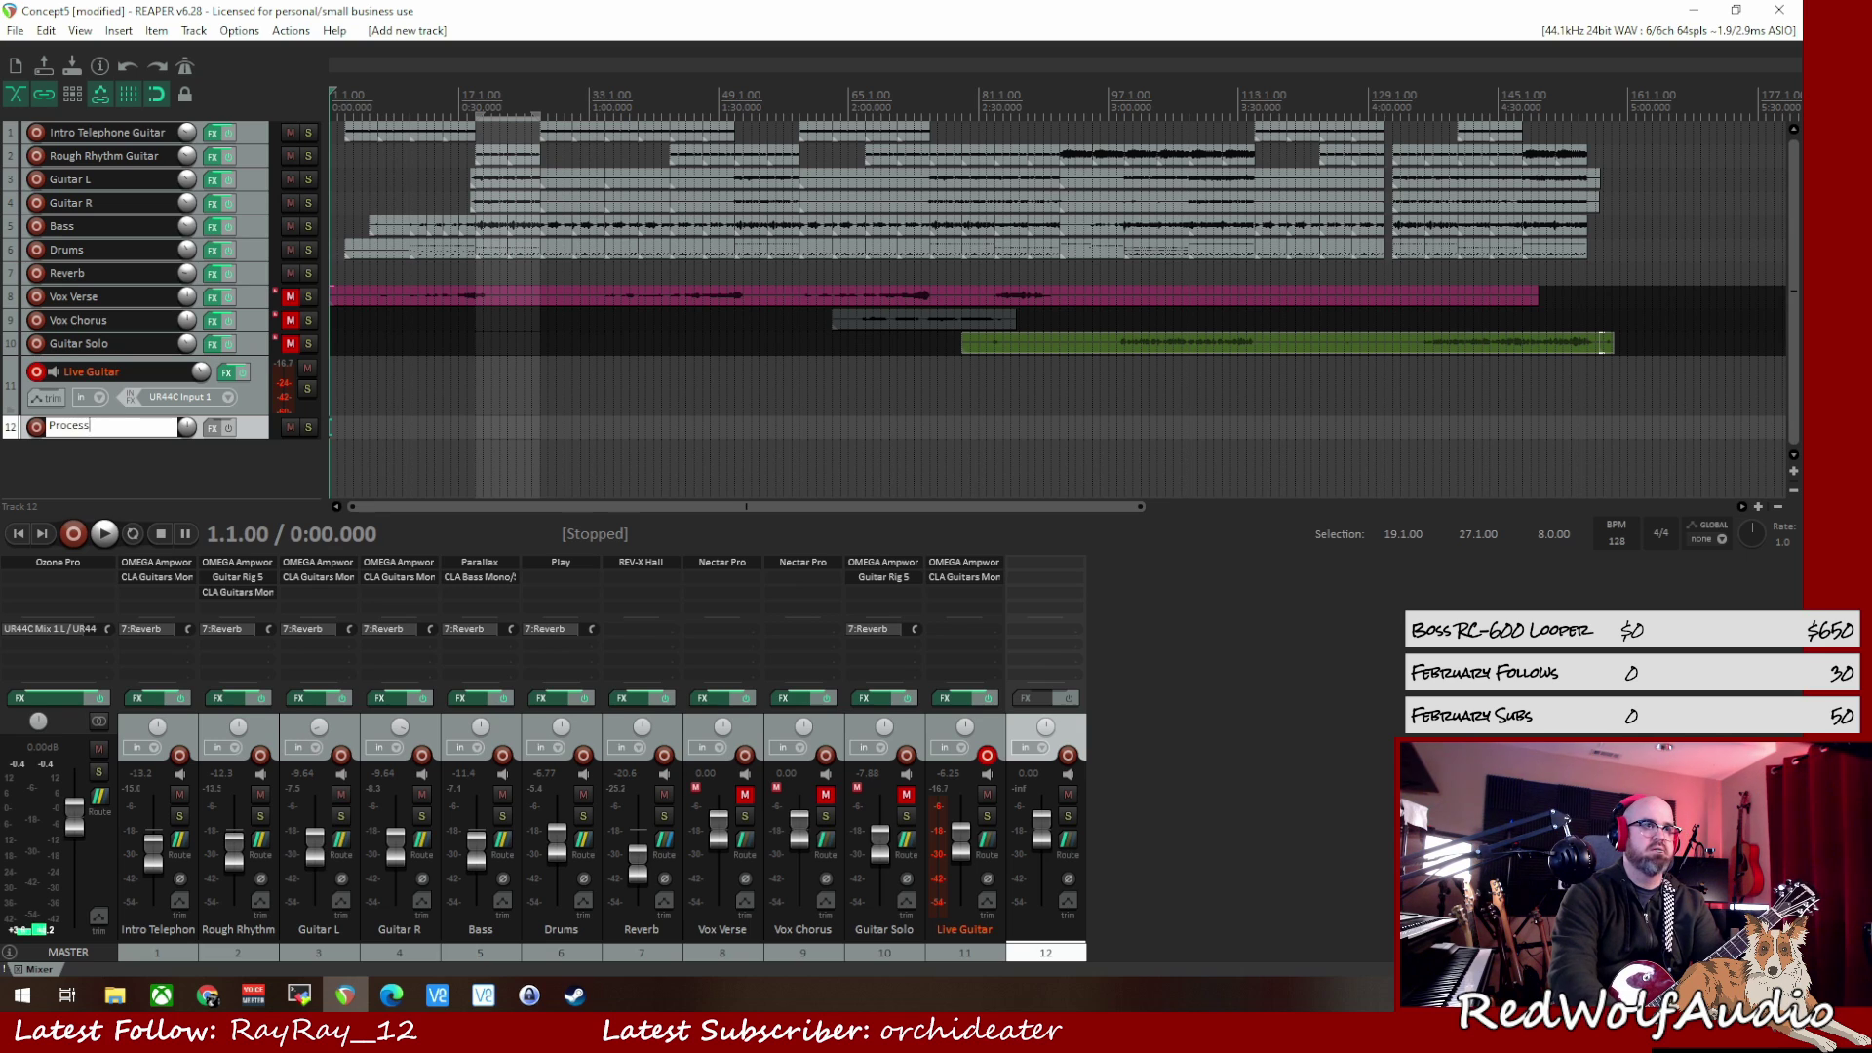
{"action": "type", "text": "ing"}
{"action": "key", "text": "Return"}
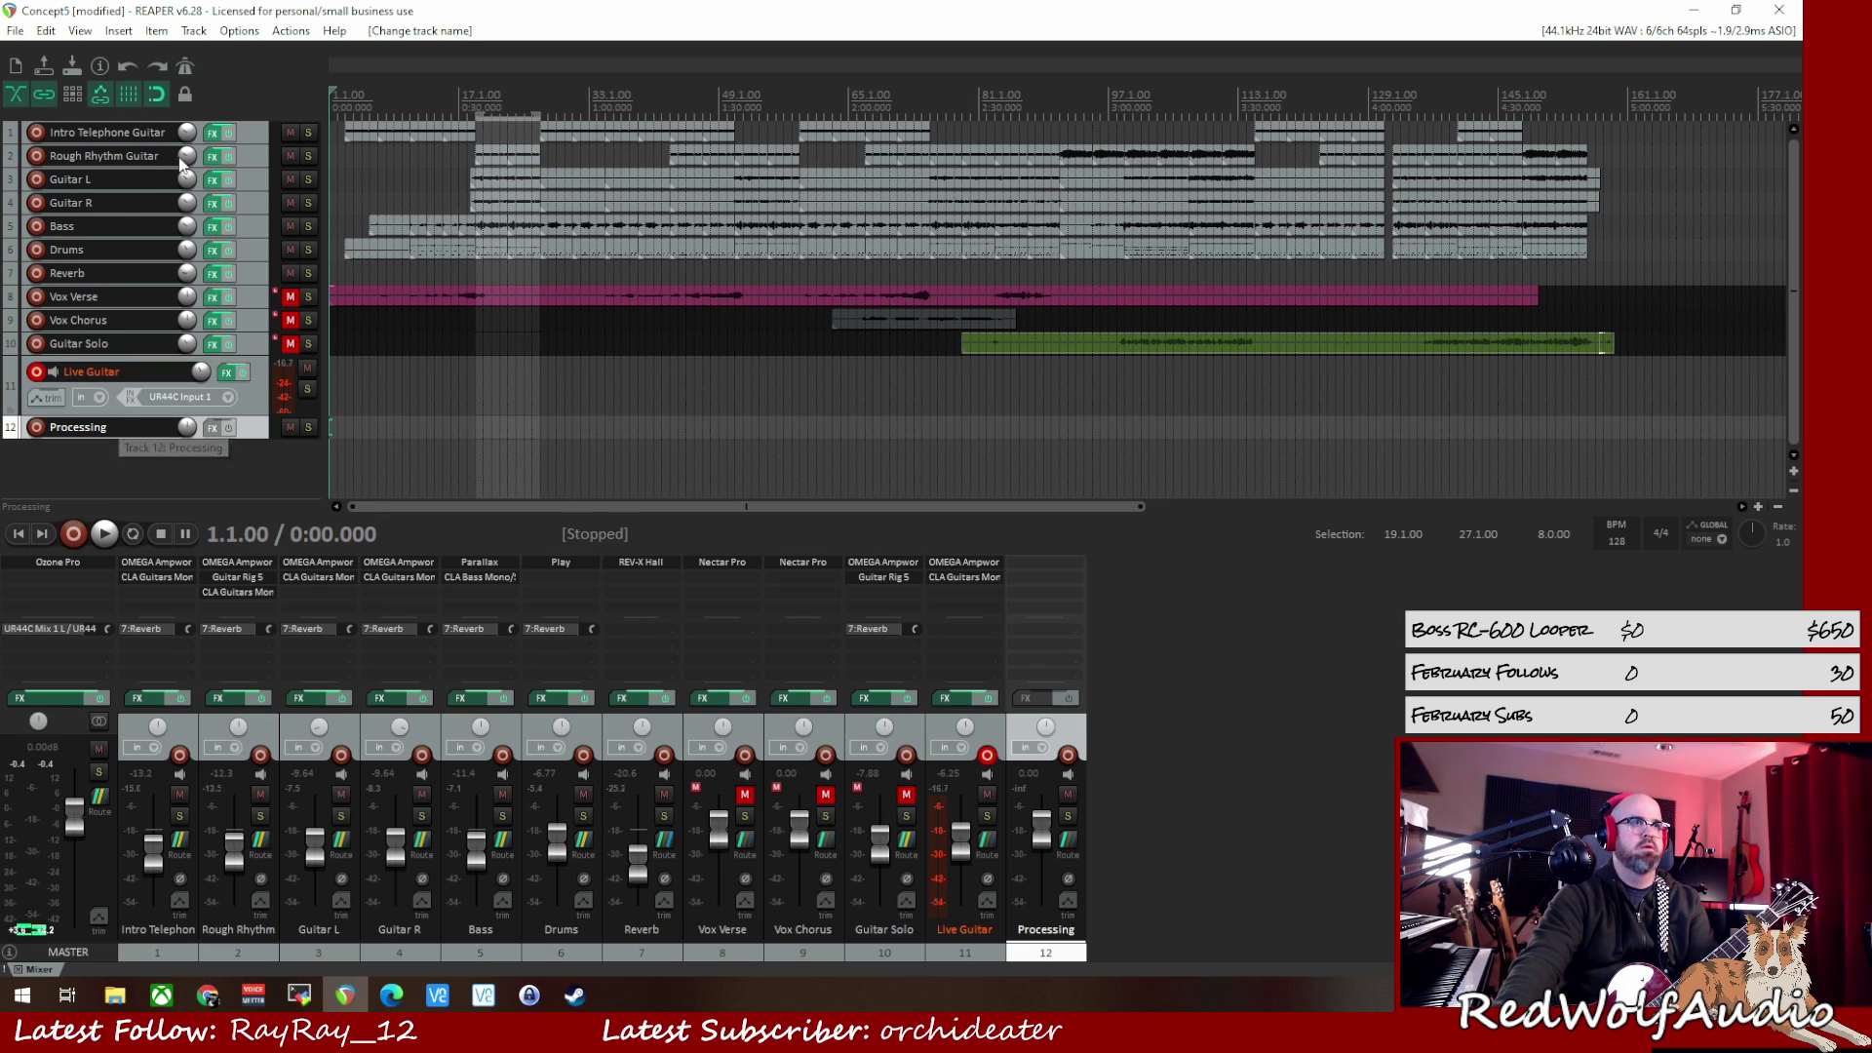
Move all tracks from Intro Telephone Guitar through Guitar Solo into Processing as a folder.
{"action": "left_click", "coordinate": [248, 130]}
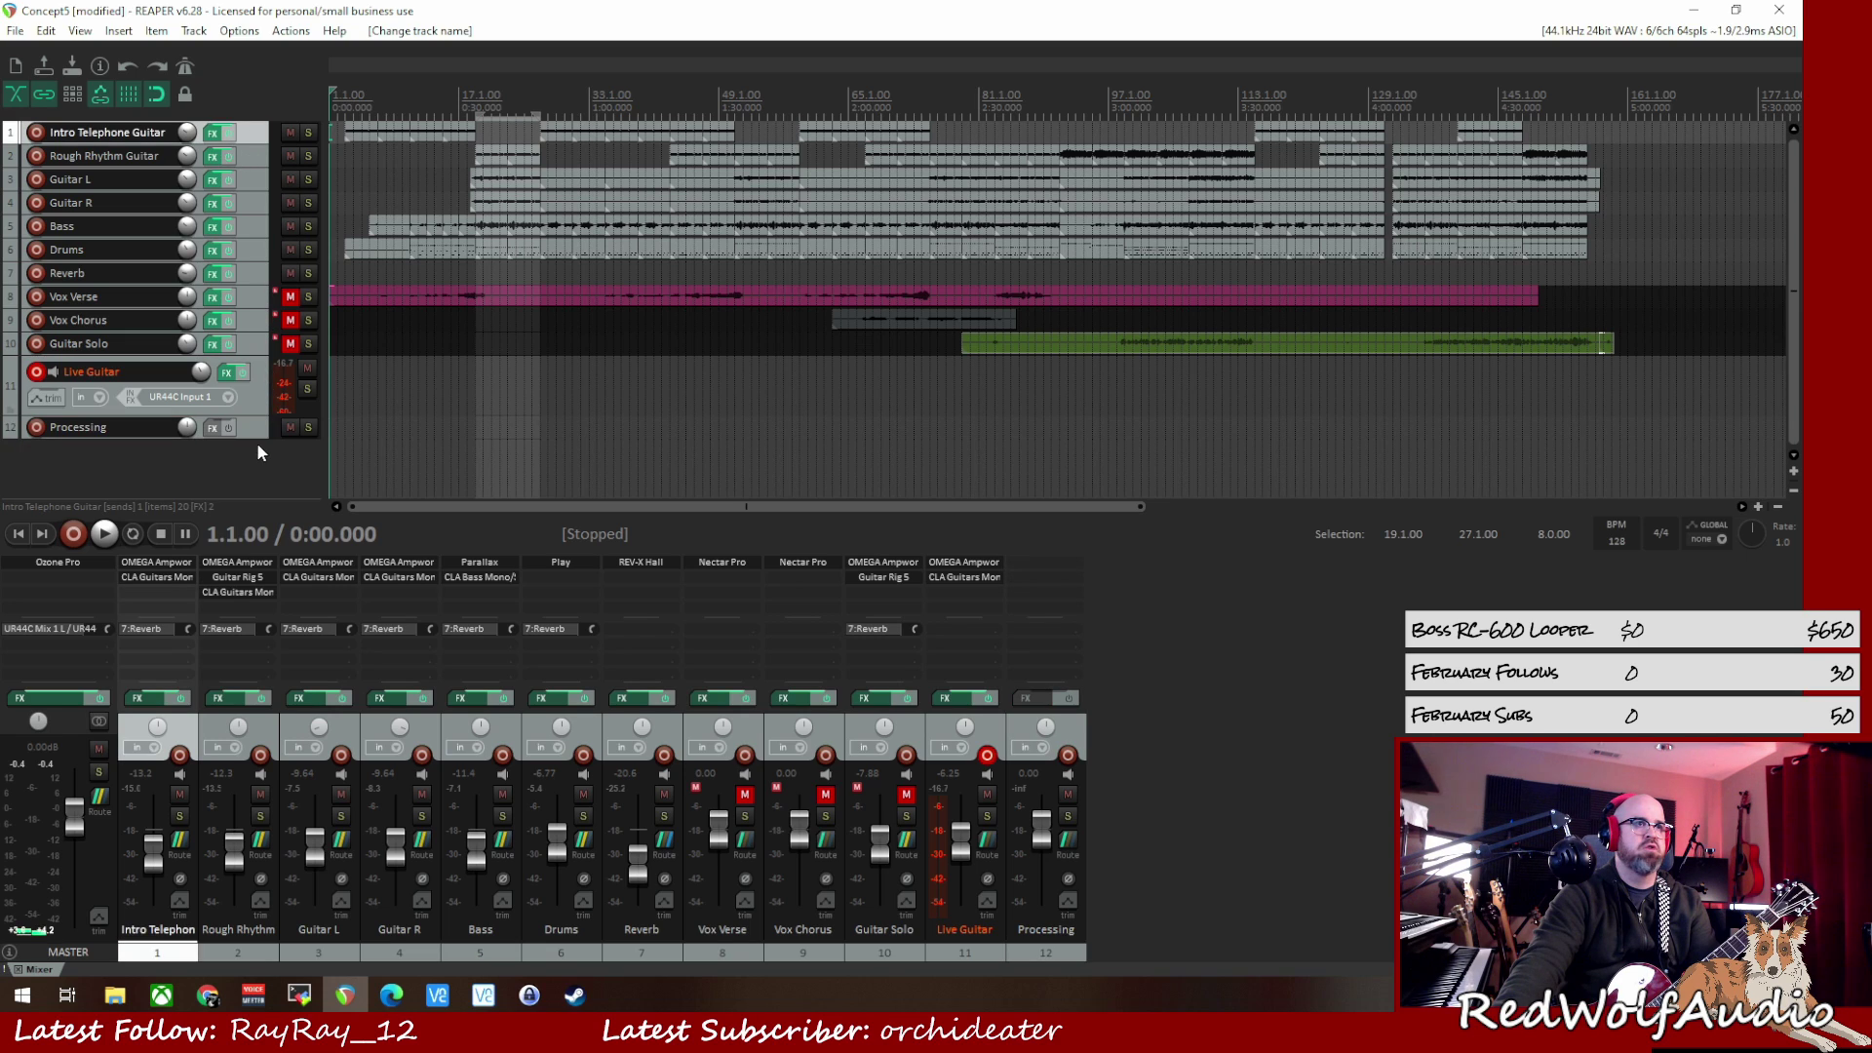
{"action": "left_click", "coordinate": [256, 345], "text": "shift"}
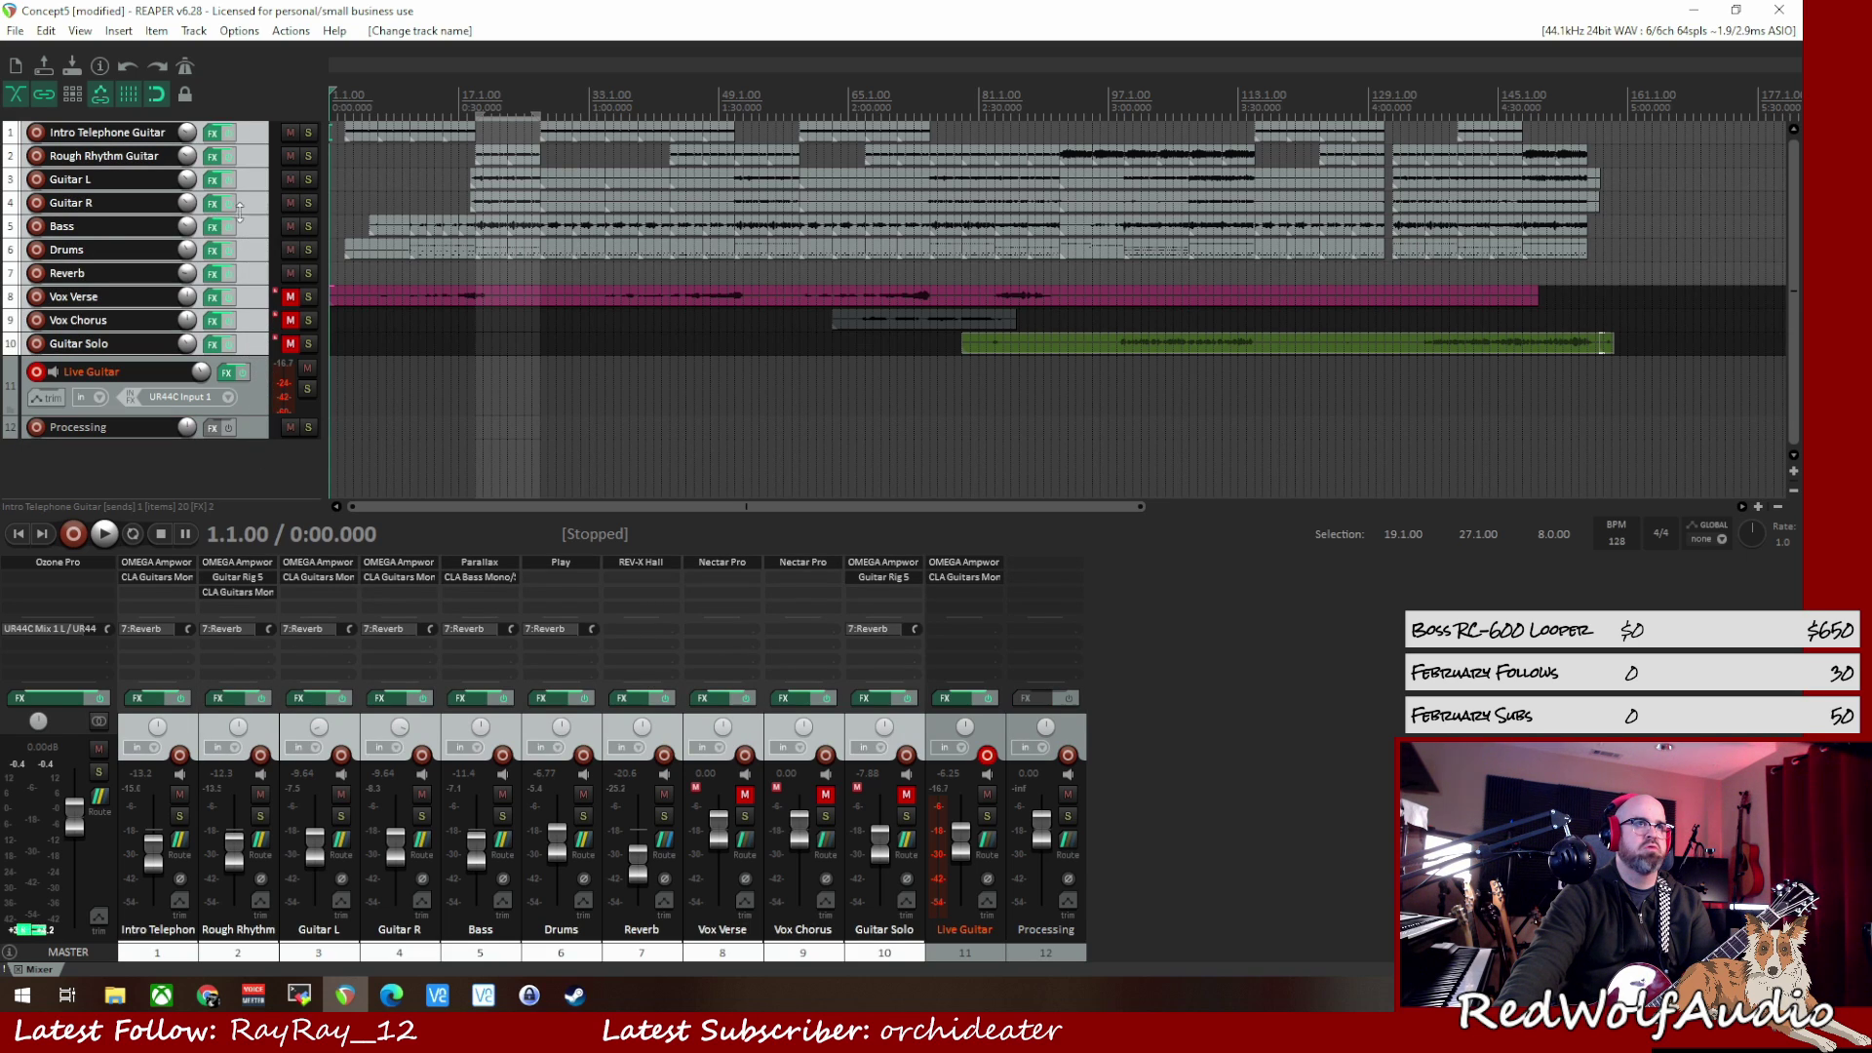
{"action": "left_click_drag", "start_coordinate": [258, 136], "coordinate": [262, 436]}
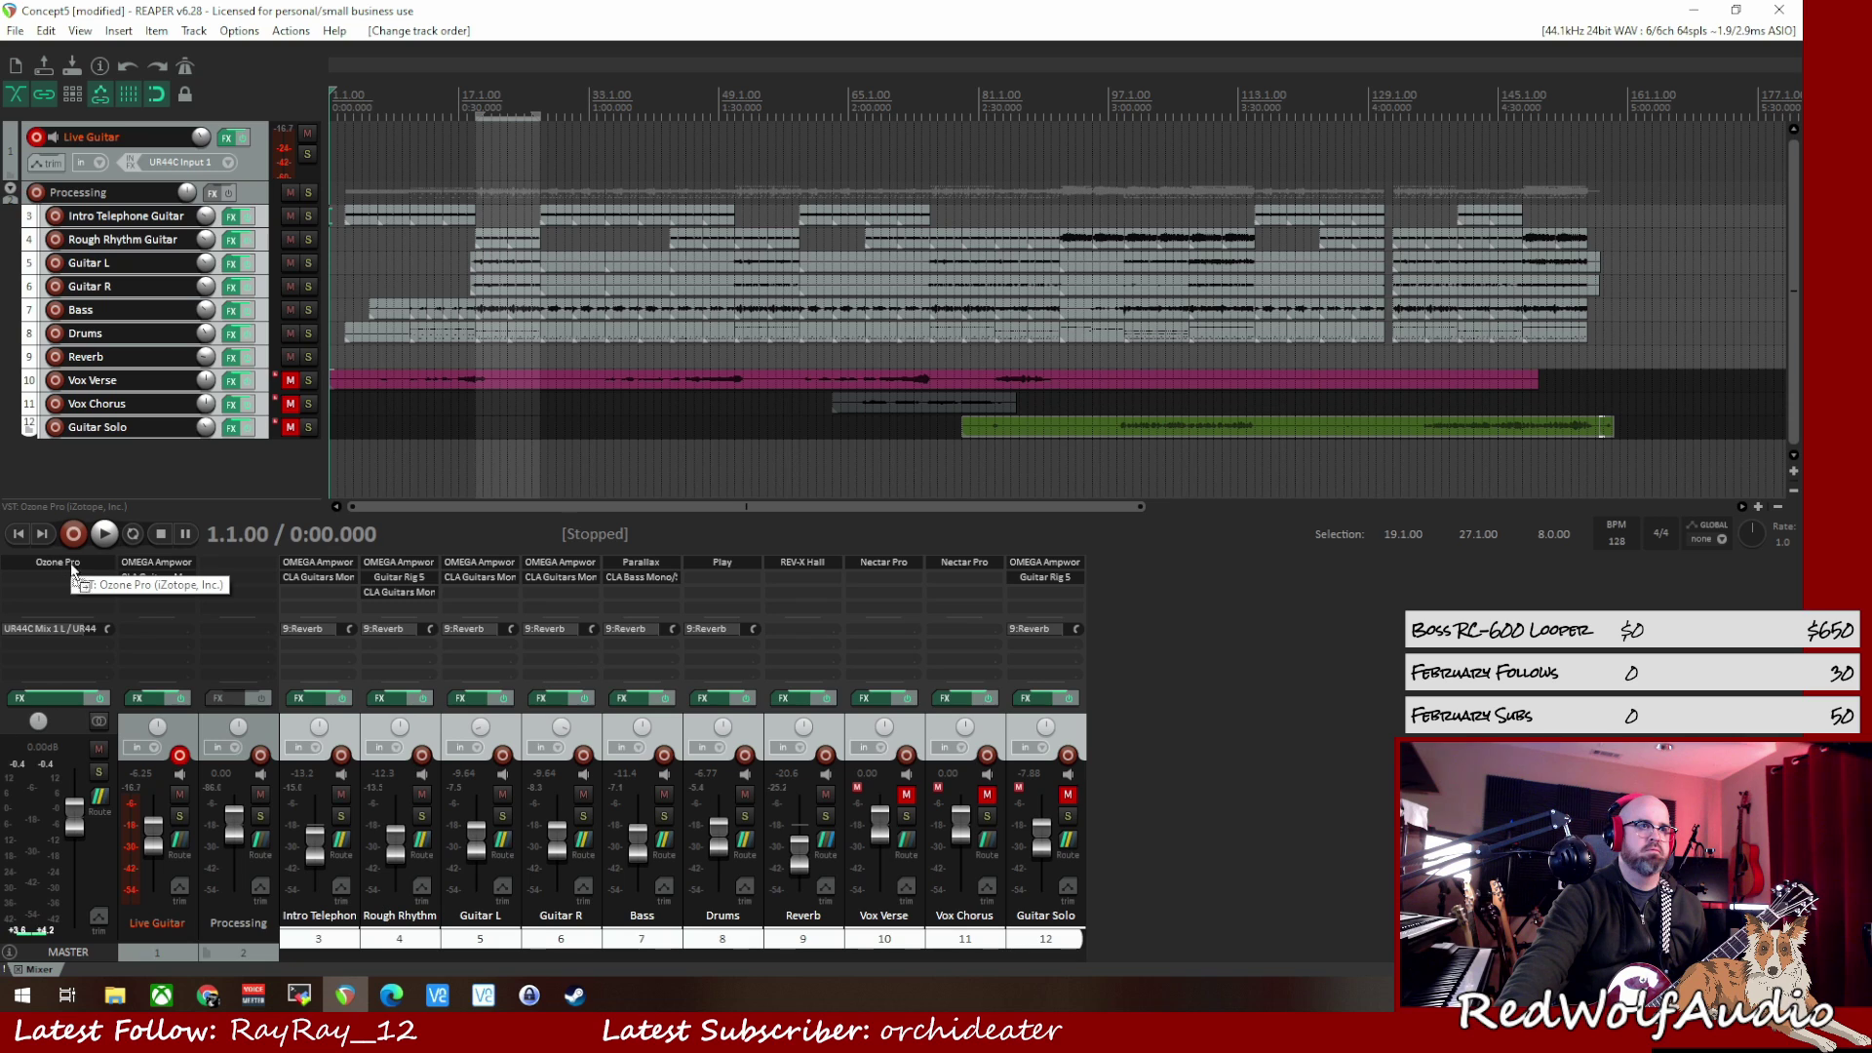
Copy Ozone Pro from the master track to the Processing folder track and delete it from the master.
{"action": "left_click_drag", "start_coordinate": [56, 566], "coordinate": [230, 562]}
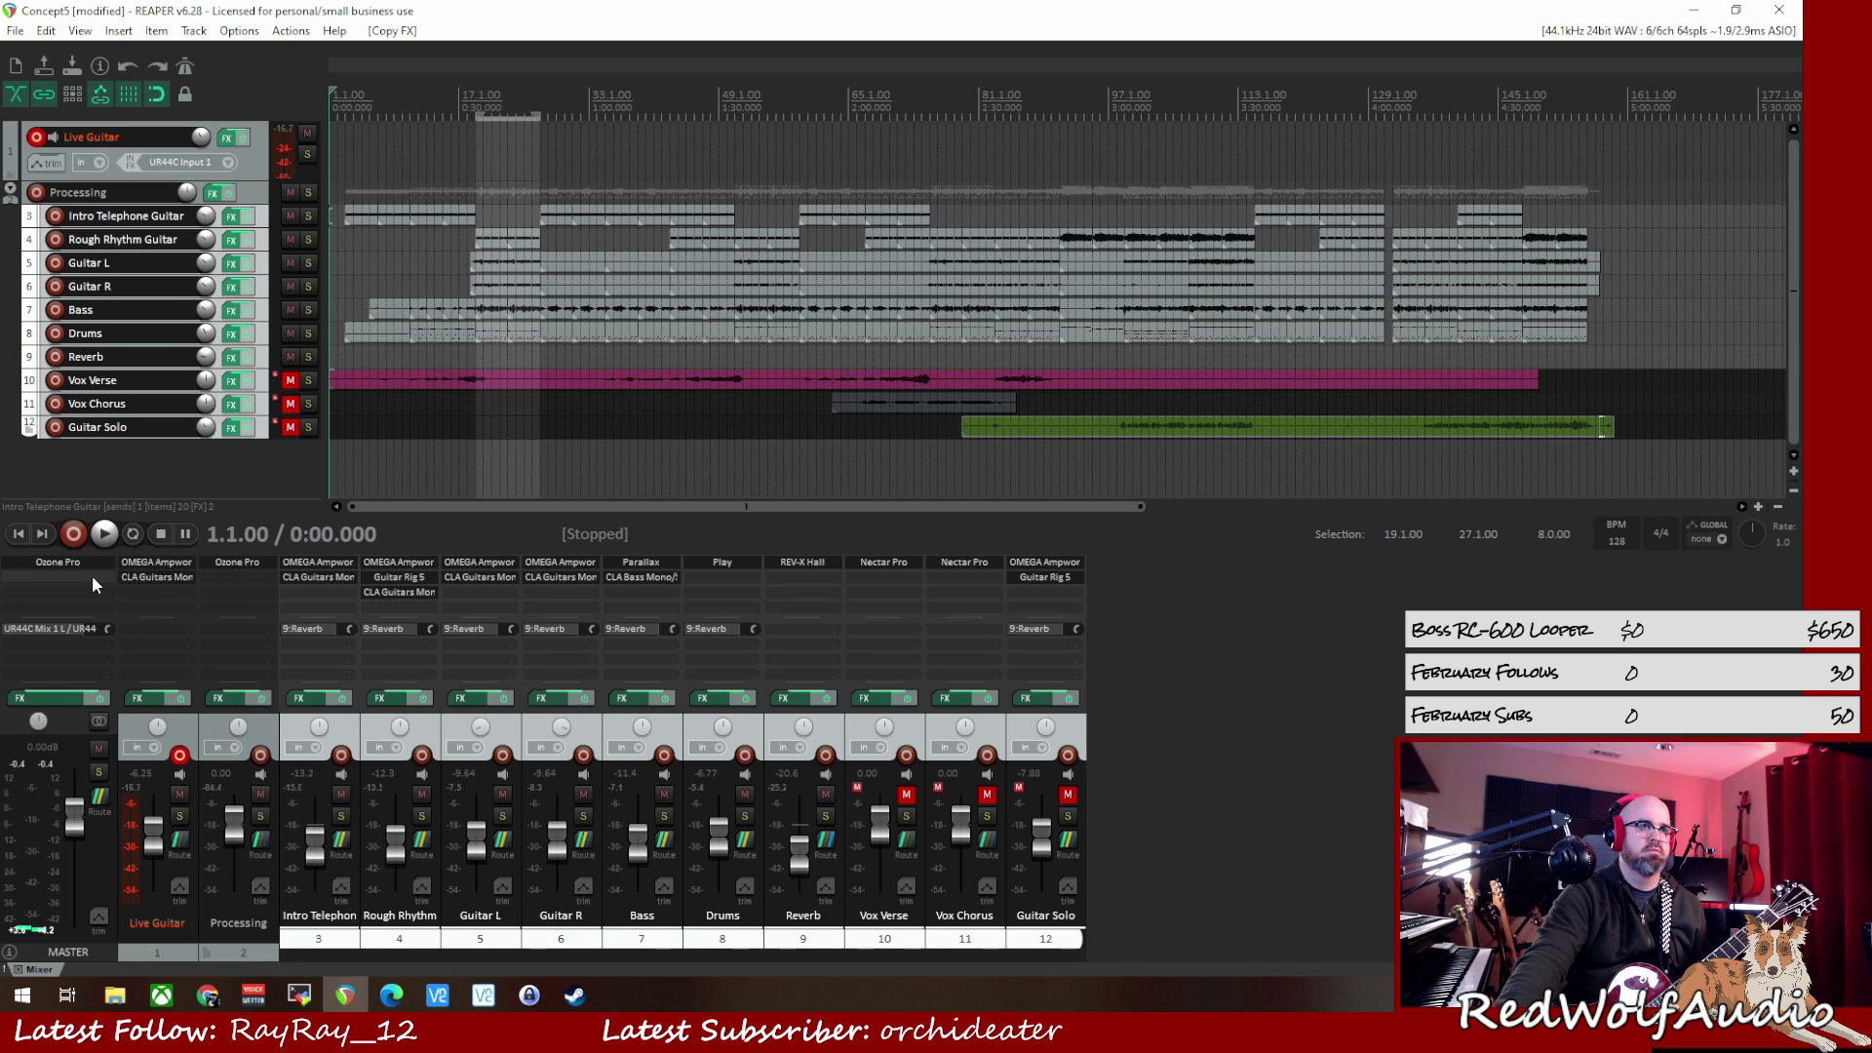
{"action": "left_click", "coordinate": [91, 560]}
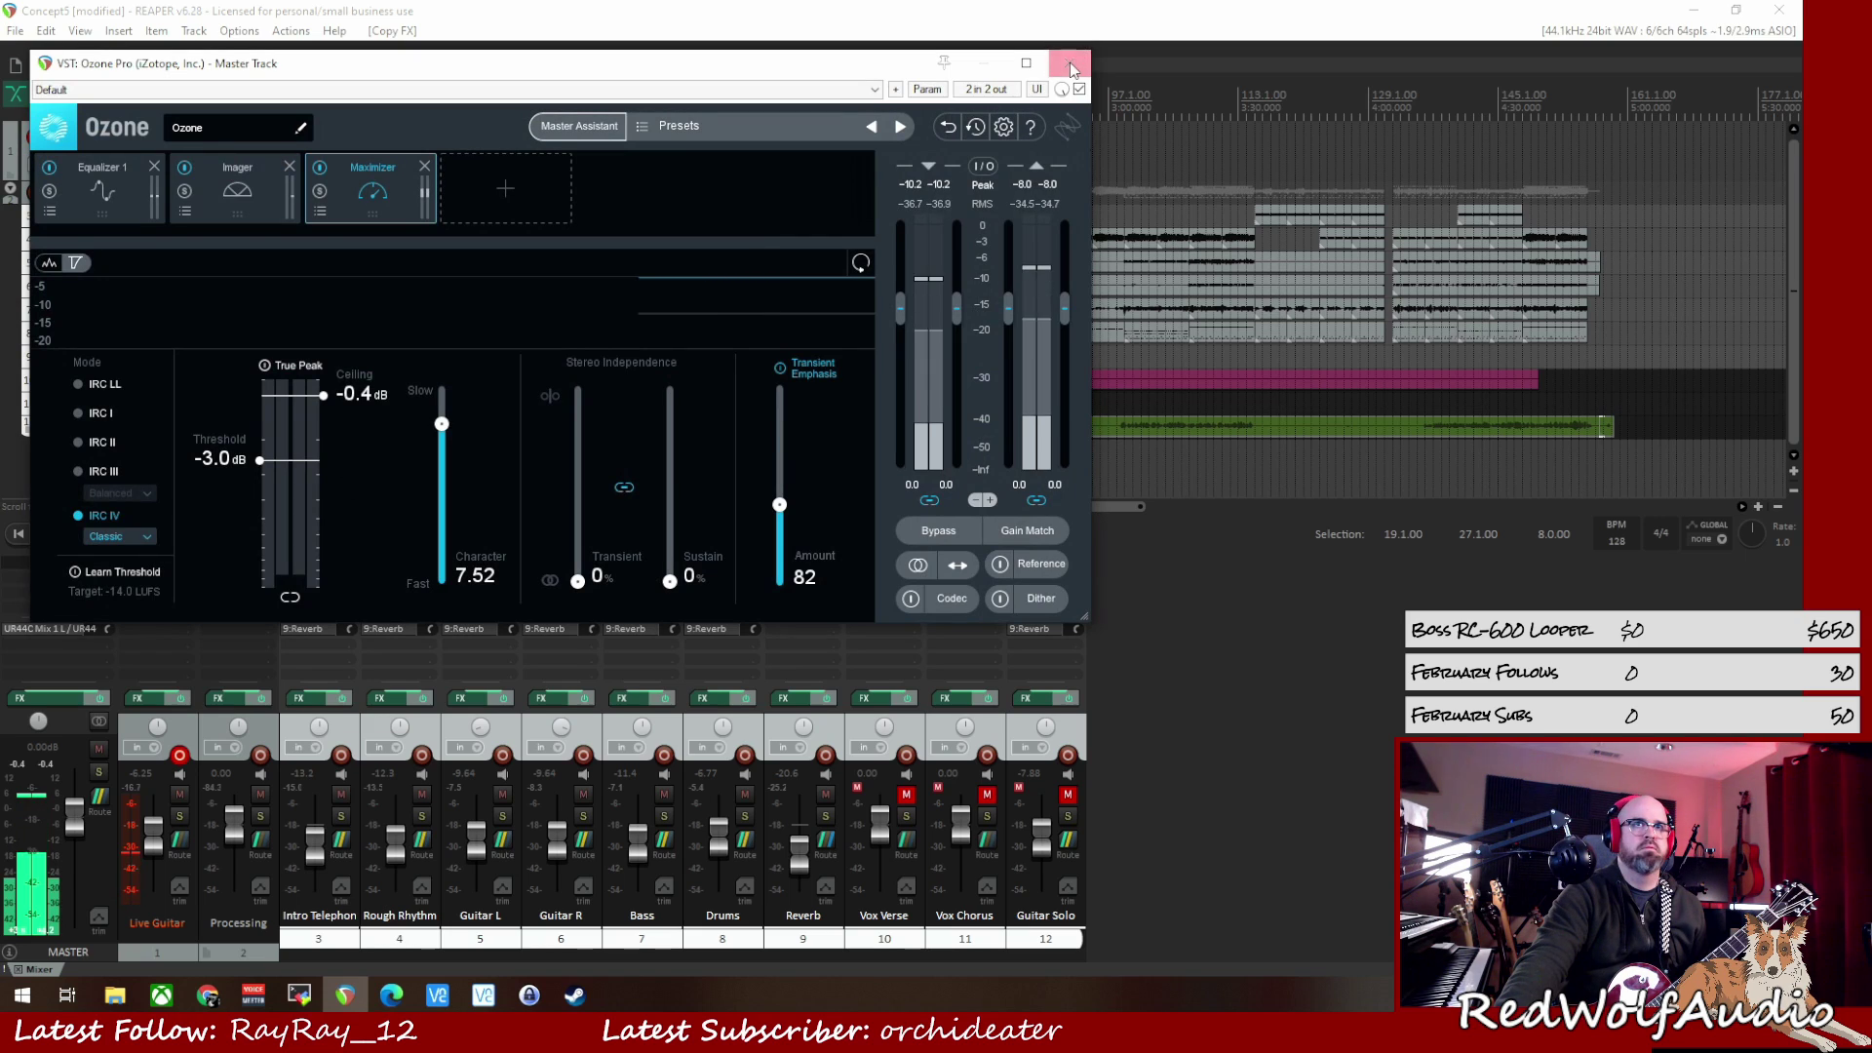
{"action": "left_click", "coordinate": [93, 559]}
{"action": "right_click", "coordinate": [96, 560]}
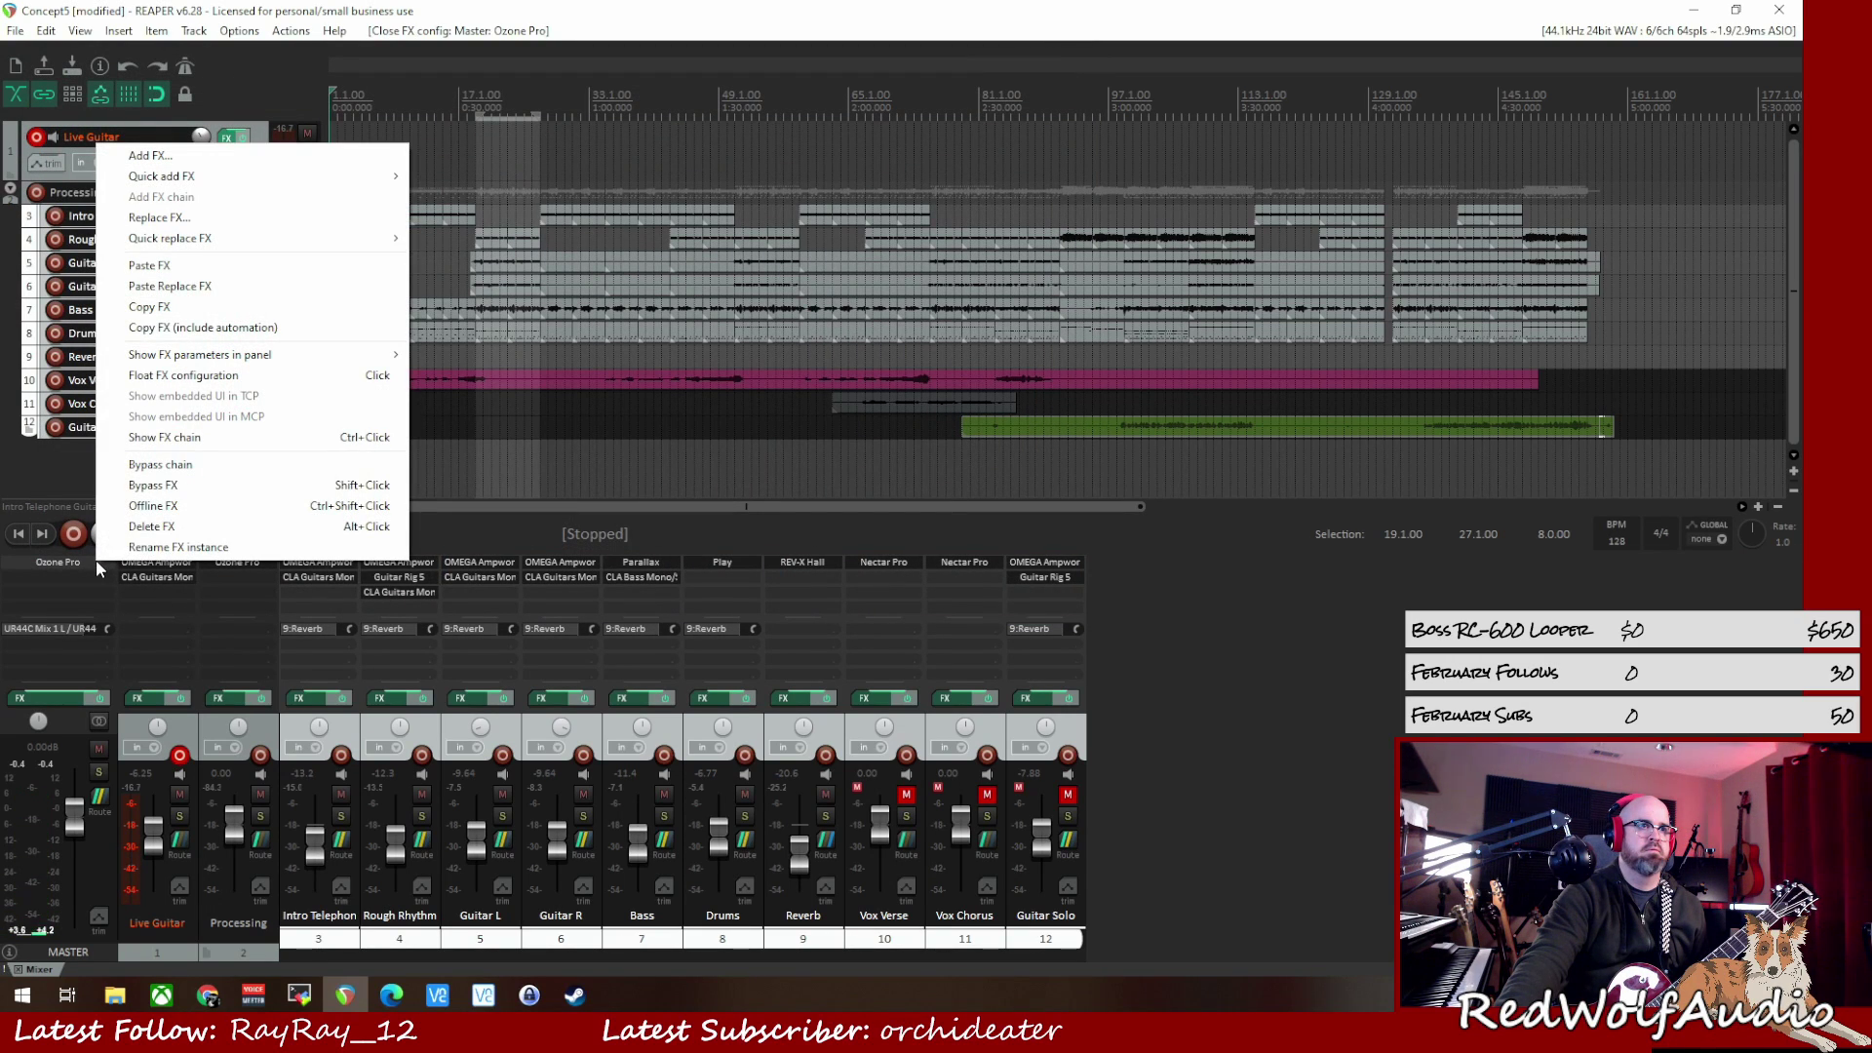
{"action": "left_click", "coordinate": [161, 526]}
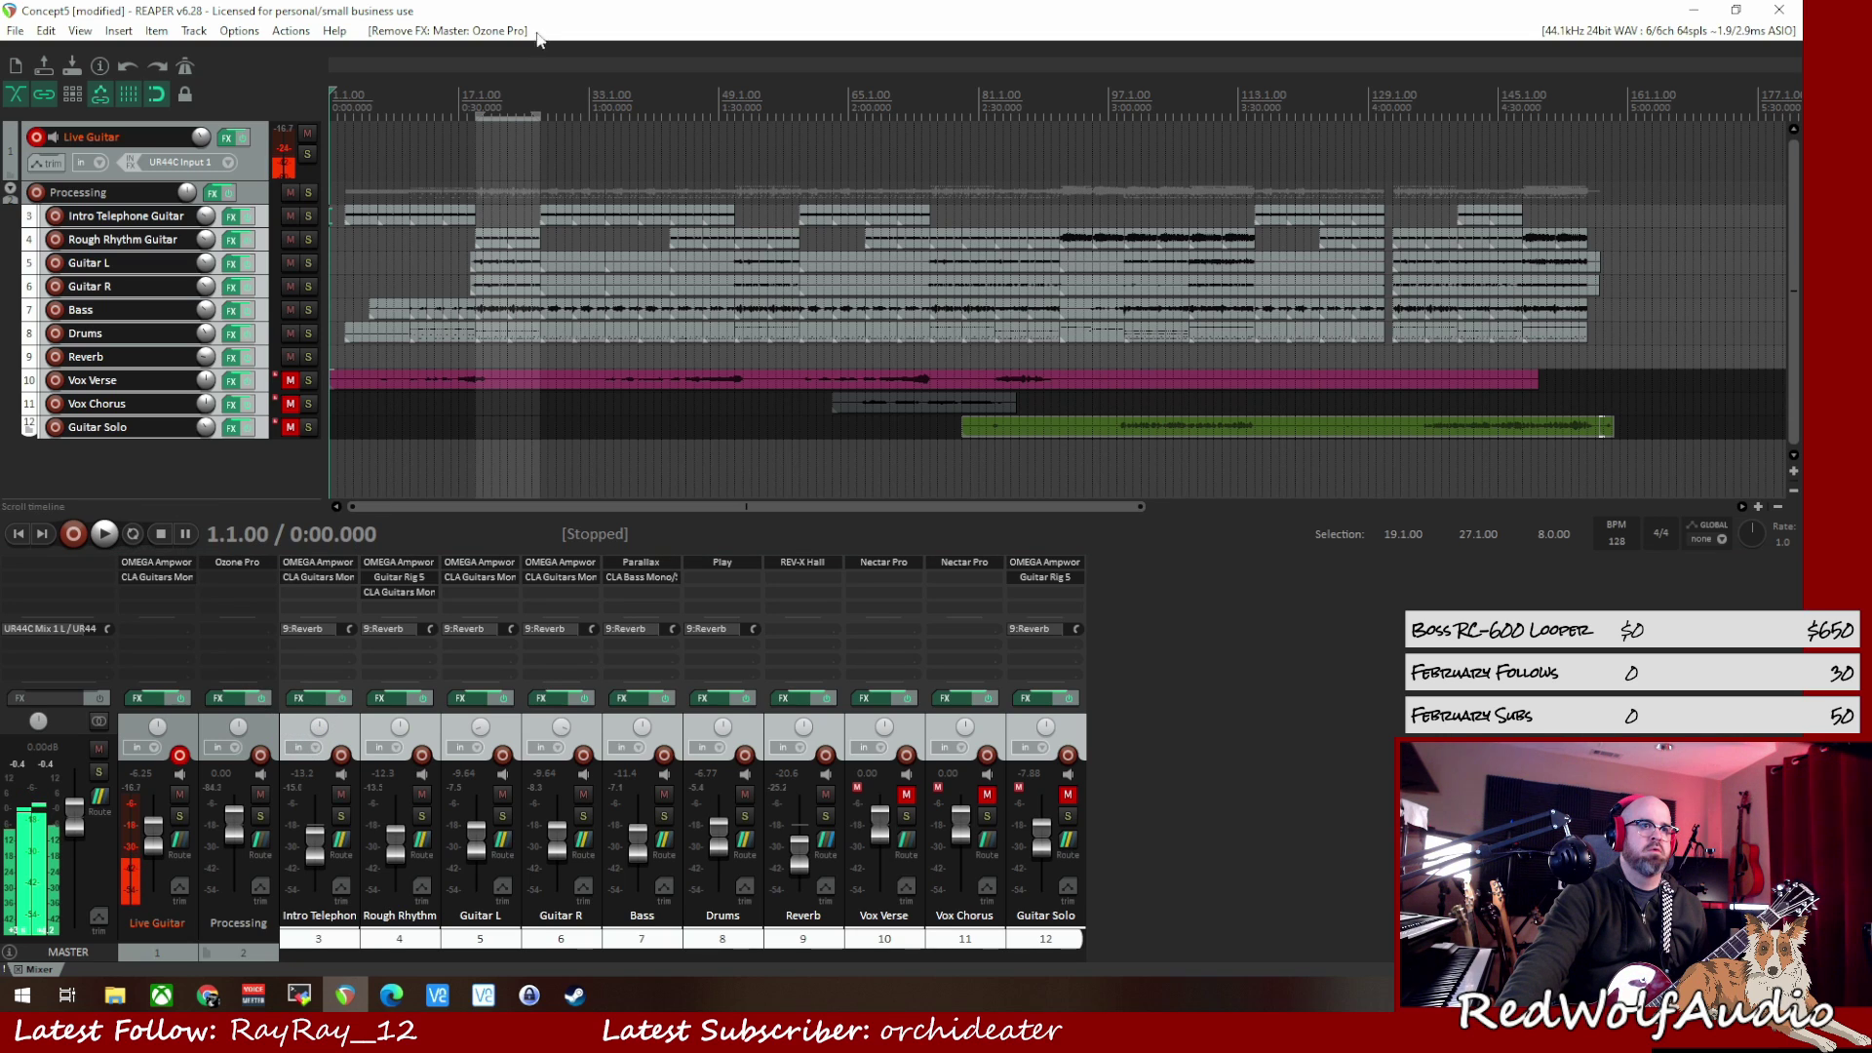
Save the project and play the song's opening briefly to check the new Processing routing.
{"action": "key", "text": "space"}
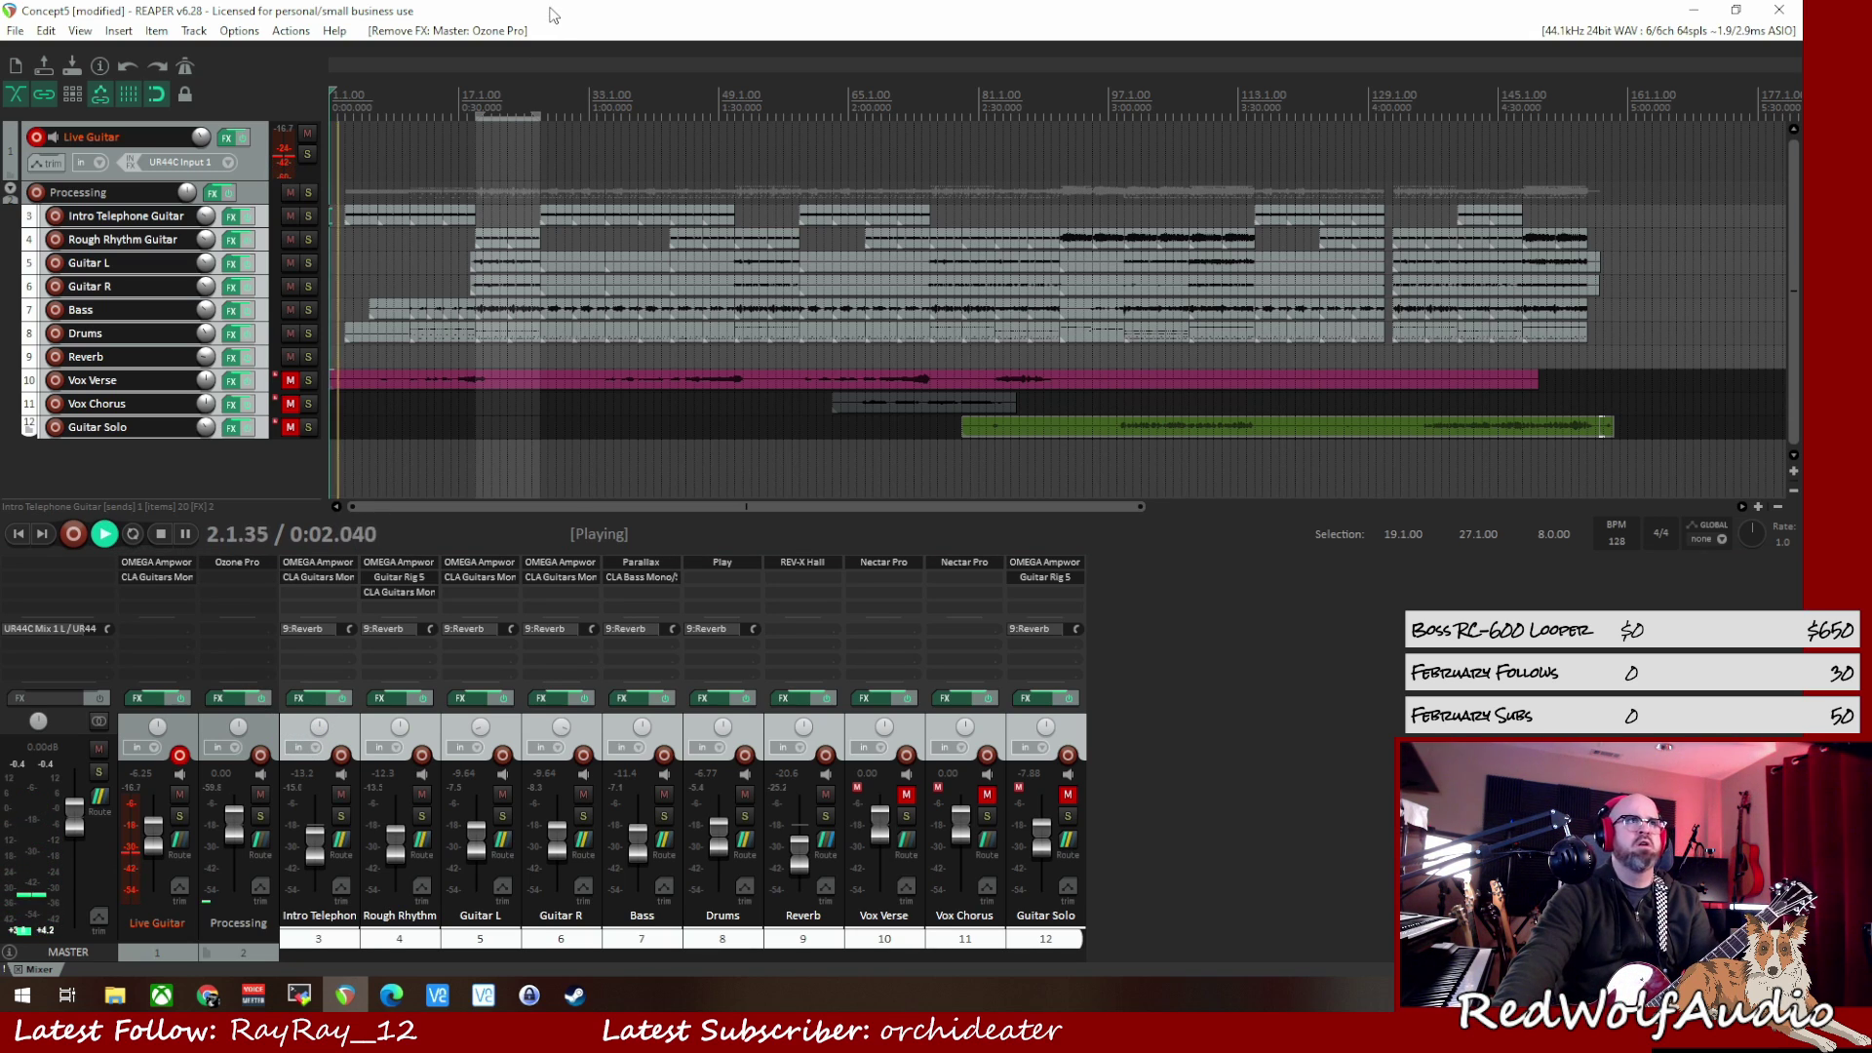
{"action": "key", "text": "ctrl+s"}
{"action": "key", "text": "Home"}
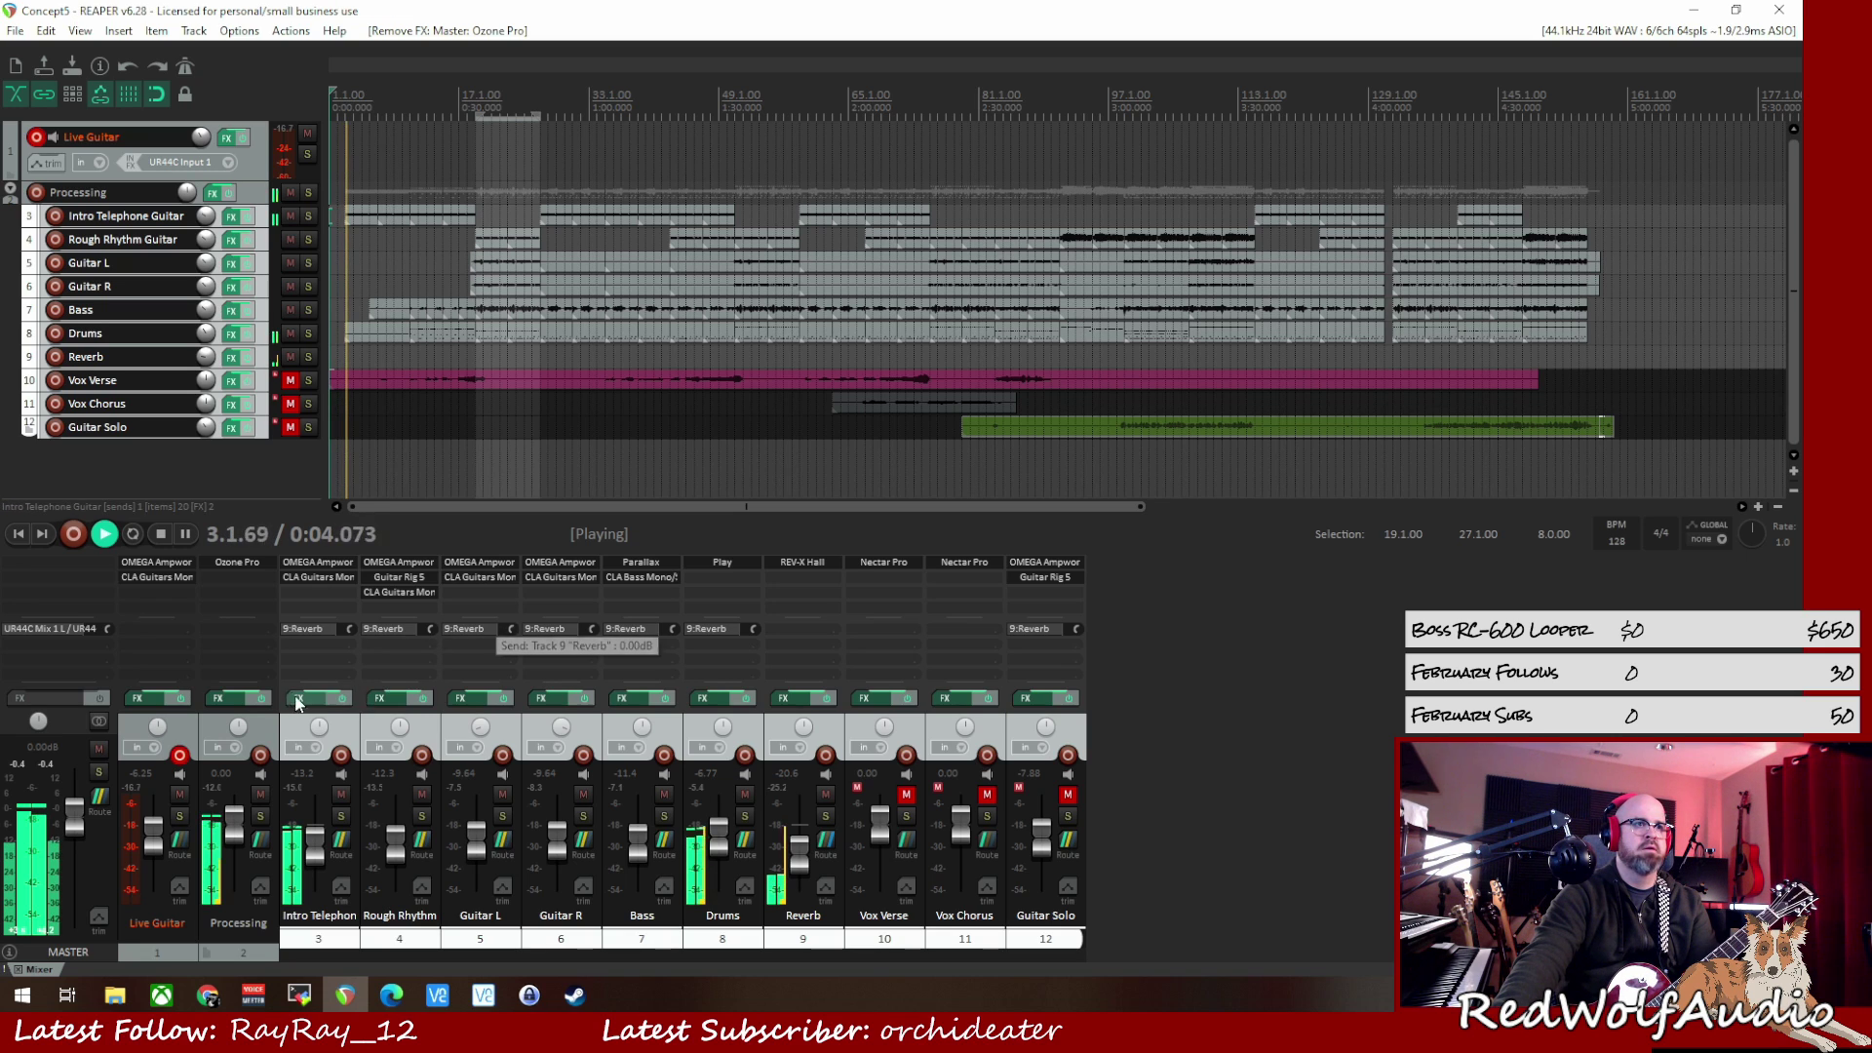
{"action": "key", "text": "space"}
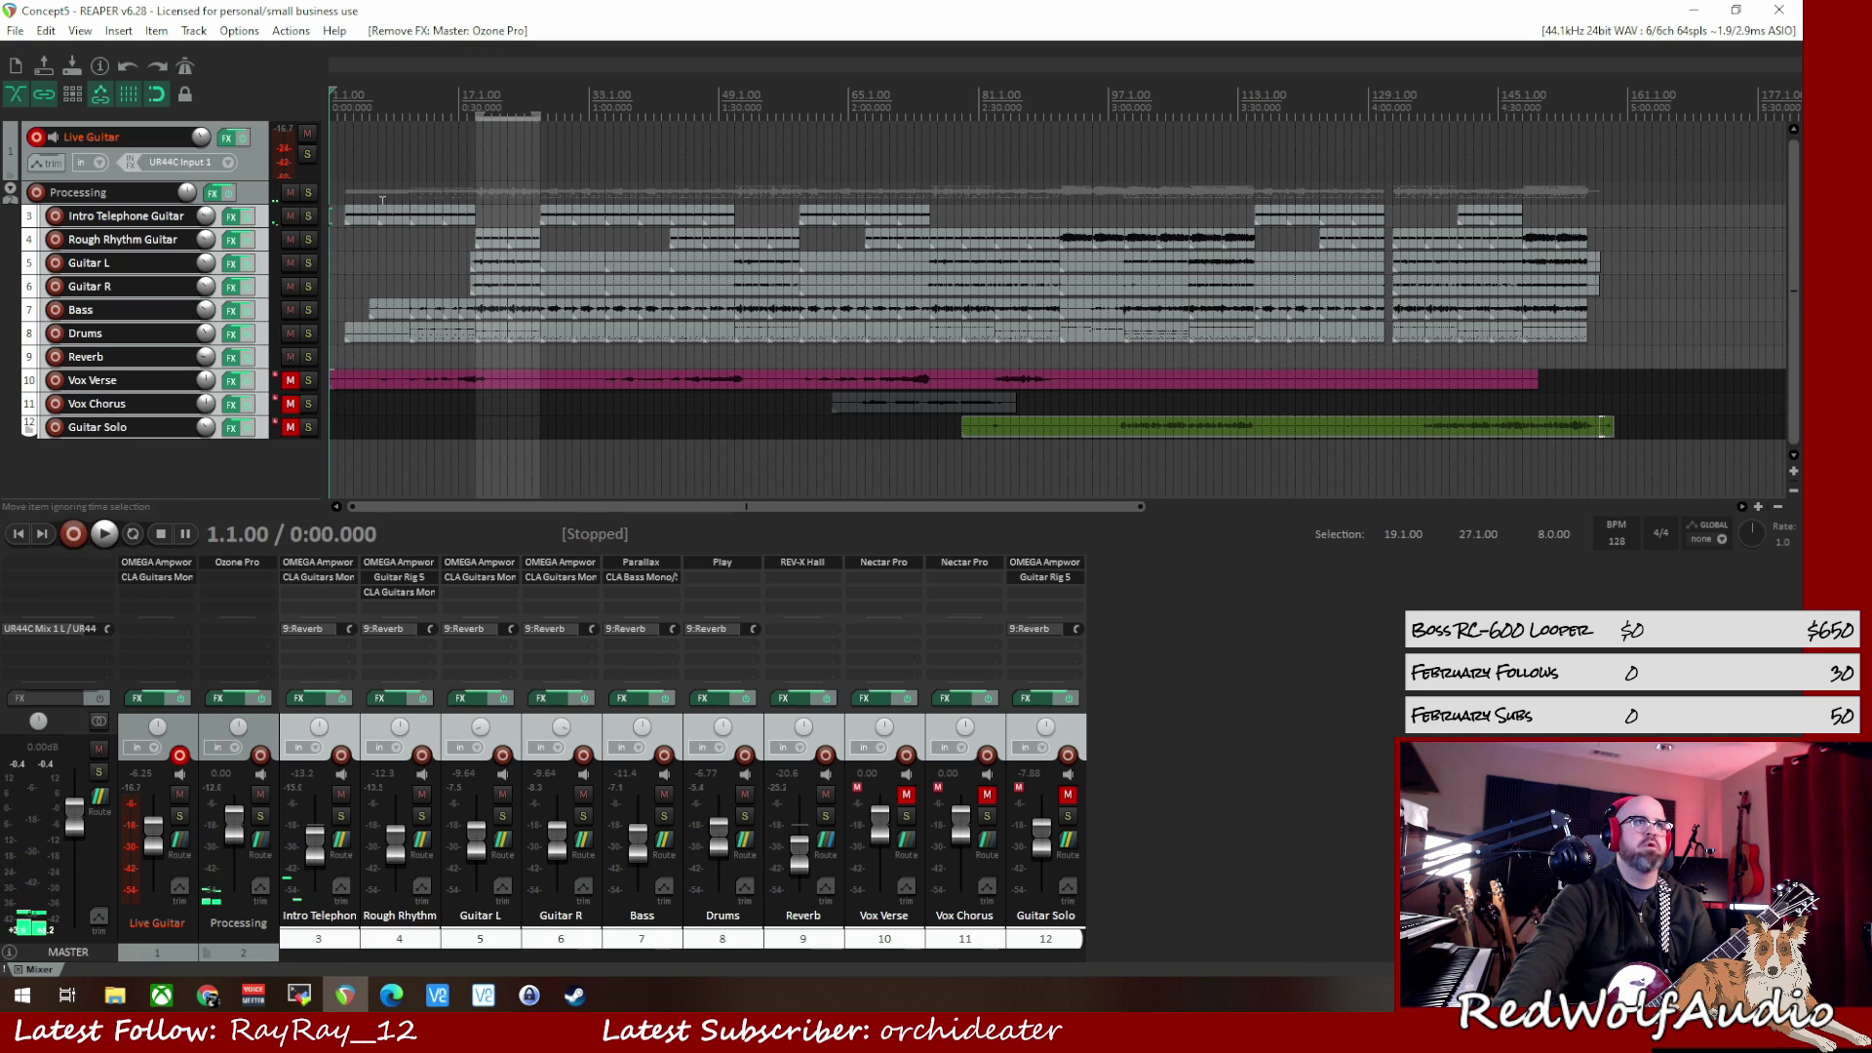
Bypass the Processing track's effects briefly and re-enable them.
{"action": "left_click", "coordinate": [15, 31]}
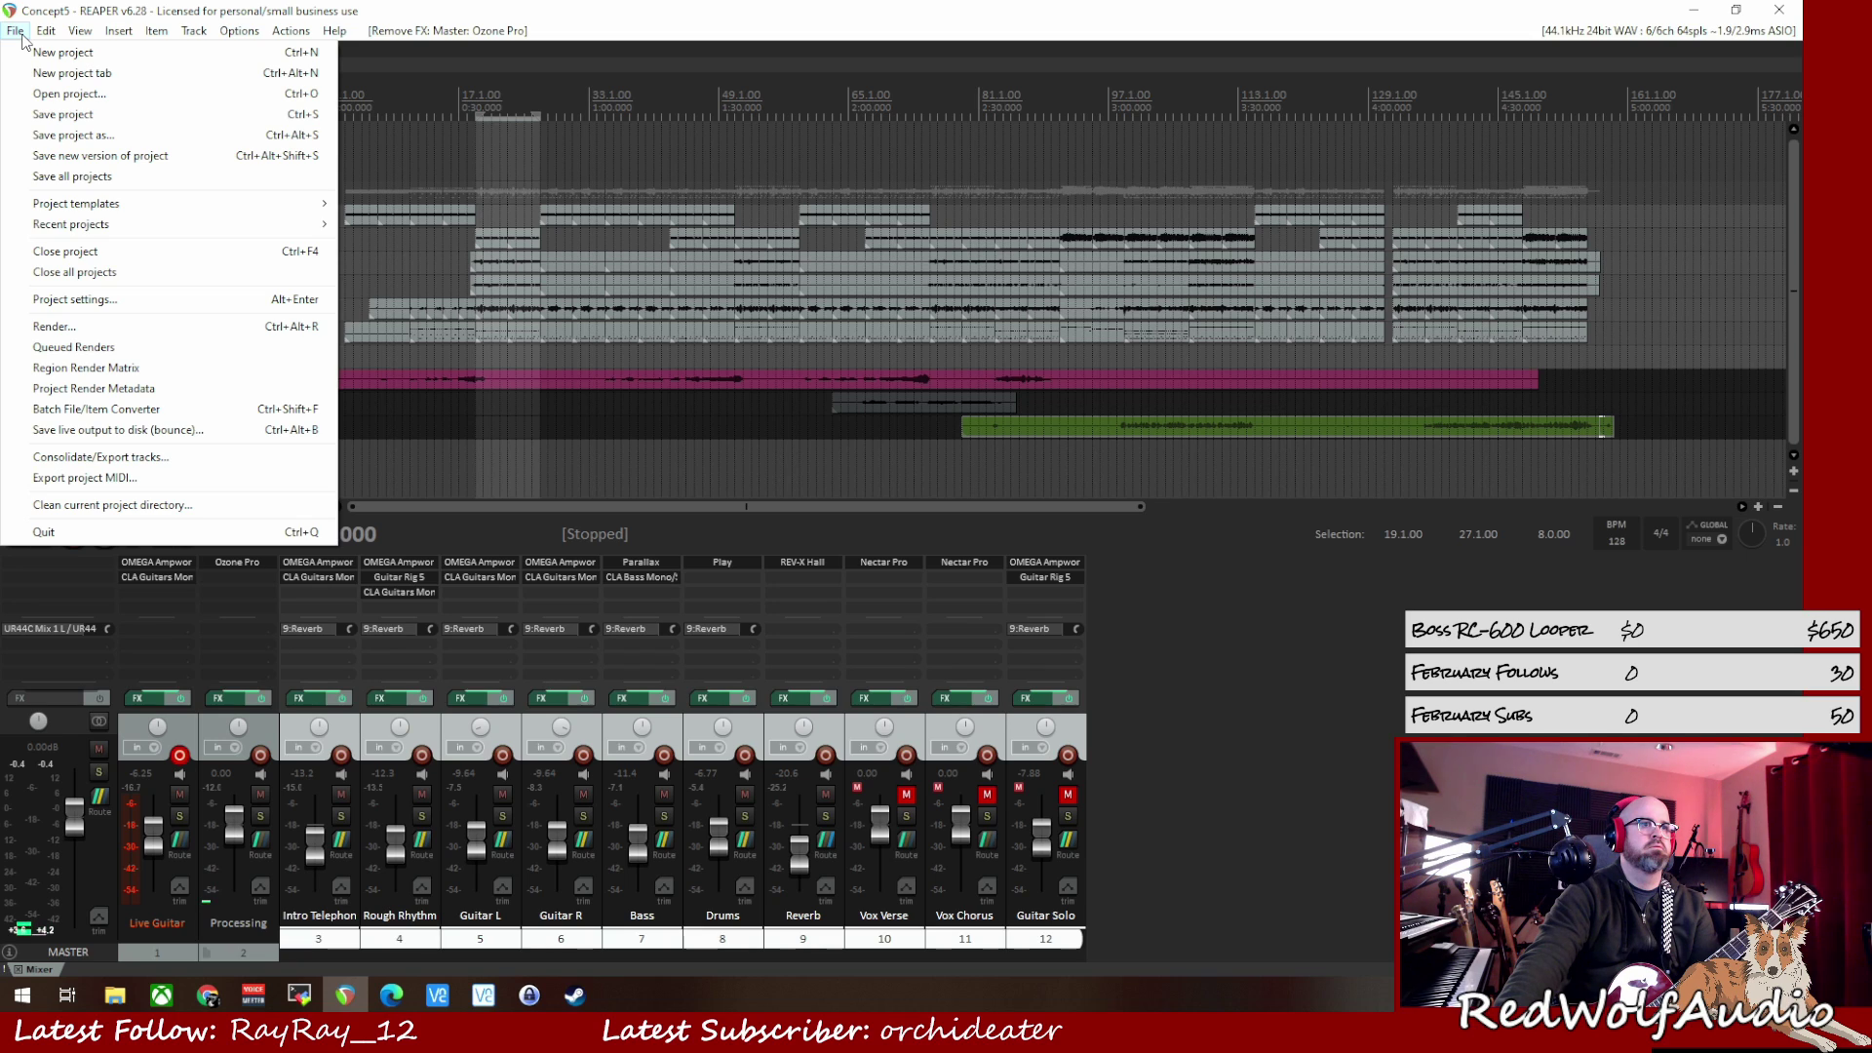
{"action": "left_click", "coordinate": [615, 8]}
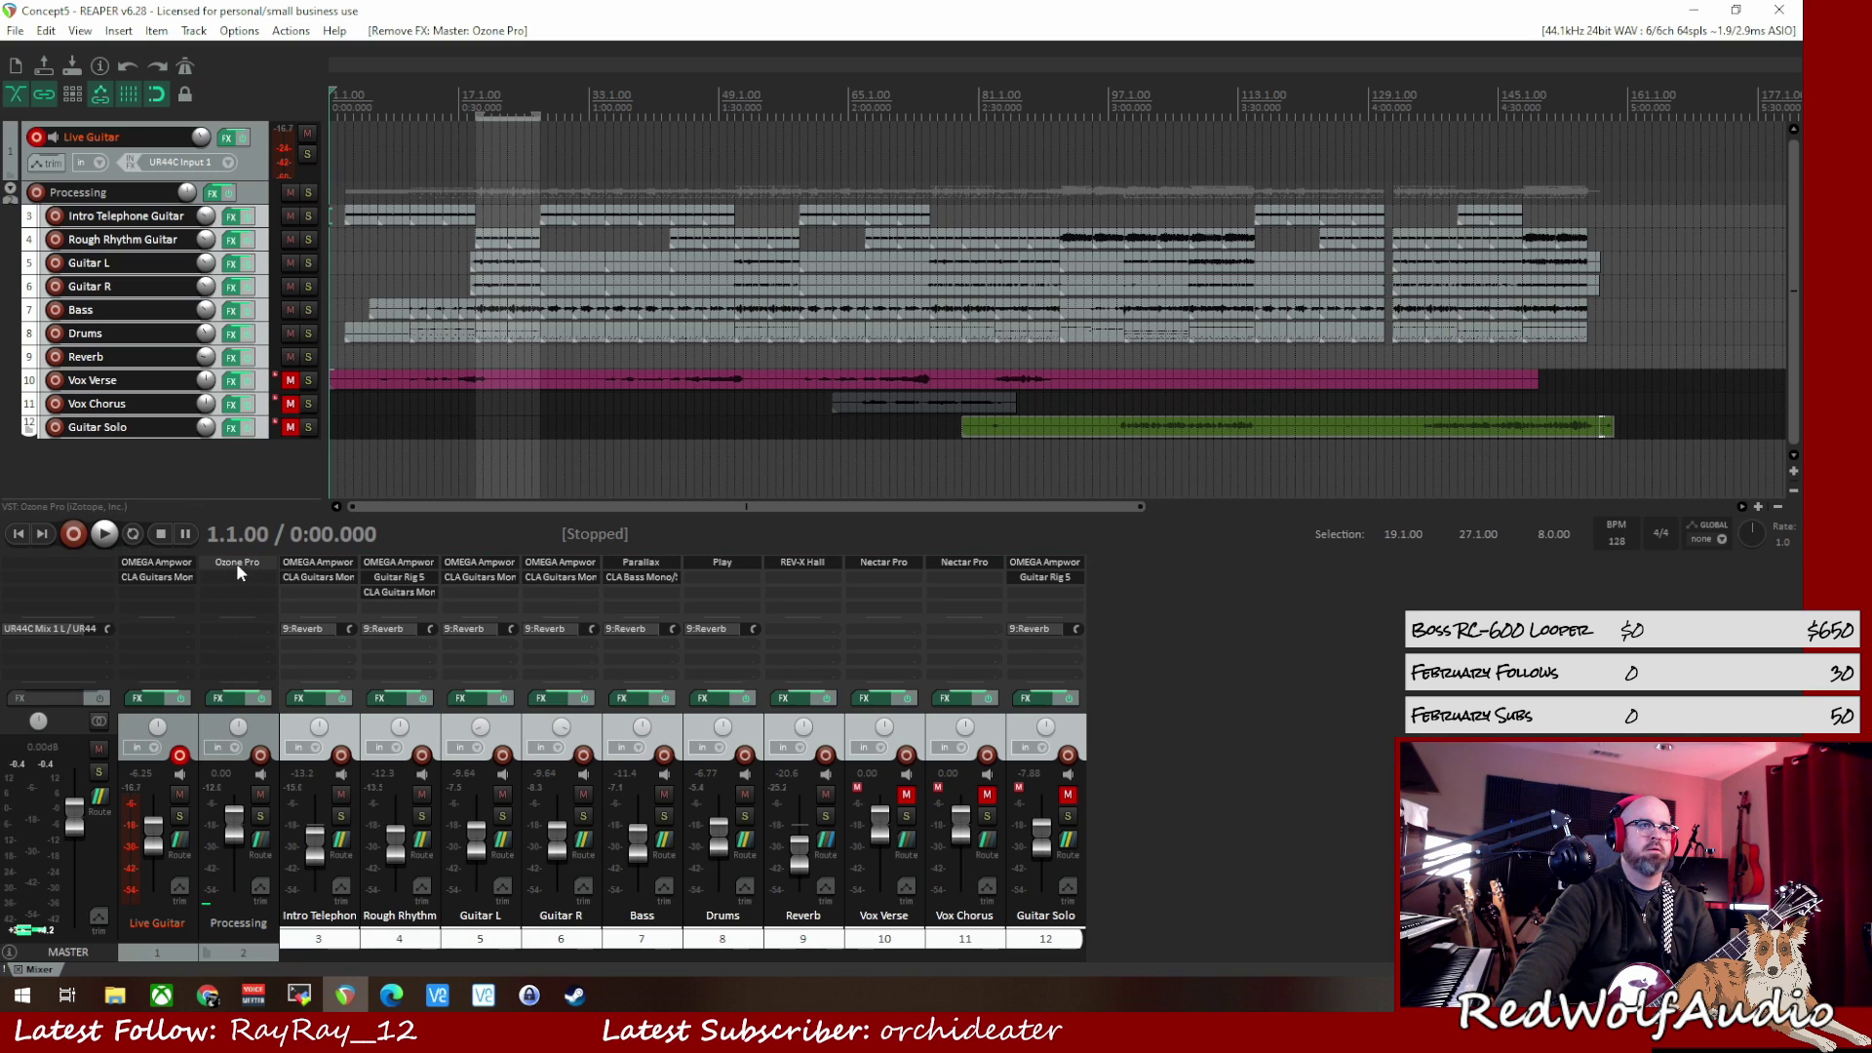
{"action": "left_click", "coordinate": [255, 700]}
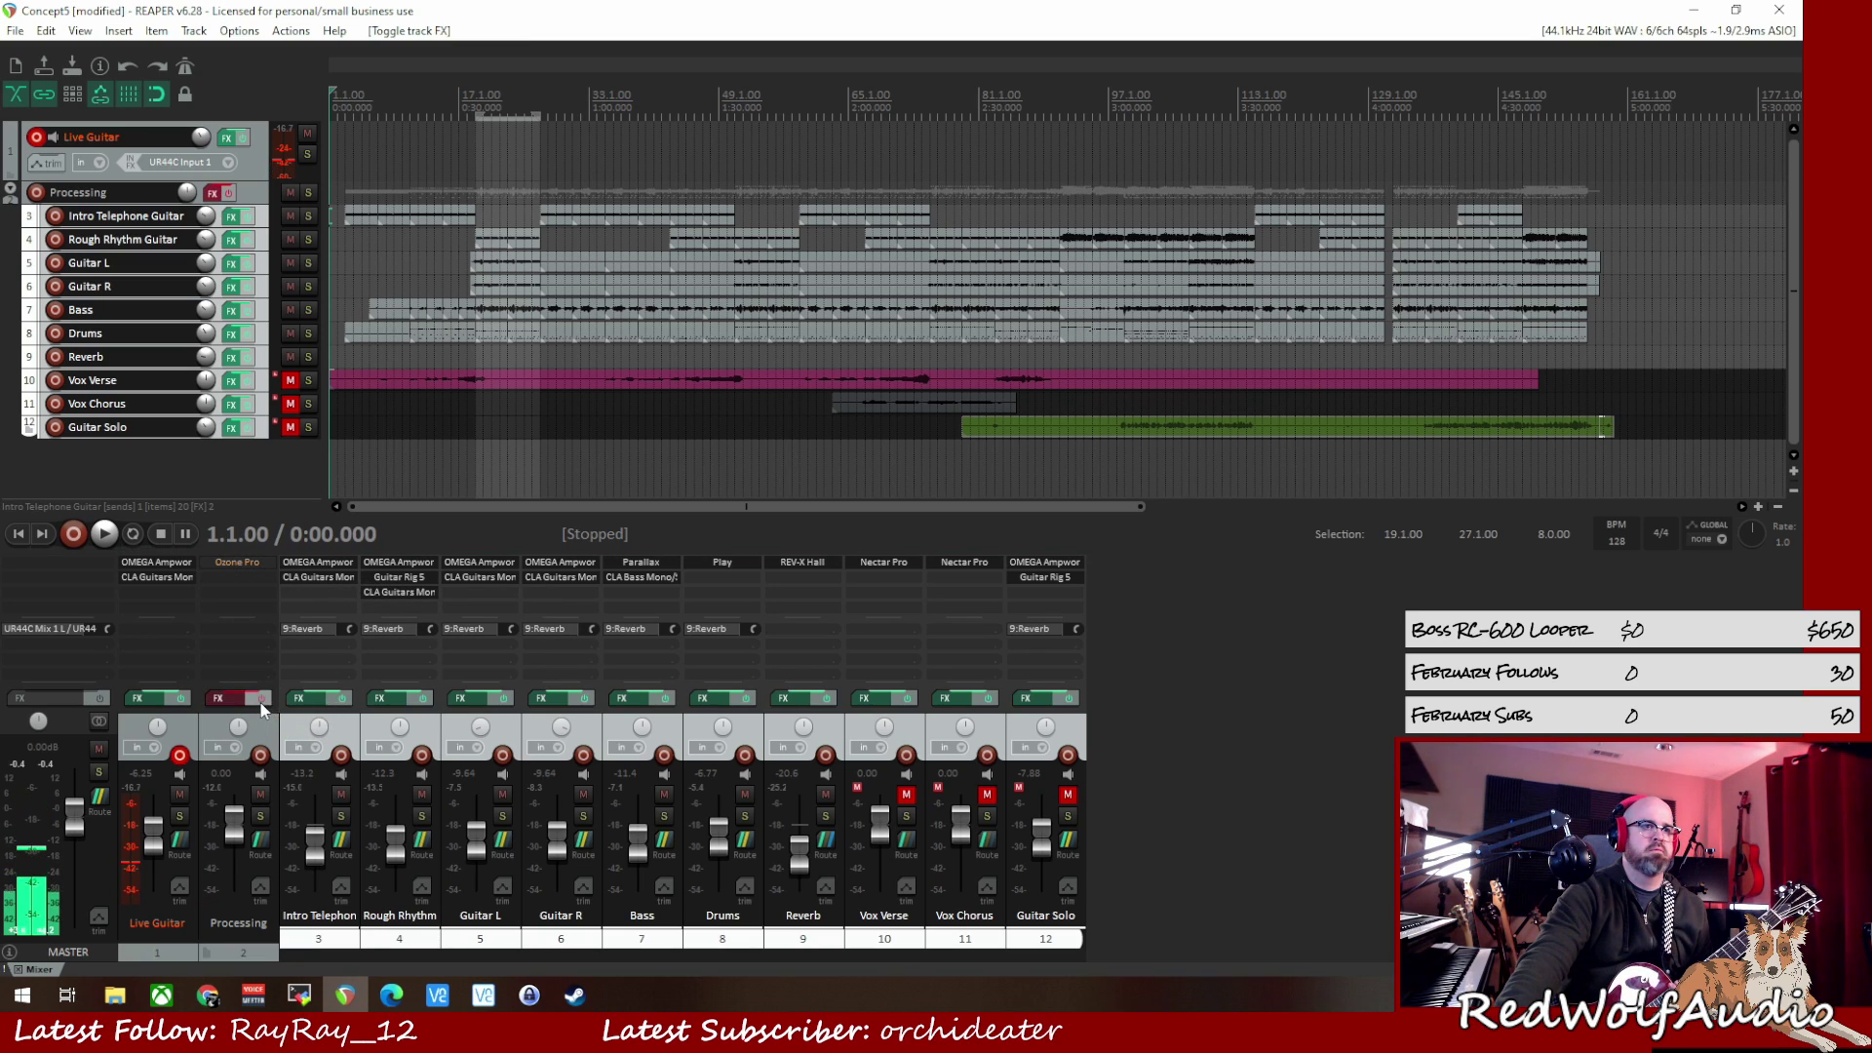
{"action": "left_click", "coordinate": [259, 700]}
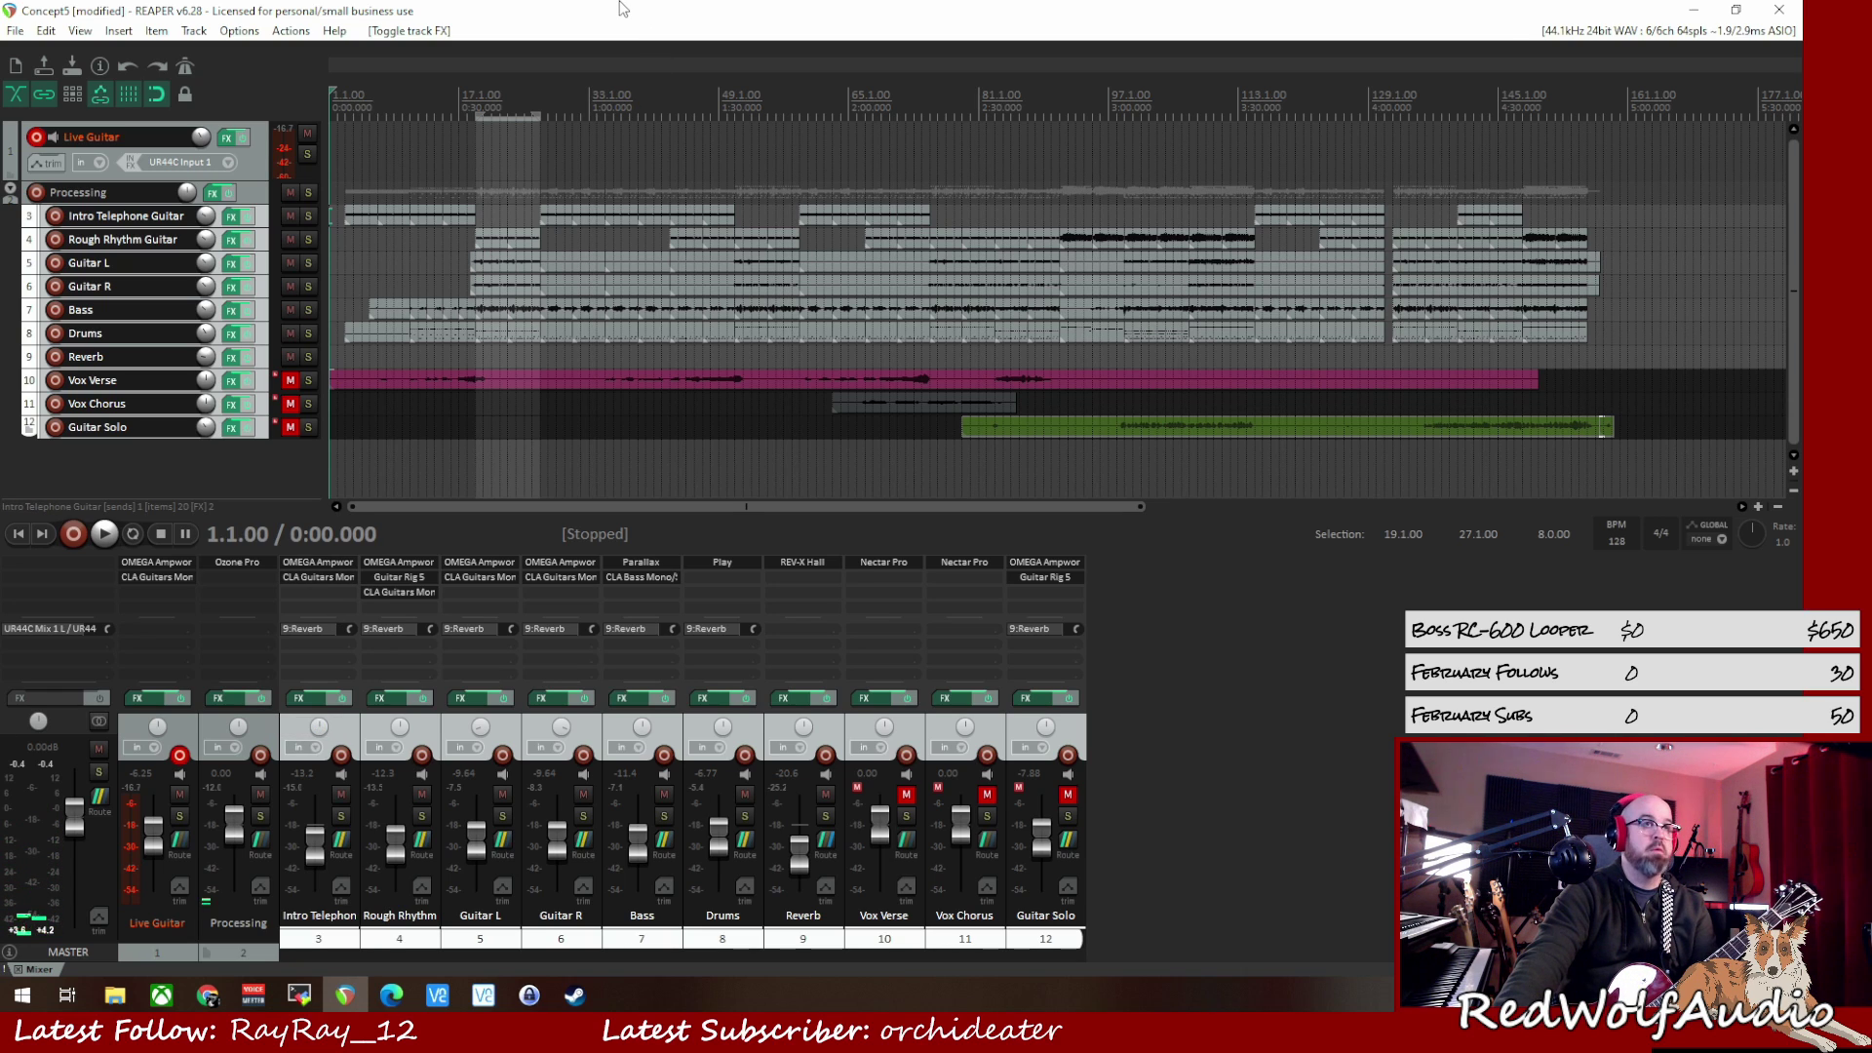
Close all projects without saving the empty one, and reopen Concept5 from the recent projects.
{"action": "left_click", "coordinate": [17, 30]}
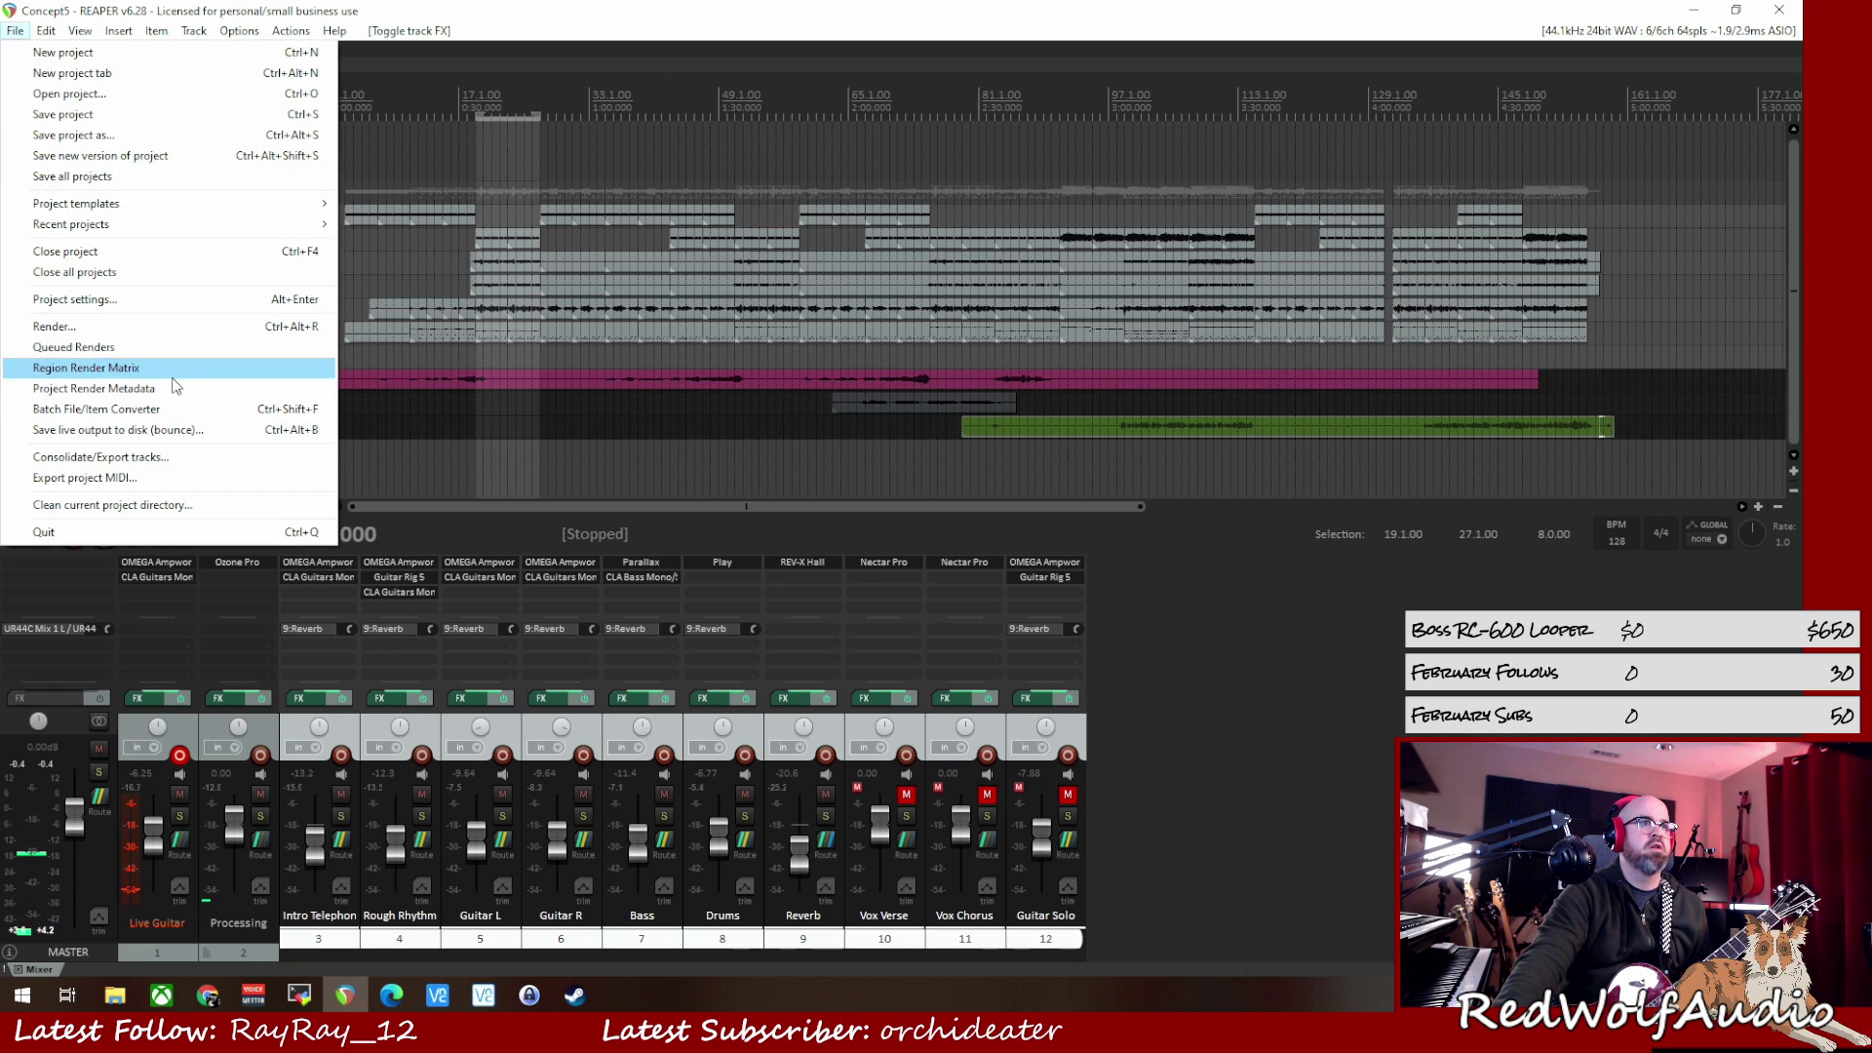
{"action": "left_click", "coordinate": [150, 275]}
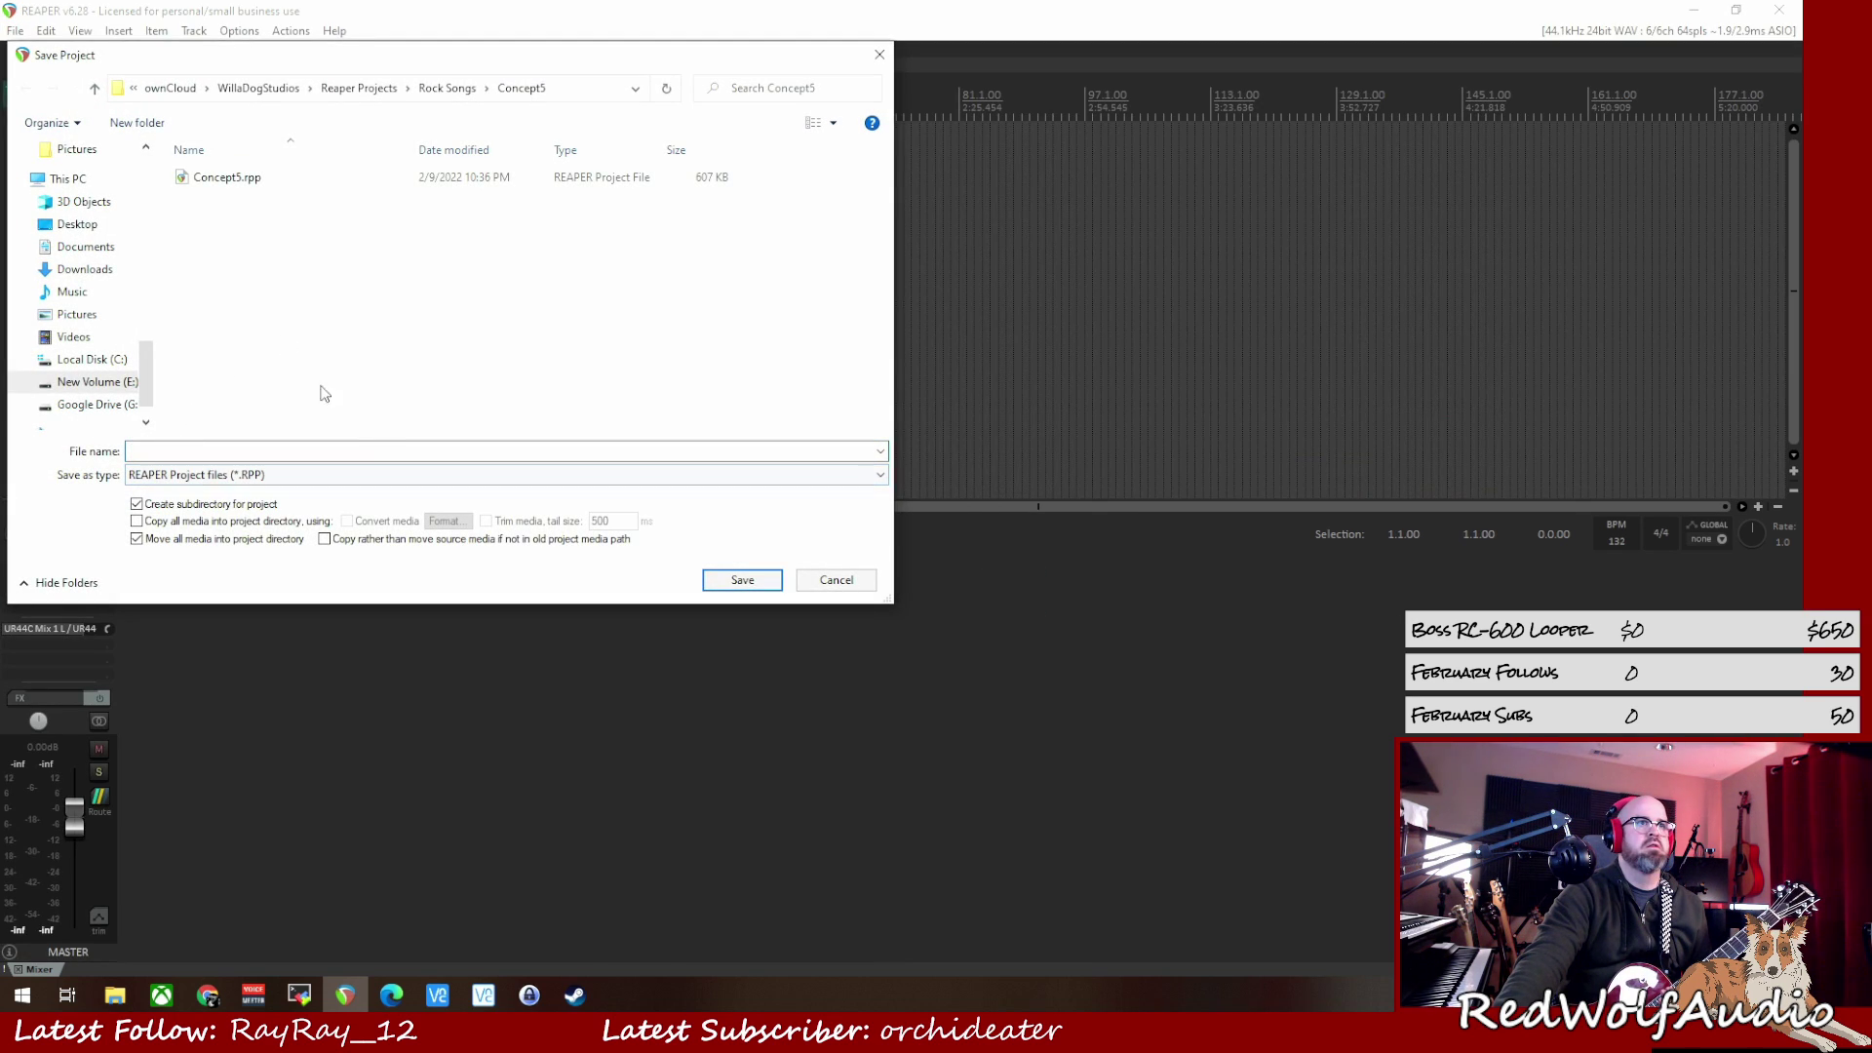
{"action": "left_click", "coordinate": [830, 583]}
{"action": "left_click", "coordinate": [16, 30]}
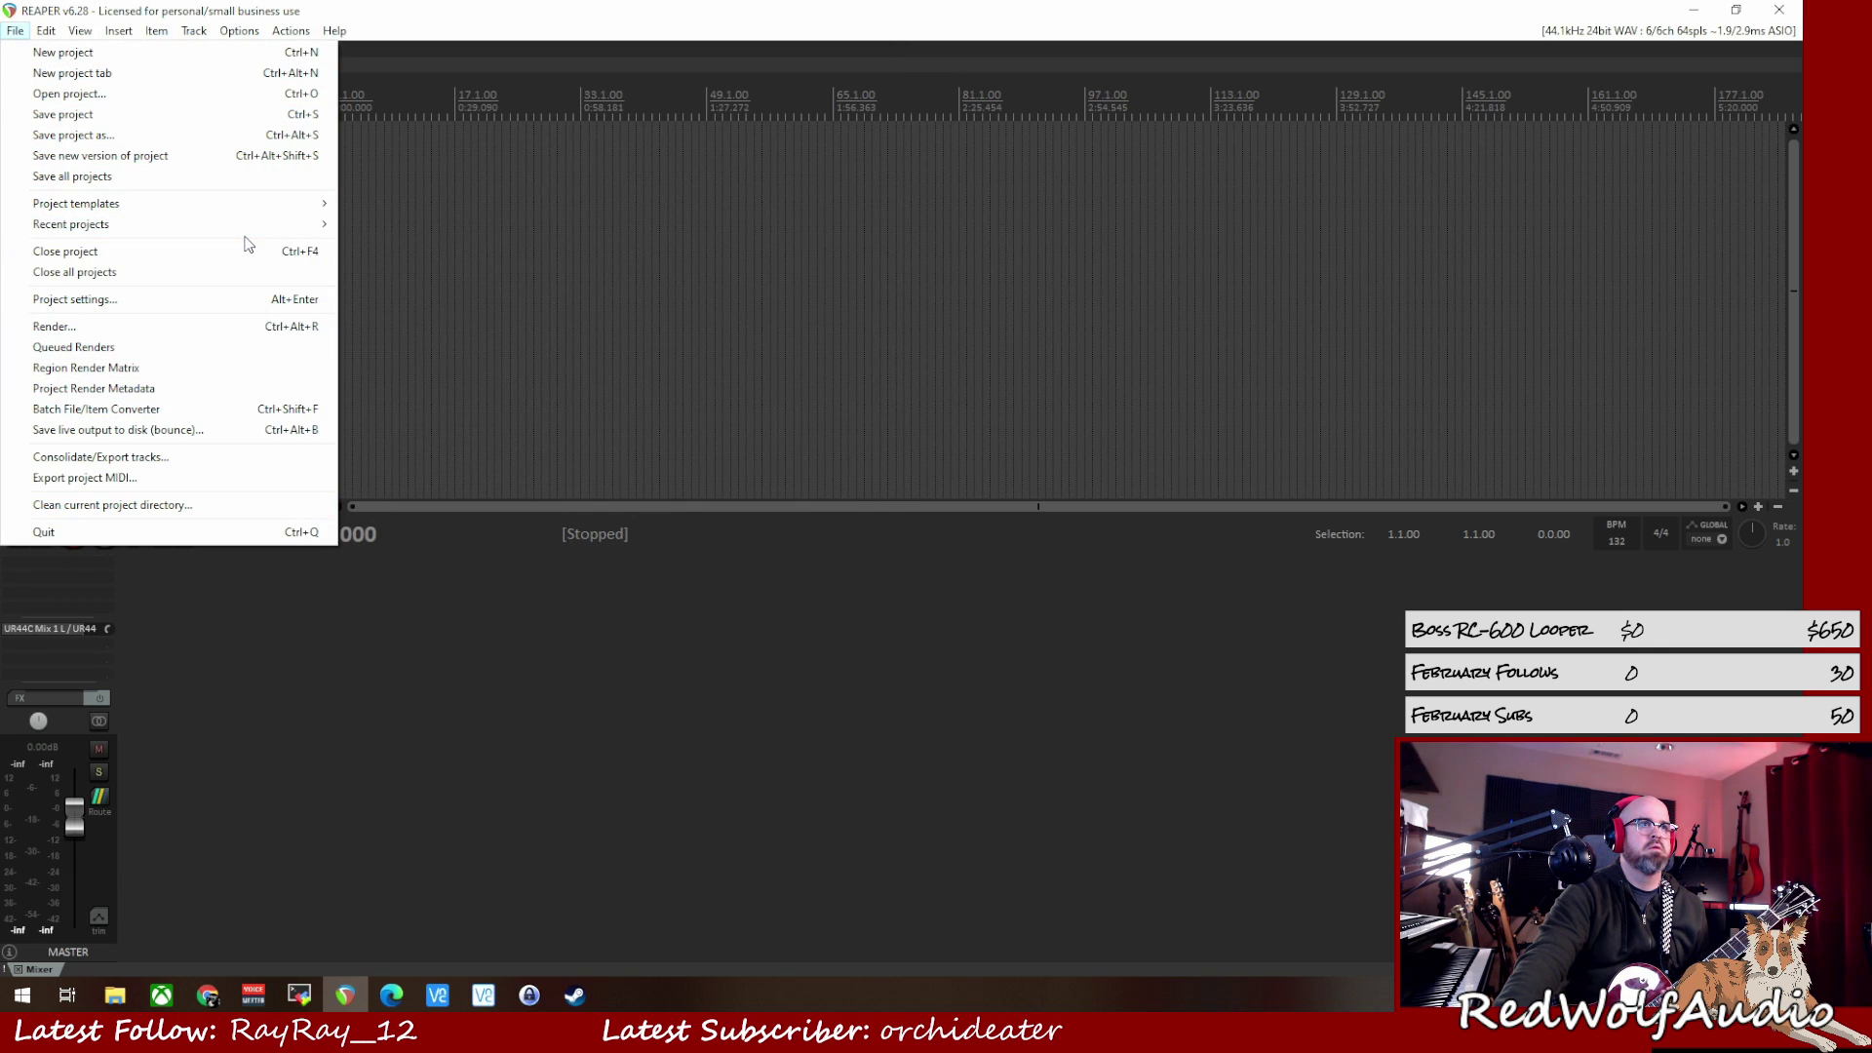
{"action": "mouse_move", "coordinate": [242, 226]}
{"action": "left_click", "coordinate": [686, 39]}
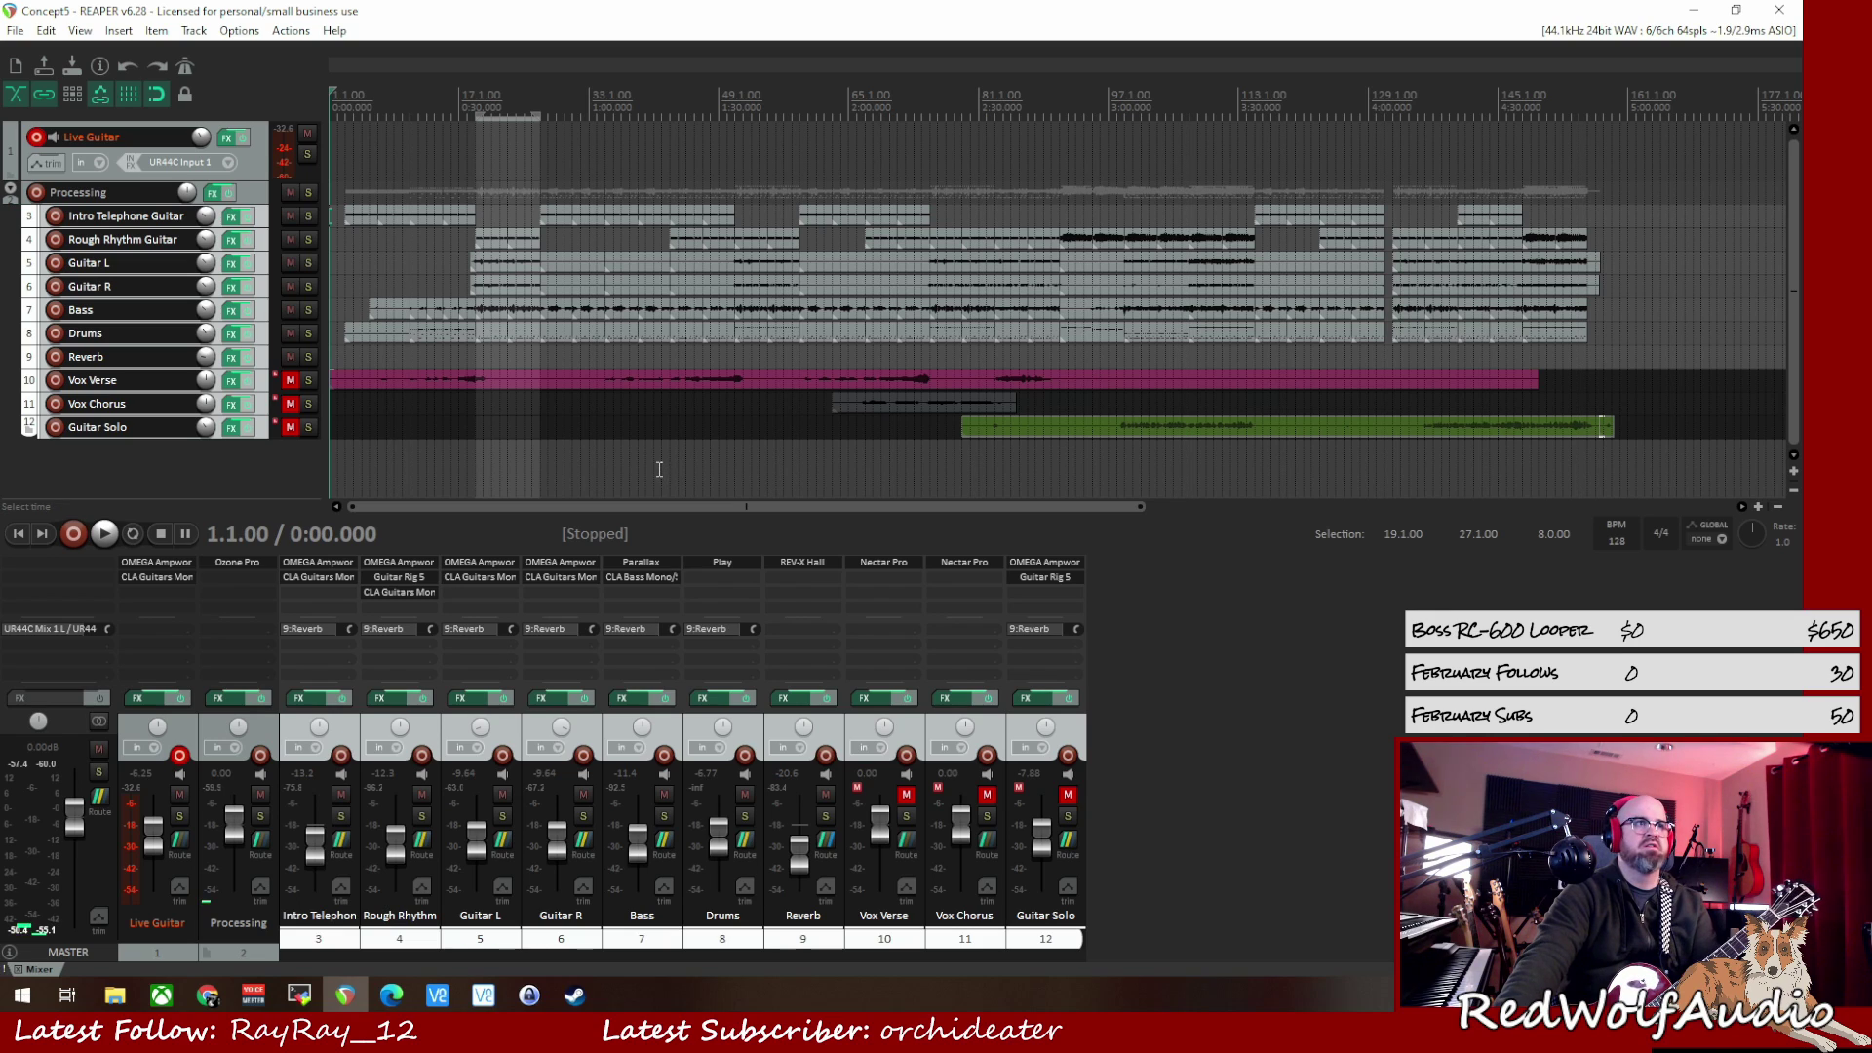
Play the song's opening while toggling mute on all song tracks, leaving only Intro Telephone Guitar muted.
{"action": "key", "text": "space"}
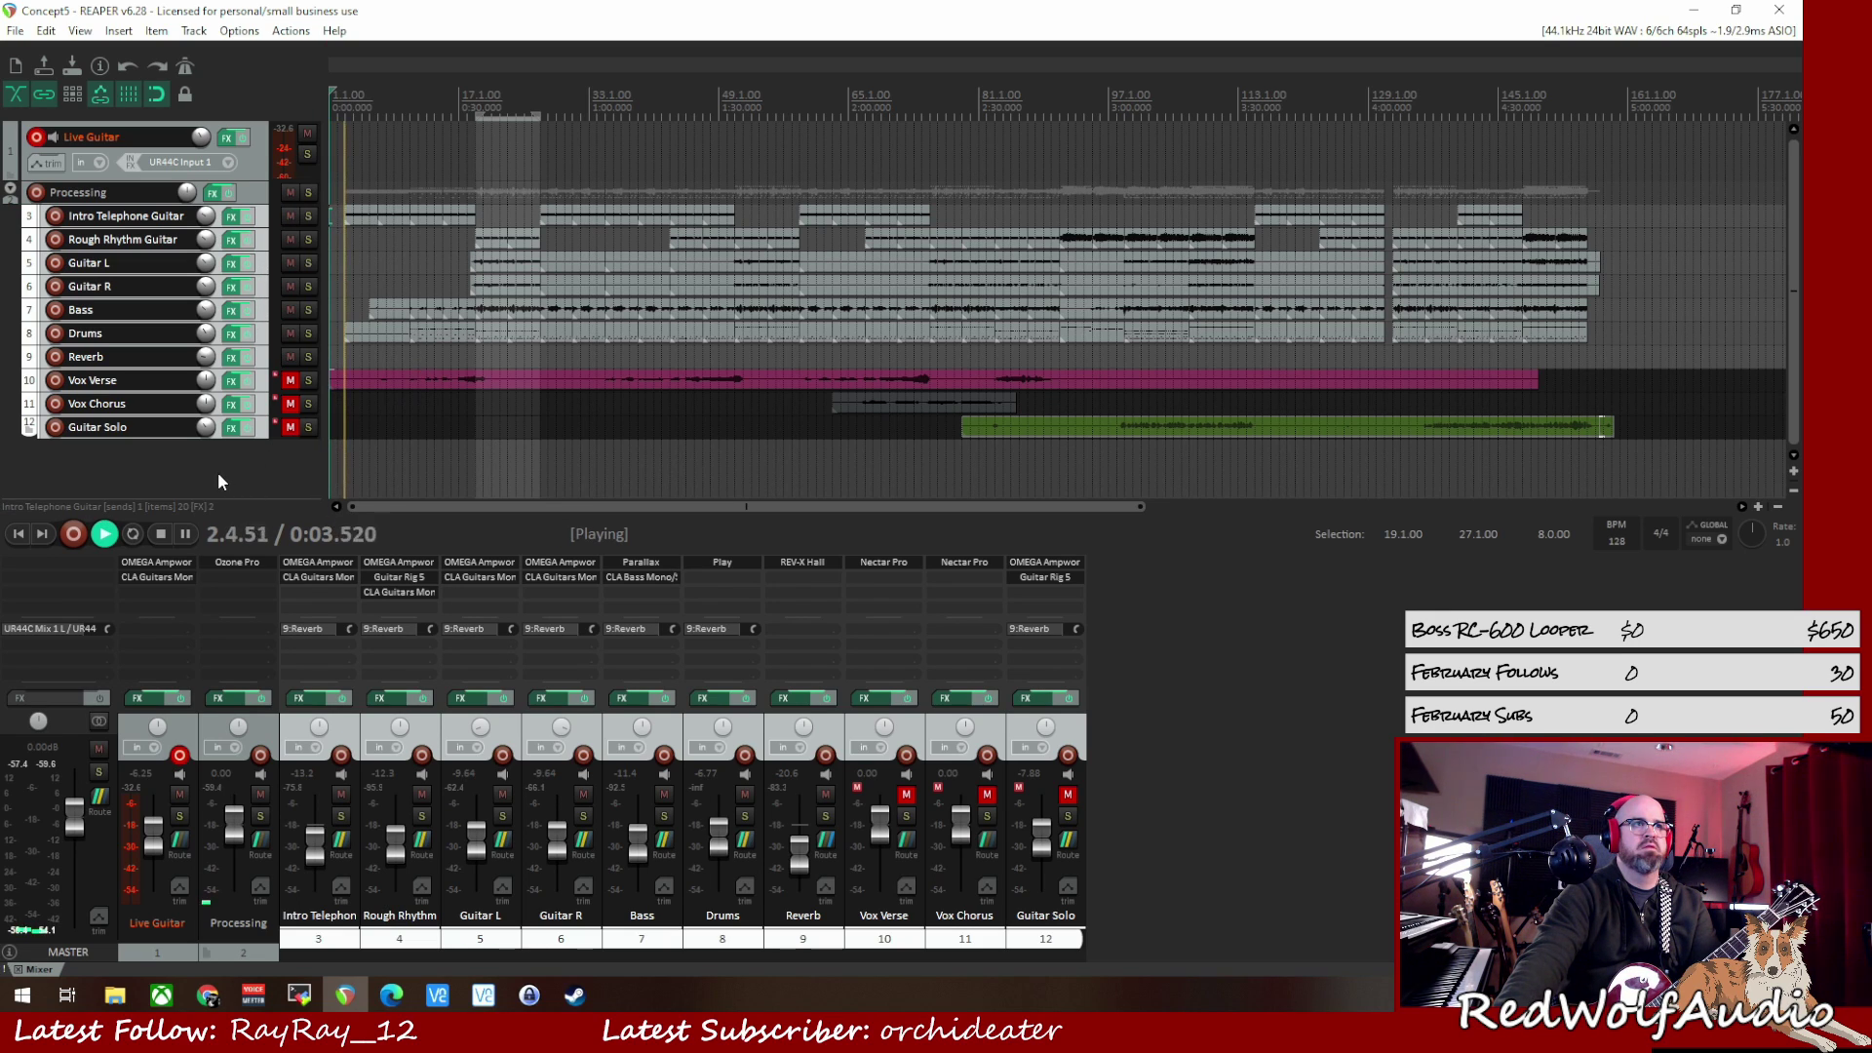
{"action": "left_click", "coordinate": [289, 216]}
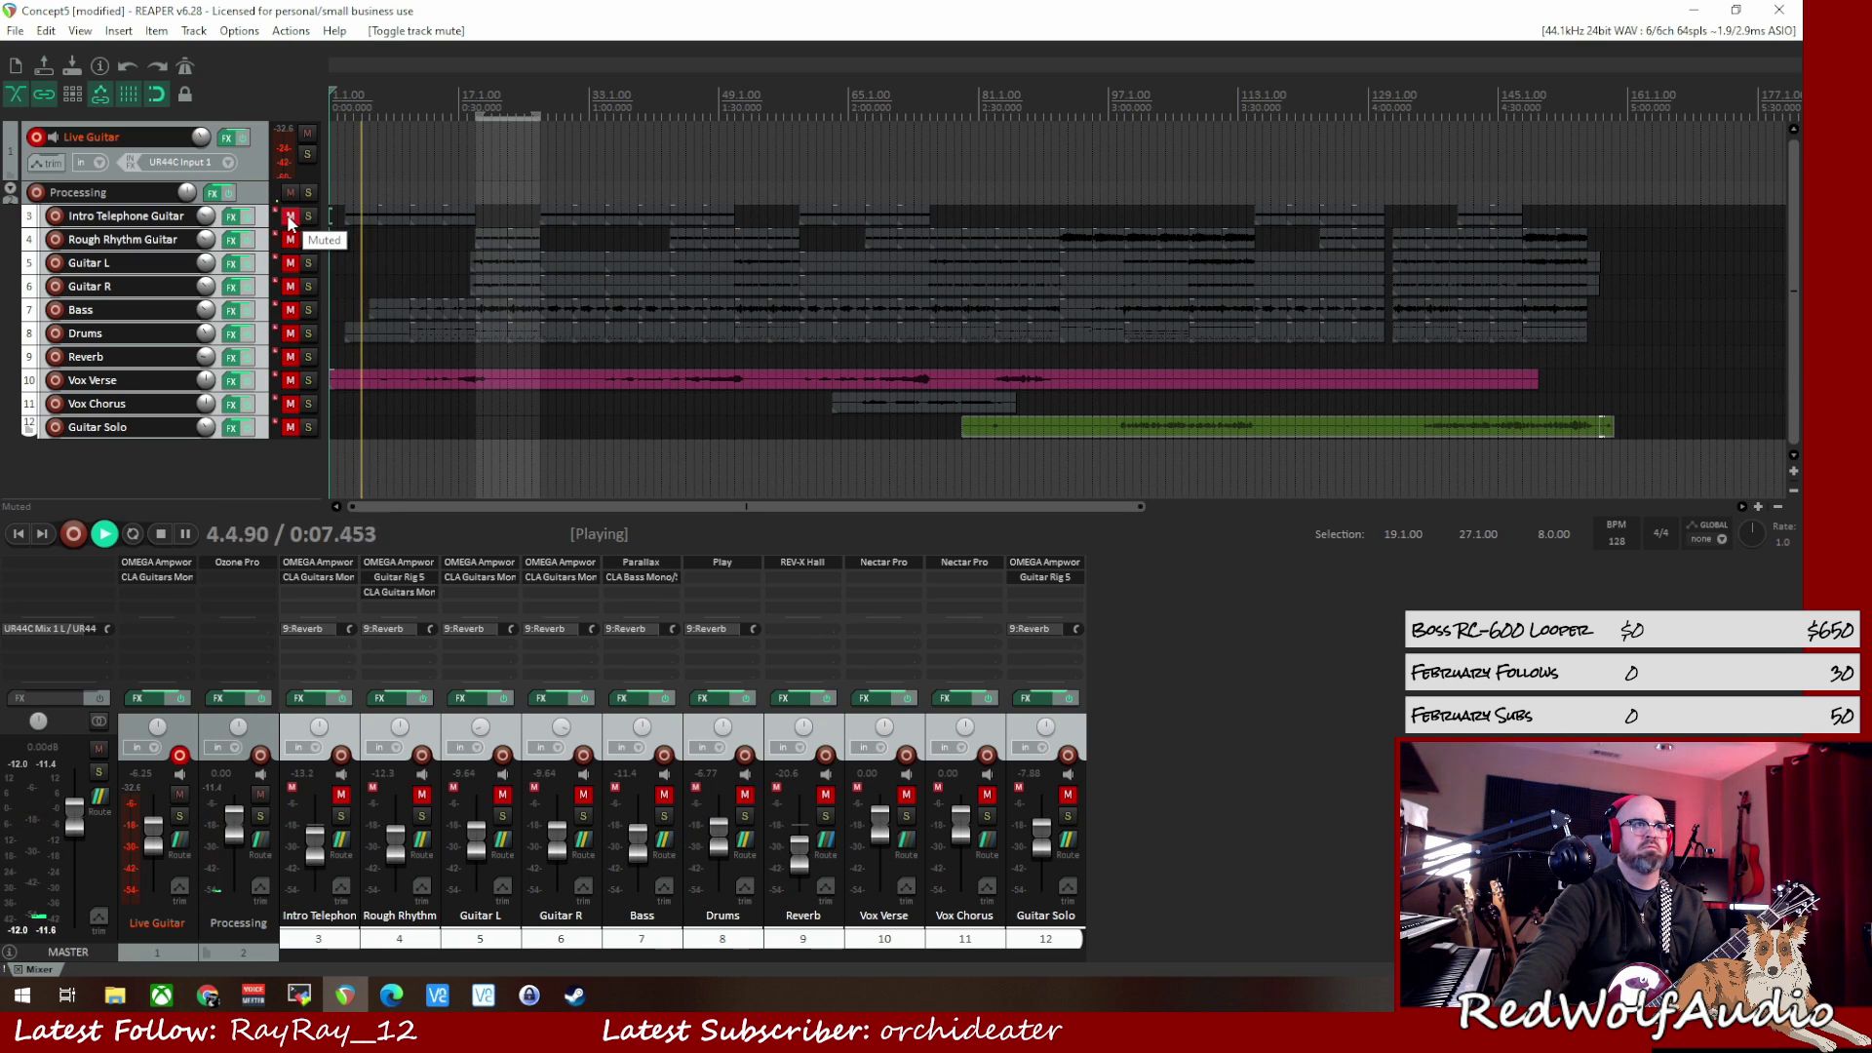
{"action": "left_click", "coordinate": [288, 216]}
{"action": "left_click", "coordinate": [263, 223]}
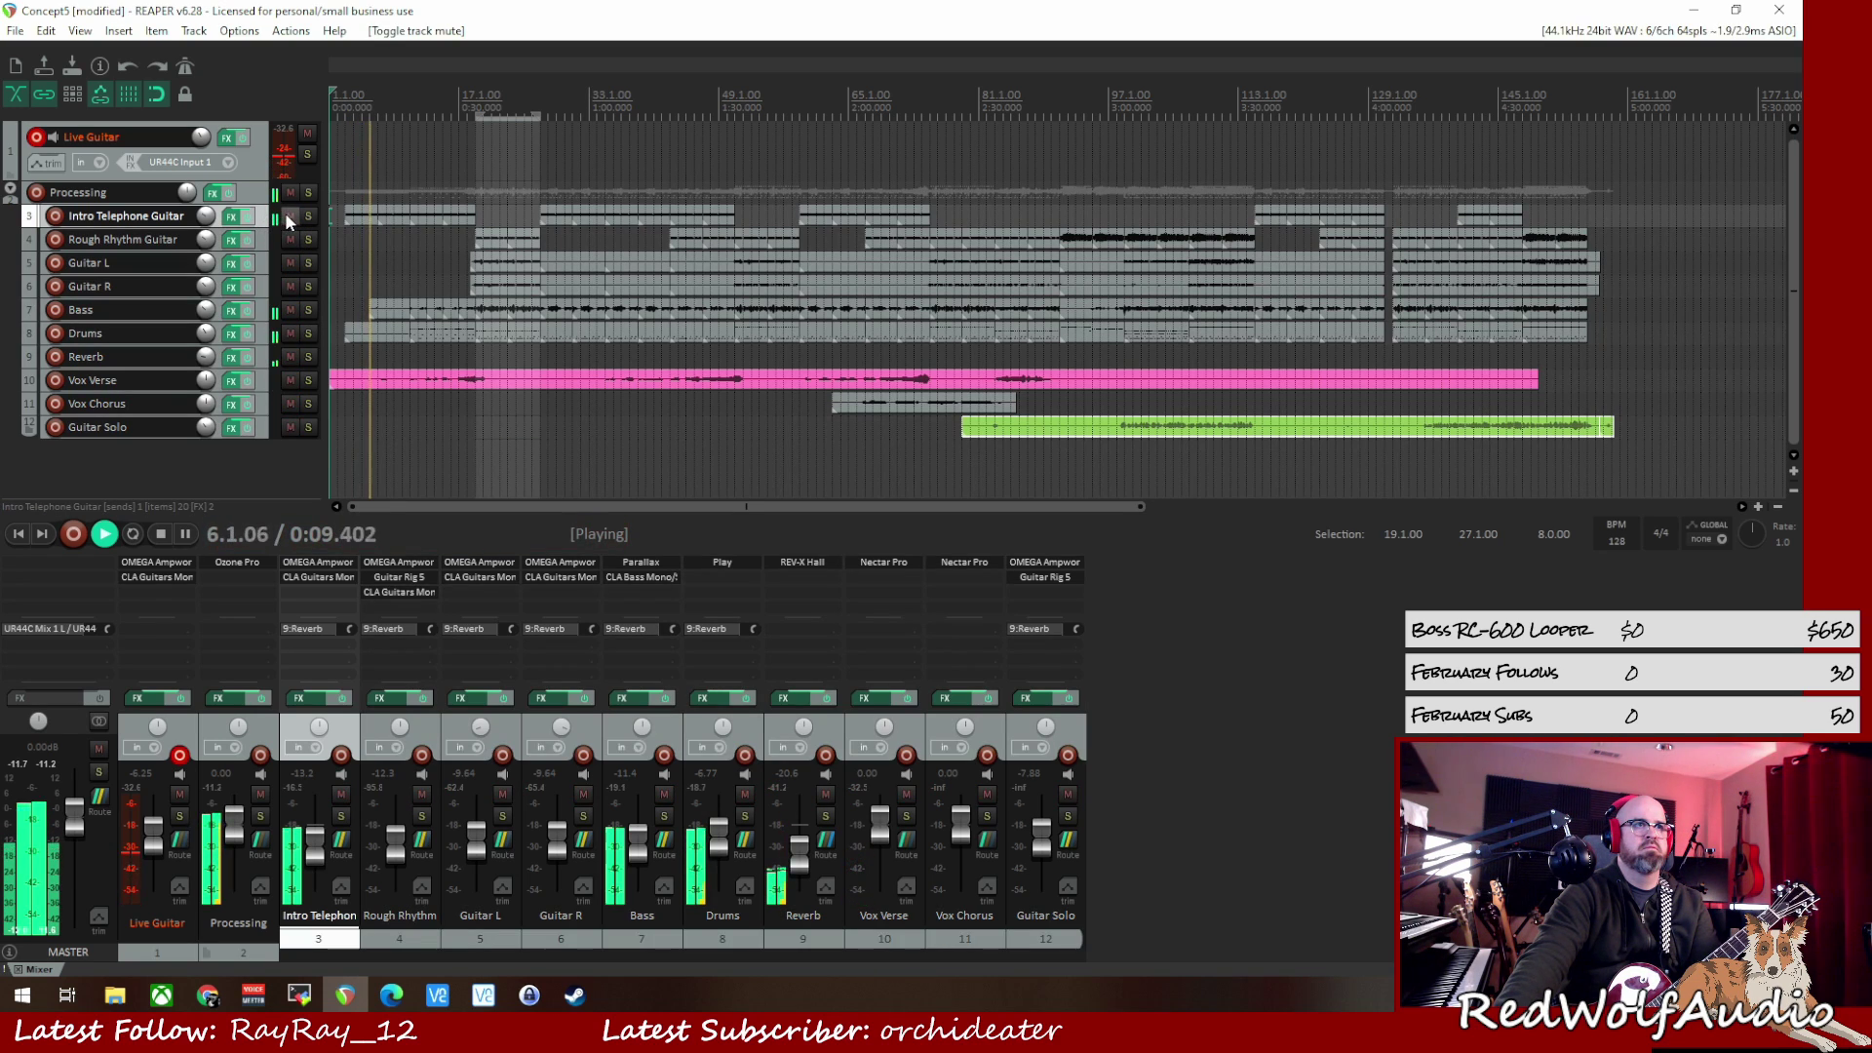
{"action": "left_click", "coordinate": [290, 215]}
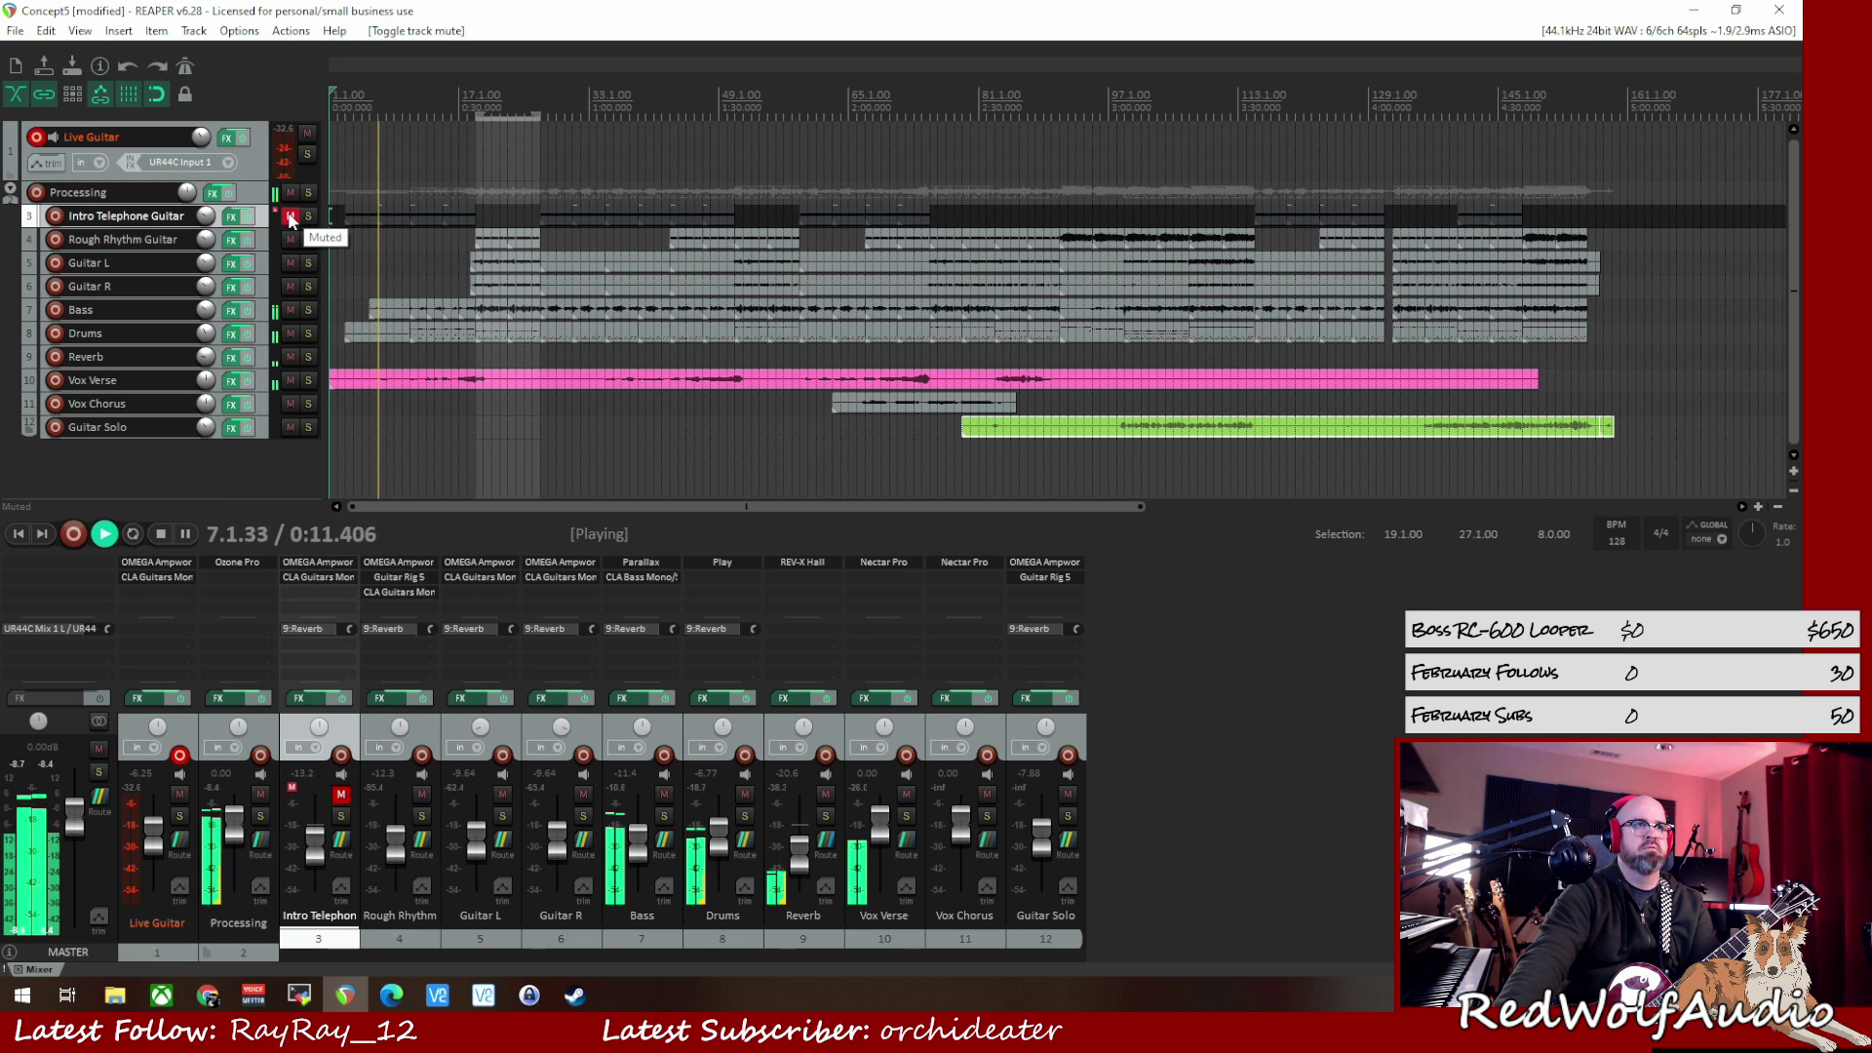
{"action": "key", "text": "space"}
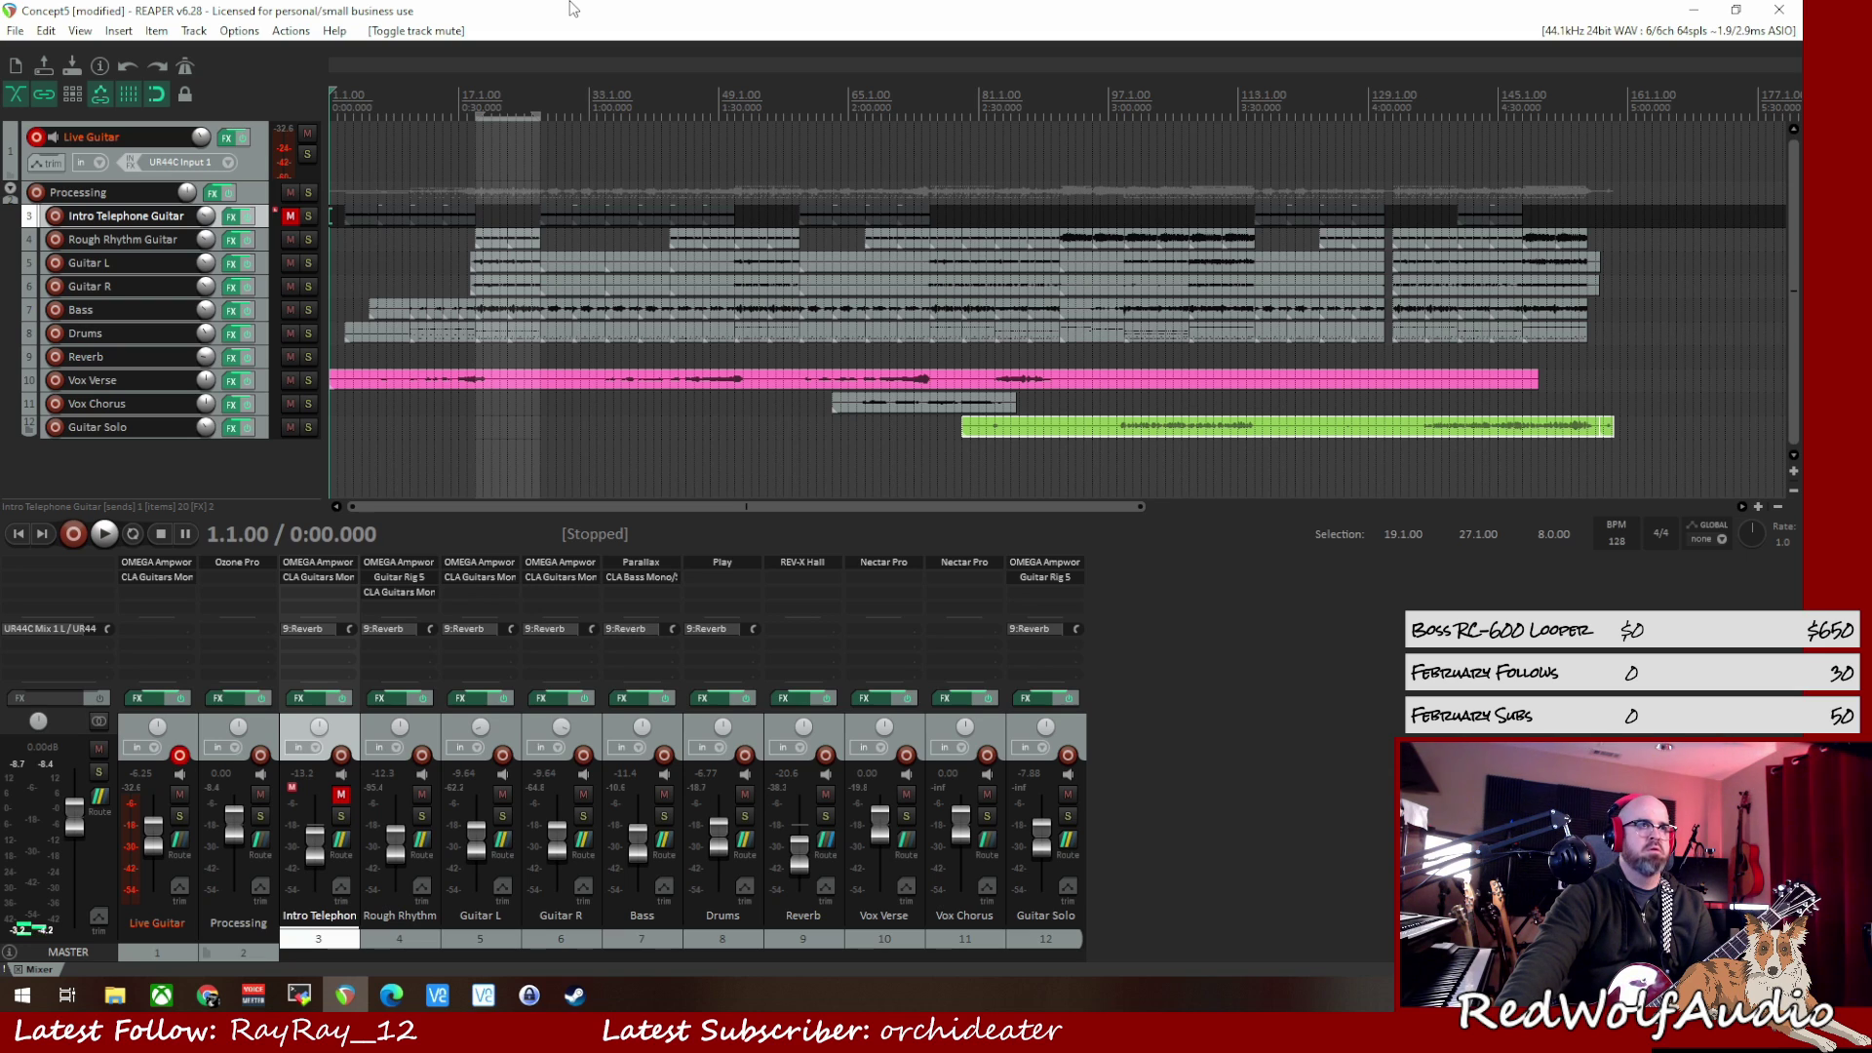
Undo the mute changes and the Processing folder setup until the Processing track is gone and Ozone Pro is back on the master.
{"action": "key", "text": "ctrl+z"}
{"action": "key", "text": "ctrl+z"}
{"action": "key", "text": "ctrl+z"}
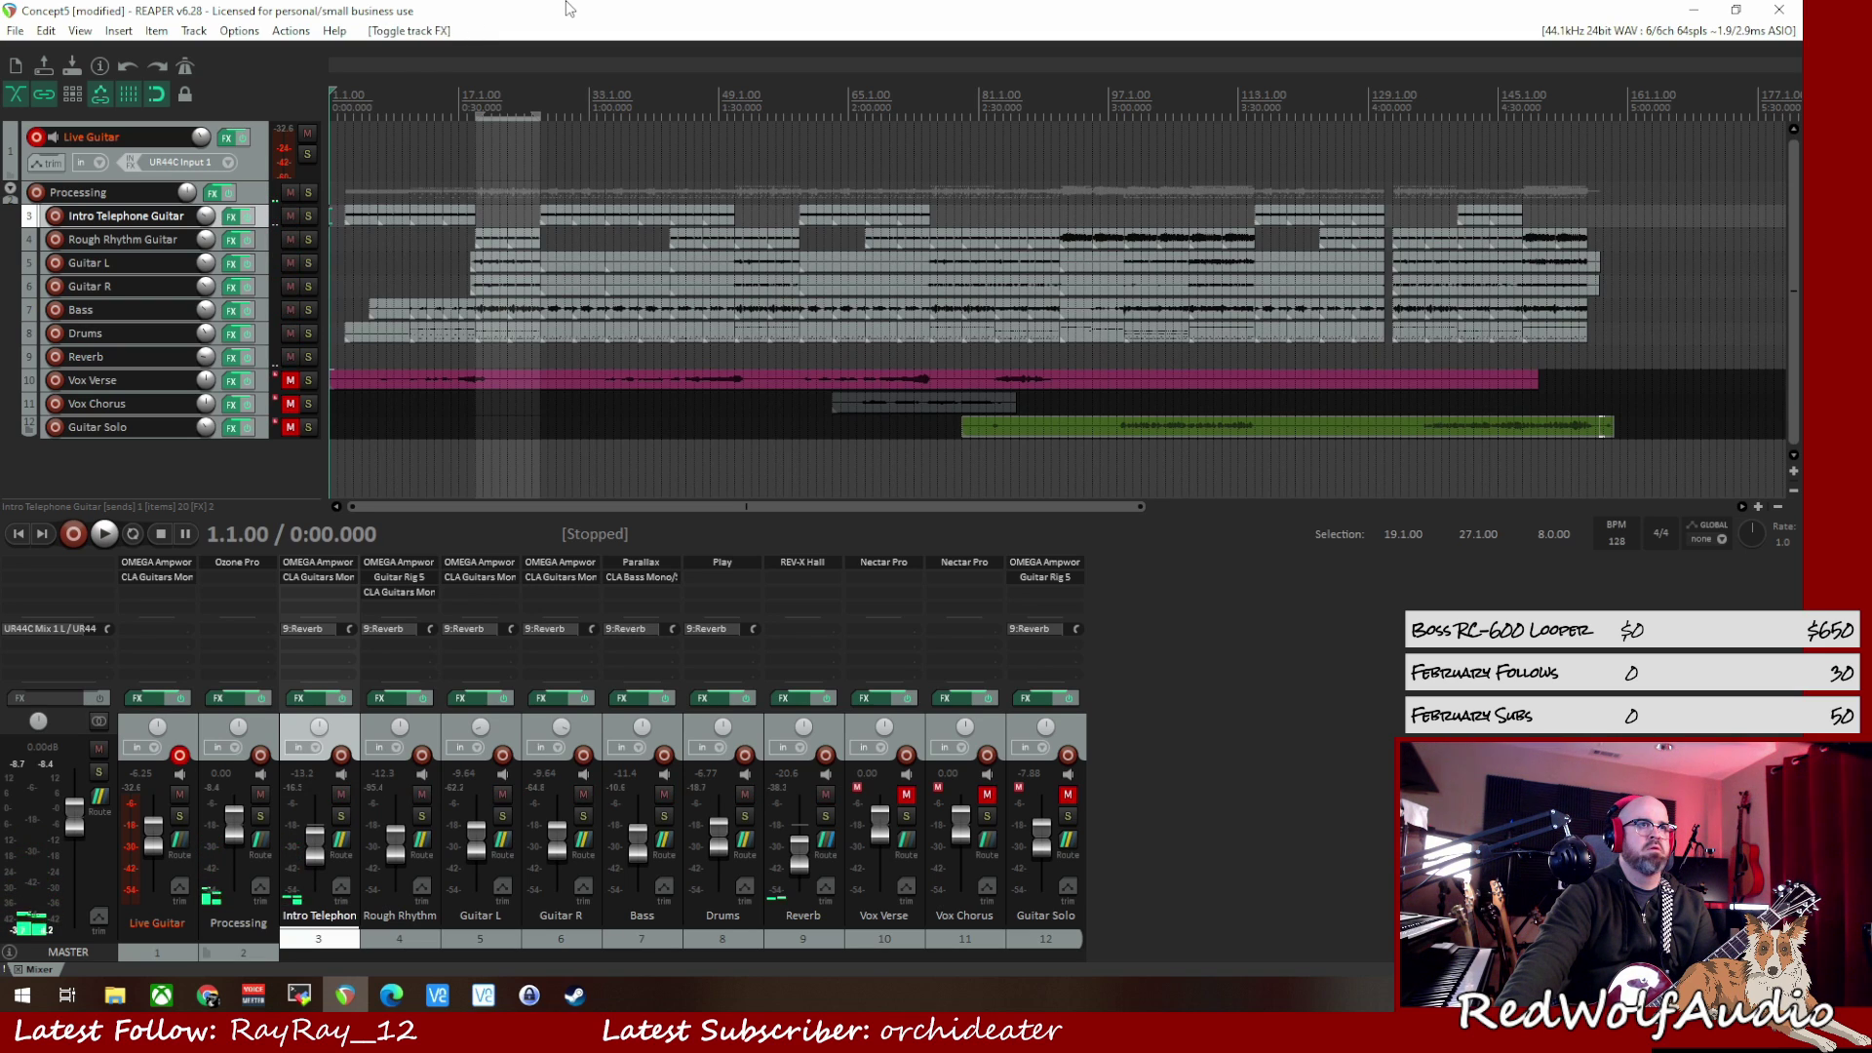
{"action": "key", "text": "ctrl+z"}
{"action": "key", "text": "ctrl+z"}
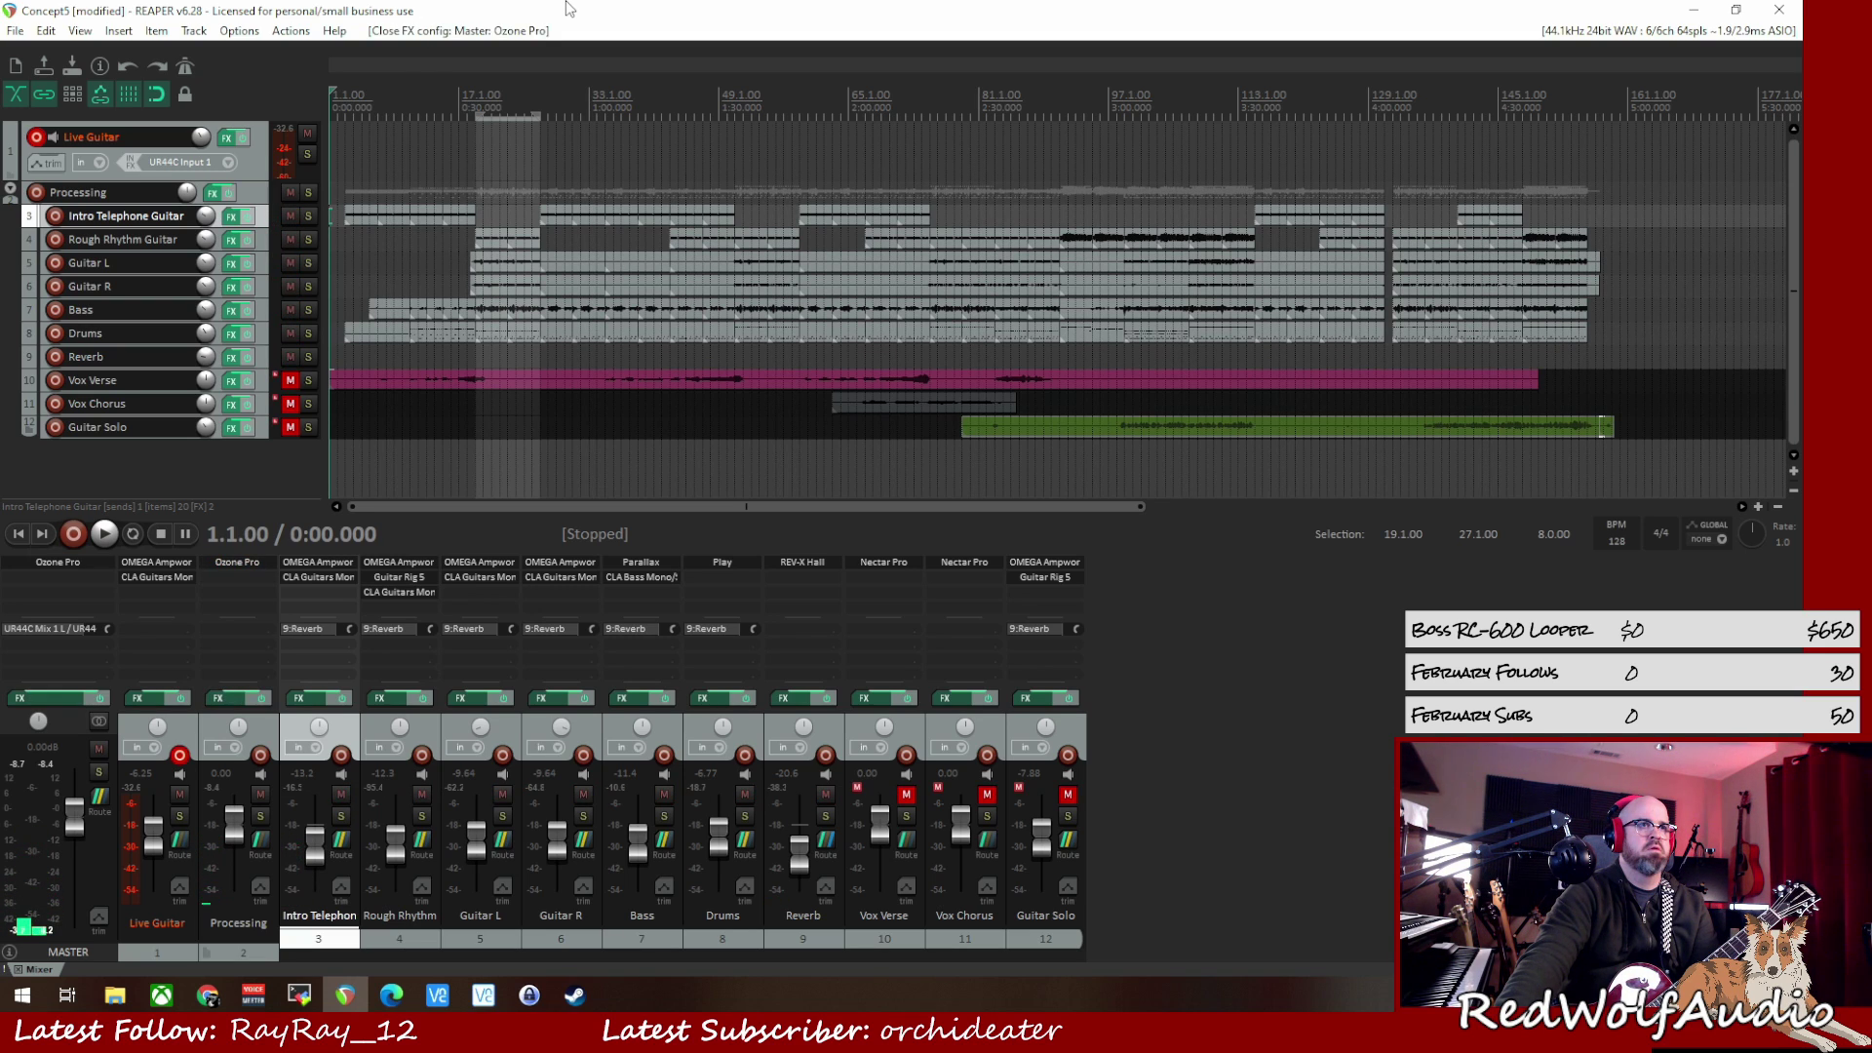
{"action": "key", "text": "ctrl+z"}
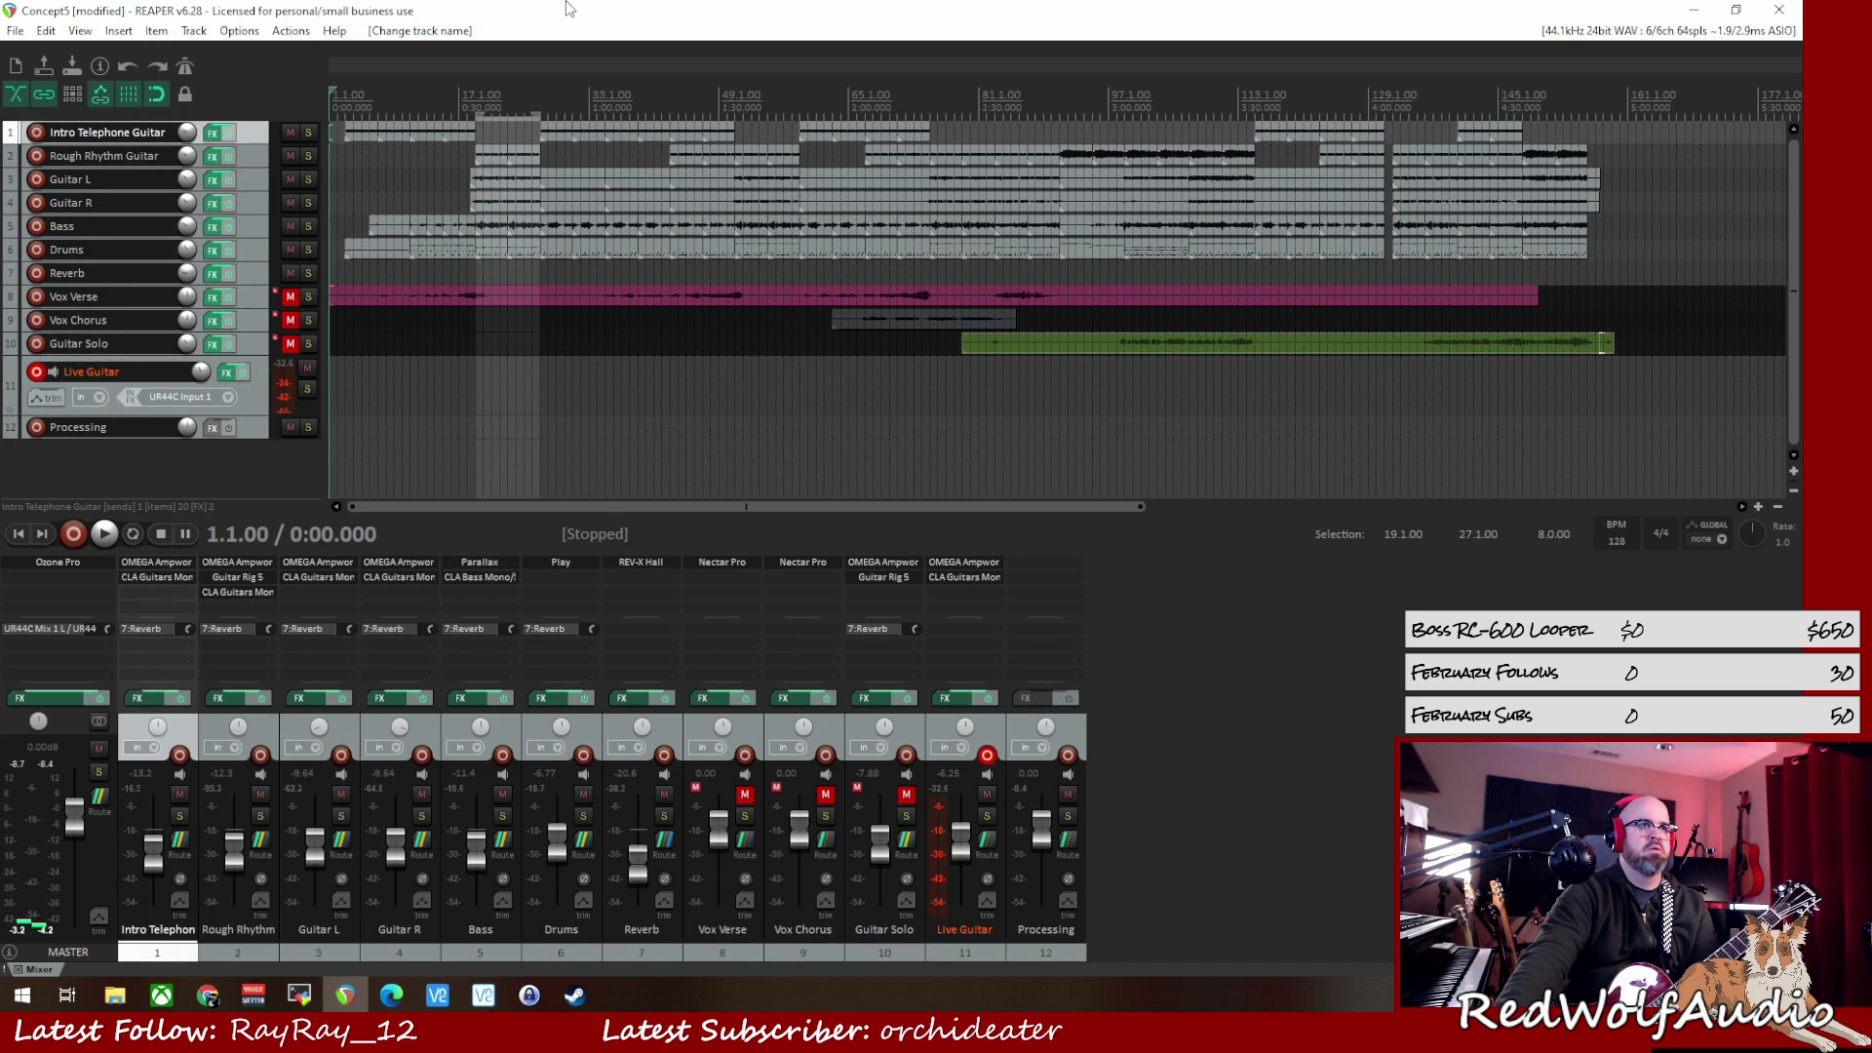
{"action": "key", "text": "space"}
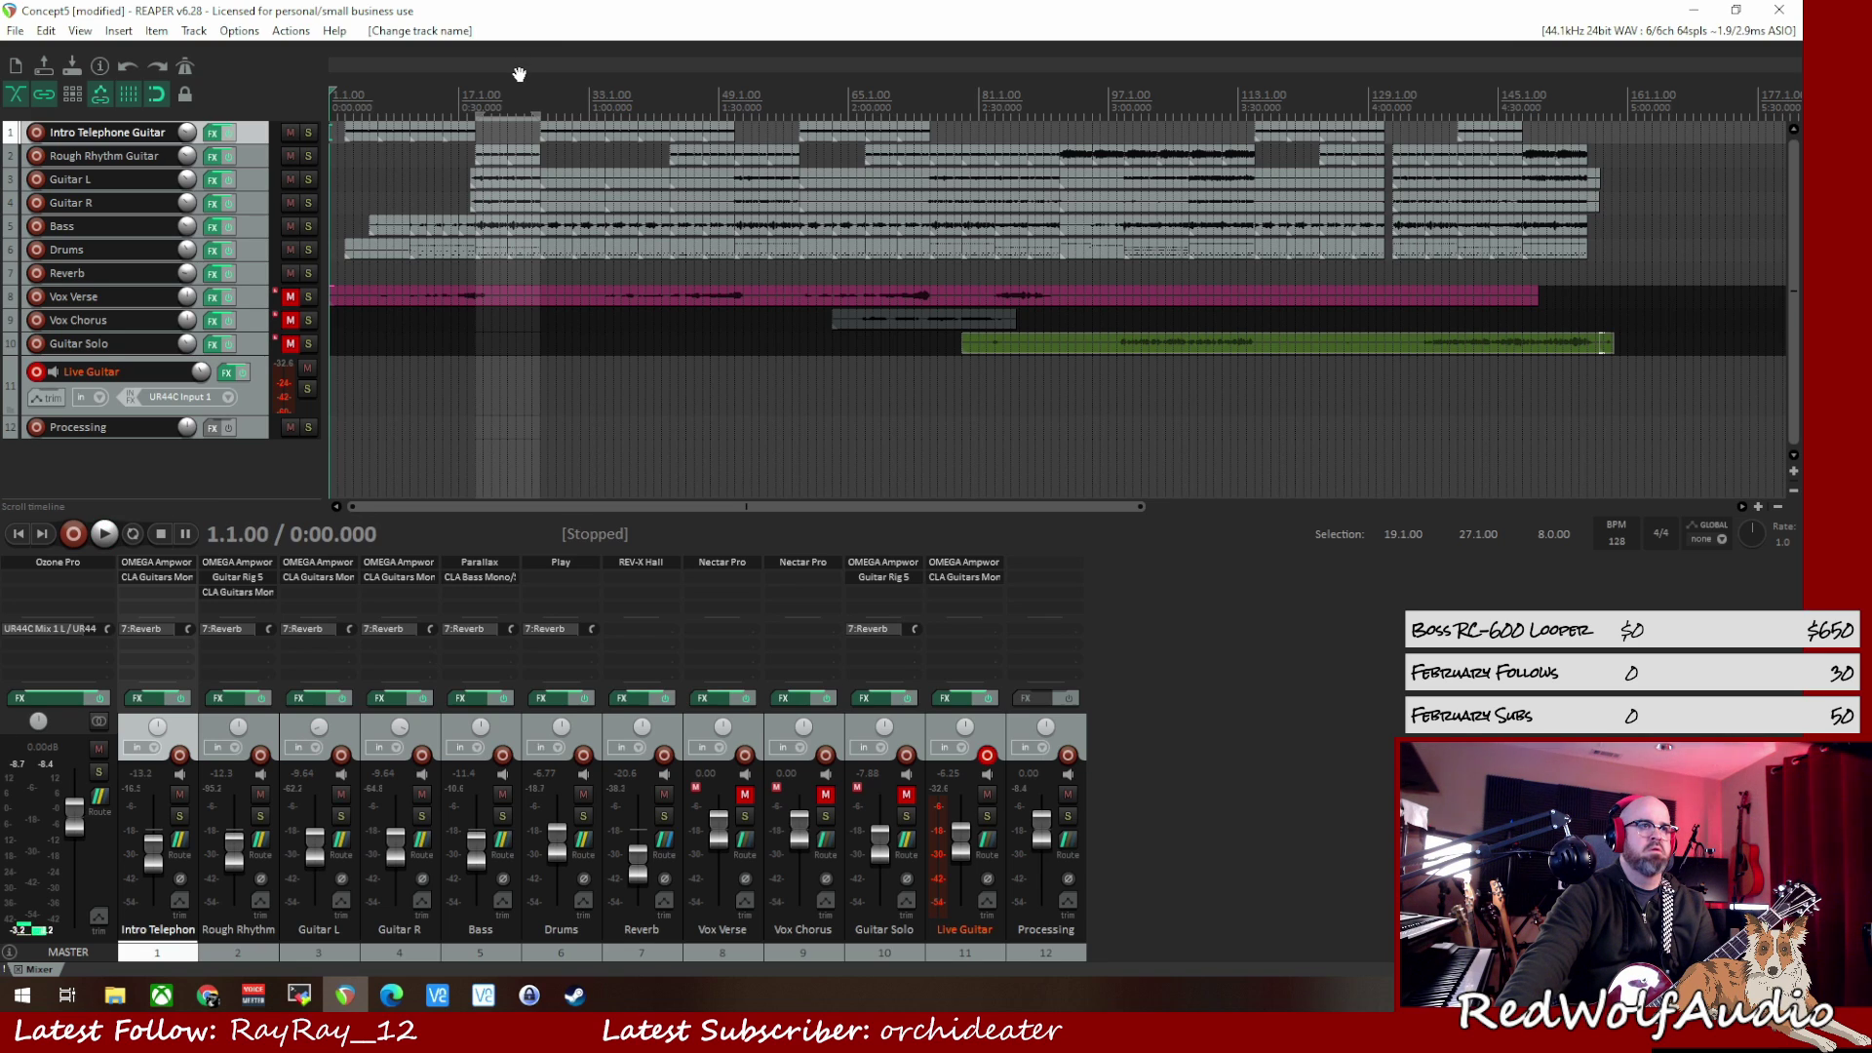
{"action": "key", "text": "ctrl+z"}
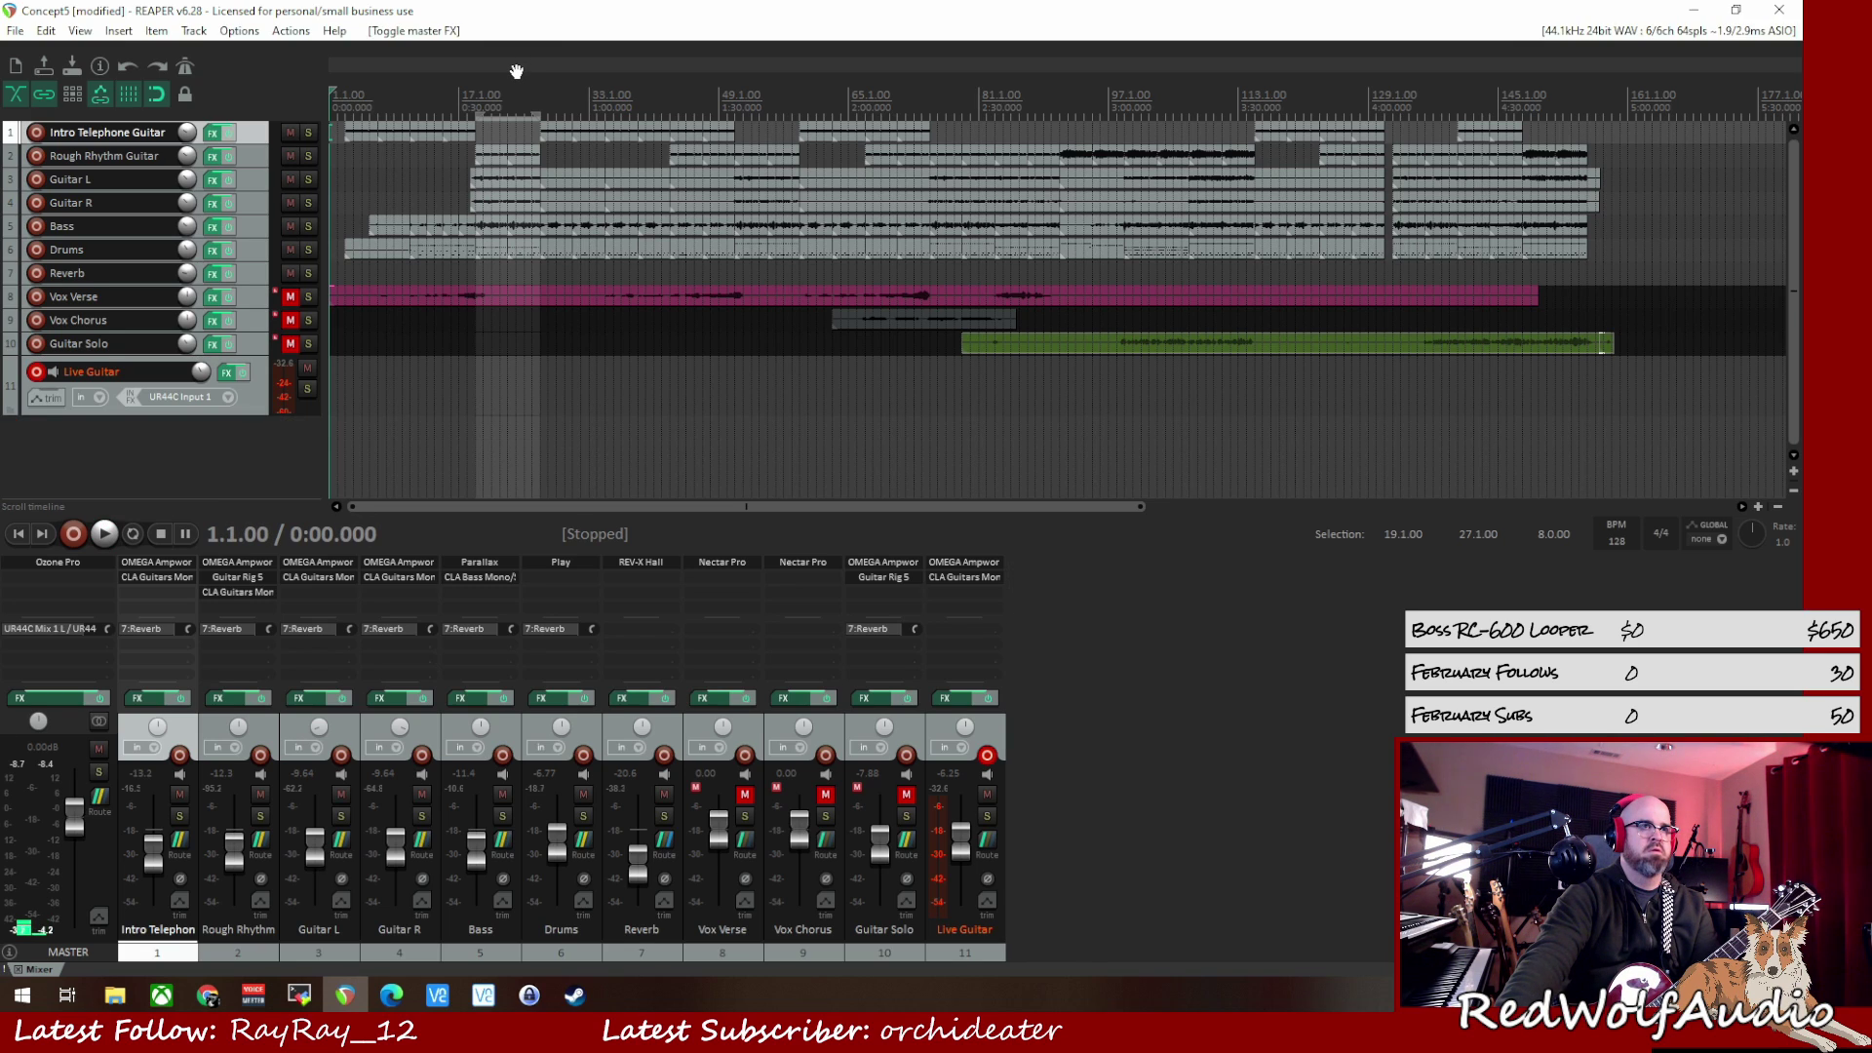
Play the song from the start, disarm recording on Live Guitar, and unmute Guitar Solo.
{"action": "key", "text": "space"}
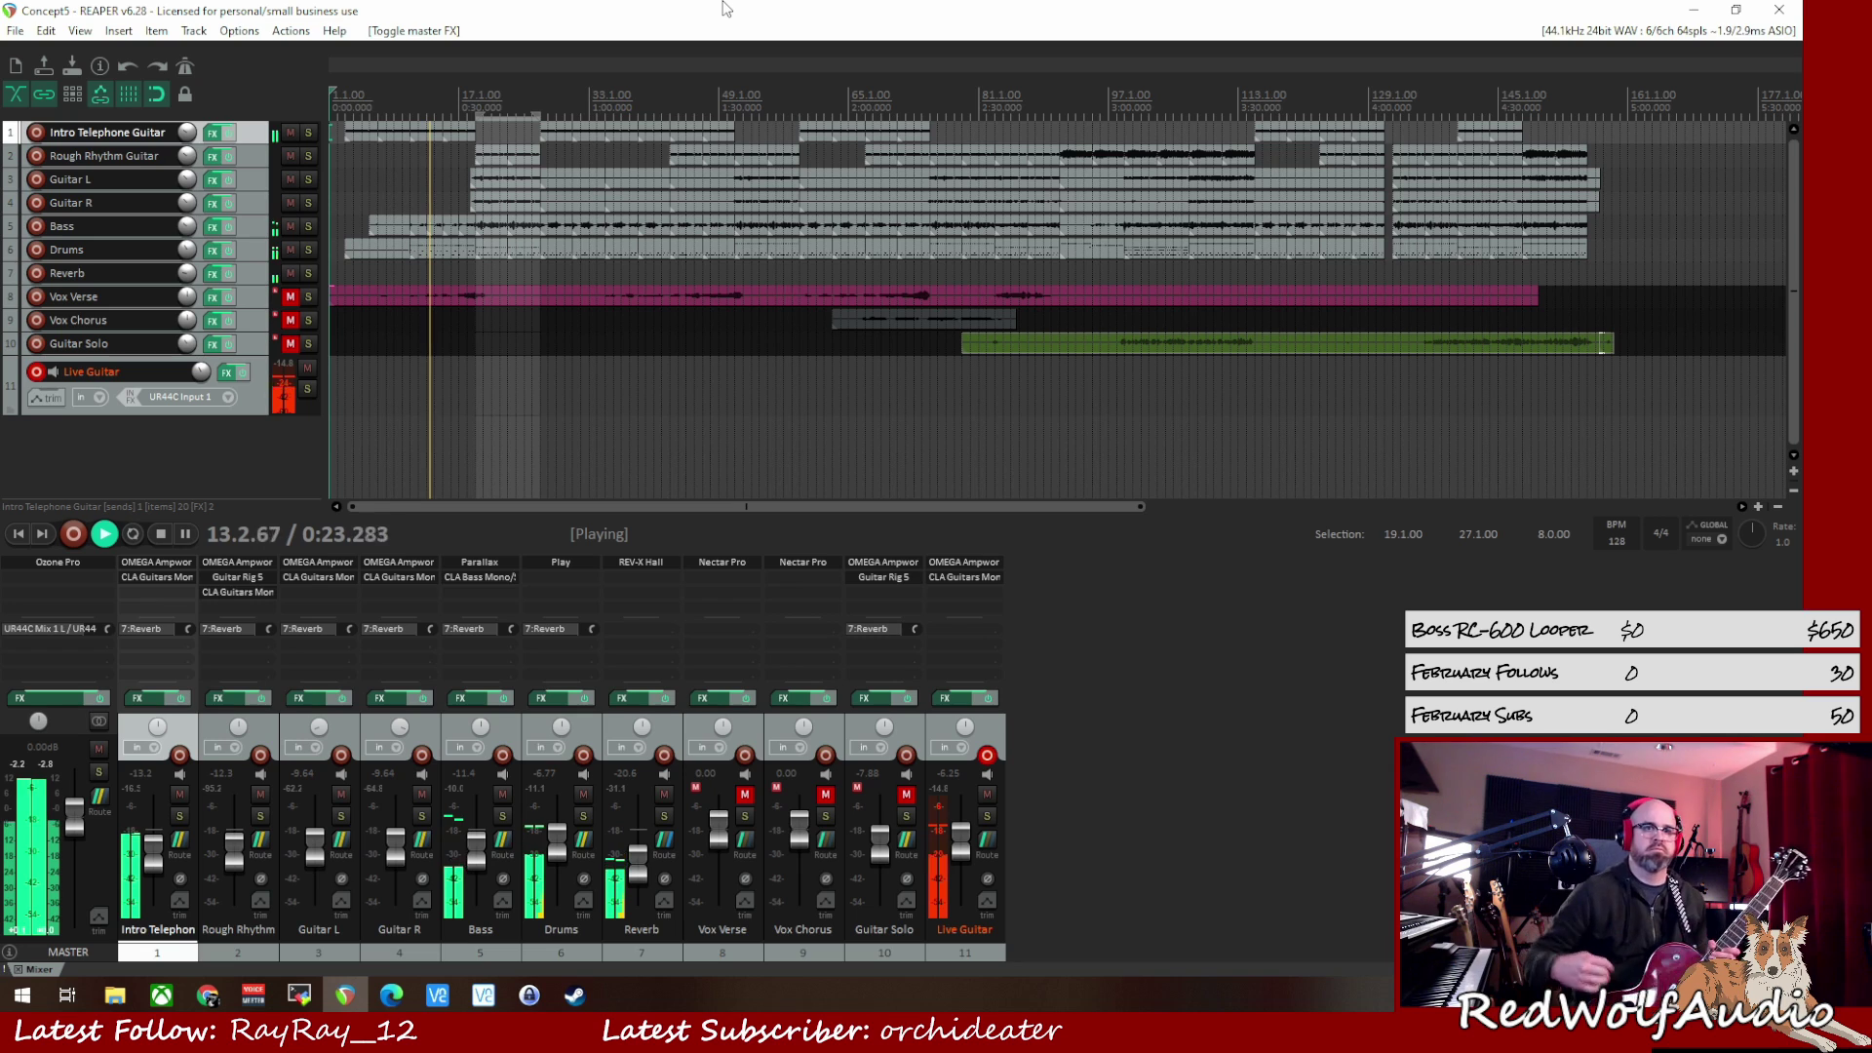
{"action": "left_click", "coordinate": [987, 755]}
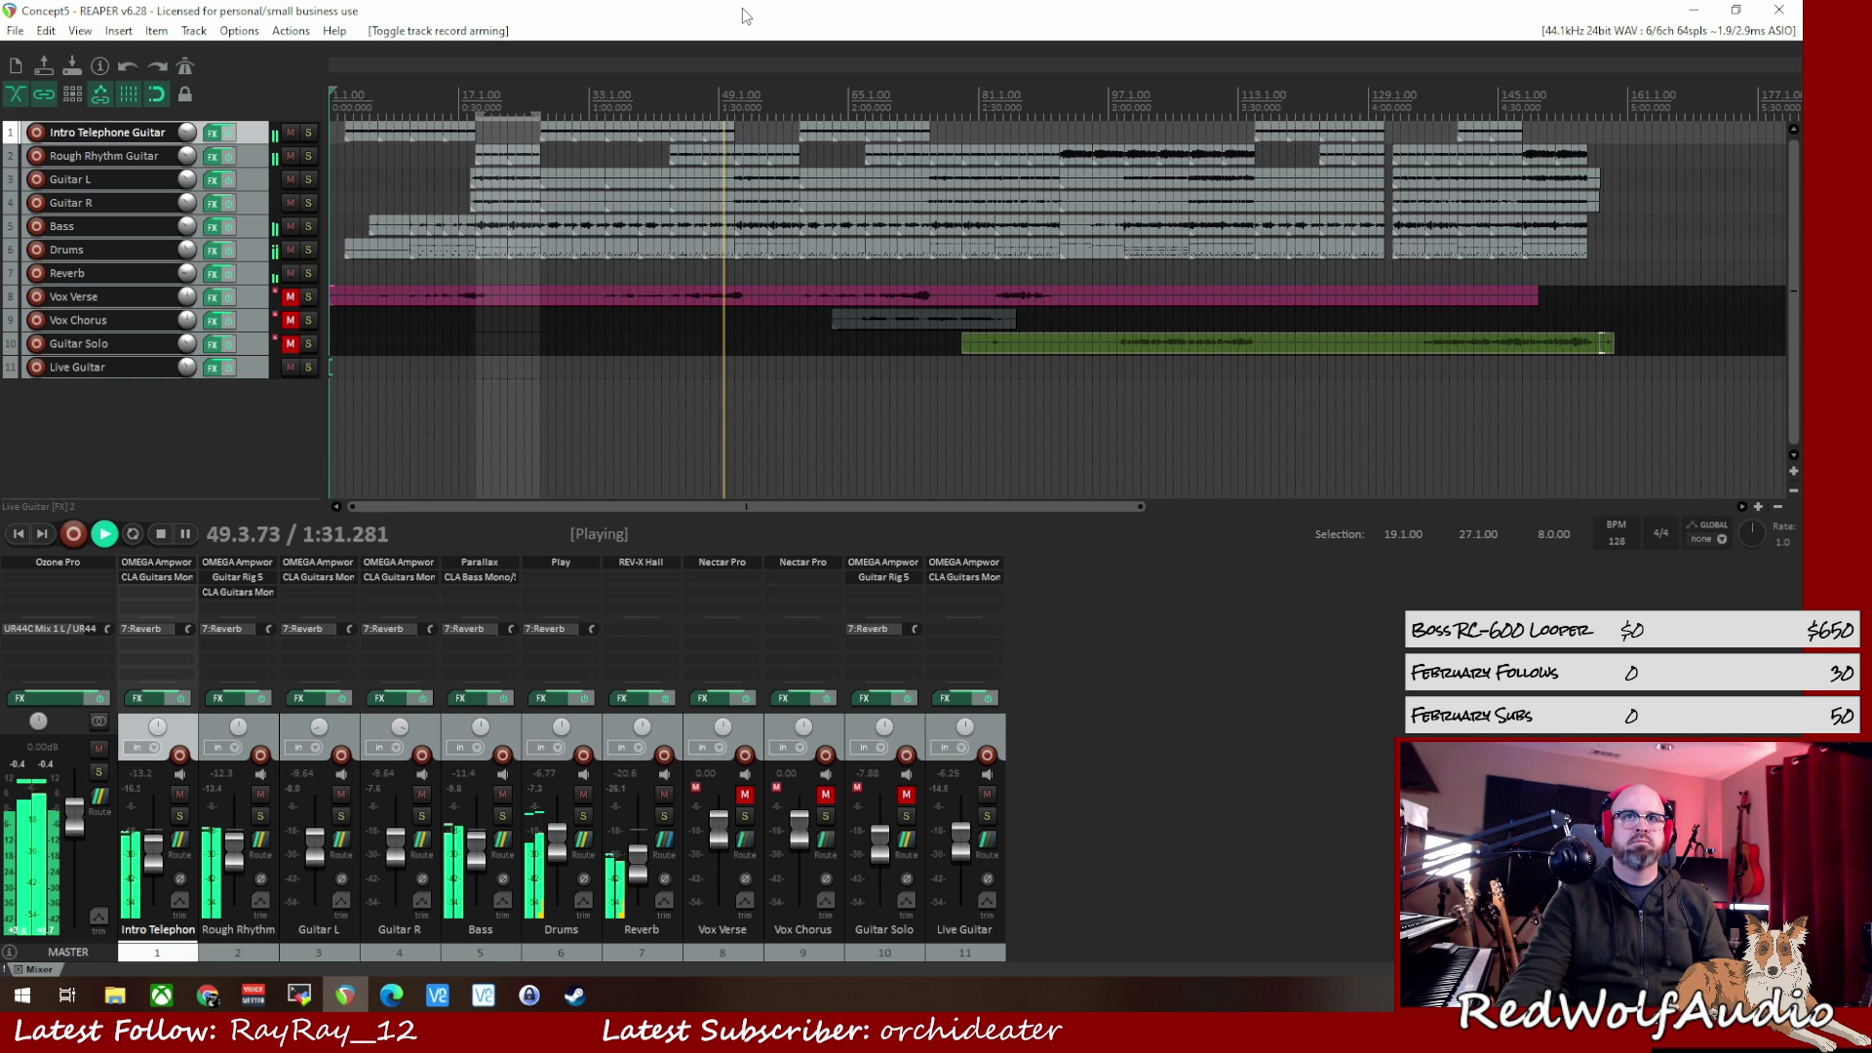
{"action": "left_click", "coordinate": [290, 343]}
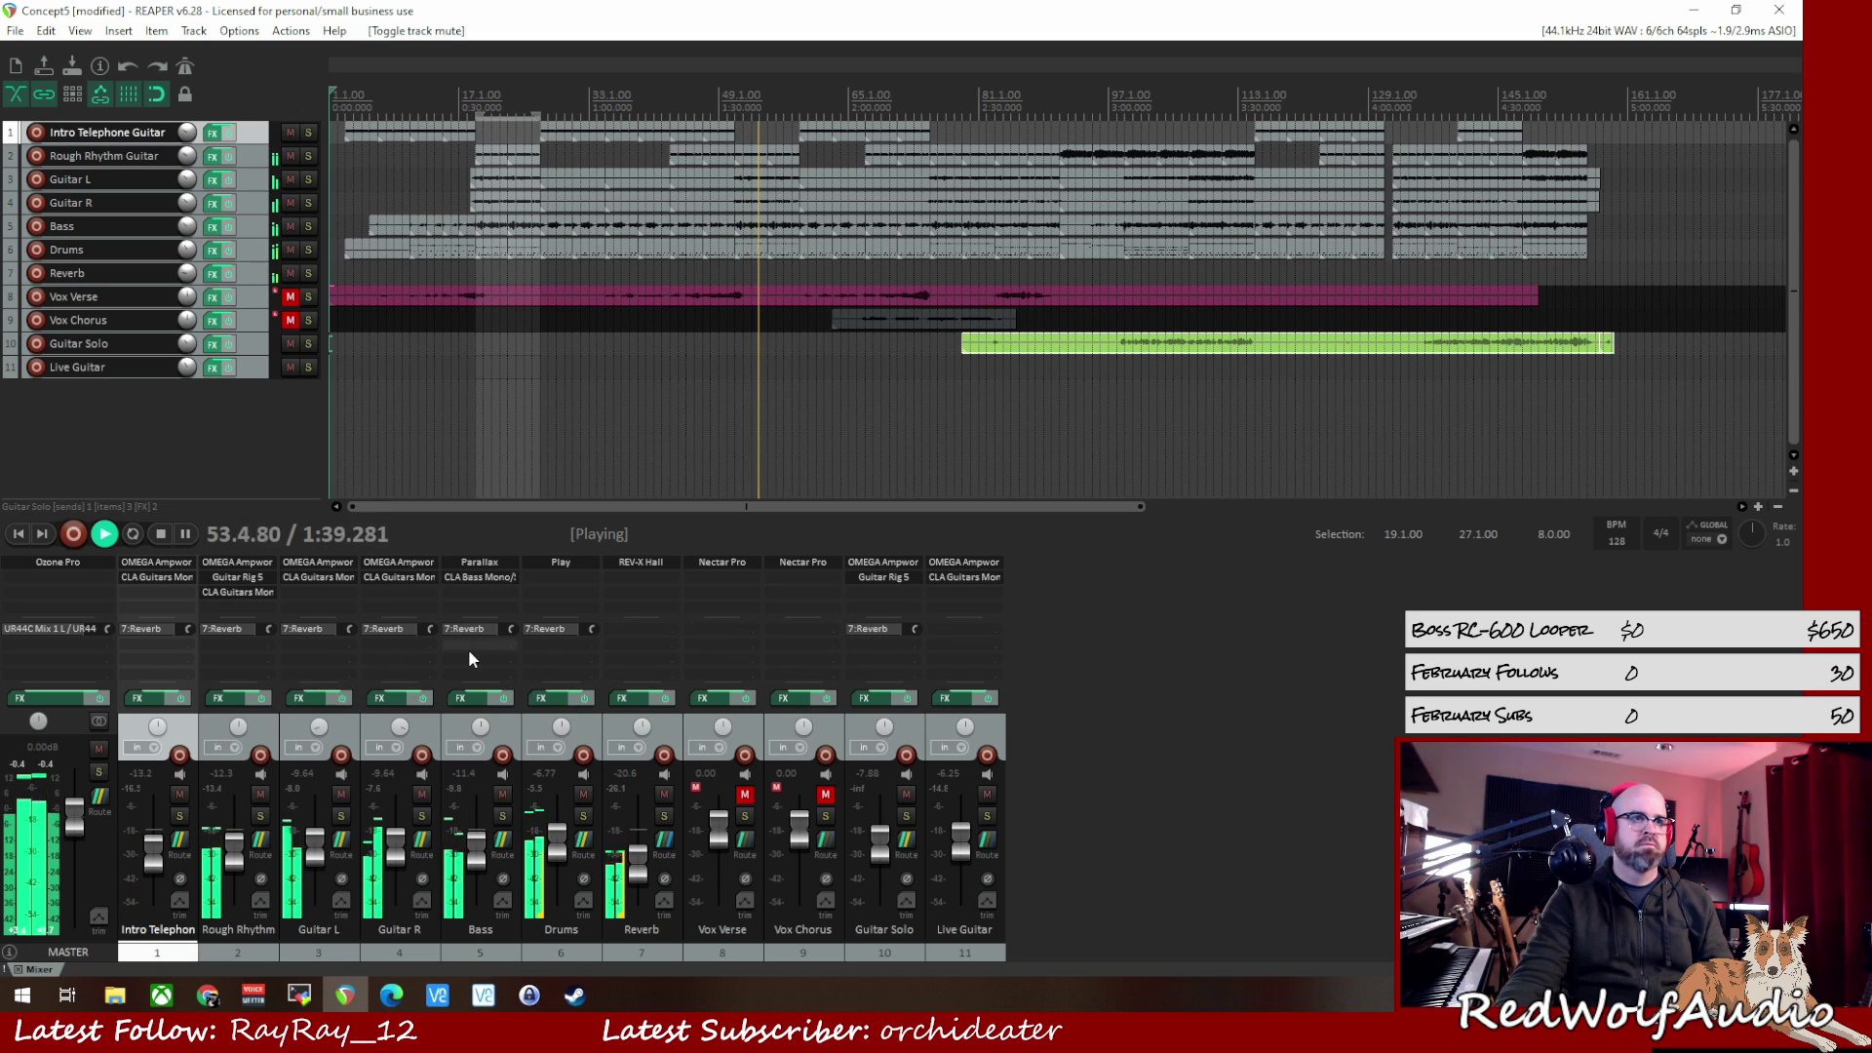
Copy CLA Guitars from Intro Telephone Guitar to Guitar Solo and browse the modifier, modulation and filter components in Guitar Solo's Guitar Rig 5.
{"action": "left_click_drag", "start_coordinate": [173, 577], "coordinate": [879, 588]}
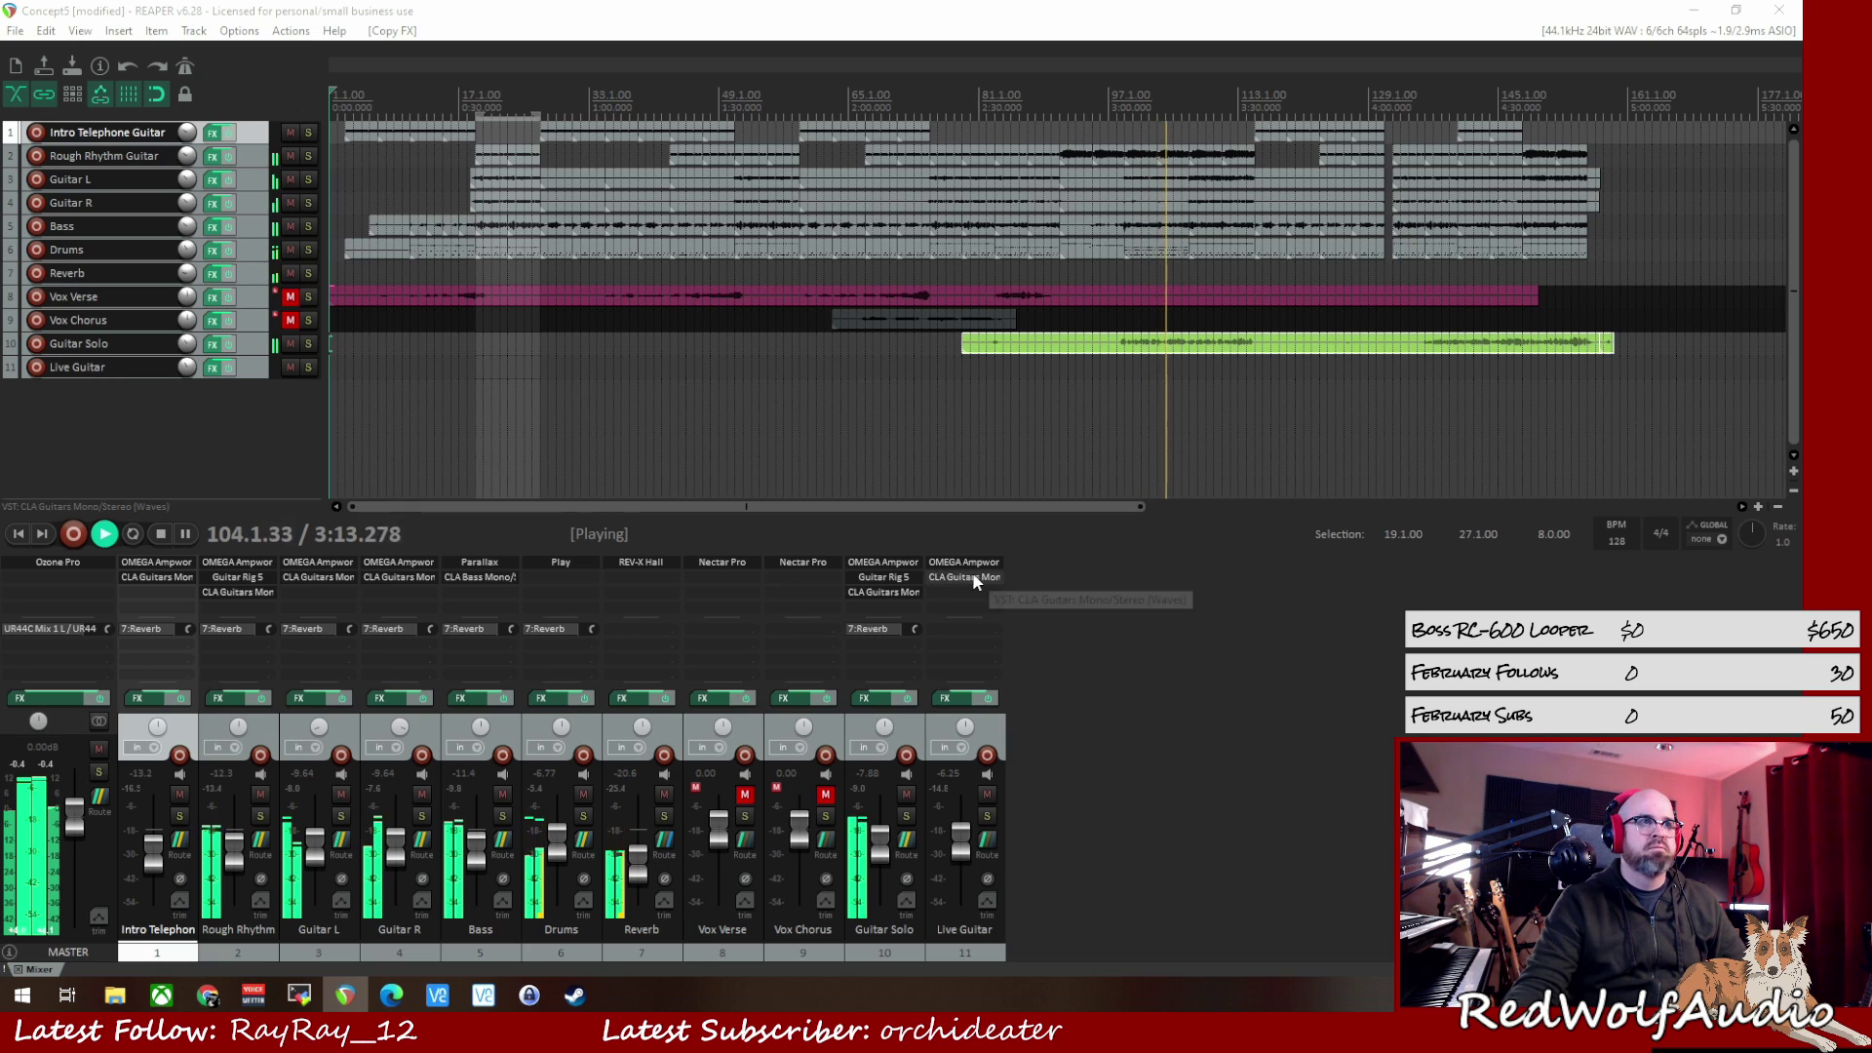
{"action": "left_click", "coordinate": [213, 345]}
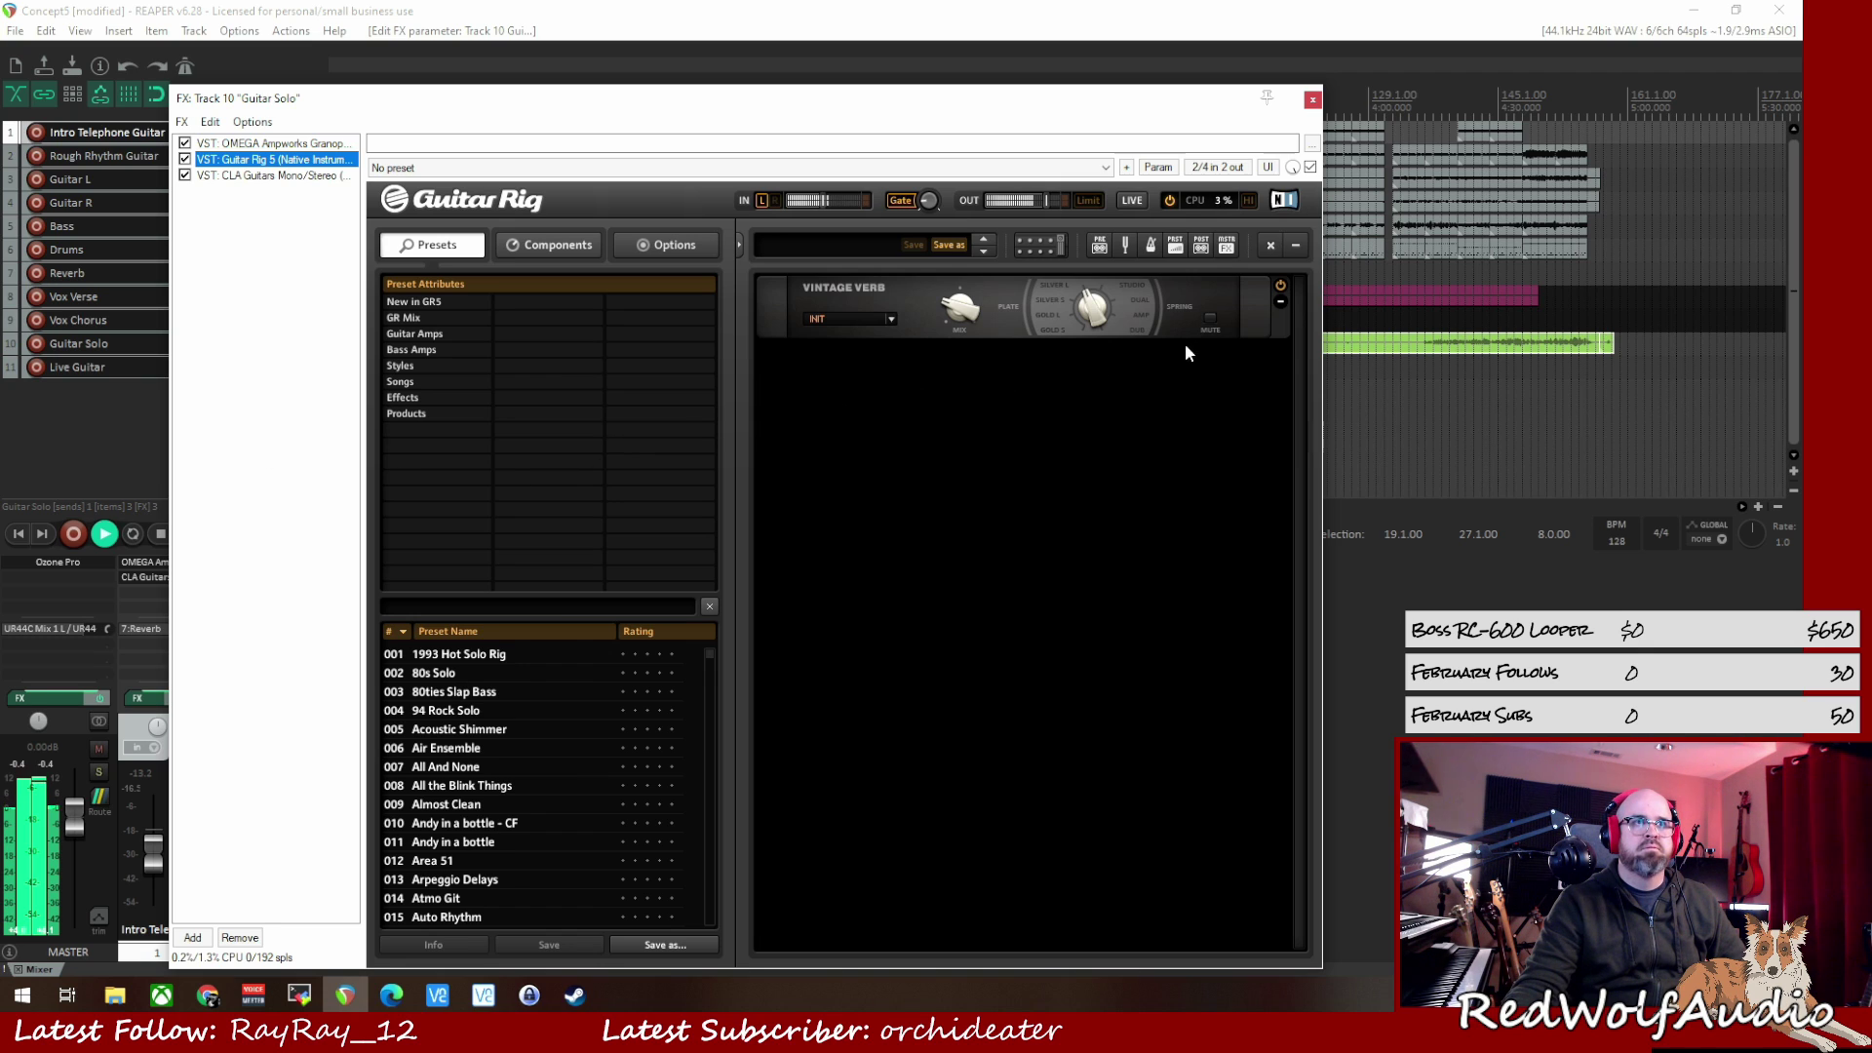
{"action": "left_click", "coordinate": [548, 245]}
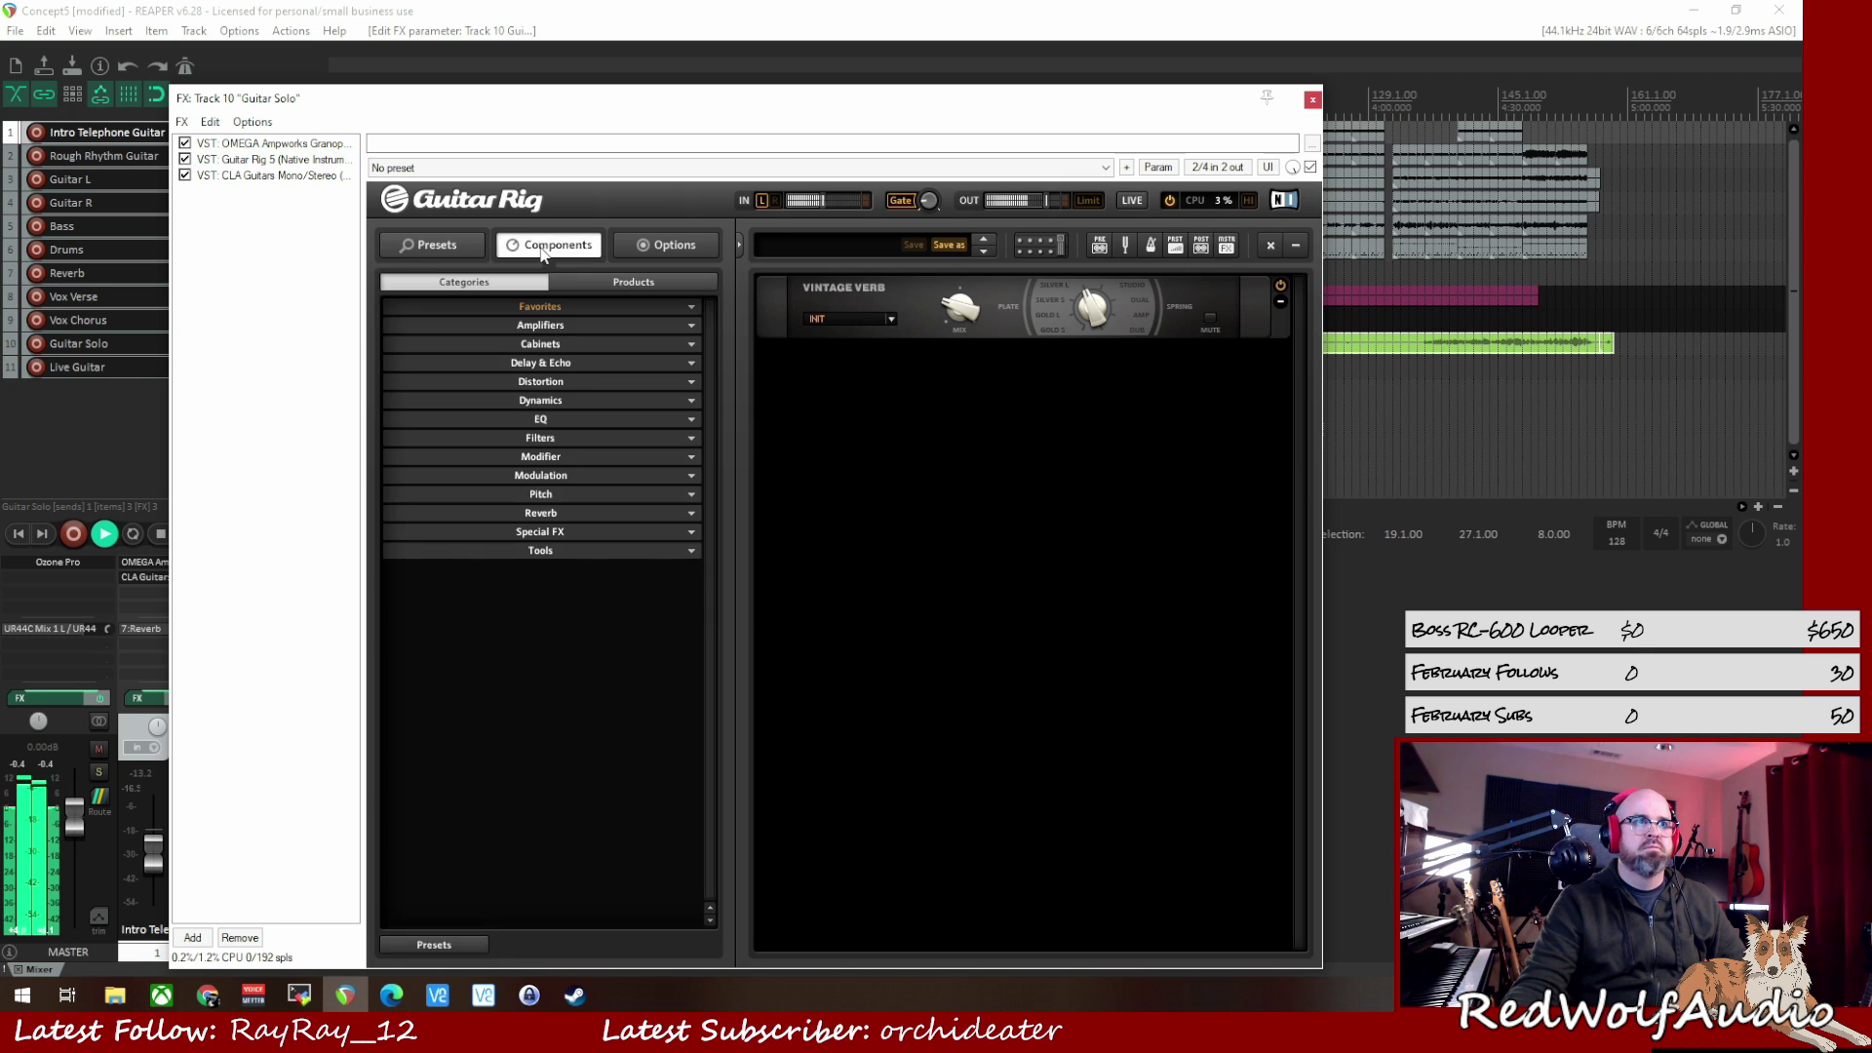
{"action": "left_click_drag", "start_coordinate": [776, 105], "coordinate": [639, 74]}
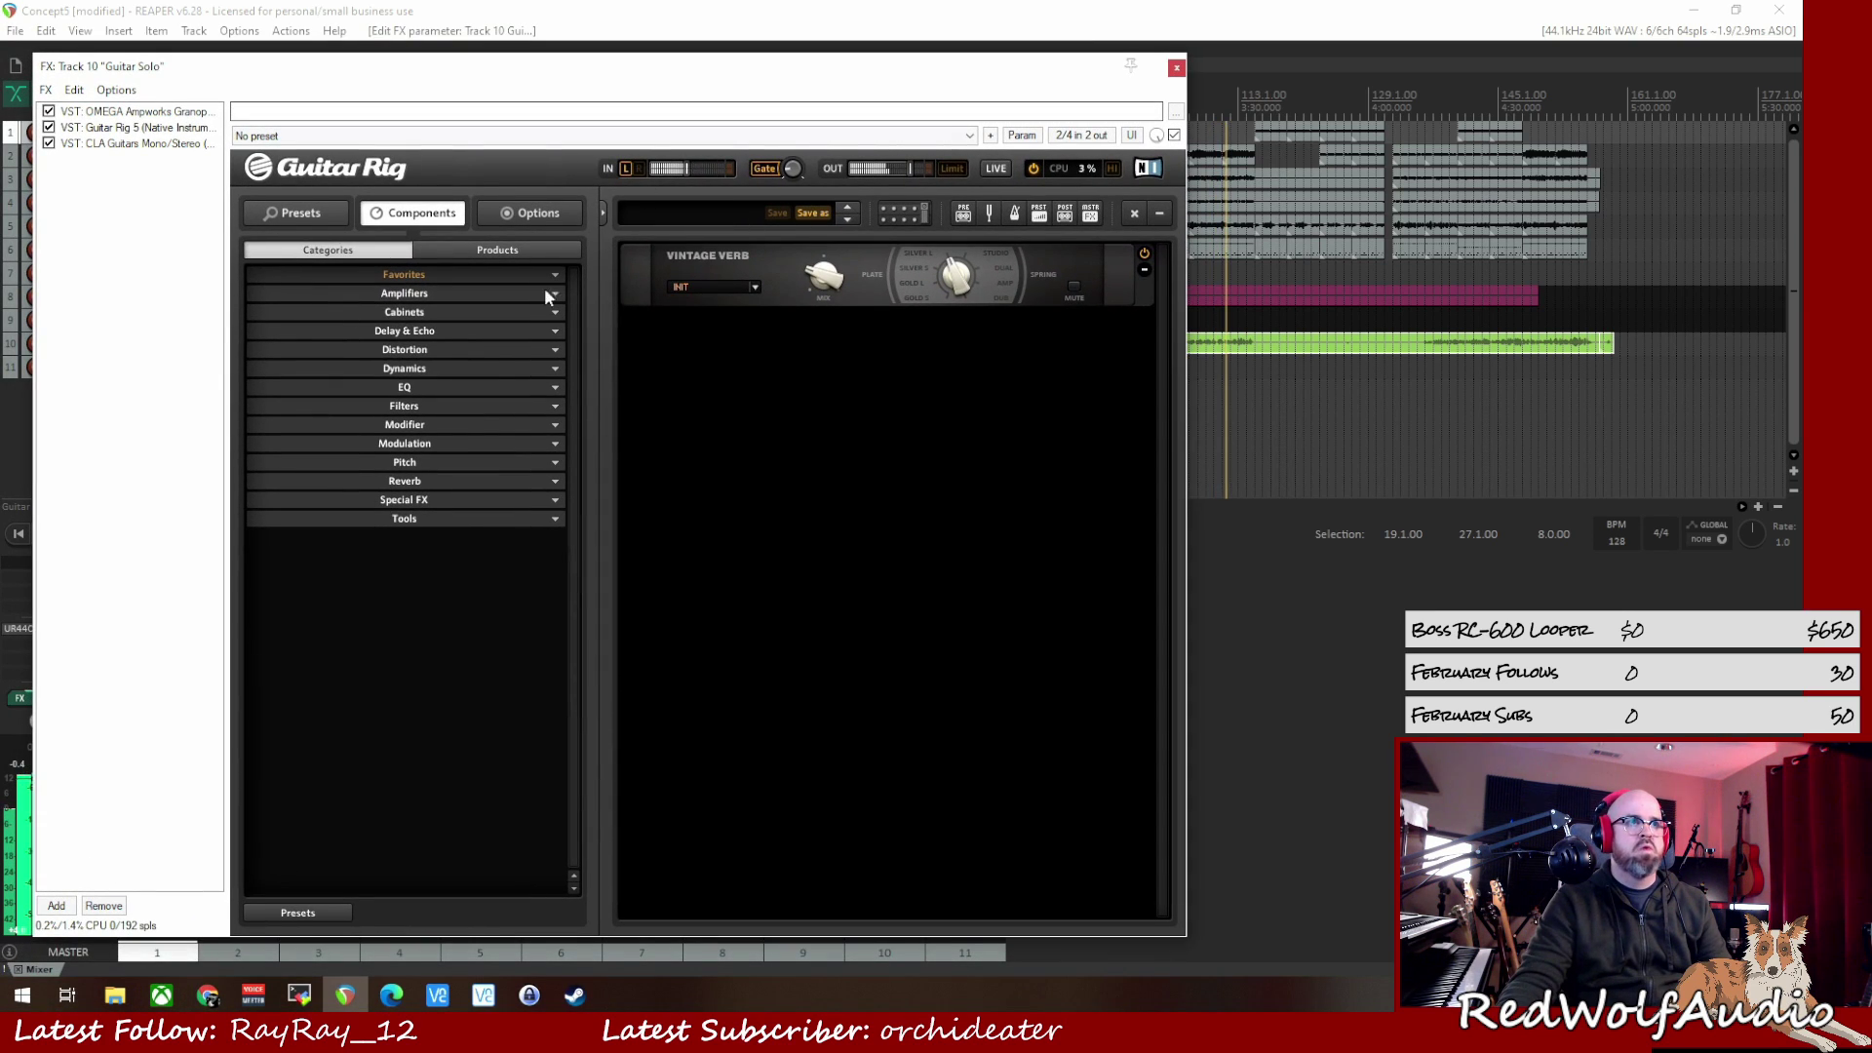
{"action": "left_click", "coordinate": [459, 427]}
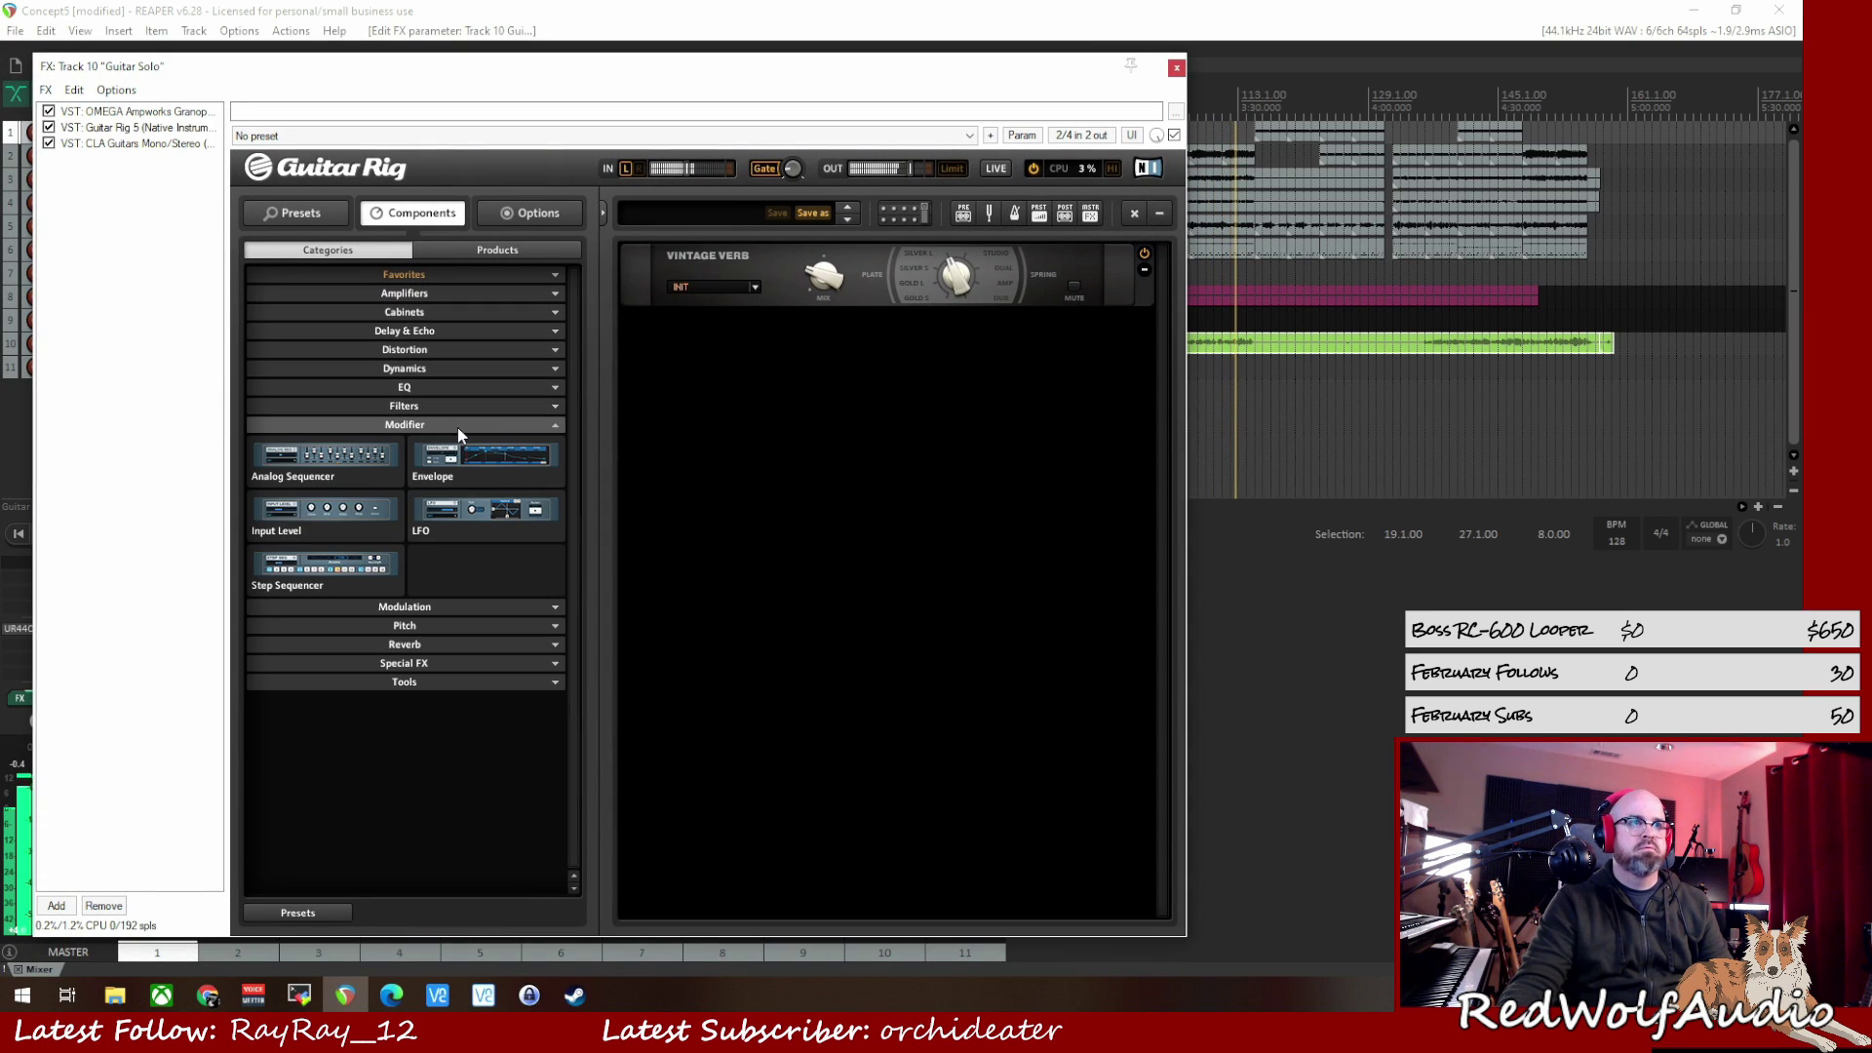
{"action": "left_click", "coordinate": [429, 606]}
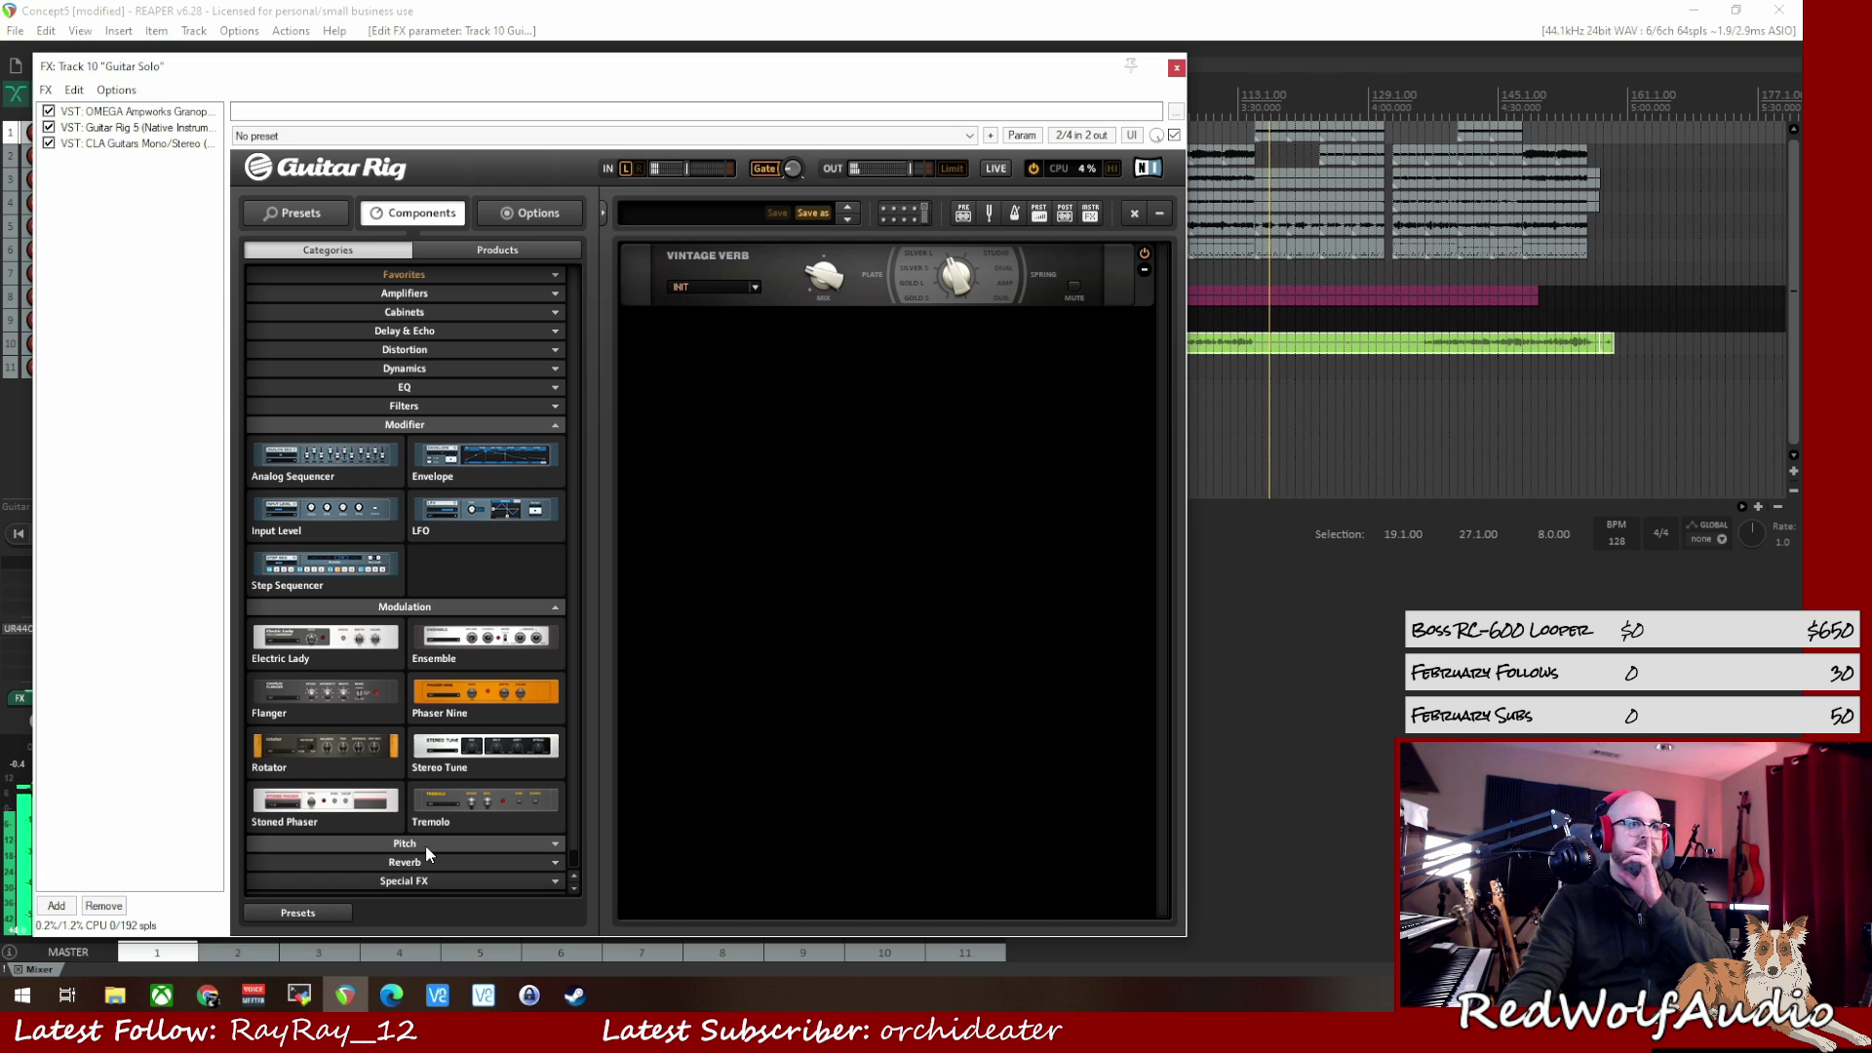
{"action": "left_click", "coordinate": [419, 406]}
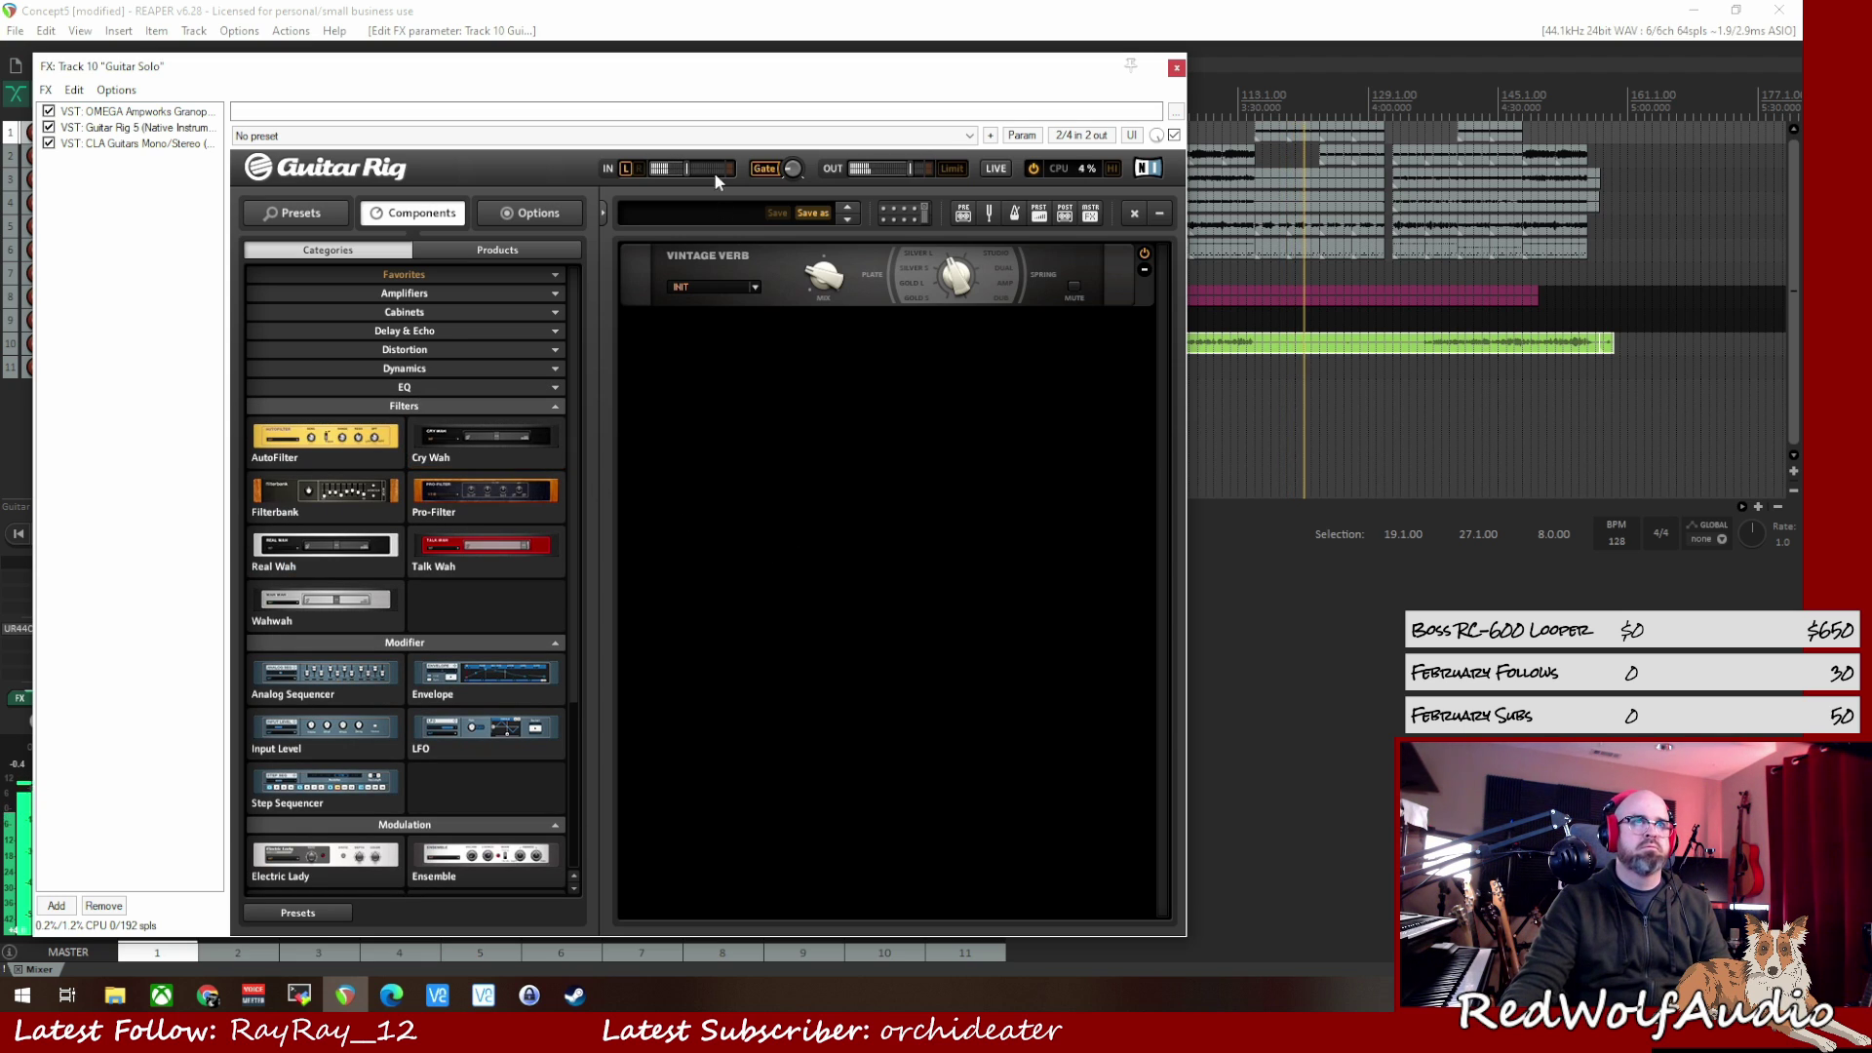
Select bars 99 to 115 as the time range and loop playback over the solo, keeping Guitar Solo's effects window accessible.
{"action": "left_click_drag", "start_coordinate": [746, 66], "coordinate": [463, 118]}
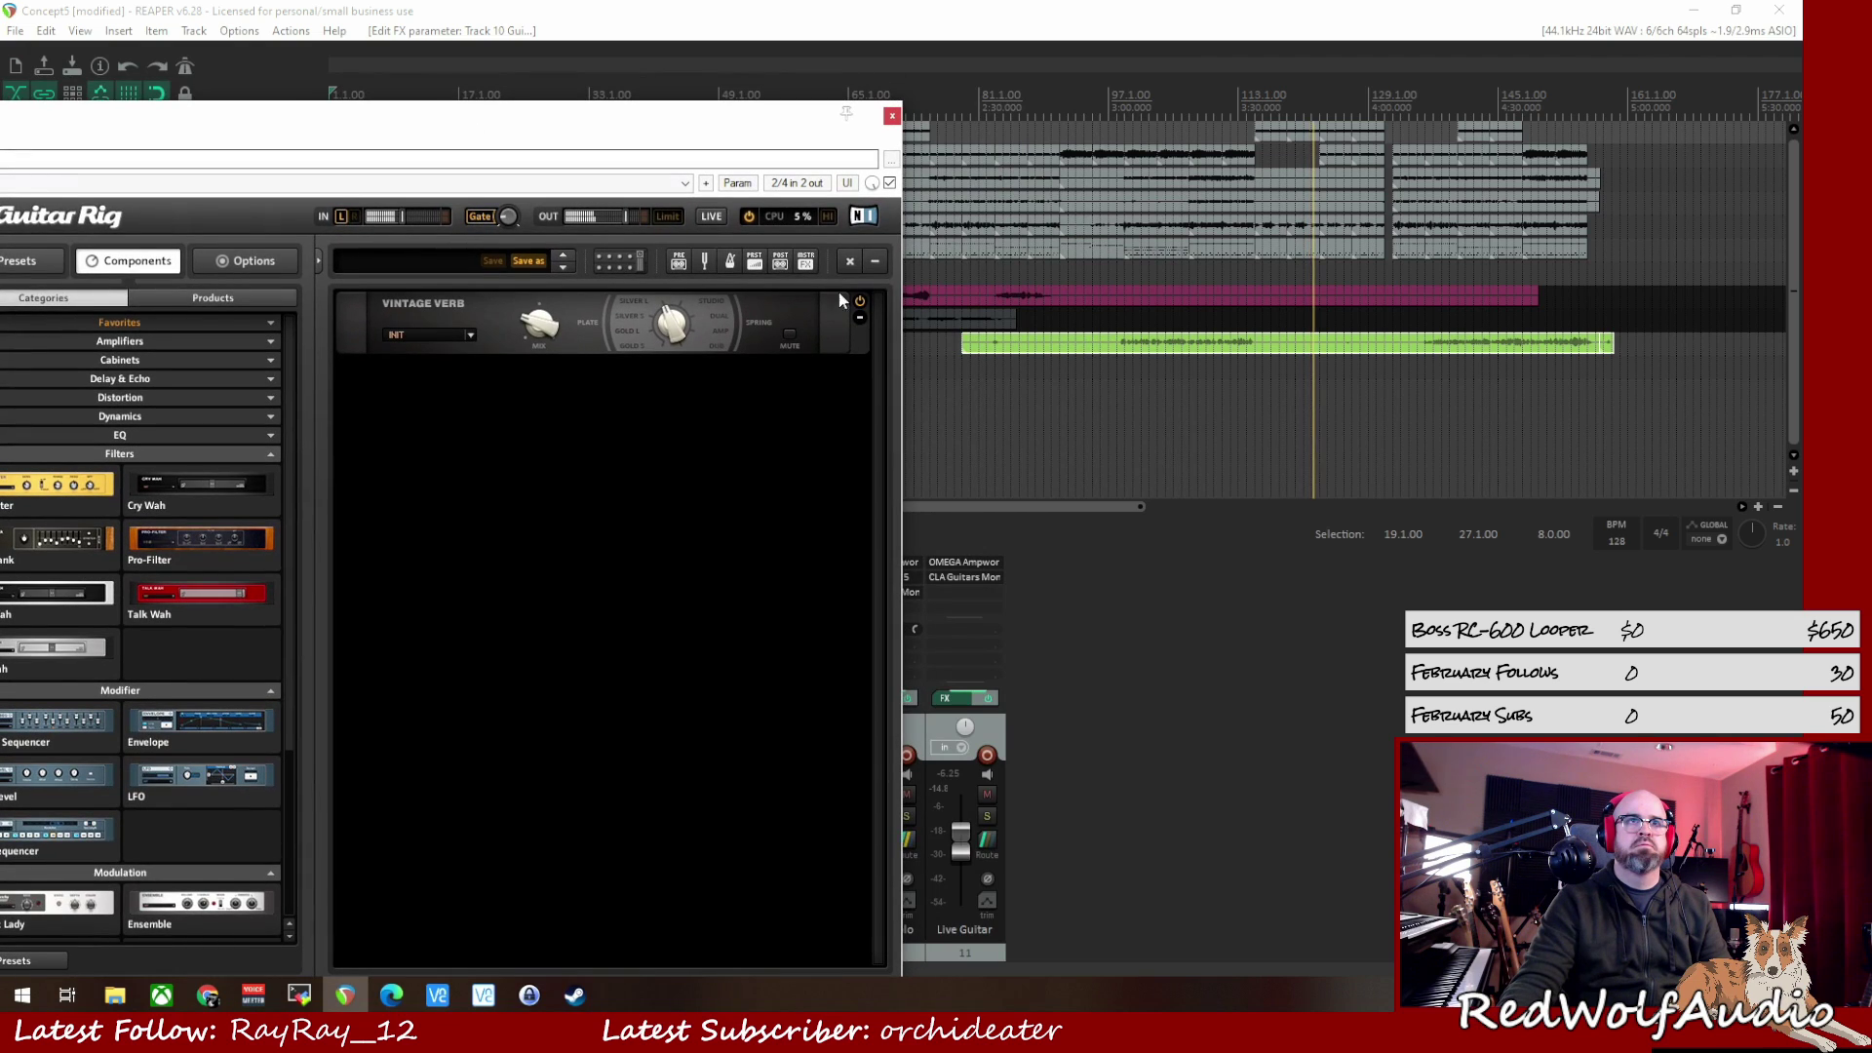
{"action": "left_click_drag", "start_coordinate": [729, 122], "coordinate": [898, 107]}
{"action": "left_click", "coordinate": [1015, 12]}
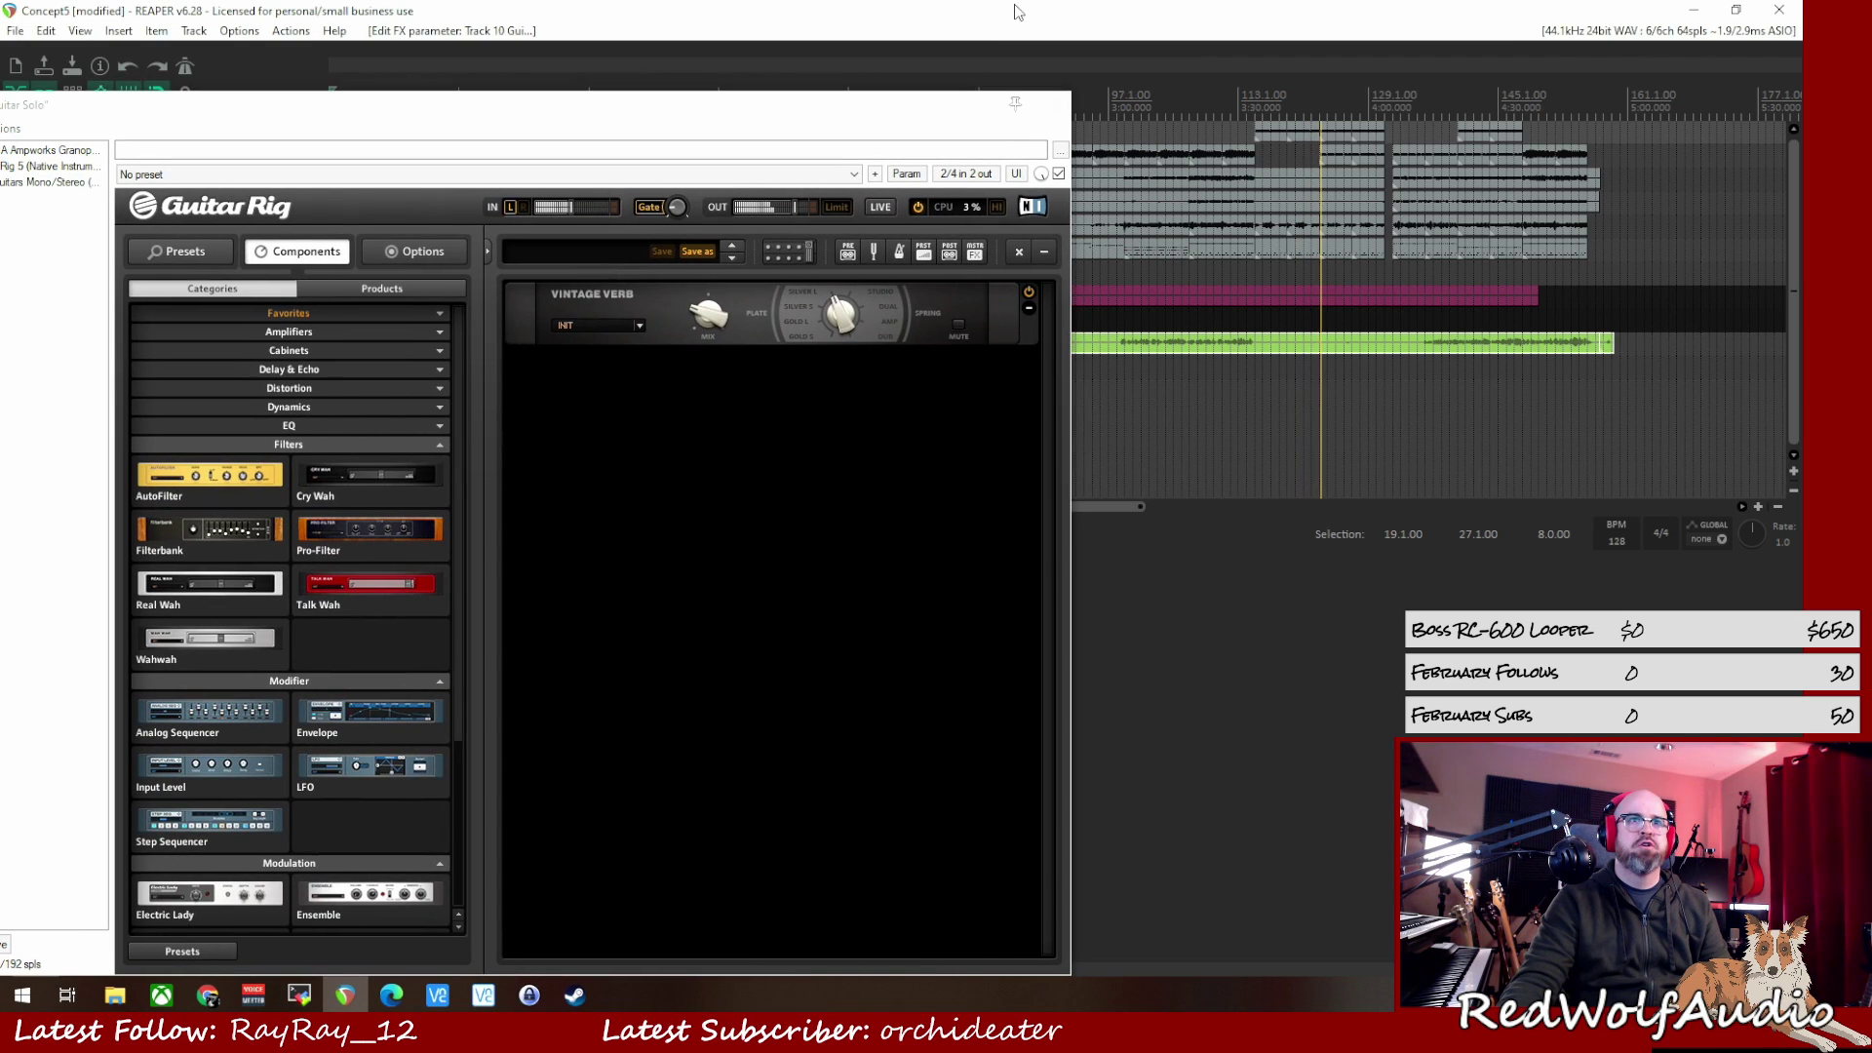
{"action": "left_click_drag", "start_coordinate": [1128, 121], "coordinate": [1255, 234]}
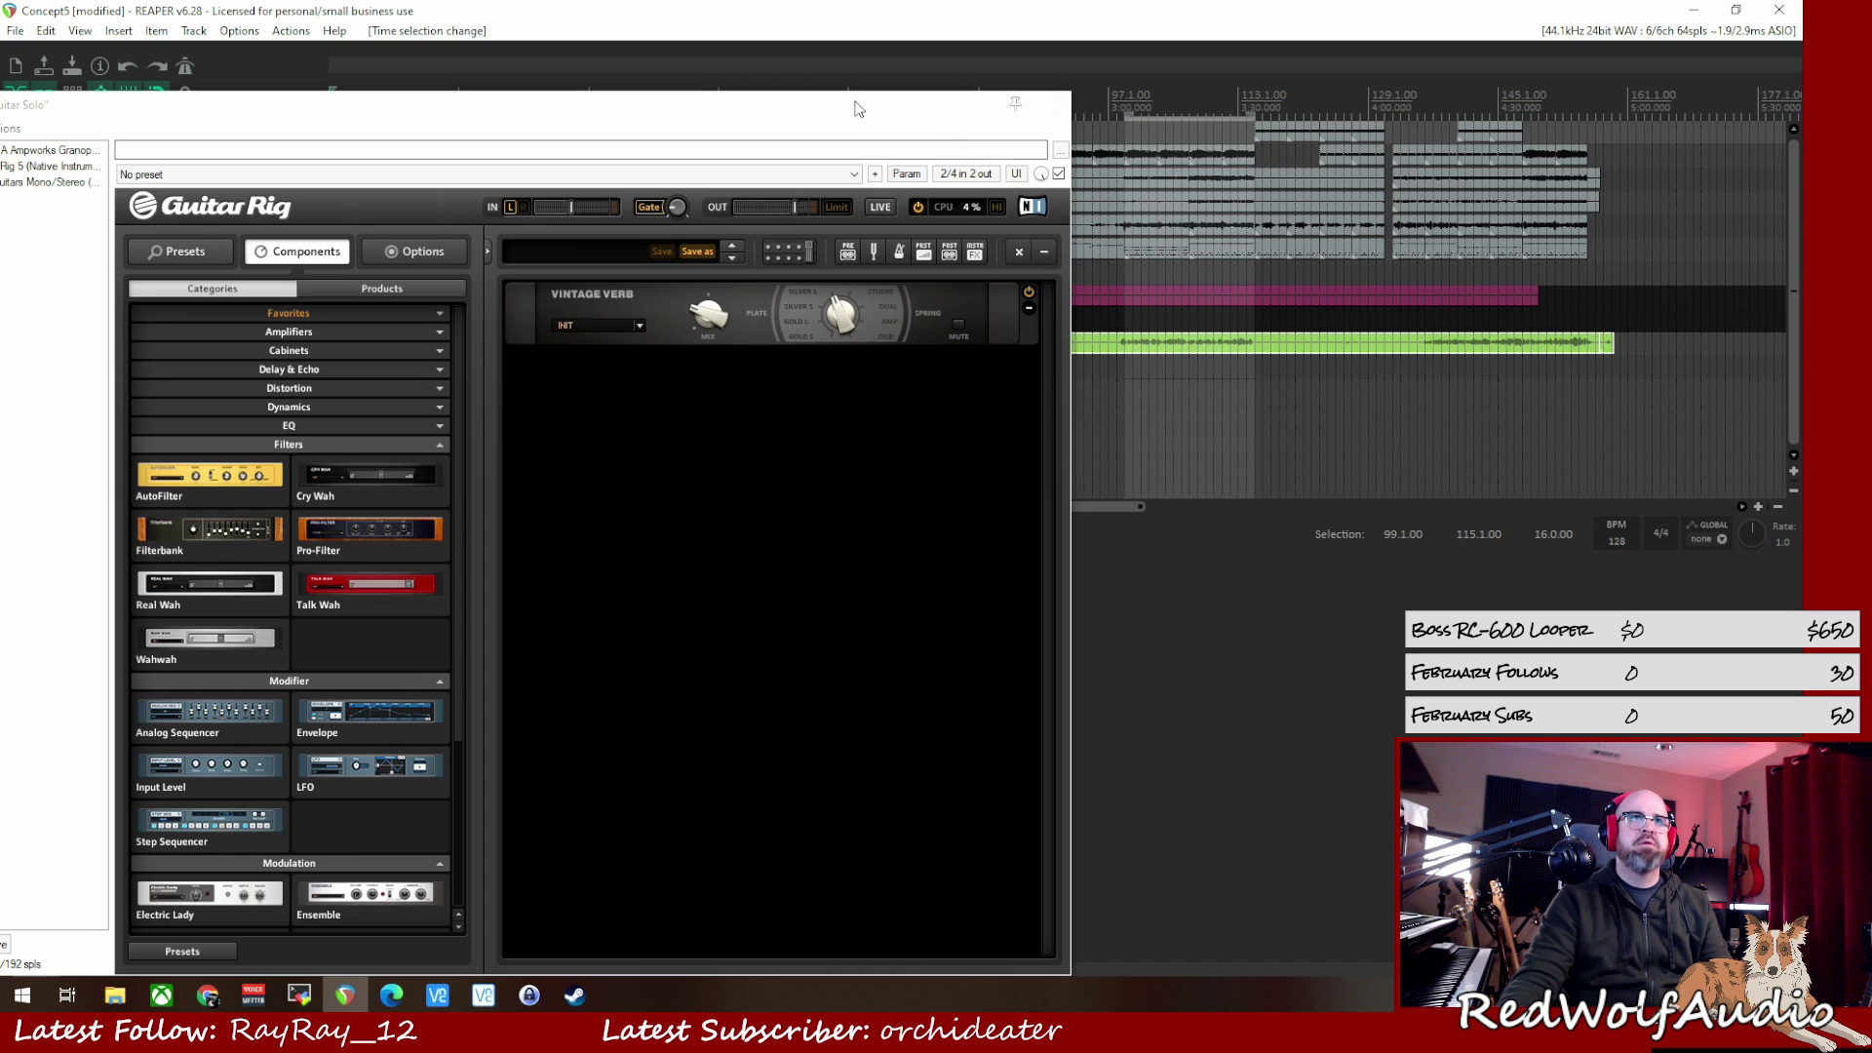
{"action": "left_click_drag", "start_coordinate": [970, 99], "coordinate": [980, 187]}
{"action": "left_click", "coordinate": [1116, 101]}
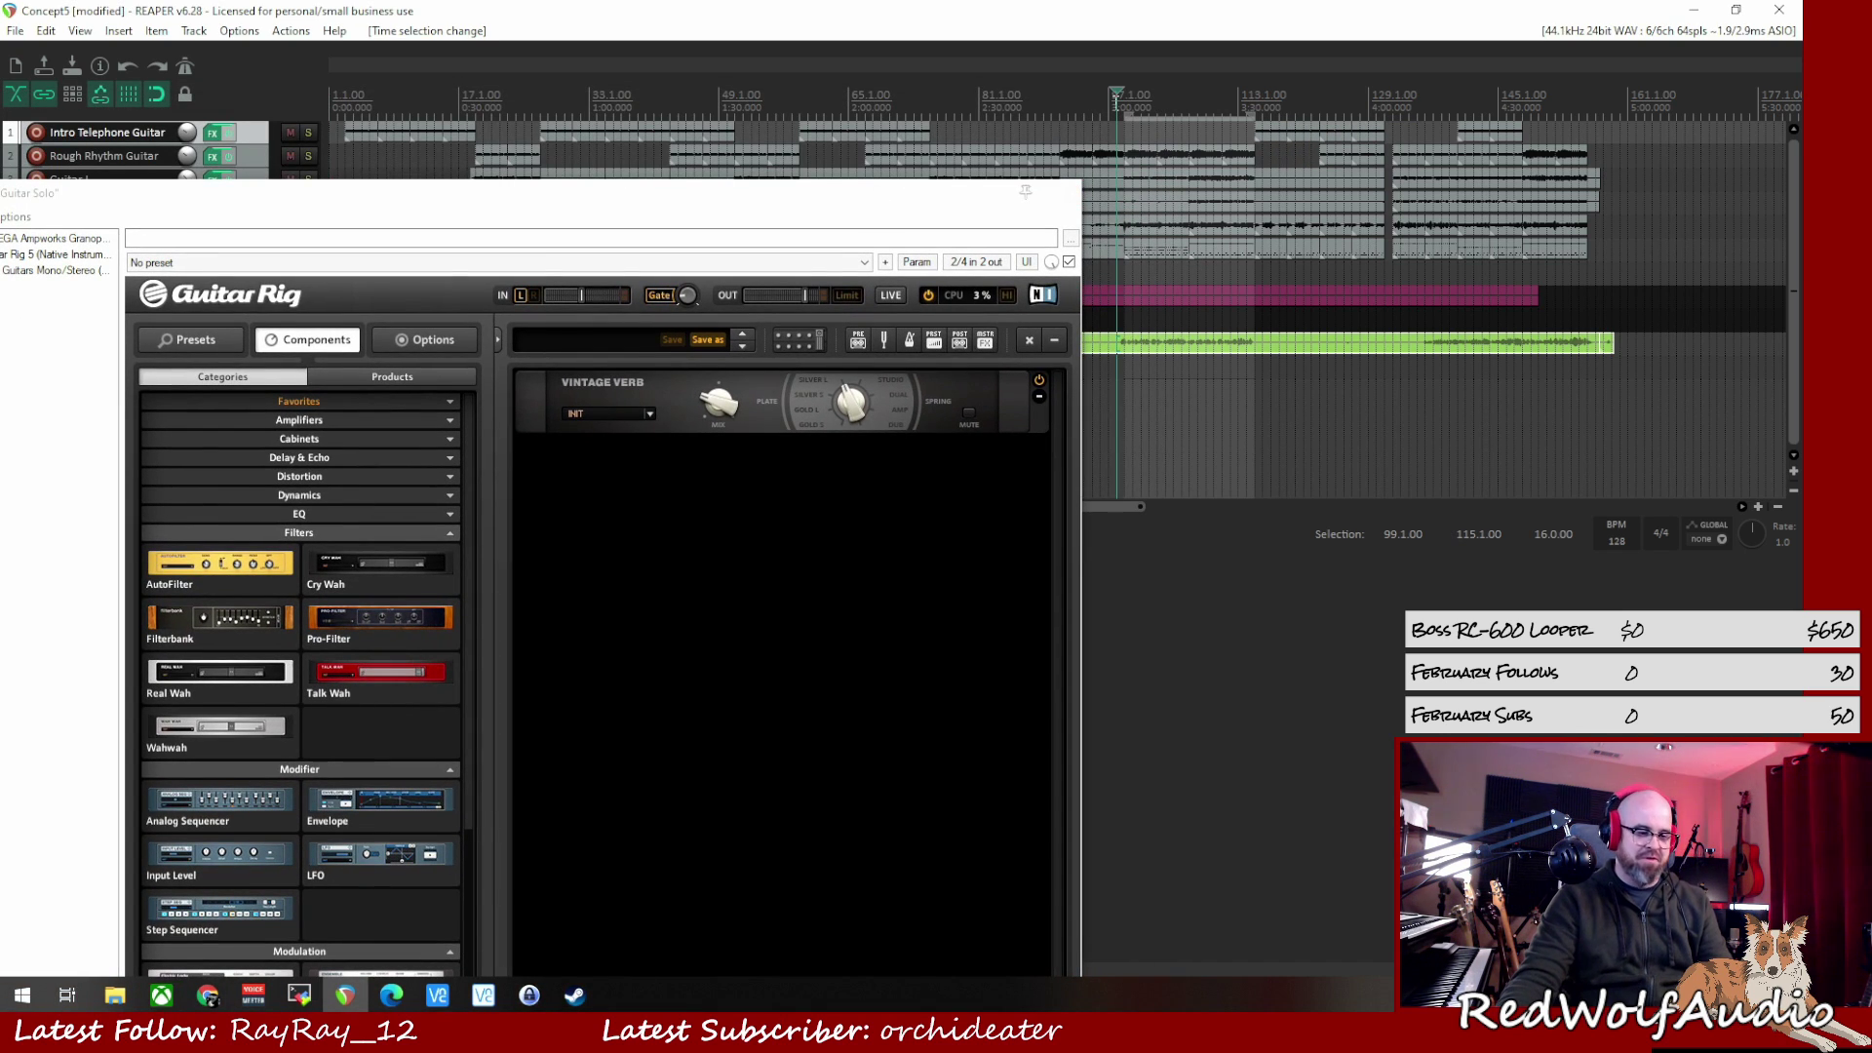
{"action": "left_click_drag", "start_coordinate": [871, 207], "coordinate": [1292, 83]}
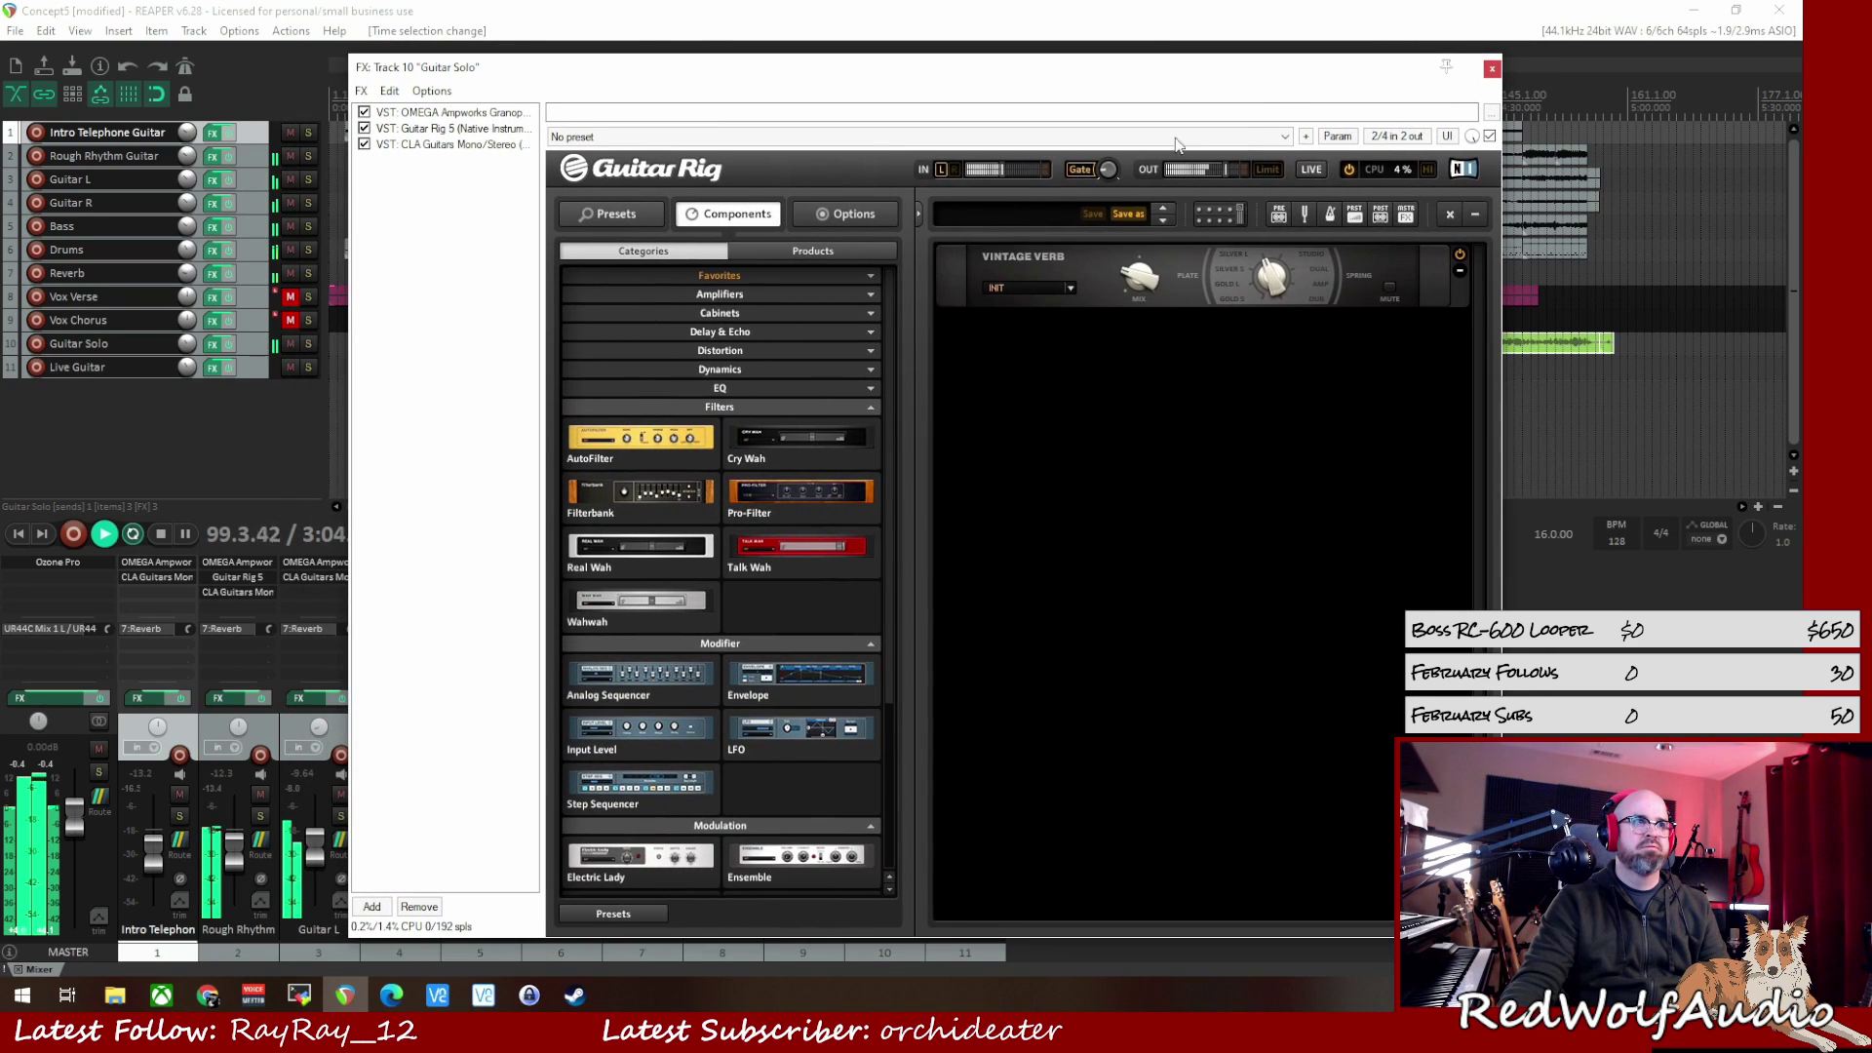
Solo the Guitar Solo track, bypass Vintage Verb in Guitar Rig, and add a Pro-Filter below it.
{"action": "left_click", "coordinate": [307, 346]}
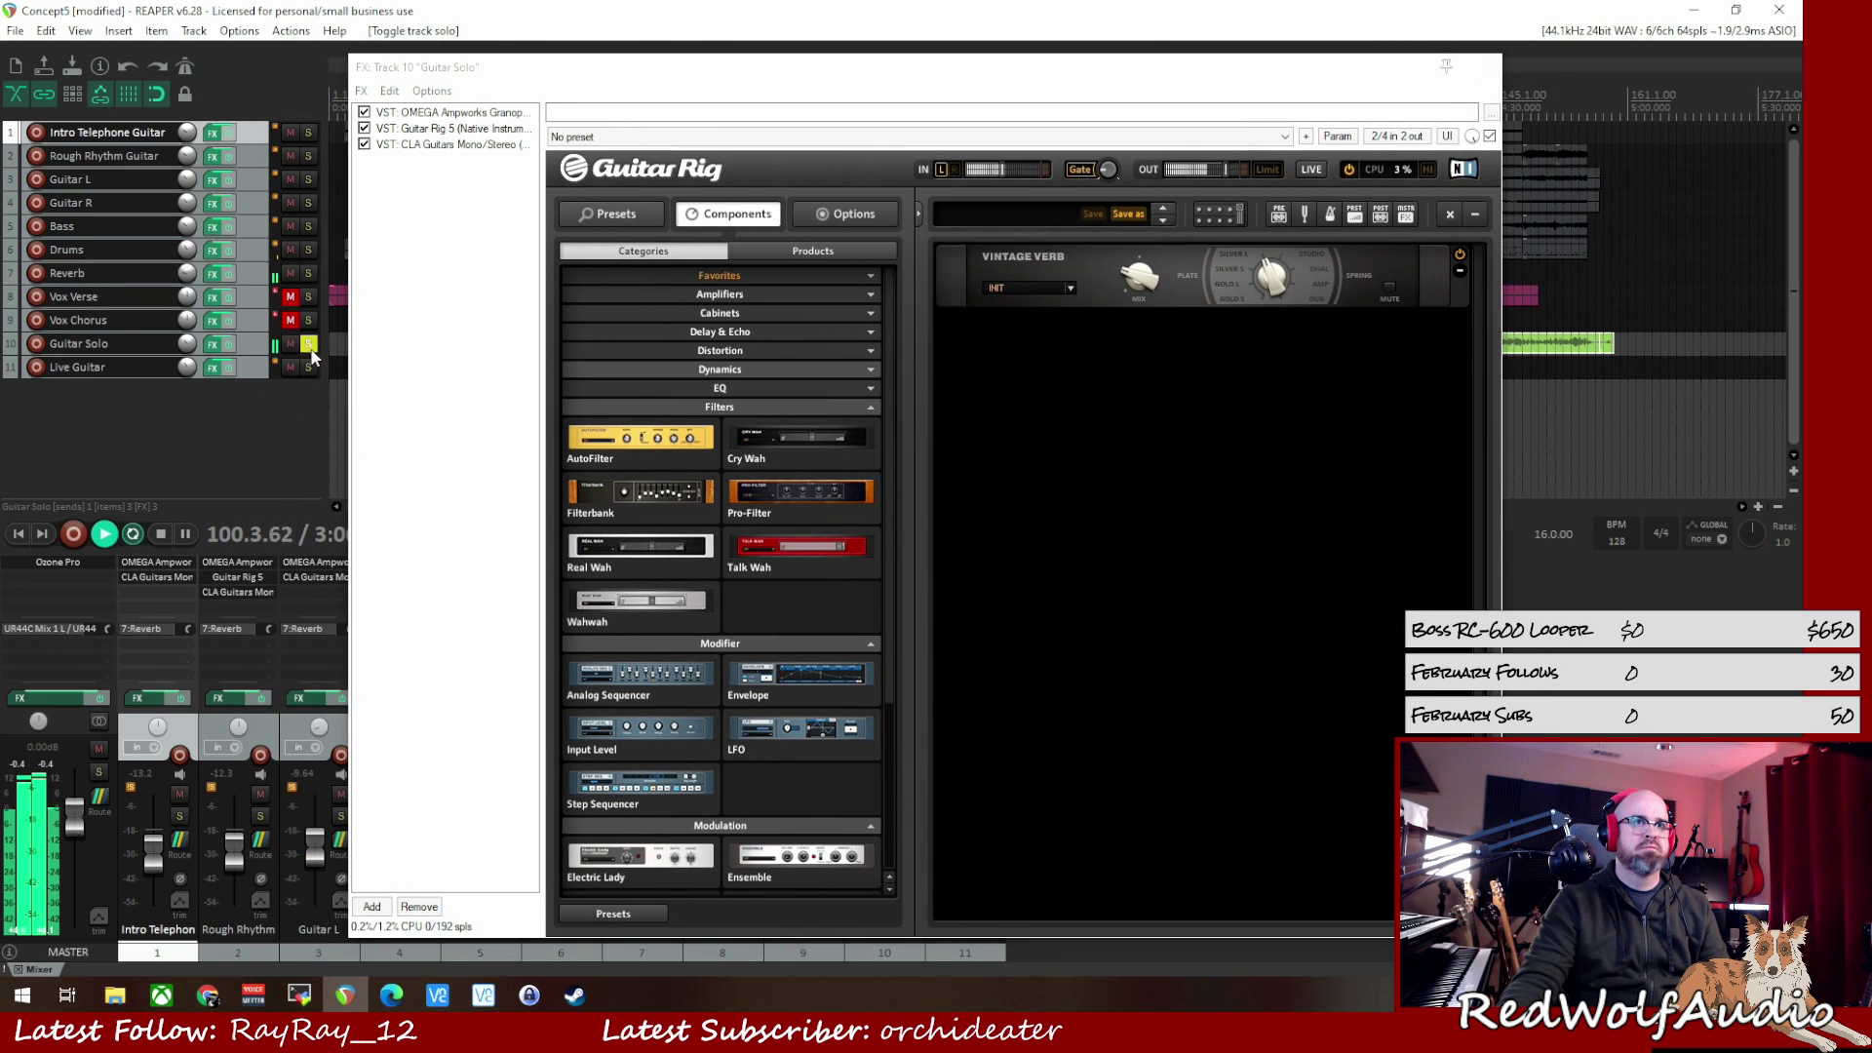
{"action": "left_click", "coordinate": [1460, 257]}
{"action": "left_click_drag", "start_coordinate": [801, 492], "coordinate": [1146, 530]}
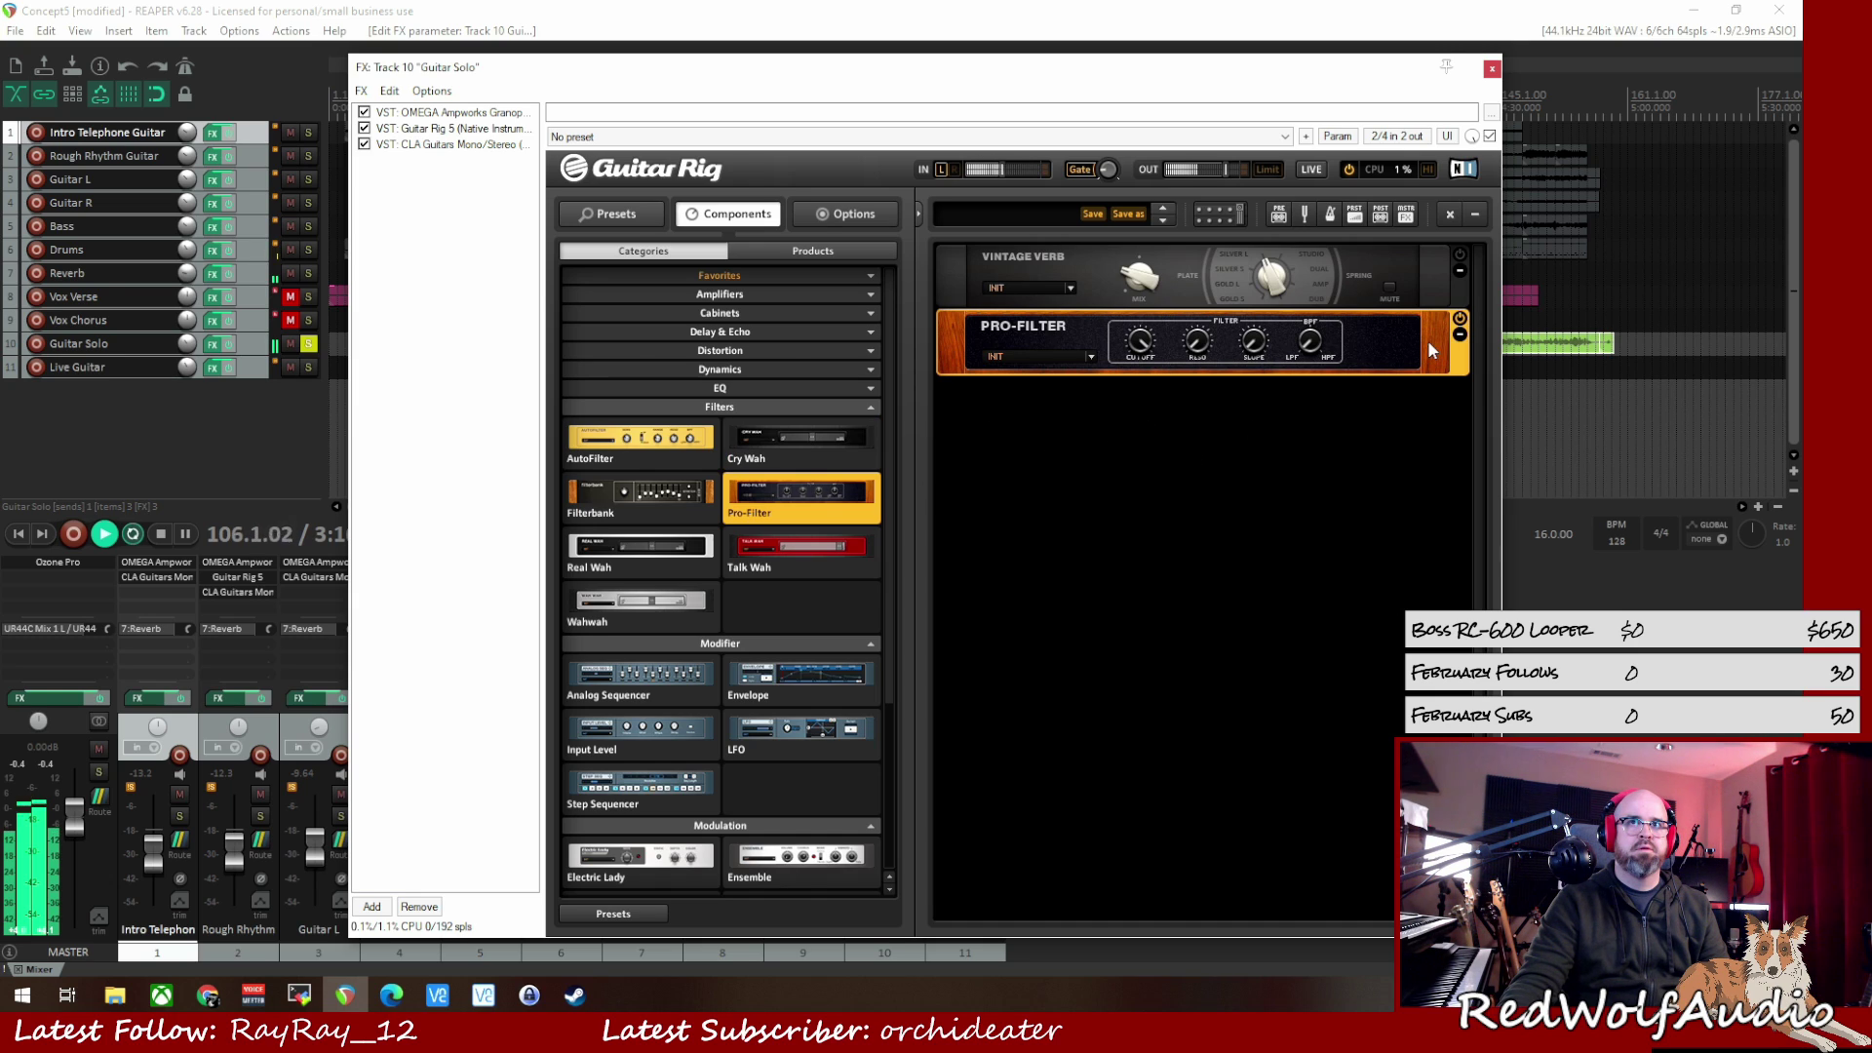
Replace Guitar Solo's Pro-Filter in Guitar Rig with an AutoFilter below Vintage Verb, and adjust its filter type, sensitivity and range.
{"action": "left_click_drag", "start_coordinate": [1458, 334], "coordinate": [848, 524]}
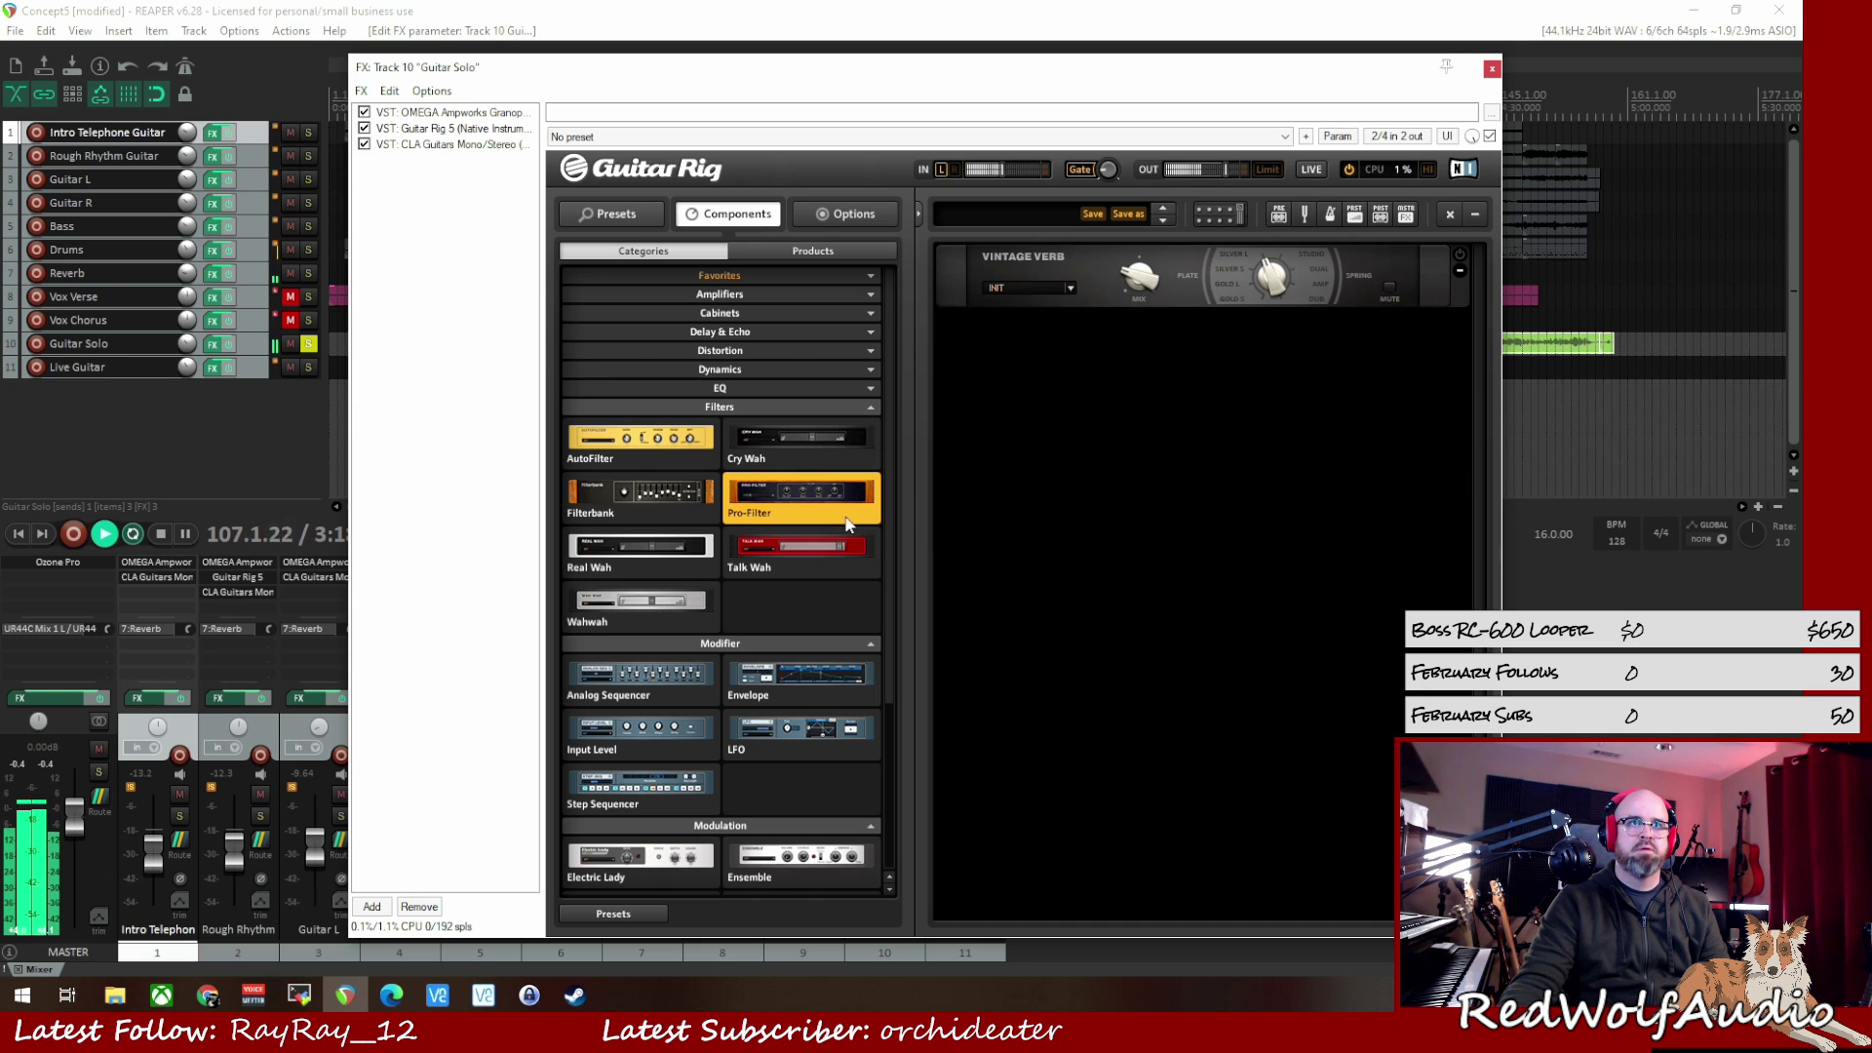
{"action": "left_click_drag", "start_coordinate": [675, 445], "coordinate": [1214, 444]}
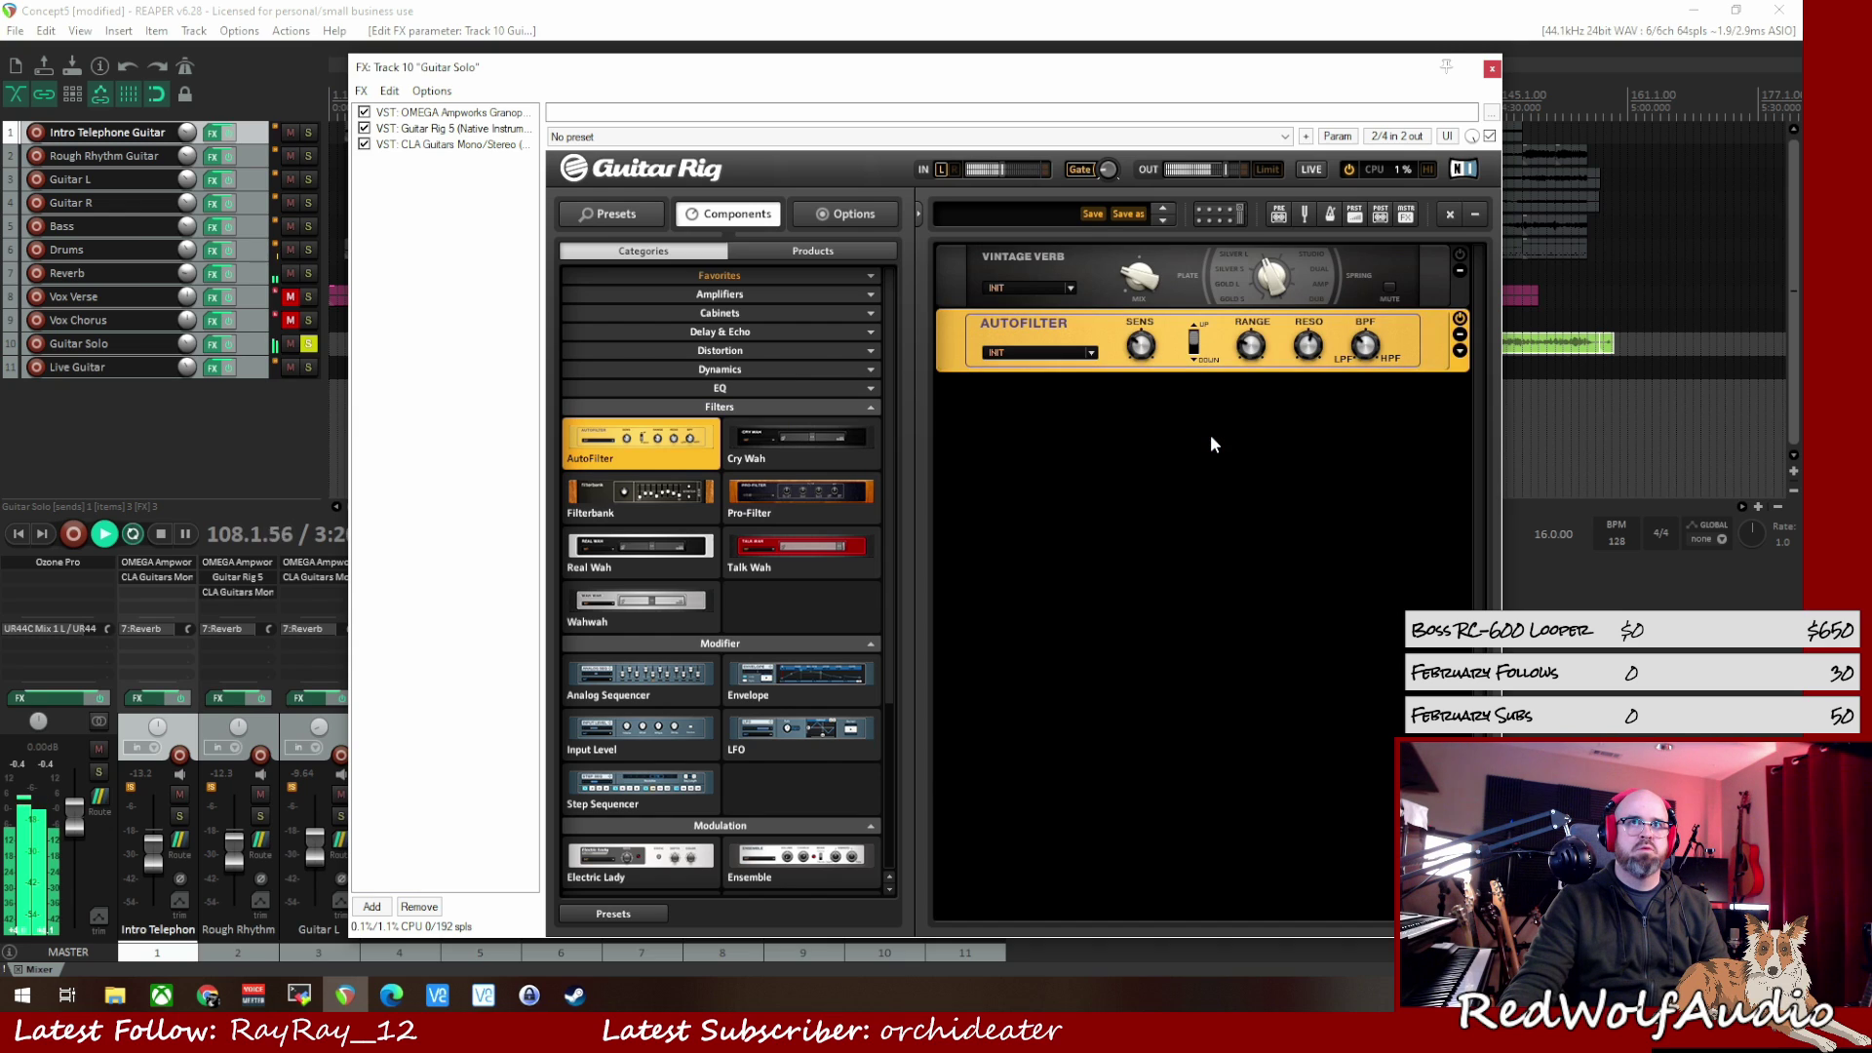
{"action": "left_click_drag", "start_coordinate": [1363, 348], "coordinate": [1365, 312]}
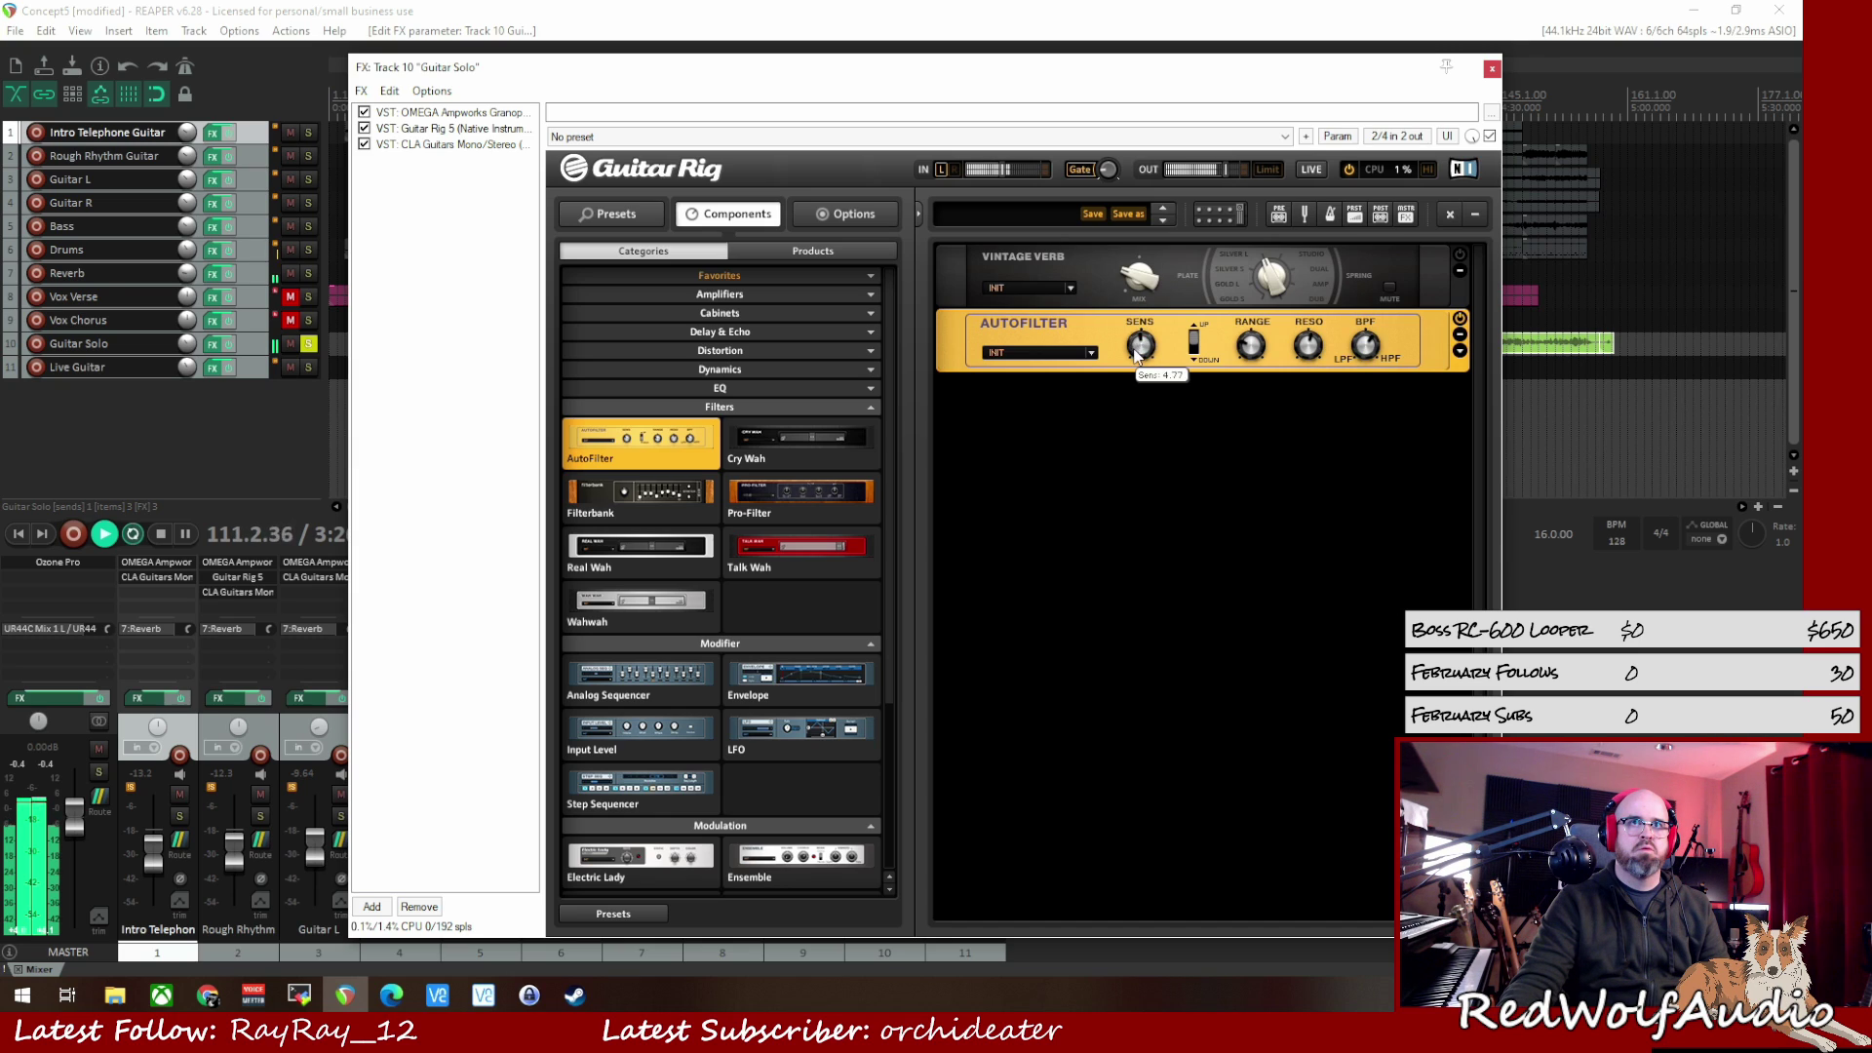
{"action": "left_click_drag", "start_coordinate": [1136, 356], "coordinate": [1136, 284]}
{"action": "left_click_drag", "start_coordinate": [1138, 400], "coordinate": [1137, 353]}
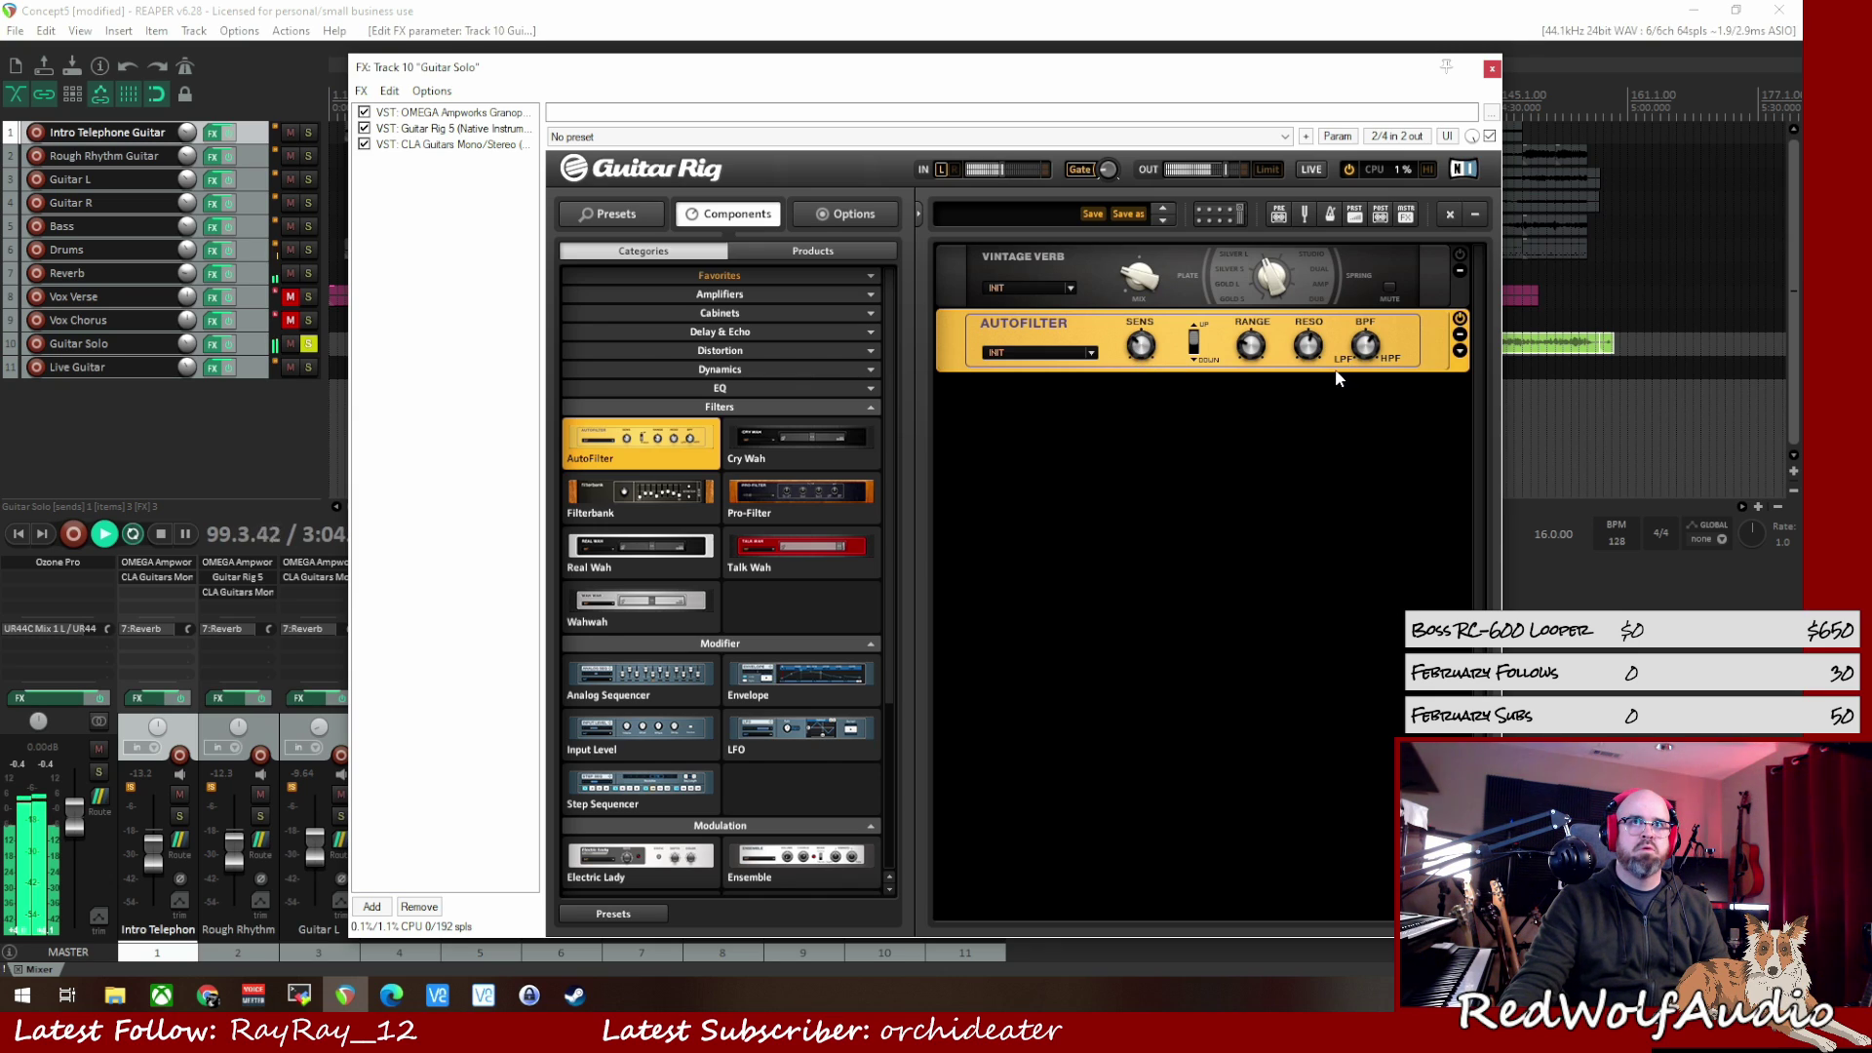
{"action": "left_click_drag", "start_coordinate": [1255, 303], "coordinate": [1256, 298]}
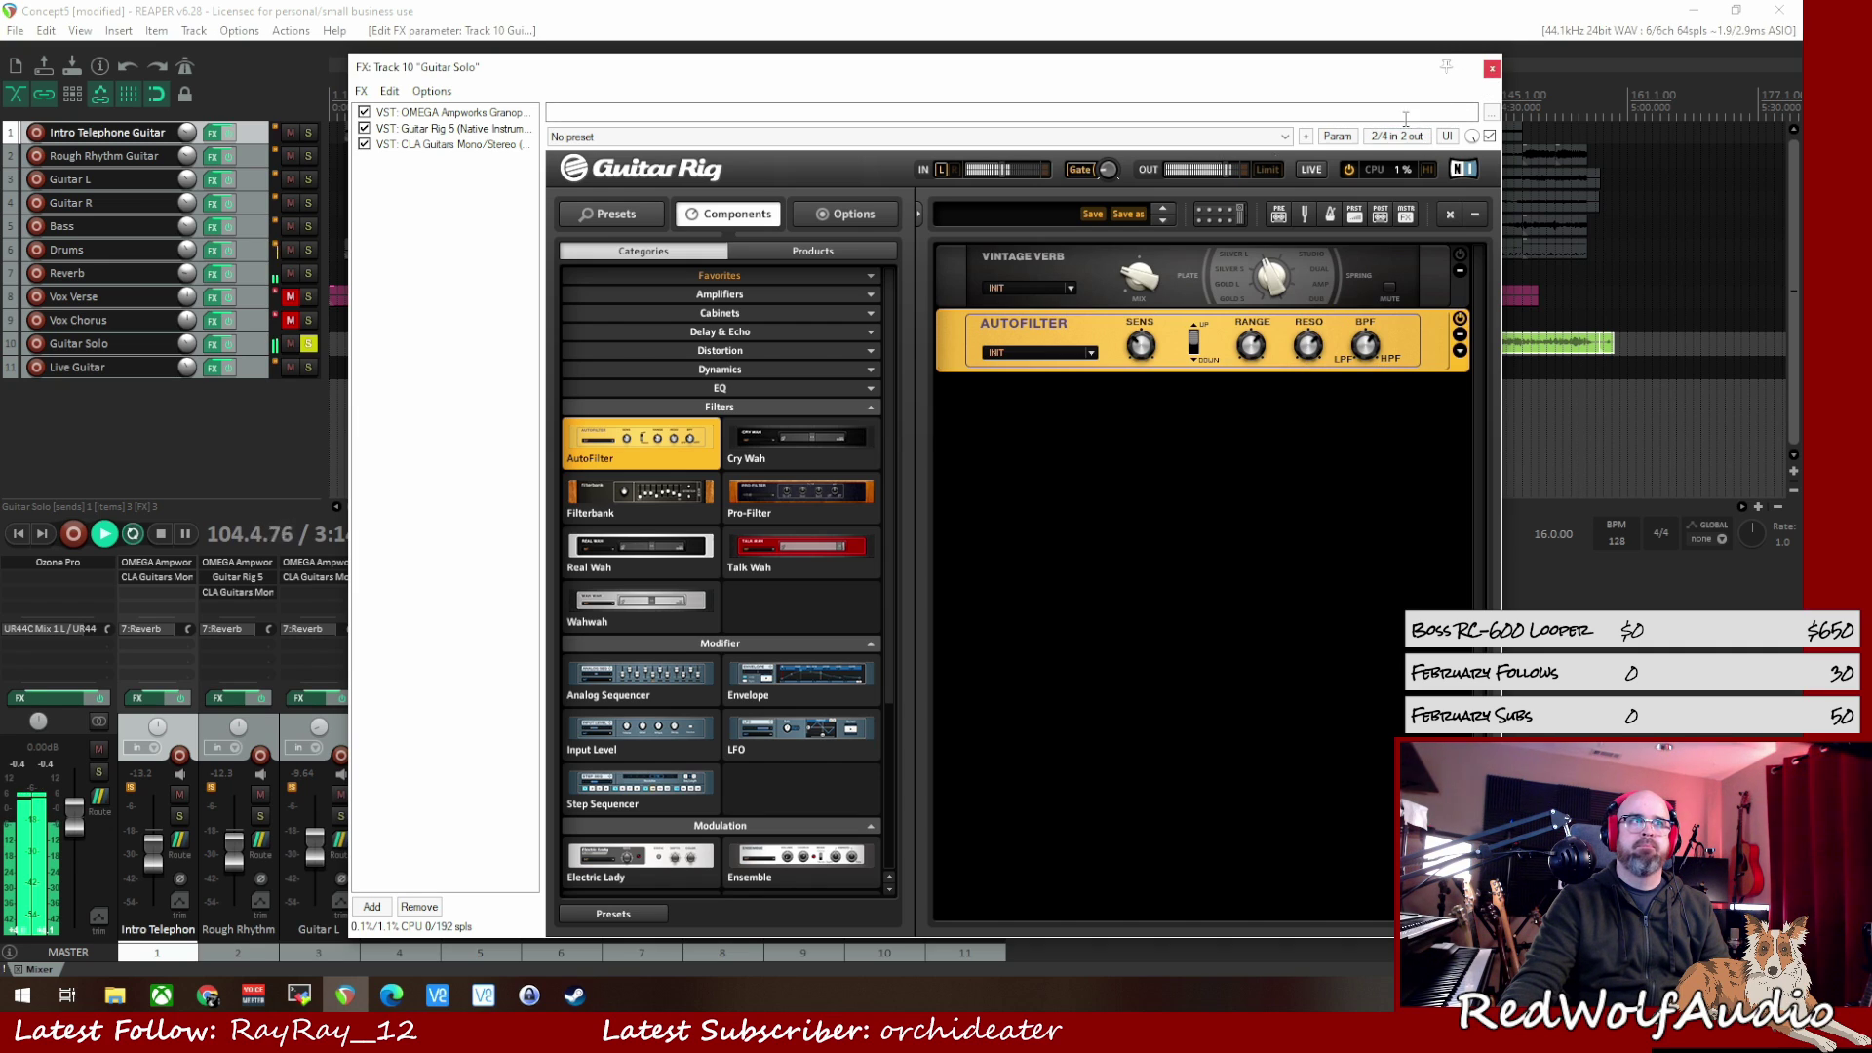
Unsolo Guitar Solo and set the AutoFilter's resonance to 4.27 against the full mix, closing the effects window.
{"action": "left_click", "coordinate": [309, 343]}
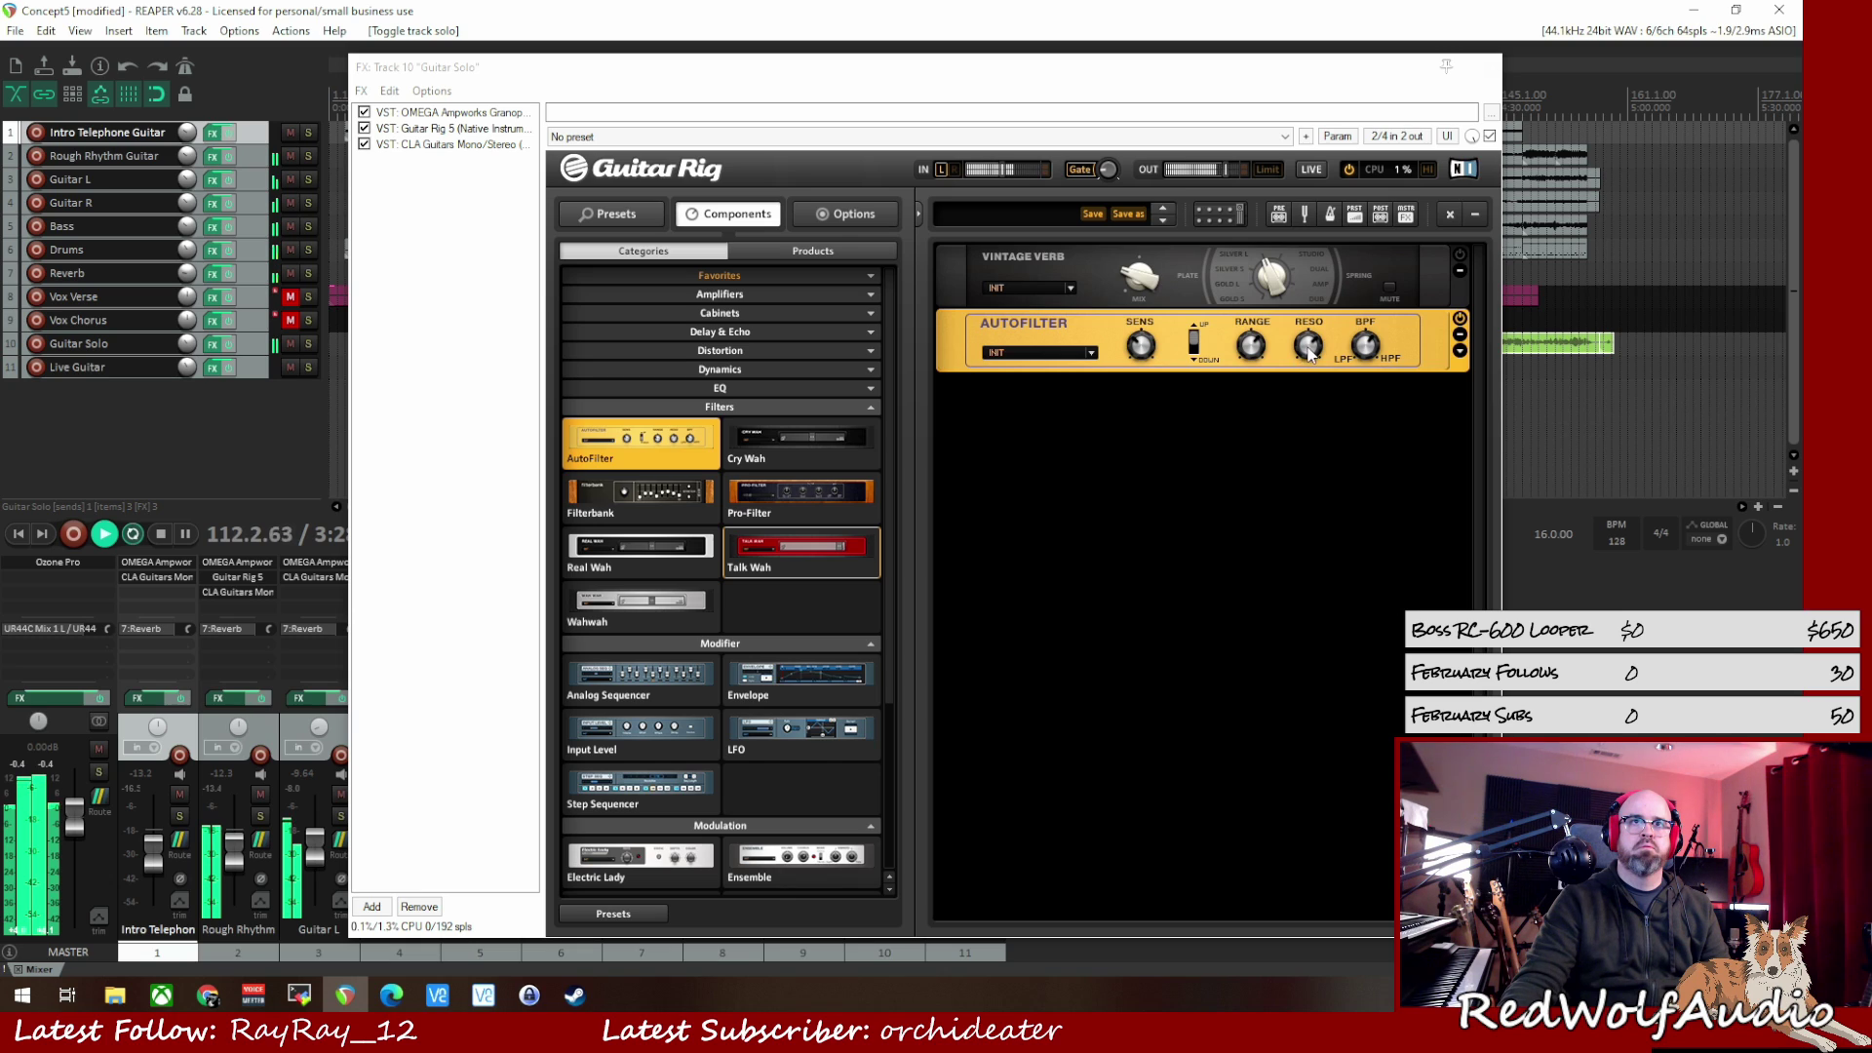
{"action": "left_click_drag", "start_coordinate": [1307, 348], "coordinate": [1309, 364]}
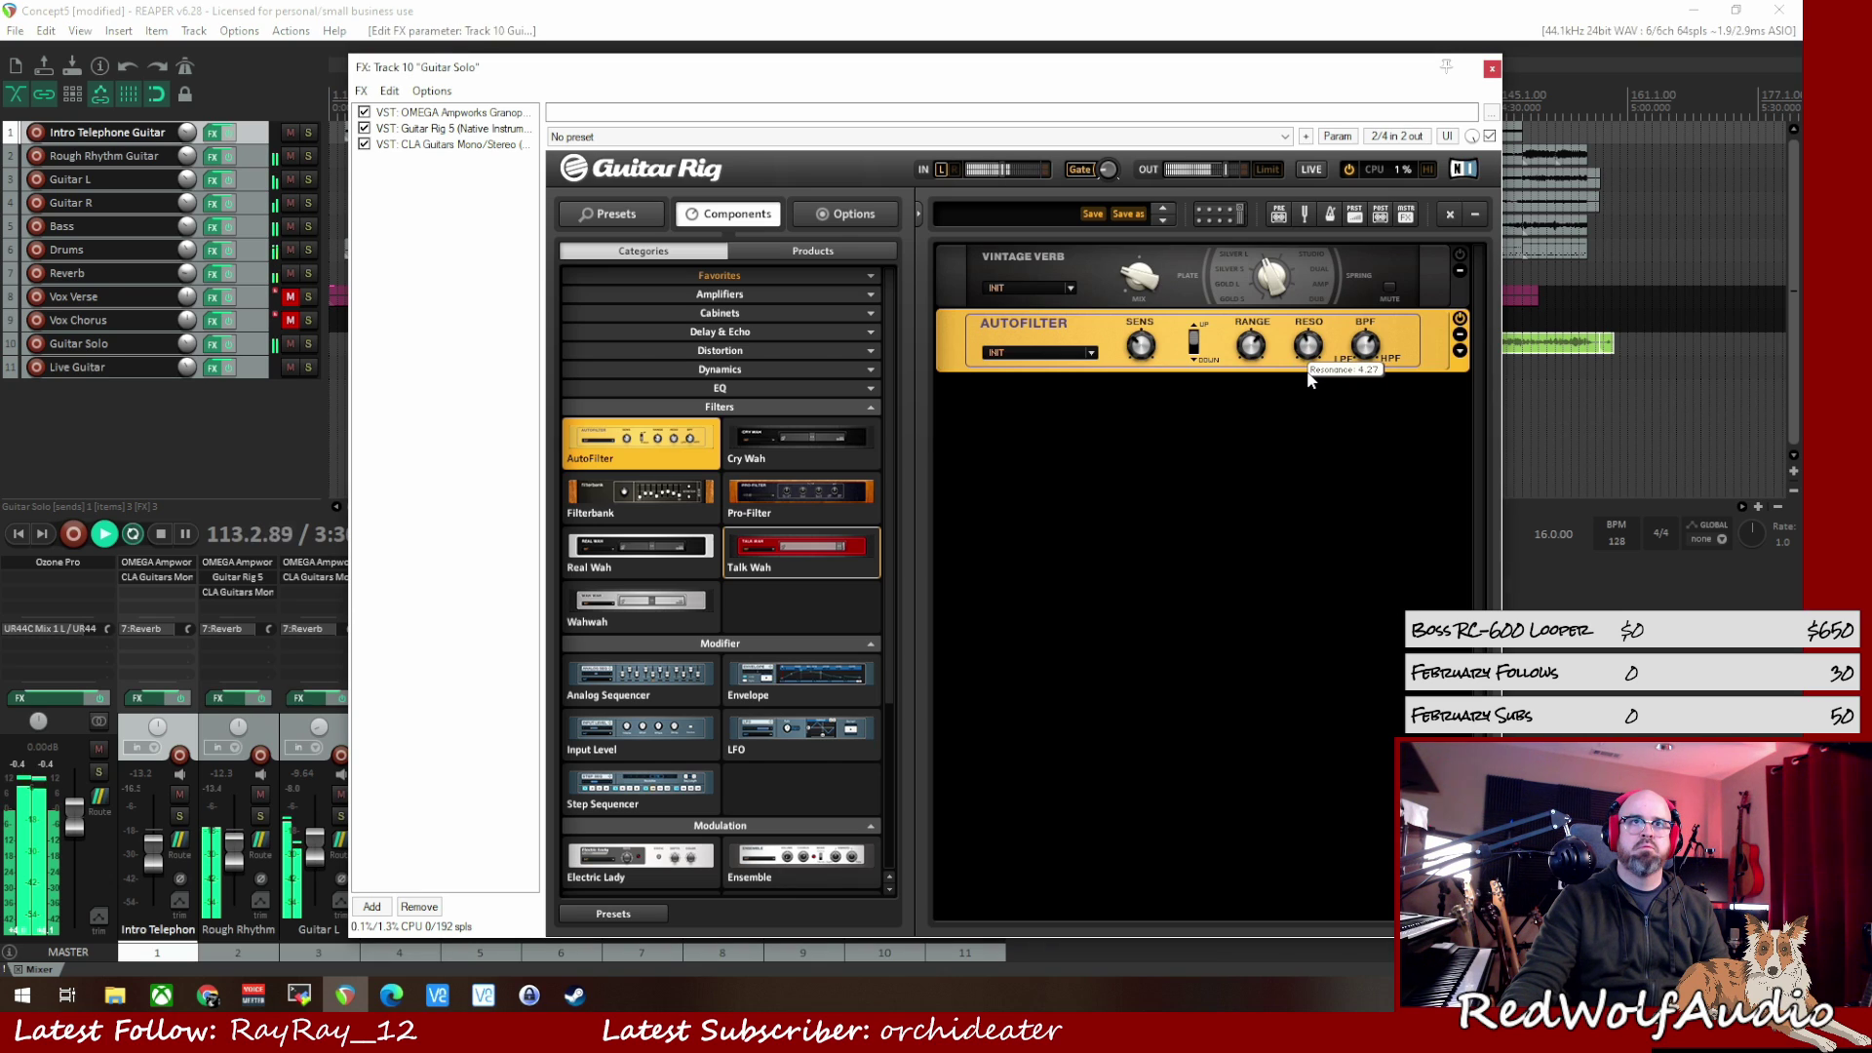
{"action": "left_click", "coordinate": [1492, 69]}
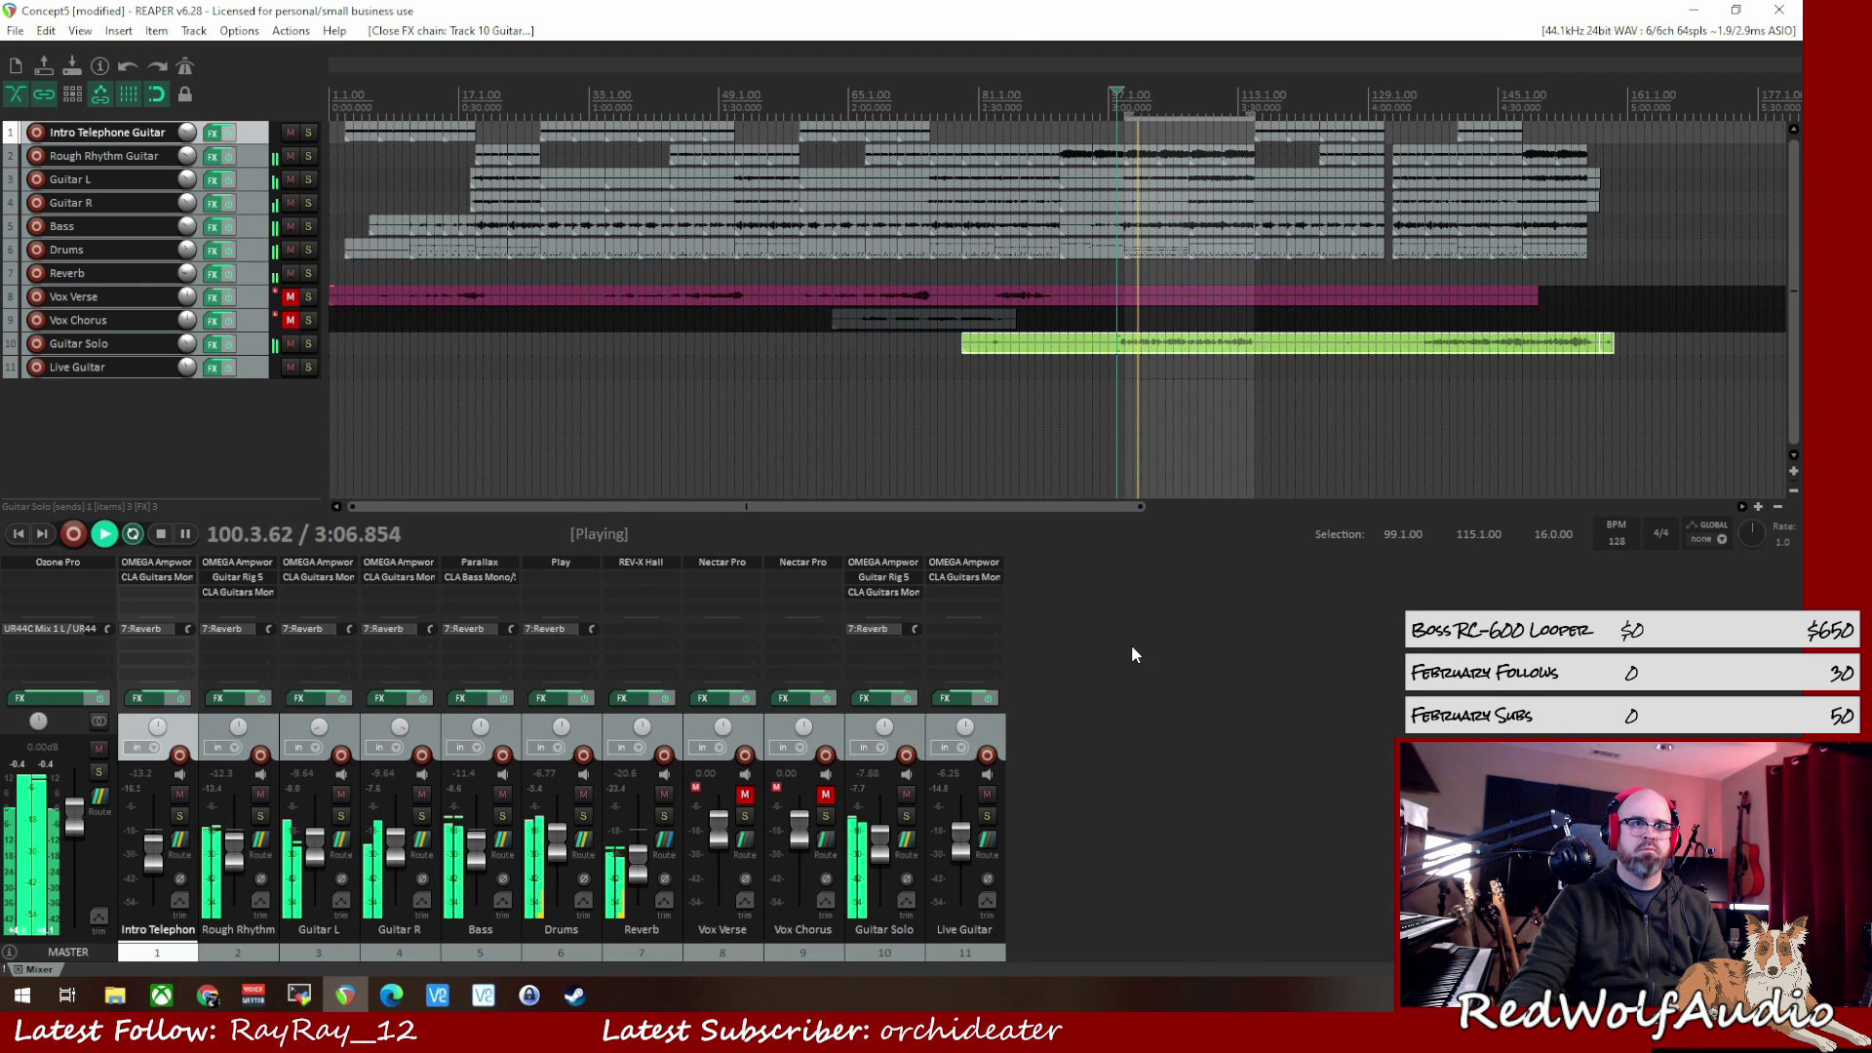
Add a Stereo Tune modulation component below the AutoFilter in Guitar Solo's Guitar Rig 5 rack and close the plugin.
{"action": "left_click", "coordinate": [891, 575]}
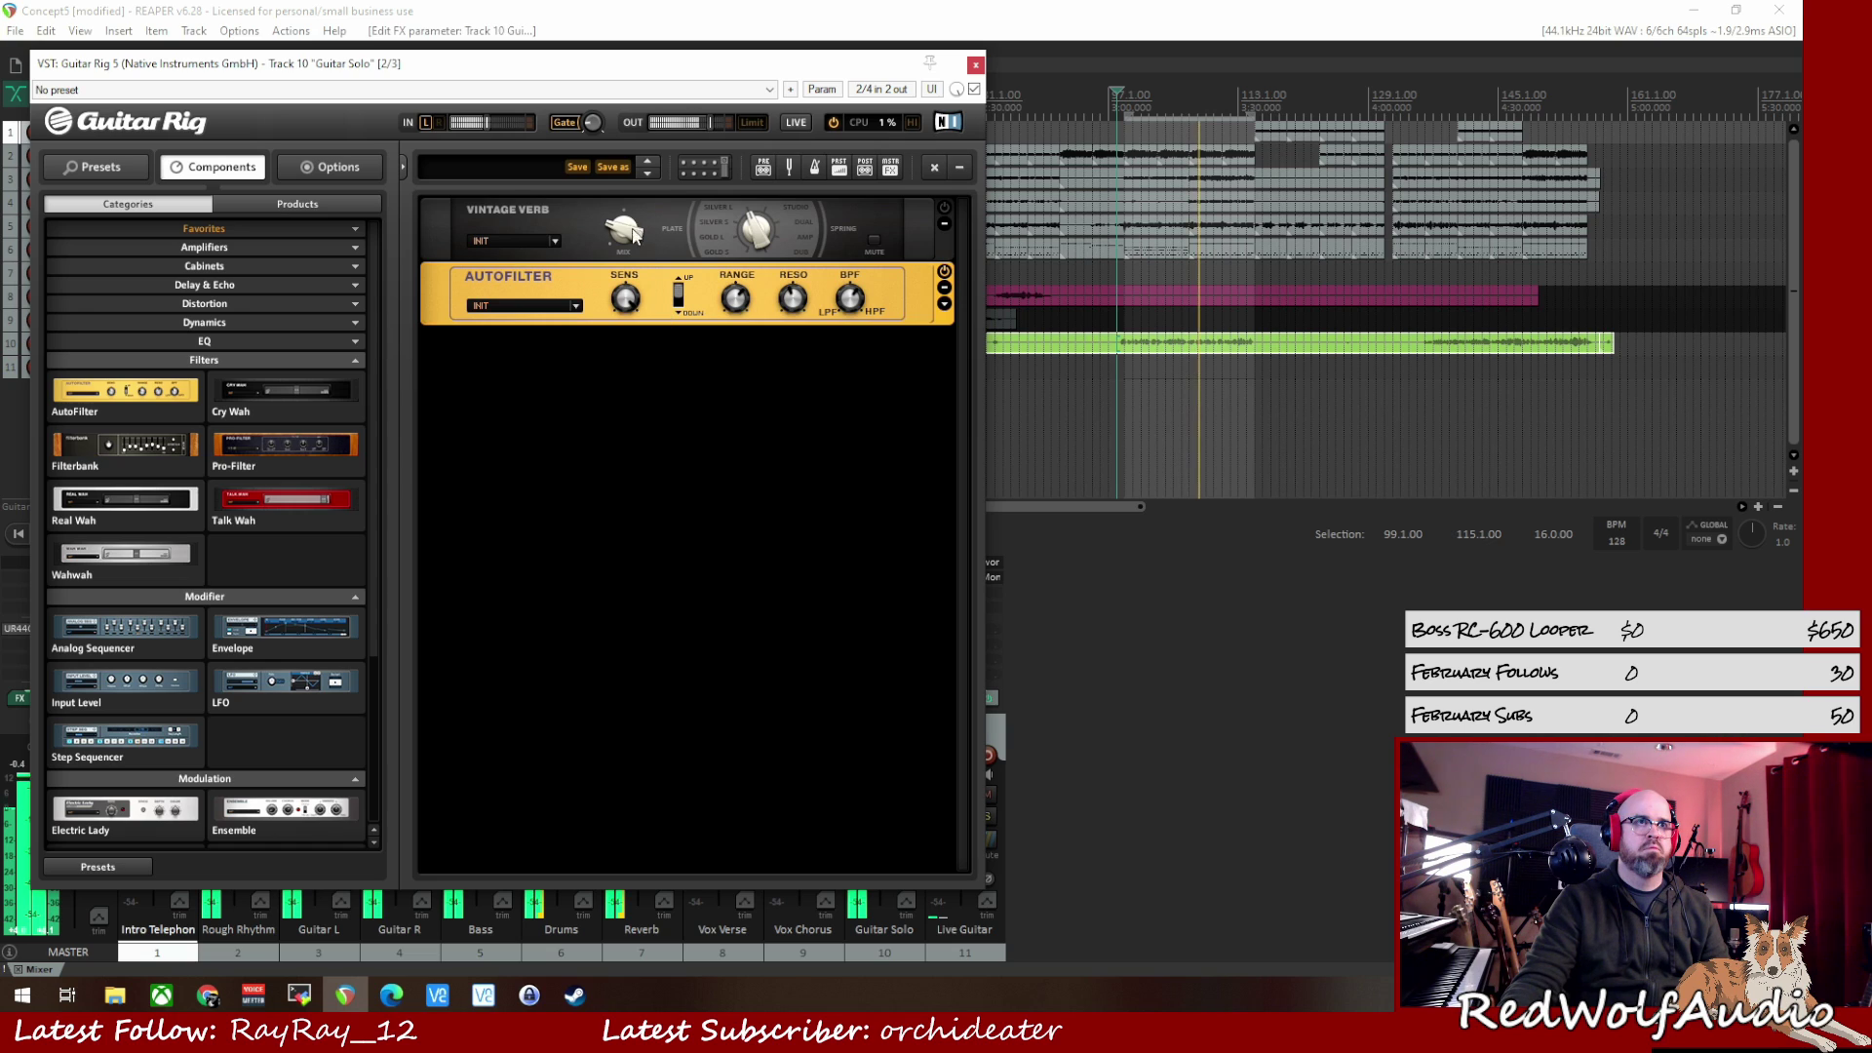
{"action": "scroll", "coordinate": [332, 704], "scroll_direction": "down", "scroll_amount": 3}
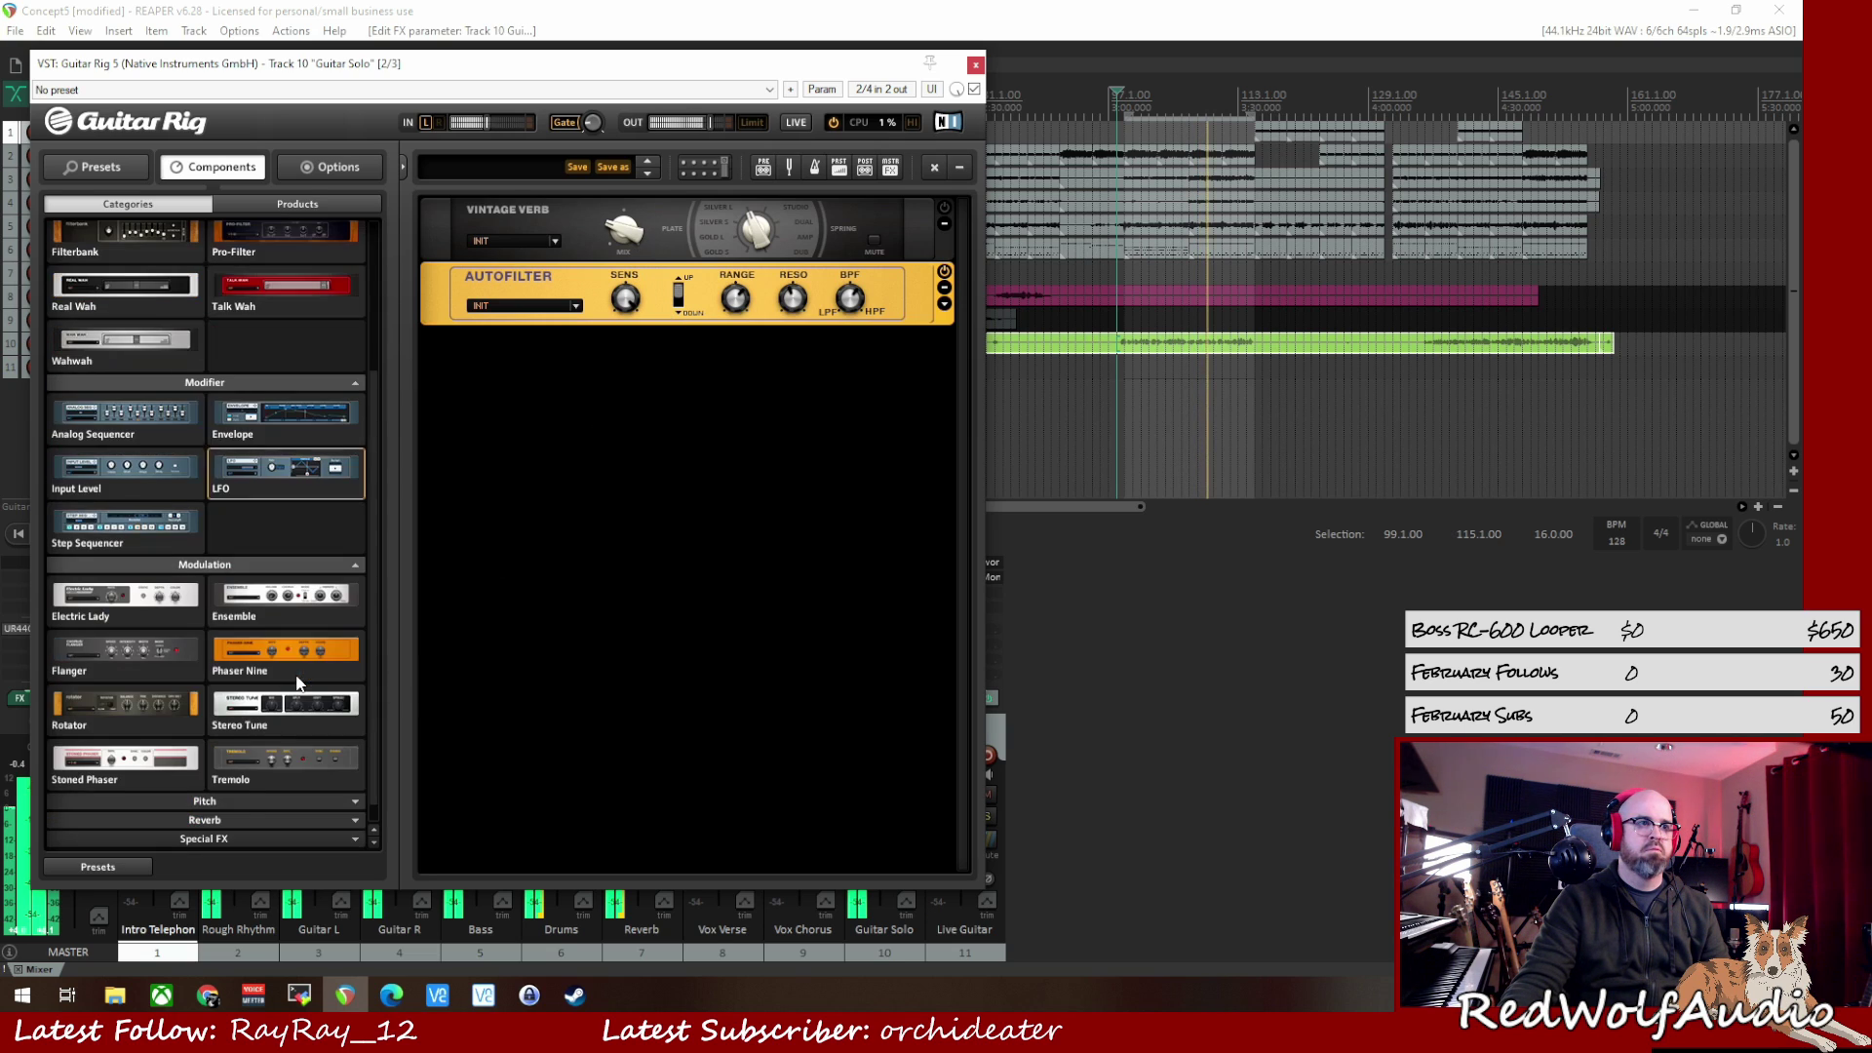
{"action": "left_click_drag", "start_coordinate": [312, 722], "coordinate": [634, 611]}
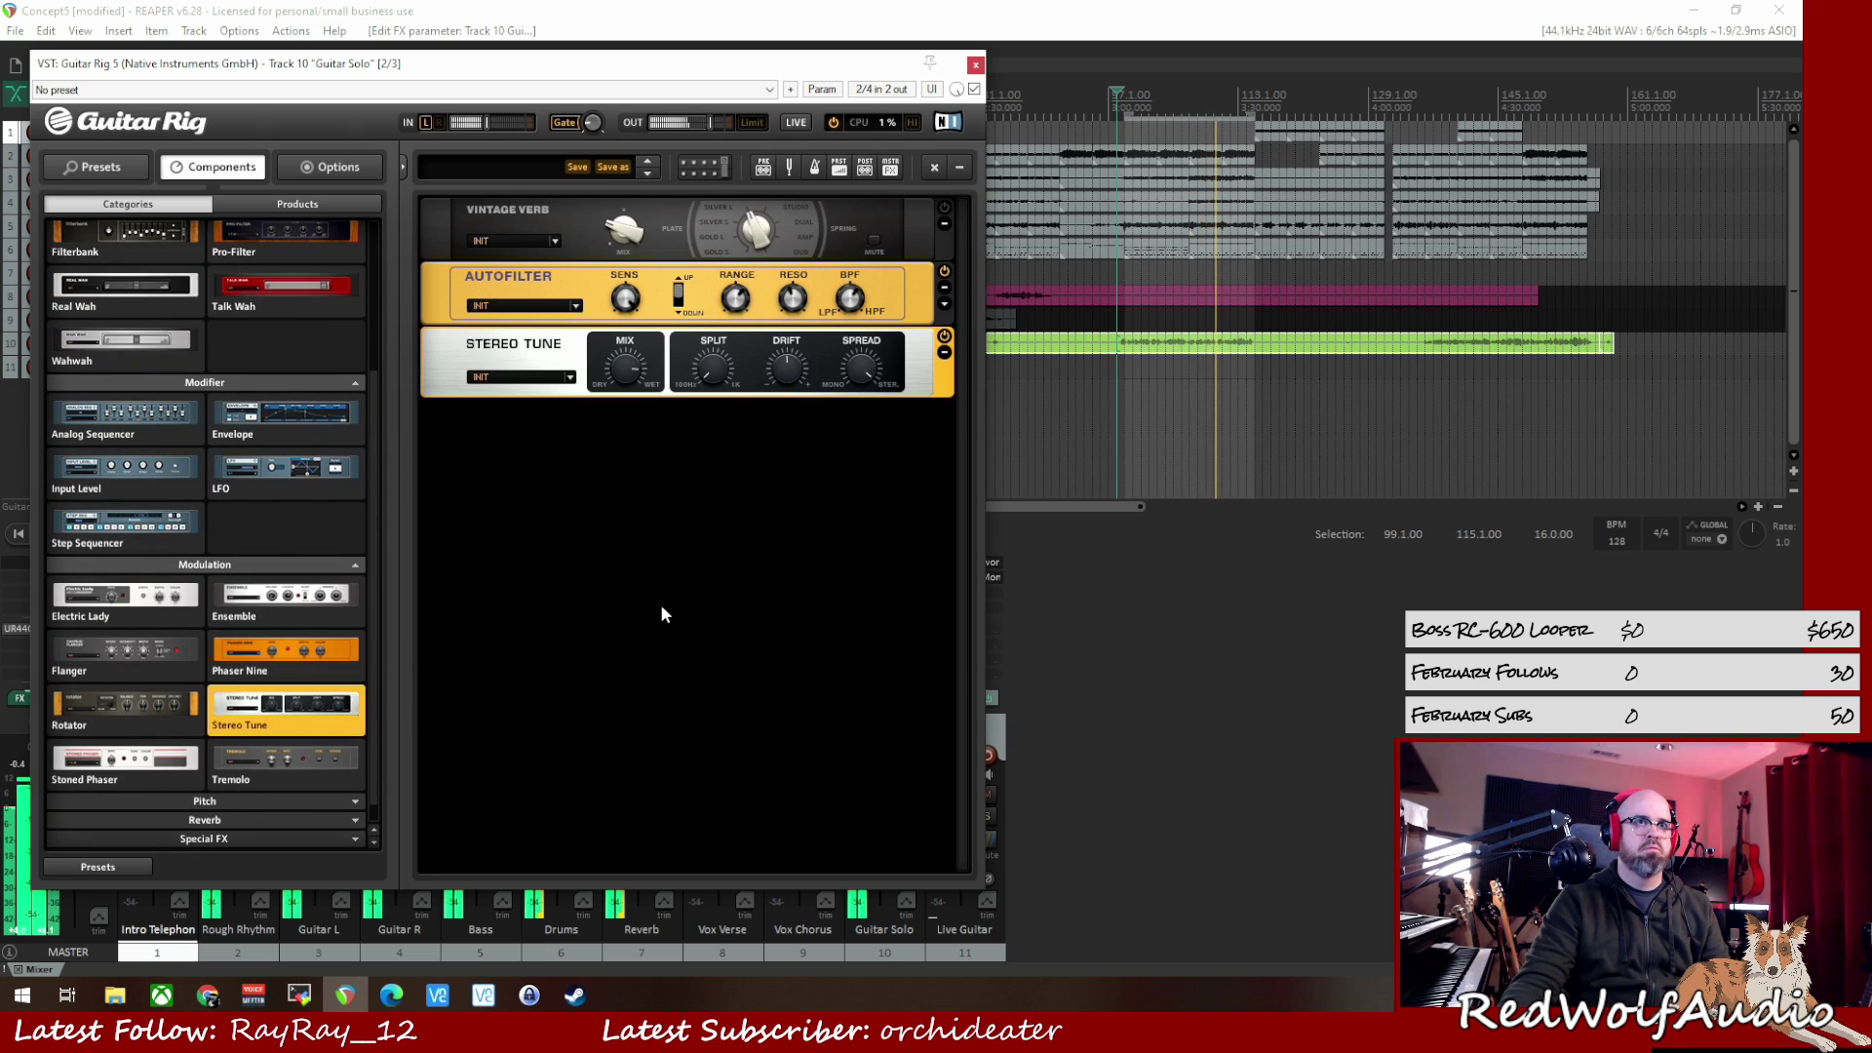
{"action": "left_click_drag", "start_coordinate": [723, 64], "coordinate": [917, 74]}
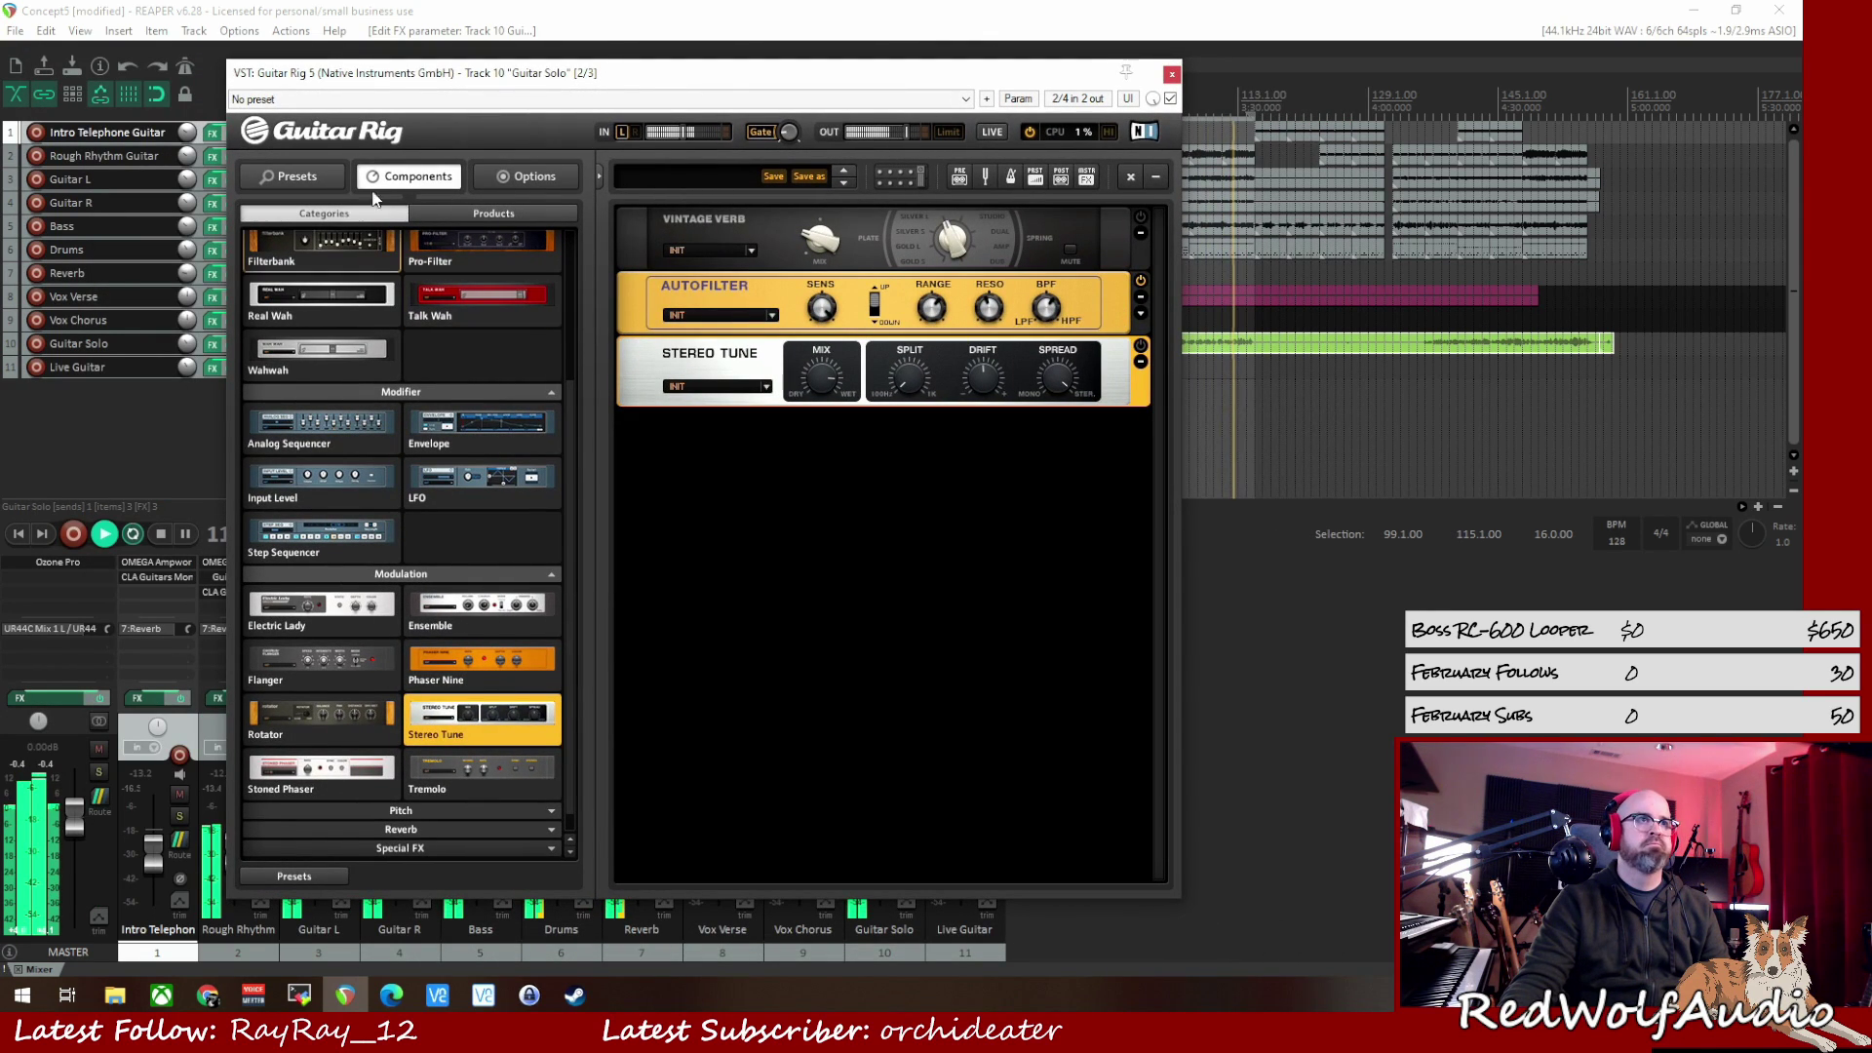
{"action": "left_click", "coordinate": [1171, 74]}
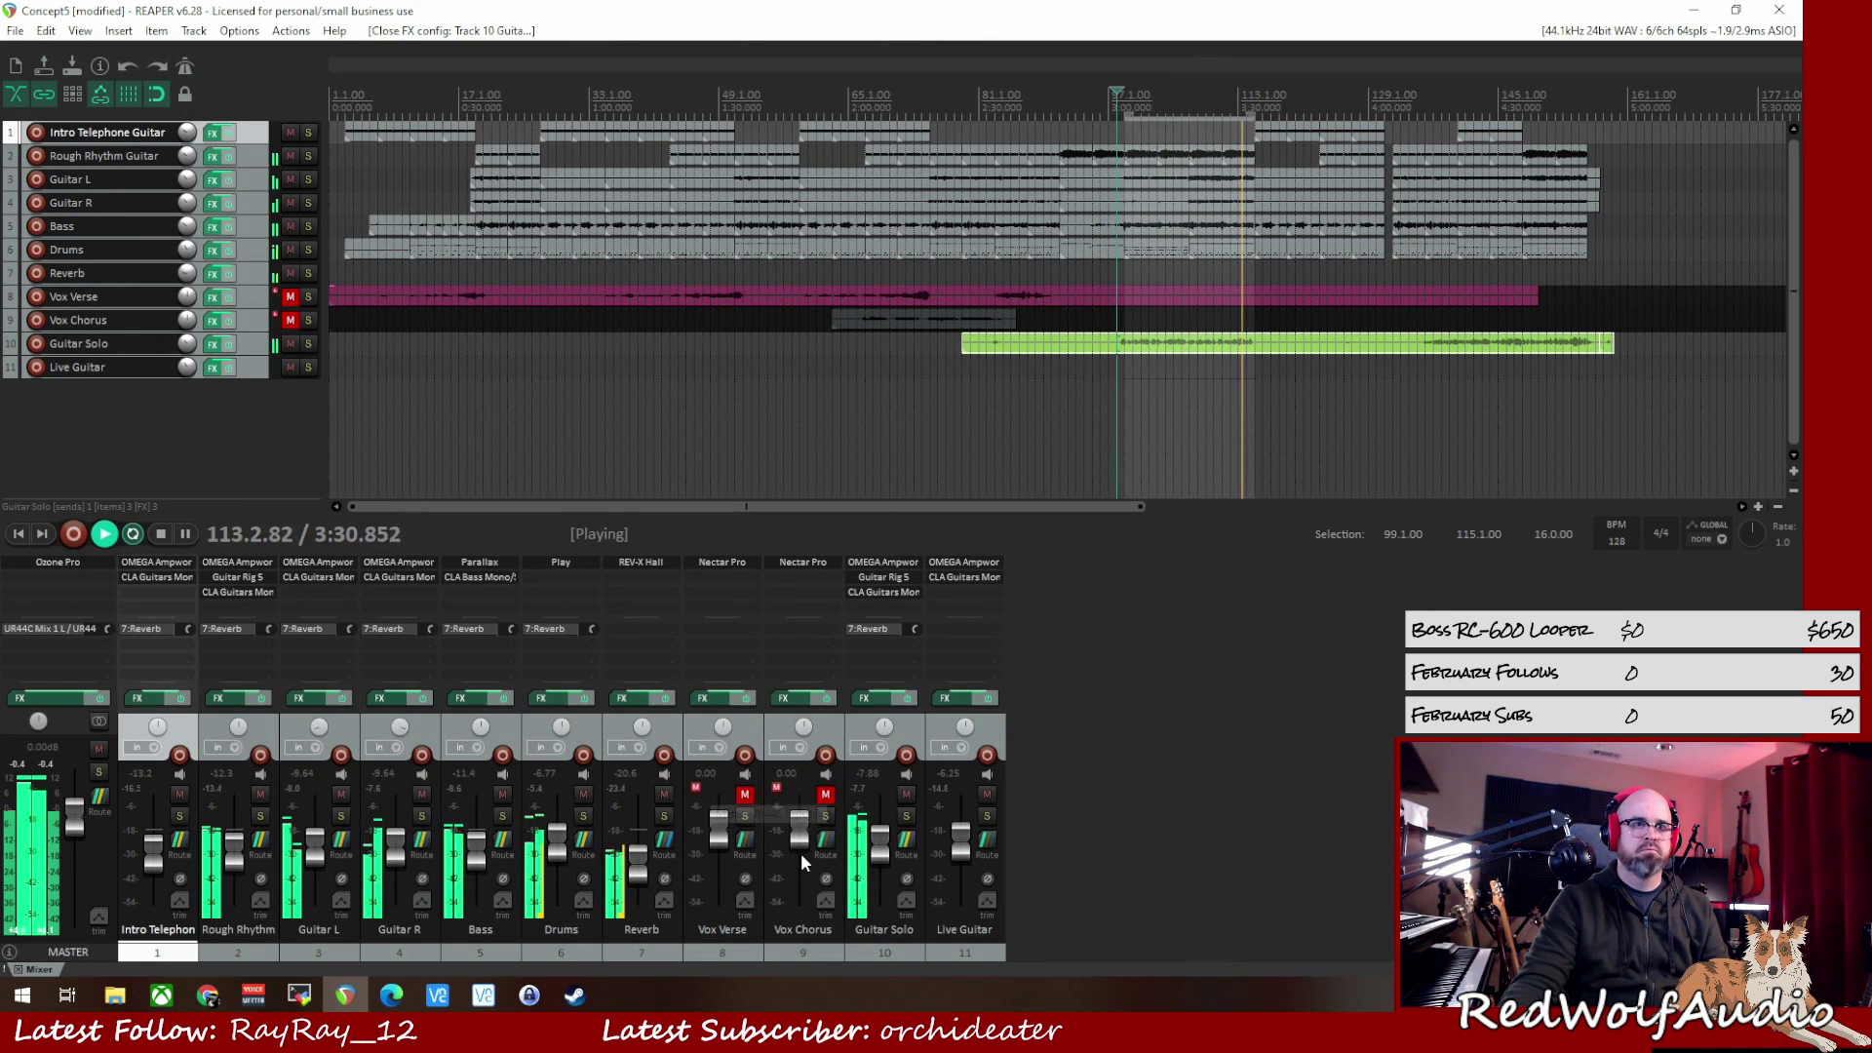
In Guitar Solo's CLA Guitars, switch the Pitch mode to Wide and raise the Pitch fader to 3.9.
{"action": "left_click", "coordinate": [886, 595]}
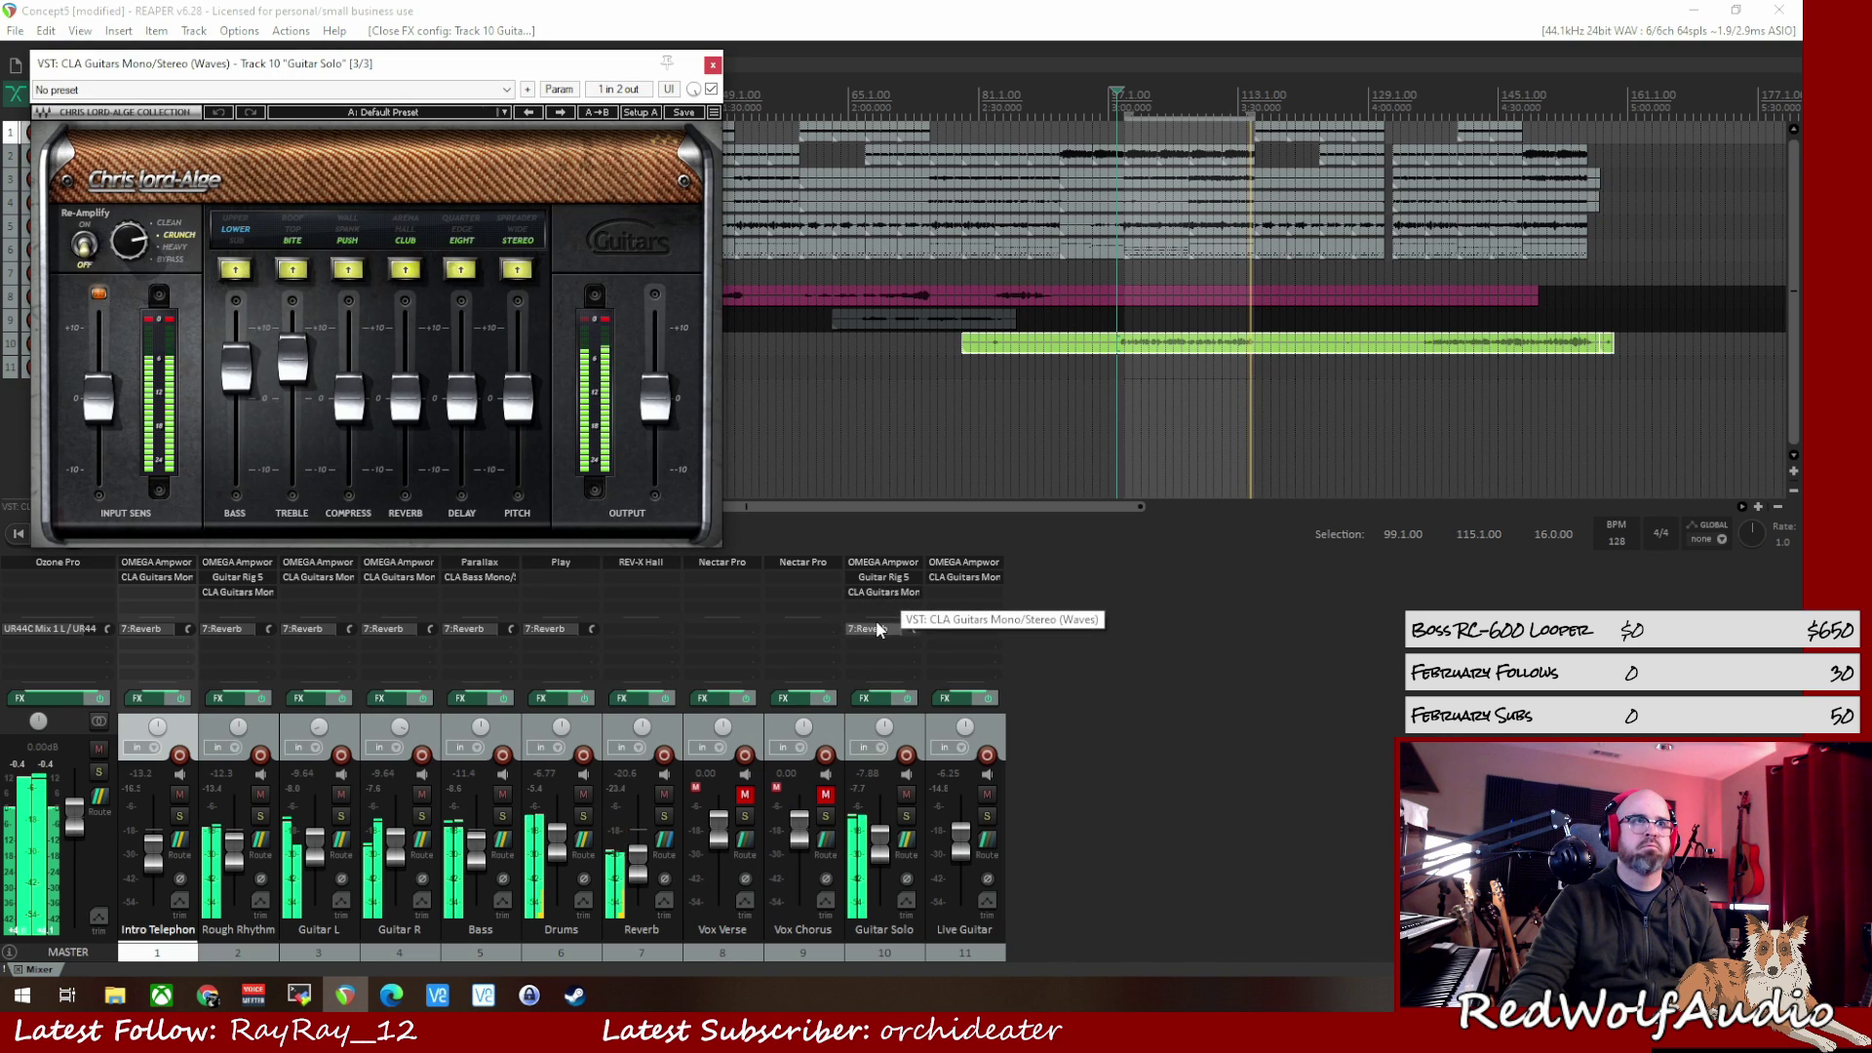
{"action": "left_click", "coordinate": [518, 270]}
{"action": "left_click", "coordinate": [518, 270]}
{"action": "mouse_move", "coordinate": [518, 400]}
{"action": "left_mouse_down"}
{"action": "mouse_move", "coordinate": [518, 328]}
{"action": "mouse_move", "coordinate": [518, 371]}
{"action": "left_mouse_up"}
{"action": "left_click", "coordinate": [518, 270]}
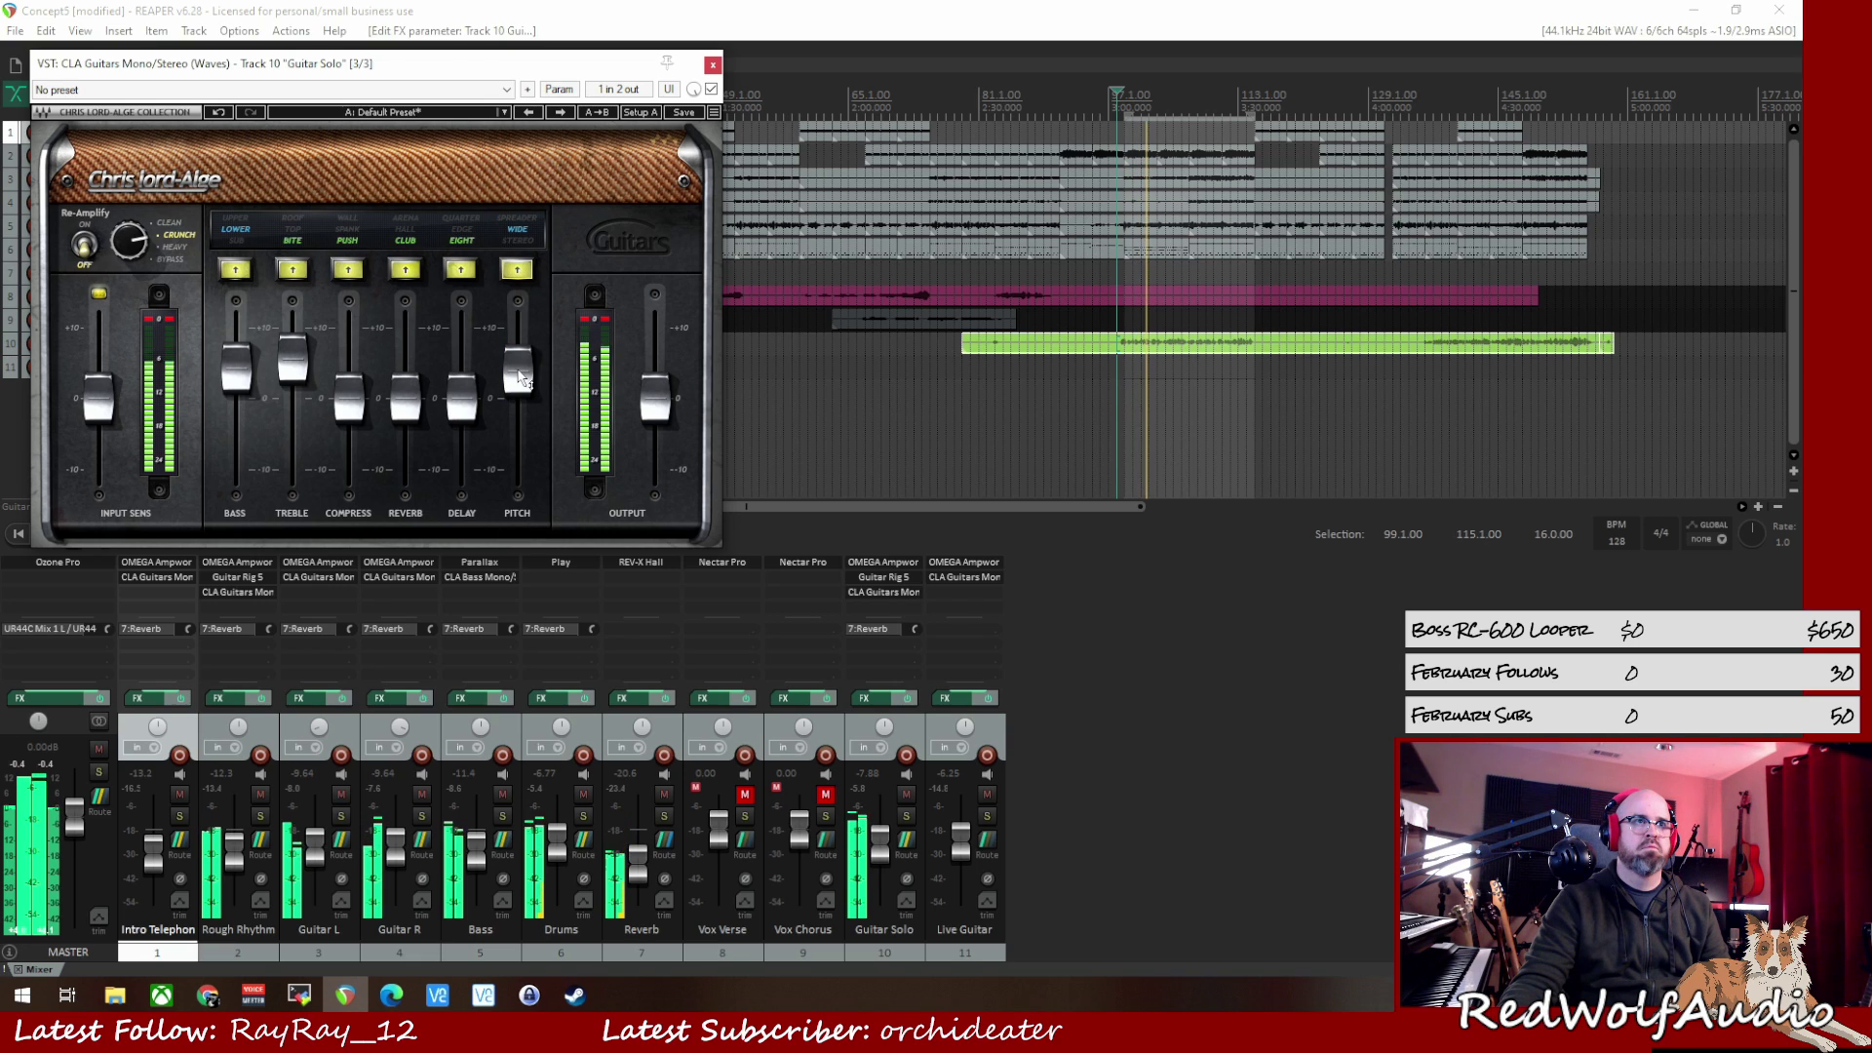
{"action": "left_click", "coordinate": [519, 372]}
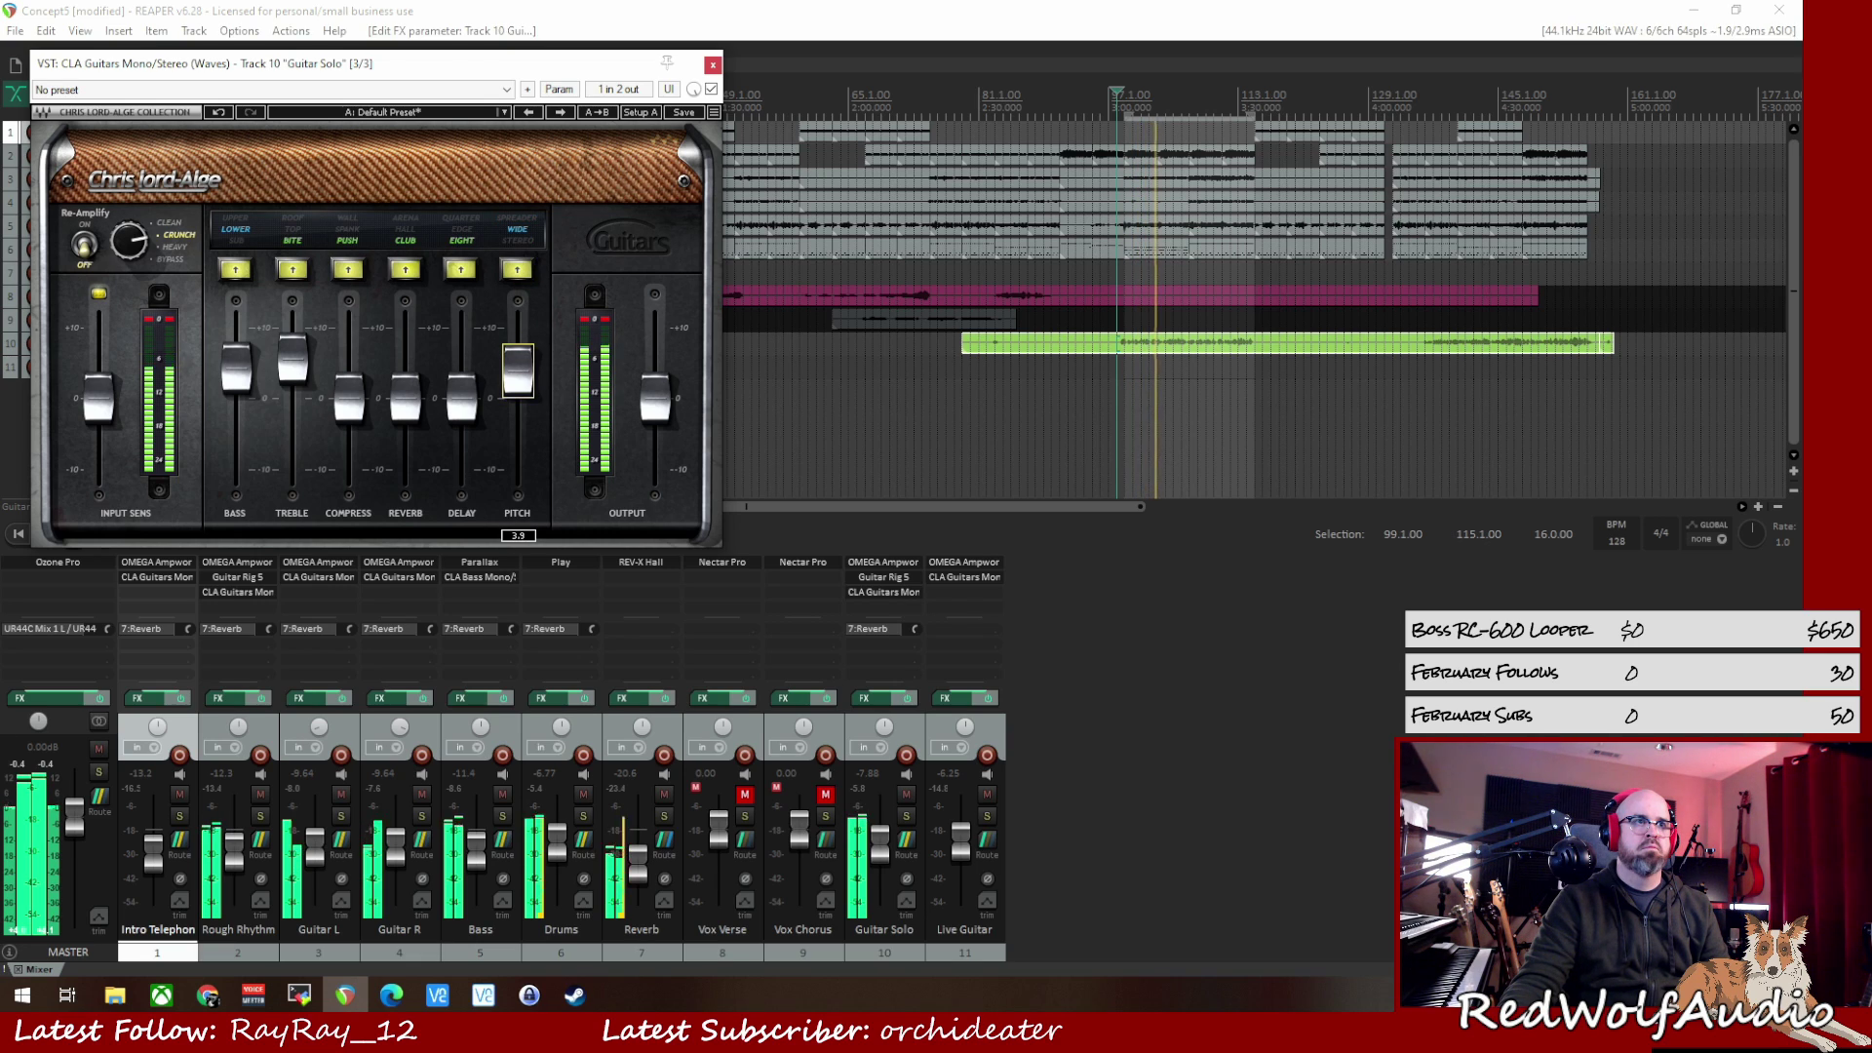
Raise CLA Guitars' Compress and Reverb faders on Guitar Solo and lower the track's volume to about -8.7 dB.
{"action": "left_click_drag", "start_coordinate": [367, 405], "coordinate": [354, 360]}
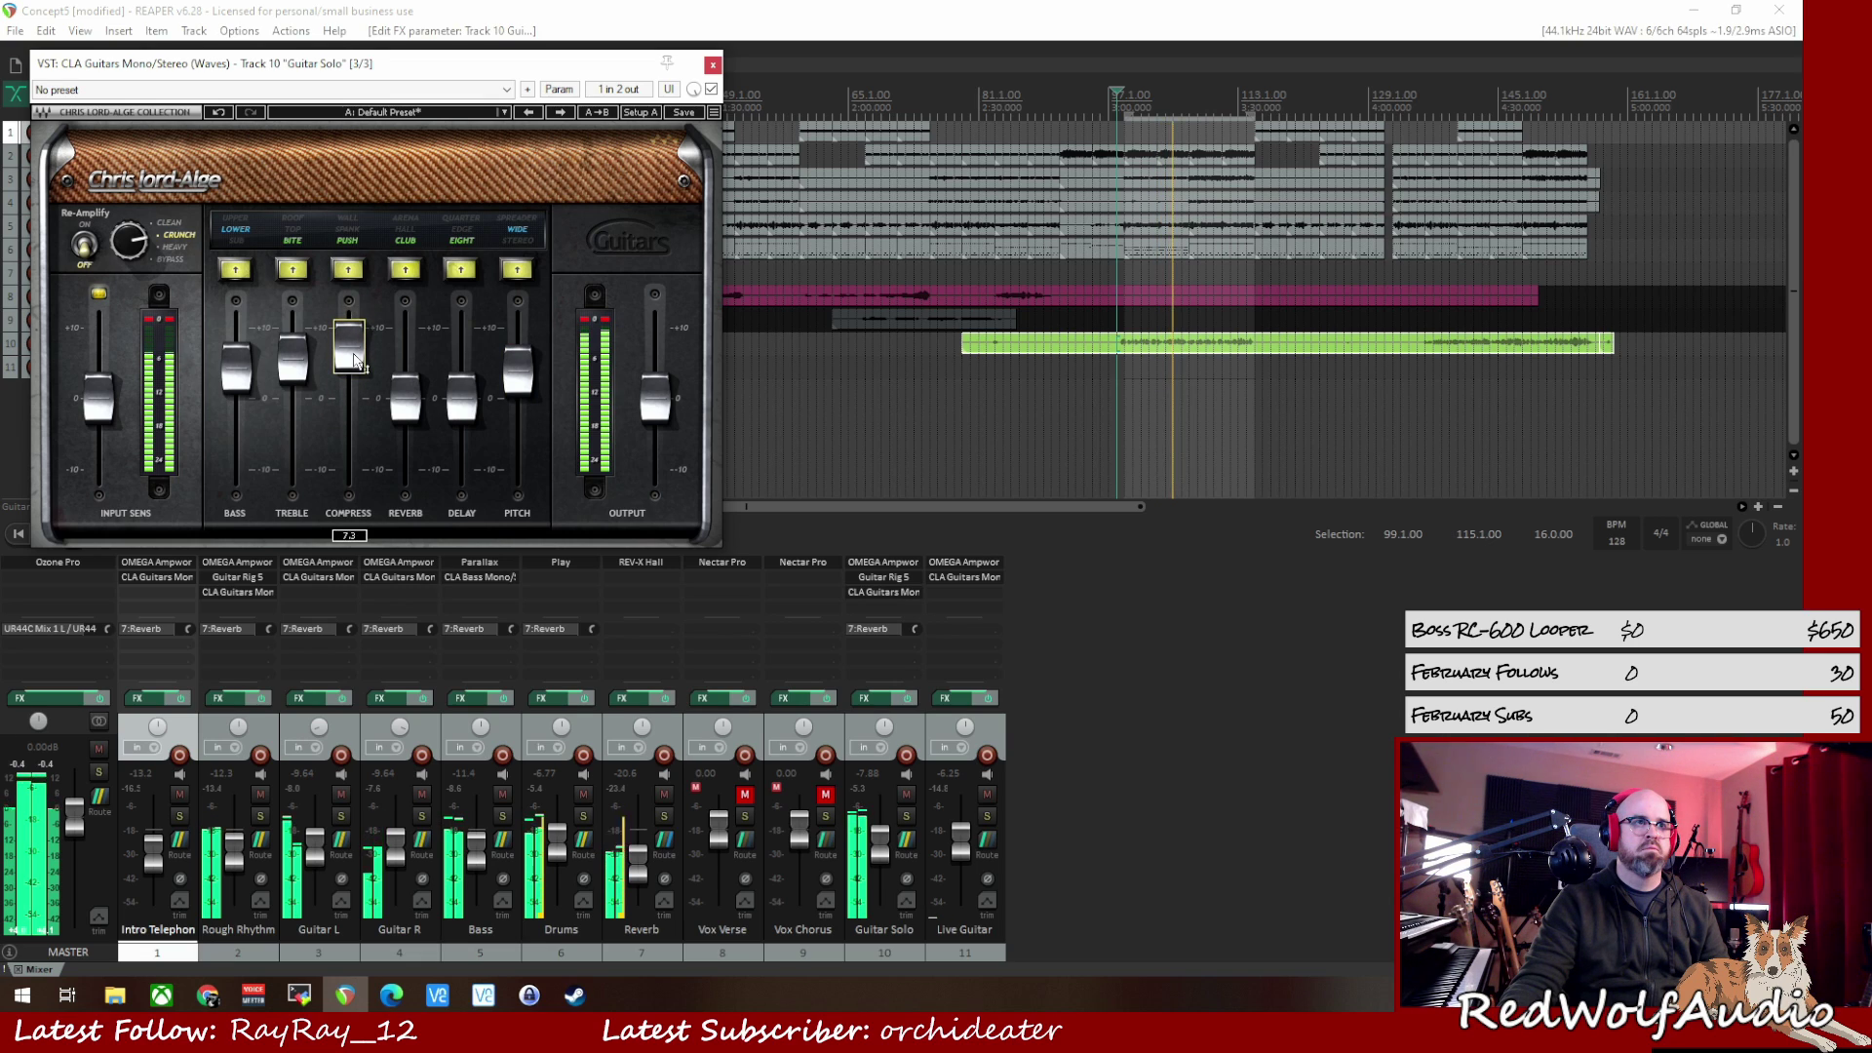
{"action": "left_click_drag", "start_coordinate": [410, 421], "coordinate": [349, 350]}
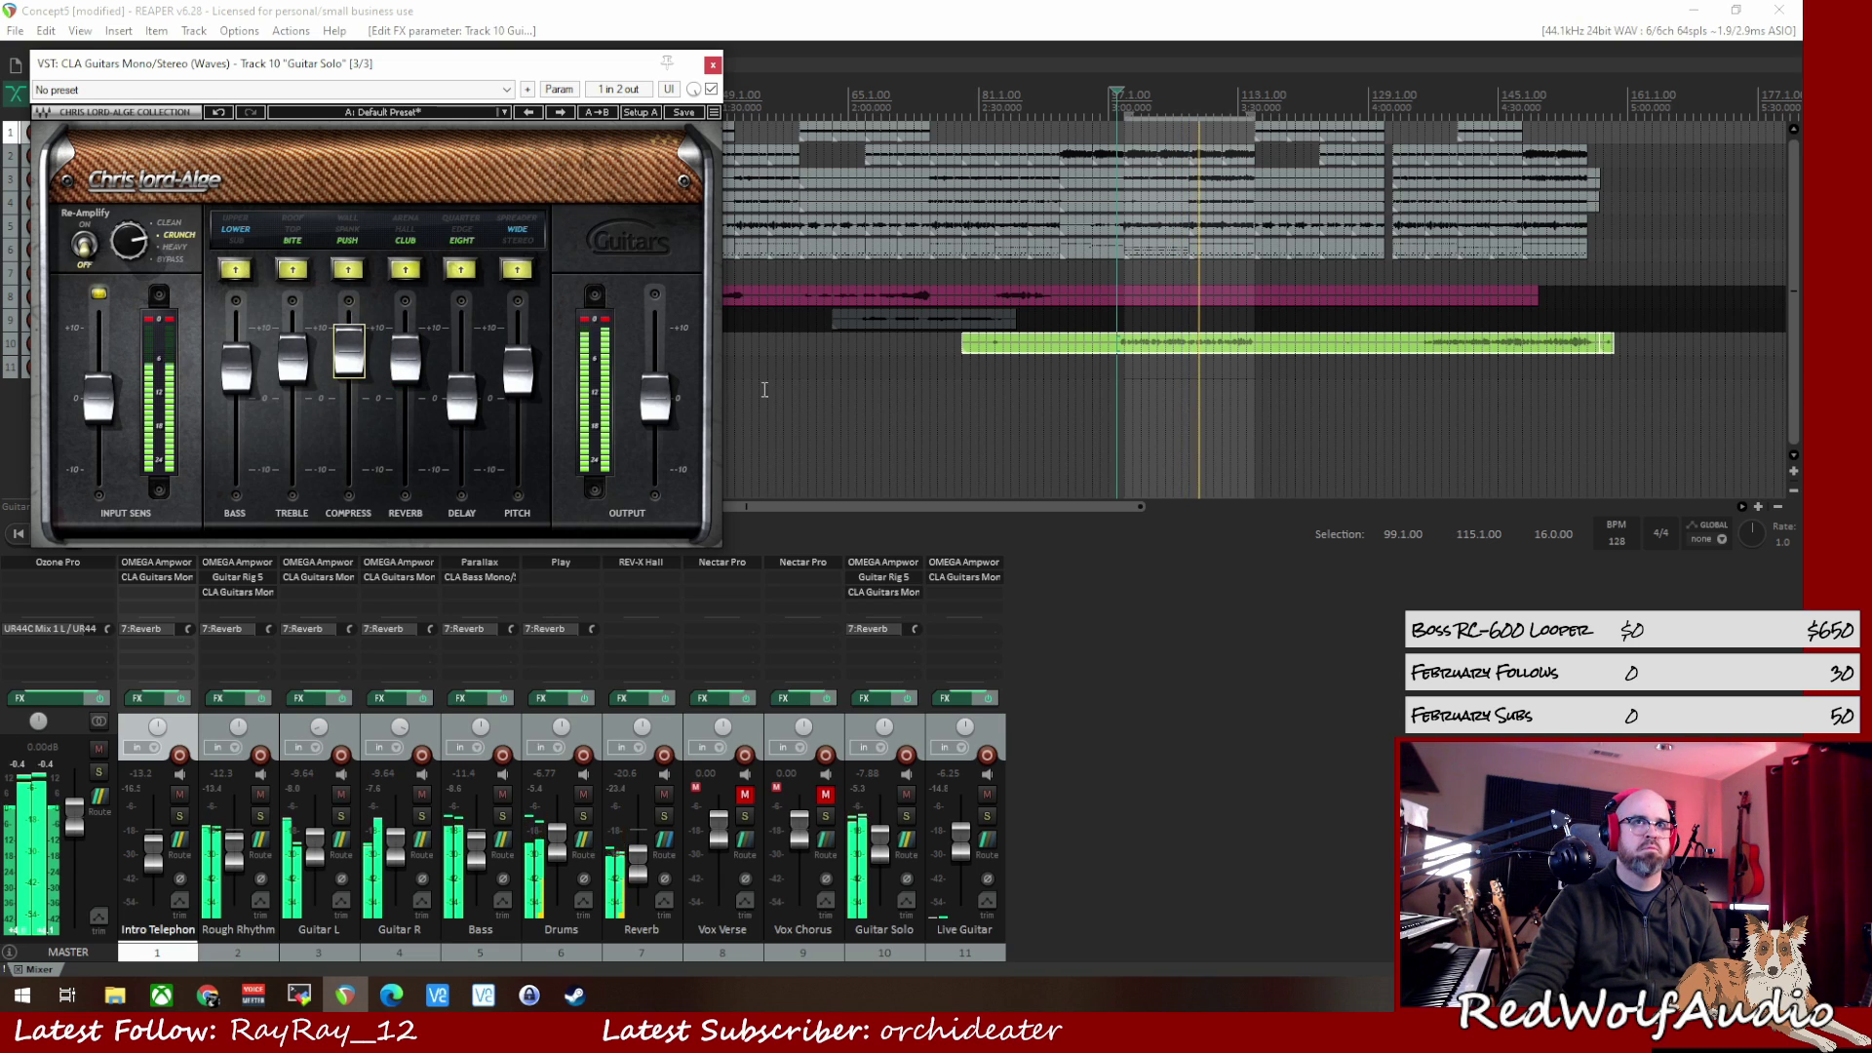
{"action": "scroll", "coordinate": [881, 855], "scroll_direction": "down", "scroll_amount": 2}
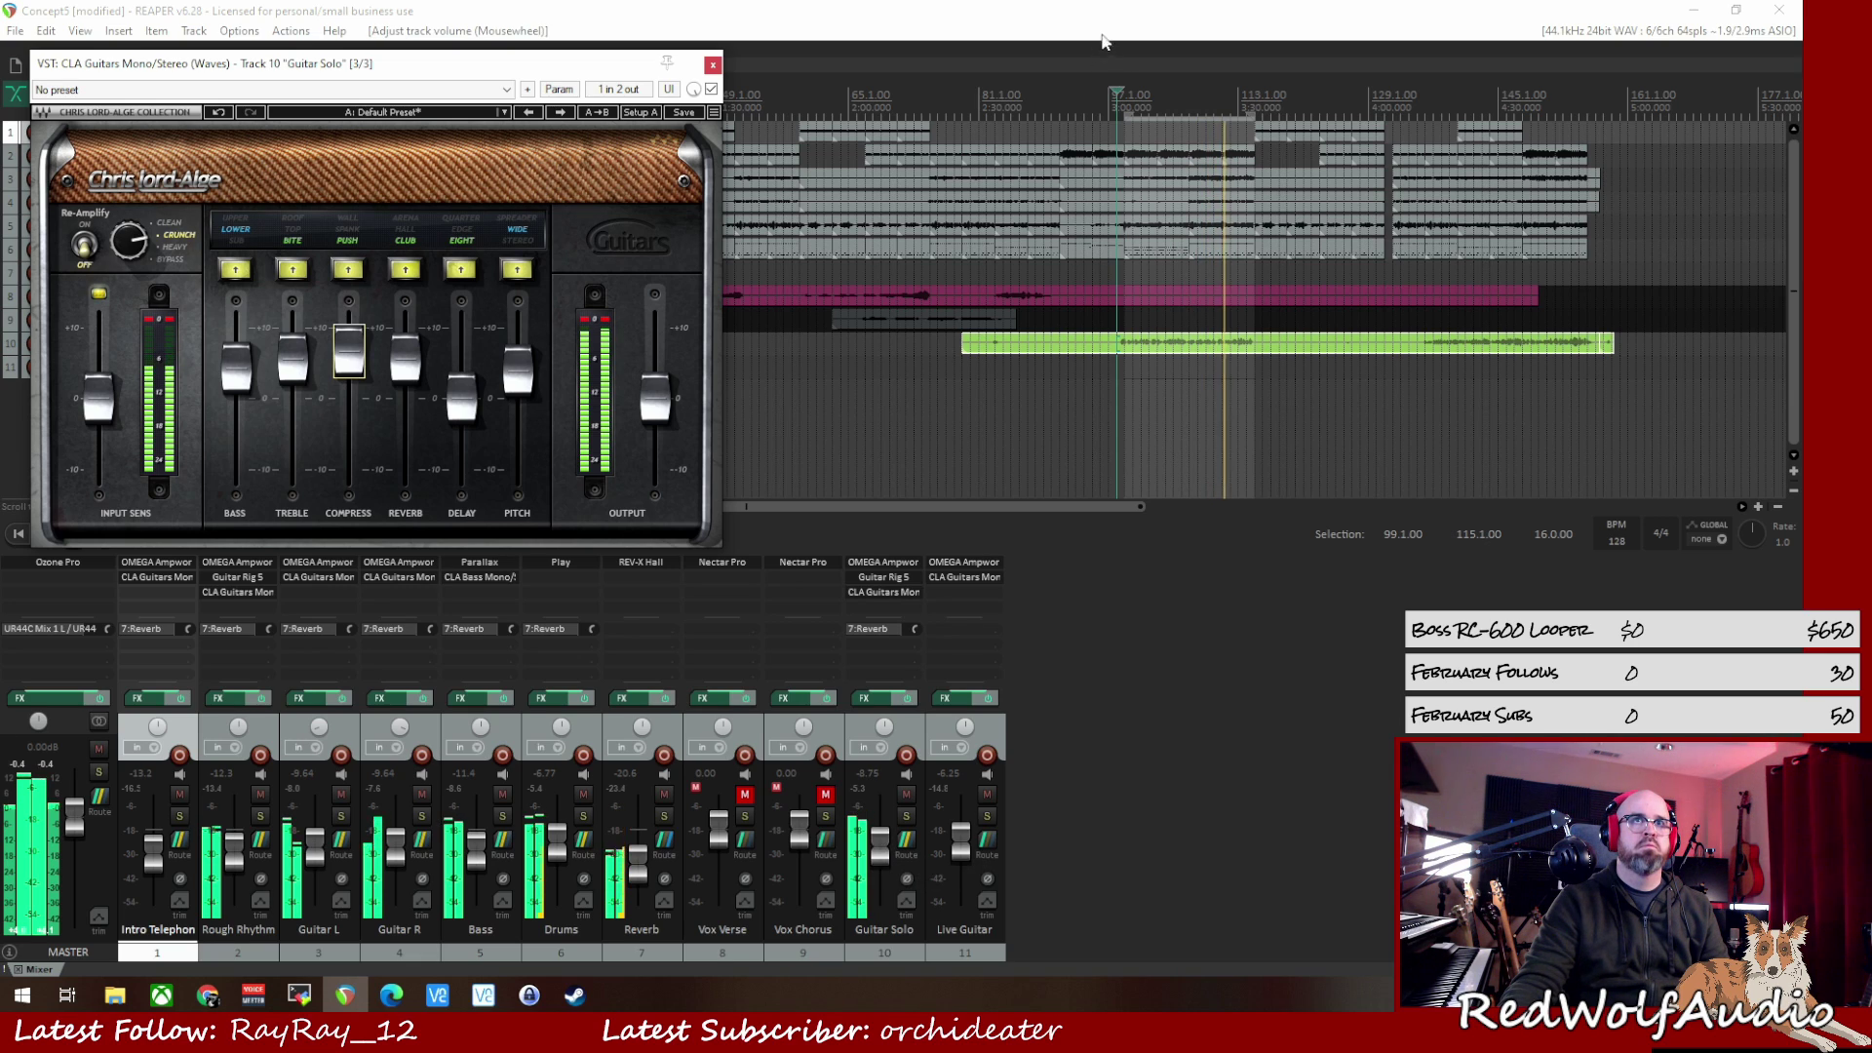
{"action": "left_click", "coordinate": [711, 66]}
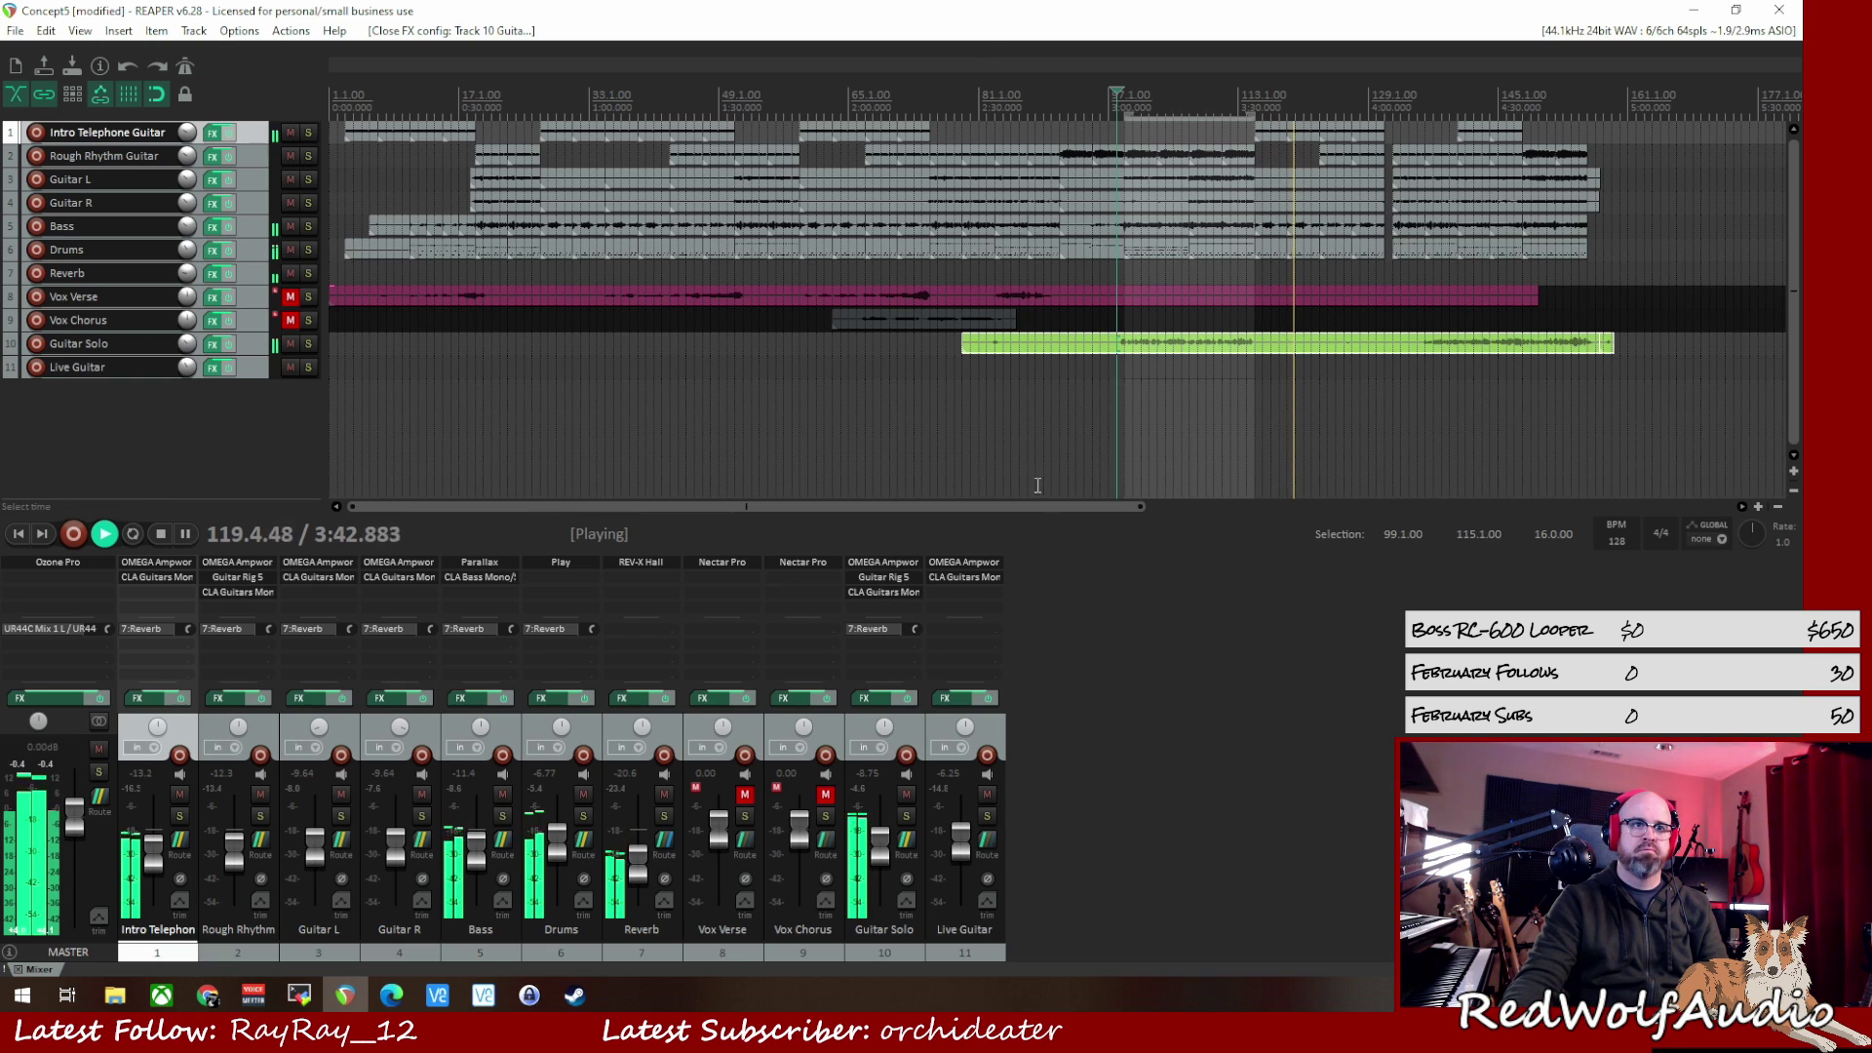
Review Guitar Solo's Guitar Rig 5 rack, close it and restart playback from bar 97, just before the solo.
{"action": "left_click", "coordinate": [881, 844]}
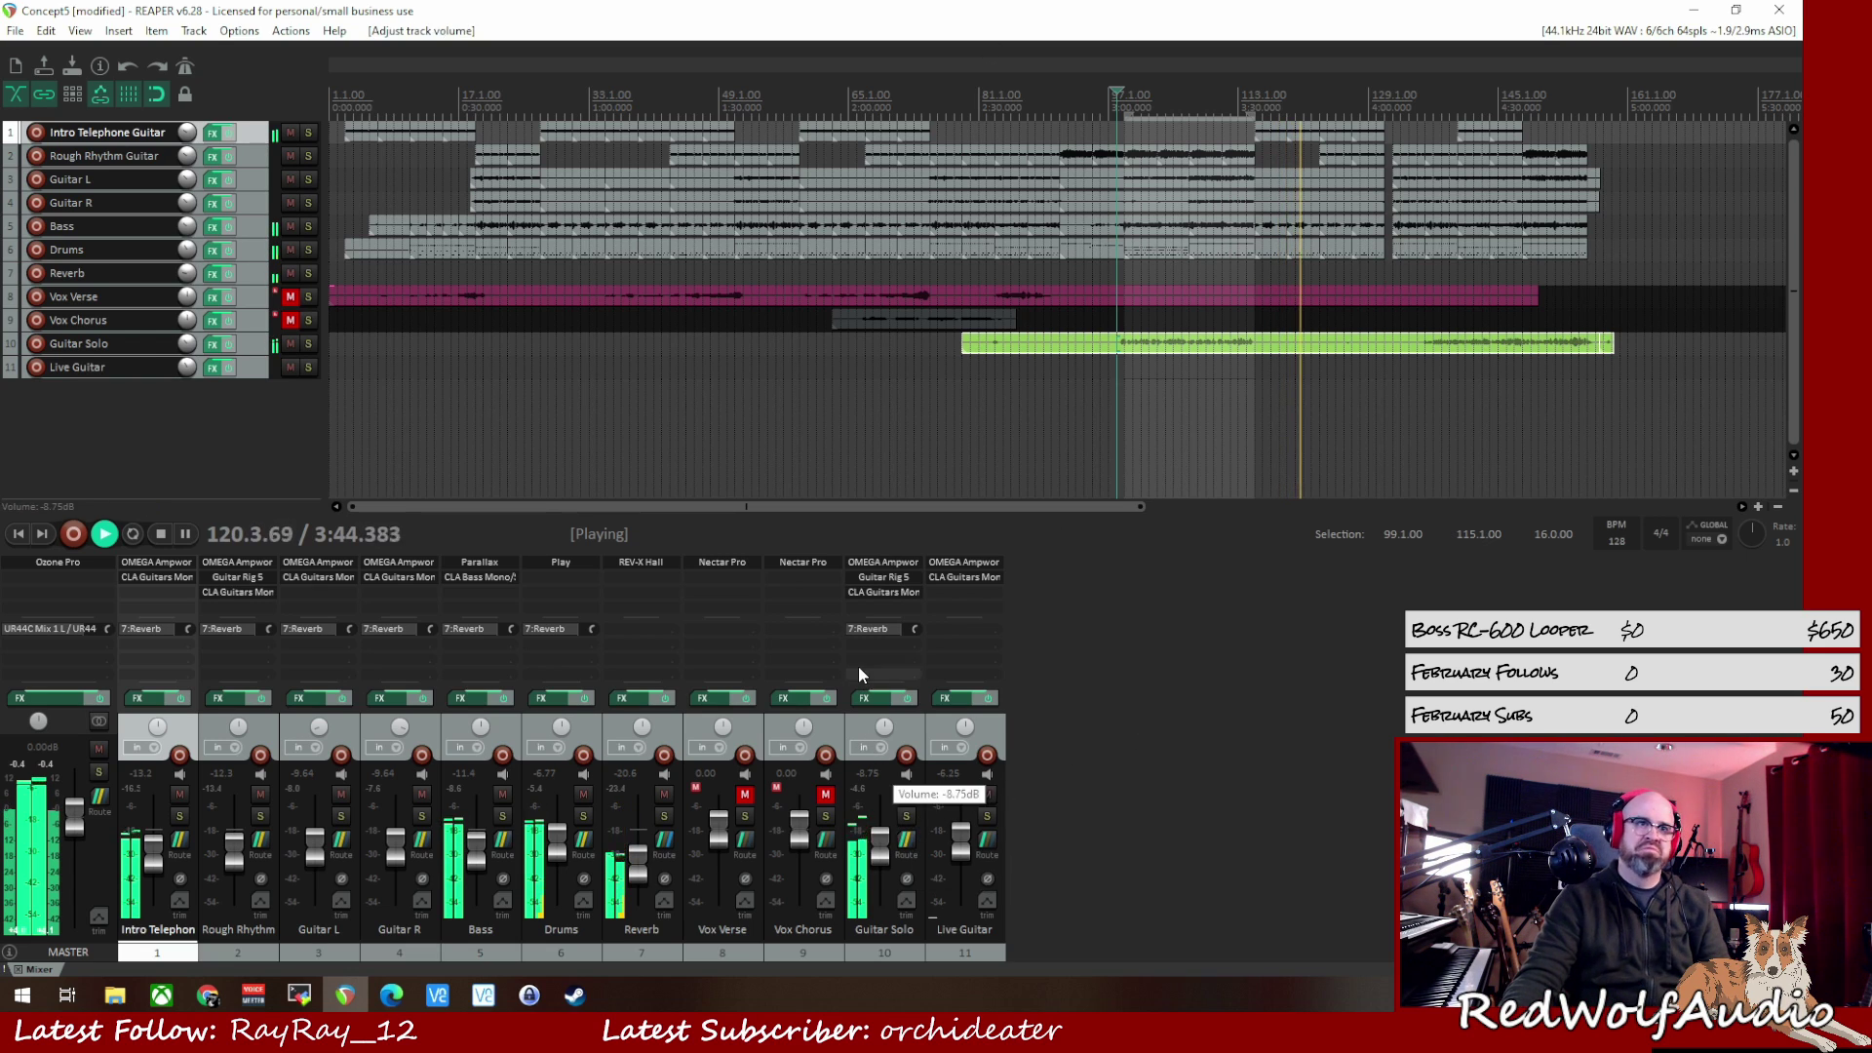
{"action": "left_click", "coordinate": [877, 582]}
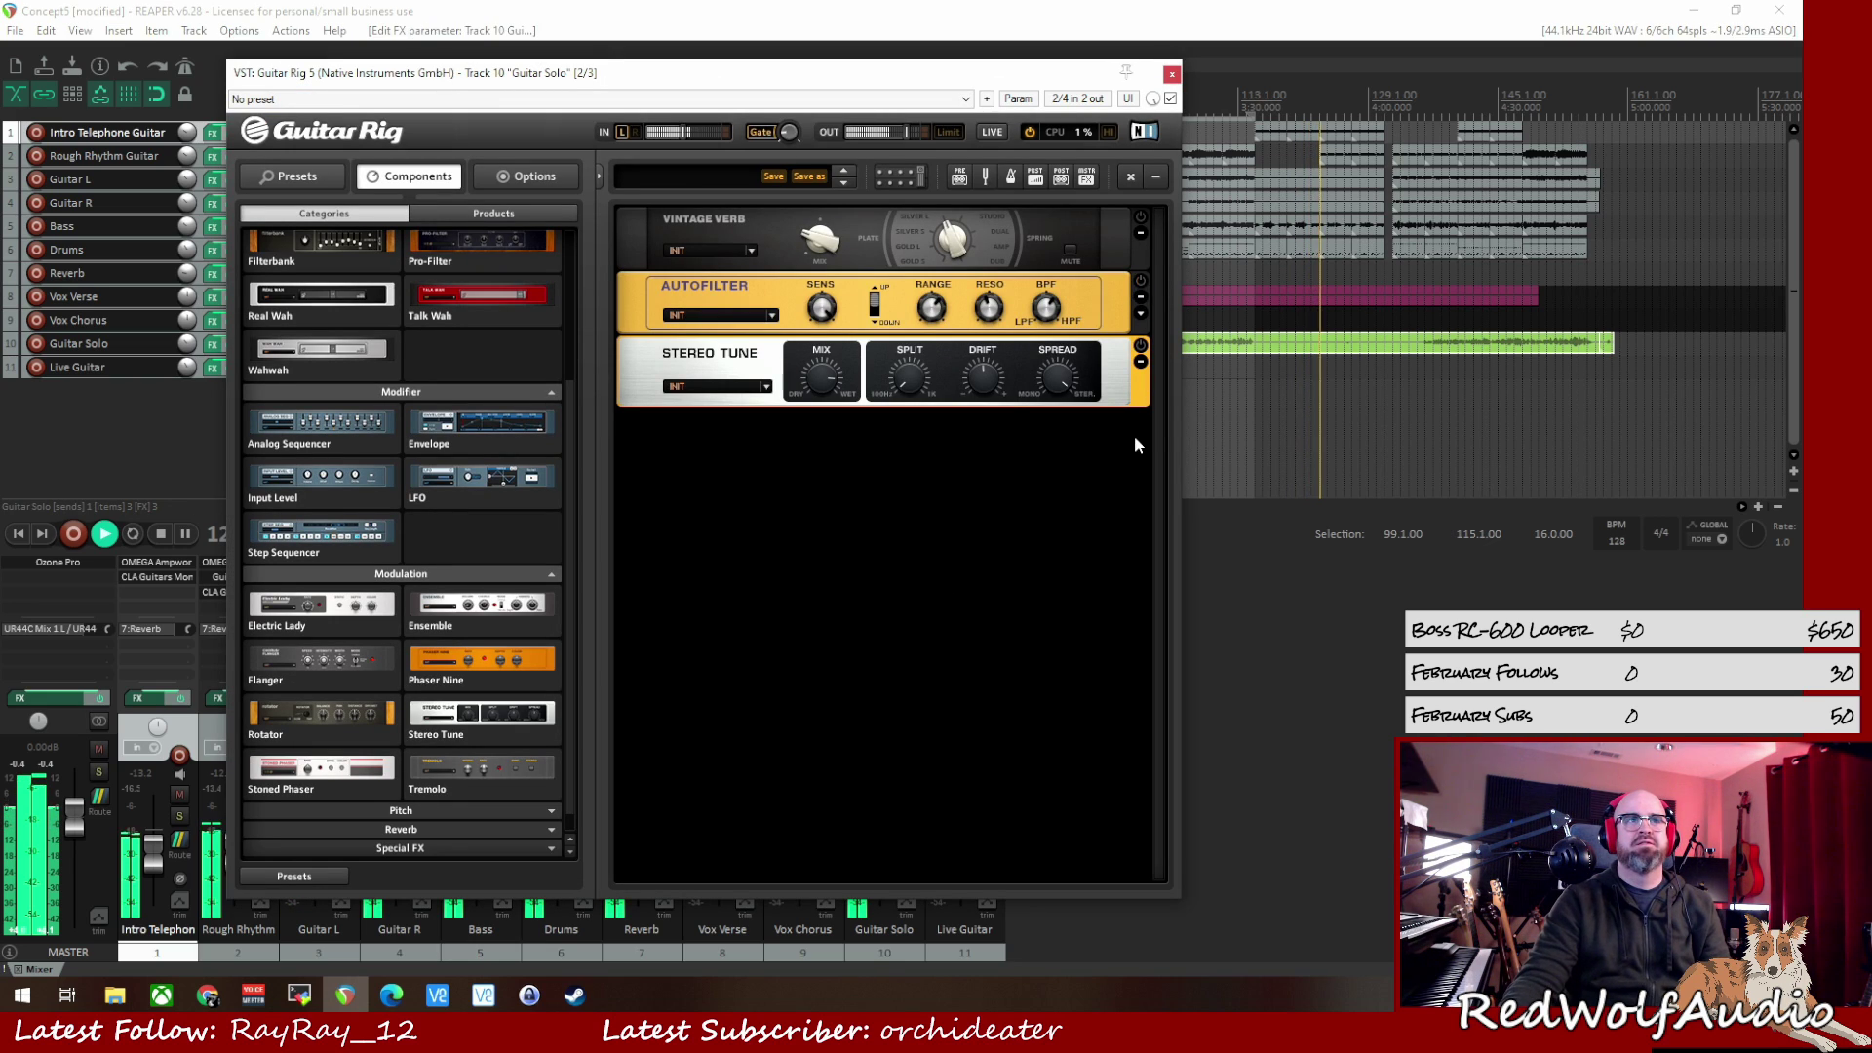
{"action": "left_click", "coordinate": [1214, 90]}
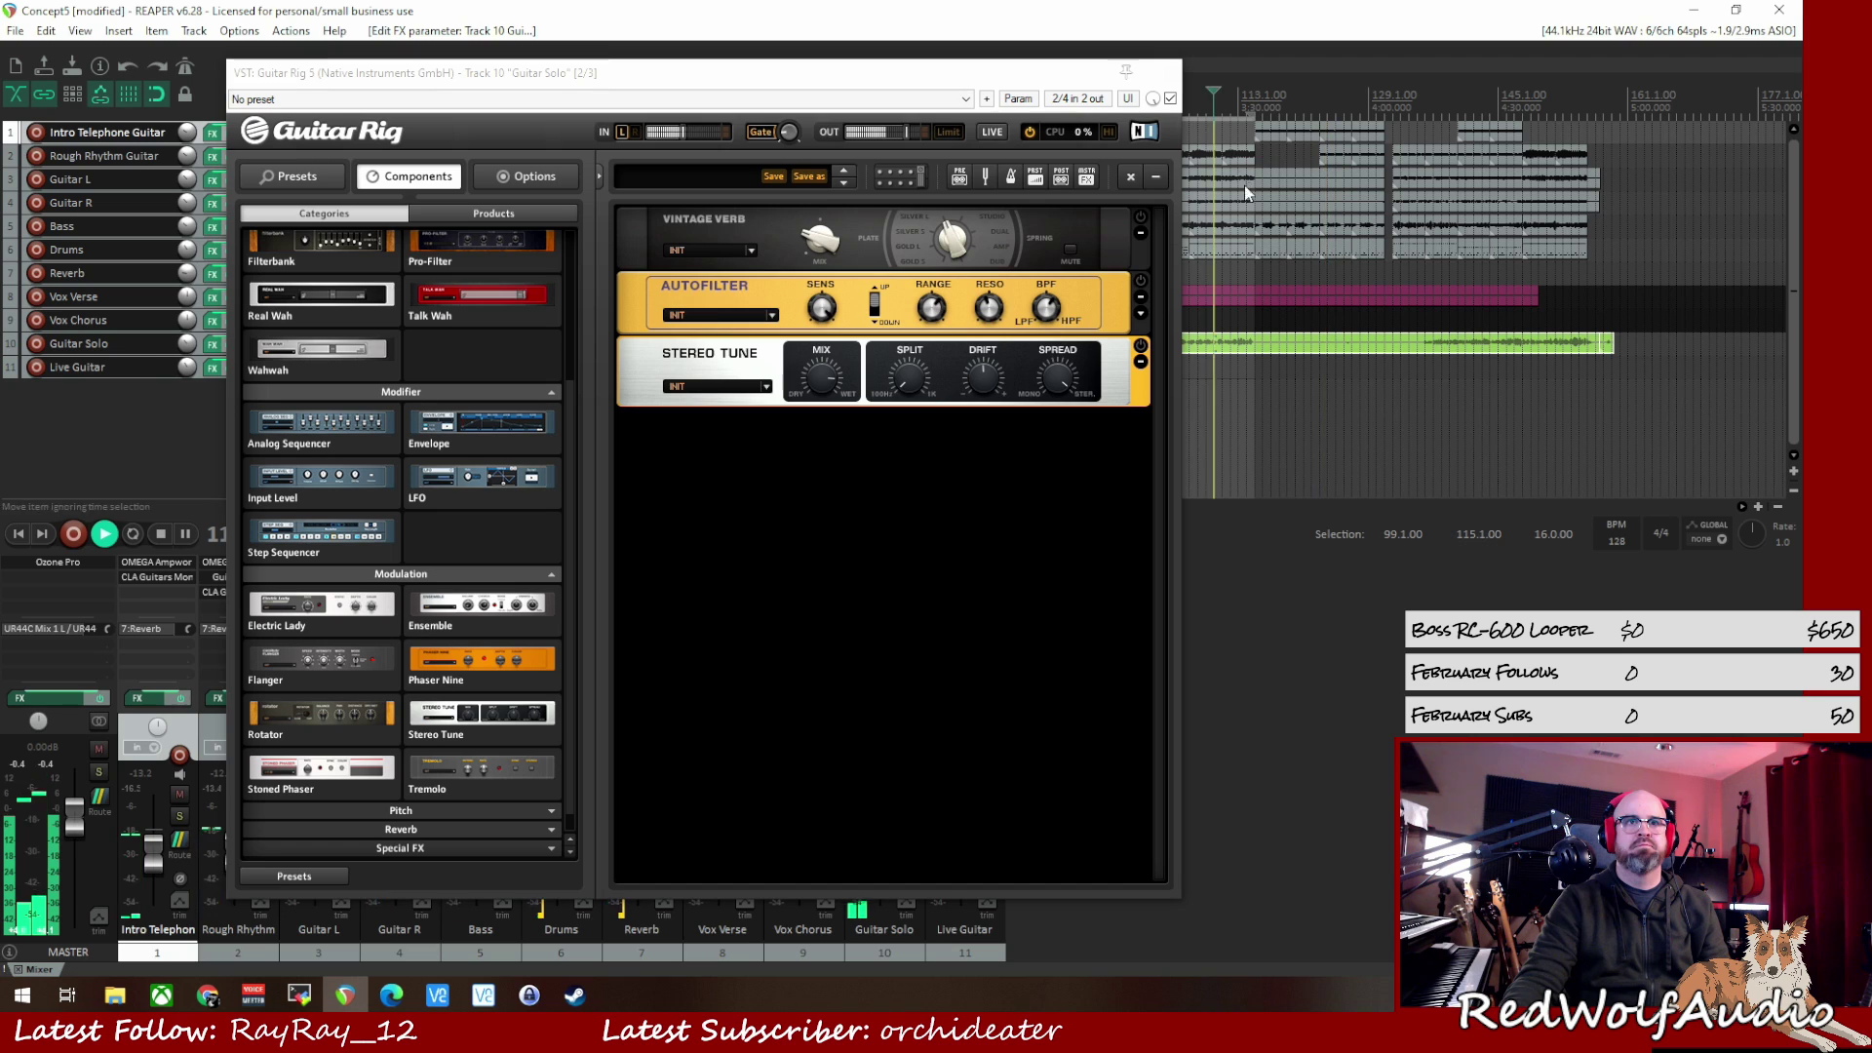
{"action": "left_click", "coordinate": [1169, 72]}
{"action": "left_click", "coordinate": [1108, 95]}
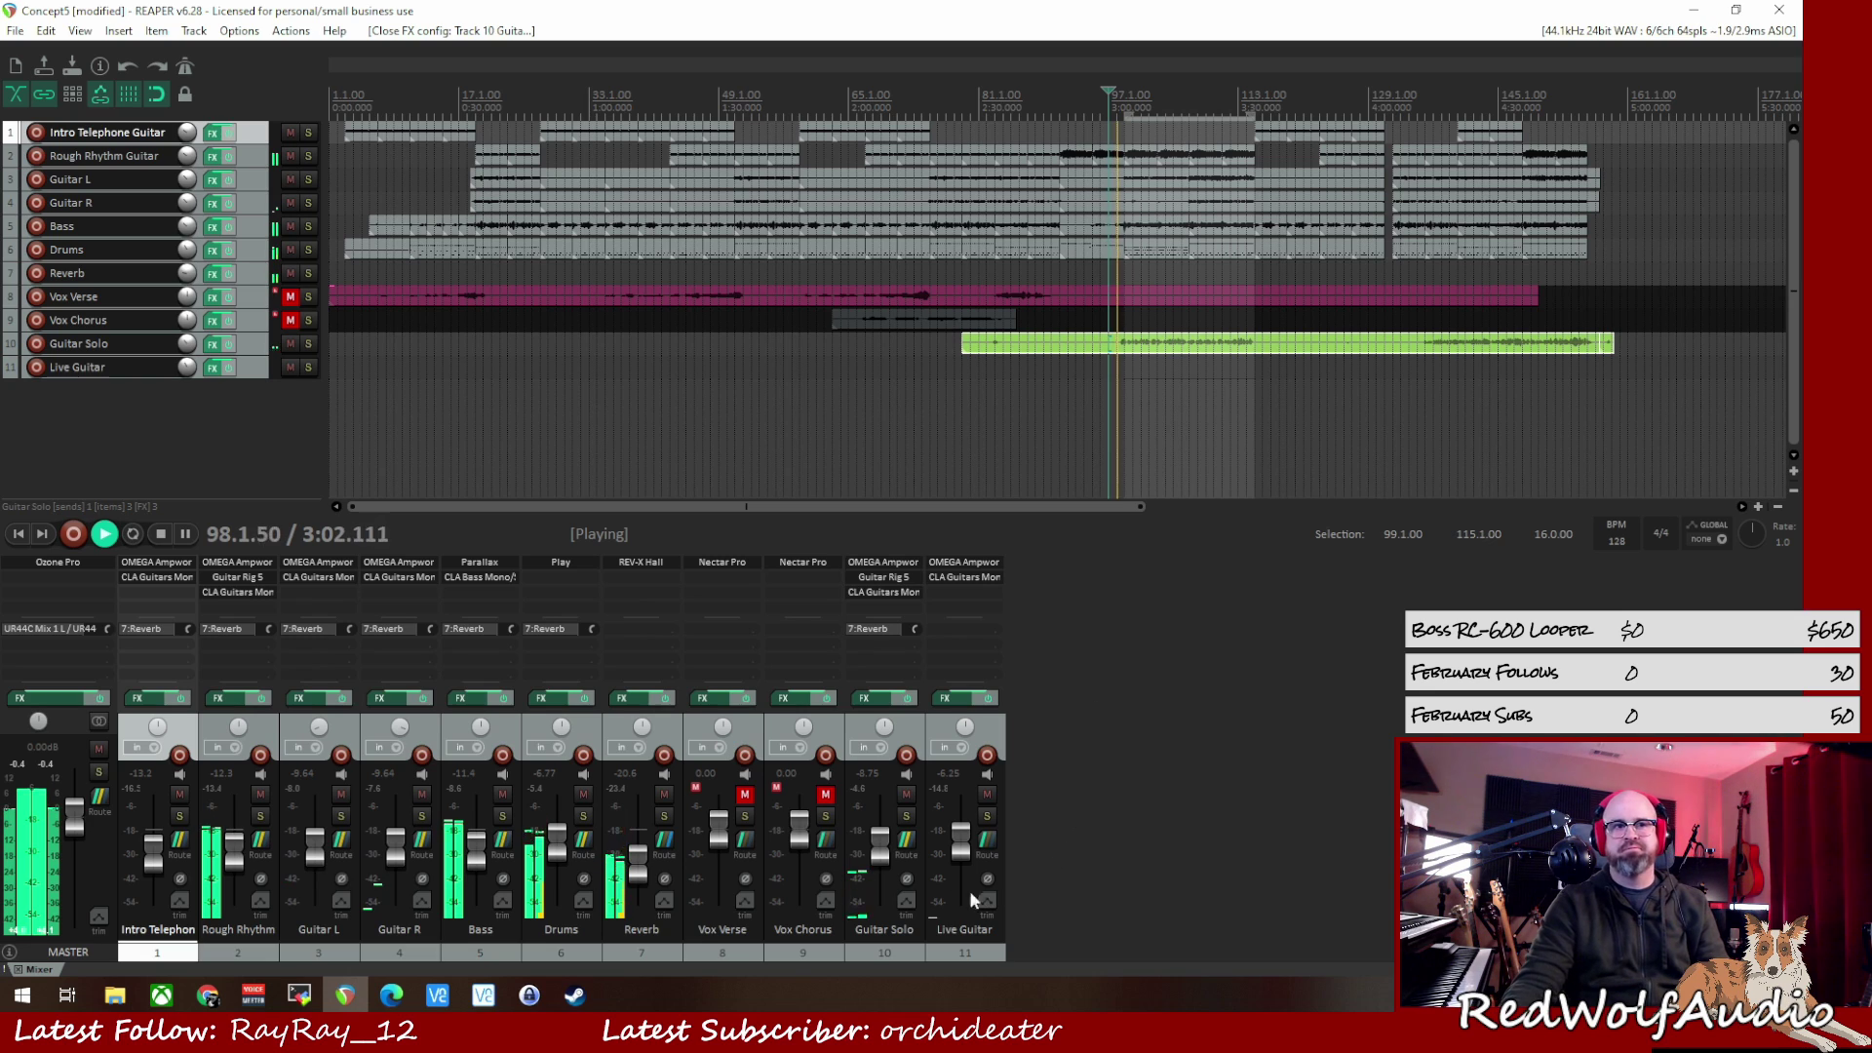
Rebalance Guitar Solo's volume by ear during playback, bringing it down to -13.8 dB.
{"action": "mouse_move", "coordinate": [883, 856]}
{"action": "scroll", "coordinate": [883, 856], "scroll_direction": "down", "scroll_amount": 3}
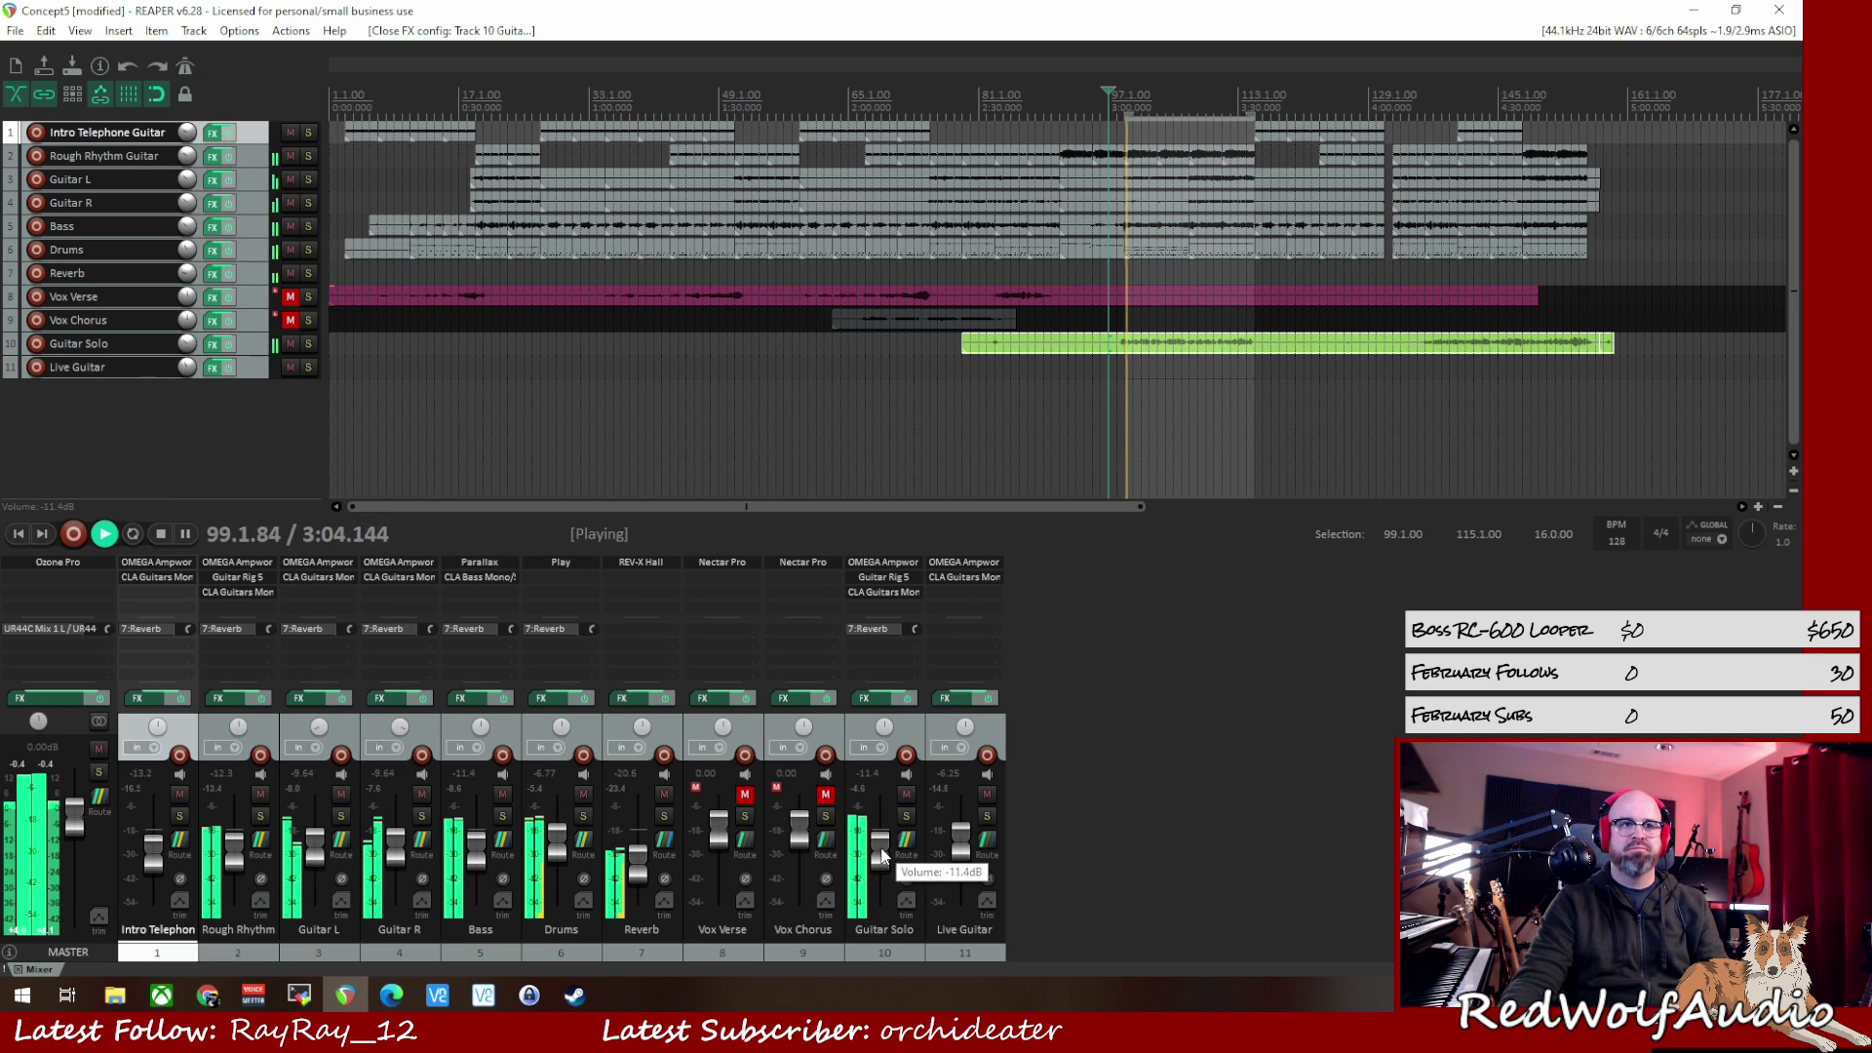
{"action": "scroll", "coordinate": [882, 856], "scroll_direction": "up", "scroll_amount": 2}
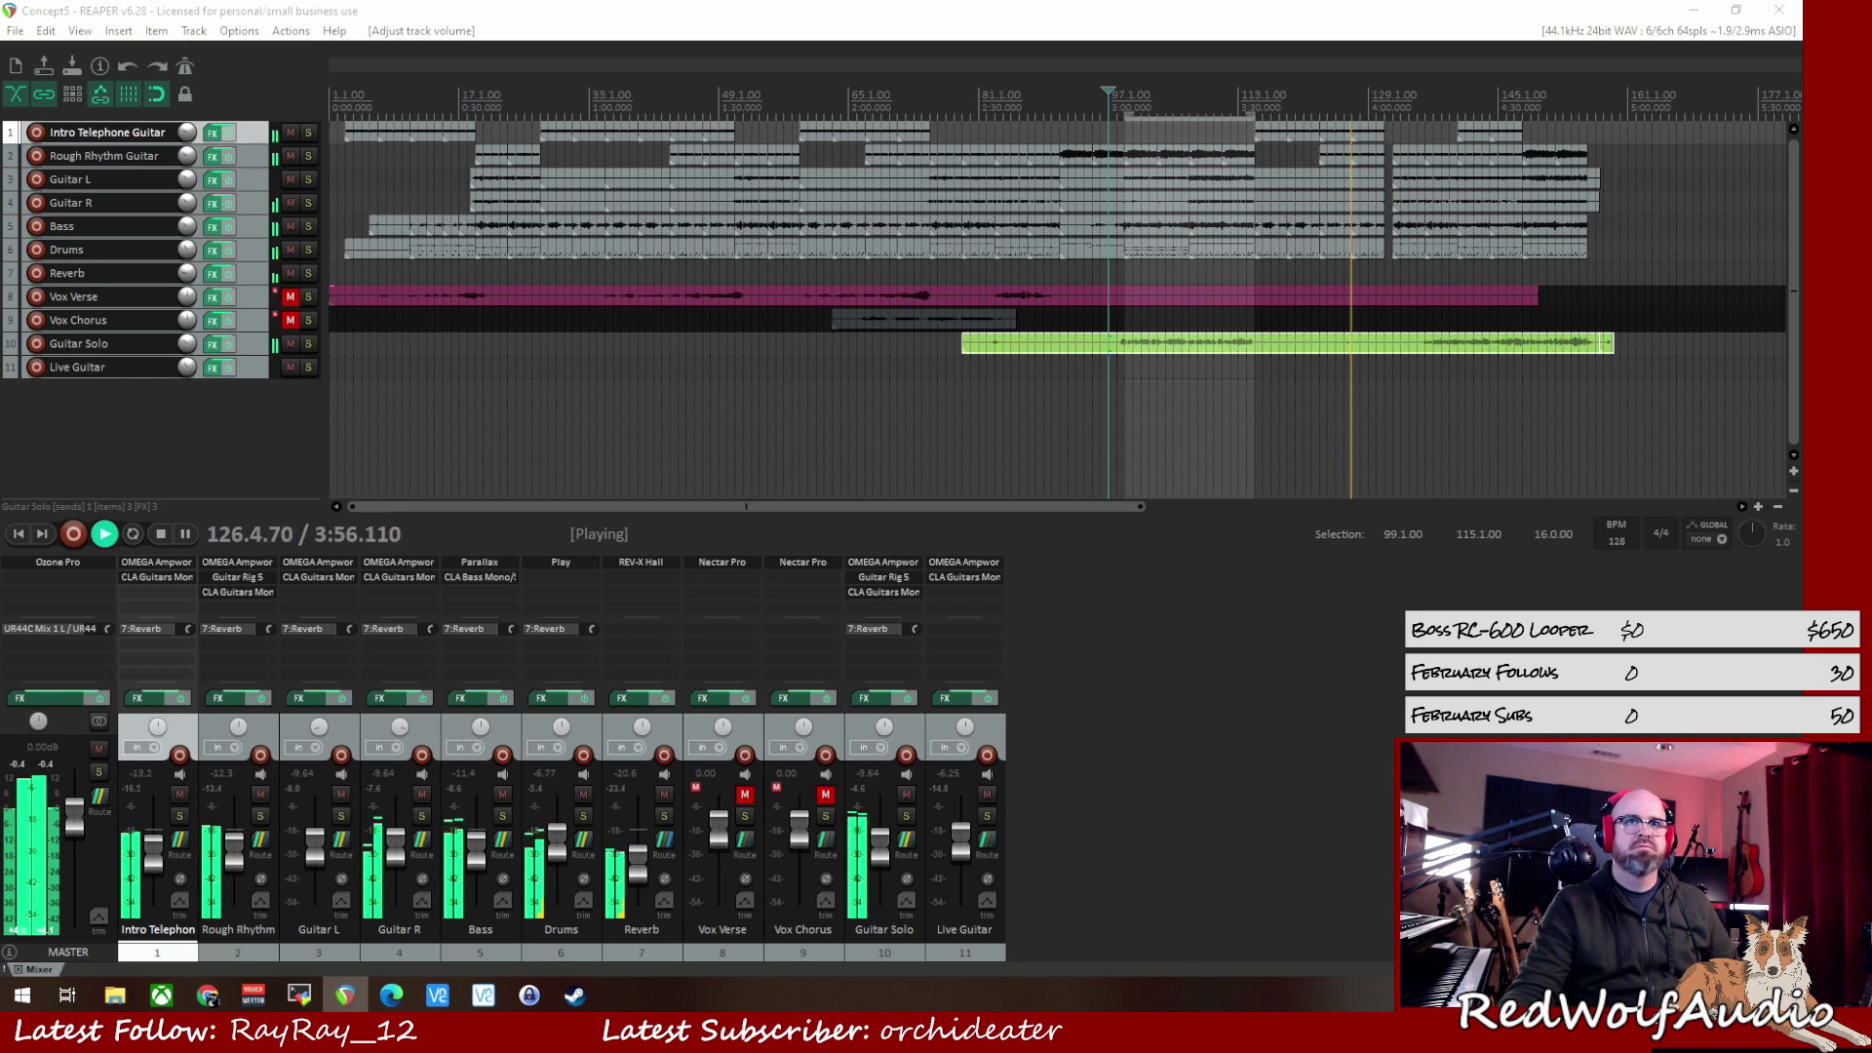
{"action": "mouse_move", "coordinate": [881, 847]}
{"action": "left_mouse_down"}
{"action": "mouse_move", "coordinate": [883, 902]}
{"action": "mouse_move", "coordinate": [883, 848]}
{"action": "left_mouse_up"}
{"action": "scroll", "coordinate": [883, 848], "scroll_direction": "up", "scroll_amount": 1}
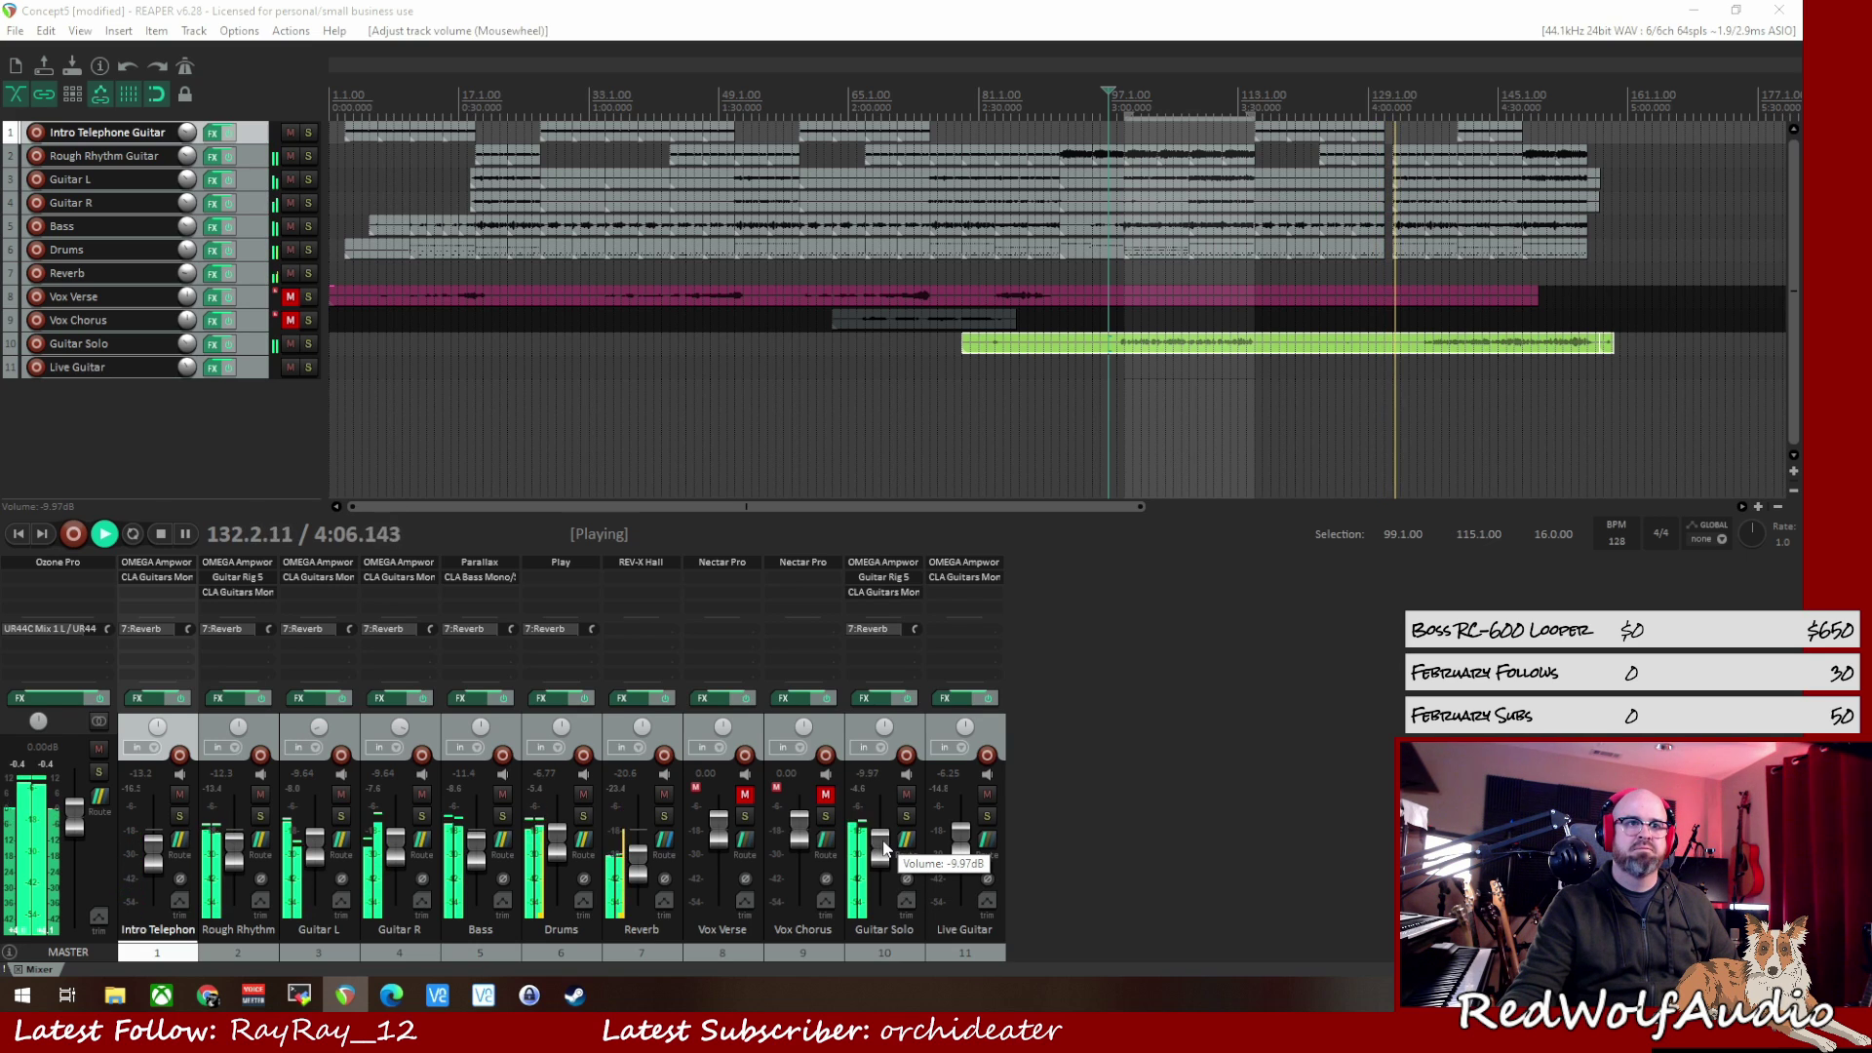
{"action": "left_click", "coordinate": [883, 848]}
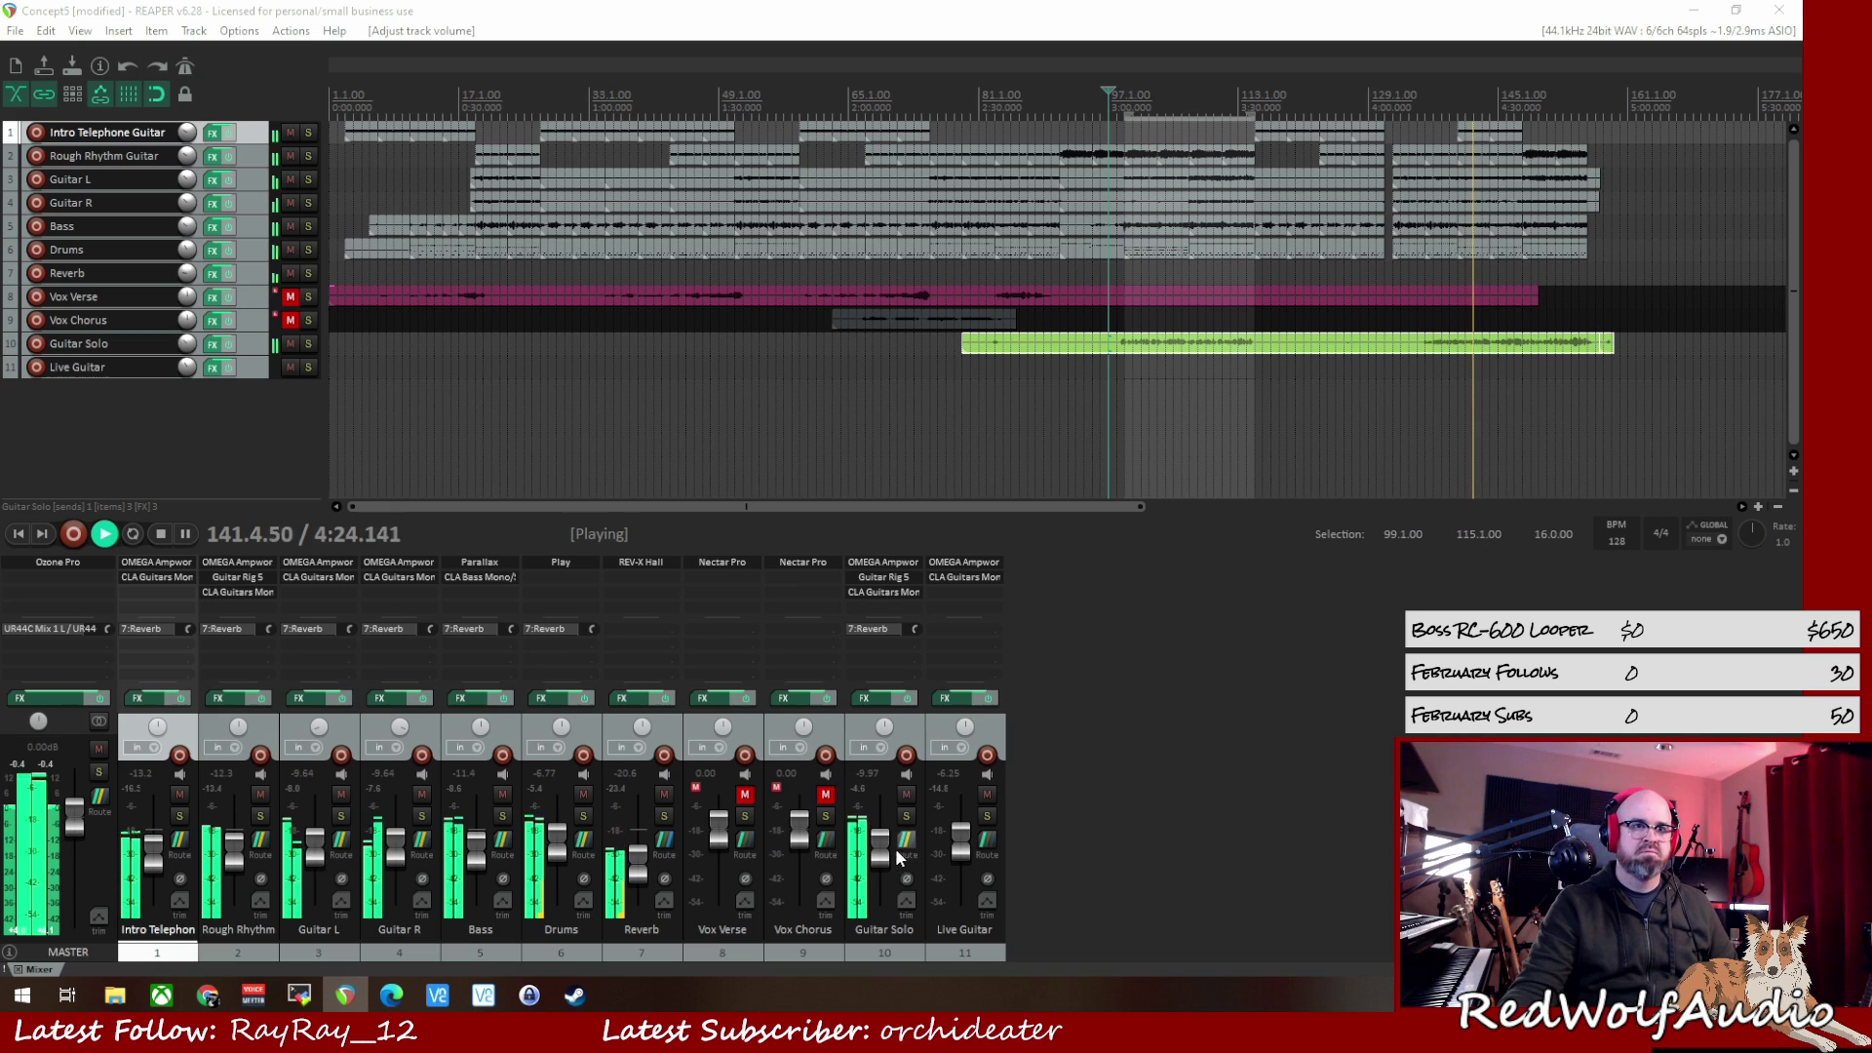
{"action": "left_click_drag", "start_coordinate": [886, 847], "coordinate": [888, 866]}
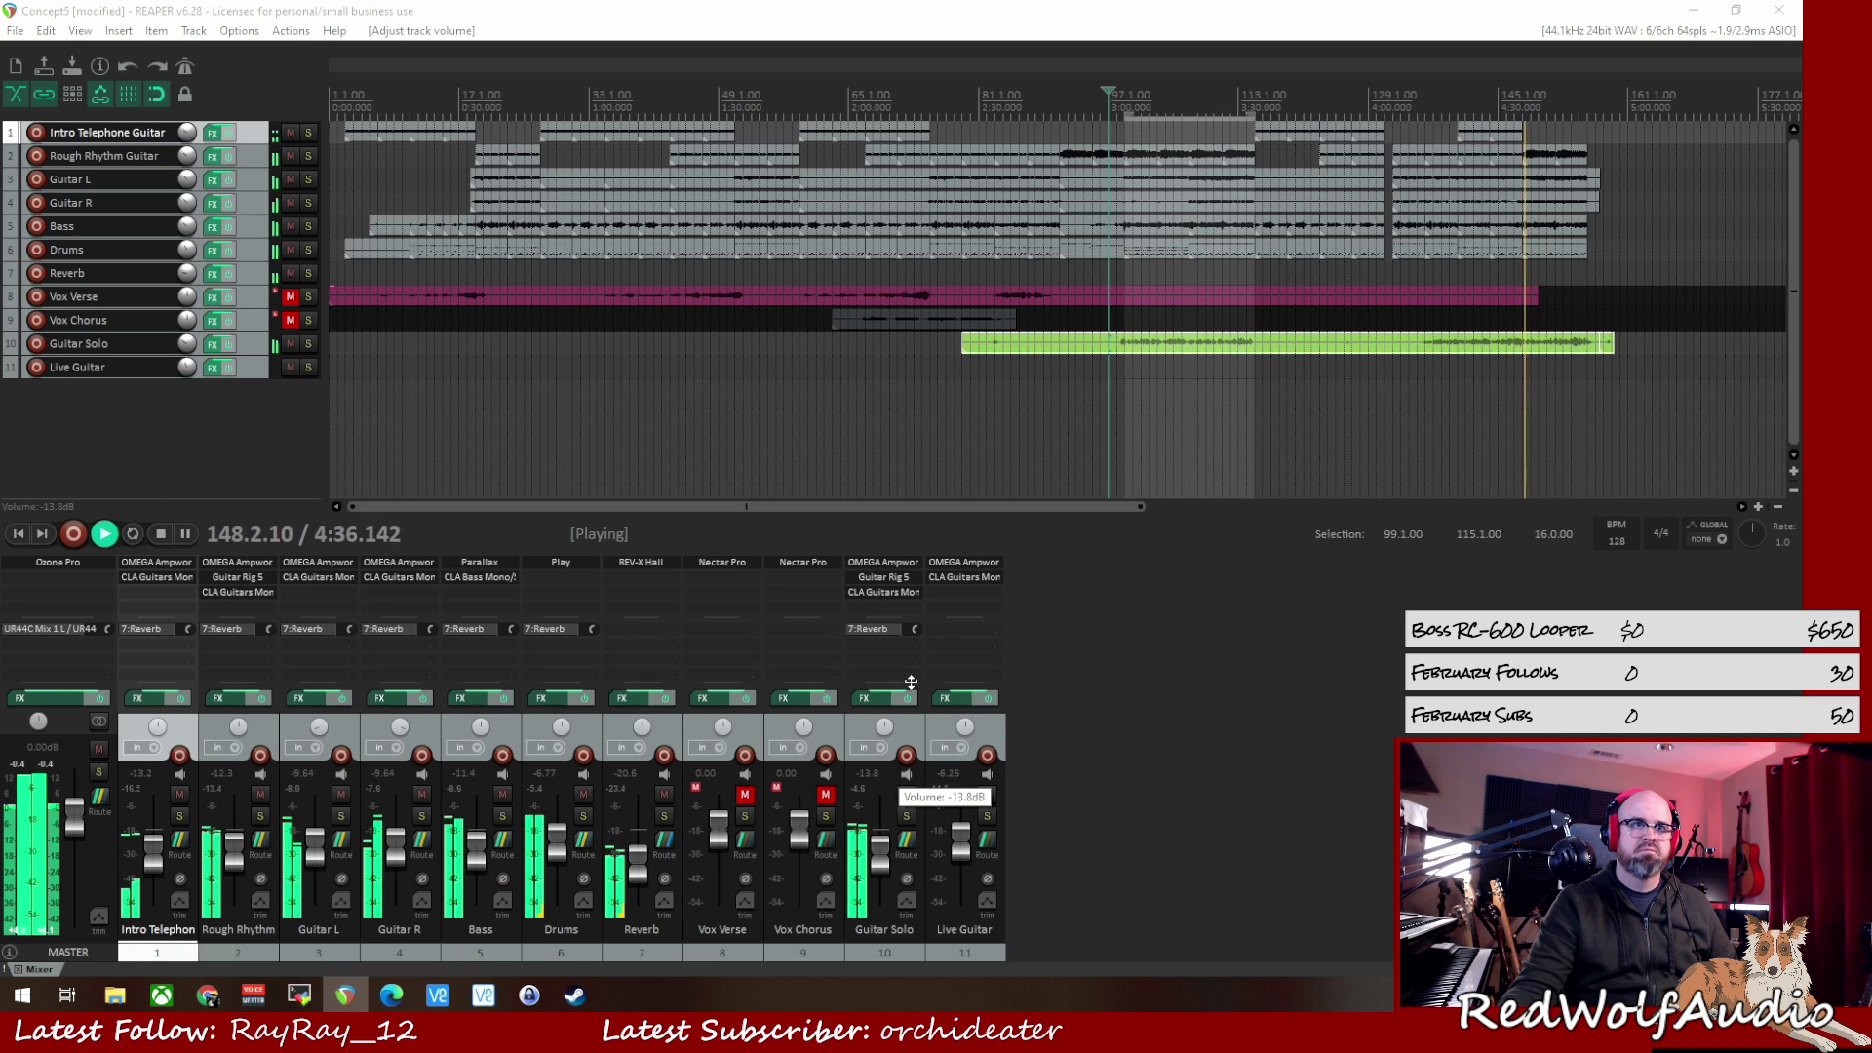
Lower the Reverb fader in Guitar Solo's CLA Guitars, close the plugin and return the cursor to the song's start.
{"action": "left_click", "coordinate": [901, 580]}
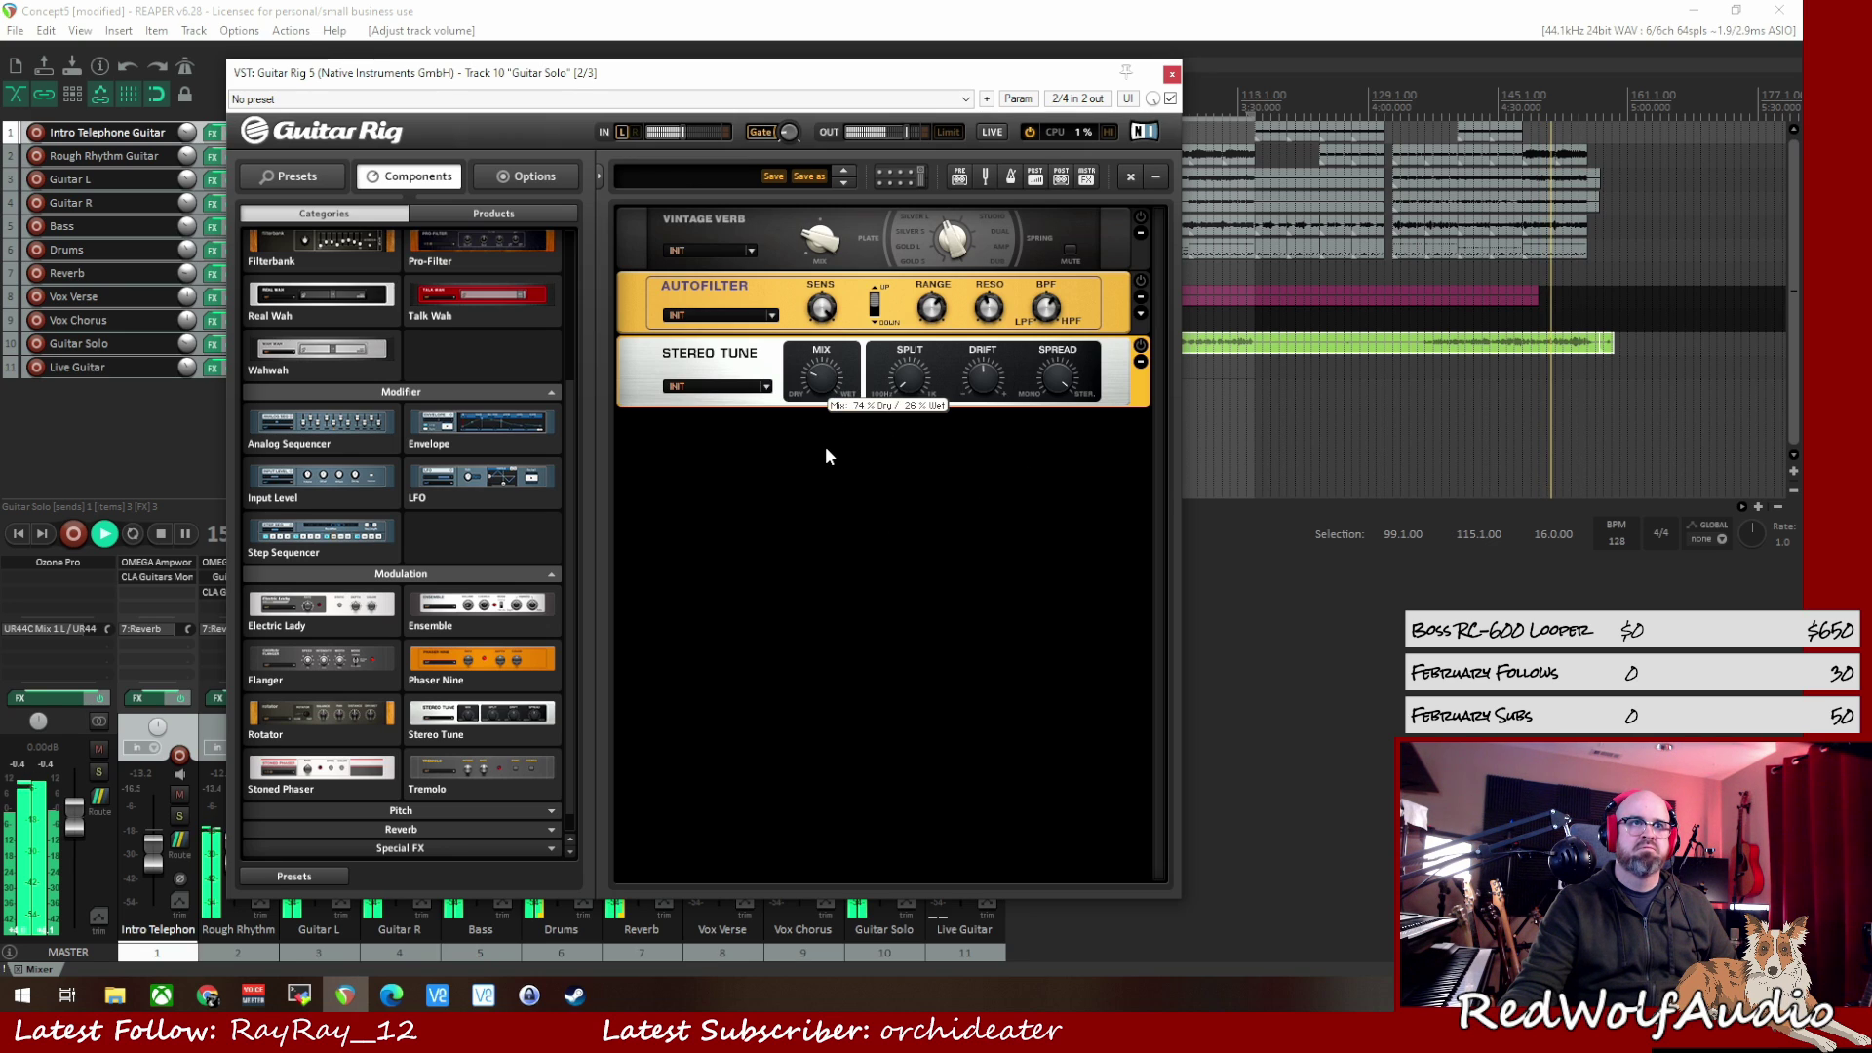
{"action": "left_click", "coordinate": [1172, 74]}
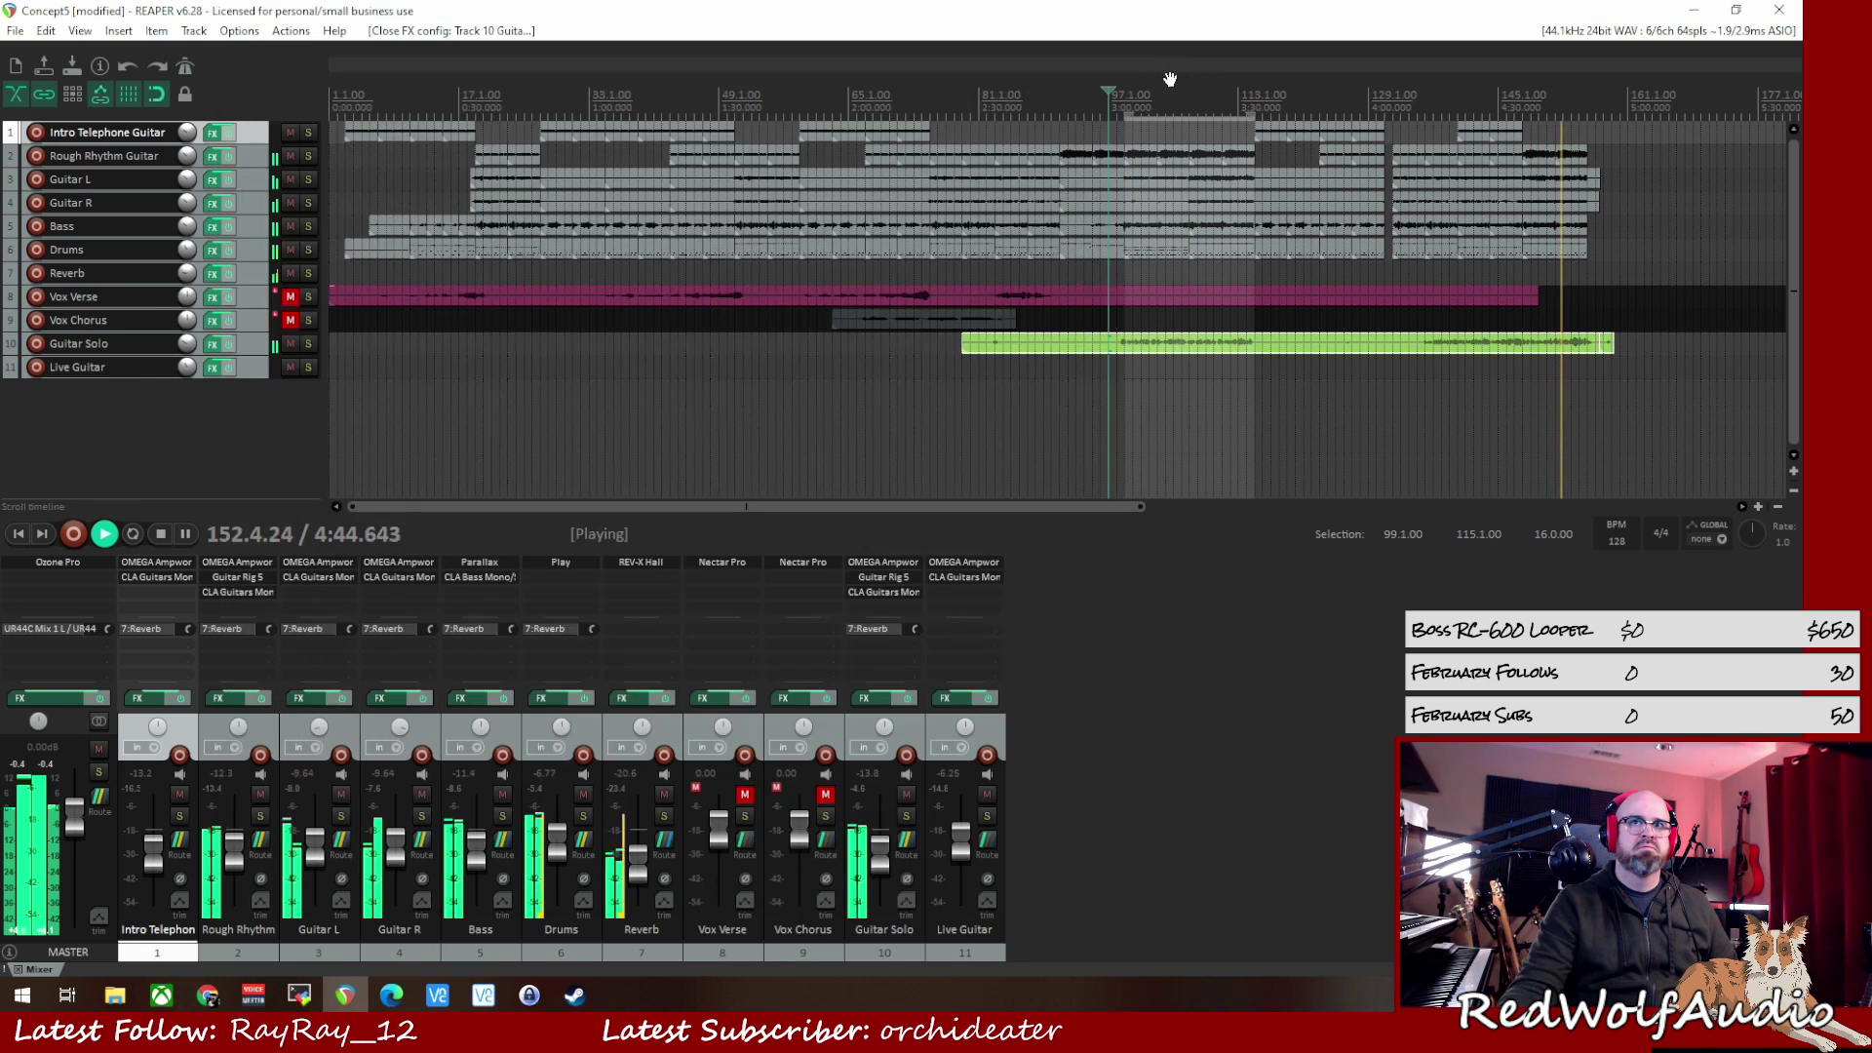
{"action": "left_click", "coordinate": [880, 594]}
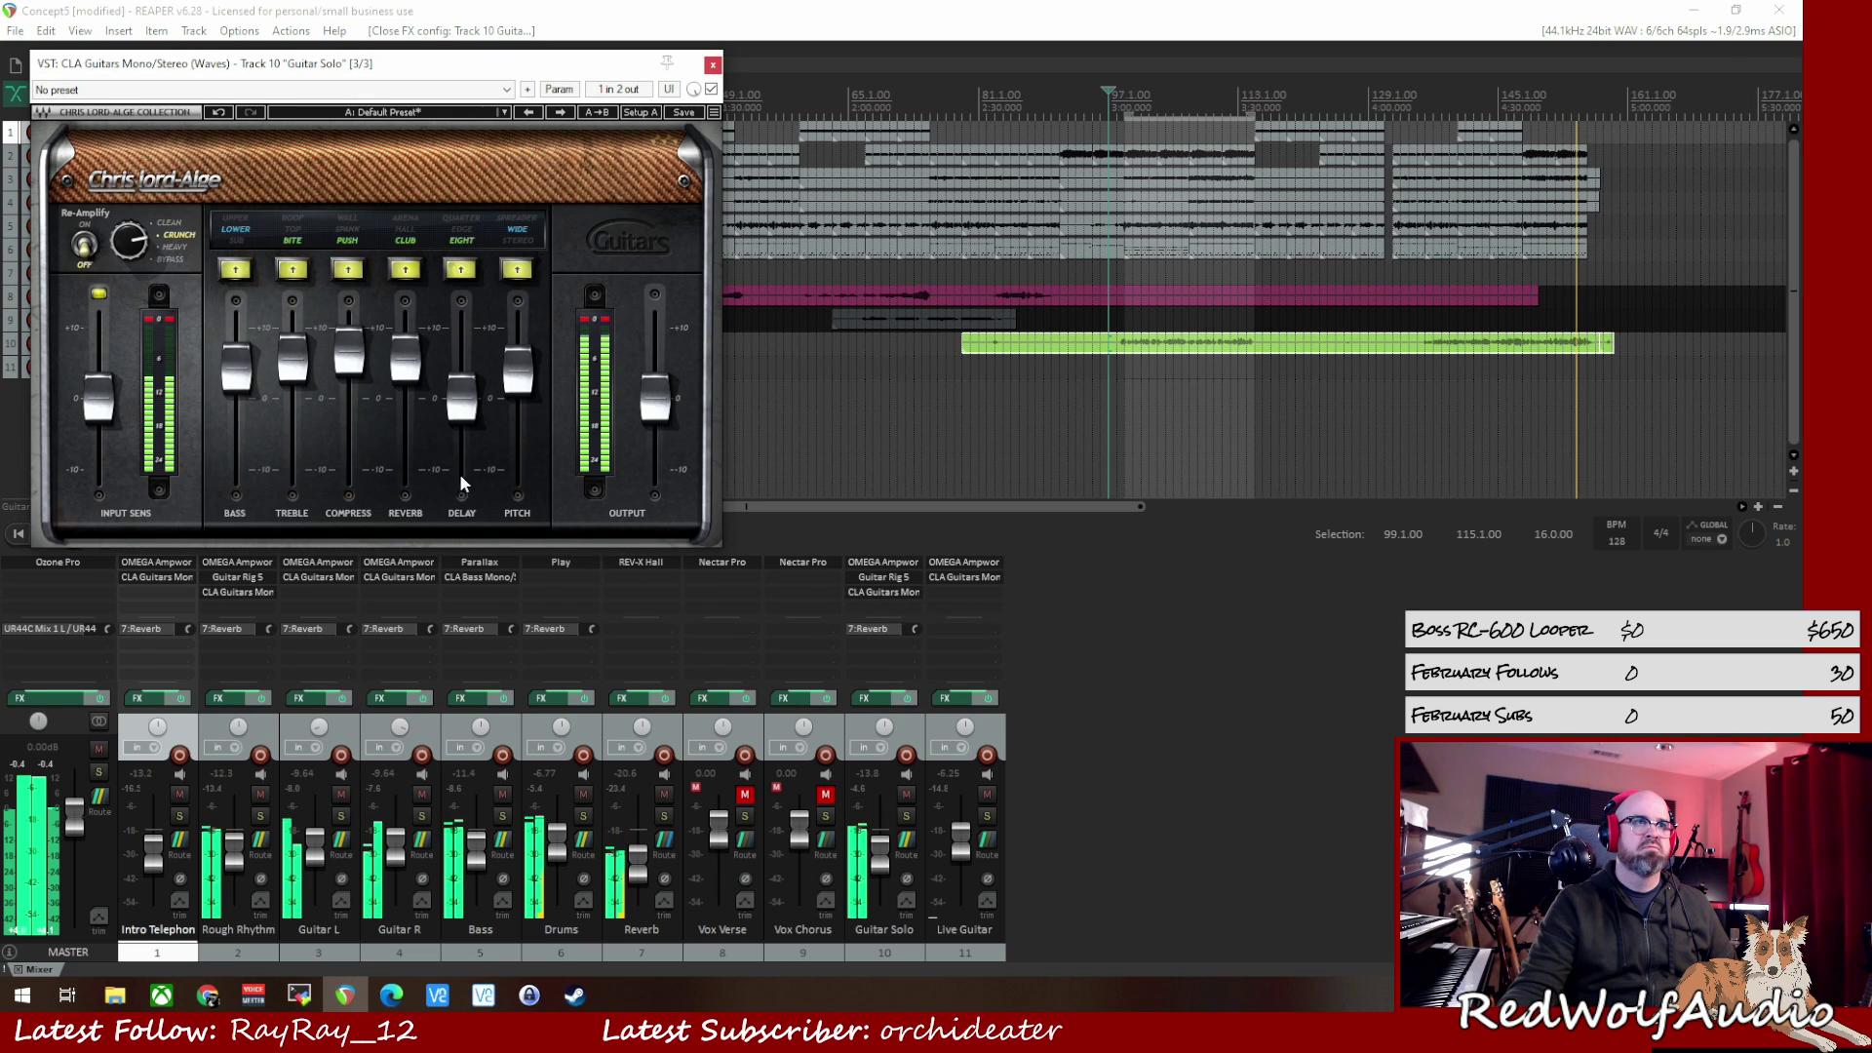
{"action": "left_click_drag", "start_coordinate": [405, 390], "coordinate": [405, 379]}
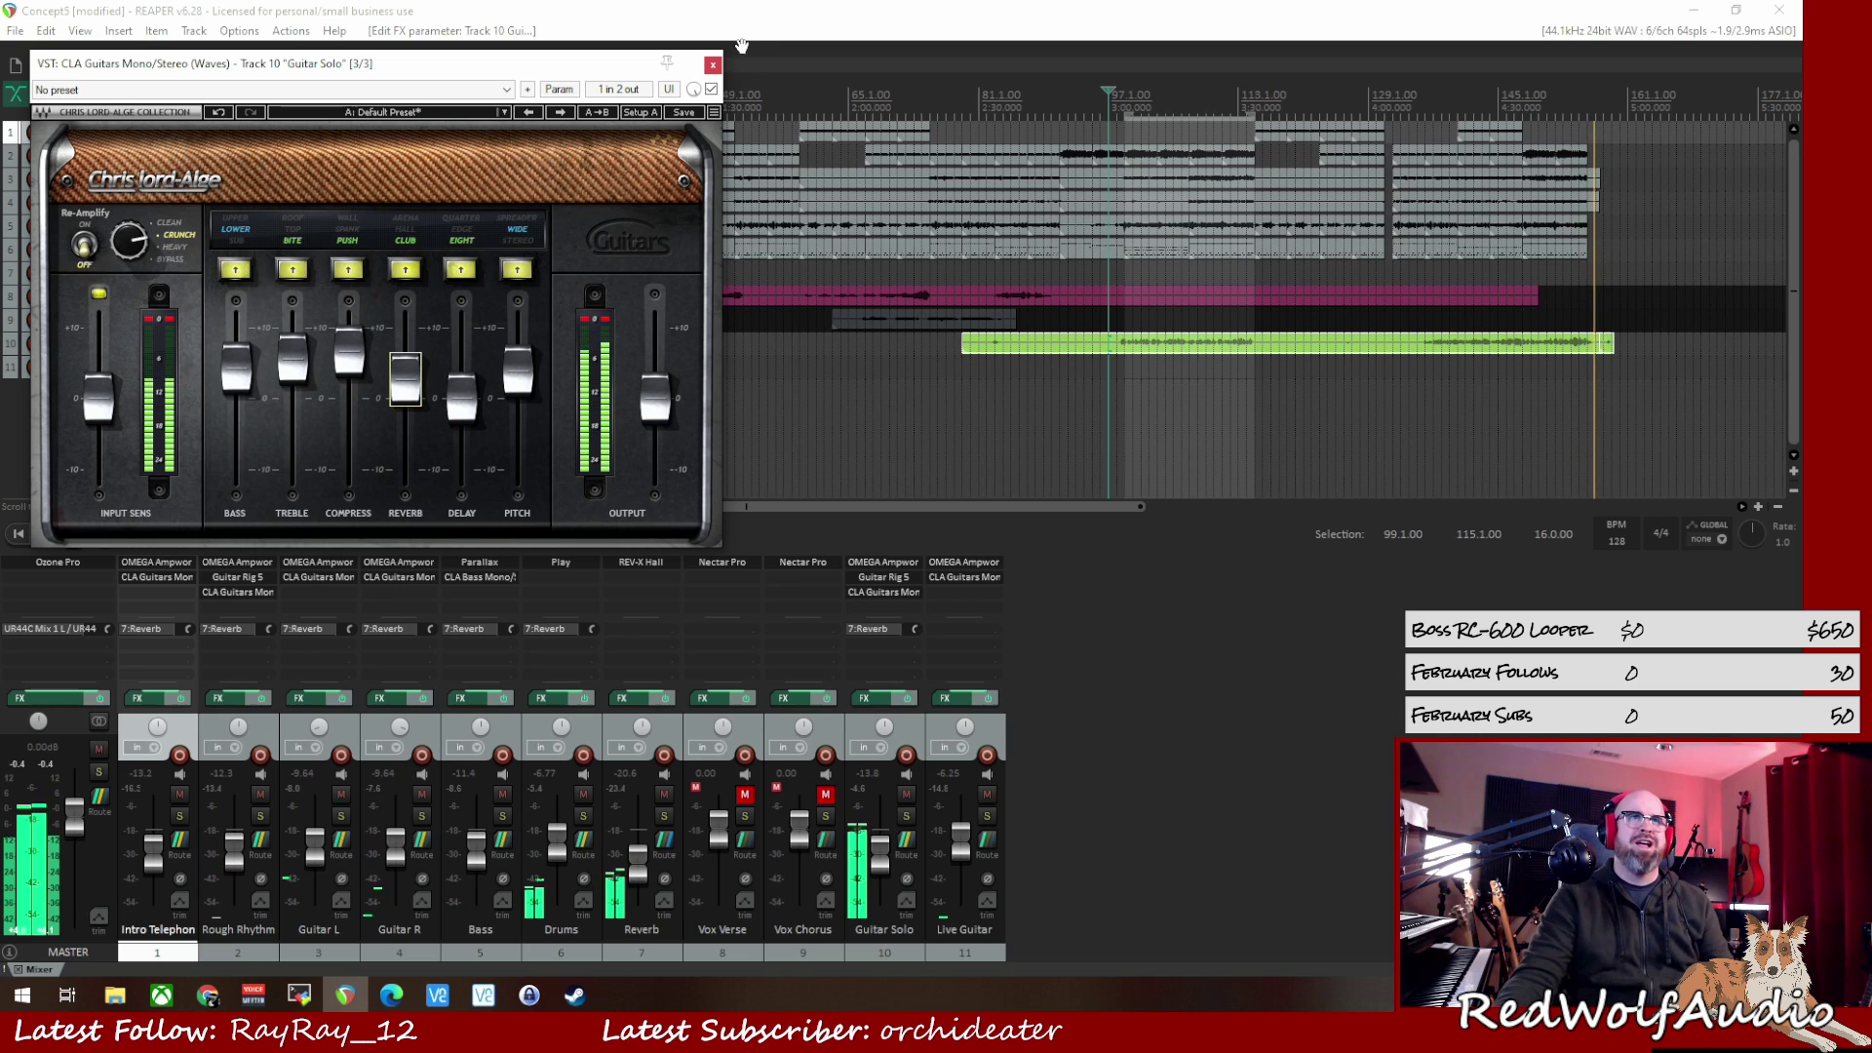
{"action": "left_click", "coordinate": [713, 66]}
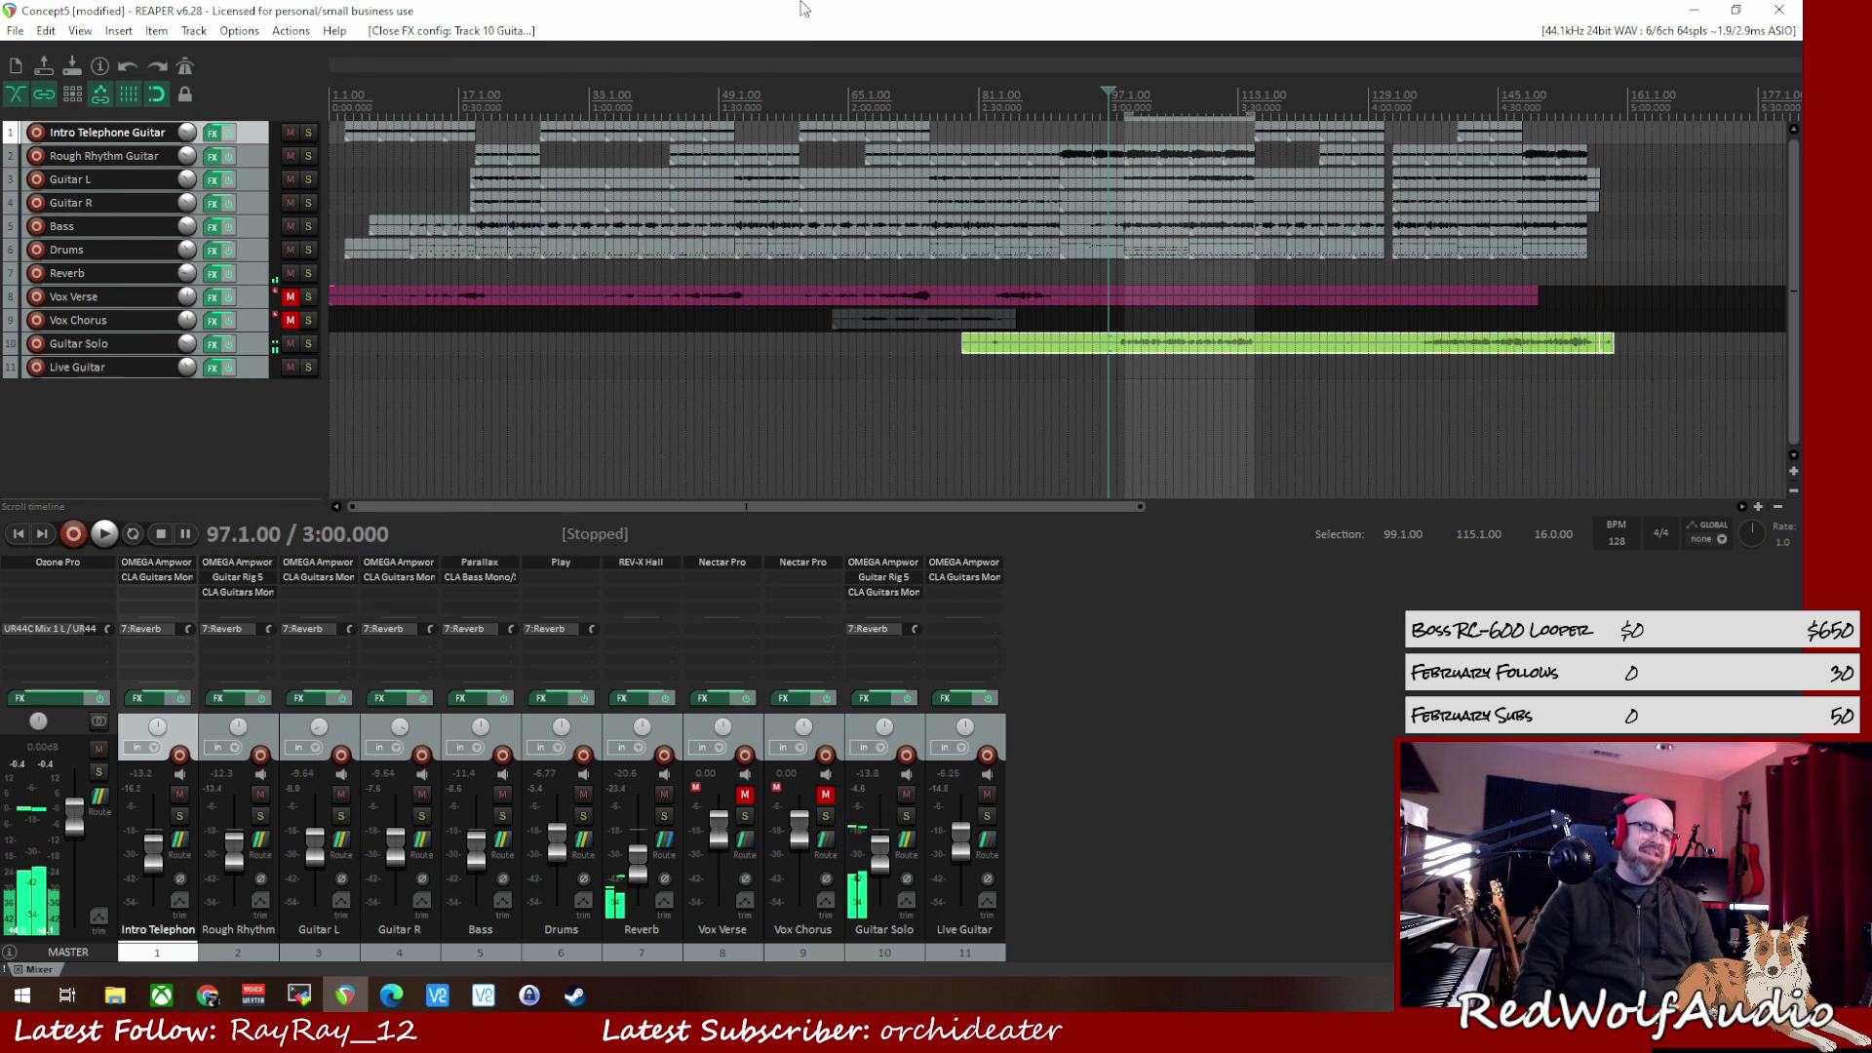
{"action": "key", "text": "Home"}
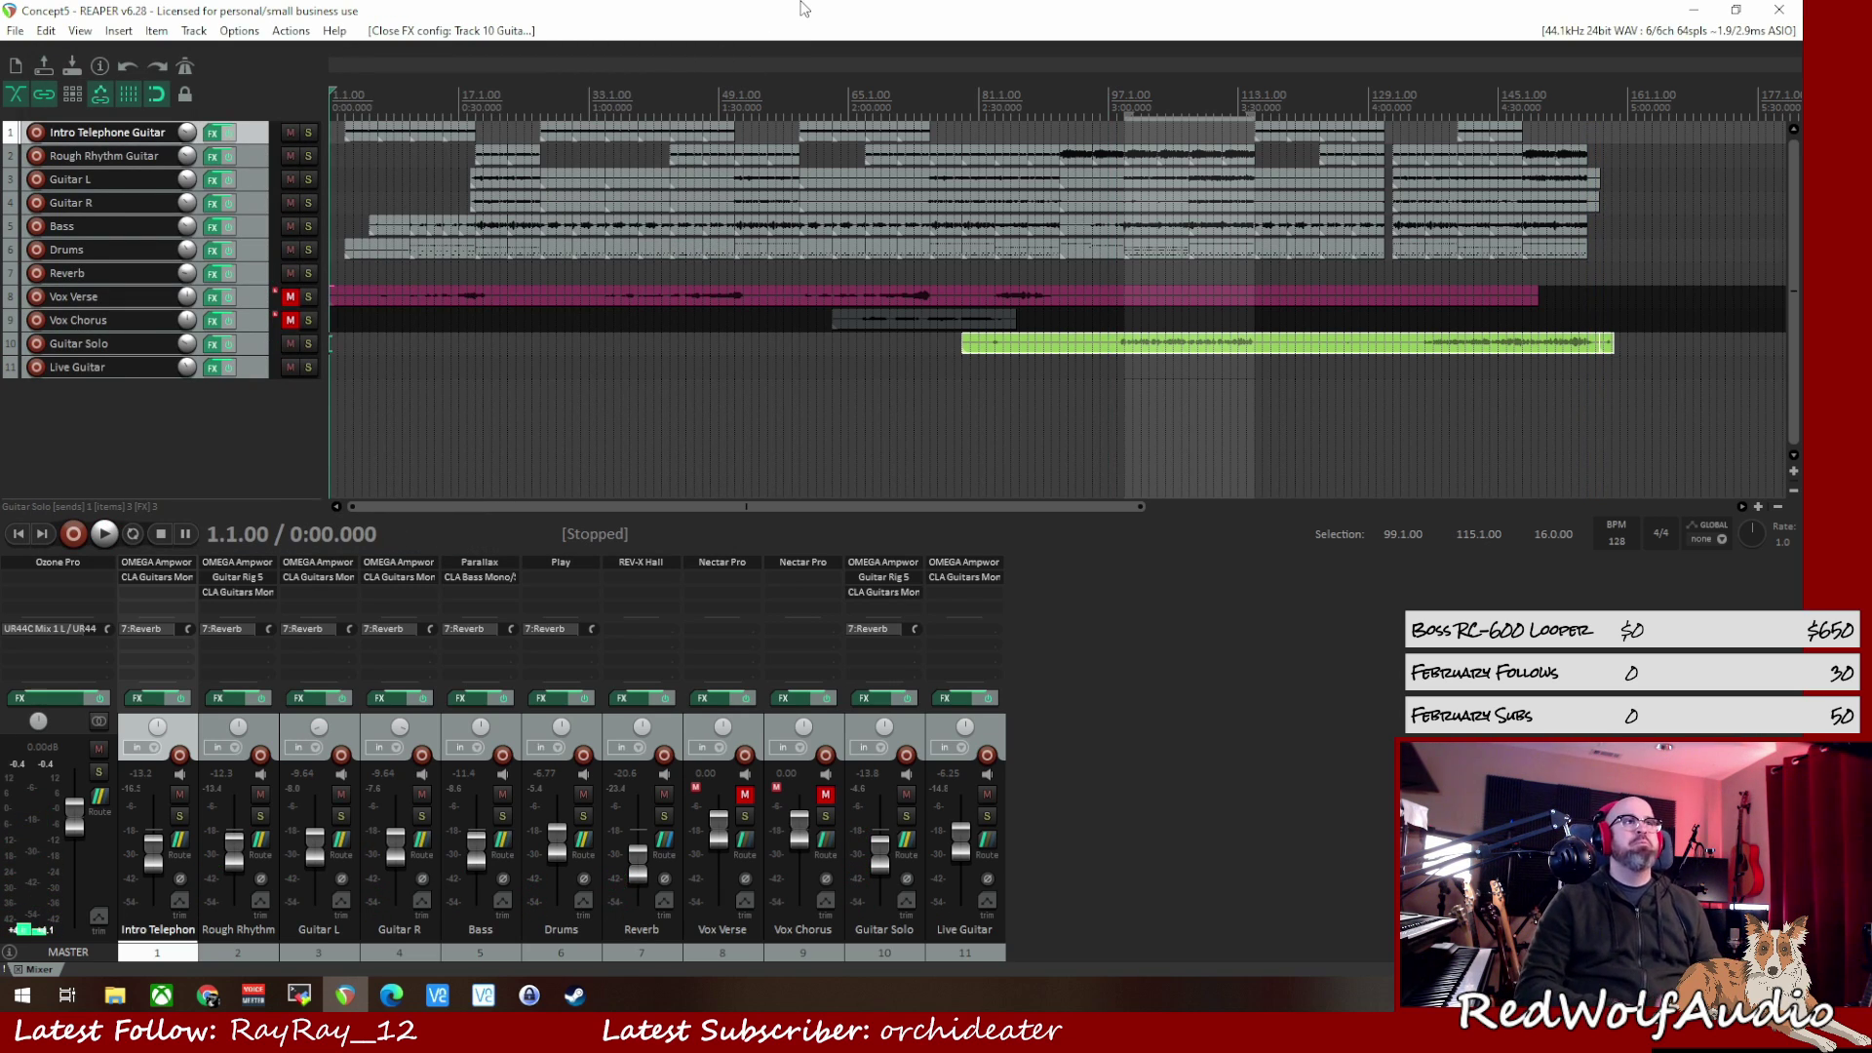
Mute the Guitar Solo track and play the song from about bar 9.
{"action": "left_click", "coordinate": [290, 344]}
{"action": "key", "text": "space"}
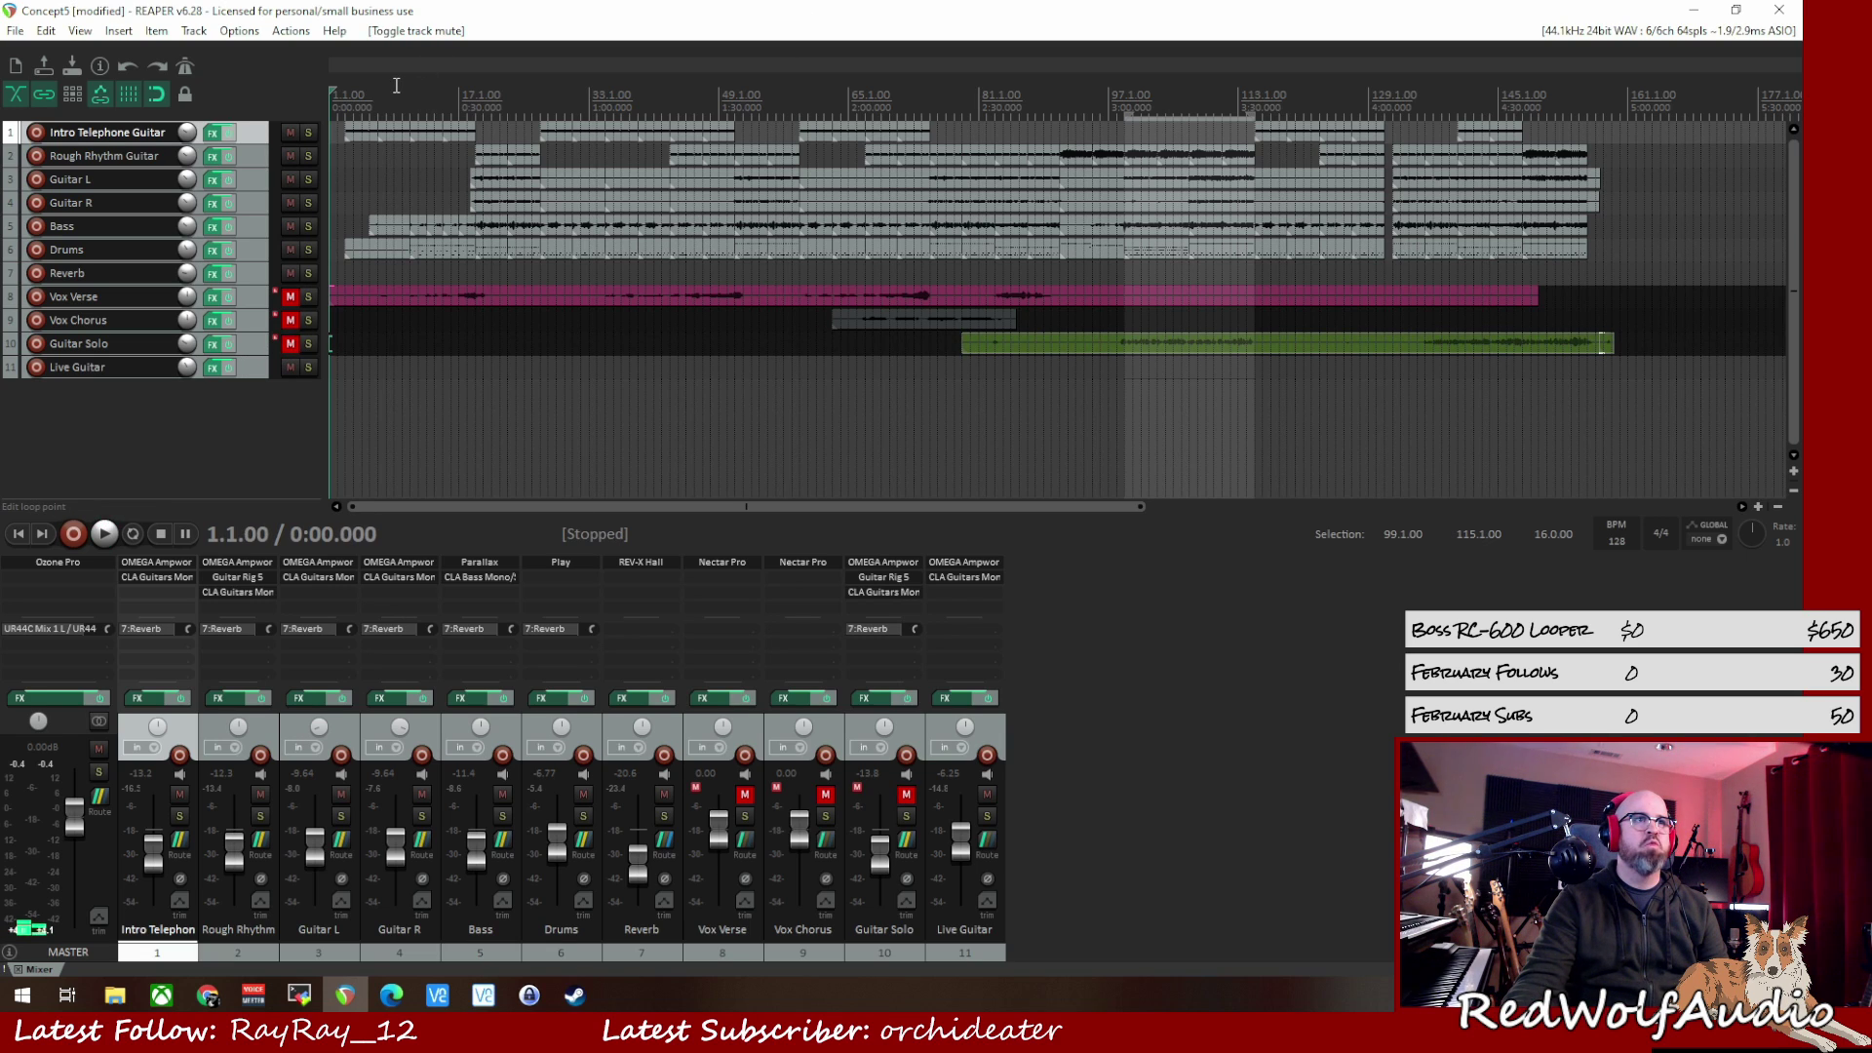
{"action": "key", "text": "space"}
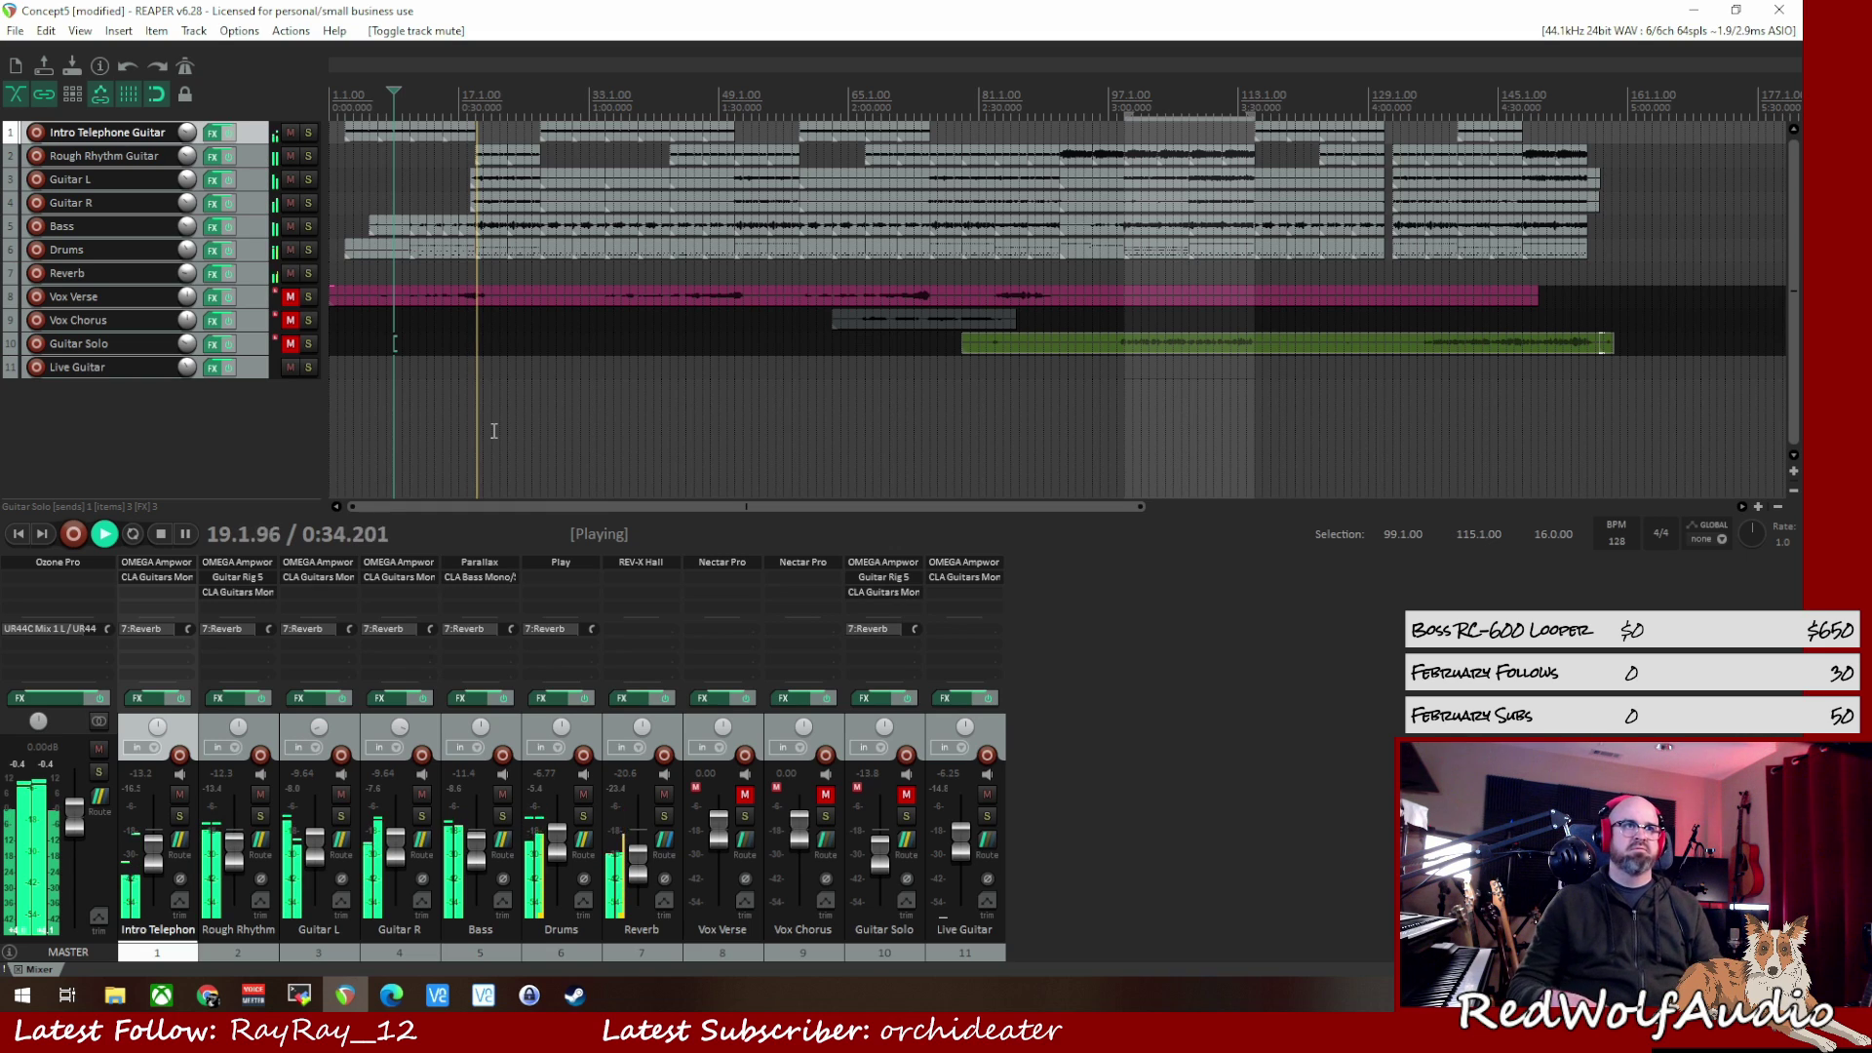
Open Ozone Pro on the master track and learn the Maximizer threshold during playback for the -14.0 LUFS target, stopping at -1.6 dB.
{"action": "left_click", "coordinate": [60, 560]}
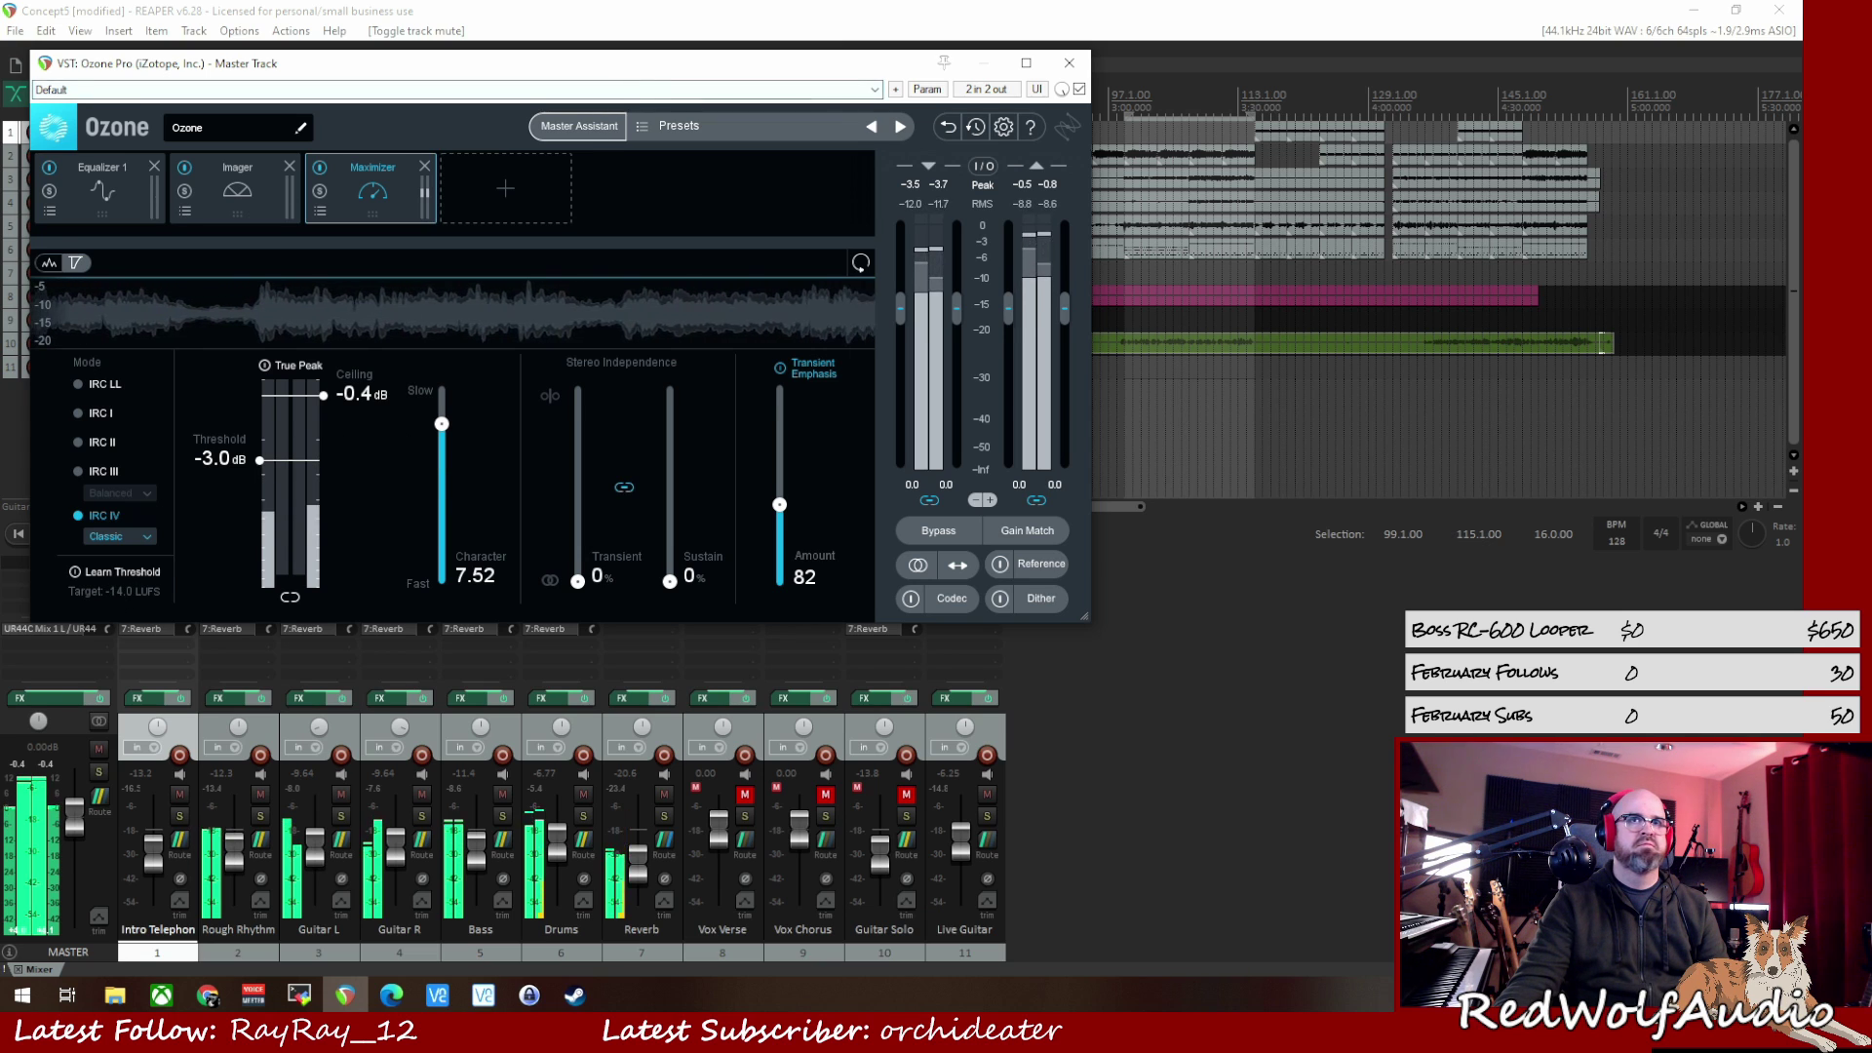
{"action": "left_click_drag", "start_coordinate": [488, 63], "coordinate": [511, 401]}
{"action": "left_click", "coordinate": [1126, 83]}
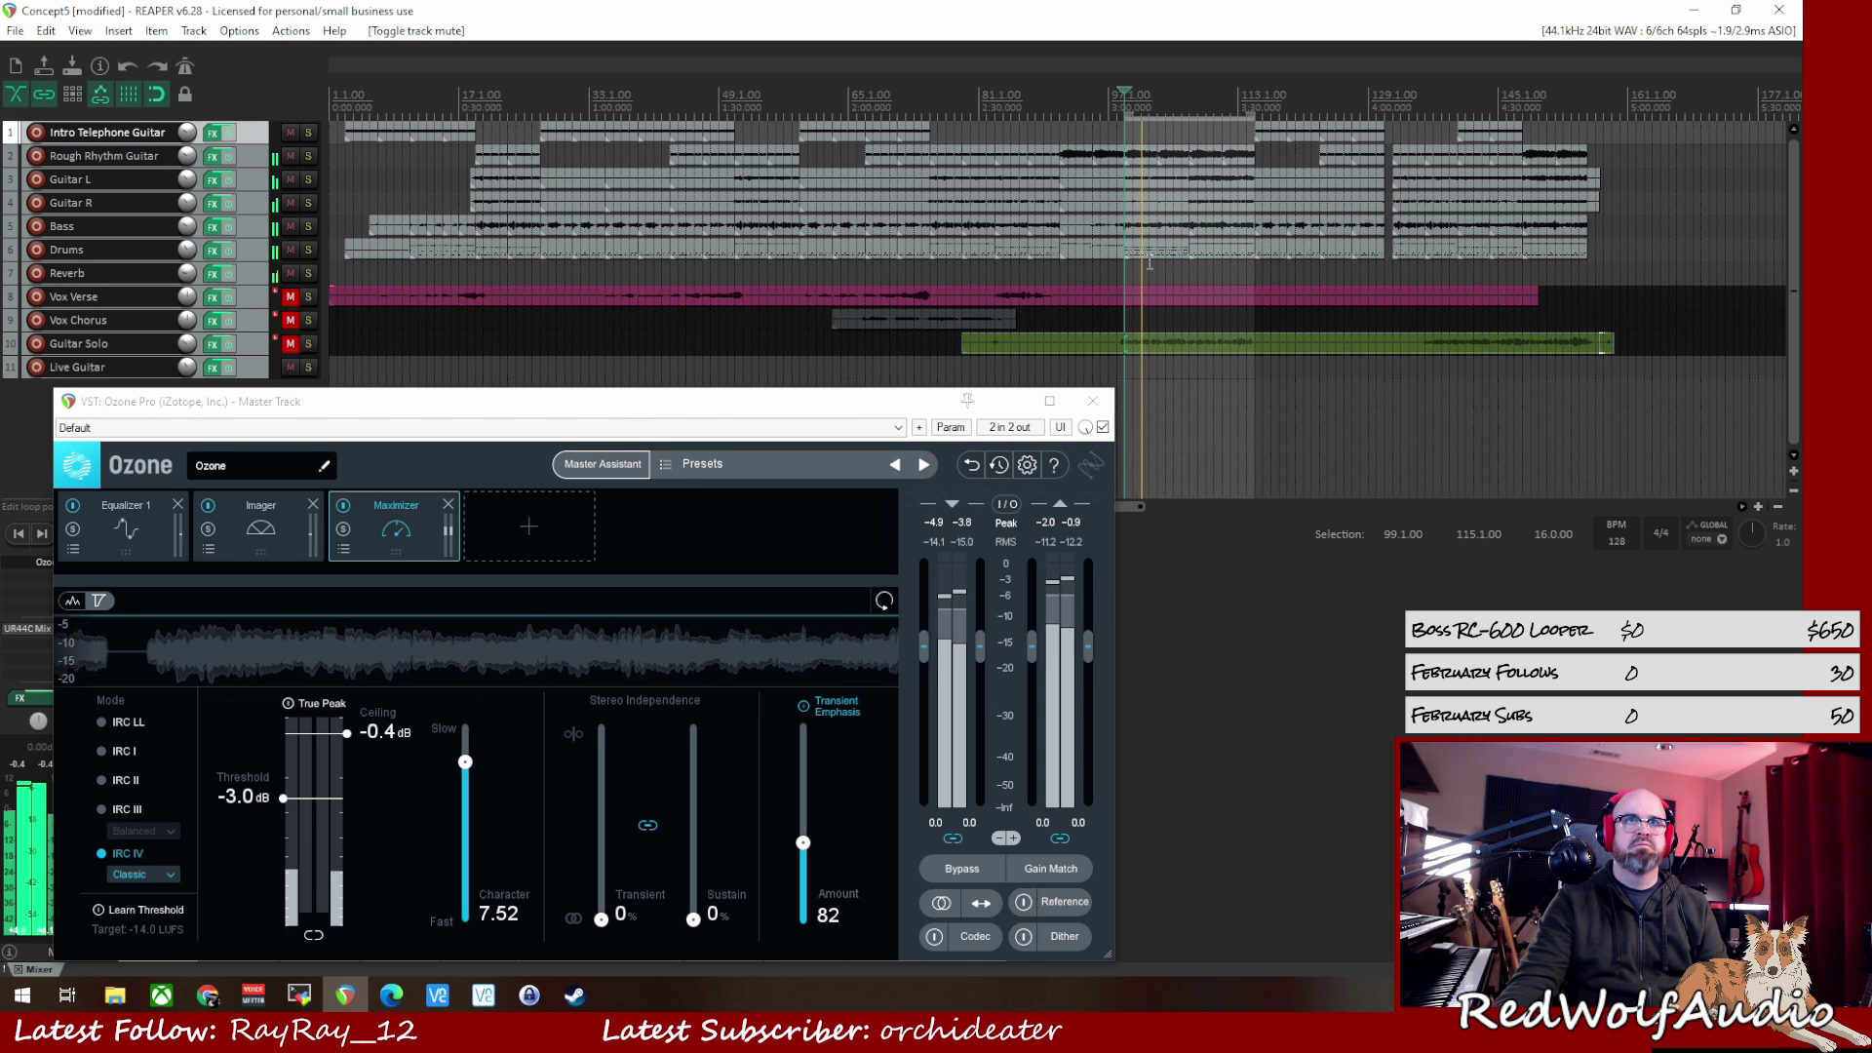
{"action": "left_click_drag", "start_coordinate": [429, 401], "coordinate": [526, 264]}
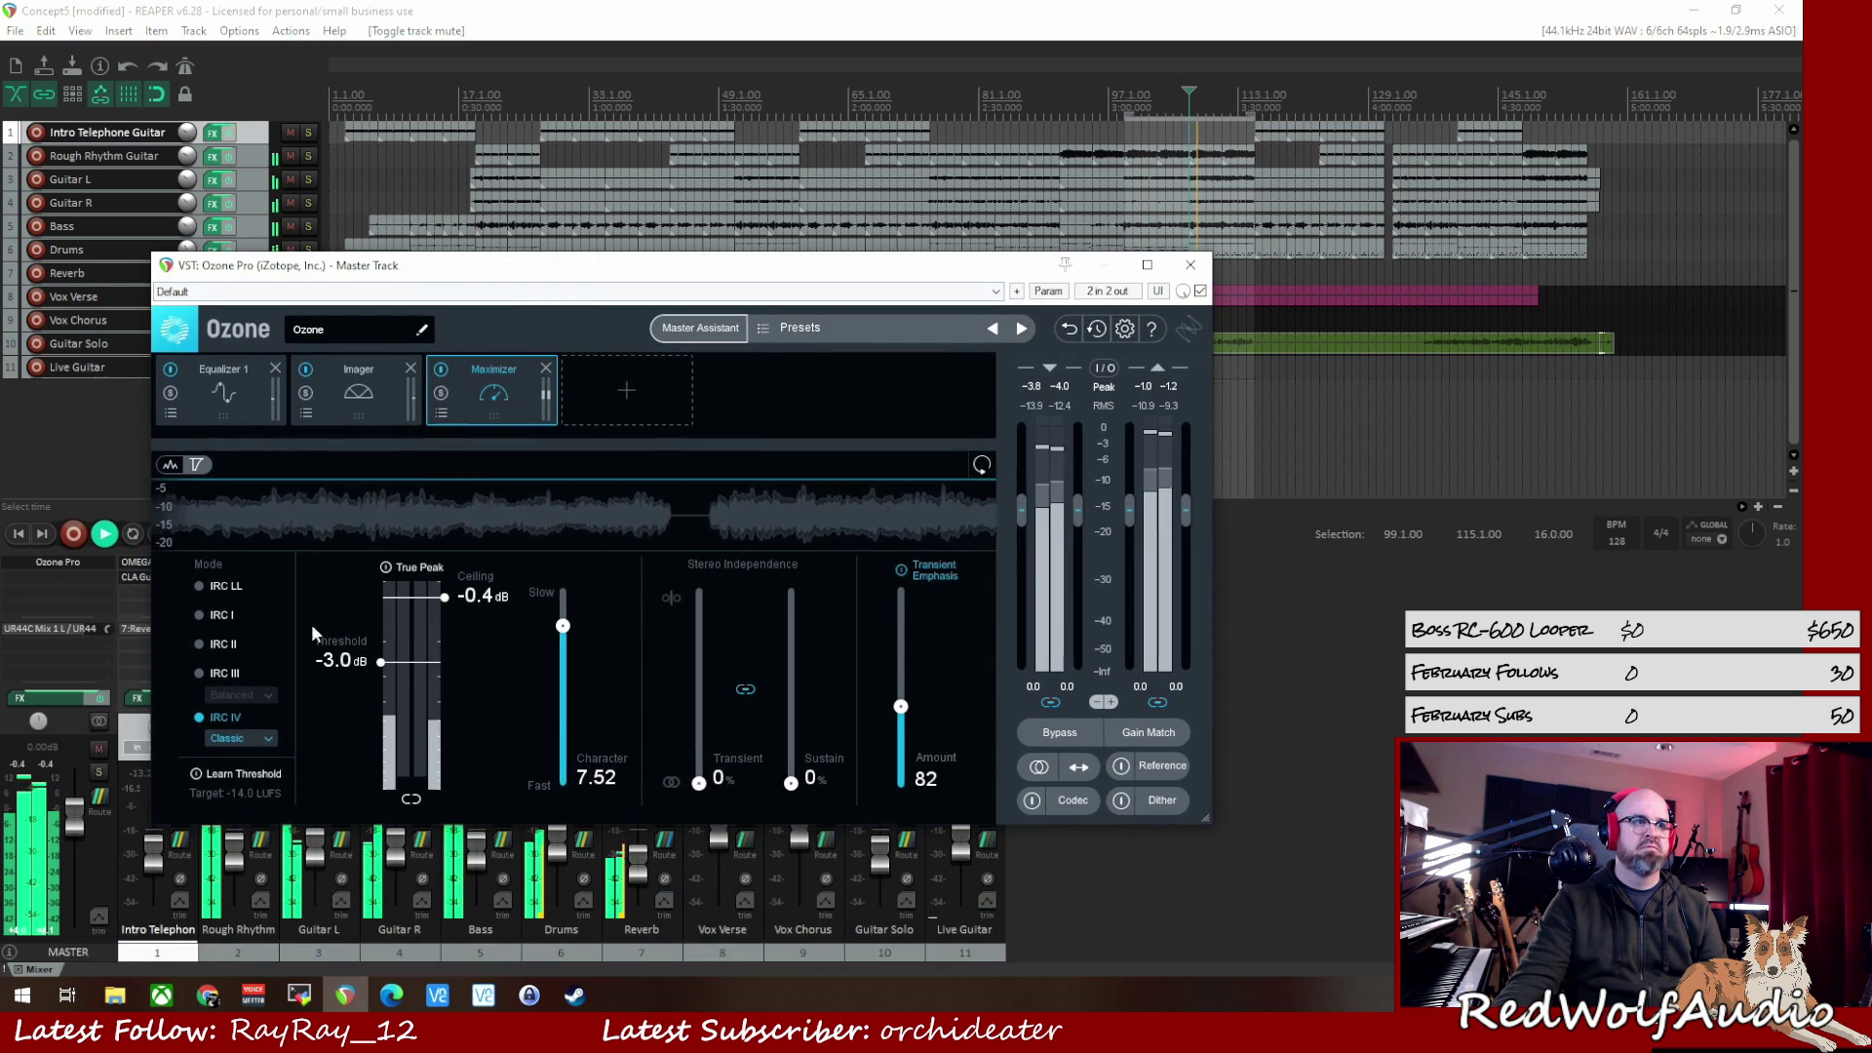
{"action": "left_click", "coordinate": [238, 774]}
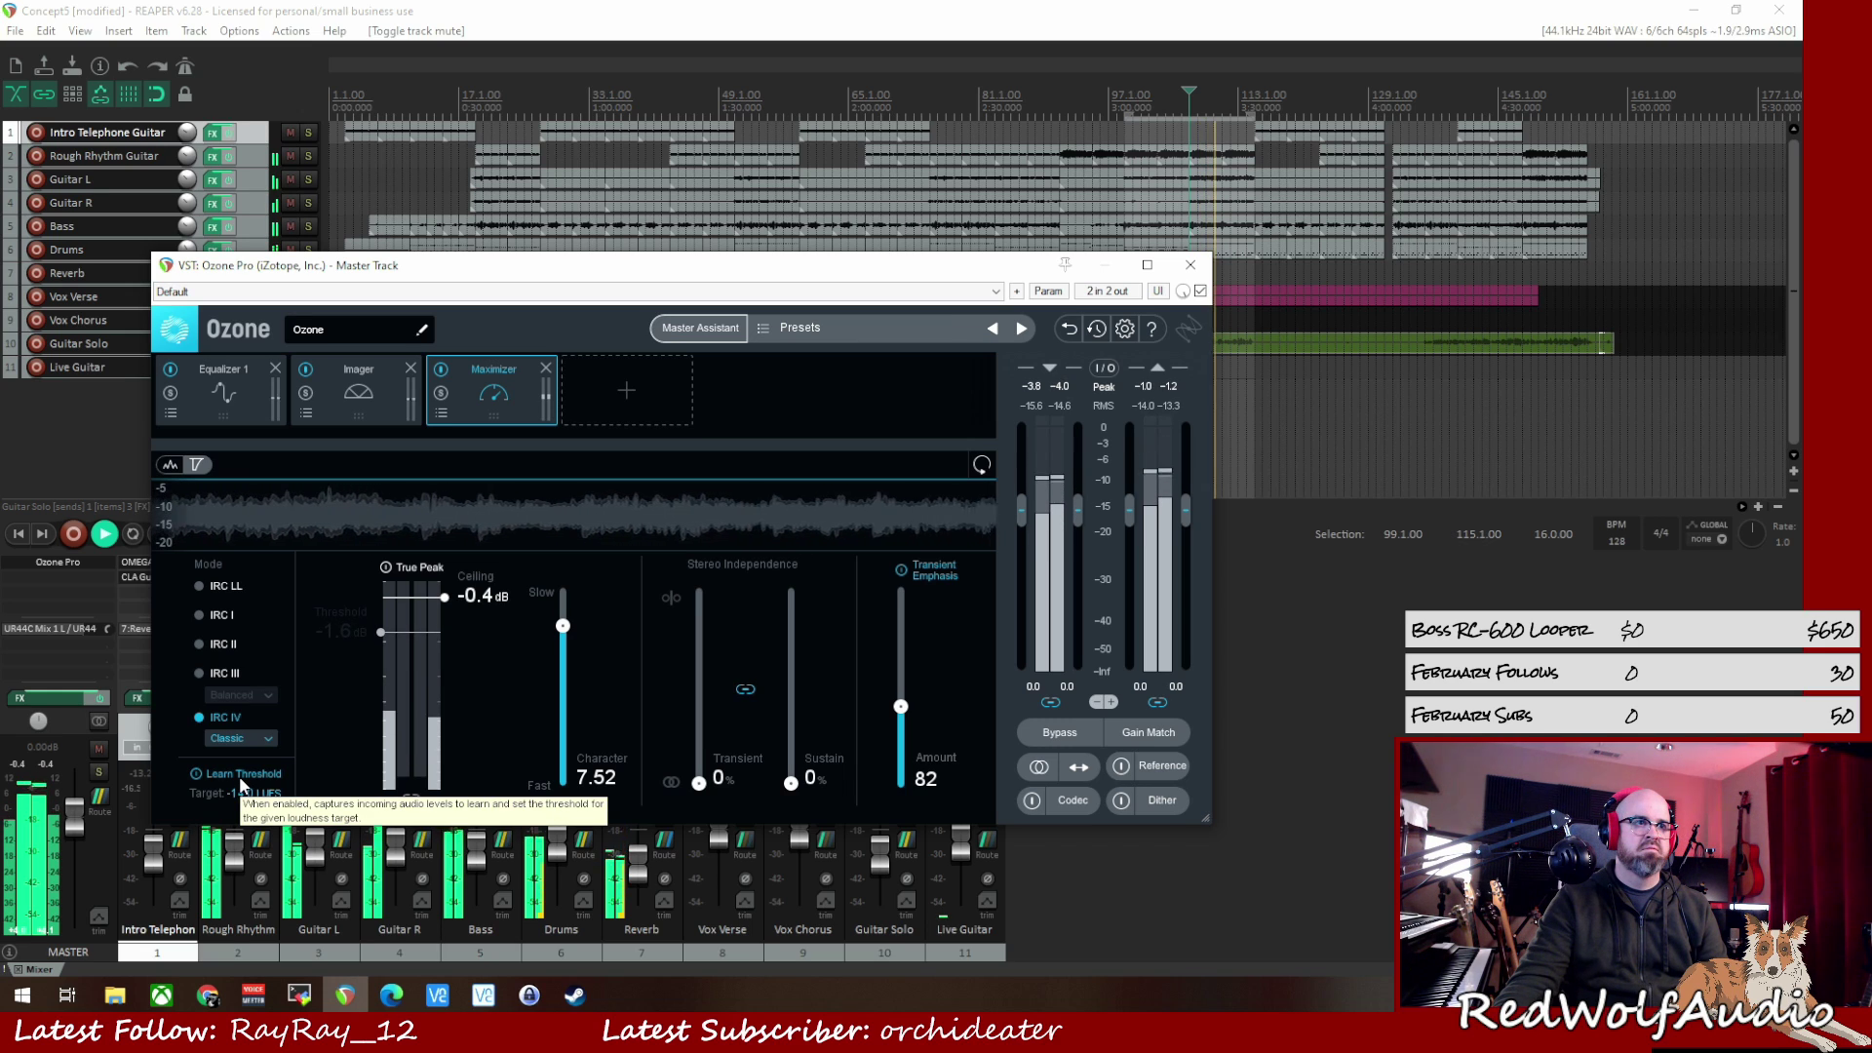
{"action": "left_click", "coordinate": [241, 779]}
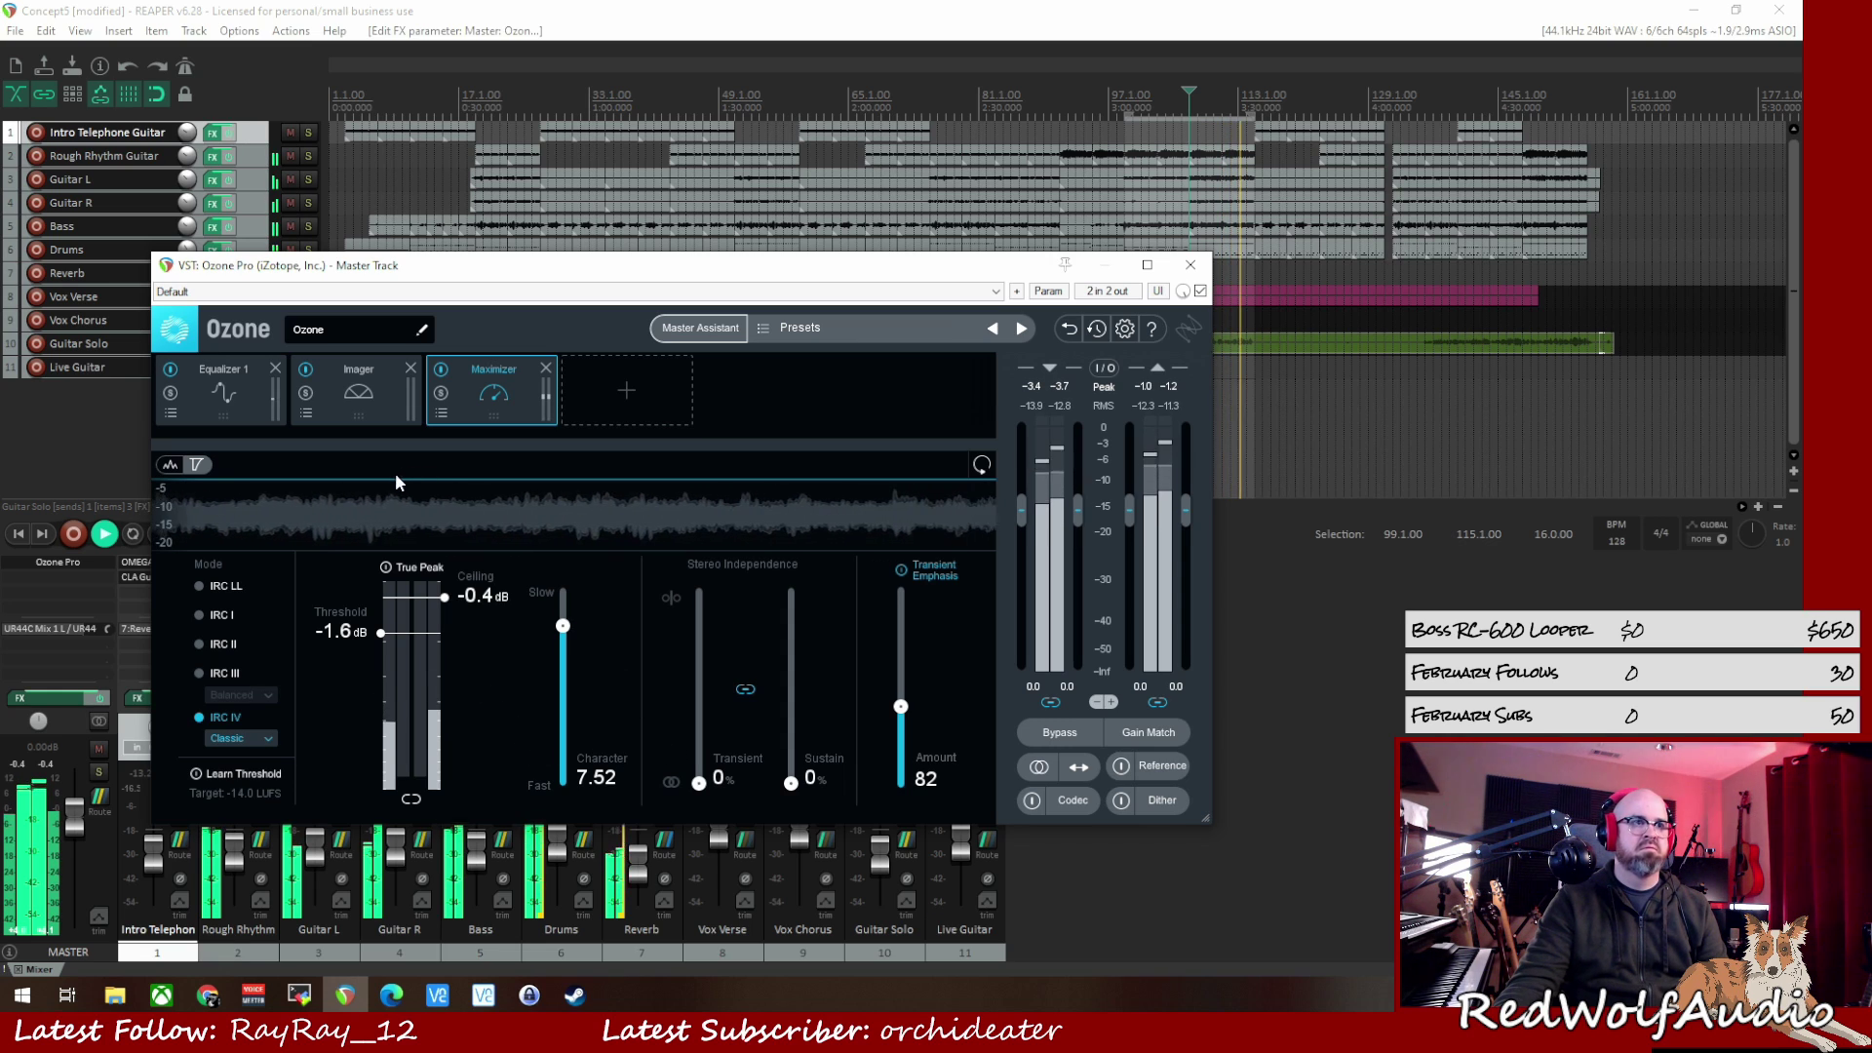
Enable Stereoize in Ozone's Imager and settle its amount at 10.3 ms while listening from bar 91.
{"action": "left_click", "coordinate": [376, 376]}
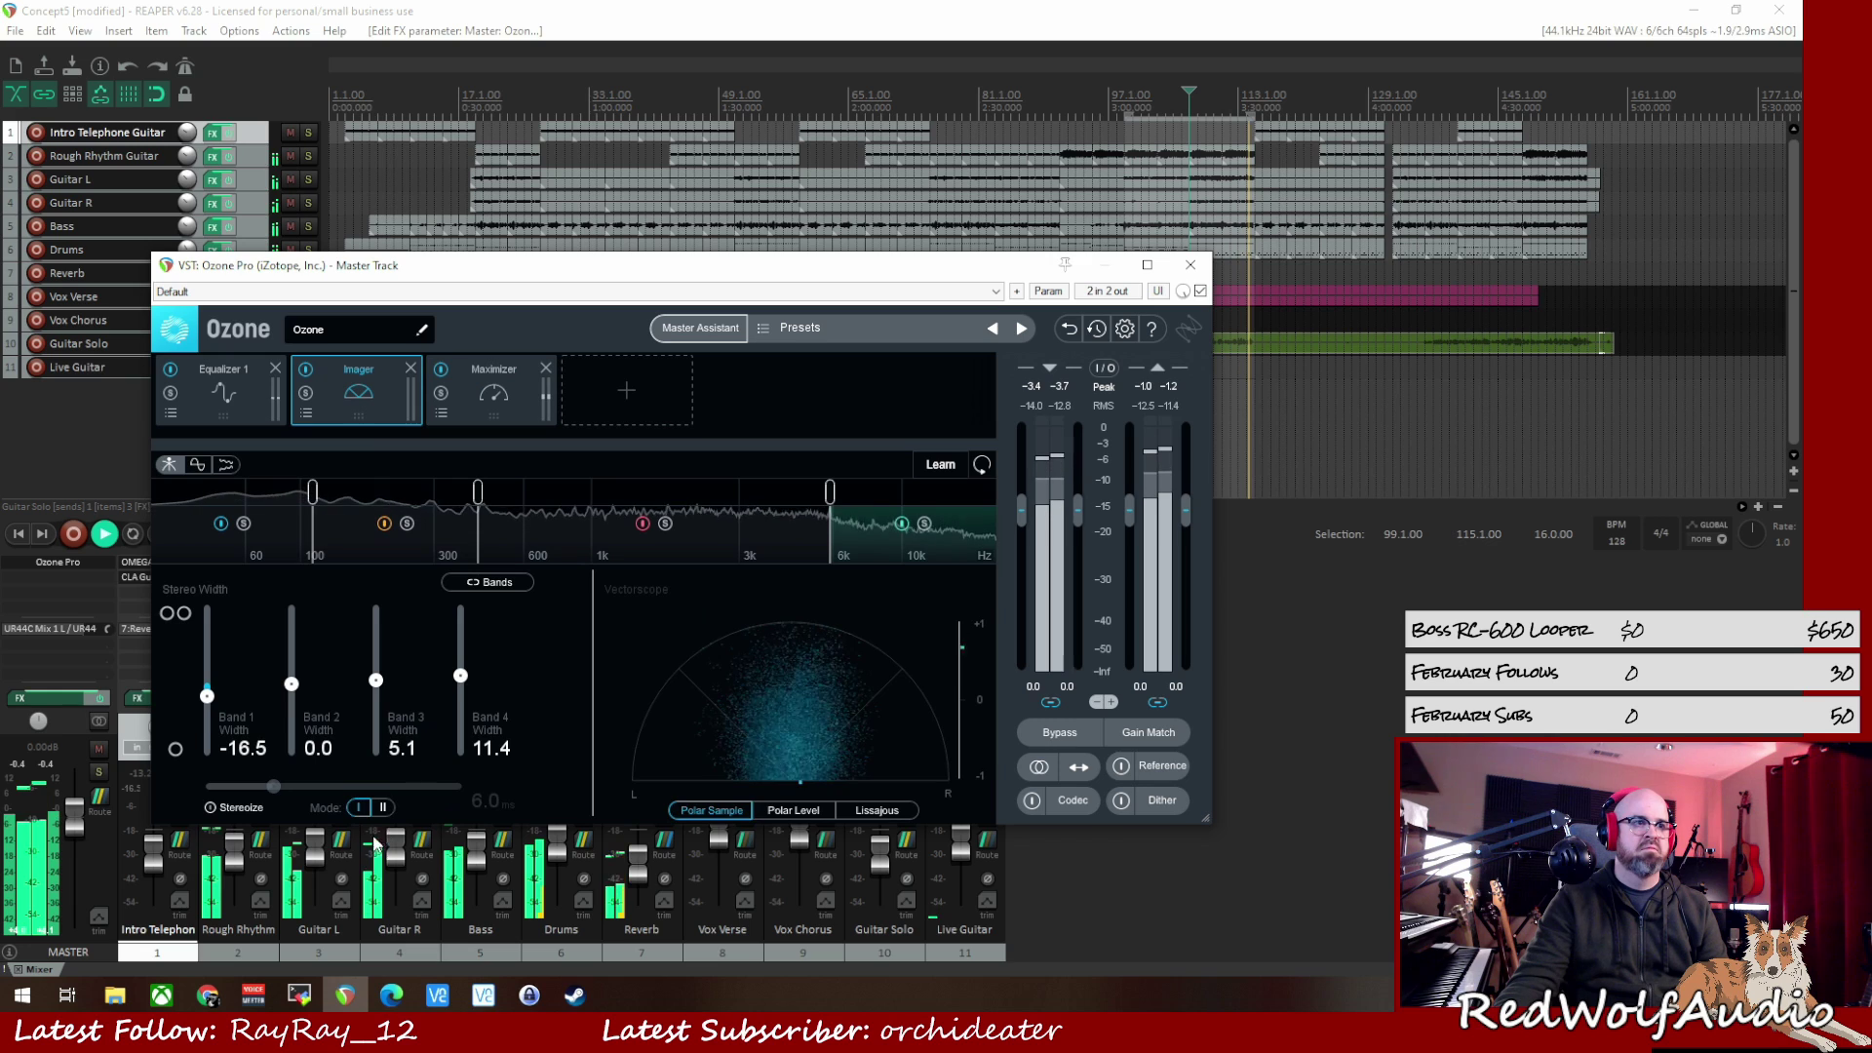
{"action": "left_click", "coordinate": [258, 809]}
{"action": "left_click_drag", "start_coordinate": [273, 786], "coordinate": [332, 786]}
{"action": "left_click", "coordinate": [1059, 94]}
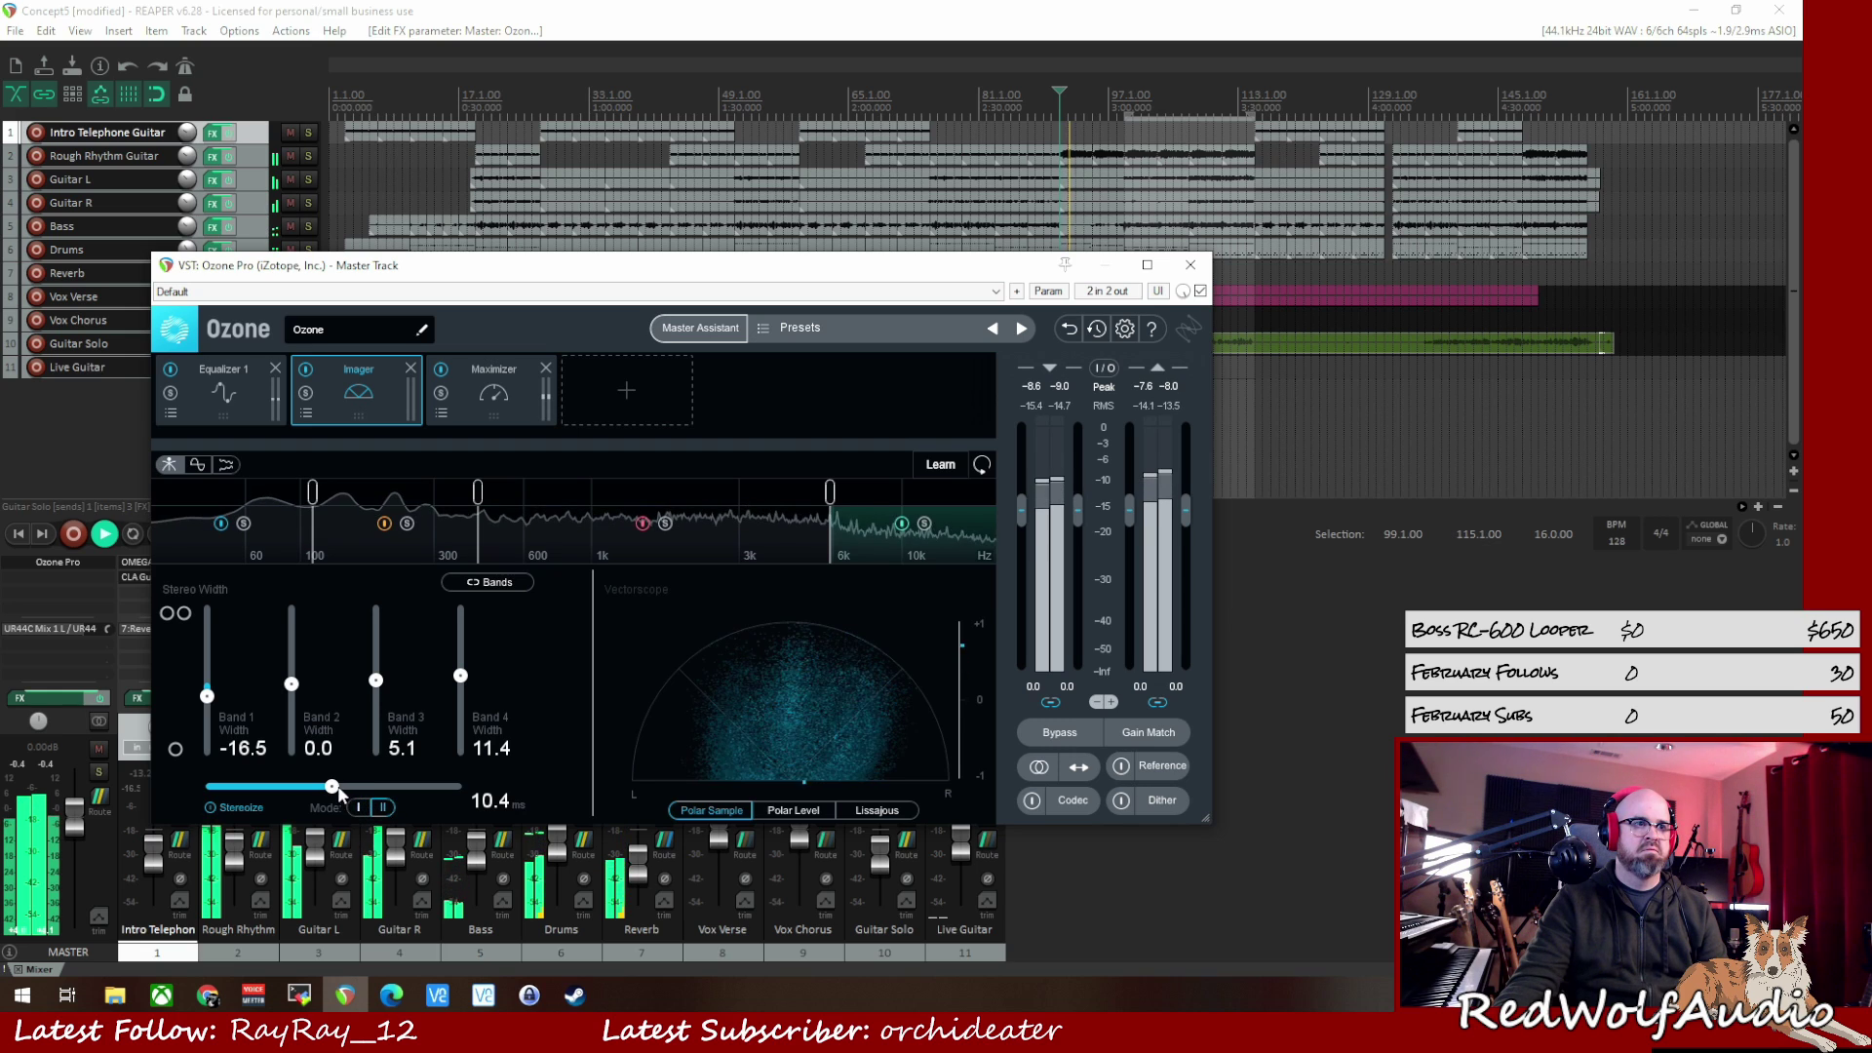
{"action": "left_click_drag", "start_coordinate": [332, 786], "coordinate": [368, 786]}
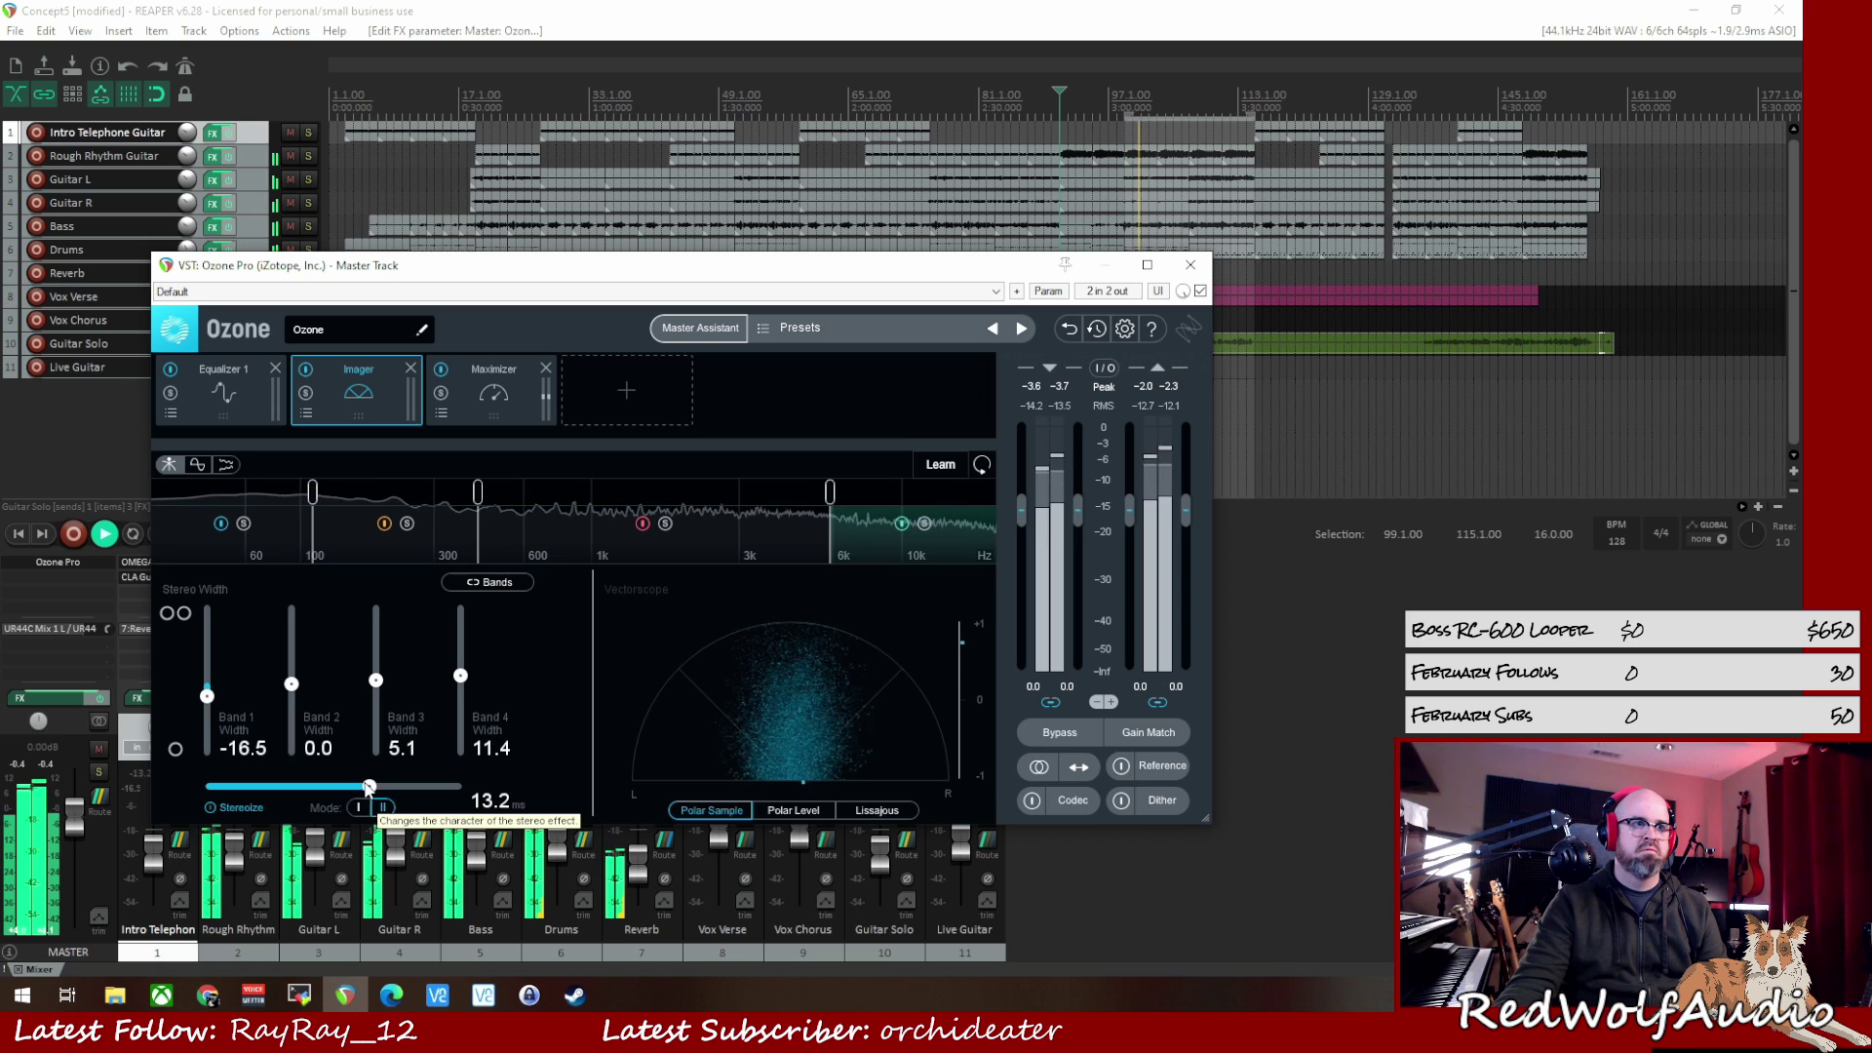
{"action": "left_click_drag", "start_coordinate": [369, 786], "coordinate": [332, 798]}
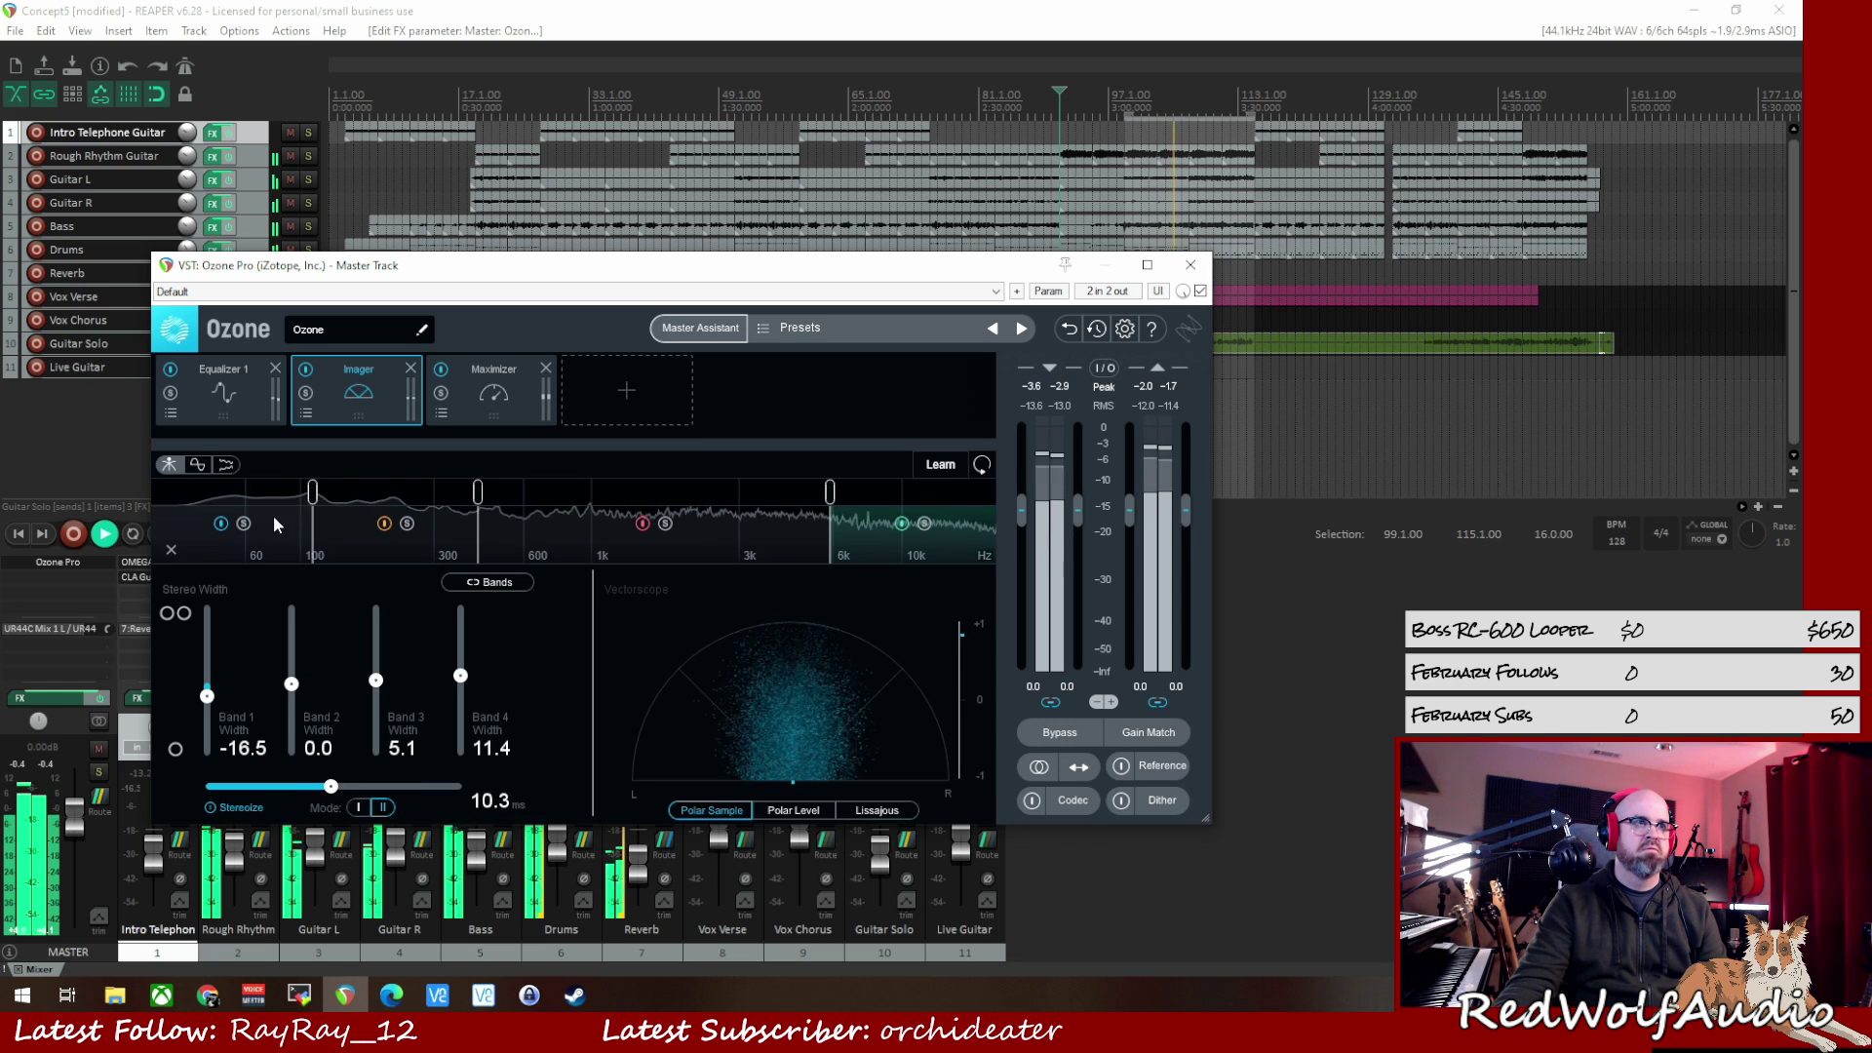
Load the Richness and Depth preset in Ozone's Equalizer and look through the Imager presets without changing them.
{"action": "left_click", "coordinate": [171, 413]}
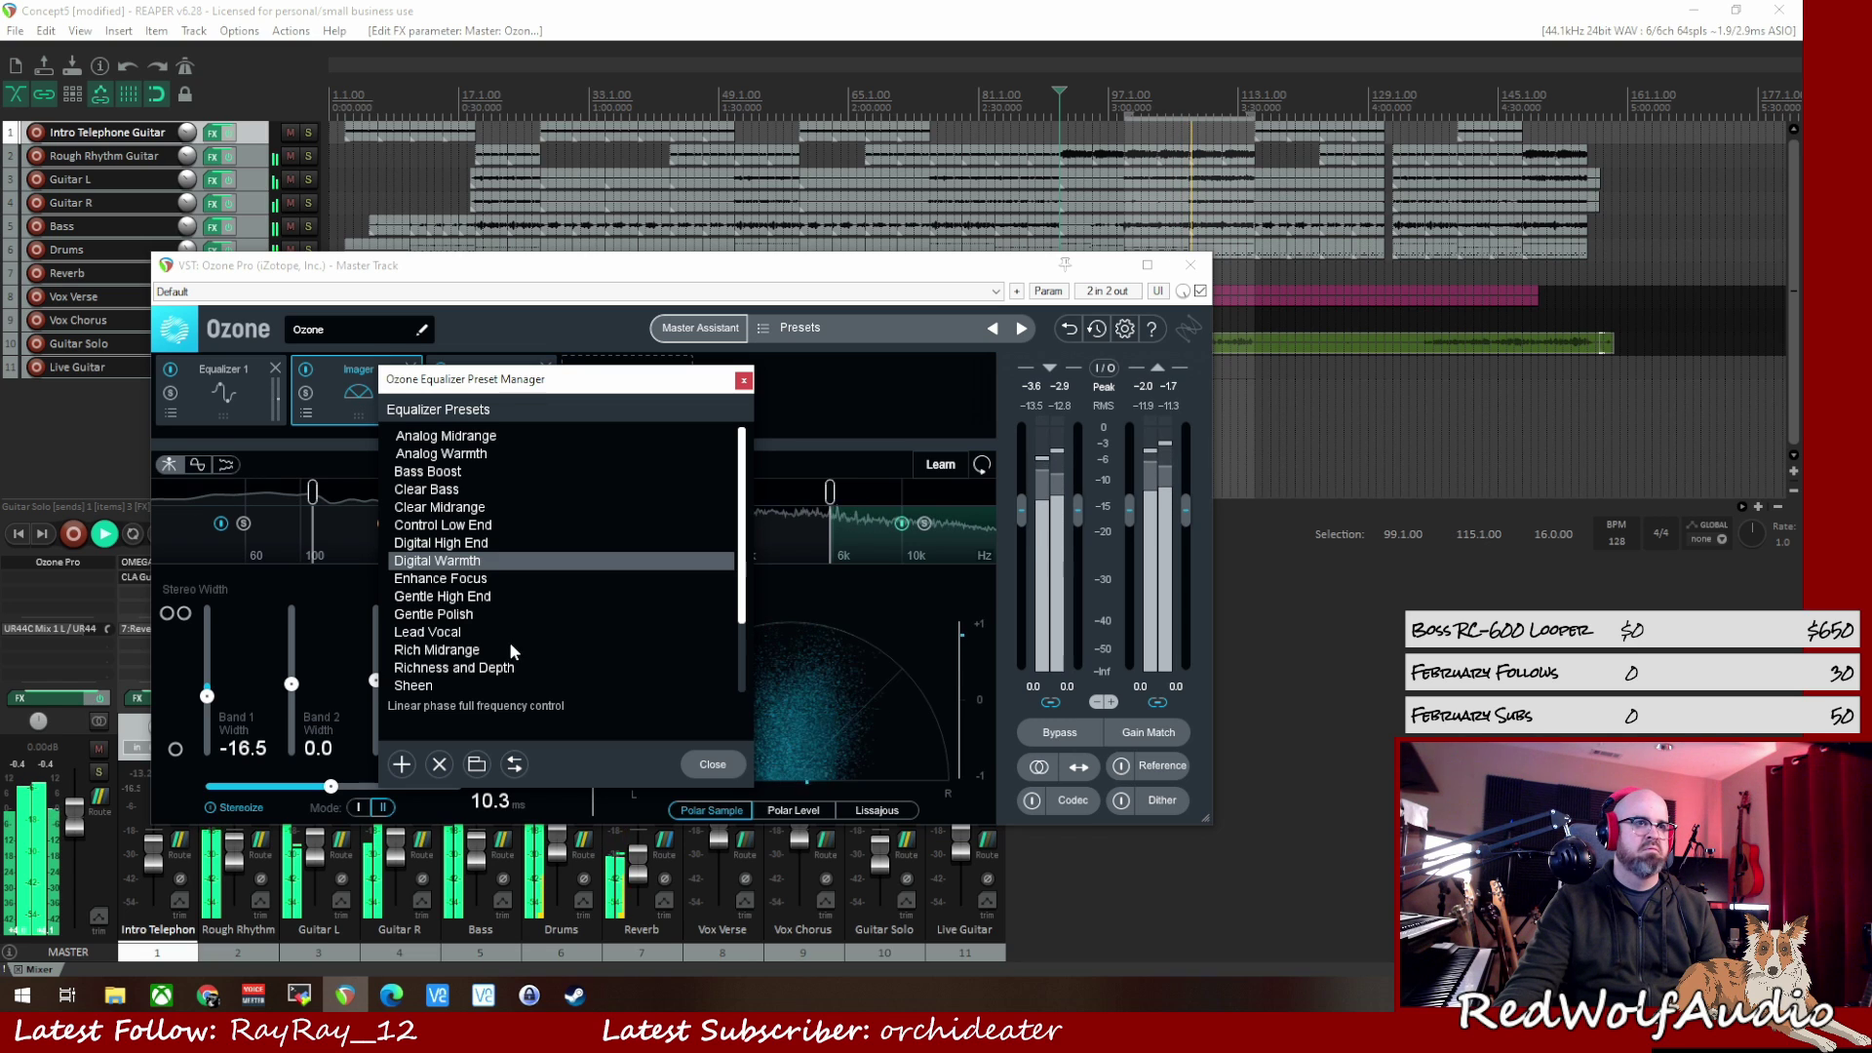
{"action": "left_click", "coordinate": [506, 669]}
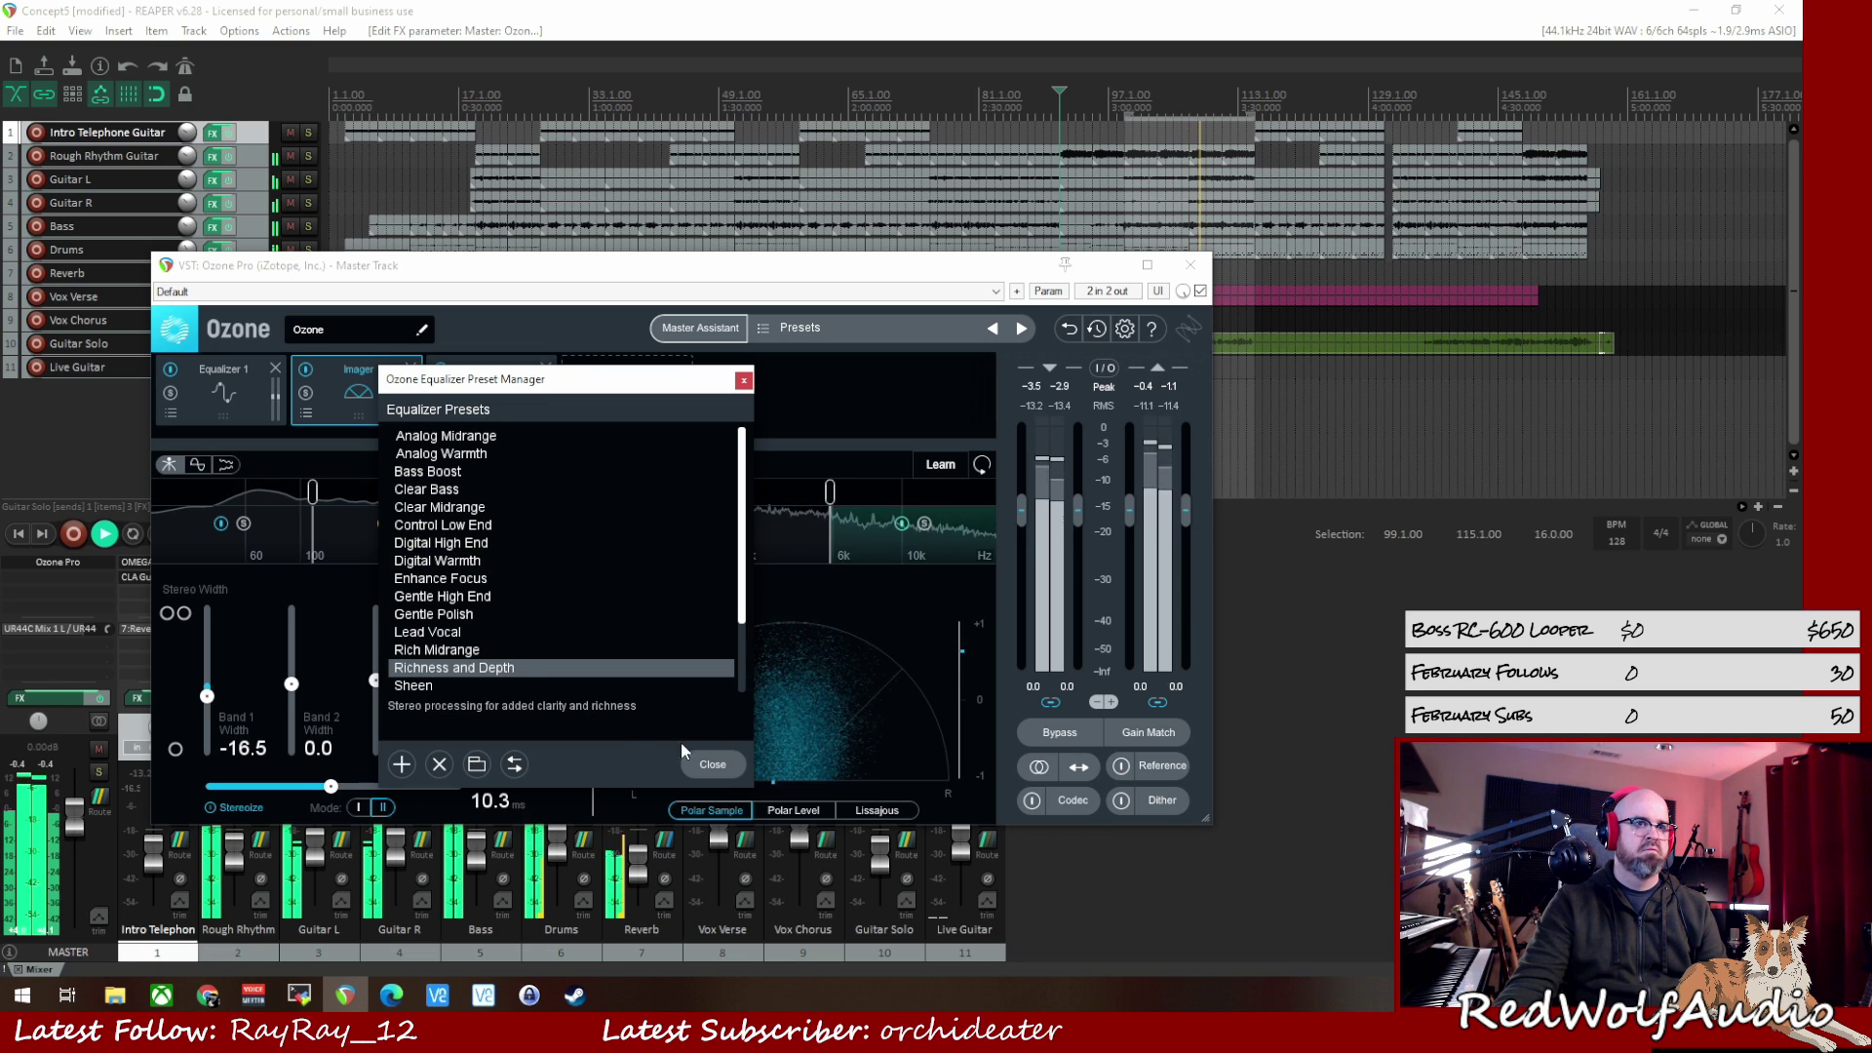
{"action": "left_click", "coordinate": [712, 765]}
{"action": "left_click", "coordinate": [307, 411]}
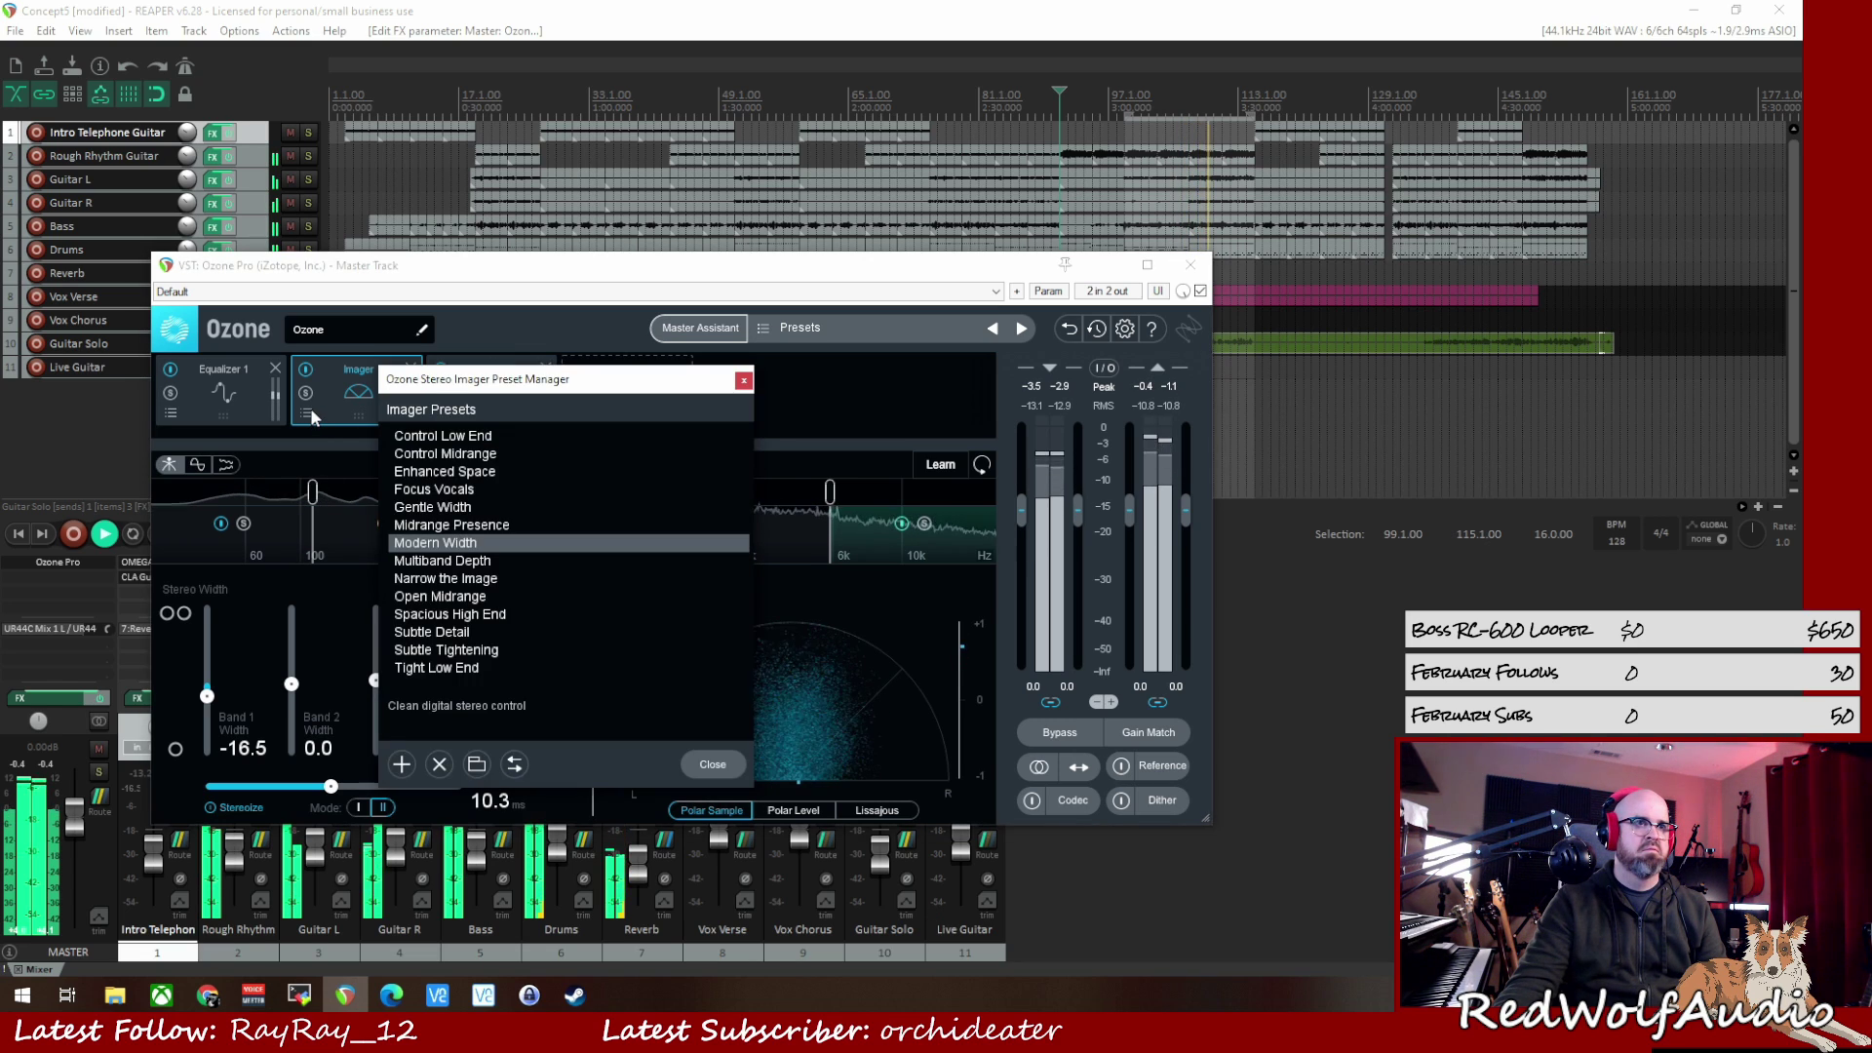
{"action": "left_click", "coordinate": [743, 381]}
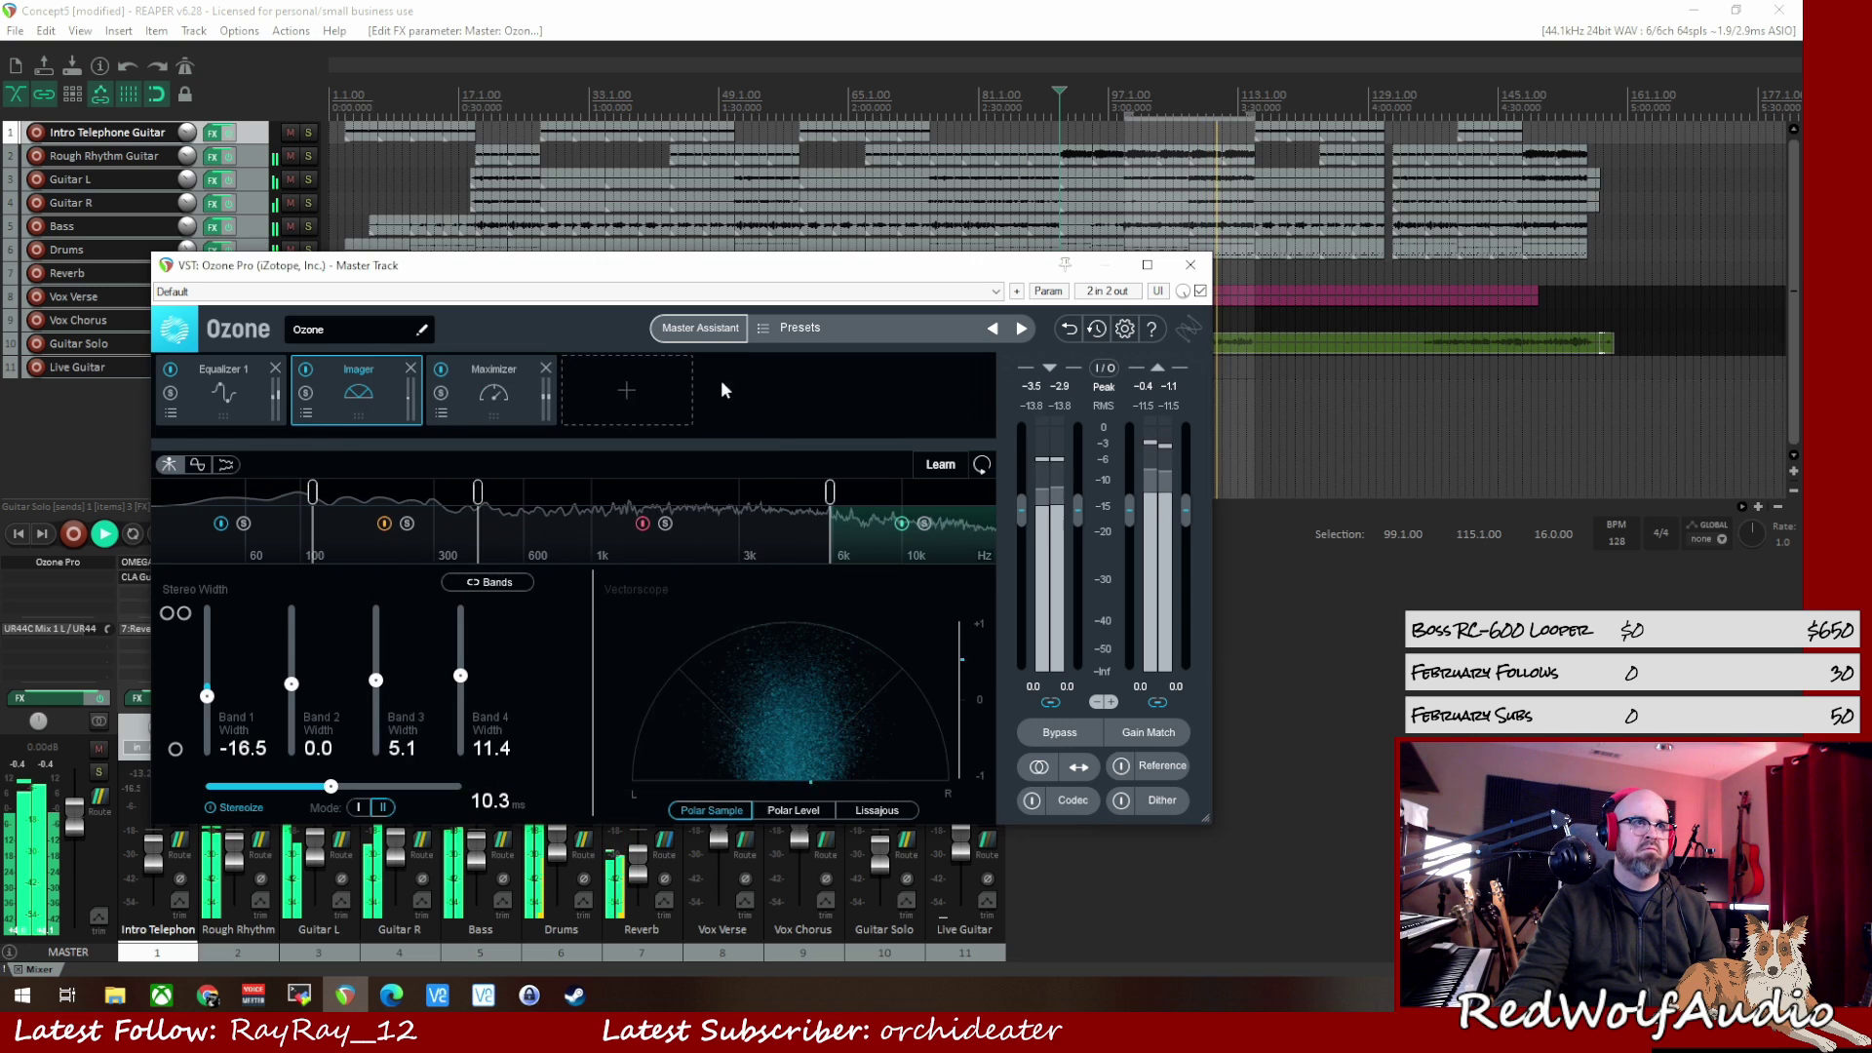
Load the Fast and Edgy preset in Ozone's Maximizer, replay from bar 91 to listen, and close Ozone.
{"action": "left_click", "coordinate": [443, 414]}
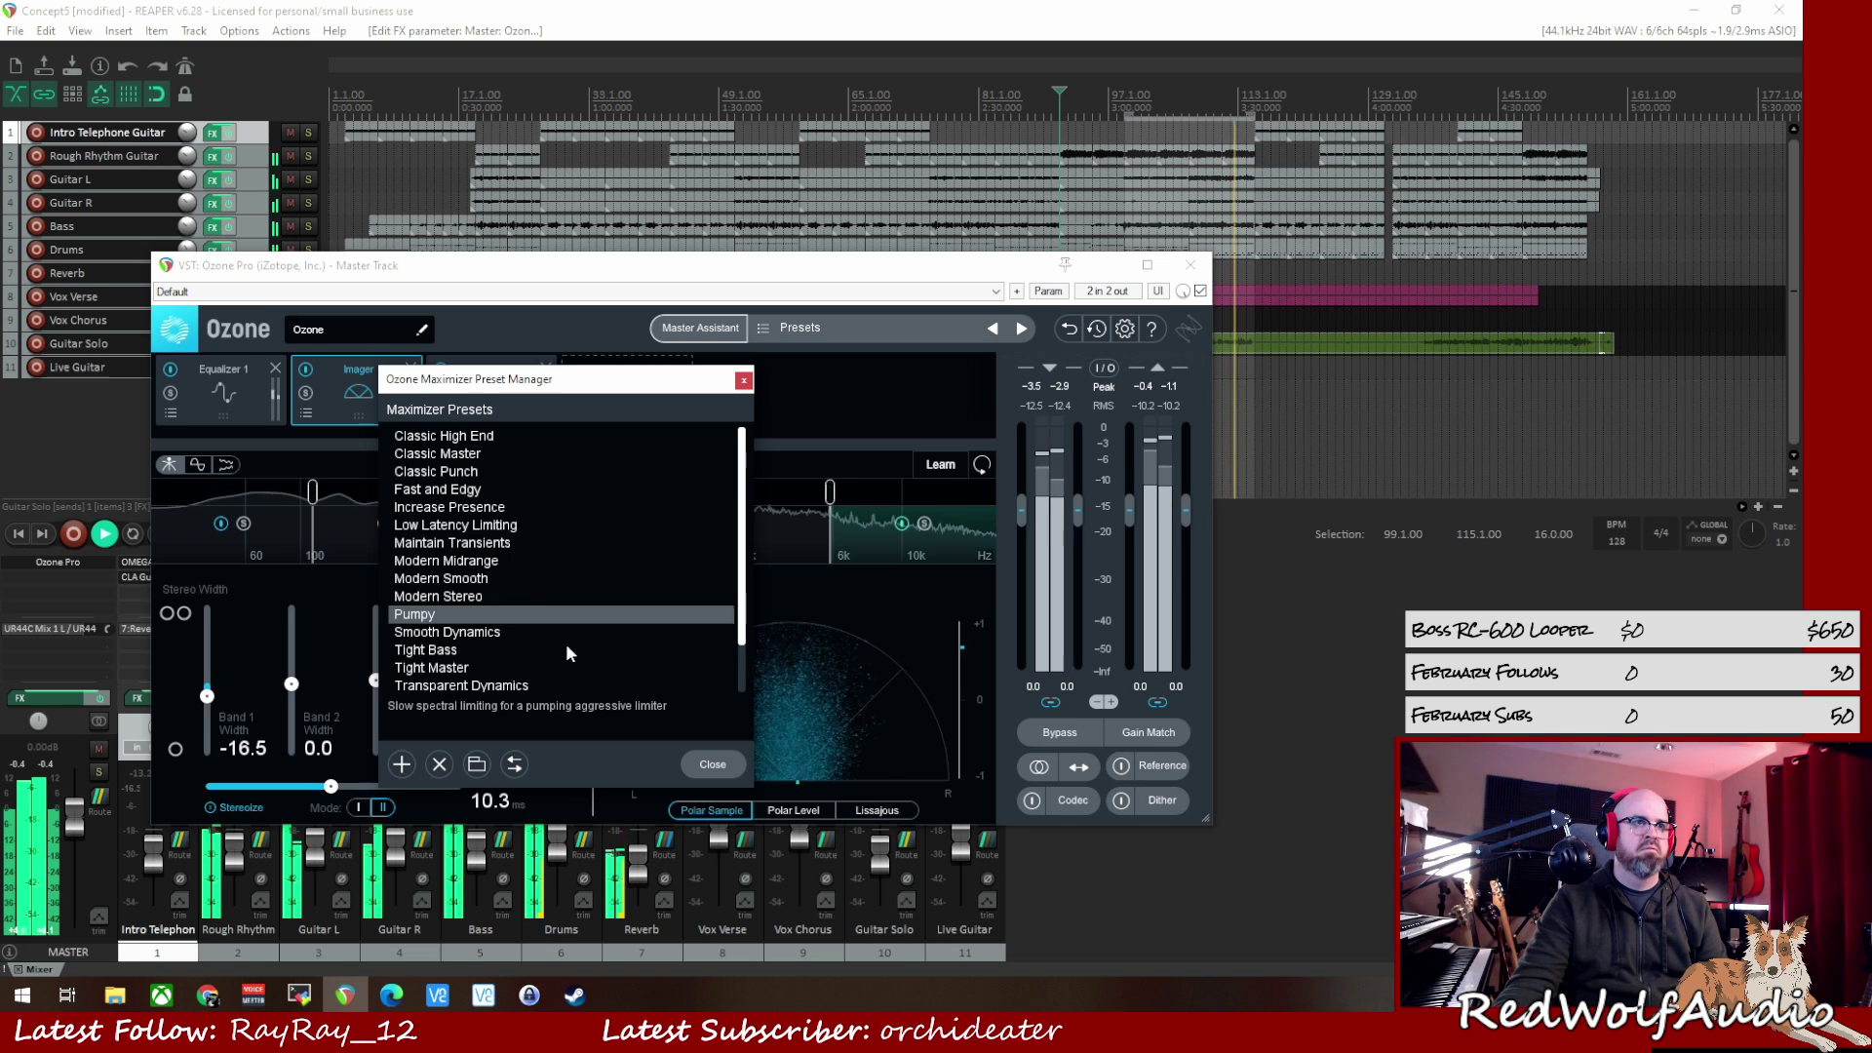
{"action": "left_click", "coordinate": [488, 490]}
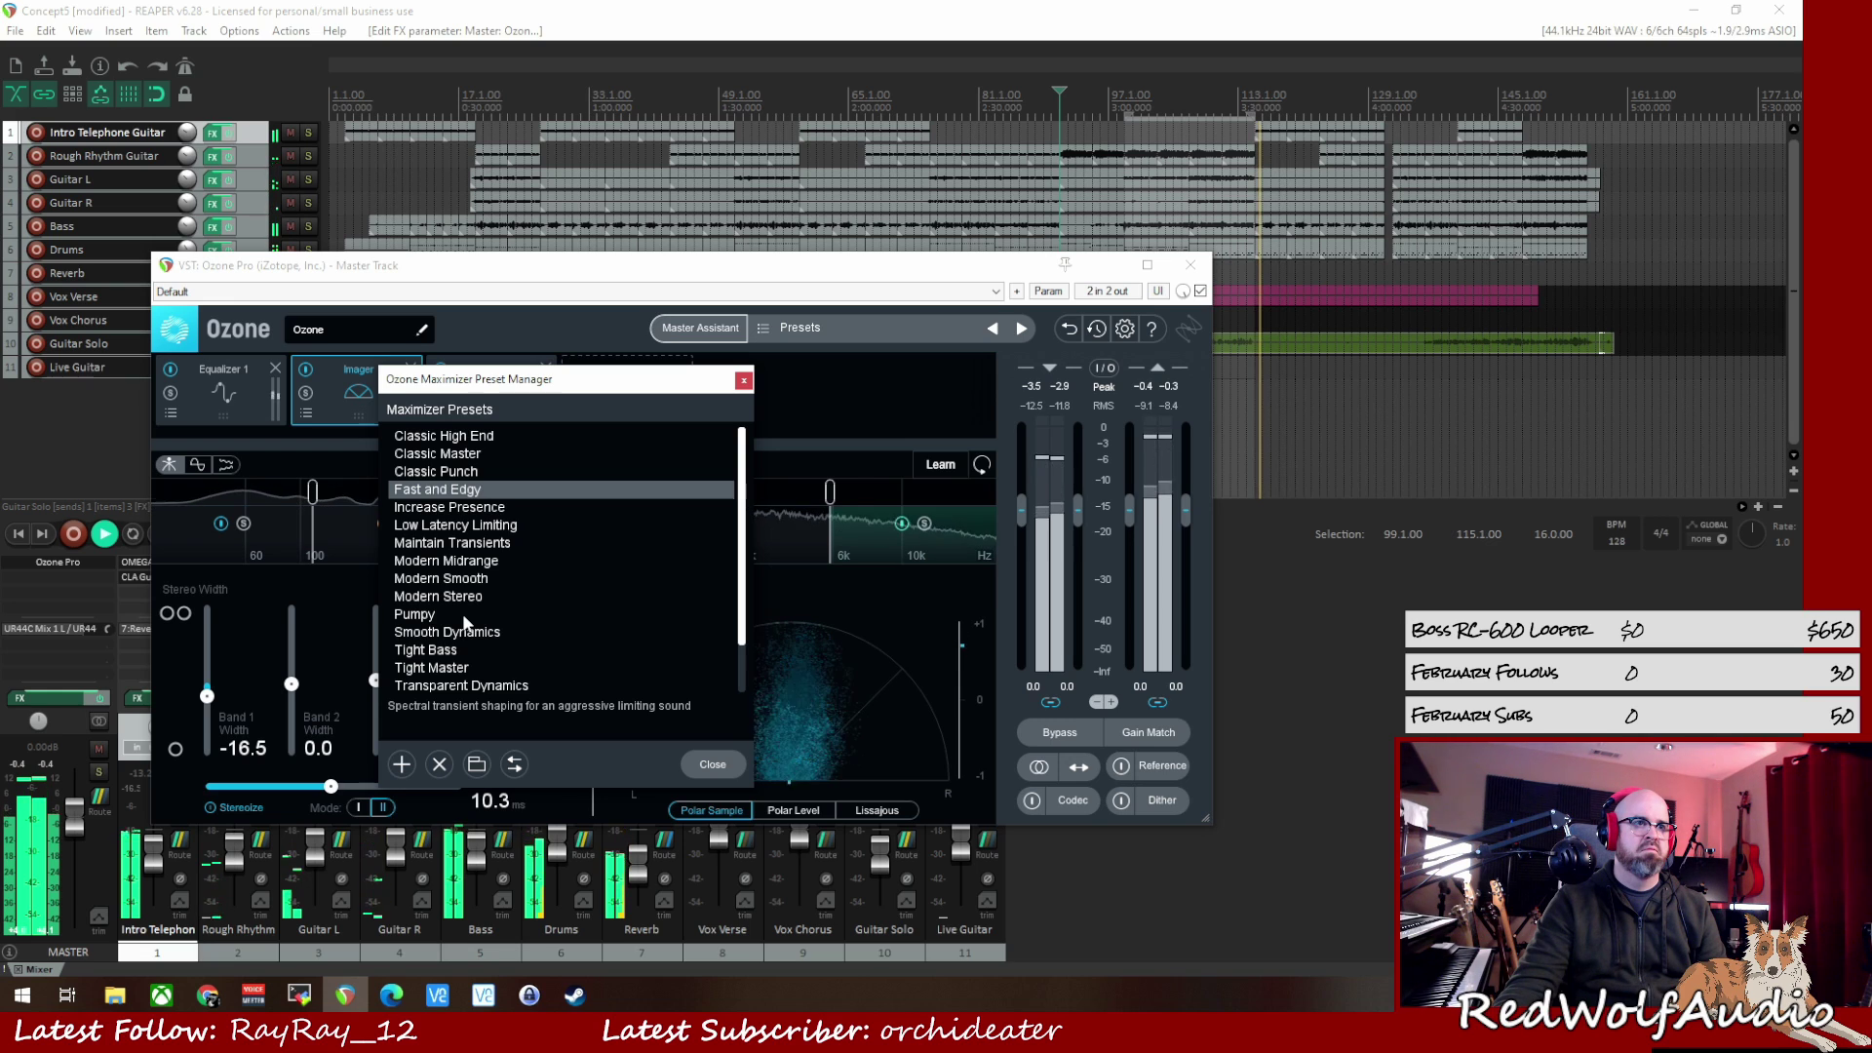
{"action": "left_click", "coordinate": [712, 764]}
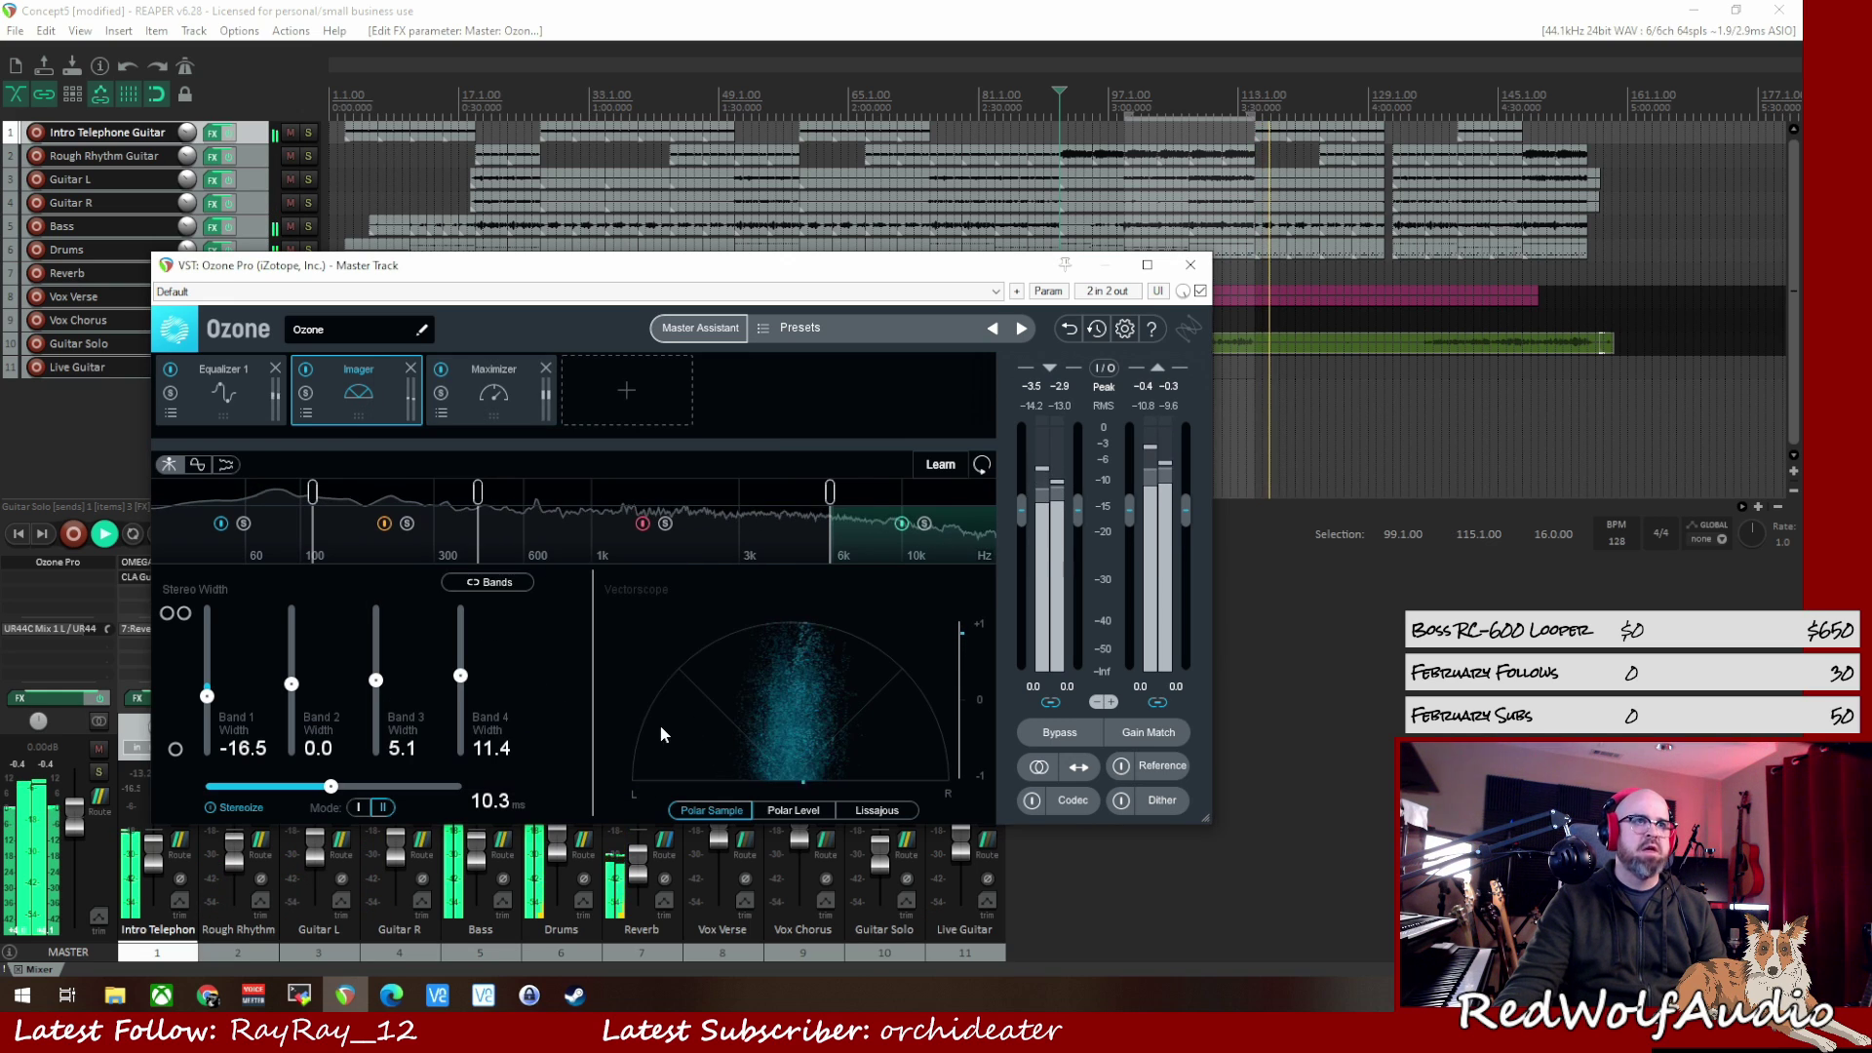
{"action": "left_click", "coordinate": [1062, 101]}
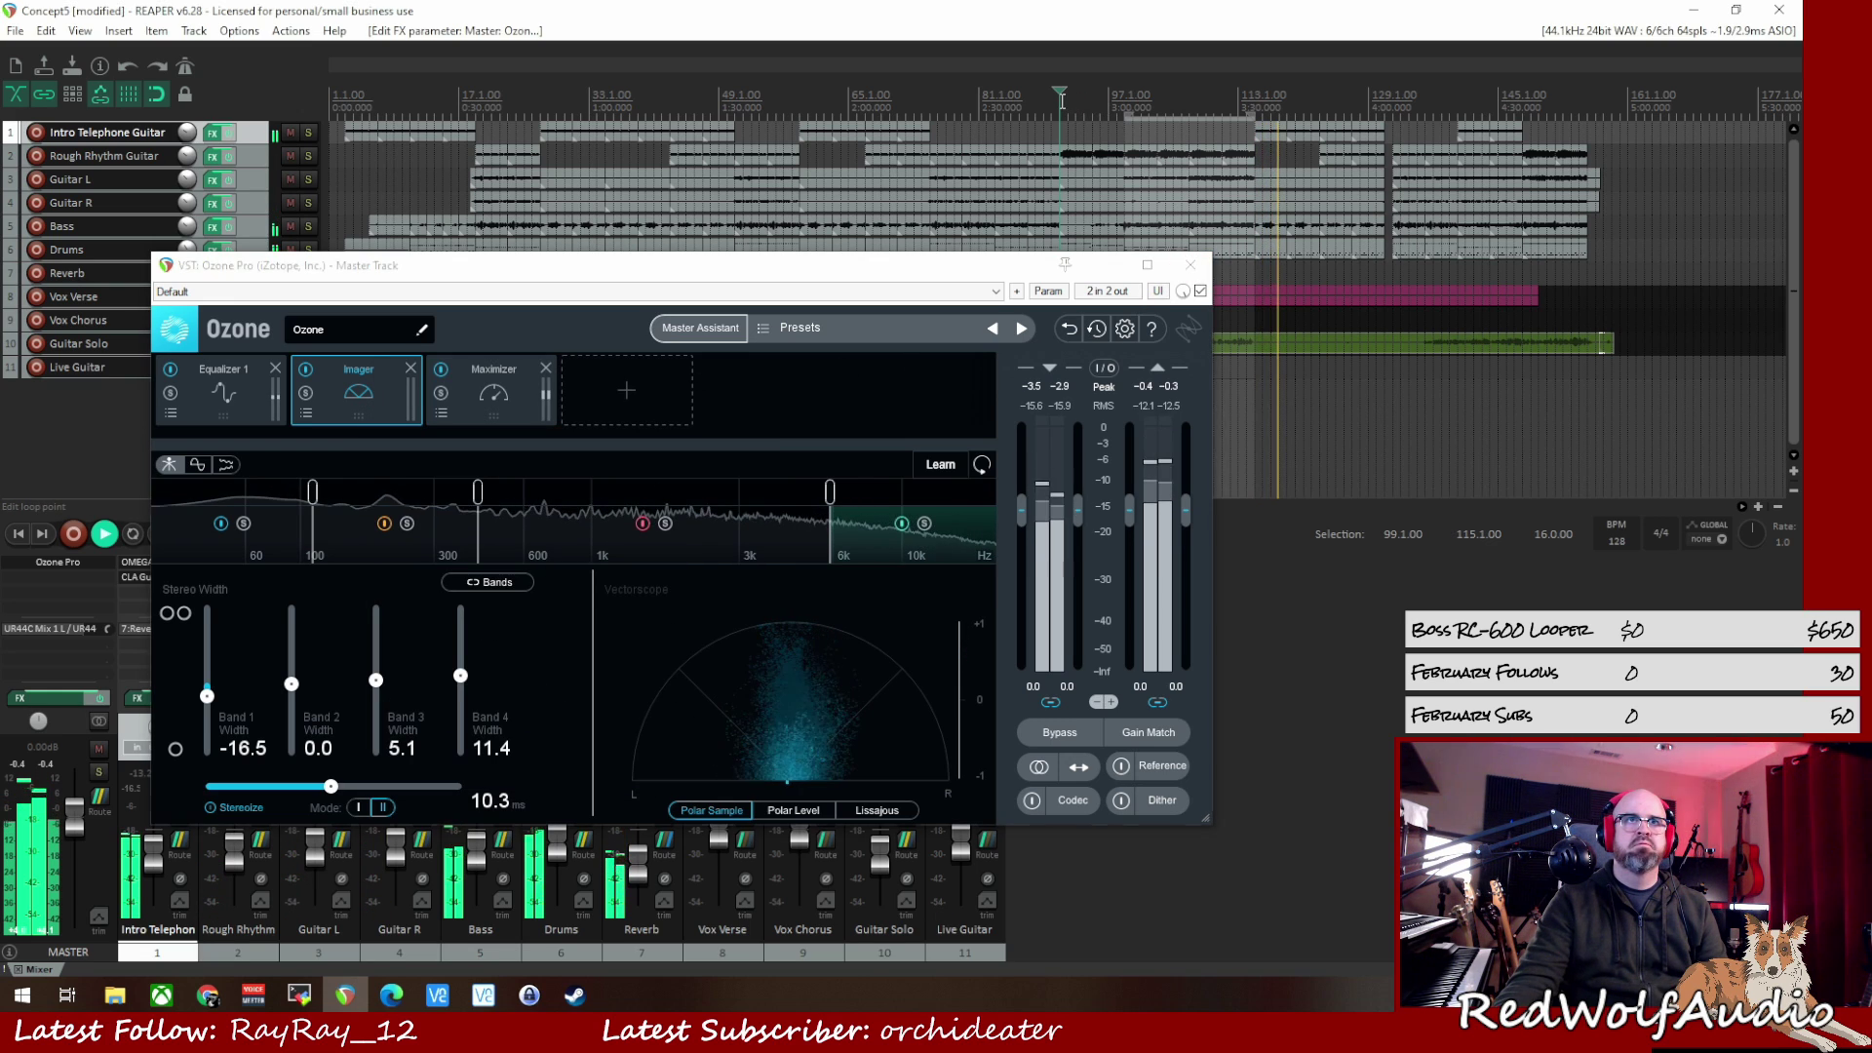
{"action": "left_click", "coordinate": [1191, 264]}
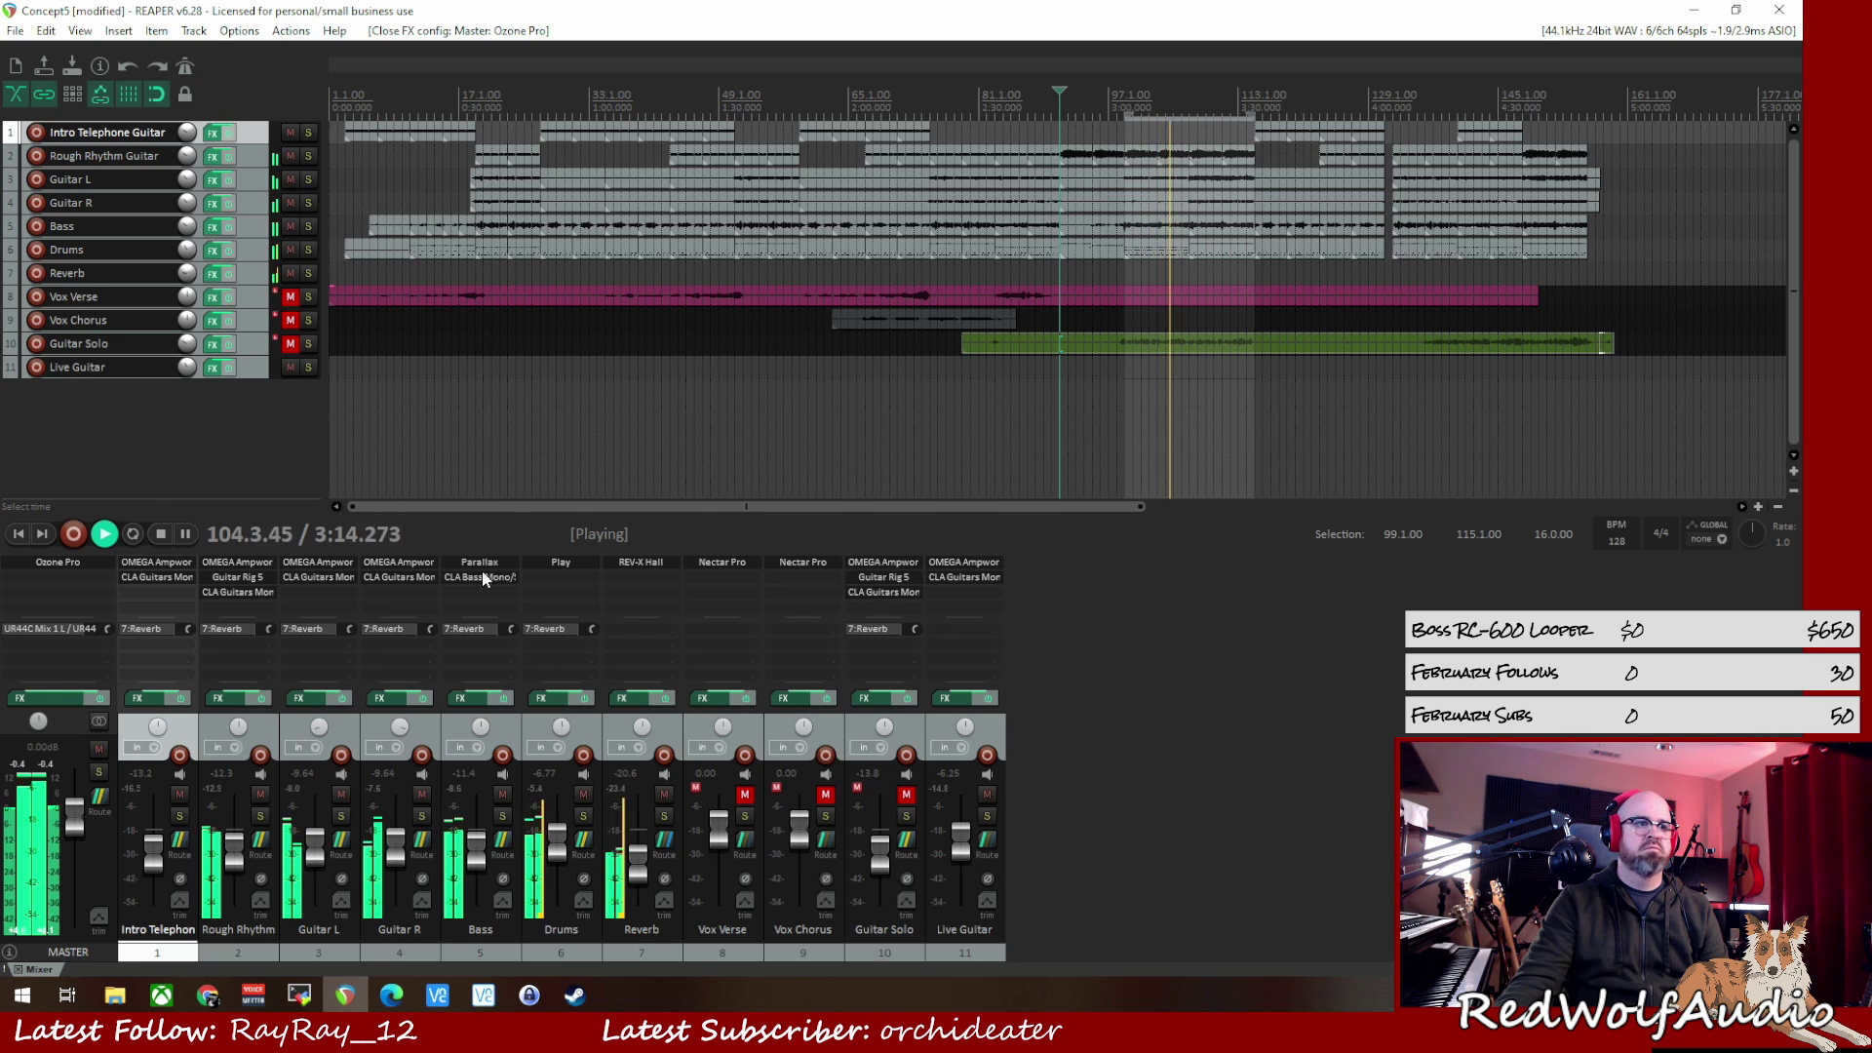
Check Rough Rhythm Guitar briefly in solo, lower Guitar L and Guitar R together to -11.4 dB, and stop playback.
{"action": "left_click", "coordinate": [261, 817]}
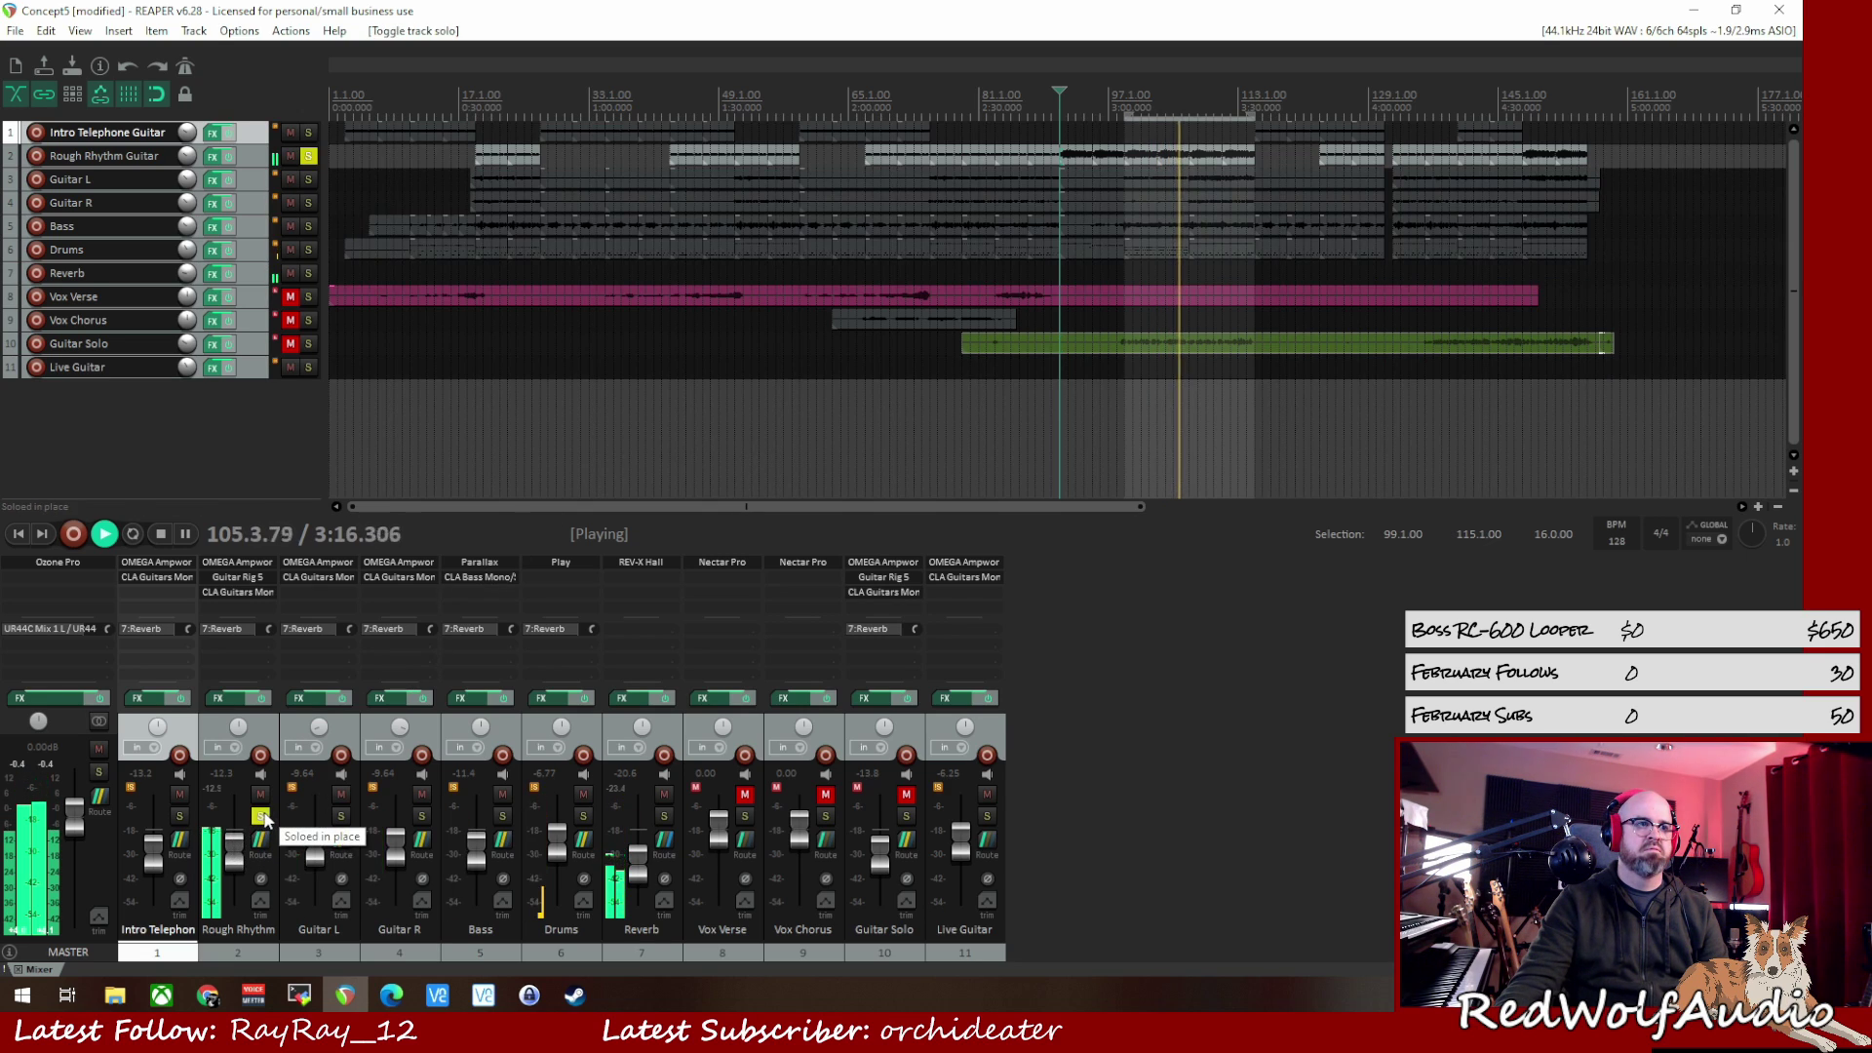
{"action": "left_click", "coordinate": [262, 816]}
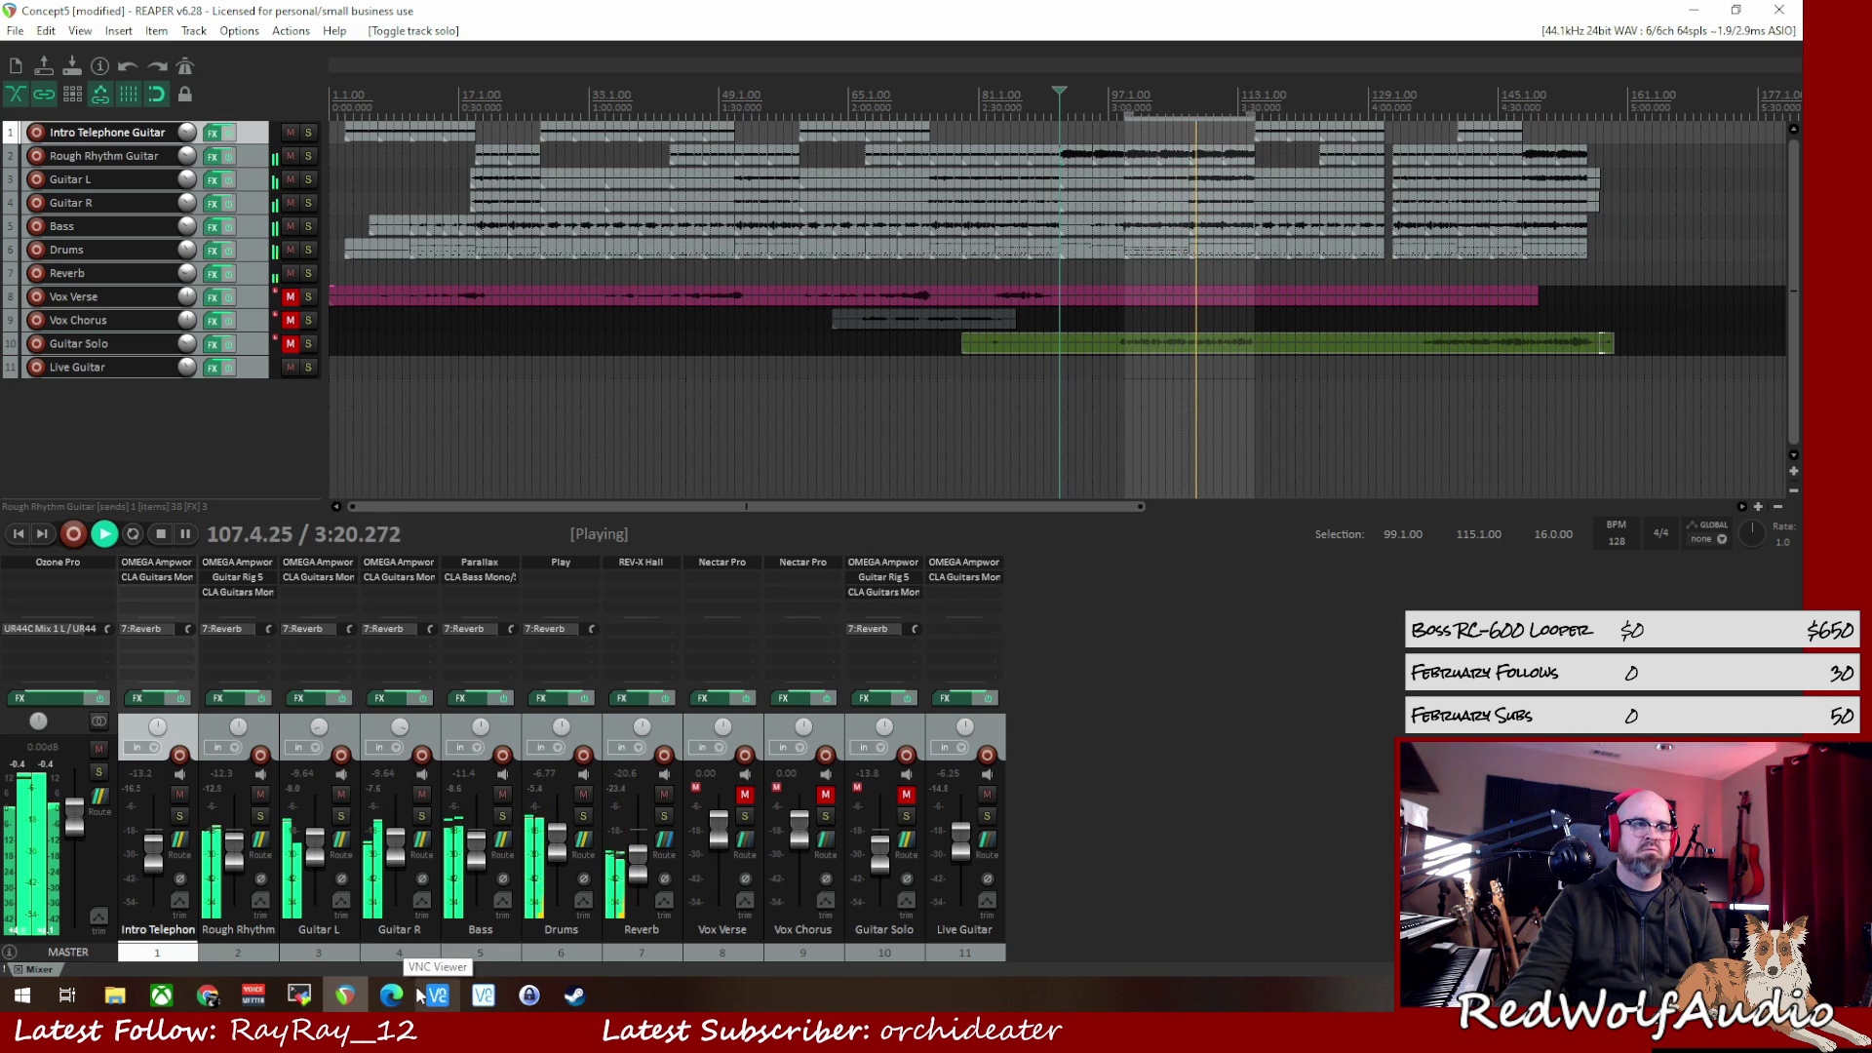
{"action": "left_click", "coordinate": [343, 736]}
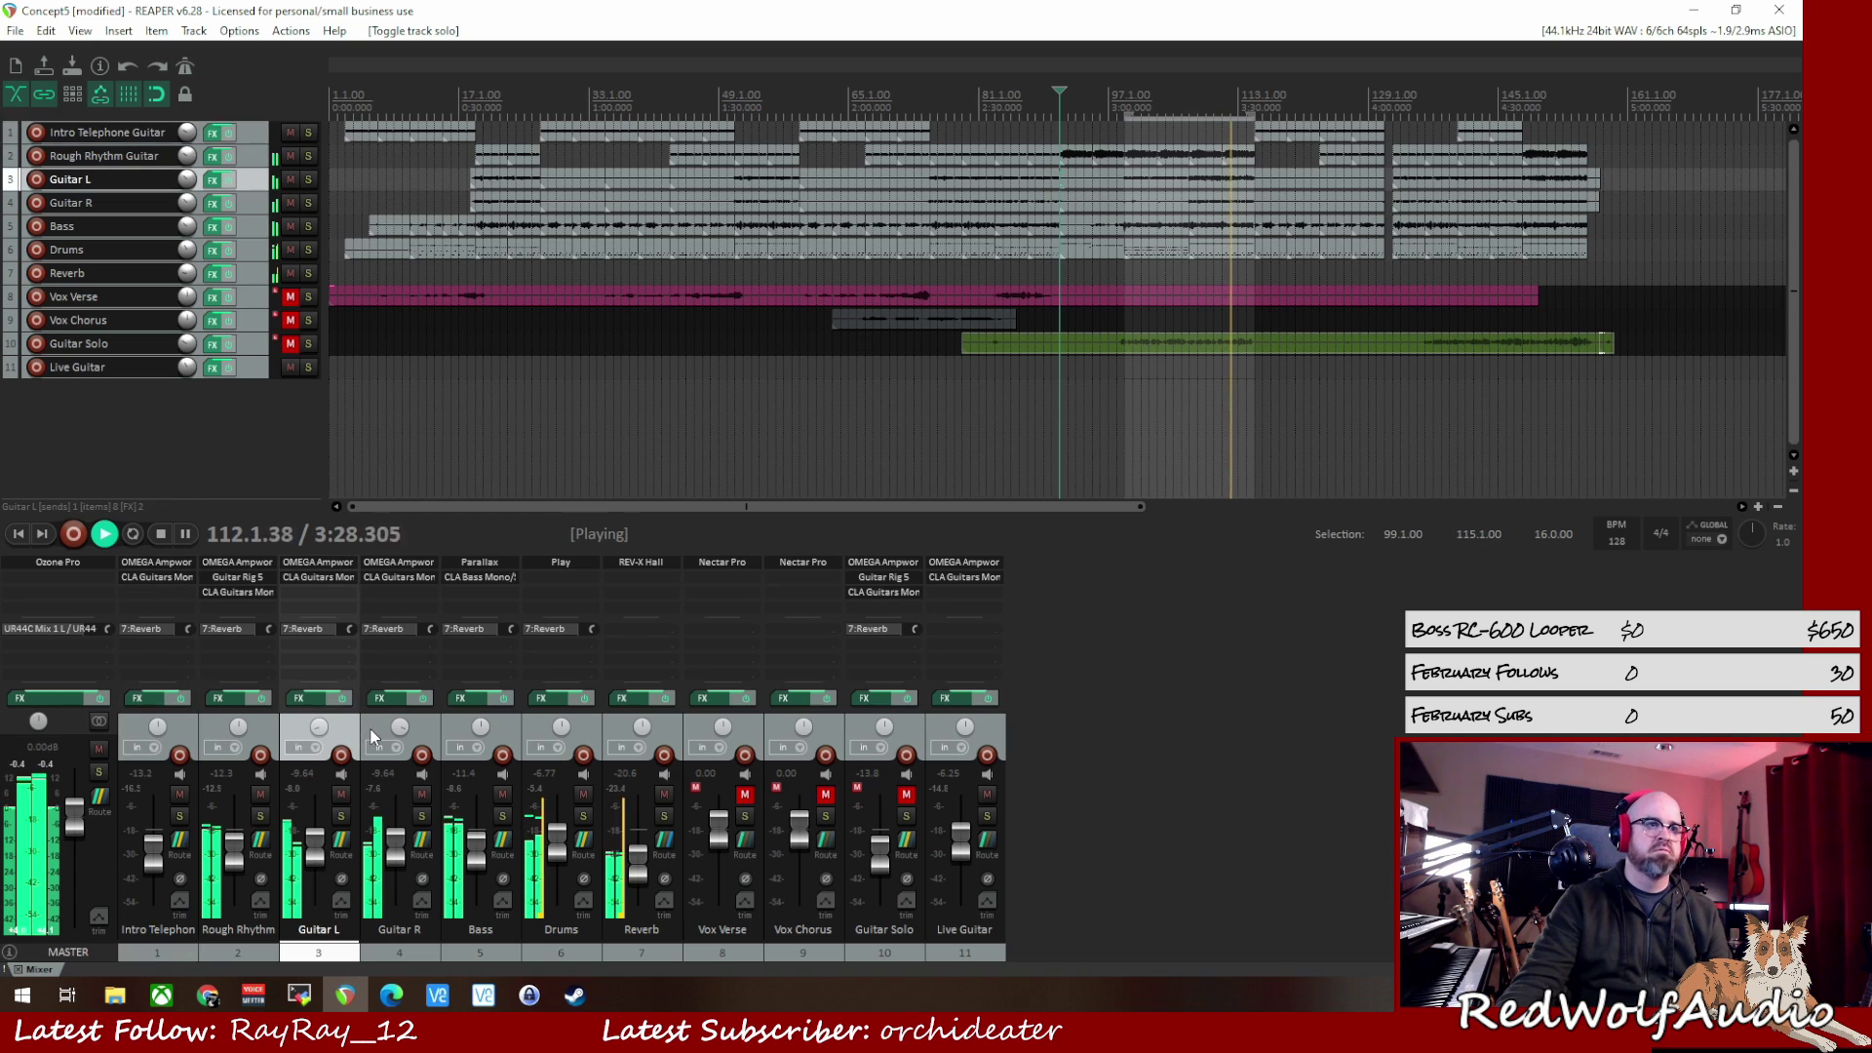
{"action": "left_click", "coordinate": [372, 743], "text": "ctrl"}
{"action": "scroll", "coordinate": [392, 849], "scroll_direction": "down", "scroll_amount": 3}
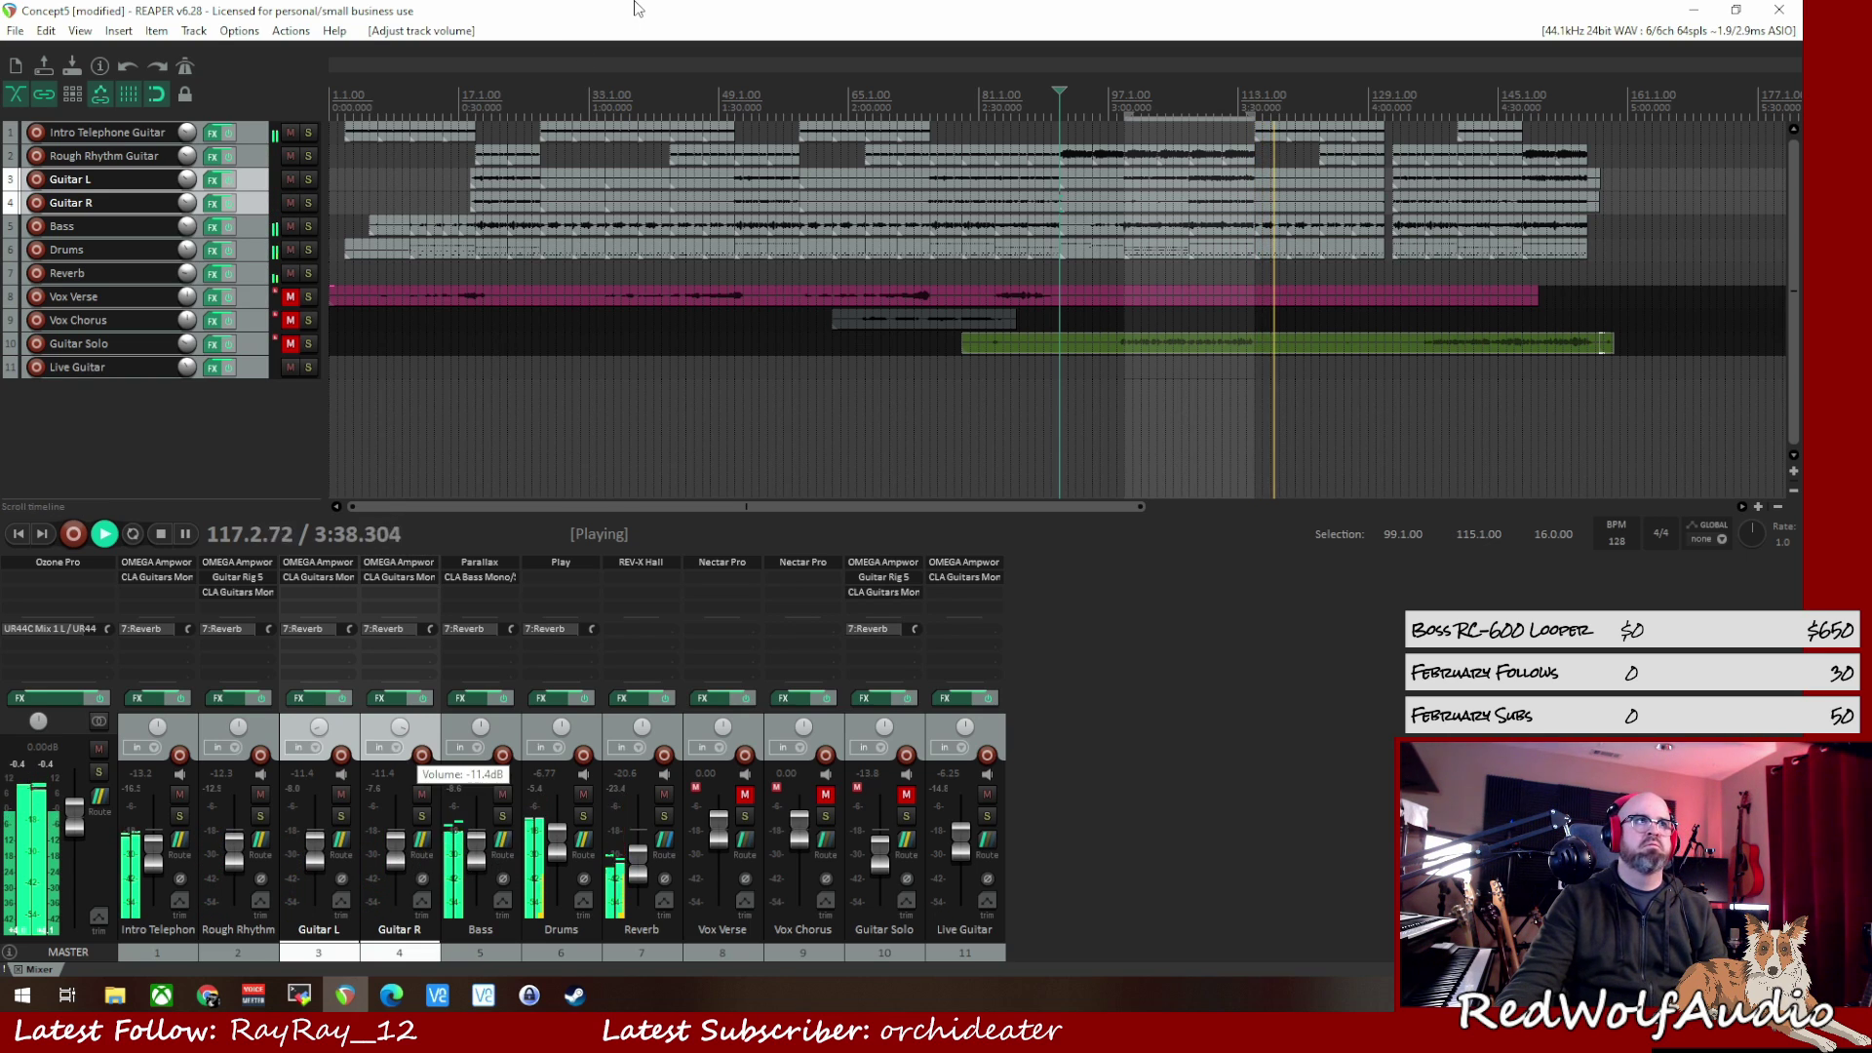
{"action": "key", "text": "space"}
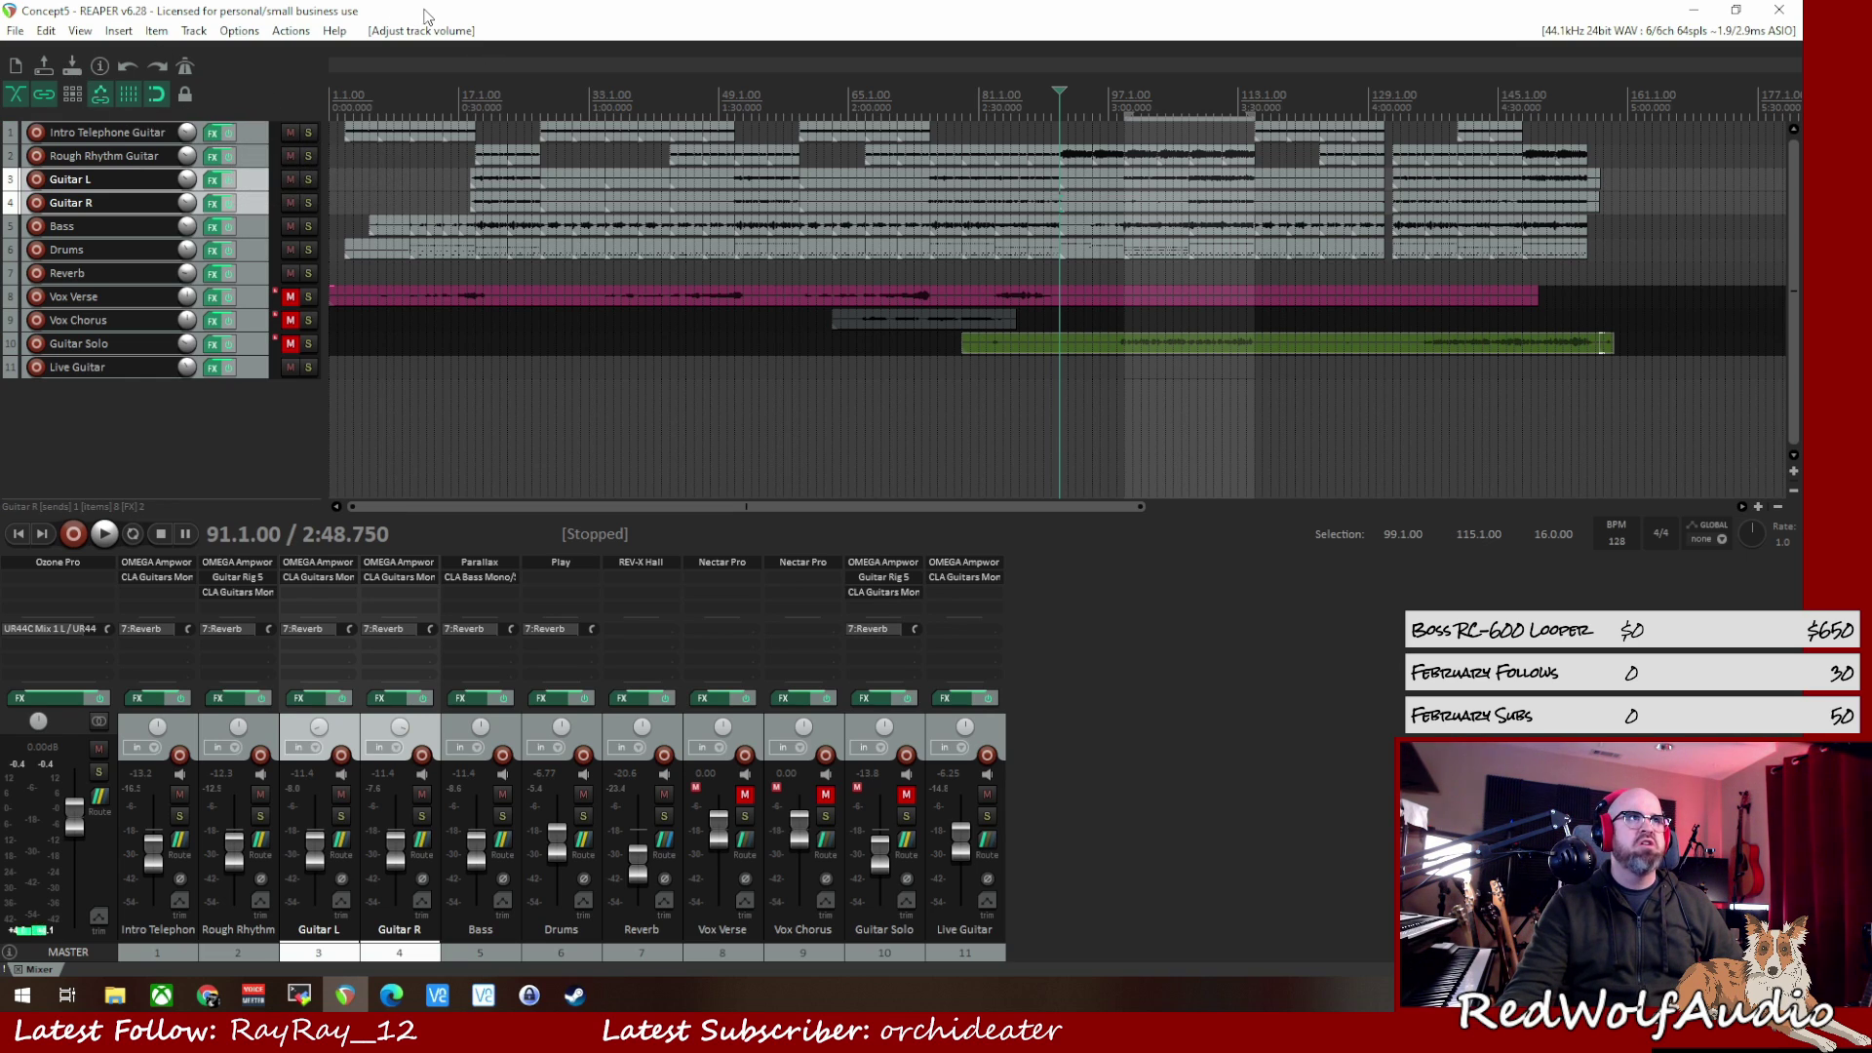
Open the recent project Green and Grey Cover.
{"action": "left_click", "coordinate": [16, 30]}
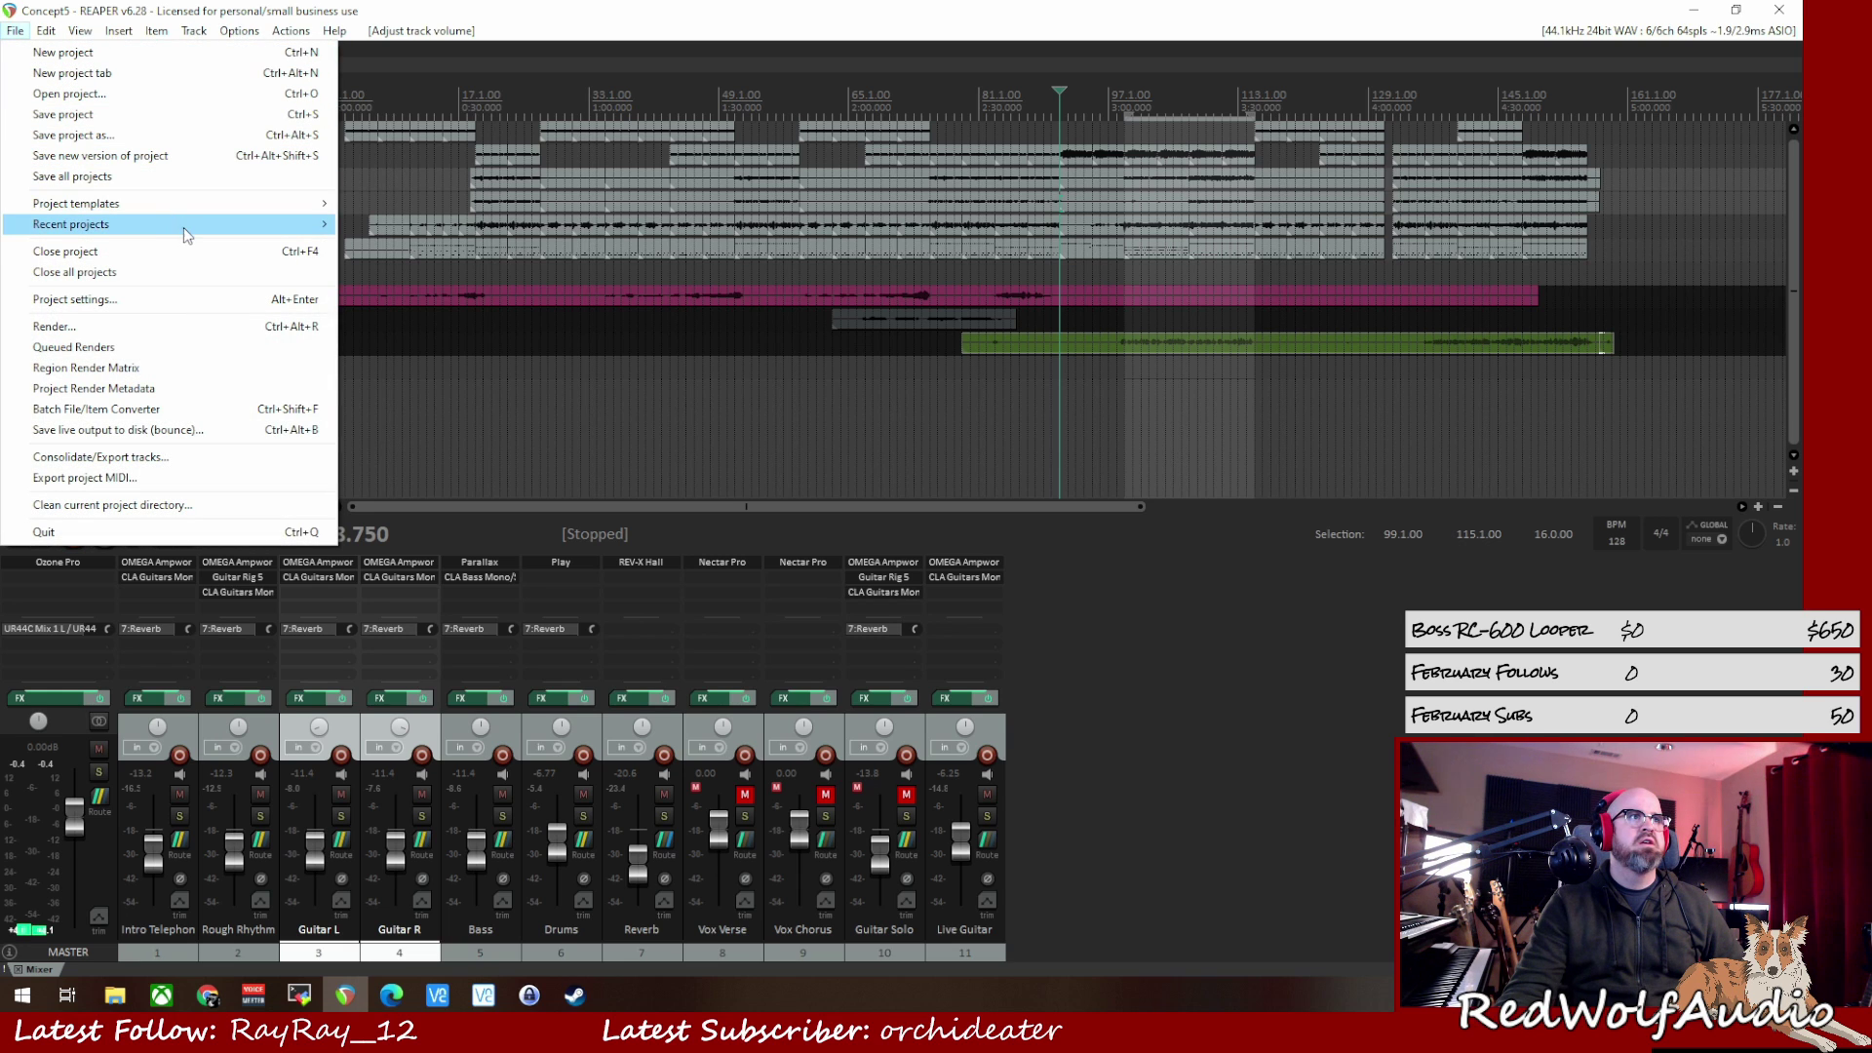
{"action": "mouse_move", "coordinate": [185, 230]}
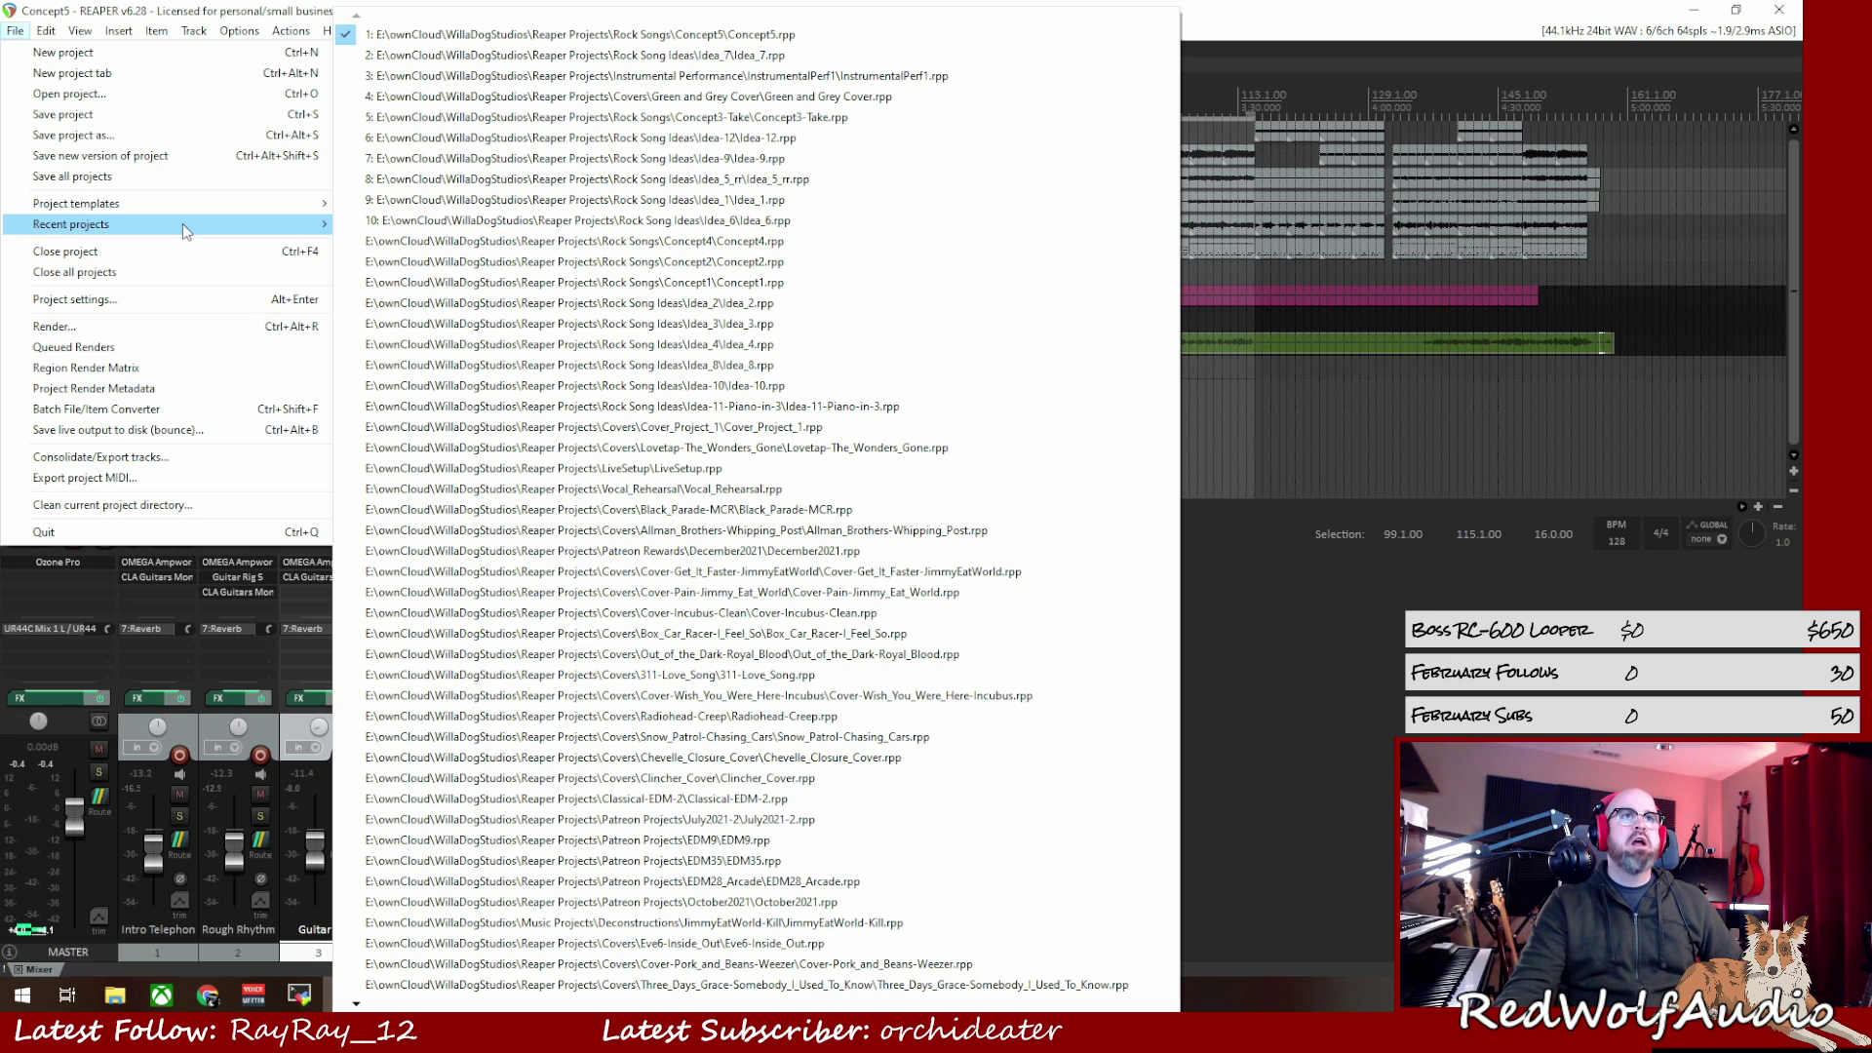
{"action": "left_click", "coordinate": [680, 97]}
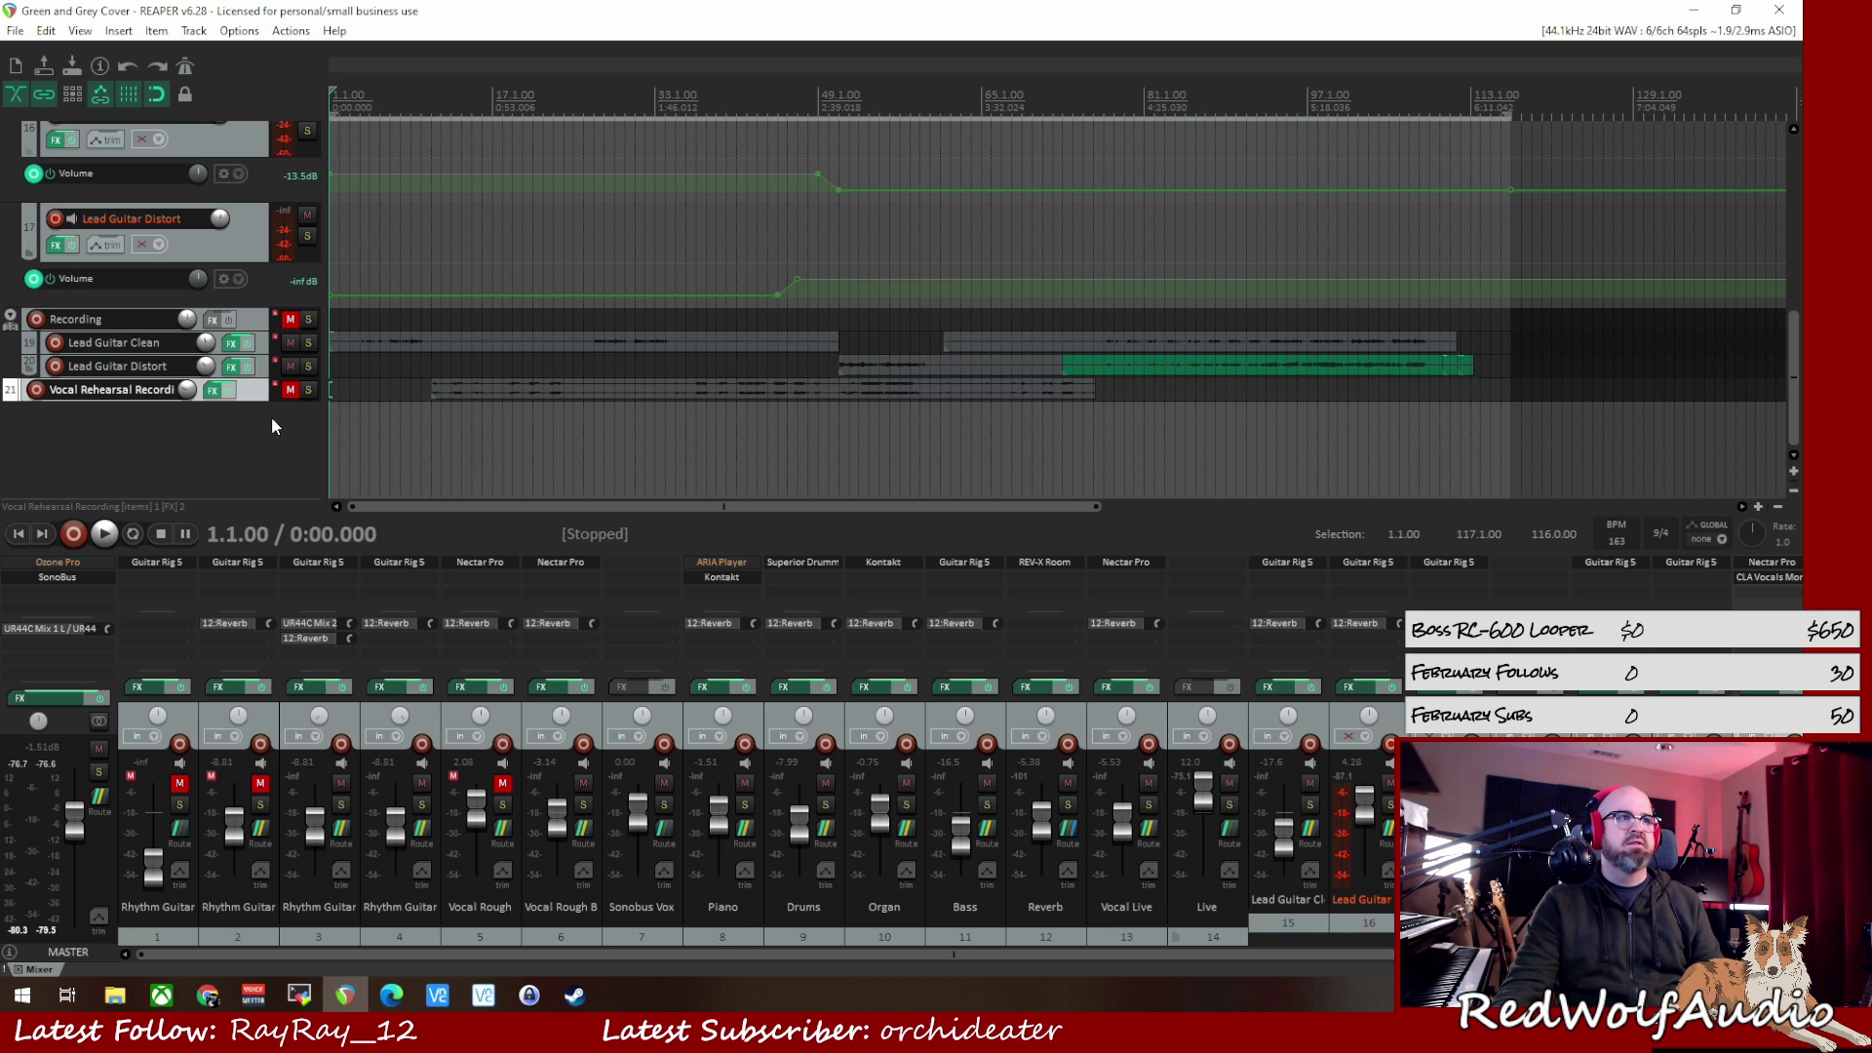
Unmute the Vocal Rehearsal Recording track, sample playback briefly at bar 12, and play the song from its start.
{"action": "left_click", "coordinate": [285, 392]}
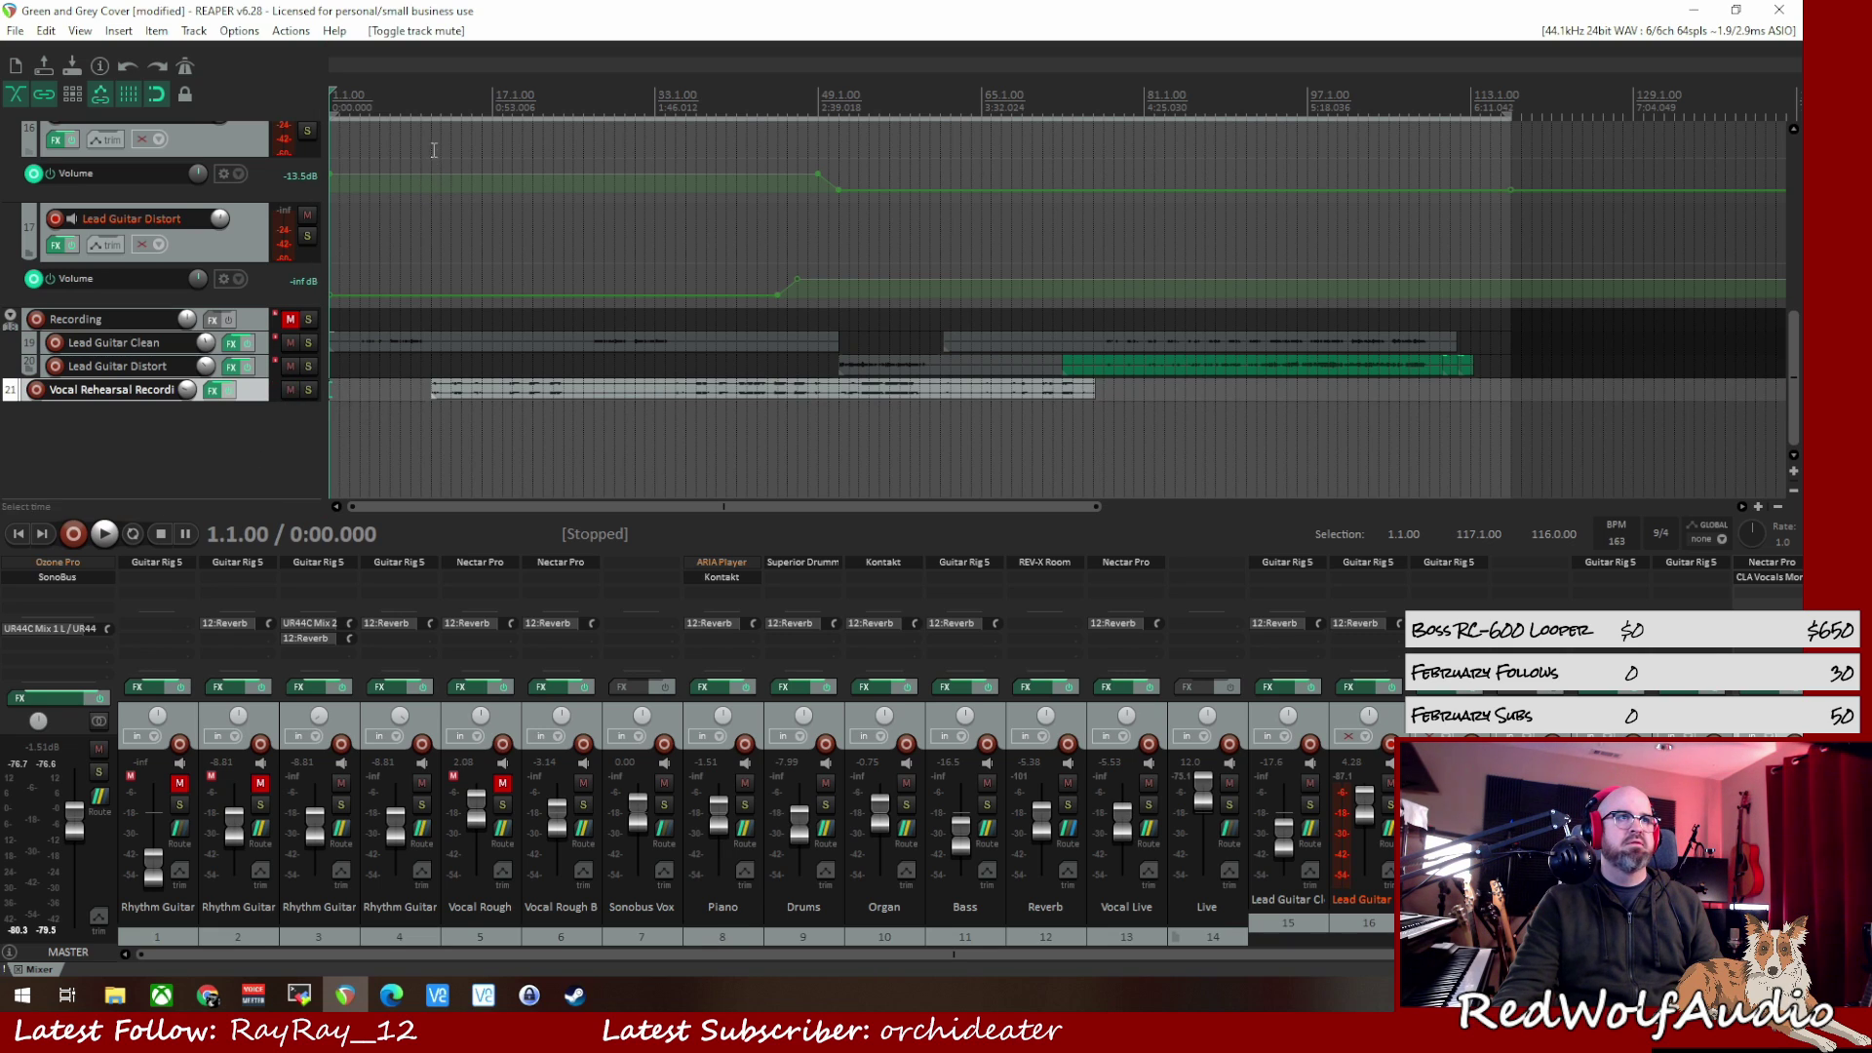
{"action": "left_click", "coordinate": [441, 101]}
{"action": "key", "text": "space"}
{"action": "key", "text": "space"}
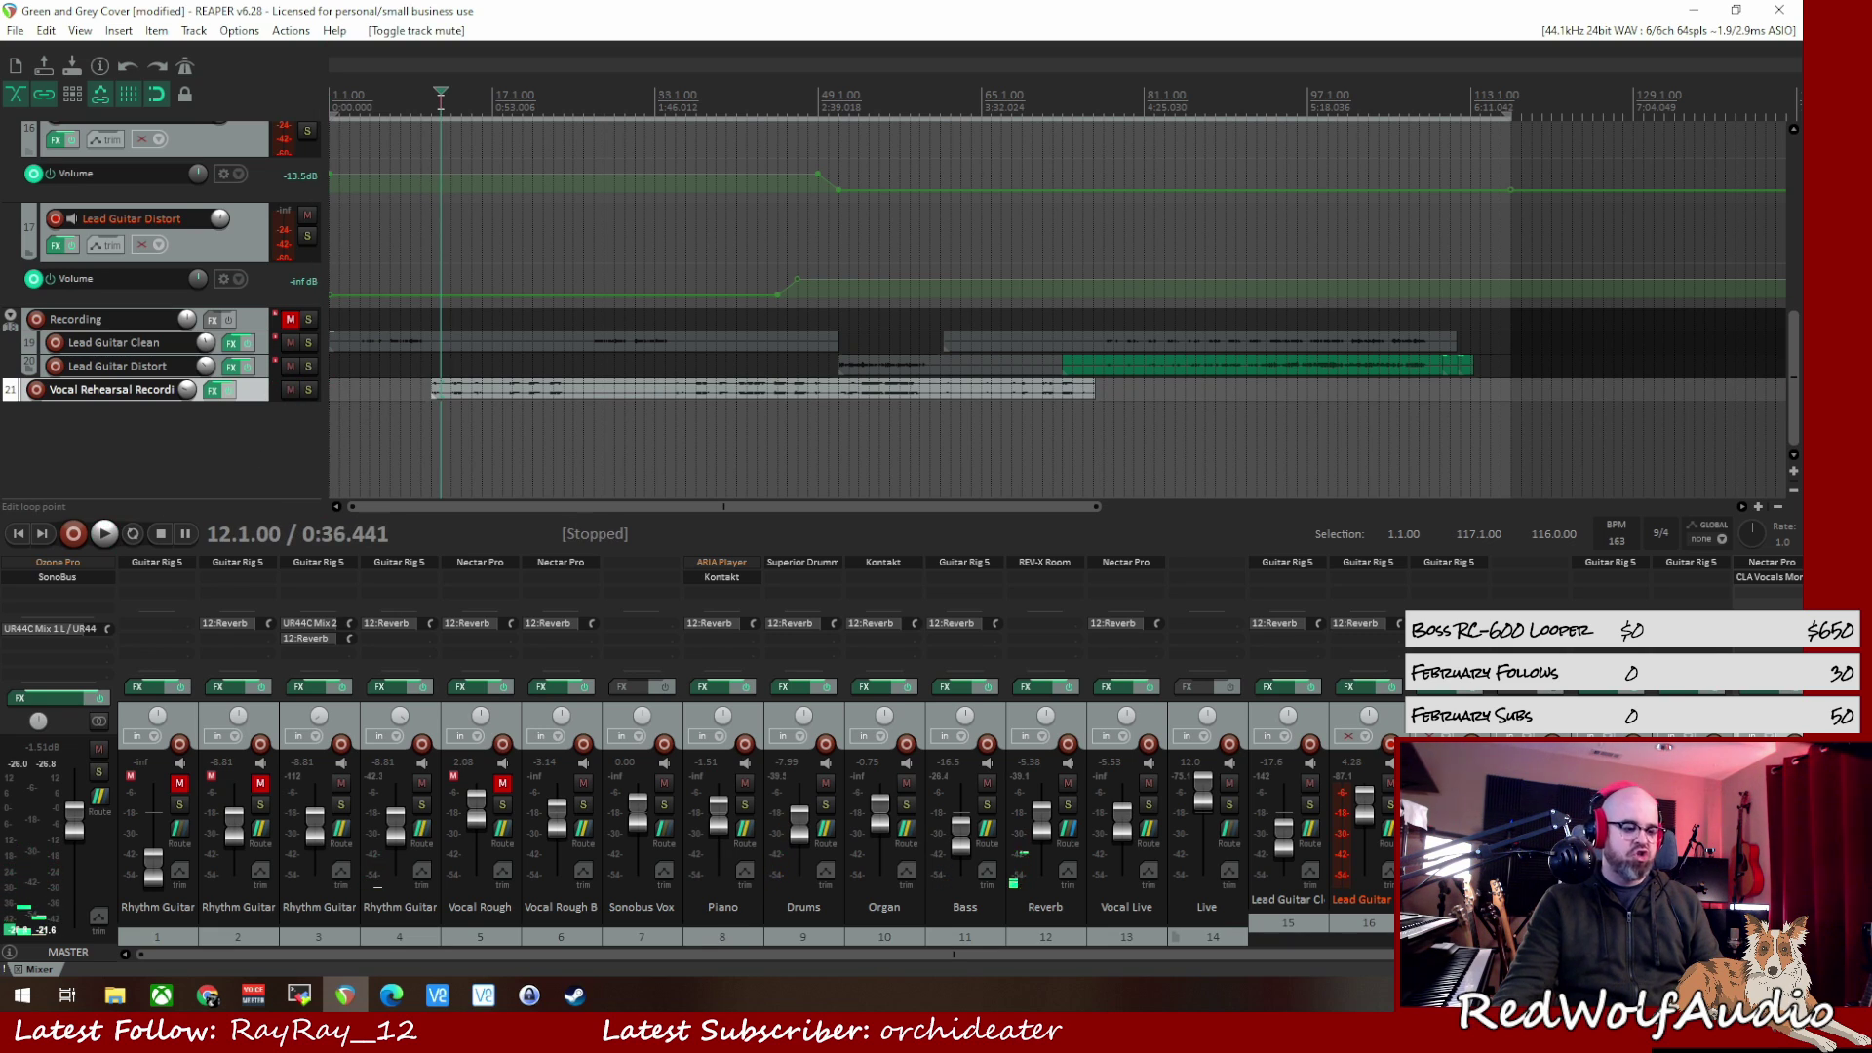
{"action": "key", "text": "Home"}
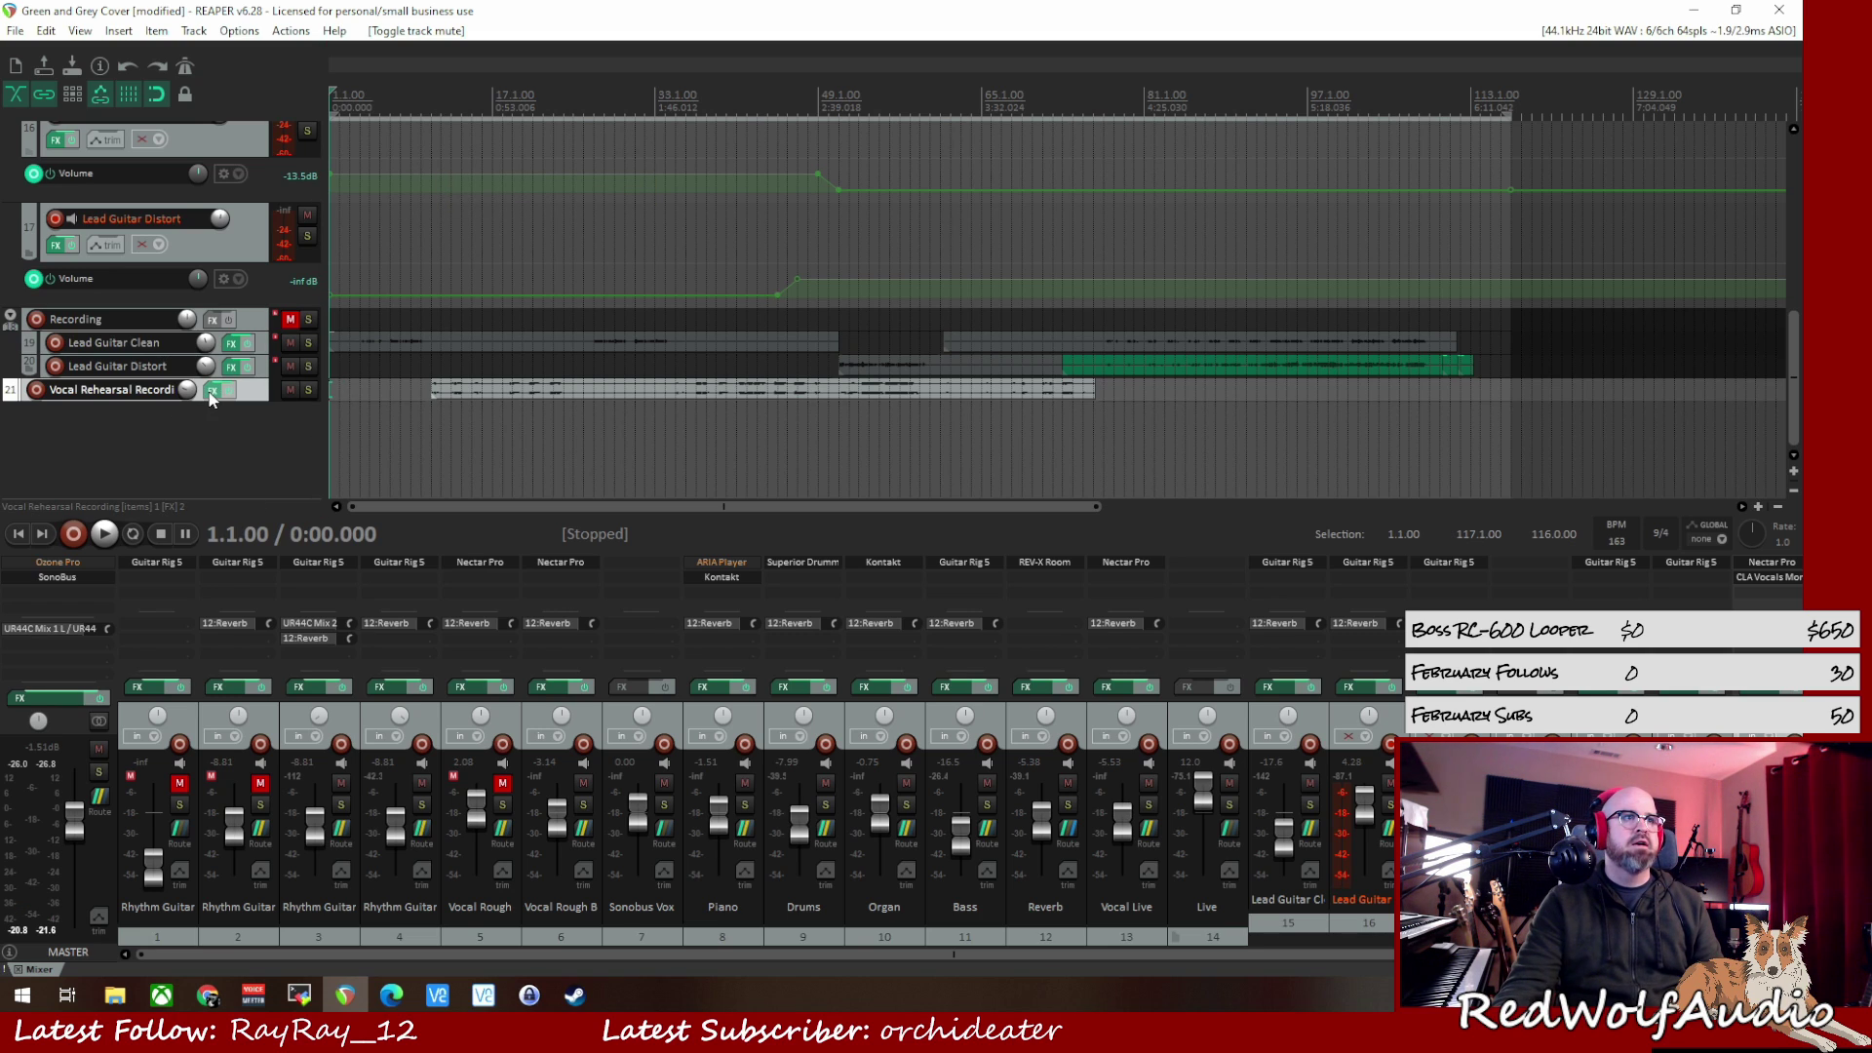
{"action": "key", "text": "space"}
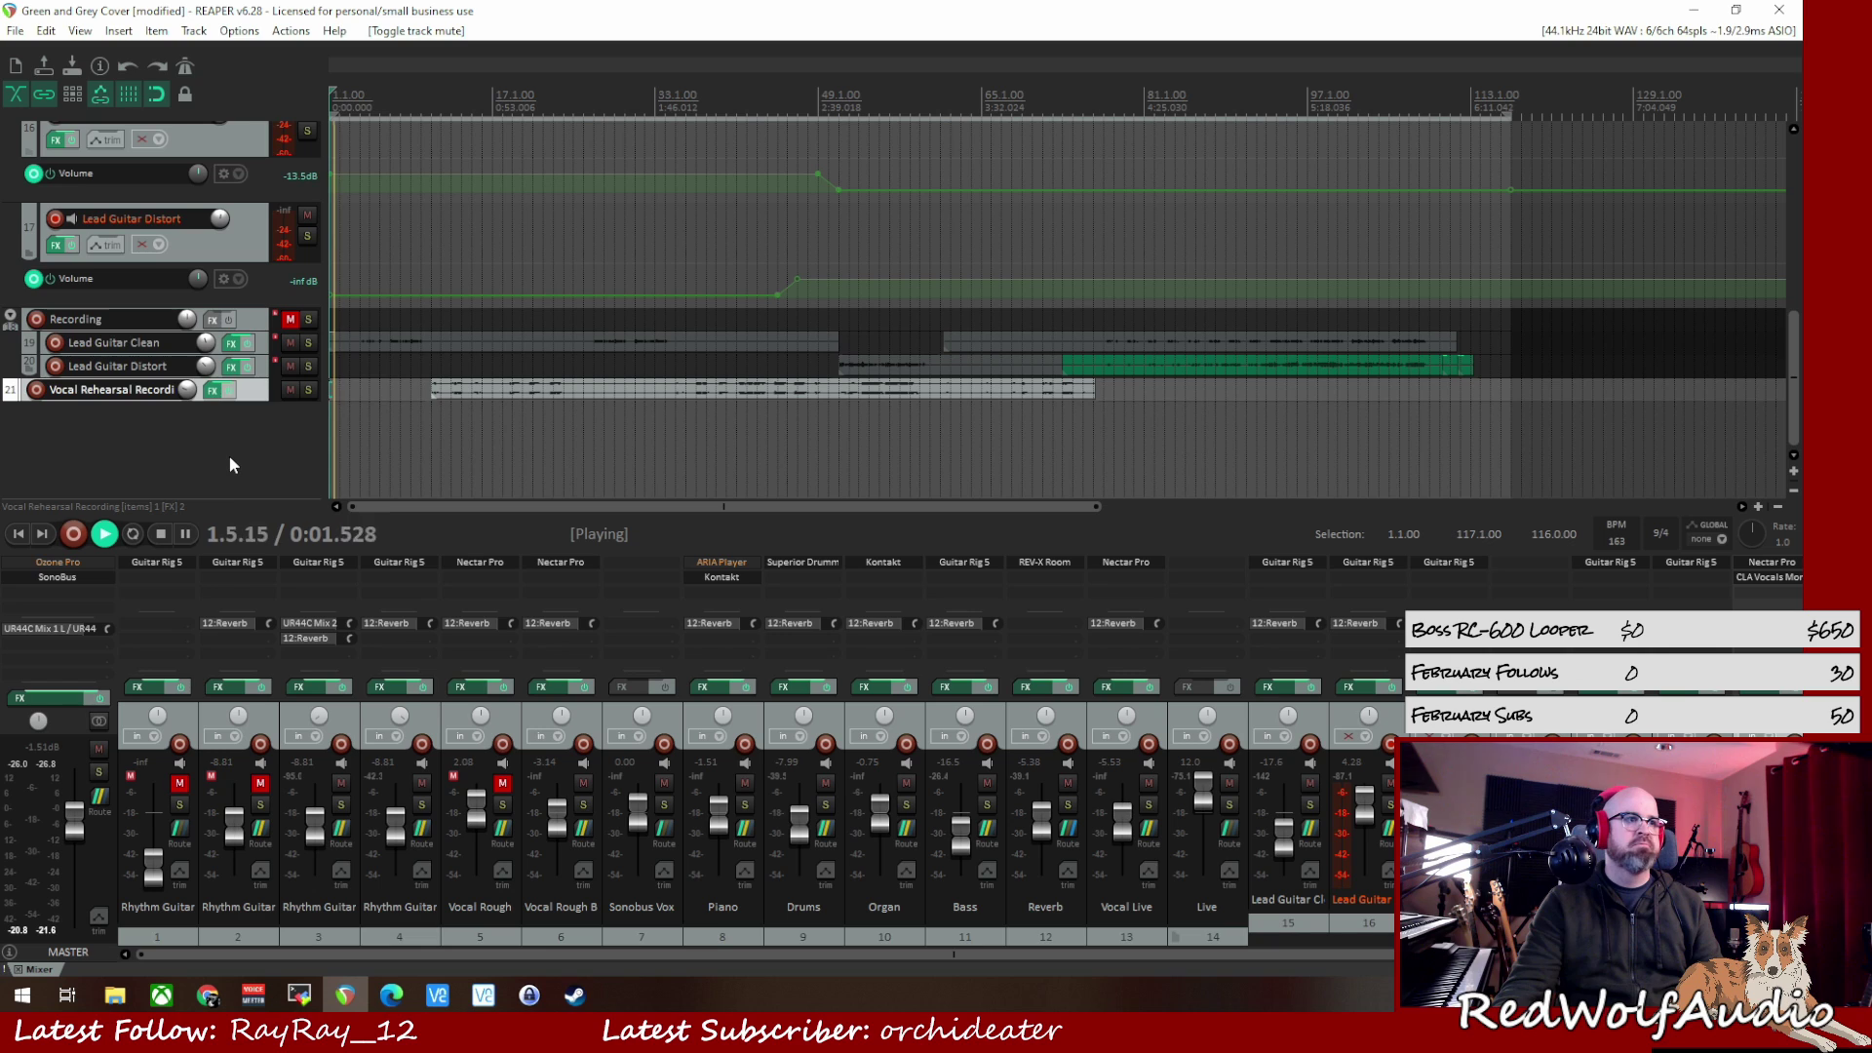
Take Ozone Pro on the master track out of bypass and save the project.
{"action": "right_click", "coordinate": [68, 564]}
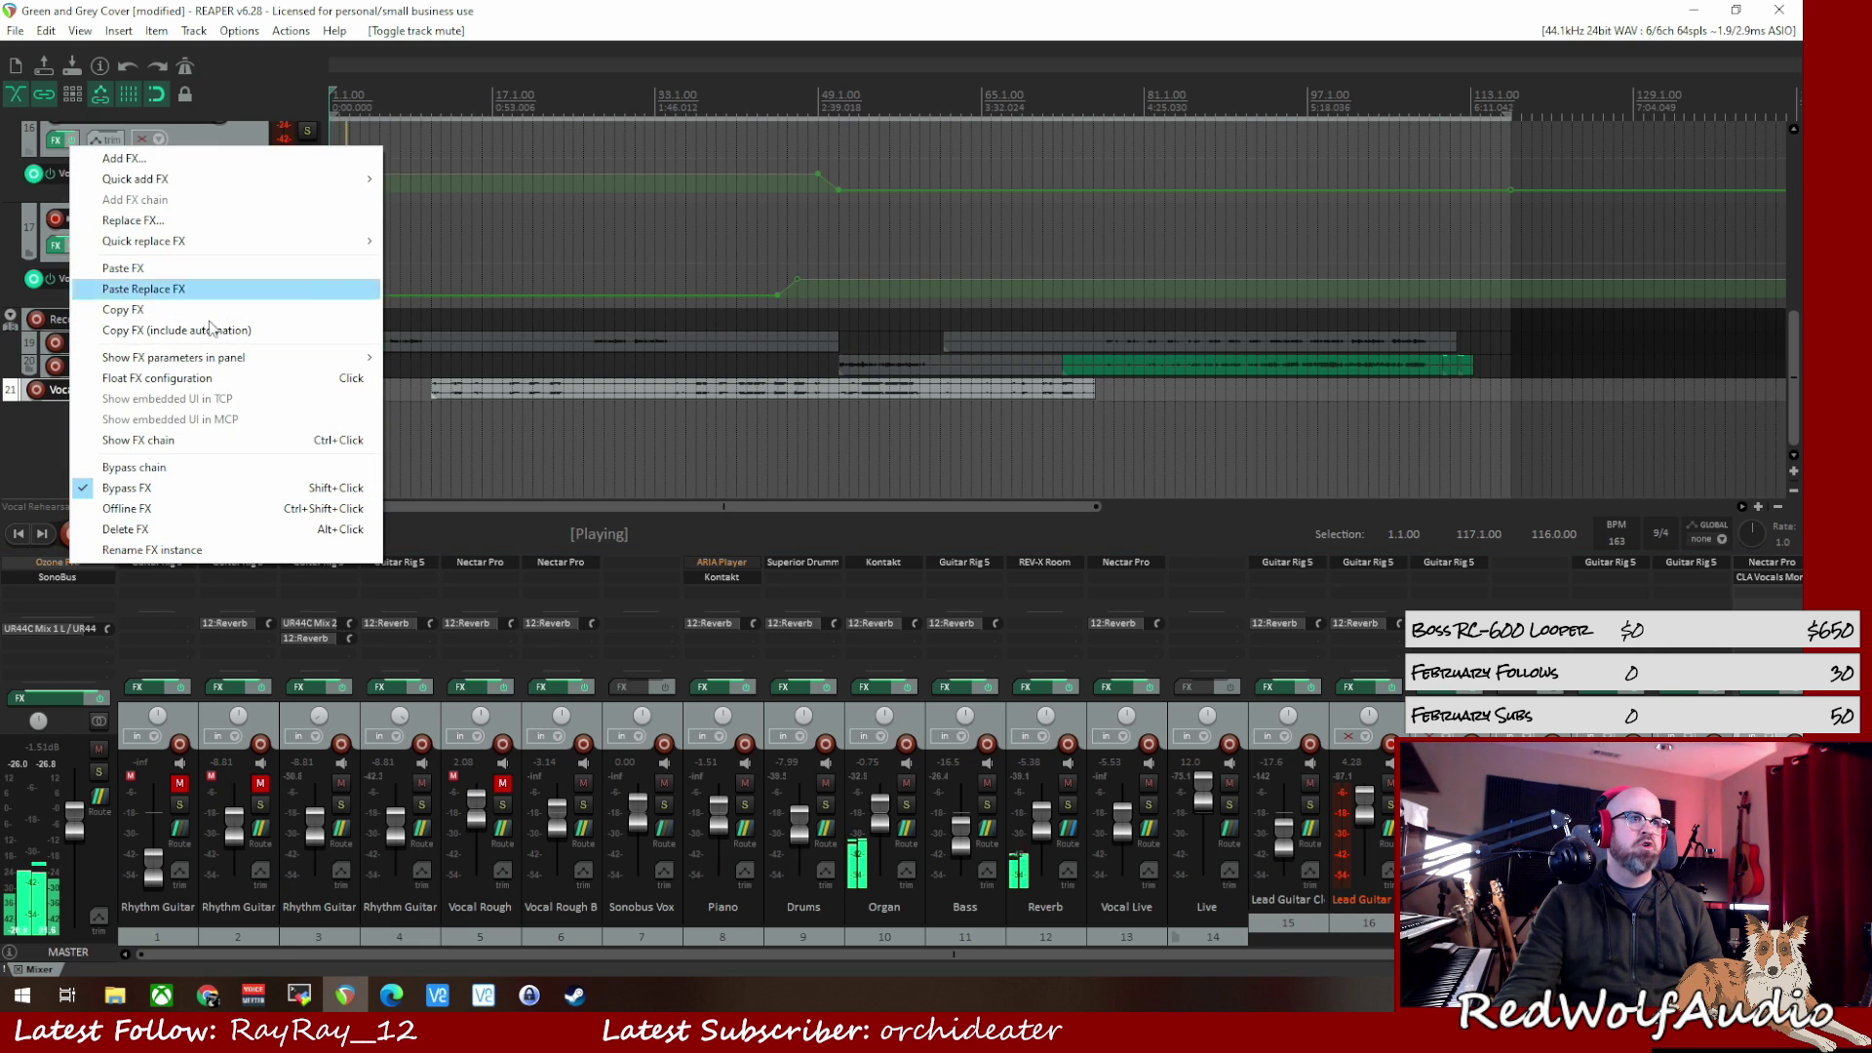
{"action": "left_click", "coordinate": [223, 489]}
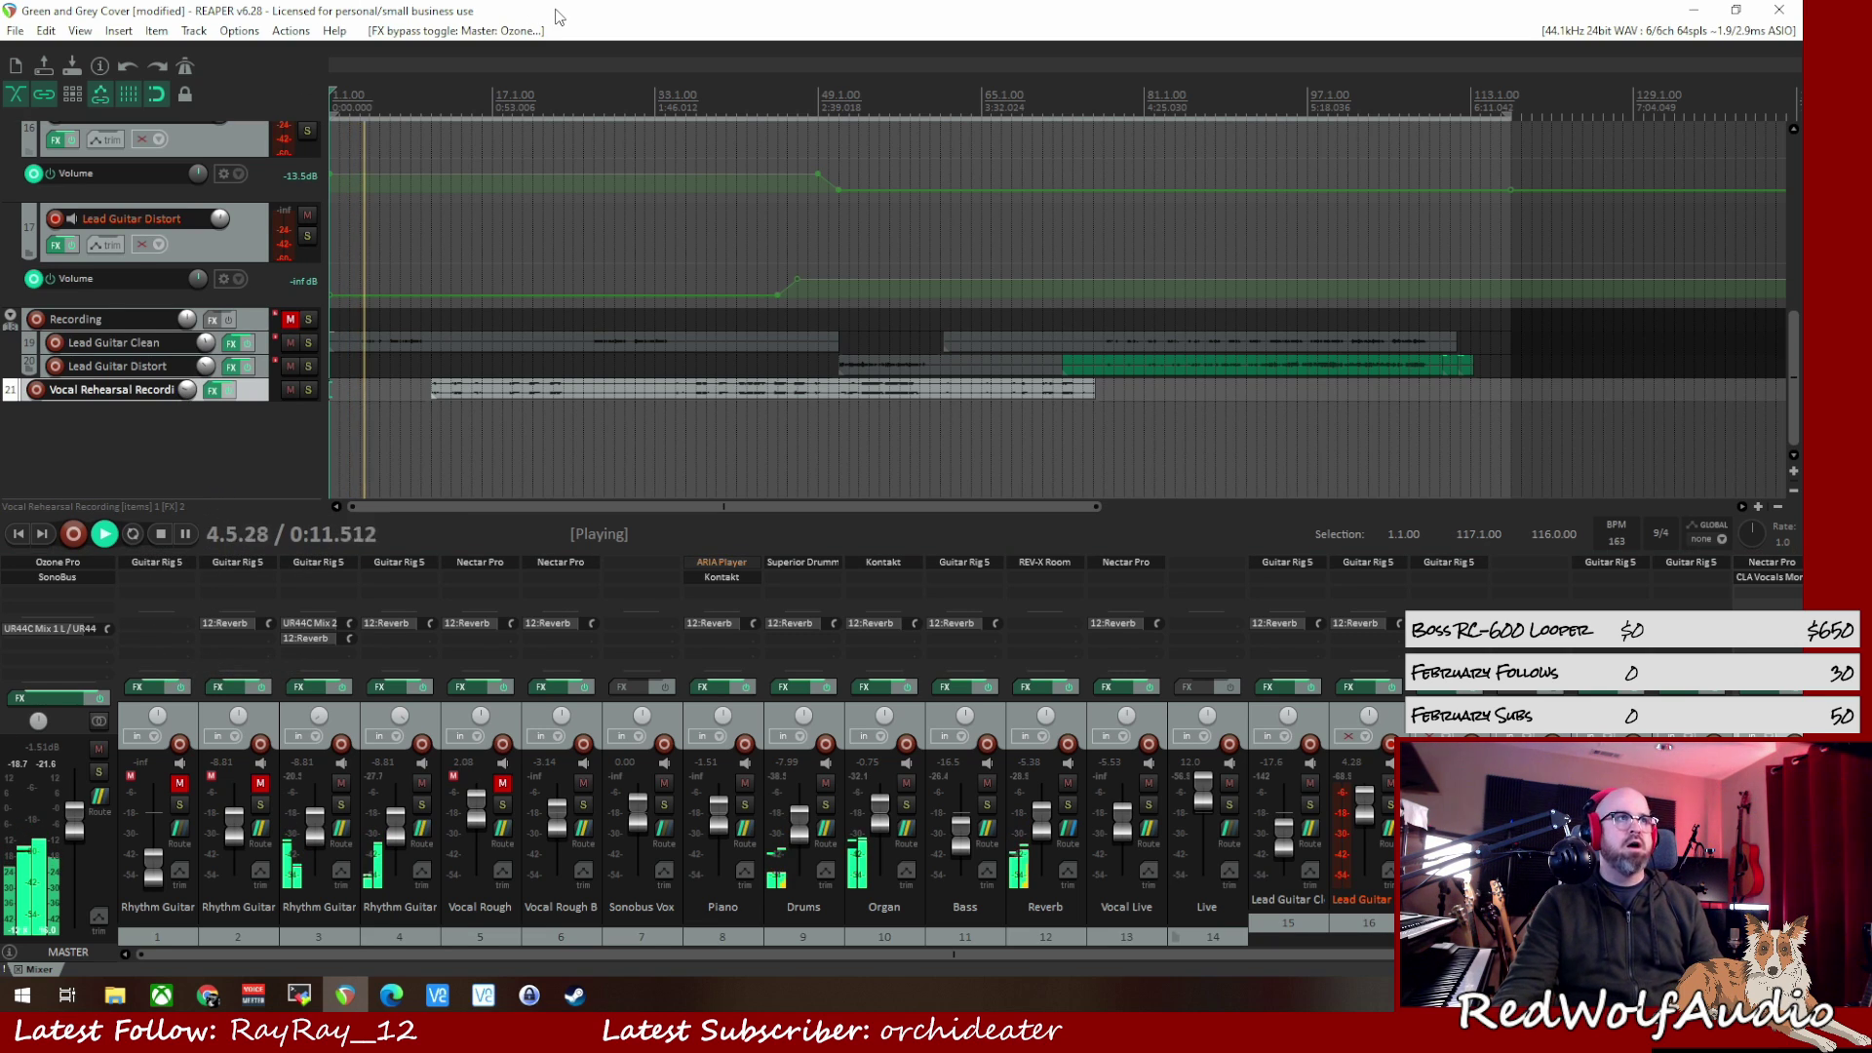
{"action": "key", "text": "ctrl+s"}
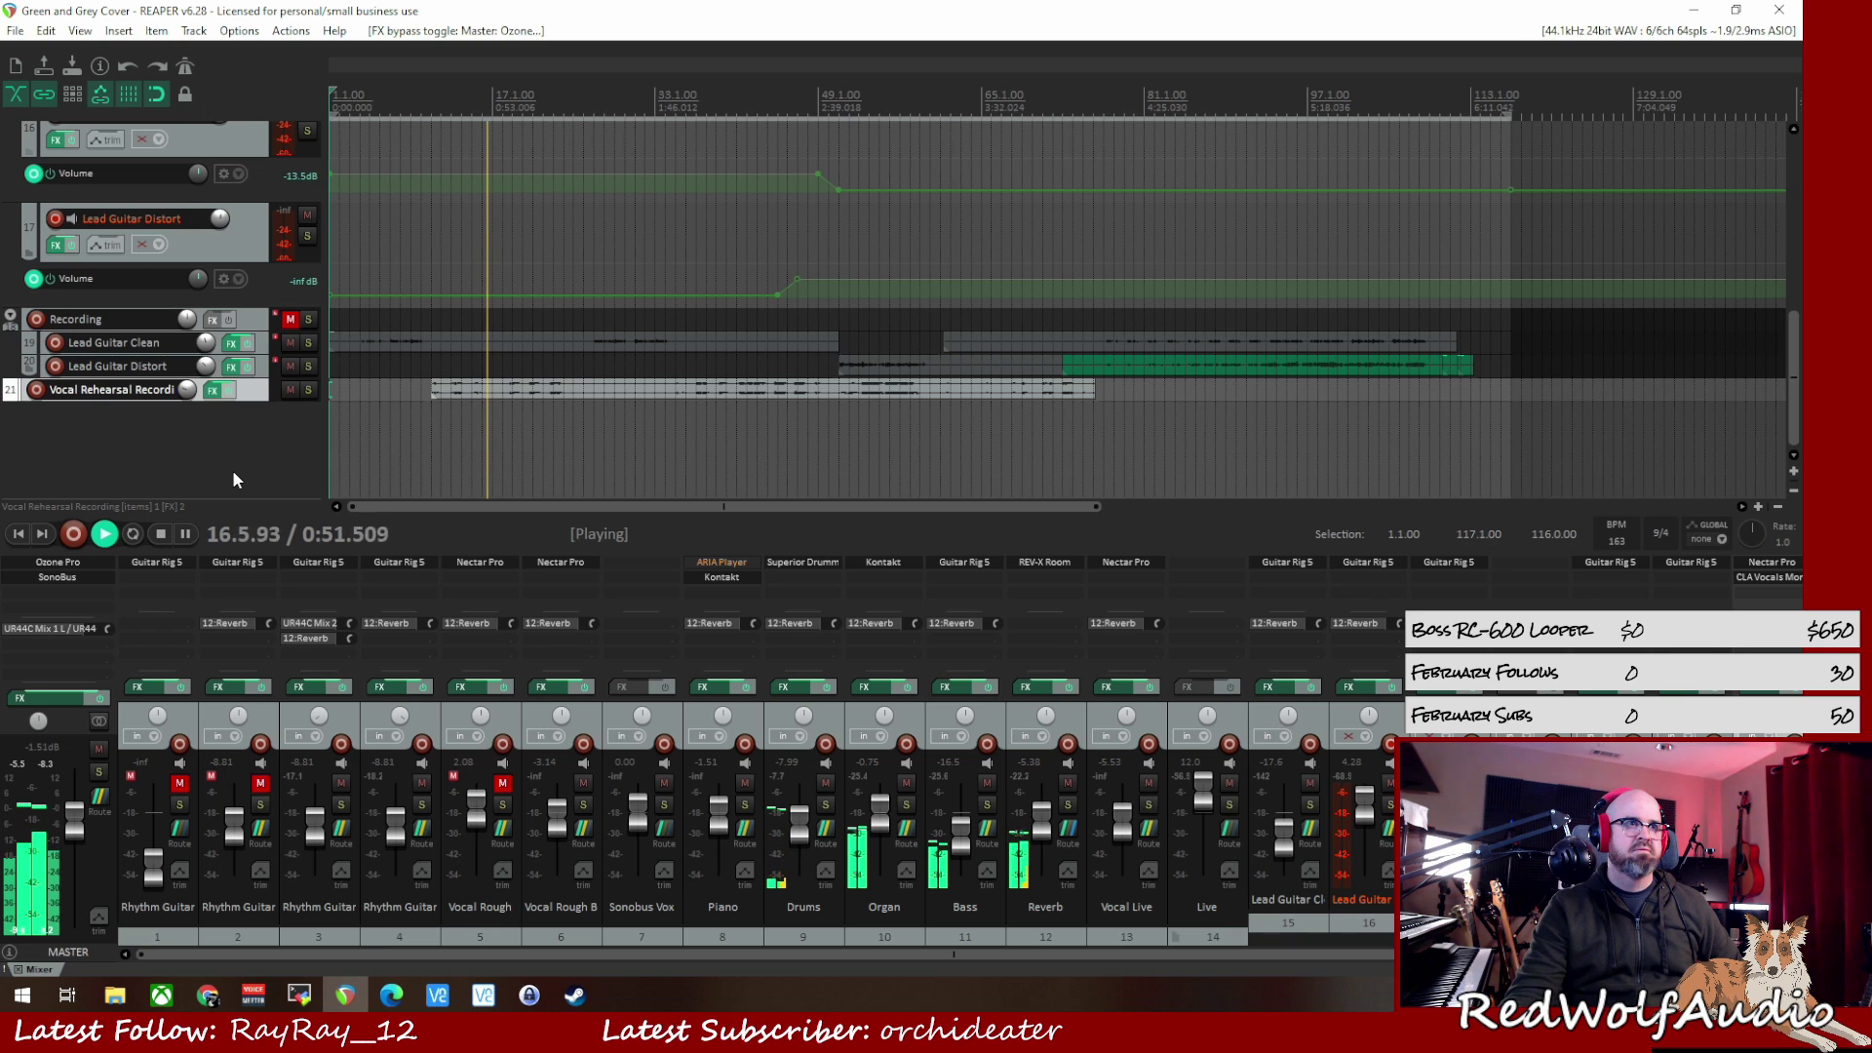
Add a Harmony module to Nectar Pro on the Vocal Rehearsal Recording track, with one voice a 5th and the other a 3rd.
{"action": "key", "text": "f"}
{"action": "key", "text": "Up"}
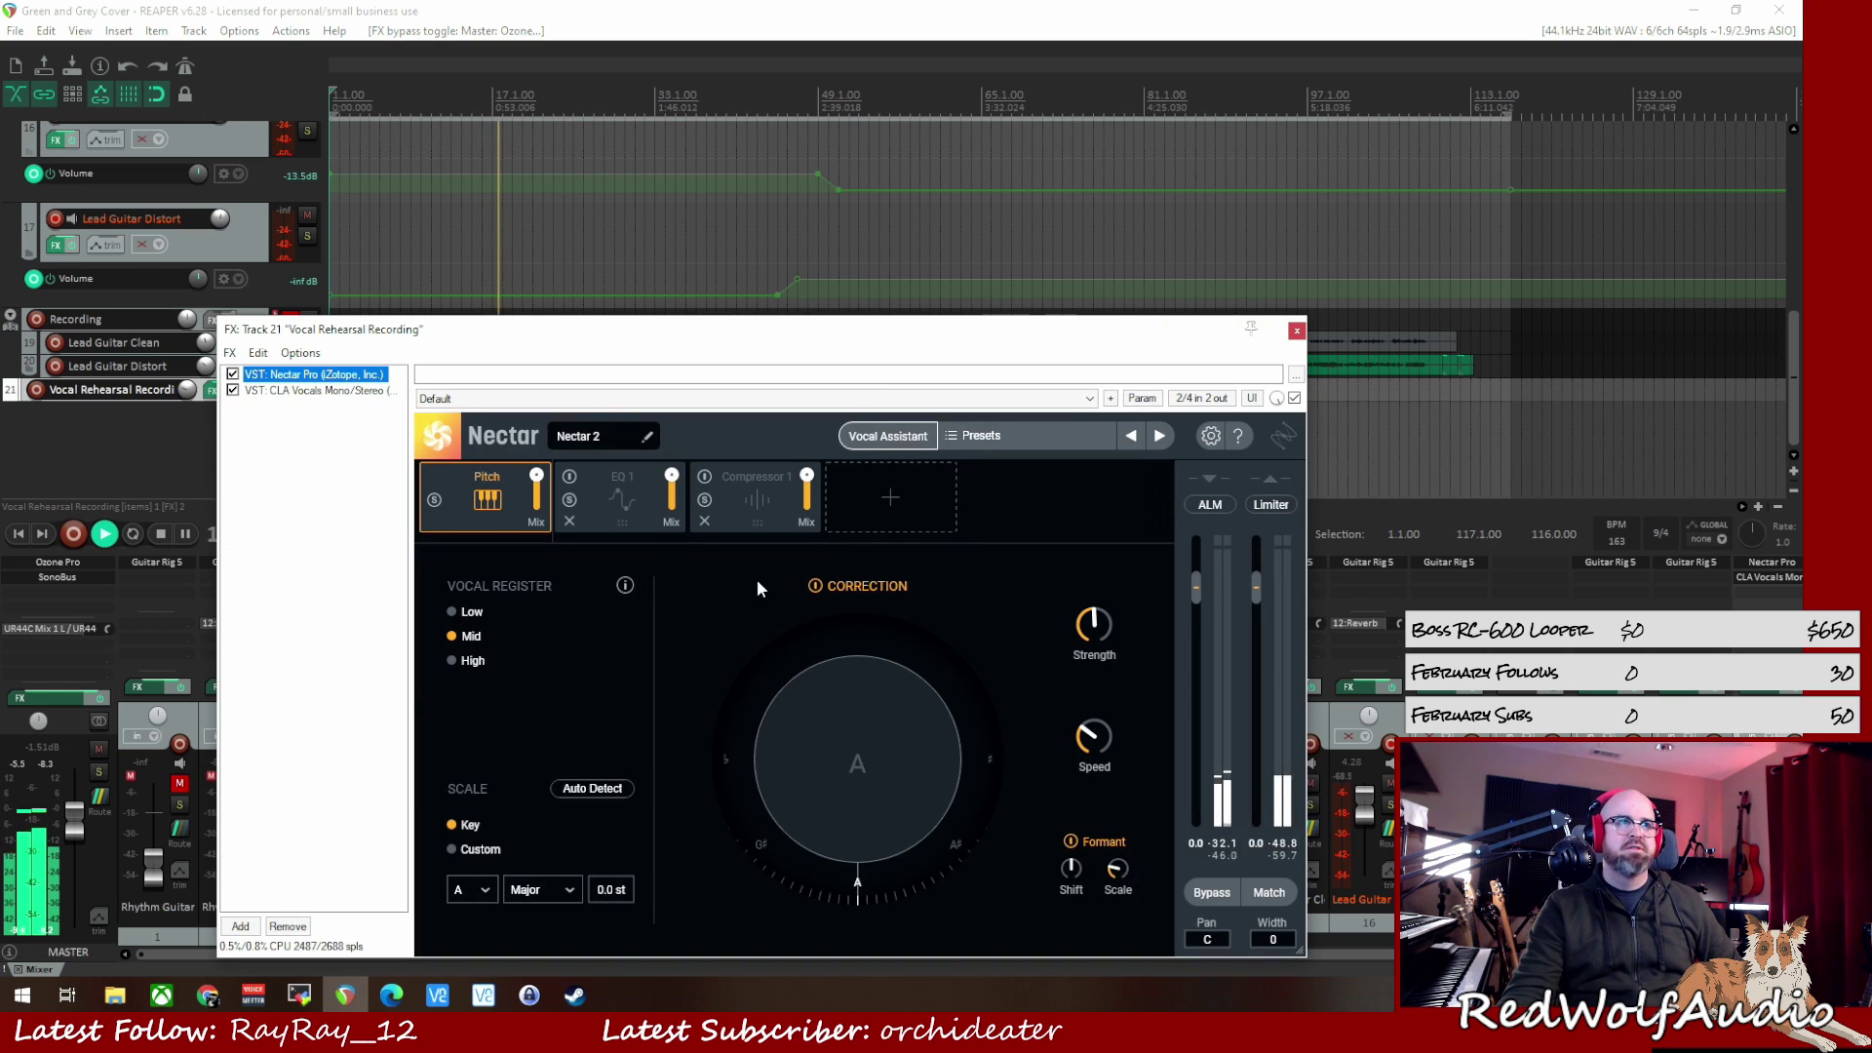
{"action": "left_click", "coordinate": [891, 503]}
{"action": "left_click", "coordinate": [888, 684]}
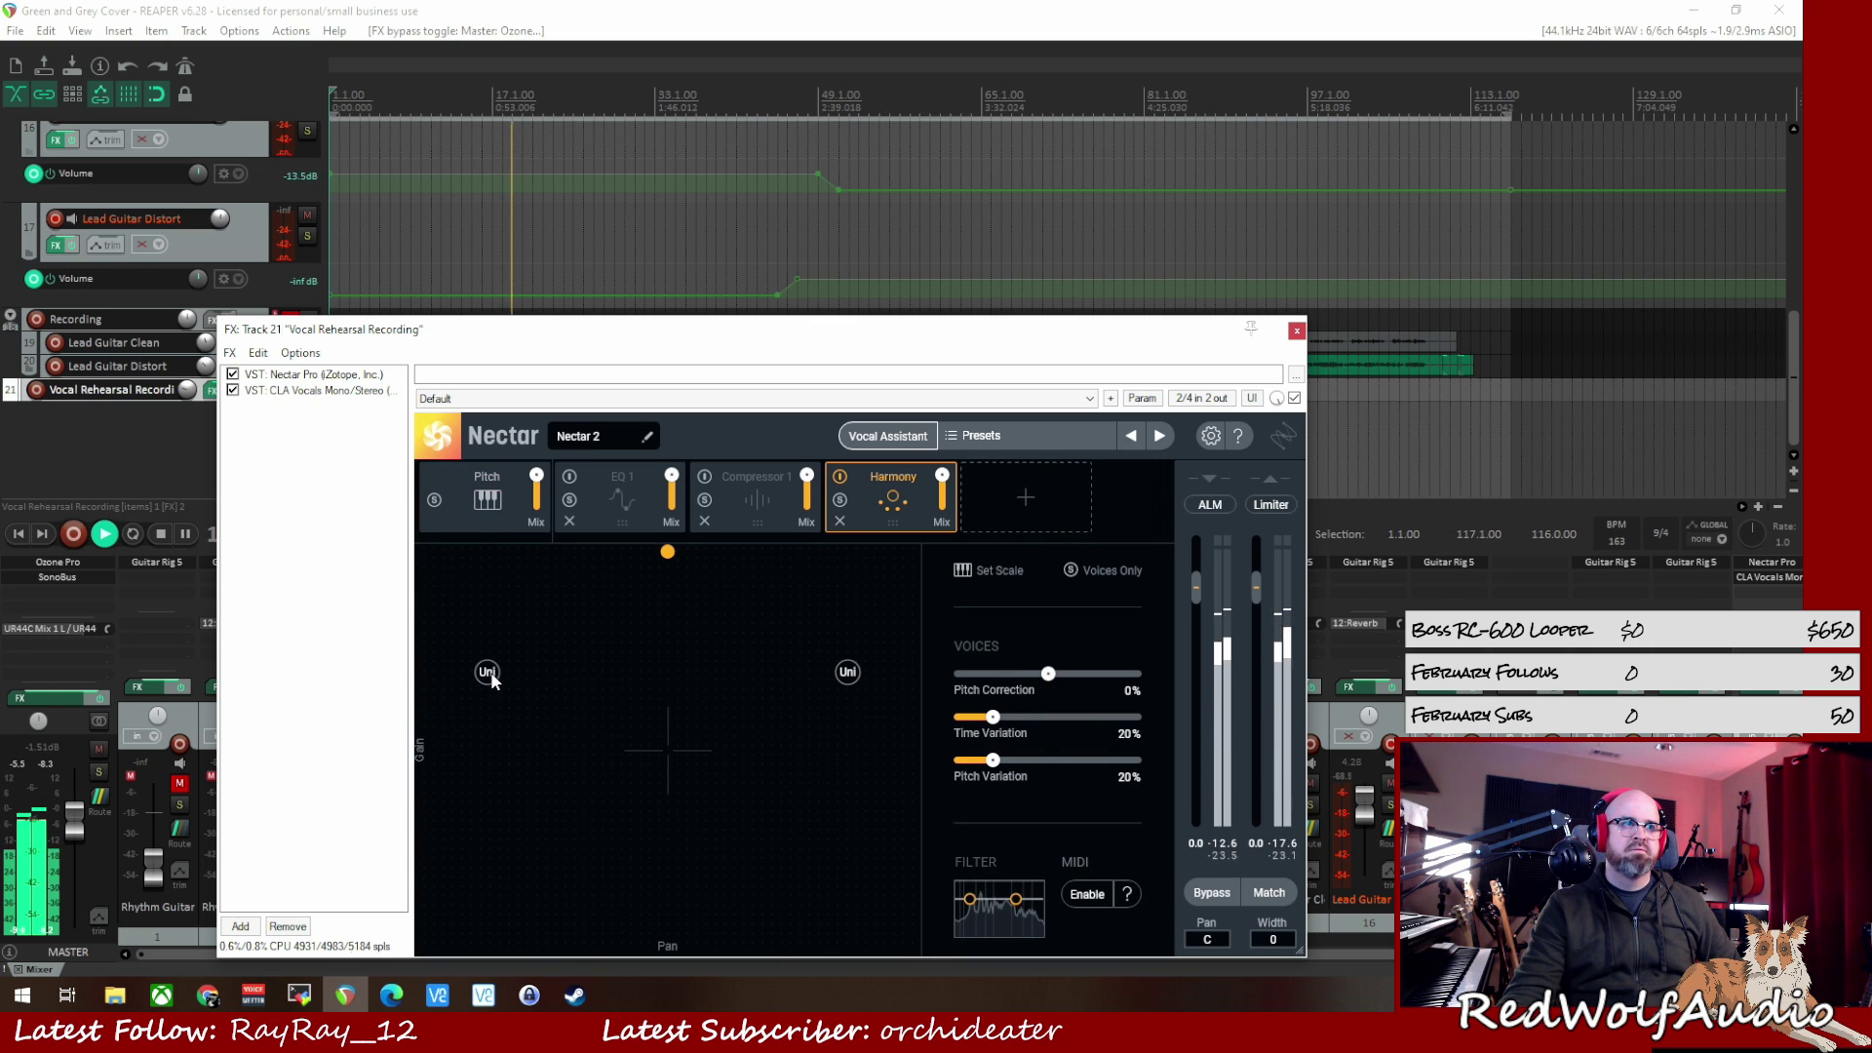
{"action": "left_click", "coordinate": [487, 673]}
{"action": "left_click", "coordinate": [503, 589]}
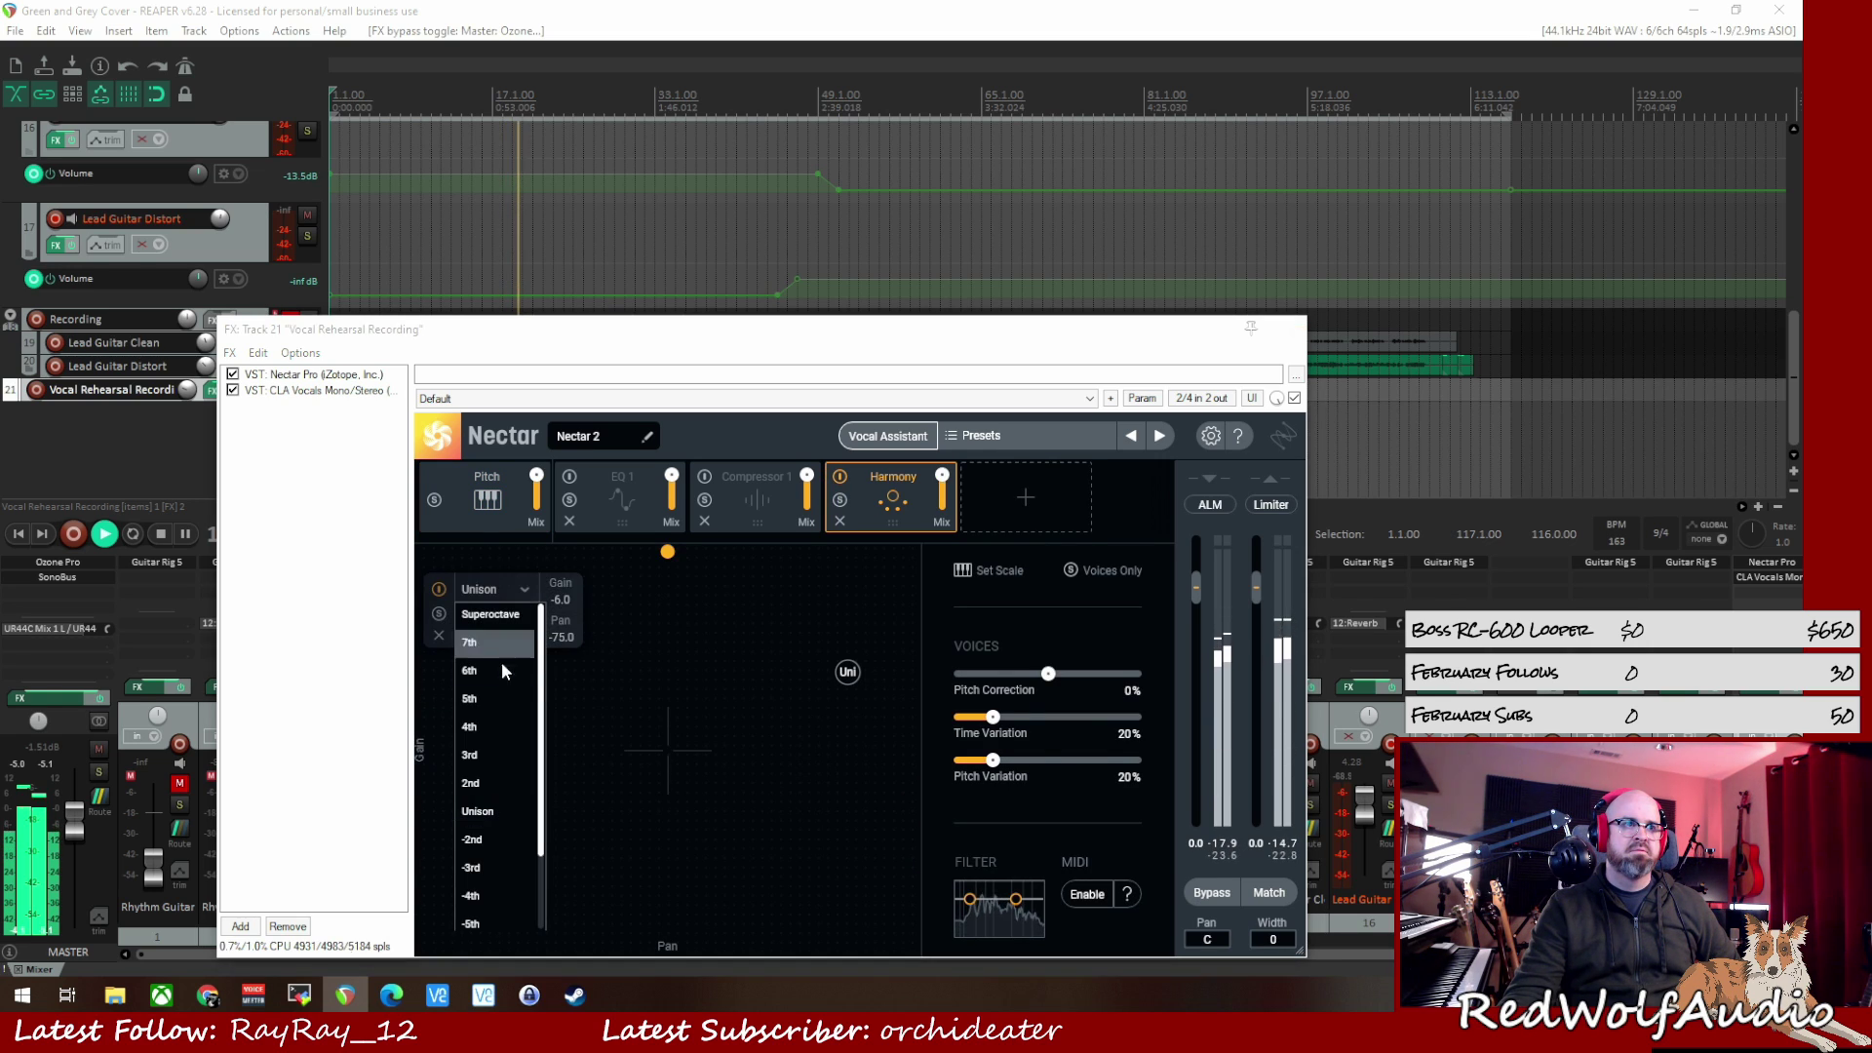
{"action": "left_click", "coordinate": [499, 697]}
{"action": "left_click", "coordinate": [847, 673]}
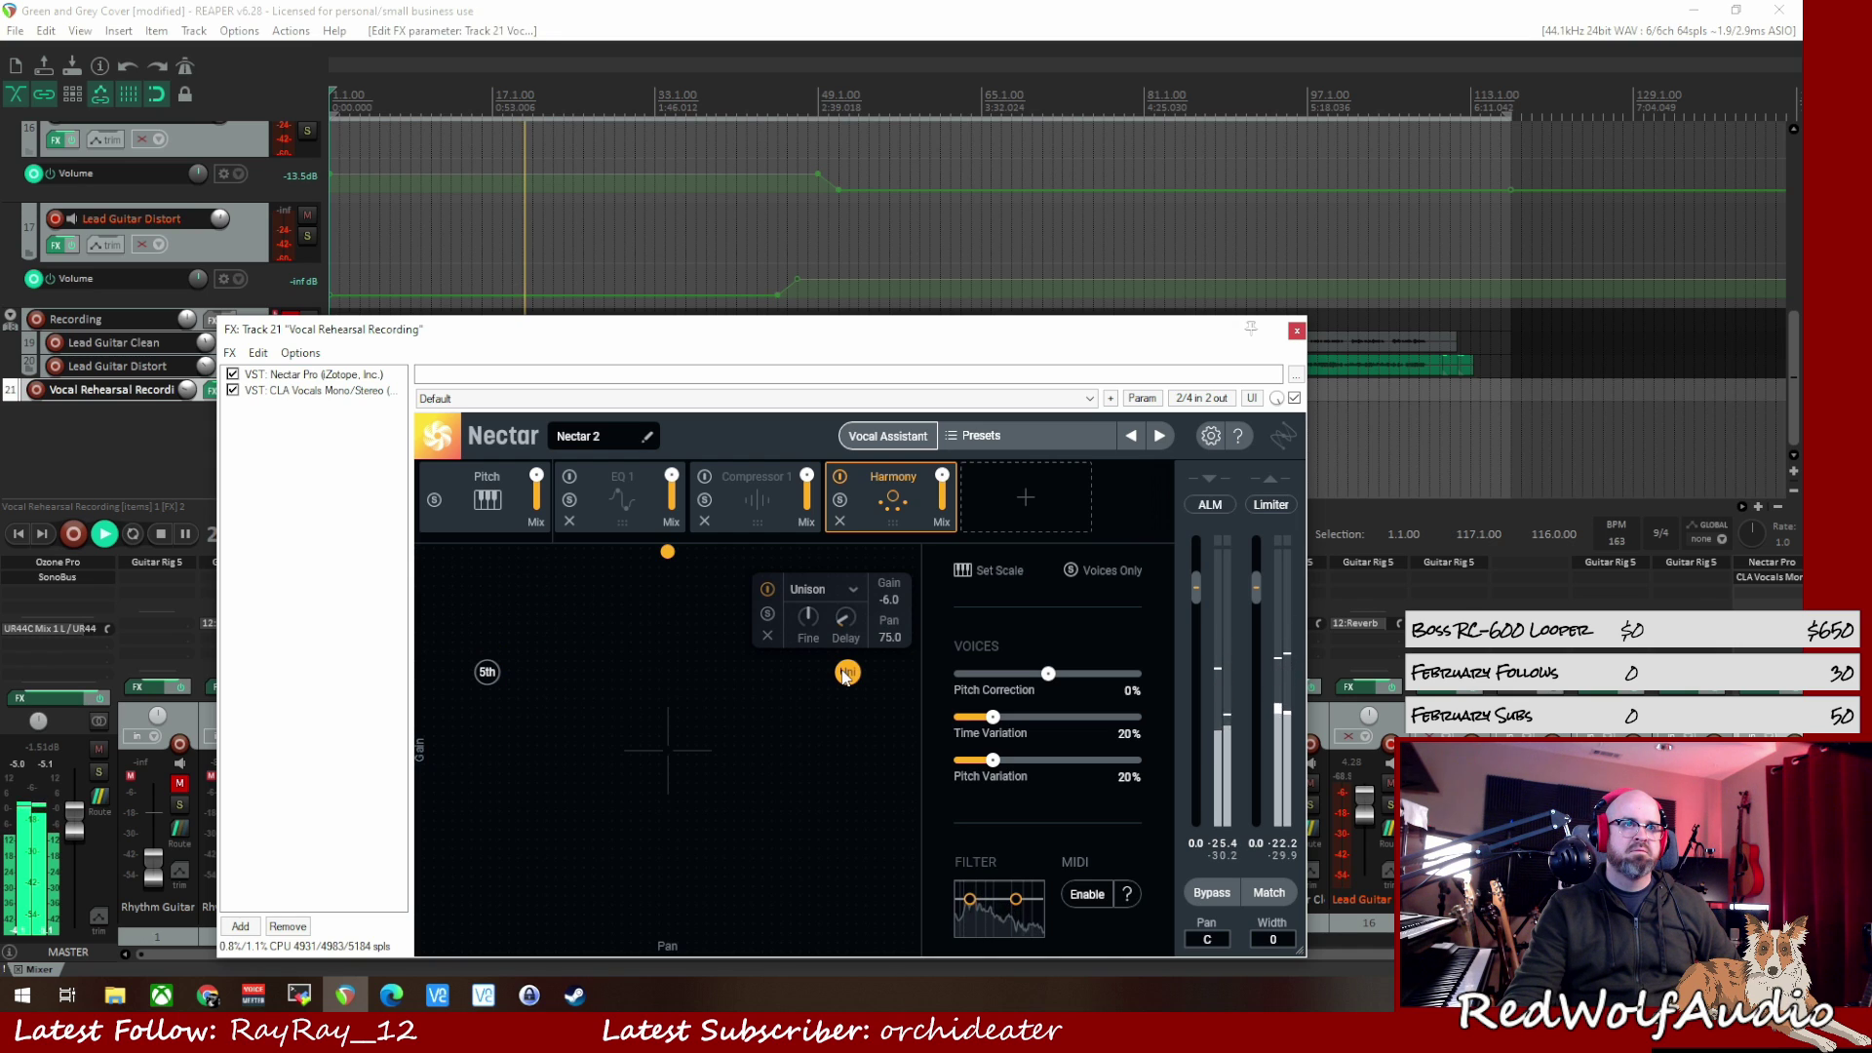
{"action": "left_click", "coordinate": [823, 589]}
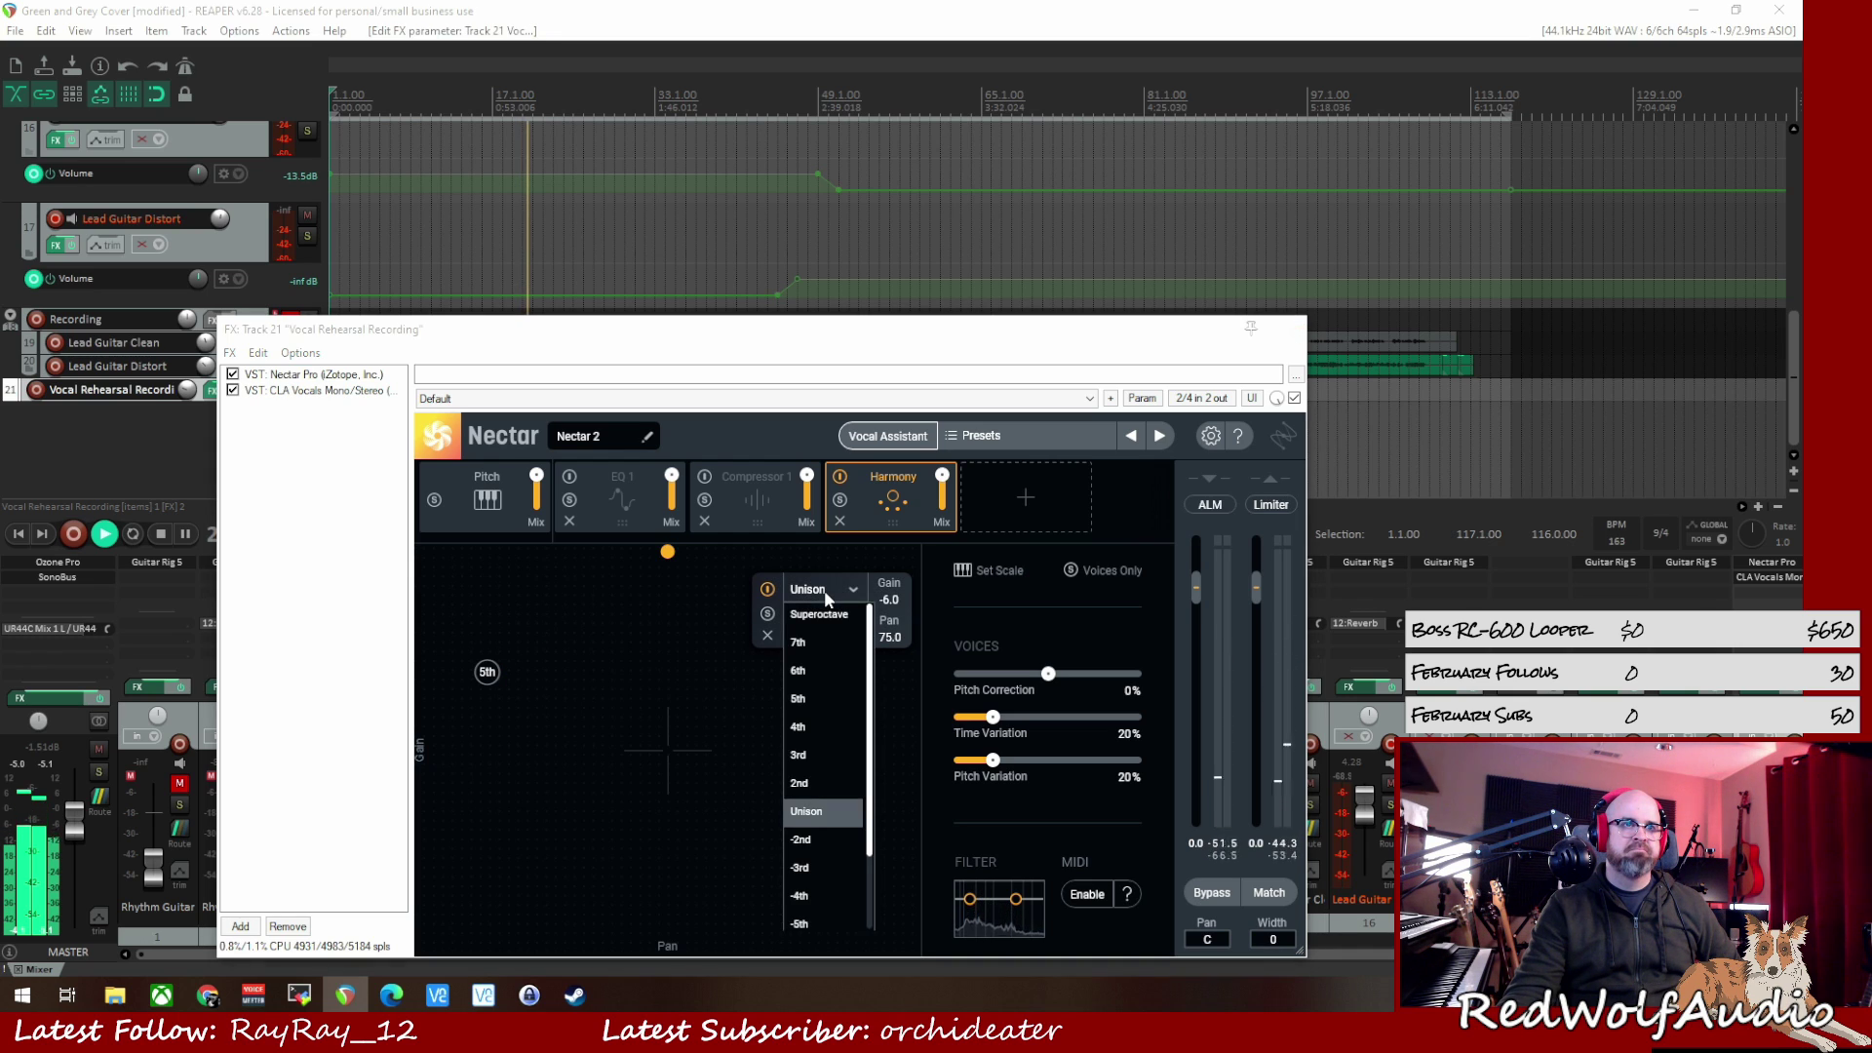
{"action": "left_click", "coordinate": [825, 756]}
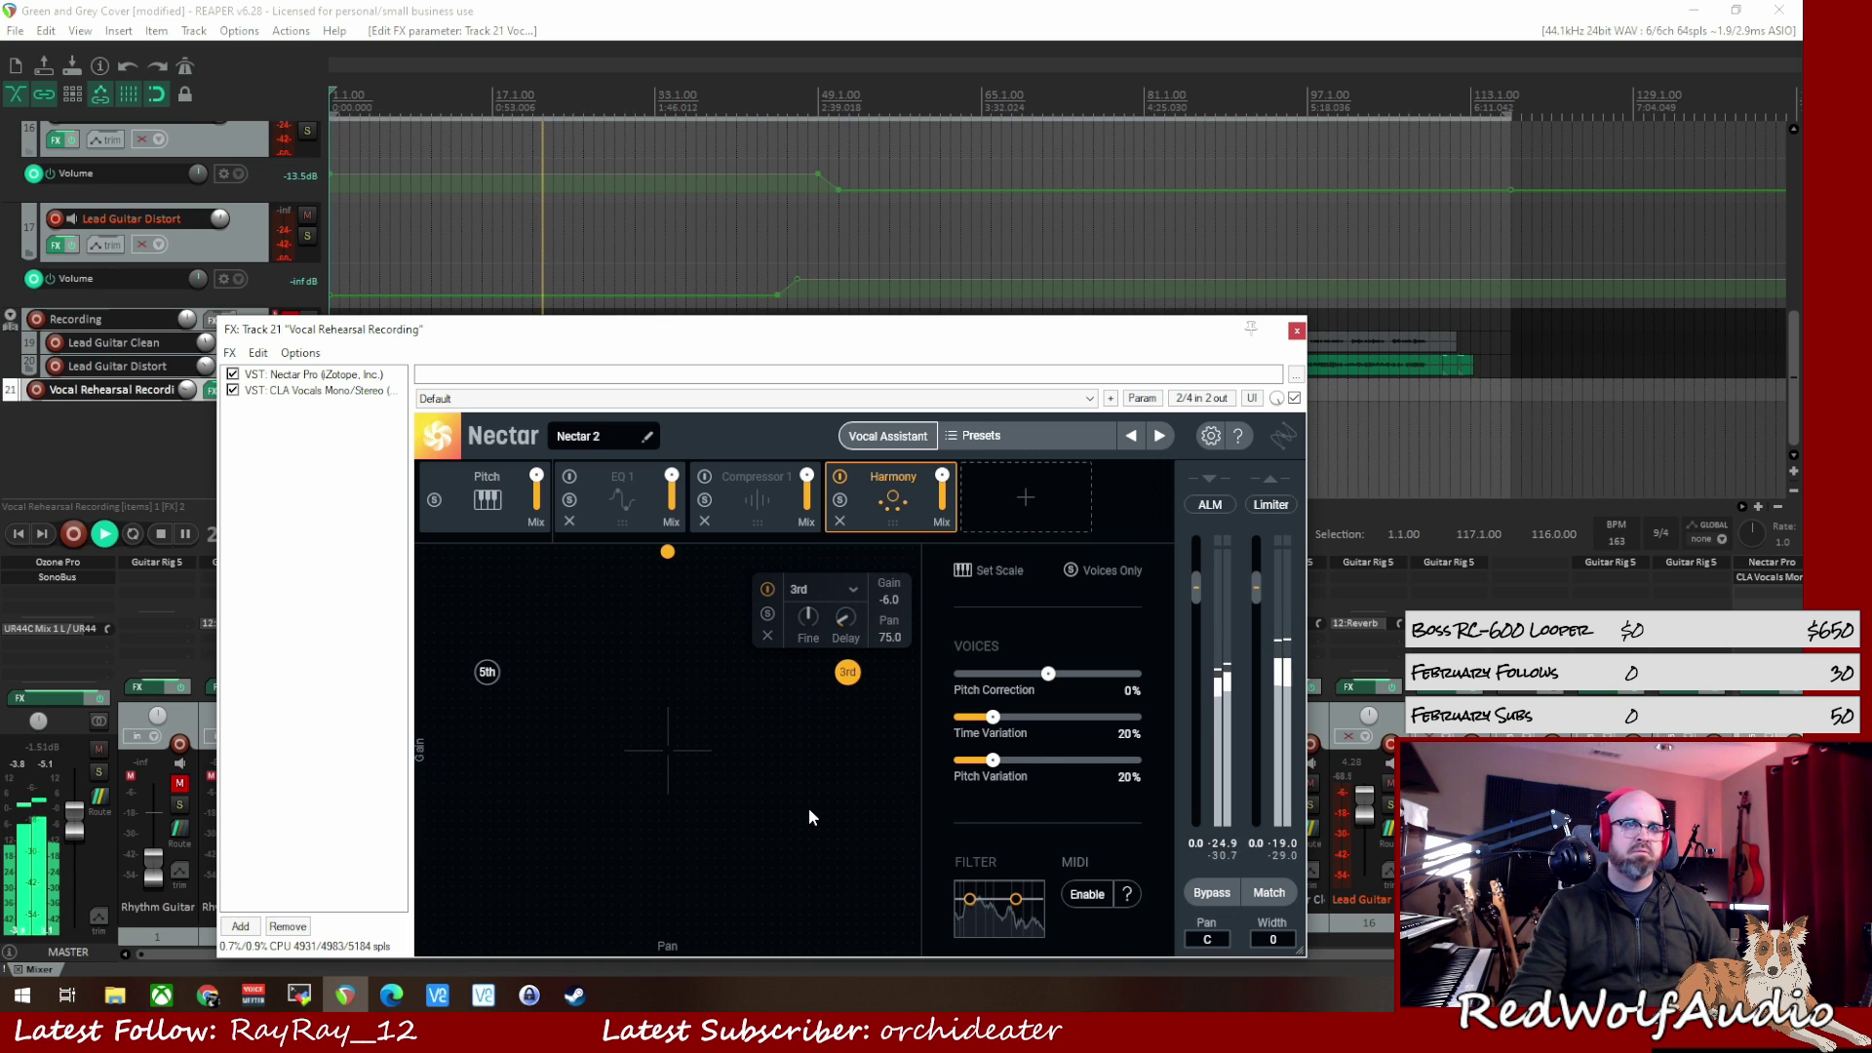
{"action": "left_click", "coordinate": [856, 844]}
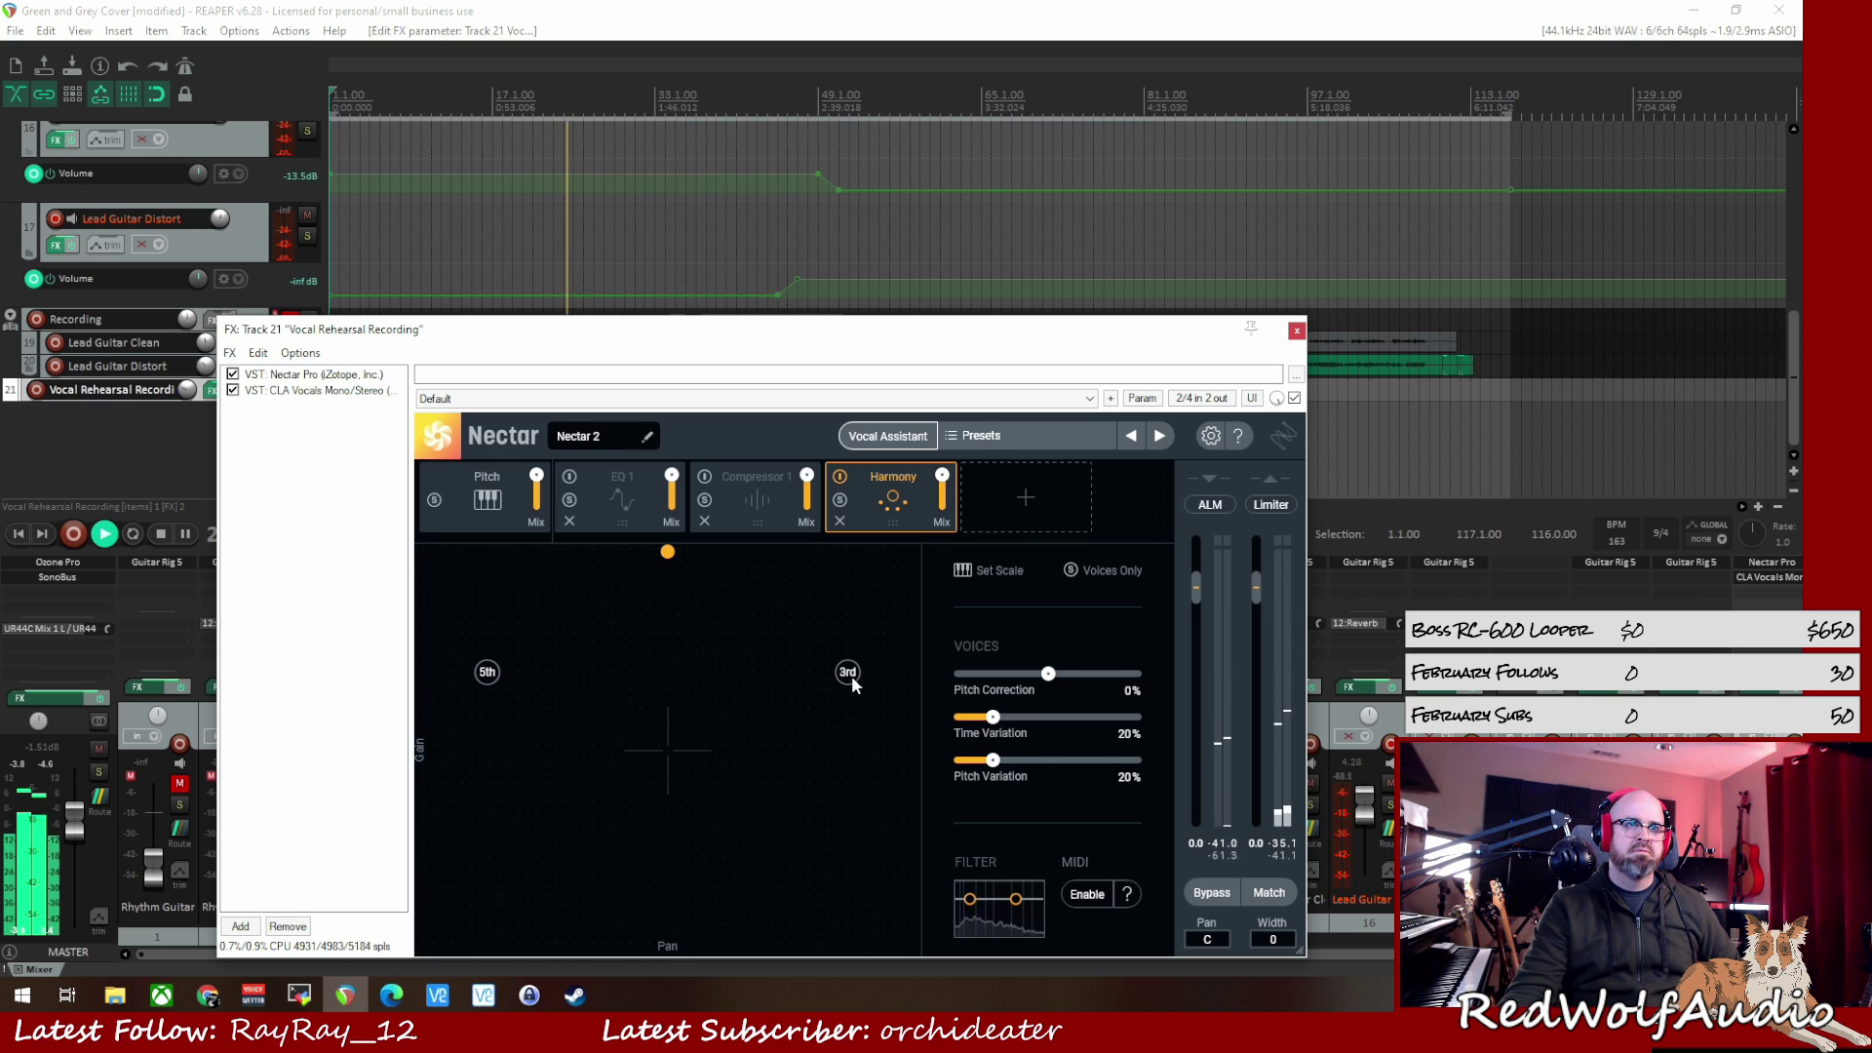
Raise both harmony voices, placing the 5th at gain -1.6 and pan -68.0, and compare with the Harmony module switched off and on.
{"action": "left_click_drag", "start_coordinate": [851, 676], "coordinate": [816, 581]}
{"action": "left_click_drag", "start_coordinate": [479, 673], "coordinate": [504, 586]}
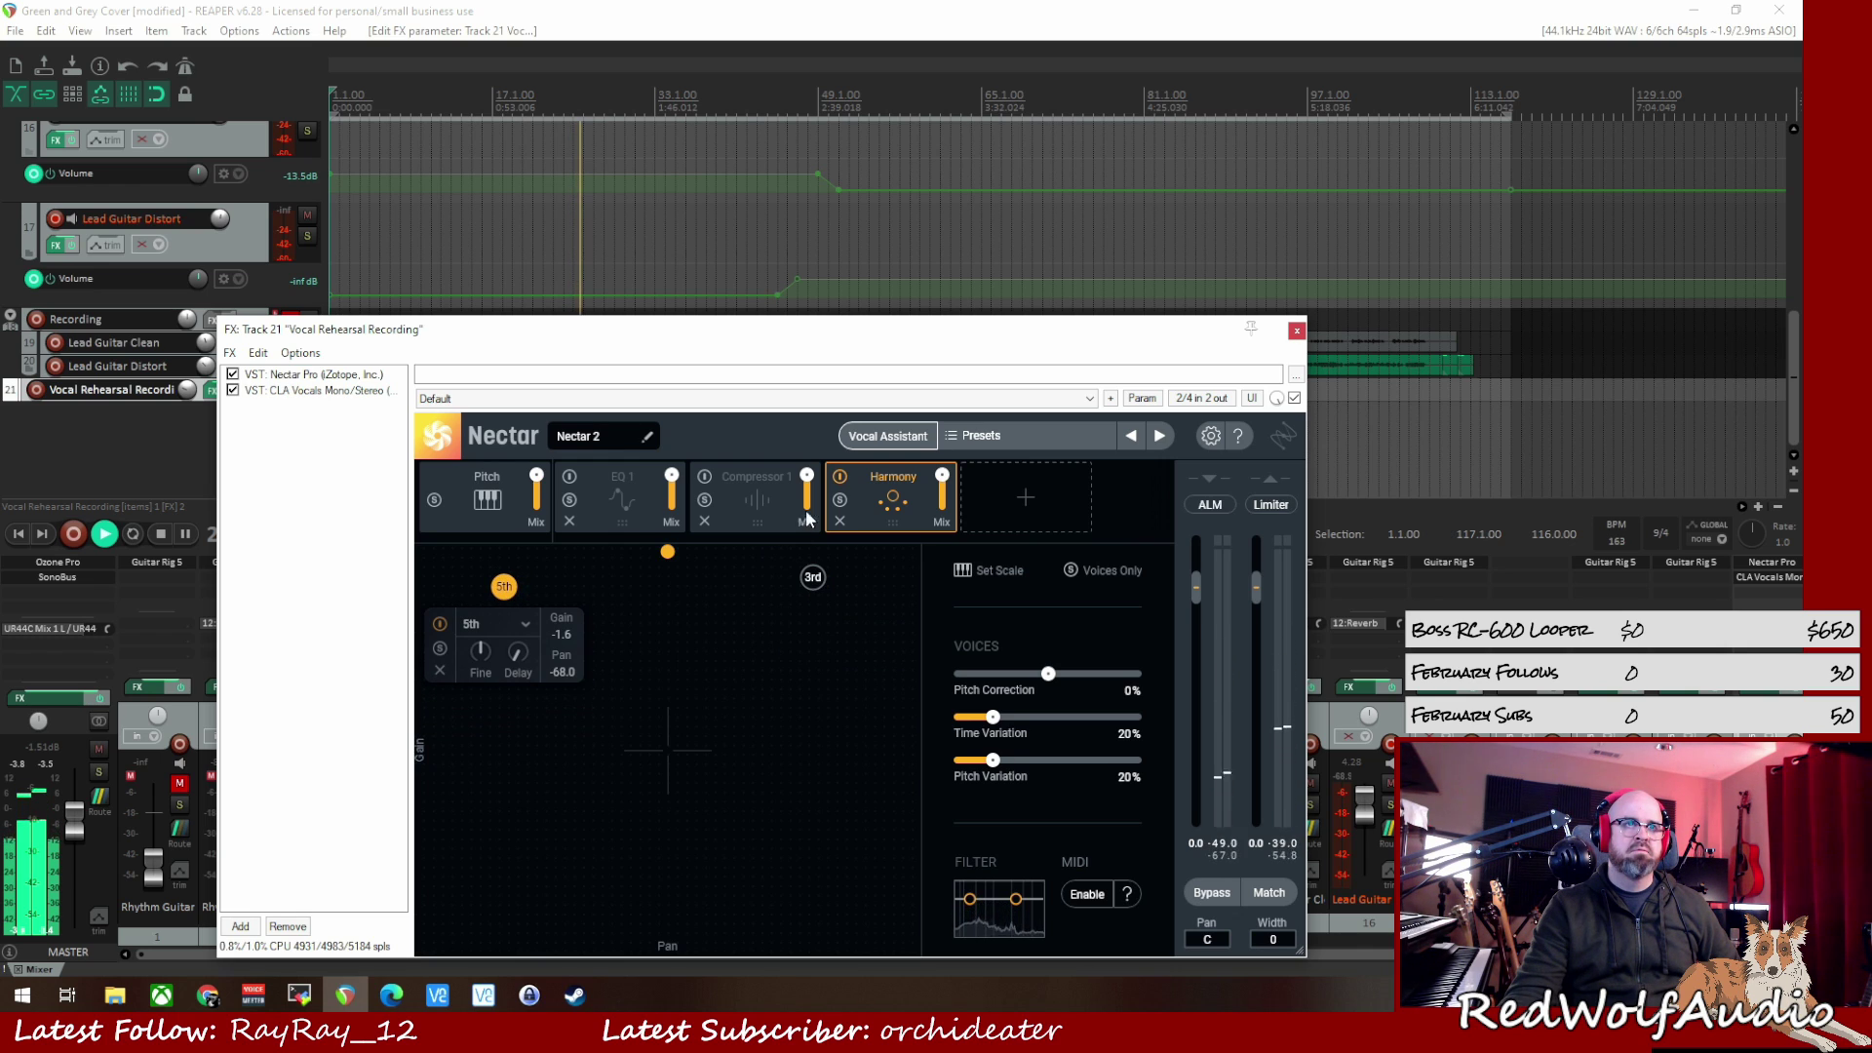
{"action": "left_click", "coordinate": [835, 477]}
{"action": "left_click", "coordinate": [835, 477]}
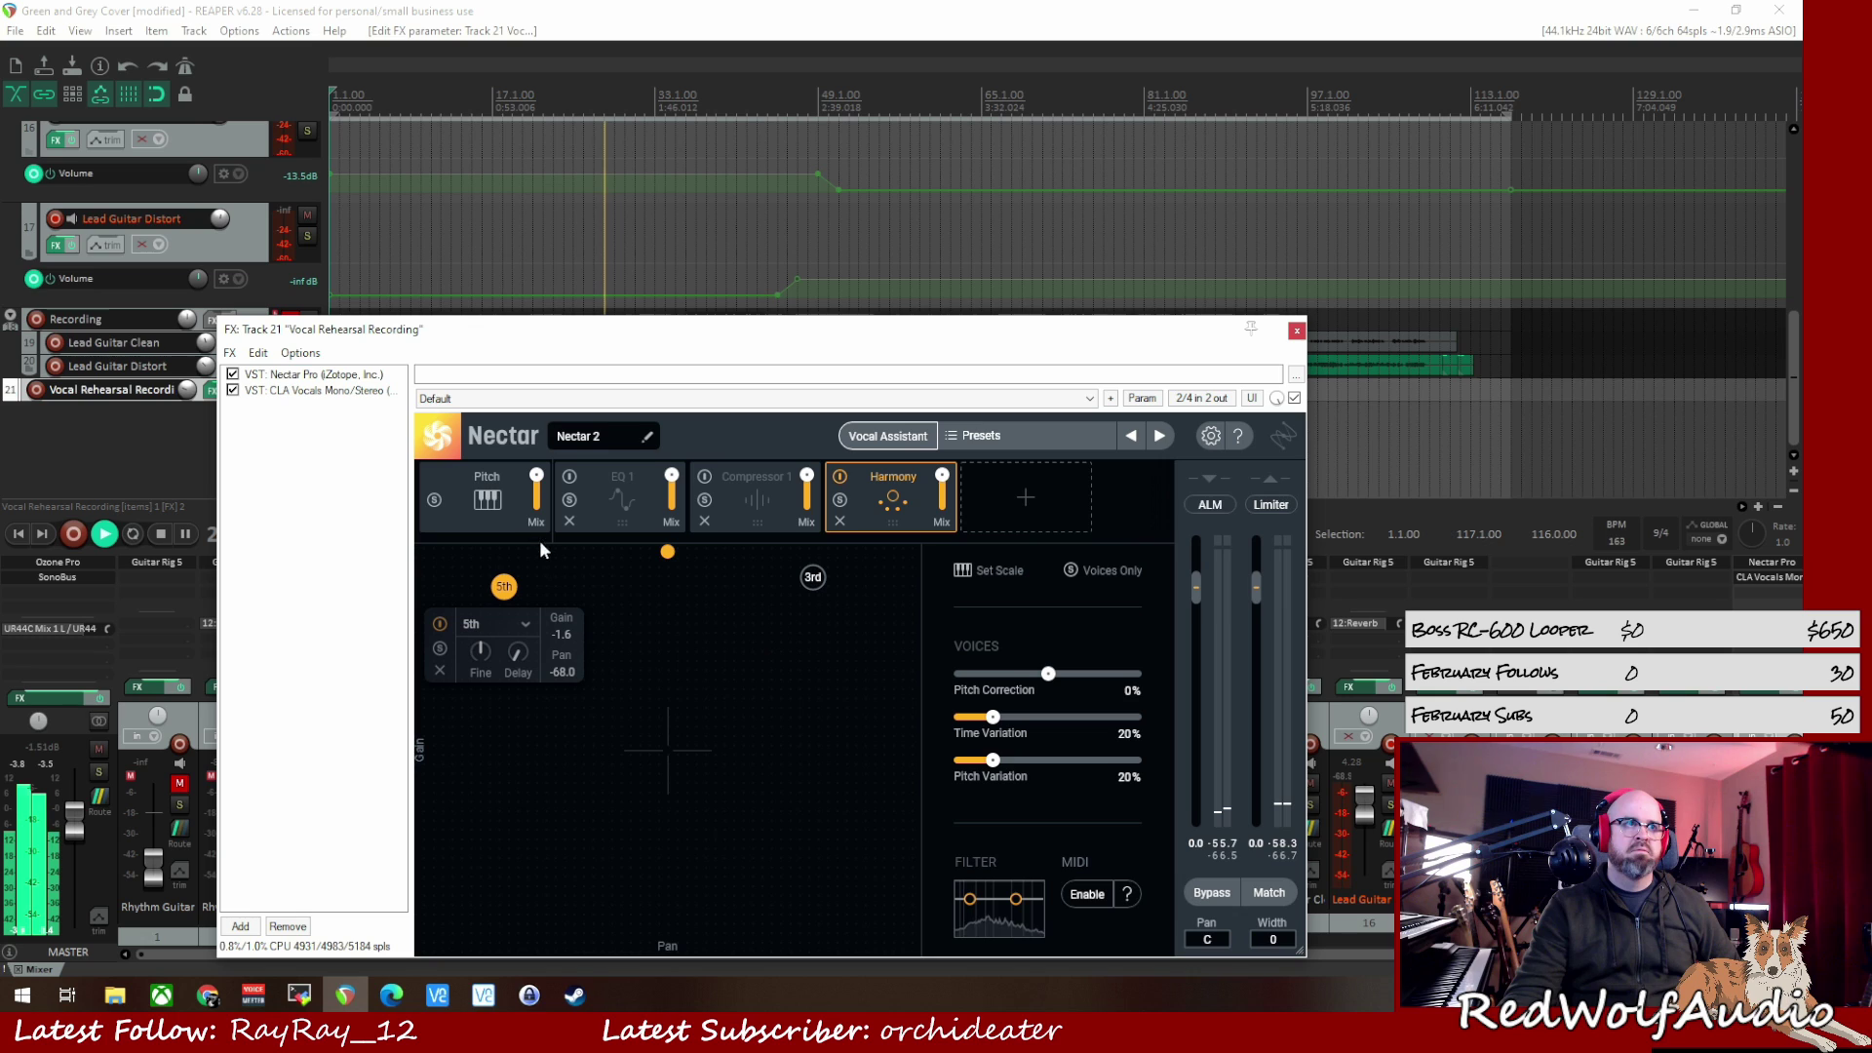
Set the scale of Nectar's Pitch module to F# Minor.
{"action": "left_click", "coordinate": [484, 483]}
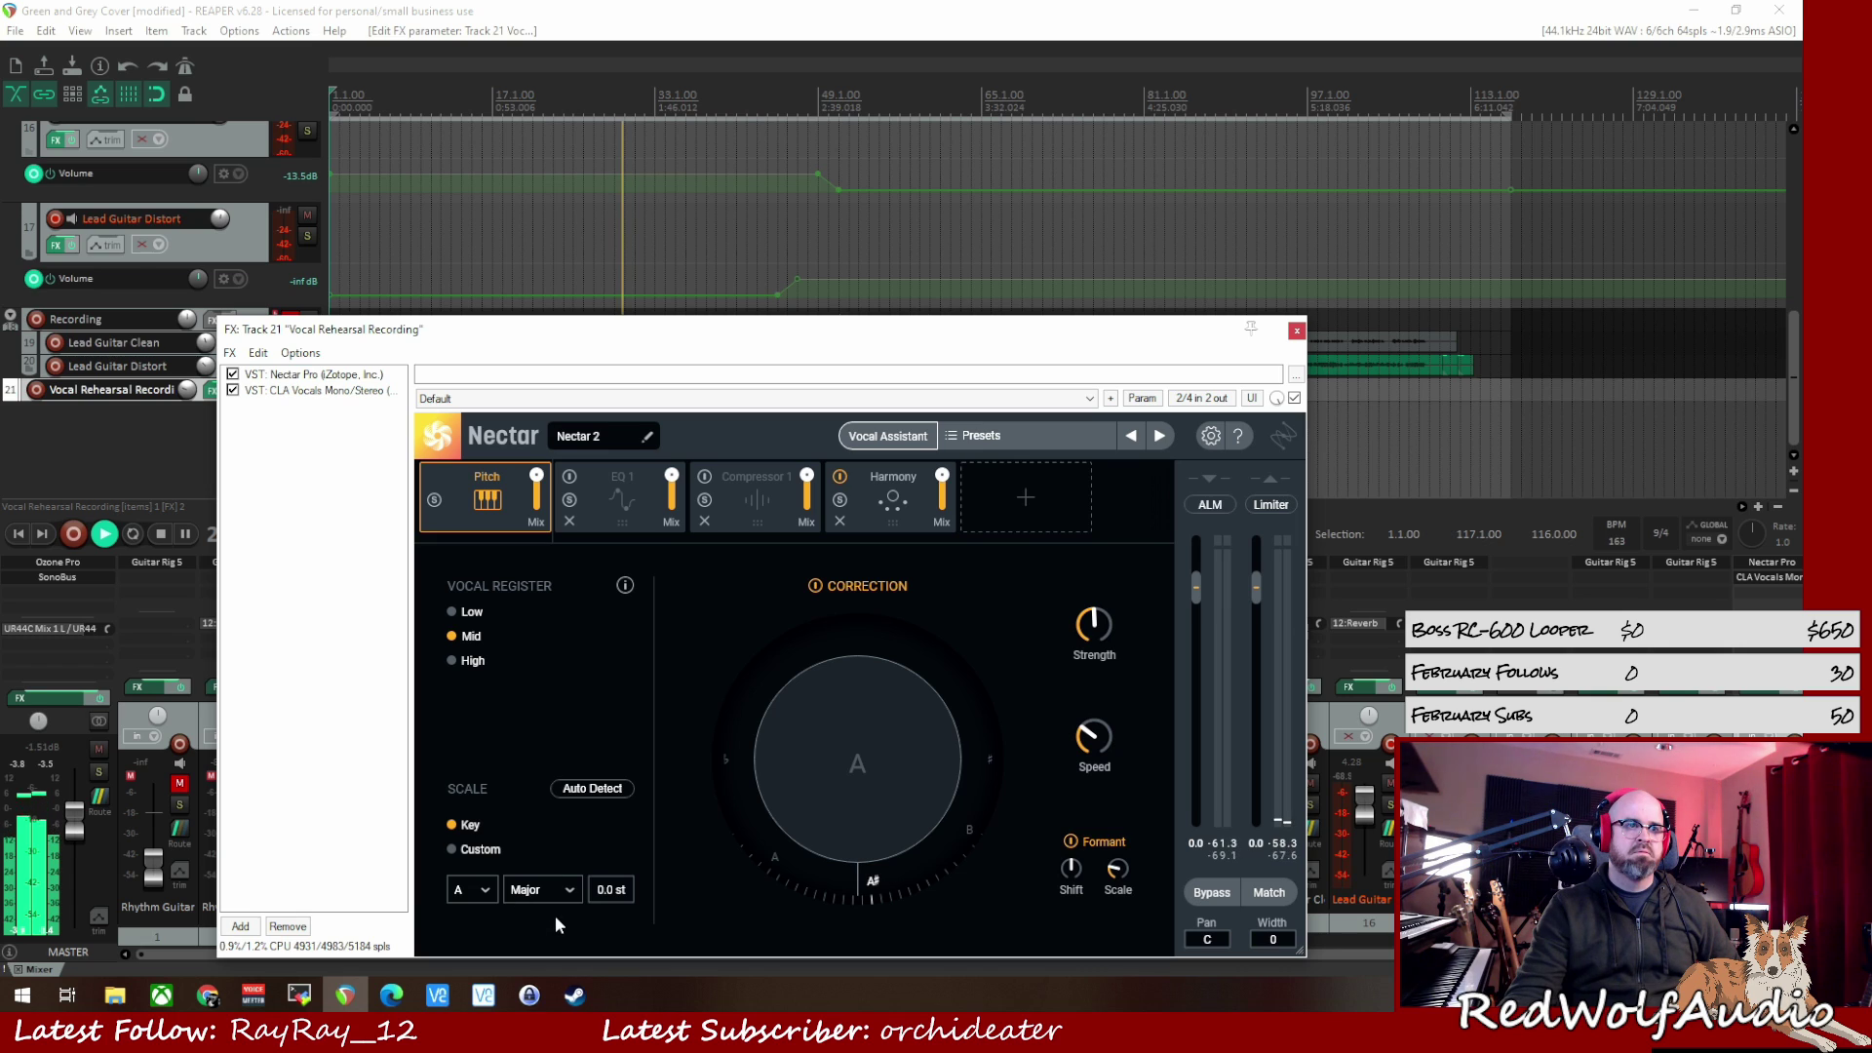
{"action": "left_click", "coordinate": [472, 887]}
{"action": "left_click", "coordinate": [478, 728]}
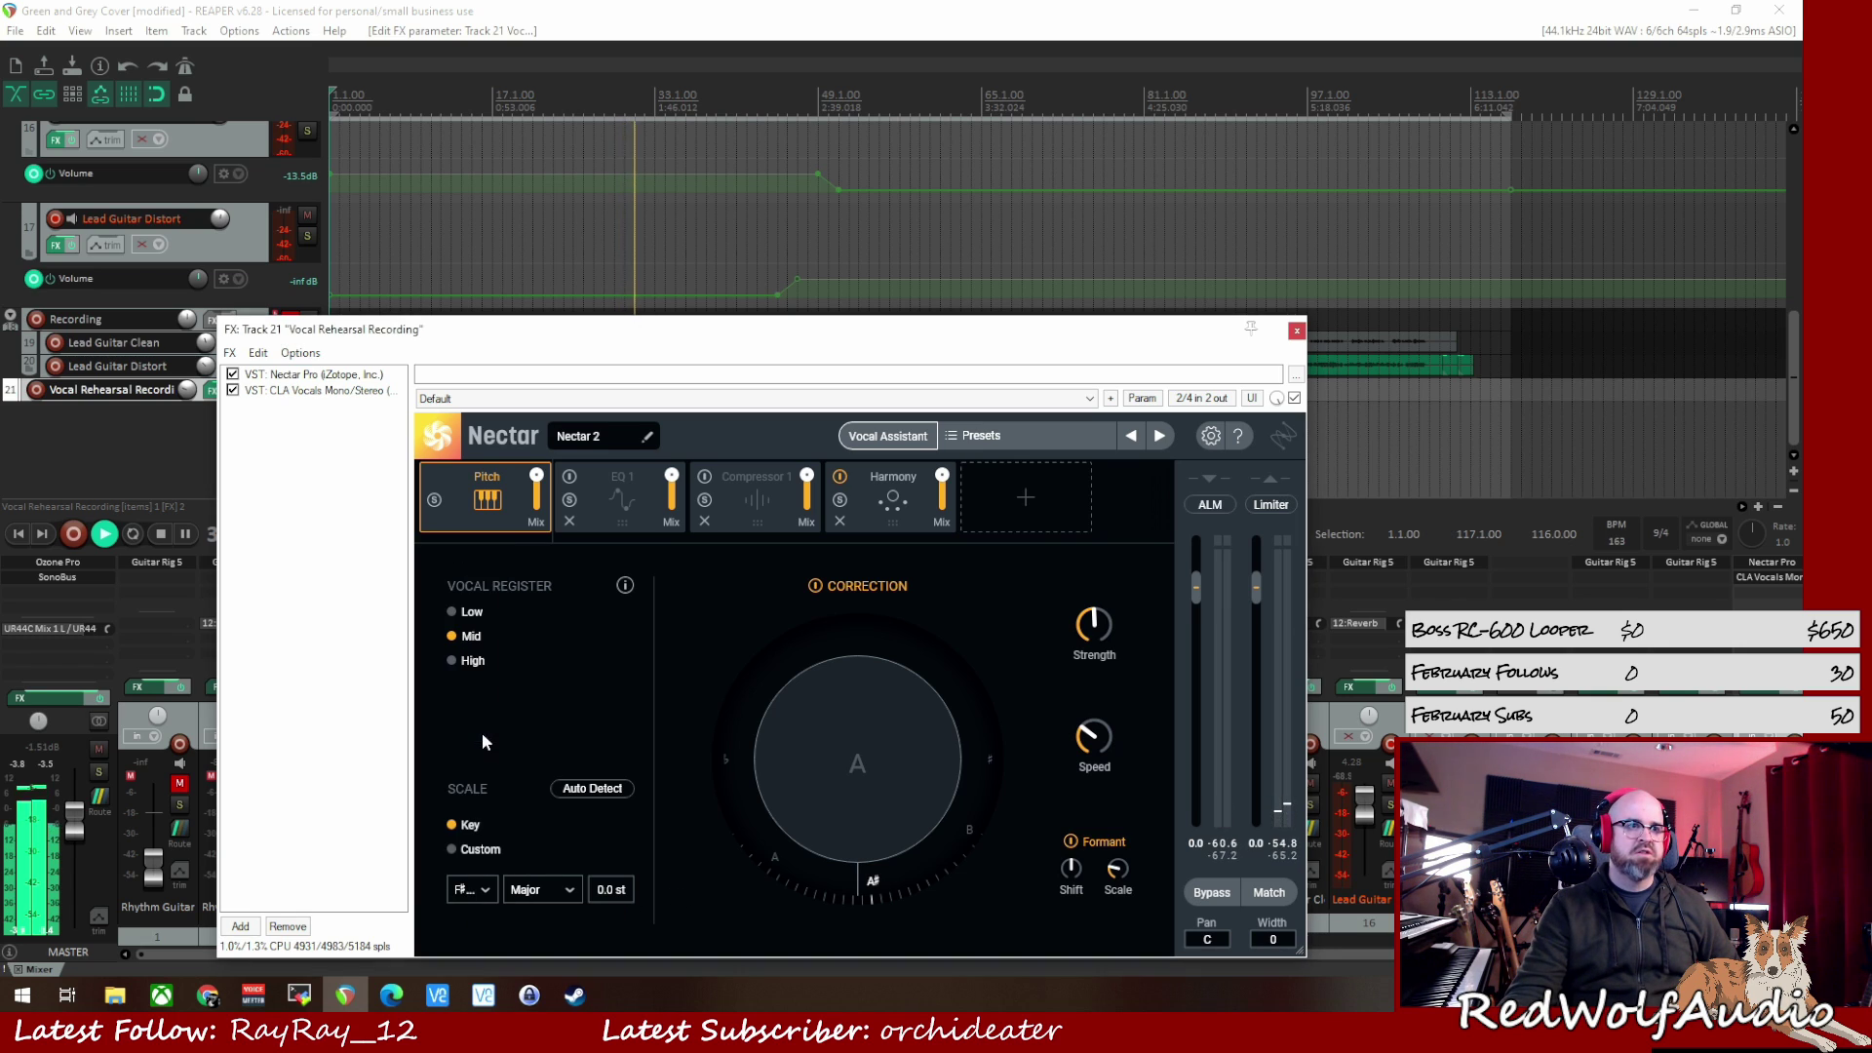
{"action": "left_click", "coordinate": [566, 887]}
{"action": "left_click", "coordinate": [556, 860]}
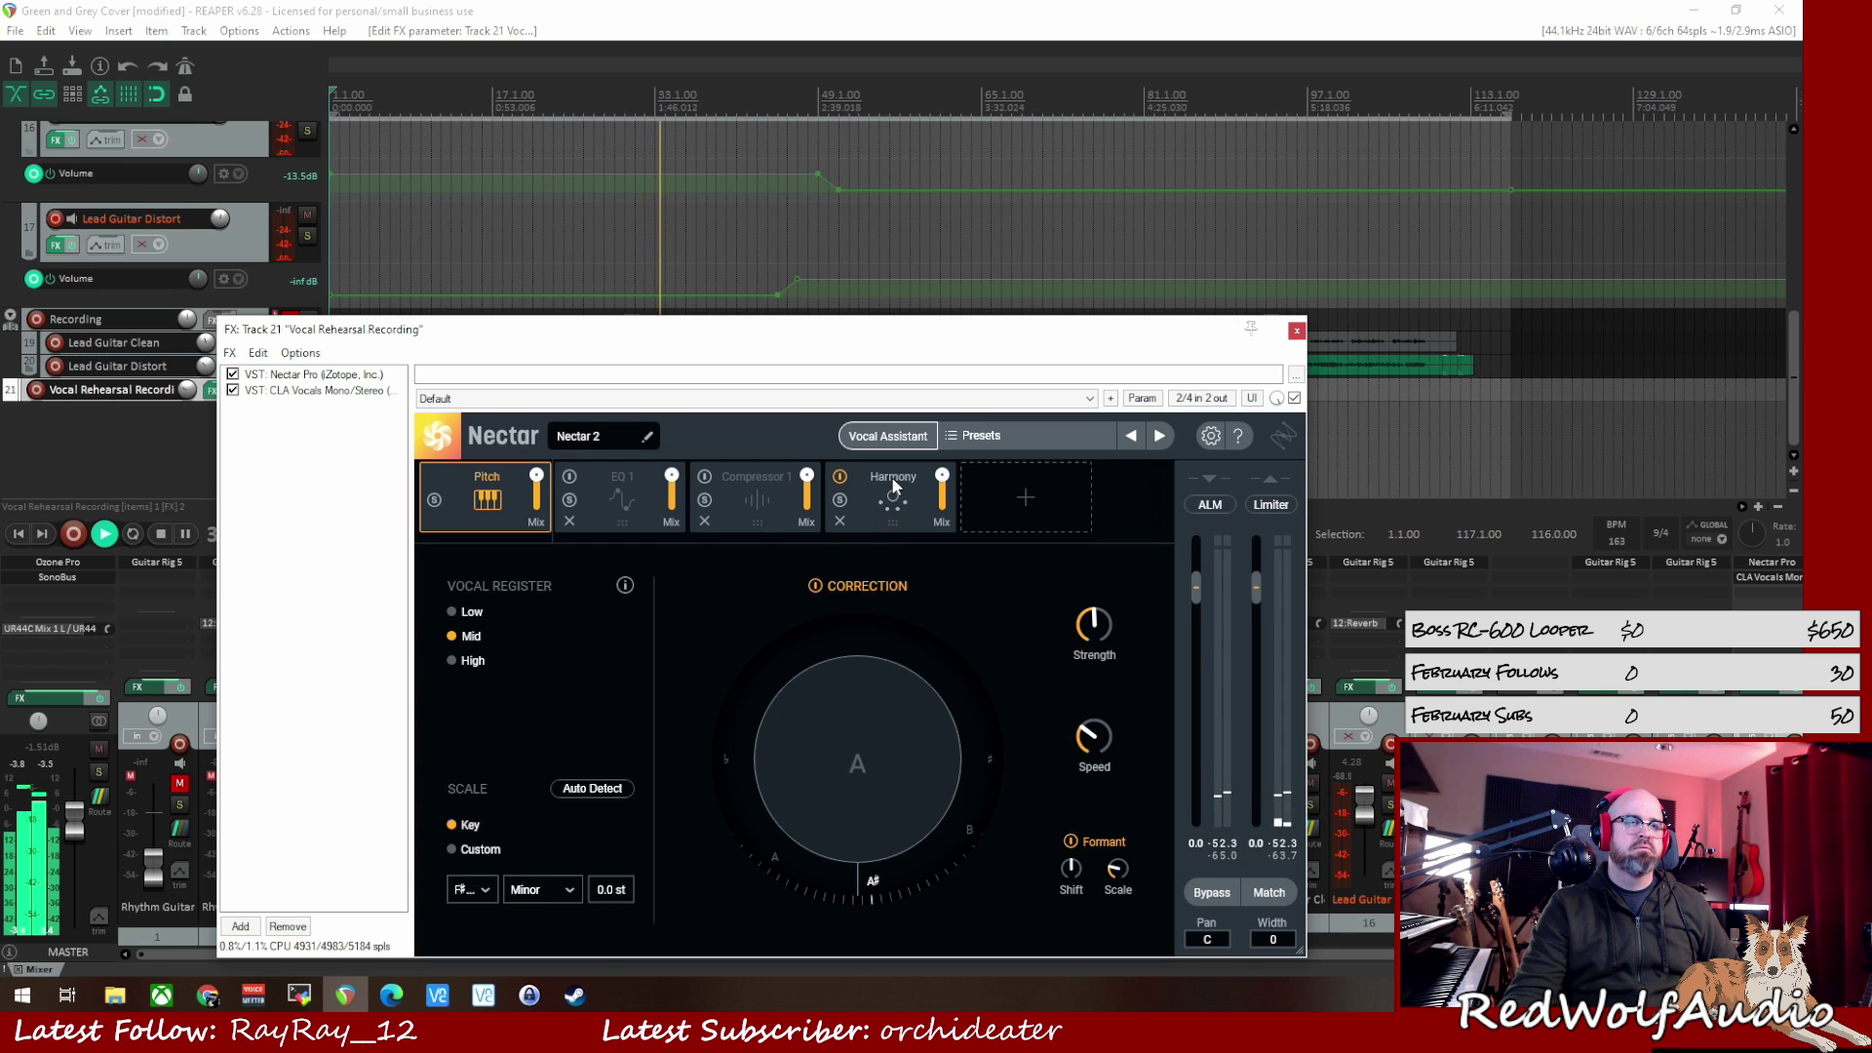
Move the Harmony module directly after Pitch, switch it off for comparison, and remove it from the Nectar chain.
{"action": "left_click_drag", "start_coordinate": [892, 476], "coordinate": [599, 495]}
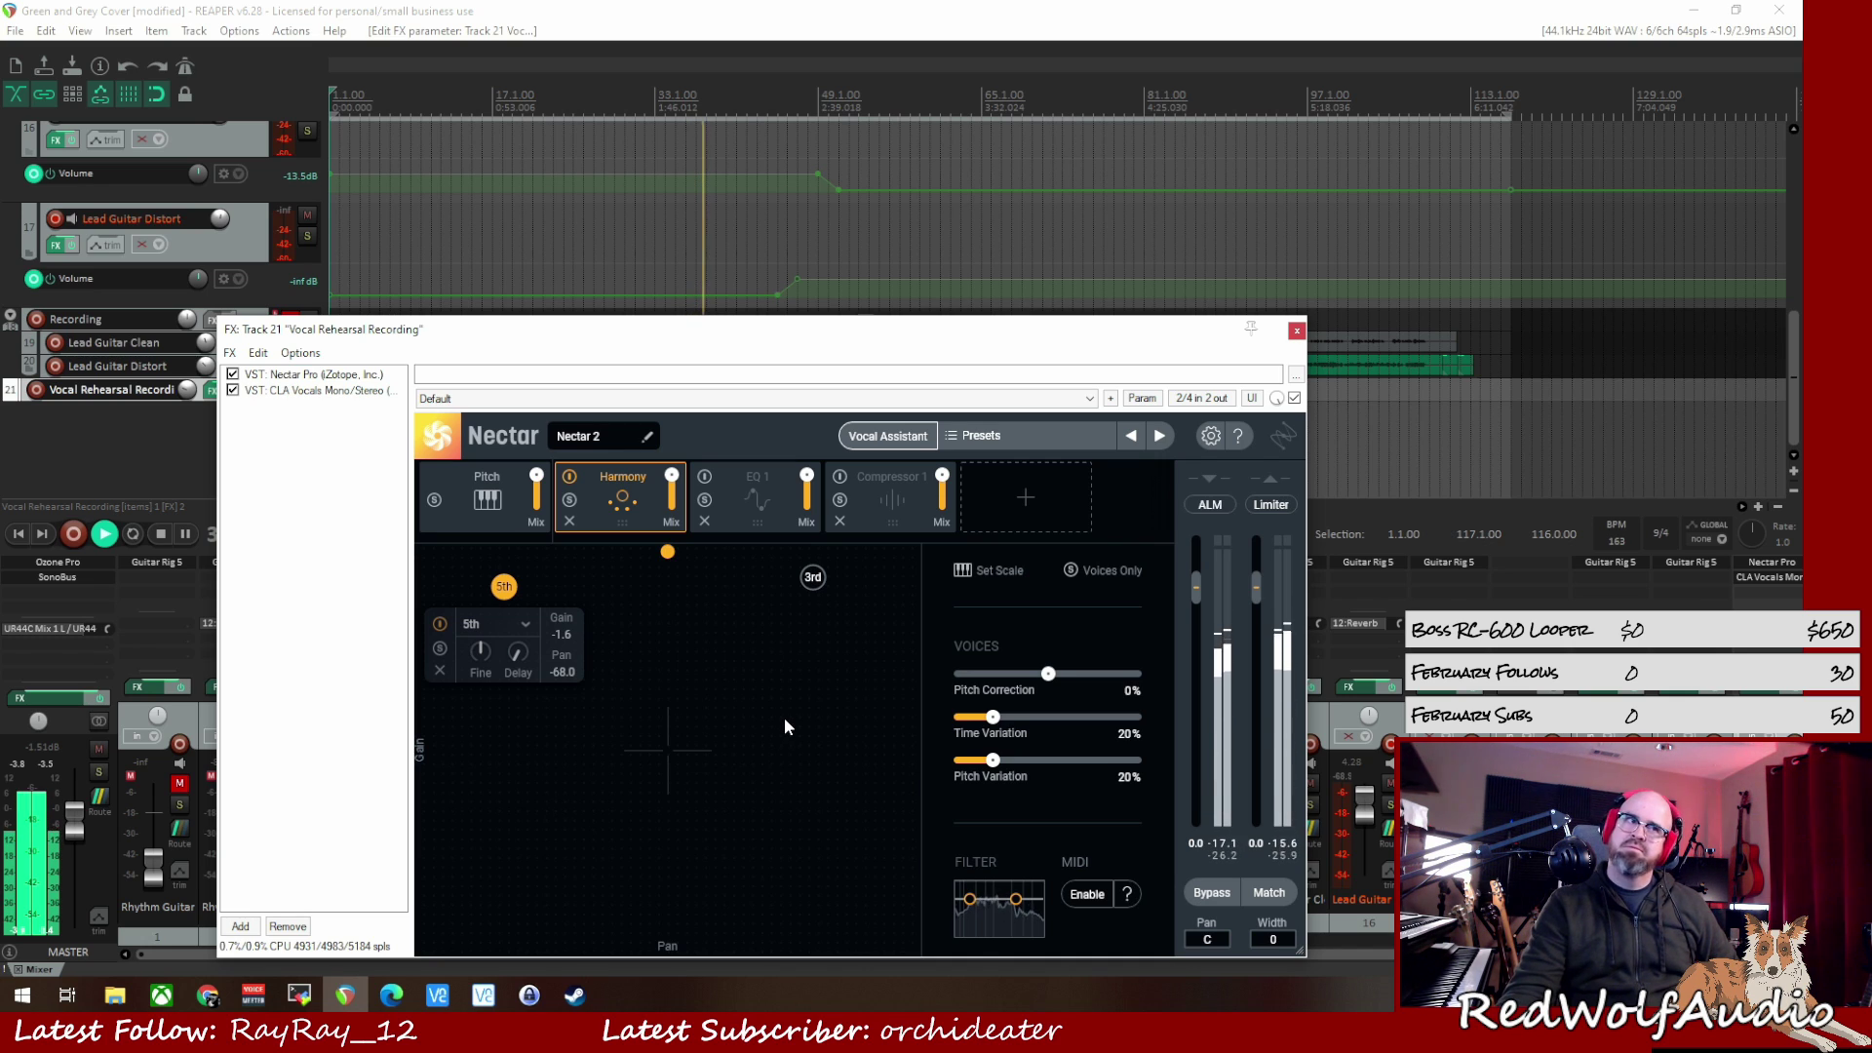
{"action": "left_click", "coordinate": [569, 477]}
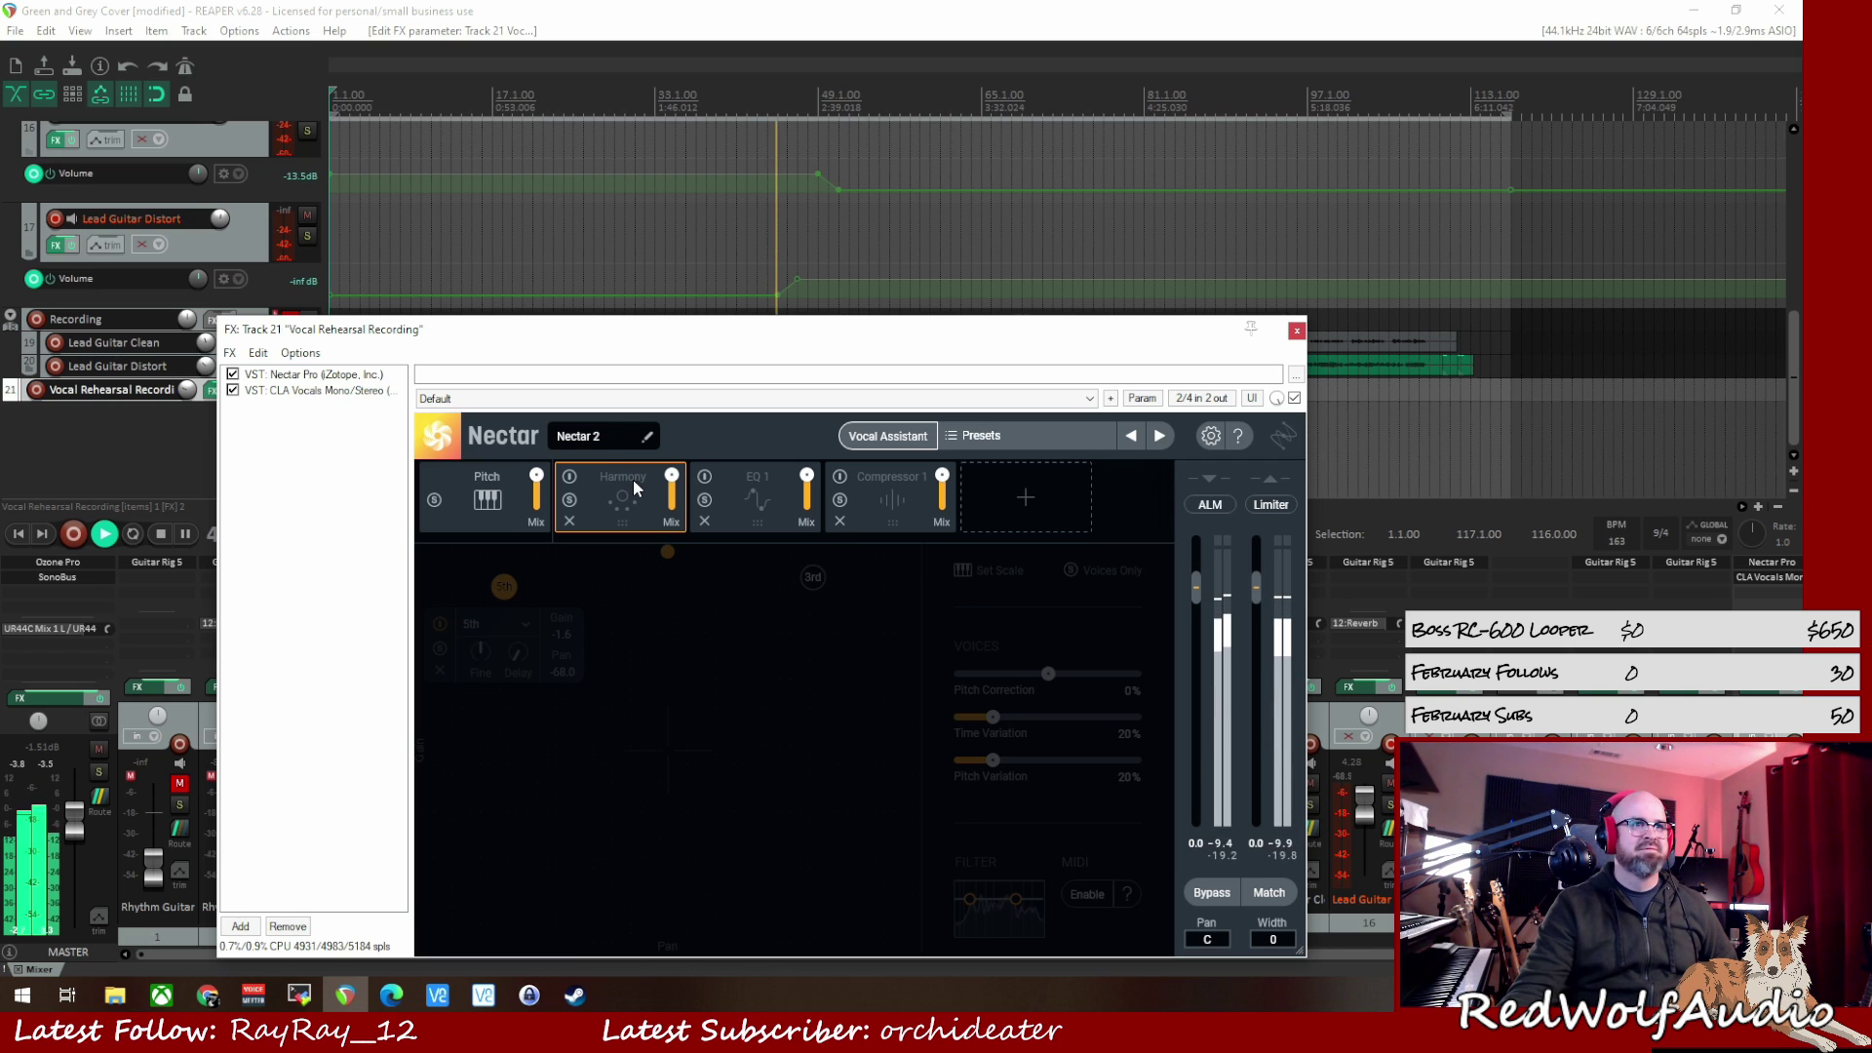
{"action": "left_click", "coordinate": [570, 521]}
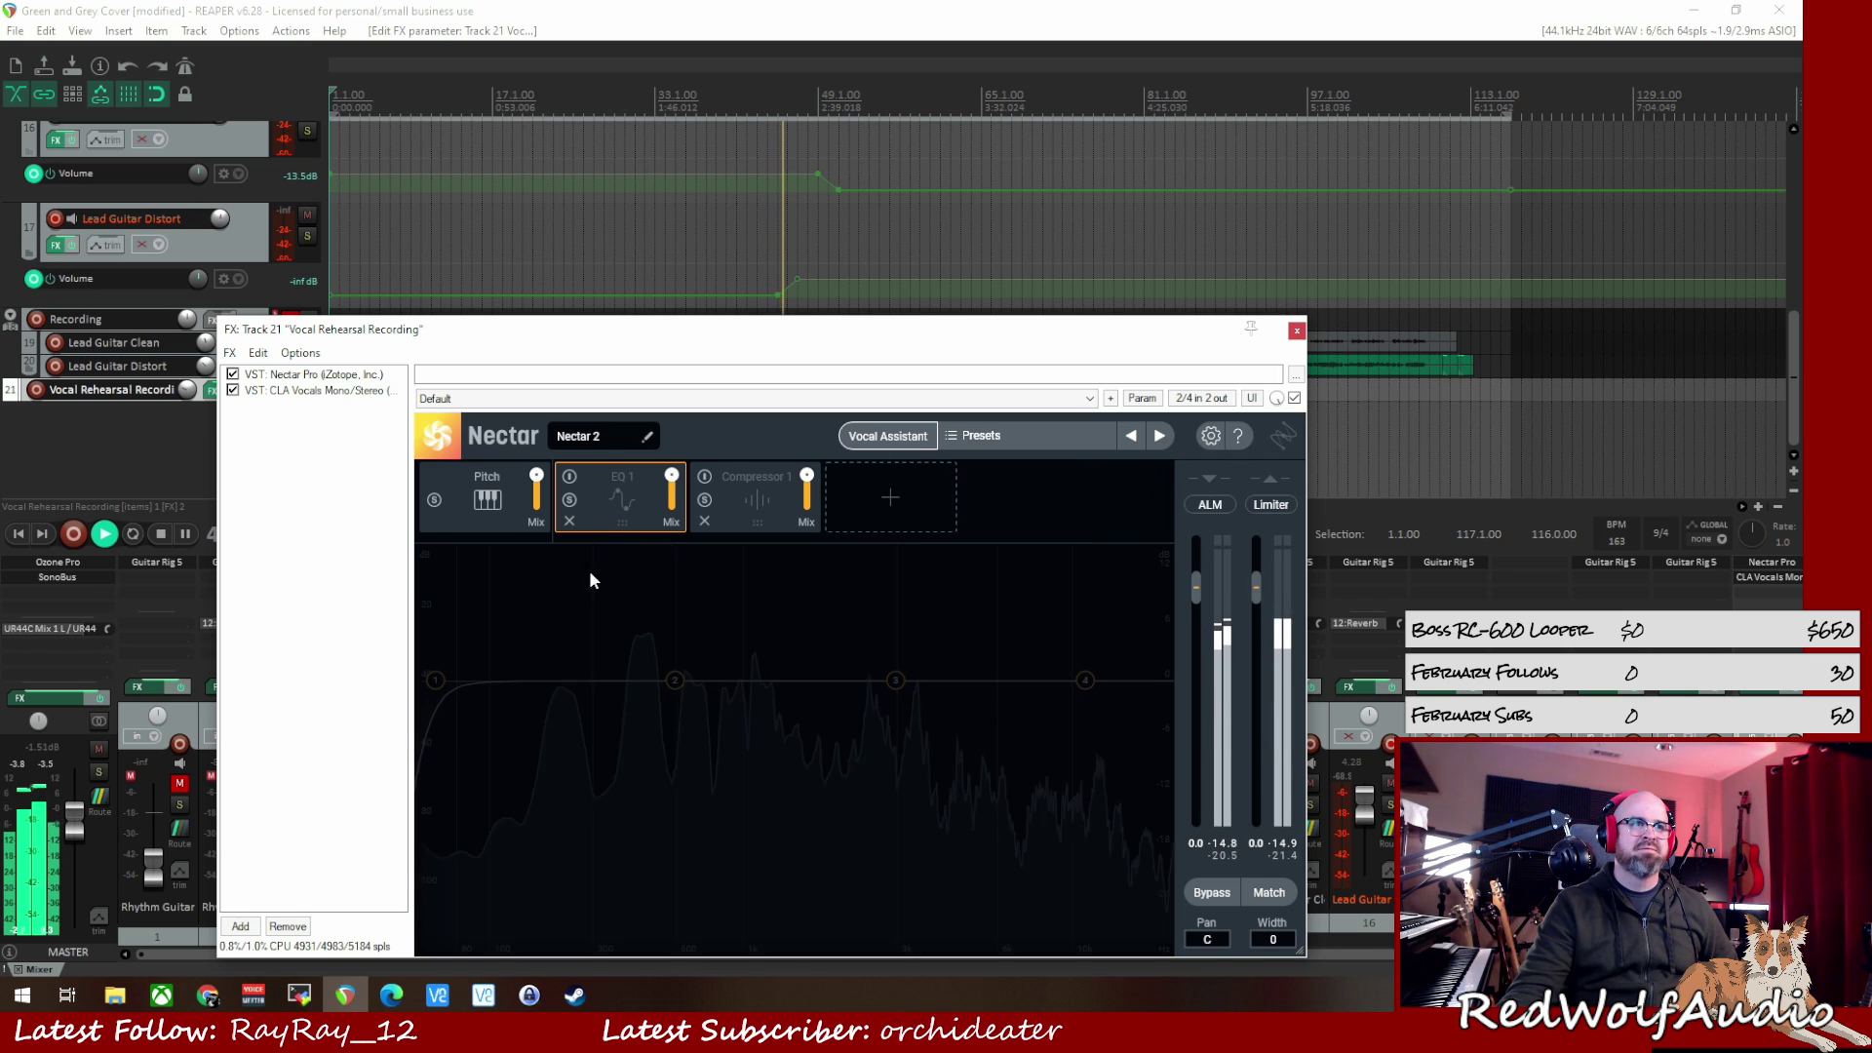
{"action": "left_click", "coordinate": [487, 499]}
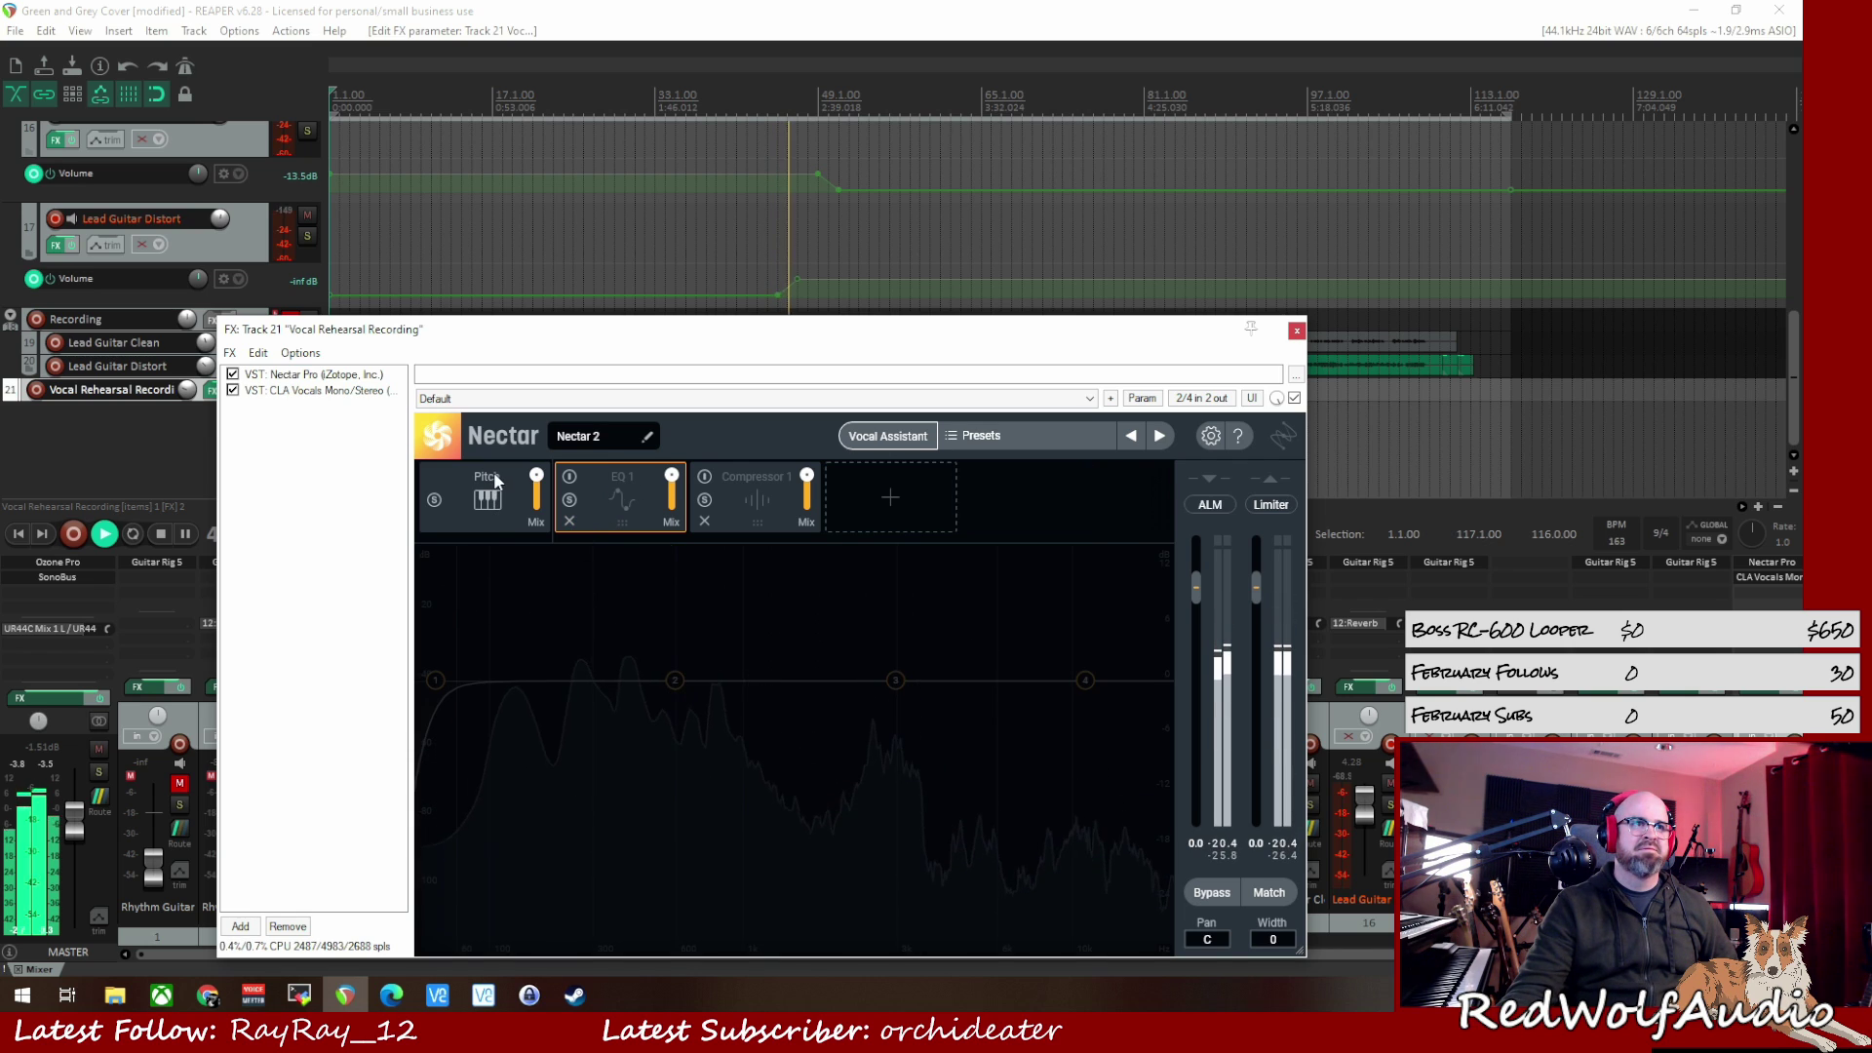
Raise the Bass fader of CLA Vocals on the Vocal Rehearsal Recording in small increments to about the height of Input Sens.
{"action": "left_click", "coordinate": [310, 393]}
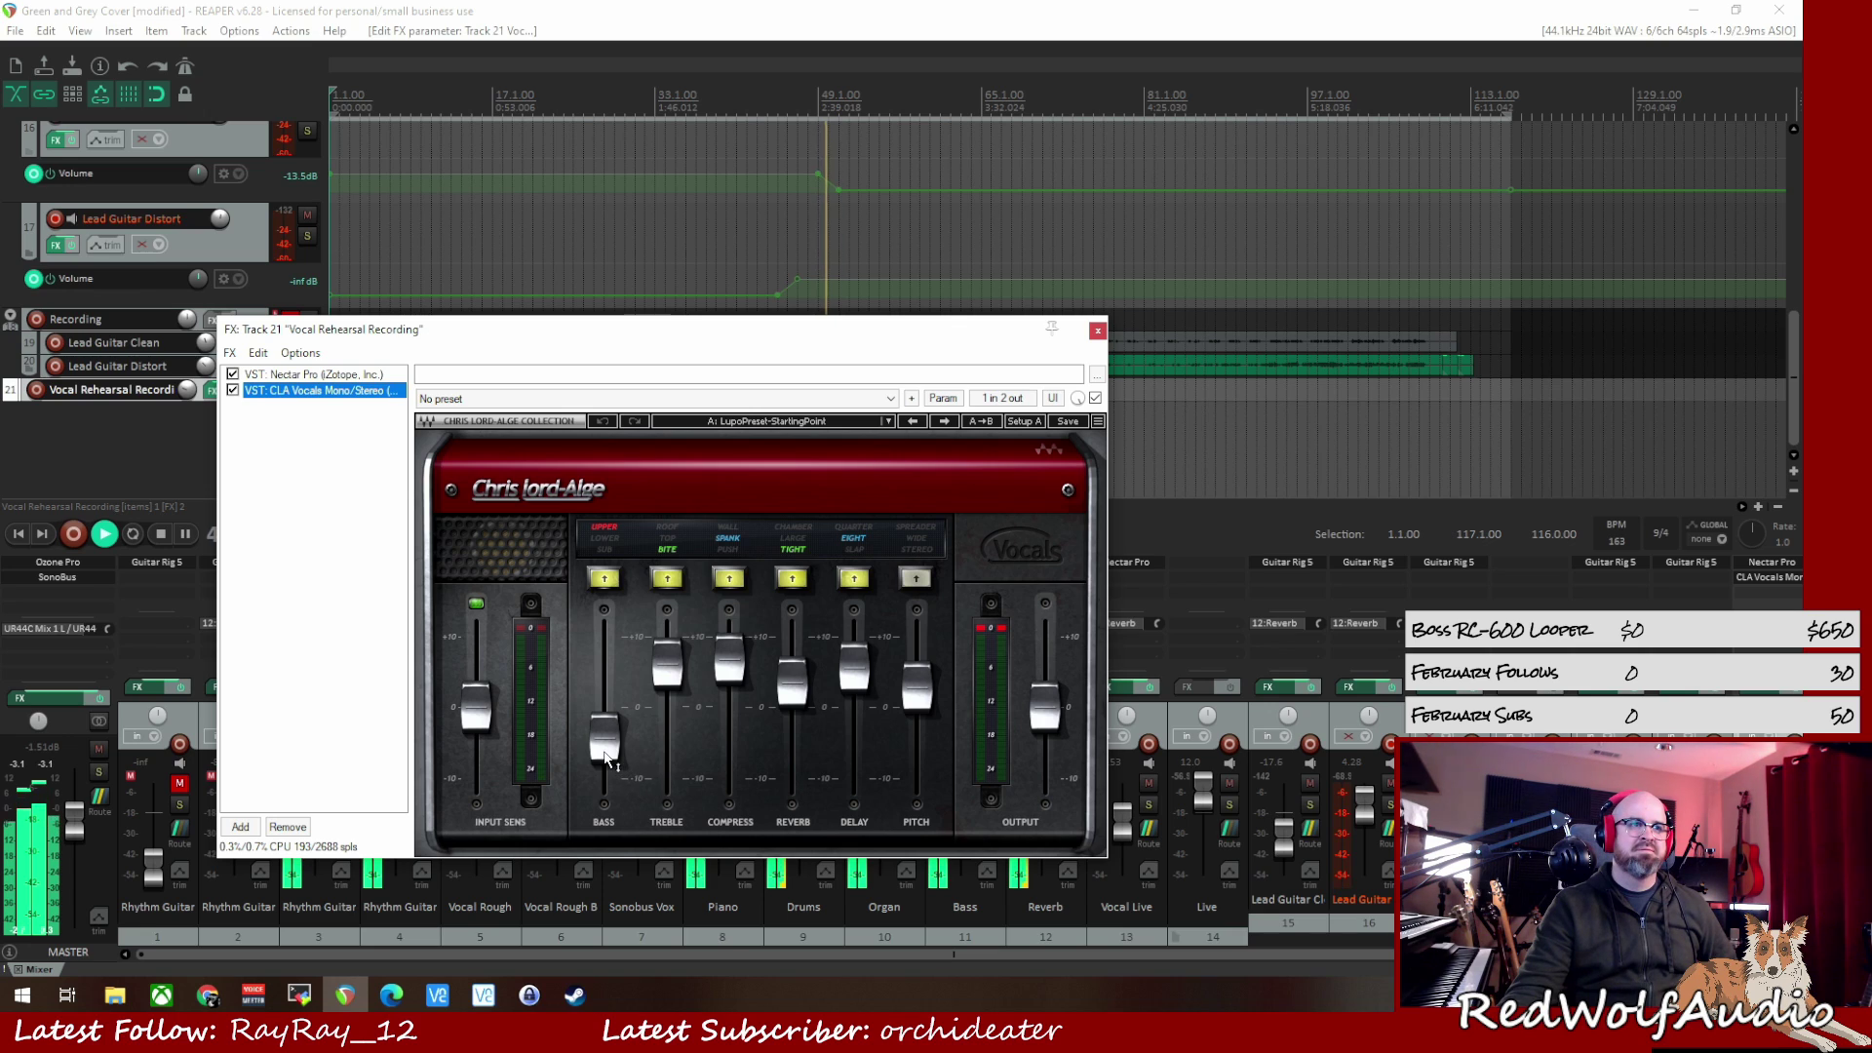
{"action": "scroll", "coordinate": [606, 755], "scroll_direction": "up", "scroll_amount": 3}
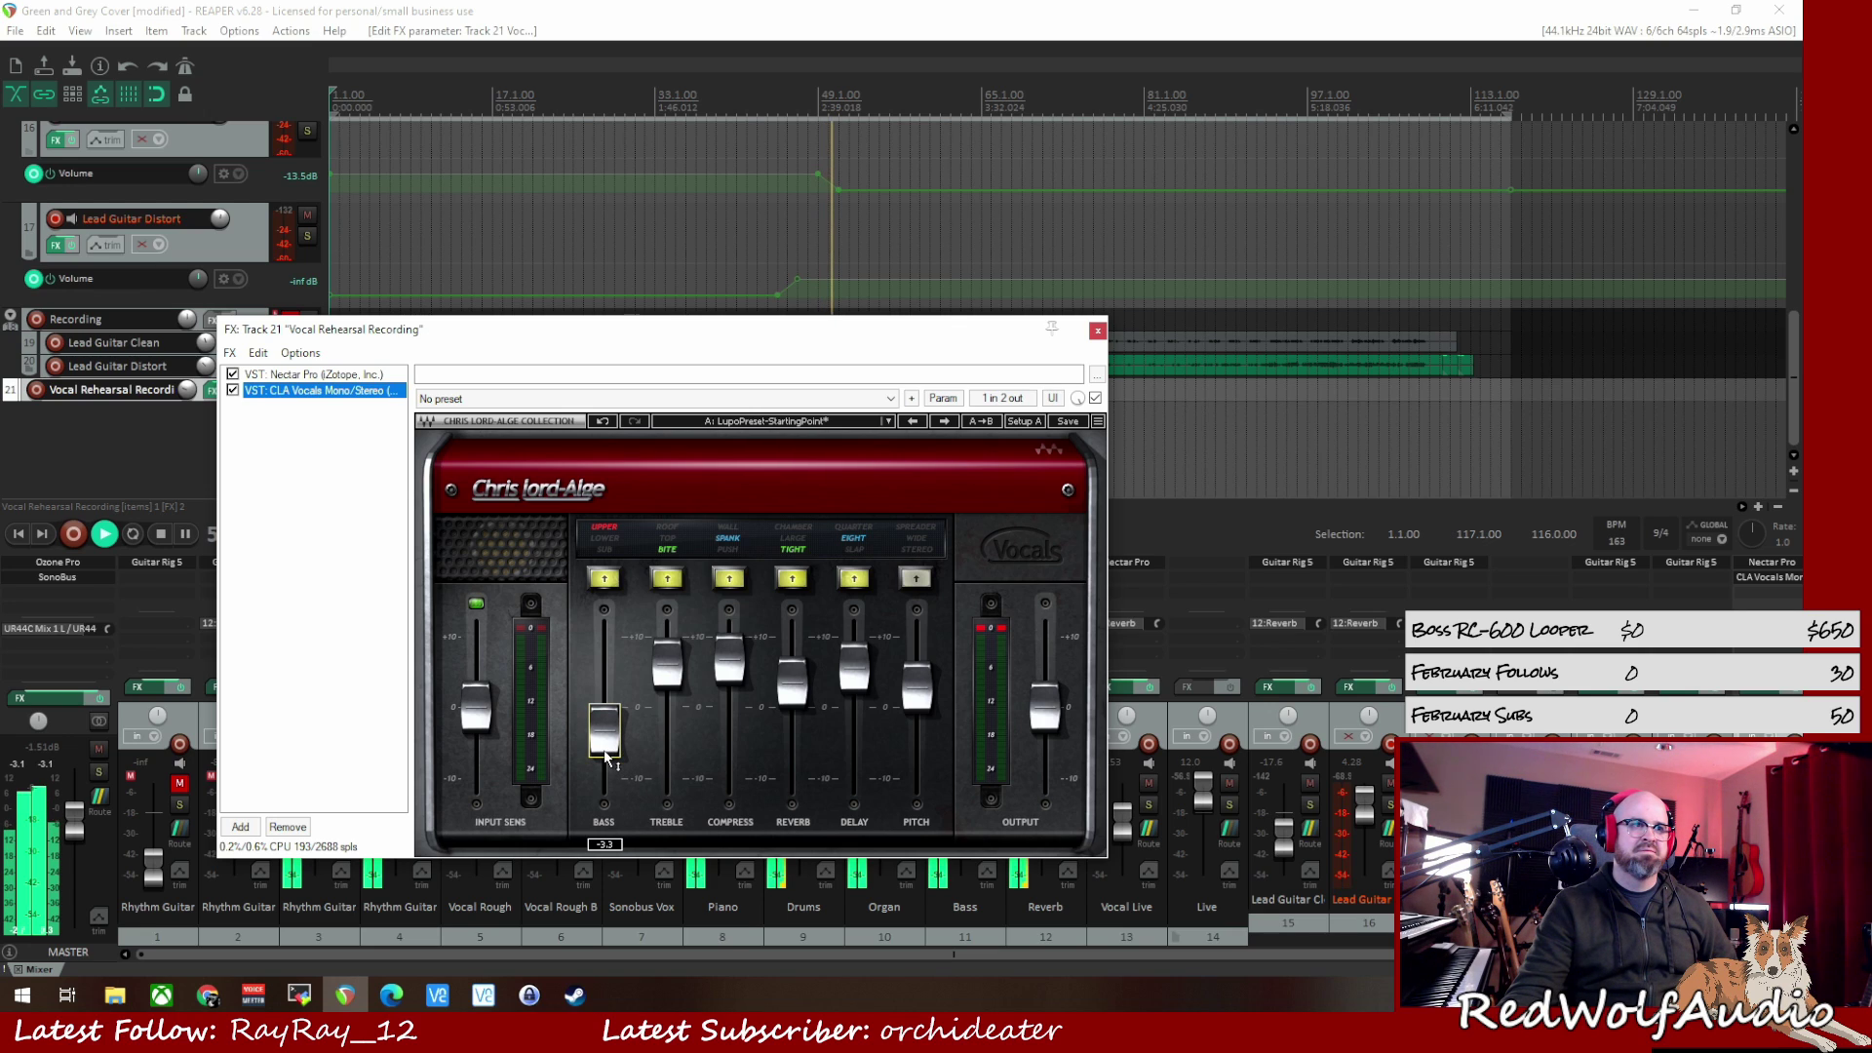
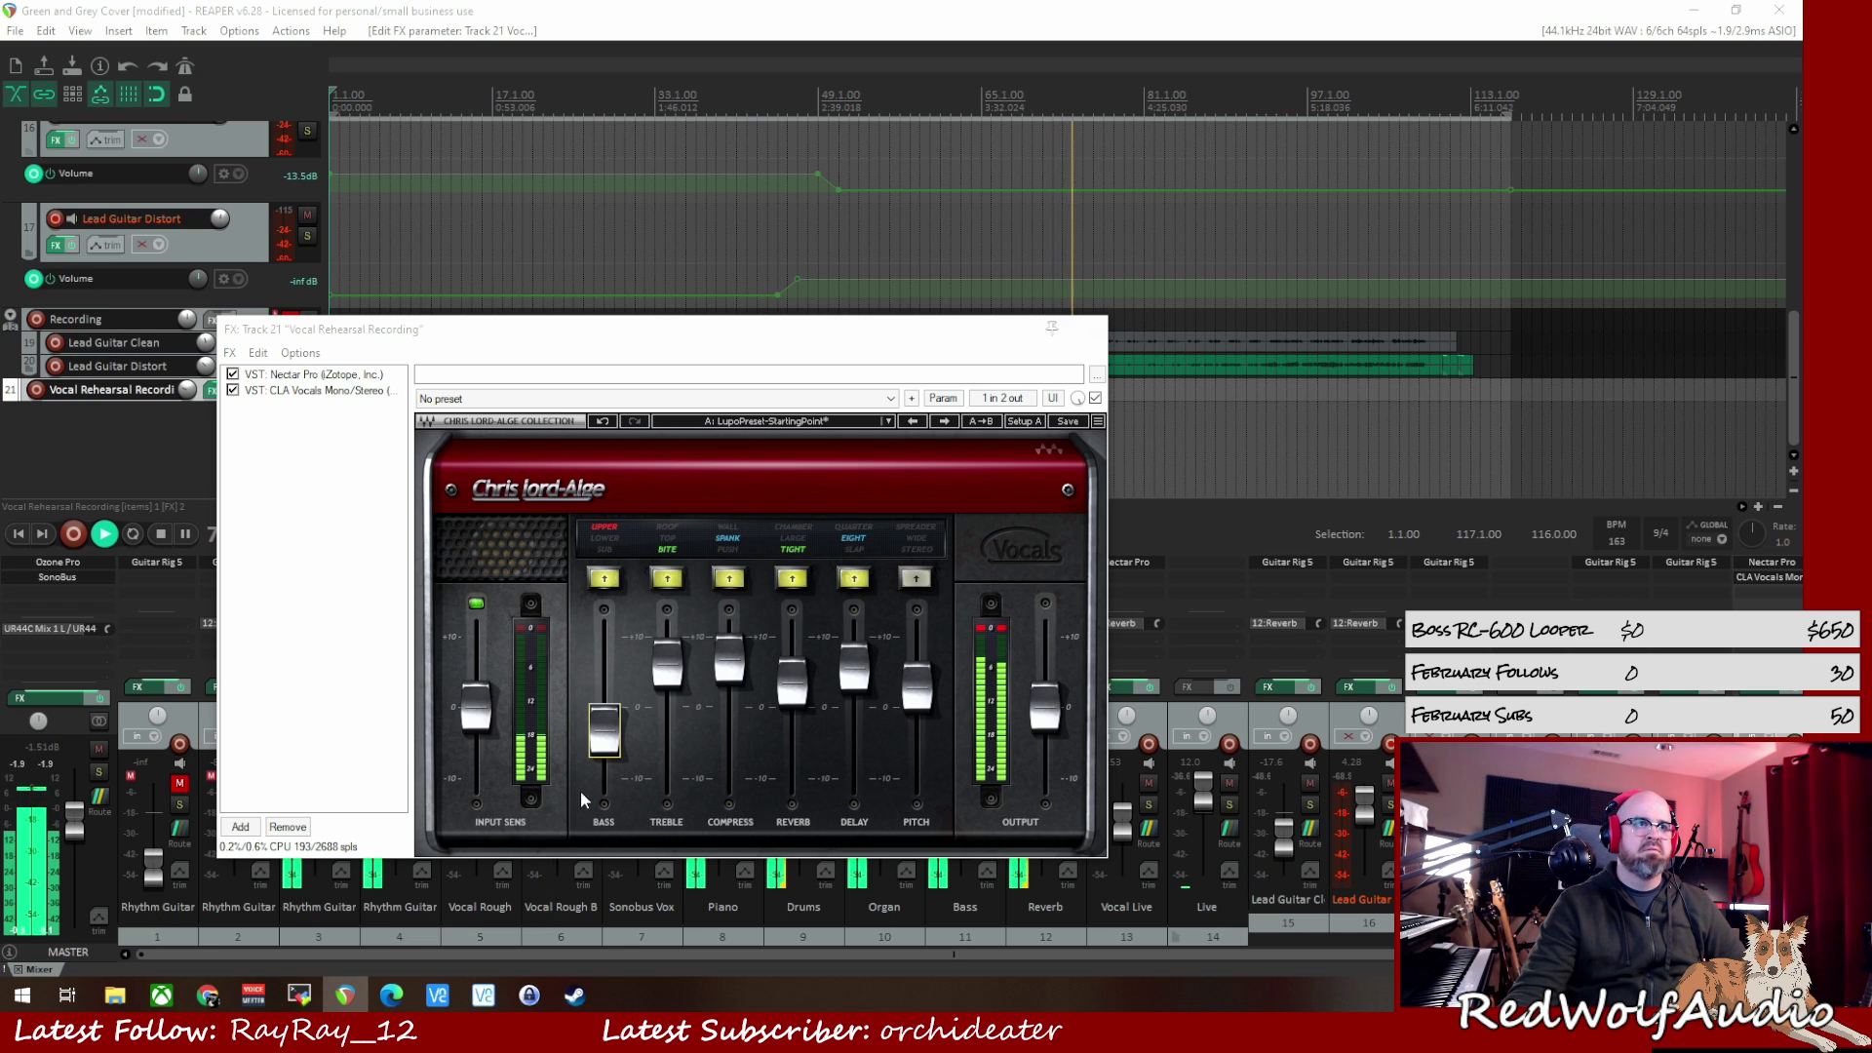
{"action": "mouse_move", "coordinate": [605, 730]}
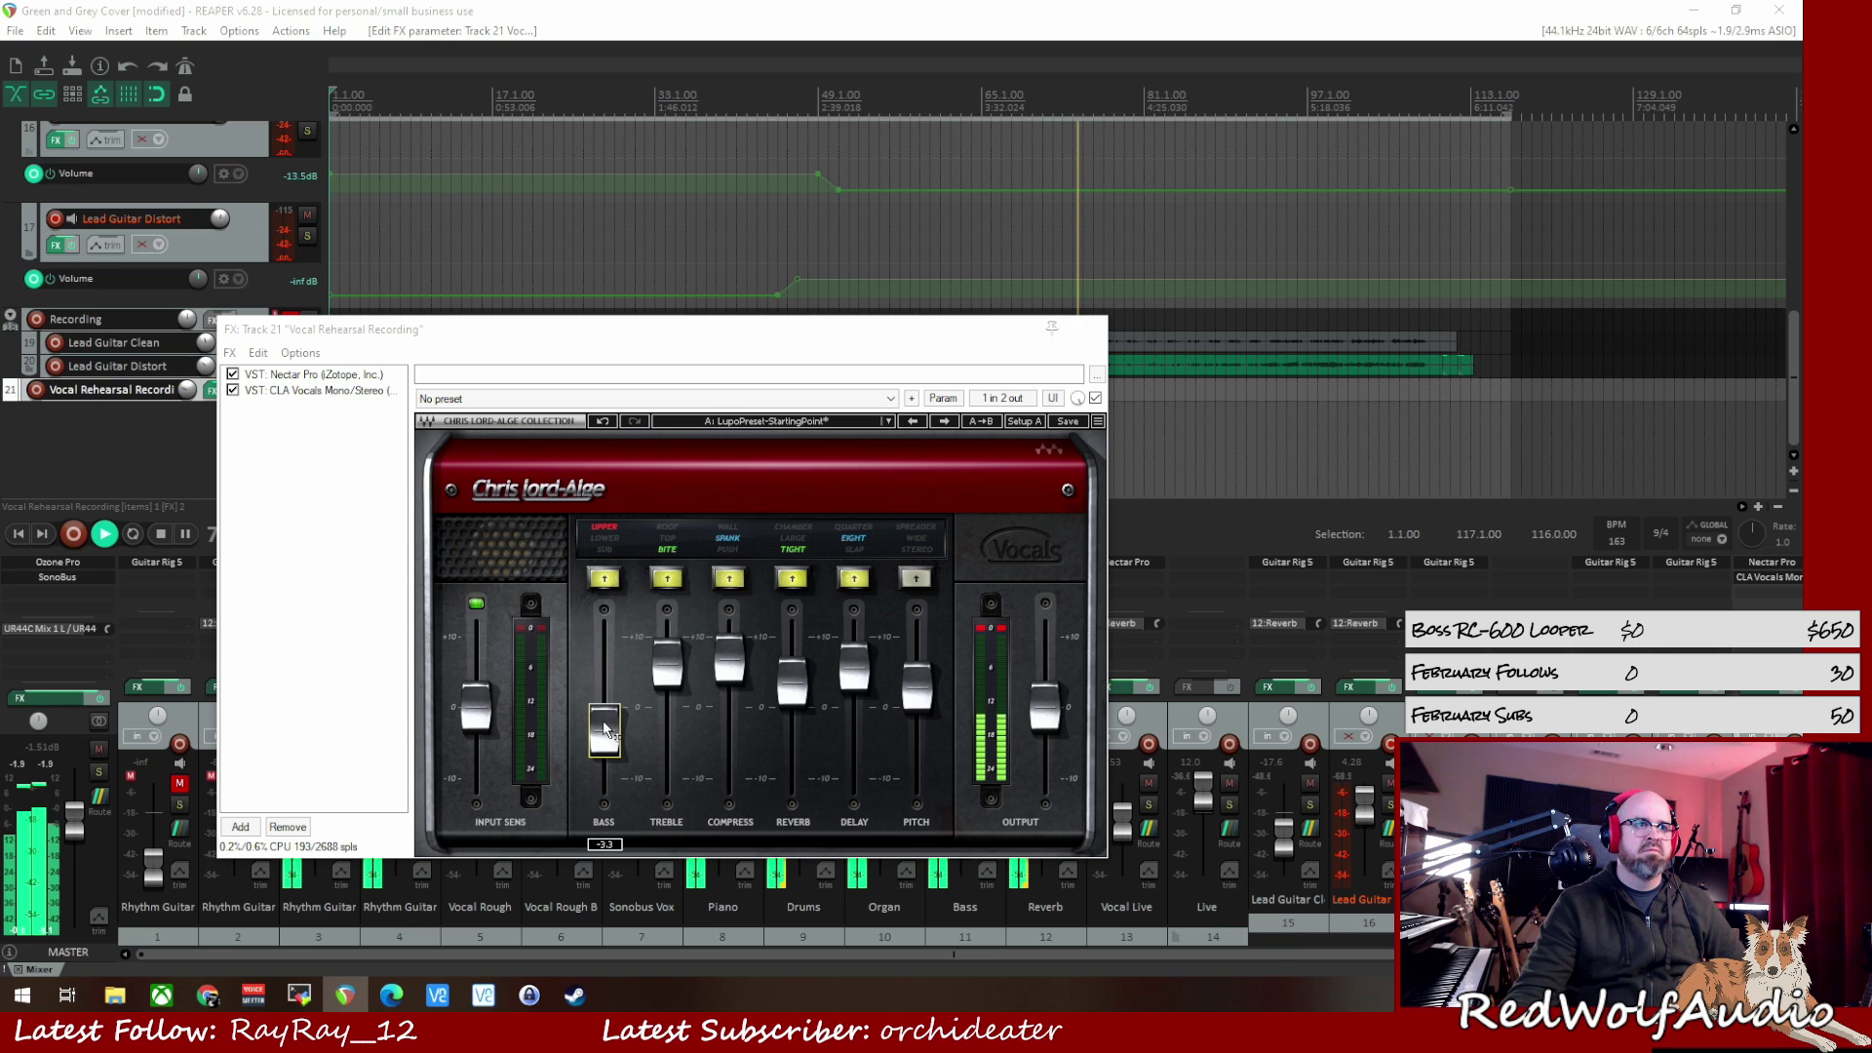
{"action": "scroll", "coordinate": [606, 729], "scroll_direction": "up", "scroll_amount": 2}
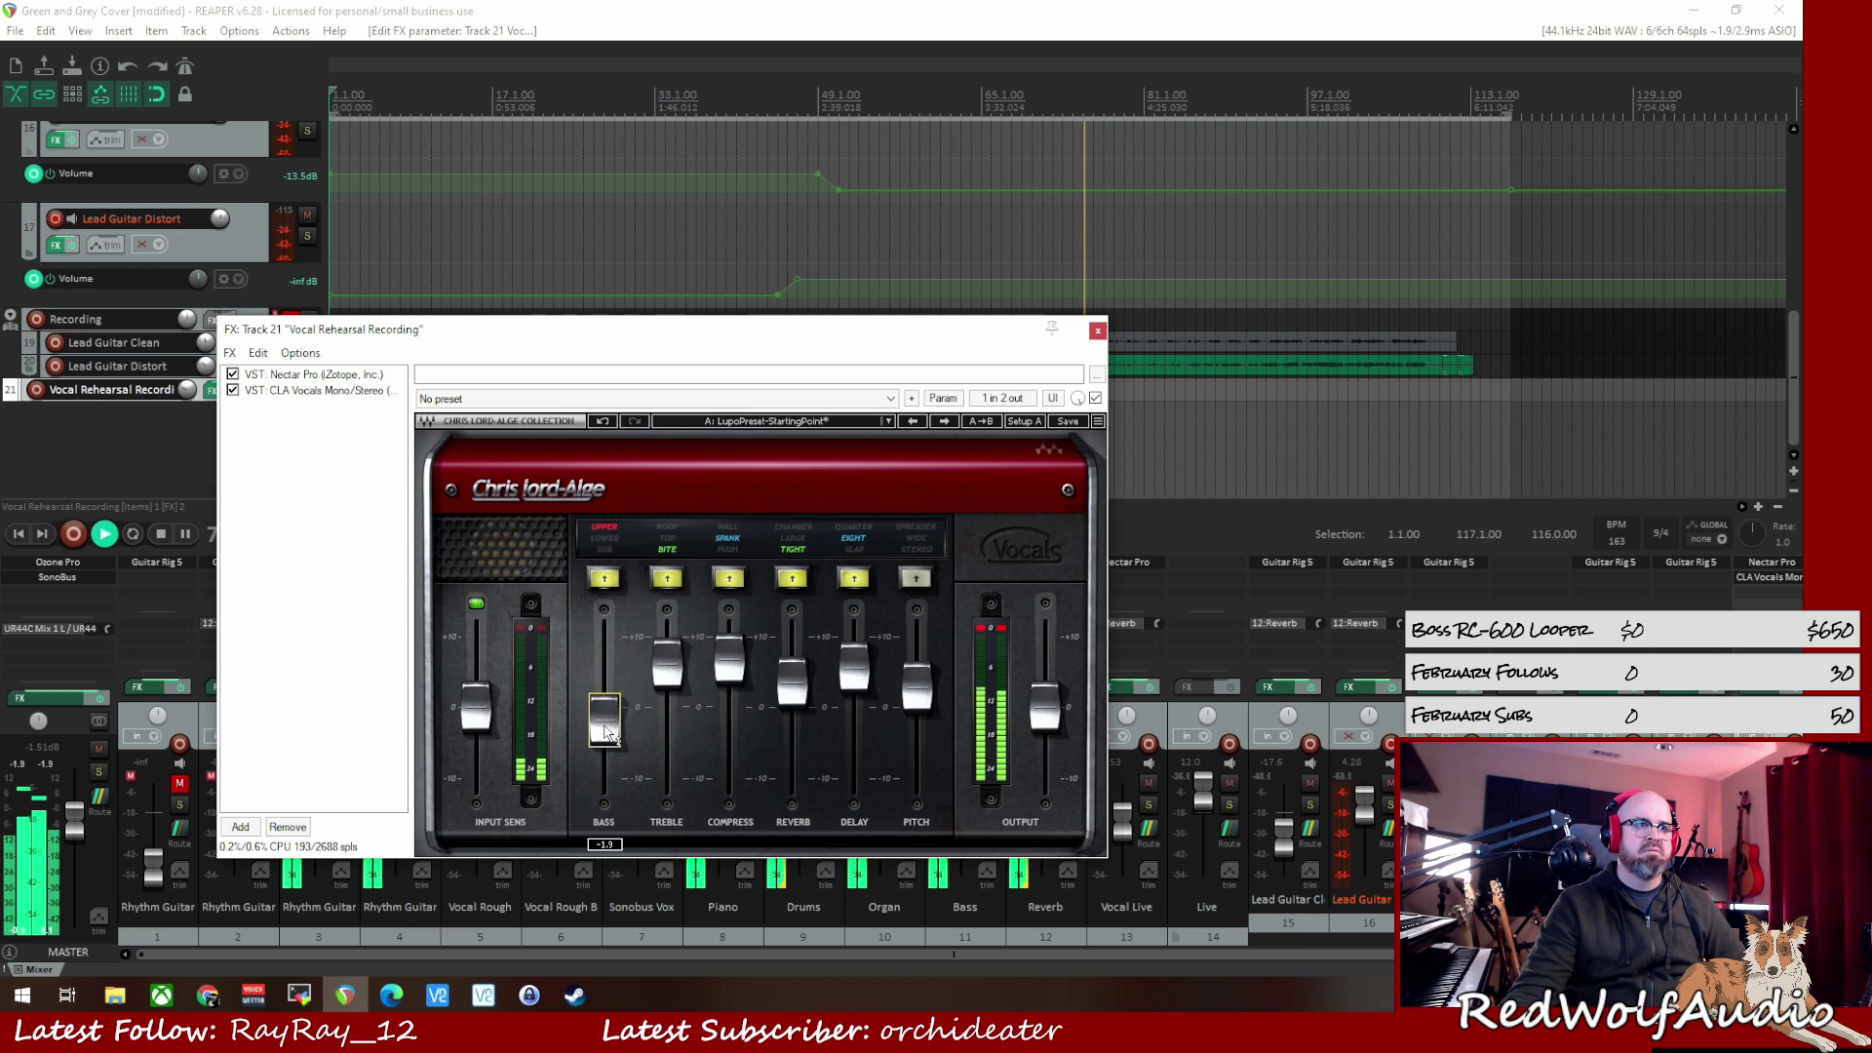
{"action": "scroll", "coordinate": [606, 731], "scroll_direction": "up", "scroll_amount": 1}
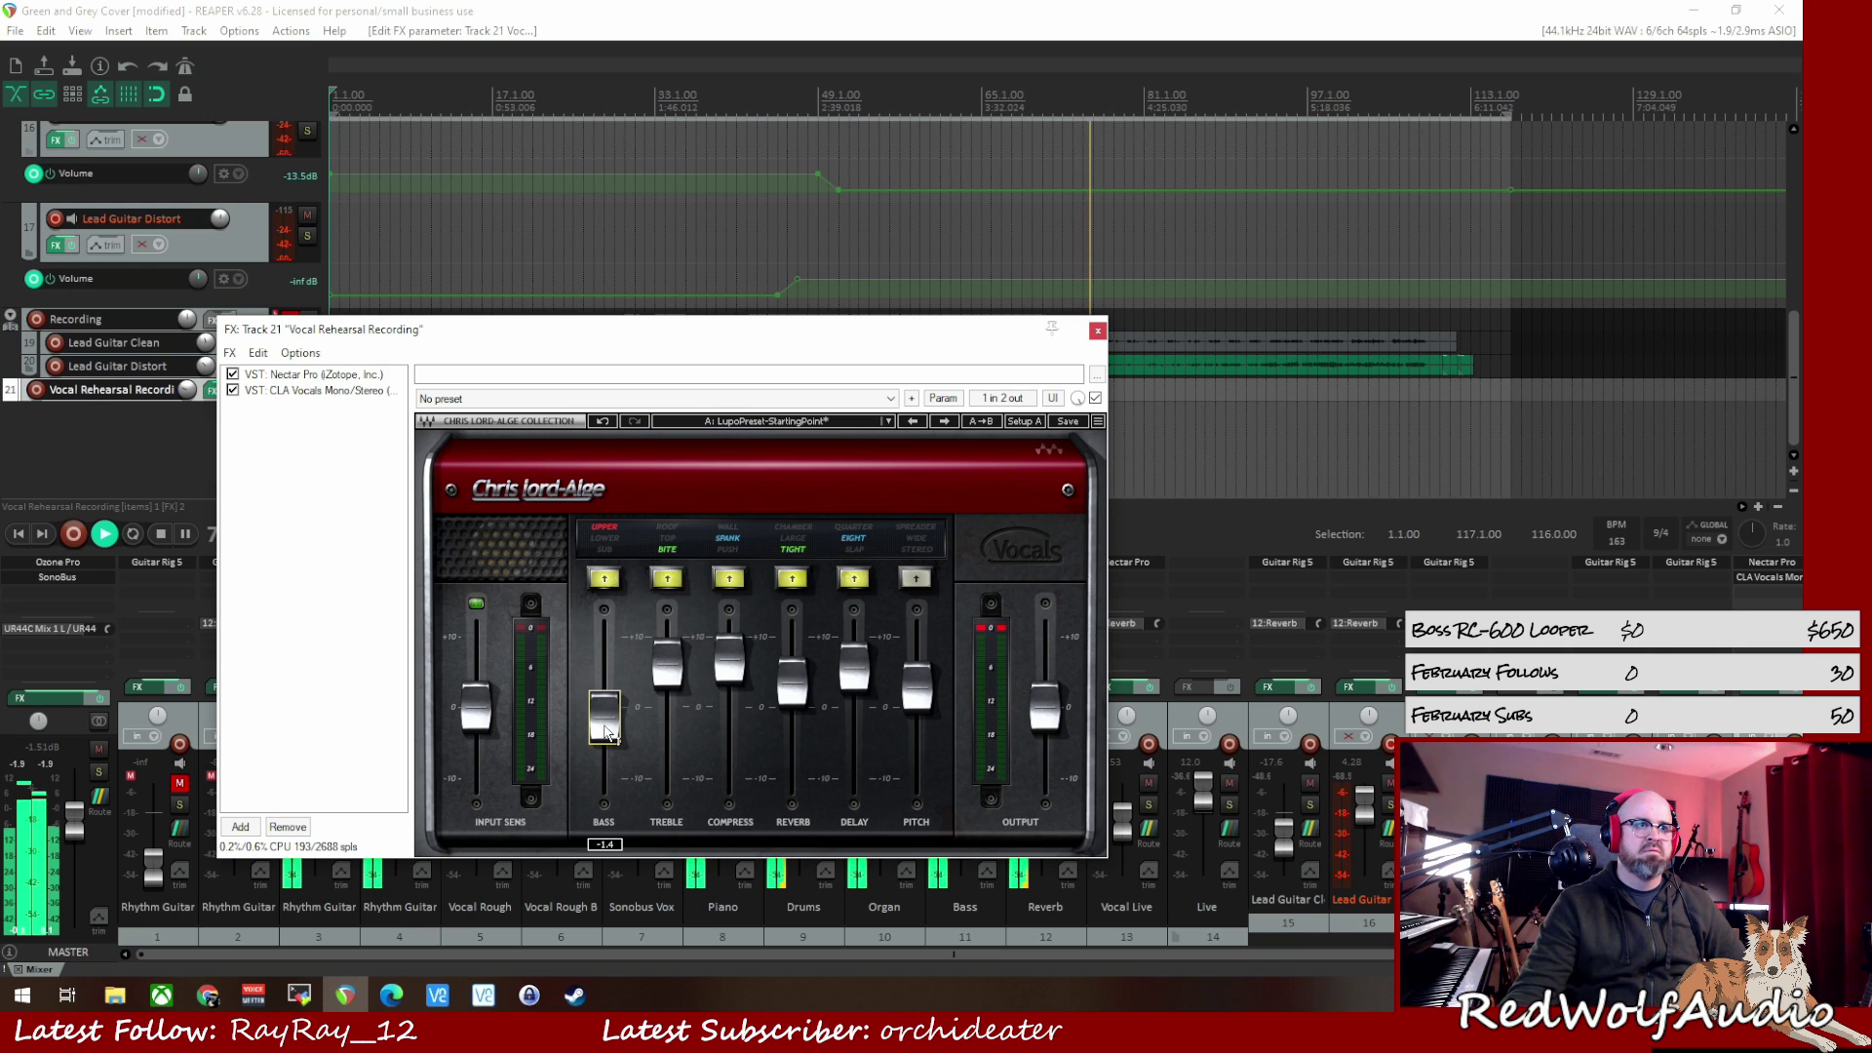
{"action": "scroll", "coordinate": [605, 731], "scroll_direction": "up", "scroll_amount": 2}
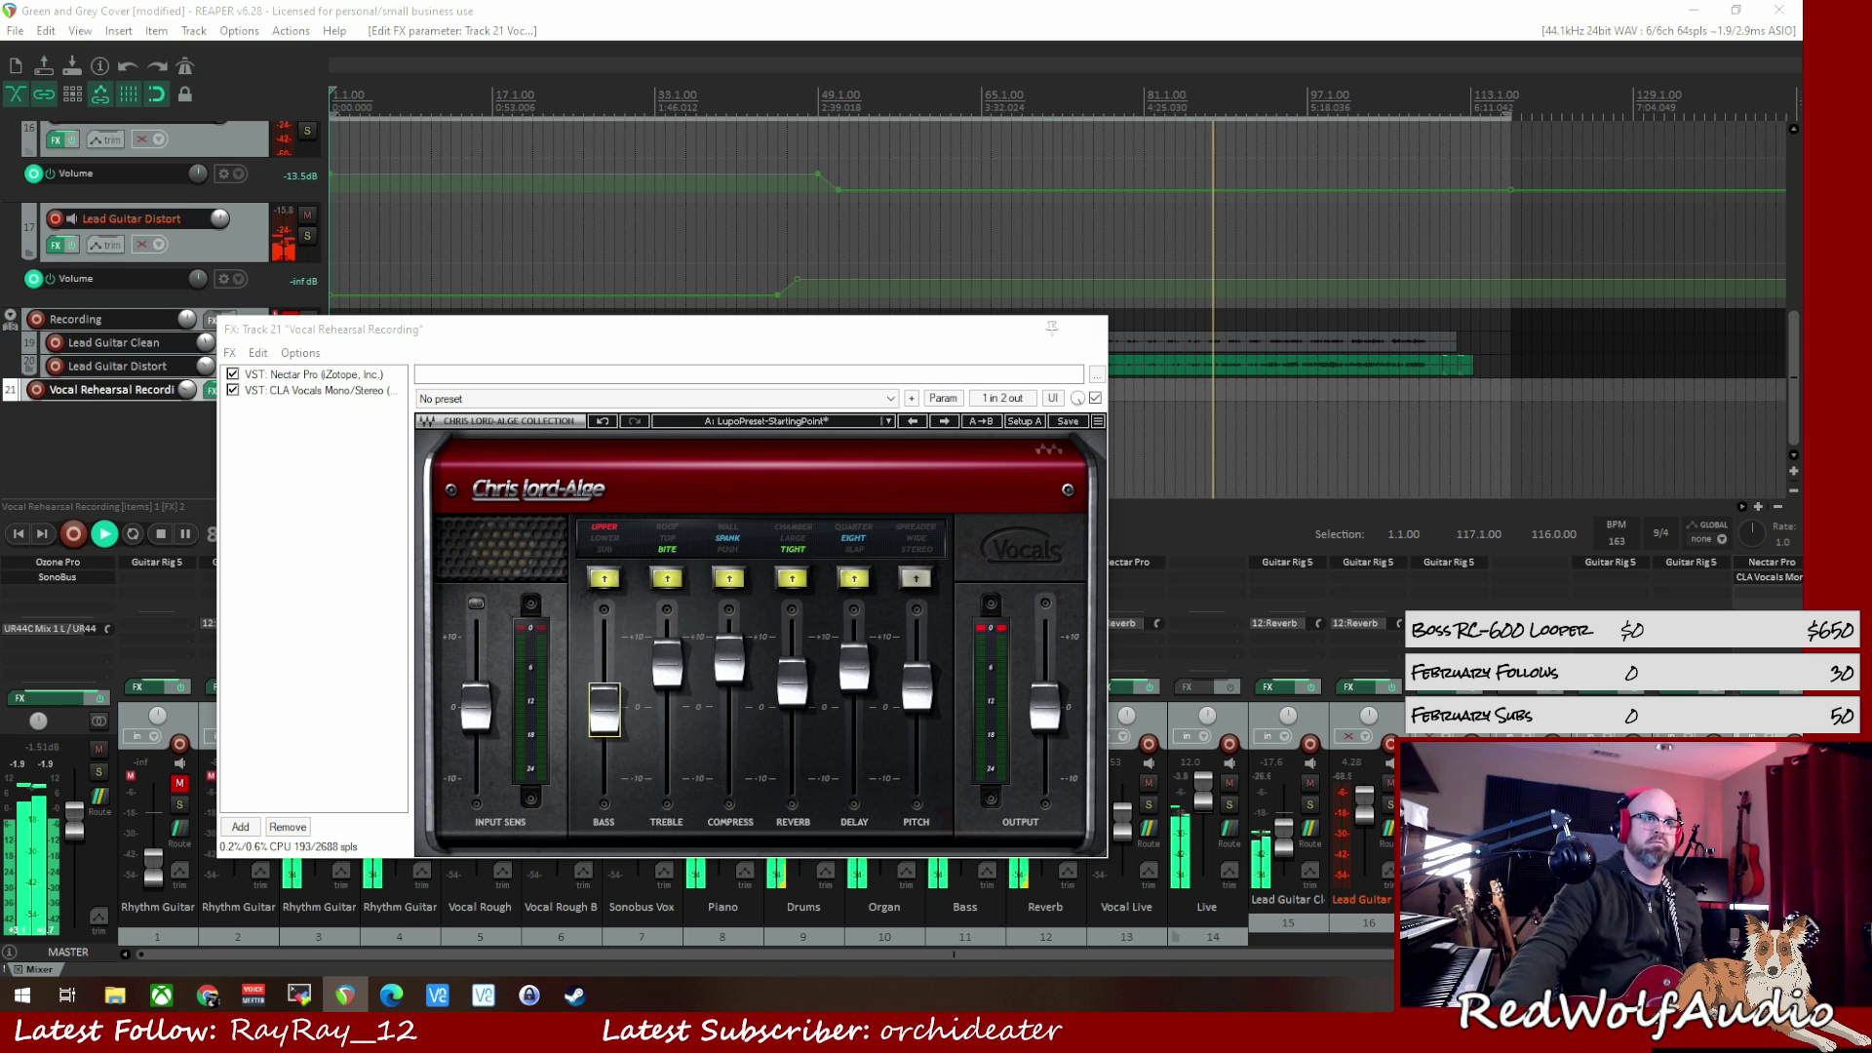
Turn the master effects off during playback, close the vocal track's effects window, and turn the master effects back on.
{"action": "left_click", "coordinate": [101, 698]}
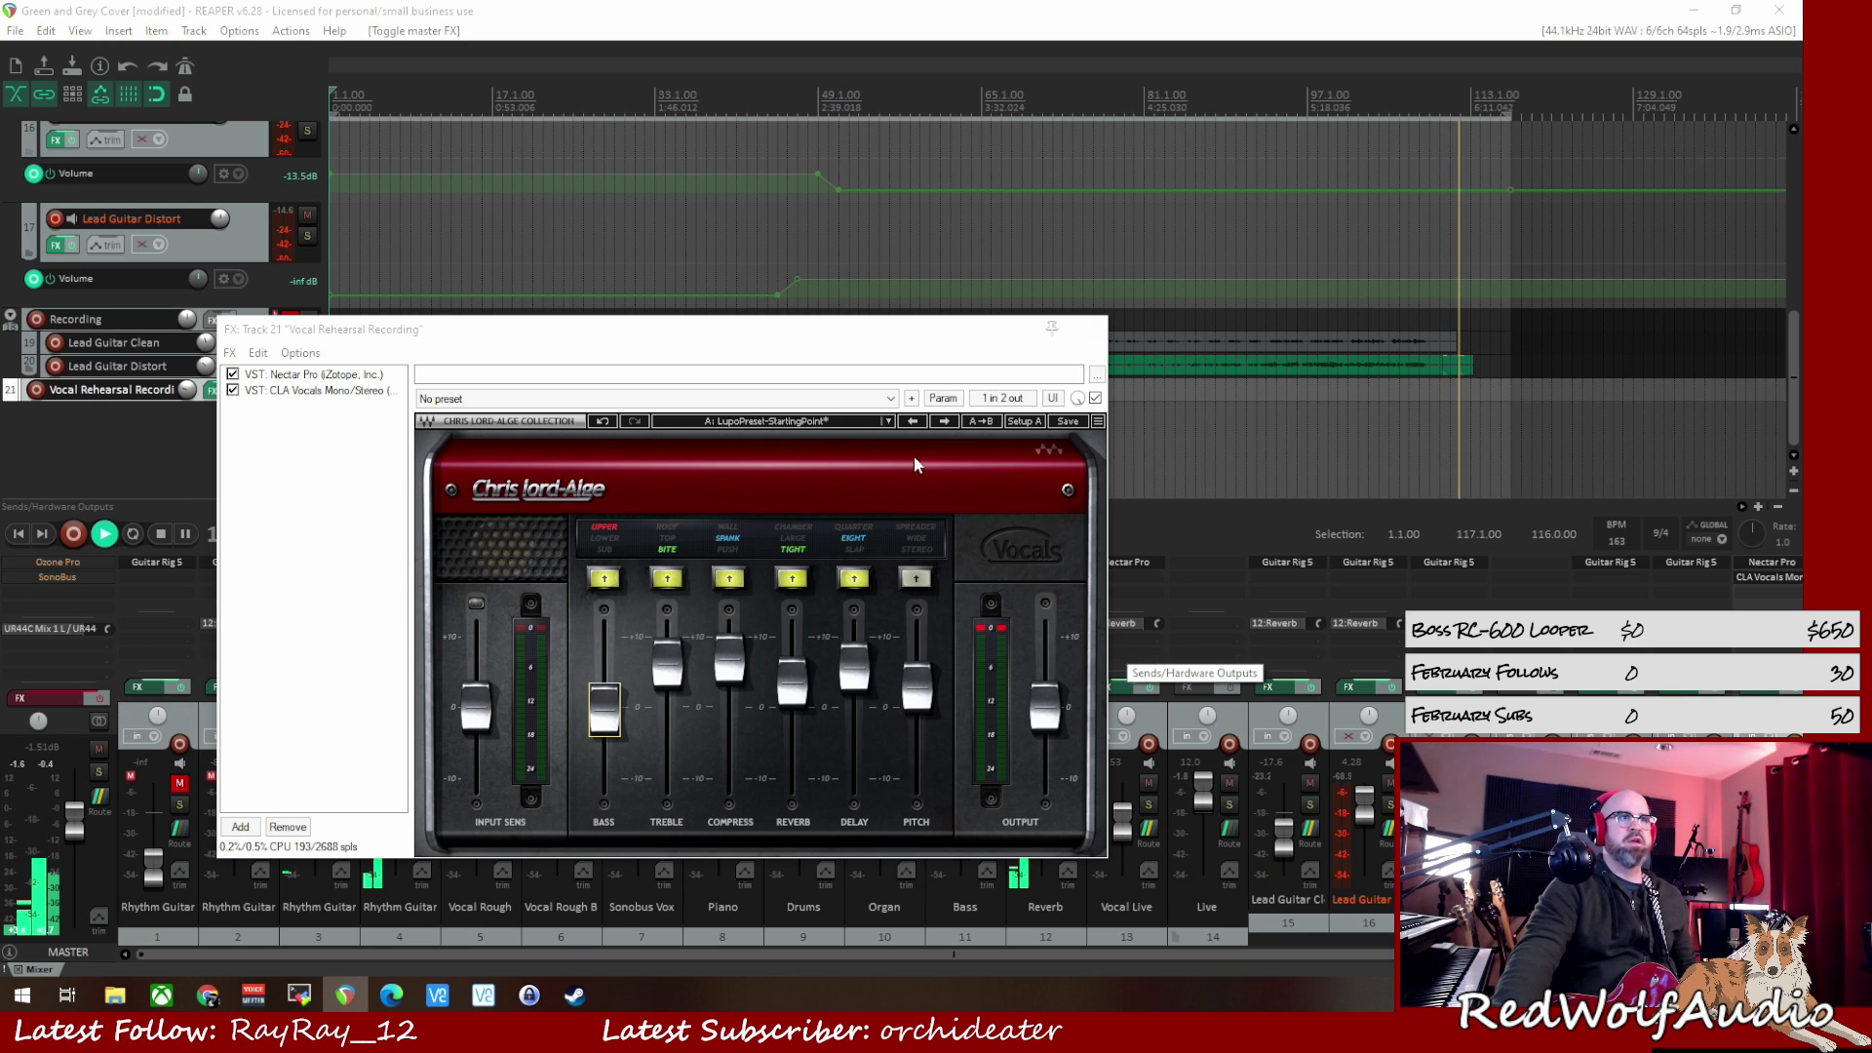
{"action": "left_click", "coordinate": [1097, 331]}
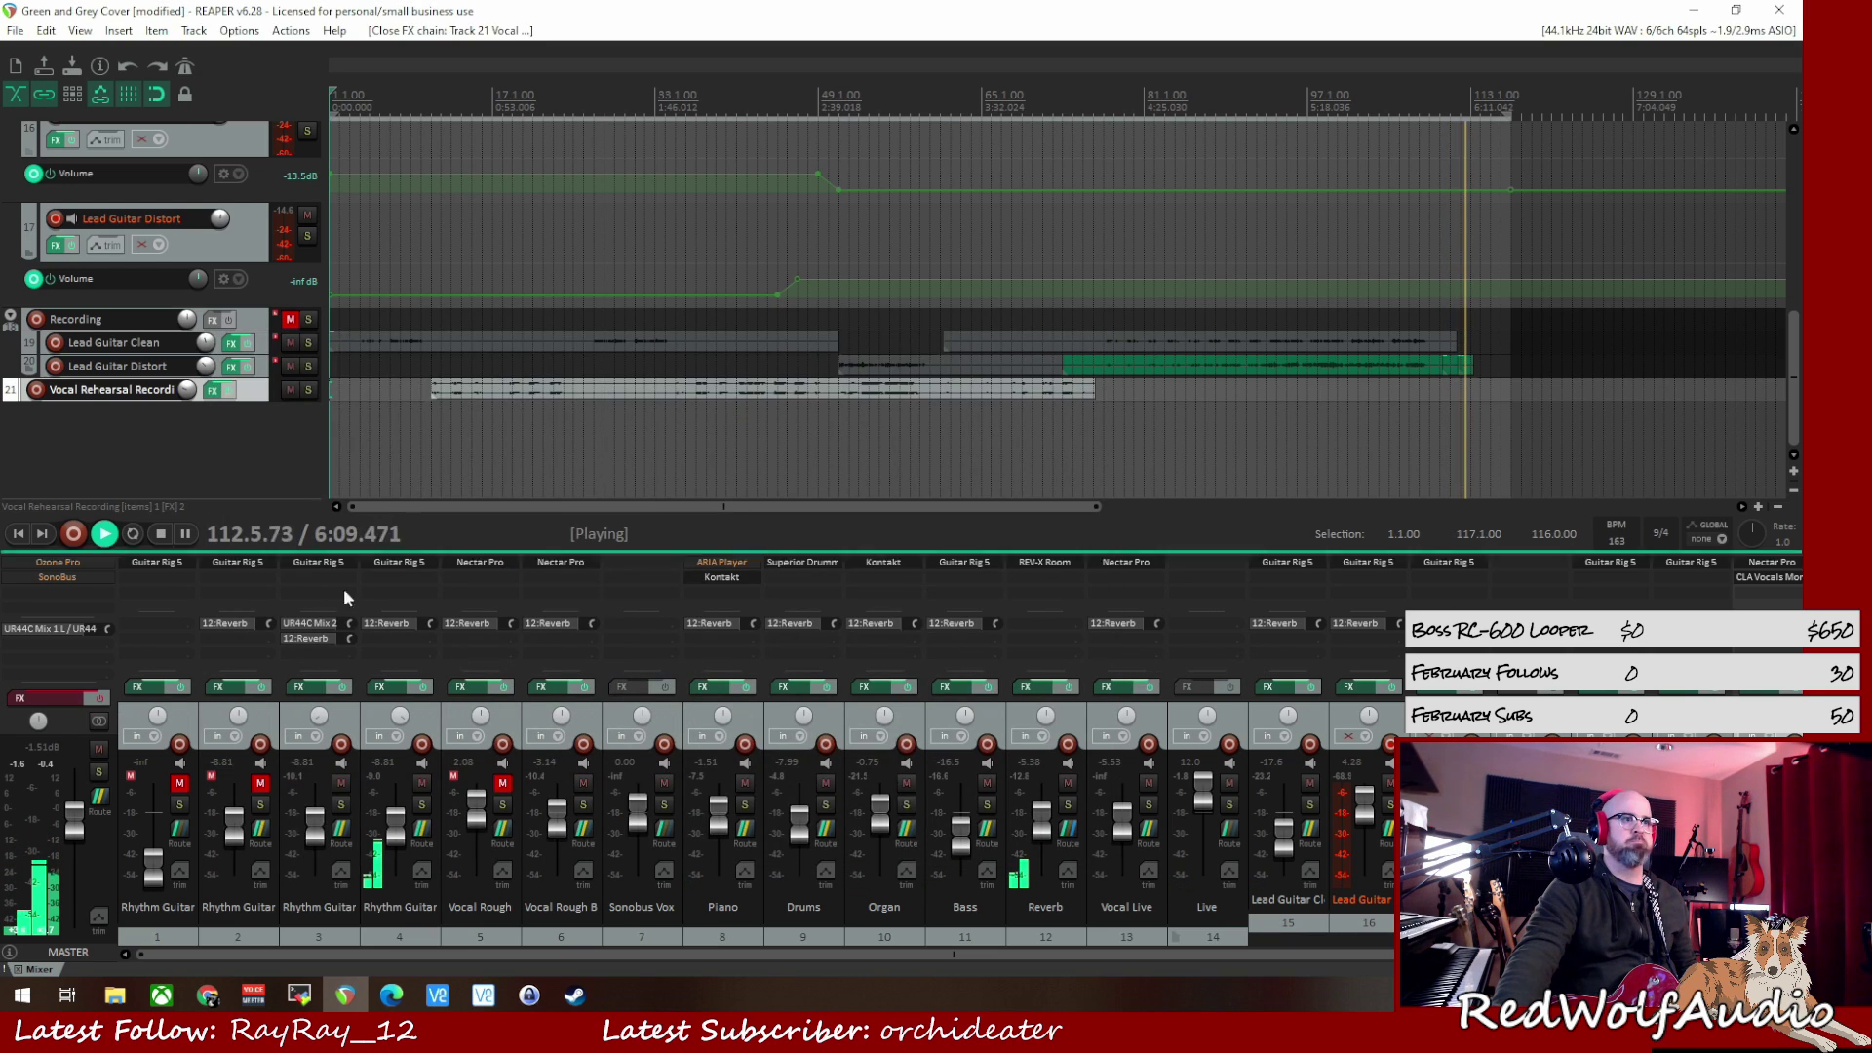
{"action": "left_click", "coordinate": [98, 698]}
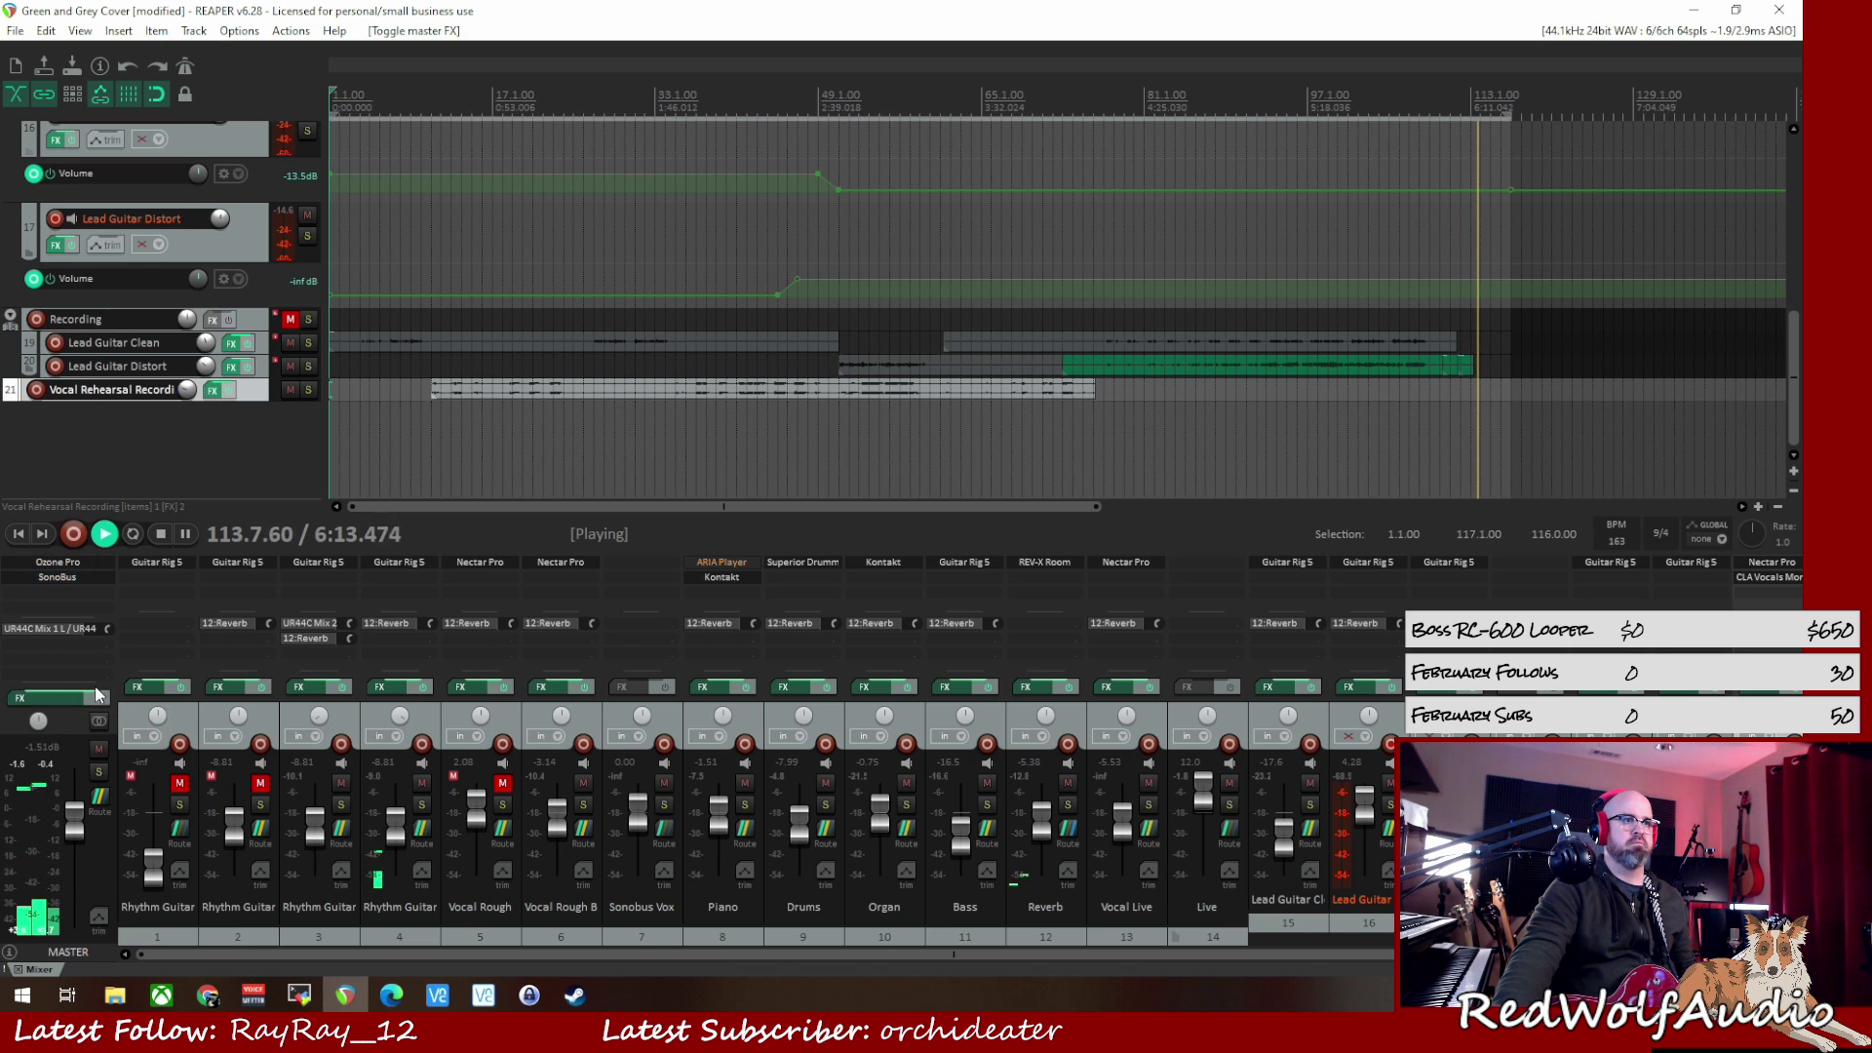
Bypass Ozone Pro on the master track, mute the Vocal Rehearsal Recording track, and stop playback.
{"action": "right_click", "coordinate": [87, 561]}
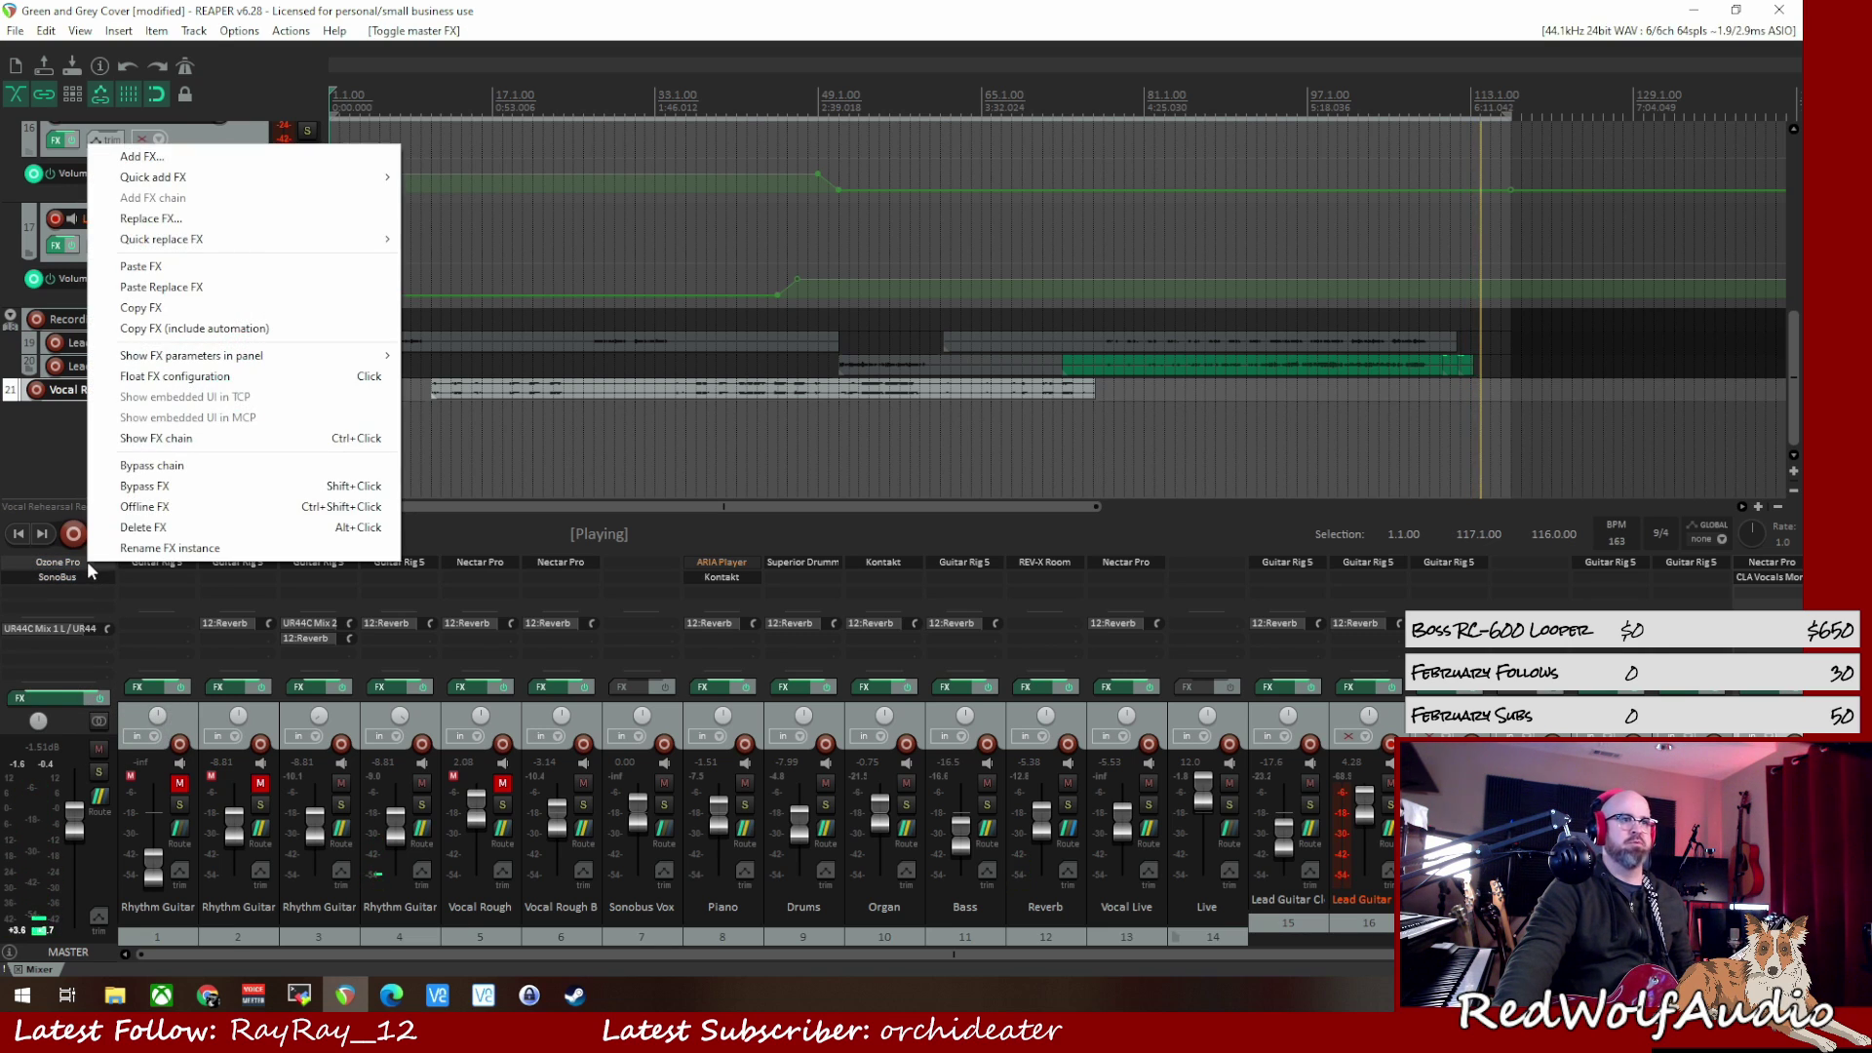
{"action": "left_click", "coordinate": [121, 485]}
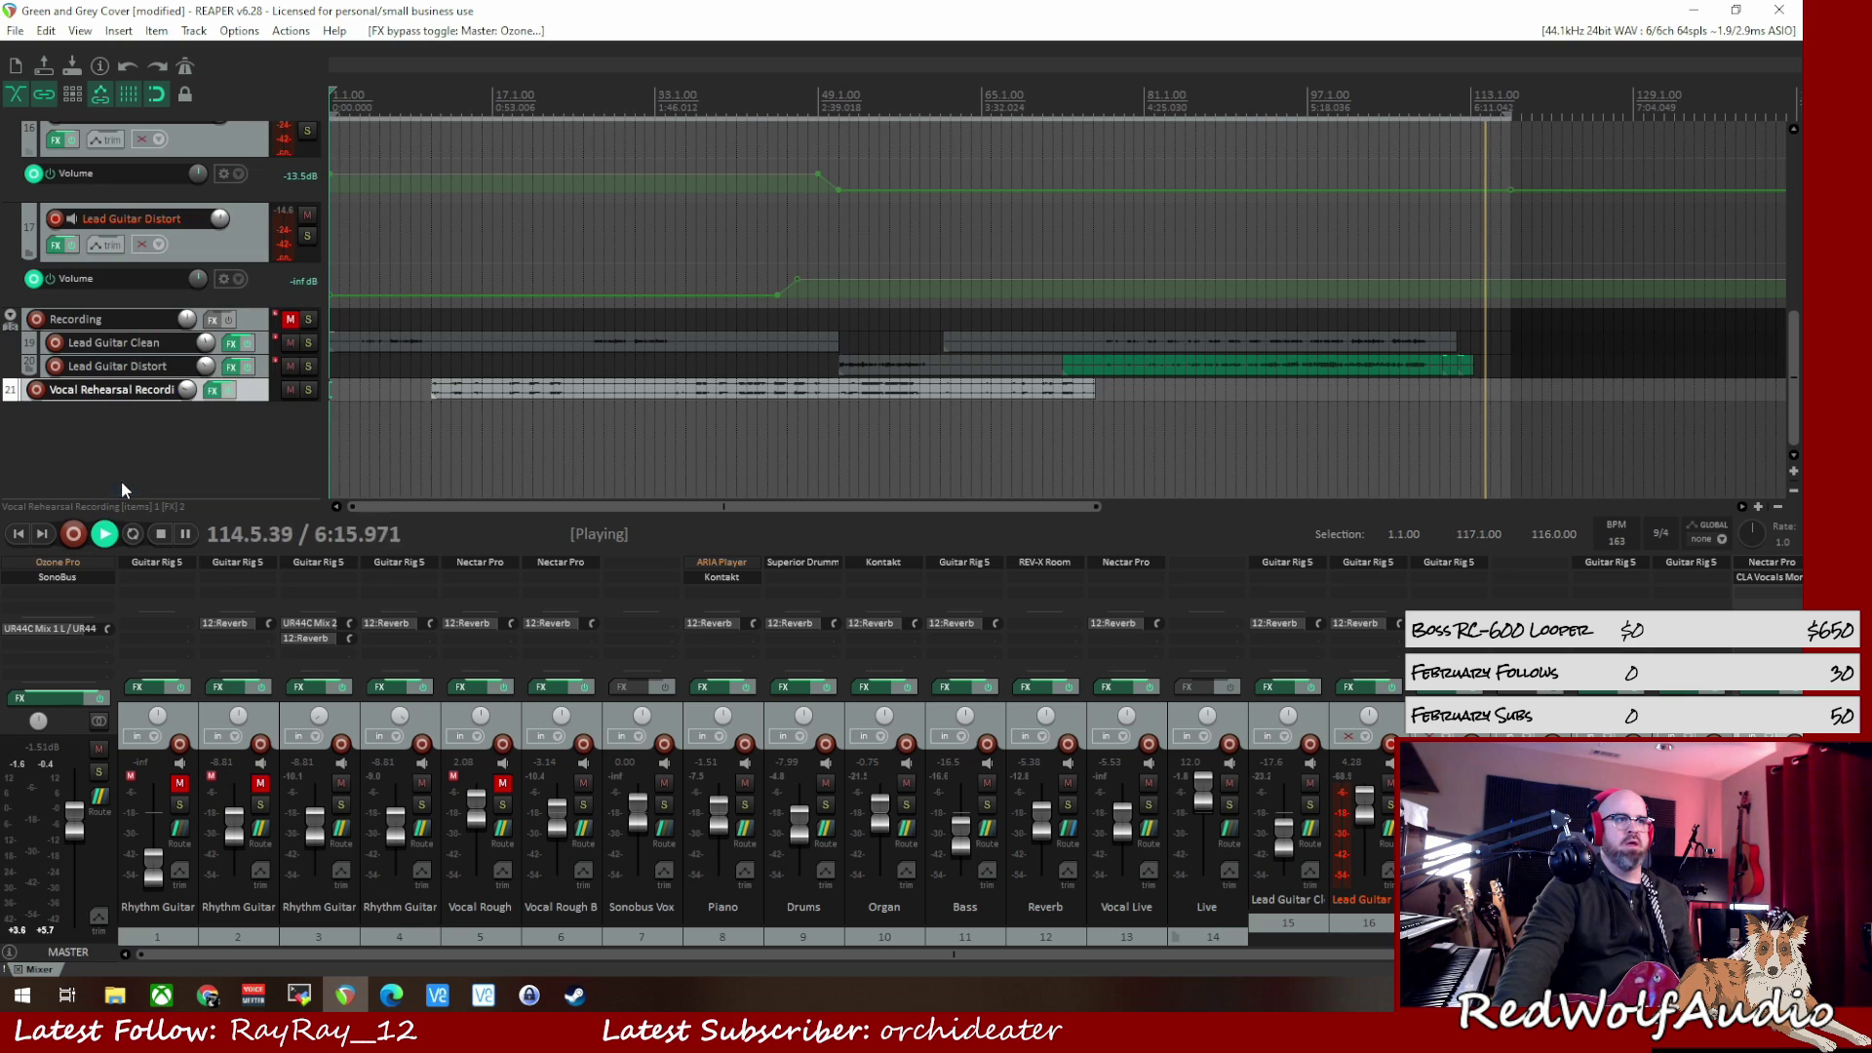
{"action": "left_click", "coordinate": [289, 389]}
{"action": "key", "text": "space"}
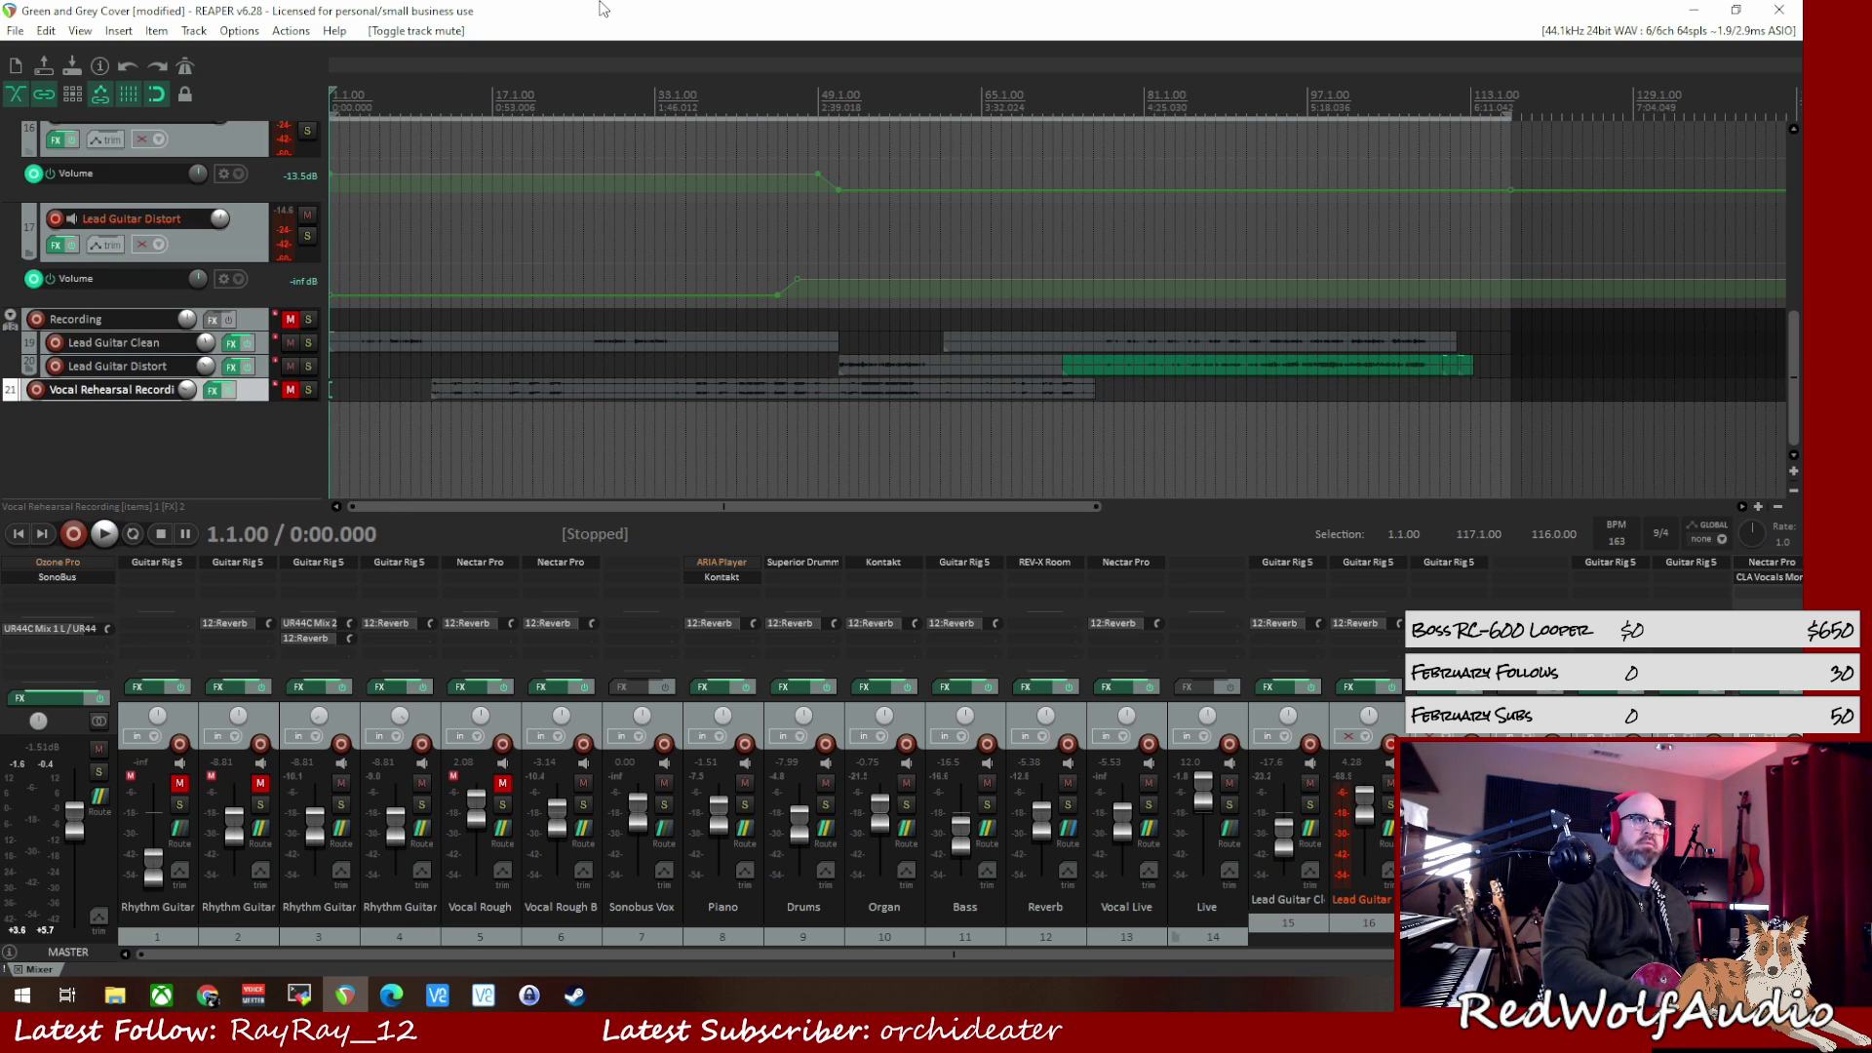